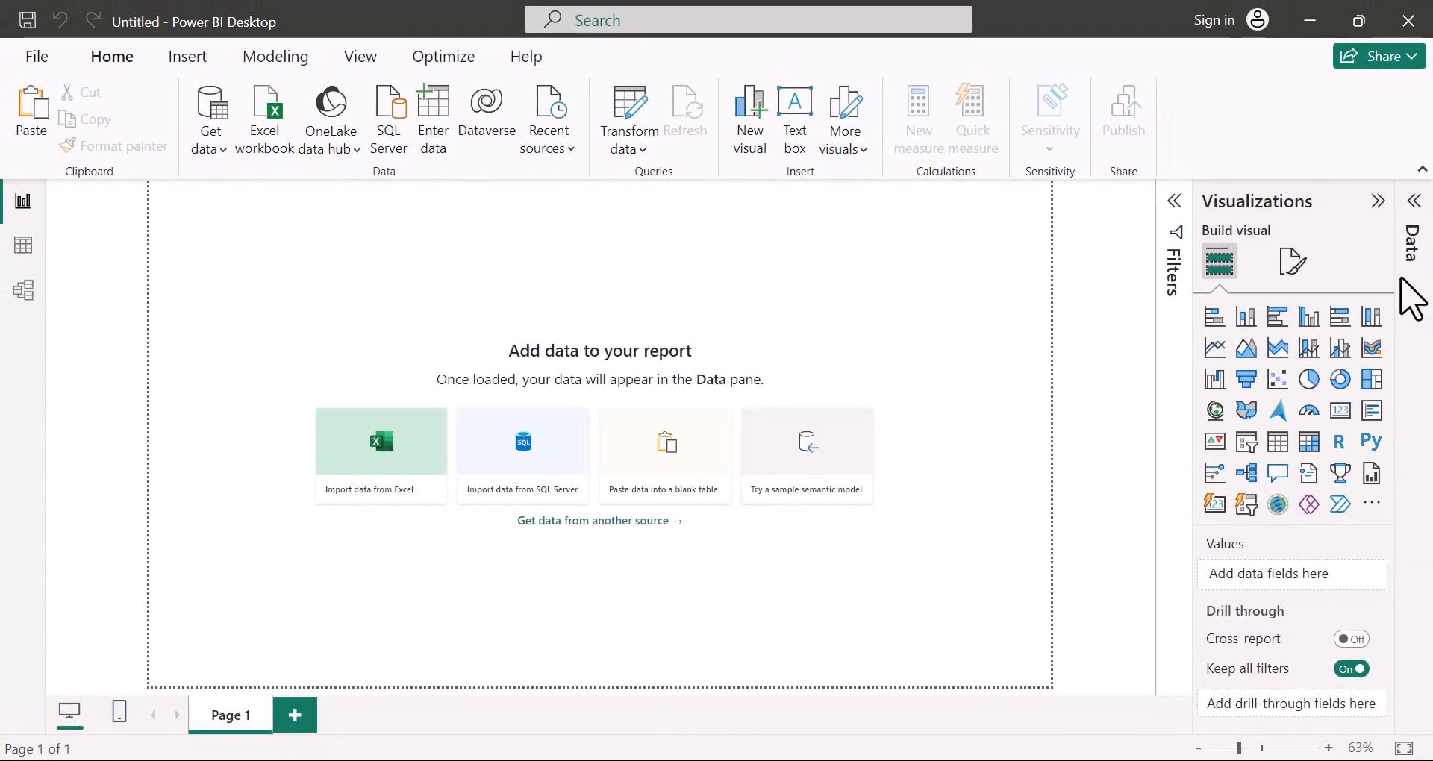
Step: Start a Text/CSV import from the File category of the full data source list
{"action": "left_click", "coordinate": [1414, 203]}
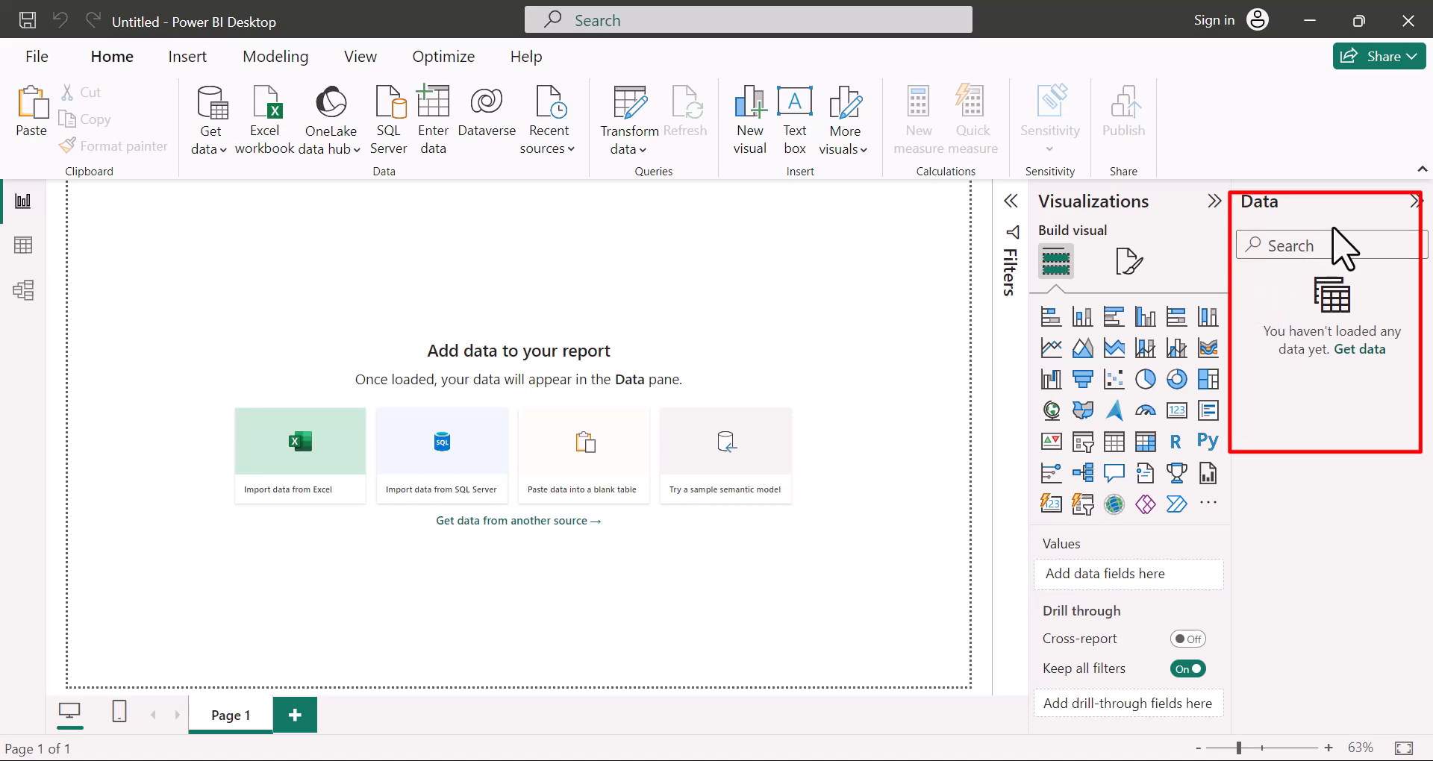
{"action": "left_click", "coordinate": [1410, 217]}
{"action": "left_click", "coordinate": [216, 148]}
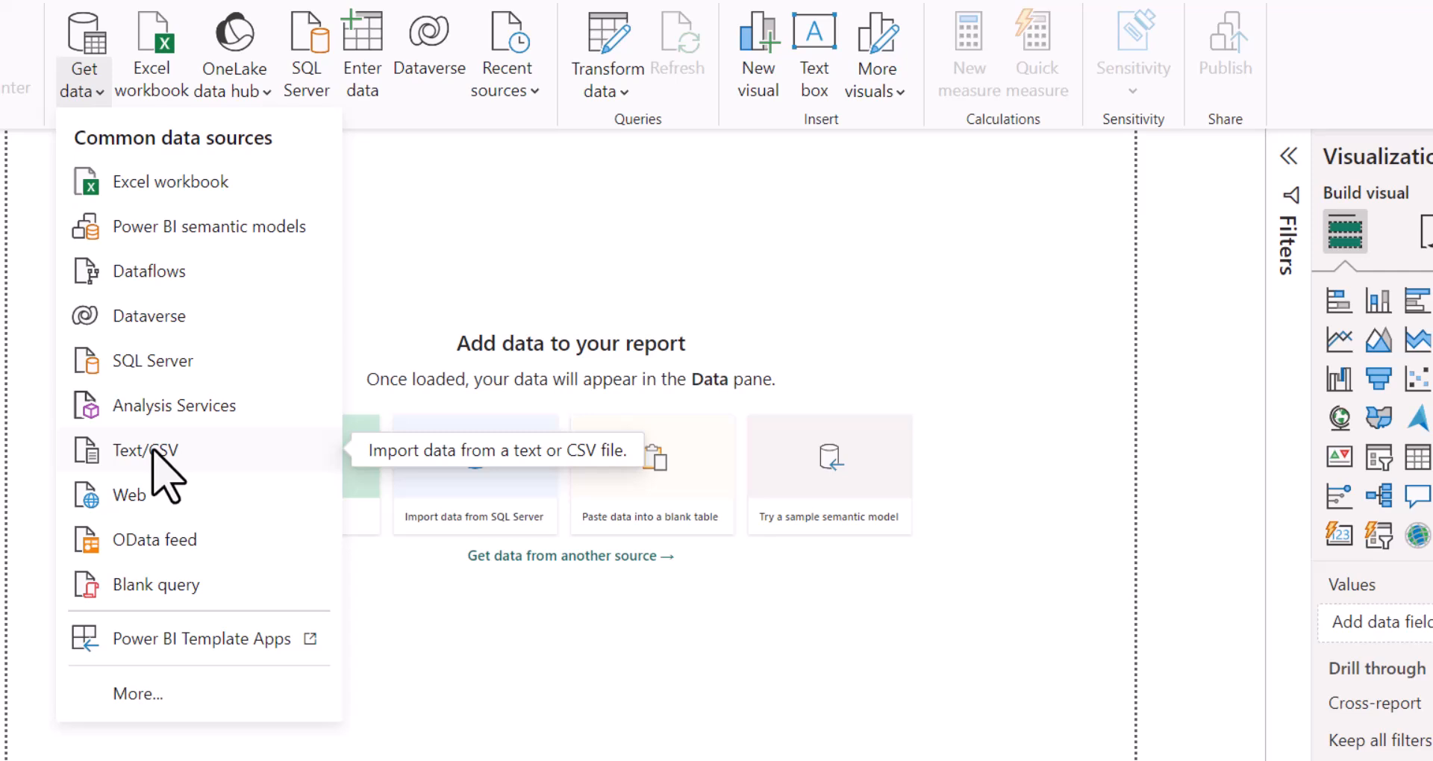
{"action": "left_click", "coordinate": [136, 694]}
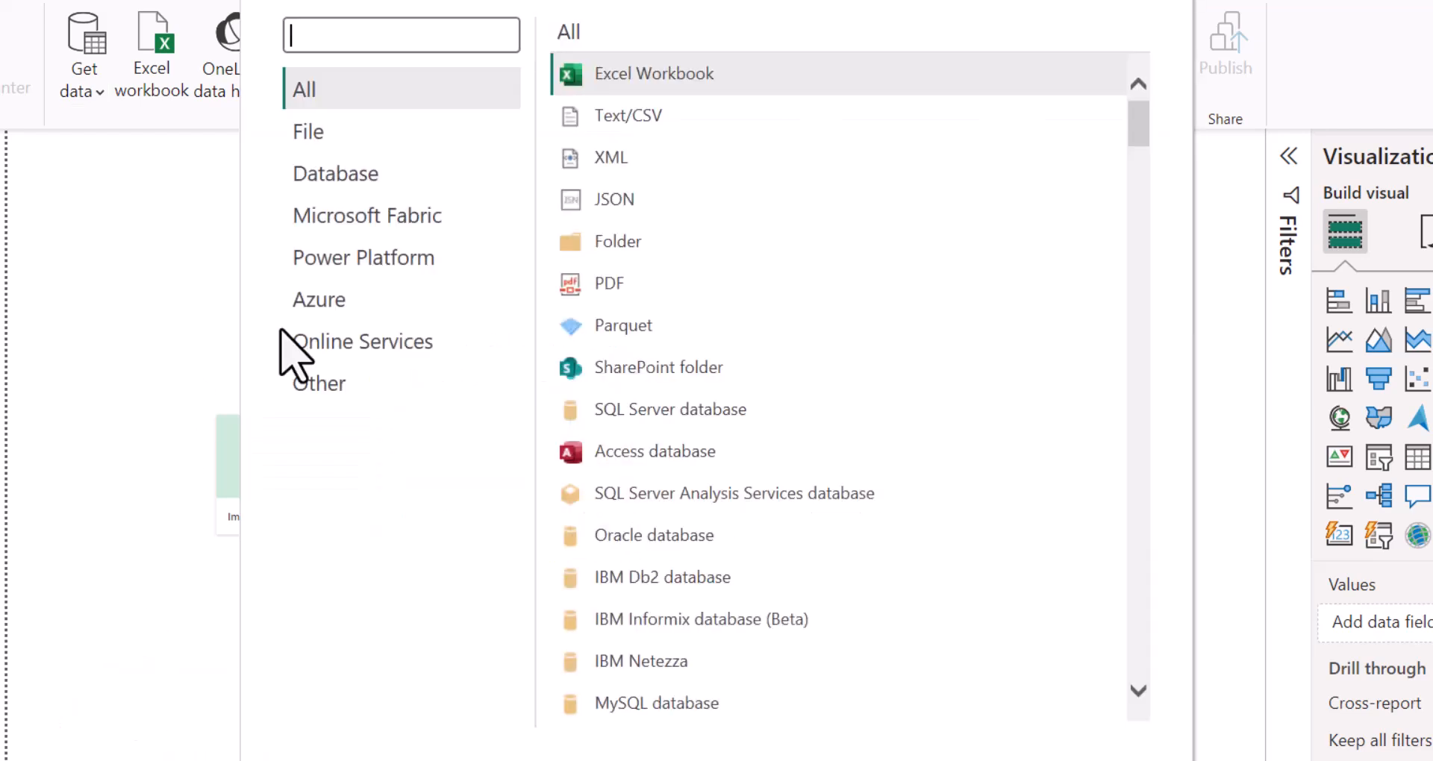
{"action": "left_click", "coordinate": [625, 124]}
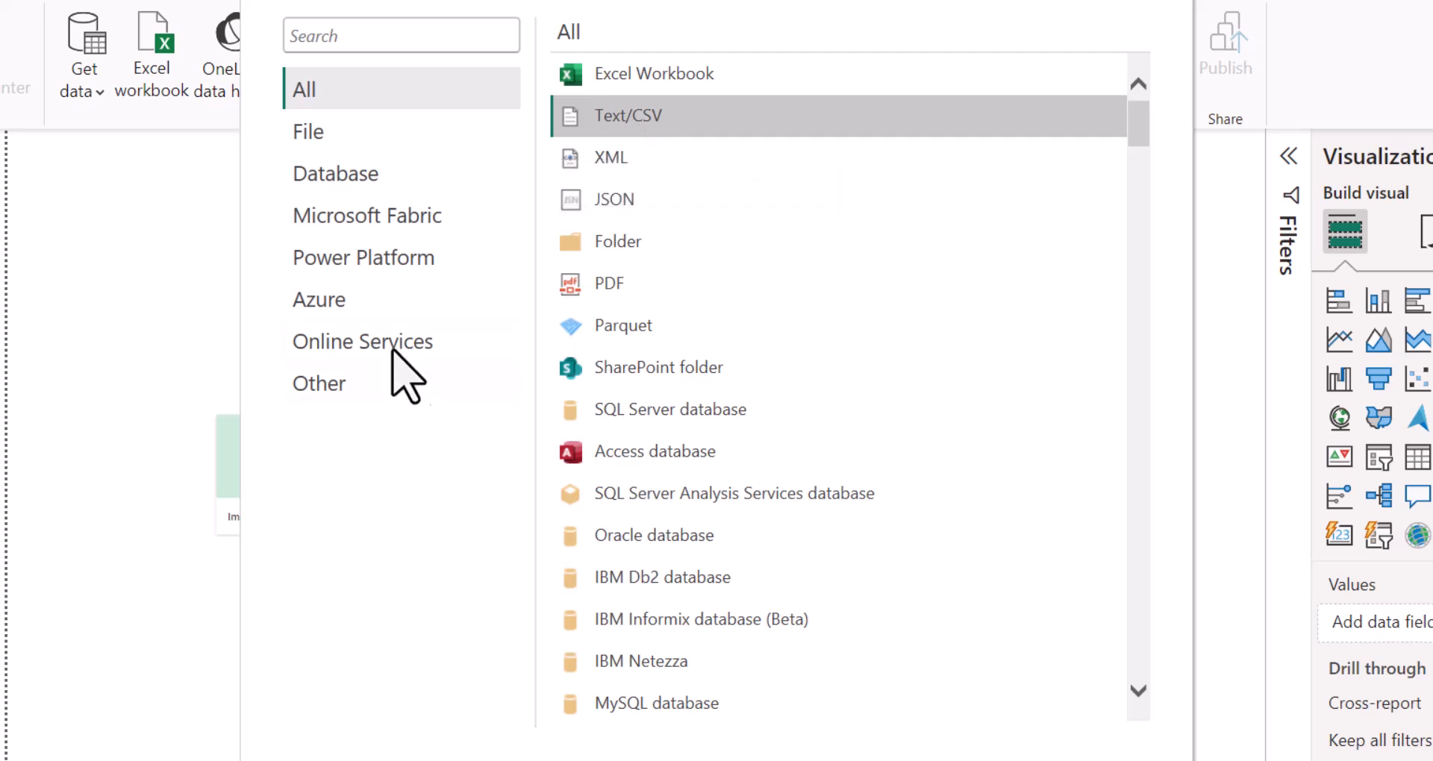
{"action": "left_click", "coordinate": [308, 133]}
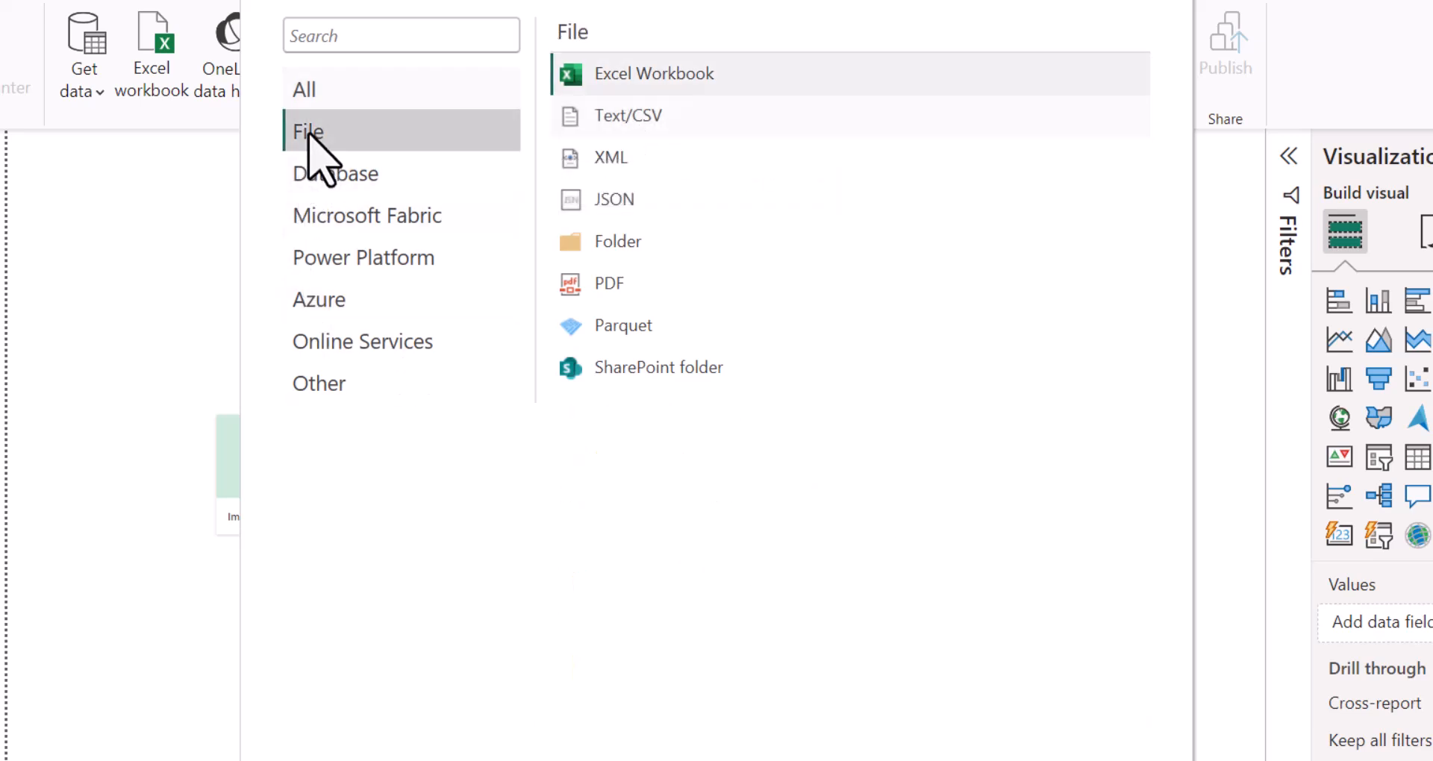
{"action": "left_click", "coordinate": [623, 127]}
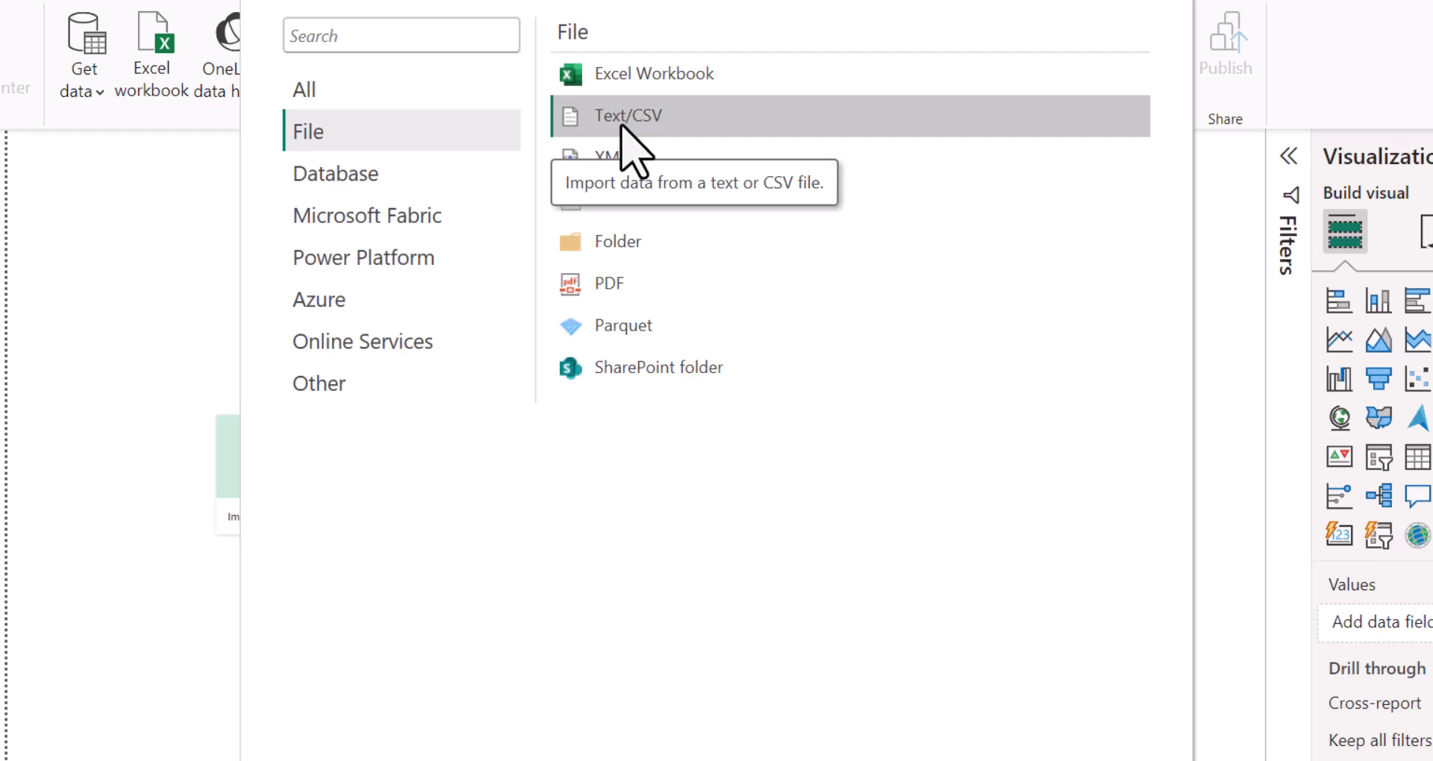
{"action": "double_click", "coordinate": [623, 127]}
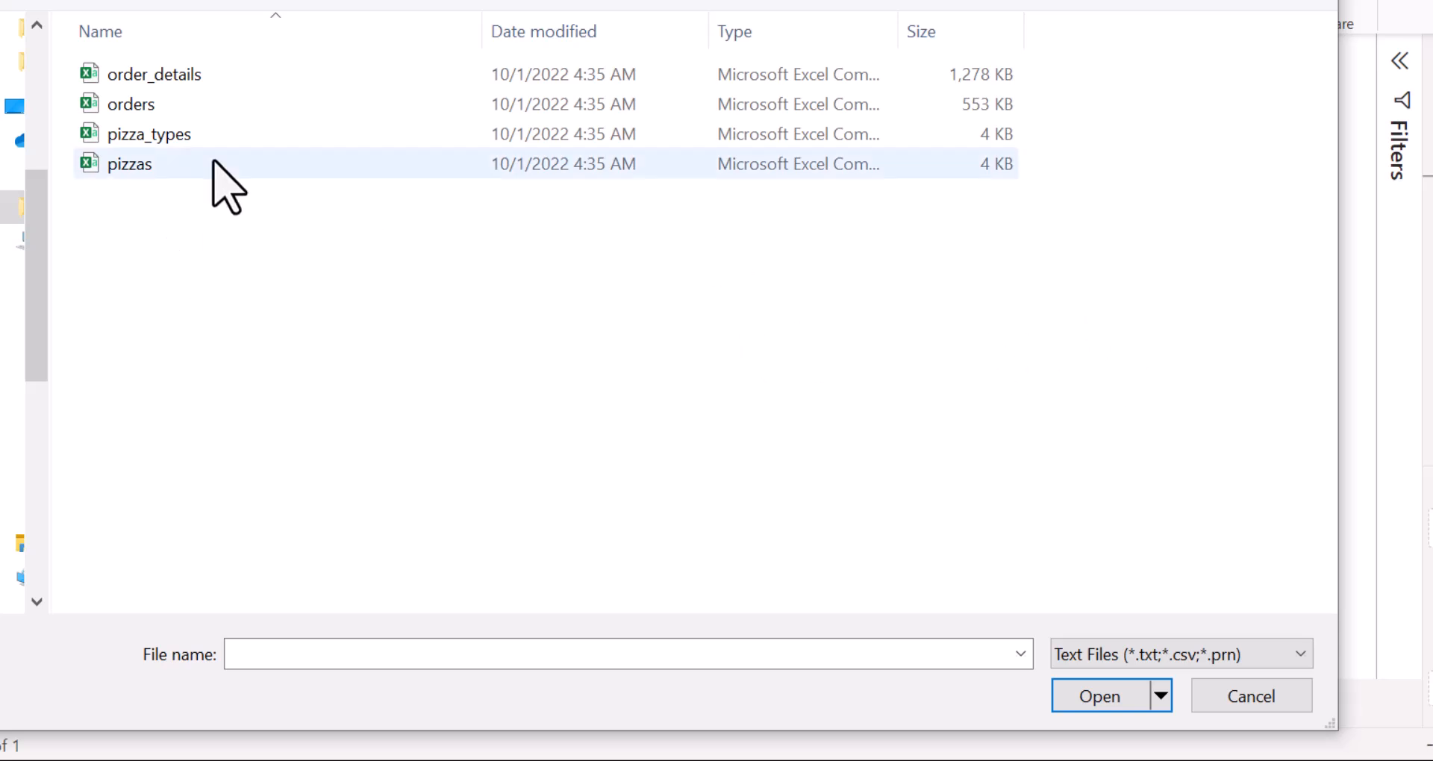
Step: Open order_details.csv from the raw data folder, check its preview and load it as a table
{"action": "left_click", "coordinate": [186, 78]}
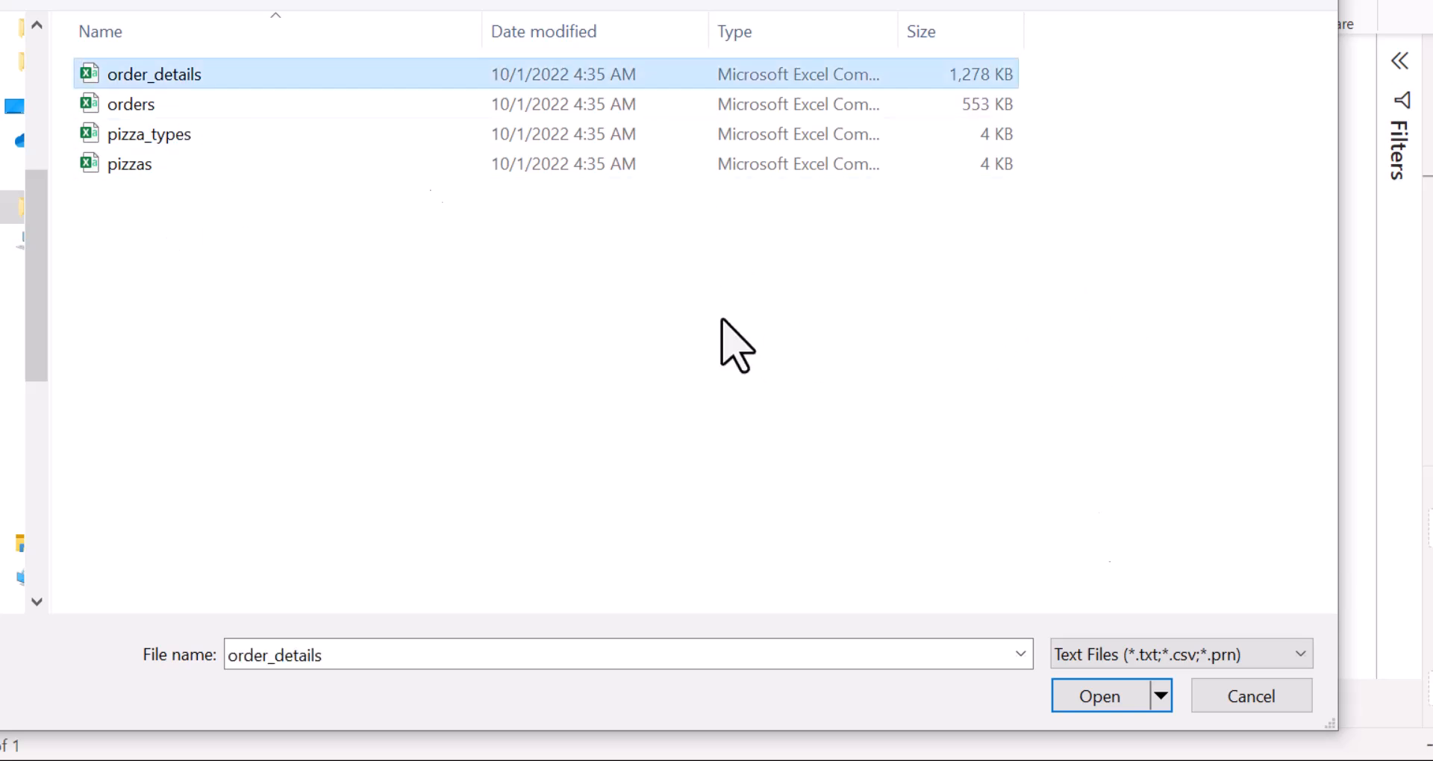
{"action": "left_click", "coordinate": [1090, 697]}
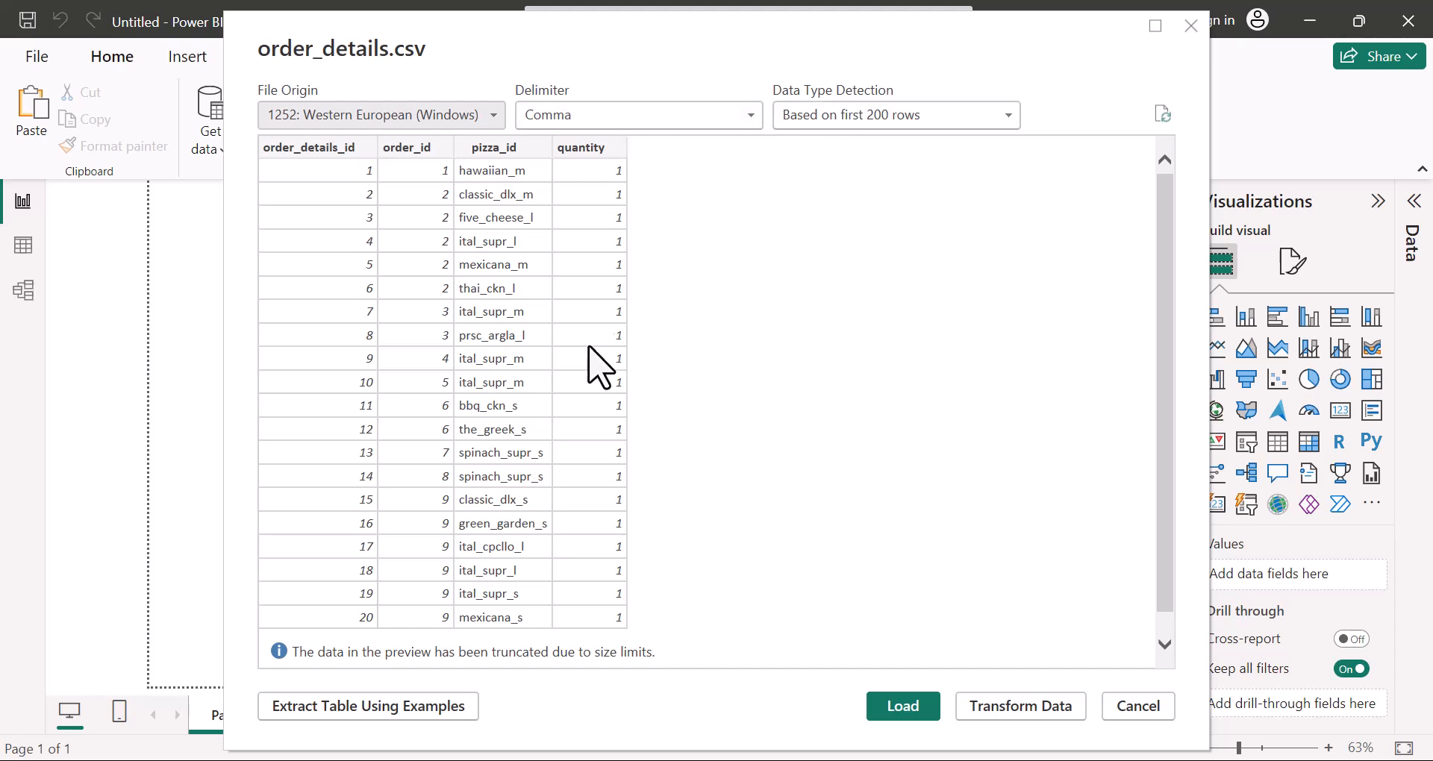
{"action": "scroll", "coordinate": [445, 457], "scroll_direction": "down", "scroll_amount": 1}
{"action": "scroll", "coordinate": [446, 457], "scroll_direction": "up", "scroll_amount": 1}
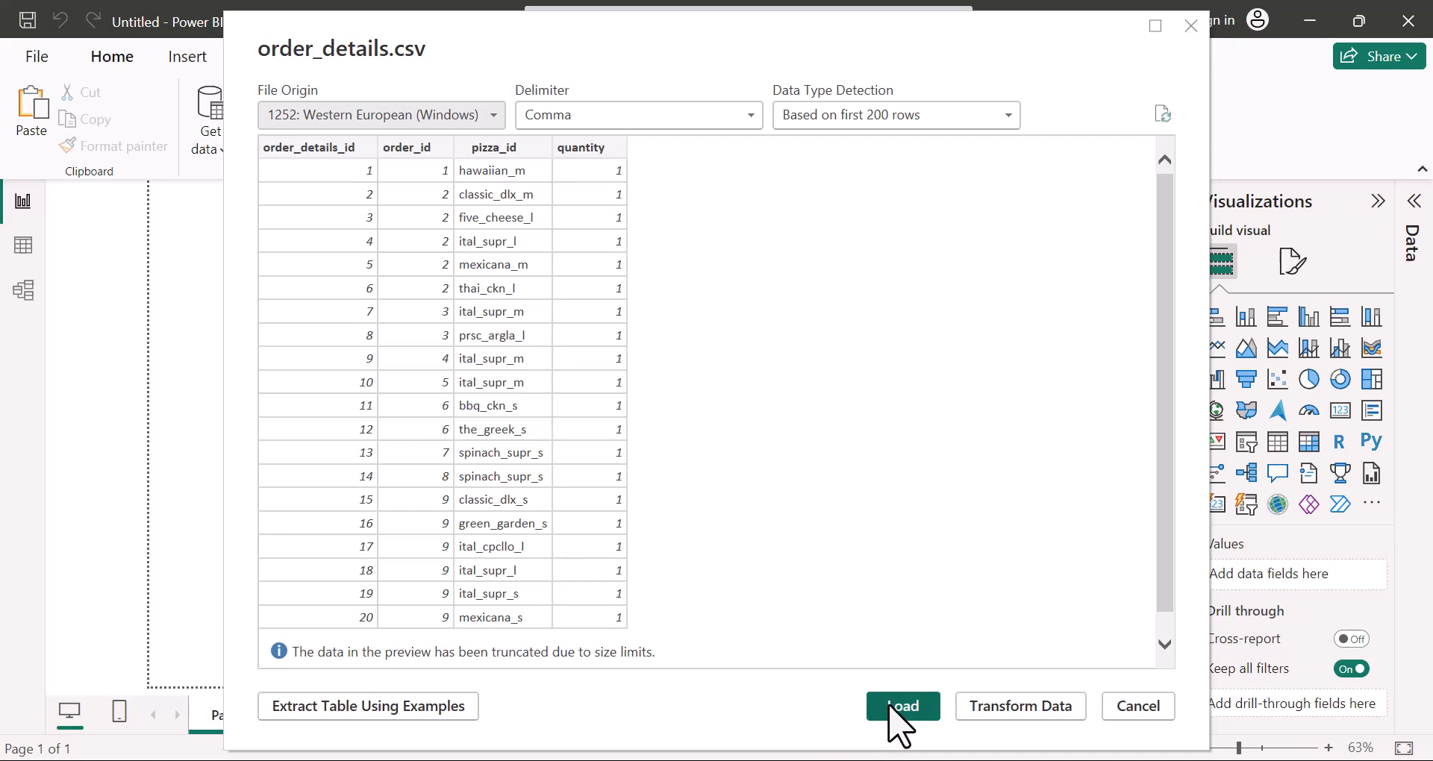
{"action": "left_click", "coordinate": [891, 707]}
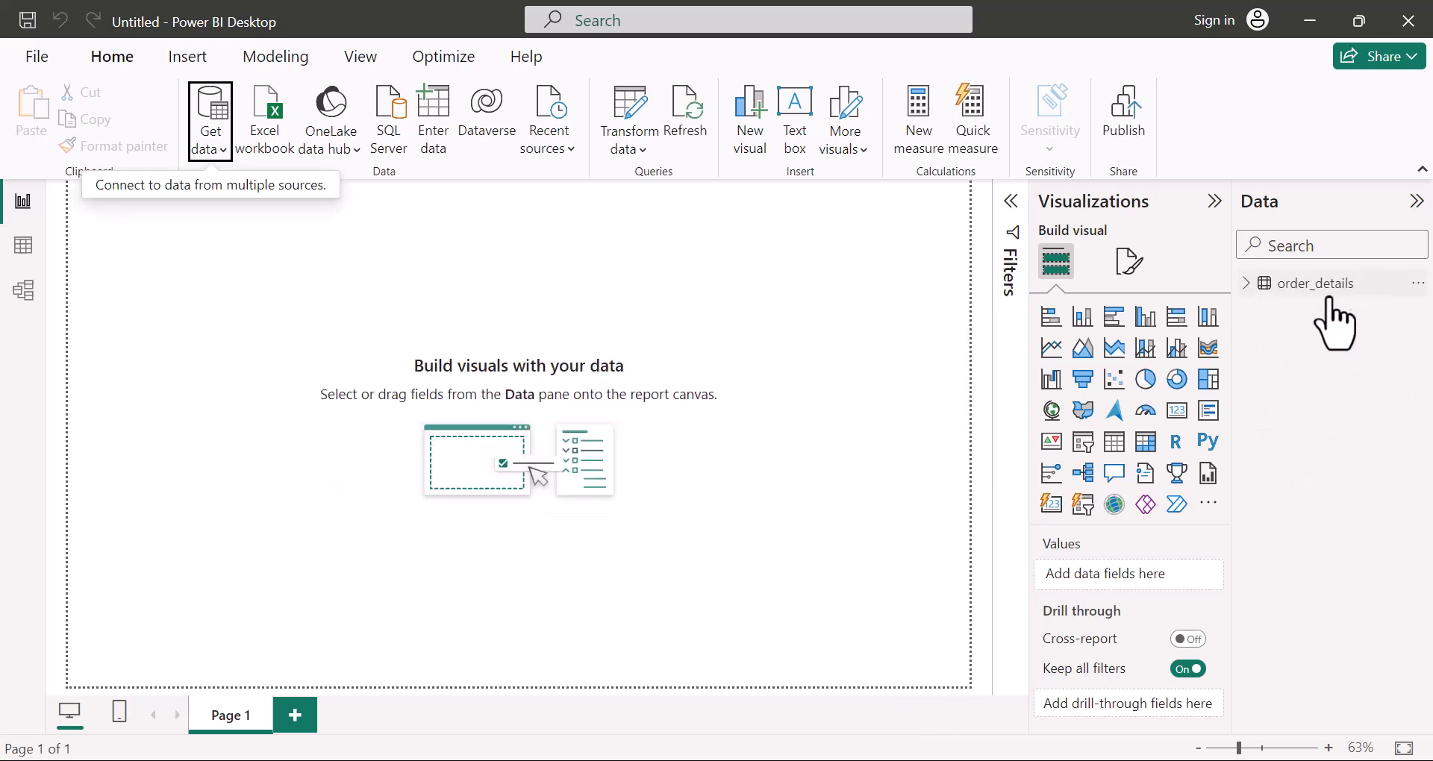
{"action": "mouse_move", "coordinate": [1348, 295]}
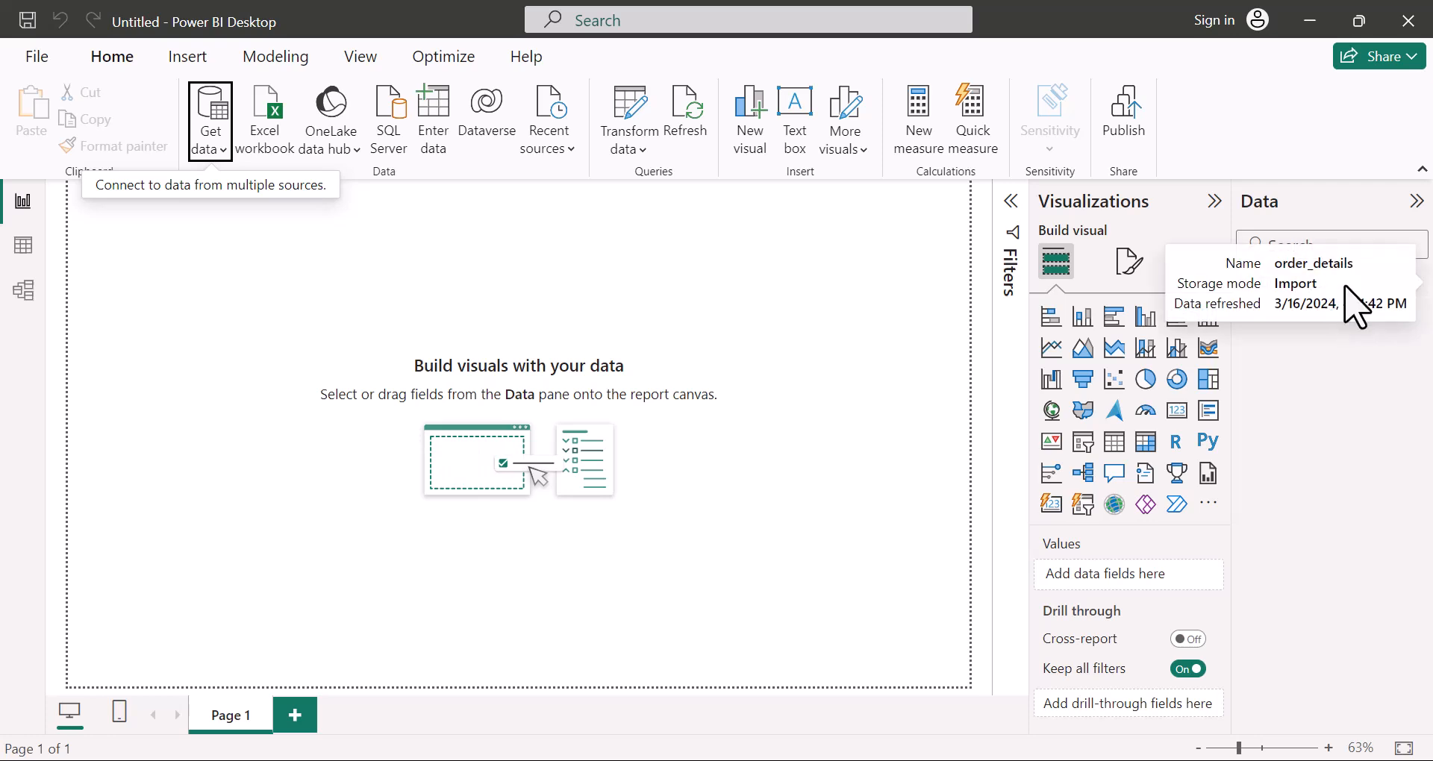
Step: Import orders.csv as a Text/CSV source and load it into the report
{"action": "left_click", "coordinate": [217, 149]}
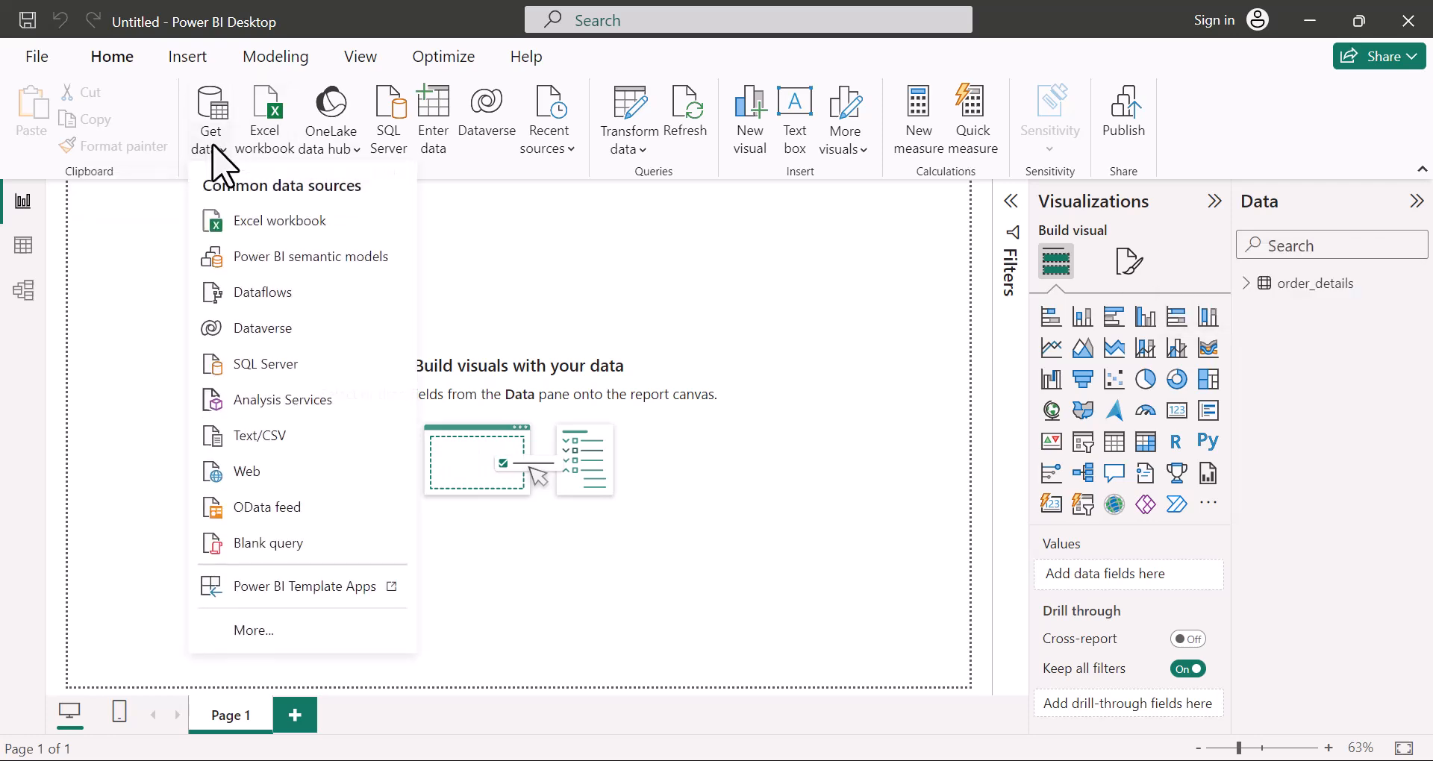
{"action": "left_click", "coordinate": [259, 442]}
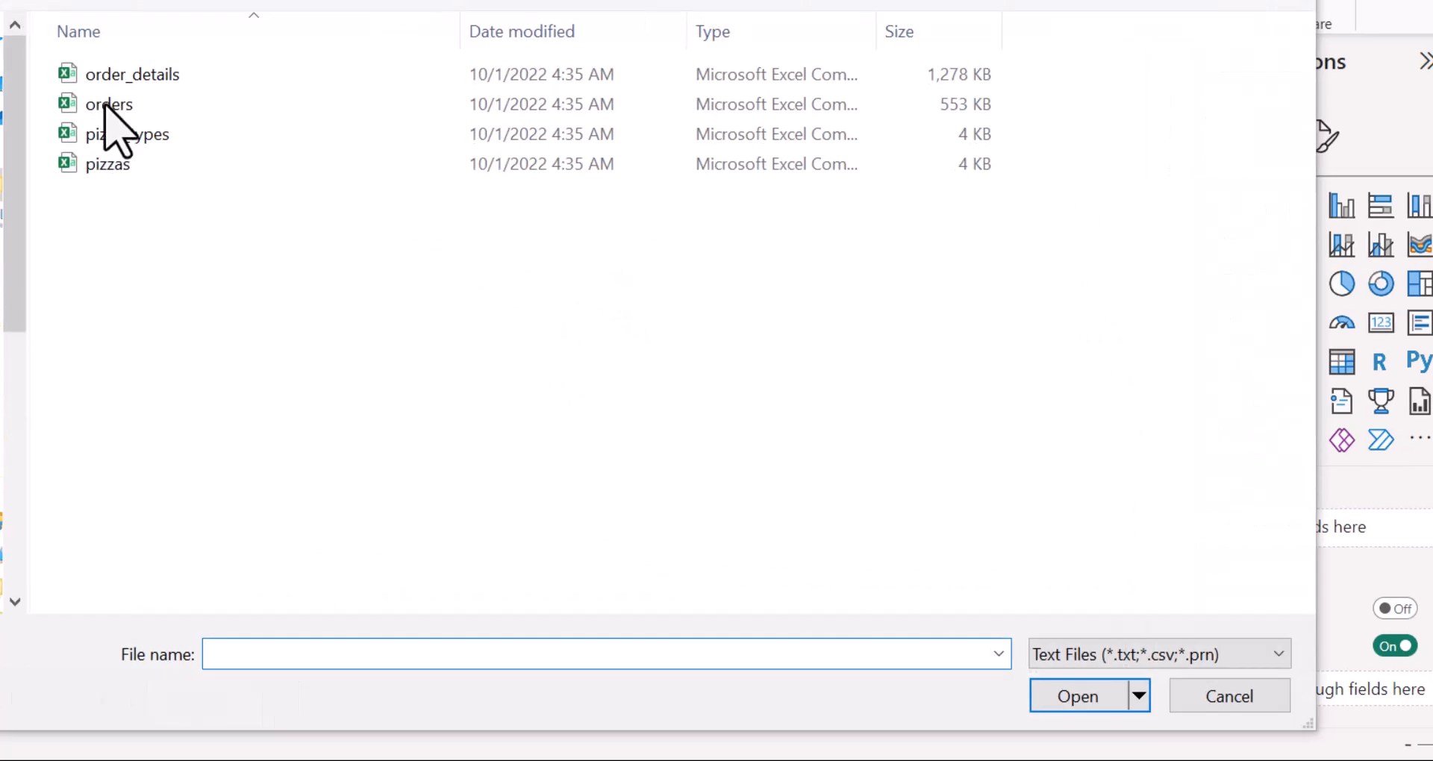
{"action": "double_click", "coordinate": [104, 104]}
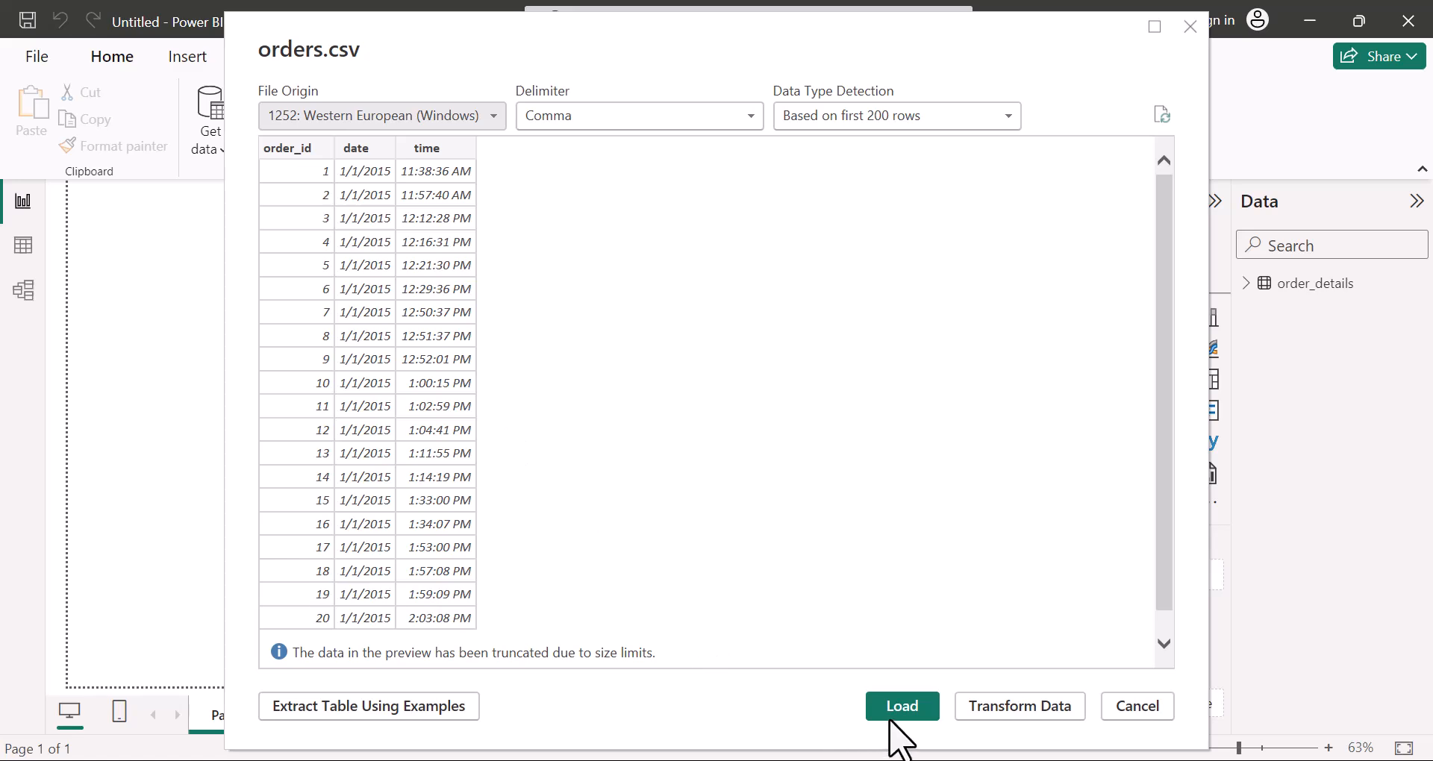
{"action": "left_click", "coordinate": [902, 706]}
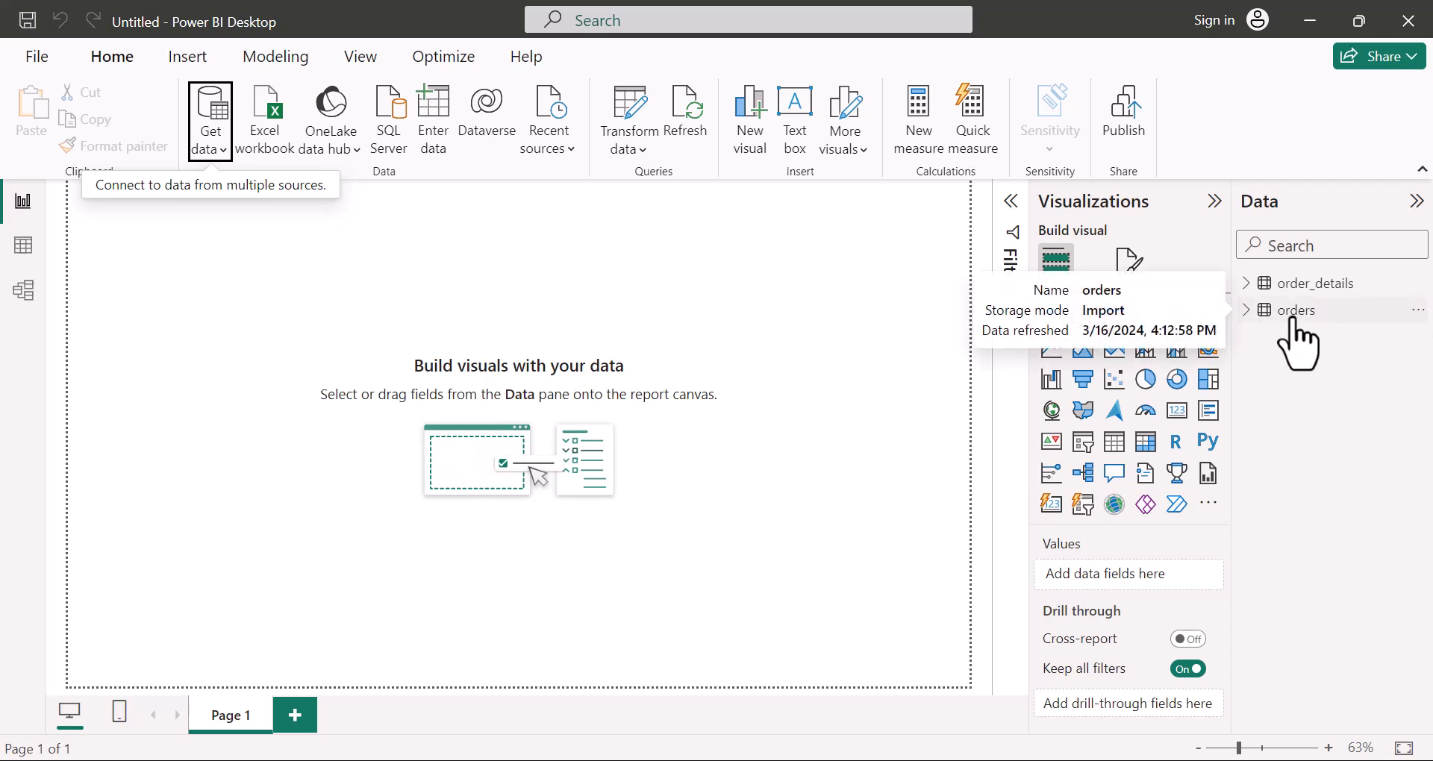
Step: Import pizza_types.csv as a Text/CSV source and load it with the default import settings
{"action": "left_click", "coordinate": [223, 153]}
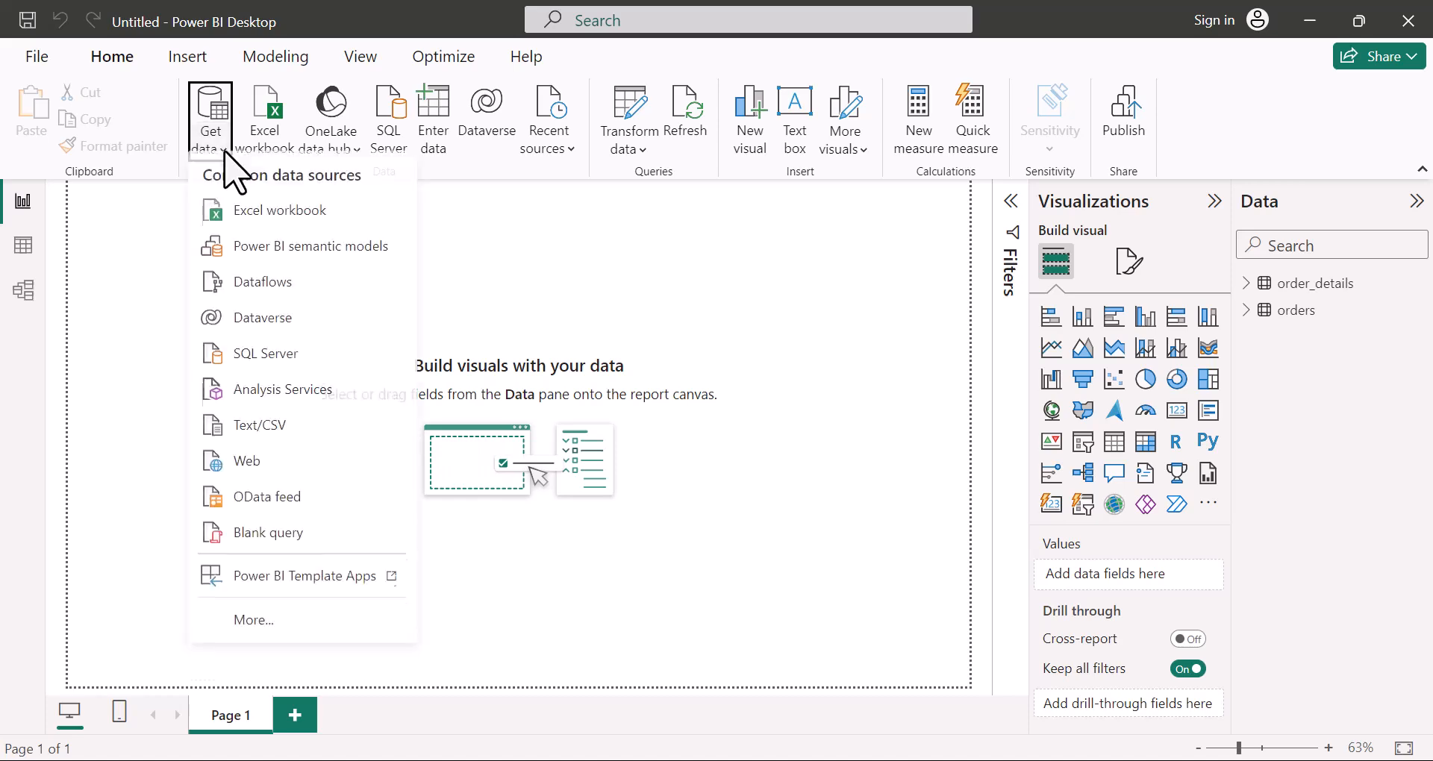
{"action": "left_click", "coordinate": [277, 446]}
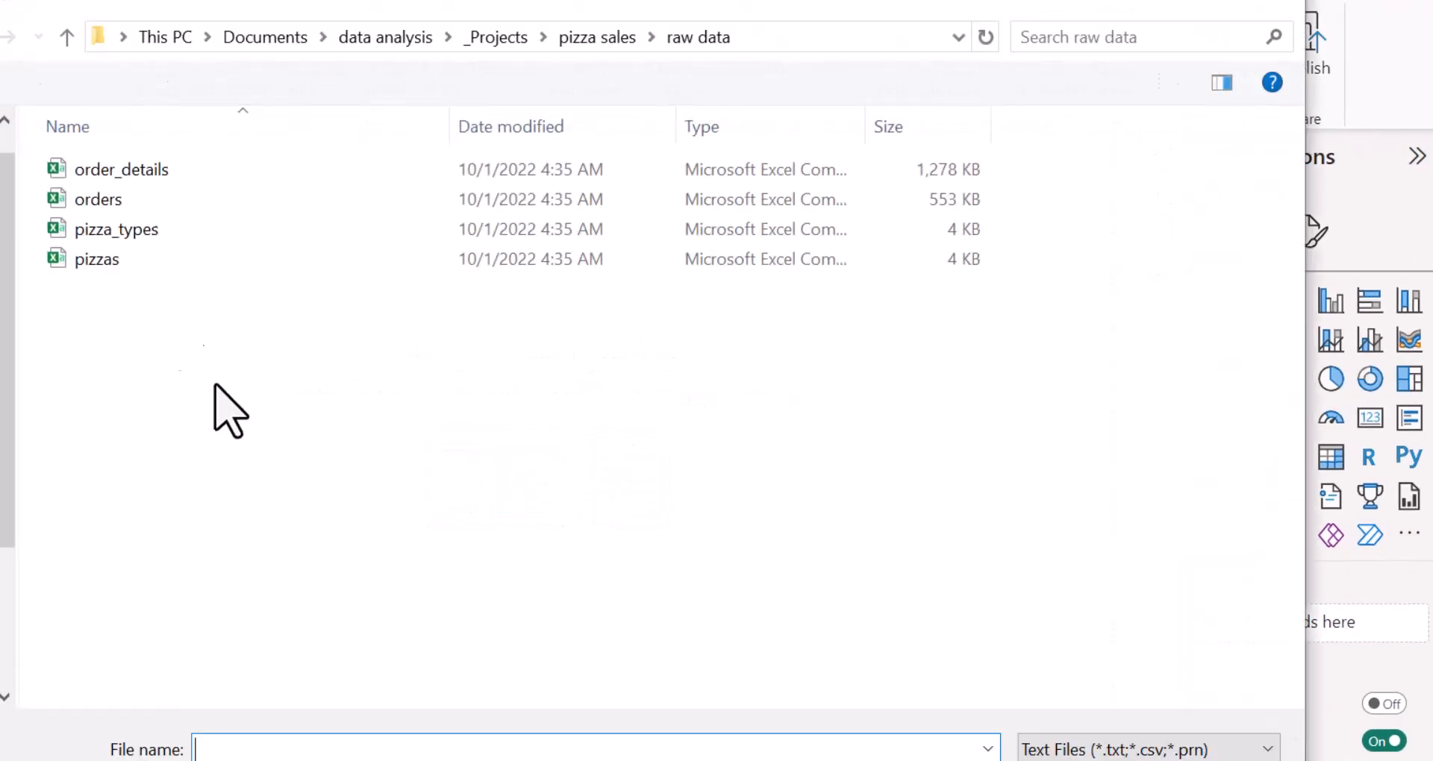
{"action": "double_click", "coordinate": [133, 233]}
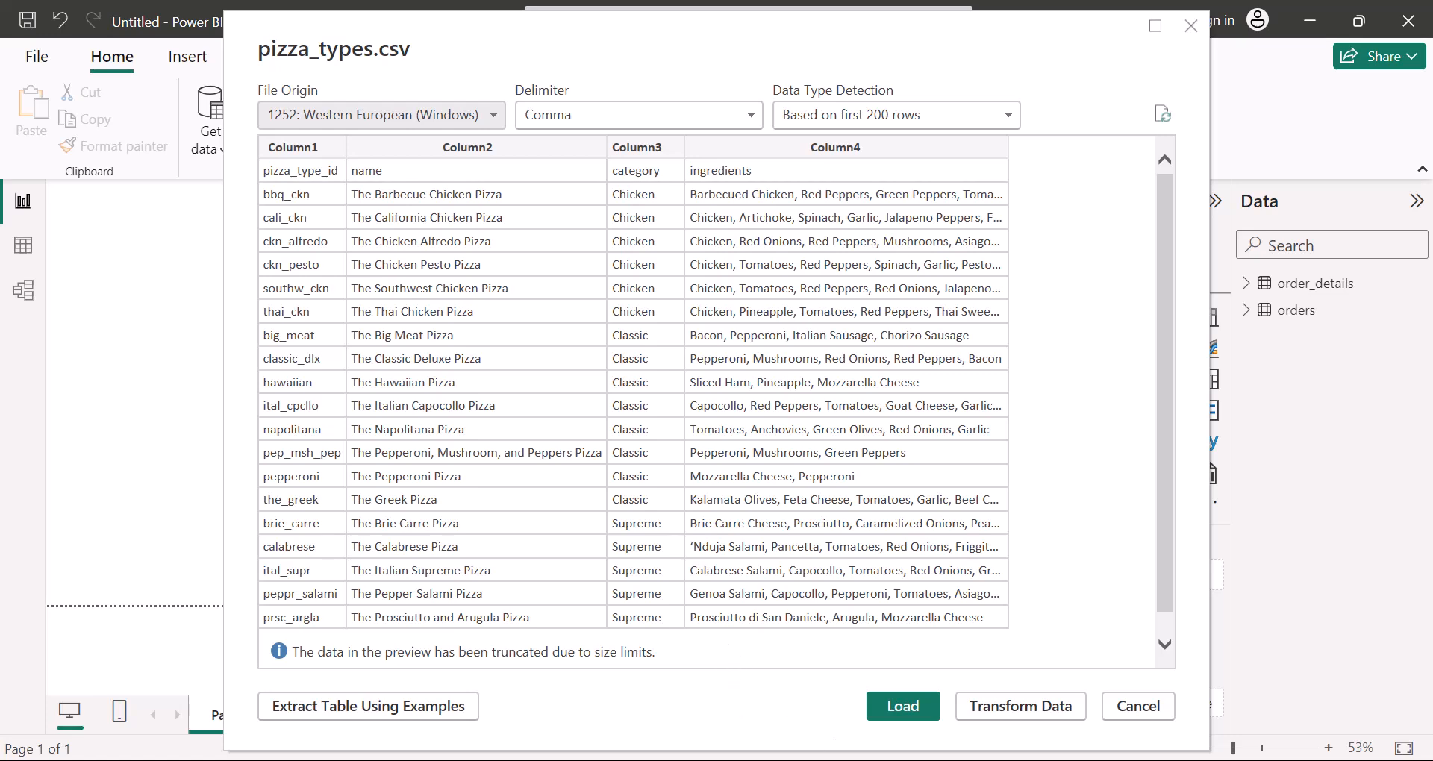
{"action": "left_click", "coordinate": [903, 715]}
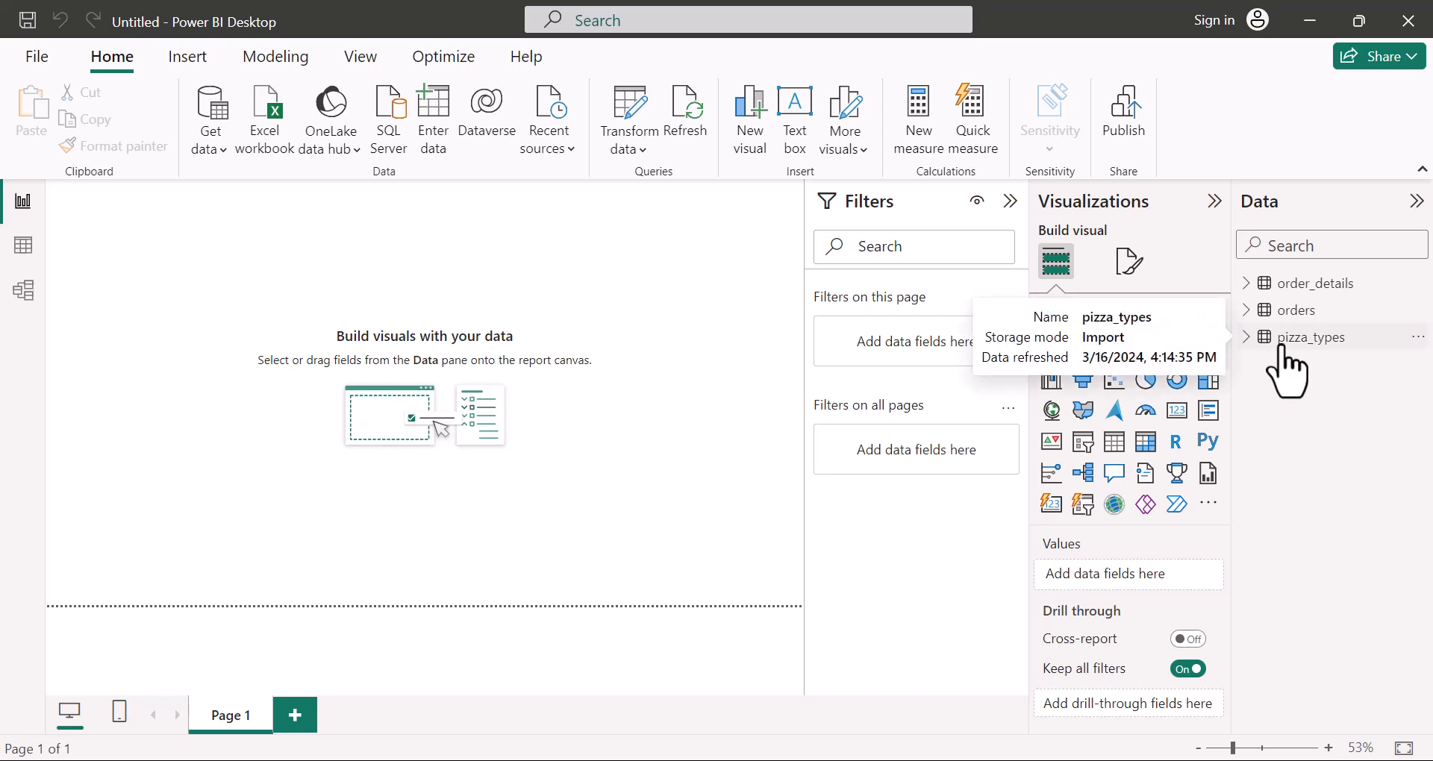
Step: Import pizzas.csv as a Text/CSV source, look through its preview rows and load it
{"action": "left_click", "coordinate": [213, 149]}
{"action": "left_click", "coordinate": [268, 444]}
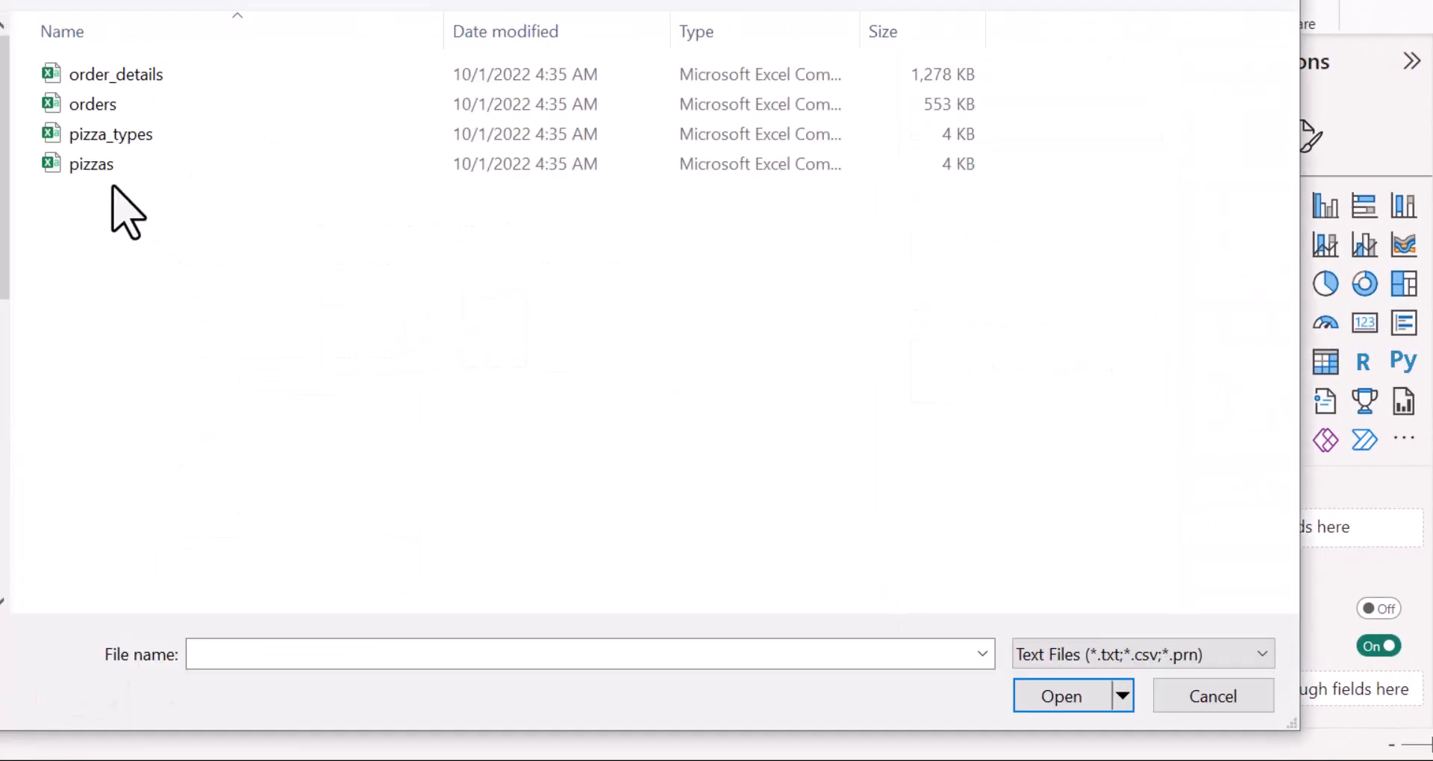
{"action": "double_click", "coordinate": [99, 164]}
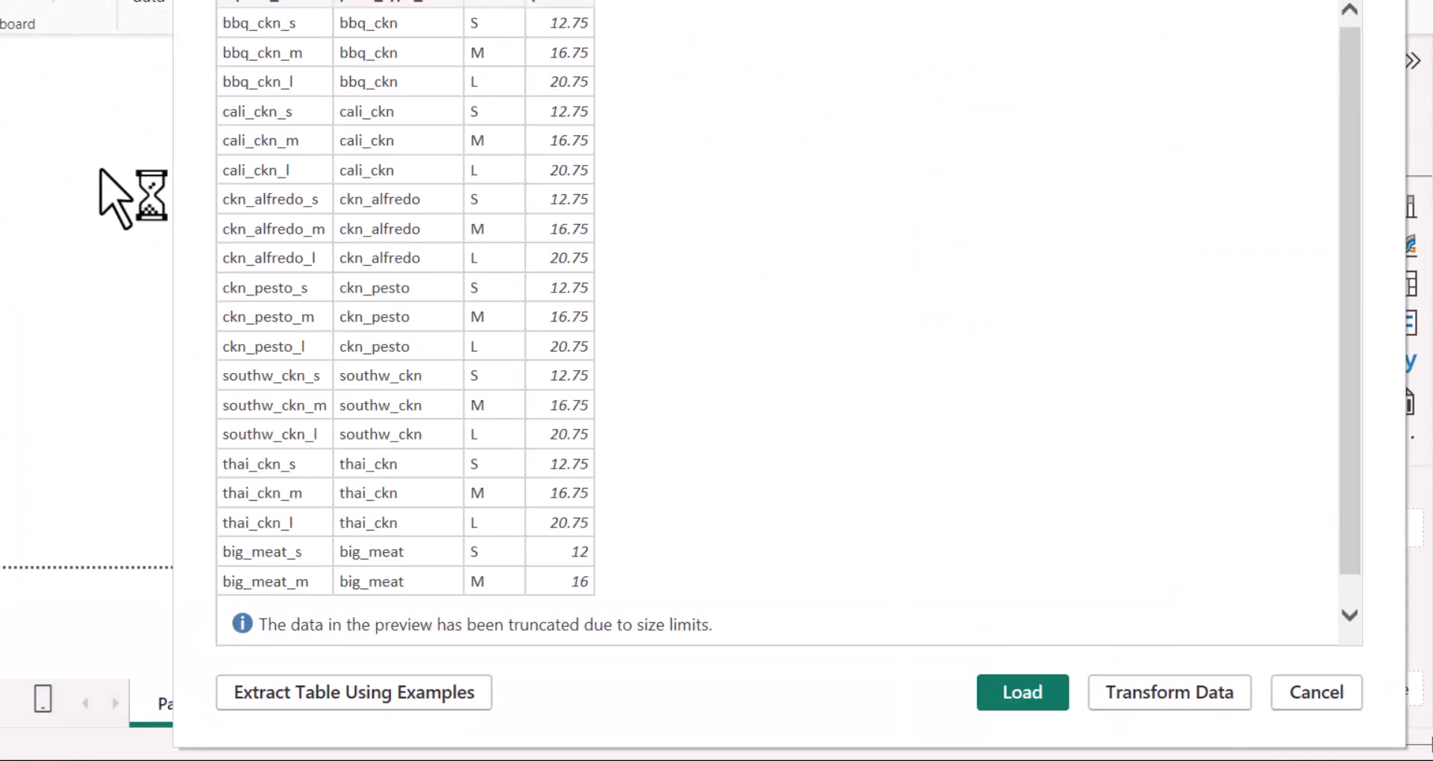
{"action": "scroll", "coordinate": [515, 459], "scroll_direction": "down", "scroll_amount": 1}
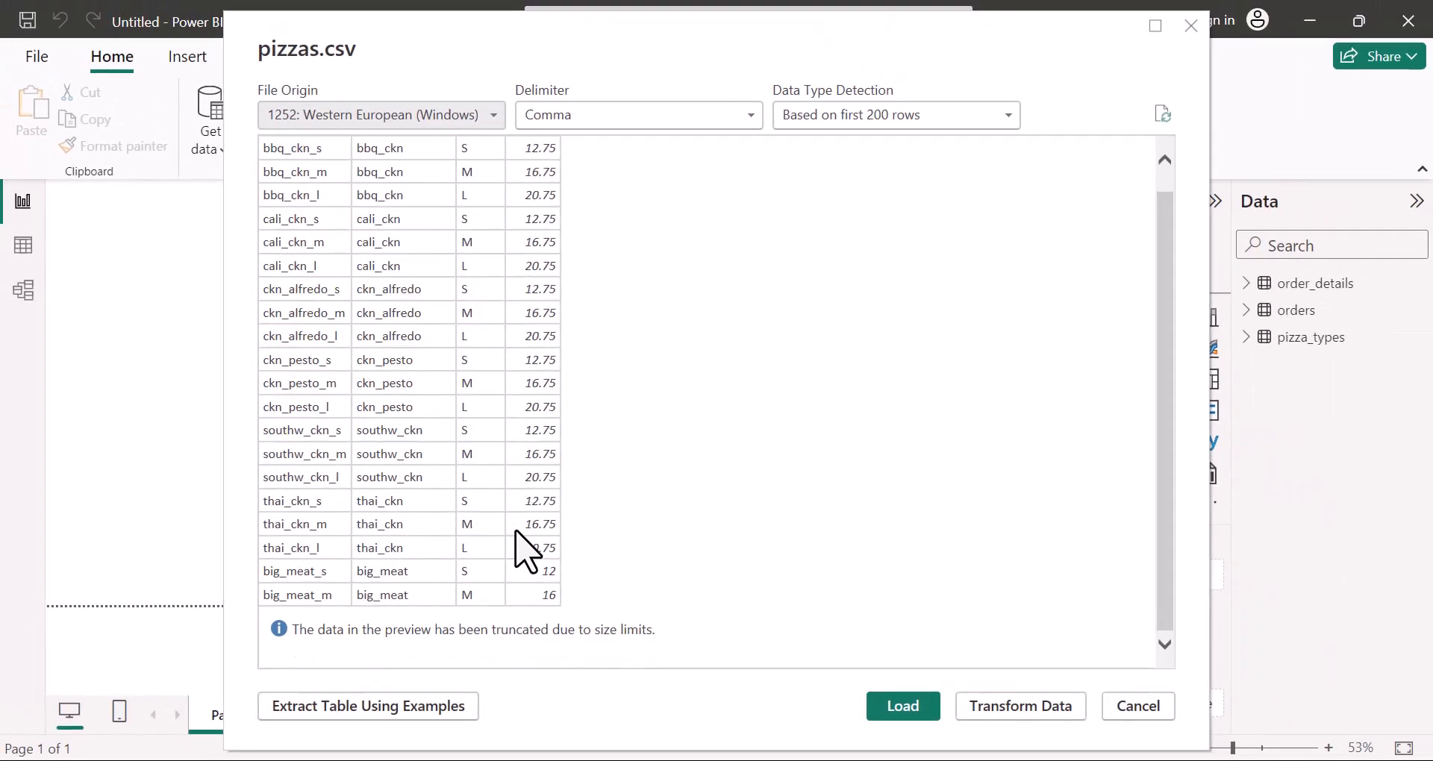
{"action": "scroll", "coordinate": [515, 534], "scroll_direction": "up", "scroll_amount": 1}
{"action": "left_click", "coordinate": [882, 716]}
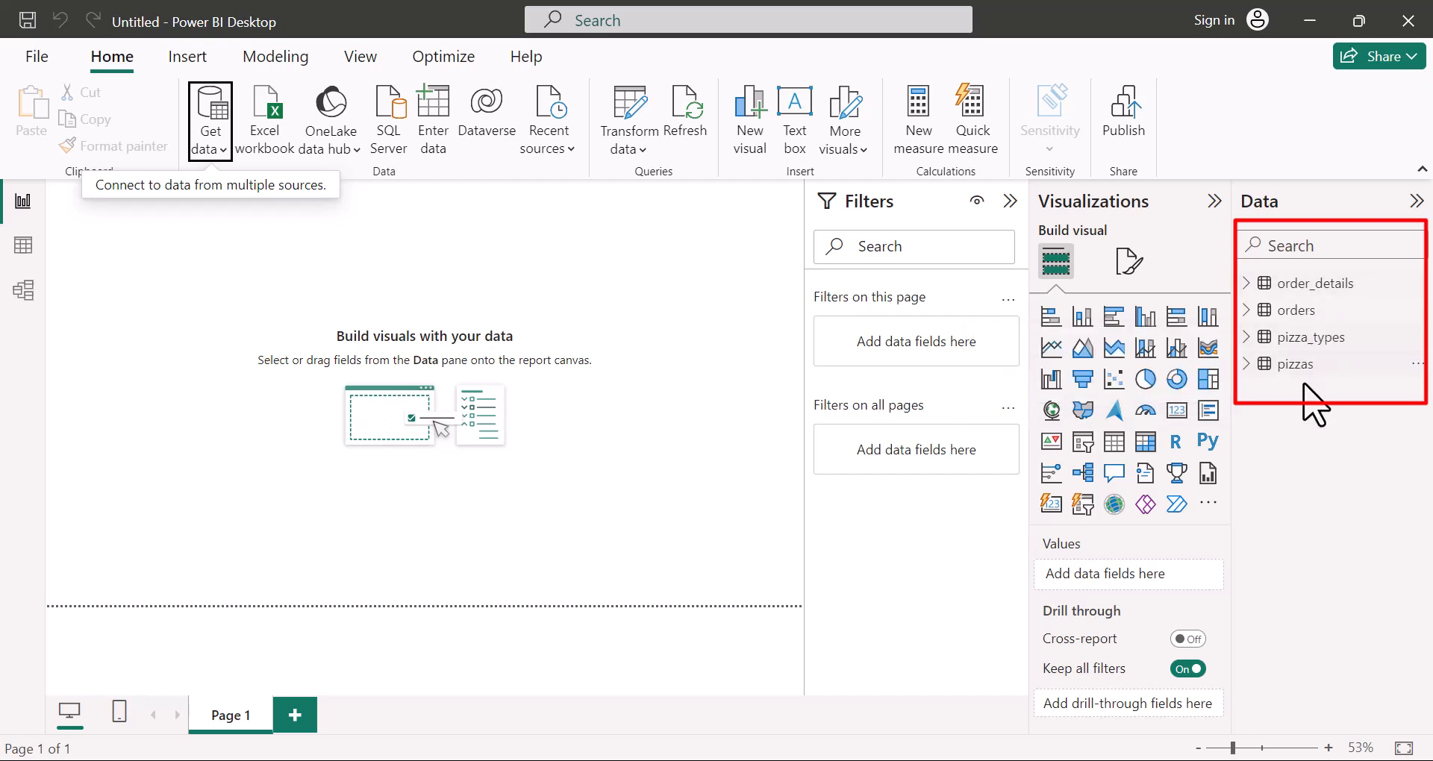
Step: Expand order_details, orders, pizza_types and pizzas to examine the fields in each table
{"action": "left_click", "coordinate": [1245, 286]}
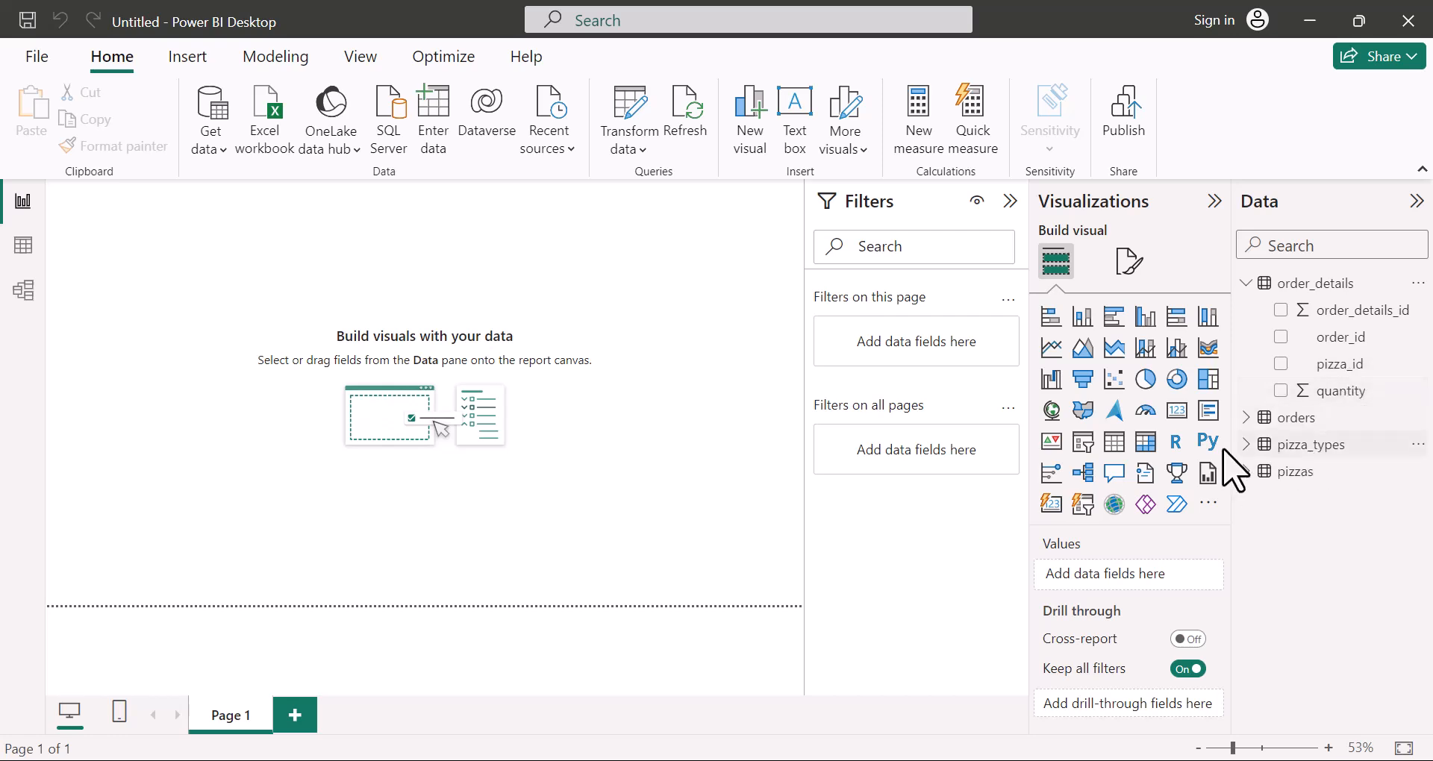
{"action": "left_click", "coordinate": [1247, 420]}
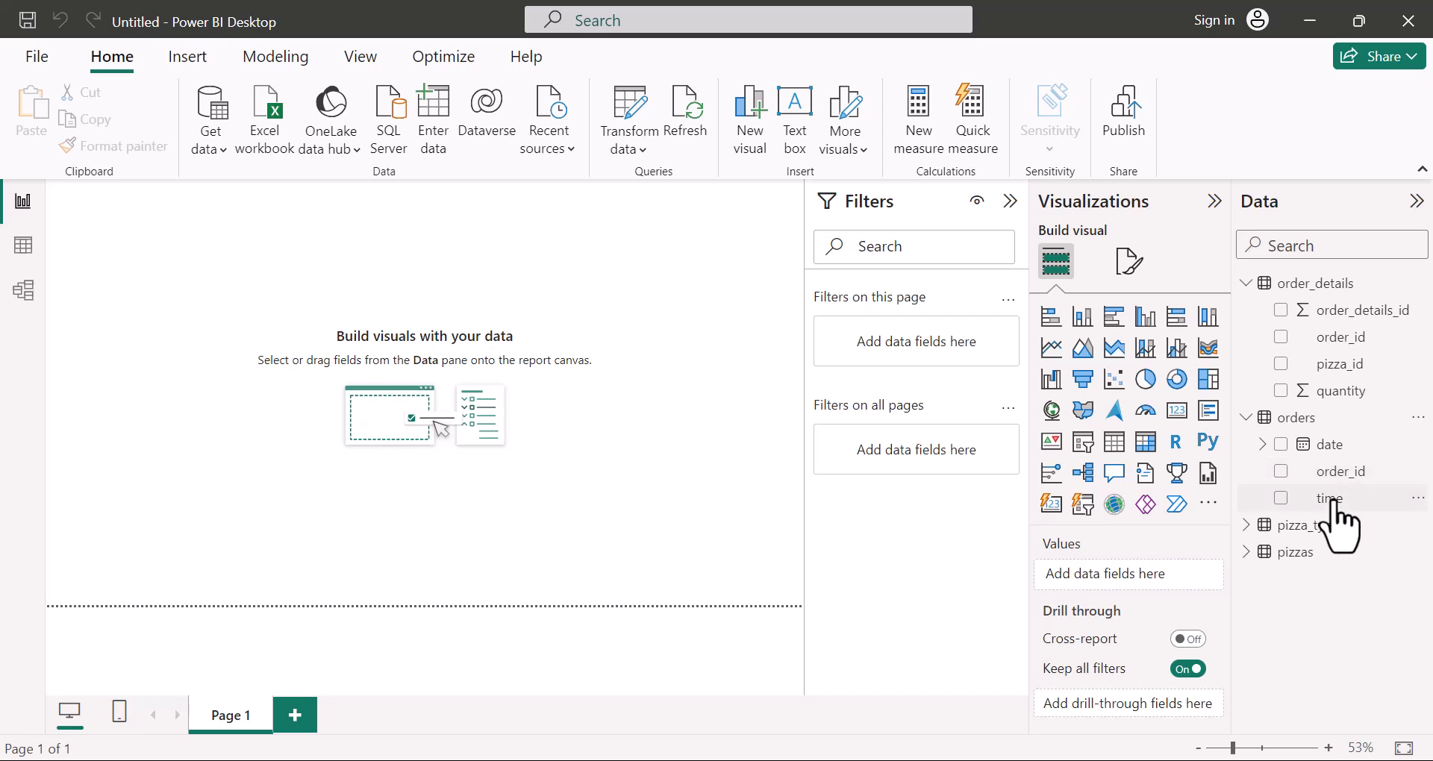
{"action": "left_click", "coordinate": [1245, 527]}
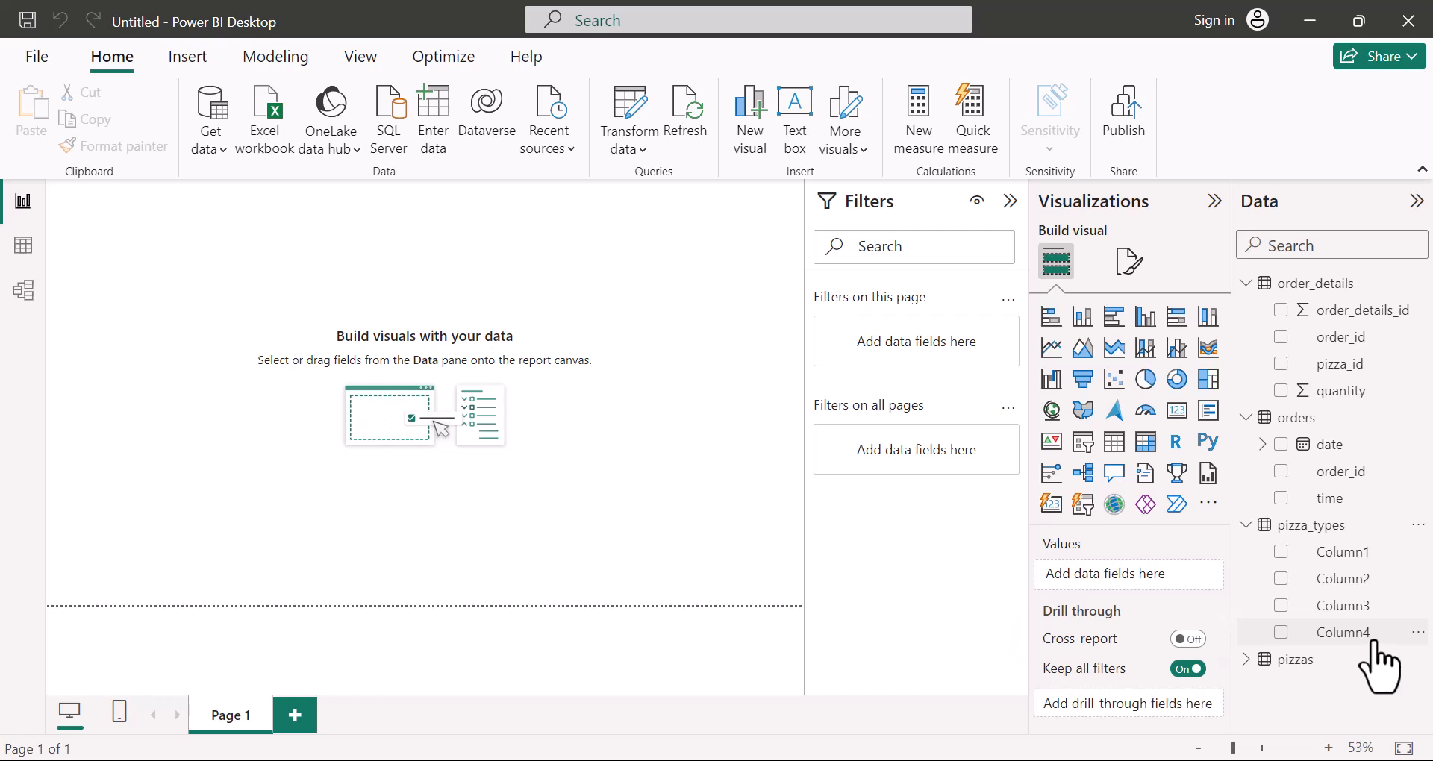
{"action": "left_click", "coordinate": [1244, 660]}
{"action": "scroll", "coordinate": [1285, 614], "scroll_direction": "down", "scroll_amount": 1}
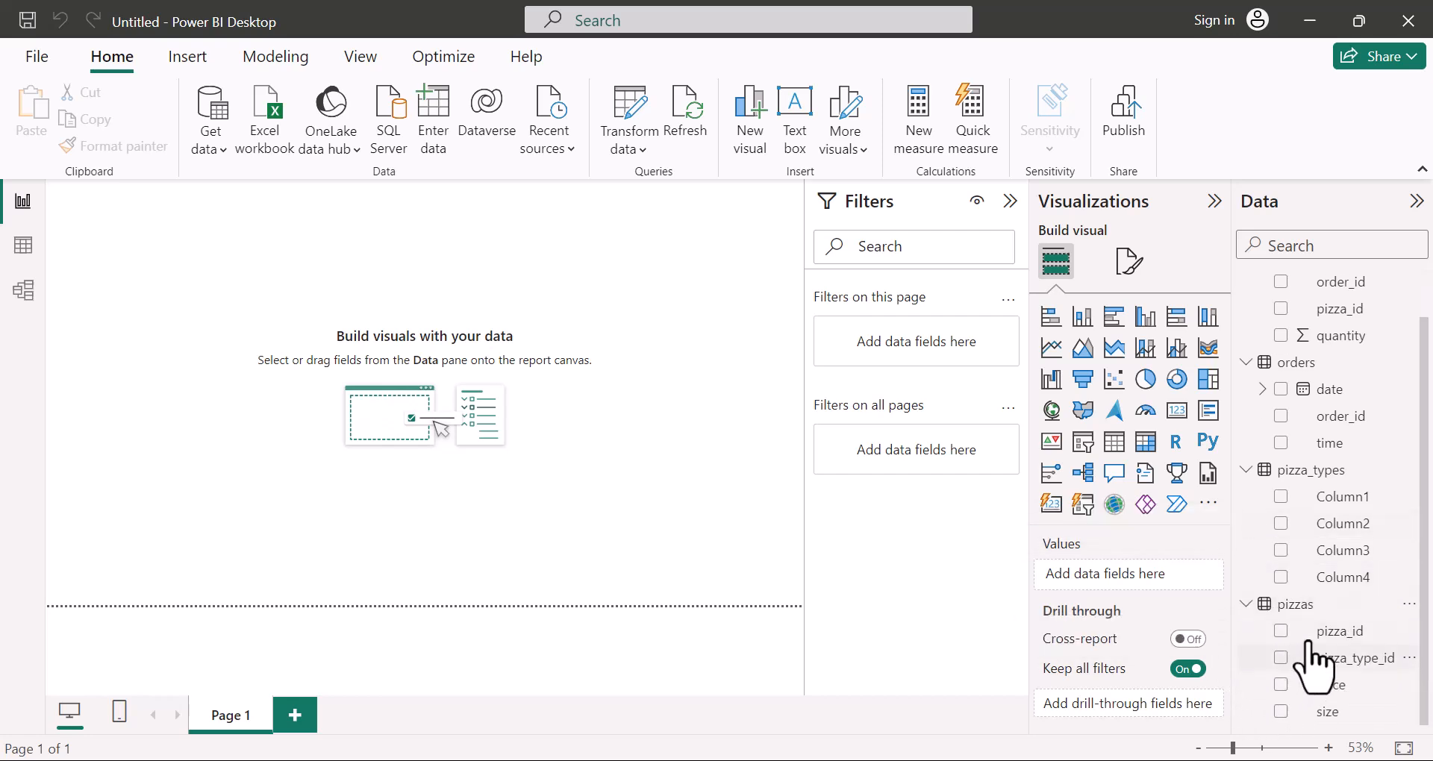
{"action": "scroll", "coordinate": [1332, 626], "scroll_direction": "up", "scroll_amount": 1}
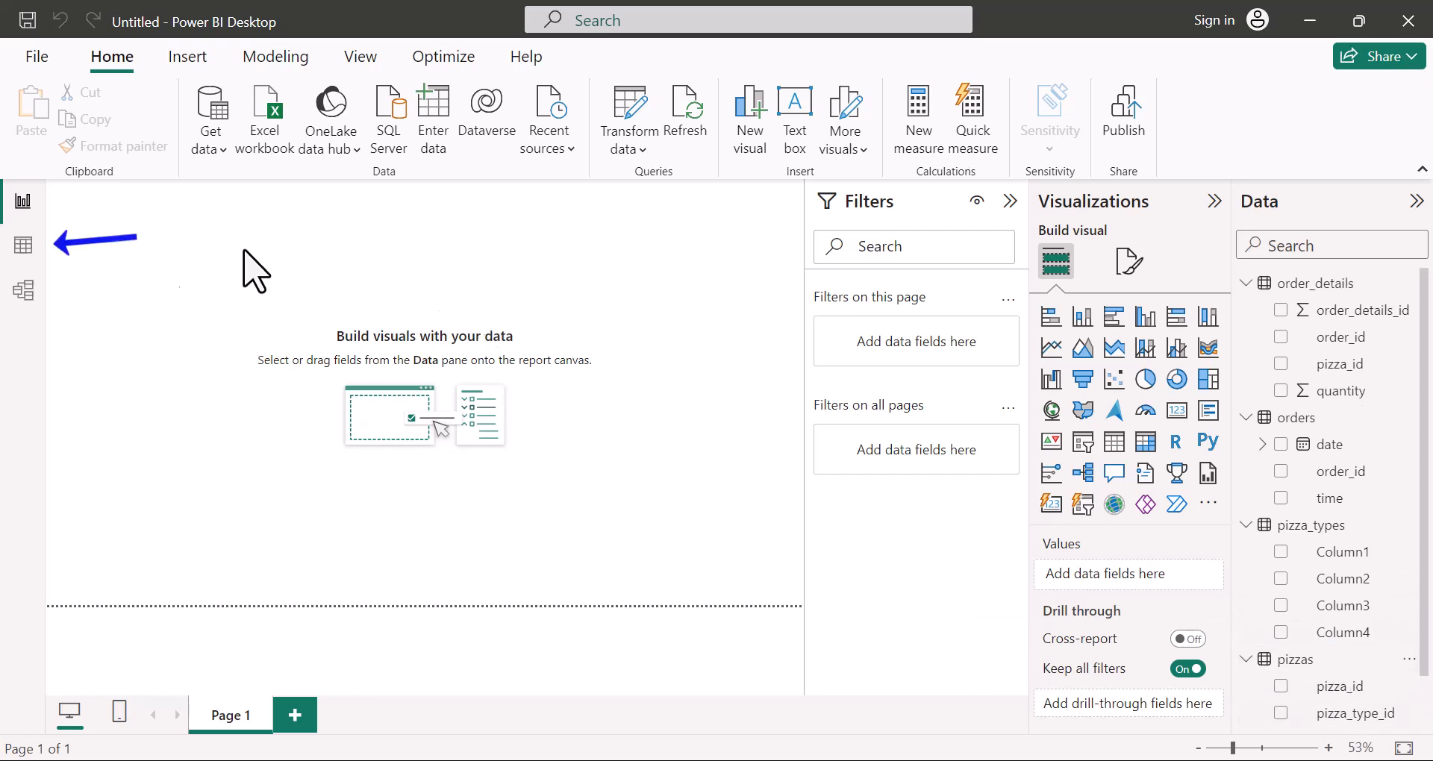
Step: Switch to Table view and examine the rows and column headers of order_details, orders, pizza_types and pizzas
{"action": "left_click", "coordinate": [23, 246]}
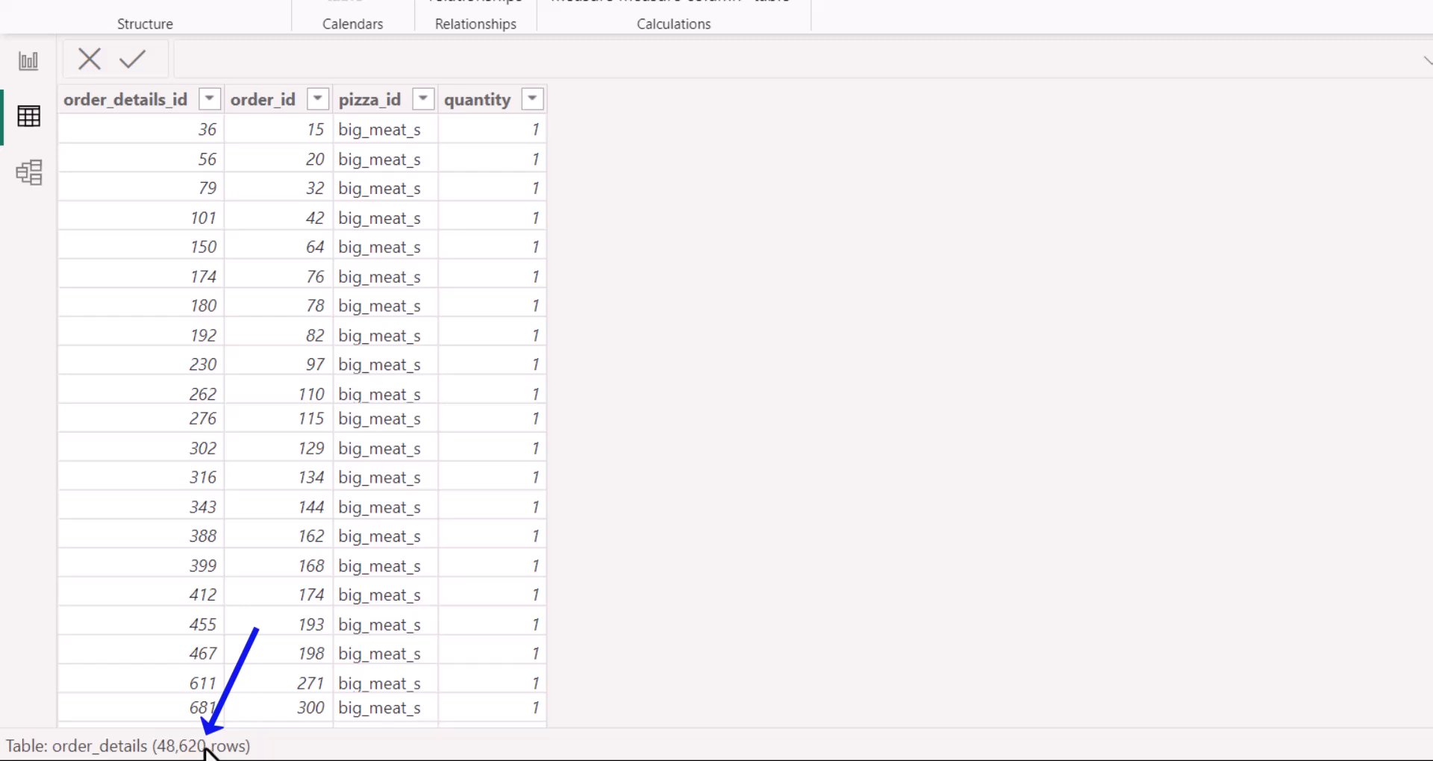
{"action": "left_click", "coordinate": [109, 101]}
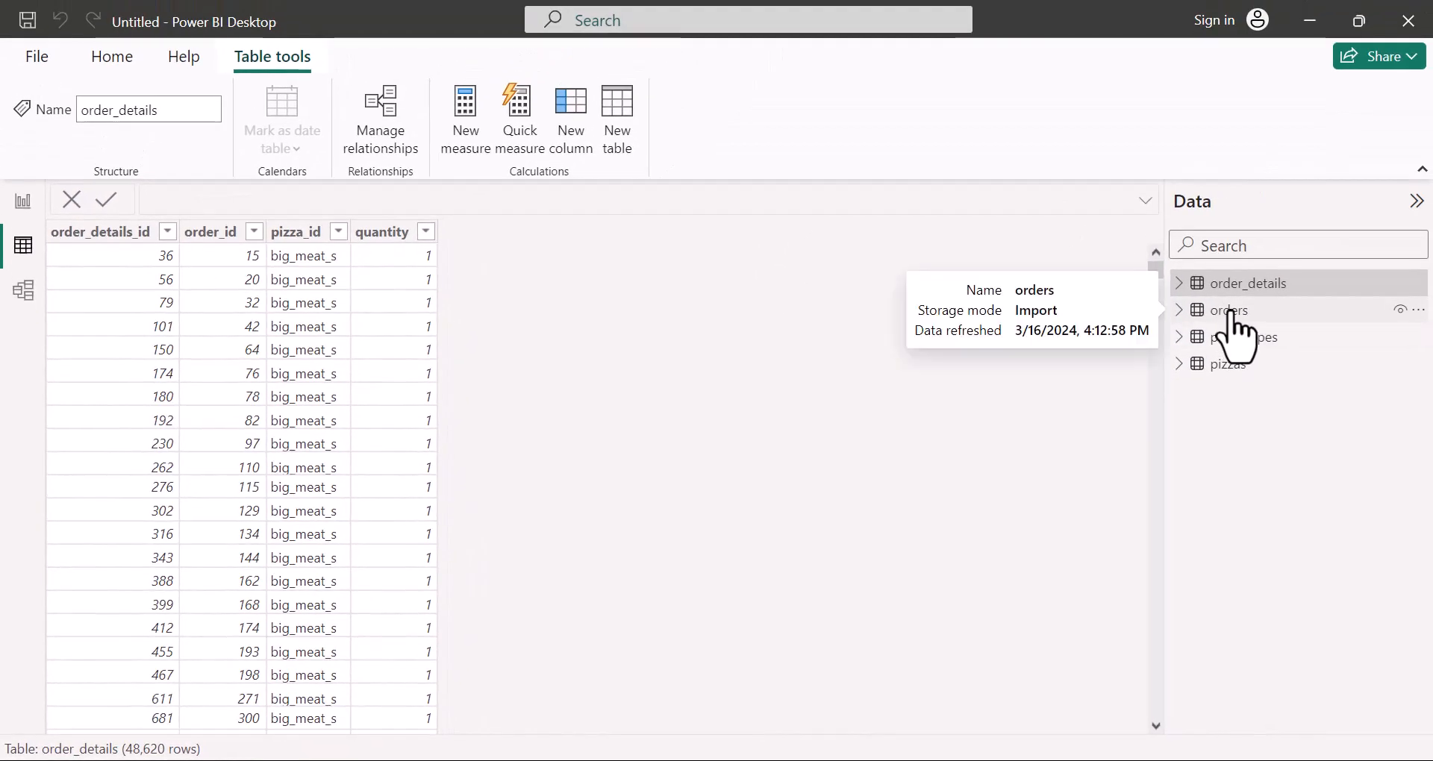
{"action": "left_click", "coordinate": [1232, 312]}
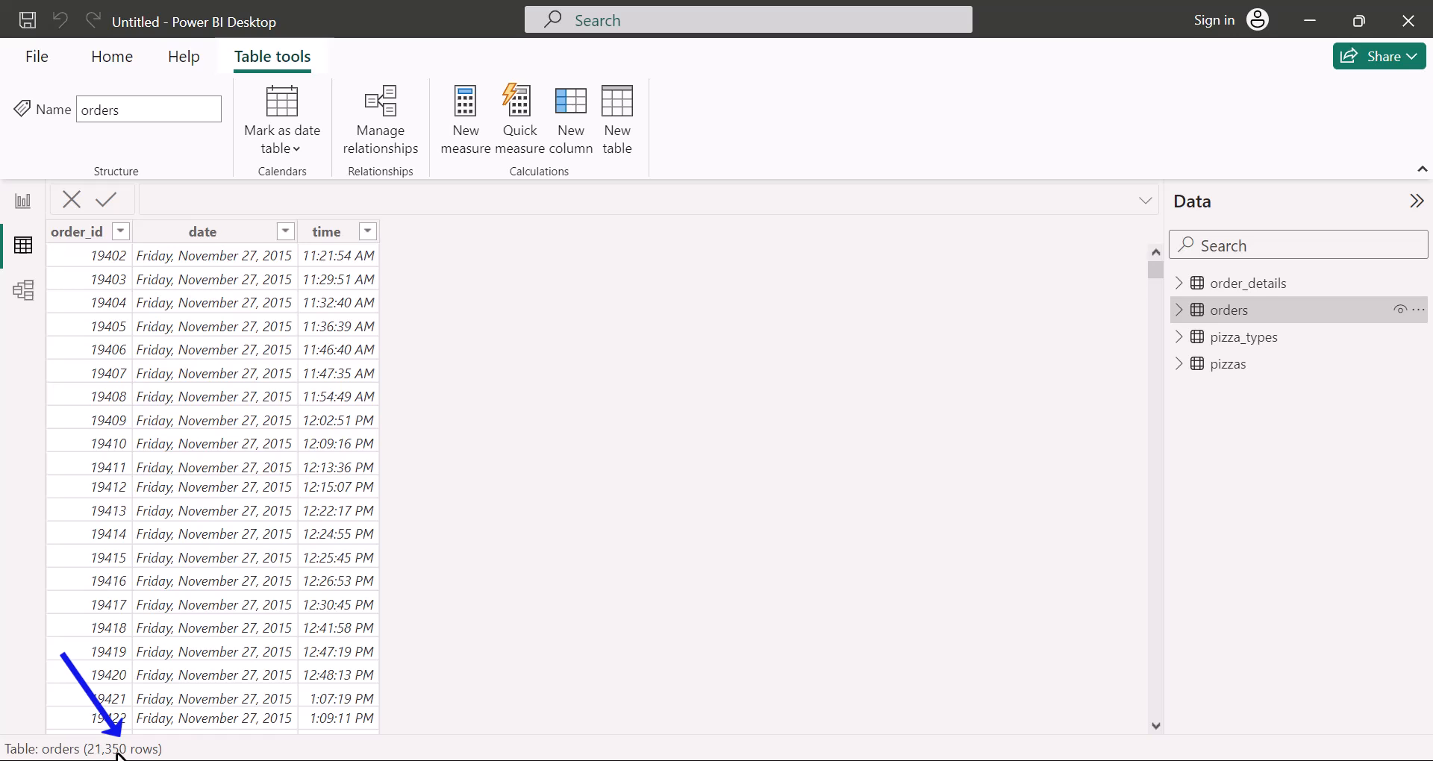
{"action": "left_click", "coordinate": [1244, 338]}
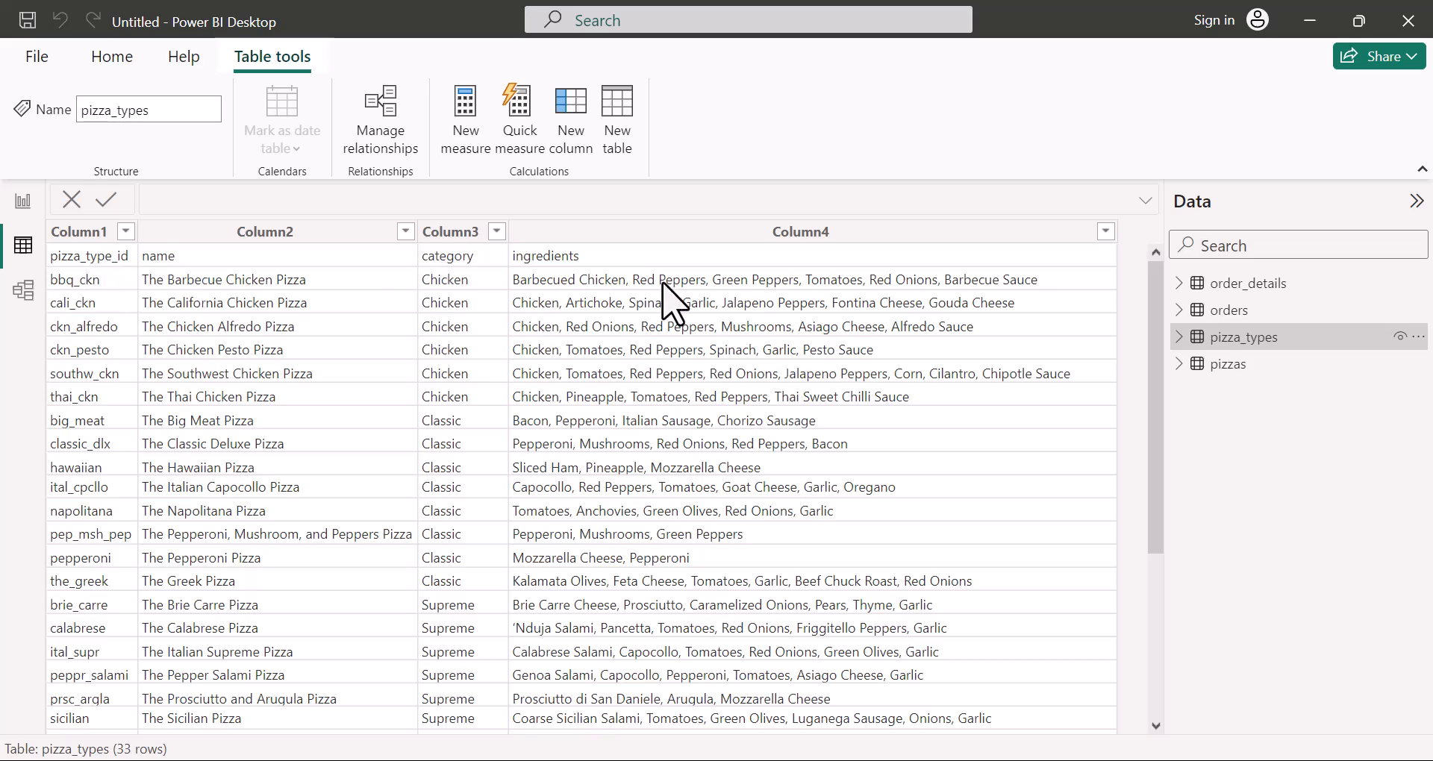
{"action": "left_click", "coordinate": [101, 261]}
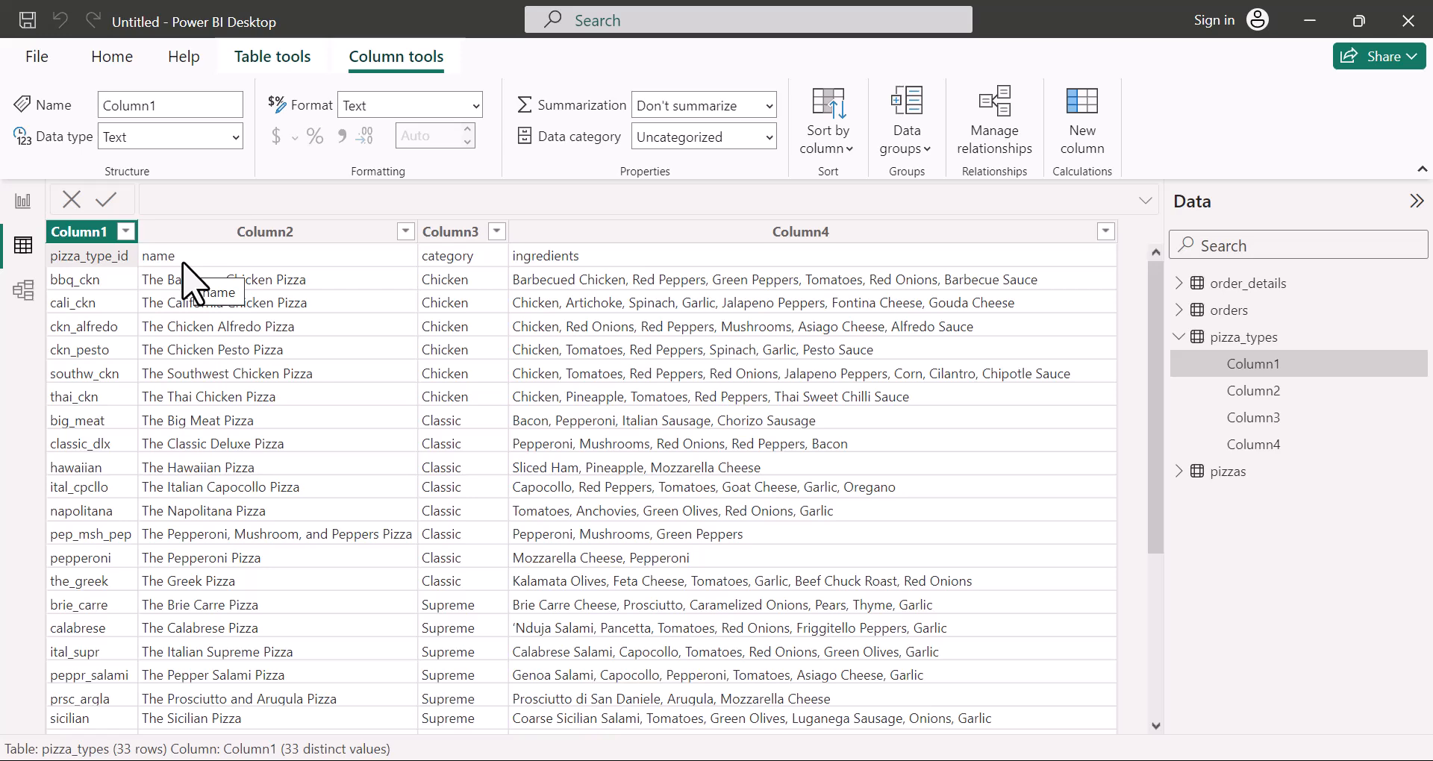
{"action": "left_click", "coordinate": [1227, 478]}
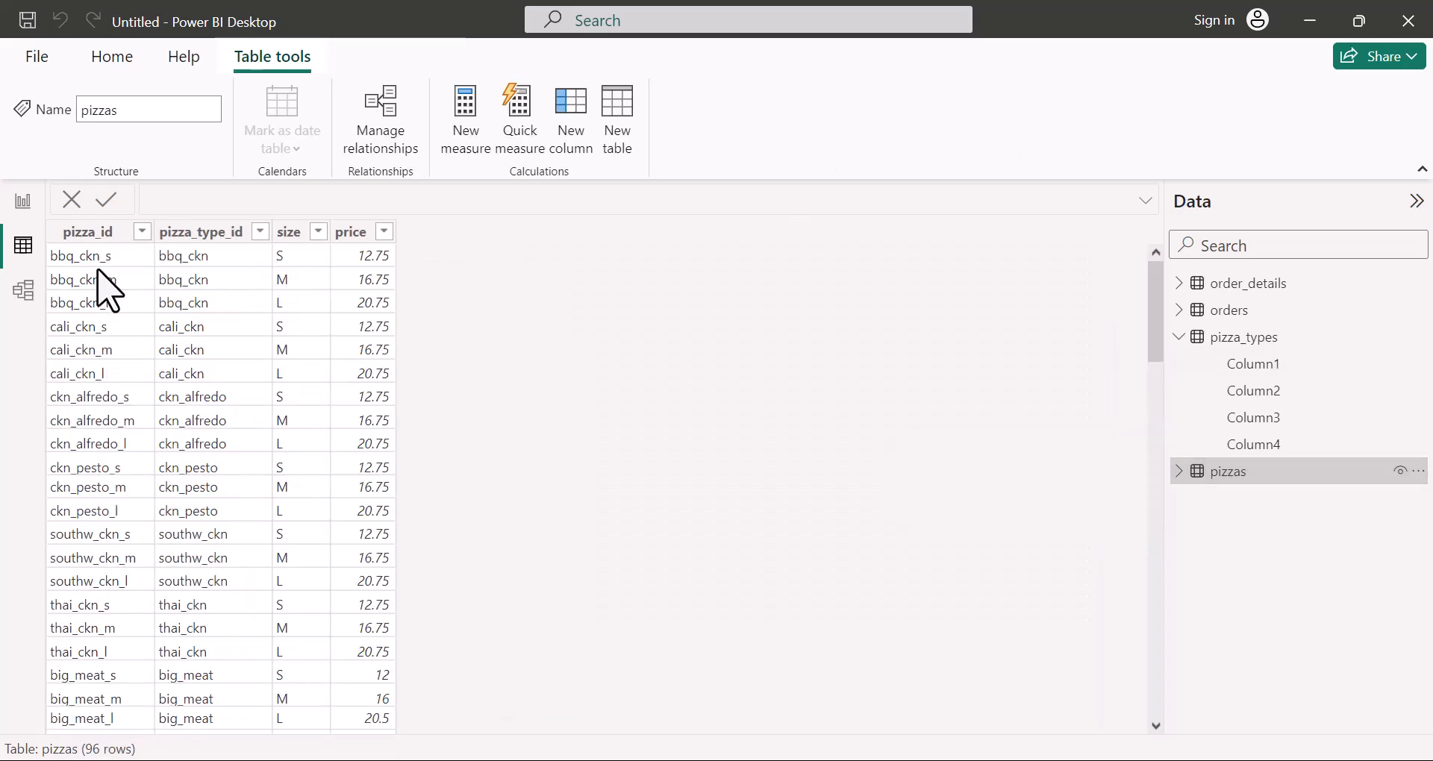
Step: Look through the remaining pizzas rows and examine the relationships between the four tables in Model view with the side panes collapsed
{"action": "scroll", "coordinate": [328, 536], "scroll_direction": "down", "scroll_amount": 15}
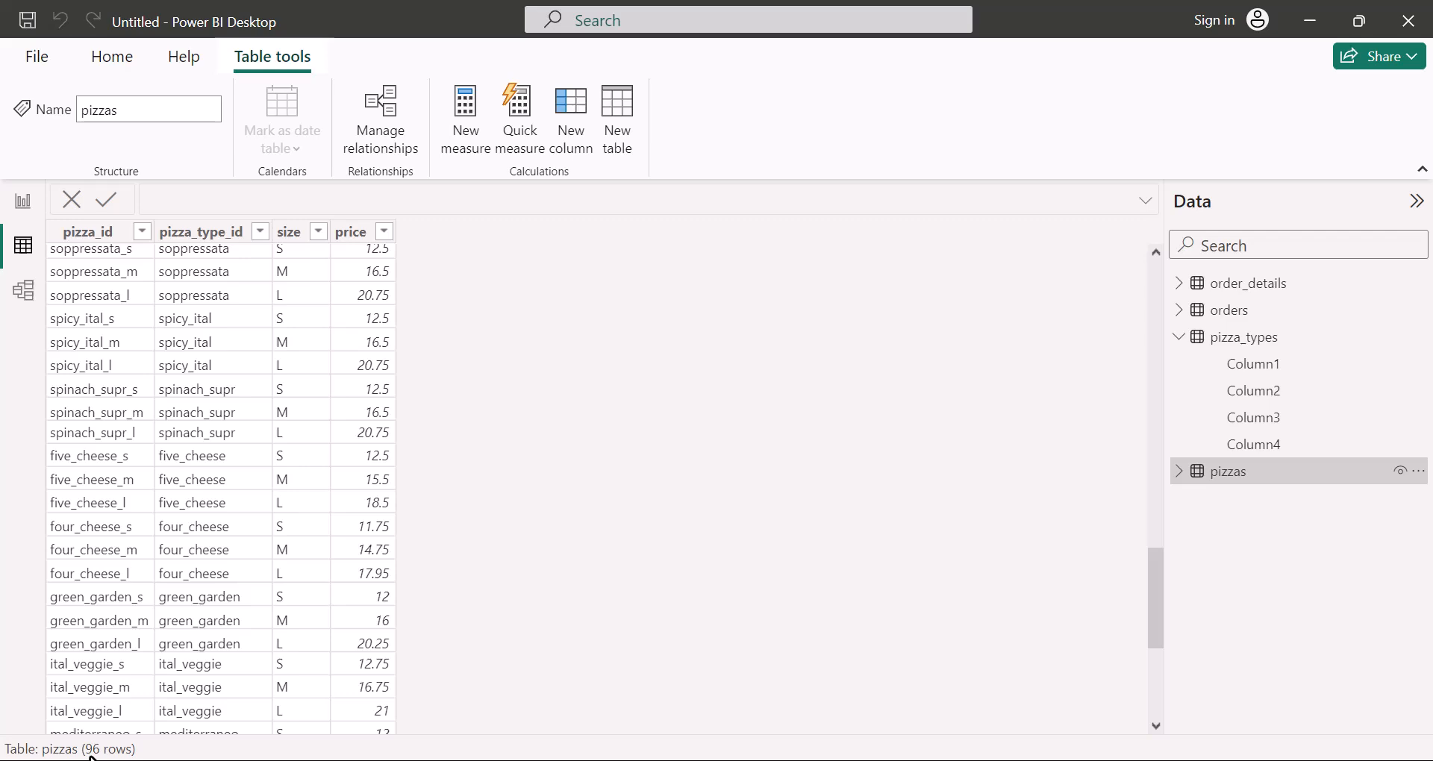
{"action": "left_click", "coordinate": [23, 201]}
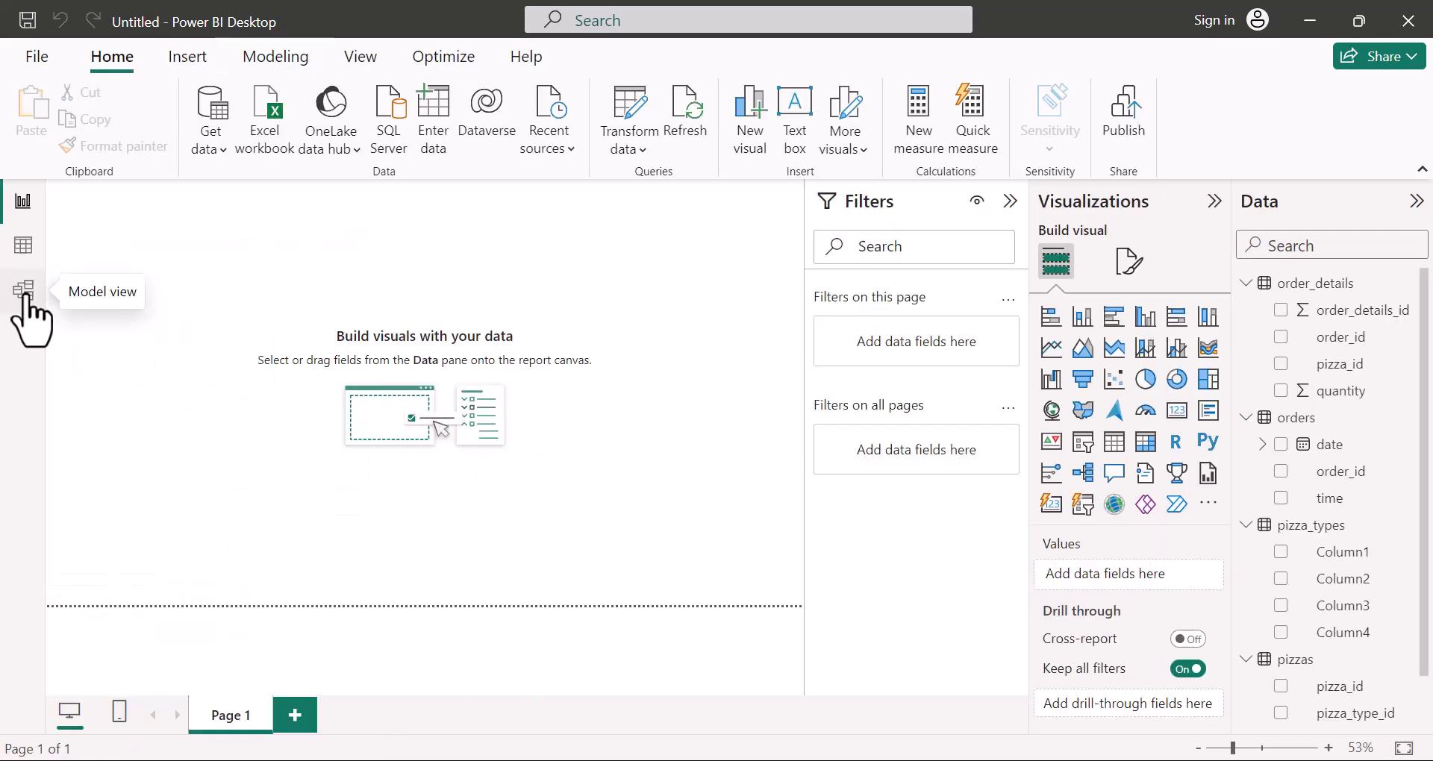
{"action": "left_click", "coordinate": [23, 289]}
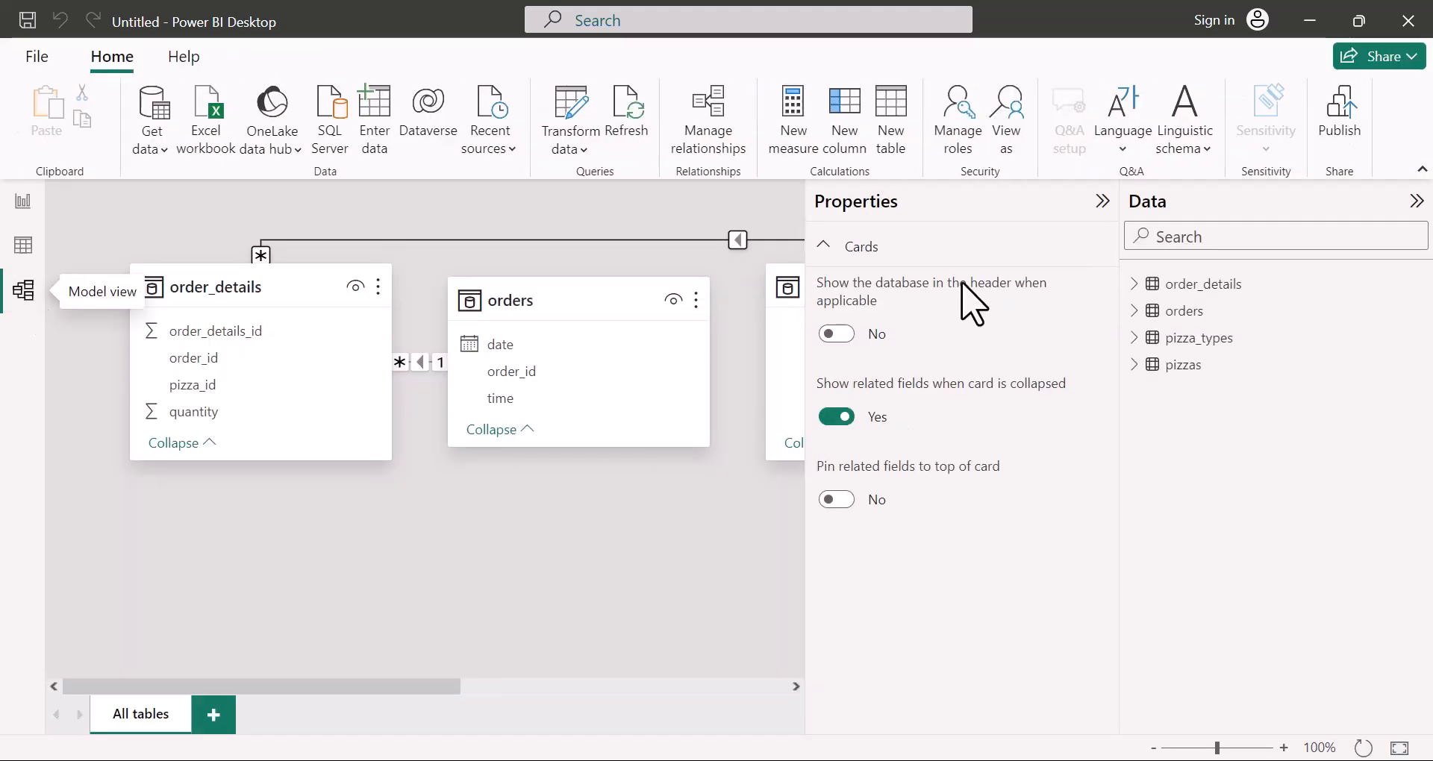
{"action": "left_click", "coordinate": [1102, 202]}
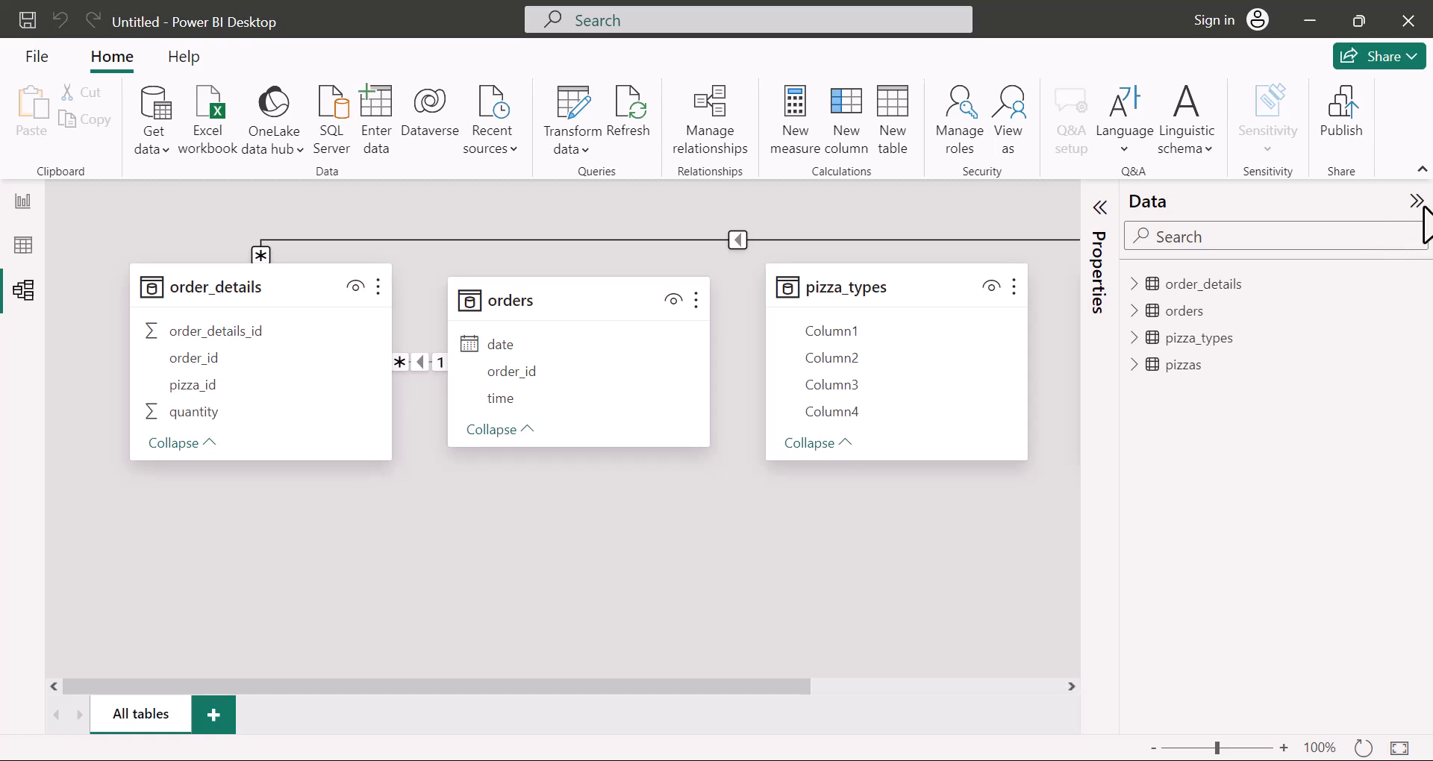
{"action": "left_click", "coordinate": [1416, 202]}
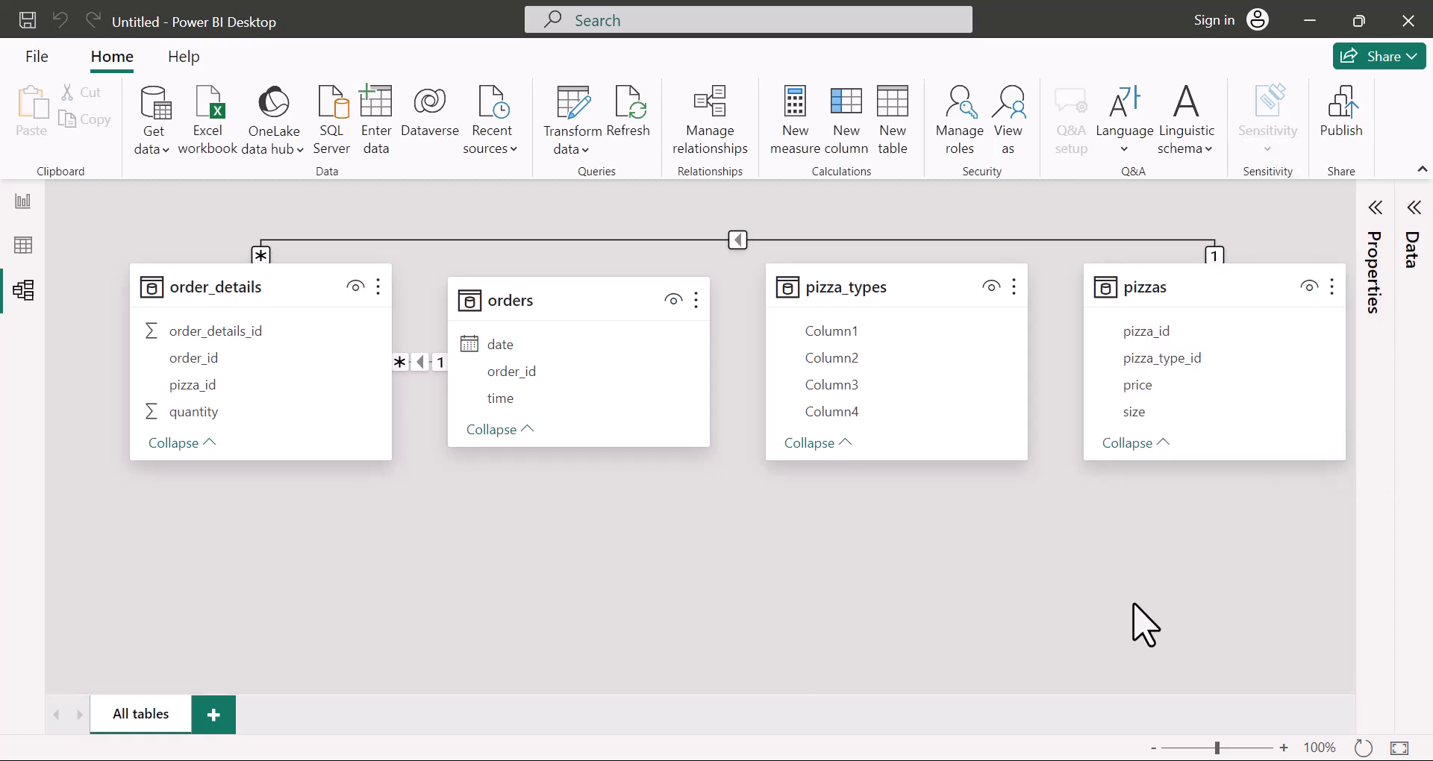
{"action": "mouse_move", "coordinate": [858, 322]}
Step: Return to Report view, collapse the filter and visualization panes, and examine the column names of all four tables
{"action": "left_click", "coordinate": [23, 202]}
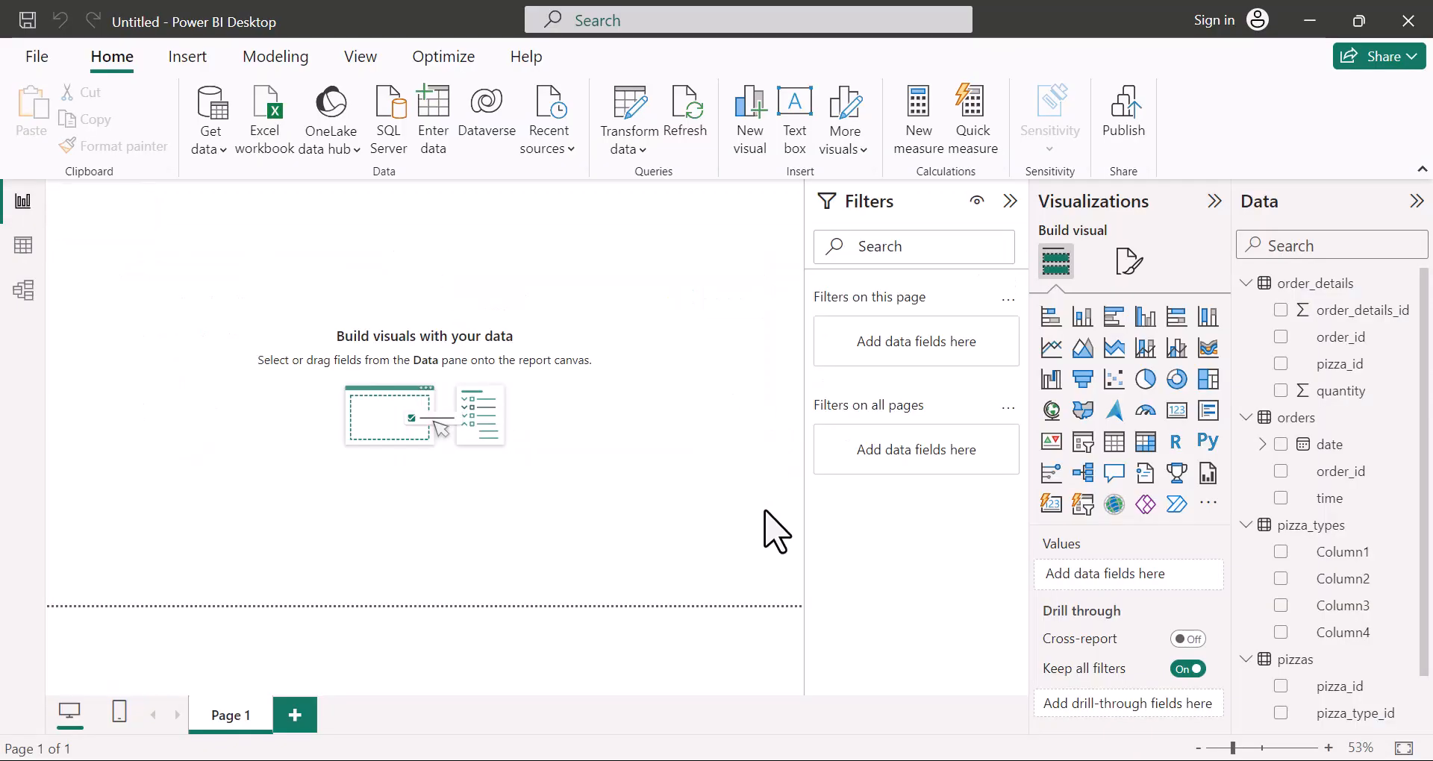
{"action": "left_click", "coordinate": [1010, 201]}
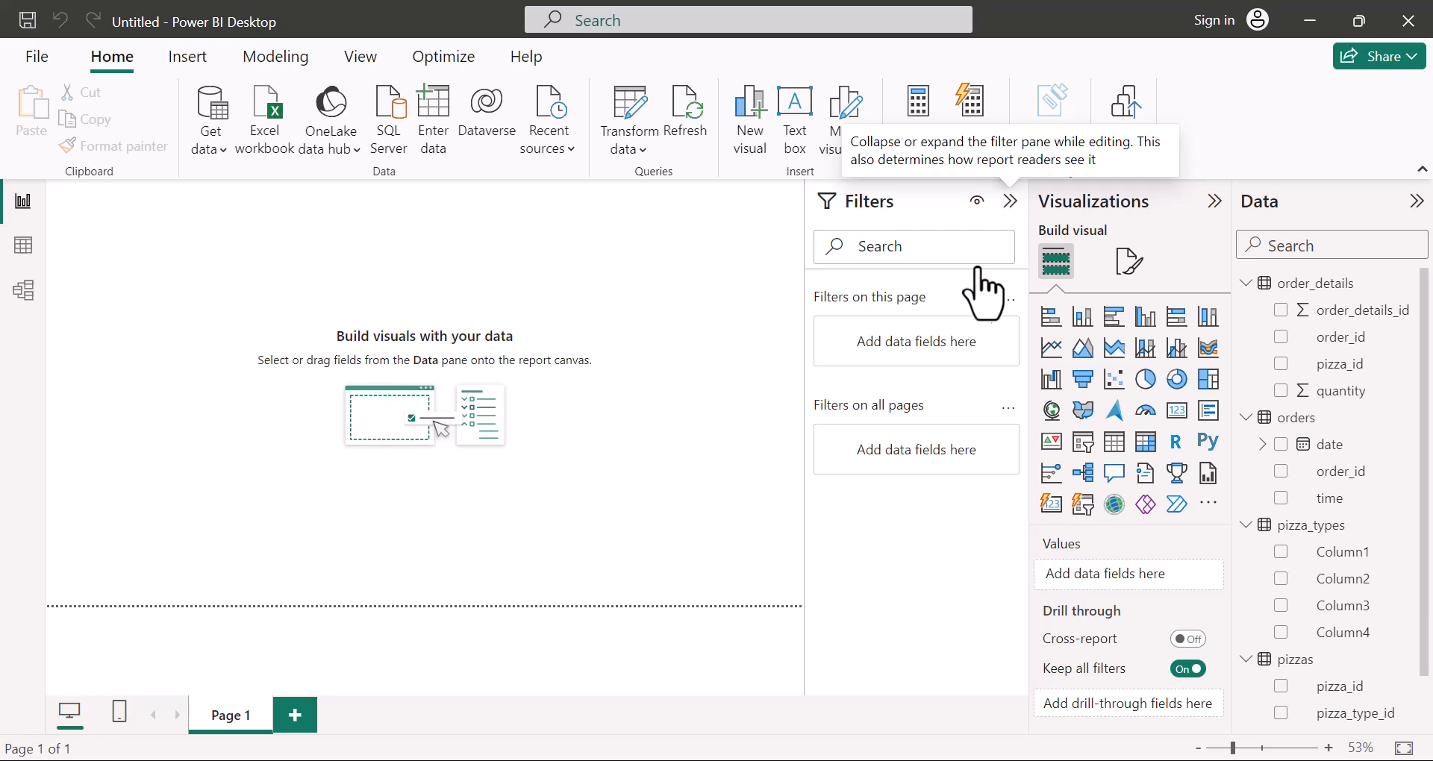
{"action": "left_click", "coordinate": [1214, 202]}
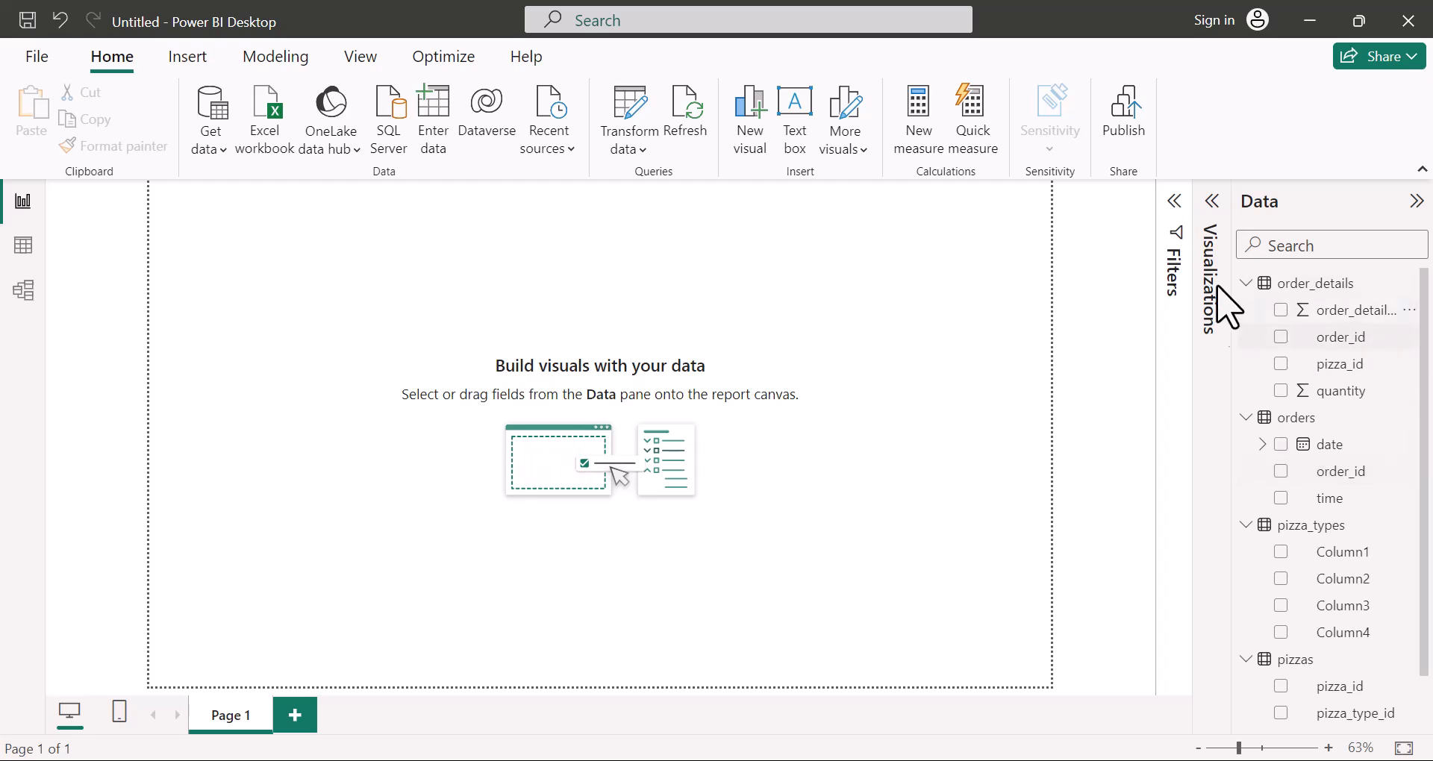
{"action": "scroll", "coordinate": [1409, 418], "scroll_direction": "down", "scroll_amount": 1}
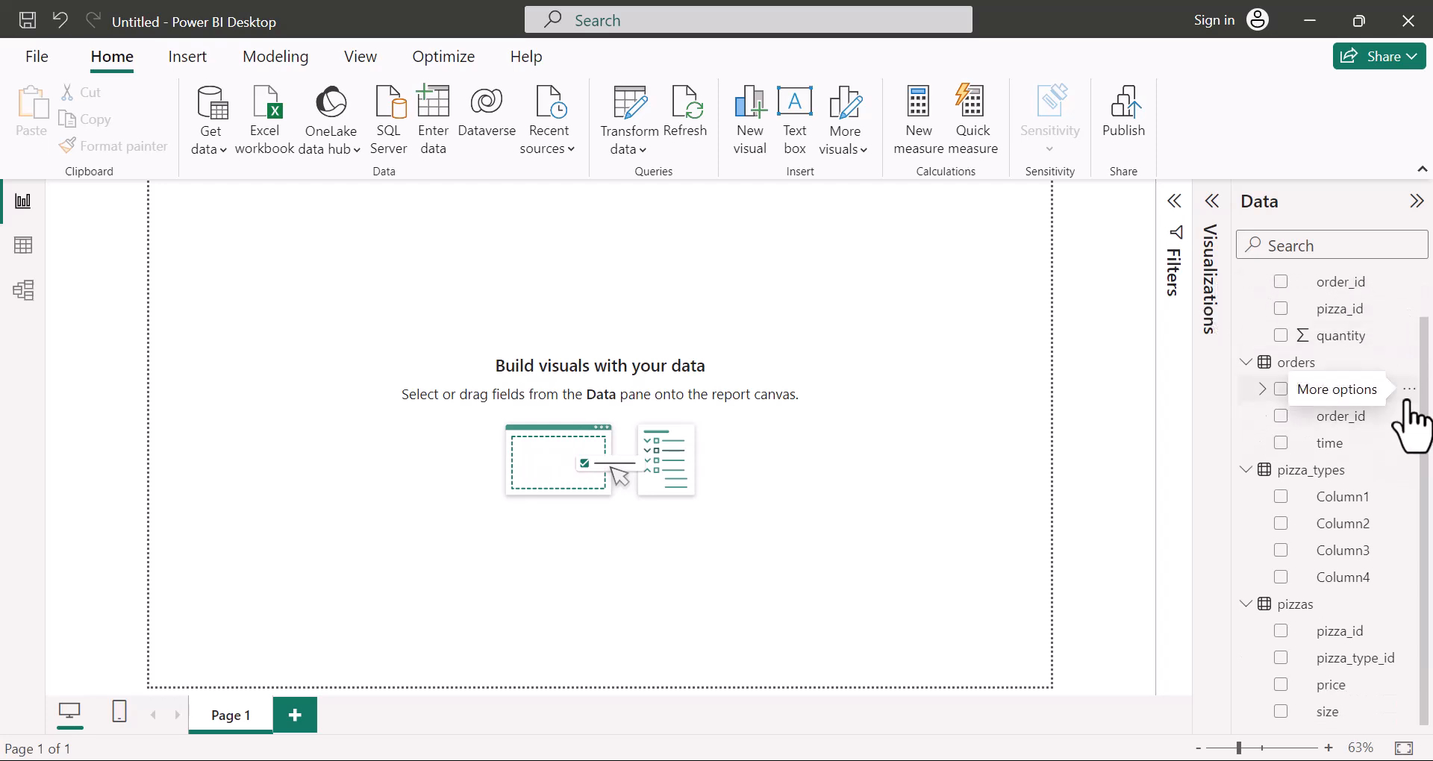
{"action": "scroll", "coordinate": [1409, 417], "scroll_direction": "up", "scroll_amount": 1}
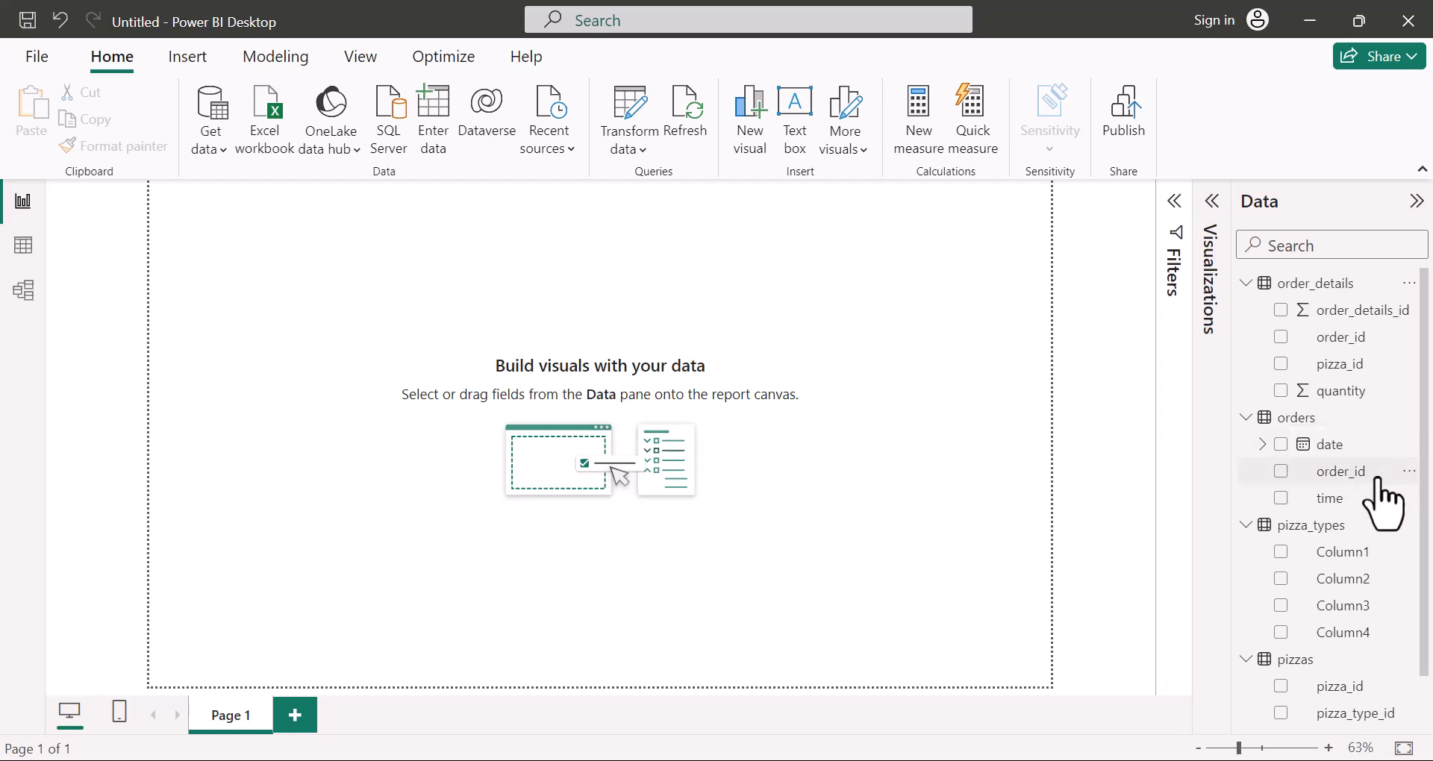
{"action": "scroll", "coordinate": [1383, 470], "scroll_direction": "down", "scroll_amount": 1}
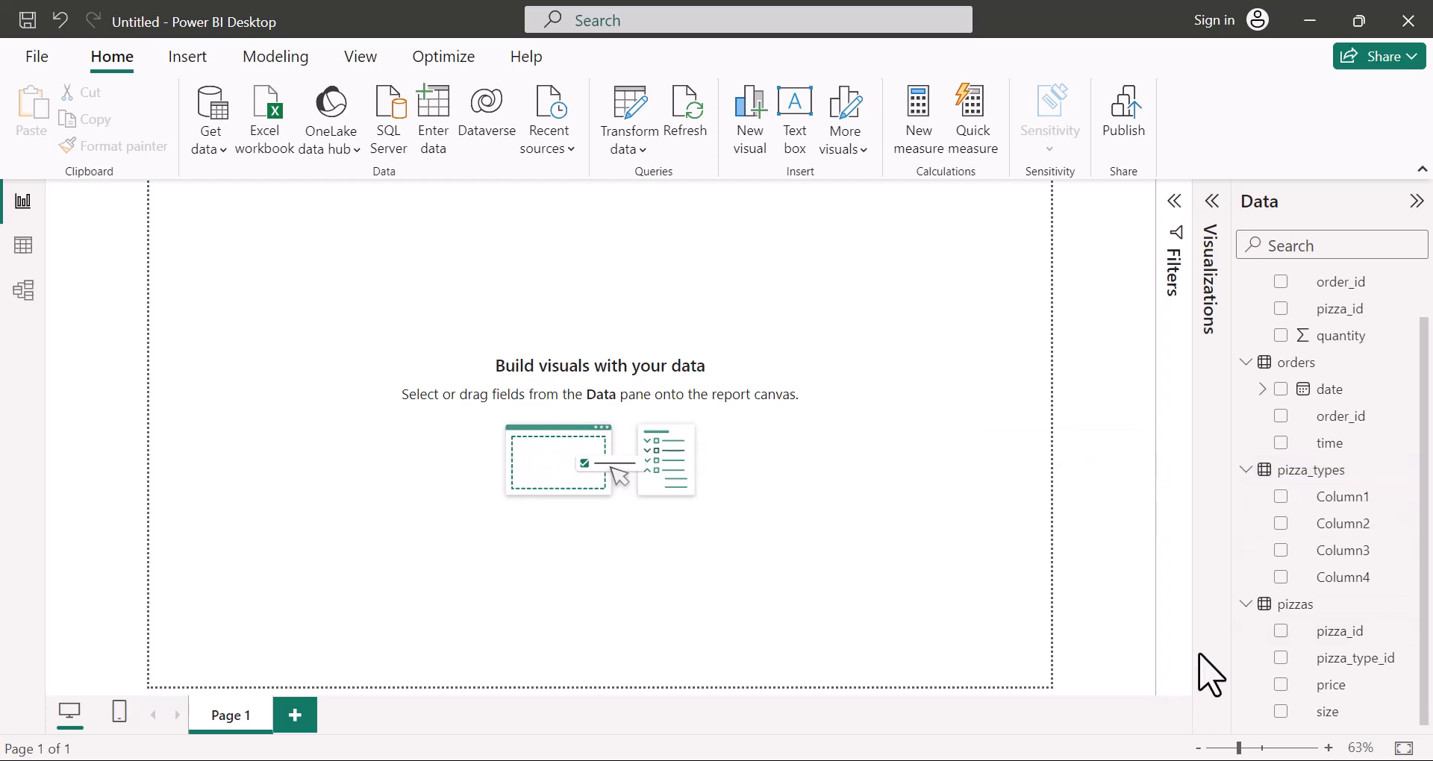
{"action": "scroll", "coordinate": [1244, 581], "scroll_direction": "up", "scroll_amount": 1}
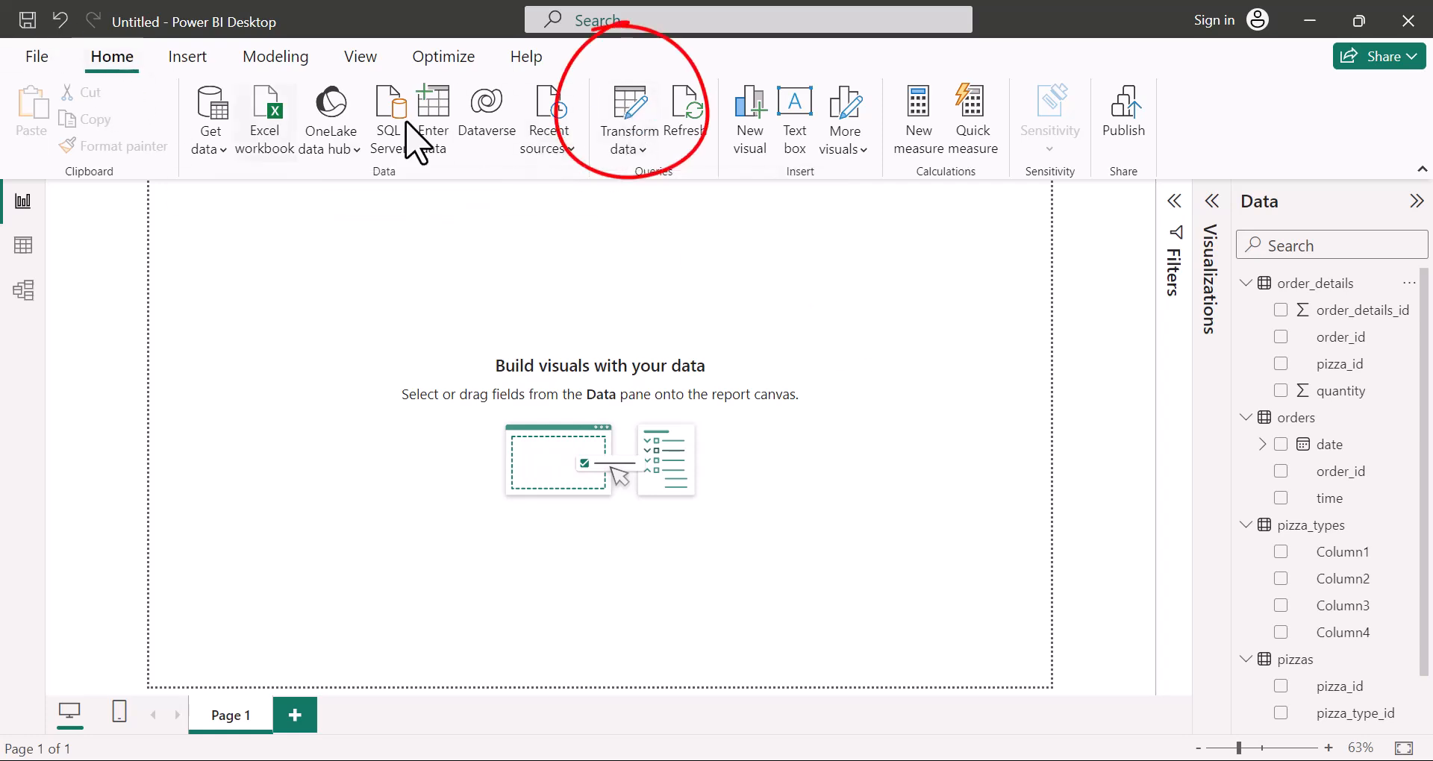
Step: In Power Query Editor, use the first row of pizza_types as its column headers and apply the changes to the report
{"action": "left_click", "coordinate": [637, 120]}
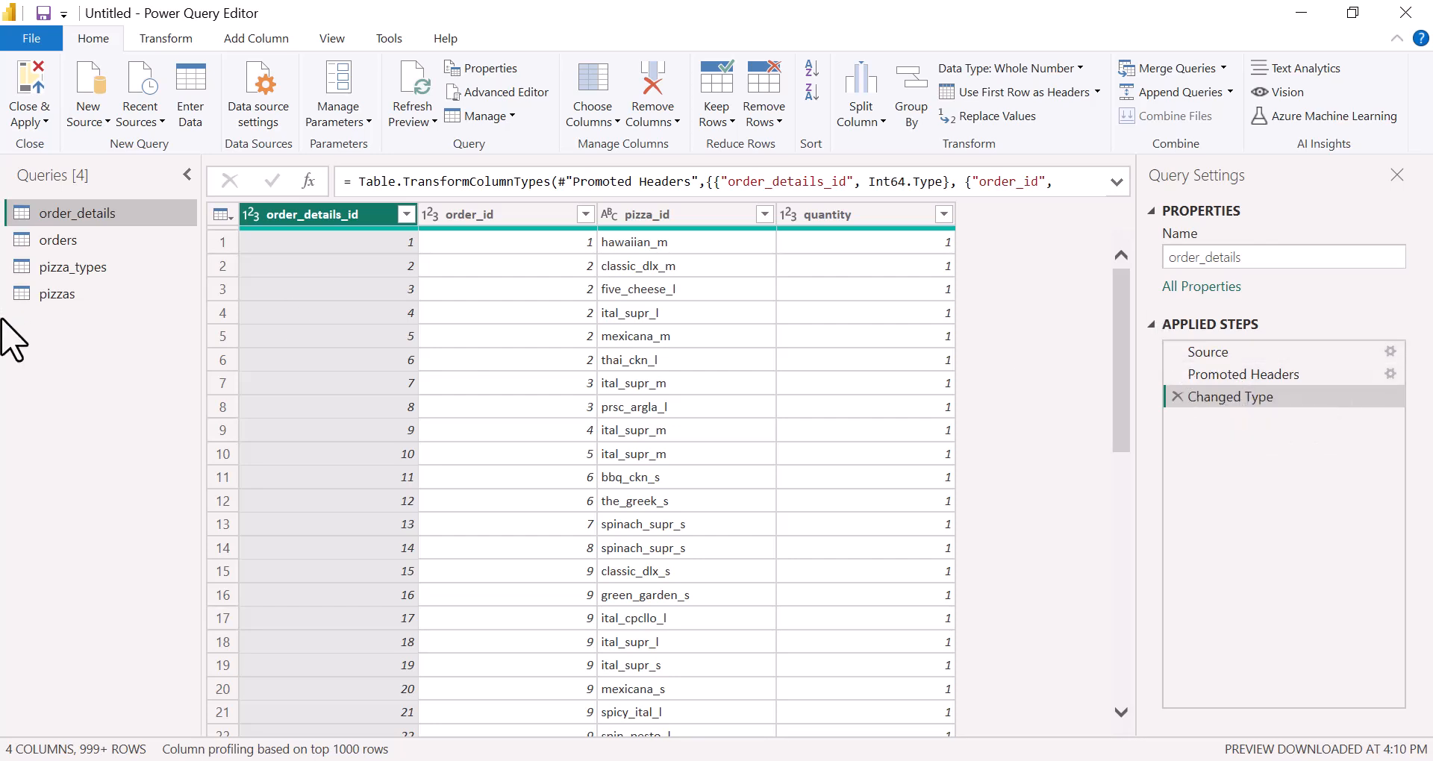
{"action": "left_click", "coordinate": [44, 247]}
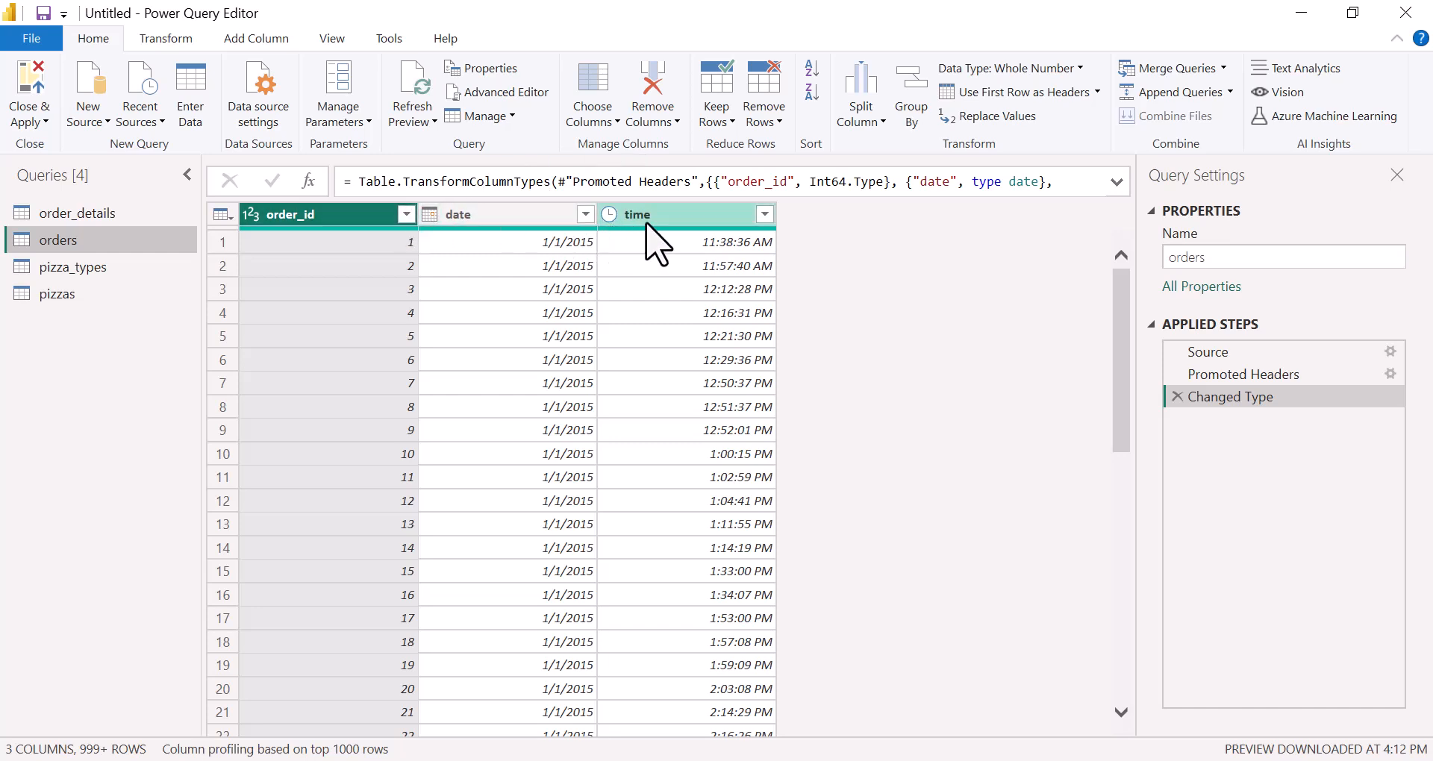
{"action": "left_click", "coordinate": [80, 275]}
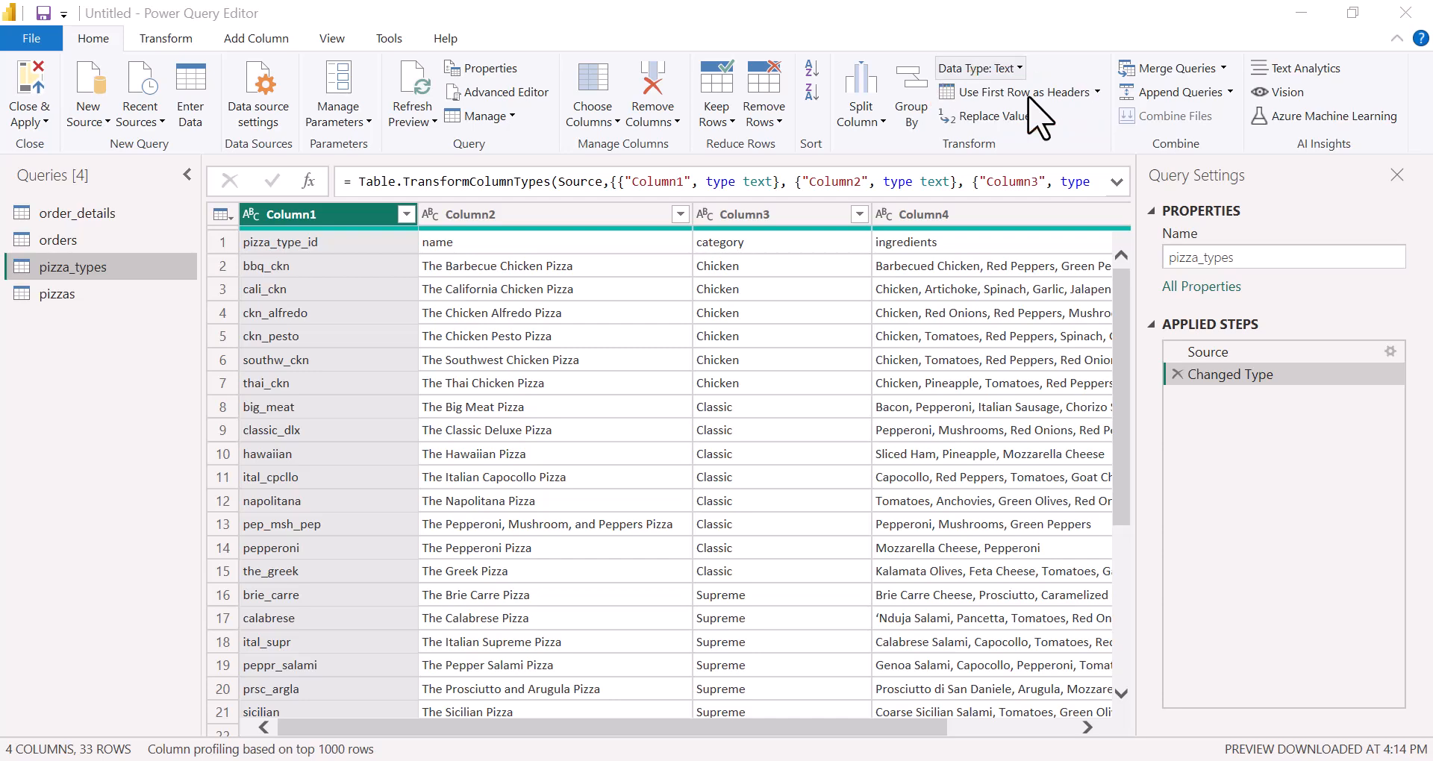
{"action": "left_click", "coordinate": [1029, 96]}
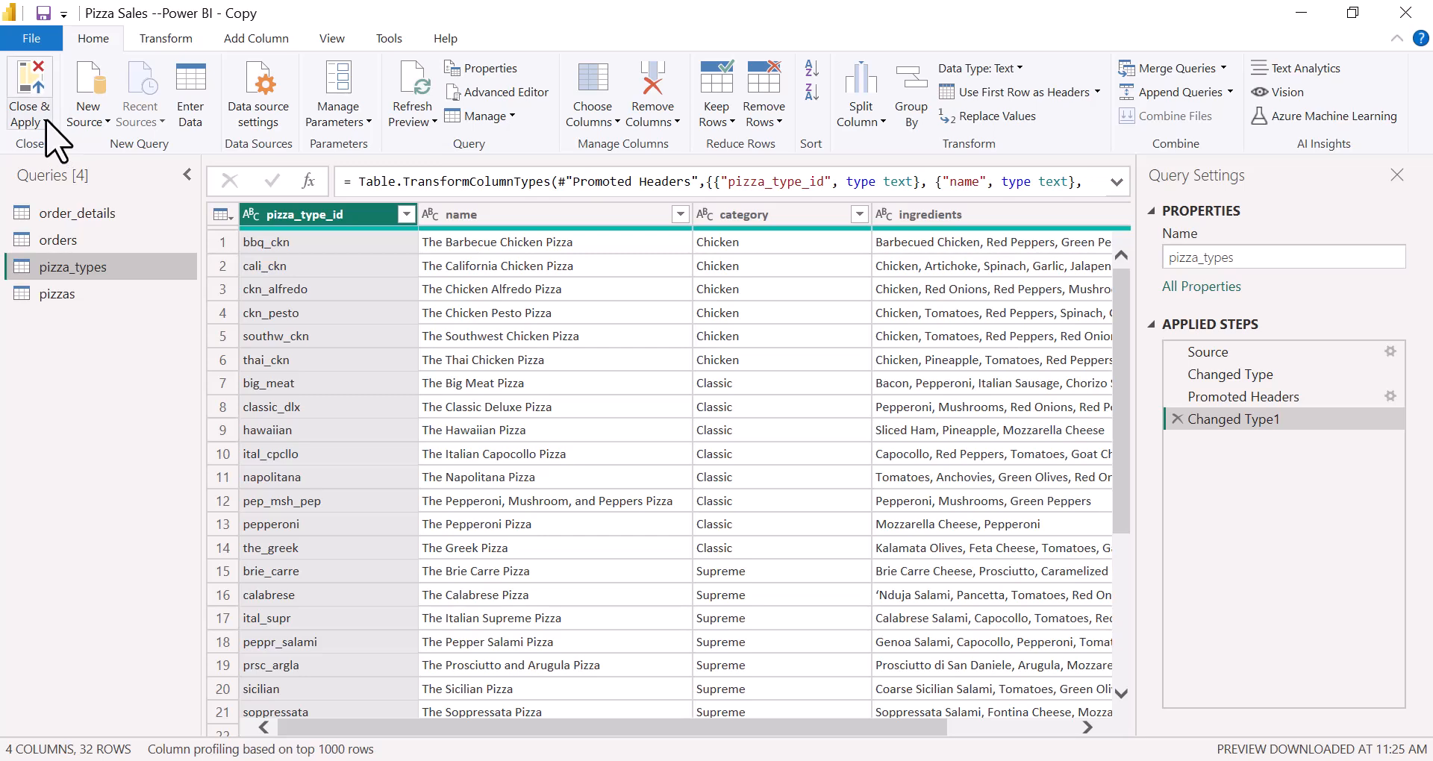
{"action": "left_click", "coordinate": [30, 88]}
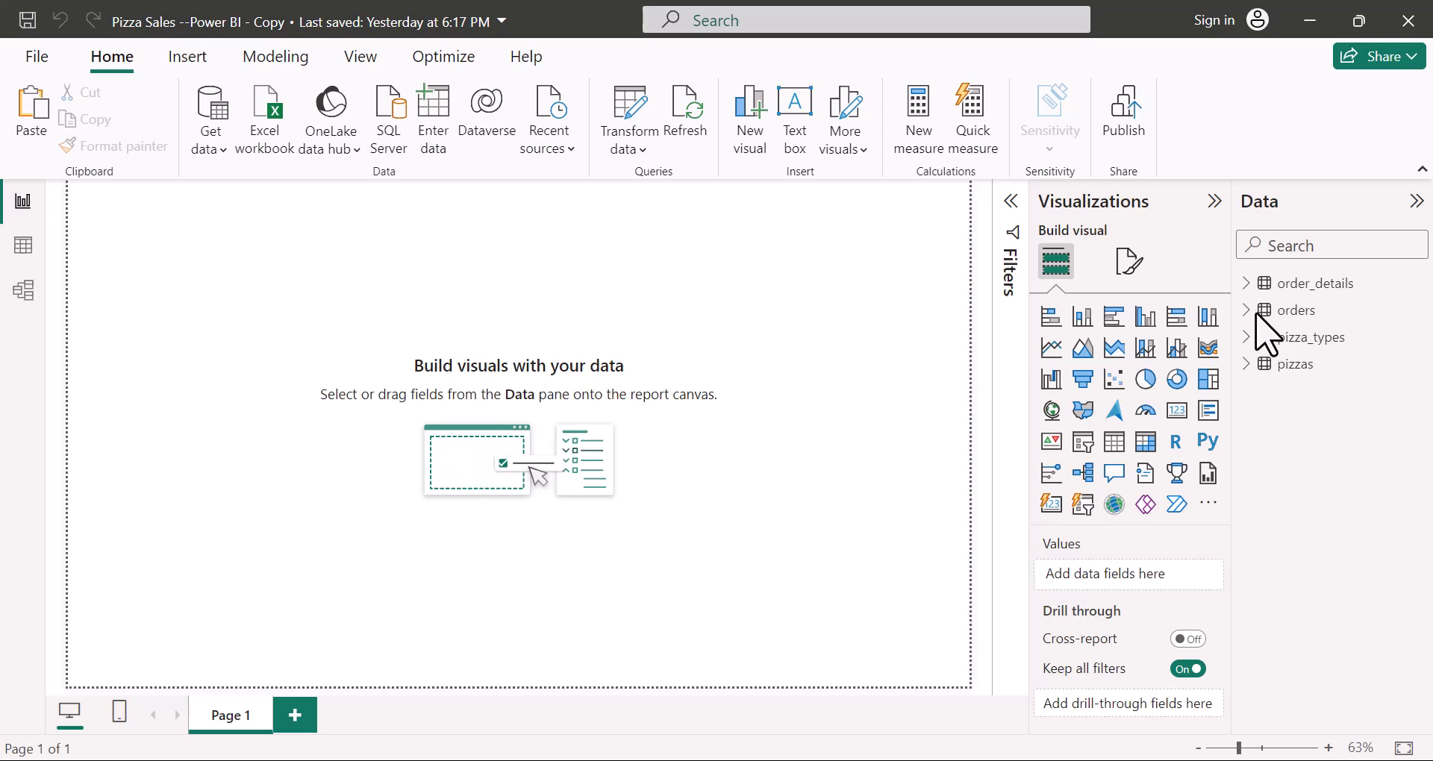
Step: Expand pizzas, pizza_types, orders and order_details to check the field names of each table
{"action": "left_click", "coordinate": [1245, 366]}
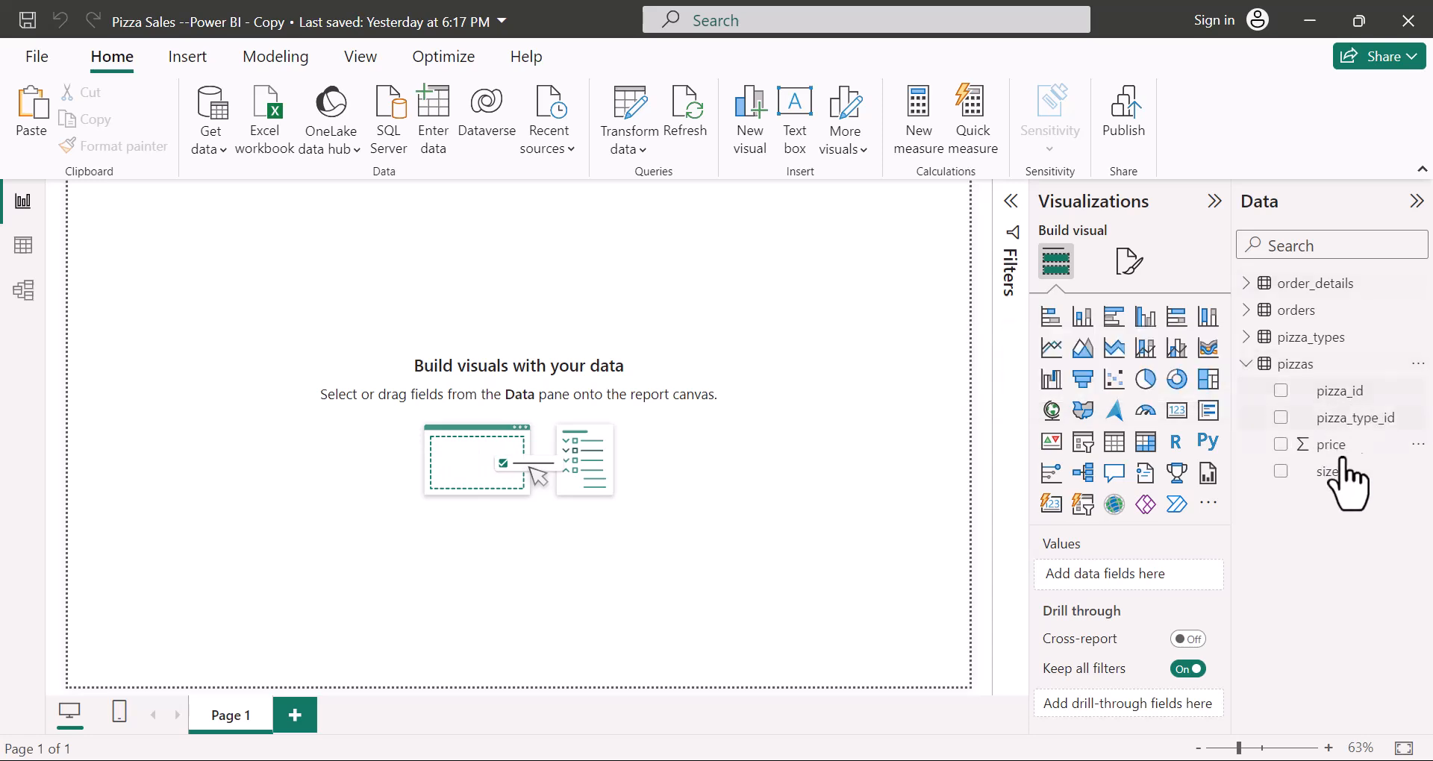
{"action": "left_click", "coordinate": [1246, 338]}
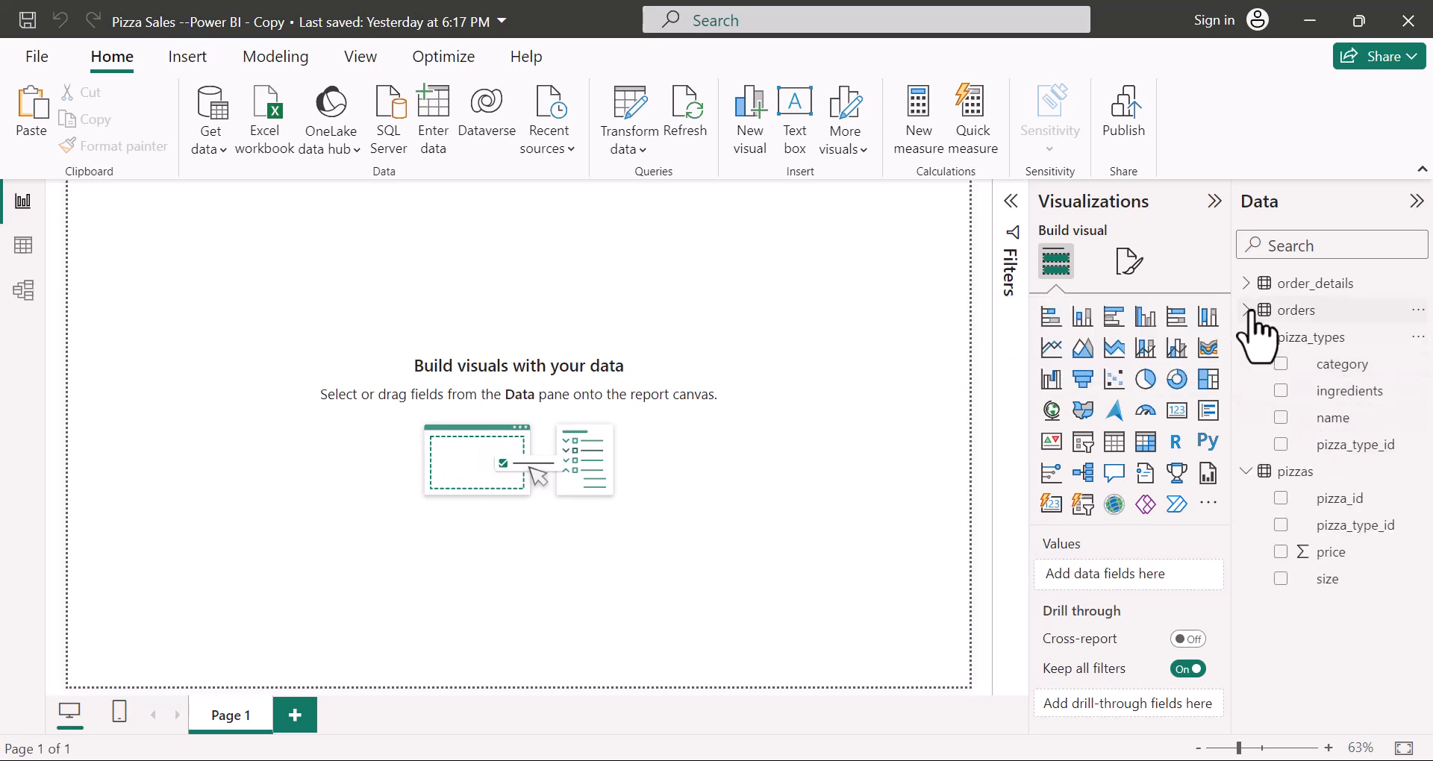
{"action": "left_click", "coordinate": [1252, 311]}
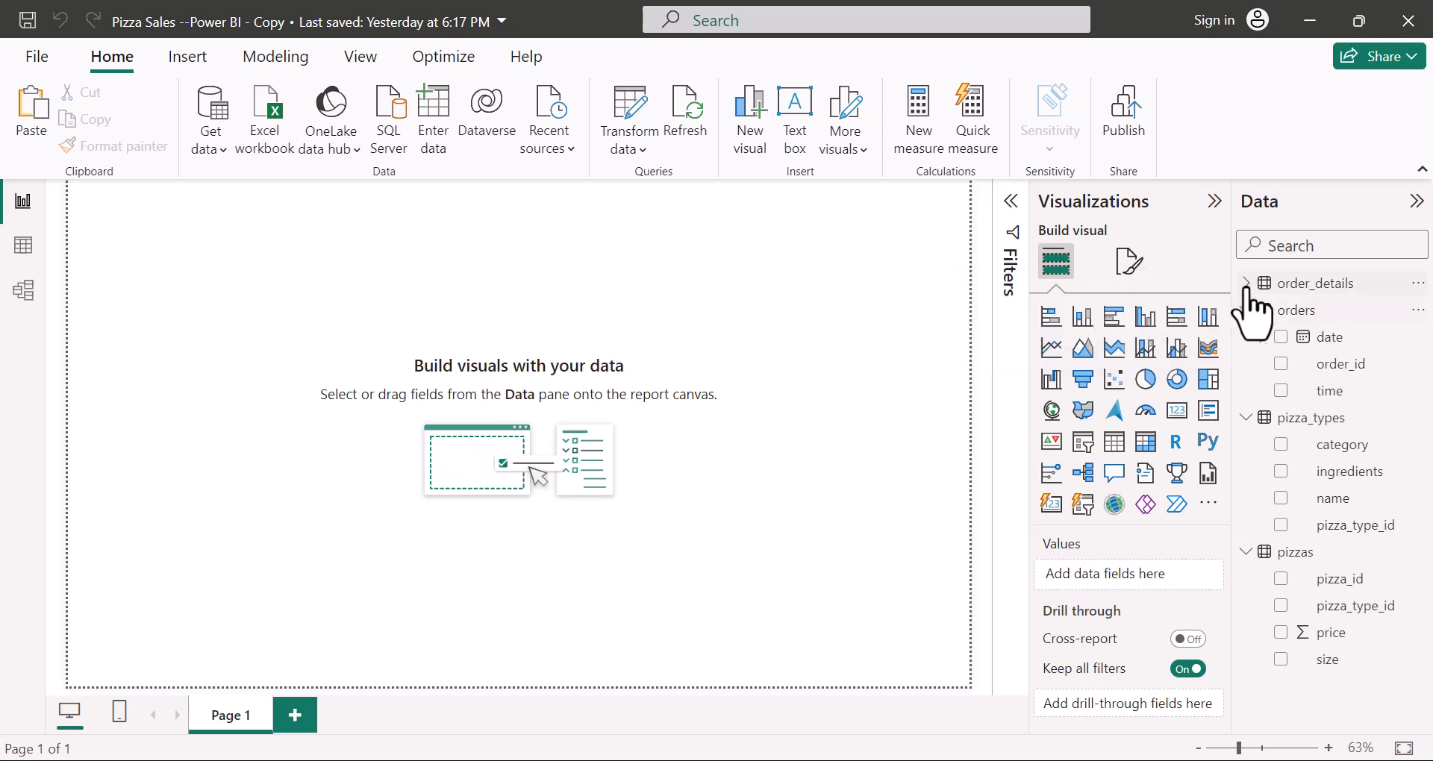
{"action": "left_click", "coordinate": [1254, 291]}
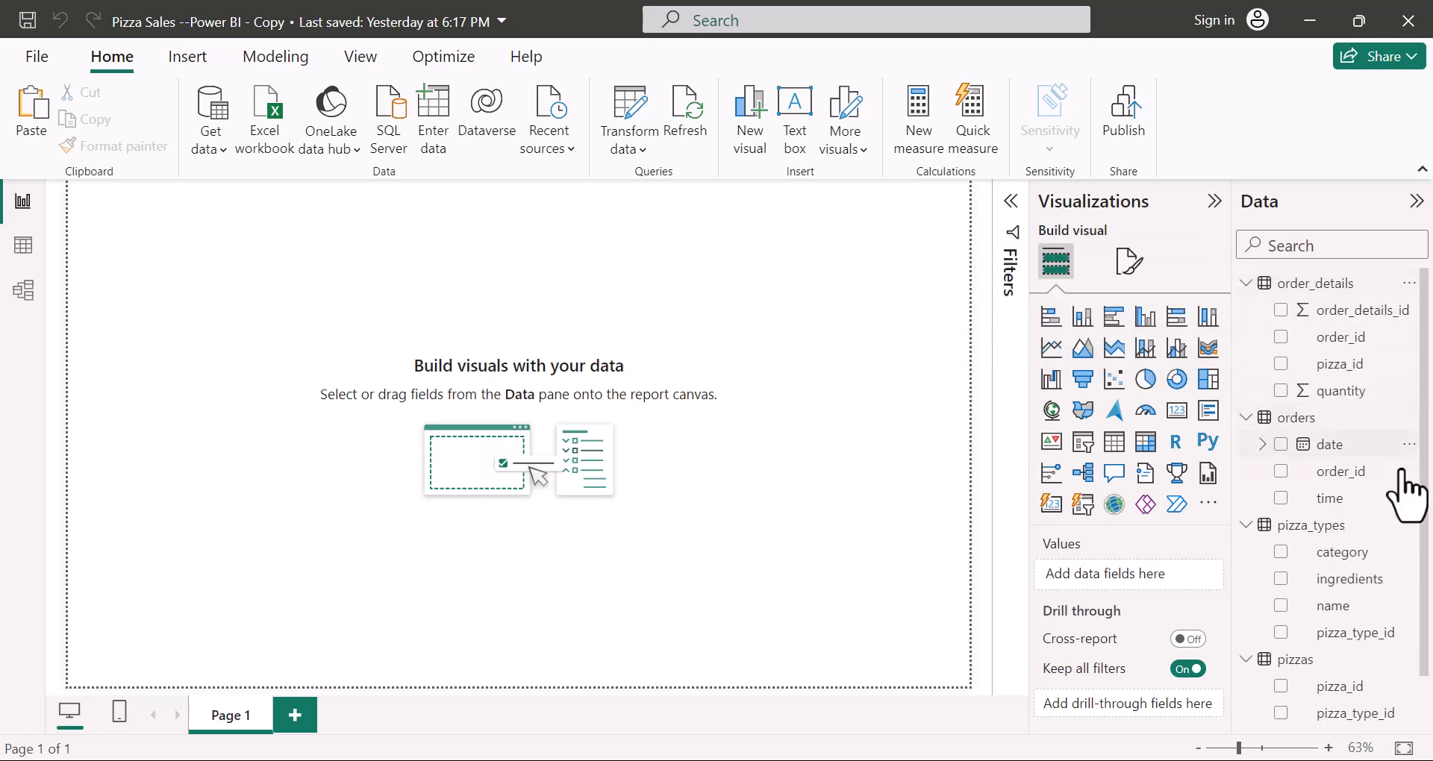
{"action": "scroll", "coordinate": [1394, 478], "scroll_direction": "down", "scroll_amount": 1}
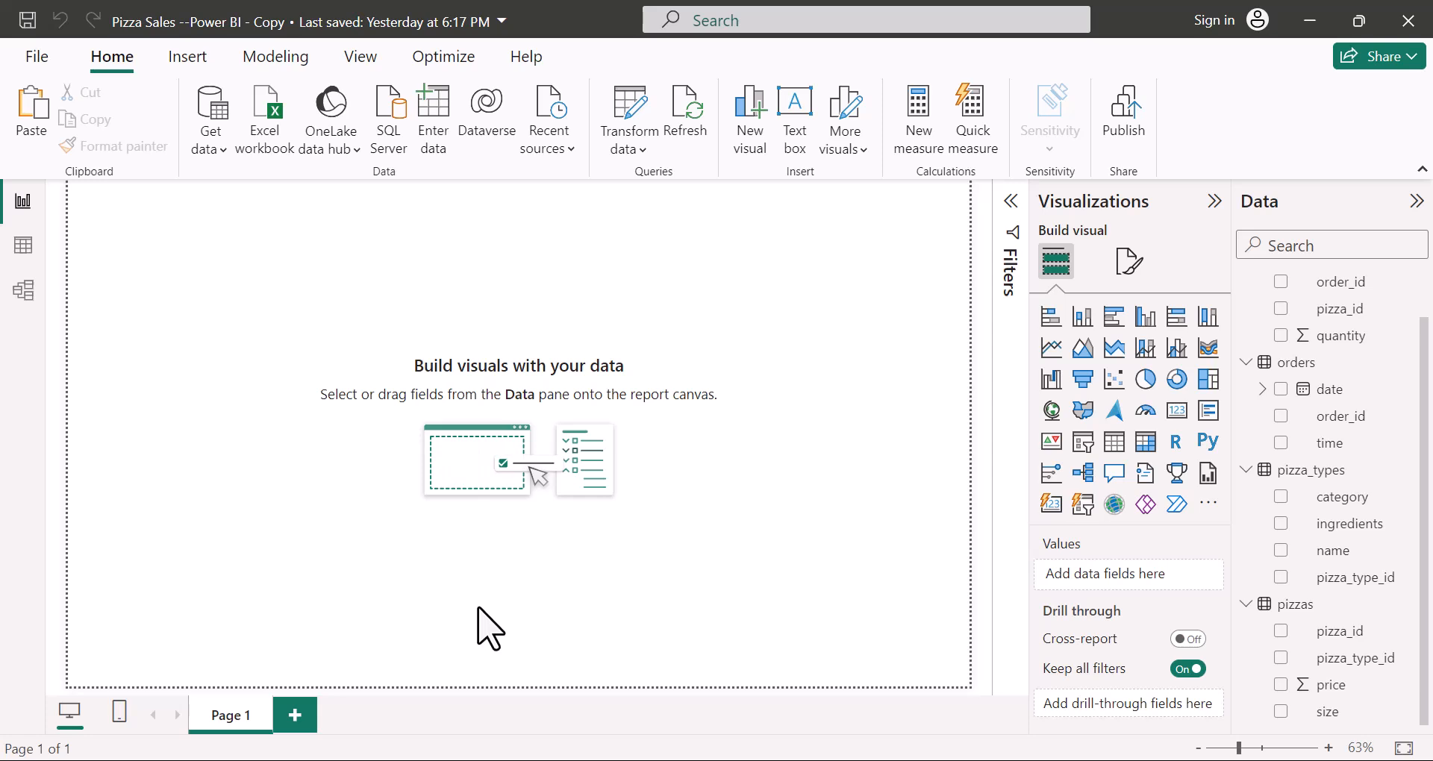
Step: Switch to Model view, collapse the side panes and zoom out to 70% to examine the relationships linking all four tables
{"action": "left_click", "coordinate": [25, 291]}
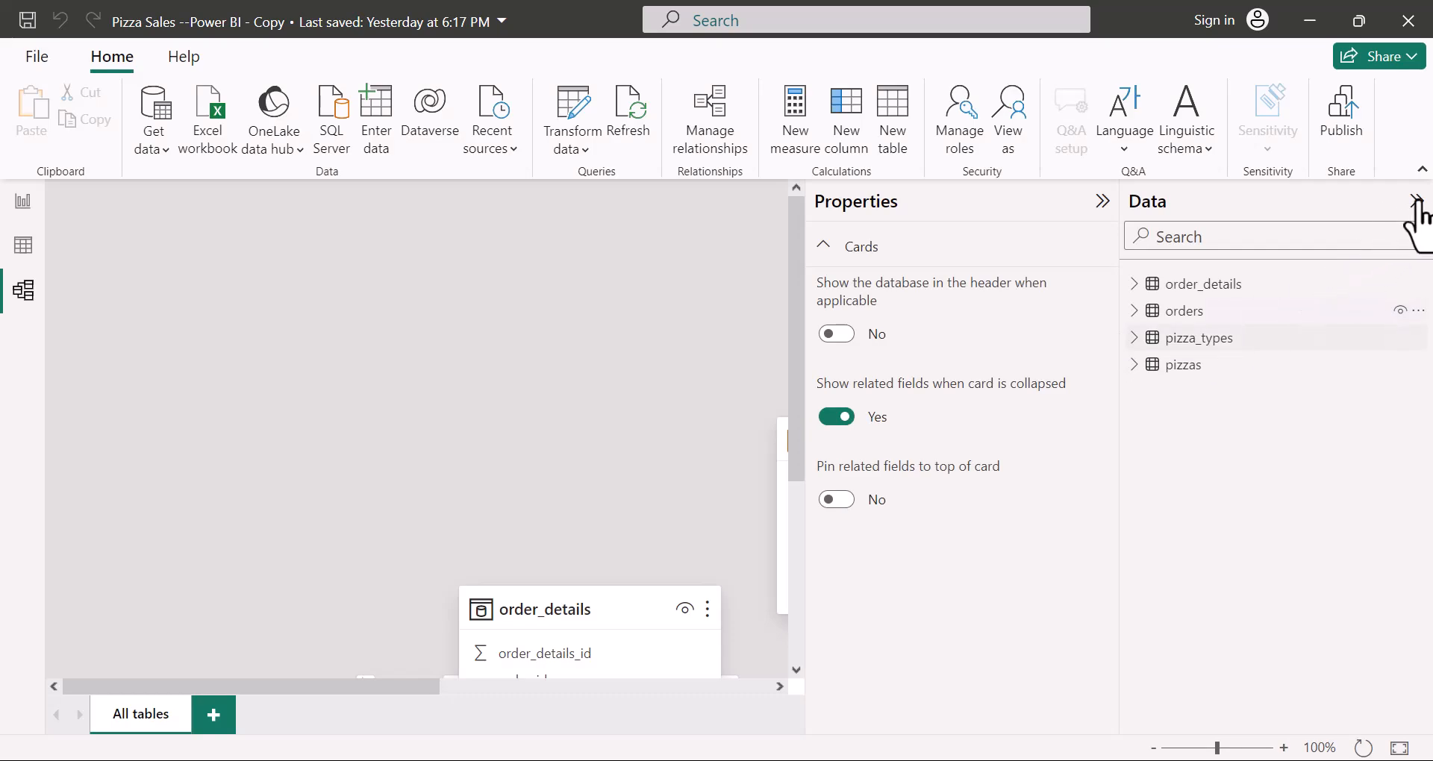
{"action": "left_click", "coordinate": [1103, 202]}
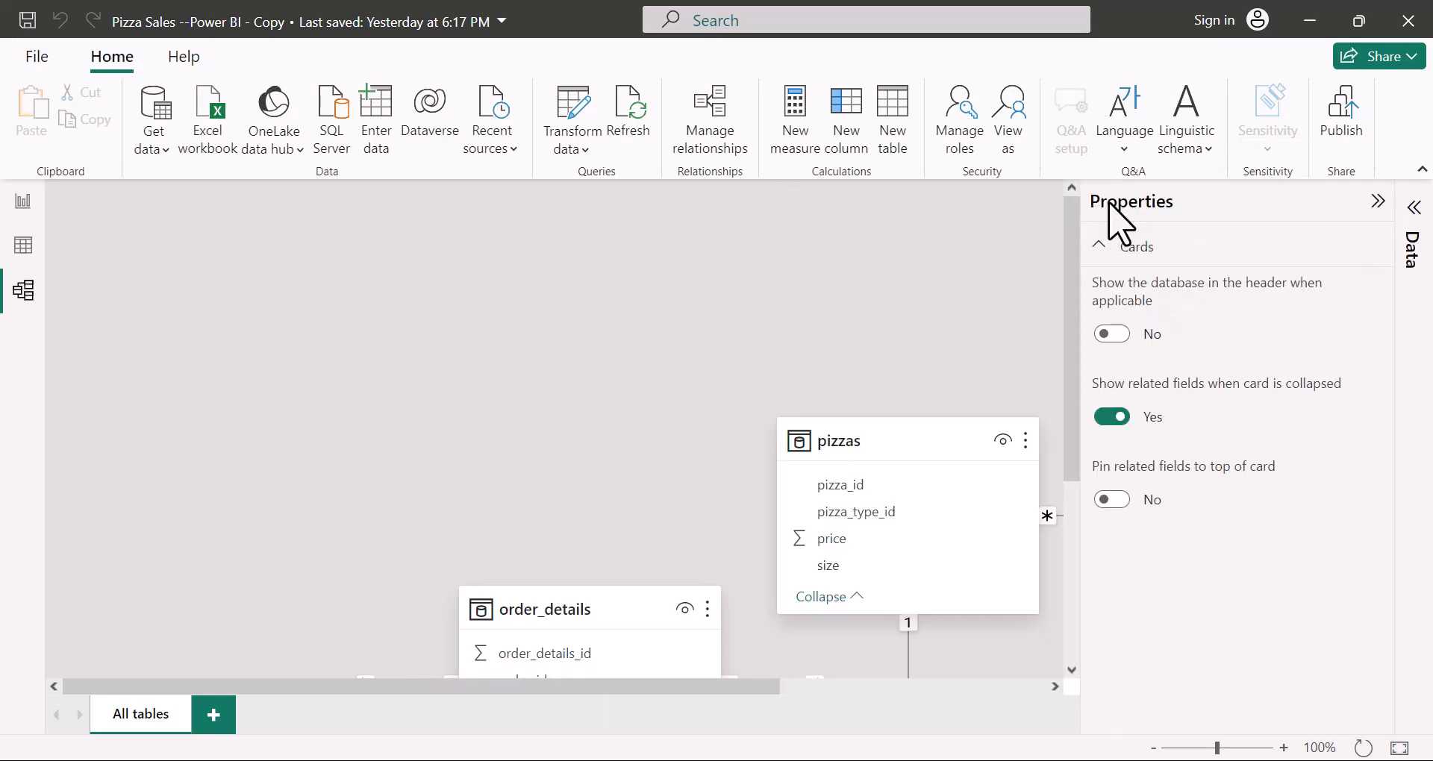
{"action": "left_click", "coordinate": [1376, 202]}
{"action": "scroll", "coordinate": [1356, 495], "scroll_direction": "down", "scroll_amount": 1}
{"action": "left_click_drag", "start_coordinate": [1350, 484], "coordinate": [1347, 561]}
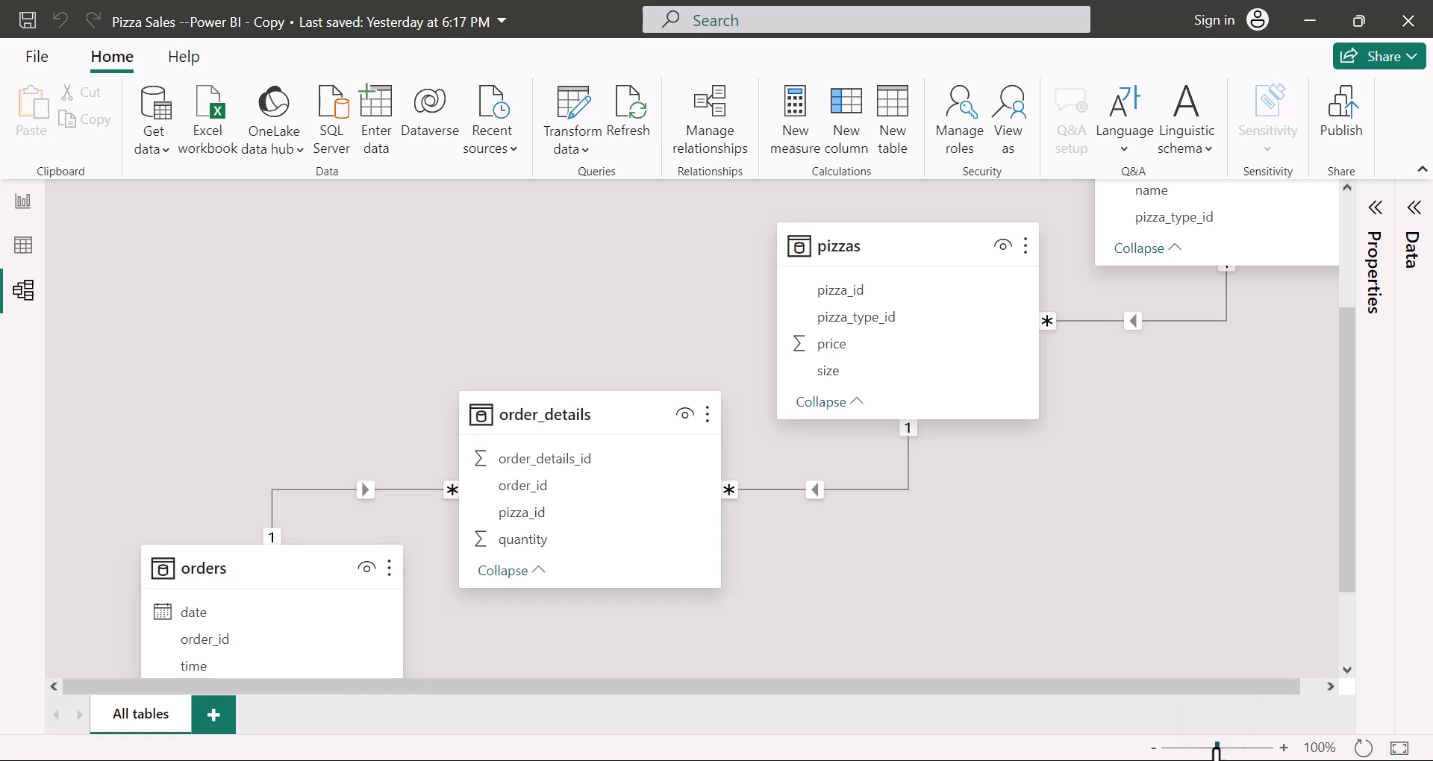
{"action": "left_click", "coordinate": [1151, 753]}
{"action": "left_click", "coordinate": [1151, 753]}
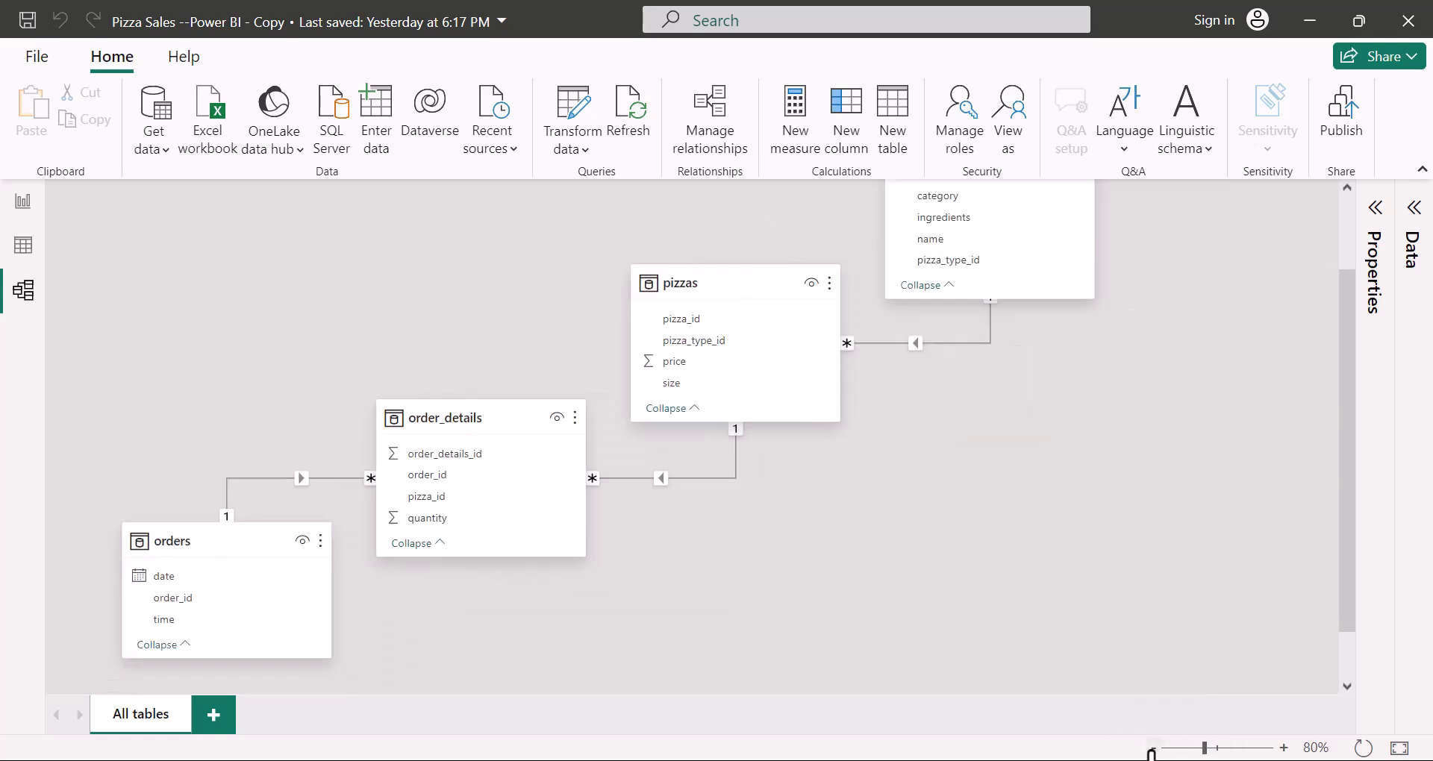
{"action": "left_click", "coordinate": [1151, 753]}
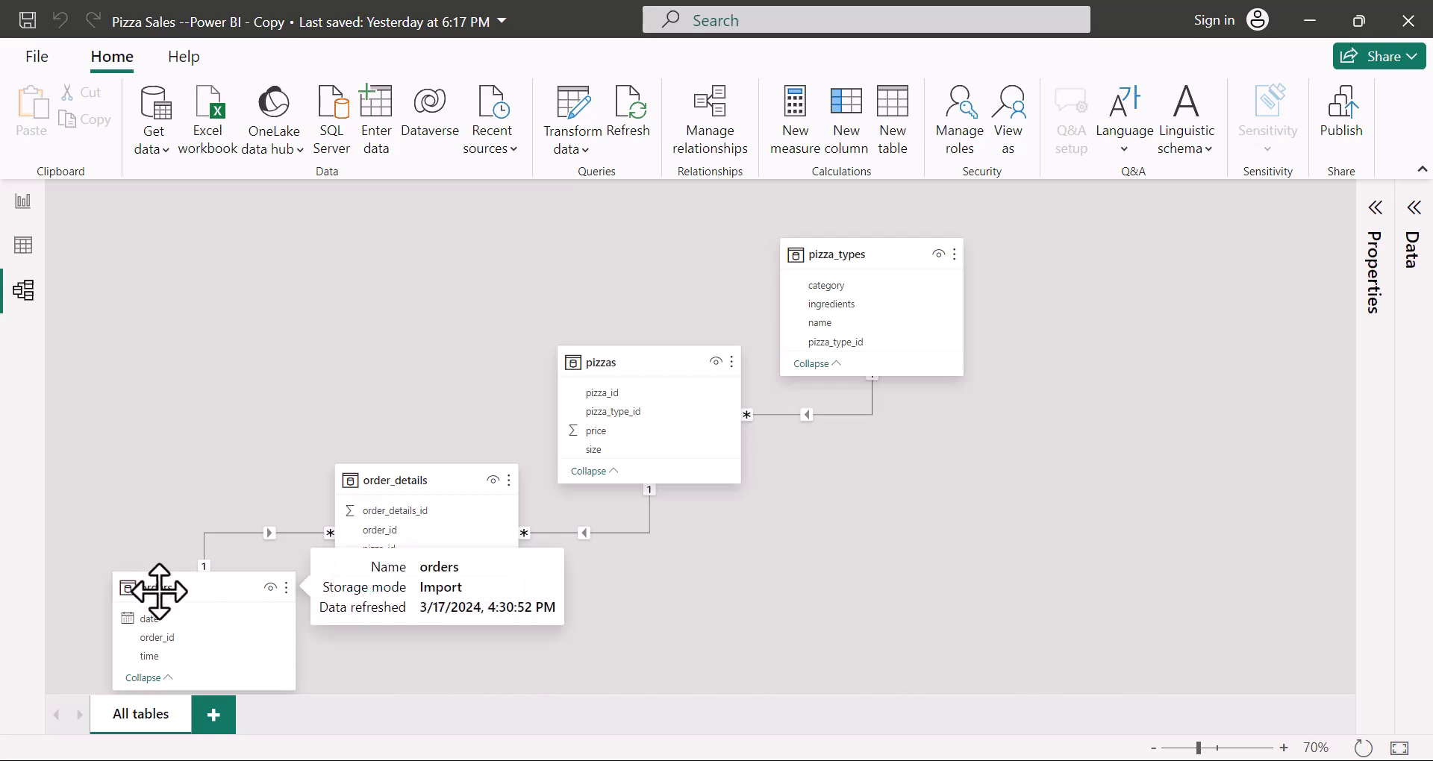
{"action": "mouse_move", "coordinate": [413, 484]}
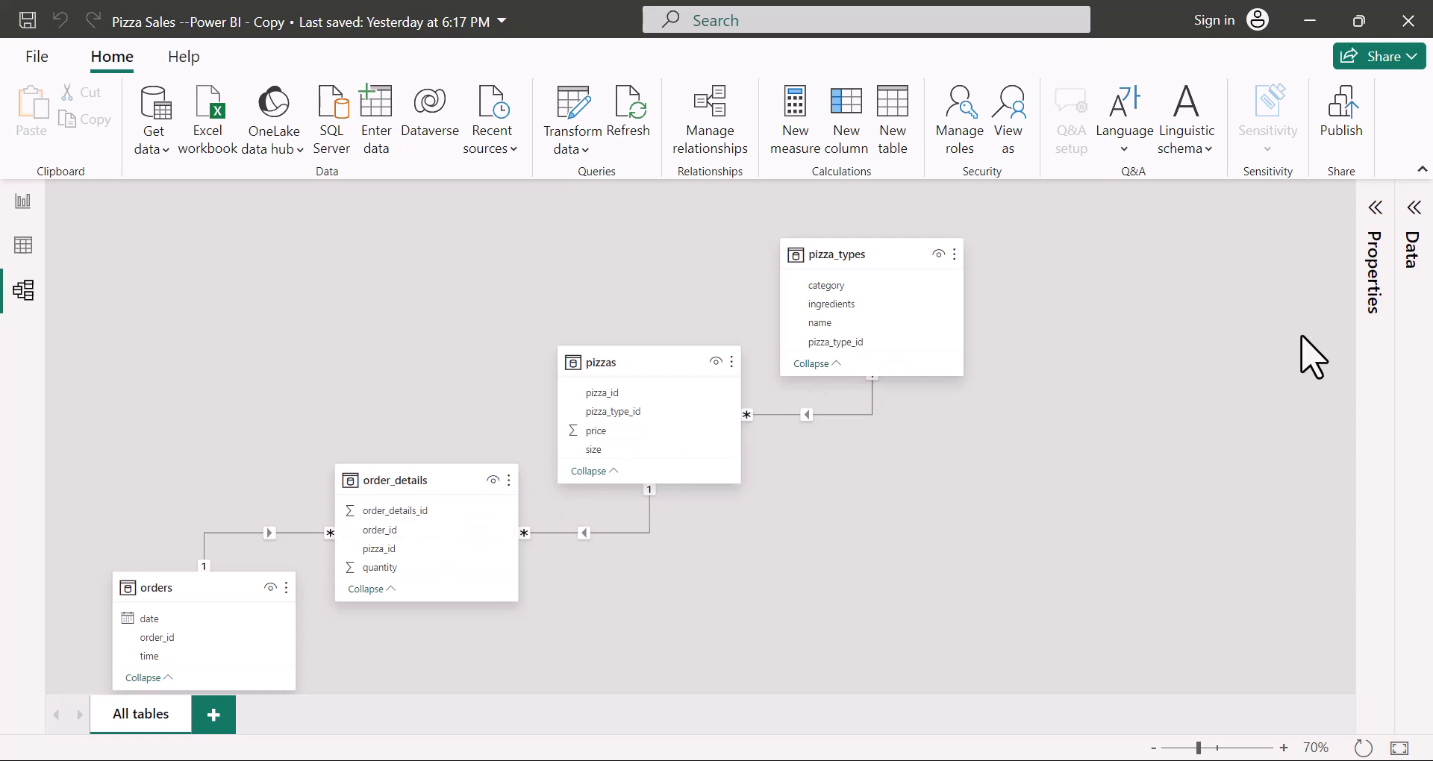
Step: Reopen Power Query Editor and review the Promoted Headers and Changed Type1 applied steps of pizza_types
{"action": "left_click", "coordinate": [1414, 213]}
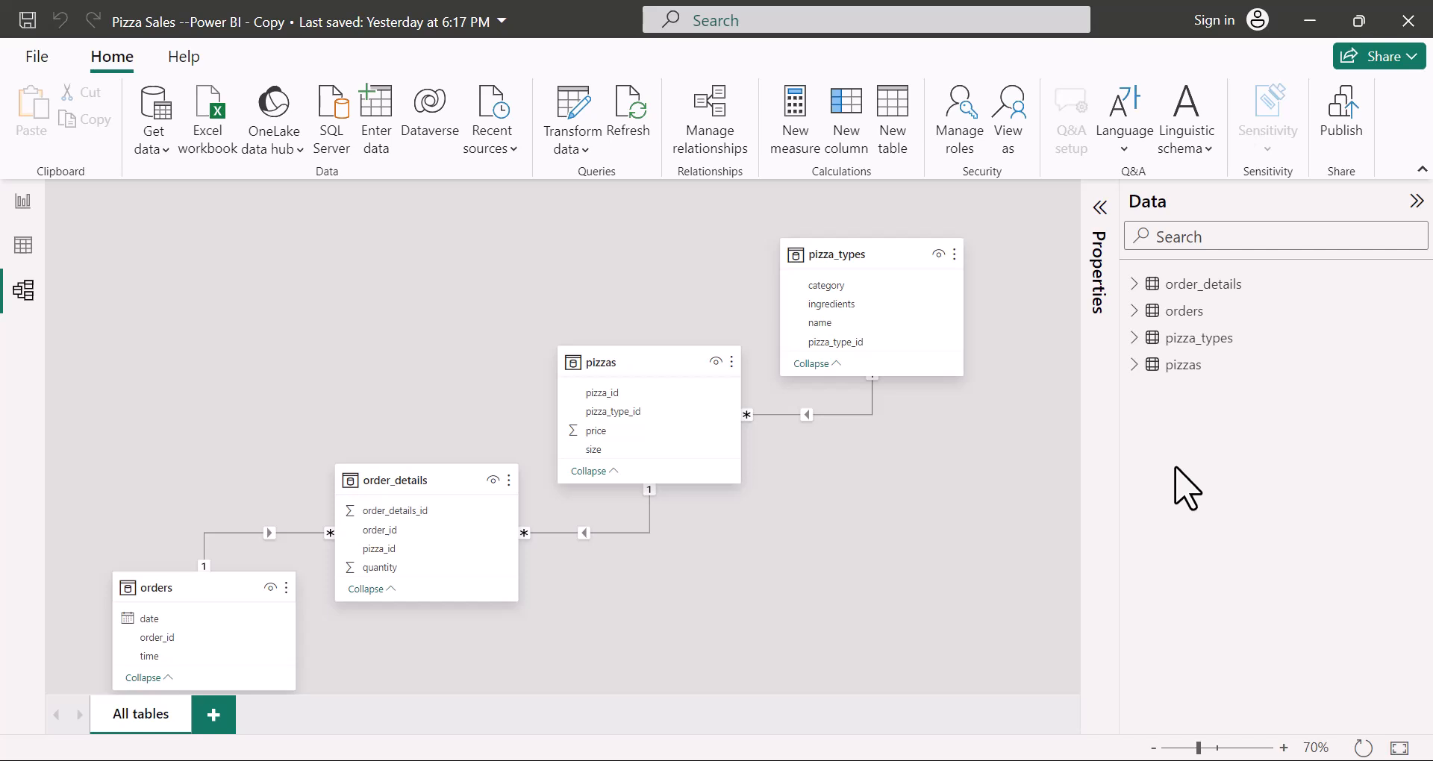
{"action": "left_click", "coordinate": [569, 105]}
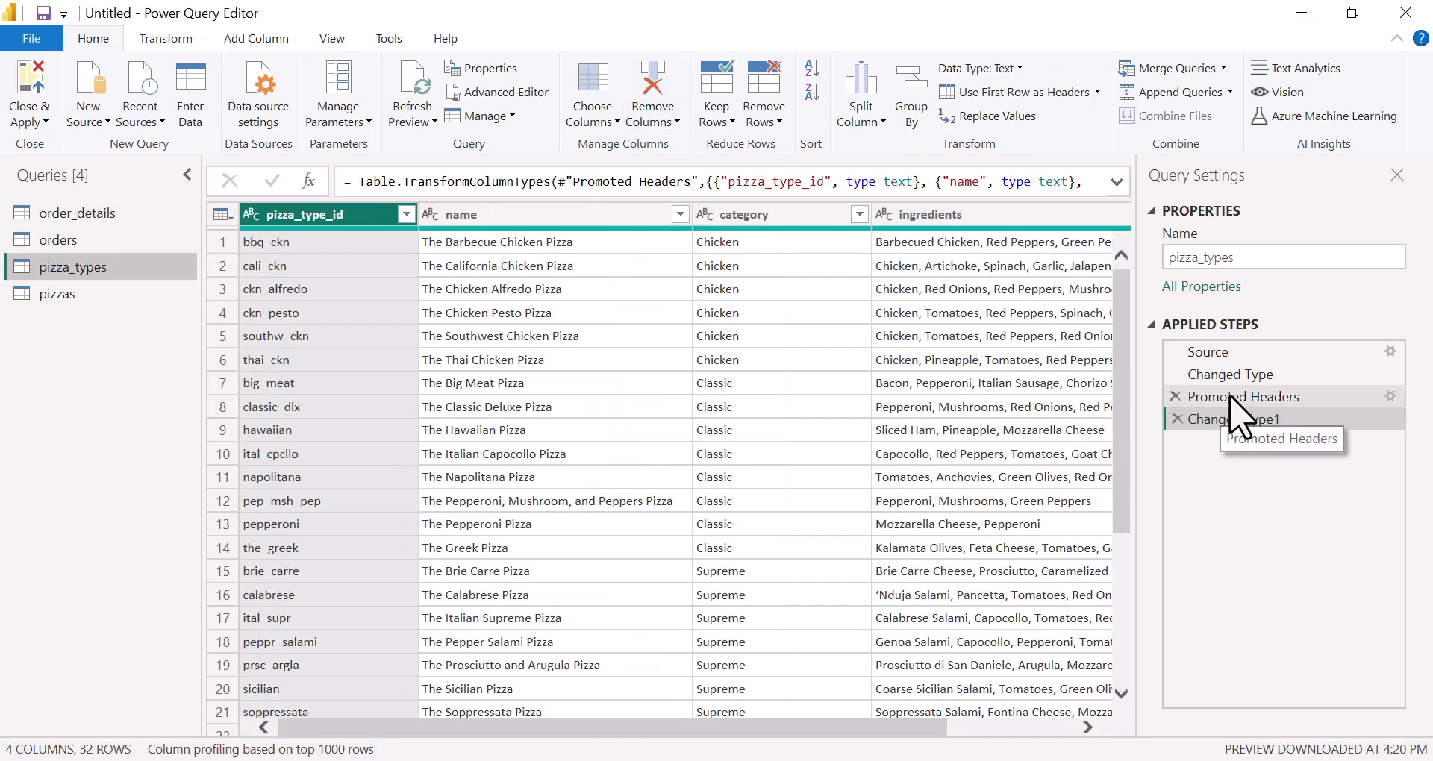
{"action": "left_click", "coordinate": [1235, 398]}
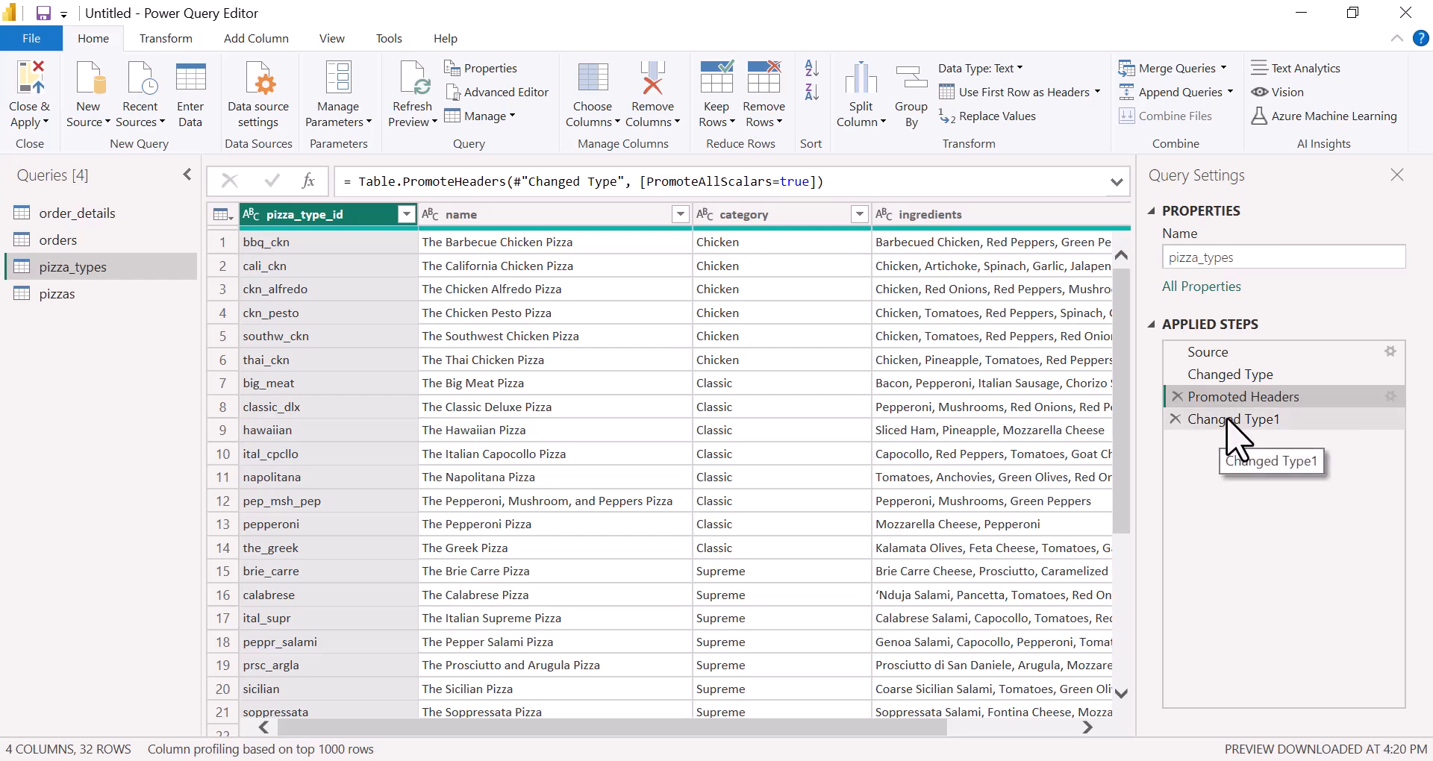
{"action": "left_click", "coordinate": [1228, 420]}
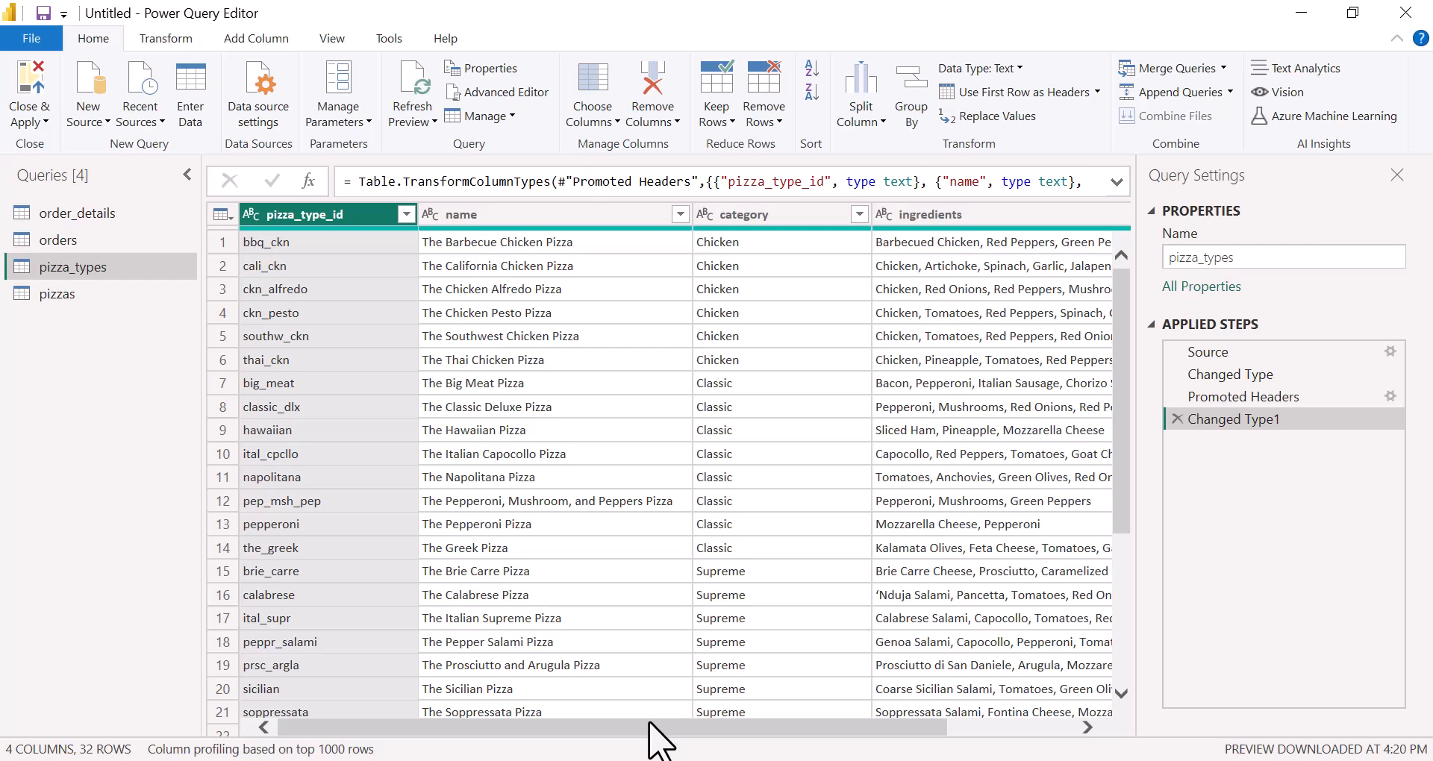
{"action": "left_click_drag", "start_coordinate": [649, 725], "coordinate": [544, 745]}
Step: Review the columns and applied steps of the order_details and orders queries
{"action": "left_click", "coordinate": [79, 215]}
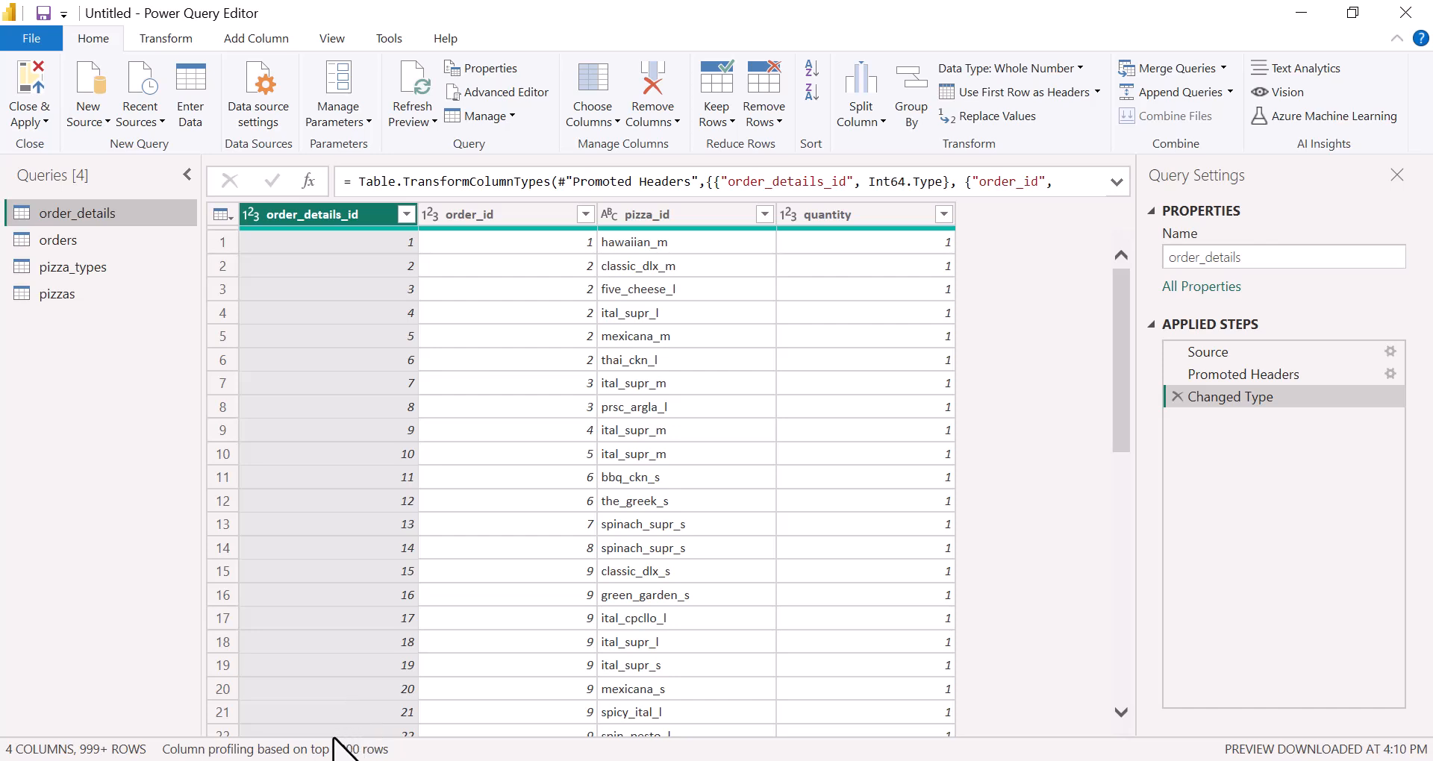
{"action": "left_click", "coordinate": [60, 247]}
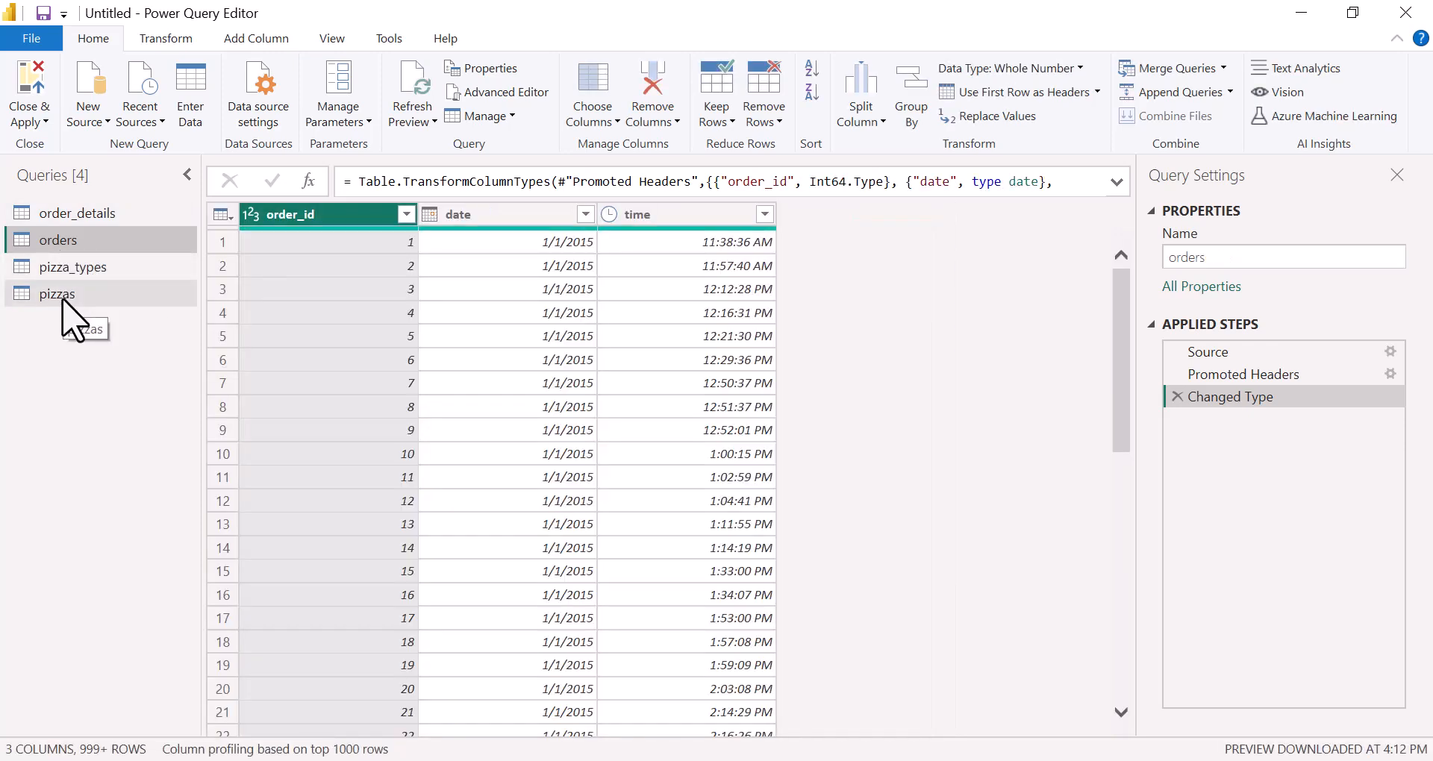
{"action": "left_click", "coordinate": [85, 216]}
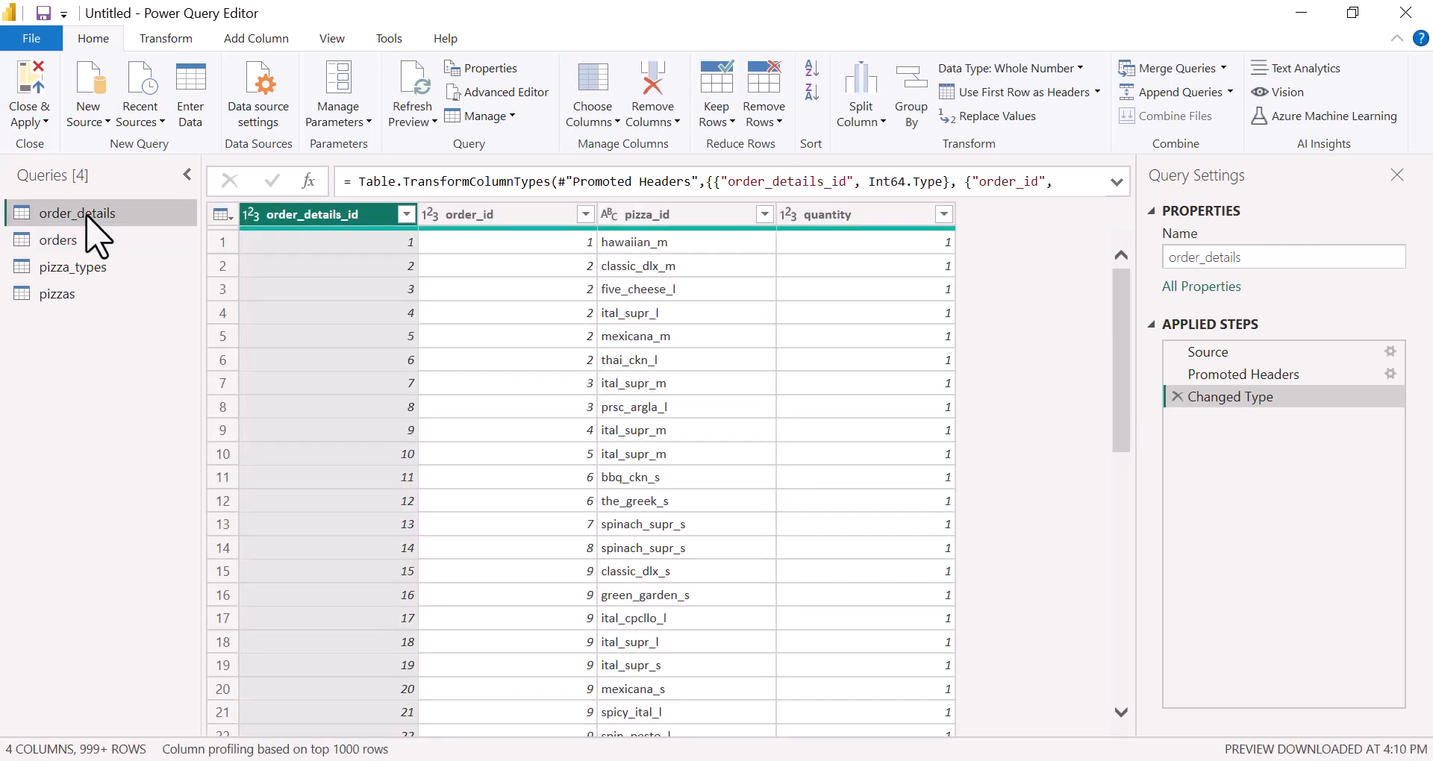
Step: Merge order_details with orders as a new query, matching on order_id with a Left Outer join
{"action": "left_click", "coordinate": [1223, 69]}
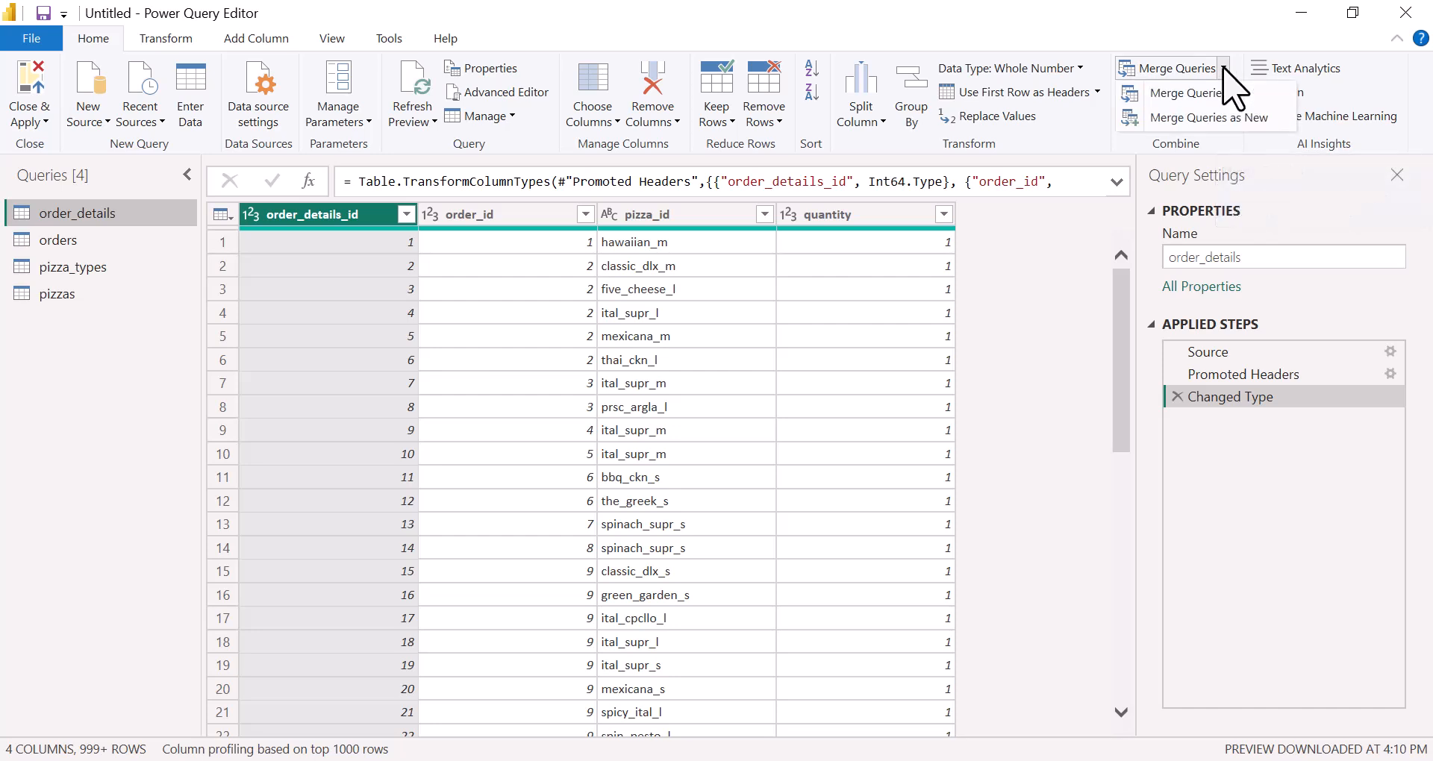
{"action": "left_click", "coordinate": [1200, 118]}
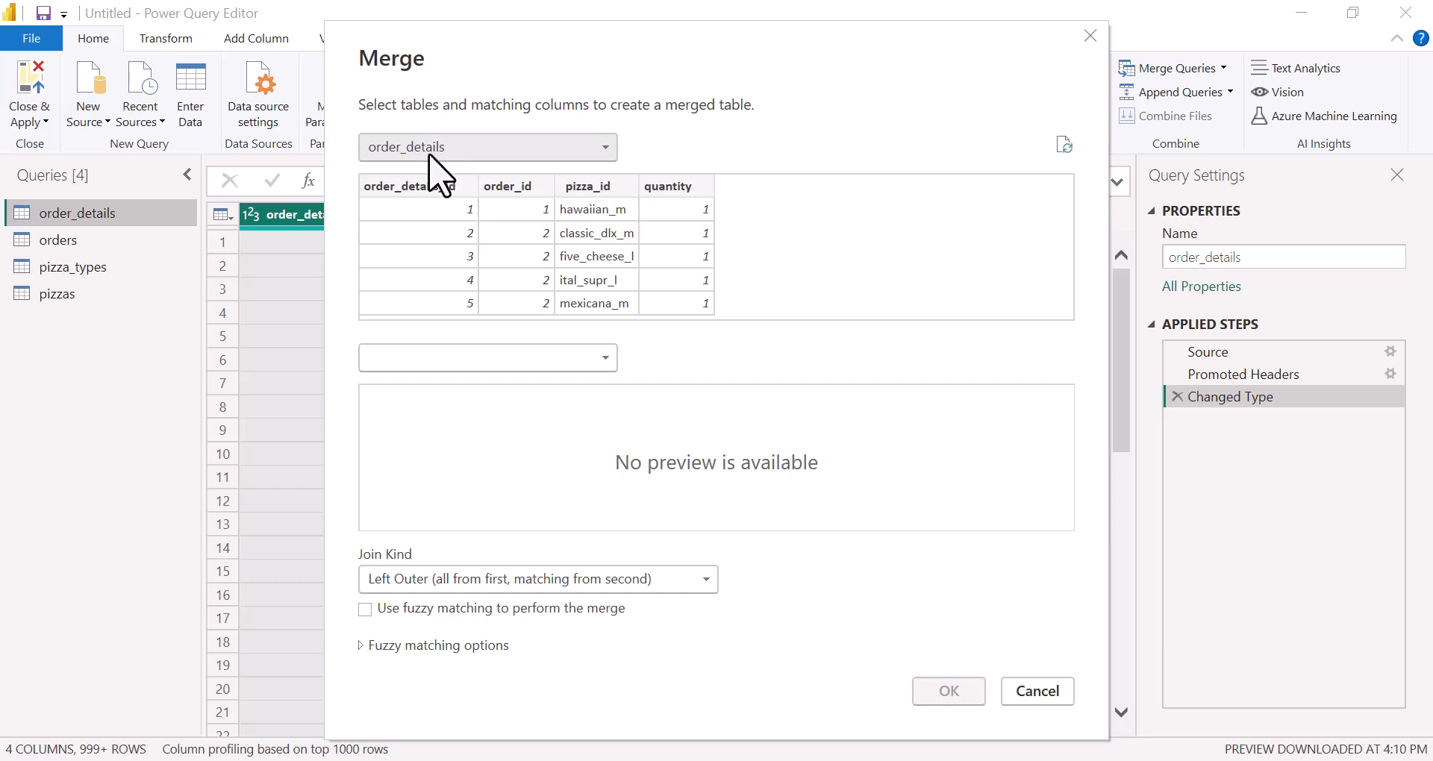
{"action": "left_click", "coordinate": [472, 365]}
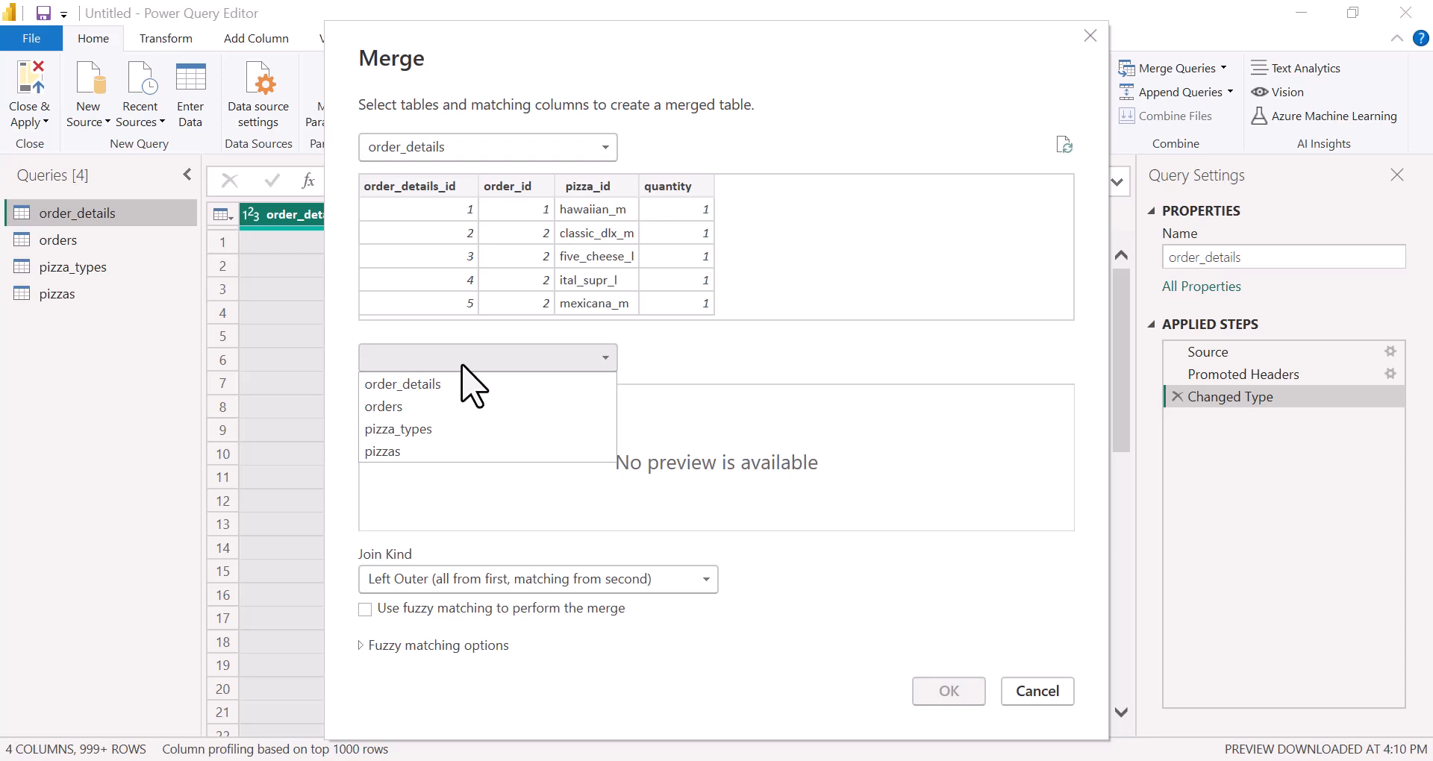
{"action": "left_click", "coordinate": [396, 418]}
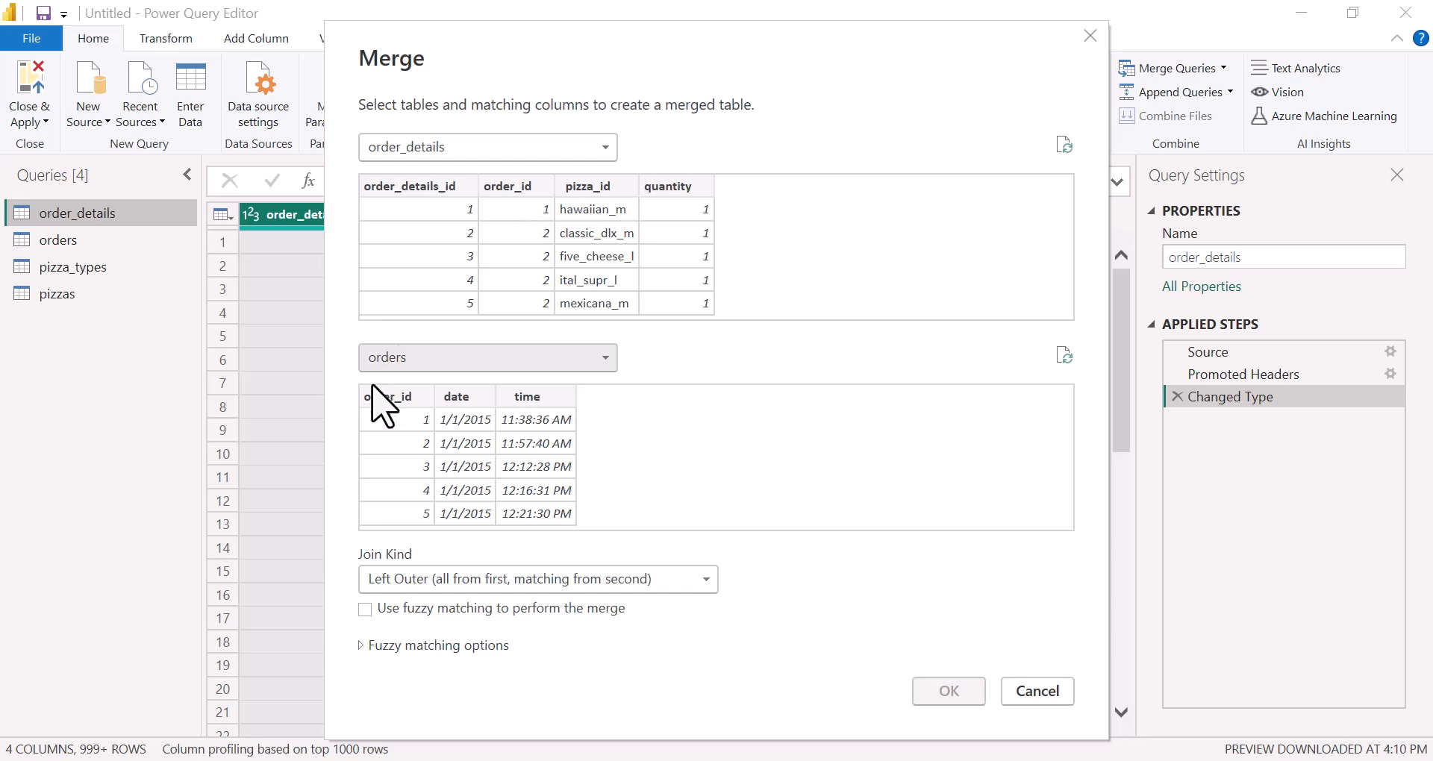
{"action": "left_click", "coordinate": [520, 189]}
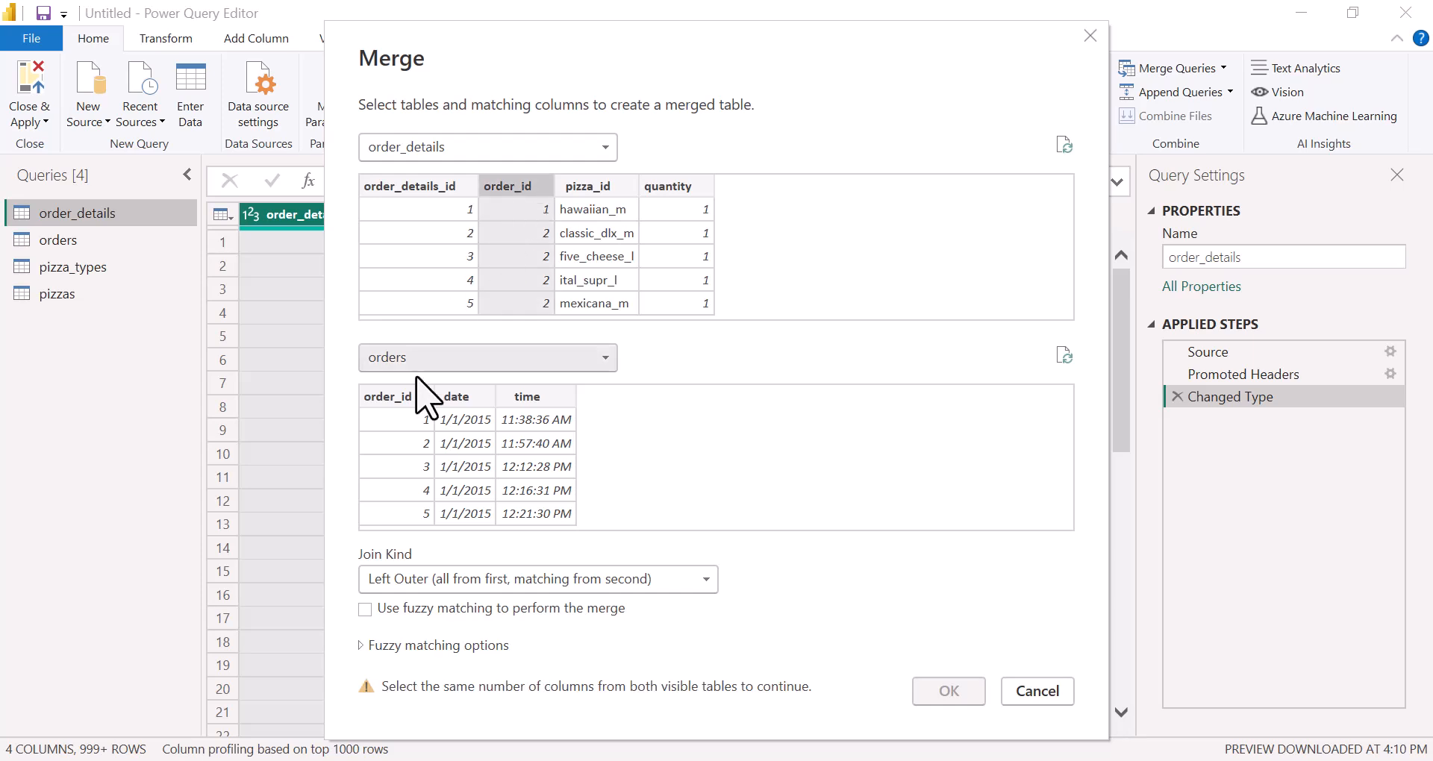
{"action": "left_click", "coordinate": [382, 397]}
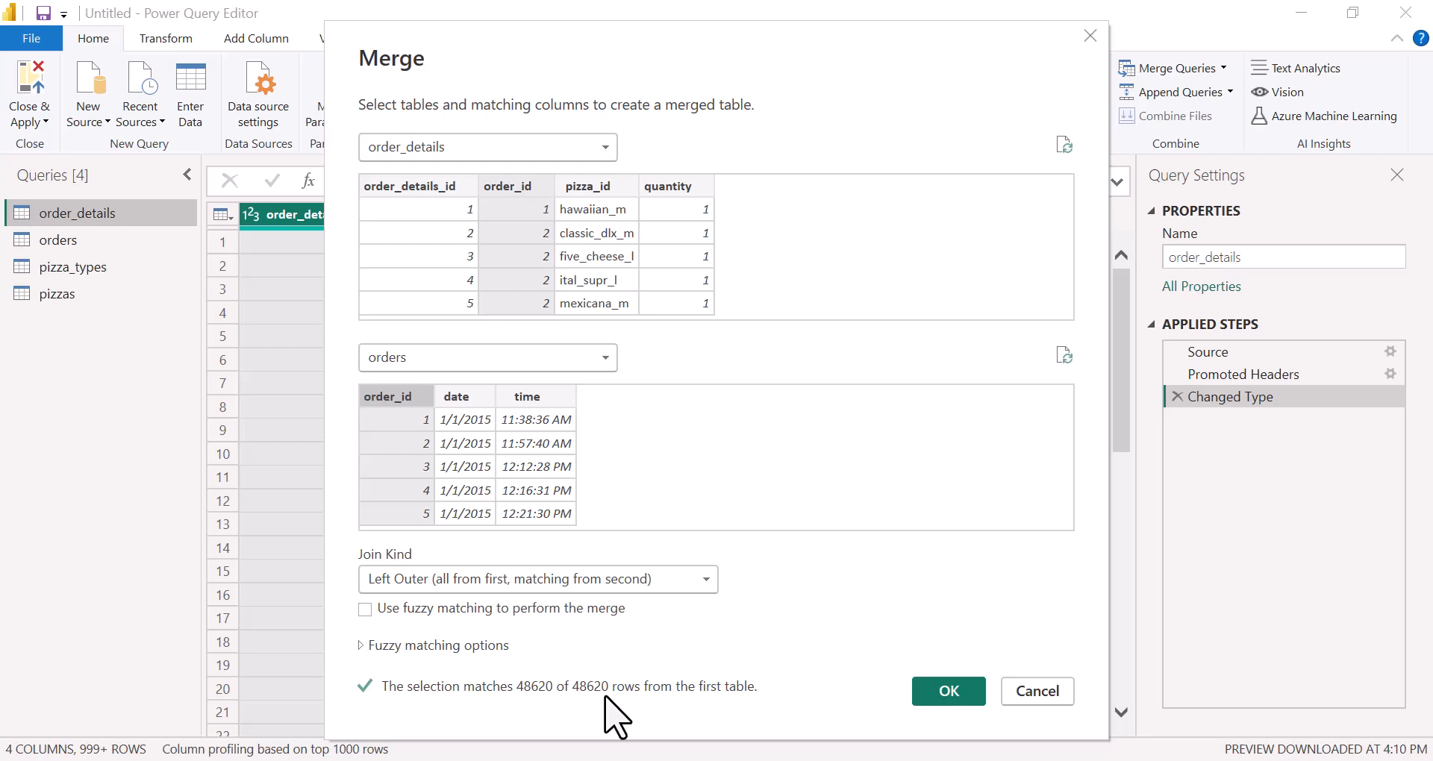
{"action": "left_click", "coordinate": [952, 696]}
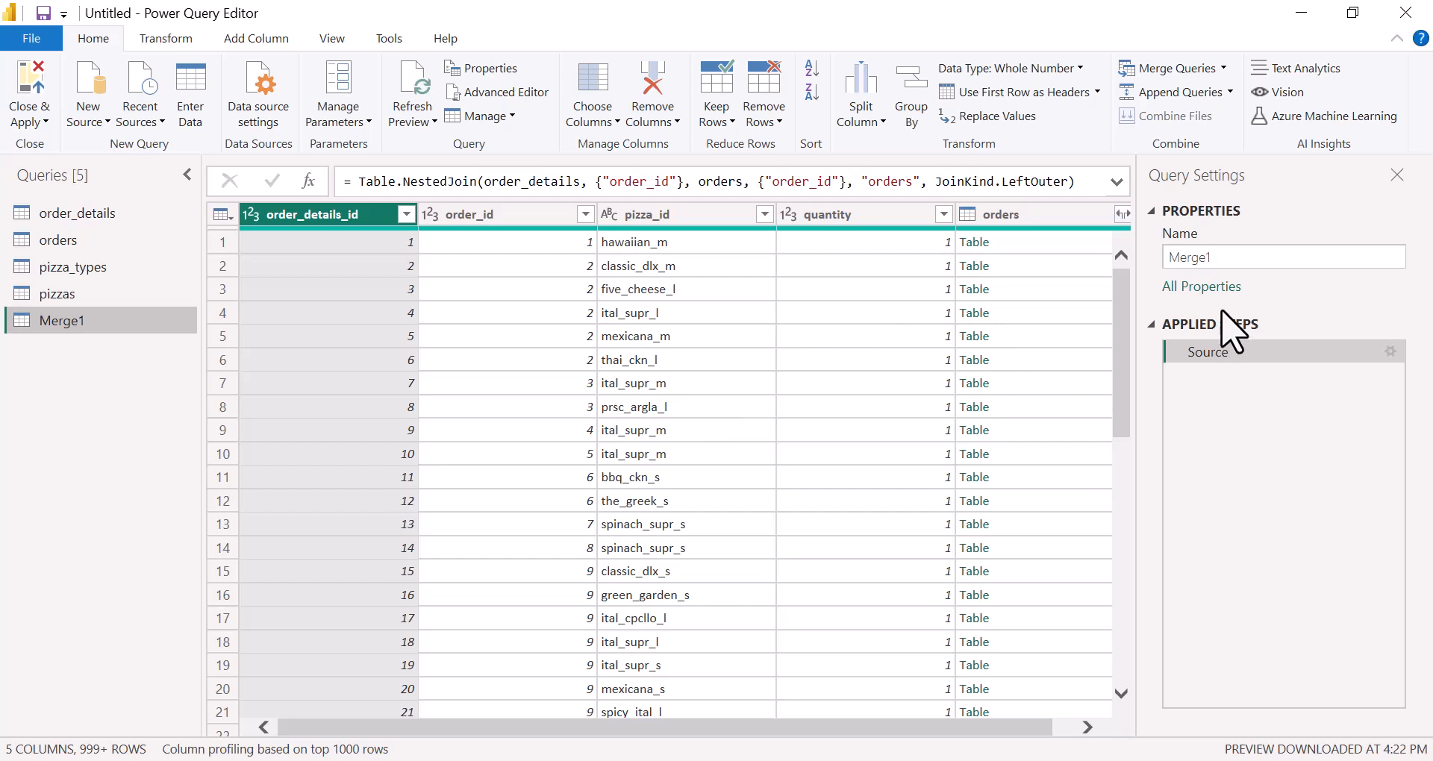
Step: Rename the new merged query as Merged Pizza Data
{"action": "left_click", "coordinate": [1218, 257]}
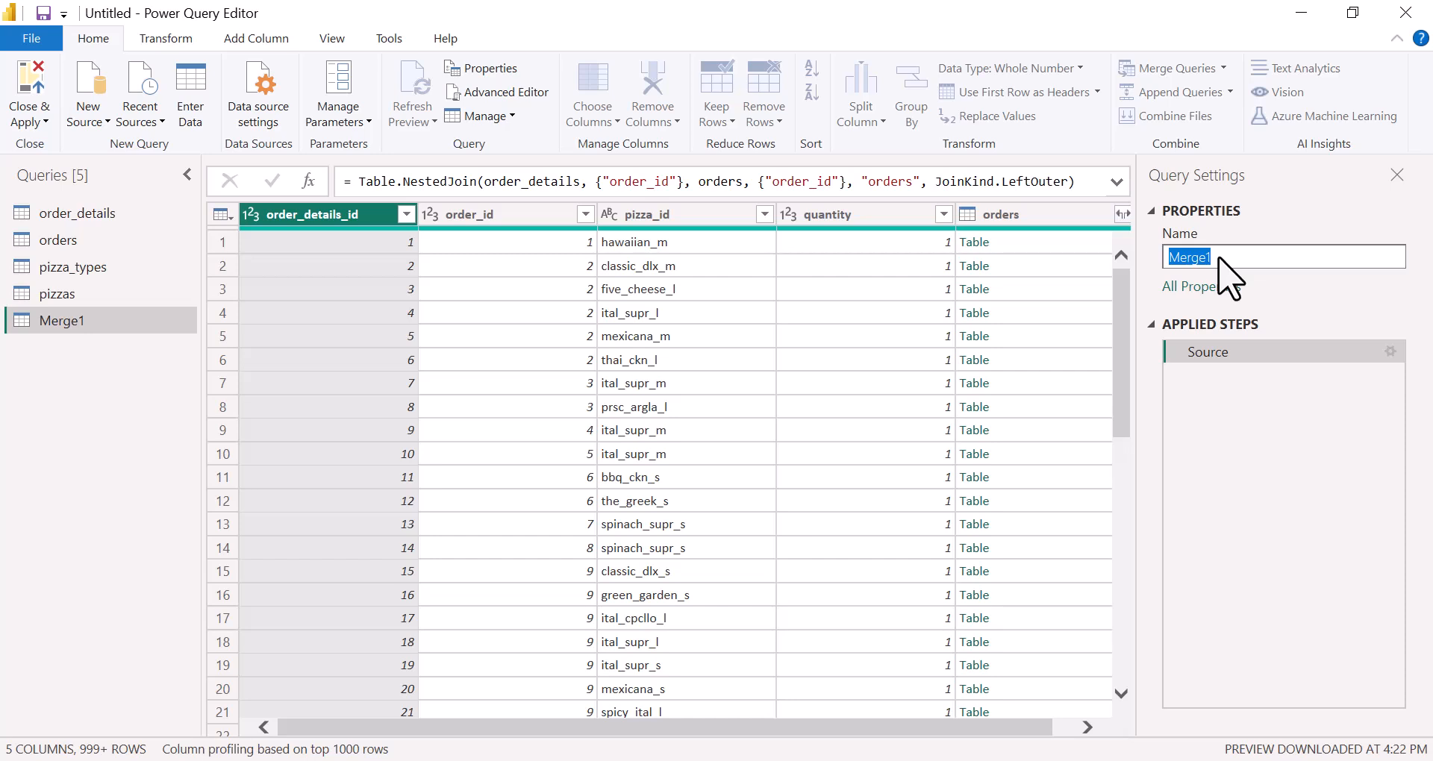
{"action": "left_click", "coordinate": [1219, 258]}
{"action": "key", "text": "Return"}
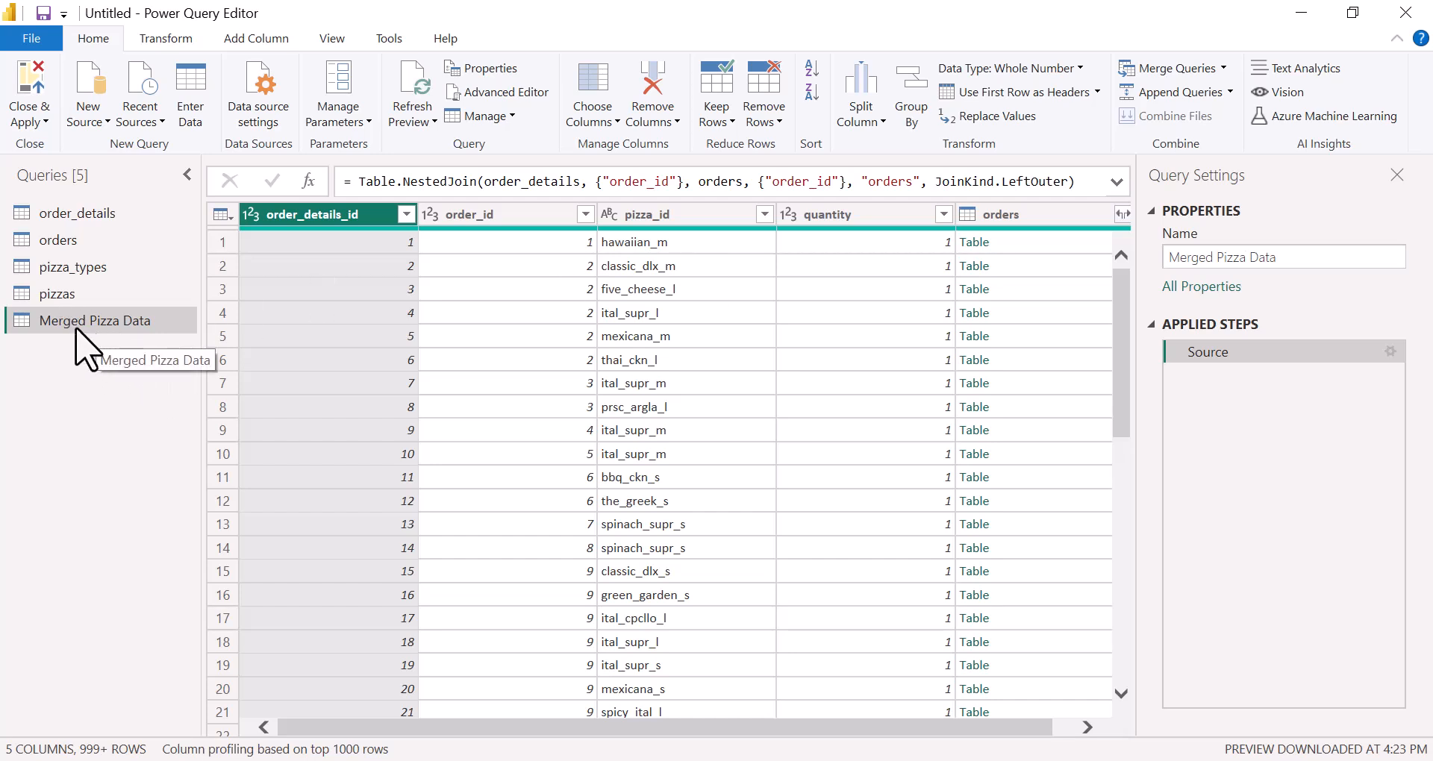
Step: Expand the orders column into date and time only, excluding order_id and without the original column name as prefix
{"action": "scroll", "coordinate": [938, 409], "scroll_direction": "right", "scroll_amount": 1}
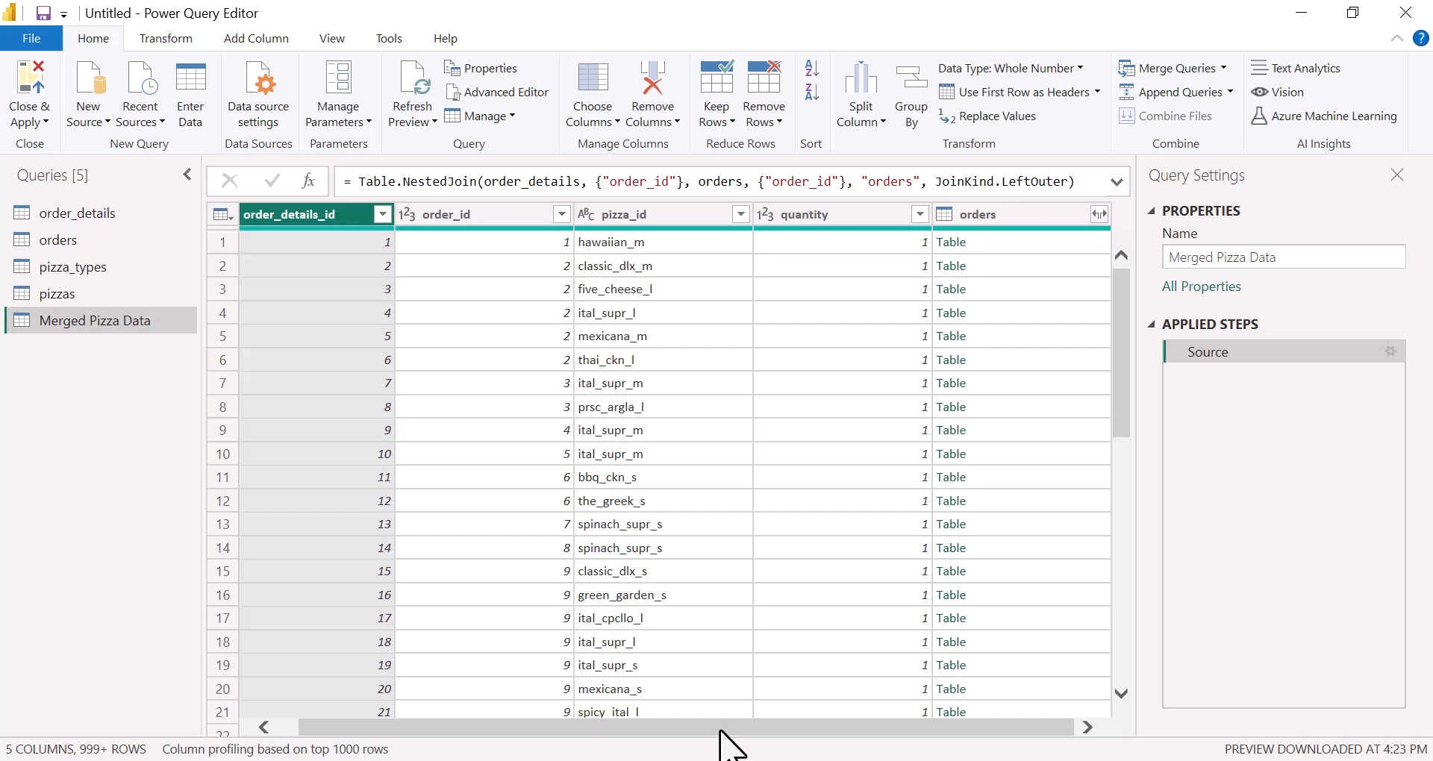
{"action": "left_click", "coordinate": [1023, 217]}
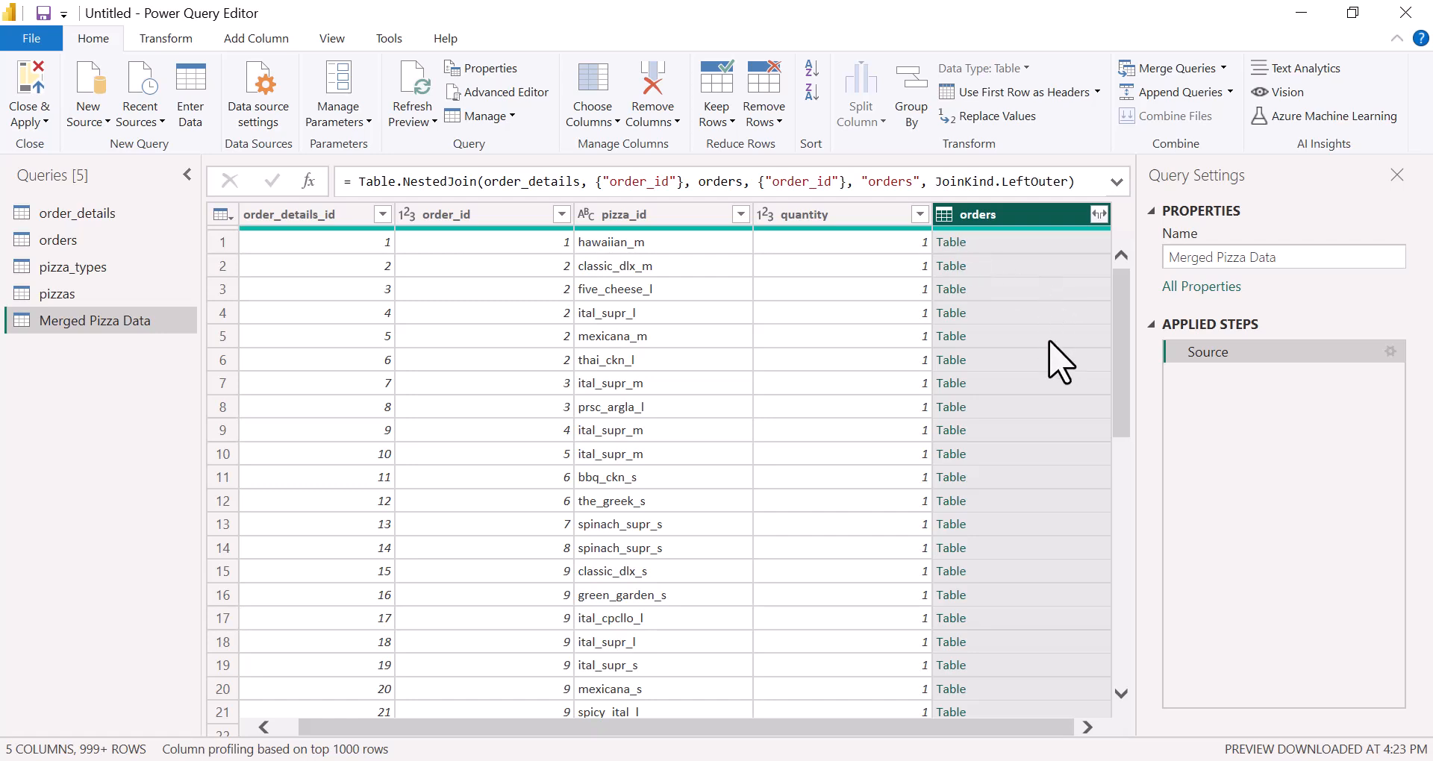
{"action": "left_click", "coordinate": [1098, 214]}
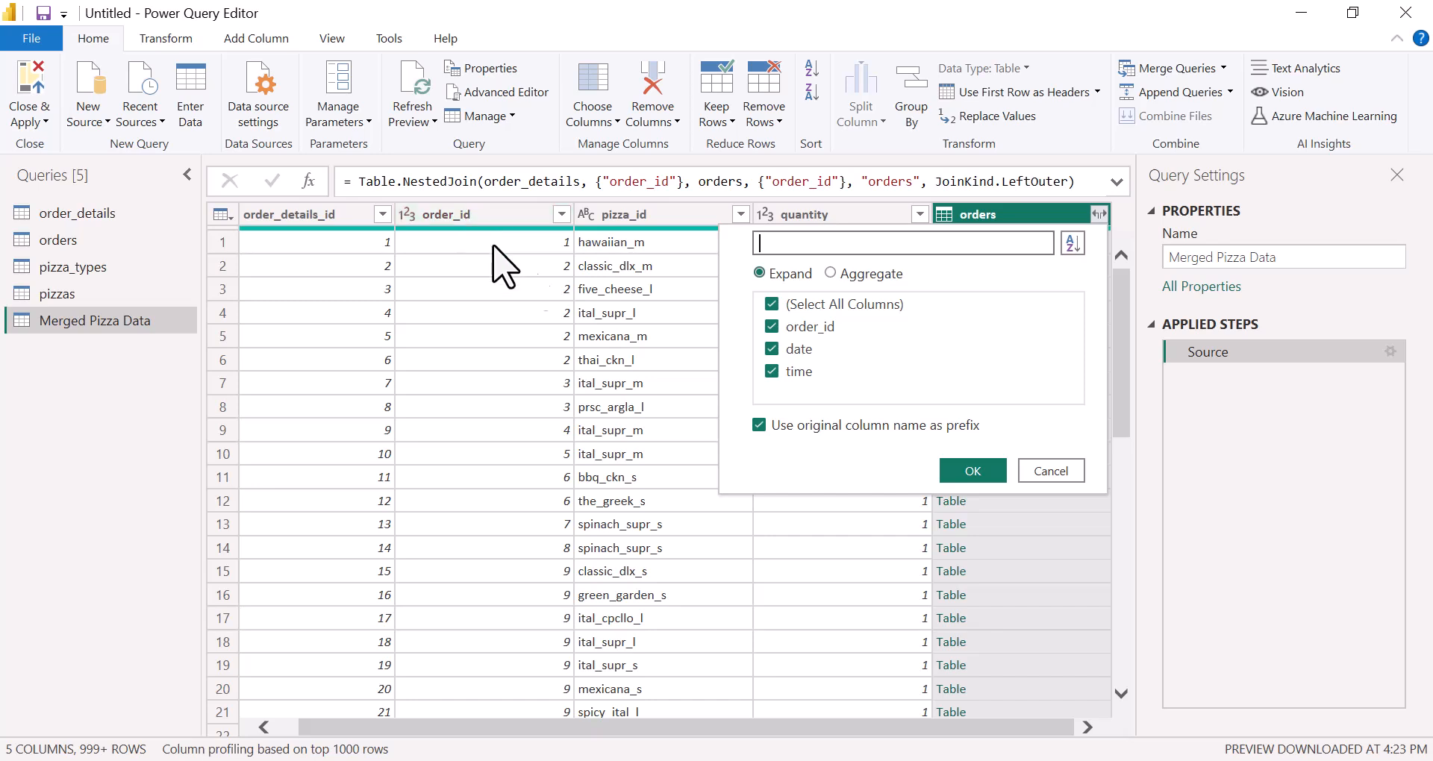
{"action": "left_click", "coordinate": [772, 328]}
{"action": "left_click", "coordinate": [773, 329]}
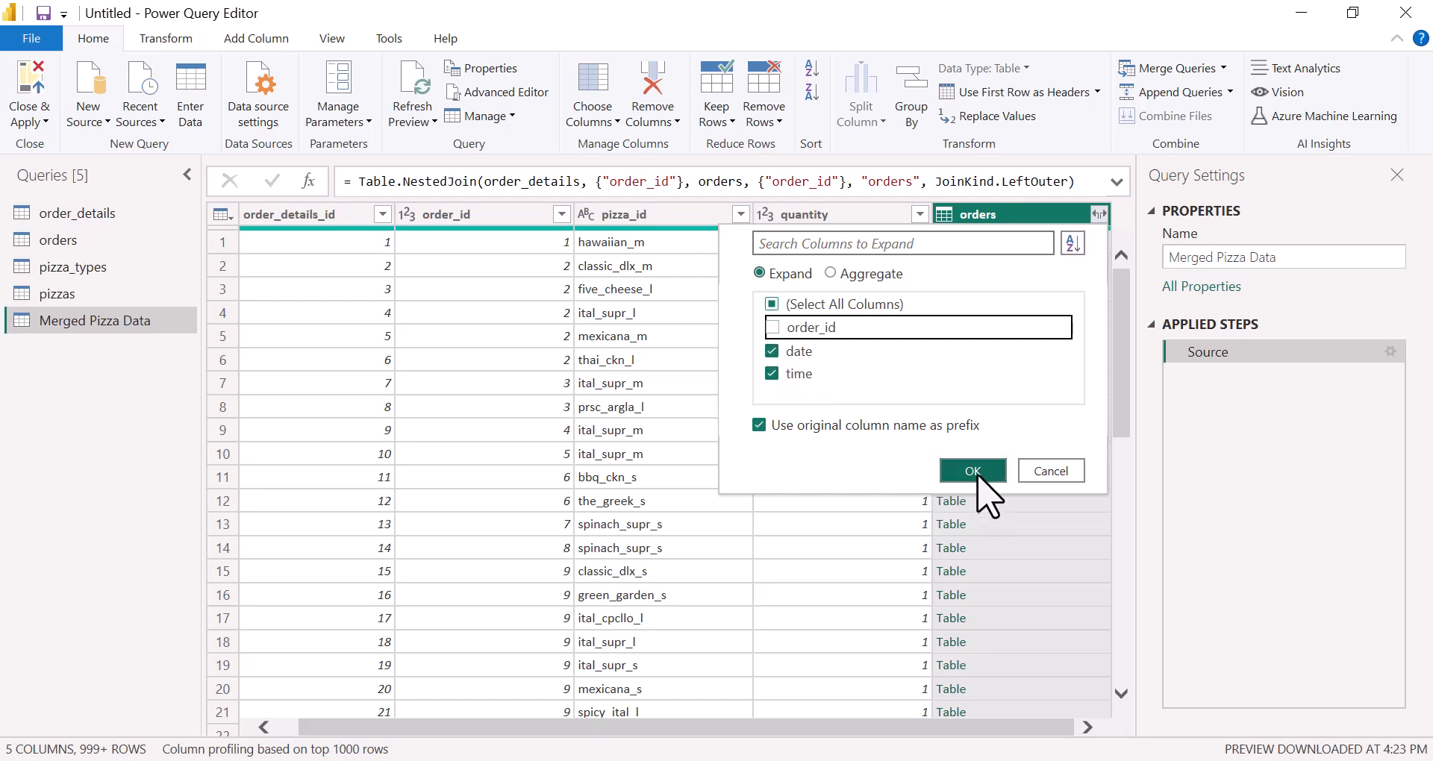
{"action": "left_click", "coordinate": [760, 426]}
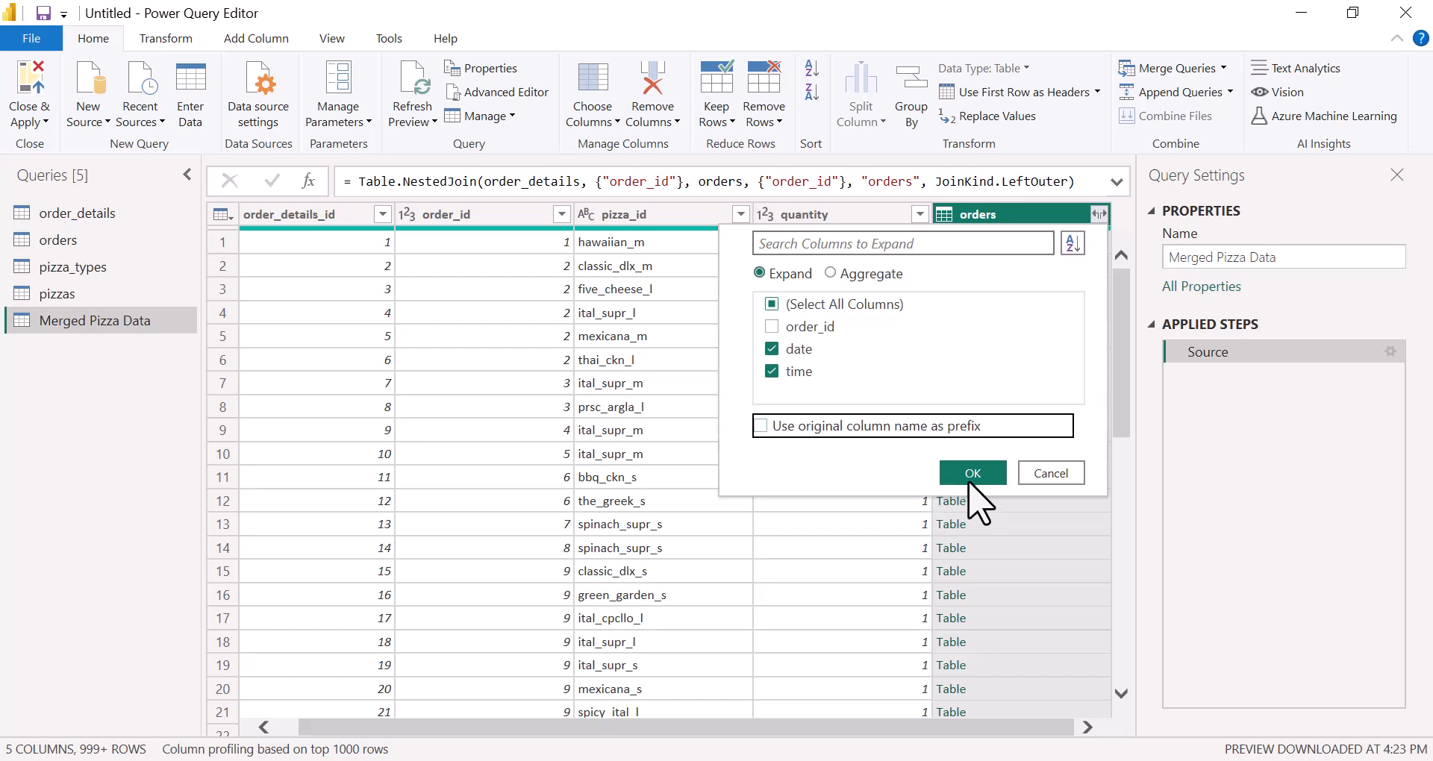
{"action": "left_click", "coordinate": [969, 472]}
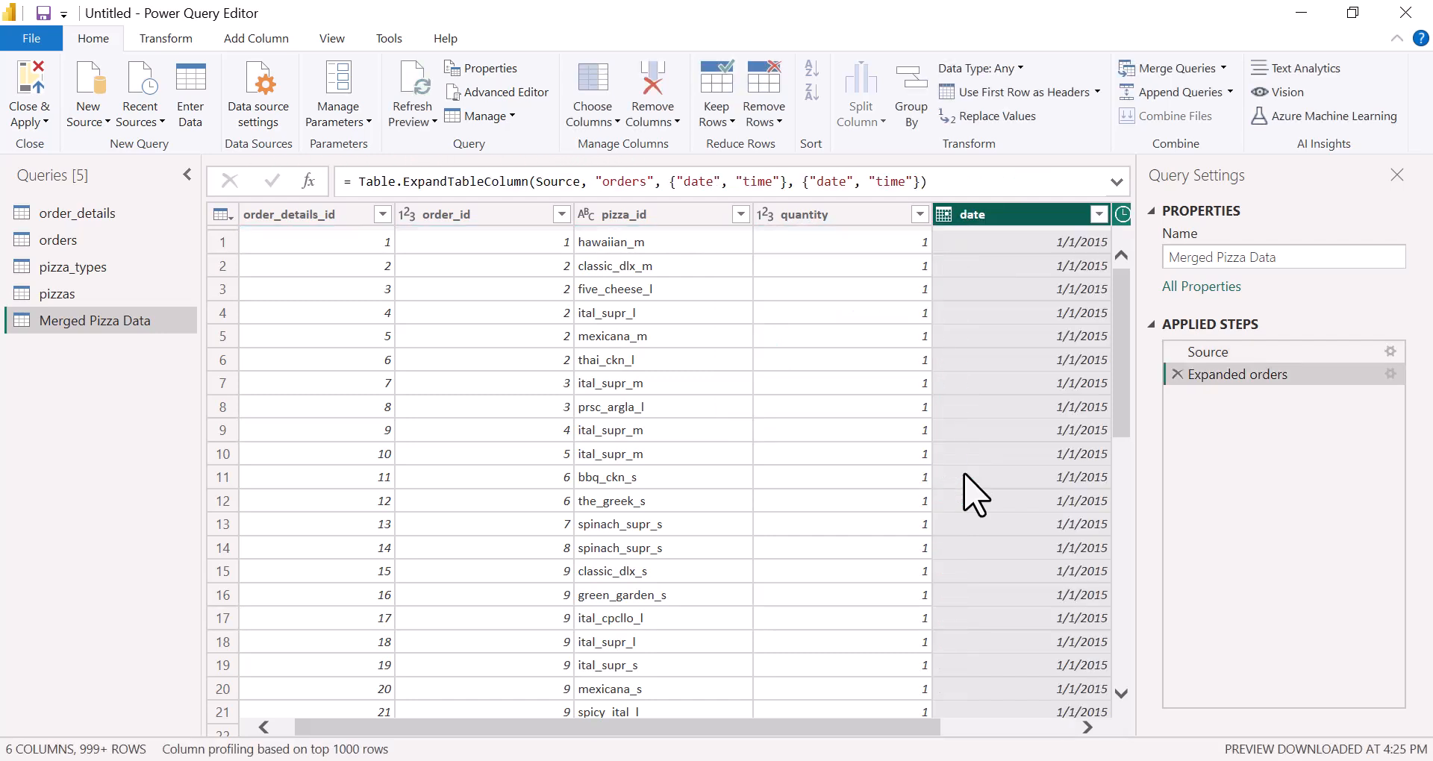
{"action": "left_click_drag", "start_coordinate": [827, 728], "coordinate": [1062, 755]}
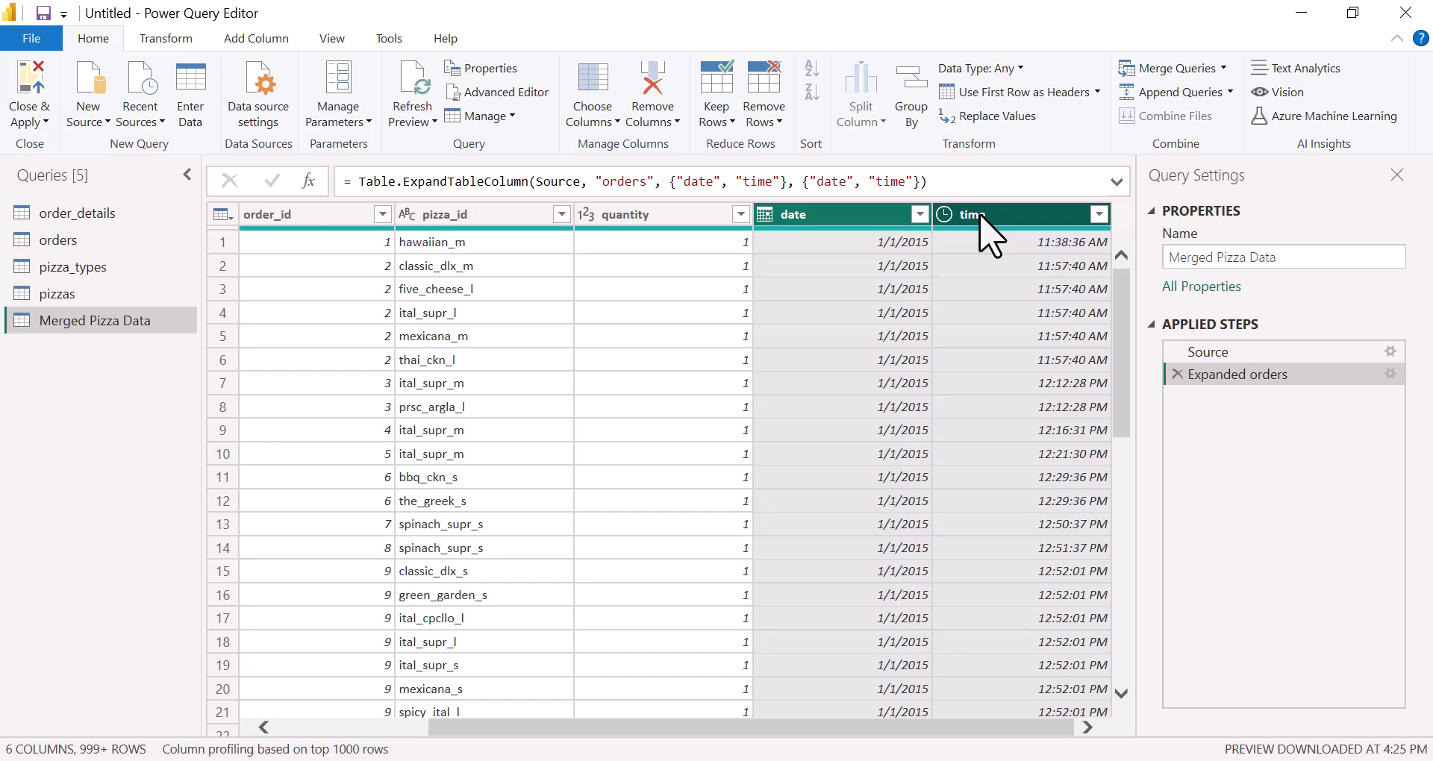
Step: Merge the pizzas table into Merged Pizza Data, matching on pizza_id with a Left Outer join
{"action": "left_click", "coordinate": [1171, 73]}
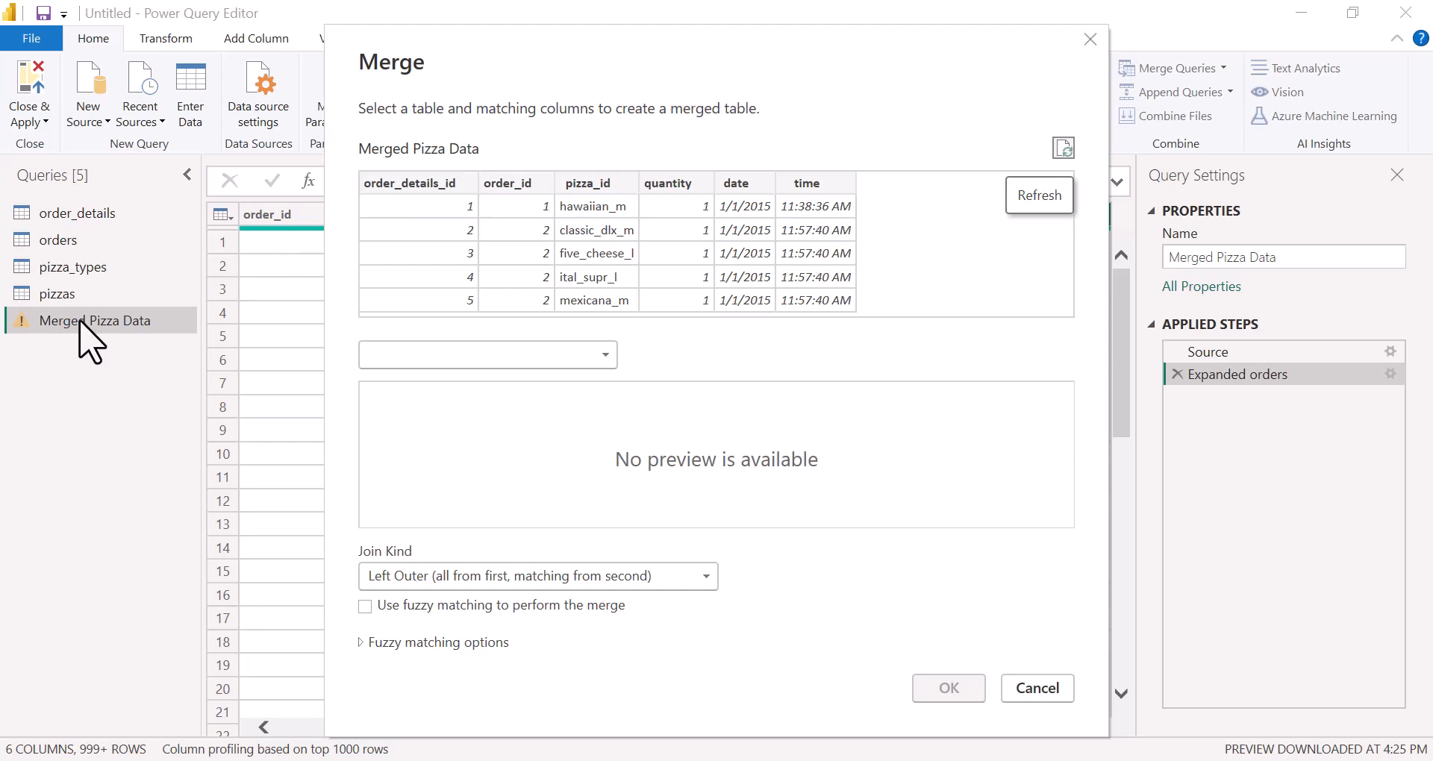
{"action": "left_click", "coordinate": [597, 356]}
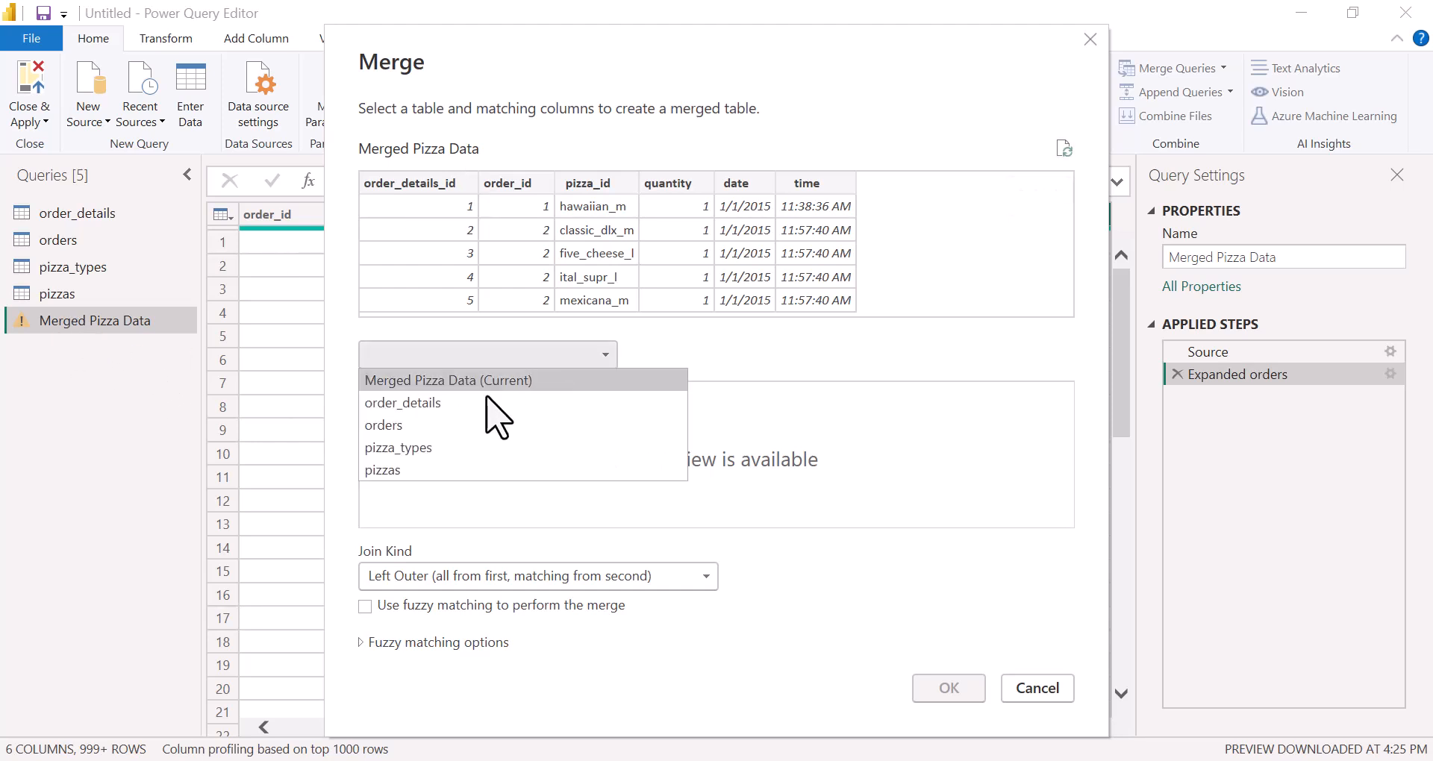
{"action": "left_click", "coordinate": [401, 450]}
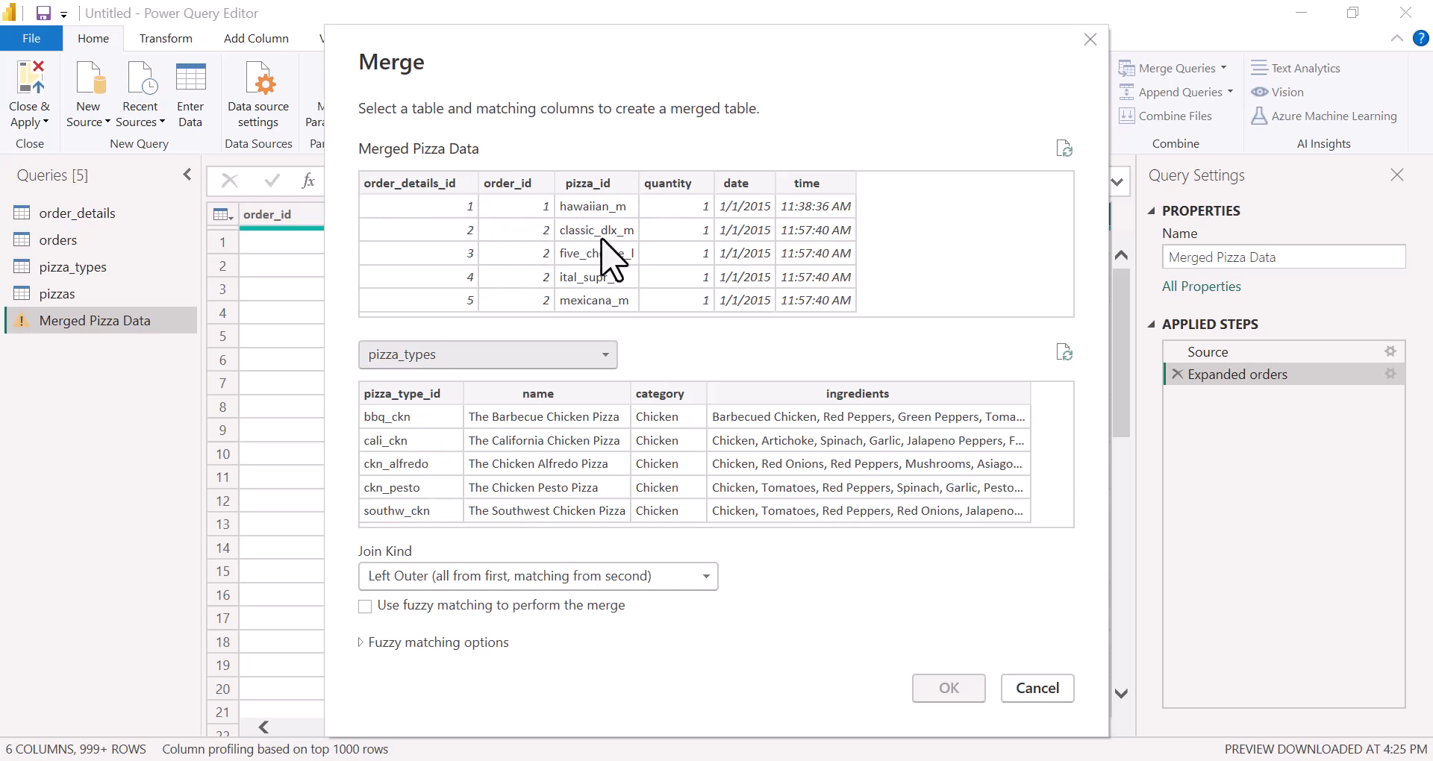
{"action": "left_click", "coordinate": [595, 357]}
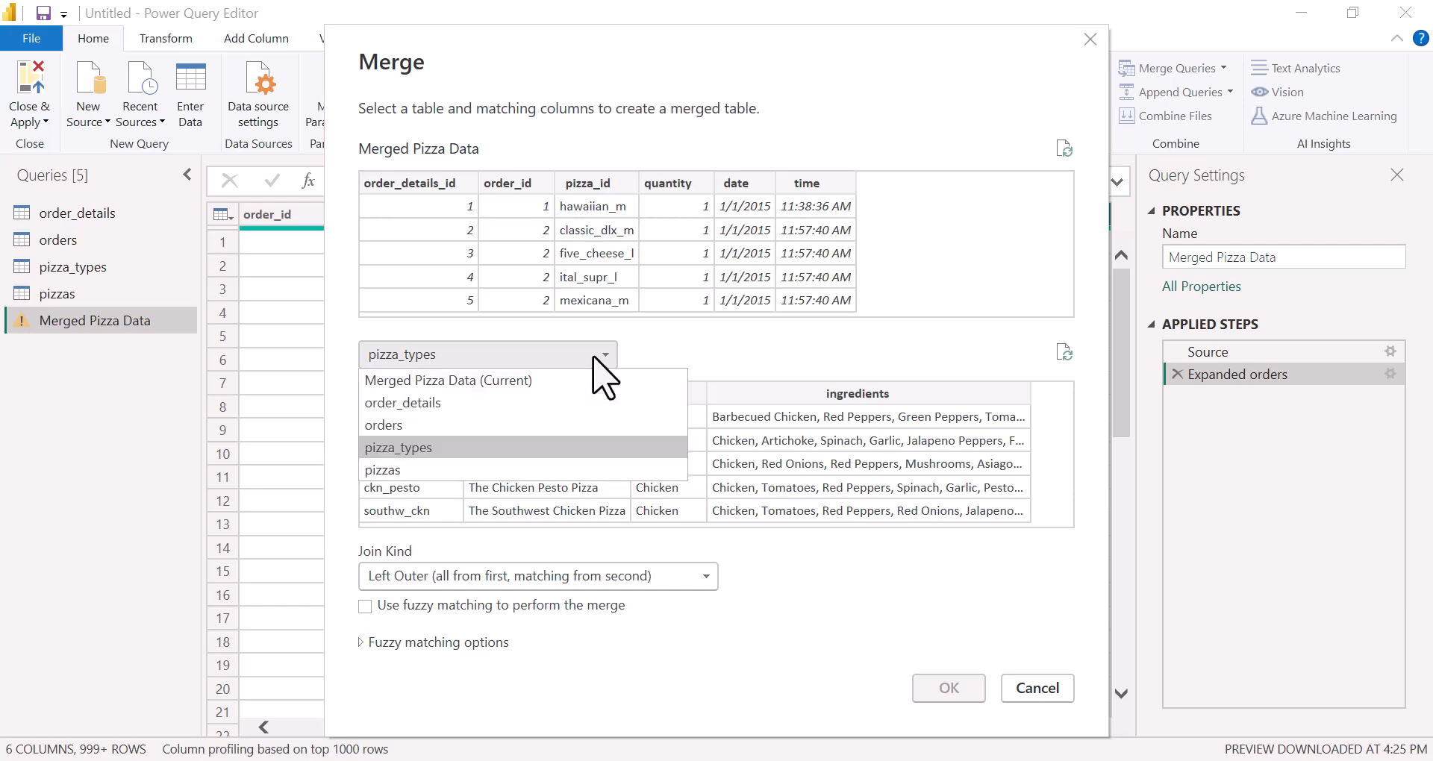
{"action": "left_click", "coordinate": [384, 472]}
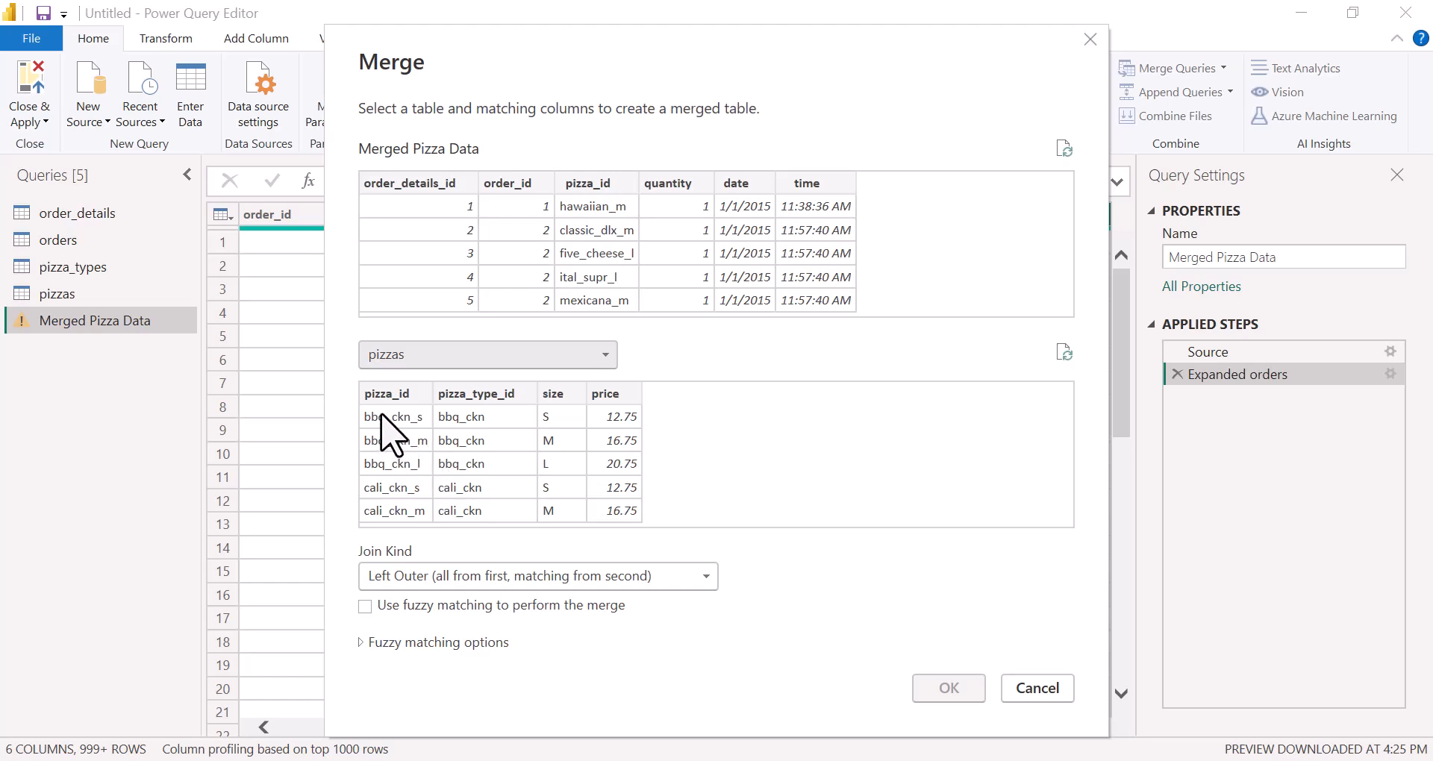
{"action": "left_click", "coordinate": [398, 396]}
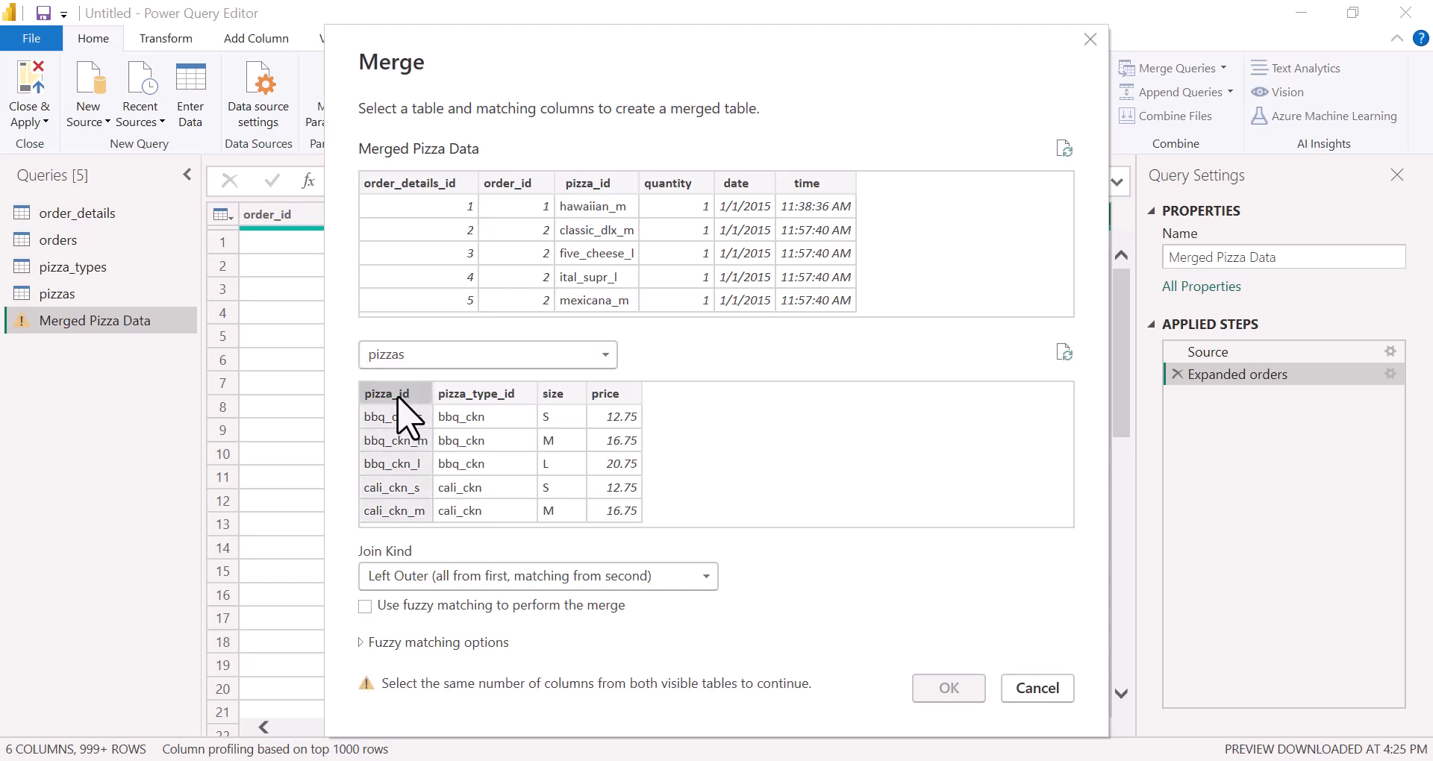
{"action": "left_click", "coordinate": [597, 185]}
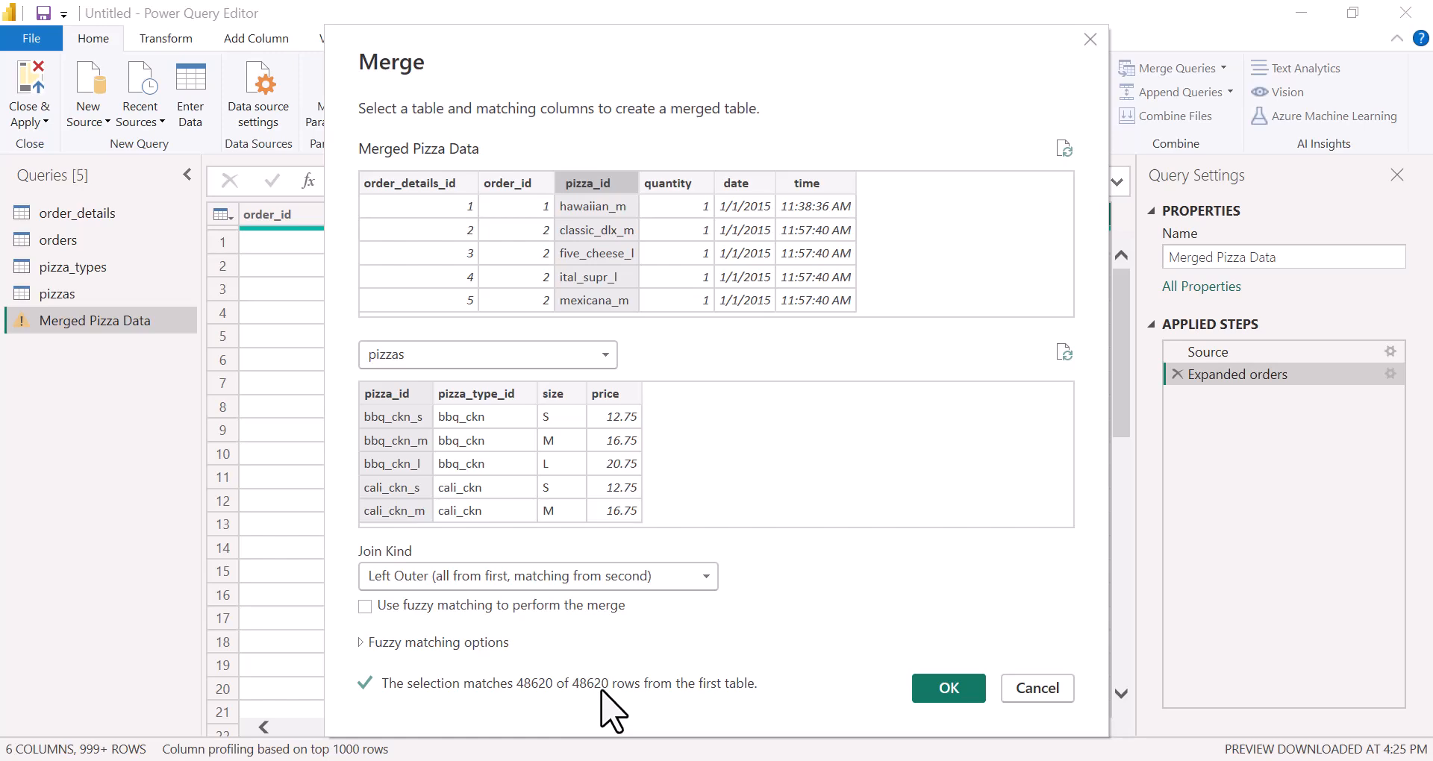
{"action": "left_click", "coordinate": [946, 688]}
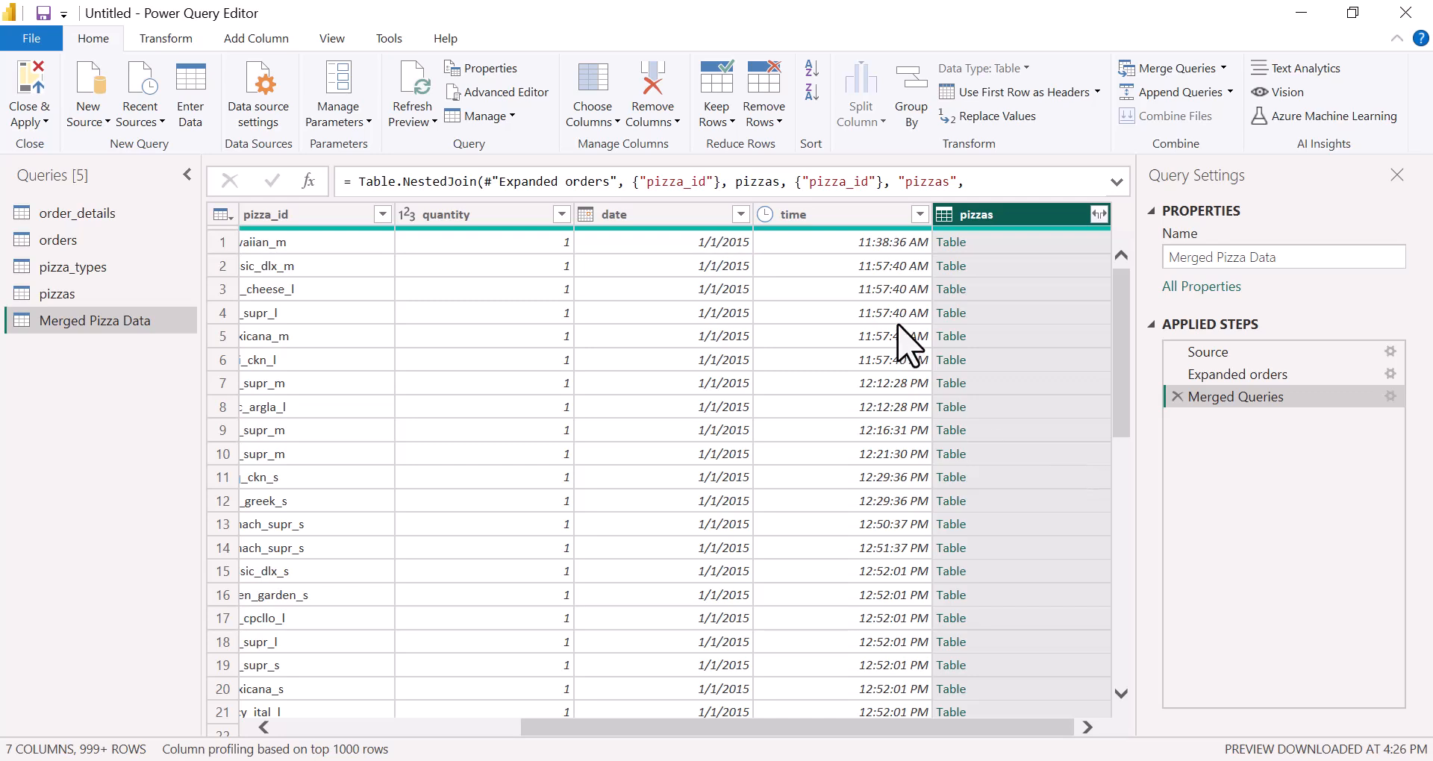
{"action": "left_click", "coordinate": [1099, 215]}
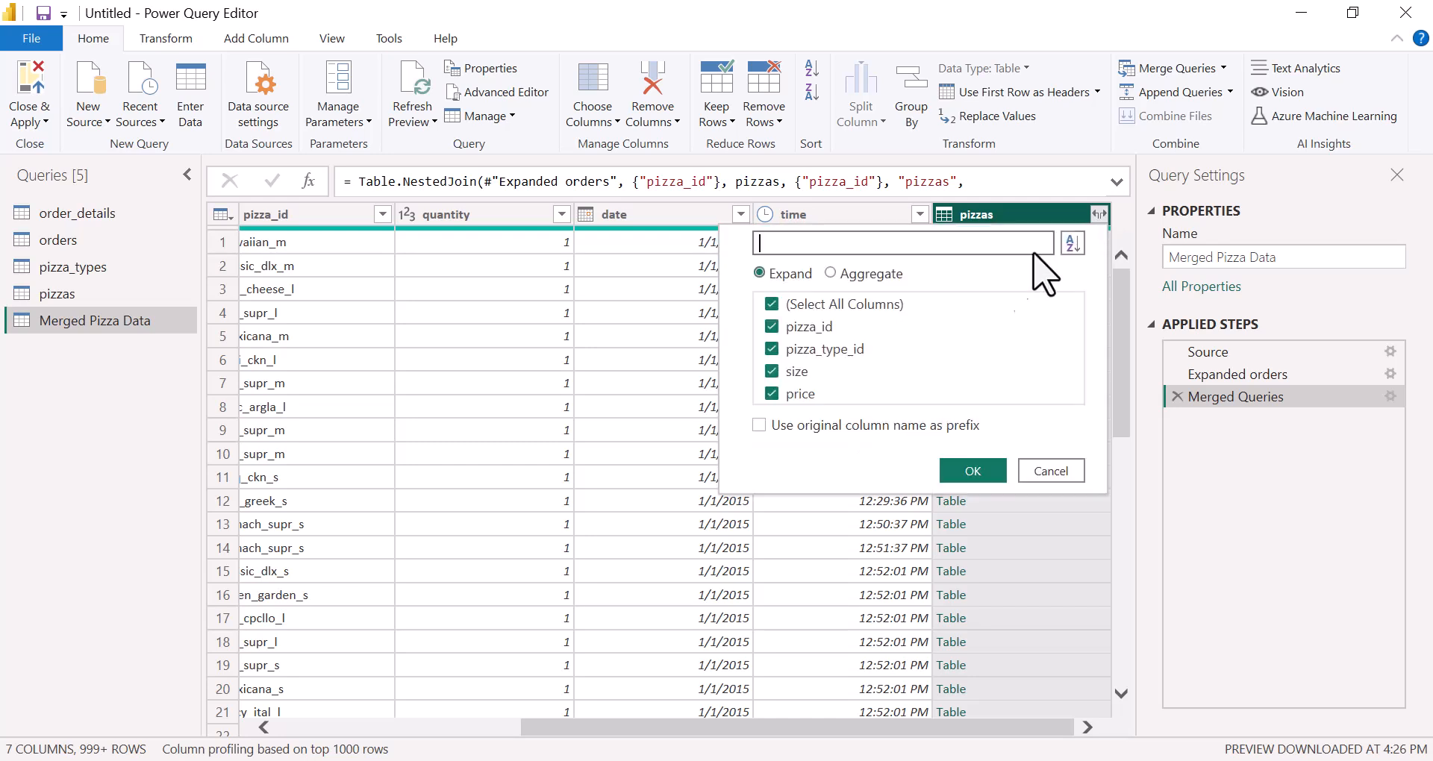
{"action": "left_click", "coordinate": [773, 327]}
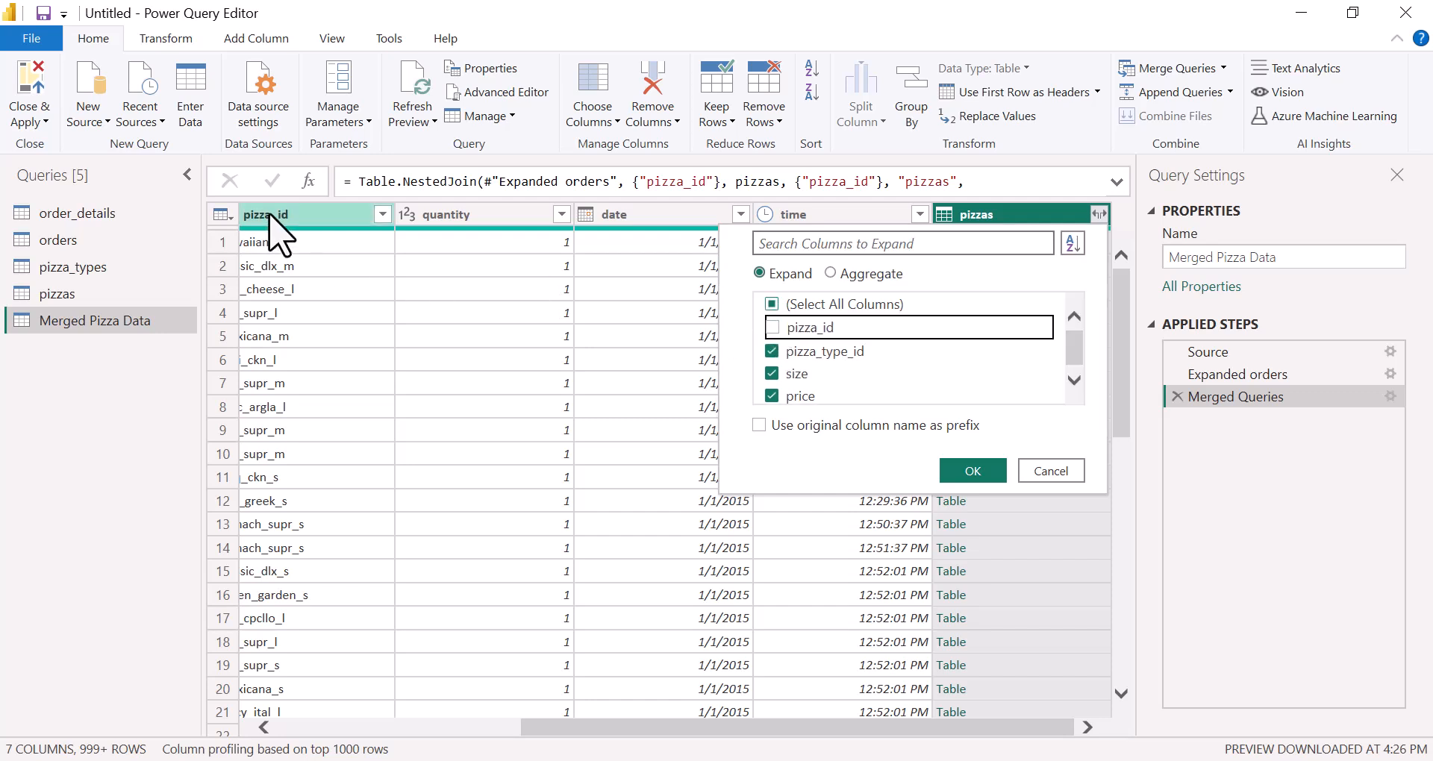
{"action": "left_click_drag", "start_coordinate": [571, 733], "coordinate": [717, 735]}
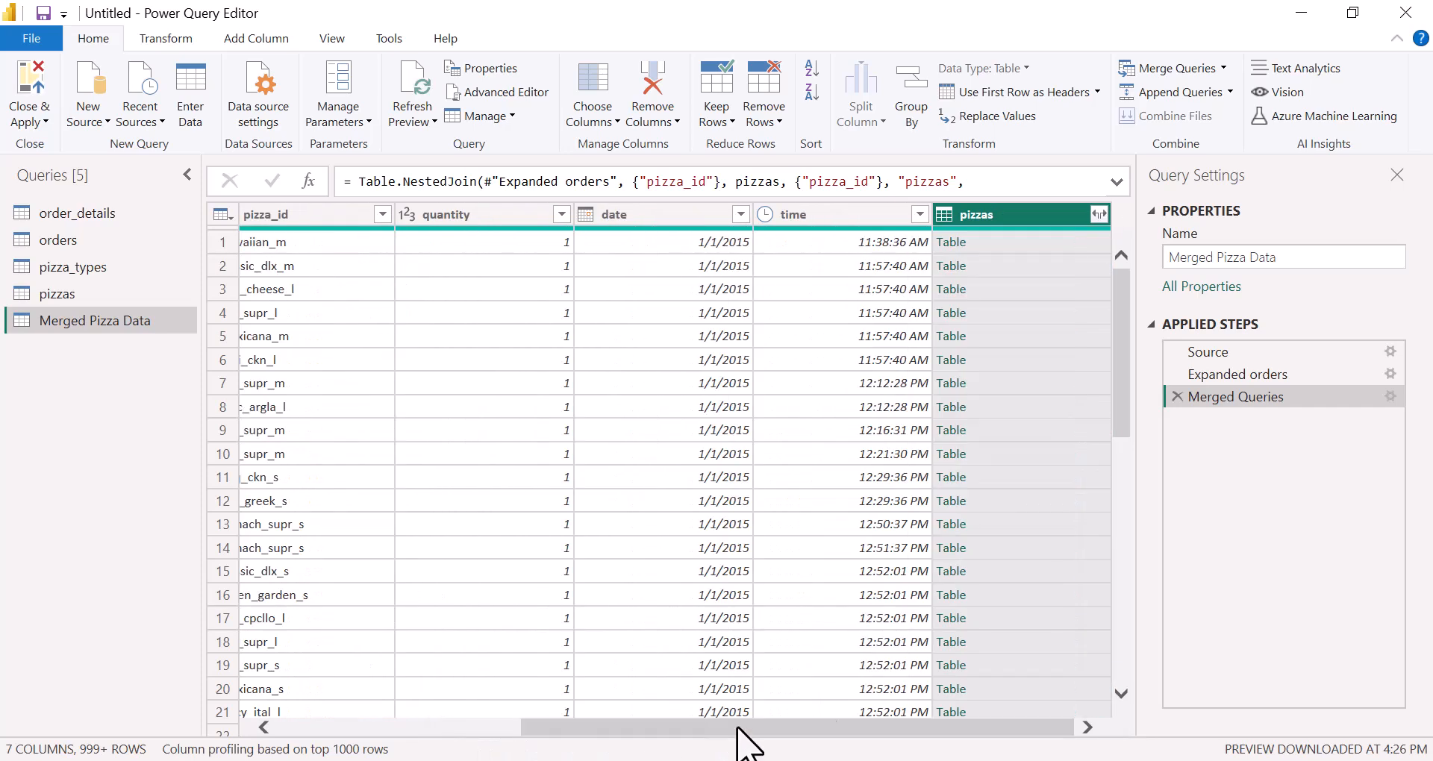
Step: Expand the pizzas column into pizza_type_id, size and price, excluding pizza_id and without the column name prefix
{"action": "left_click", "coordinate": [1098, 215]}
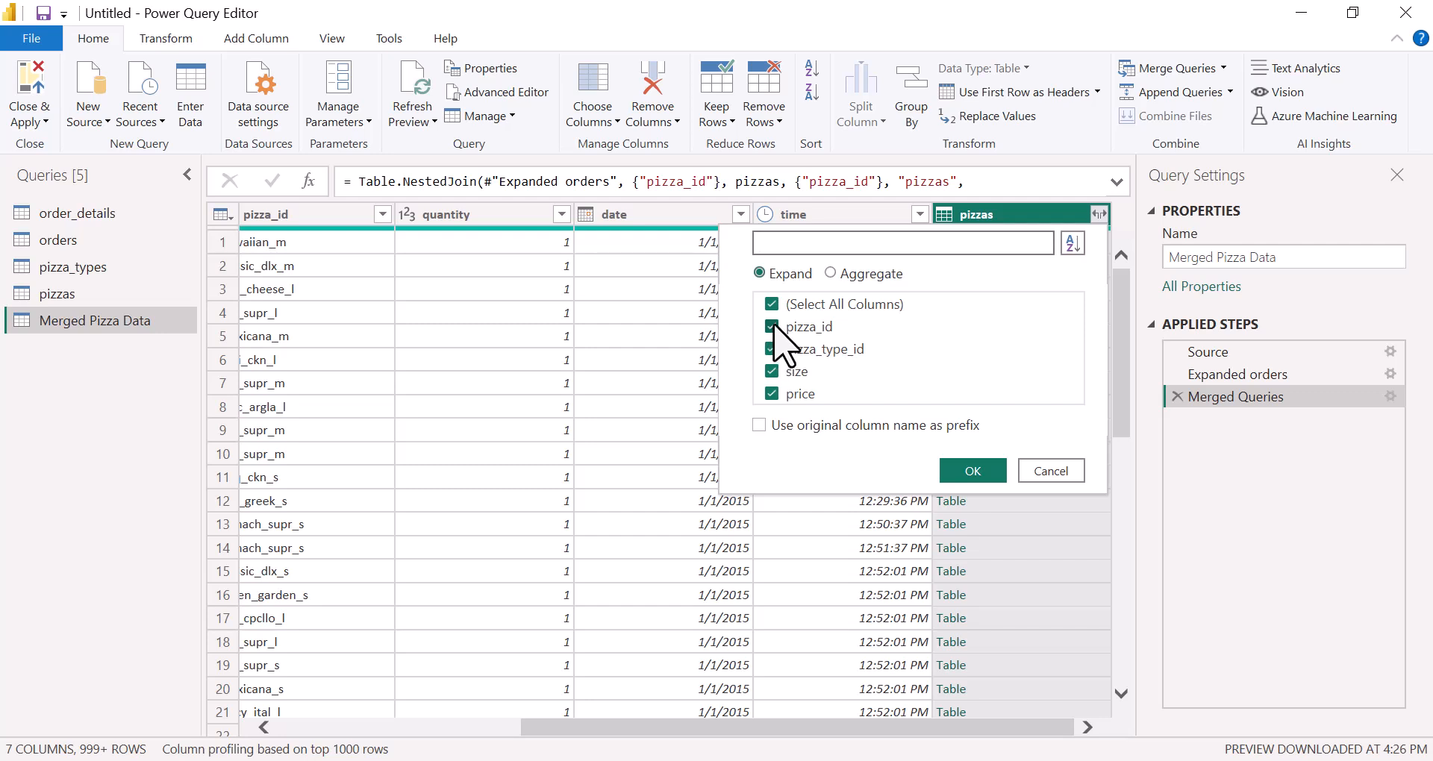
{"action": "left_click", "coordinate": [772, 328]}
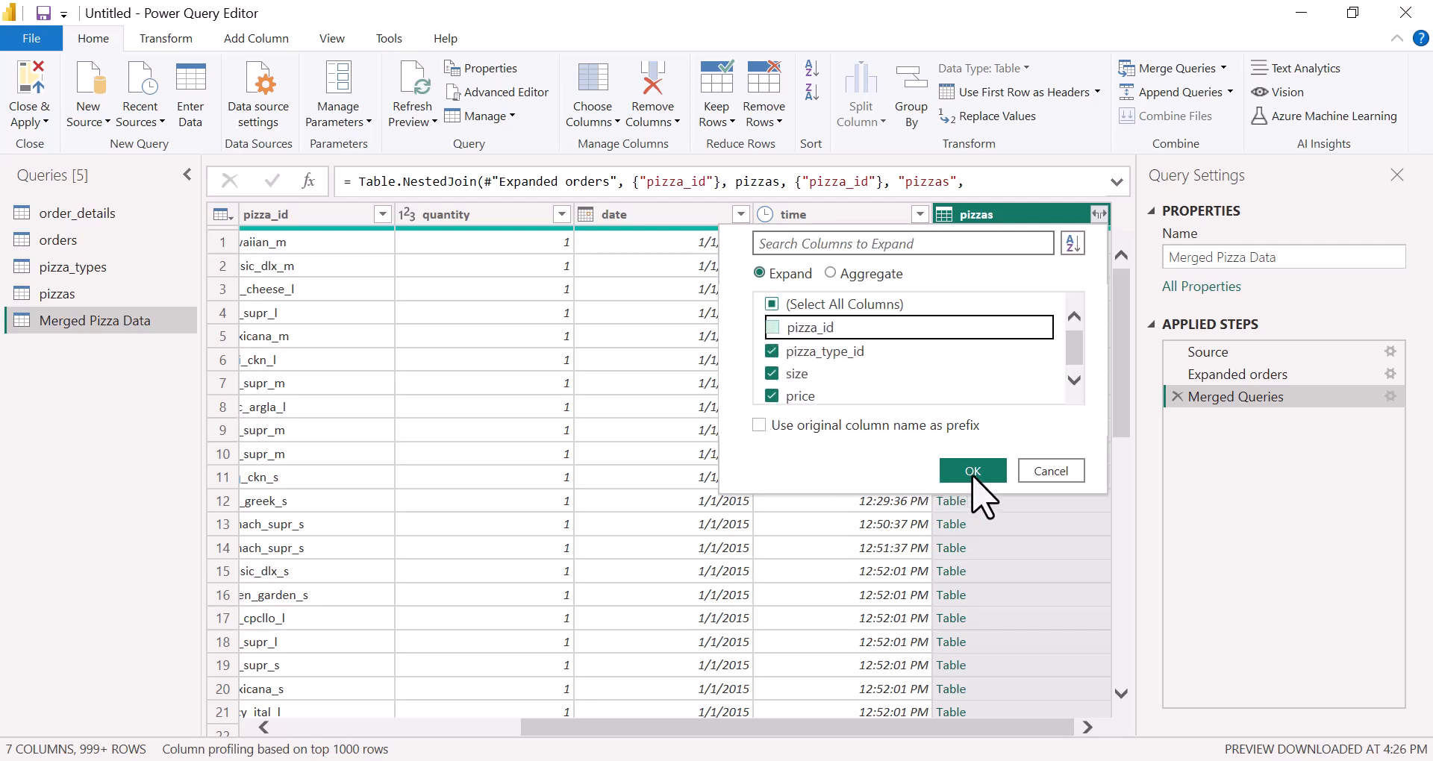
{"action": "left_click", "coordinate": [973, 471]}
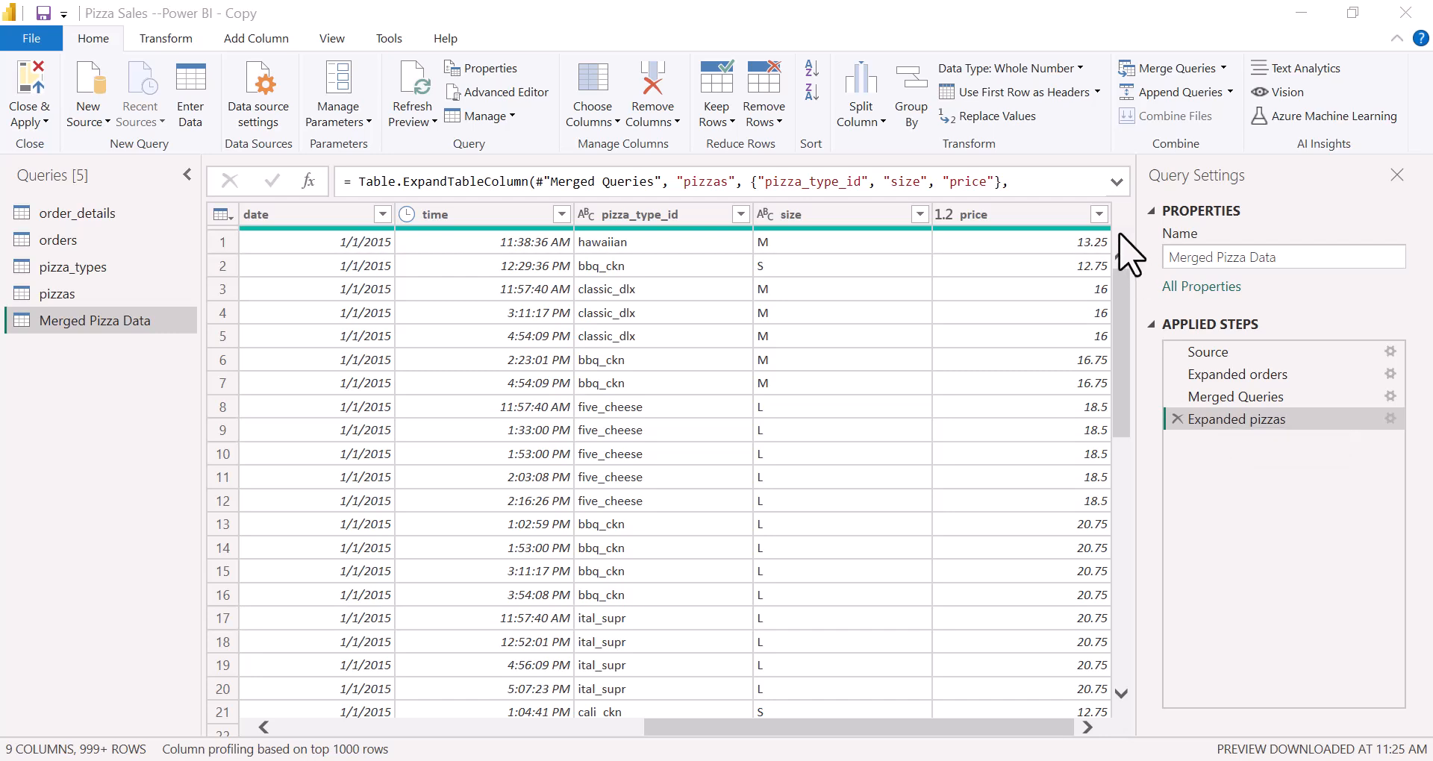
Step: Merge the pizza_types table into Merged Pizza Data, matching on pizza_type_id with a Left Outer join
{"action": "left_click", "coordinate": [1181, 69]}
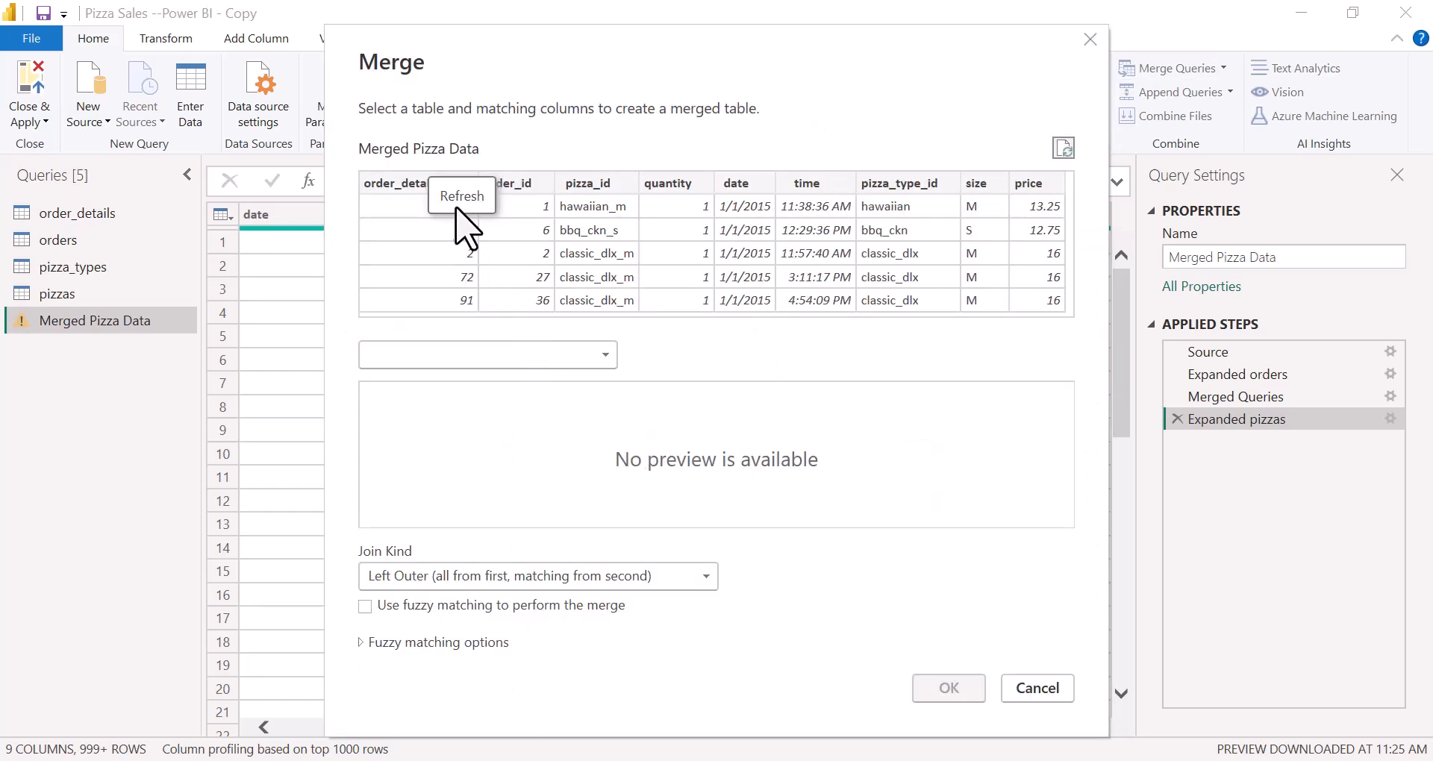
{"action": "left_click", "coordinate": [605, 357]}
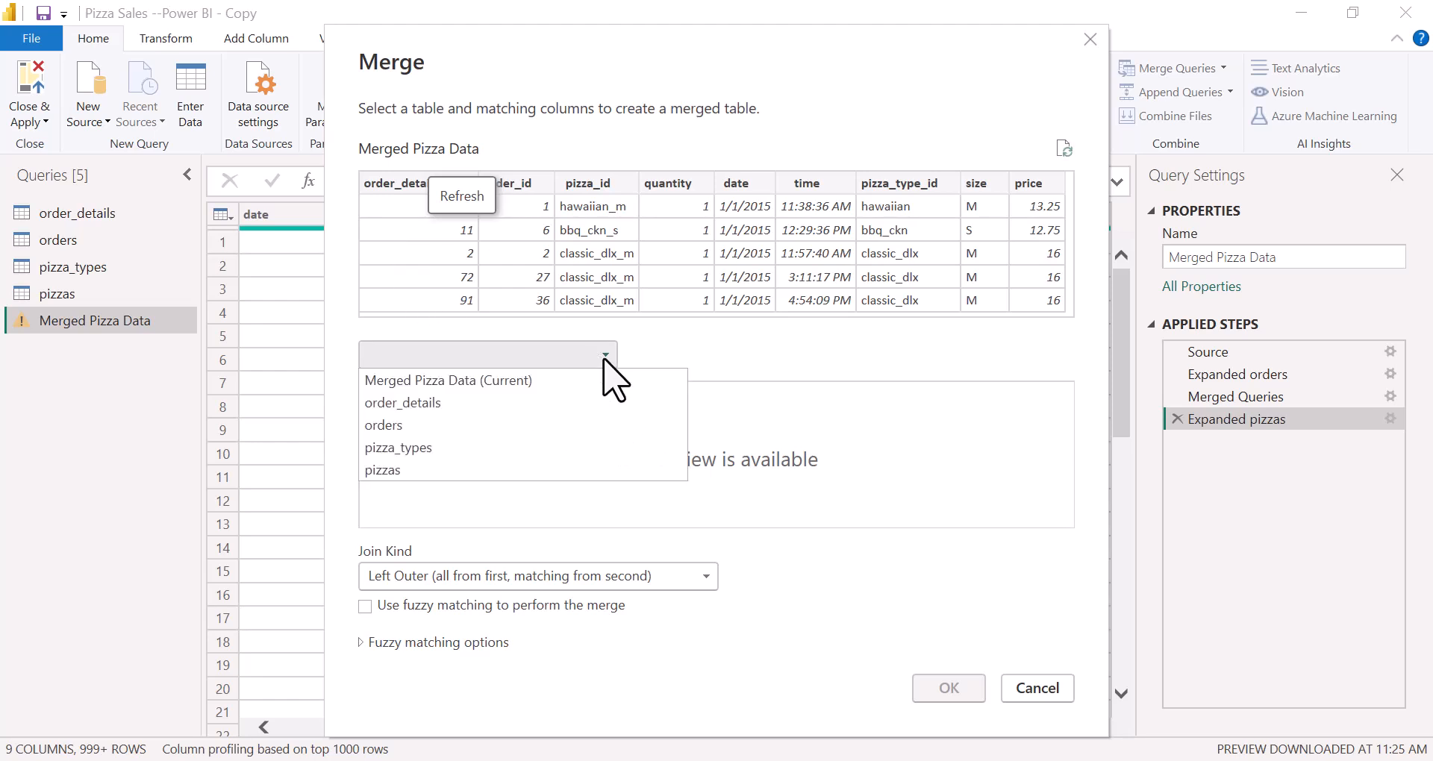
{"action": "left_click", "coordinate": [478, 448]}
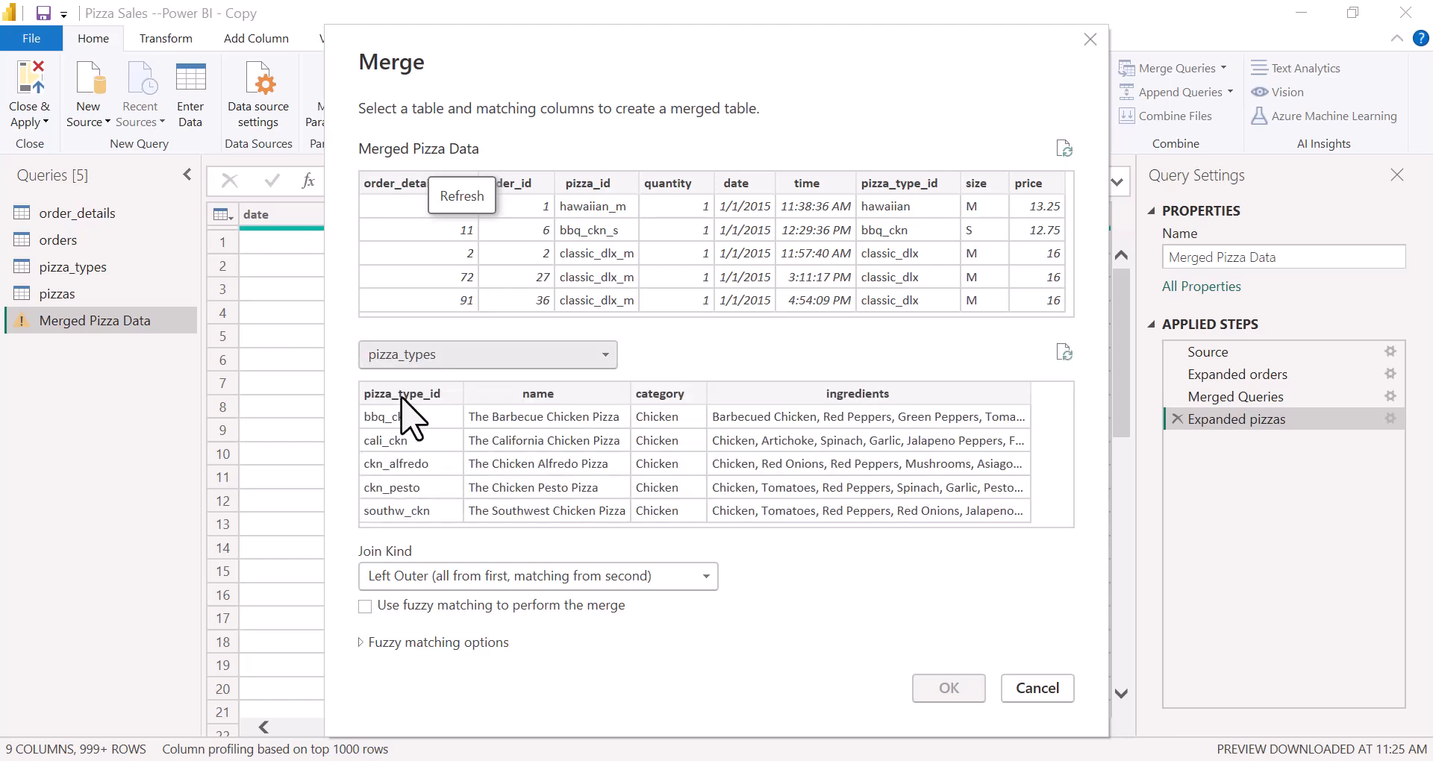
{"action": "left_click", "coordinate": [917, 208]}
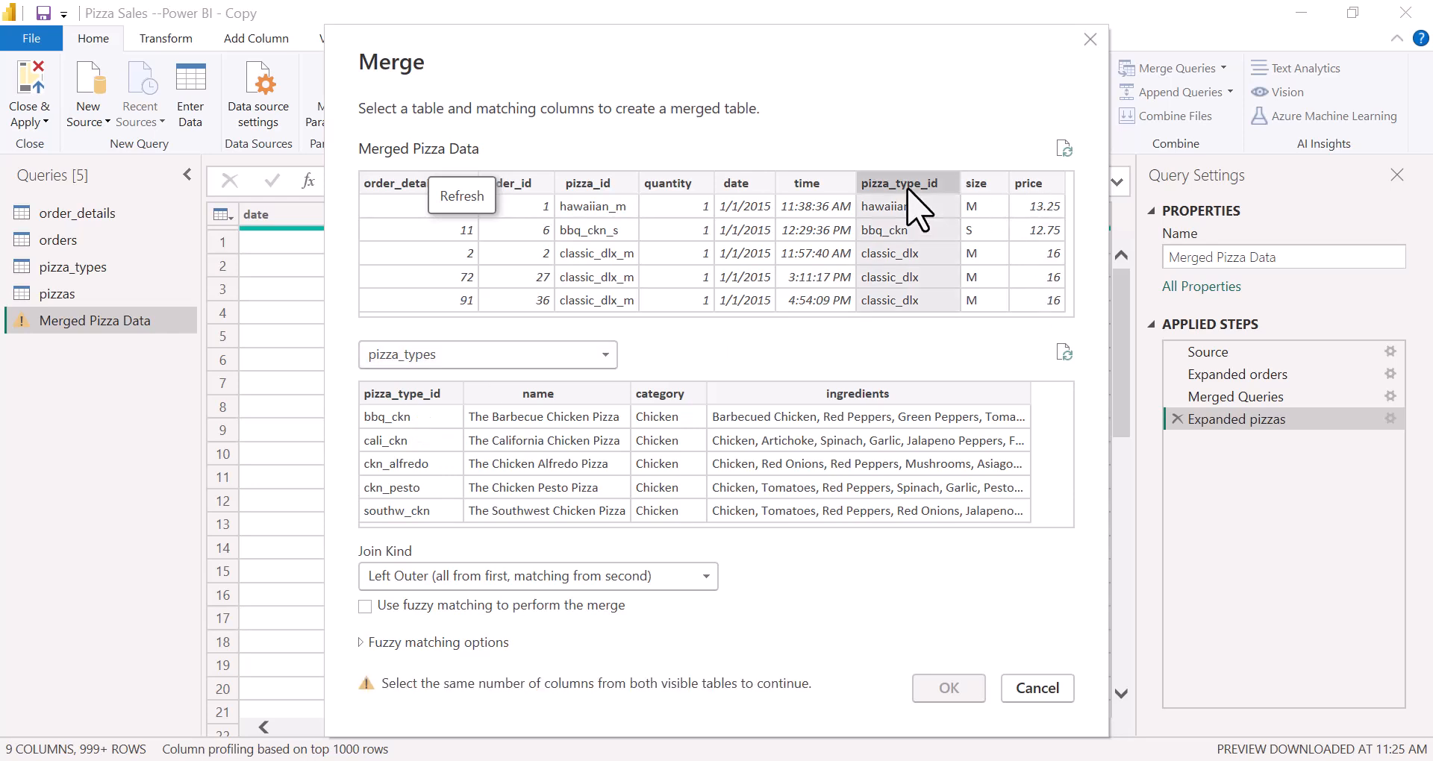
{"action": "left_click", "coordinate": [412, 400]}
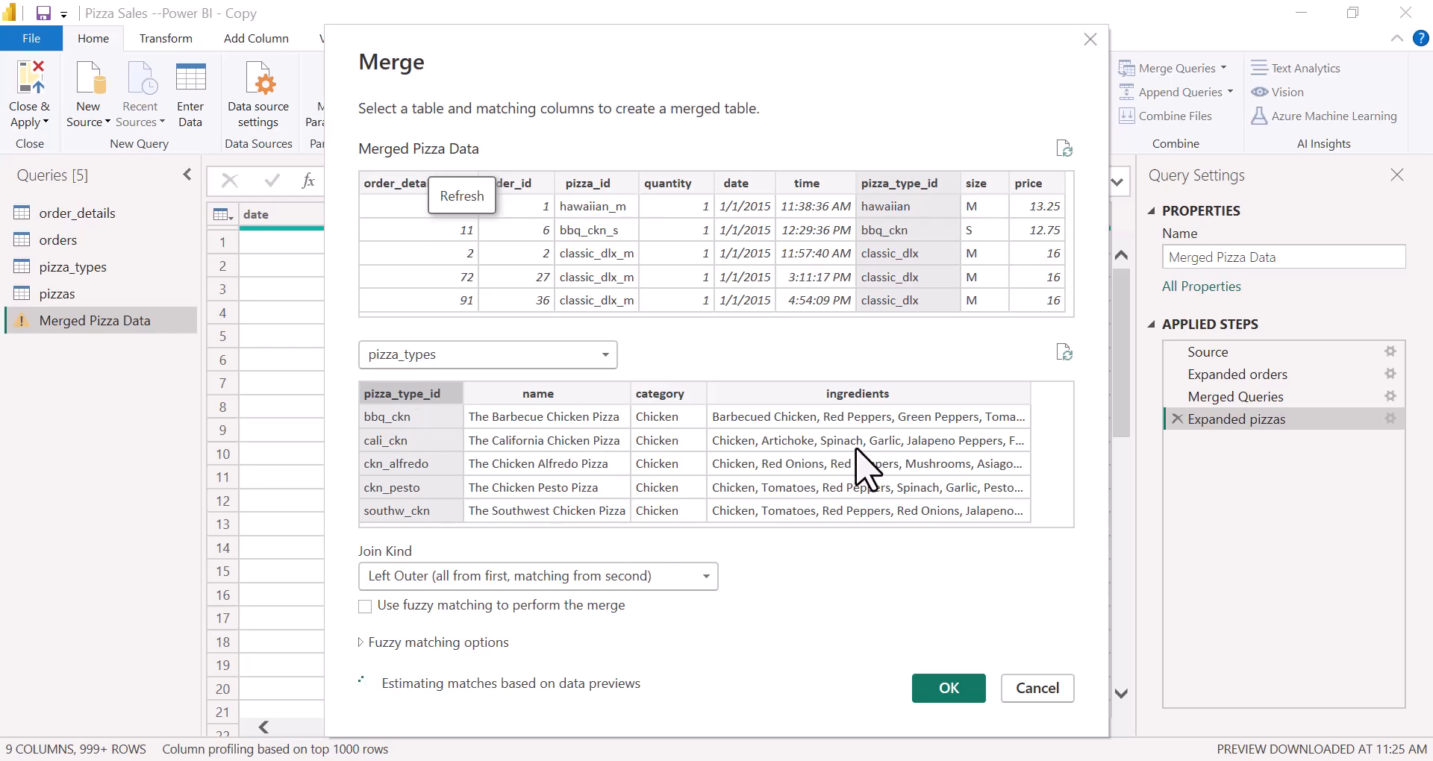
{"action": "left_click", "coordinate": [938, 688]}
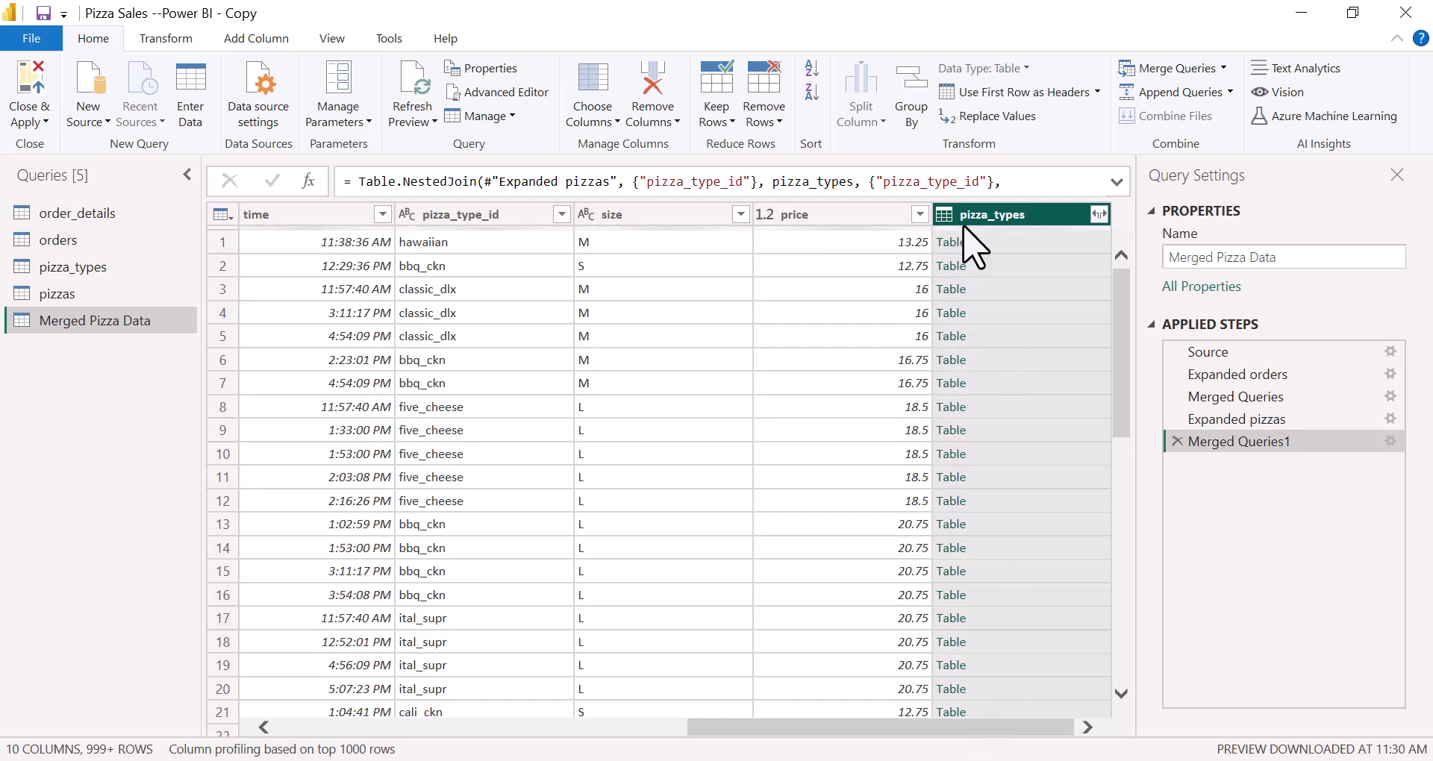
Step: Try expanding the pizza_types column into name, category and ingredients without the column name prefix, and delete that expansion step
{"action": "left_click", "coordinate": [1099, 215]}
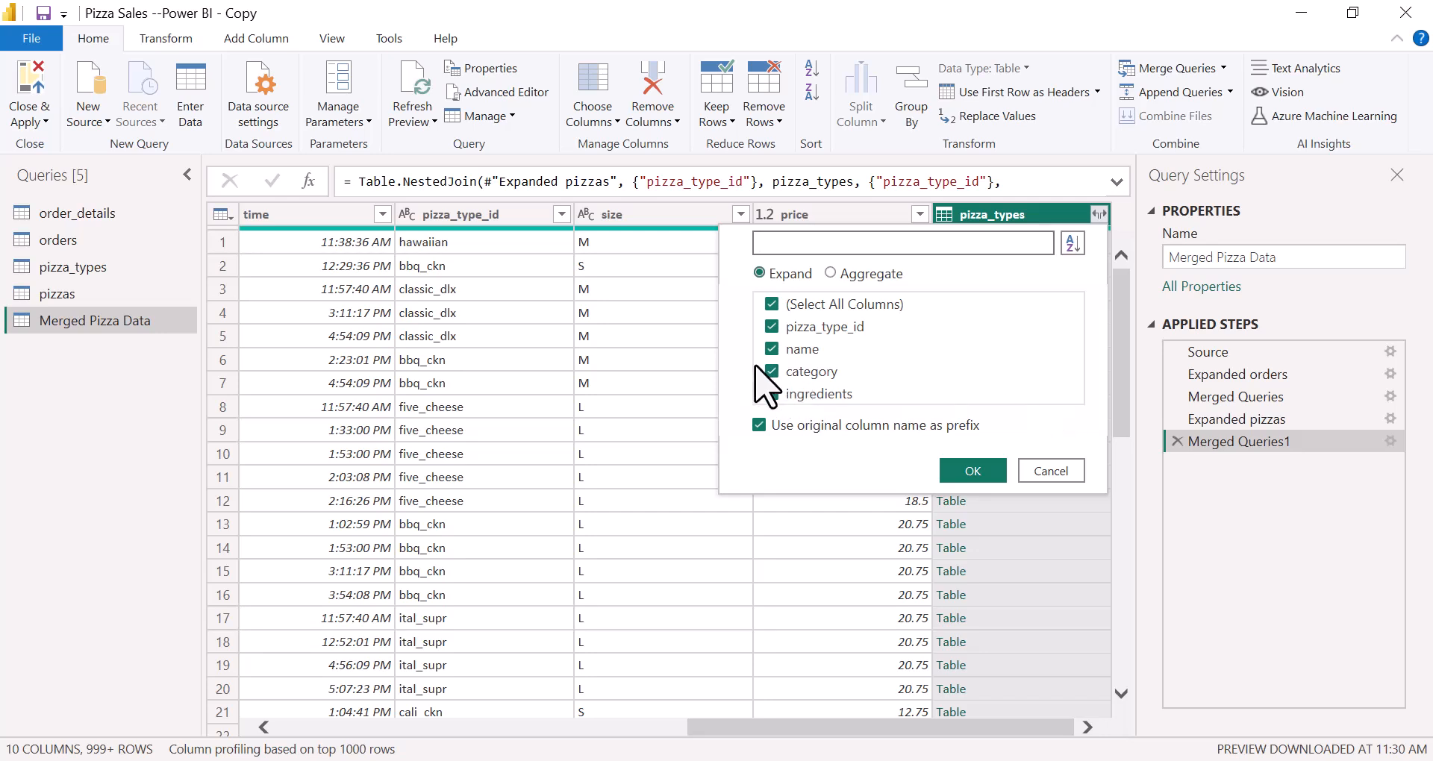
{"action": "left_click", "coordinate": [774, 329]}
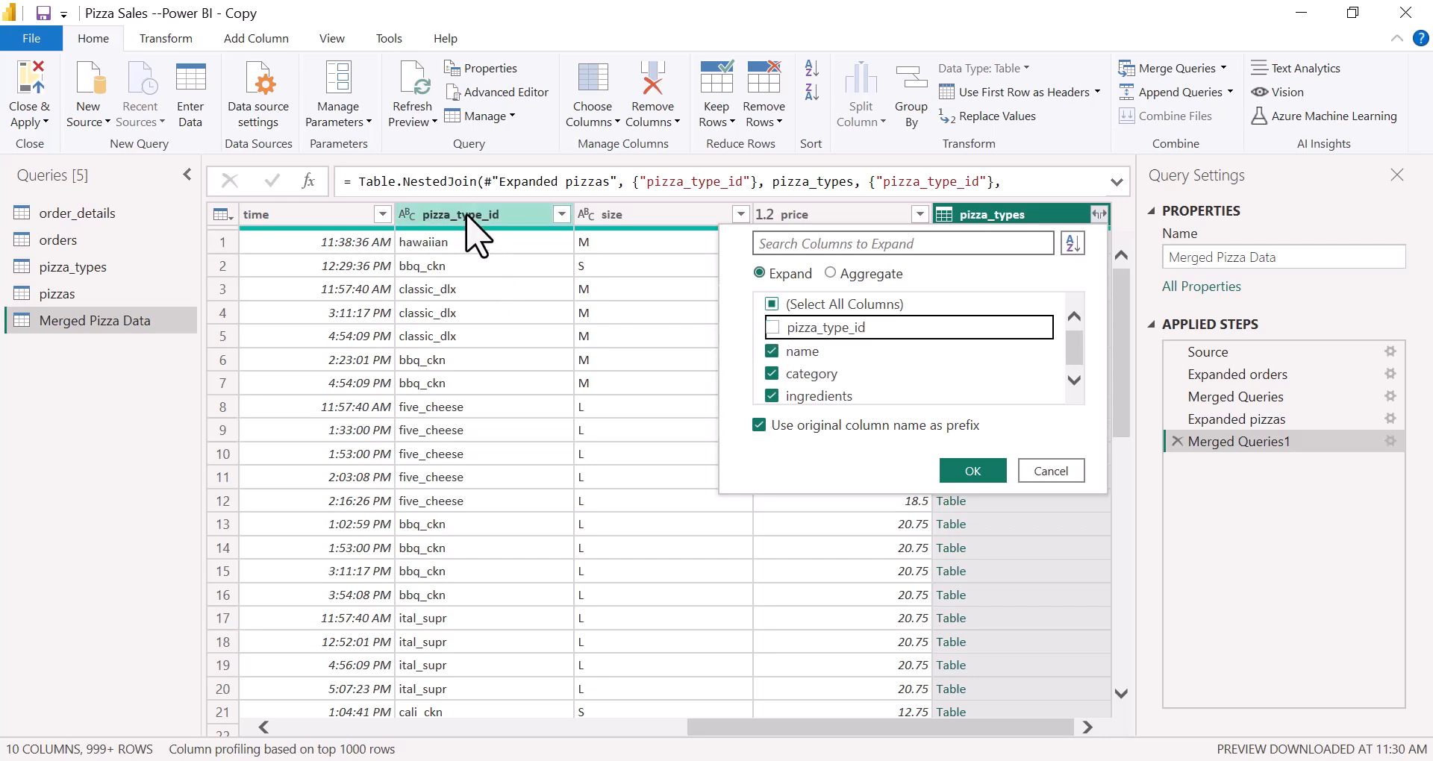
{"action": "scroll", "coordinate": [832, 371], "scroll_direction": "down", "scroll_amount": 1}
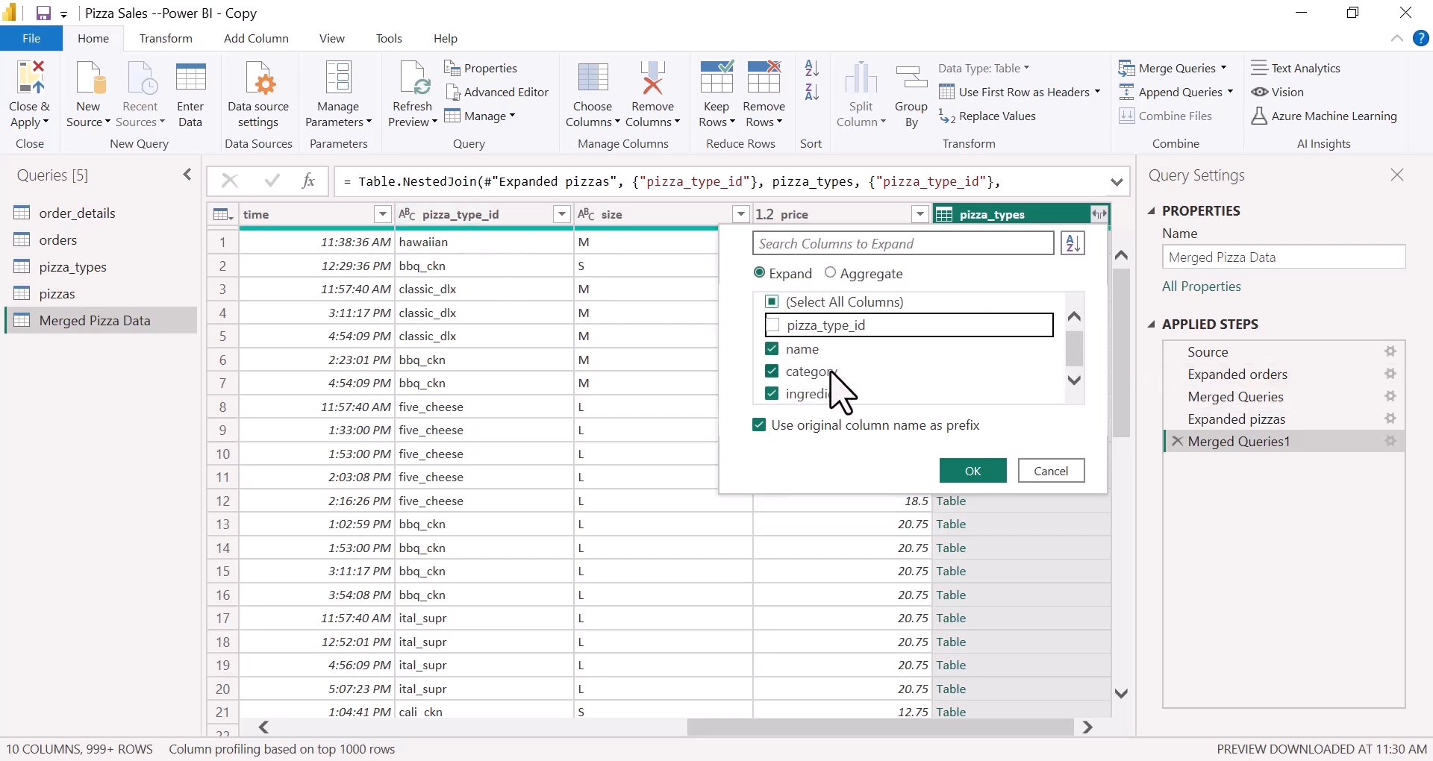
{"action": "left_click", "coordinate": [759, 426]}
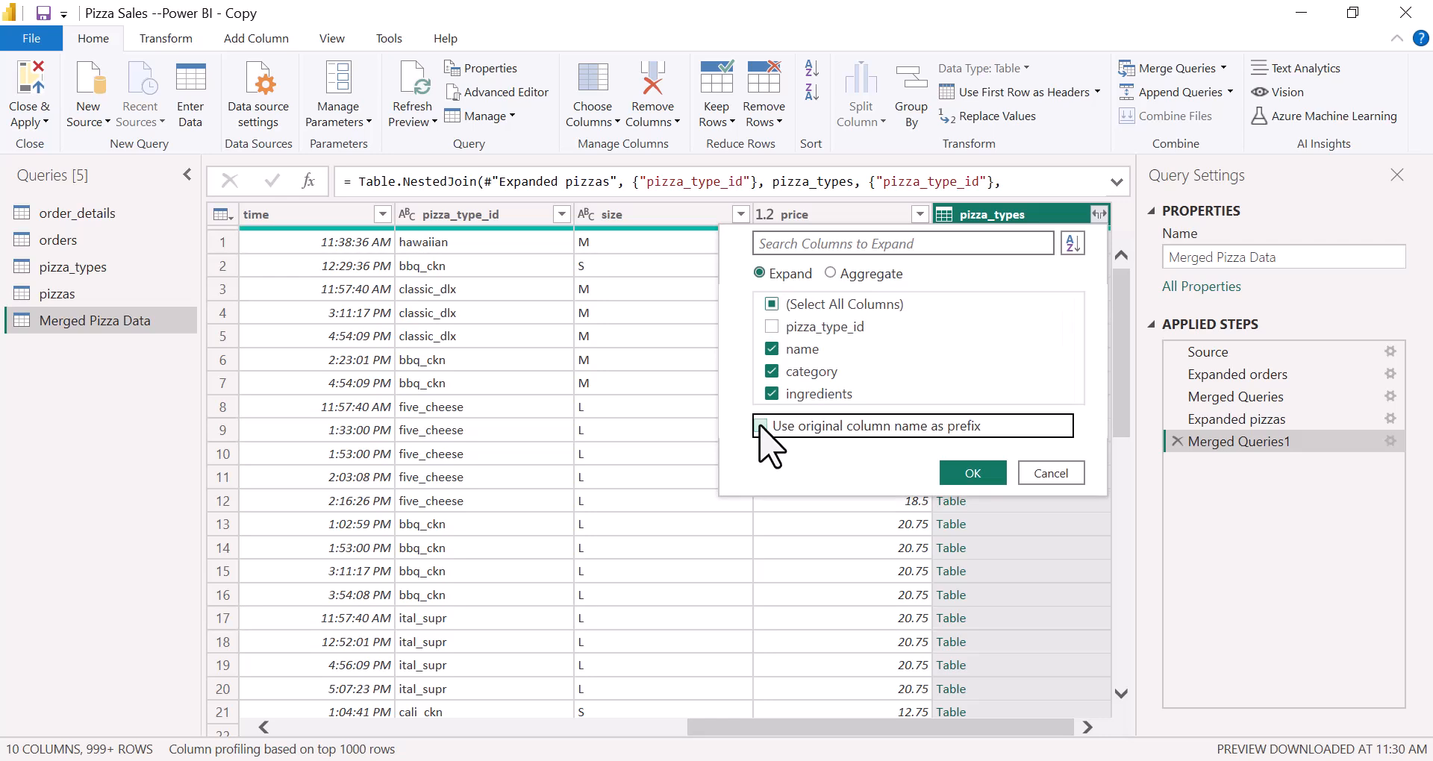
{"action": "left_click", "coordinate": [974, 471]}
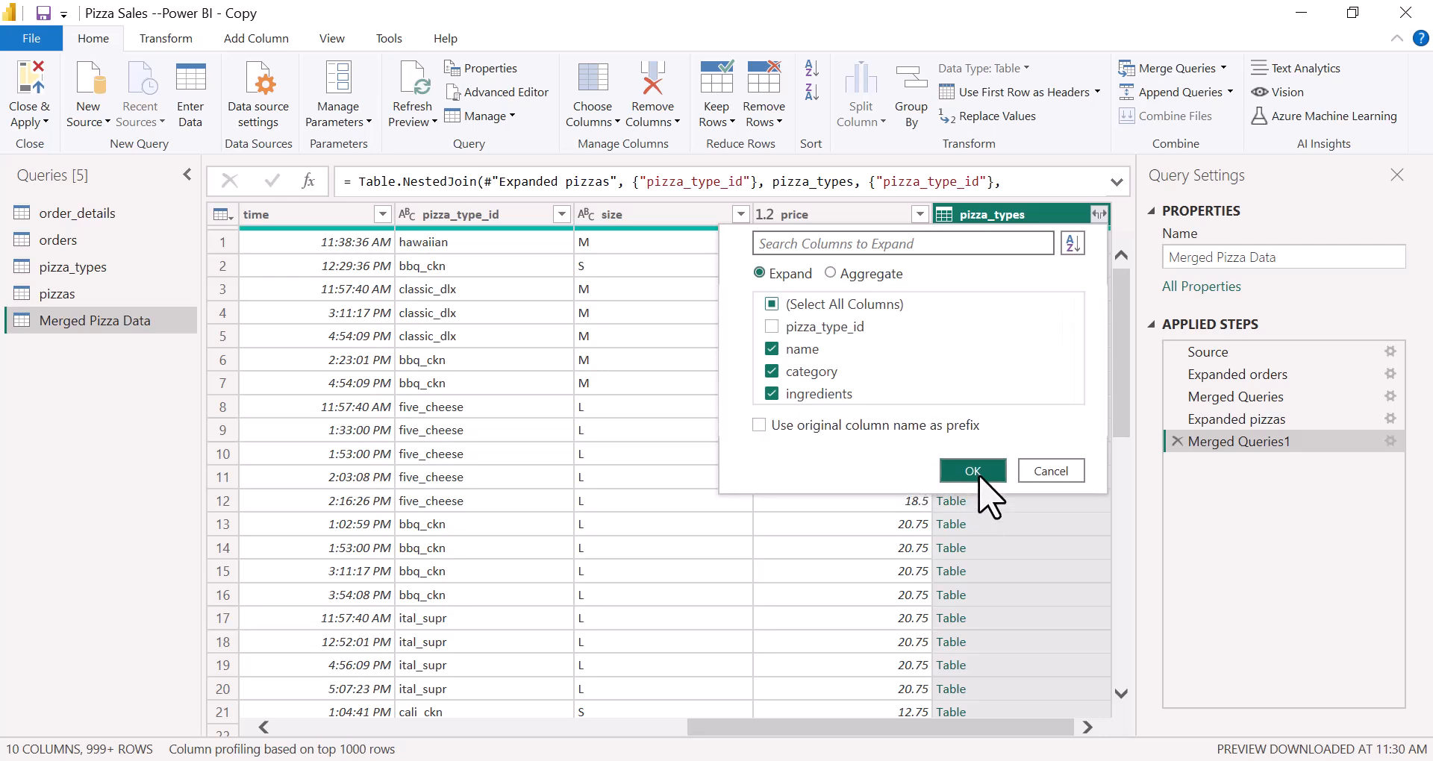
{"action": "left_click", "coordinate": [980, 477]}
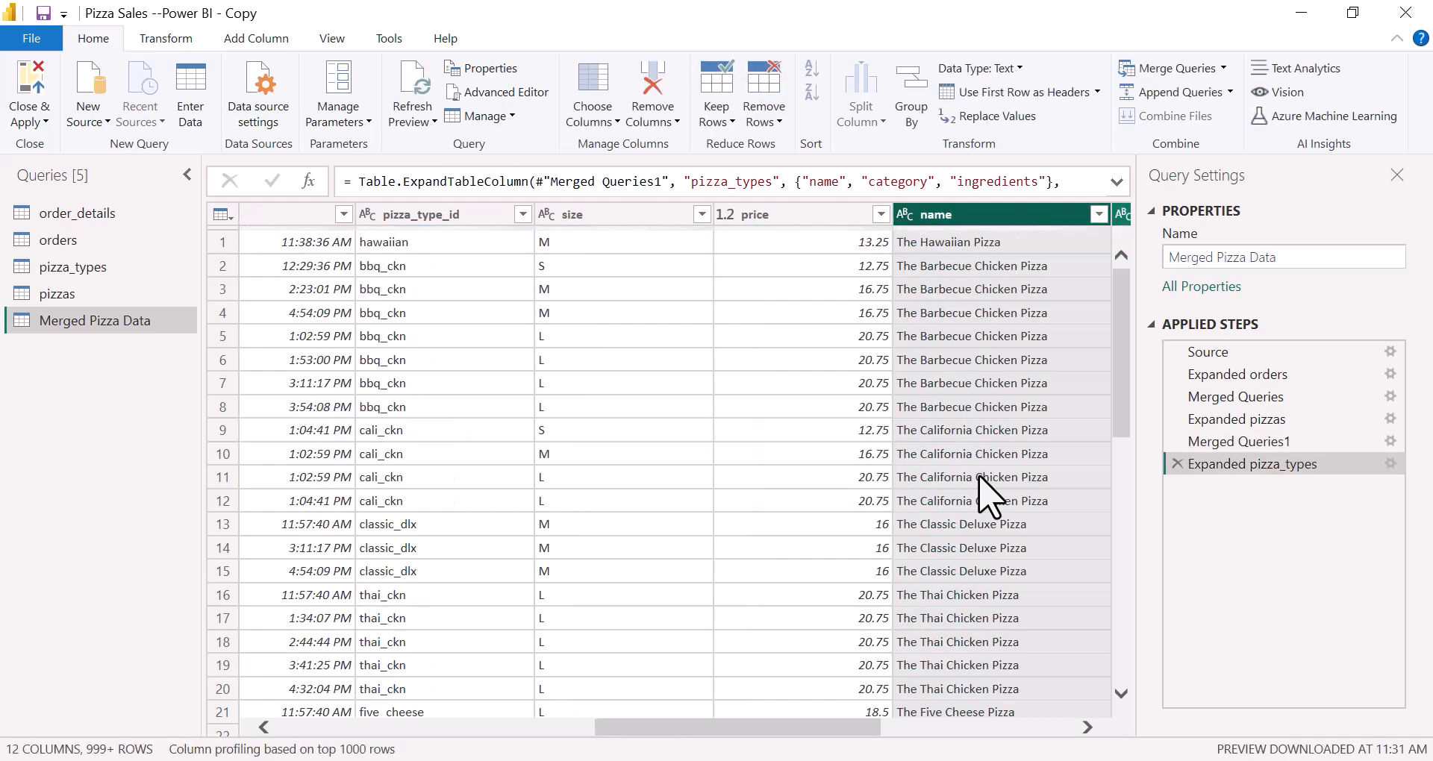
{"action": "left_click_drag", "start_coordinate": [837, 728], "coordinate": [1027, 726]}
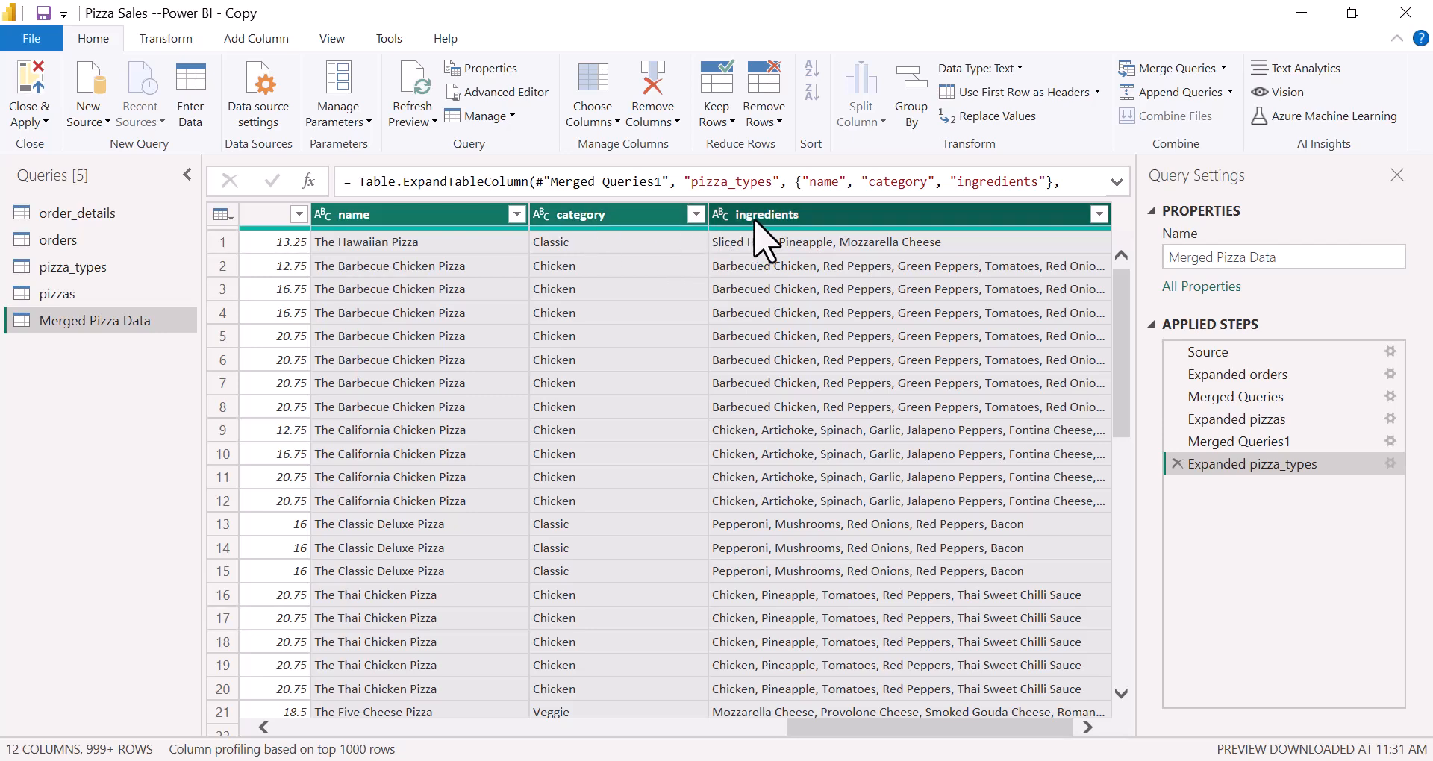
{"action": "left_click", "coordinate": [1177, 463]}
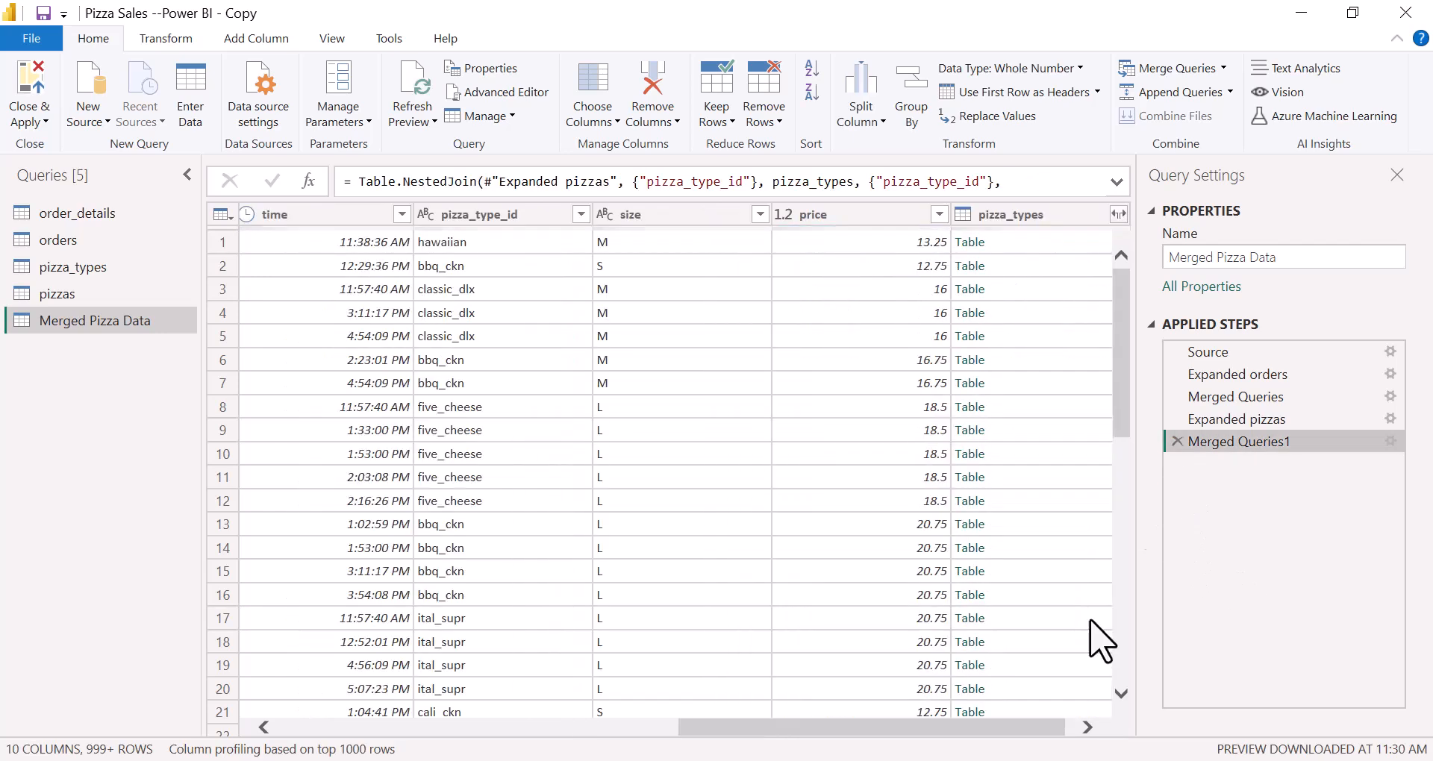
Step: Try expanding pizza_types with all columns and the original column name as prefix, and delete that expansion step
{"action": "left_click_drag", "start_coordinate": [1023, 736], "coordinate": [1034, 736]}
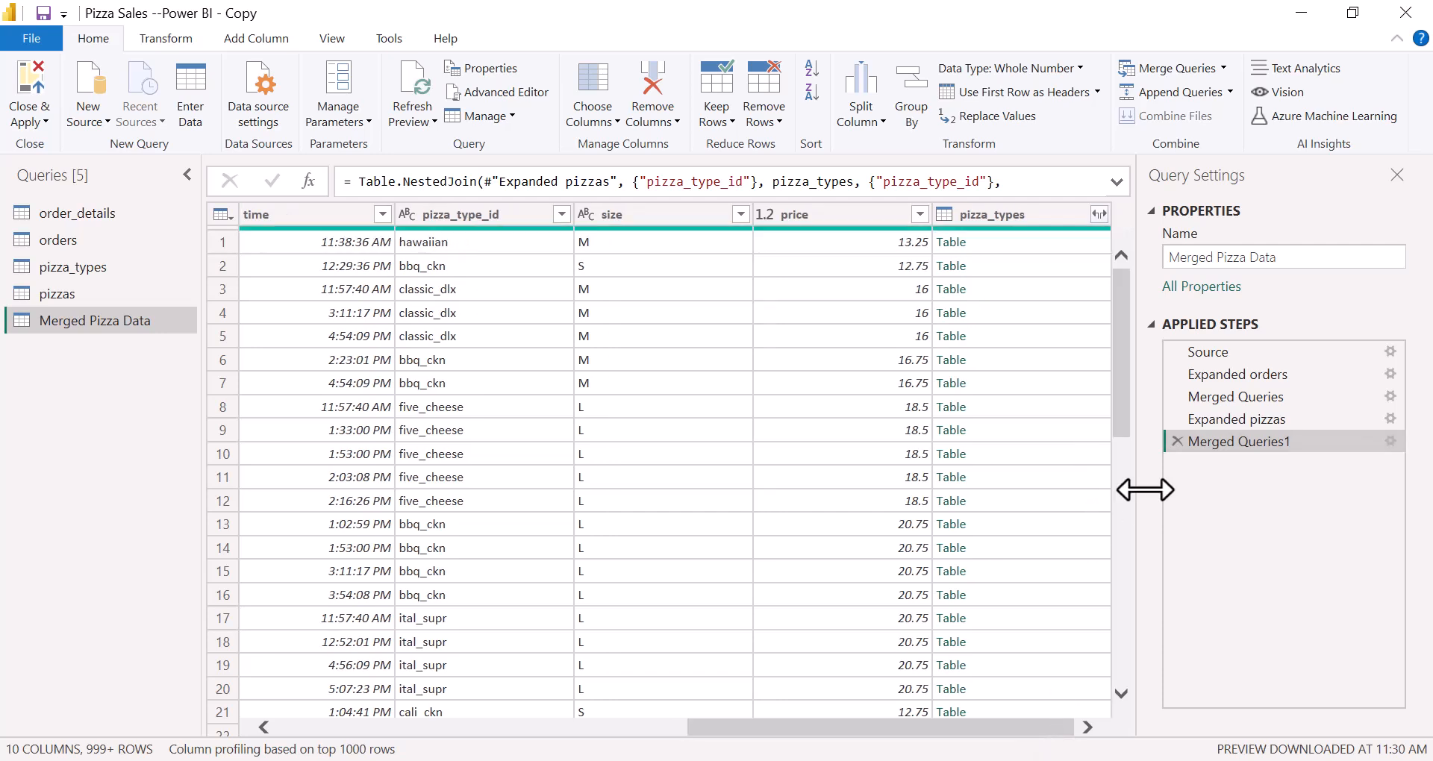
{"action": "left_click", "coordinate": [1098, 214]}
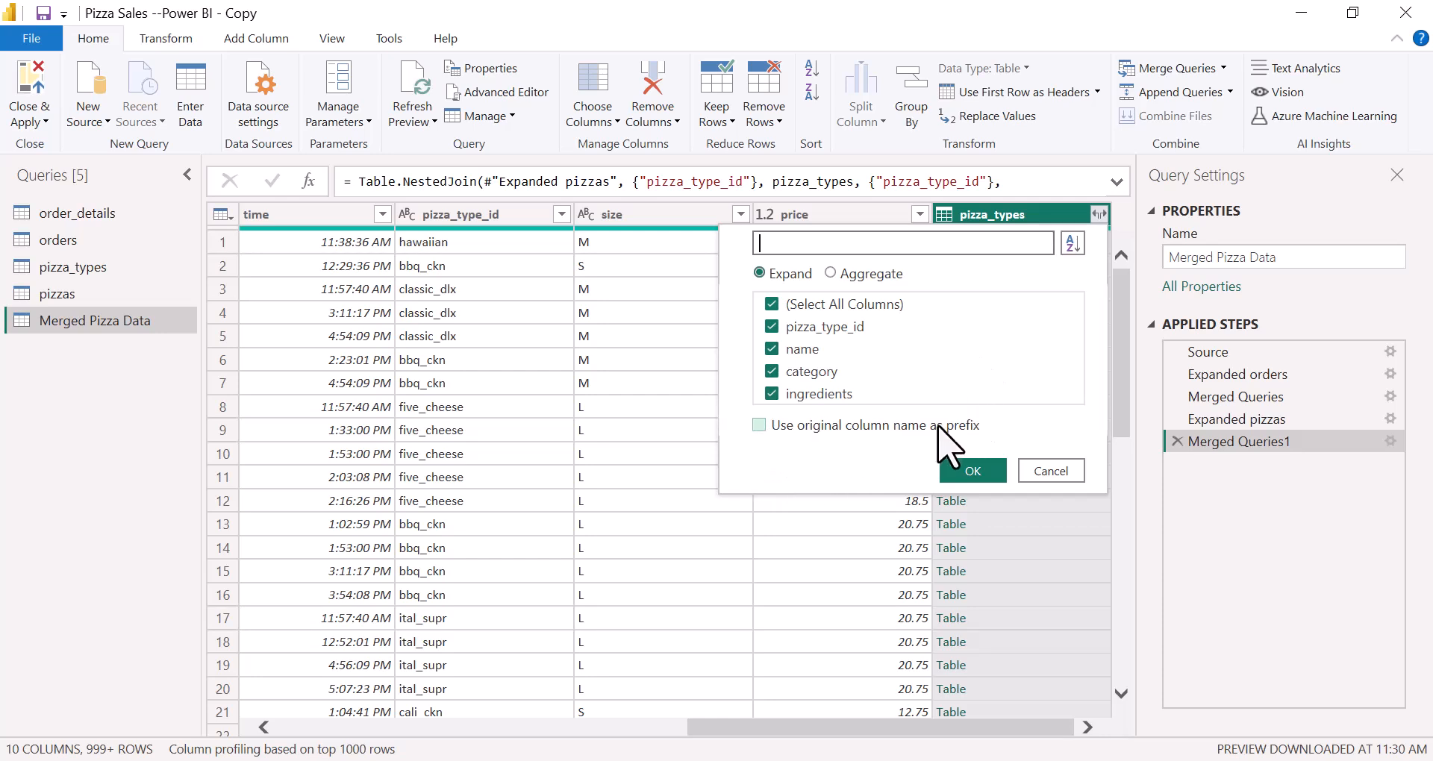
{"action": "left_click", "coordinate": [759, 426]}
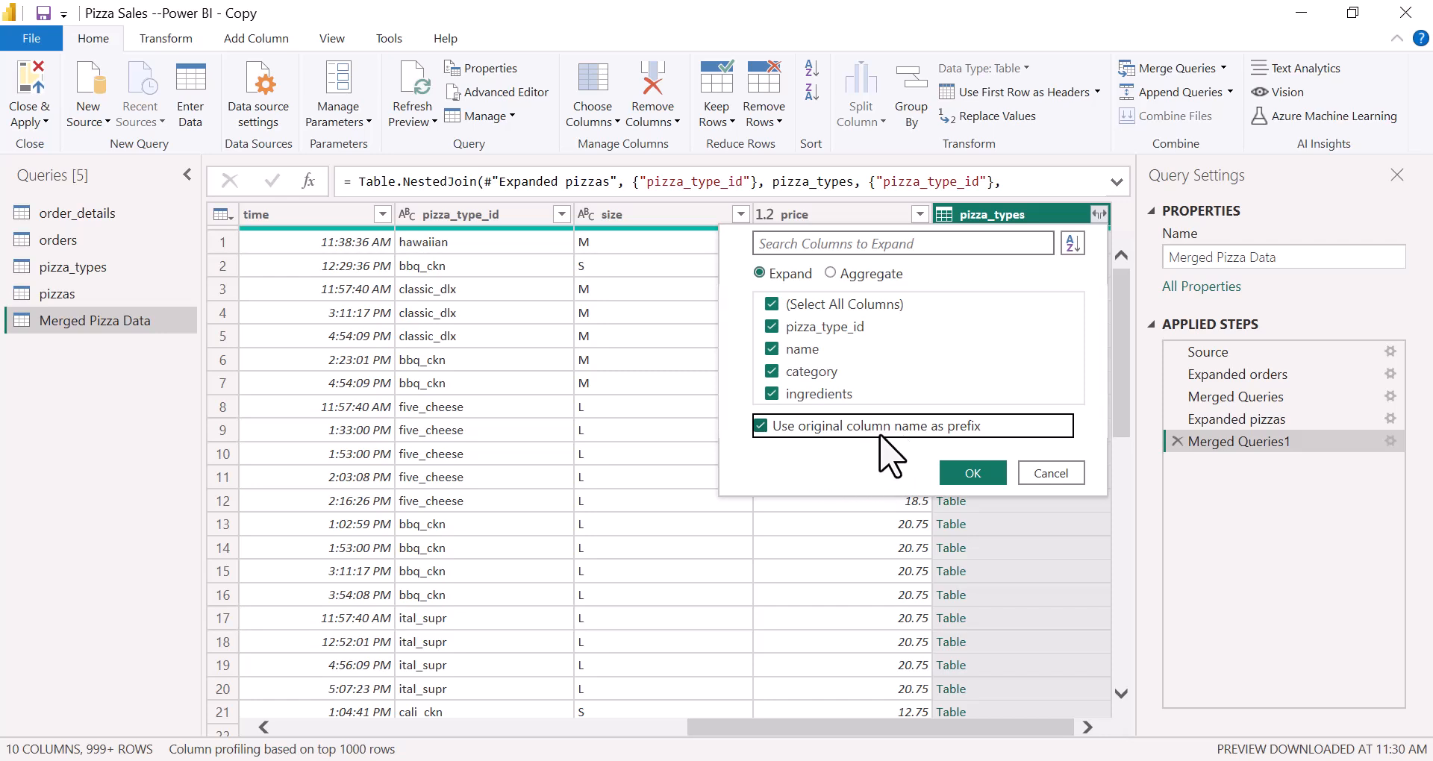
{"action": "left_click", "coordinate": [964, 478]}
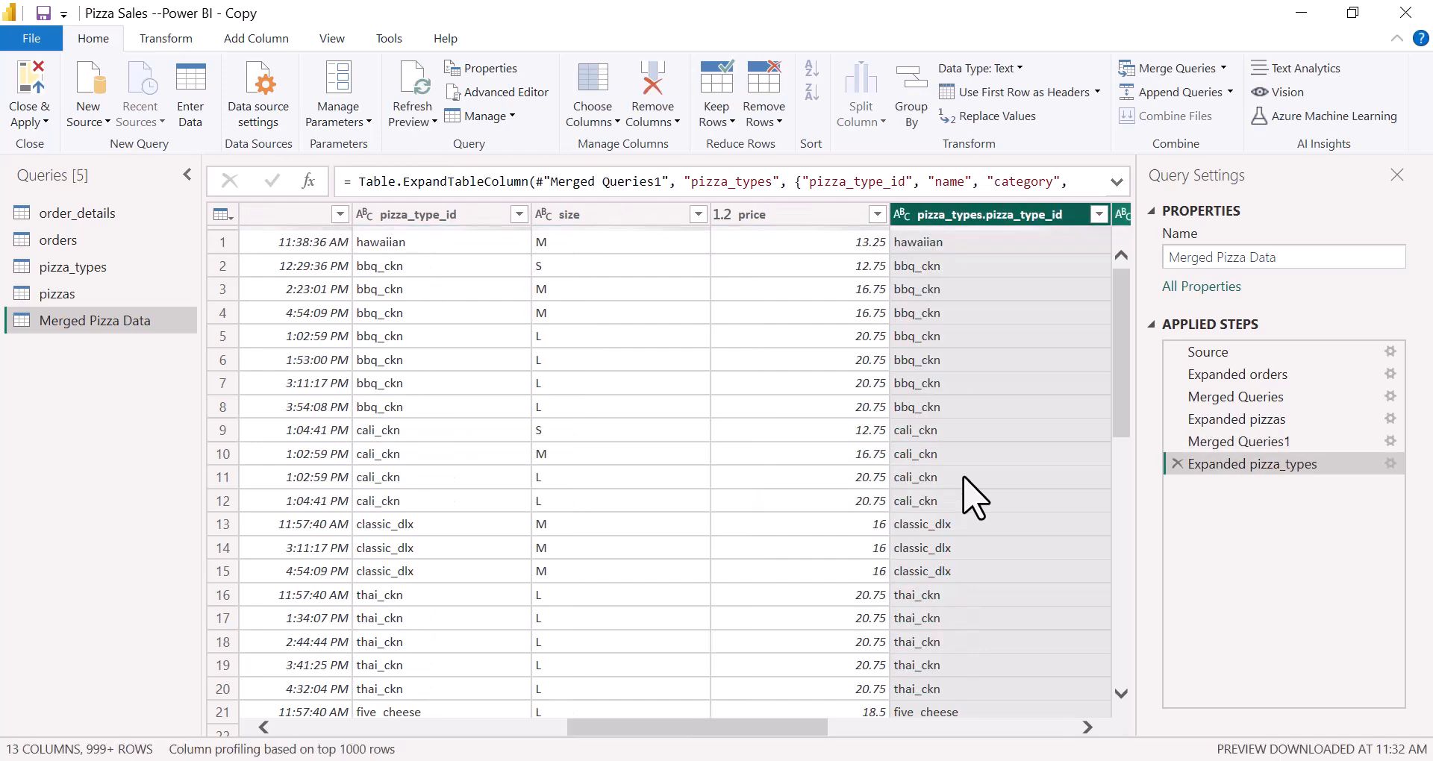
{"action": "left_click_drag", "start_coordinate": [757, 732], "coordinate": [924, 739]}
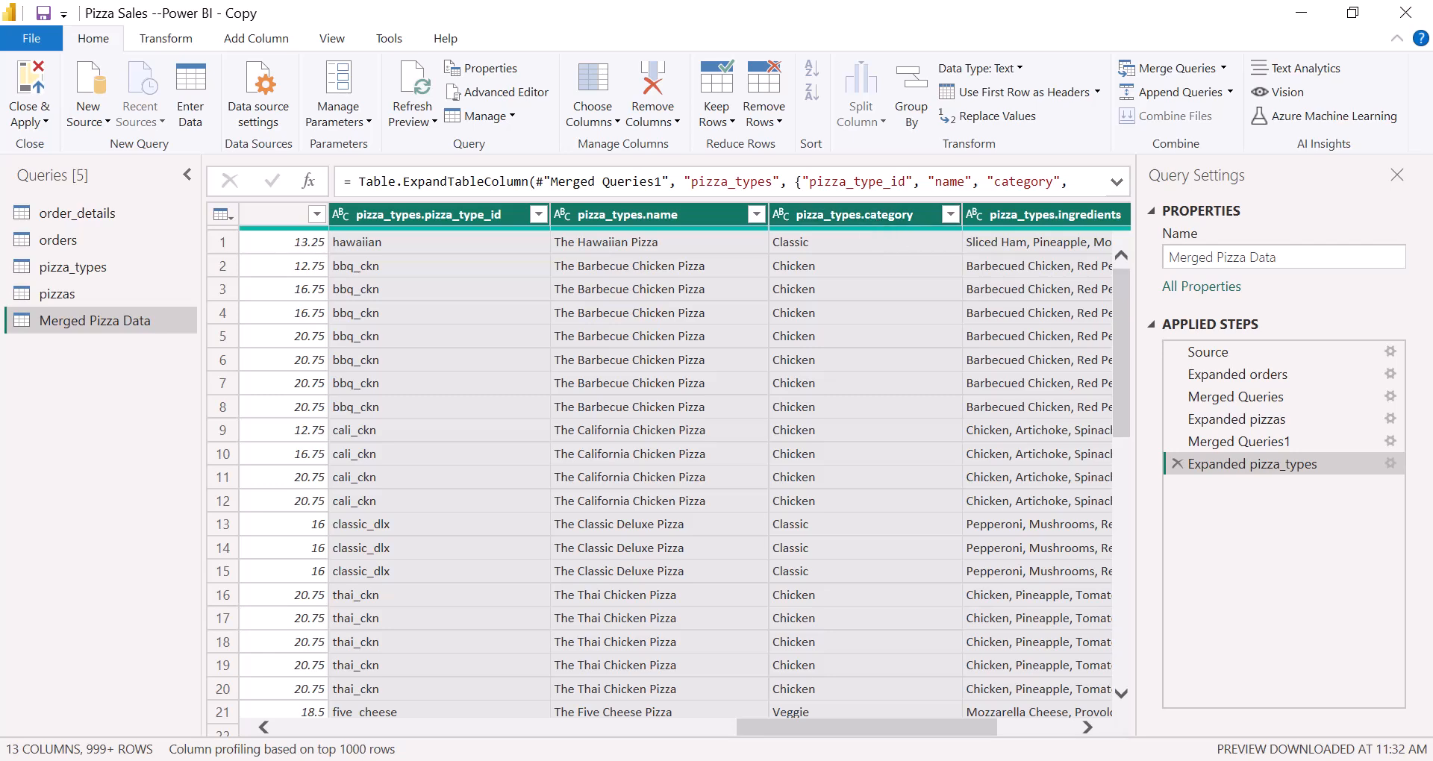
{"action": "left_click", "coordinate": [1178, 465]}
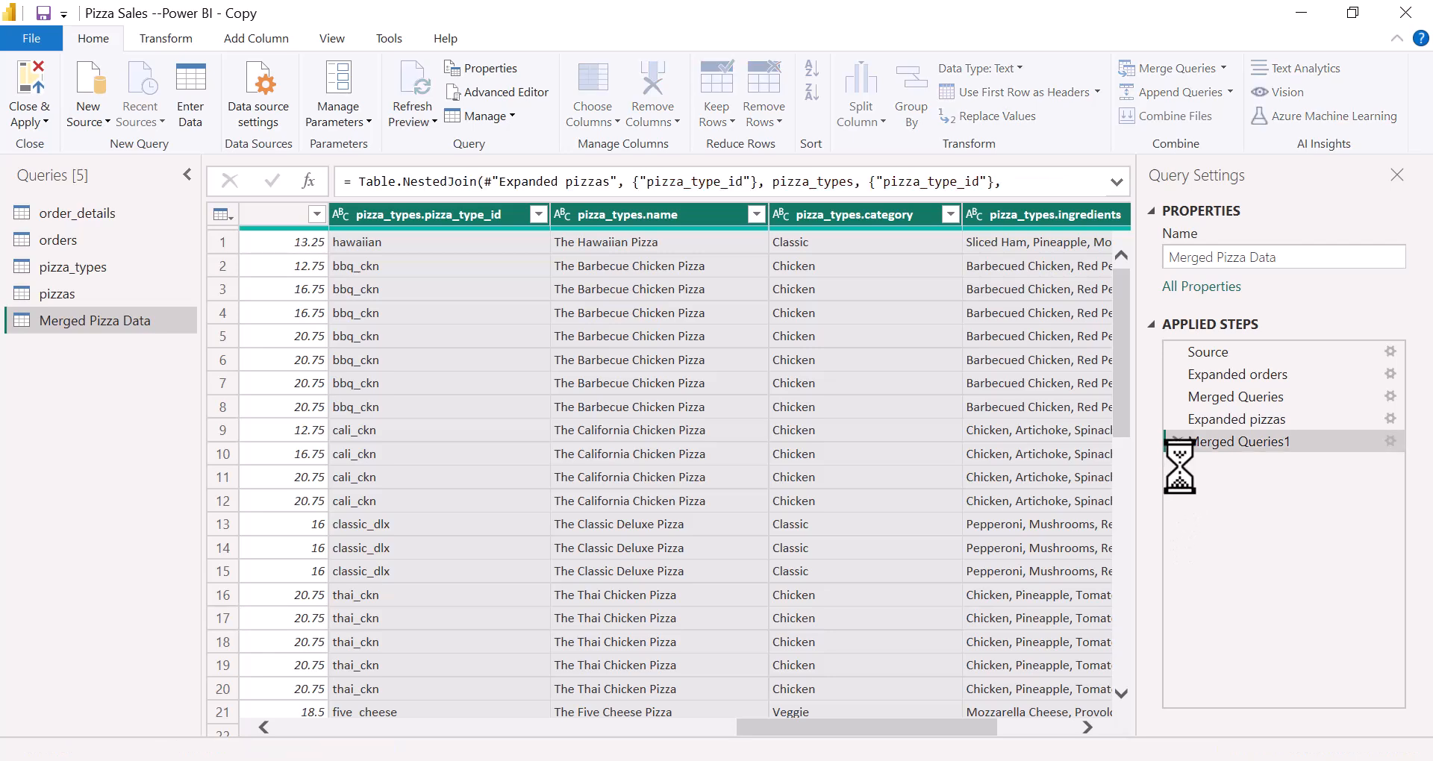
Step: Expand the pizza_types column into name, category and ingredients, excluding pizza_type_id and without the original column name as prefix
{"action": "left_click_drag", "start_coordinate": [948, 728], "coordinate": [1065, 727]}
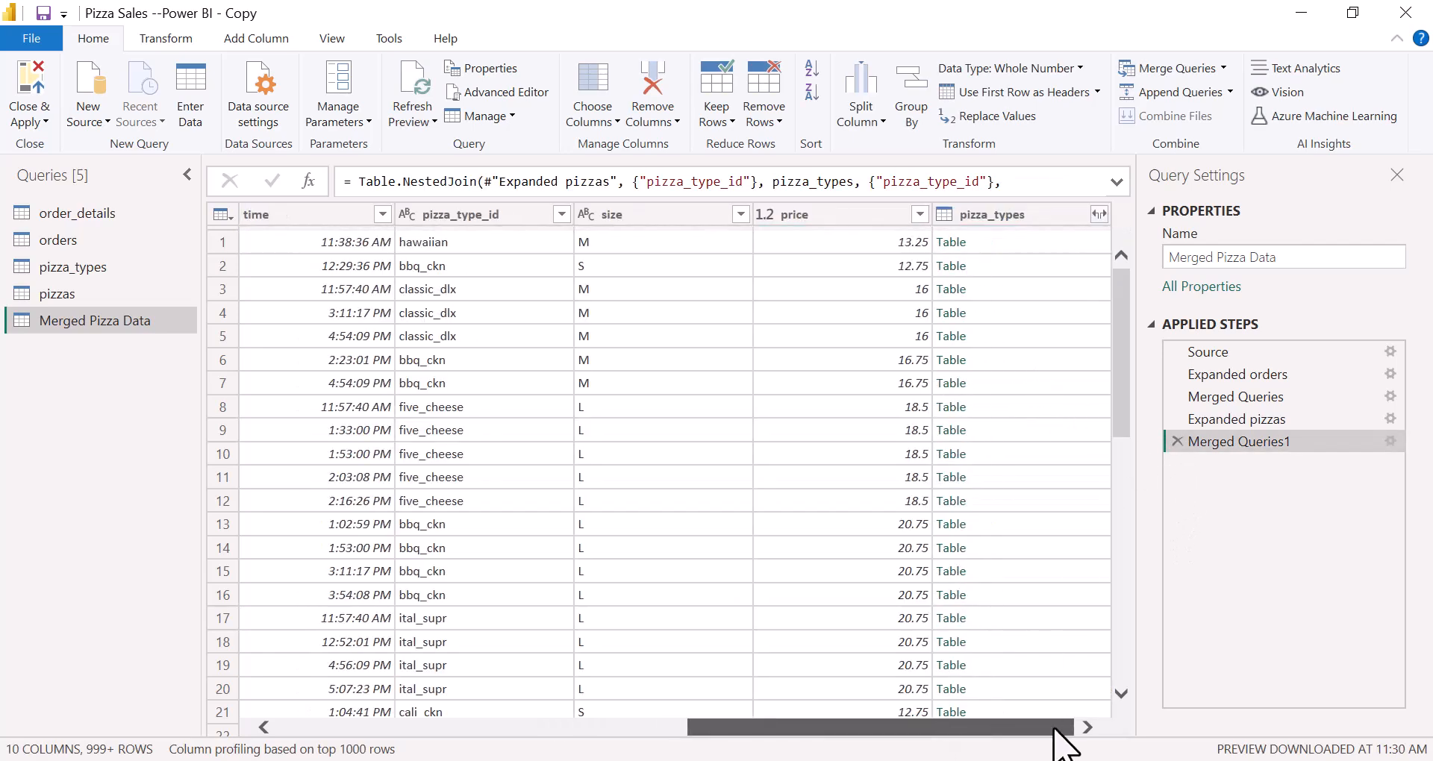
{"action": "left_click", "coordinate": [1098, 215]}
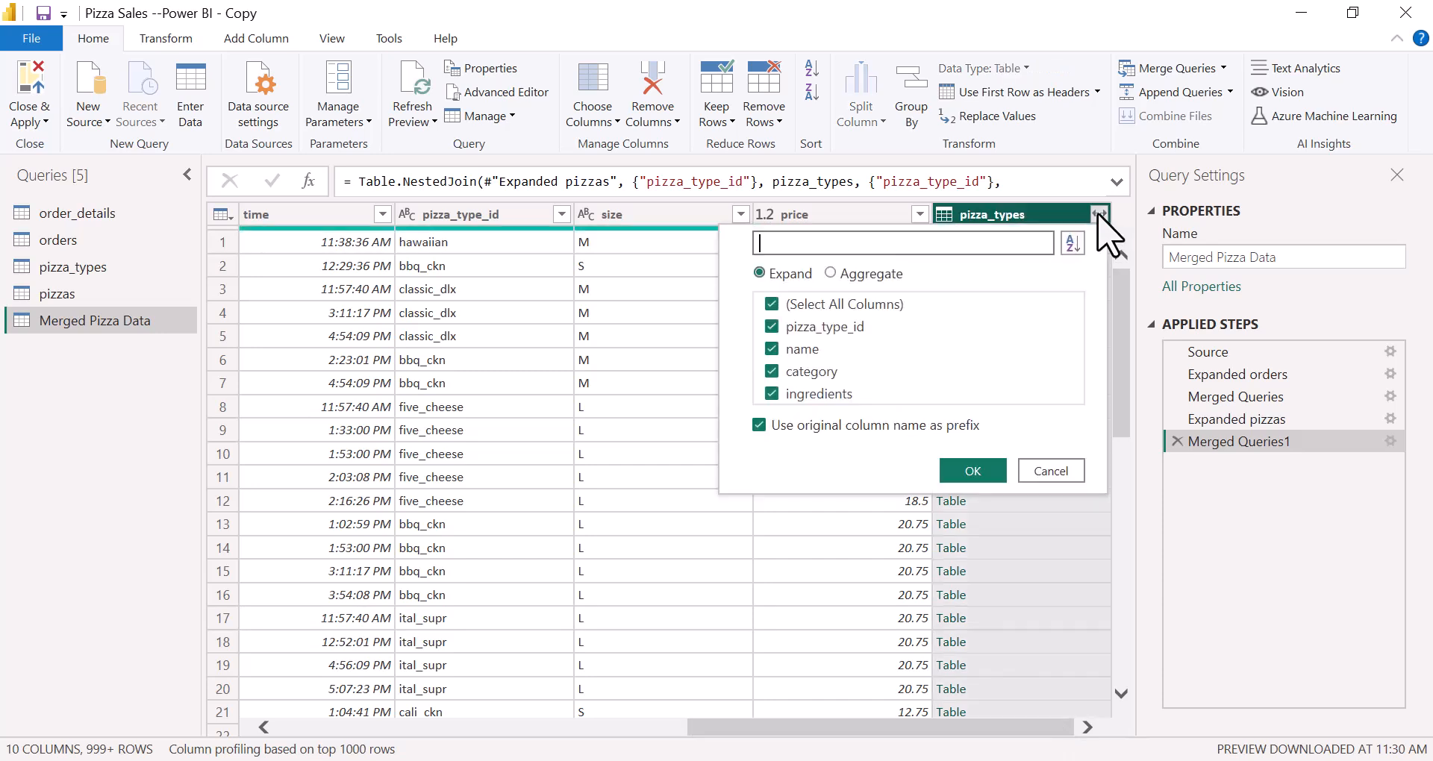
{"action": "left_click", "coordinate": [758, 424]}
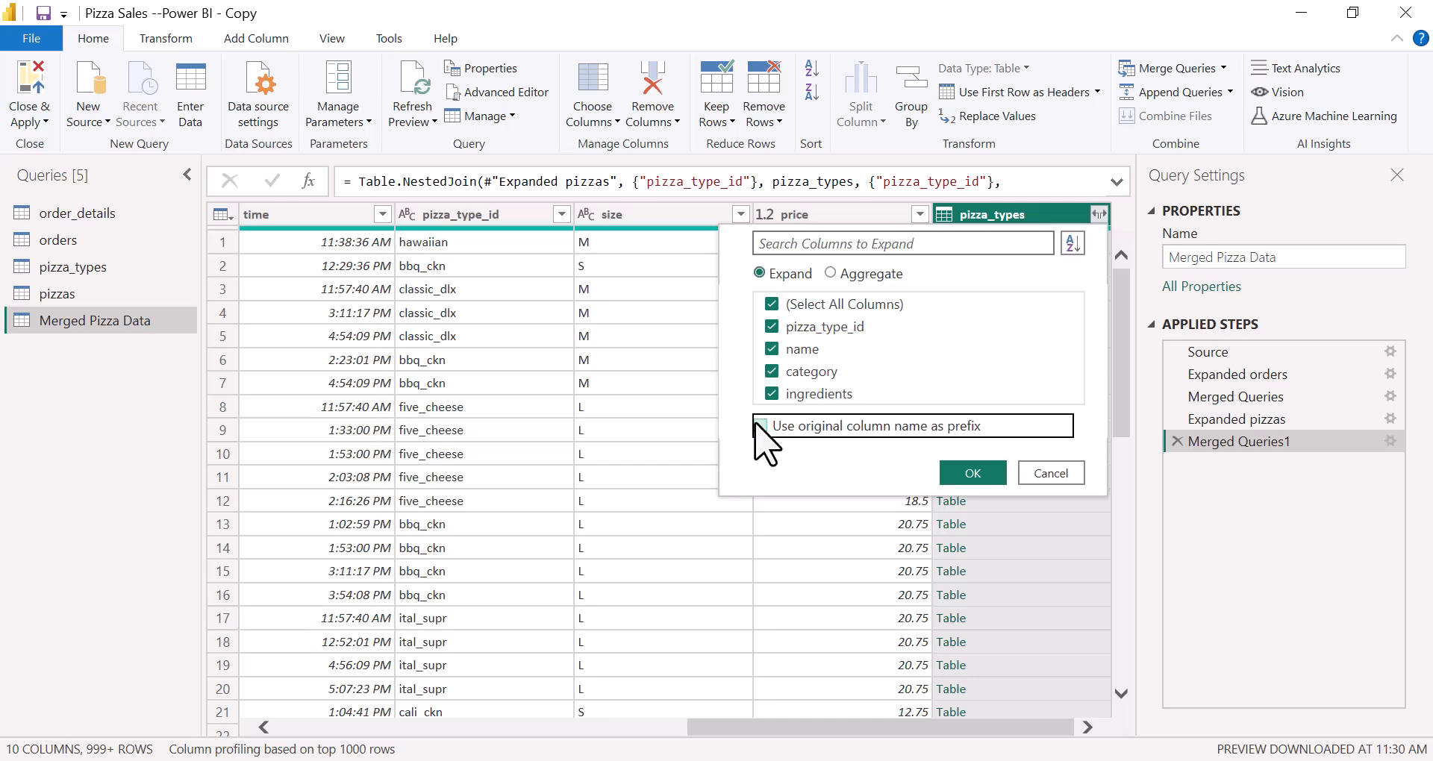
{"action": "left_click", "coordinate": [772, 326]}
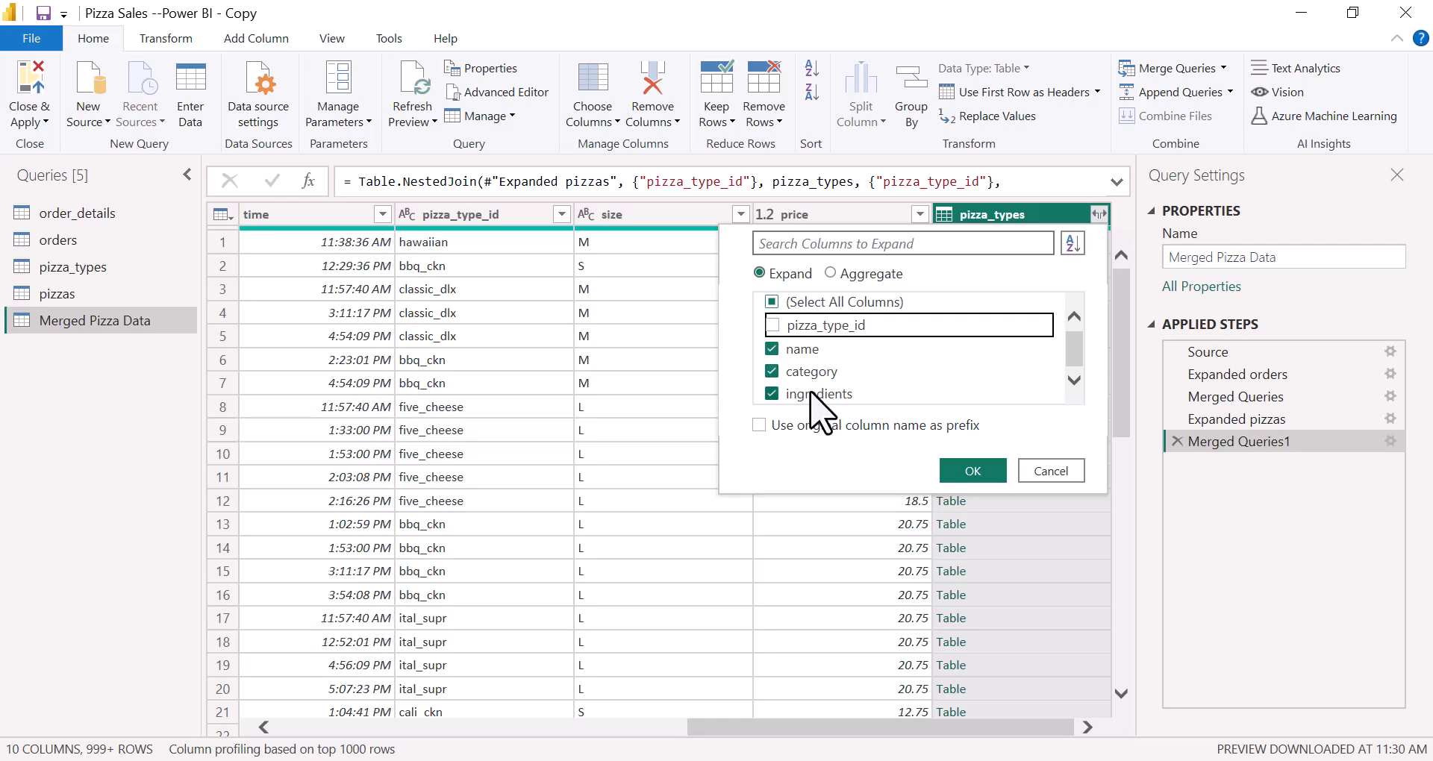
{"action": "left_click", "coordinate": [985, 472]}
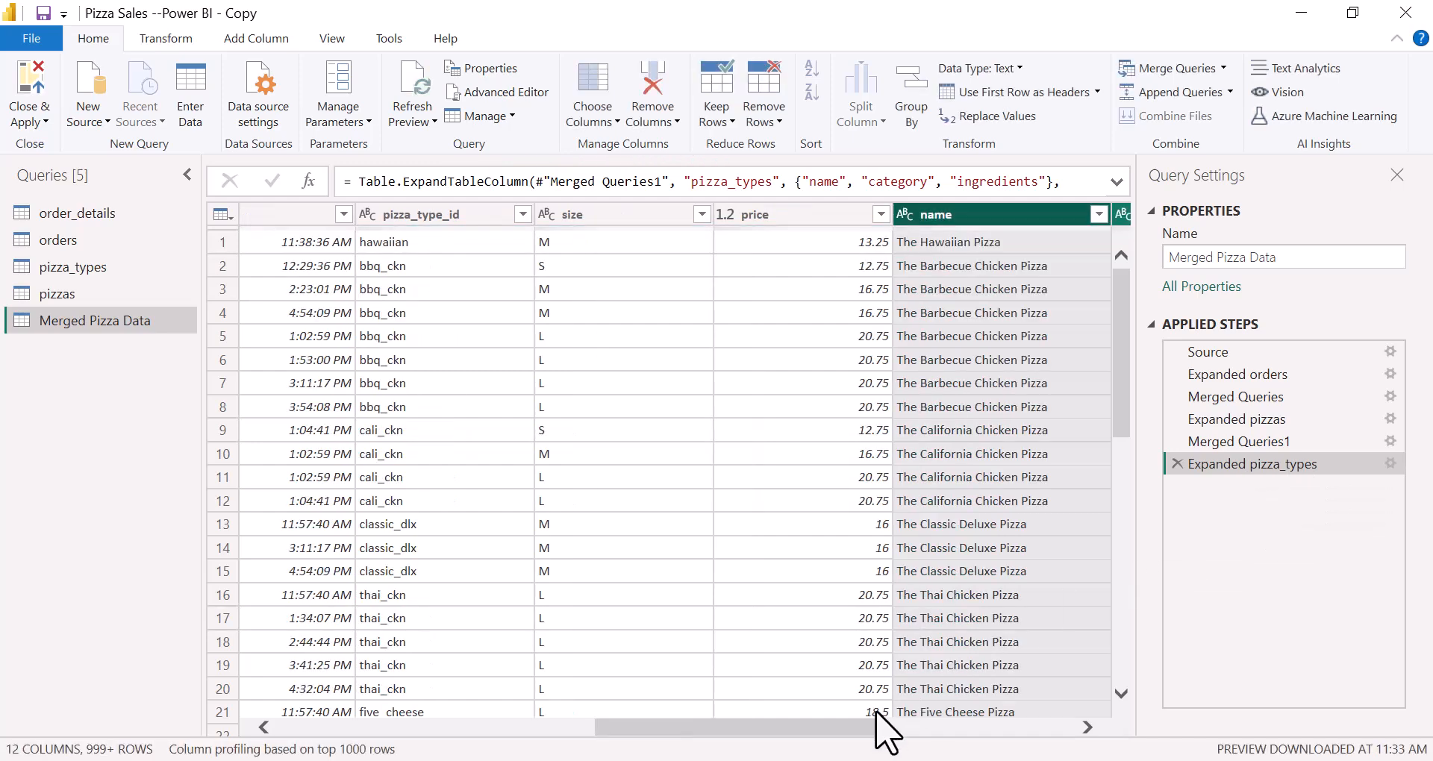
{"action": "left_click_drag", "start_coordinate": [828, 730], "coordinate": [1030, 742]}
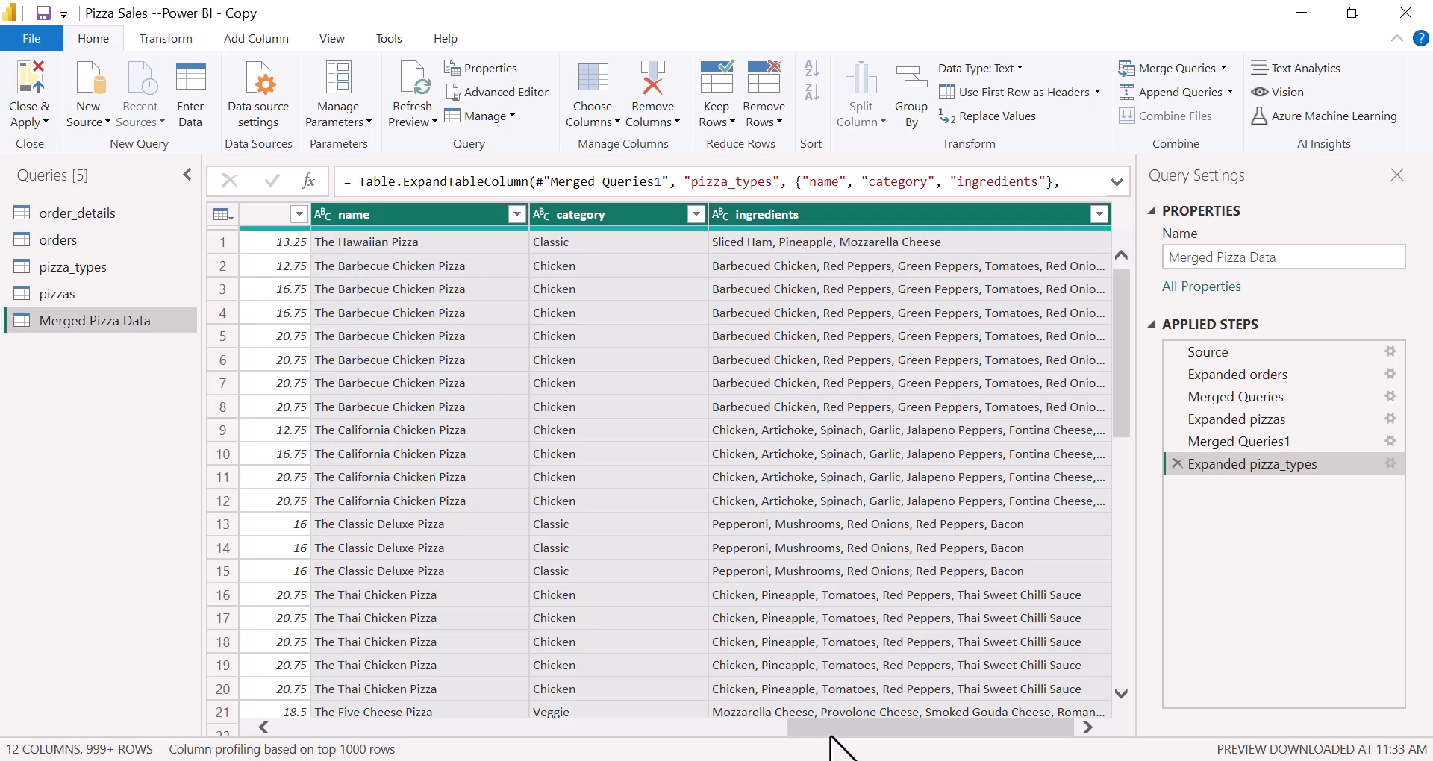
Step: Review the columns of Merged Pizza Data, and close the Power Query Editor while applying the changes to the report
{"action": "left_click_drag", "start_coordinate": [853, 729], "coordinate": [931, 739]}
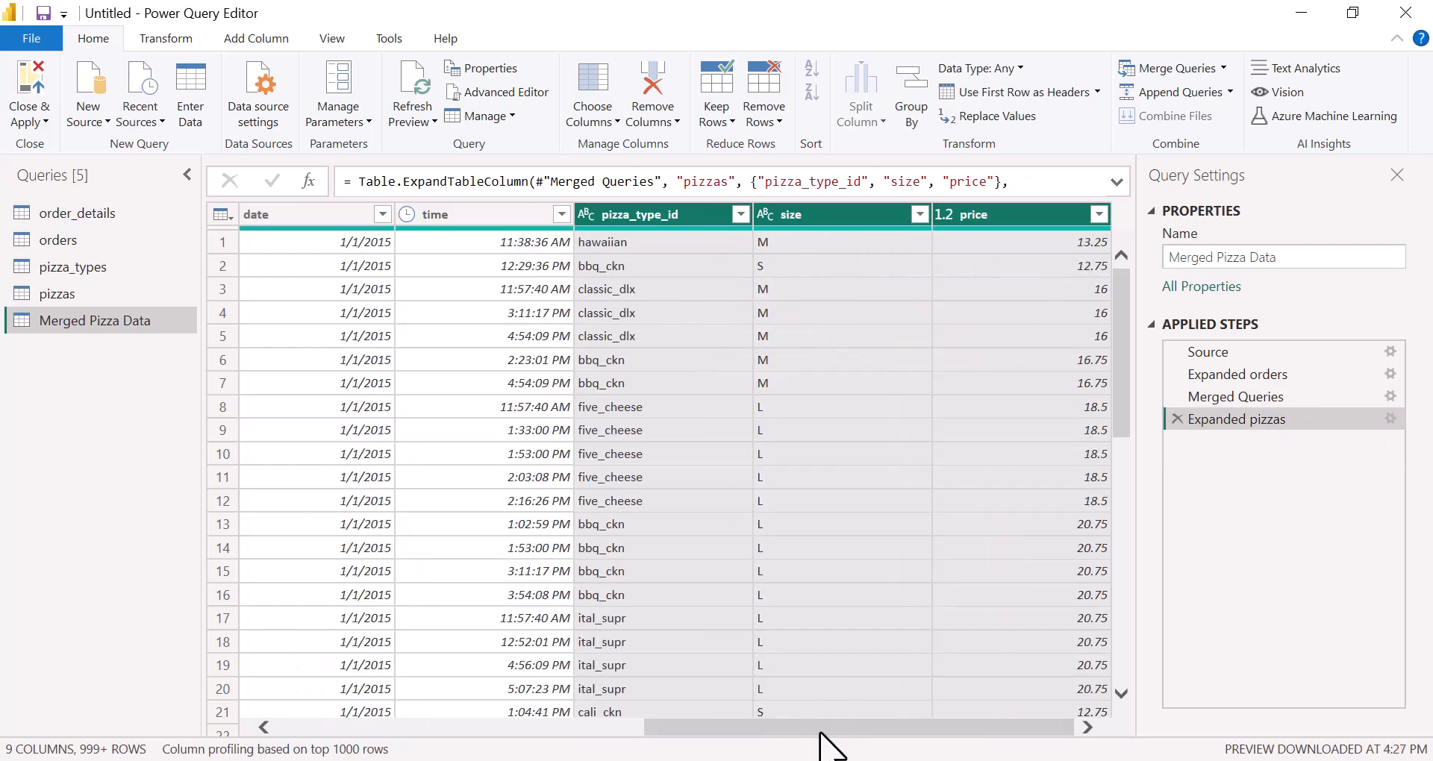
{"action": "left_click_drag", "start_coordinate": [851, 744], "coordinate": [321, 742]}
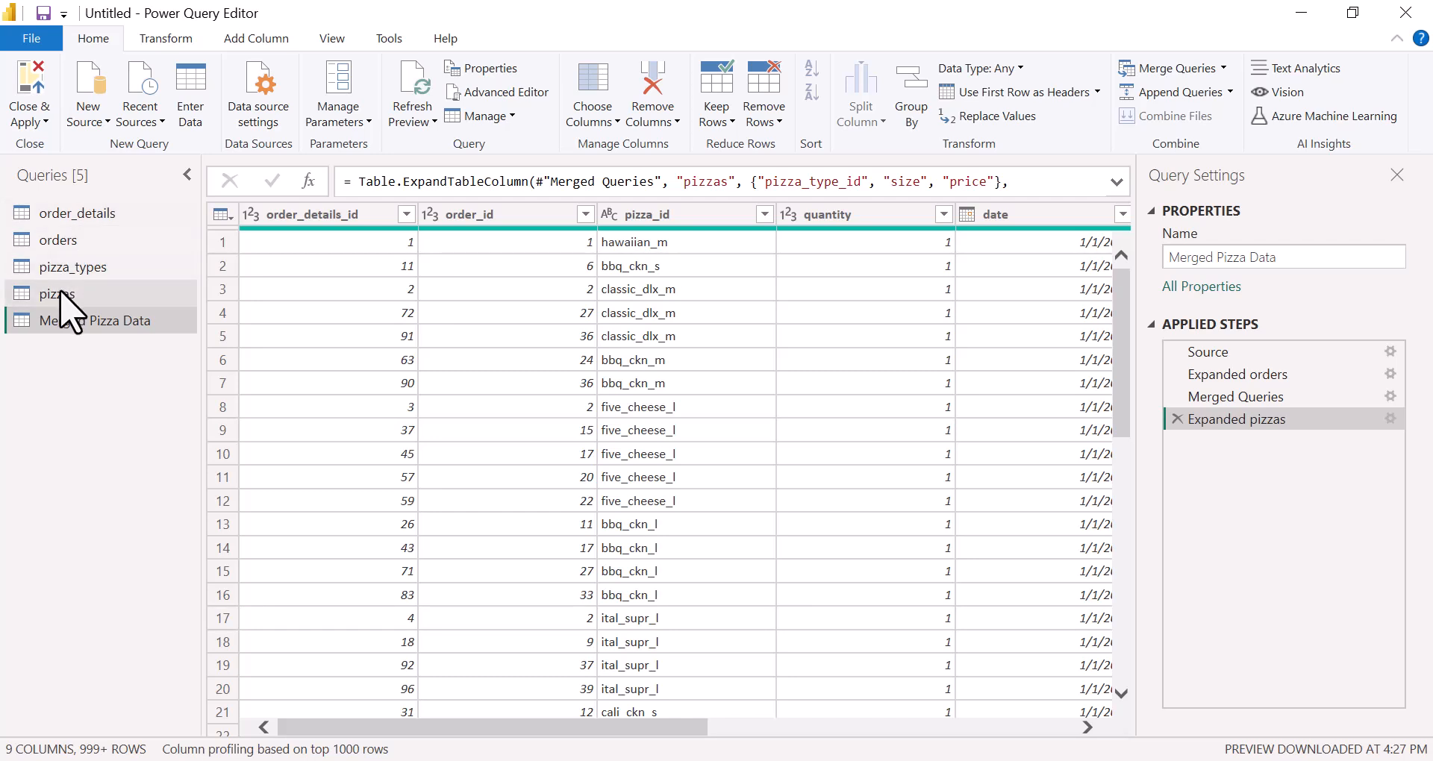
{"action": "left_click", "coordinate": [35, 87]}
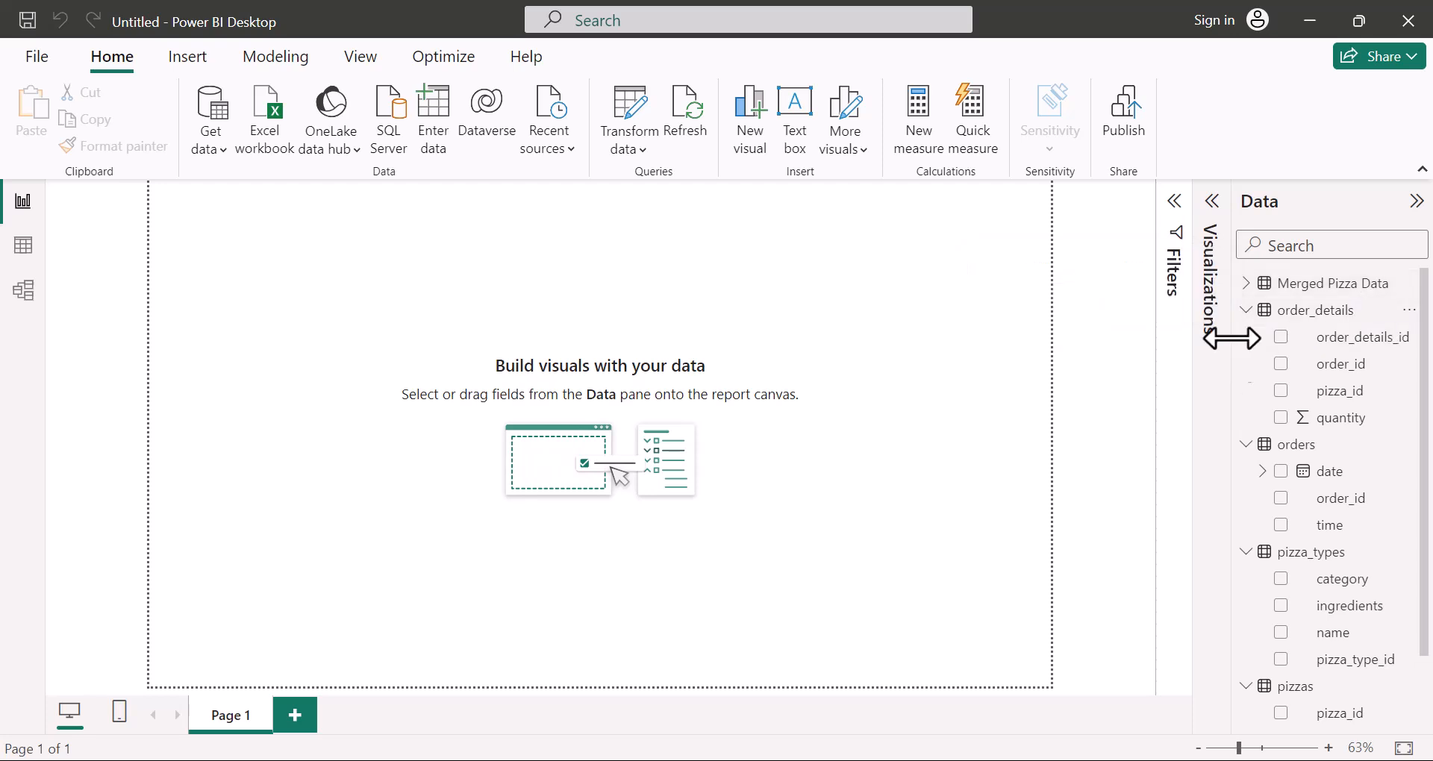
Step: Collapse the order_details, orders, pizza_types and pizzas tables in the report's field list
{"action": "left_click", "coordinate": [1246, 309]}
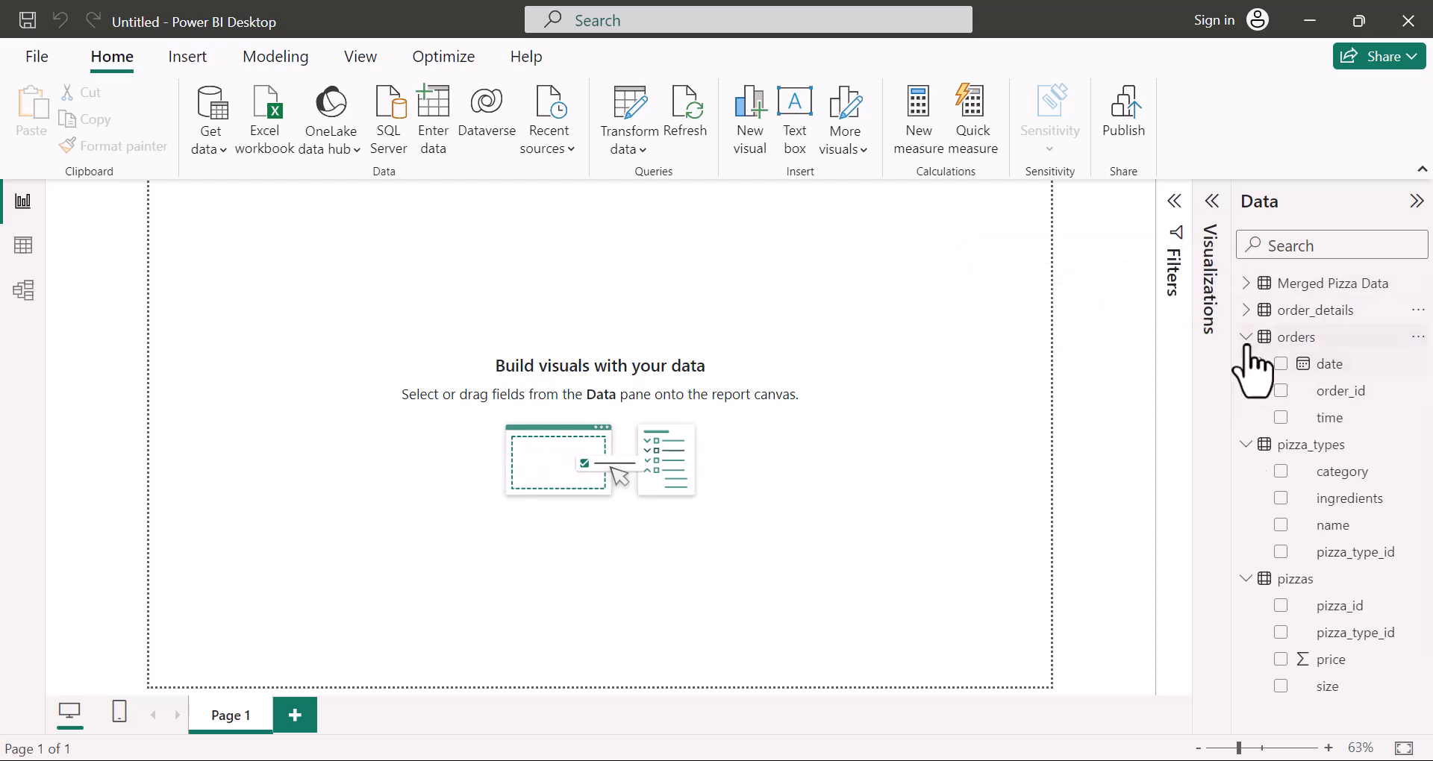
{"action": "left_click", "coordinate": [1245, 337]}
{"action": "left_click", "coordinate": [1245, 364]}
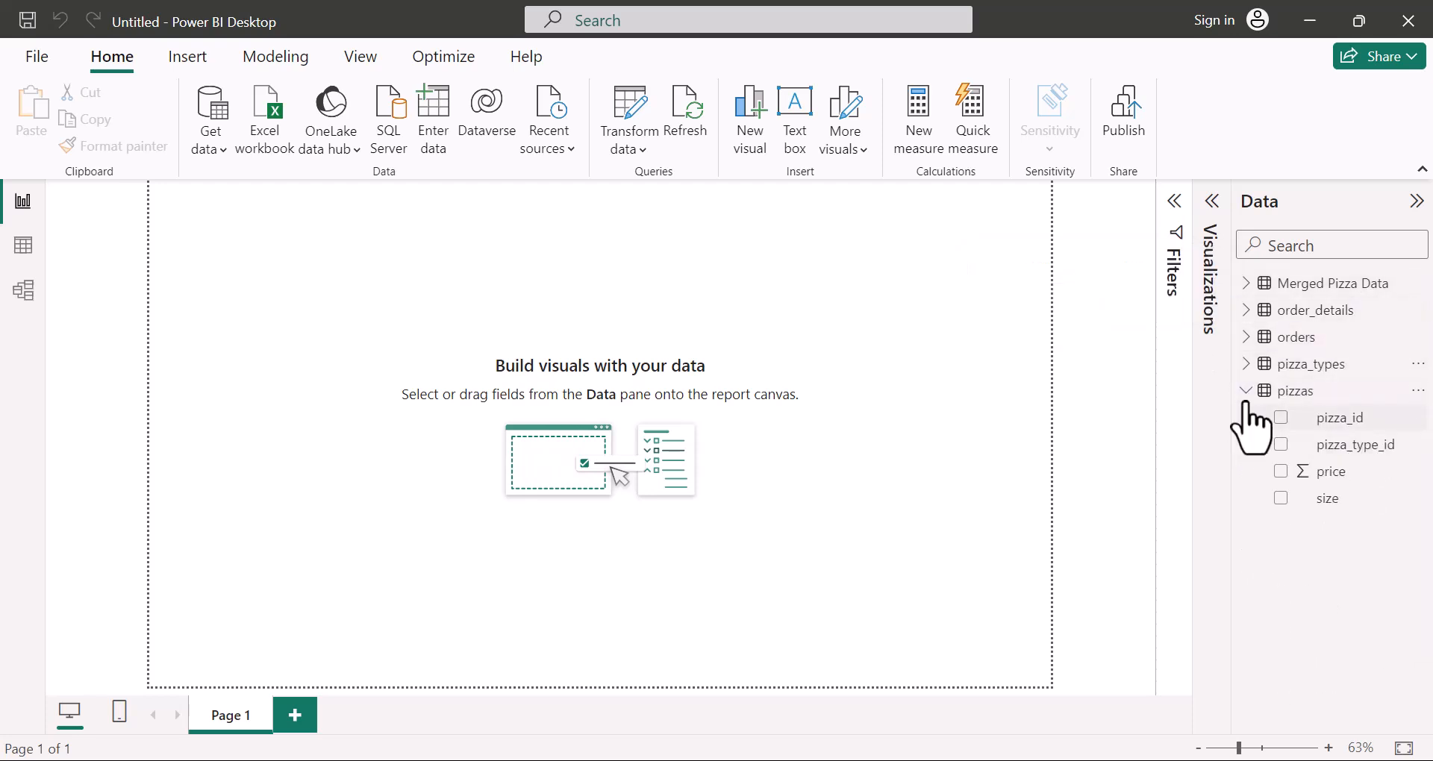
{"action": "left_click", "coordinate": [1246, 391]}
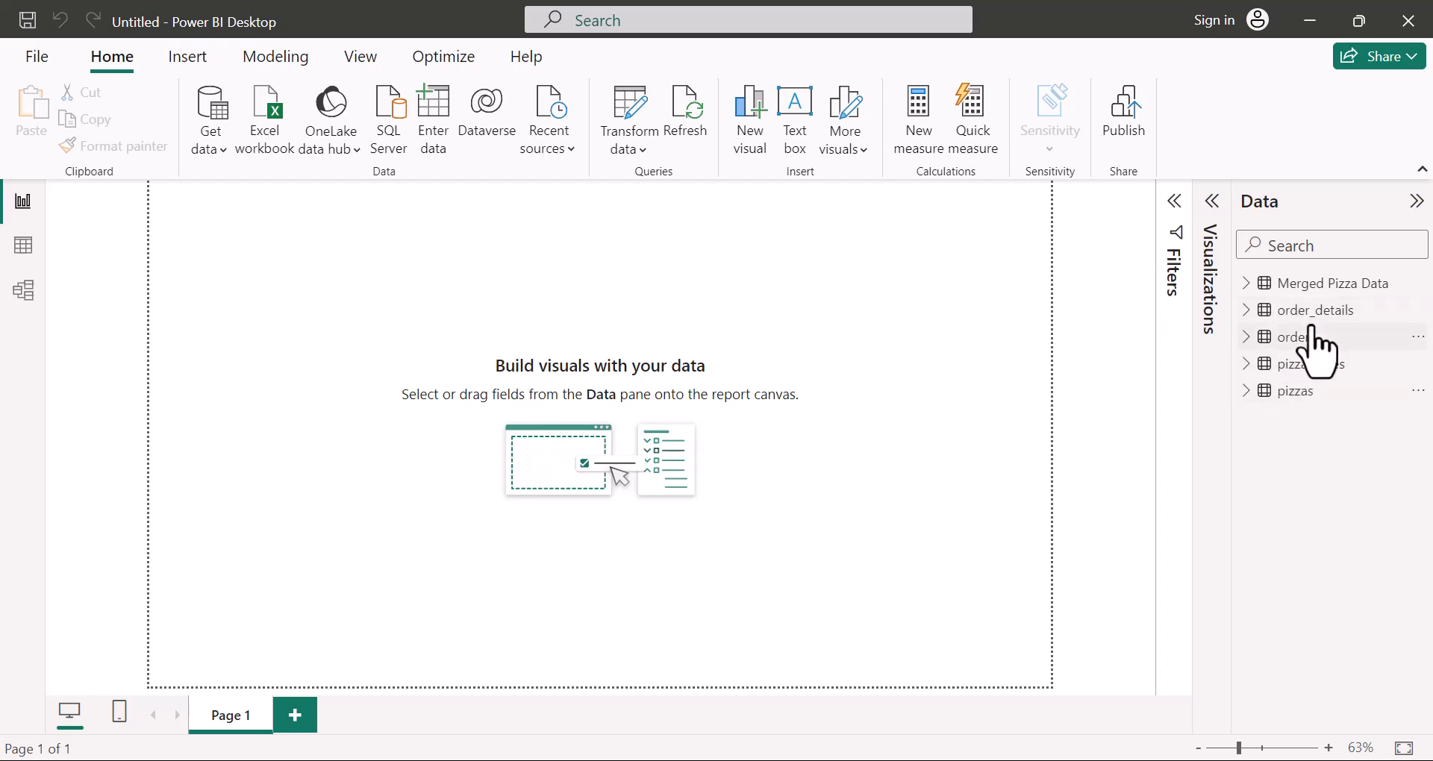
Step: Open the Power Query Editor and disable loading of the order_details query, accepting the possible data loss
{"action": "left_click", "coordinate": [628, 108]}
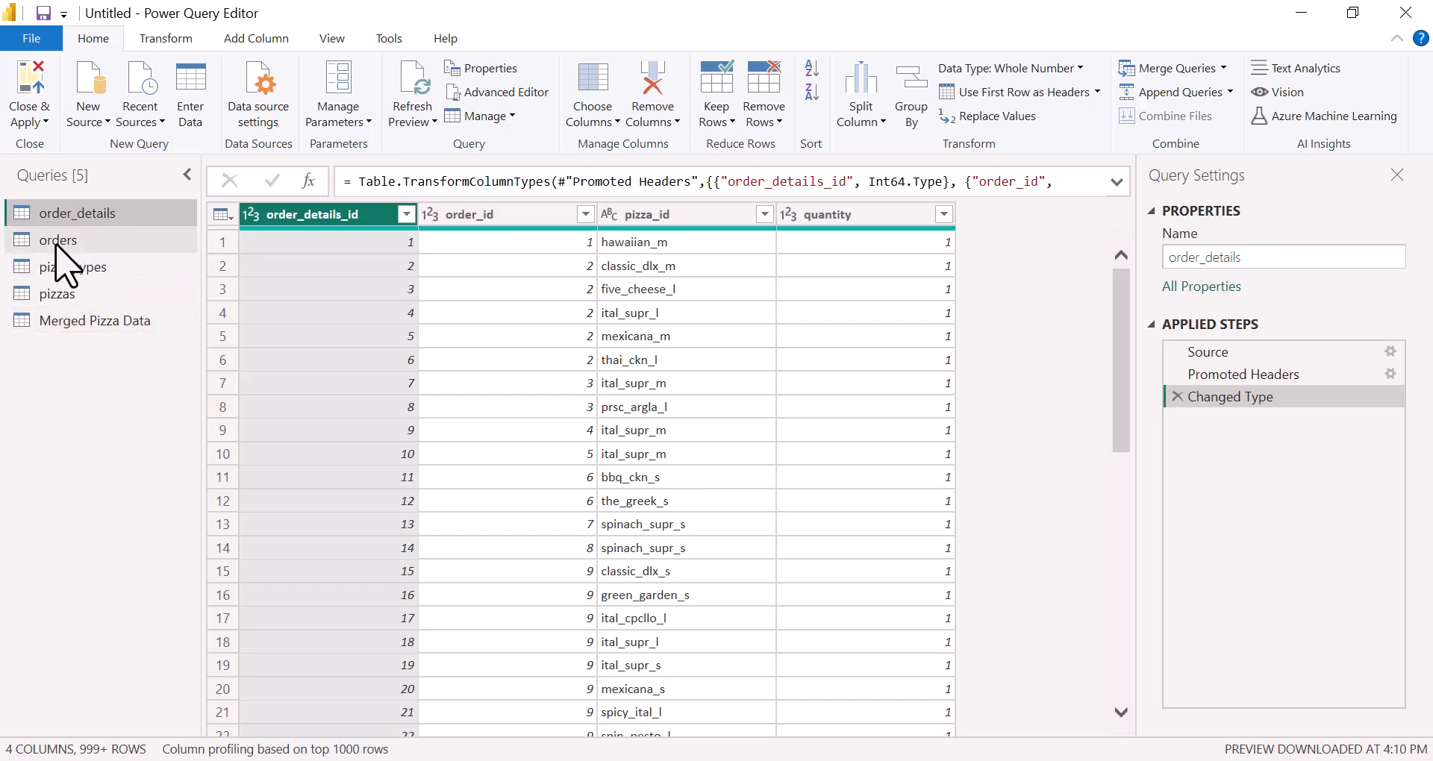
{"action": "right_click", "coordinate": [79, 213]}
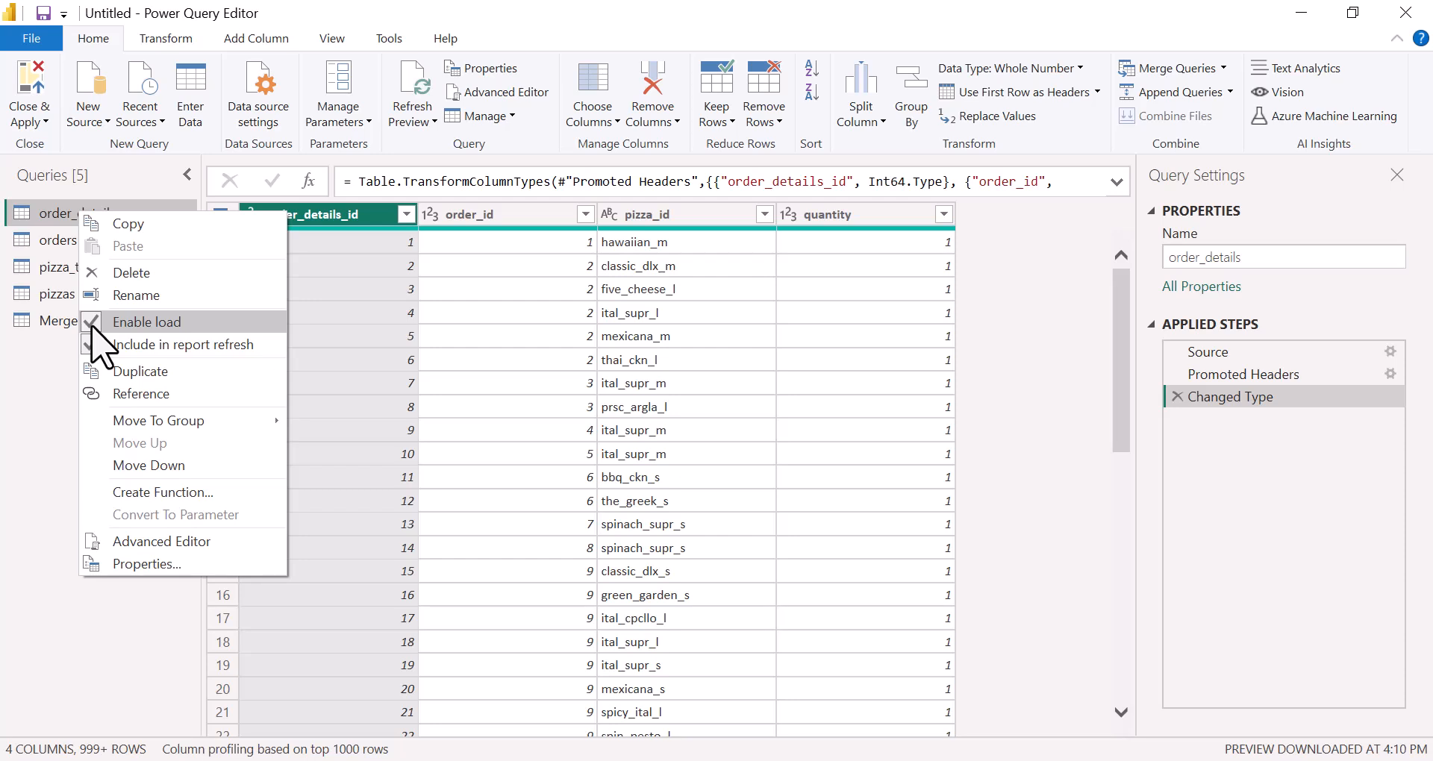
{"action": "left_click", "coordinate": [121, 322]}
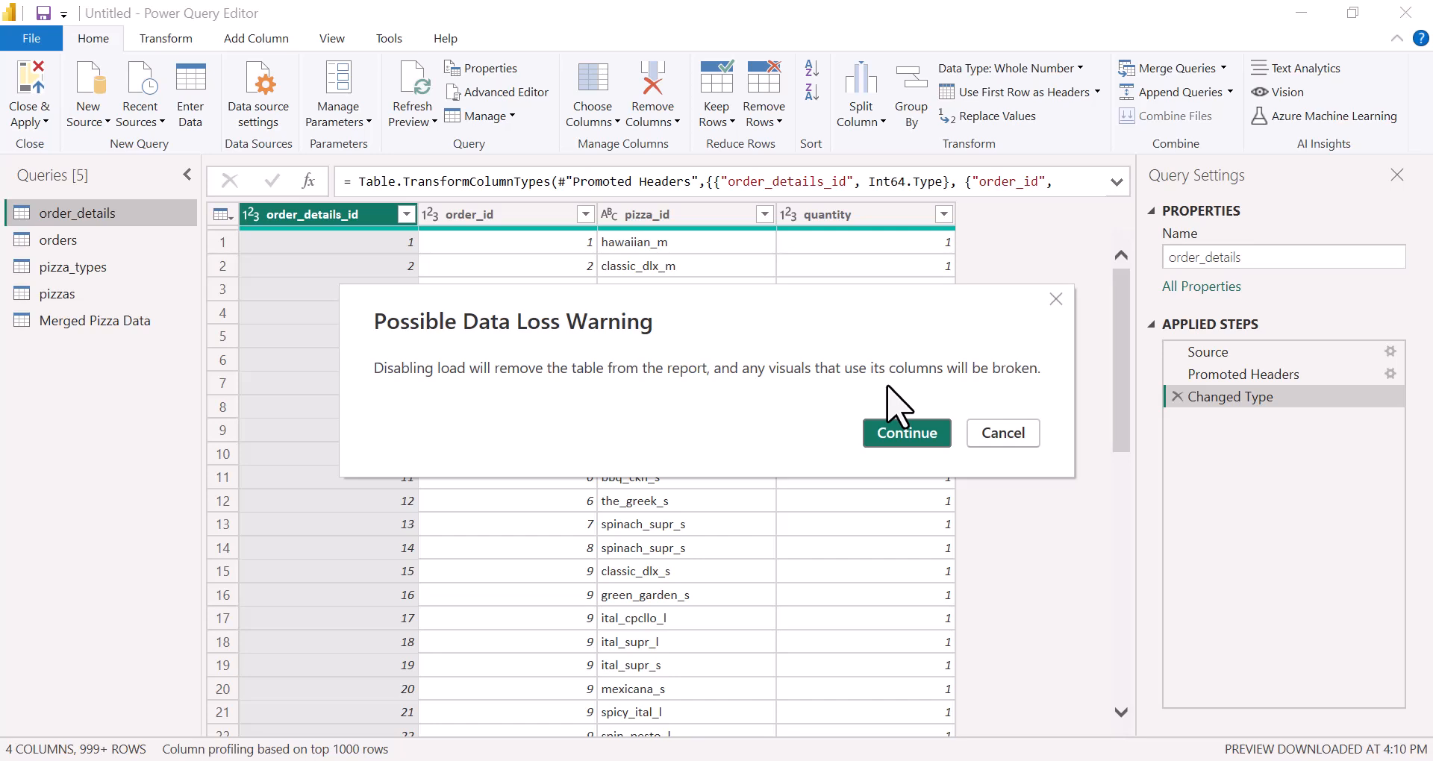
{"action": "left_click", "coordinate": [896, 438]}
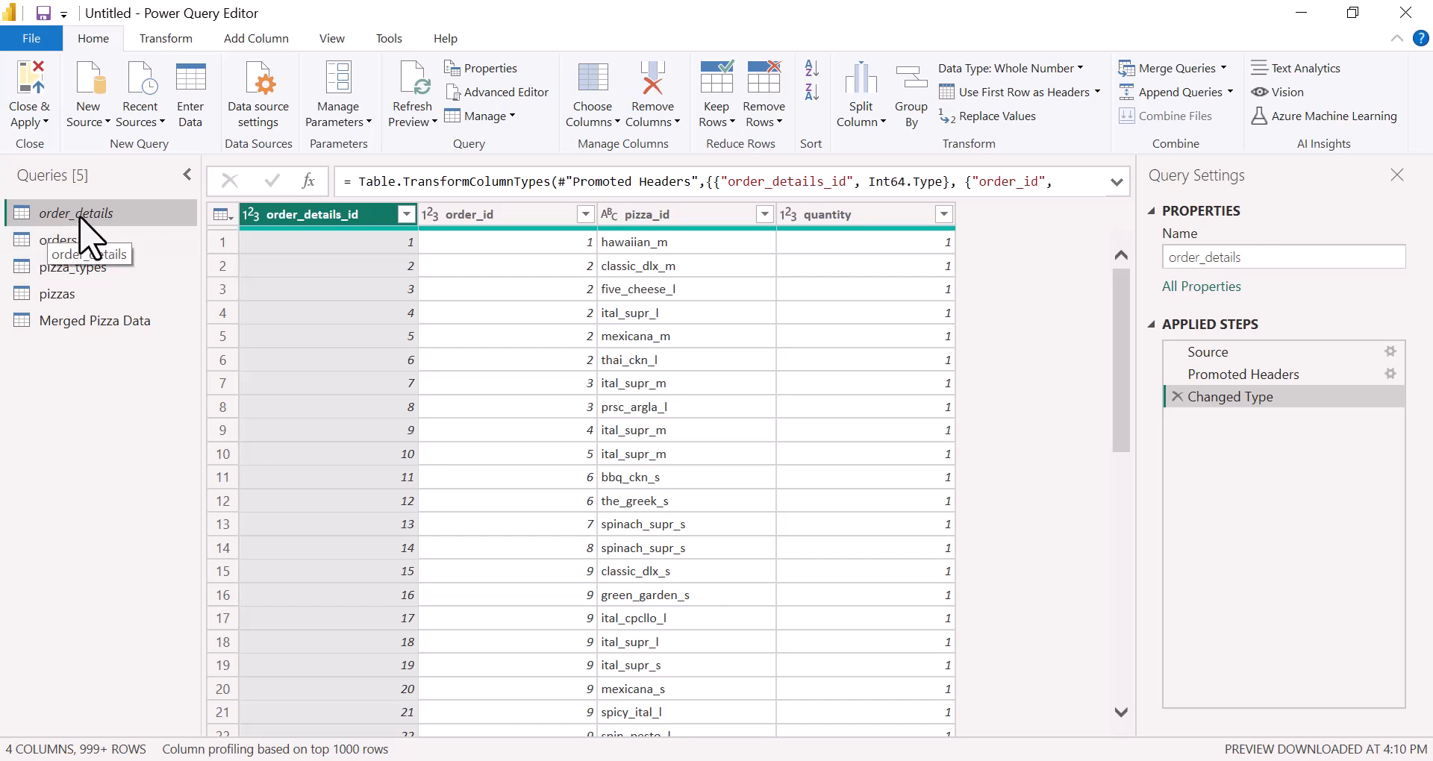
{"action": "right_click", "coordinate": [83, 215]}
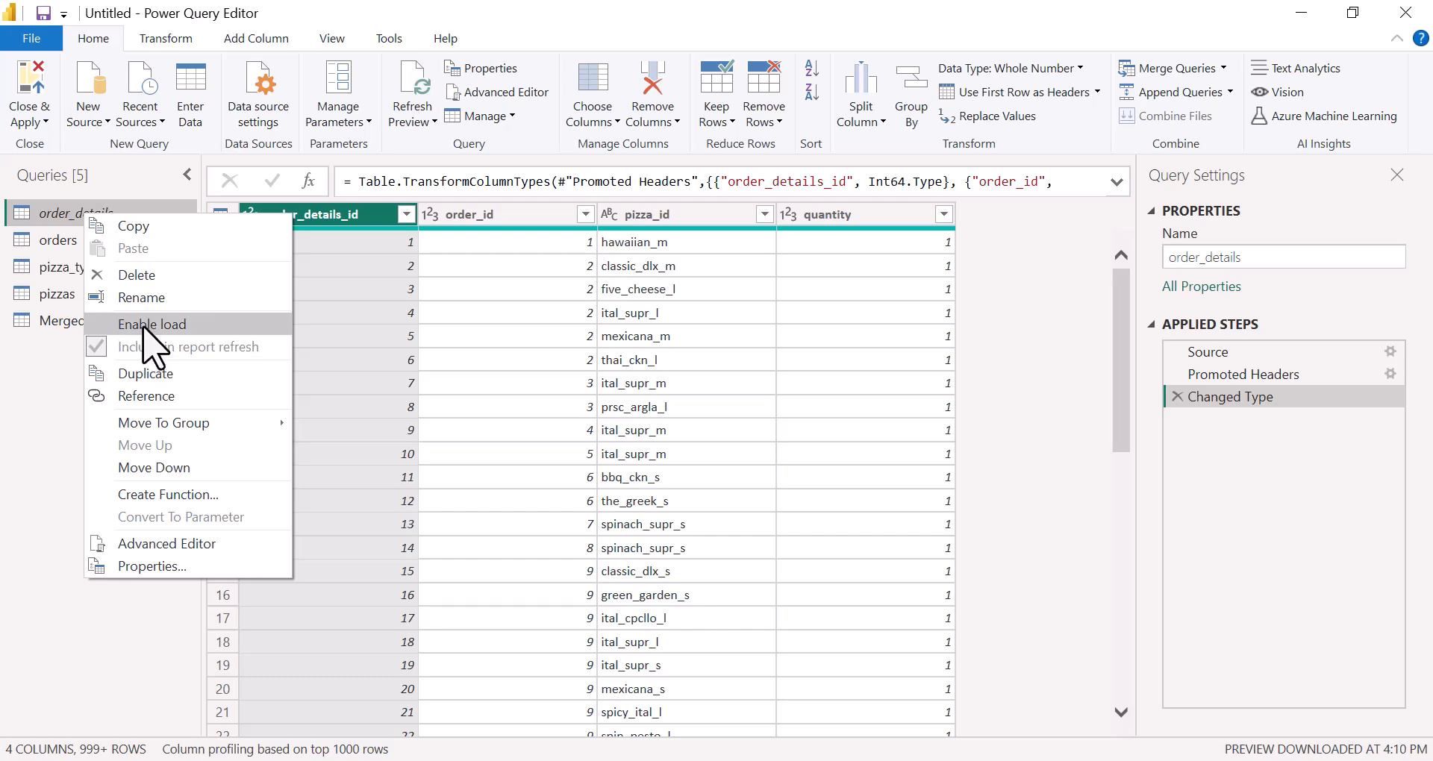
{"action": "left_click", "coordinate": [52, 485]}
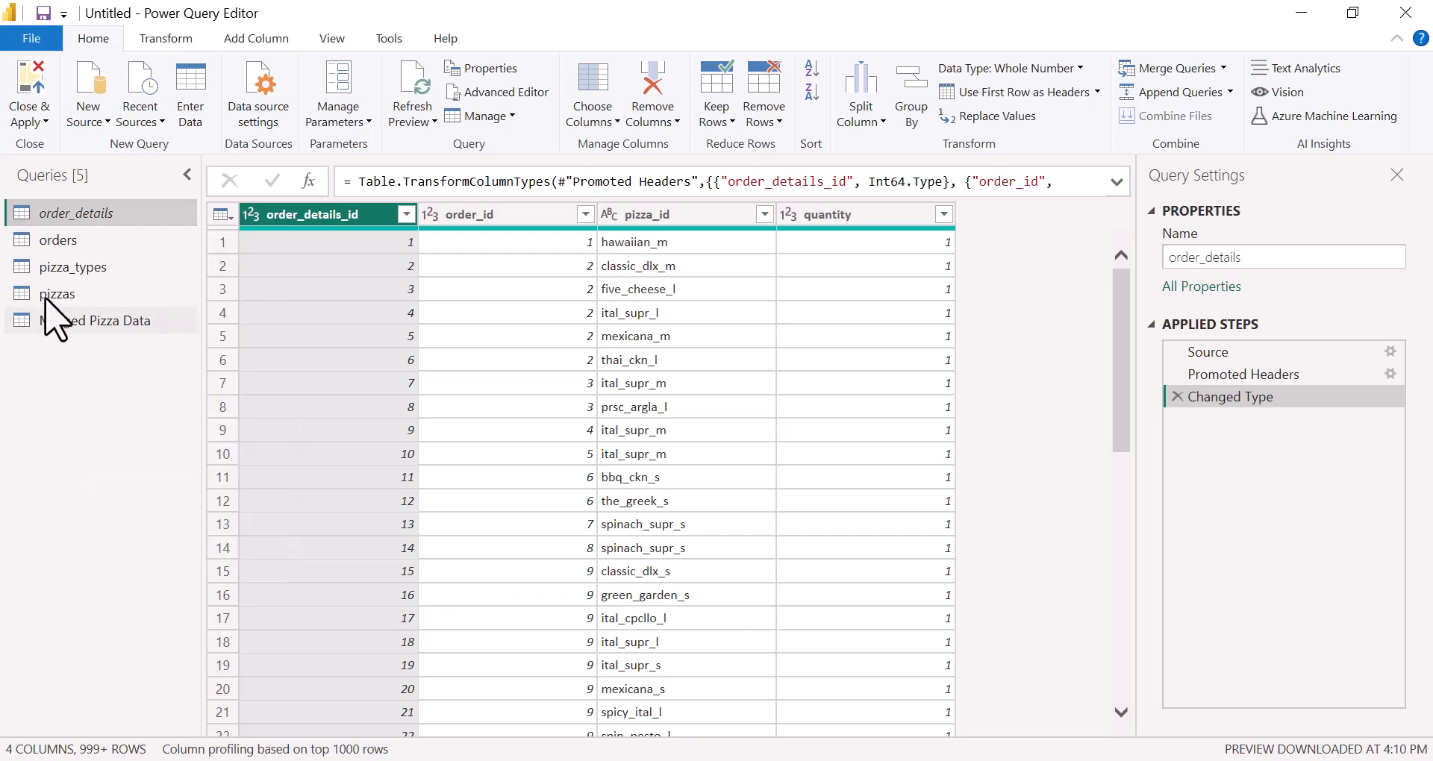
Step: Disable loading of the orders and pizza_types queries, accepting the possible data loss for each
{"action": "right_click", "coordinate": [52, 242]}
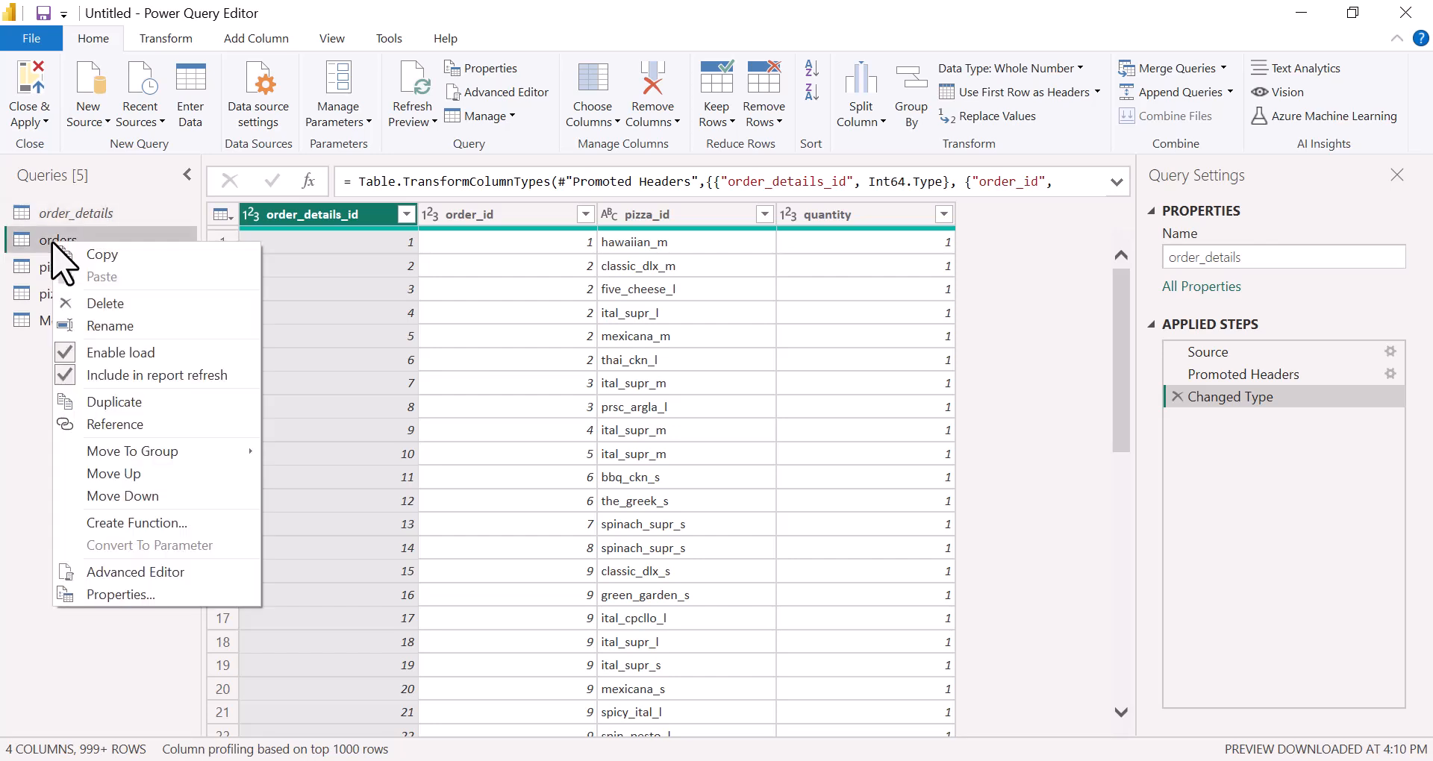
{"action": "left_click", "coordinate": [90, 357]}
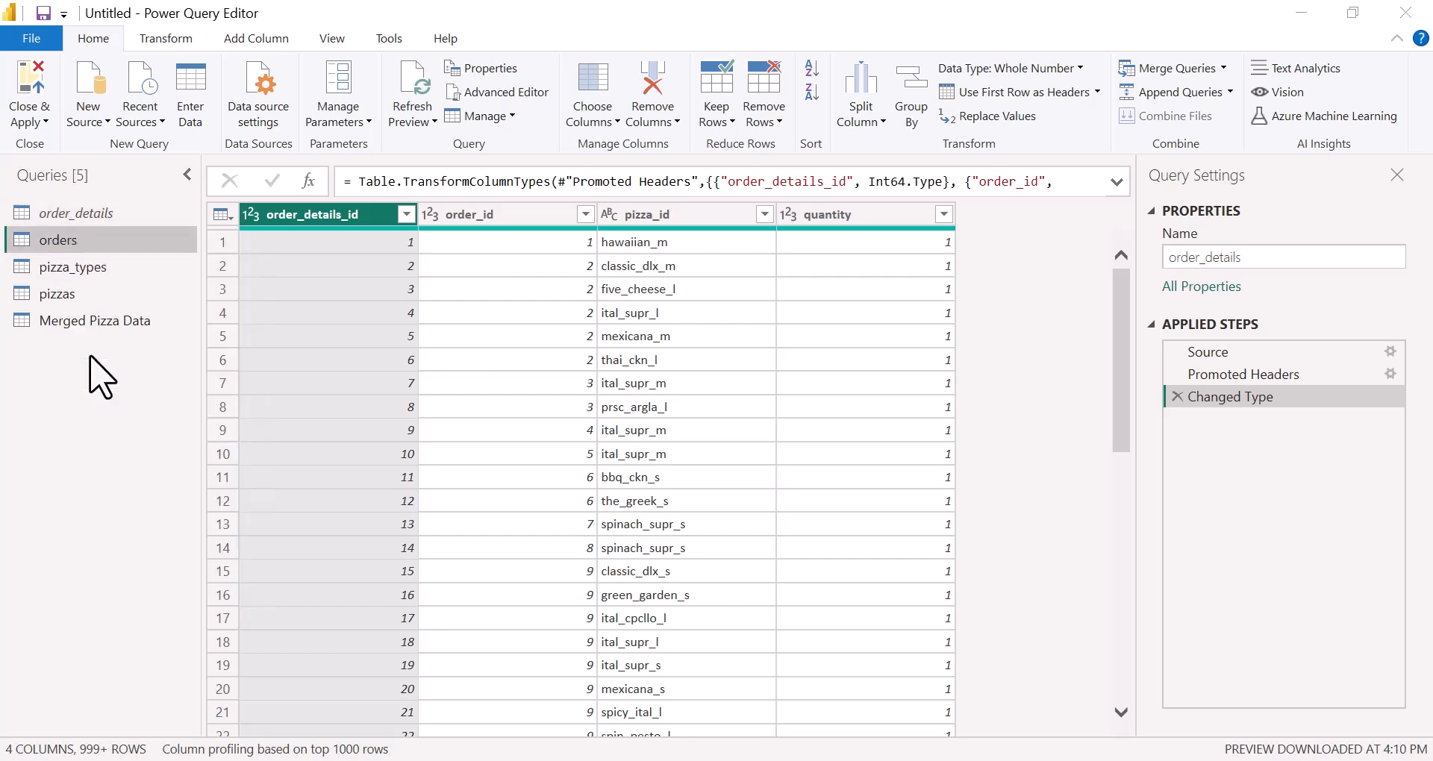
{"action": "left_click", "coordinate": [892, 439]}
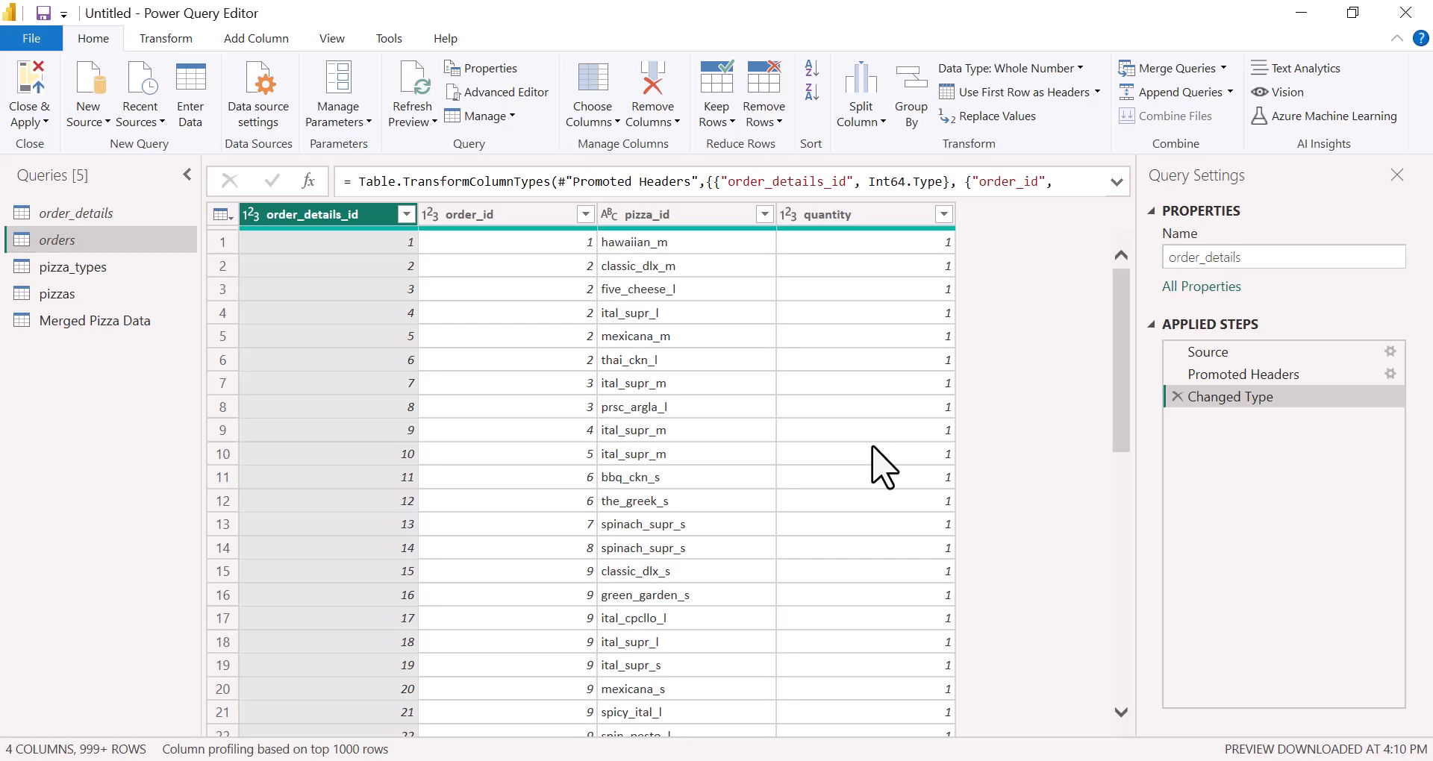
{"action": "right_click", "coordinate": [78, 267]}
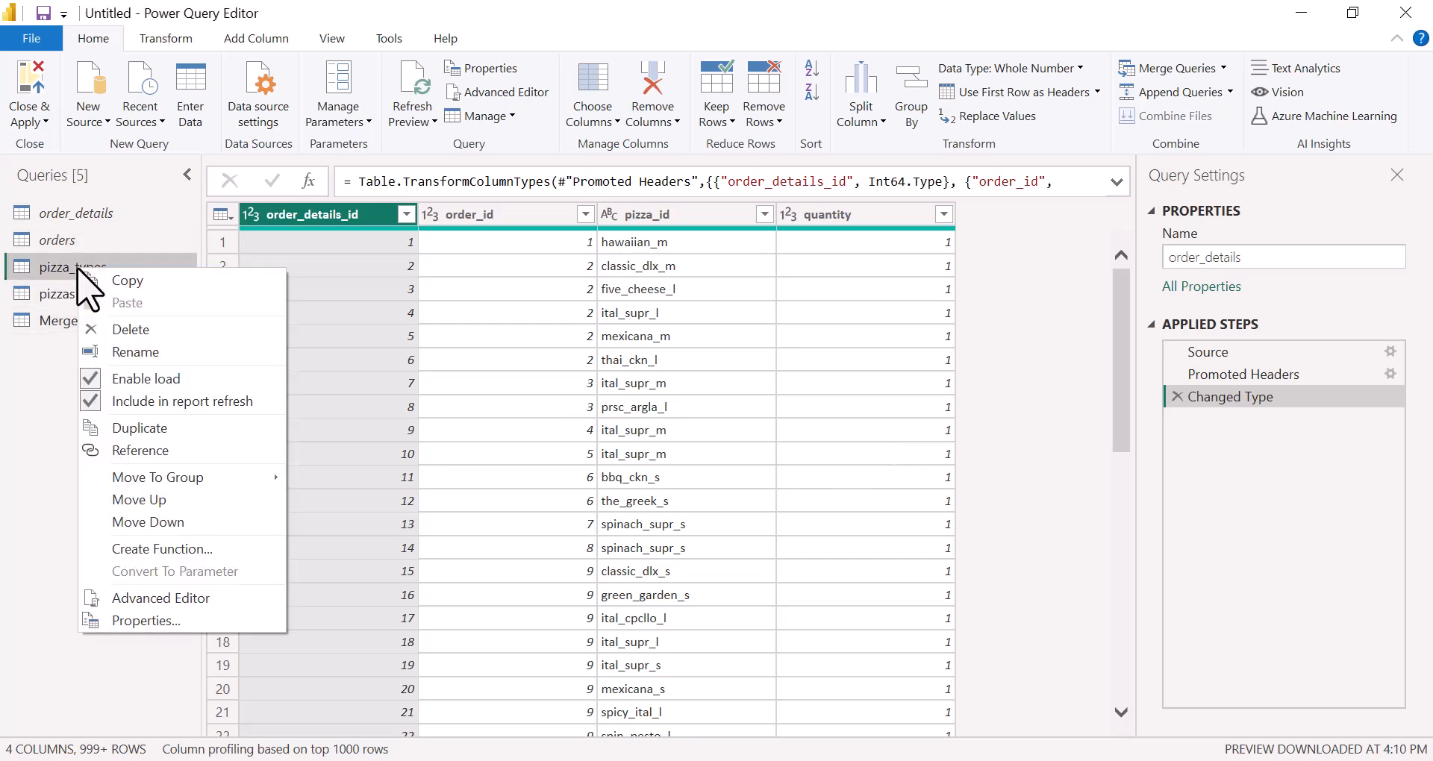
{"action": "left_click", "coordinate": [146, 379]}
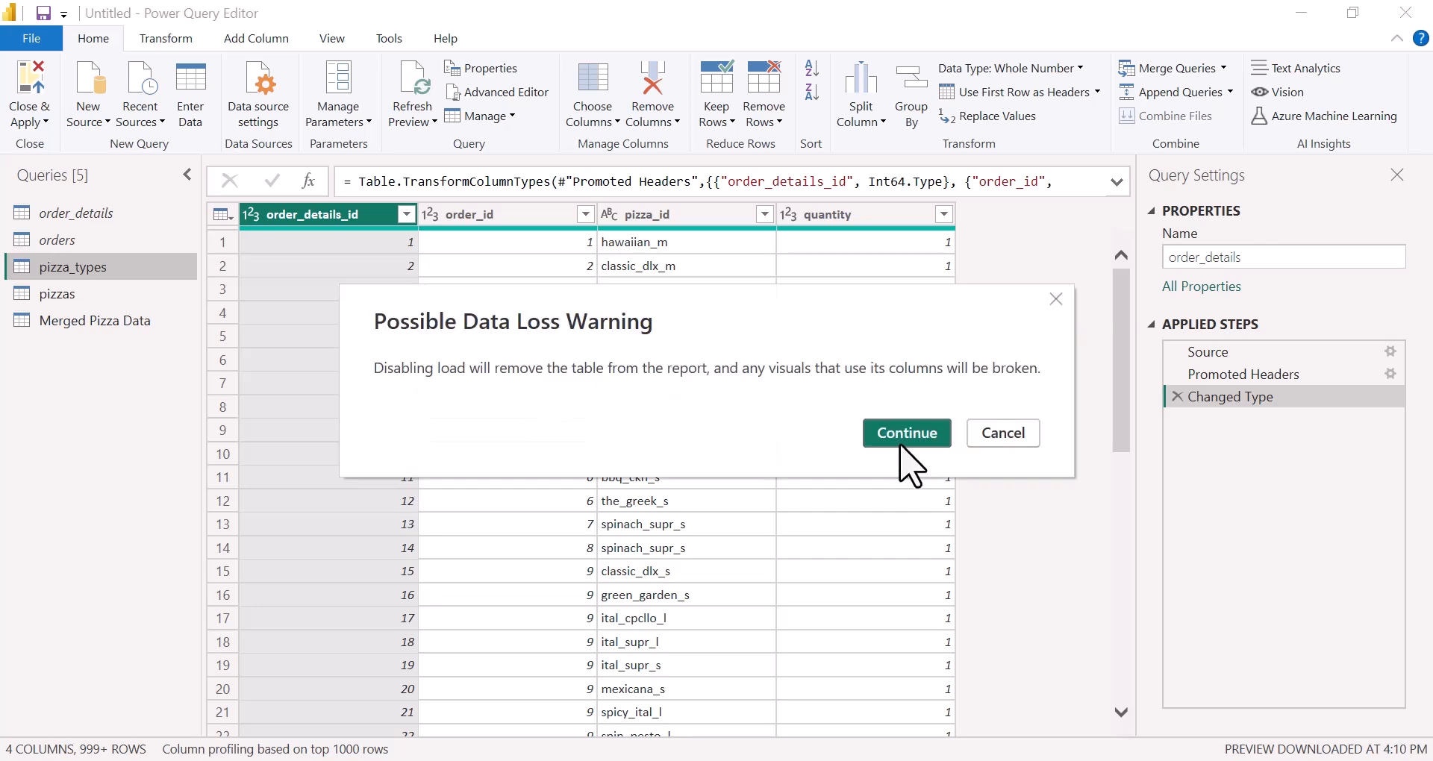
{"action": "left_click", "coordinate": [902, 442]}
Step: Disable loading of the pizzas query, and close the Power Query Editor while applying the changes to the report
{"action": "left_click", "coordinate": [55, 296]}
{"action": "right_click", "coordinate": [54, 296]}
{"action": "left_click", "coordinate": [93, 405]}
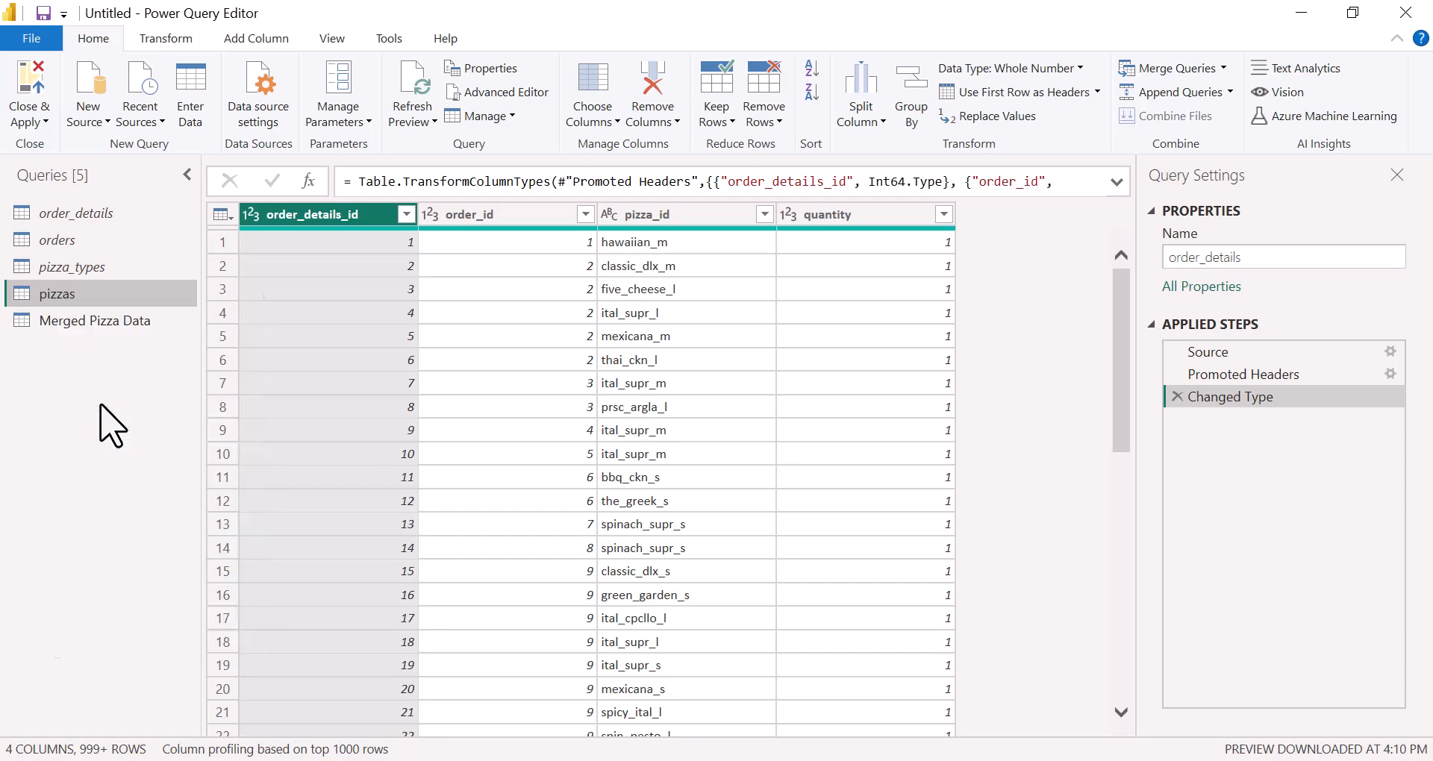
{"action": "left_click", "coordinate": [909, 434]}
{"action": "left_click", "coordinate": [32, 90]}
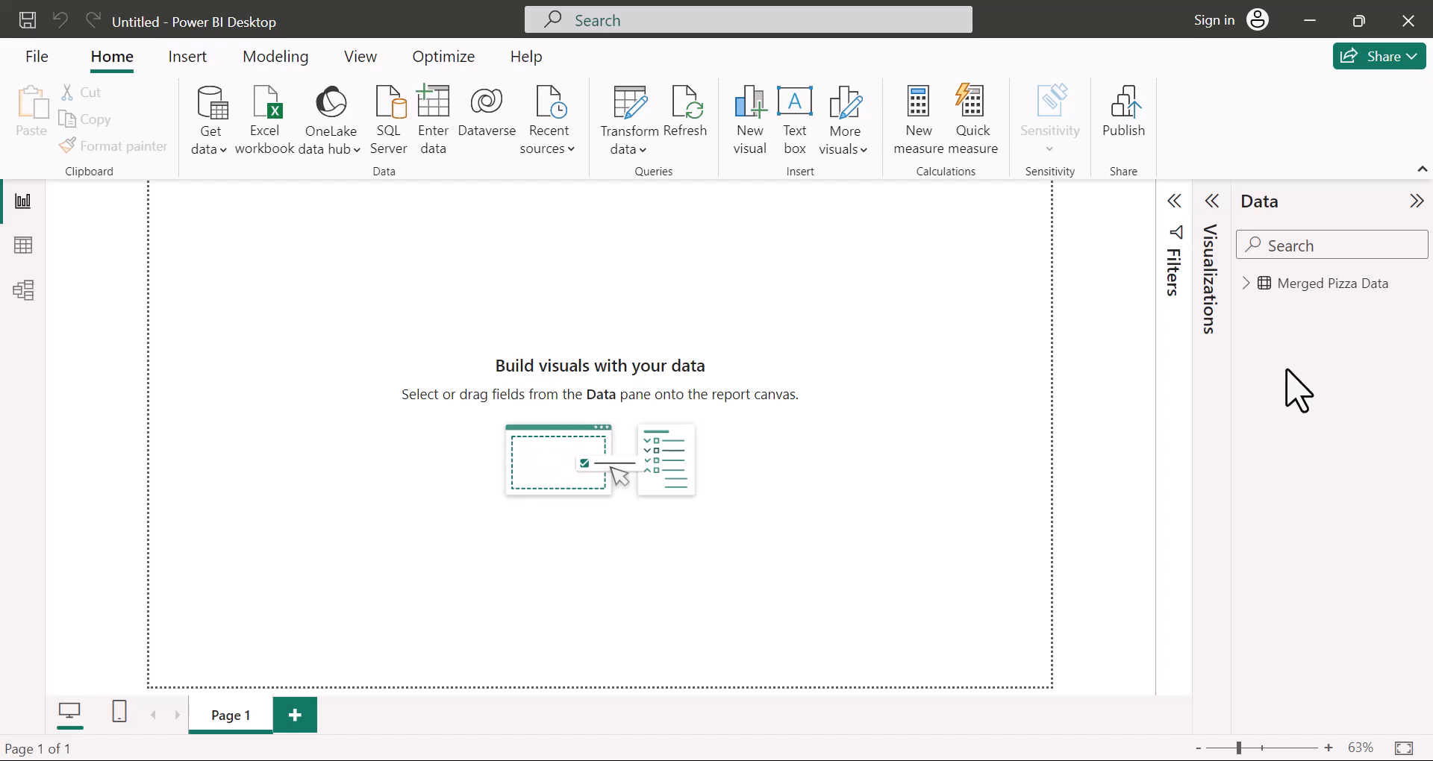
Step: Expand Merged Pizza Data in the report's field list and review all its columns through ingredients in the table view
{"action": "left_click", "coordinate": [1250, 285]}
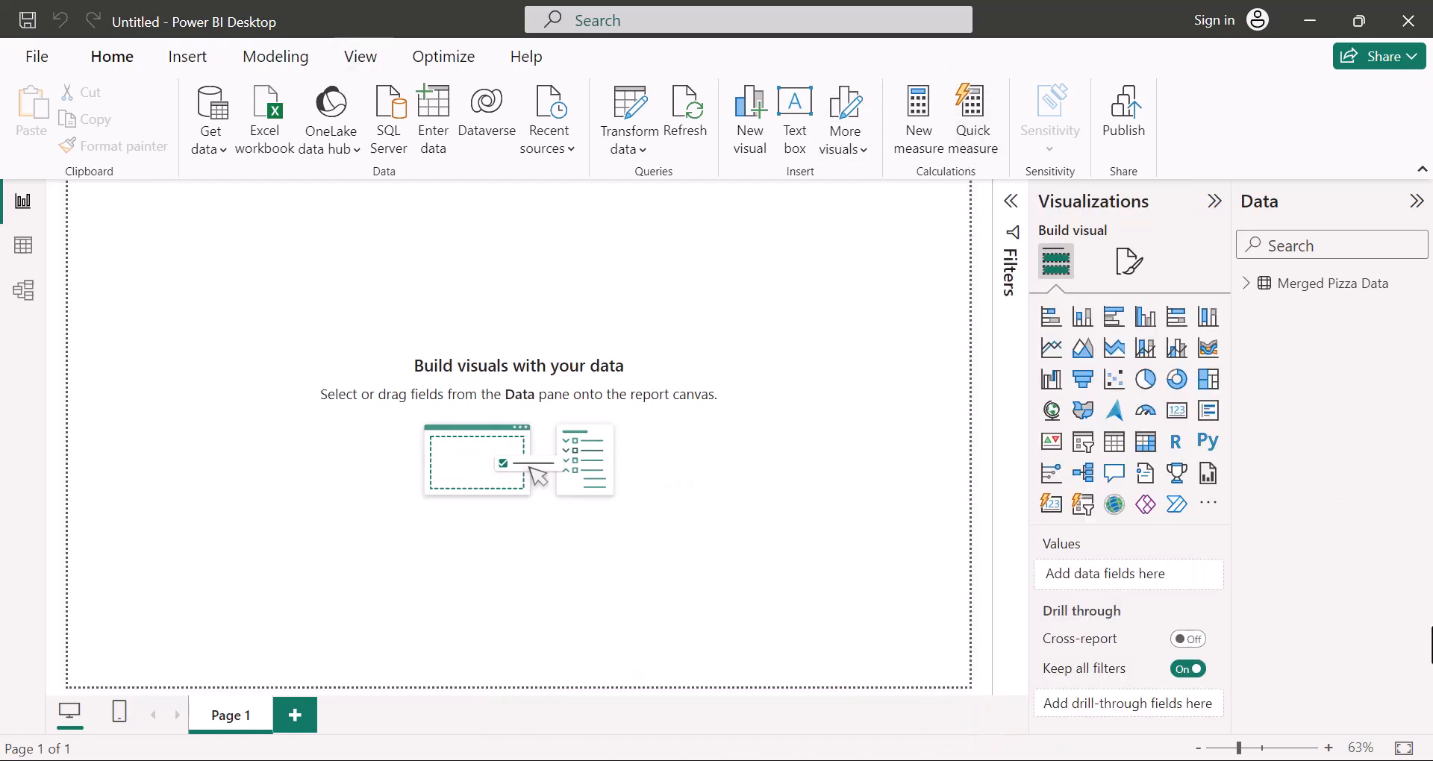
{"action": "left_click", "coordinate": [1245, 284]}
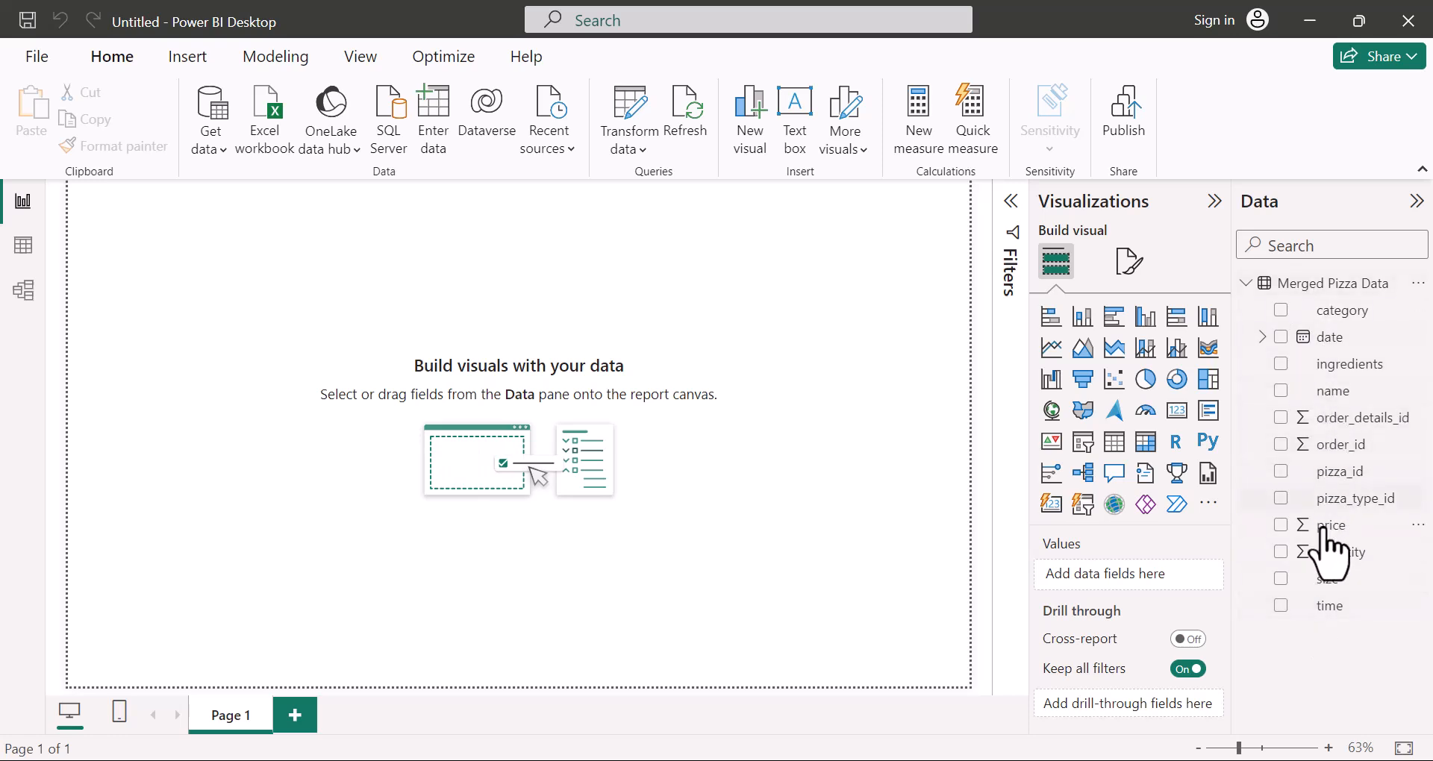
{"action": "left_click", "coordinate": [23, 246]}
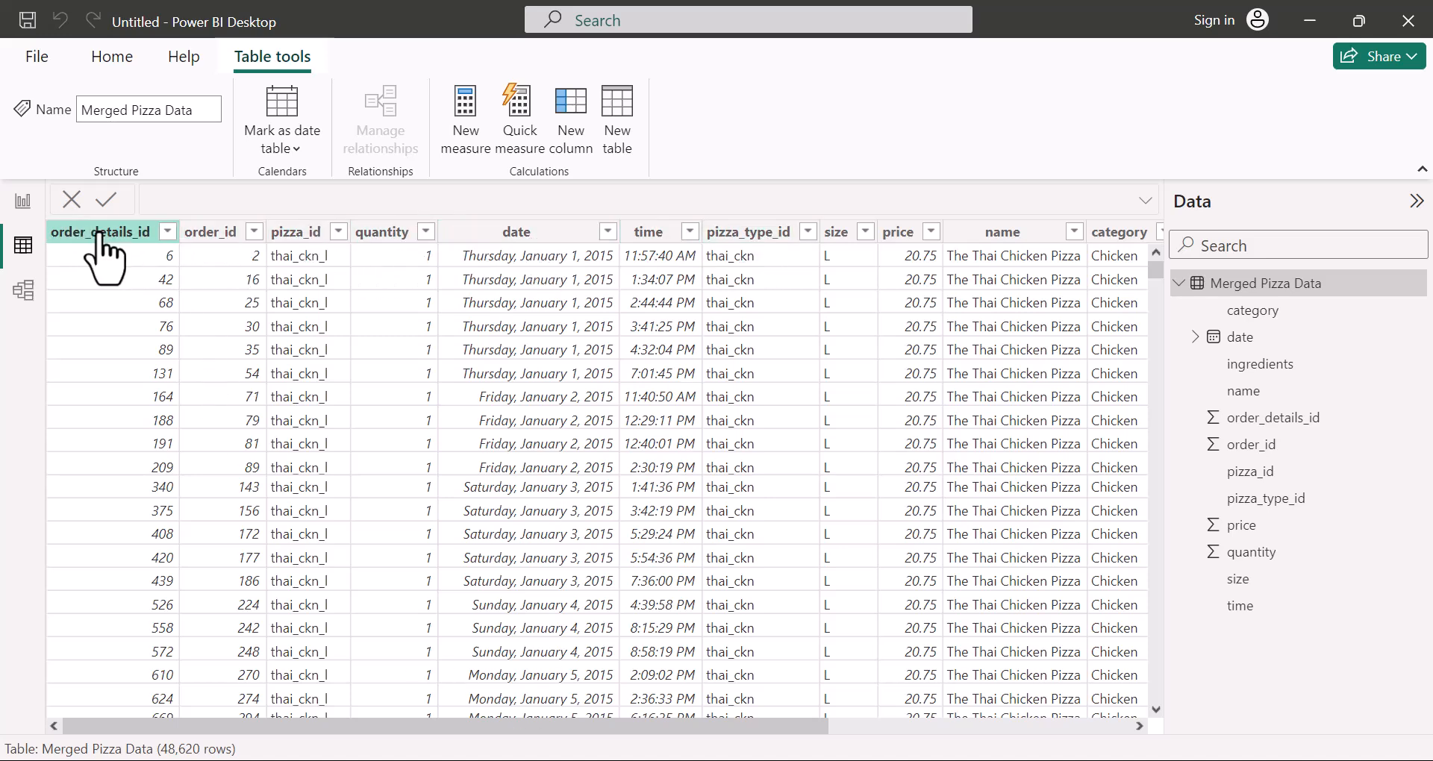
{"action": "left_click_drag", "start_coordinate": [361, 725], "coordinate": [664, 727]}
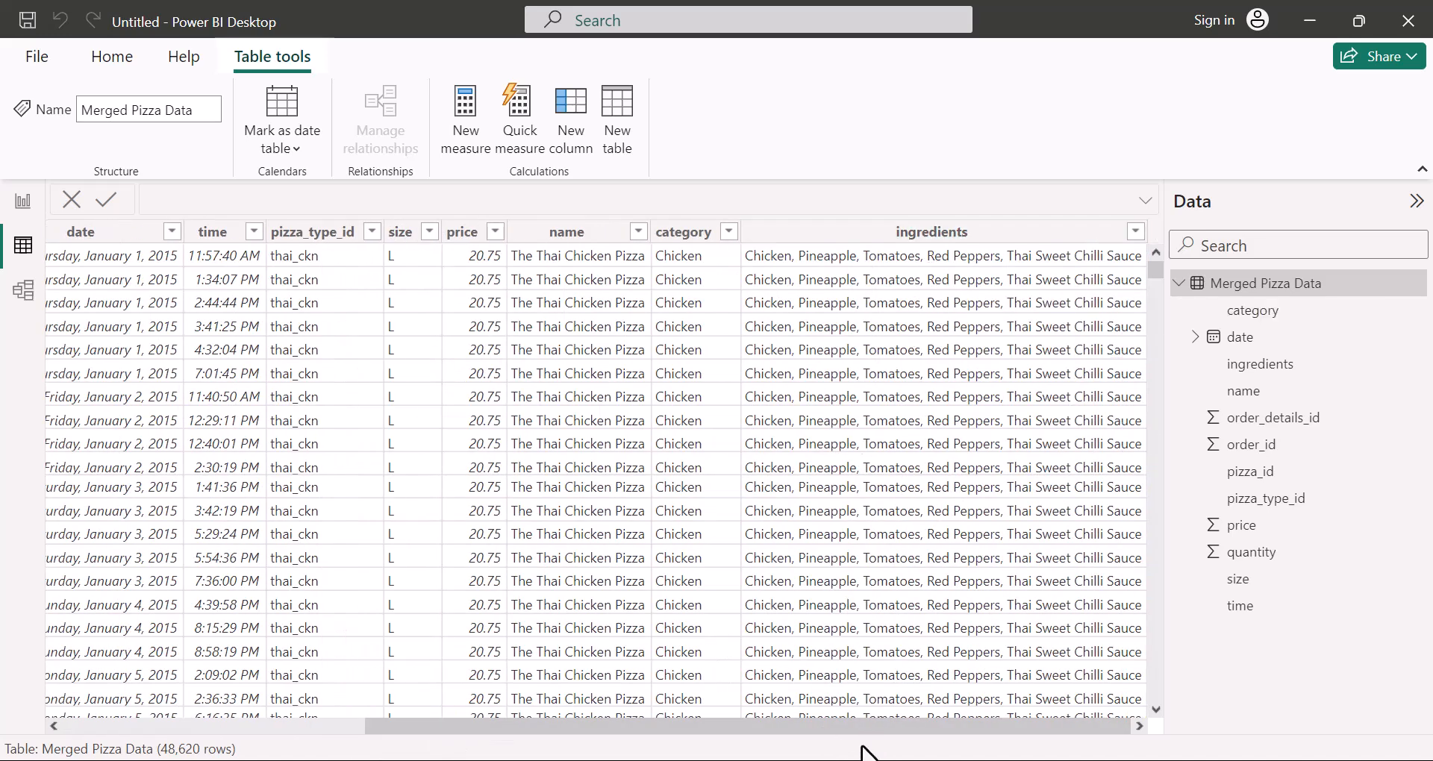
{"action": "left_click_drag", "start_coordinate": [701, 739], "coordinate": [557, 742]}
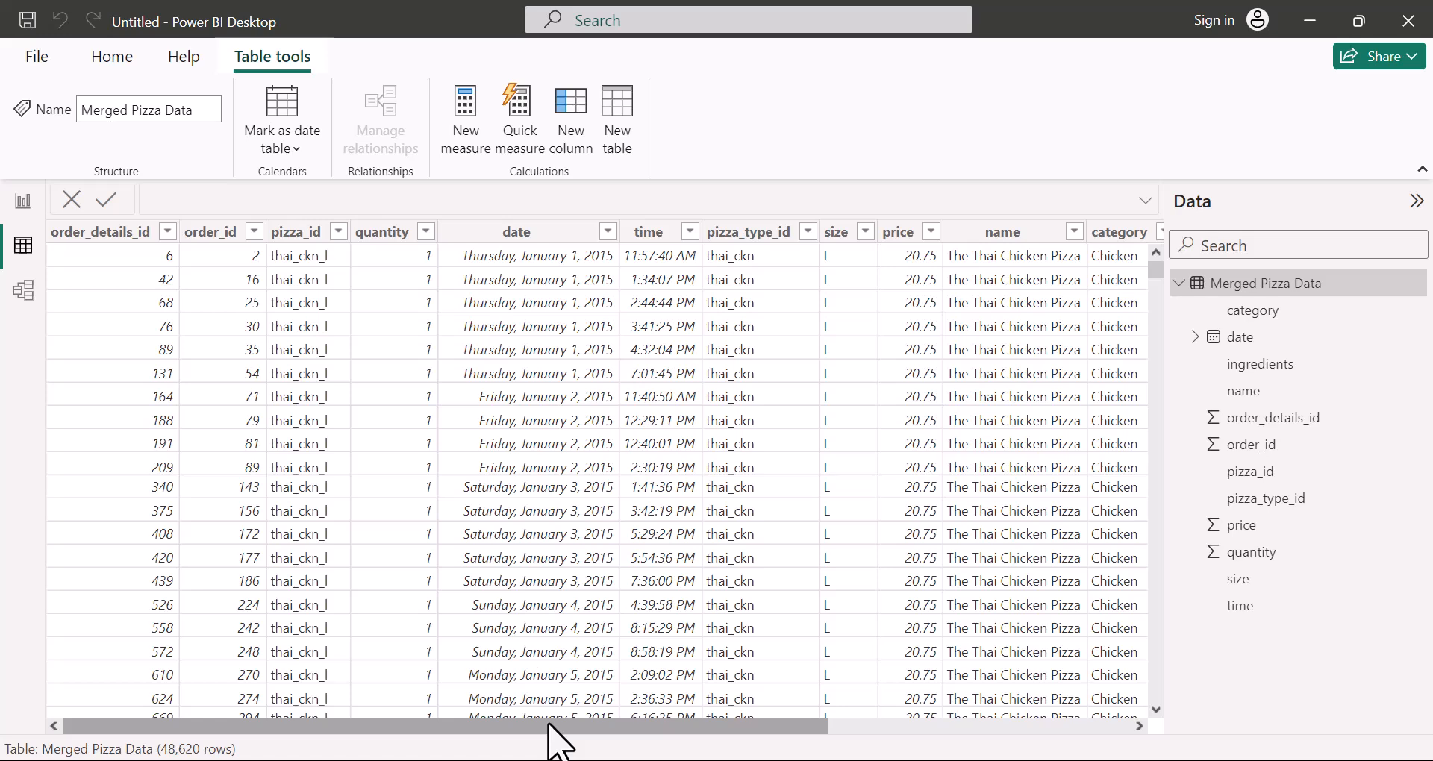
Step: Inspect the Merged Pizza Data card in the model view with the side panes collapsed, and return to the table view
{"action": "left_click", "coordinate": [27, 290]}
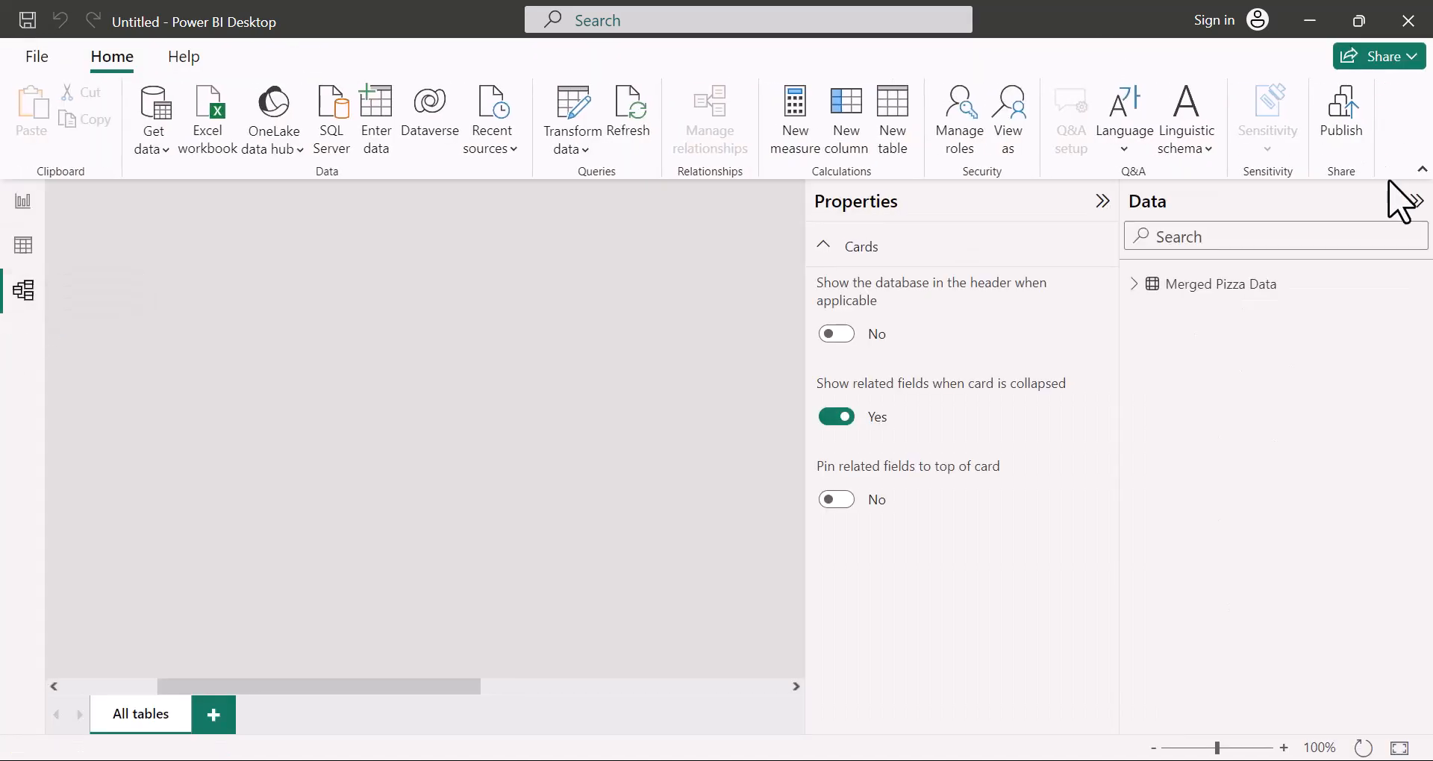
{"action": "left_click", "coordinate": [1414, 202]}
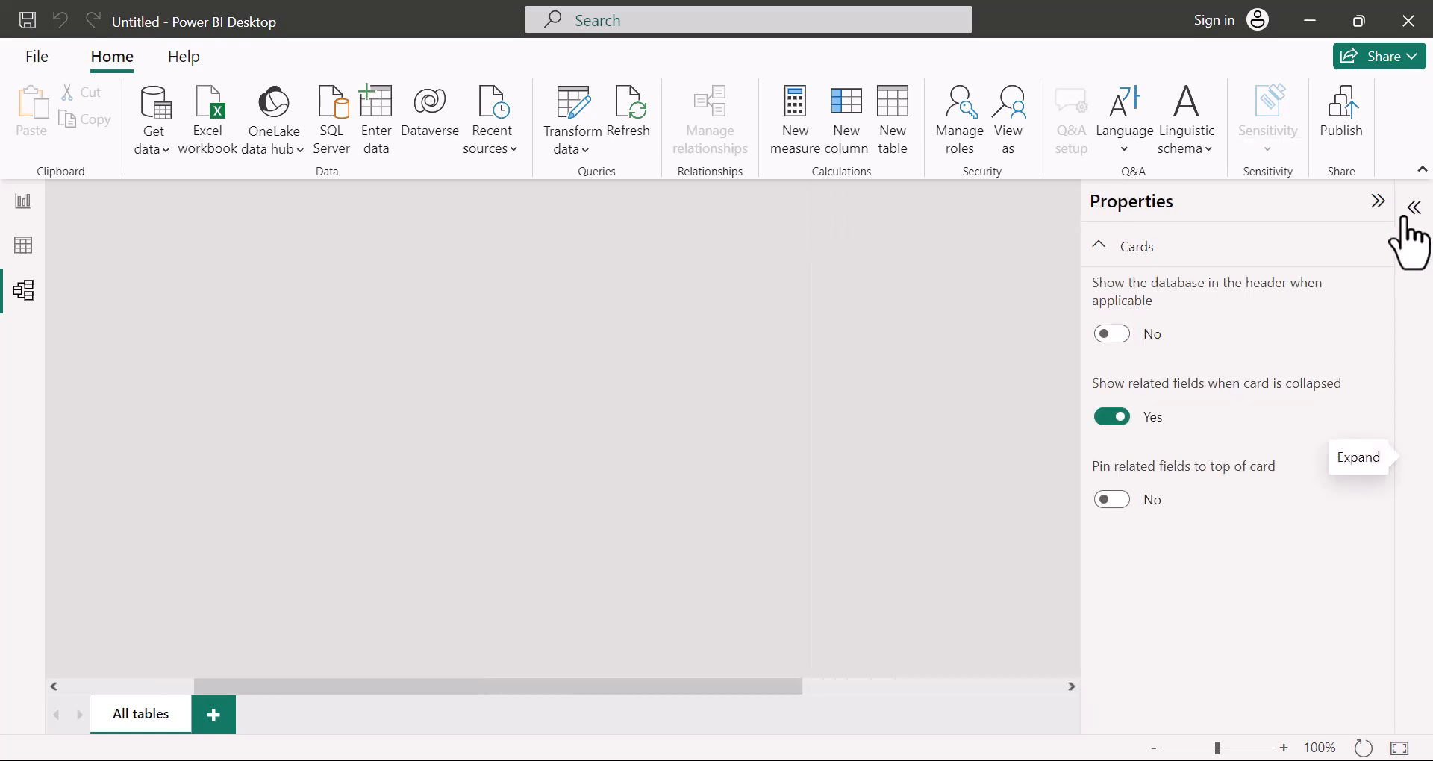
{"action": "left_click", "coordinate": [1378, 203]}
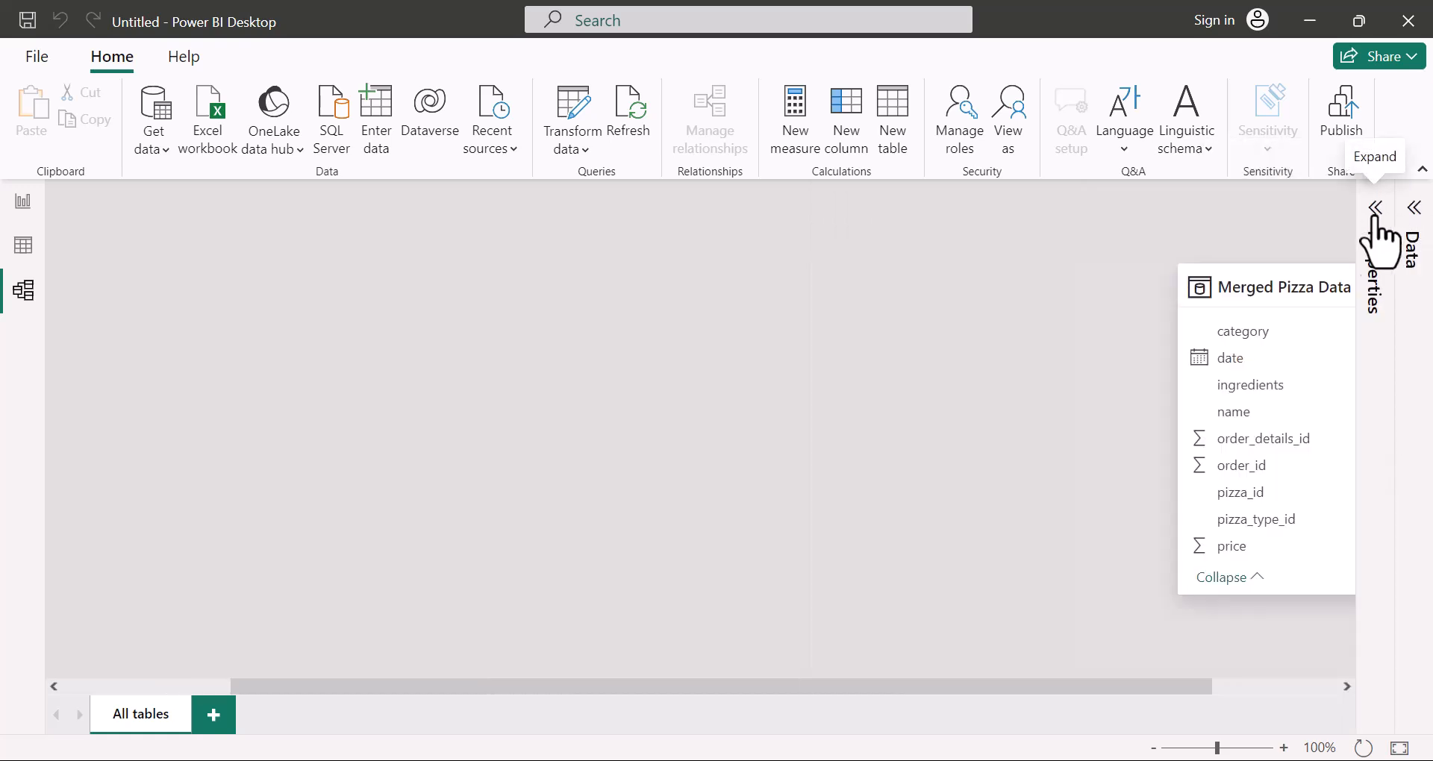
{"action": "left_click_drag", "start_coordinate": [1068, 687], "coordinate": [1272, 688]}
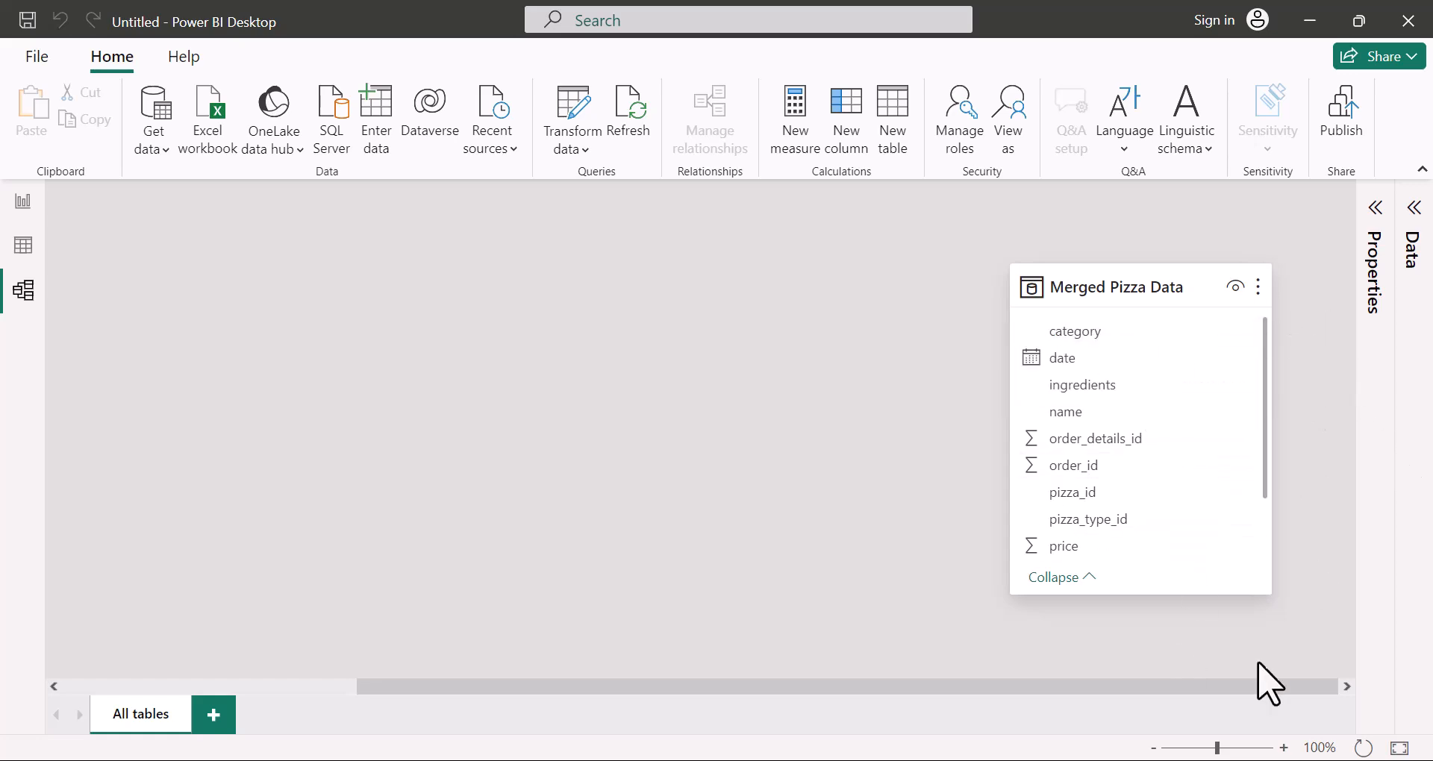
{"action": "left_click", "coordinate": [24, 246]}
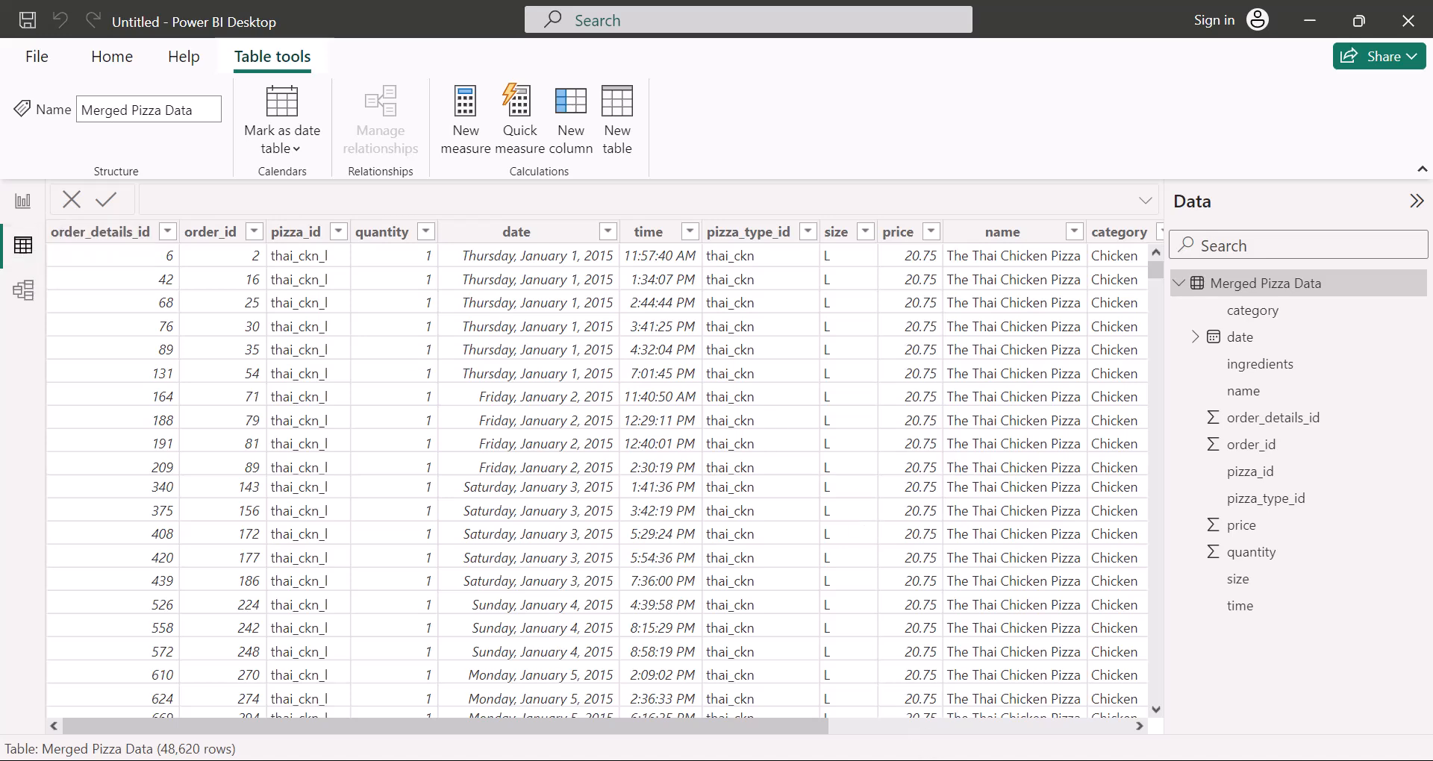
Step: Switch to the pizza sales document in Word and review the definitions of the five KPIs from Total Revenue to Average Pizzas per Order
{"action": "mouse_move", "coordinate": [836, 757]}
{"action": "left_click", "coordinate": [862, 723]}
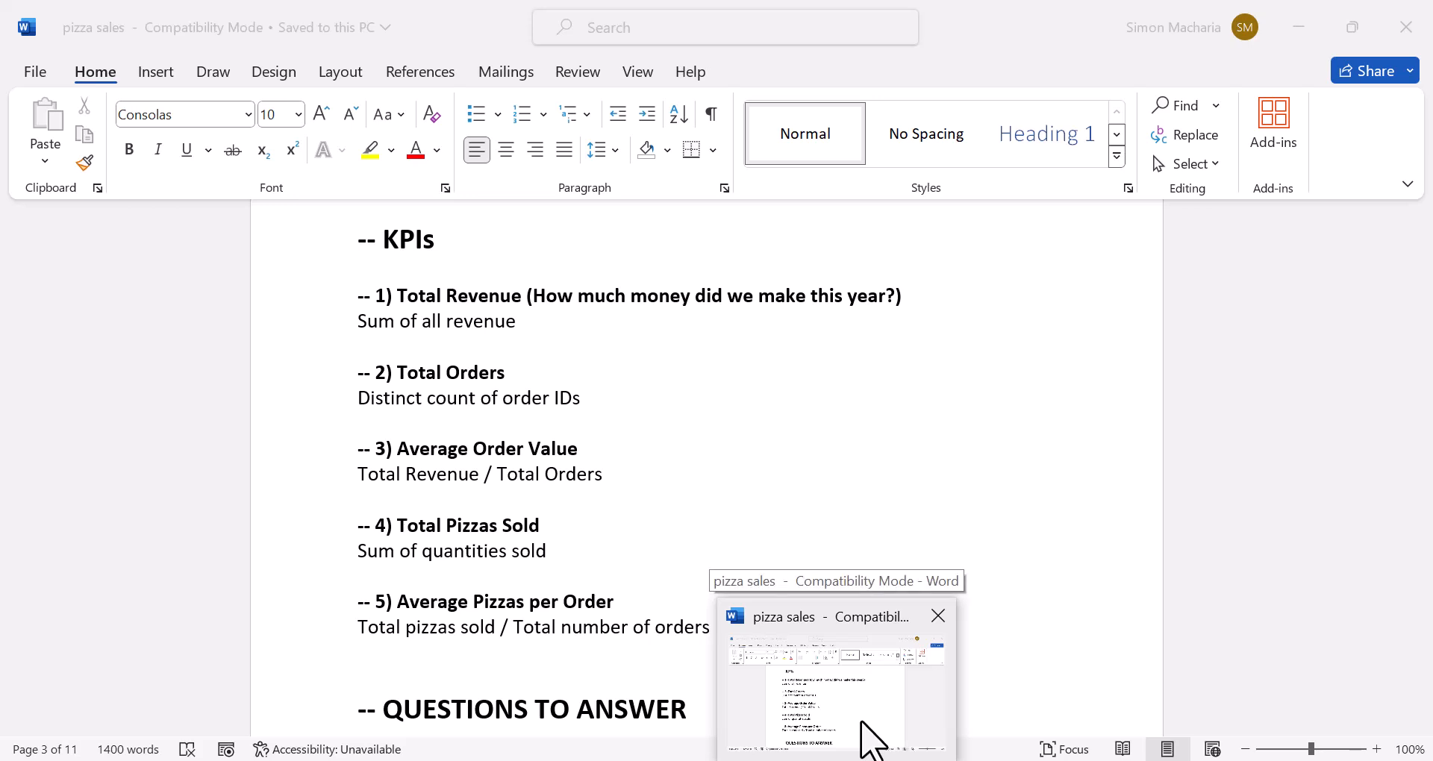
{"action": "left_click", "coordinate": [870, 741]}
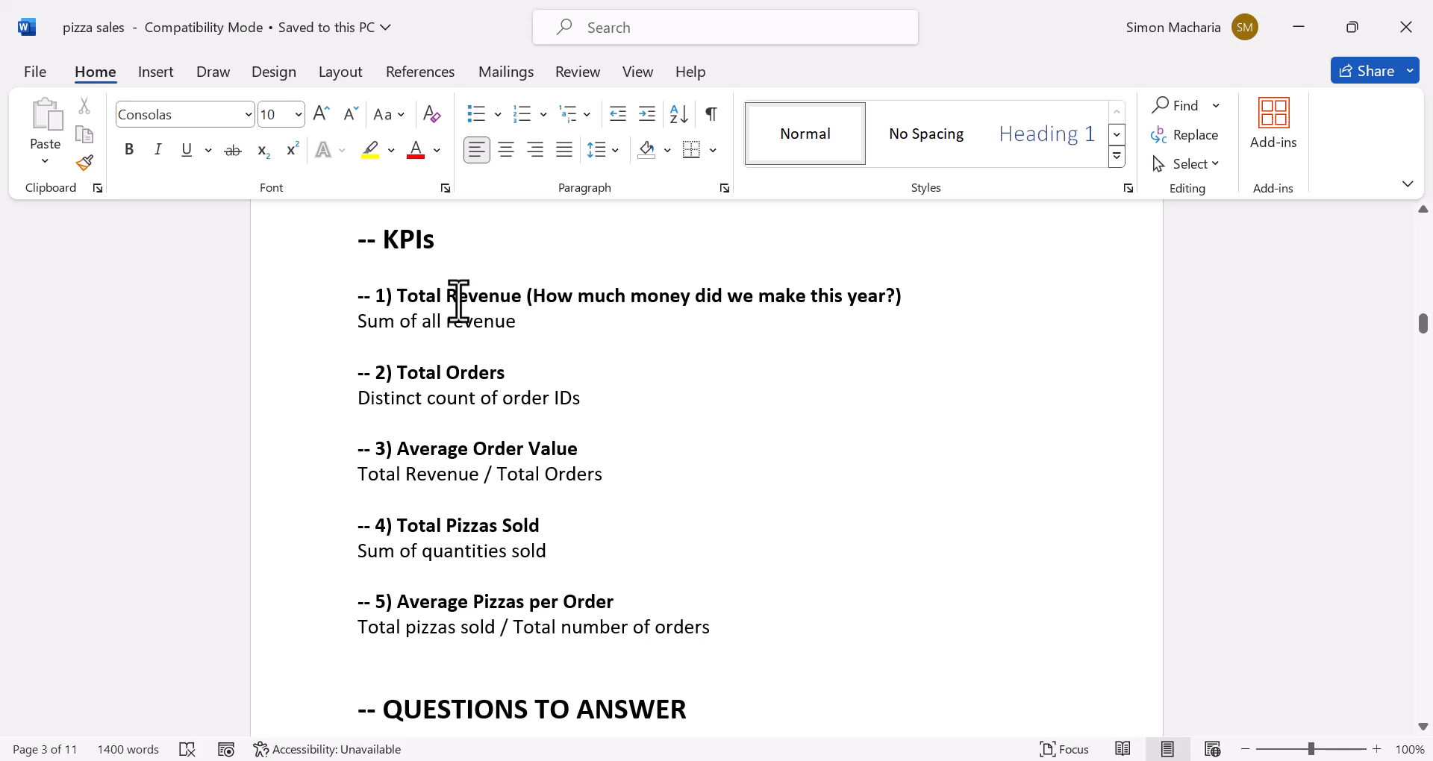
{"action": "left_click_drag", "start_coordinate": [352, 320], "coordinate": [545, 330]}
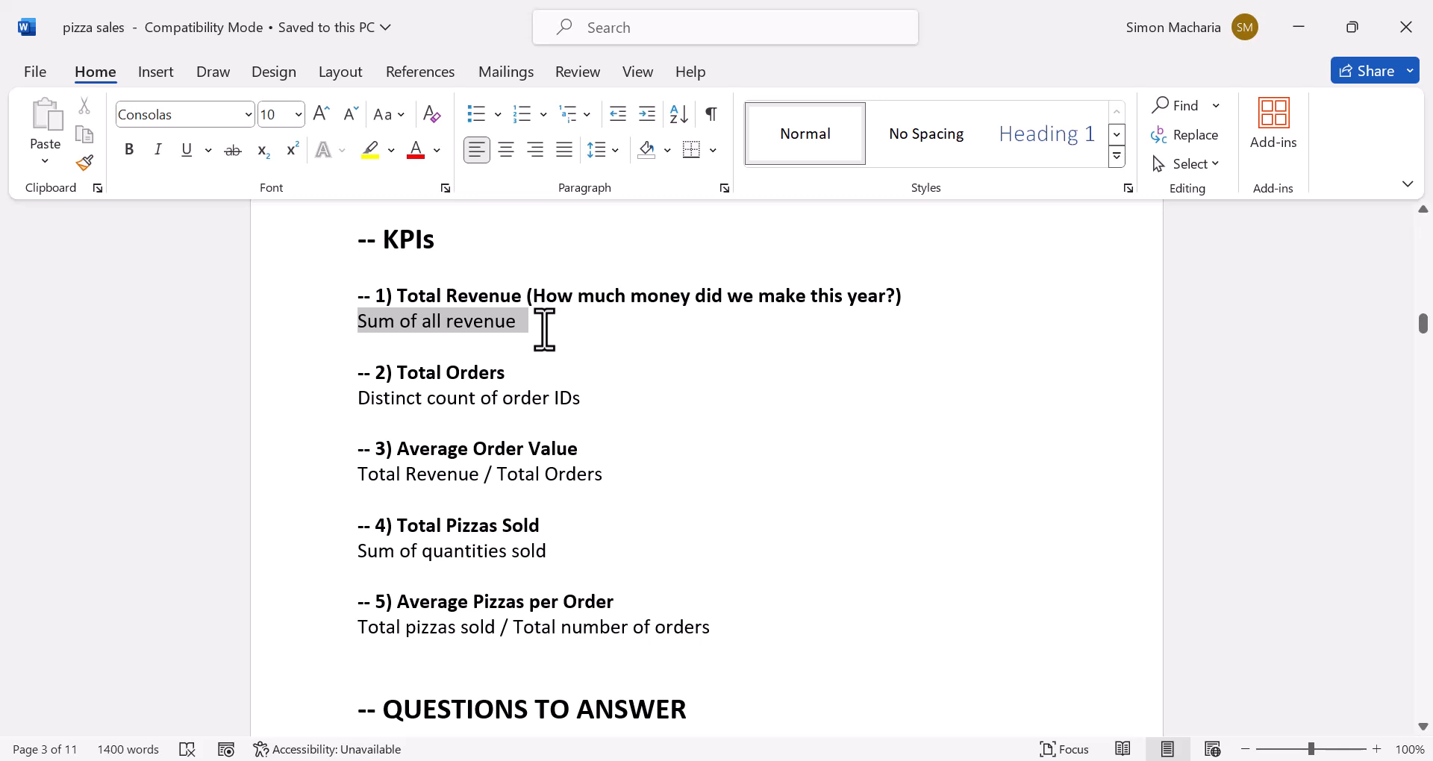
{"action": "left_click_drag", "start_coordinate": [544, 331], "coordinate": [545, 330]}
{"action": "key", "text": "ctrl+c"}
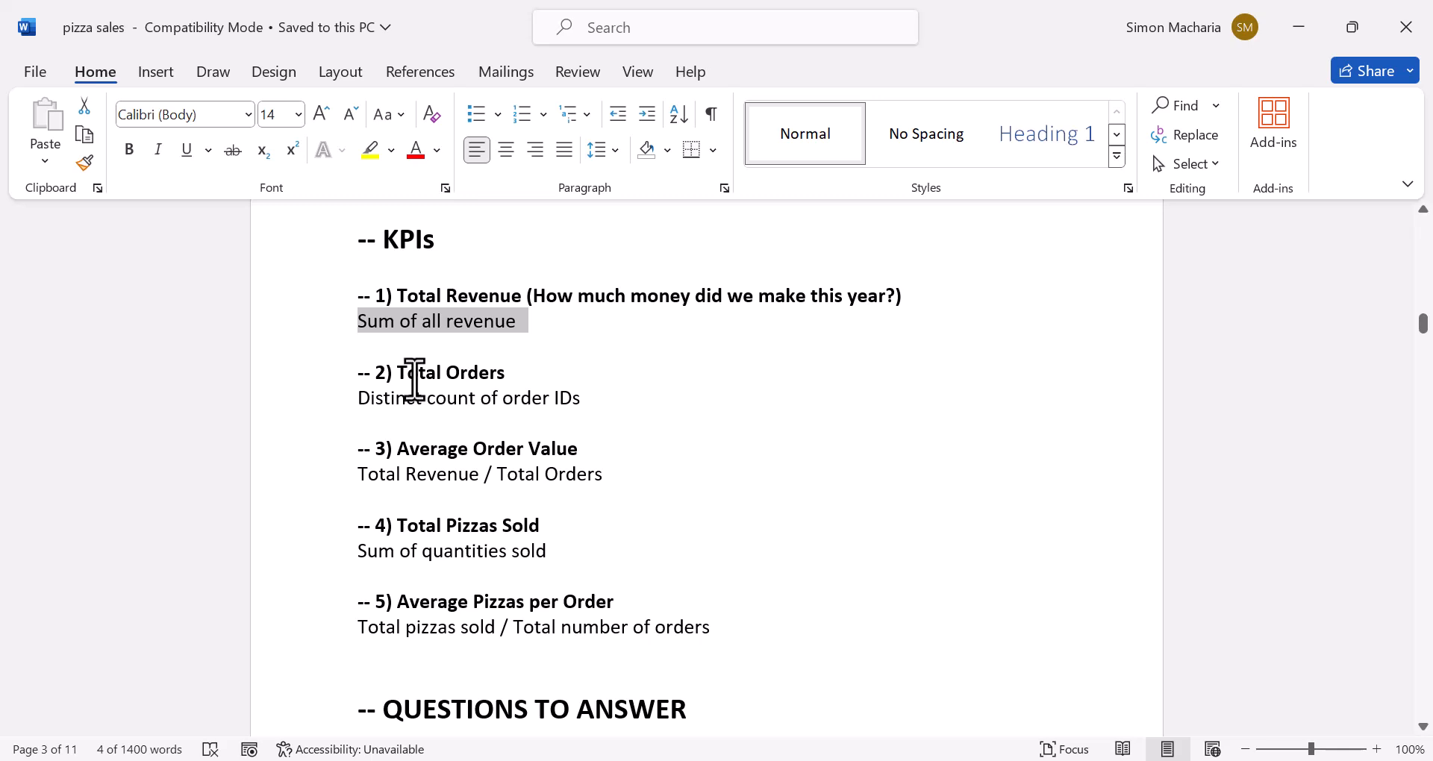
{"action": "left_click_drag", "start_coordinate": [592, 400], "coordinate": [353, 401]}
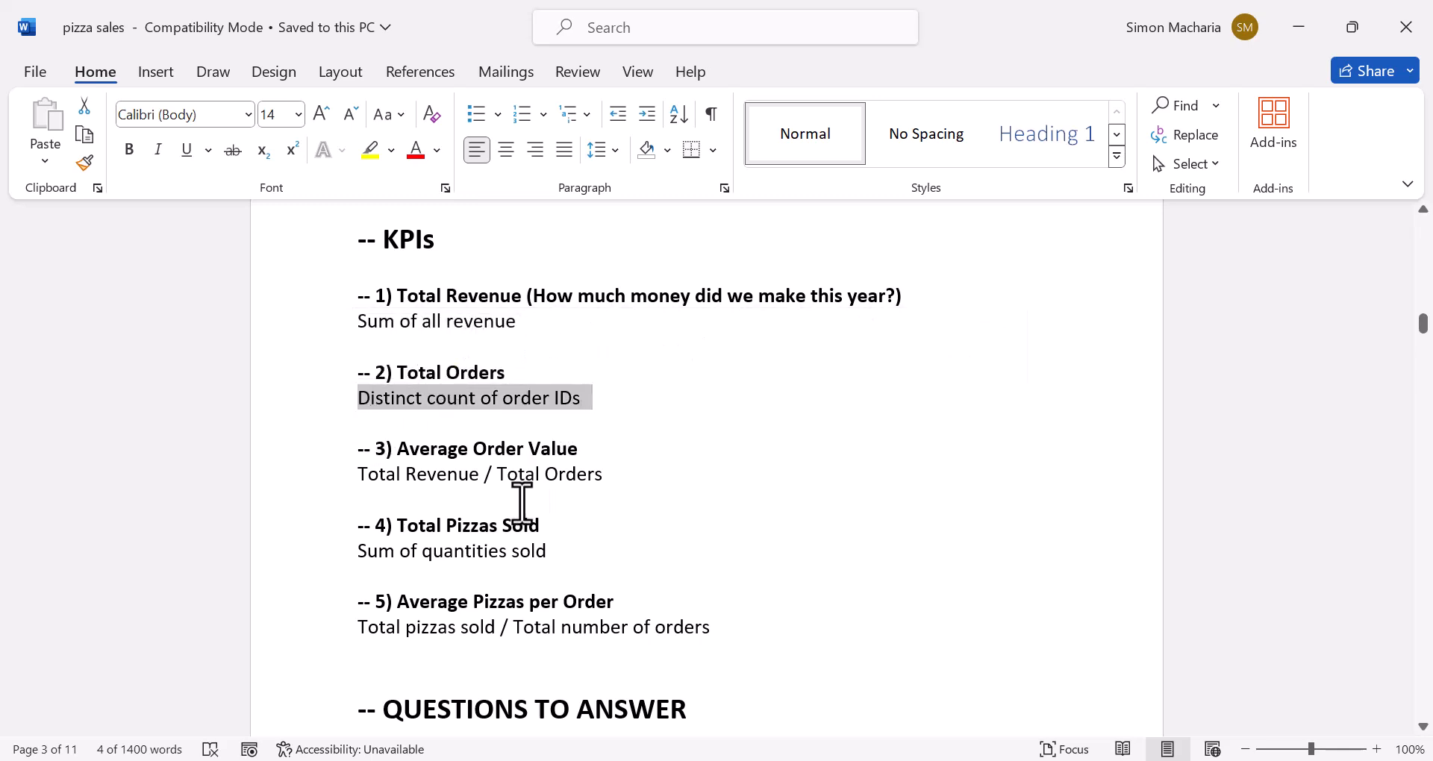
{"action": "left_click_drag", "start_coordinate": [586, 450], "coordinate": [436, 451]}
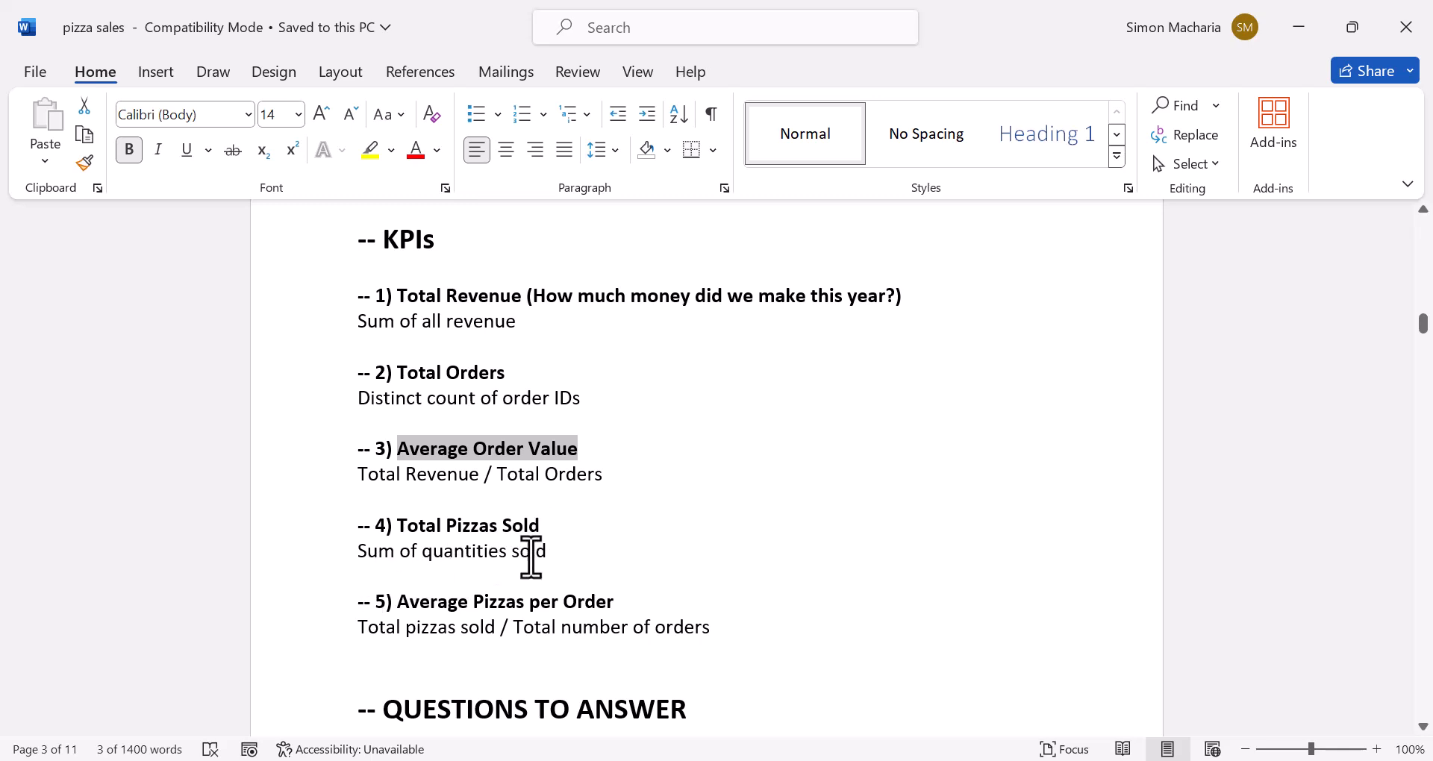
{"action": "left_click", "coordinate": [383, 601]}
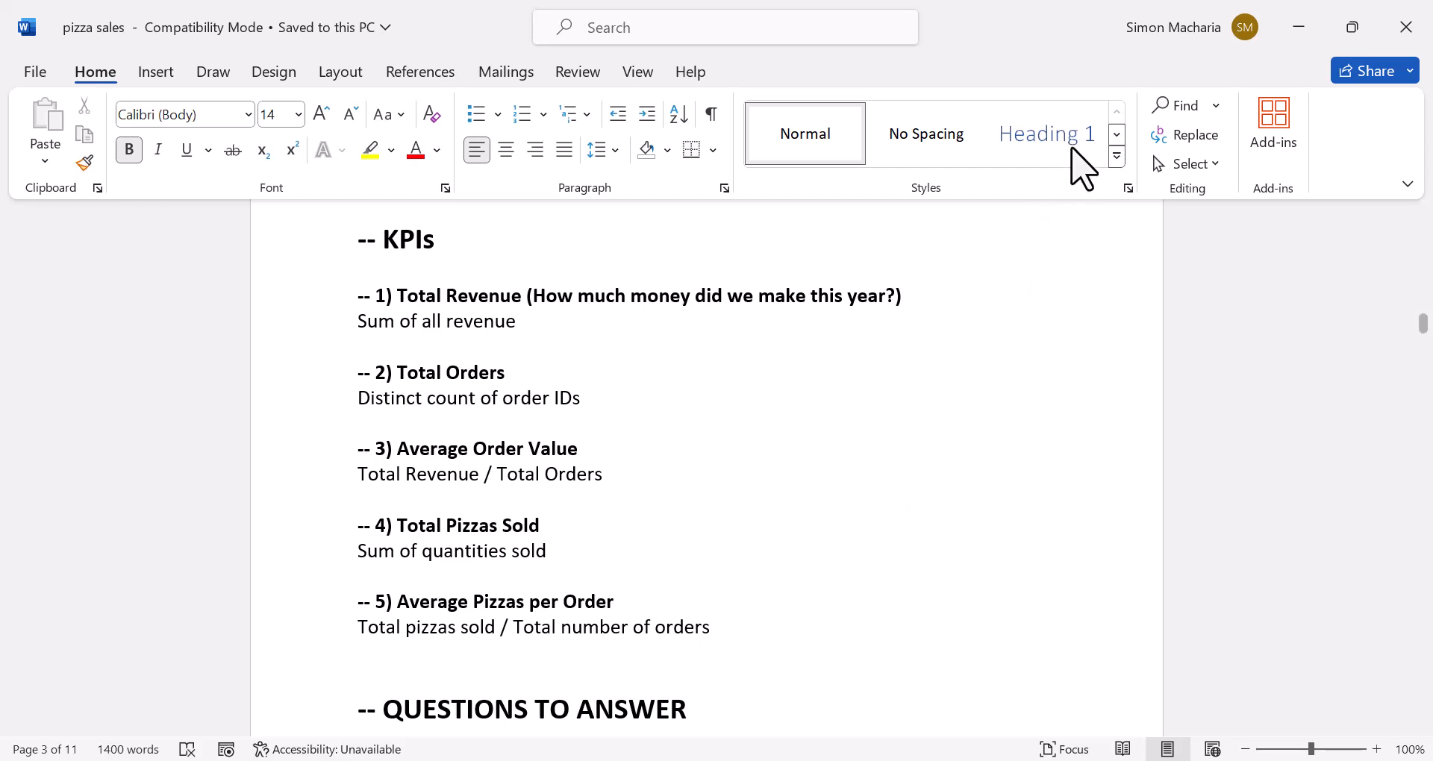
Step: Switch to Power BI Desktop and start a new measure in the Merged Pizza Data table
{"action": "key", "text": "alt+Tab"}
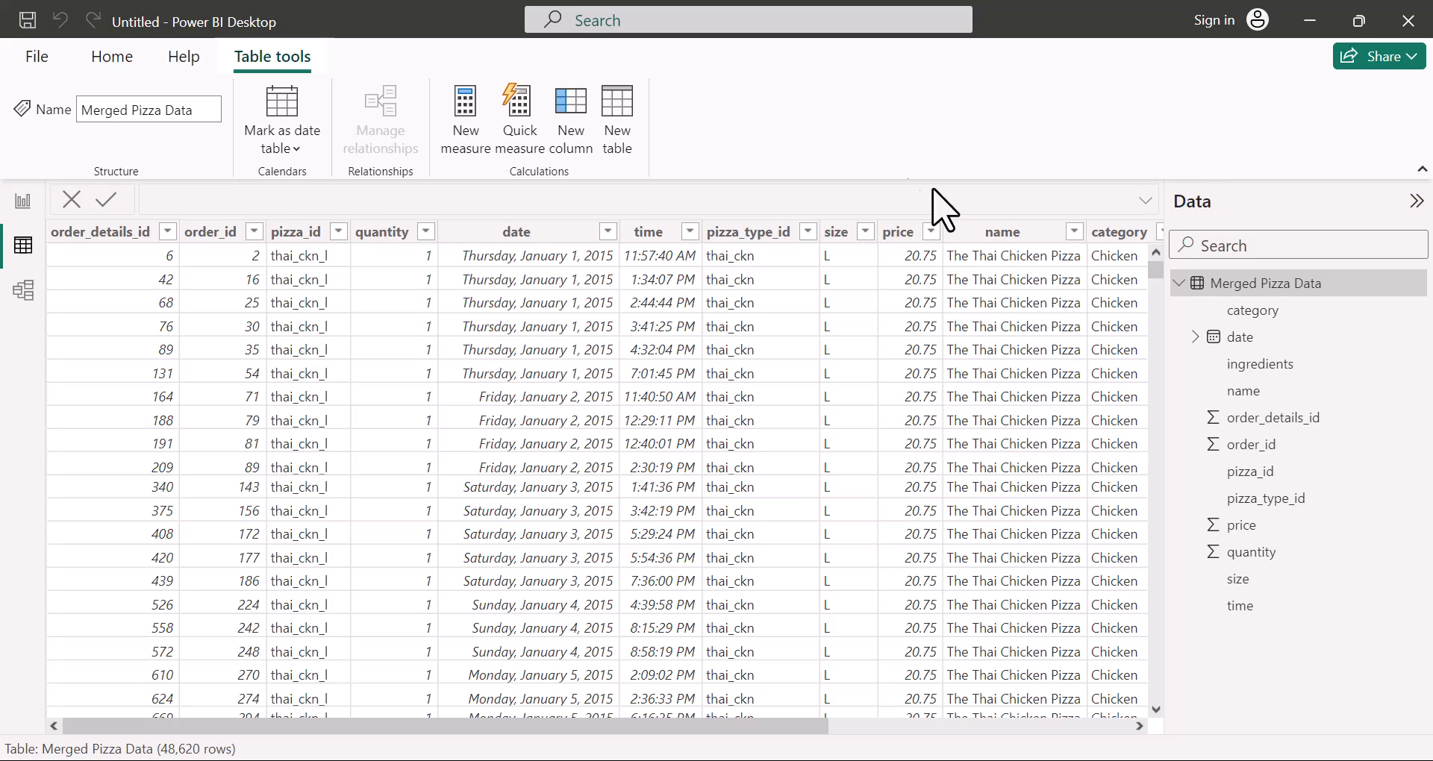
{"action": "right_click", "coordinate": [1242, 286]}
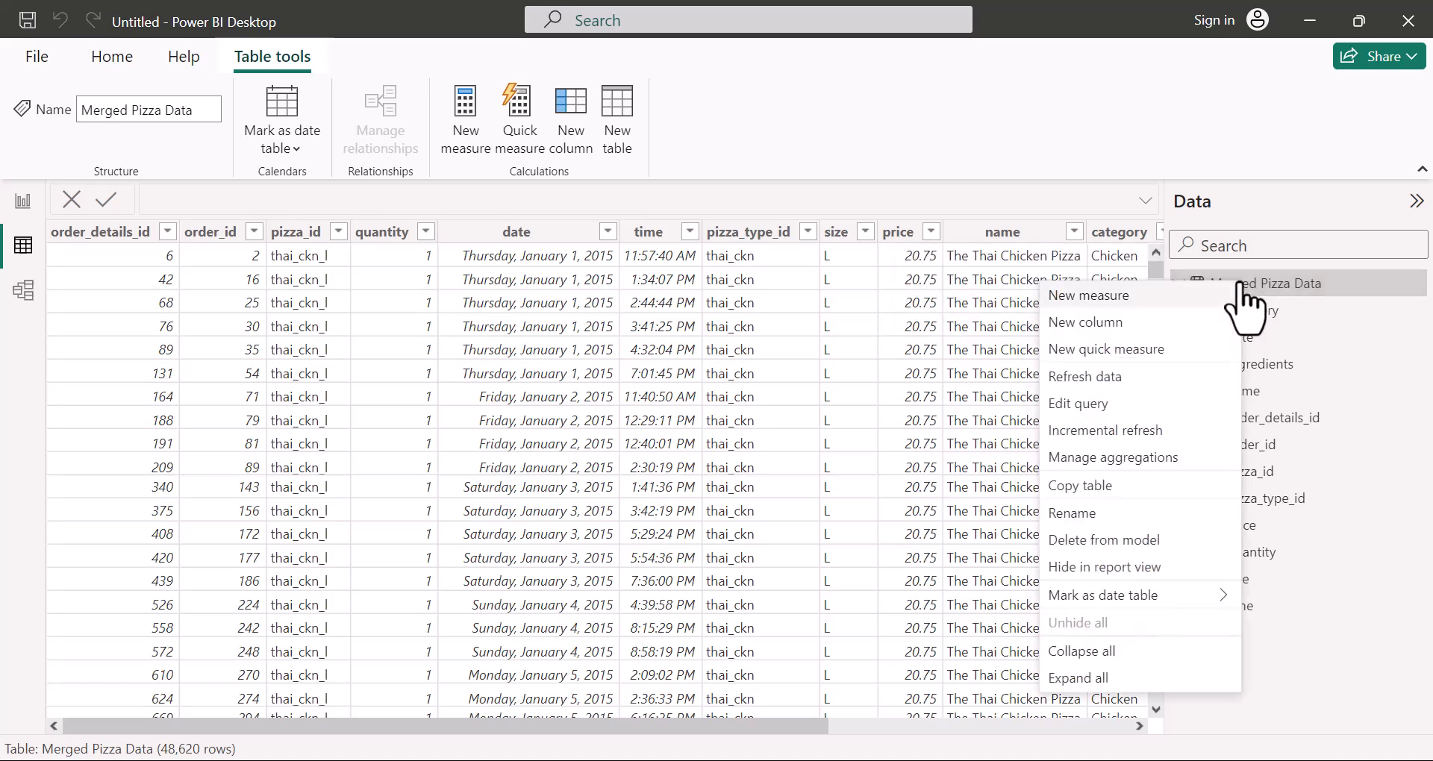
{"action": "left_click", "coordinate": [1107, 299]}
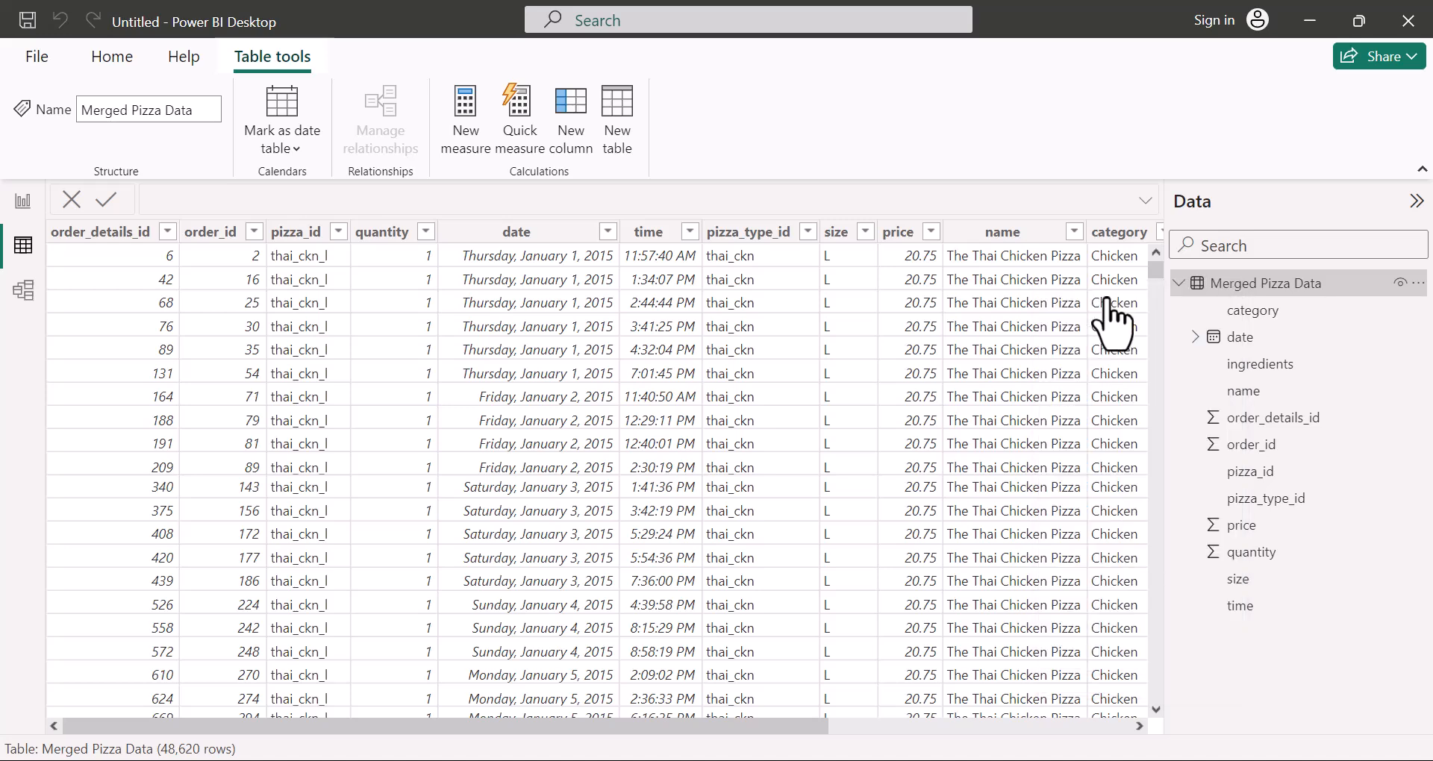
{"action": "key", "text": "alt+Tab"}
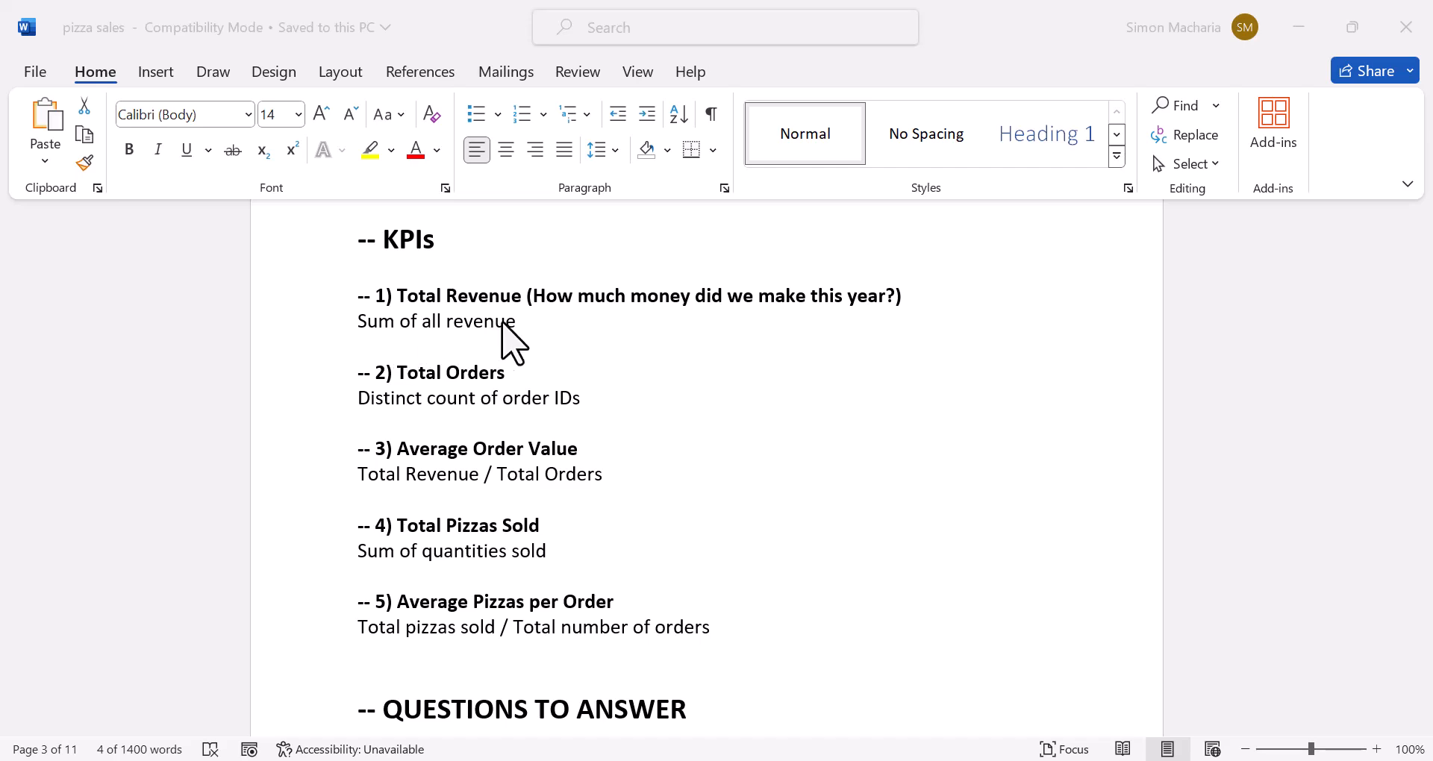
{"action": "left_click", "coordinate": [1299, 28]}
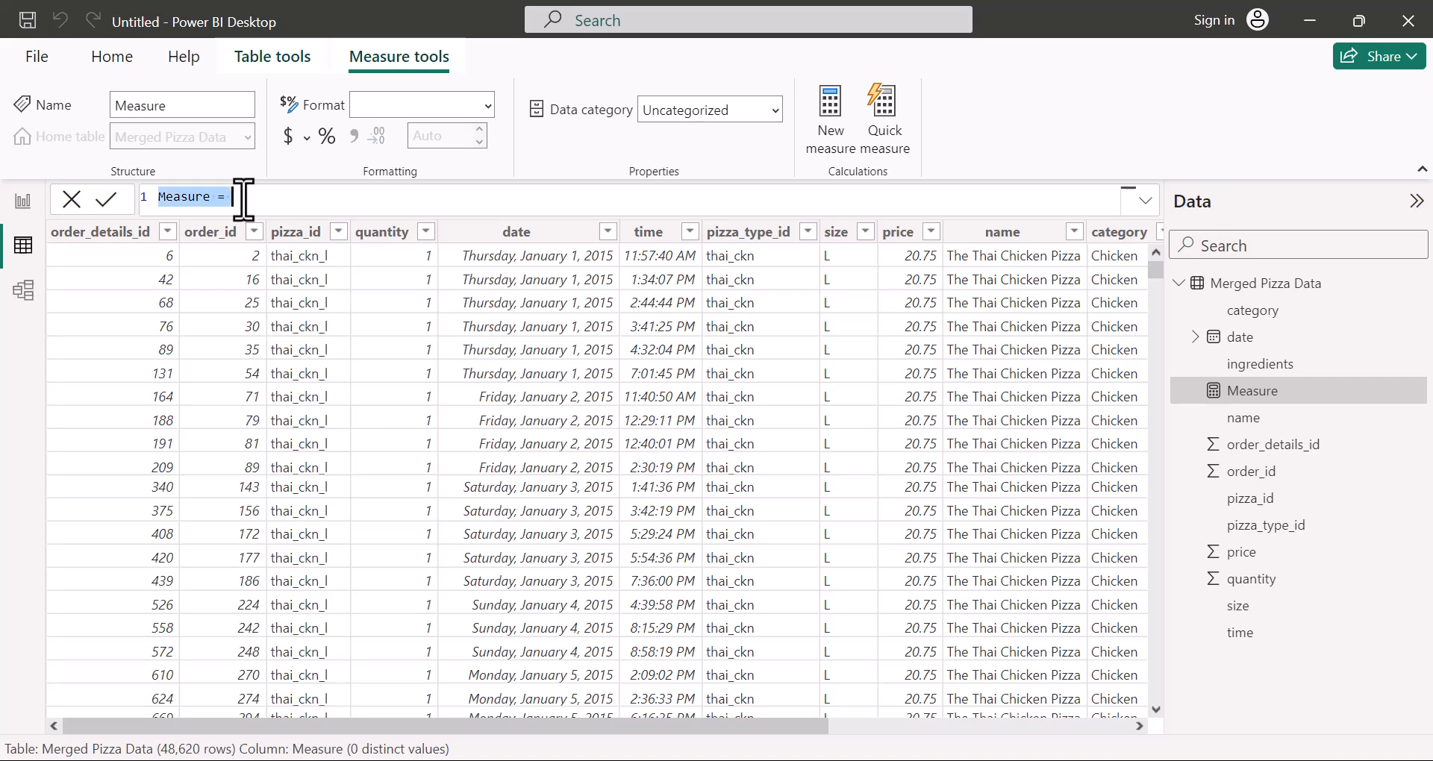
{"action": "key", "text": "ctrl+v"}
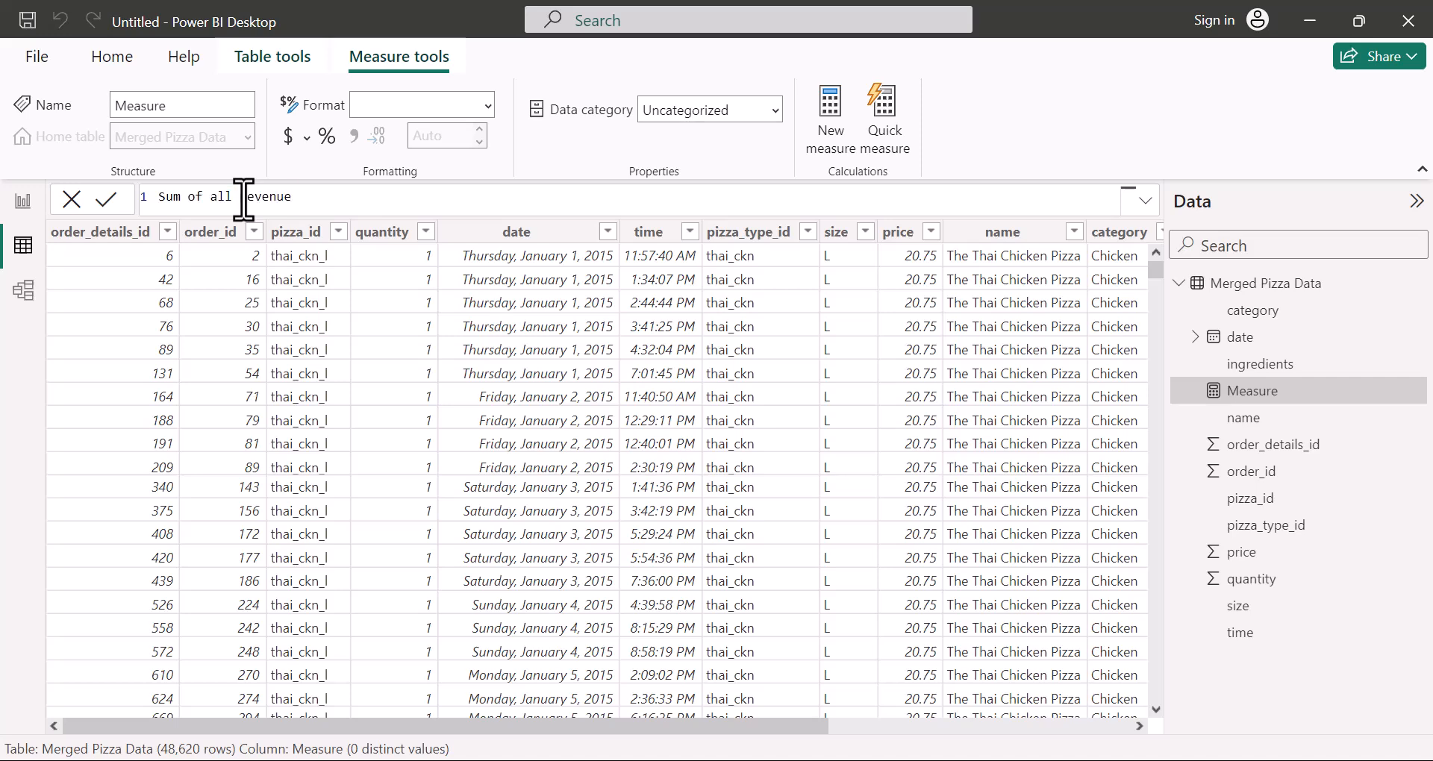
Step: Define the new measure as Total Revenue = SUM('Merged Pizza Data'[price]) and commit it
{"action": "key", "text": "ctrl+a"}
{"action": "type", "text": "To"}
{"action": "type", "text": "tal Revenue = SUM"}
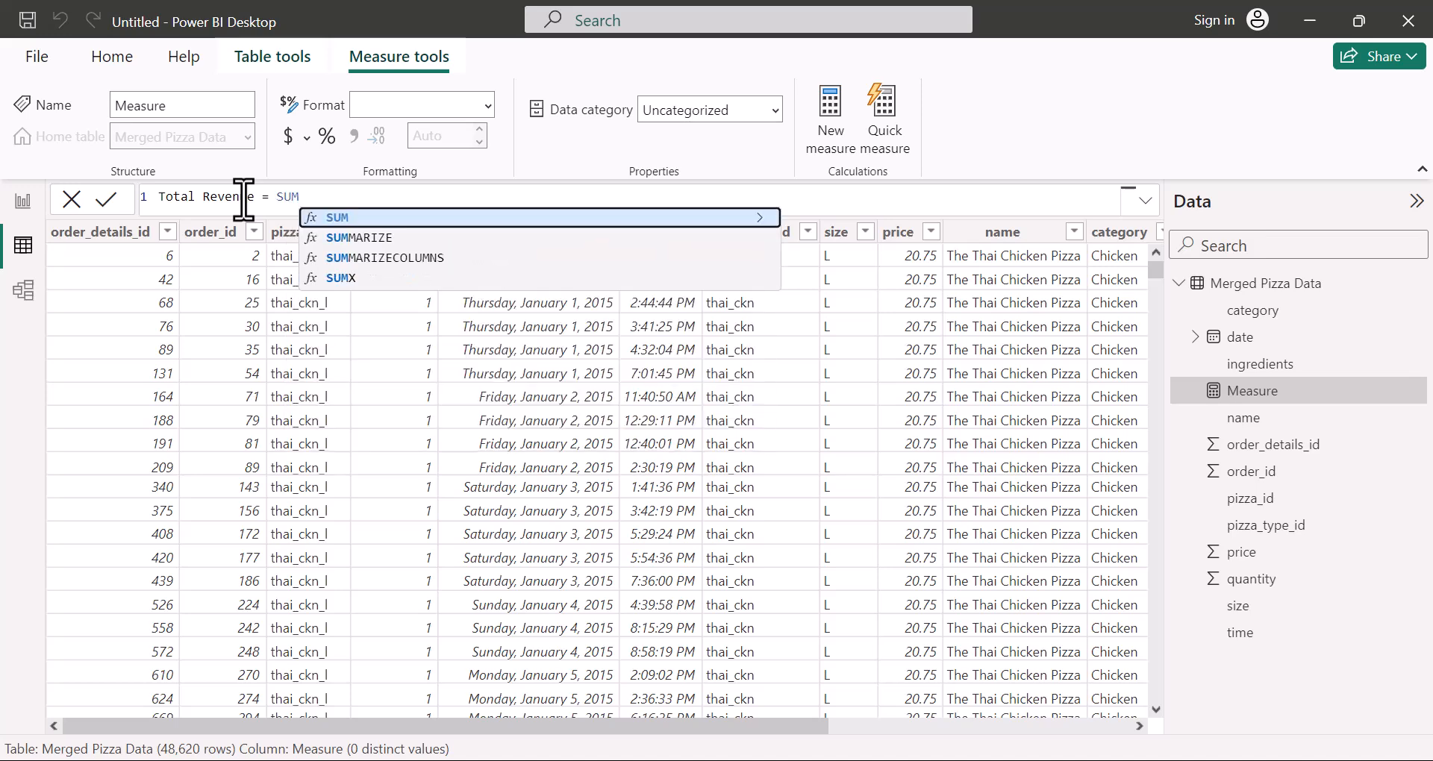
{"action": "left_click", "coordinate": [336, 218]}
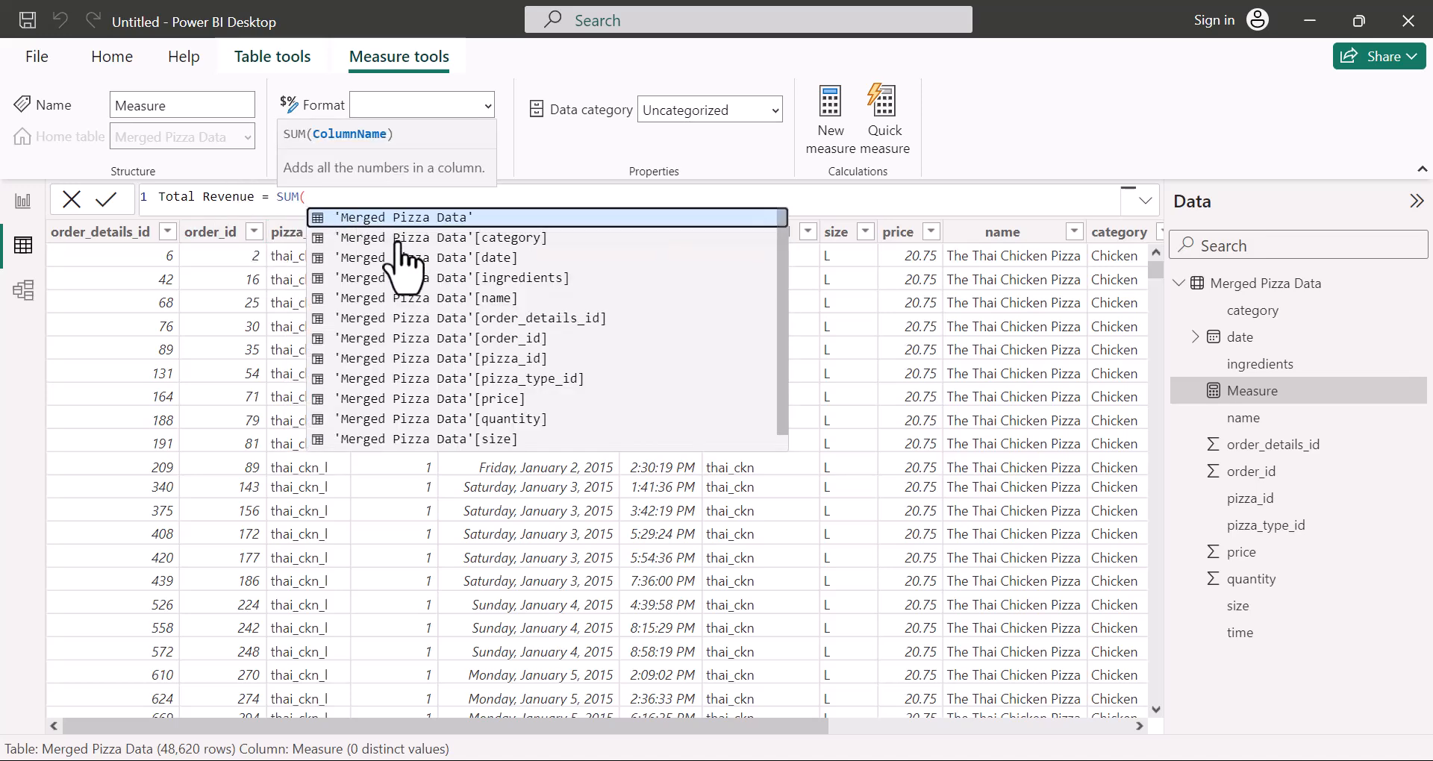
{"action": "left_click", "coordinate": [436, 403]}
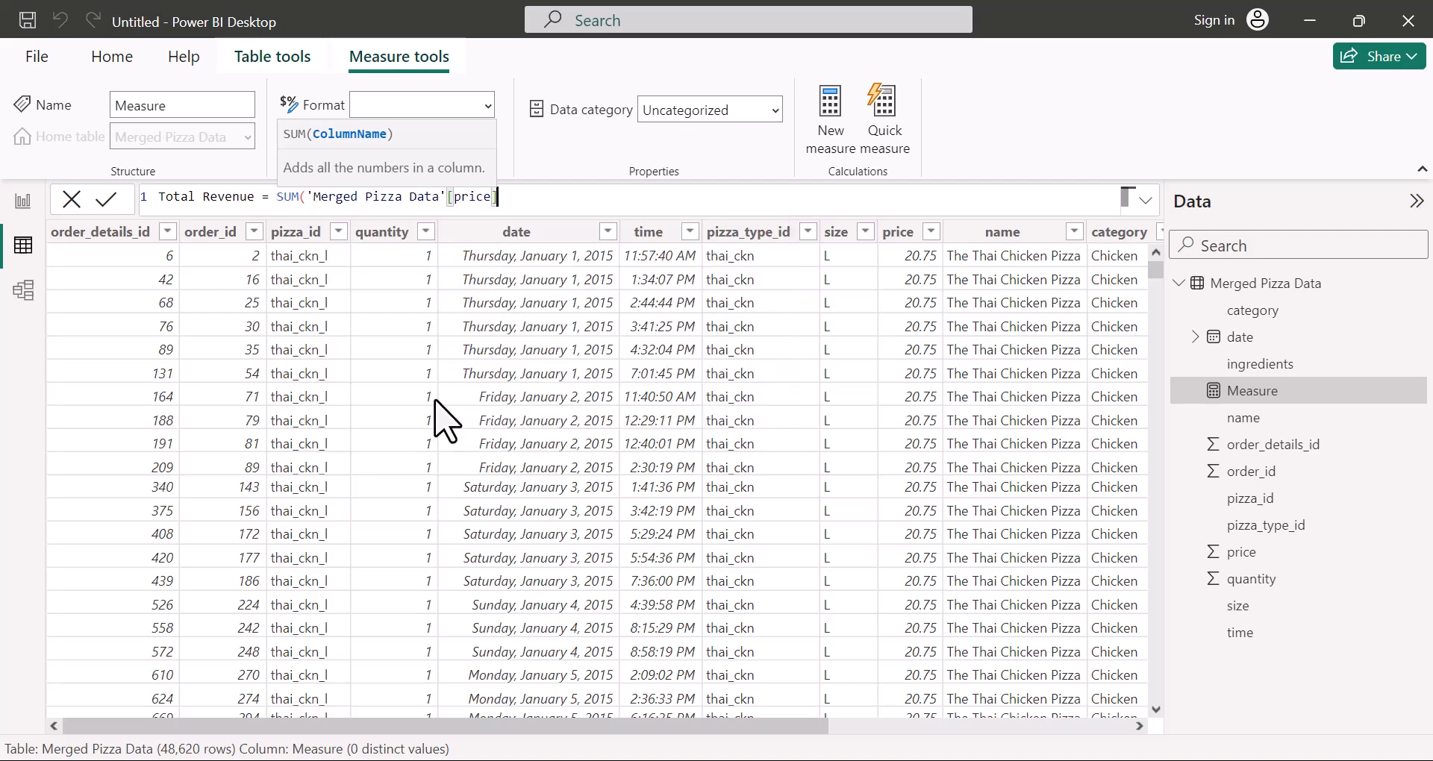
{"action": "type", "text": ")"}
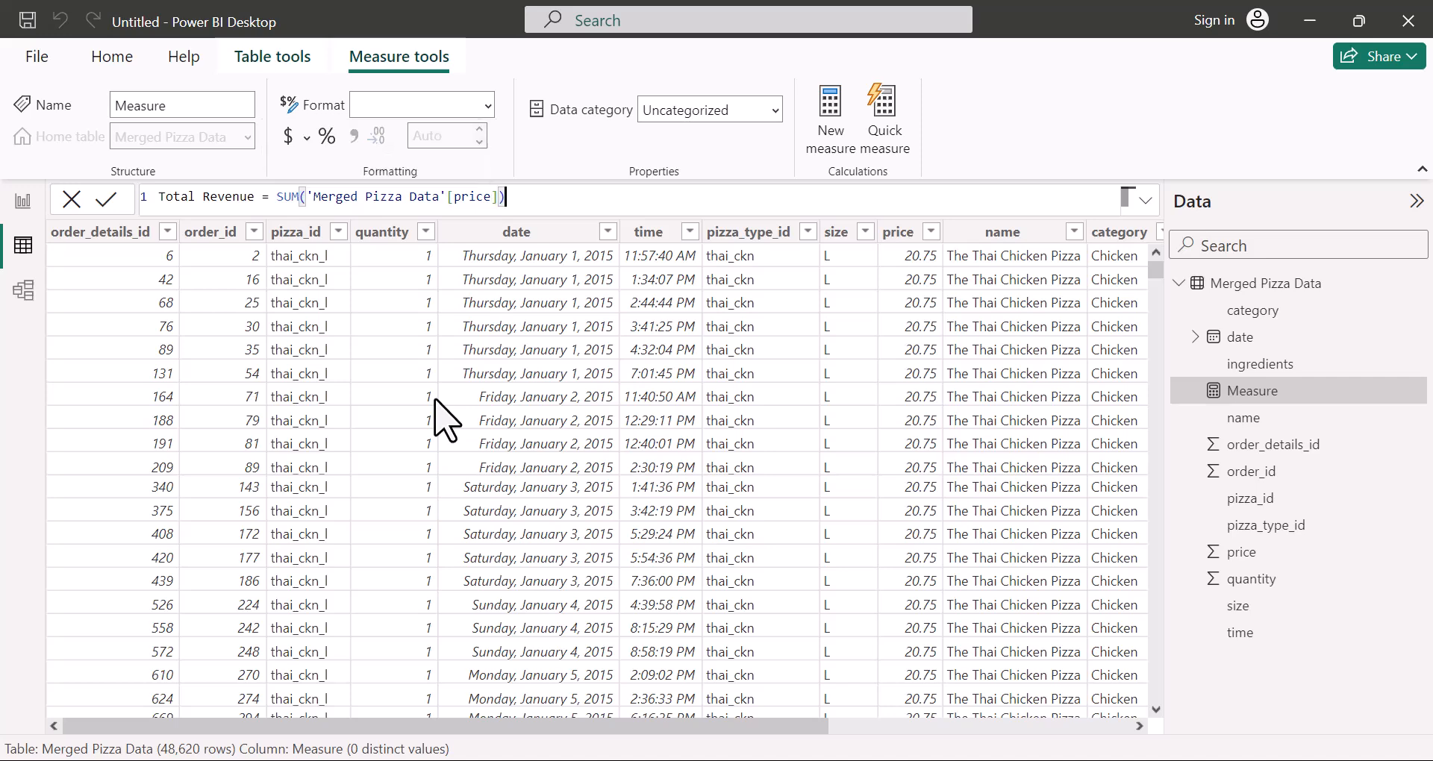
{"action": "left_click", "coordinate": [107, 207]}
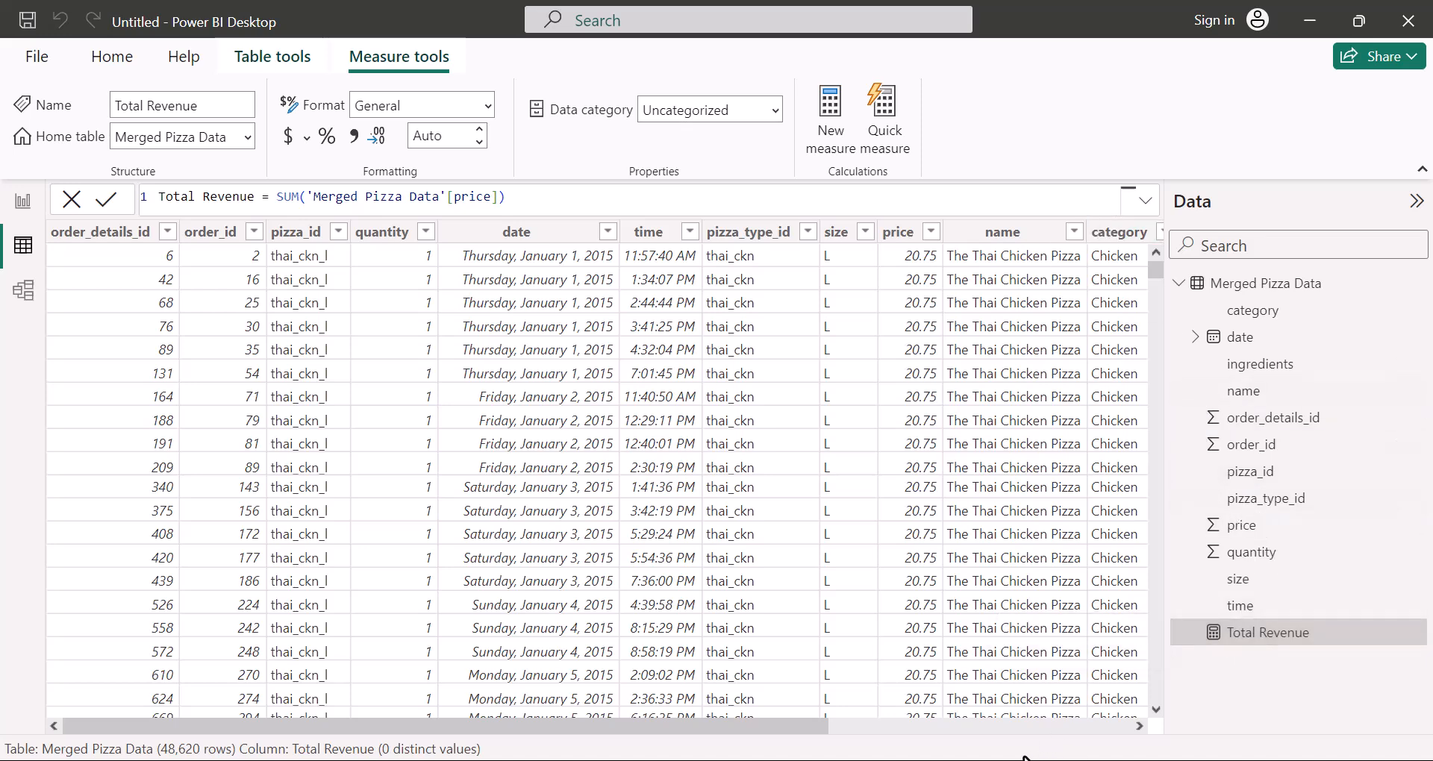
Step: Select the Total Orders KPI name in the pizza sales Word document and return to Power BI Desktop
{"action": "left_click", "coordinate": [842, 739]}
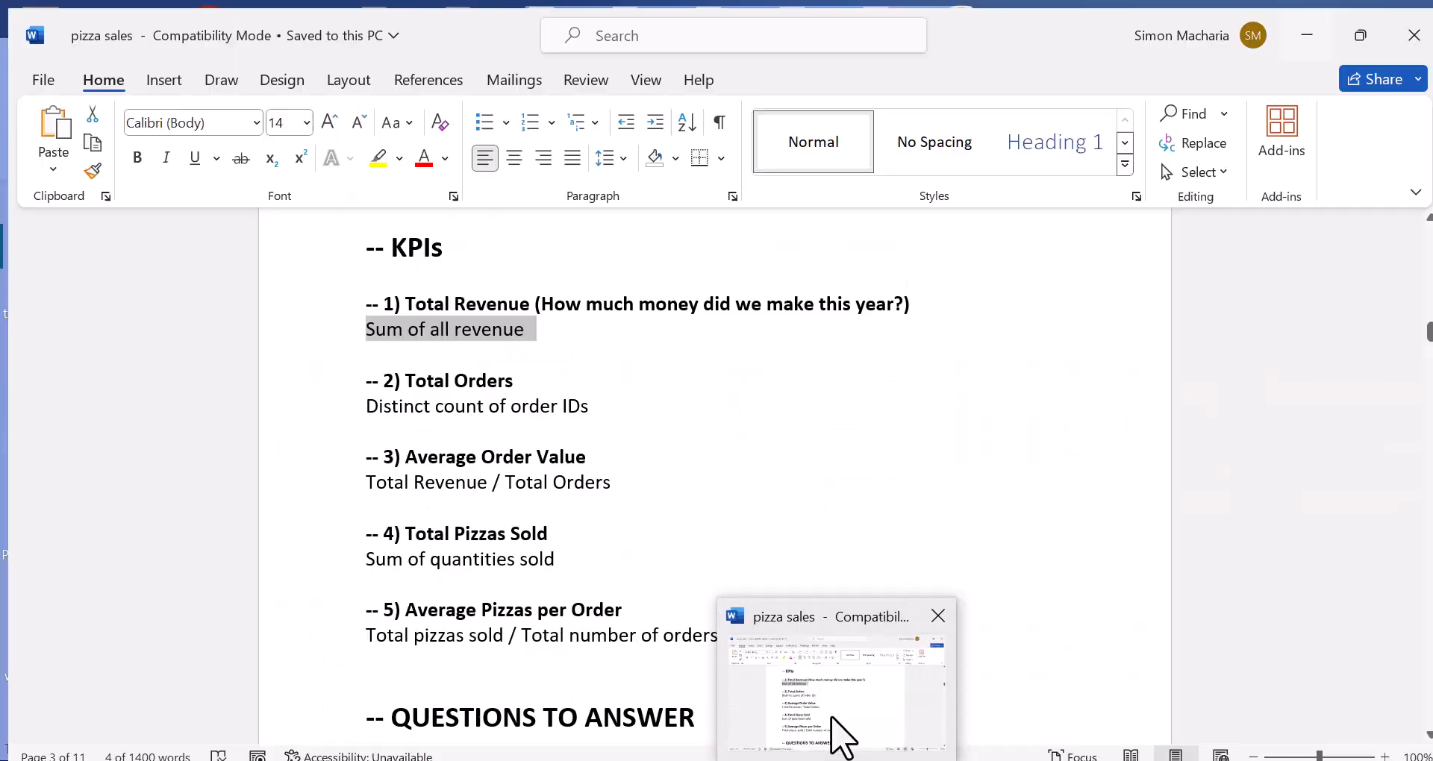
{"action": "left_click", "coordinate": [425, 373]}
{"action": "left_click_drag", "start_coordinate": [522, 376], "coordinate": [410, 378]}
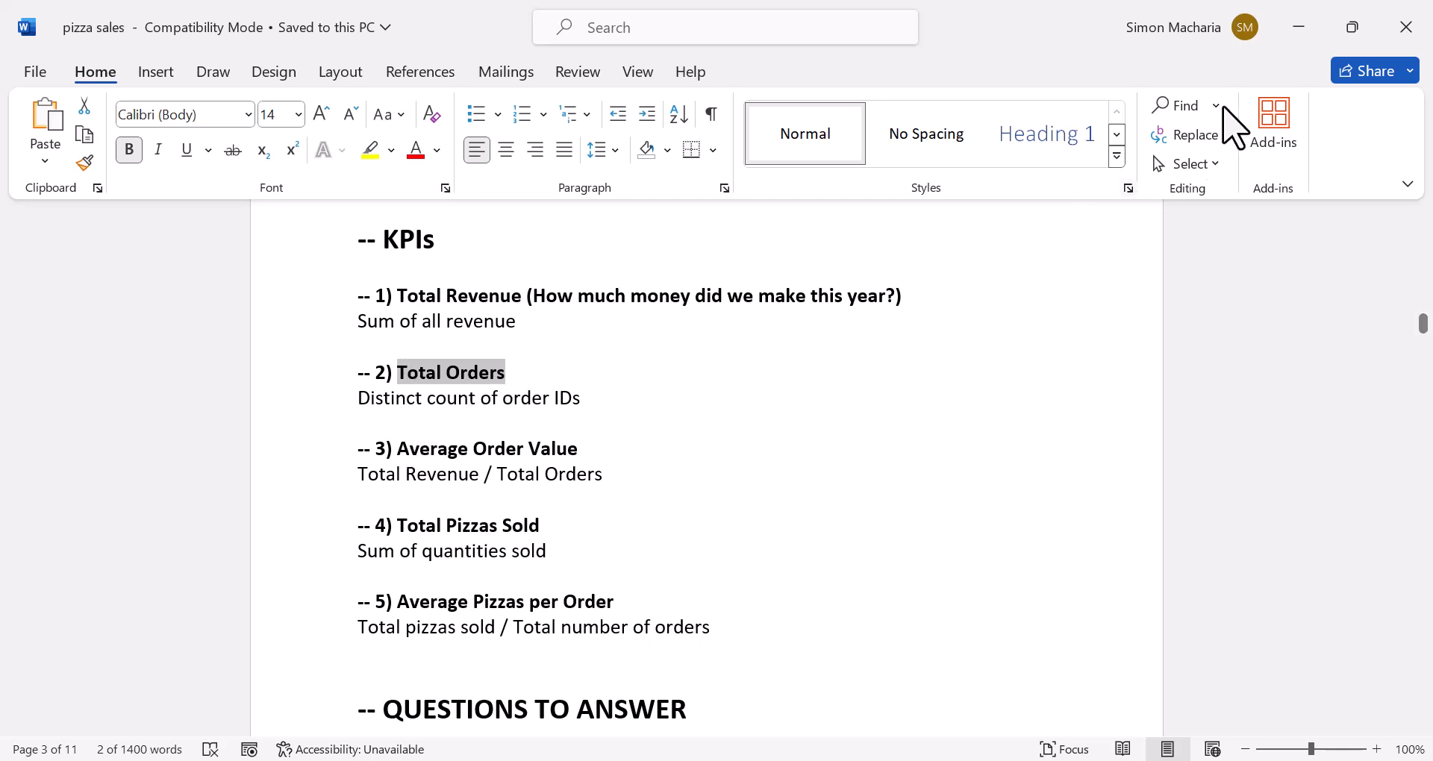
{"action": "left_click", "coordinate": [1298, 30]}
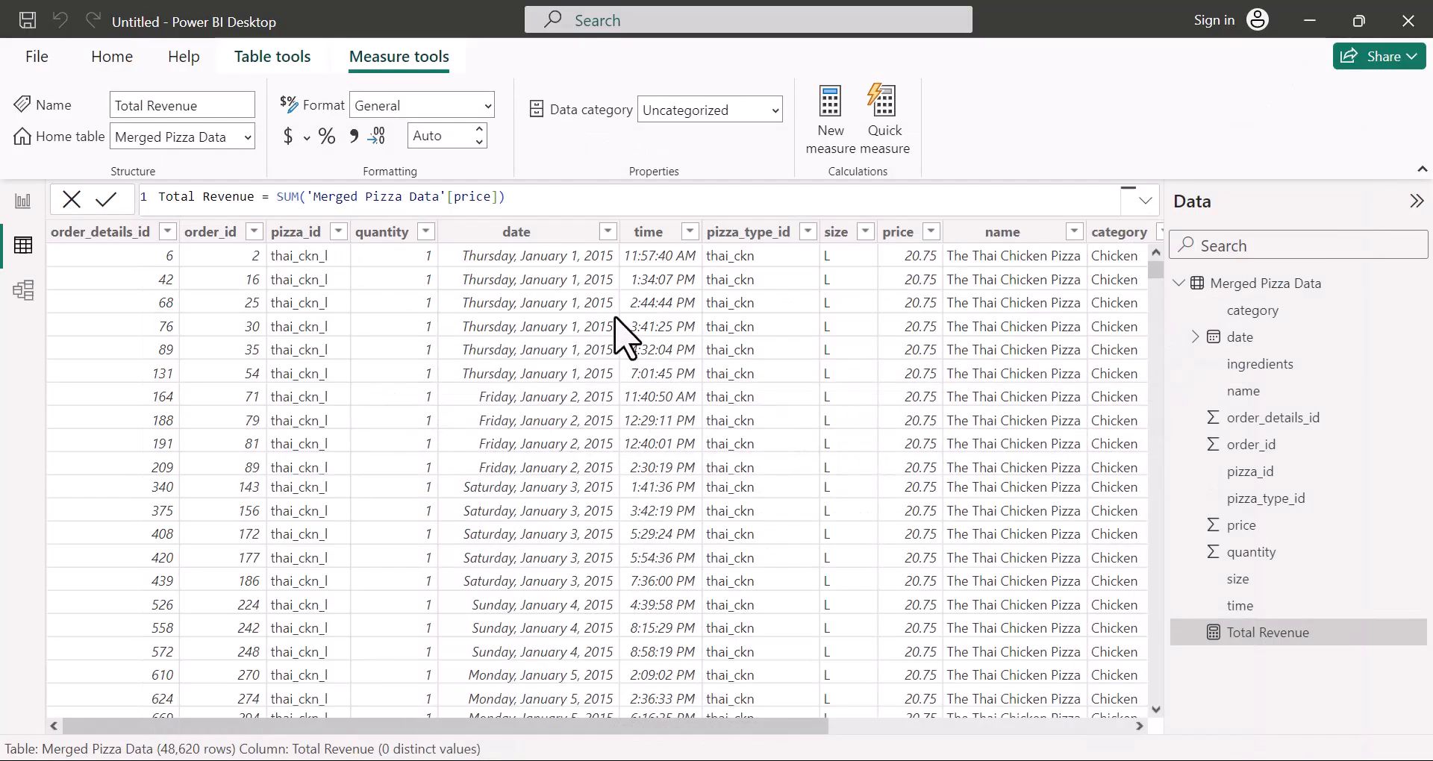
Step: Create the measure Total Orders = DISTINCTCOUNT('Merged Pizza Data'[order_id]) in the Merged Pizza Data table
{"action": "right_click", "coordinate": [1248, 283]}
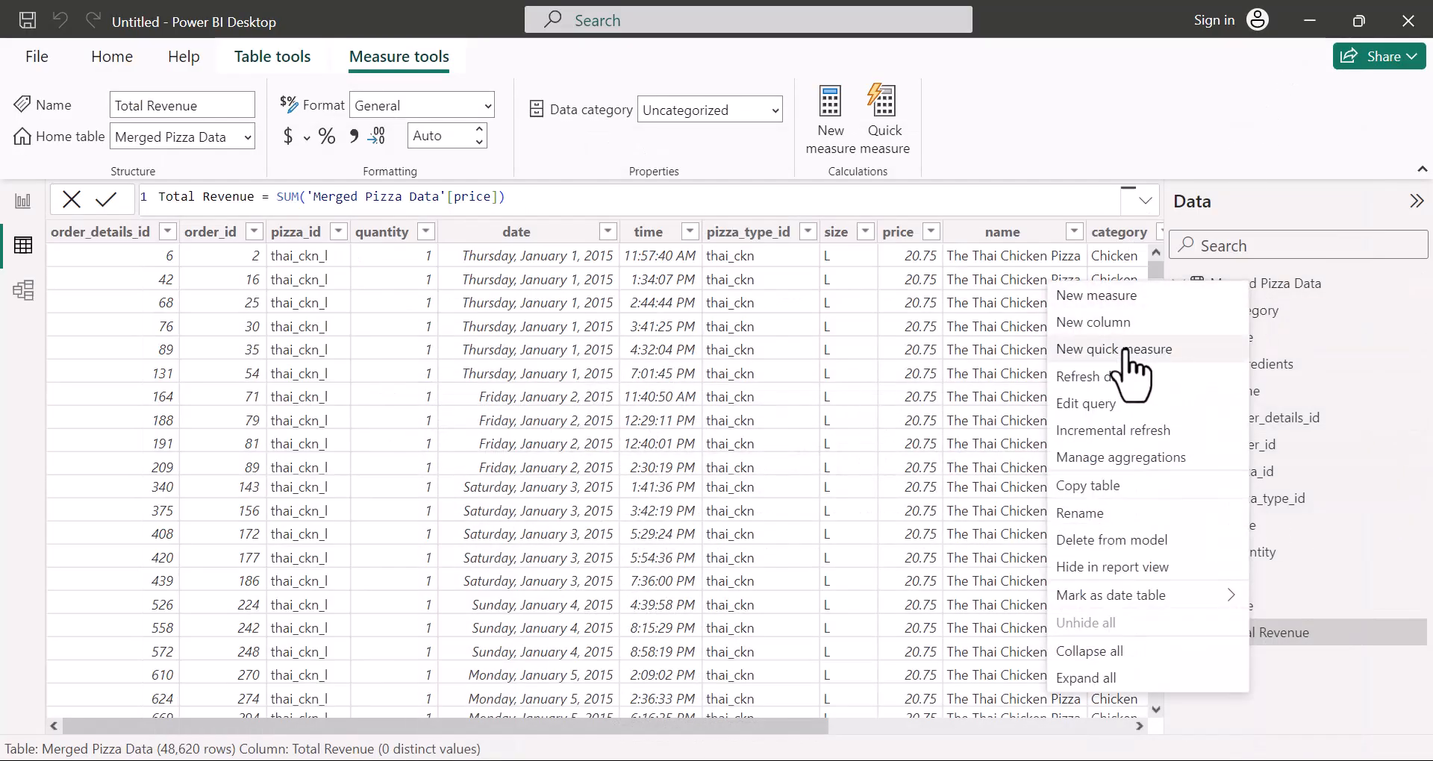
{"action": "left_click", "coordinate": [1101, 299]}
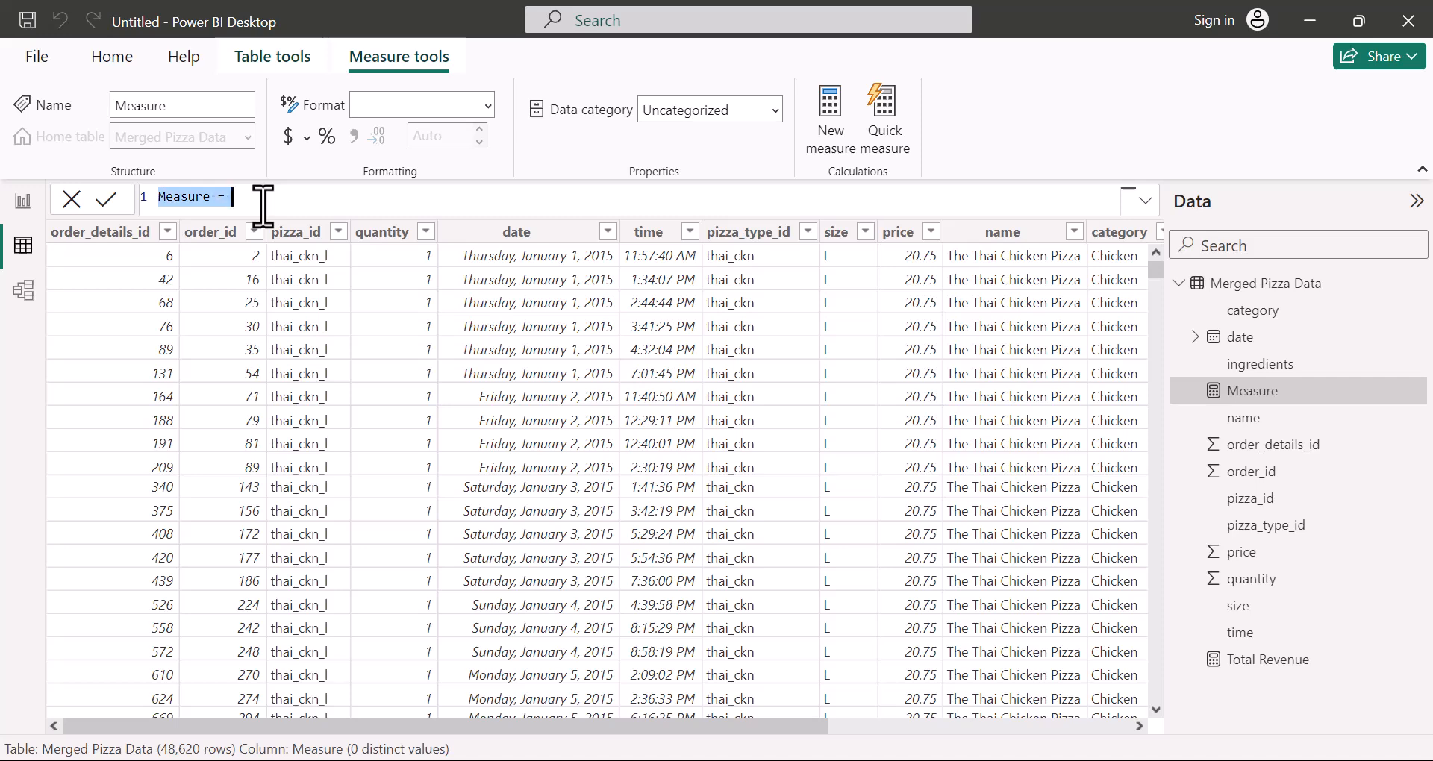
{"action": "type", "text": "Total Orders"}
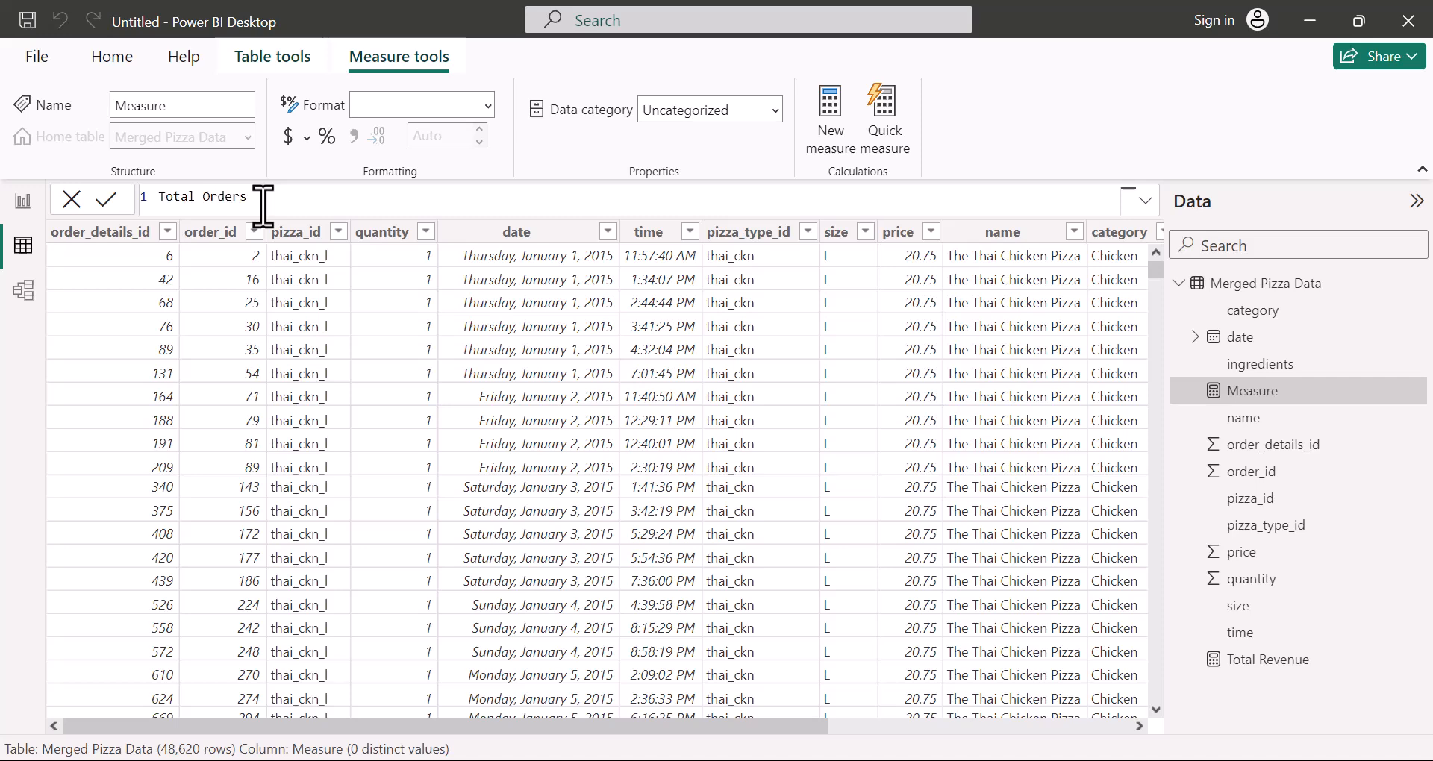
{"action": "type", "text": " = DIS"}
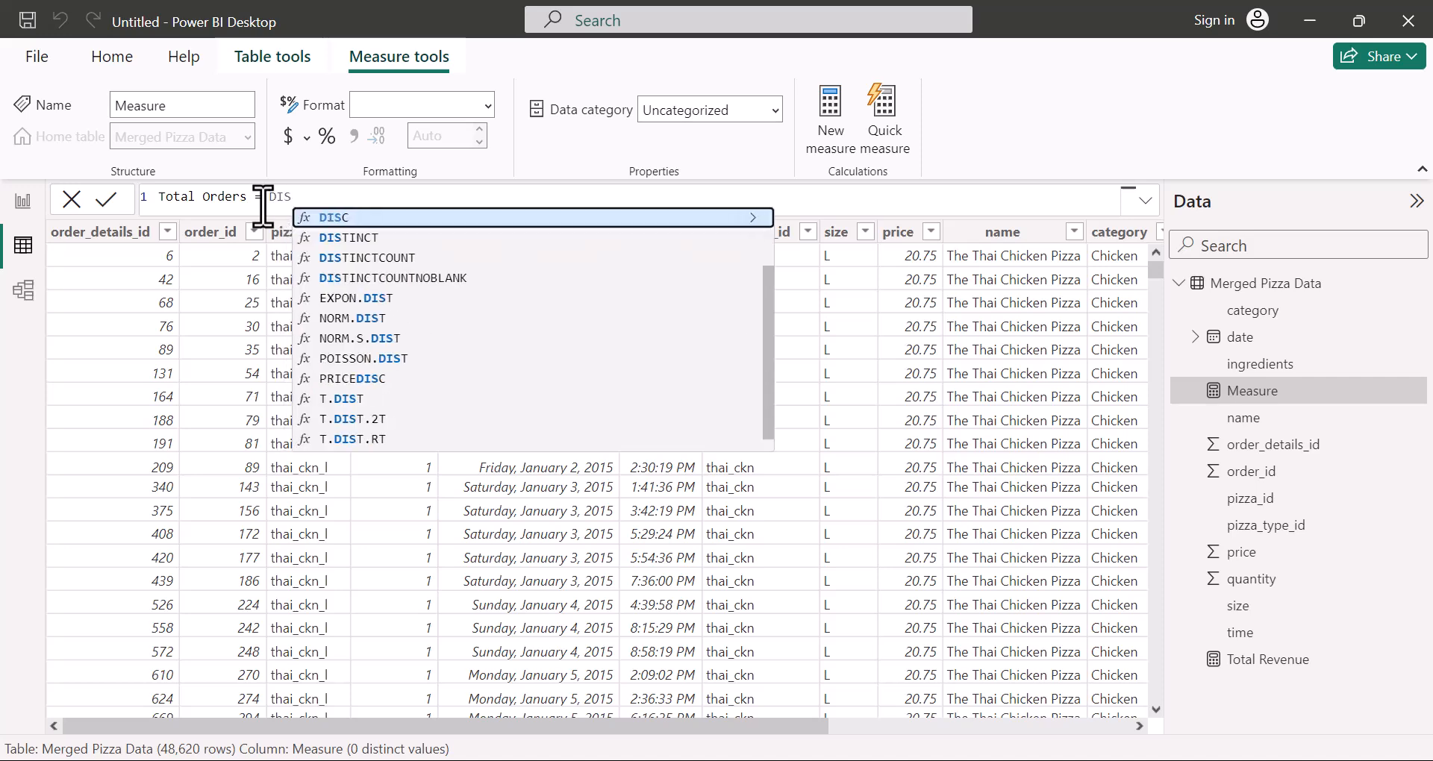
{"action": "type", "text": "TINCTCOUNT("}
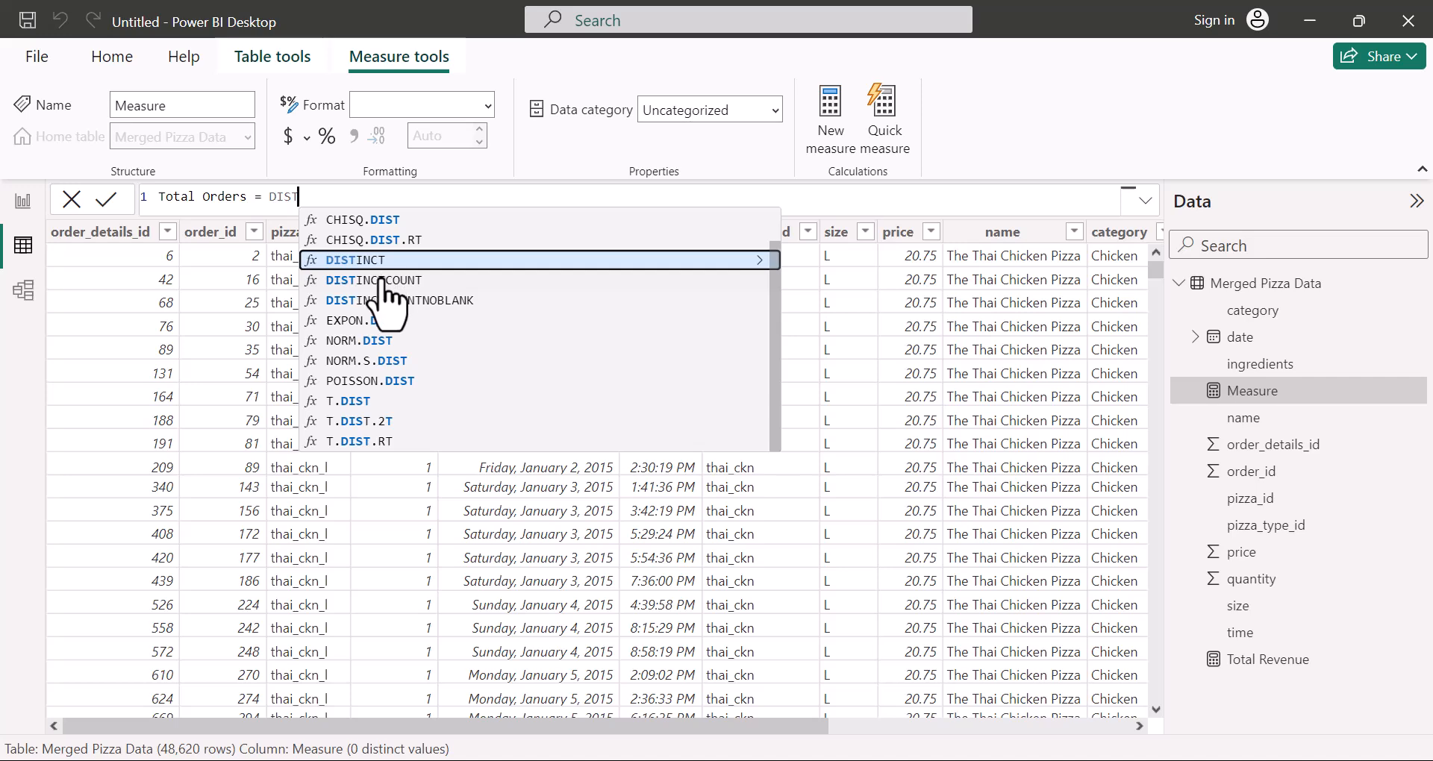
{"action": "left_click", "coordinate": [382, 280]}
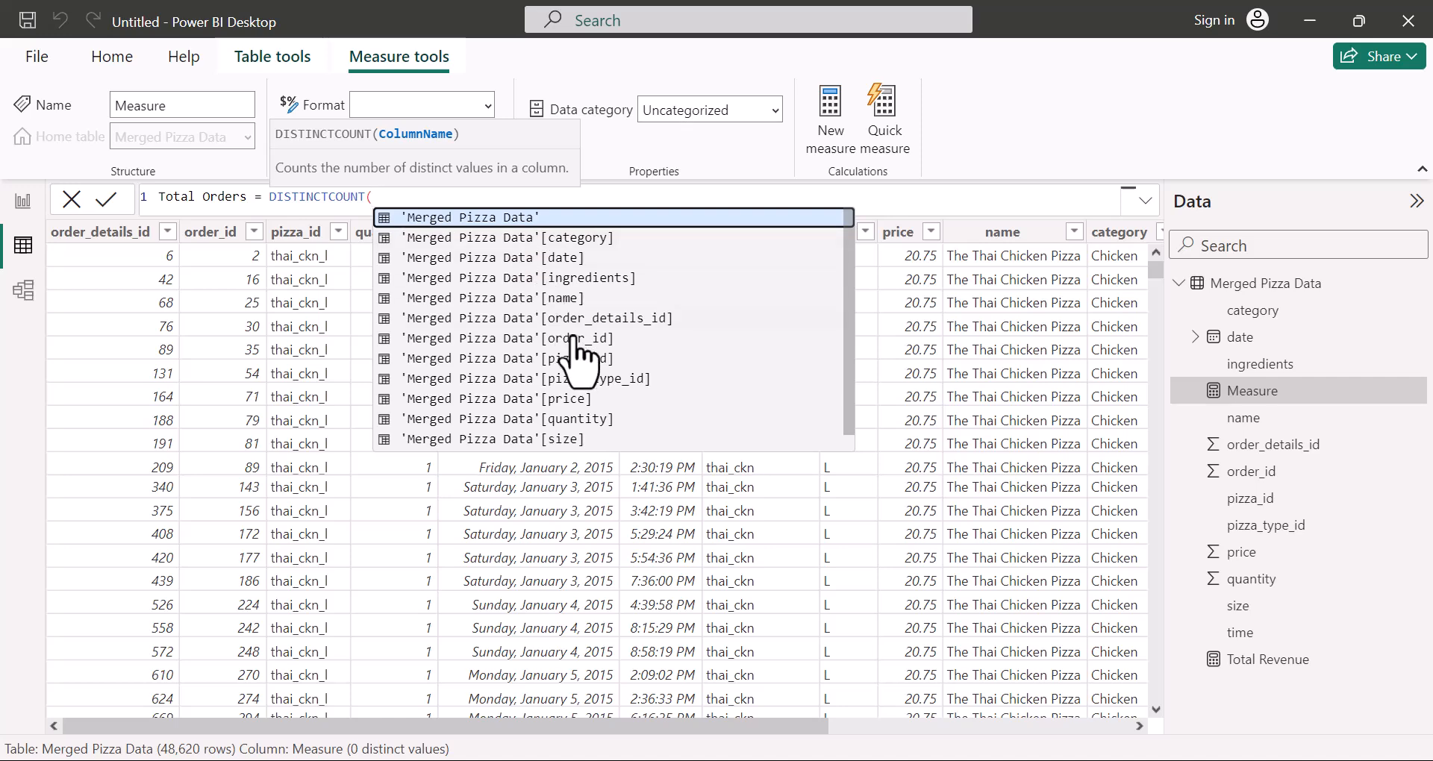
{"action": "left_click", "coordinate": [507, 340]}
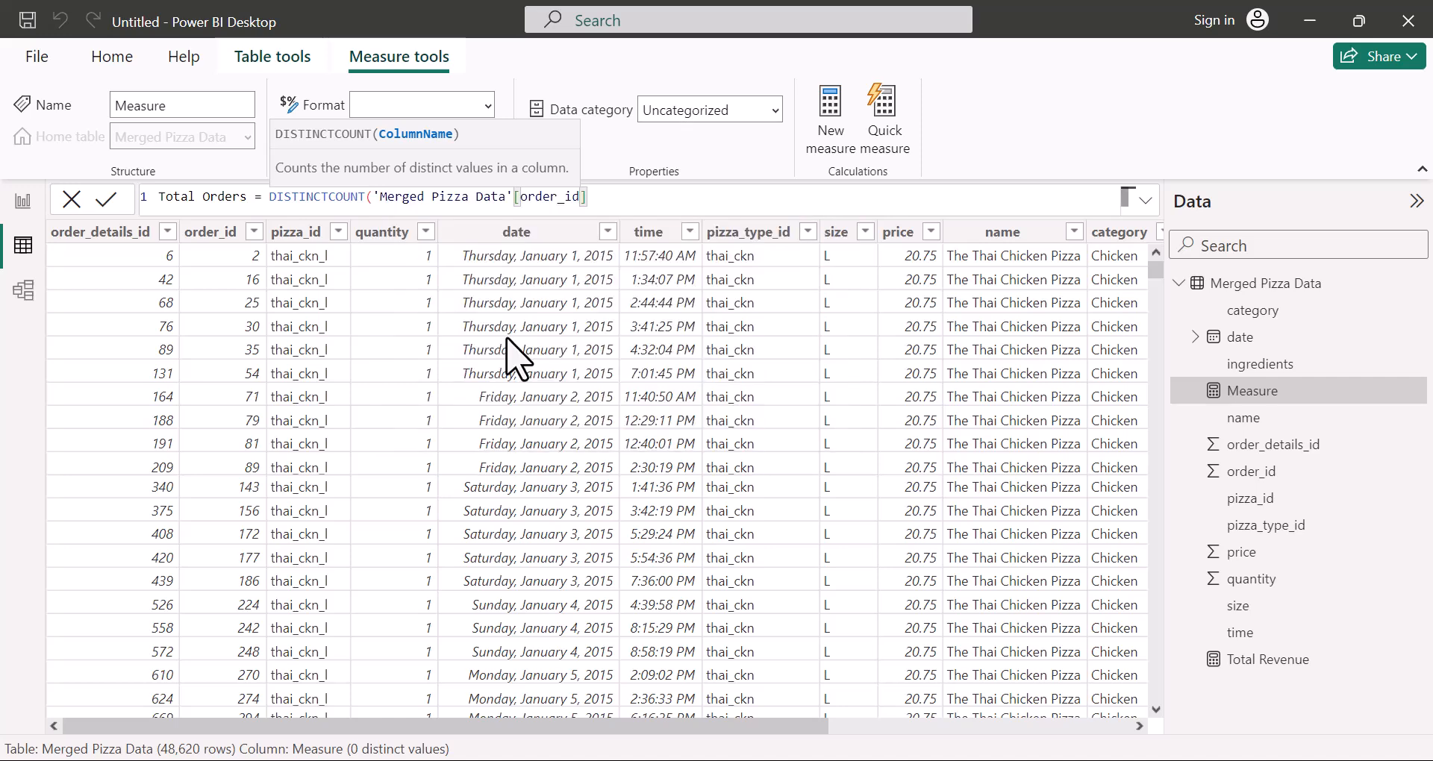
{"action": "type", "text": ")"}
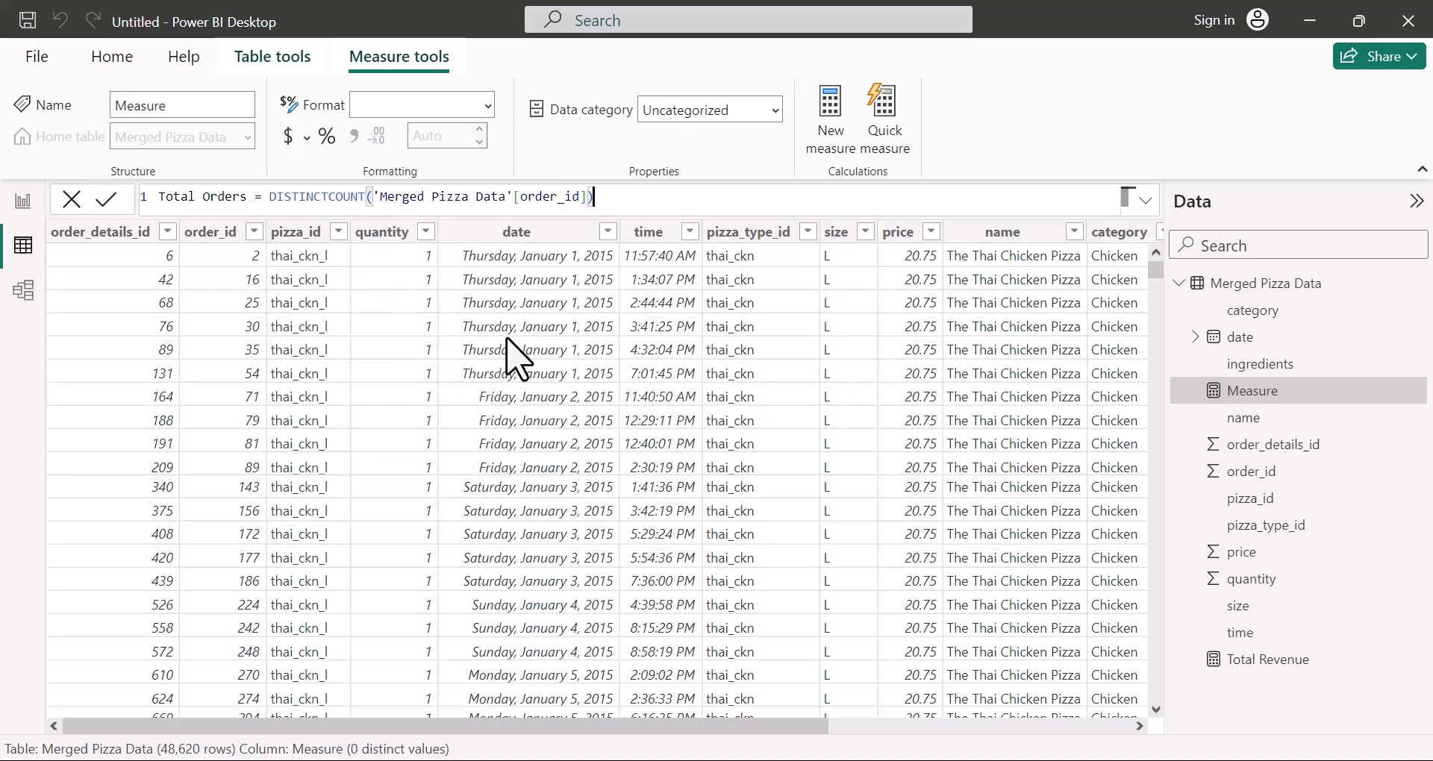
{"action": "left_click", "coordinate": [107, 200]}
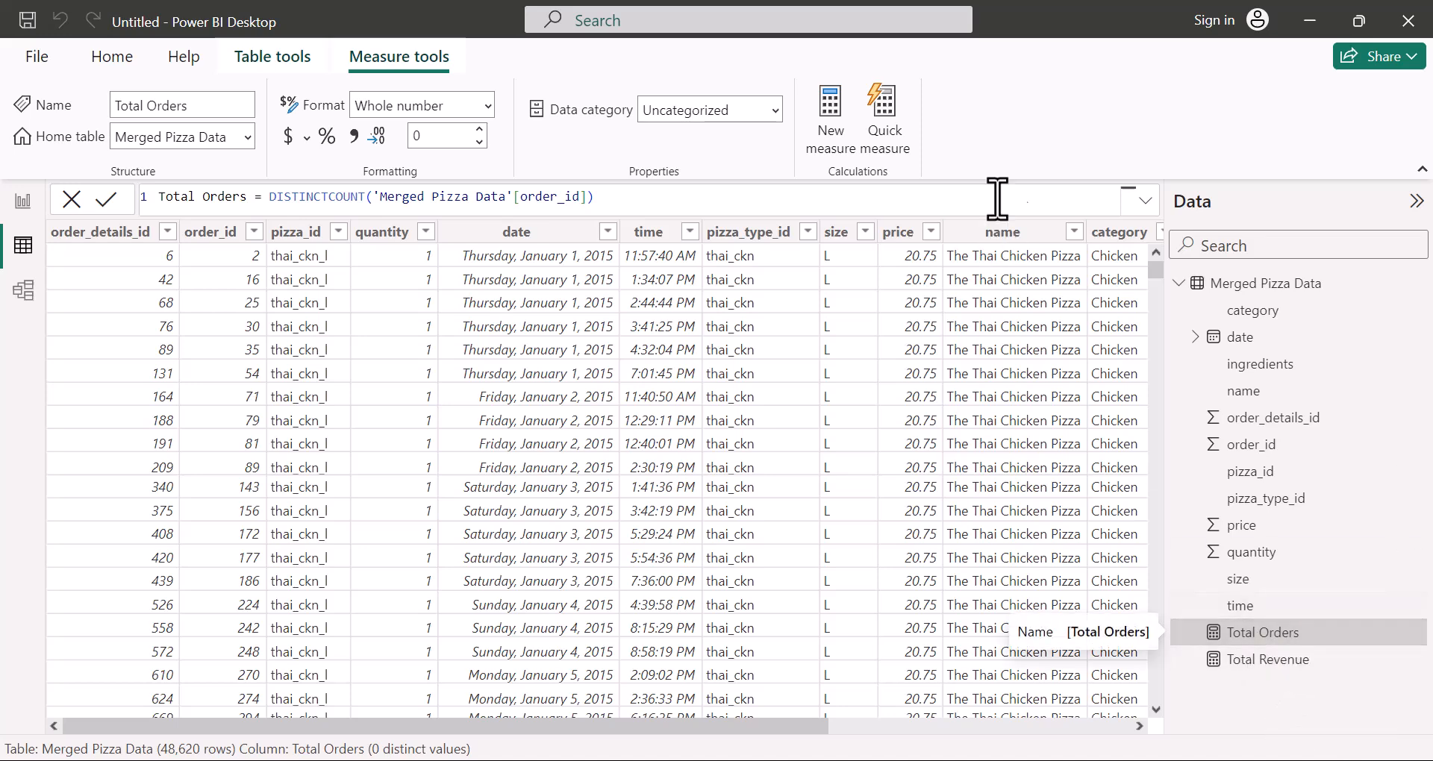
Step: Consult the Average Order Value KPI in the Word document, and start a new measure in Merged Pizza Data in Power BI Desktop
{"action": "key", "text": "alt+Tab"}
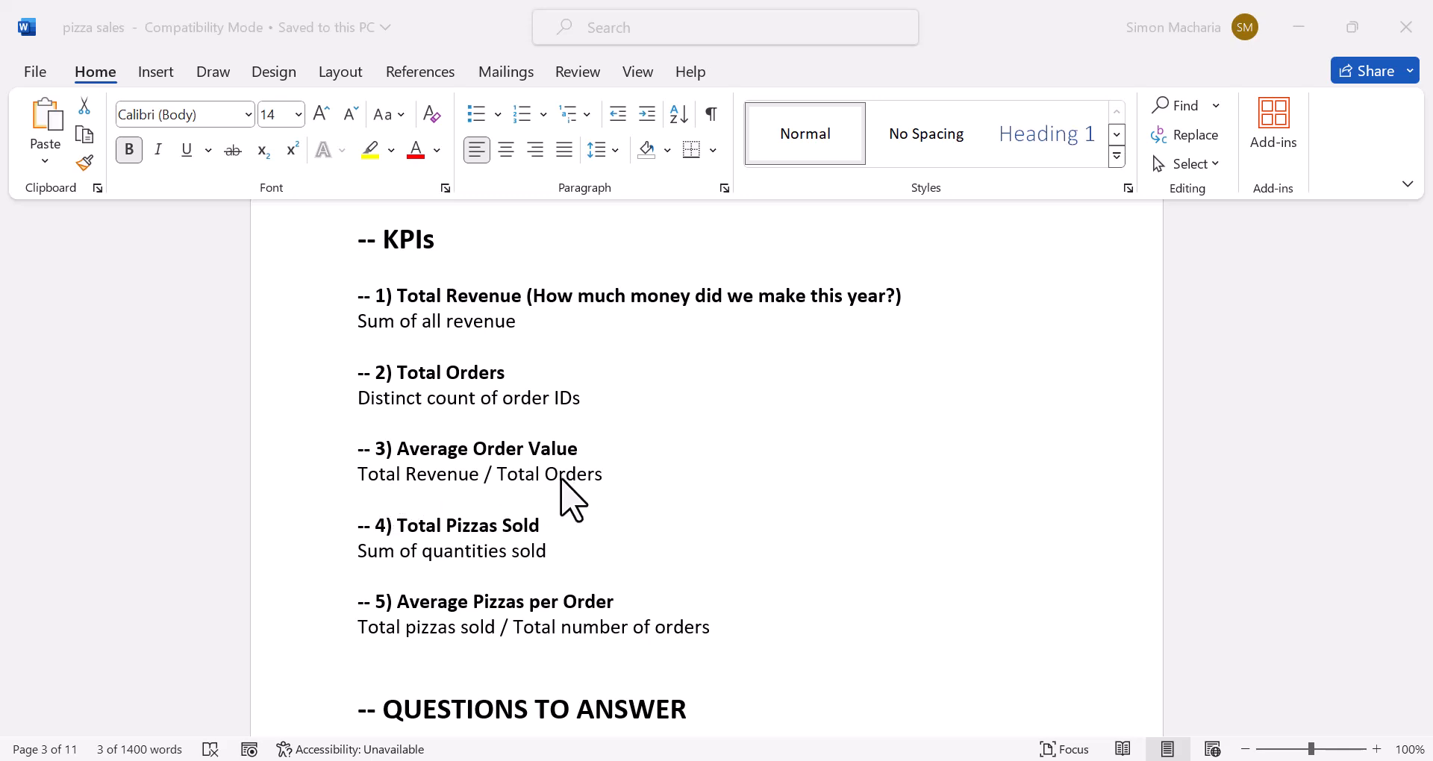
{"action": "left_click", "coordinate": [1297, 29]}
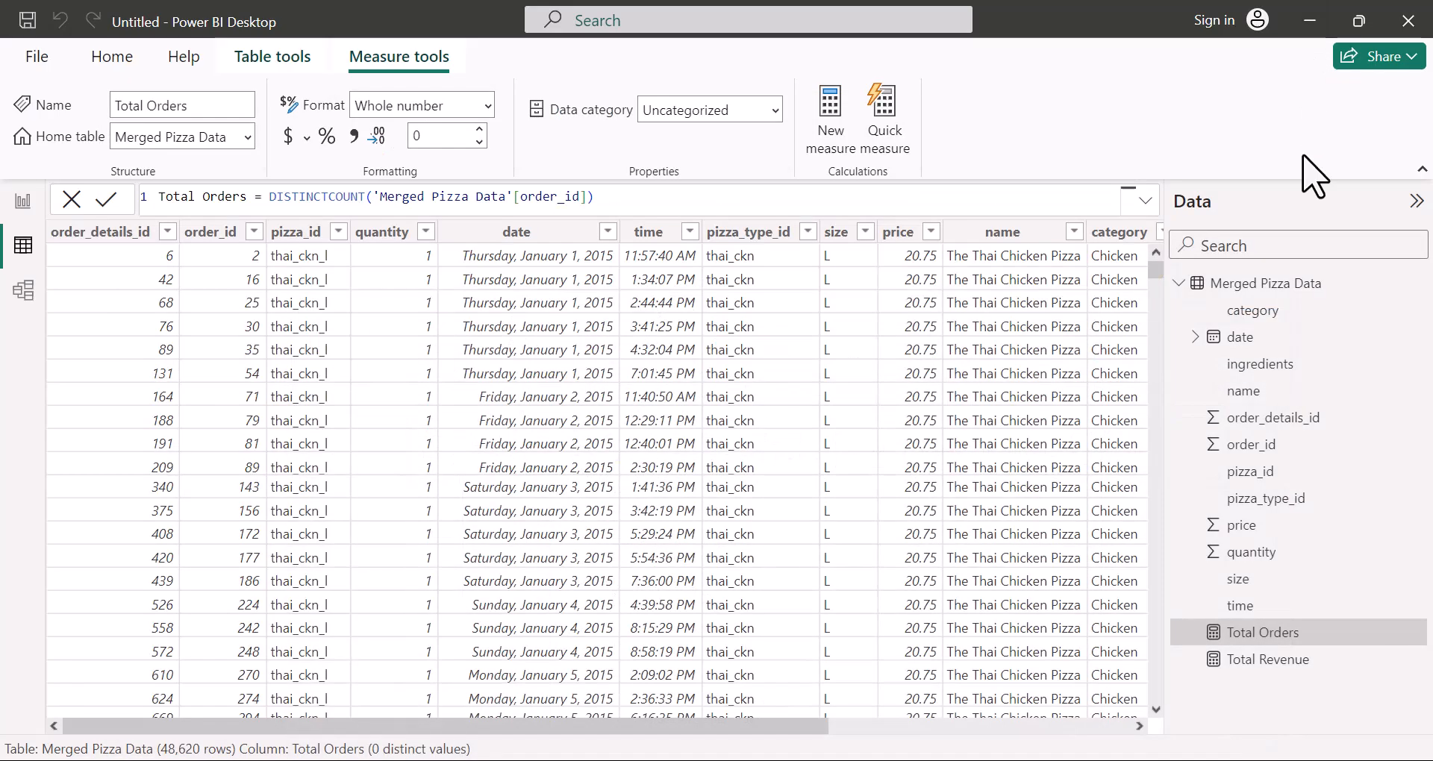
{"action": "right_click", "coordinate": [1234, 285]}
{"action": "left_click", "coordinate": [1102, 301]}
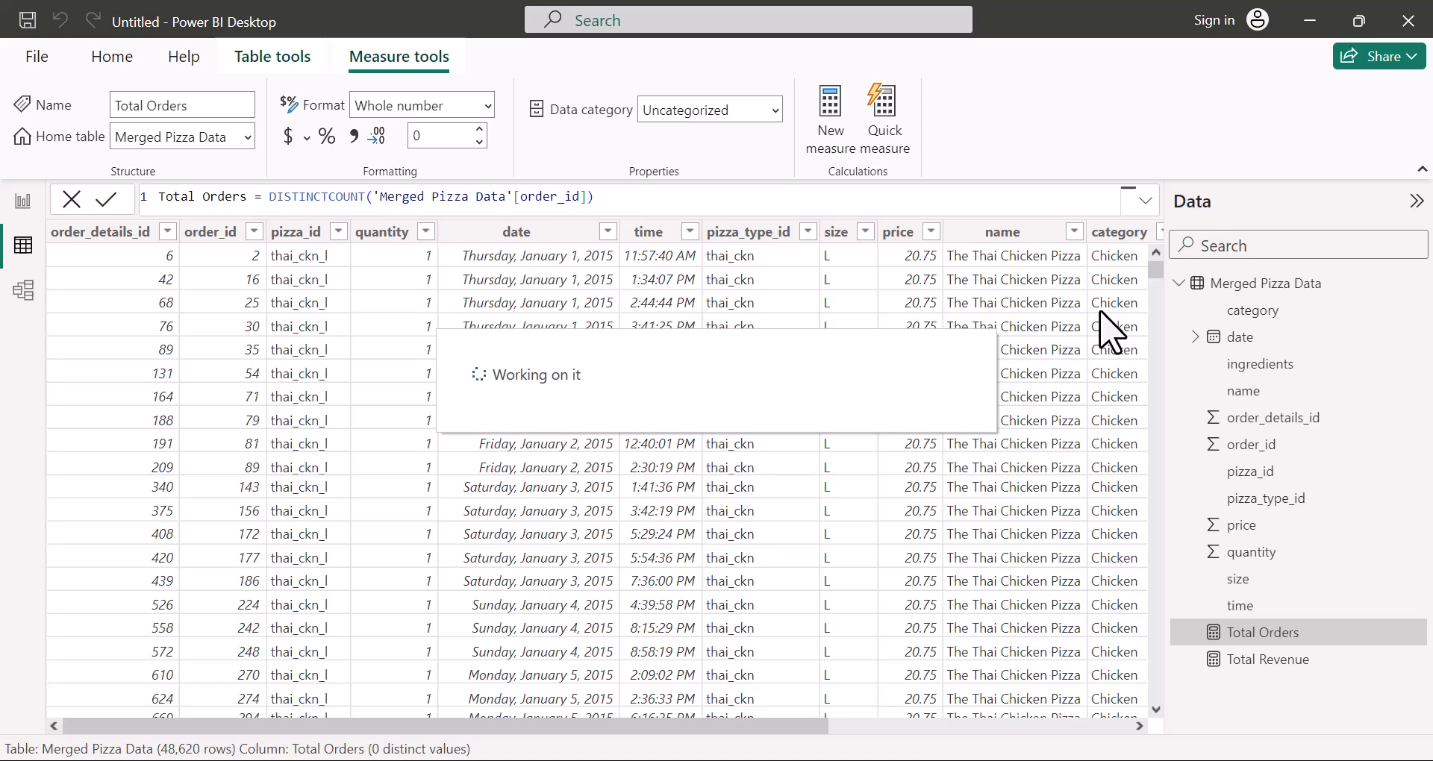
{"action": "left_click", "coordinate": [250, 200]}
{"action": "triple_click", "coordinate": [250, 200]}
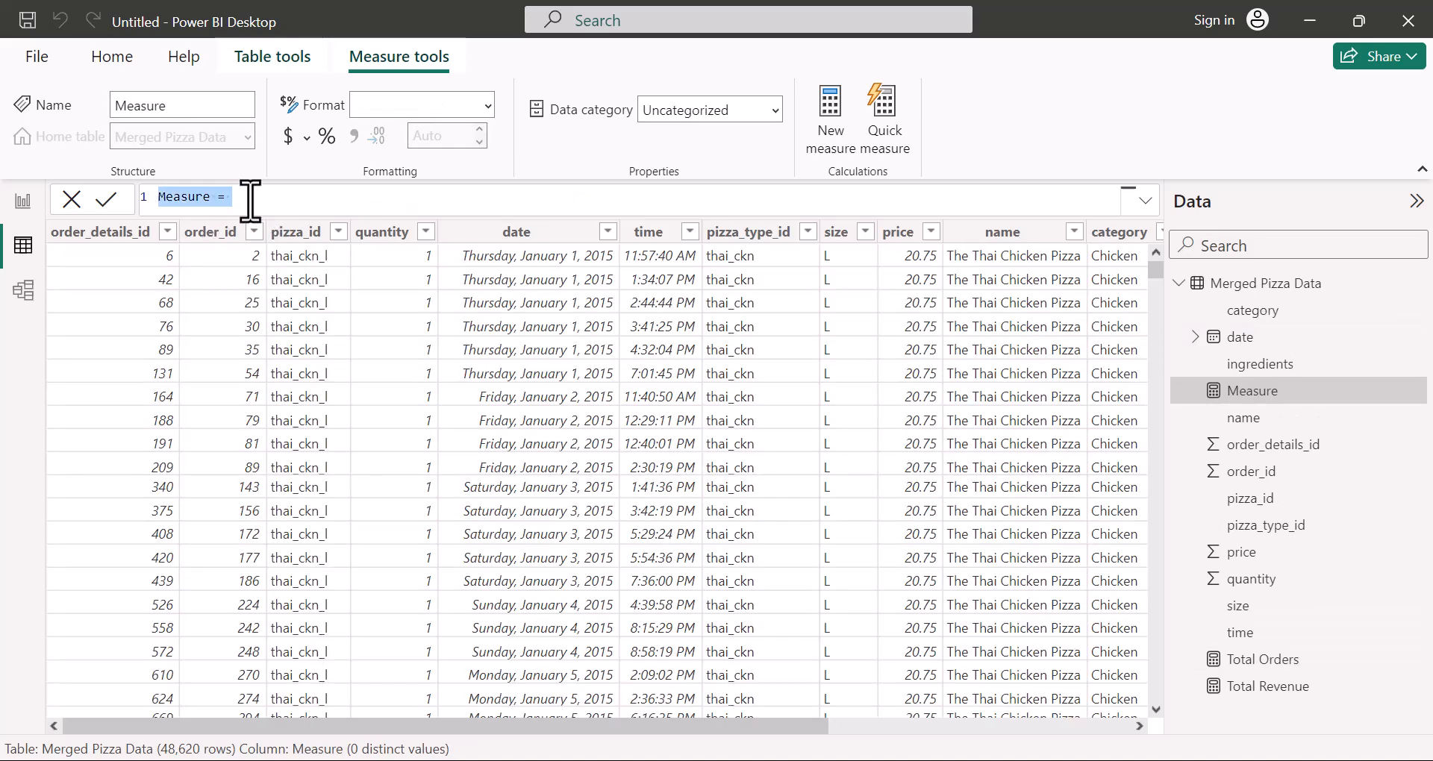
Step: Define the new measure as Average Order Value = [Total Revenue]/[Total Orders] and commit it
{"action": "type", "text": "Average Order Value"}
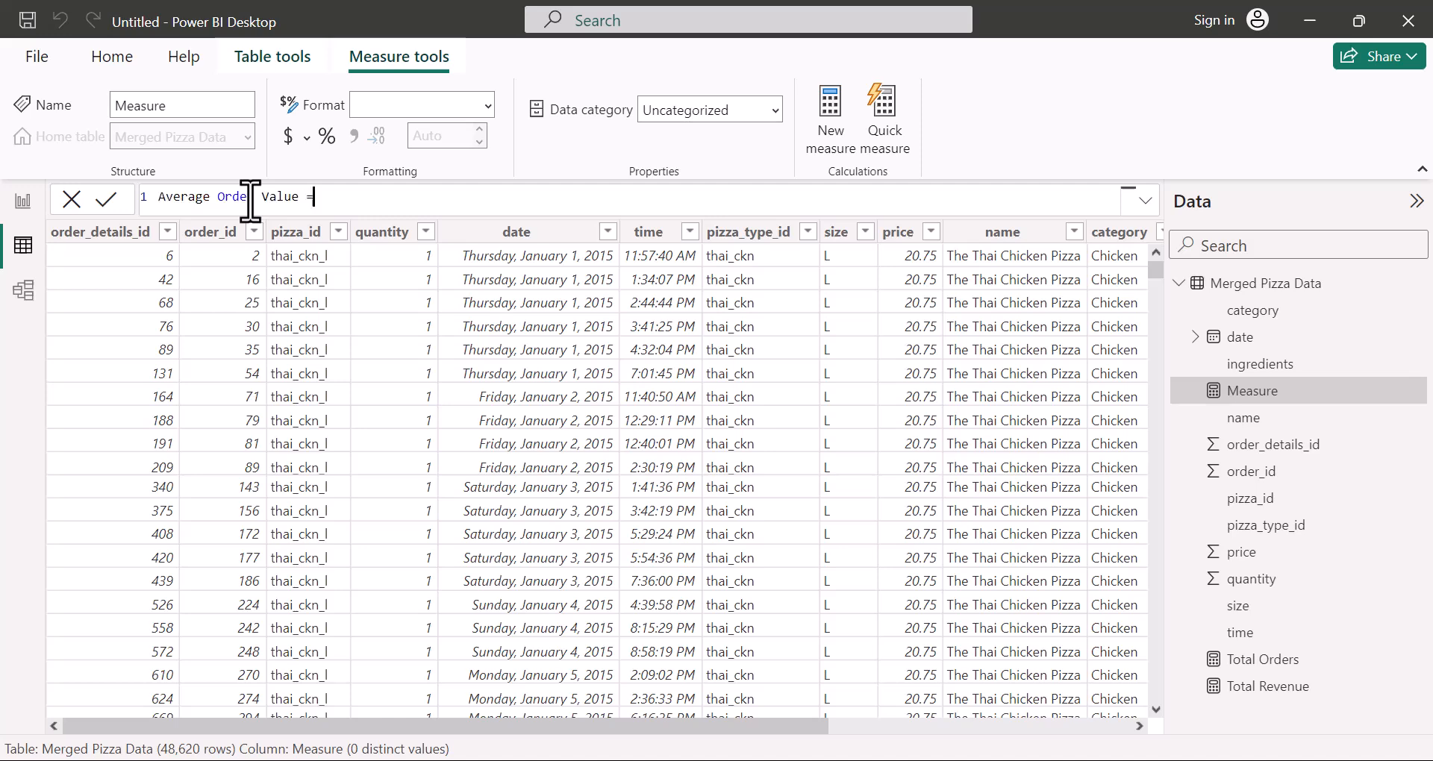
{"action": "type", "text": "= TO"}
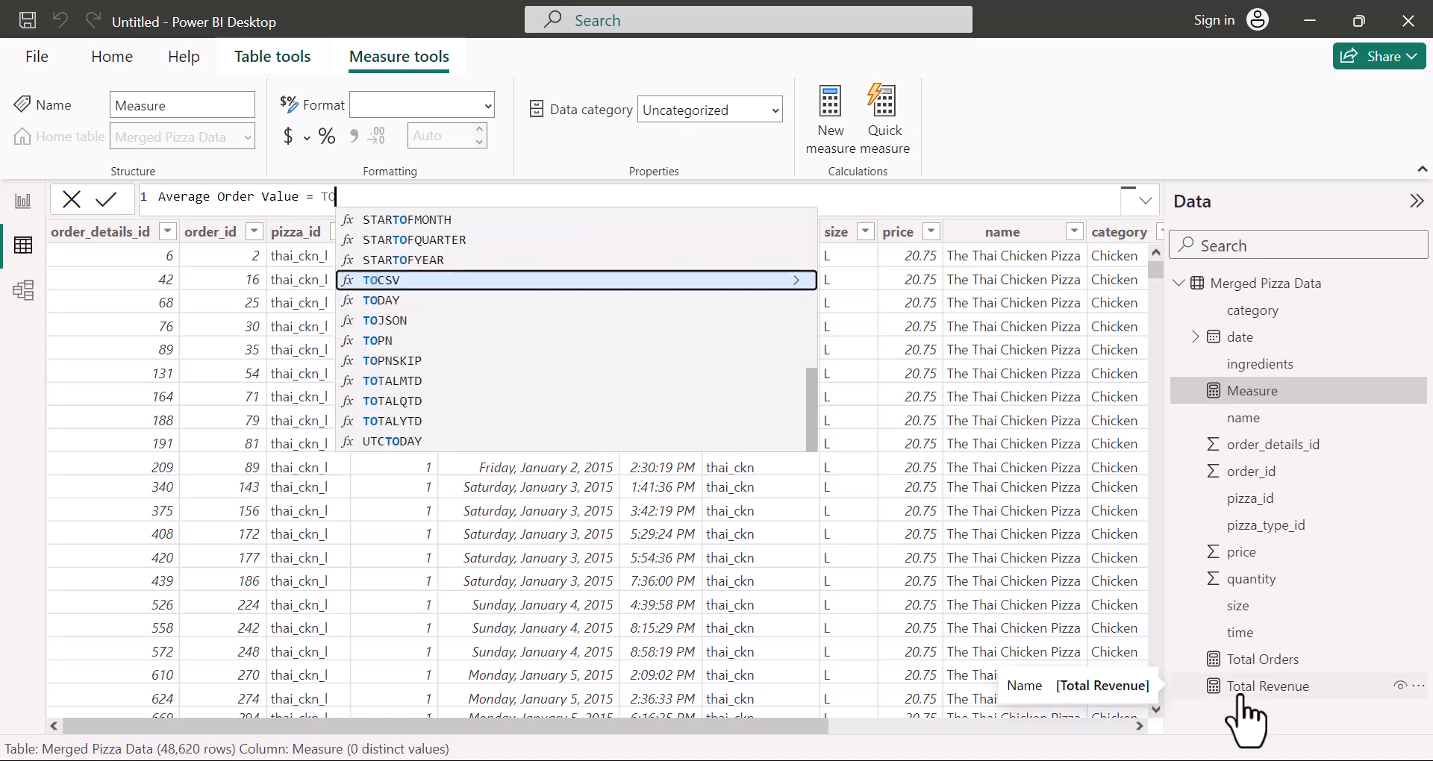
{"action": "type", "text": "TA"}
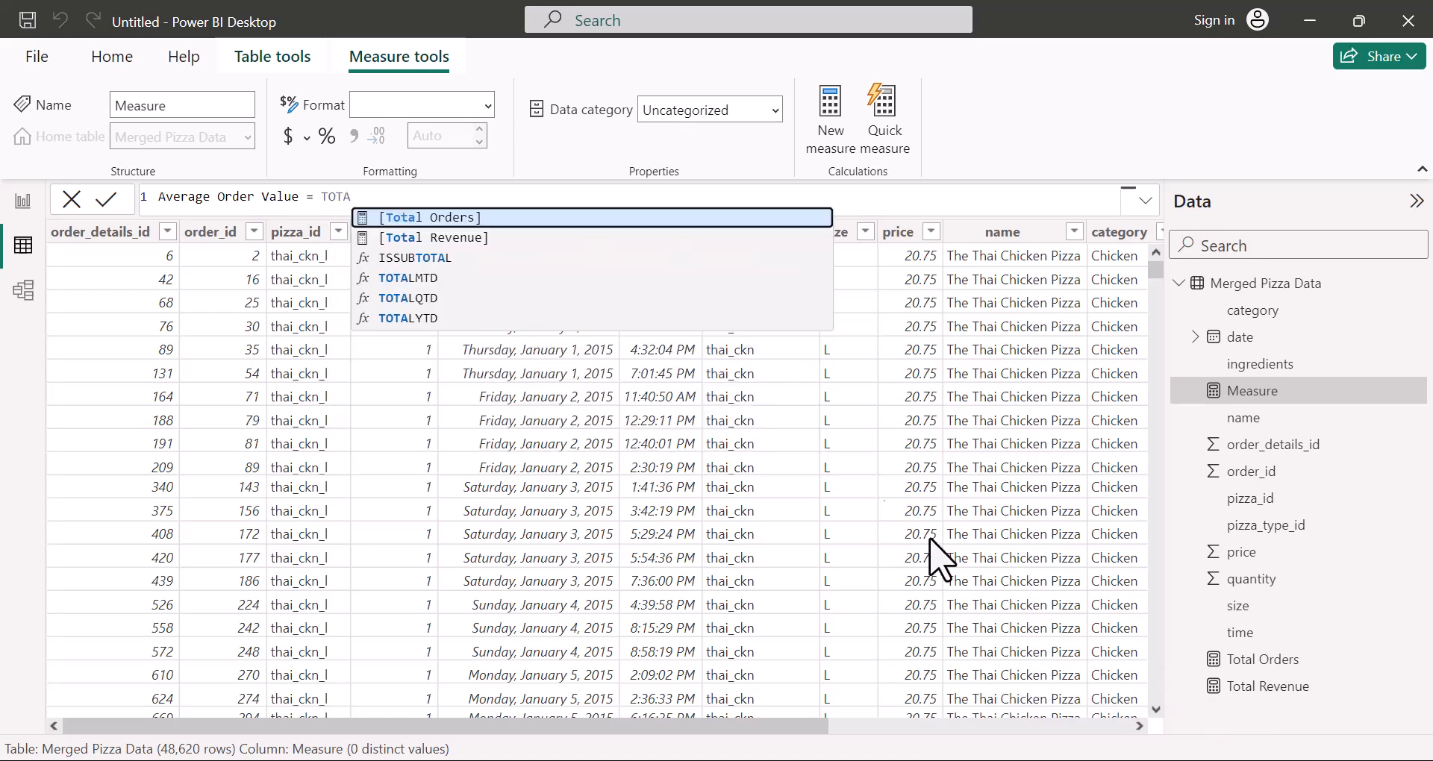
{"action": "left_click", "coordinate": [471, 237]}
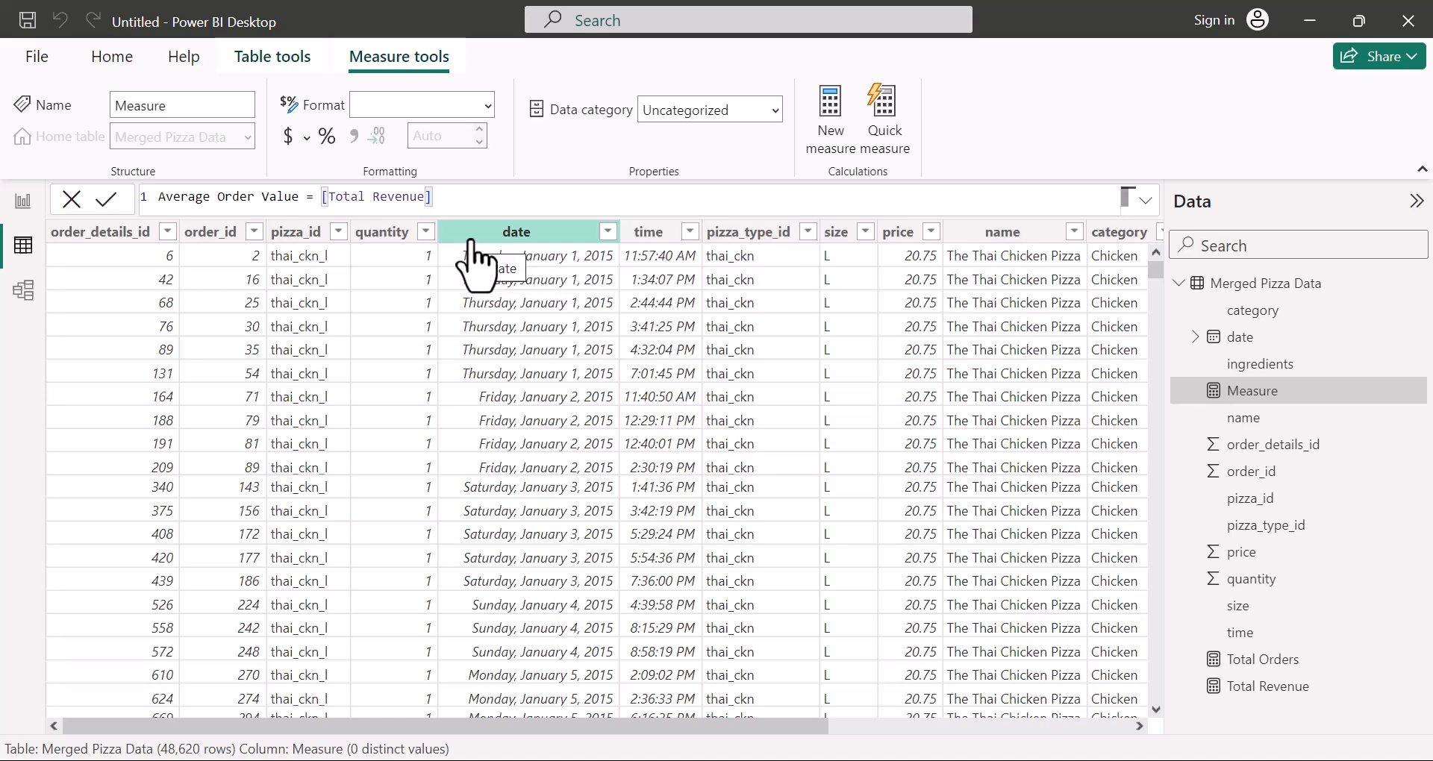
{"action": "type", "text": "/"}
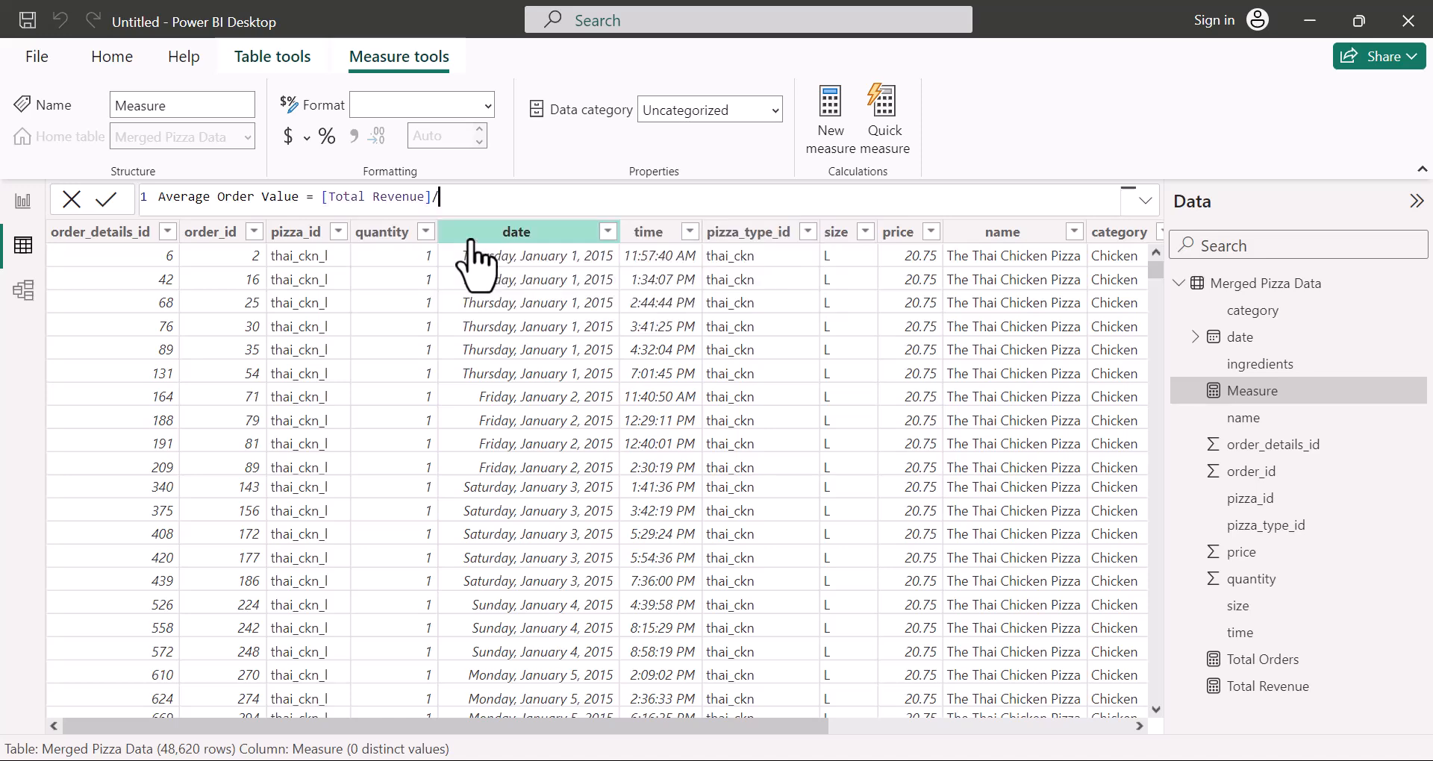
{"action": "type", "text": "TOTA"}
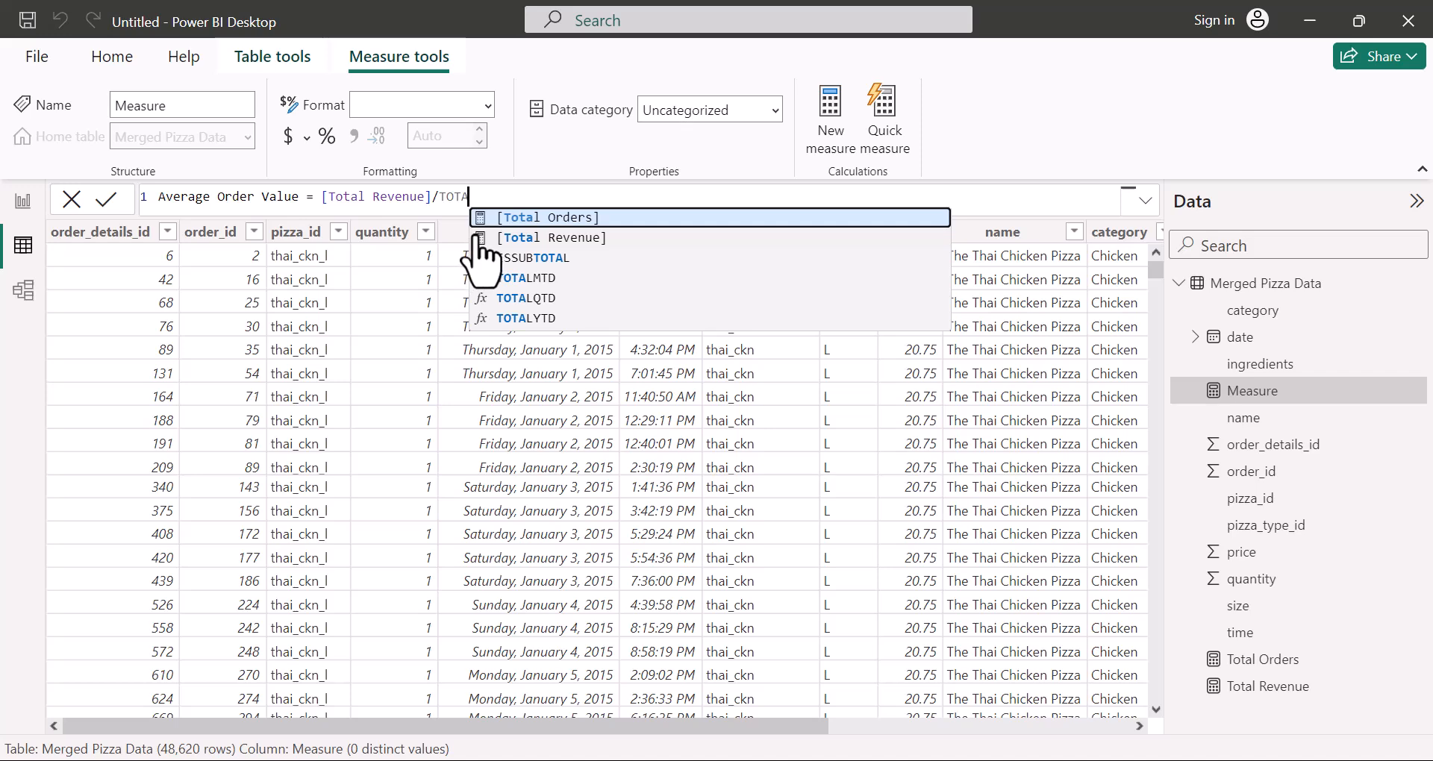
{"action": "left_click", "coordinate": [500, 217]}
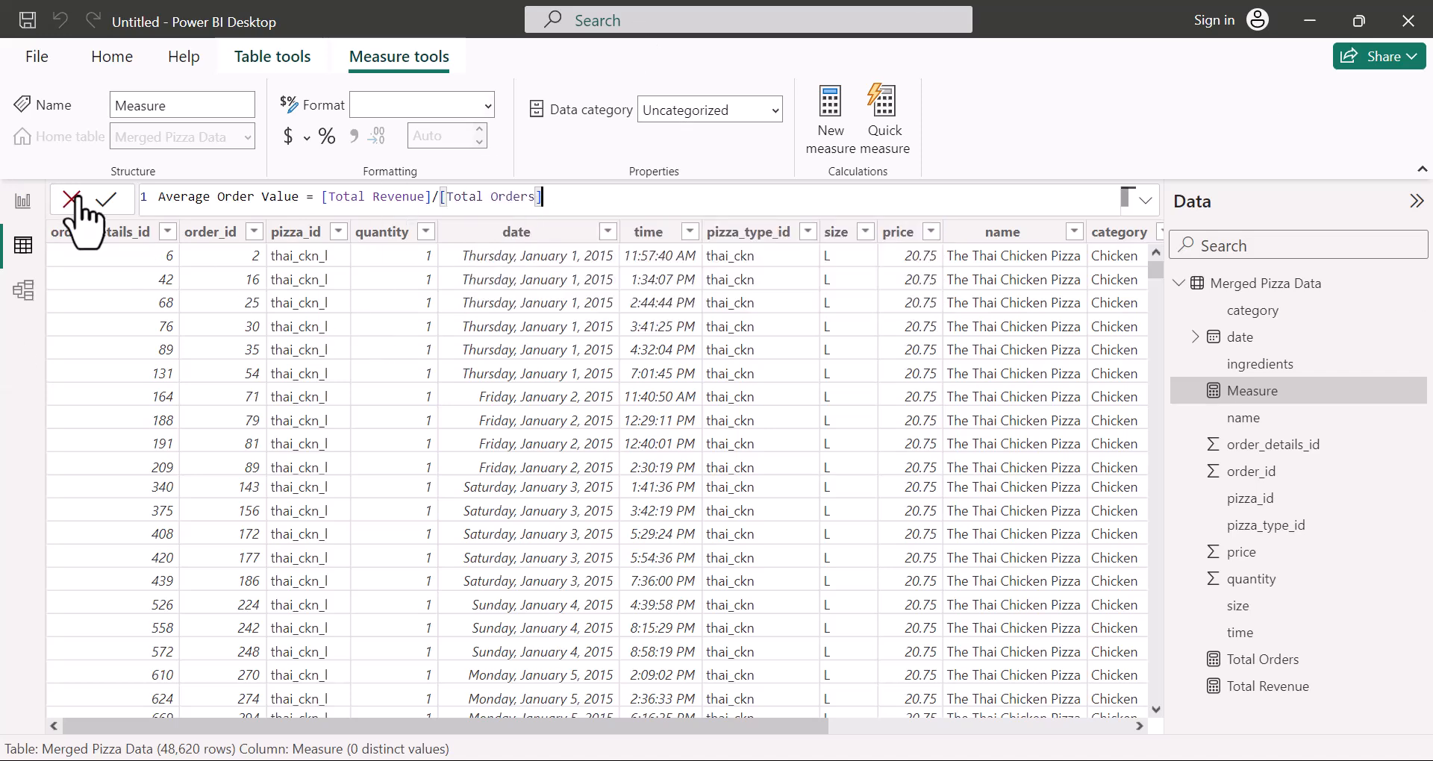
{"action": "left_click", "coordinate": [112, 194]}
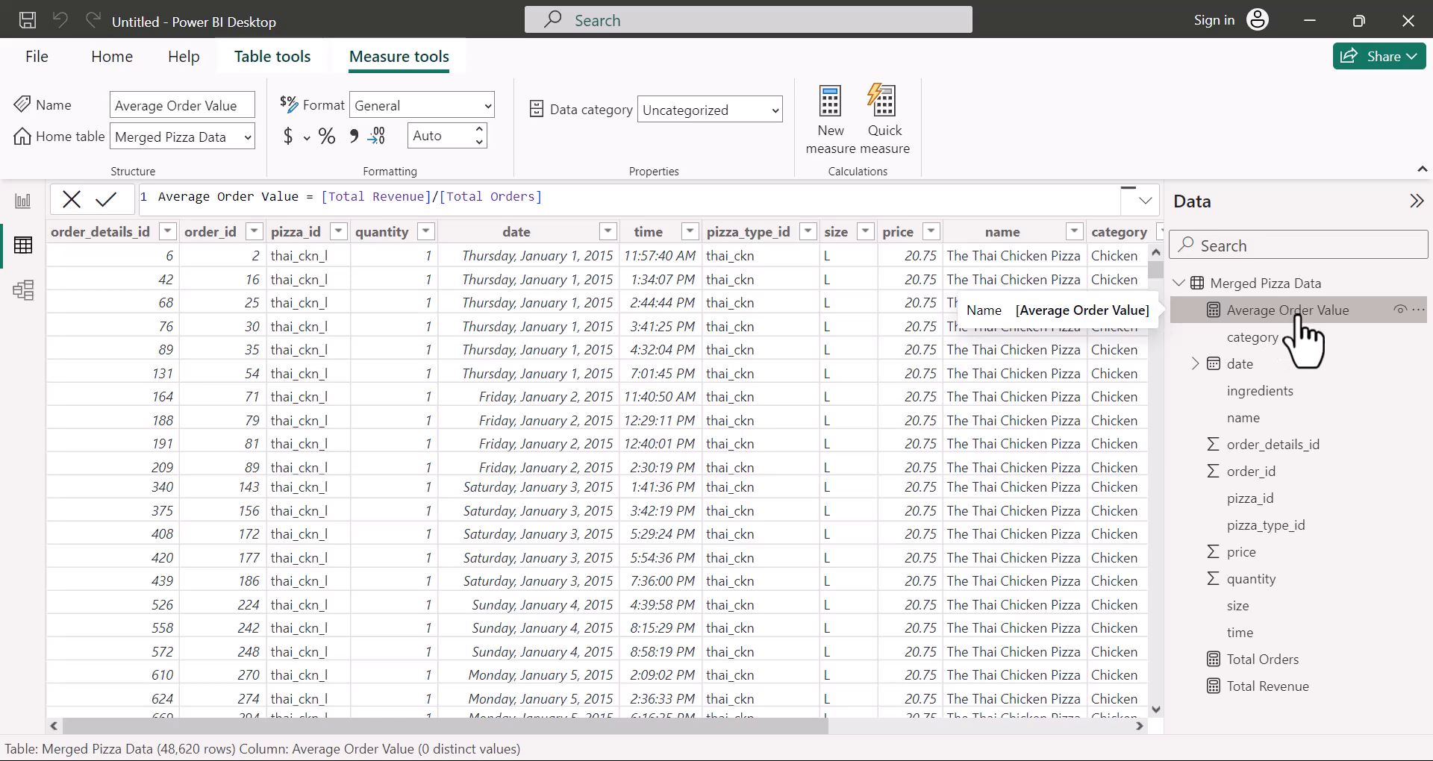
Step: Consult the Total Pizzas Sold KPI in the pizza sales Word document, and start a new measure in Merged Pizza Data in Power BI Desktop
{"action": "key", "text": "alt+Tab"}
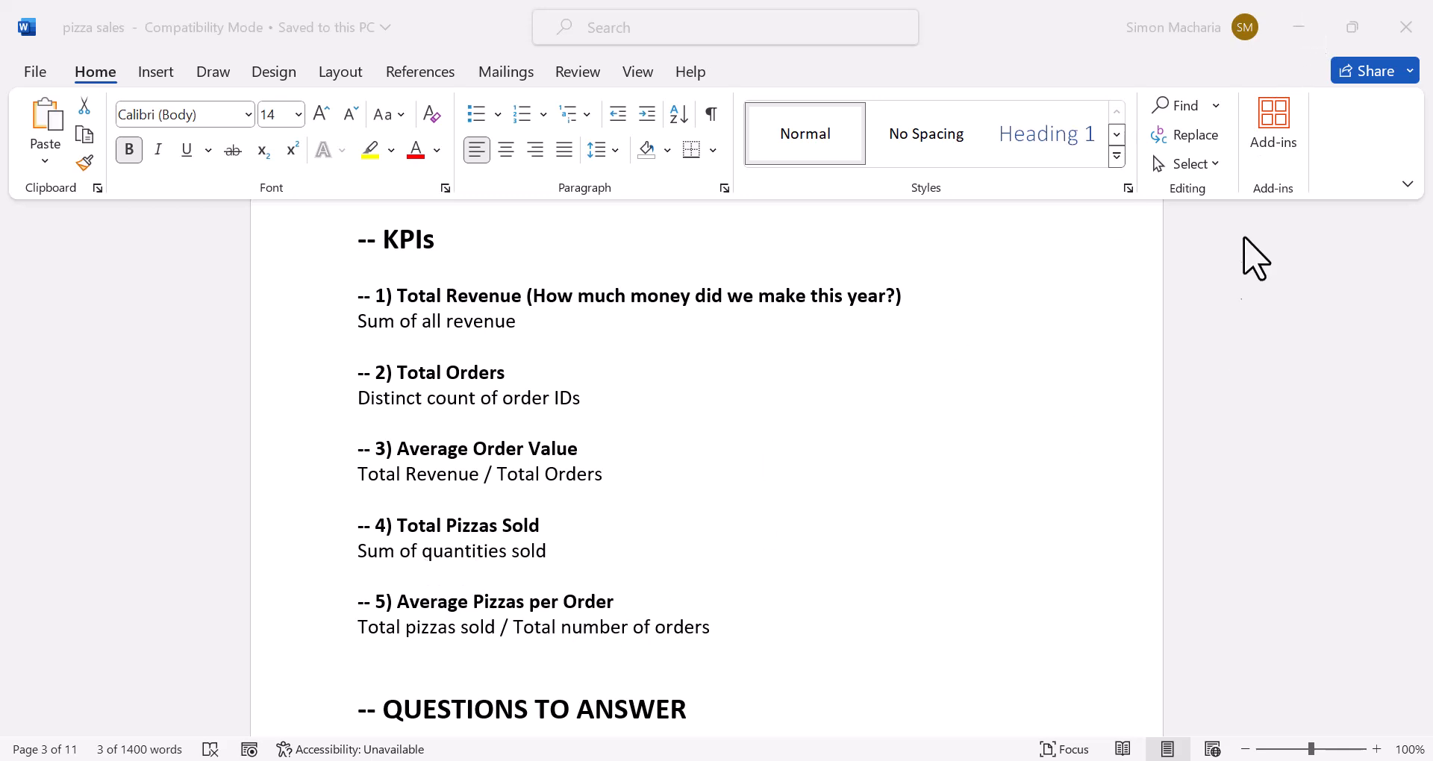
{"action": "left_click", "coordinate": [1299, 27]}
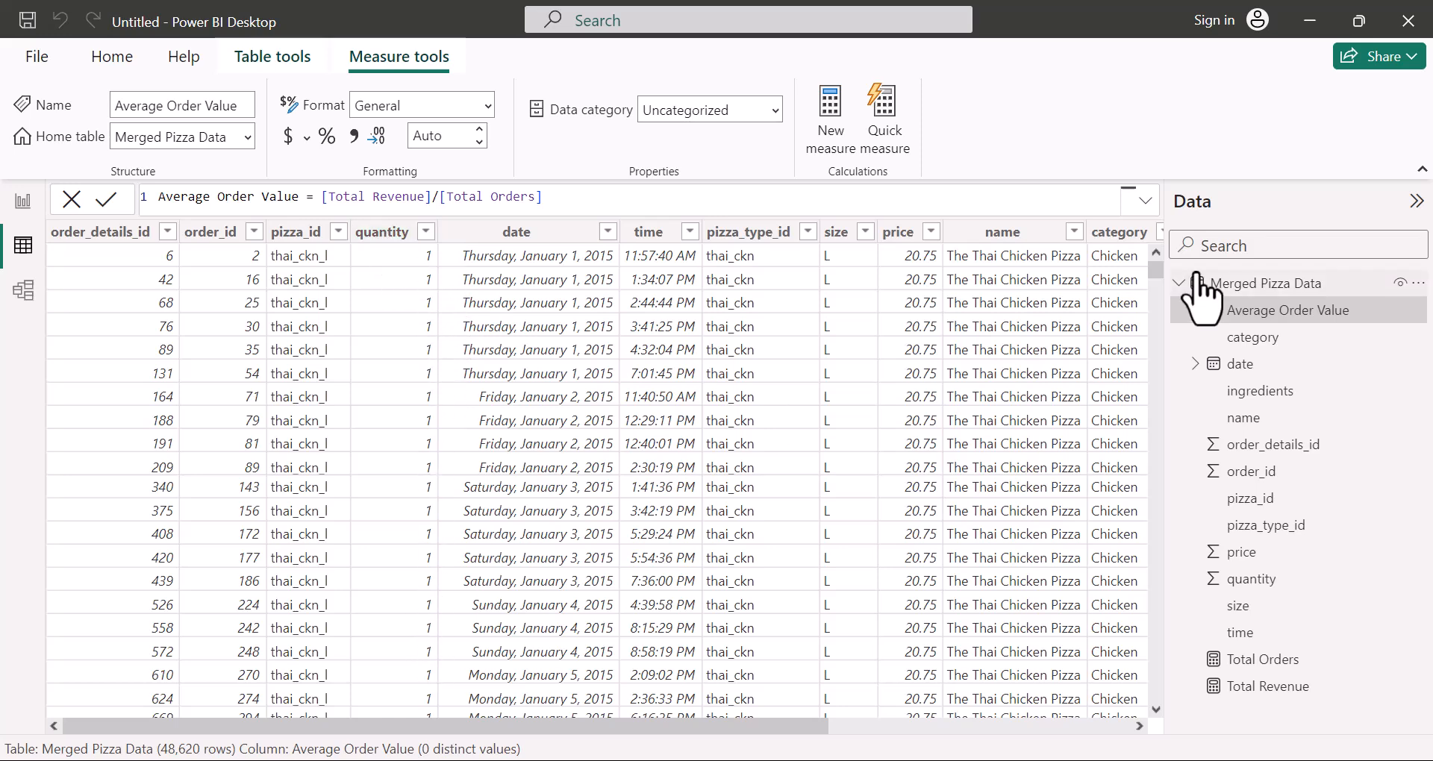
{"action": "right_click", "coordinate": [1261, 285]}
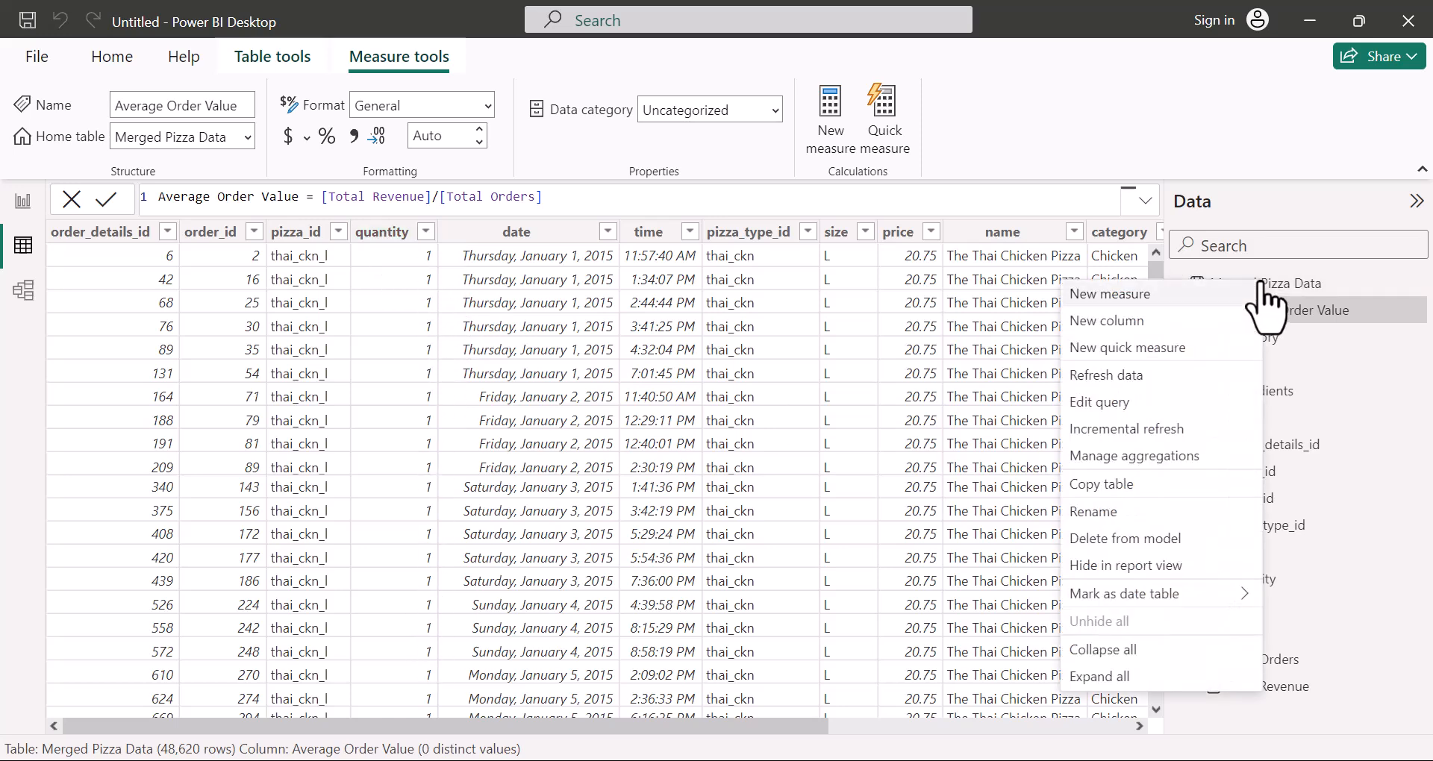
{"action": "left_click", "coordinate": [1131, 298]}
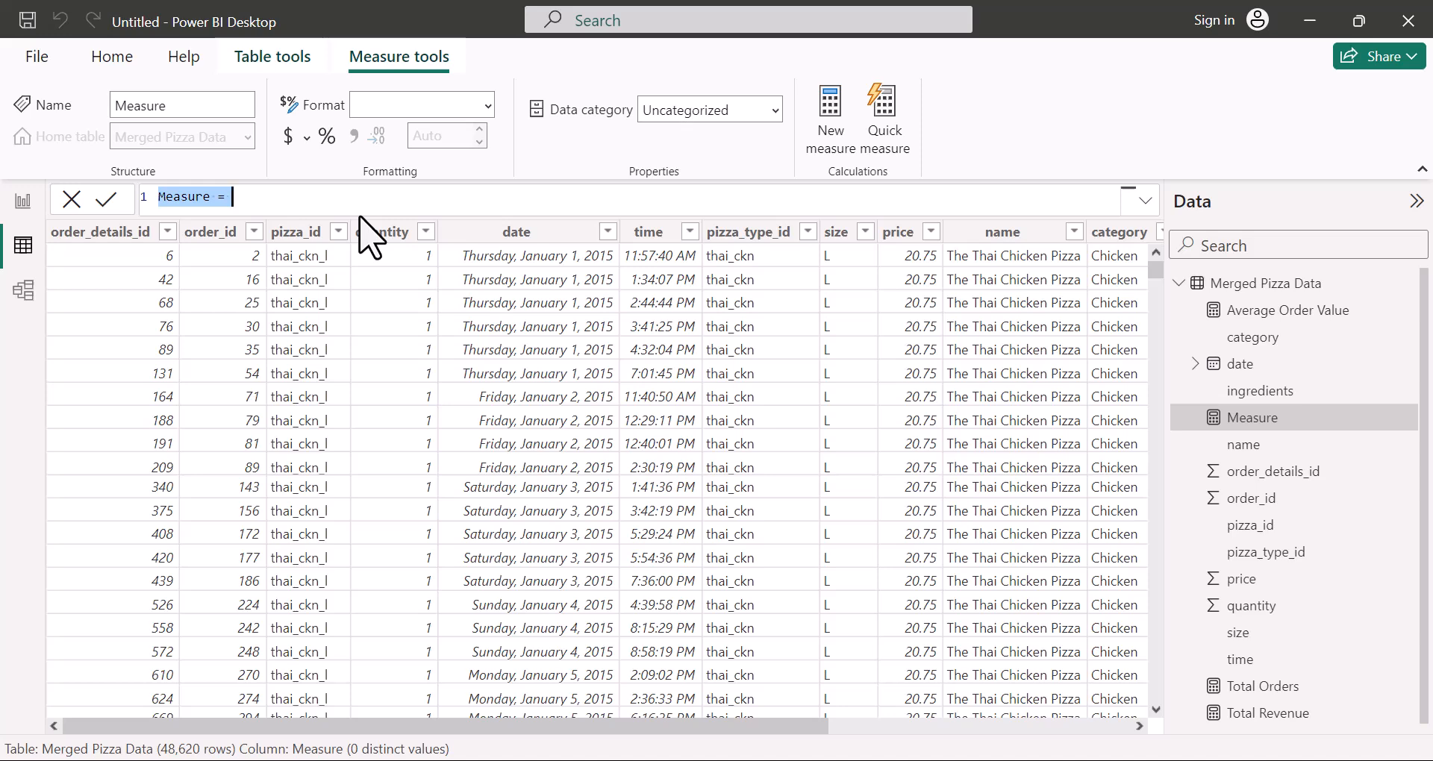
Step: Define the new measure as Total Pizzas Sold = SUM('Merged Pizza Data'[quantity]) and commit it
{"action": "left_click", "coordinate": [276, 197]}
{"action": "type", "text": "Total Pizzas Sol"}
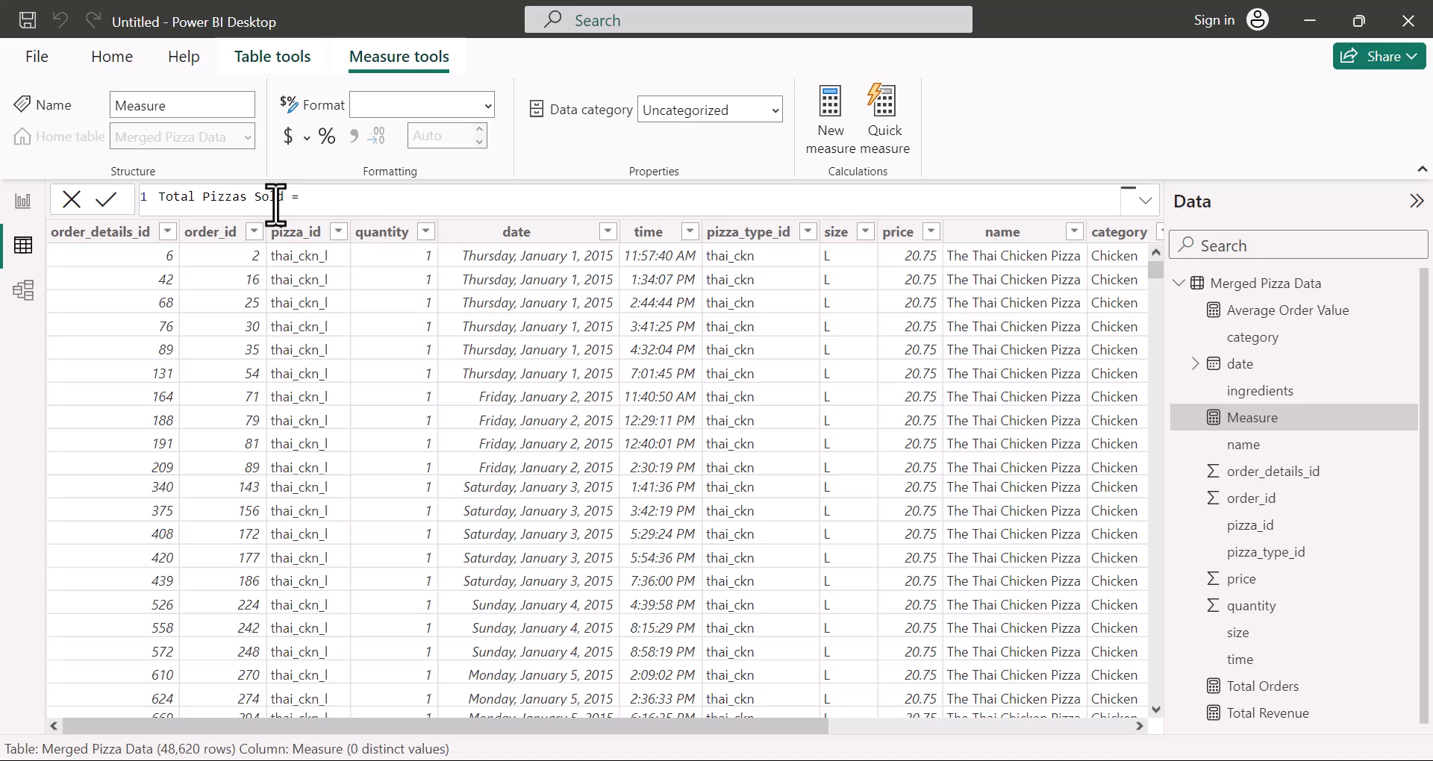
{"action": "type", "text": "d = SUM"}
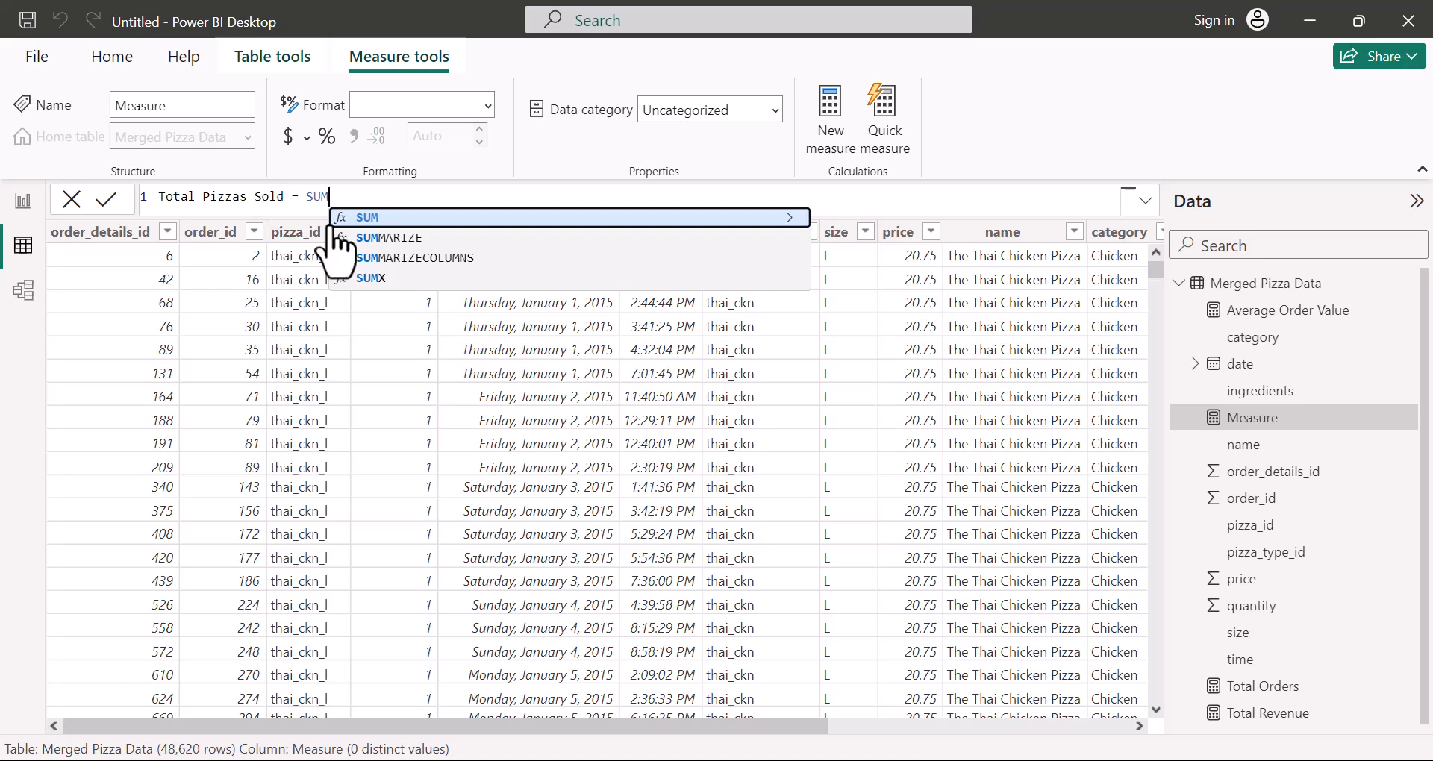
{"action": "left_click", "coordinate": [390, 219]}
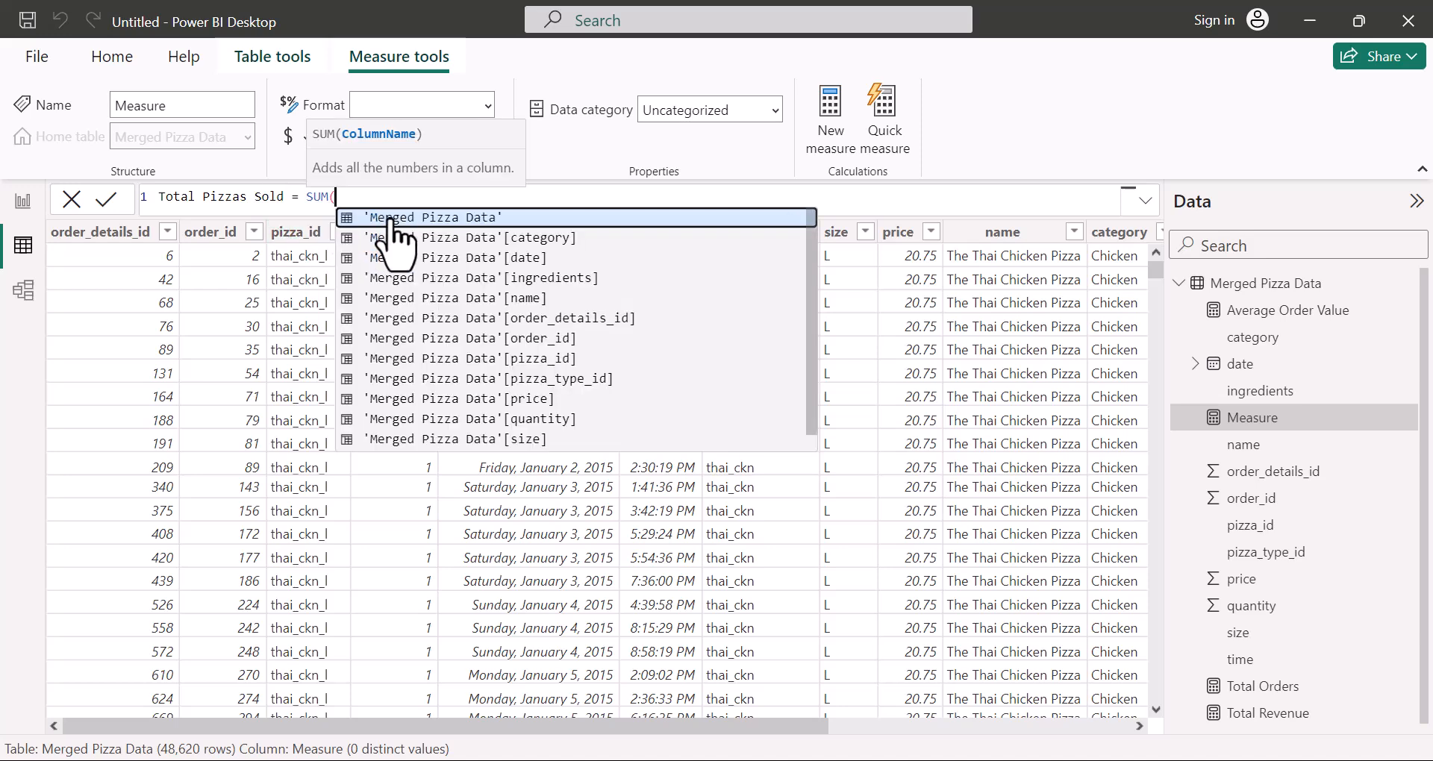
{"action": "left_click", "coordinate": [526, 419]}
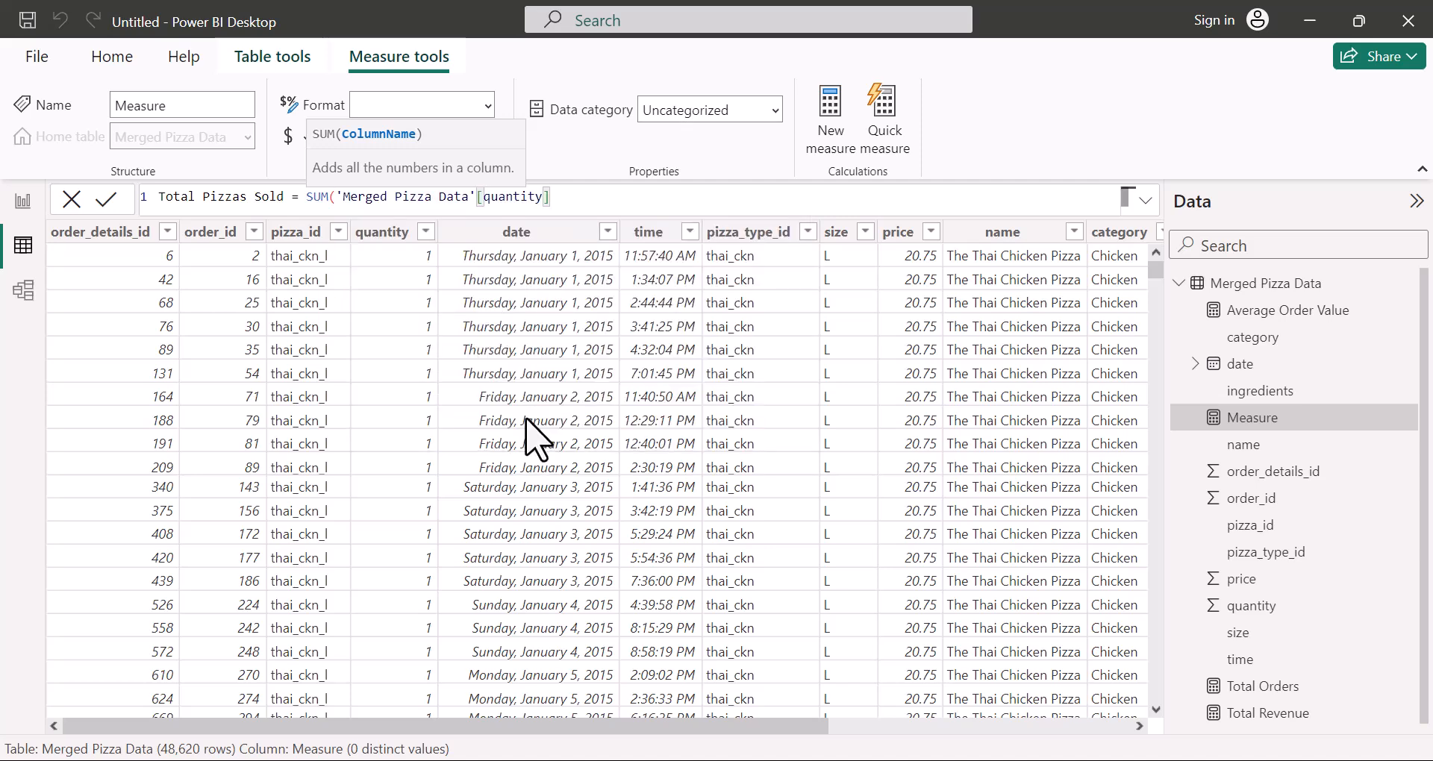
{"action": "type", "text": ")"}
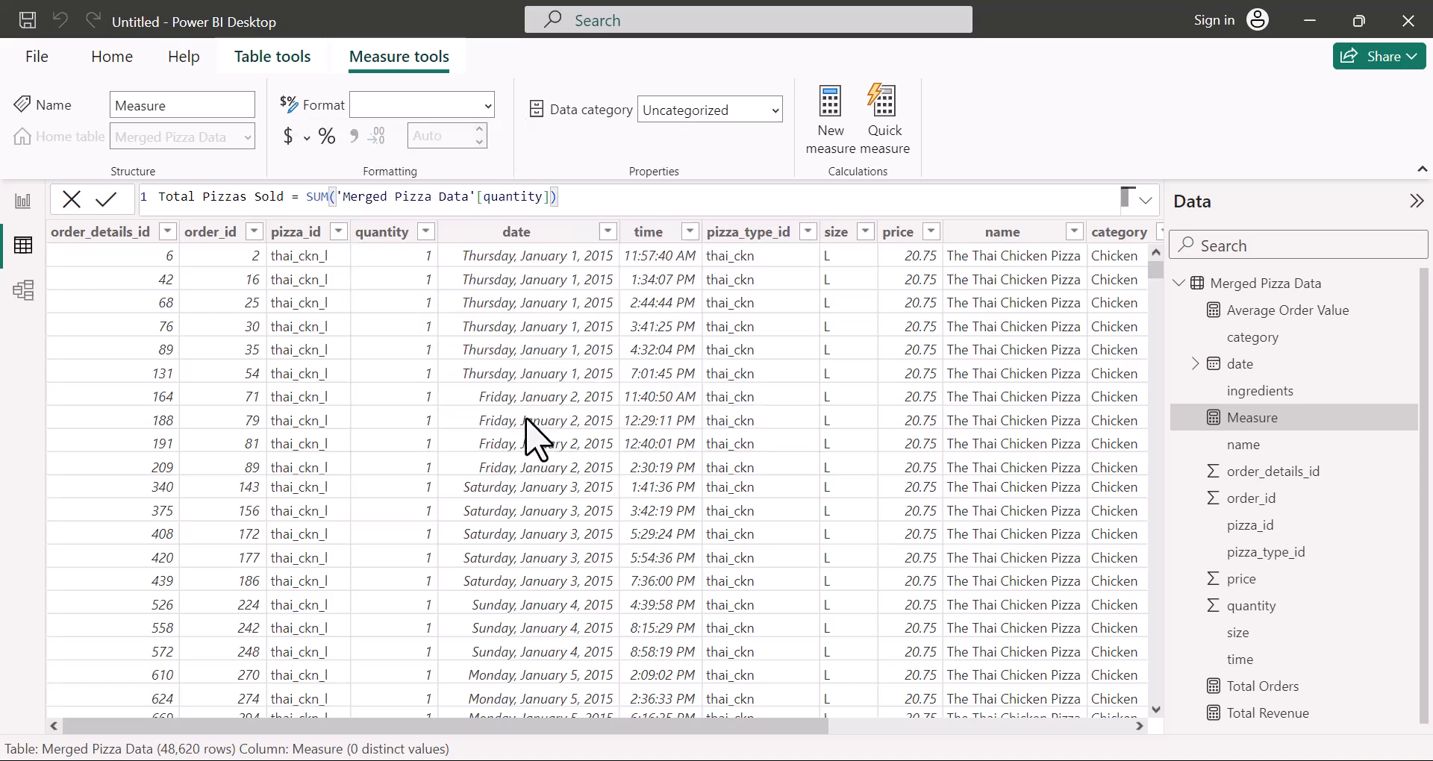
{"action": "left_click", "coordinate": [107, 200]}
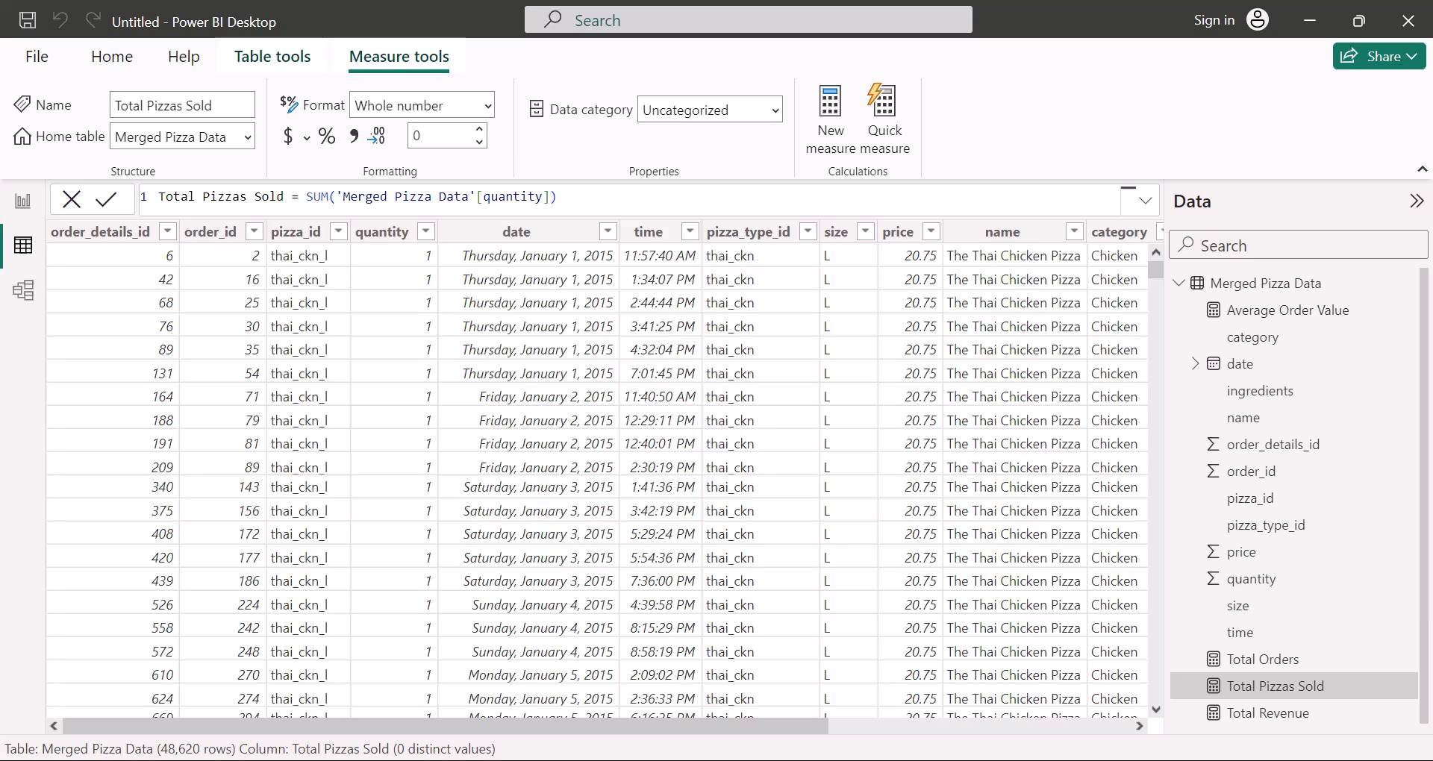
Step: Select the Average Pizzas per Order KPI name in the Word document, and start a new measure in Merged Pizza Data in Power BI Desktop
{"action": "left_click", "coordinate": [815, 736]}
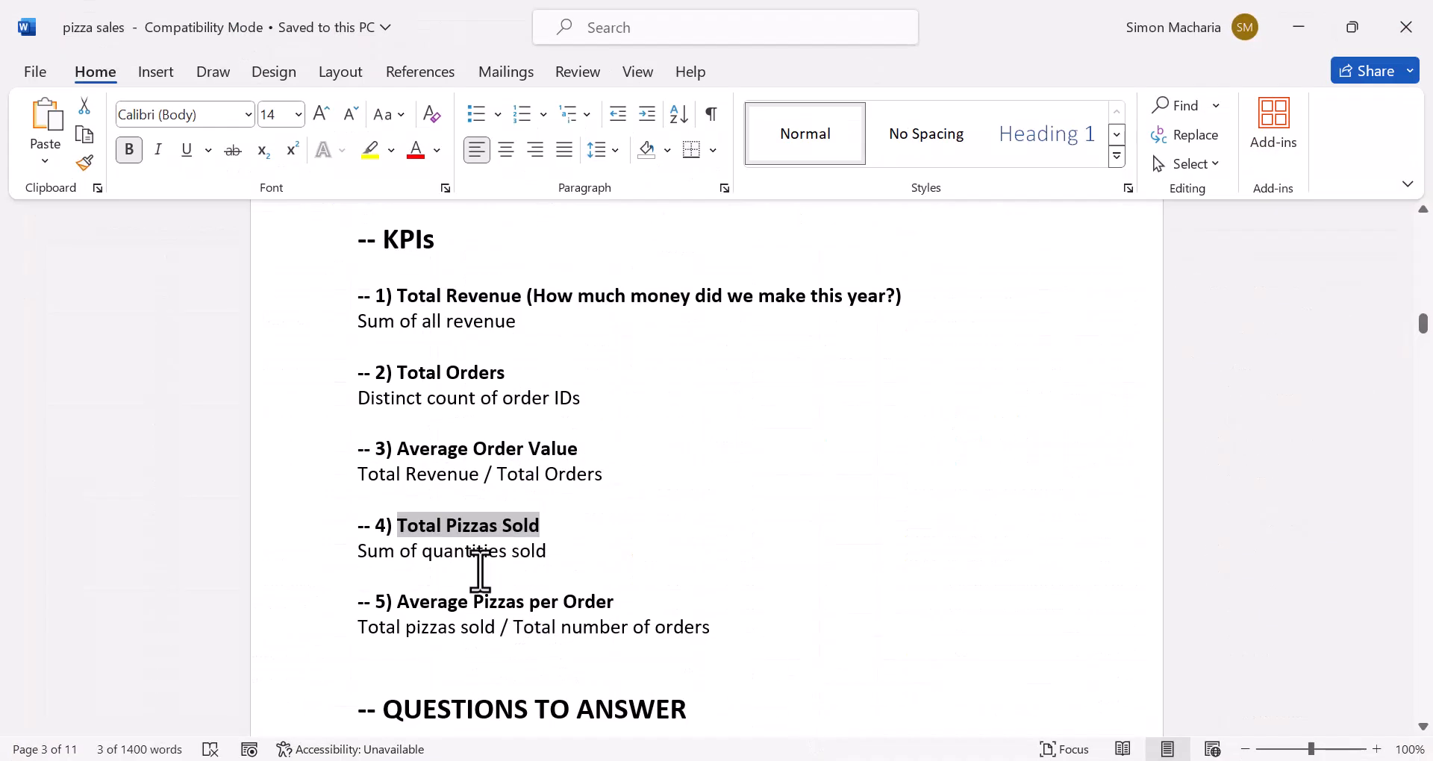
{"action": "left_click", "coordinate": [629, 602]}
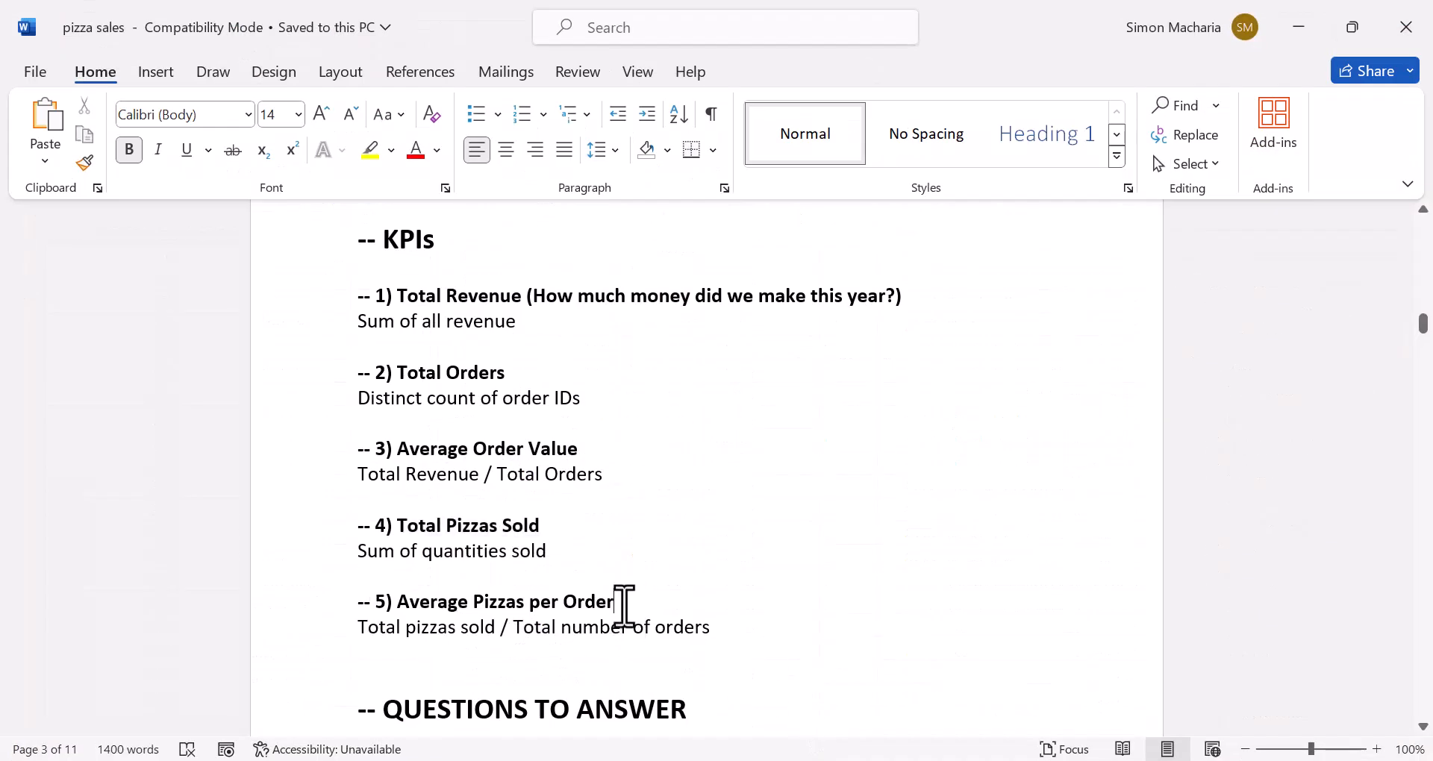
{"action": "left_click", "coordinate": [397, 602], "text": "shift"}
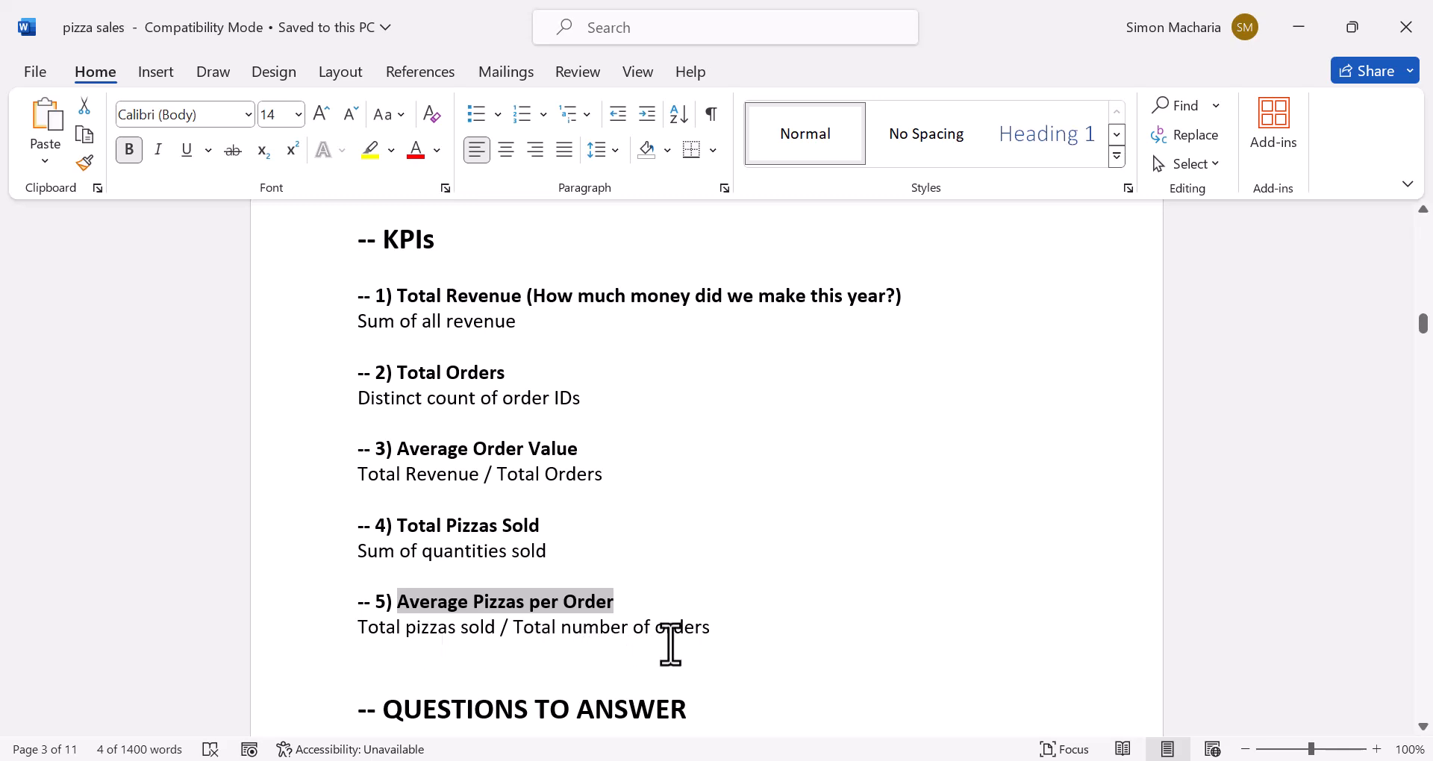
{"action": "left_click", "coordinate": [1299, 29]}
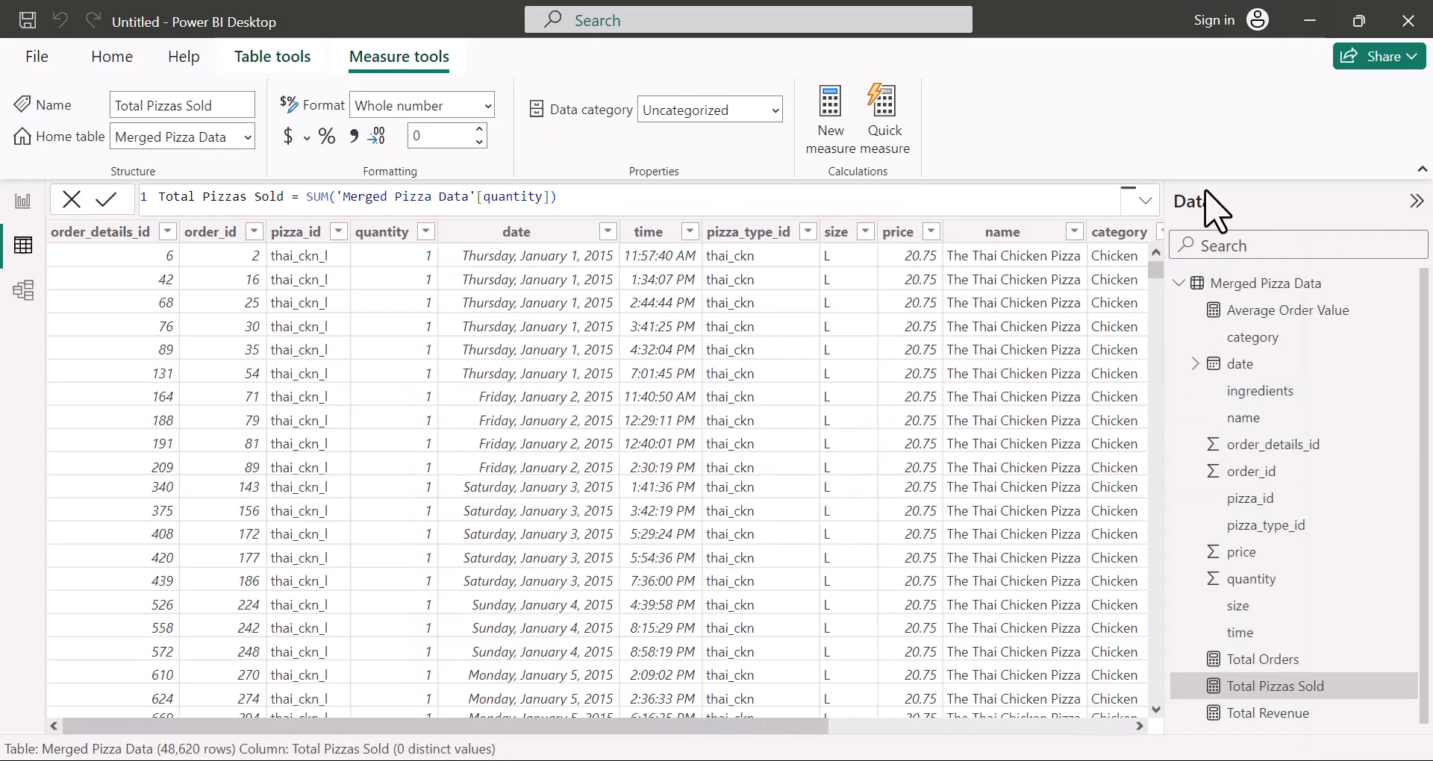
{"action": "right_click", "coordinate": [1239, 295]}
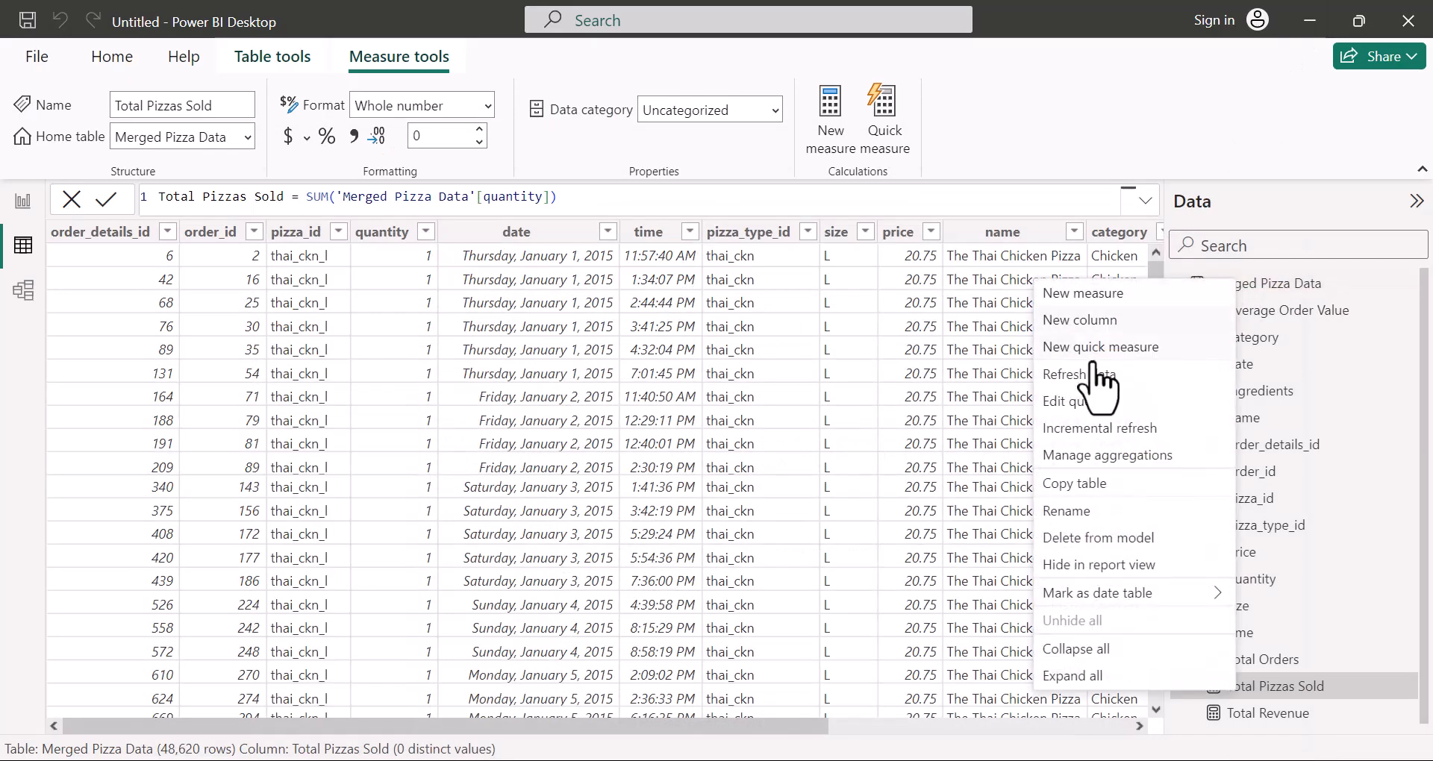
{"action": "left_click", "coordinate": [1089, 294]}
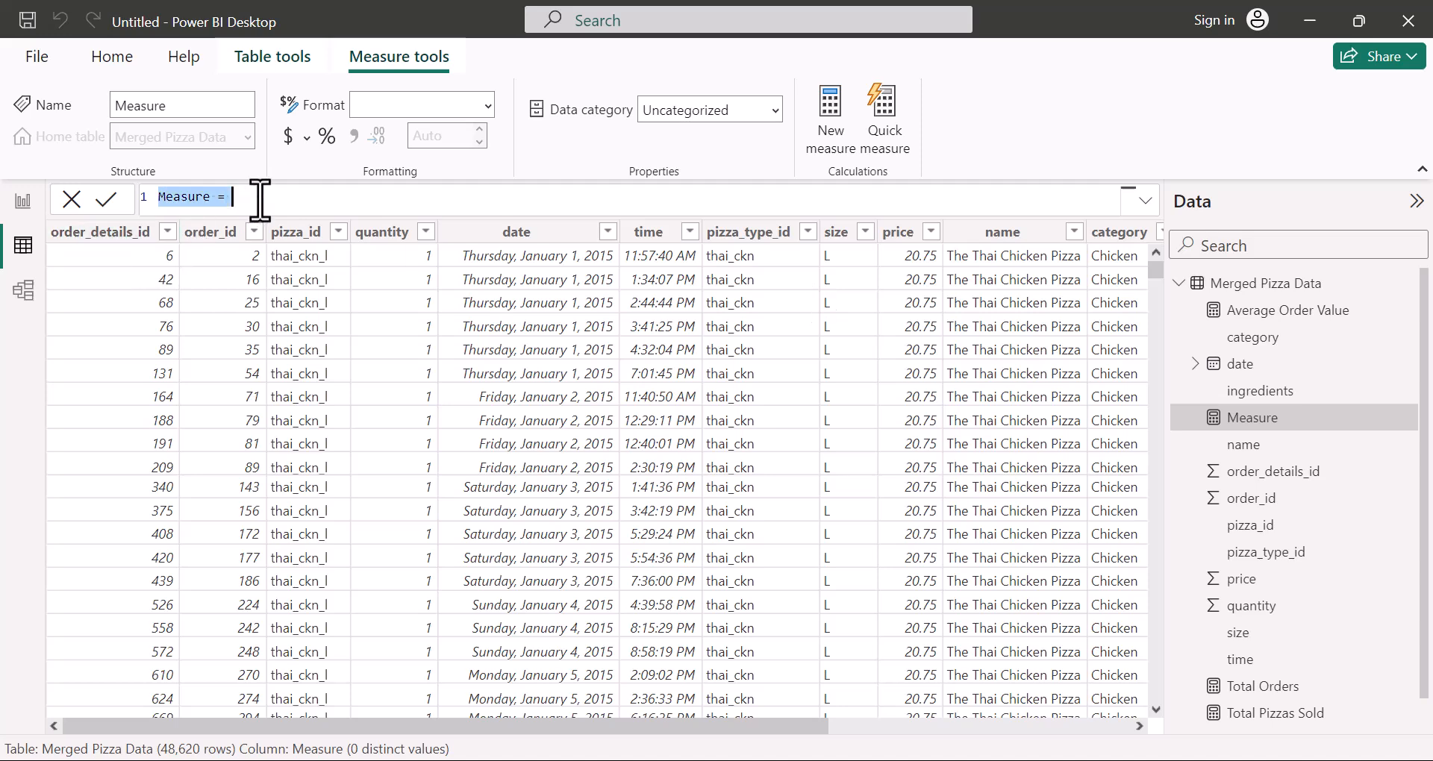
Step: Define the new measure as Average Pizzas per Order = [Total Pizzas Sold]/[Total Orders], commit it and review the table's measures
{"action": "type", "text": "Average Pizzas per Order"}
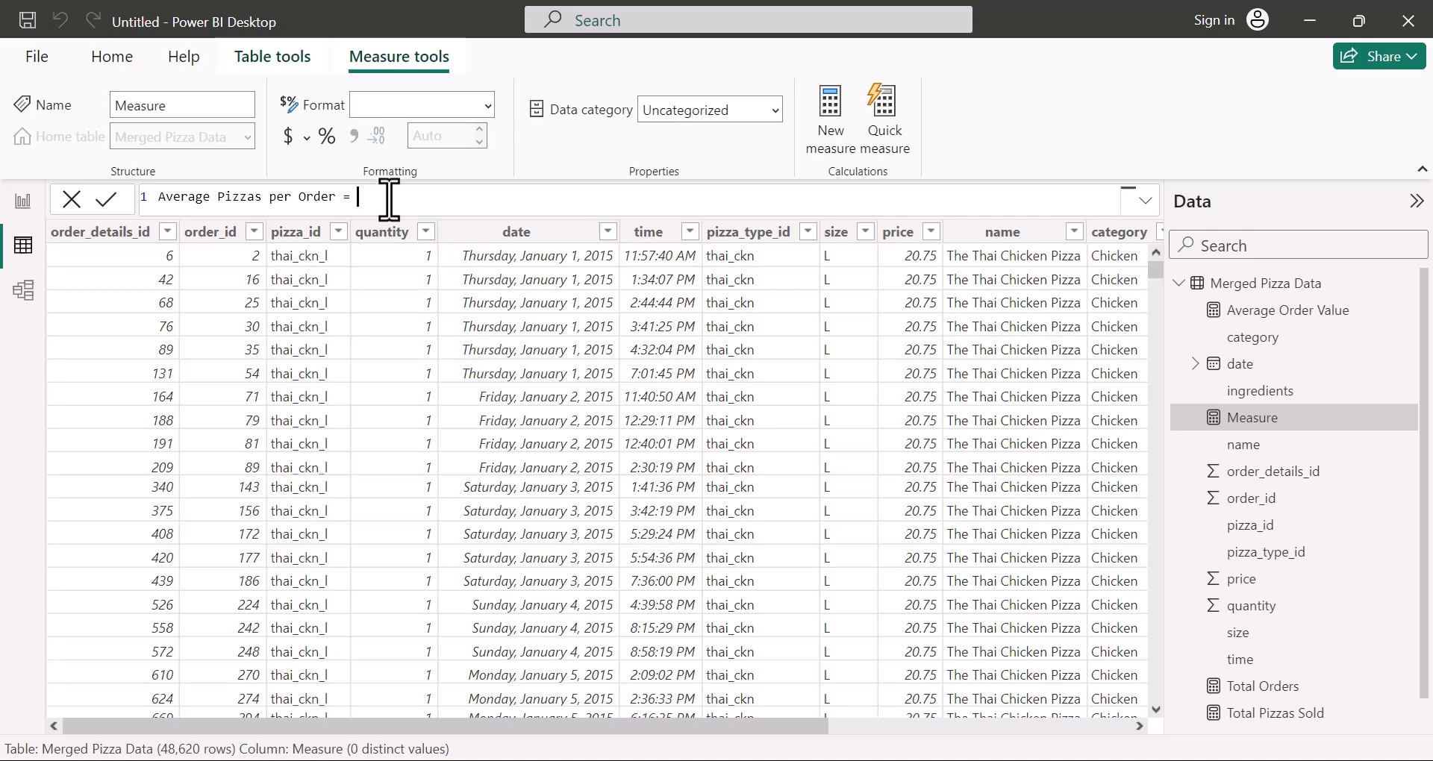
{"action": "type", "text": "TOTA"}
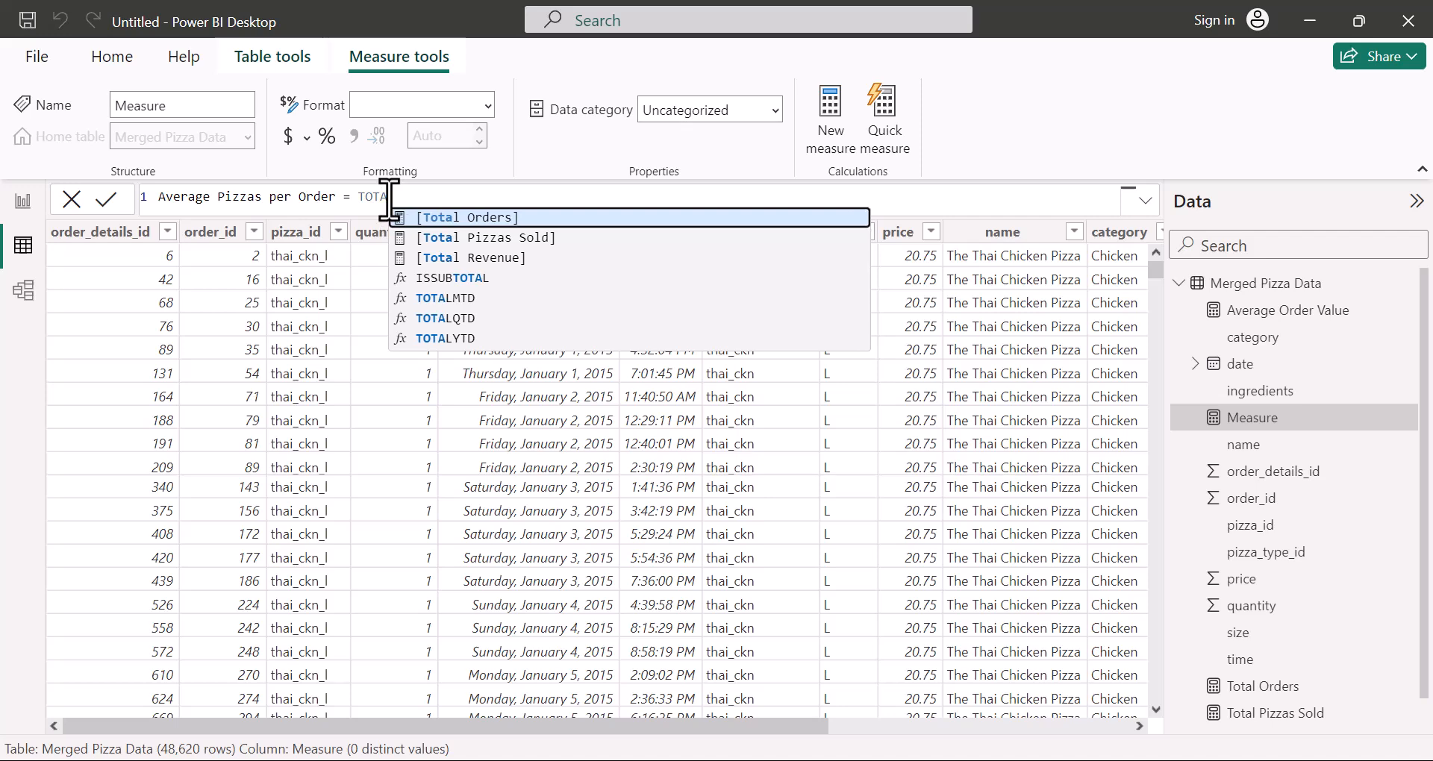
{"action": "left_click", "coordinate": [530, 237]}
{"action": "type", "text": "/"}
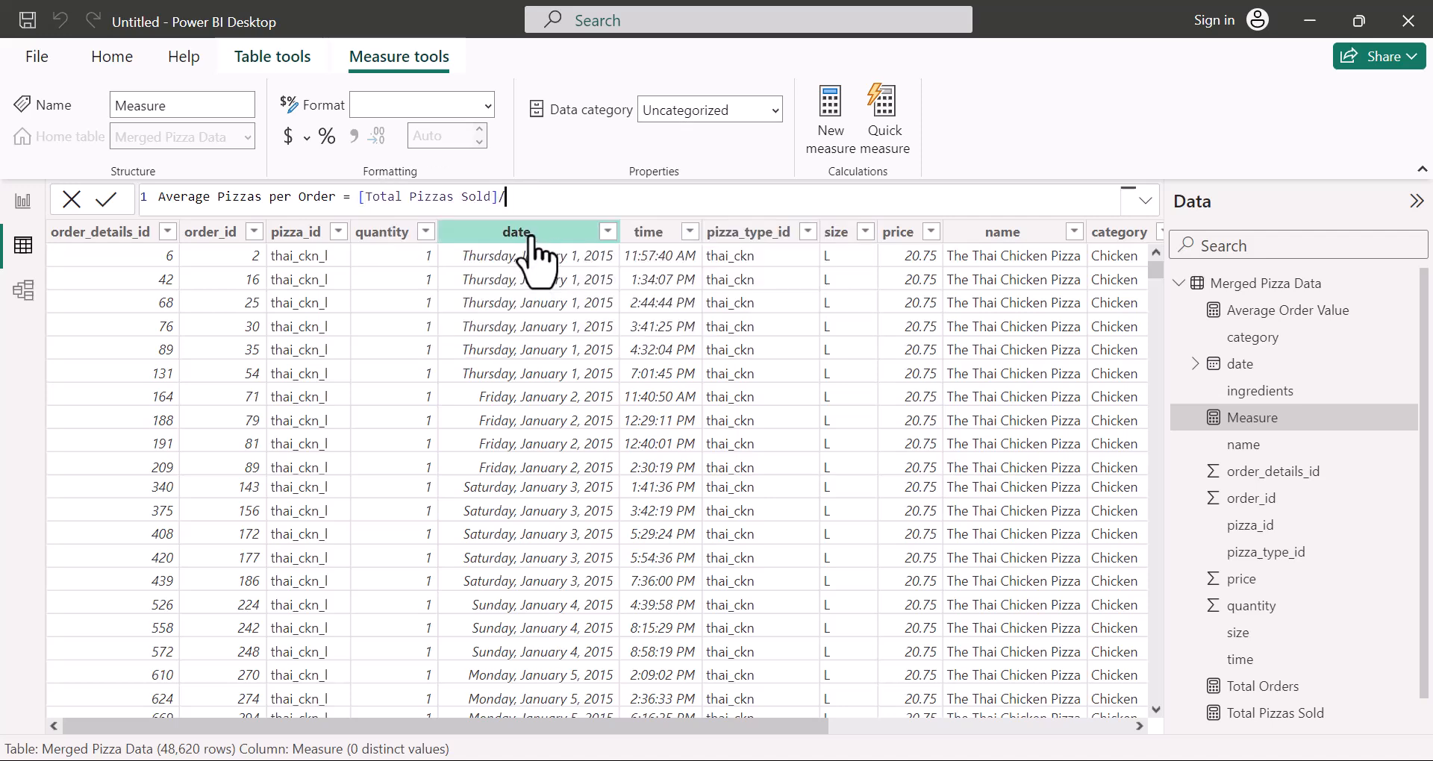
{"action": "type", "text": "TOTAL"}
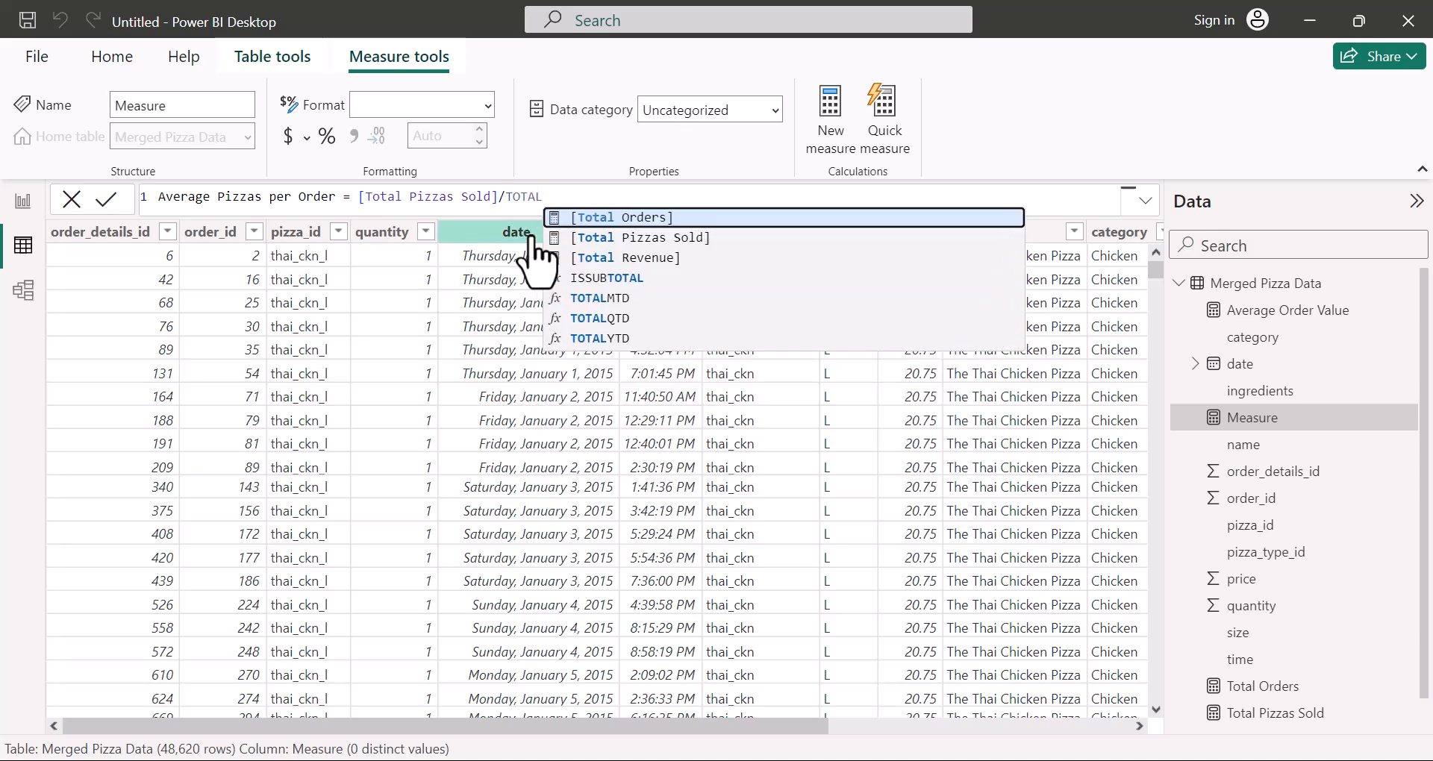
{"action": "left_click", "coordinate": [626, 217]}
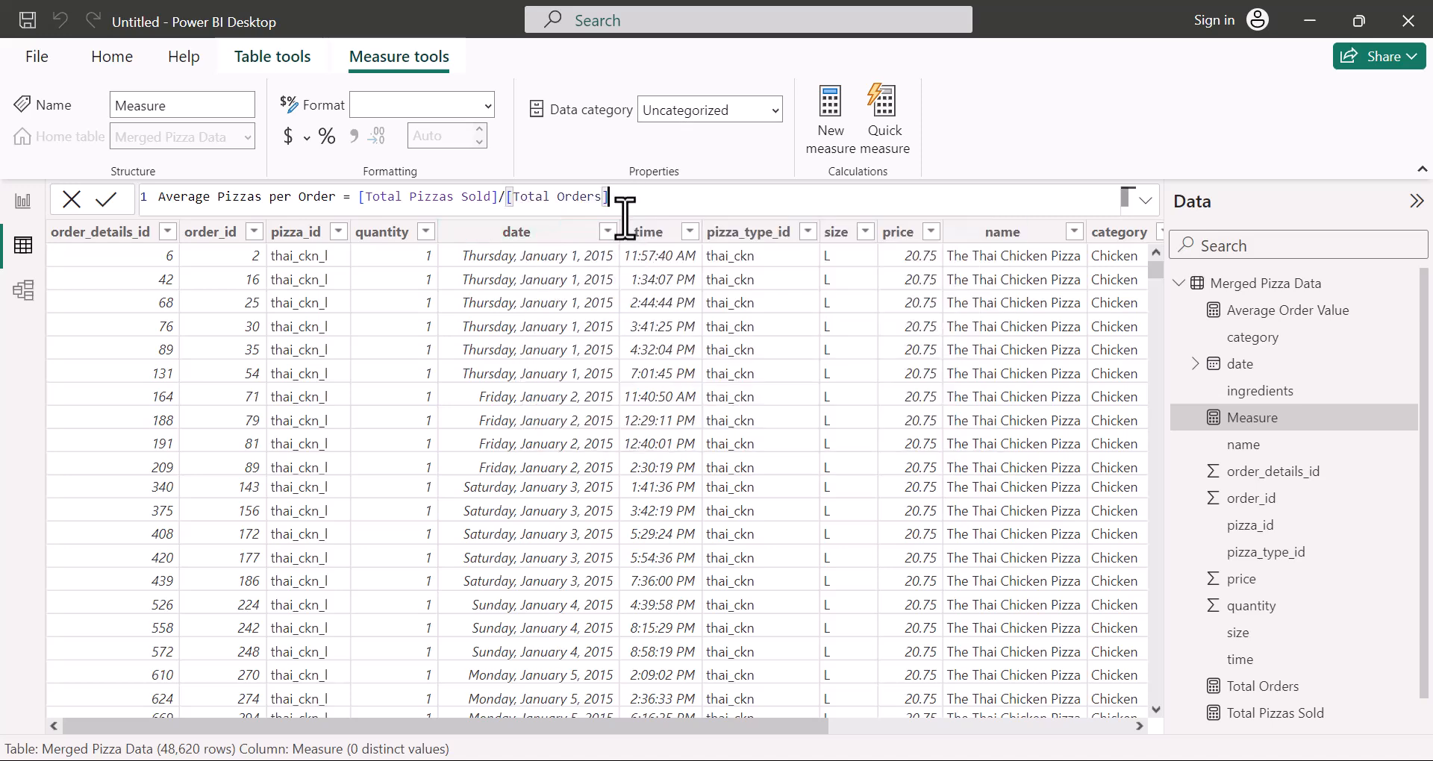
{"action": "left_click", "coordinate": [112, 198]}
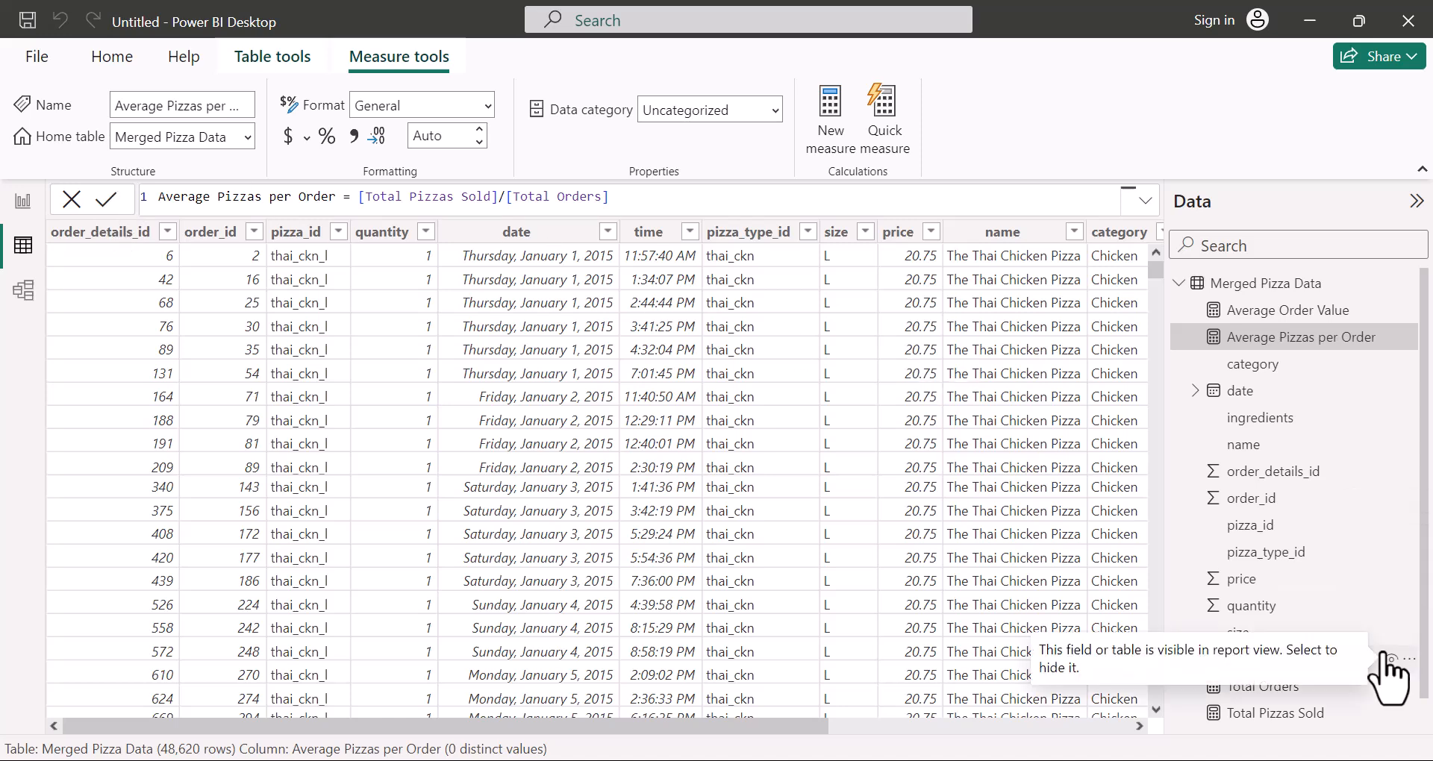
{"action": "scroll", "coordinate": [1186, 460], "scroll_direction": "down", "scroll_amount": 1}
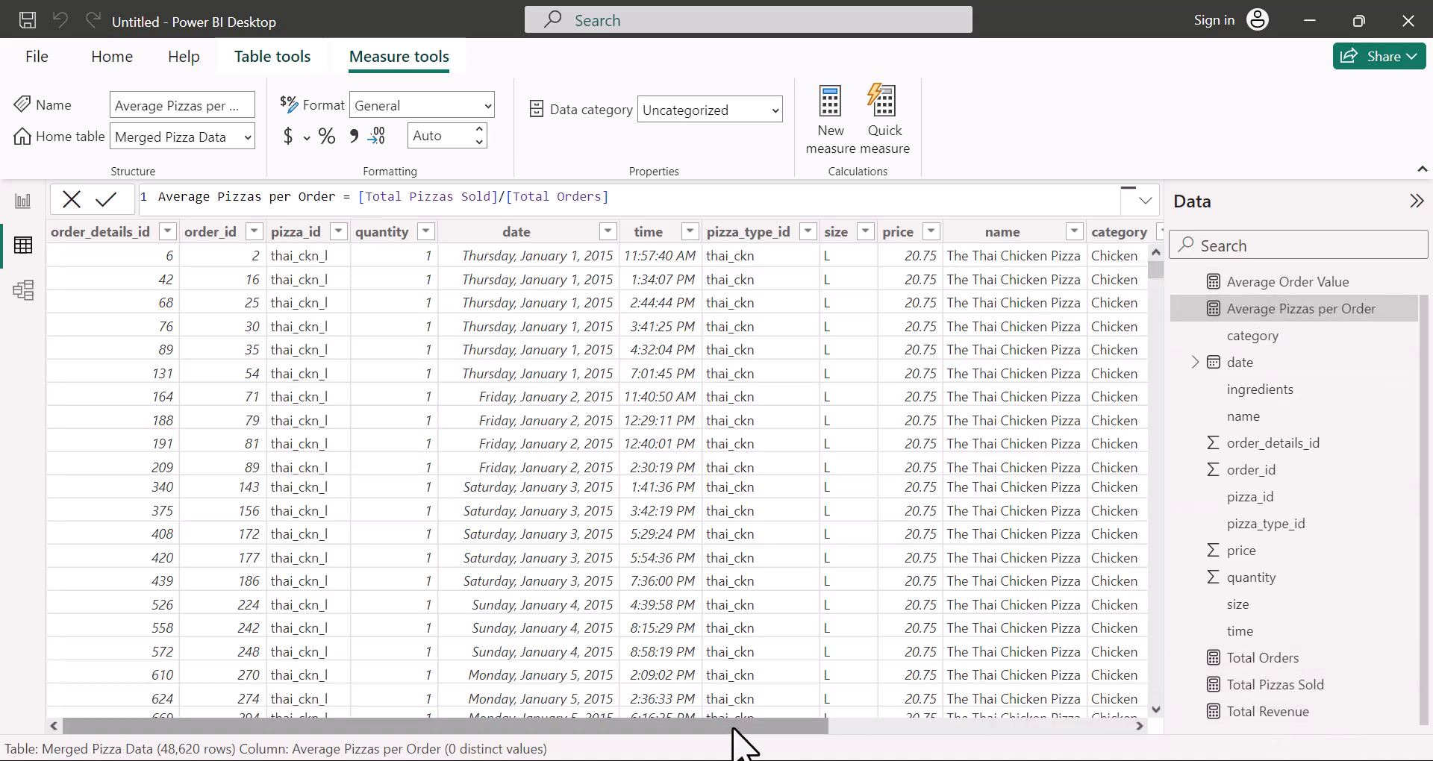
{"action": "left_click_drag", "start_coordinate": [808, 730], "coordinate": [702, 744]}
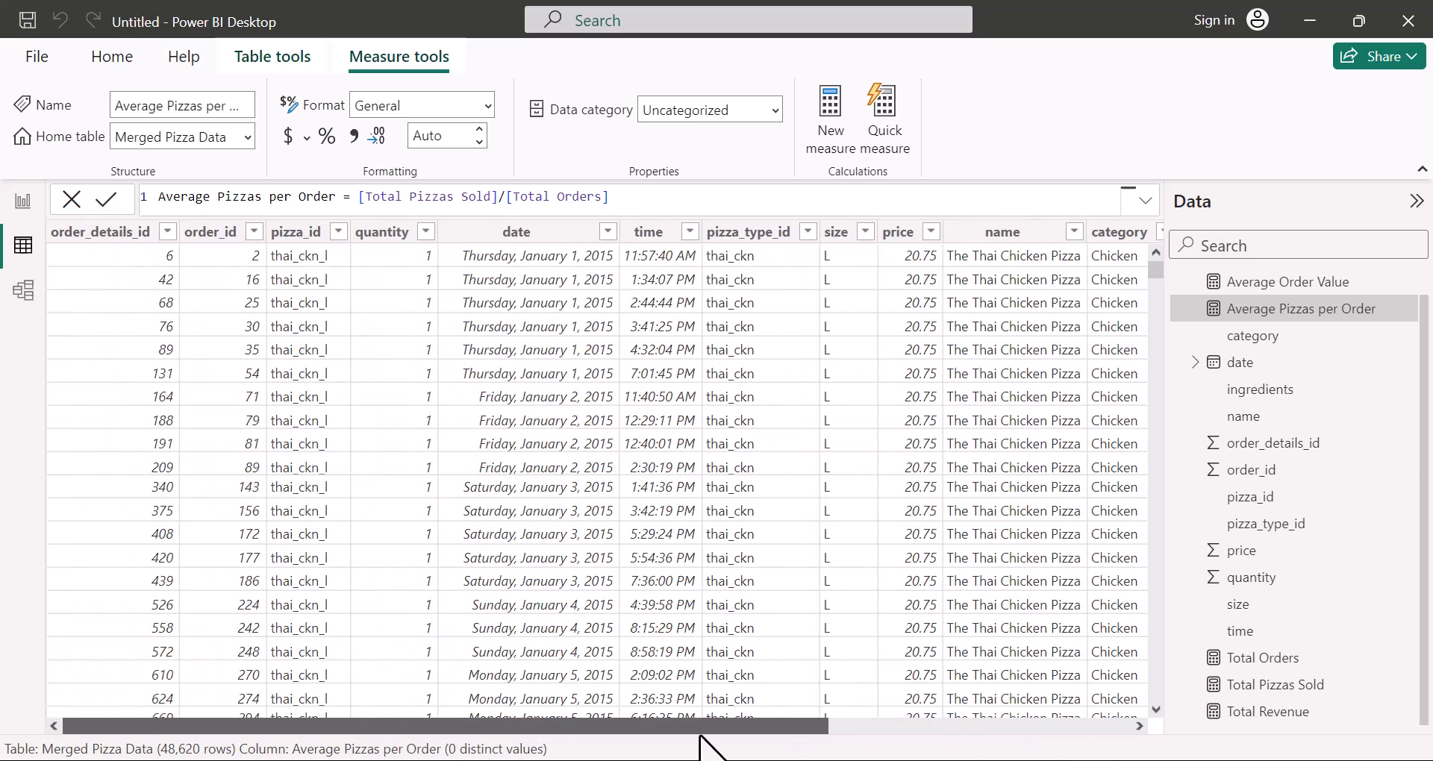
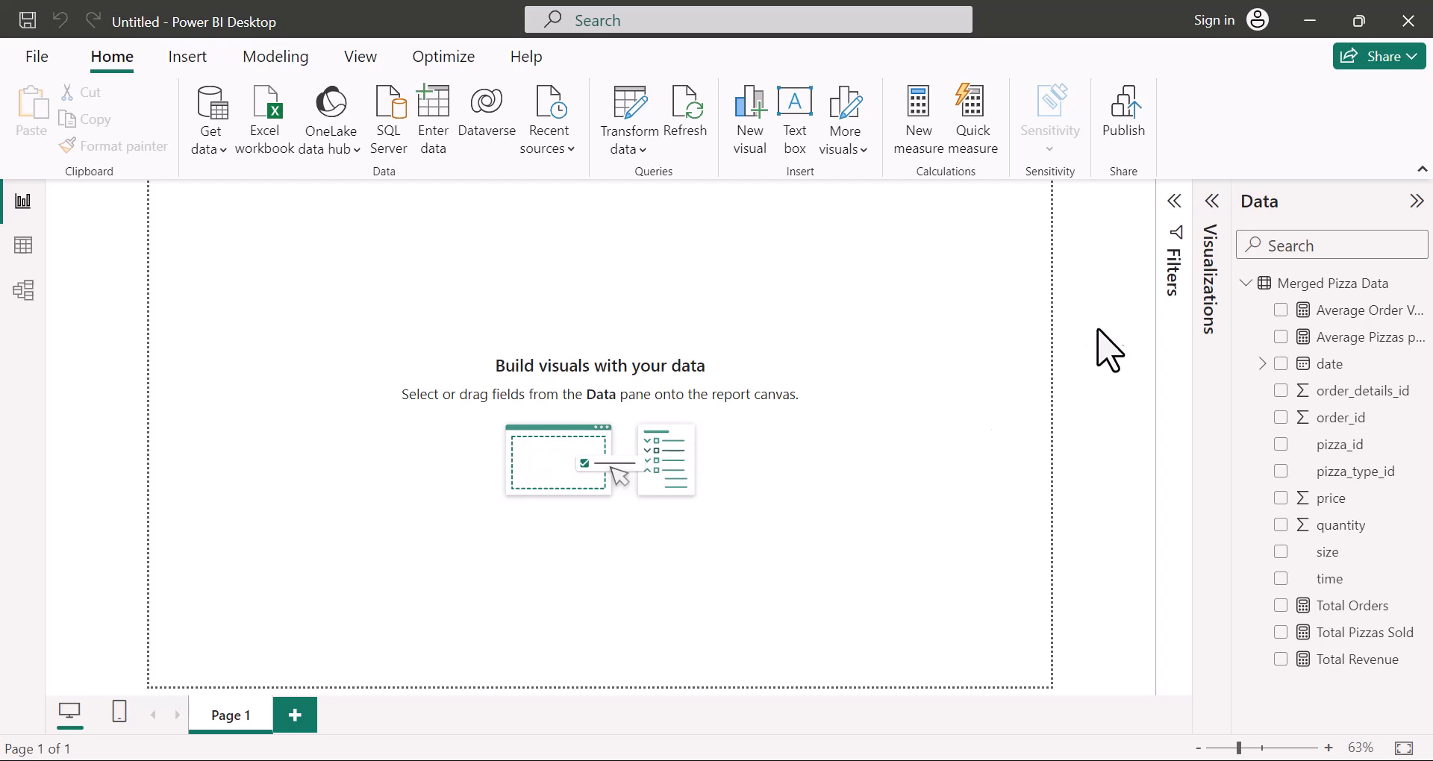
Step: Set the report page's canvas background to White, 10% darker with 51% transparency
{"action": "left_click", "coordinate": [1211, 201]}
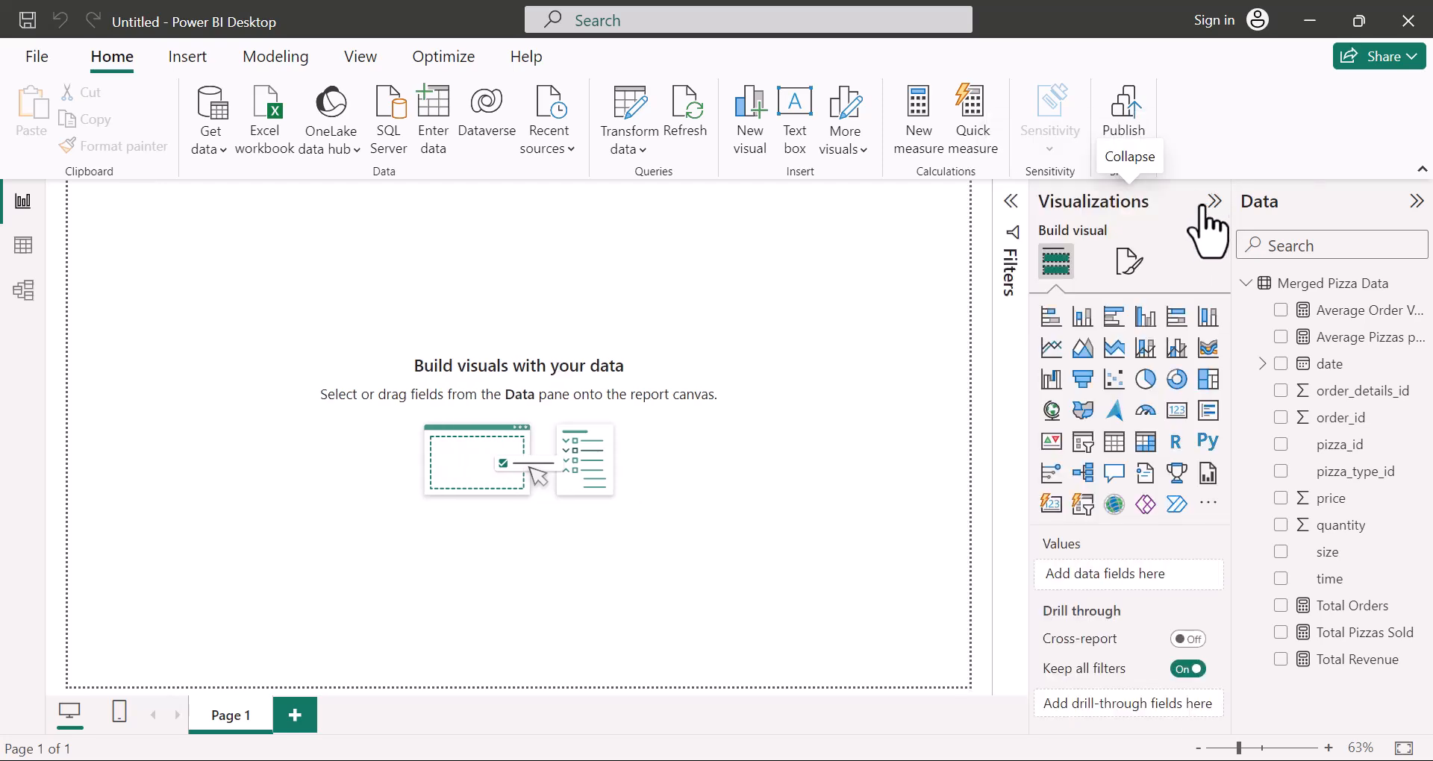
{"action": "left_click", "coordinate": [1129, 262]}
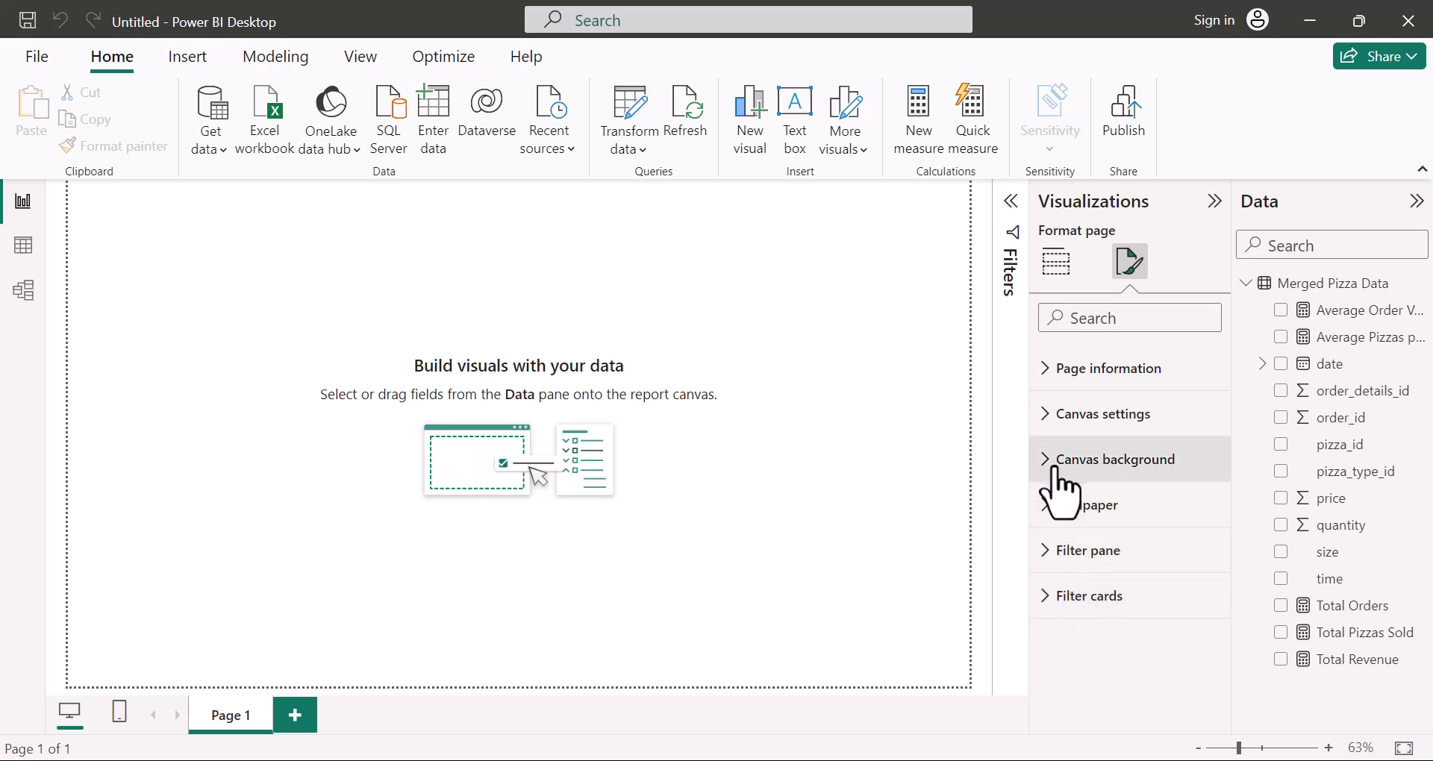
{"action": "left_click", "coordinate": [1044, 468]}
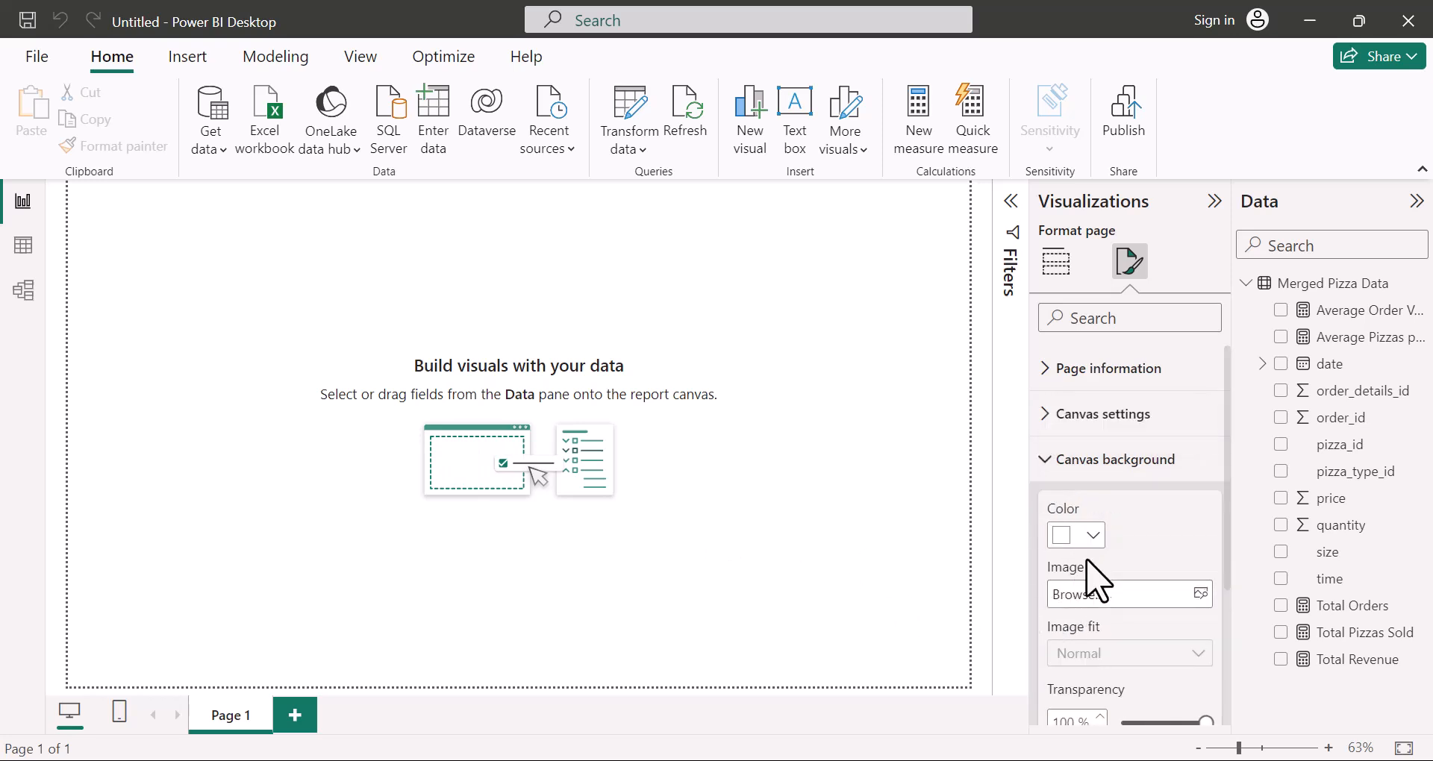
{"action": "left_click", "coordinate": [1091, 536]}
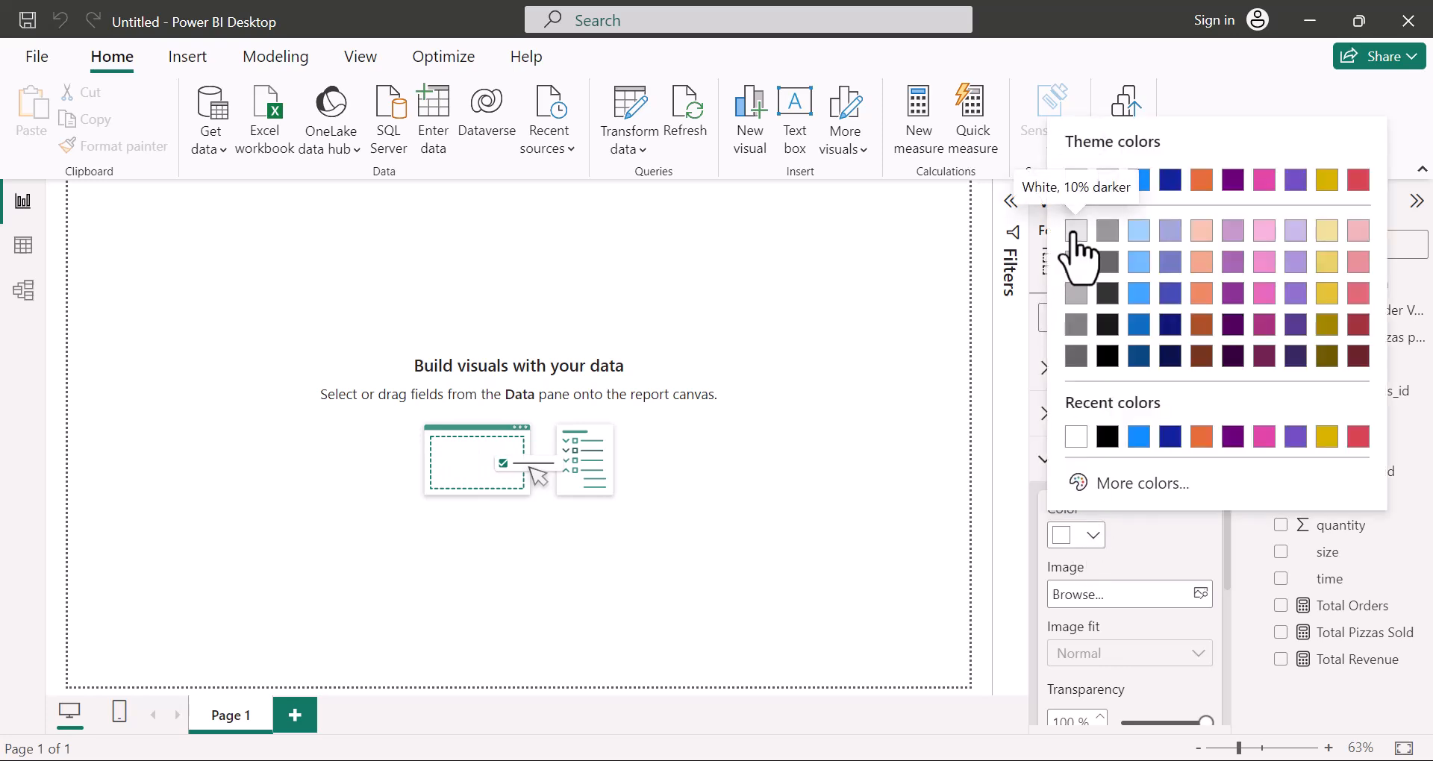
{"action": "left_click", "coordinate": [1076, 231]}
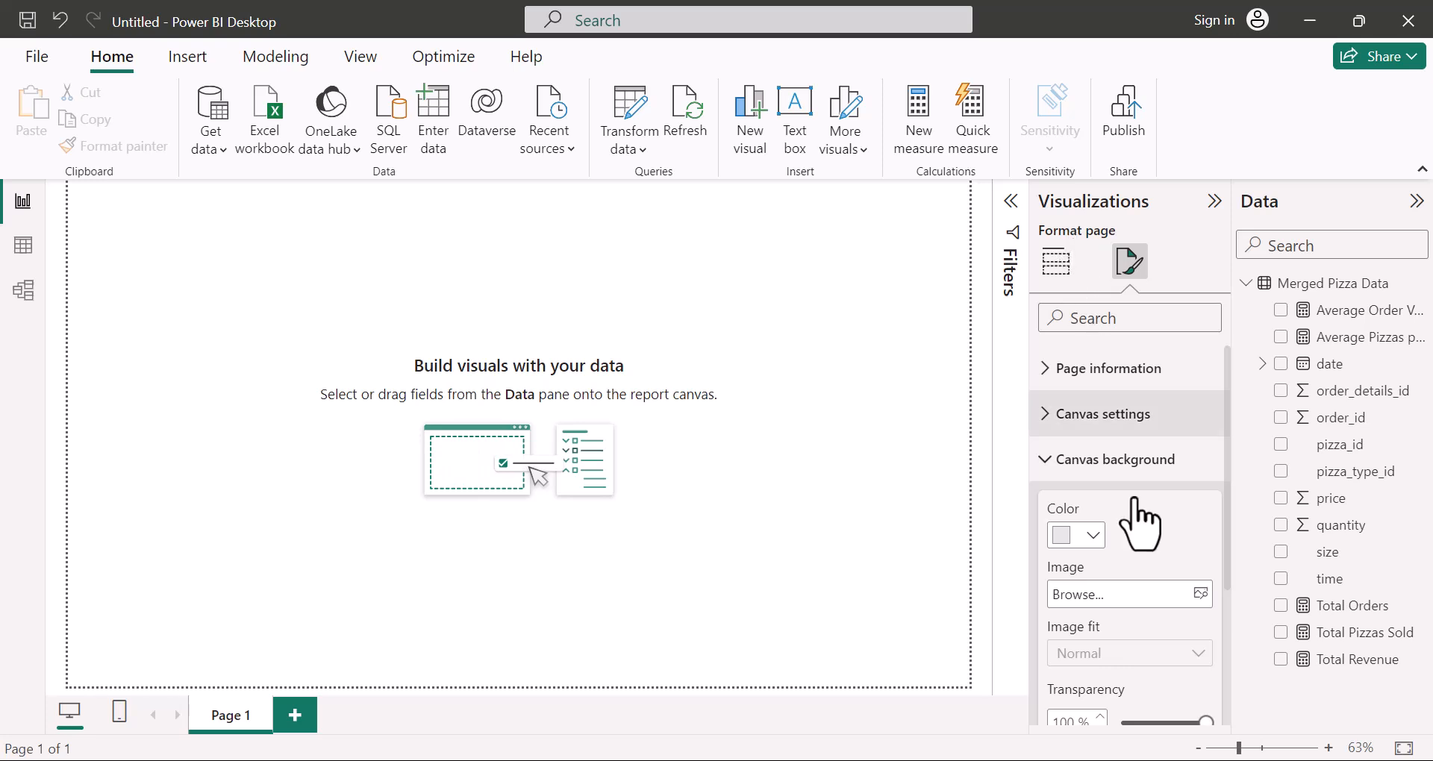
{"action": "scroll", "coordinate": [1198, 630], "scroll_direction": "down", "scroll_amount": 2}
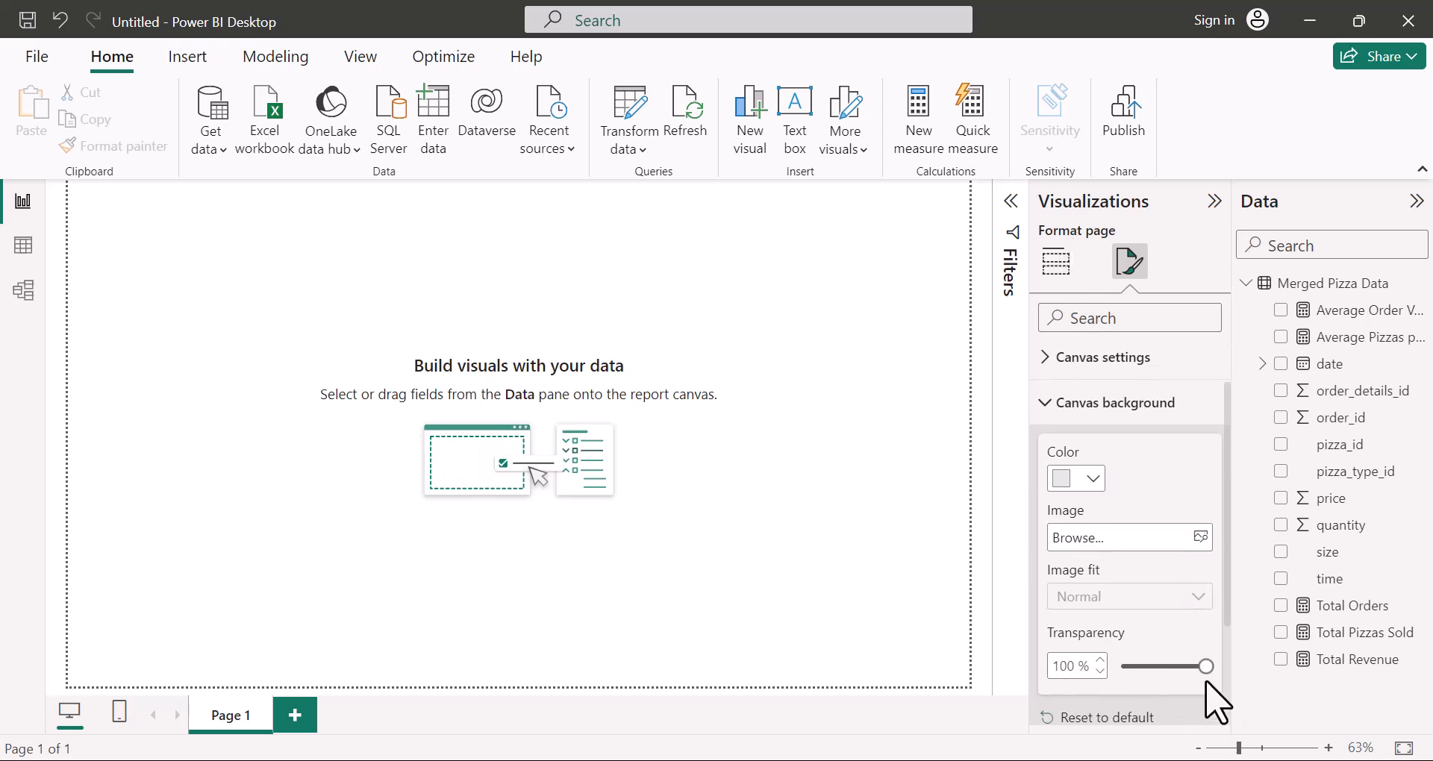
{"action": "left_click_drag", "start_coordinate": [1204, 661], "coordinate": [1174, 666]}
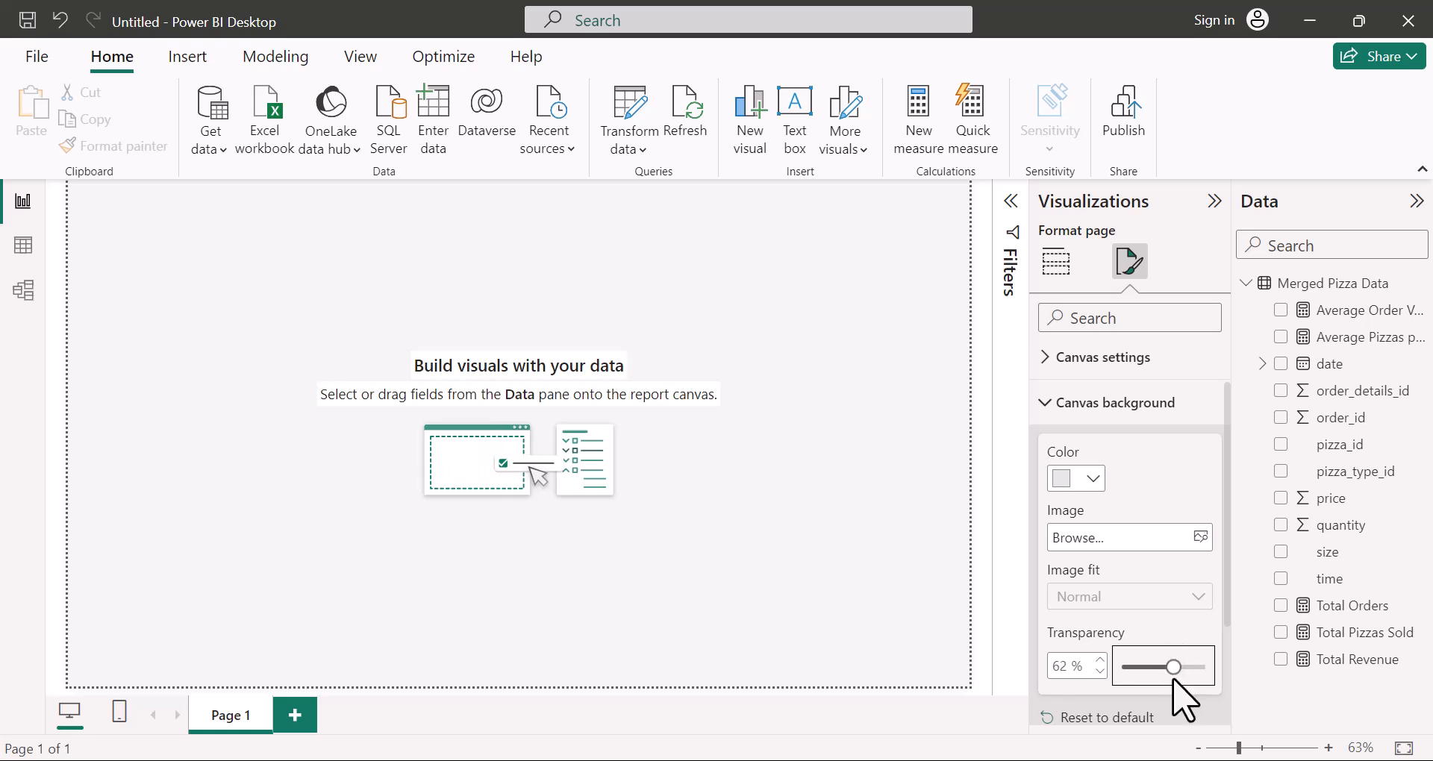
{"action": "left_click_drag", "start_coordinate": [1172, 666], "coordinate": [1168, 669]}
Step: Insert a plain rectangle shape onto the report canvas of Page 1
{"action": "left_click", "coordinate": [187, 58]}
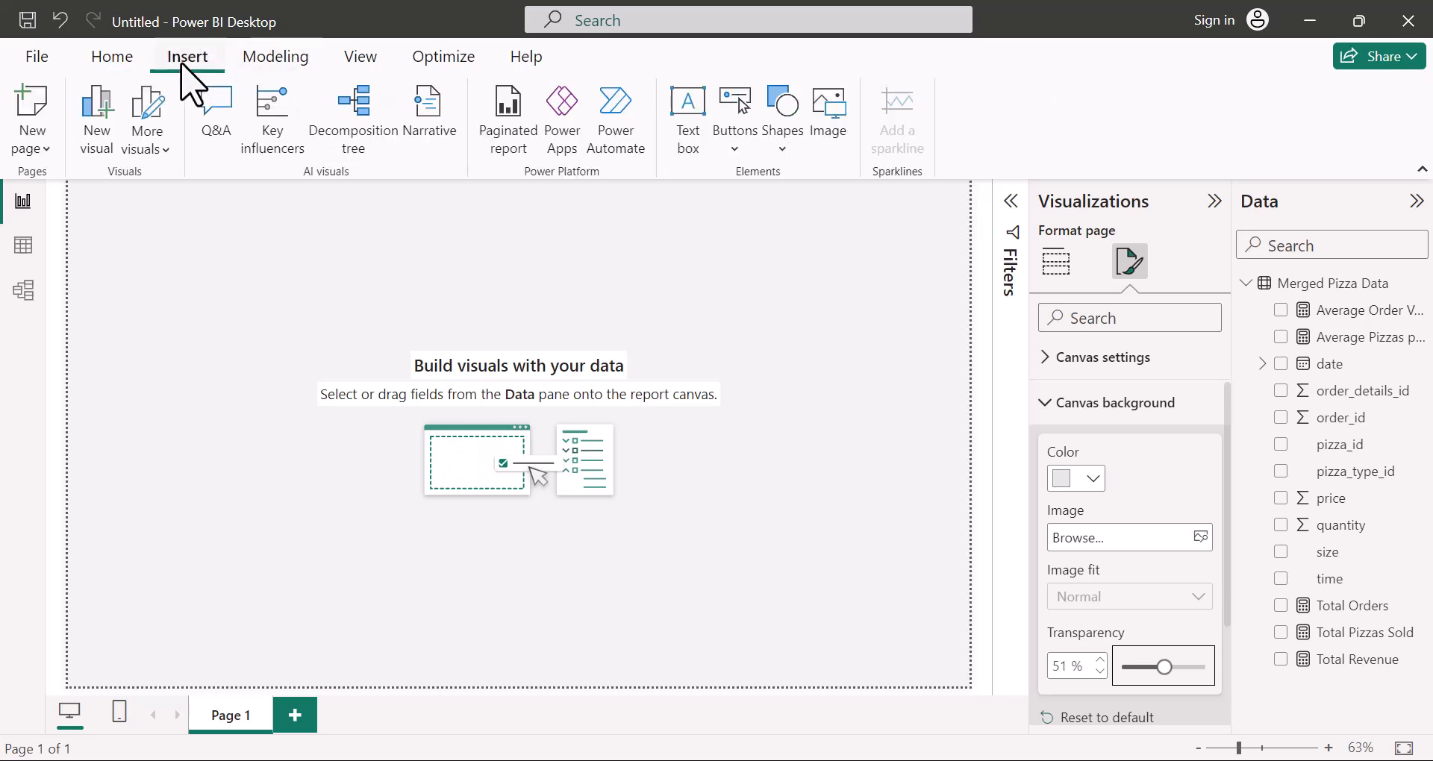
{"action": "left_click", "coordinate": [784, 112]}
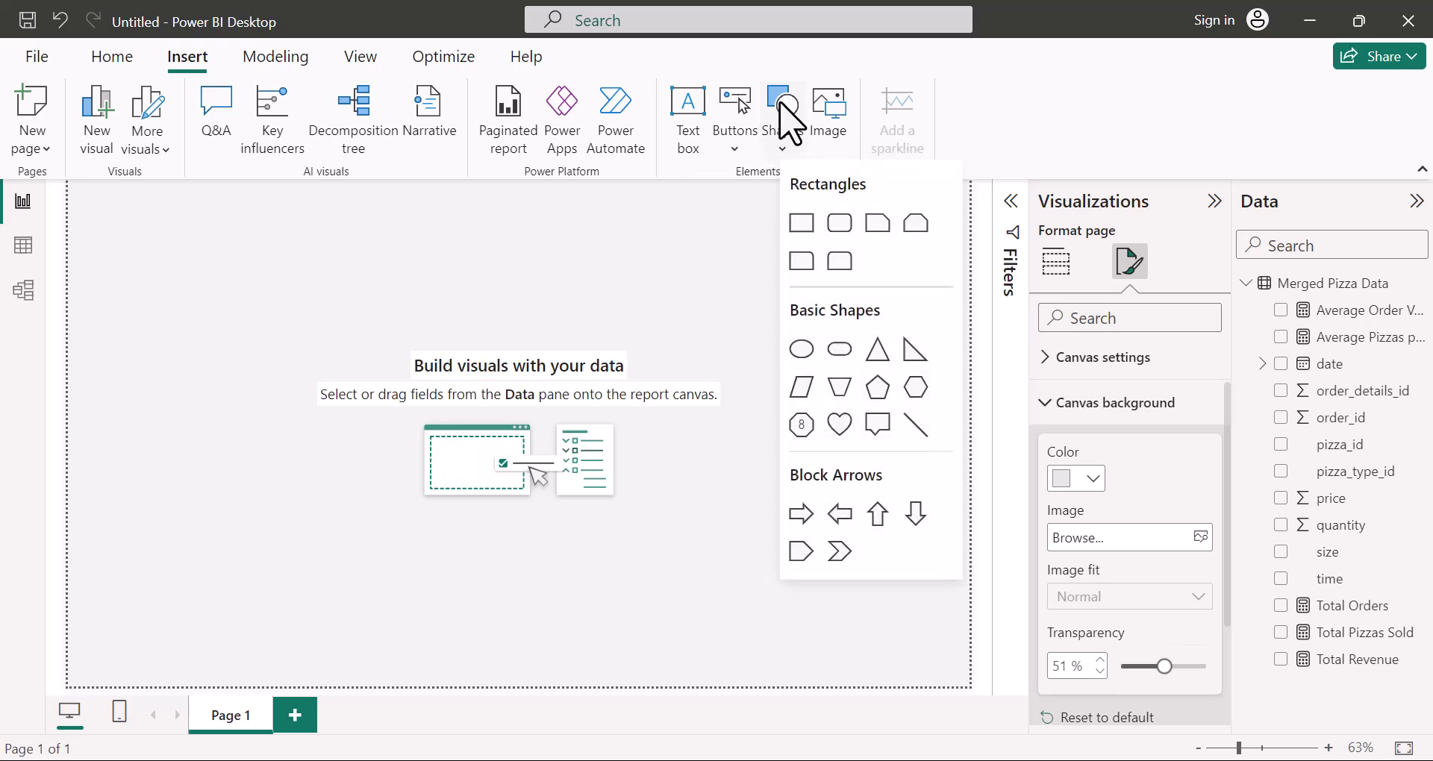
{"action": "left_click", "coordinate": [800, 238]}
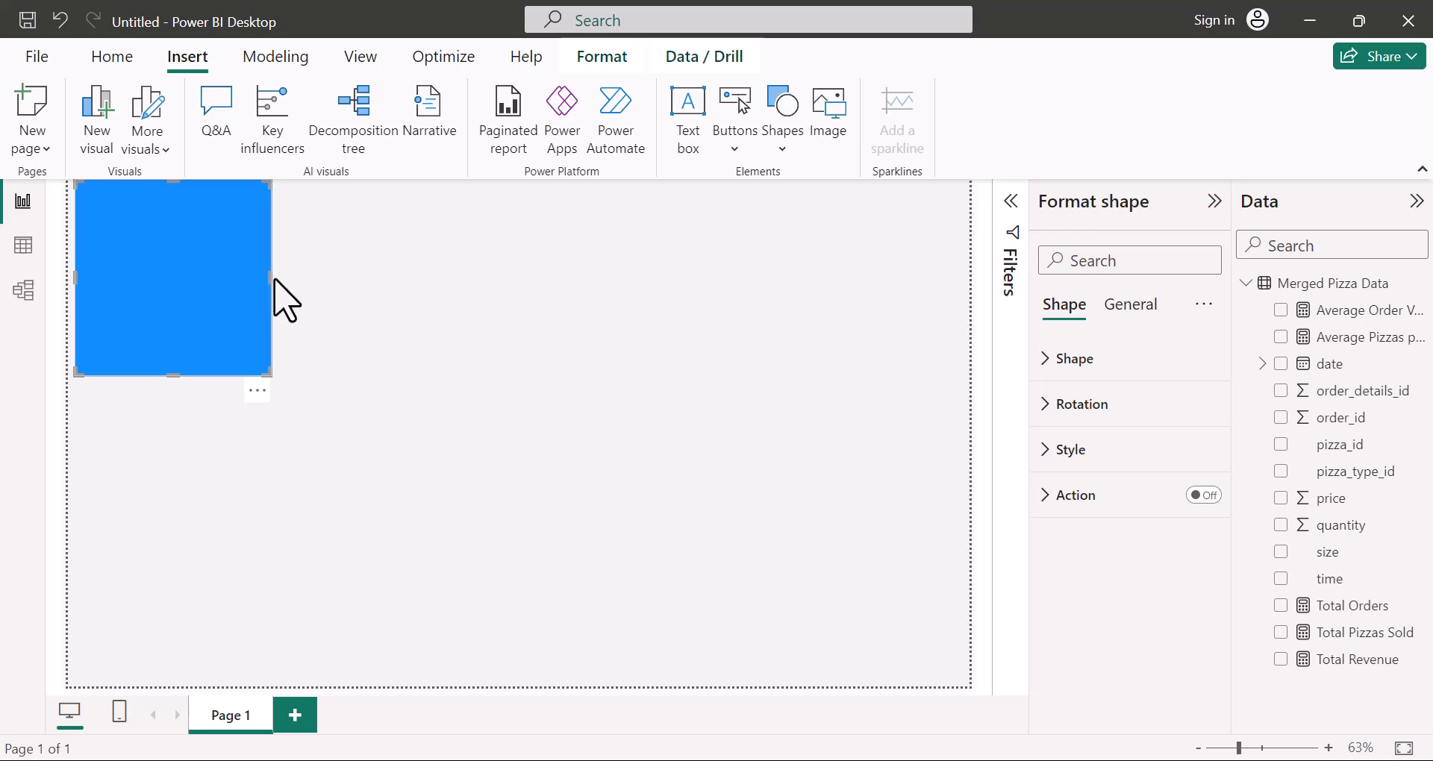
Step: Resize the rectangle into a shallow banner spanning the full width of the report page's upper edge
{"action": "left_click_drag", "start_coordinate": [270, 276], "coordinate": [973, 270]}
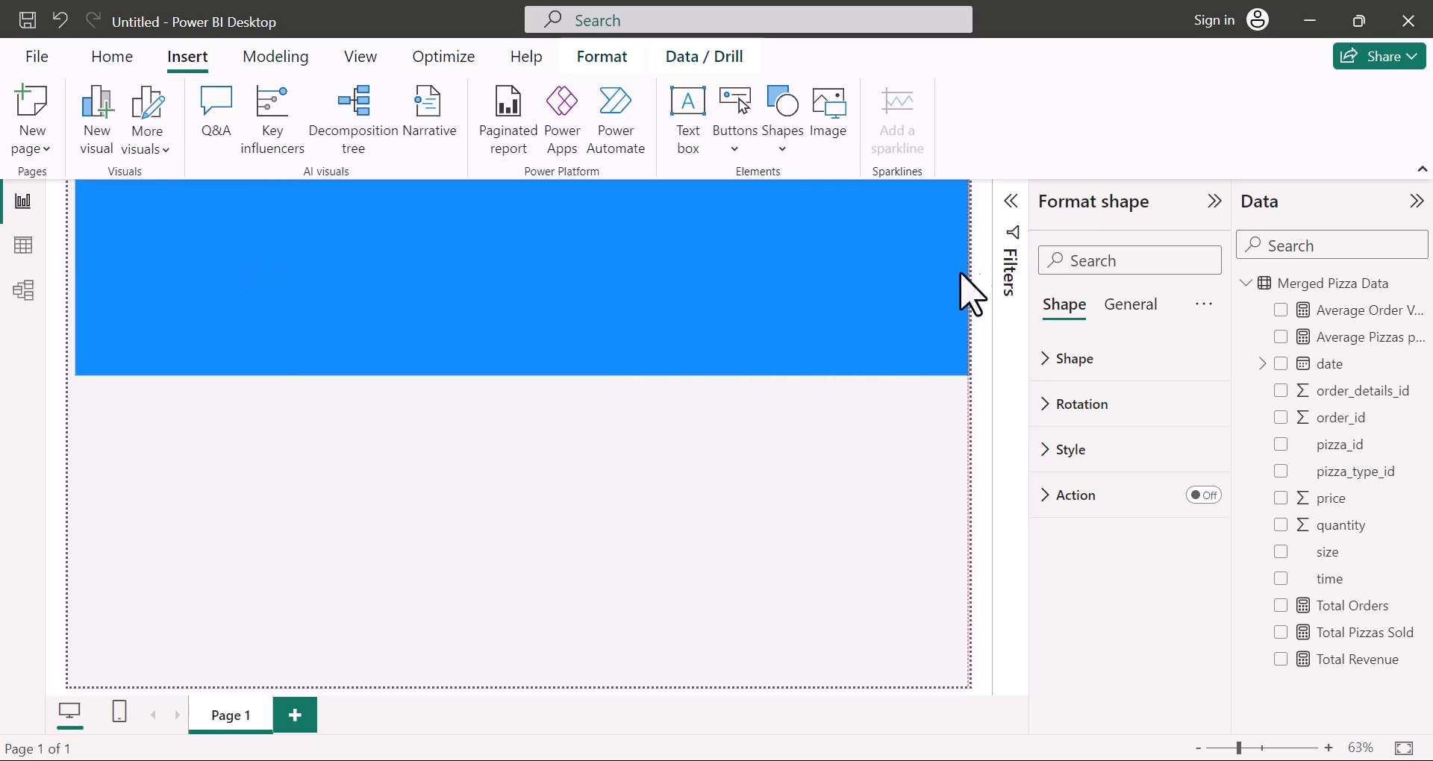
{"action": "left_click_drag", "start_coordinate": [524, 373], "coordinate": [551, 261]}
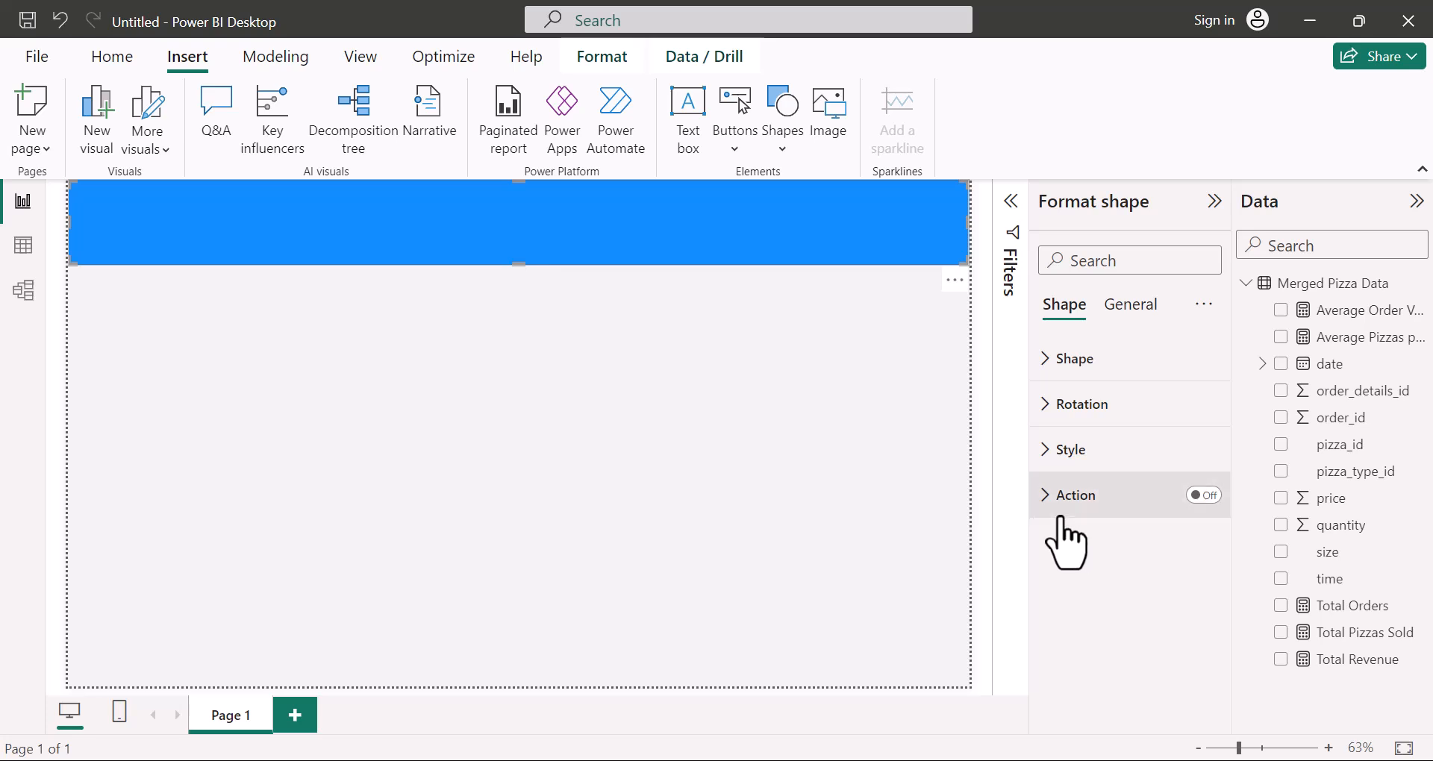
Step: Try a dark magenta and a dark brown theme color as the banner shape's fill
{"action": "left_click", "coordinate": [1045, 452]}
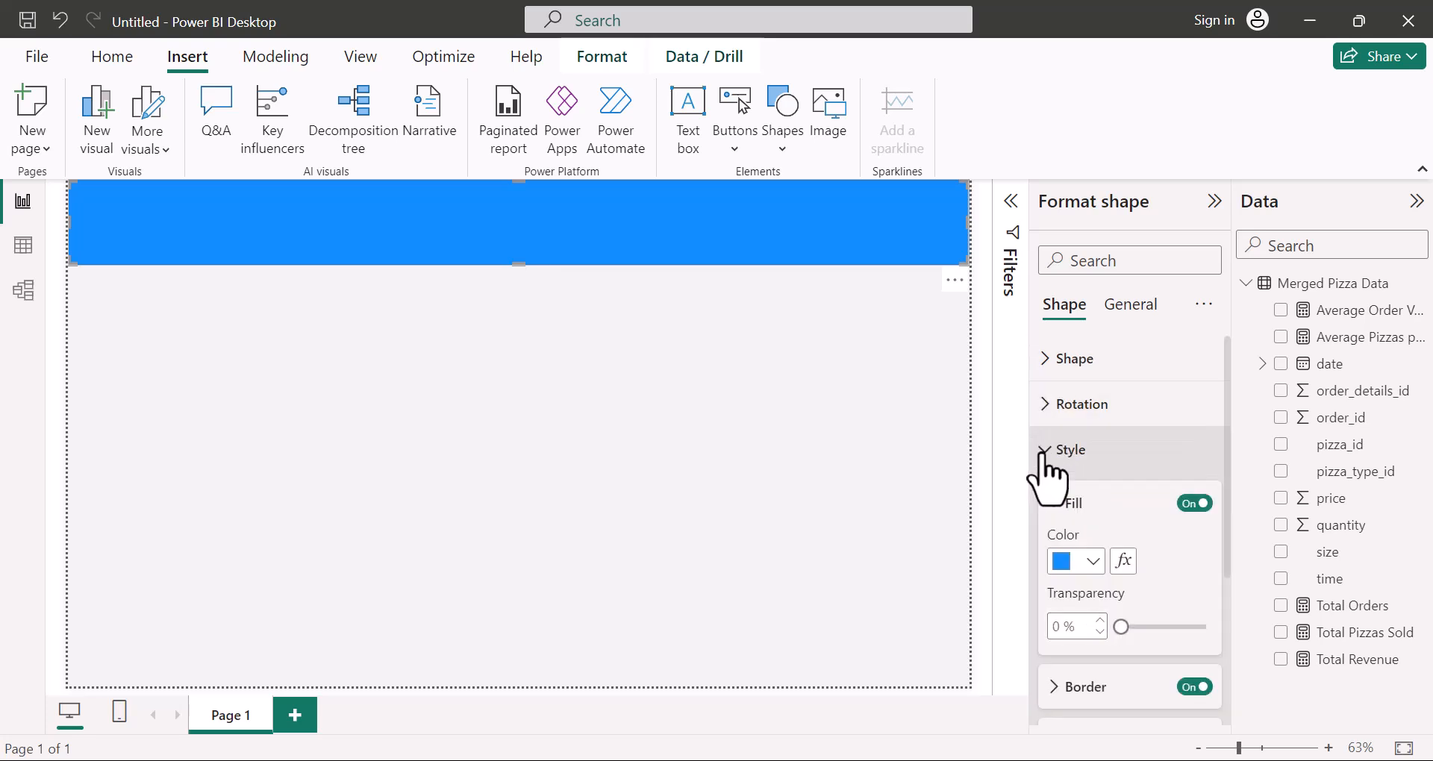
{"action": "left_click", "coordinate": [1093, 563]}
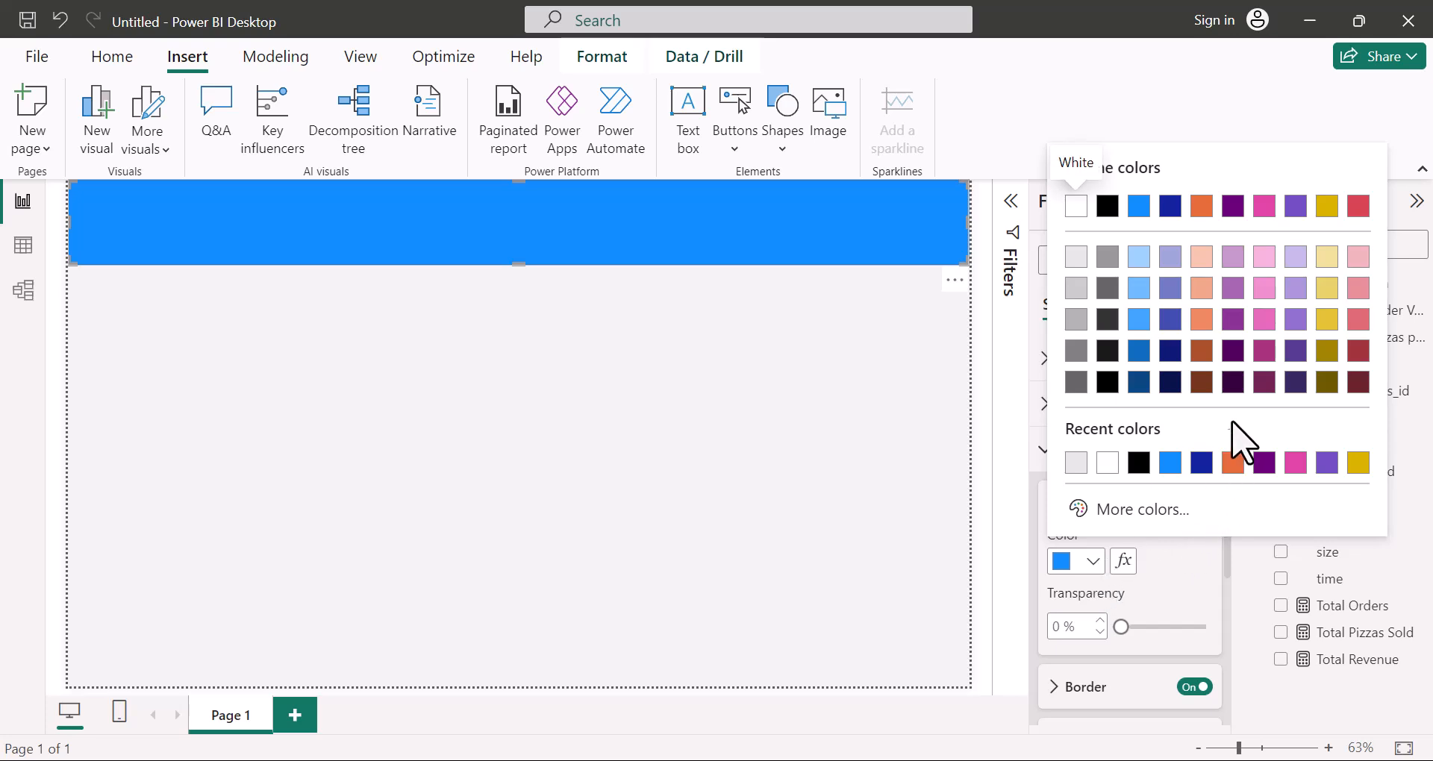
{"action": "left_click", "coordinate": [1264, 382]}
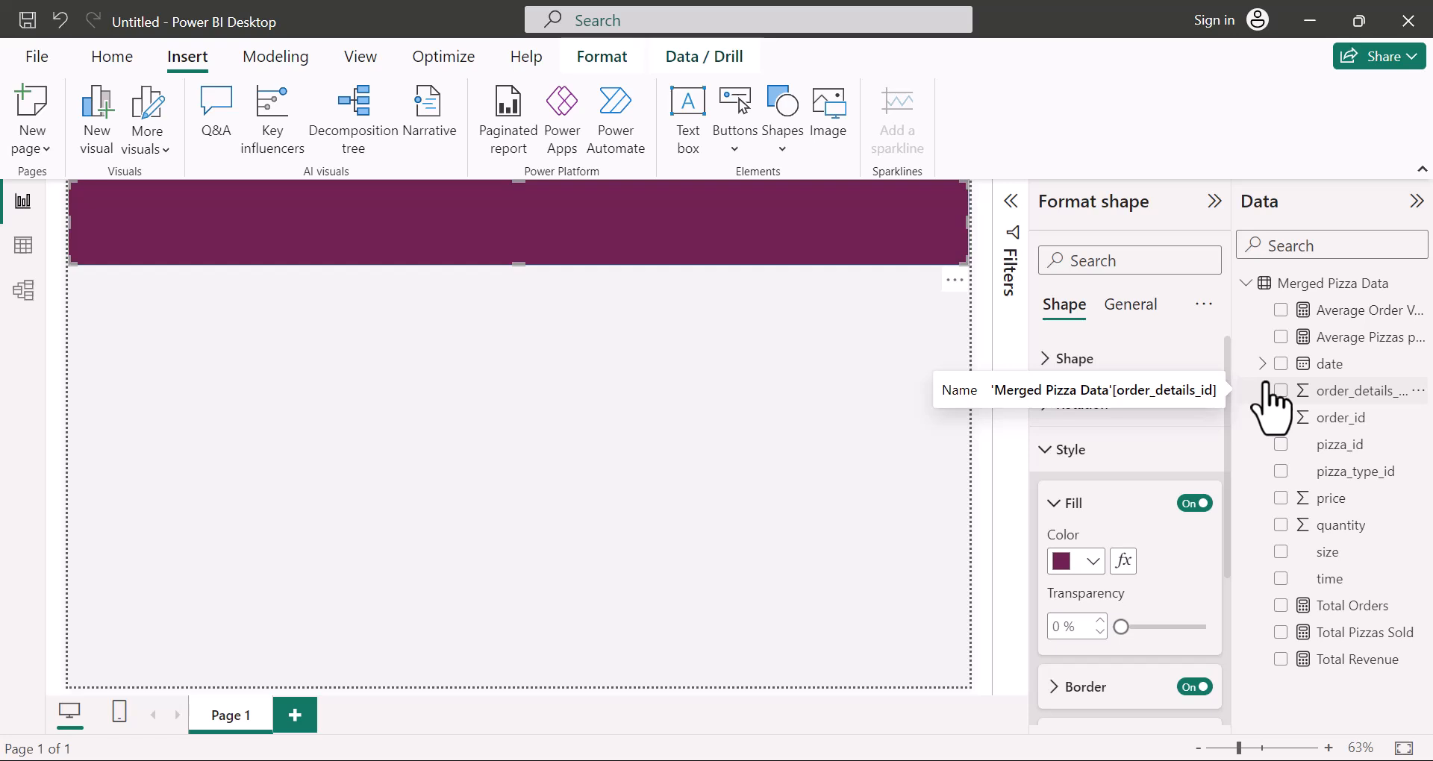
{"action": "left_click", "coordinate": [1091, 563]}
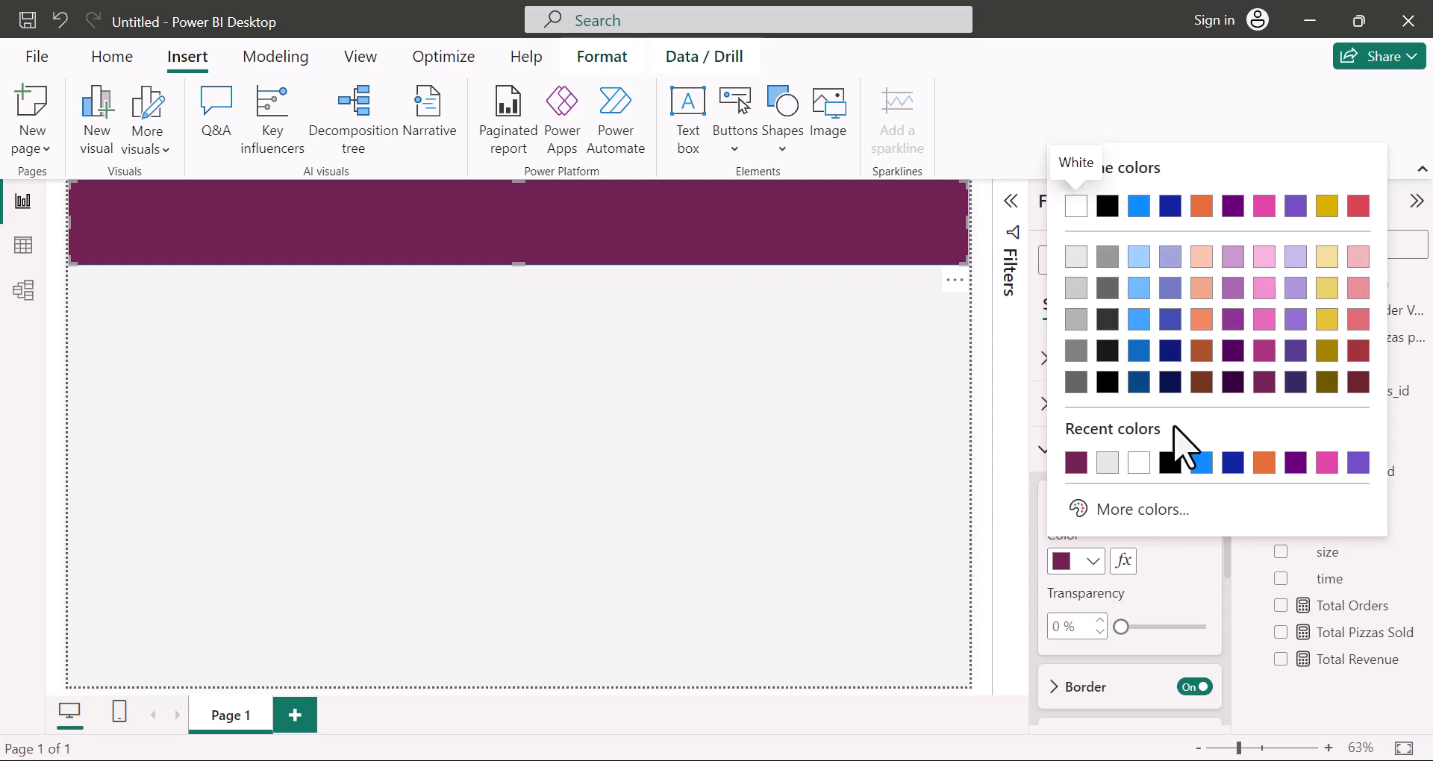
{"action": "left_click", "coordinate": [1201, 382]}
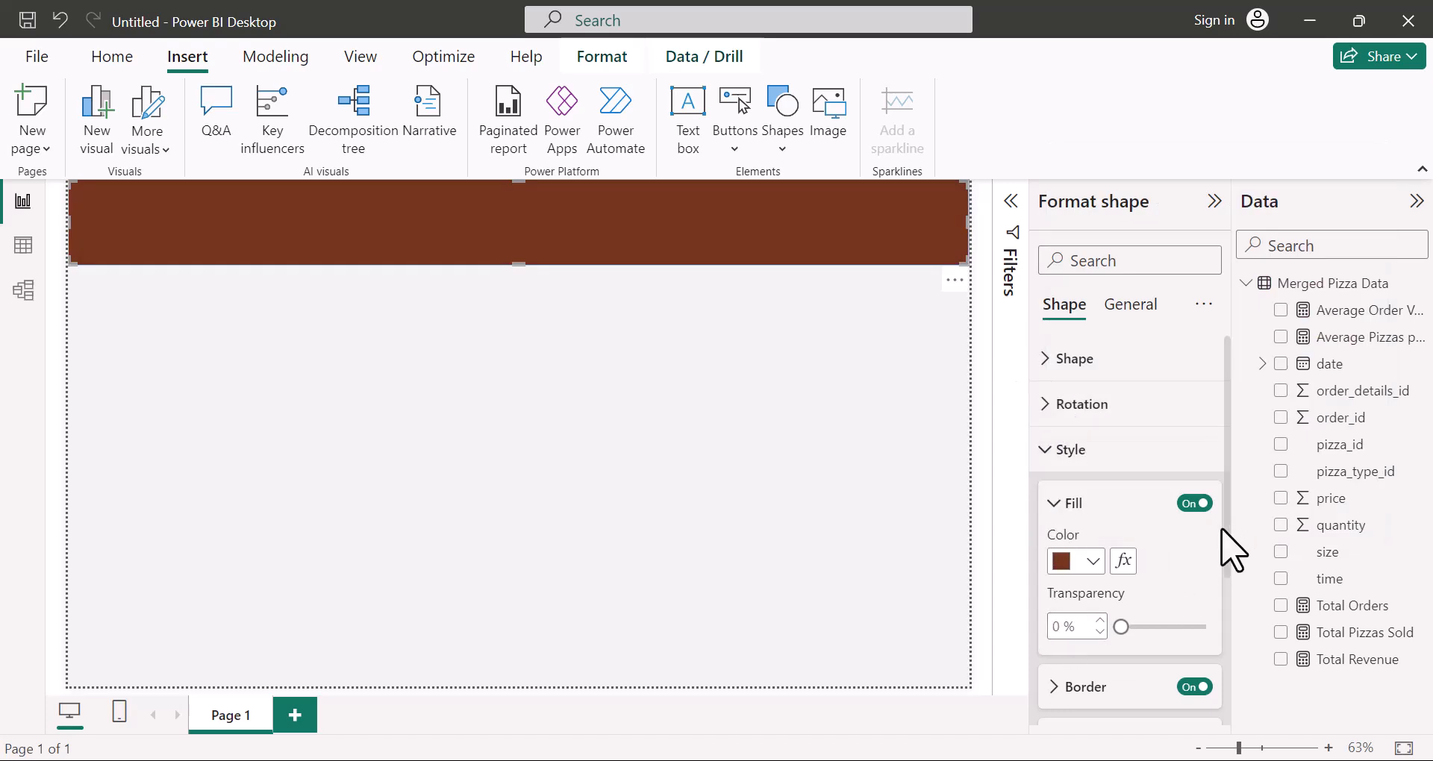
{"action": "scroll", "coordinate": [1227, 529], "scroll_direction": "down", "scroll_amount": 3}
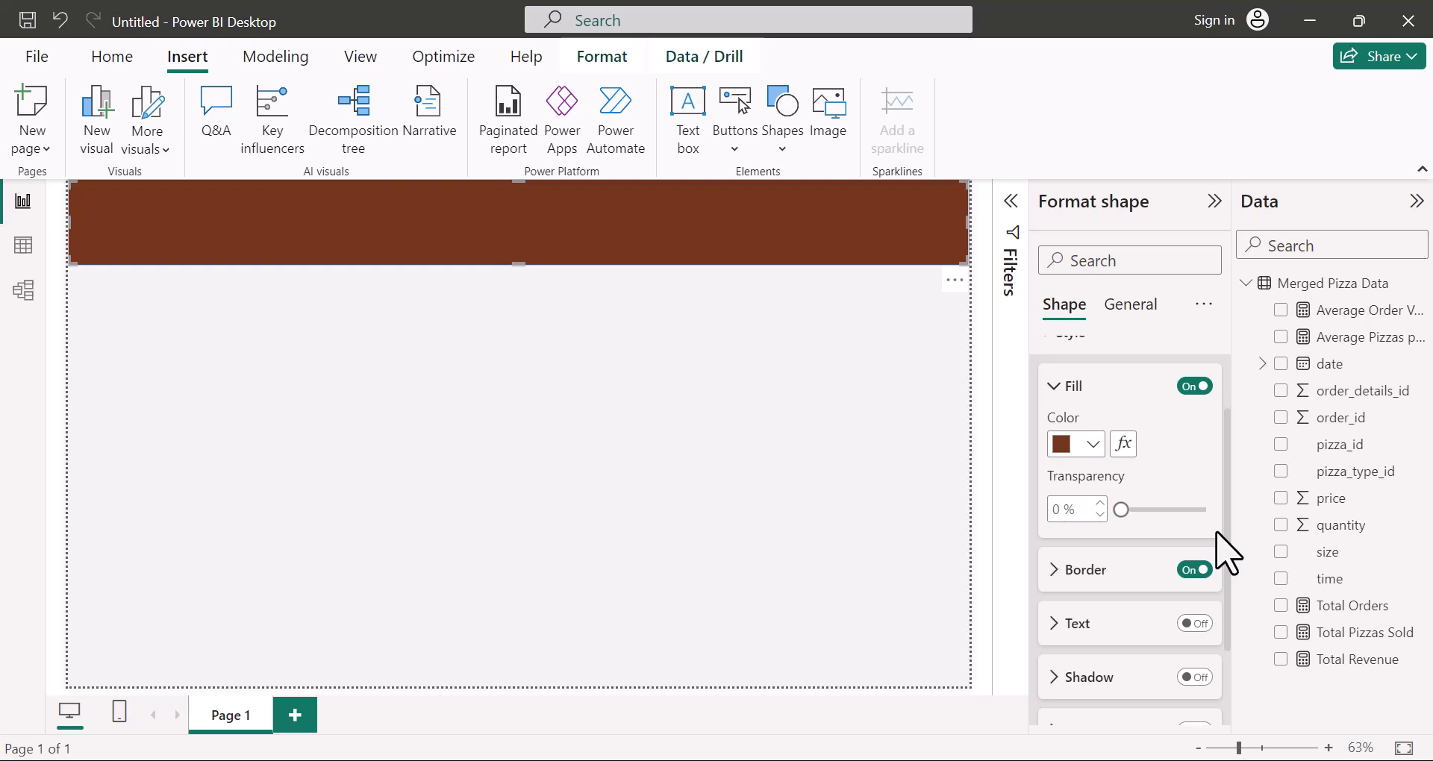
{"action": "scroll", "coordinate": [1227, 556], "scroll_direction": "up", "scroll_amount": 2}
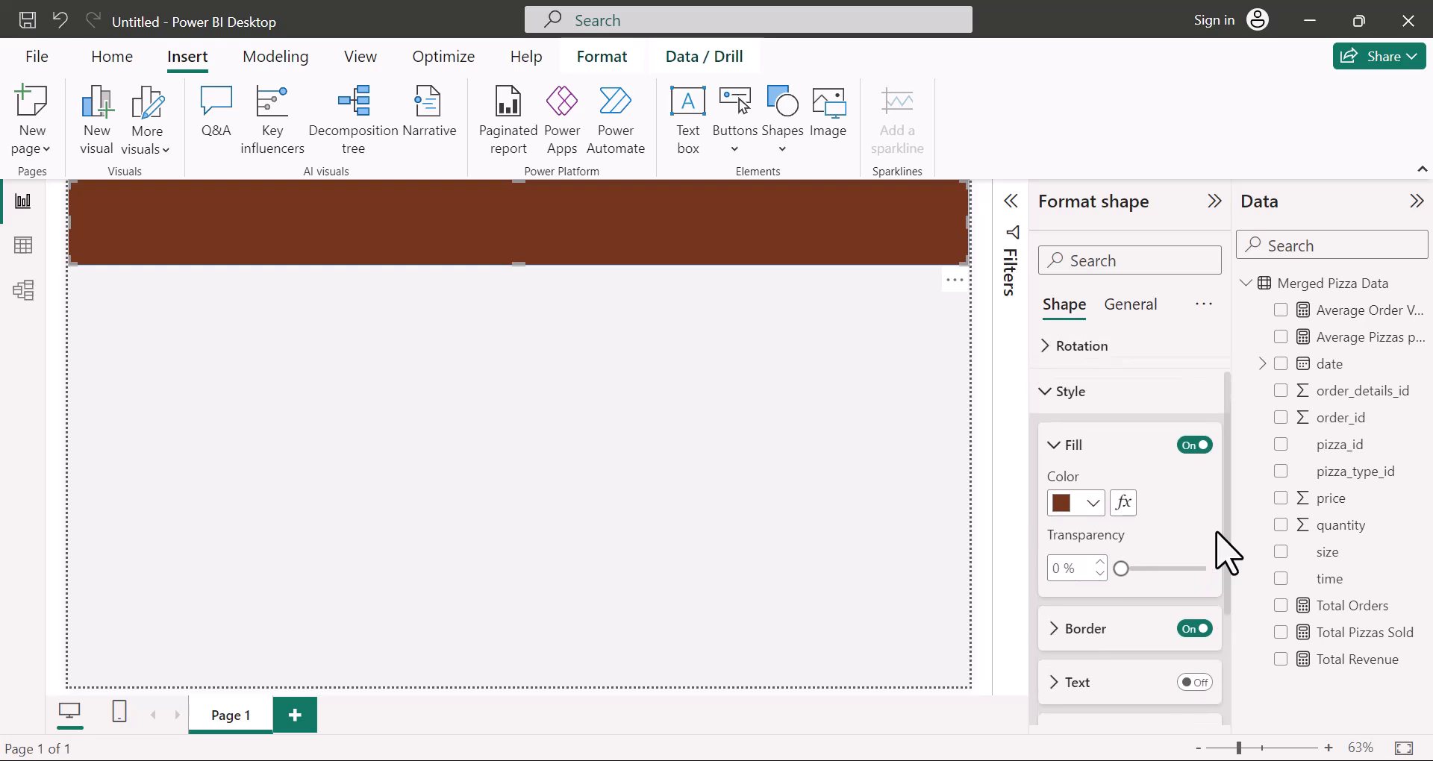
Step: Set the banner shape's fill to the custom brown color #743D26
{"action": "left_click", "coordinate": [1091, 504]}
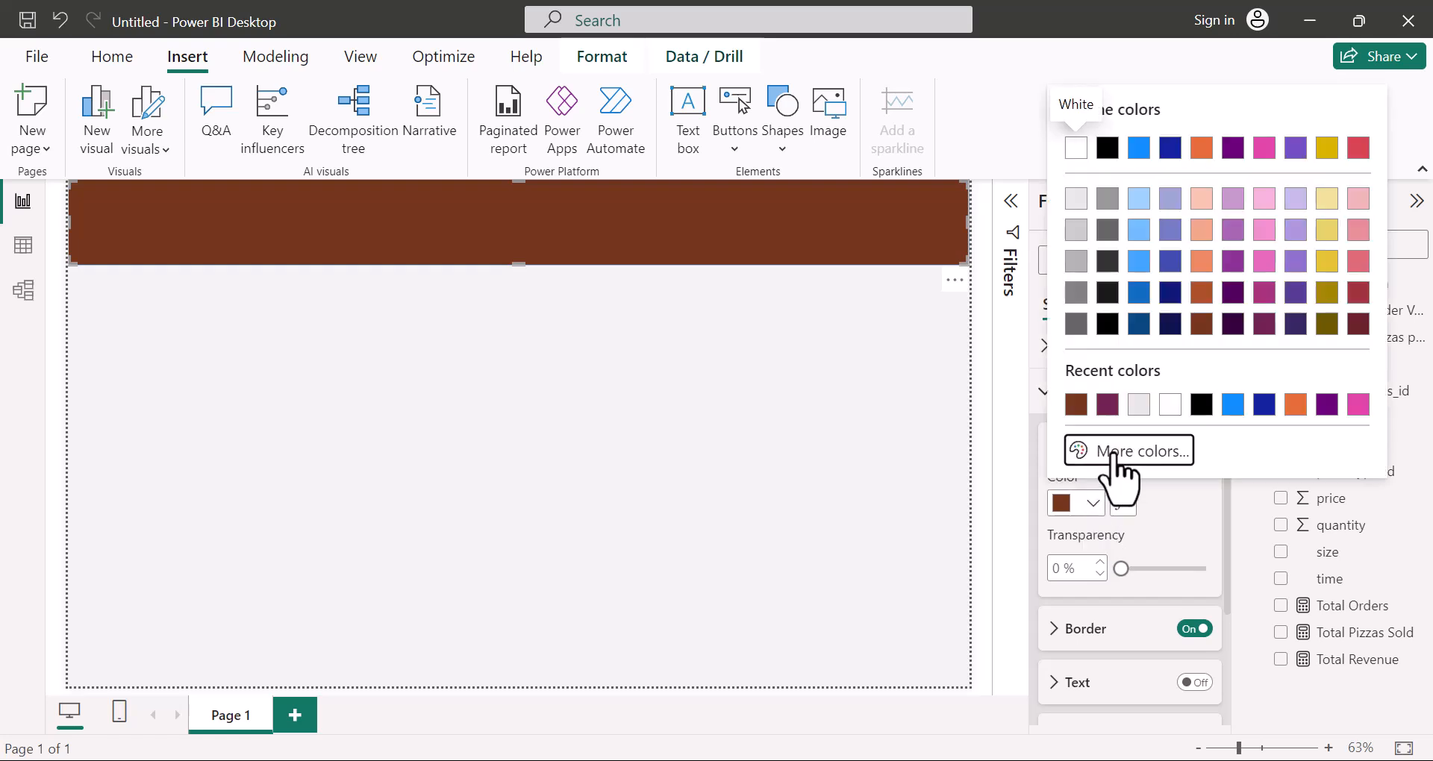
{"action": "left_click", "coordinate": [1114, 453]}
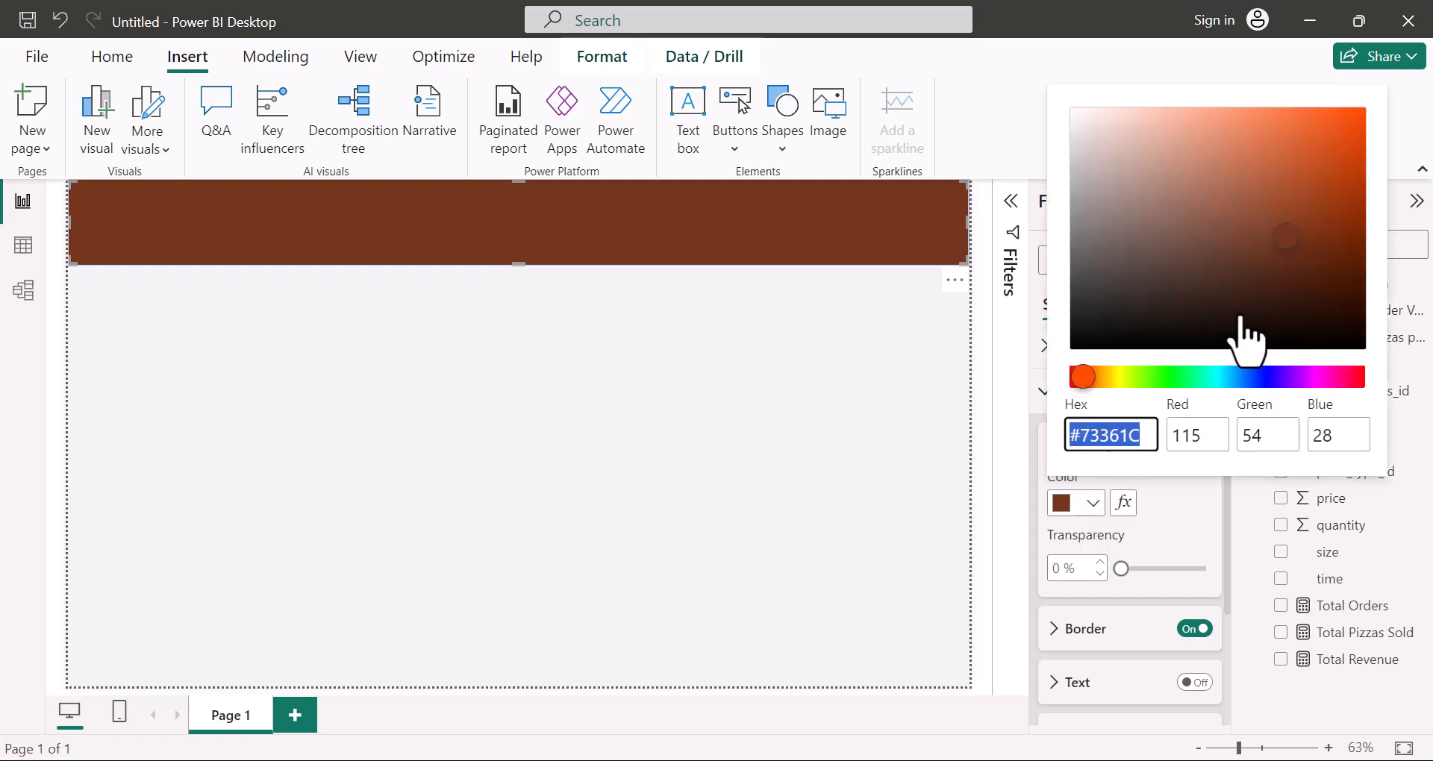
{"action": "left_click", "coordinate": [1278, 259]}
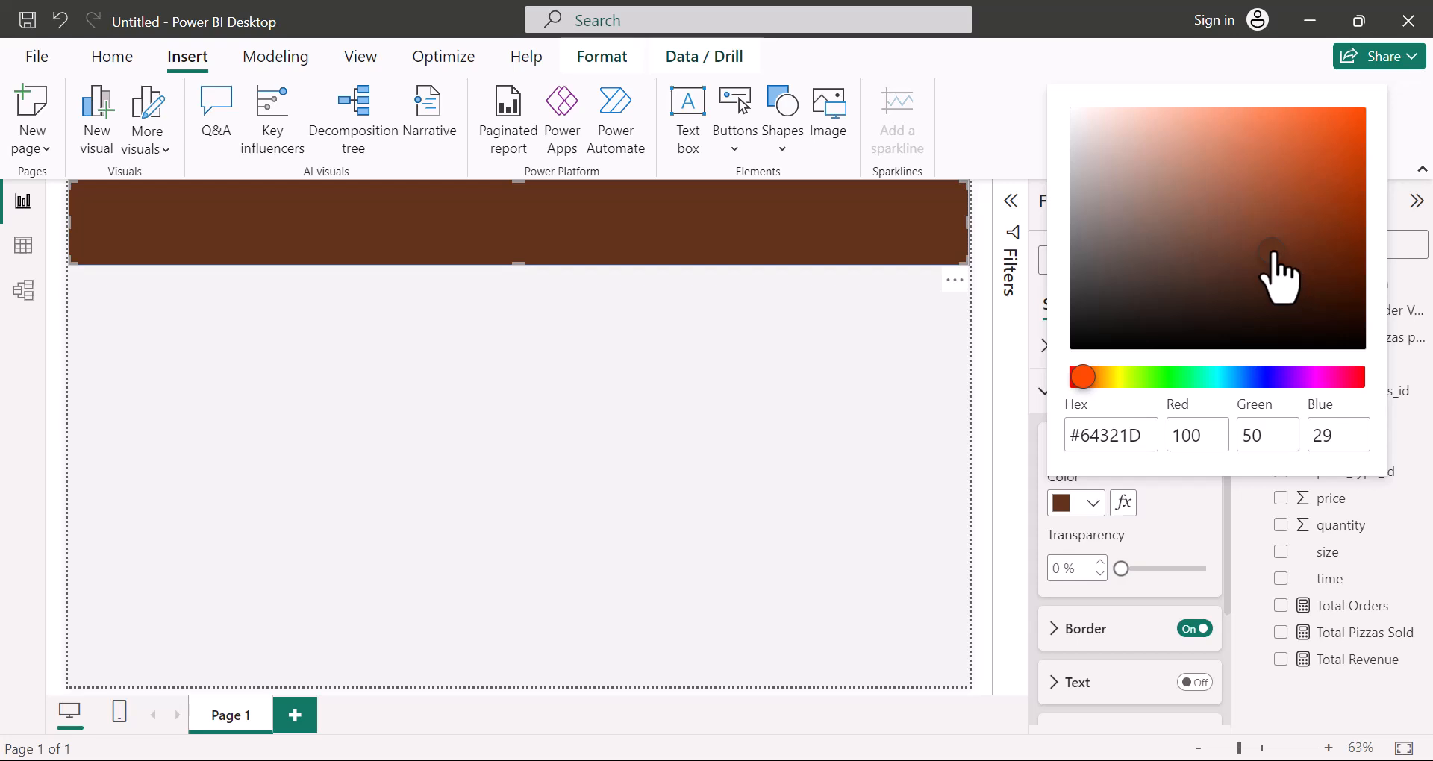
{"action": "left_click", "coordinate": [1266, 254]}
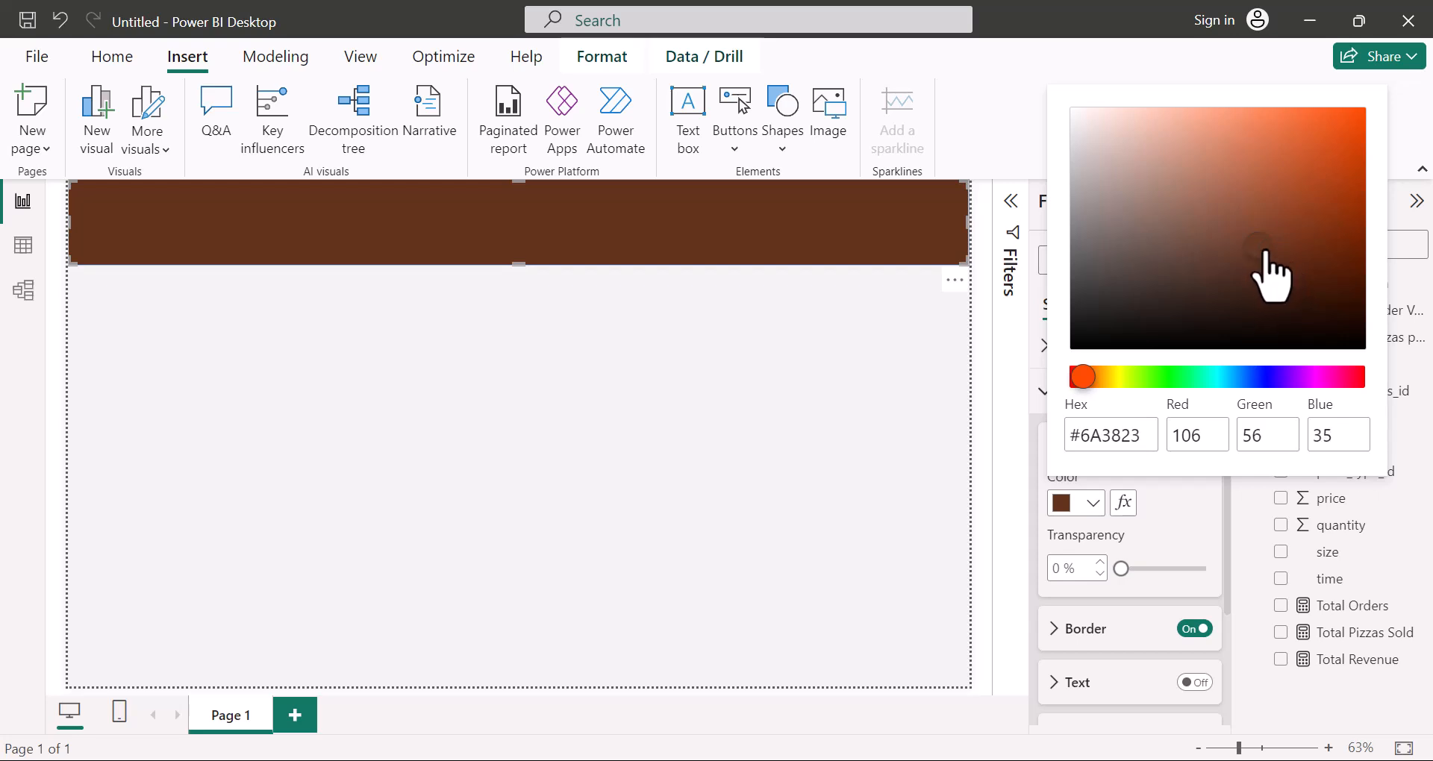
{"action": "left_click", "coordinate": [1261, 235]}
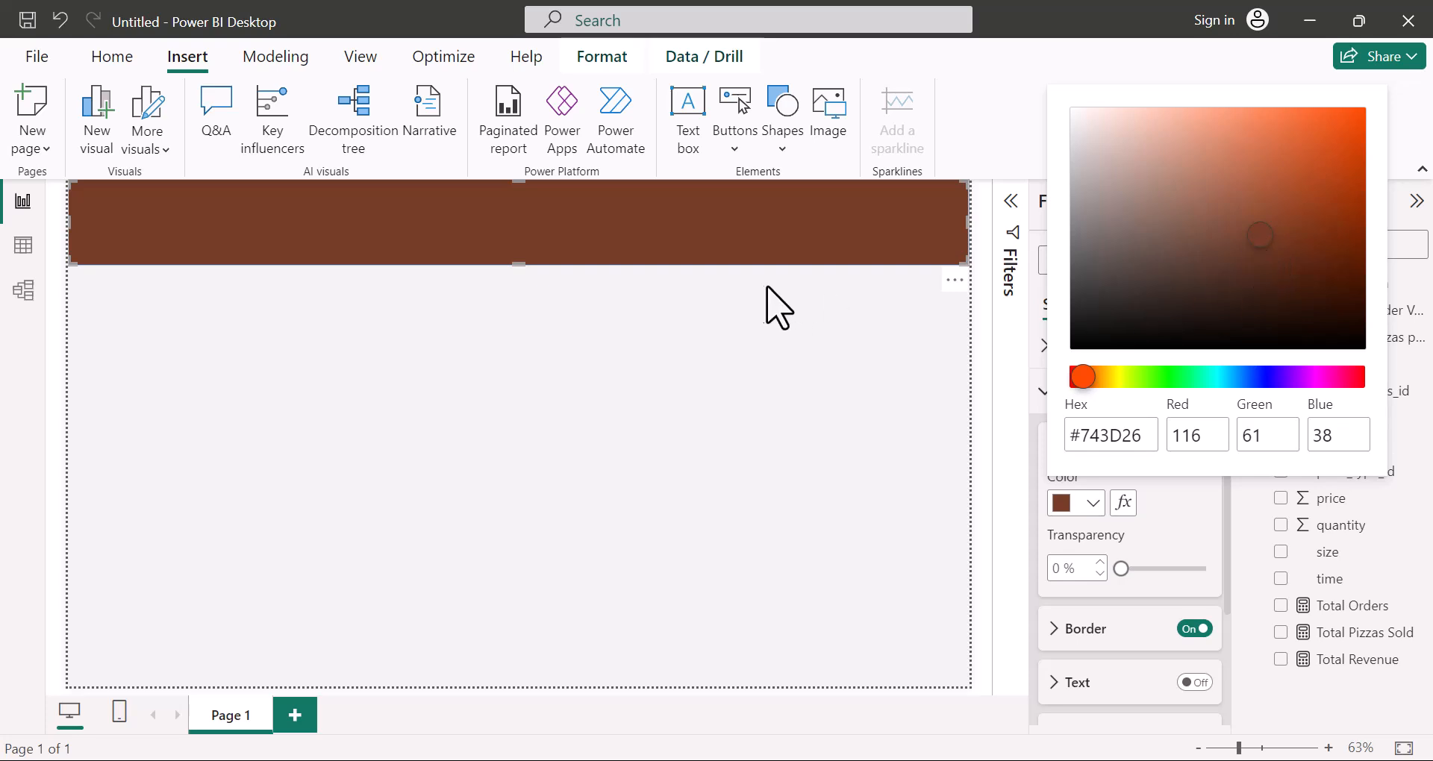
{"action": "left_click", "coordinate": [1211, 519]}
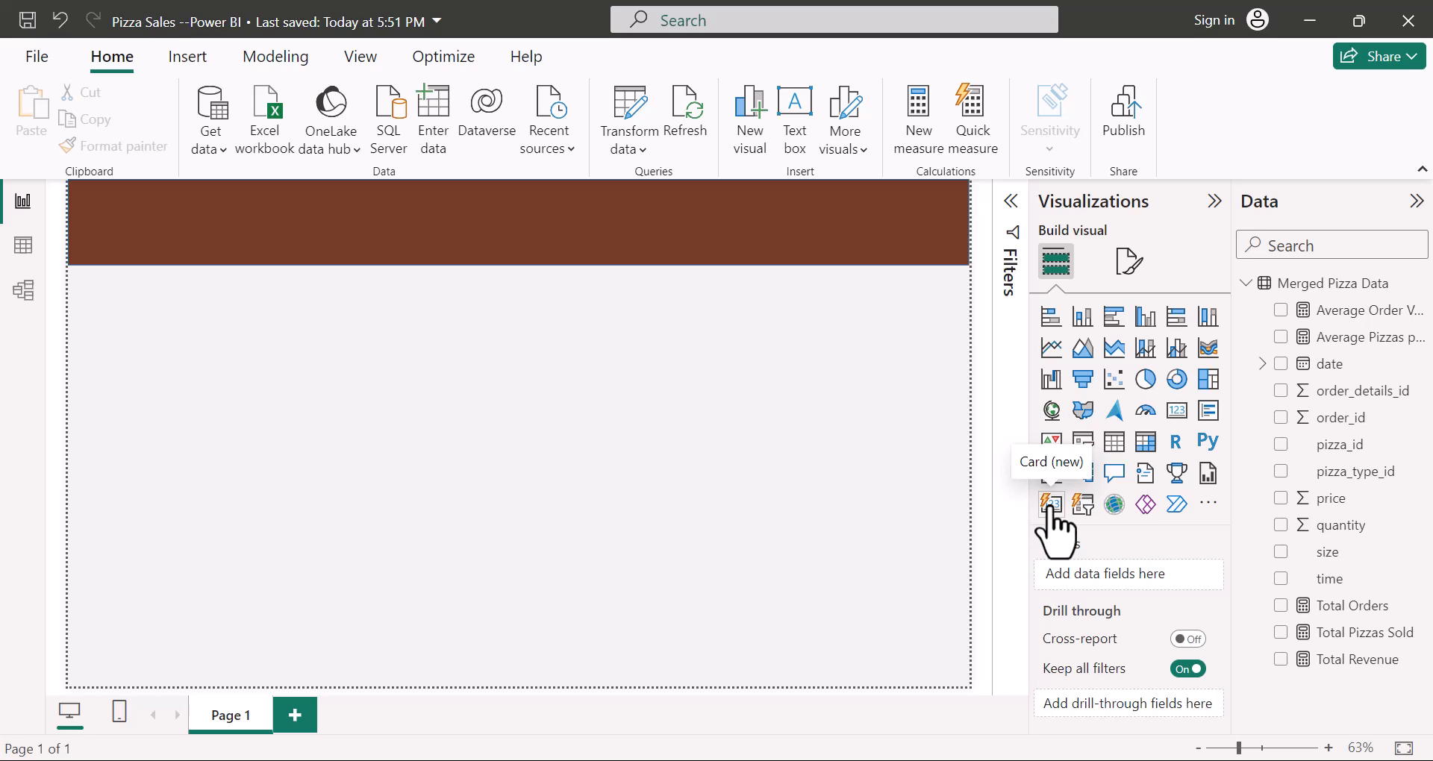
Step: Insert a Card (new) visual with Total Revenue, Total Pizzas Sold, Total Orders, Average Pizzas per Order and Average Order Value, in that order
{"action": "left_click", "coordinate": [1053, 503]}
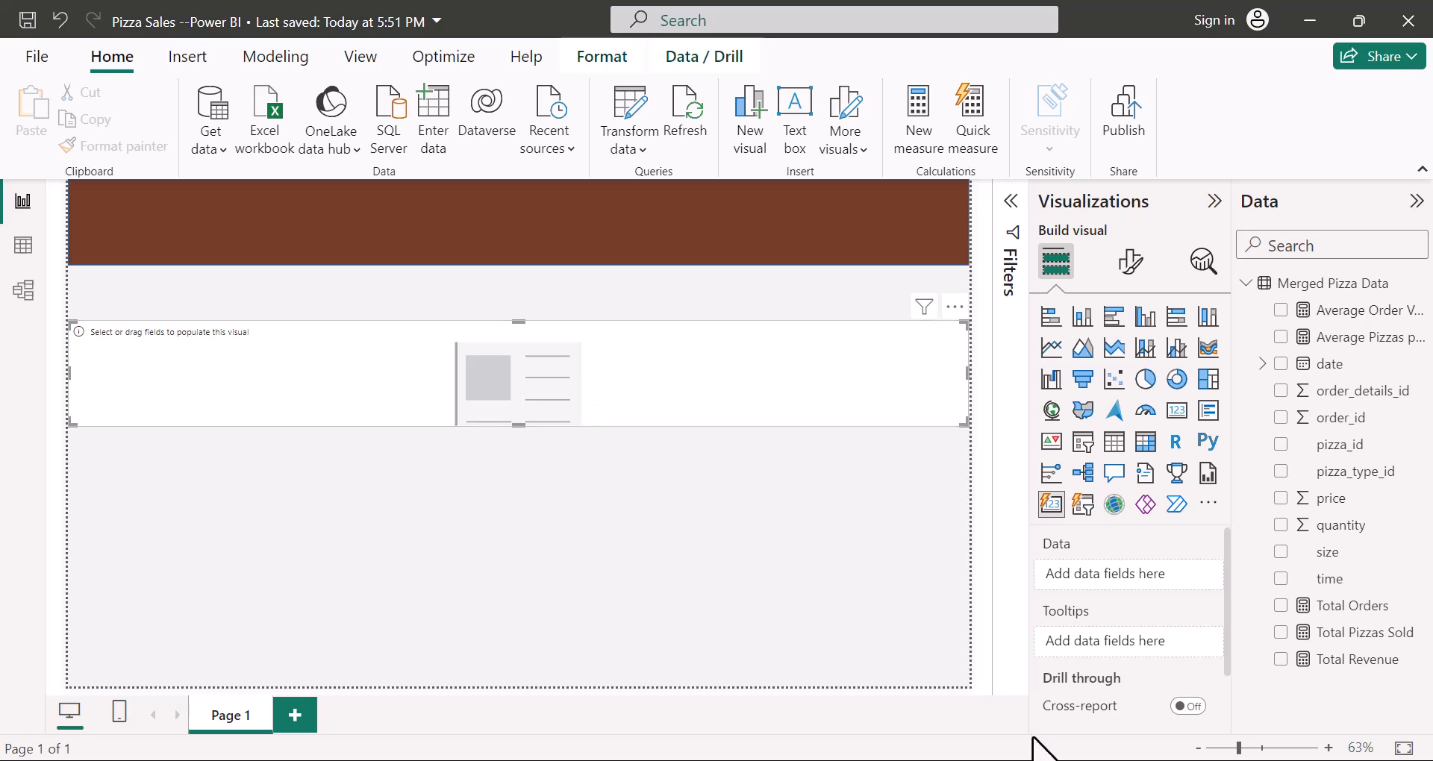
{"action": "left_click", "coordinate": [1281, 660]}
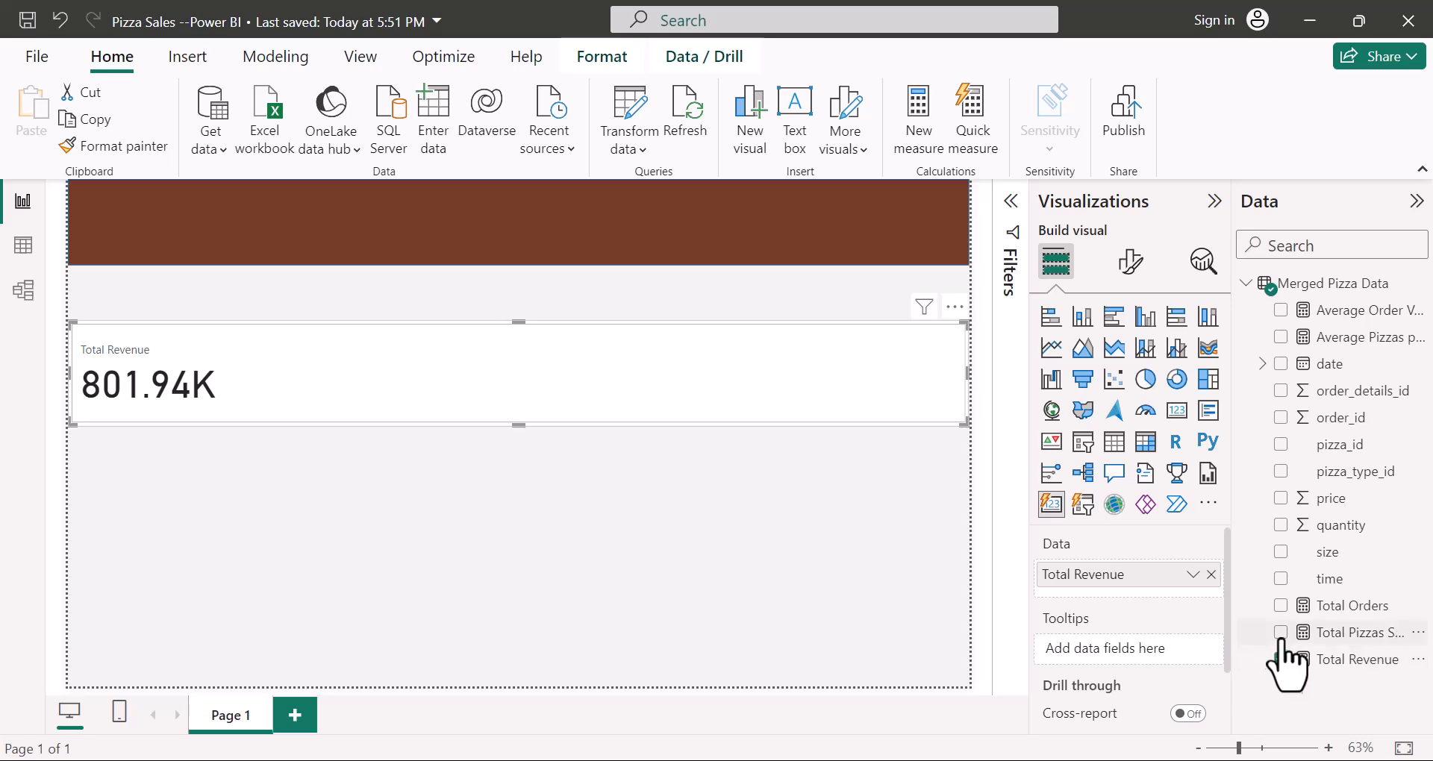
{"action": "left_click", "coordinate": [1281, 633]}
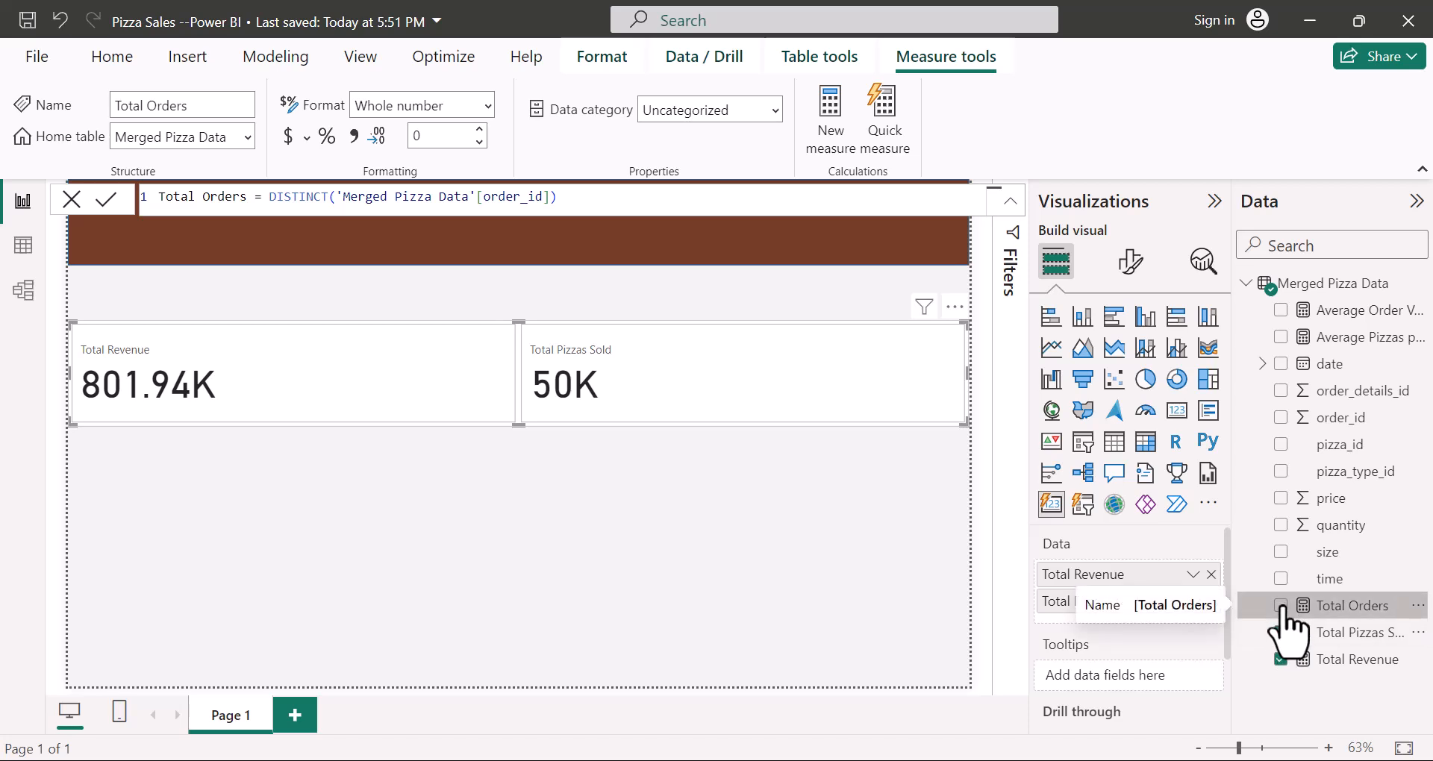
{"action": "left_click", "coordinate": [1280, 605]}
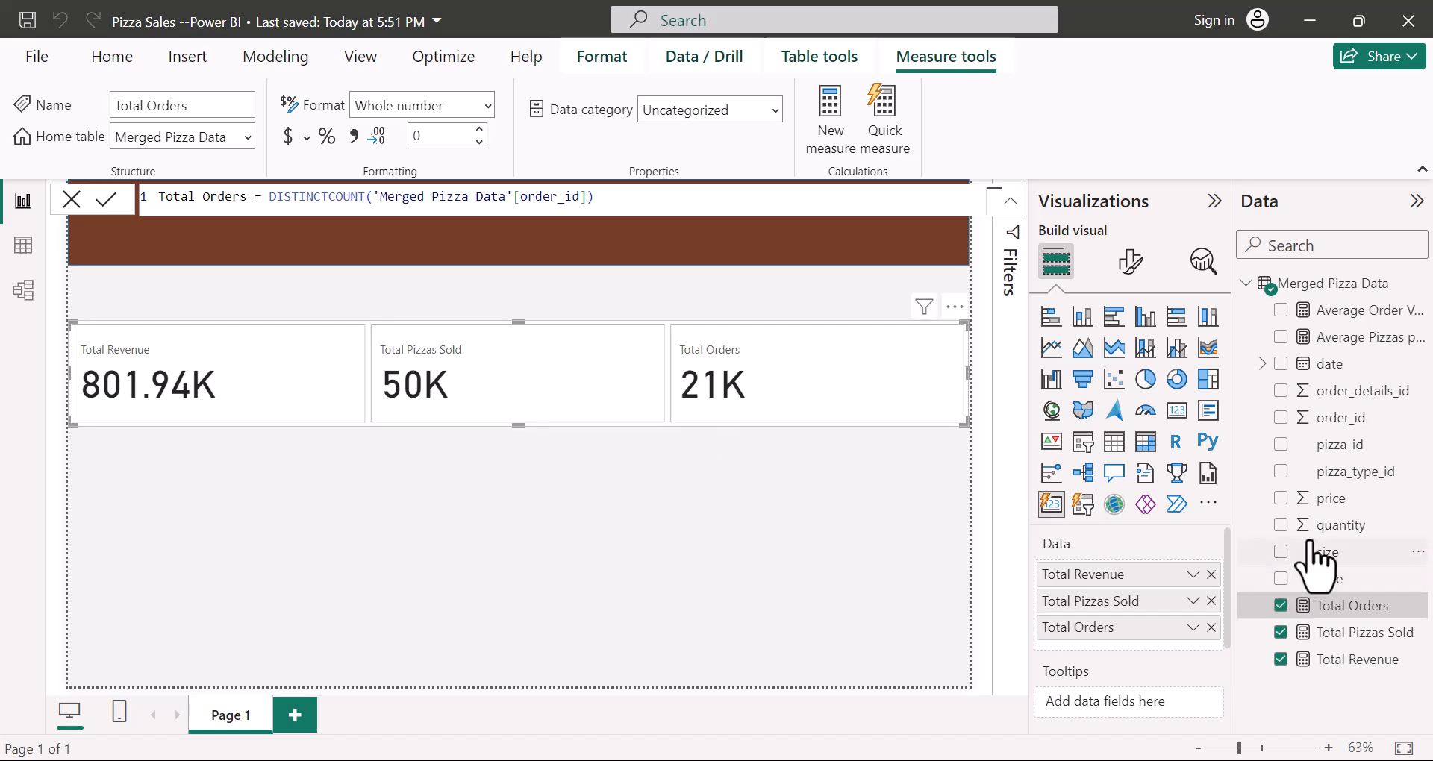
{"action": "left_click", "coordinate": [1282, 345]}
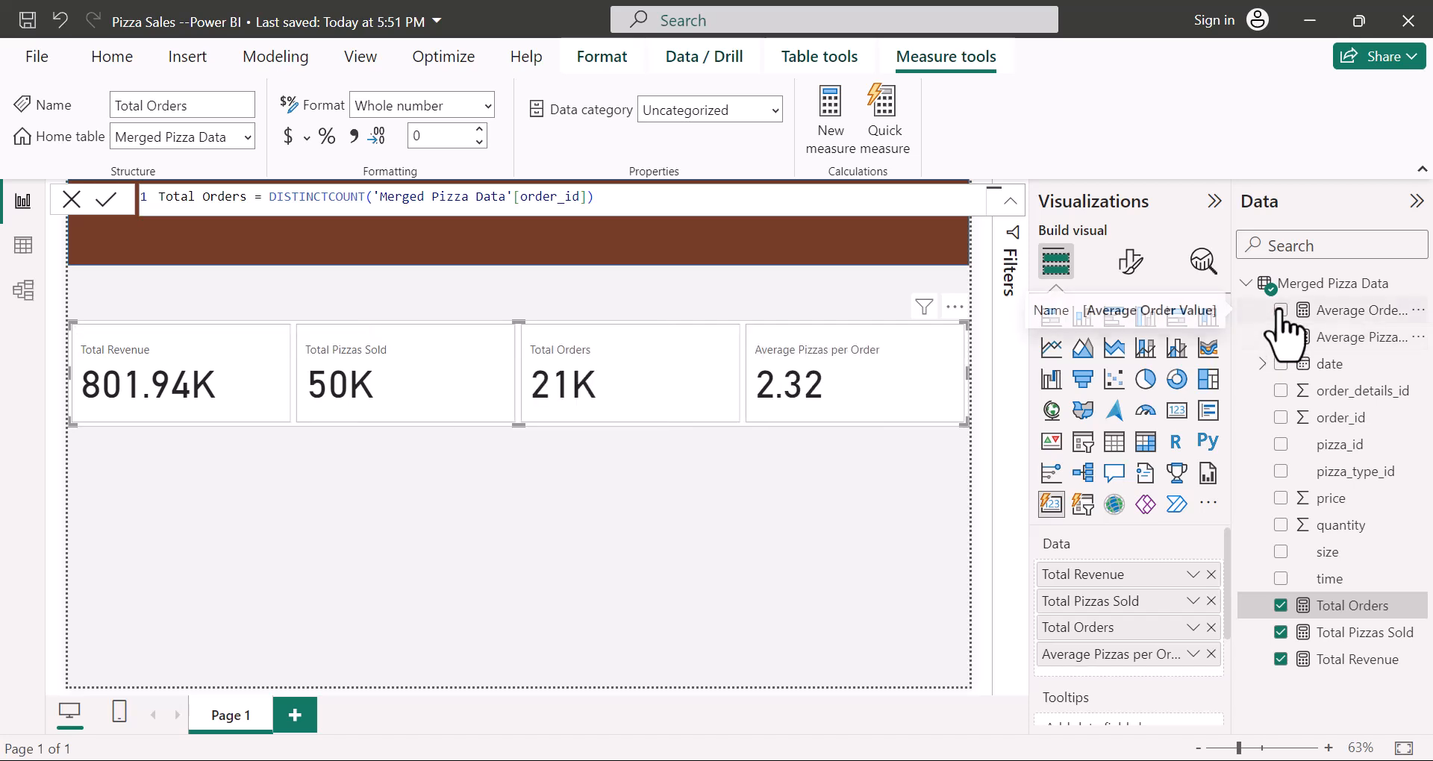
{"action": "left_click", "coordinate": [1281, 311]}
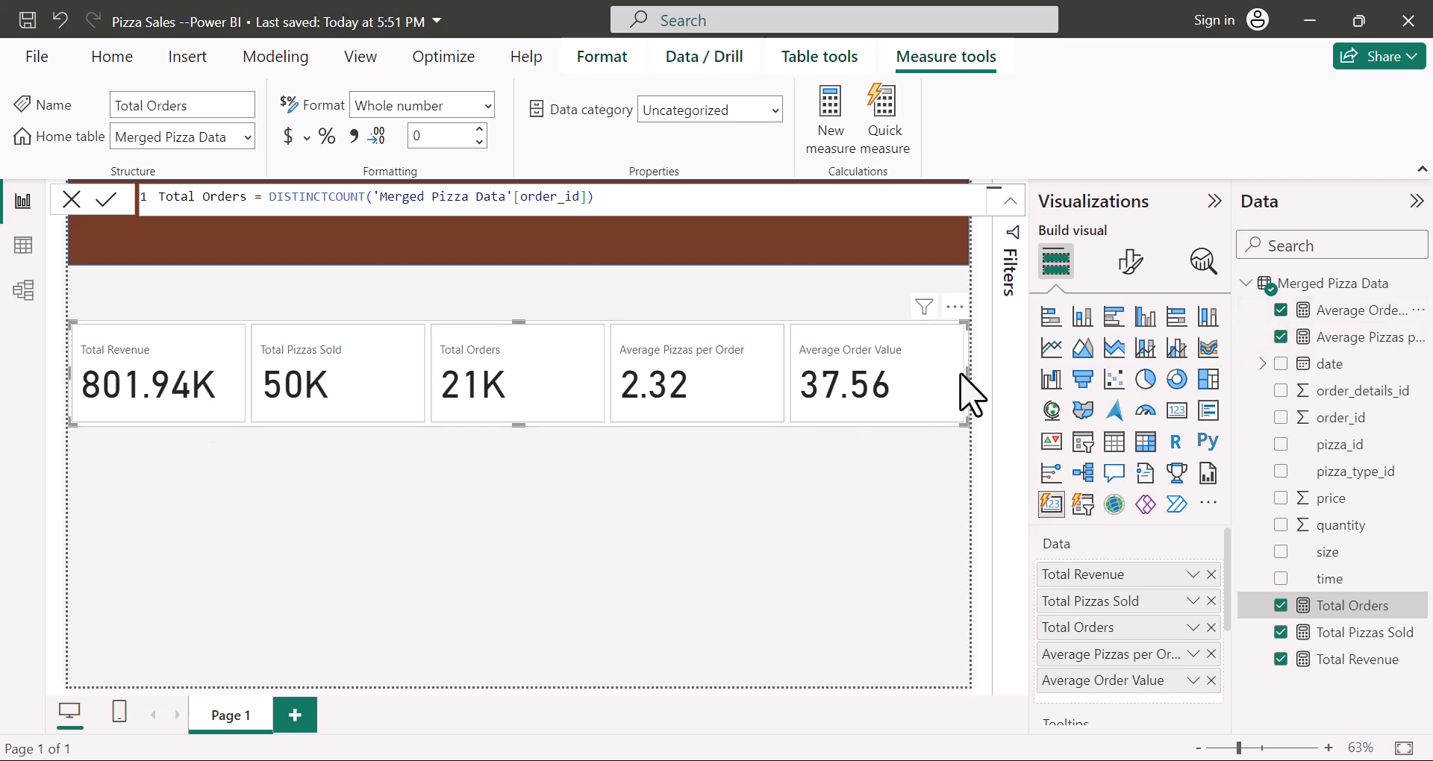
Step: Shrink the KPI card visual and move it up so it overlaps the brown banner's lower edge
{"action": "left_click_drag", "start_coordinate": [965, 373], "coordinate": [874, 377]}
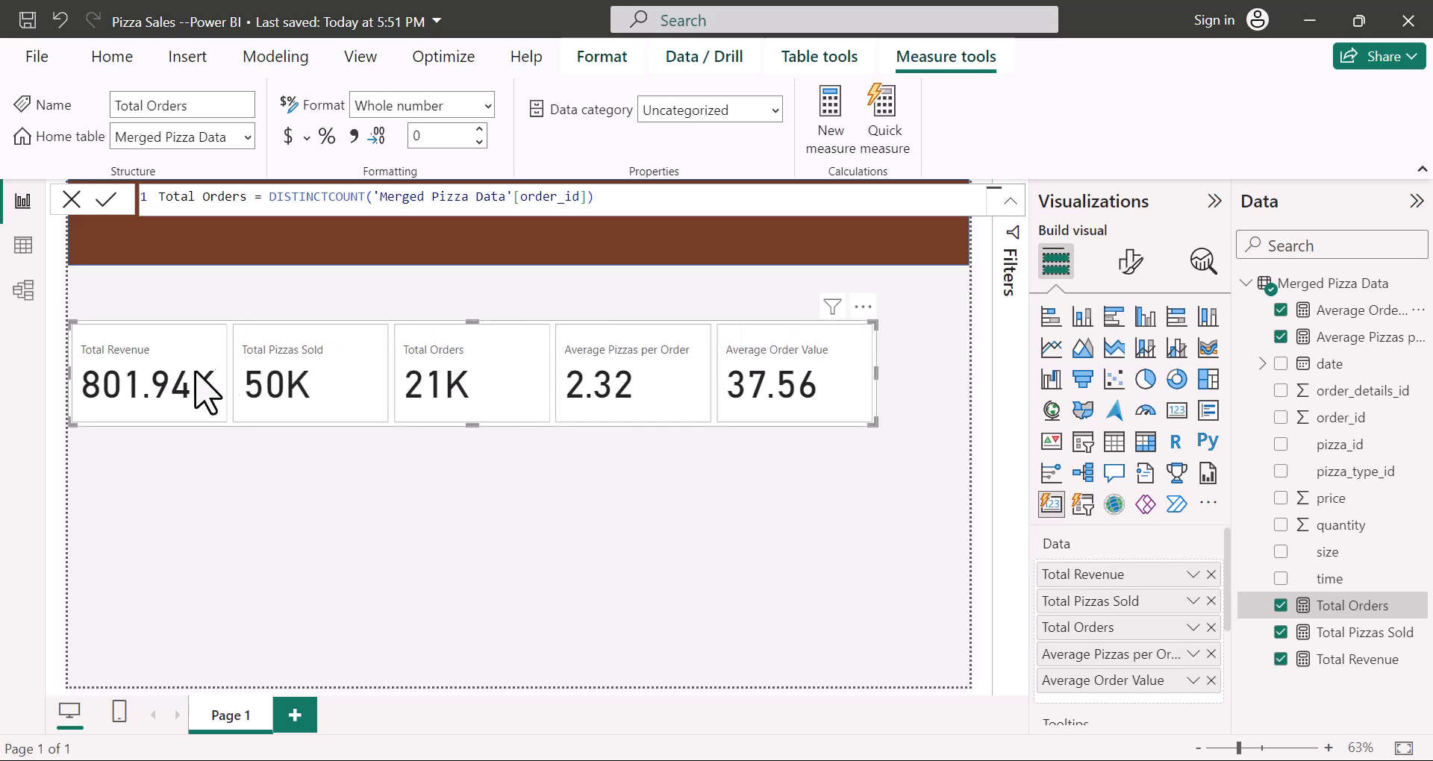
{"action": "left_click_drag", "start_coordinate": [58, 373], "coordinate": [156, 380]}
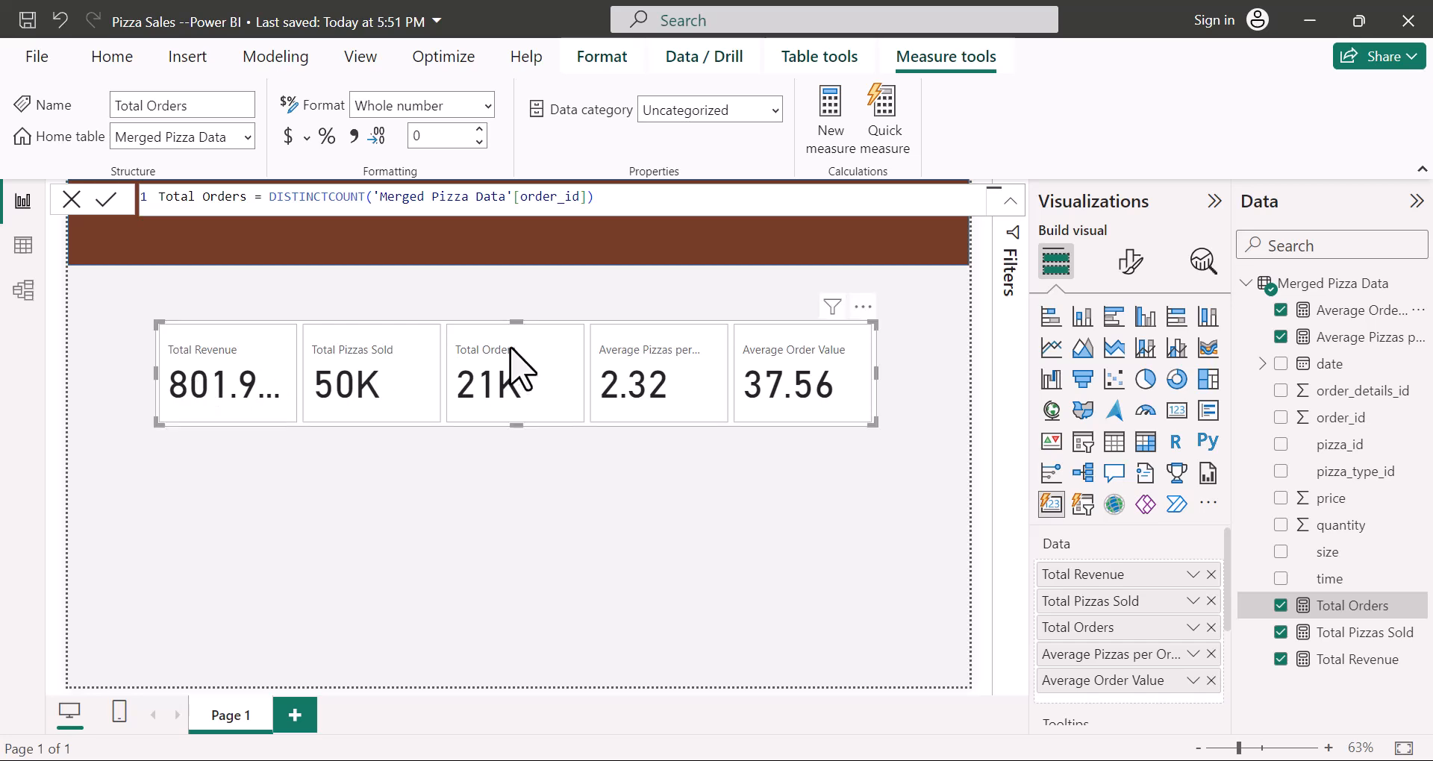
{"action": "left_click_drag", "start_coordinate": [521, 362], "coordinate": [598, 248]}
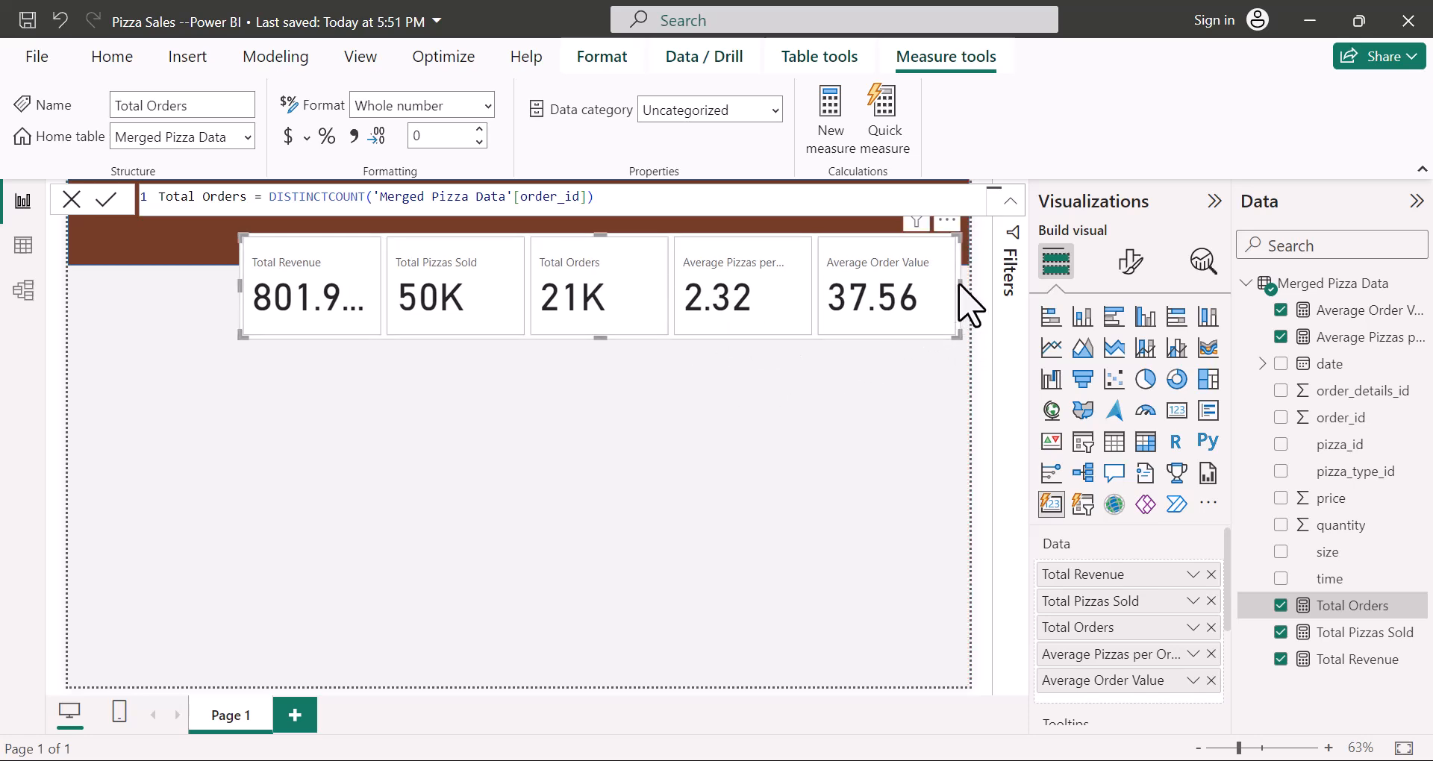
{"action": "left_click_drag", "start_coordinate": [959, 284], "coordinate": [941, 283]}
{"action": "left_click_drag", "start_coordinate": [926, 276], "coordinate": [914, 287]}
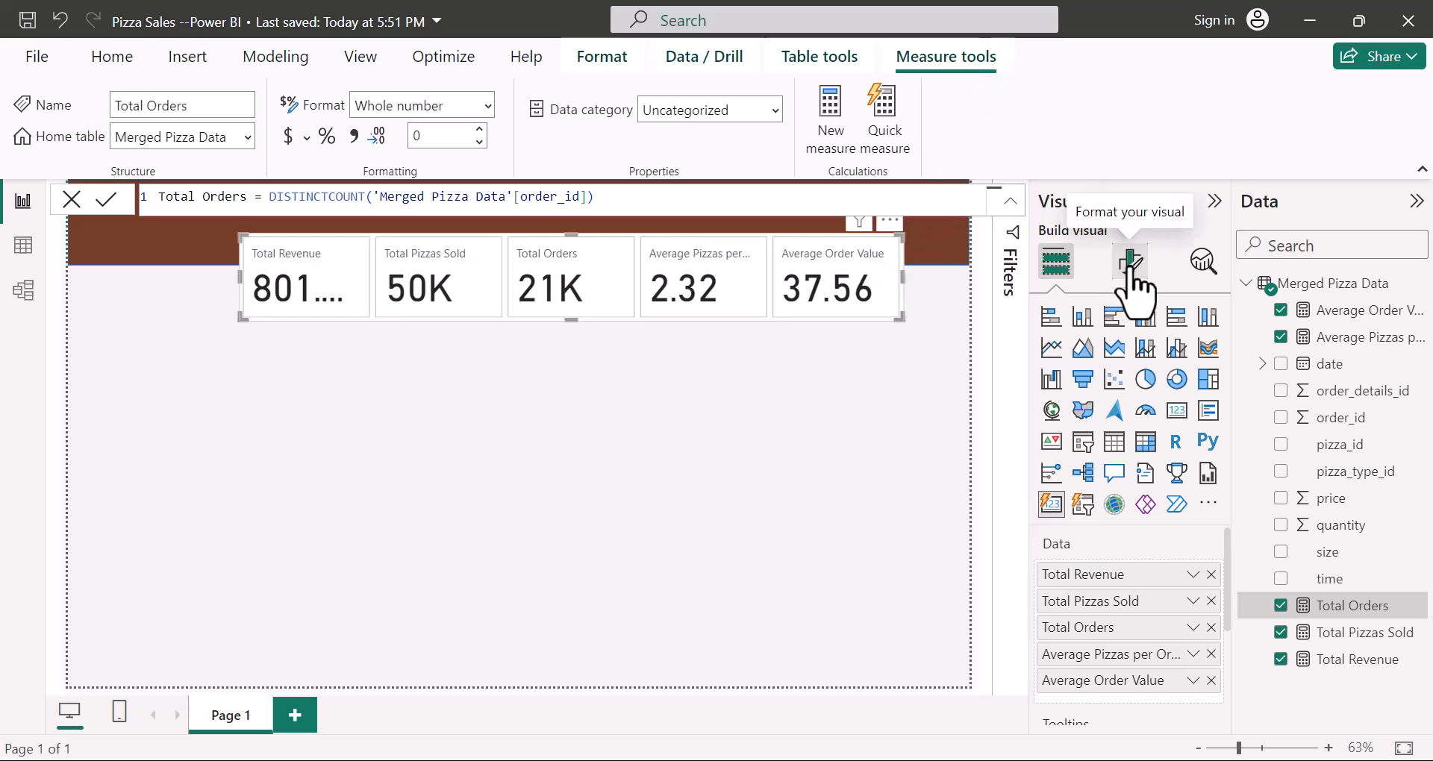
Step: Format the callout values of all the KPI cards with font size 30, bold and a dark blue color
{"action": "left_click", "coordinate": [1131, 263]}
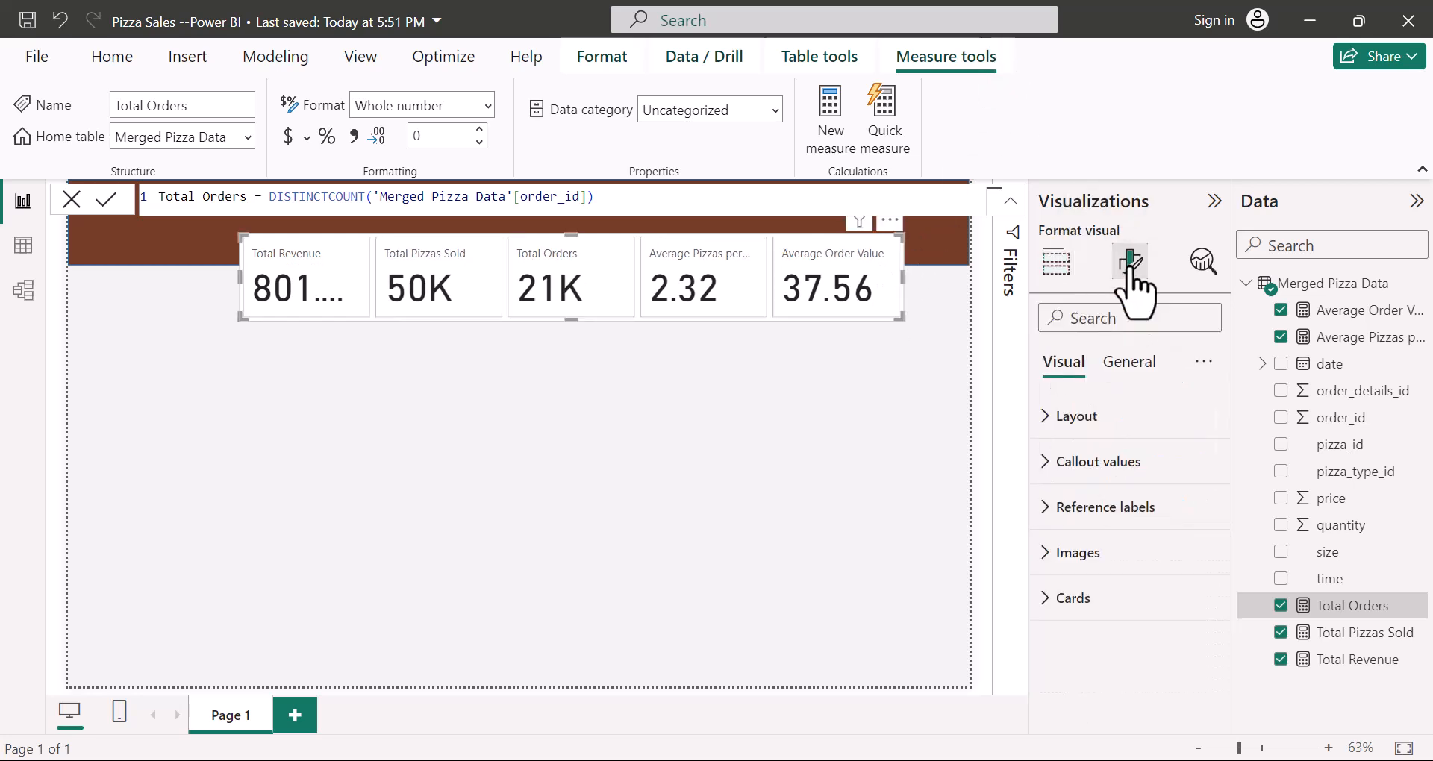
{"action": "left_click", "coordinate": [1041, 417]}
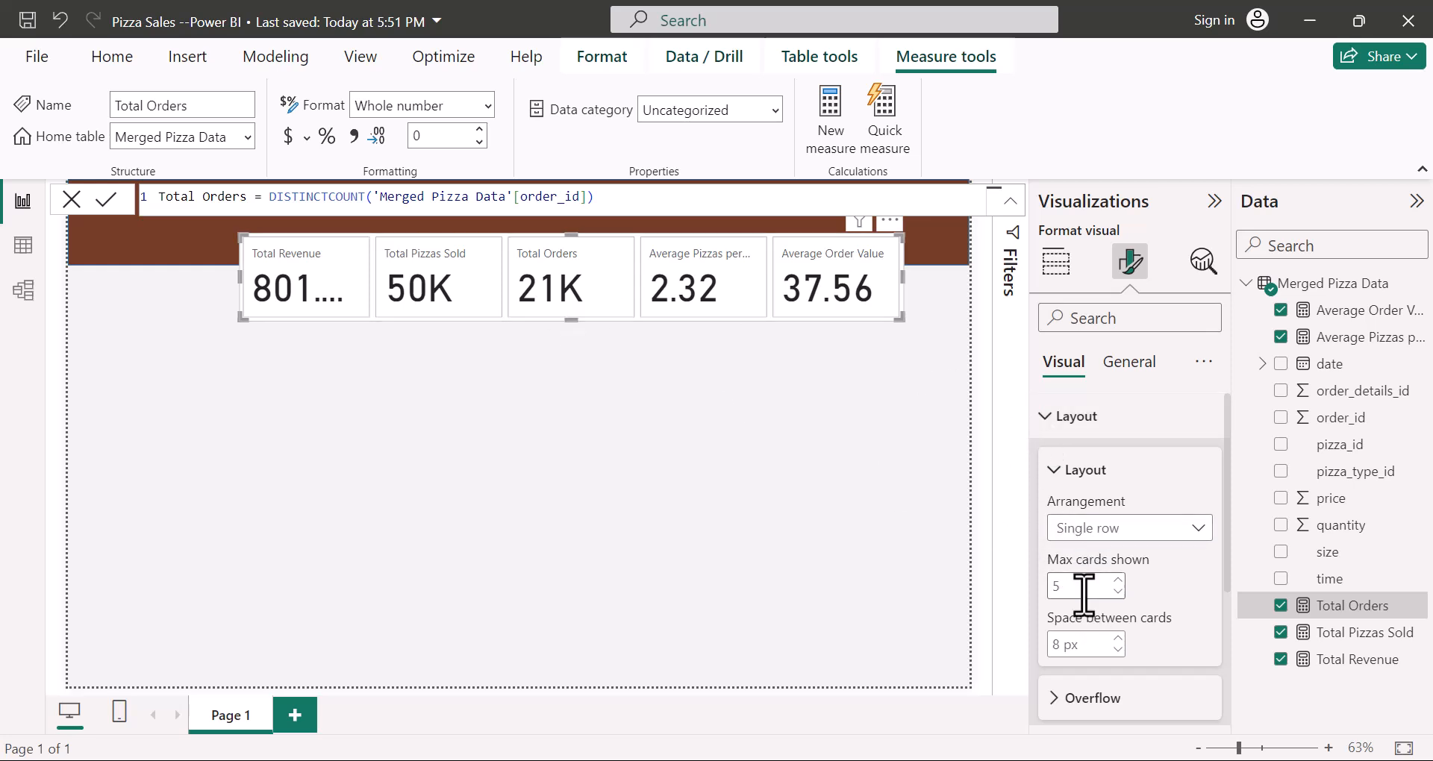
{"action": "left_click", "coordinate": [1046, 418]}
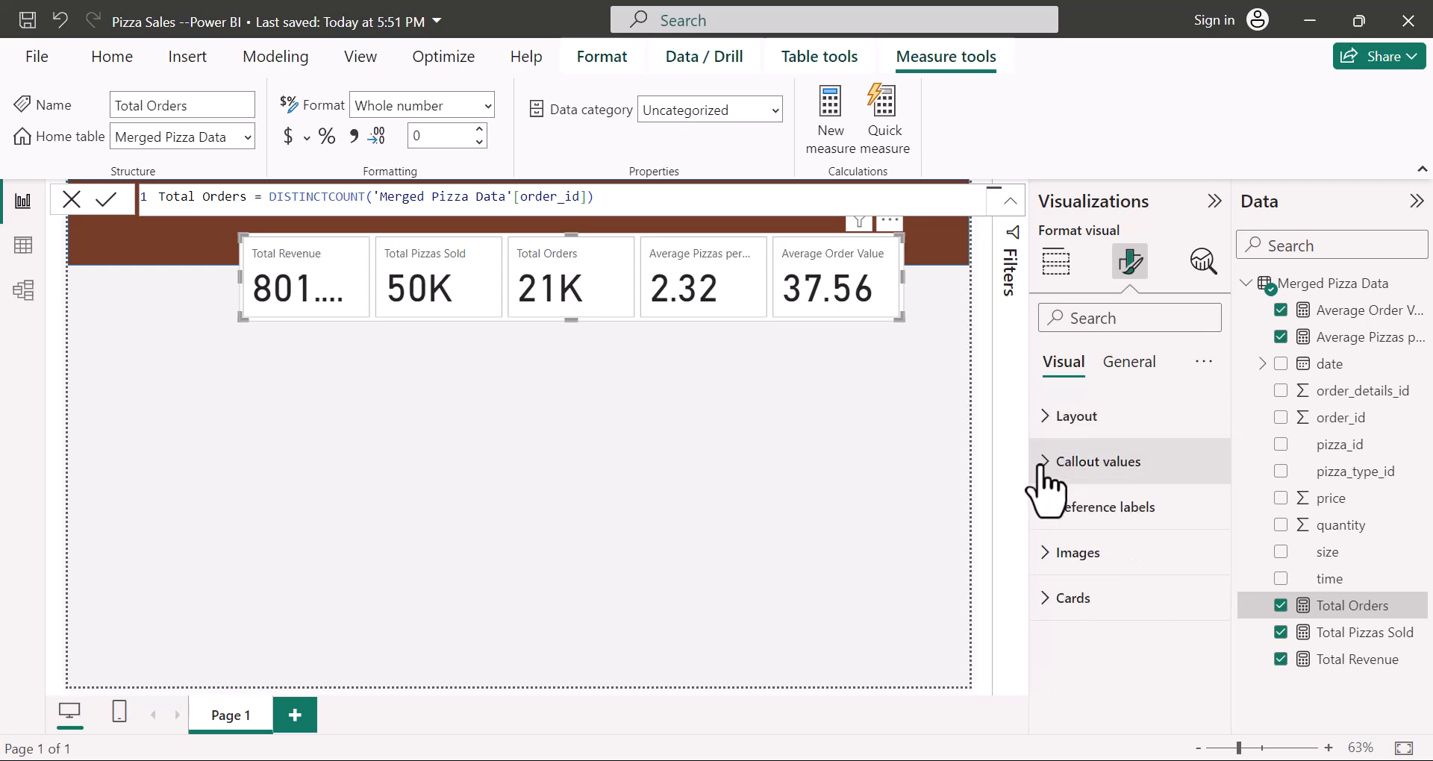
{"action": "left_click", "coordinate": [1042, 467]}
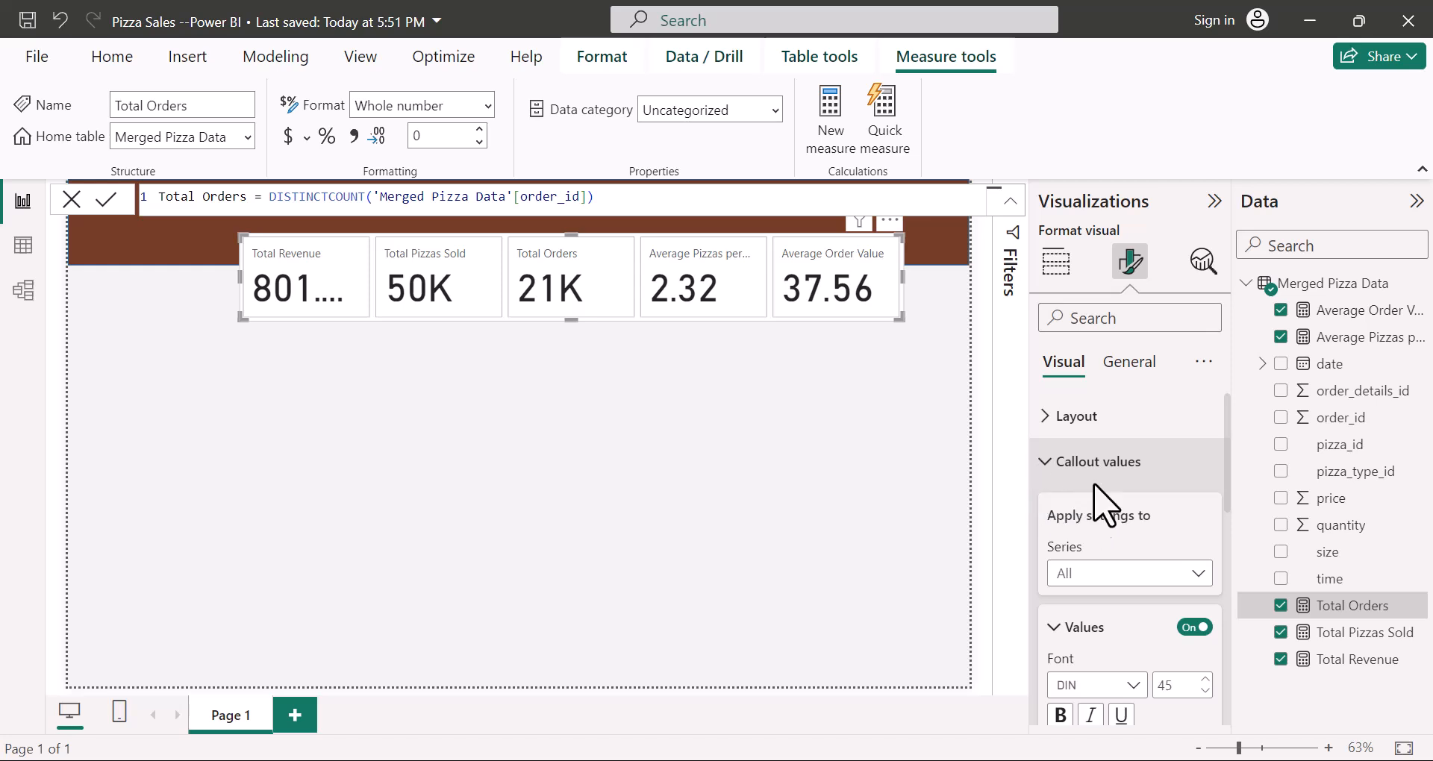
{"action": "scroll", "coordinate": [1168, 485], "scroll_direction": "down", "scroll_amount": 2}
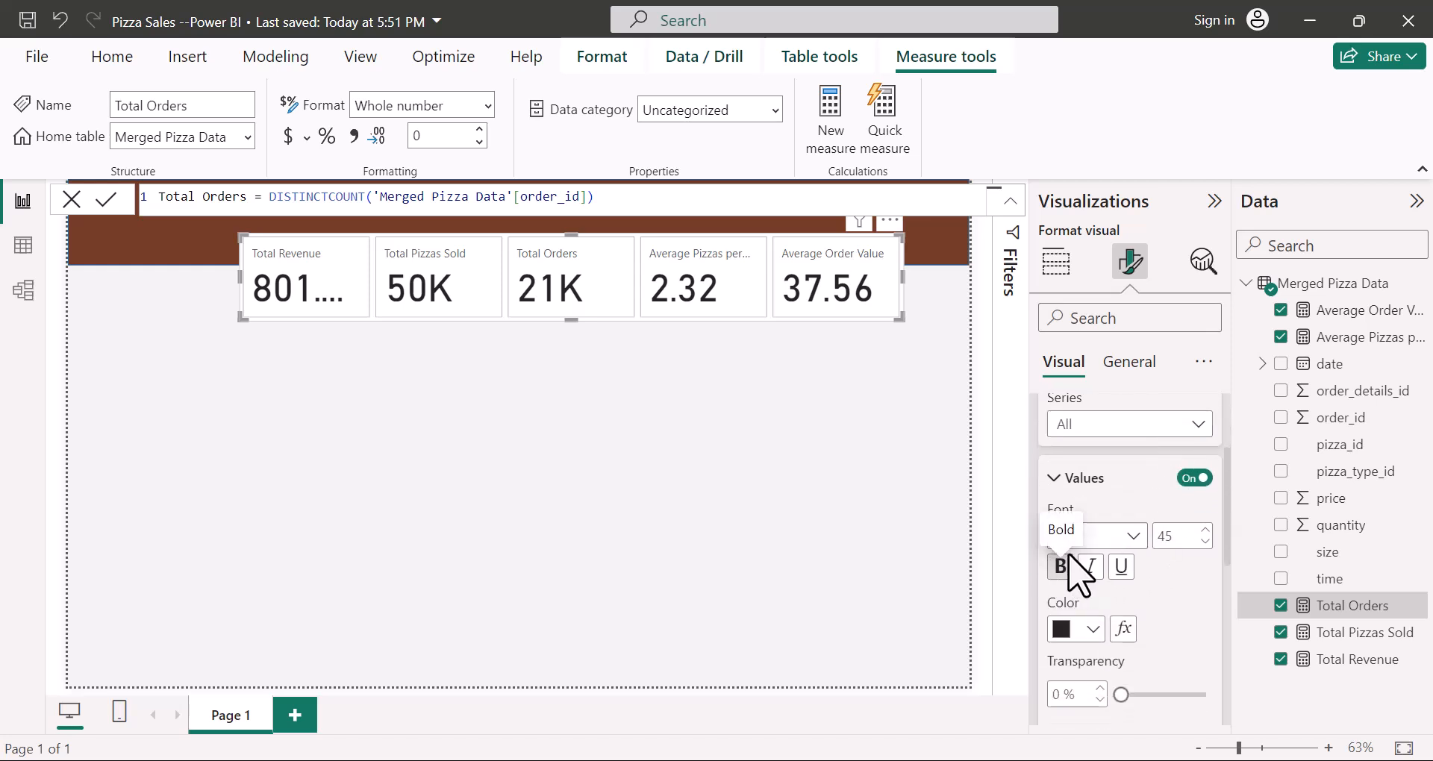
{"action": "double_click", "coordinate": [1163, 538]}
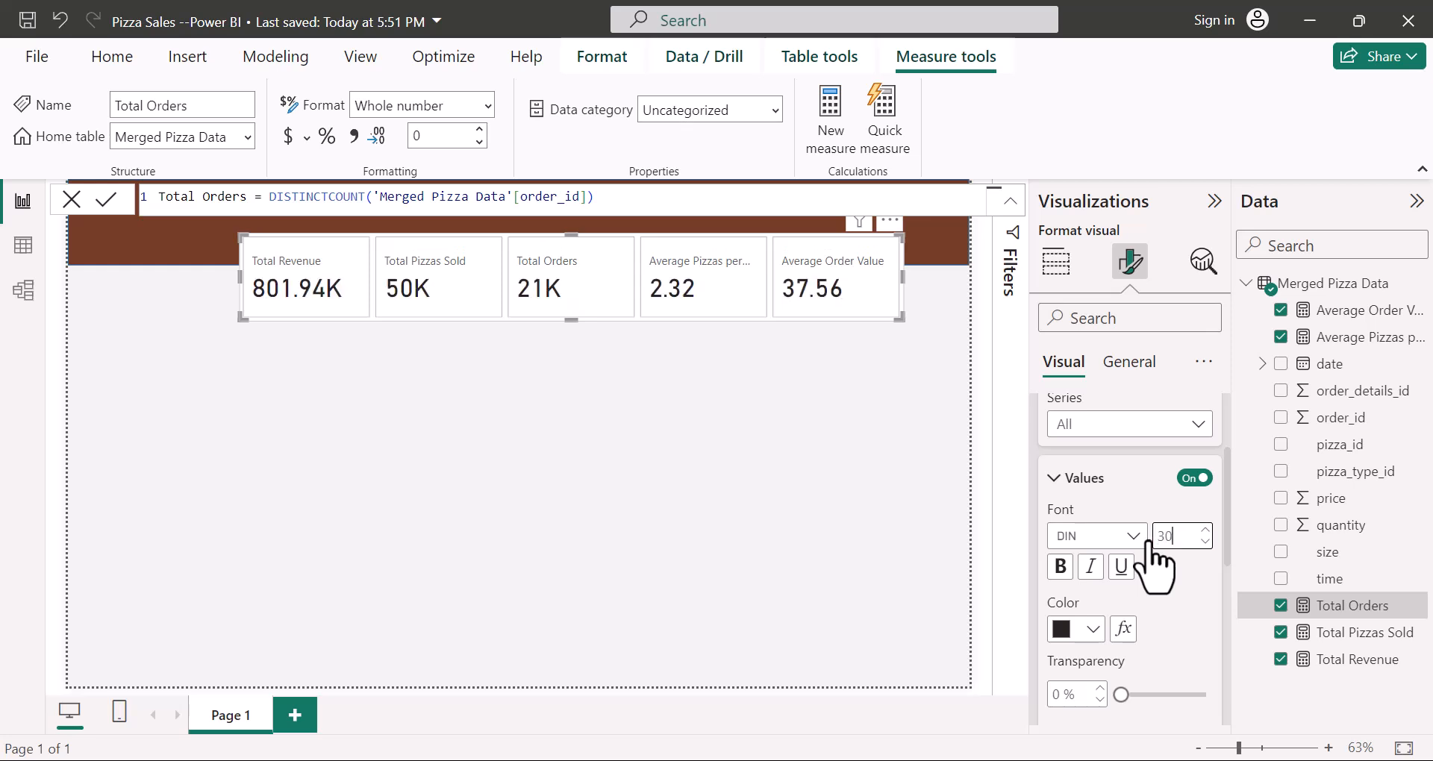
{"action": "left_click", "coordinate": [1061, 566]}
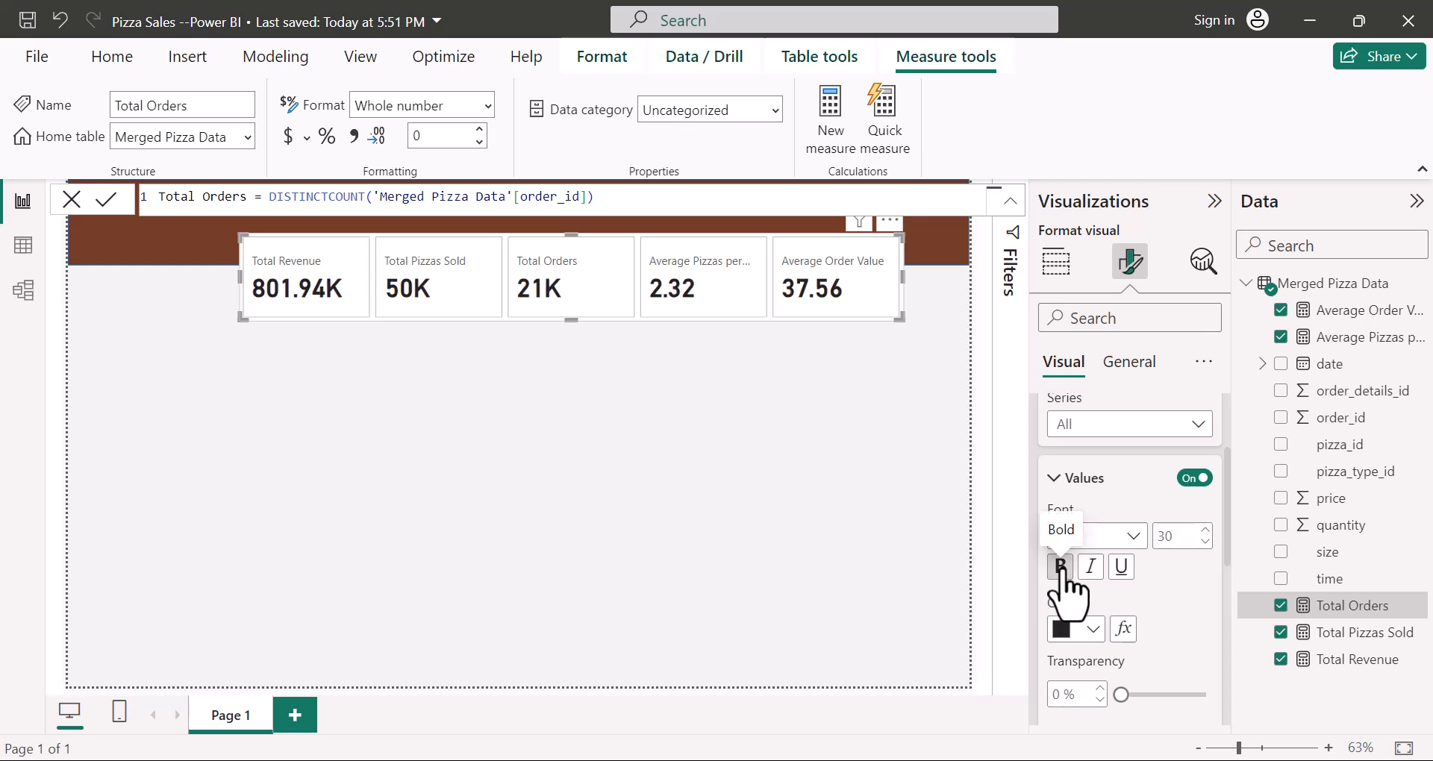
{"action": "left_click", "coordinate": [1093, 629]}
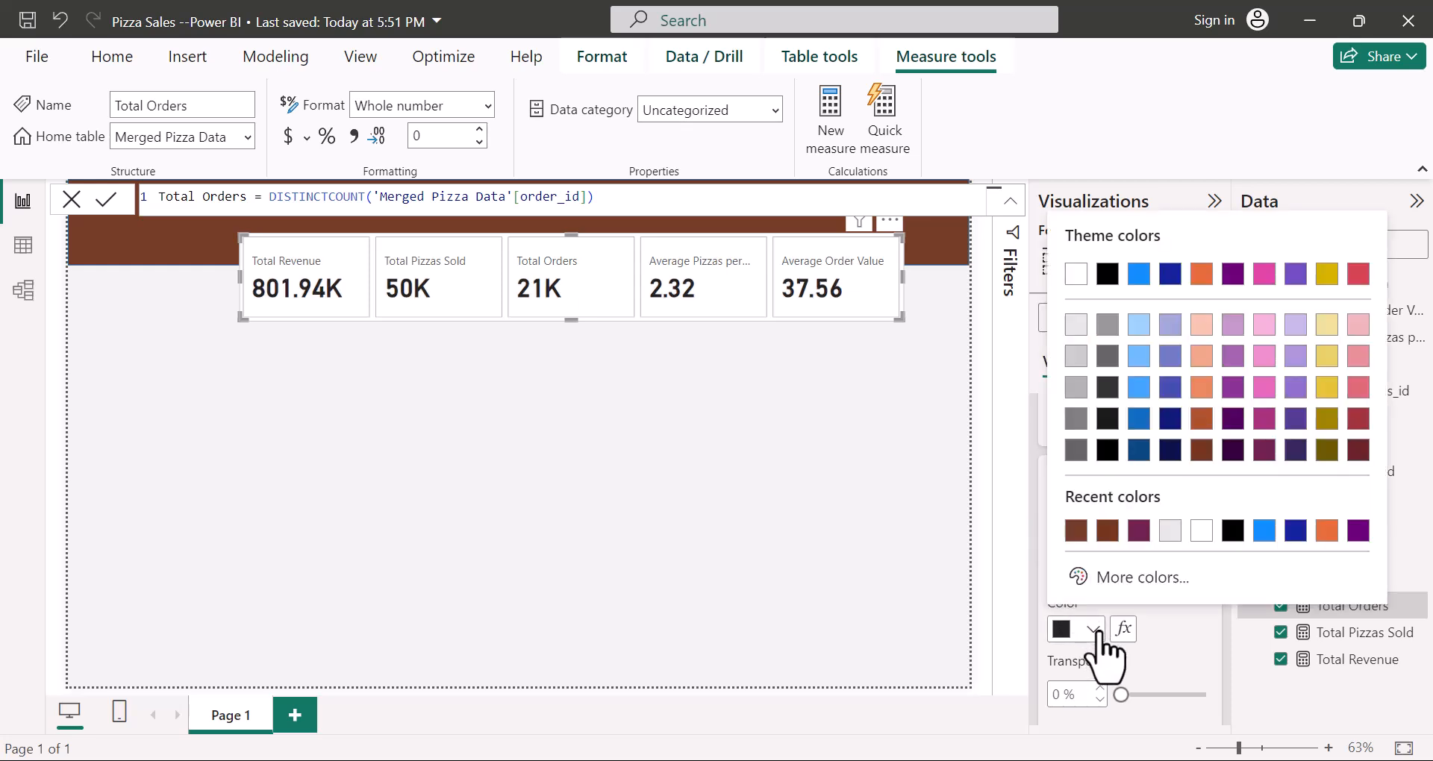
{"action": "left_click", "coordinate": [1138, 449]}
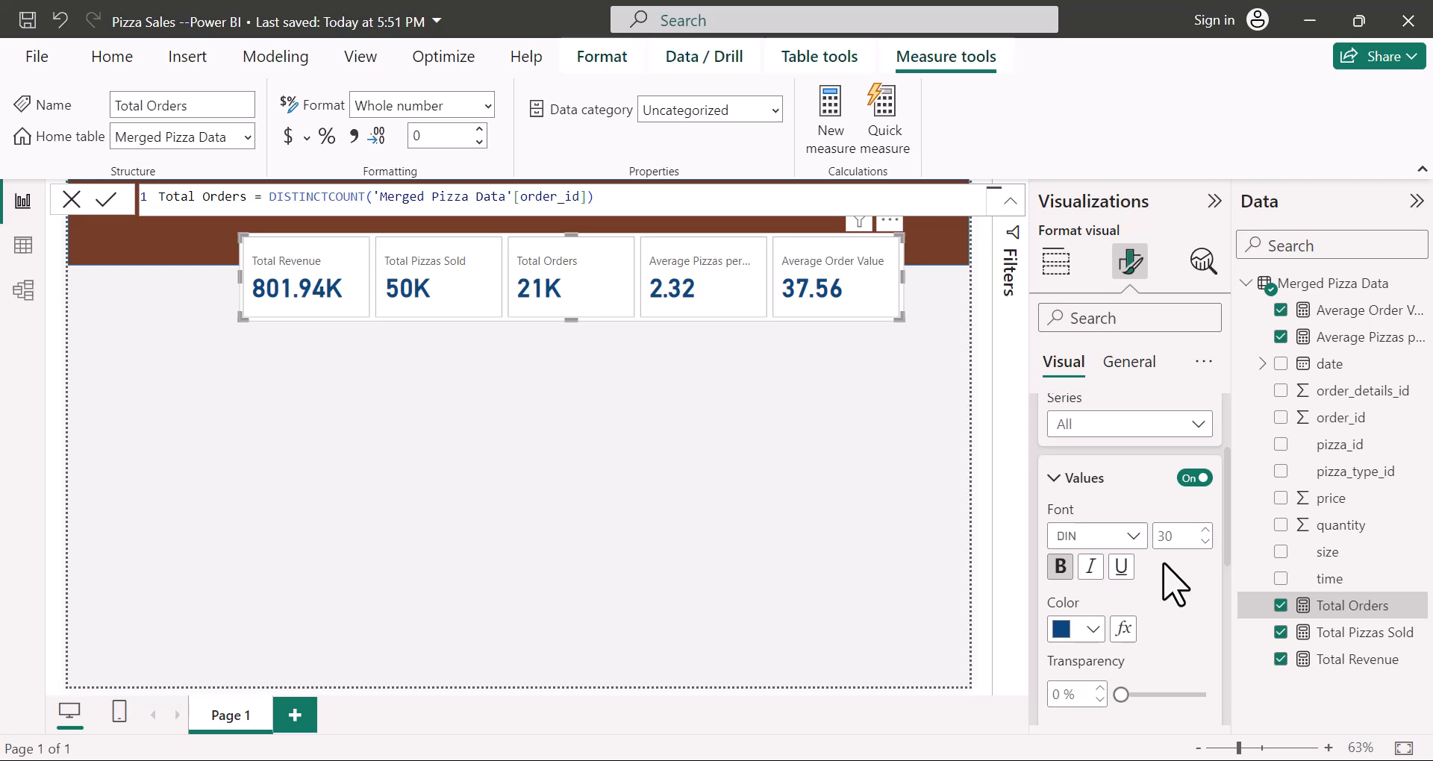
{"action": "scroll", "coordinate": [1174, 585], "scroll_direction": "down", "scroll_amount": 5}
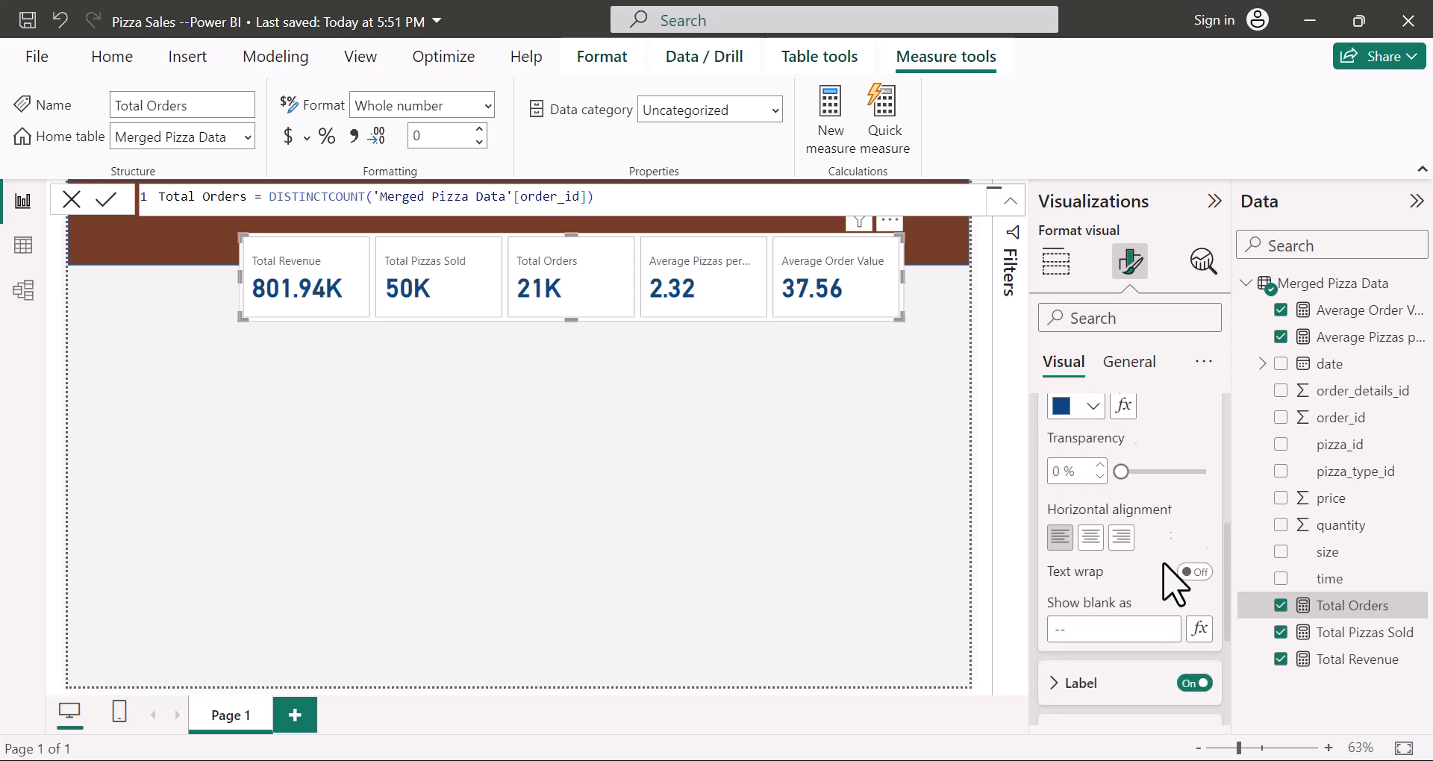
Step: Center the callout values of all the KPI cards horizontally
{"action": "scroll", "coordinate": [1175, 585], "scroll_direction": "up", "scroll_amount": 5}
{"action": "scroll", "coordinate": [1174, 585], "scroll_direction": "up", "scroll_amount": 2}
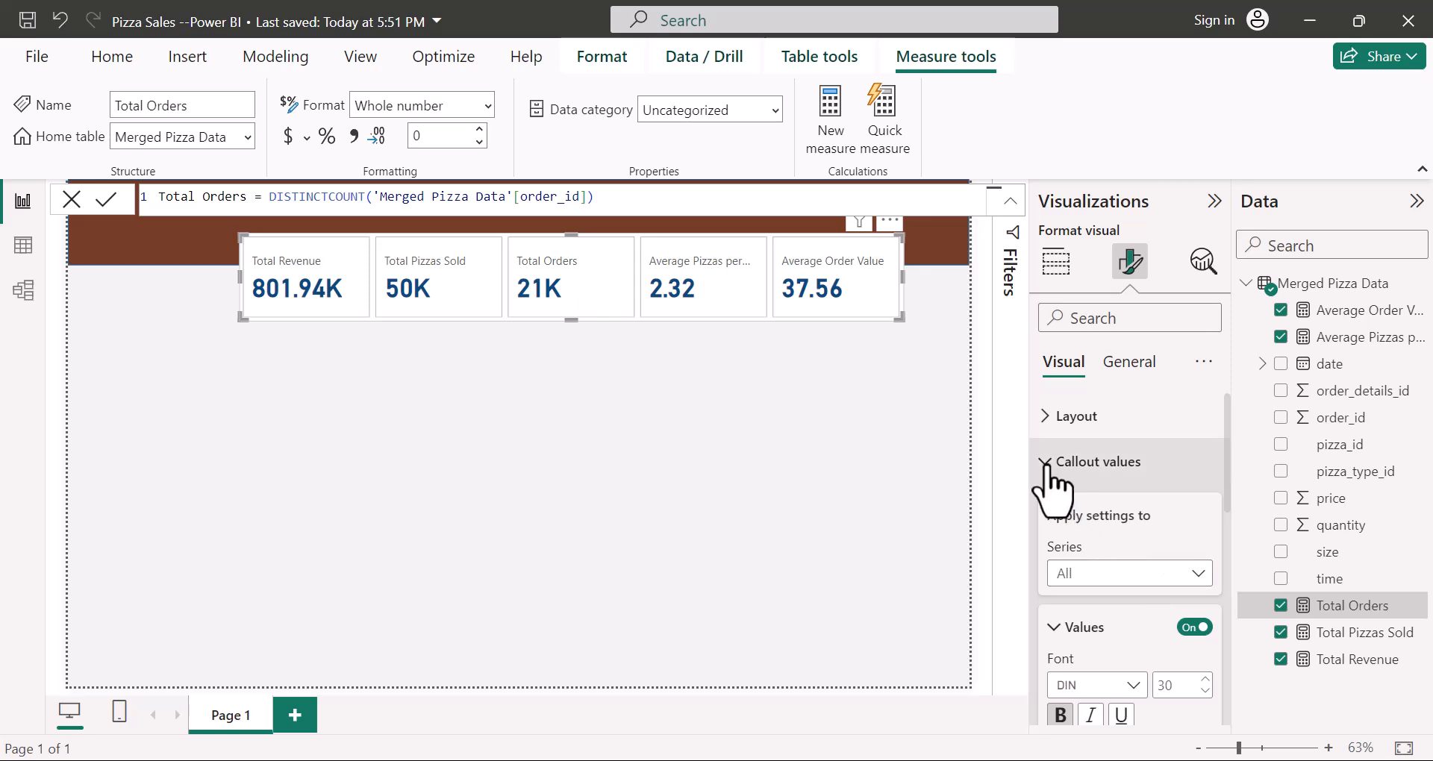
{"action": "scroll", "coordinate": [1158, 547], "scroll_direction": "down", "scroll_amount": 4}
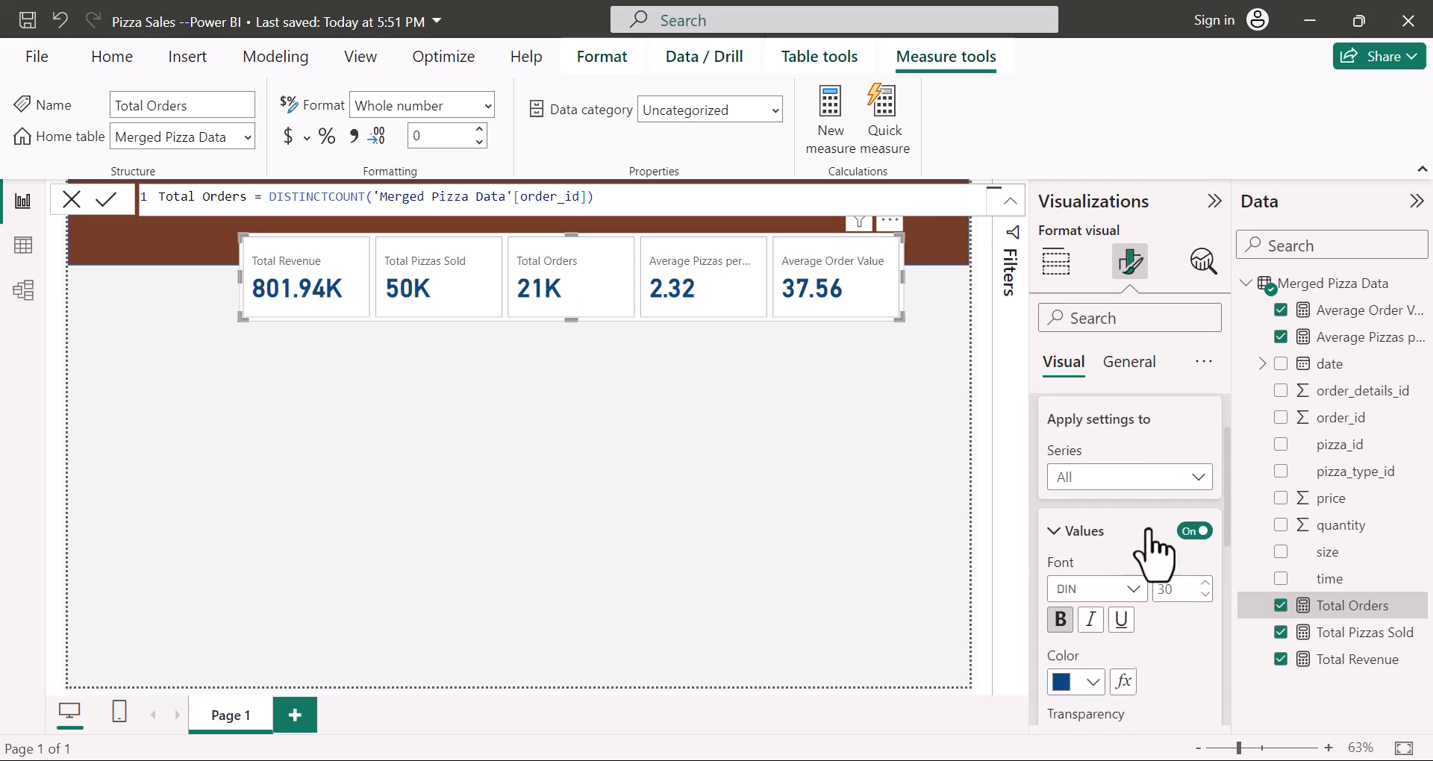
{"action": "left_click", "coordinate": [1090, 611]}
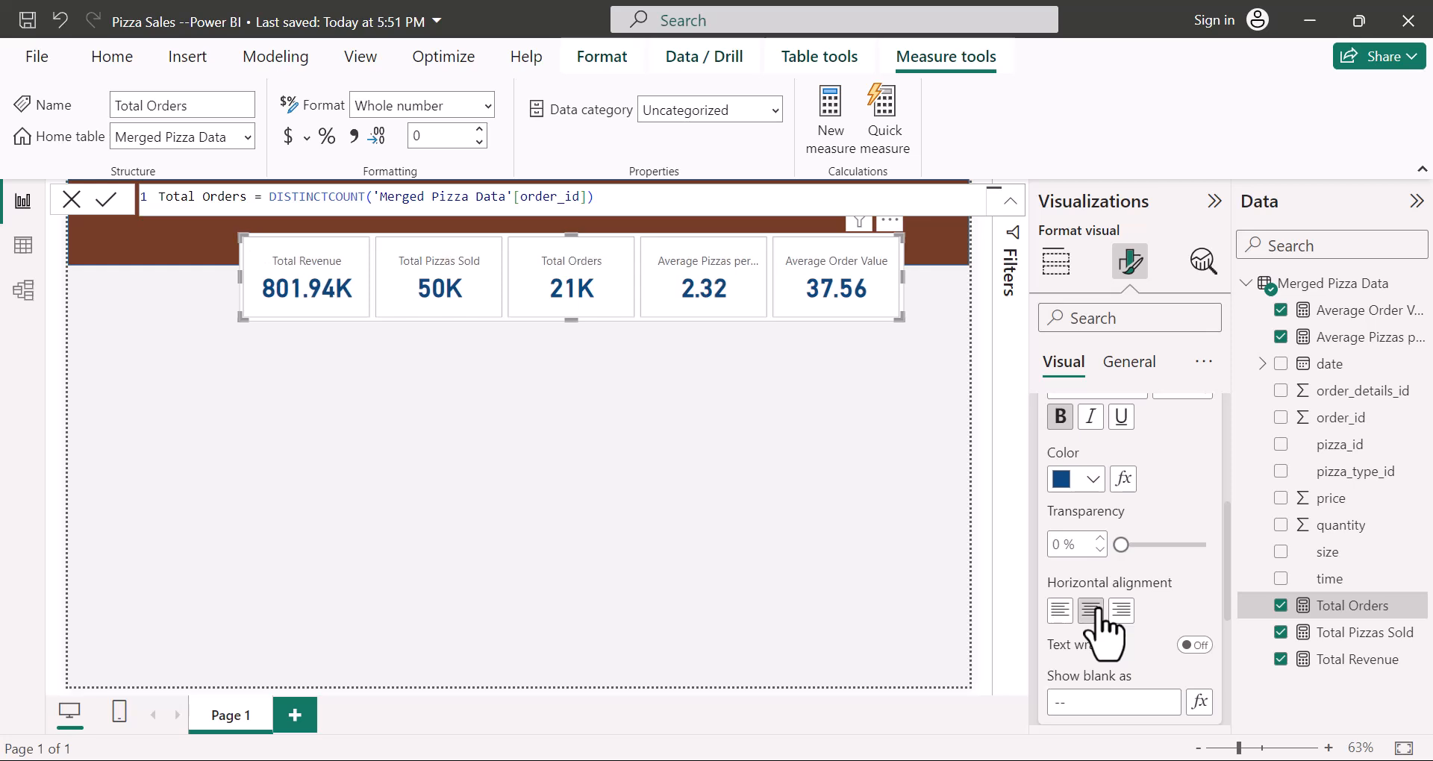
{"action": "scroll", "coordinate": [1176, 543], "scroll_direction": "down", "scroll_amount": 3}
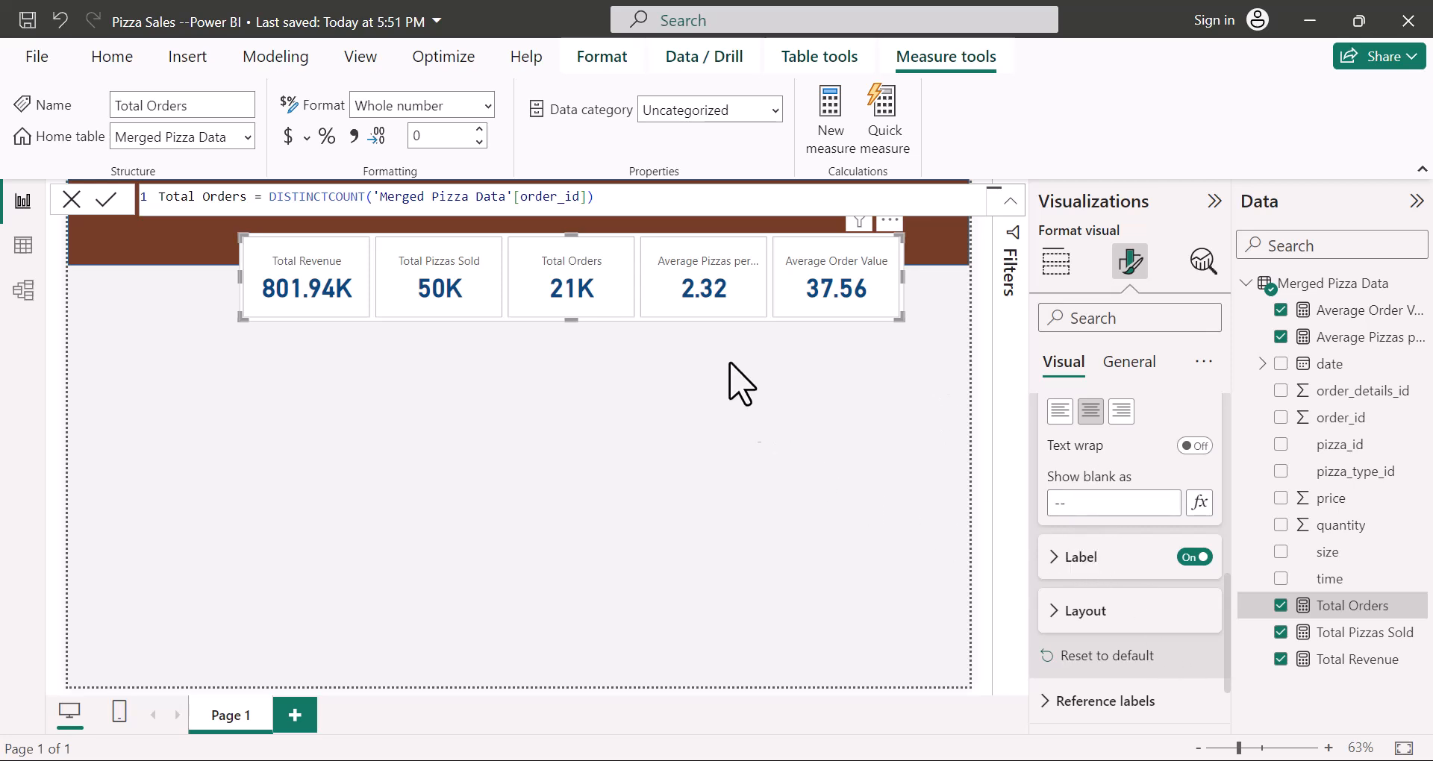
{"action": "scroll", "coordinate": [1181, 489], "scroll_direction": "up", "scroll_amount": 3}
{"action": "scroll", "coordinate": [1176, 481], "scroll_direction": "up", "scroll_amount": 3}
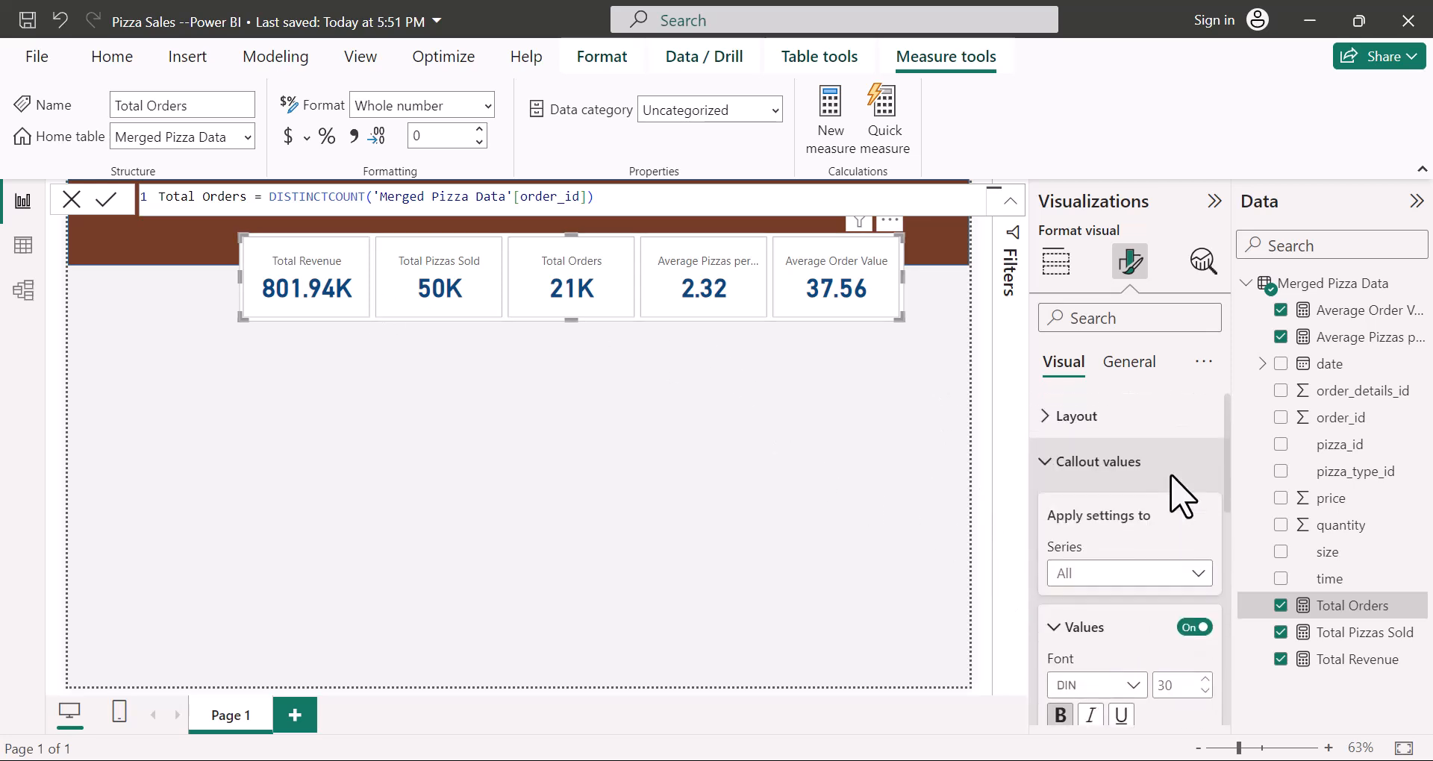
{"action": "left_click", "coordinate": [1045, 463]}
{"action": "left_click", "coordinate": [1046, 507]}
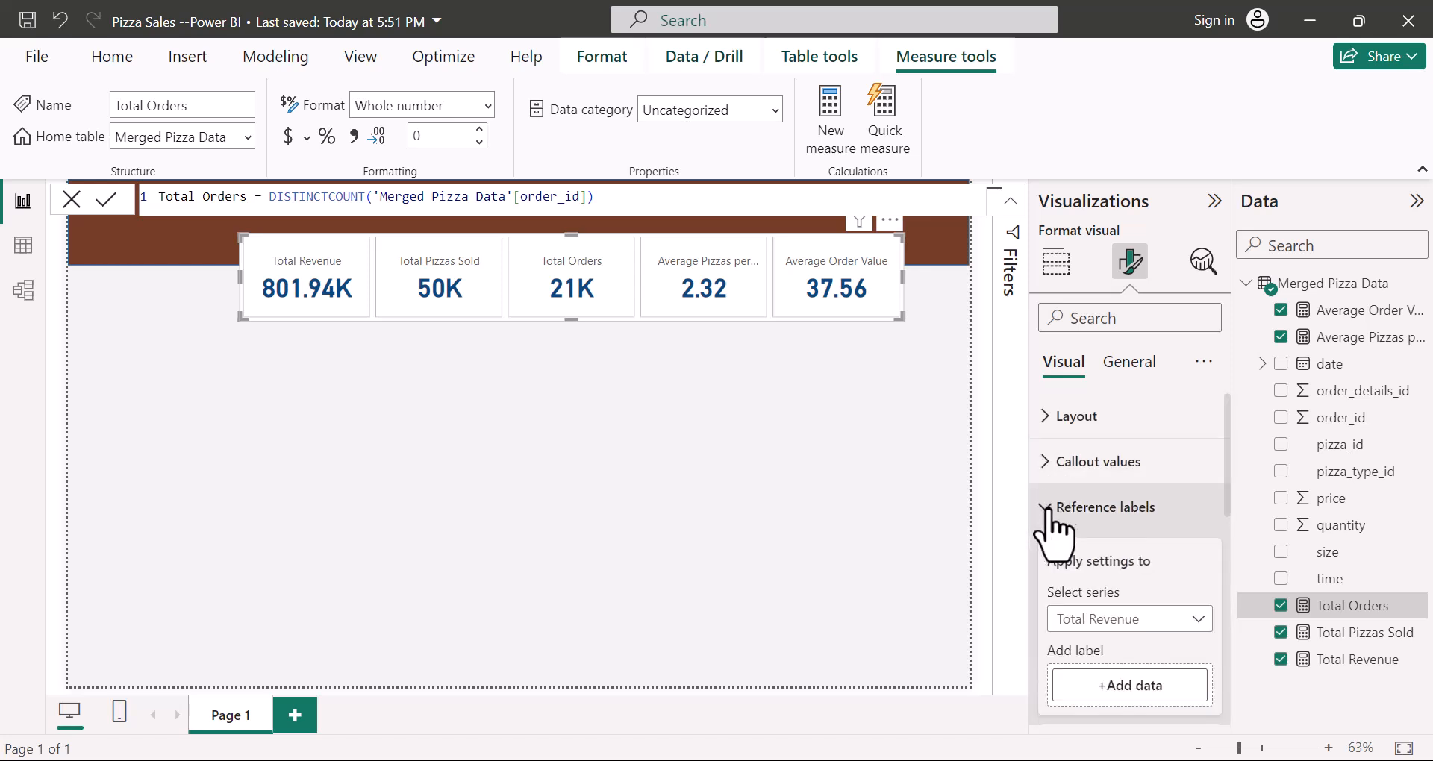
{"action": "scroll", "coordinate": [1161, 515], "scroll_direction": "down", "scroll_amount": 3}
{"action": "scroll", "coordinate": [1142, 522], "scroll_direction": "up", "scroll_amount": 3}
{"action": "left_click", "coordinate": [1051, 507]}
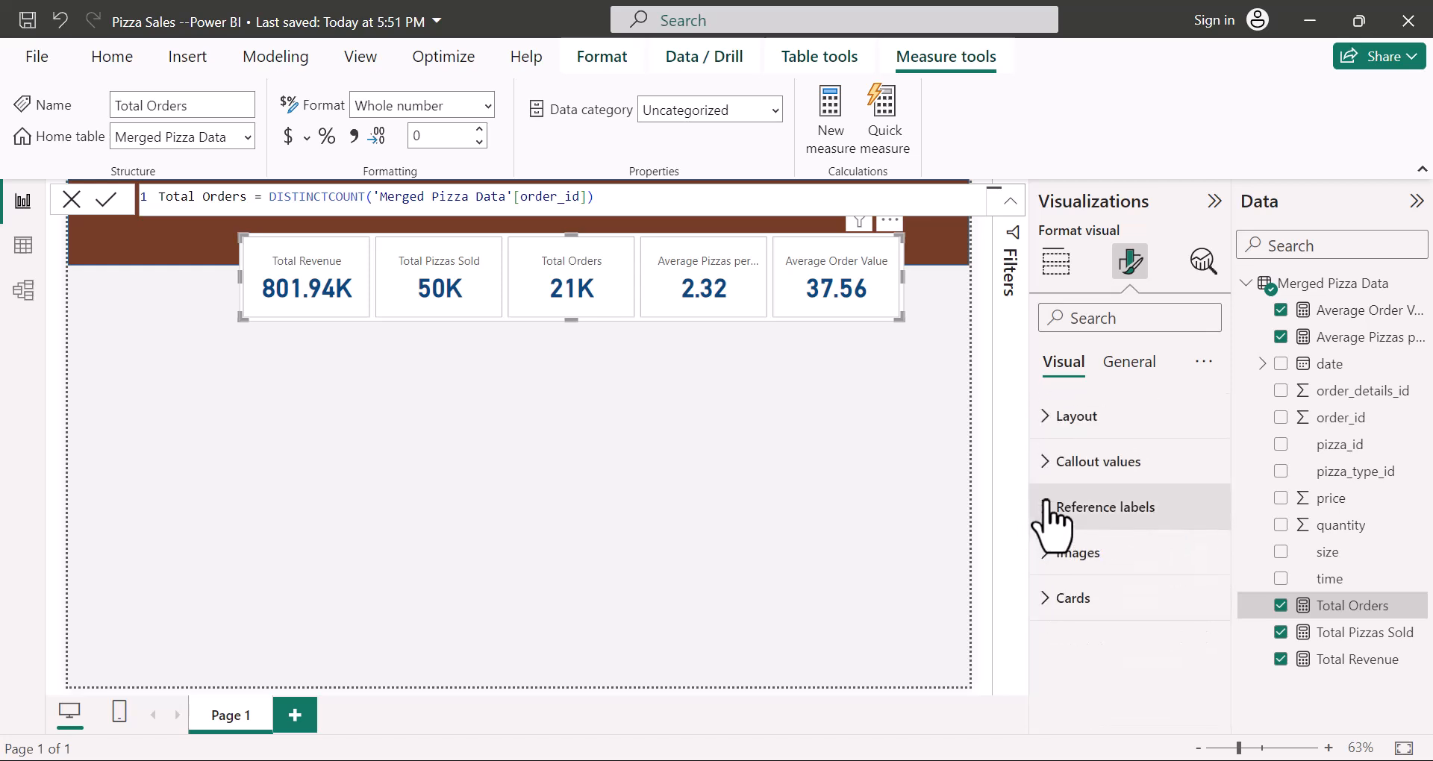
Step: Change the color of the callout labels on all the KPI cards to a dark orange theme color
{"action": "left_click", "coordinate": [1050, 461]}
{"action": "scroll", "coordinate": [1164, 534], "scroll_direction": "down", "scroll_amount": 2}
{"action": "scroll", "coordinate": [1208, 608], "scroll_direction": "down", "scroll_amount": 3}
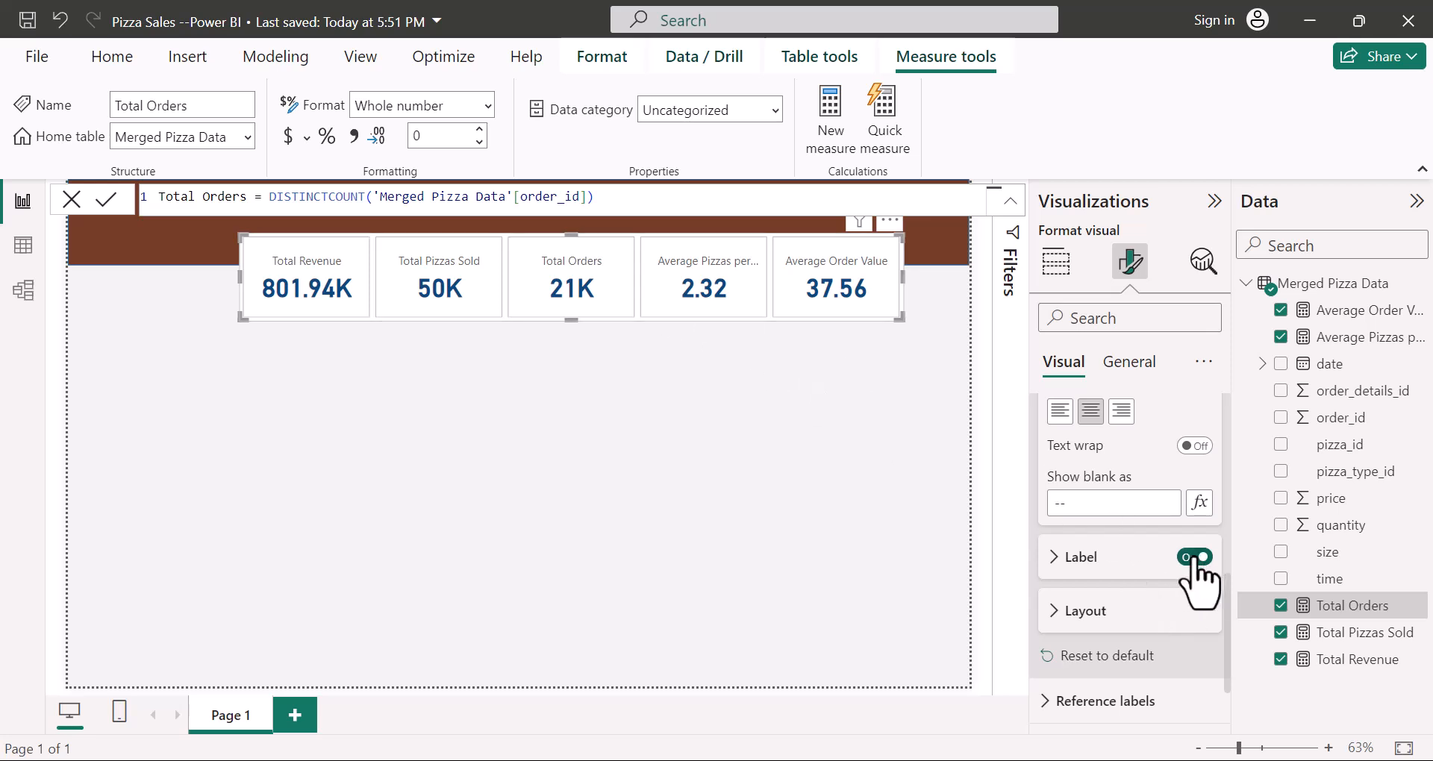
{"action": "left_click", "coordinate": [1195, 558]}
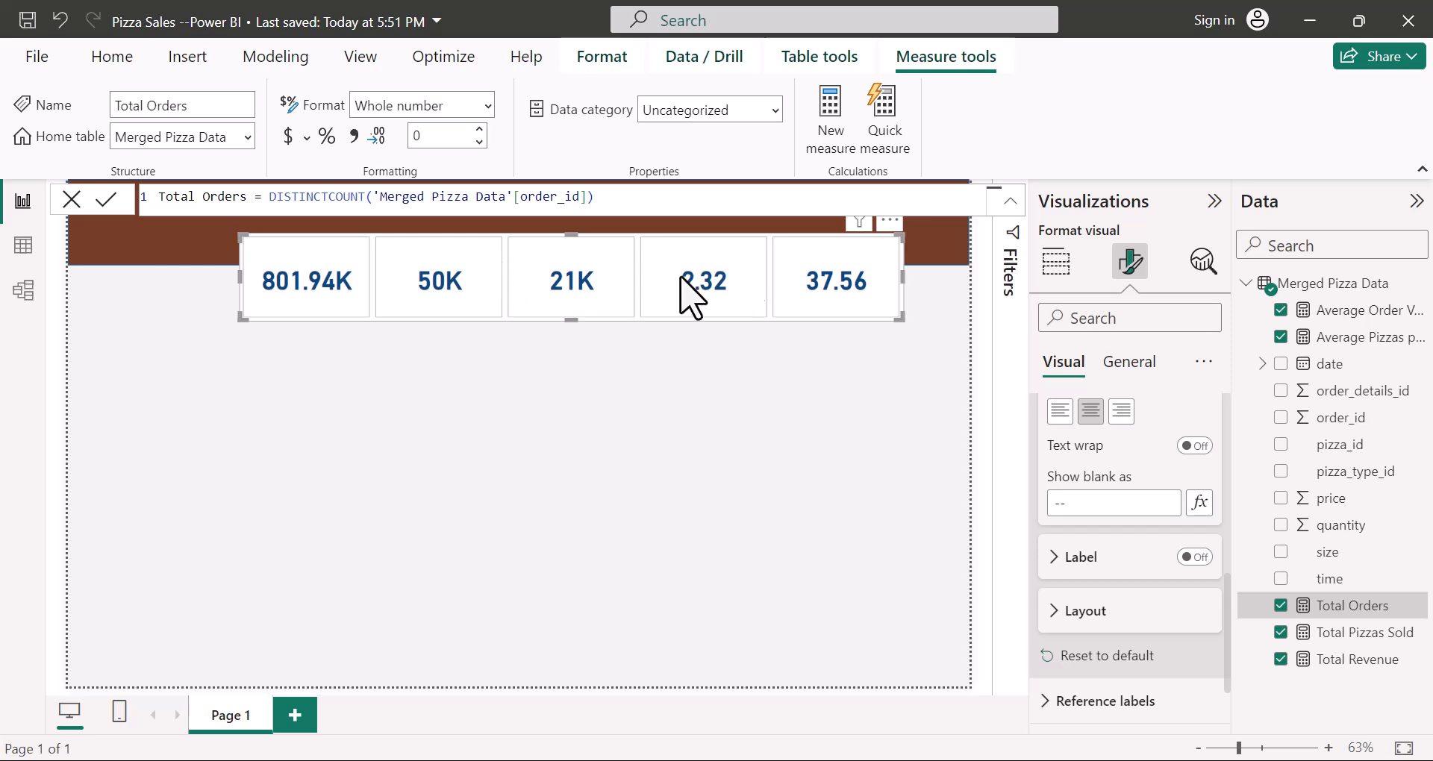
{"action": "left_click", "coordinate": [1193, 560]}
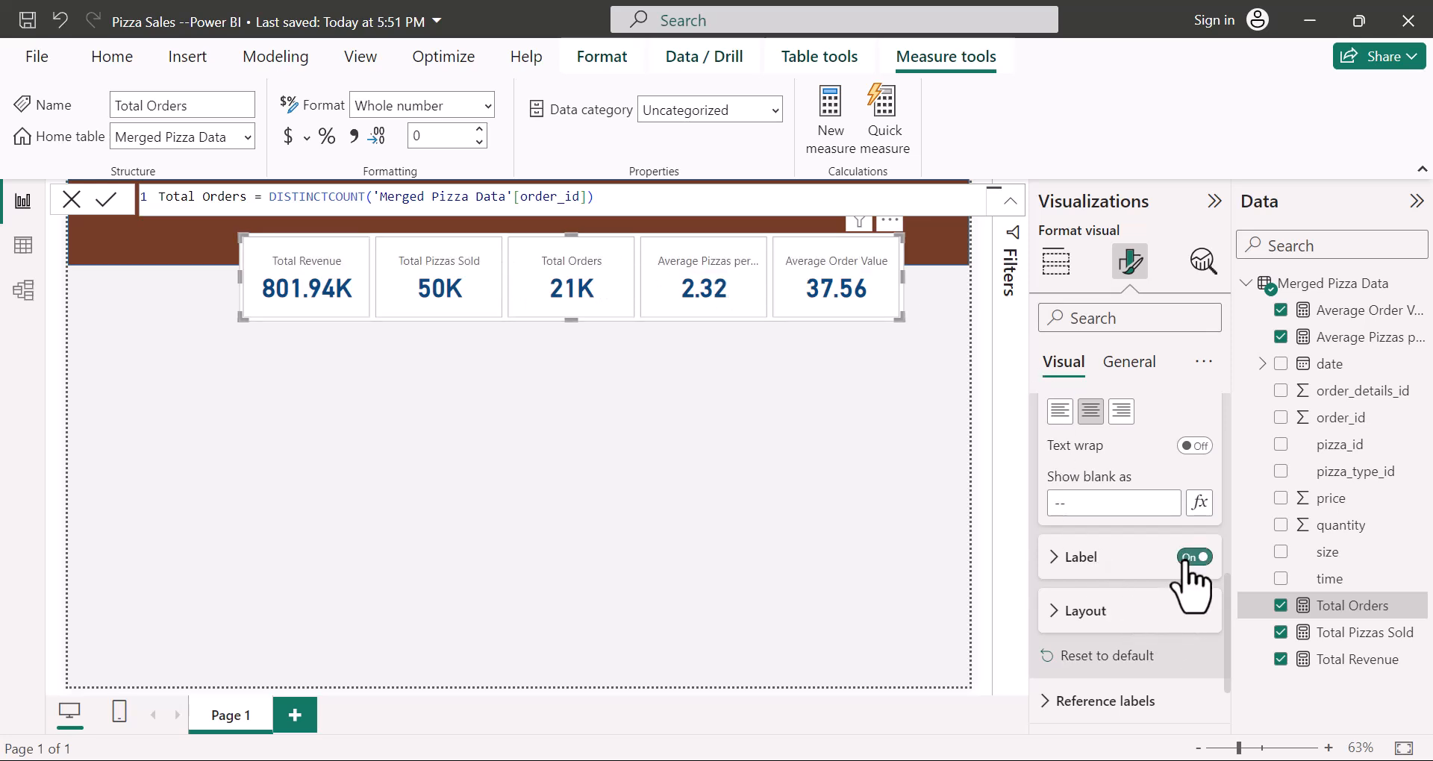
{"action": "left_click", "coordinate": [1054, 558]}
{"action": "scroll", "coordinate": [1083, 590], "scroll_direction": "down", "scroll_amount": 4}
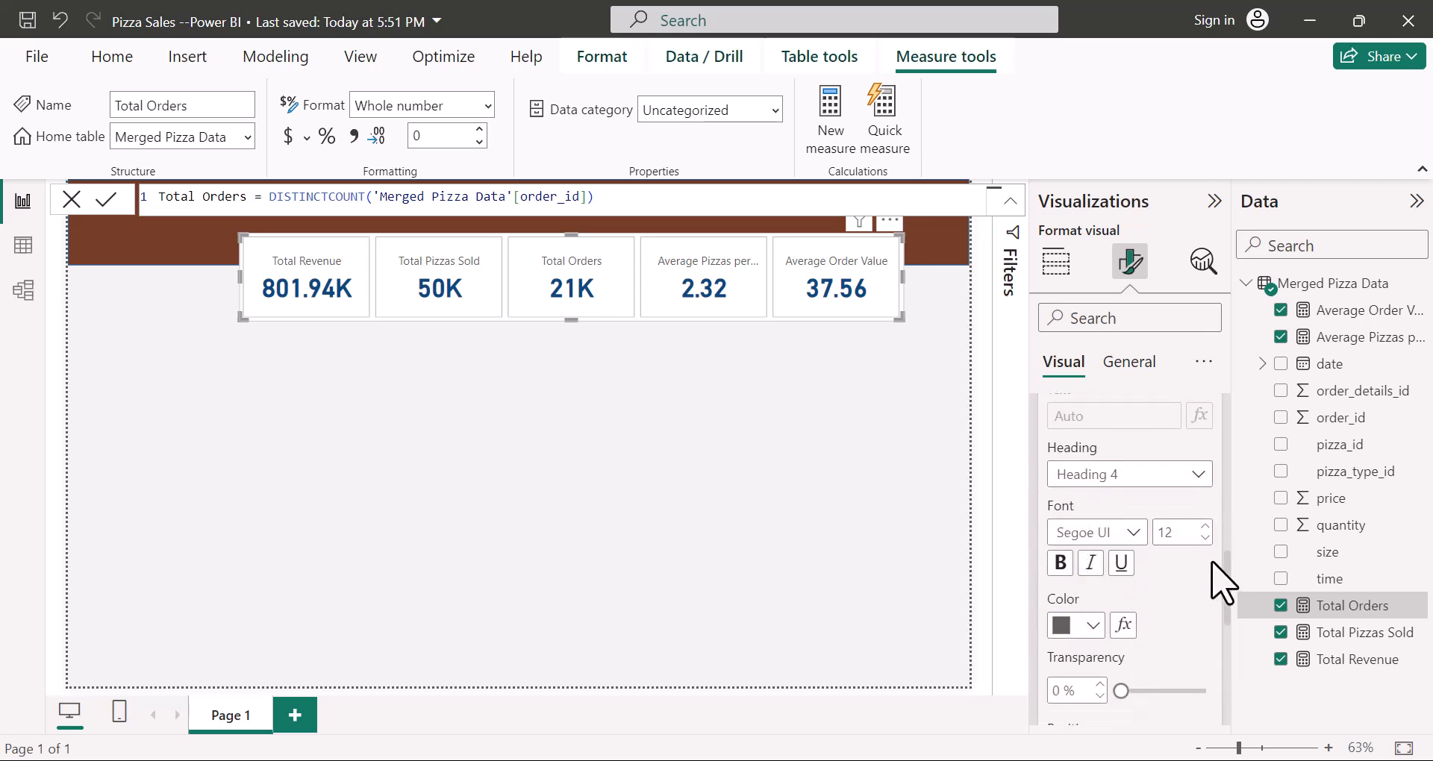
{"action": "scroll", "coordinate": [1216, 582], "scroll_direction": "down", "scroll_amount": 1}
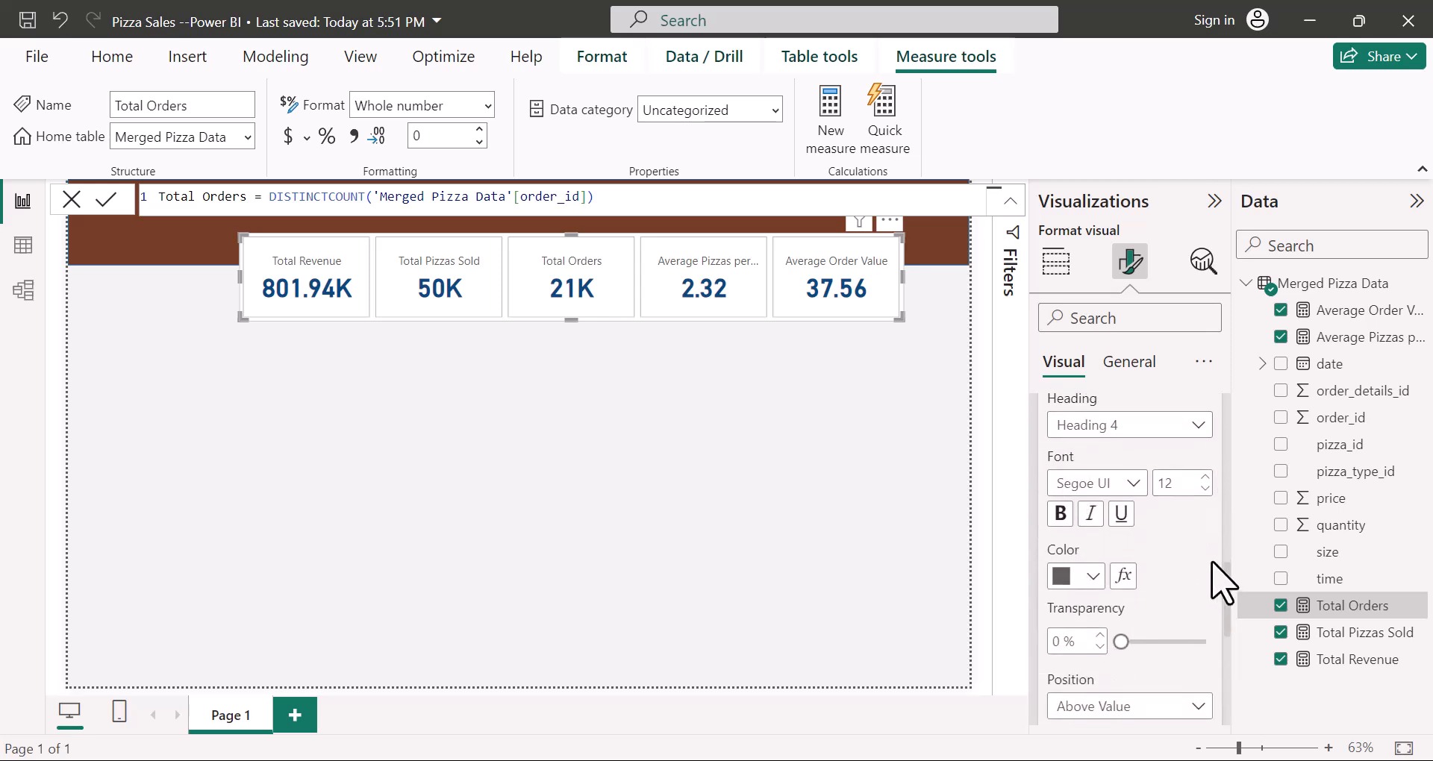
{"action": "left_click", "coordinate": [1092, 576]}
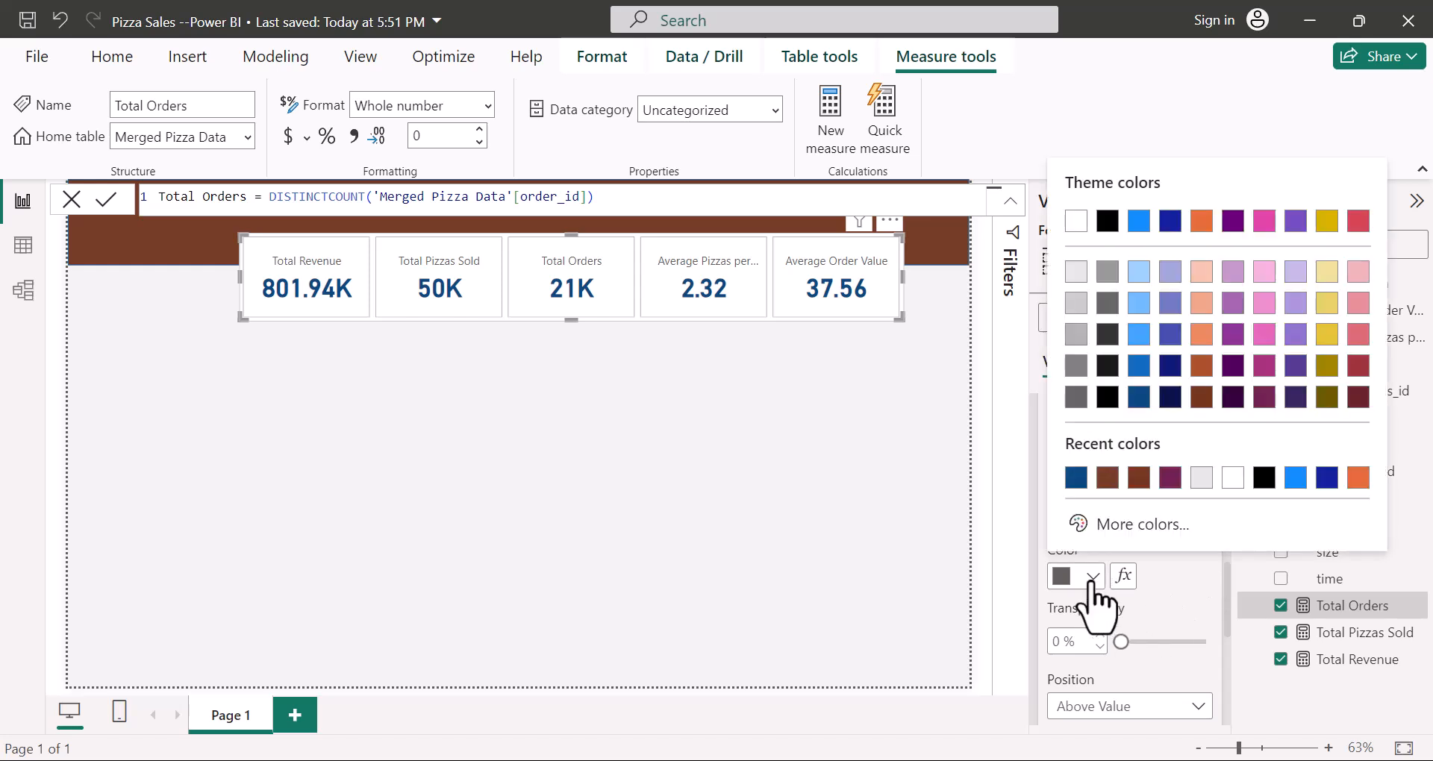
{"action": "left_click", "coordinate": [1202, 366]}
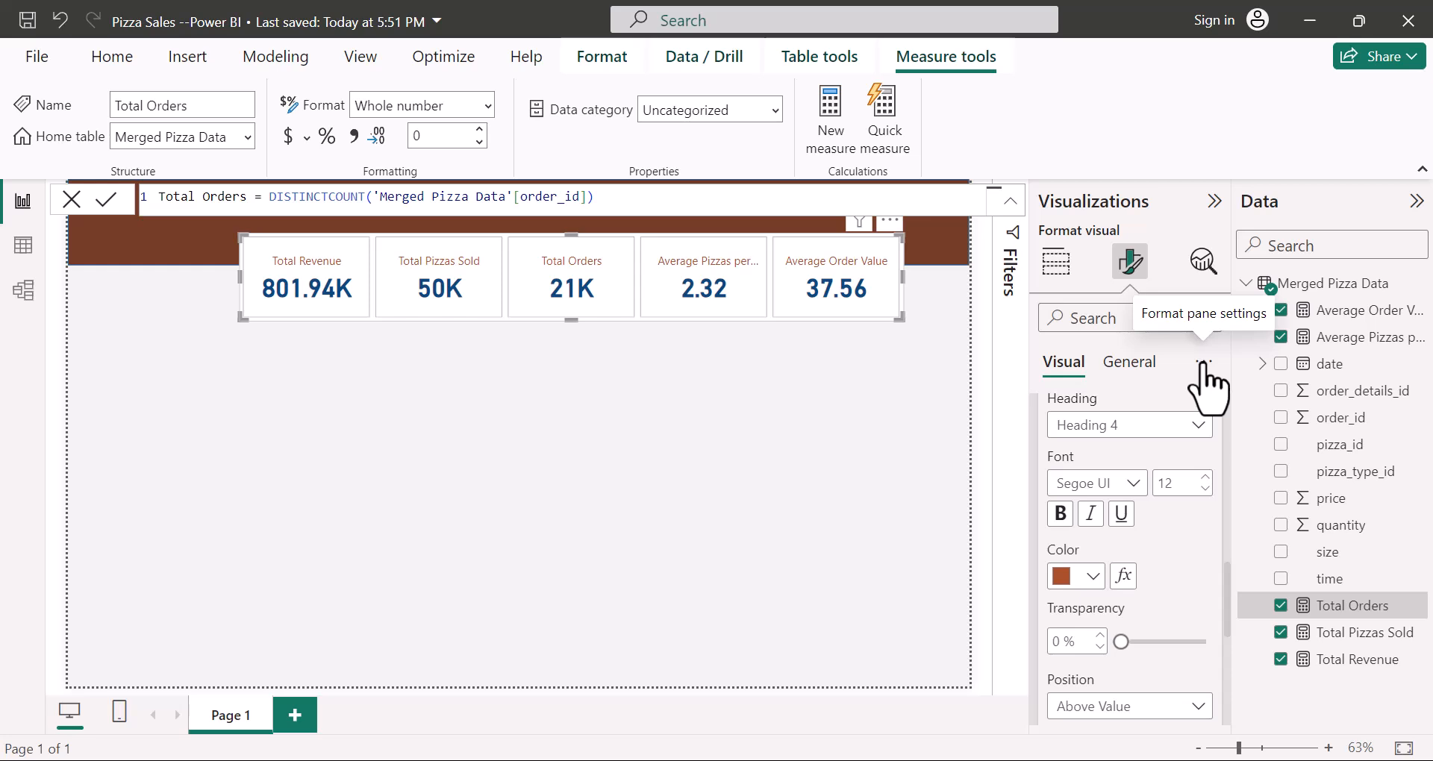
Step: Set the position of the KPI cards' labels to Below Value
{"action": "scroll", "coordinate": [1169, 571], "scroll_direction": "down", "scroll_amount": 3}
{"action": "scroll", "coordinate": [1134, 538], "scroll_direction": "down", "scroll_amount": 1}
{"action": "left_click", "coordinate": [1097, 509]}
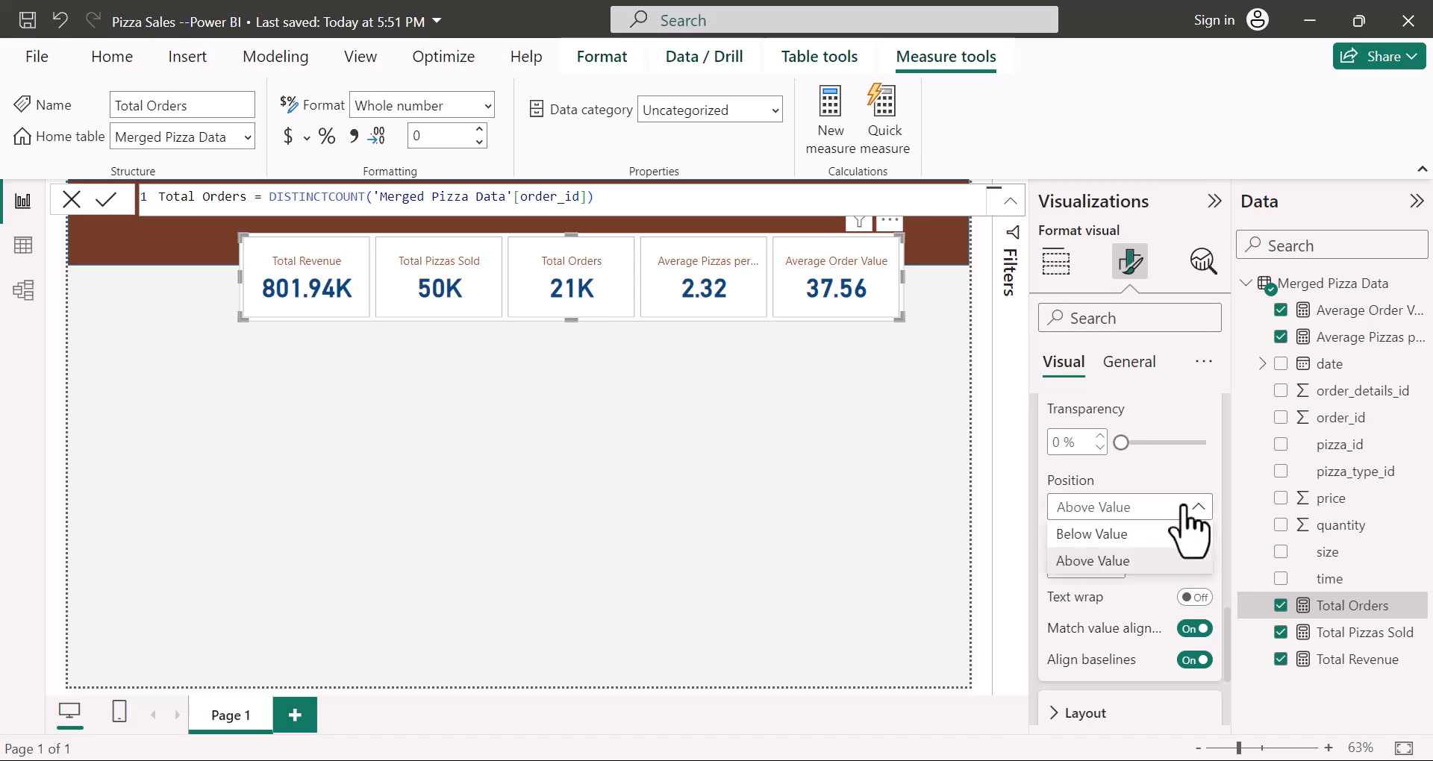
{"action": "left_click", "coordinate": [1092, 536]}
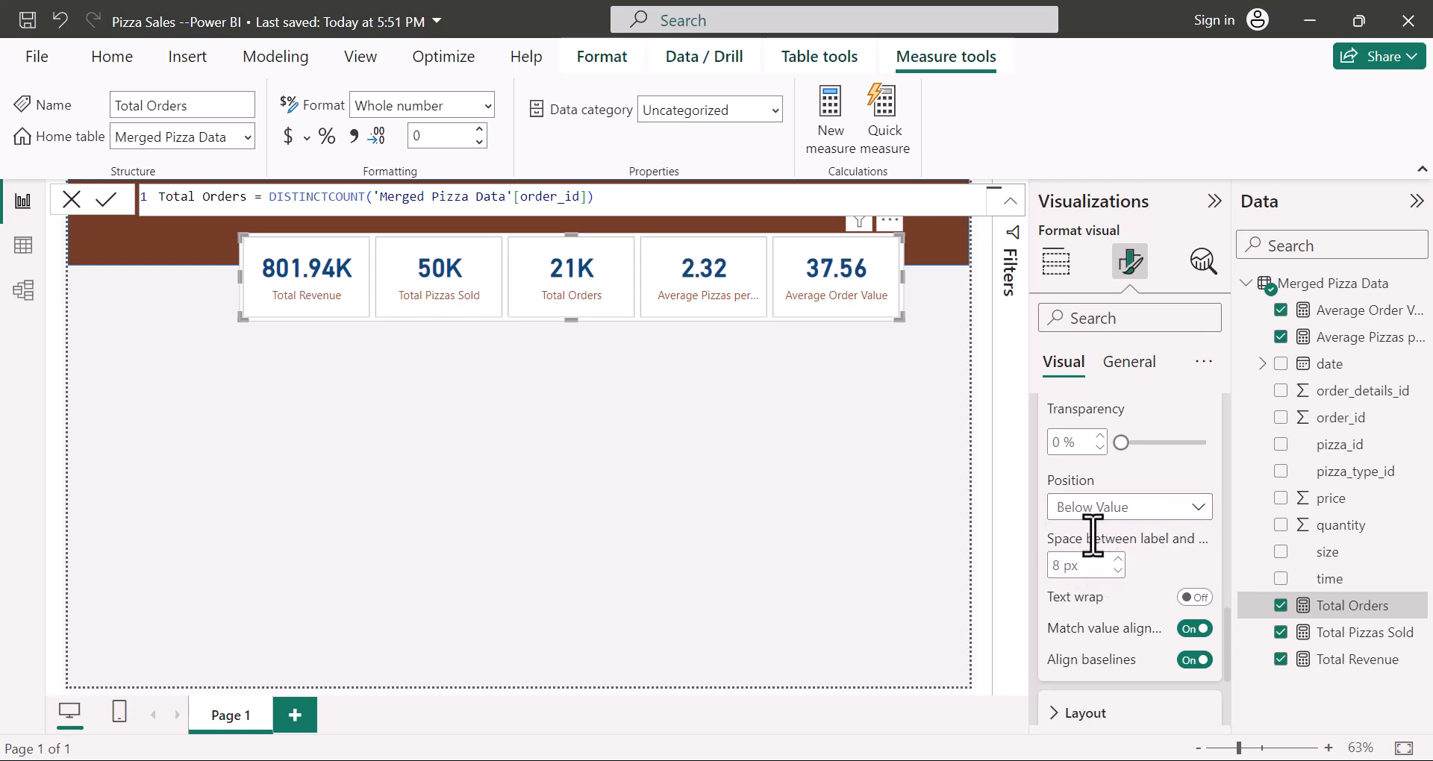
Step: Change the font of the KPI cards' labels to Segoe UI Semibold and close the callout value settings
{"action": "scroll", "coordinate": [1195, 503], "scroll_direction": "up", "scroll_amount": 3}
{"action": "scroll", "coordinate": [1204, 503], "scroll_direction": "up", "scroll_amount": 1}
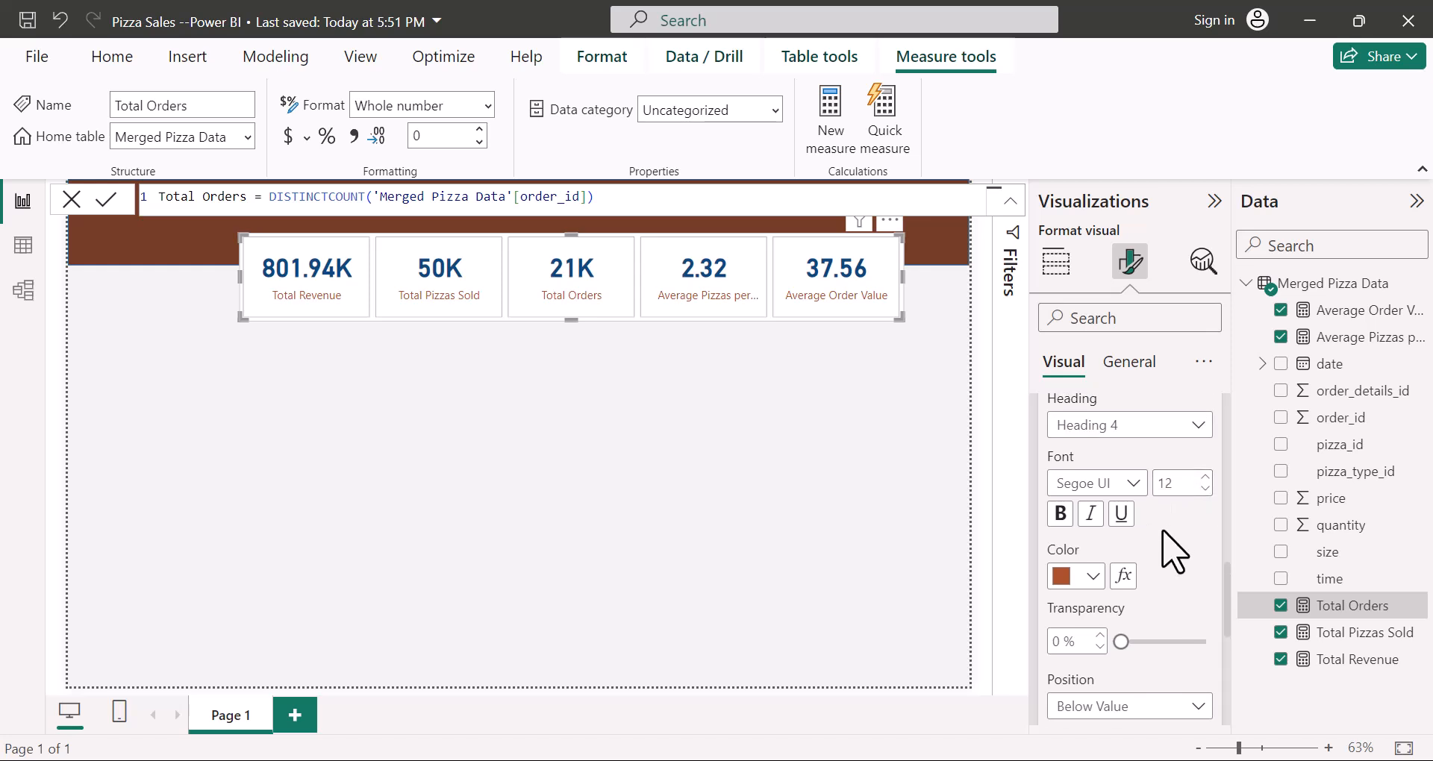
{"action": "left_click", "coordinate": [1133, 485]}
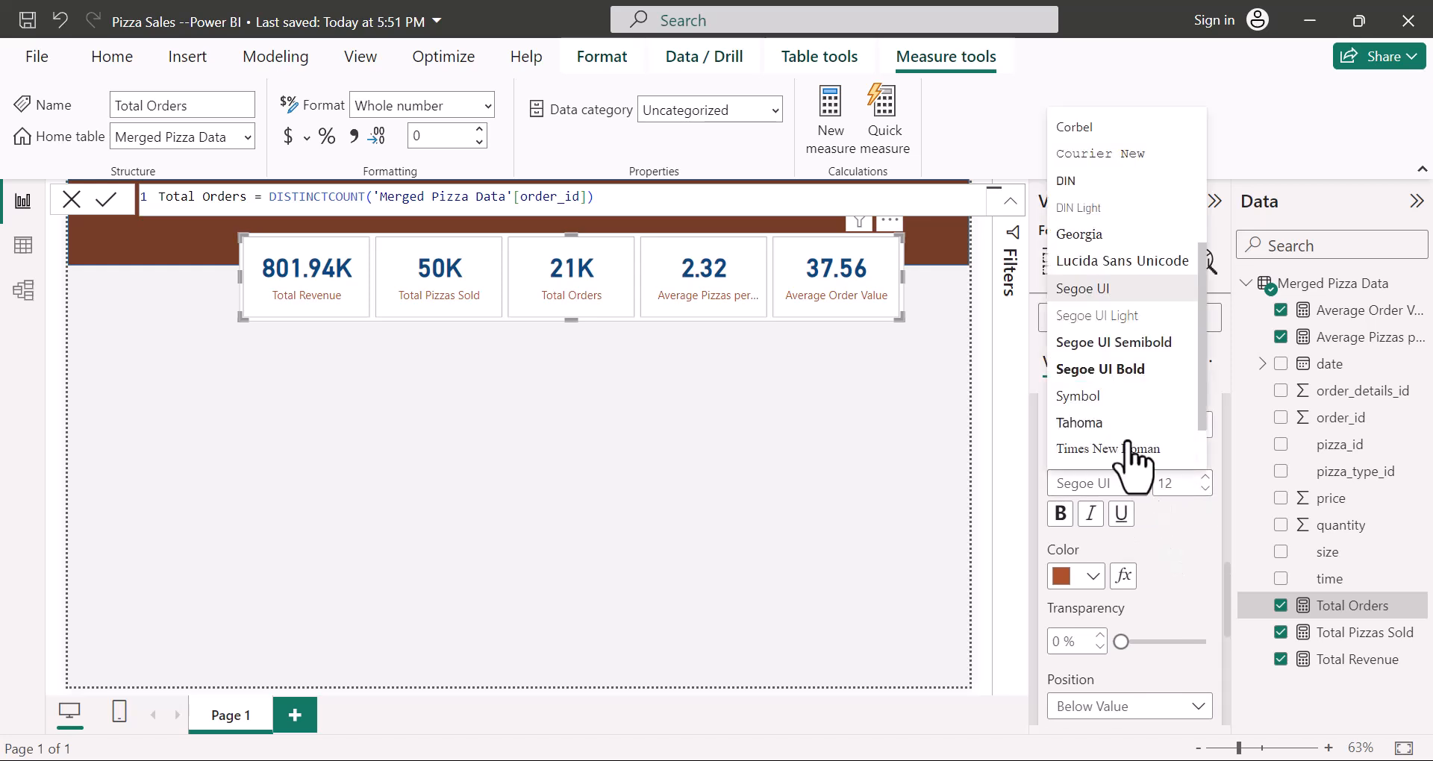
{"action": "left_click", "coordinate": [1087, 344]}
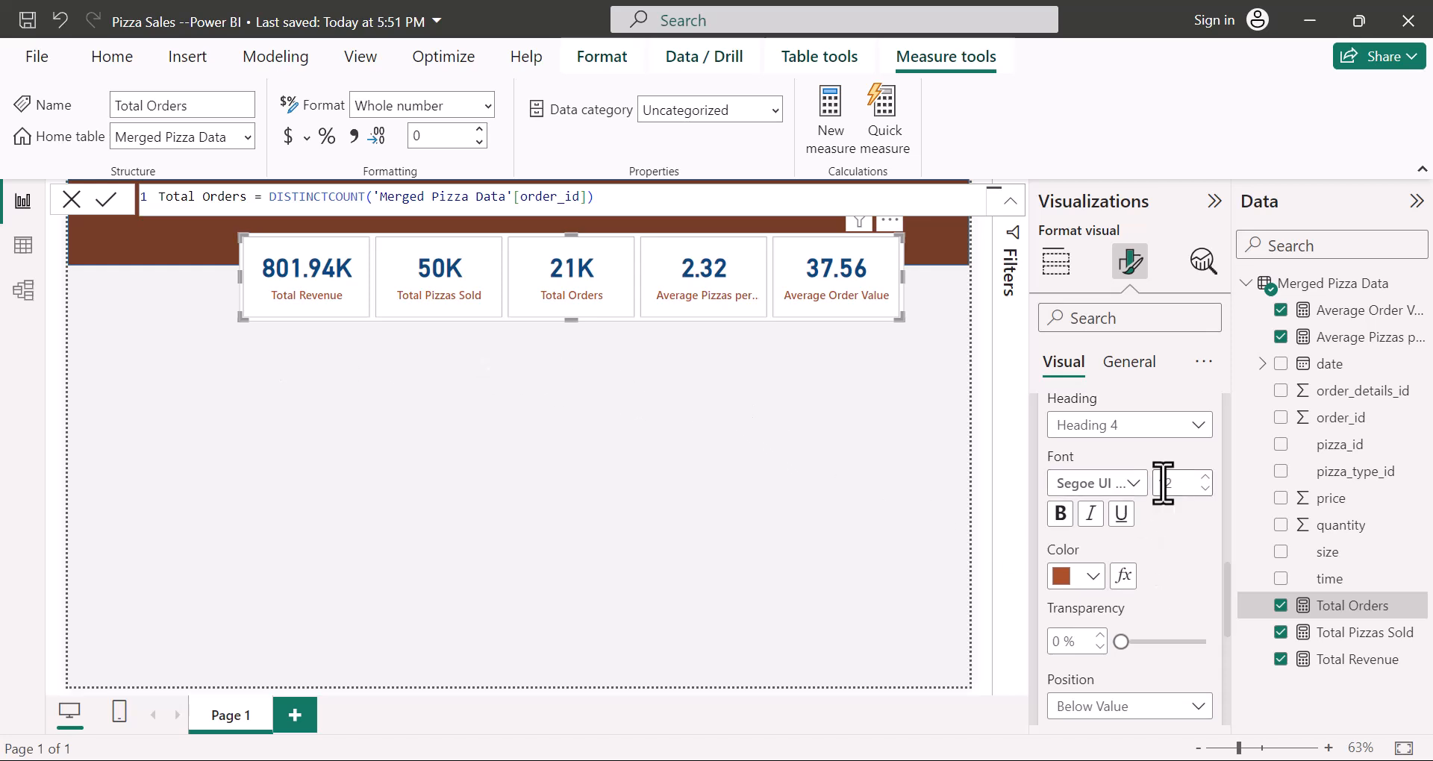
{"action": "scroll", "coordinate": [1161, 480], "scroll_direction": "up", "scroll_amount": 3}
{"action": "left_click", "coordinate": [1057, 515]}
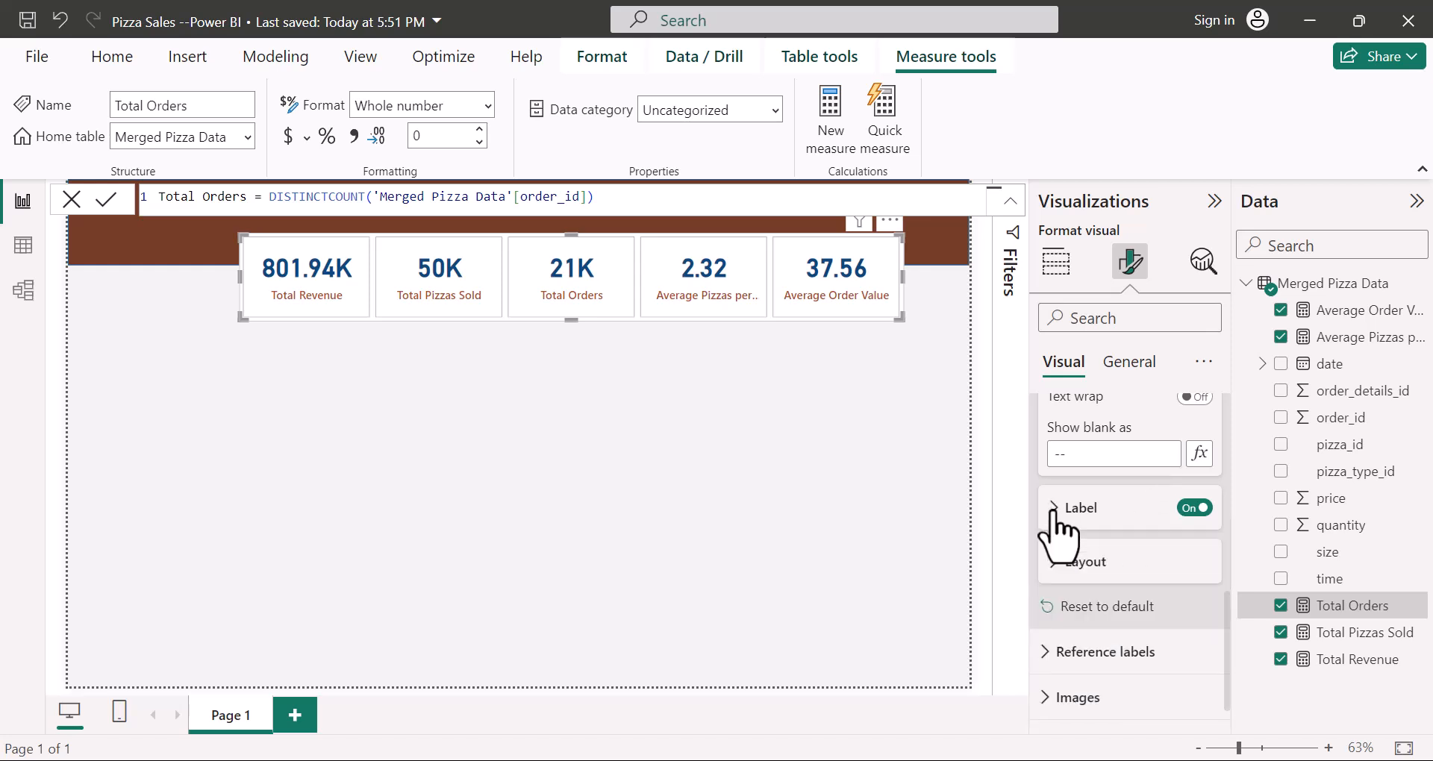
{"action": "scroll", "coordinate": [1075, 560], "scroll_direction": "up", "scroll_amount": 2}
{"action": "scroll", "coordinate": [1066, 547], "scroll_direction": "up", "scroll_amount": 6}
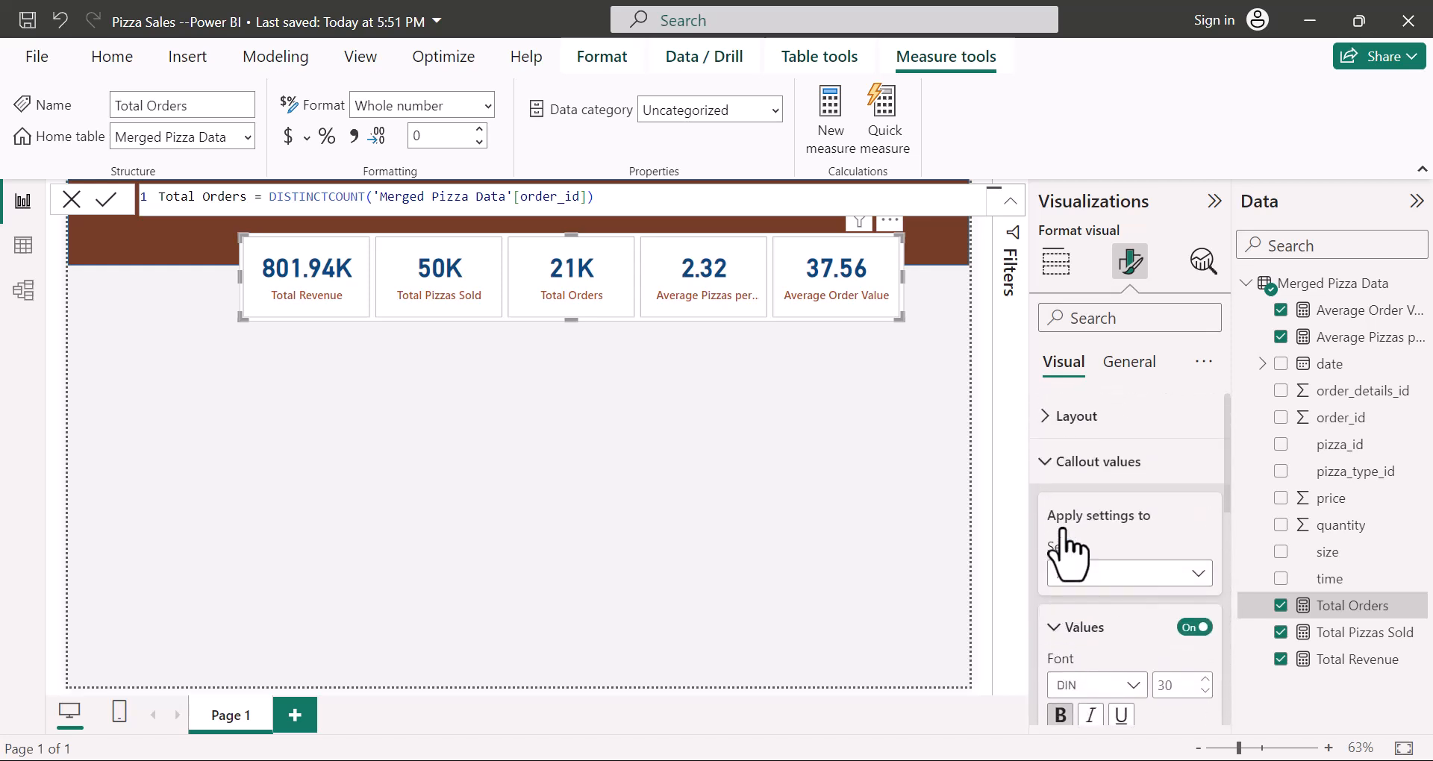
{"action": "left_click", "coordinate": [1047, 461]}
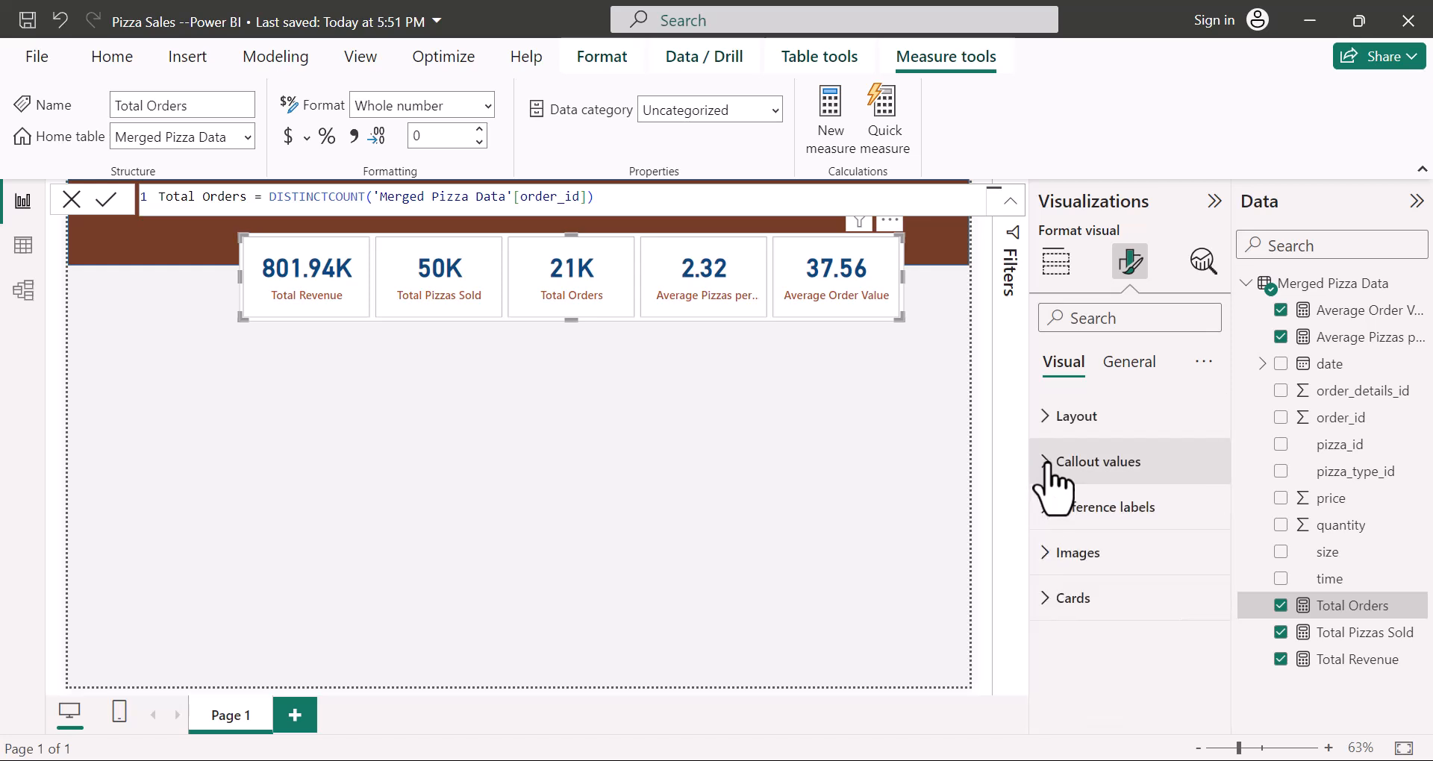
Step: Set the shape of all the KPI cards to Rounded Rectangle with 10 px rounded corners
{"action": "left_click", "coordinate": [1045, 601]}
{"action": "scroll", "coordinate": [1184, 553], "scroll_direction": "down", "scroll_amount": 5}
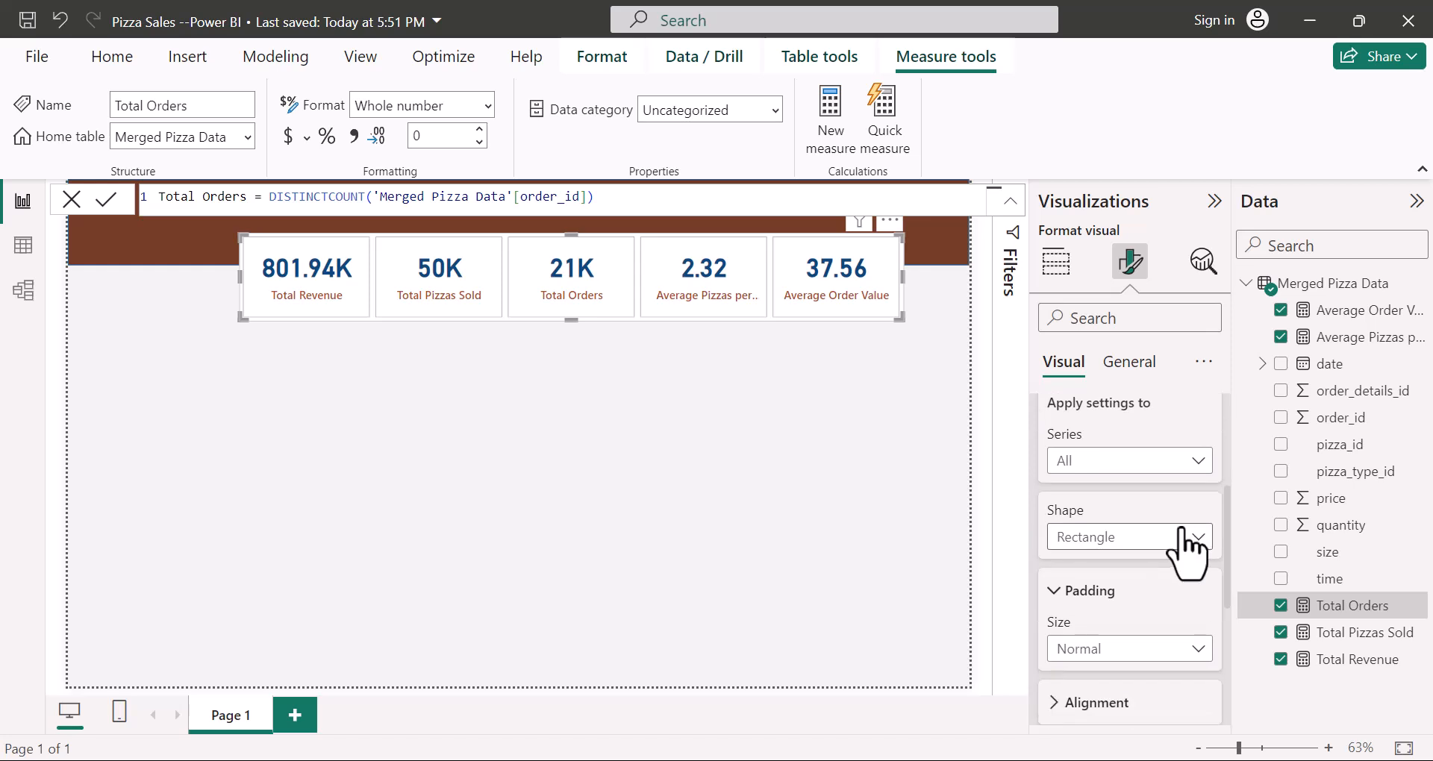
{"action": "left_click", "coordinate": [1198, 463]}
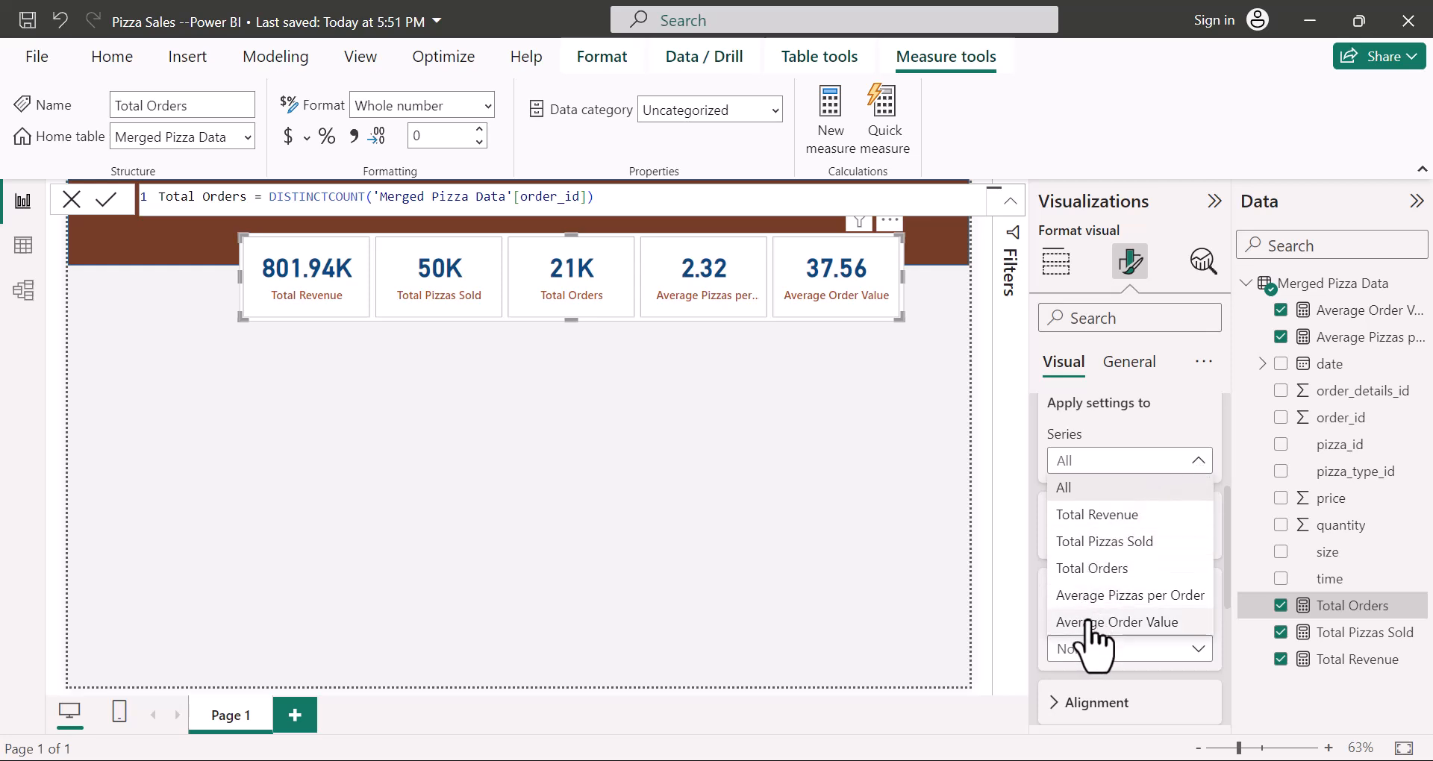
{"action": "left_click", "coordinate": [1078, 489]}
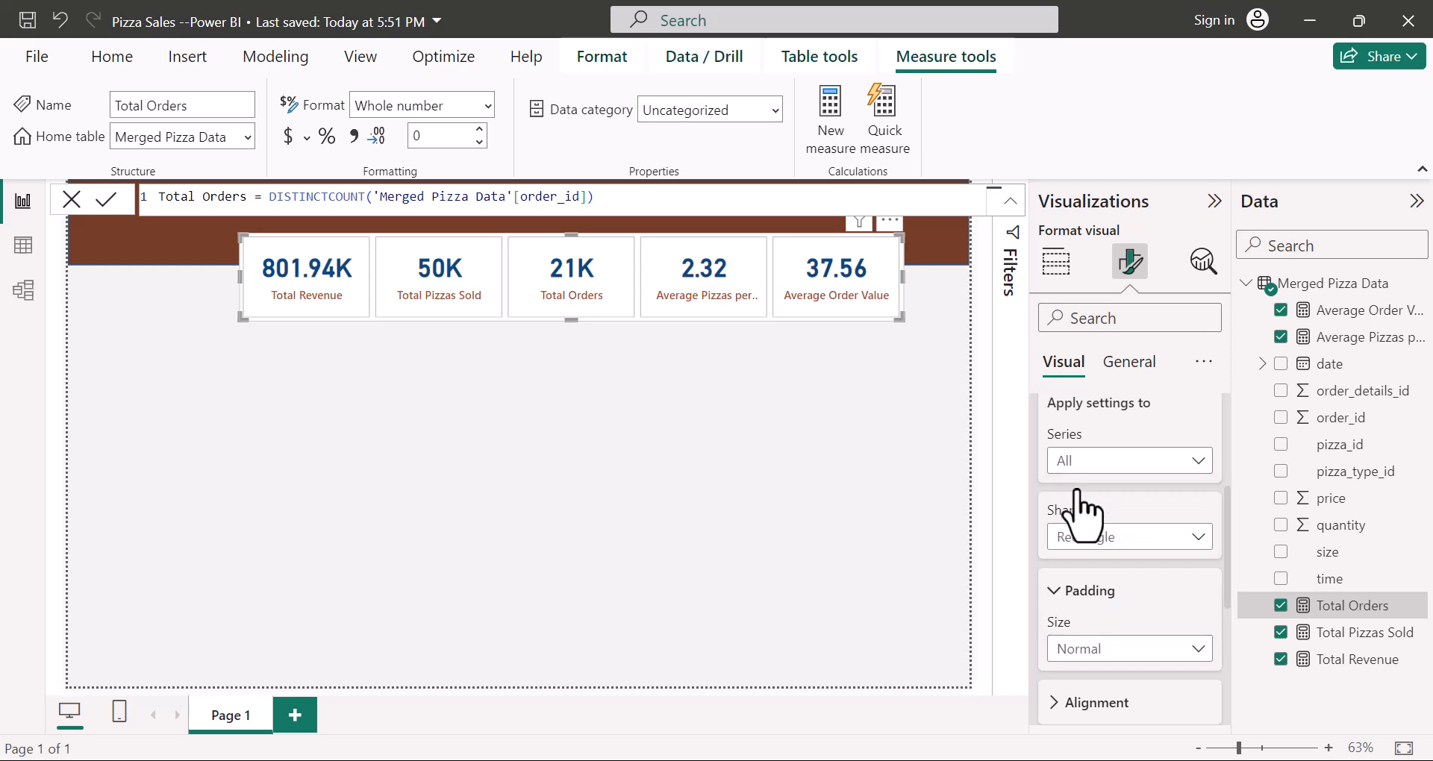
{"action": "left_click", "coordinate": [1198, 537]}
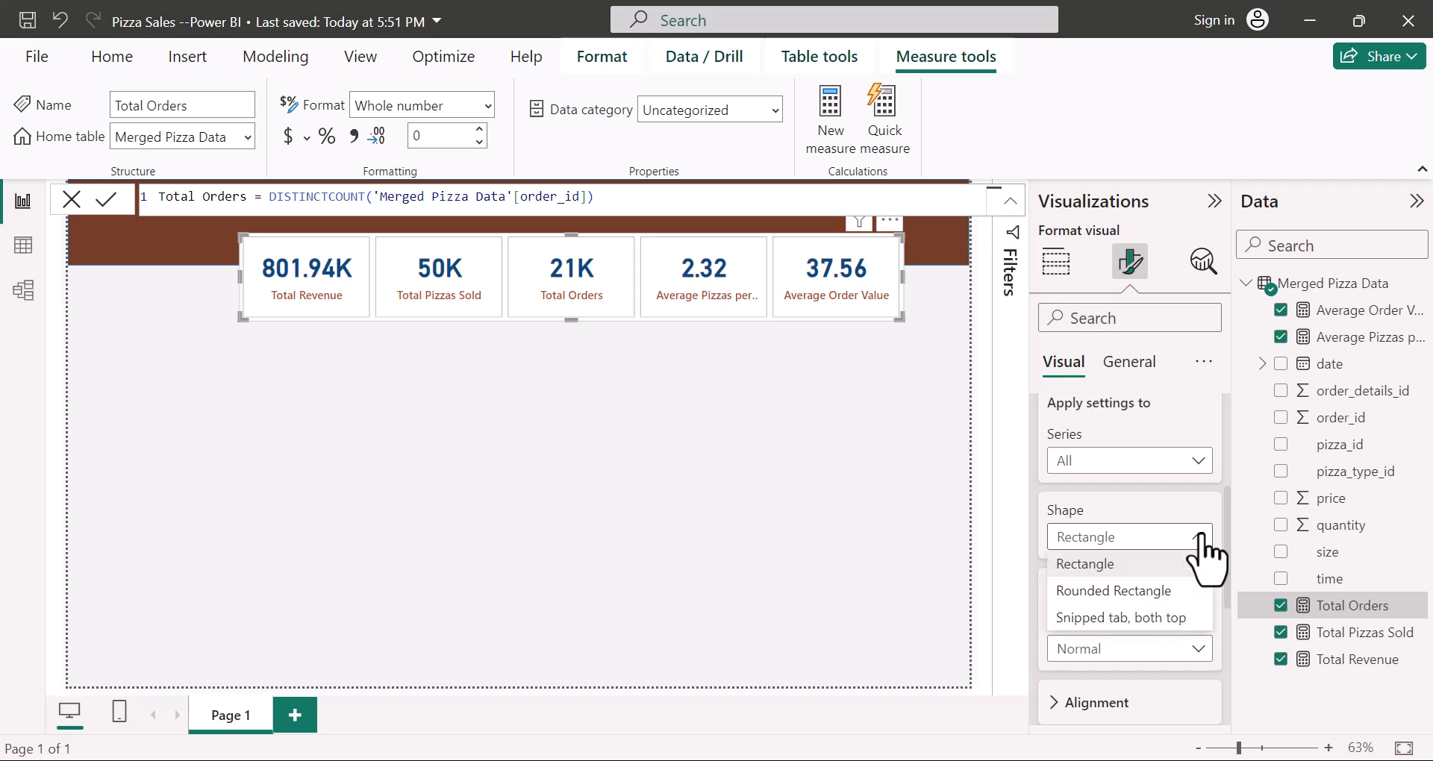
{"action": "left_click", "coordinate": [1120, 592]}
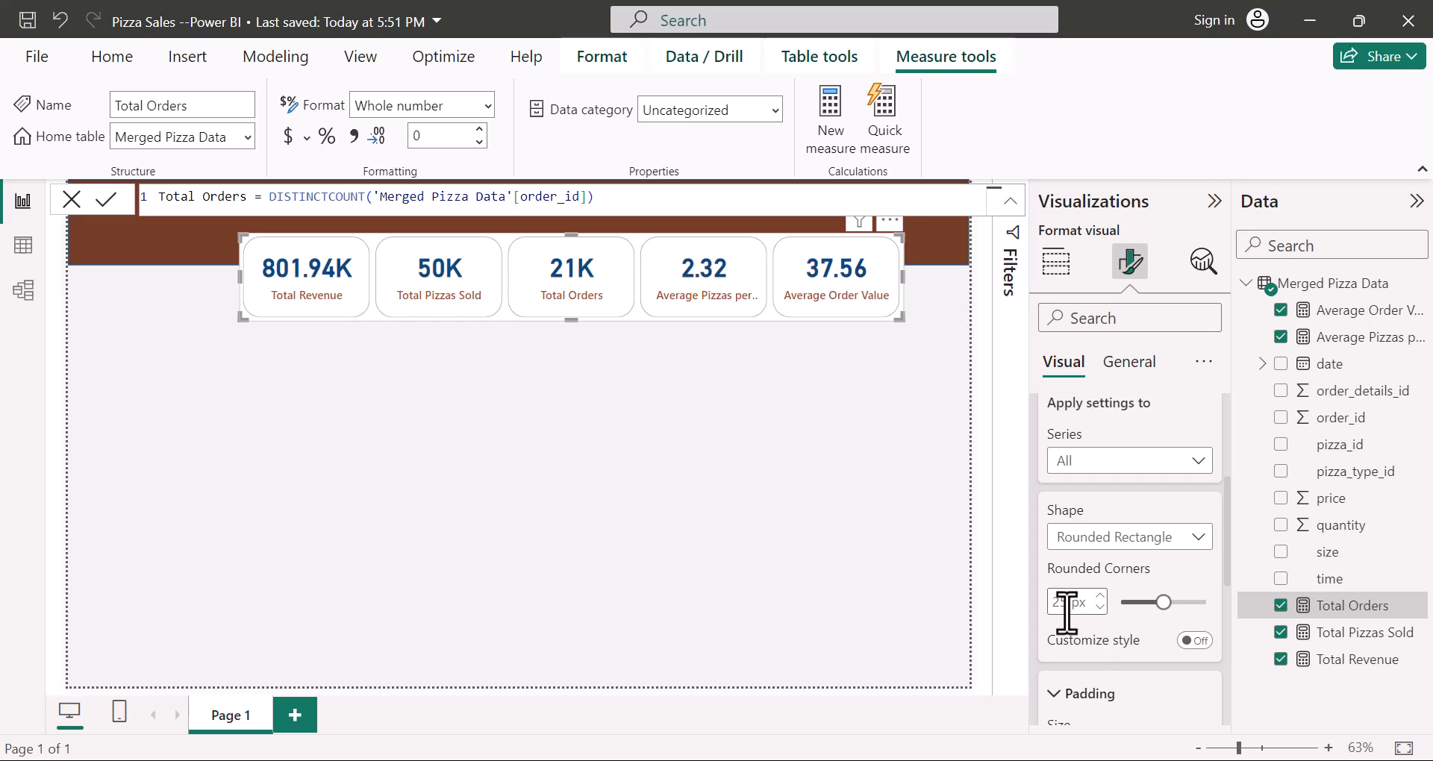
{"action": "left_click_drag", "start_coordinate": [1068, 608], "coordinate": [1043, 610]}
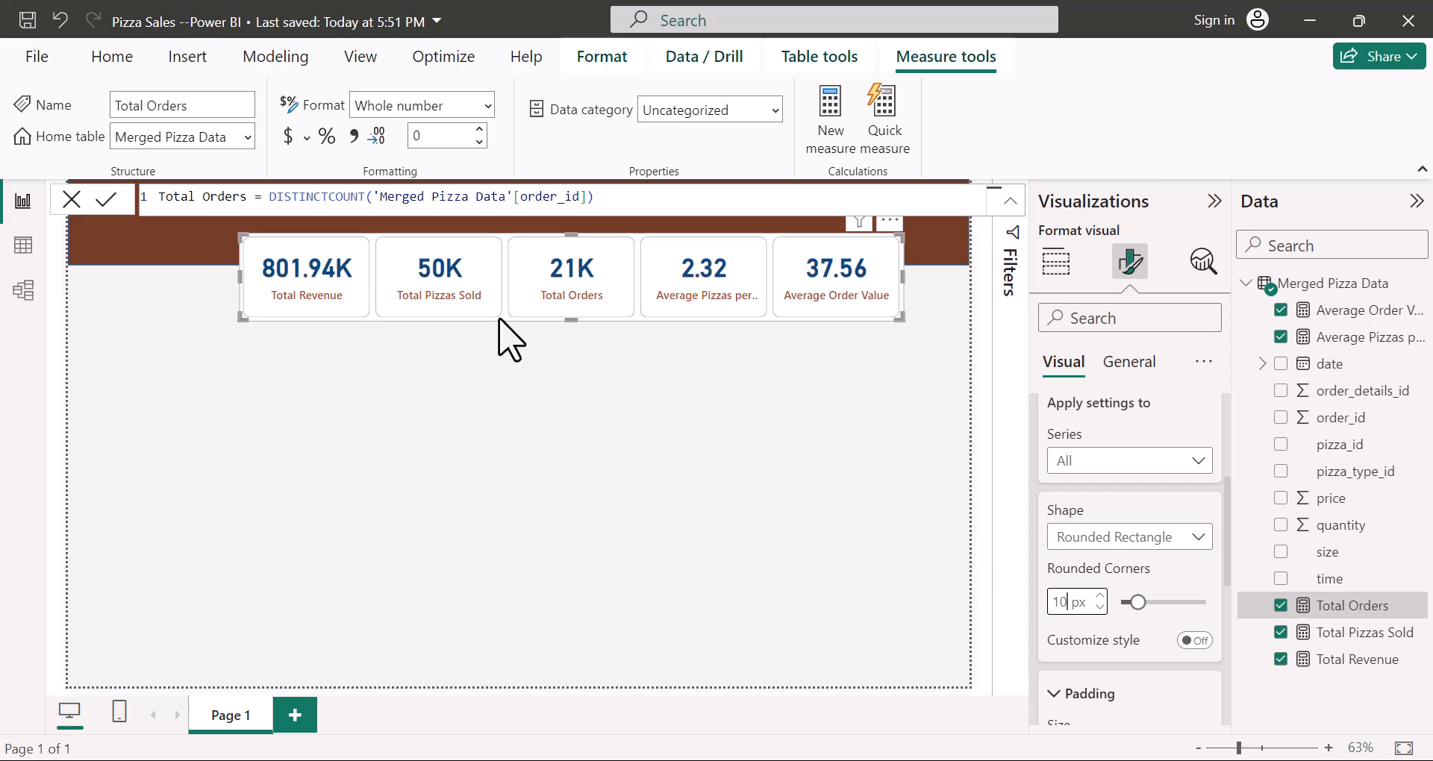
Step: Turn on the background for all the KPI cards
{"action": "scroll", "coordinate": [1159, 579], "scroll_direction": "down", "scroll_amount": 5}
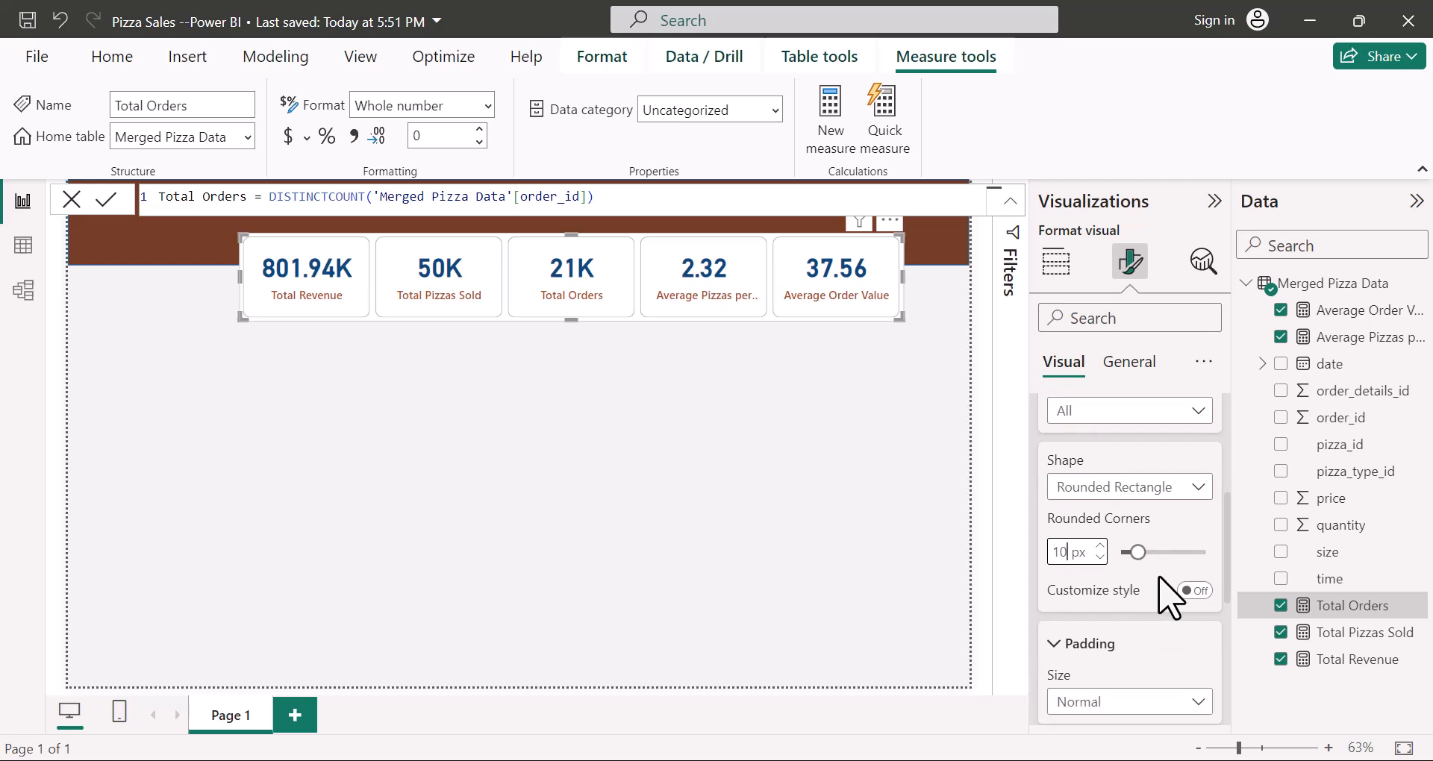
{"action": "scroll", "coordinate": [1159, 578], "scroll_direction": "up", "scroll_amount": 5}
{"action": "scroll", "coordinate": [1168, 597], "scroll_direction": "up", "scroll_amount": 3}
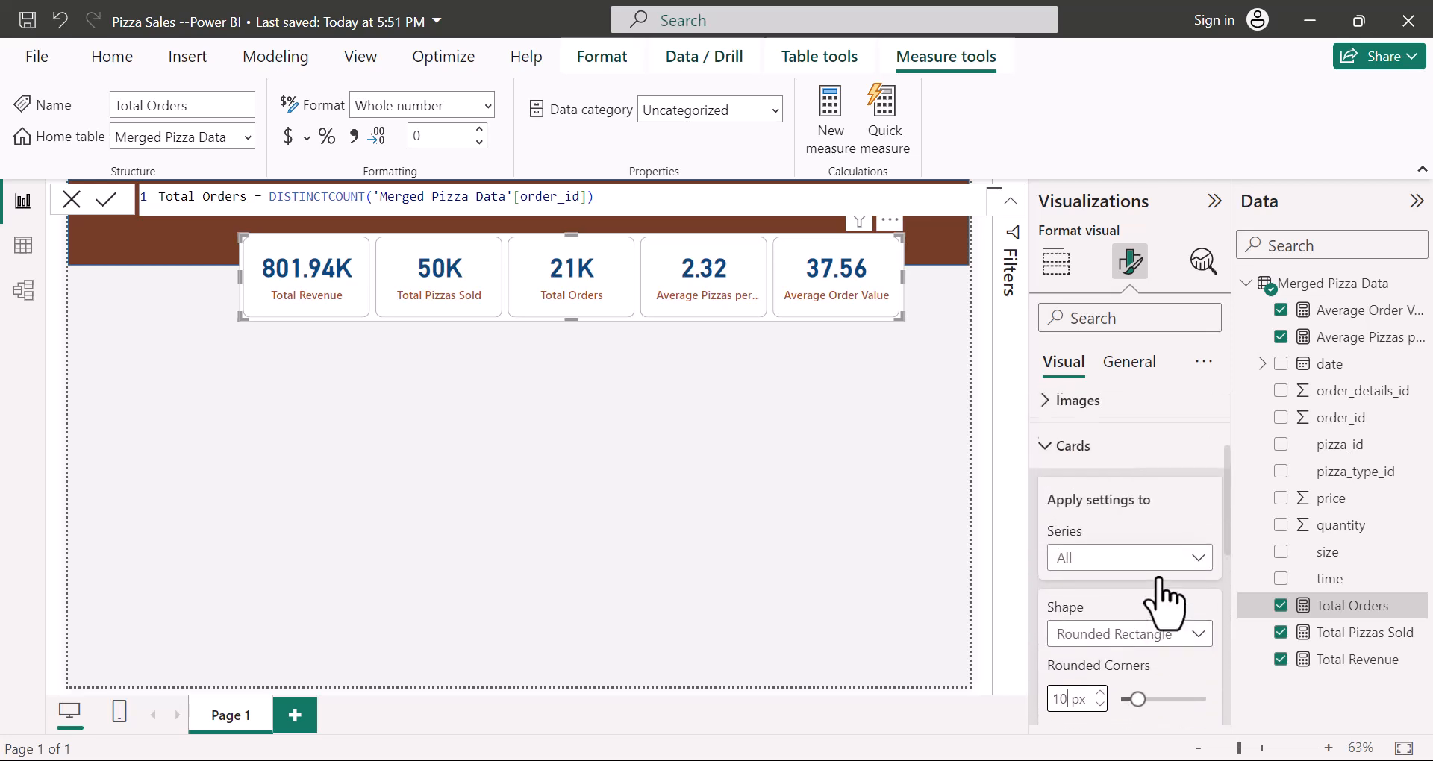
{"action": "scroll", "coordinate": [1168, 597], "scroll_direction": "down", "scroll_amount": 5}
{"action": "scroll", "coordinate": [1159, 581], "scroll_direction": "down", "scroll_amount": 4}
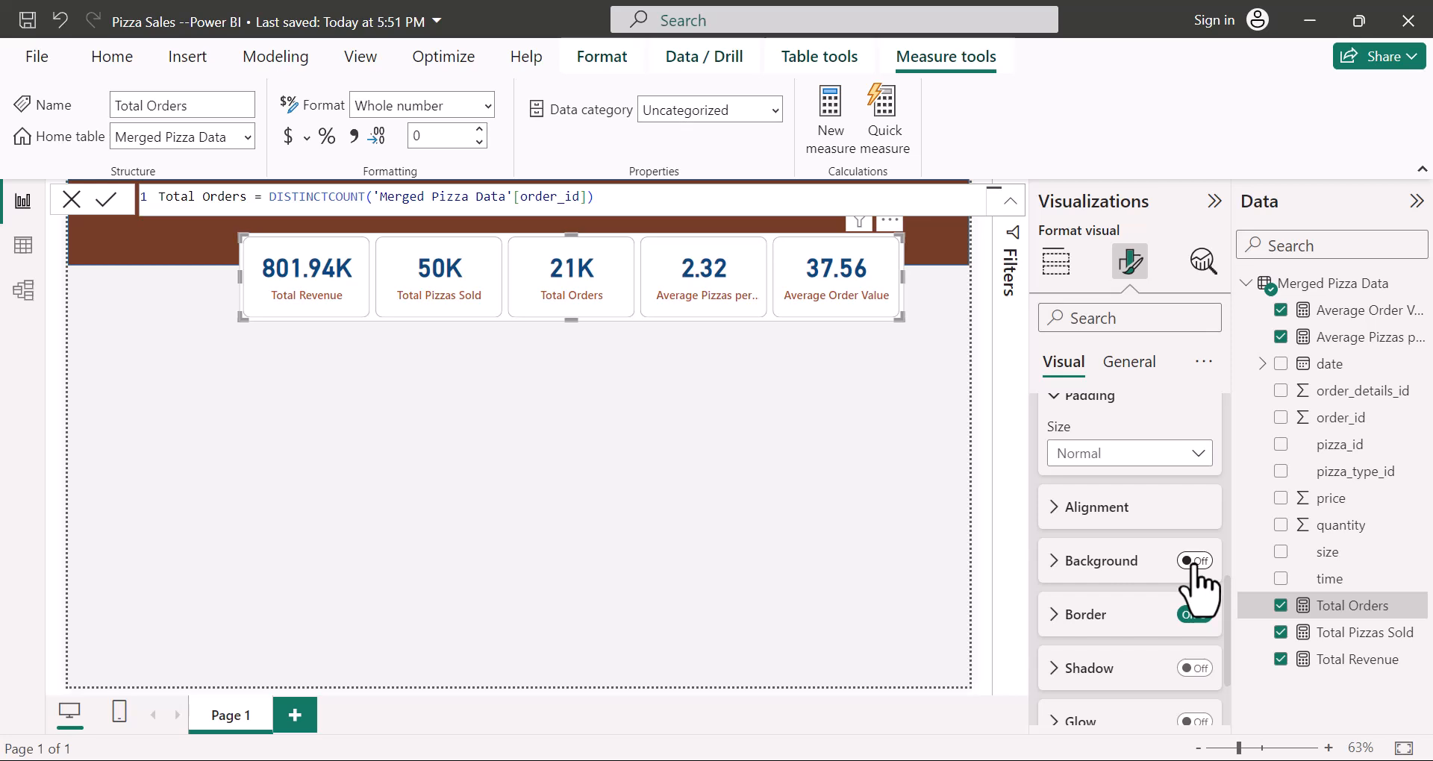
{"action": "left_click", "coordinate": [1053, 563]}
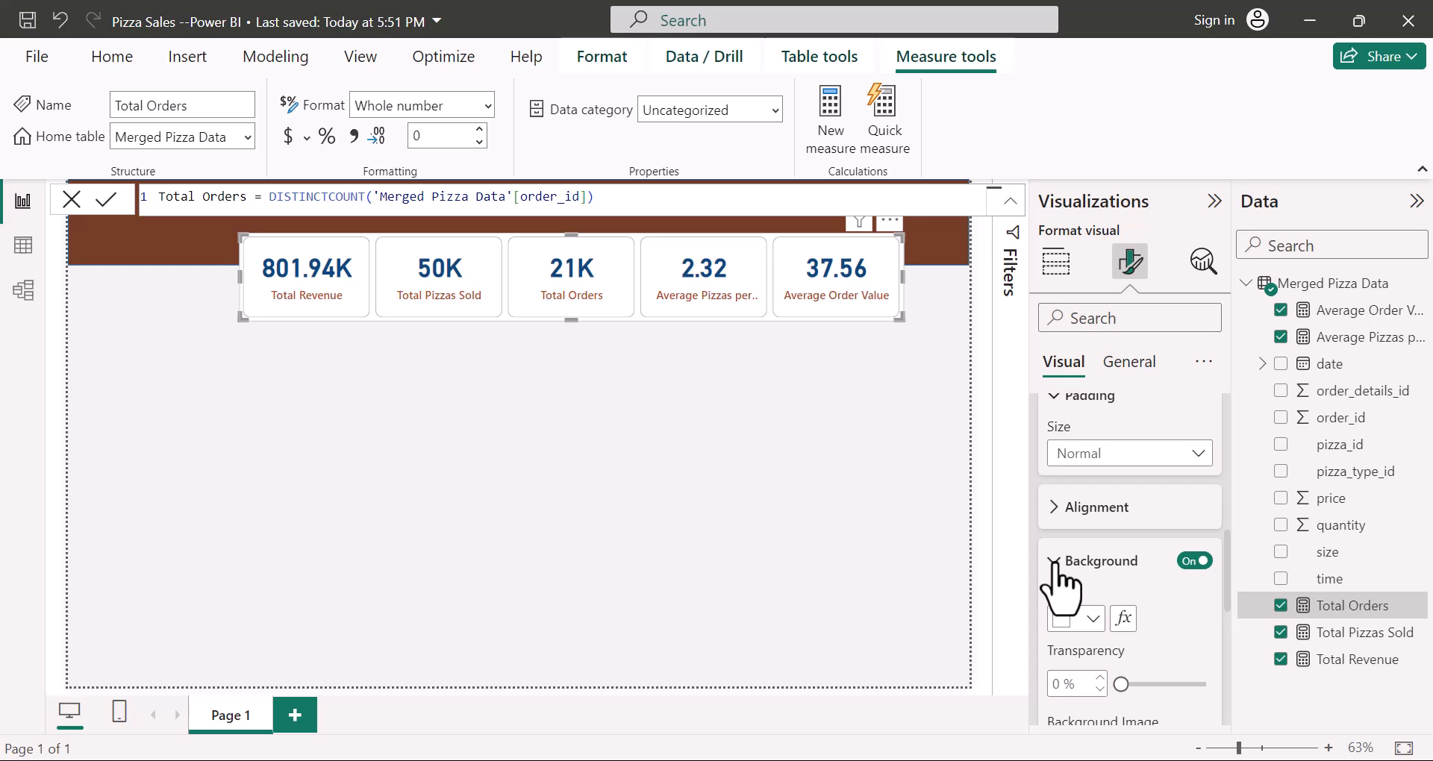
{"action": "left_click", "coordinate": [1054, 563]}
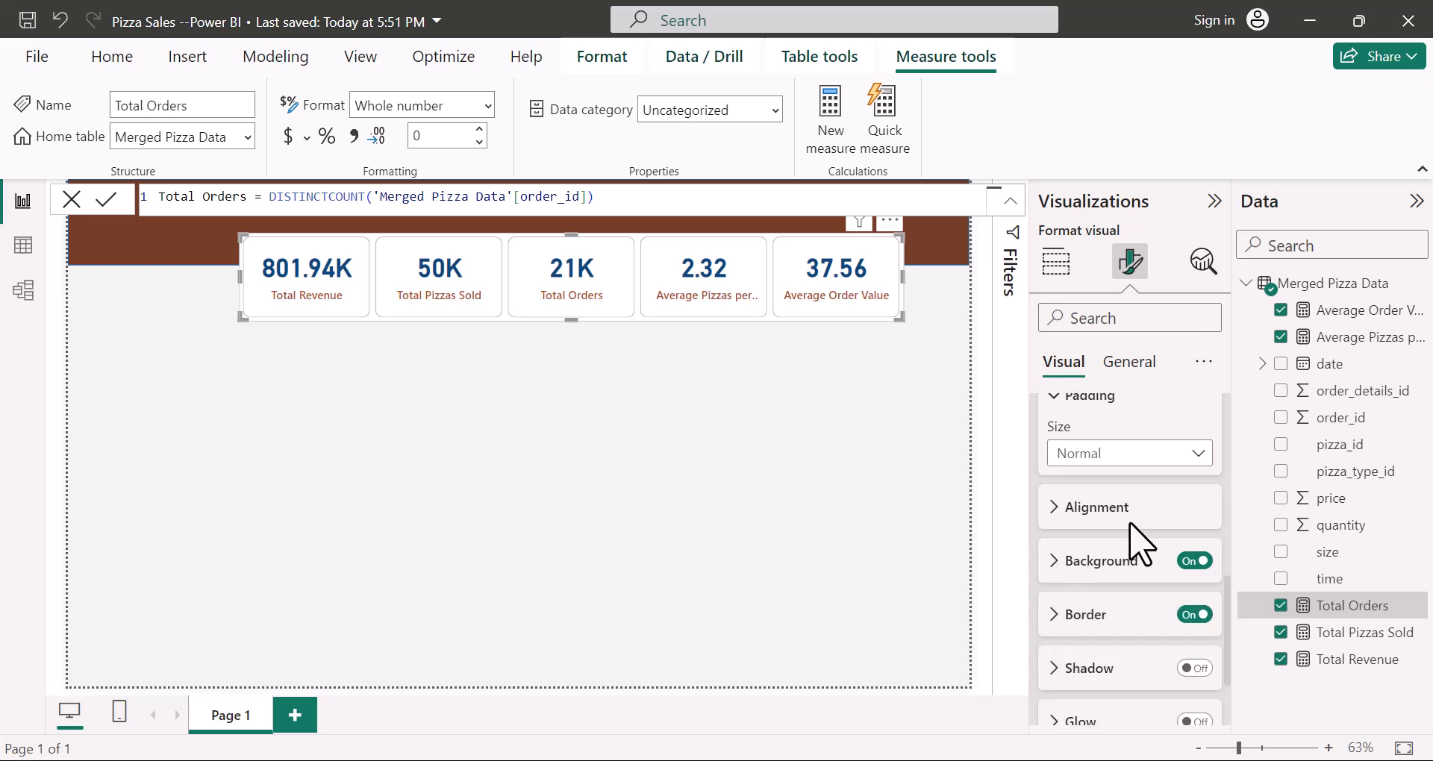
Step: Open the border settings of the KPI cards
{"action": "scroll", "coordinate": [1056, 544], "scroll_direction": "down", "scroll_amount": 3}
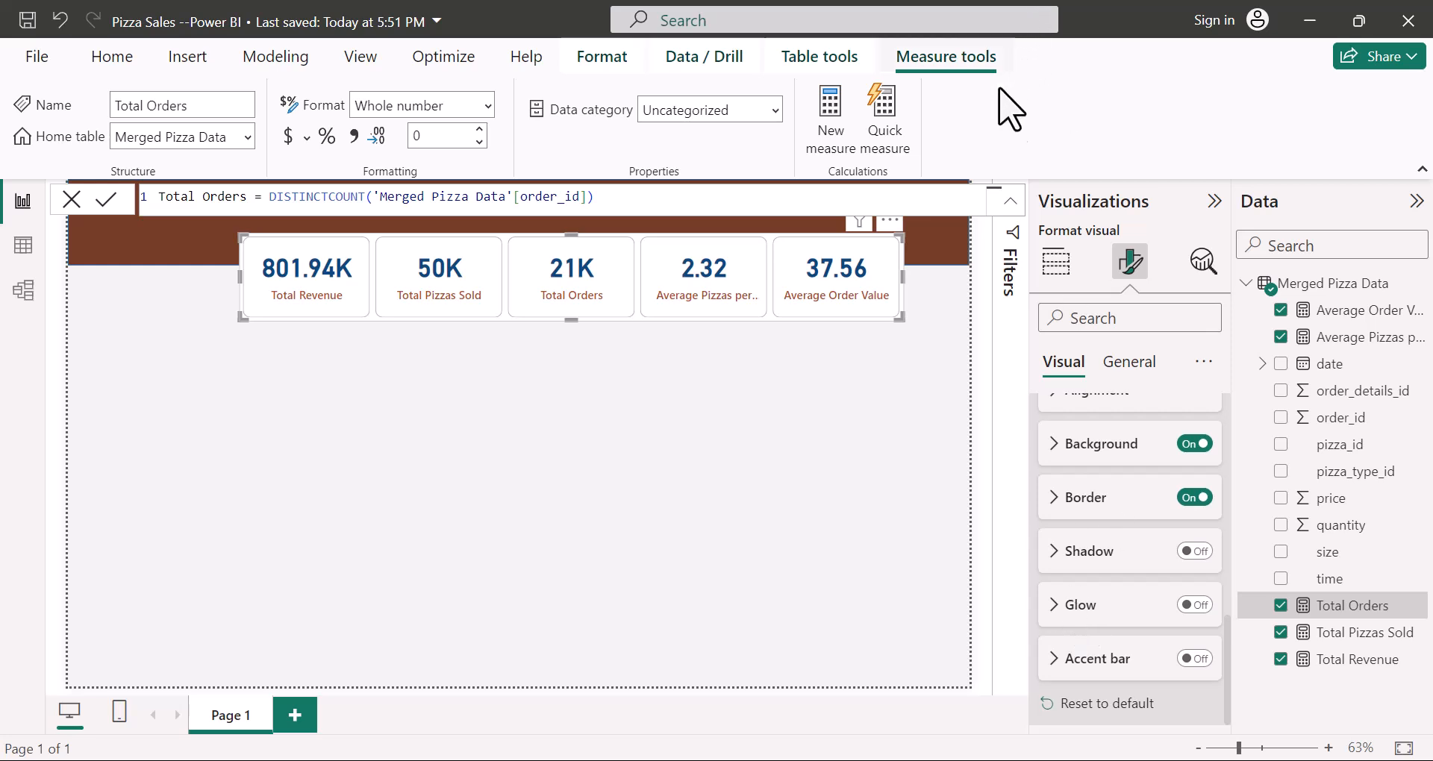
{"action": "left_click", "coordinate": [1055, 498]}
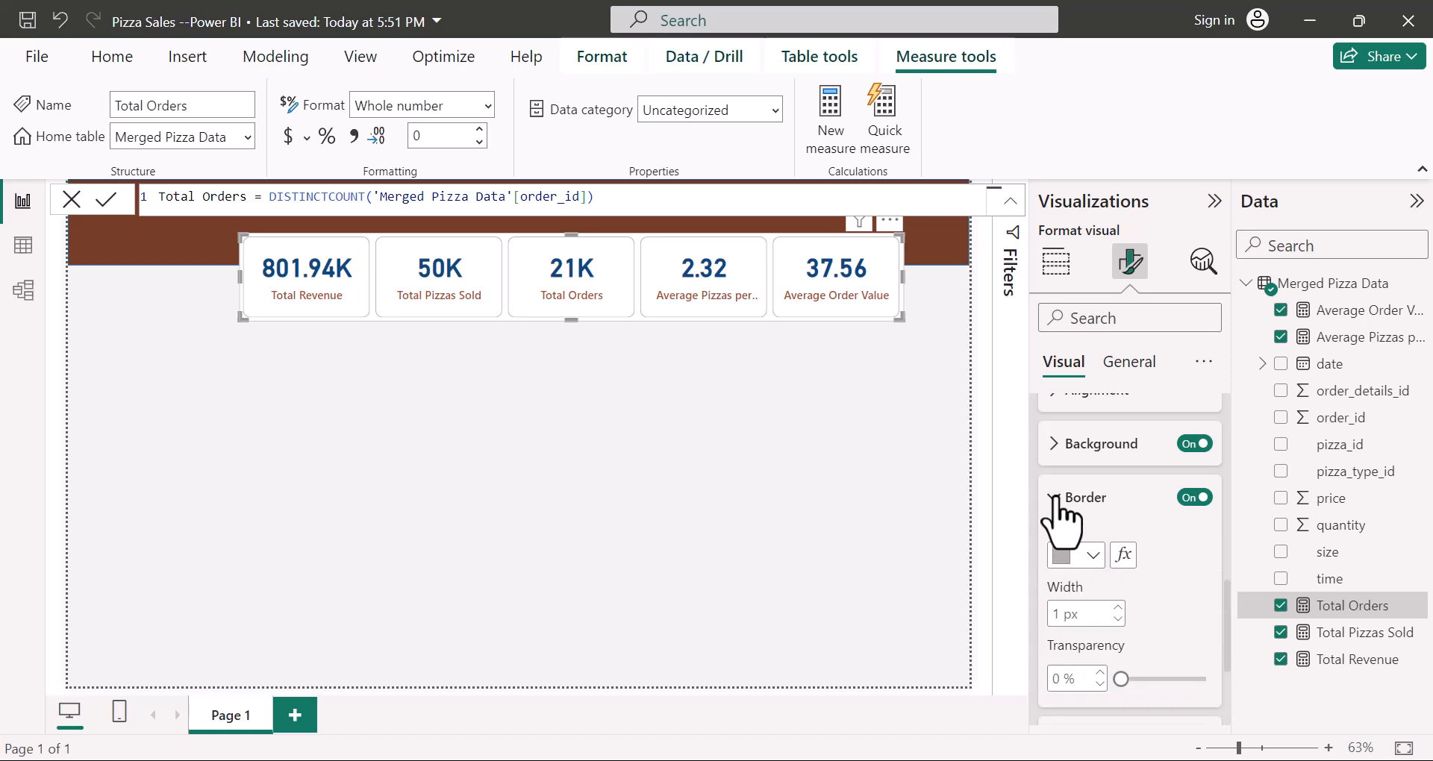
Step: Turn on the shadow for all cards in the card visual and set its offset to Inside
{"action": "left_click", "coordinate": [1092, 557]}
{"action": "left_click", "coordinate": [1055, 500]}
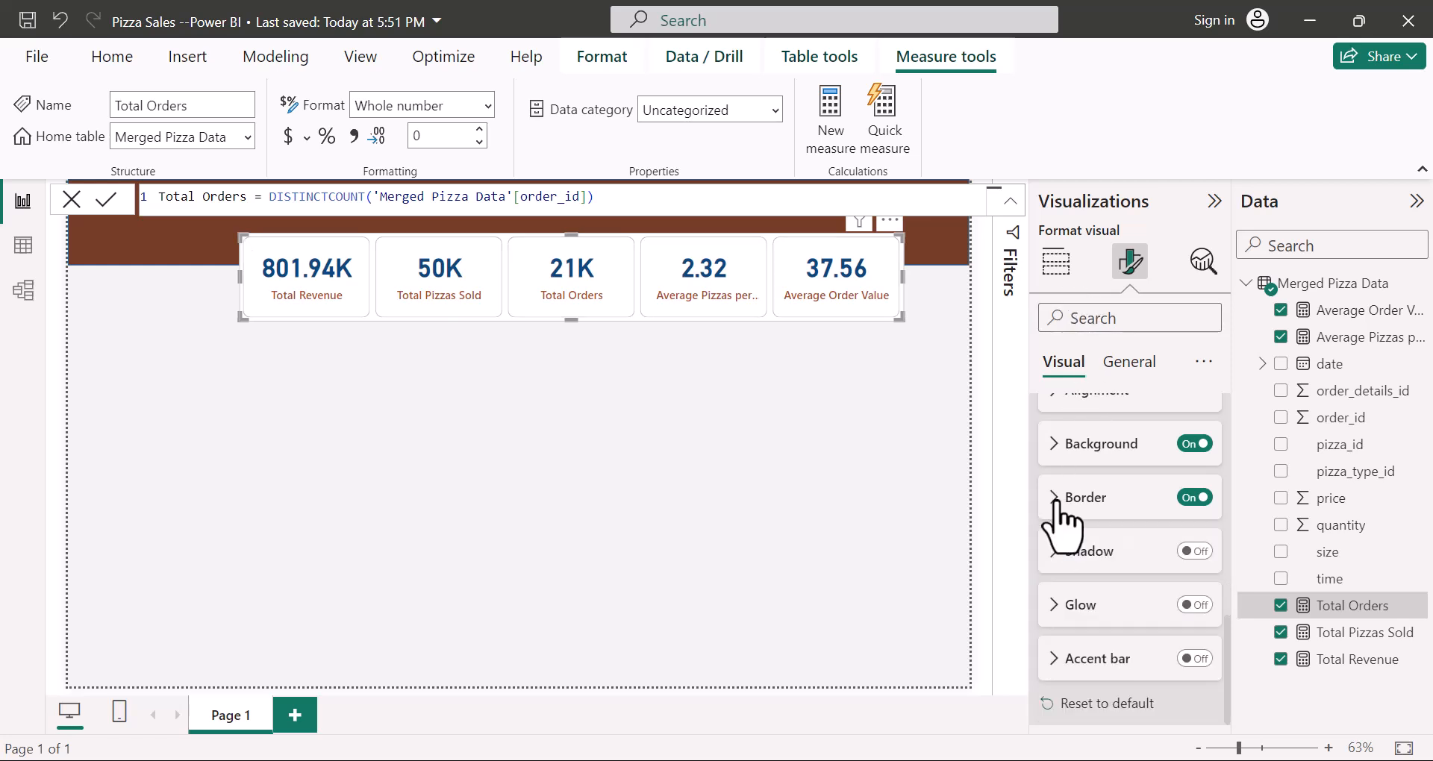
{"action": "left_click", "coordinate": [1197, 551]}
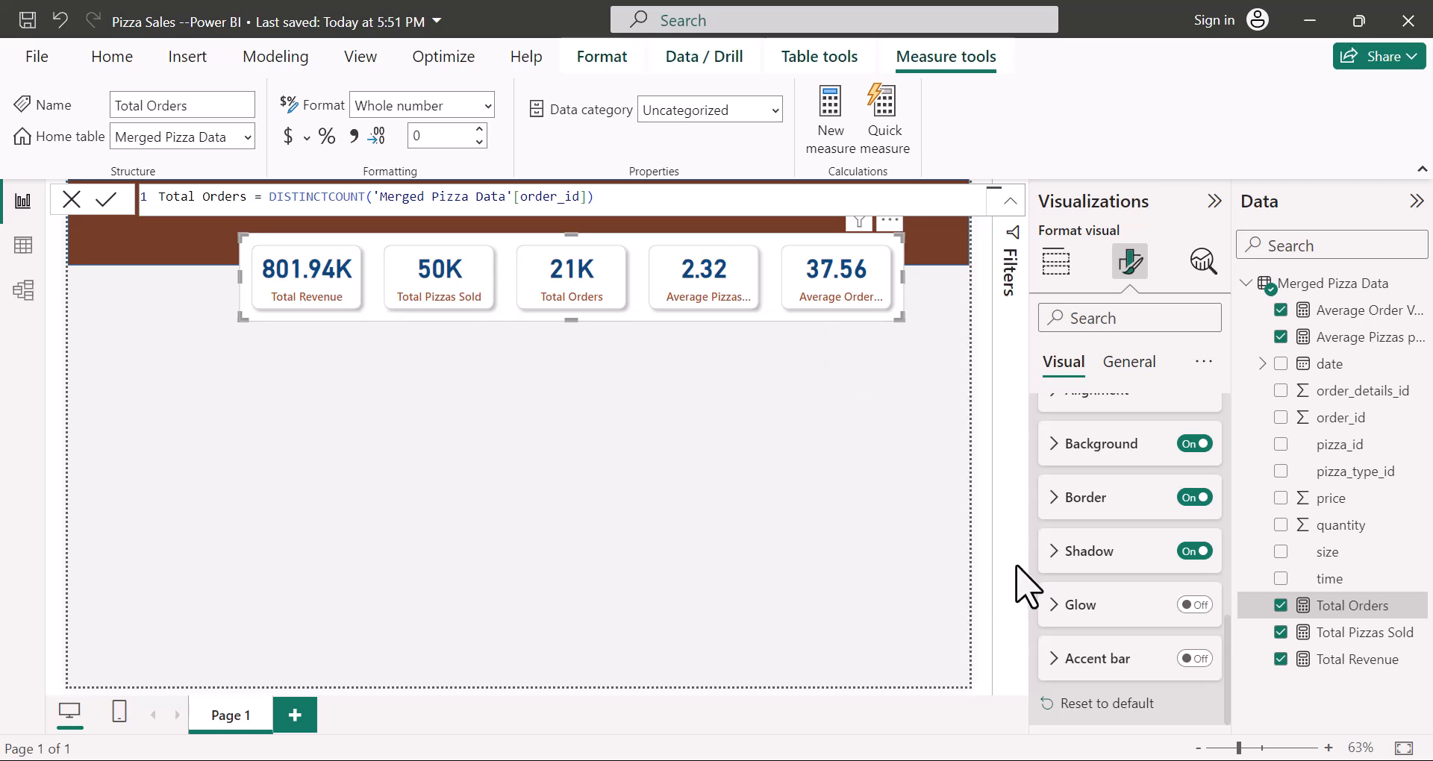
{"action": "left_click", "coordinate": [1054, 552]}
{"action": "scroll", "coordinate": [1097, 533], "scroll_direction": "down", "scroll_amount": 3}
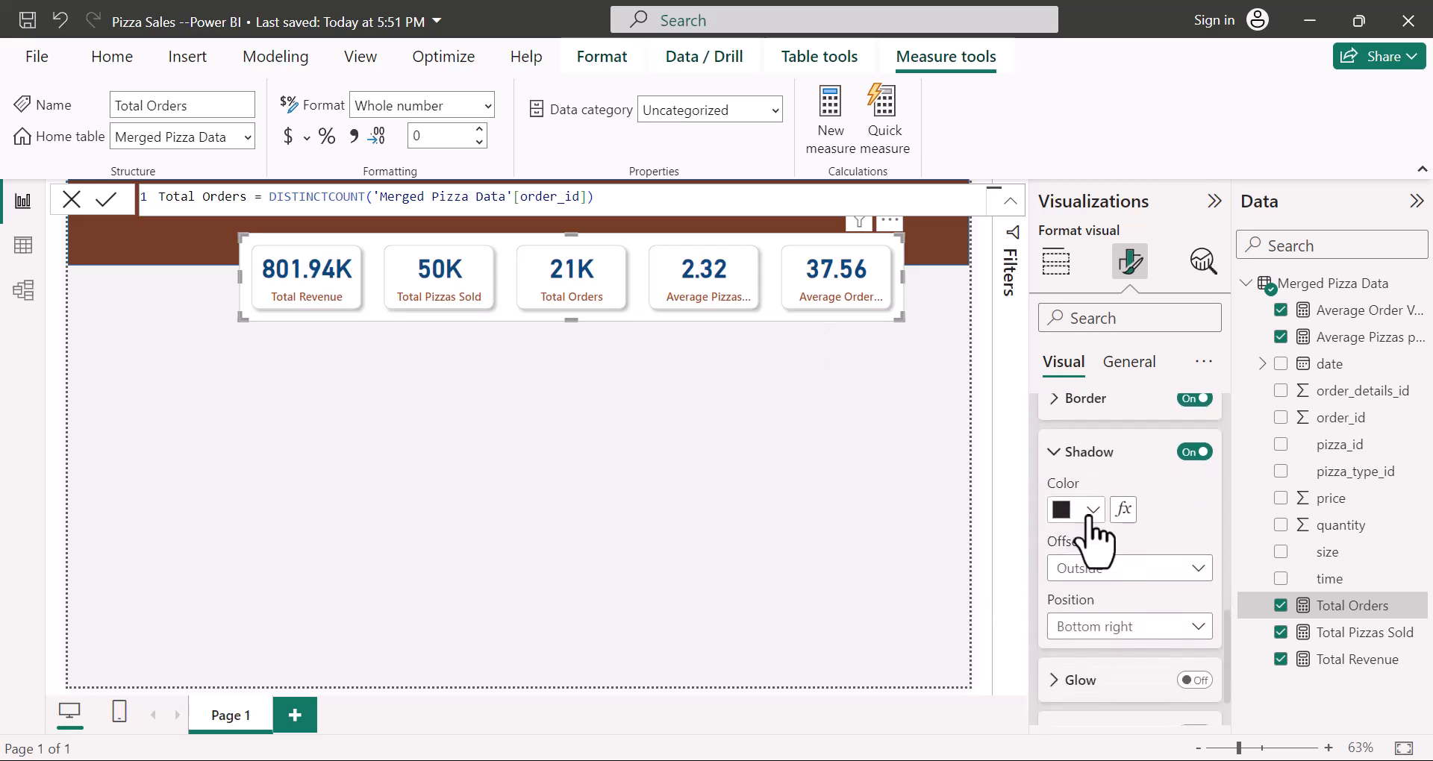
{"action": "left_click", "coordinate": [1084, 523]}
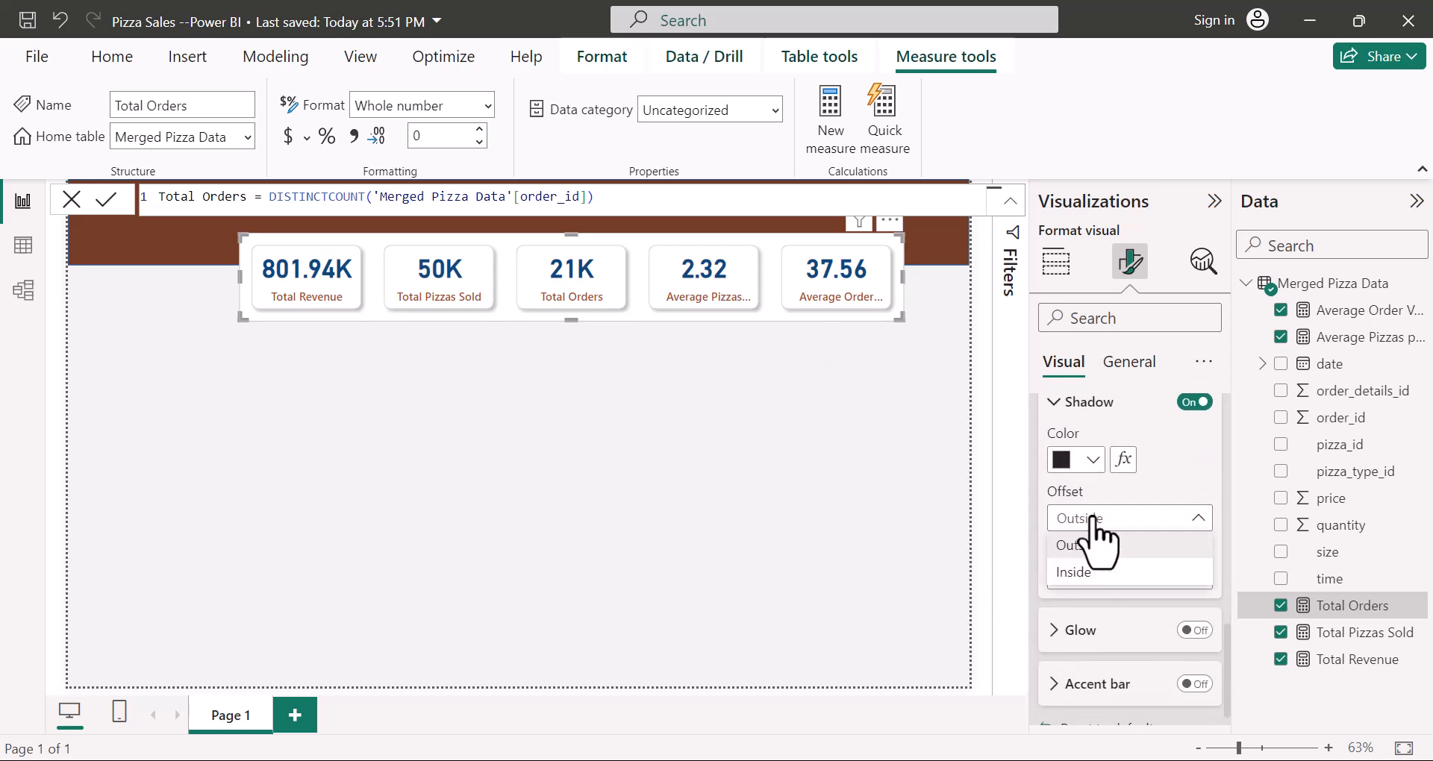
{"action": "left_click", "coordinate": [1075, 573]}
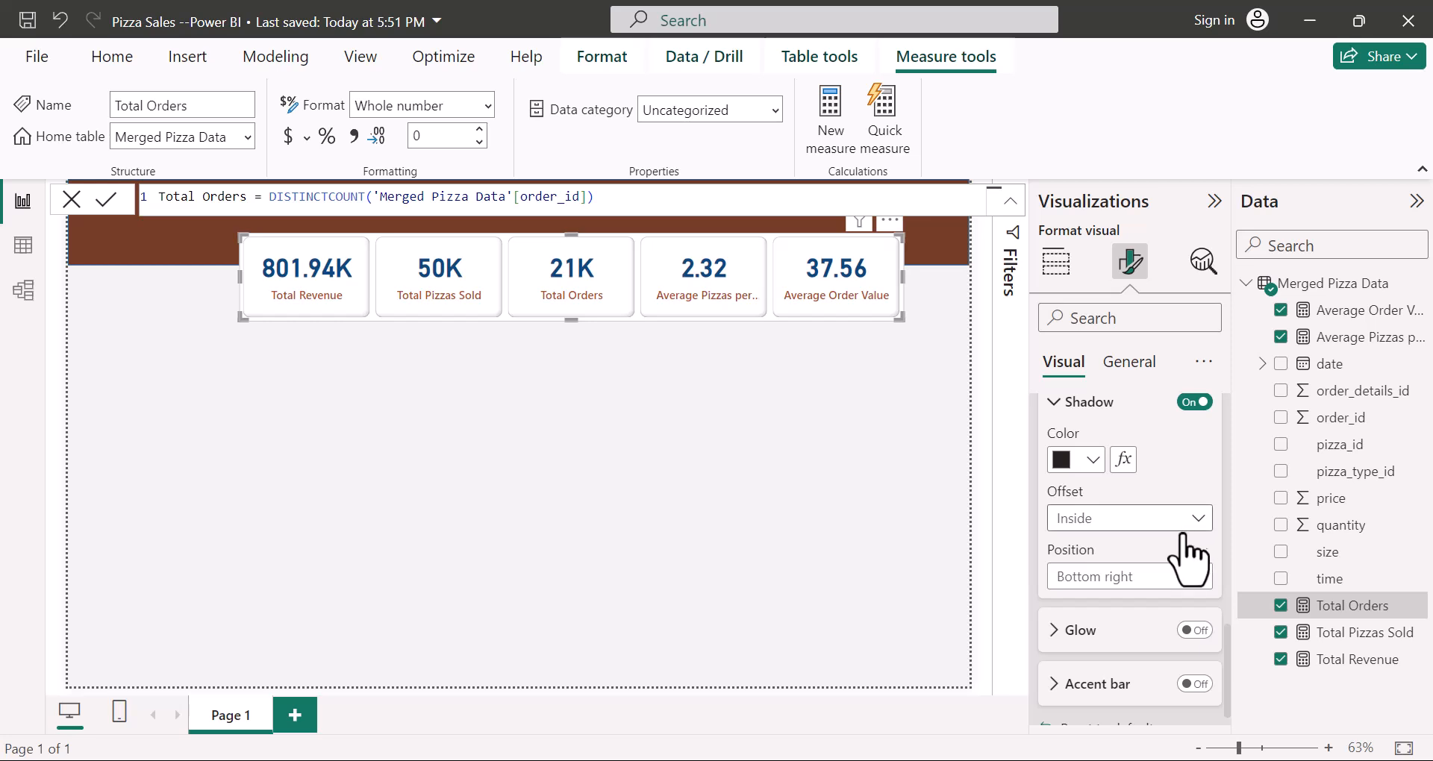
{"action": "scroll", "coordinate": [1165, 549], "scroll_direction": "down", "scroll_amount": 1}
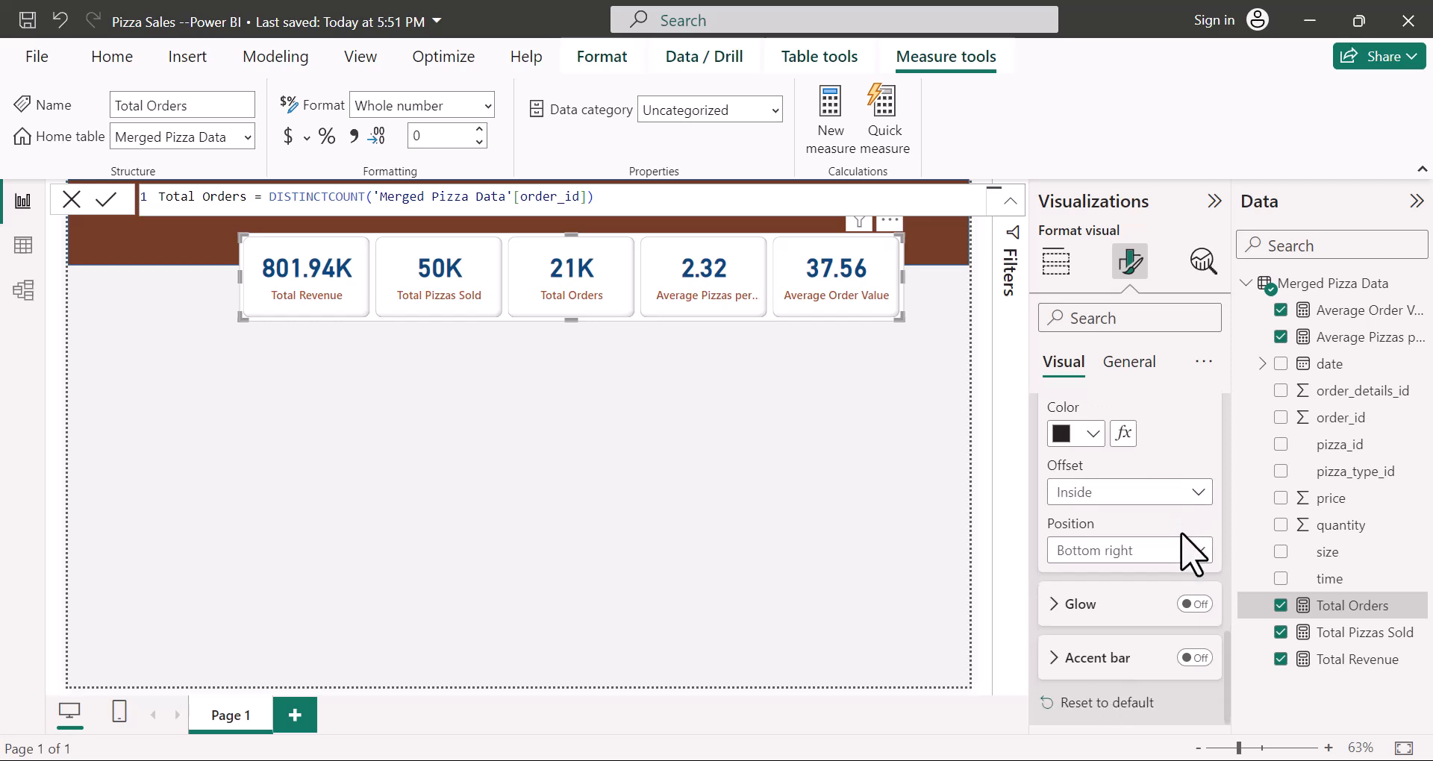
Step: Turn on the glow for the cards and set its offset to Inside
{"action": "left_click", "coordinate": [1195, 604]}
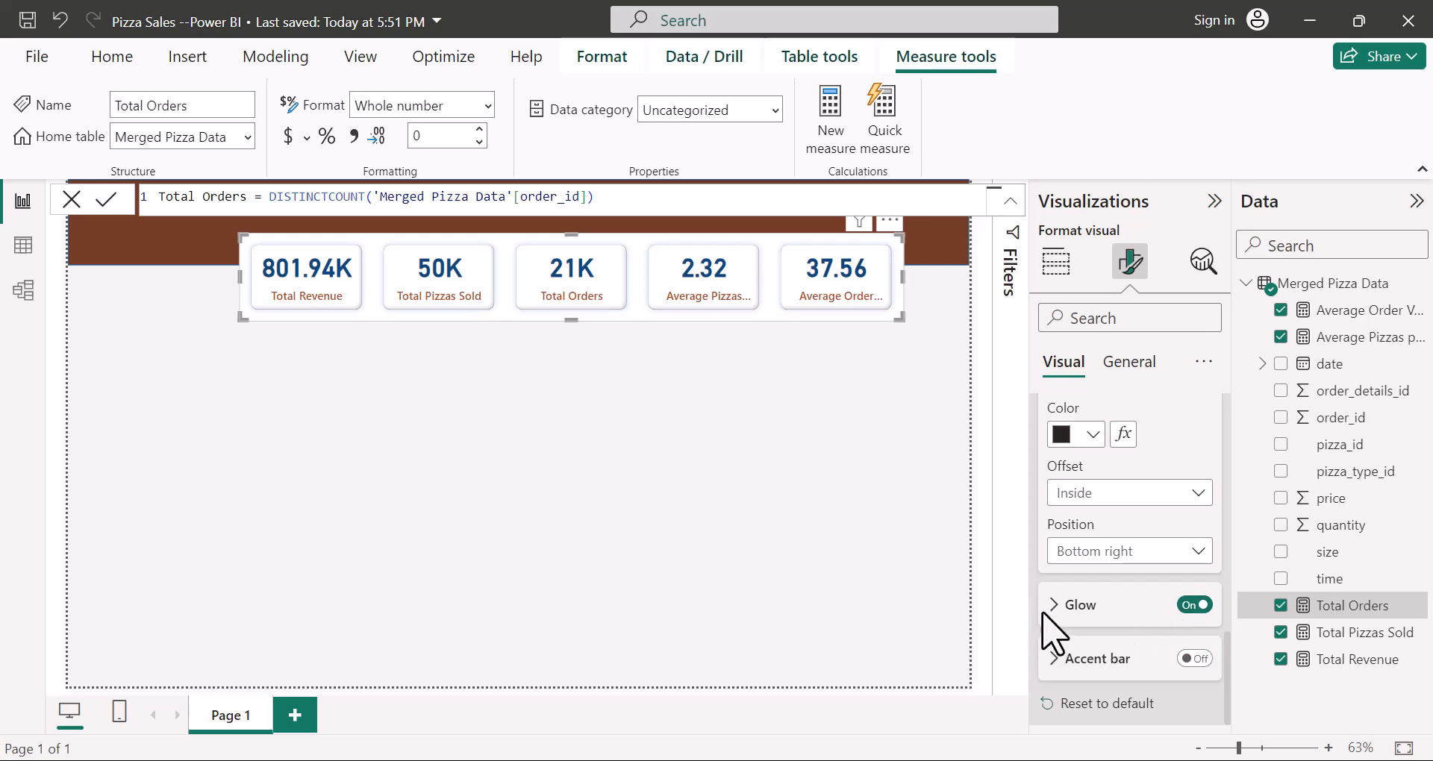
{"action": "left_click", "coordinate": [1067, 605]}
{"action": "scroll", "coordinate": [1105, 571], "scroll_direction": "down", "scroll_amount": 2}
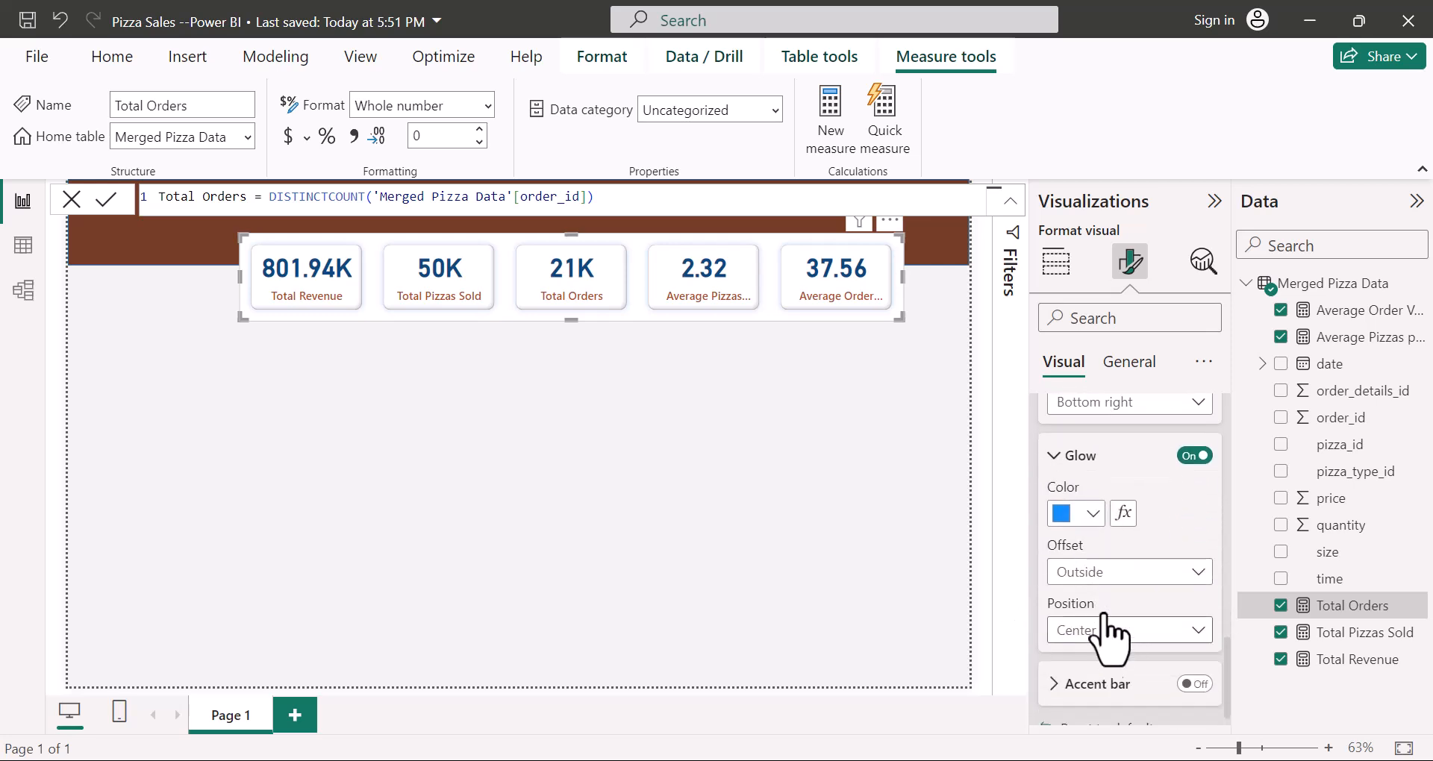
{"action": "left_click", "coordinate": [1109, 573]}
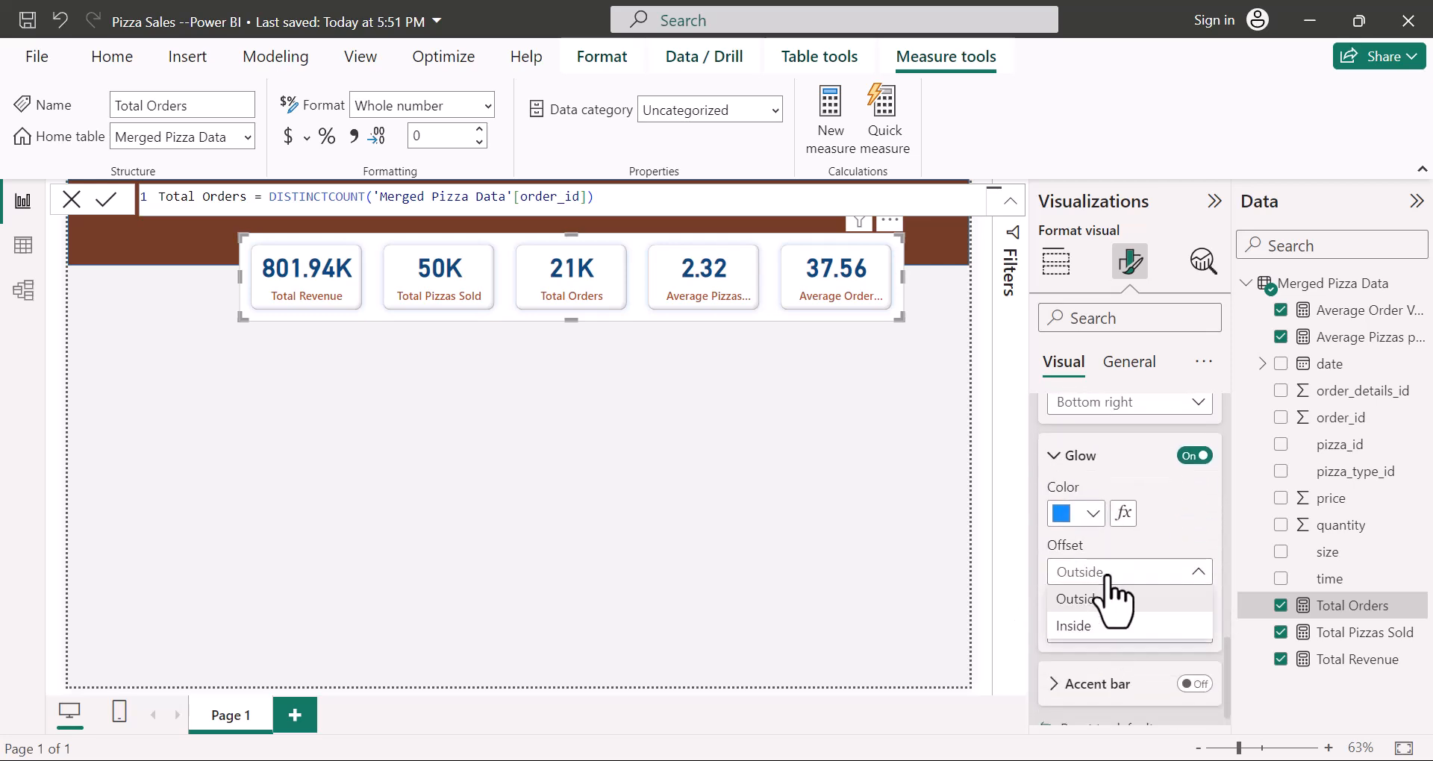
{"action": "left_click", "coordinate": [1079, 627]}
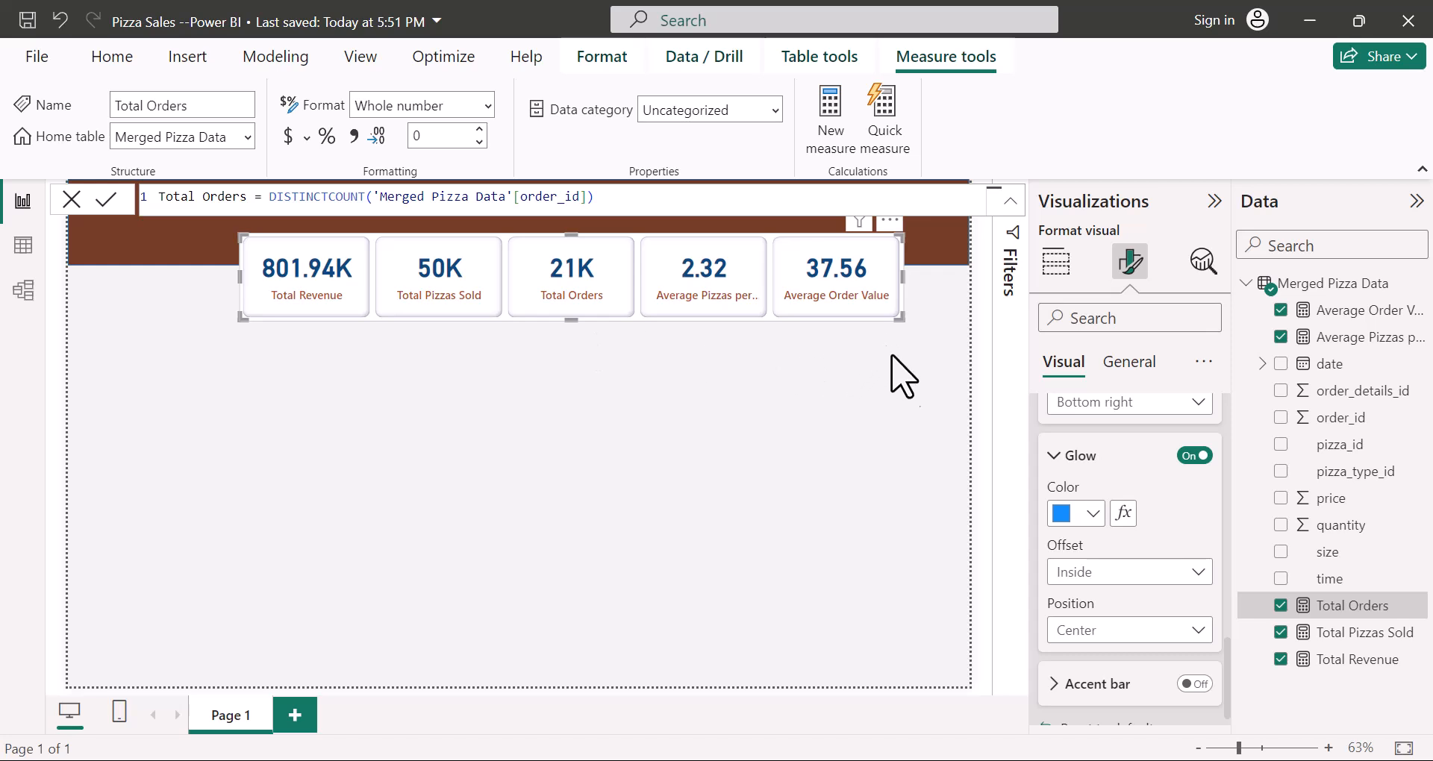
{"action": "left_click", "coordinate": [1057, 456]}
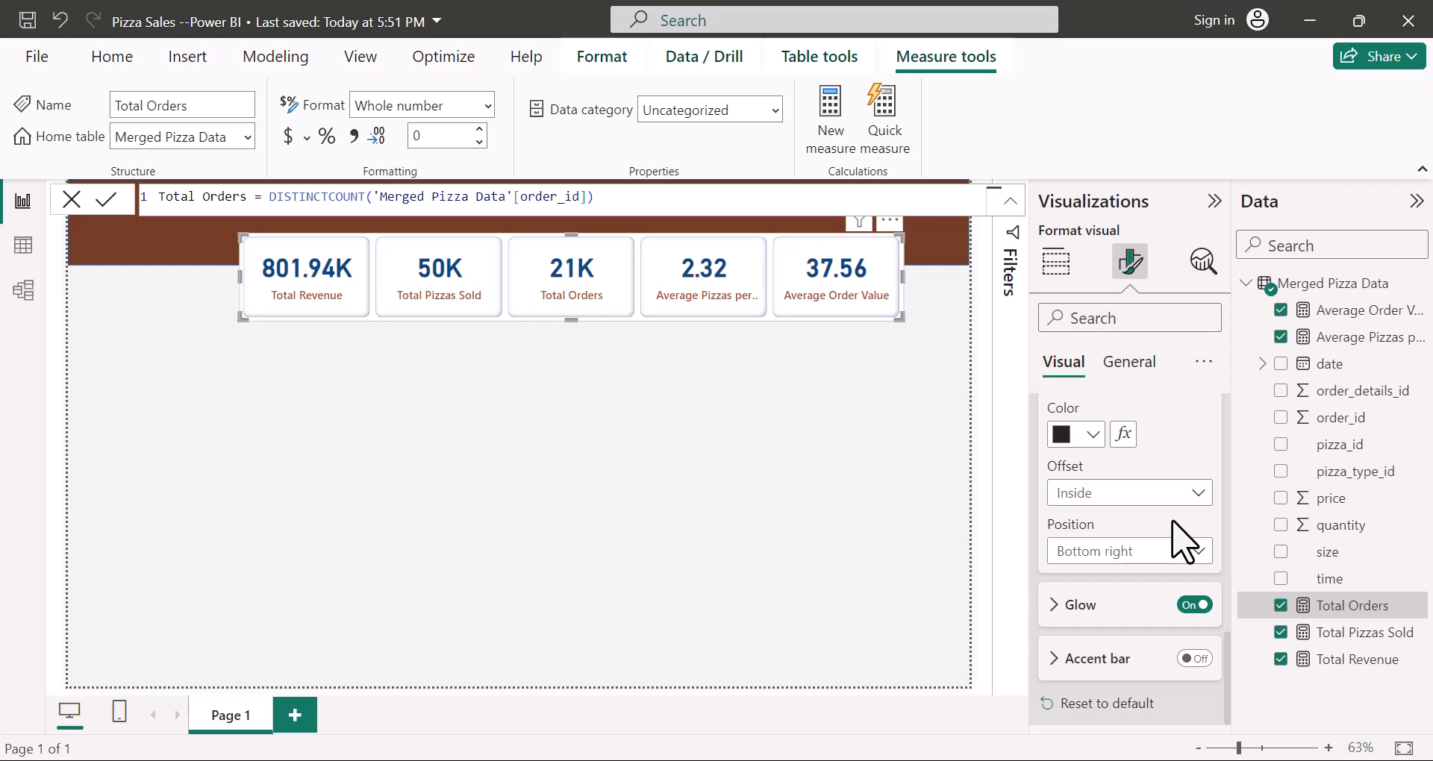
Step: Turn on the accent bar for the cards
{"action": "scroll", "coordinate": [1183, 541], "scroll_direction": "up", "scroll_amount": 3}
{"action": "left_click", "coordinate": [1058, 576]}
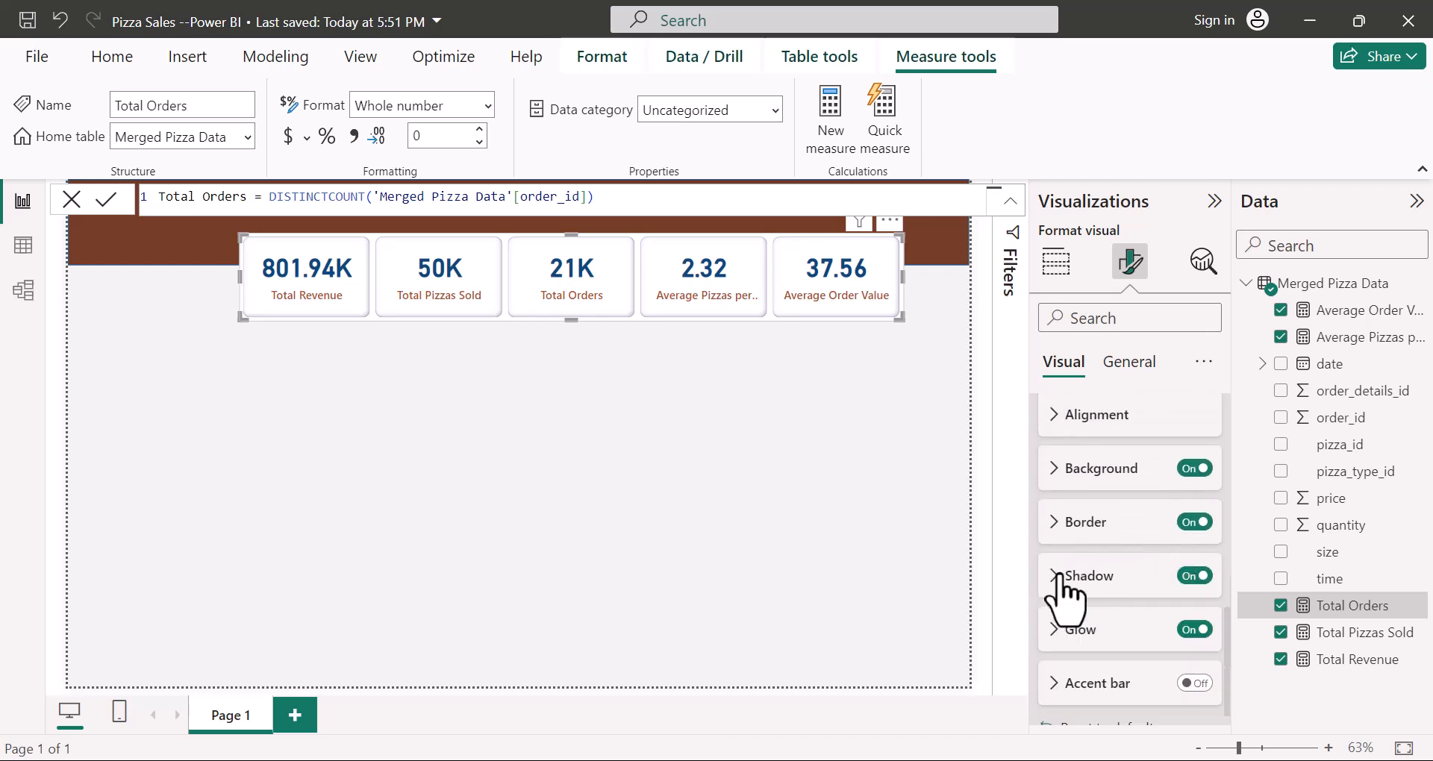
{"action": "scroll", "coordinate": [1138, 590], "scroll_direction": "down", "scroll_amount": 1}
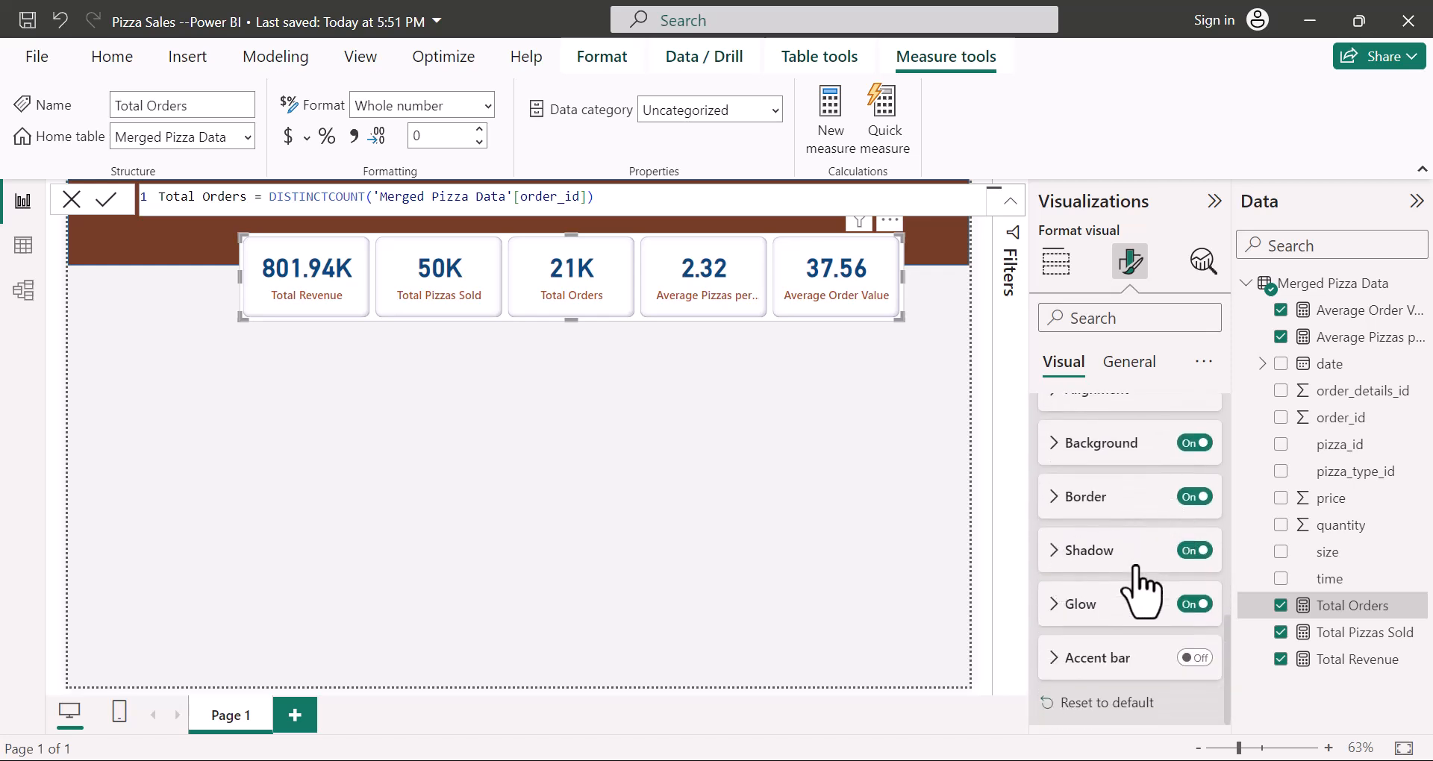
{"action": "left_click", "coordinate": [1056, 667]}
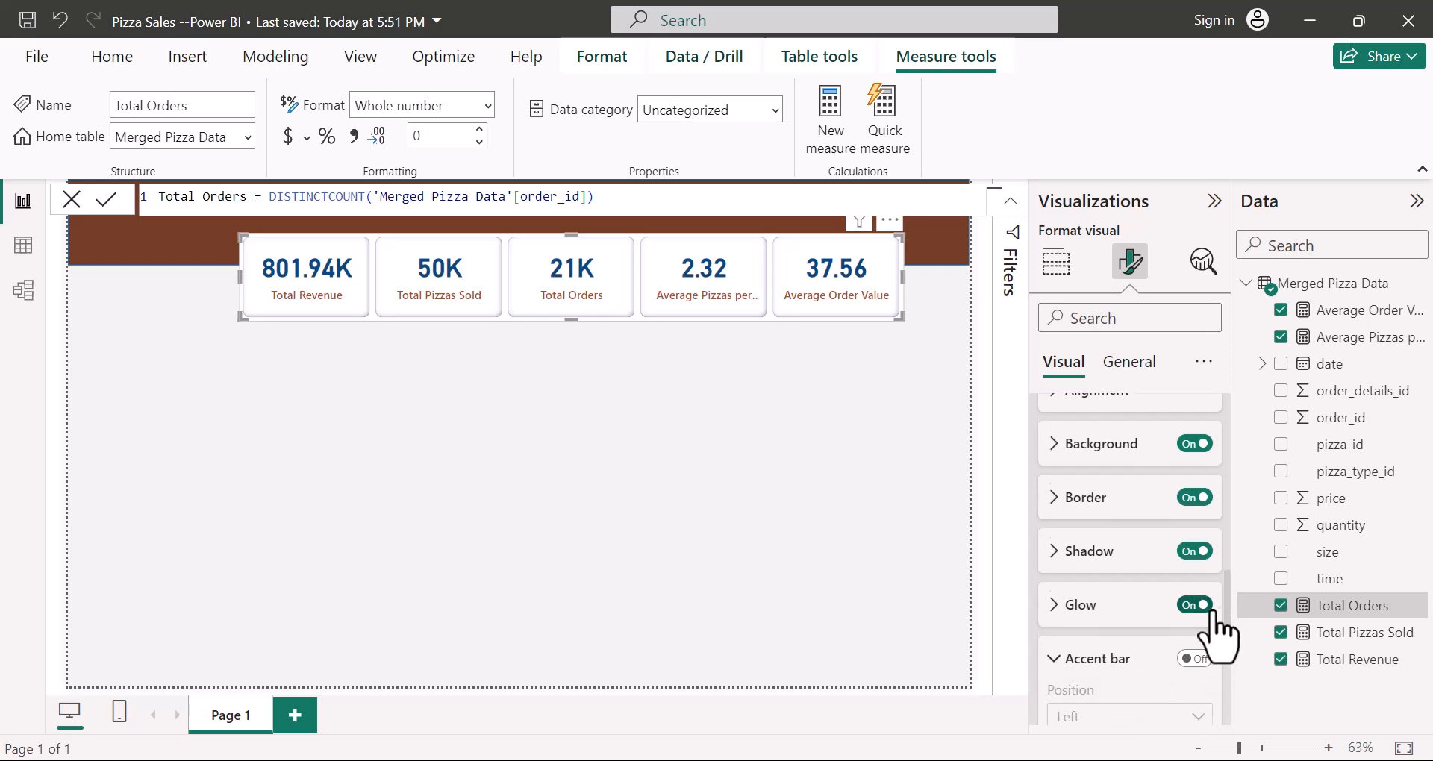
{"action": "scroll", "coordinate": [1135, 590], "scroll_direction": "down", "scroll_amount": 2}
{"action": "left_click", "coordinate": [1197, 510]}
{"action": "left_click", "coordinate": [1195, 509]}
{"action": "left_click", "coordinate": [1196, 510]}
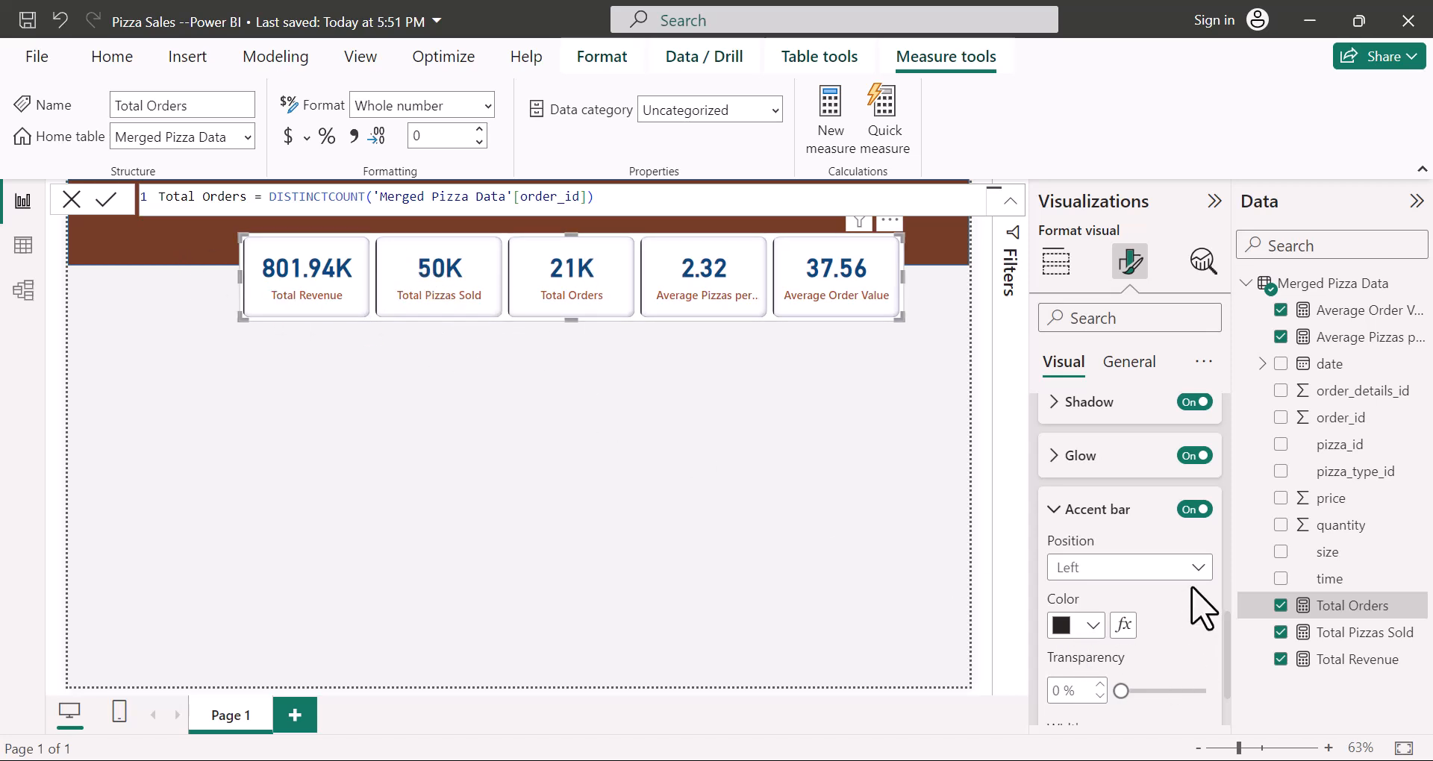
Step: Set the cards' accent bar color to dark blue #094780 and its width to 4 px
{"action": "left_click", "coordinate": [1092, 625]}
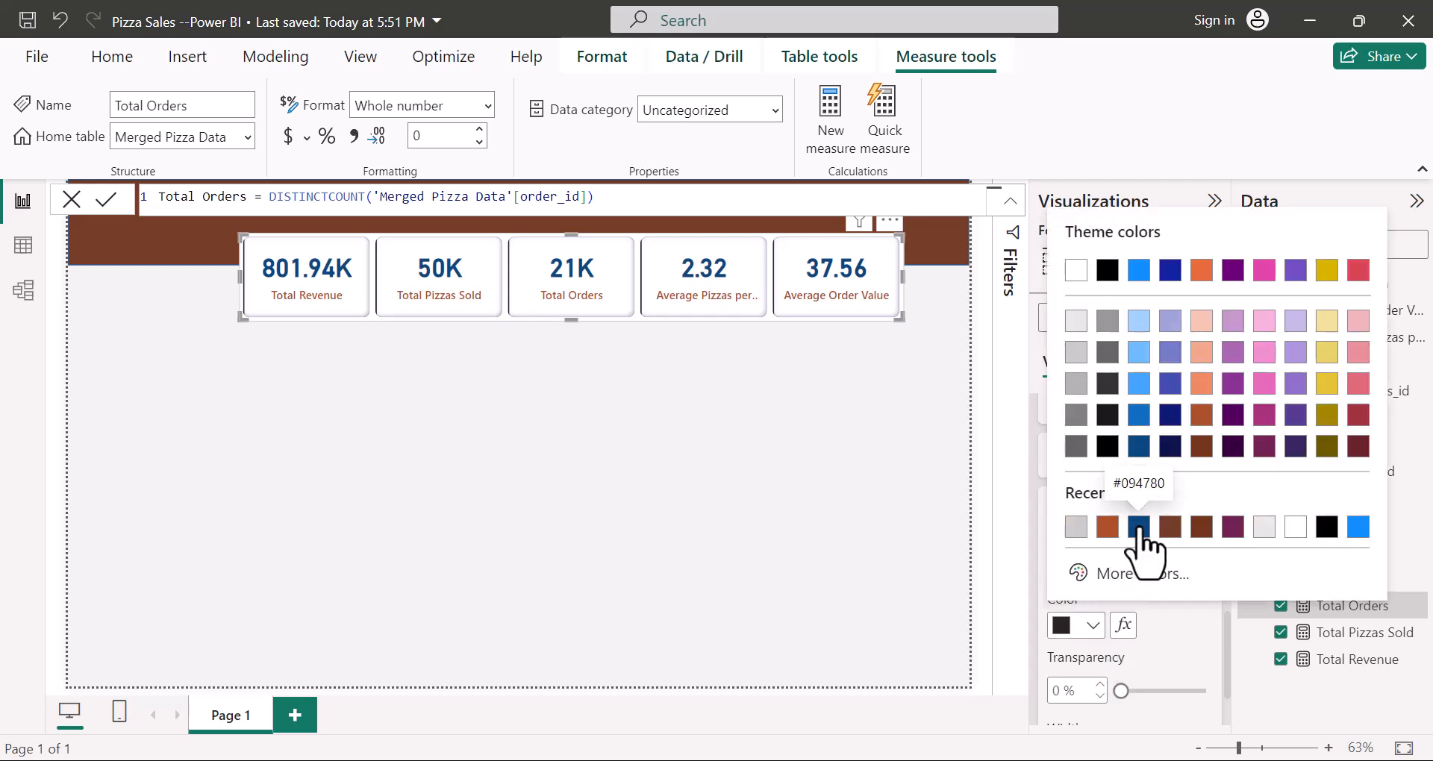
{"action": "left_click", "coordinate": [1138, 526]}
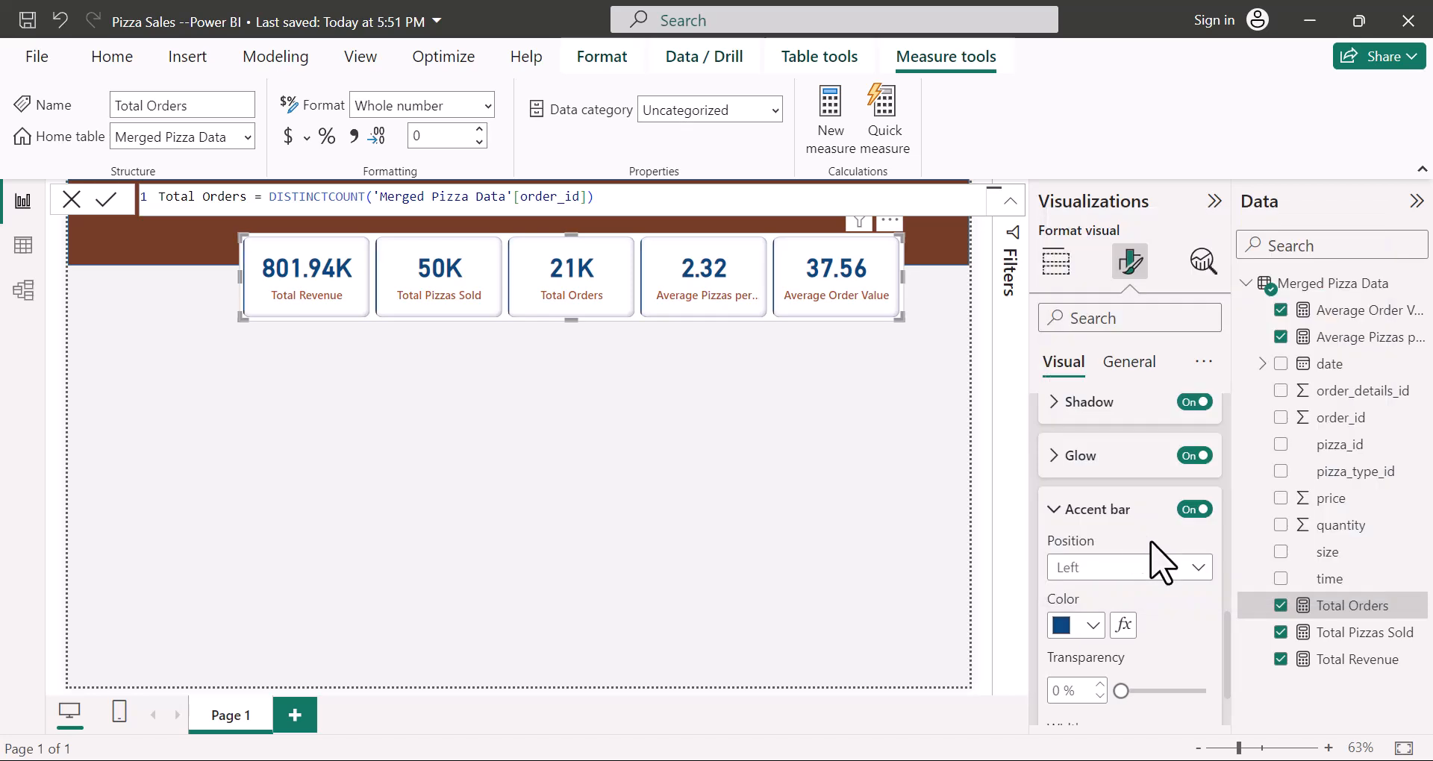
{"action": "scroll", "coordinate": [1172, 640], "scroll_direction": "down", "scroll_amount": 3}
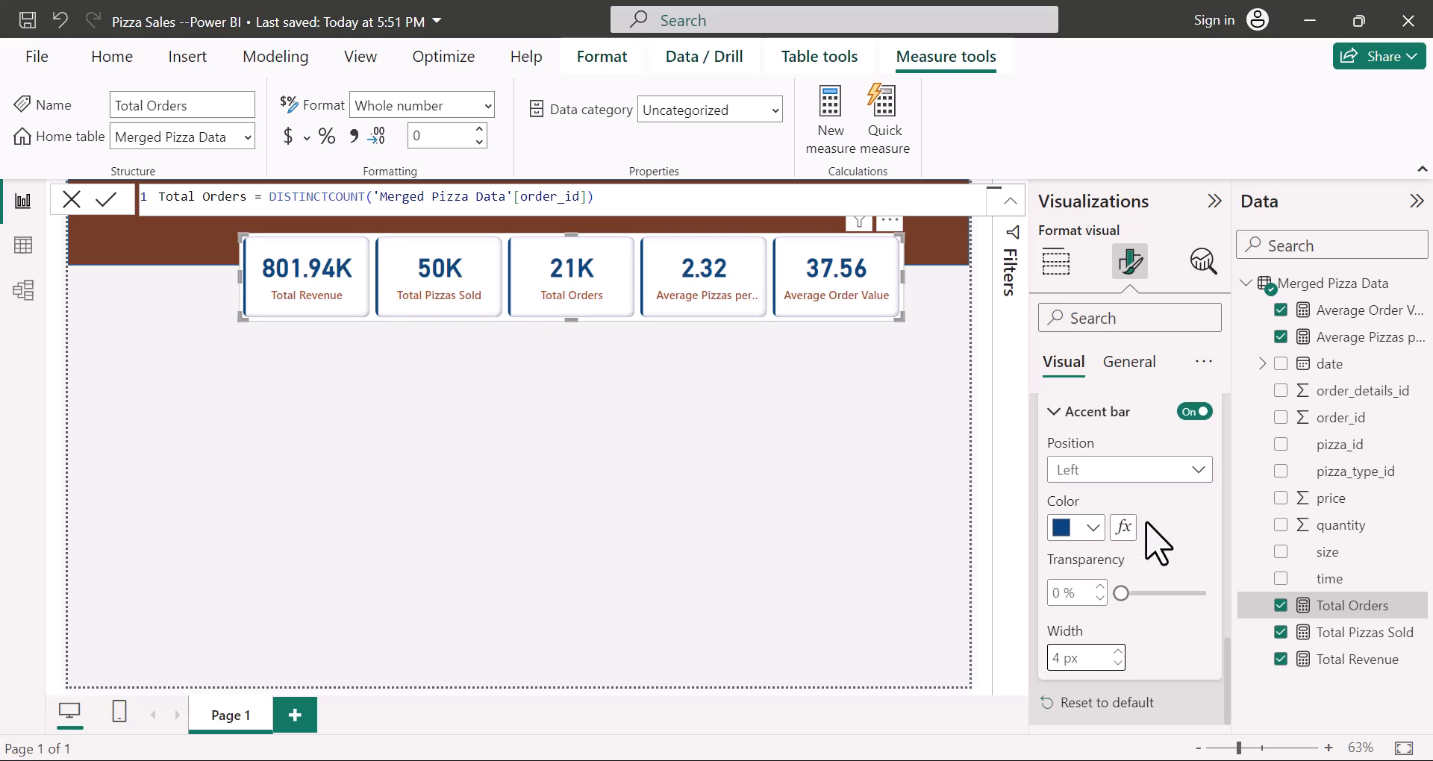
{"action": "scroll", "coordinate": [1179, 556], "scroll_direction": "up", "scroll_amount": 2}
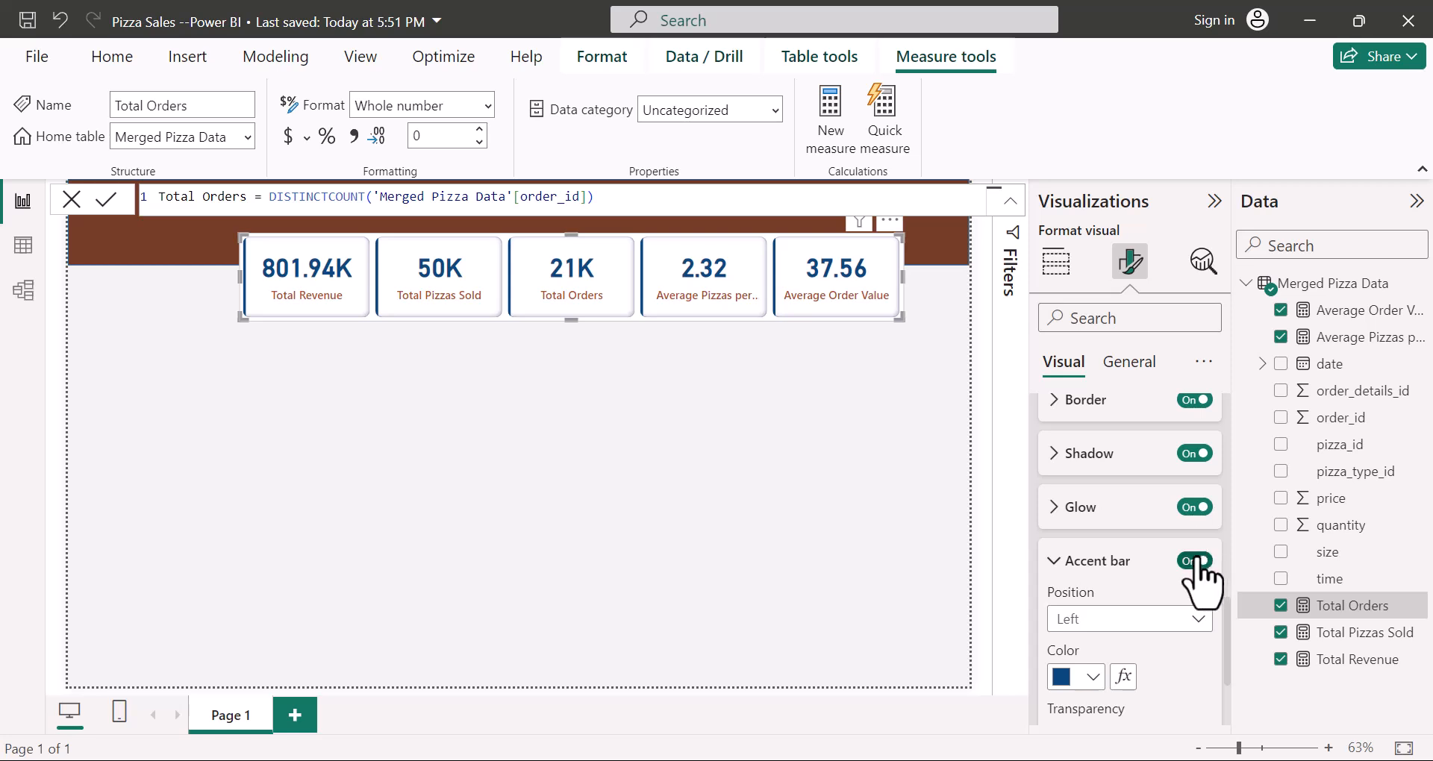
{"action": "left_click", "coordinate": [1056, 564]}
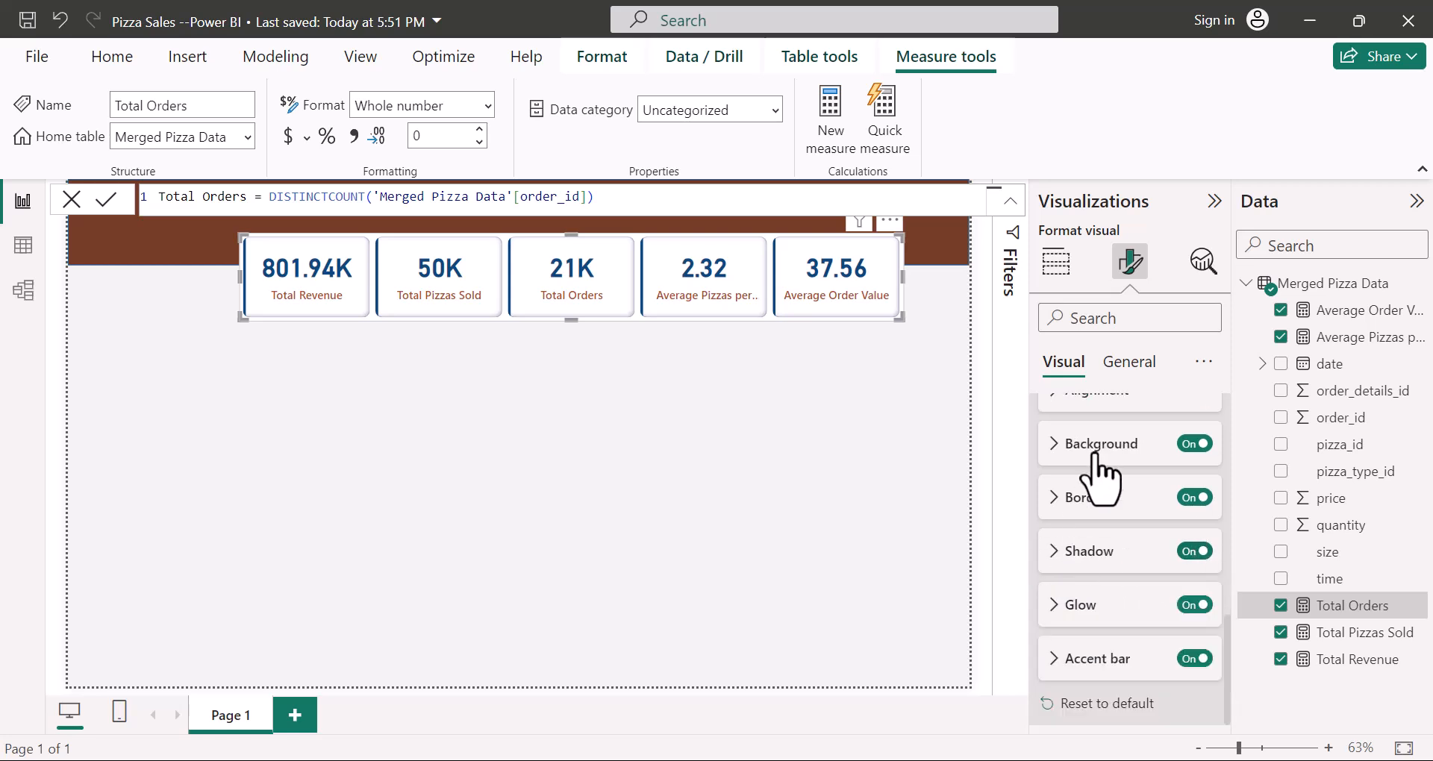
Step: Turn off the background in the general effects of the whole card visual
{"action": "left_click", "coordinate": [1127, 364]}
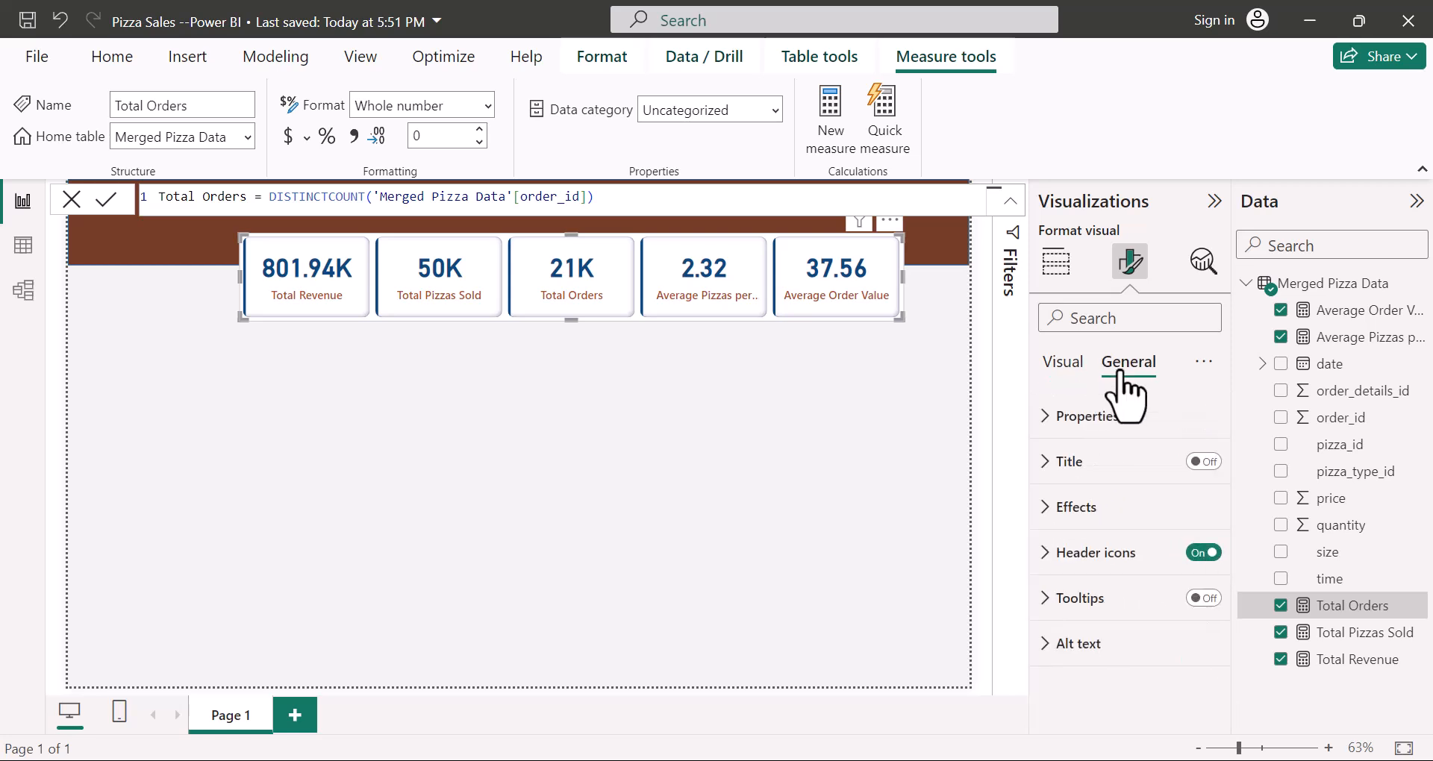
{"action": "left_click", "coordinate": [1052, 509]}
{"action": "left_click", "coordinate": [1191, 561]}
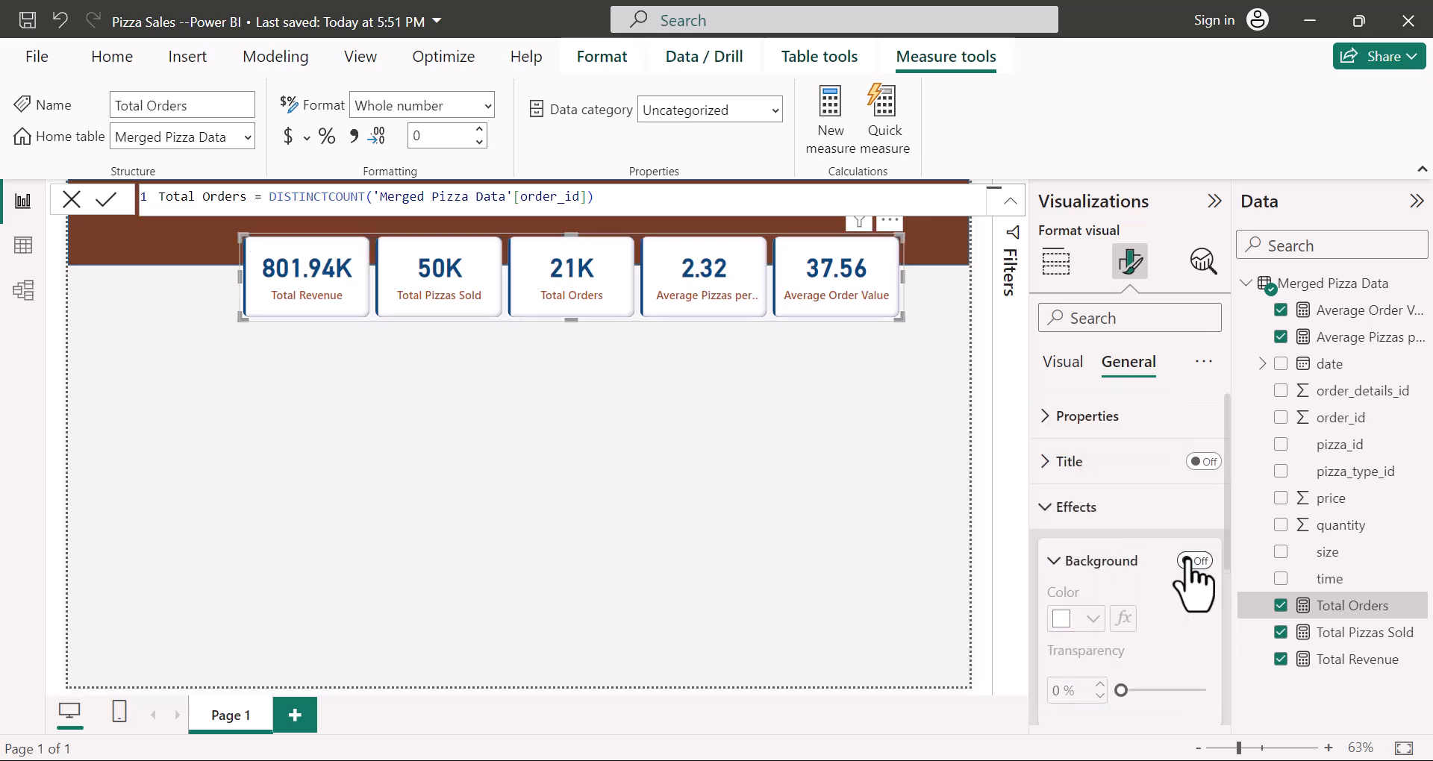
{"action": "left_click", "coordinate": [1056, 509]}
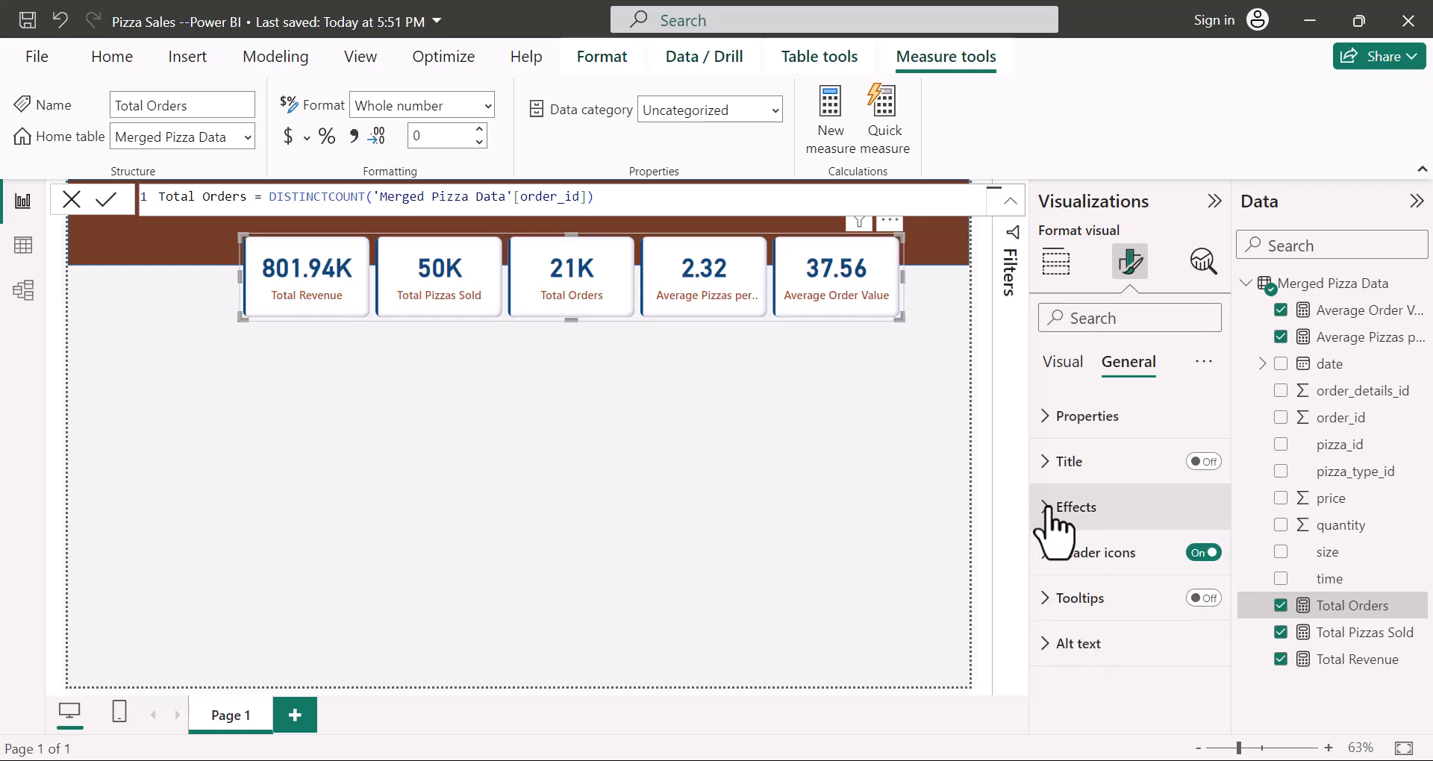
Step: Reduce the space between cards in the card visual's single-row layout
{"action": "left_click", "coordinate": [1063, 364]}
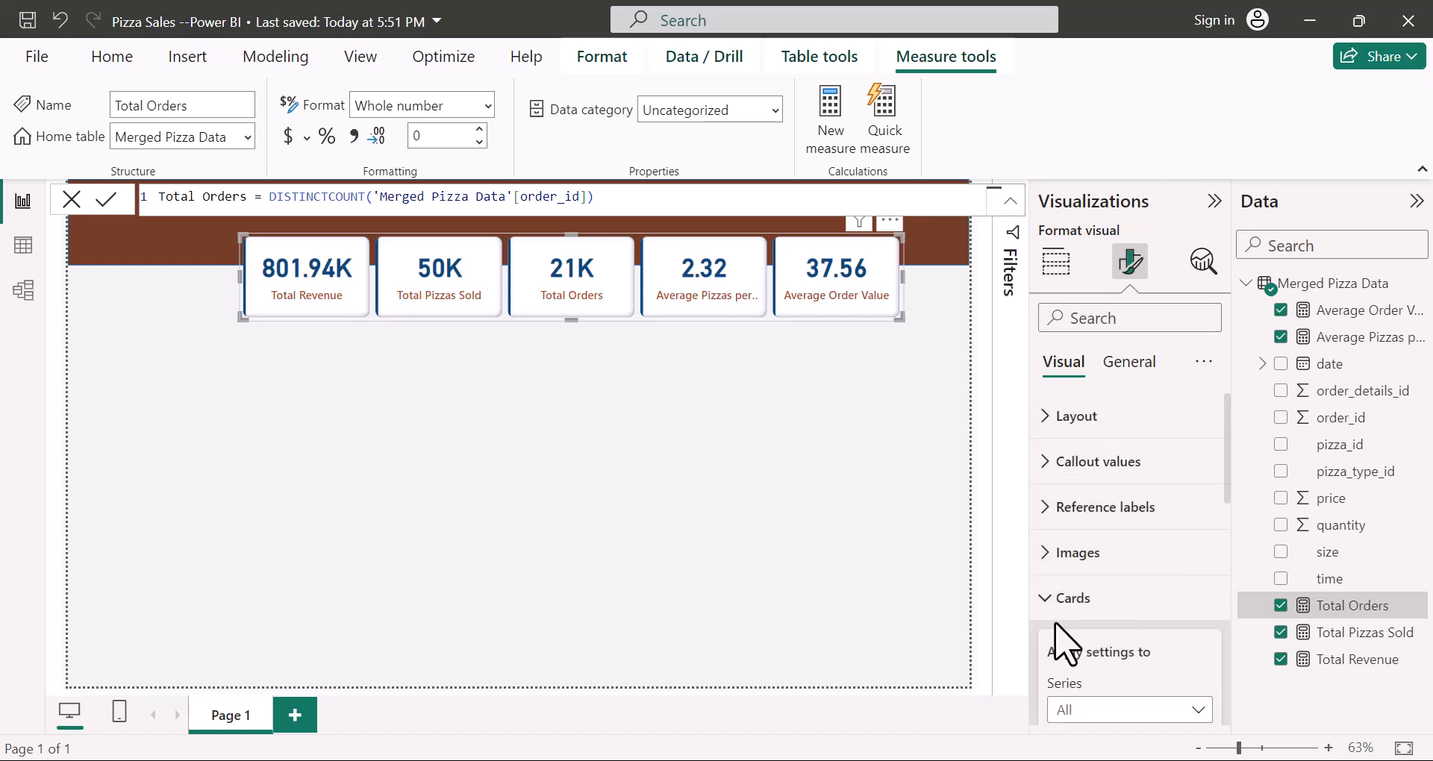
{"action": "scroll", "coordinate": [1187, 579], "scroll_direction": "down", "scroll_amount": 5}
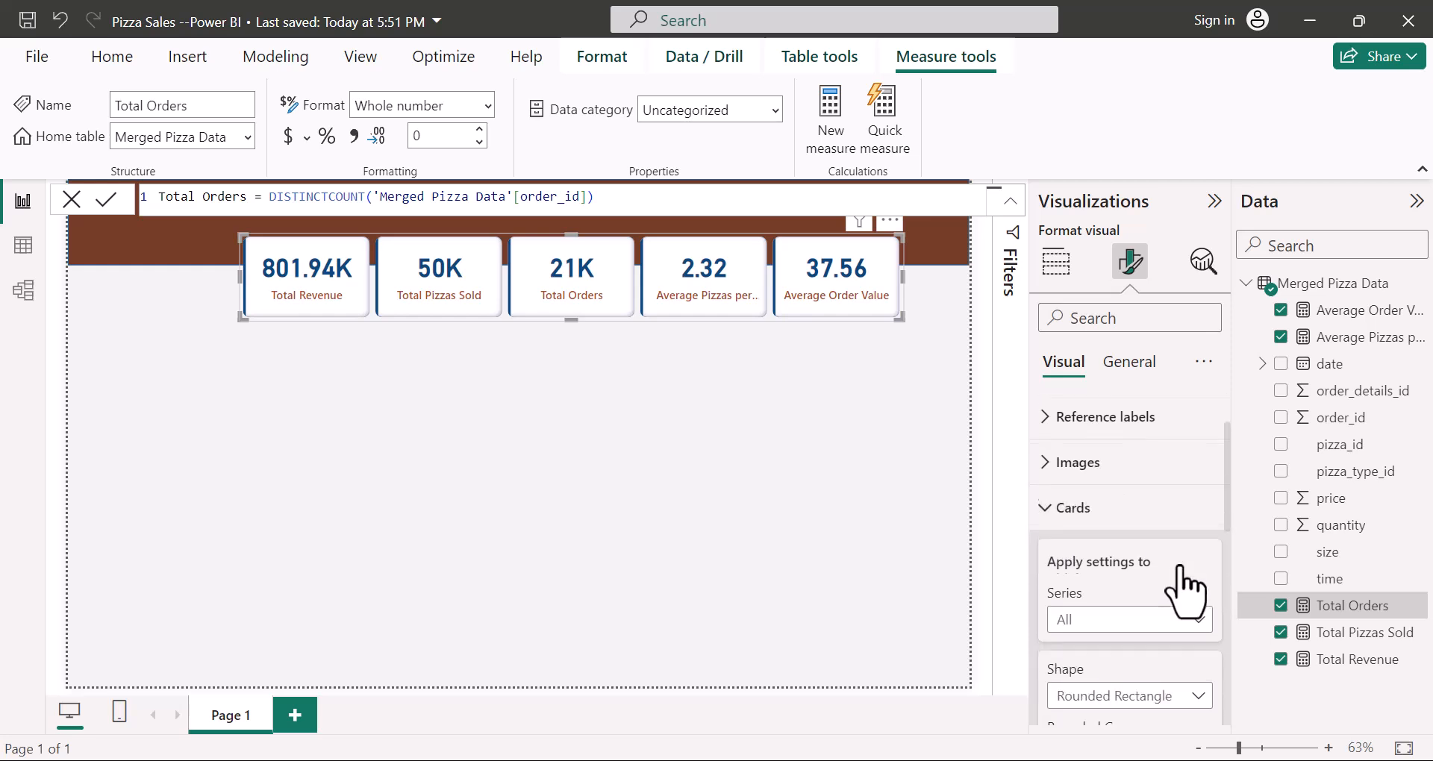
{"action": "scroll", "coordinate": [1180, 568], "scroll_direction": "down", "scroll_amount": 5}
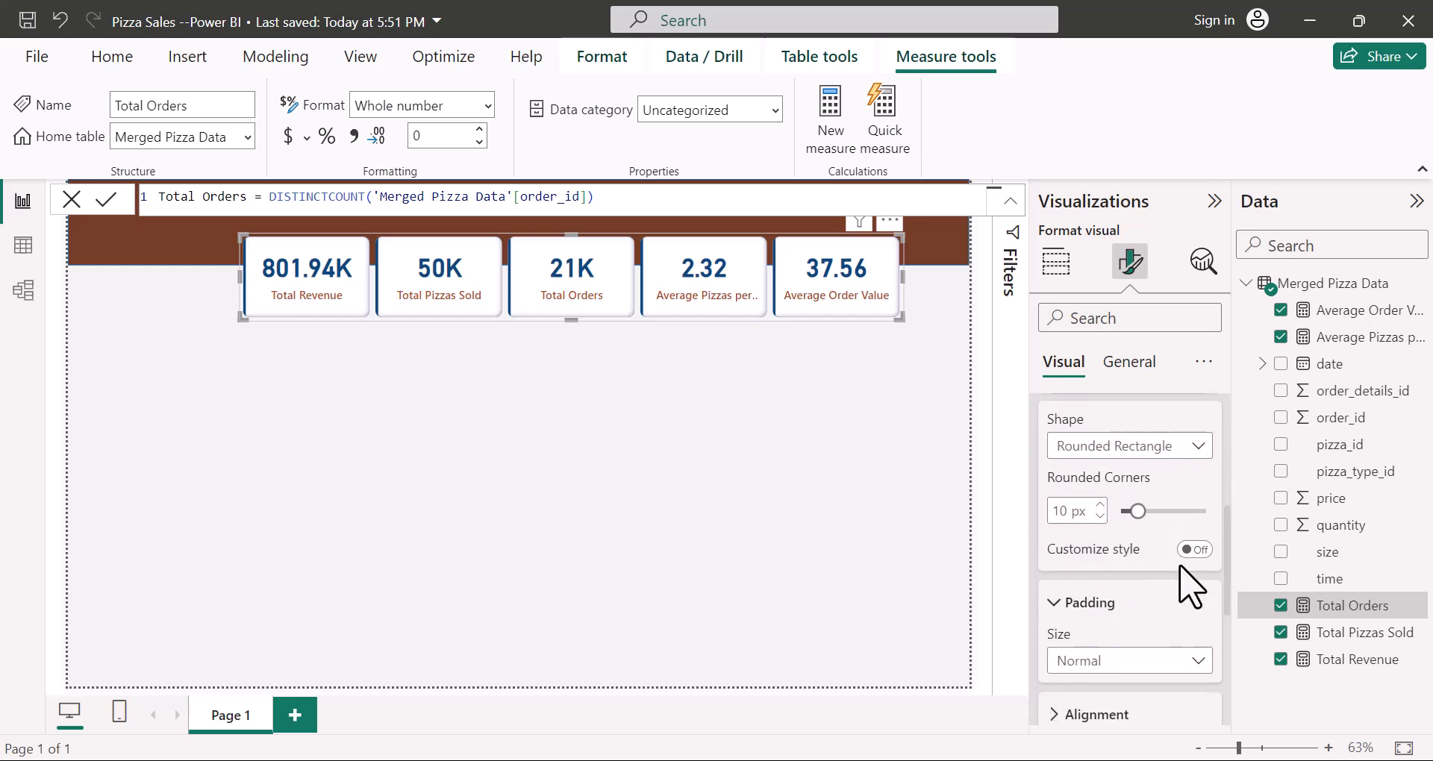
{"action": "scroll", "coordinate": [1183, 586], "scroll_direction": "up", "scroll_amount": 8}
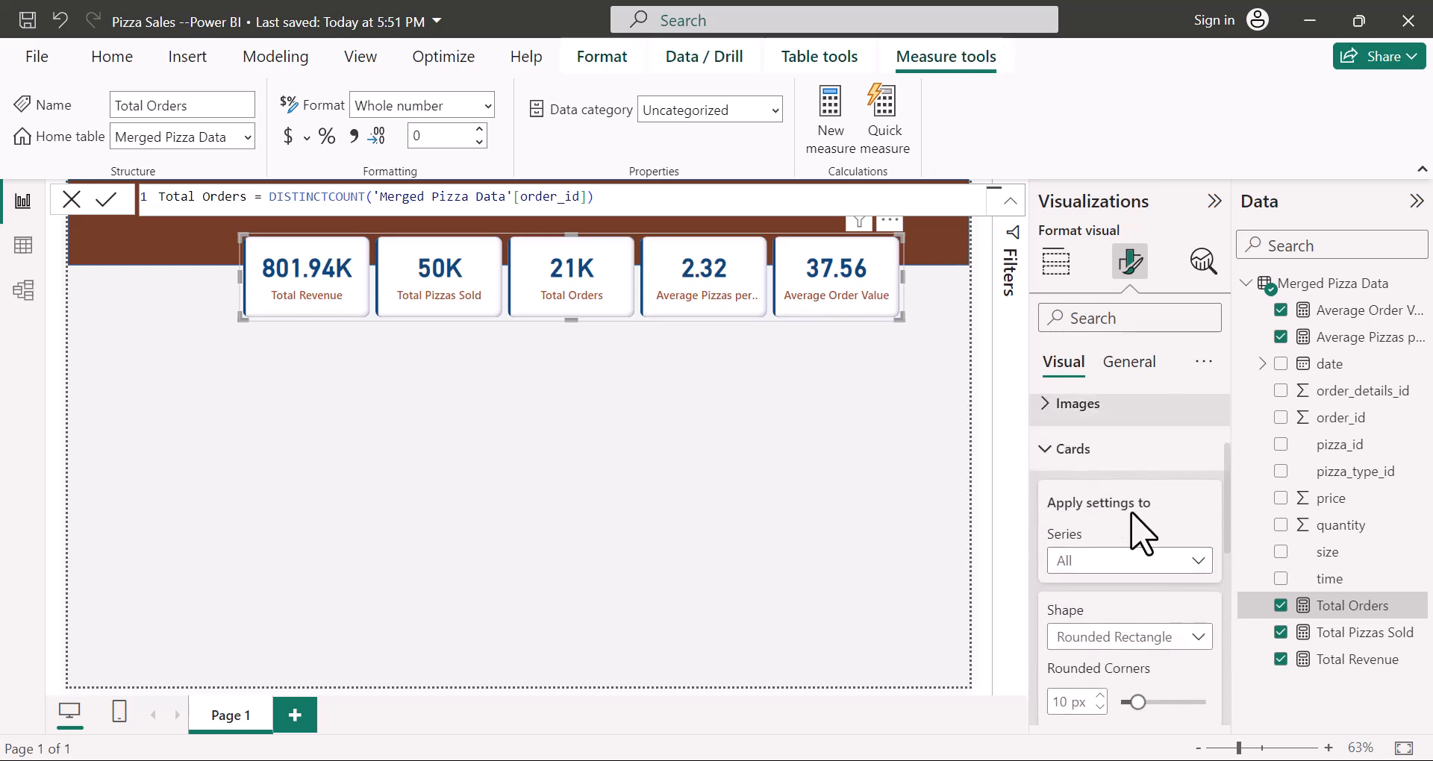
{"action": "scroll", "coordinate": [1172, 537], "scroll_direction": "down", "scroll_amount": 4}
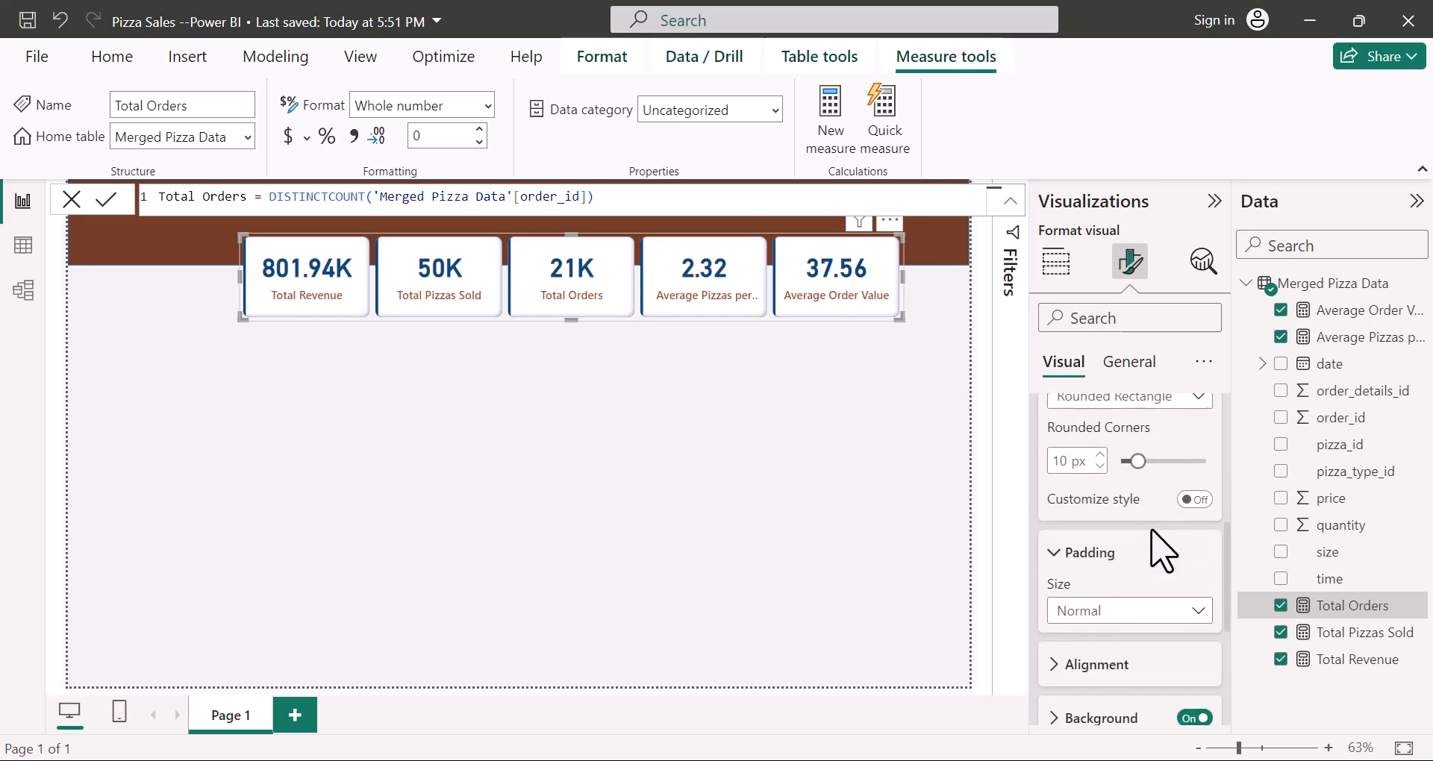
{"action": "scroll", "coordinate": [1151, 565], "scroll_direction": "up", "scroll_amount": 4}
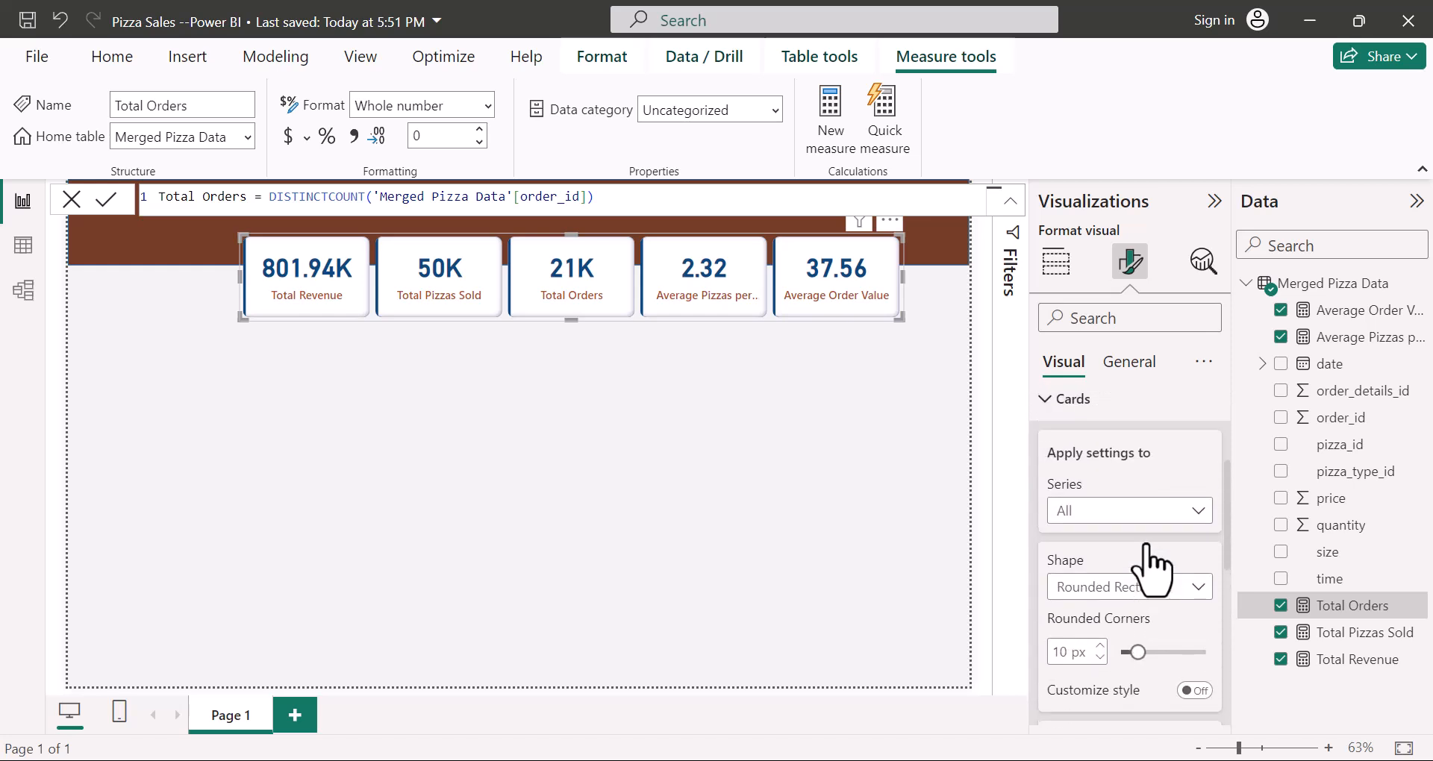
{"action": "left_click", "coordinate": [1057, 499]}
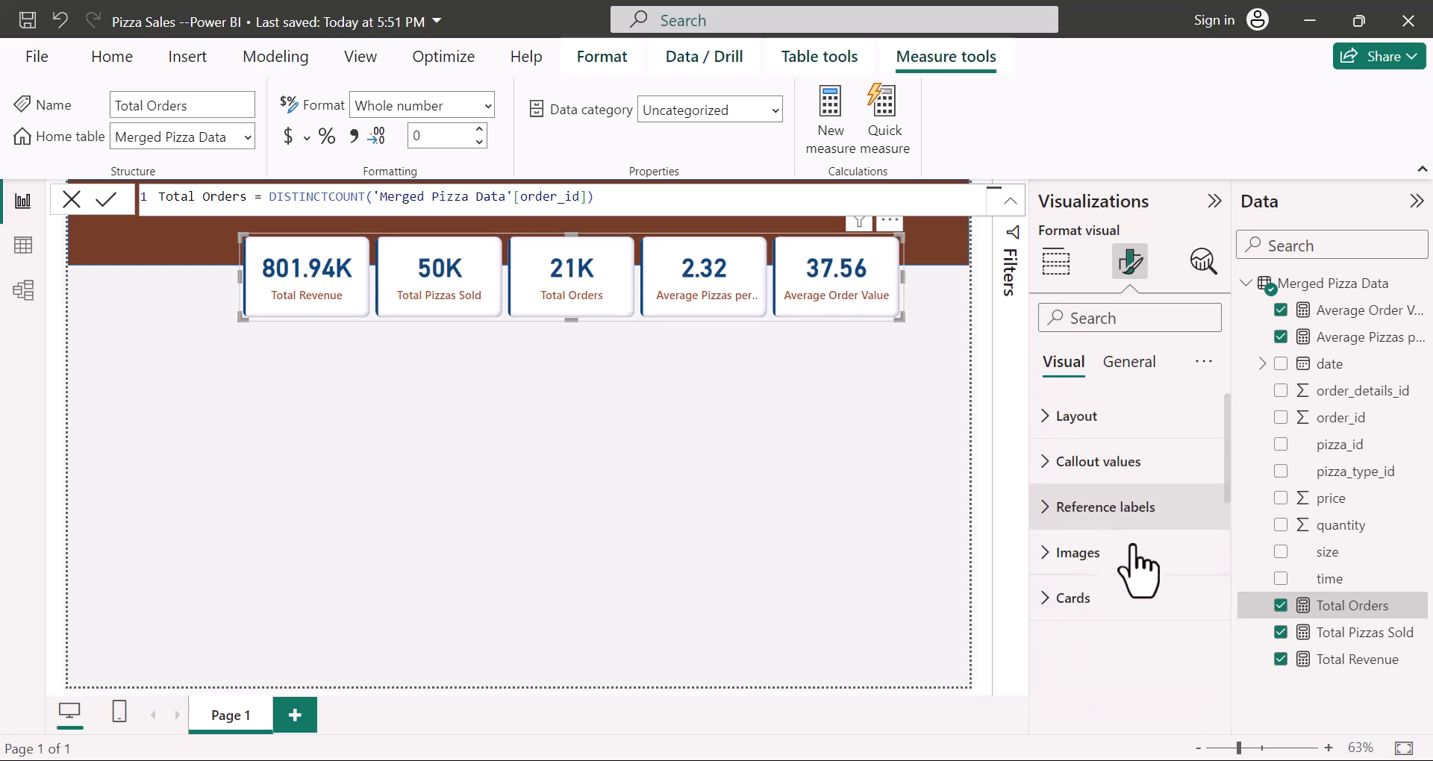
{"action": "left_click", "coordinate": [1045, 418]}
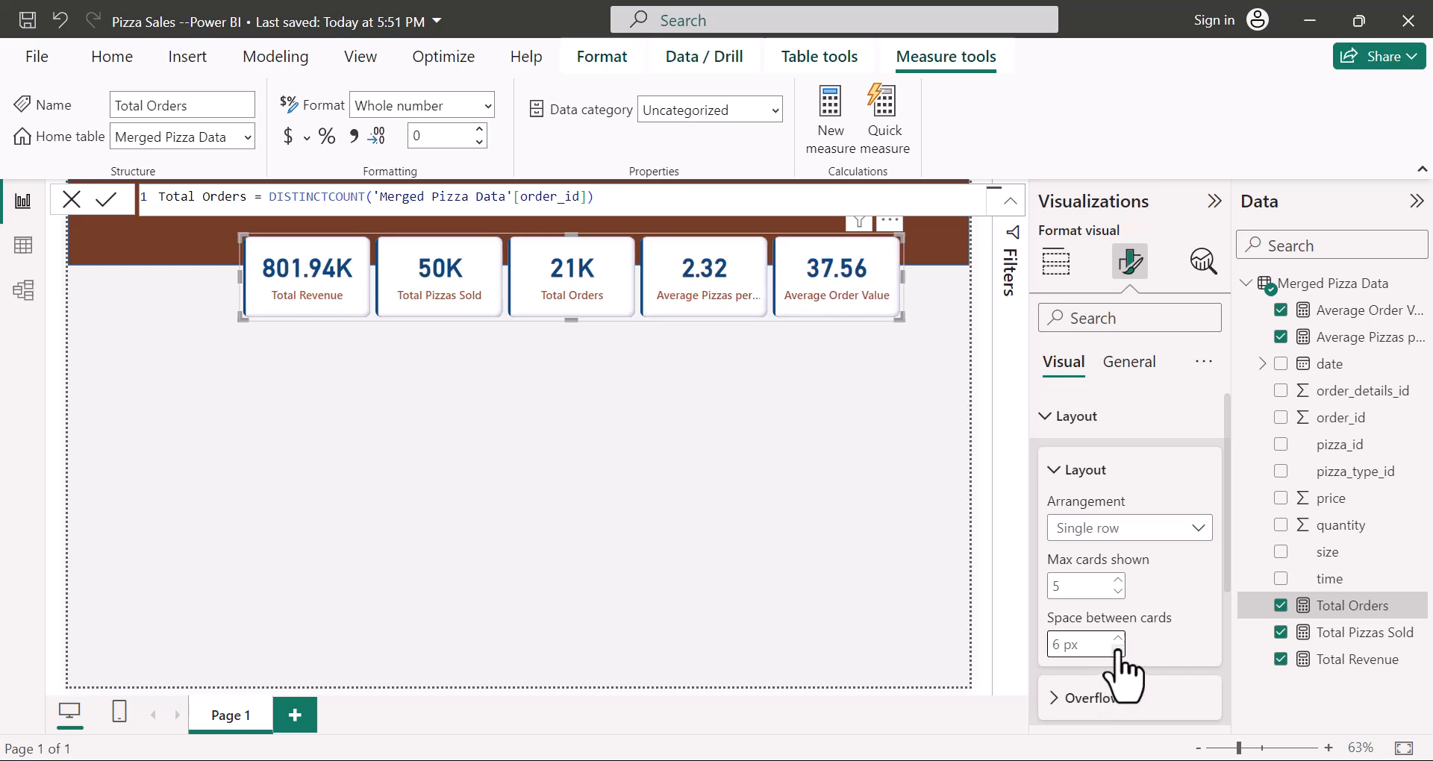
{"action": "double_click", "coordinate": [1056, 645]}
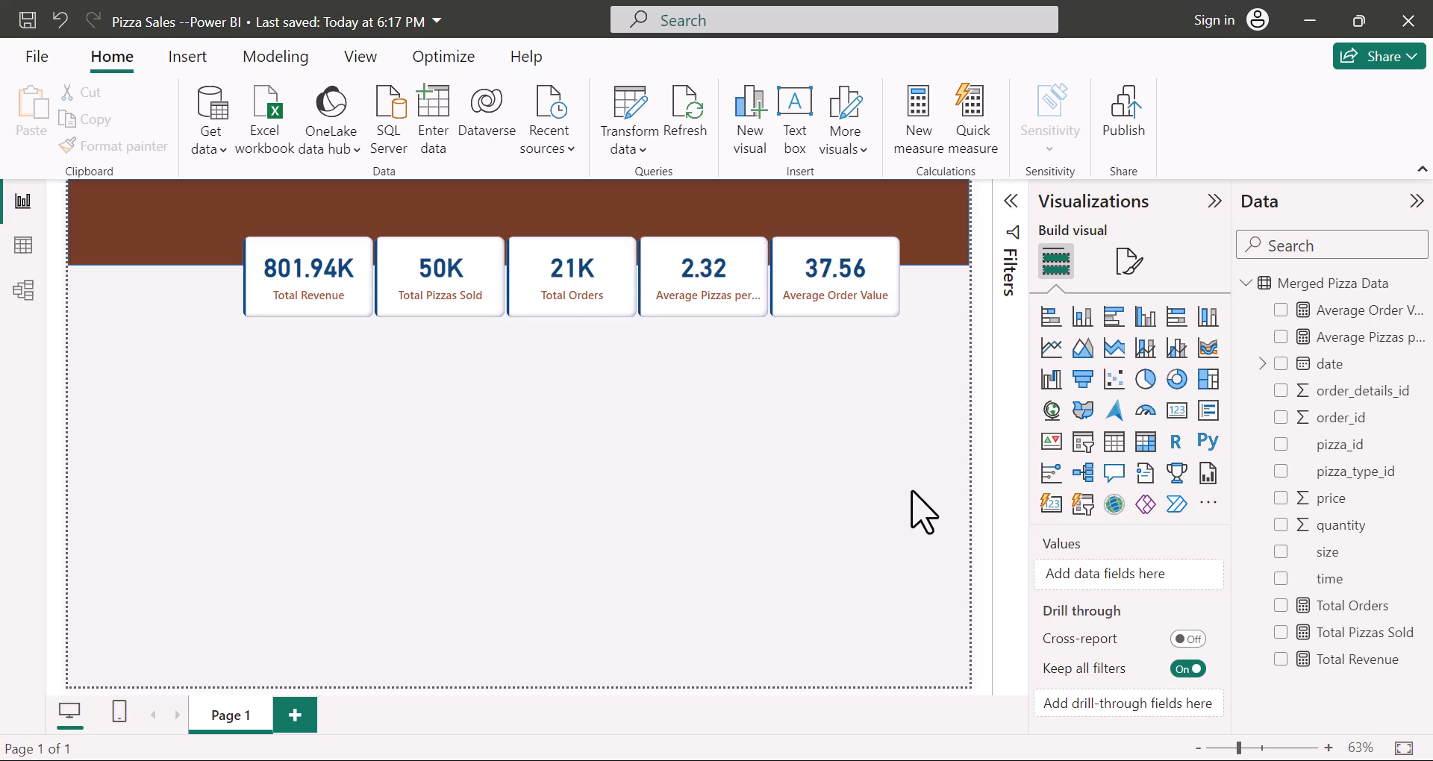
Step: Insert a text box on the report page with the text "Pizza Sales Report"
{"action": "left_click", "coordinate": [186, 58]}
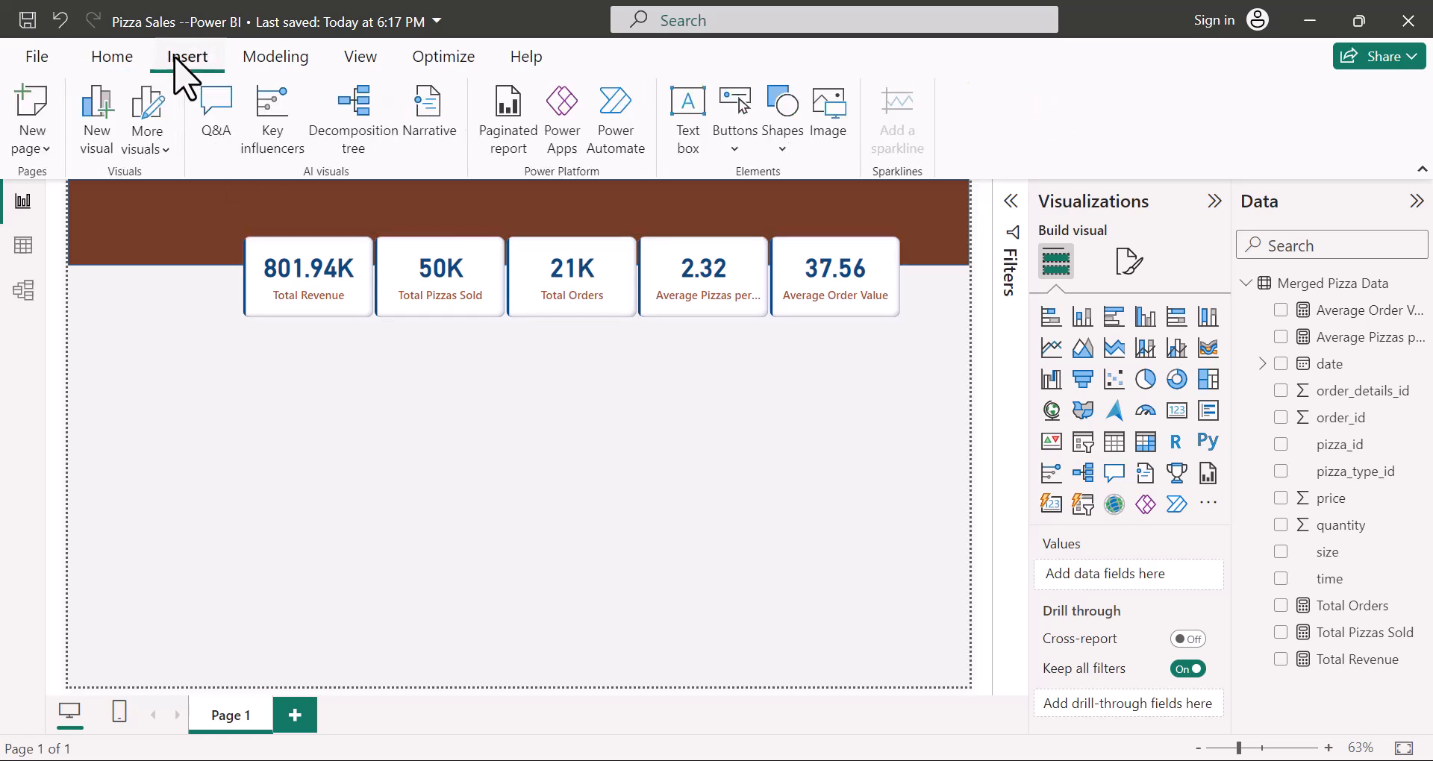
{"action": "left_click", "coordinate": [687, 110]}
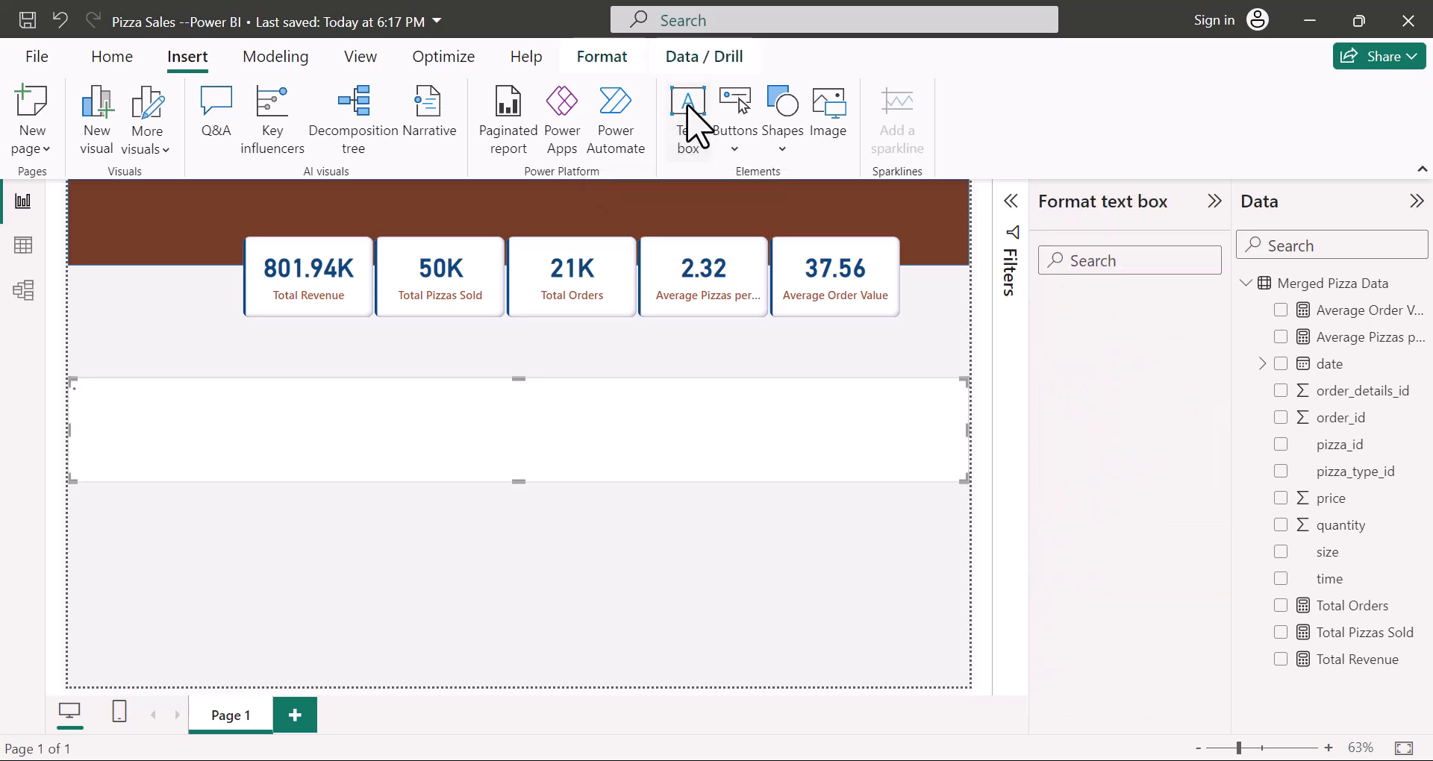
{"action": "left_click", "coordinate": [138, 407]}
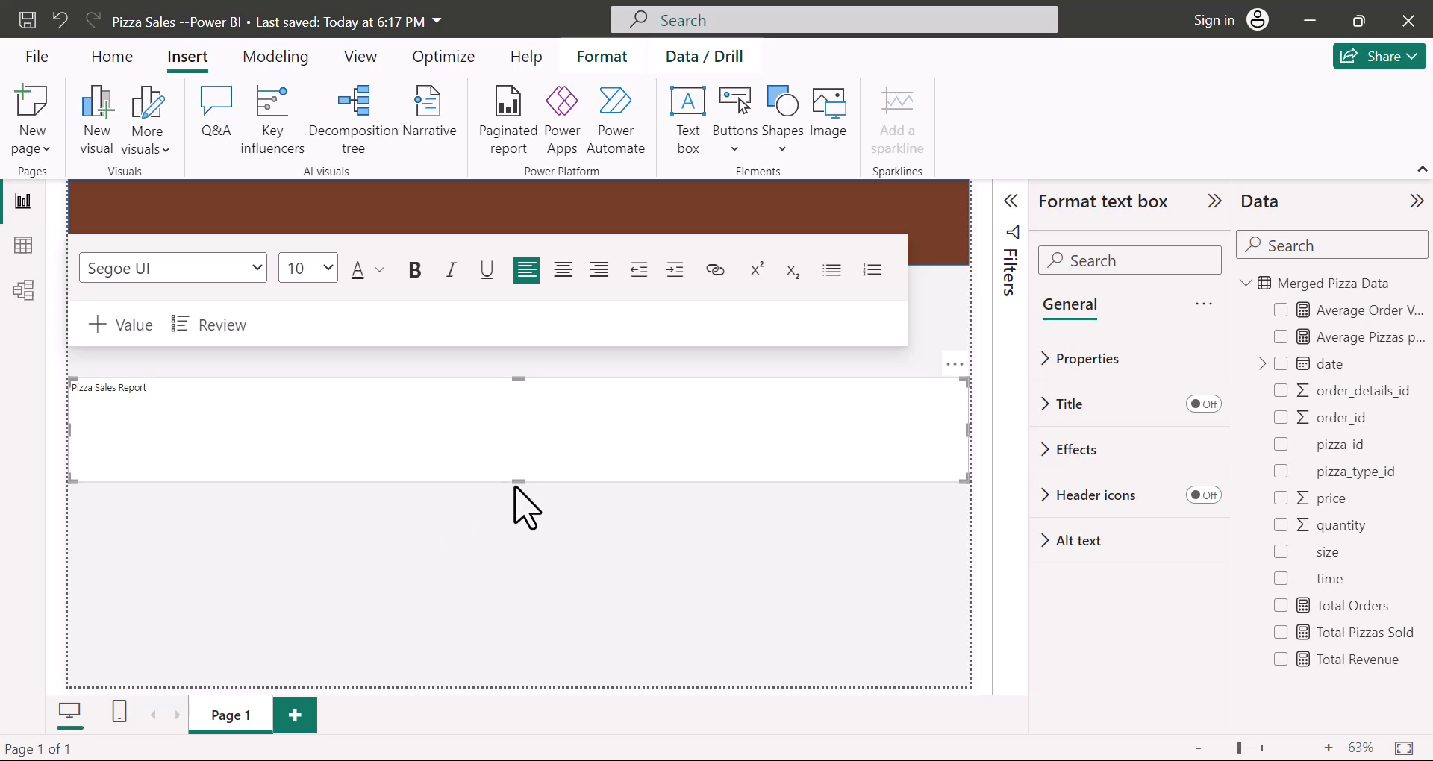
Step: Shrink the Pizza Sales Report text box to a small title size and move it into the brown header band
{"action": "left_click_drag", "start_coordinate": [515, 481], "coordinate": [514, 433]}
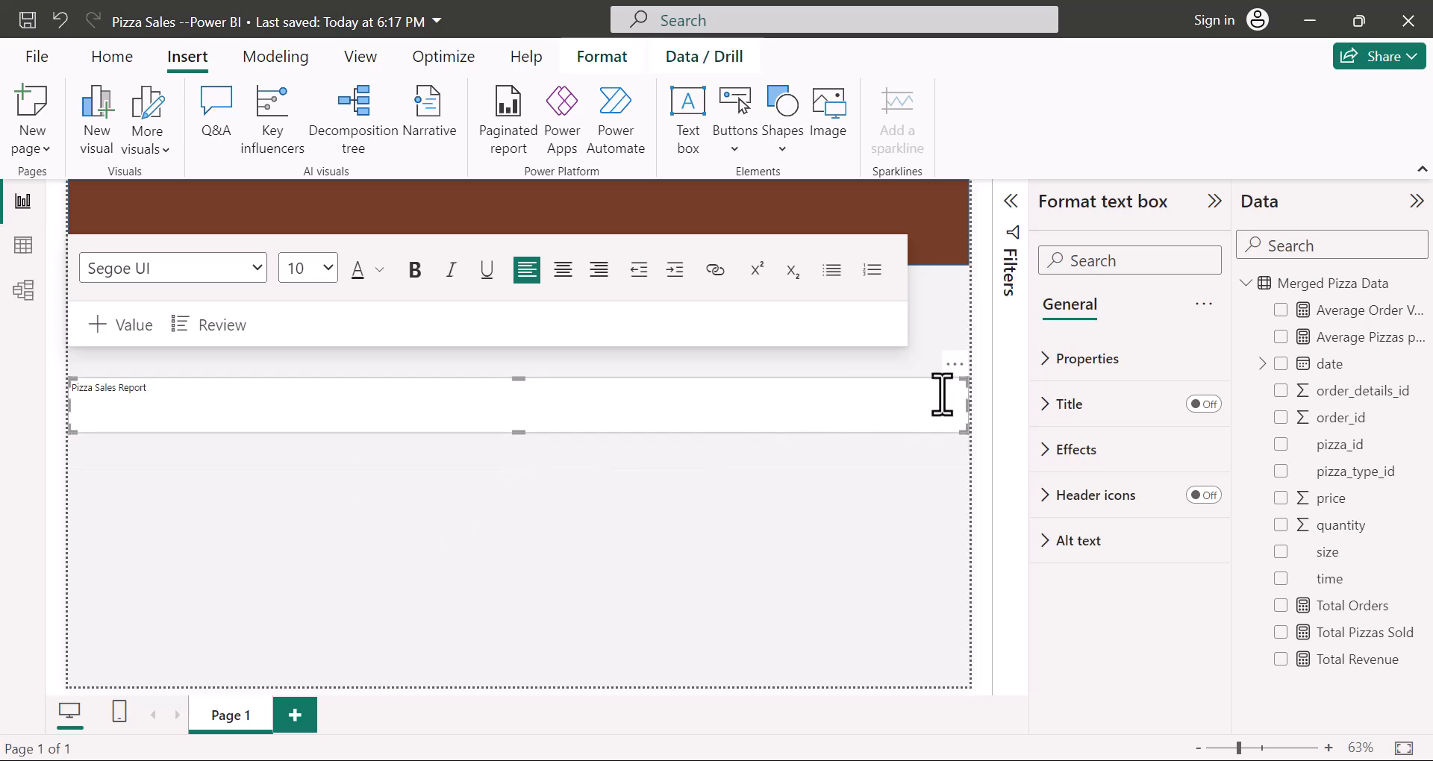
{"action": "left_click_drag", "start_coordinate": [968, 404], "coordinate": [563, 418]}
{"action": "left_click_drag", "start_coordinate": [405, 414], "coordinate": [295, 415]}
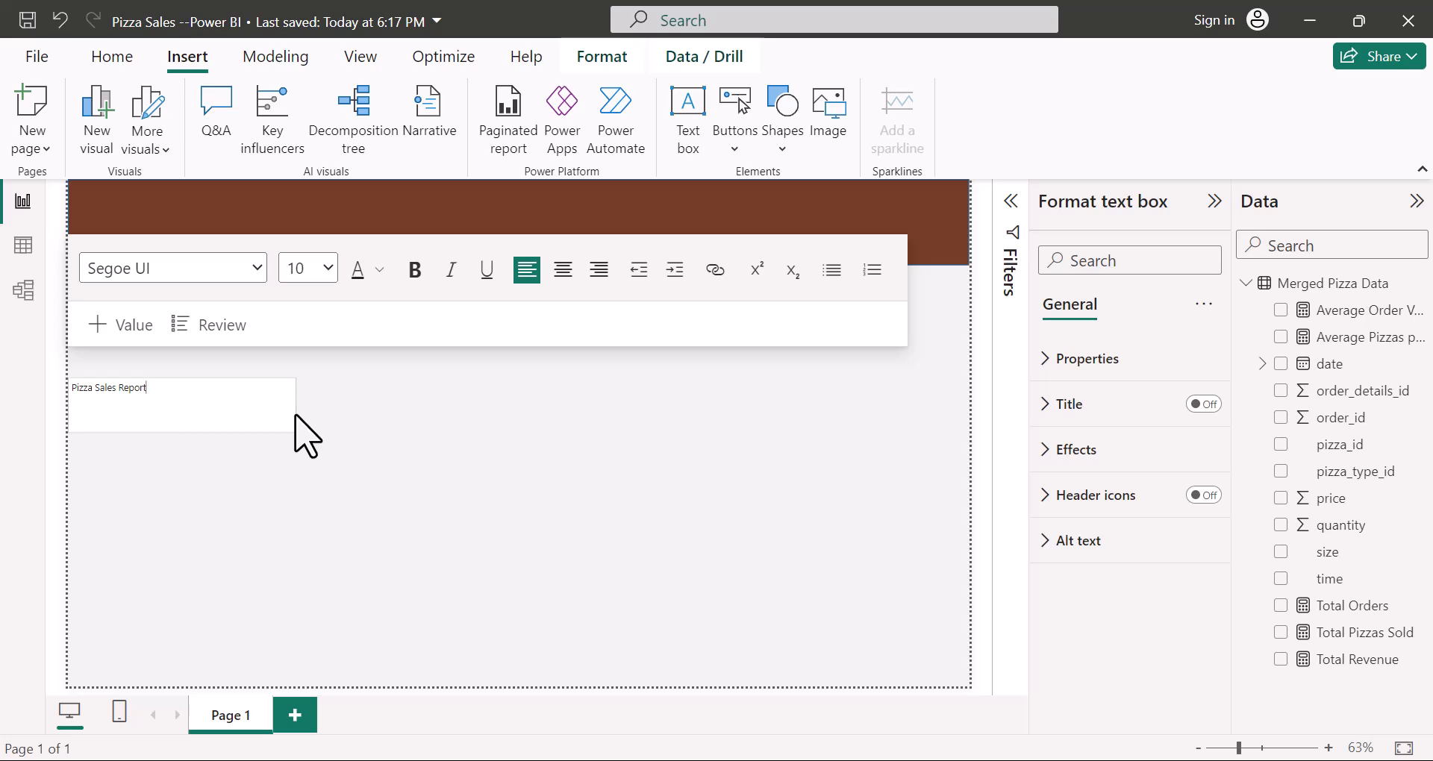
{"action": "left_click_drag", "start_coordinate": [185, 432], "coordinate": [188, 416]}
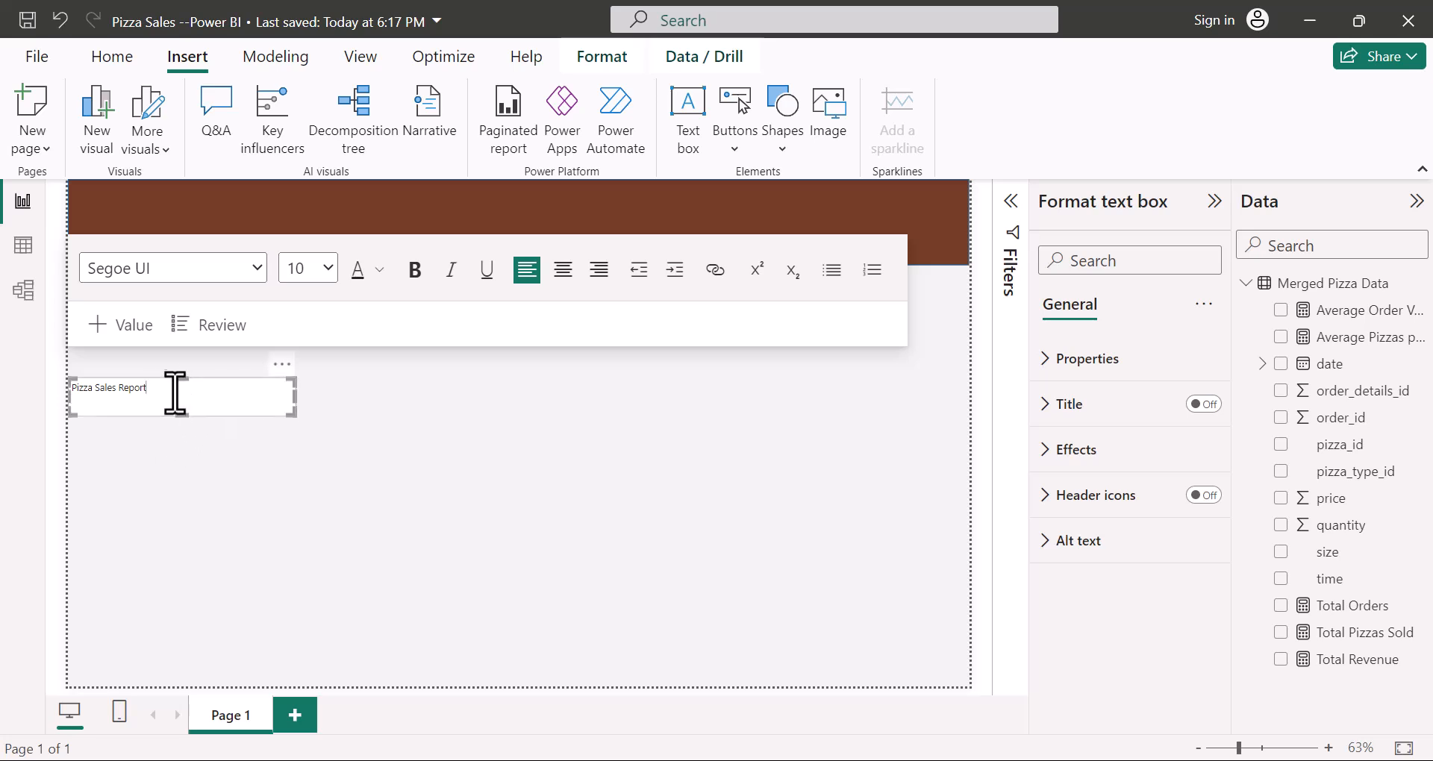
{"action": "left_click_drag", "start_coordinate": [168, 370], "coordinate": [276, 214]}
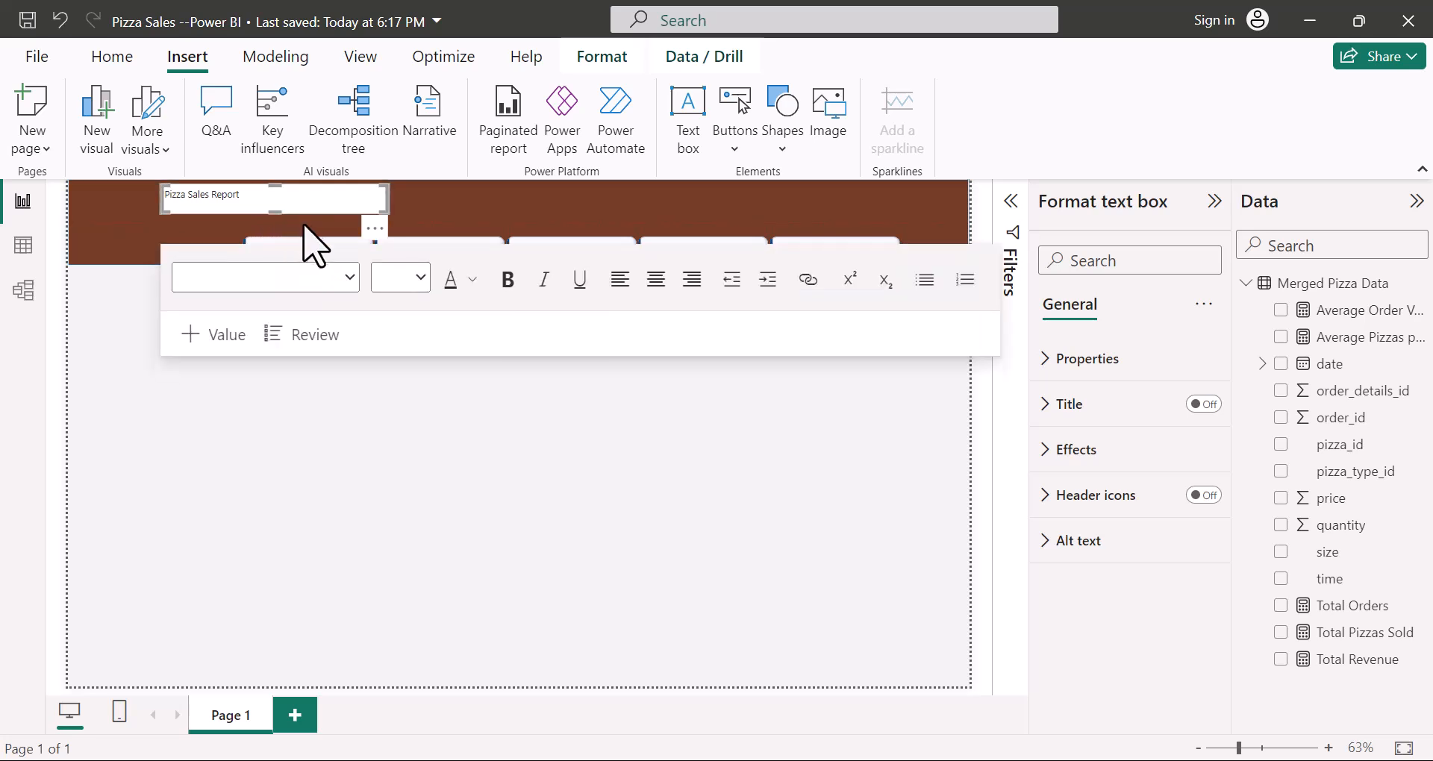
Step: Format the Pizza Sales Report title text as size 20, bold and white
{"action": "left_click", "coordinate": [265, 200]}
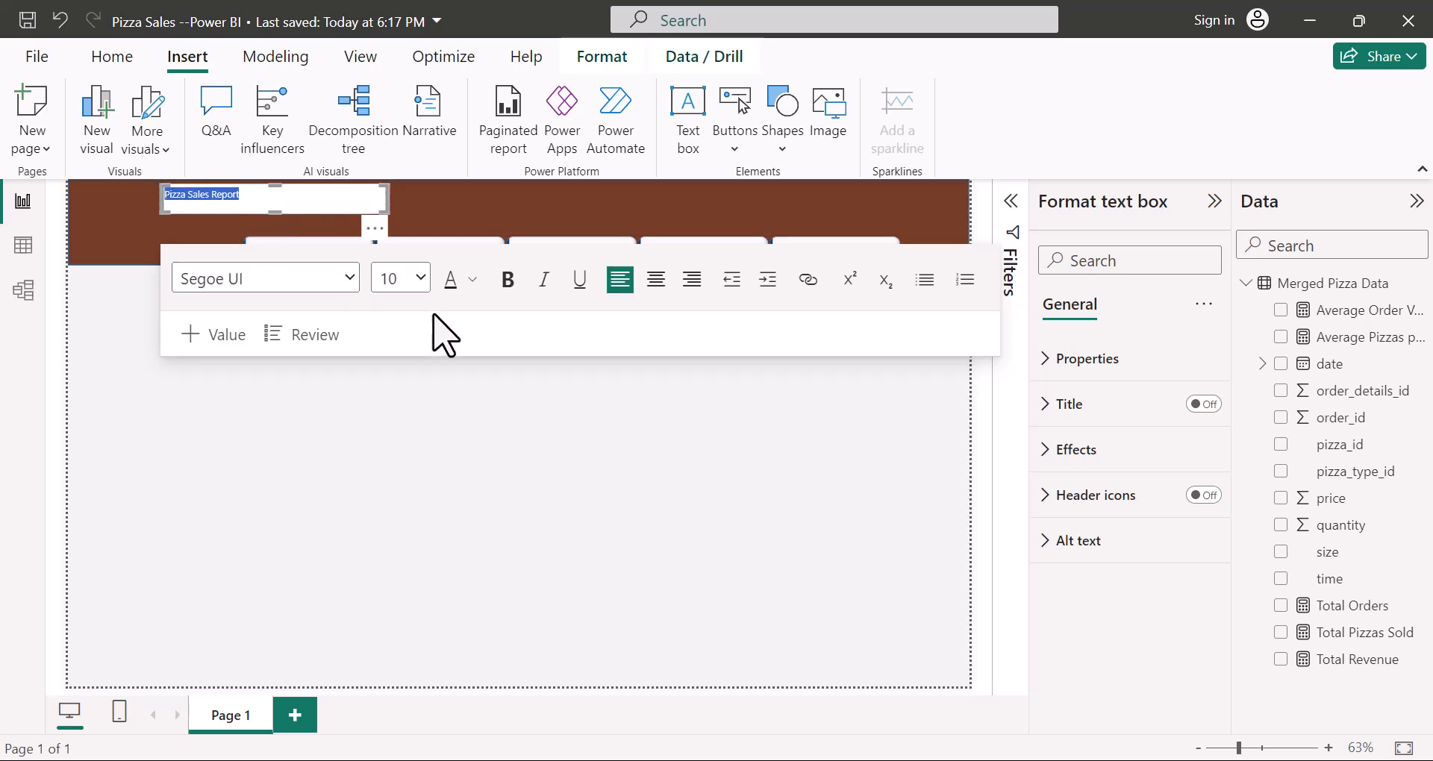
{"action": "left_click", "coordinate": [421, 280]}
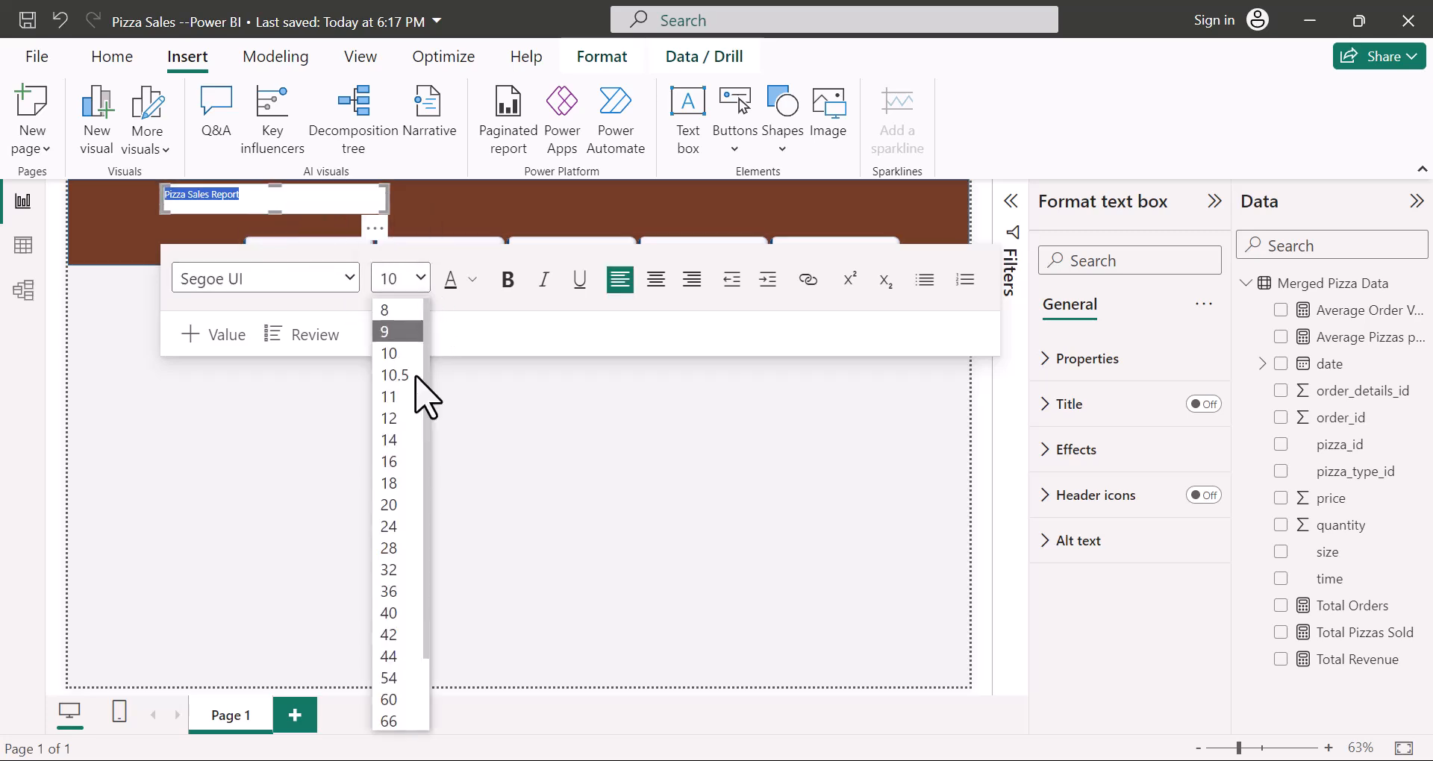
{"action": "left_click", "coordinate": [406, 504]}
{"action": "left_click", "coordinate": [507, 280]}
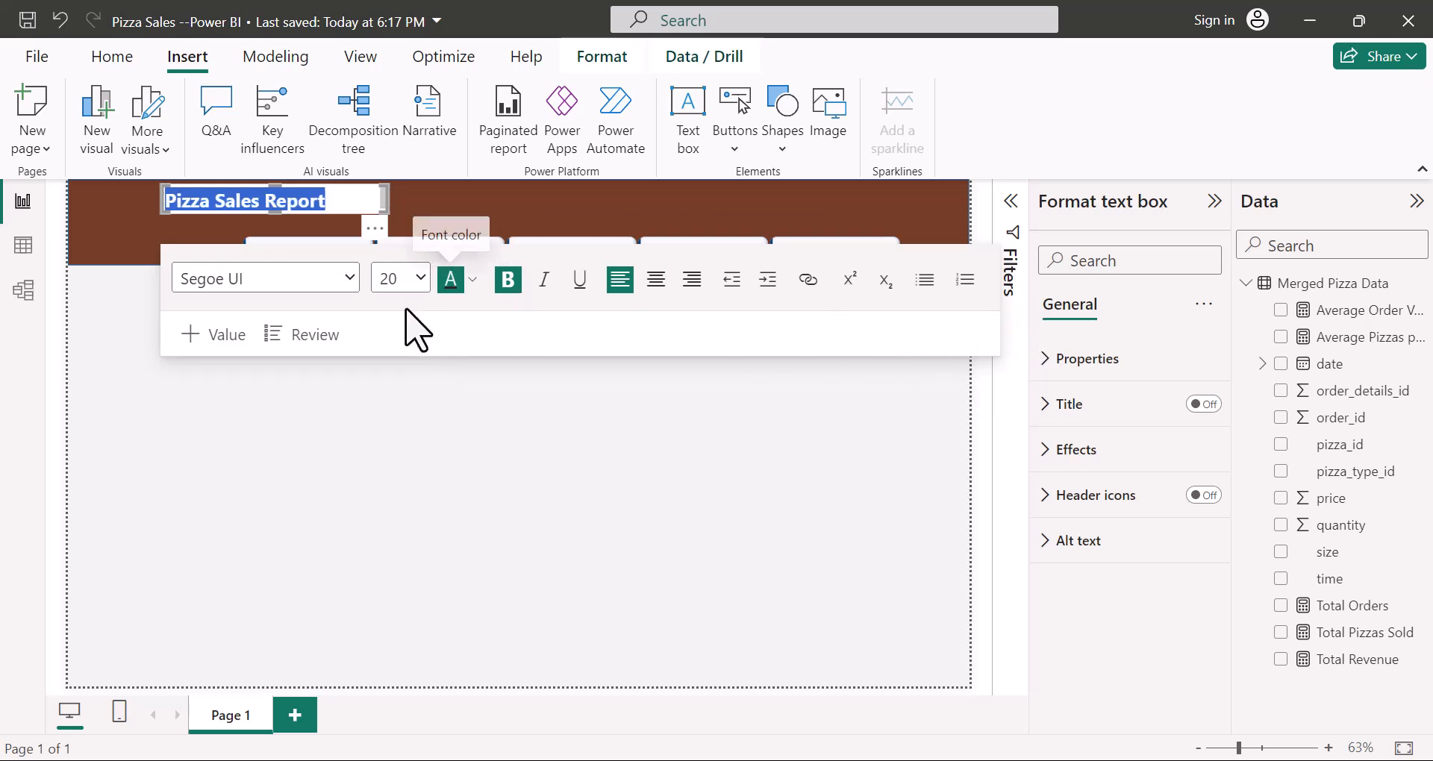
{"action": "left_click", "coordinate": [473, 283]}
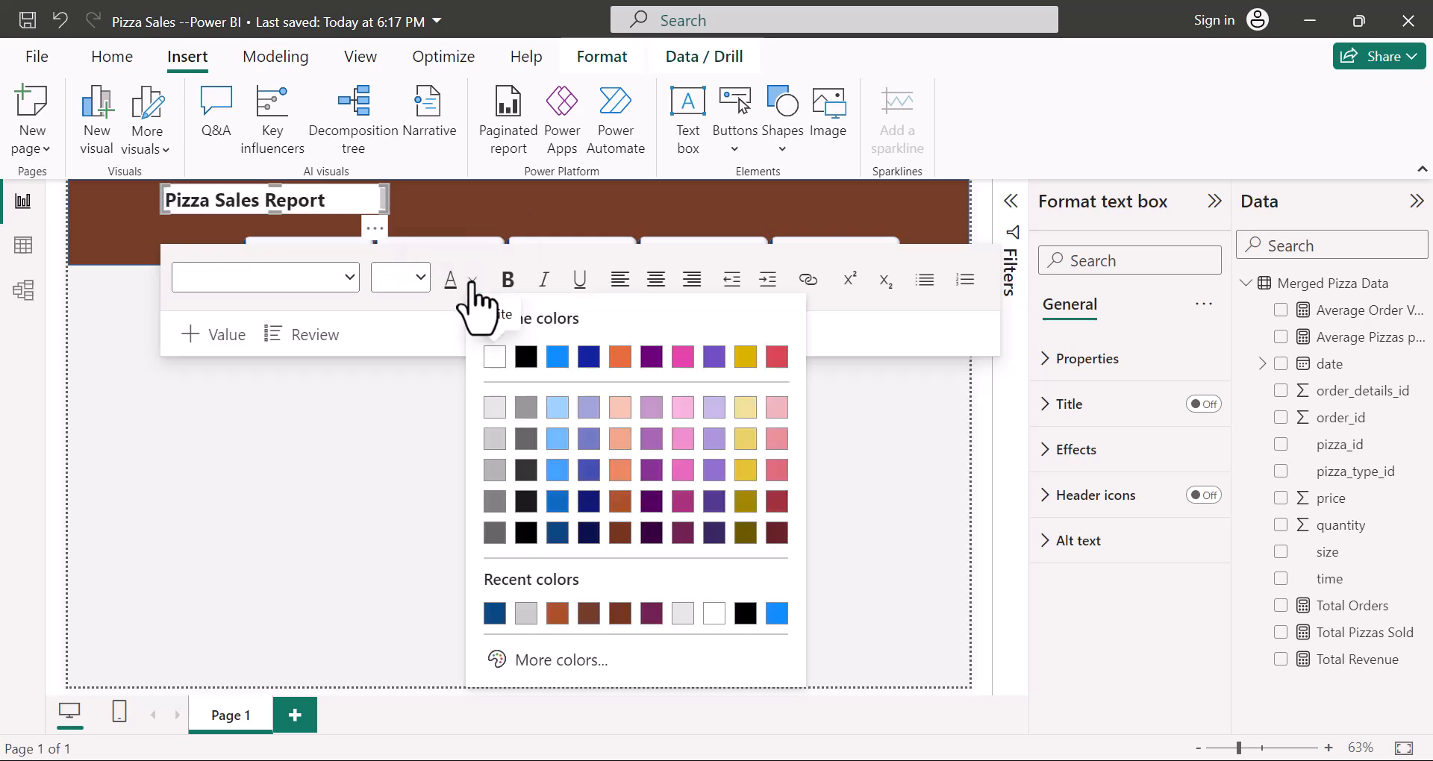
{"action": "left_click", "coordinate": [495, 356]}
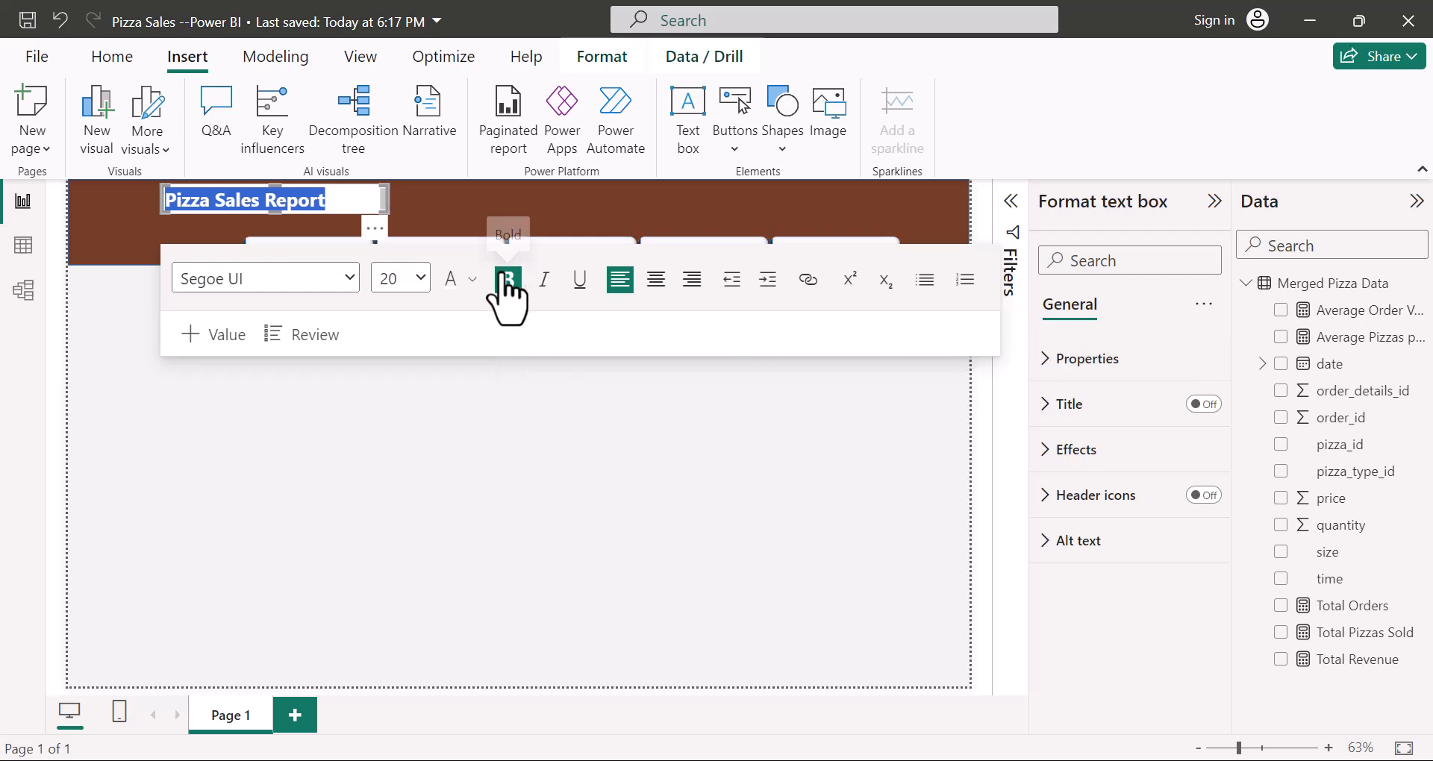
{"action": "left_click", "coordinate": [352, 215]}
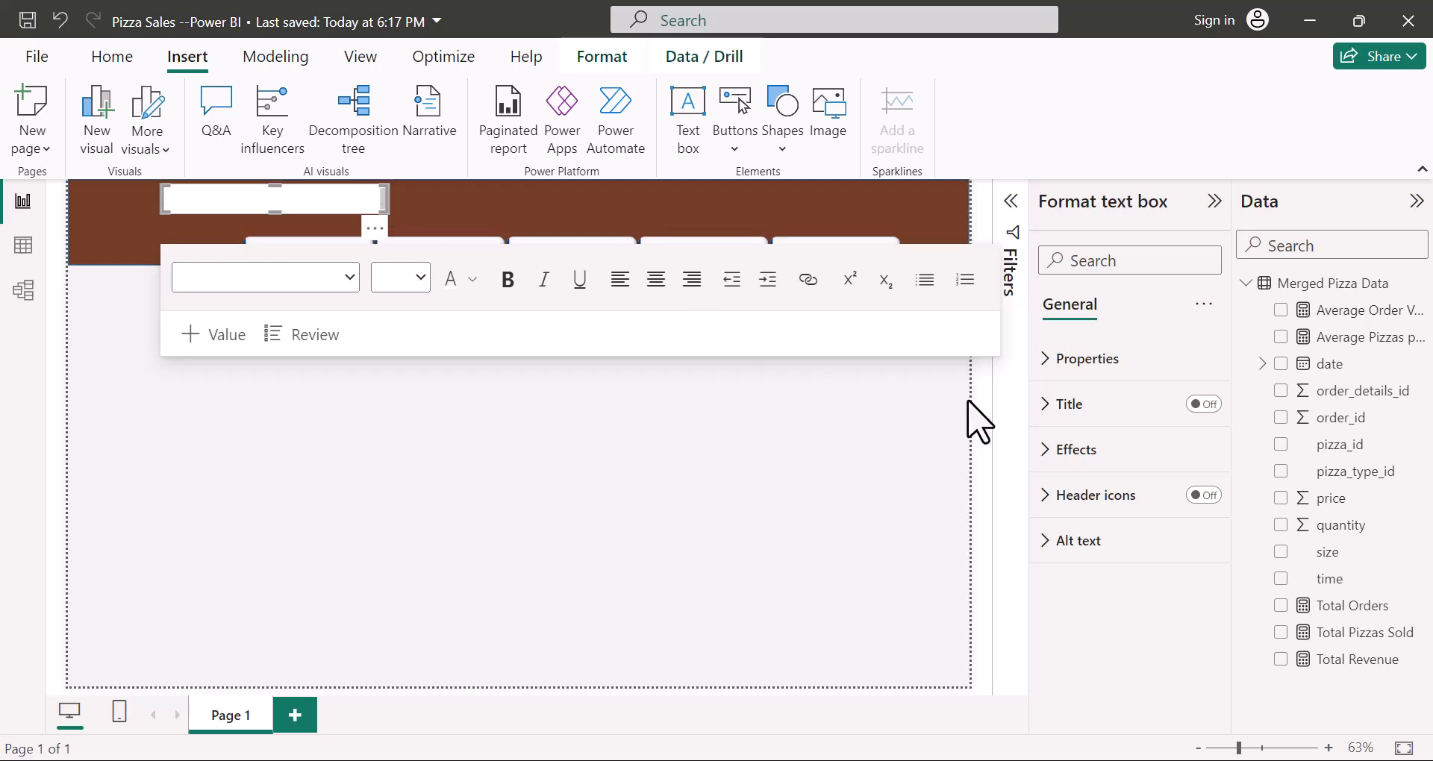
Step: Turn off the background of the title text box in its effects settings
{"action": "left_click", "coordinate": [1045, 452]}
{"action": "left_click", "coordinate": [1194, 503]}
{"action": "left_click", "coordinate": [1194, 504]}
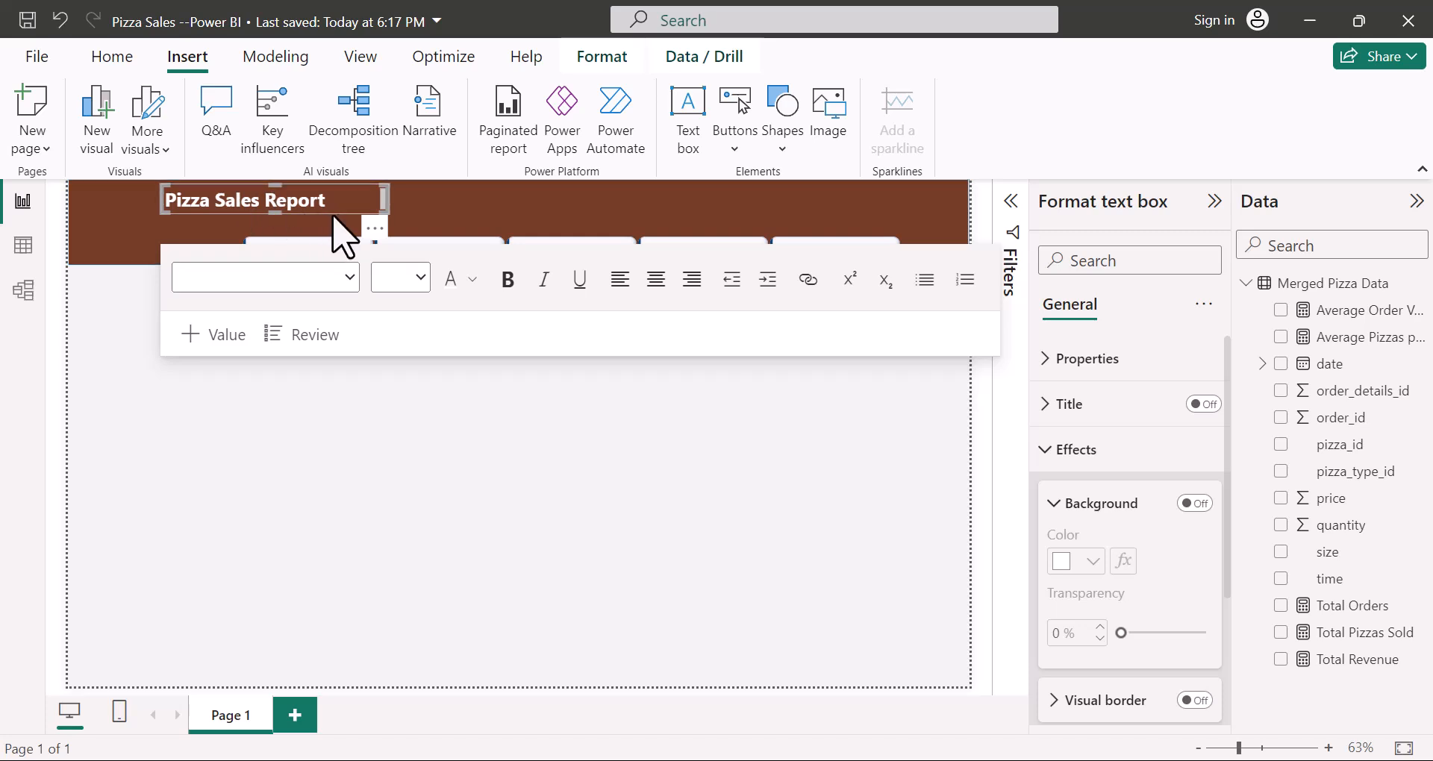
Step: Narrow the title text box to fit its text and make it slightly taller
{"action": "left_click_drag", "start_coordinate": [378, 197], "coordinate": [349, 198]}
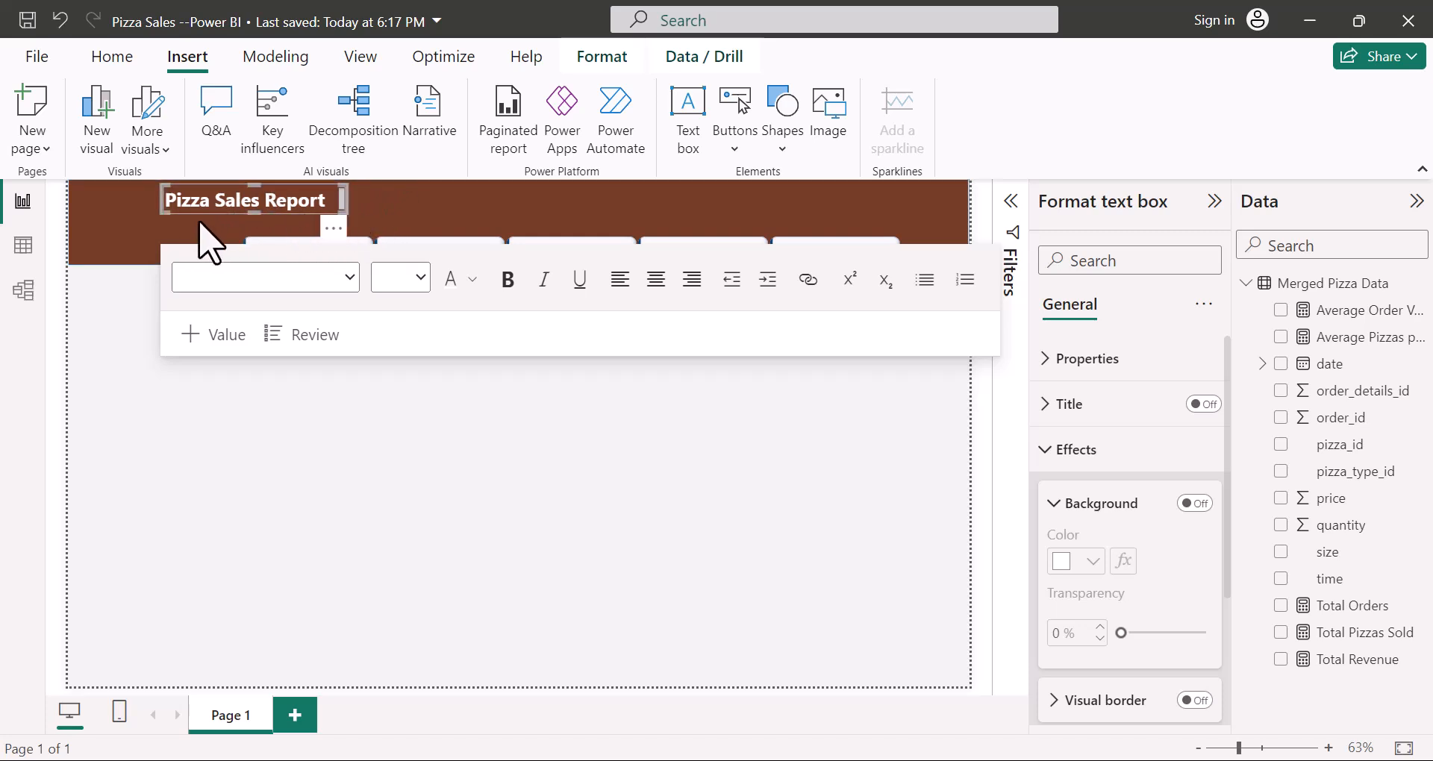
{"action": "left_click", "coordinate": [141, 206]}
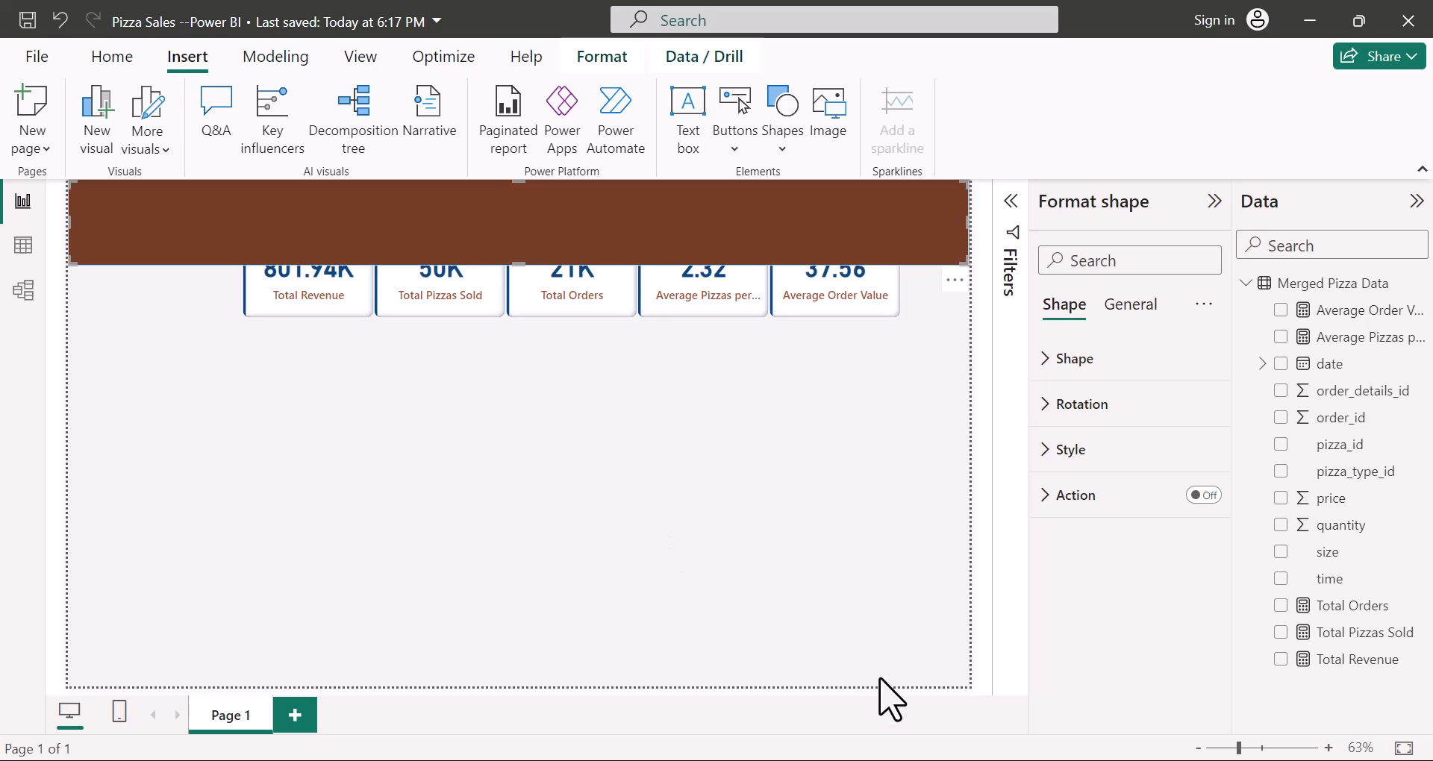
{"action": "left_click", "coordinate": [930, 698]}
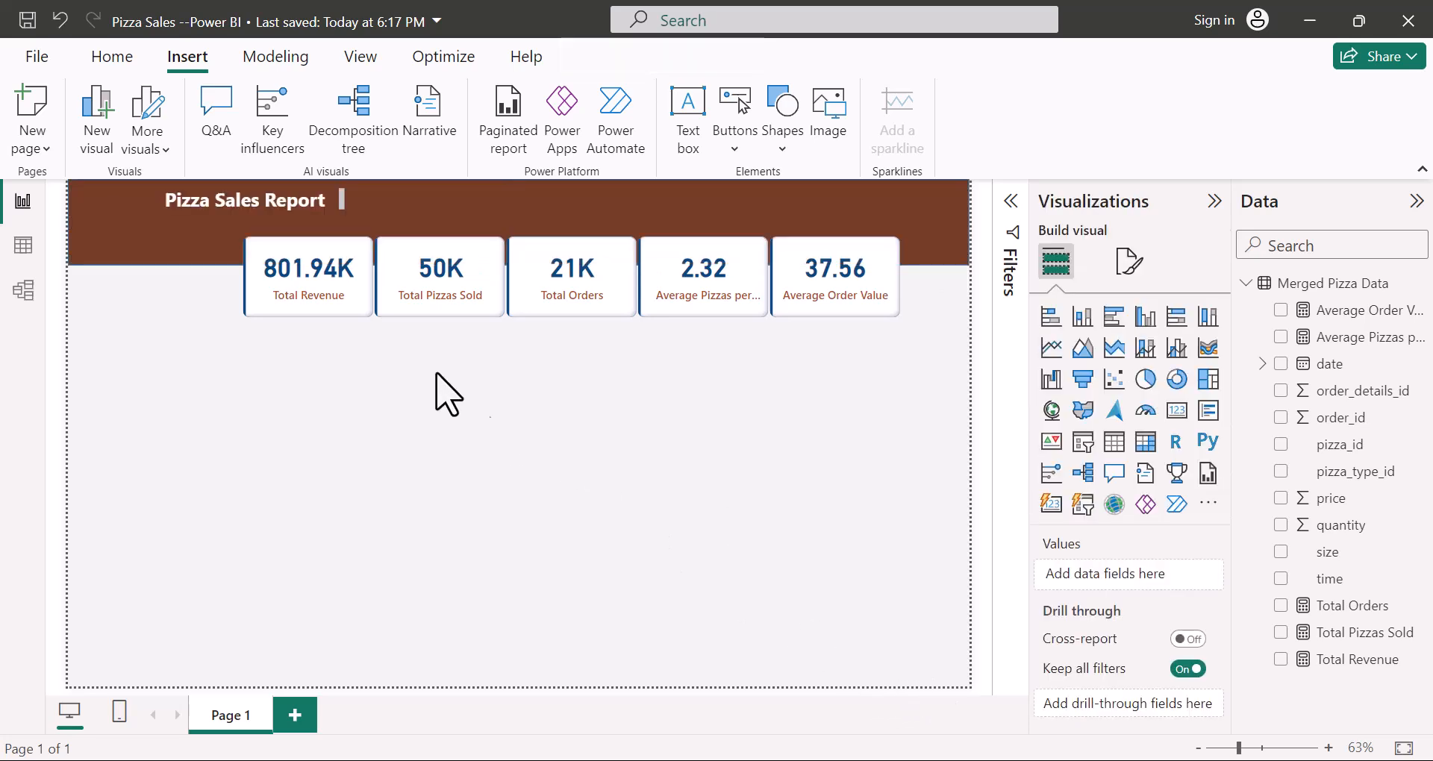
{"action": "left_click", "coordinate": [258, 216]}
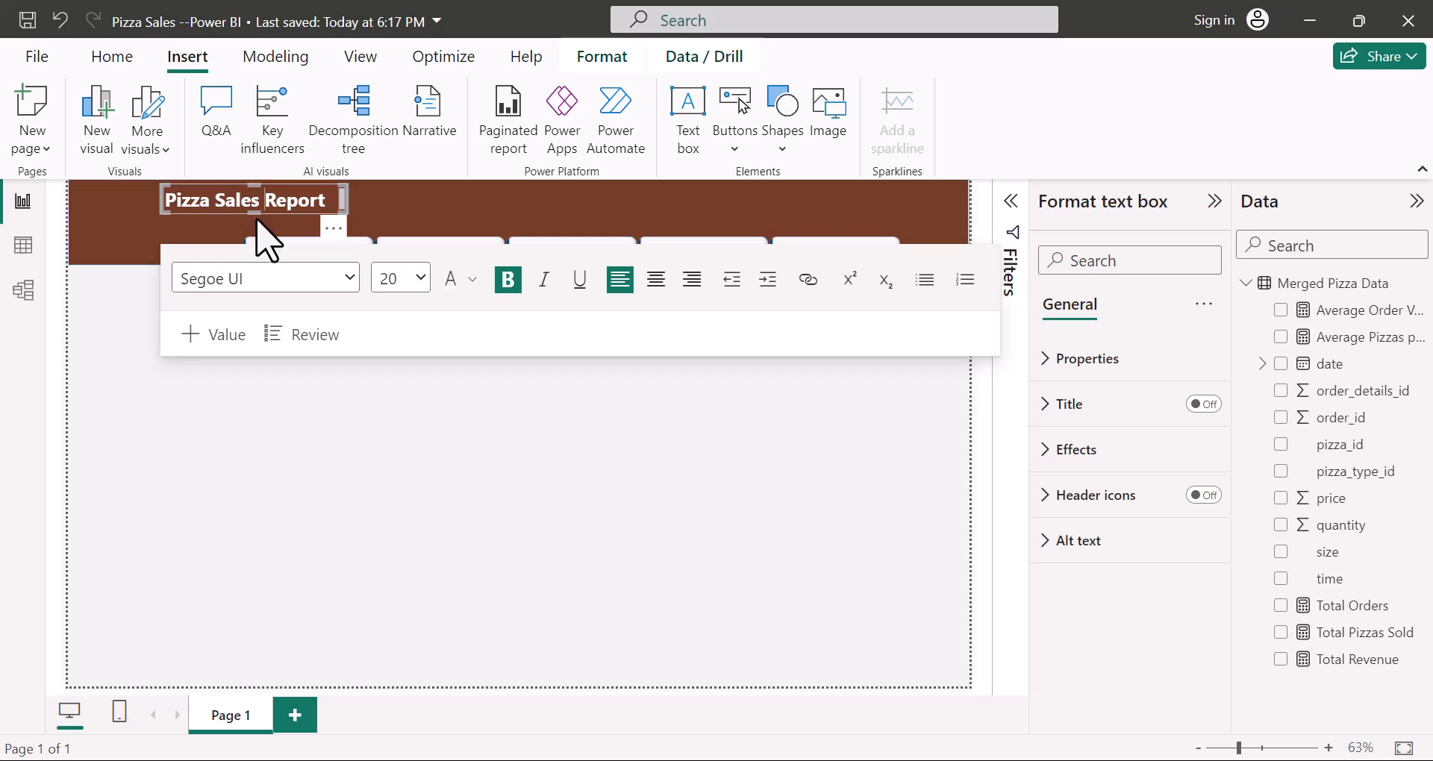
{"action": "left_click_drag", "start_coordinate": [255, 214], "coordinate": [259, 223]}
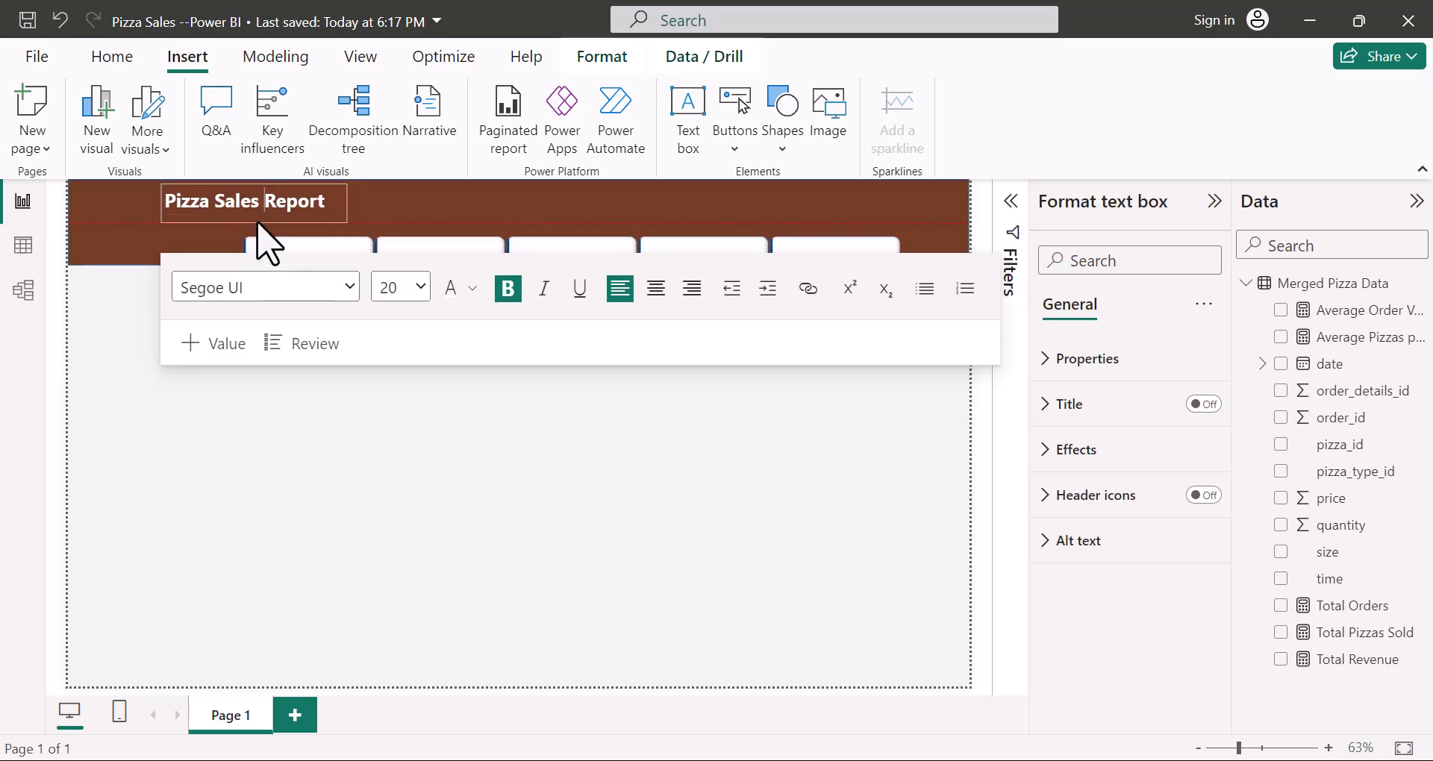
{"action": "left_click", "coordinate": [868, 606]}
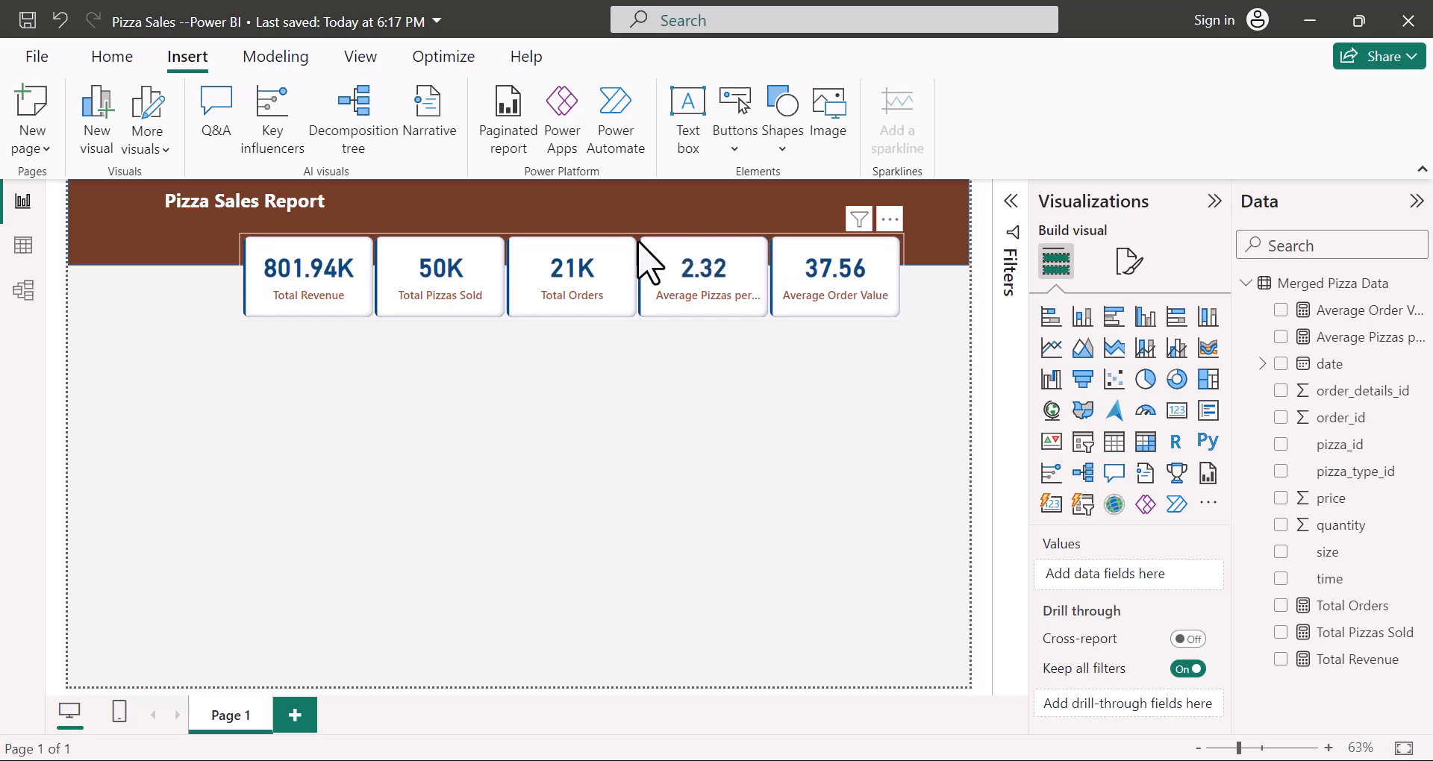
Step: Move the KPI card visual slightly up and to the right so it overlaps the header band more
{"action": "left_click_drag", "start_coordinate": [653, 236], "coordinate": [676, 223]}
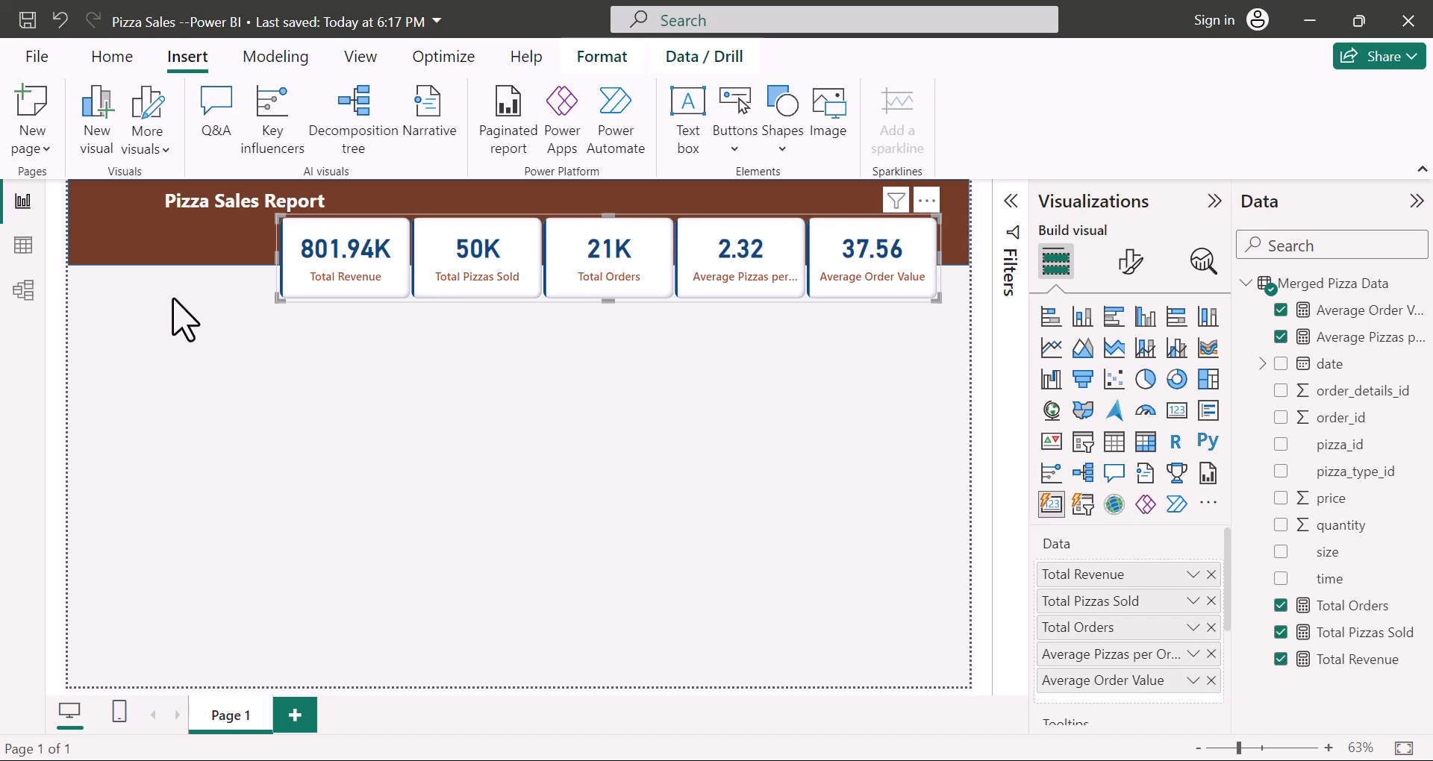
{"action": "left_click", "coordinate": [245, 358]}
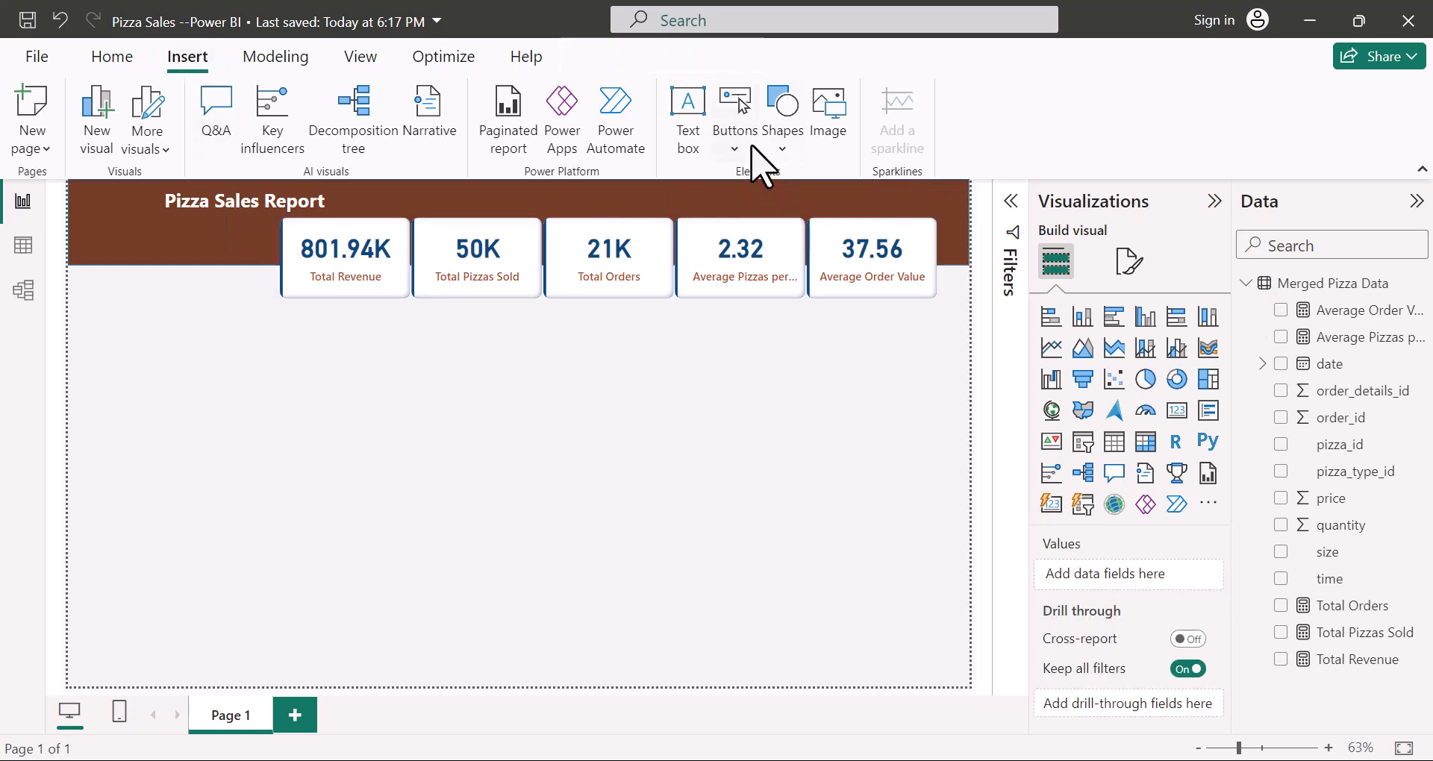
Step: Insert the image "a - pizza", shrink it to icon size and place it just before the report title
{"action": "left_click", "coordinate": [844, 127]}
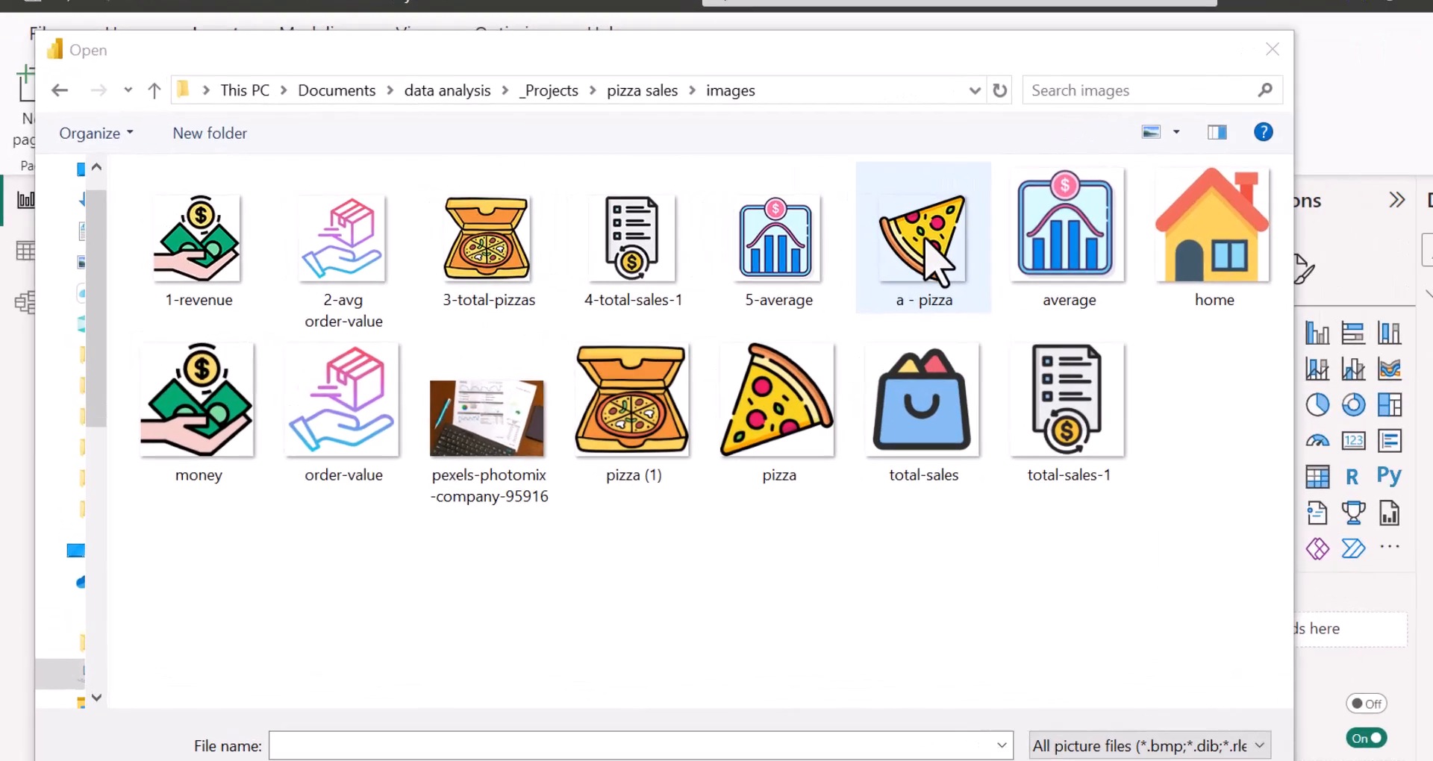
{"action": "double_click", "coordinate": [804, 238]}
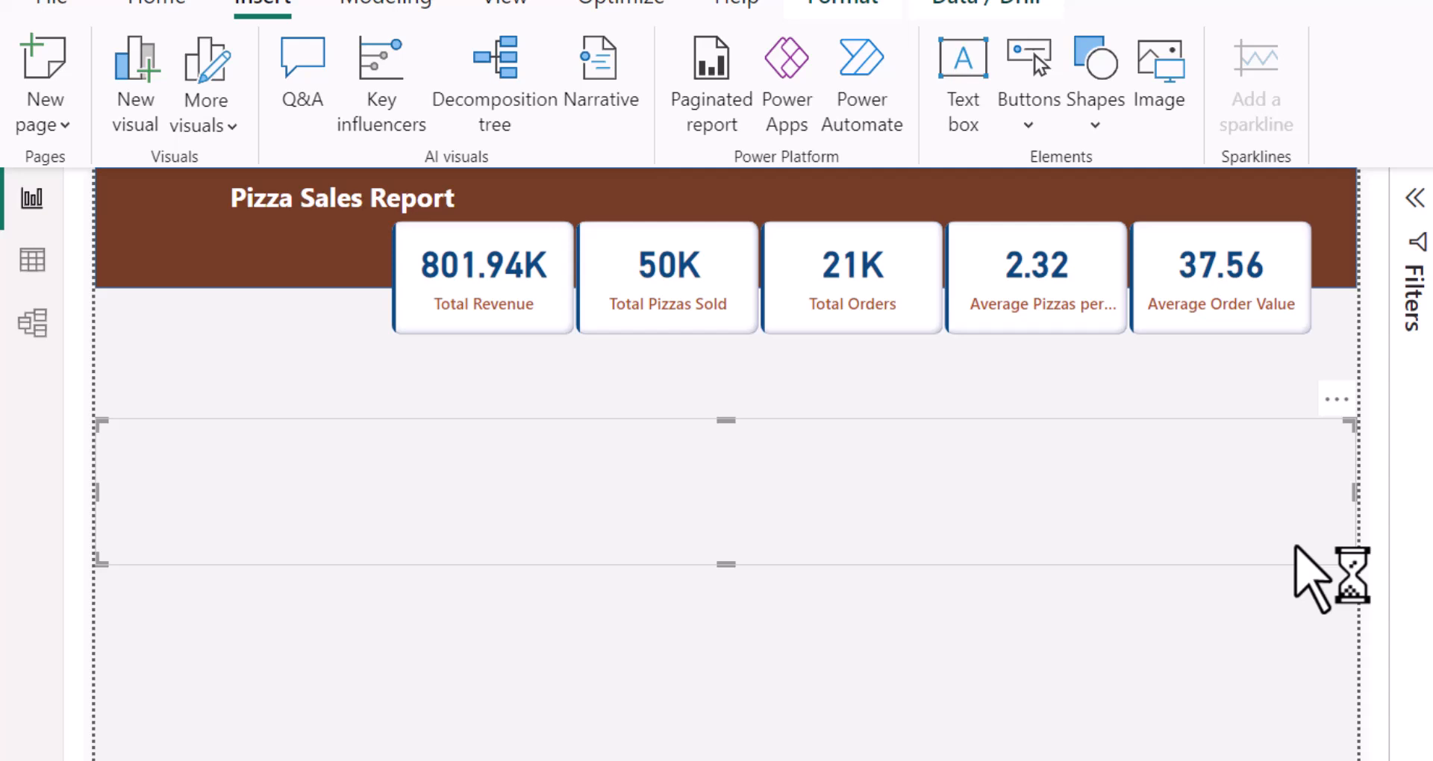
{"action": "left_click_drag", "start_coordinate": [1347, 558], "coordinate": [152, 453]}
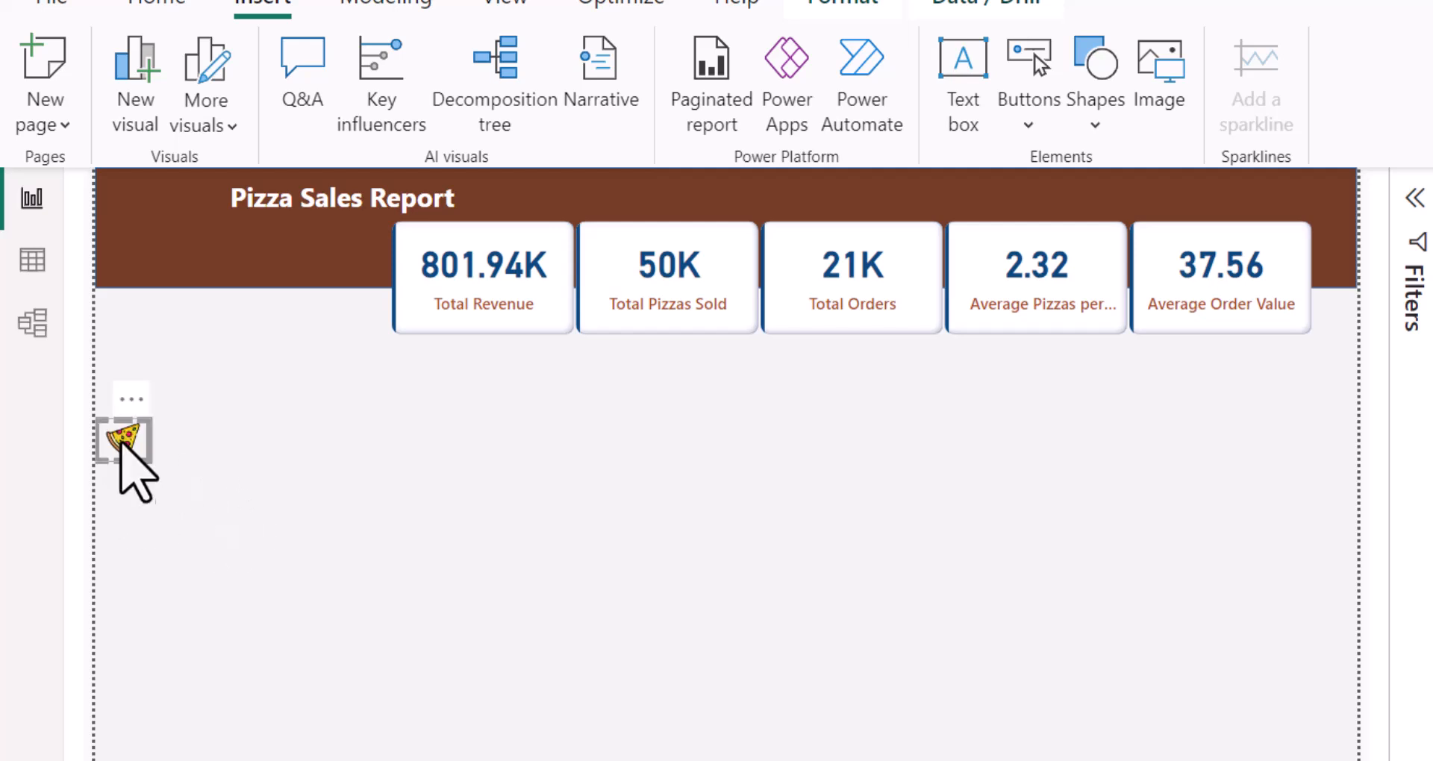
{"action": "left_click", "coordinate": [116, 475]}
{"action": "left_click_drag", "start_coordinate": [177, 302], "coordinate": [212, 211]}
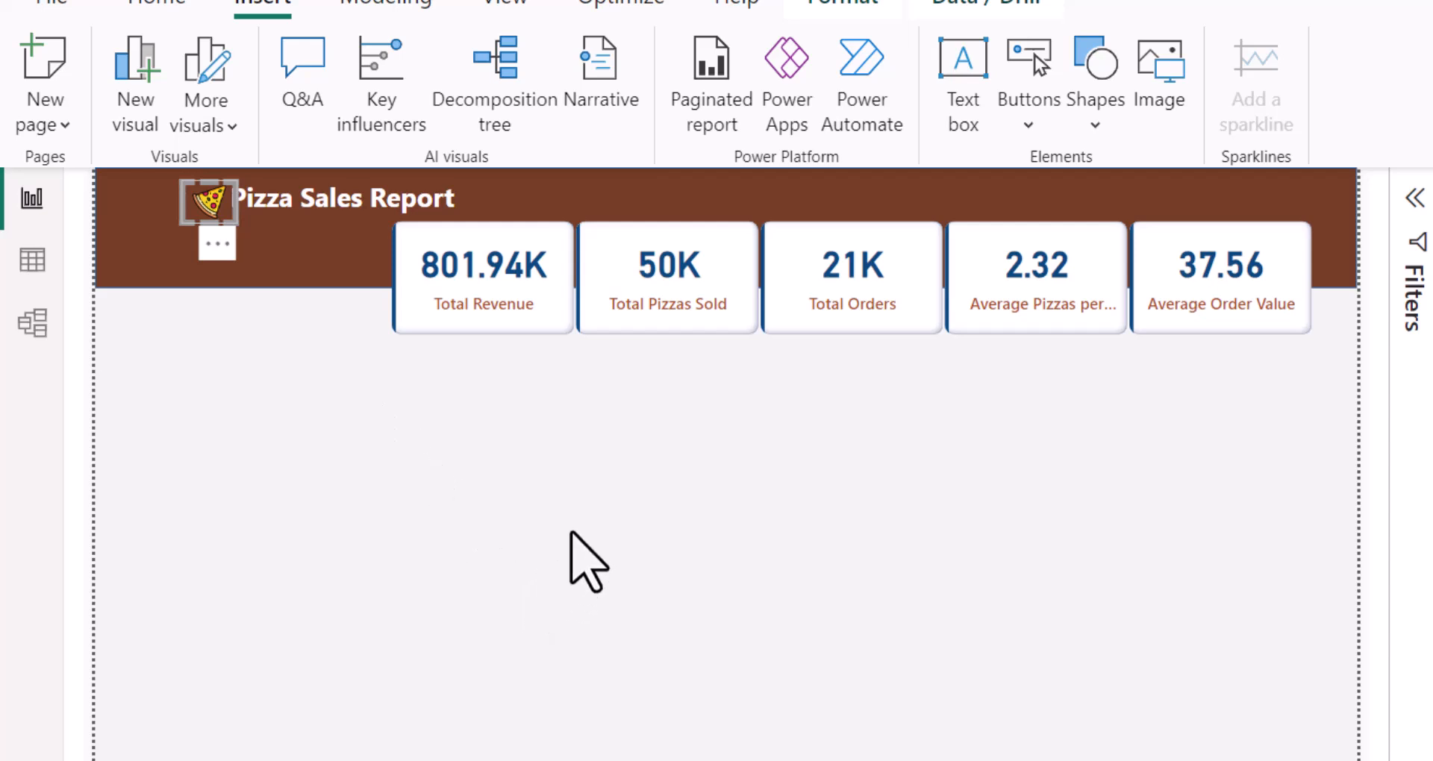
{"action": "left_click", "coordinate": [630, 508]}
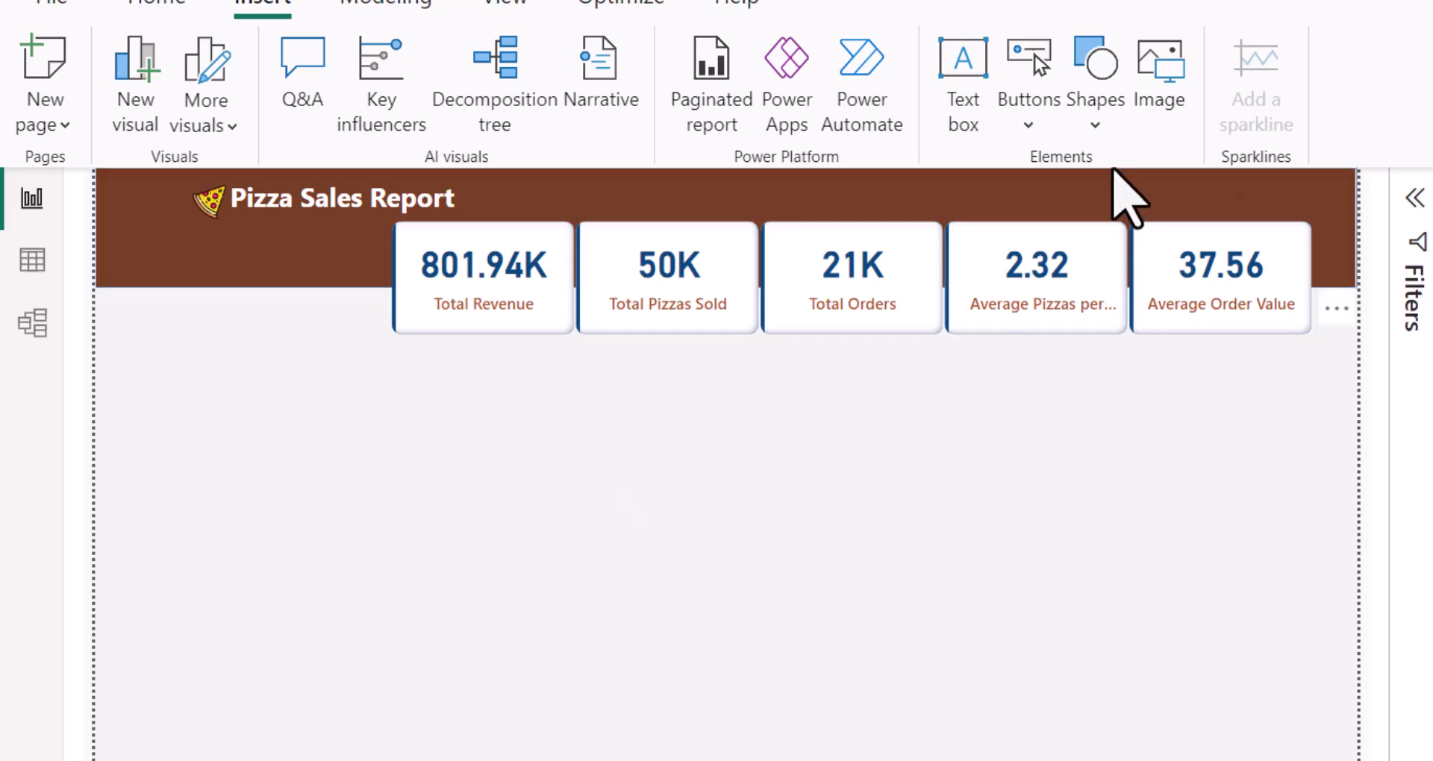
Step: Insert the image "1-revenue", shrink it to a small icon and place it at the top center of the Total Revenue card
{"action": "left_click", "coordinate": [1152, 65]}
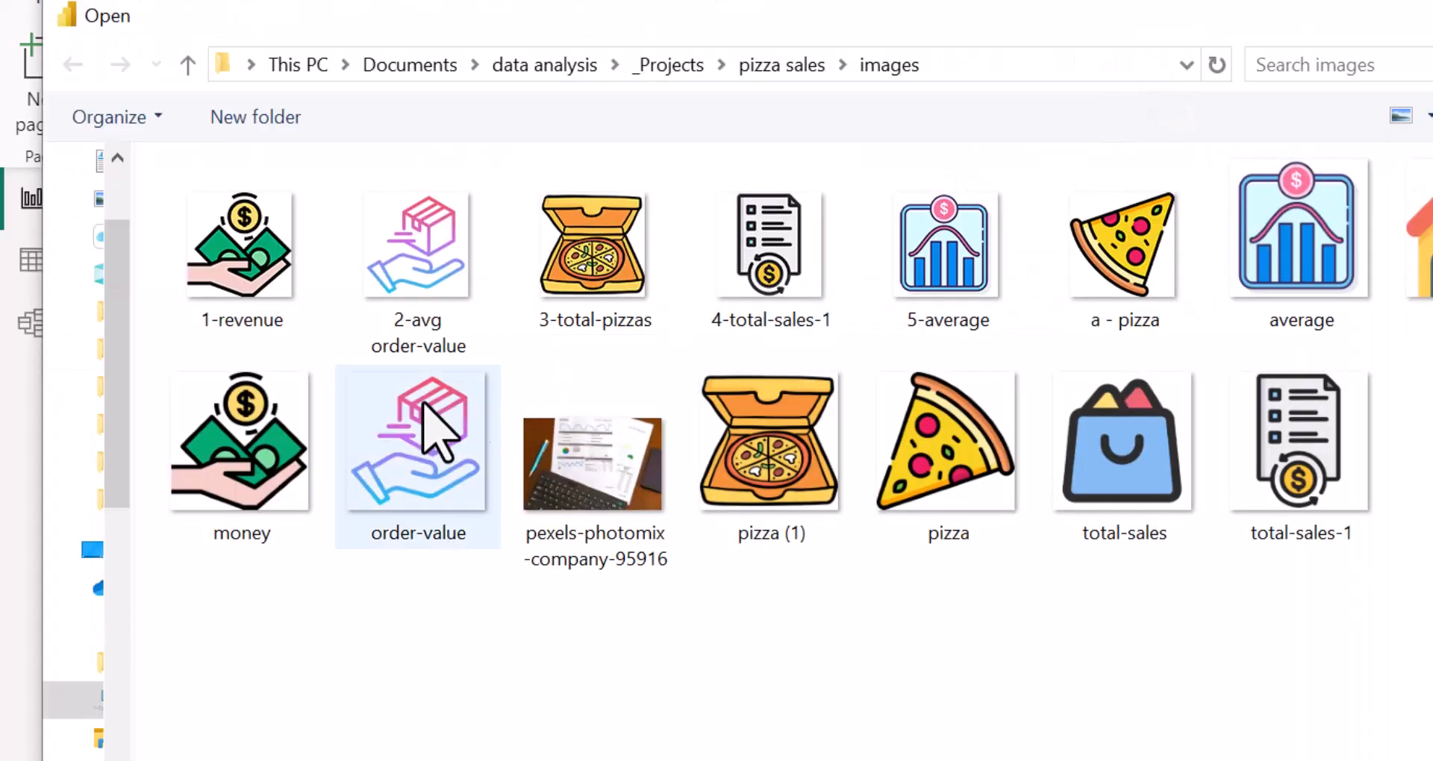
{"action": "double_click", "coordinate": [230, 271]}
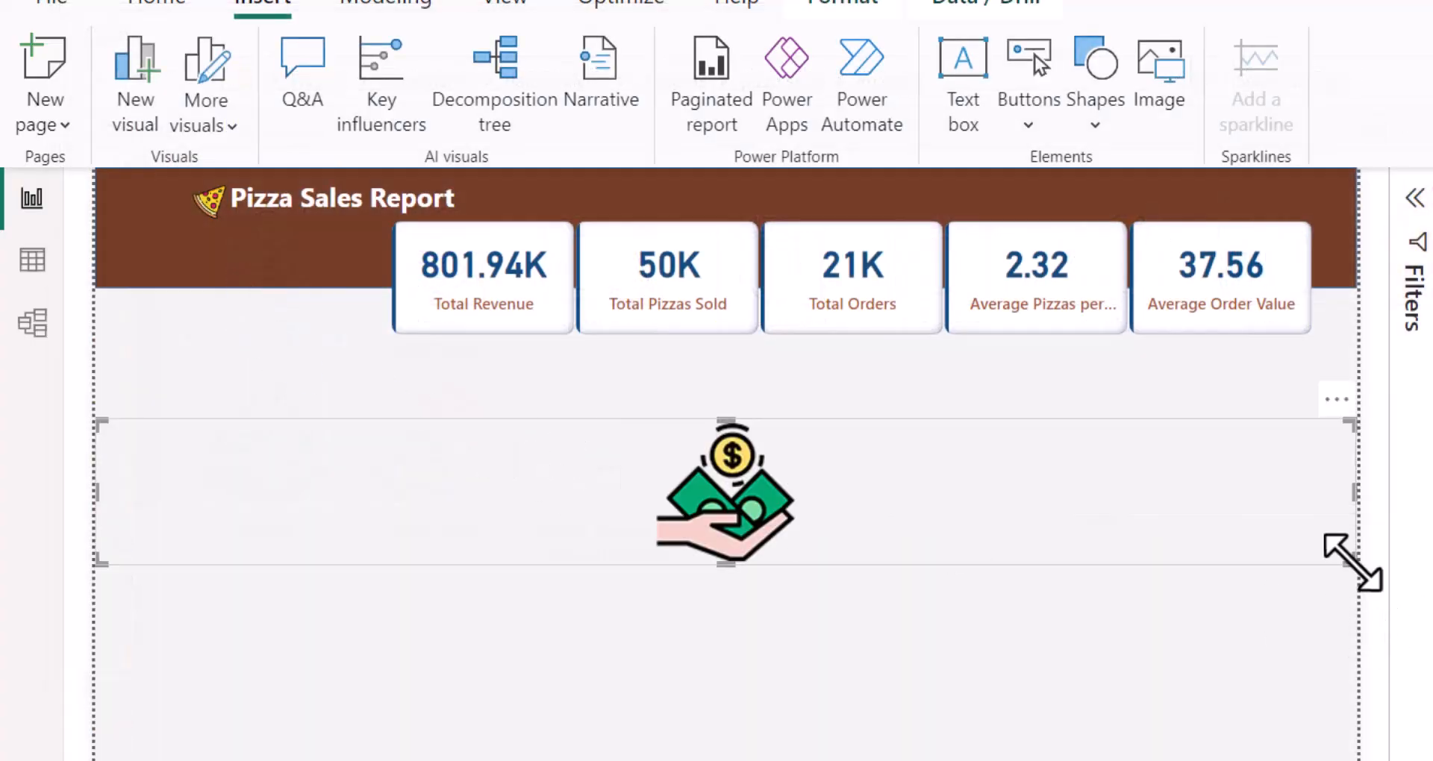
{"action": "left_click_drag", "start_coordinate": [1347, 560], "coordinate": [640, 482]}
{"action": "left_click_drag", "start_coordinate": [598, 534], "coordinate": [417, 501]}
{"action": "left_click_drag", "start_coordinate": [418, 433], "coordinate": [485, 237]}
{"action": "left_click", "coordinate": [142, 514]}
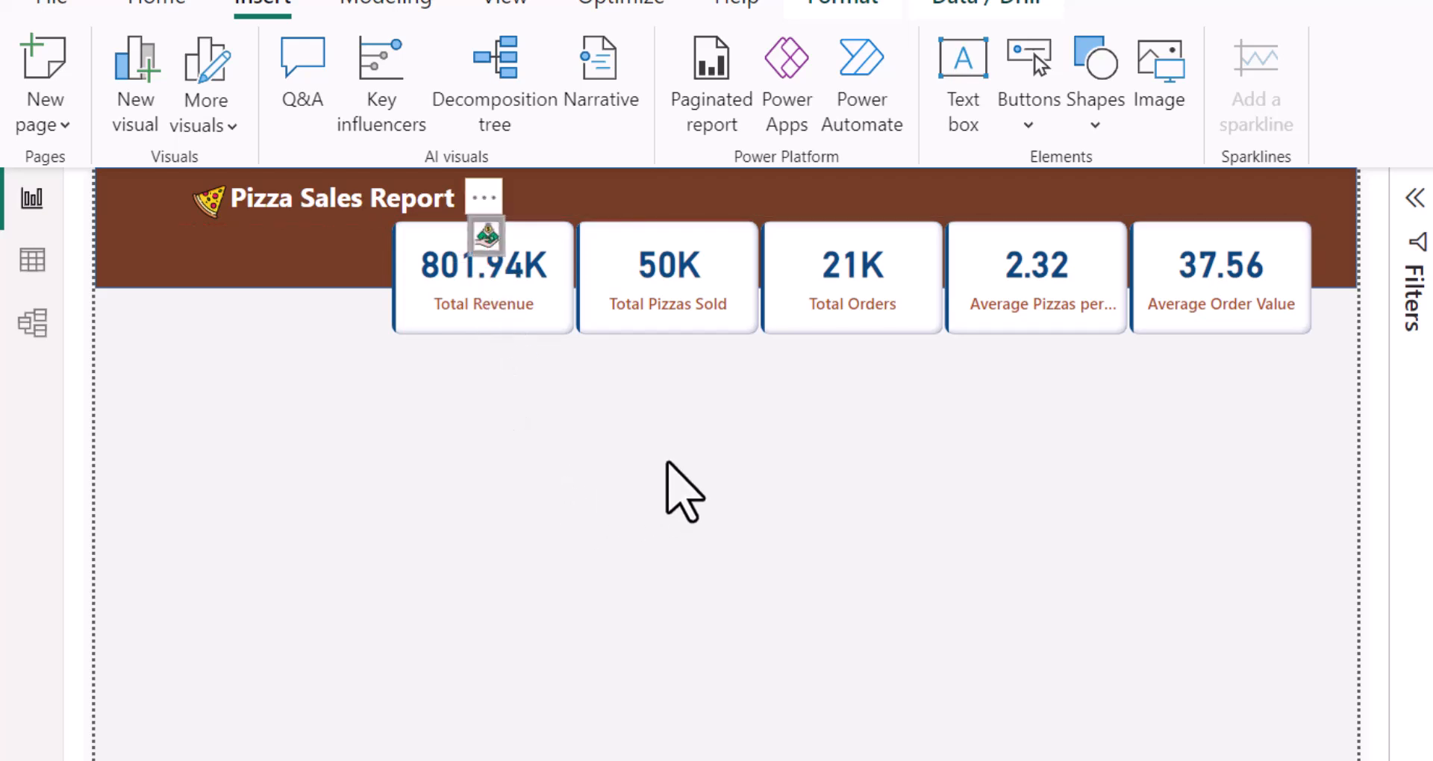
{"action": "left_click", "coordinate": [667, 470]}
Step: Insert the image "2-avg order-value", shrink it to a small icon and place it at the top center of the Average Order Value card
{"action": "left_click", "coordinate": [1158, 68]}
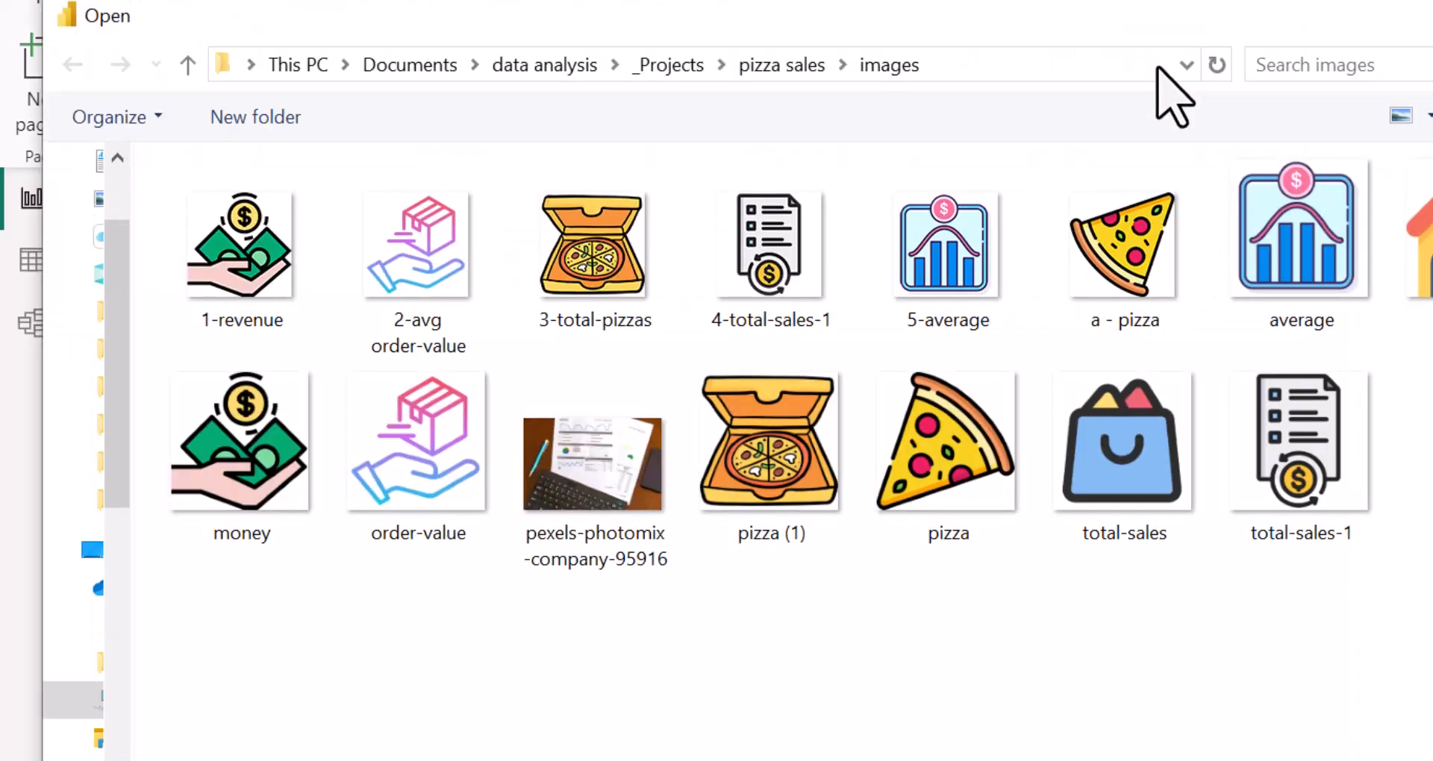
{"action": "double_click", "coordinate": [419, 246]}
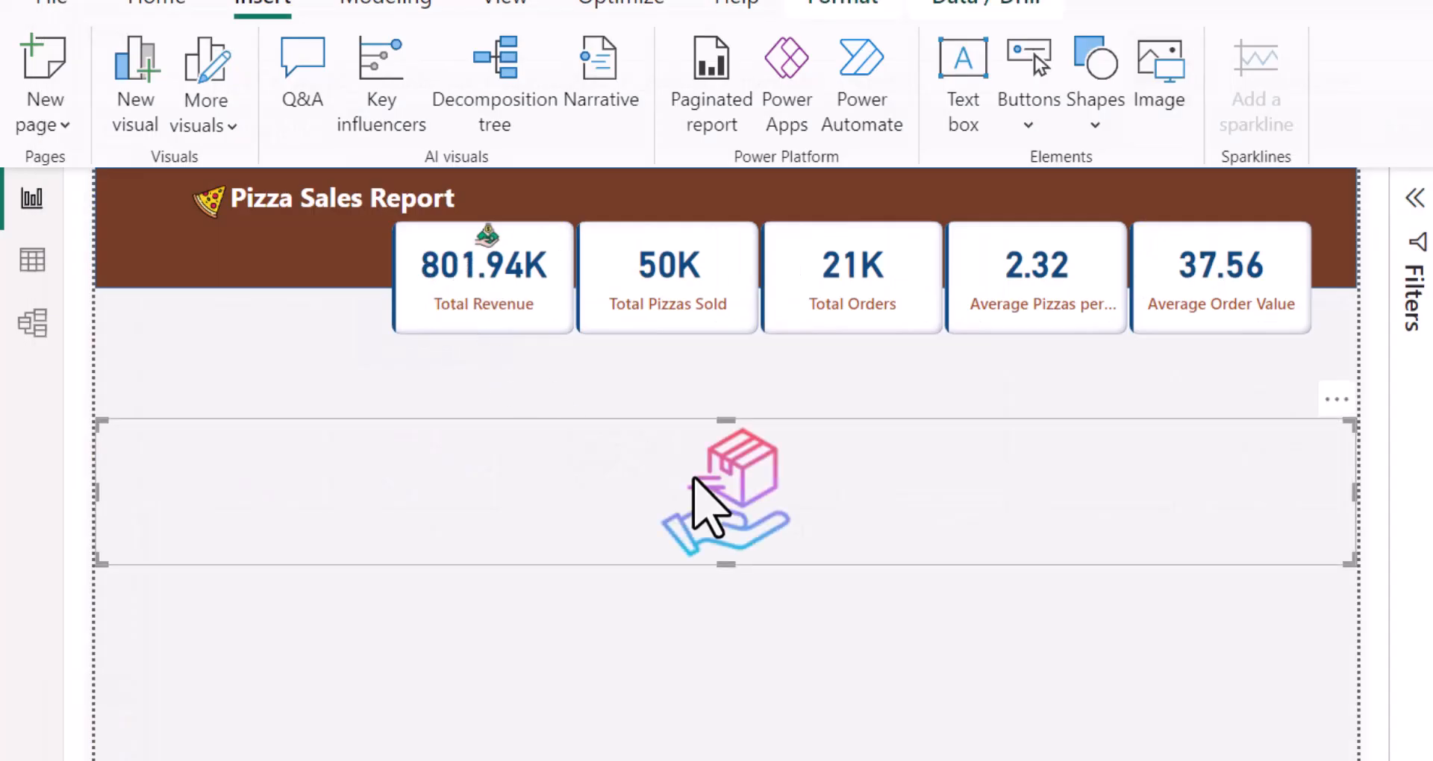
{"action": "left_click_drag", "start_coordinate": [1350, 562], "coordinate": [883, 433]}
{"action": "left_click", "coordinate": [157, 524]}
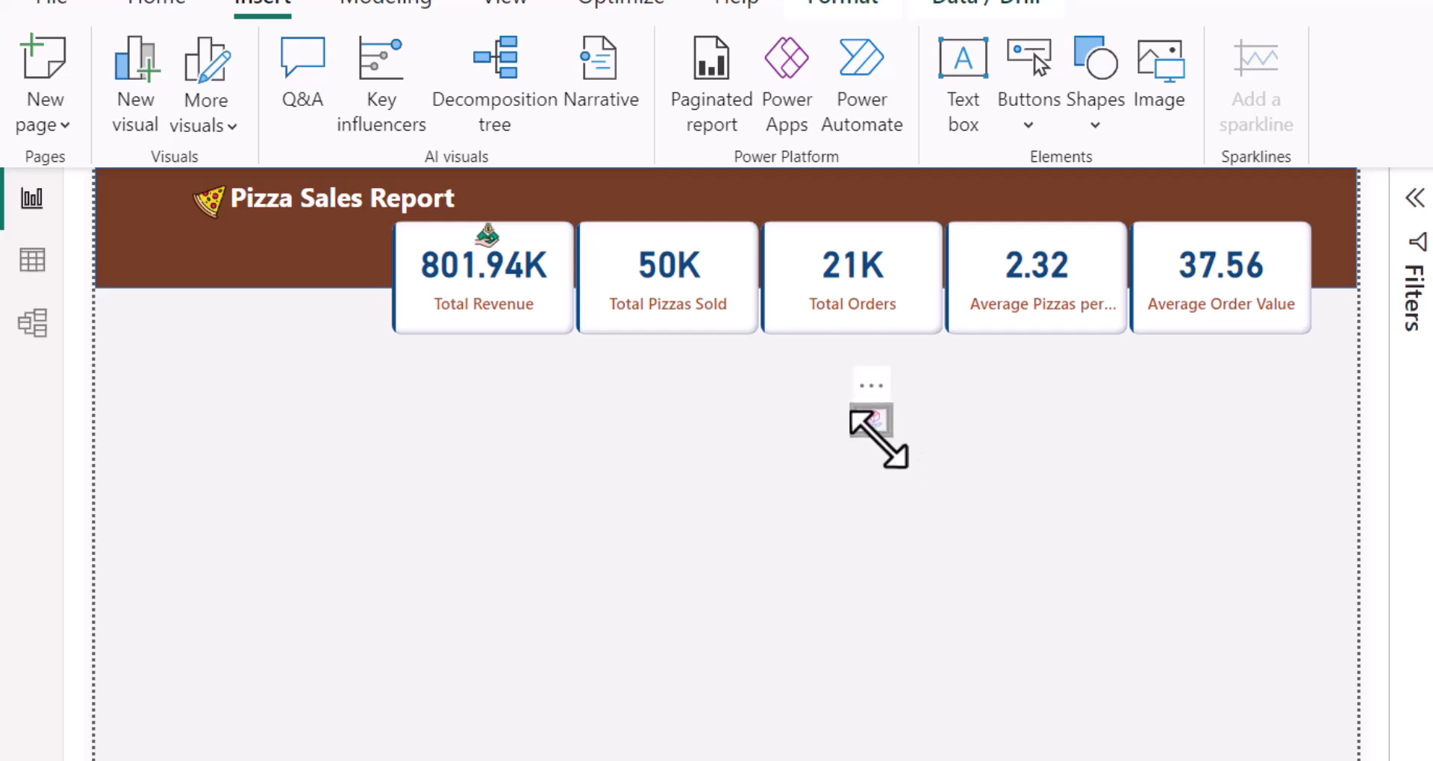
{"action": "left_click", "coordinate": [863, 479]}
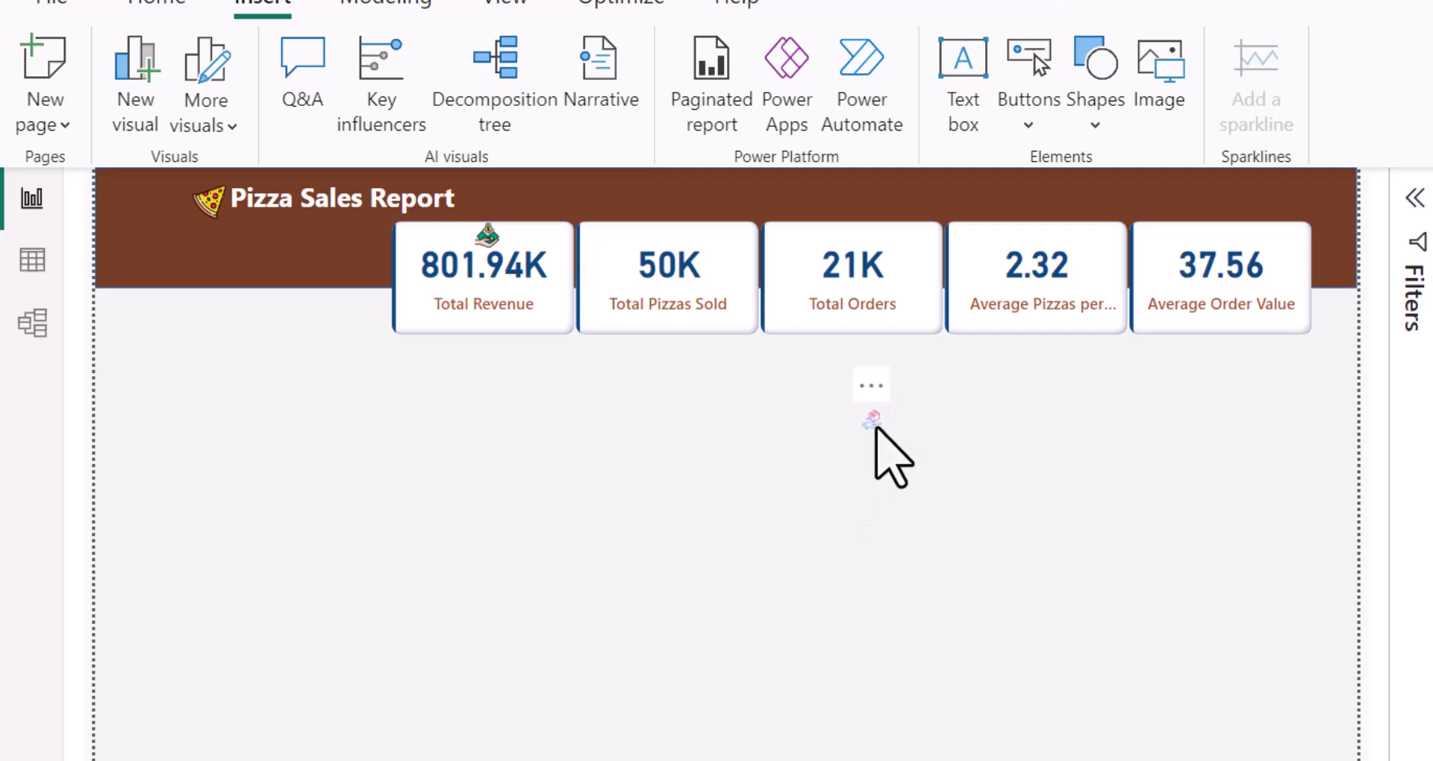
{"action": "left_click_drag", "start_coordinate": [872, 419], "coordinate": [1218, 236]}
{"action": "key", "text": "Down"}
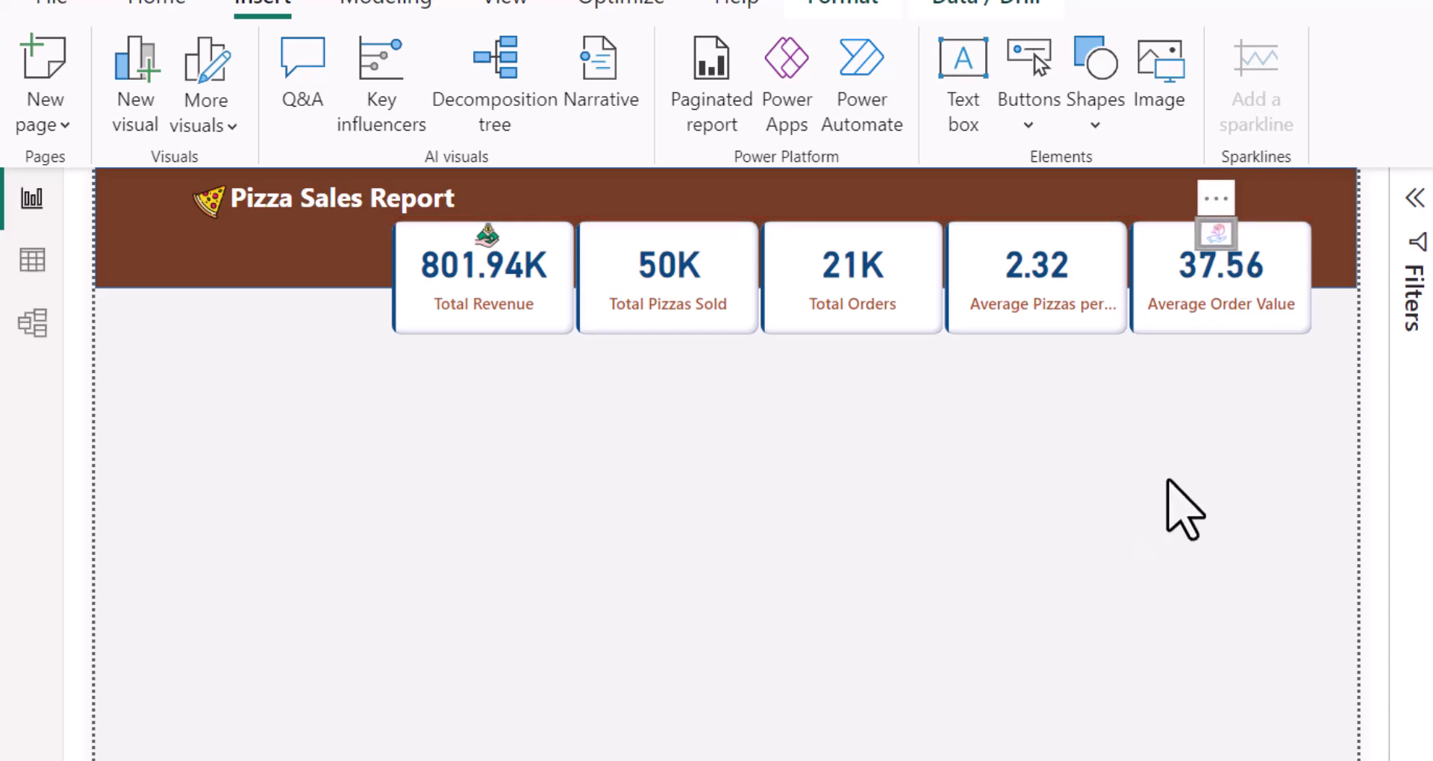
{"action": "left_click", "coordinate": [1153, 472]}
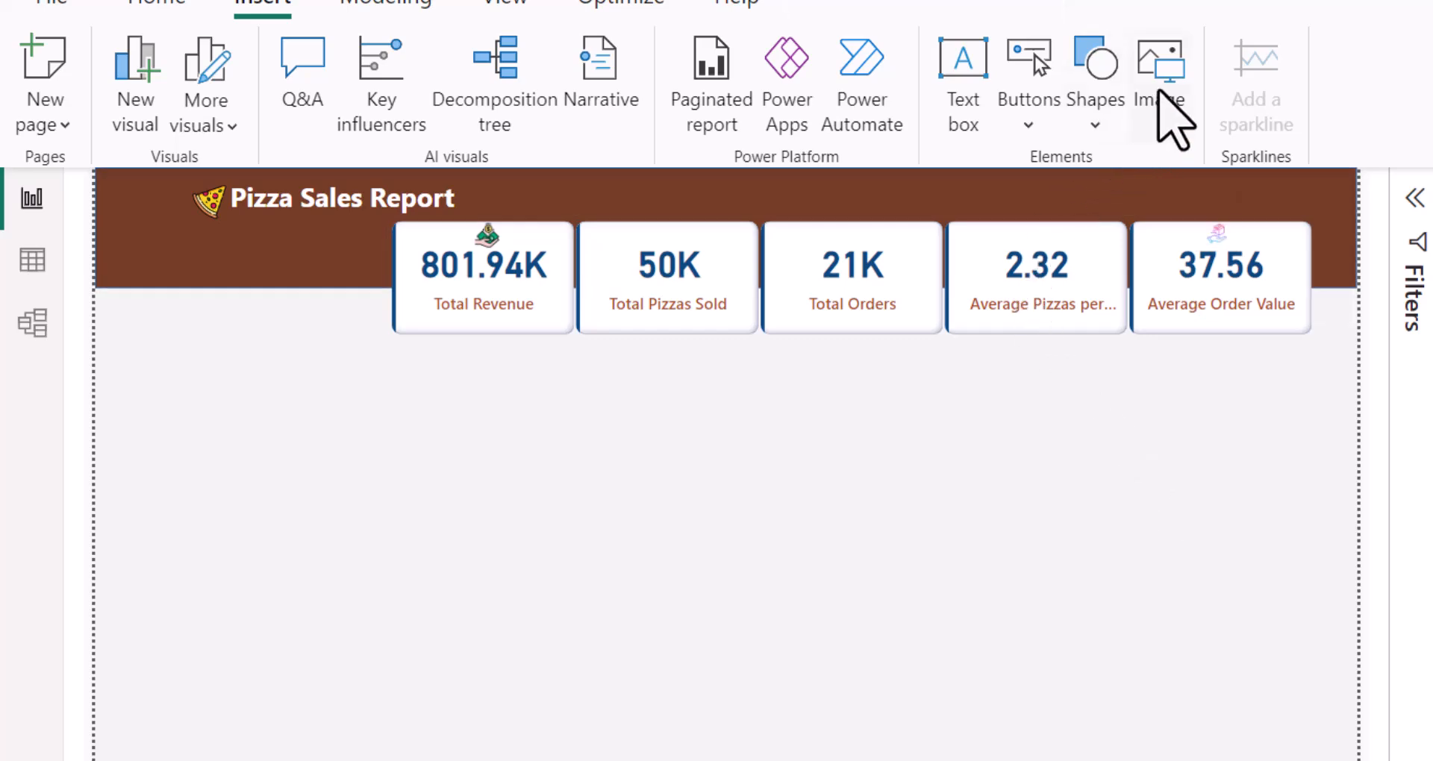
Step: Insert the image "3-total-pizzas" and shrink it to a small icon on the empty canvas
{"action": "left_click", "coordinate": [1159, 88]}
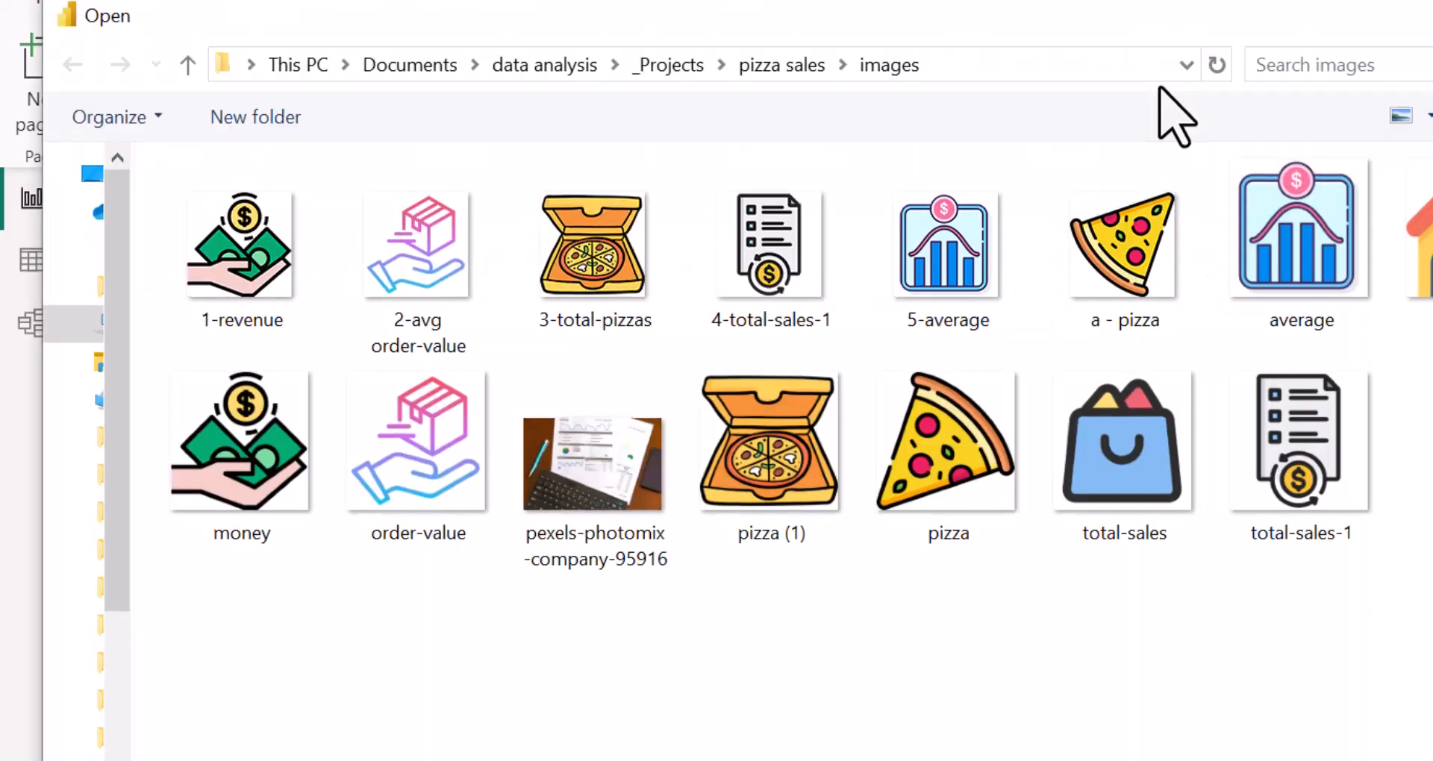
{"action": "double_click", "coordinate": [587, 258]}
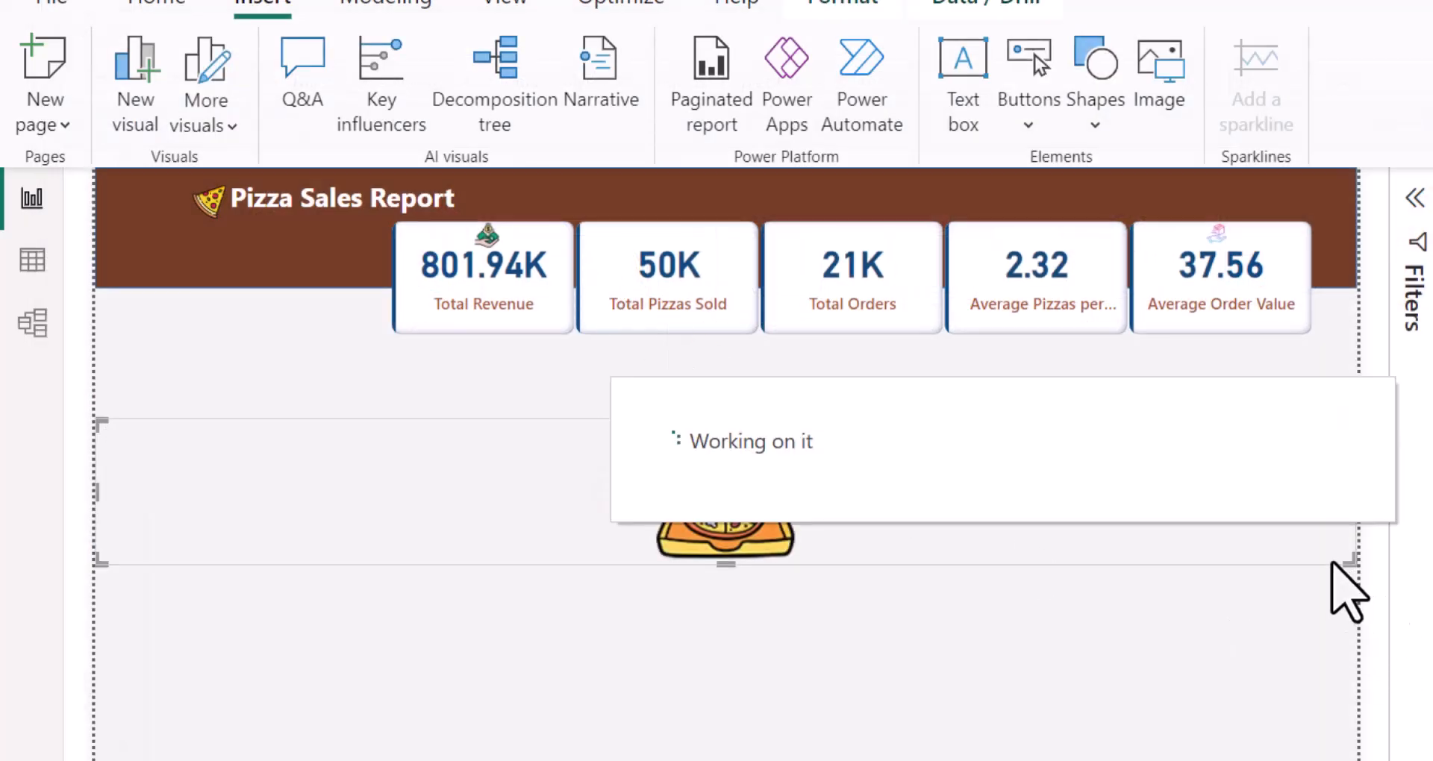
{"action": "left_click_drag", "start_coordinate": [1351, 565], "coordinate": [416, 486]}
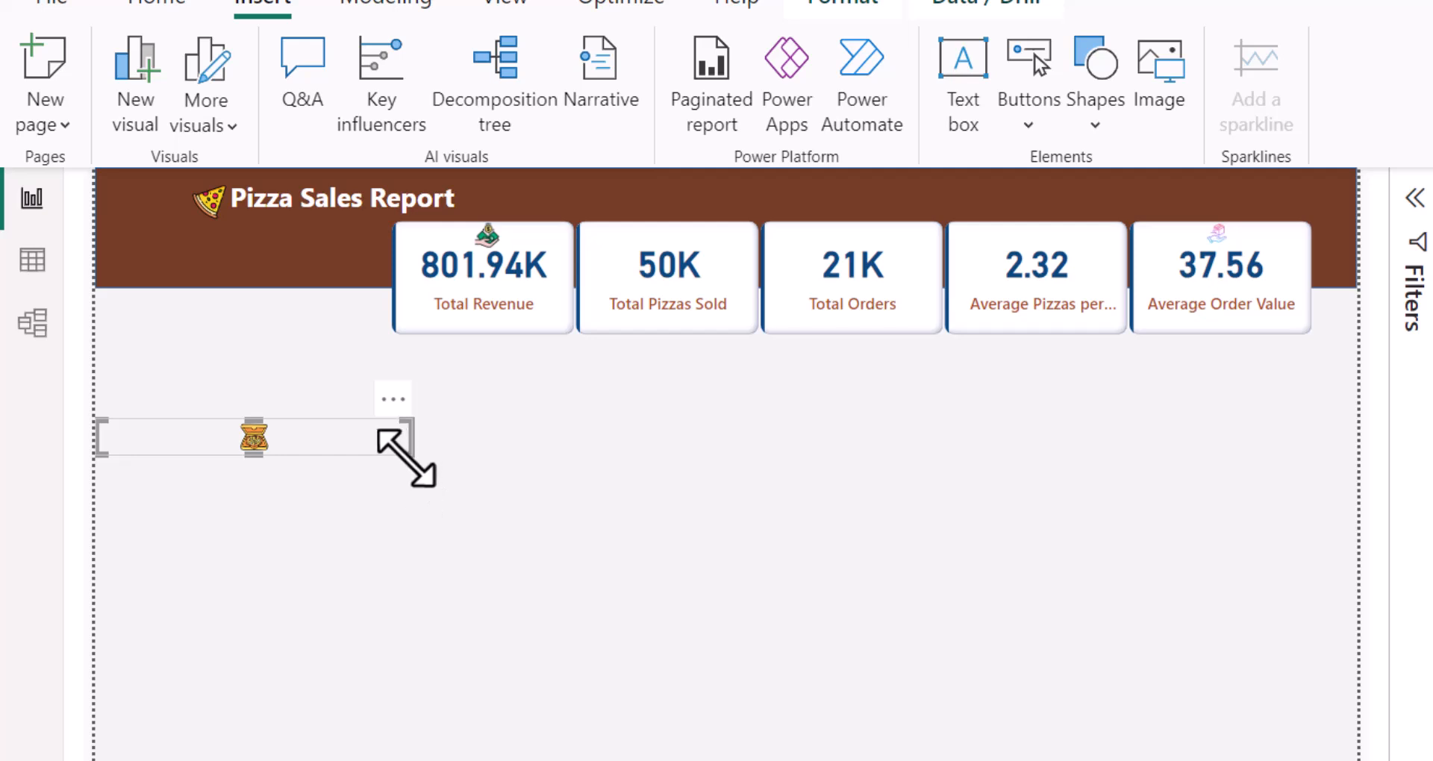
{"action": "left_click_drag", "start_coordinate": [412, 436], "coordinate": [132, 449]}
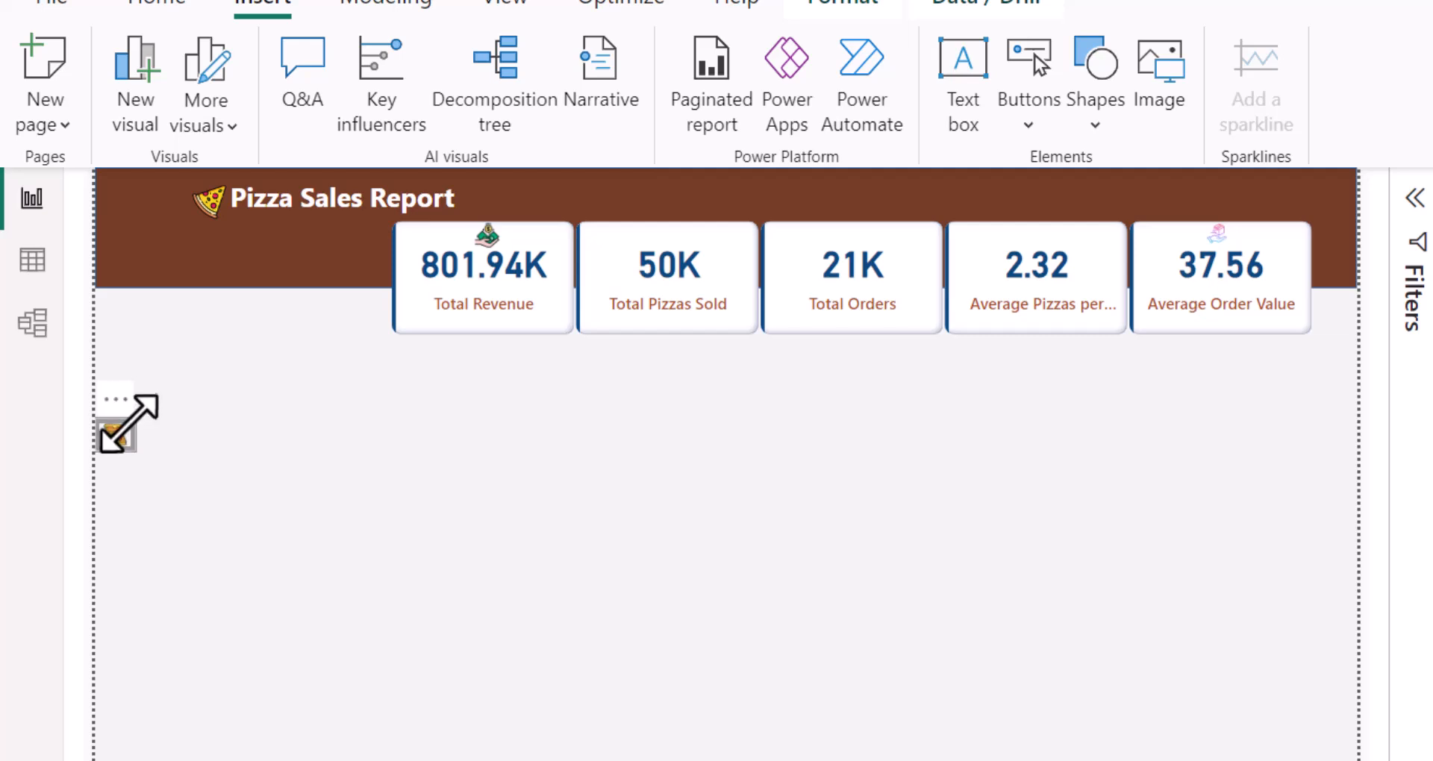
{"action": "mouse_move", "coordinate": [144, 414]}
{"action": "left_mouse_down"}
{"action": "mouse_move", "coordinate": [608, 320]}
{"action": "mouse_move", "coordinate": [463, 361]}
{"action": "mouse_move", "coordinate": [130, 412]}
{"action": "left_mouse_up"}
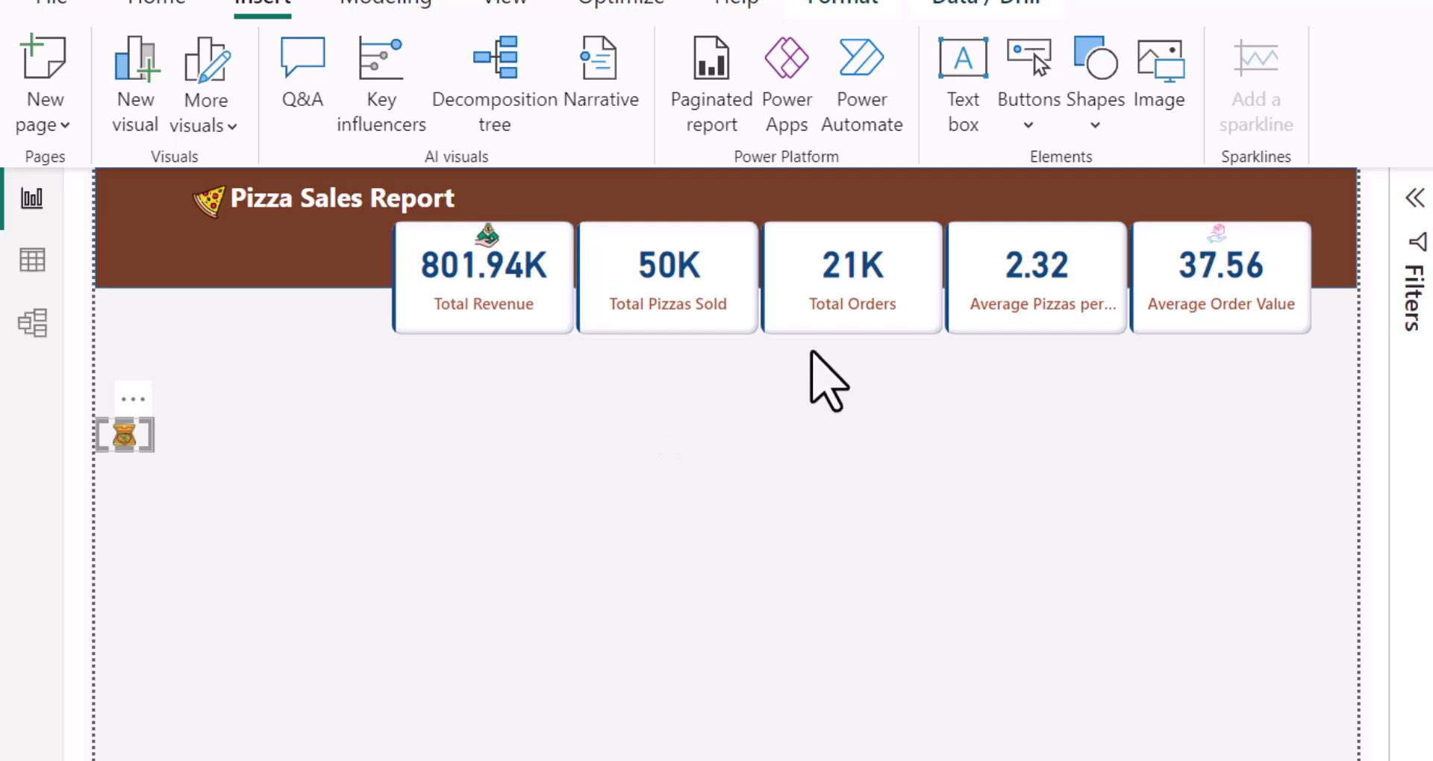
Step: Make the KPI card visual slightly taller and wider, and enlarge the pizza box icon a little
{"action": "left_click", "coordinate": [825, 322]}
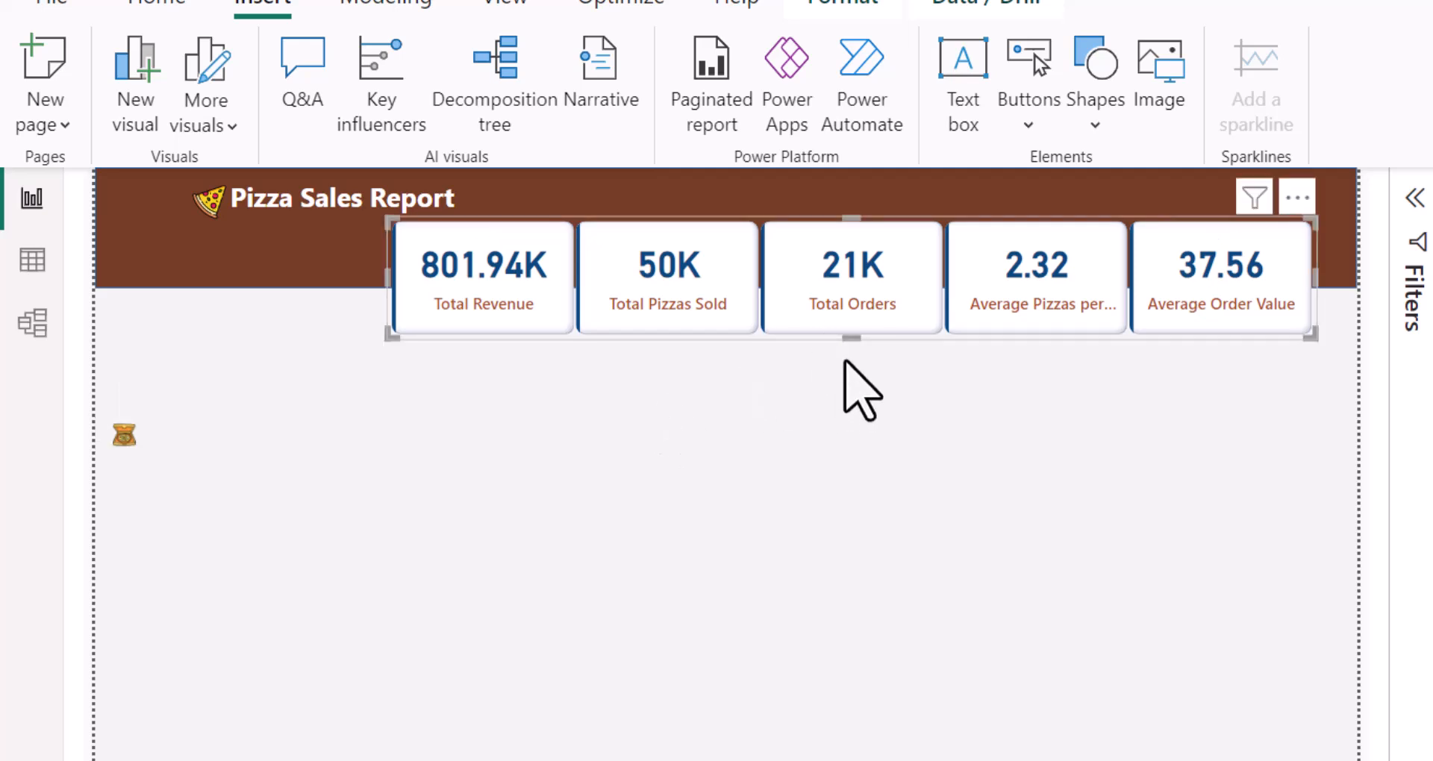
{"action": "left_click_drag", "start_coordinate": [849, 335], "coordinate": [849, 354]}
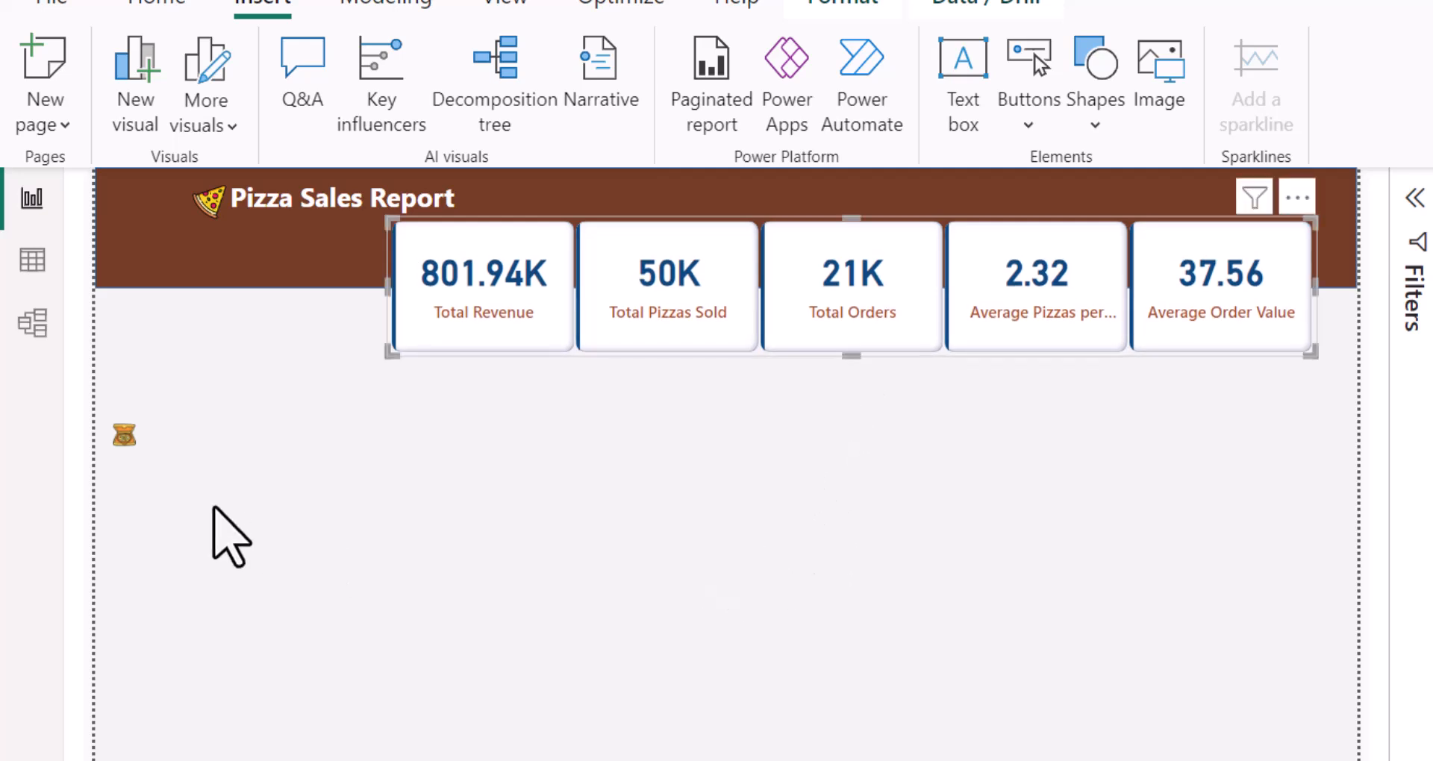
{"action": "left_click", "coordinate": [114, 435]}
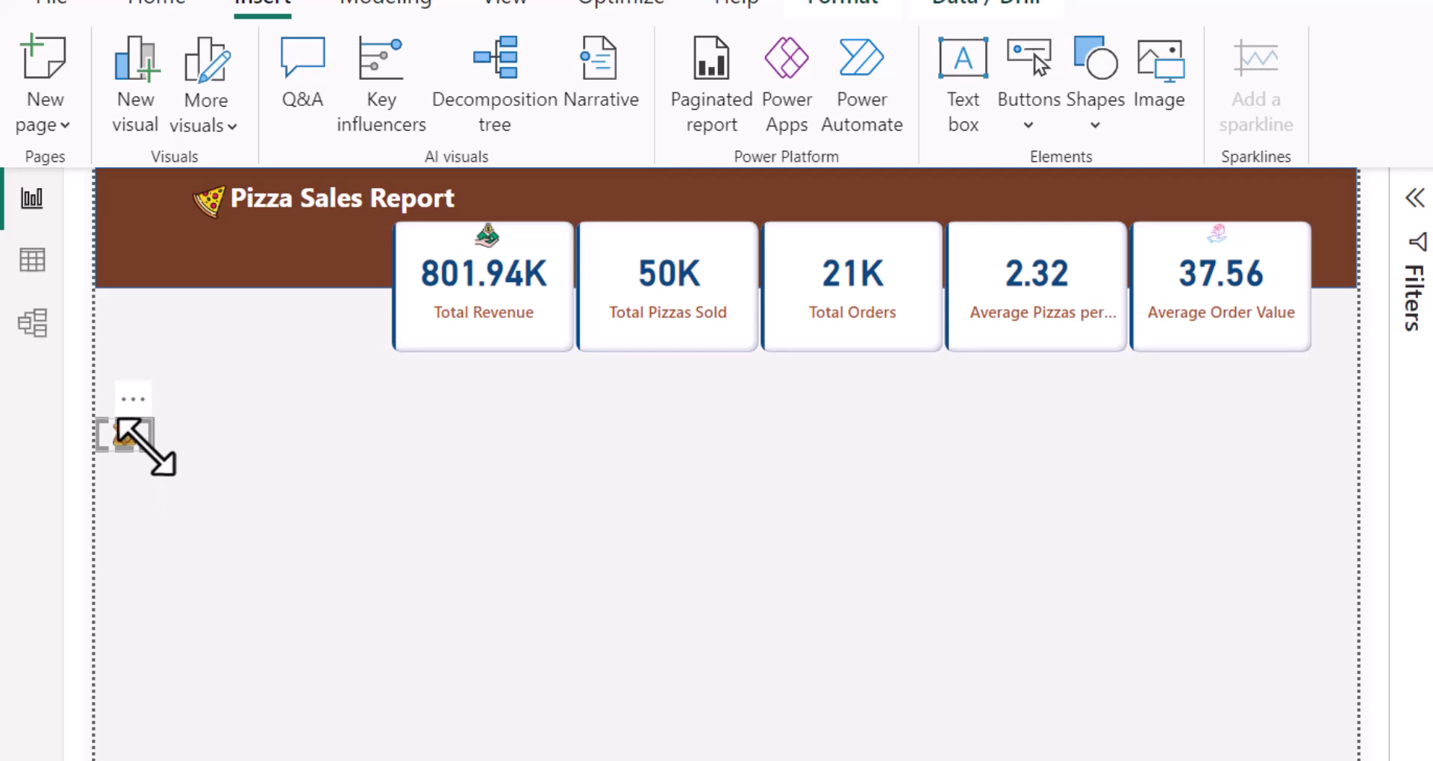
{"action": "left_click_drag", "start_coordinate": [153, 452], "coordinate": [163, 458]}
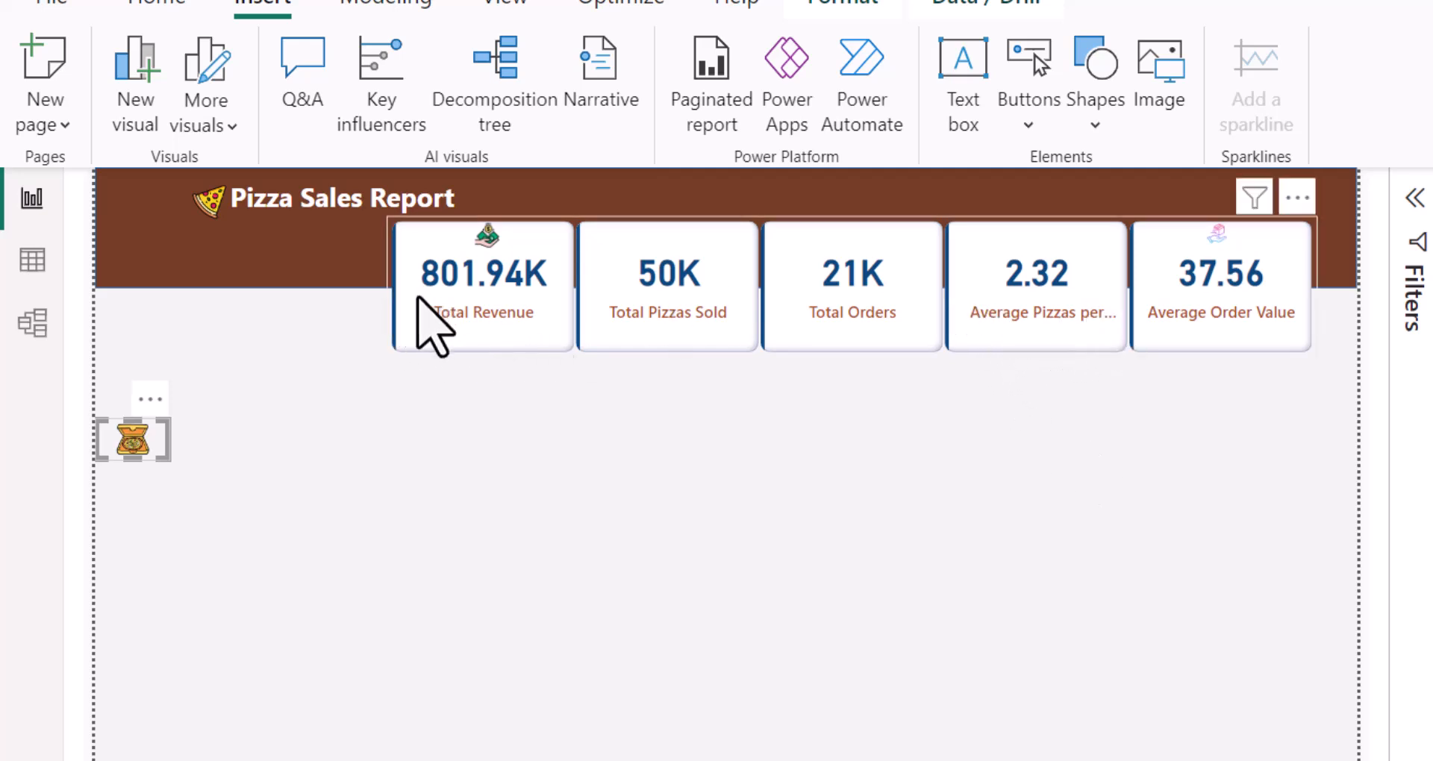
{"action": "left_click", "coordinate": [1313, 293]}
{"action": "left_click_drag", "start_coordinate": [1315, 284], "coordinate": [1343, 287]}
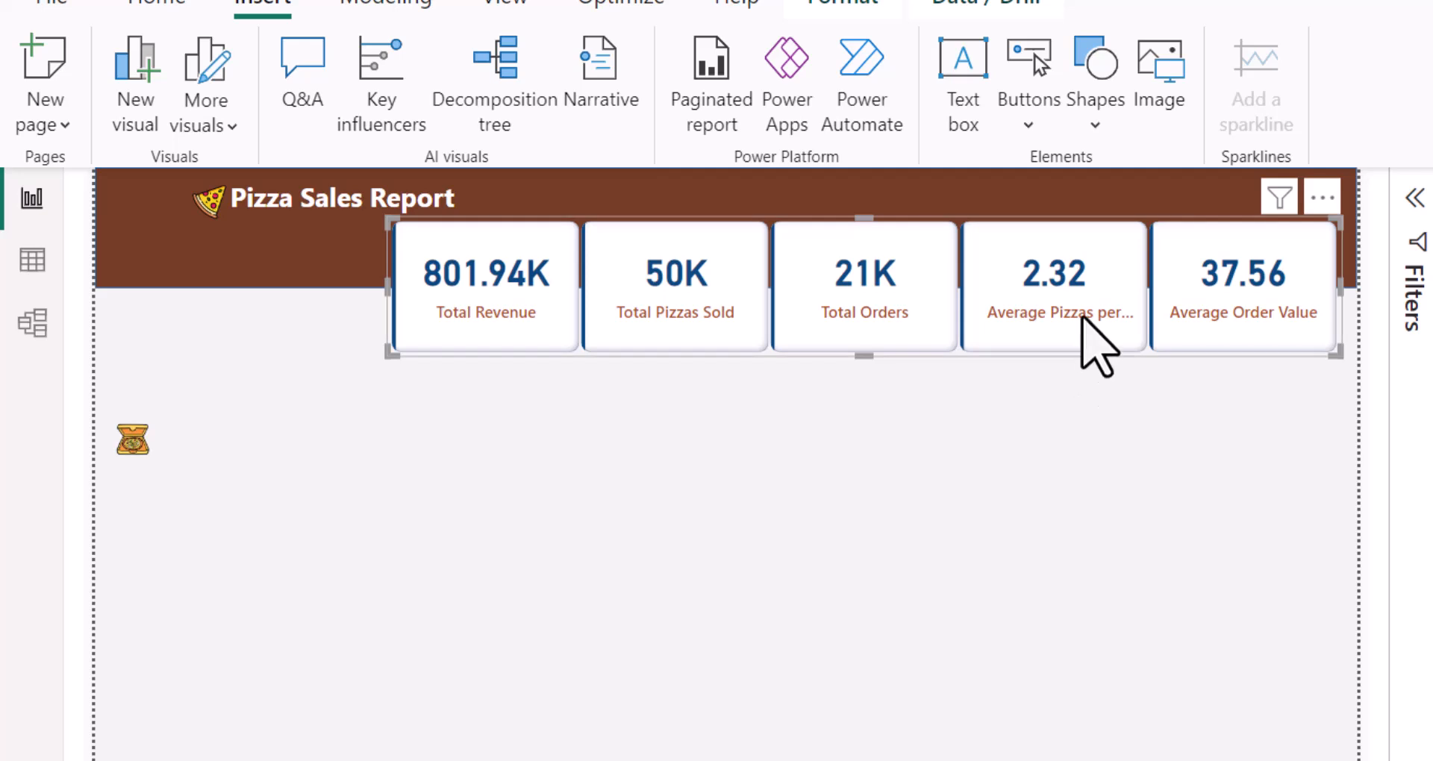
Step: Place the pizza box icon at the top center of the Total Pizzas Sold card
{"action": "left_click", "coordinate": [286, 474]}
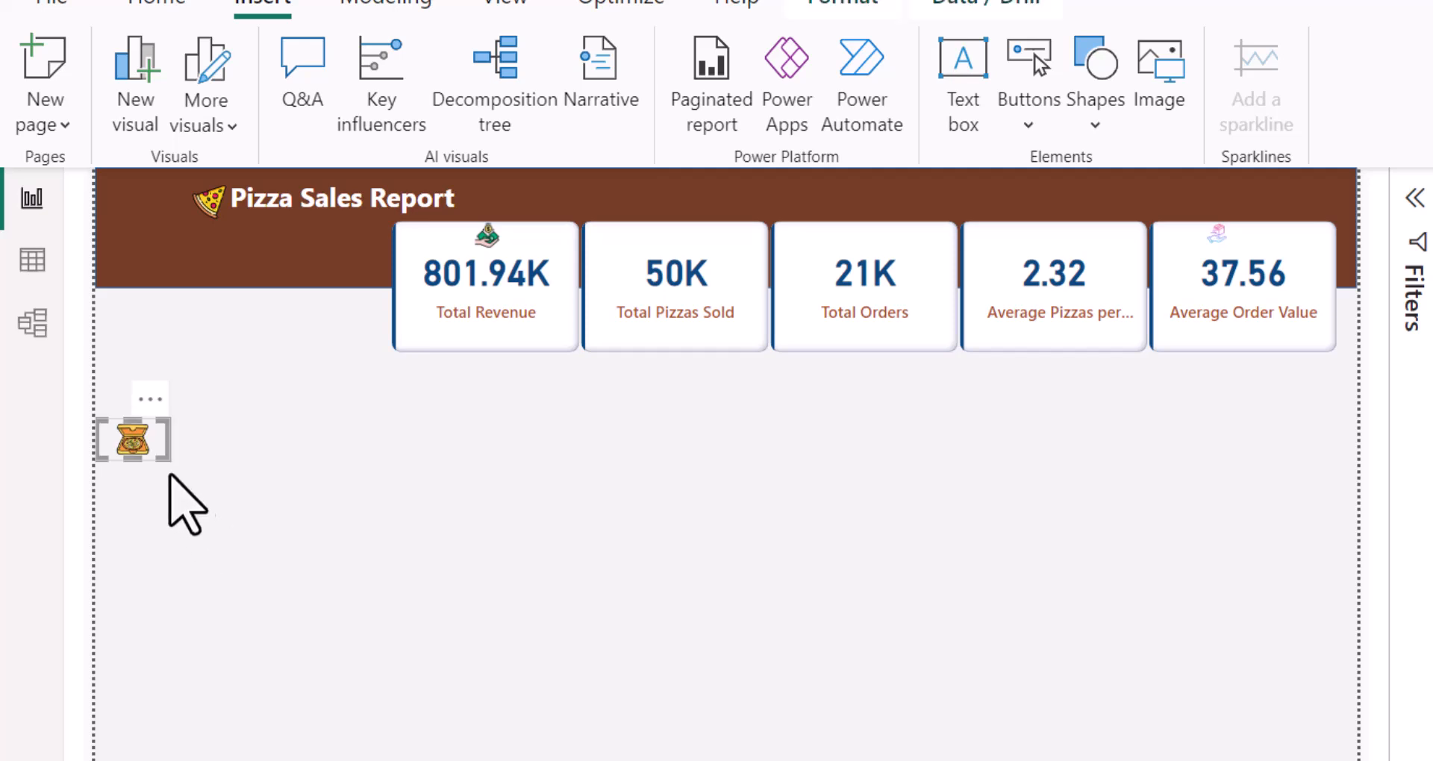
{"action": "left_click", "coordinate": [136, 448]}
{"action": "left_click", "coordinate": [130, 508]}
{"action": "left_click_drag", "start_coordinate": [717, 302], "coordinate": [676, 235]}
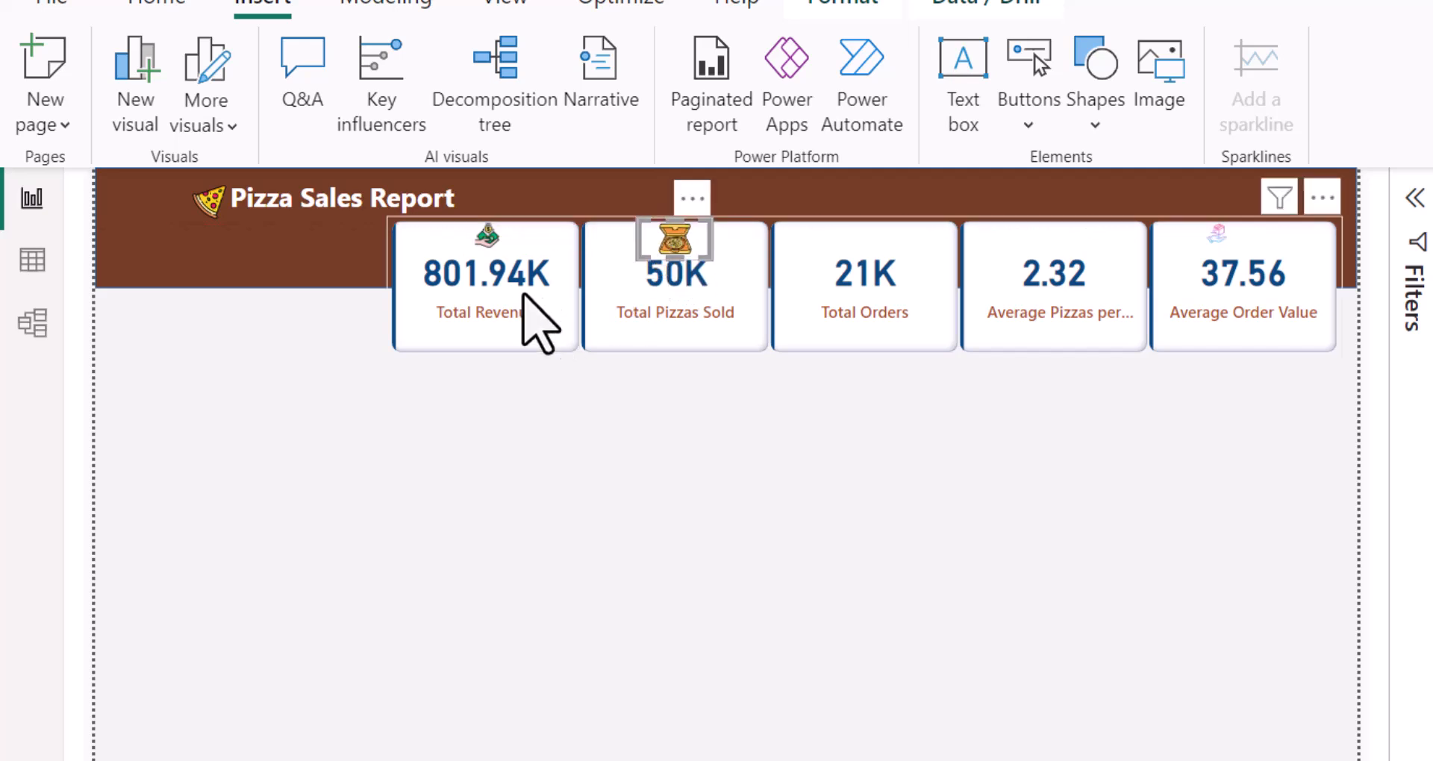
Step: Enlarge the icons on the Total Revenue and Average Order Value cards slightly, keeping each near the top center of its card
{"action": "left_click", "coordinate": [486, 236]}
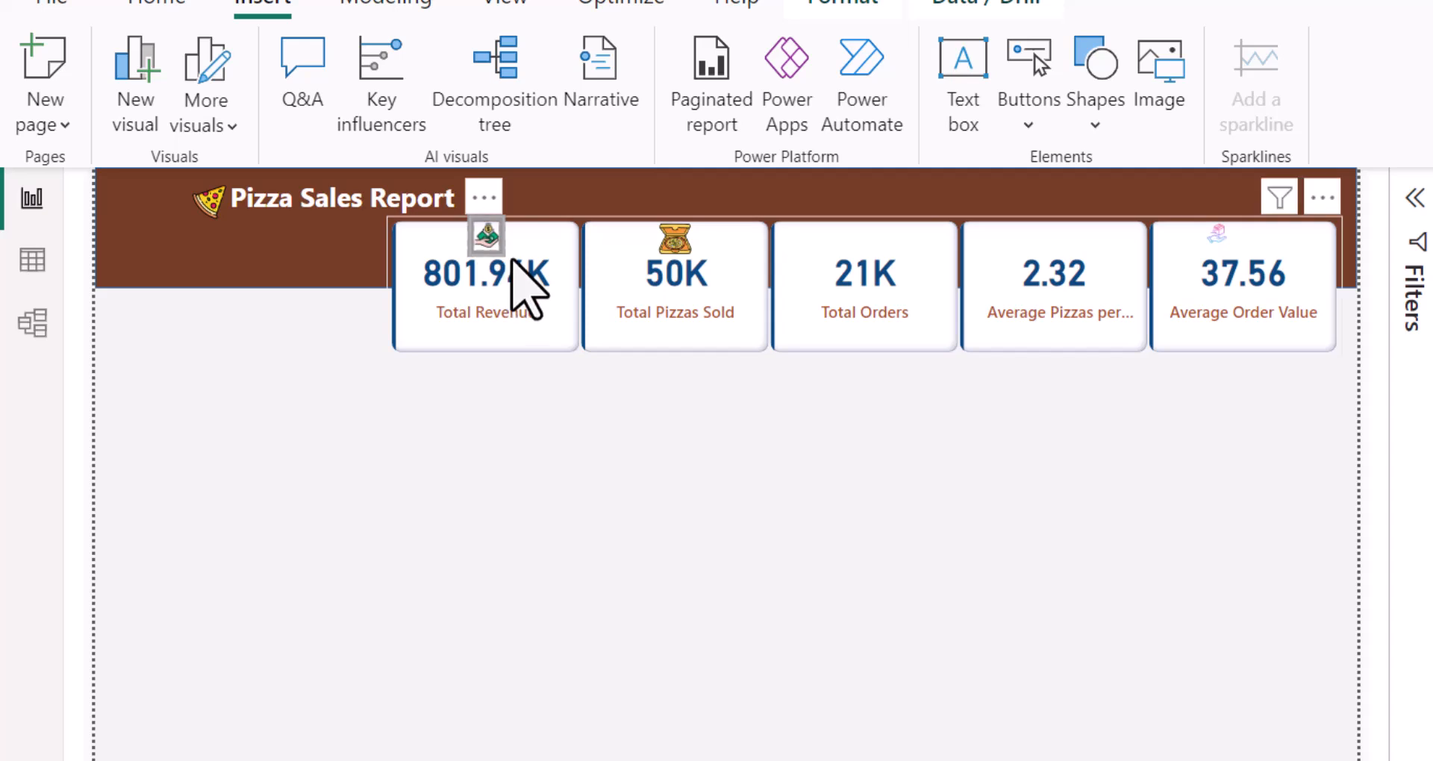
{"action": "left_click_drag", "start_coordinate": [504, 255], "coordinate": [507, 262]}
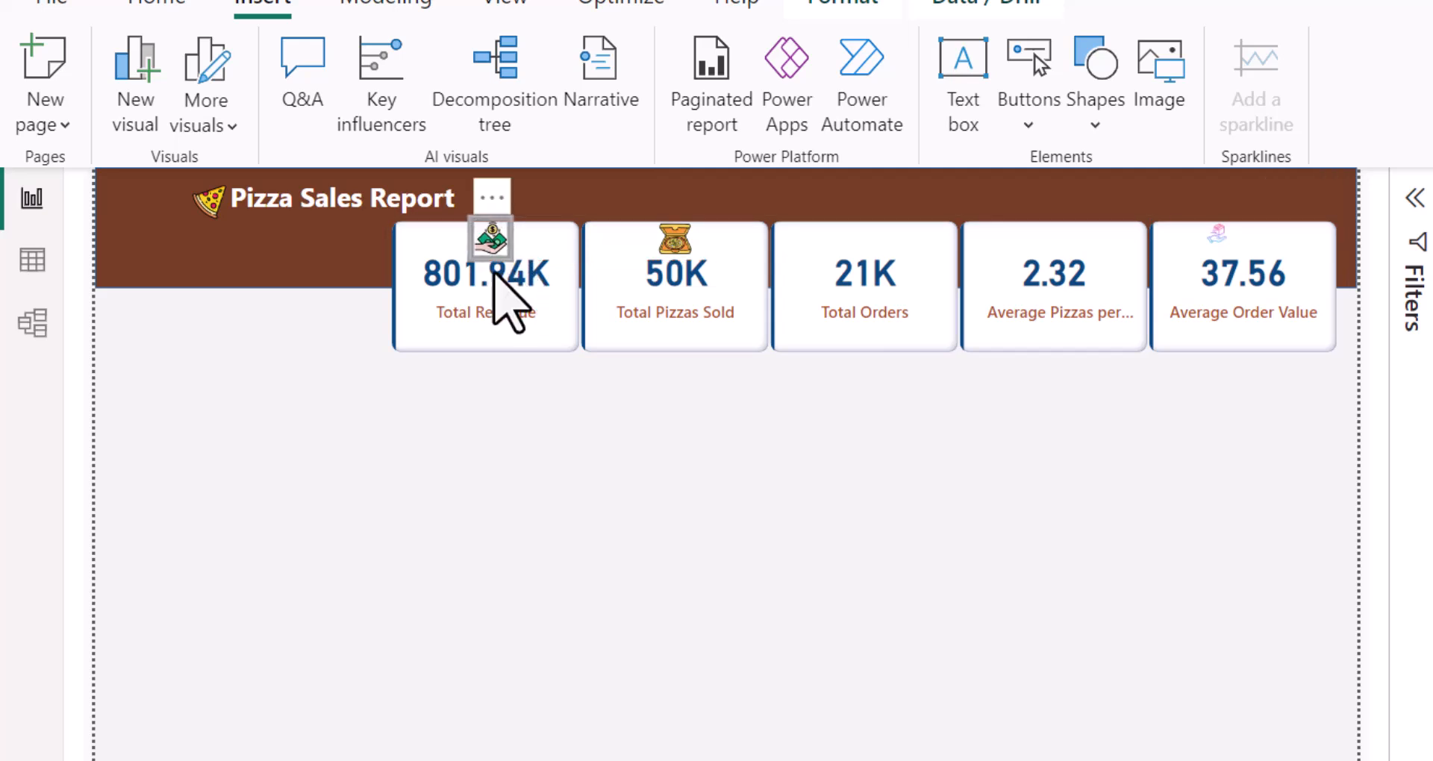
{"action": "left_click", "coordinate": [576, 464]}
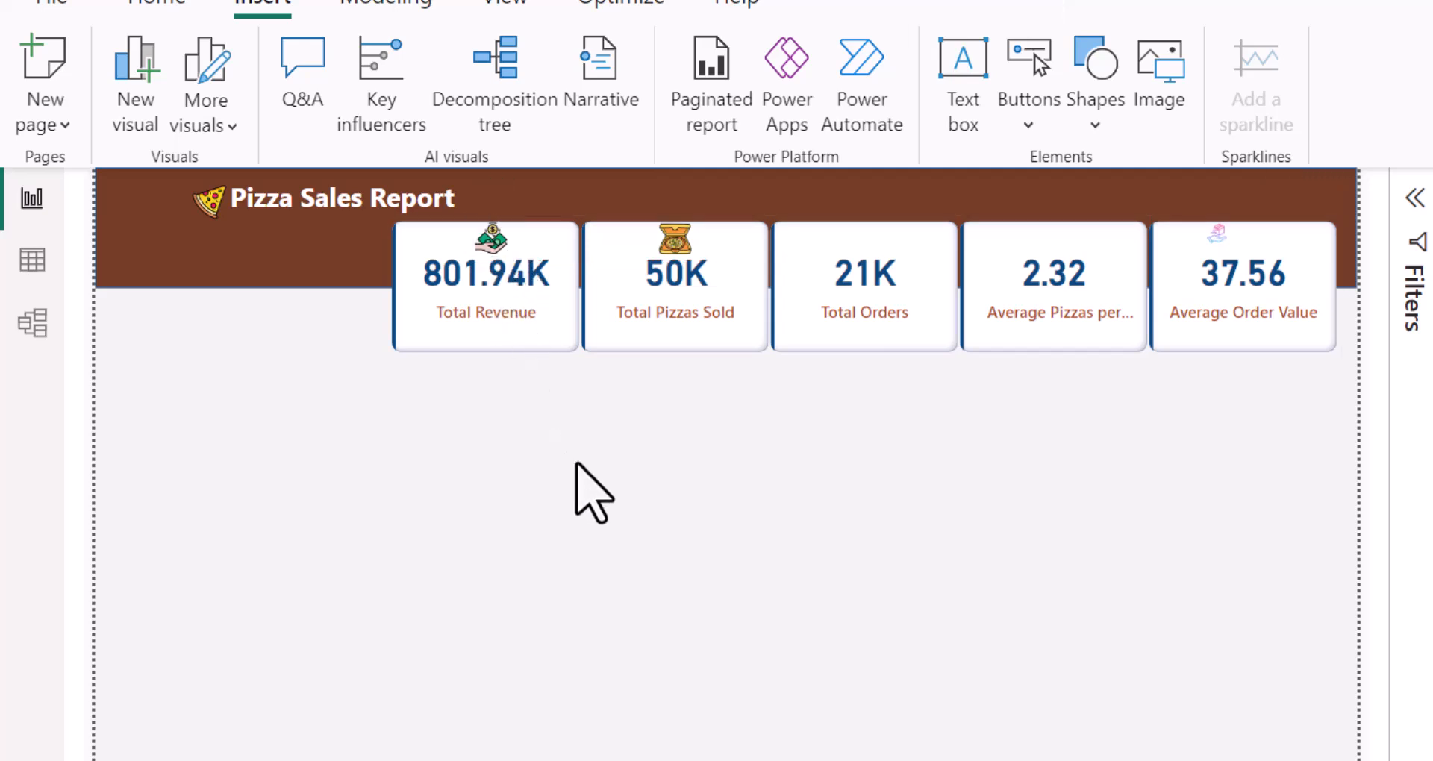
{"action": "left_click", "coordinate": [1216, 235]}
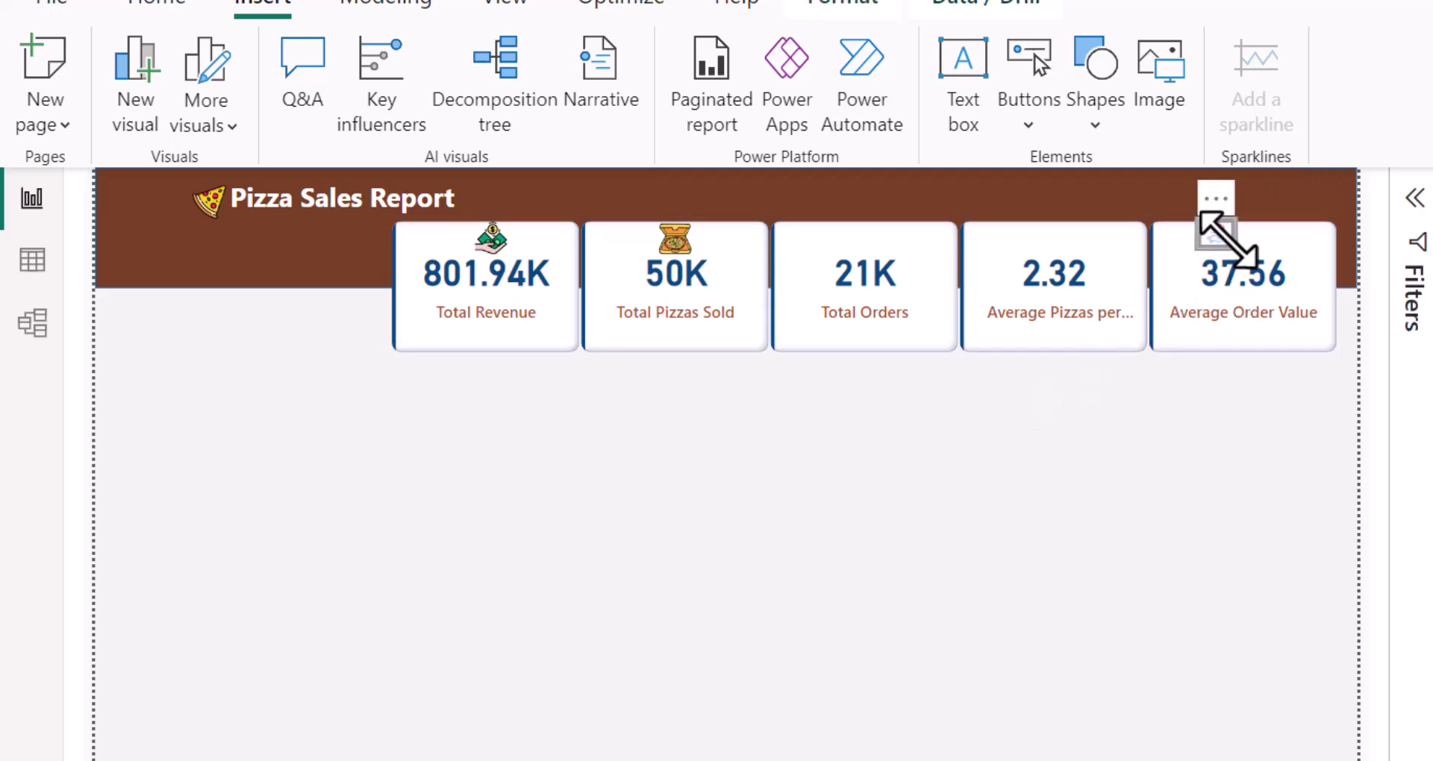
{"action": "mouse_move", "coordinate": [1236, 246]}
{"action": "left_mouse_down"}
{"action": "mouse_move", "coordinate": [1244, 263]}
{"action": "mouse_move", "coordinate": [1236, 240]}
{"action": "left_mouse_up"}
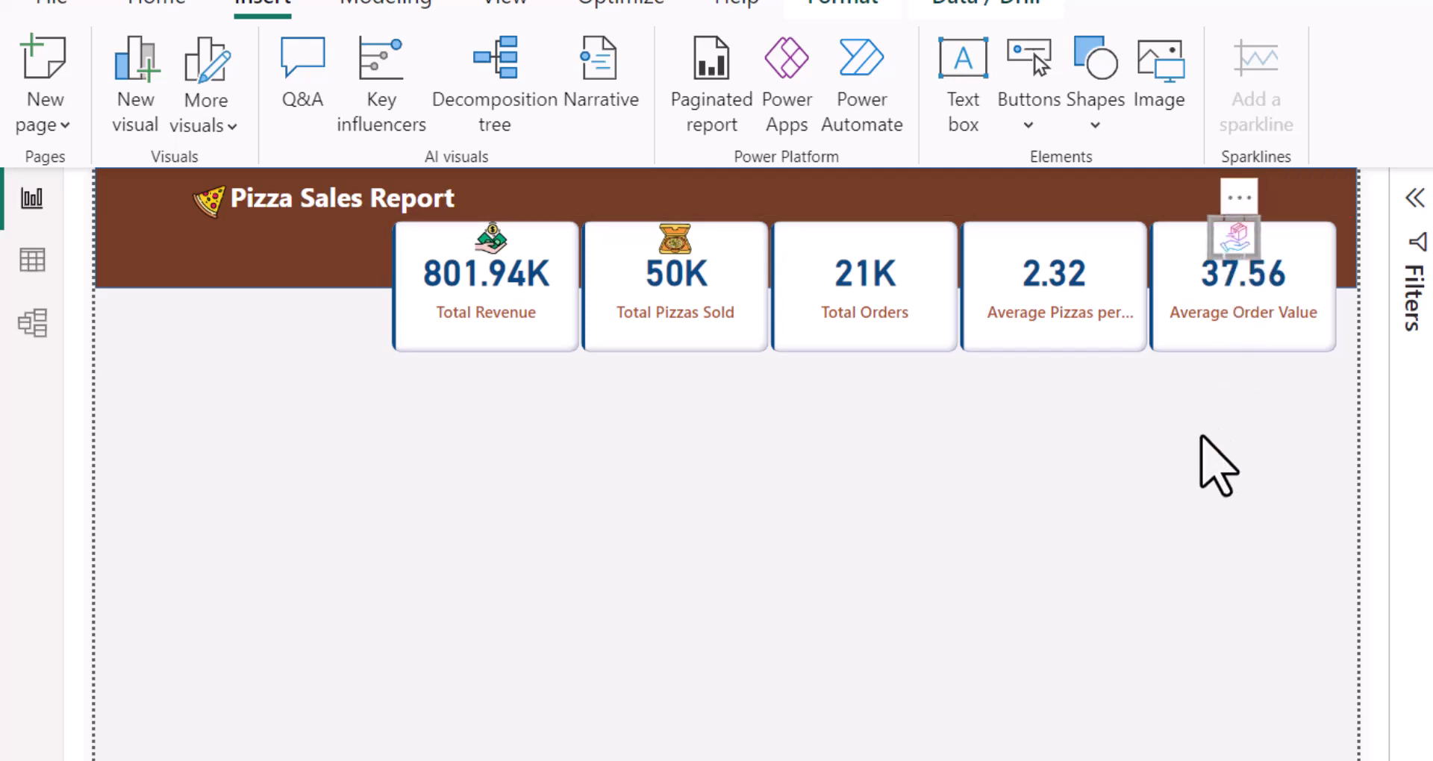
{"action": "left_click", "coordinate": [1218, 463]}
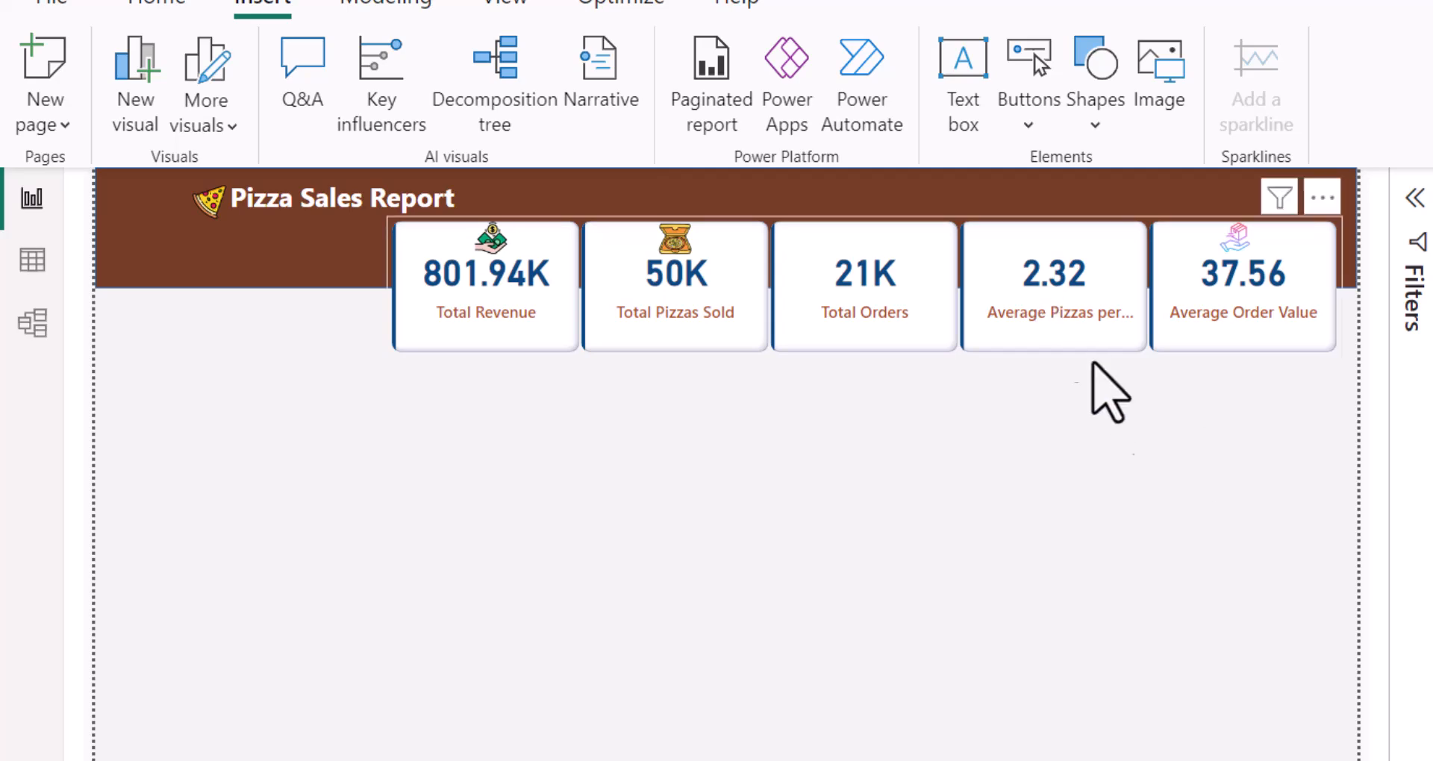
Step: Insert the image "4-total-sales-1", shrink it to a small icon and place it at the top center of the Total Orders card
{"action": "left_click", "coordinate": [1160, 71]}
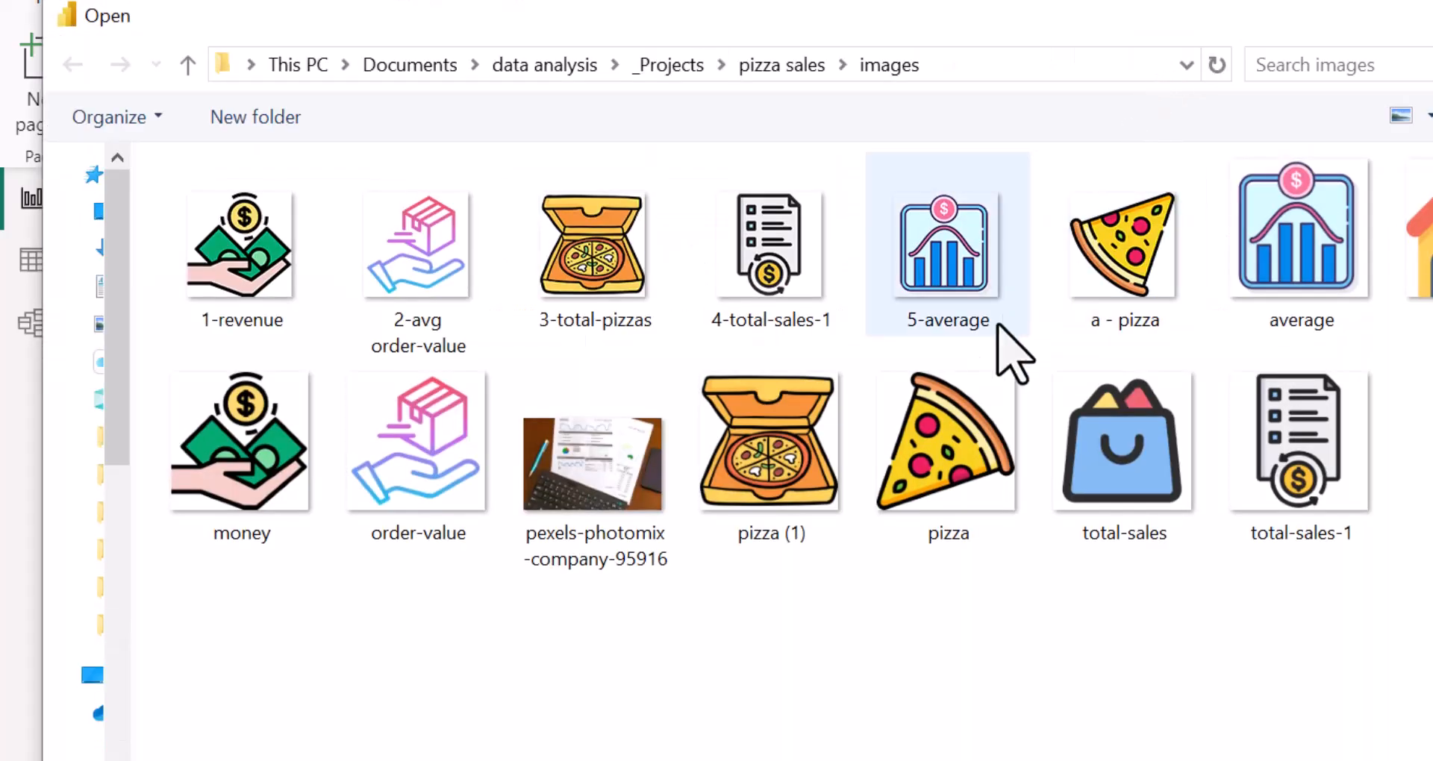
{"action": "double_click", "coordinate": [765, 284]}
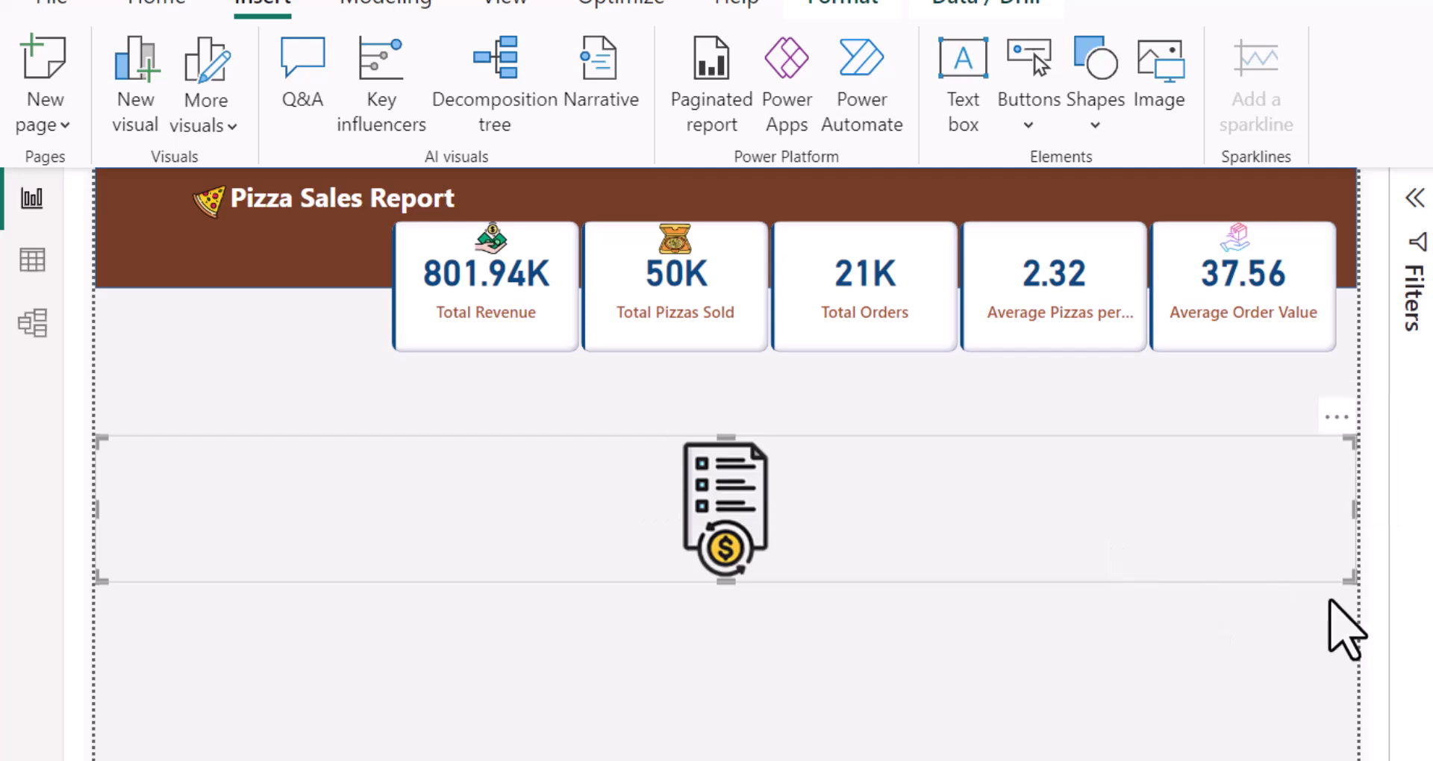
{"action": "left_click_drag", "start_coordinate": [1349, 574], "coordinate": [512, 479]}
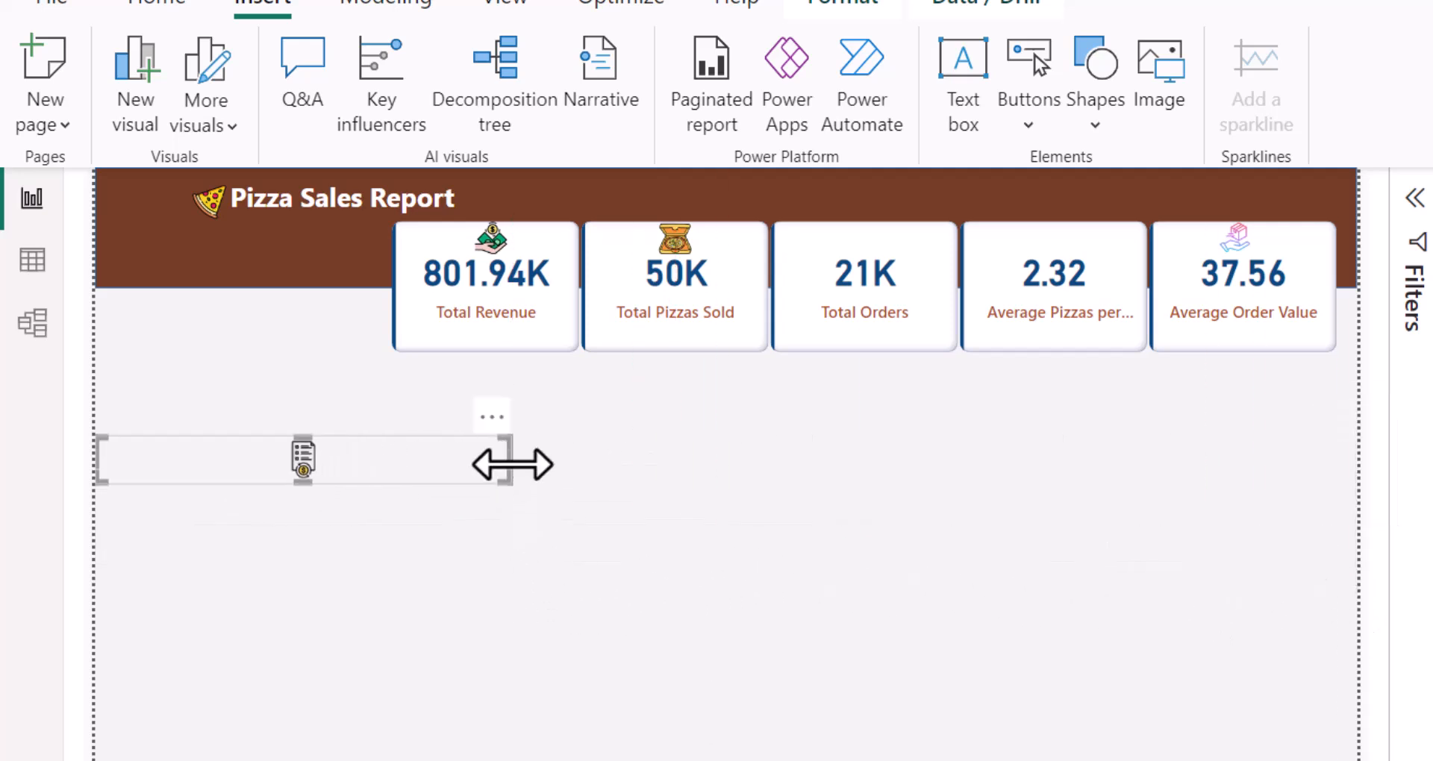
{"action": "left_click", "coordinate": [441, 496]}
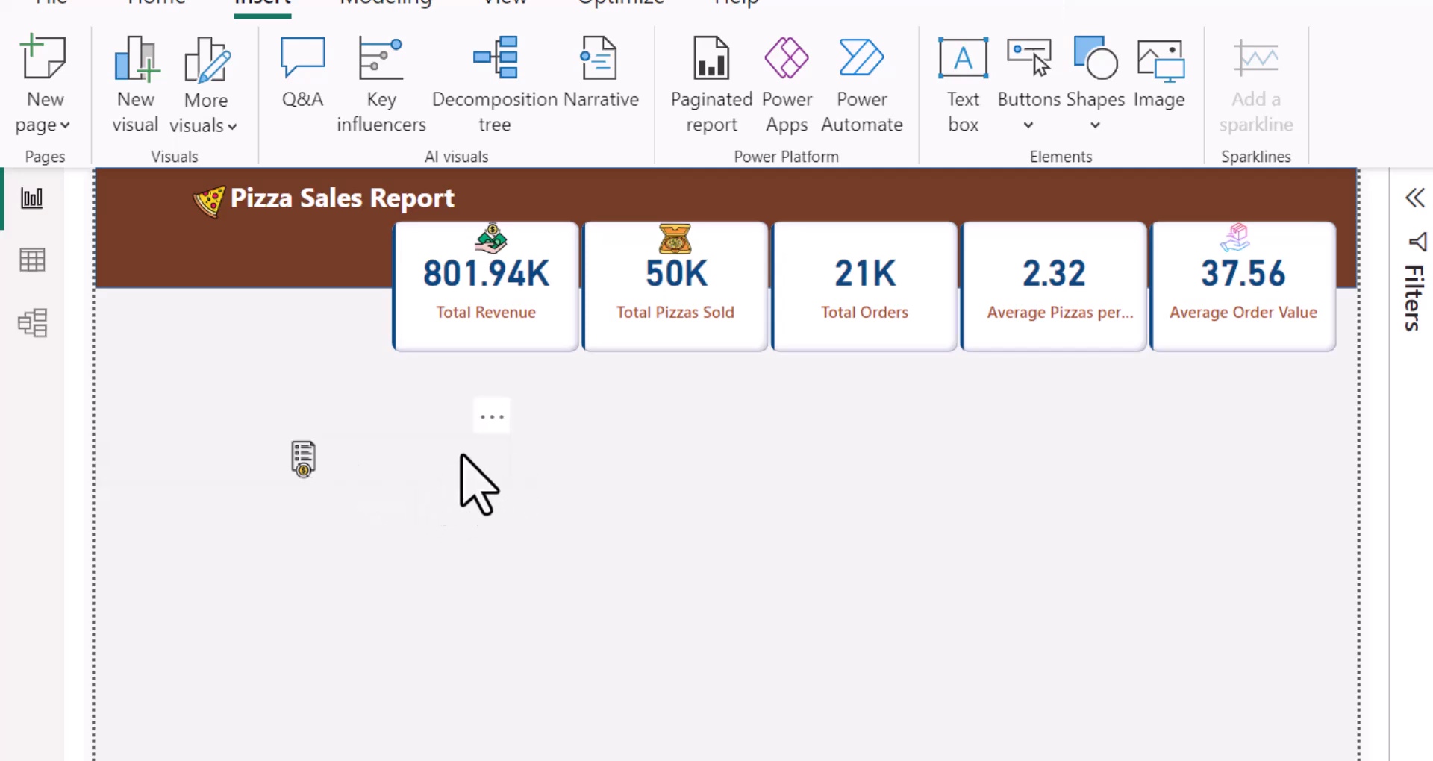
{"action": "left_click", "coordinate": [302, 465]}
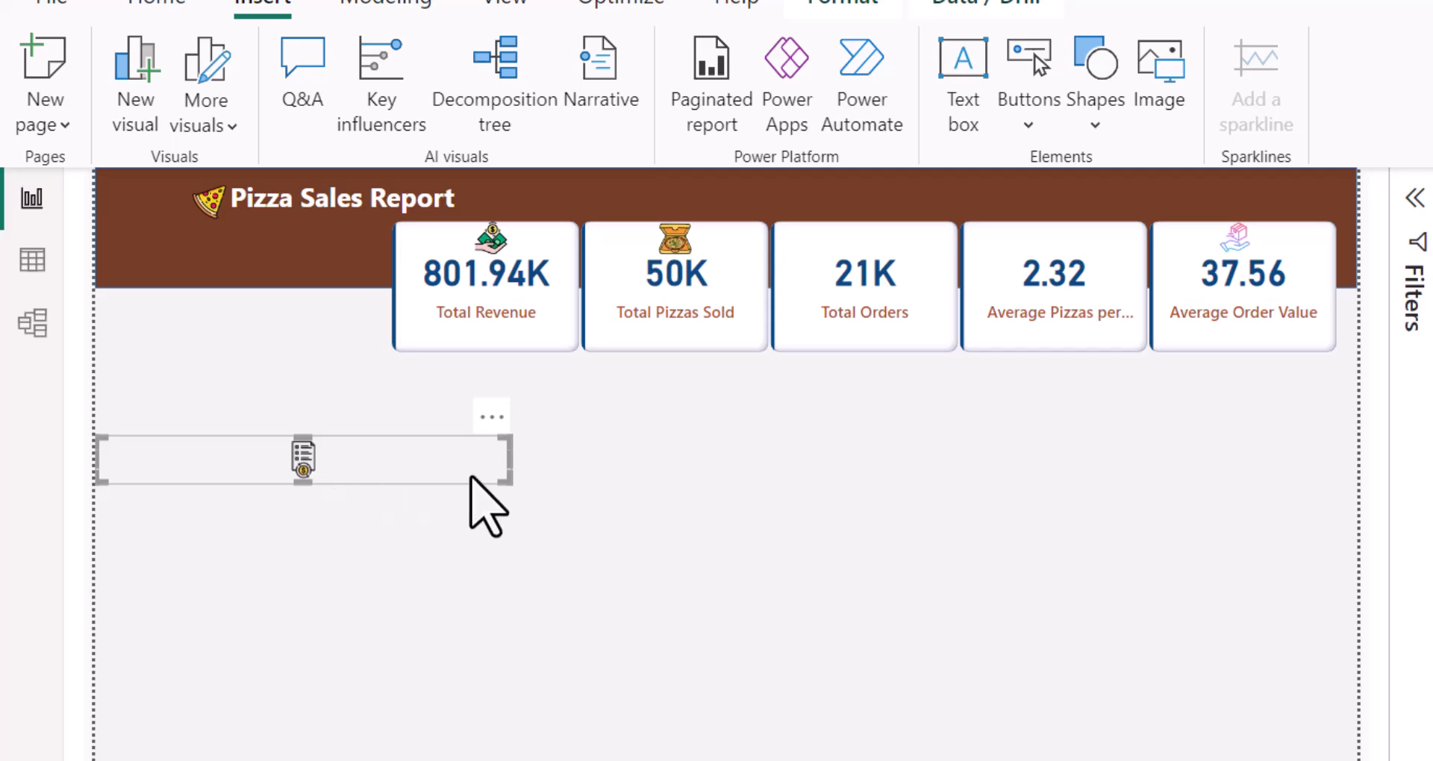
{"action": "left_click_drag", "start_coordinate": [509, 467], "coordinate": [143, 474]}
{"action": "left_click", "coordinate": [144, 513]}
{"action": "left_click_drag", "start_coordinate": [878, 305], "coordinate": [867, 240]}
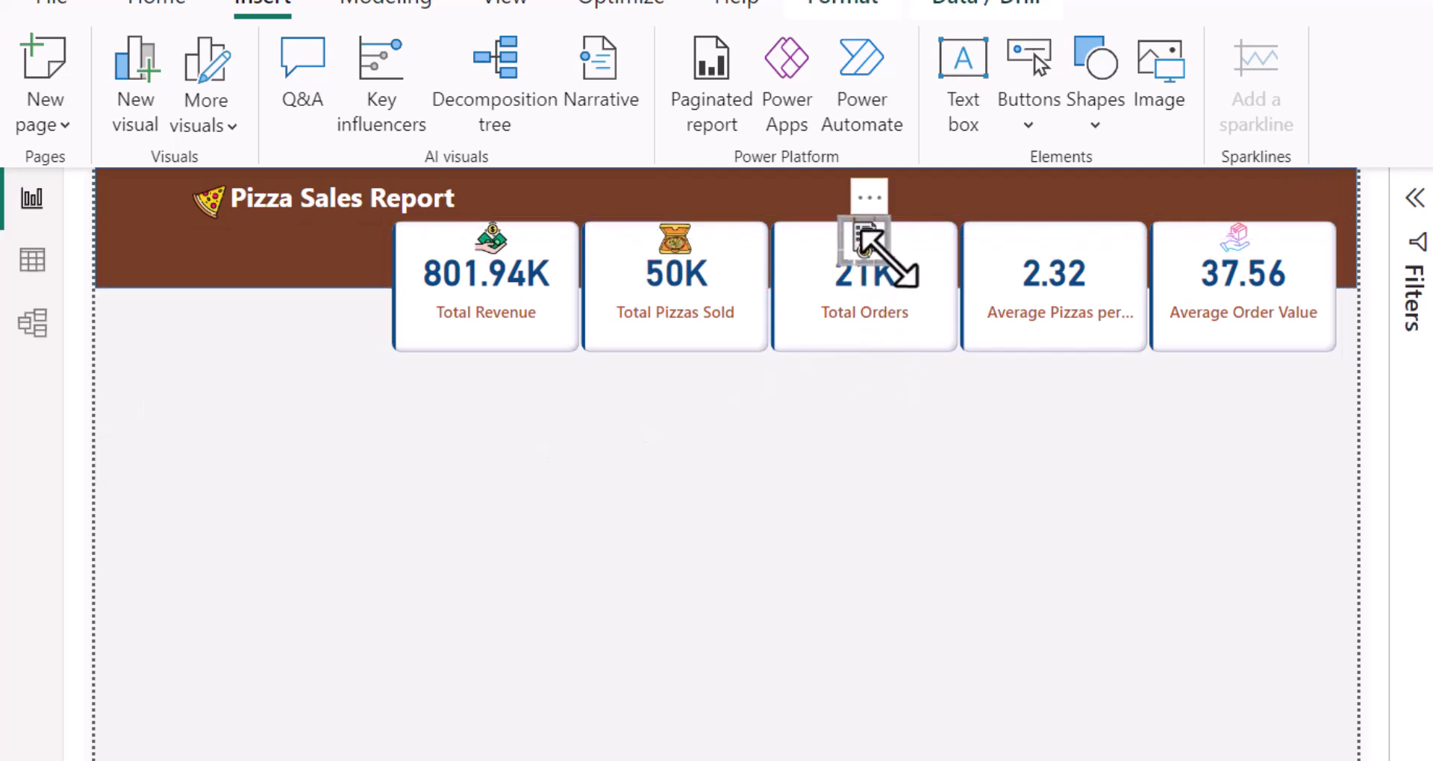
{"action": "left_click_drag", "start_coordinate": [880, 256], "coordinate": [875, 240]}
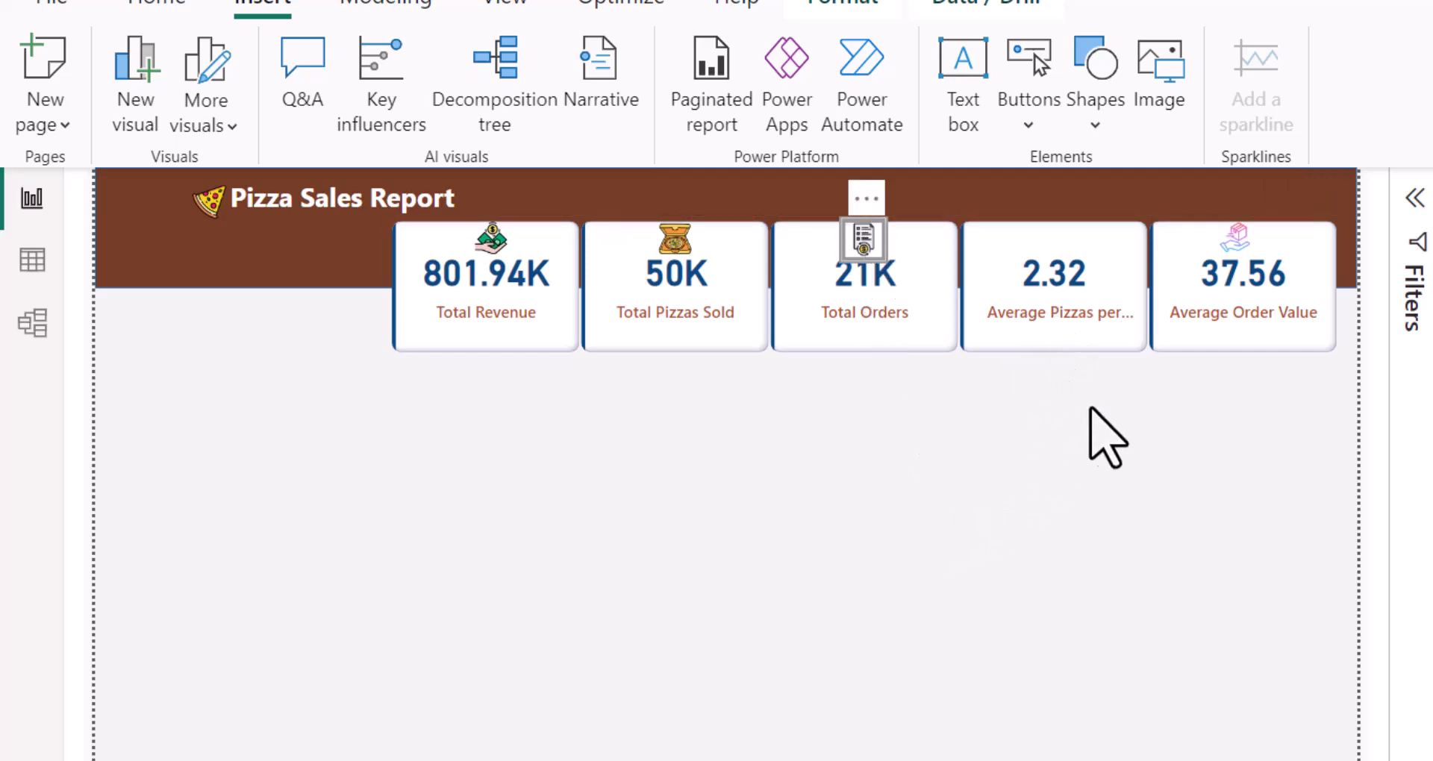
{"action": "left_click", "coordinate": [1123, 444]}
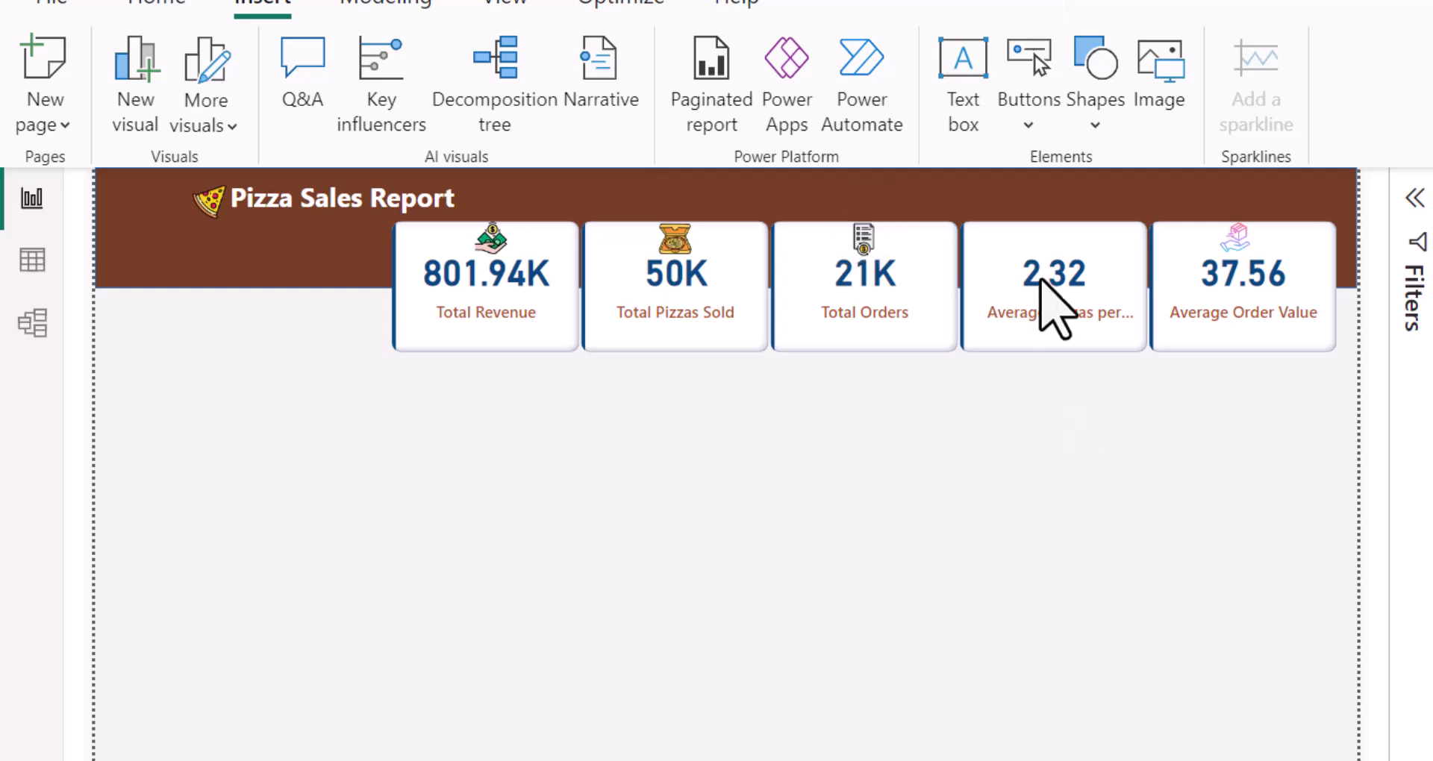
Step: Insert the image "5-average", shrink it to a small icon and place it at the top center of the average pizzas per order card
{"action": "left_click", "coordinate": [1163, 77]}
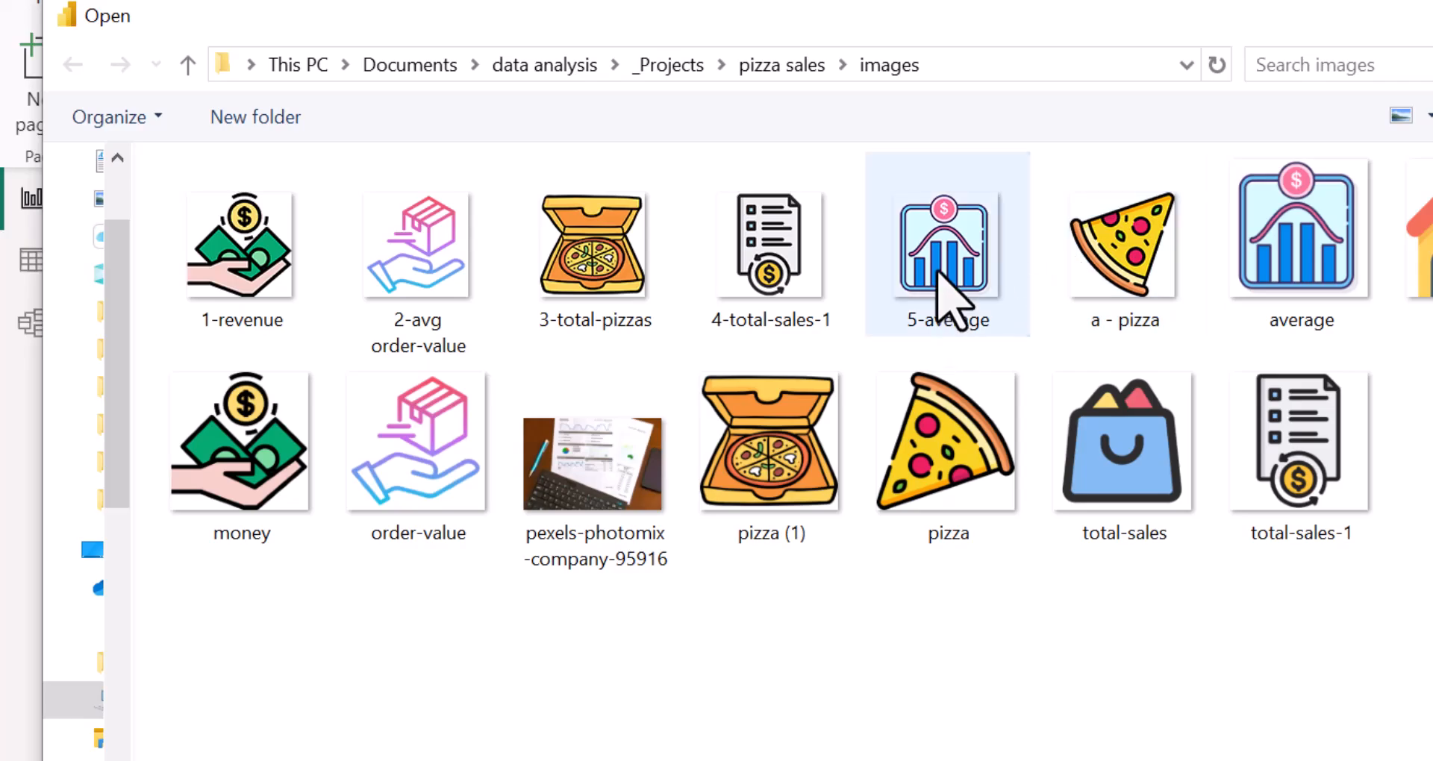
{"action": "double_click", "coordinate": [945, 329]}
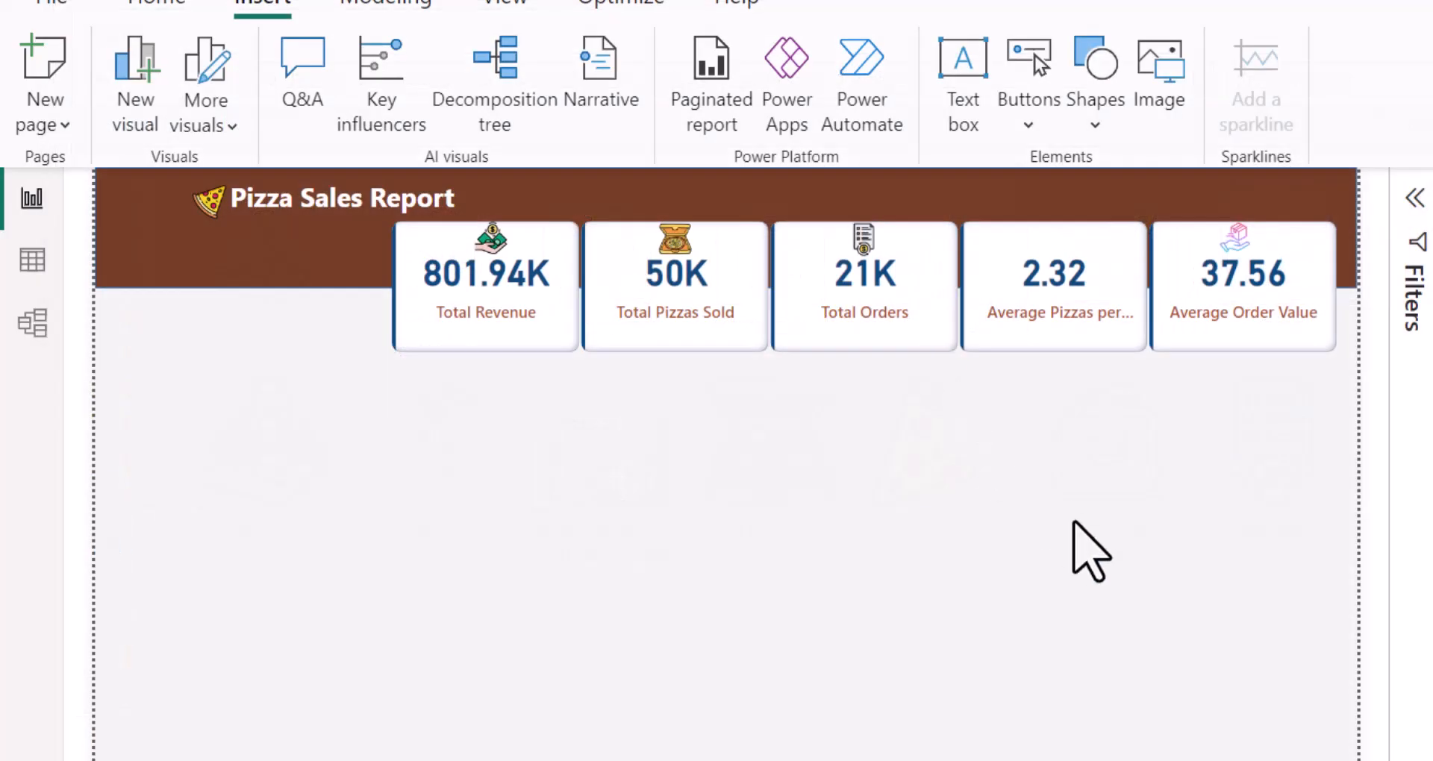
{"action": "left_click_drag", "start_coordinate": [1346, 572], "coordinate": [409, 520]}
{"action": "left_click_drag", "start_coordinate": [418, 458], "coordinate": [1059, 239]}
{"action": "left_click", "coordinate": [140, 503]}
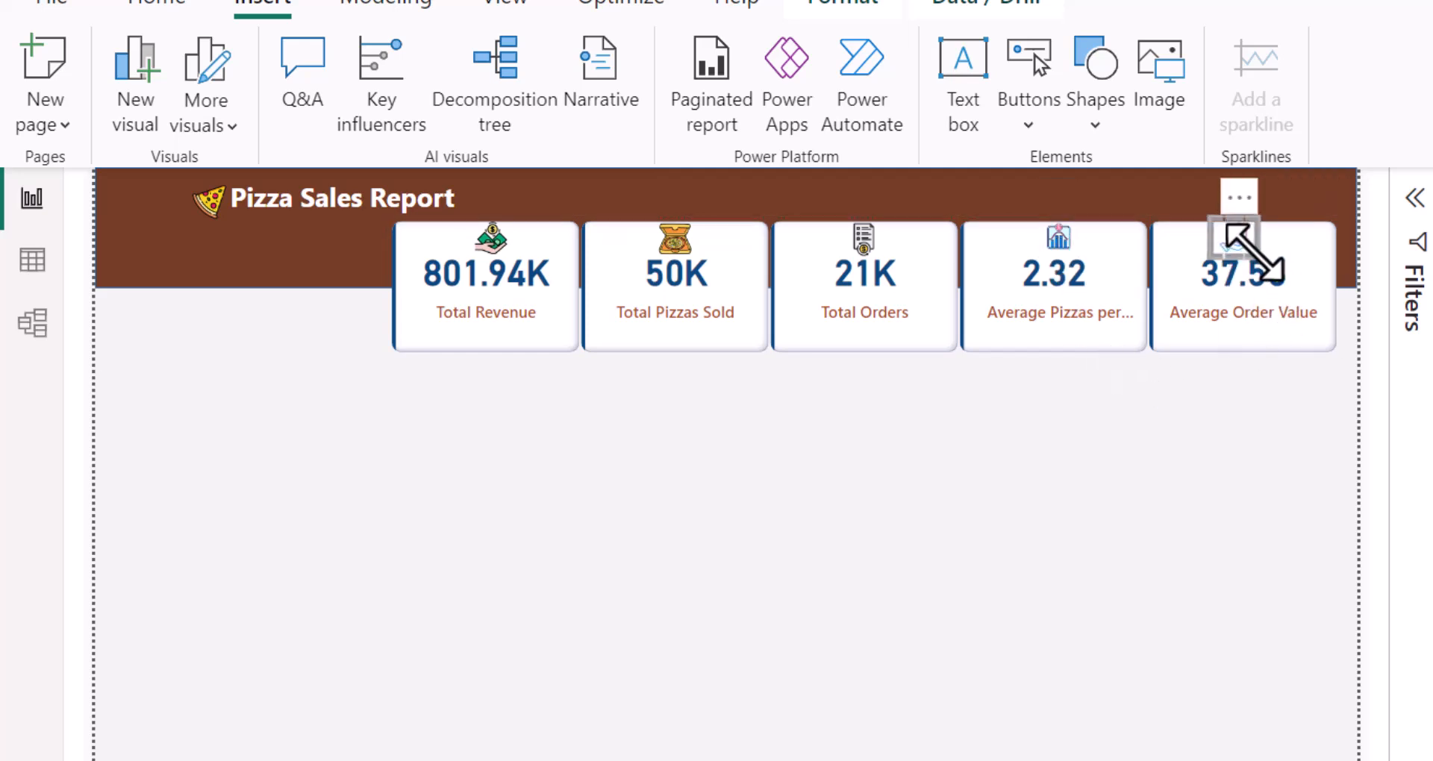
Step: Adjust the frame of the Average Order Value icon so the icon sits centered at the top of its card
{"action": "left_click_drag", "start_coordinate": [1214, 253], "coordinate": [1221, 261]}
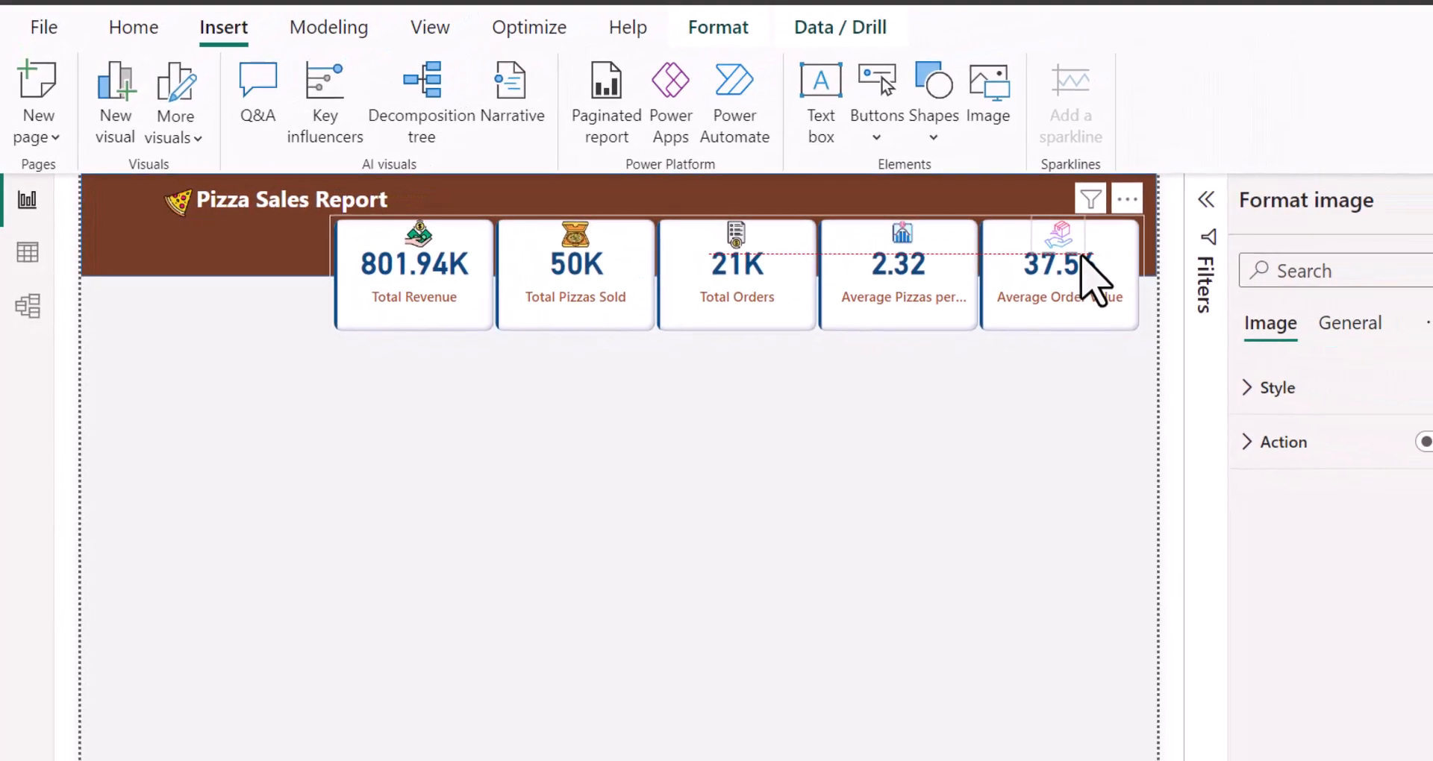
{"action": "left_click_drag", "start_coordinate": [1080, 256], "coordinate": [1081, 256]}
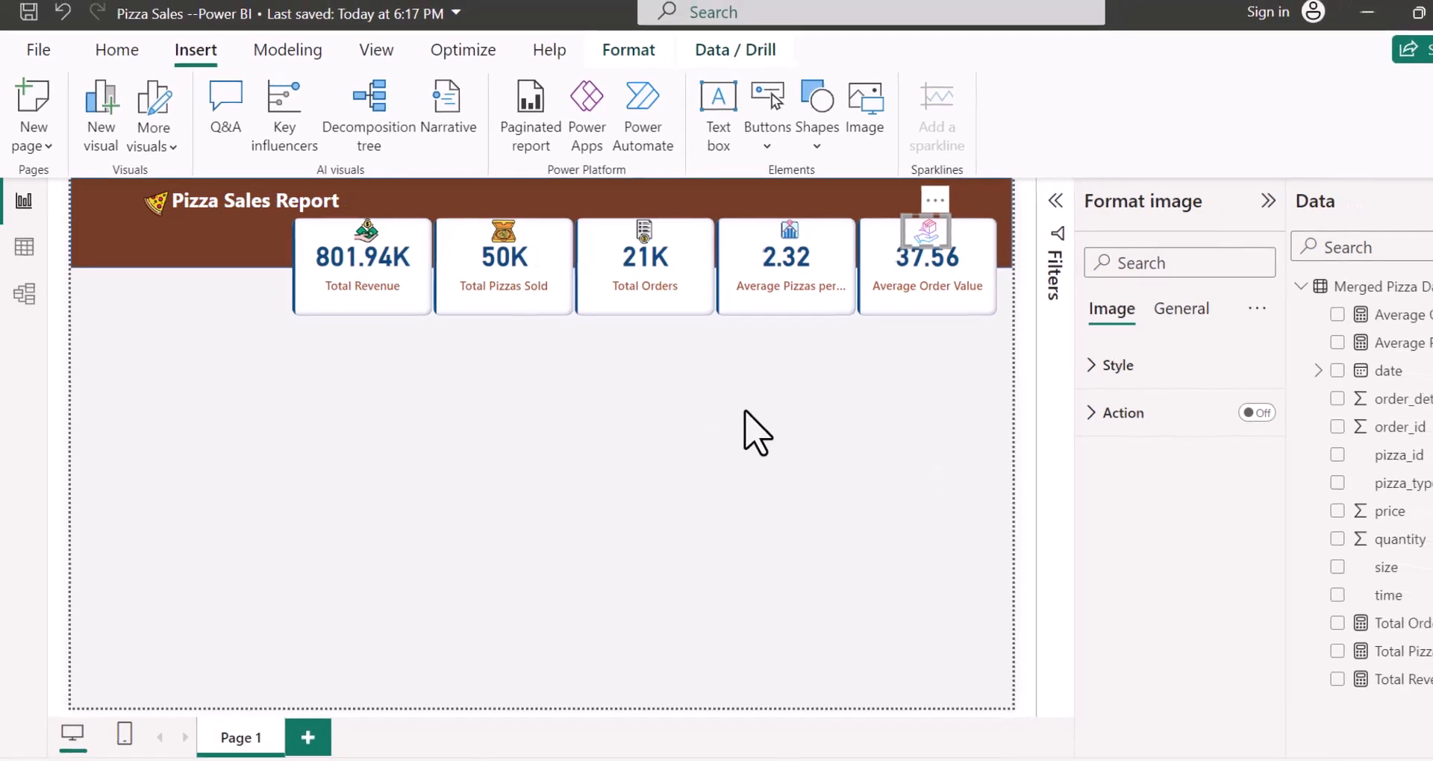
{"action": "left_click", "coordinate": [886, 418]}
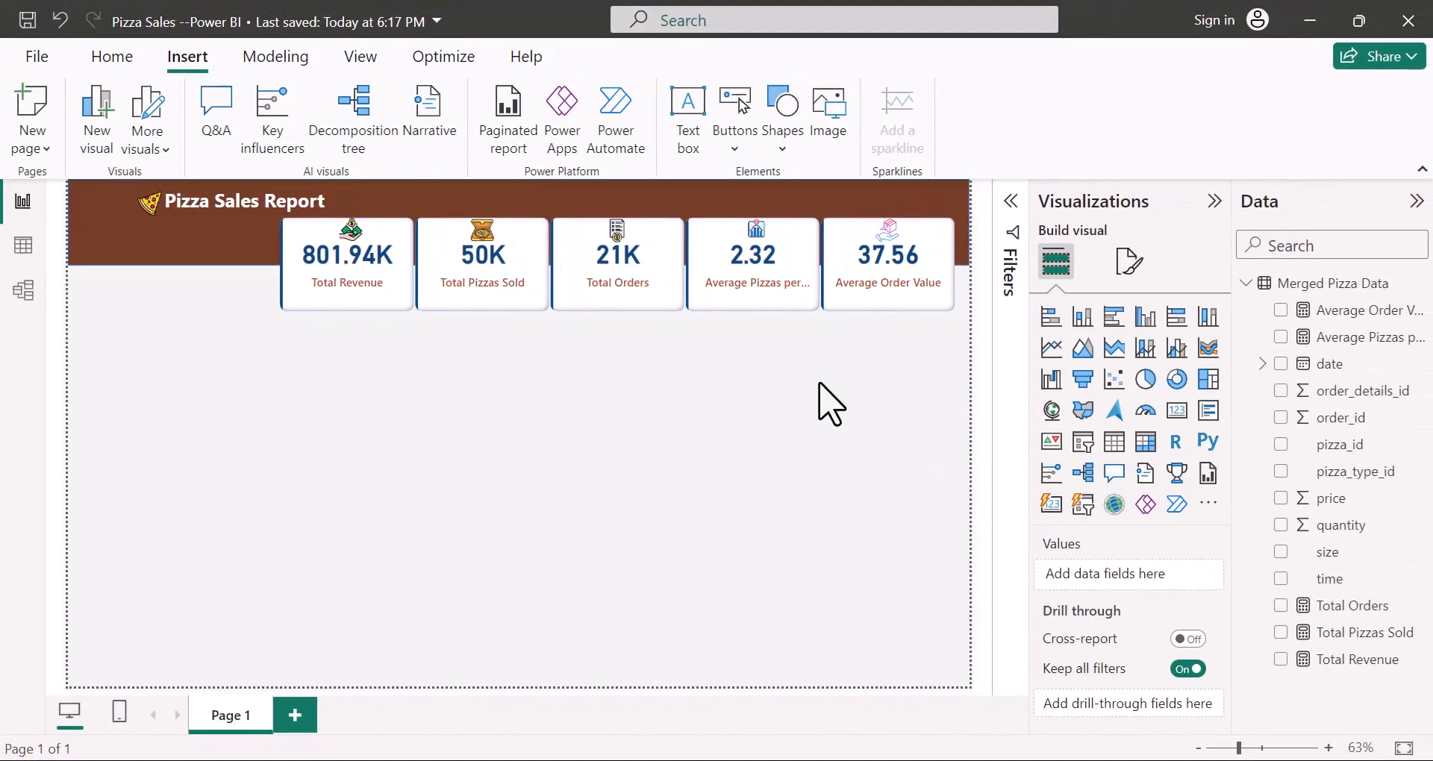
Step: Set the callout label font size of the KPI cards to 10
{"action": "left_click", "coordinate": [615, 305]}
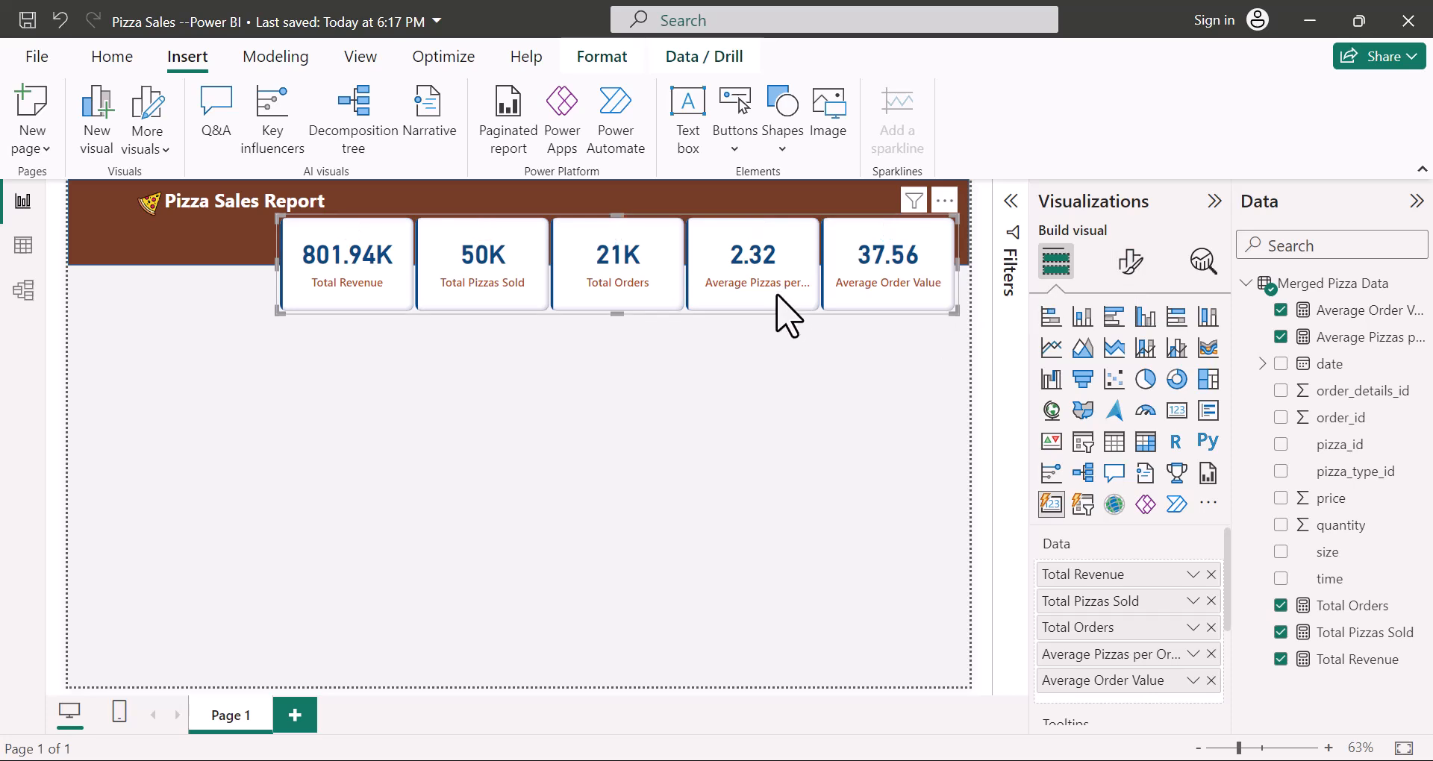
{"action": "left_click", "coordinate": [1130, 263]}
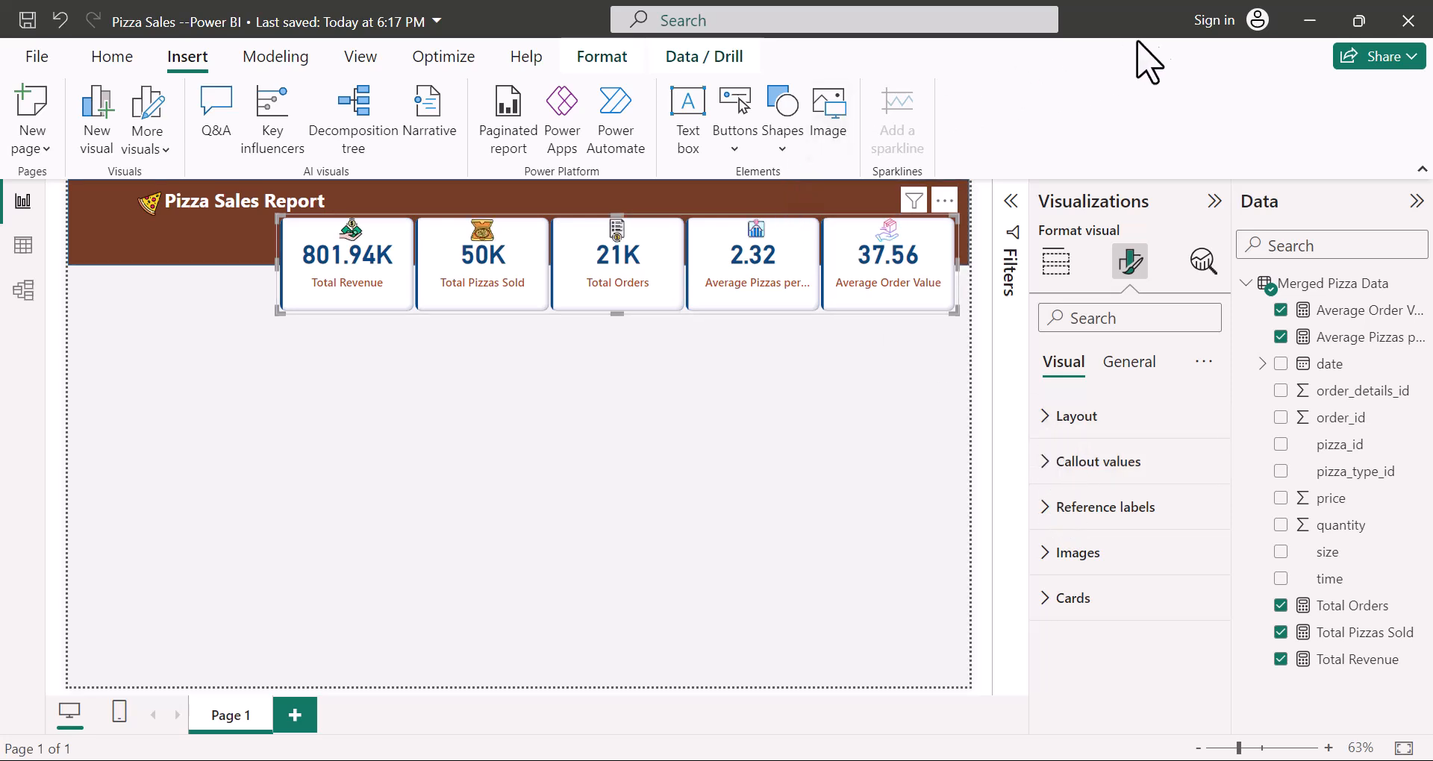
{"action": "left_click", "coordinate": [1045, 464]}
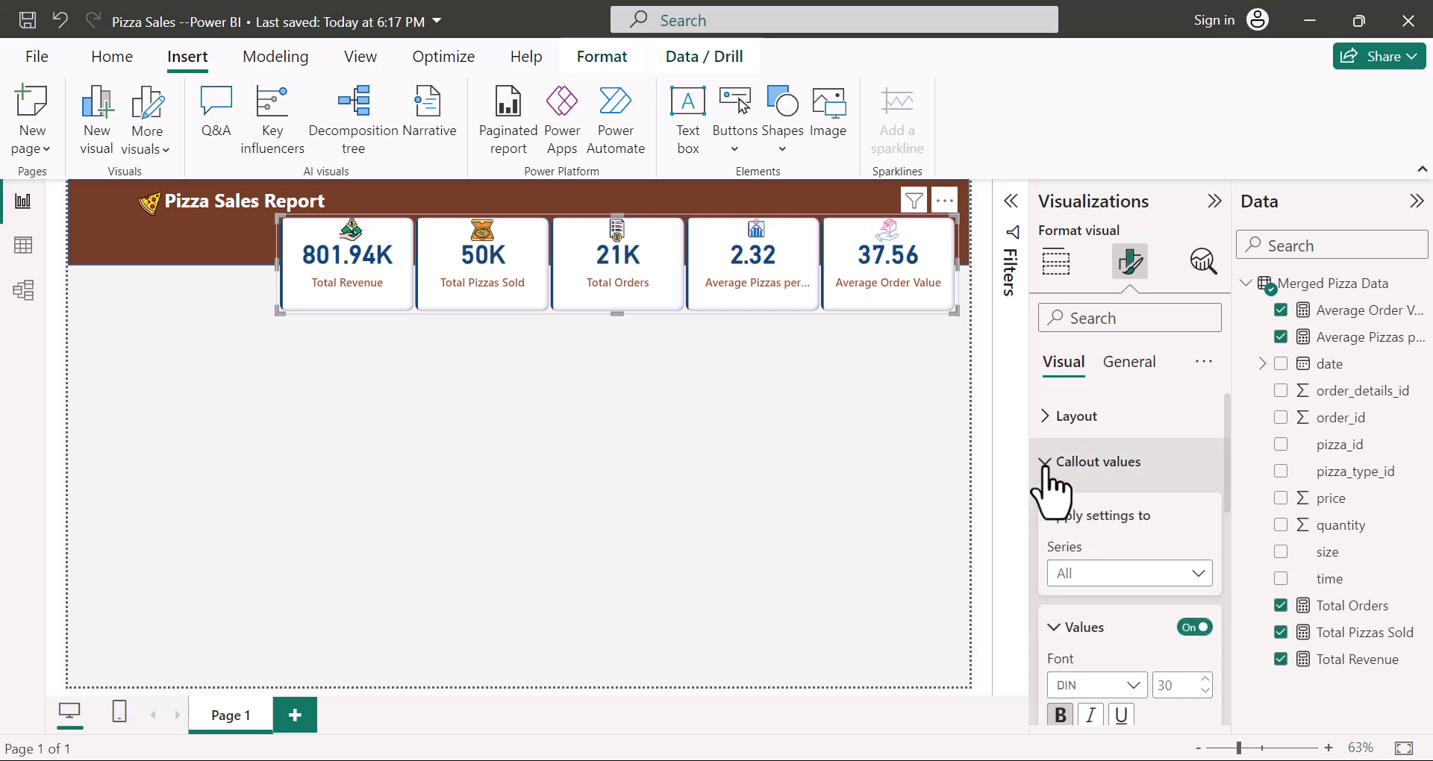
{"action": "scroll", "coordinate": [1202, 461], "scroll_direction": "down", "scroll_amount": 2}
{"action": "scroll", "coordinate": [1202, 462], "scroll_direction": "down", "scroll_amount": 5}
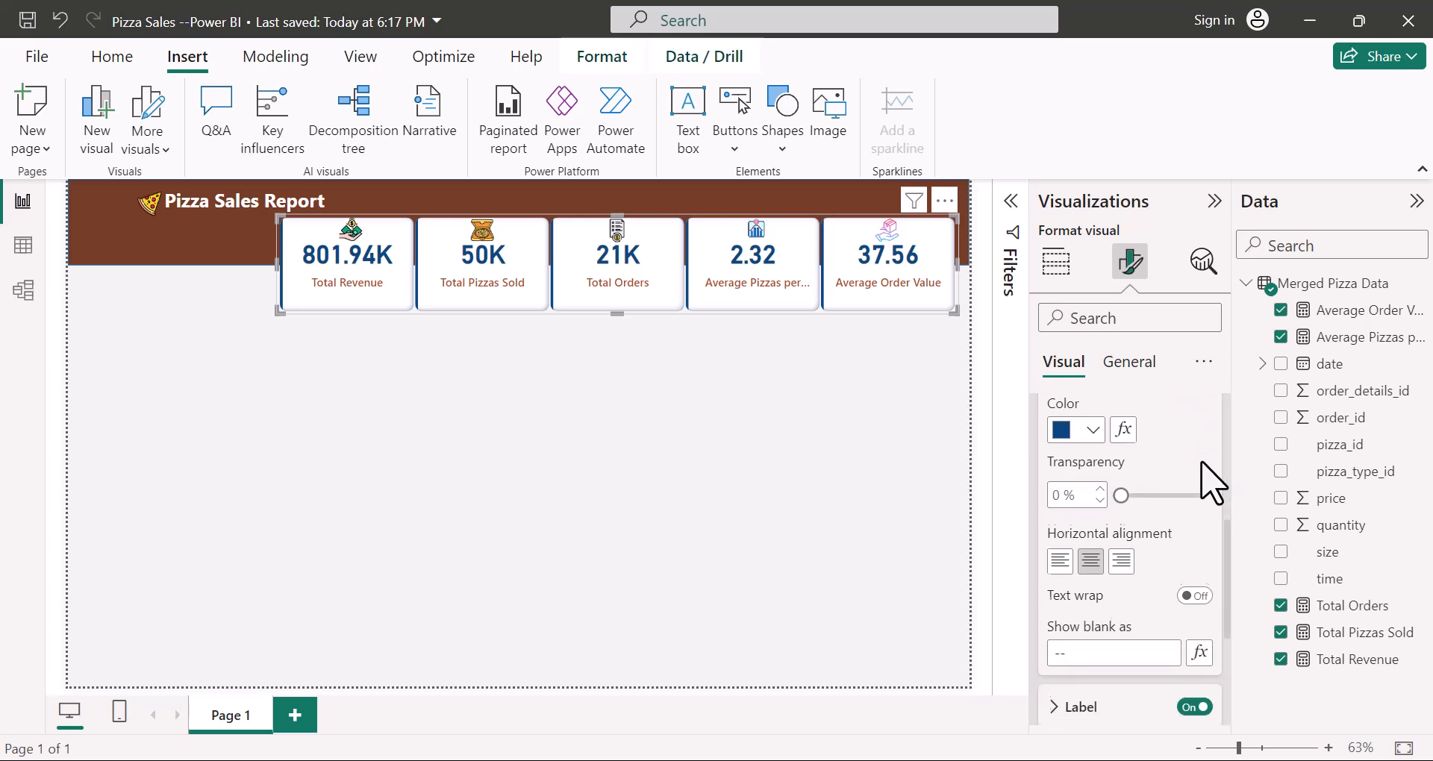
{"action": "scroll", "coordinate": [1210, 482], "scroll_direction": "down", "scroll_amount": 3}
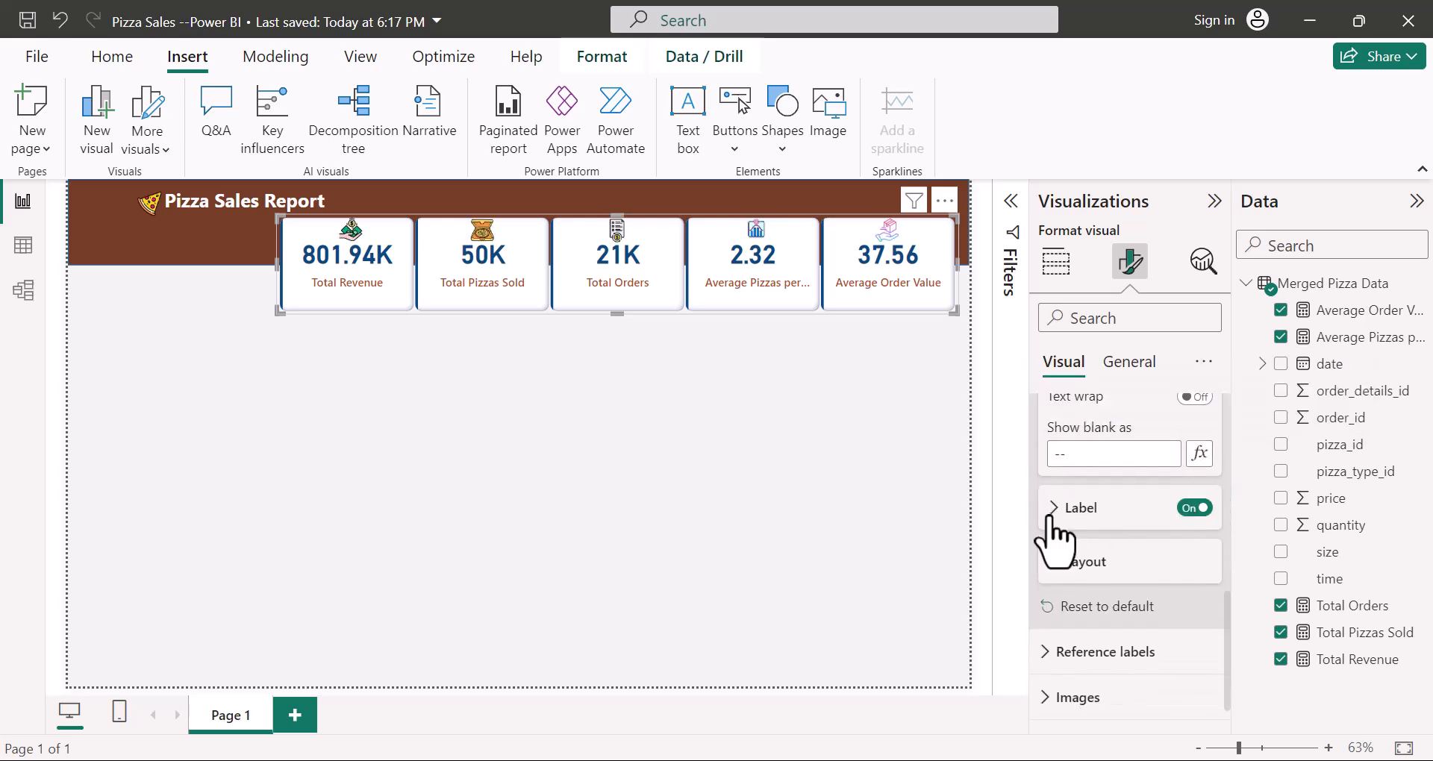
{"action": "left_click", "coordinate": [1054, 515]}
{"action": "scroll", "coordinate": [1074, 539], "scroll_direction": "down", "scroll_amount": 2}
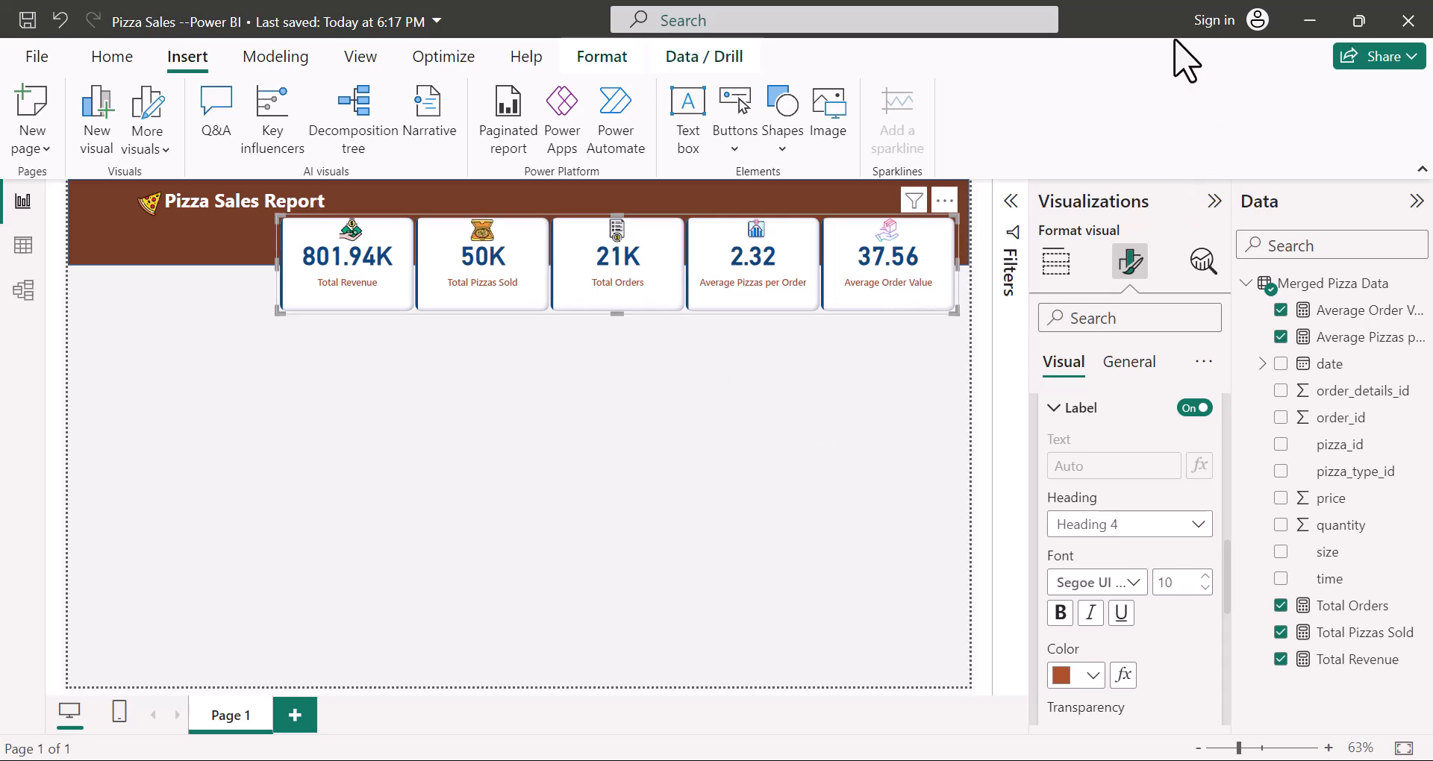
Step: Widen the "Pizza Sales Report" title text box and set the title's font size to 24
{"action": "triple_click", "coordinate": [198, 202]}
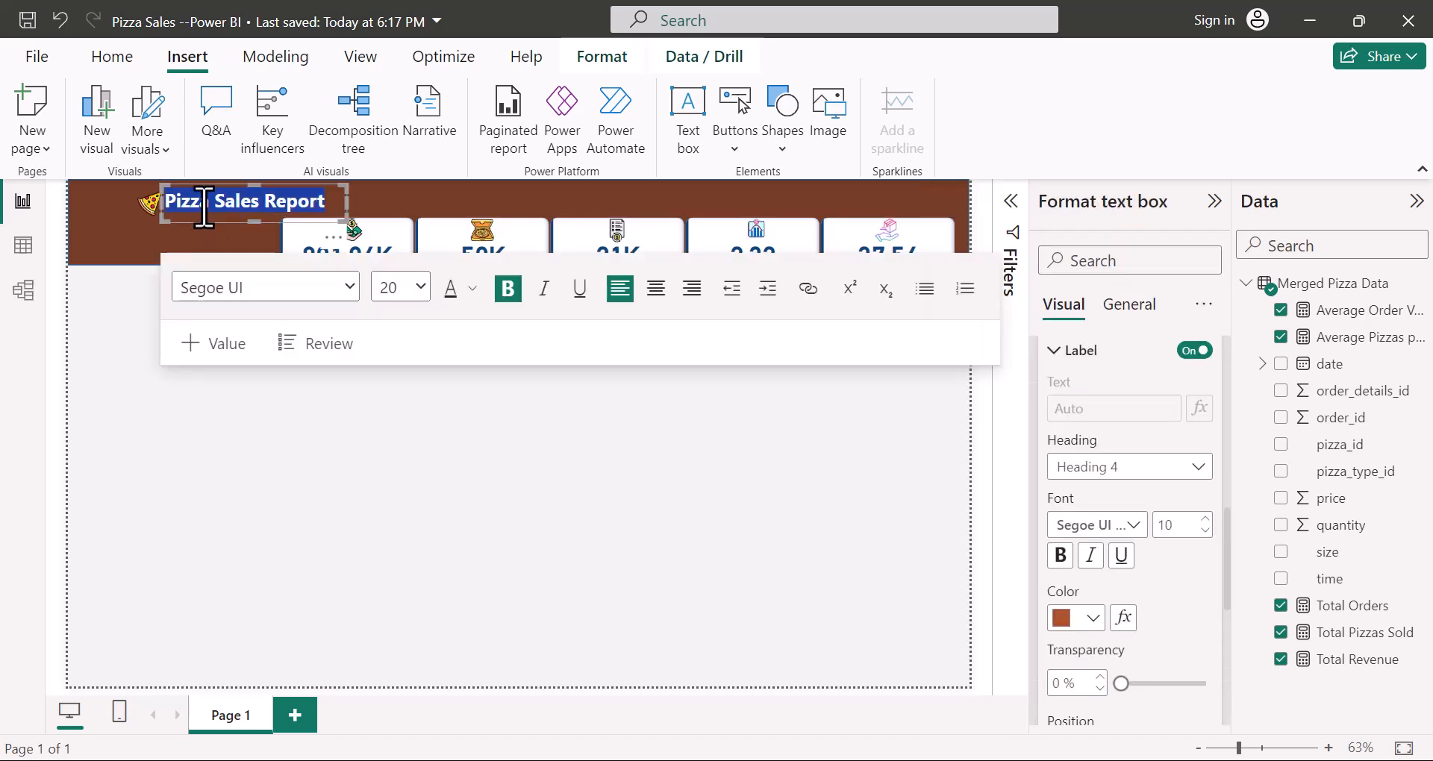
{"action": "left_click", "coordinate": [421, 288]}
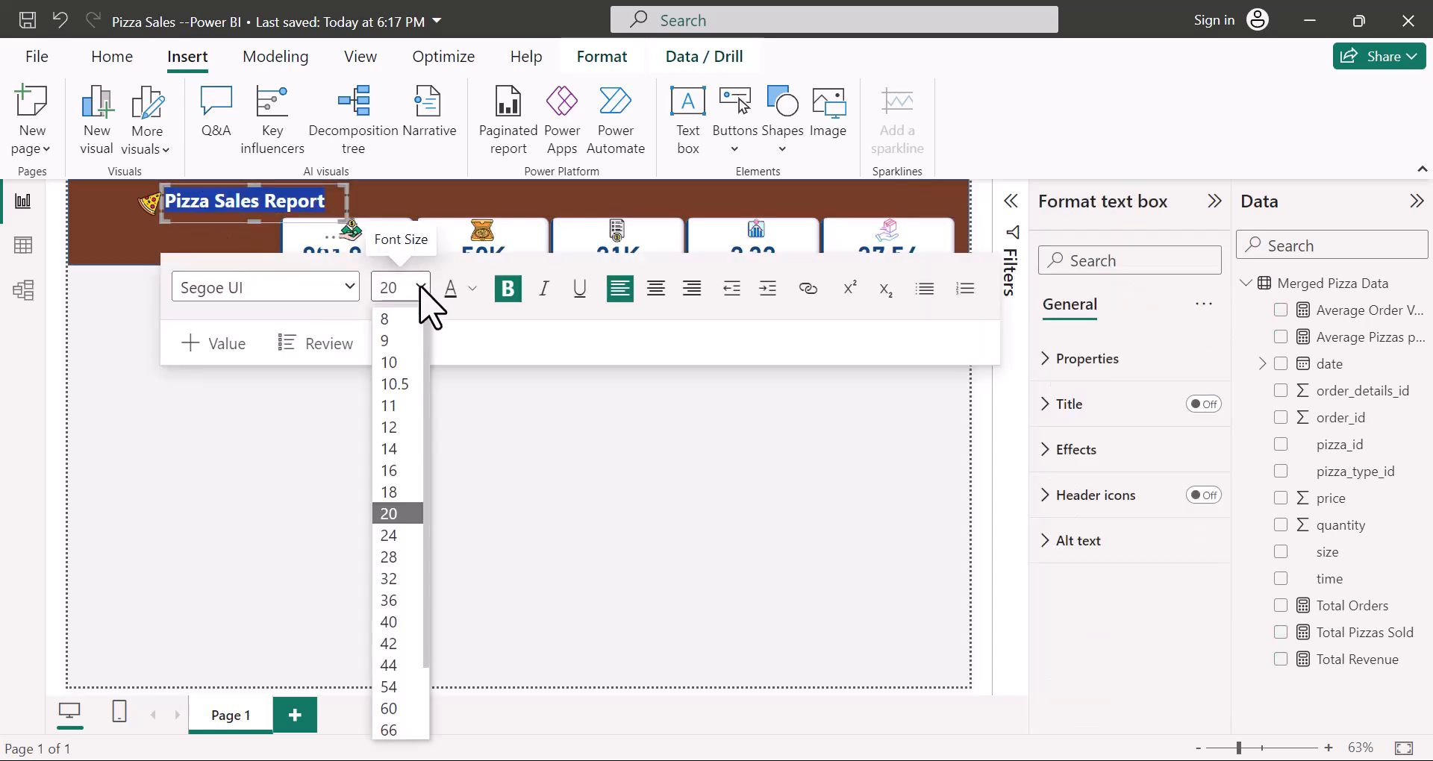
{"action": "left_click", "coordinate": [399, 538]}
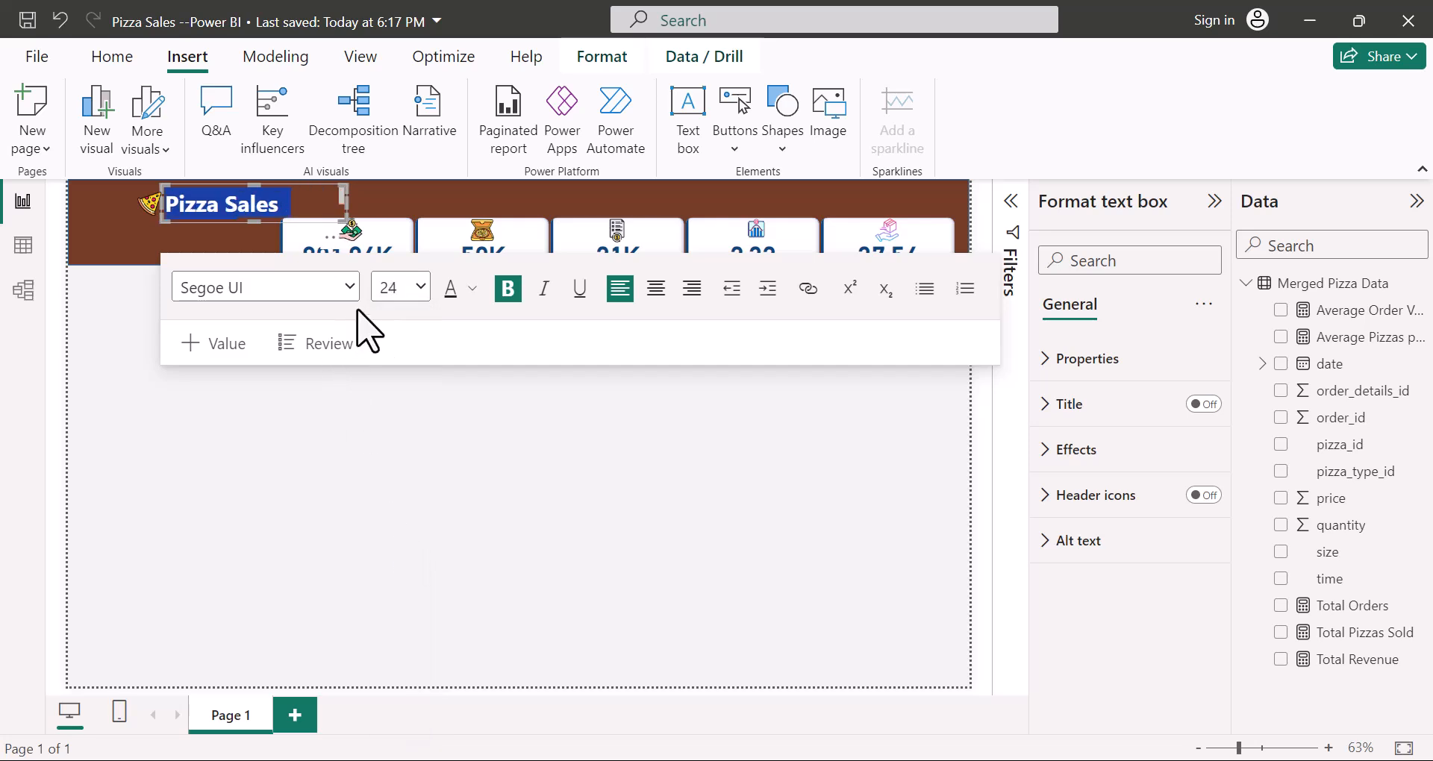
{"action": "left_click", "coordinate": [397, 288]}
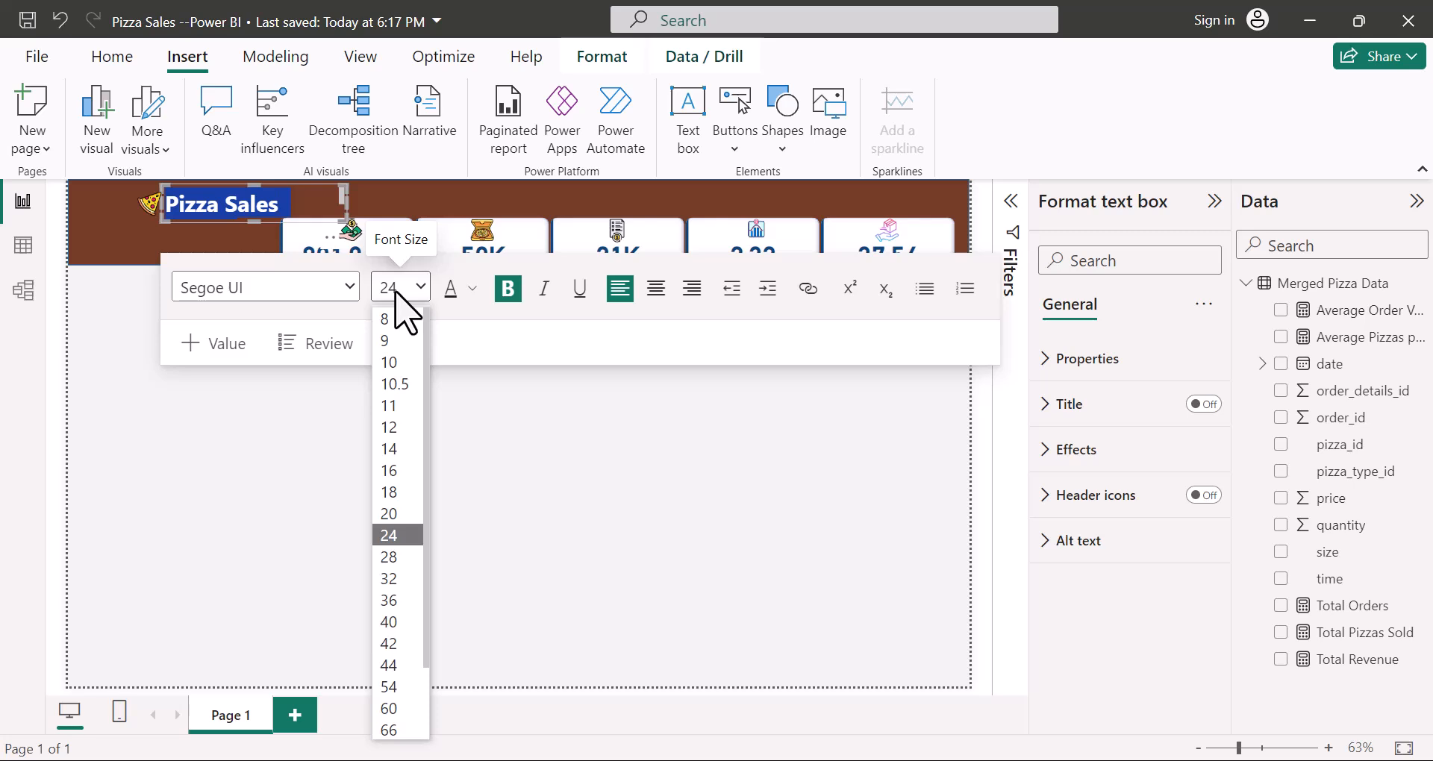
{"action": "left_click", "coordinate": [398, 515]}
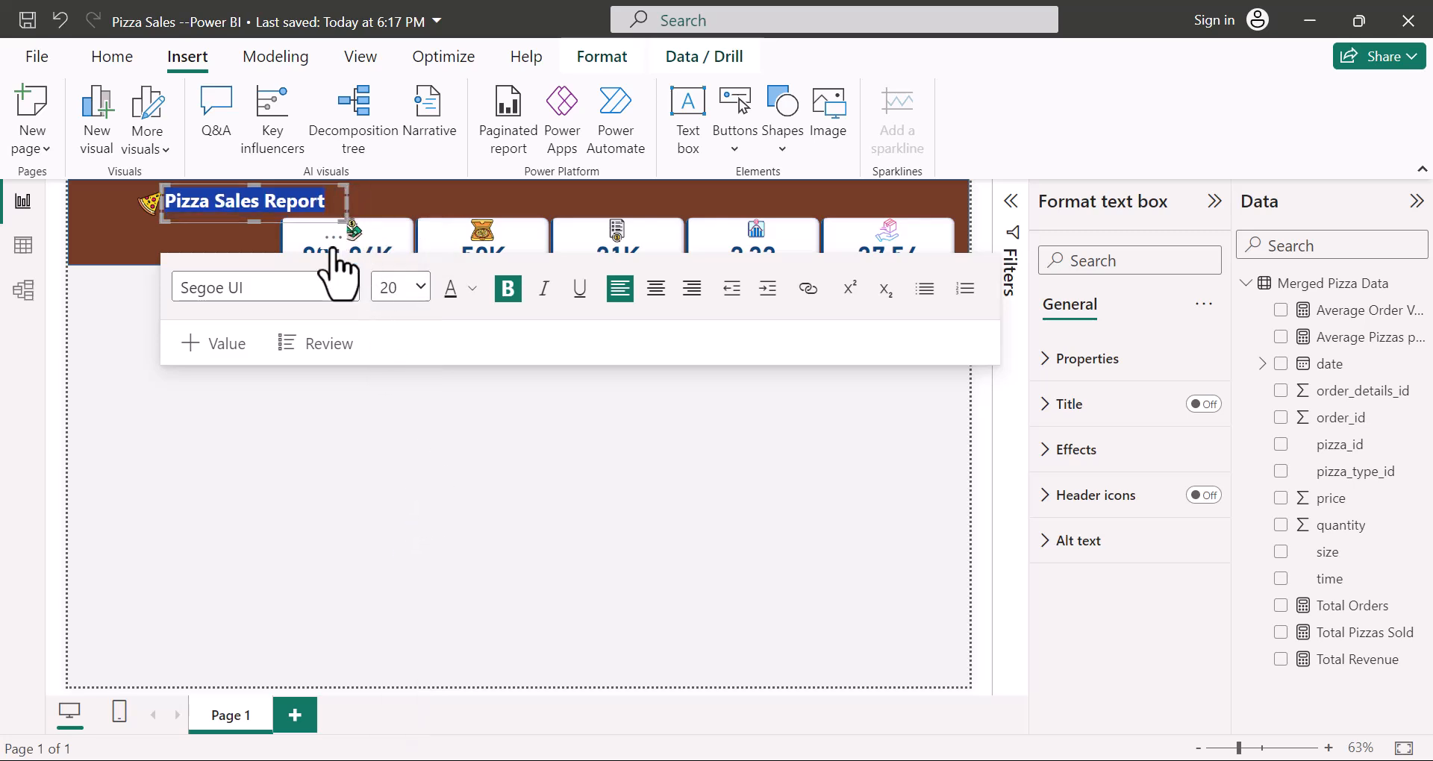
{"action": "left_click_drag", "start_coordinate": [348, 200], "coordinate": [383, 200]}
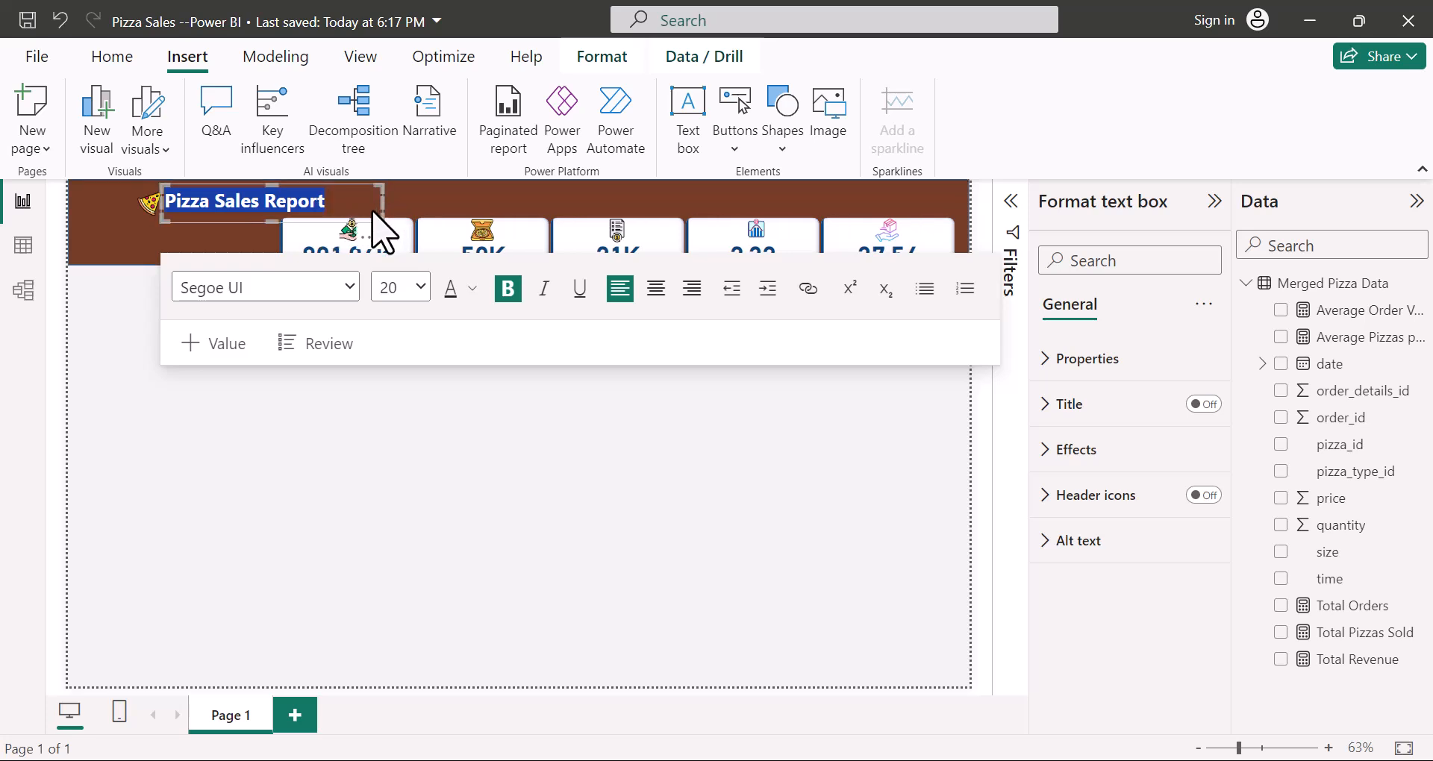
{"action": "left_click", "coordinate": [420, 287]}
{"action": "left_click", "coordinate": [403, 531]}
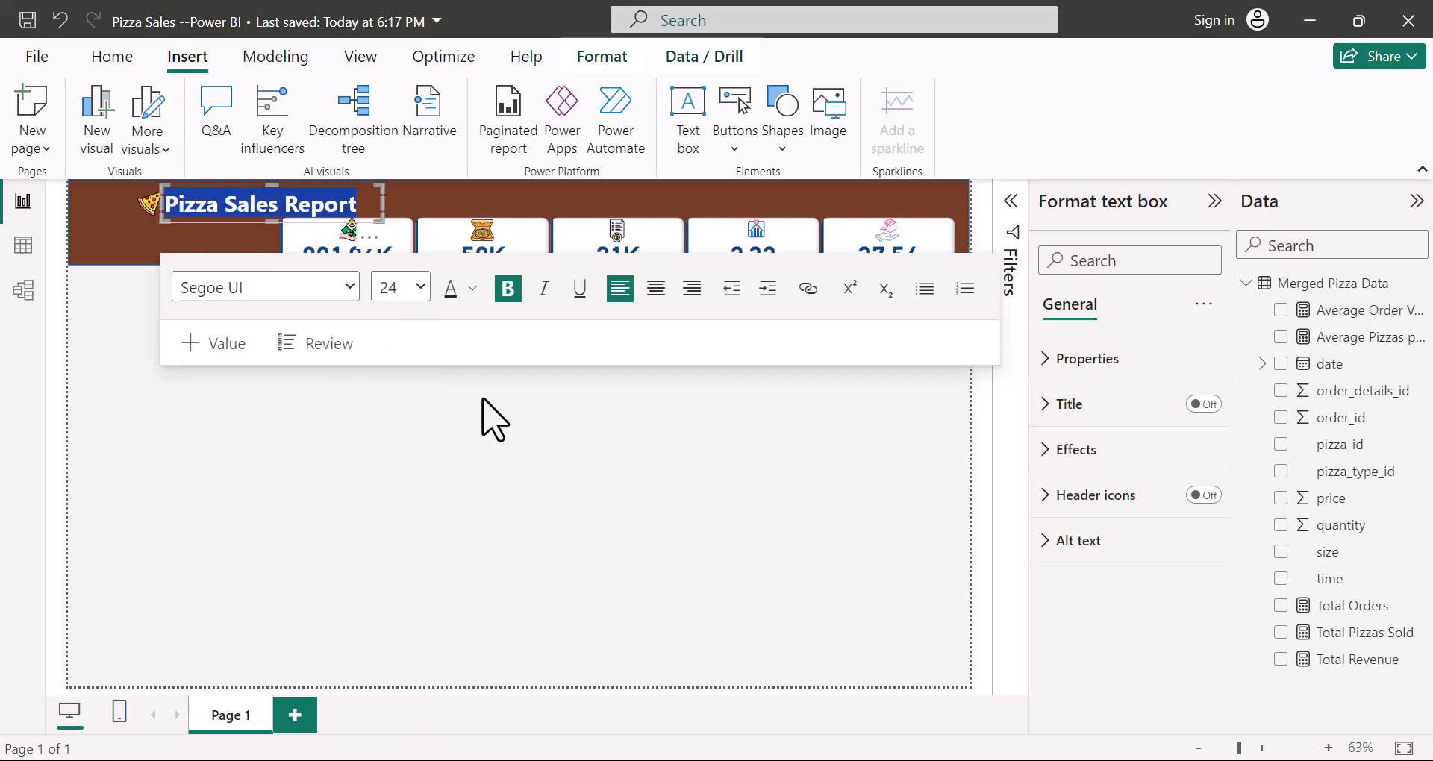
{"action": "left_click", "coordinate": [556, 455]}
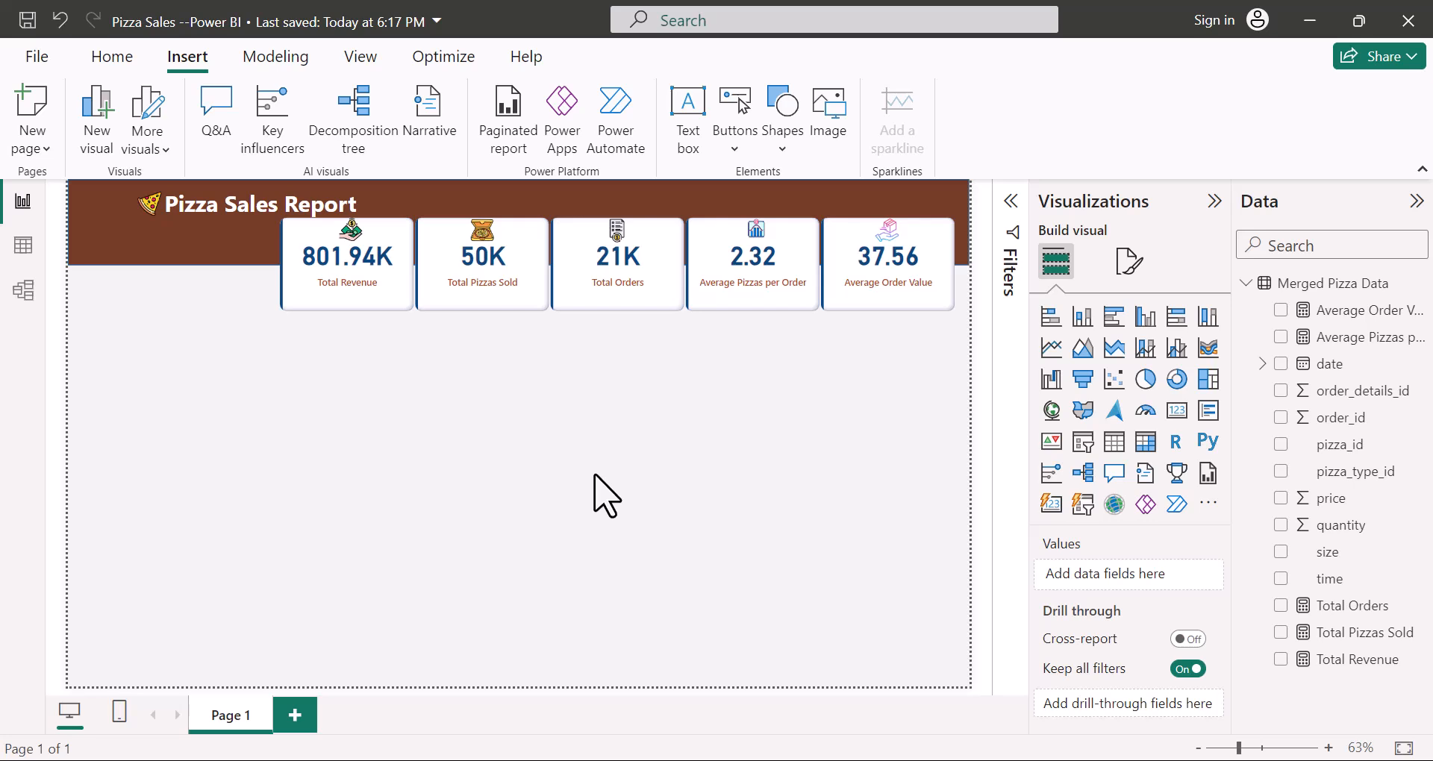
Step: Move the title text box slightly up and away from the pizza logo within the brown header
{"action": "left_click", "coordinate": [203, 208]}
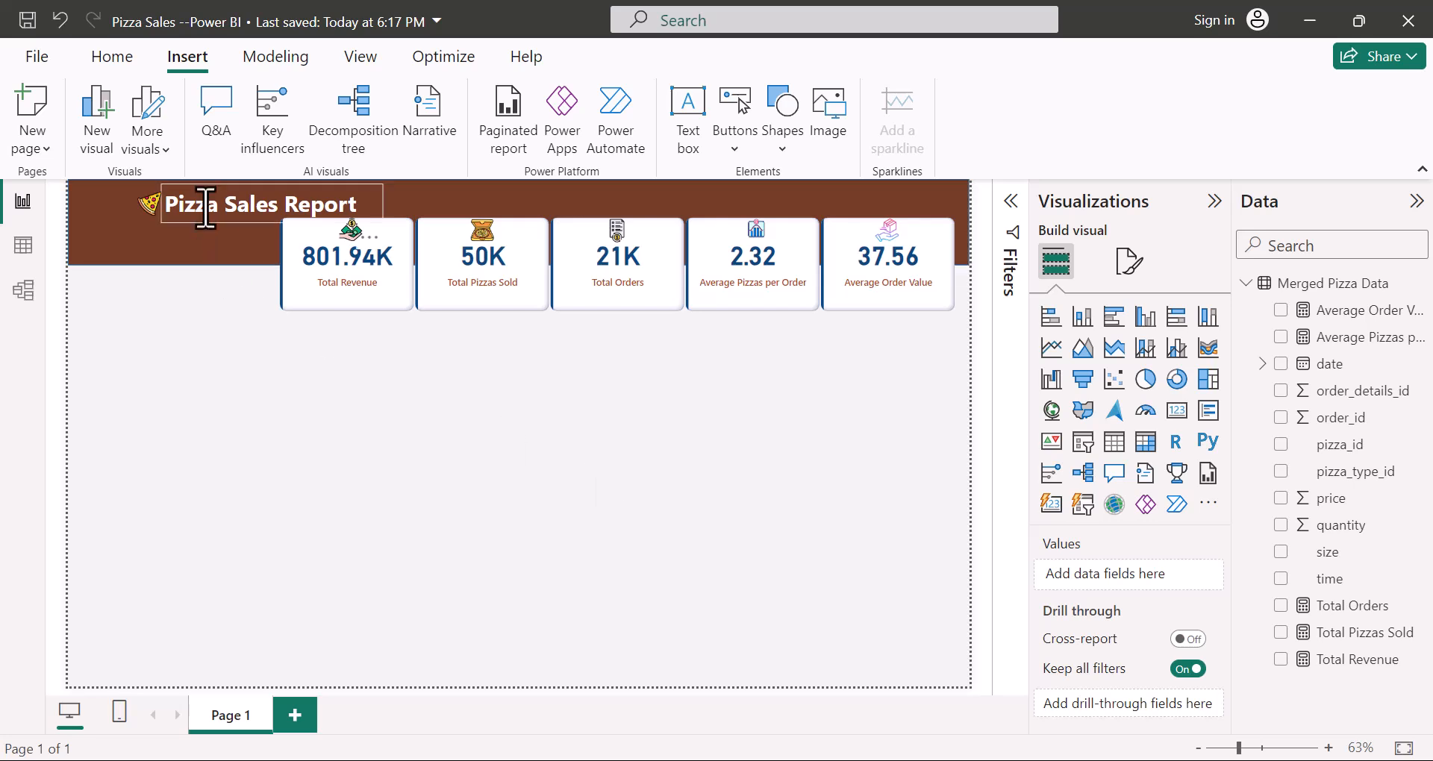
{"action": "left_click", "coordinate": [233, 200]}
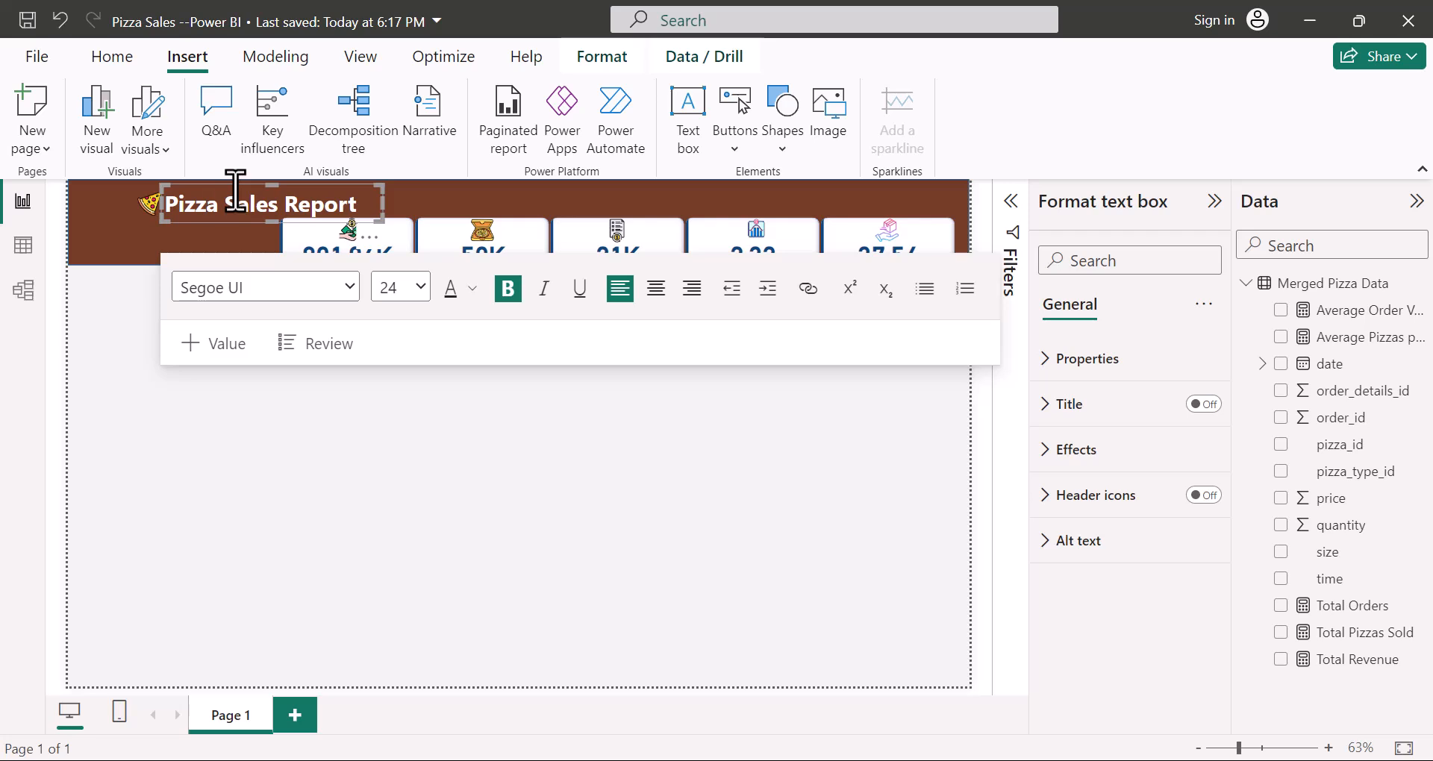
{"action": "left_click_drag", "start_coordinate": [234, 182], "coordinate": [237, 177]}
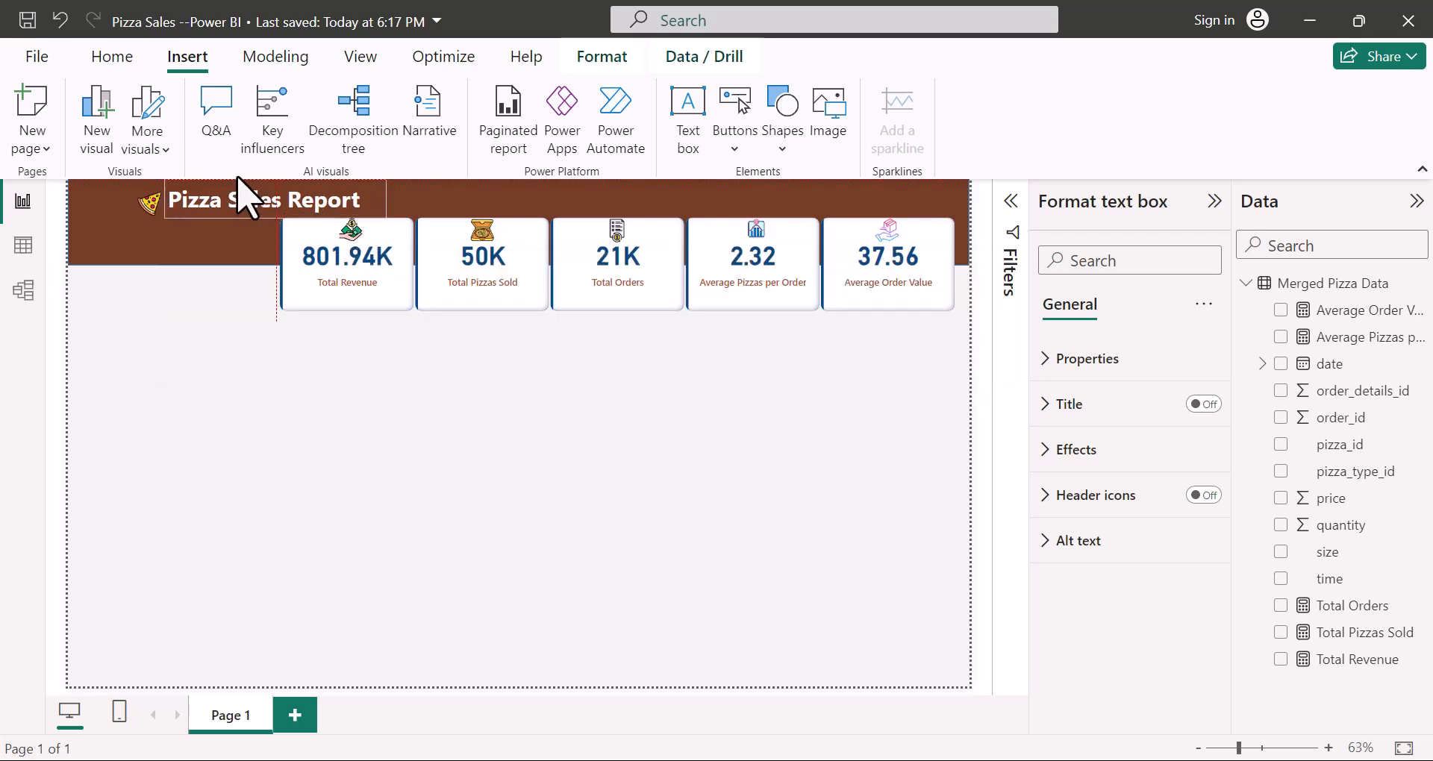
{"action": "left_click", "coordinate": [242, 198]}
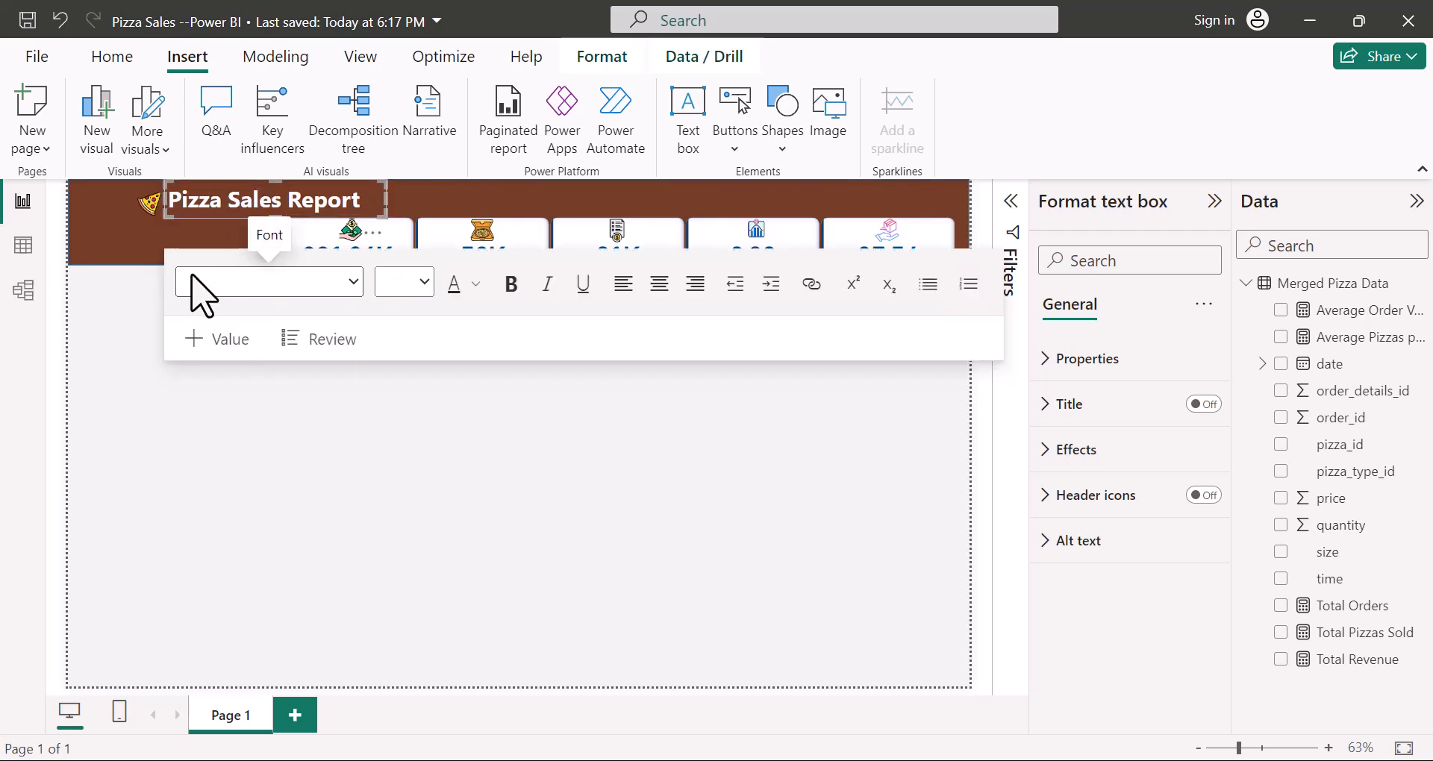
{"action": "left_click", "coordinate": [439, 487]}
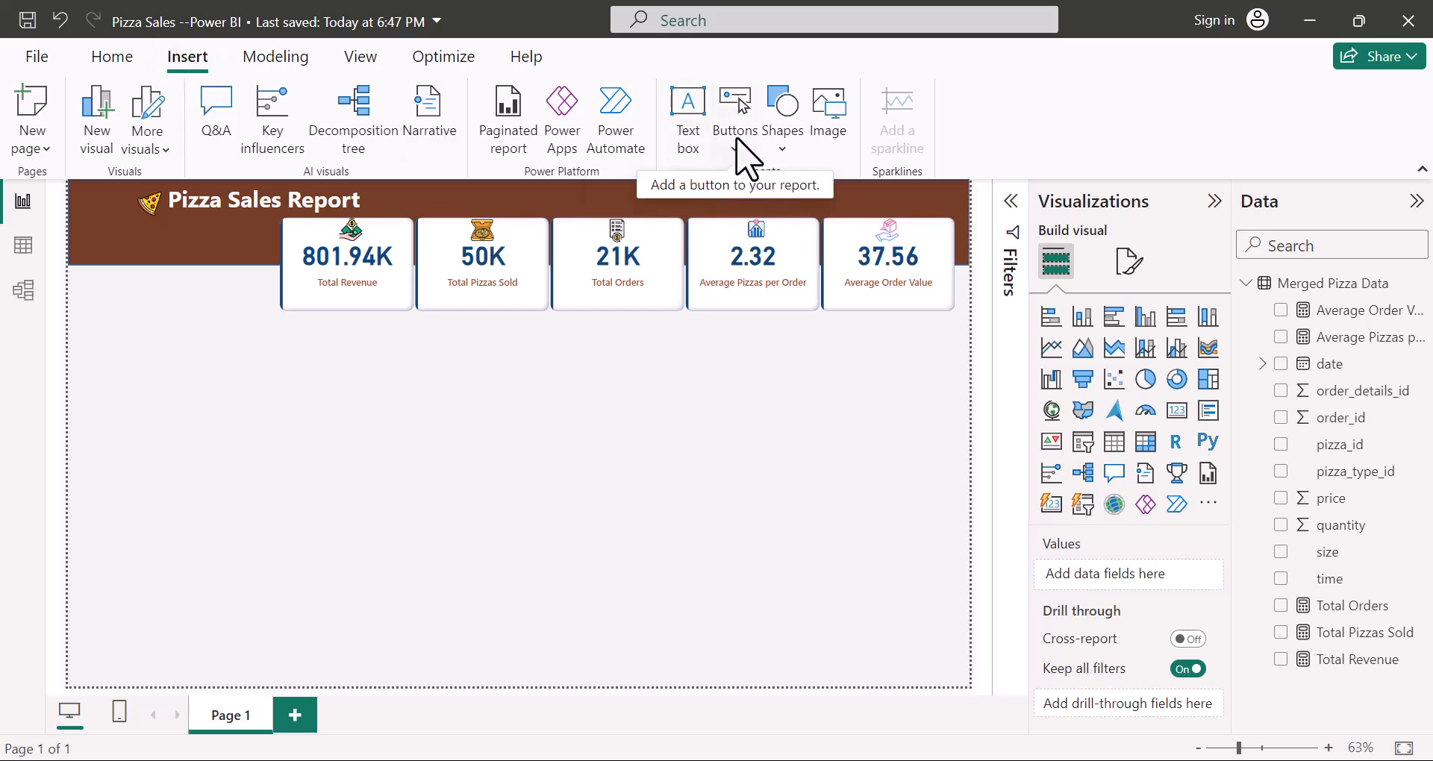
Step: Insert a rounded rectangle shape, resize it to a chart-sized panel and place it just below the first KPI cards
{"action": "left_click", "coordinate": [783, 109]}
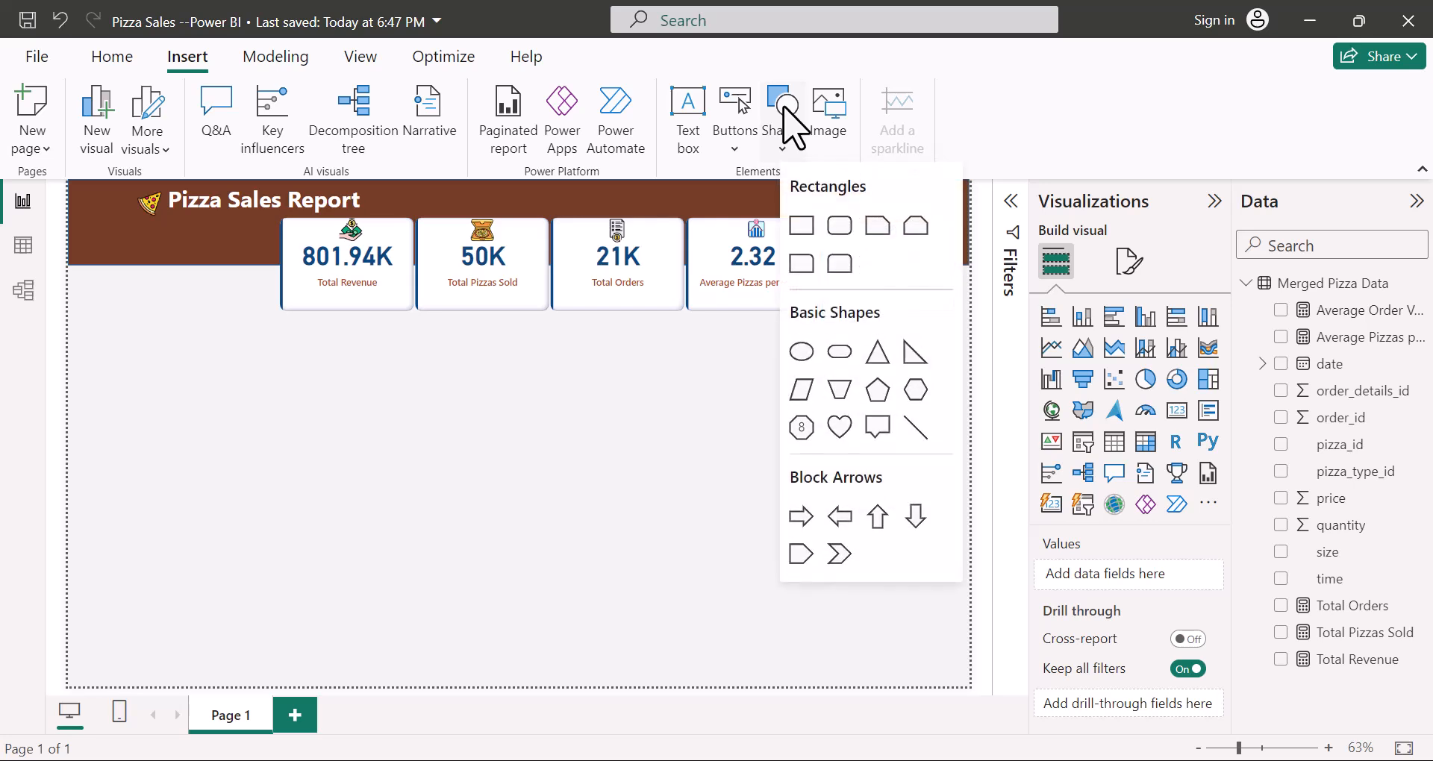
{"action": "left_click", "coordinate": [839, 224]}
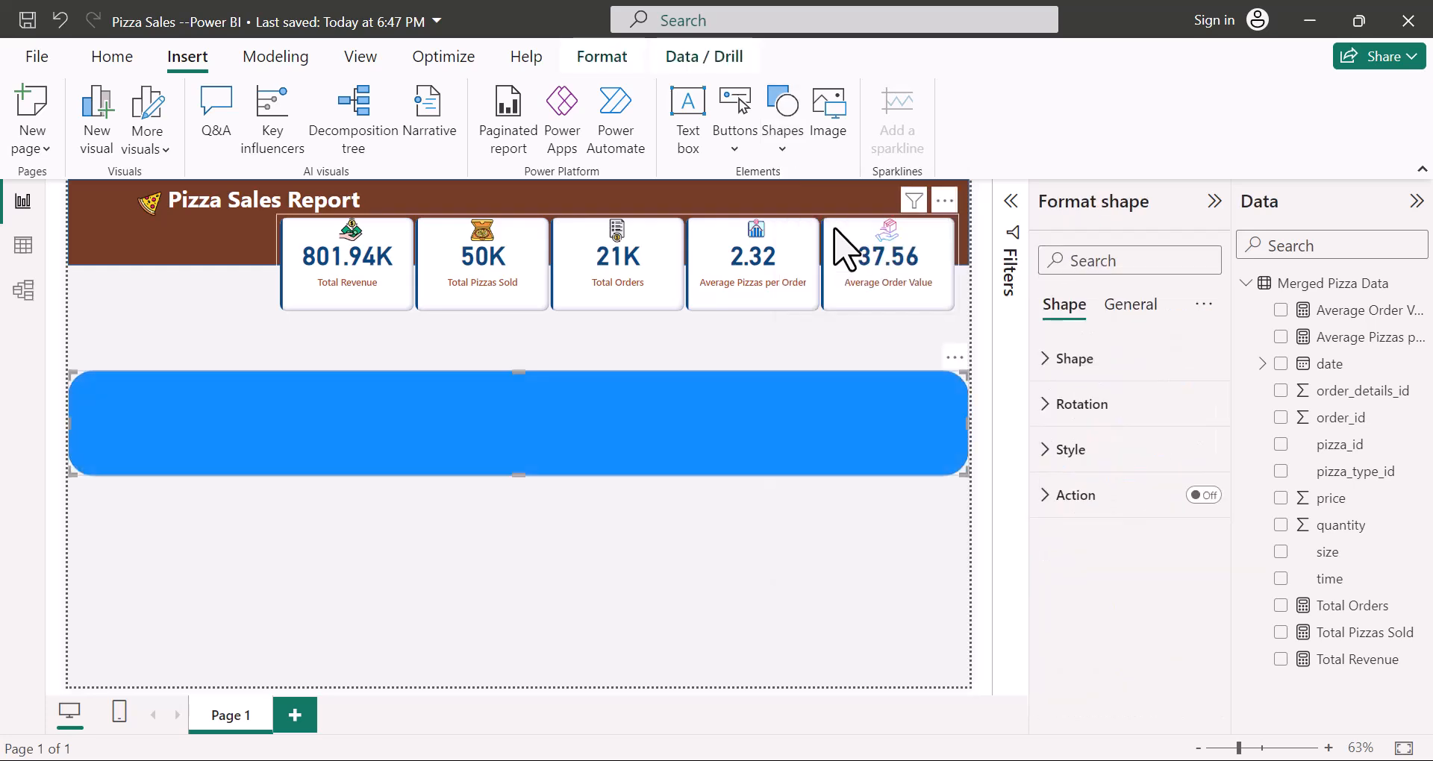
{"action": "left_click", "coordinate": [520, 459]}
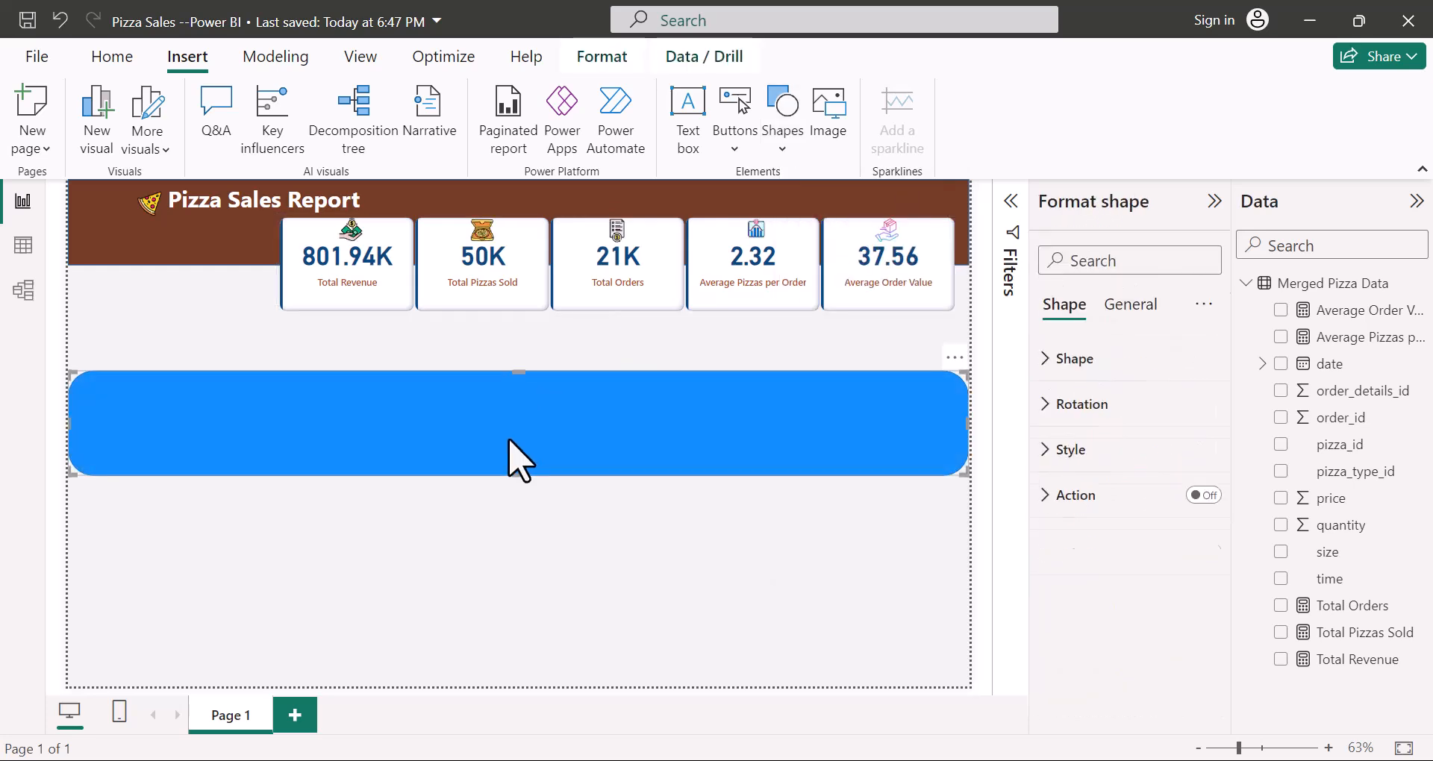
{"action": "left_click_drag", "start_coordinate": [940, 471], "coordinate": [399, 539]}
{"action": "left_click_drag", "start_coordinate": [295, 394], "coordinate": [464, 365]}
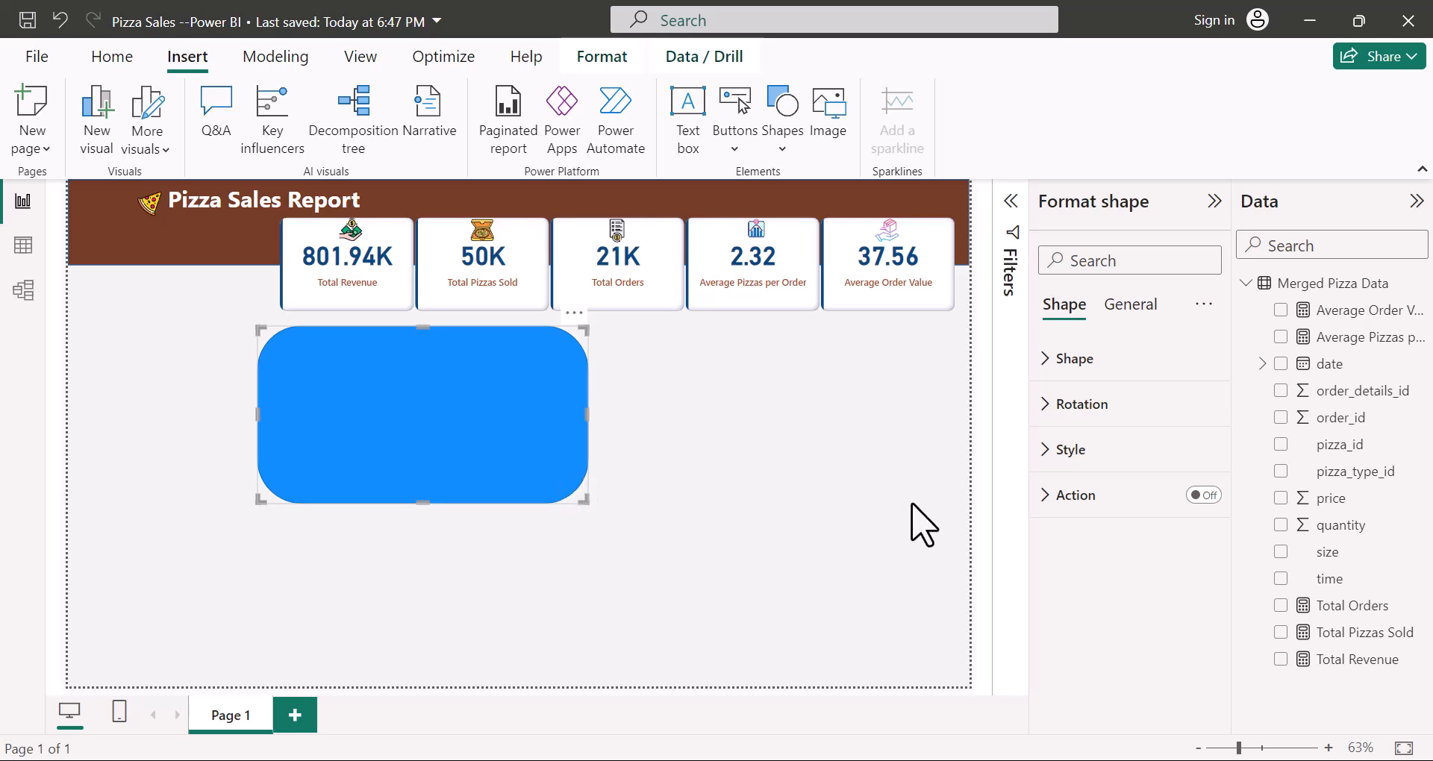
Step: Set the fill color of the rounded rectangle to white
{"action": "left_click", "coordinate": [1045, 449]}
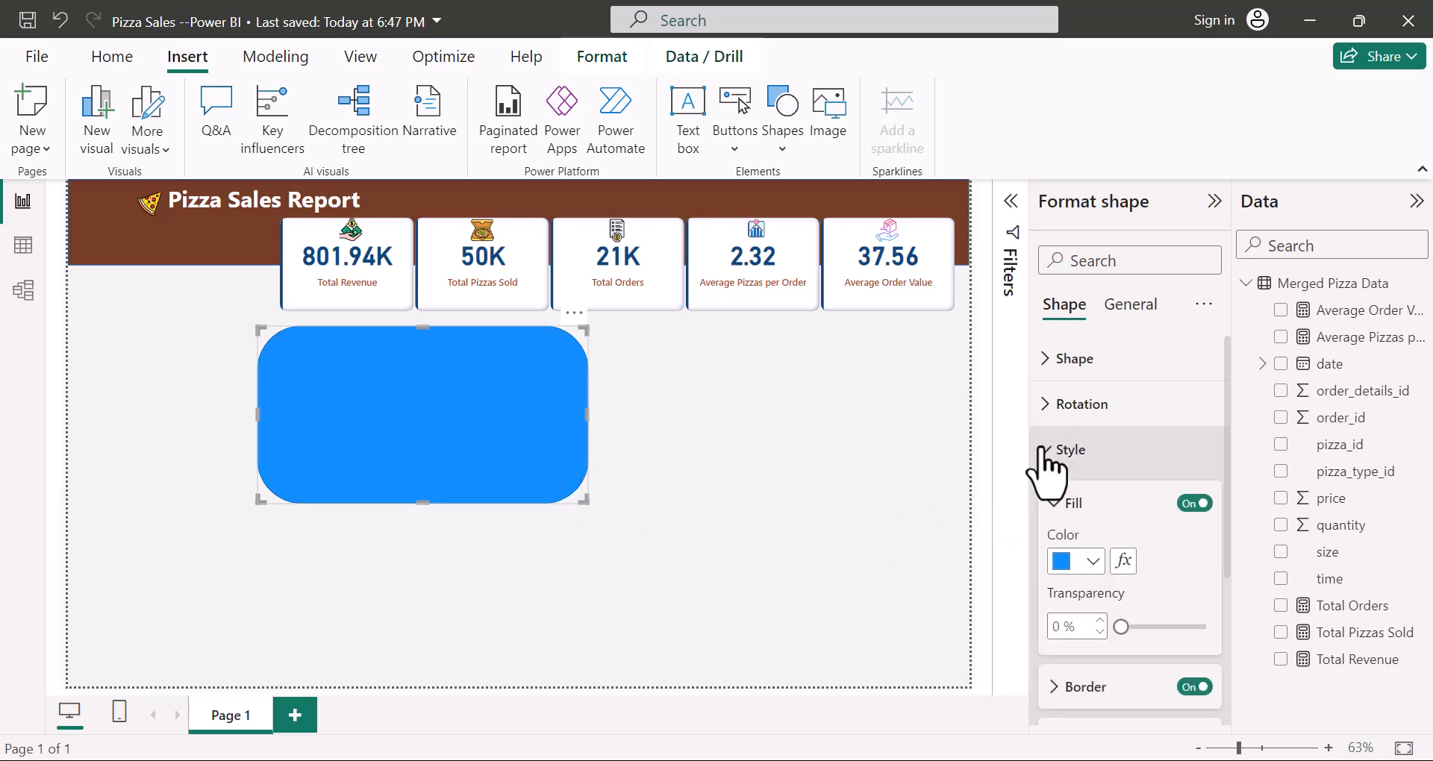
{"action": "left_click", "coordinate": [1093, 561]}
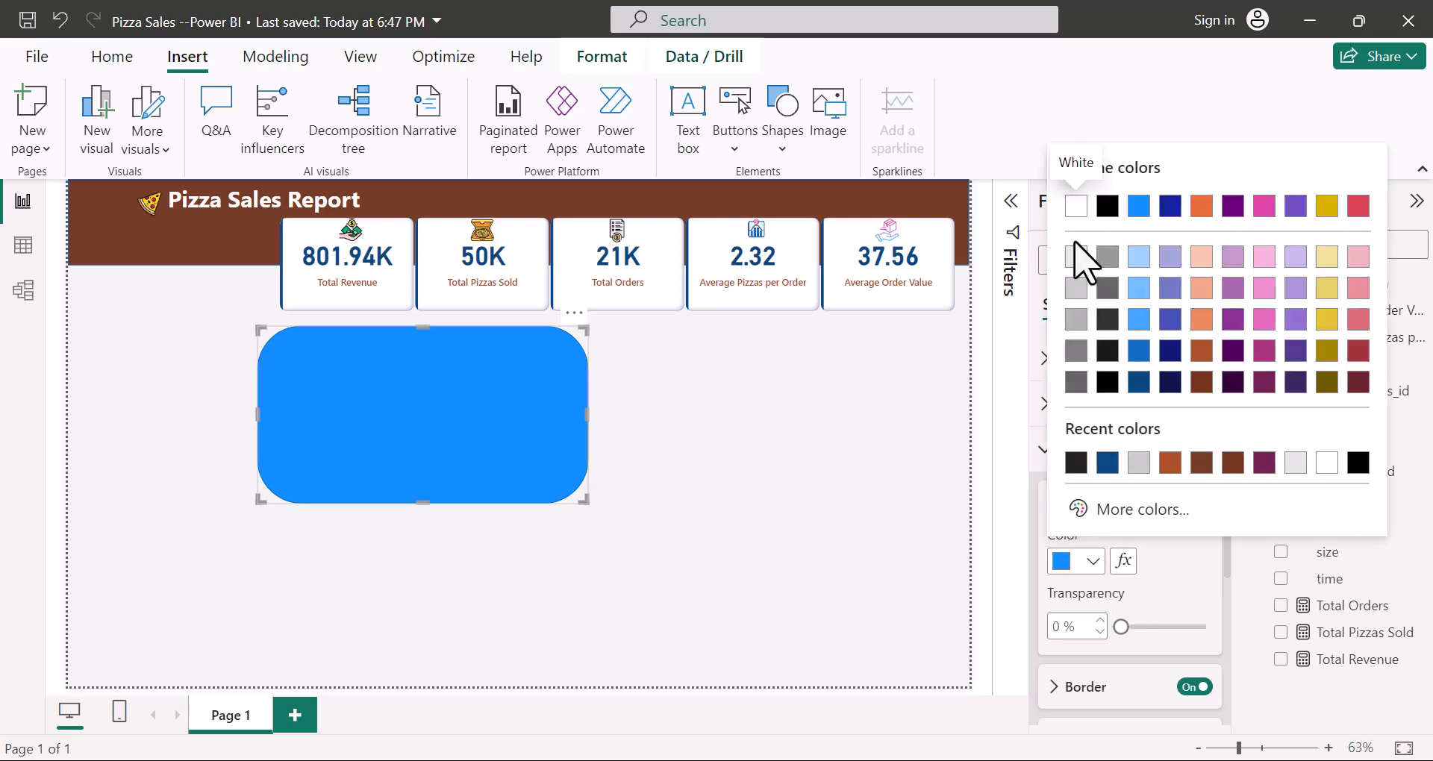
{"action": "left_click", "coordinate": [1076, 206]}
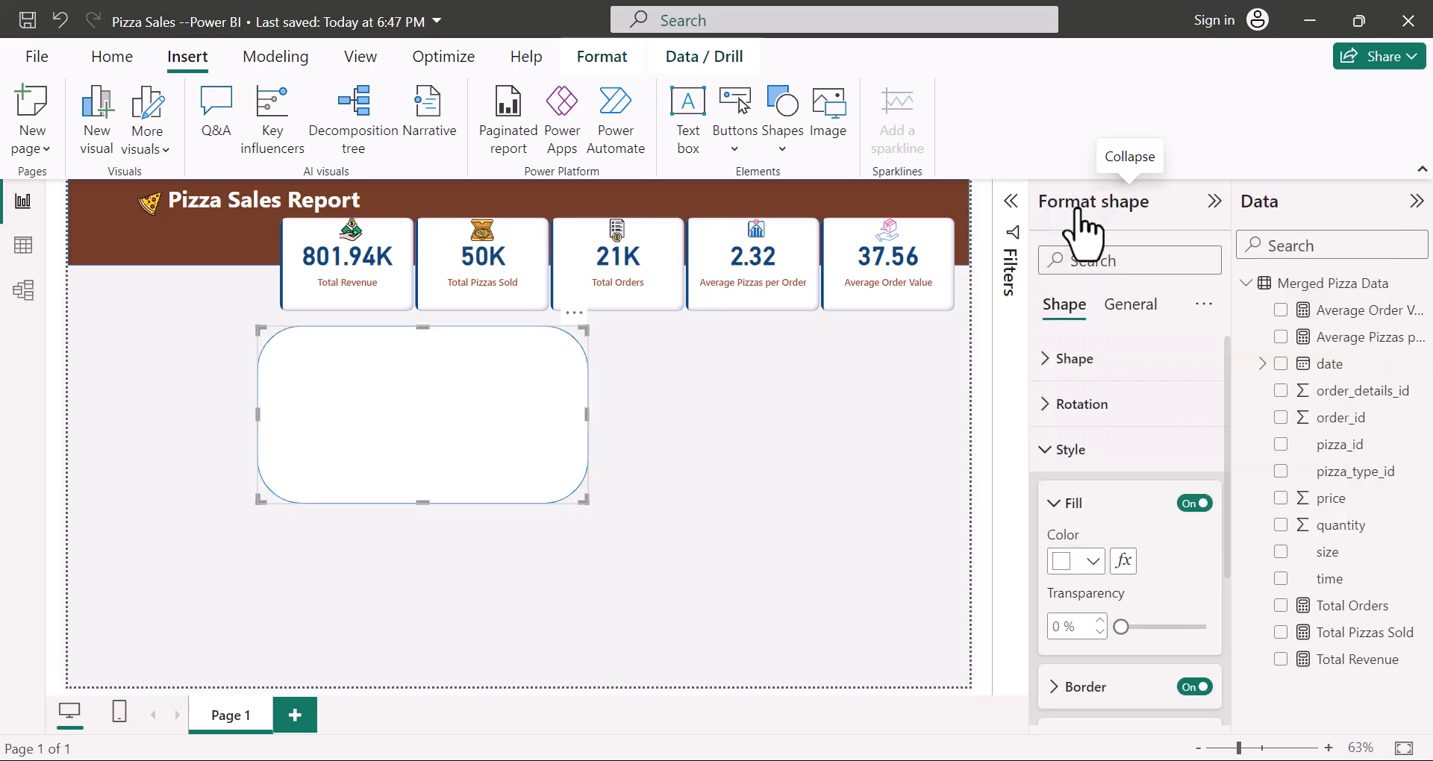
{"action": "scroll", "coordinate": [1055, 526], "scroll_direction": "down", "scroll_amount": 3}
{"action": "scroll", "coordinate": [1144, 539], "scroll_direction": "up", "scroll_amount": 2}
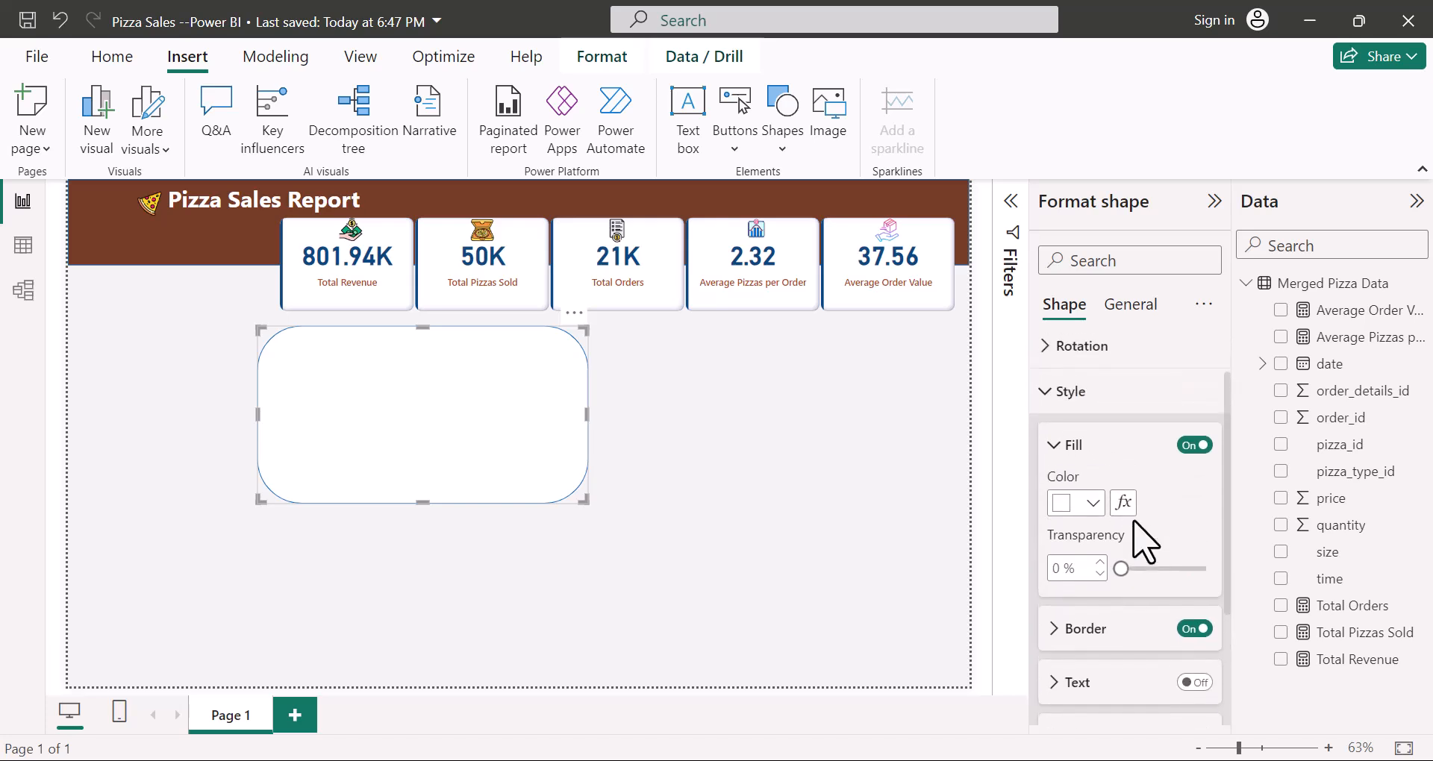
{"action": "left_click", "coordinate": [1044, 393]}
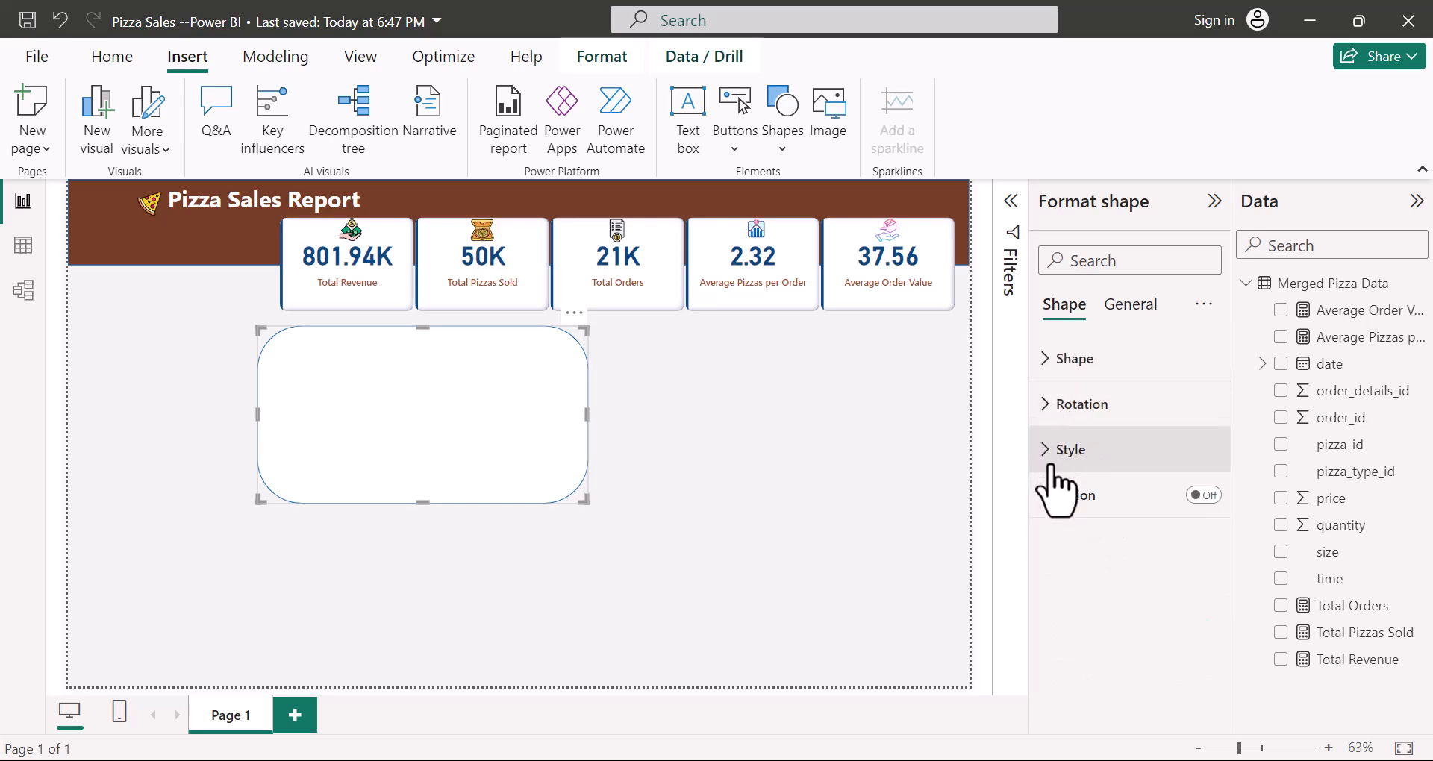
Step: Set the rounded corners of the white rectangle to 10%
{"action": "left_click", "coordinate": [1131, 306]}
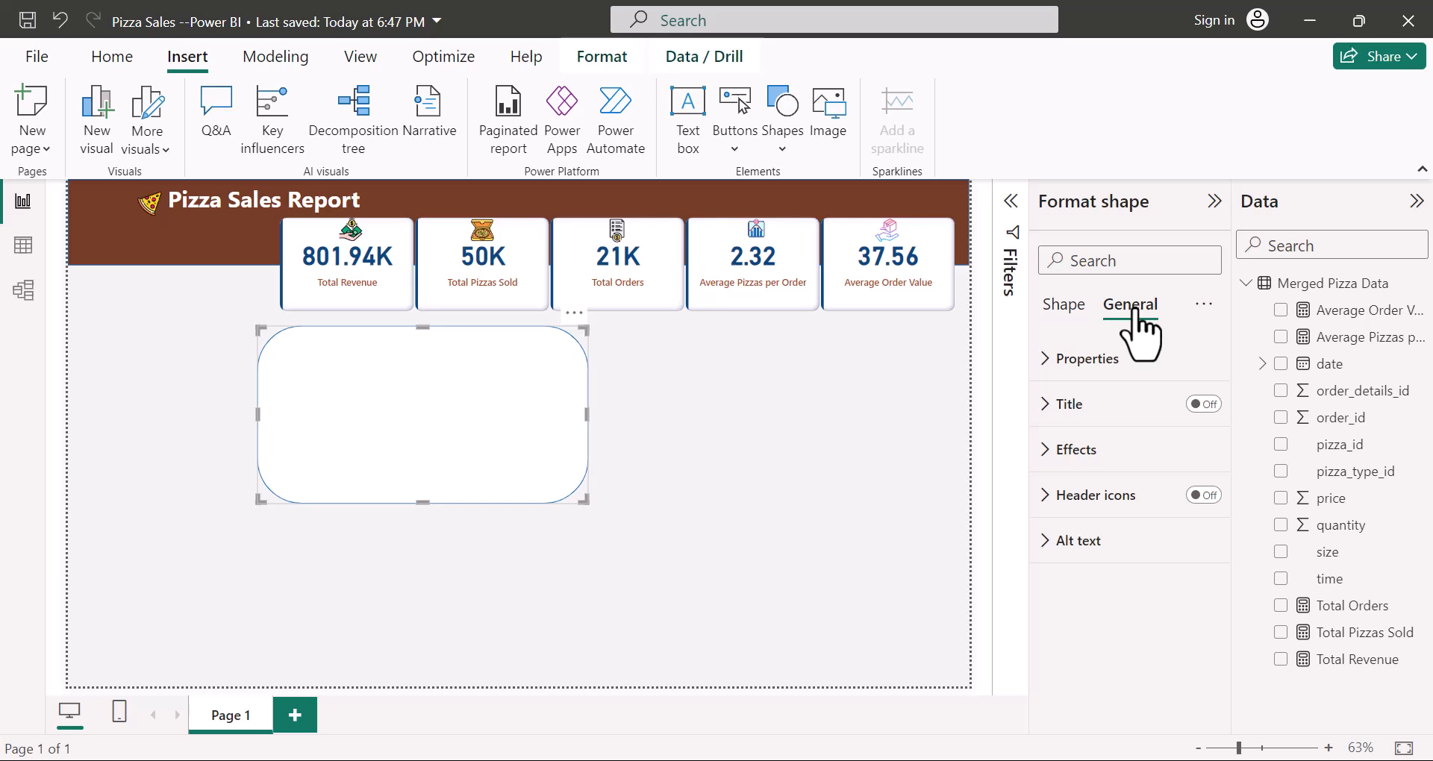
{"action": "left_click", "coordinate": [1064, 305]}
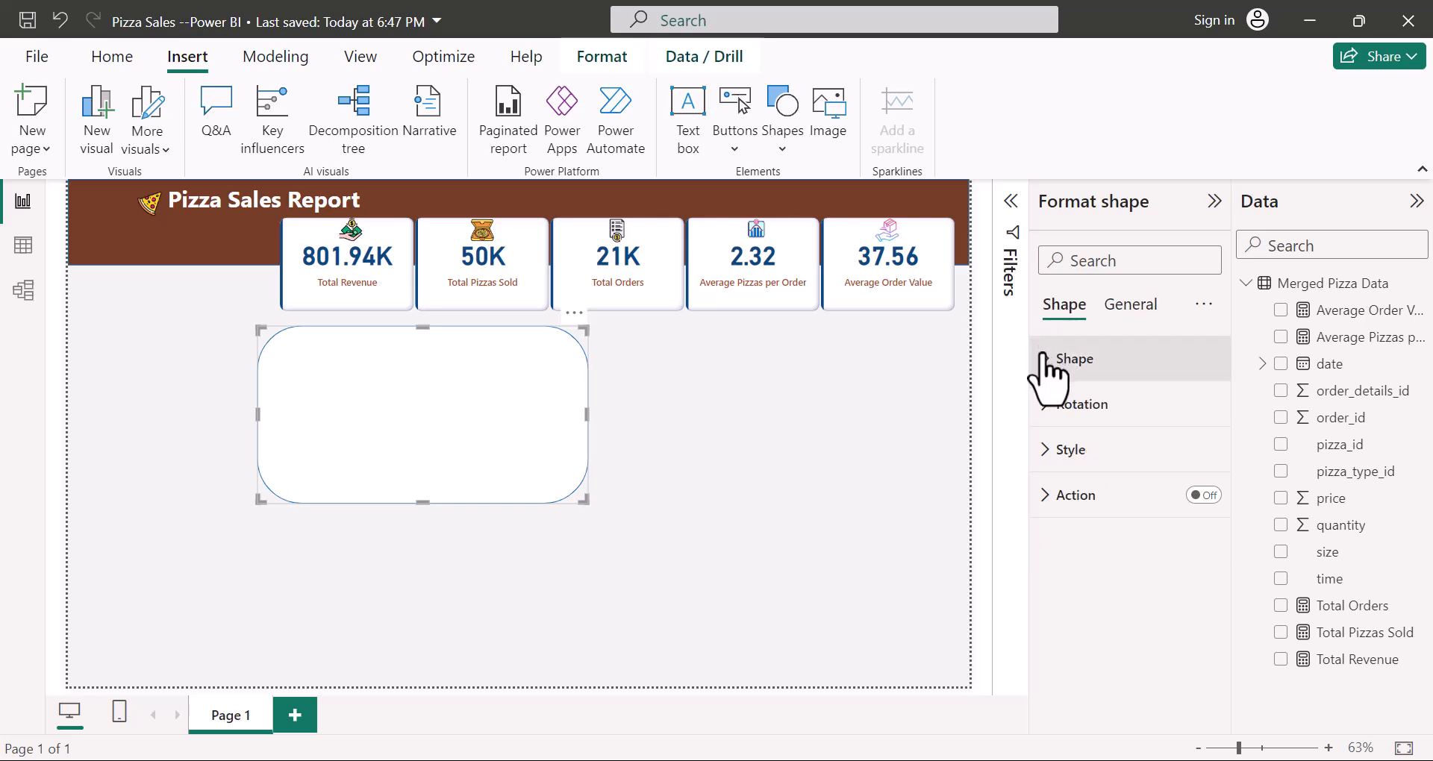
{"action": "left_click", "coordinate": [1045, 359]}
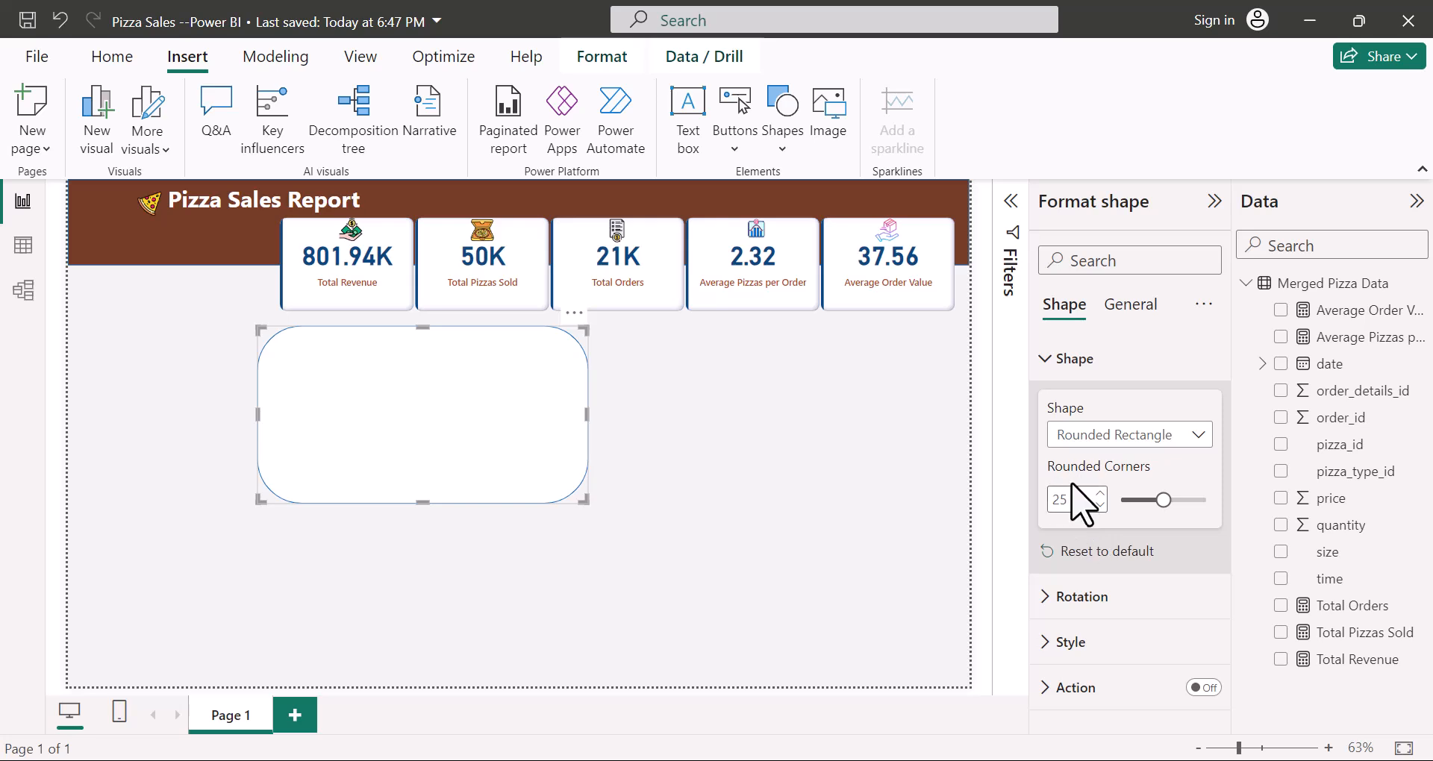
{"action": "left_click_drag", "start_coordinate": [1060, 505], "coordinate": [1053, 522]}
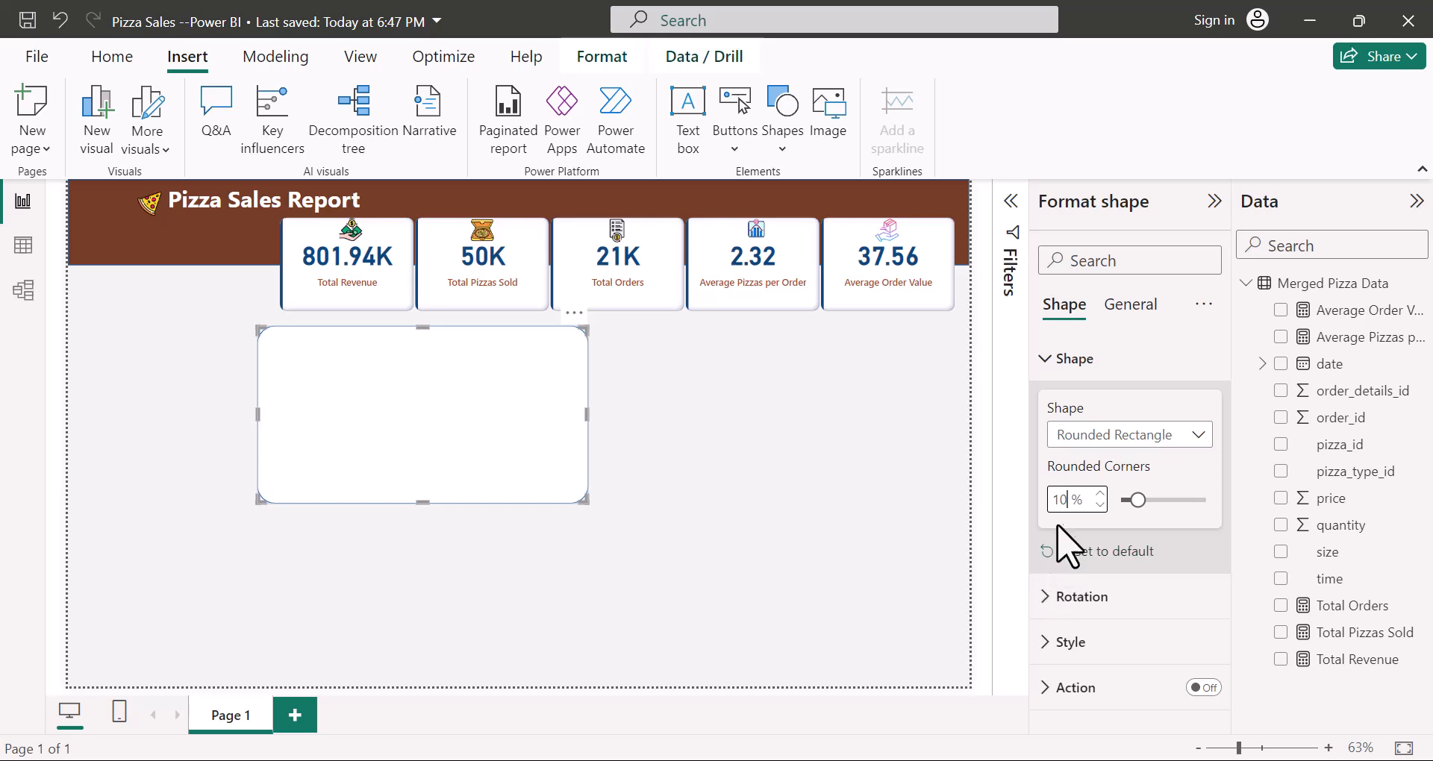
{"action": "left_click", "coordinate": [1049, 360]}
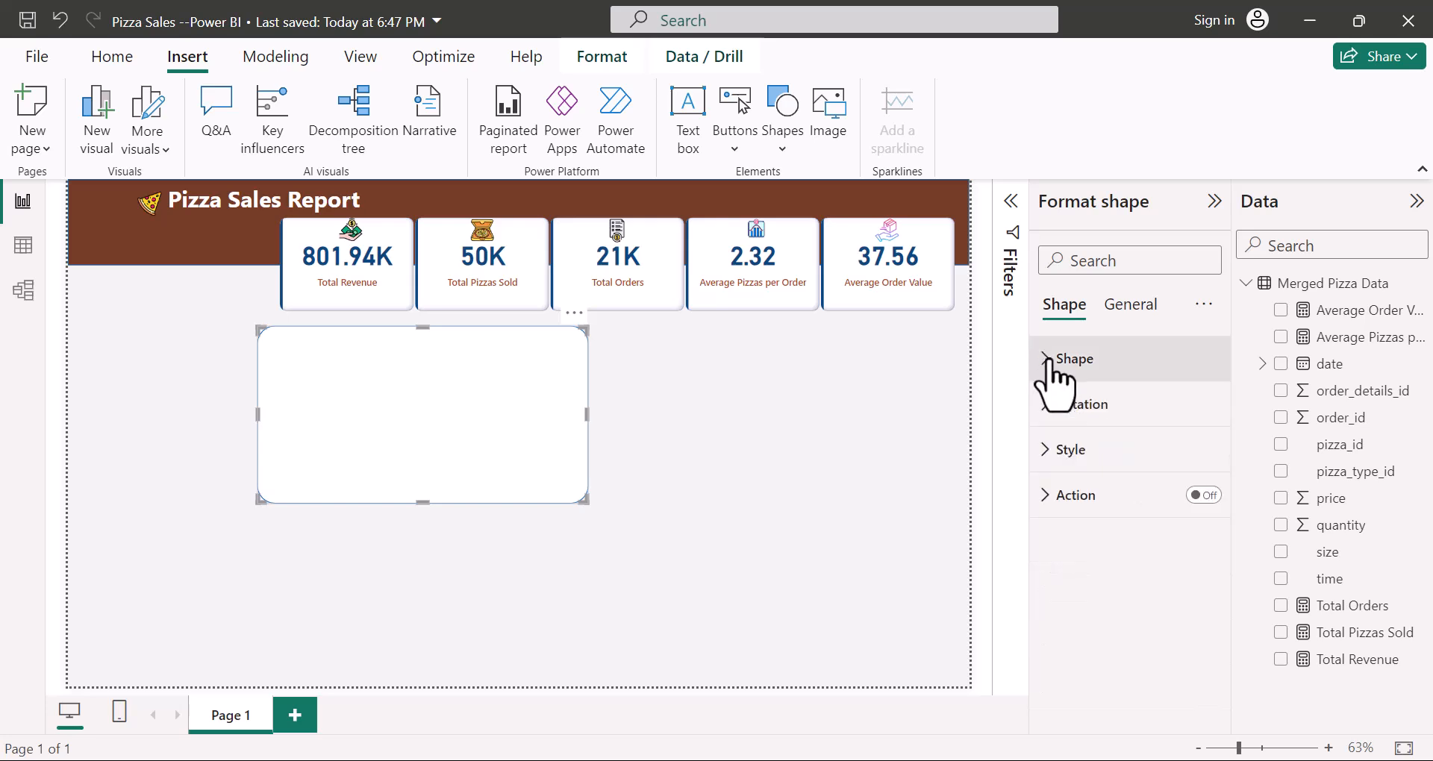
Step: Turn on the glow effect for the white rounded rectangle and set the glow color to light gray
{"action": "left_click", "coordinate": [1047, 451]}
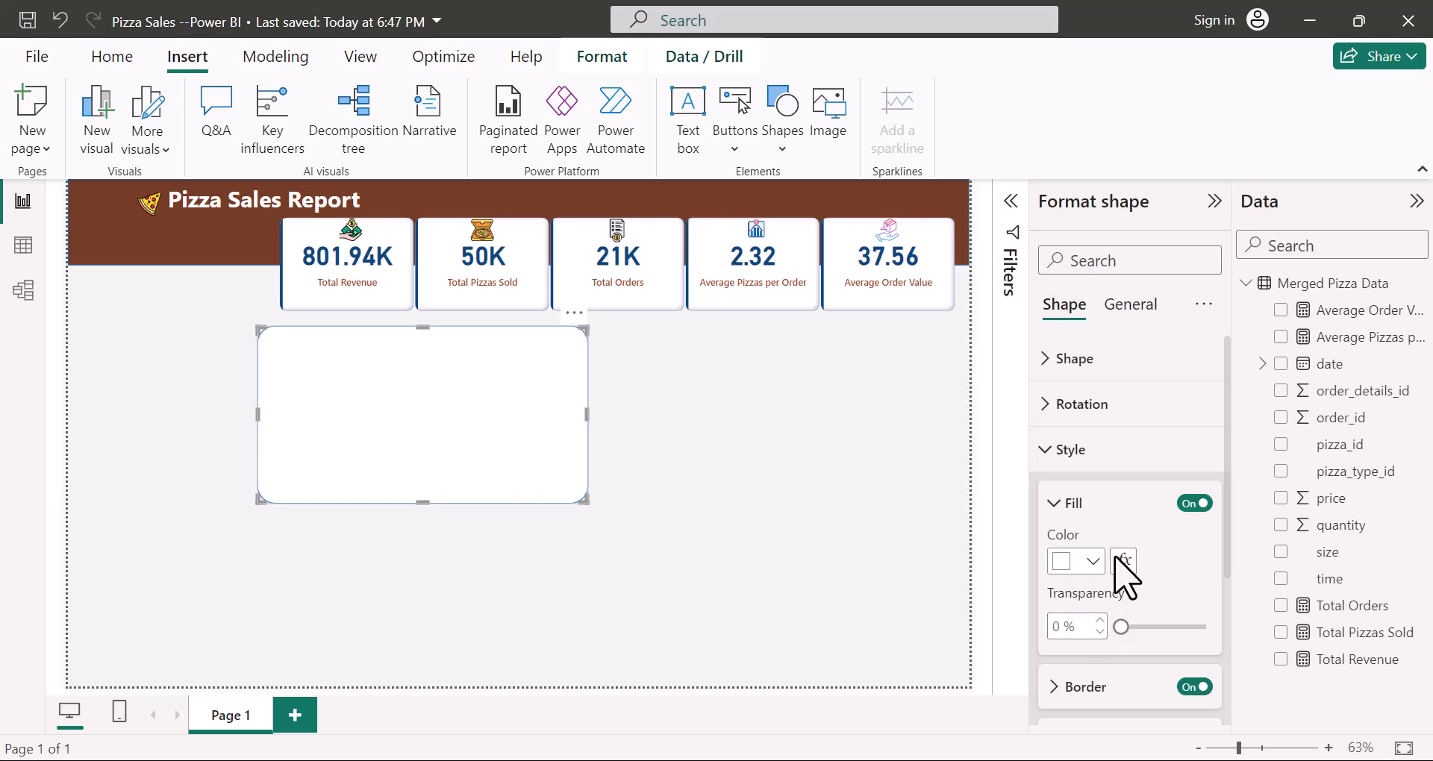
{"action": "scroll", "coordinate": [1048, 429], "scroll_direction": "down", "scroll_amount": 2}
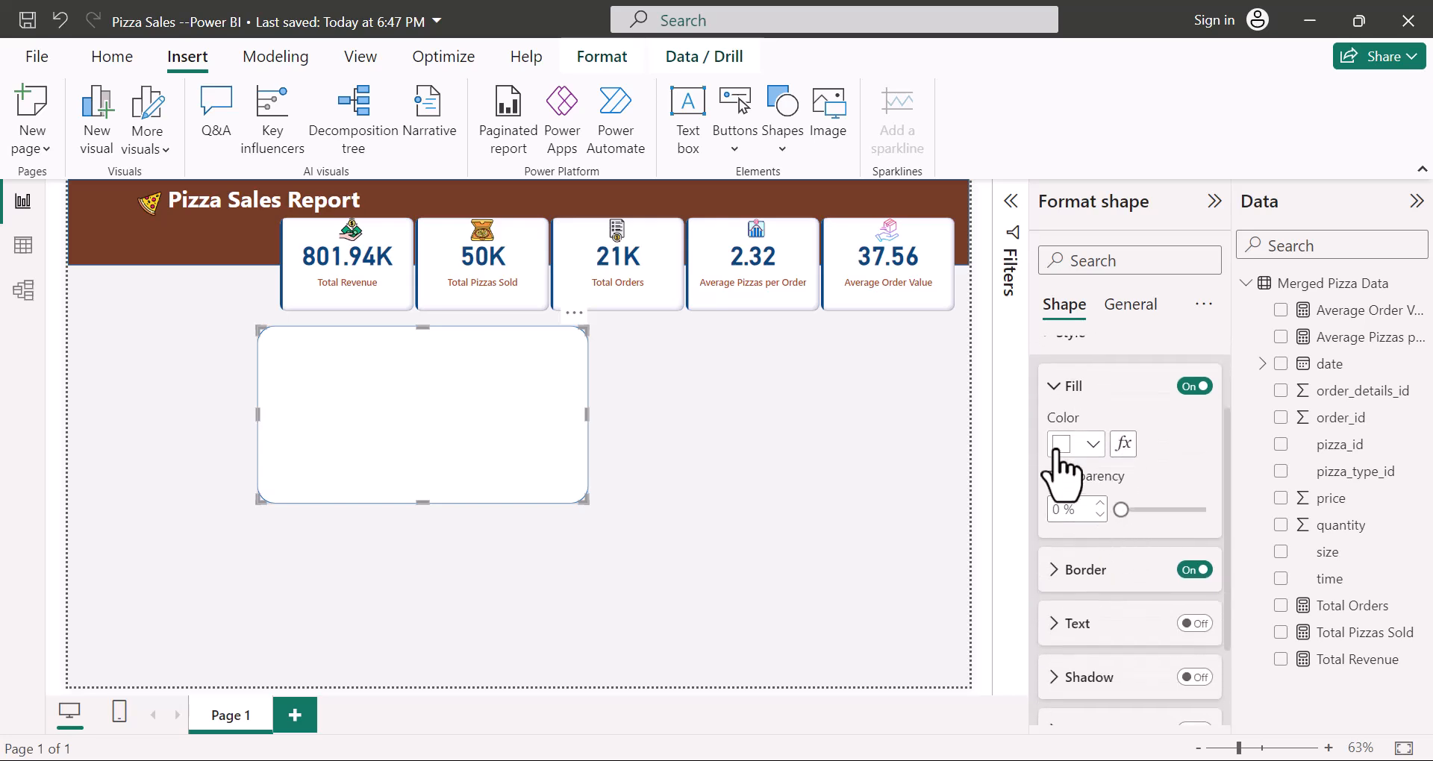
{"action": "scroll", "coordinate": [1112, 455], "scroll_direction": "down", "scroll_amount": 2}
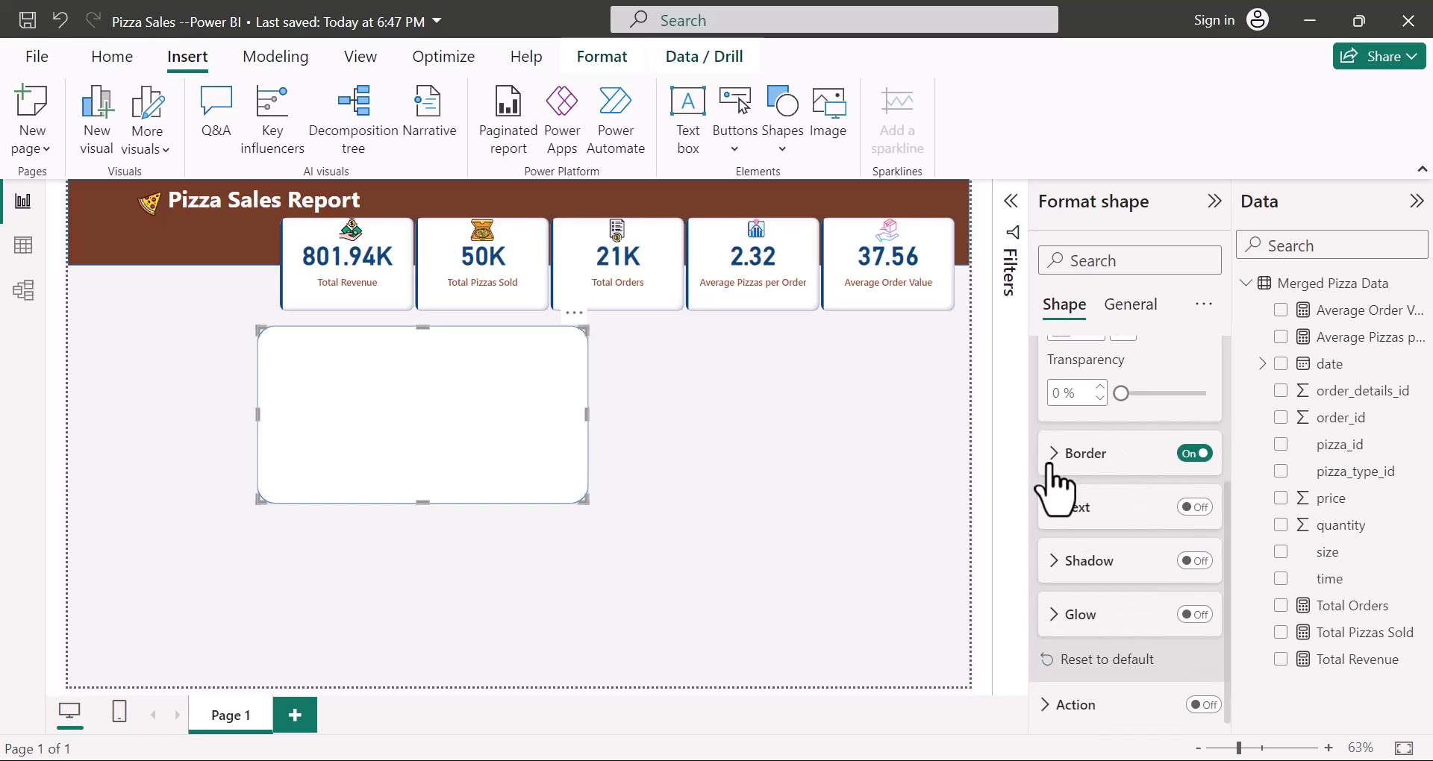
{"action": "left_click", "coordinate": [1057, 454]}
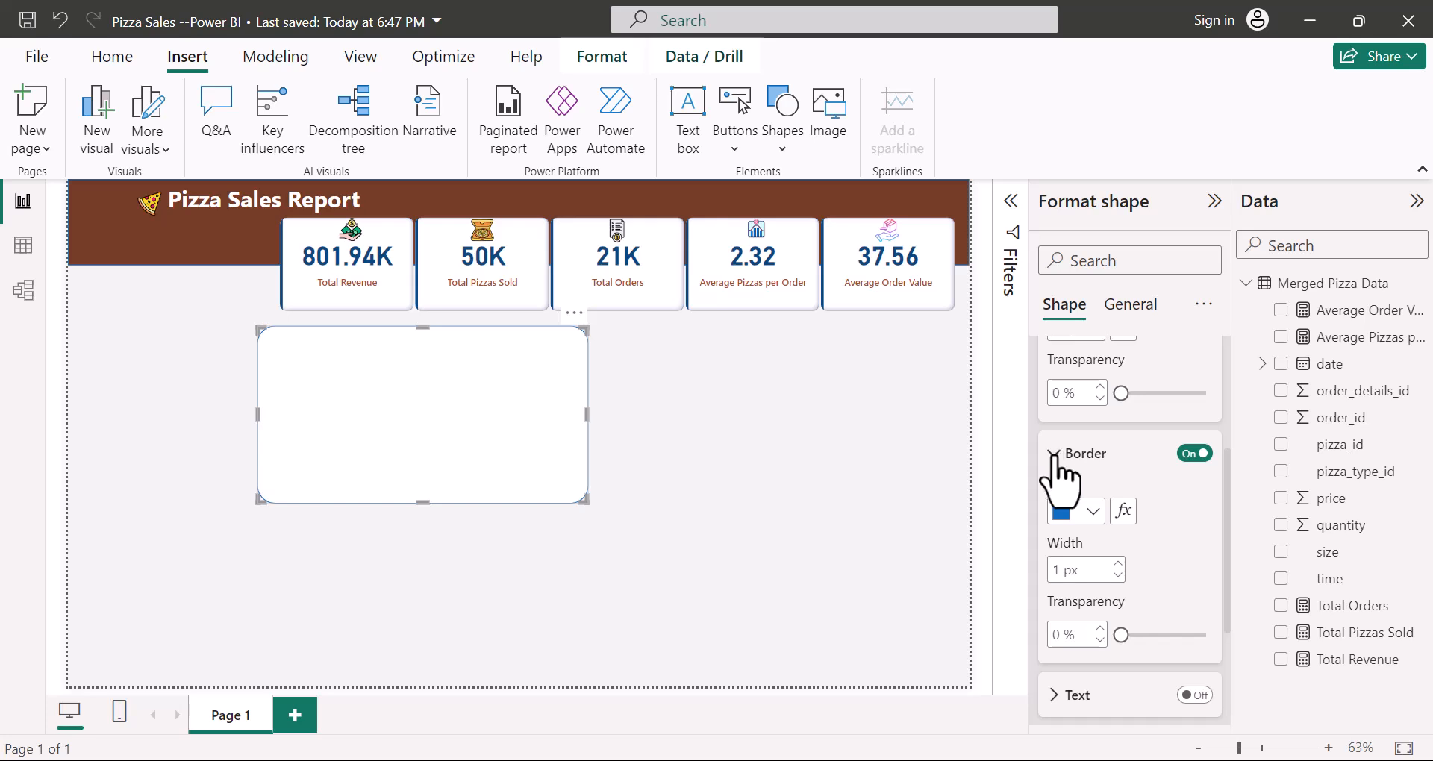
{"action": "left_click", "coordinate": [1059, 454]}
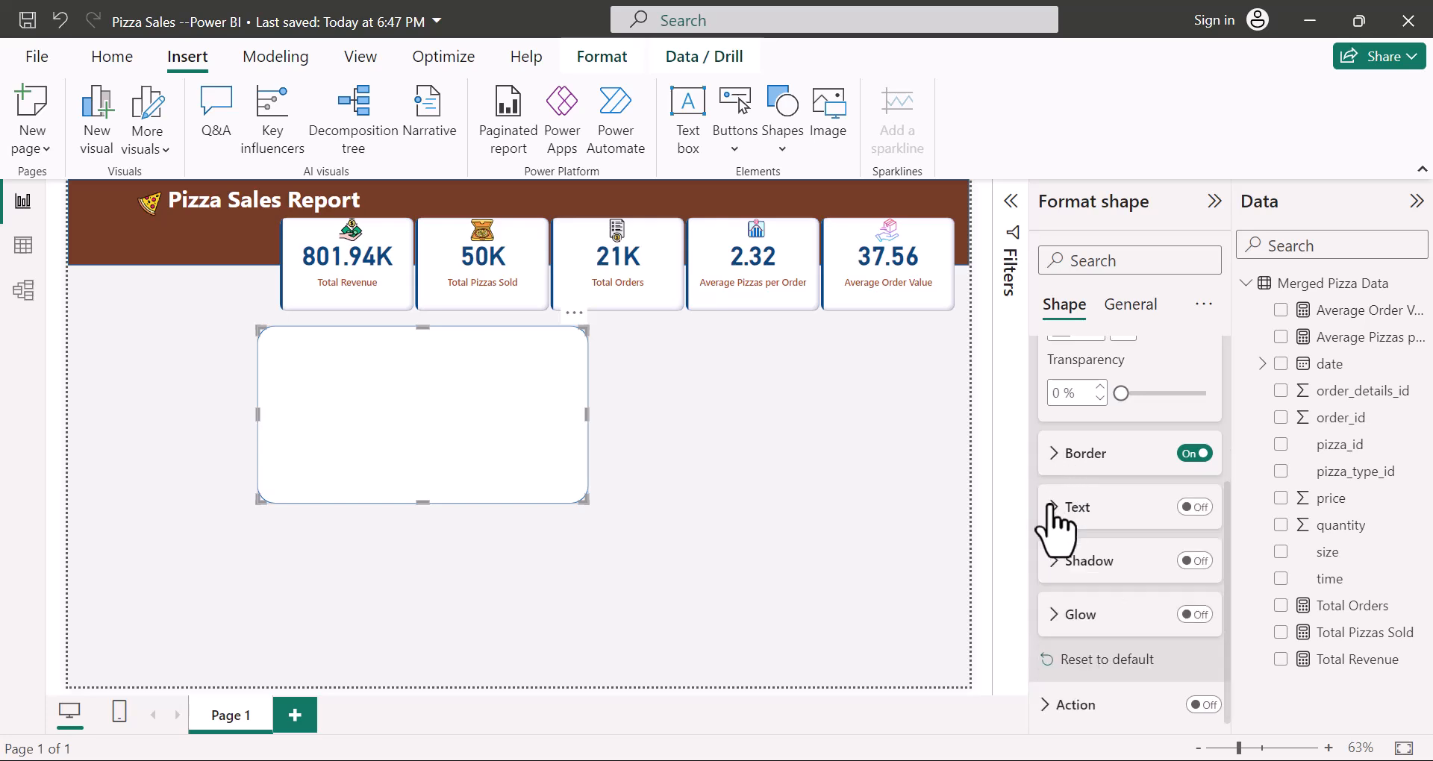
{"action": "left_click", "coordinate": [1195, 613]}
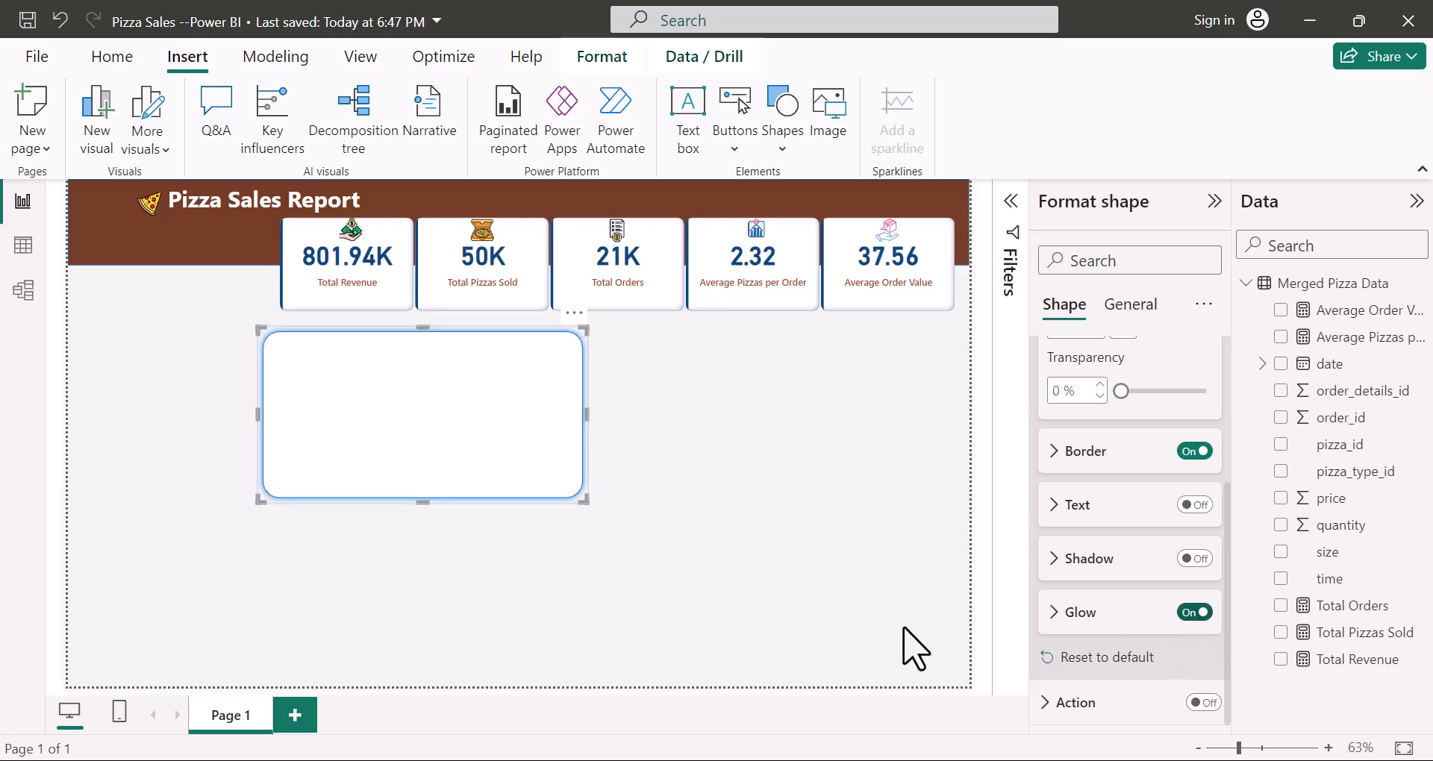
{"action": "left_click", "coordinate": [1054, 623]}
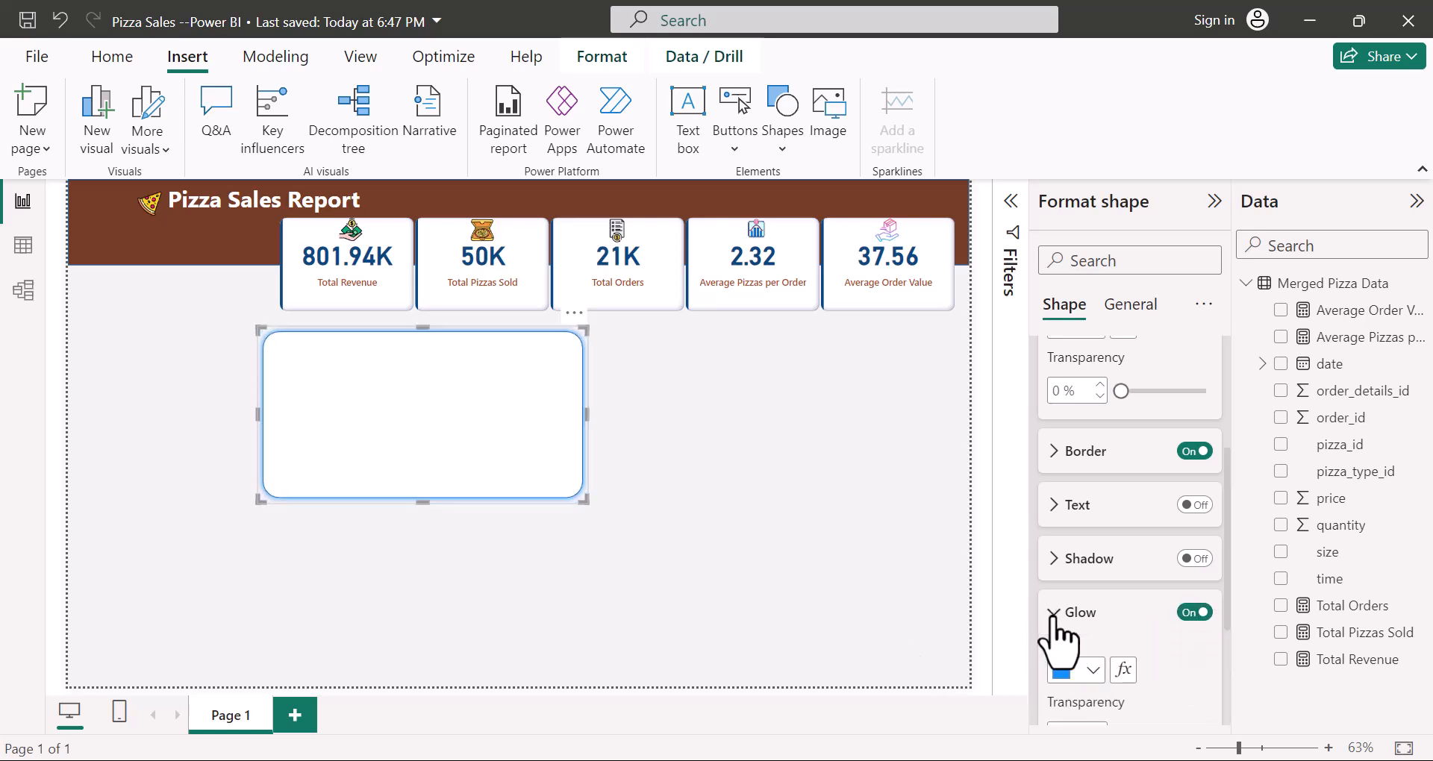
{"action": "scroll", "coordinate": [1154, 515], "scroll_direction": "down", "scroll_amount": 3}
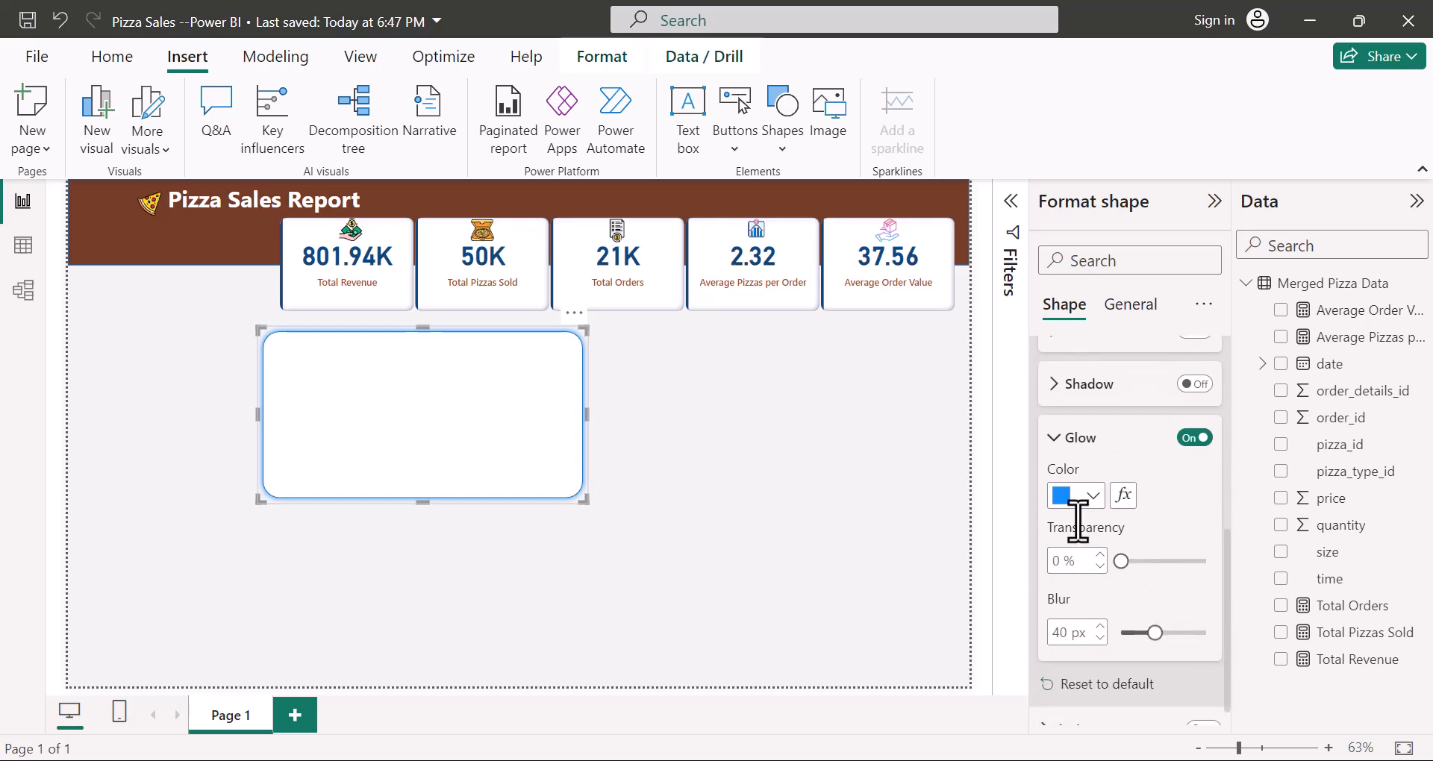
{"action": "left_click", "coordinate": [1081, 496]}
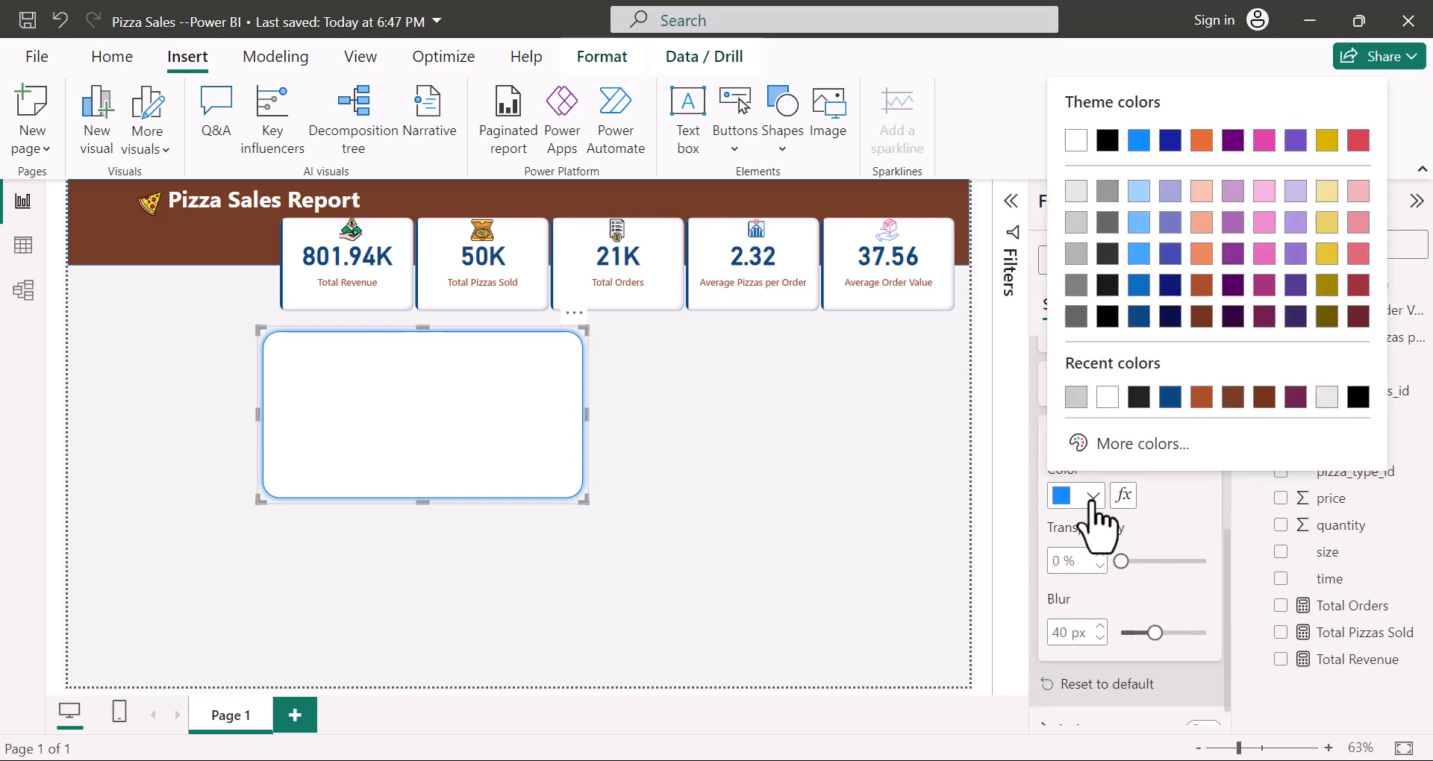
{"action": "left_click", "coordinate": [1084, 193]}
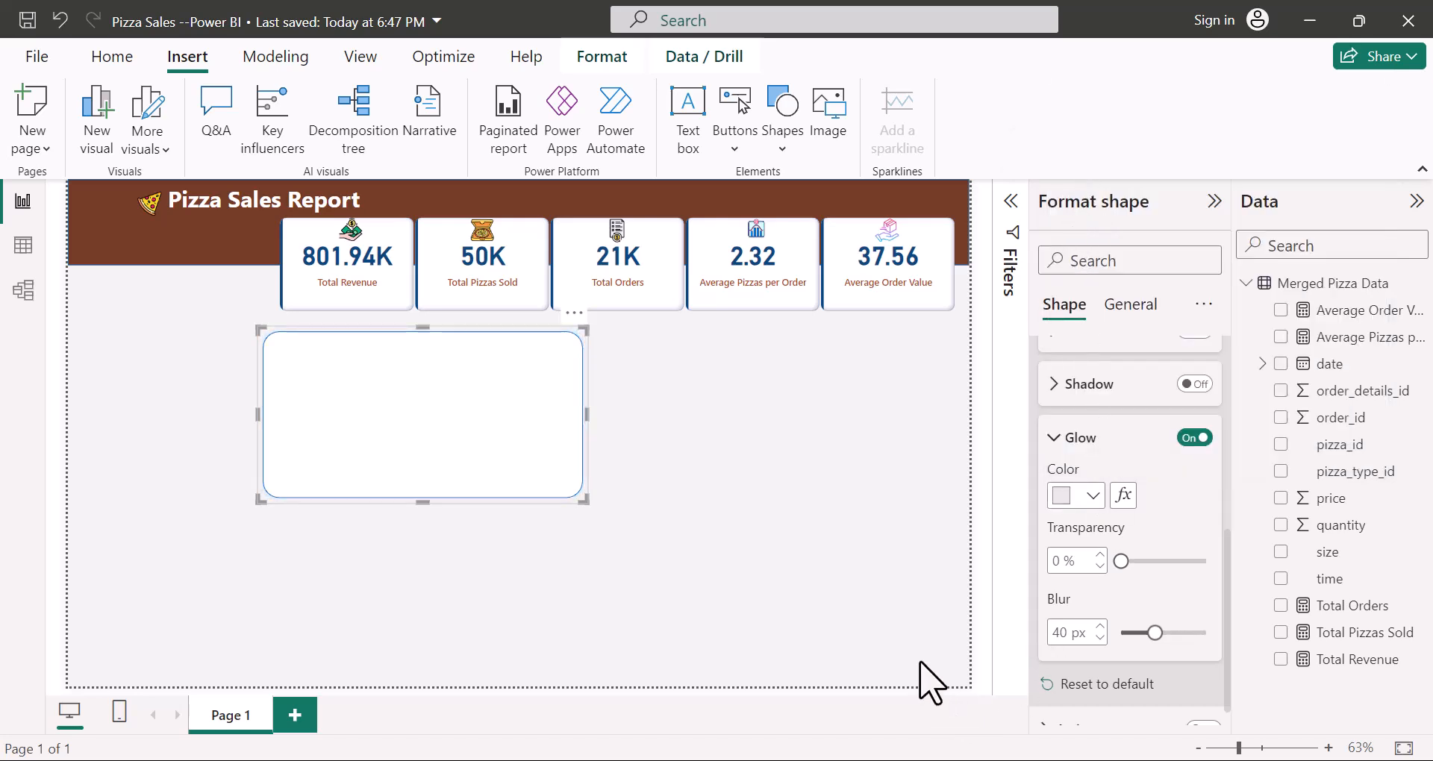
{"action": "left_click", "coordinate": [1055, 439]}
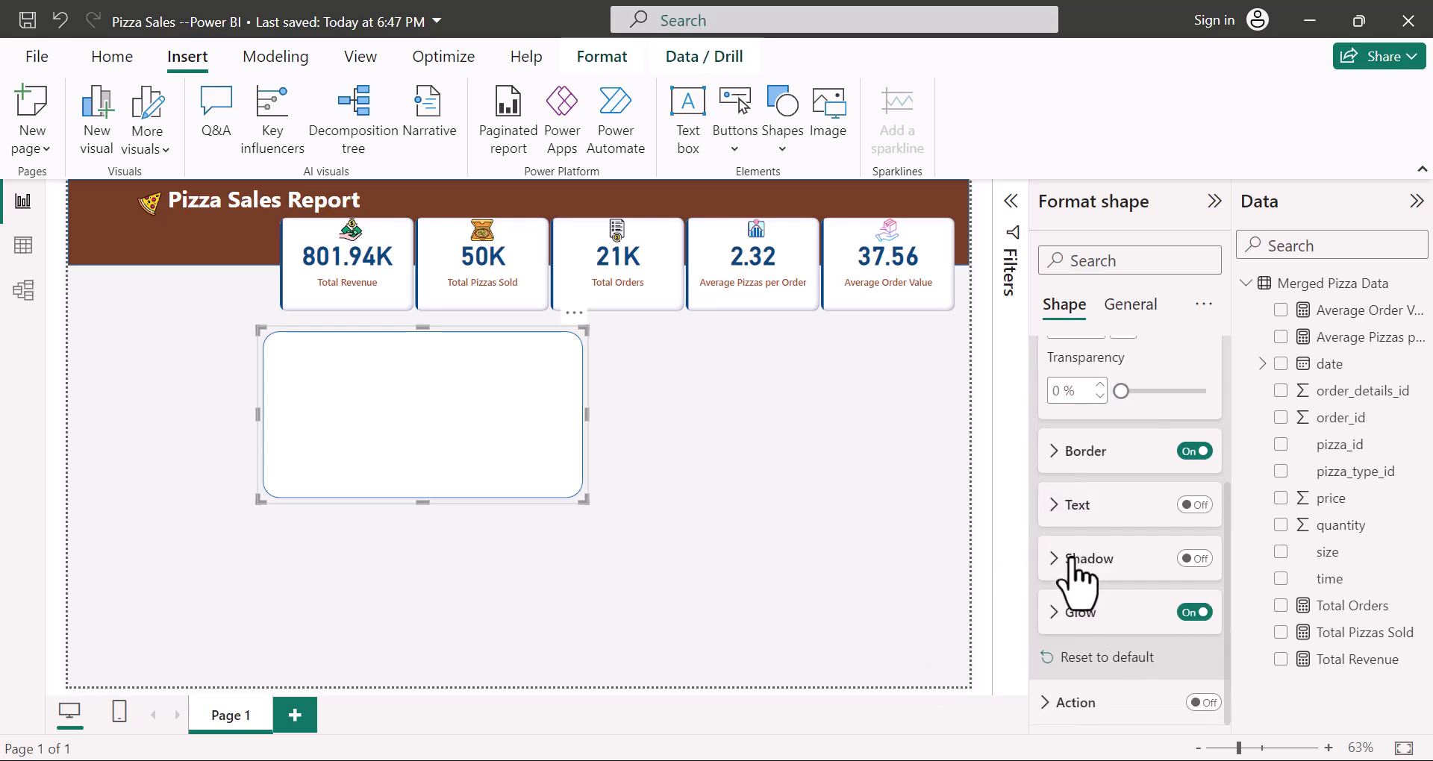
Step: Set the border color of the white rounded rectangle to light blue
{"action": "scroll", "coordinate": [1120, 561], "scroll_direction": "up", "scroll_amount": 3}
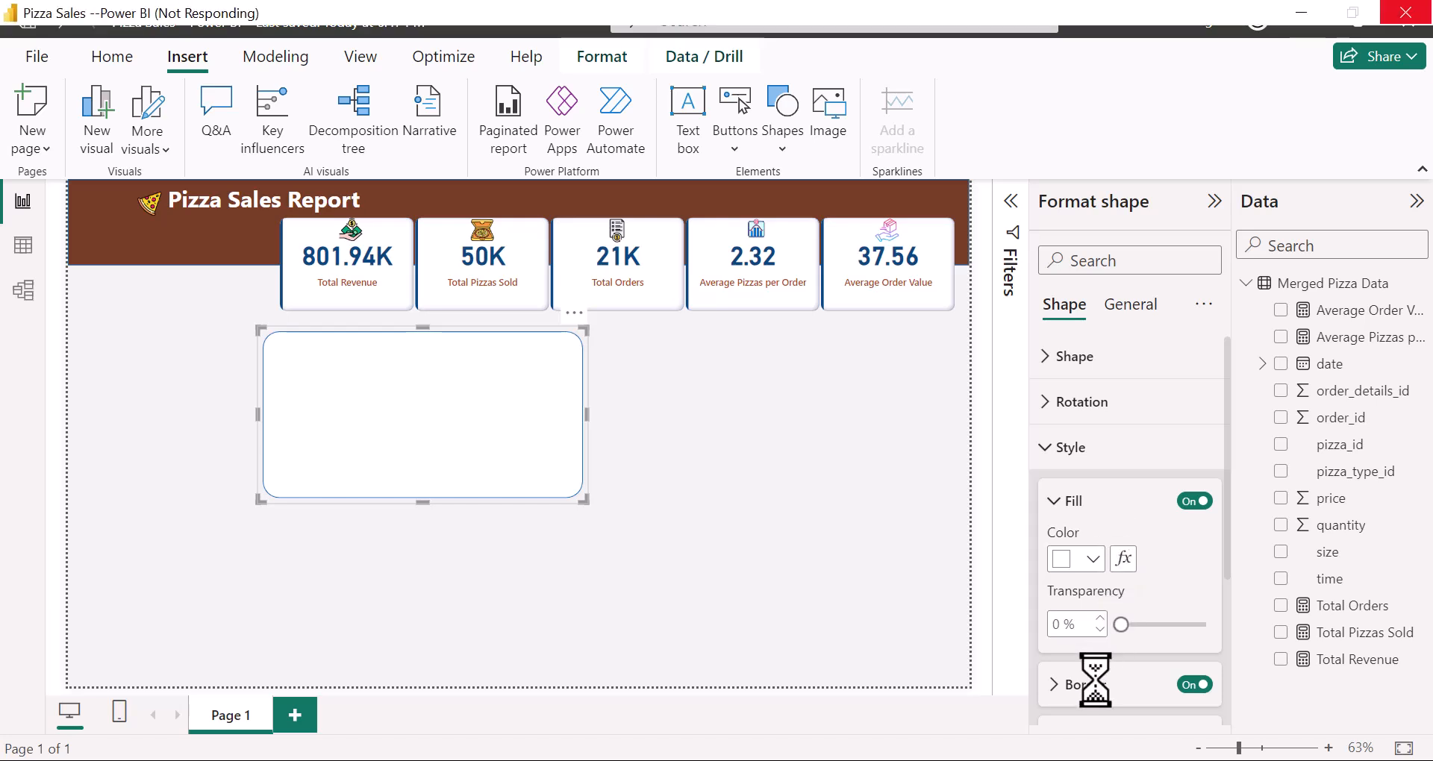
{"action": "scroll", "coordinate": [1097, 672], "scroll_direction": "down", "scroll_amount": 2}
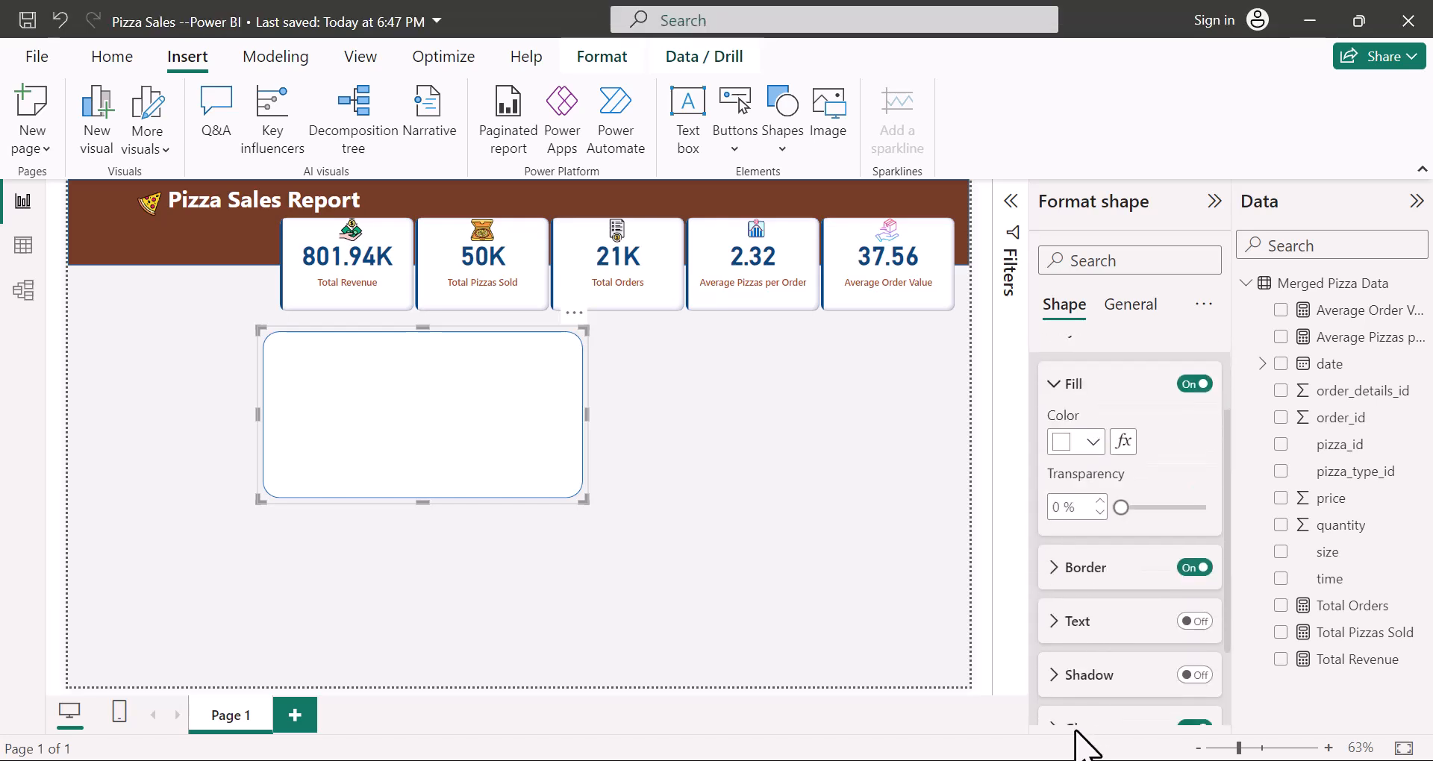
{"action": "left_click", "coordinate": [1055, 574]}
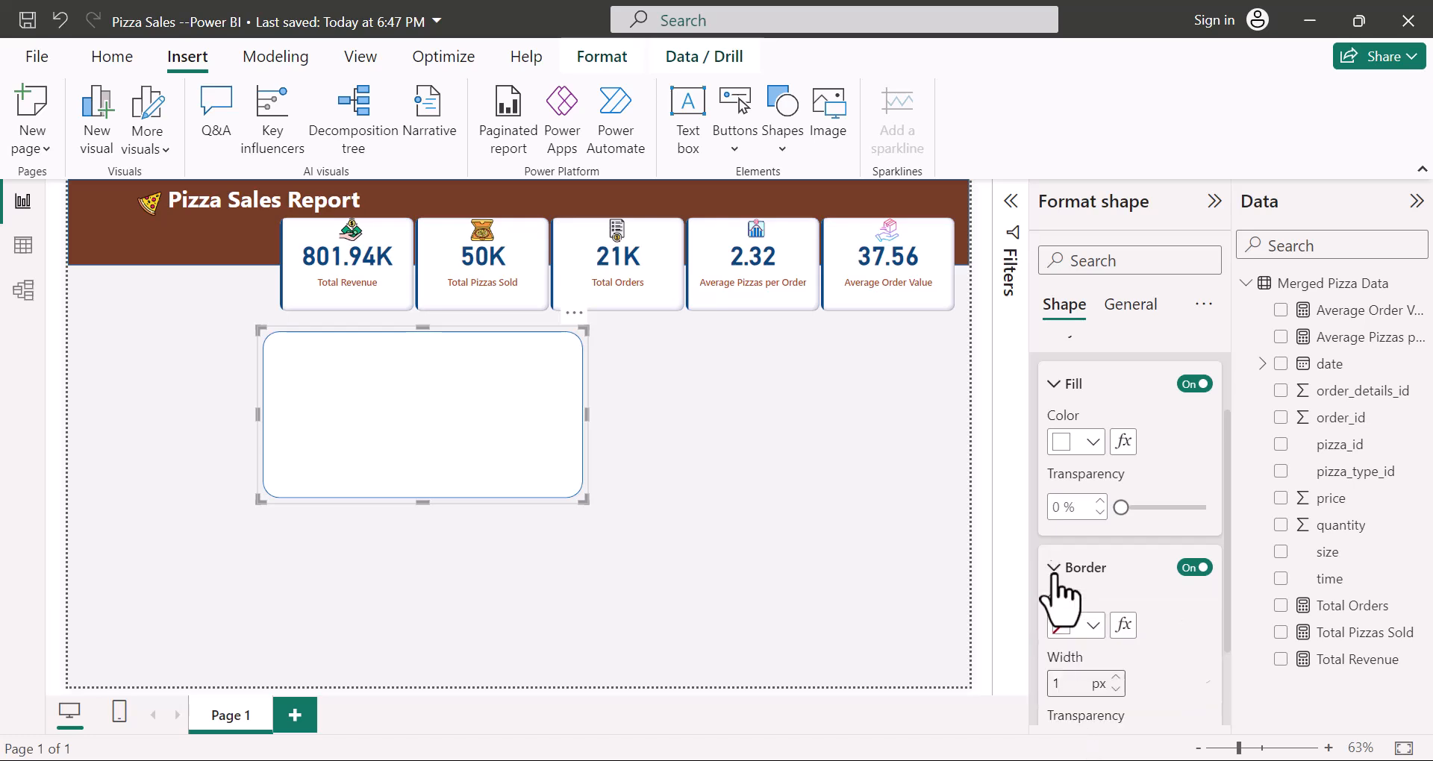
{"action": "left_click", "coordinate": [1091, 626]}
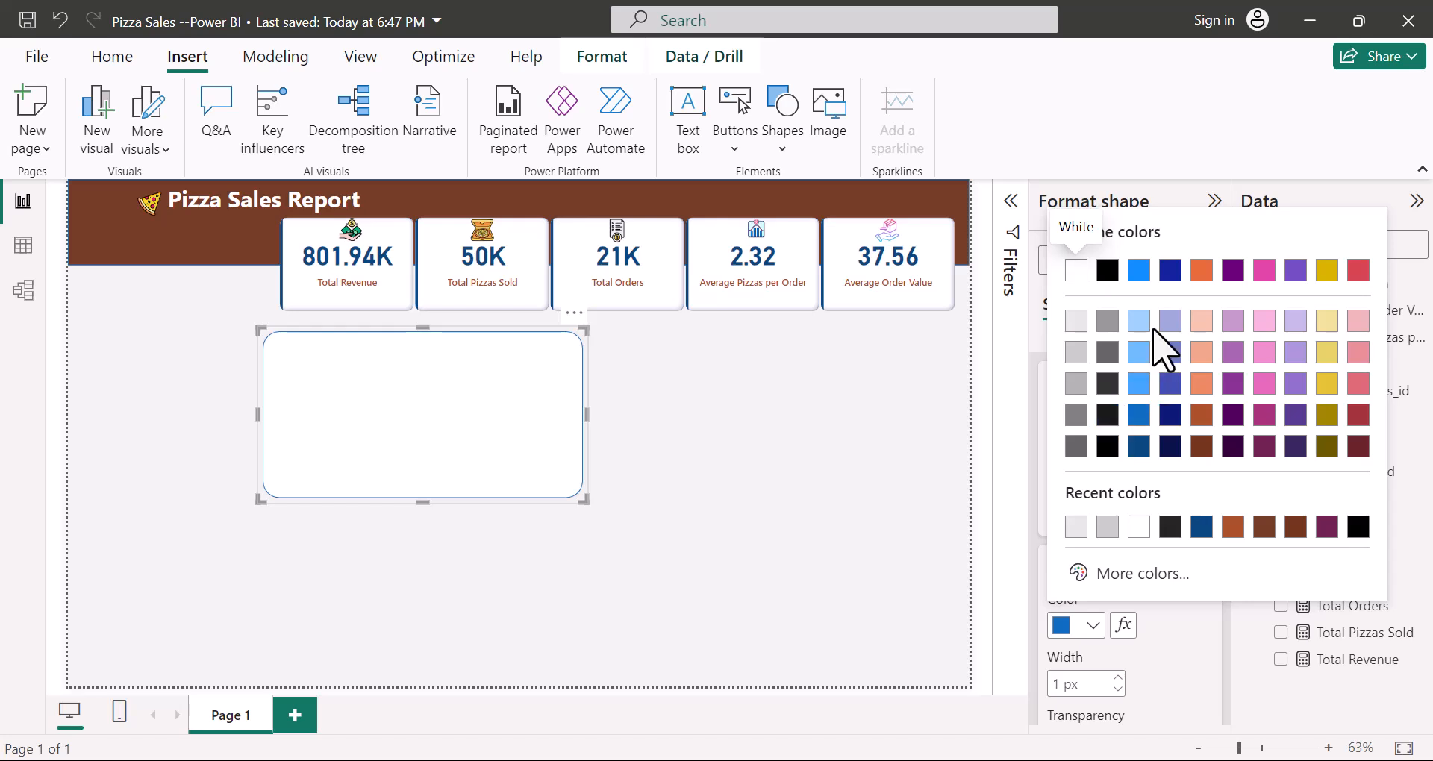
{"action": "left_click", "coordinate": [1139, 322]}
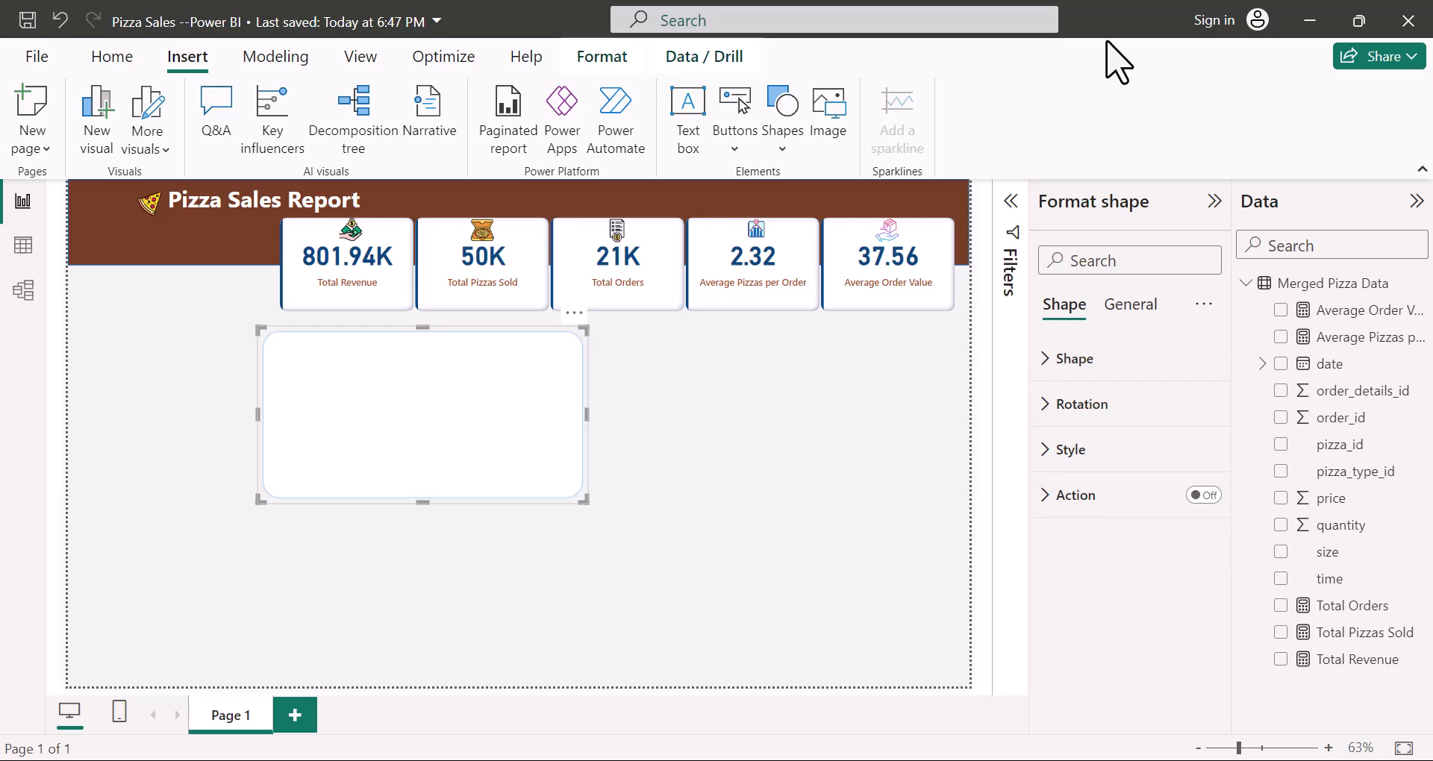
{"action": "left_click", "coordinate": [520, 564]}
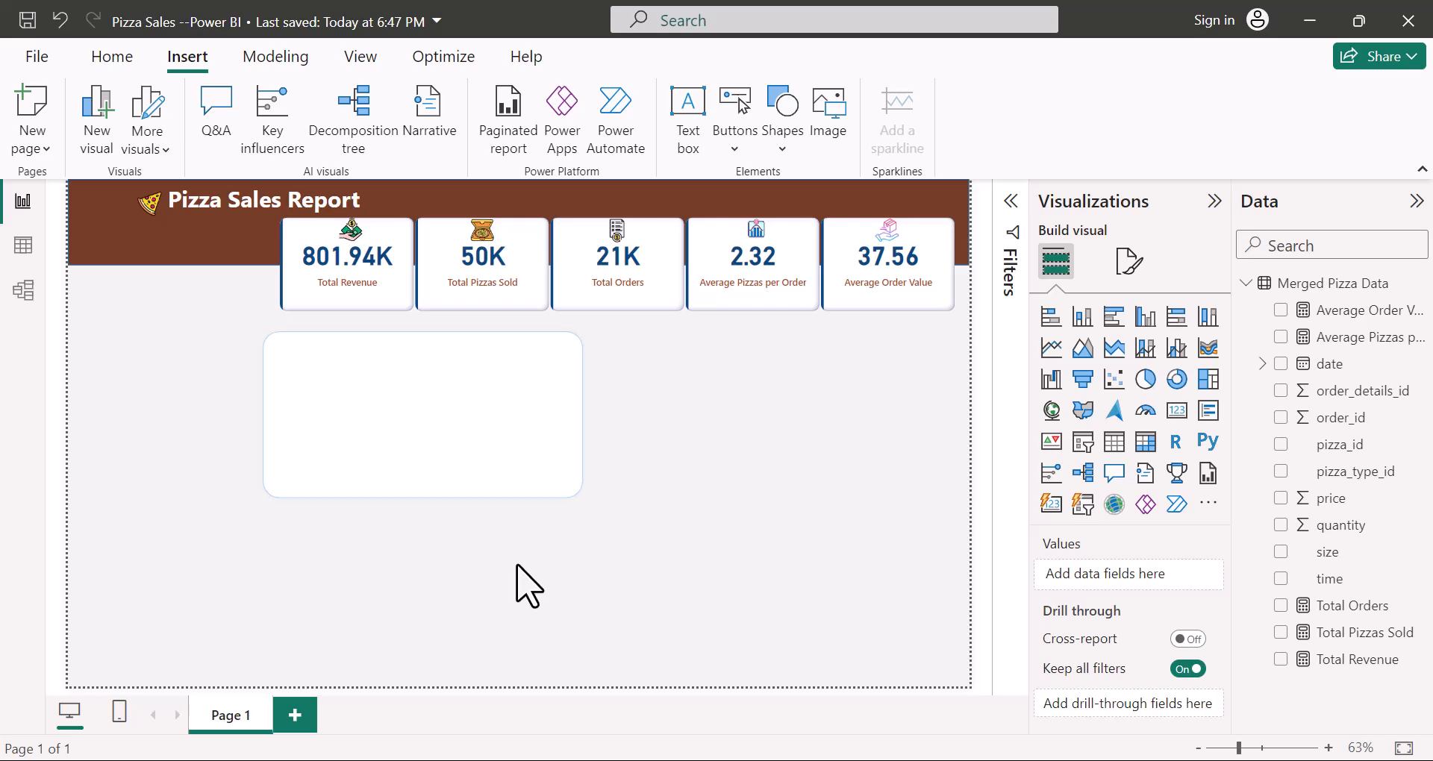
Step: Duplicate the white panel and place the copy beside it, just below the last KPI cards
{"action": "left_click", "coordinate": [423, 457]}
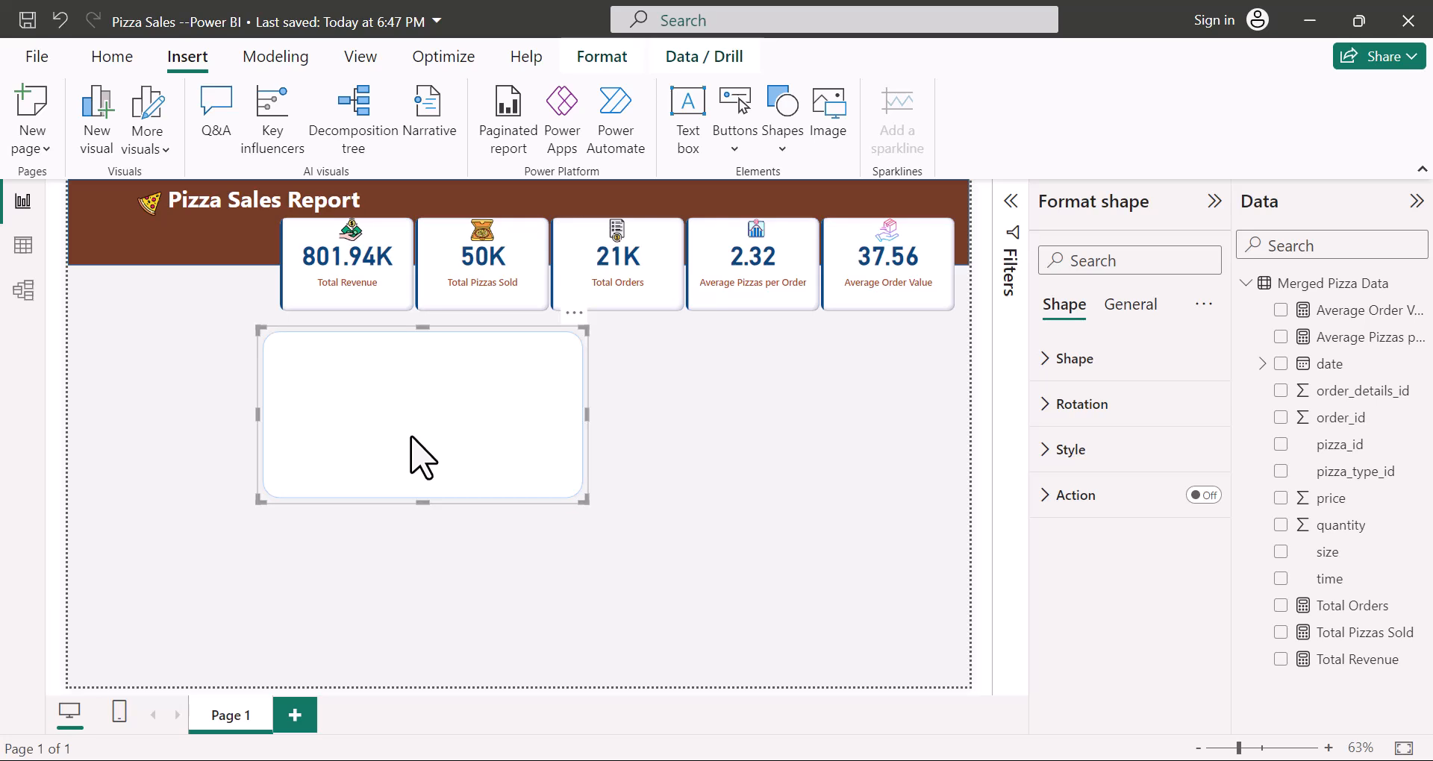
{"action": "key", "text": "ctrl+c"}
{"action": "key", "text": "ctrl+v"}
{"action": "left_click_drag", "start_coordinate": [419, 440], "coordinate": [809, 403]}
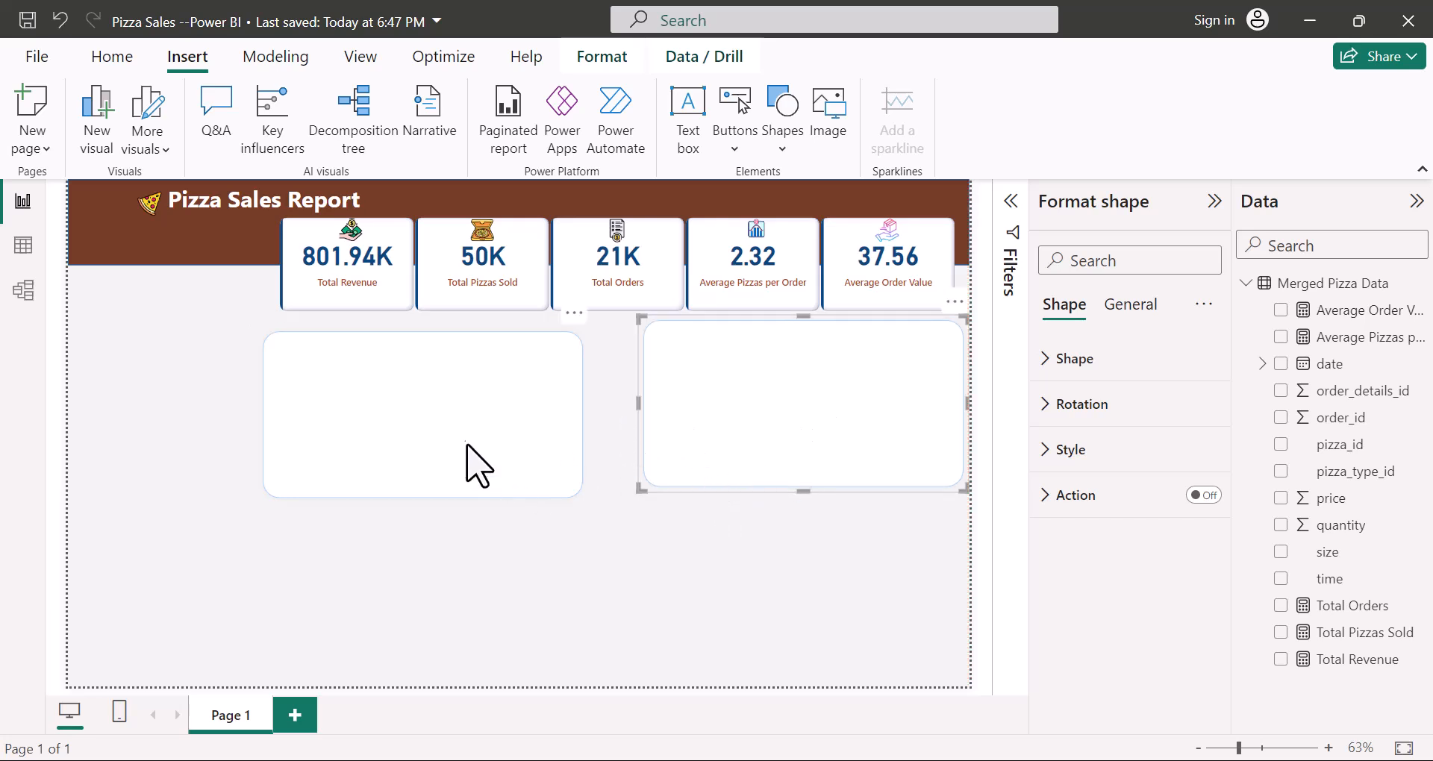
Step: Align the first panel level with its copy under the KPI cards and widen both toward each other, leaving a narrow gap
{"action": "mouse_move", "coordinate": [462, 394]}
{"action": "left_mouse_down"}
{"action": "mouse_move", "coordinate": [462, 380]}
{"action": "mouse_move", "coordinate": [469, 407]}
{"action": "left_mouse_up"}
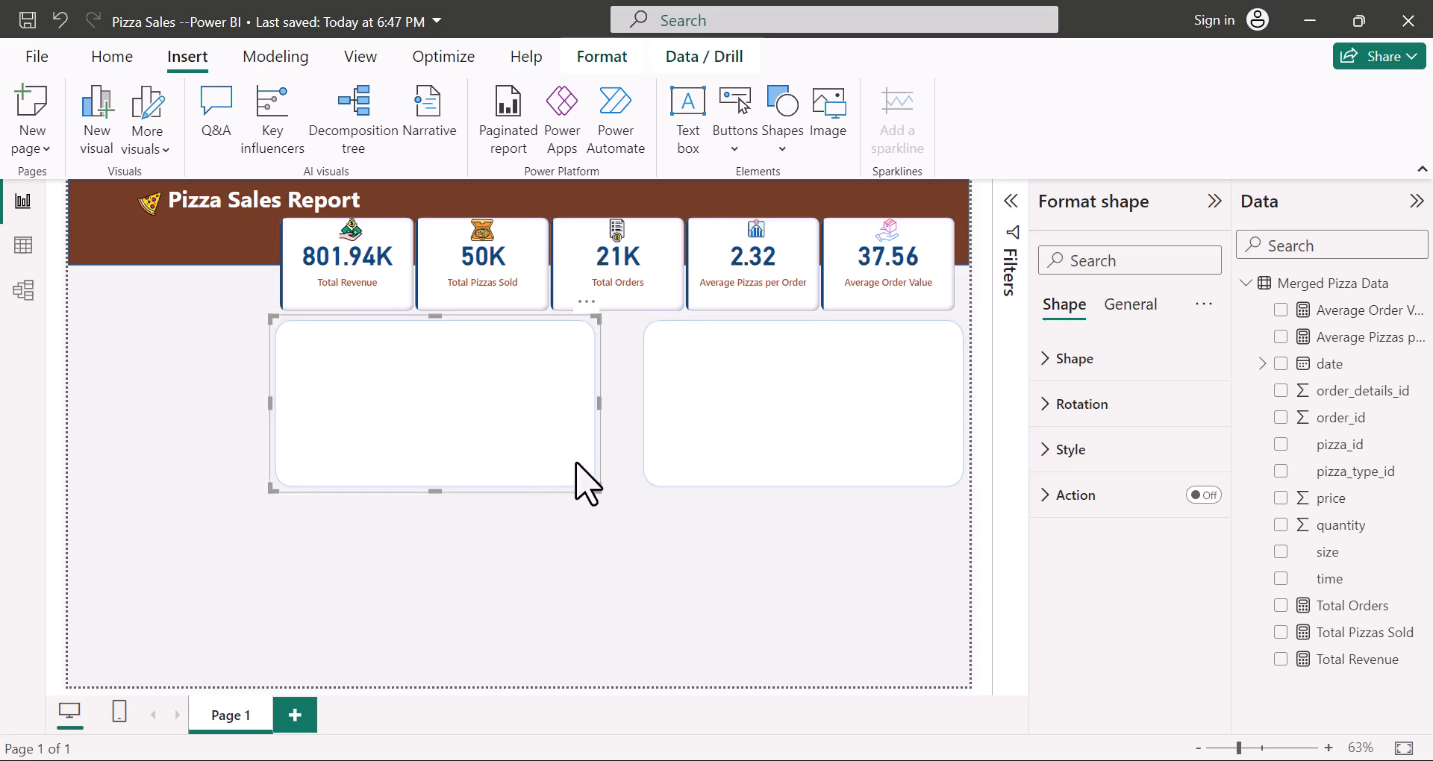
{"action": "left_click_drag", "start_coordinate": [597, 406], "coordinate": [612, 416]}
{"action": "left_click", "coordinate": [642, 416]}
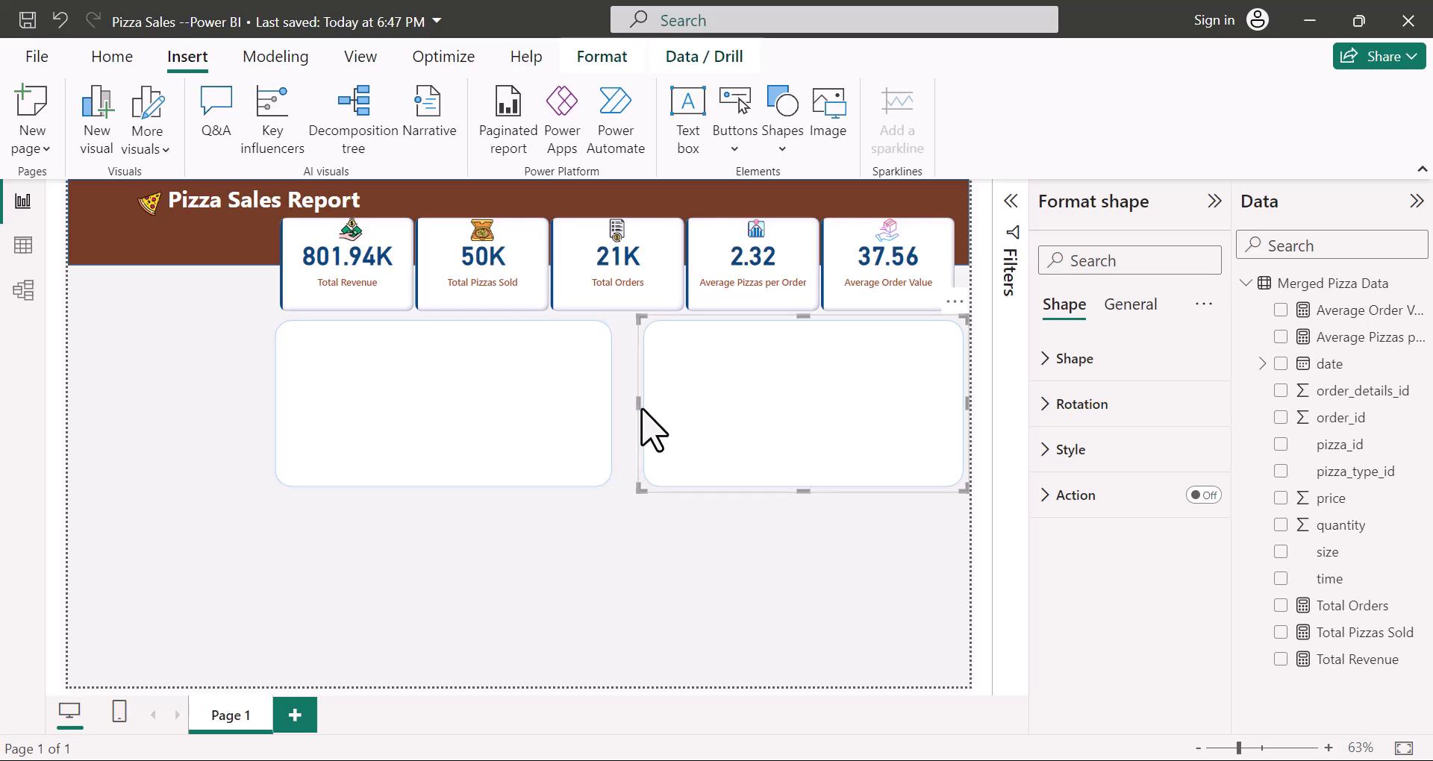
{"action": "left_click", "coordinate": [640, 407]}
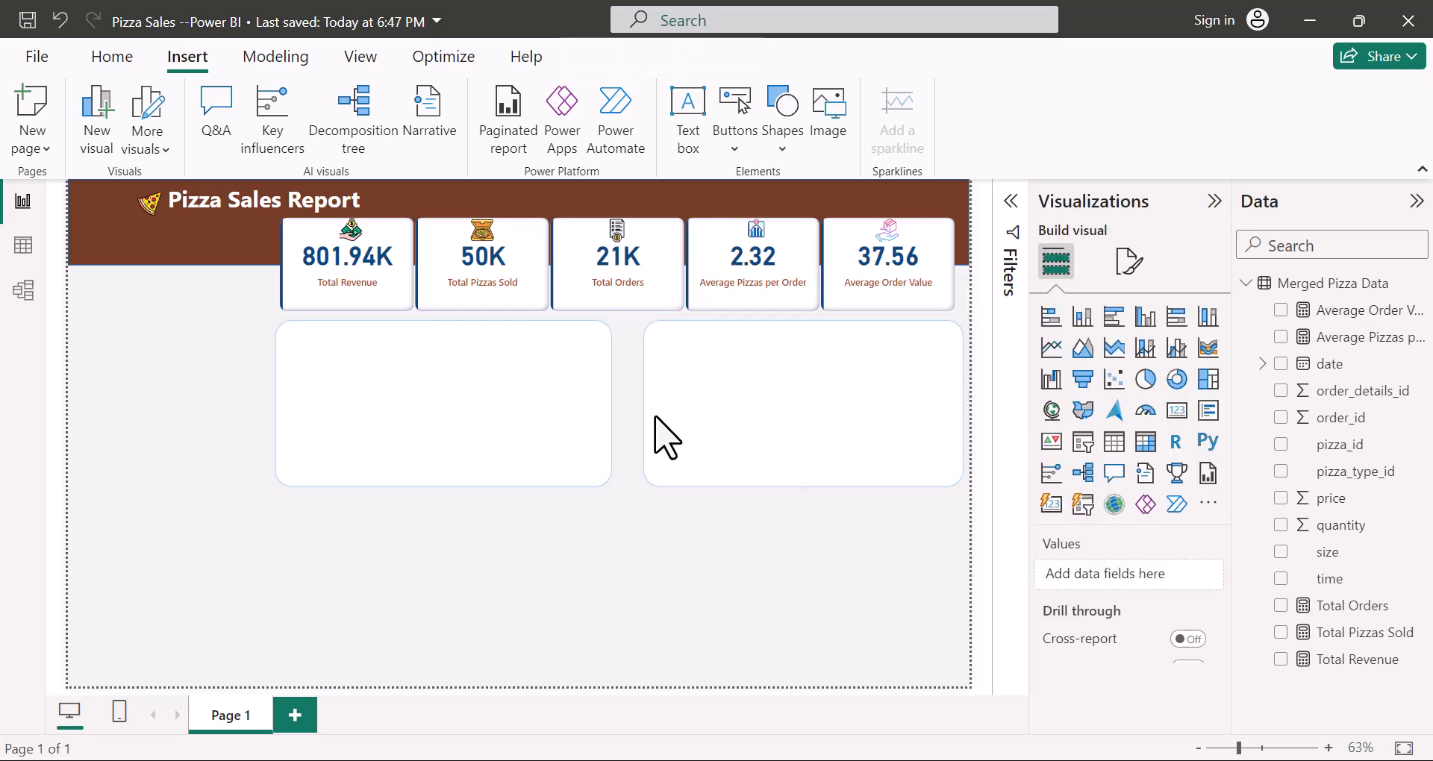
{"action": "left_click", "coordinate": [672, 427]}
{"action": "left_click_drag", "start_coordinate": [637, 403], "coordinate": [621, 403]}
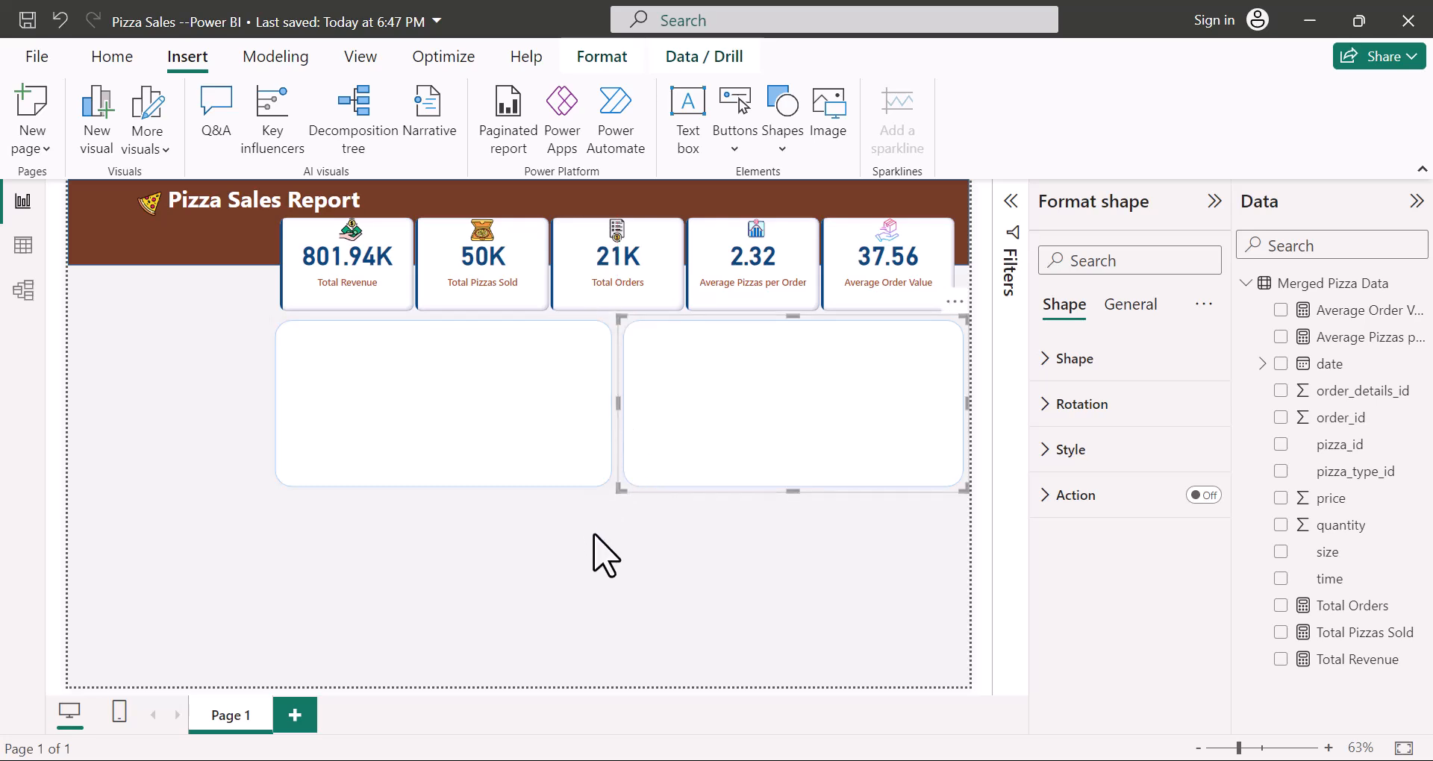
Step: Paste a third white panel and place it directly below the first panel at the bottom of the report page
{"action": "left_click", "coordinate": [594, 535]}
{"action": "key", "text": "ctrl+v"}
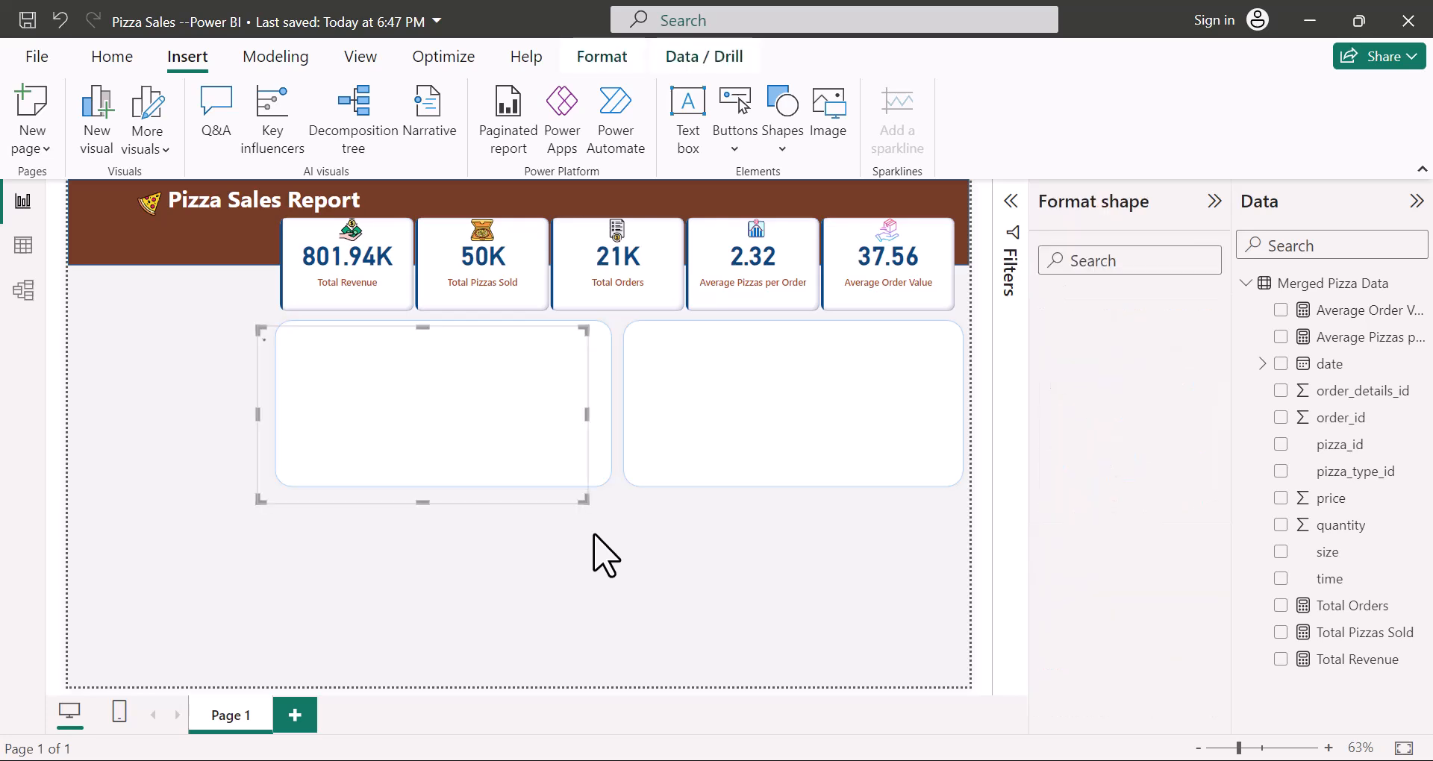
{"action": "left_click_drag", "start_coordinate": [450, 378], "coordinate": [448, 544]}
Step: Paste a fourth white panel below the second one and enlarge it upward and sideways to match the width above
{"action": "key", "text": "ctrl+v"}
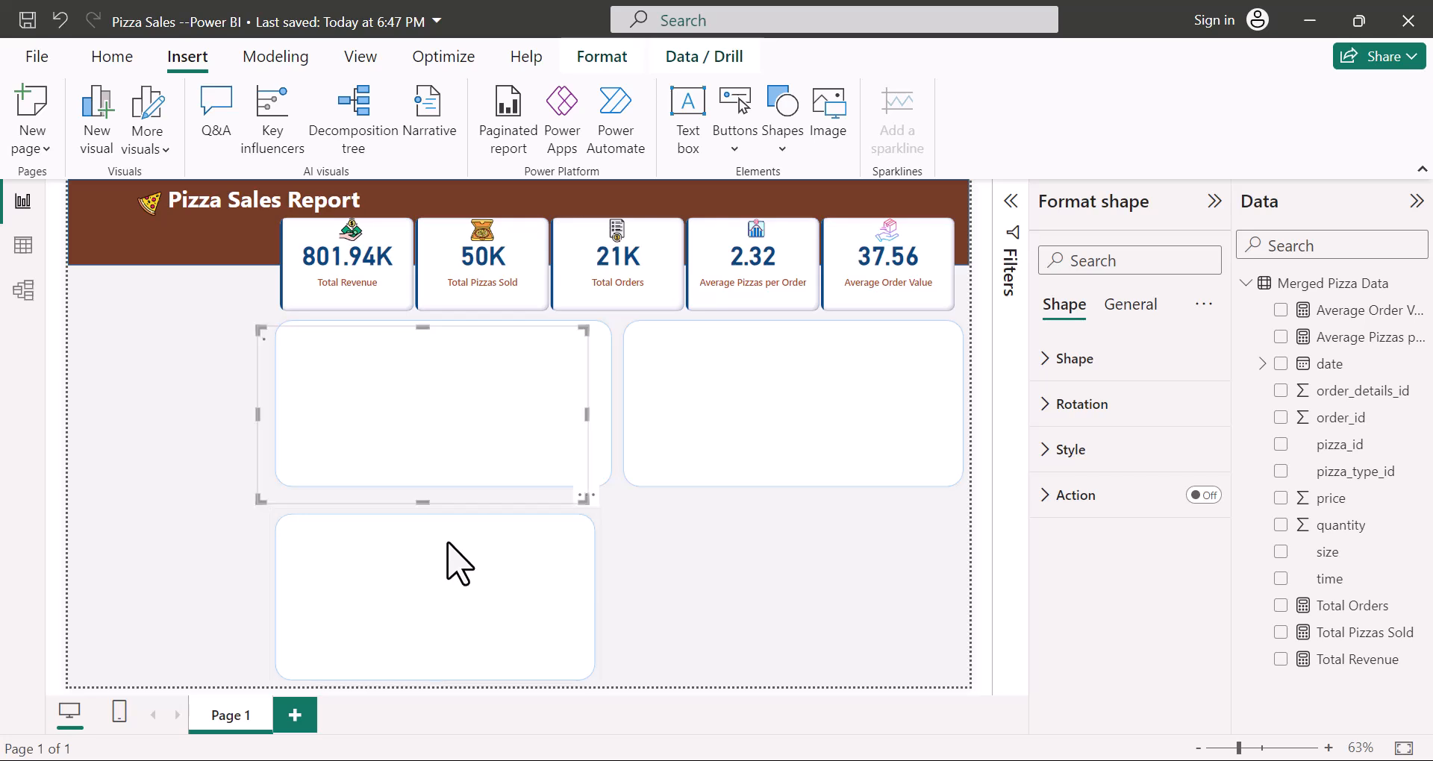
{"action": "left_click_drag", "start_coordinate": [451, 356], "coordinate": [837, 636]}
{"action": "left_click_drag", "start_coordinate": [799, 507], "coordinate": [796, 496]}
{"action": "left_click_drag", "start_coordinate": [636, 586], "coordinate": [616, 582]}
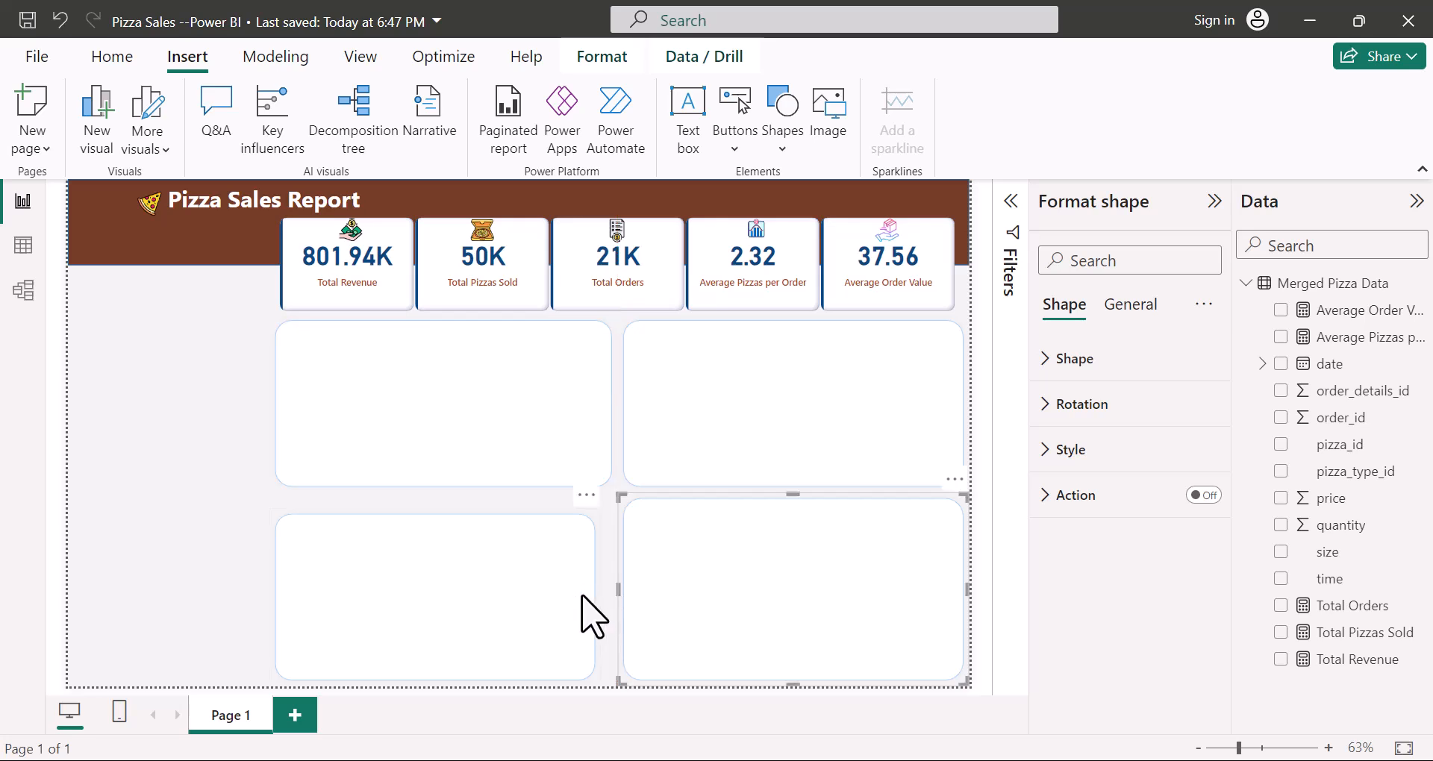
Step: Widen and heighten the lower-left panel to match the panel above it and the one beside it
{"action": "left_click", "coordinate": [518, 614]}
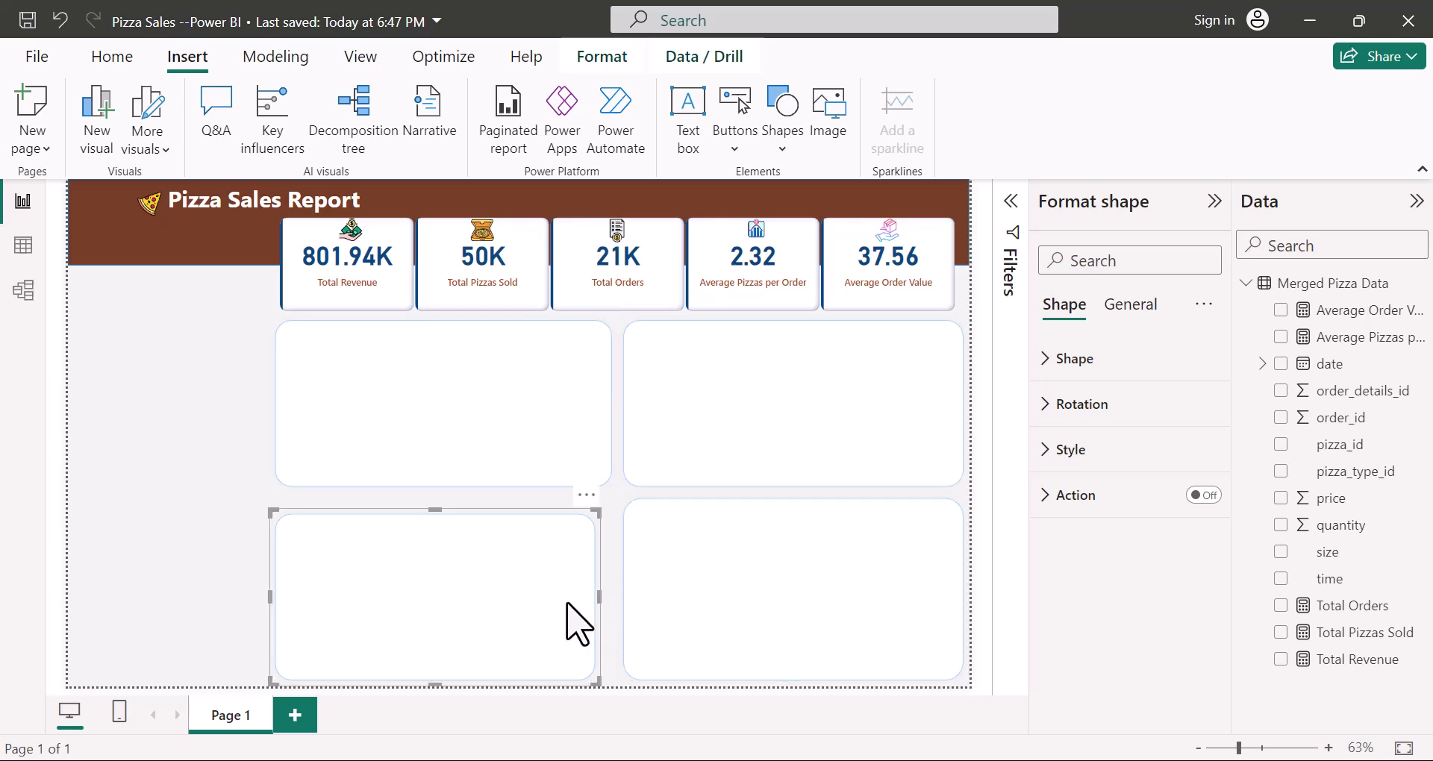
{"action": "left_click_drag", "start_coordinate": [600, 593], "coordinate": [624, 614]}
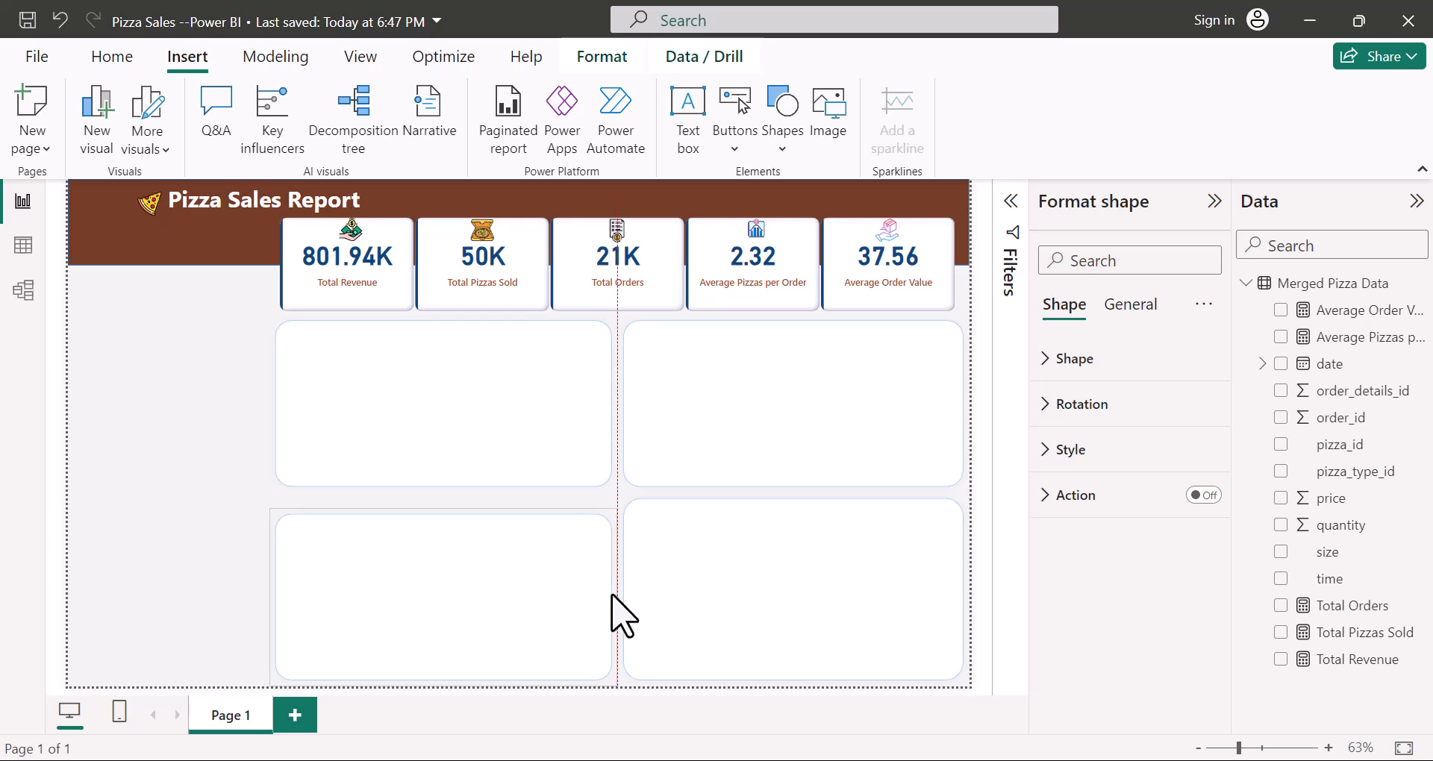
{"action": "left_click_drag", "start_coordinate": [443, 511], "coordinate": [442, 496]}
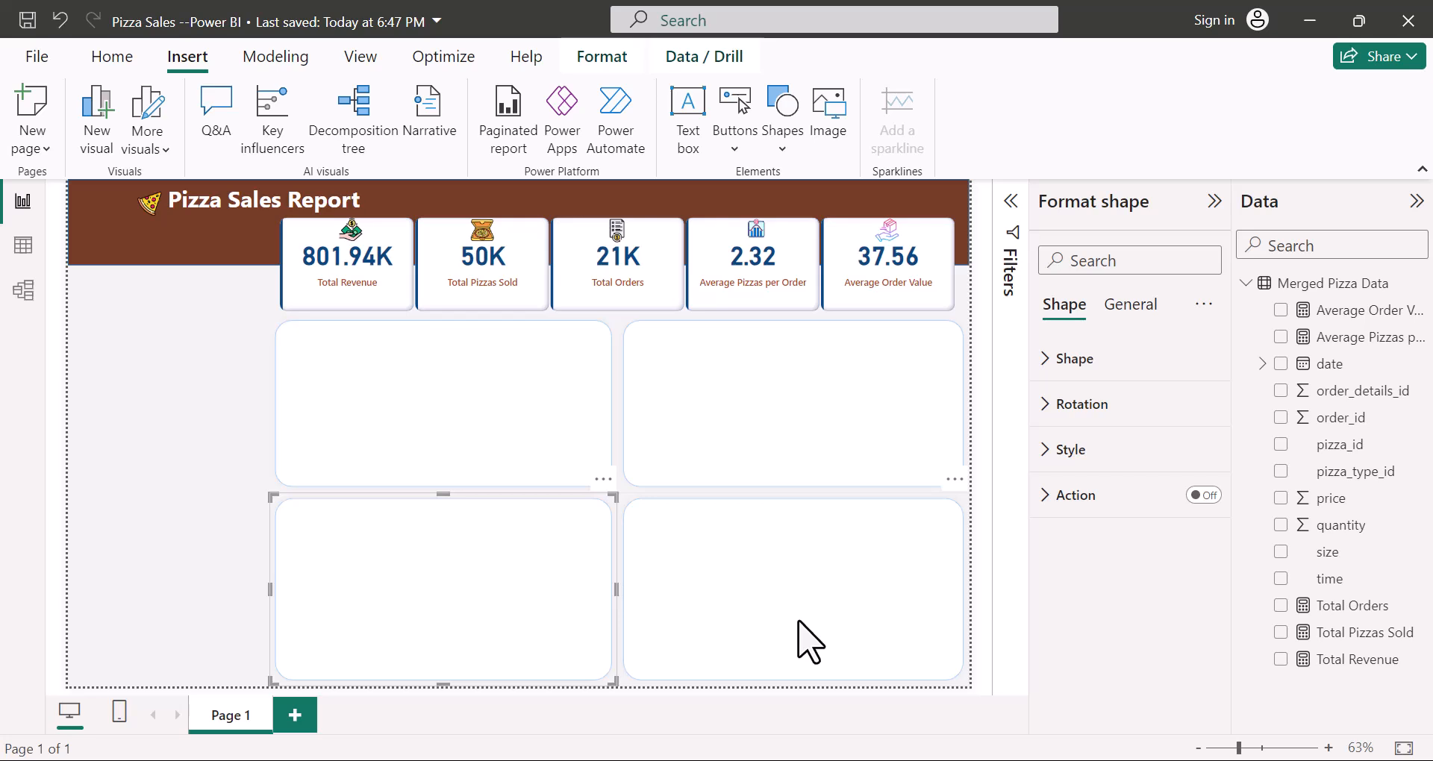
Step: Paste a fifth white panel and reshape it into a tall, narrow sidebar along the page's left edge, from the header to the bottom
{"action": "left_click", "coordinate": [239, 582]}
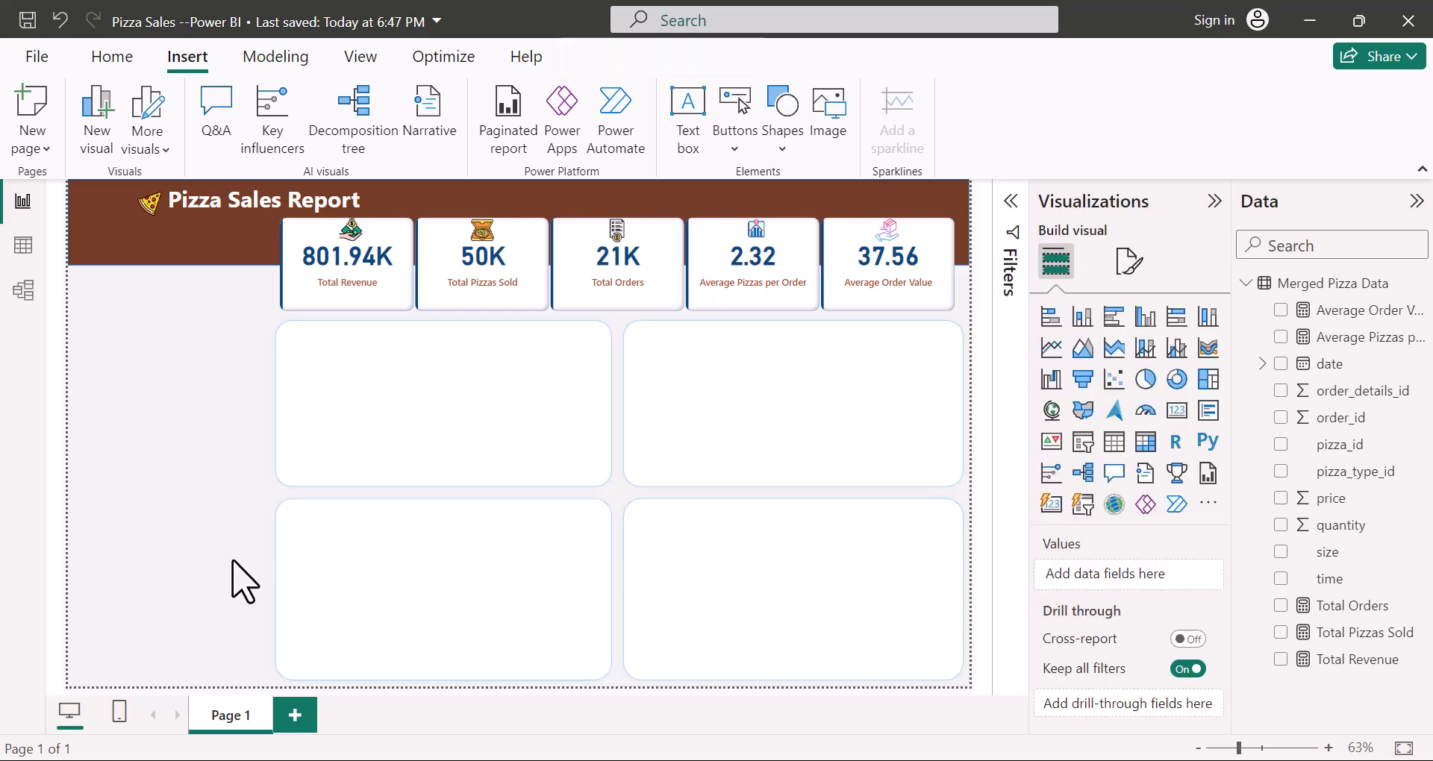
{"action": "key", "text": "ctrl+v"}
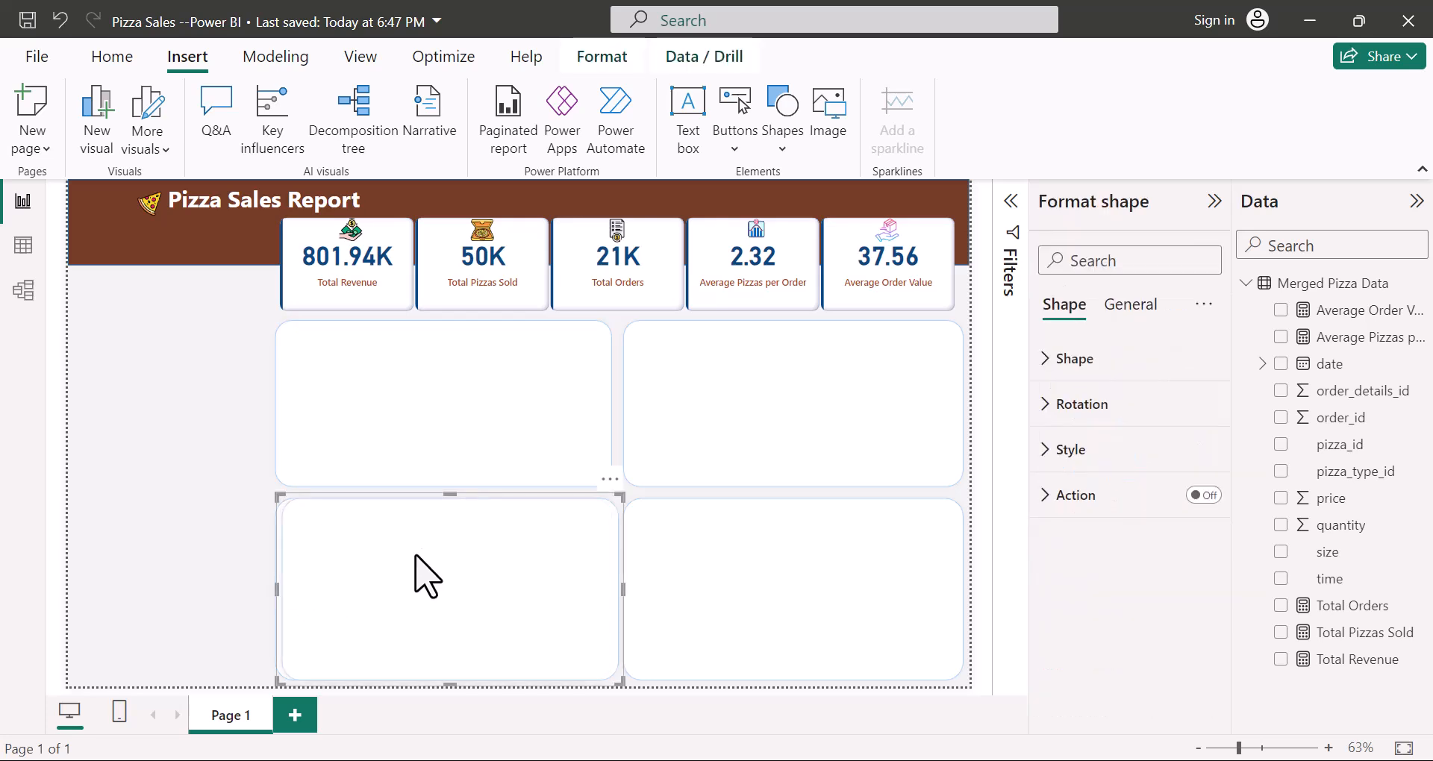
{"action": "left_click_drag", "start_coordinate": [353, 521], "coordinate": [282, 374]}
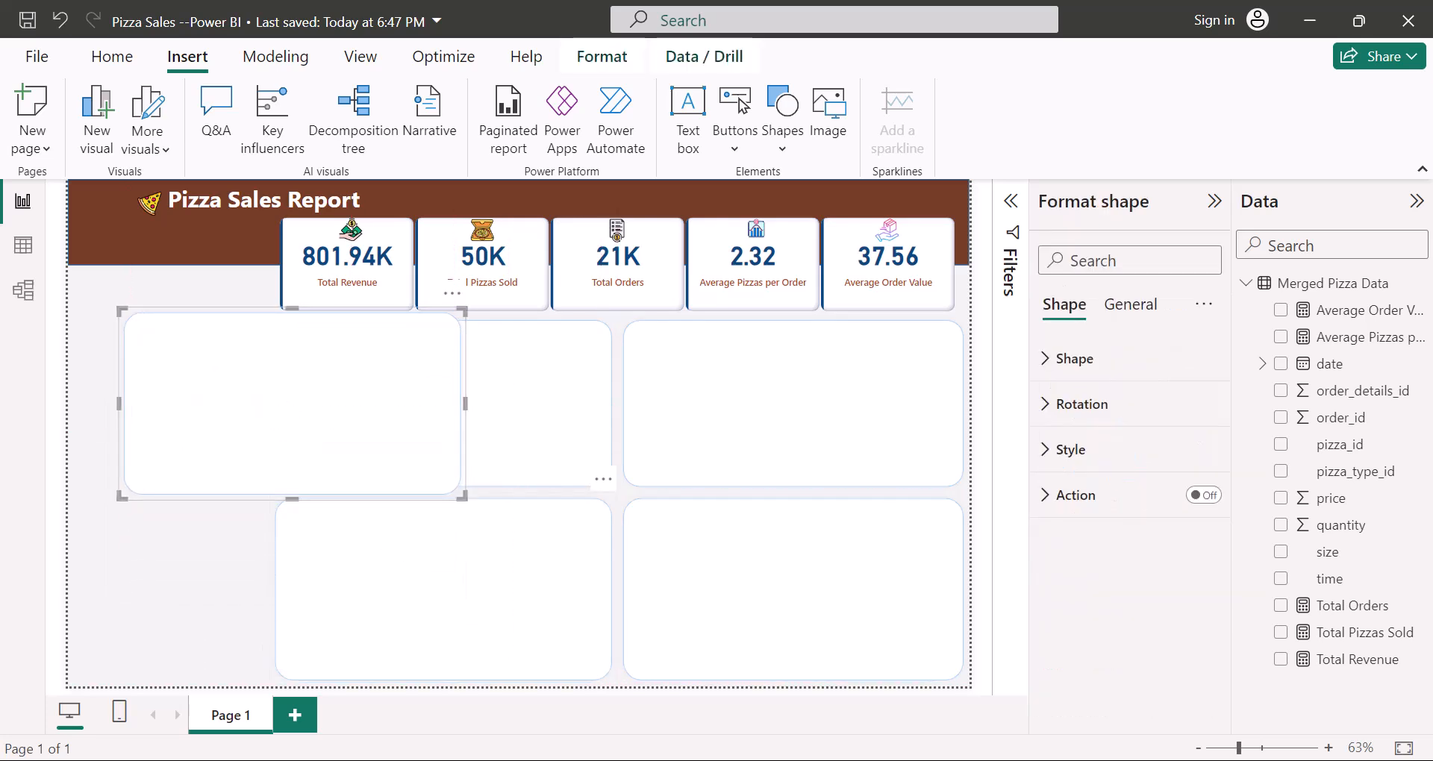
{"action": "left_click_drag", "start_coordinate": [282, 435], "coordinate": [227, 388]}
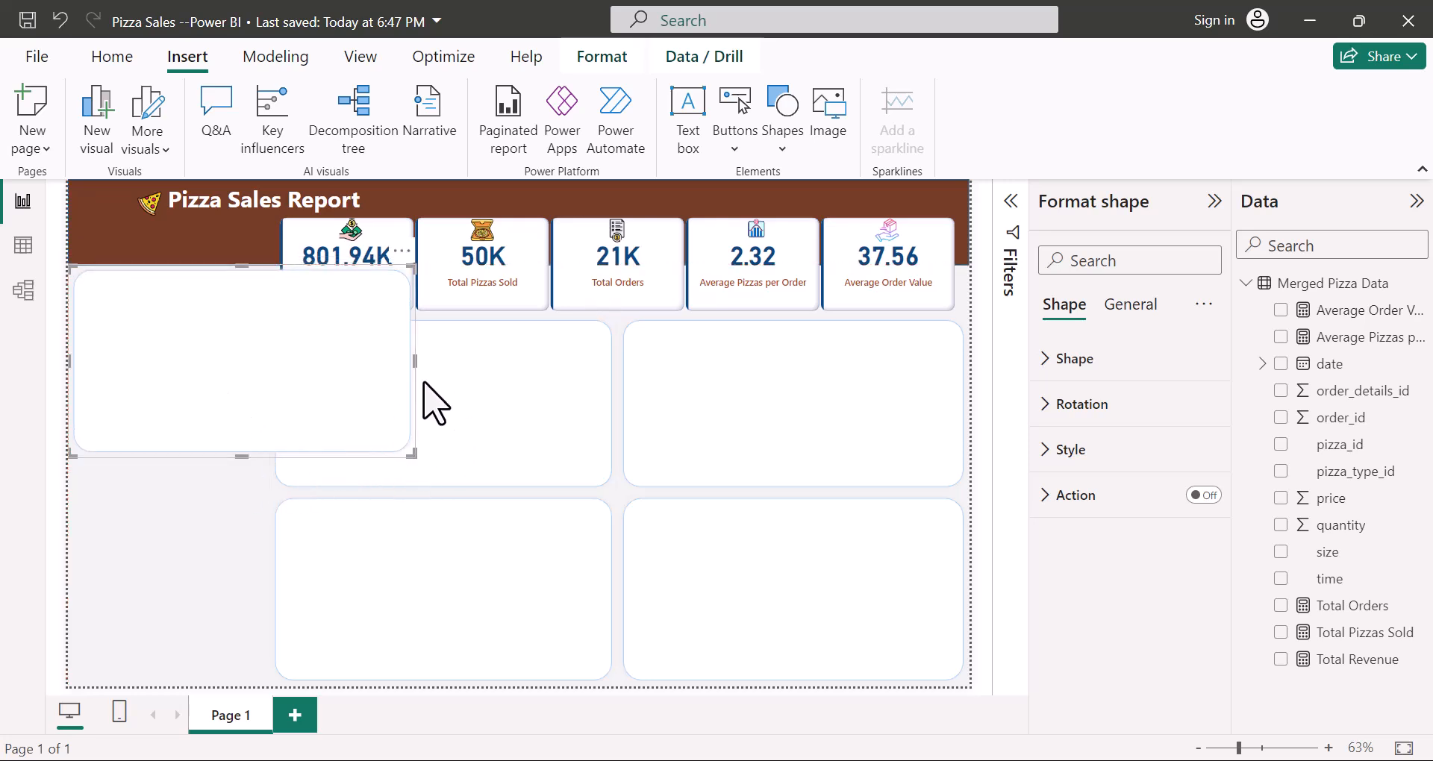
{"action": "left_click_drag", "start_coordinate": [412, 358], "coordinate": [269, 380]}
{"action": "left_click_drag", "start_coordinate": [158, 454], "coordinate": [142, 706]}
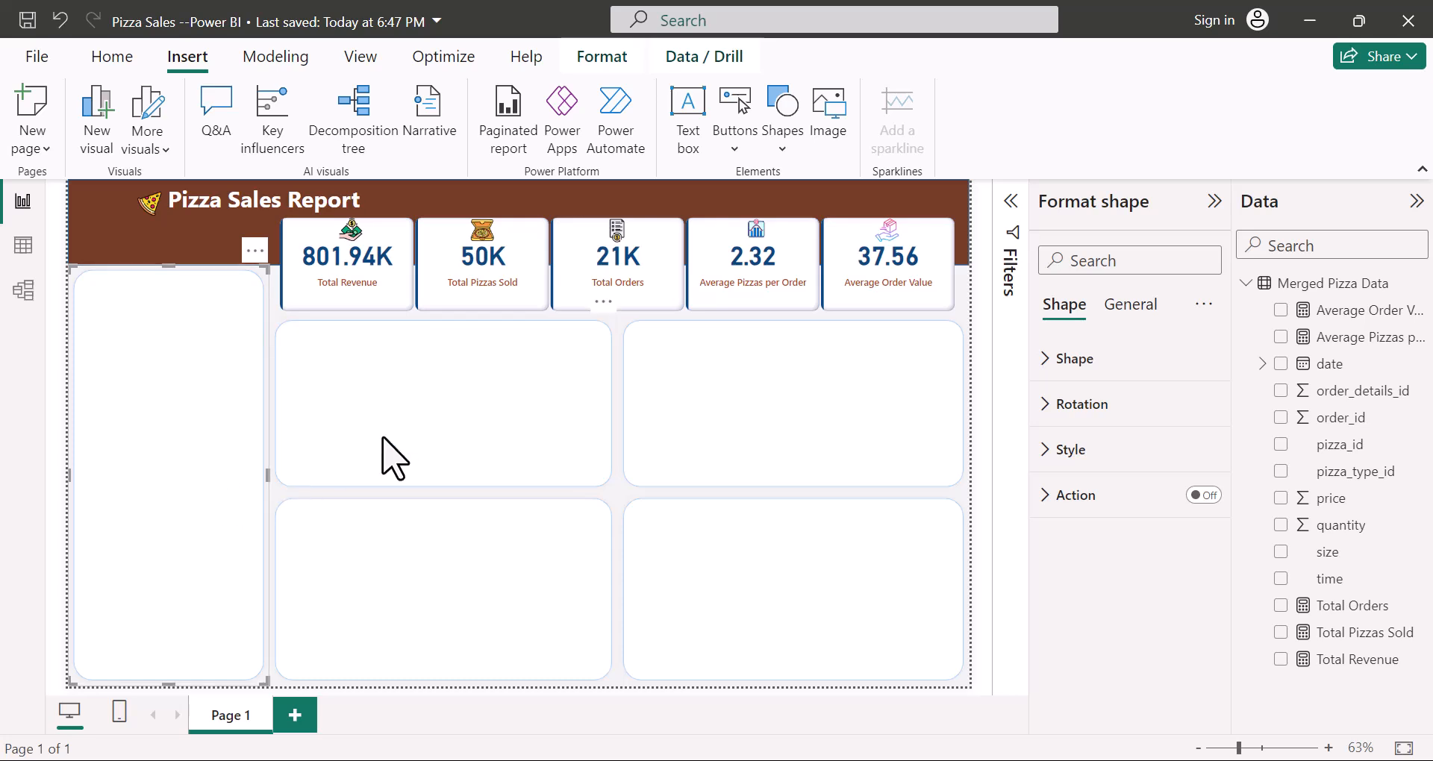
{"action": "left_click", "coordinate": [982, 683]}
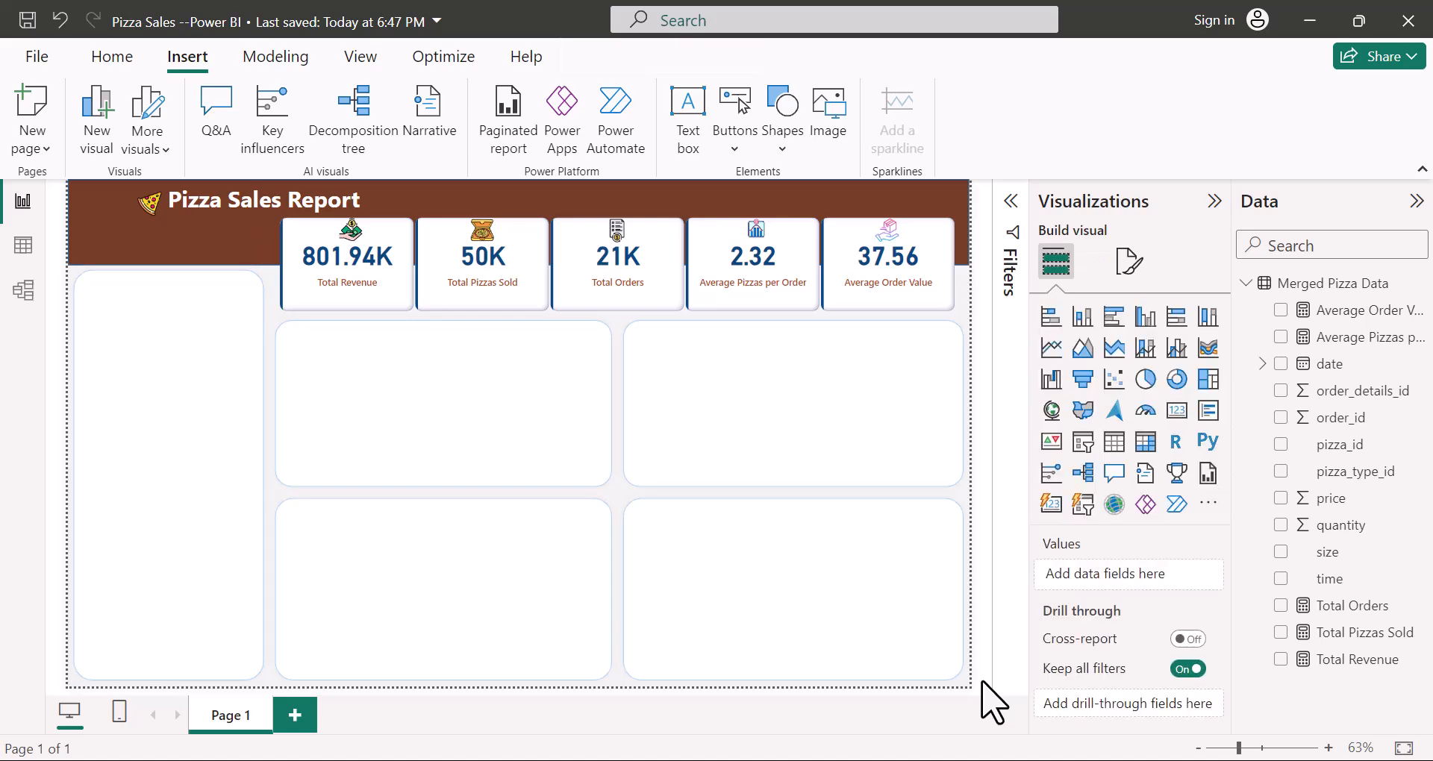
Step: Save the report and switch to the Word requirements document to read the list of required charts
{"action": "key", "text": "ctrl+s"}
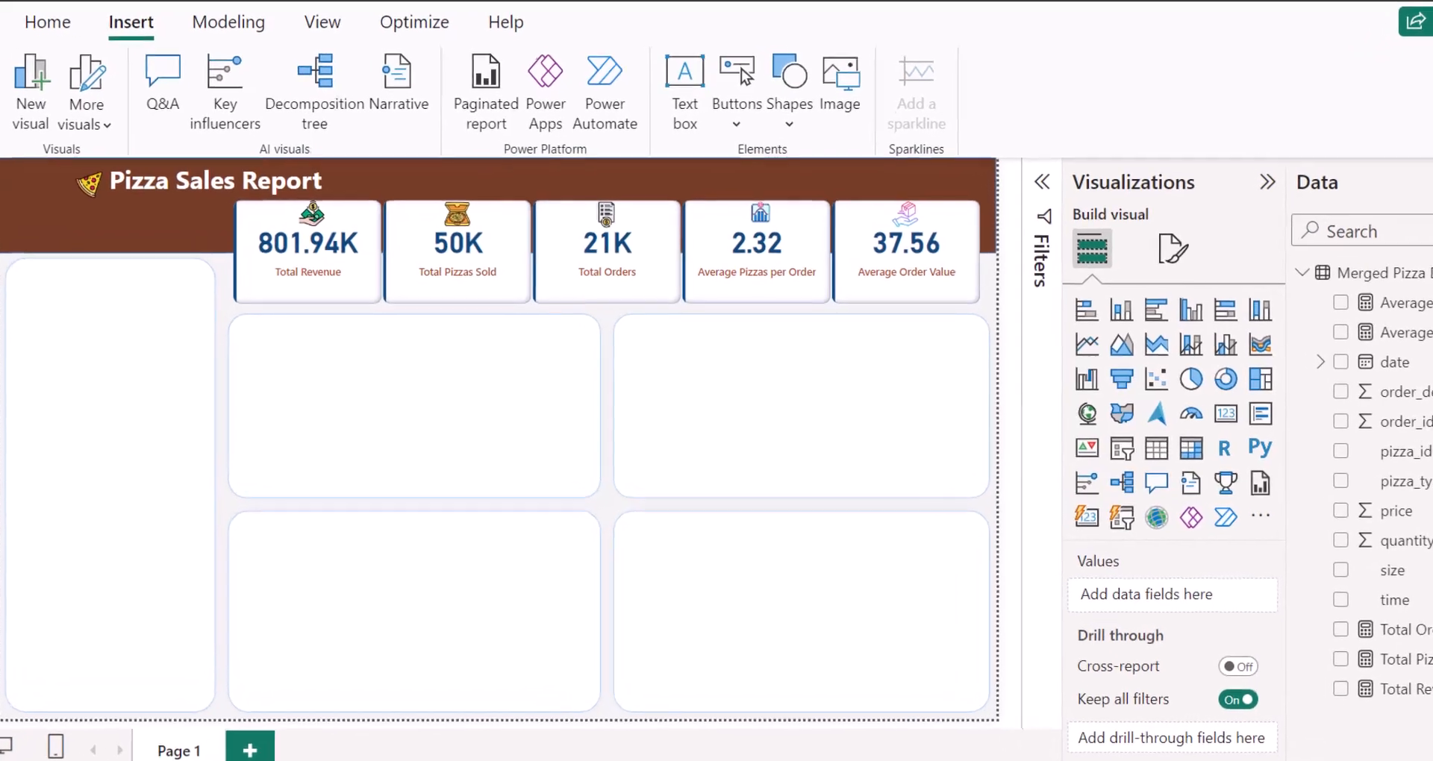
{"action": "left_click", "coordinate": [880, 701]}
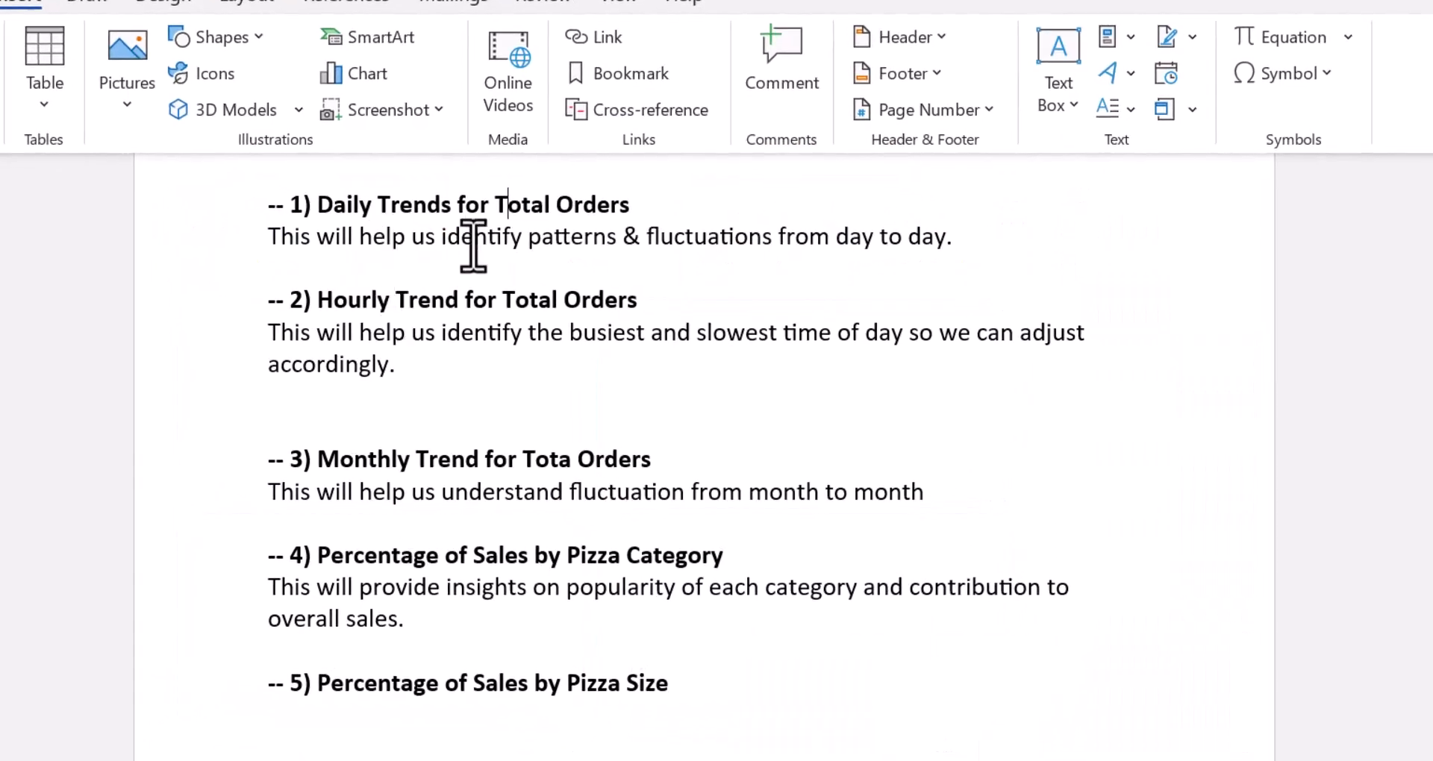
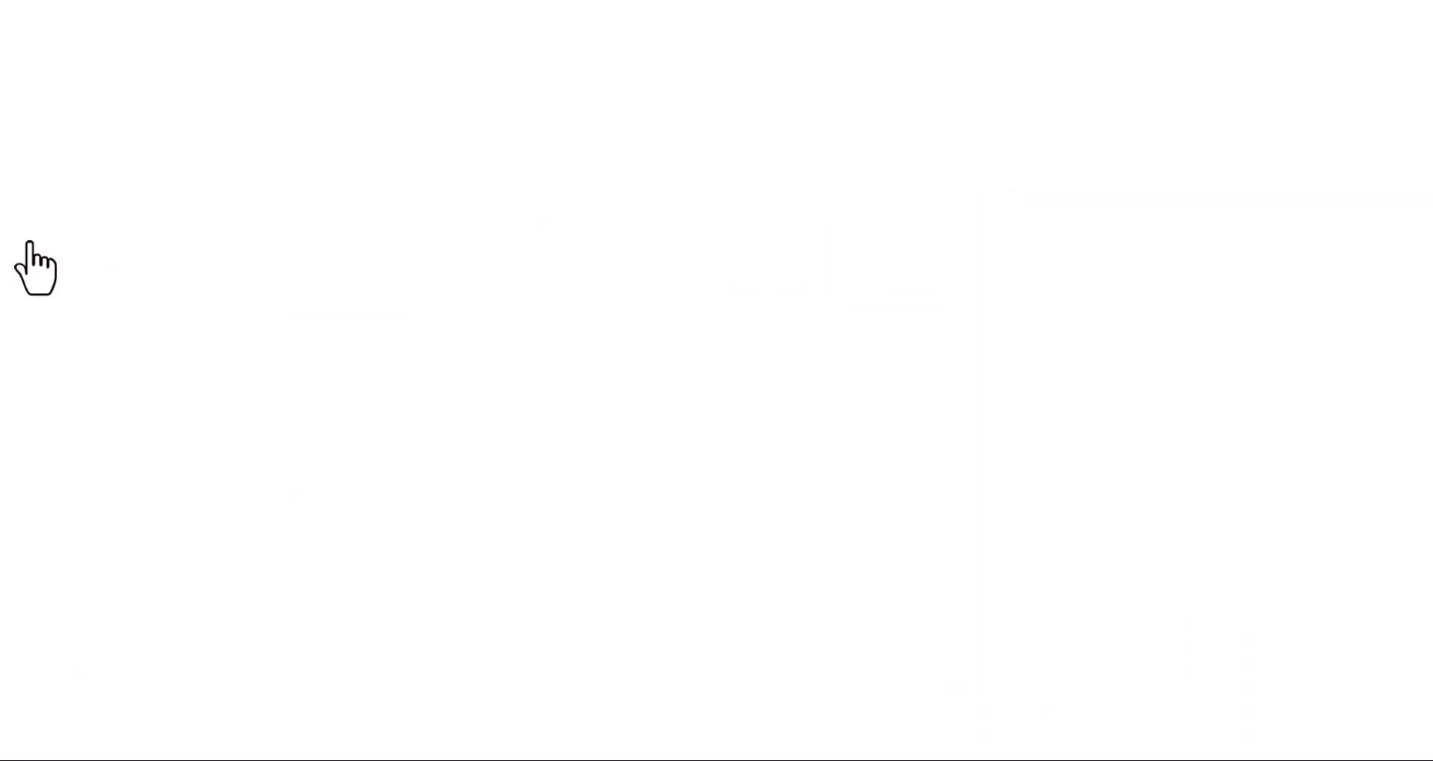
Step: Check the date column in the data table and open the Merged Pizza Data query in the Power Query Editor
{"action": "left_click", "coordinate": [28, 243]}
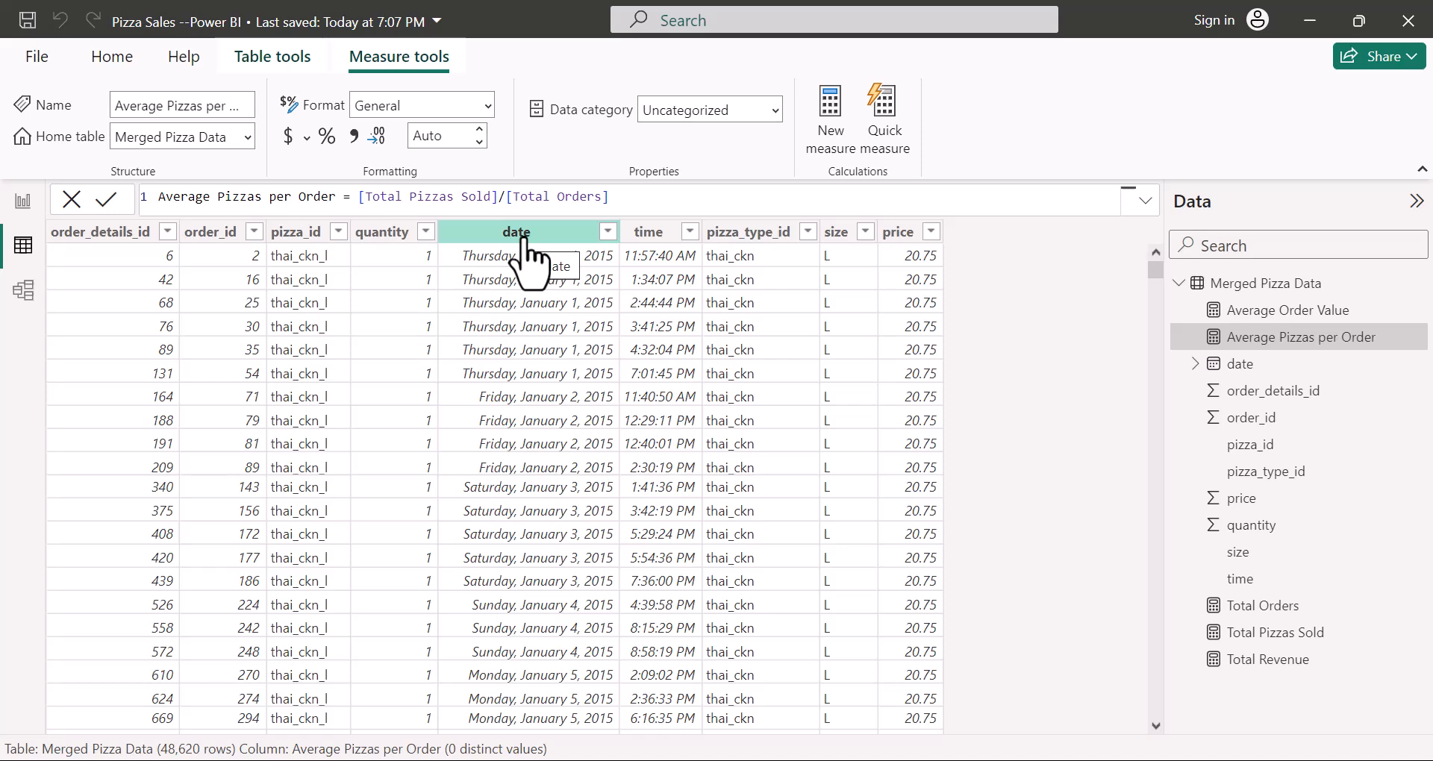
{"action": "left_click", "coordinate": [106, 60]}
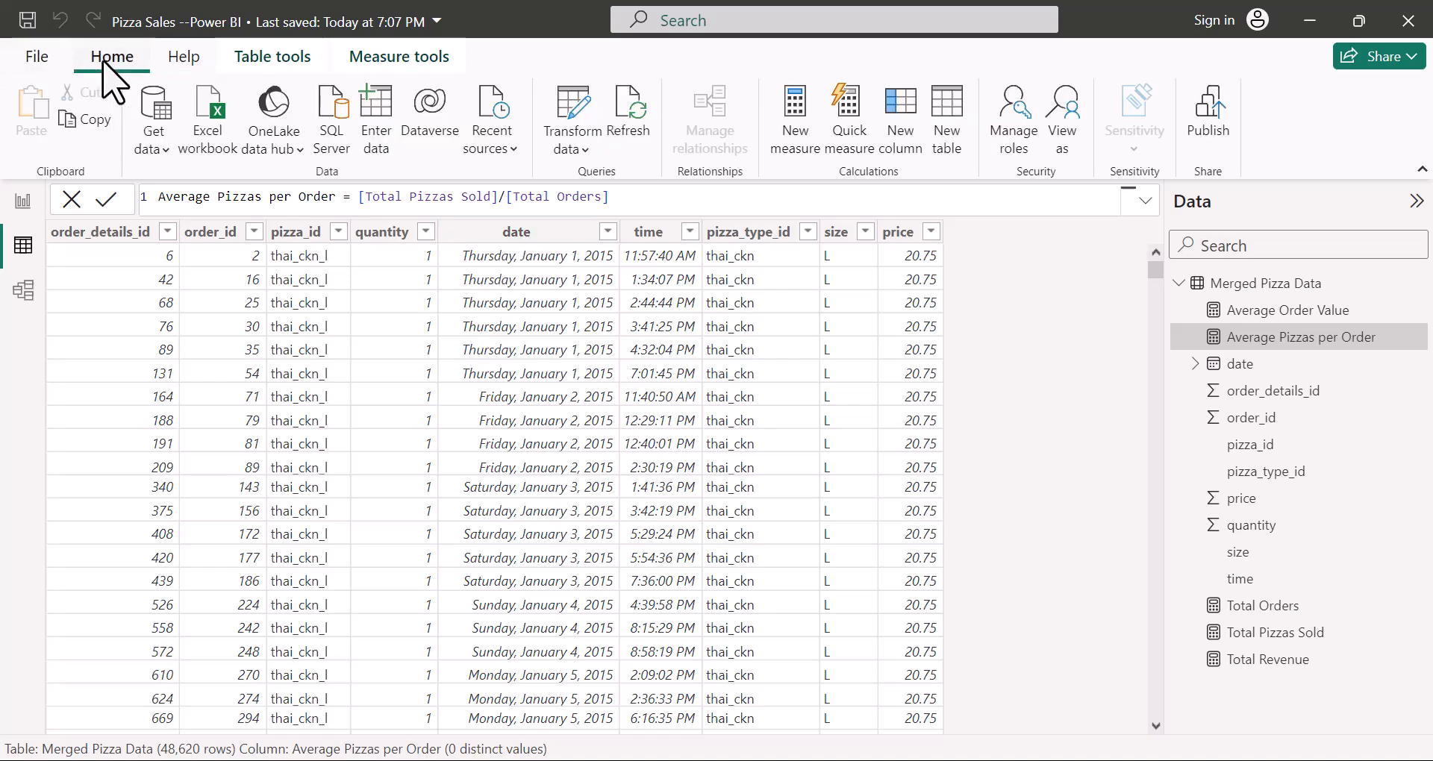
{"action": "left_click", "coordinate": [567, 104]}
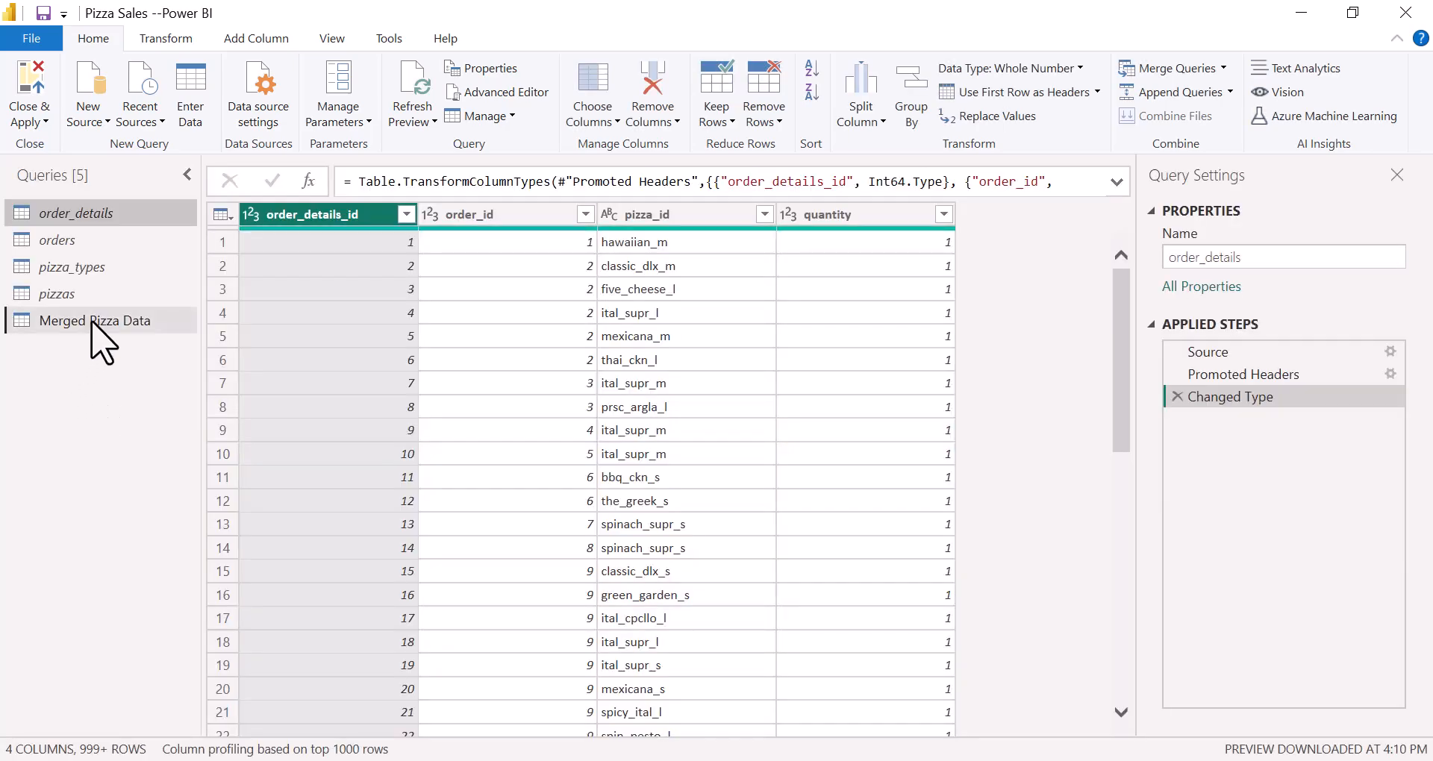
{"action": "left_click", "coordinate": [92, 322]}
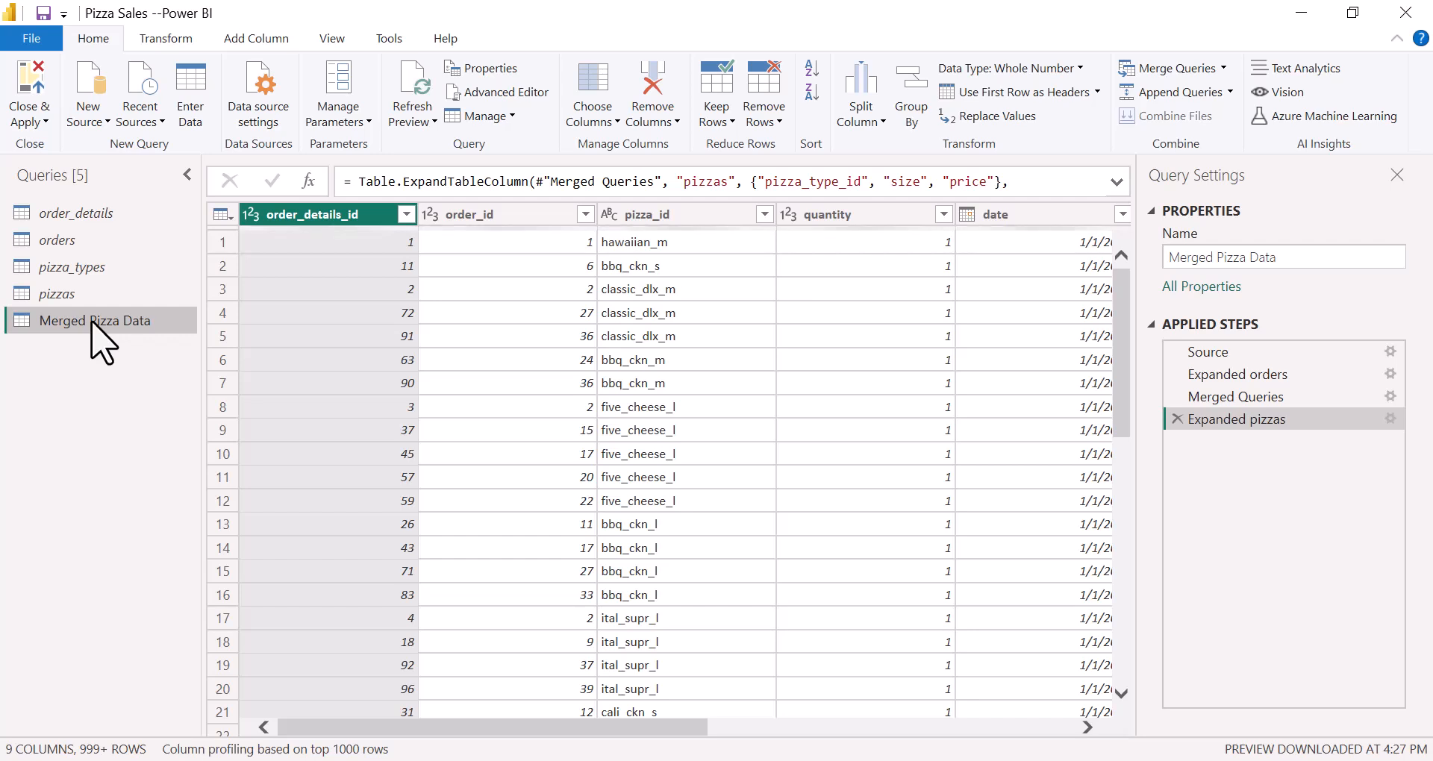
{"action": "scroll", "coordinate": [374, 486], "scroll_direction": "right", "scroll_amount": 5}
{"action": "scroll", "coordinate": [612, 545], "scroll_direction": "left", "scroll_amount": 3}
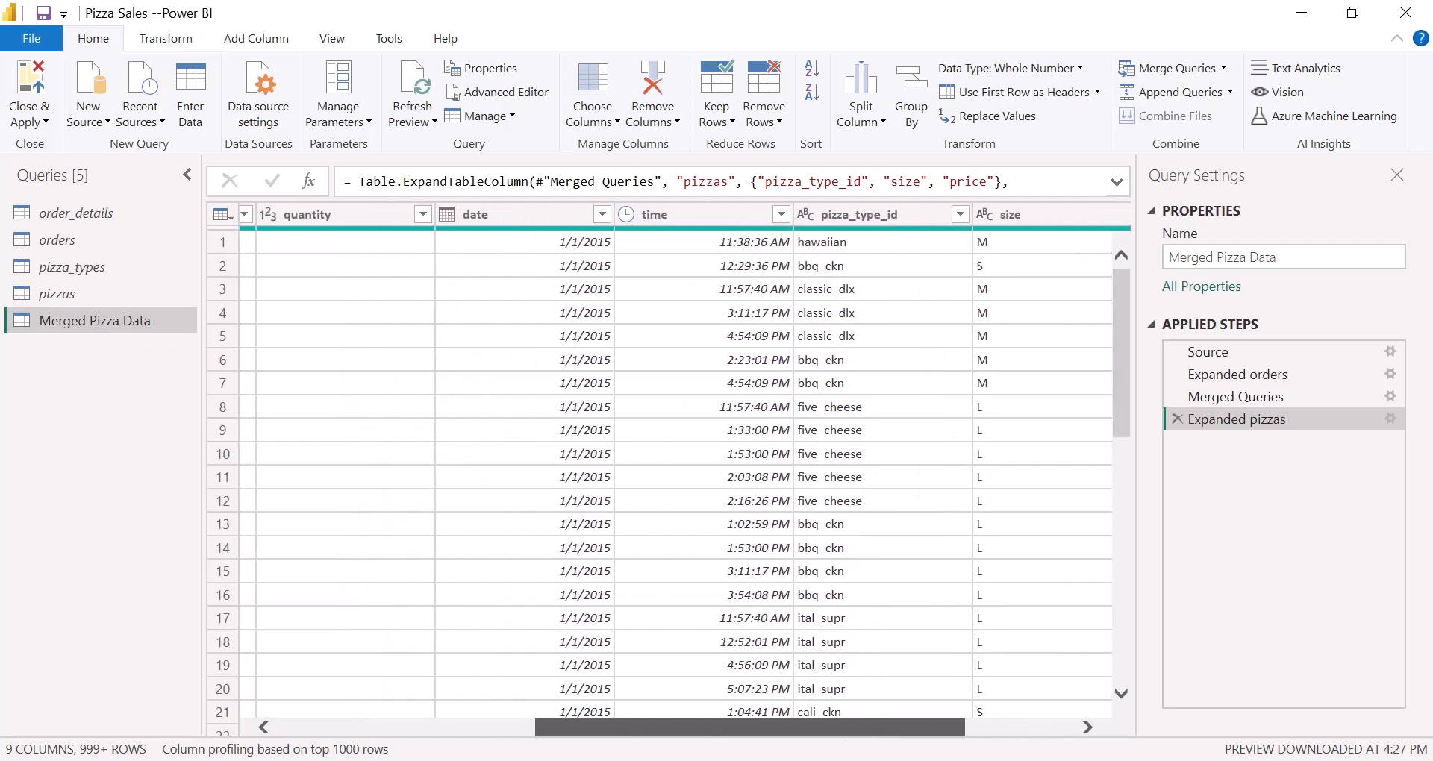
Step: Add a Name of Day column to Merged Pizza Data based on the date column
{"action": "left_click", "coordinate": [521, 217]}
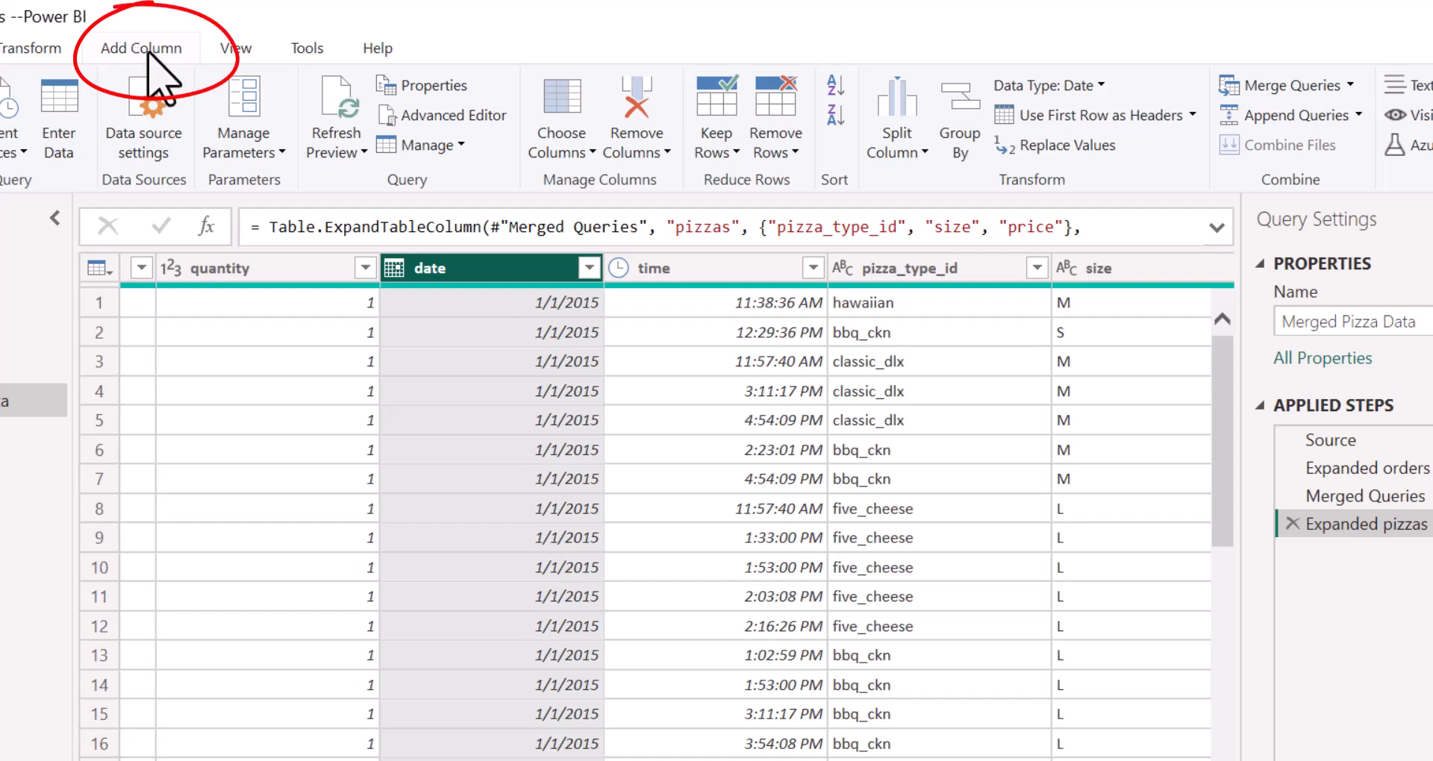
{"action": "left_click", "coordinate": [146, 50]}
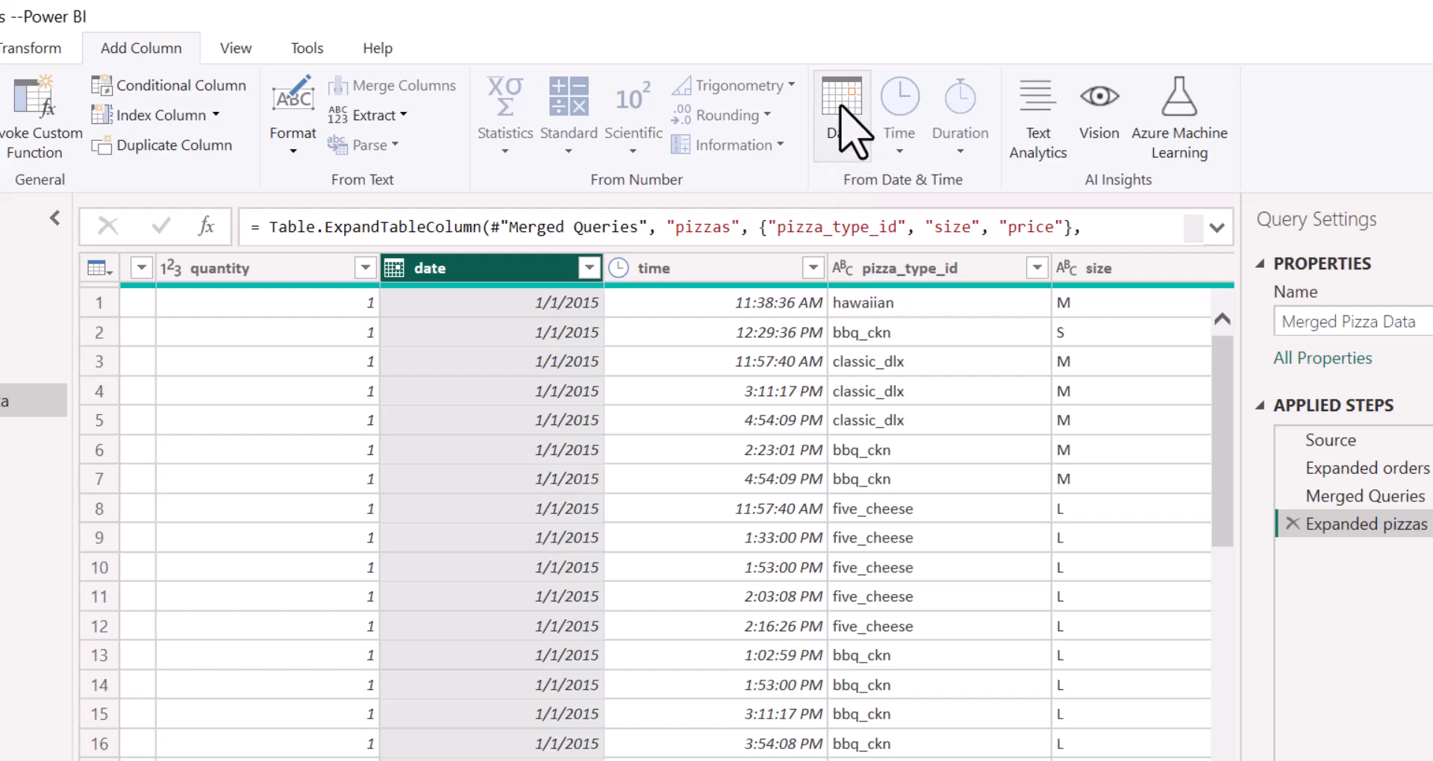
{"action": "left_click", "coordinate": [842, 150]}
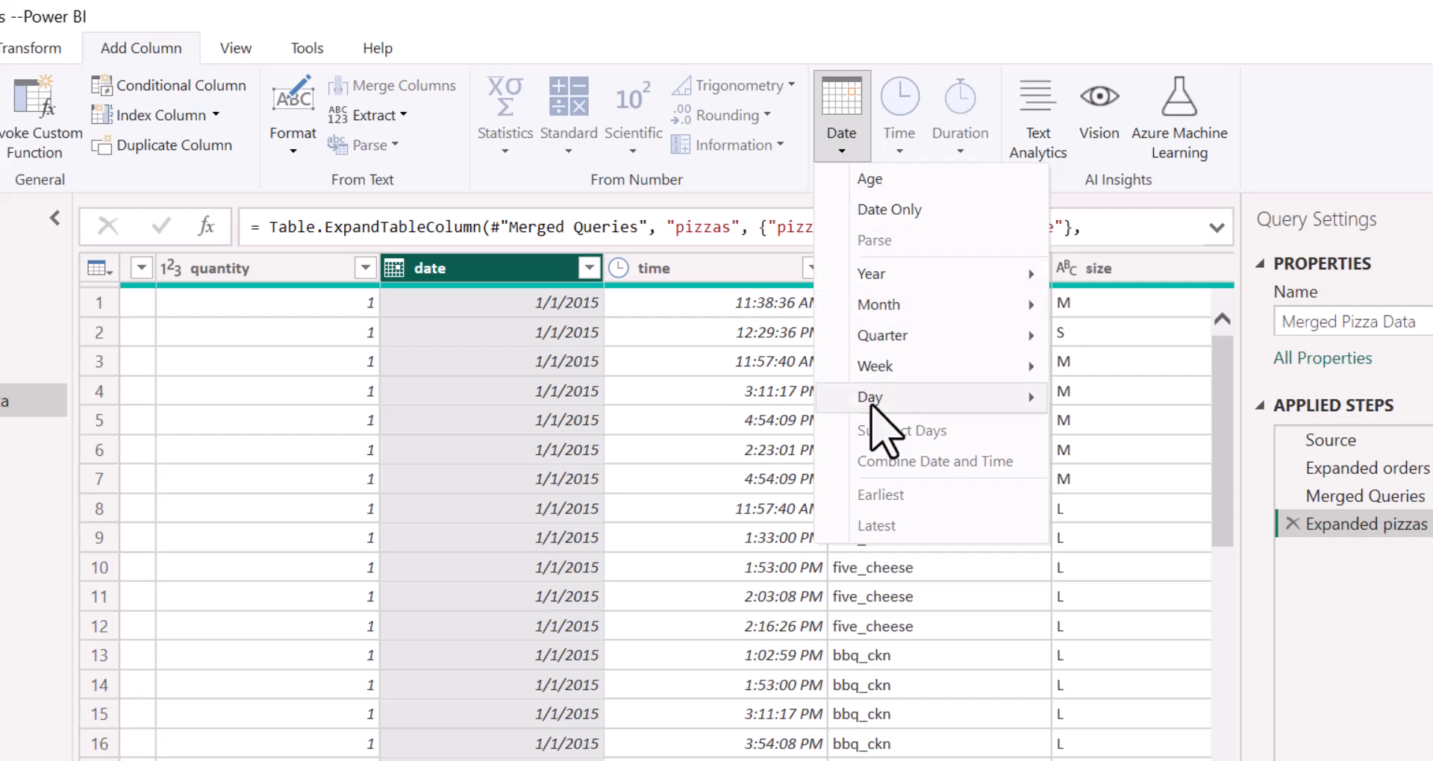
{"action": "mouse_move", "coordinate": [870, 404]}
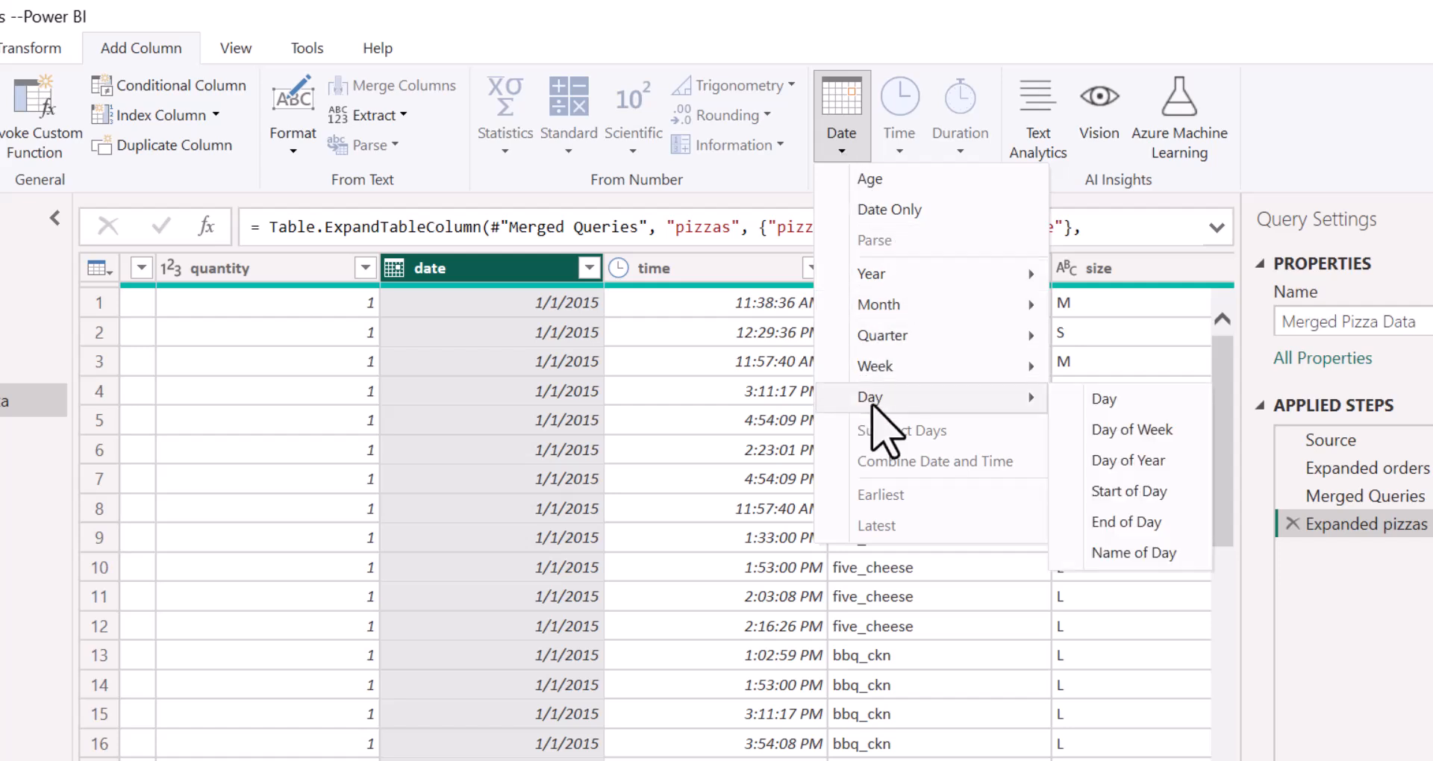
{"action": "left_click", "coordinate": [1135, 553]}
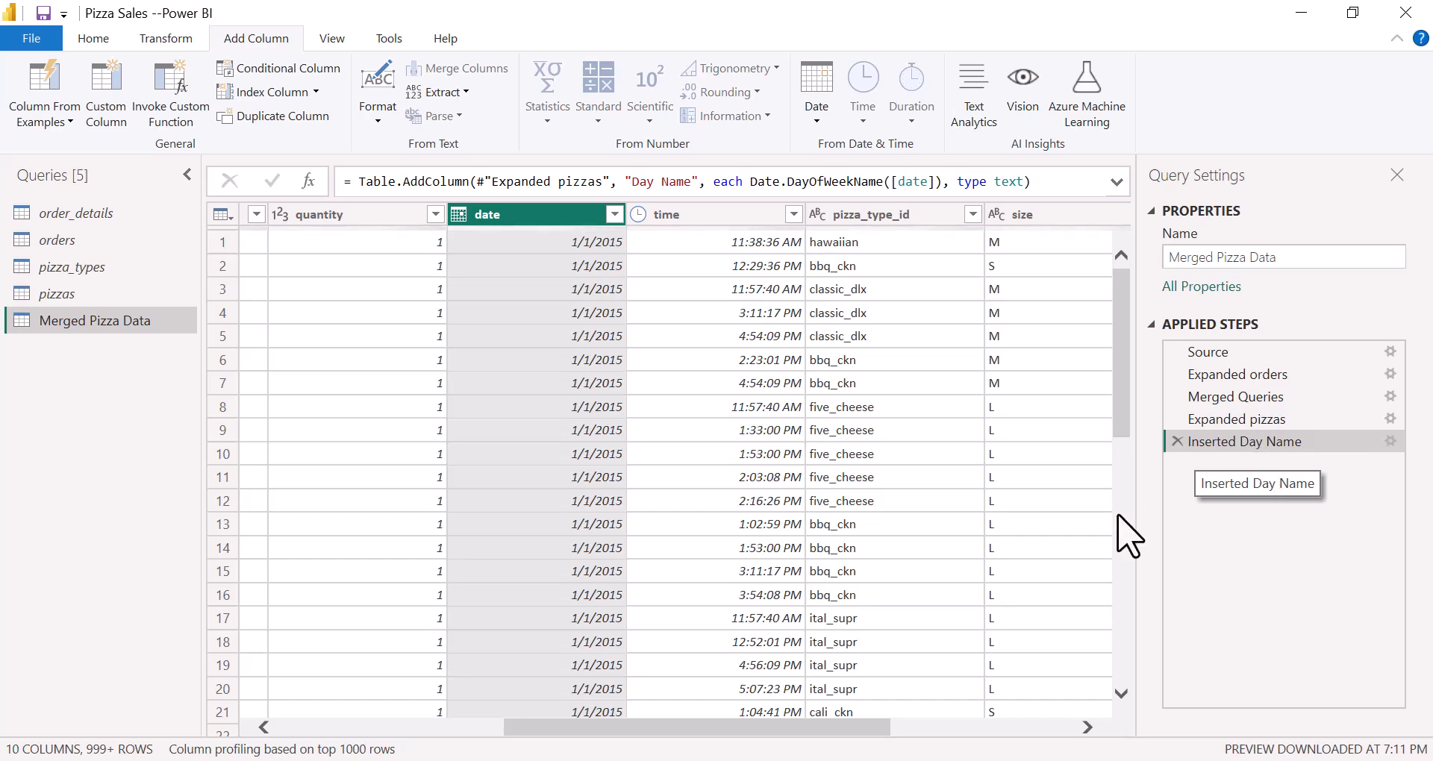
{"action": "left_click_drag", "start_coordinate": [843, 736], "coordinate": [1084, 751]}
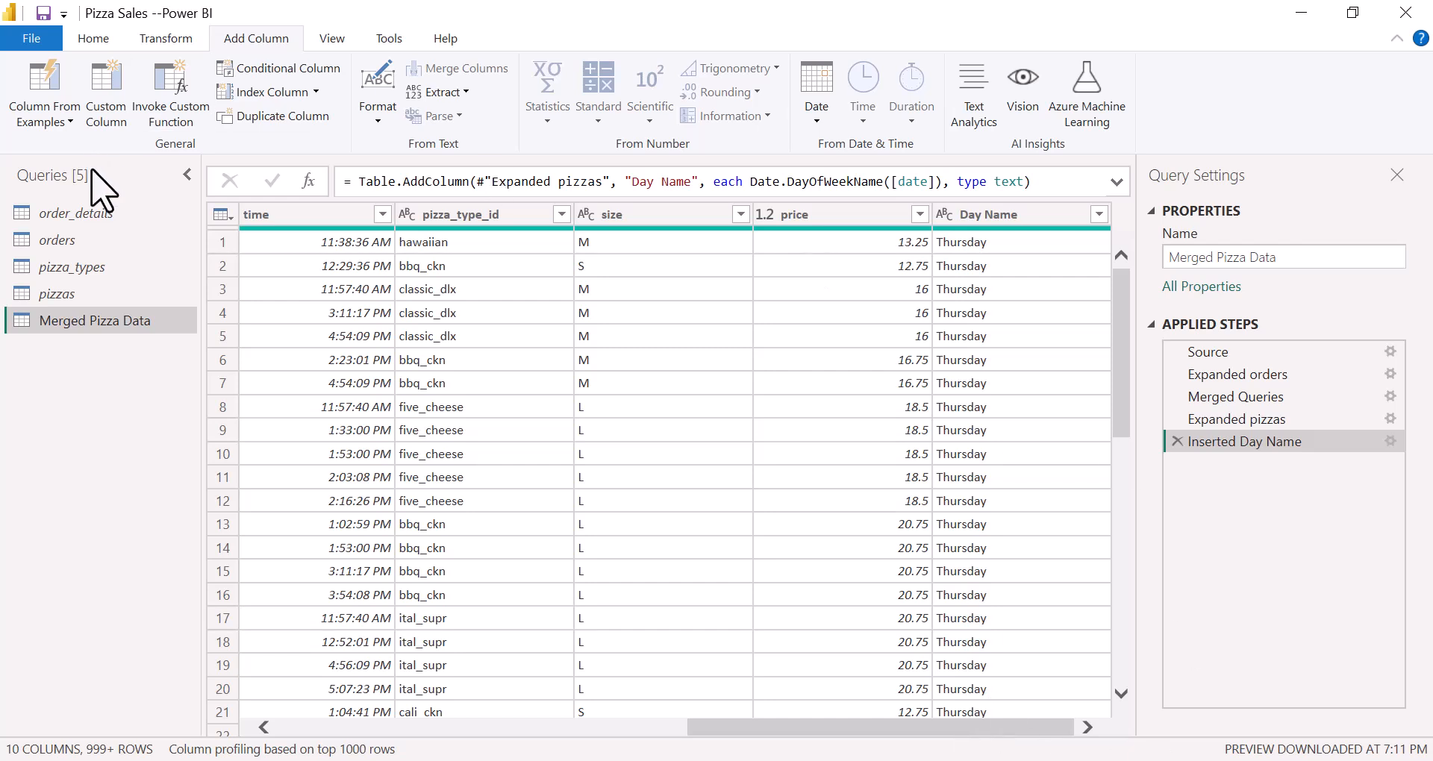
Step: Close the query editor with the changes applied and return to the report page
{"action": "left_click", "coordinate": [83, 41]}
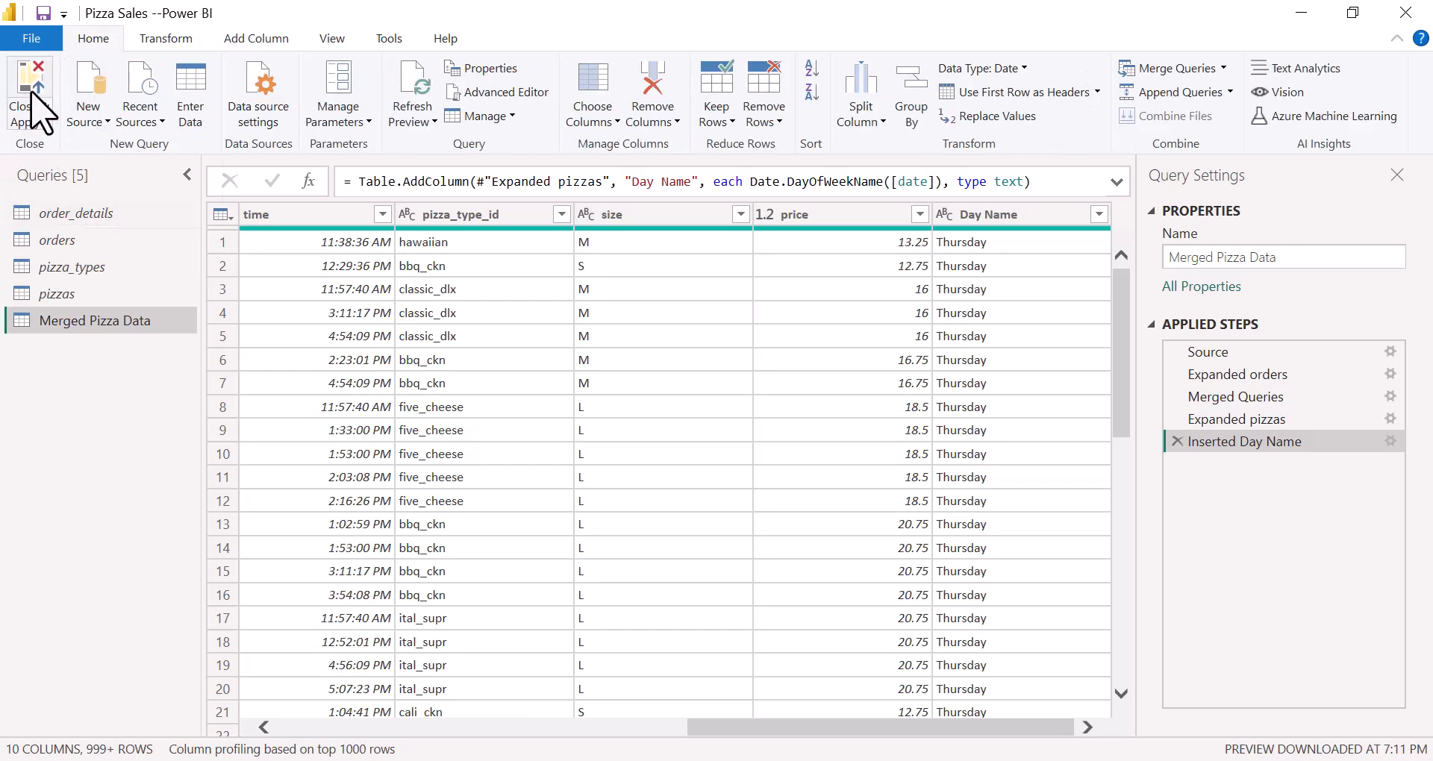
{"action": "left_click", "coordinate": [30, 112]}
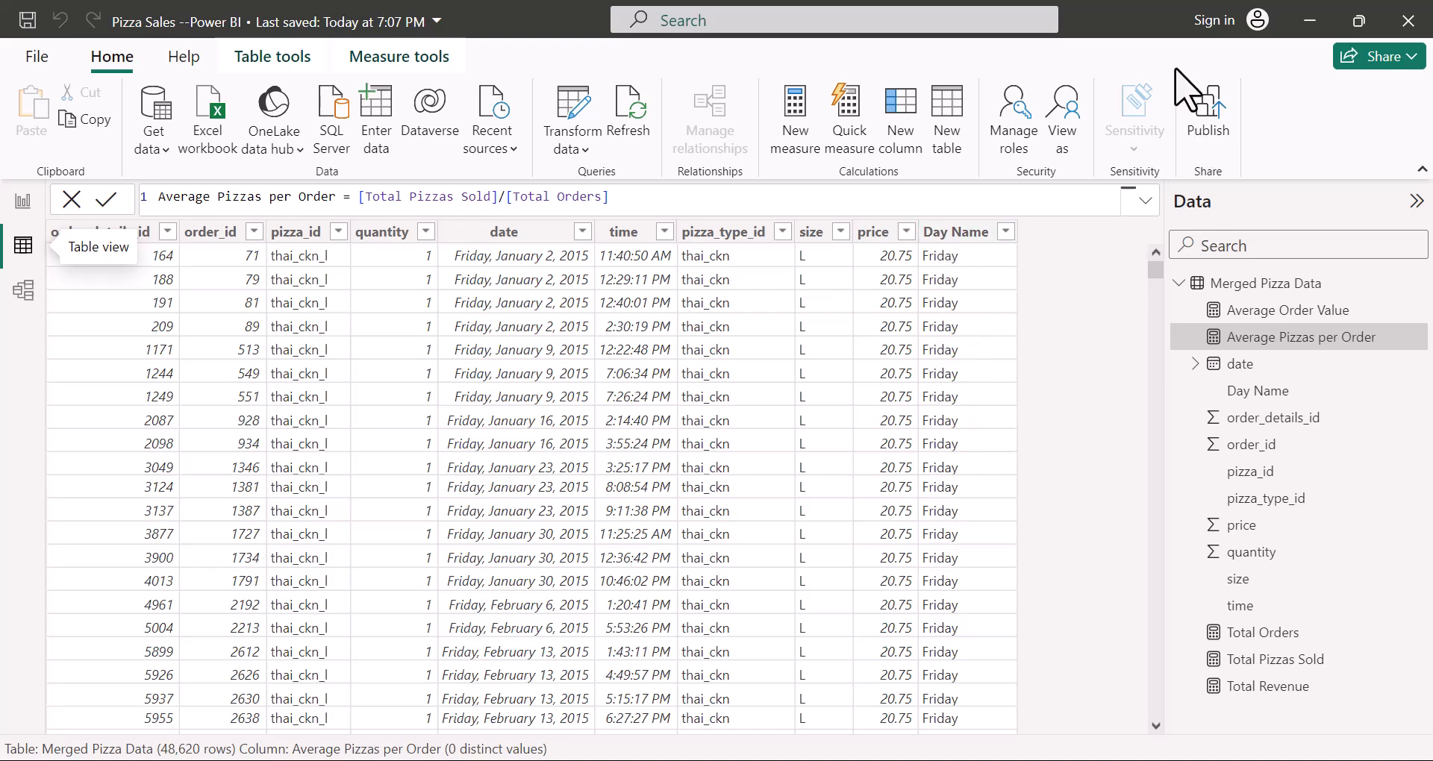
{"action": "left_click", "coordinate": [23, 202]}
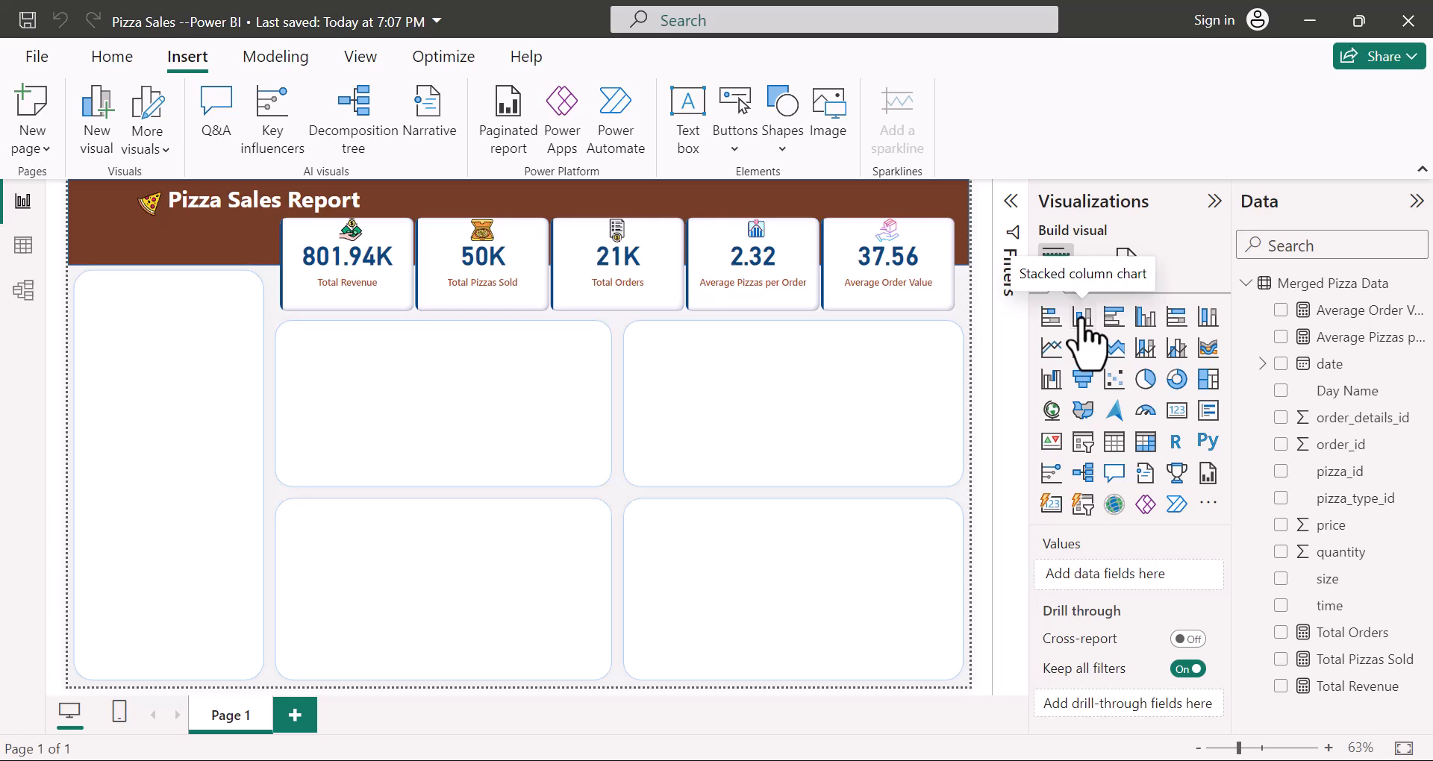
Step: Insert a stacked column chart and fit it inside the white panel directly below the Total Revenue card
{"action": "left_click", "coordinate": [1083, 320]}
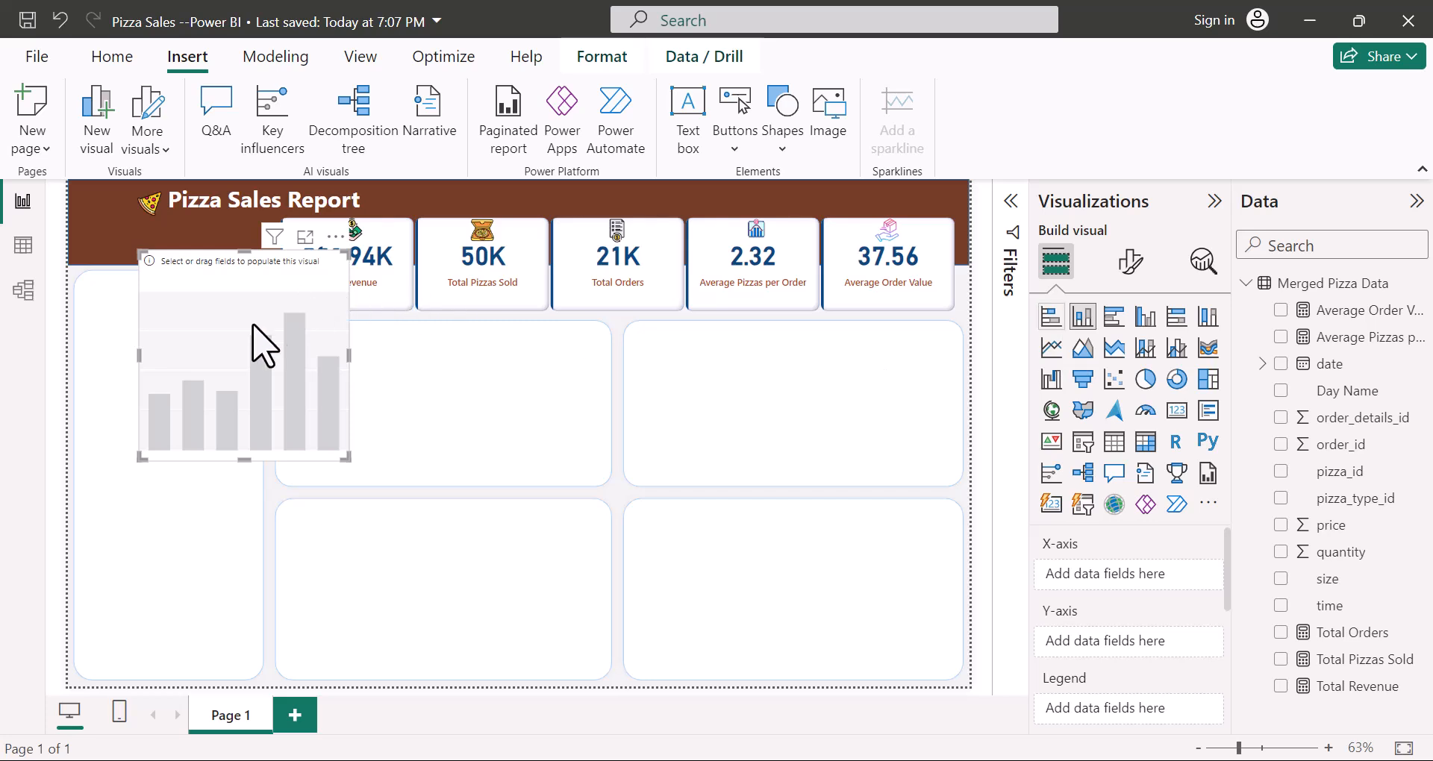
{"action": "left_click_drag", "start_coordinate": [249, 352], "coordinate": [410, 385]}
{"action": "left_click_drag", "start_coordinate": [410, 492], "coordinate": [412, 476]}
{"action": "left_click_drag", "start_coordinate": [410, 277], "coordinate": [420, 330]}
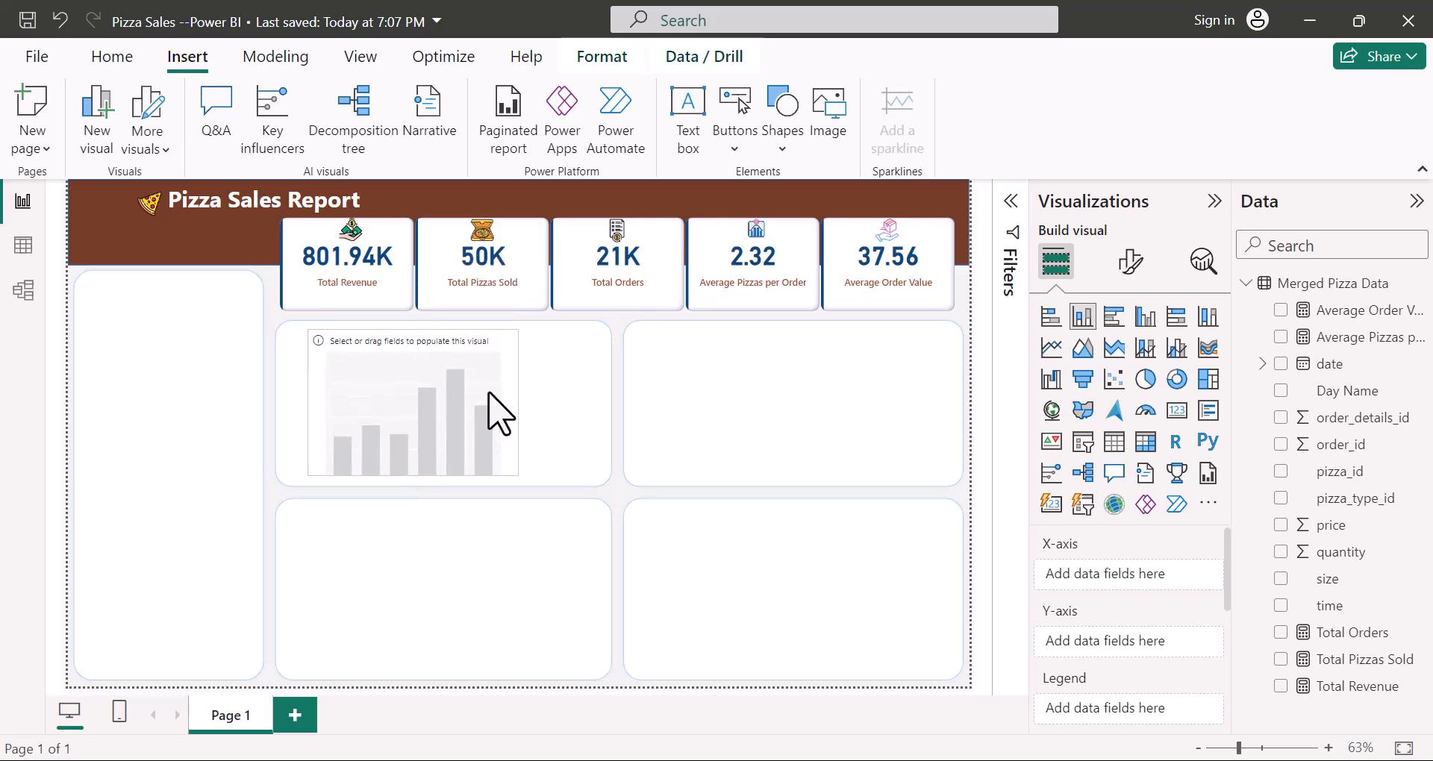
{"action": "left_click_drag", "start_coordinate": [518, 404], "coordinate": [602, 407]}
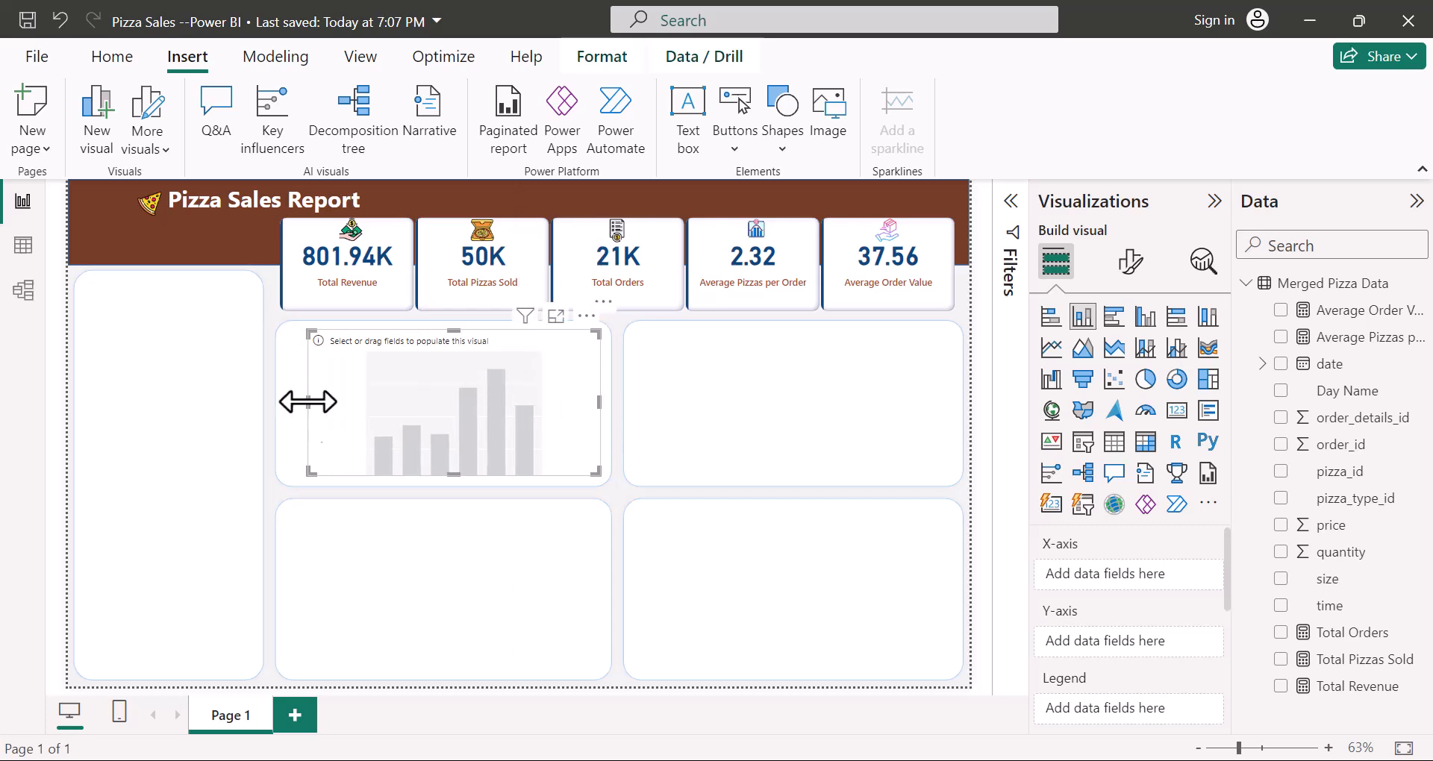
{"action": "left_click_drag", "start_coordinate": [304, 400], "coordinate": [278, 423]}
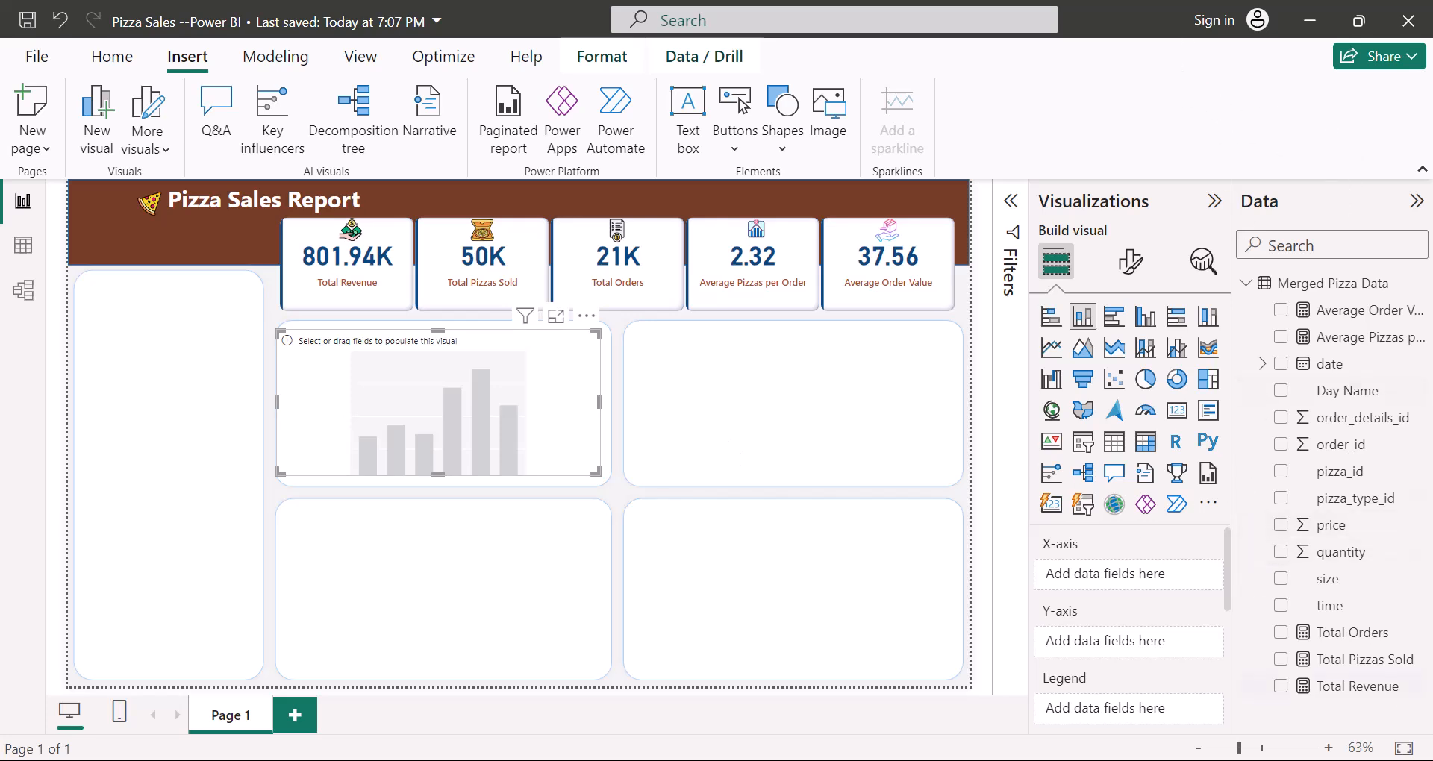
Step: Plot Total Orders by Day Name in the column chart and enlarge it to fill its white panel
{"action": "left_click", "coordinate": [1281, 633]}
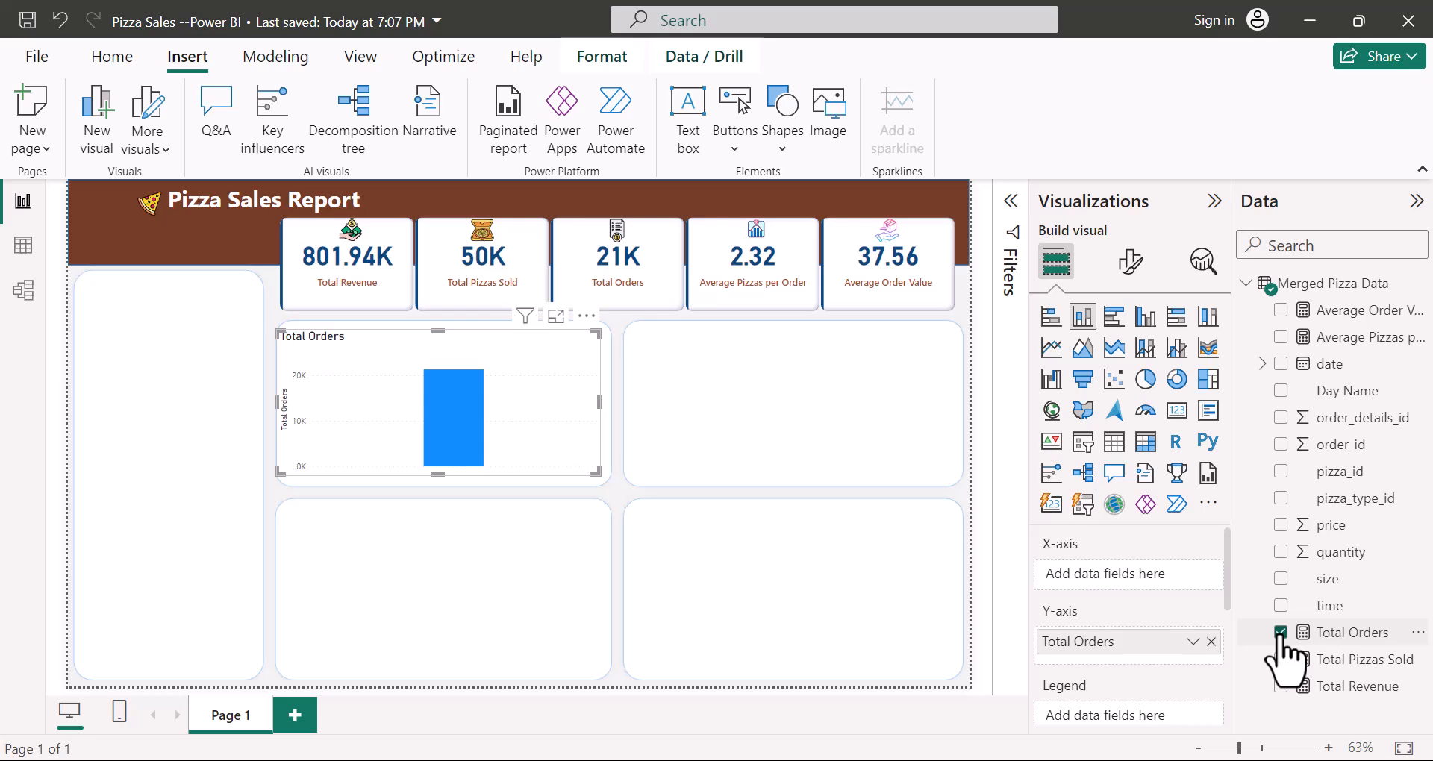
{"action": "left_click", "coordinate": [1280, 391]}
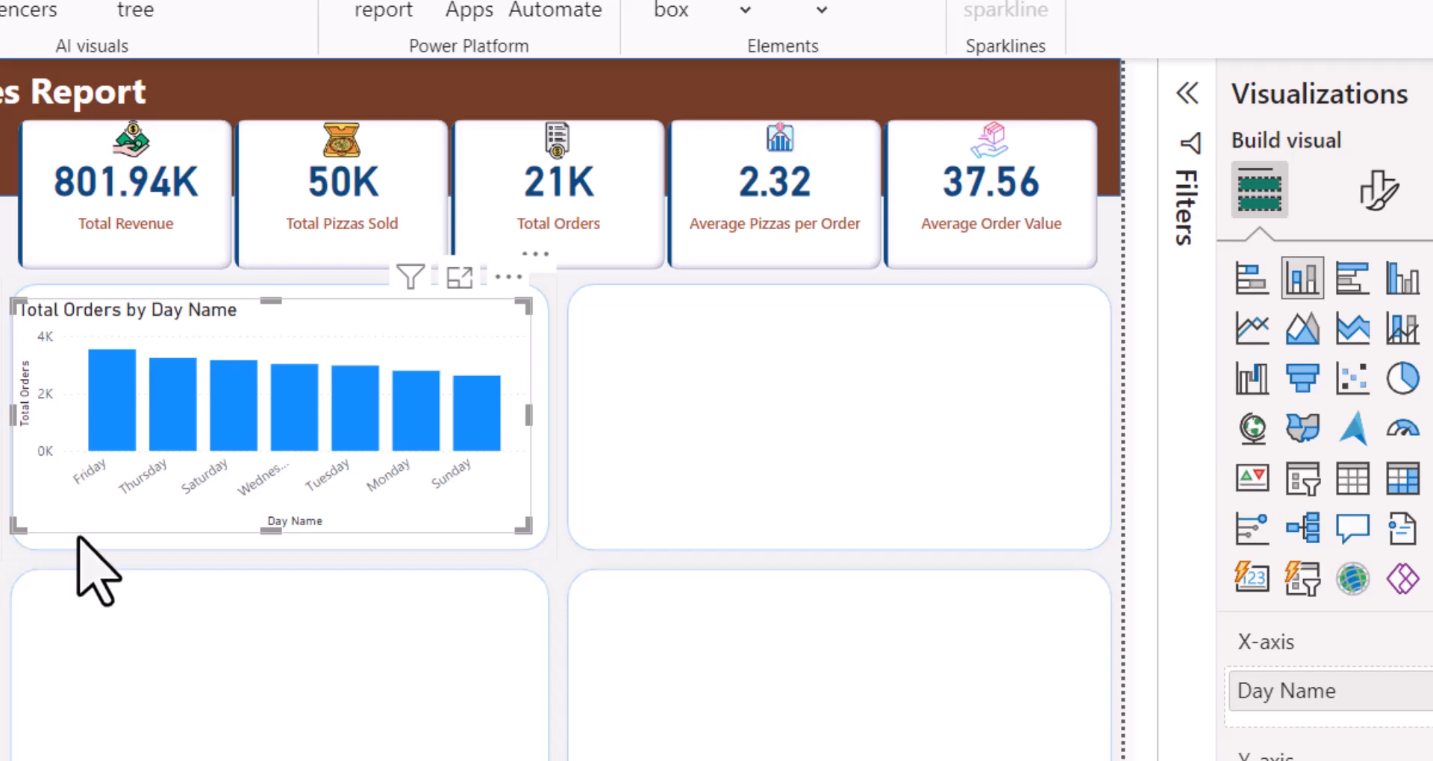
{"action": "left_click_drag", "start_coordinate": [530, 417], "coordinate": [556, 418]}
{"action": "left_click_drag", "start_coordinate": [286, 531], "coordinate": [288, 544]}
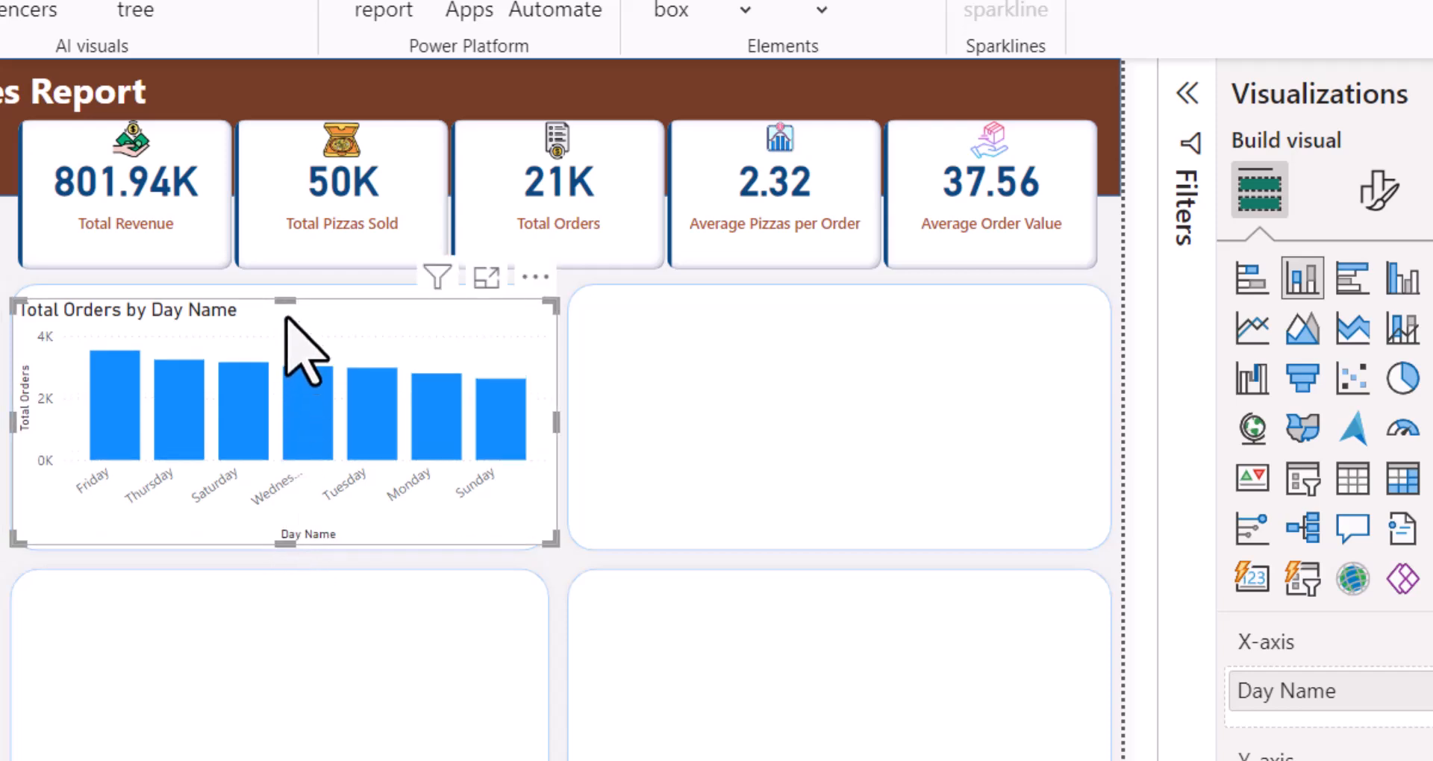
{"action": "left_click_drag", "start_coordinate": [282, 299], "coordinate": [291, 291]}
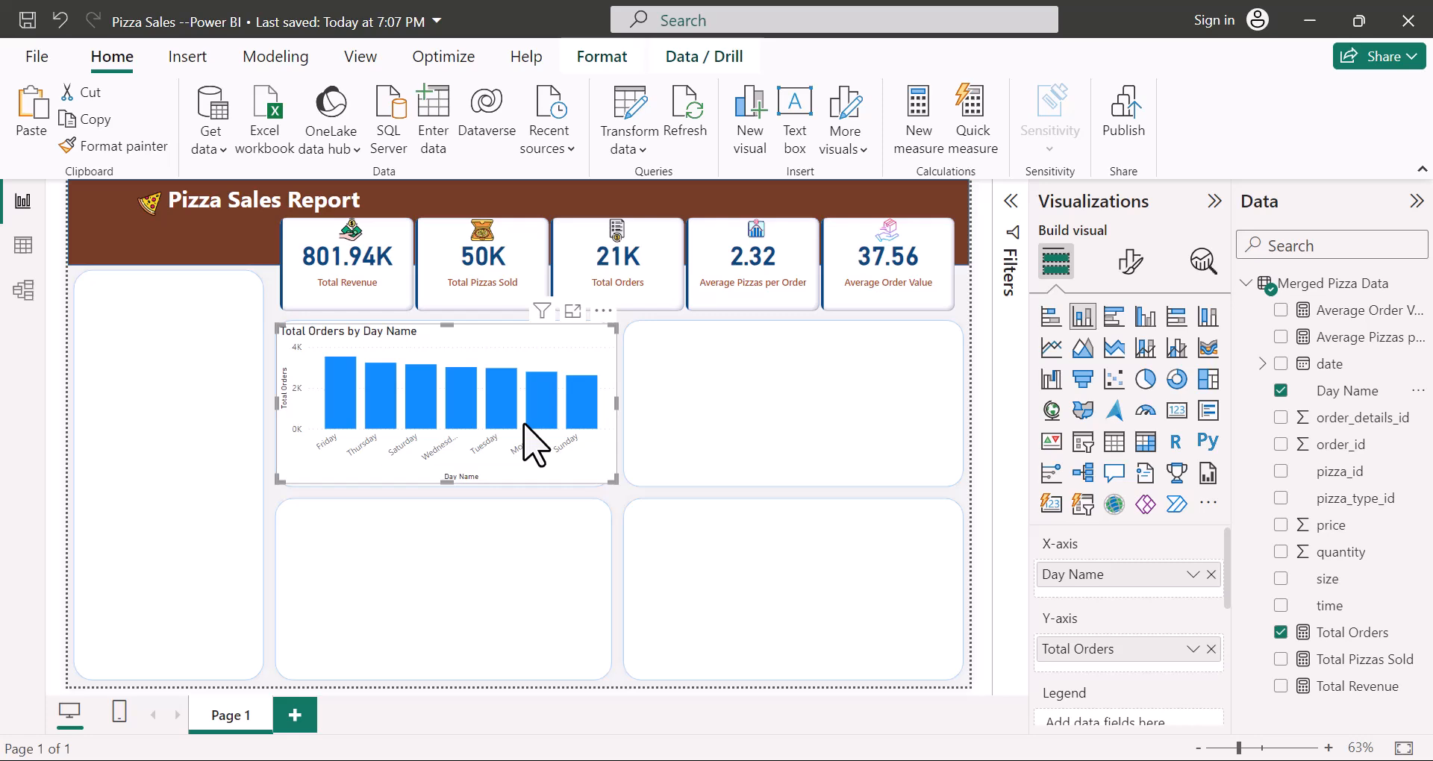
Step: Create a calculated column in Merged Pizza Data with the formula Day_Name = UPPER(LEFT('Merged Pizza Data'[Day Name],3))
{"action": "left_click", "coordinate": [23, 248]}
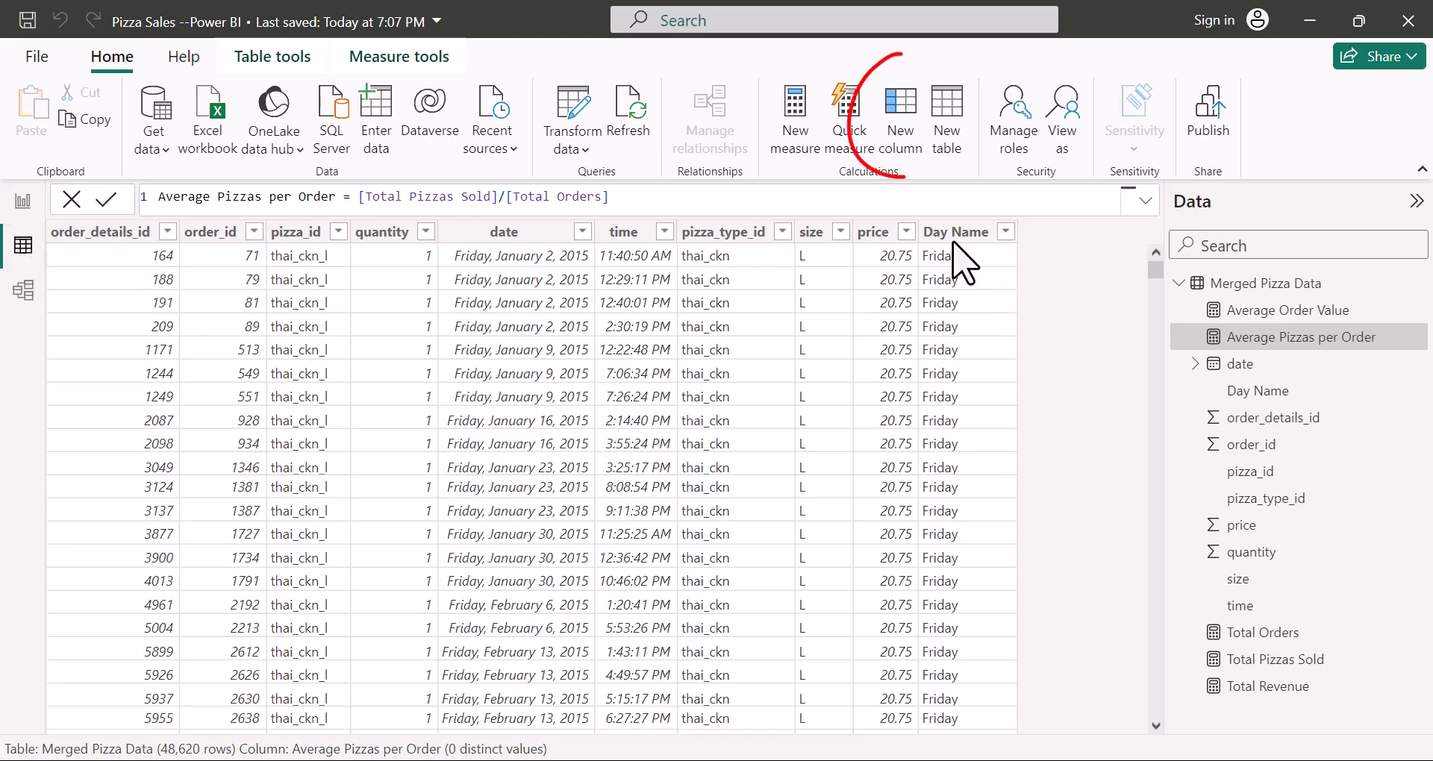
{"action": "left_click", "coordinate": [903, 118]}
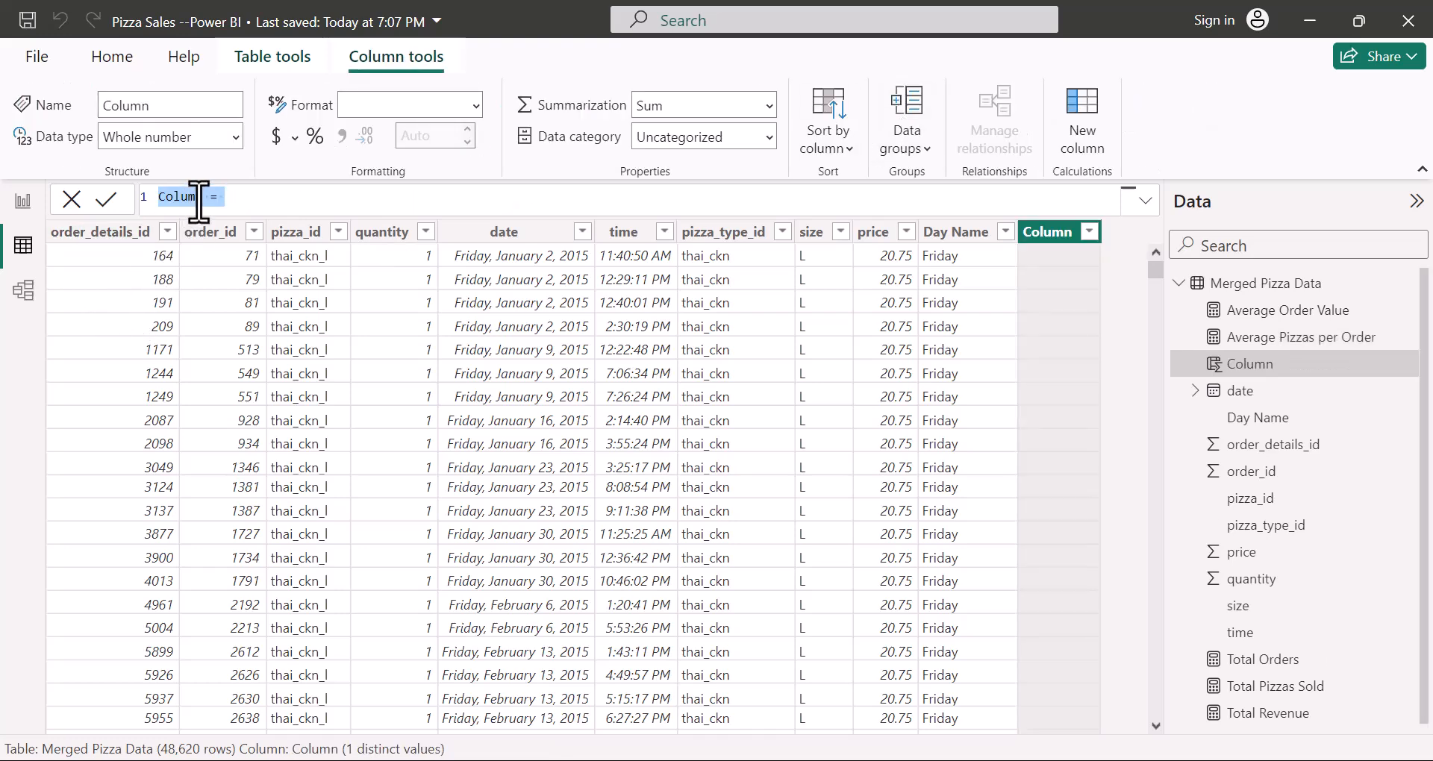
{"action": "type", "text": "Day_Name"}
{"action": "type", "text": "UPPER"}
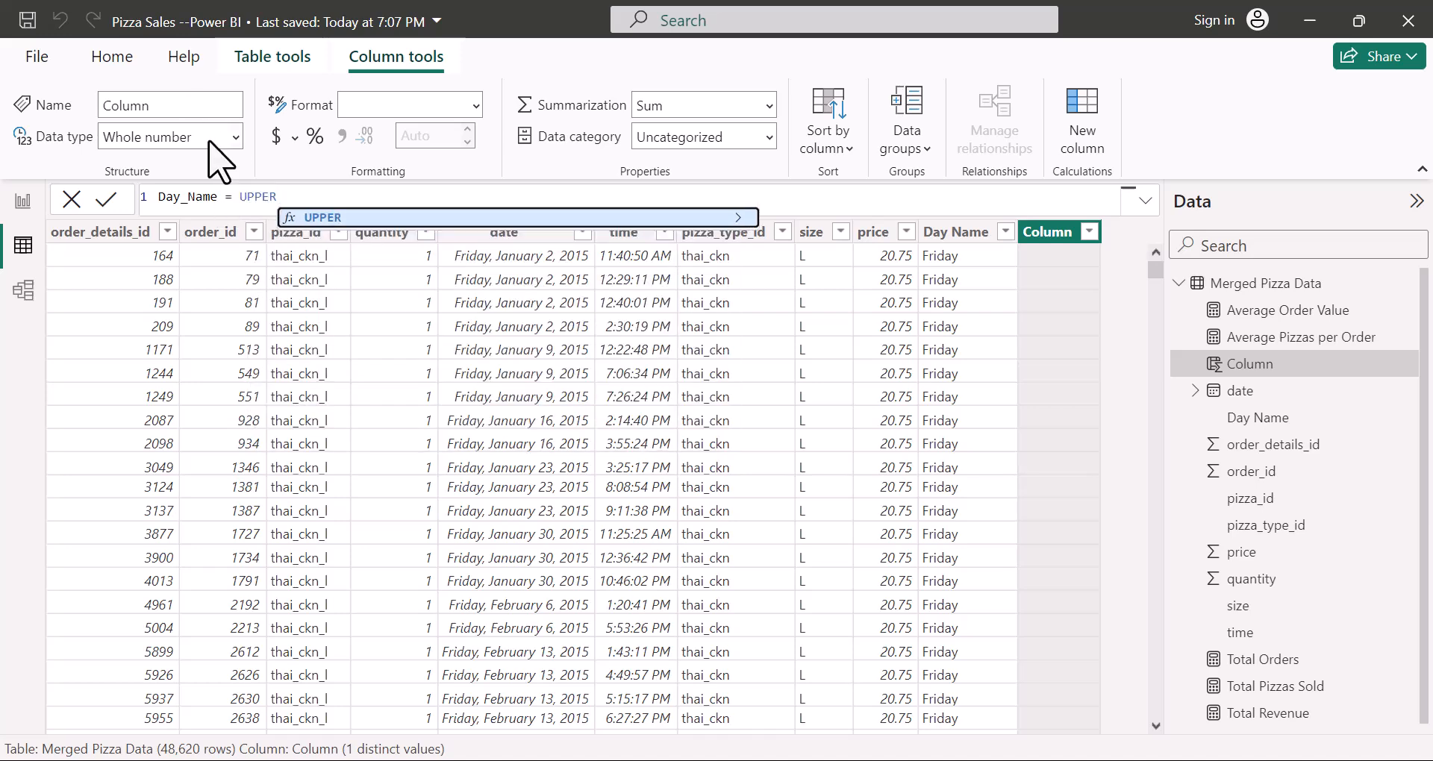
{"action": "type", "text": "("}
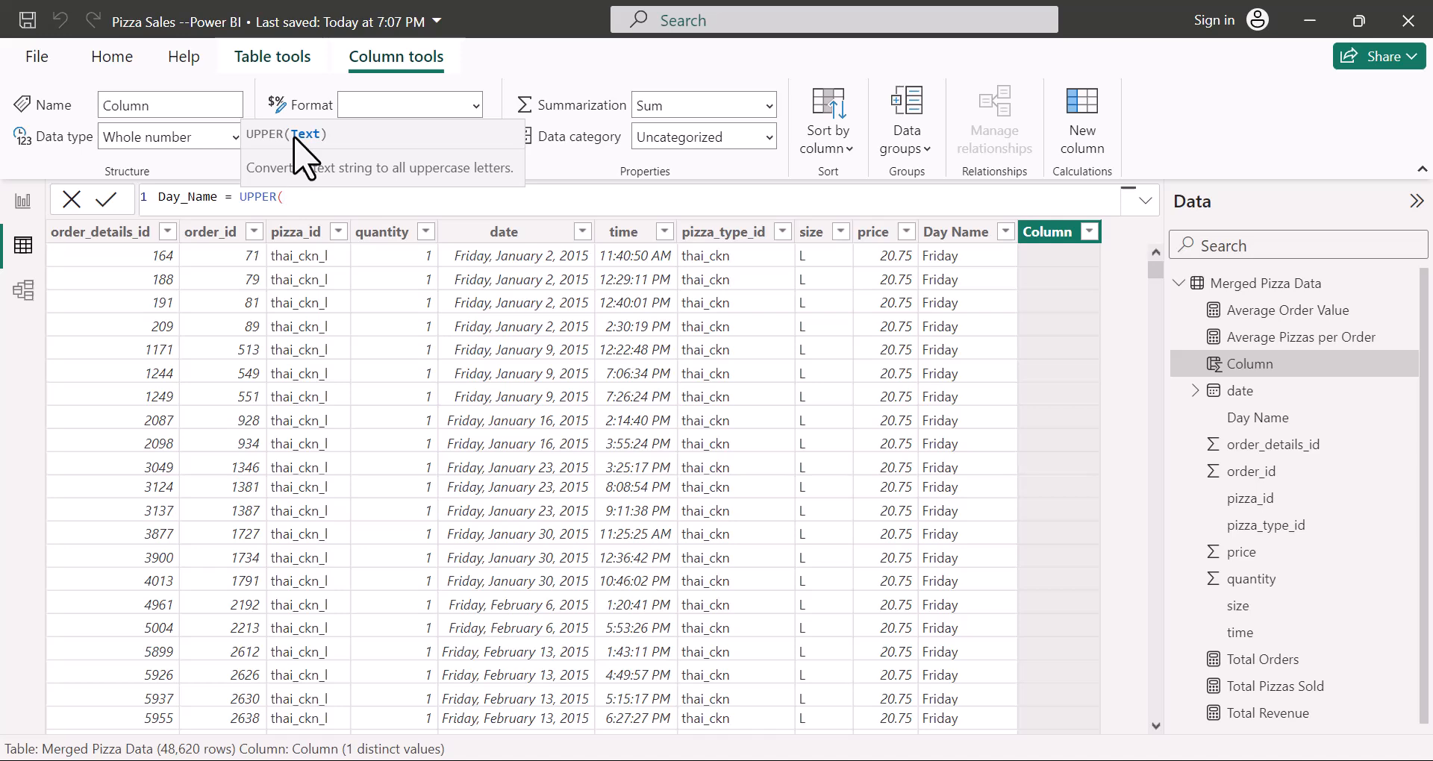
{"action": "type", "text": "LEFT"}
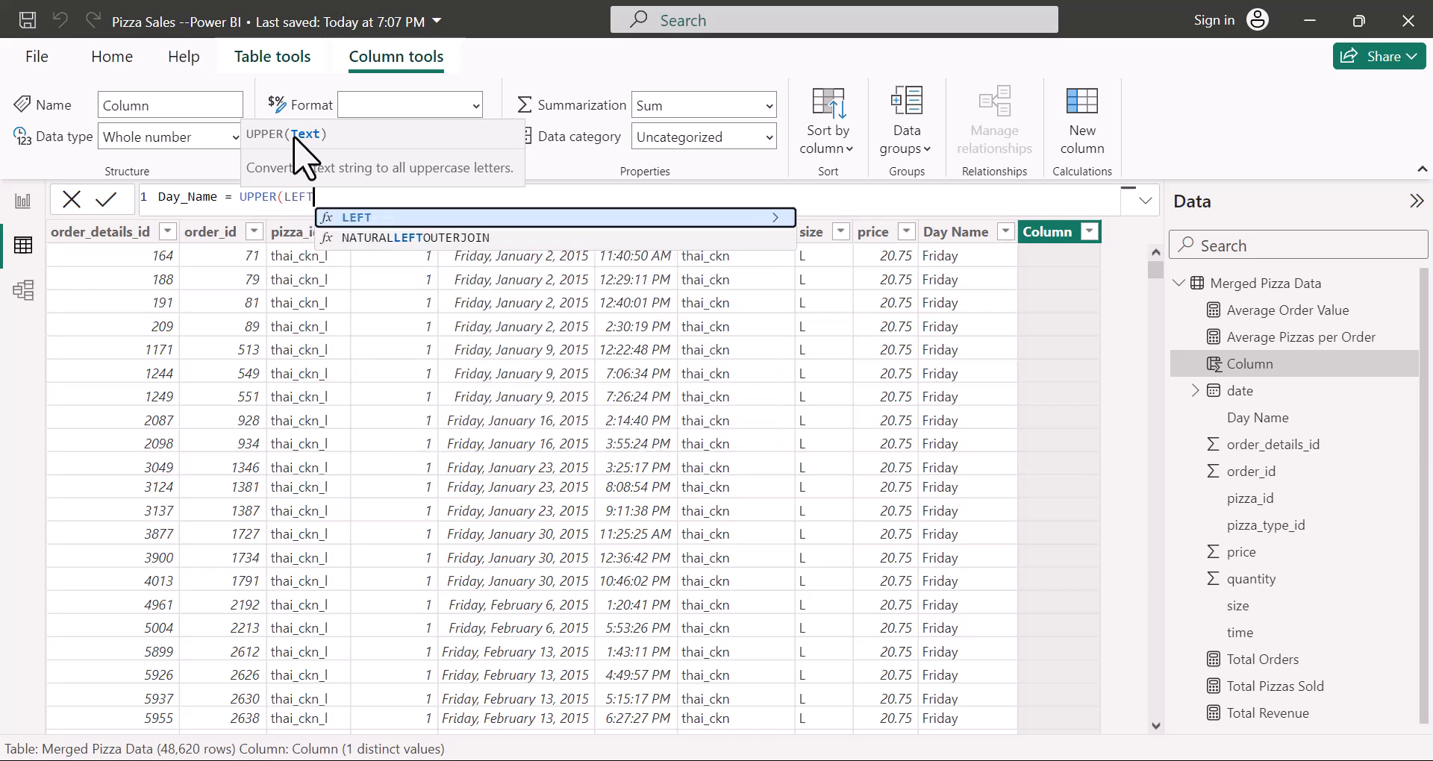
{"action": "left_click", "coordinate": [345, 217]}
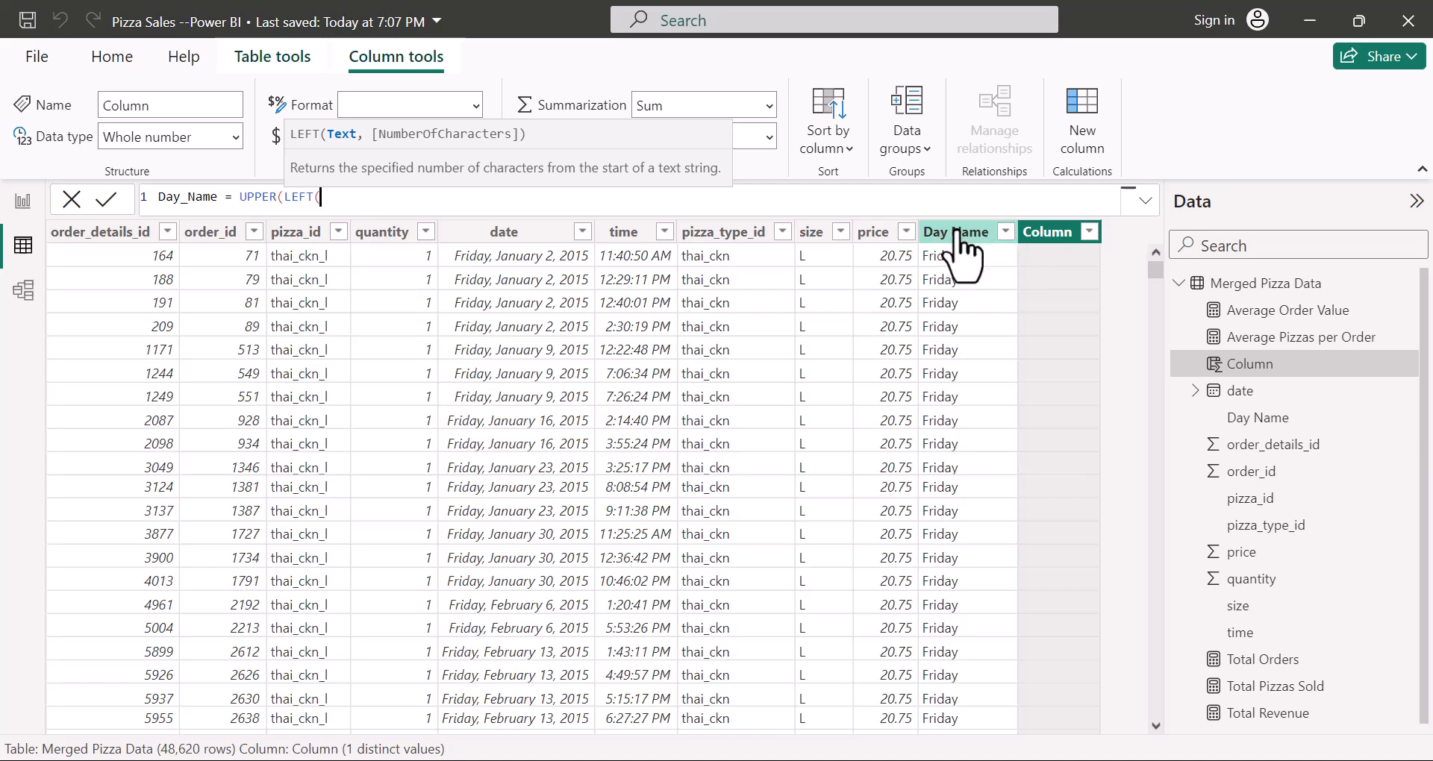
{"action": "type", "text": "DAY"}
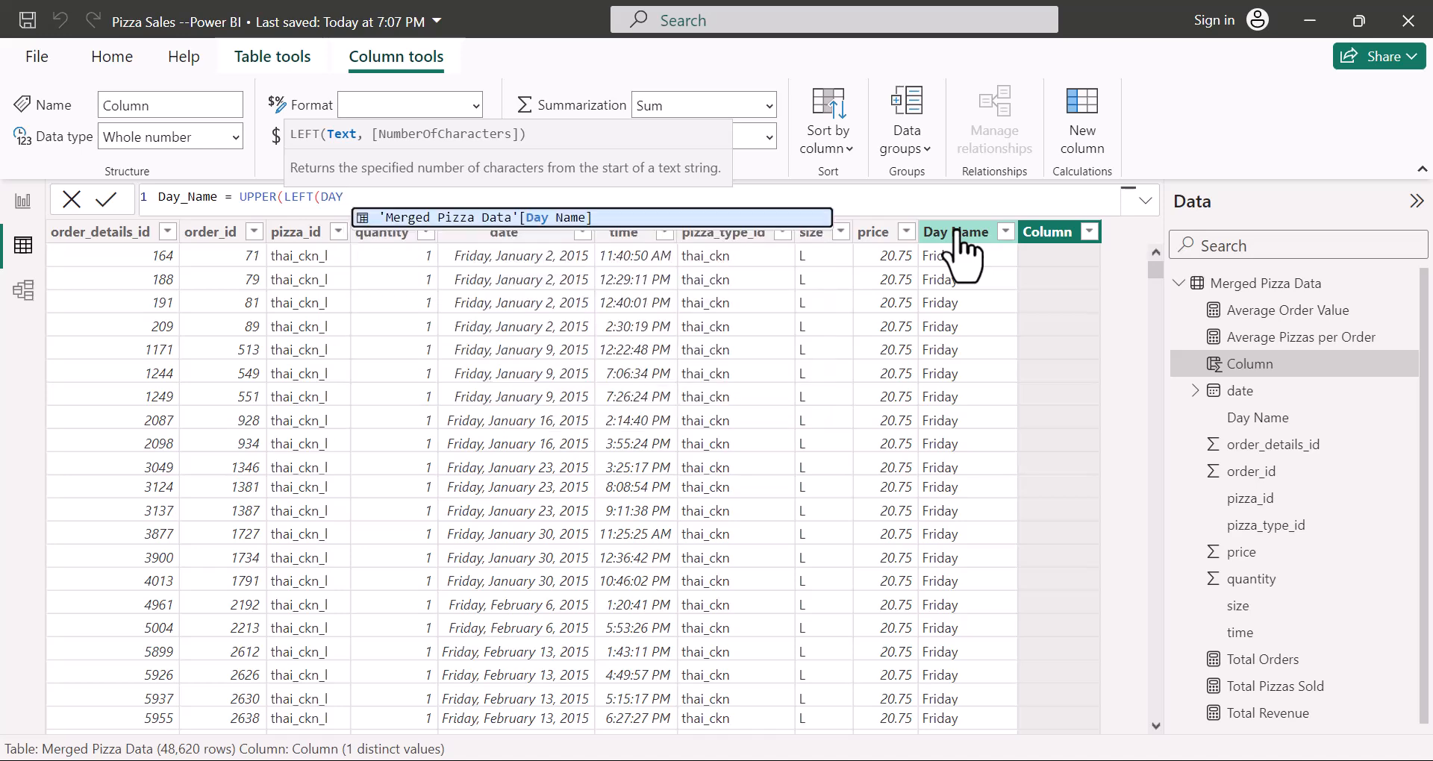
{"action": "left_click", "coordinate": [487, 218]}
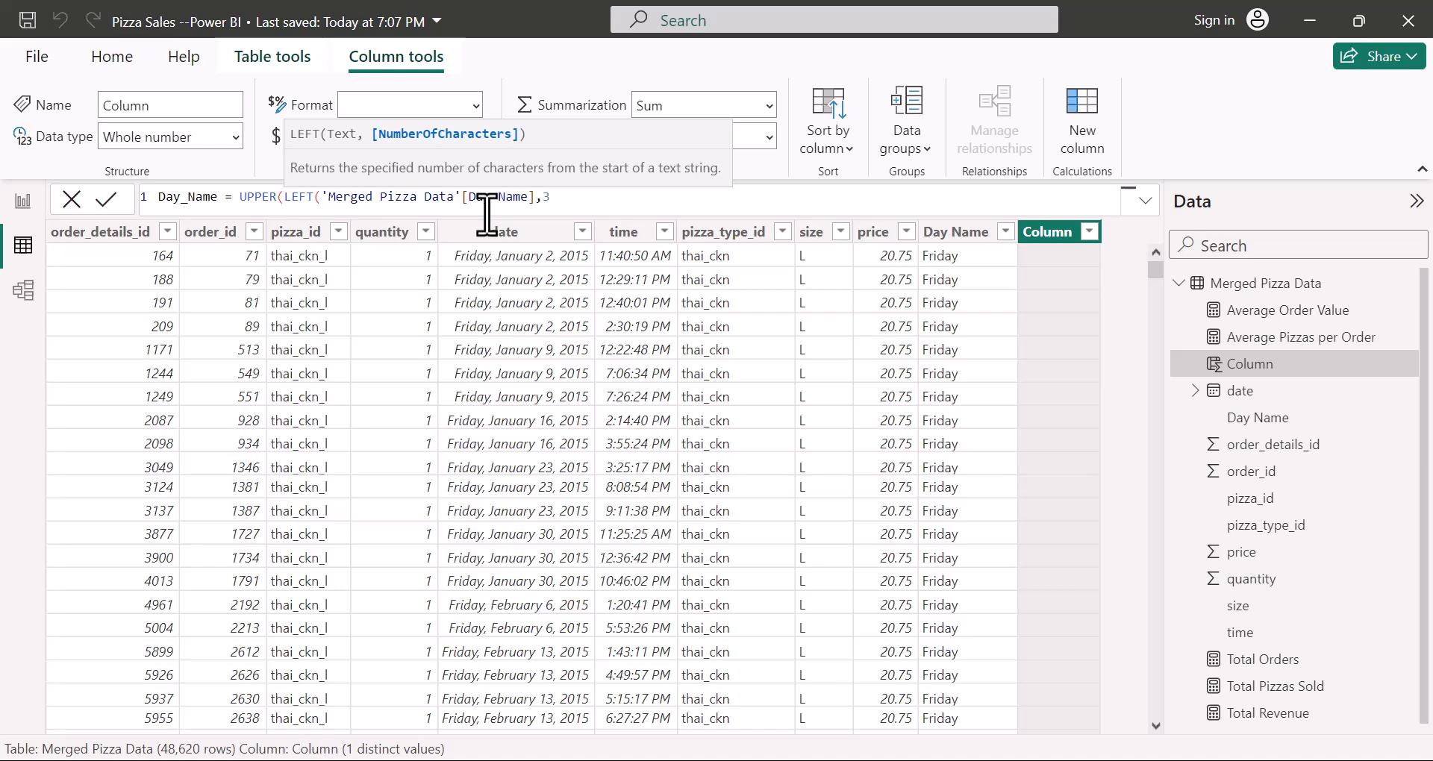
{"action": "type", "text": "))"}
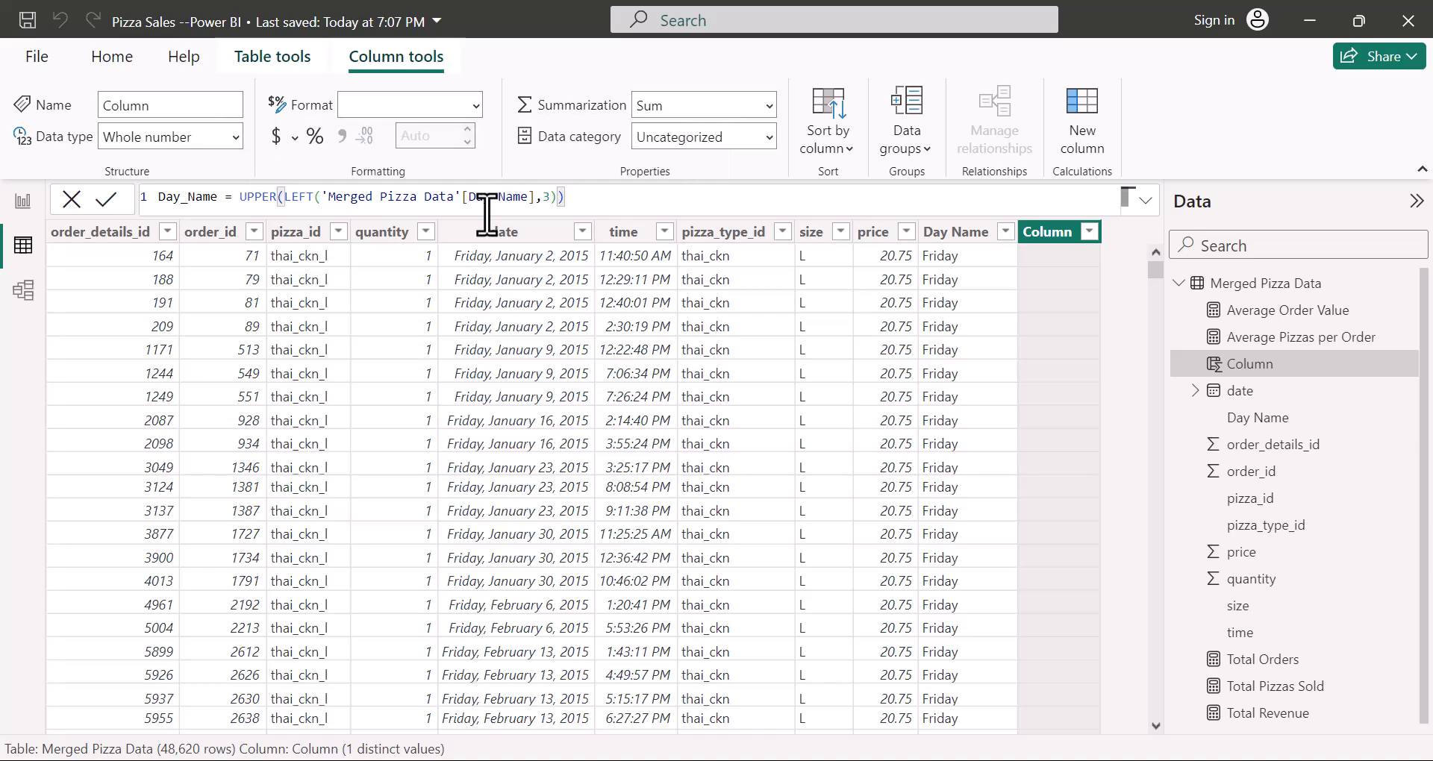
{"action": "left_click", "coordinate": [107, 200]}
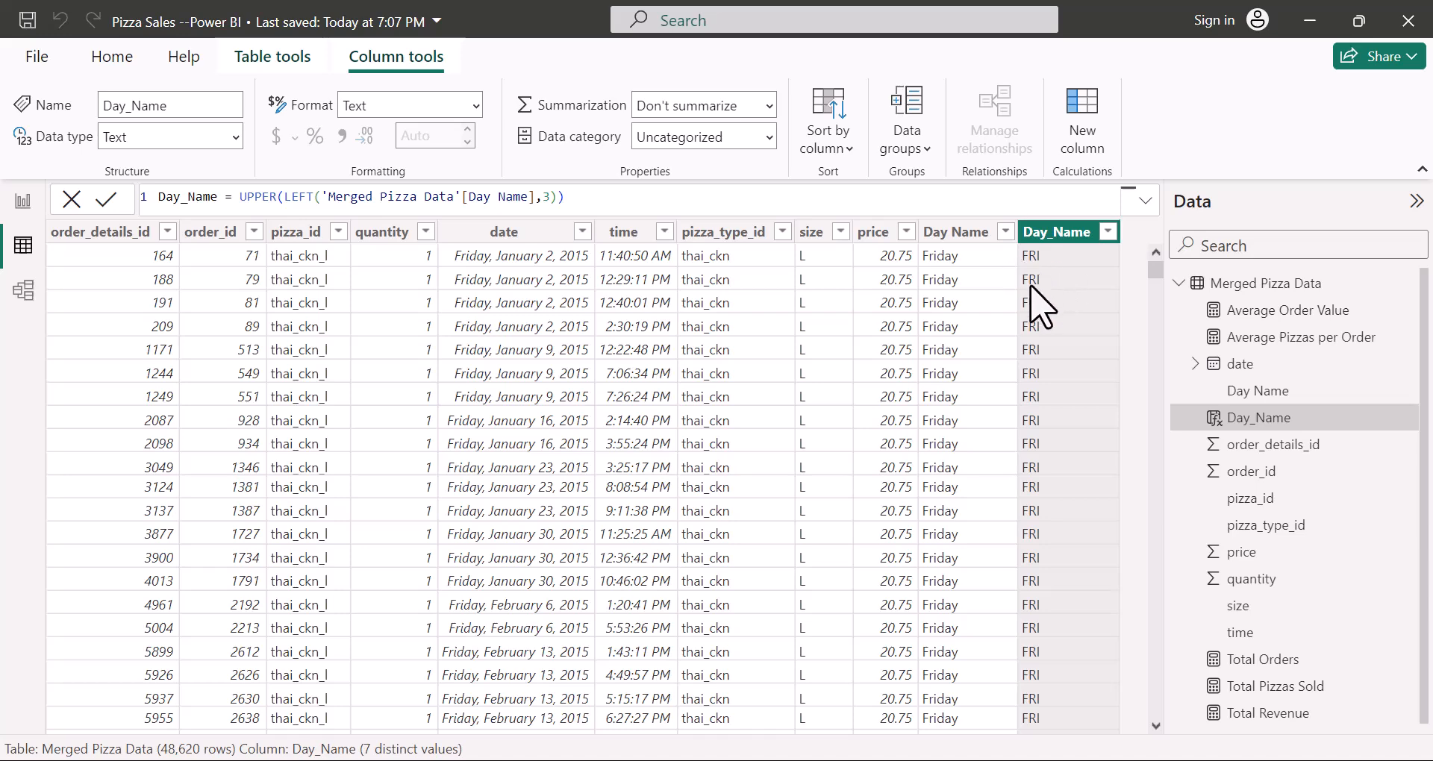
Step: Return to the report page and replace Day Name with the Day_Name column on the column chart's X-axis
{"action": "left_click", "coordinate": [22, 202]}
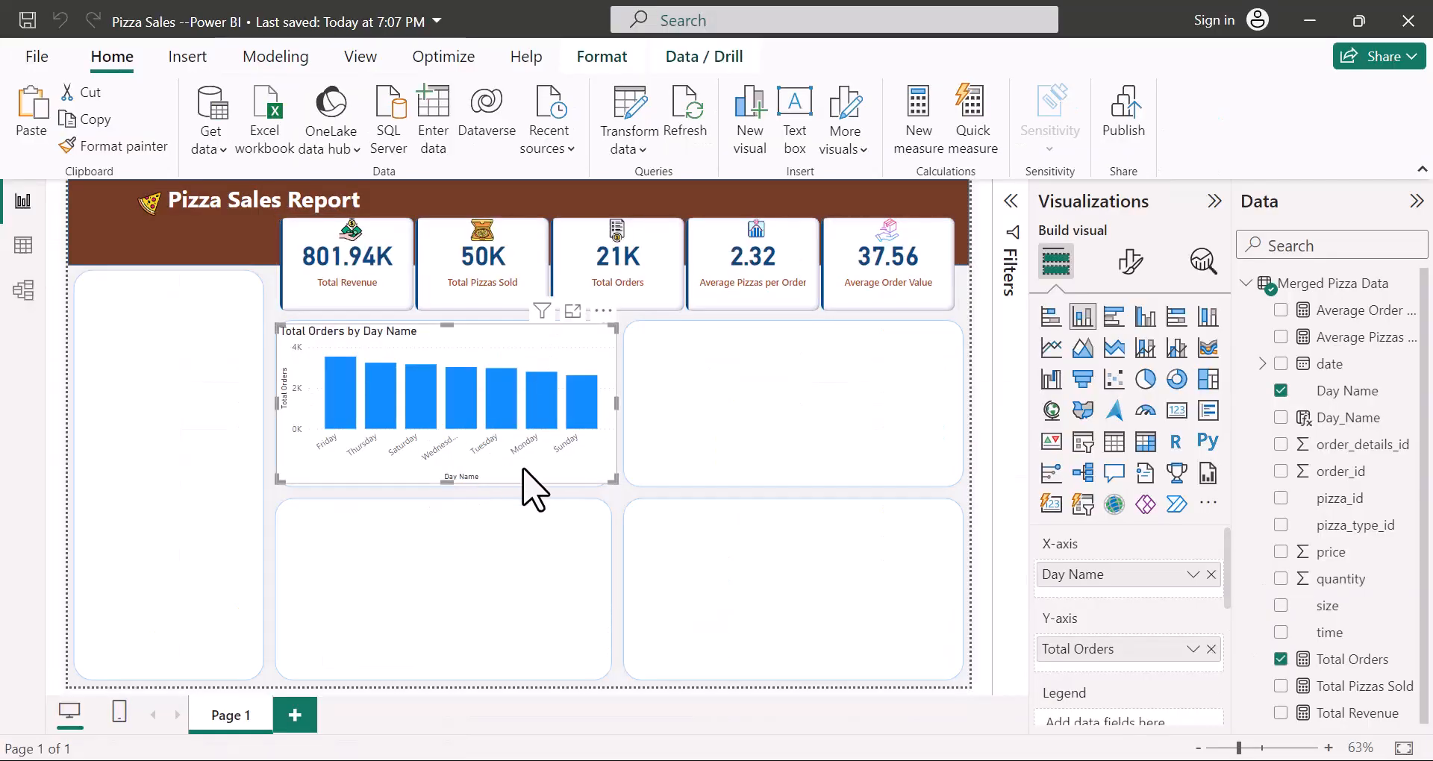
{"action": "left_click", "coordinate": [1284, 391]}
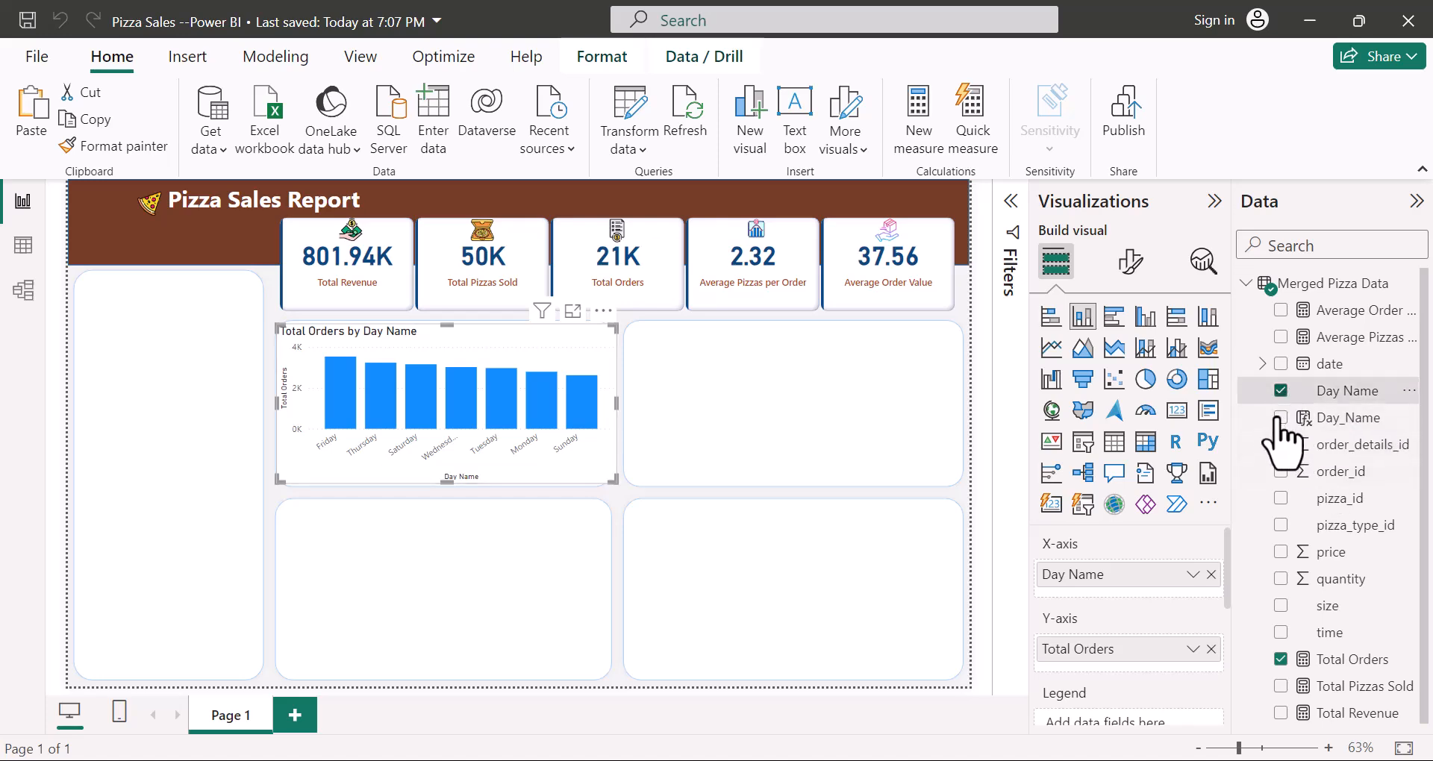
{"action": "left_click", "coordinate": [1280, 418]}
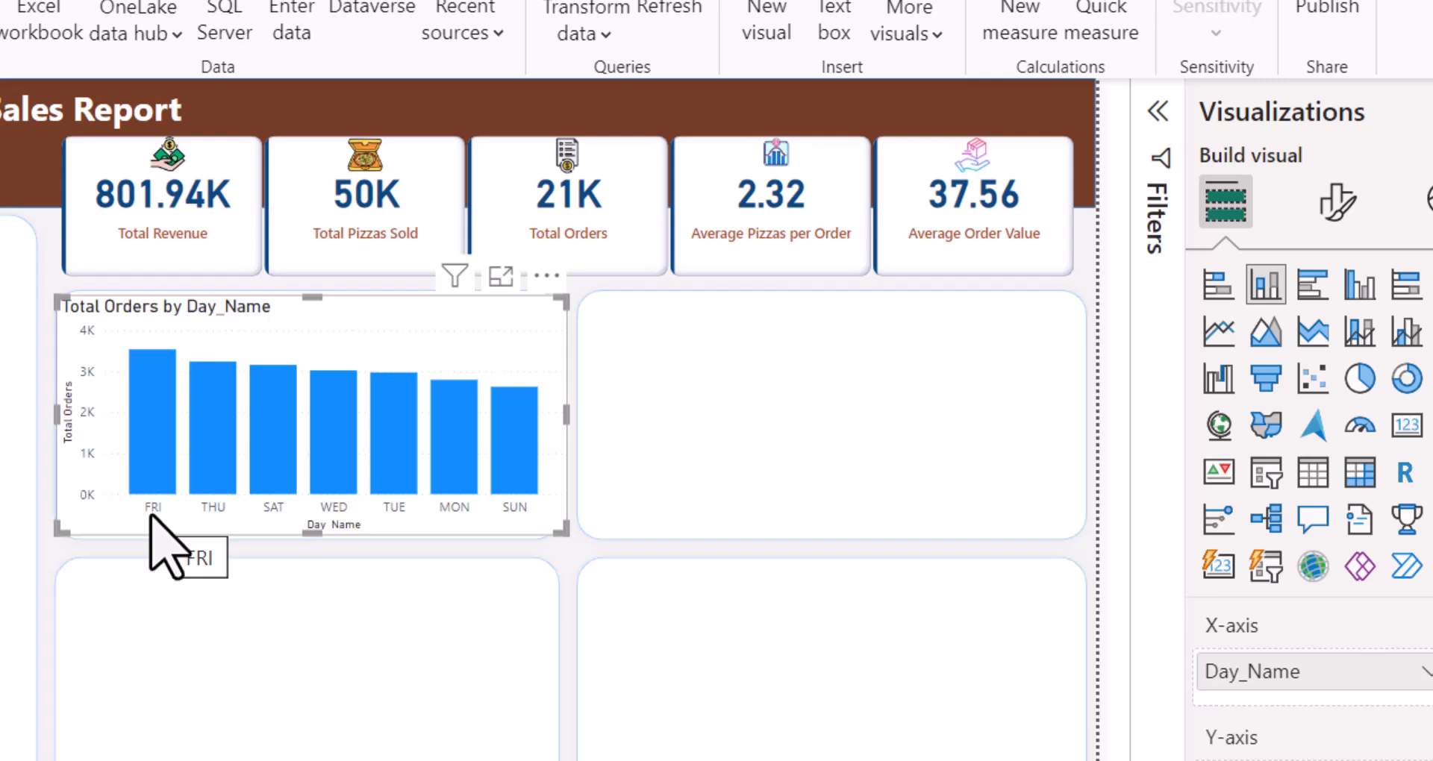
Step: Sort the column chart's axis by Day_Name in ascending order
{"action": "left_click", "coordinate": [544, 277]}
{"action": "mouse_move", "coordinate": [672, 482]}
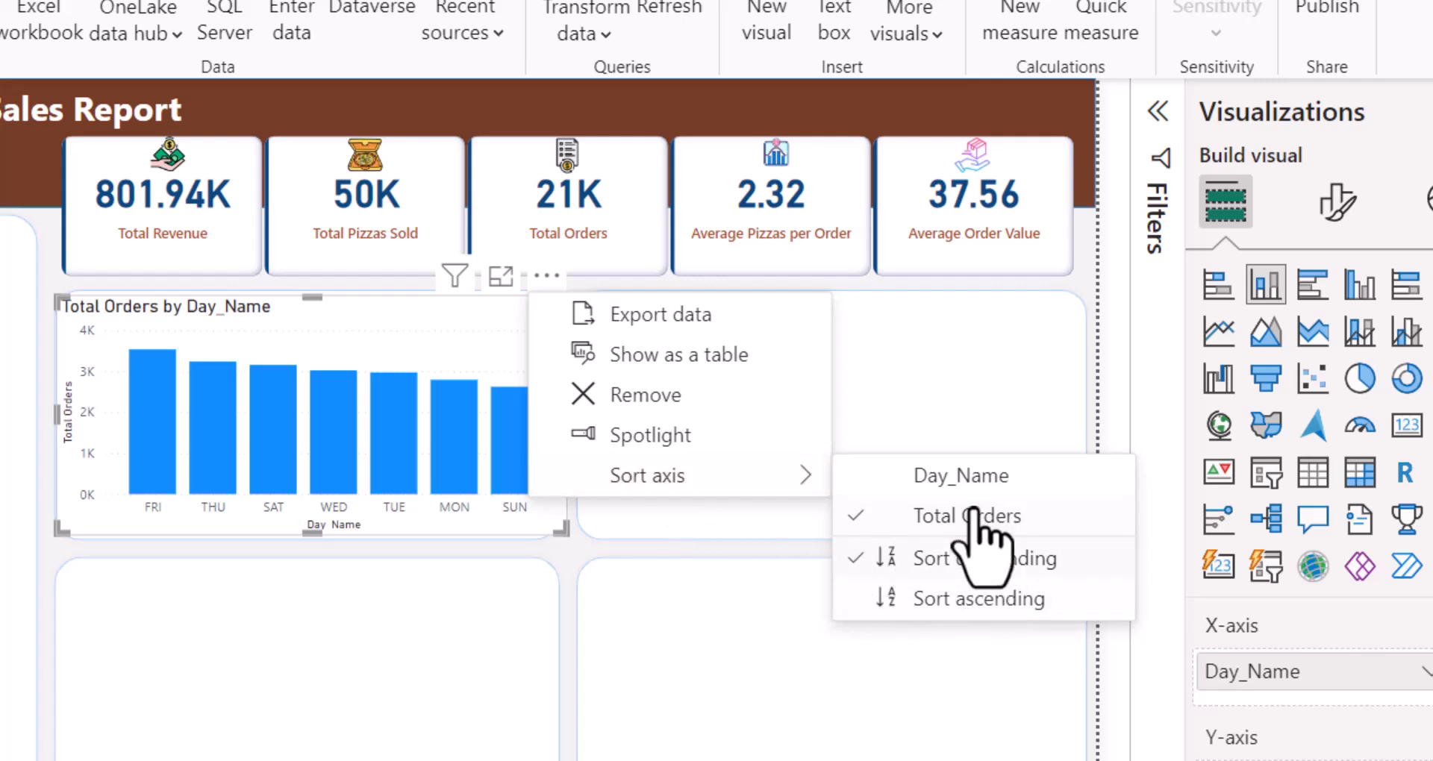
{"action": "left_click", "coordinate": [970, 478]}
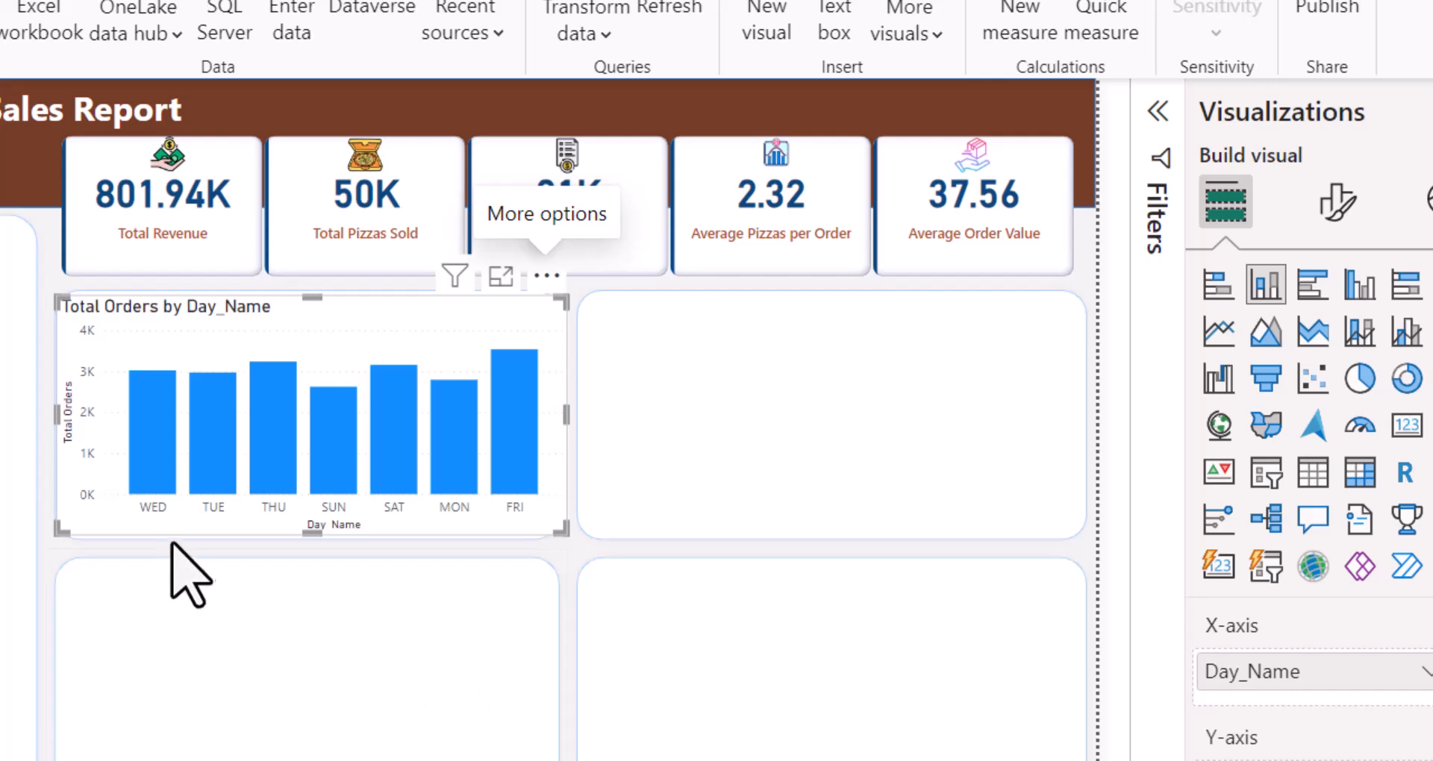
{"action": "left_click", "coordinate": [547, 276]}
{"action": "mouse_move", "coordinate": [633, 481]}
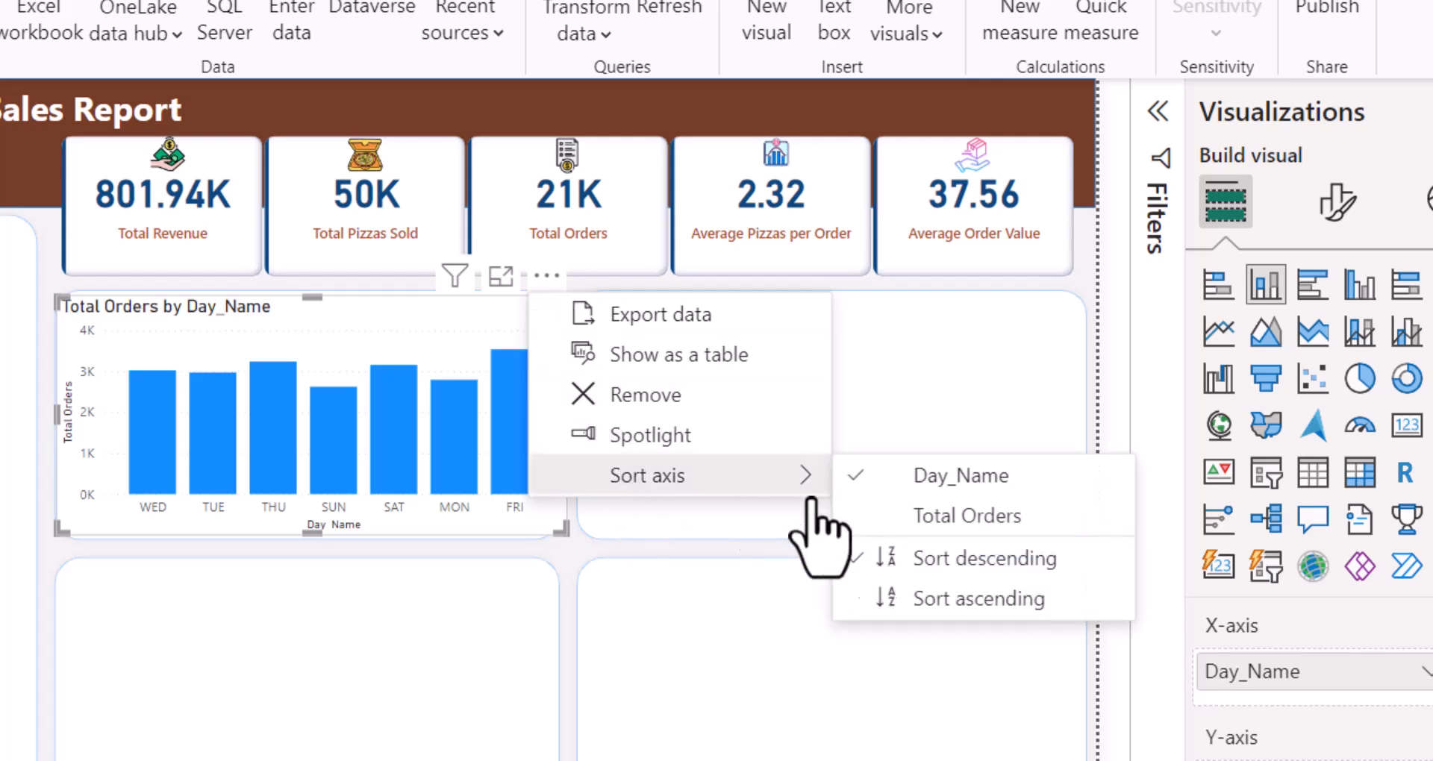
{"action": "left_click", "coordinate": [946, 603]}
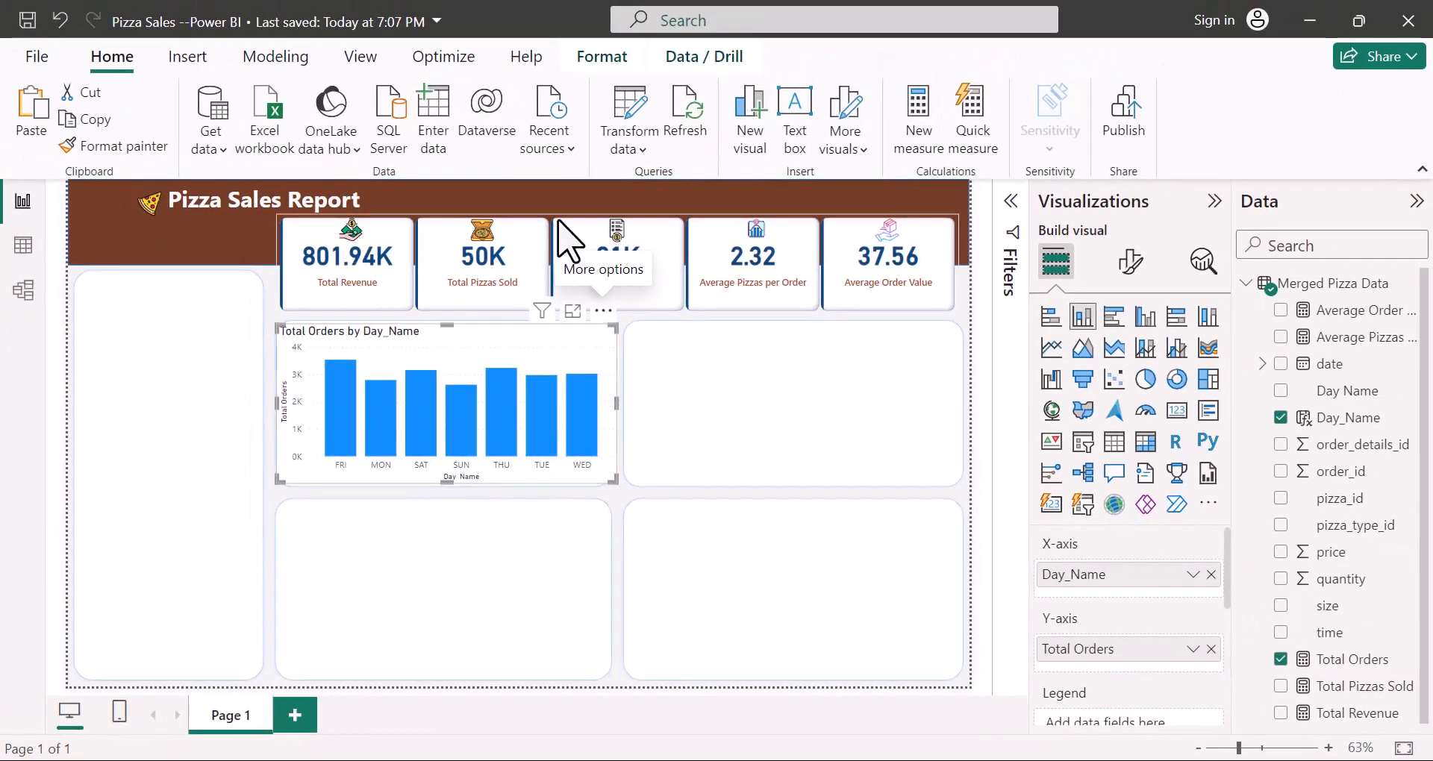
Step: Open the Merged Pizza Data query in the Power Query Editor and start a conditional column named Day Number
{"action": "left_click", "coordinate": [631, 102]}
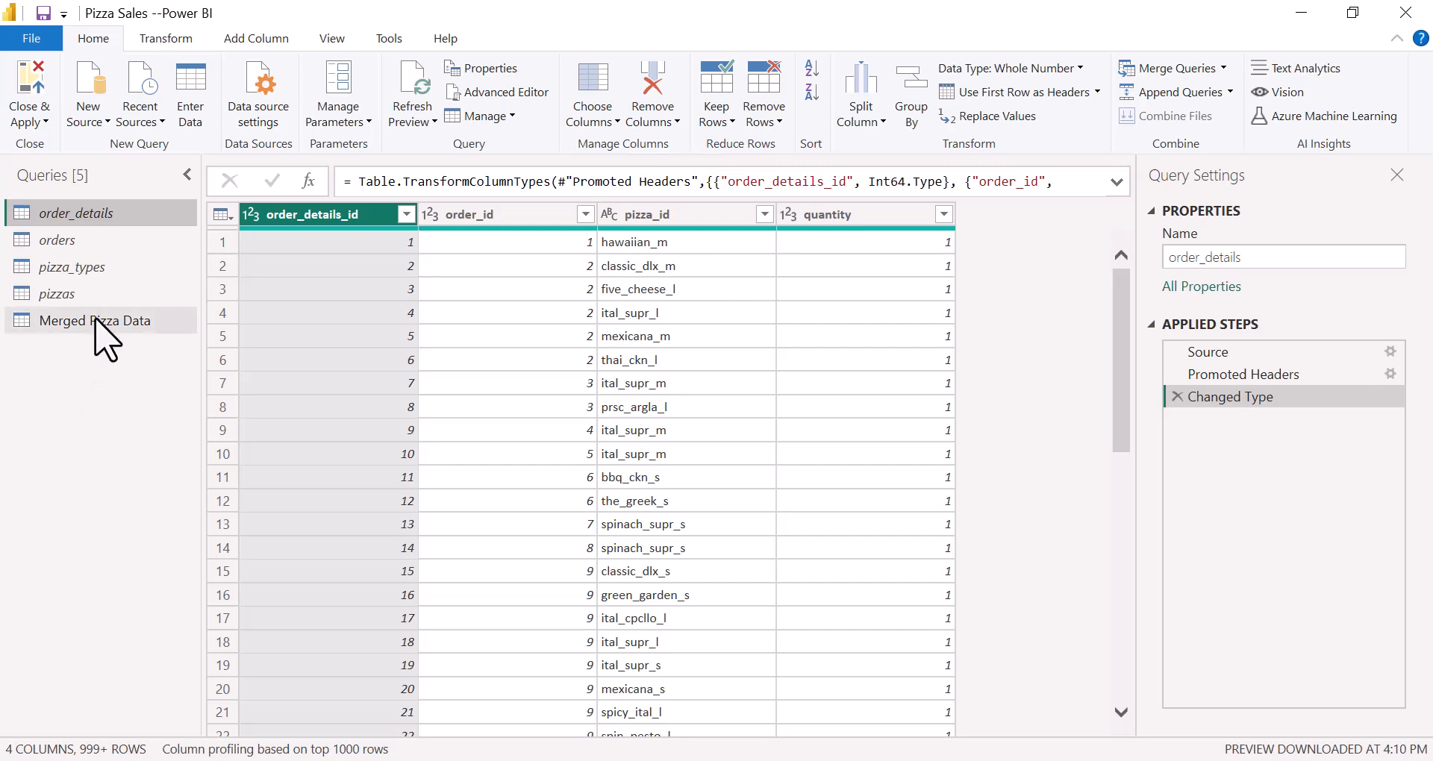
{"action": "left_click", "coordinate": [98, 321]}
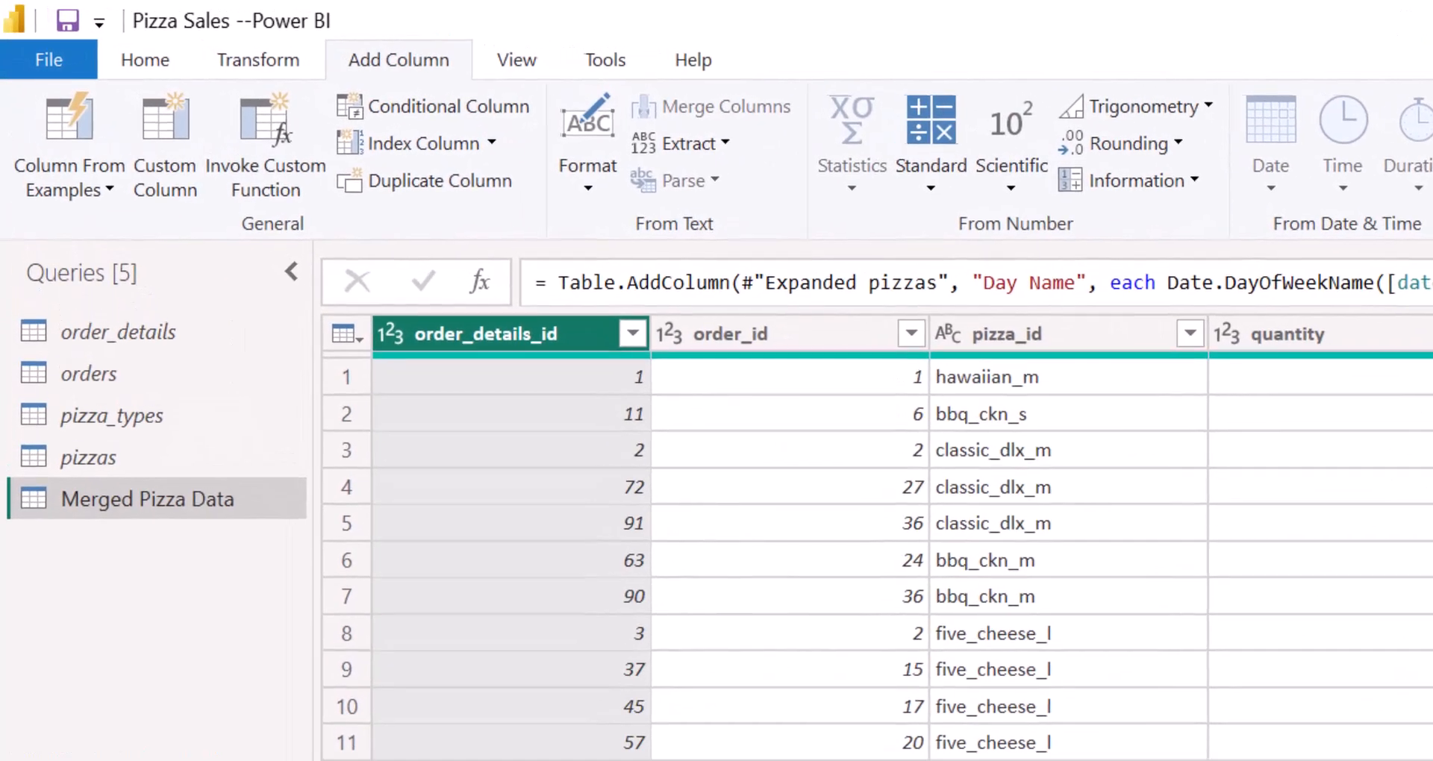
{"action": "left_click", "coordinate": [416, 108]}
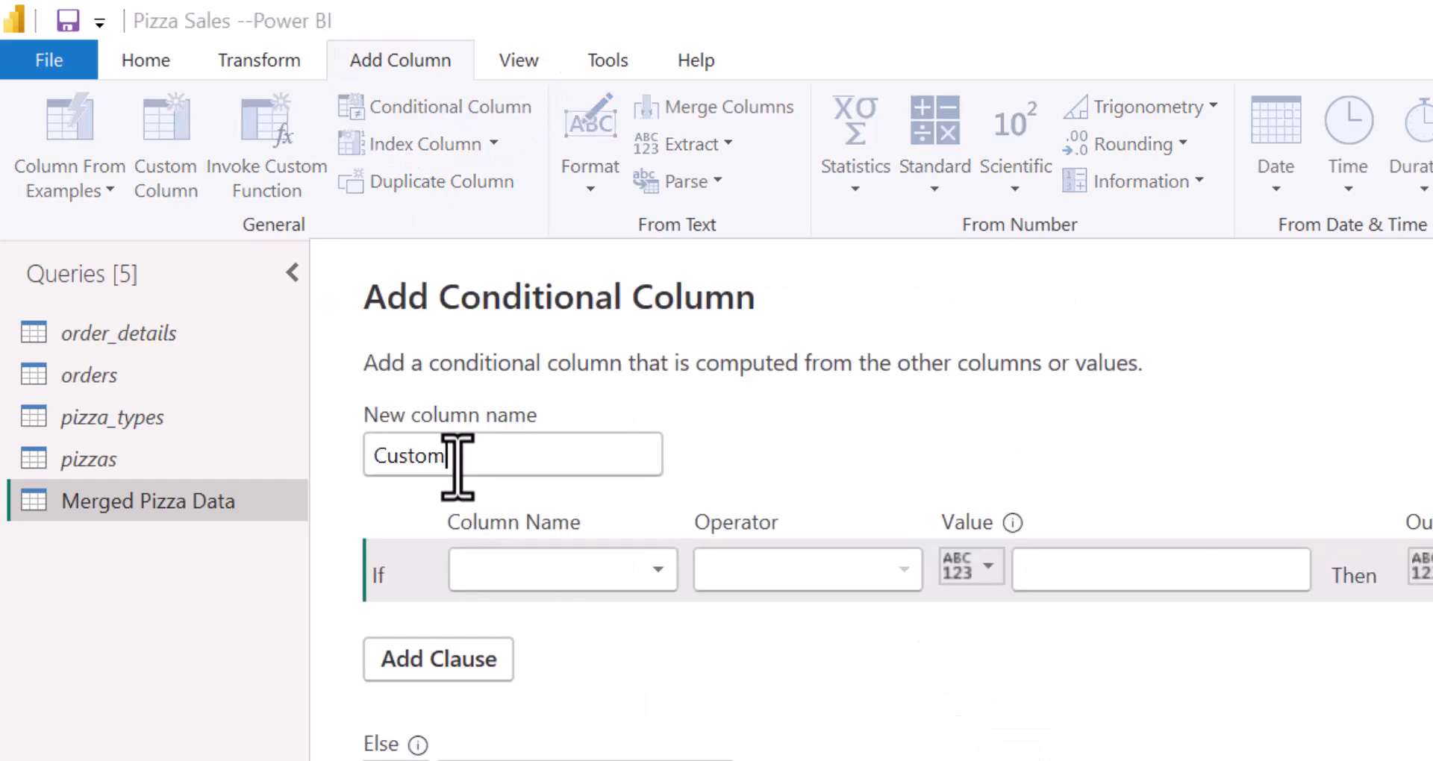
{"action": "double_click", "coordinate": [456, 459]}
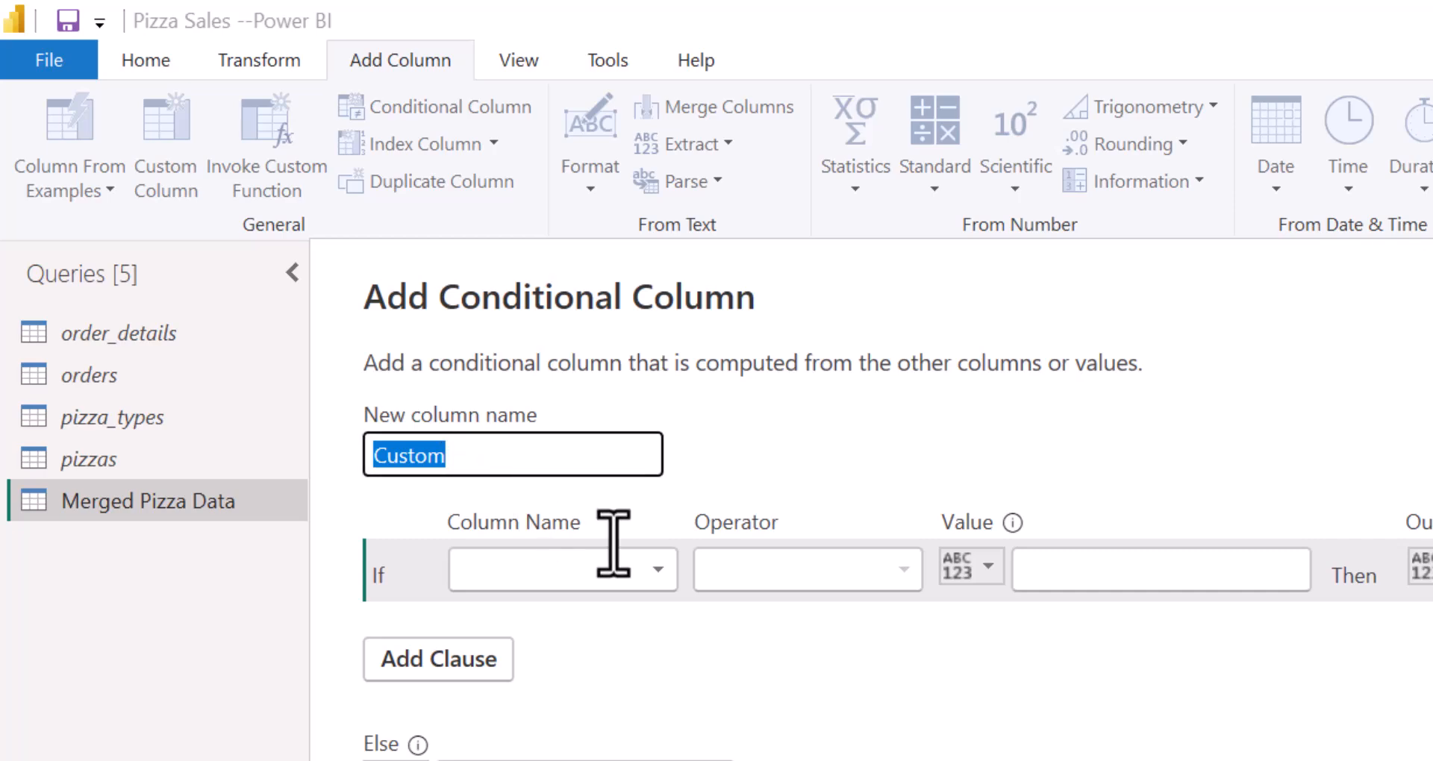
{"action": "type", "text": "Day Number"}
Step: Define the first condition of Day Number so that Day Name equals Sunday outputs 1
{"action": "left_click", "coordinate": [634, 574]}
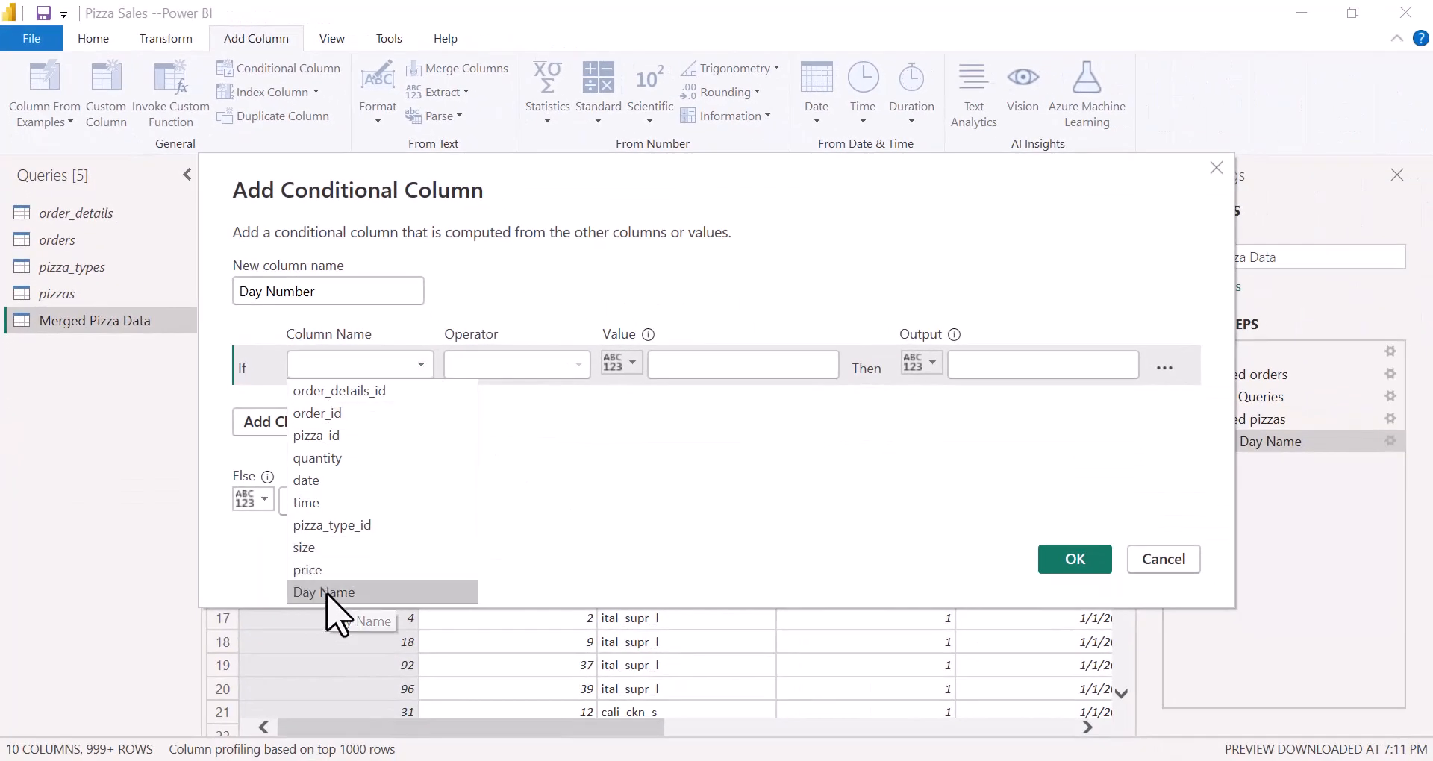
{"action": "left_click", "coordinate": [328, 591]}
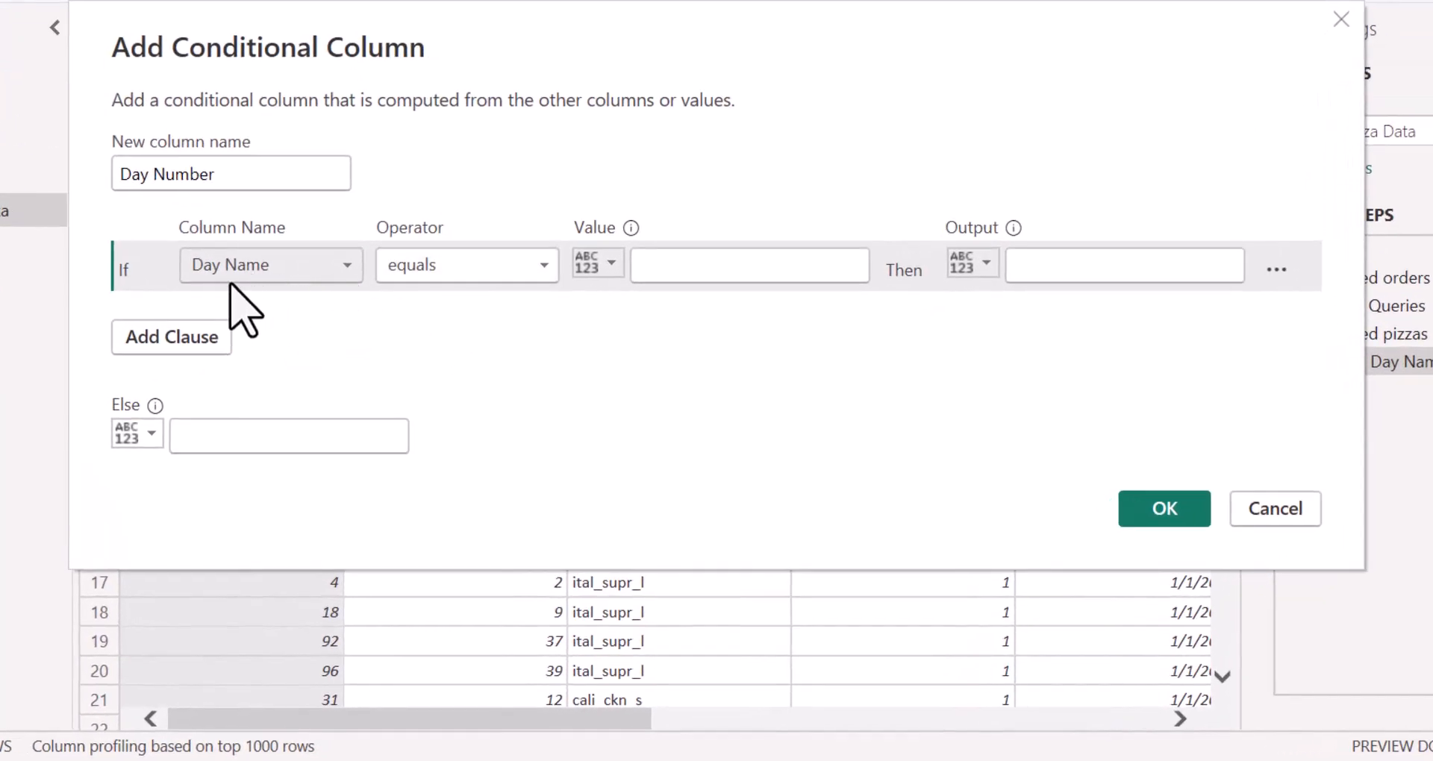
{"action": "left_click", "coordinate": [689, 275]}
{"action": "type", "text": "Sunday"}
{"action": "left_click", "coordinate": [1077, 265]}
{"action": "type", "text": "1"}
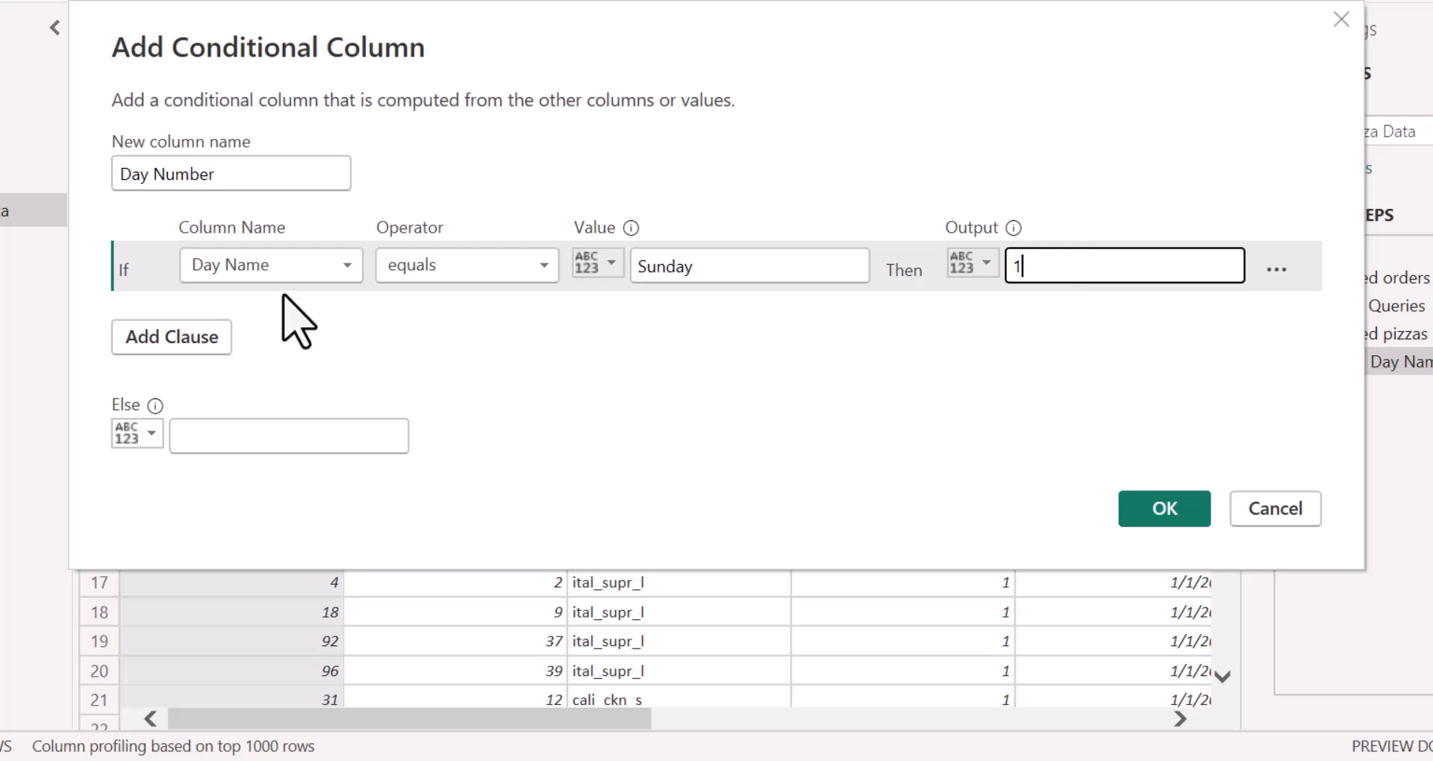
Step: Add an else-if clause that outputs 2 when Day Name equals Monday
{"action": "left_click", "coordinate": [224, 338]}
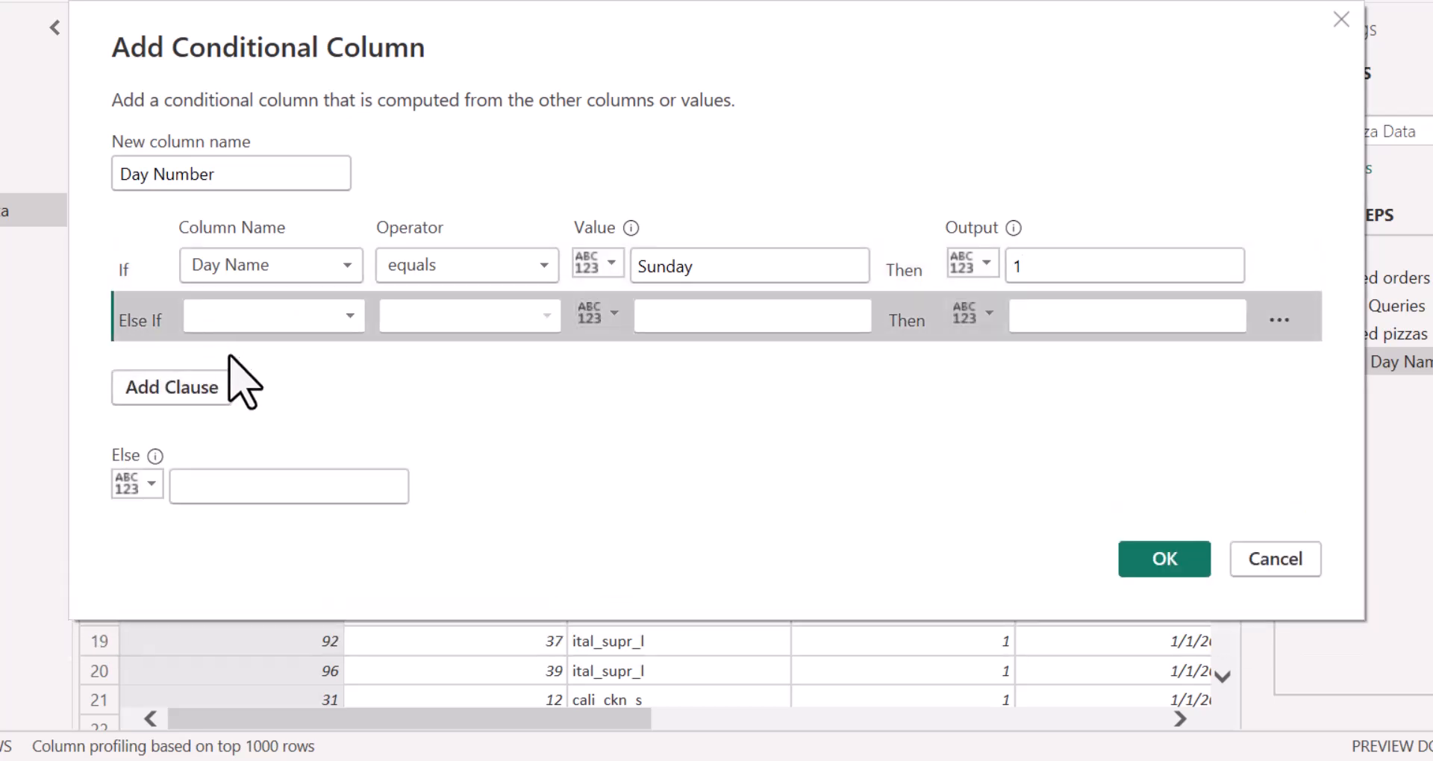
{"action": "left_click", "coordinate": [329, 319]}
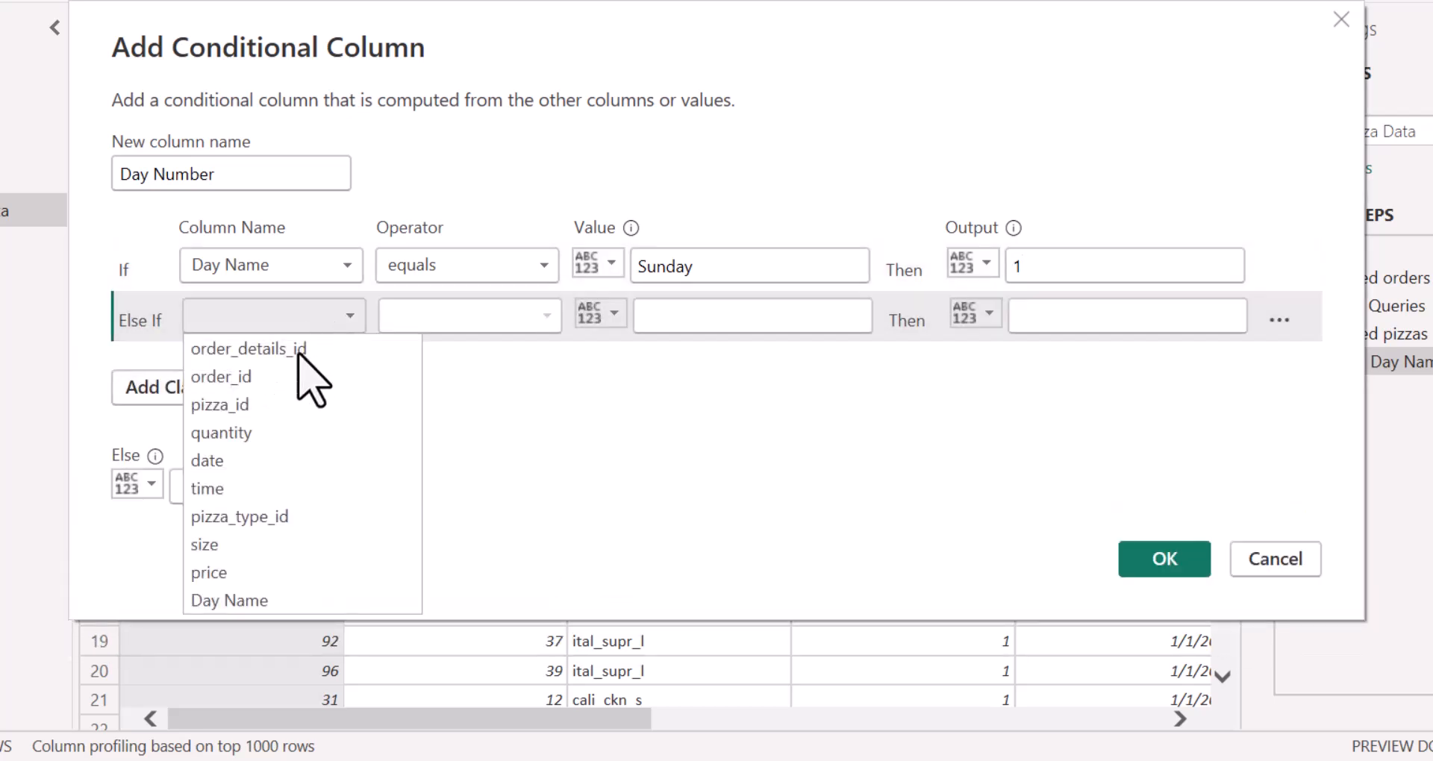
{"action": "left_click", "coordinate": [261, 601]}
{"action": "left_click", "coordinate": [720, 315]}
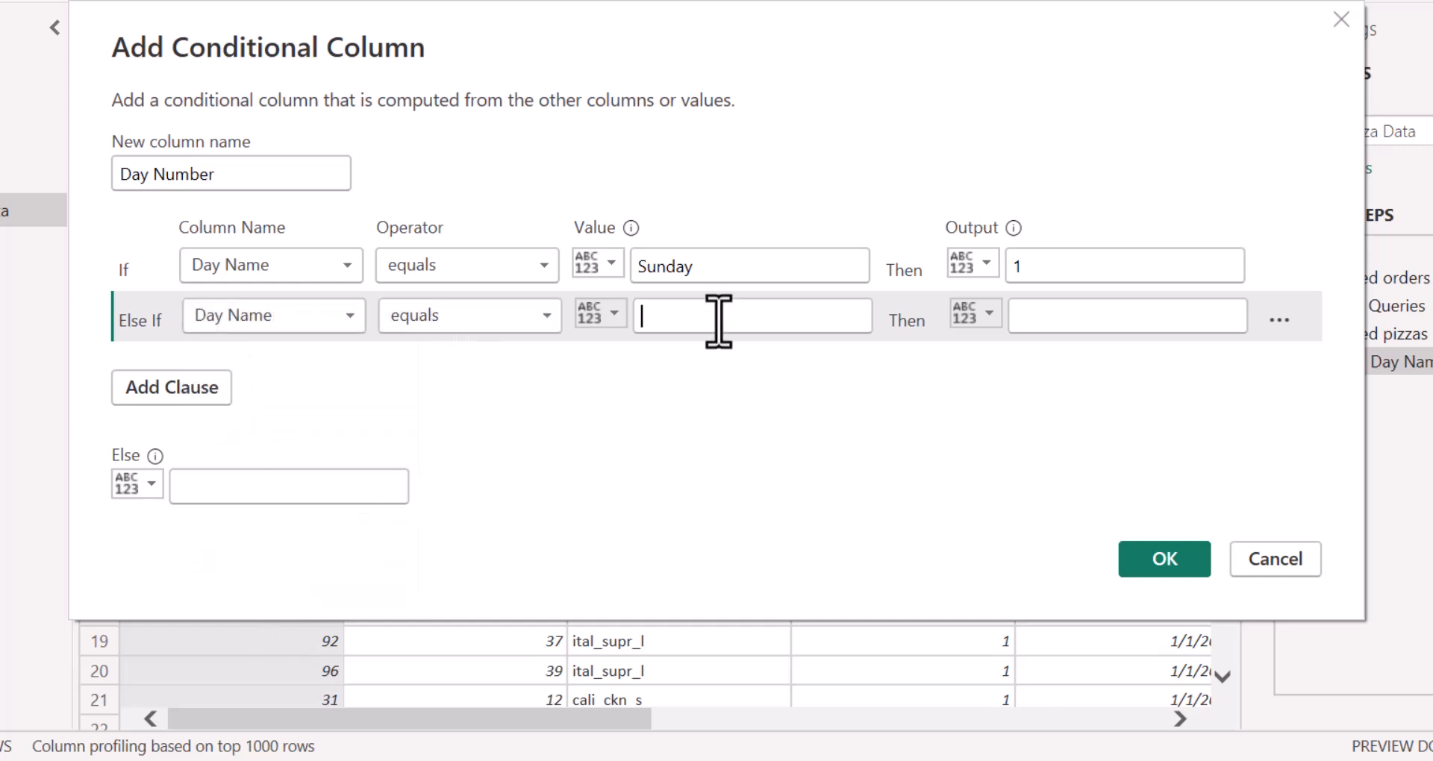
{"action": "type", "text": "Monday"}
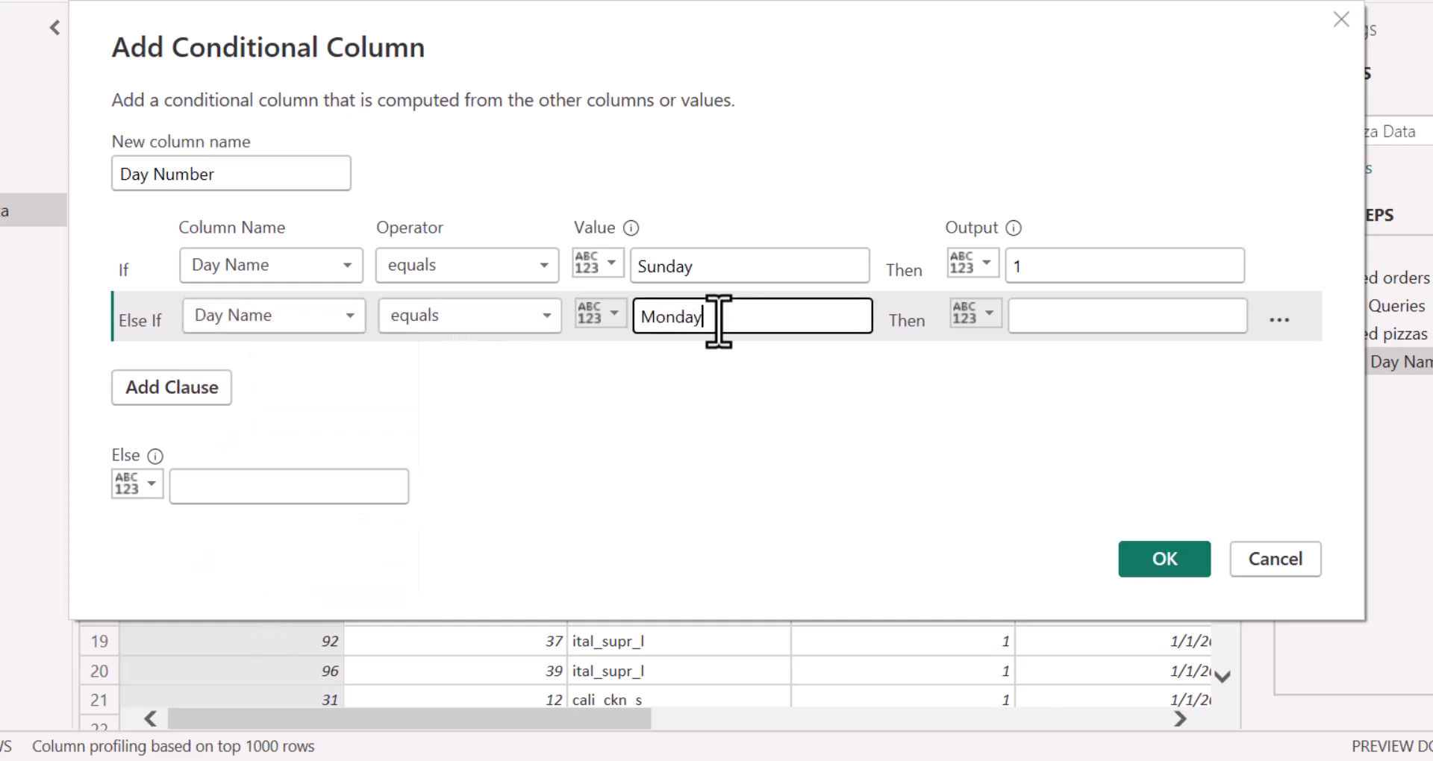
{"action": "left_click", "coordinate": [1049, 333]}
{"action": "type", "text": "2"}
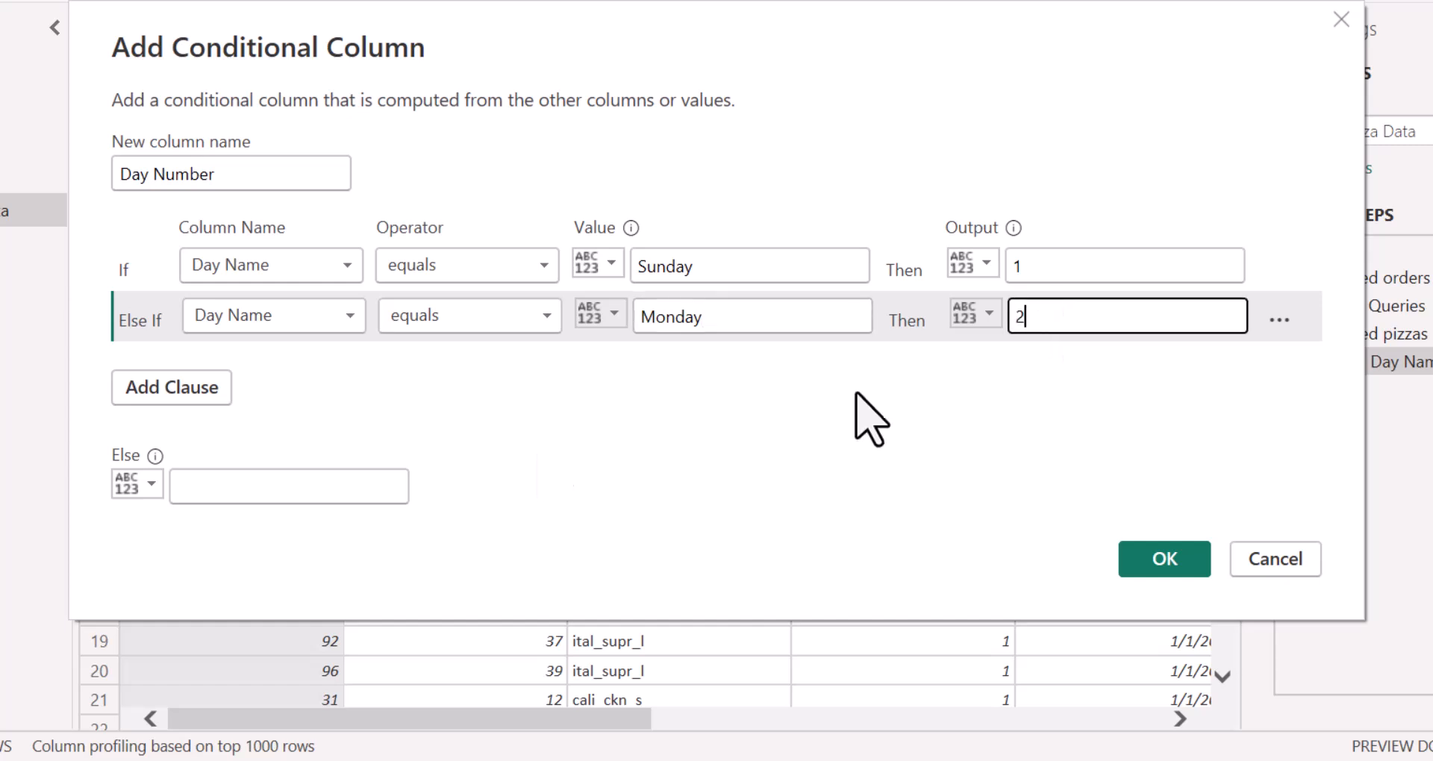
Step: Add an else-if clause that outputs 3 when Day Name equals Tuesday
{"action": "left_click", "coordinate": [190, 389]}
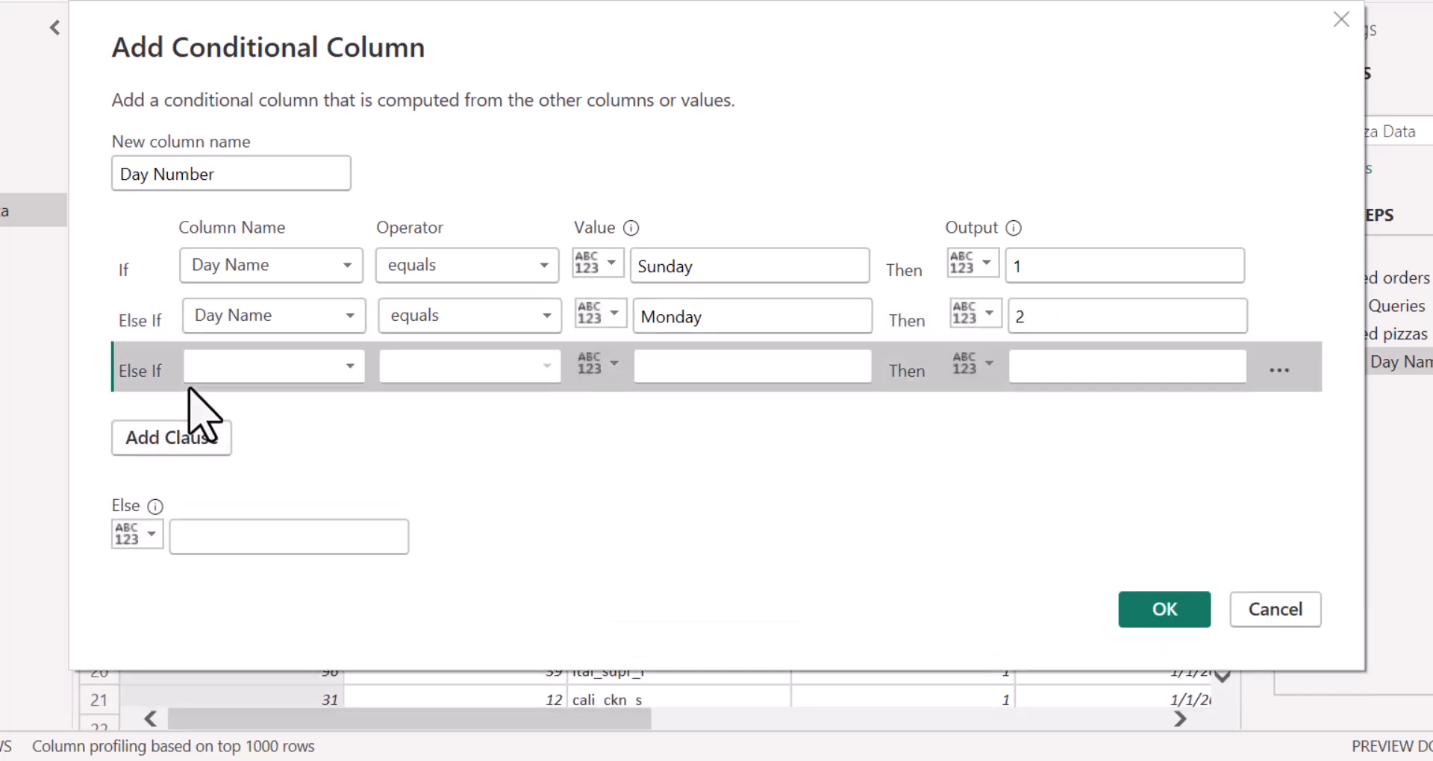
{"action": "left_click", "coordinate": [349, 367]}
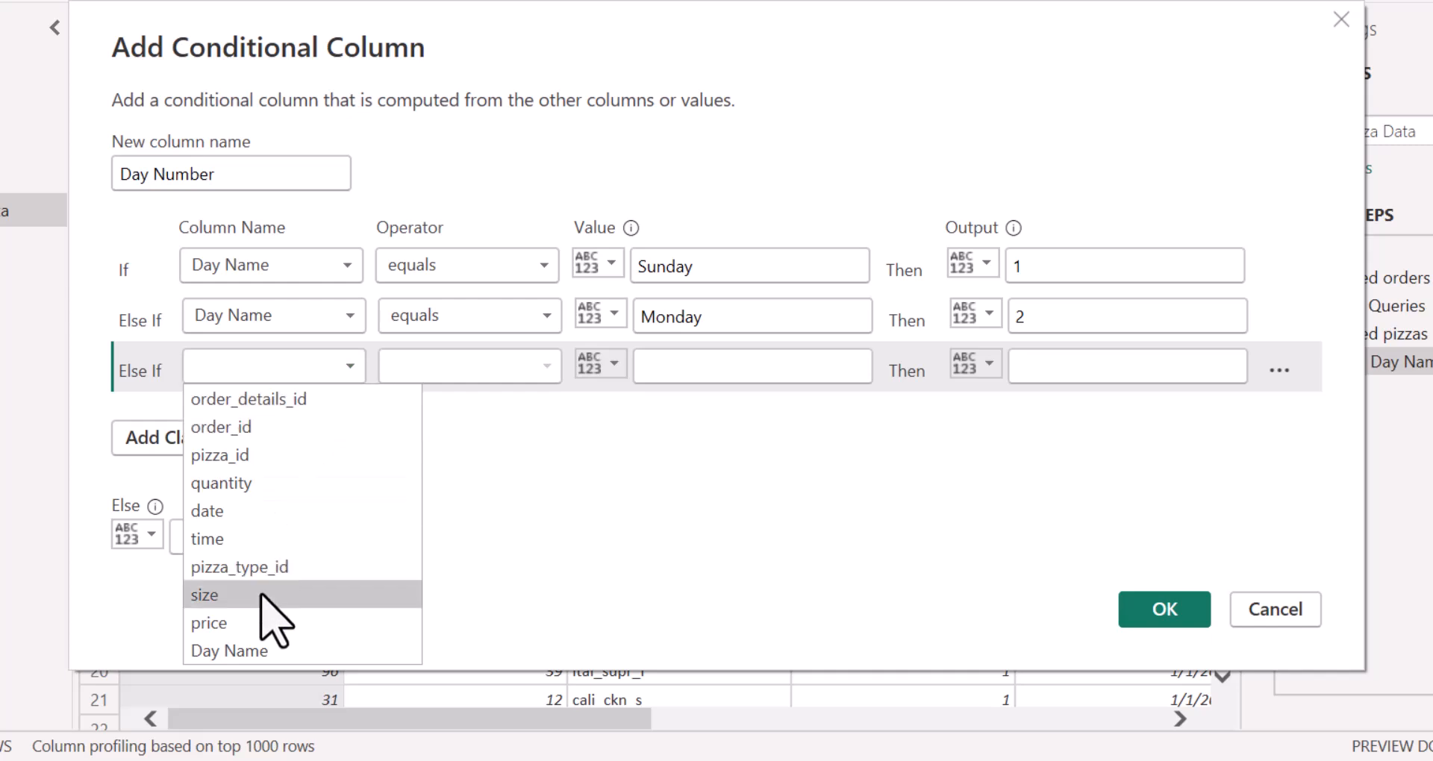
{"action": "left_click", "coordinate": [306, 650]}
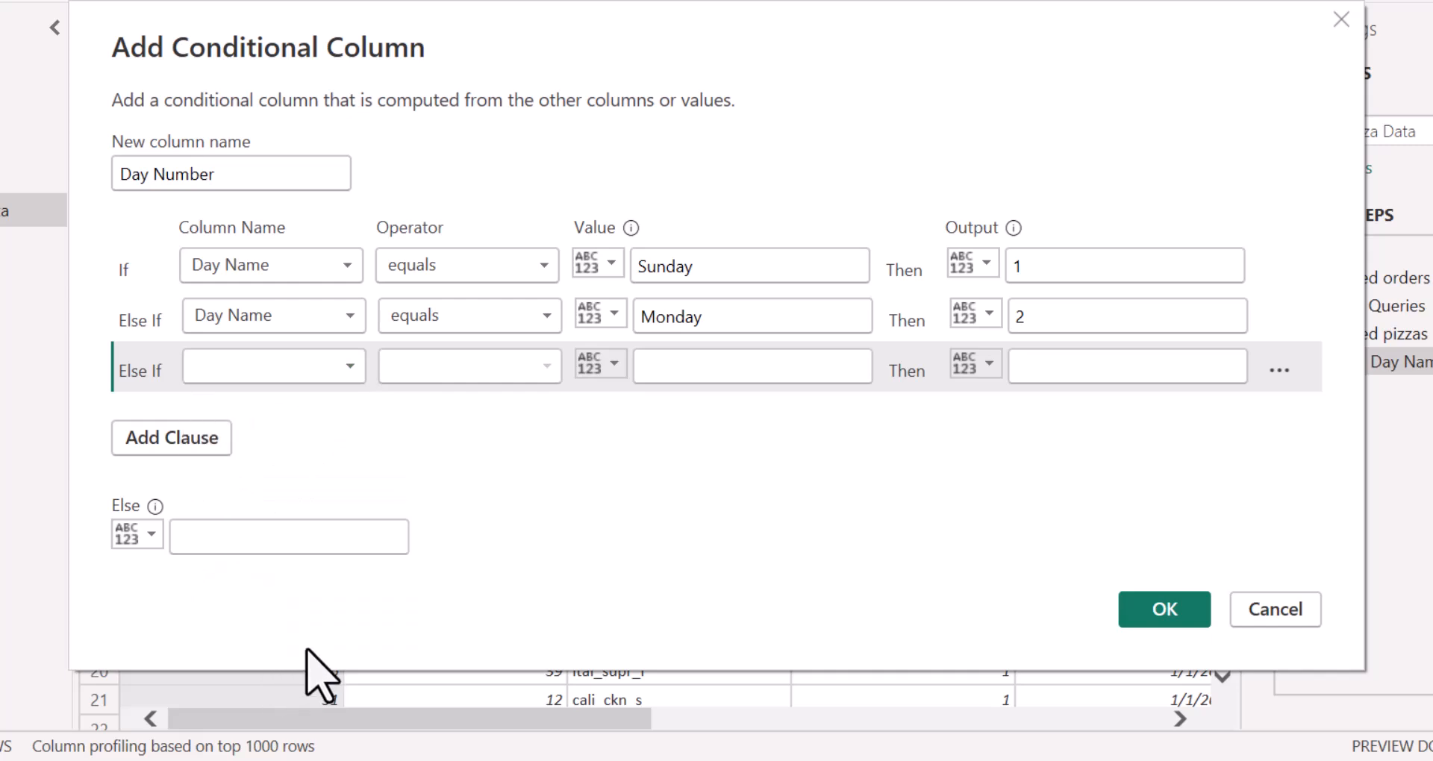
{"action": "left_click", "coordinate": [692, 367]}
{"action": "type", "text": "Tusd"}
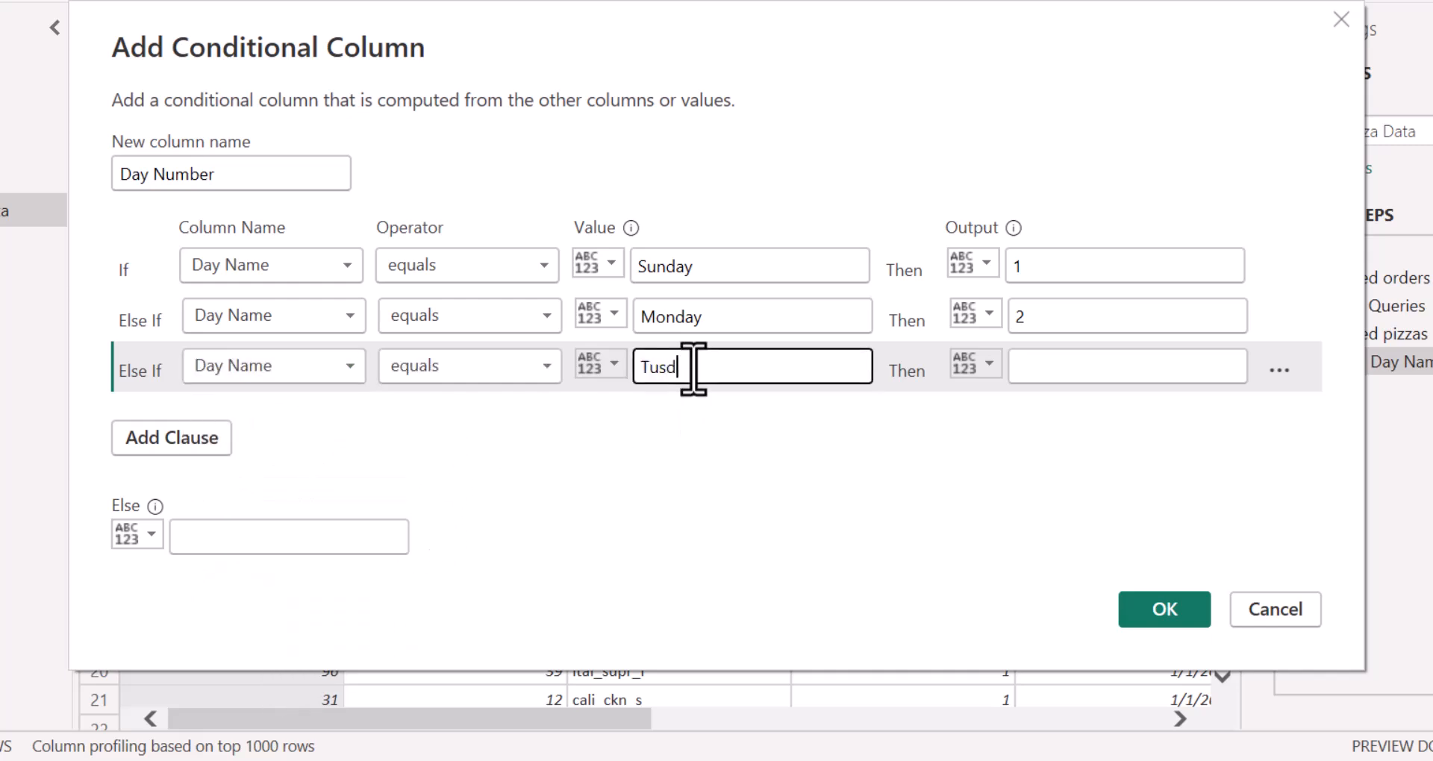
{"action": "type", "text": "ay"}
{"action": "left_click", "coordinate": [1094, 369]}
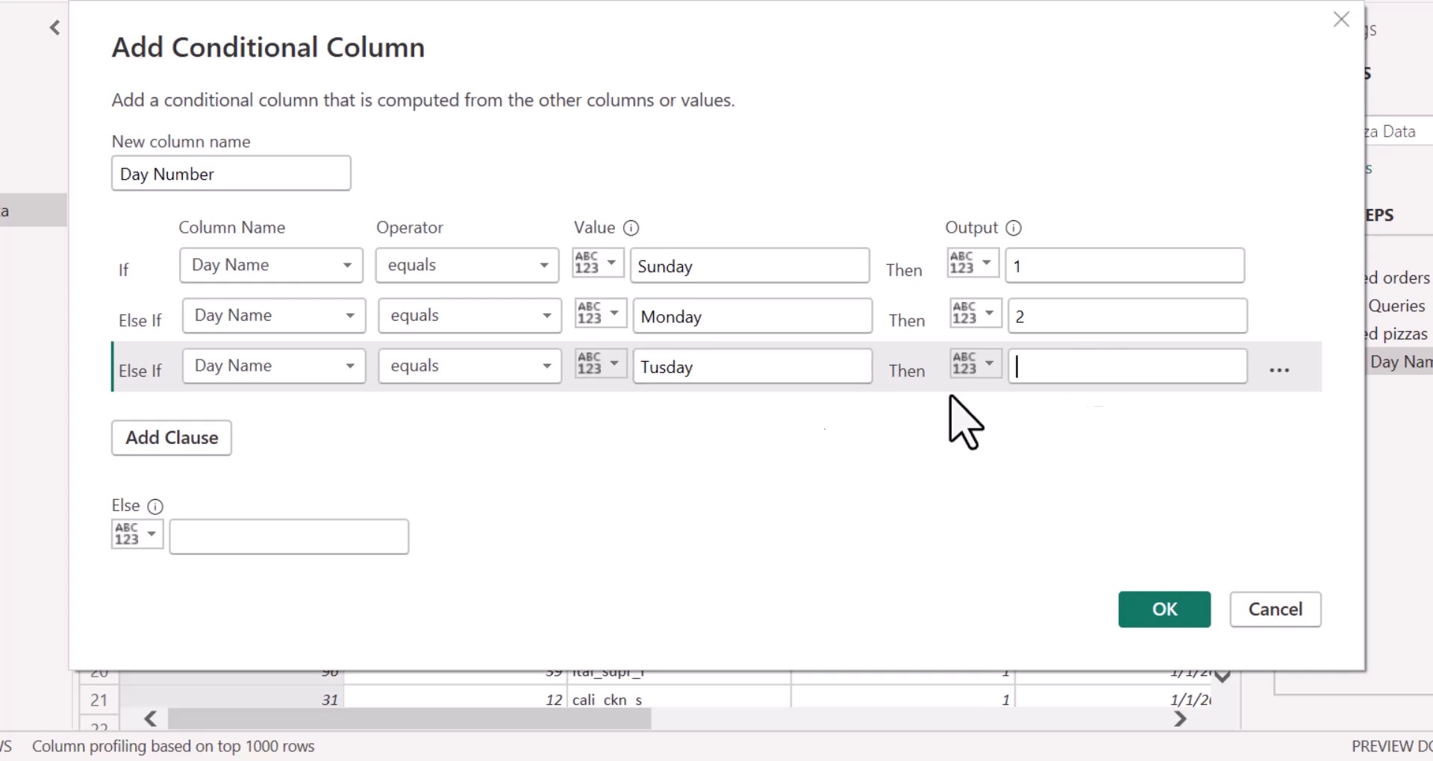
{"action": "left_click", "coordinate": [658, 365]}
{"action": "type", "text": "e"}
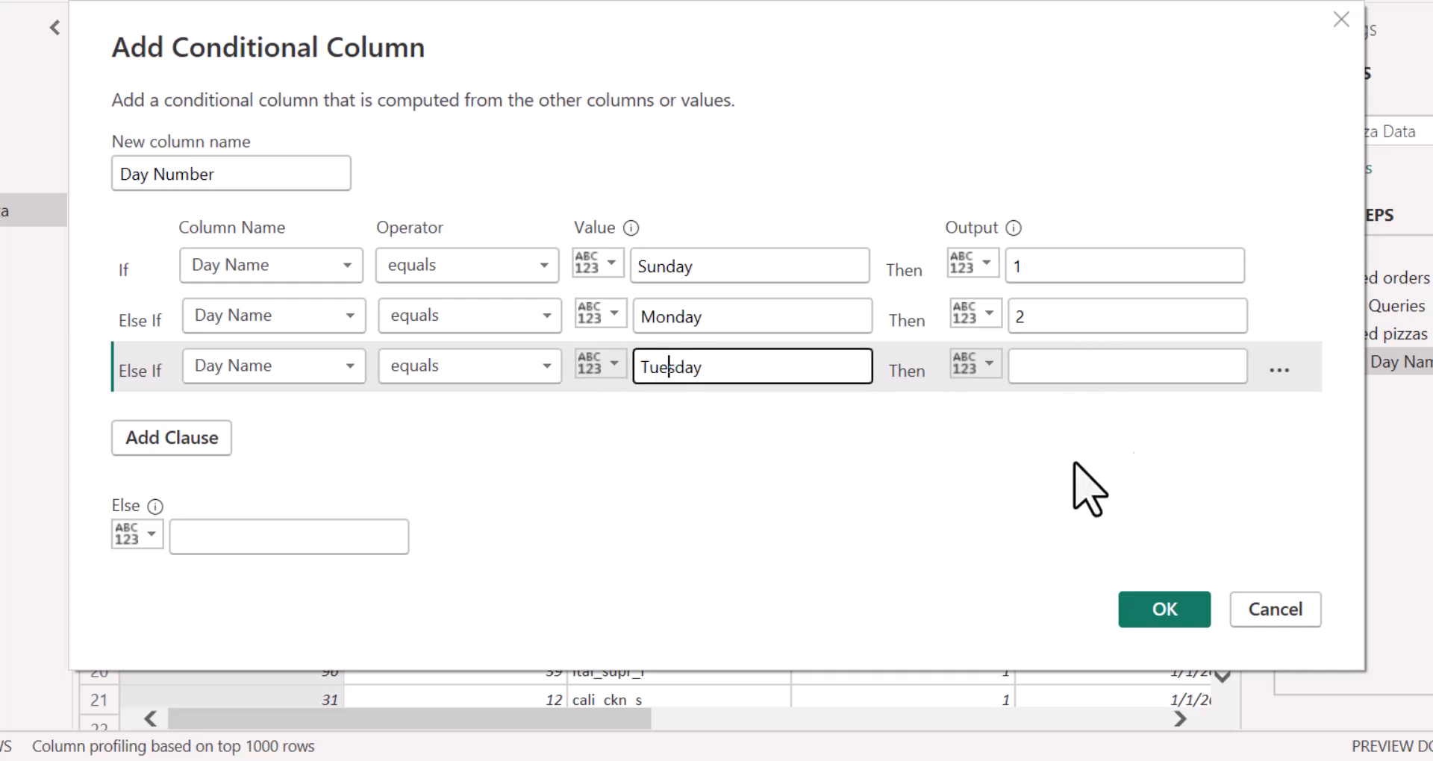
{"action": "left_click", "coordinate": [1129, 371]}
{"action": "type", "text": "3"}
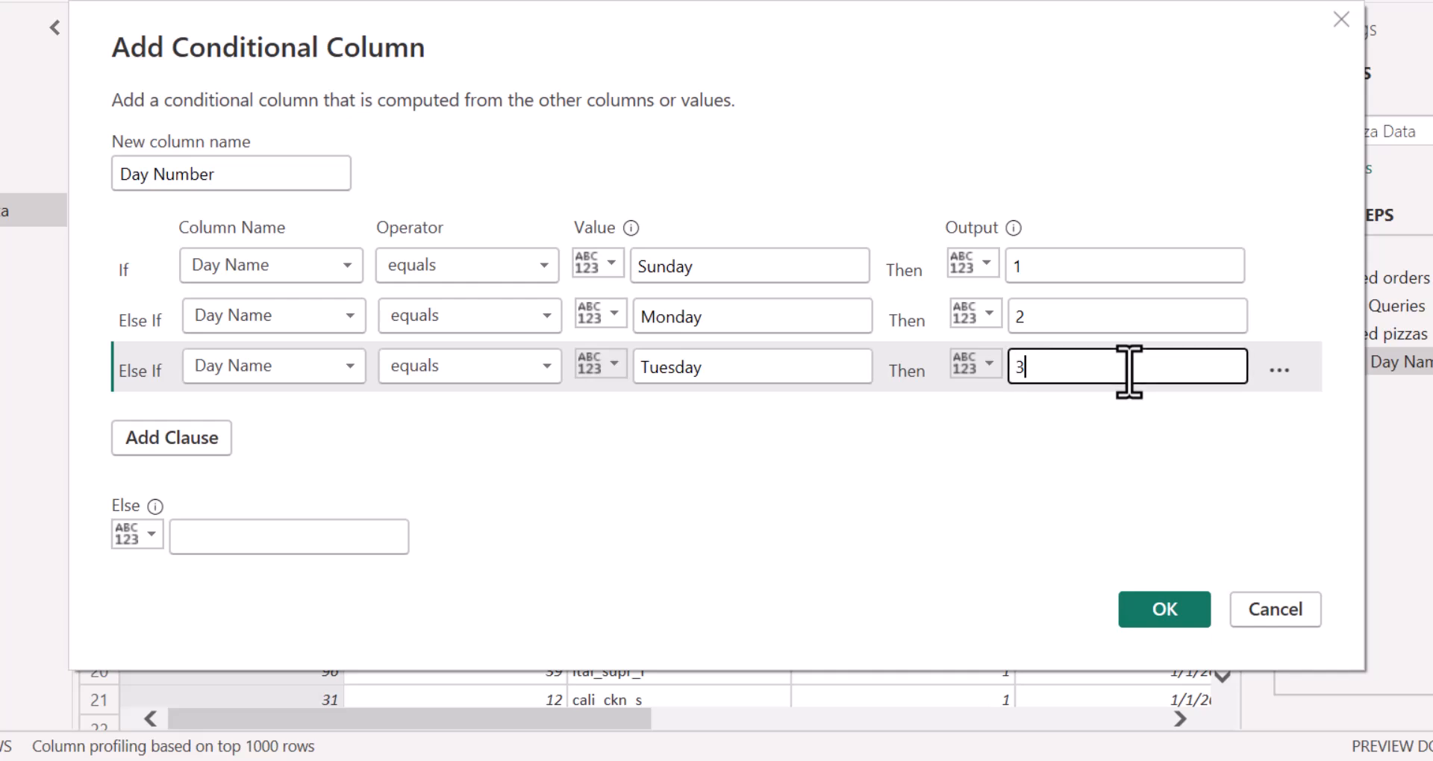
Step: Add an else-if clause that outputs 4 when Day Name equals Wednesday
{"action": "left_click", "coordinate": [179, 441]}
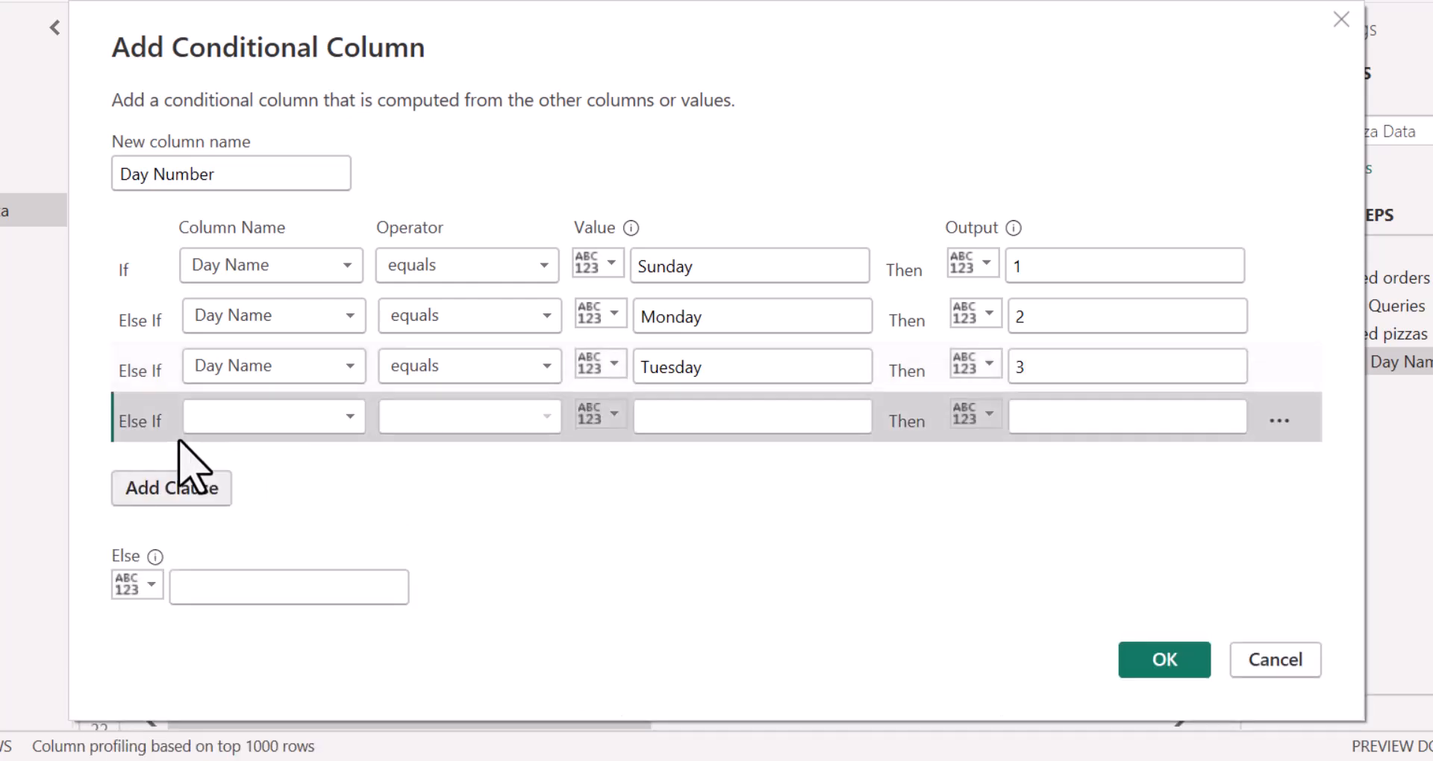
{"action": "left_click", "coordinate": [333, 418]}
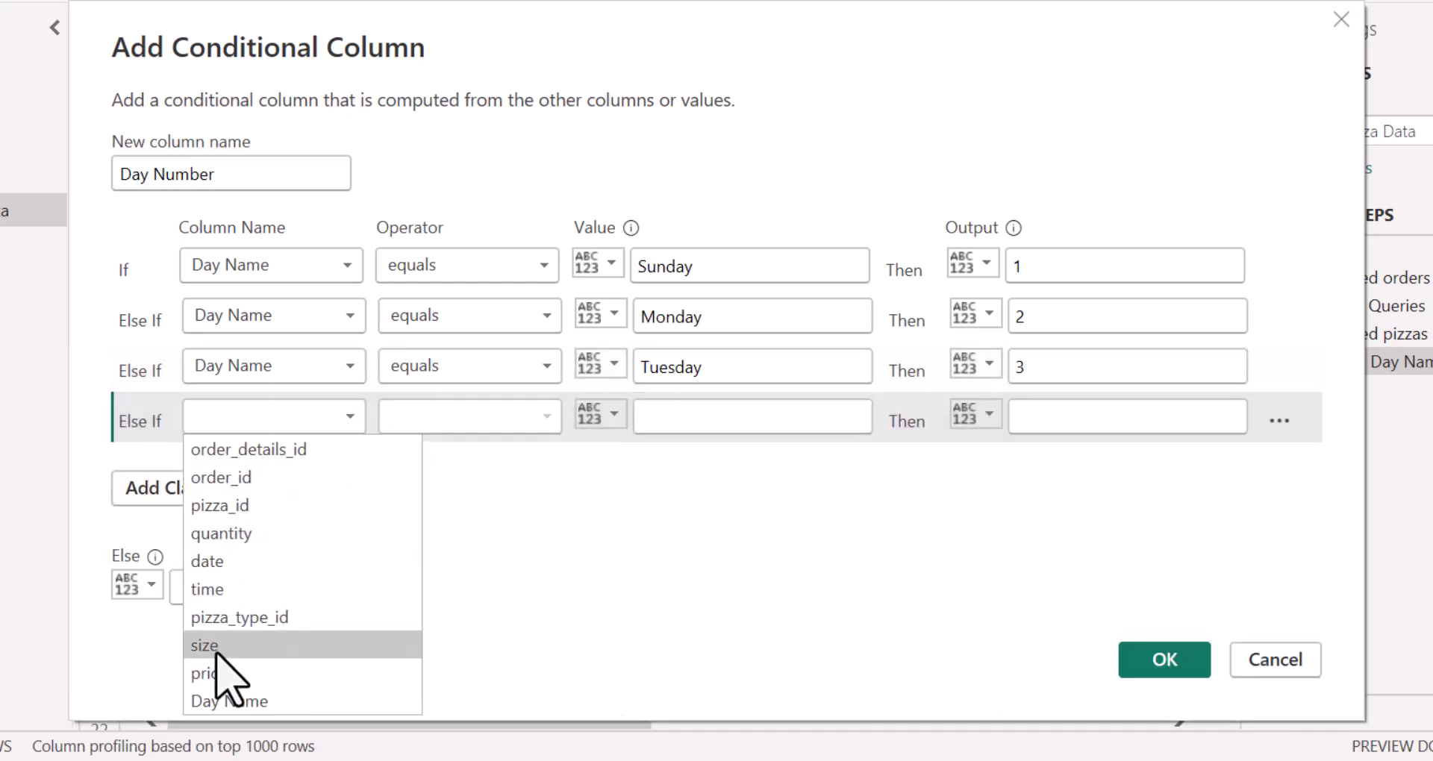
{"action": "left_click", "coordinate": [329, 701]}
{"action": "left_click", "coordinate": [702, 418]}
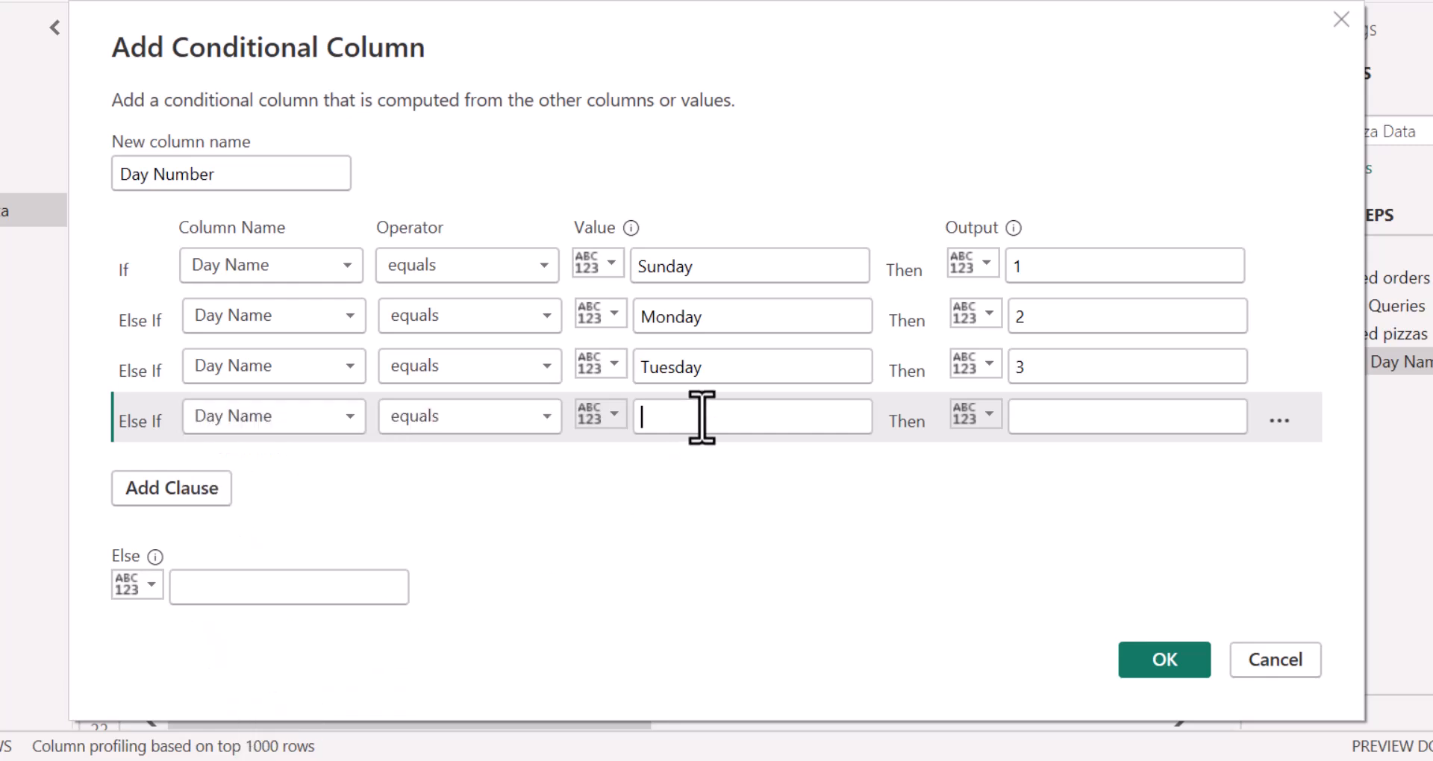
{"action": "type", "text": "Wednesday"}
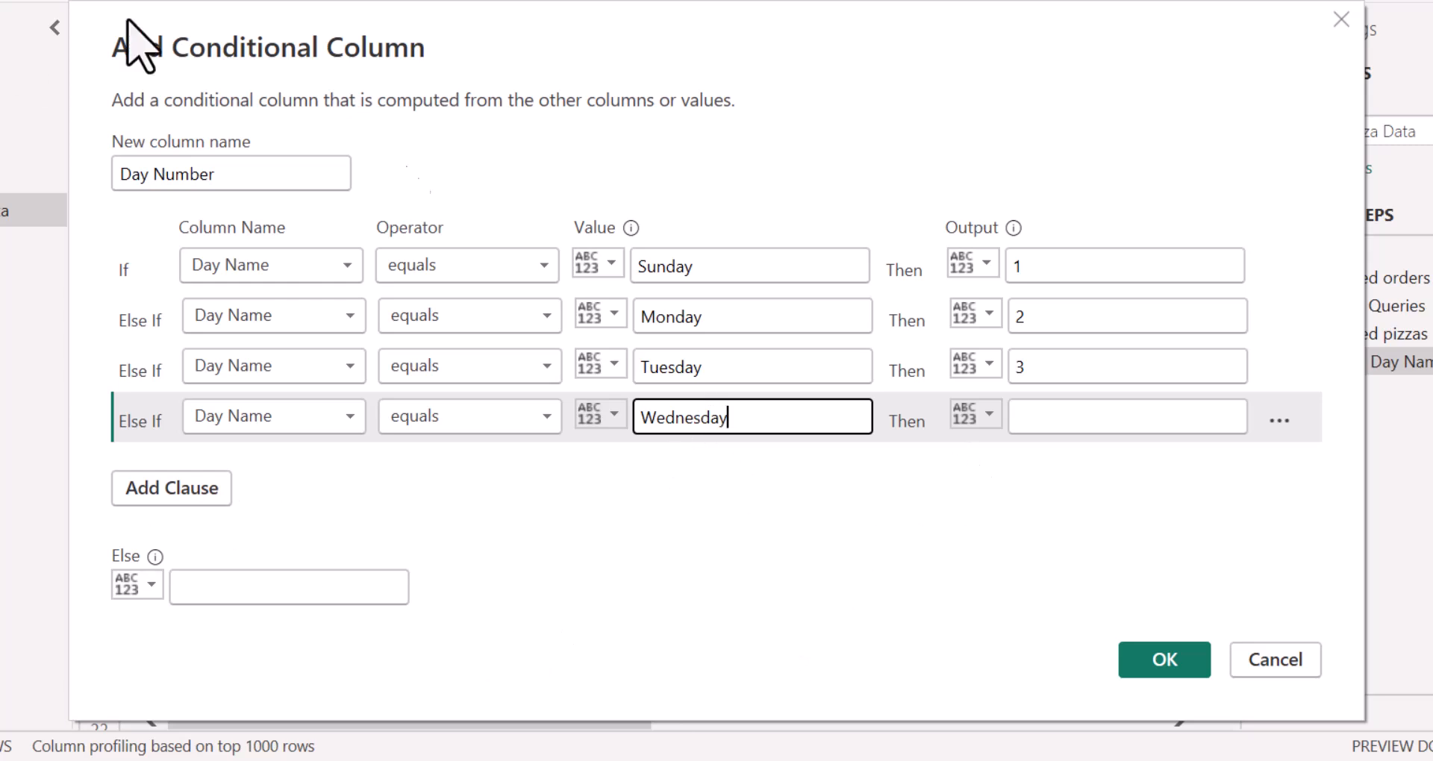
{"action": "left_click", "coordinate": [1098, 428]}
{"action": "type", "text": "4"}
Step: Add an else-if clause that outputs 5 when Day Name equals Thursday
{"action": "left_click", "coordinate": [186, 490]}
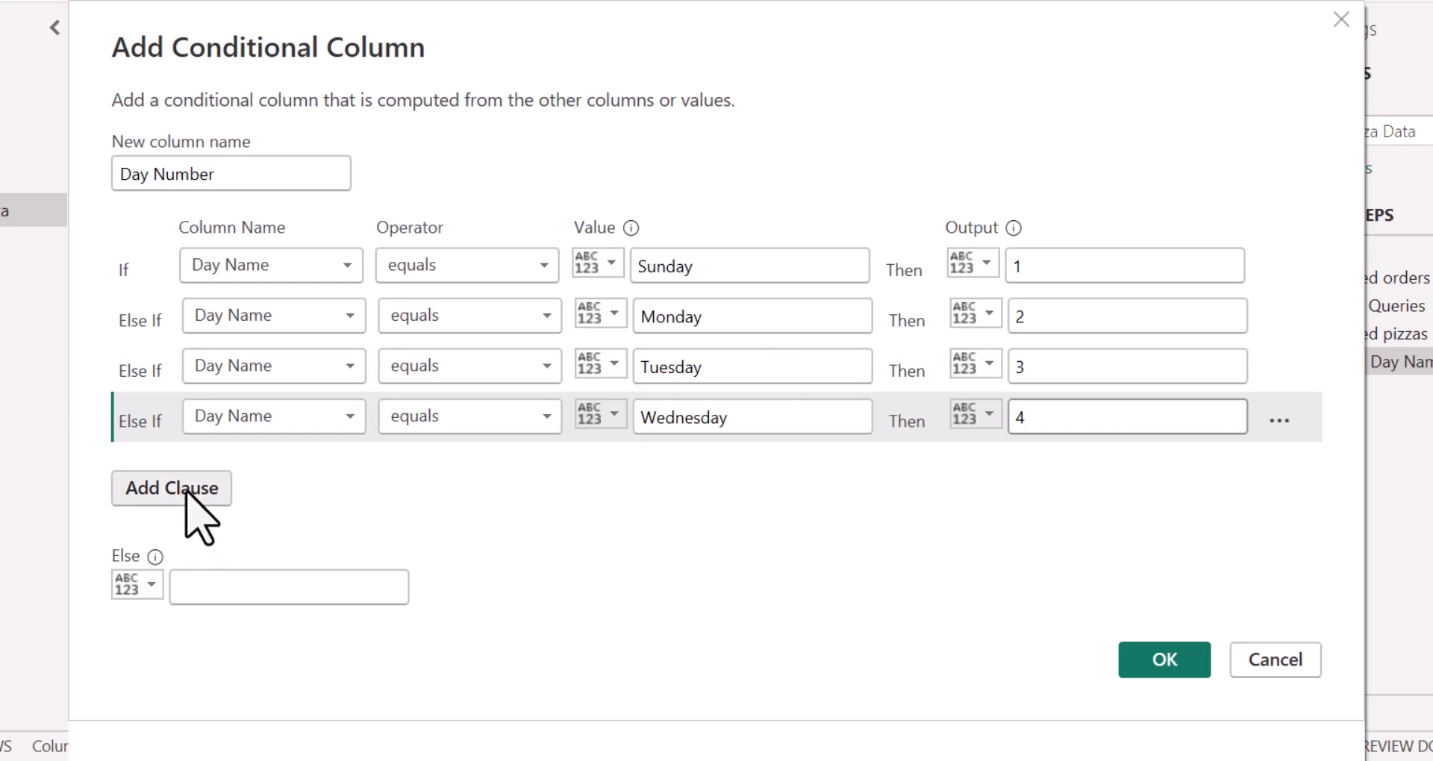
{"action": "left_click", "coordinate": [325, 471]}
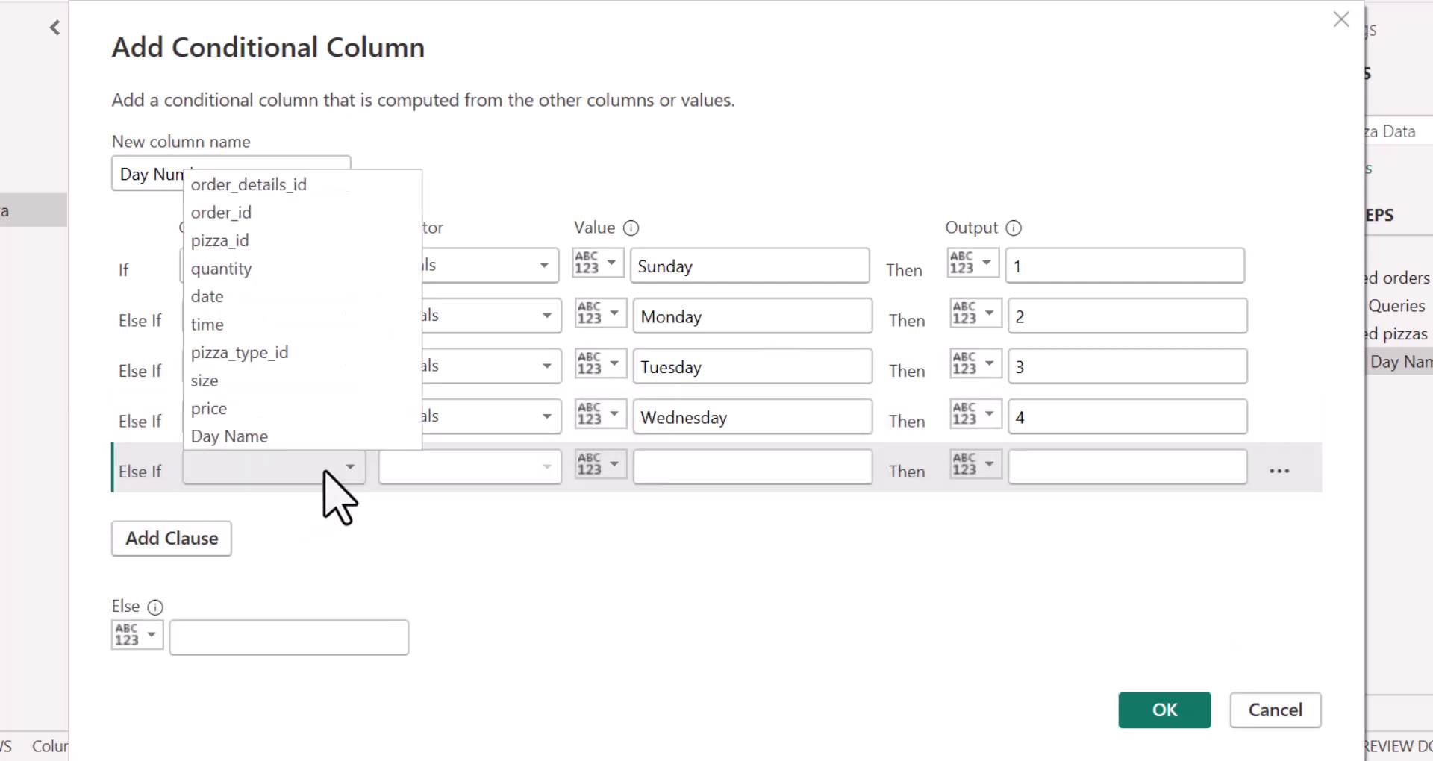
{"action": "left_click", "coordinate": [355, 471]}
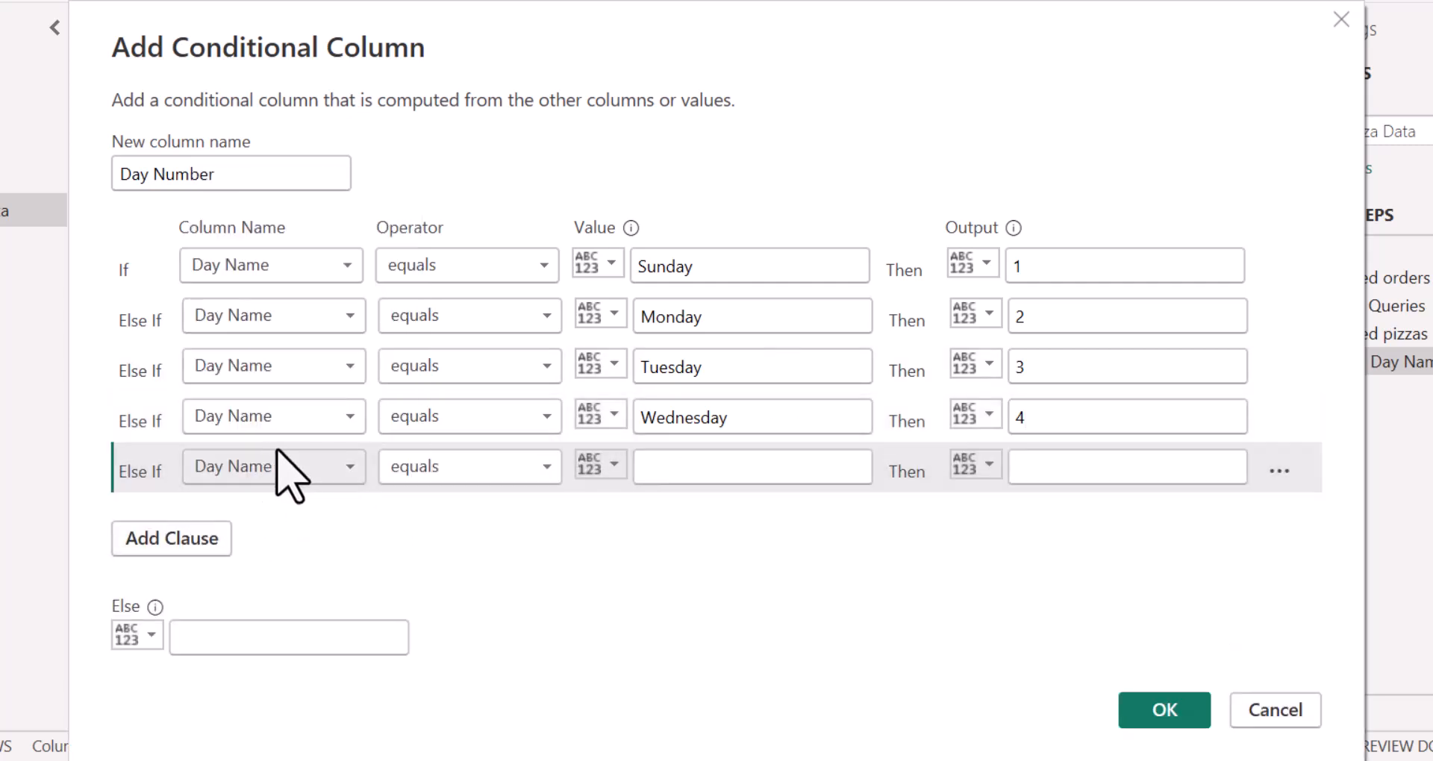
{"action": "left_click", "coordinate": [699, 470]}
{"action": "type", "text": "Thursday"}
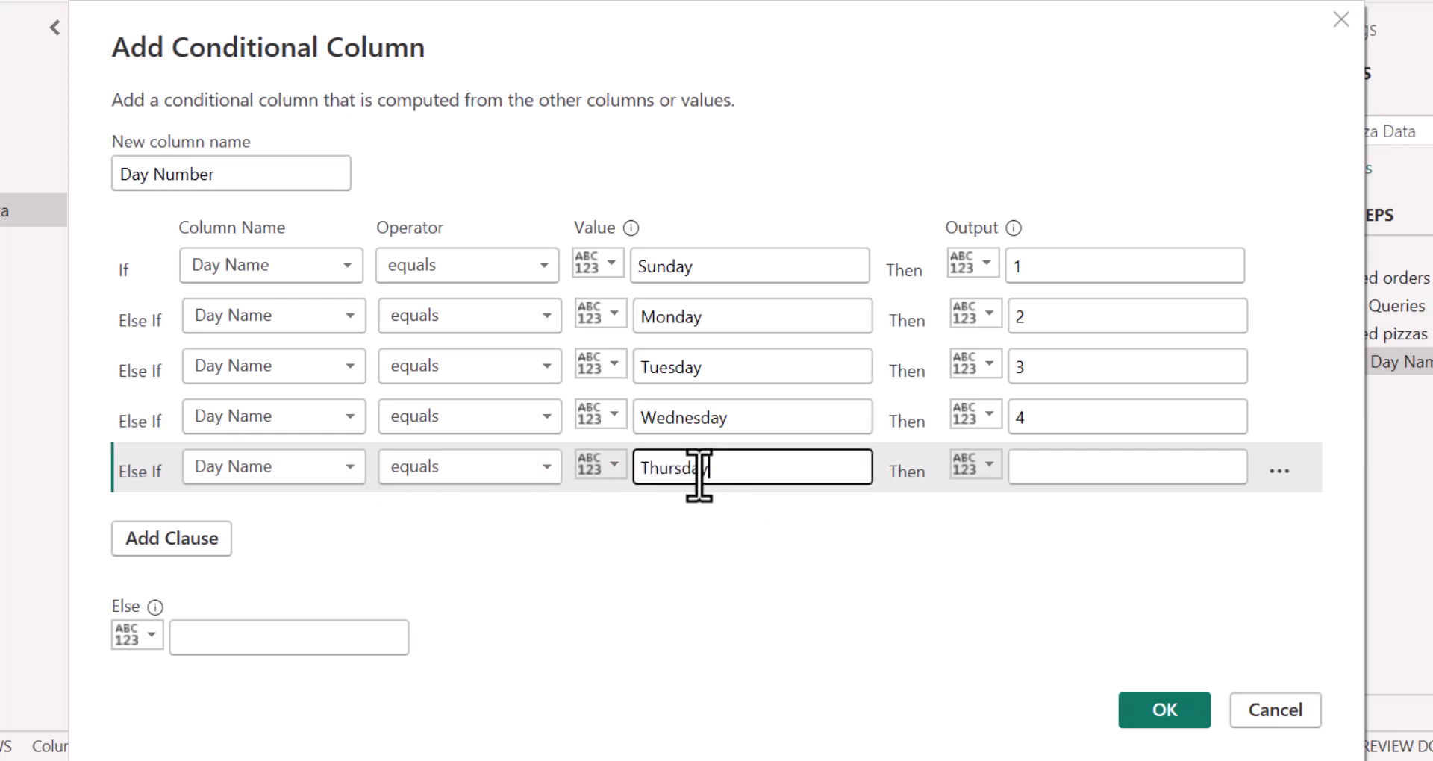
{"action": "left_click", "coordinate": [1066, 470]}
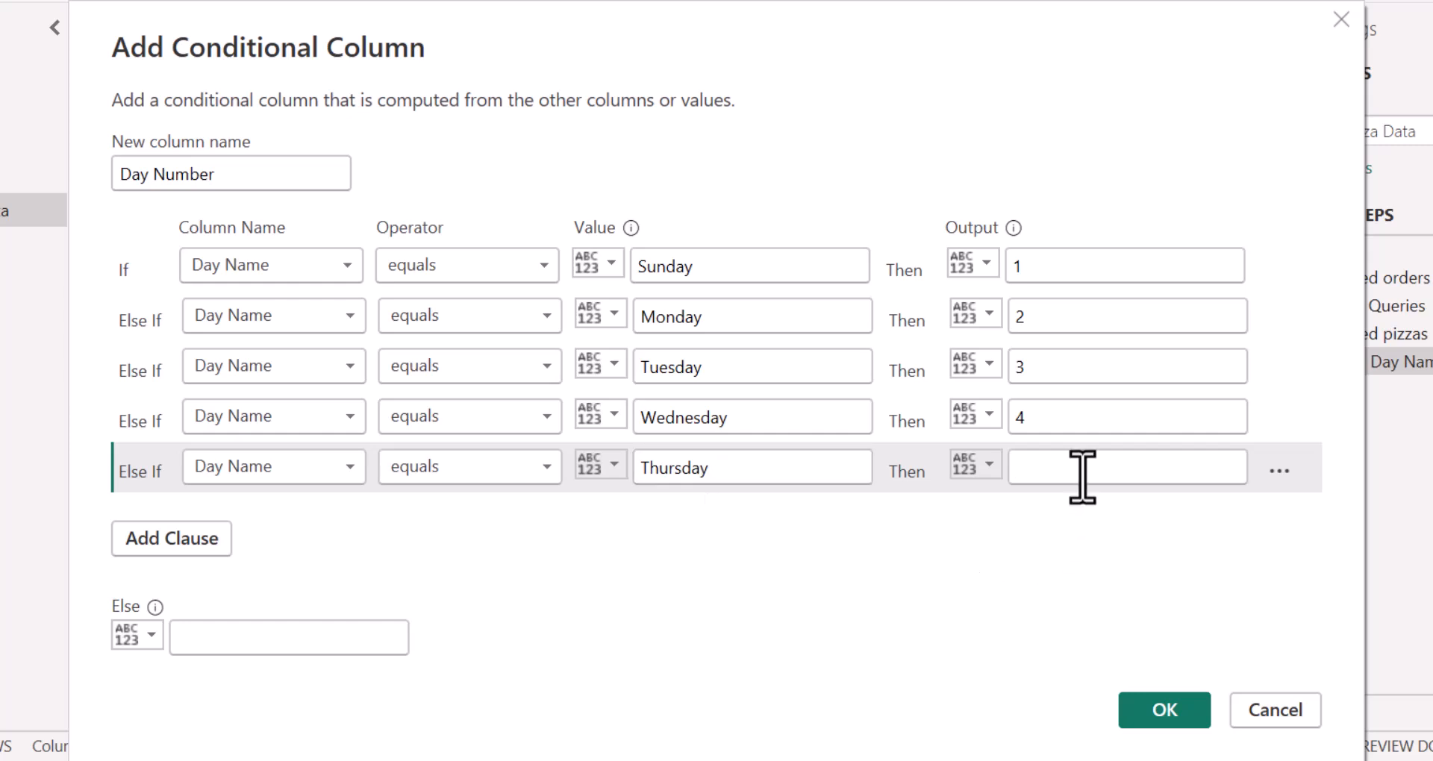
{"action": "type", "text": "5"}
Step: Add an else-if clause that outputs 6 when Day Name equals Friday
{"action": "left_click", "coordinate": [199, 548]}
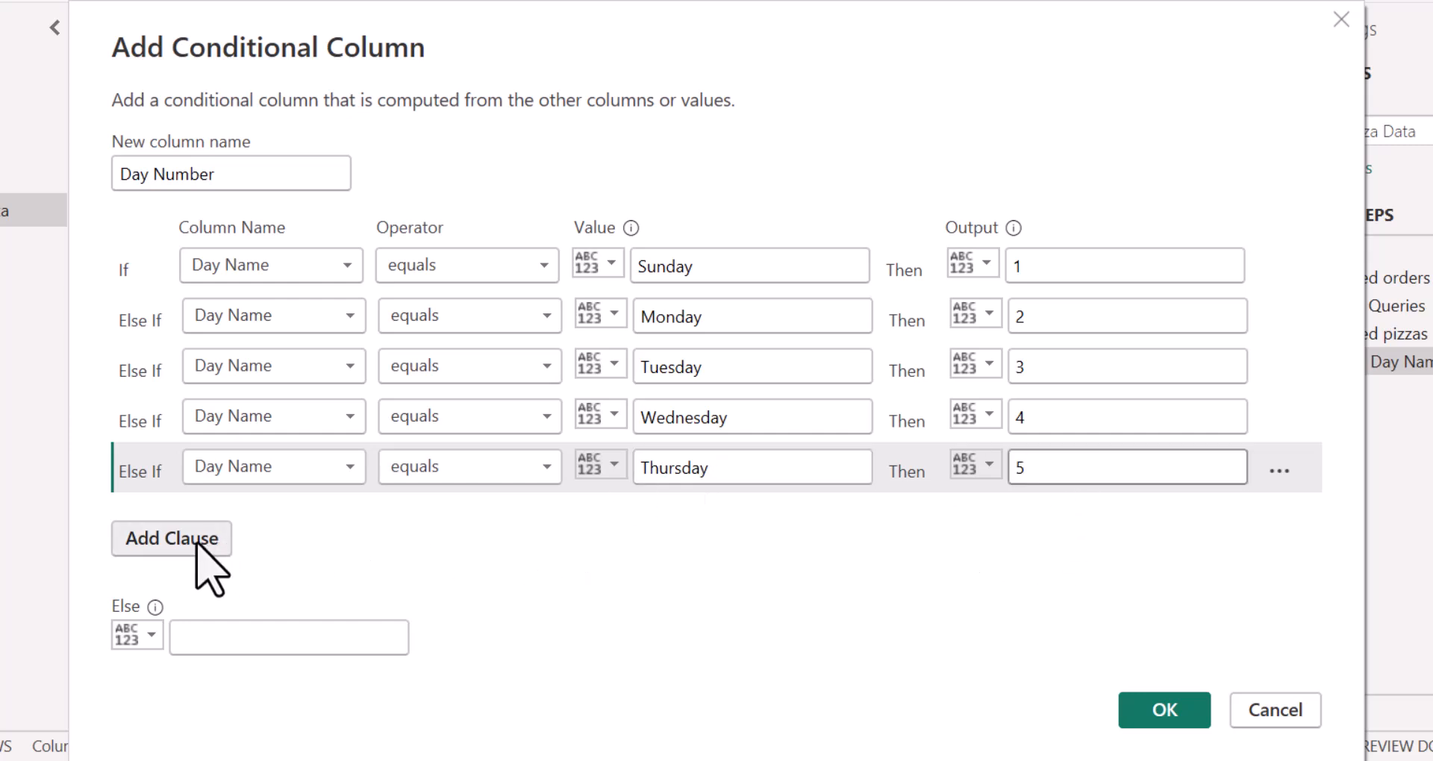
{"action": "left_click", "coordinate": [291, 507]}
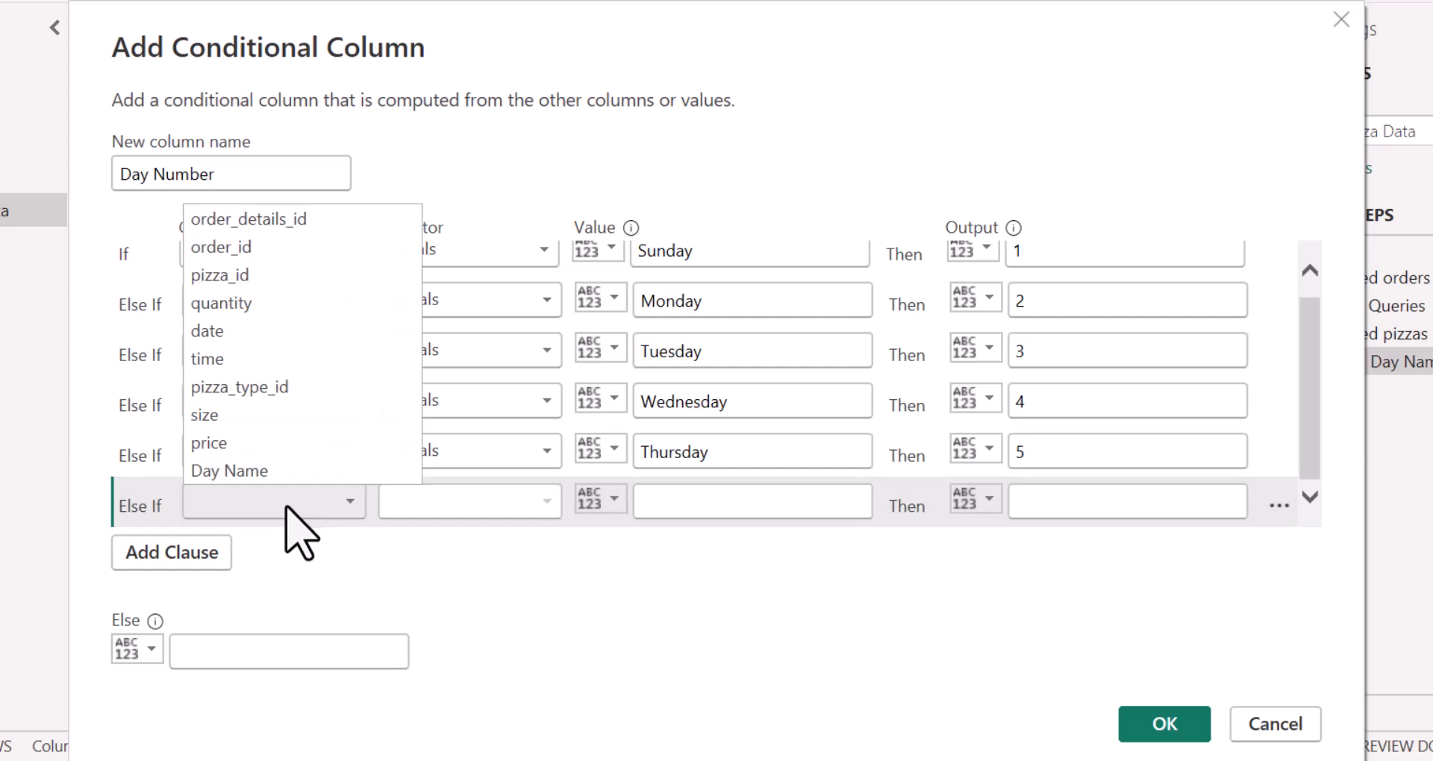
{"action": "left_click", "coordinate": [272, 474]}
{"action": "left_click", "coordinate": [671, 495]}
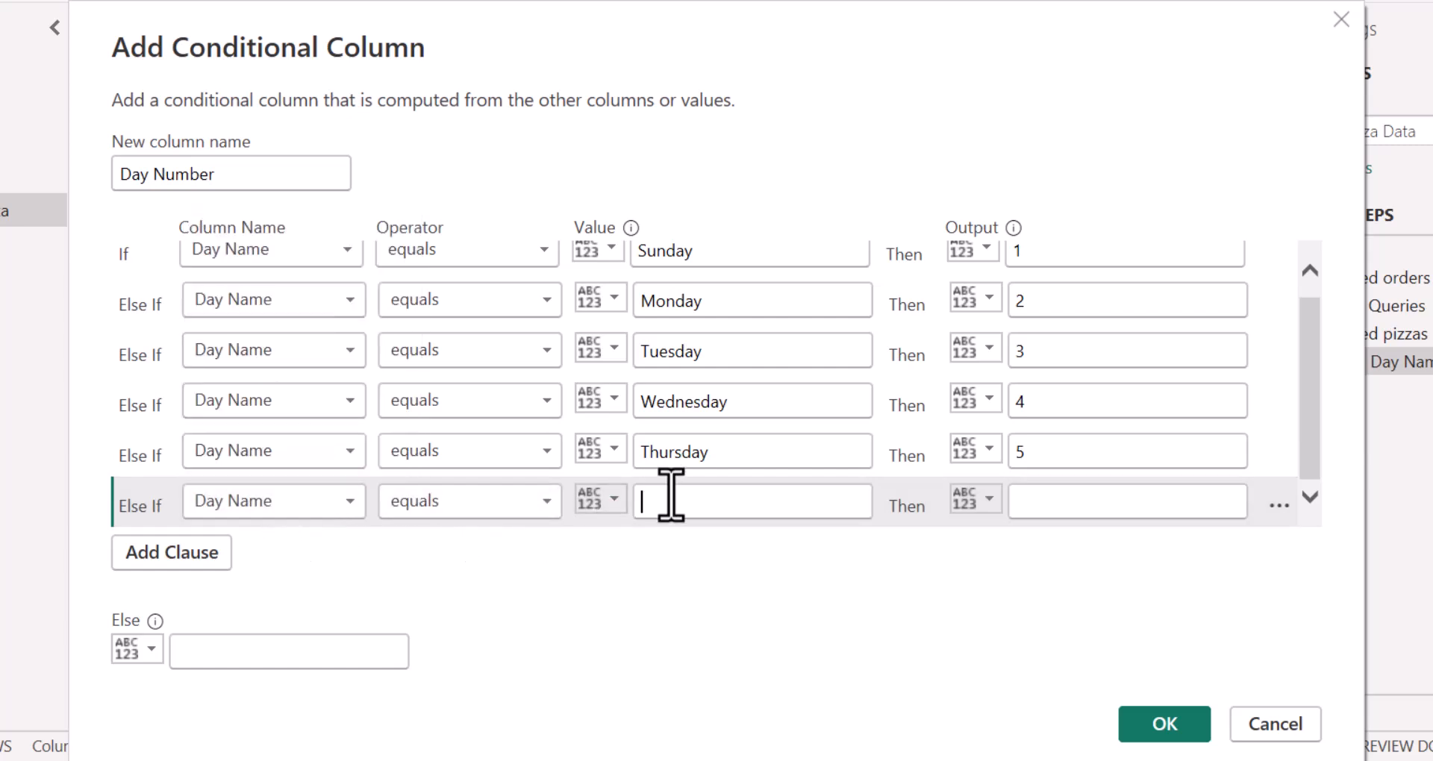
{"action": "type", "text": "Friday"}
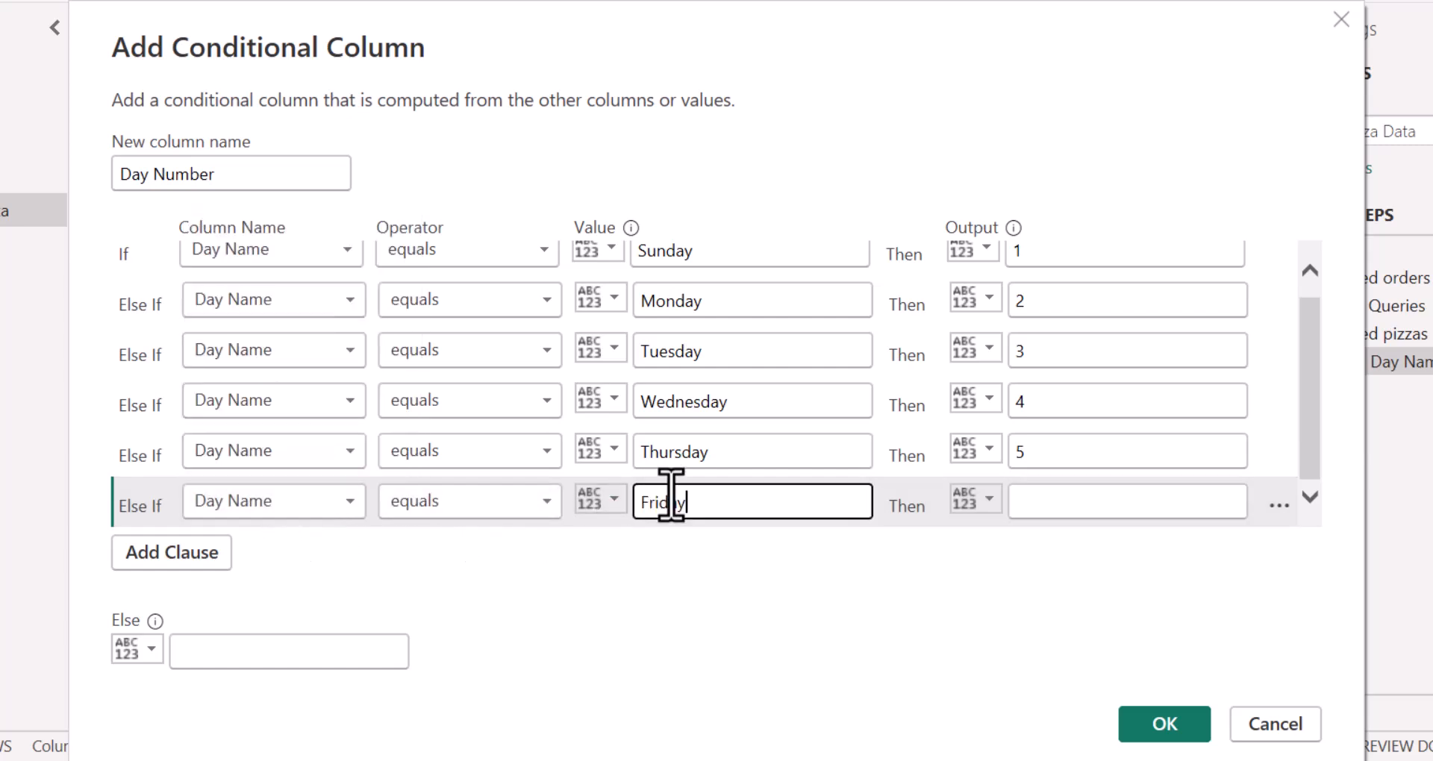
{"action": "left_click", "coordinate": [1080, 491]}
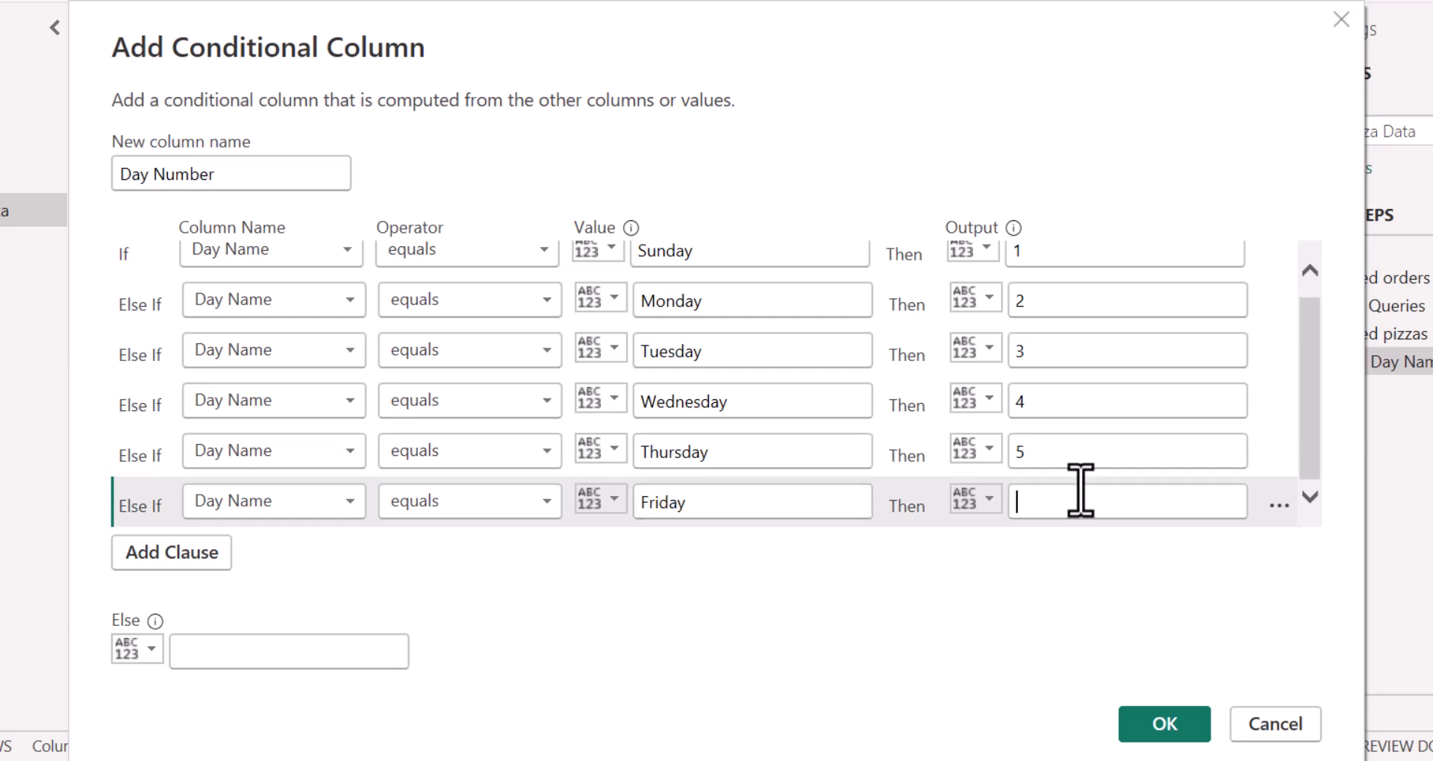
{"action": "type", "text": "6"}
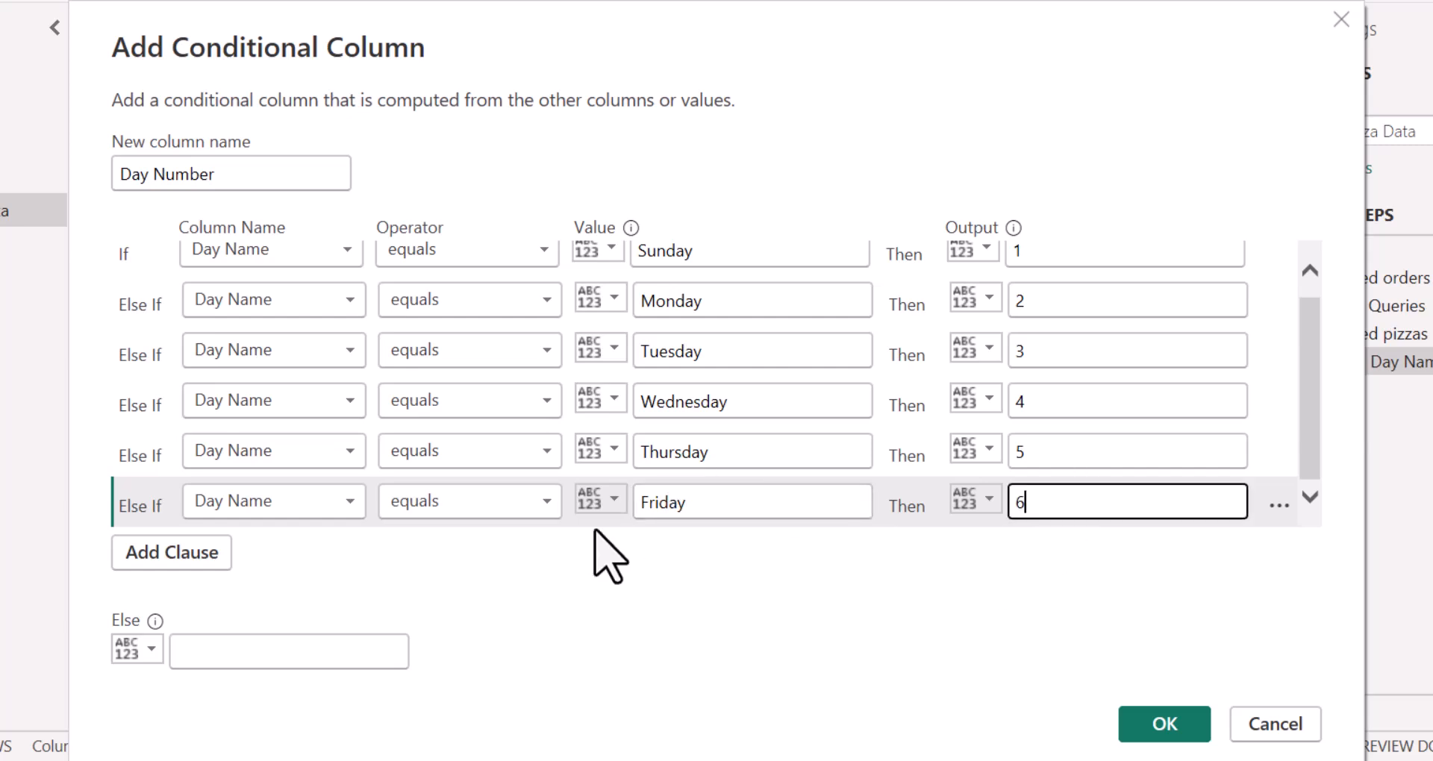
Step: Add an else-if clause that outputs 7 when Day Name equals Saturday and create the Day Number column
{"action": "left_click", "coordinate": [201, 558]}
{"action": "left_click", "coordinate": [345, 505]}
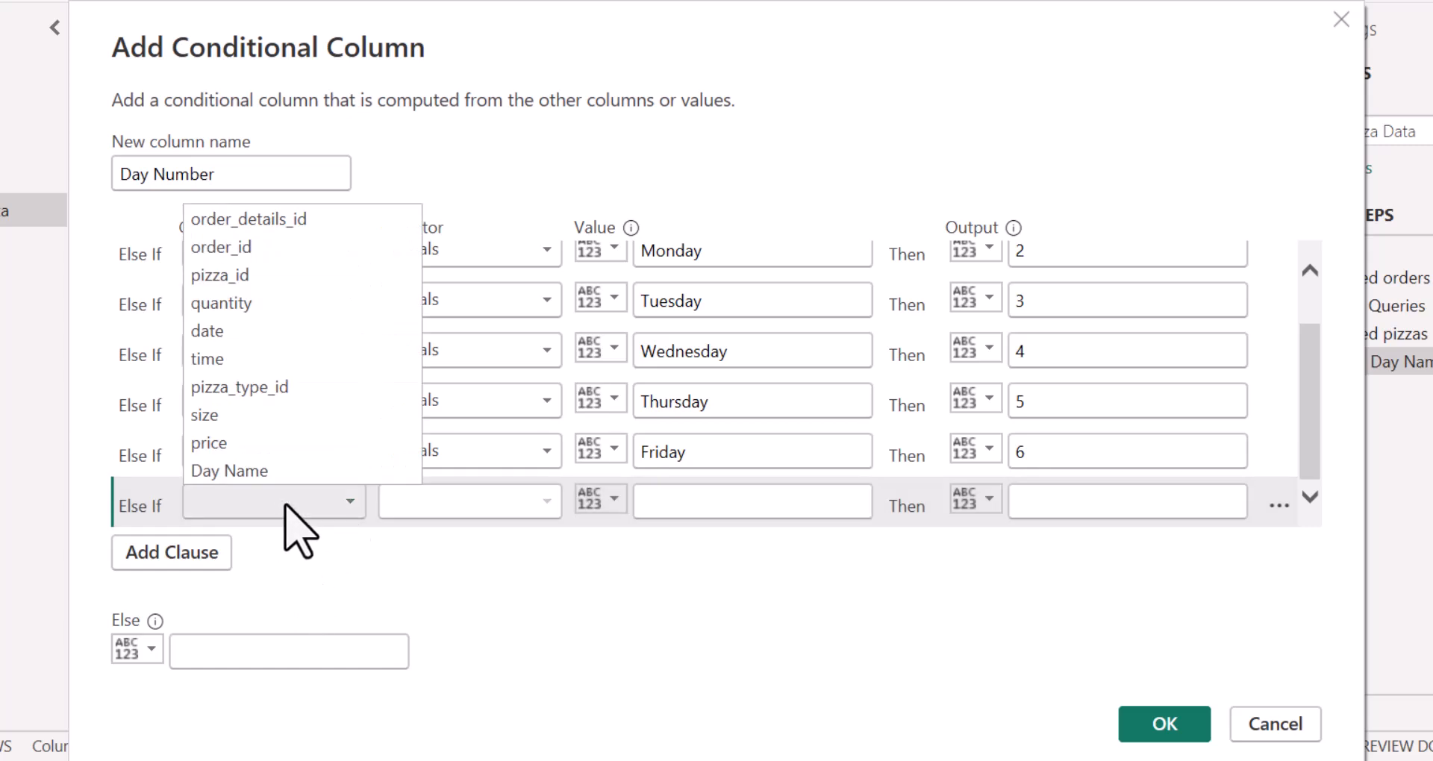
{"action": "left_click", "coordinate": [278, 477]}
{"action": "left_click", "coordinate": [667, 515]}
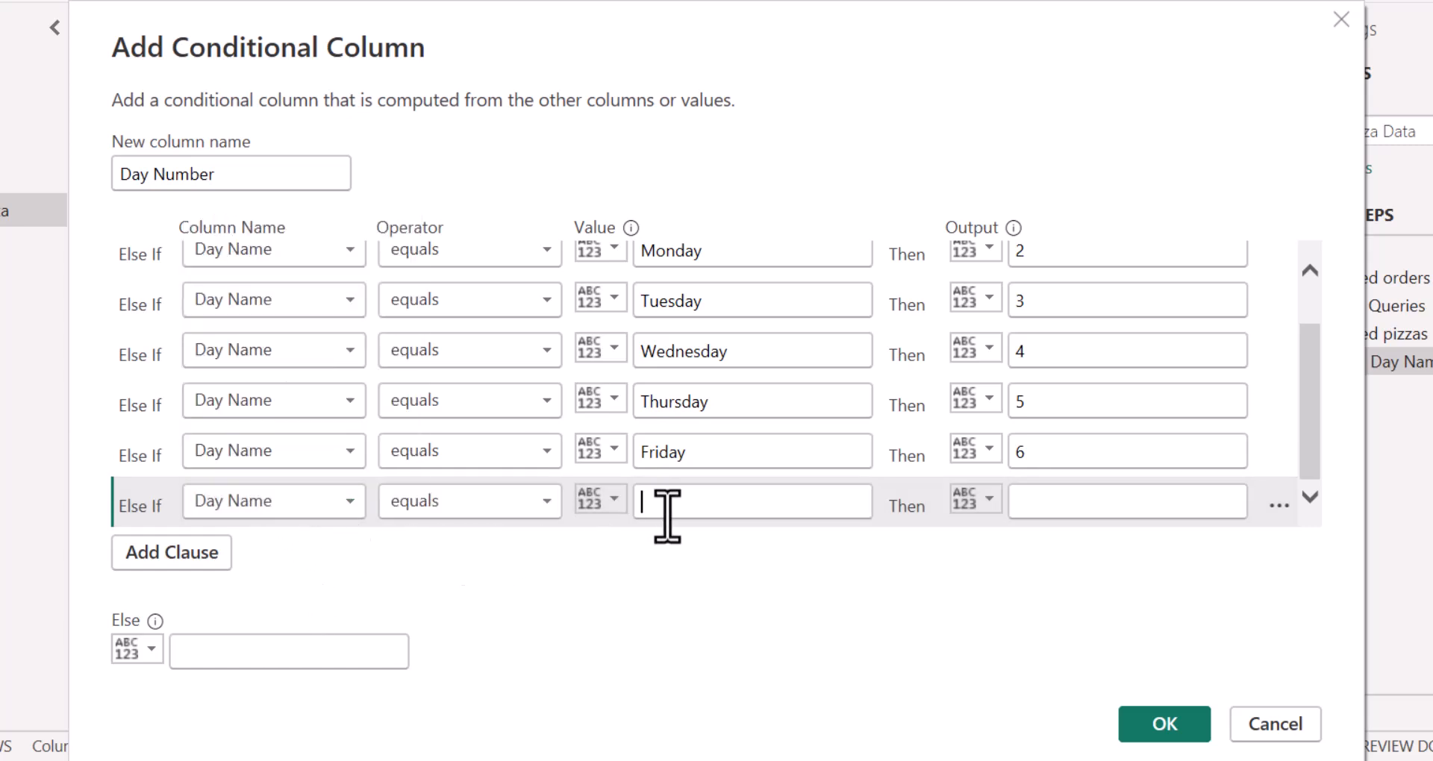
{"action": "left_click", "coordinate": [667, 515]}
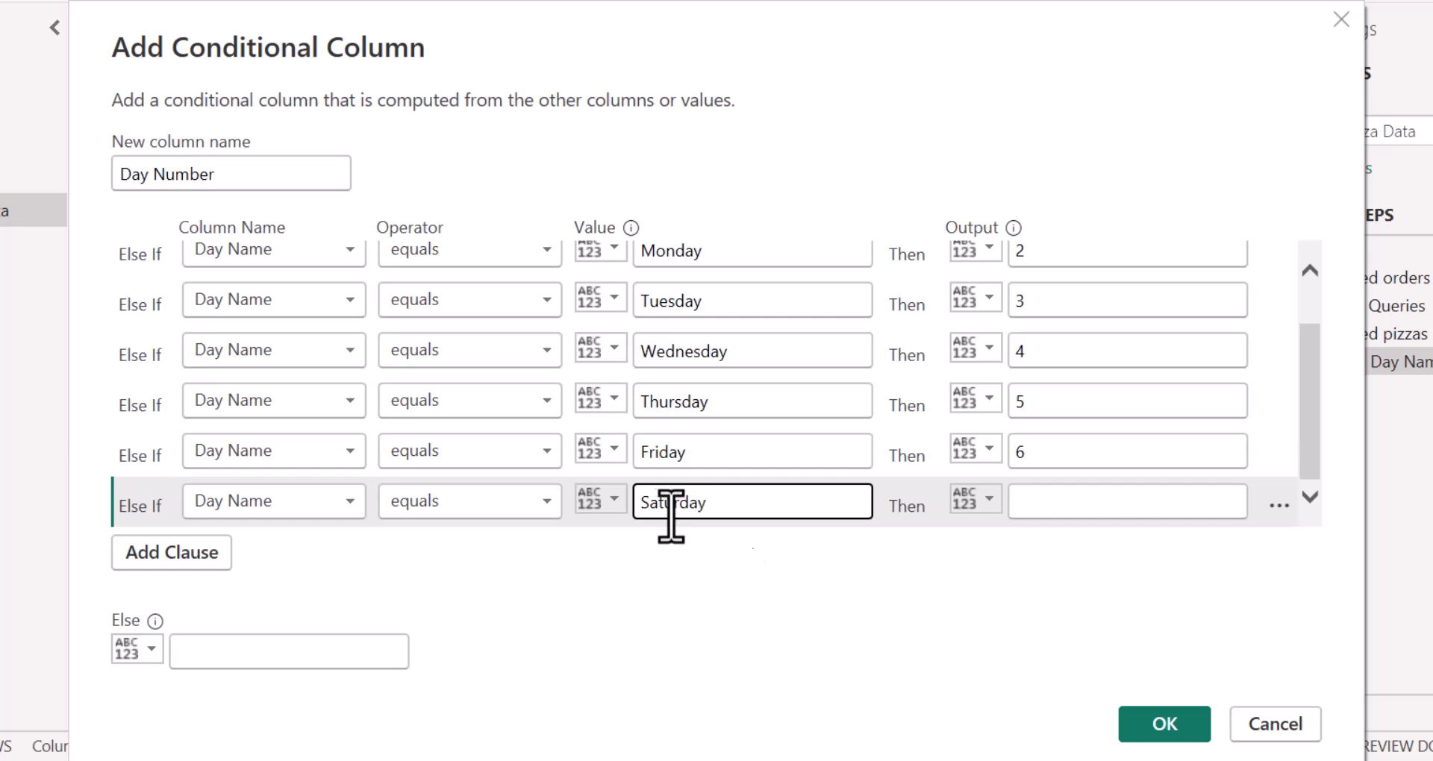
{"action": "left_click", "coordinate": [1041, 501]}
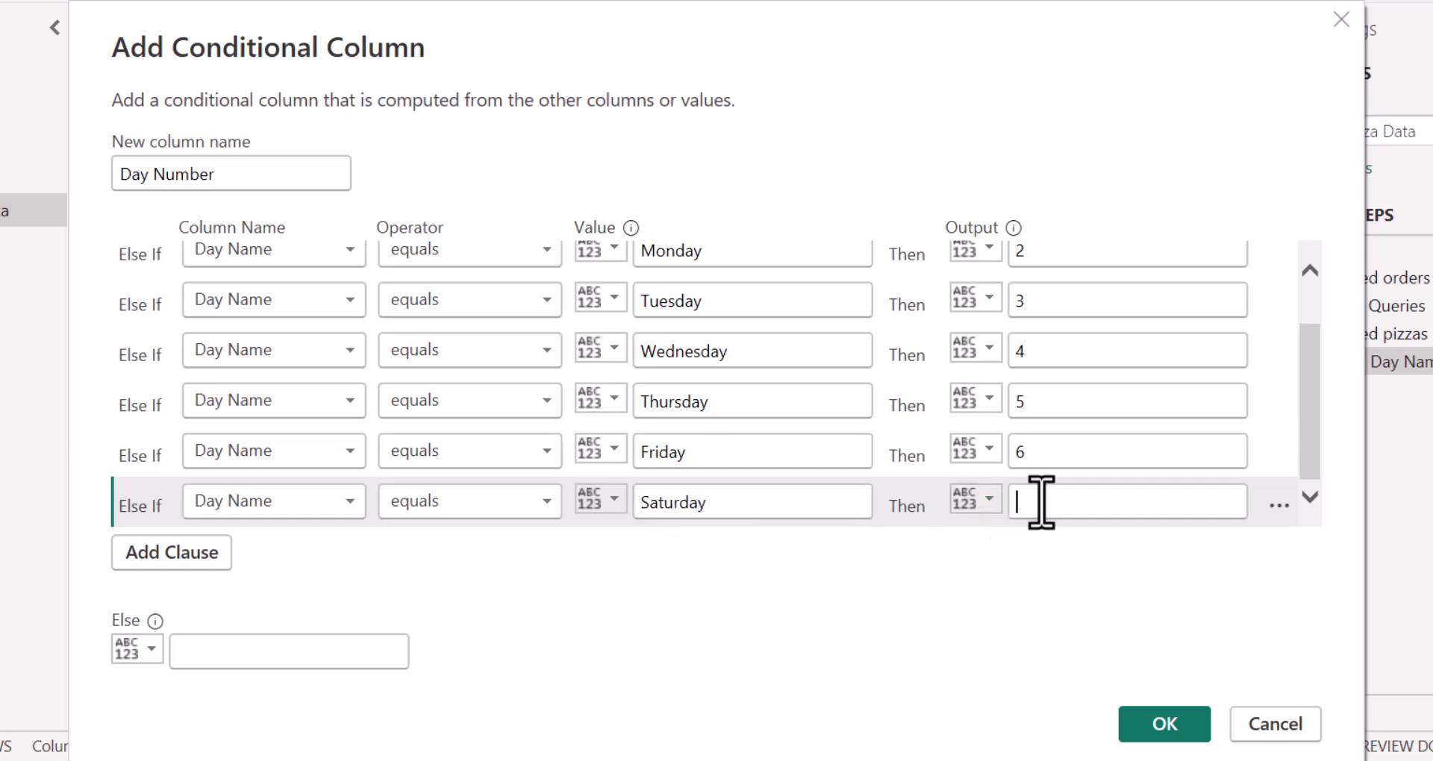
{"action": "type", "text": "7"}
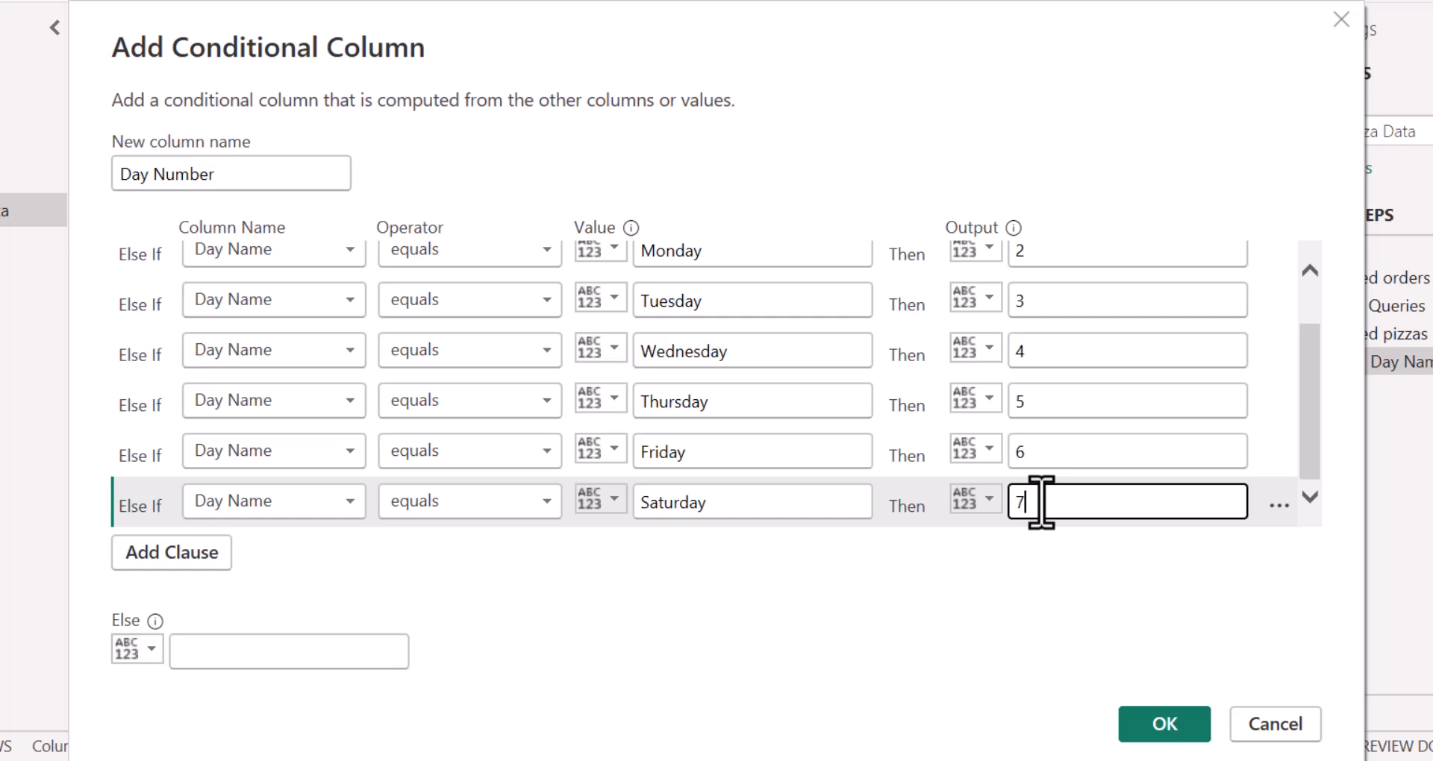
{"action": "left_click", "coordinate": [1185, 730]}
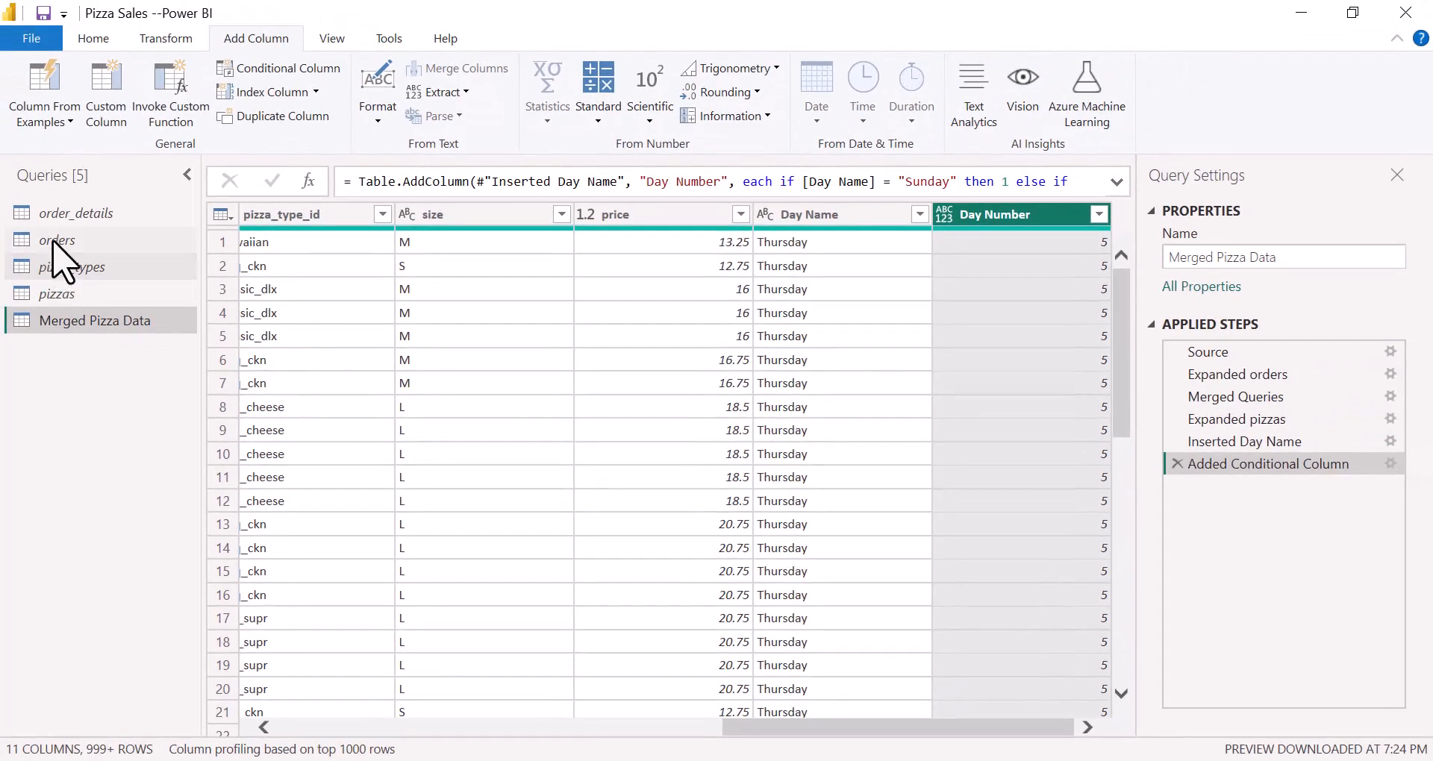
Step: Apply the query changes to the report and view the Day Number column in the Merged Pizza Data table
{"action": "left_click", "coordinate": [94, 39]}
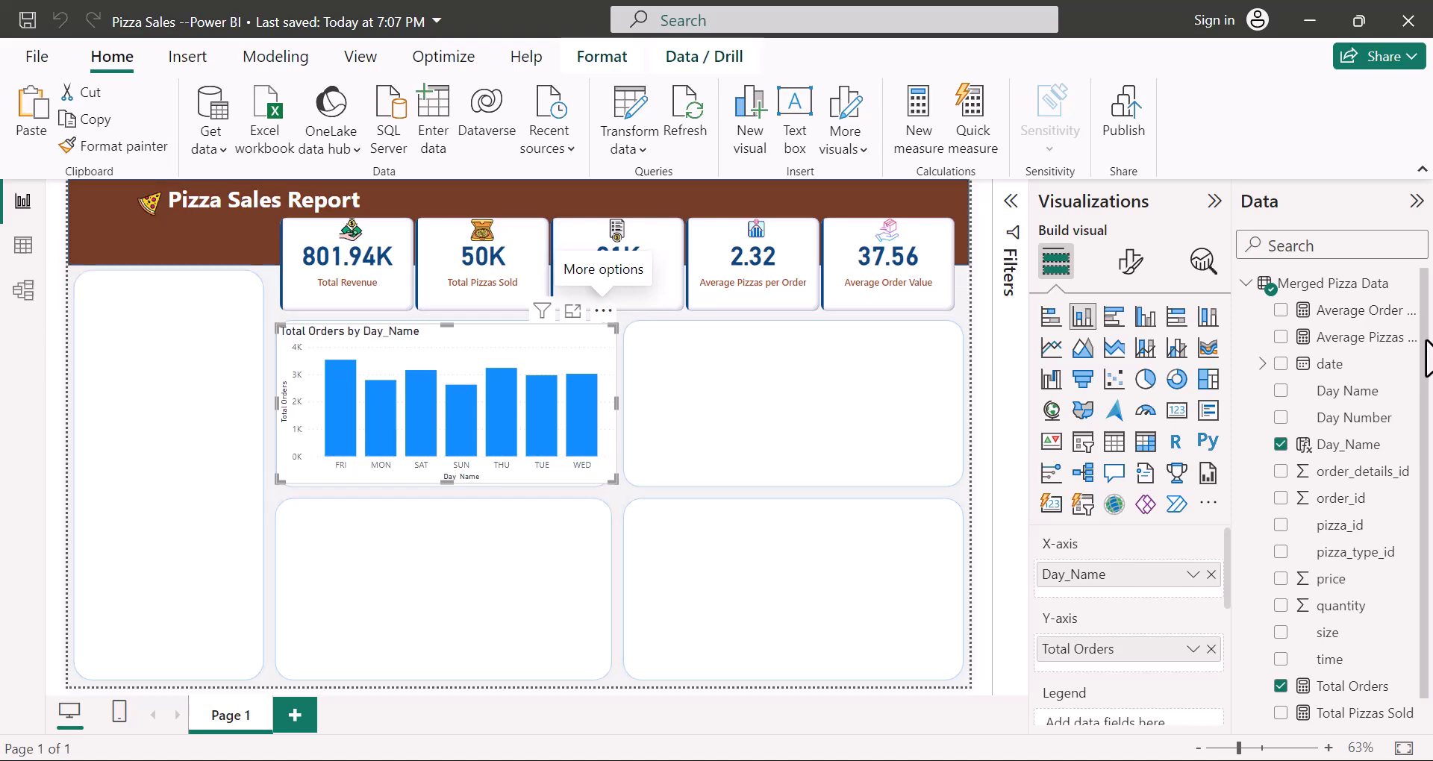
{"action": "left_click", "coordinate": [24, 246]}
{"action": "scroll", "coordinate": [969, 736], "scroll_direction": "right", "scroll_amount": 2}
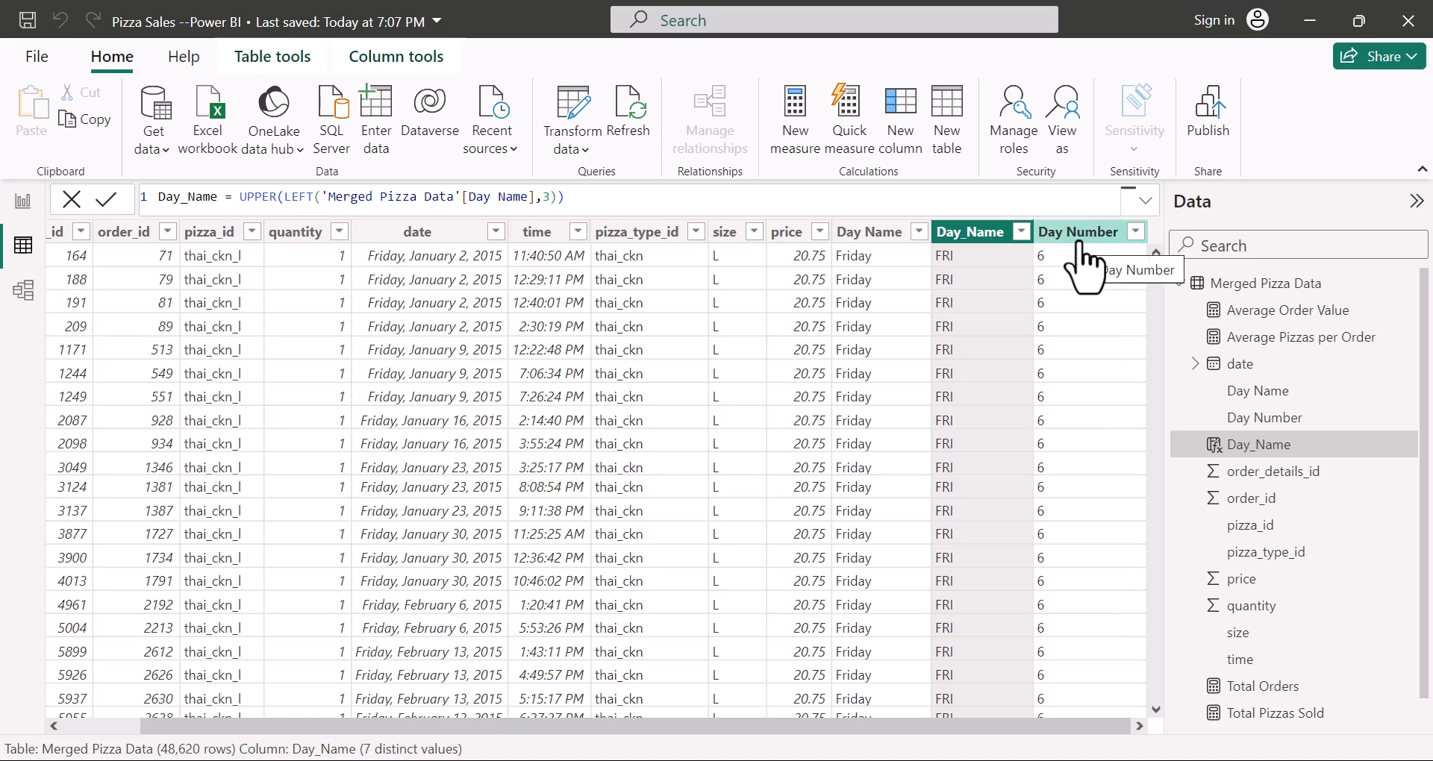
Step: Return to the report page and sort the Day_Name column by Day Number
{"action": "left_click", "coordinate": [24, 212]}
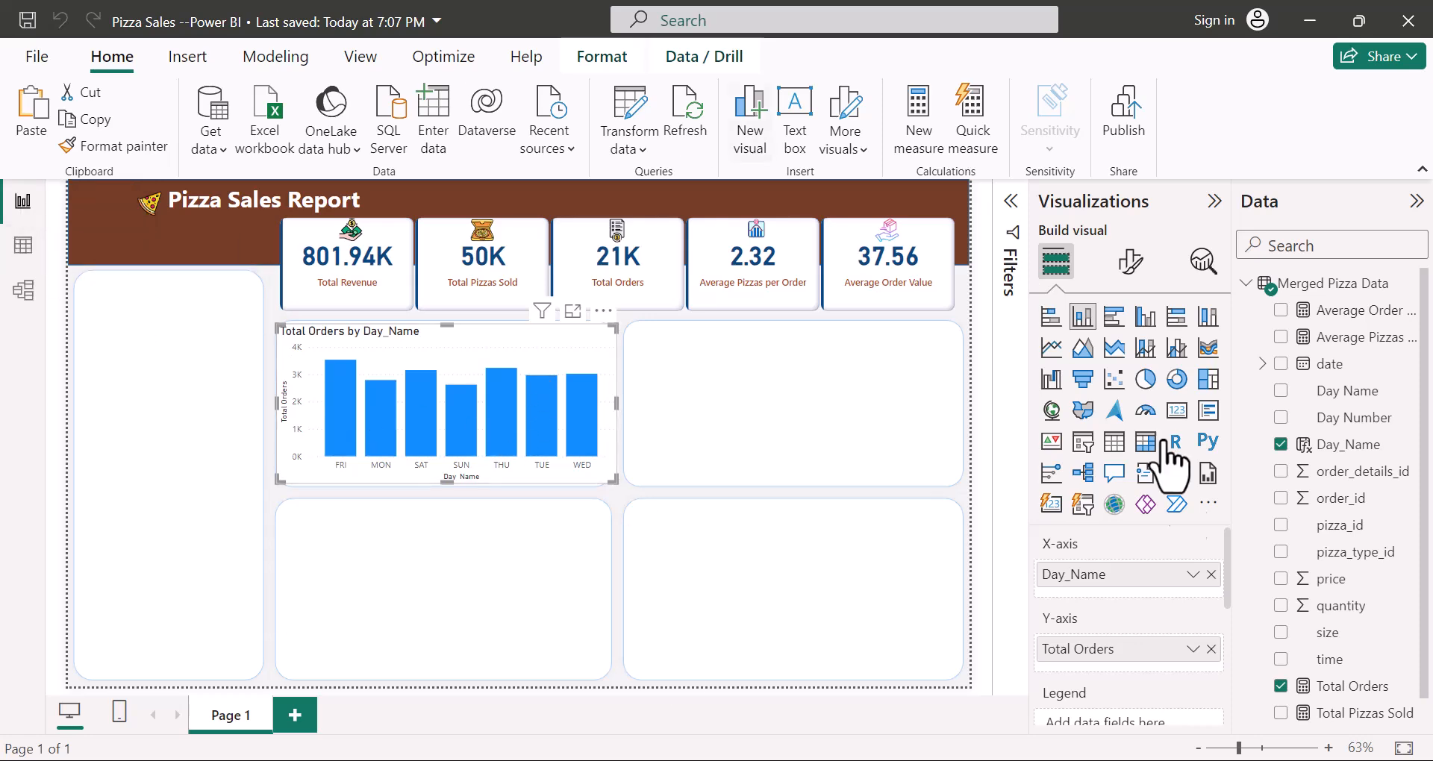
{"action": "left_click", "coordinate": [1352, 450]}
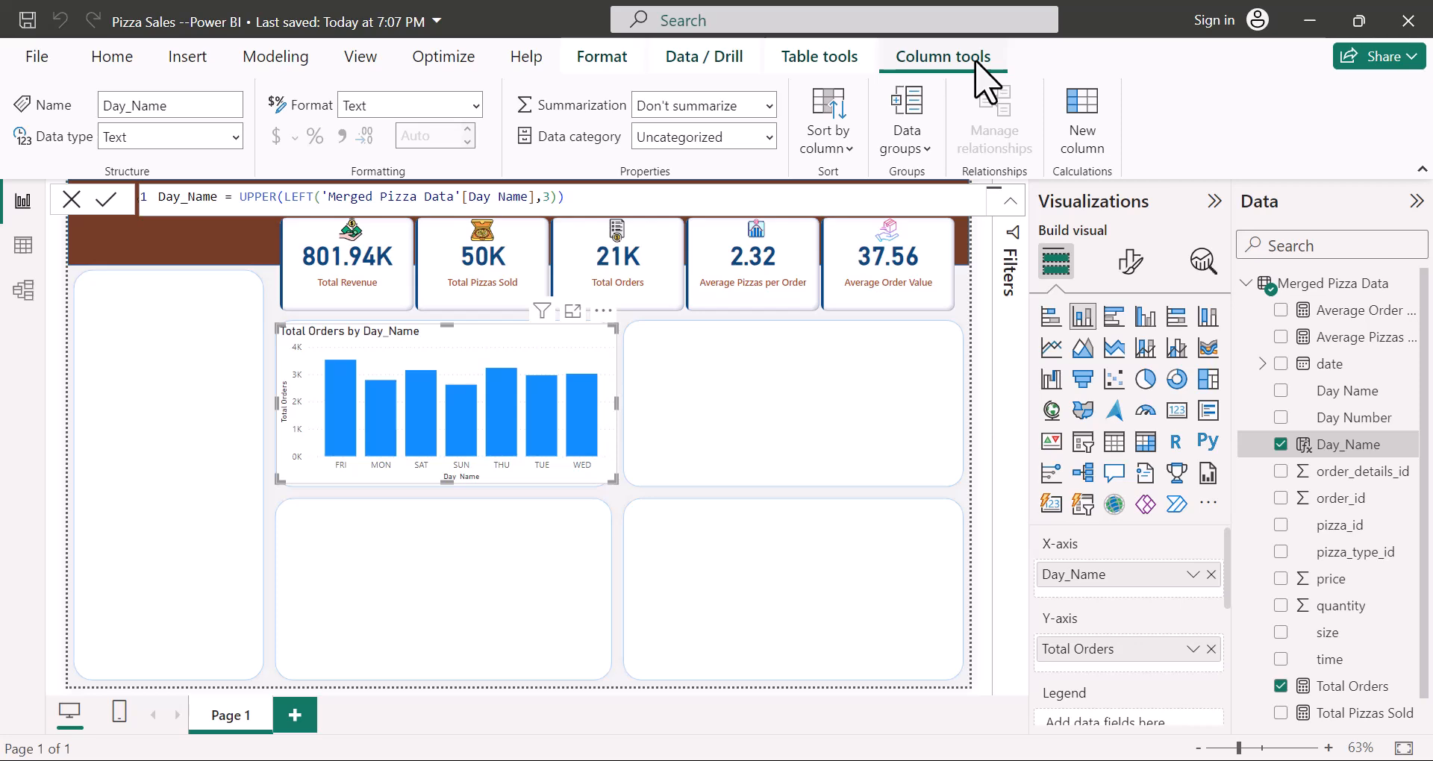
{"action": "left_click", "coordinate": [846, 149]}
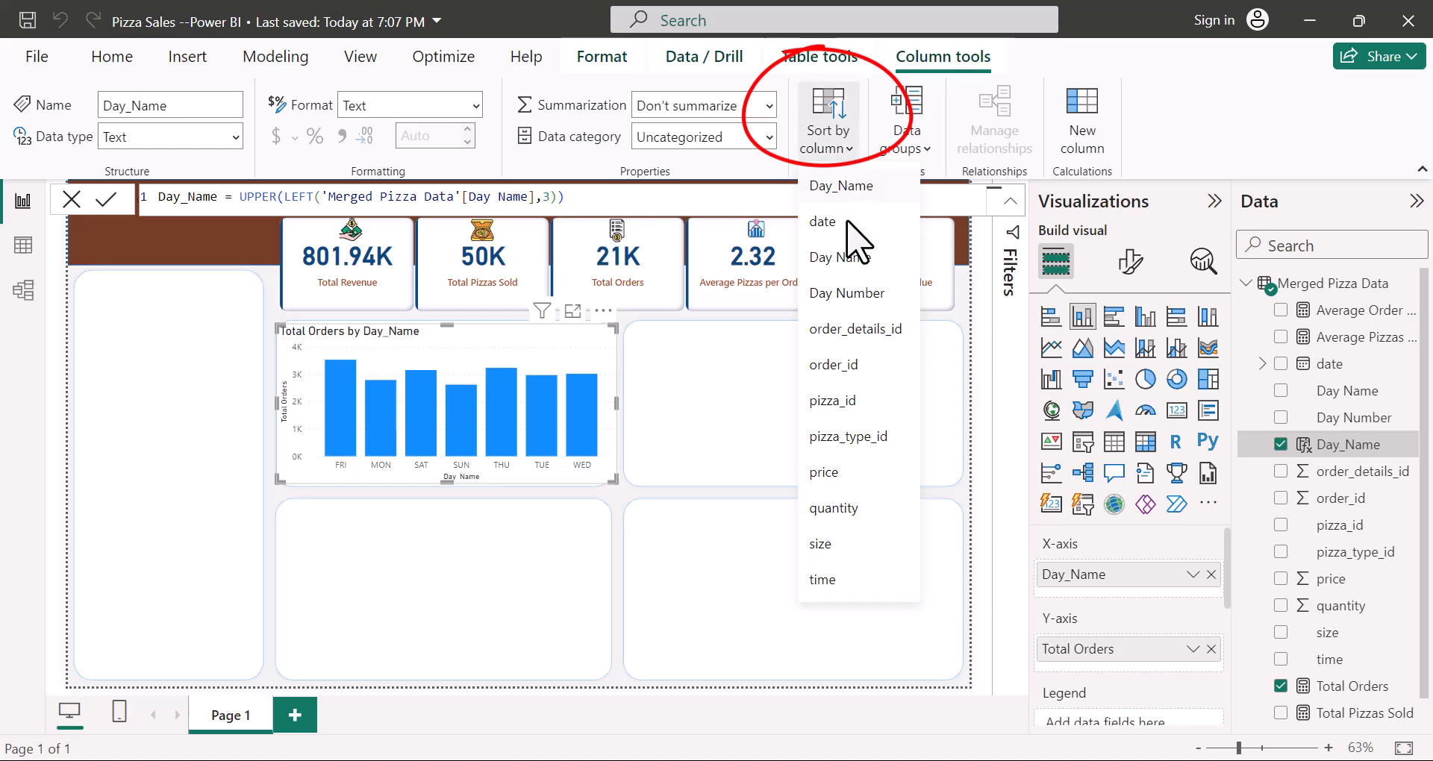
{"action": "left_click", "coordinate": [847, 293]}
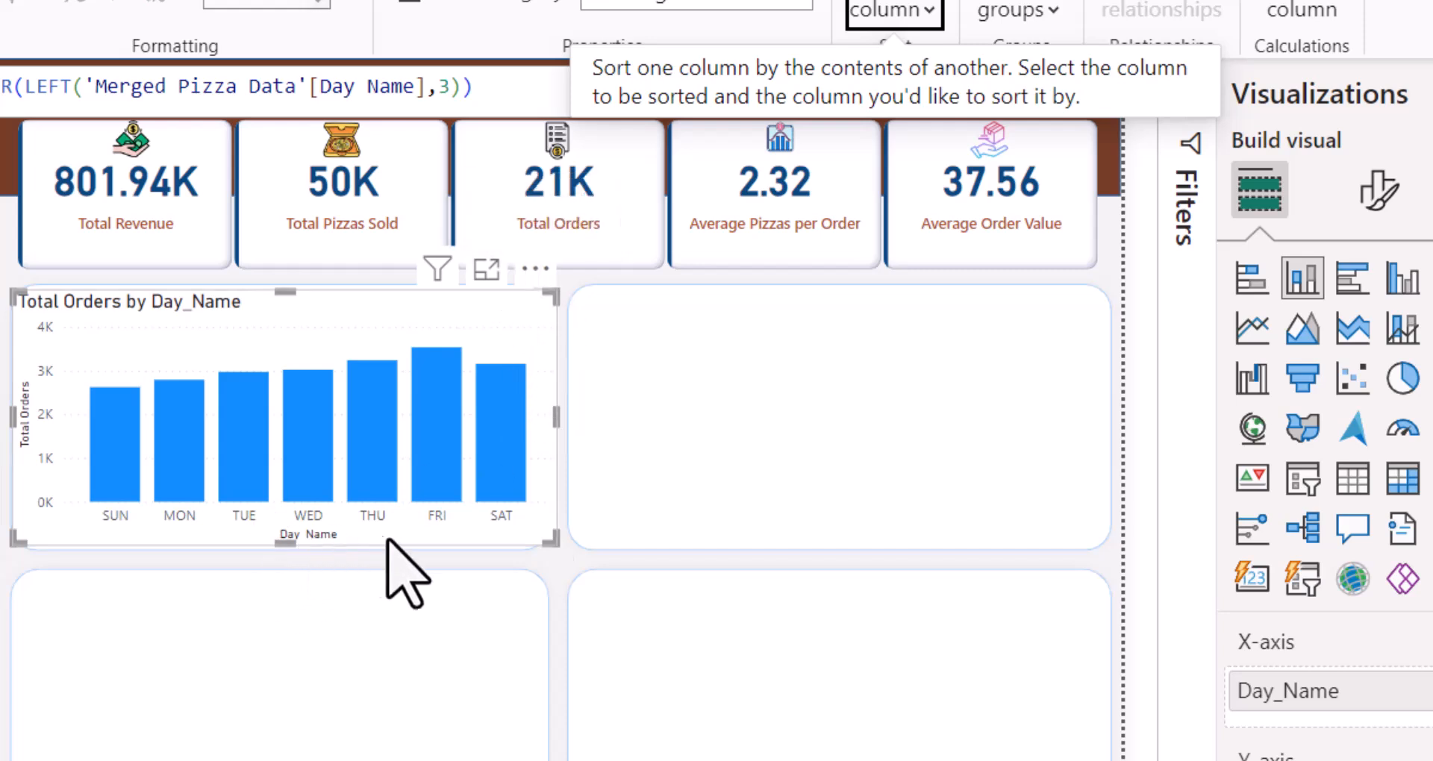
Step: Check the sort axis settings of the Total Orders by Day_Name chart
{"action": "left_click", "coordinate": [536, 269]}
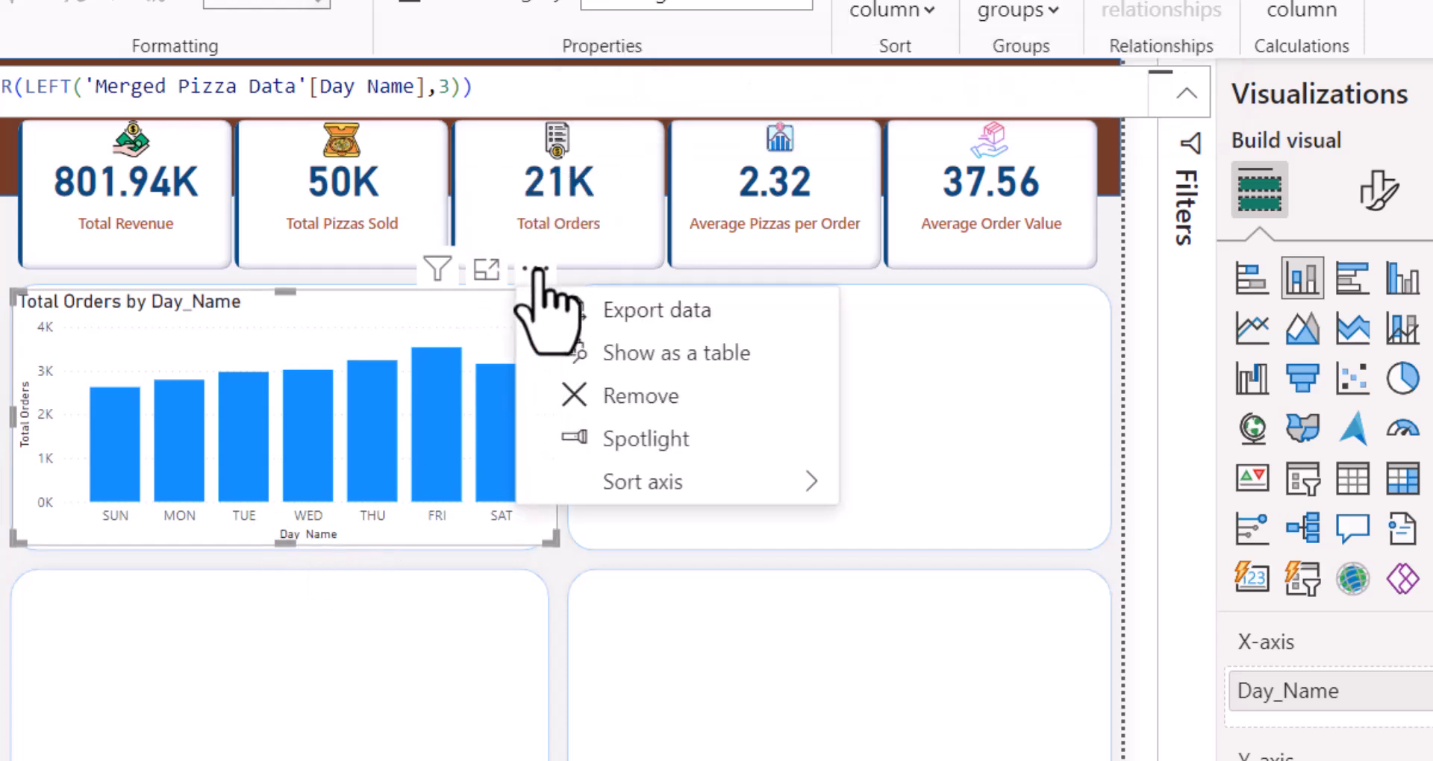
{"action": "mouse_move", "coordinate": [655, 485]}
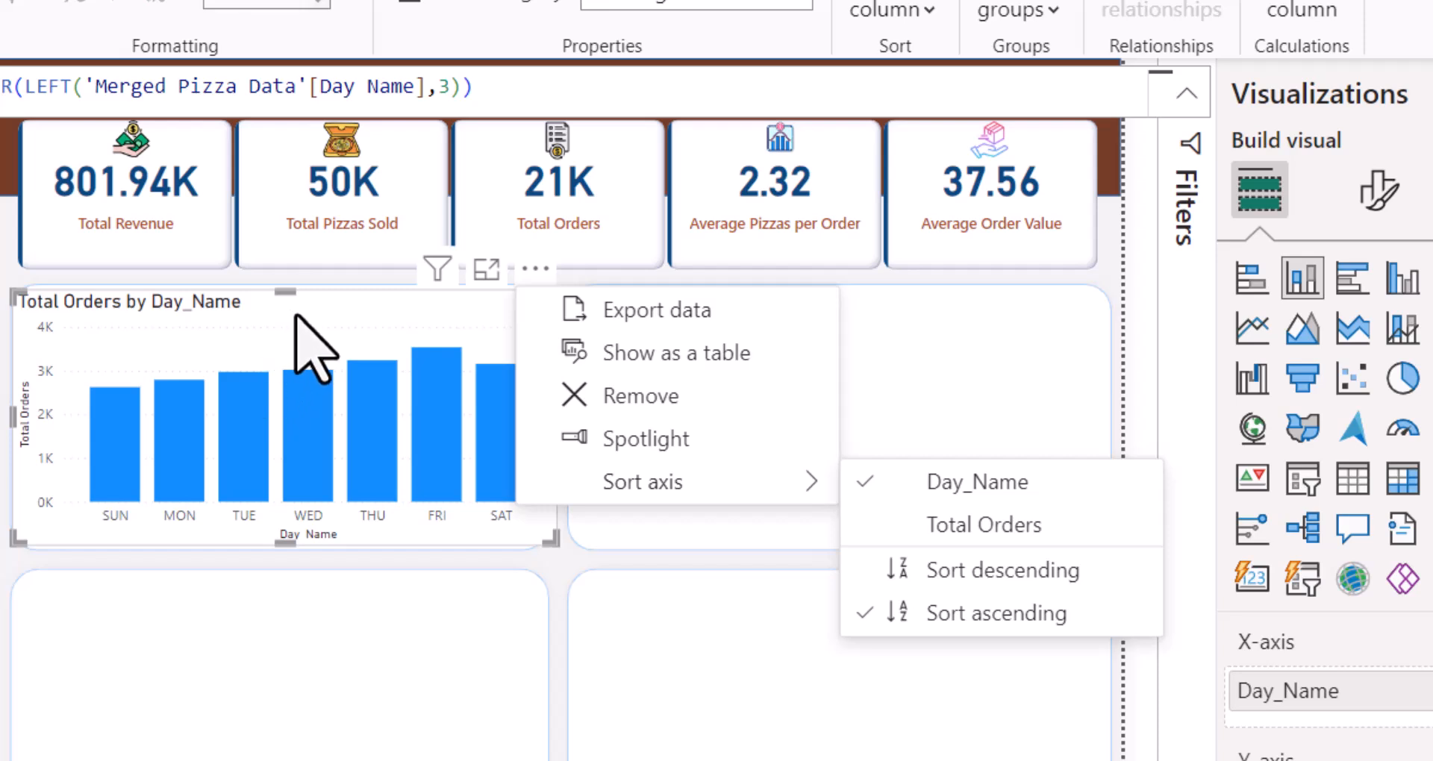
{"action": "left_click", "coordinate": [351, 314]}
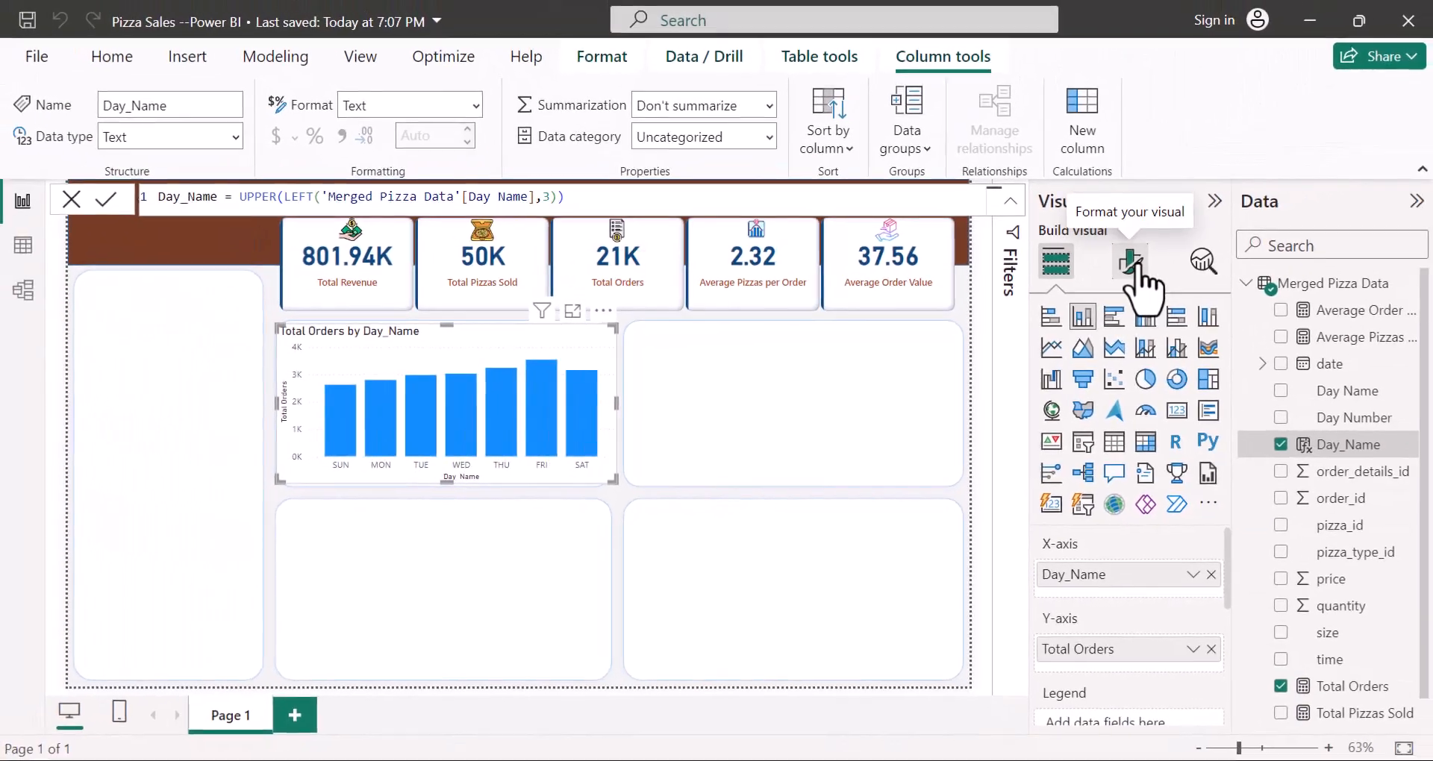
Step: Turn off the X-axis title in the Total Orders by Day_Name chart's visual formatting
{"action": "left_click", "coordinate": [1284, 217]}
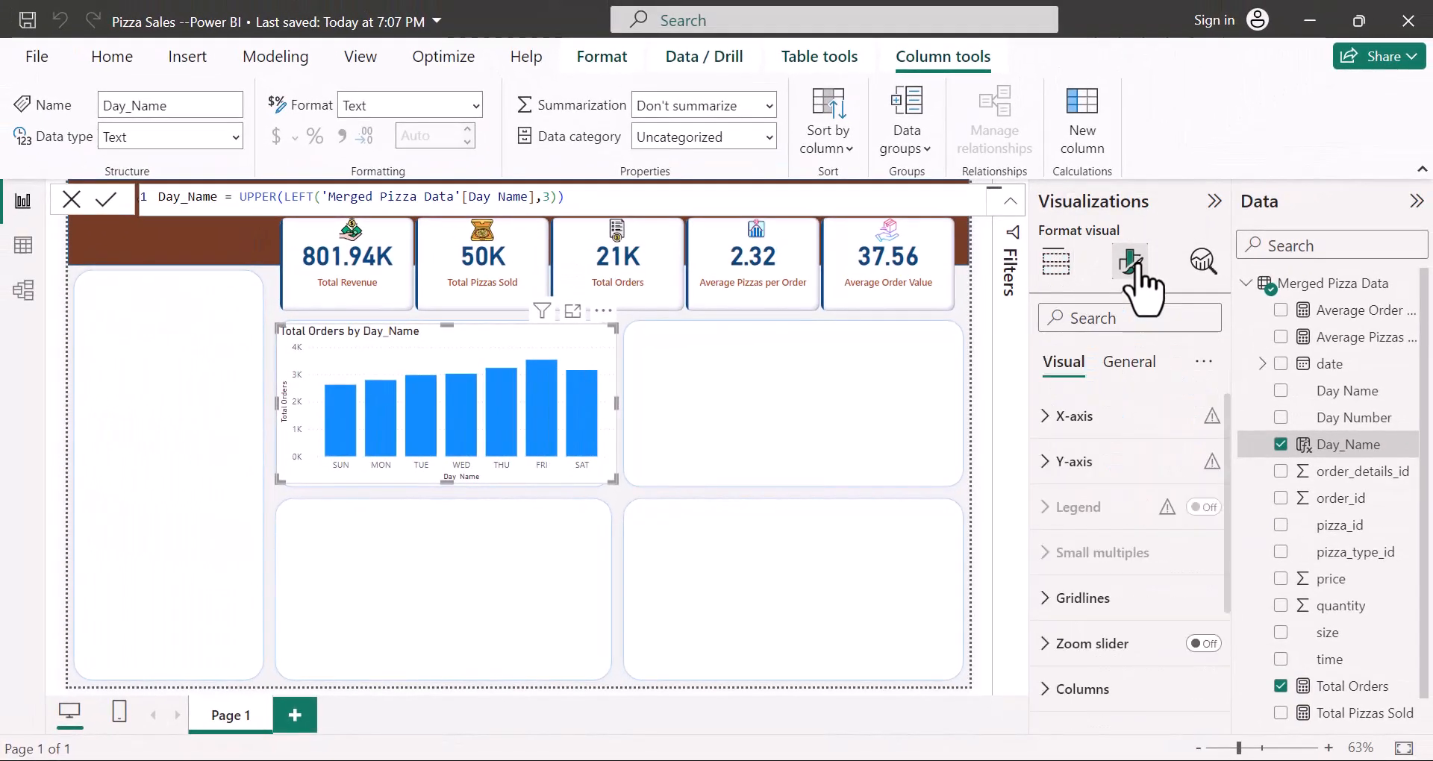
{"action": "left_click", "coordinate": [1044, 418]}
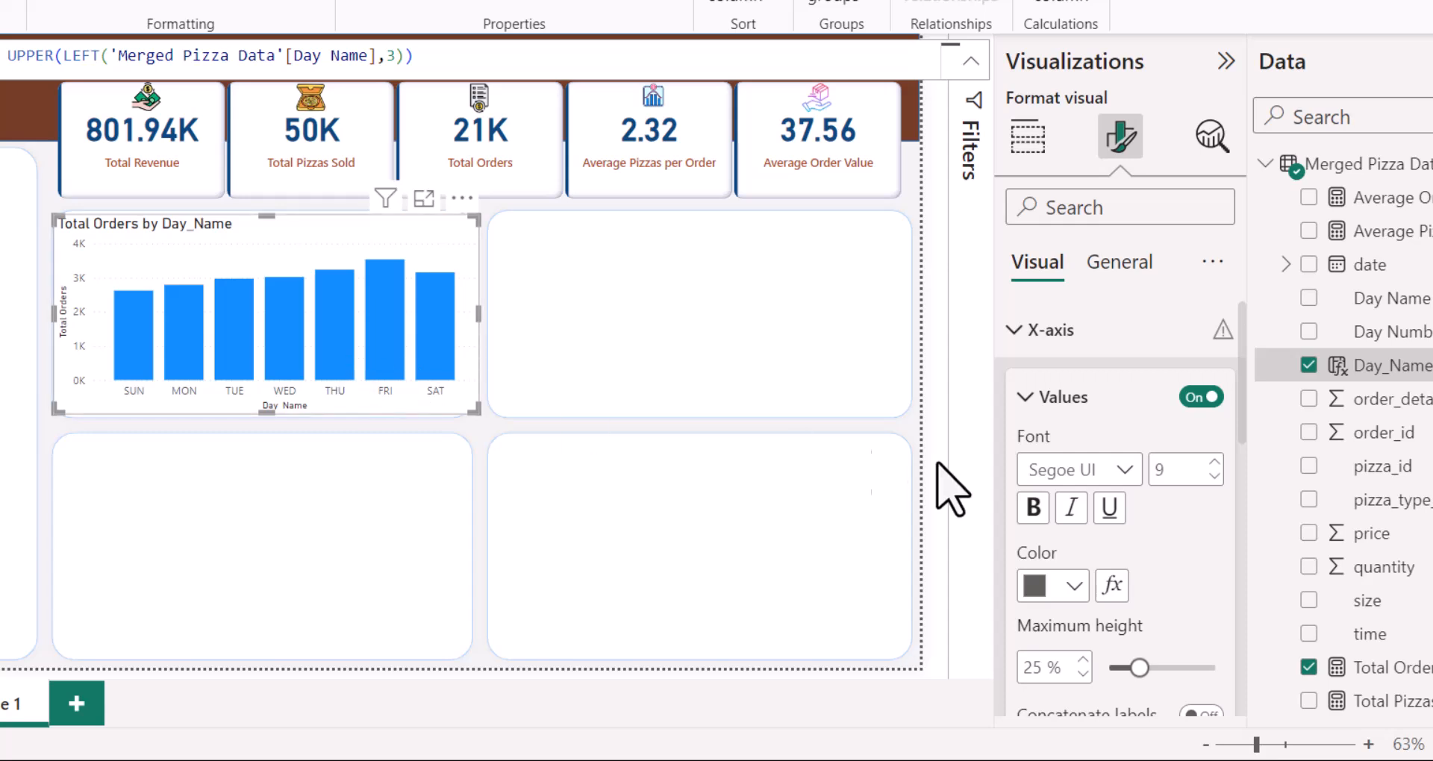
{"action": "scroll", "coordinate": [1164, 426], "scroll_direction": "down", "scroll_amount": 3}
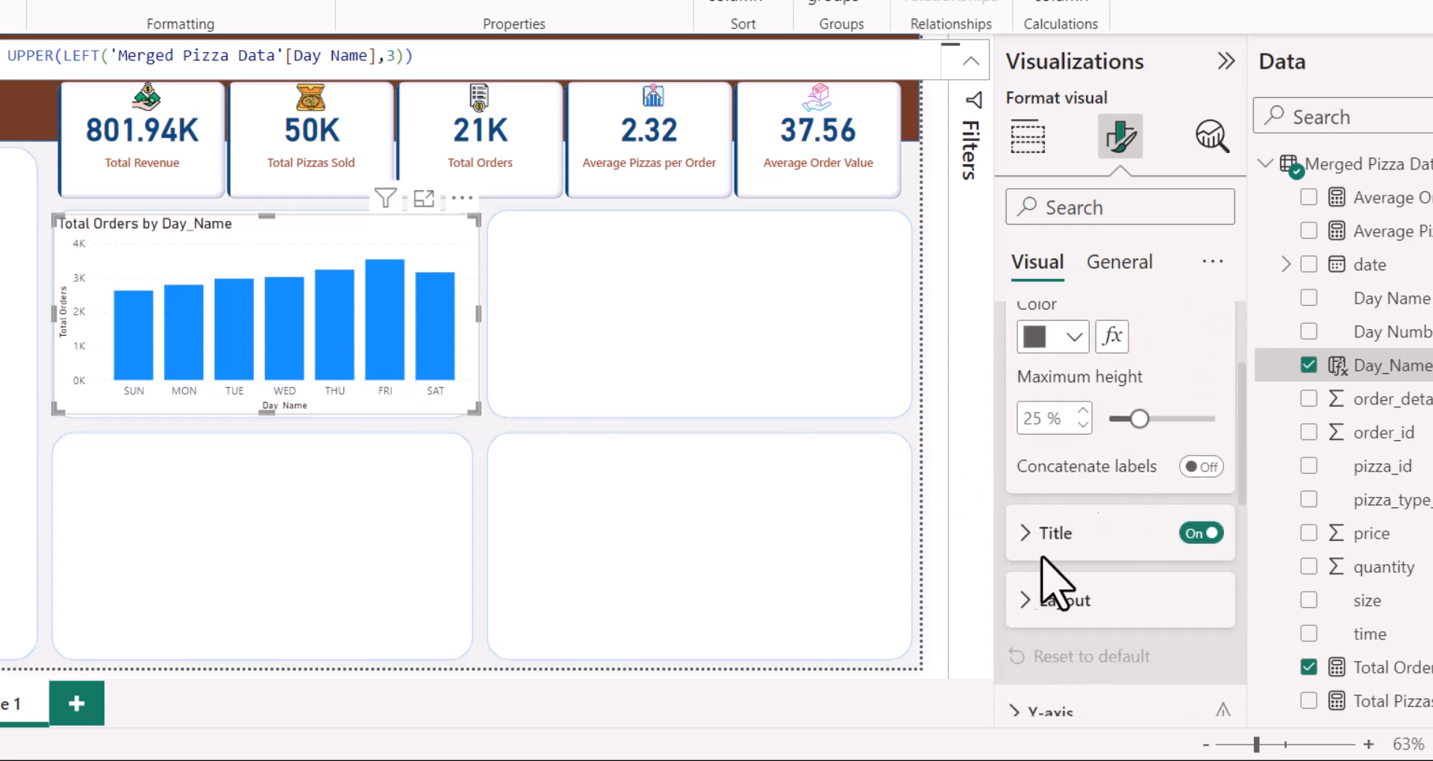
{"action": "left_click", "coordinate": [1211, 534]}
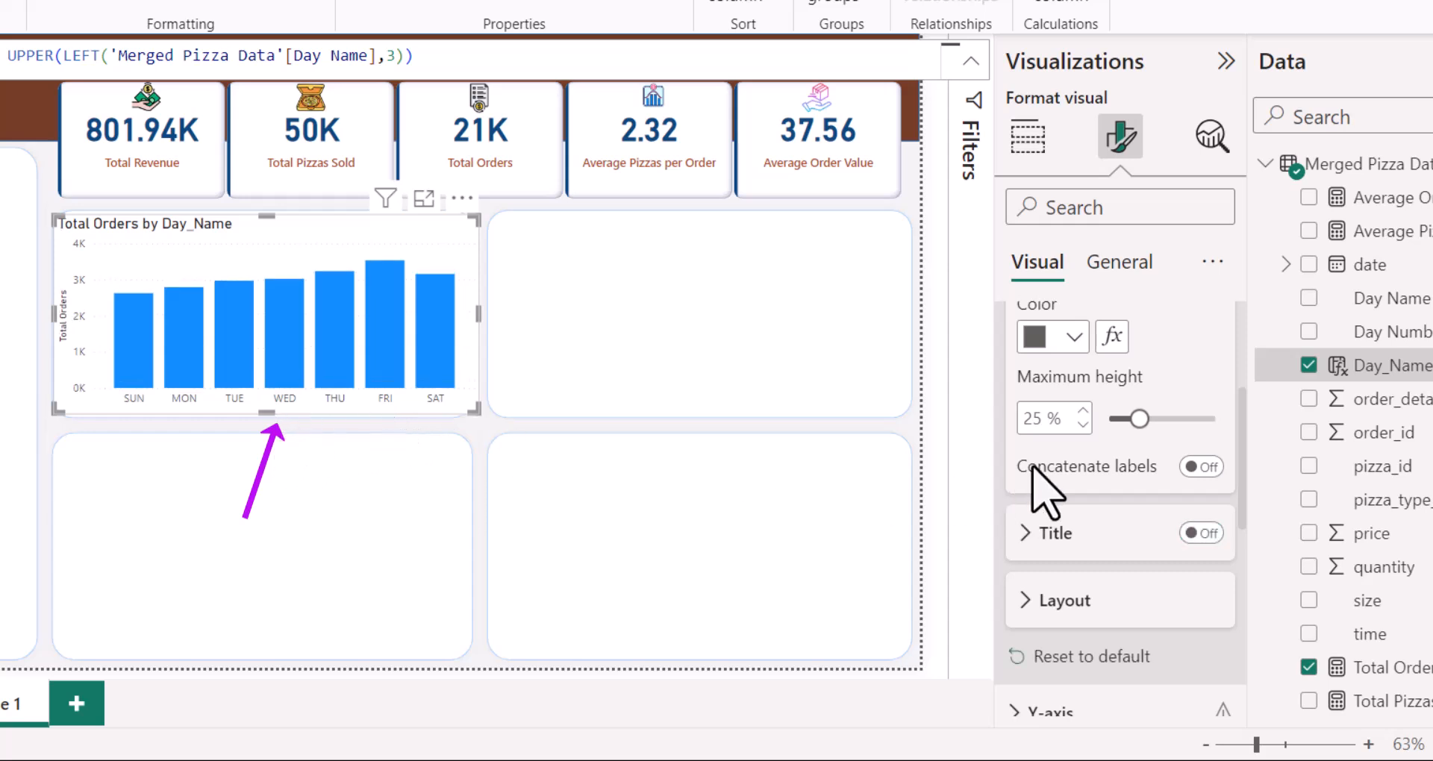
Step: Format the chart's X-axis values in black with the Segoe UI Semibold font
{"action": "scroll", "coordinate": [1119, 447], "scroll_direction": "up", "scroll_amount": 3}
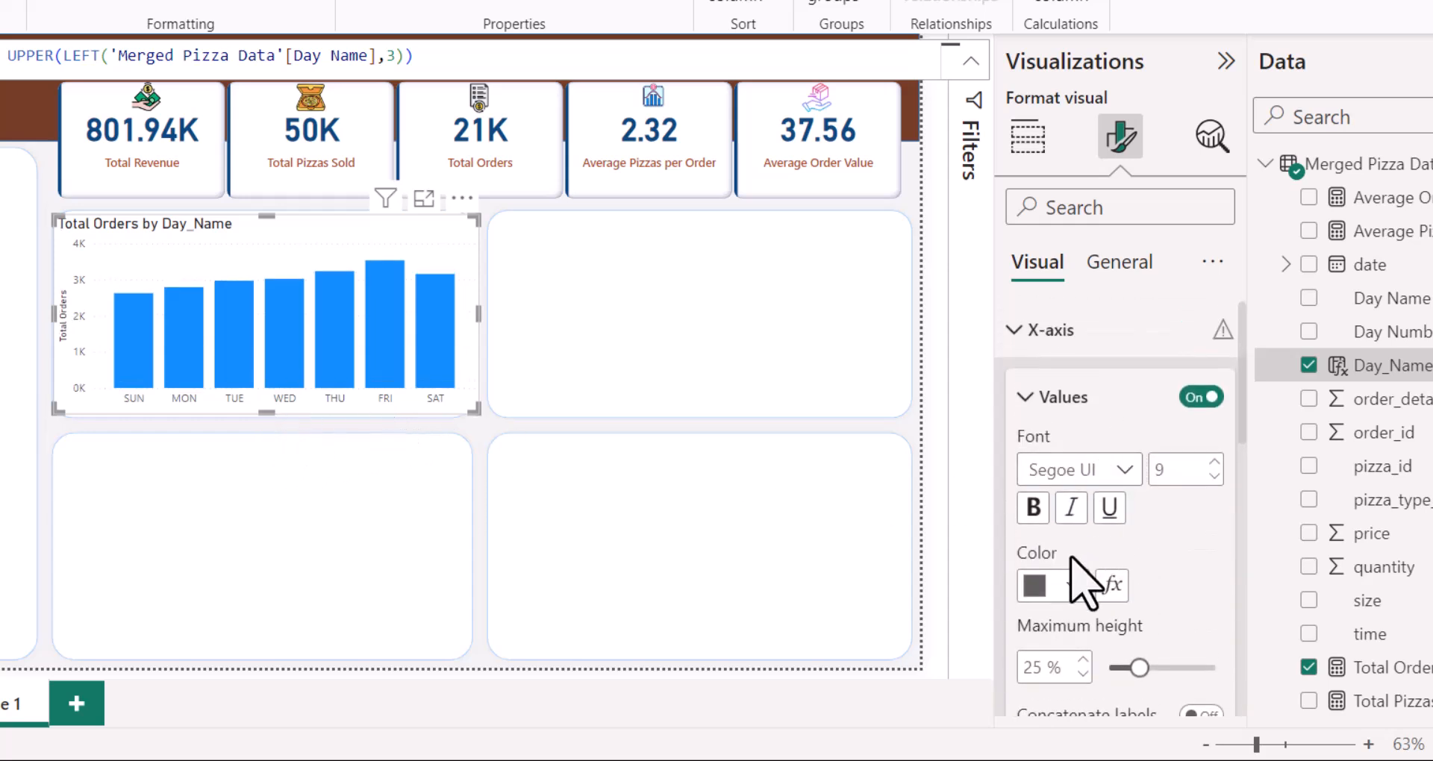
{"action": "scroll", "coordinate": [1161, 471], "scroll_direction": "down", "scroll_amount": 1}
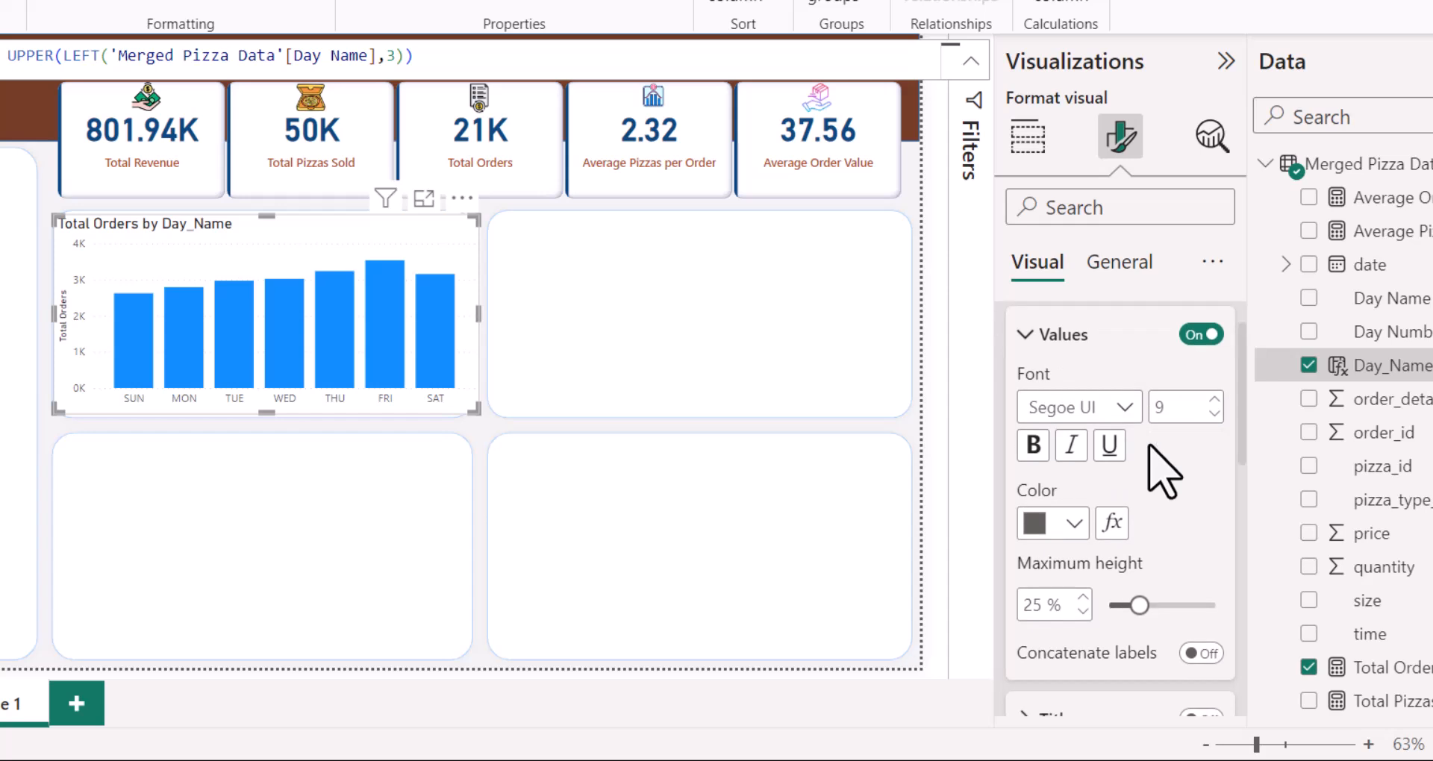
{"action": "left_click", "coordinate": [1073, 525]}
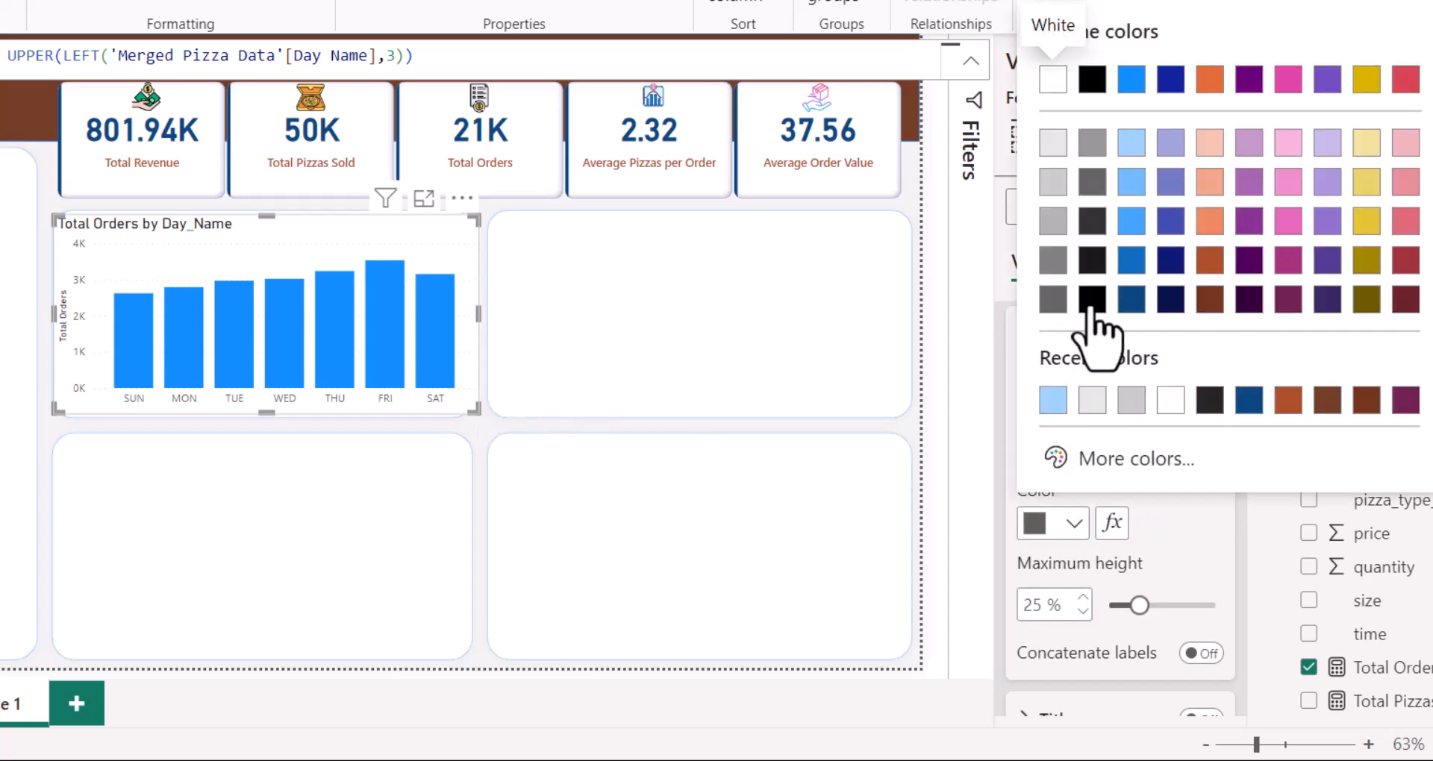
{"action": "left_click", "coordinate": [1092, 298]}
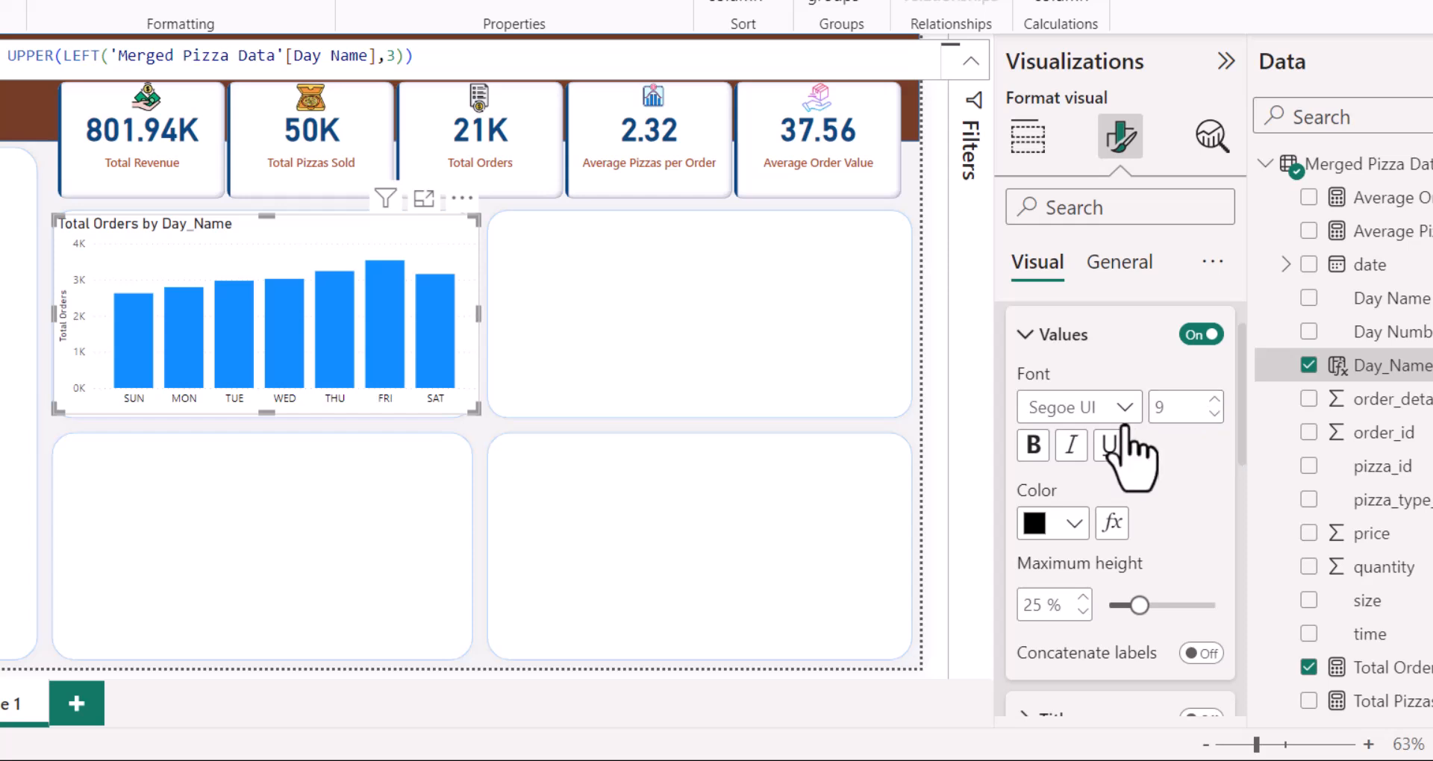
{"action": "left_click", "coordinate": [1126, 409]}
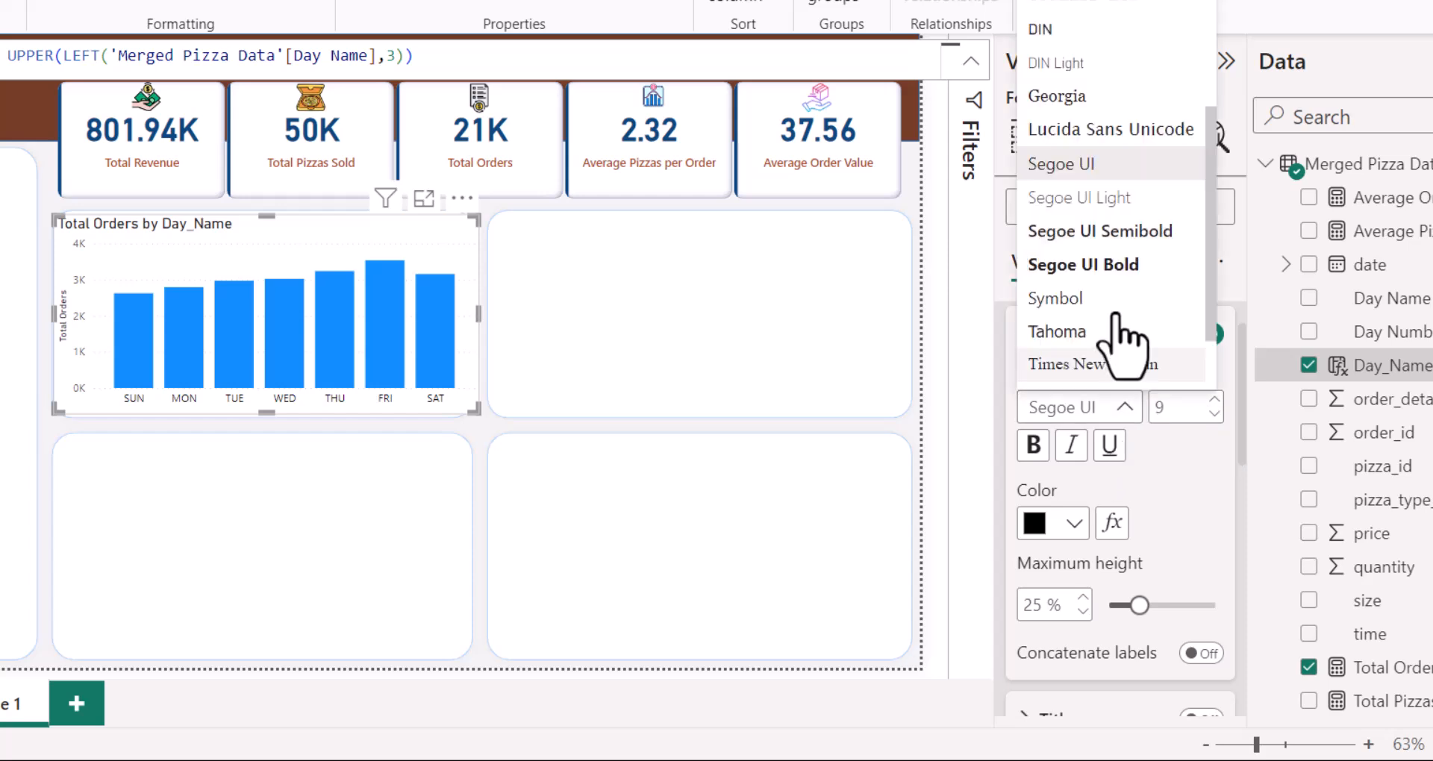
{"action": "left_click", "coordinate": [1119, 237]}
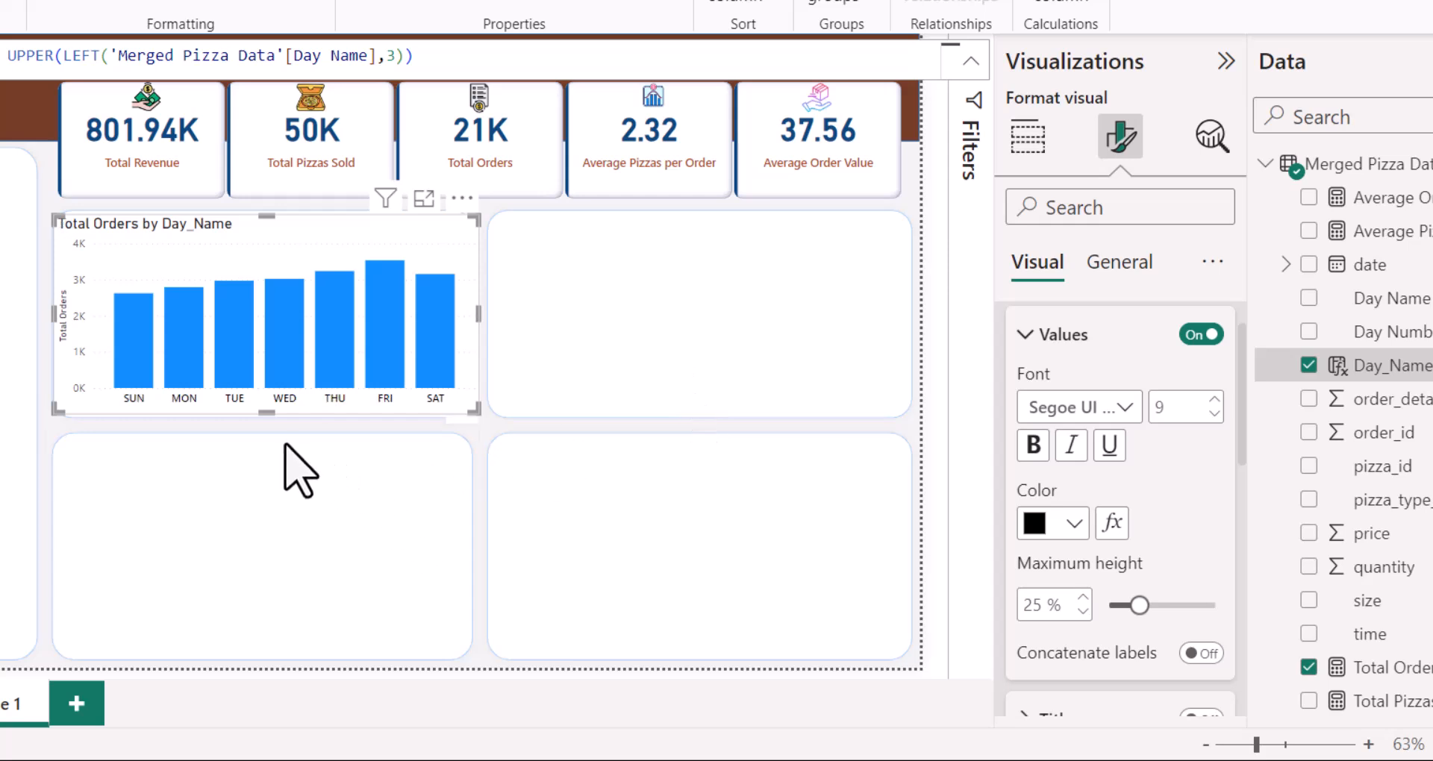
{"action": "scroll", "coordinate": [1056, 329], "scroll_direction": "up", "scroll_amount": 1}
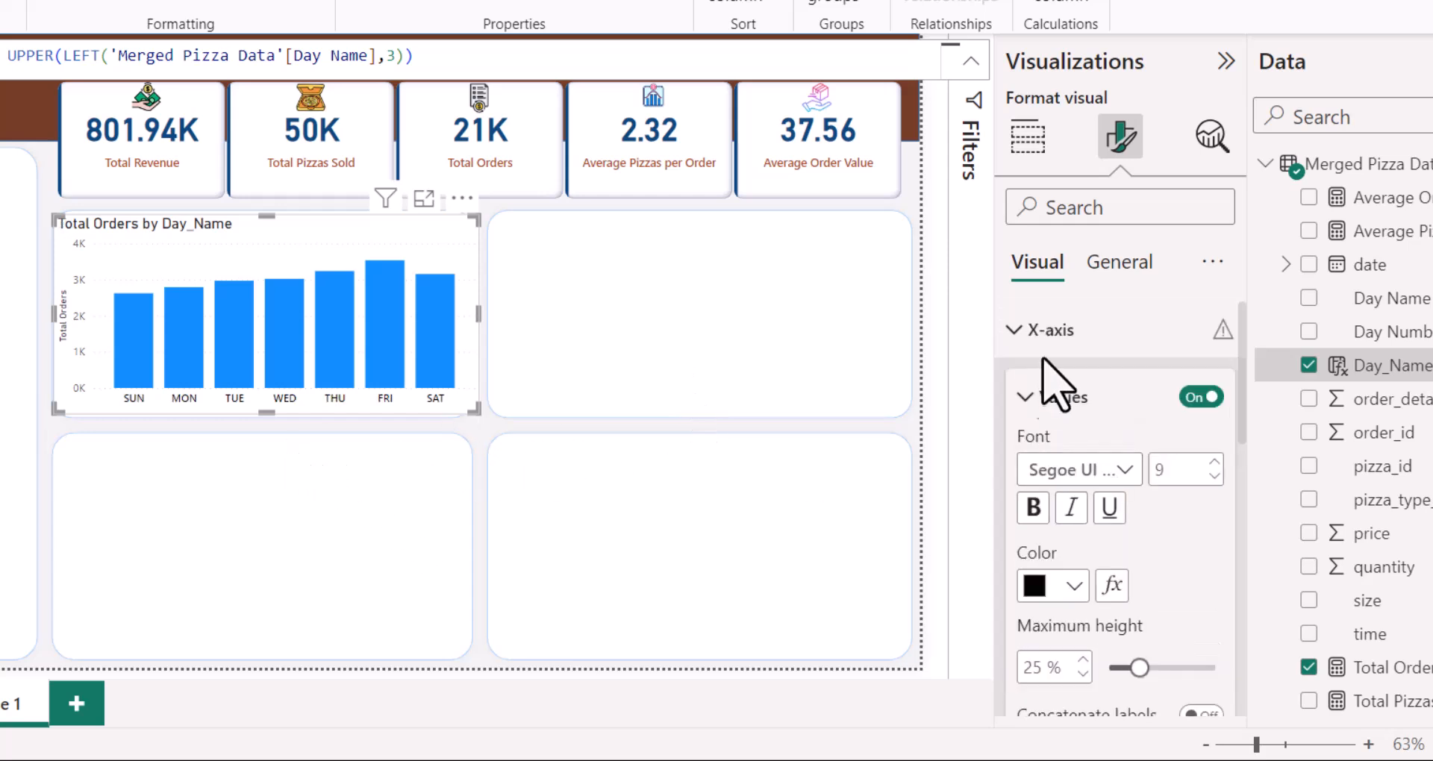
{"action": "left_click", "coordinate": [1012, 330]}
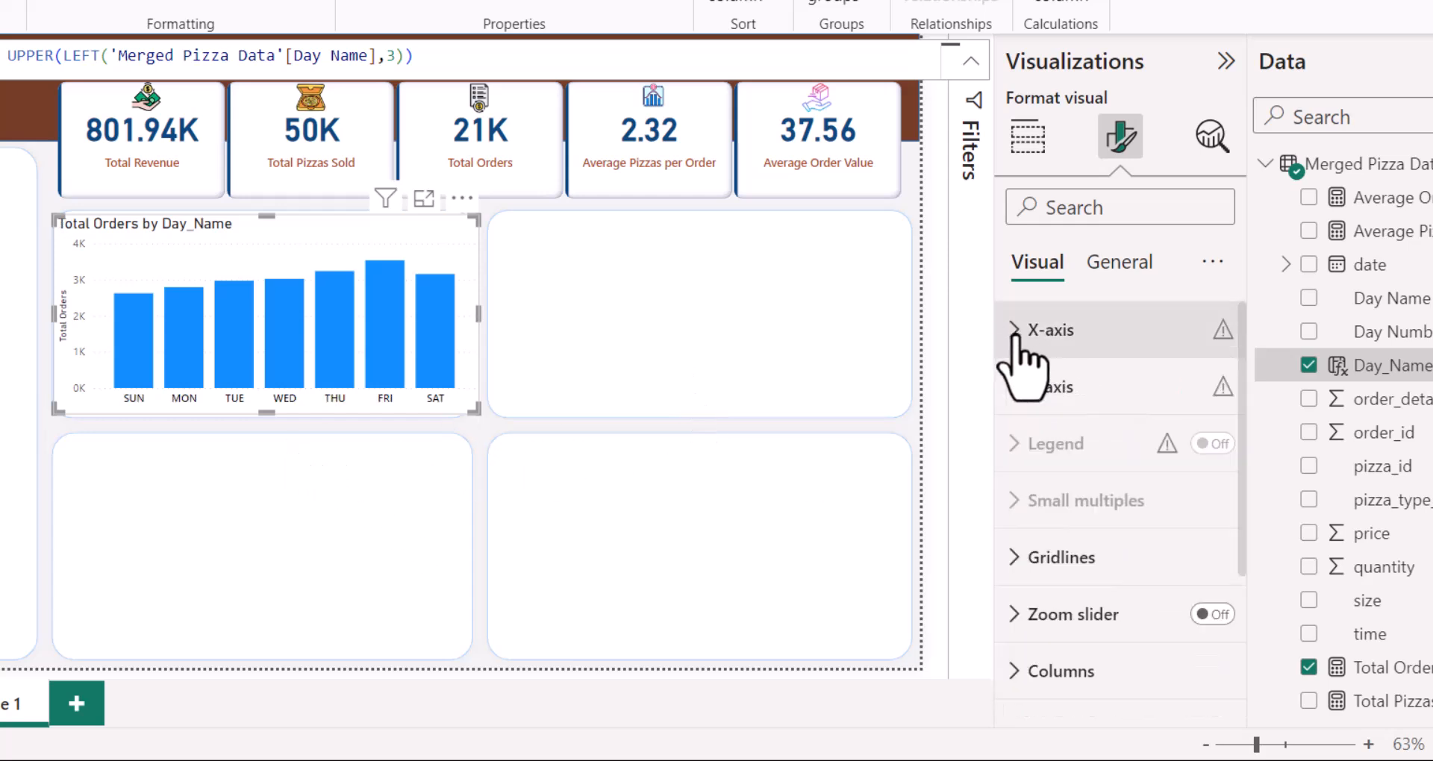
Step: Turn off the Y-axis values and the Y-axis title of the Total Orders by Day_Name chart
{"action": "left_click", "coordinate": [1014, 388]}
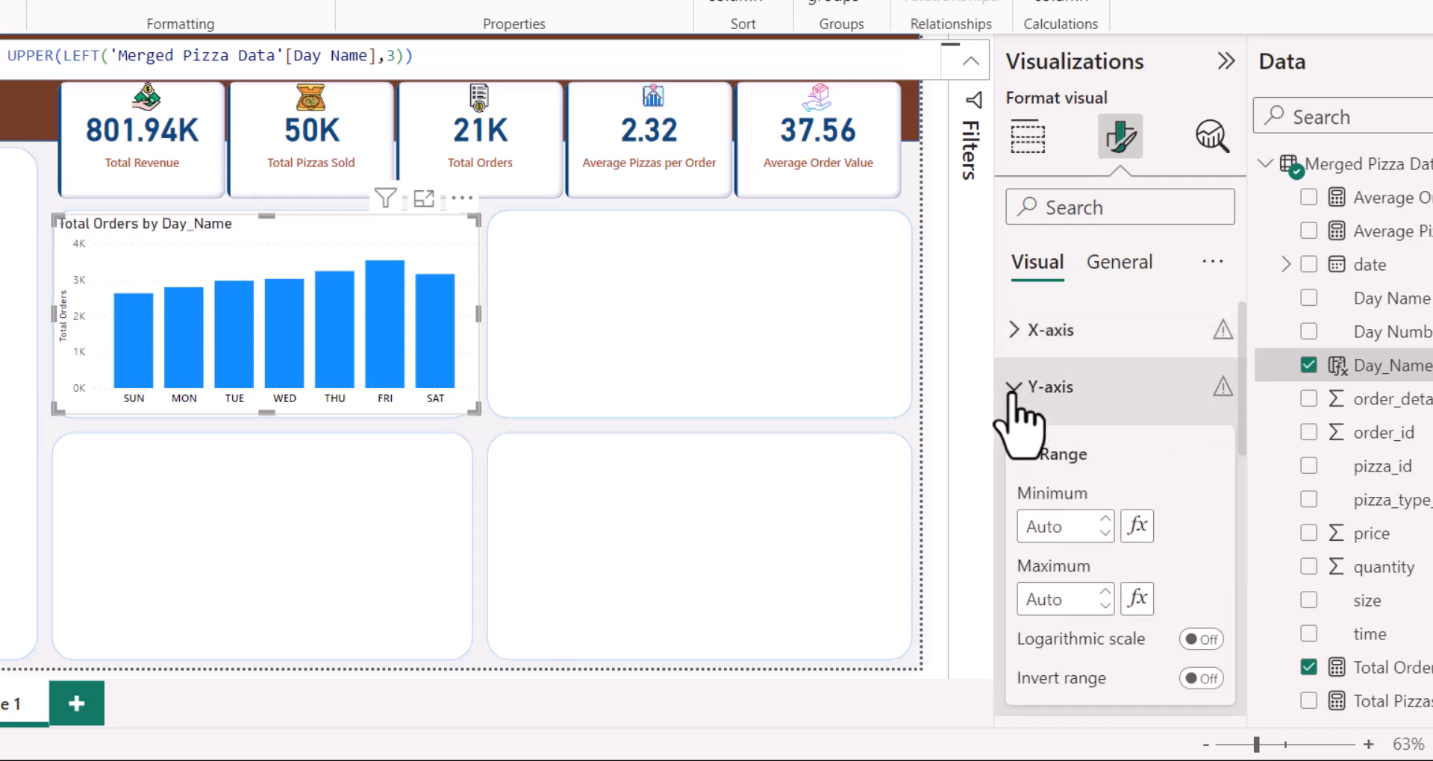
{"action": "scroll", "coordinate": [1168, 440], "scroll_direction": "down", "scroll_amount": 3}
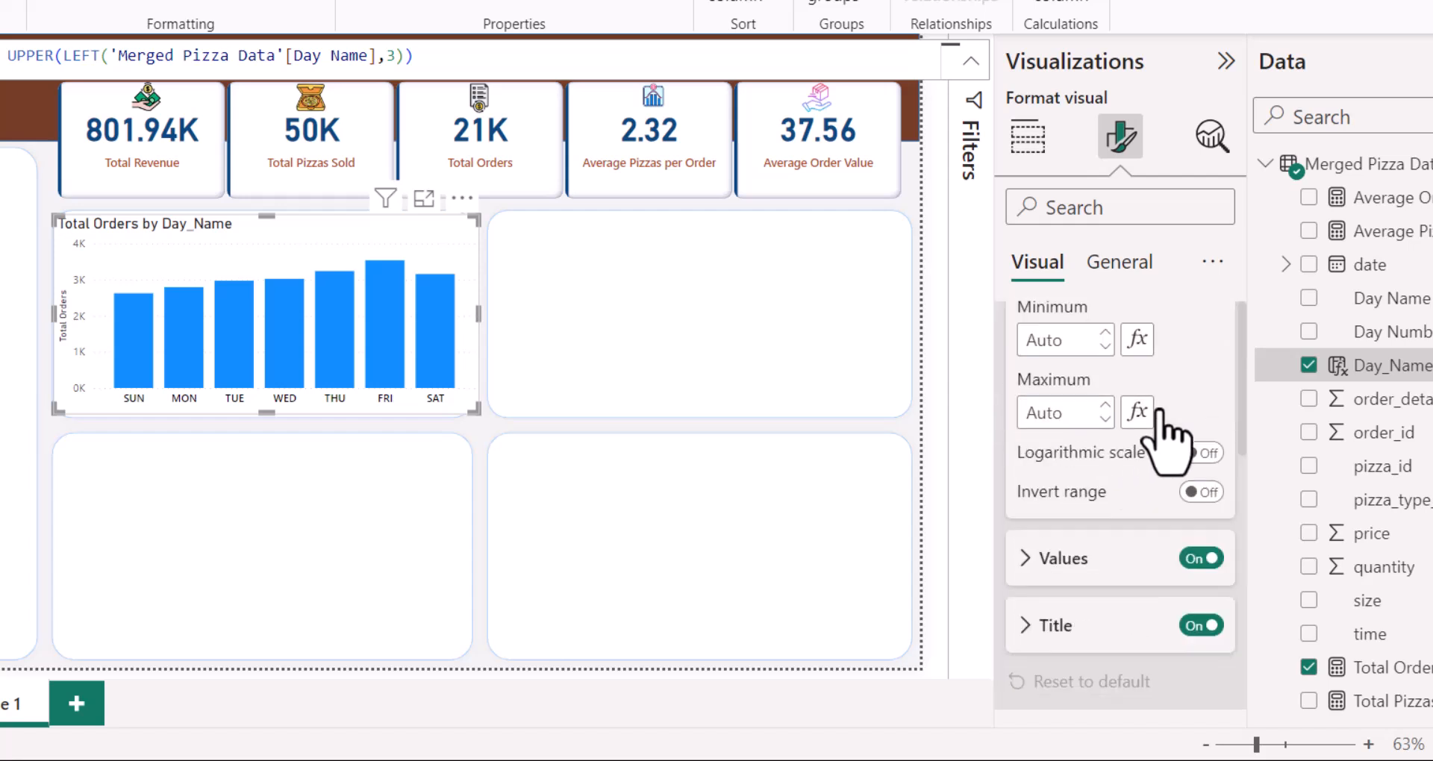
{"action": "left_click", "coordinate": [1202, 559]}
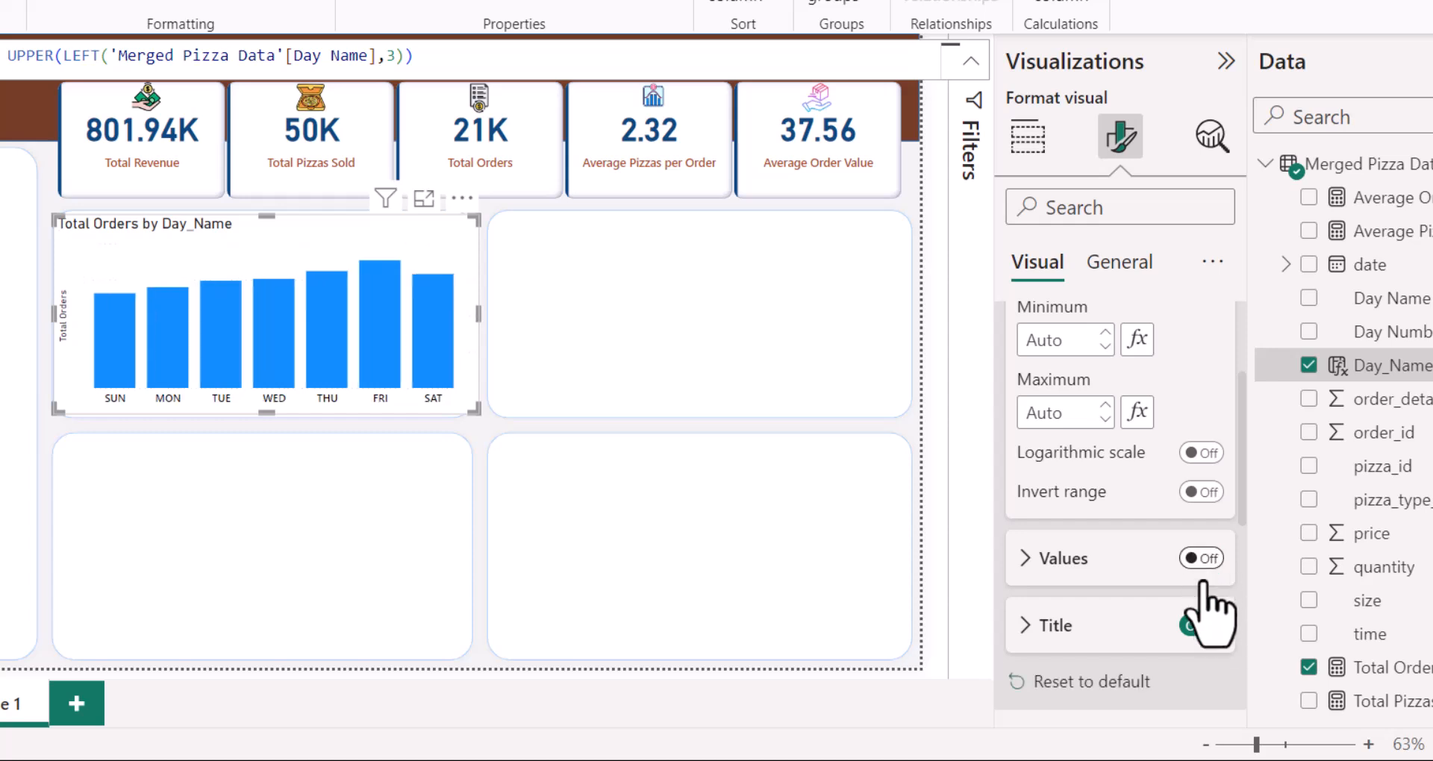
{"action": "left_click", "coordinate": [1201, 626]}
{"action": "scroll", "coordinate": [1201, 501], "scroll_direction": "up", "scroll_amount": 3}
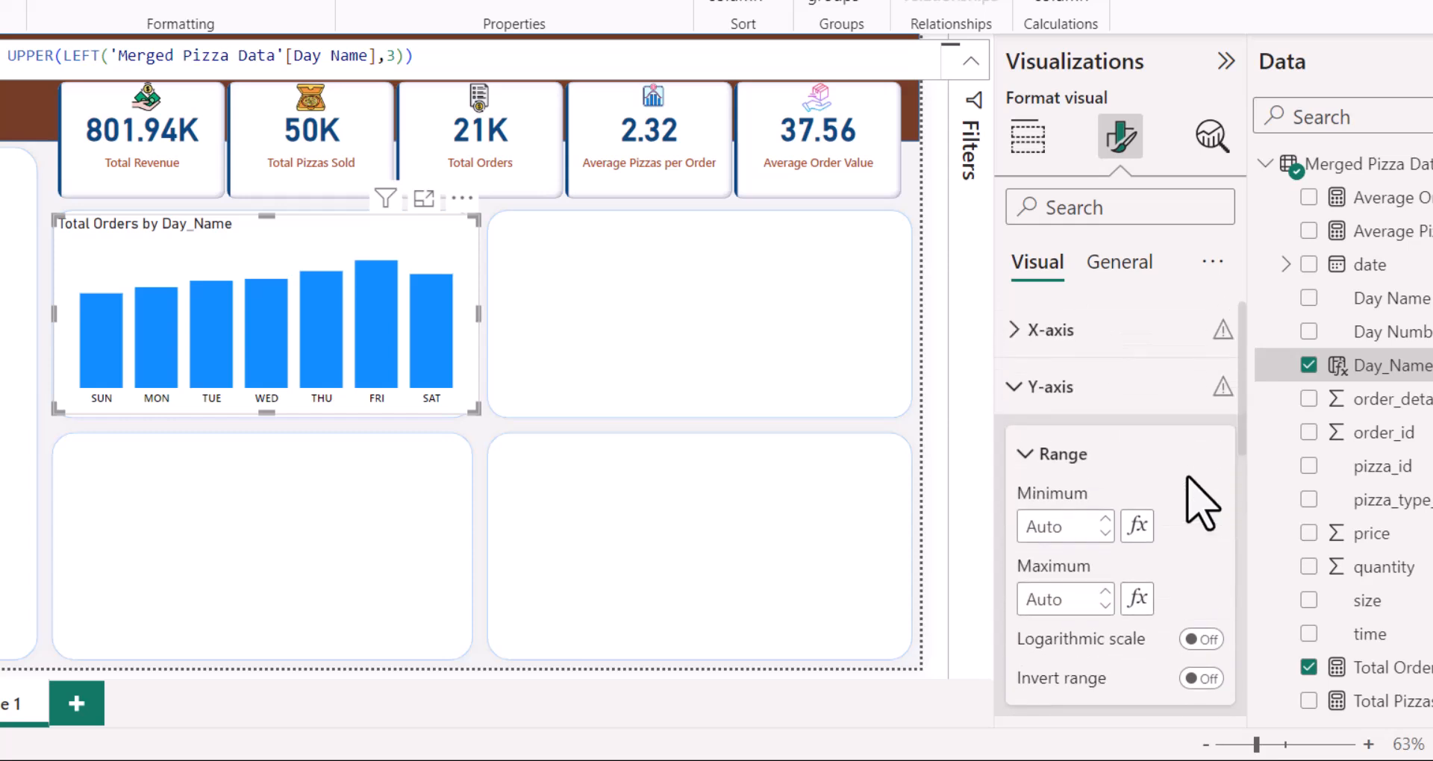
{"action": "left_click", "coordinate": [1015, 391]}
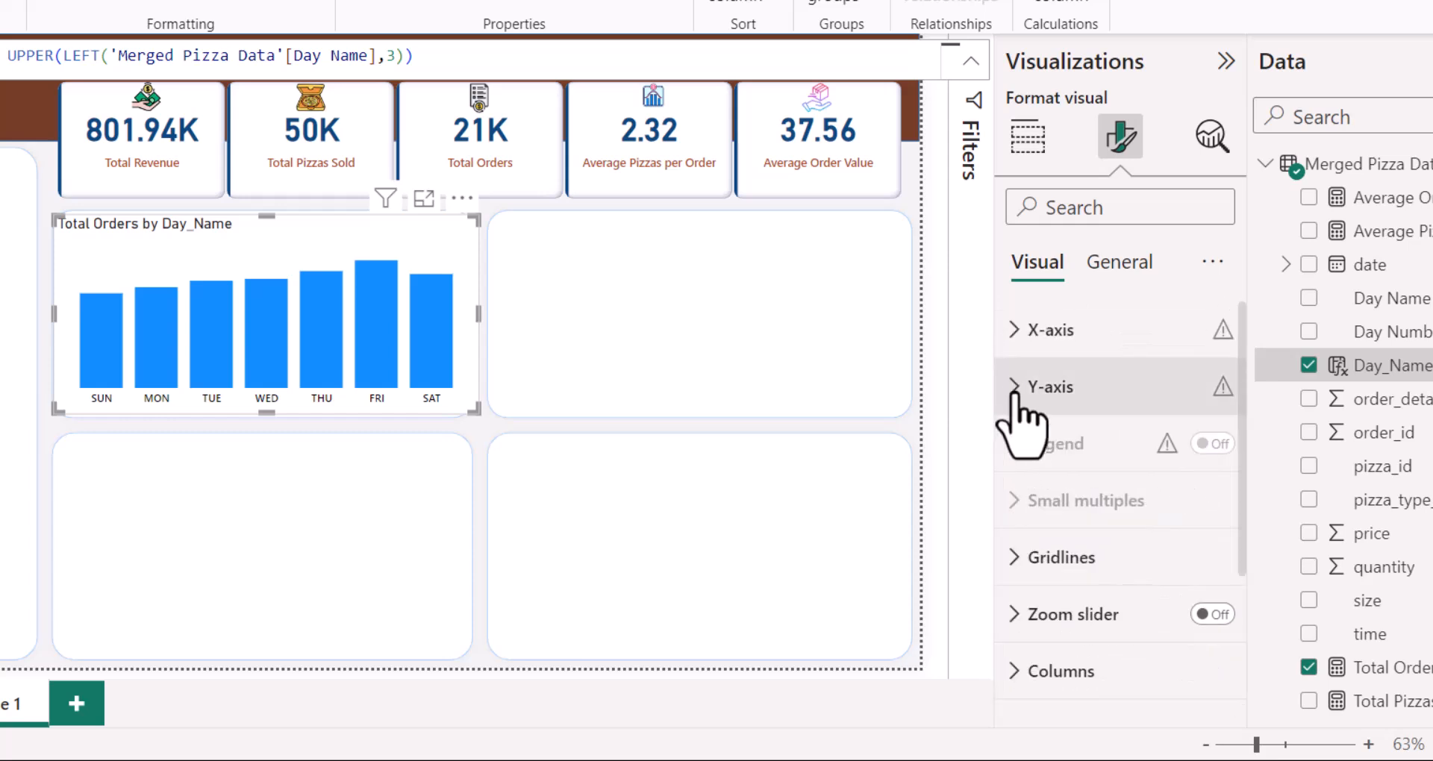
Step: Turn on data labels for the Total Orders by Day_Name chart
{"action": "scroll", "coordinate": [1142, 463], "scroll_direction": "down", "scroll_amount": 3}
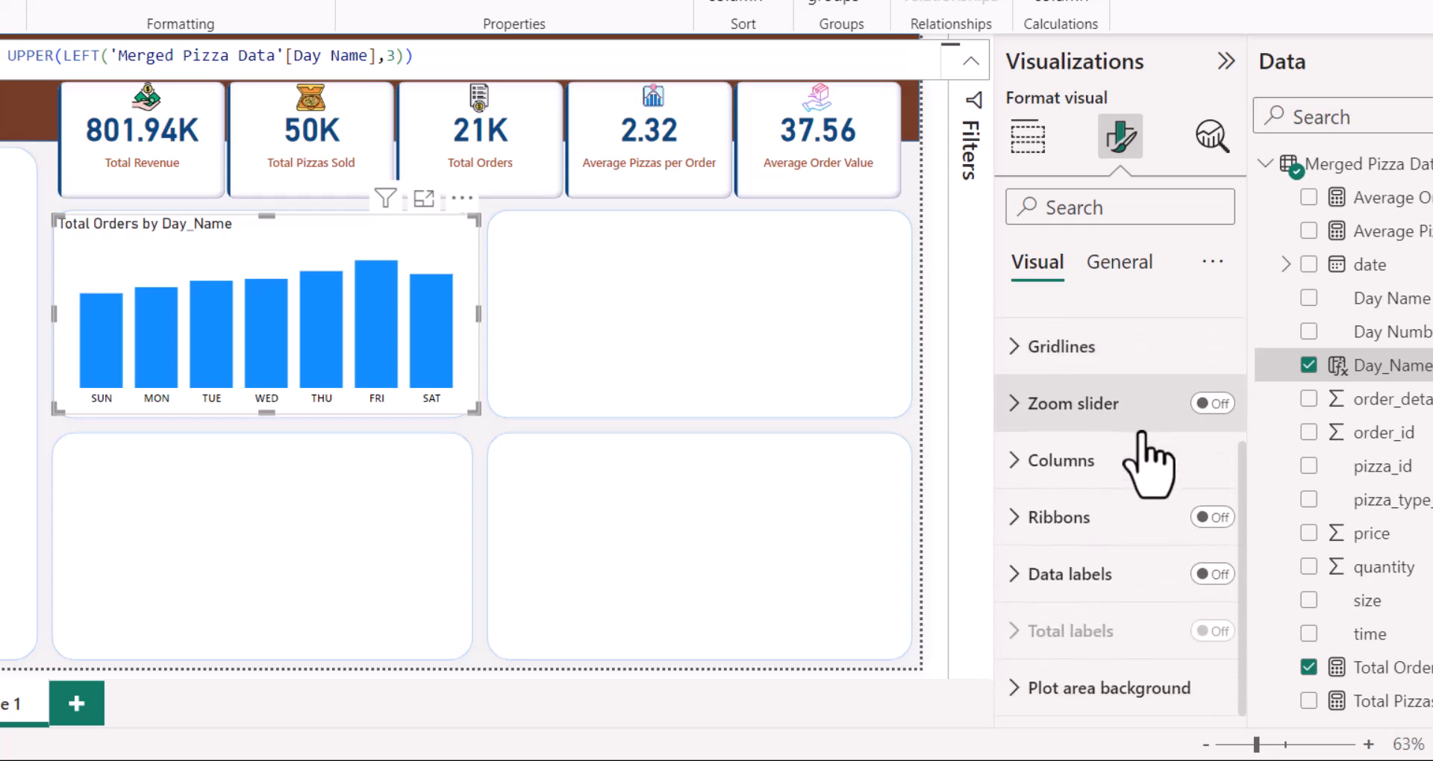
{"action": "left_click", "coordinate": [1017, 578]}
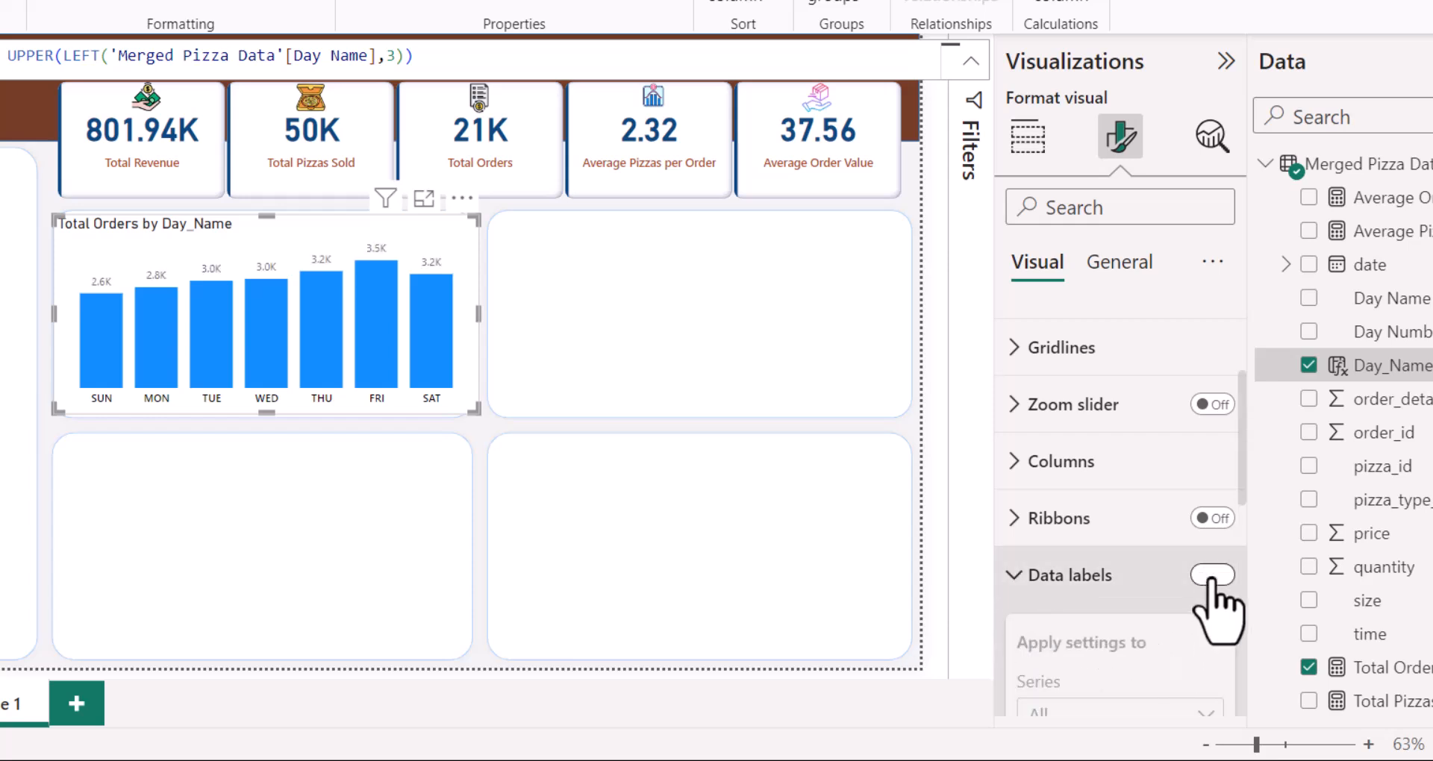
{"action": "left_click", "coordinate": [1213, 576]}
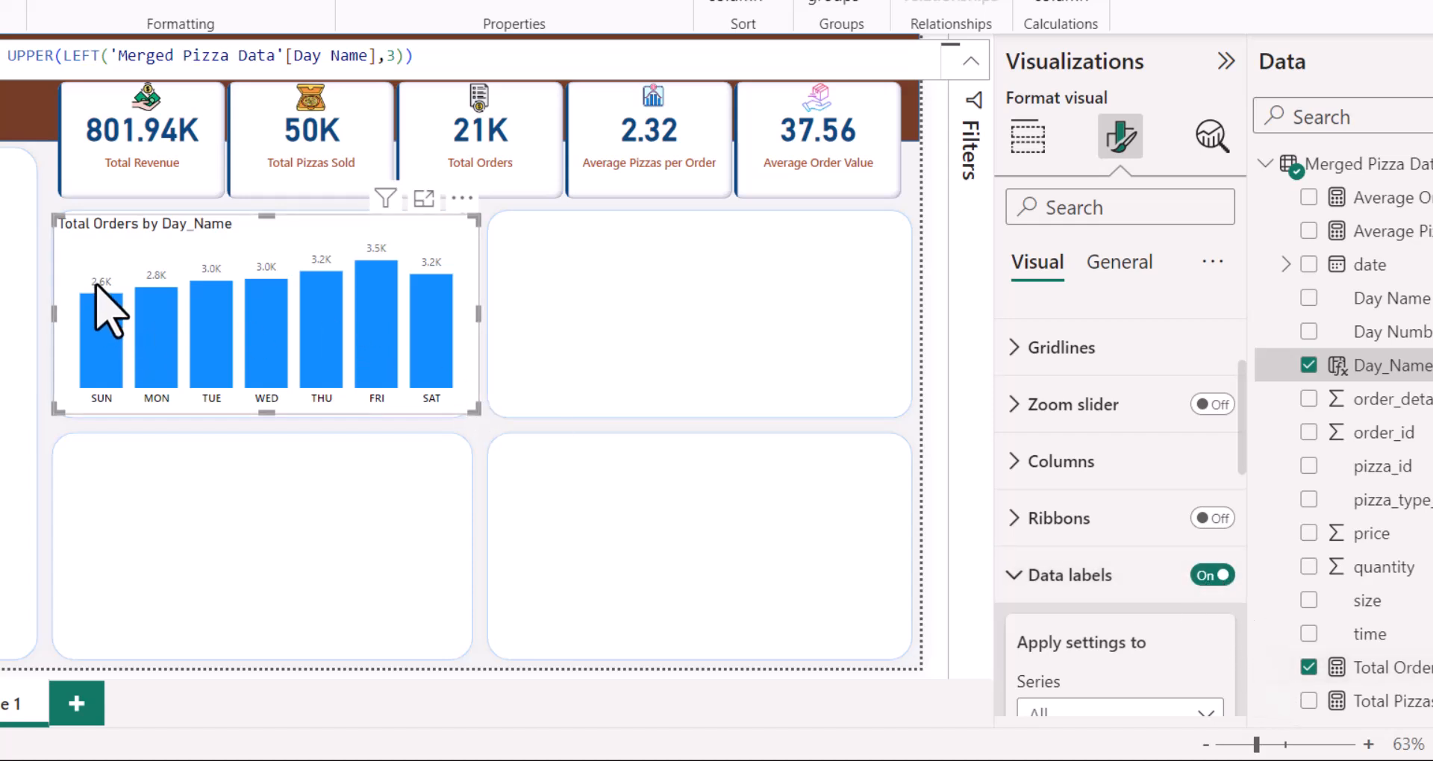
{"action": "scroll", "coordinate": [1108, 452], "scroll_direction": "down", "scroll_amount": 5}
{"action": "scroll", "coordinate": [1112, 478], "scroll_direction": "down", "scroll_amount": 3}
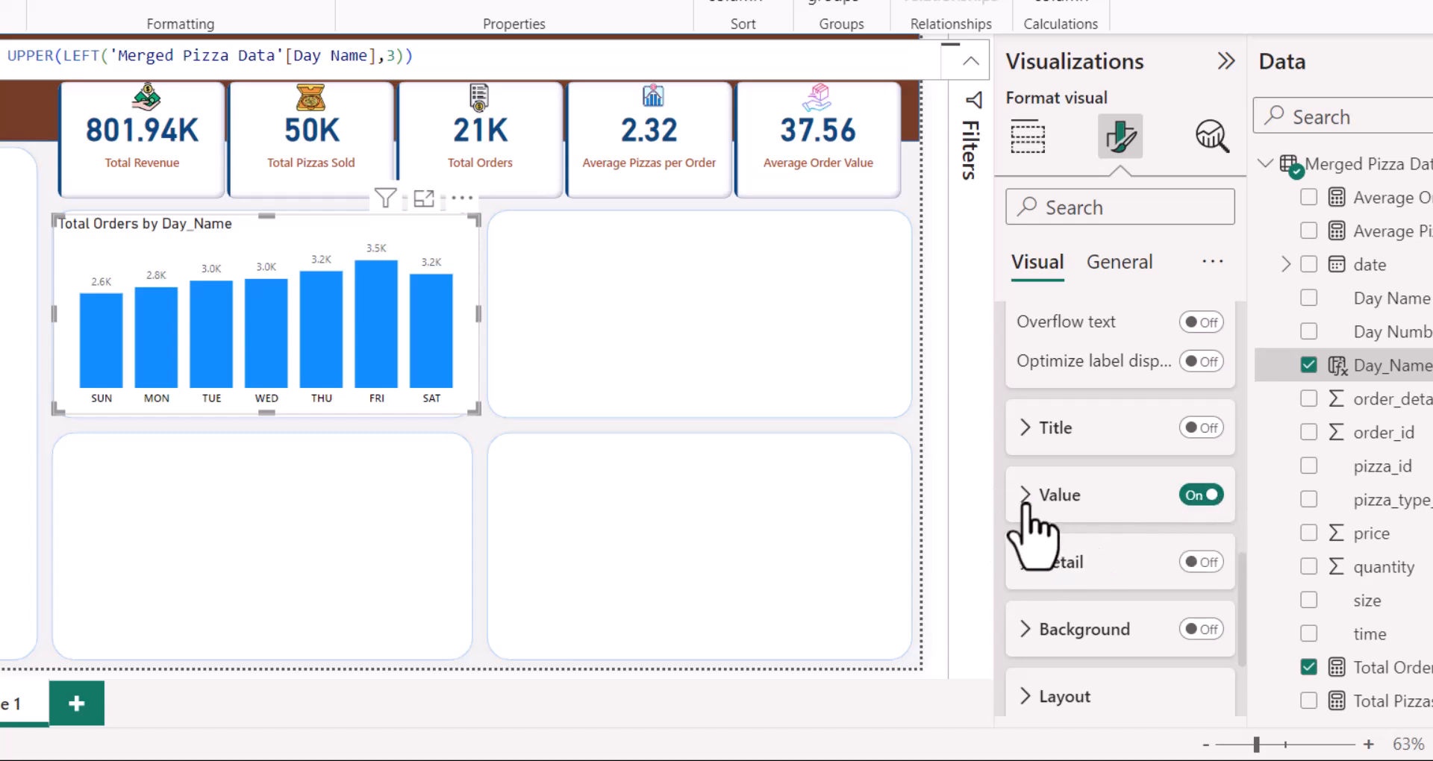
Step: Format the data label values in black Segoe UI Semibold at size 10
{"action": "left_click", "coordinate": [1078, 519]}
{"action": "scroll", "coordinate": [1135, 512], "scroll_direction": "down", "scroll_amount": 2}
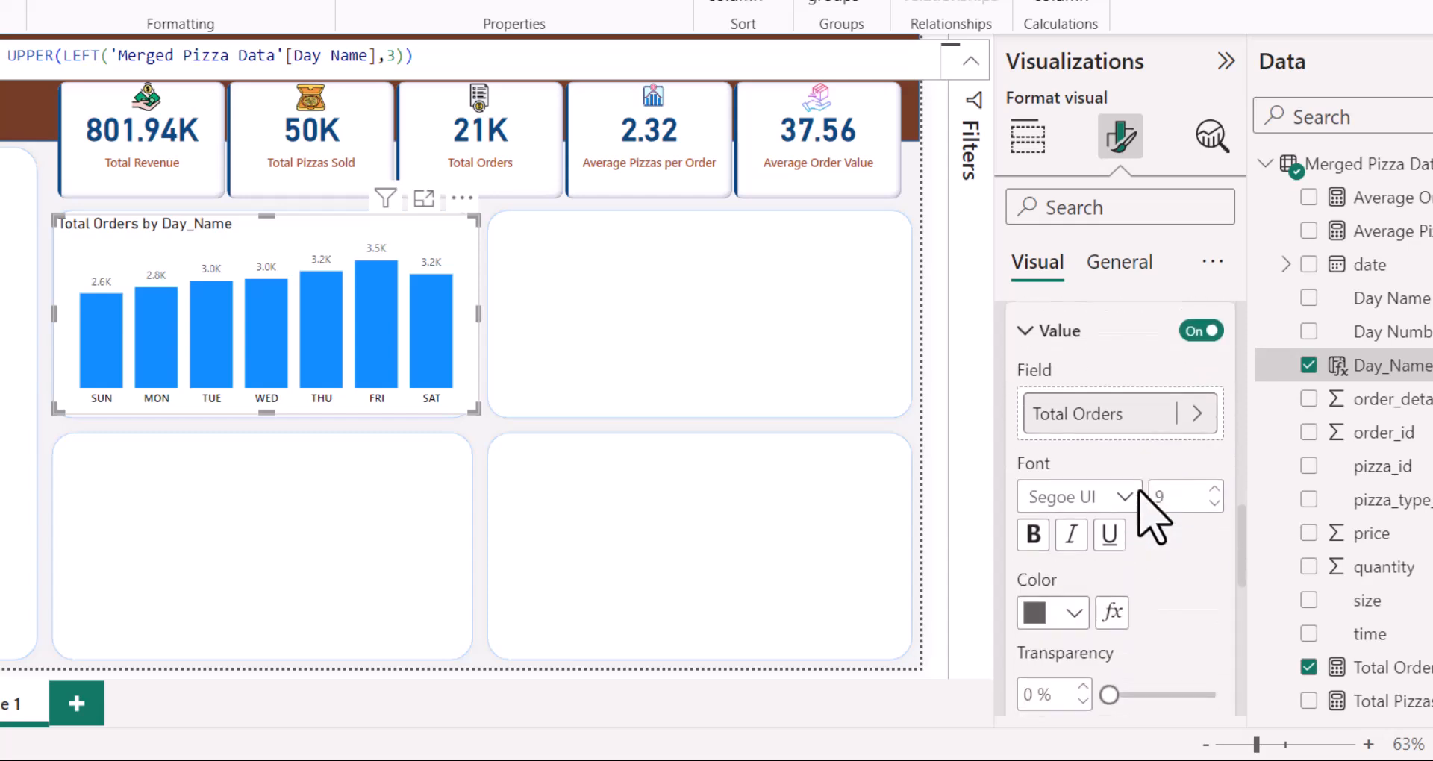
{"action": "left_click", "coordinate": [1076, 589]}
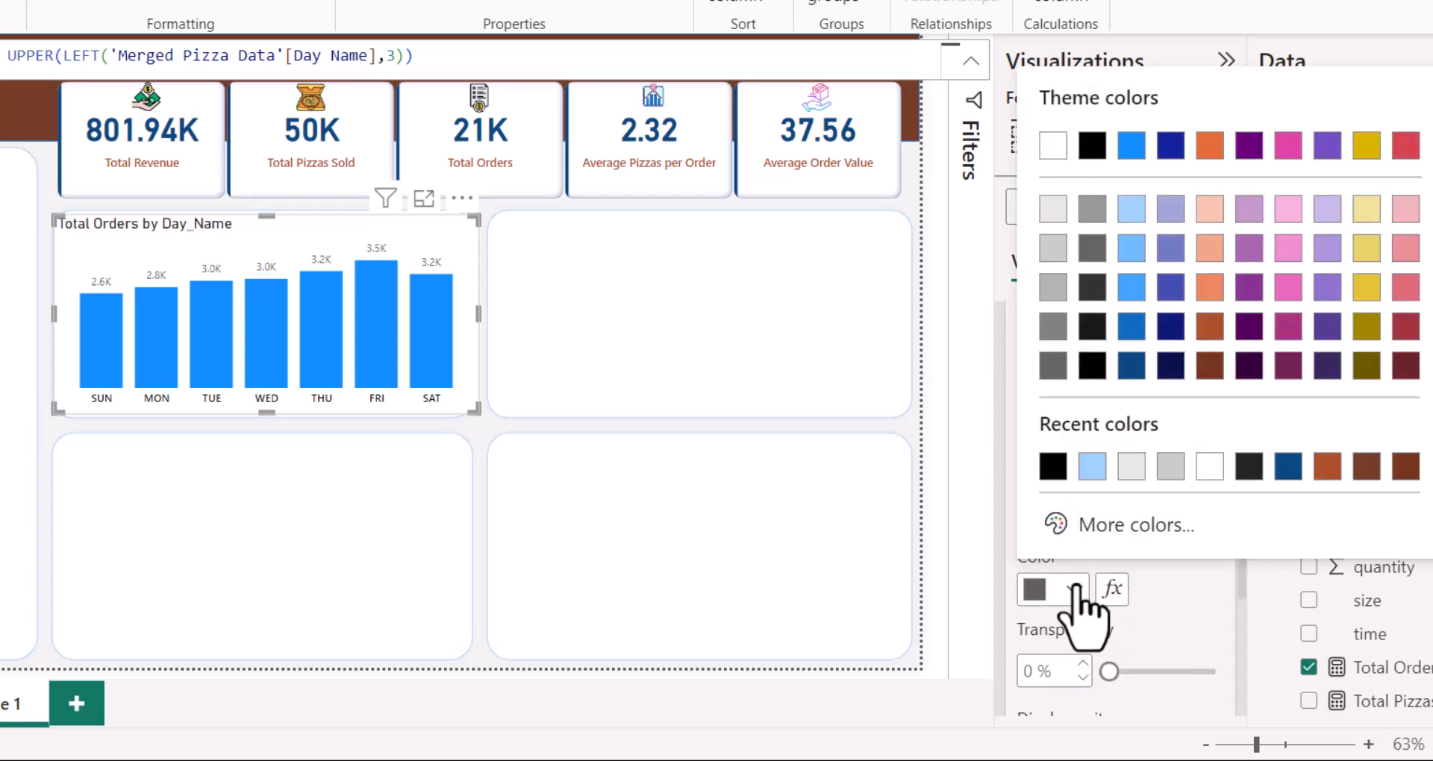
{"action": "left_click", "coordinate": [1053, 467]}
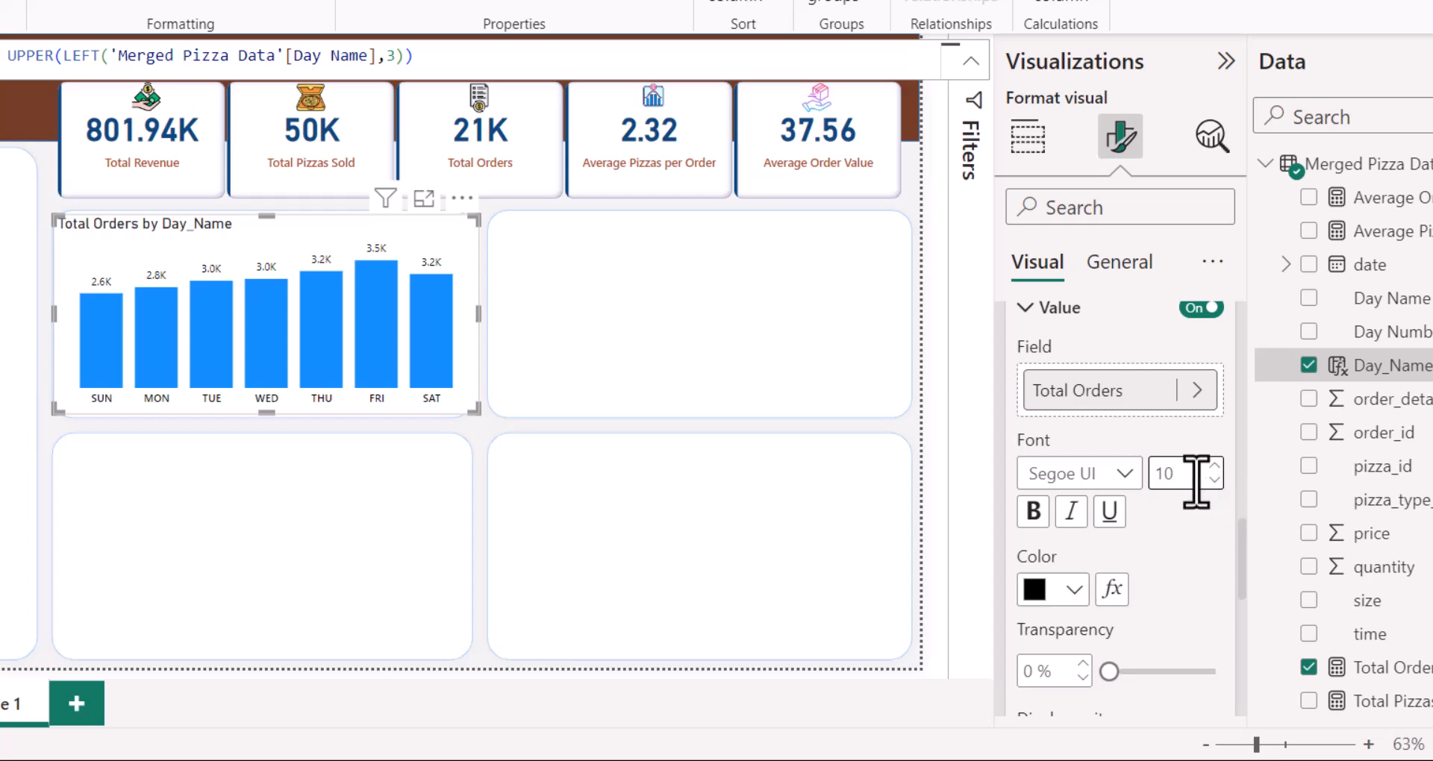
{"action": "left_click", "coordinate": [1120, 474]}
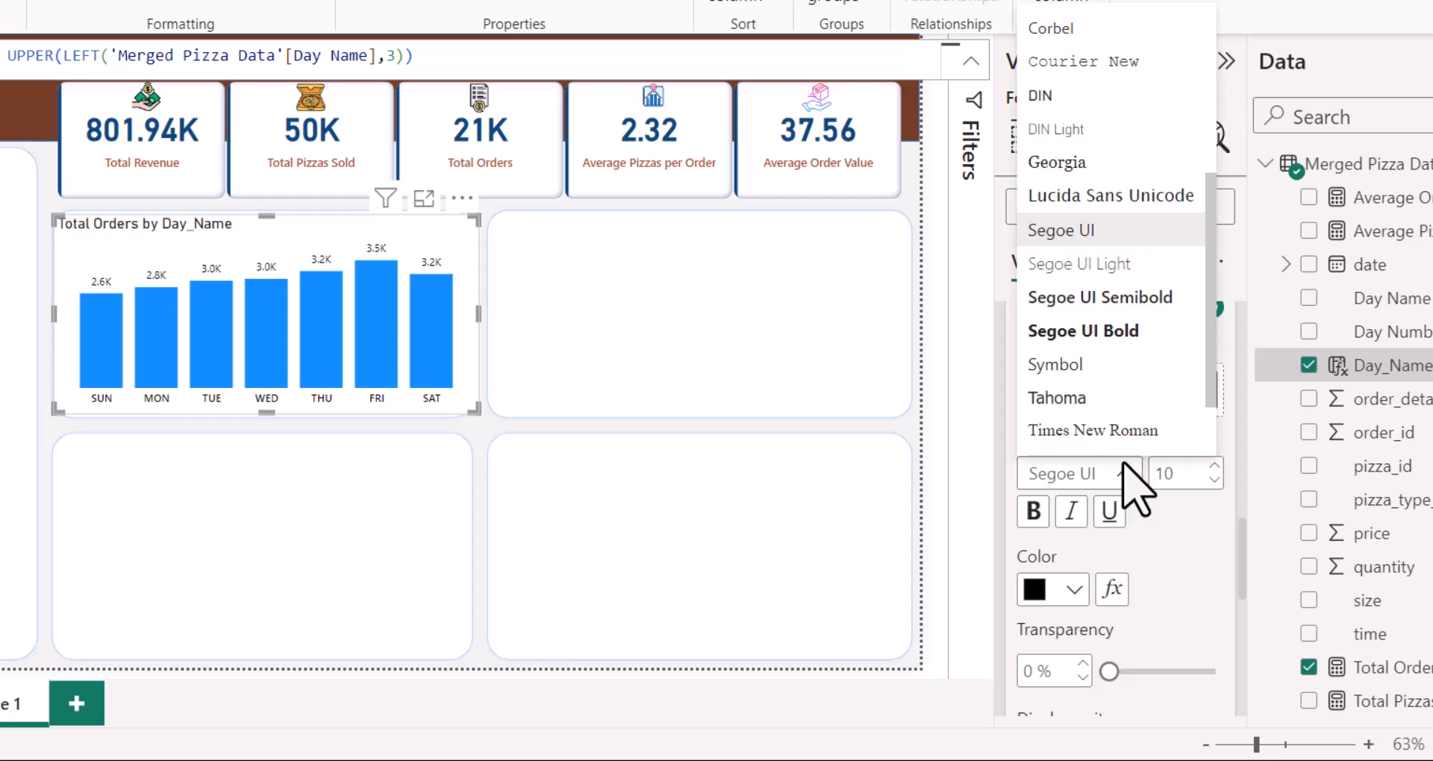
{"action": "left_click", "coordinate": [1083, 299]}
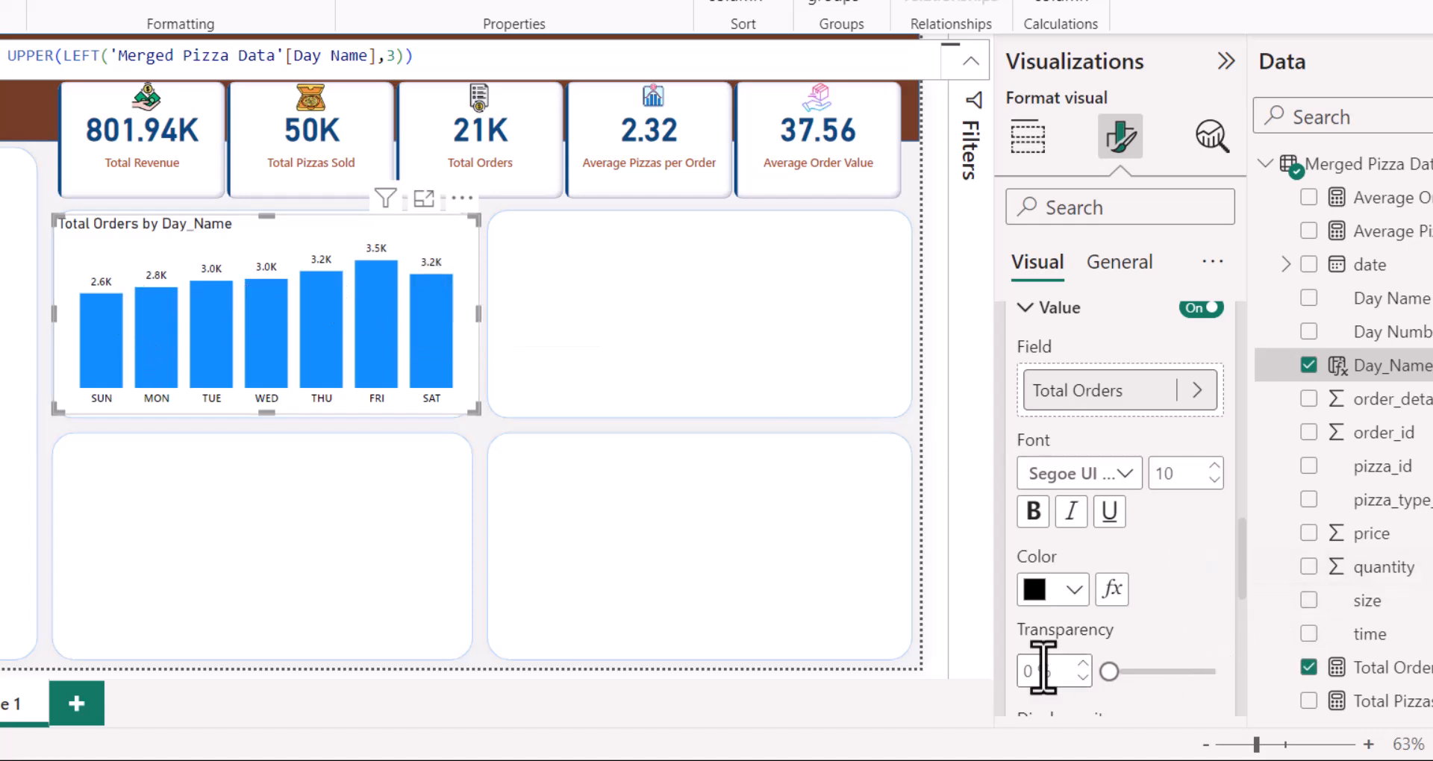
{"action": "scroll", "coordinate": [1207, 576], "scroll_direction": "down", "scroll_amount": 1}
{"action": "scroll", "coordinate": [1207, 575], "scroll_direction": "up", "scroll_amount": 2}
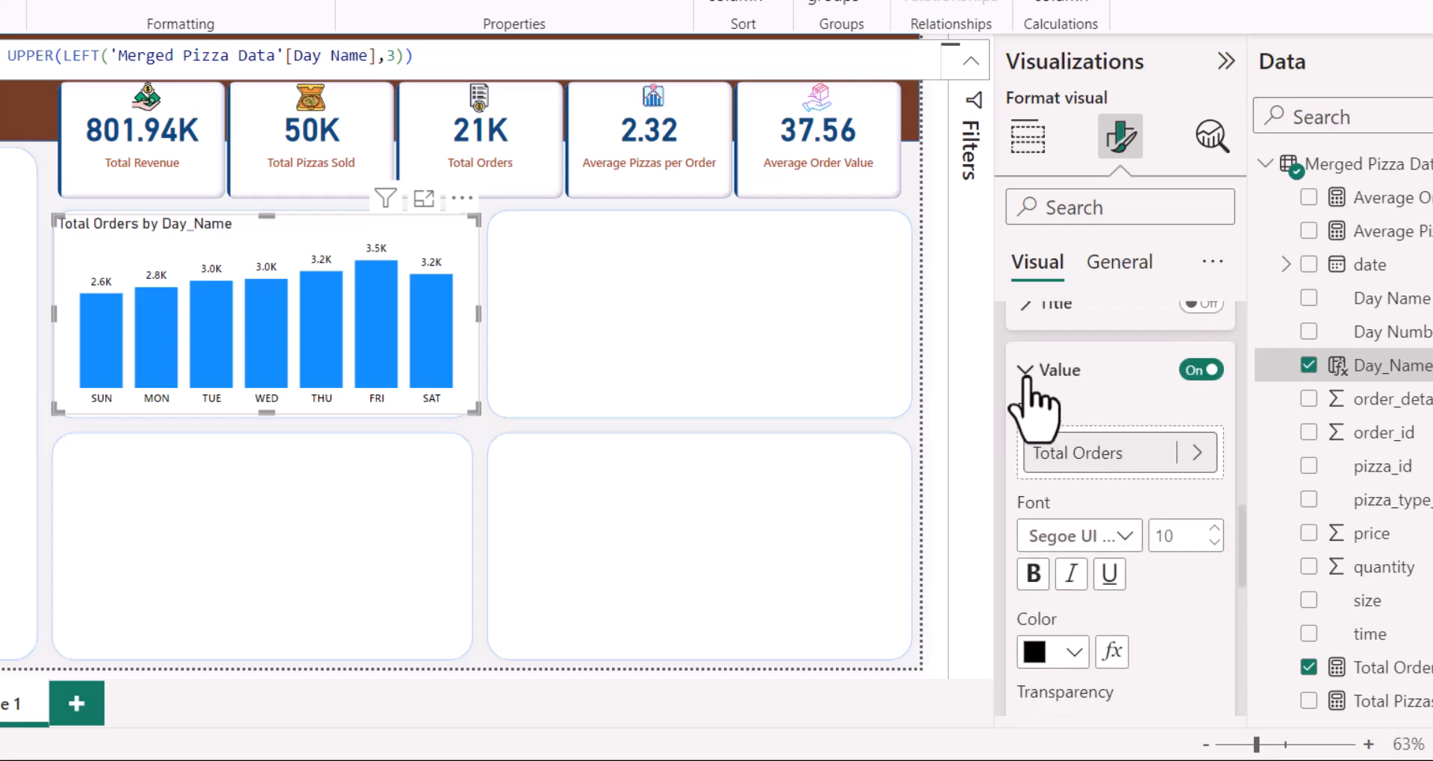
{"action": "left_click", "coordinate": [1025, 371]}
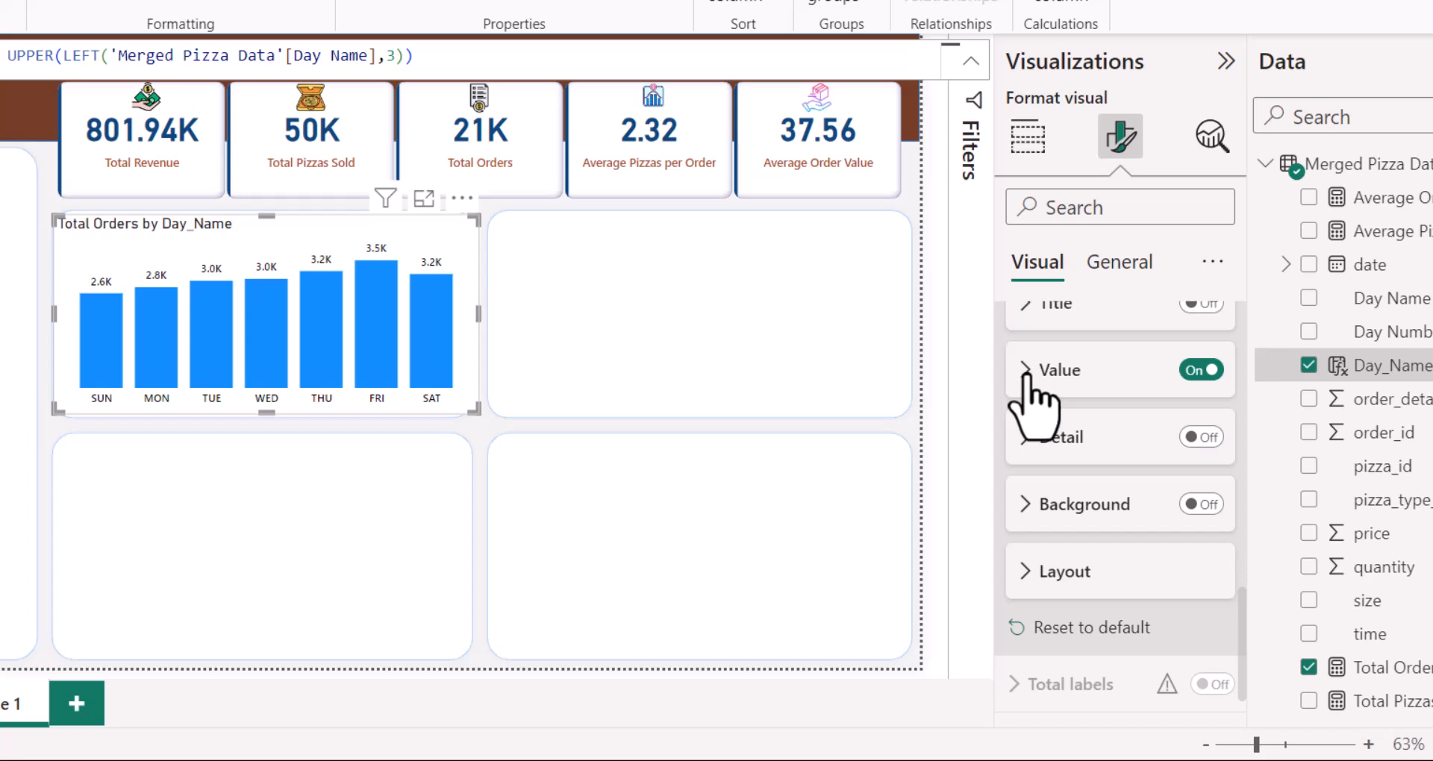
Step: Look through the remaining data label settings of the chart and collapse them
{"action": "scroll", "coordinate": [1087, 421], "scroll_direction": "down", "scroll_amount": 1}
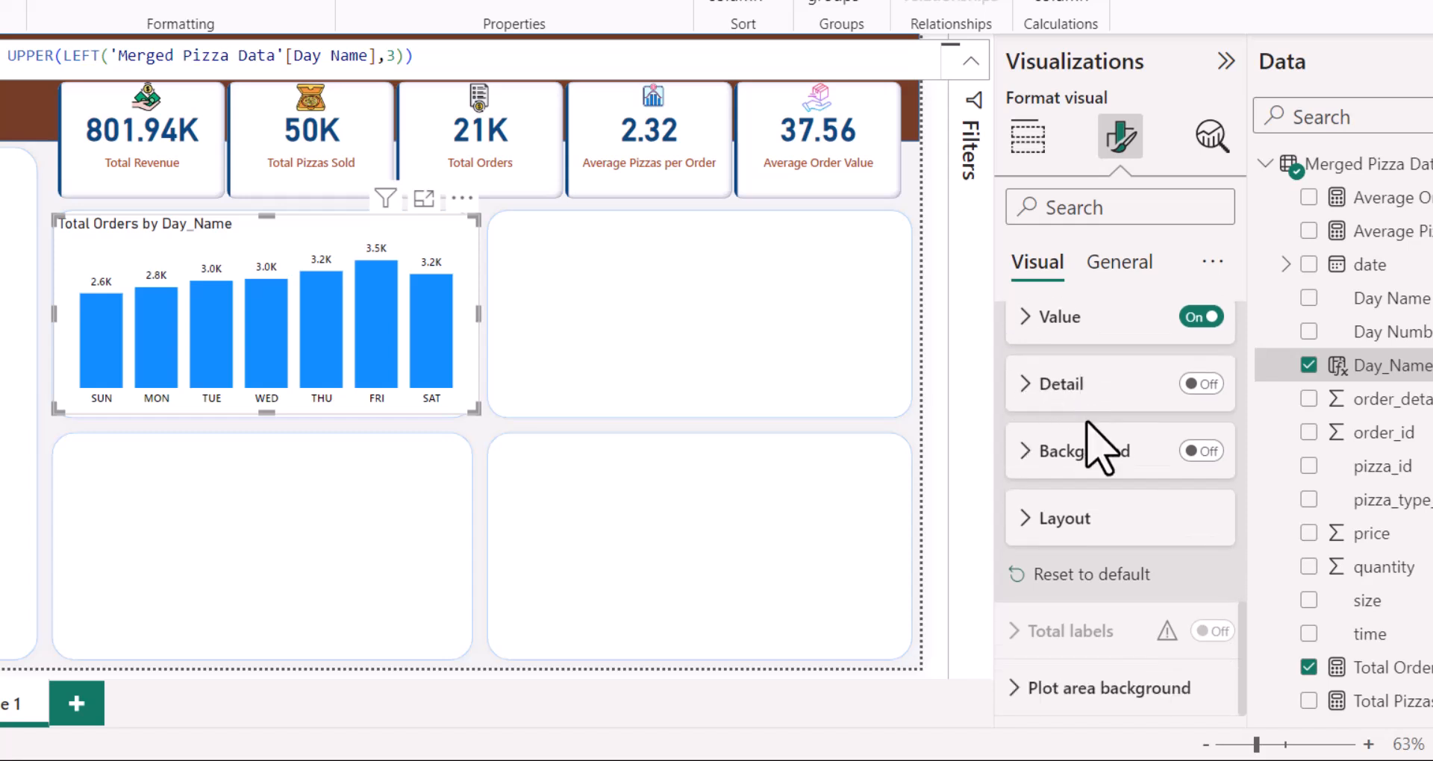
{"action": "scroll", "coordinate": [1097, 448], "scroll_direction": "up", "scroll_amount": 8}
{"action": "scroll", "coordinate": [1008, 458], "scroll_direction": "down", "scroll_amount": 2}
{"action": "scroll", "coordinate": [1097, 463], "scroll_direction": "down", "scroll_amount": 8}
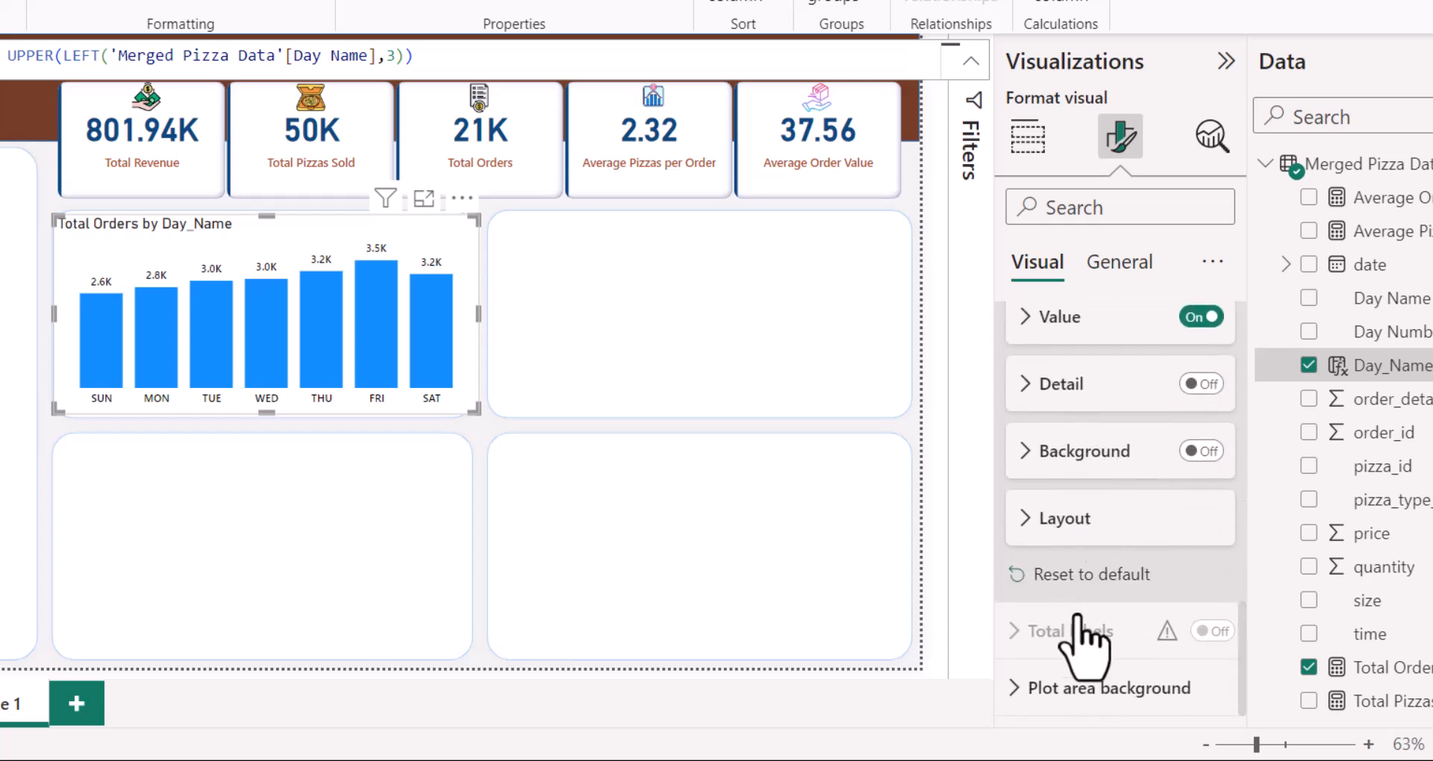
{"action": "scroll", "coordinate": [1077, 616], "scroll_direction": "up", "scroll_amount": 8}
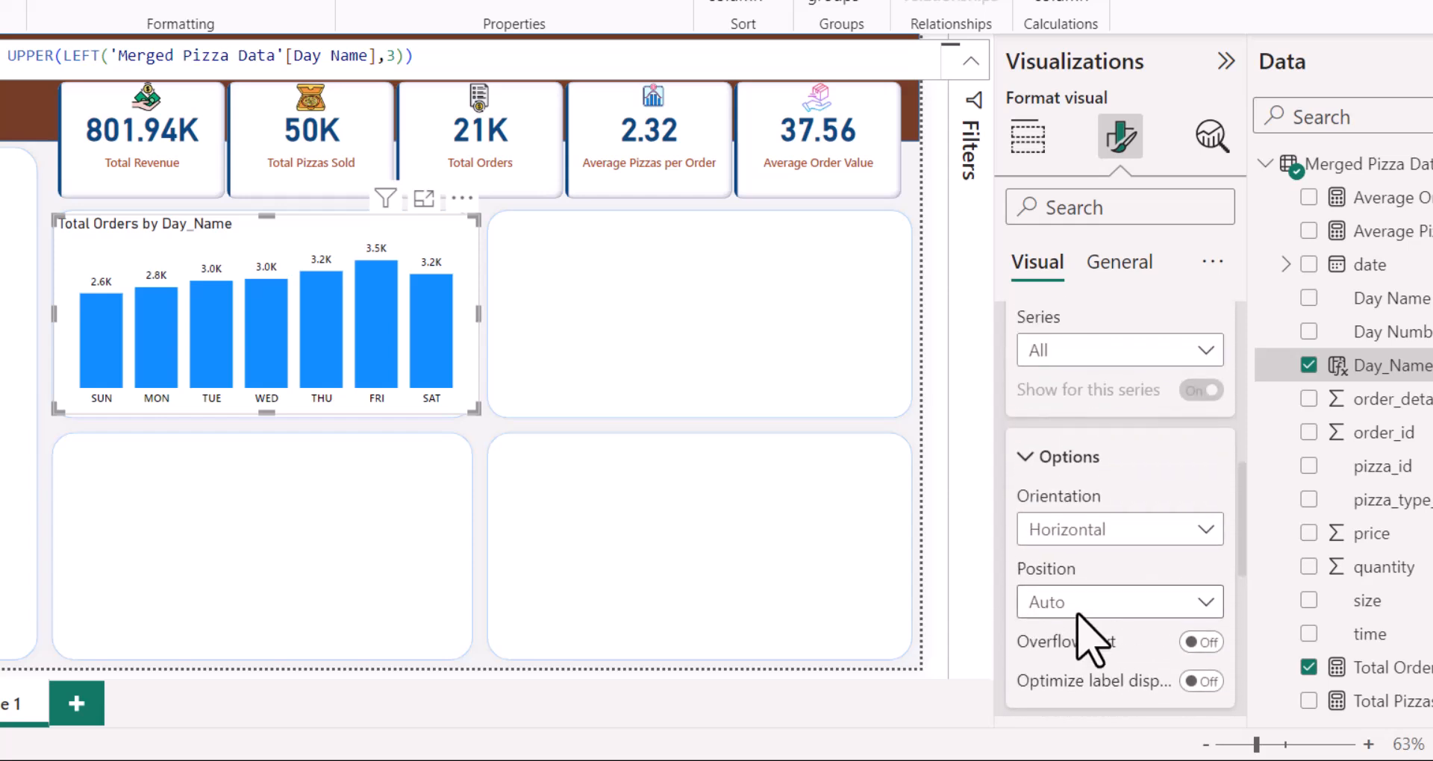
{"action": "left_click", "coordinate": [1034, 461]}
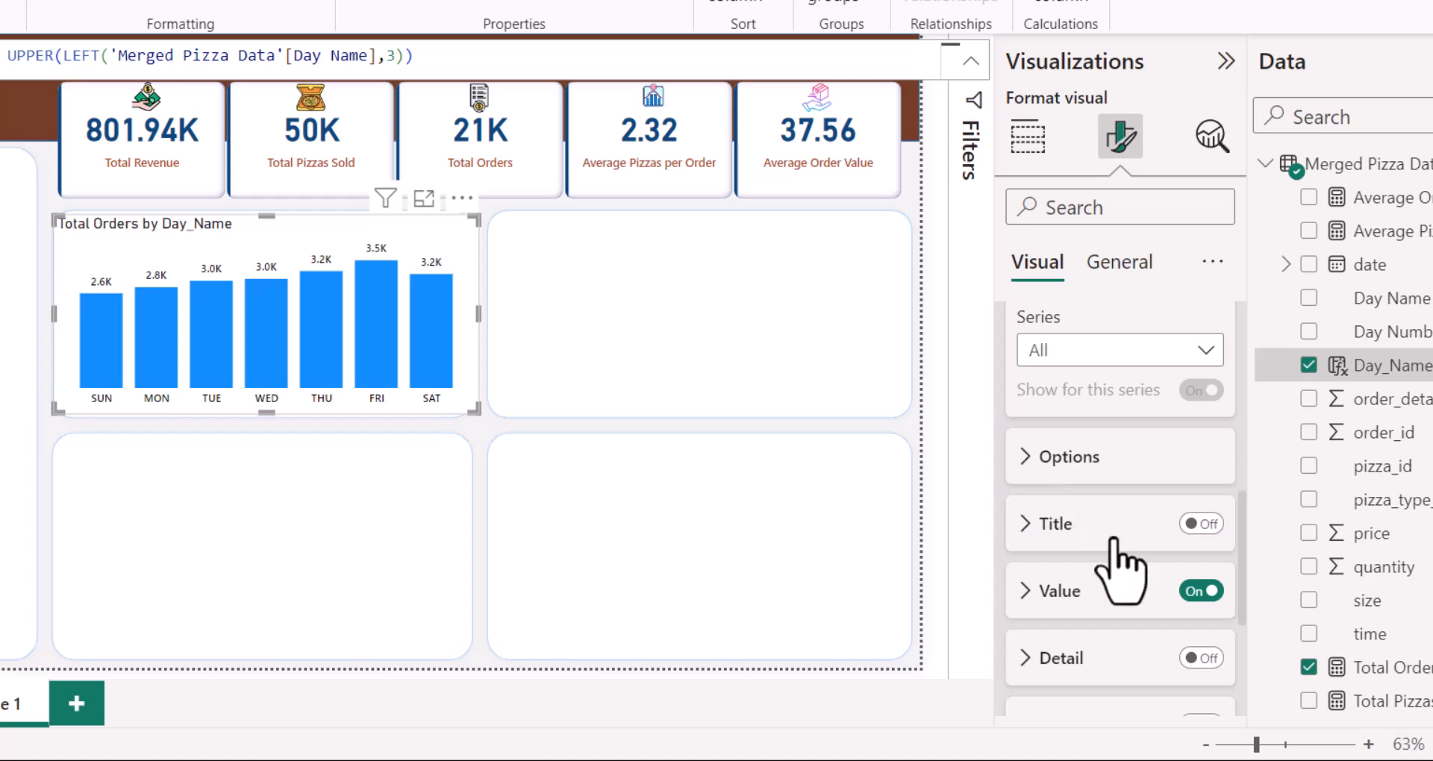
{"action": "scroll", "coordinate": [1116, 556], "scroll_direction": "up", "scroll_amount": 3}
{"action": "left_click", "coordinate": [1037, 459]}
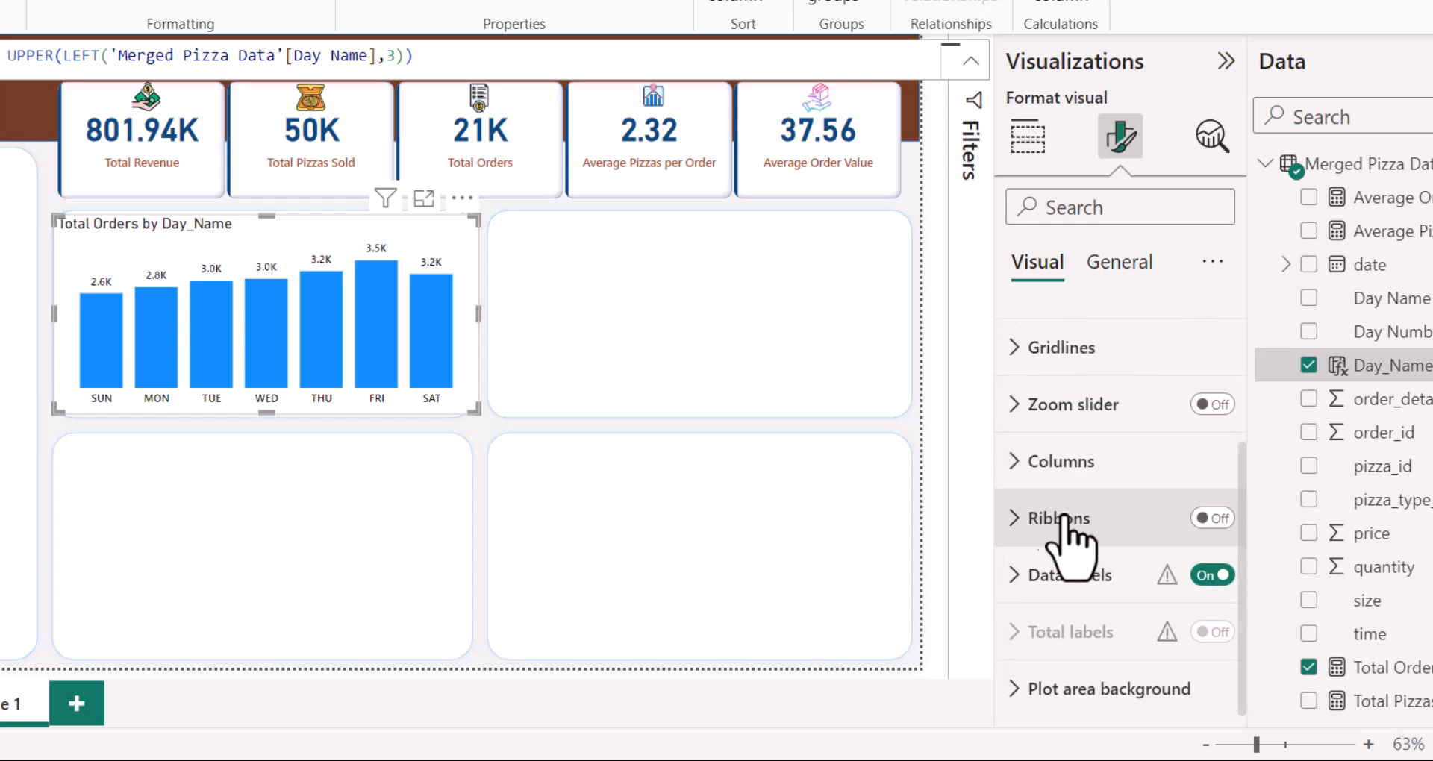
Step: Open the conditional formatting settings for the color of the chart's columns
{"action": "scroll", "coordinate": [1179, 568], "scroll_direction": "up", "scroll_amount": 2}
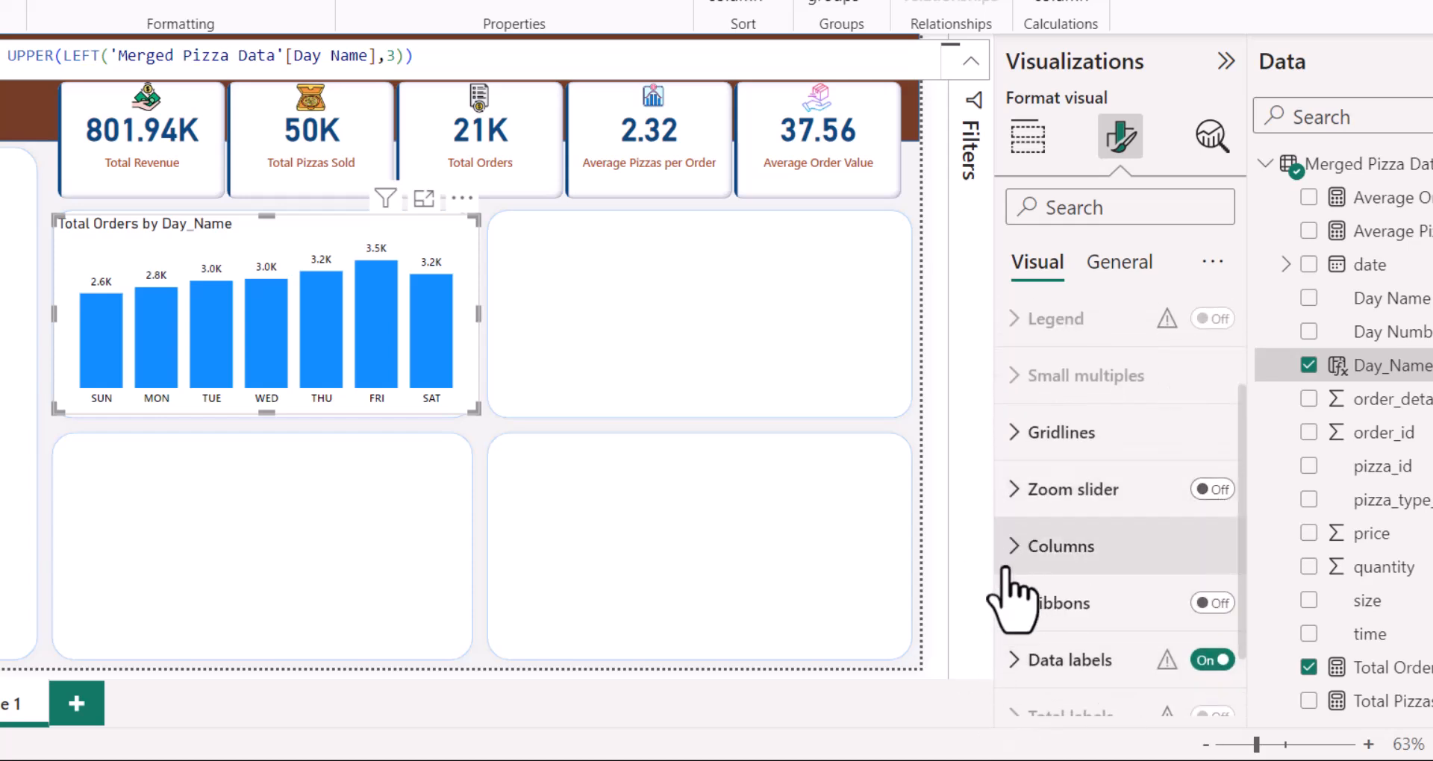
{"action": "left_click", "coordinate": [1171, 544]}
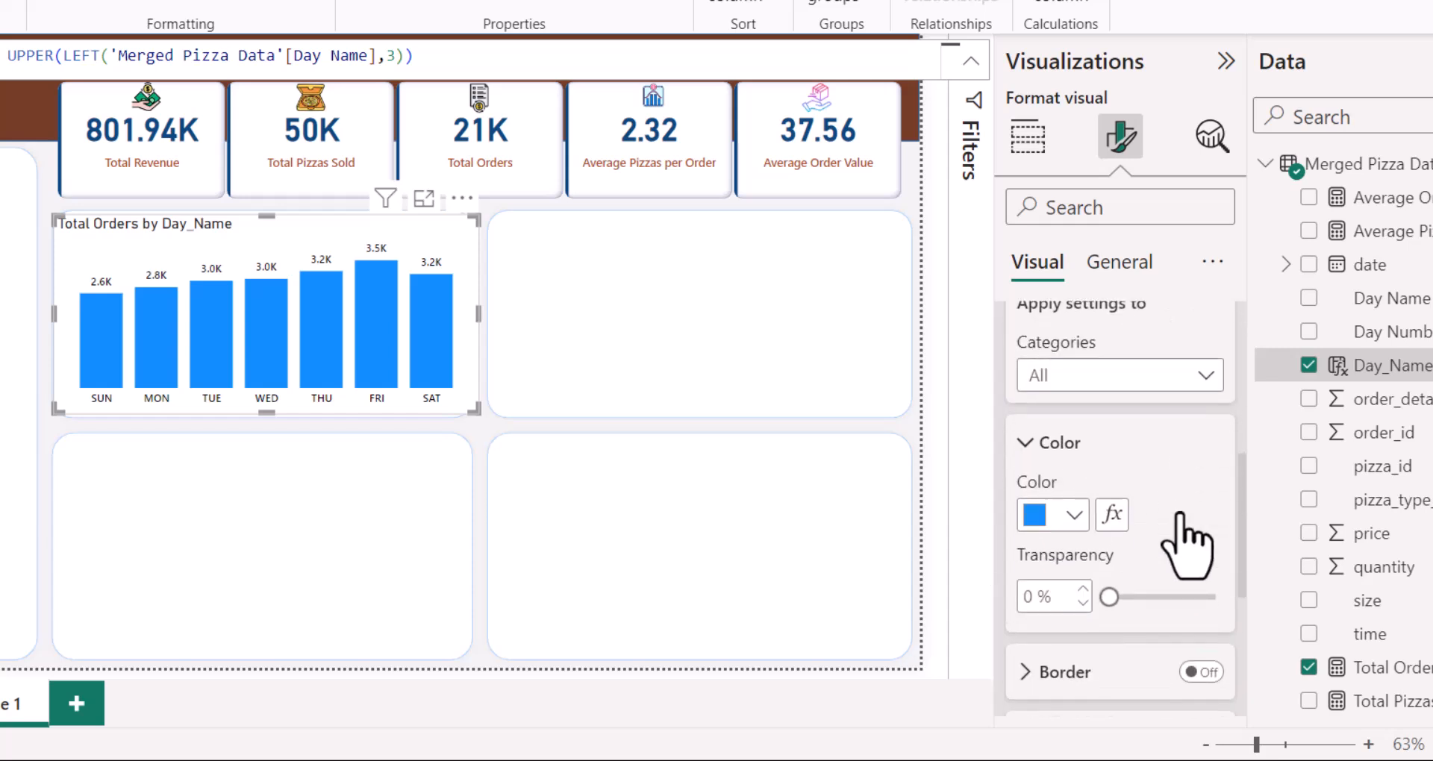
{"action": "left_click", "coordinate": [1072, 515]}
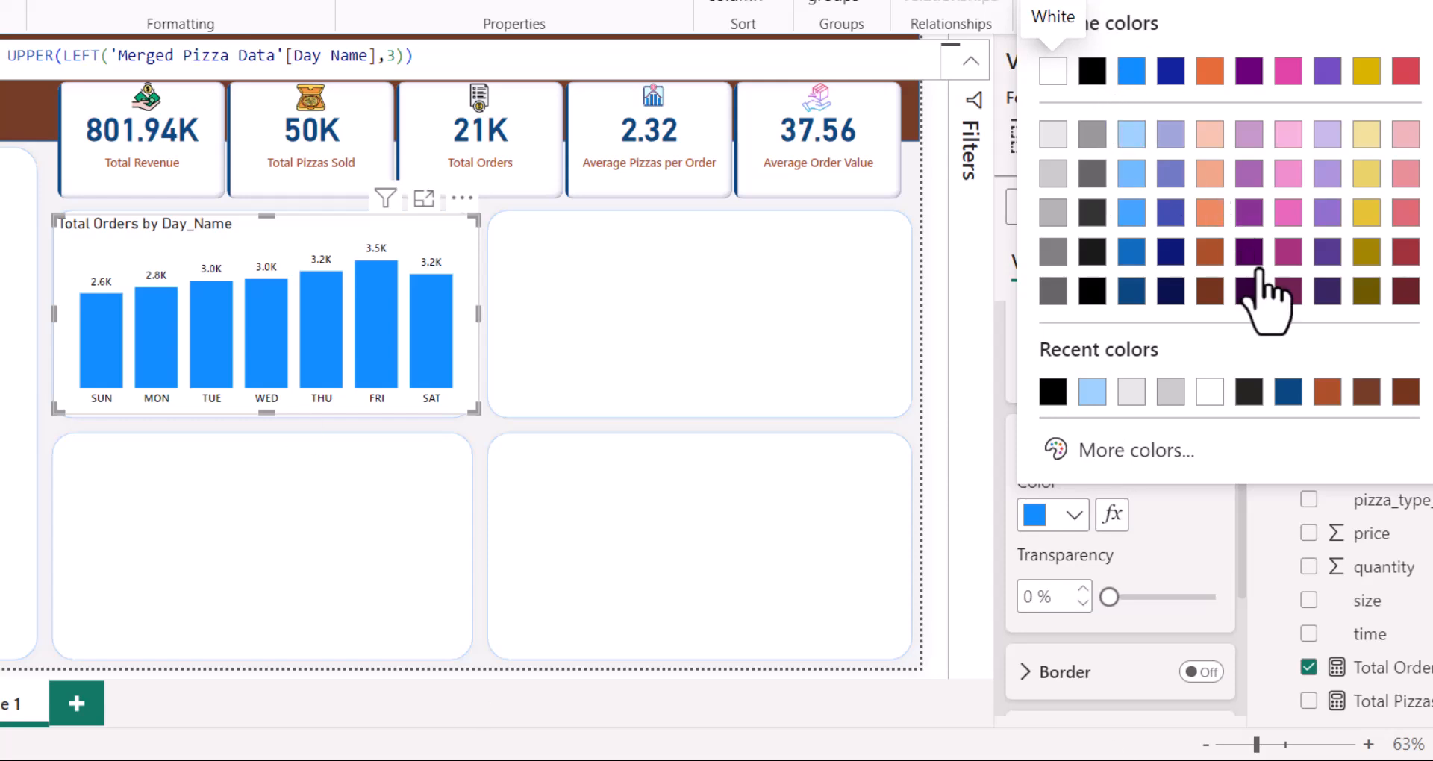
{"action": "left_click", "coordinate": [1112, 515]}
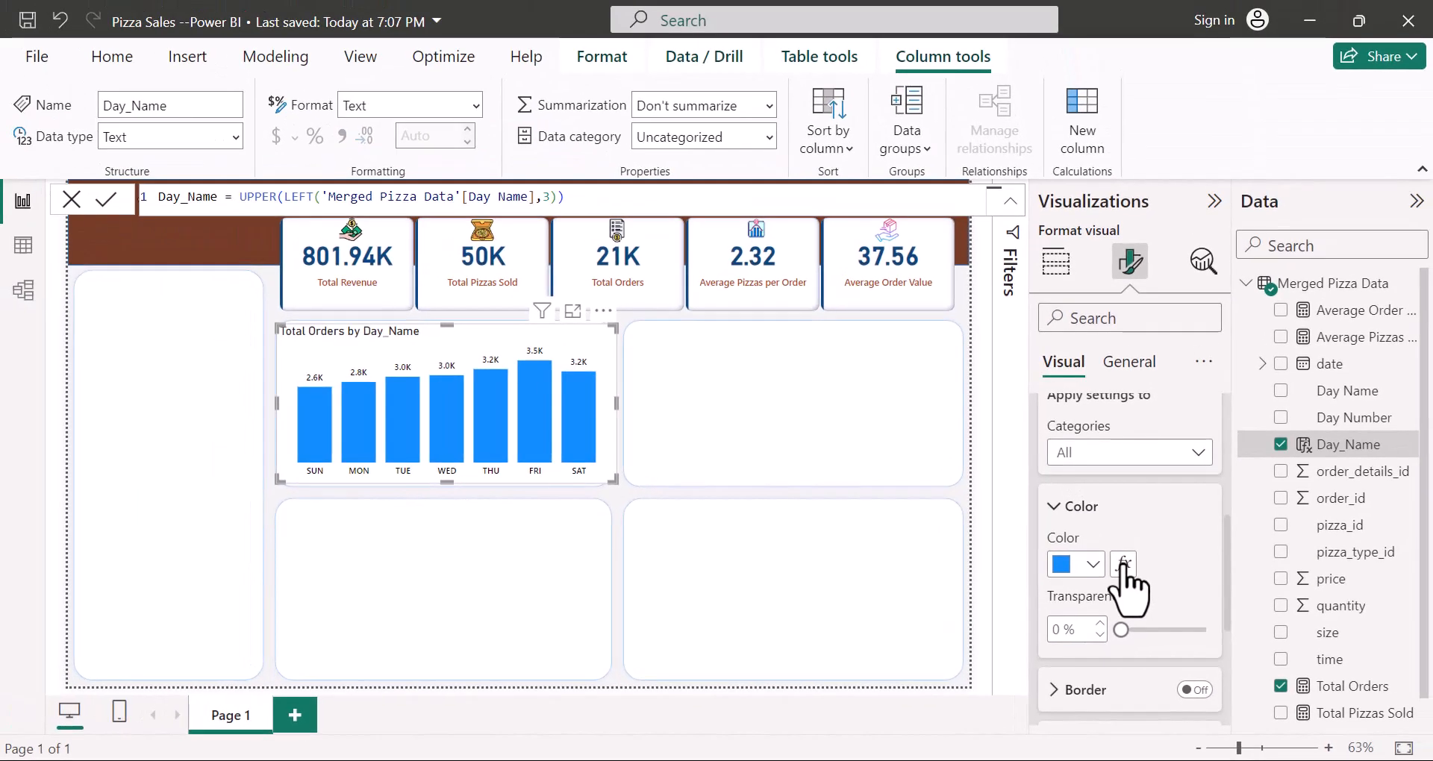
{"action": "left_click", "coordinate": [1123, 564]}
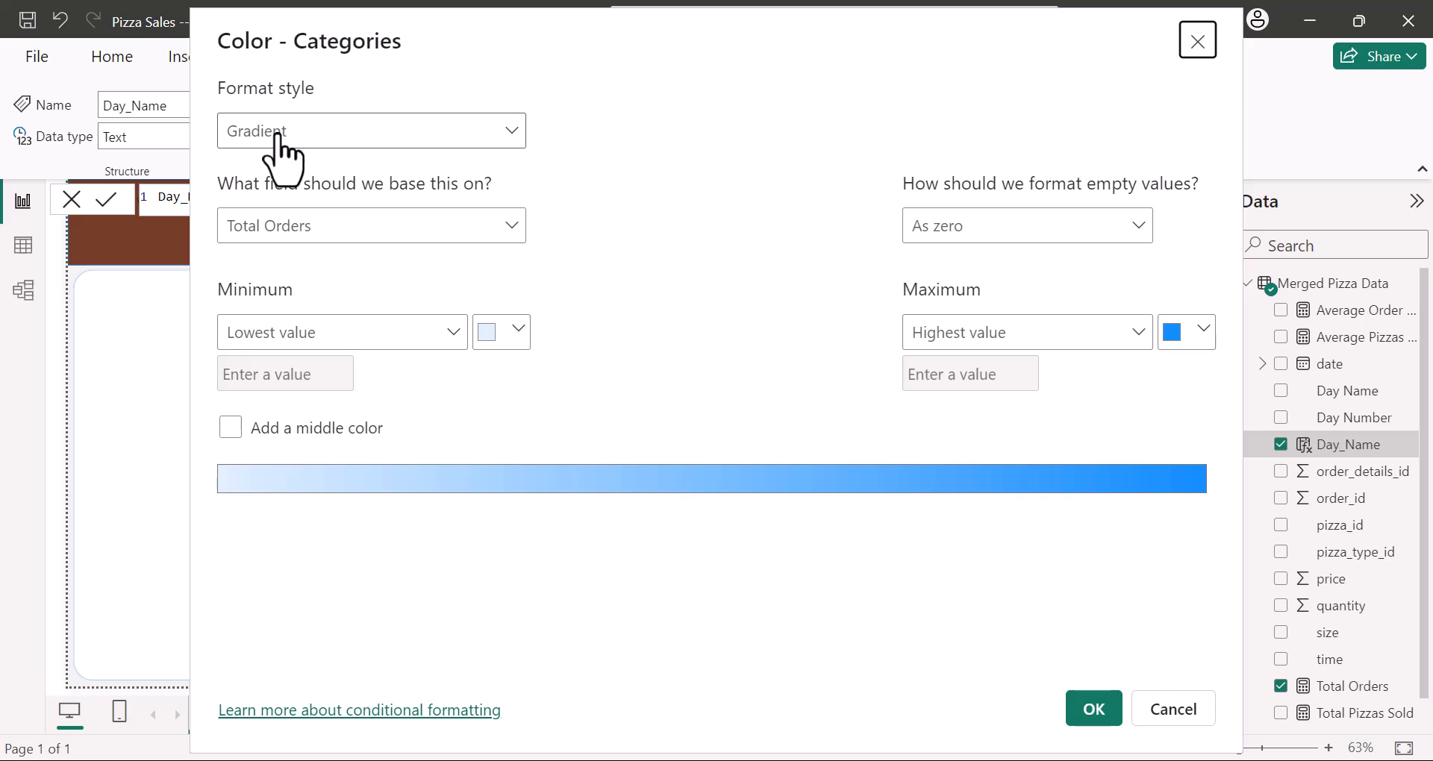
Step: Keep Total Orders as the base field of the column color gradient and open the color choices for its lowest value
{"action": "left_click", "coordinate": [271, 238]}
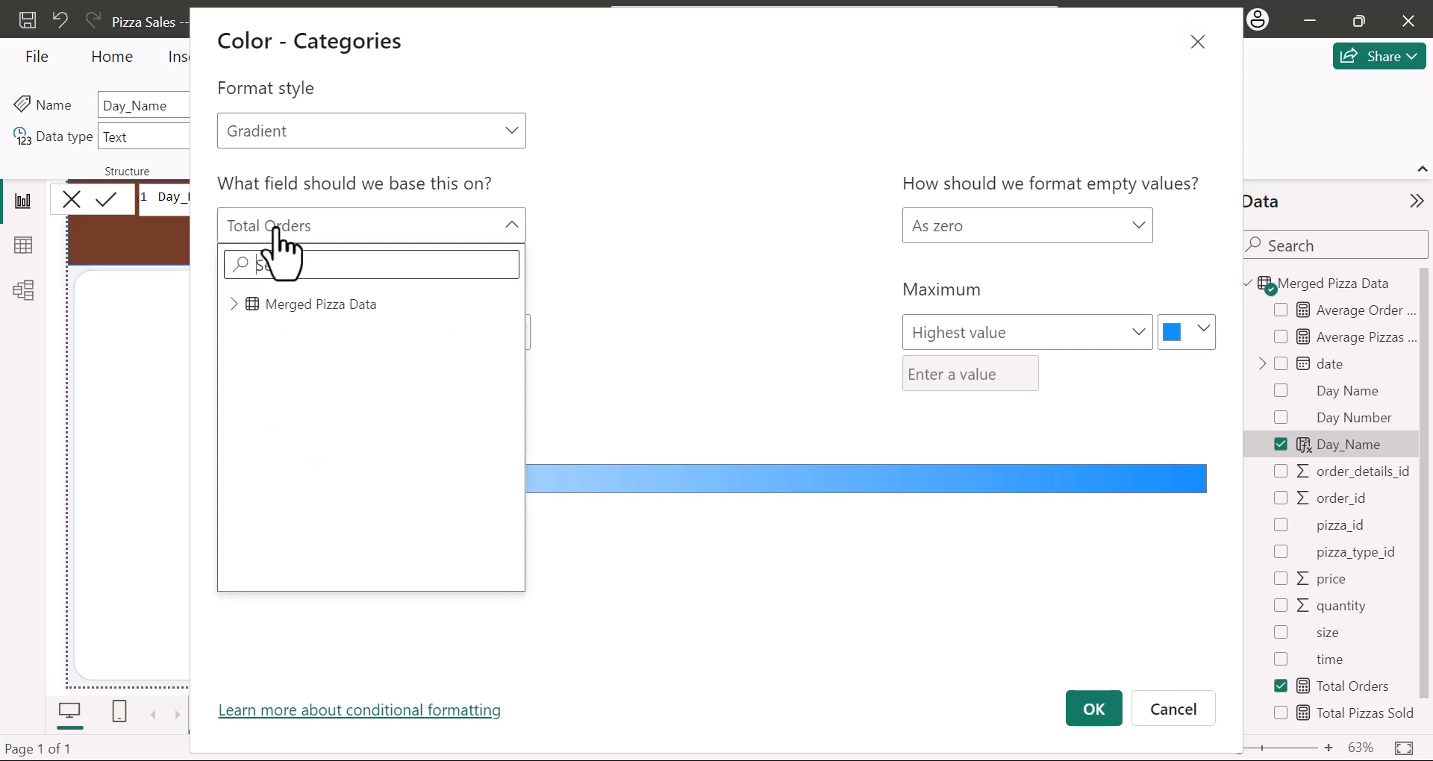
{"action": "left_click", "coordinate": [234, 304]}
{"action": "scroll", "coordinate": [410, 381], "scroll_direction": "down", "scroll_amount": 3}
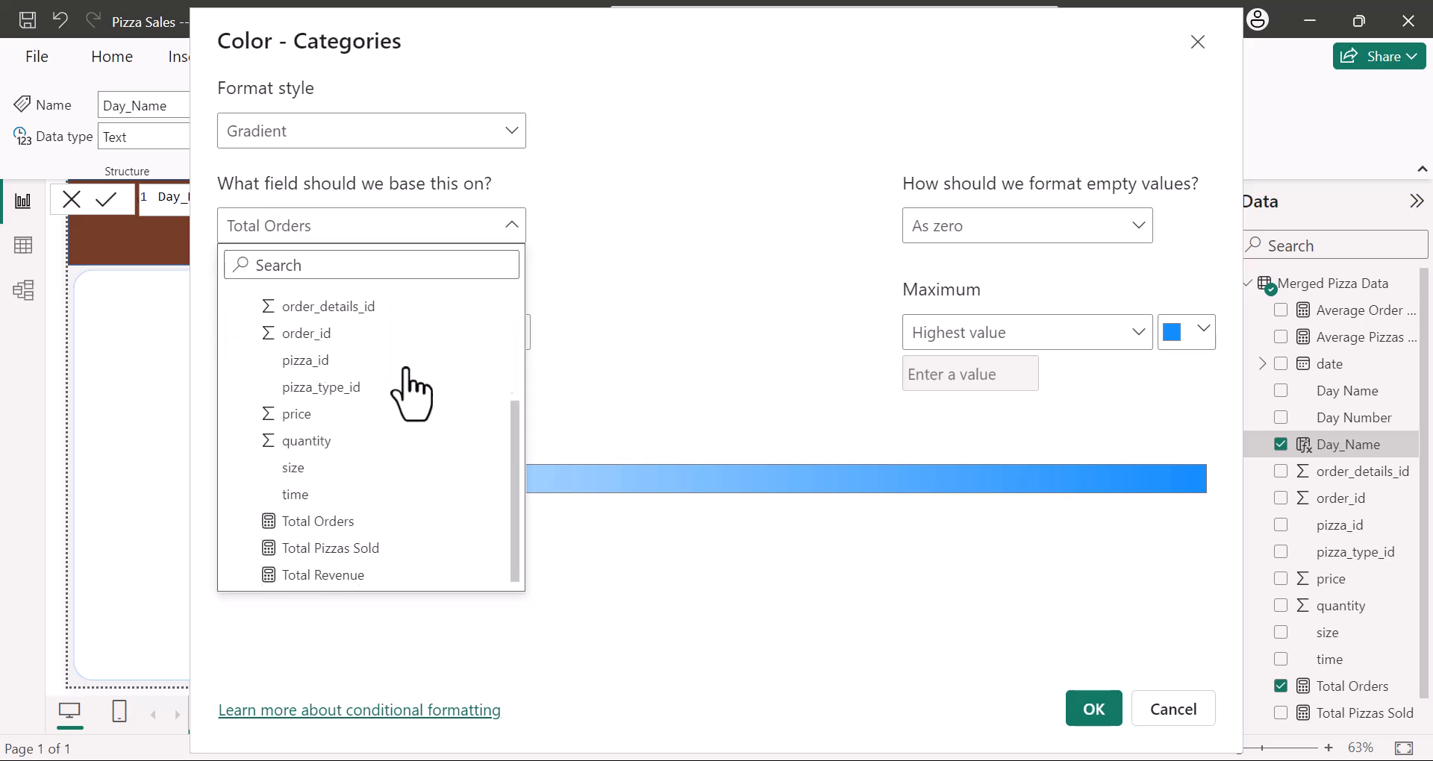
{"action": "scroll", "coordinate": [410, 351], "scroll_direction": "up", "scroll_amount": 3}
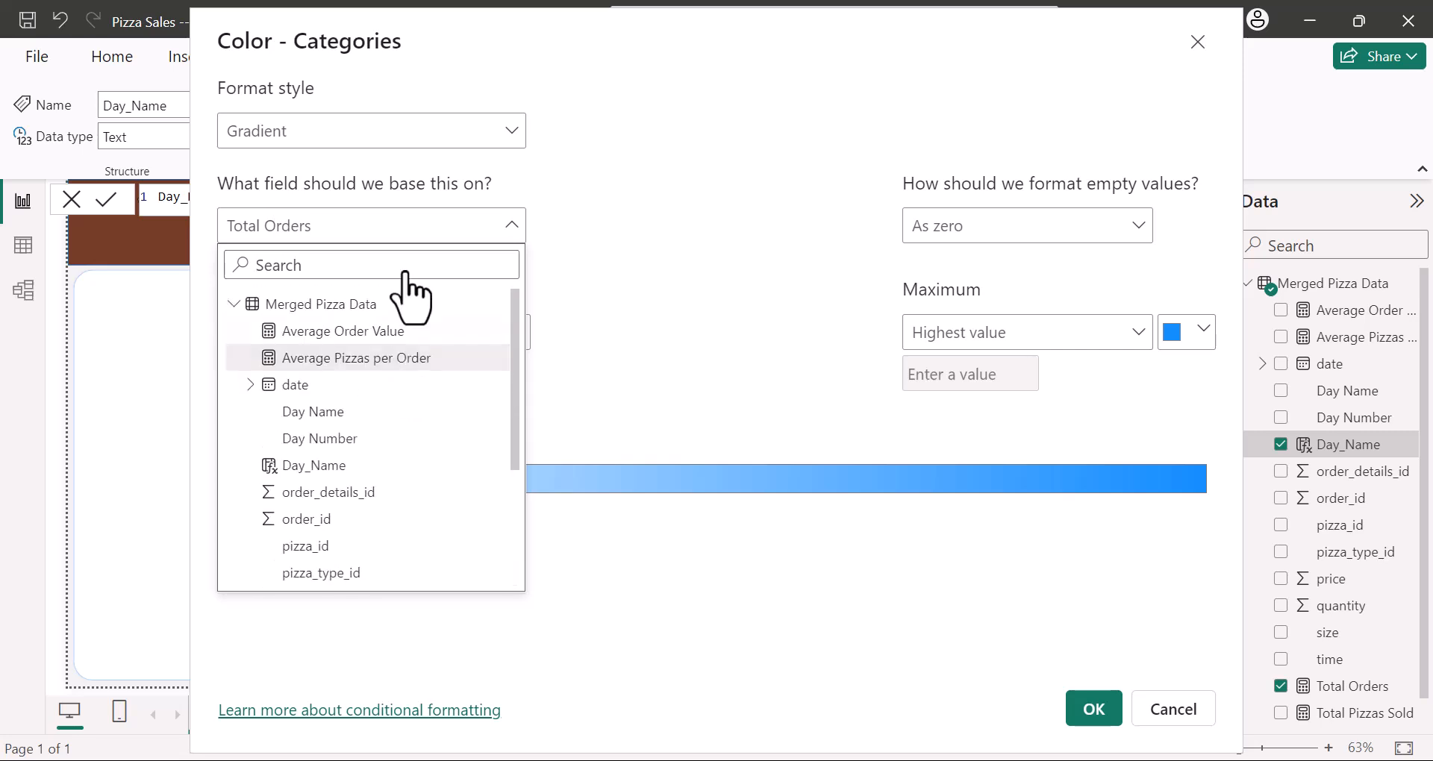
{"action": "left_click", "coordinate": [569, 242]}
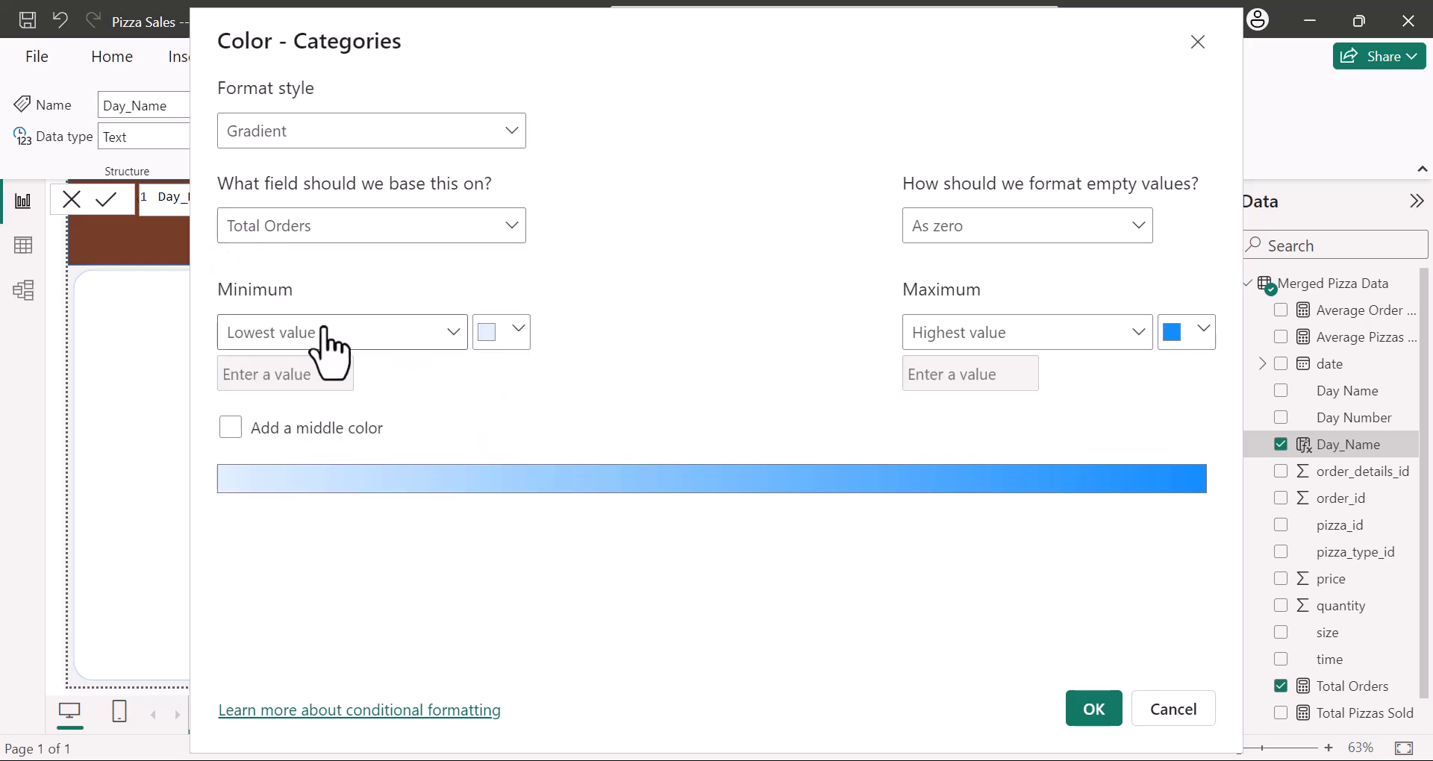
{"action": "left_click", "coordinate": [515, 334]}
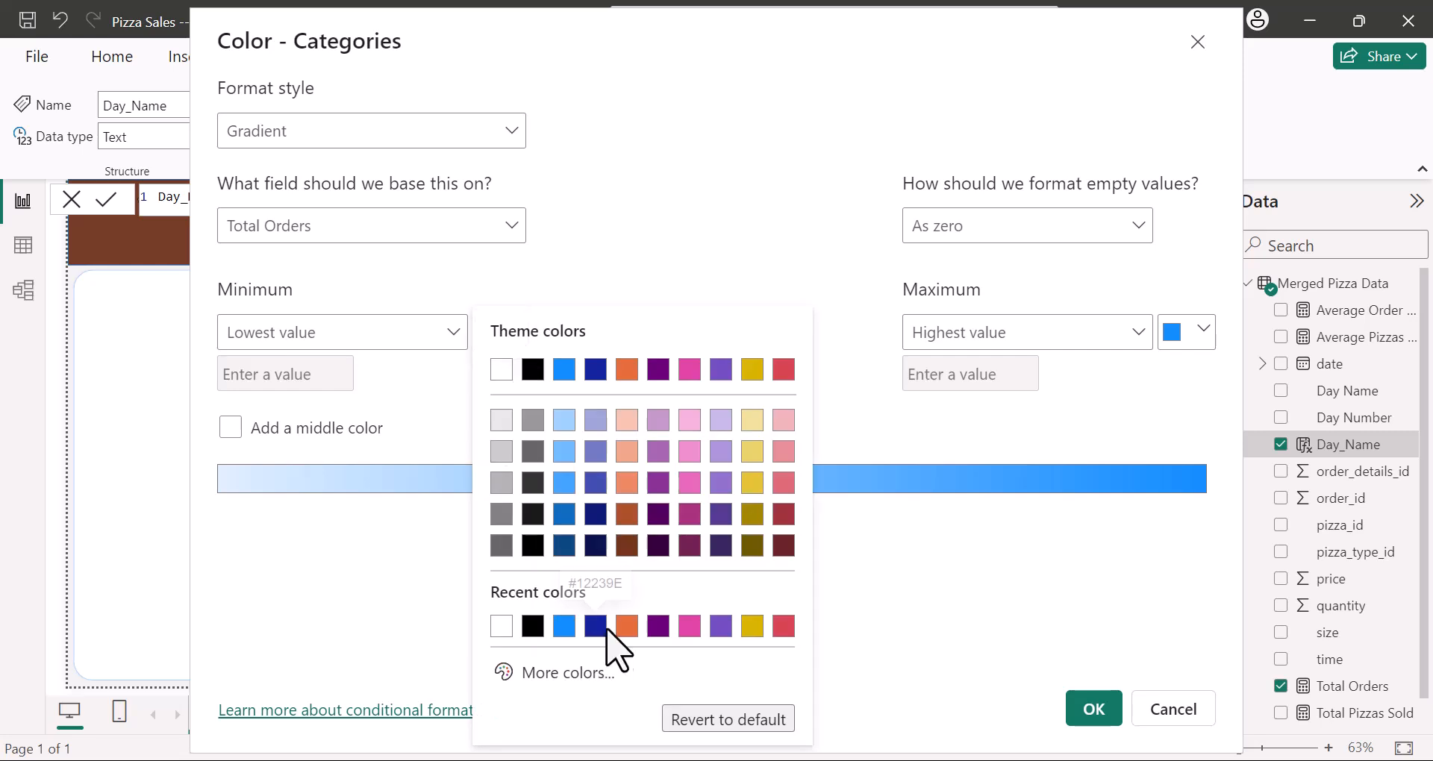
Step: Set the column gradient to light orange for the lowest value and dark red #6b2328 for the highest, and apply it
{"action": "left_click", "coordinate": [626, 419]}
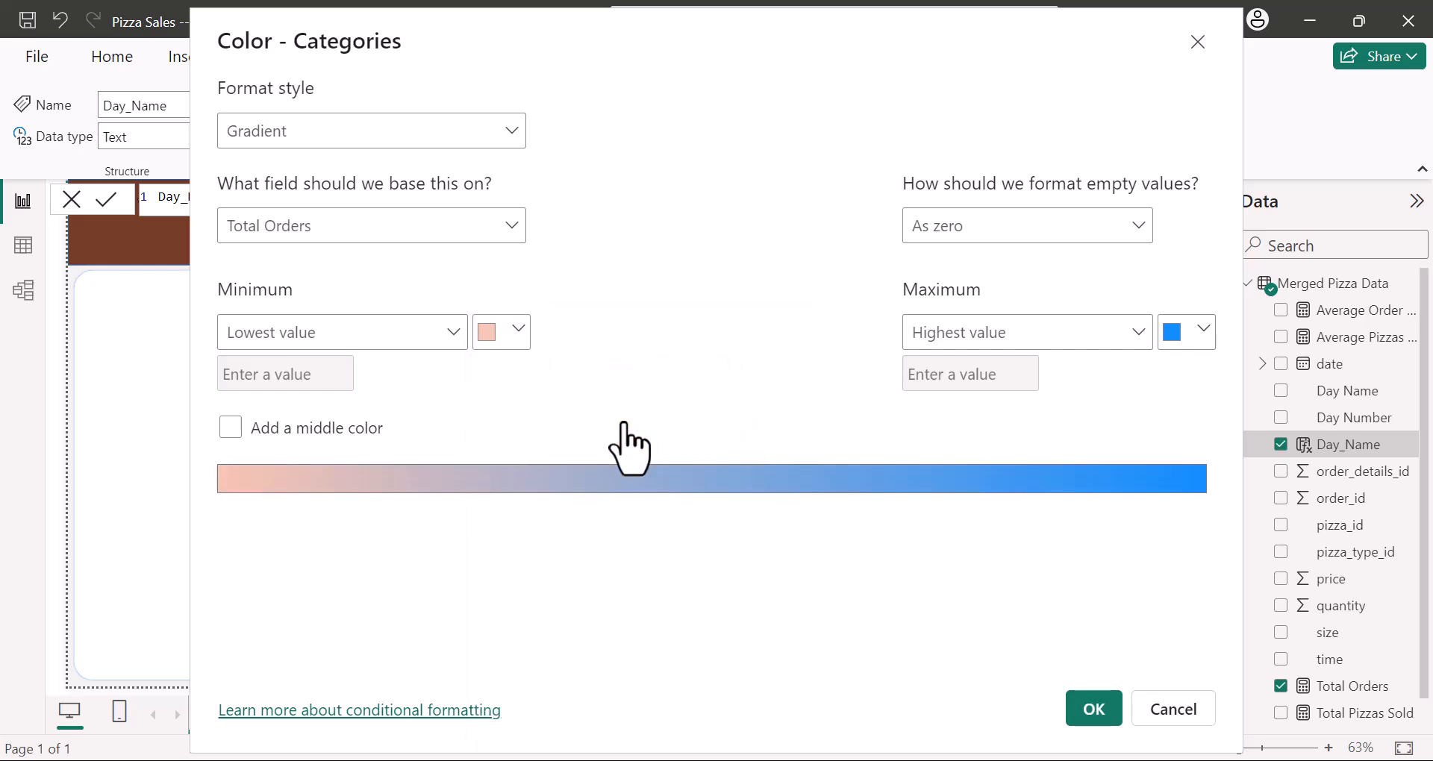
{"action": "left_click", "coordinate": [1204, 334]}
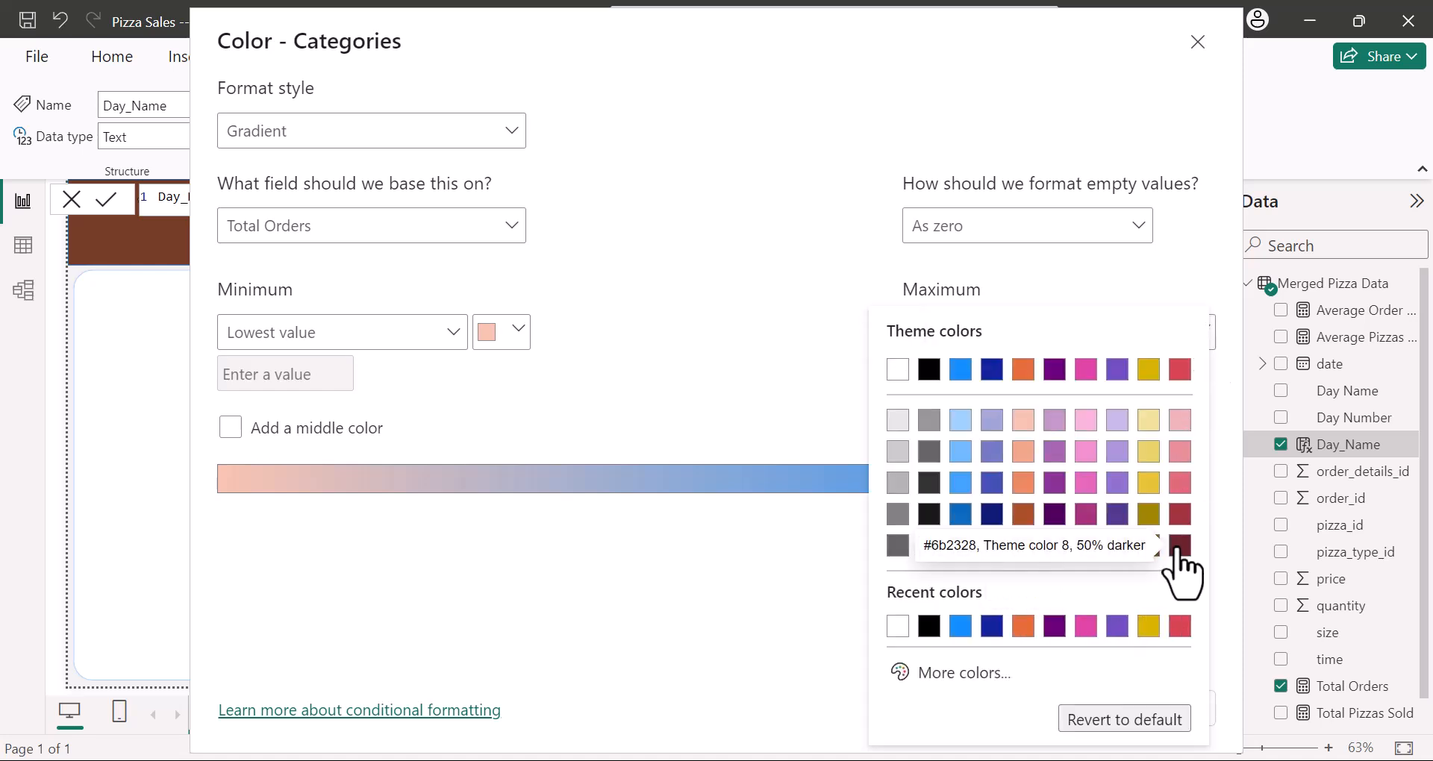
{"action": "left_click", "coordinate": [1179, 548]}
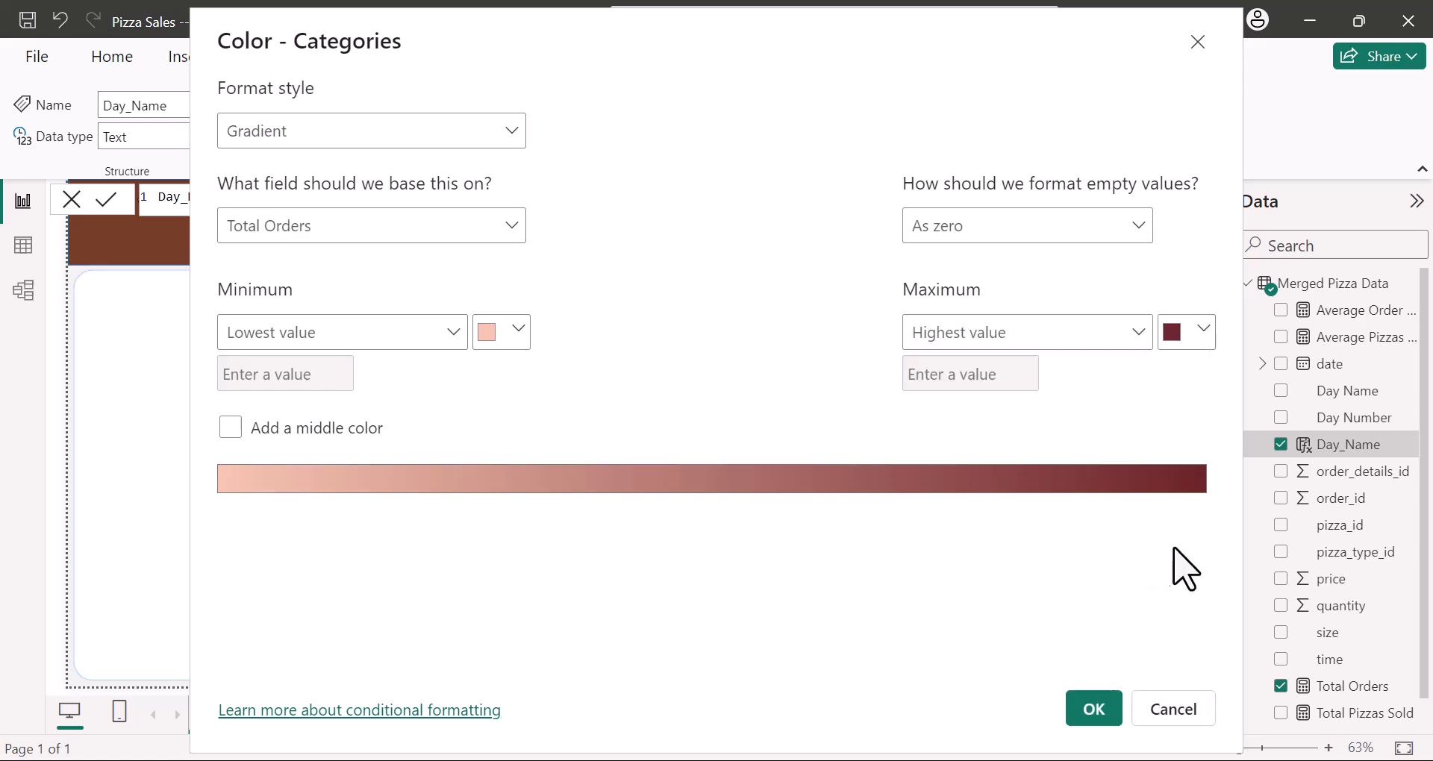
{"action": "left_click", "coordinate": [1094, 709]}
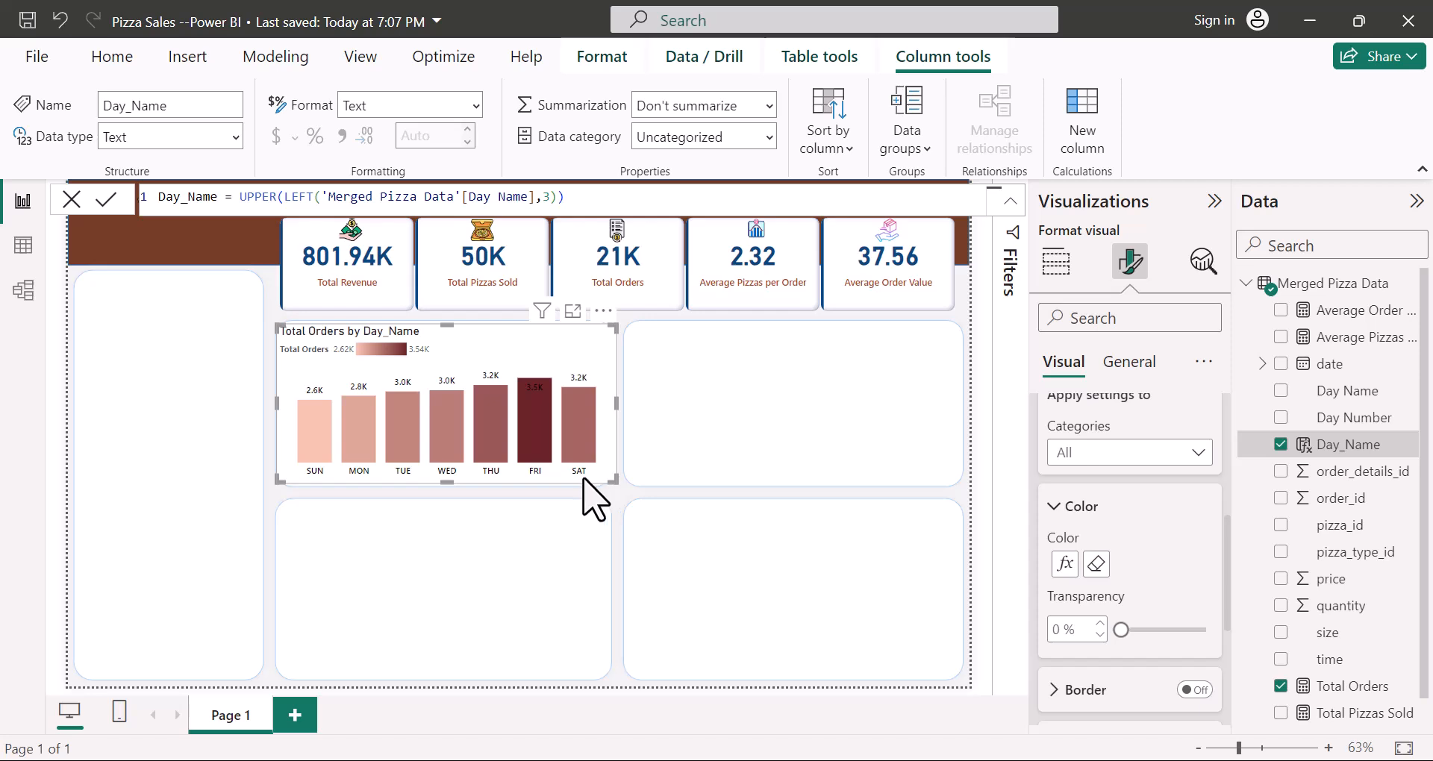
Step: Change the gradient's lowest-value color to the next darker shade of light orange and apply it
{"action": "left_click", "coordinate": [1065, 564]}
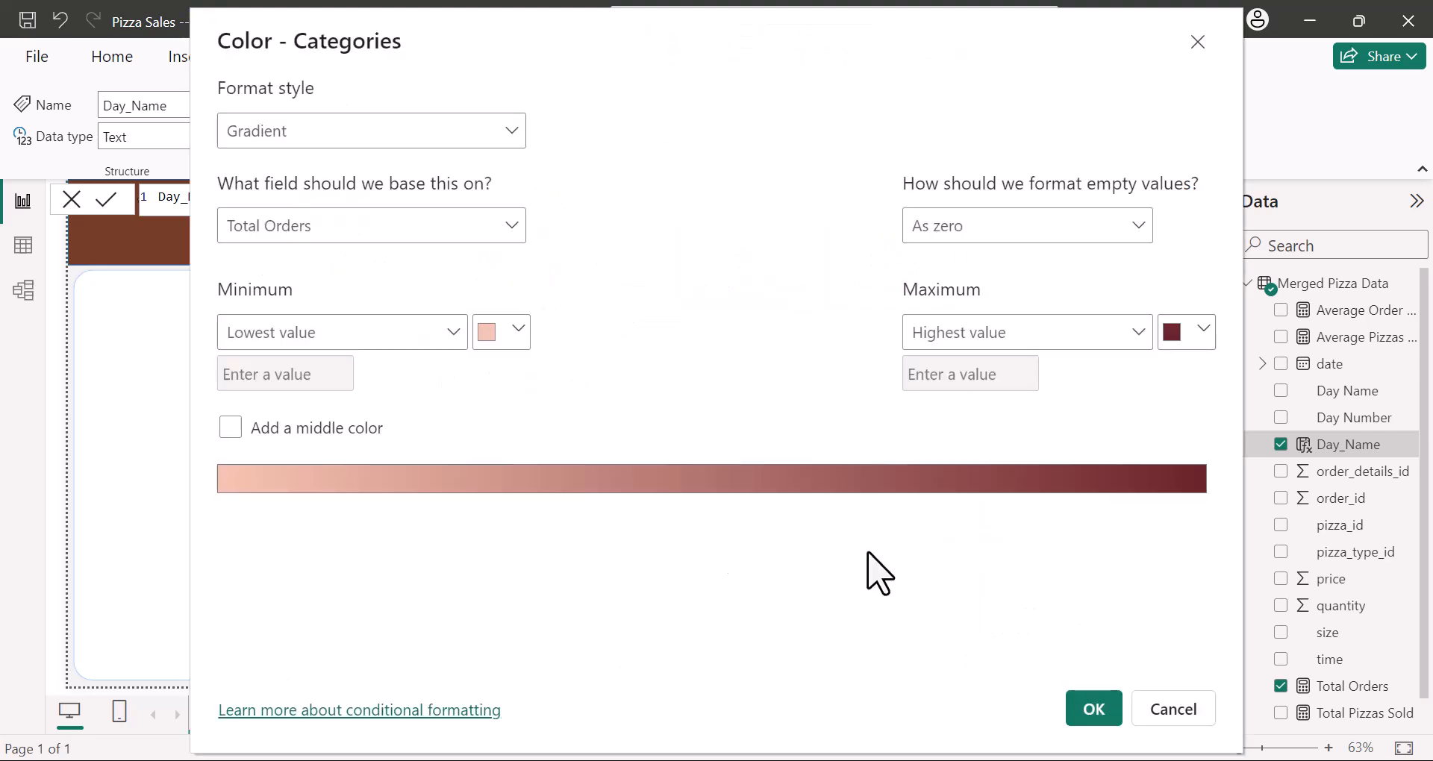
{"action": "left_click", "coordinate": [510, 336]}
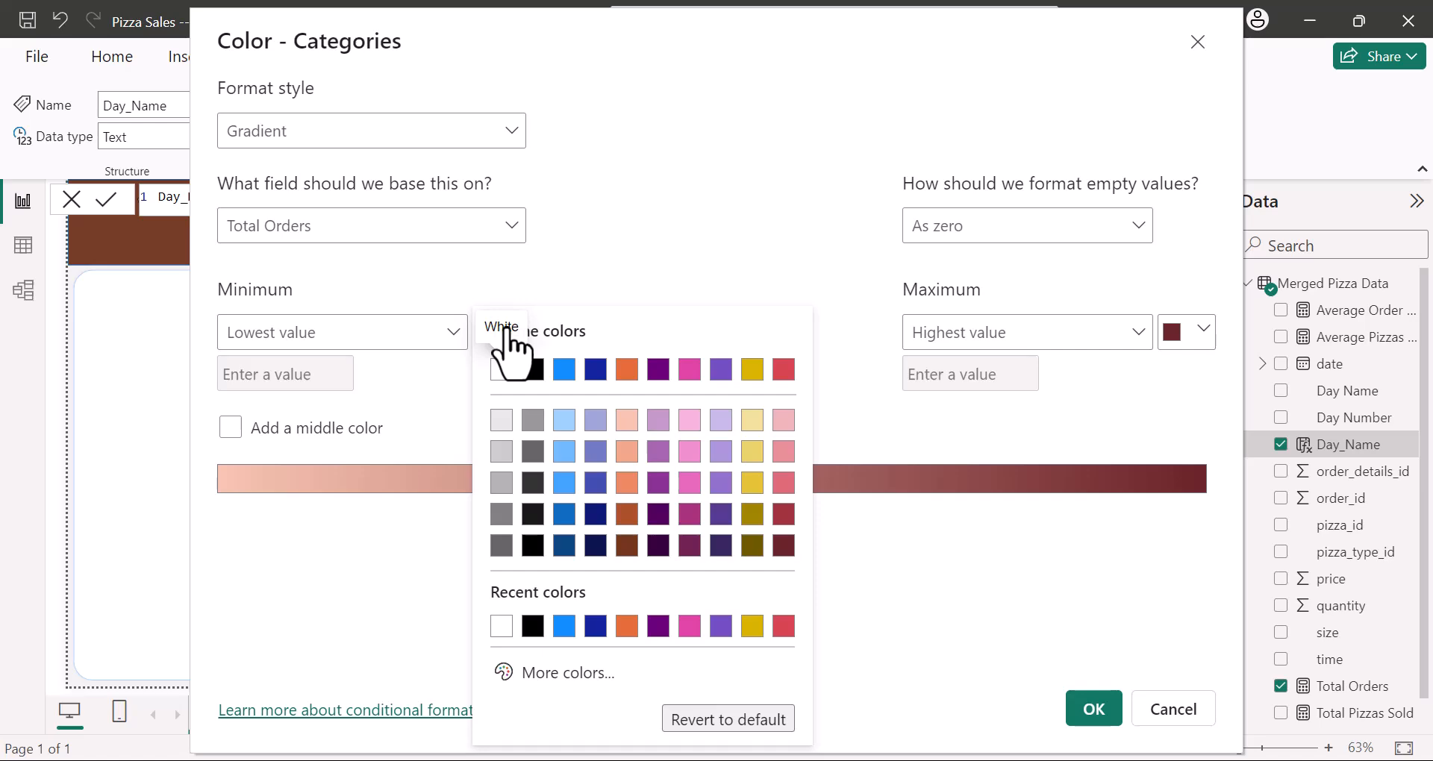
{"action": "left_click", "coordinate": [628, 452]}
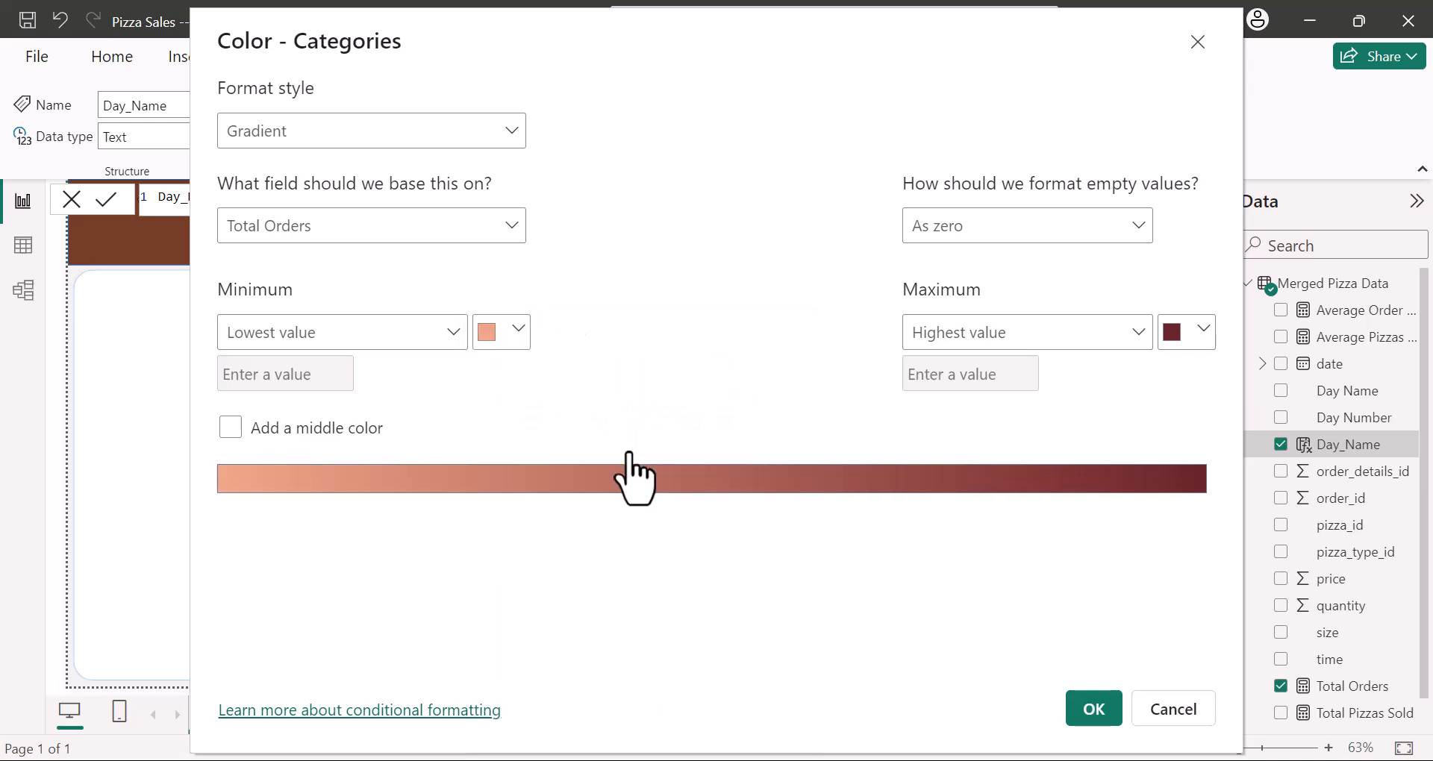
{"action": "left_click", "coordinate": [1093, 710]}
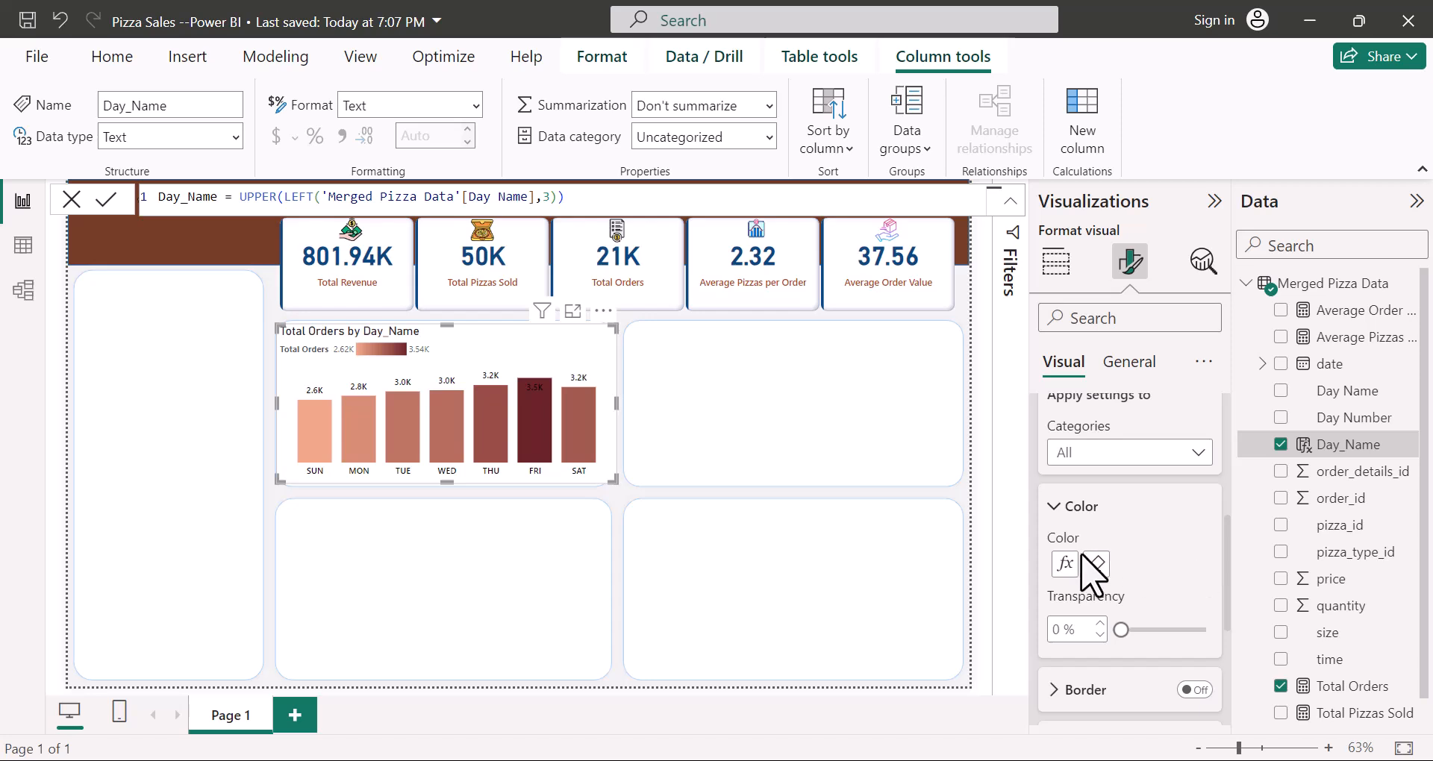
Step: Turn off the legend of the Total Orders column chart
{"action": "left_click", "coordinate": [1054, 506]}
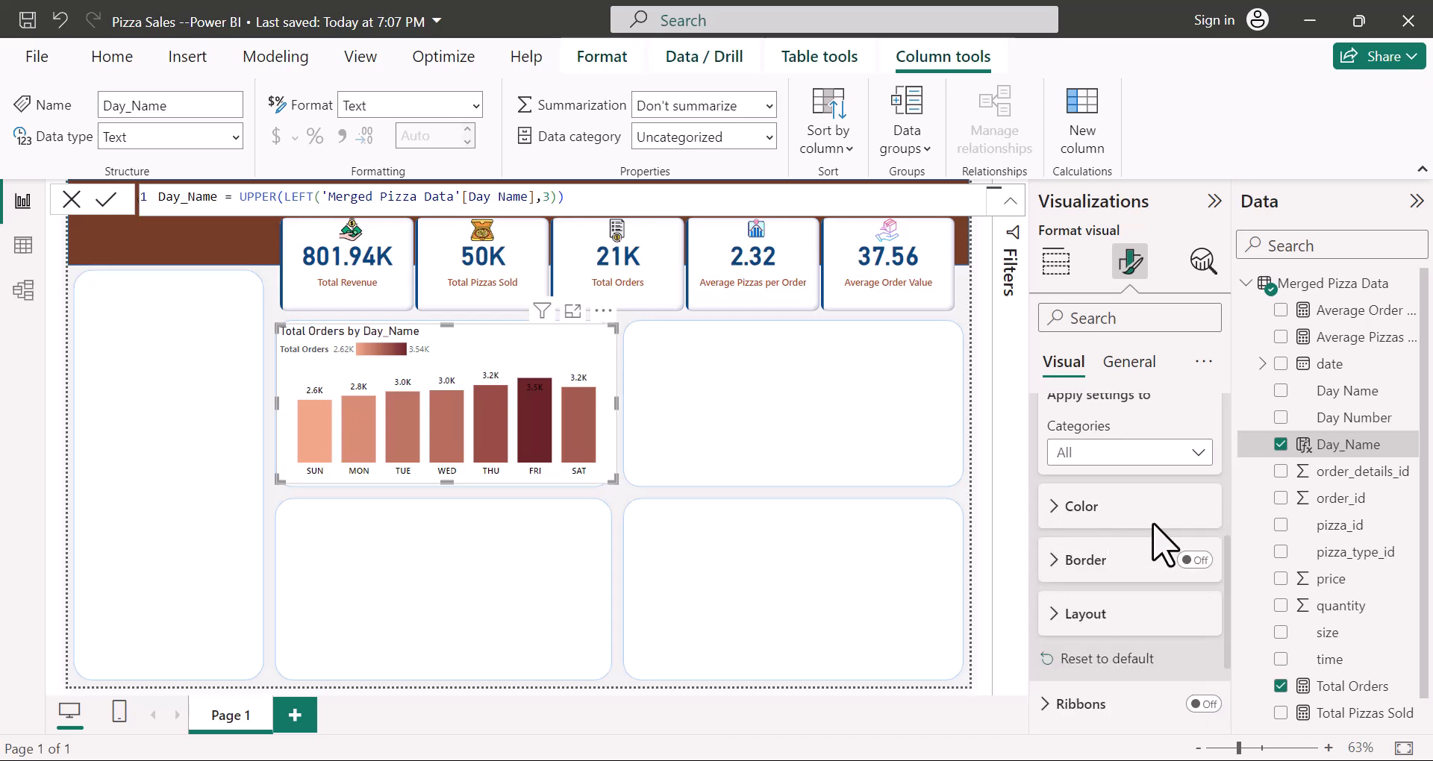
{"action": "scroll", "coordinate": [1119, 545], "scroll_direction": "up", "scroll_amount": 3}
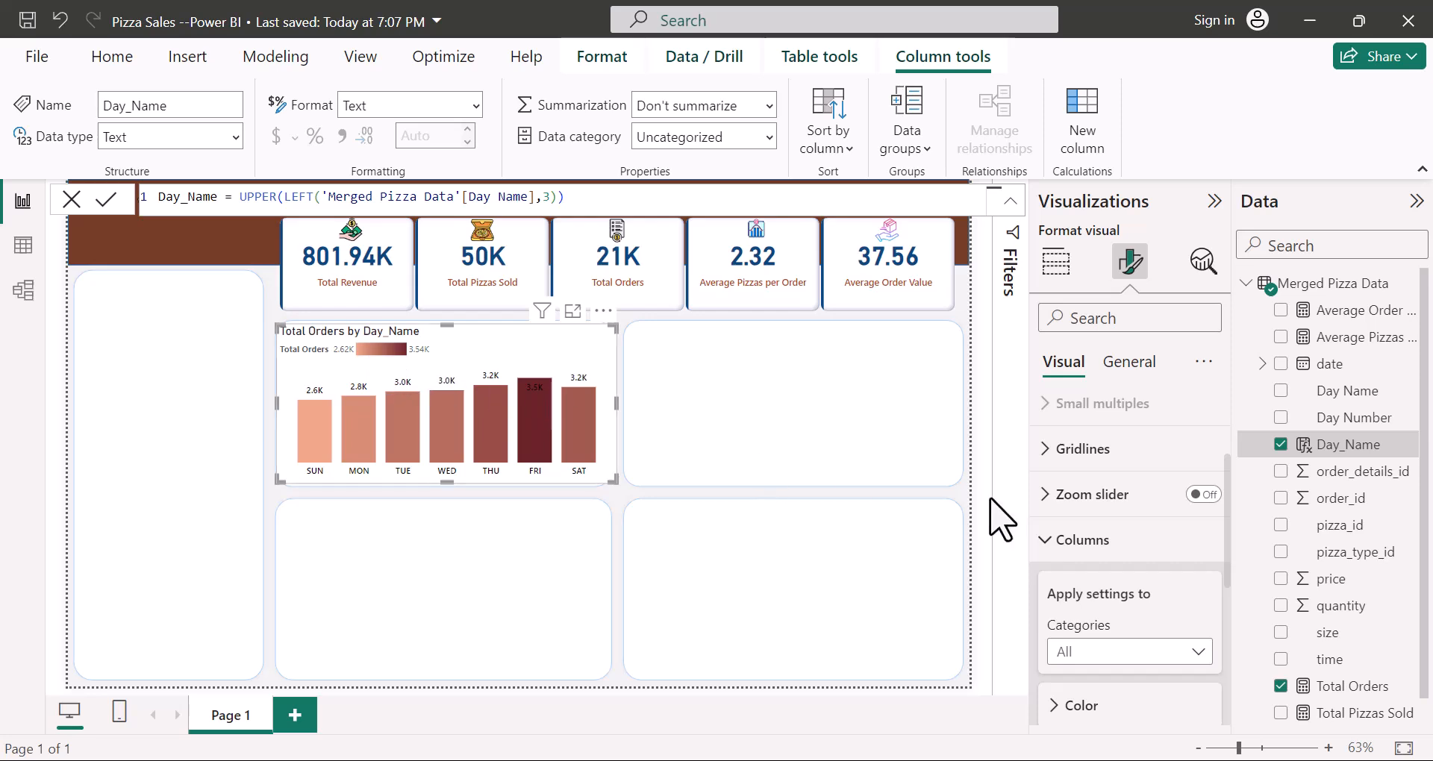
{"action": "scroll", "coordinate": [1030, 598], "scroll_direction": "up", "scroll_amount": 2}
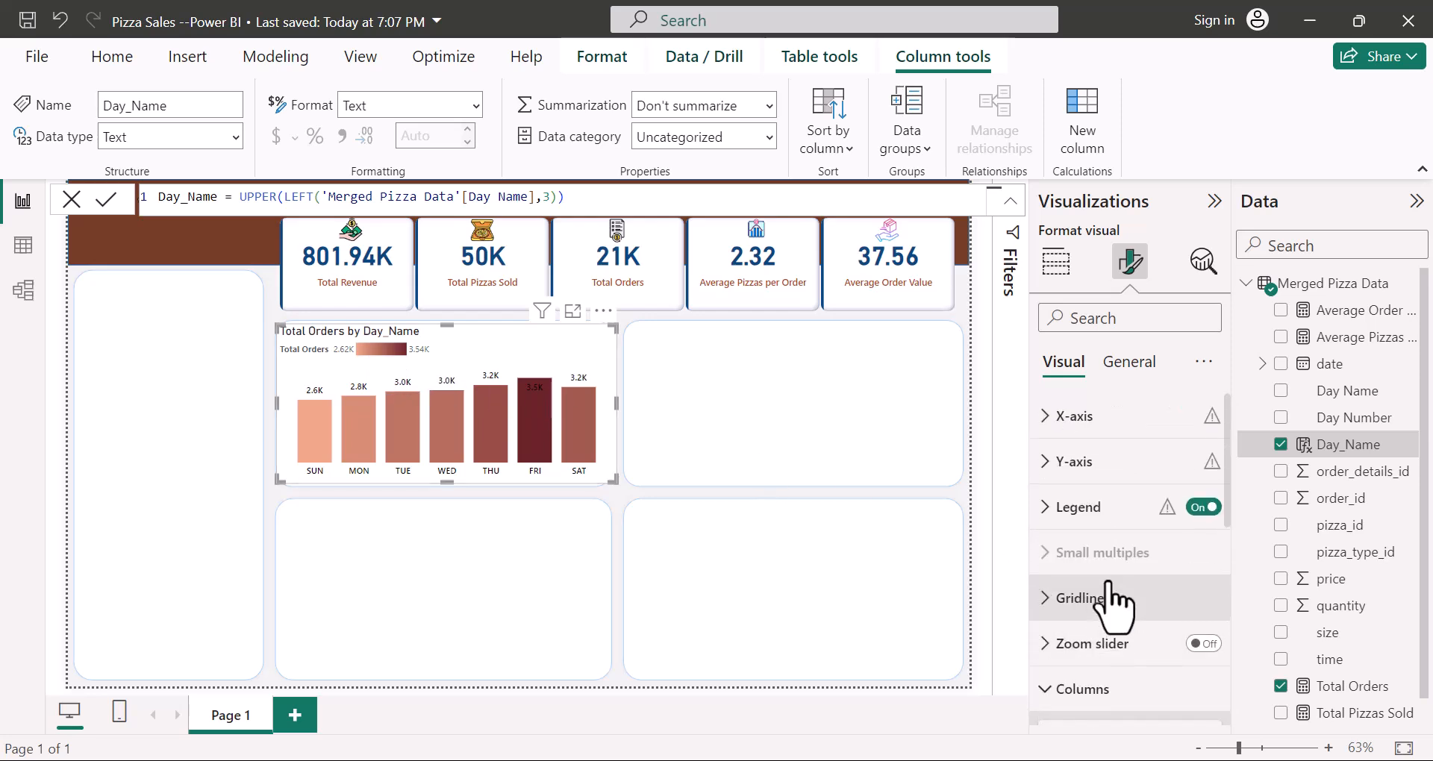
{"action": "left_click", "coordinate": [1203, 508]}
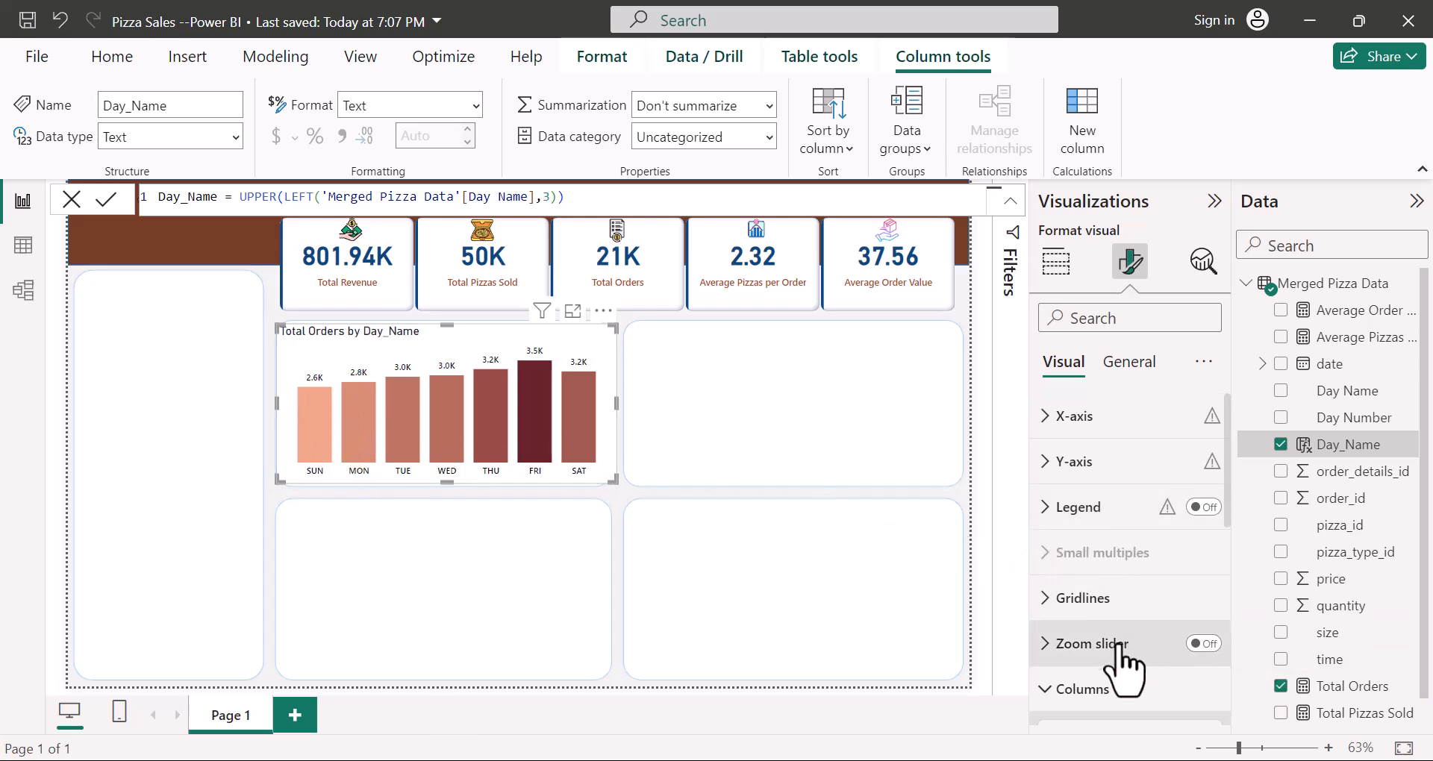
Step: Change the column chart's title text to "Total Orders by Day" and center it horizontally
{"action": "left_click", "coordinate": [1134, 370]}
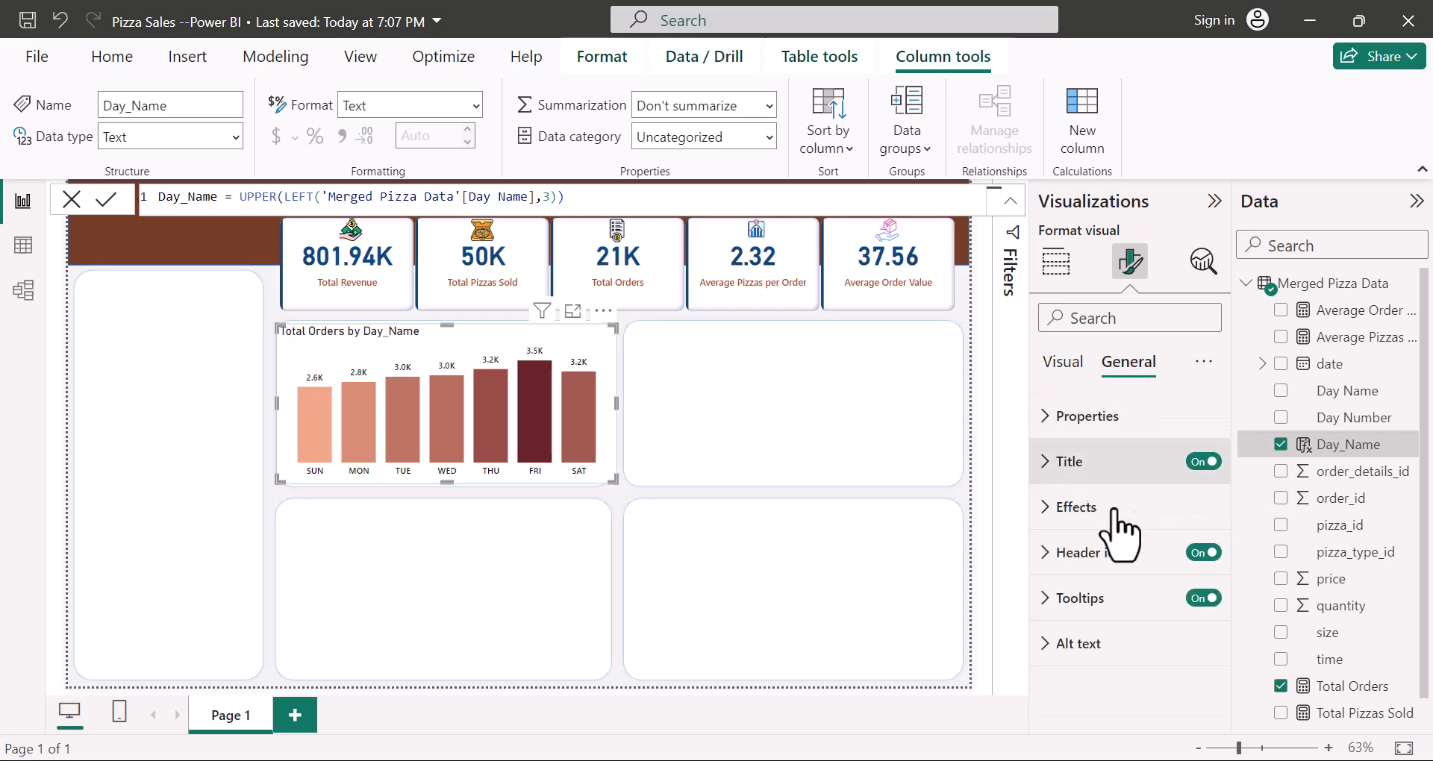
{"action": "left_click", "coordinate": [1075, 461]}
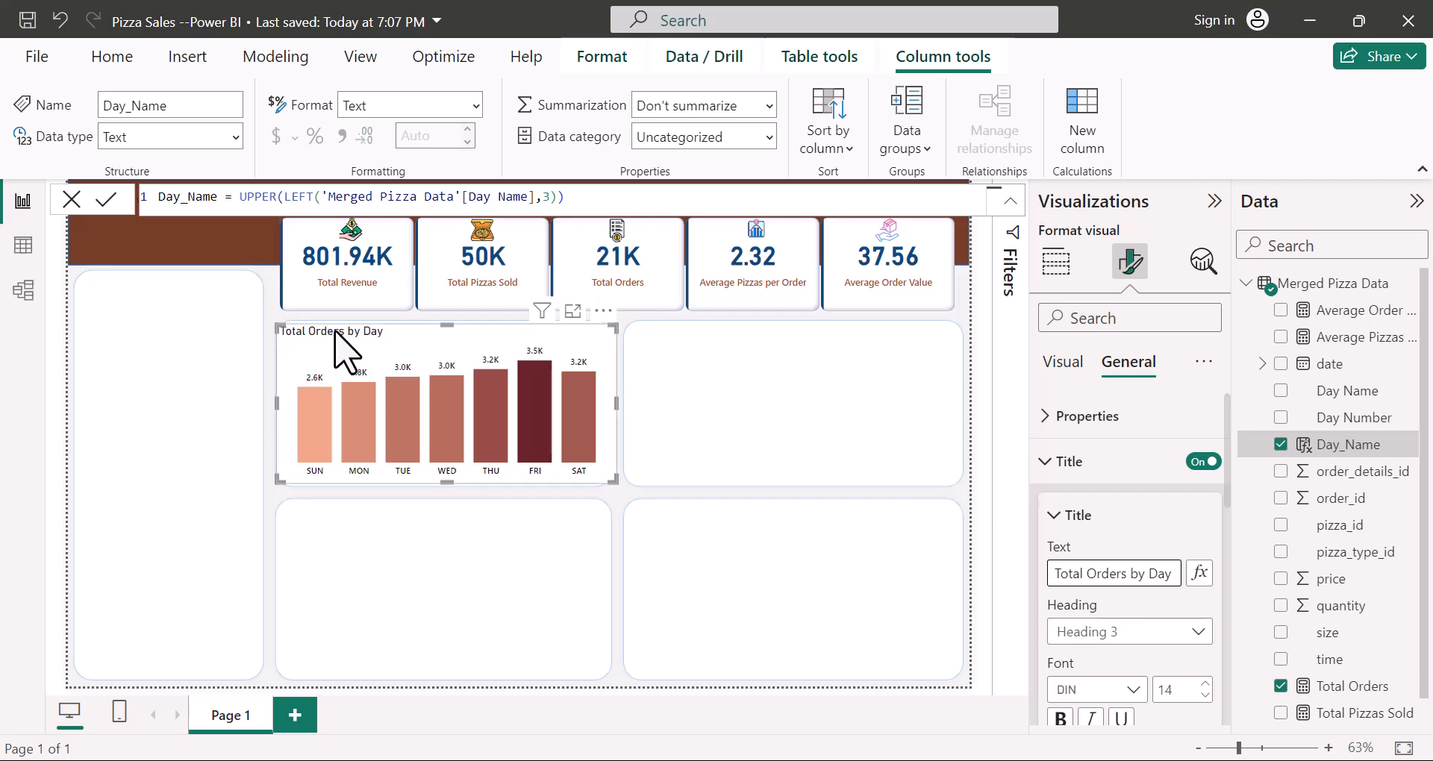
{"action": "scroll", "coordinate": [1127, 607], "scroll_direction": "down", "scroll_amount": 2}
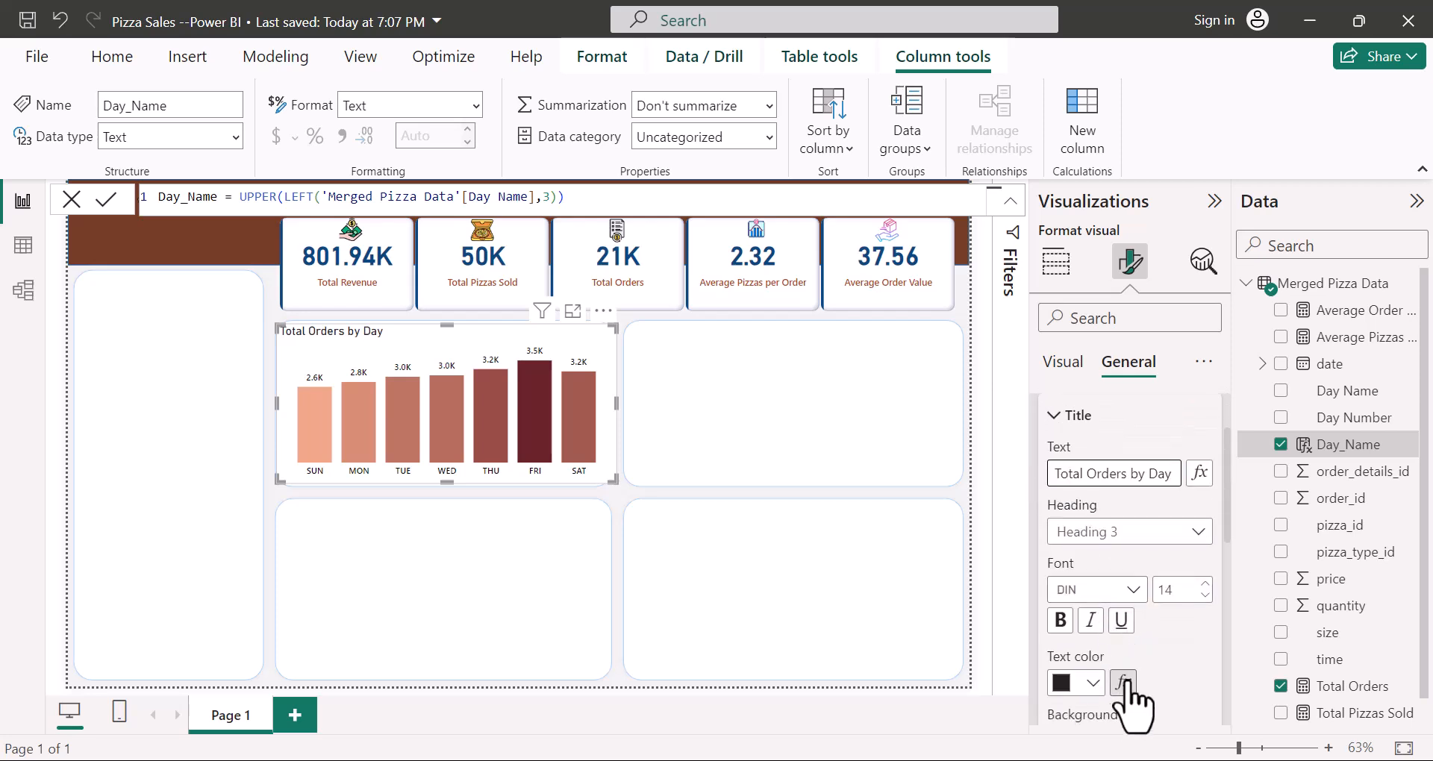
{"action": "scroll", "coordinate": [1123, 683], "scroll_direction": "down", "scroll_amount": 2}
{"action": "left_click", "coordinate": [1091, 702]}
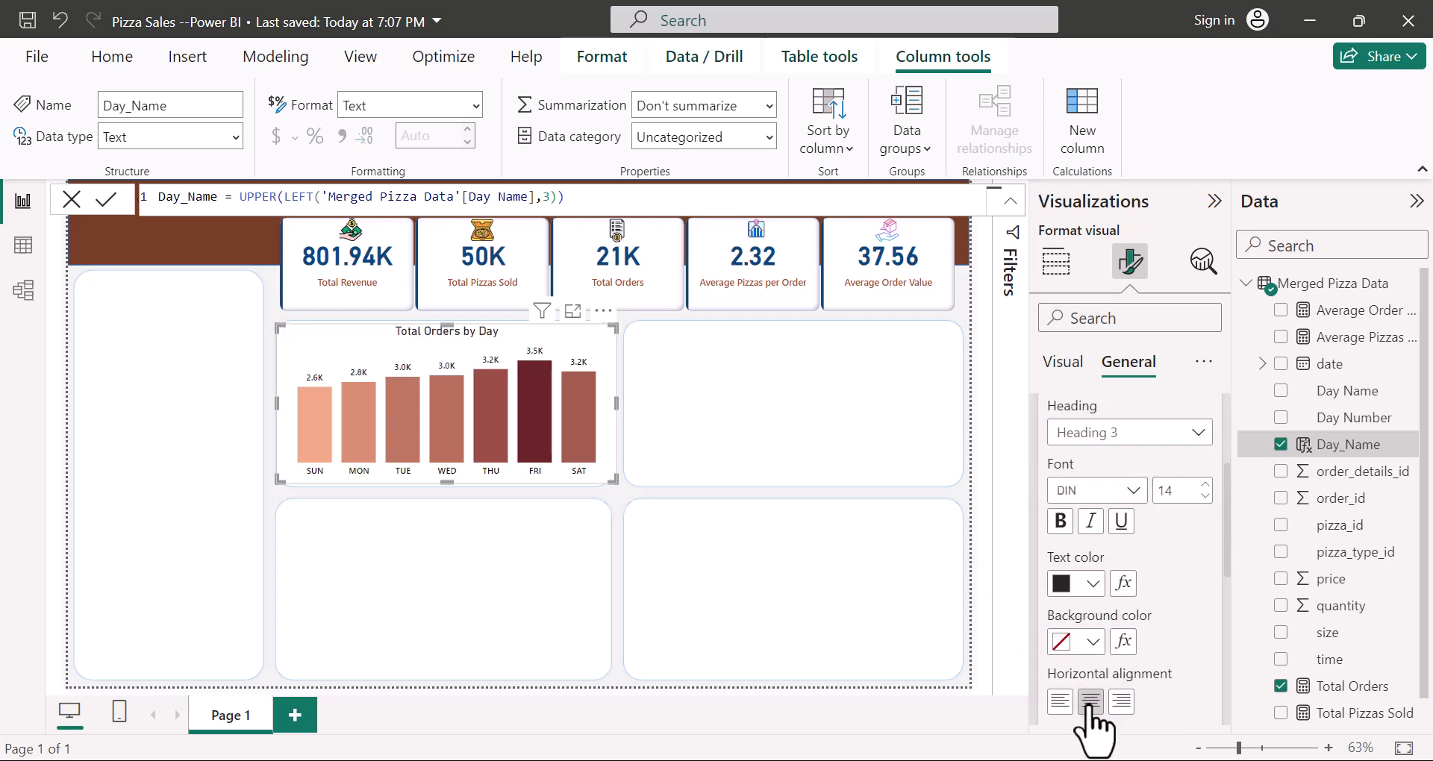
Step: Set the chart title's font to Segoe UI Semibold and collapse the title settings
{"action": "left_click", "coordinate": [1135, 491]}
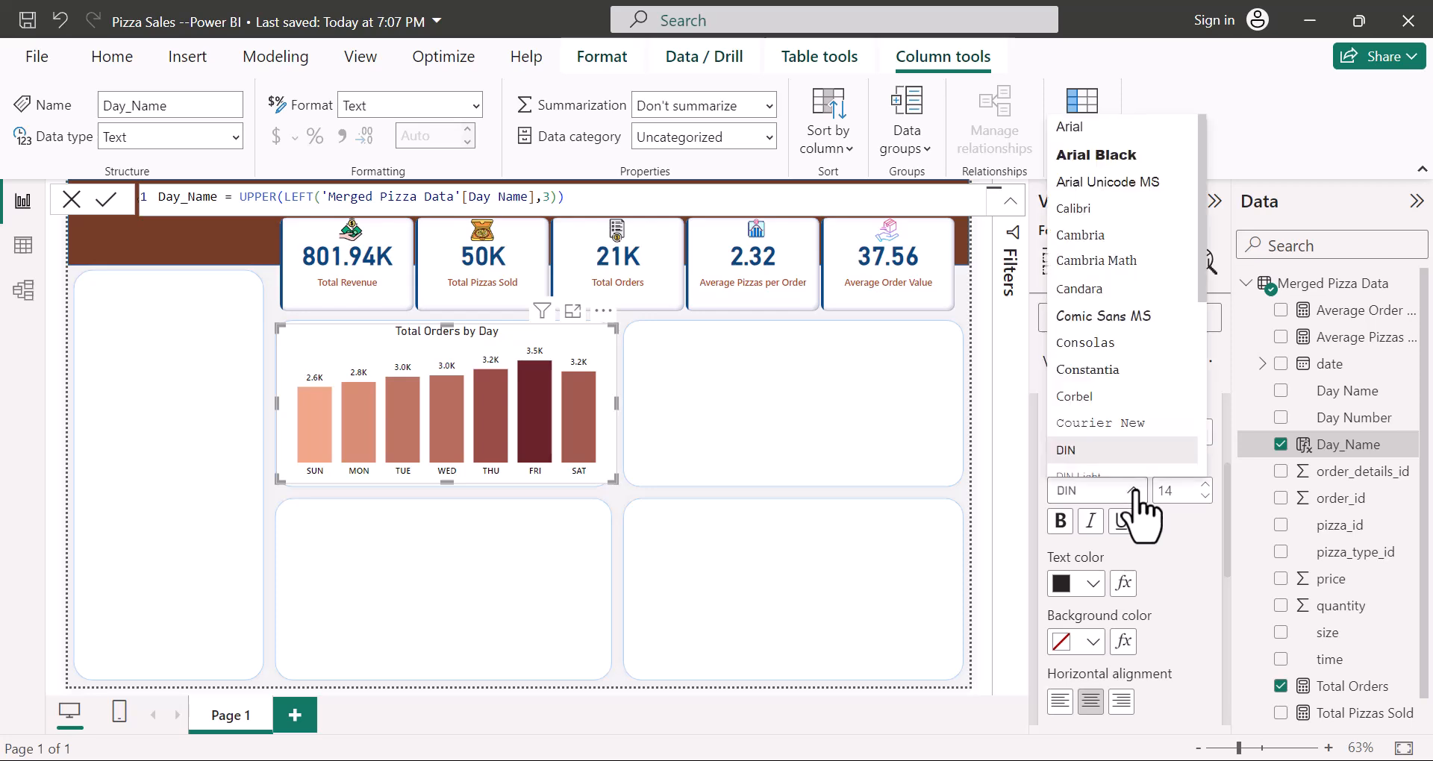
{"action": "scroll", "coordinate": [1142, 380], "scroll_direction": "down", "scroll_amount": 5}
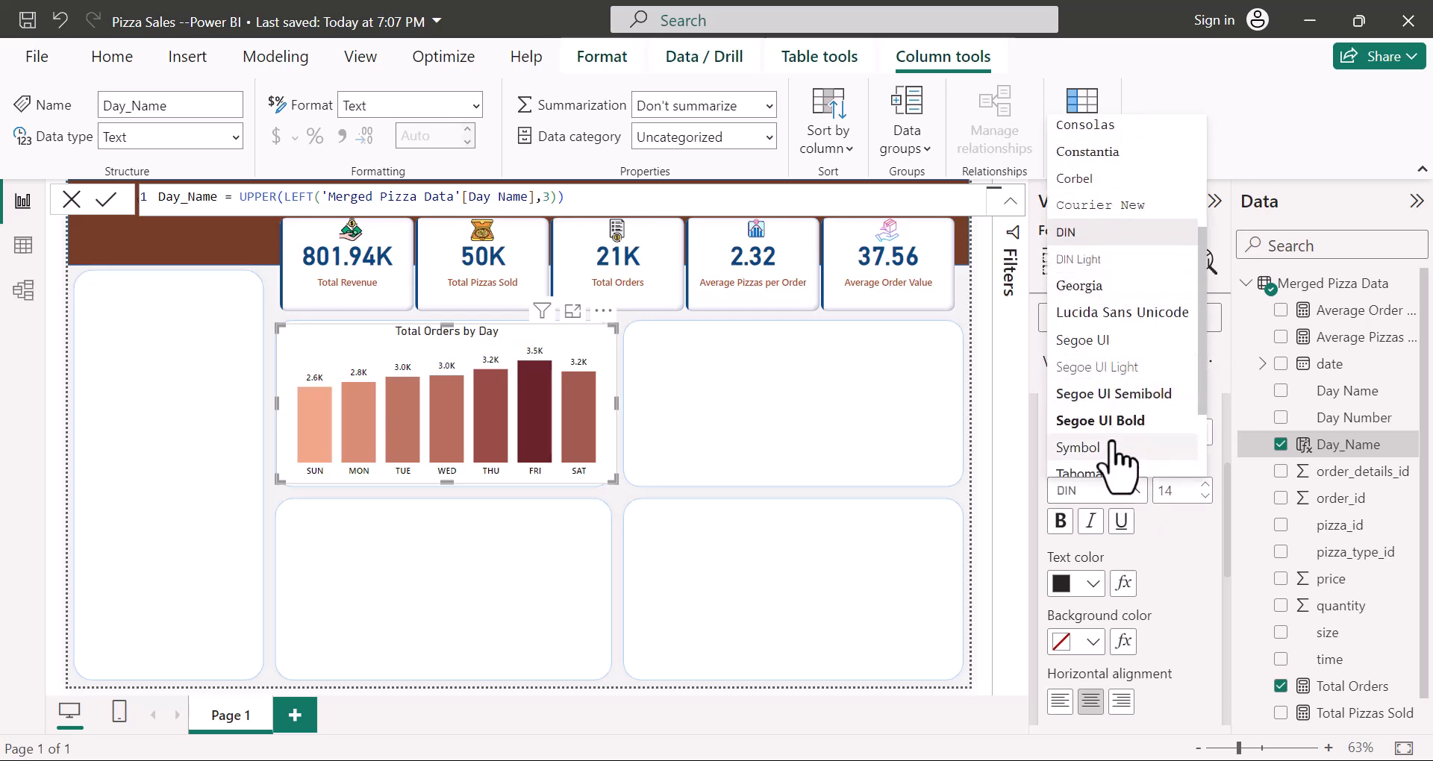
{"action": "left_click", "coordinate": [1117, 395]}
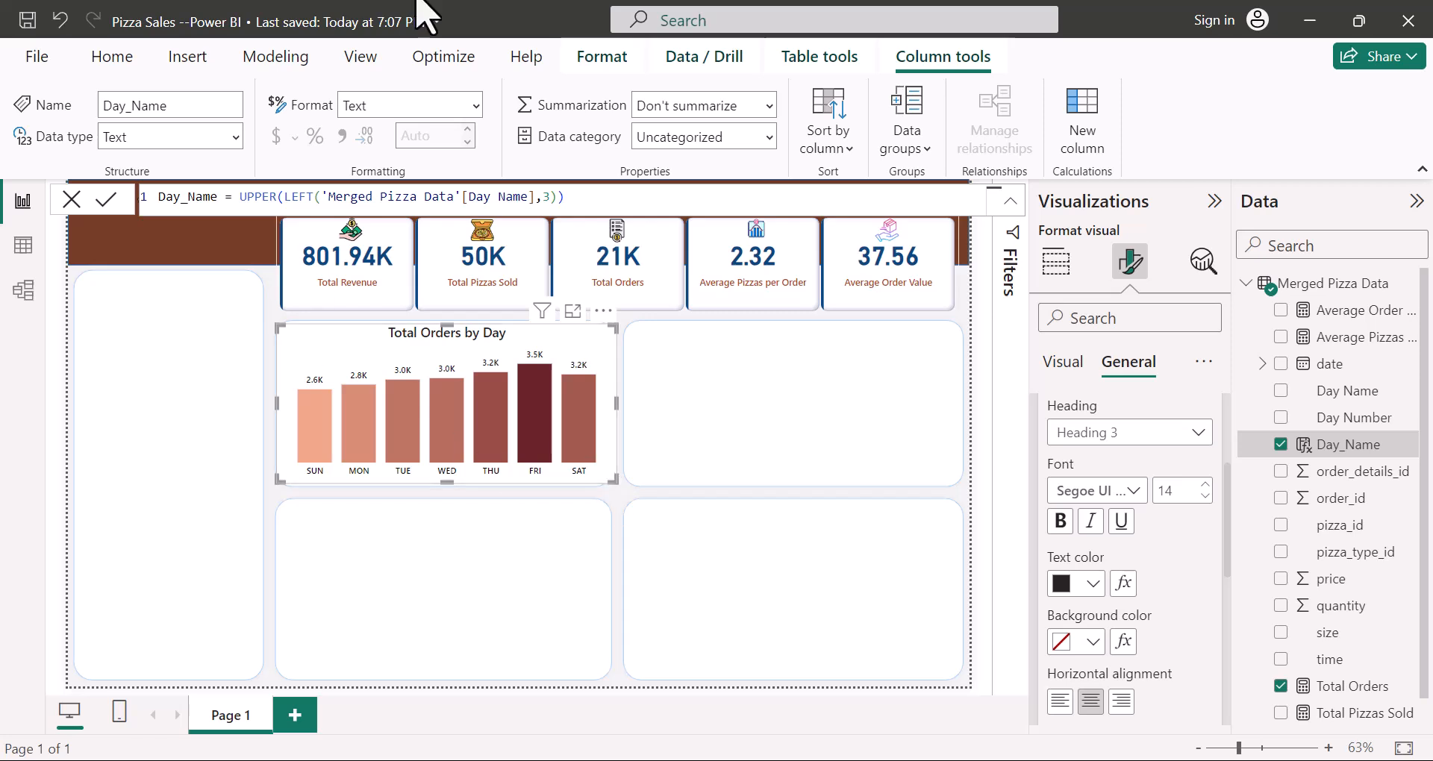
{"action": "scroll", "coordinate": [1168, 444], "scroll_direction": "up", "scroll_amount": 3}
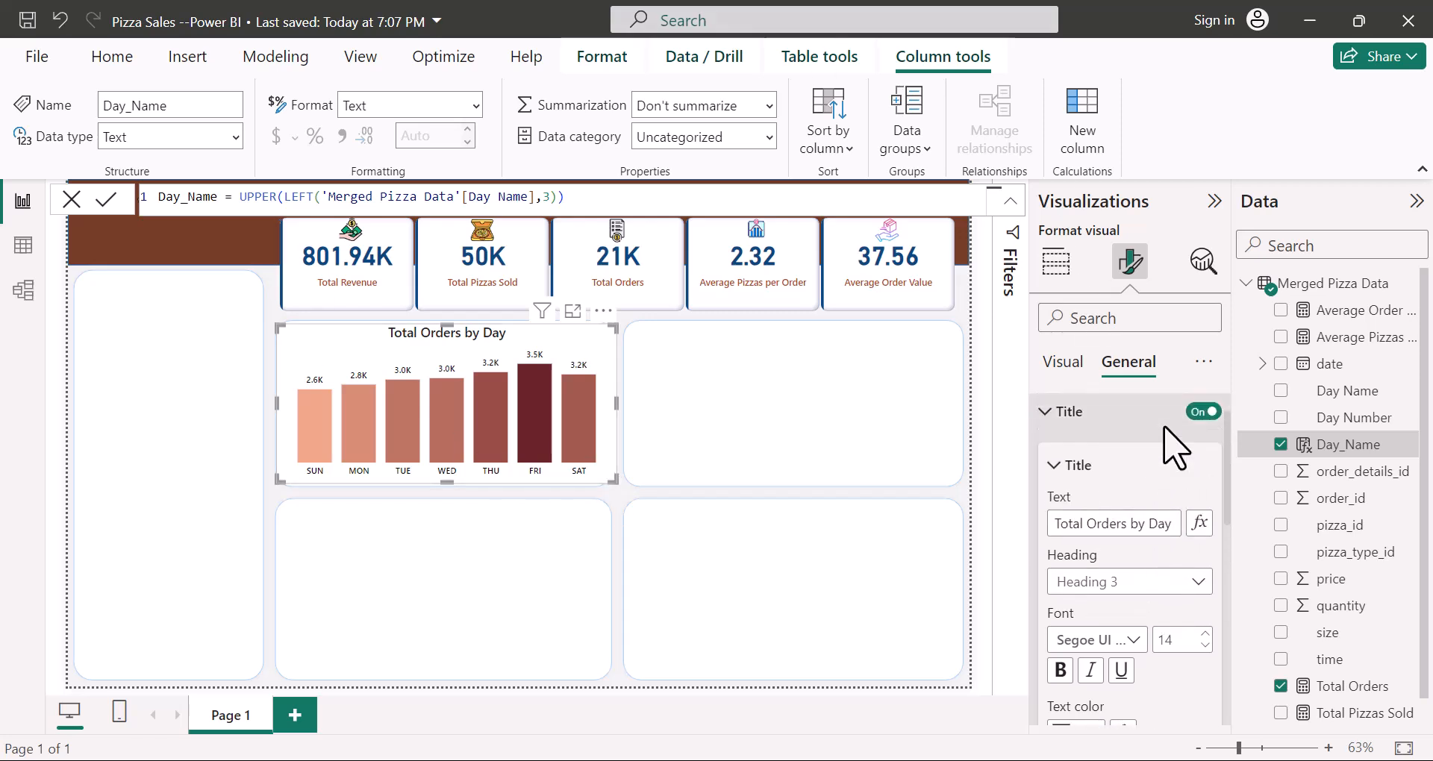
{"action": "left_click", "coordinate": [1057, 467]}
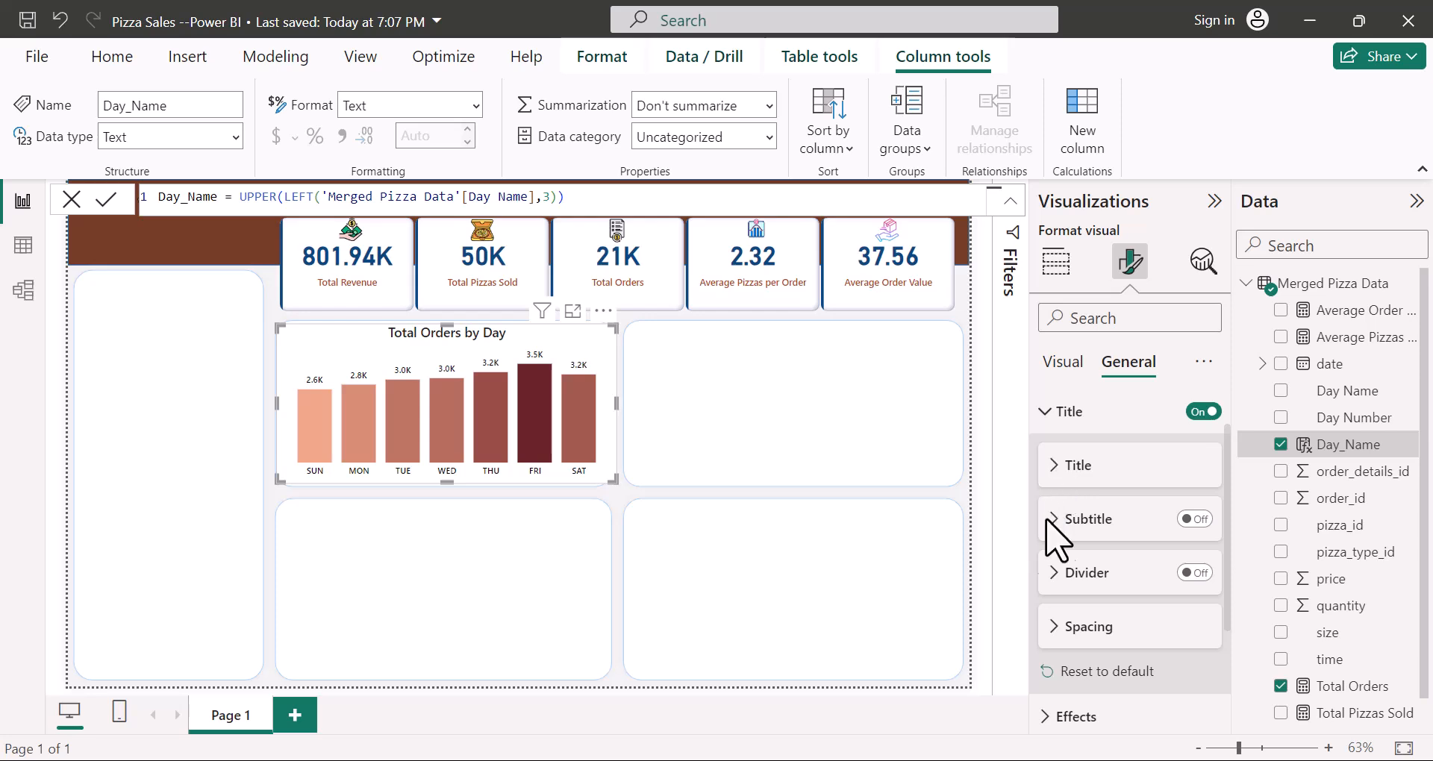
{"action": "scroll", "coordinate": [1113, 466], "scroll_direction": "down", "scroll_amount": 1}
{"action": "scroll", "coordinate": [1114, 459], "scroll_direction": "up", "scroll_amount": 2}
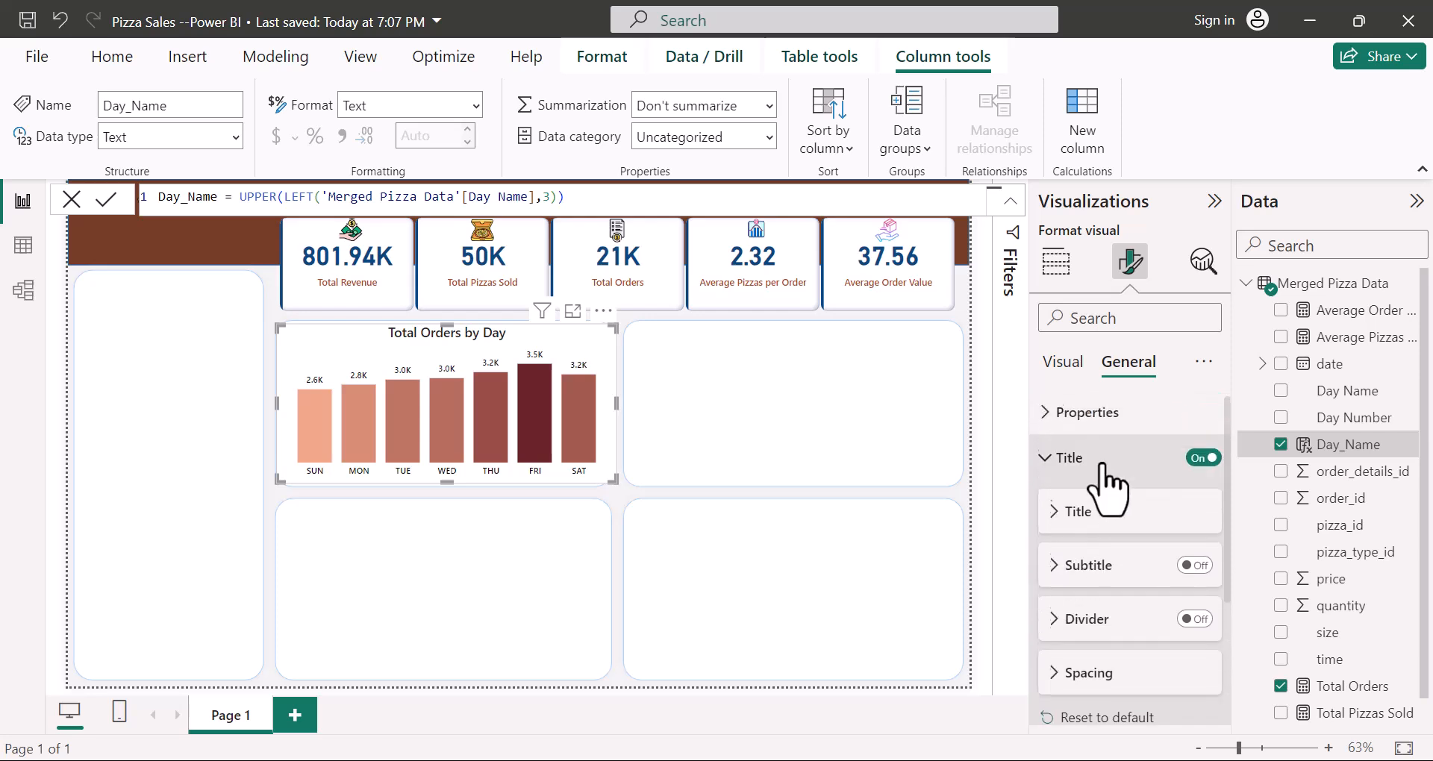
{"action": "left_click", "coordinate": [1045, 462]}
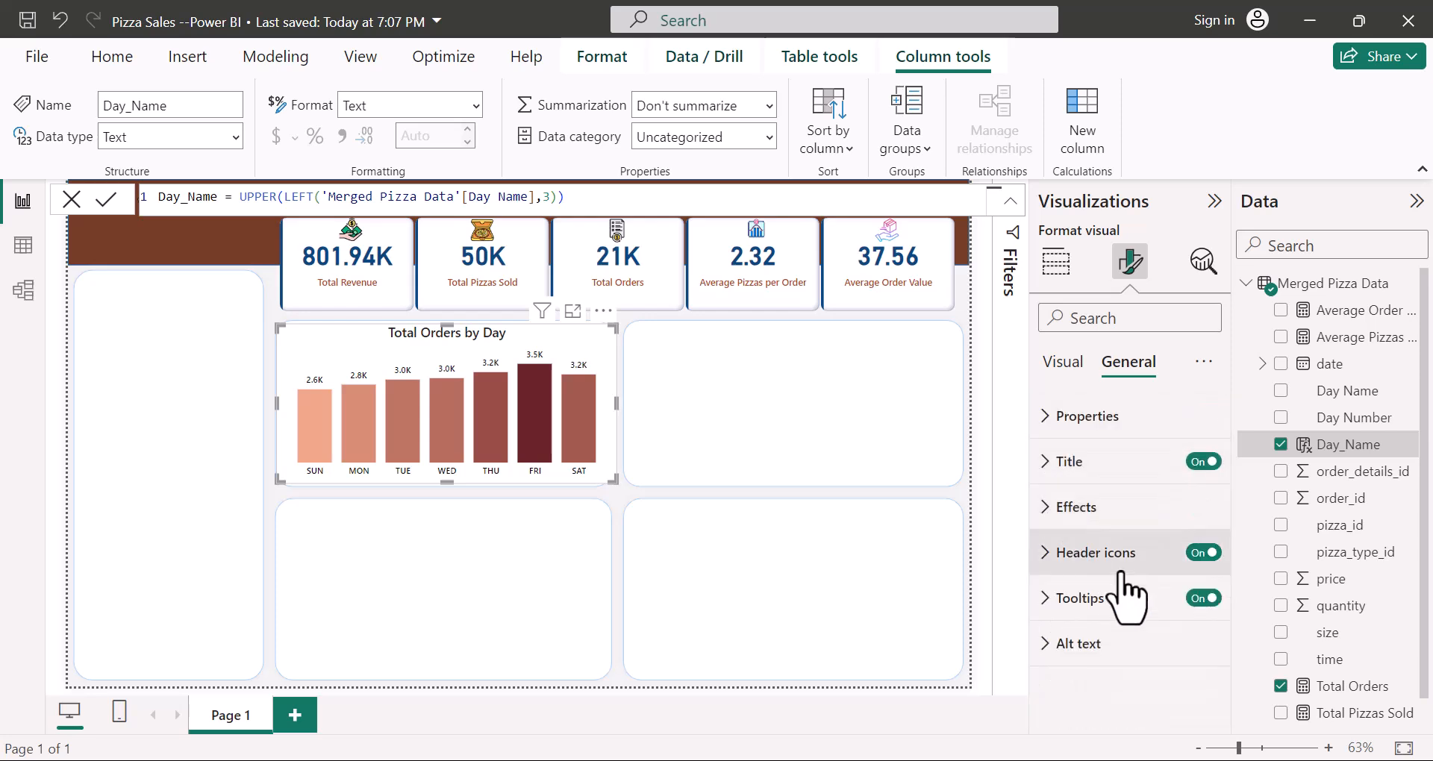
{"action": "left_click", "coordinate": [1038, 507]}
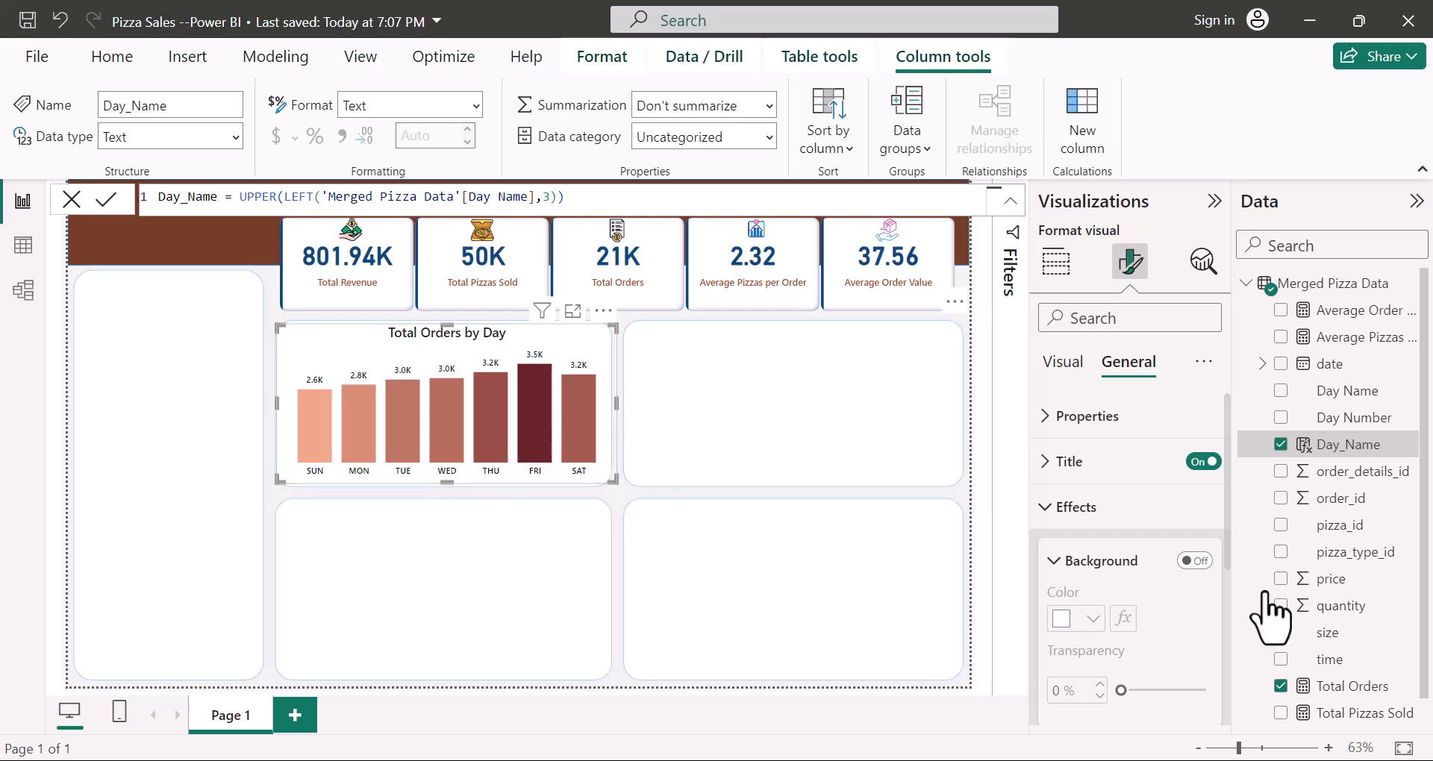
{"action": "scroll", "coordinate": [1187, 597], "scroll_direction": "down", "scroll_amount": 5}
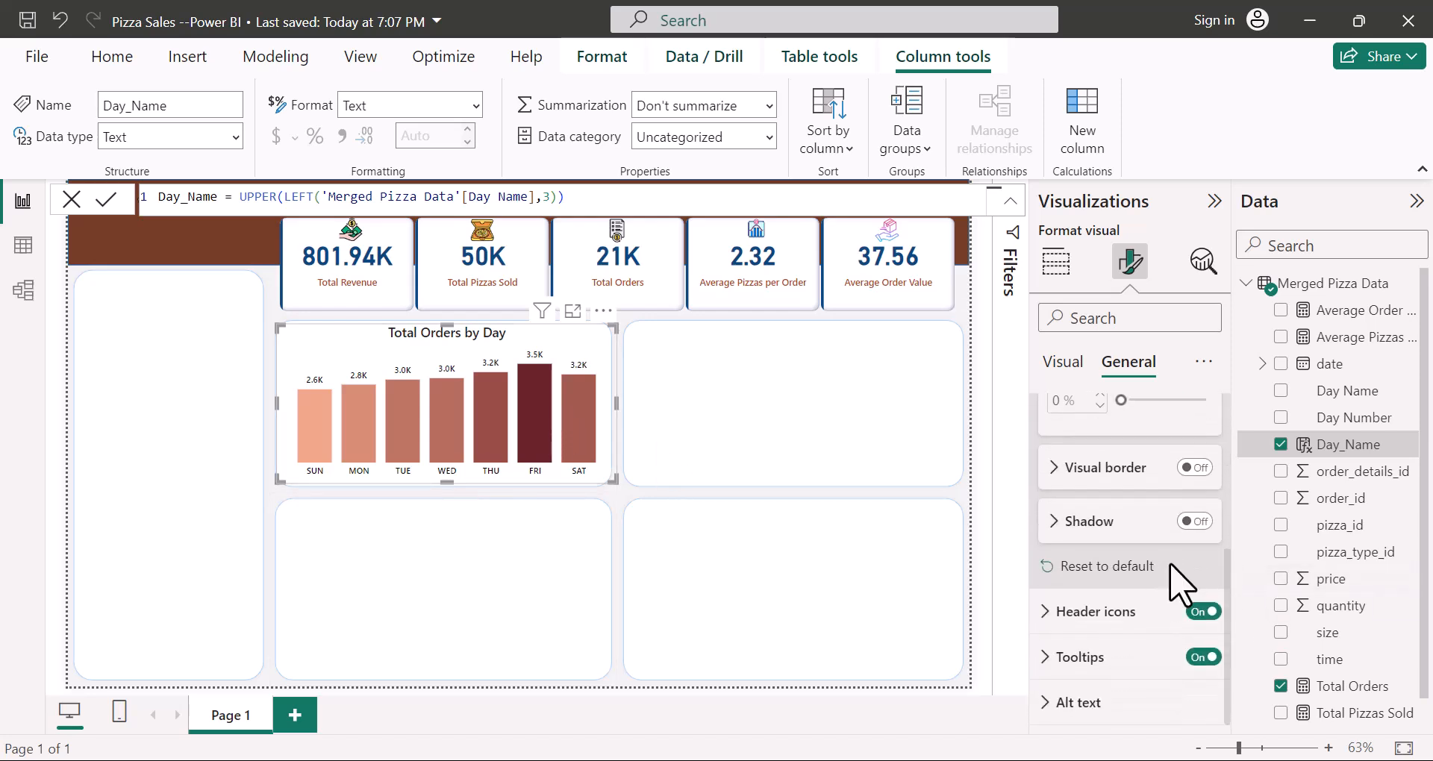
{"action": "scroll", "coordinate": [1176, 590], "scroll_direction": "up", "scroll_amount": 4}
{"action": "scroll", "coordinate": [1177, 582], "scroll_direction": "up", "scroll_amount": 1}
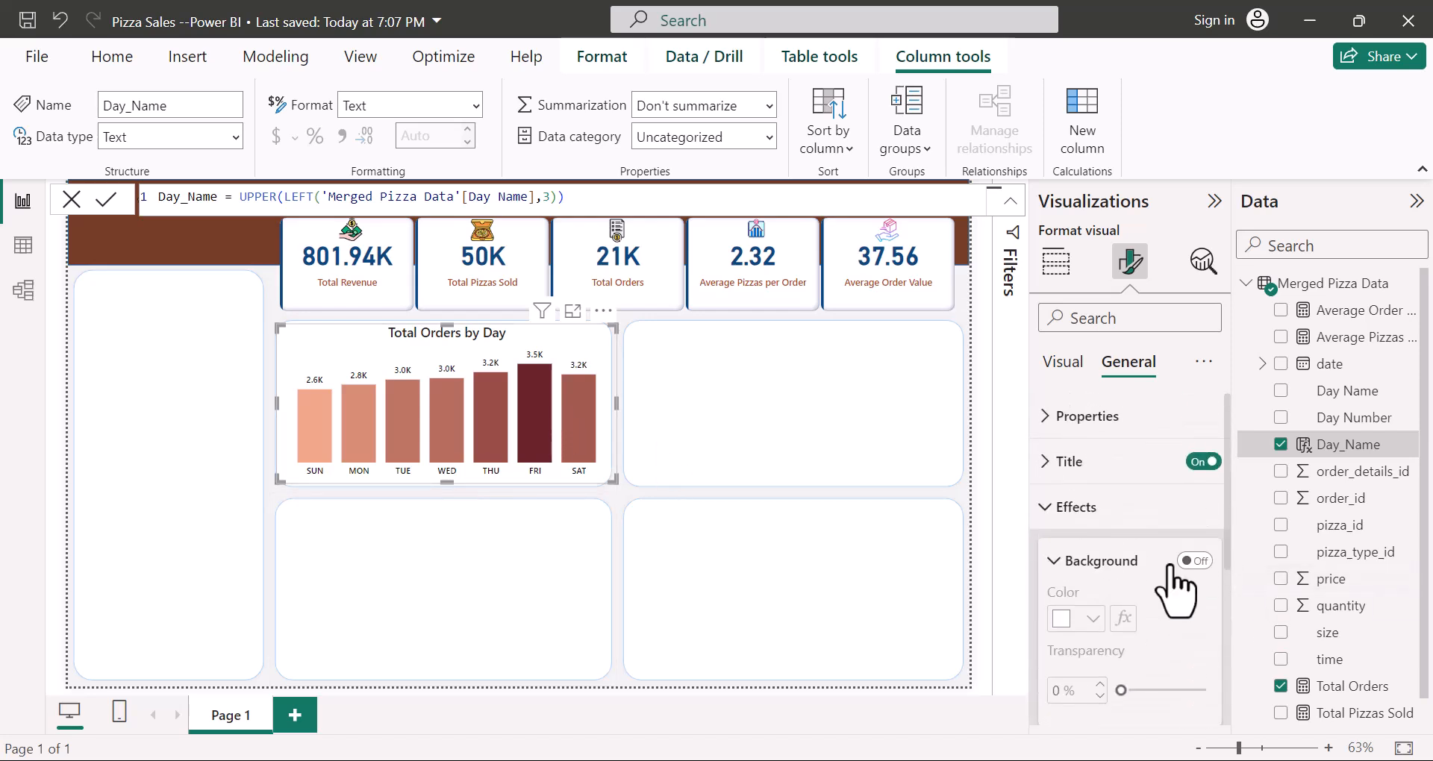
{"action": "left_click", "coordinate": [1053, 507]}
{"action": "left_click", "coordinate": [1062, 363]}
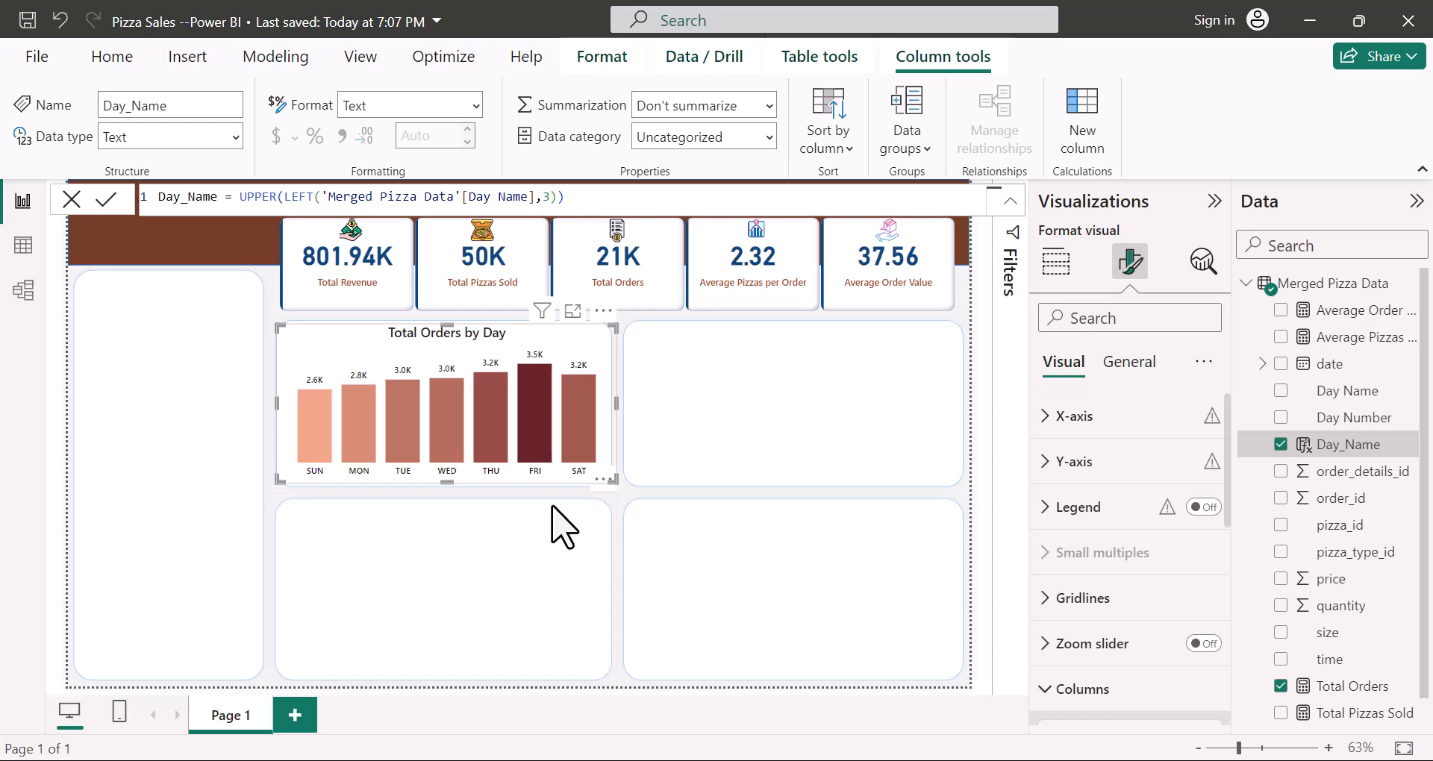
Step: Switch to the pizza sales document in Word to check the report's chart requirements
{"action": "left_click", "coordinate": [791, 631]}
{"action": "mouse_move", "coordinate": [864, 757]}
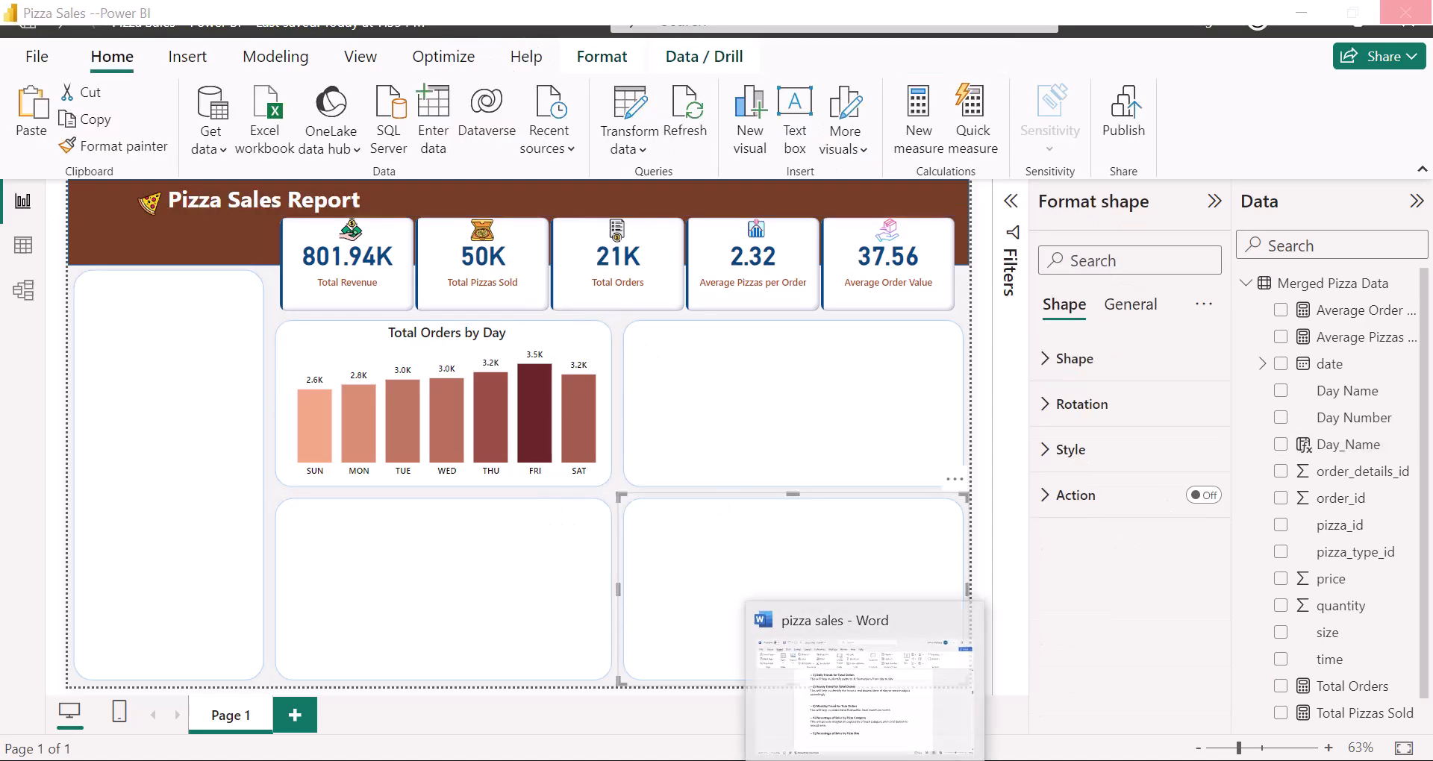
{"action": "left_click", "coordinate": [870, 707]}
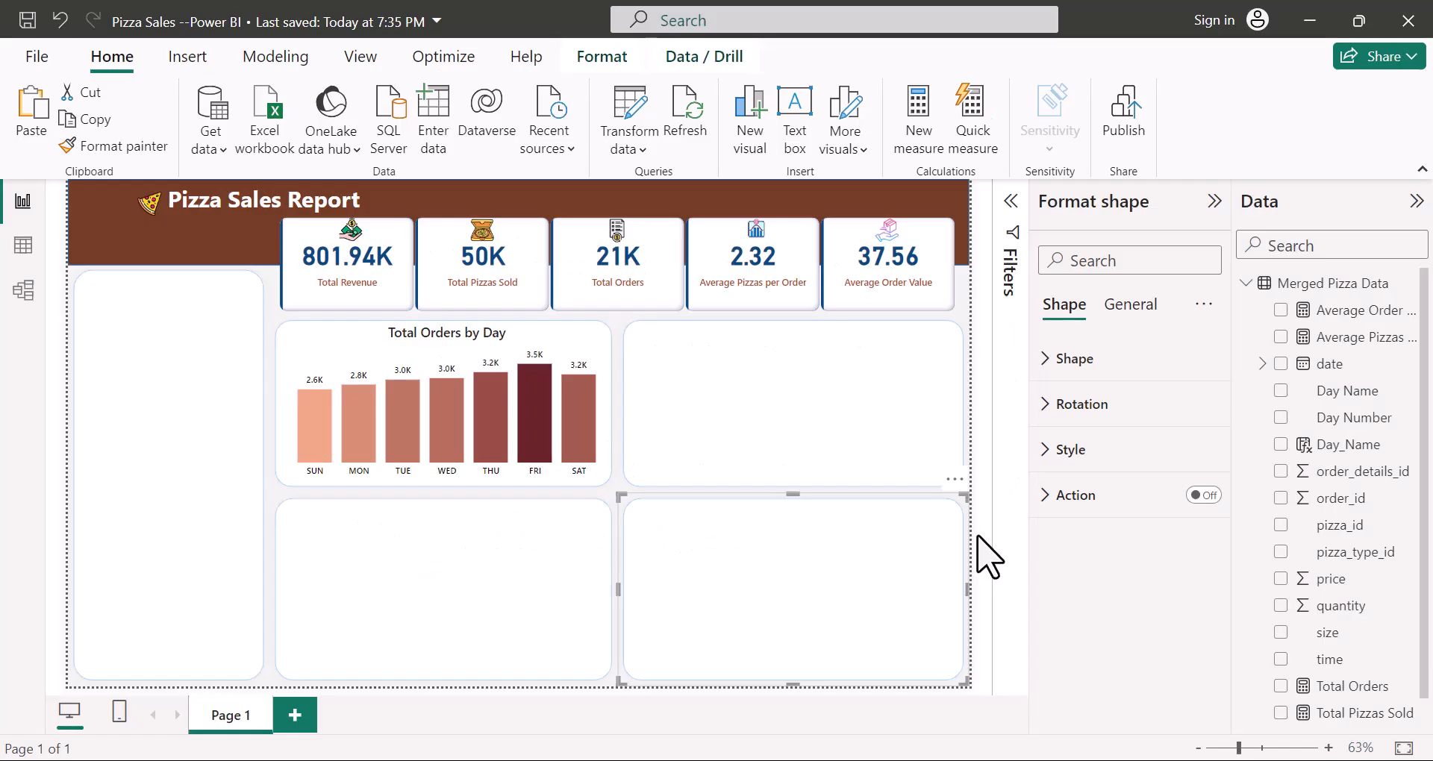
Step: Add an empty area chart and fit it into the blank panel beside the Total Orders by Day chart
{"action": "left_click", "coordinate": [980, 561]}
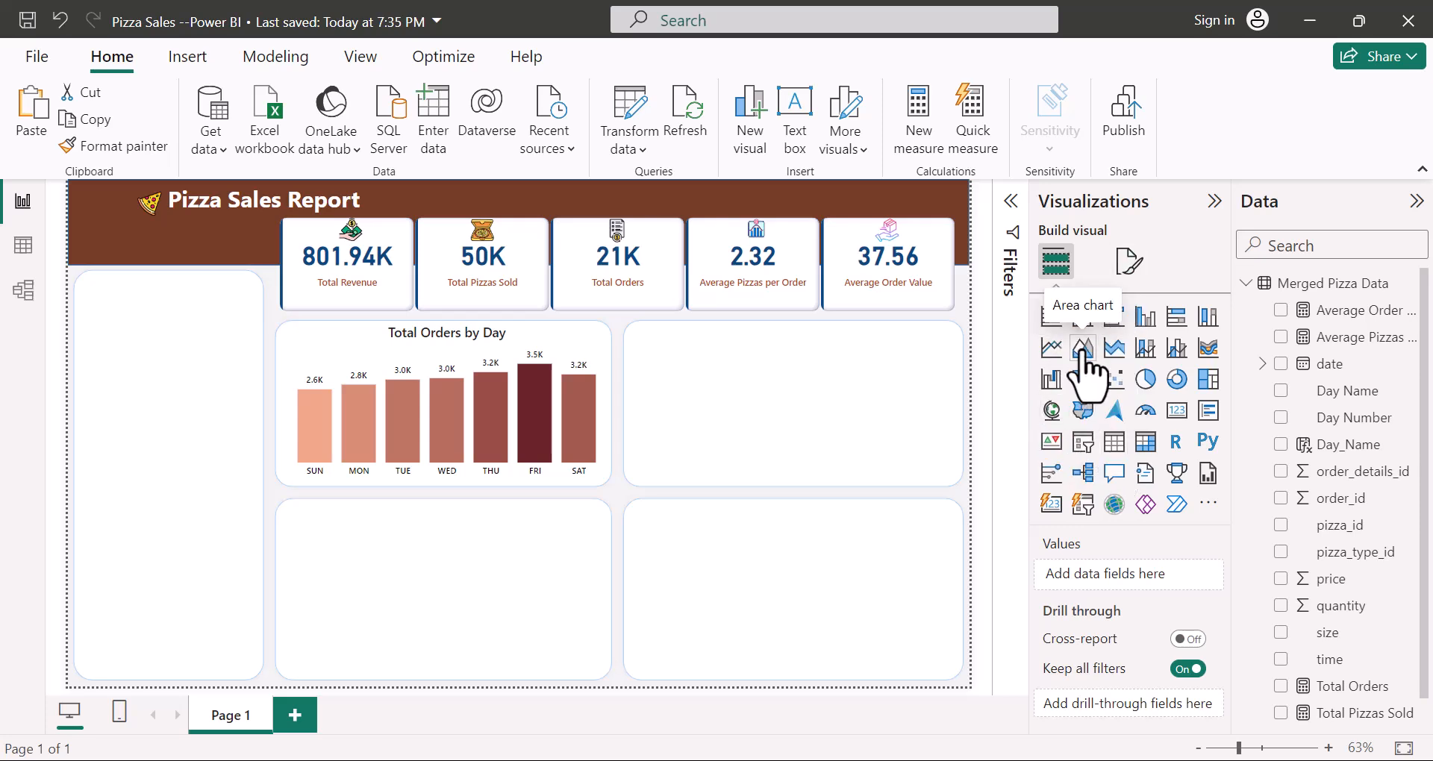
{"action": "left_click", "coordinate": [1082, 353]}
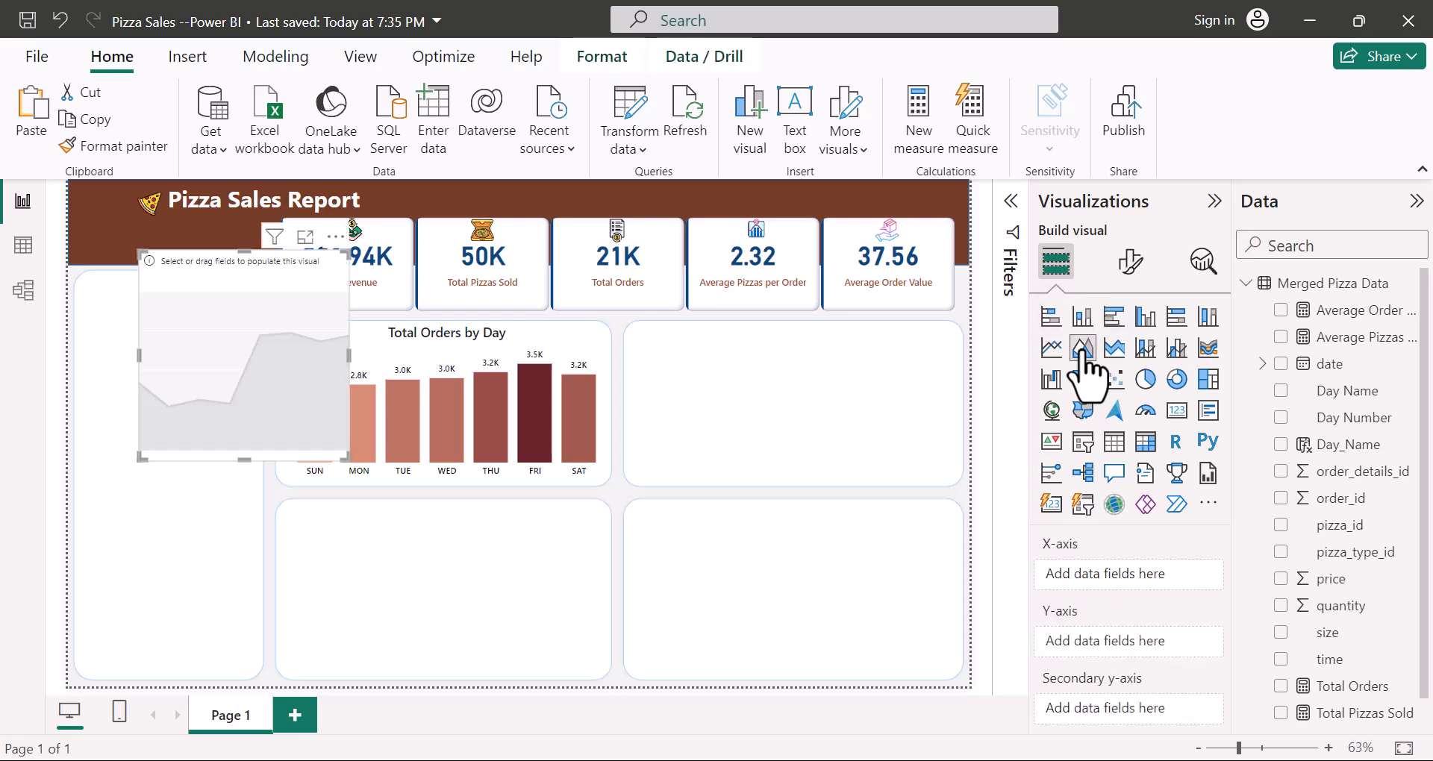
{"action": "left_click_drag", "start_coordinate": [231, 357], "coordinate": [770, 396]}
{"action": "left_click_drag", "start_coordinate": [887, 404], "coordinate": [955, 412]}
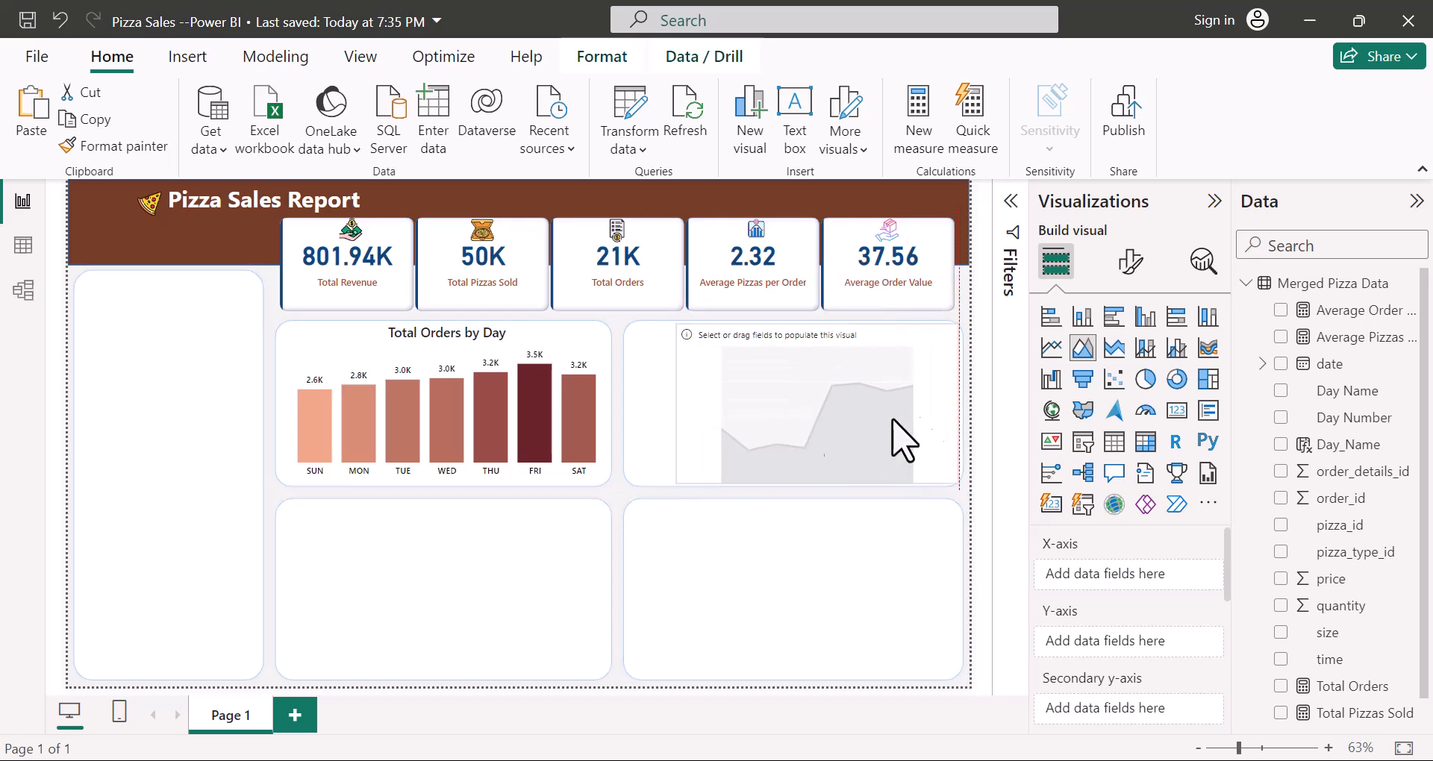
{"action": "left_click_drag", "start_coordinate": [677, 404], "coordinate": [632, 398]}
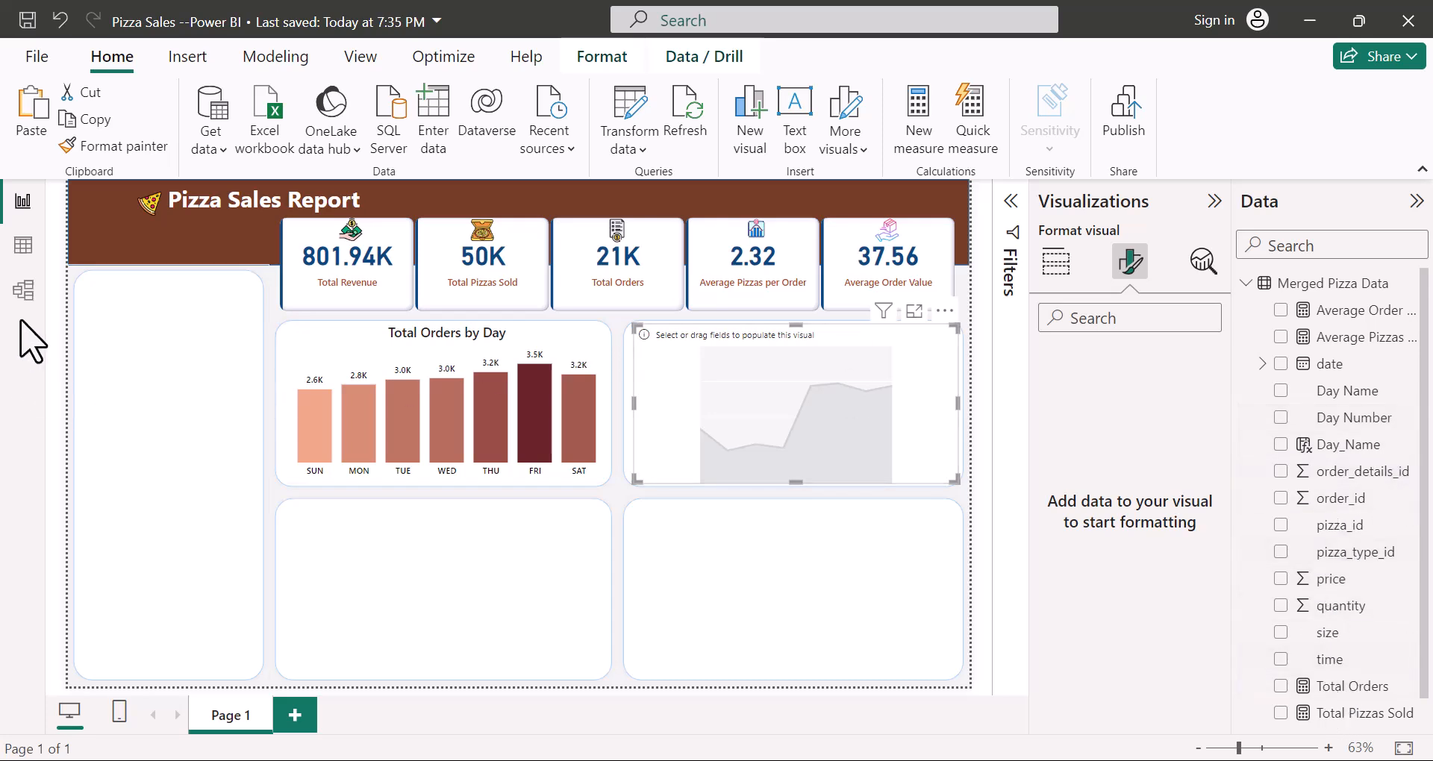
Step: Open the Merged Pizza Data query in Power Query Editor for transforming
{"action": "left_click", "coordinate": [25, 254]}
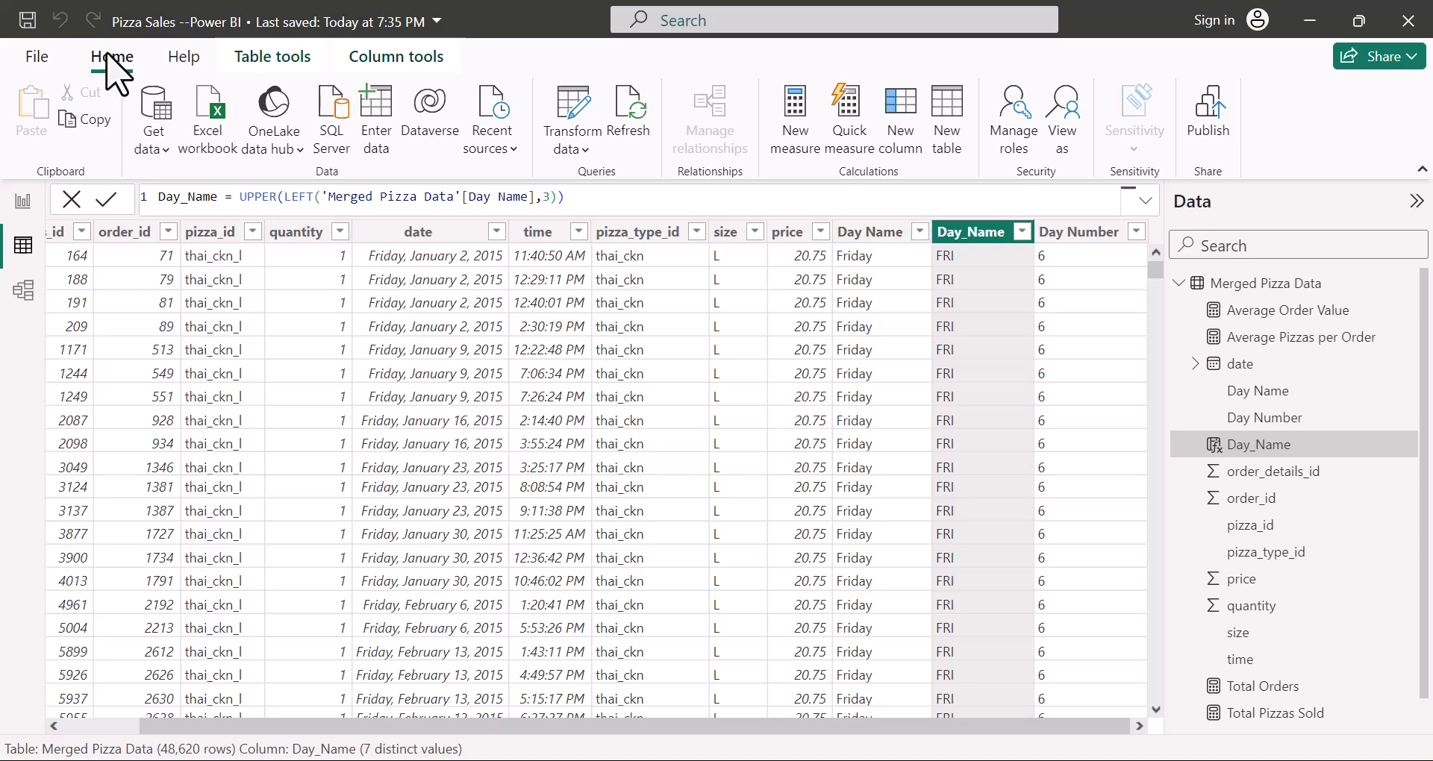
{"action": "left_click", "coordinate": [581, 124]}
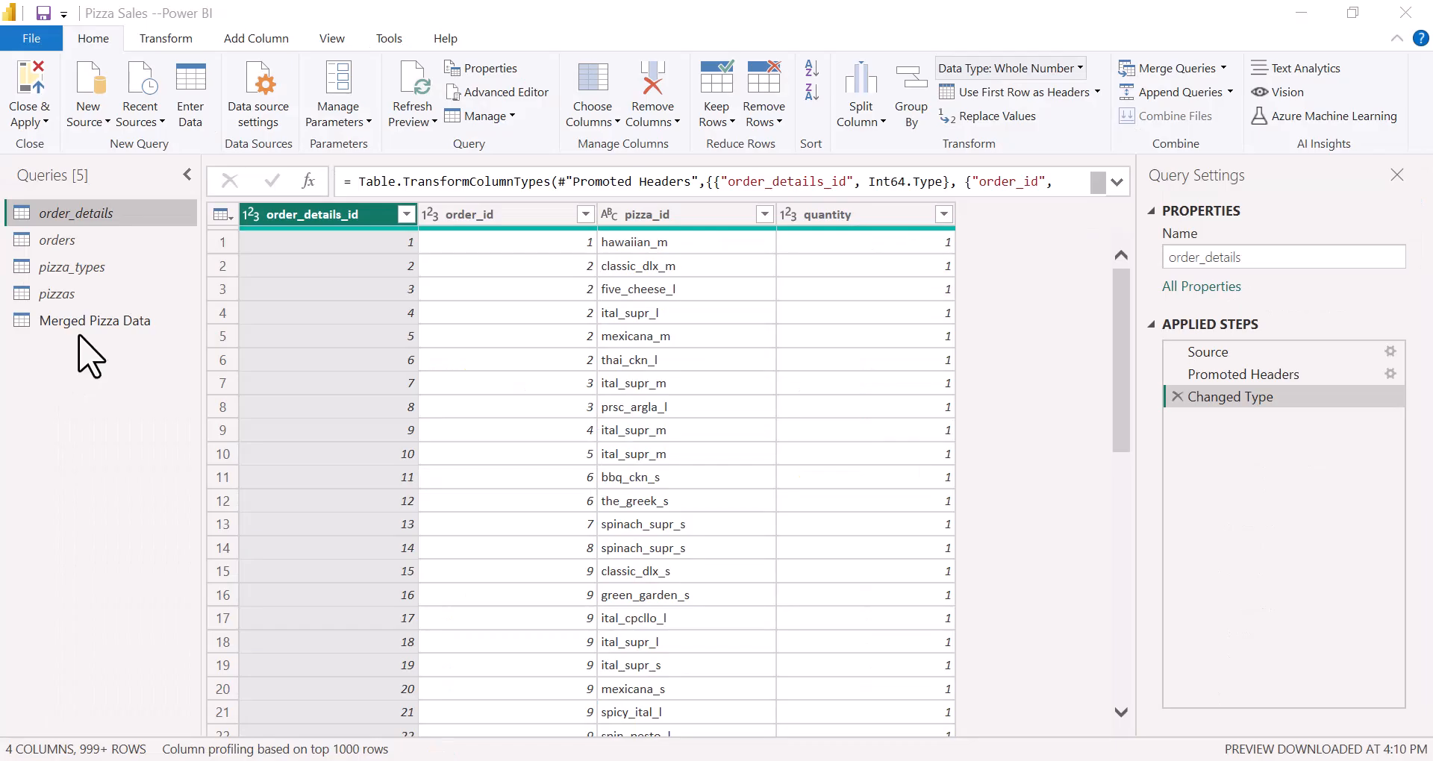
{"action": "left_click", "coordinate": [80, 333]}
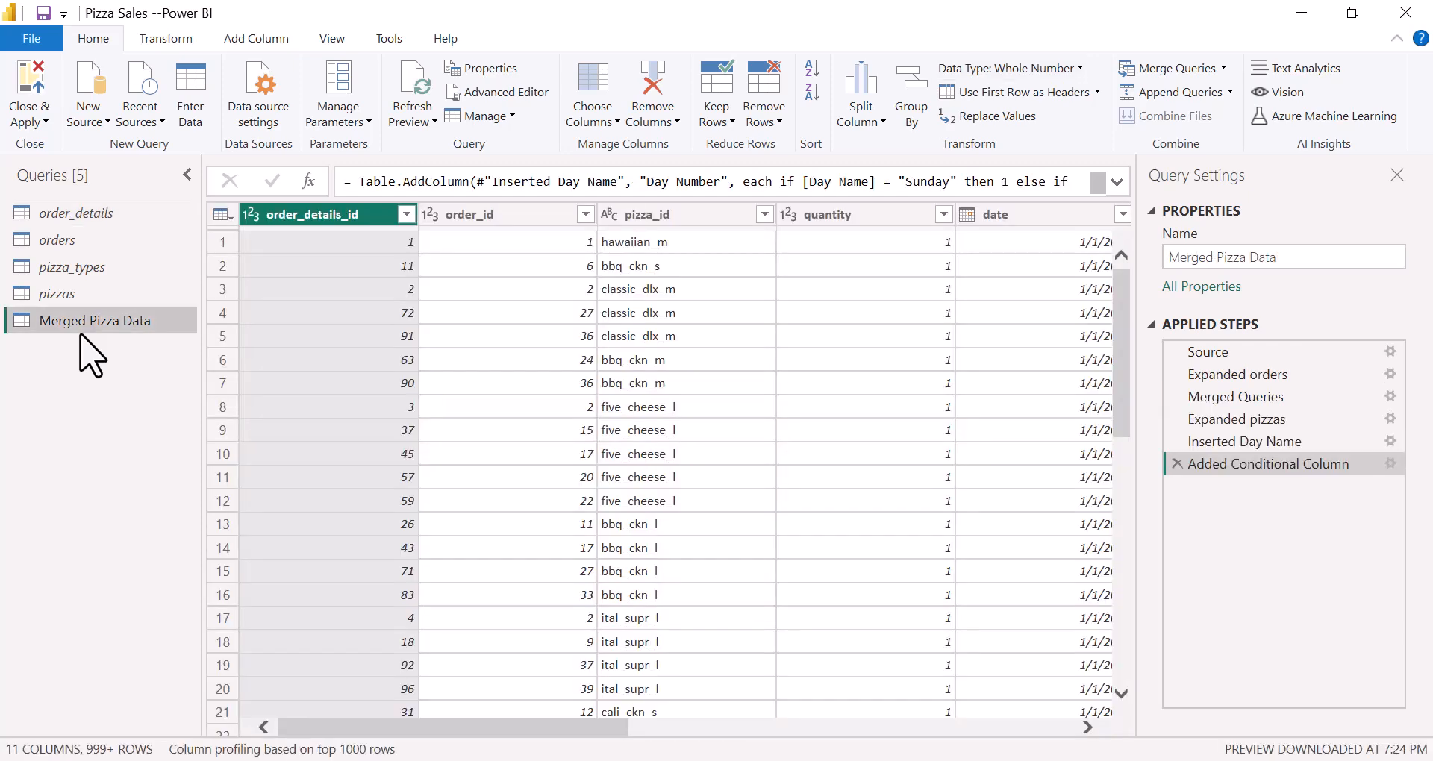
Step: Add an Hour column extracted from the time column, and apply the query changes to the report
{"action": "left_click_drag", "start_coordinate": [515, 728], "coordinate": [661, 728]}
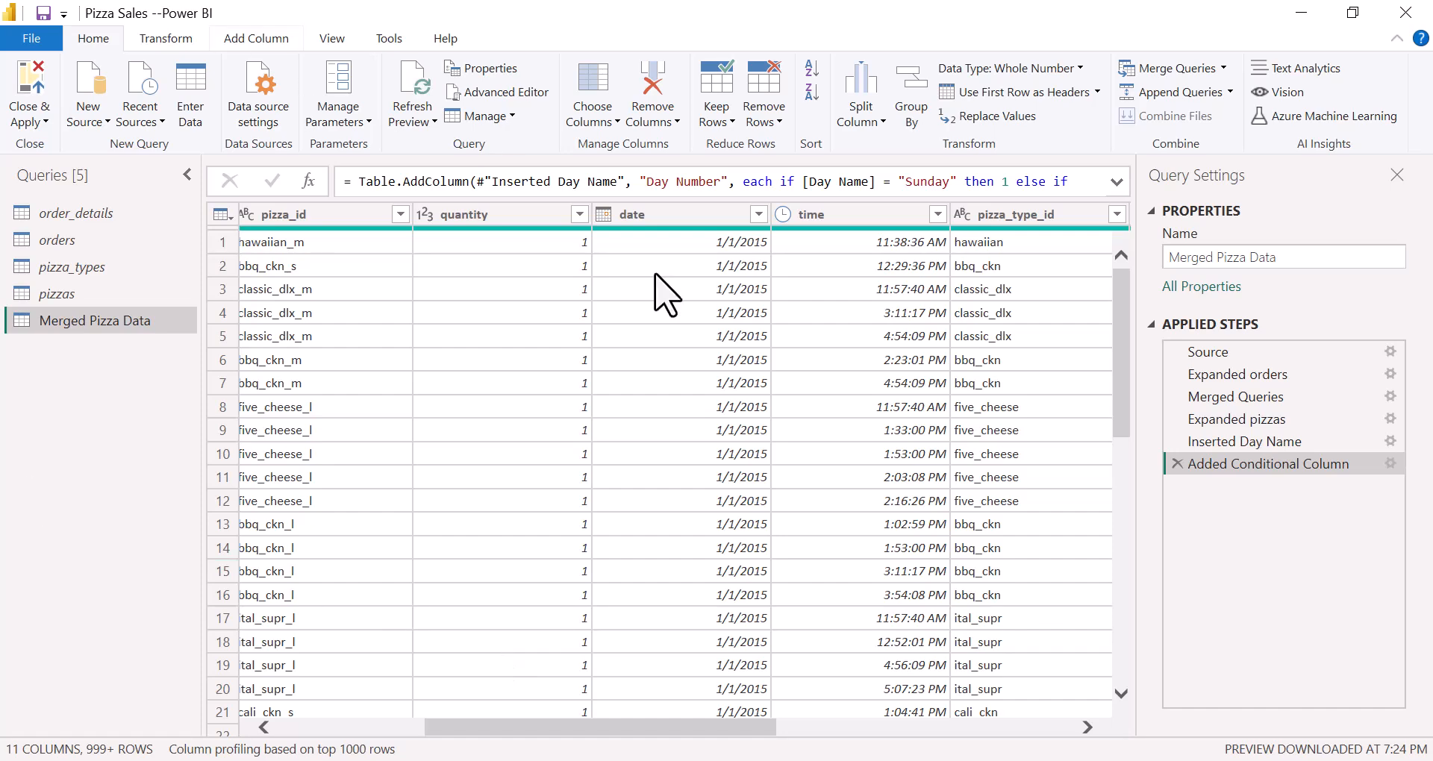
{"action": "left_click", "coordinate": [841, 217]}
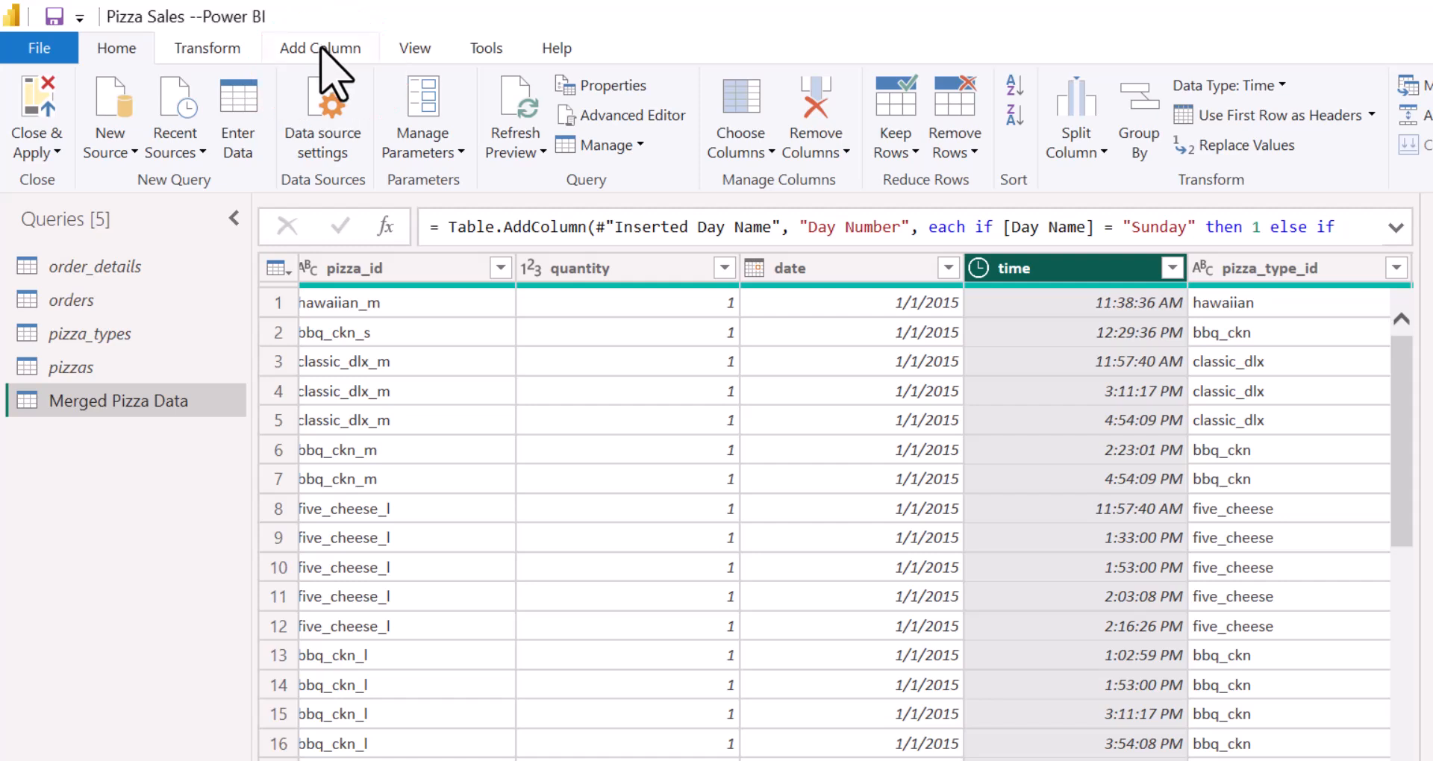
{"action": "left_click", "coordinate": [328, 50]}
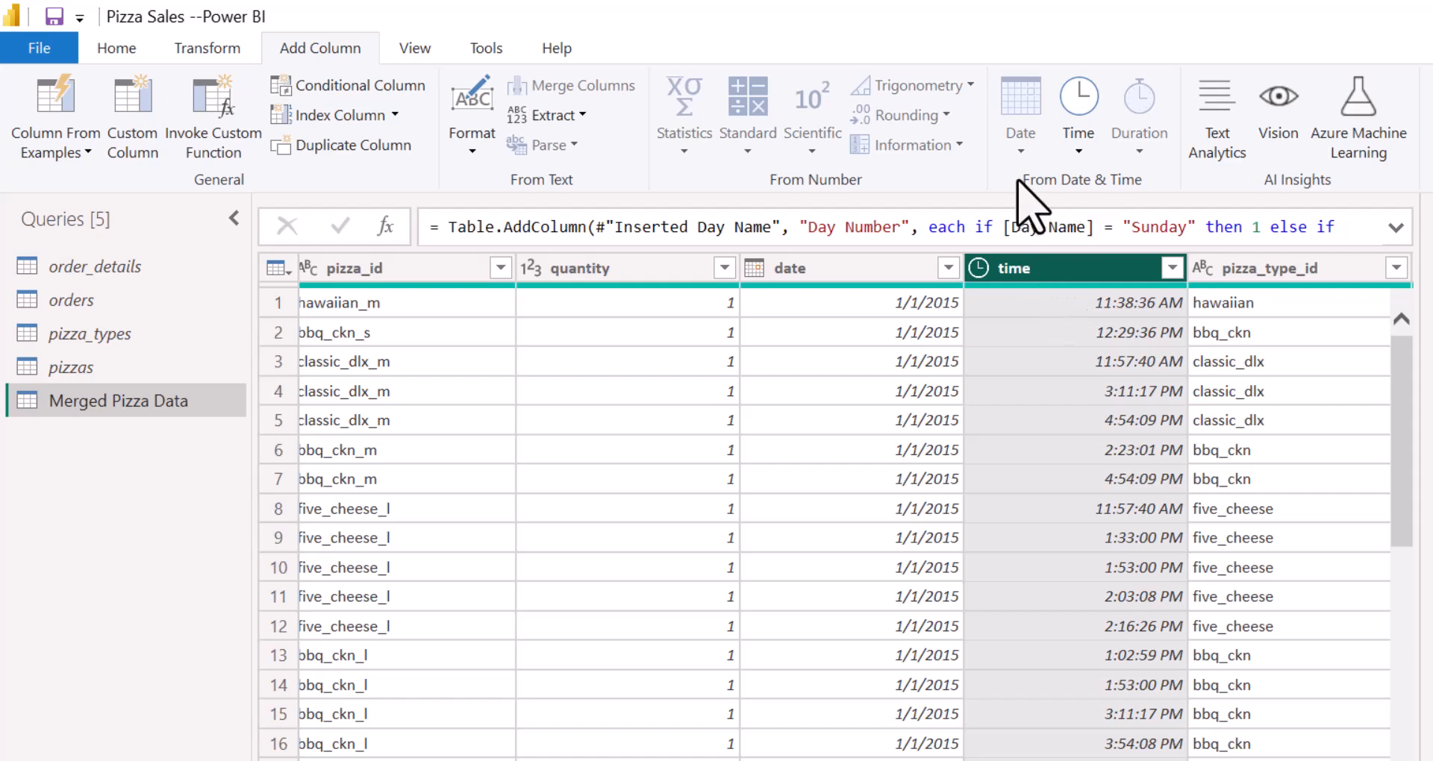
{"action": "left_click", "coordinate": [841, 298]}
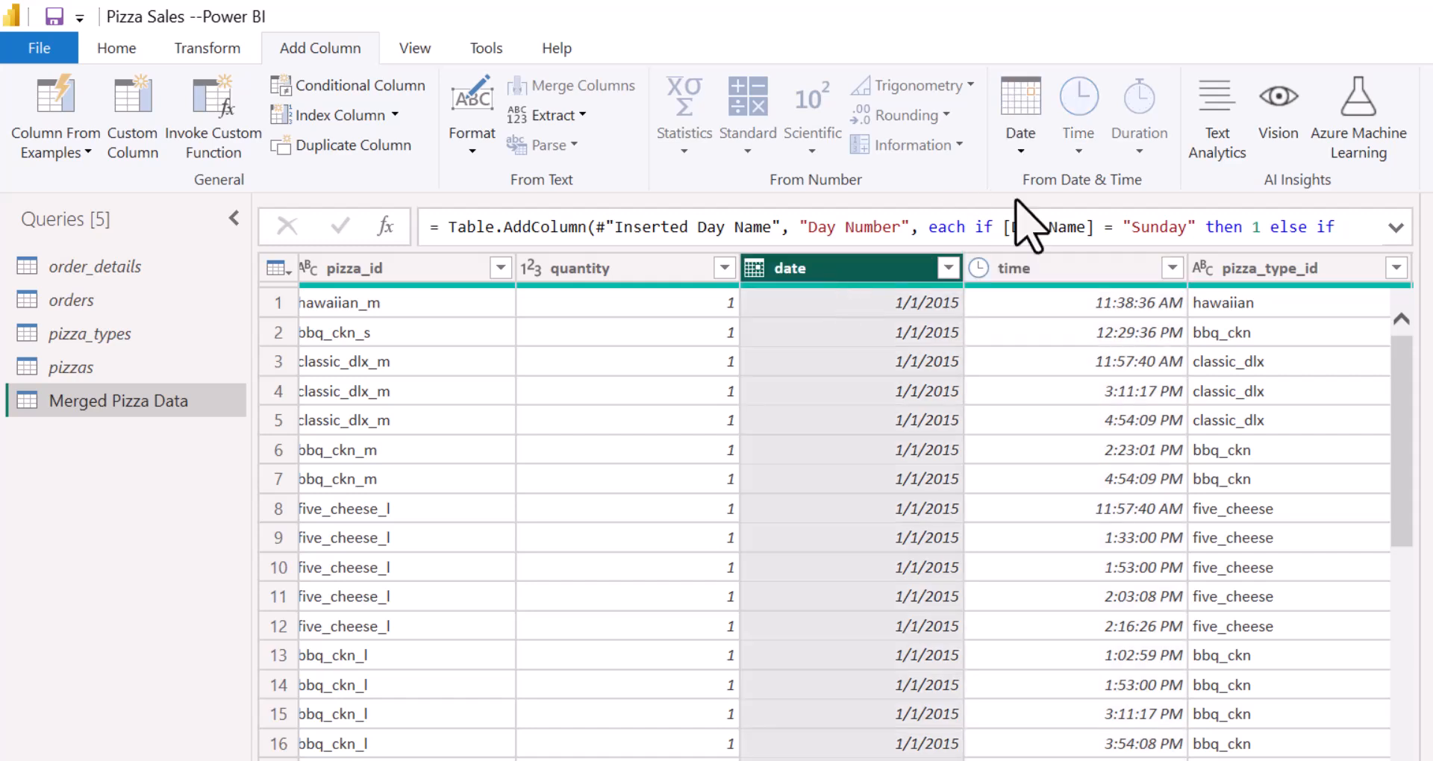
{"action": "left_click", "coordinate": [1060, 274]}
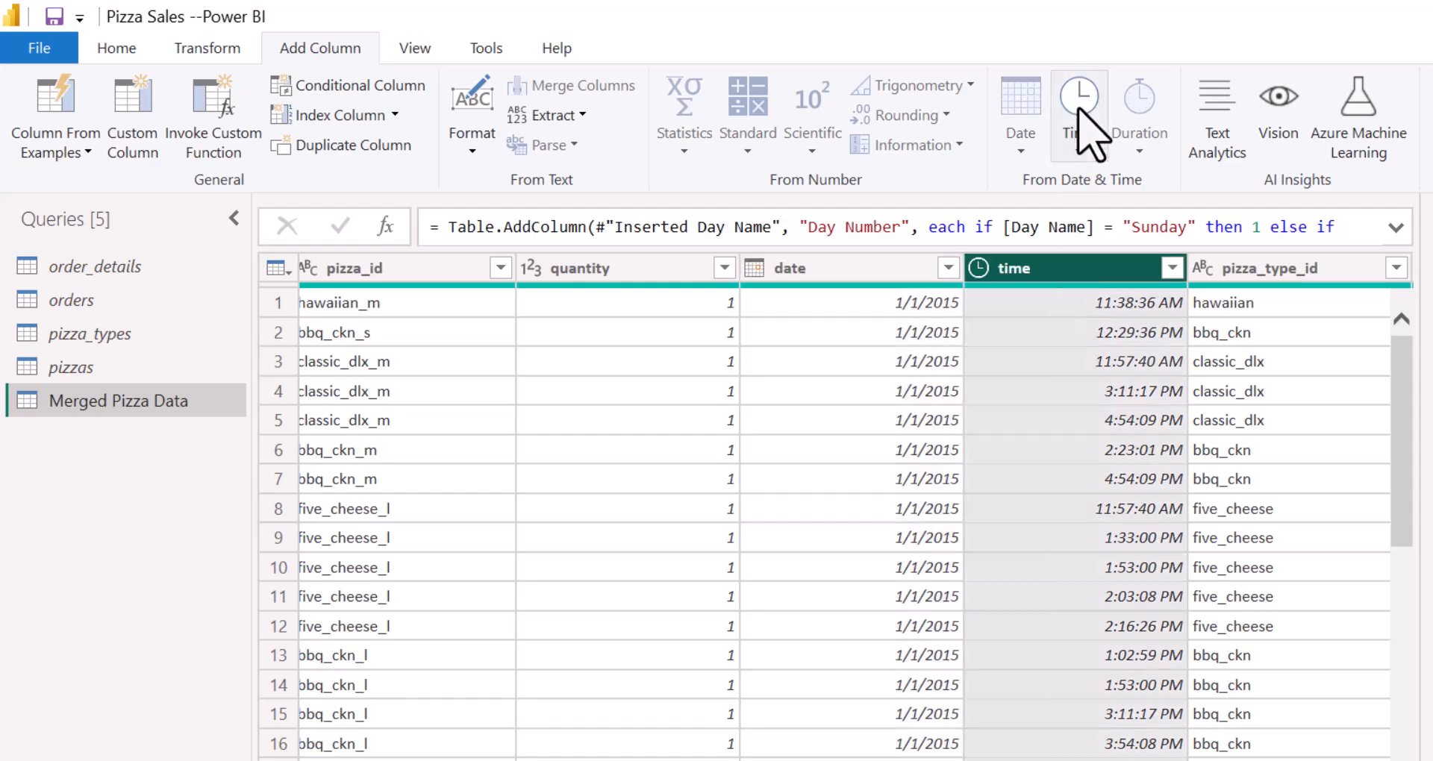
{"action": "left_click", "coordinate": [1078, 153]}
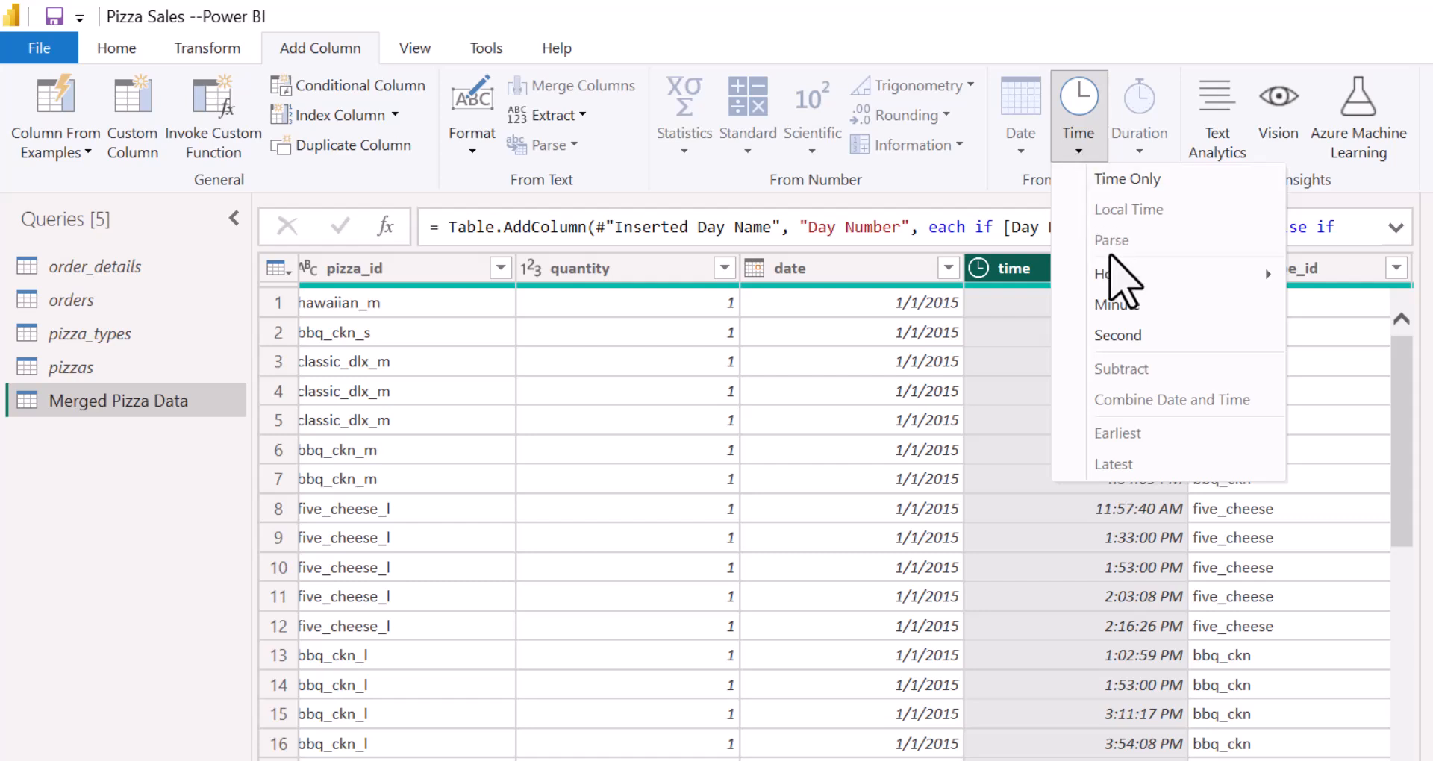
{"action": "mouse_move", "coordinate": [1111, 282]}
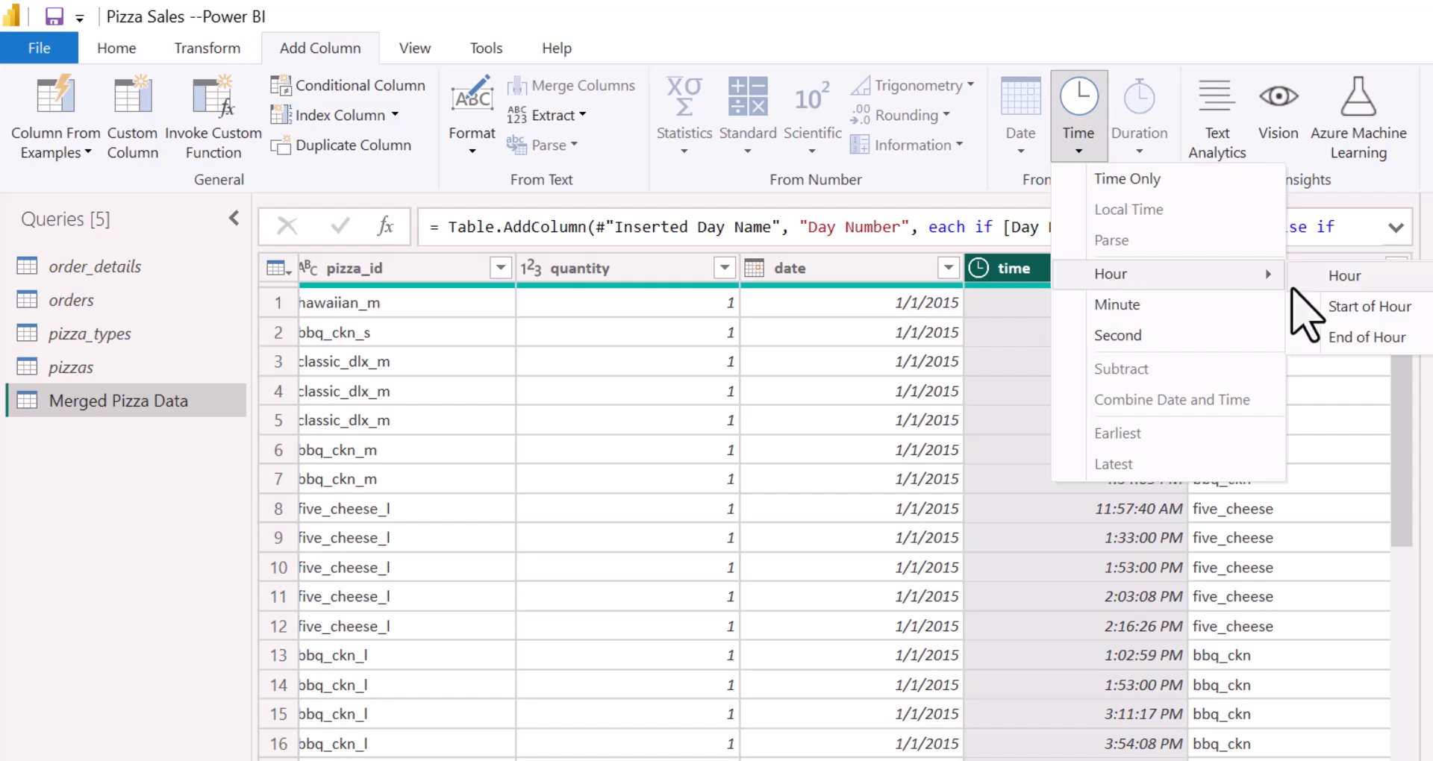
{"action": "left_click", "coordinate": [1353, 280]}
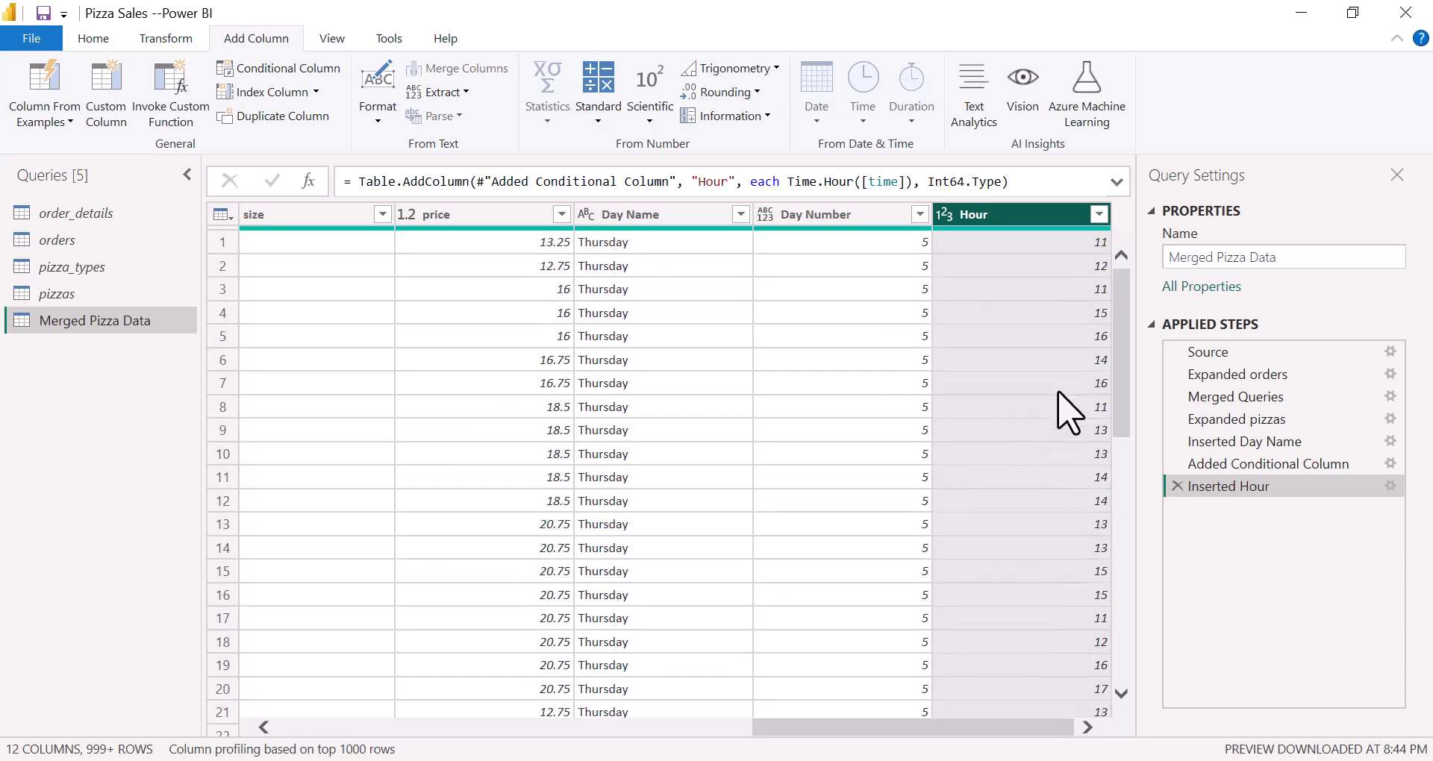
{"action": "left_click", "coordinate": [95, 41]}
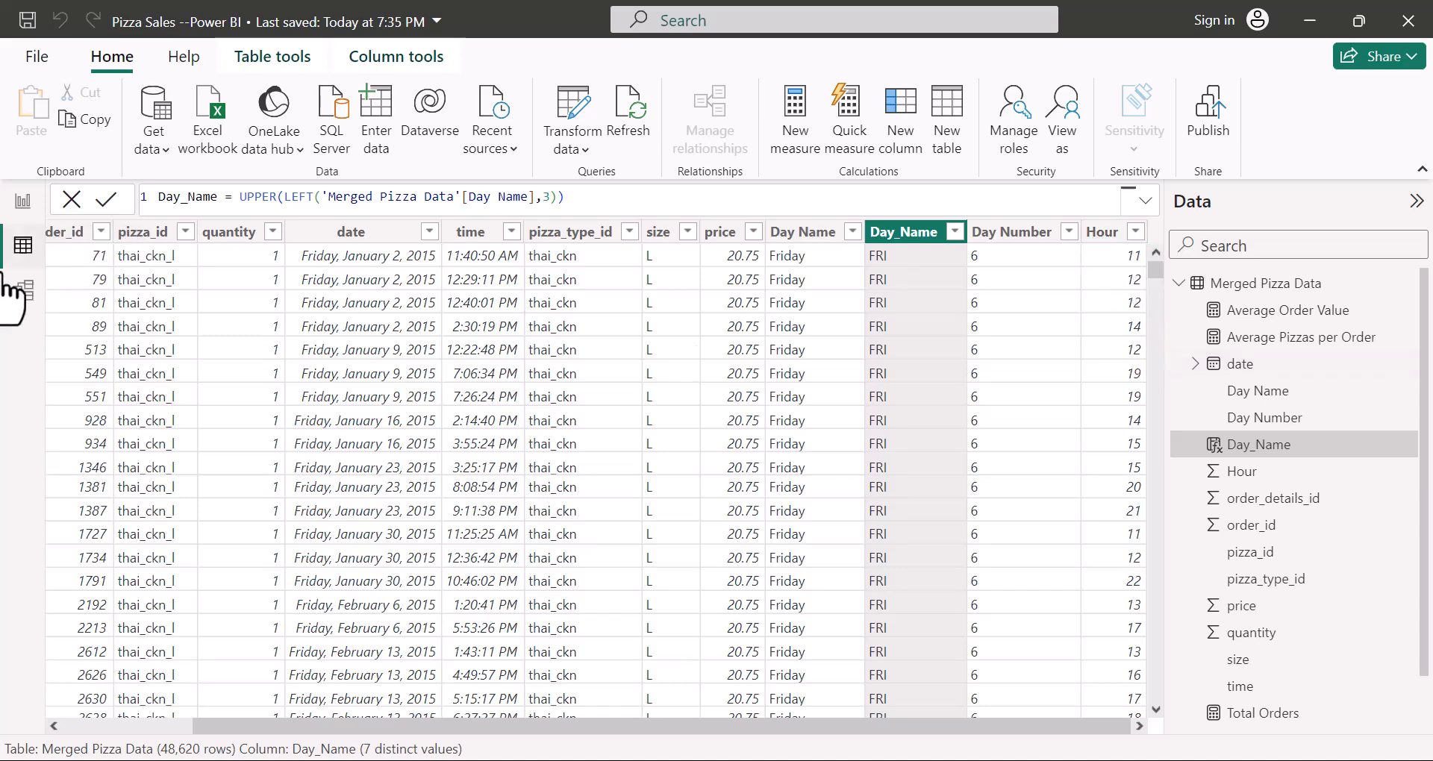
{"action": "left_click", "coordinate": [22, 216]}
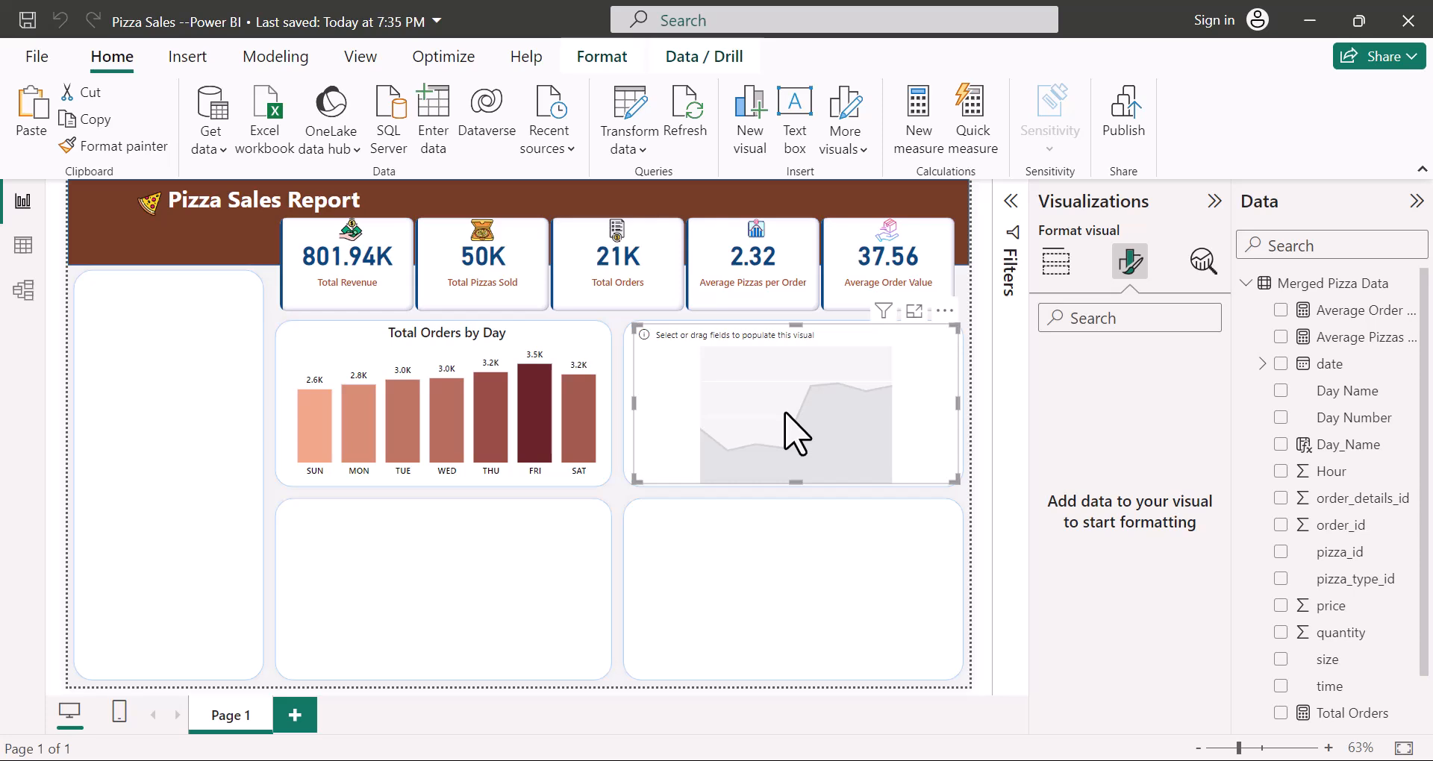
Step: Populate the empty area chart with Total Orders on the Y-axis and Hour on the X-axis
{"action": "scroll", "coordinate": [1261, 716], "scroll_direction": "down", "scroll_amount": 1}
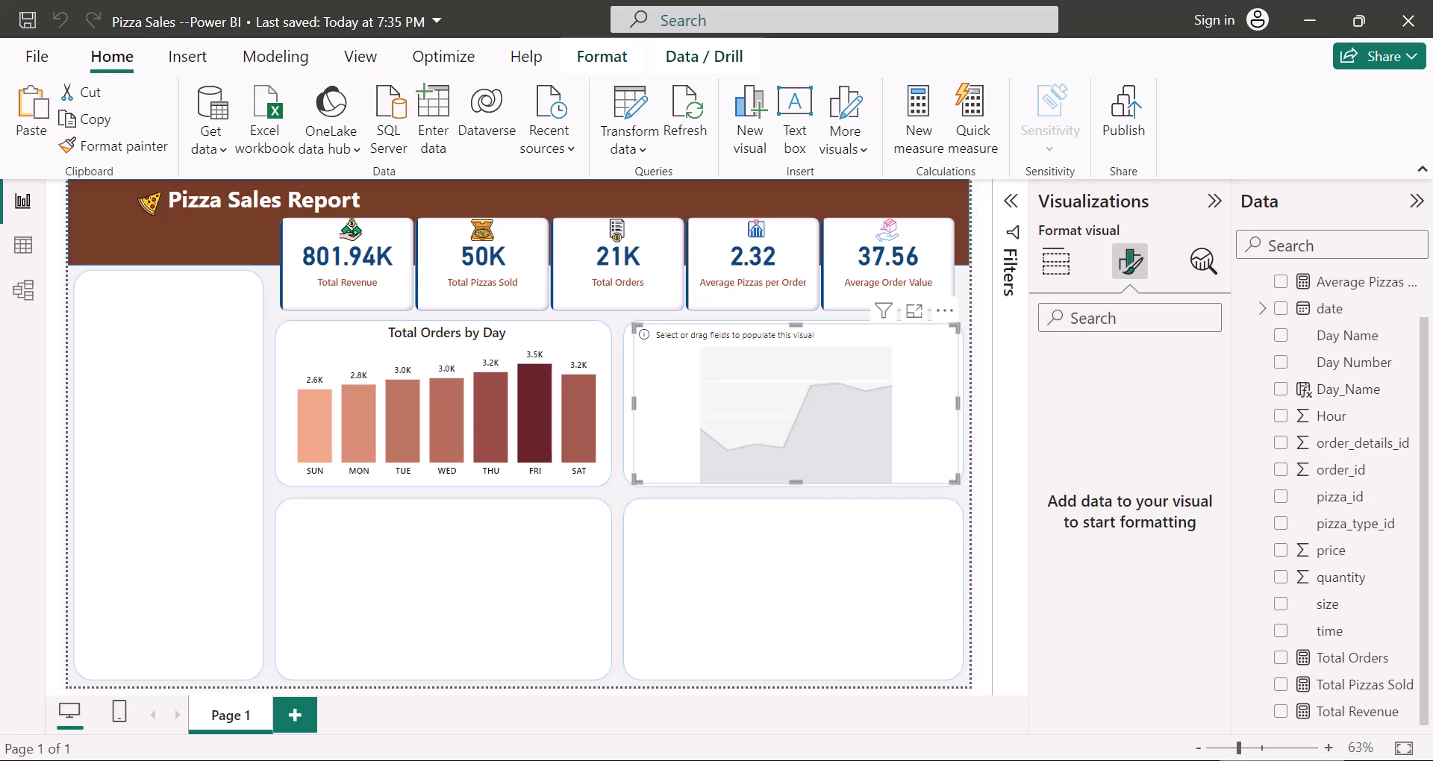
{"action": "left_click", "coordinate": [1281, 658]}
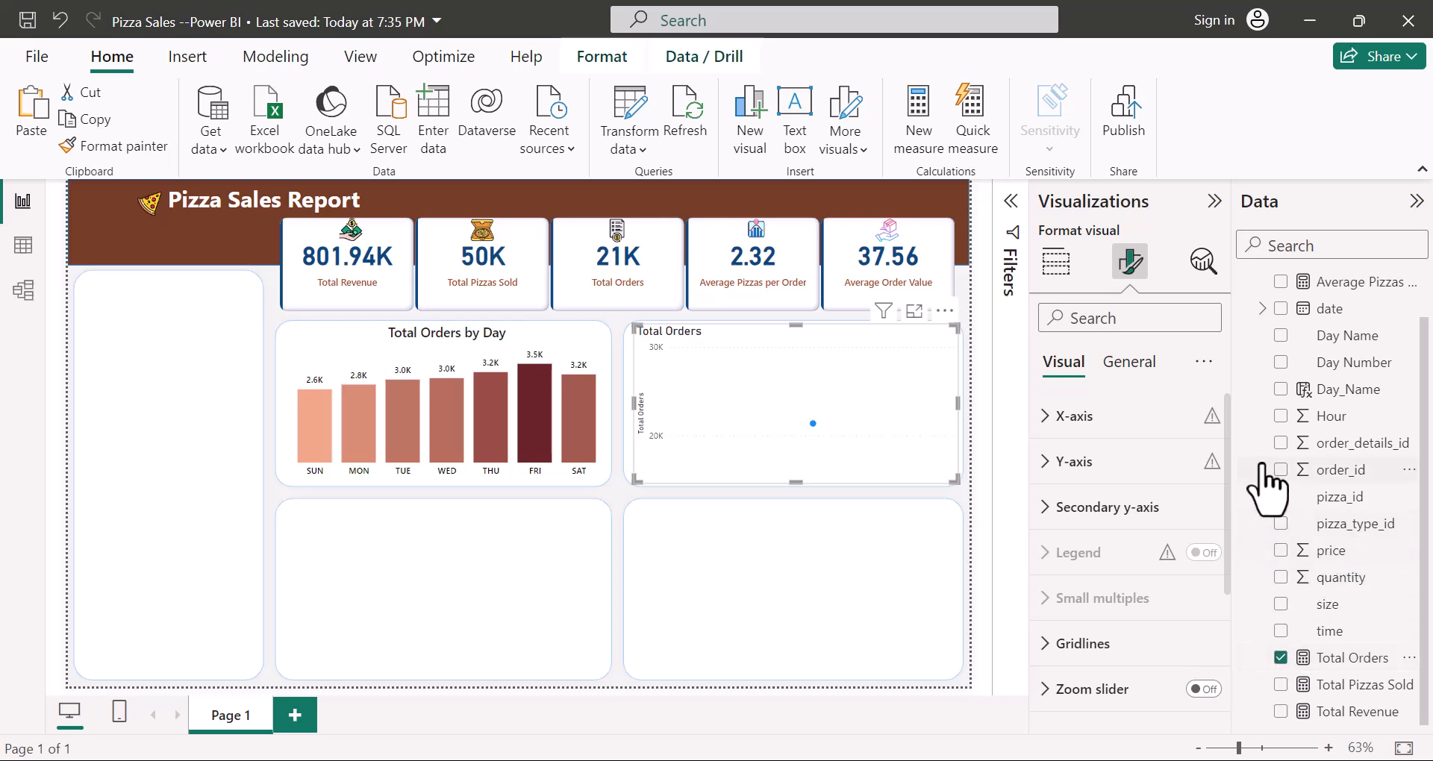
{"action": "left_click", "coordinate": [1281, 415]}
{"action": "left_click", "coordinate": [1054, 267]}
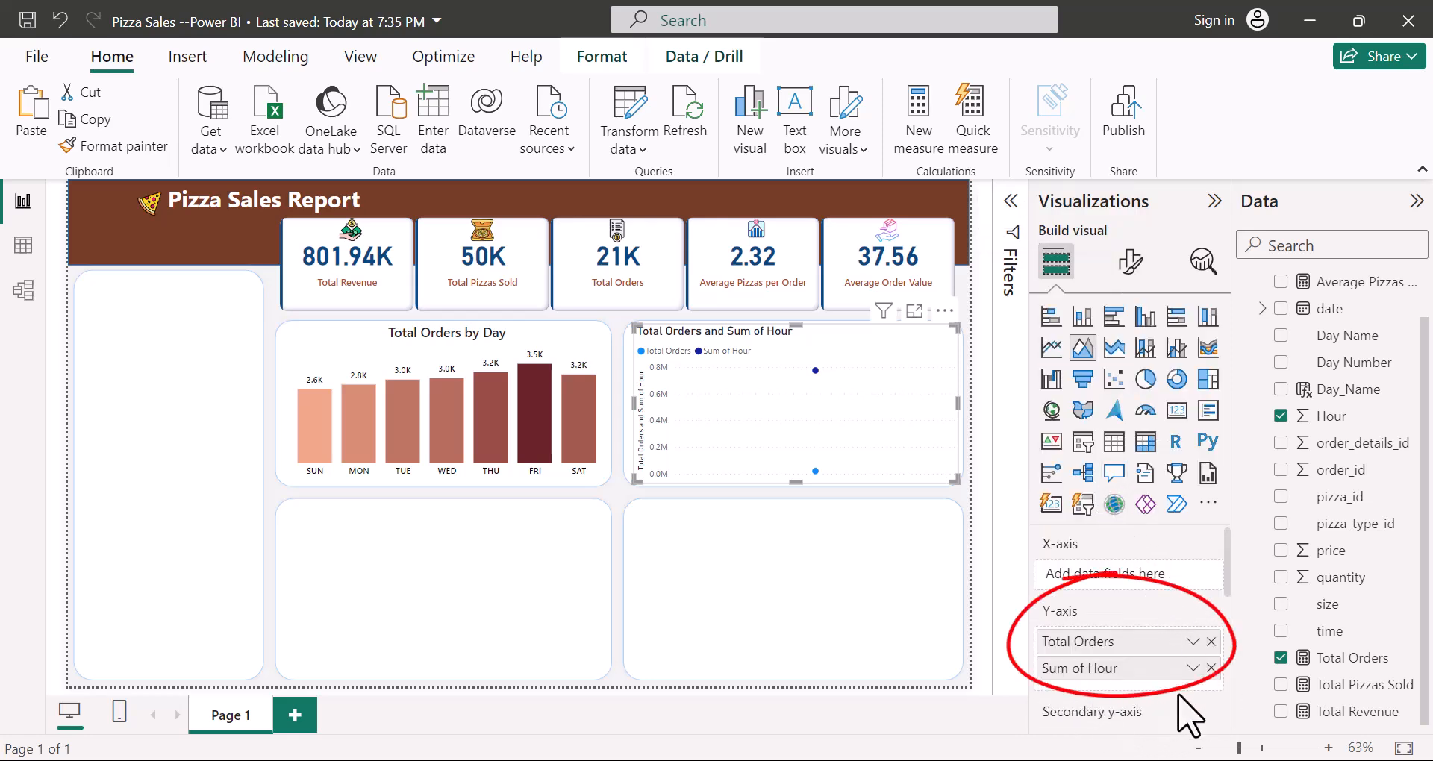
{"action": "left_click", "coordinate": [1211, 669]}
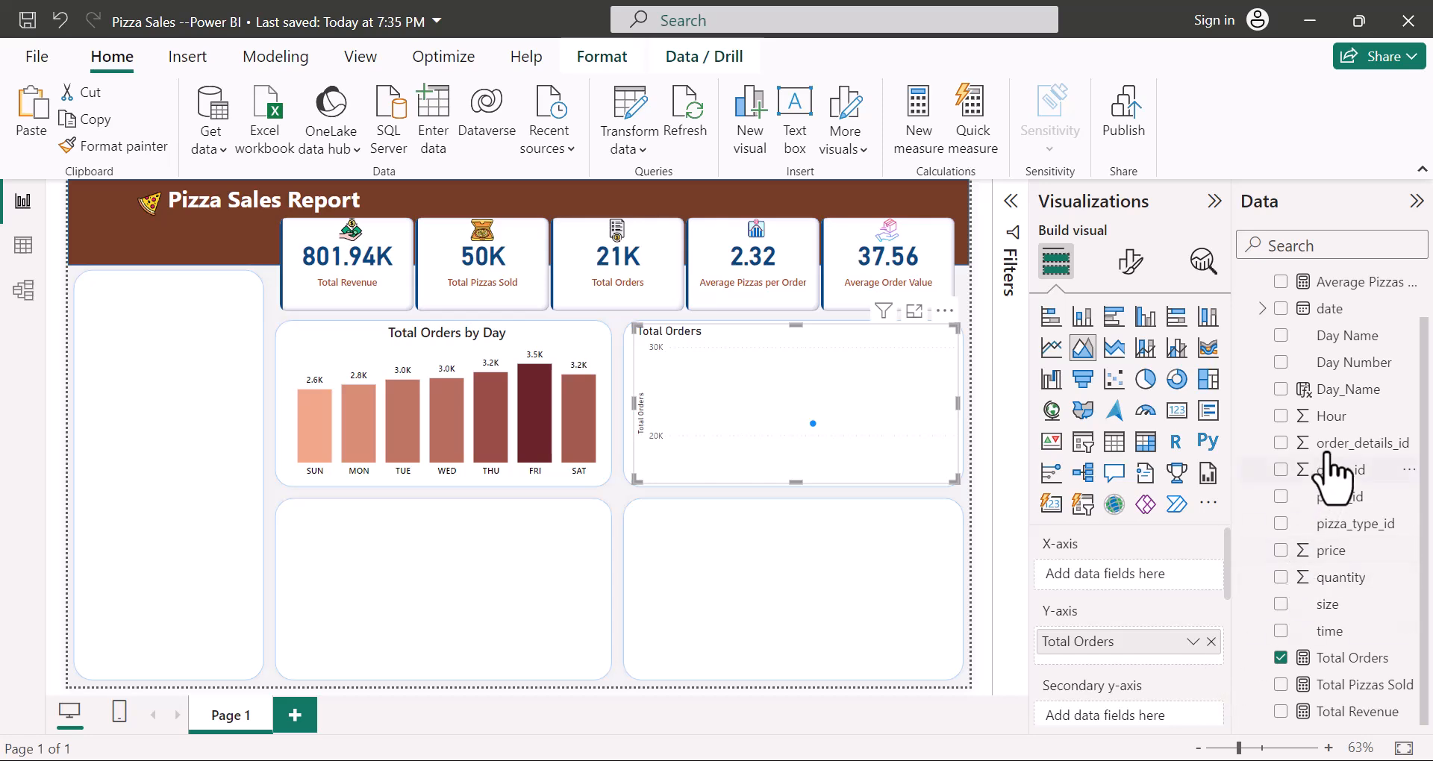
{"action": "left_click_drag", "start_coordinate": [1334, 417], "coordinate": [1099, 580]}
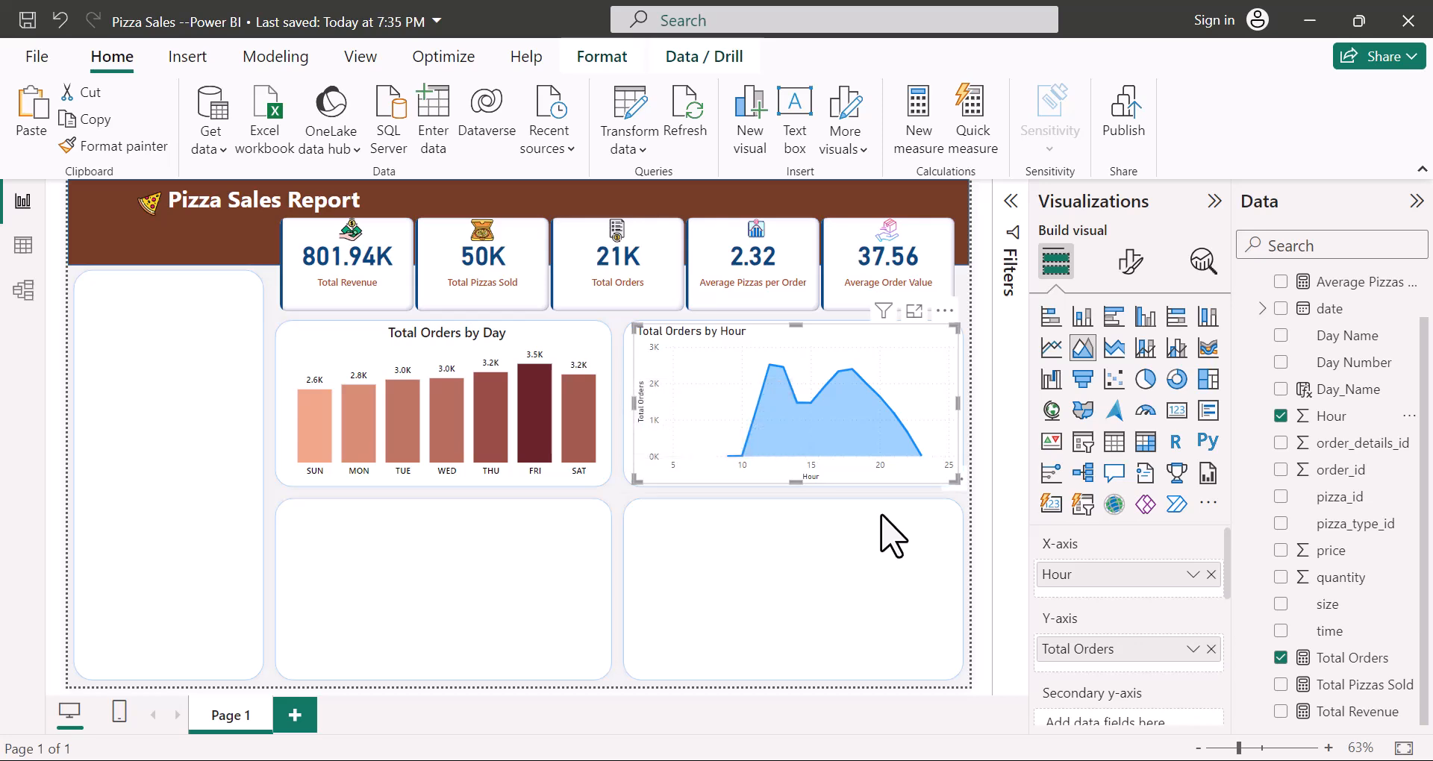
{"action": "scroll", "coordinate": [1062, 293], "scroll_direction": "down", "scroll_amount": 1}
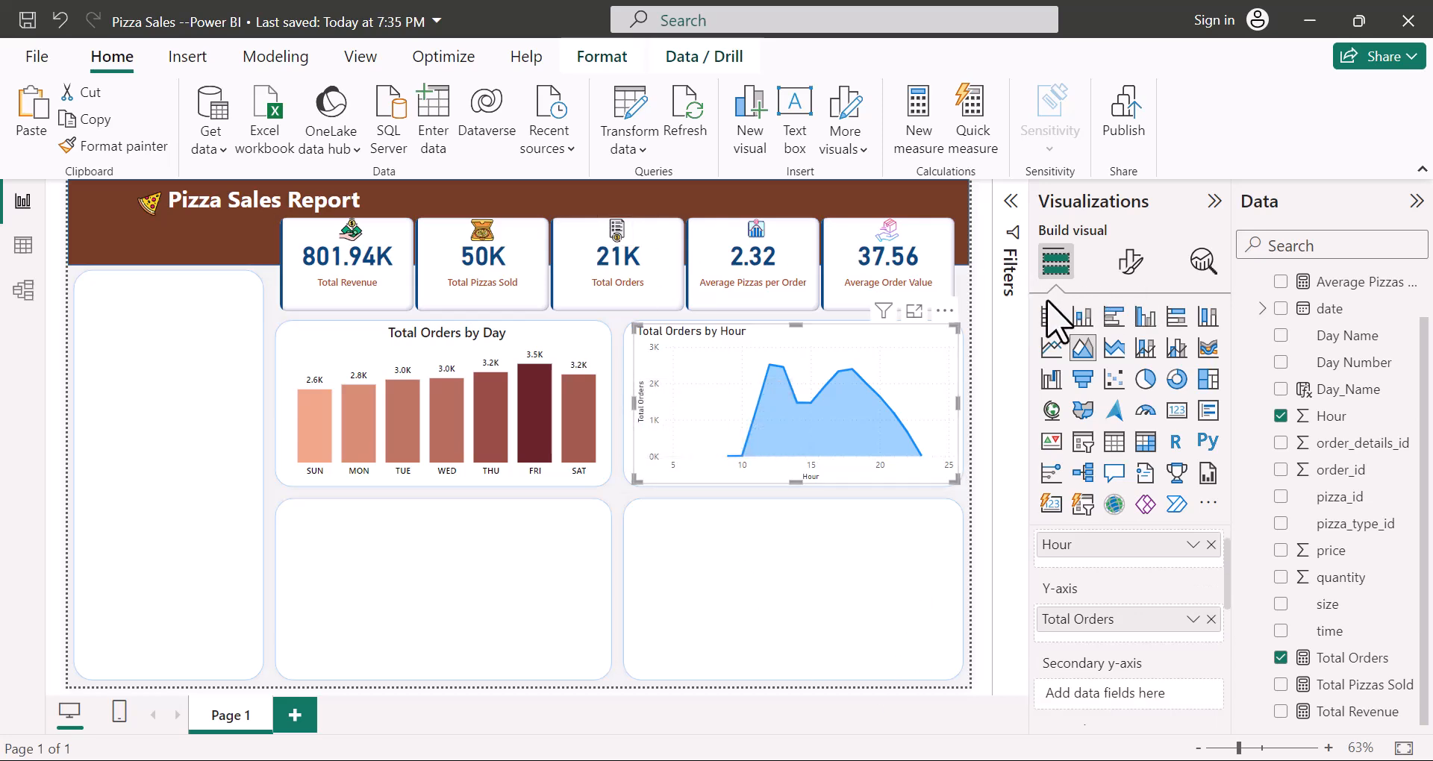
Step: Turn off the X-axis title of the Total Orders by Hour area chart
{"action": "left_click", "coordinate": [1130, 261]}
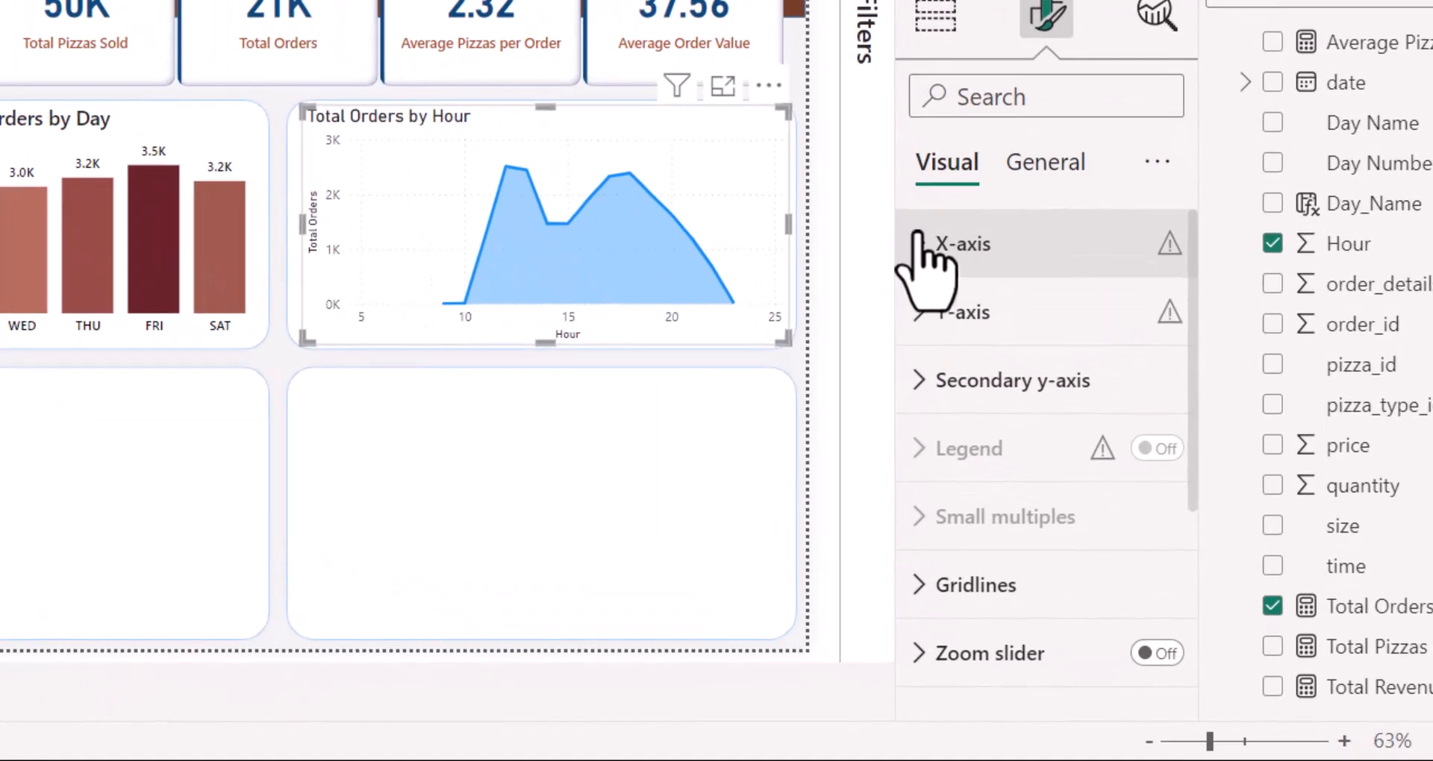
{"action": "left_click", "coordinate": [918, 237]}
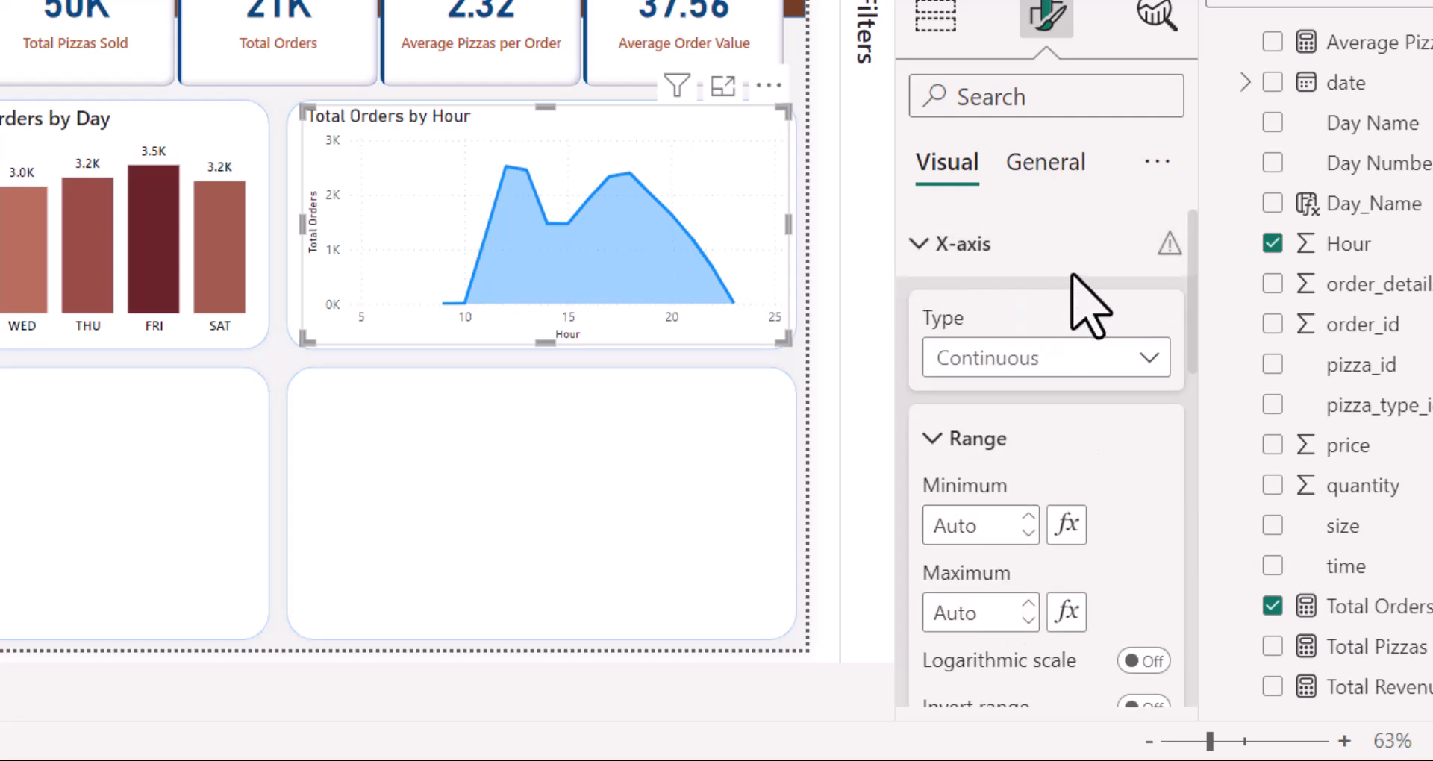
{"action": "scroll", "coordinate": [1075, 287], "scroll_direction": "down", "scroll_amount": 1}
{"action": "scroll", "coordinate": [1075, 298], "scroll_direction": "down", "scroll_amount": 5}
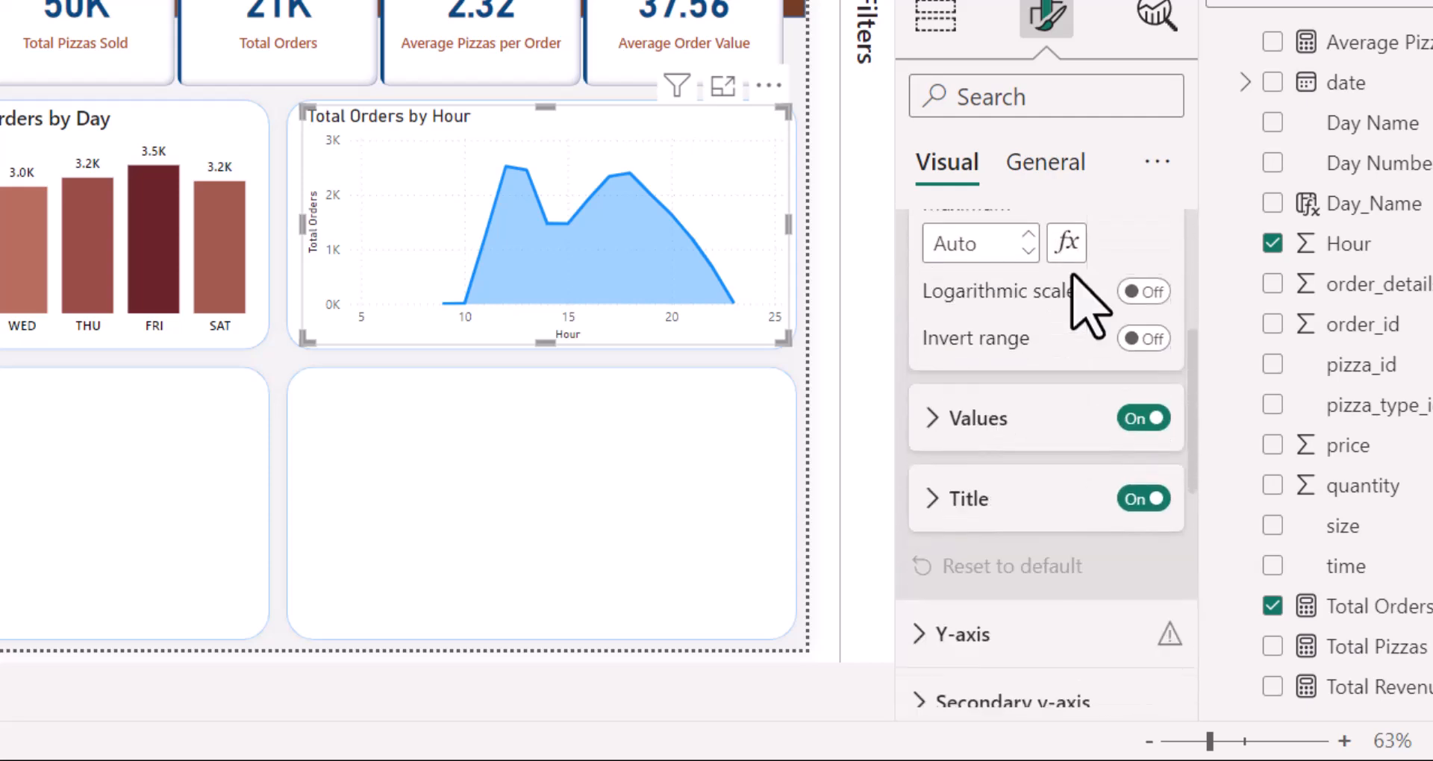
{"action": "left_click", "coordinate": [1138, 494]}
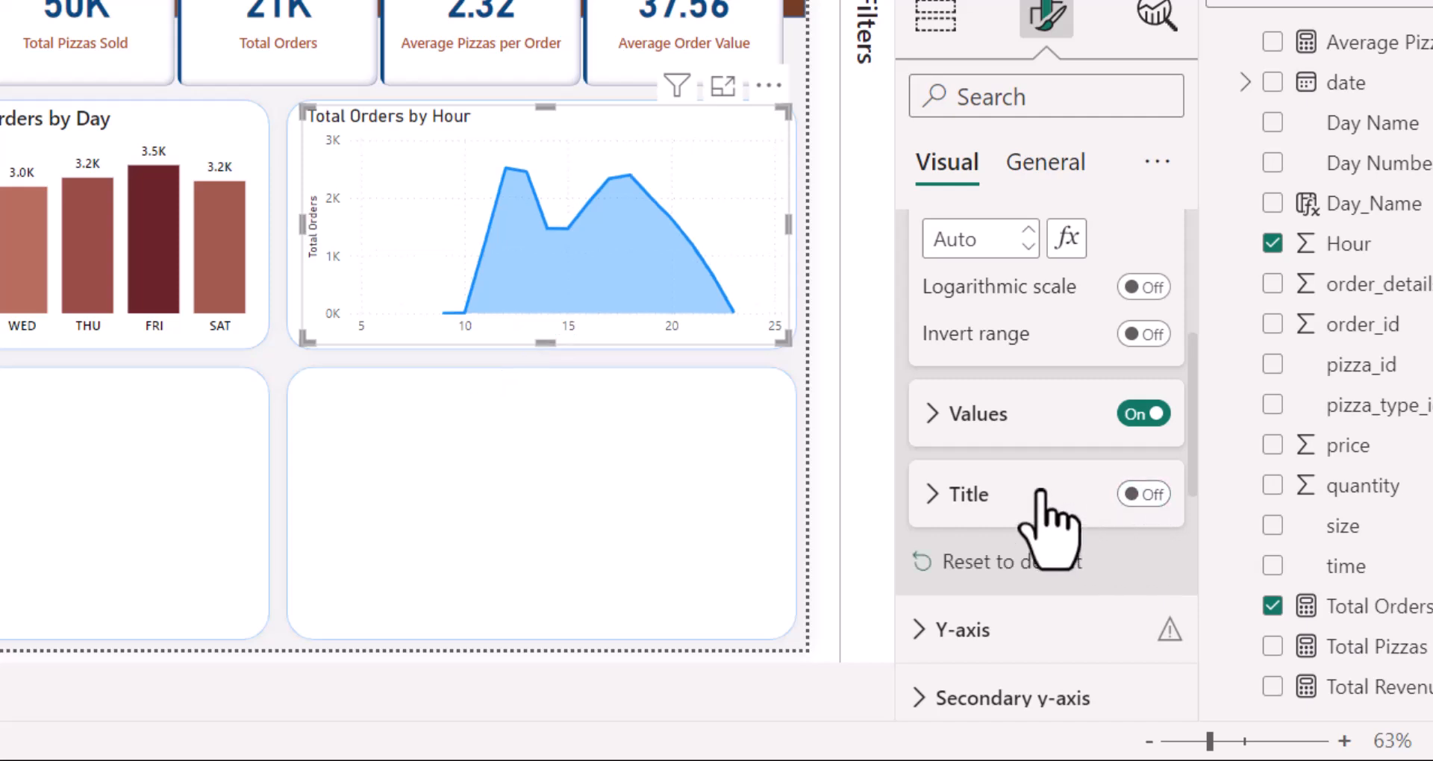
Step: Make the area chart's X-axis values black and bold, and collapse the X-axis settings
{"action": "left_click", "coordinate": [942, 415]}
{"action": "scroll", "coordinate": [1138, 298], "scroll_direction": "down", "scroll_amount": 2}
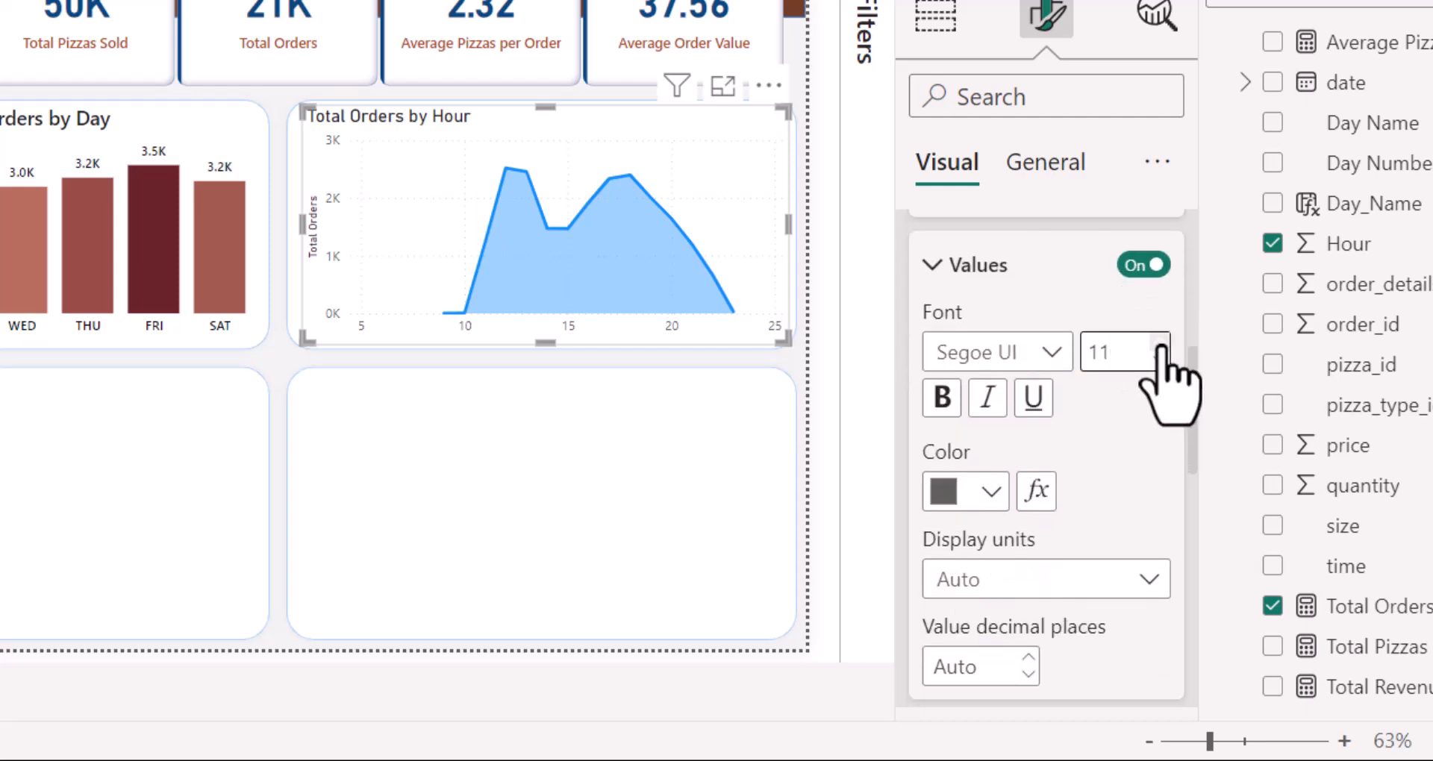
{"action": "left_click", "coordinate": [991, 491]}
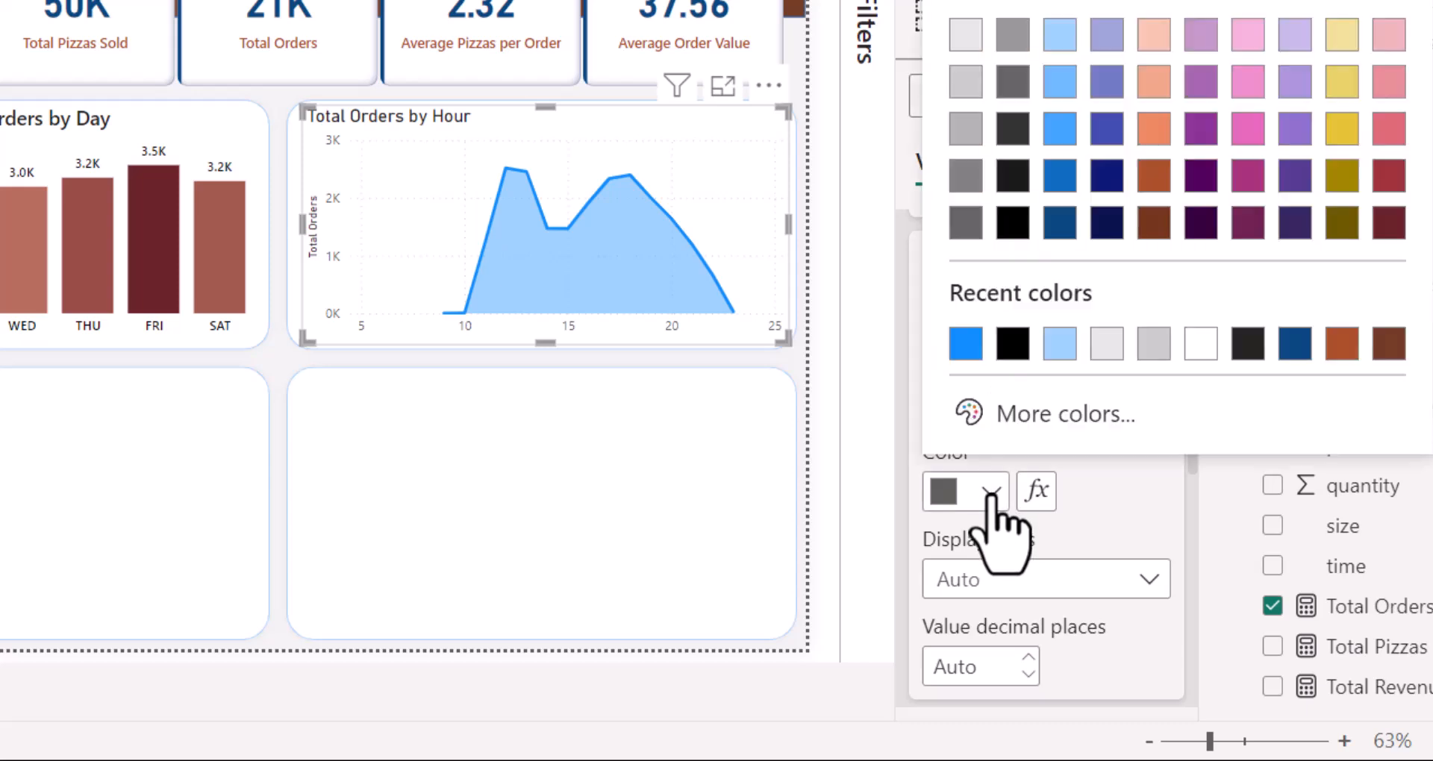
{"action": "left_click", "coordinate": [1013, 345]}
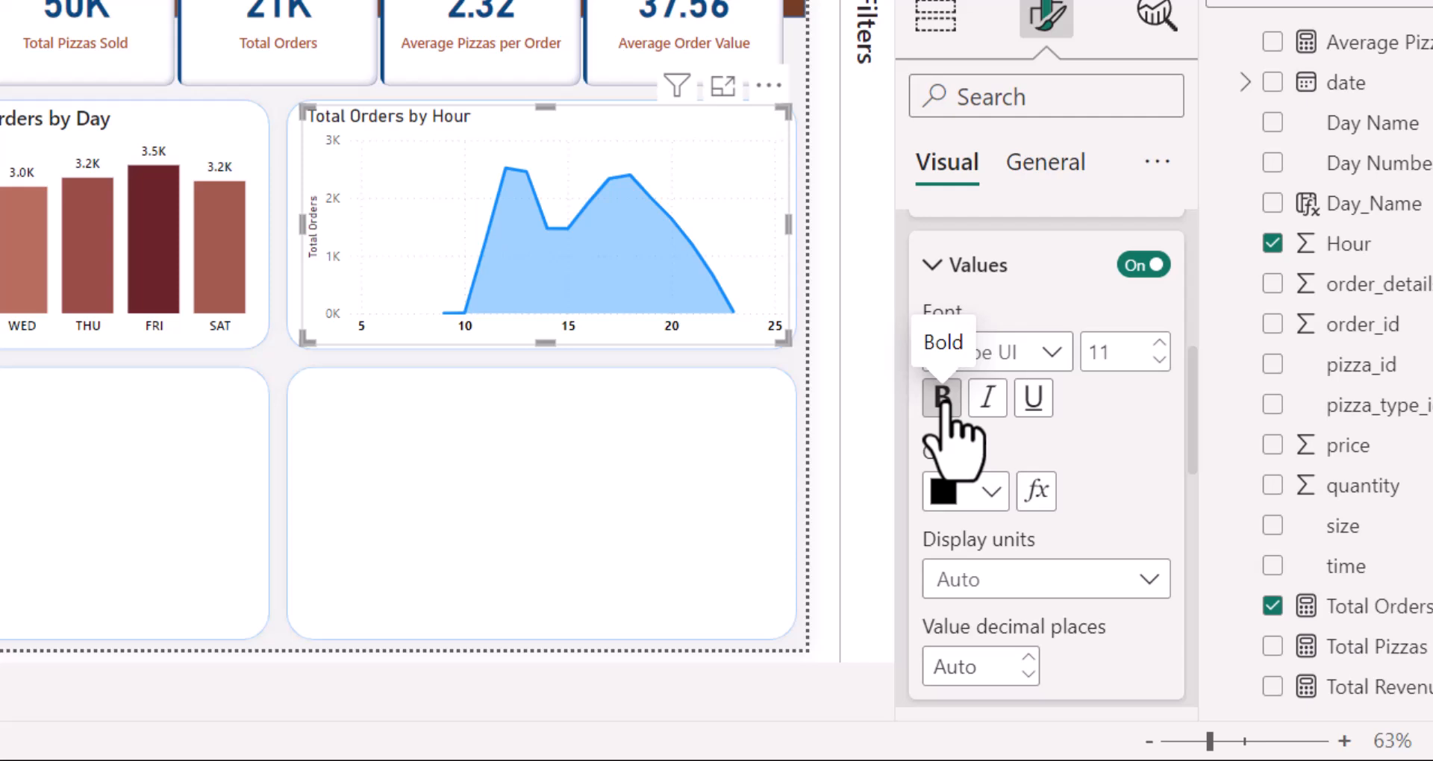
{"action": "scroll", "coordinate": [1119, 411], "scroll_direction": "up", "scroll_amount": 5}
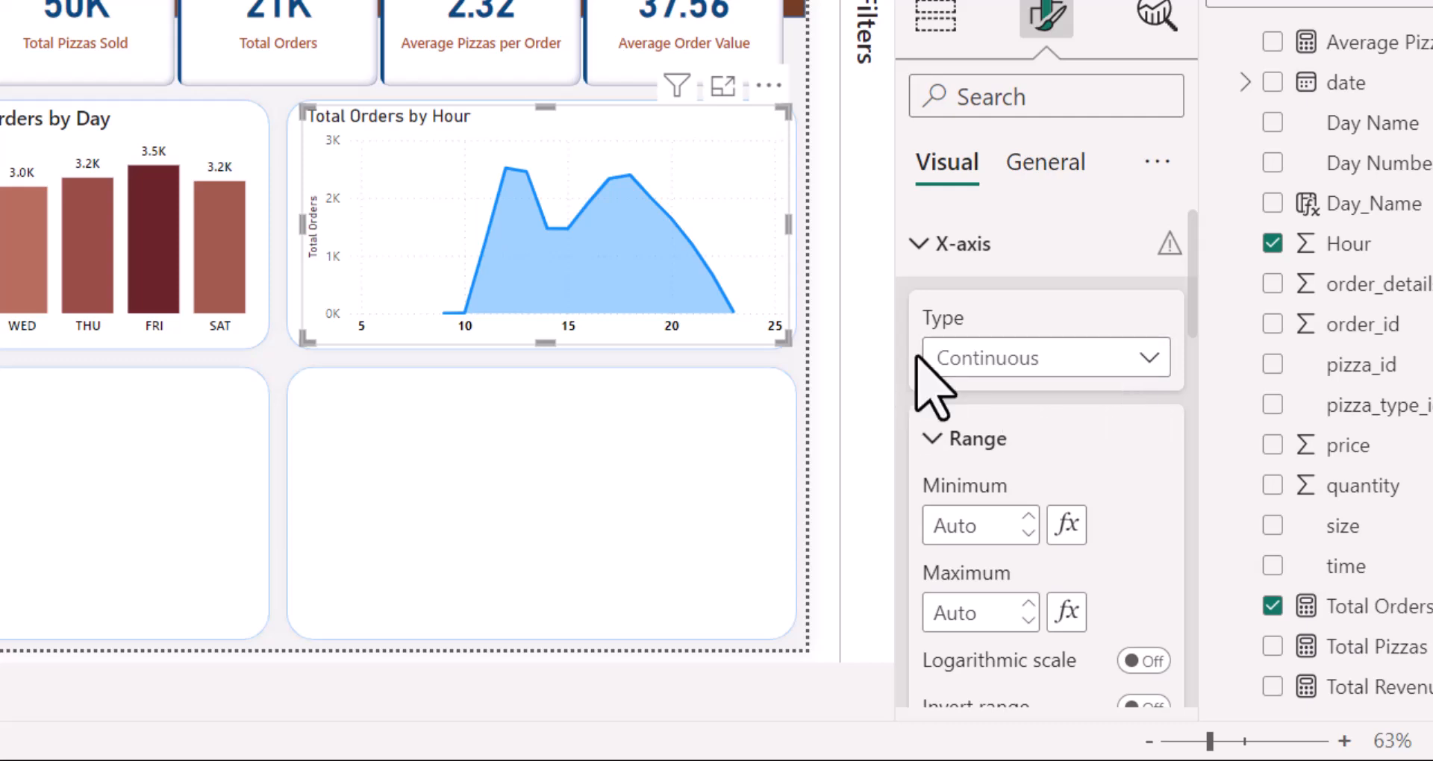
{"action": "left_click", "coordinate": [923, 248]}
Step: Turn off the area chart's Y-axis values and title, and collapse the Y-axis settings
{"action": "left_click", "coordinate": [917, 312]}
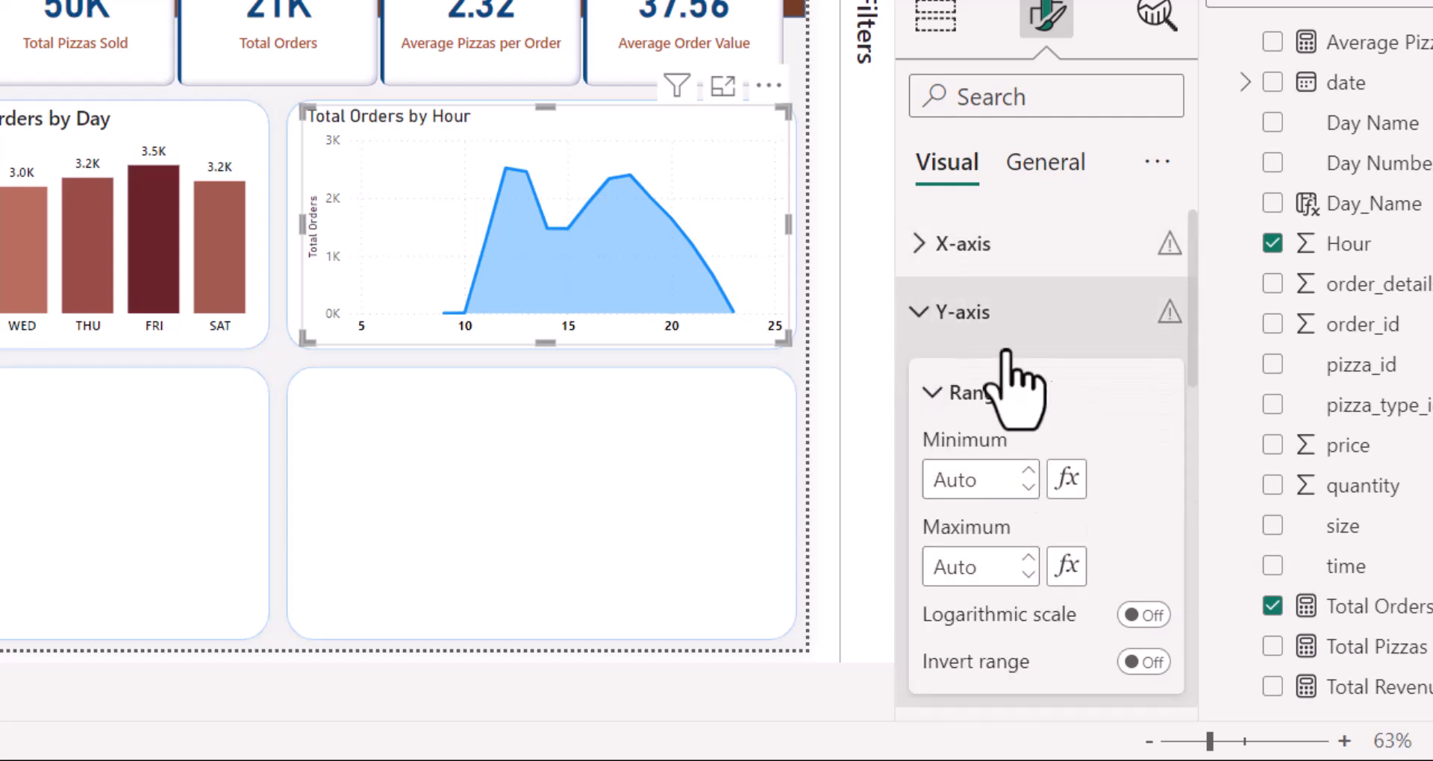
{"action": "scroll", "coordinate": [1131, 403], "scroll_direction": "down", "scroll_amount": 3}
{"action": "scroll", "coordinate": [1128, 393], "scroll_direction": "down", "scroll_amount": 1}
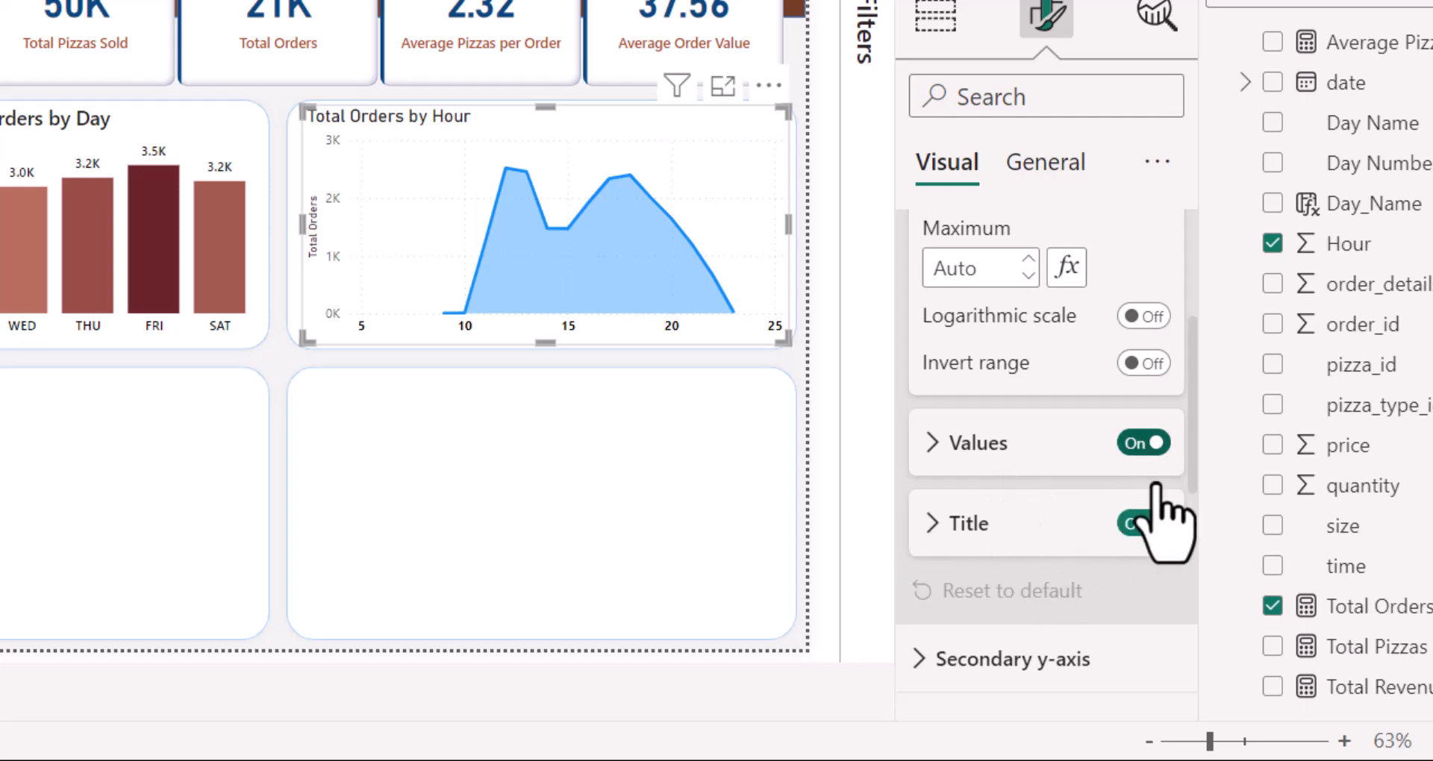
{"action": "left_click", "coordinate": [1142, 444]}
{"action": "left_click", "coordinate": [1145, 524]}
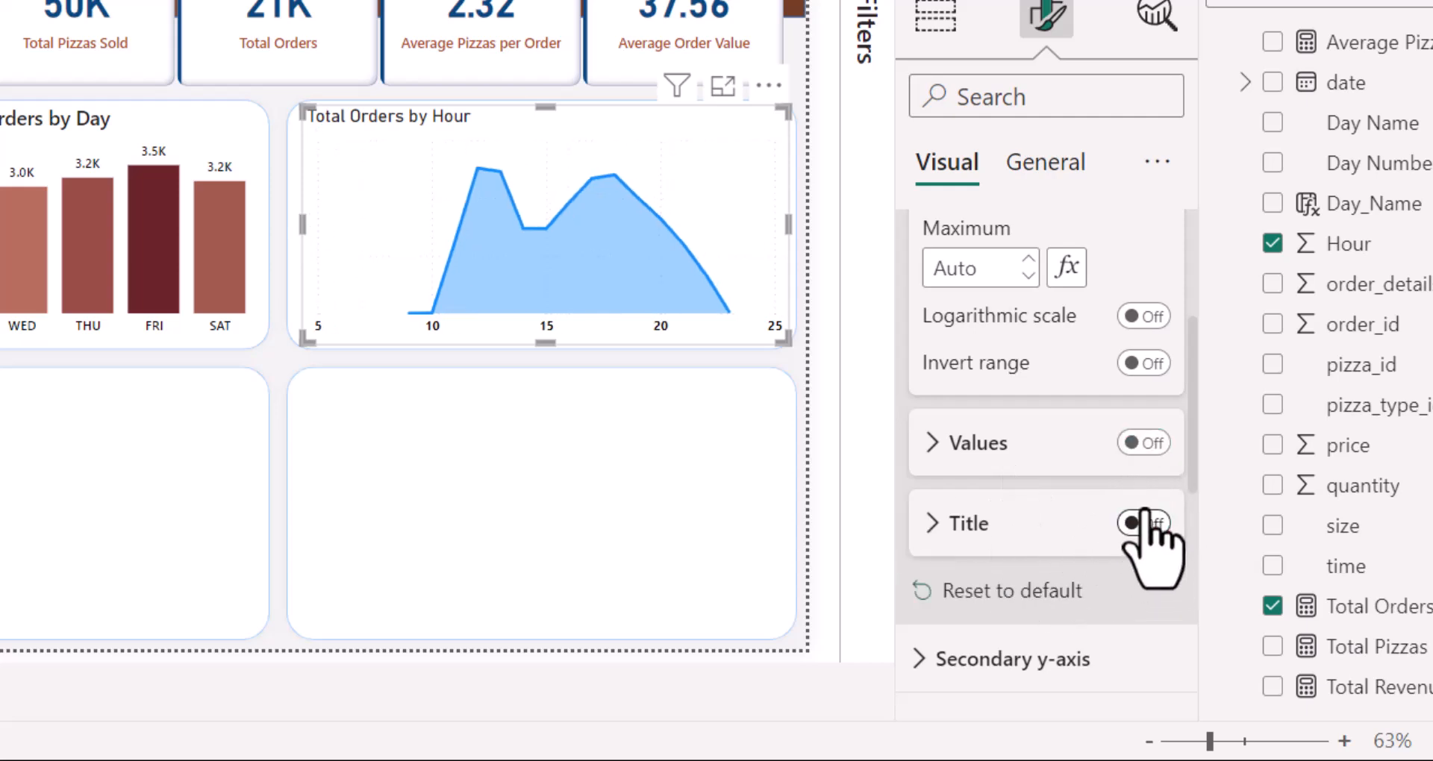
{"action": "scroll", "coordinate": [1145, 438], "scroll_direction": "up", "scroll_amount": 4}
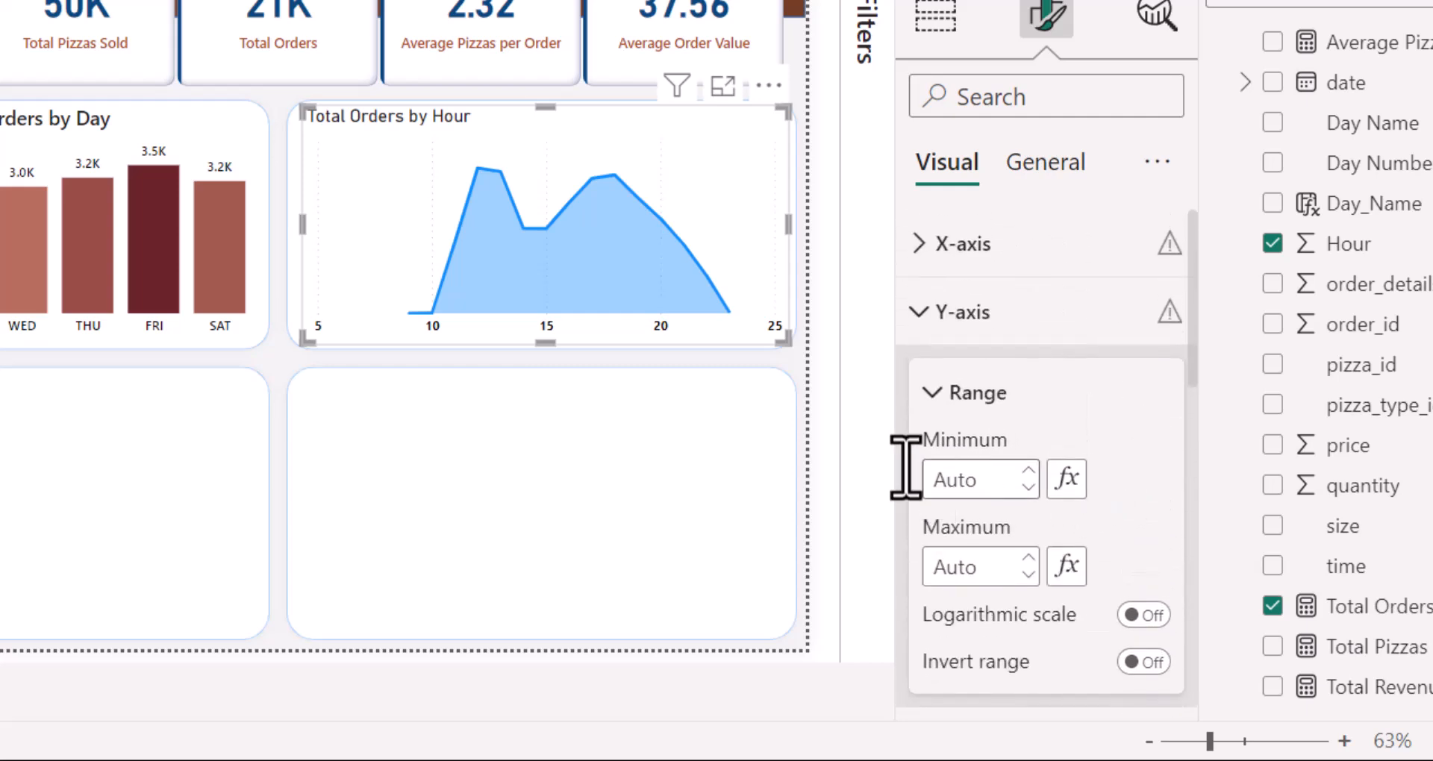
{"action": "left_click", "coordinate": [923, 312]}
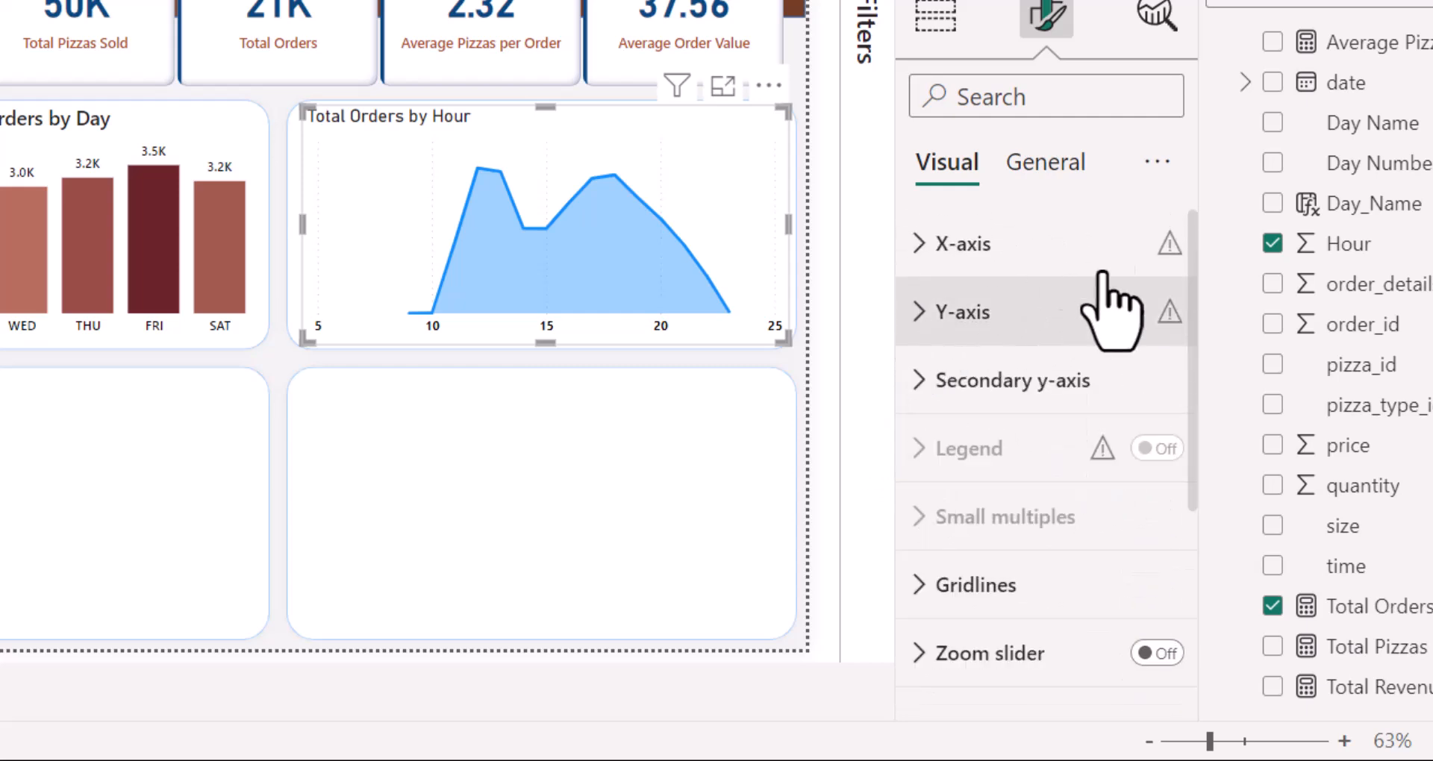
Step: Examine the line shape options and the Total Orders line color choices of the area chart
{"action": "scroll", "coordinate": [1077, 281], "scroll_direction": "down", "scroll_amount": 4}
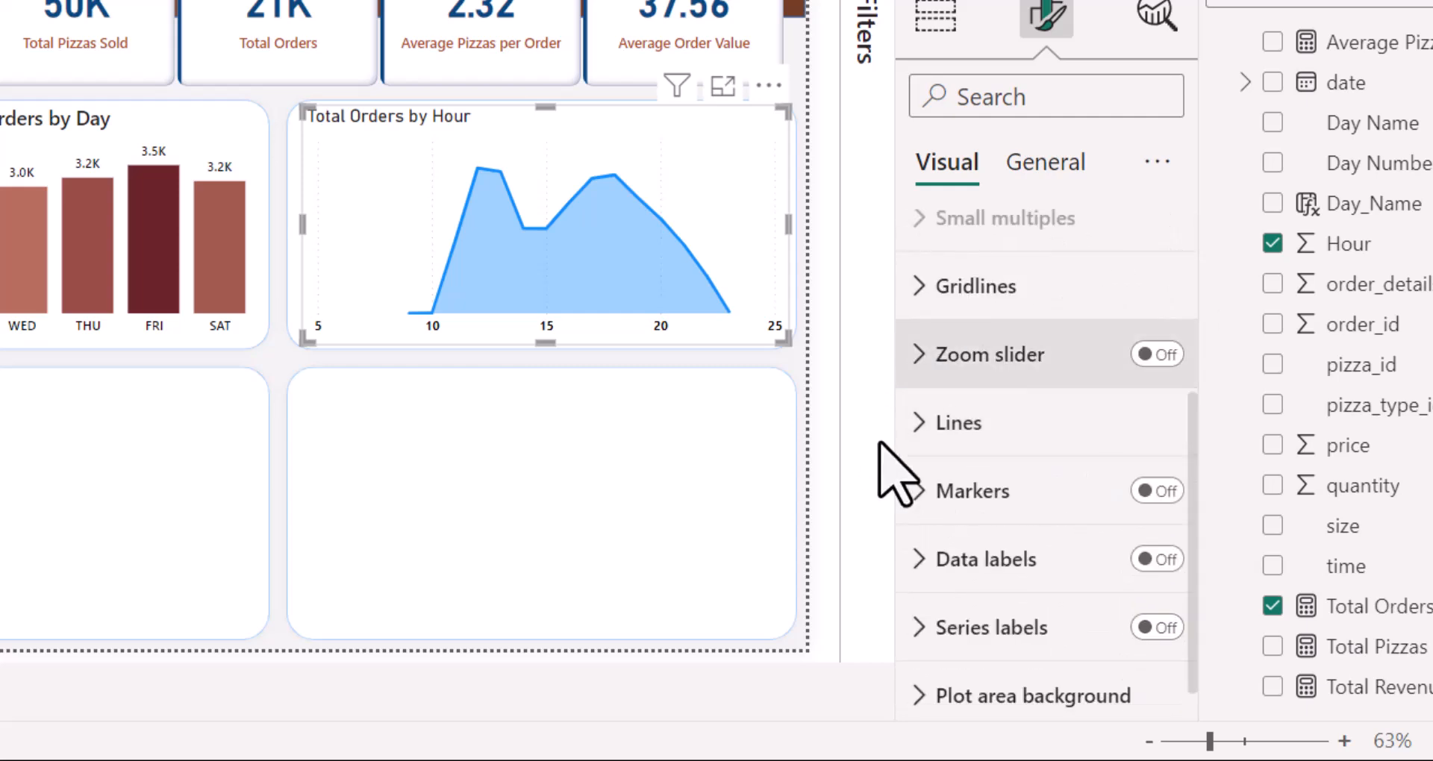
{"action": "left_click", "coordinate": [919, 418]}
{"action": "scroll", "coordinate": [1067, 478], "scroll_direction": "down", "scroll_amount": 1}
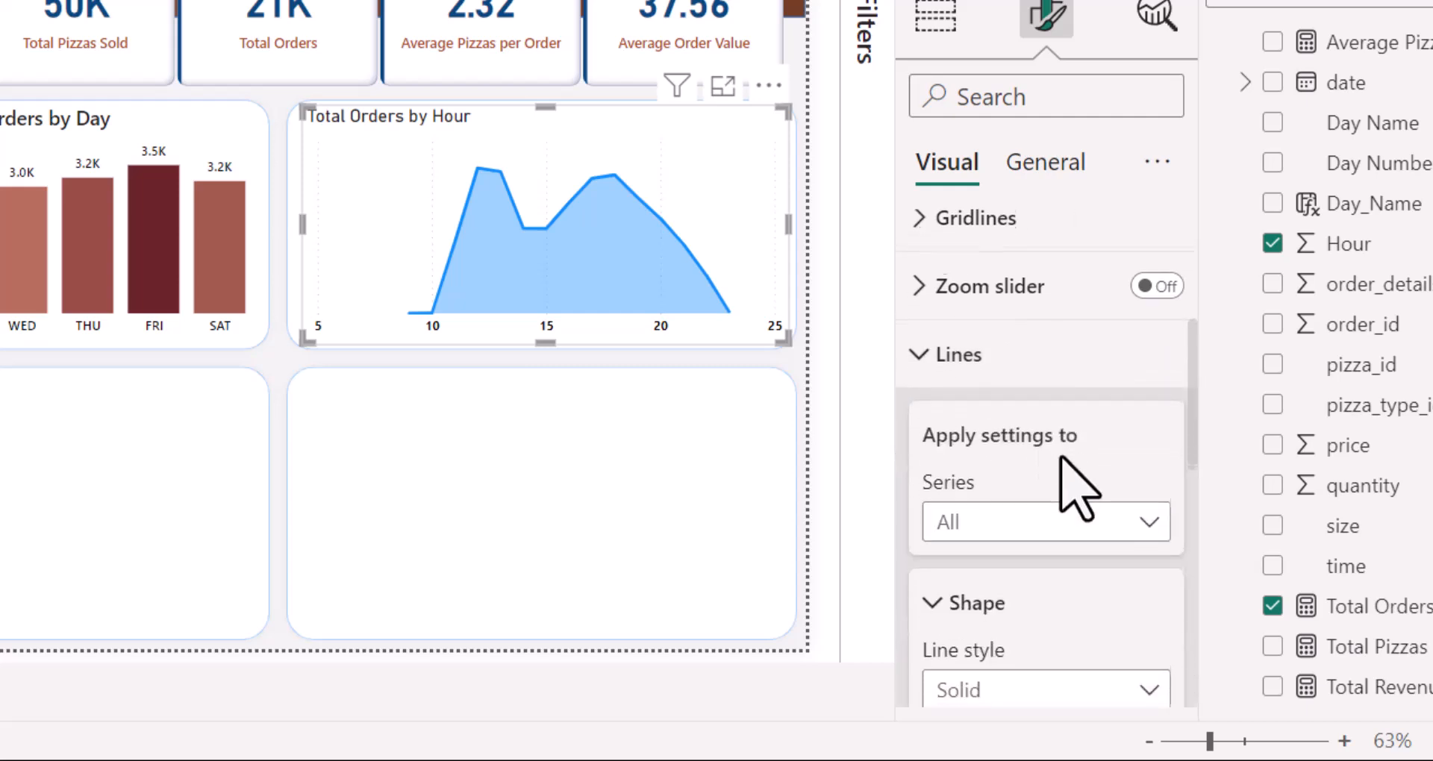
{"action": "scroll", "coordinate": [1061, 478], "scroll_direction": "down", "scroll_amount": 5}
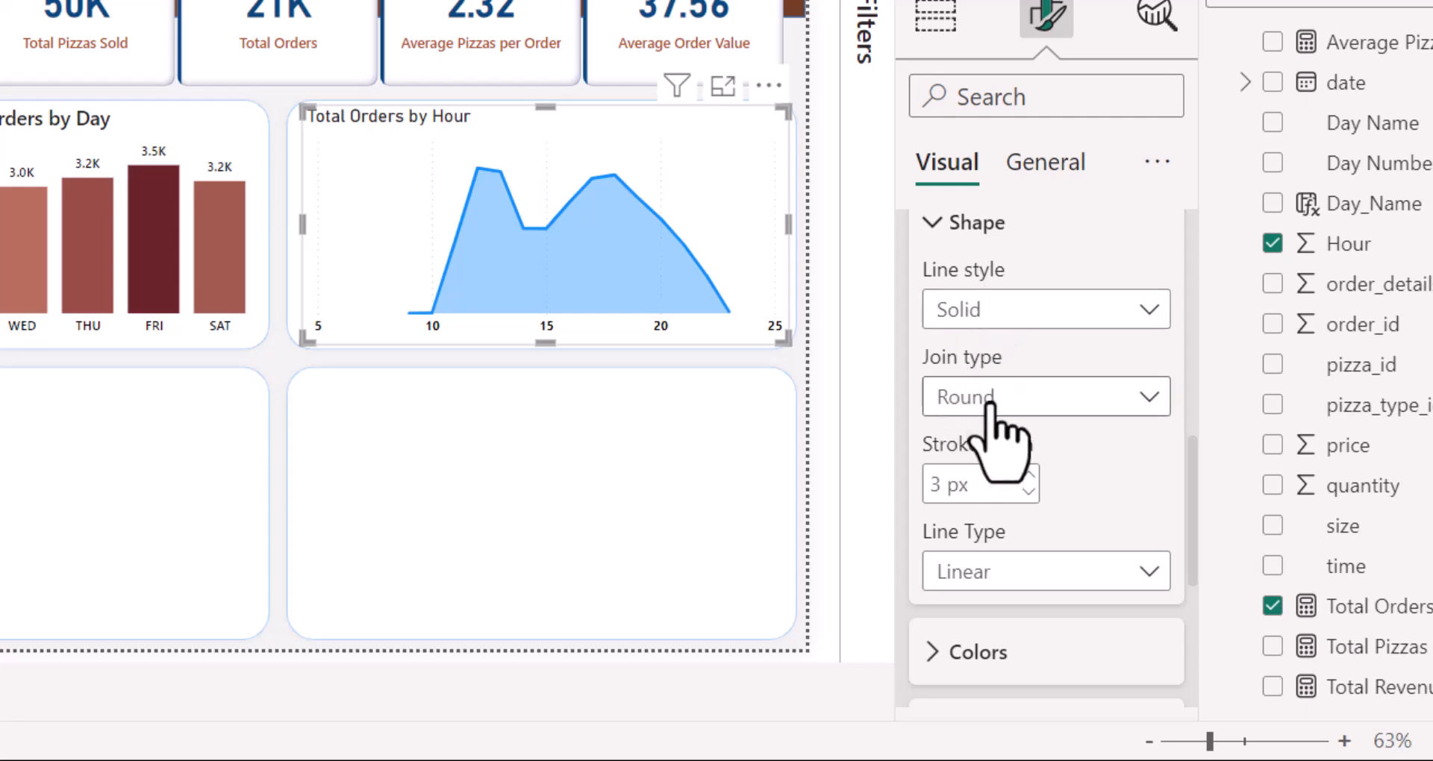
{"action": "scroll", "coordinate": [991, 403], "scroll_direction": "down", "scroll_amount": 2}
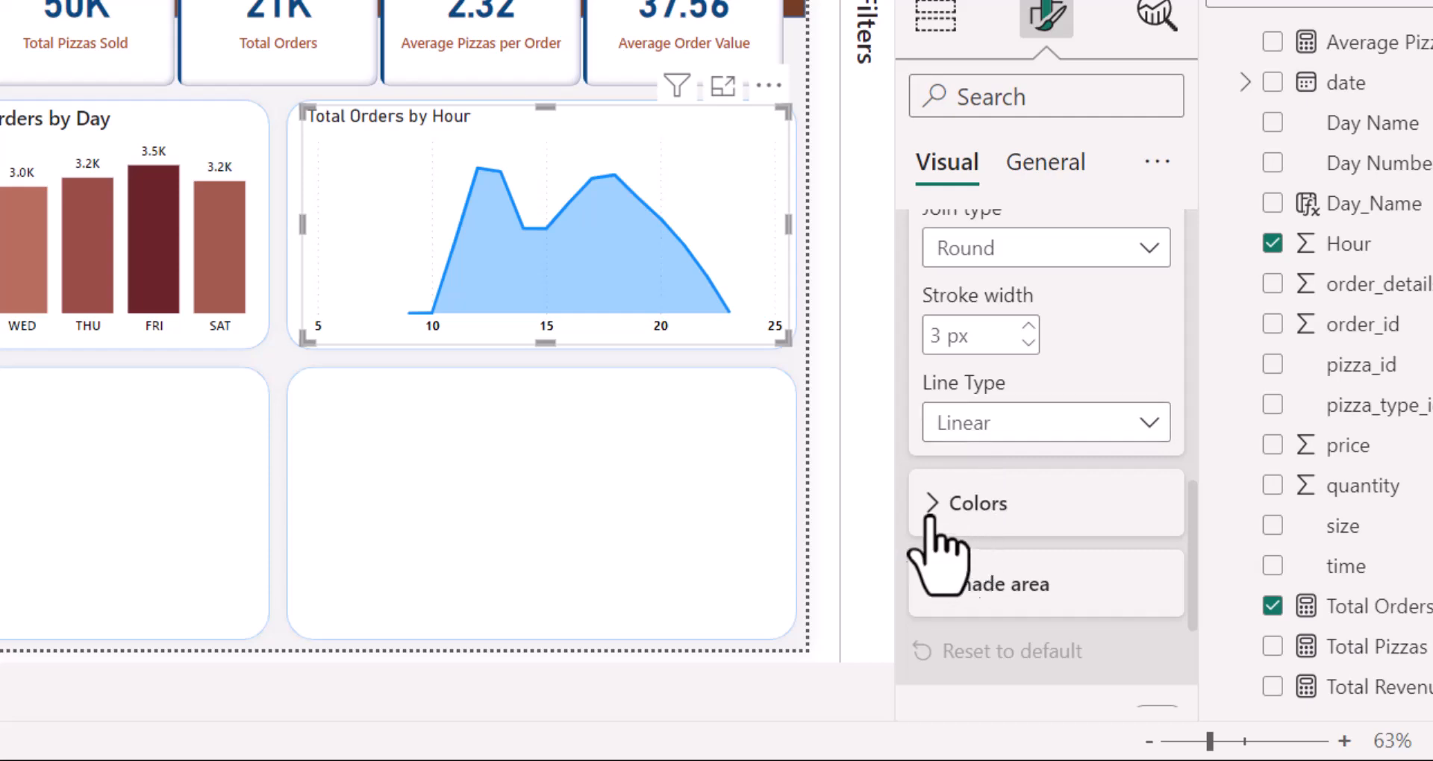
{"action": "left_click", "coordinate": [933, 502]}
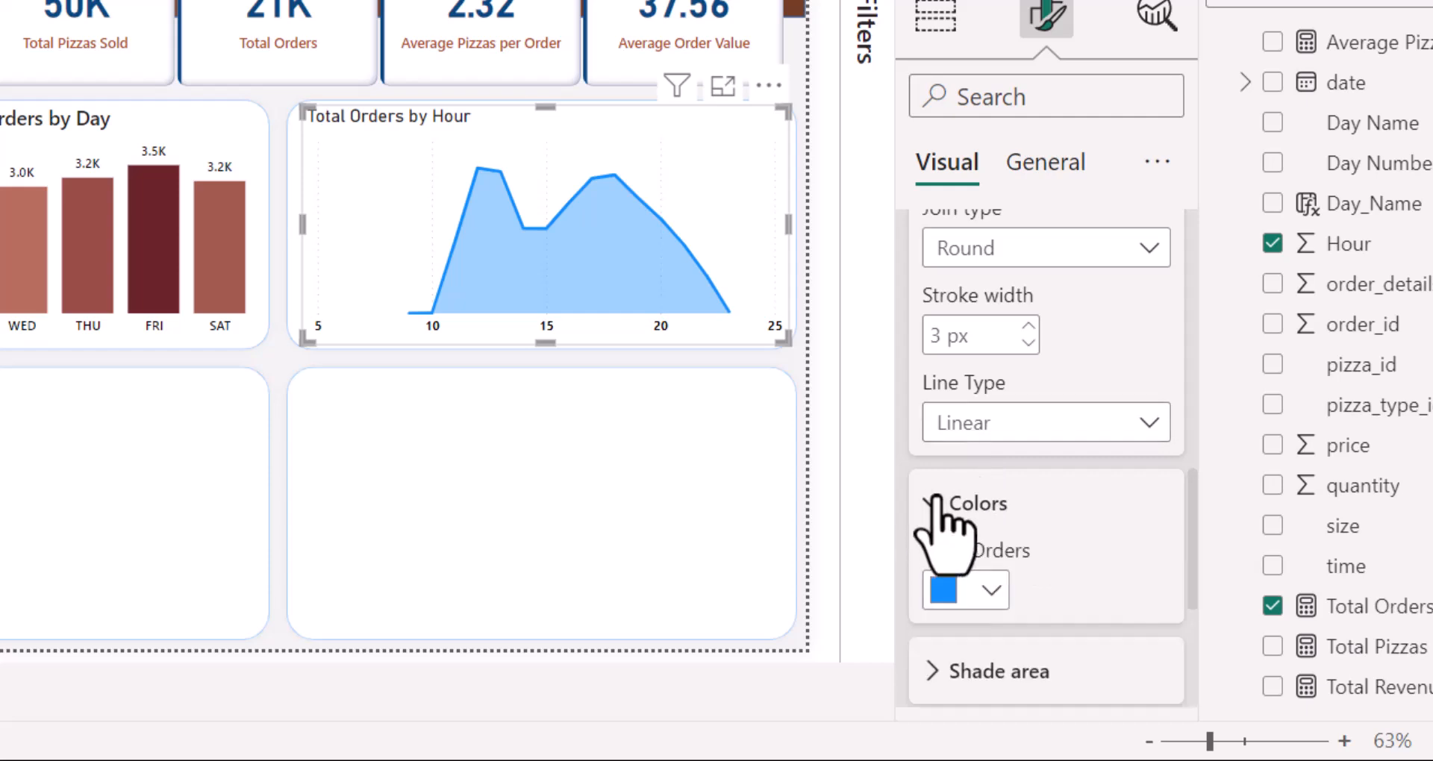
{"action": "scroll", "coordinate": [963, 418], "scroll_direction": "down", "scroll_amount": 2}
{"action": "left_click", "coordinate": [991, 442]}
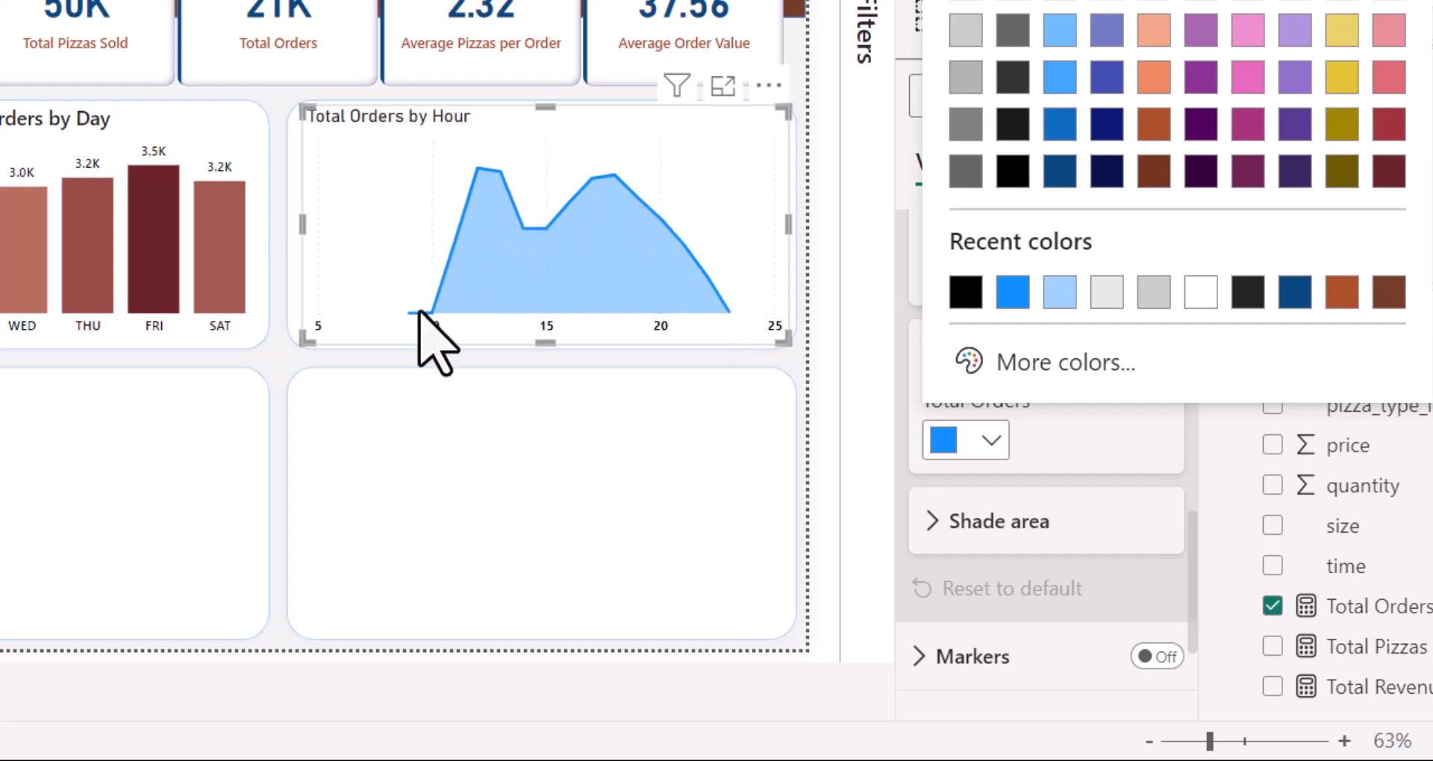
{"action": "left_click", "coordinate": [1185, 480]}
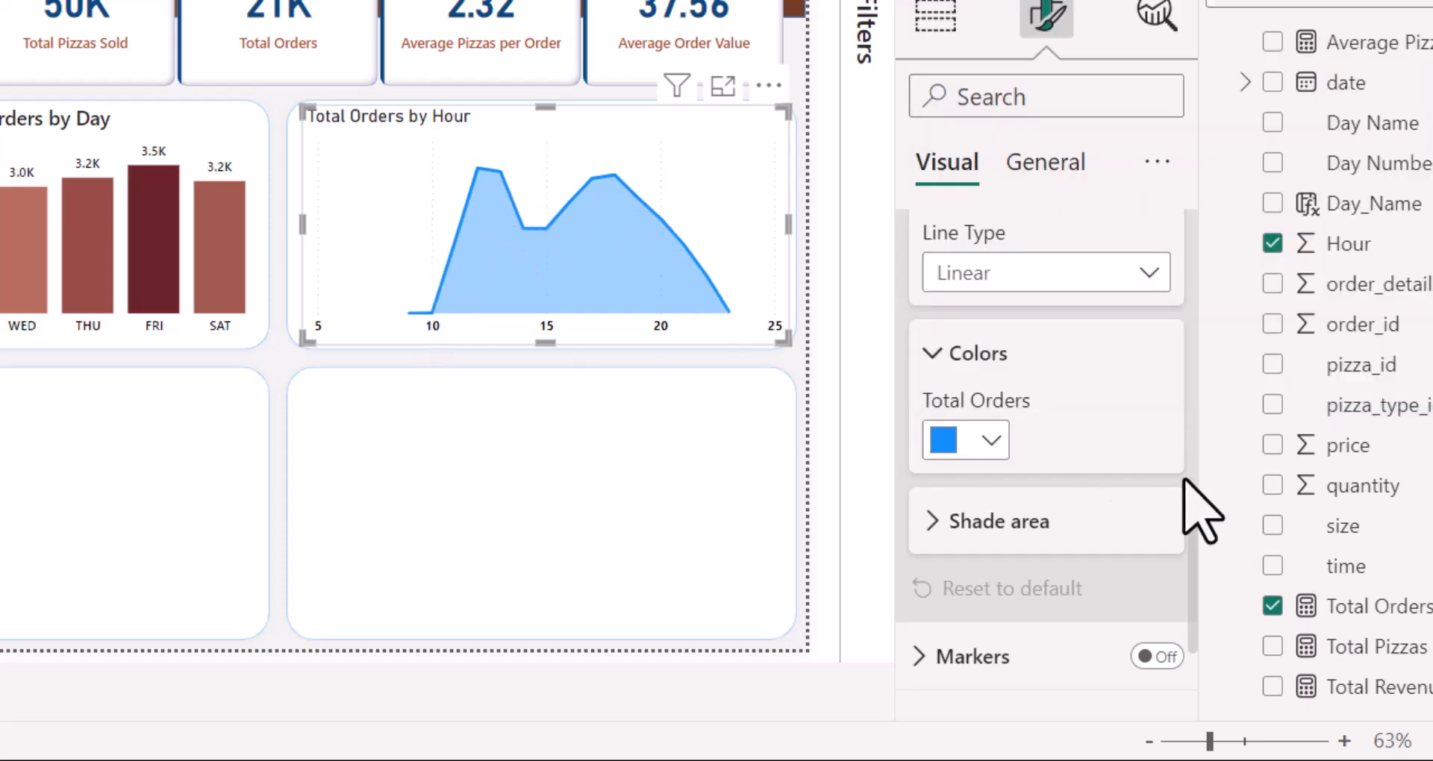
Step: Set the shade area transparency of the Total Orders by Hour area chart to 70%
{"action": "scroll", "coordinate": [978, 541], "scroll_direction": "down", "scroll_amount": 1}
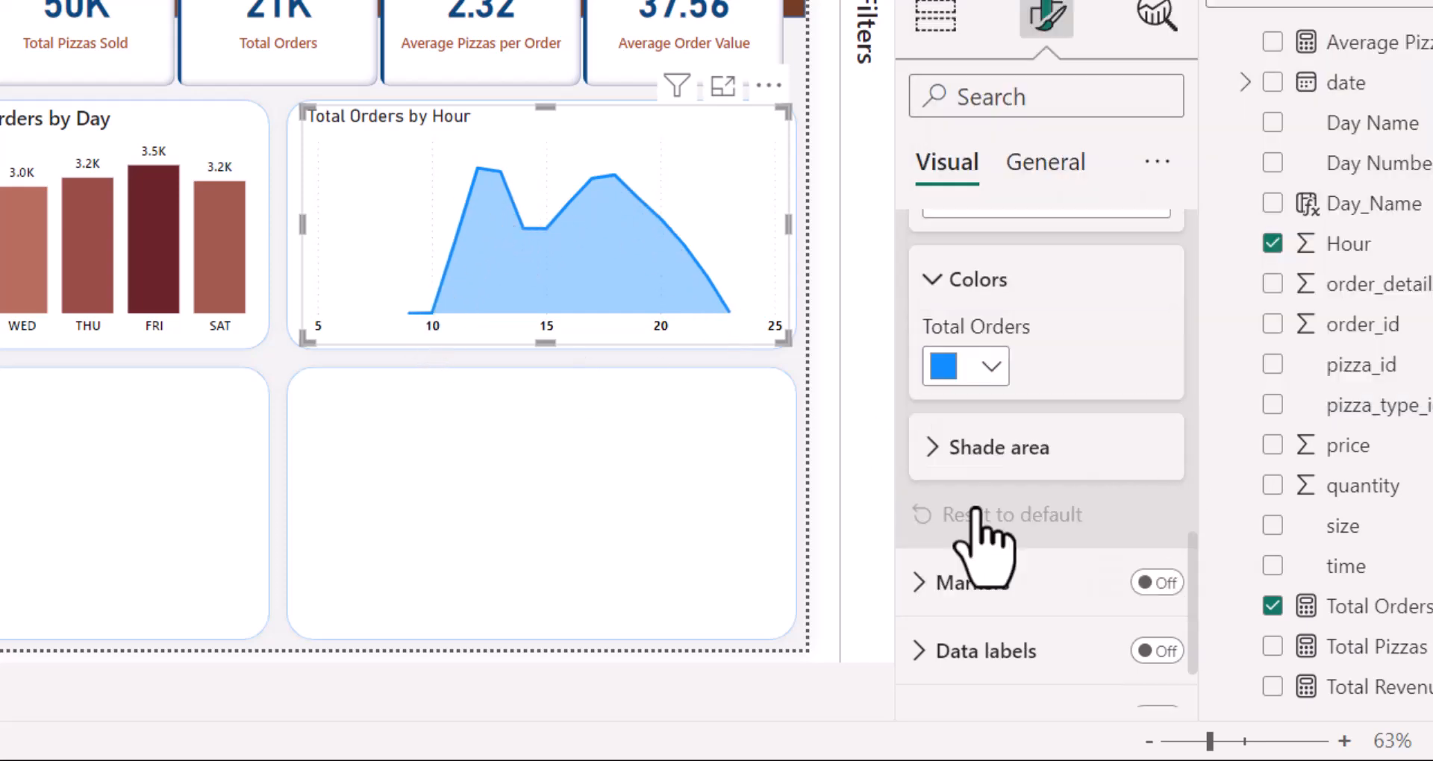
{"action": "left_click", "coordinate": [932, 448]}
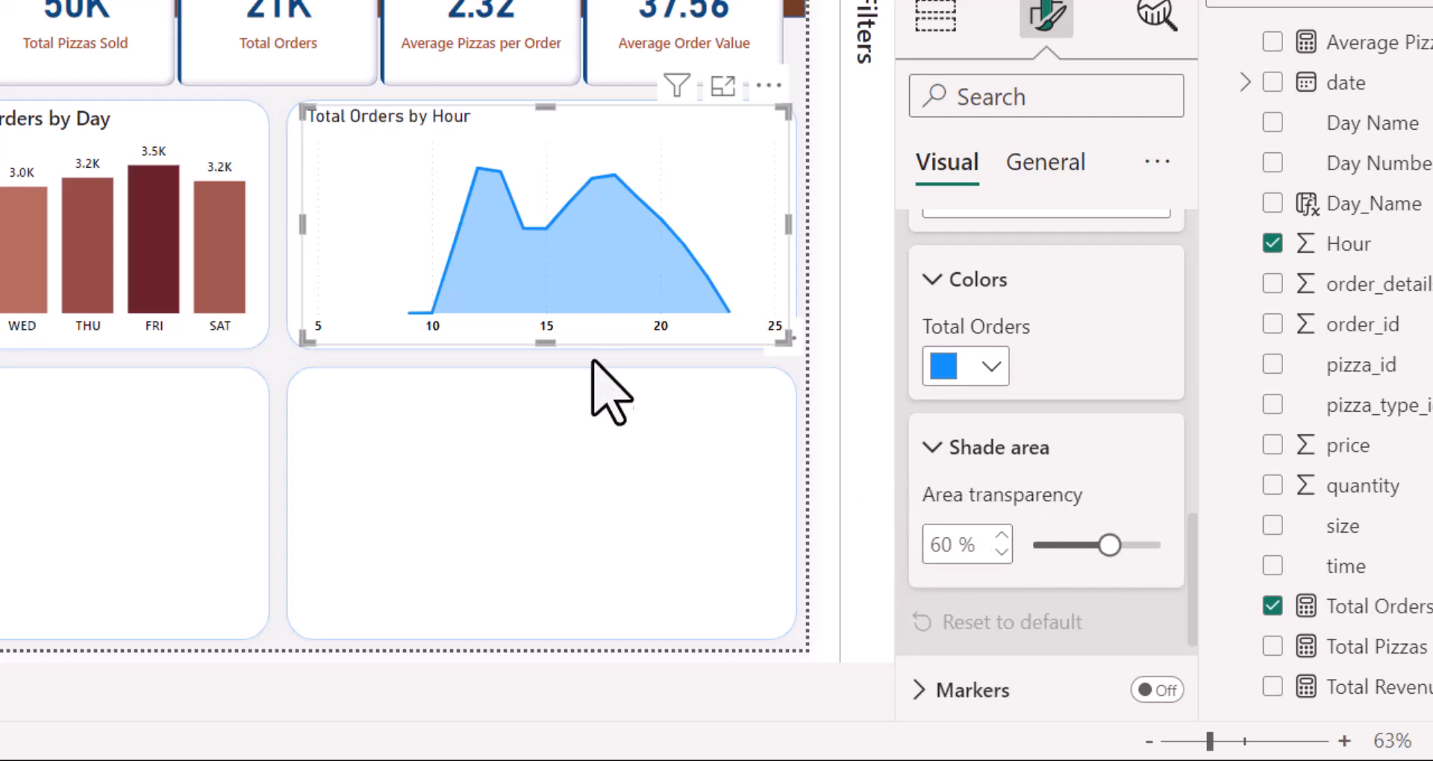
{"action": "scroll", "coordinate": [1169, 456], "scroll_direction": "down", "scroll_amount": 2}
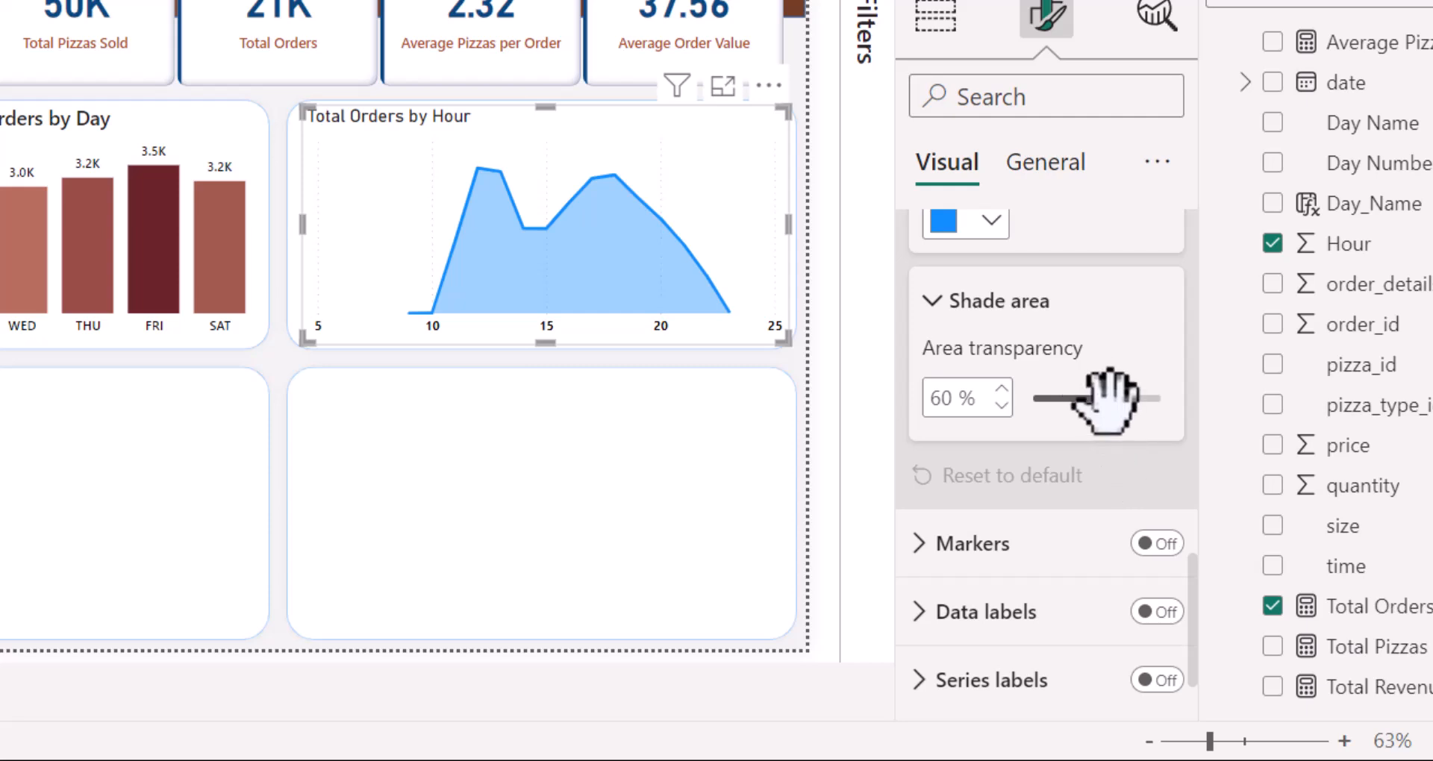
{"action": "left_click_drag", "start_coordinate": [1109, 399], "coordinate": [1102, 407]}
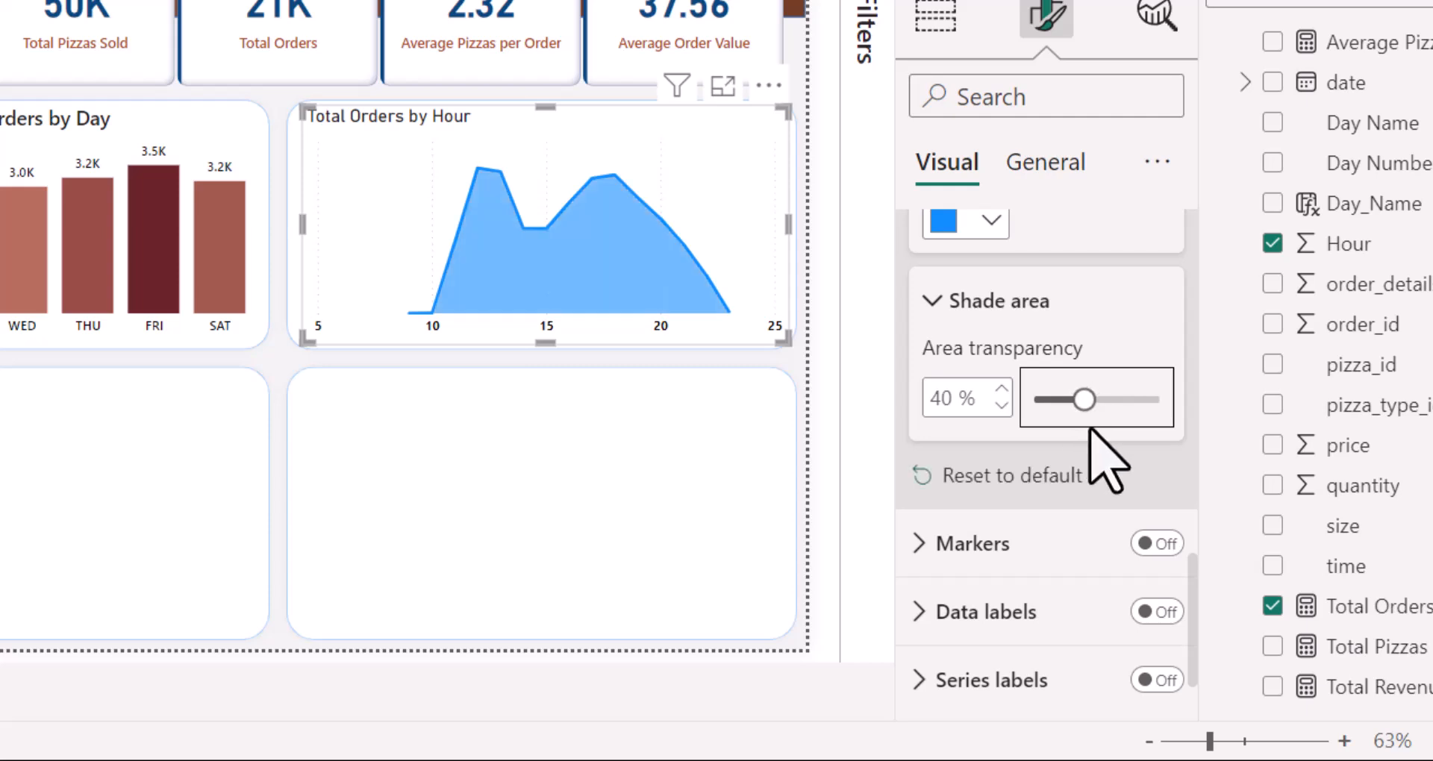
{"action": "left_click_drag", "start_coordinate": [1084, 399], "coordinate": [1121, 437]}
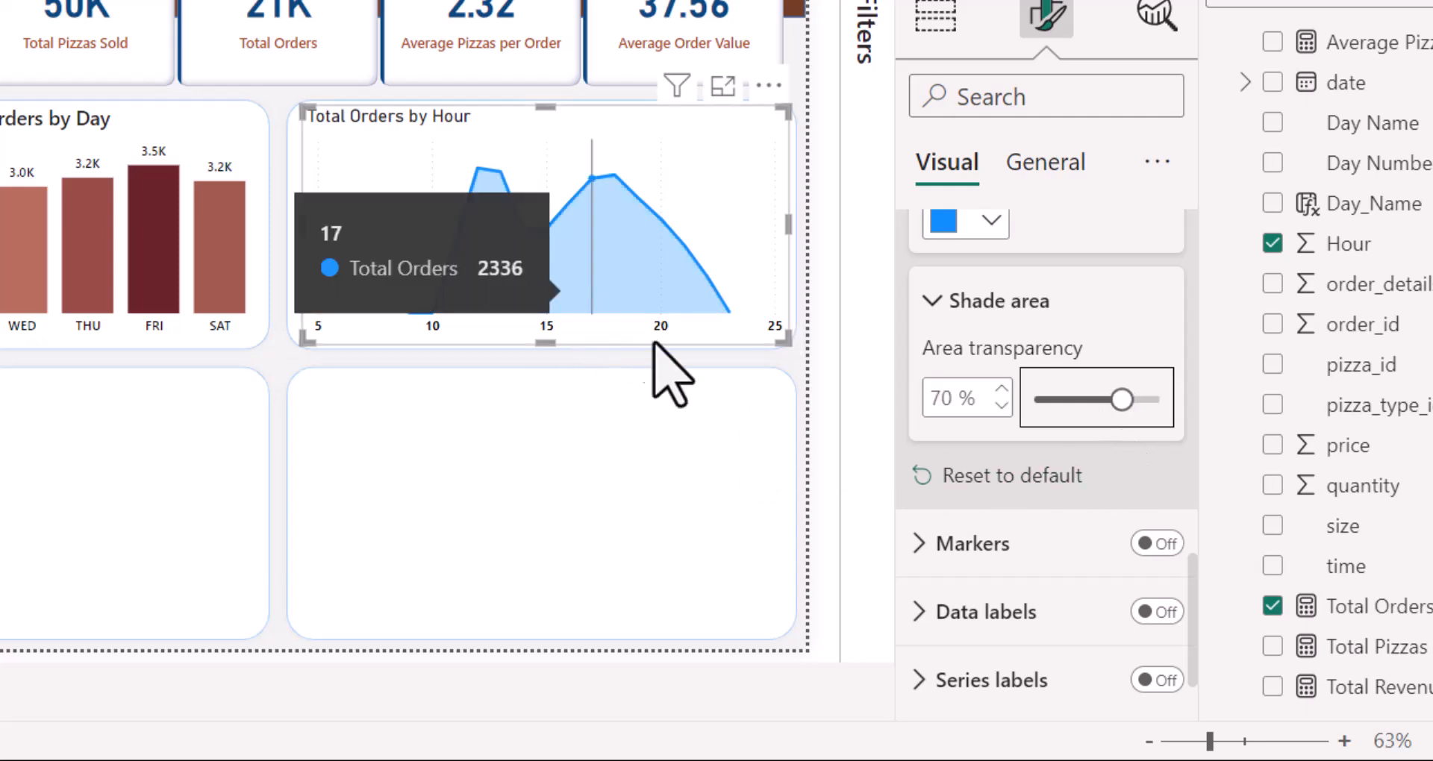
Step: Turn on markers for the area chart and set their default color to brown #743D26
{"action": "scroll", "coordinate": [902, 463], "scroll_direction": "down", "scroll_amount": 1}
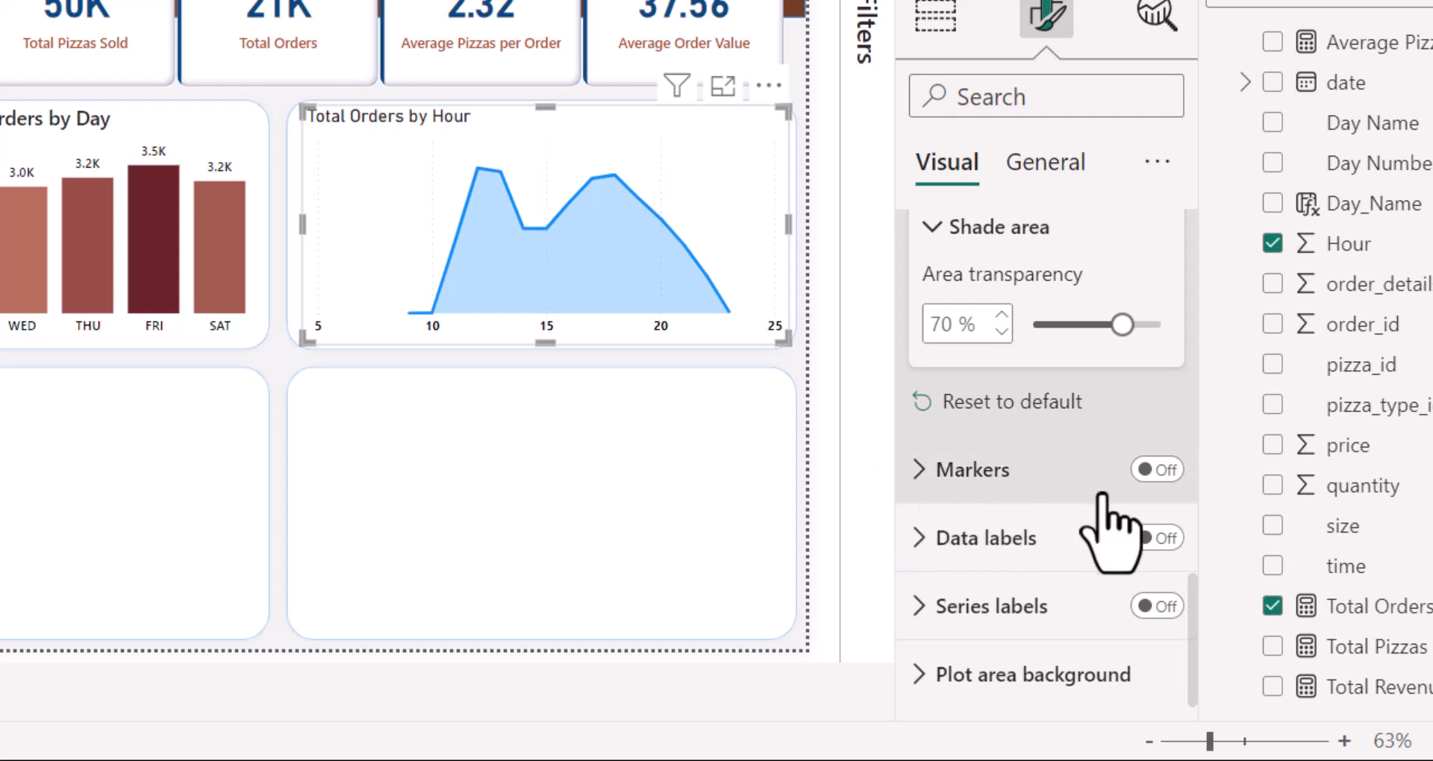
{"action": "left_click", "coordinate": [1172, 475]}
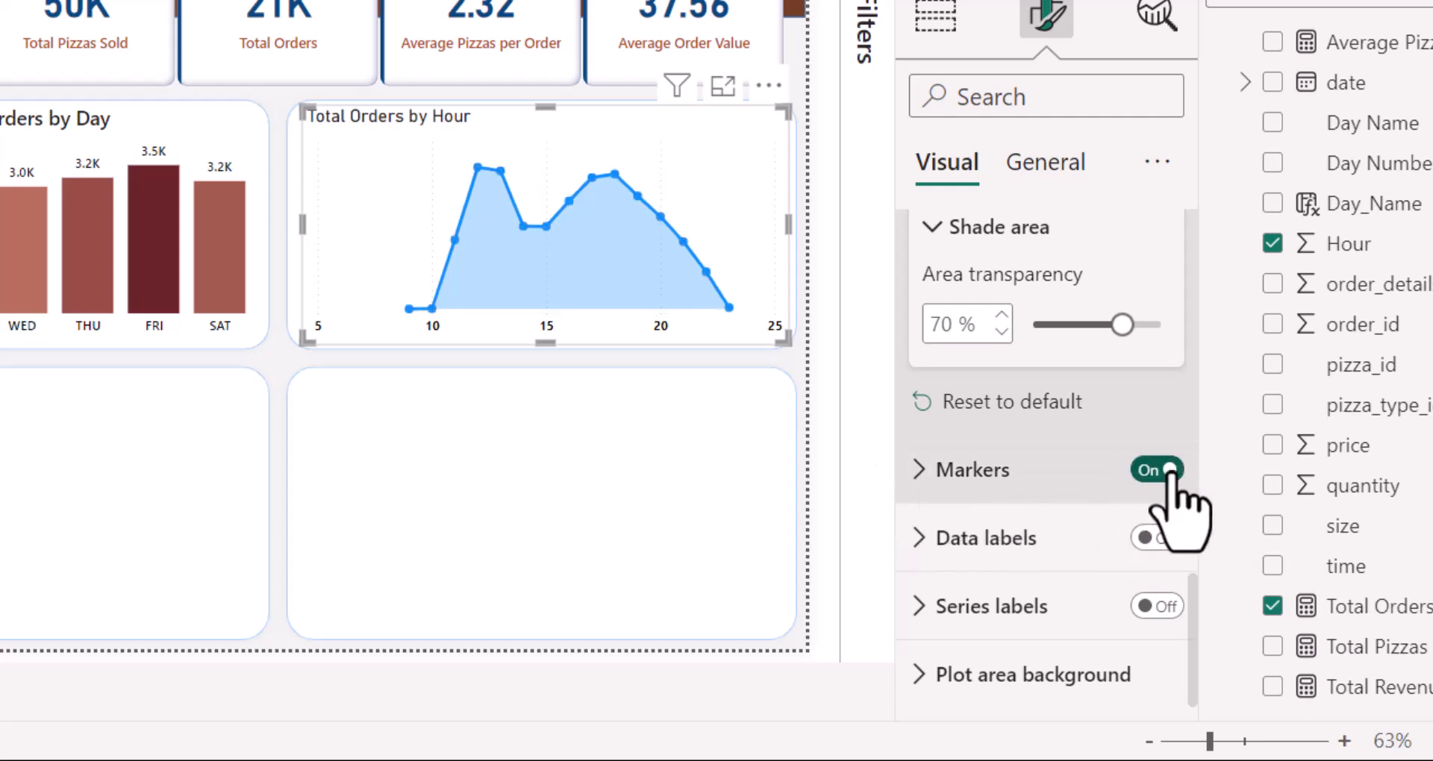
{"action": "left_click", "coordinate": [914, 471]}
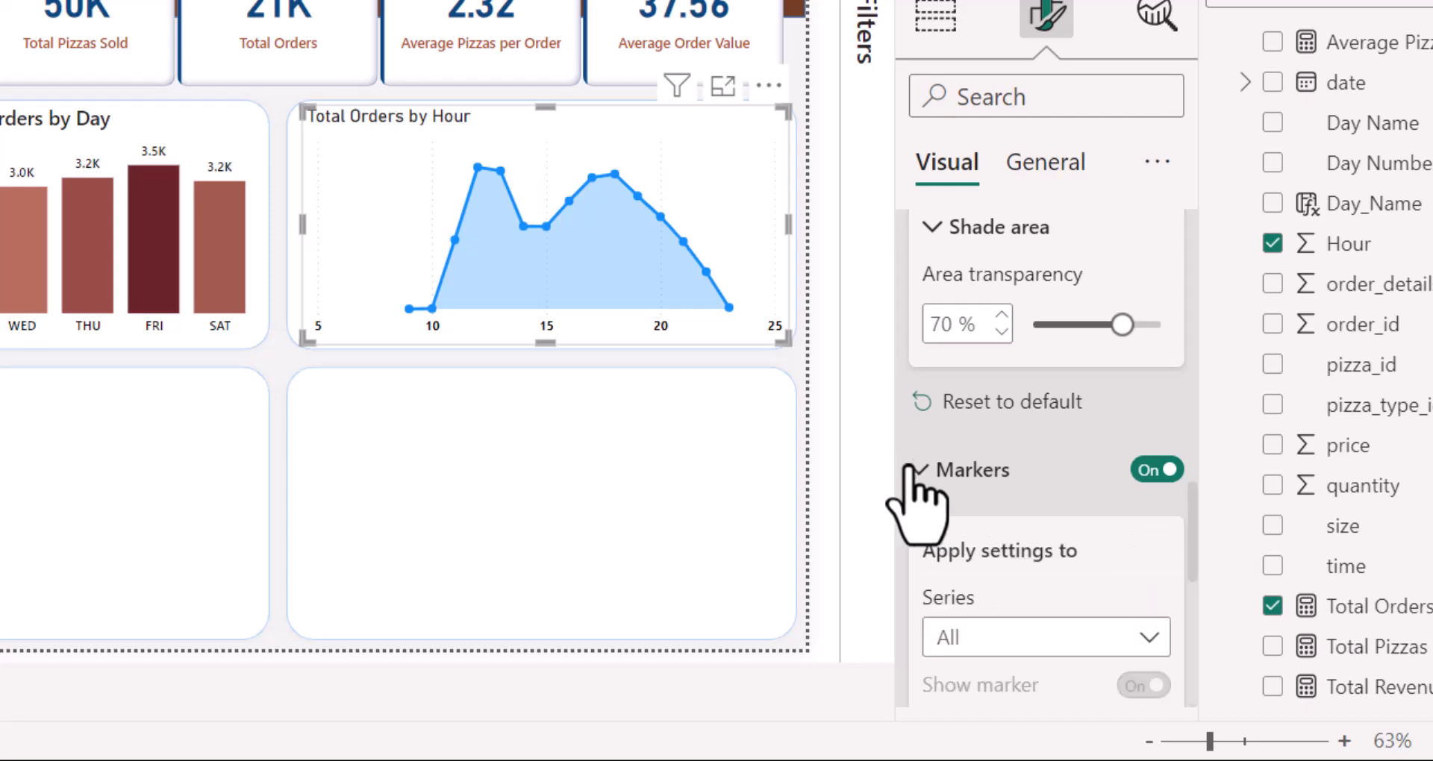
{"action": "scroll", "coordinate": [1011, 481], "scroll_direction": "down", "scroll_amount": 5}
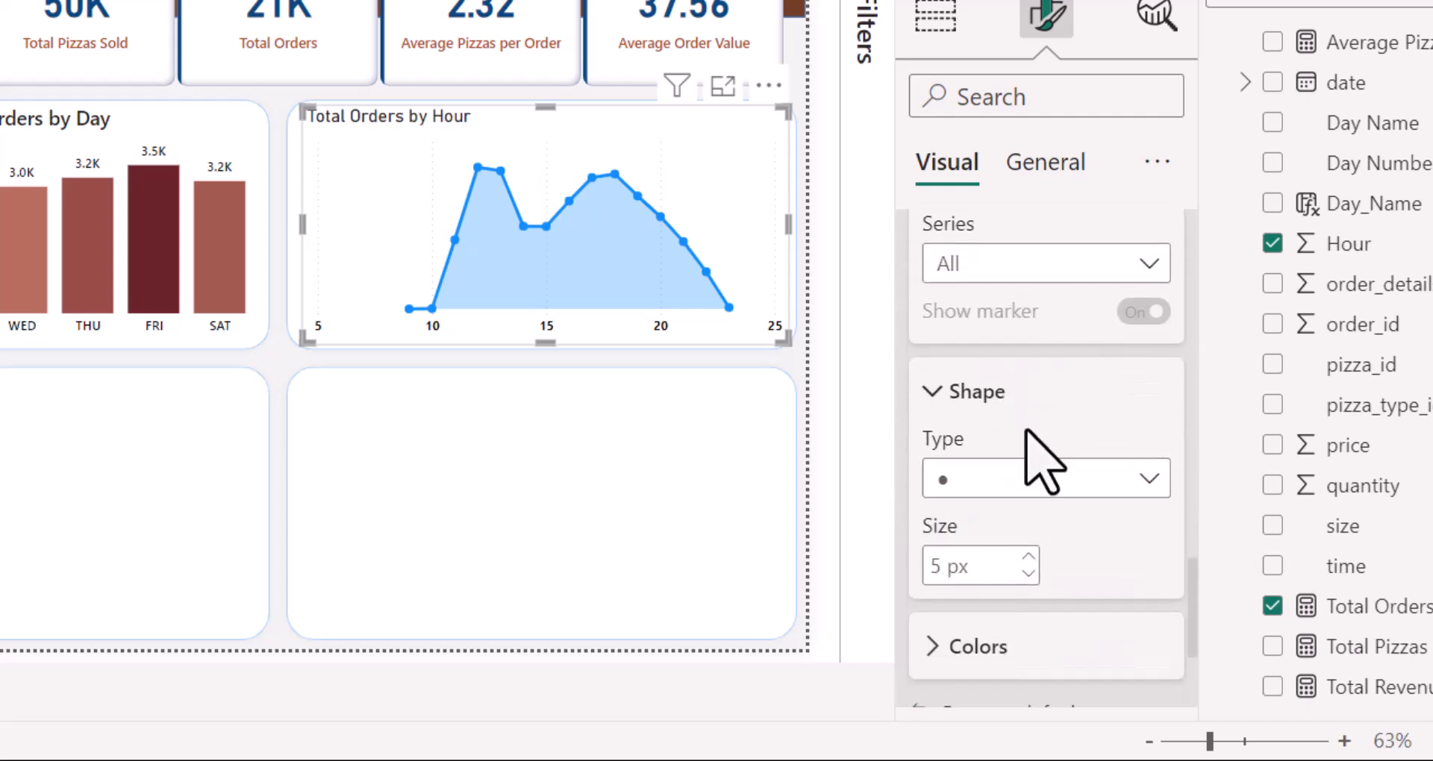
{"action": "scroll", "coordinate": [1029, 440], "scroll_direction": "down", "scroll_amount": 2}
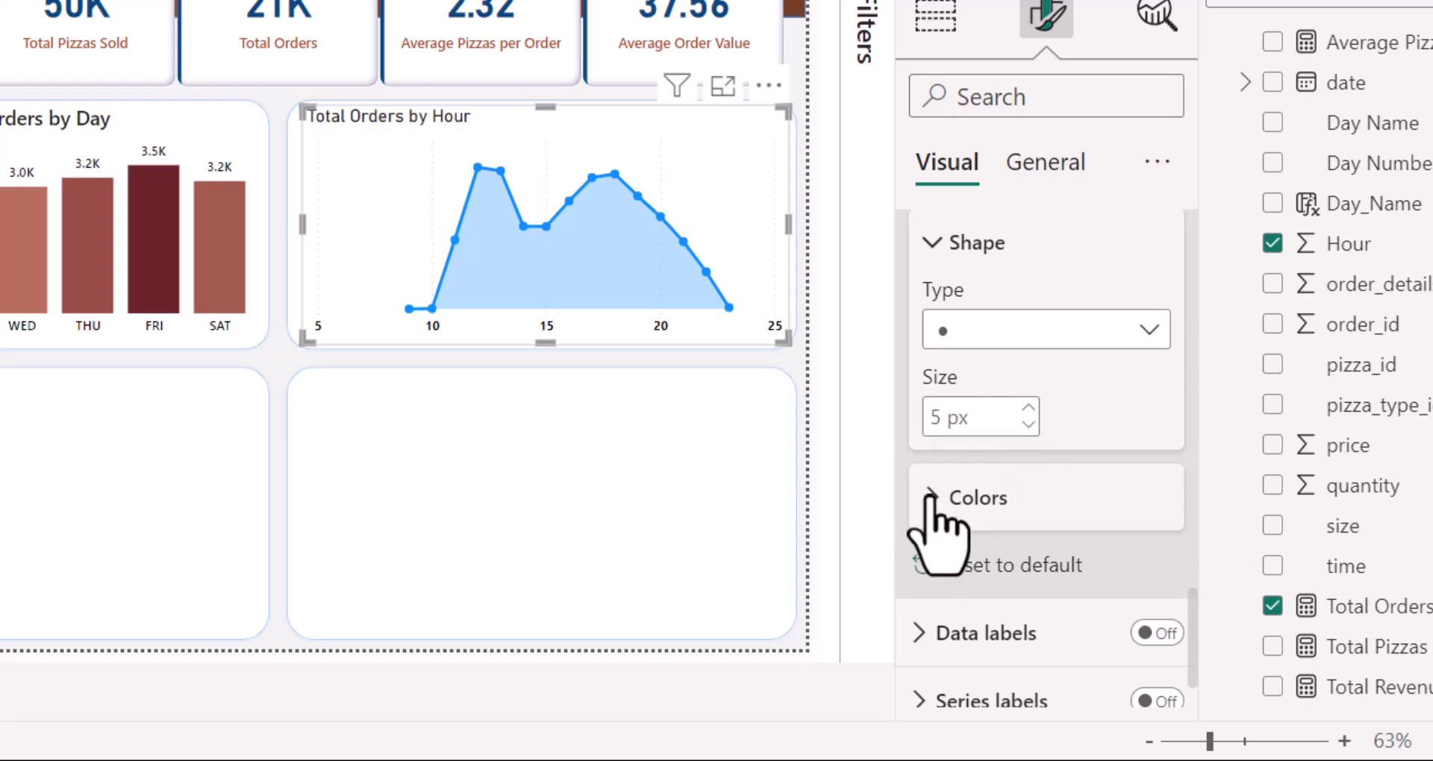
{"action": "left_click", "coordinate": [963, 498]}
{"action": "scroll", "coordinate": [1013, 451], "scroll_direction": "down", "scroll_amount": 1}
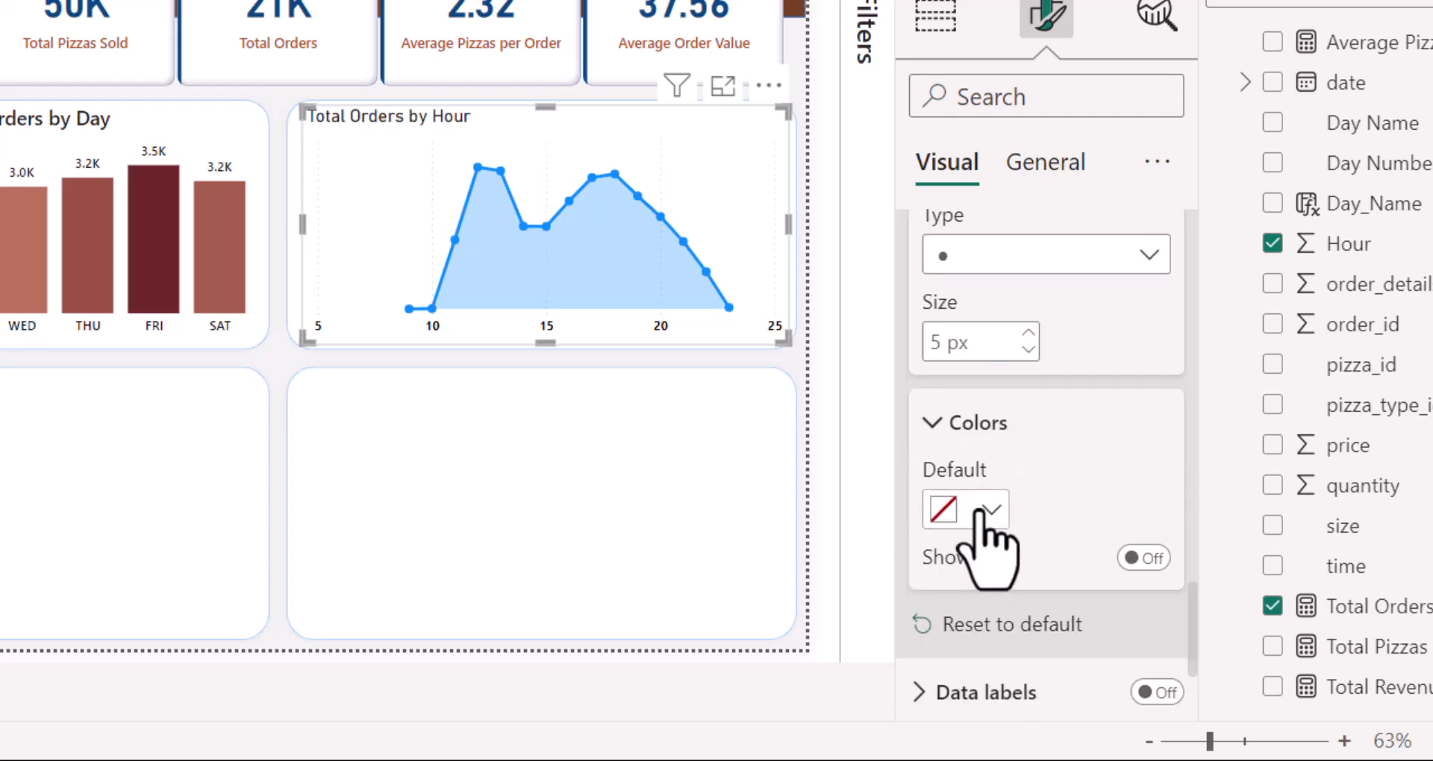
{"action": "left_click", "coordinate": [985, 510]}
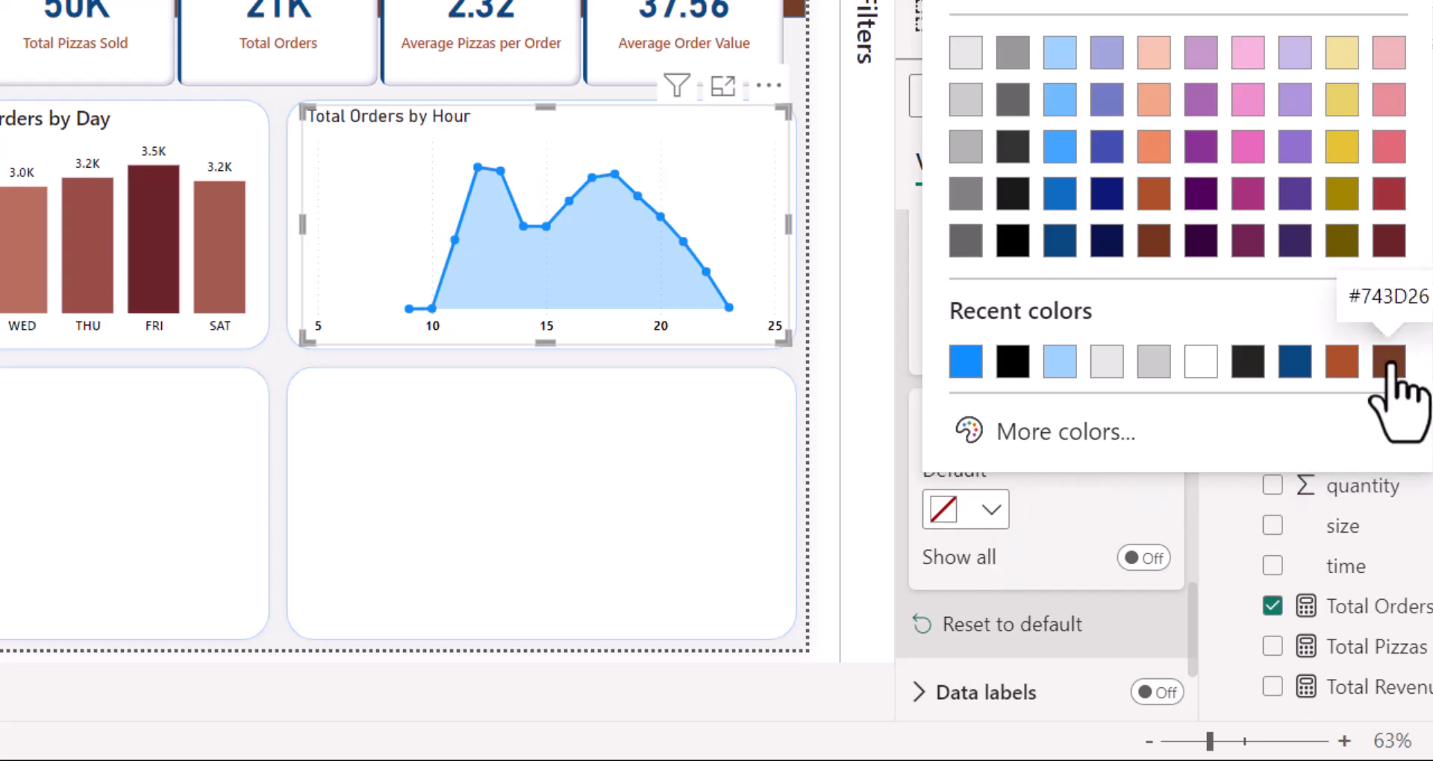
{"action": "left_click", "coordinate": [1388, 361]}
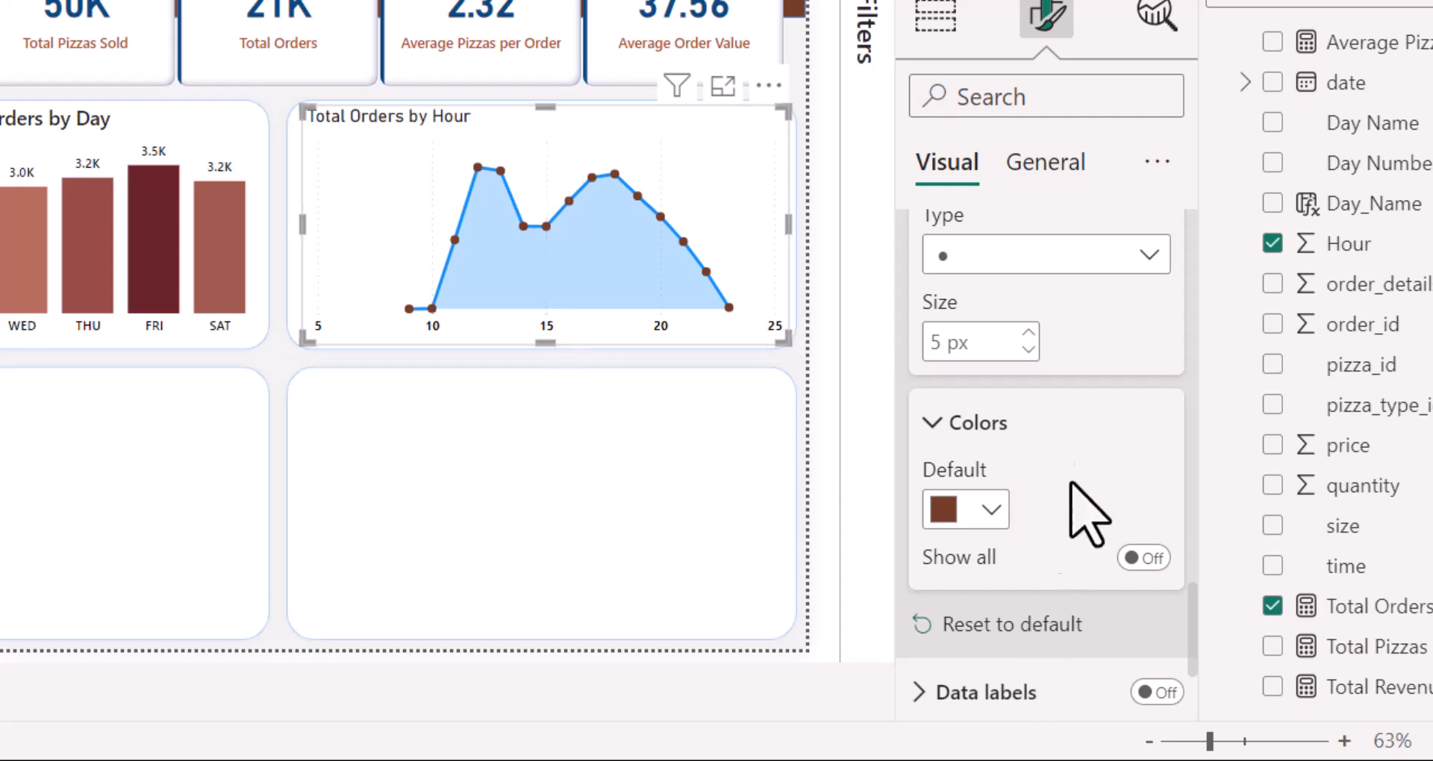
Step: Collapse the Colors and Shape settings of the area chart's markers
{"action": "scroll", "coordinate": [1094, 478], "scroll_direction": "up", "scroll_amount": 1}
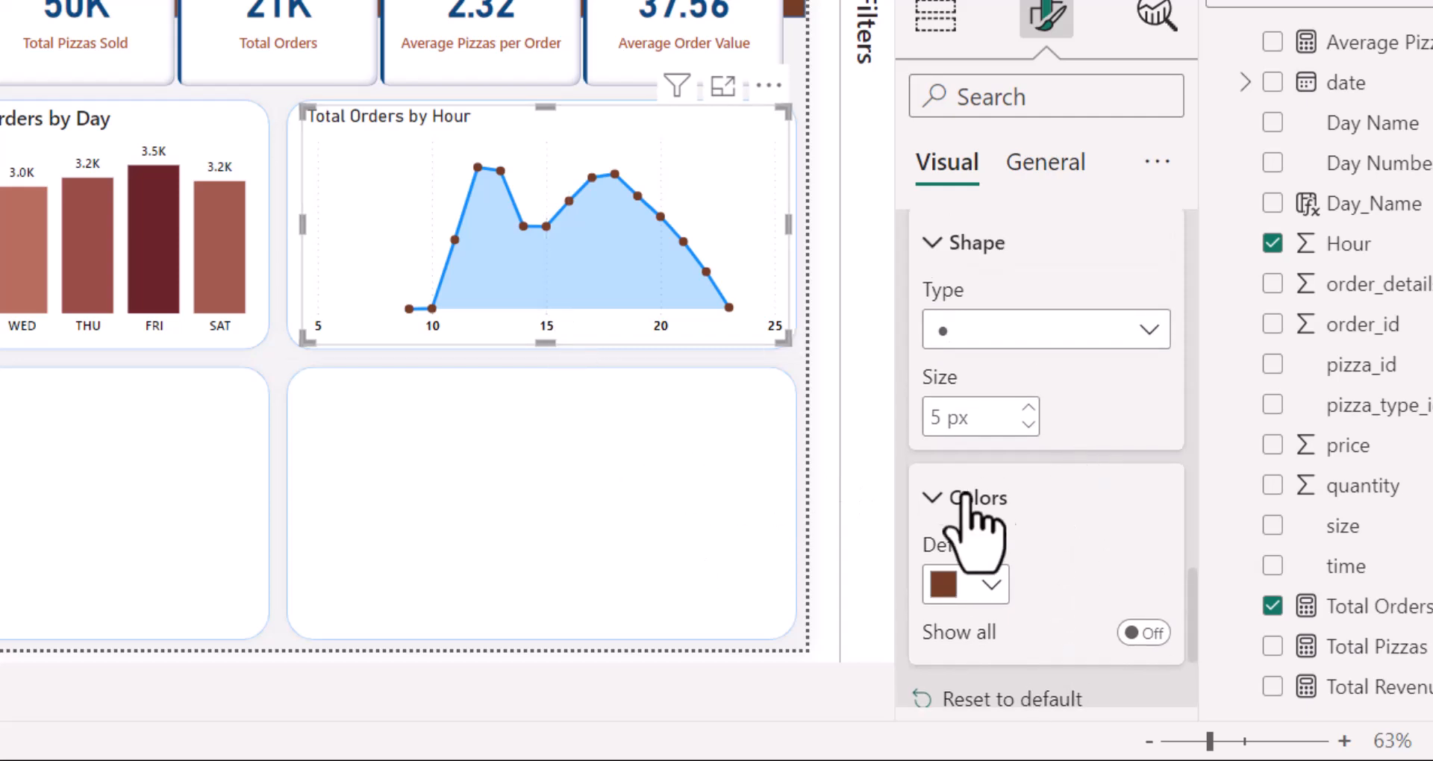
{"action": "left_click", "coordinate": [933, 498]}
{"action": "scroll", "coordinate": [1174, 474], "scroll_direction": "up", "scroll_amount": 4}
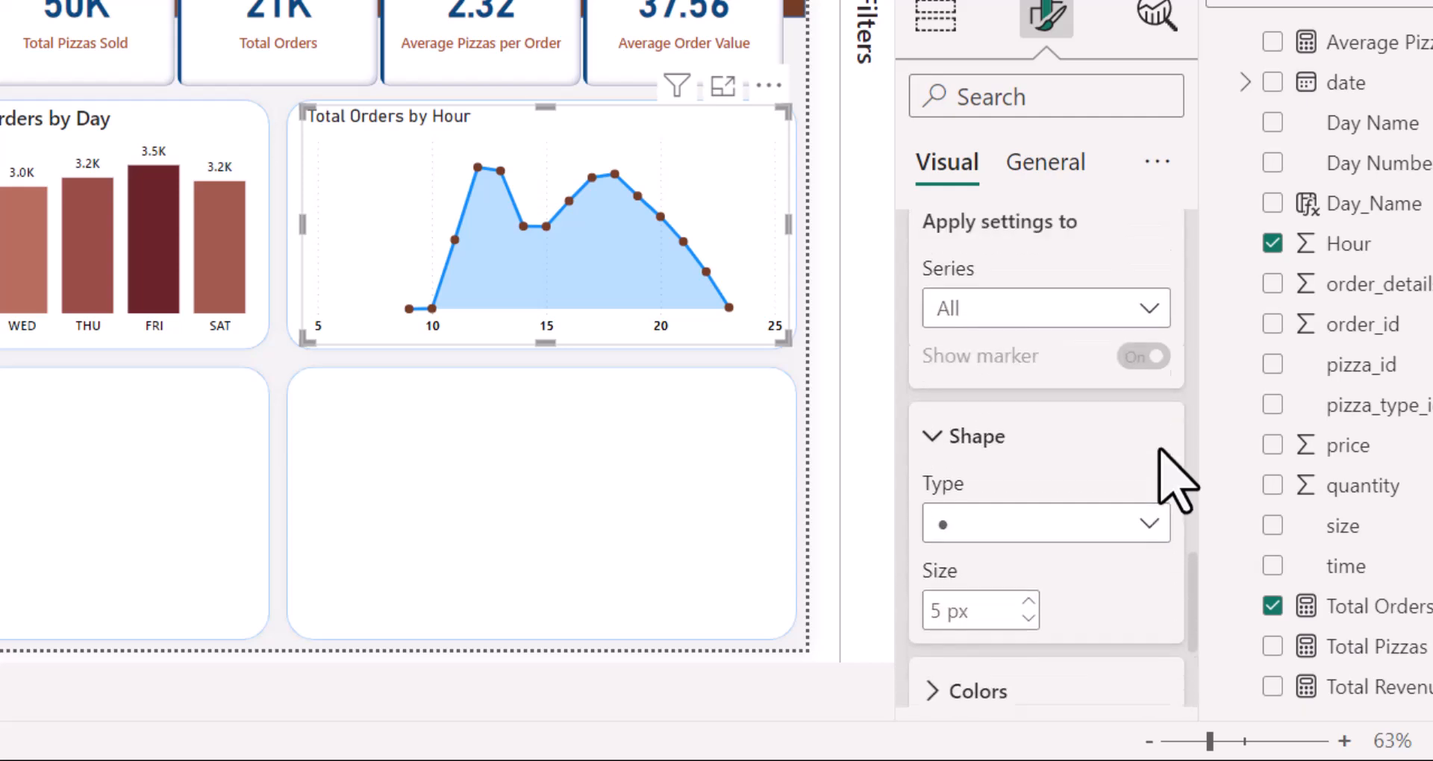
{"action": "left_click", "coordinate": [930, 542]}
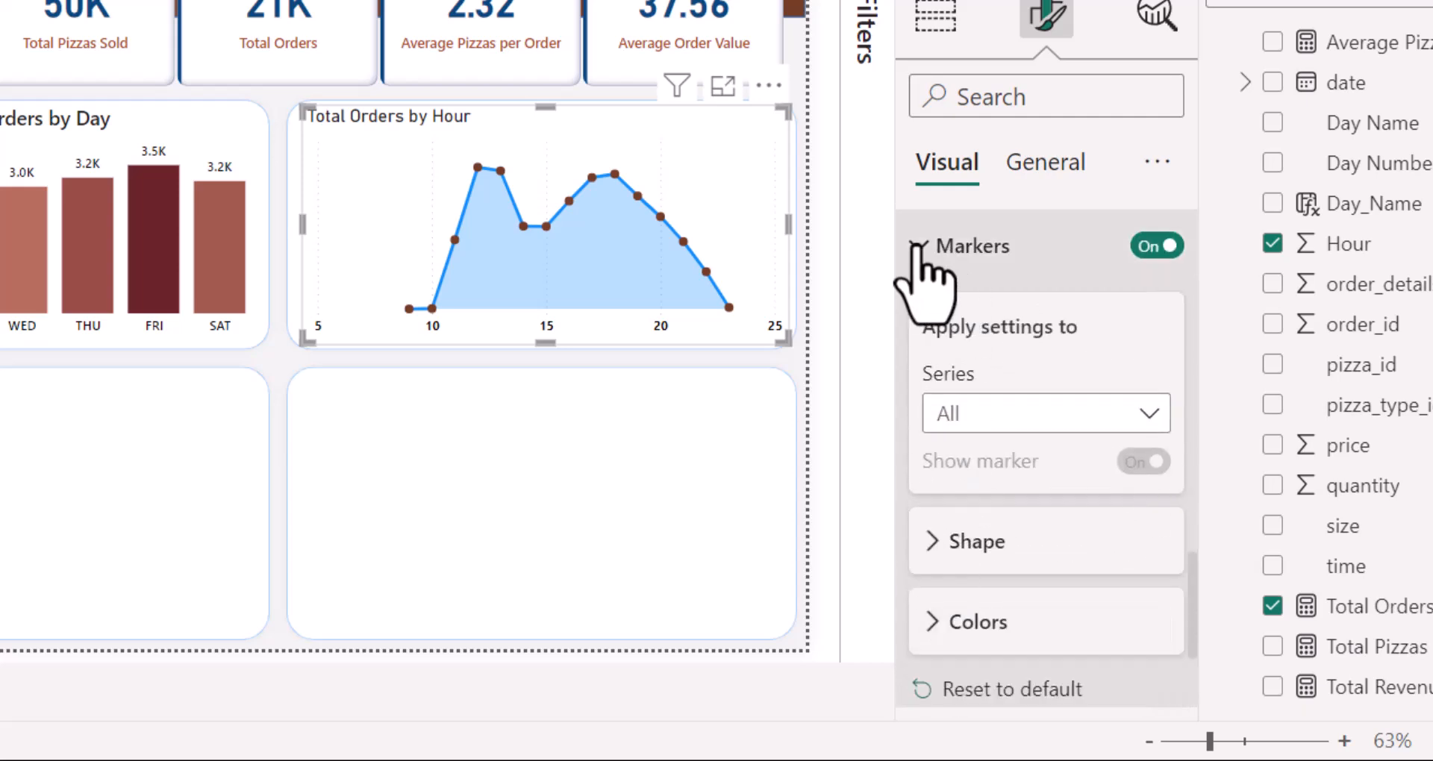
Step: Turn on the area chart's data labels and set their values to font size 10 in black #000000
{"action": "scroll", "coordinate": [1048, 403], "scroll_direction": "down", "scroll_amount": 3}
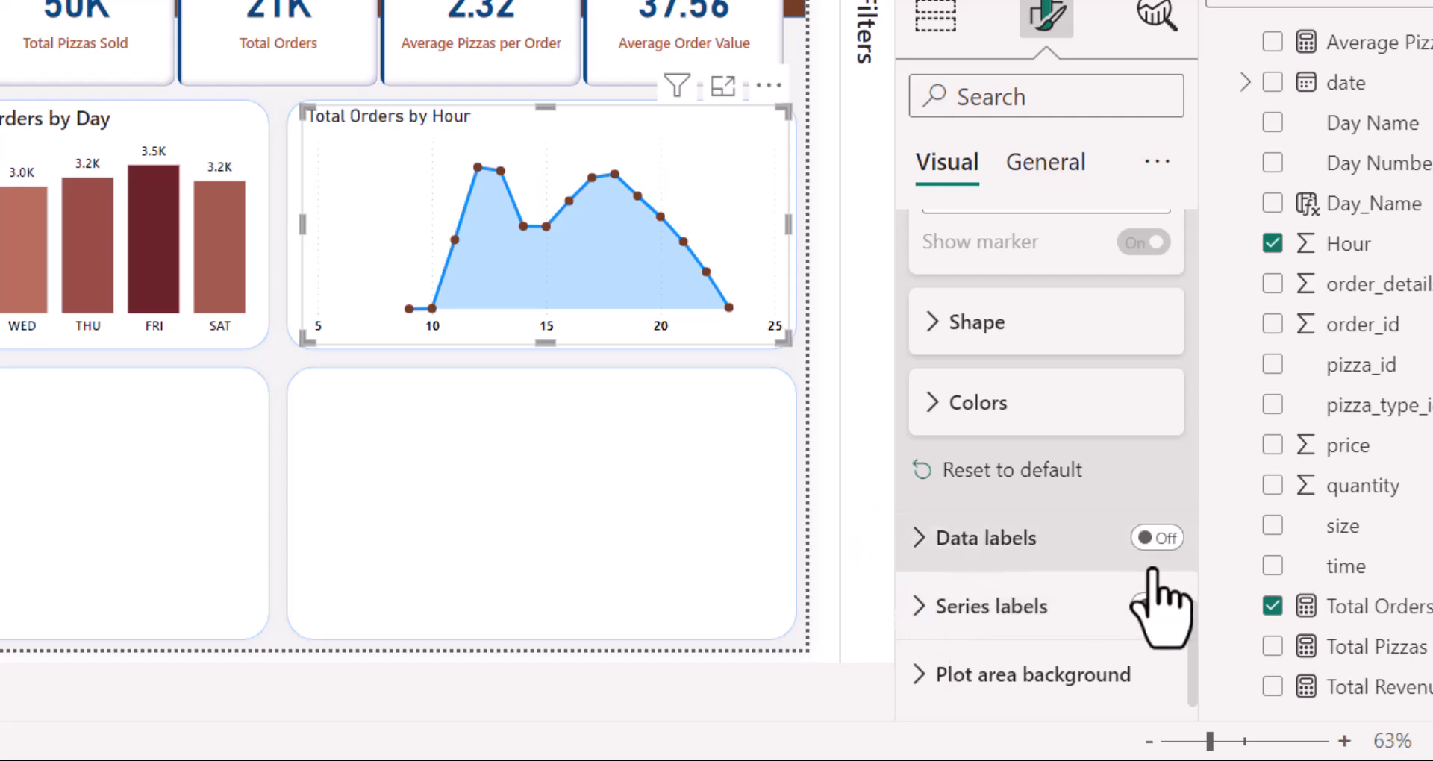
{"action": "left_click", "coordinate": [1176, 551]}
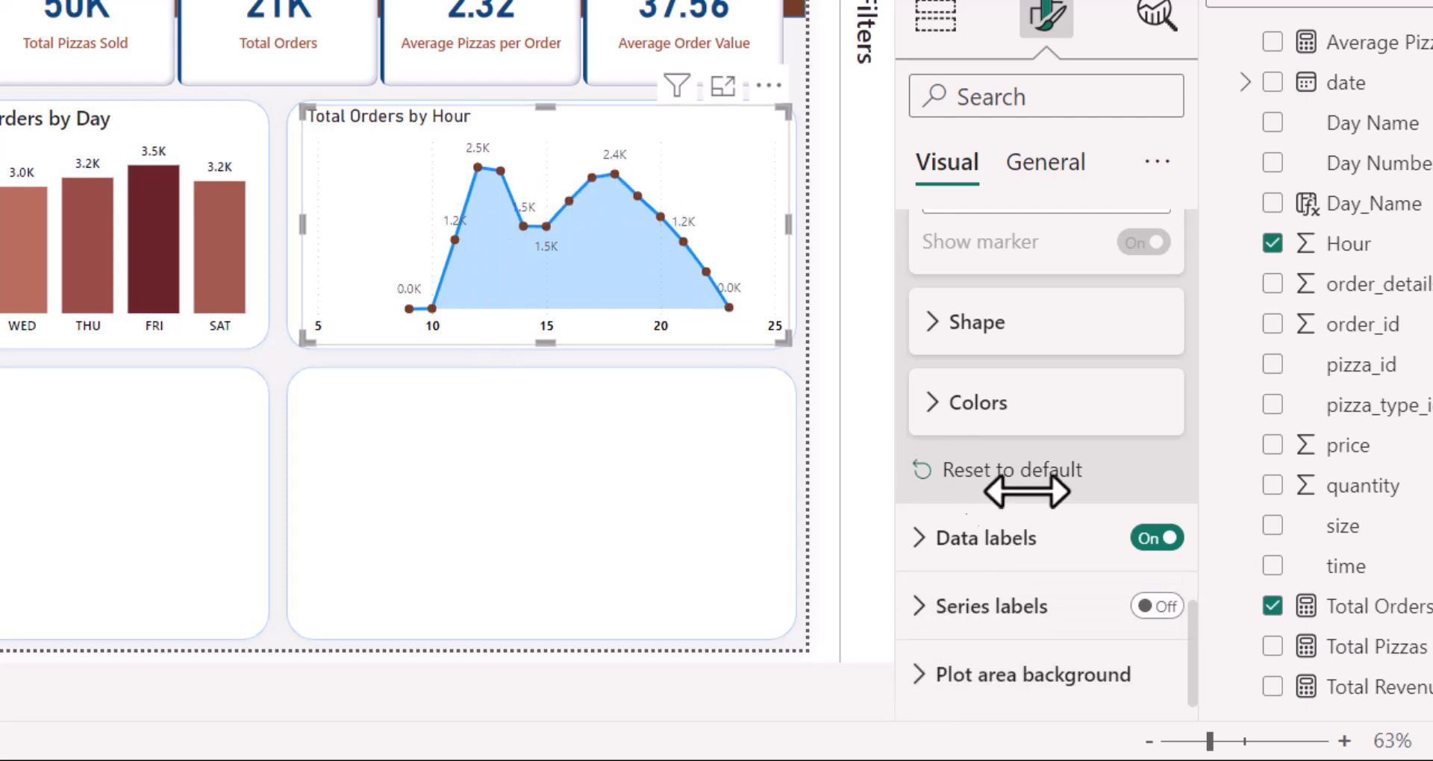
{"action": "left_click", "coordinate": [1008, 523]}
{"action": "scroll", "coordinate": [1084, 453], "scroll_direction": "down", "scroll_amount": 6}
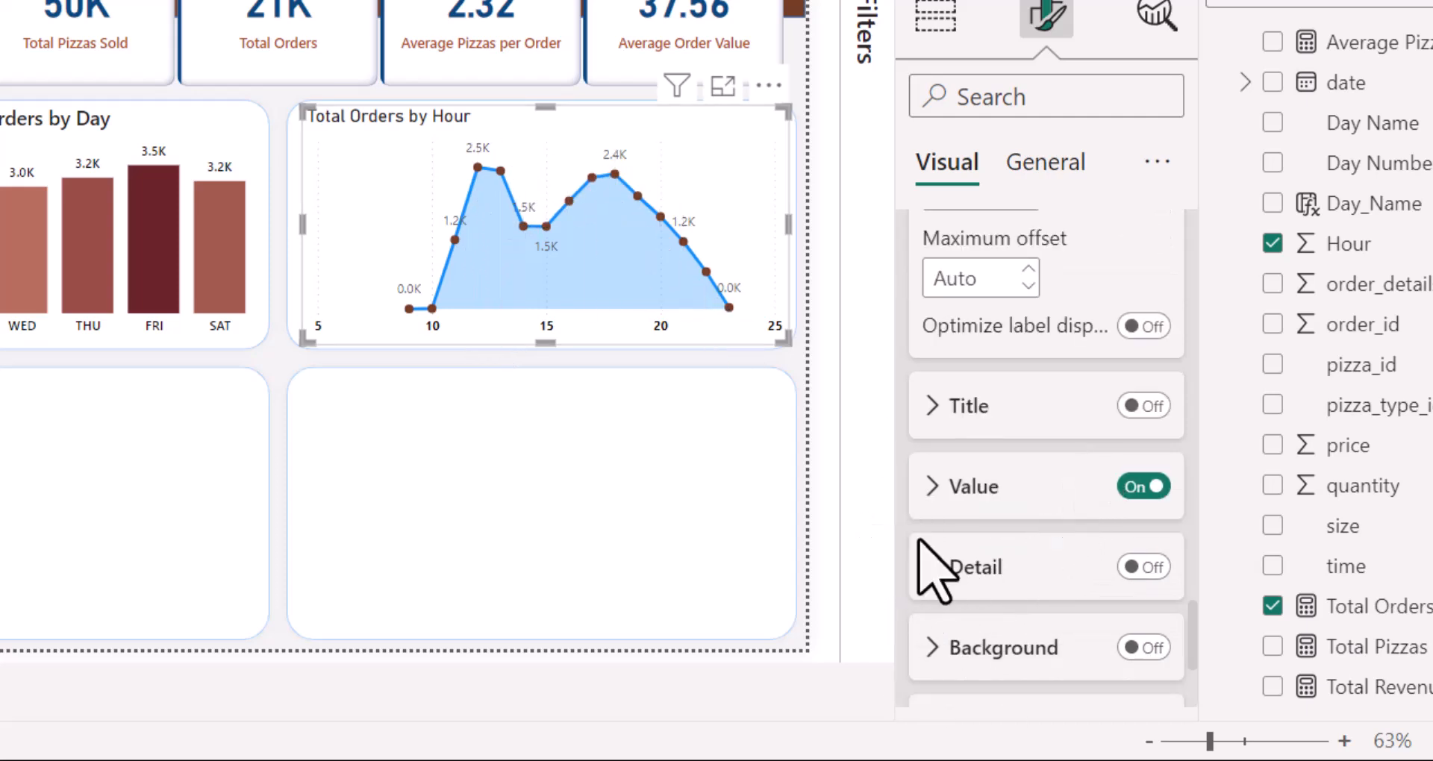
{"action": "left_click", "coordinate": [933, 489]}
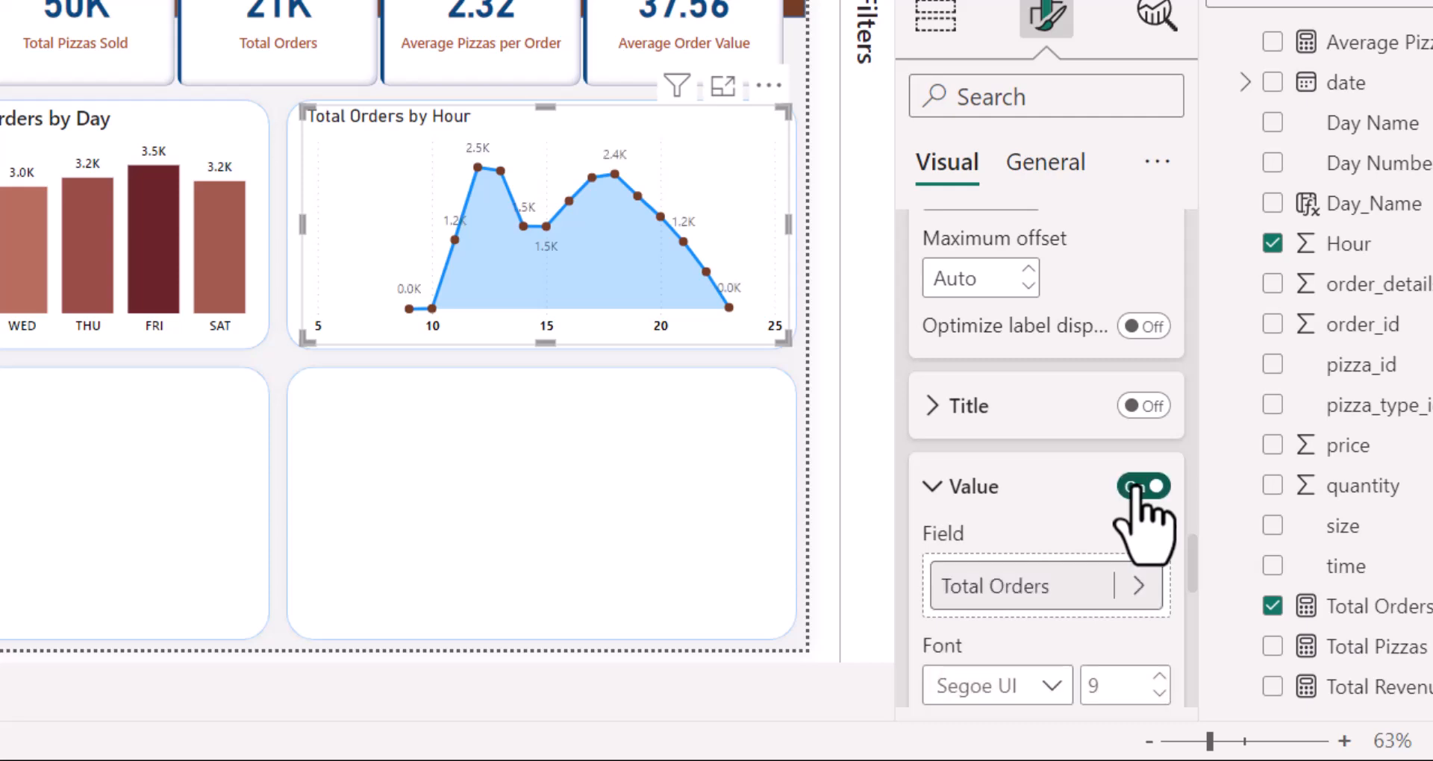
{"action": "scroll", "coordinate": [1034, 515], "scroll_direction": "down", "scroll_amount": 2}
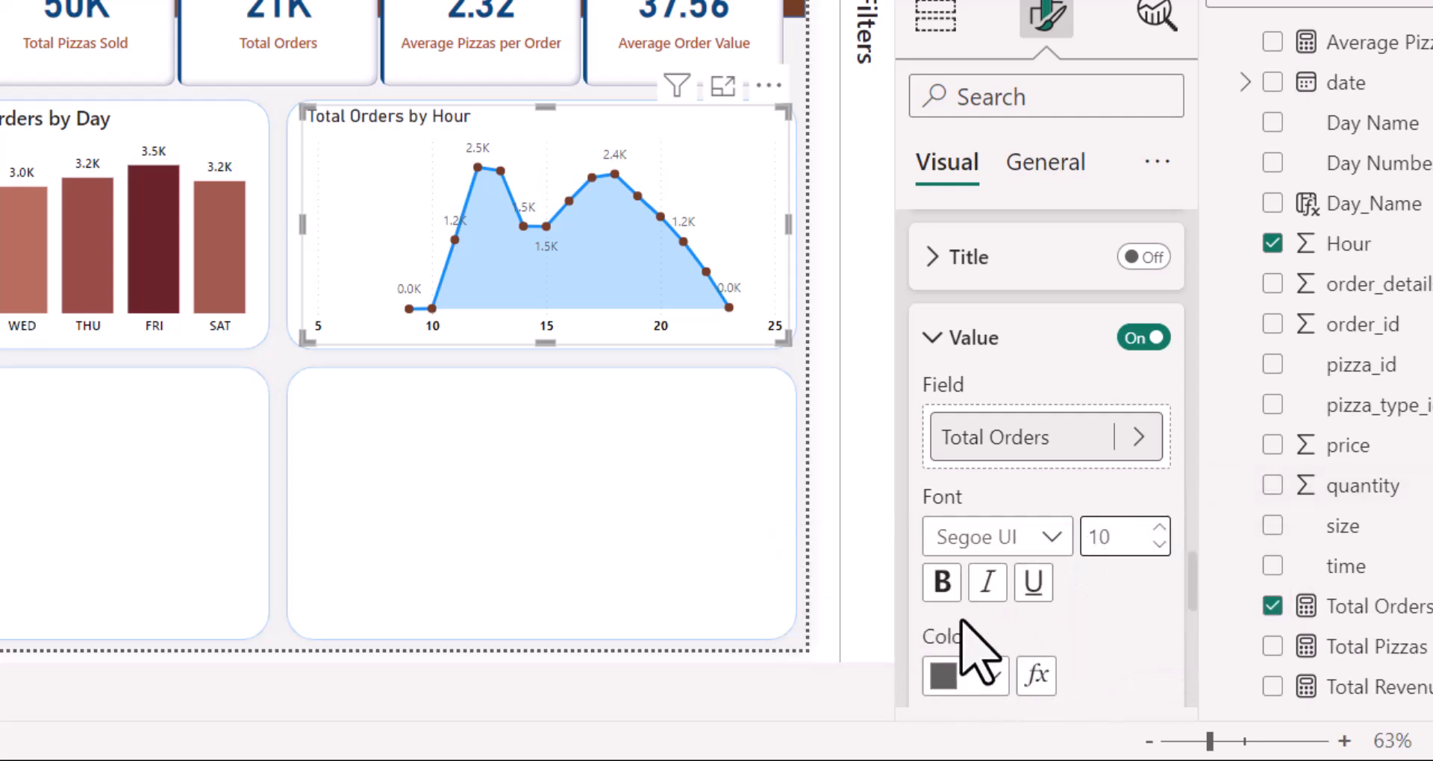
{"action": "left_click", "coordinate": [992, 676]}
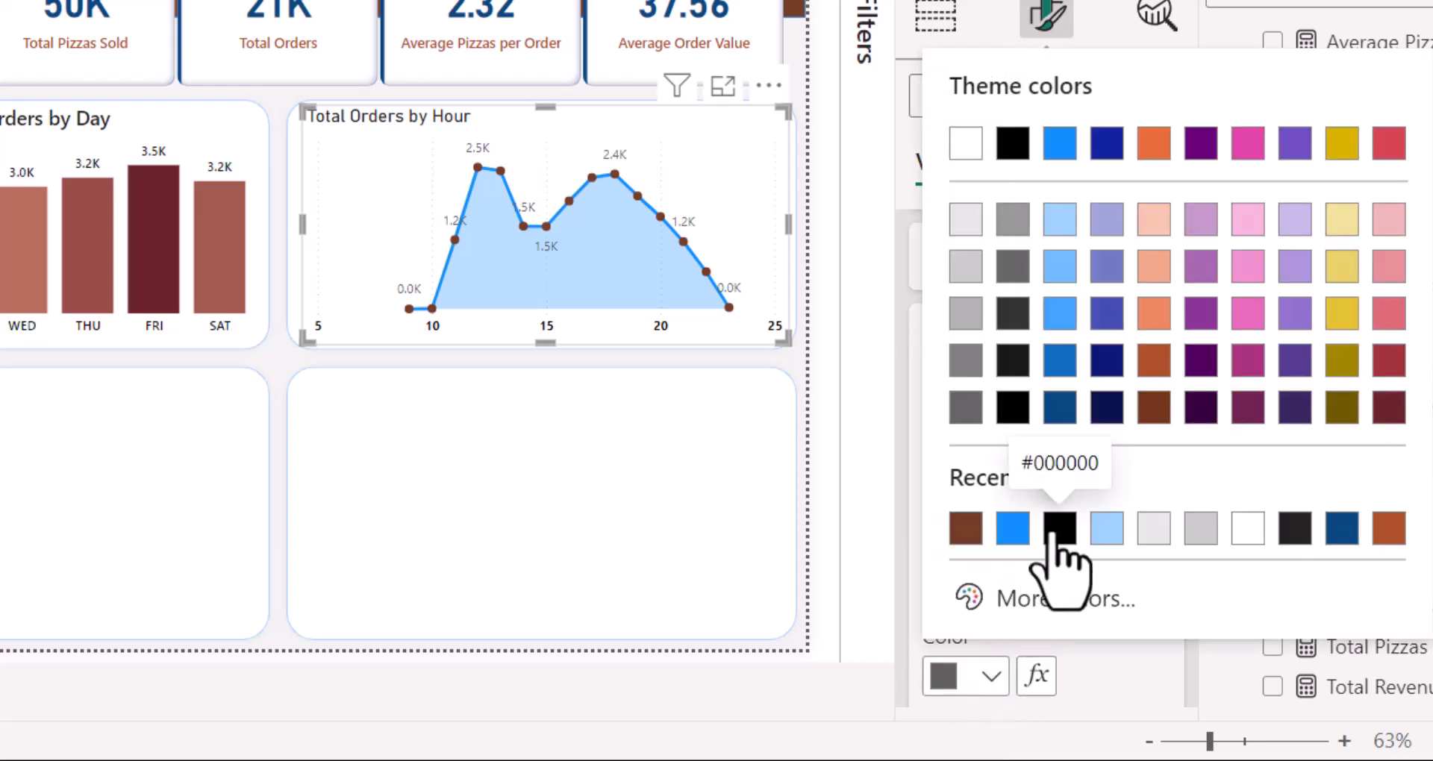
{"action": "left_click", "coordinate": [1060, 527]}
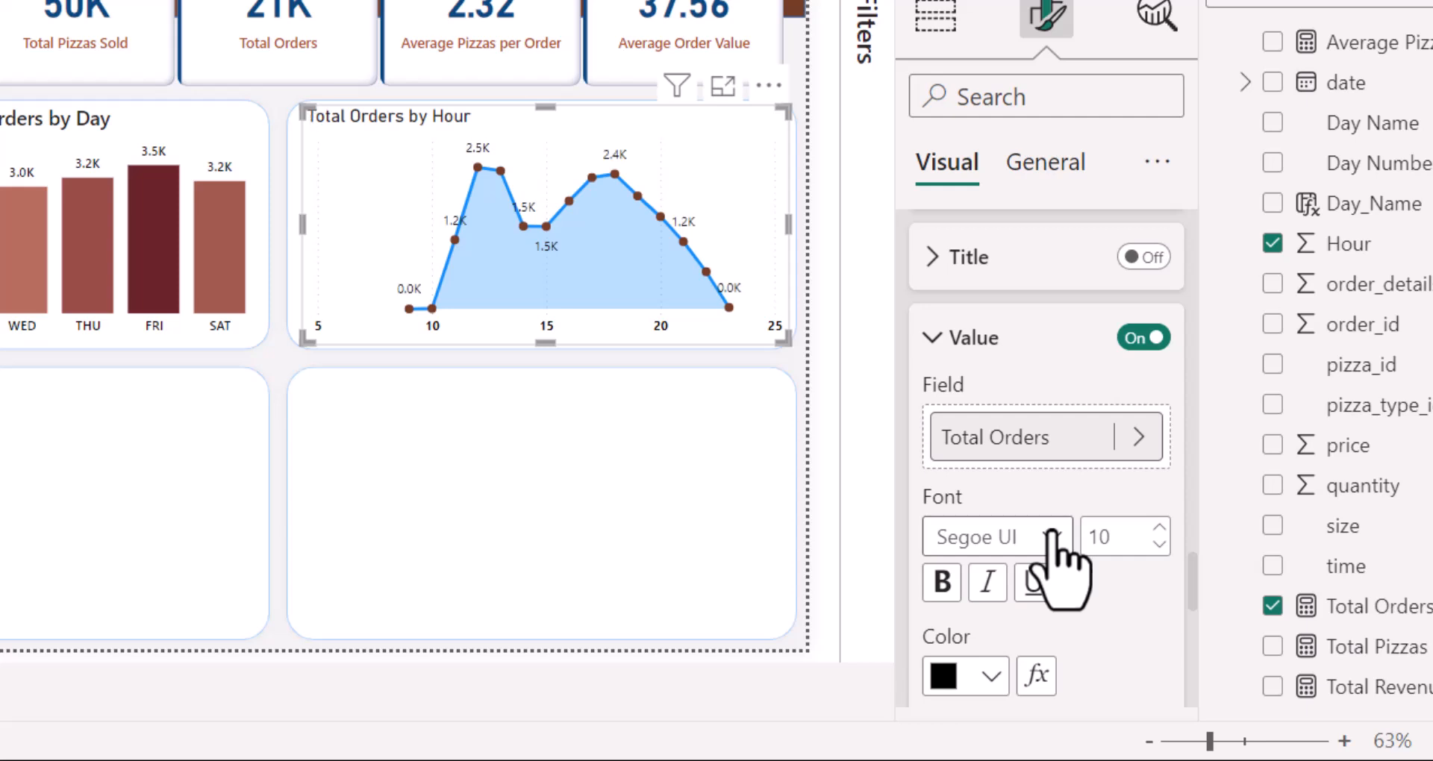
Step: Turn on the background of the area chart's data labels and leave its settings collapsed
{"action": "scroll", "coordinate": [1142, 597], "scroll_direction": "down", "scroll_amount": 6}
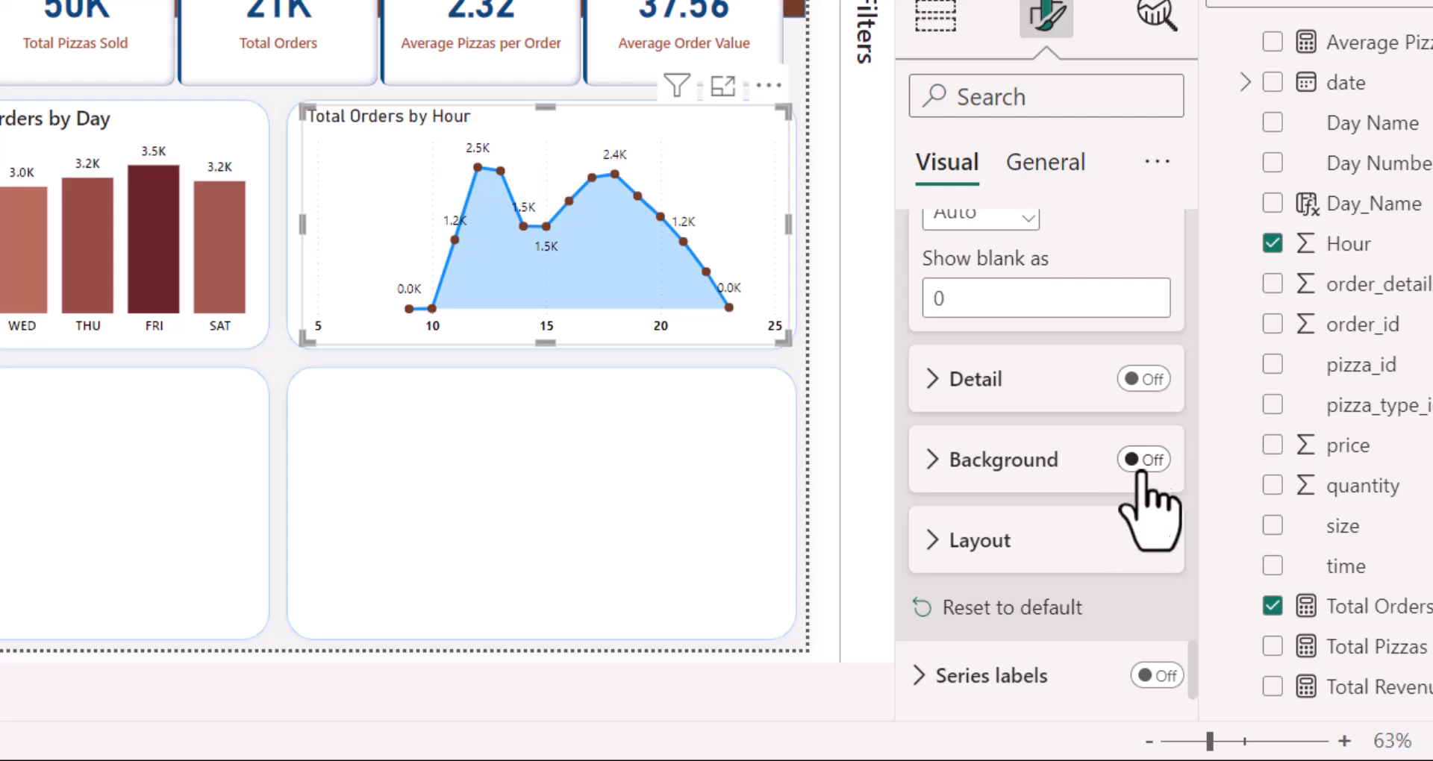
{"action": "left_click", "coordinate": [1154, 460]}
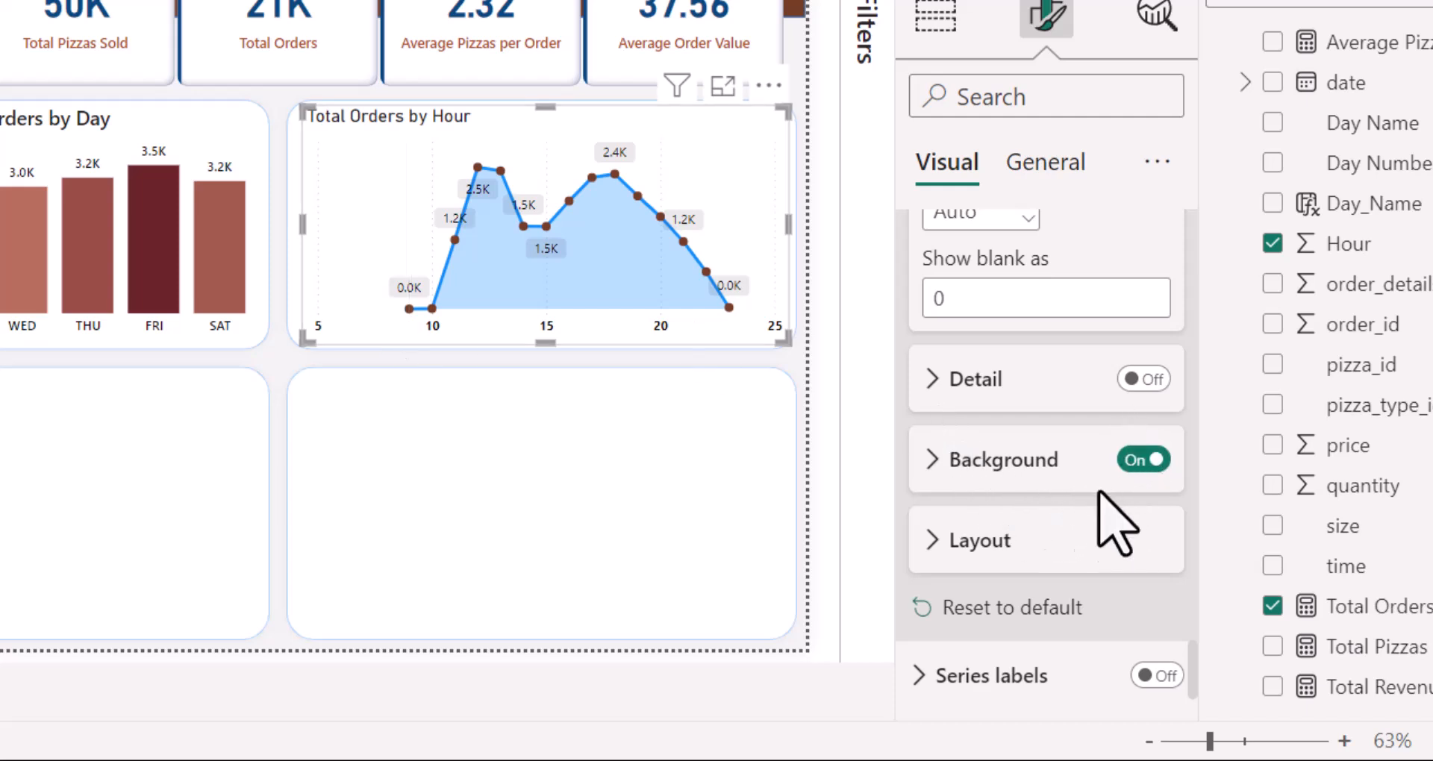
{"action": "left_click", "coordinate": [929, 459]}
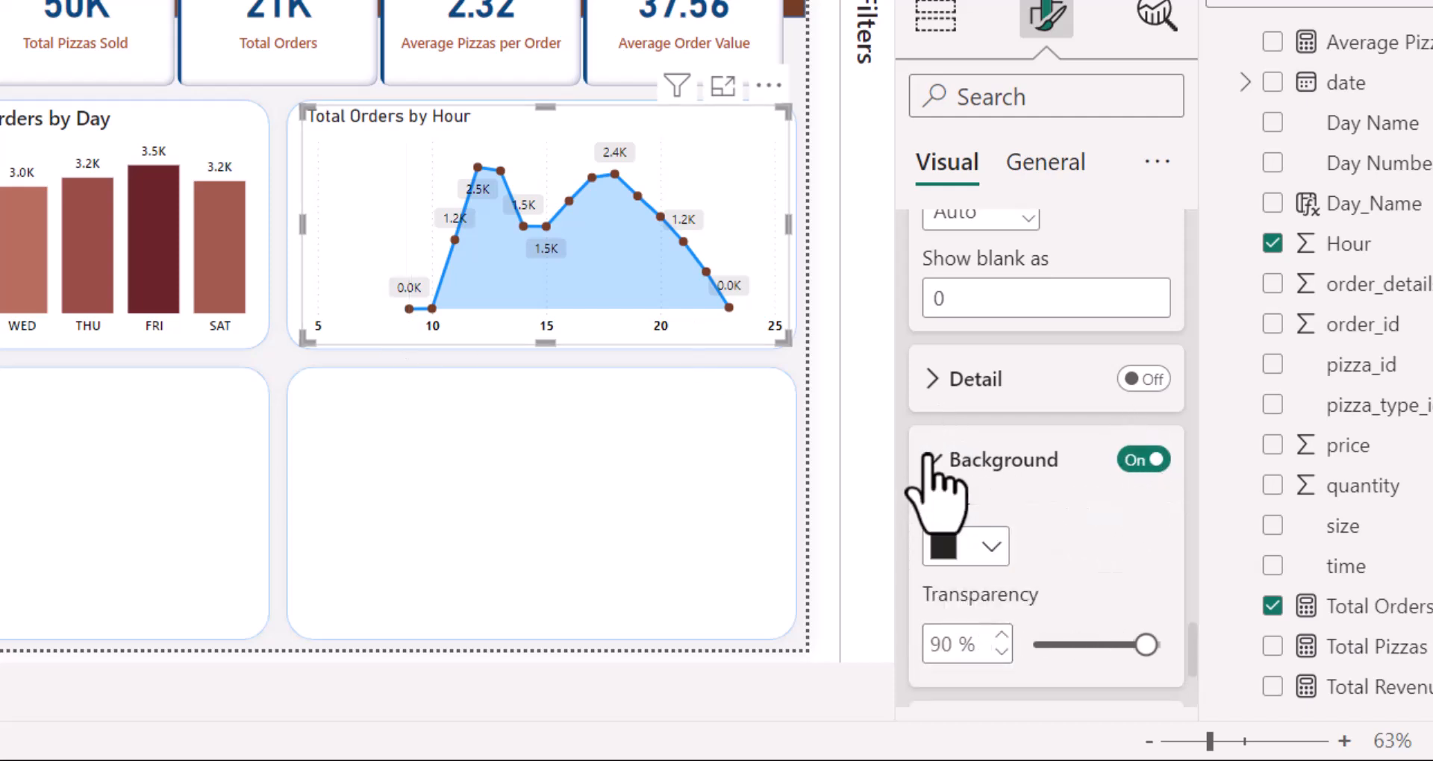
{"action": "left_click", "coordinate": [930, 459]}
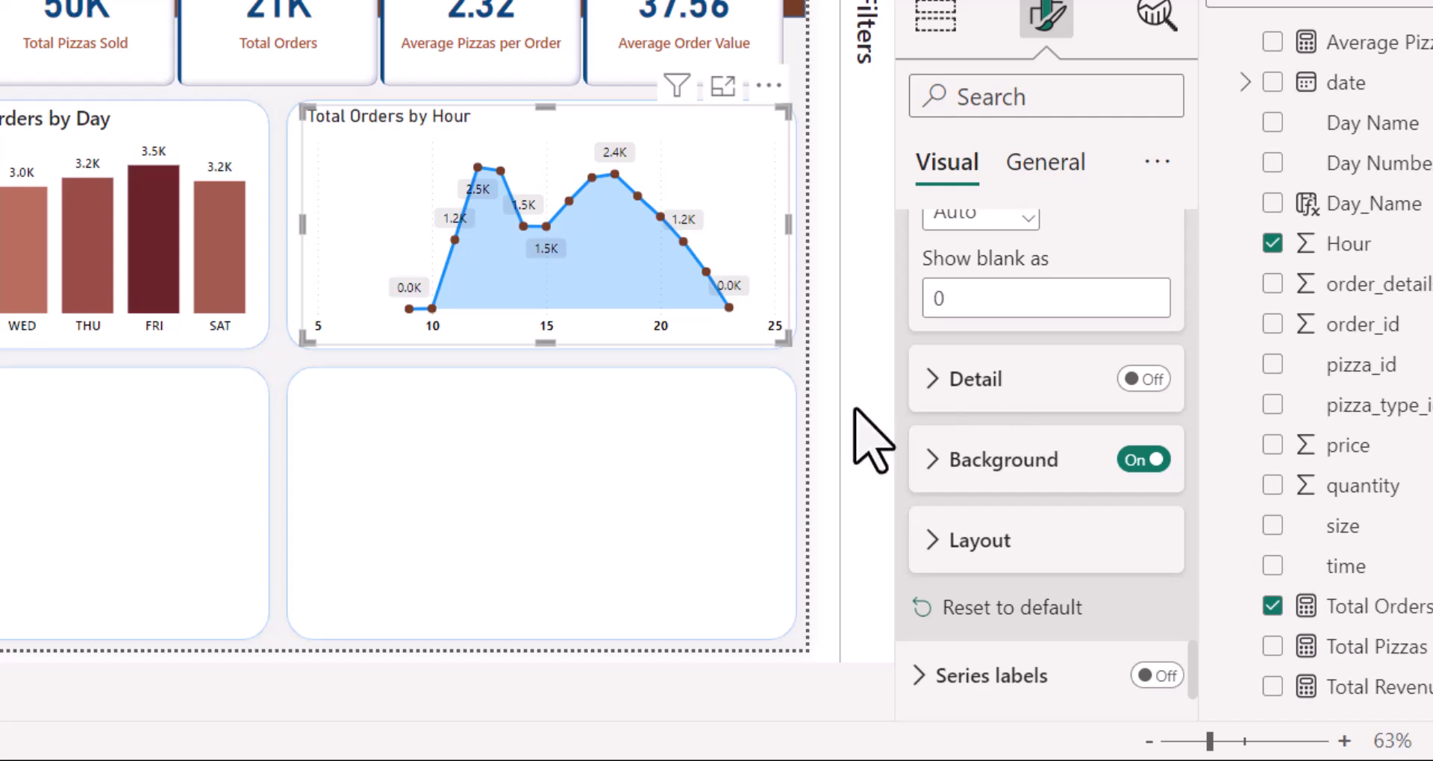
{"action": "scroll", "coordinate": [974, 448], "scroll_direction": "up", "scroll_amount": 10}
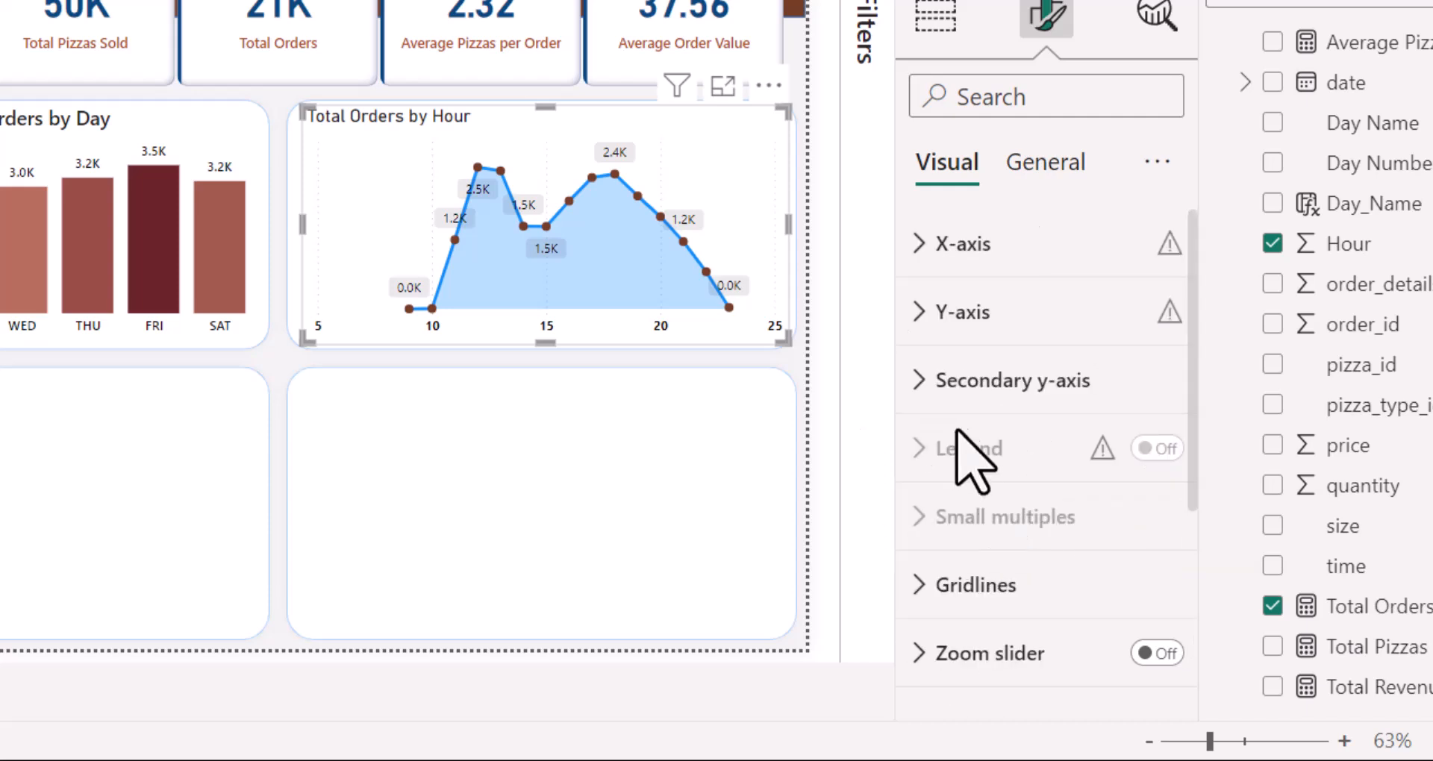
Step: Set the minimum of the area chart's X-axis range to 9 and collapse the axis's Range and Values settings
{"action": "left_click", "coordinate": [922, 254]}
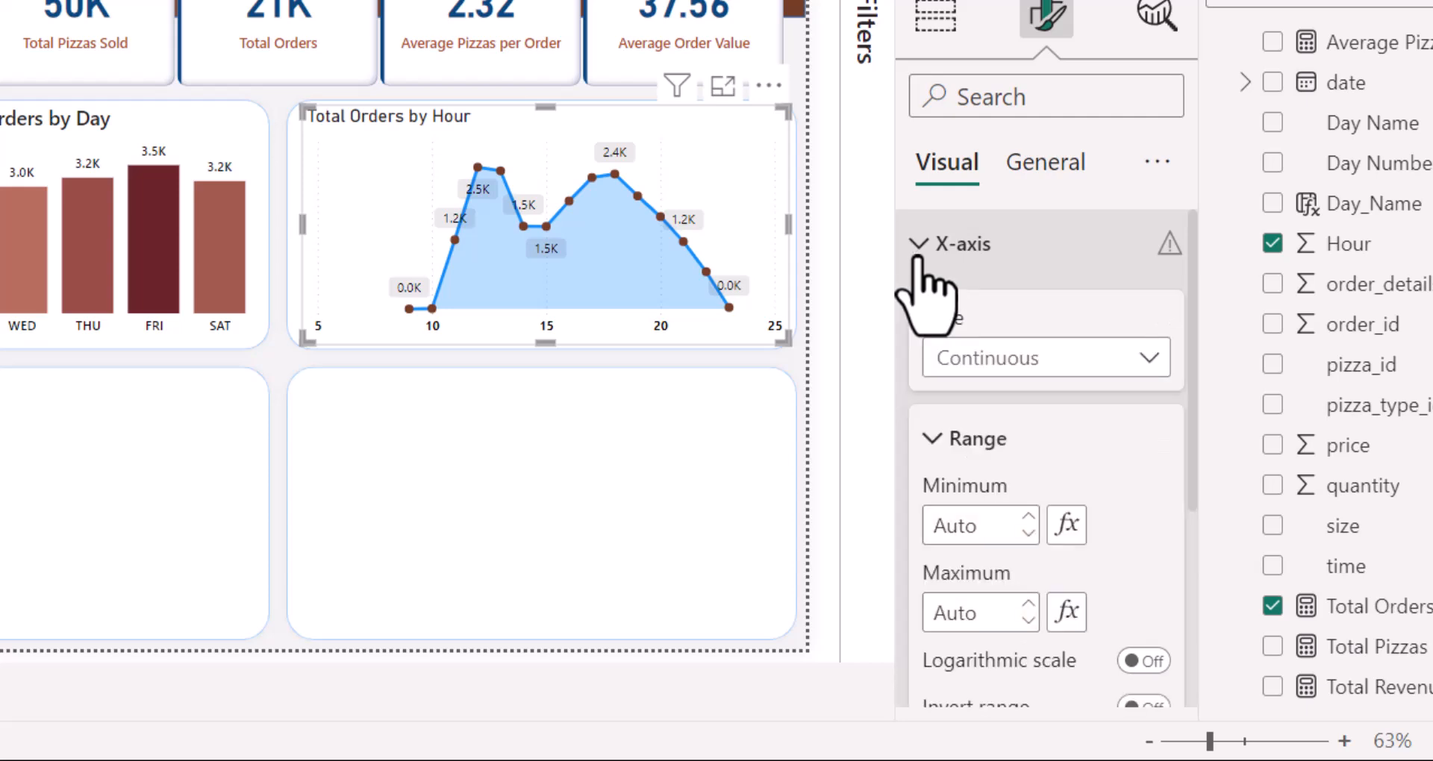
{"action": "scroll", "coordinate": [1023, 389], "scroll_direction": "down", "scroll_amount": 3}
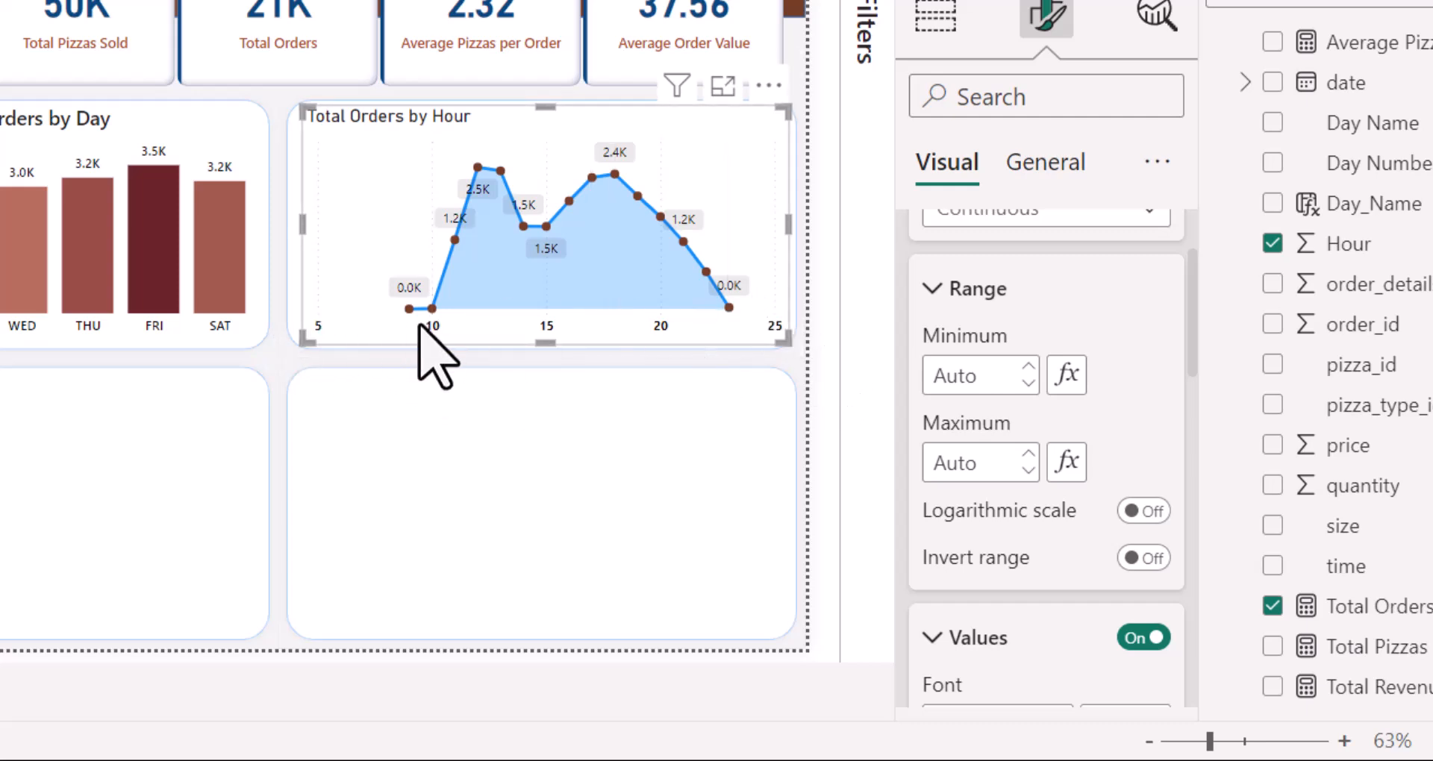
{"action": "mouse_move", "coordinate": [408, 309]}
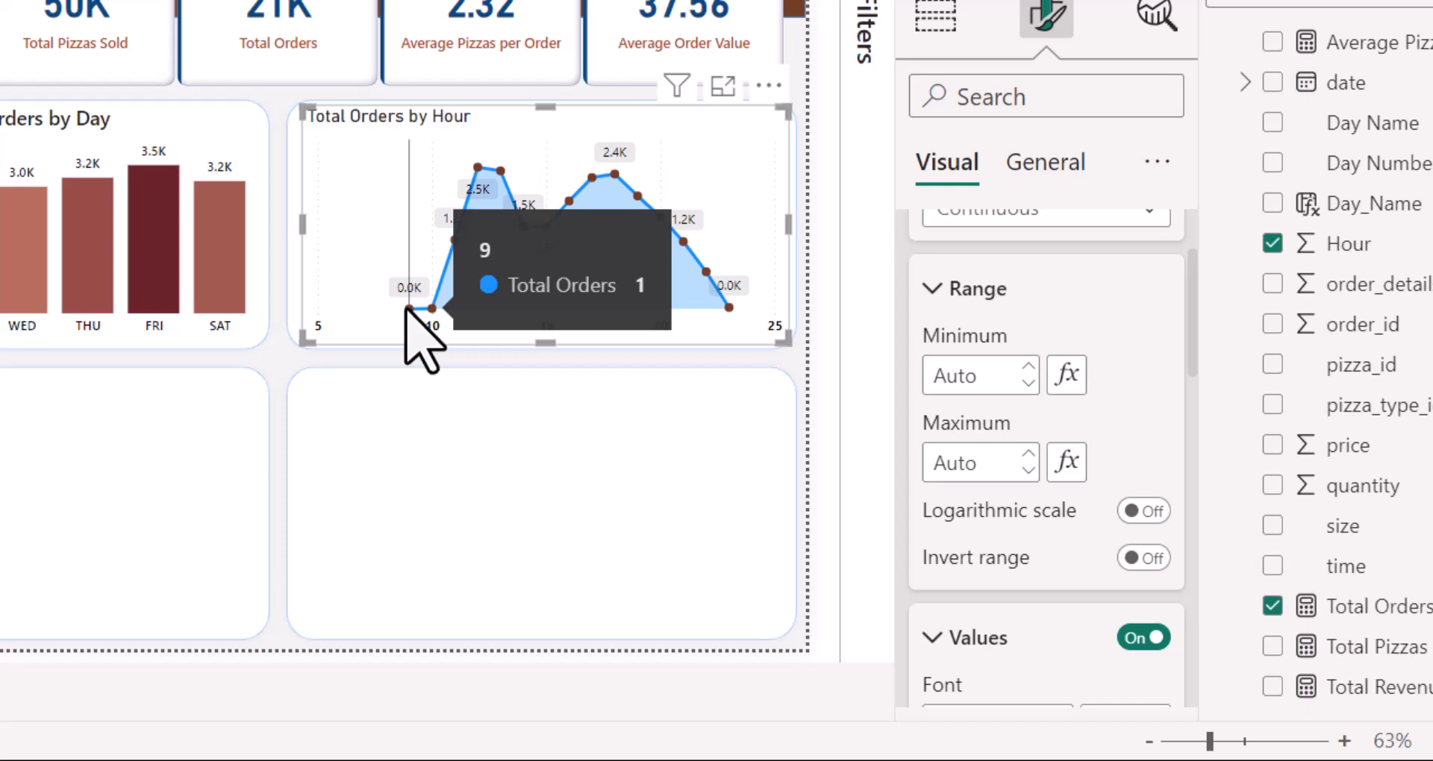
{"action": "mouse_move", "coordinate": [730, 315]}
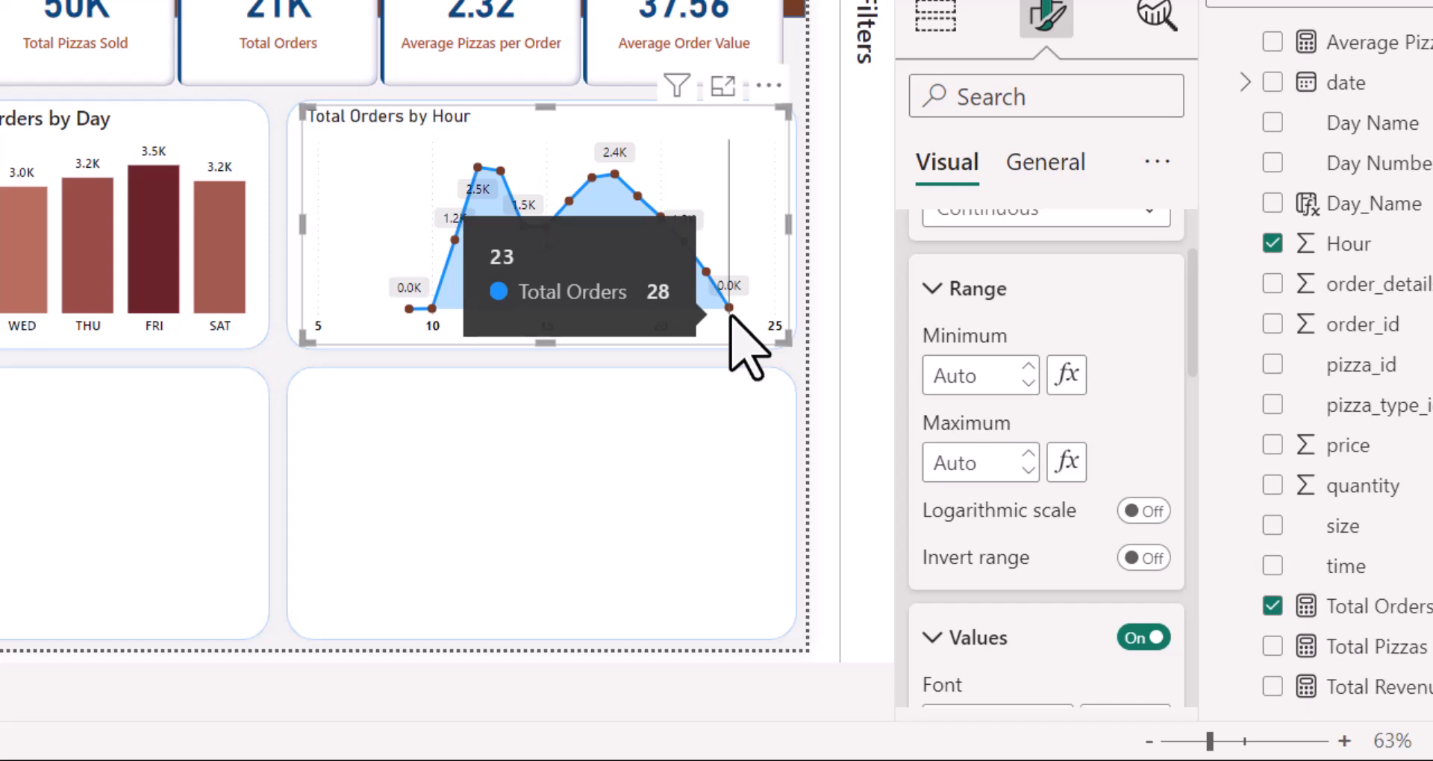
{"action": "left_click", "coordinate": [987, 375]}
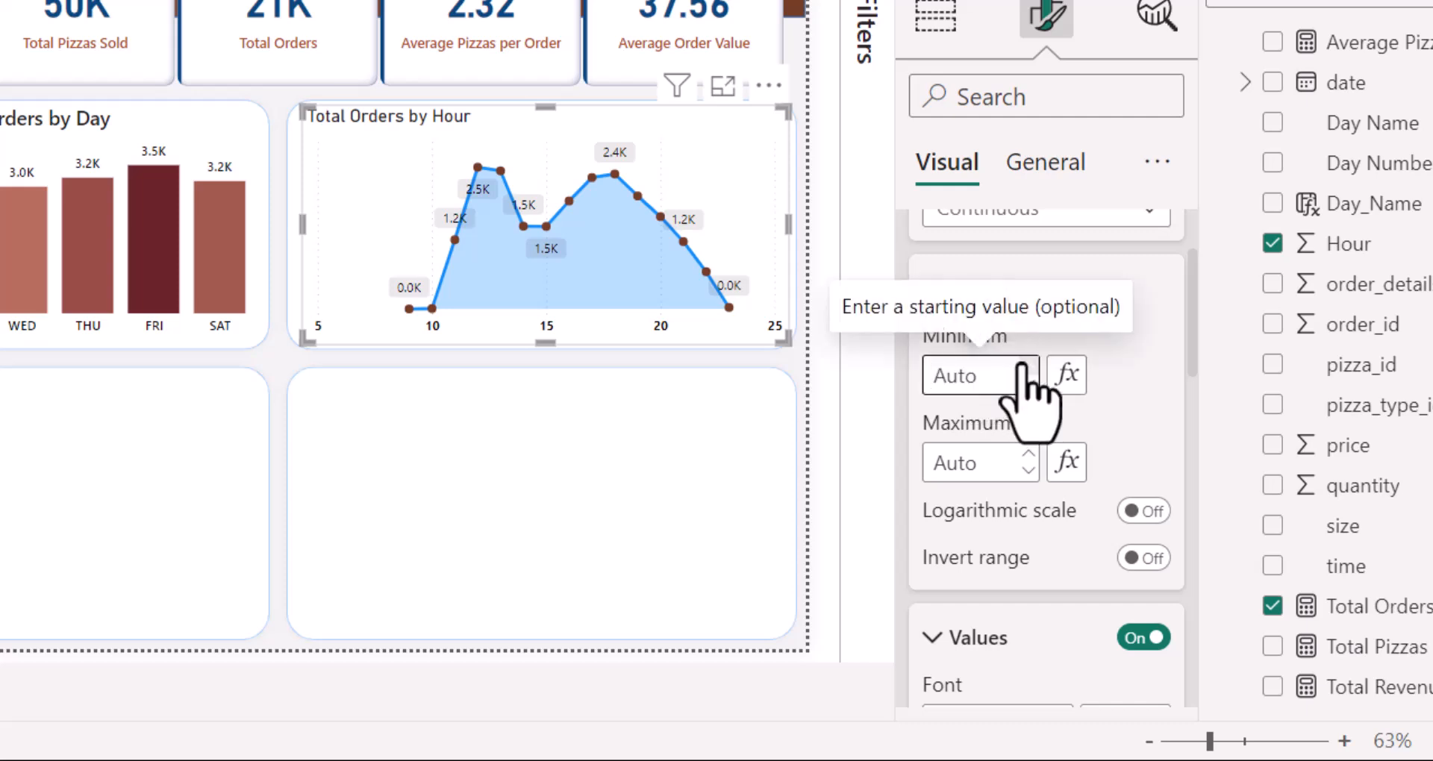
{"action": "left_click", "coordinate": [989, 376]}
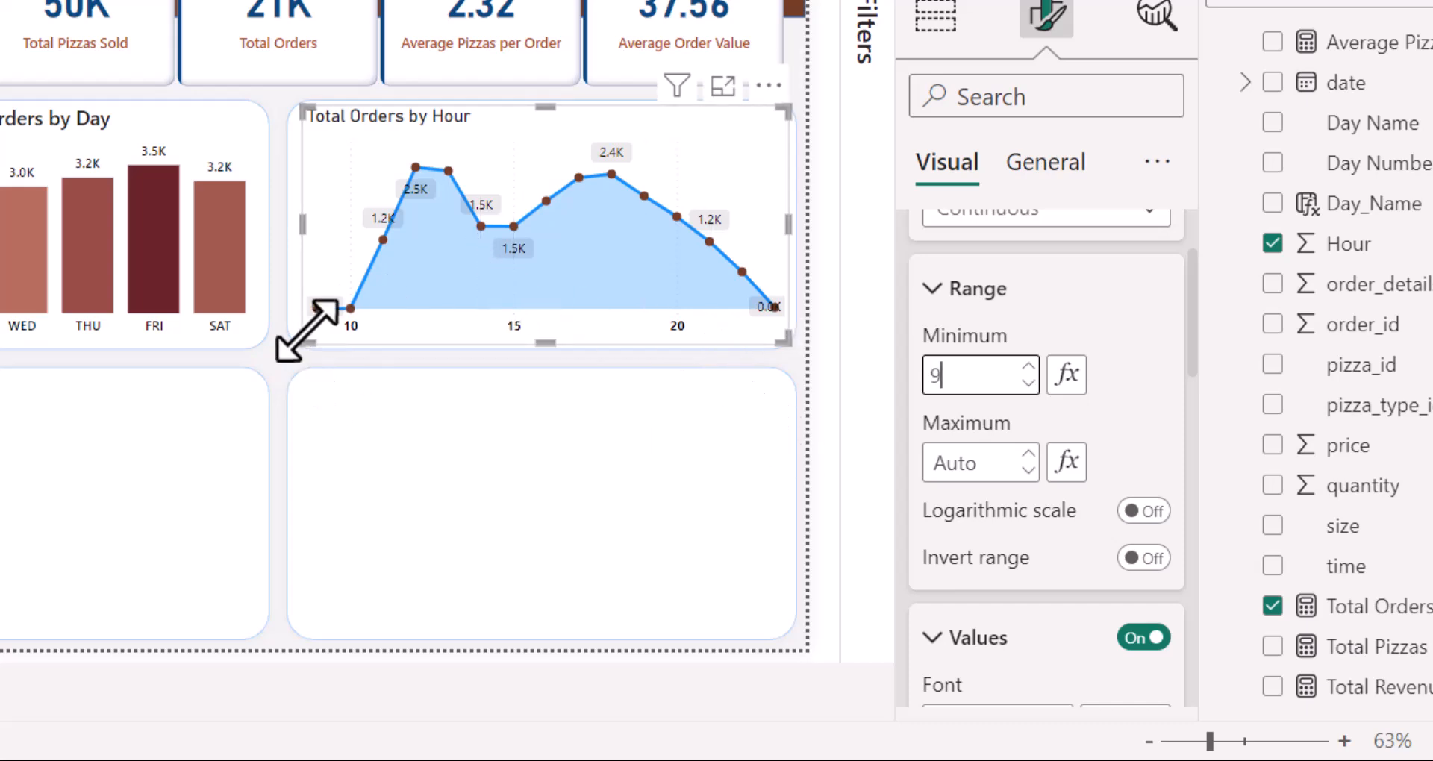
{"action": "mouse_move", "coordinate": [312, 306]}
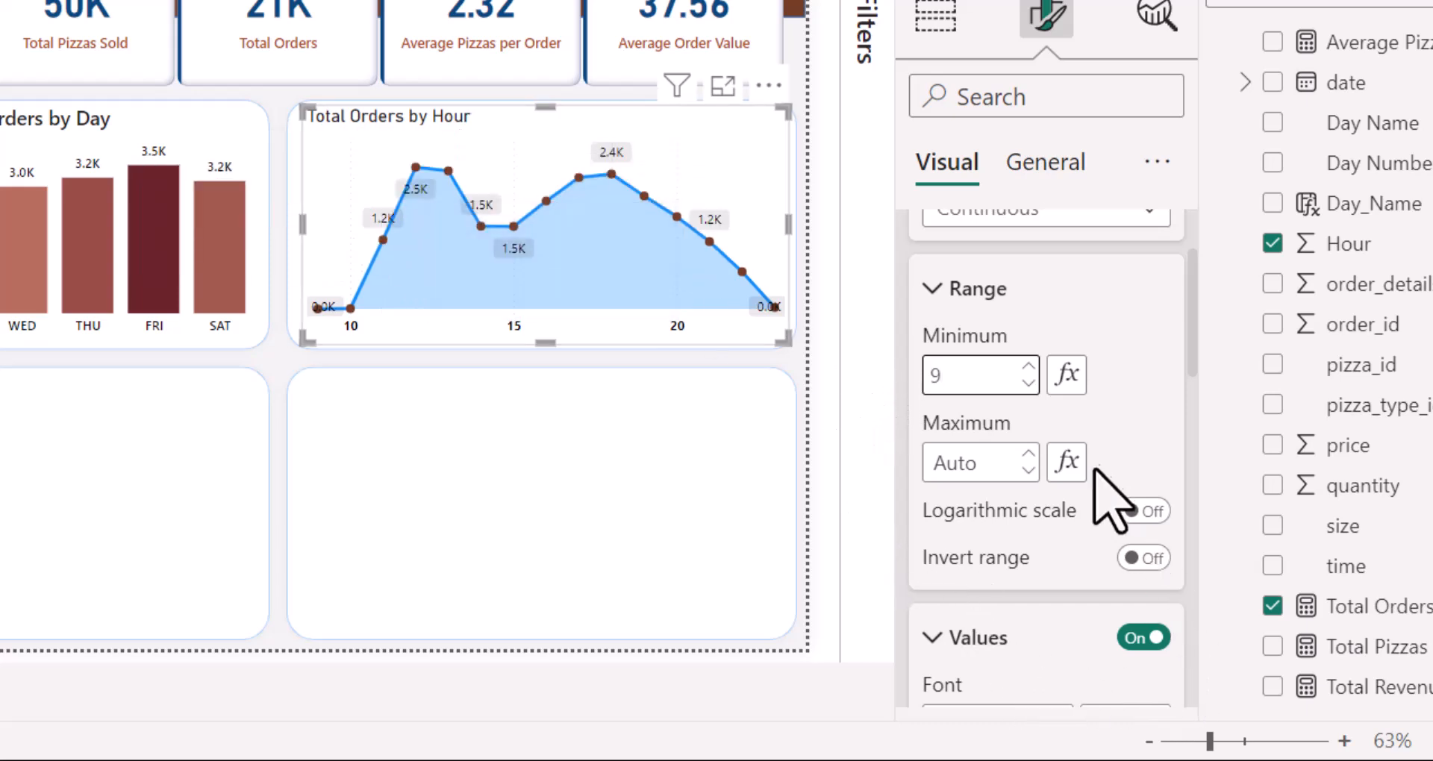
{"action": "left_click", "coordinate": [942, 291]}
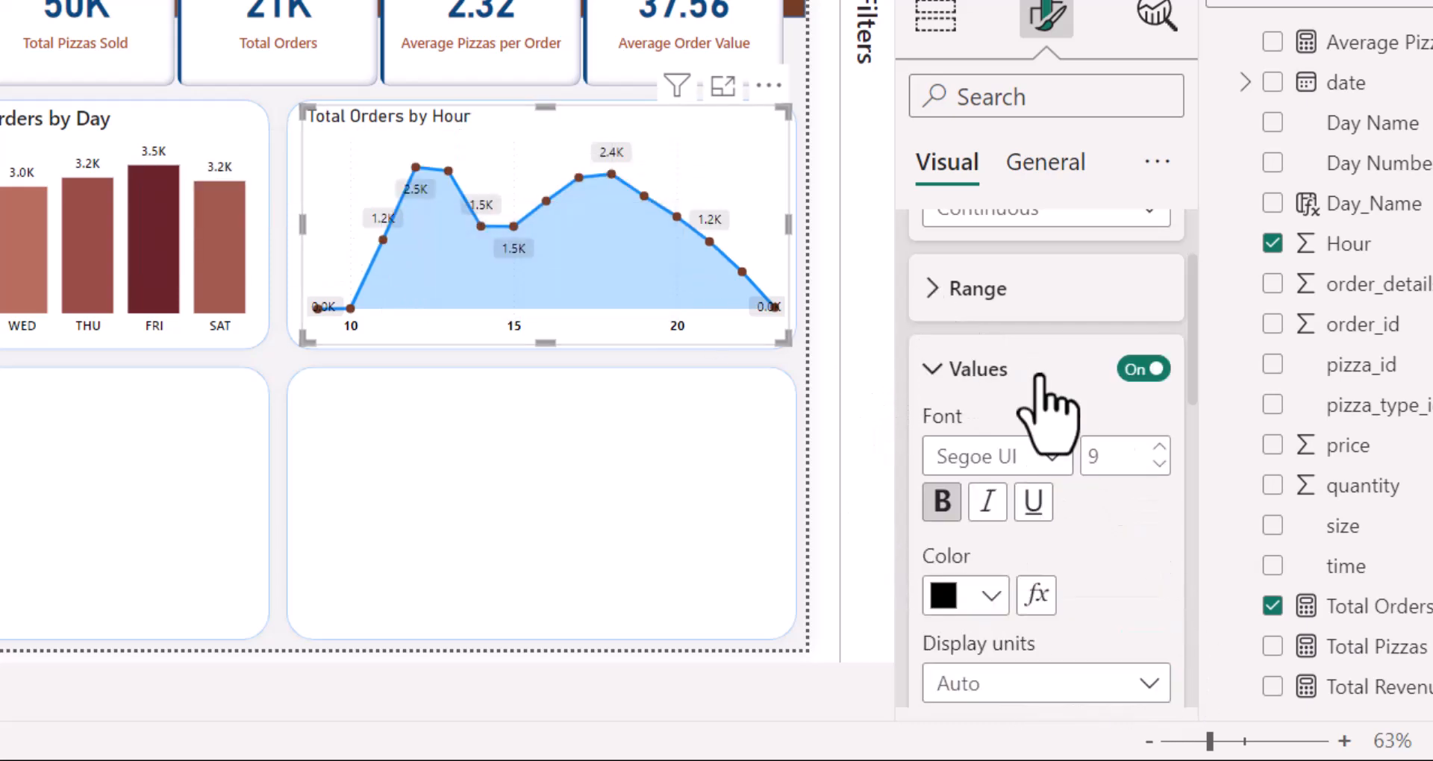
{"action": "scroll", "coordinate": [1089, 457], "scroll_direction": "up", "scroll_amount": 1}
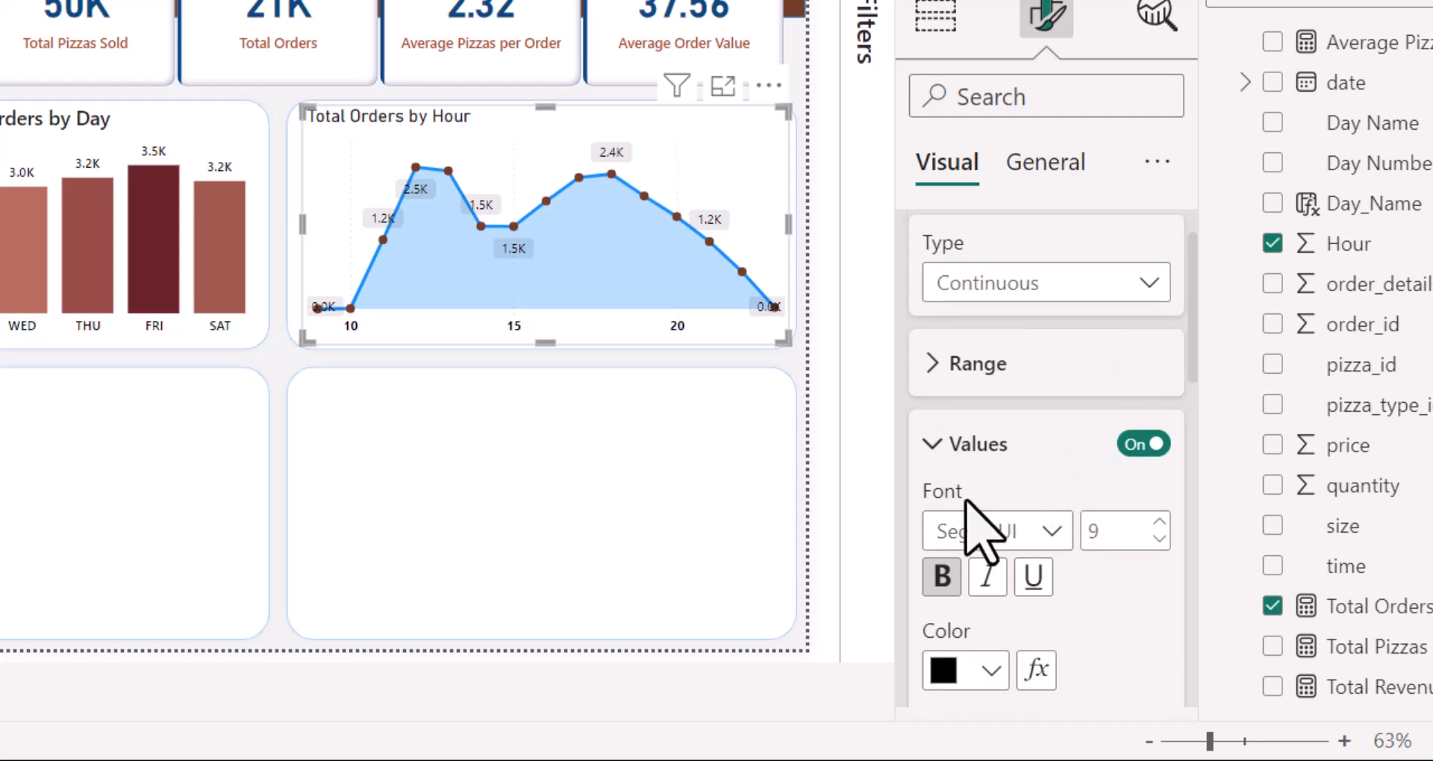
{"action": "left_click", "coordinate": [933, 447]}
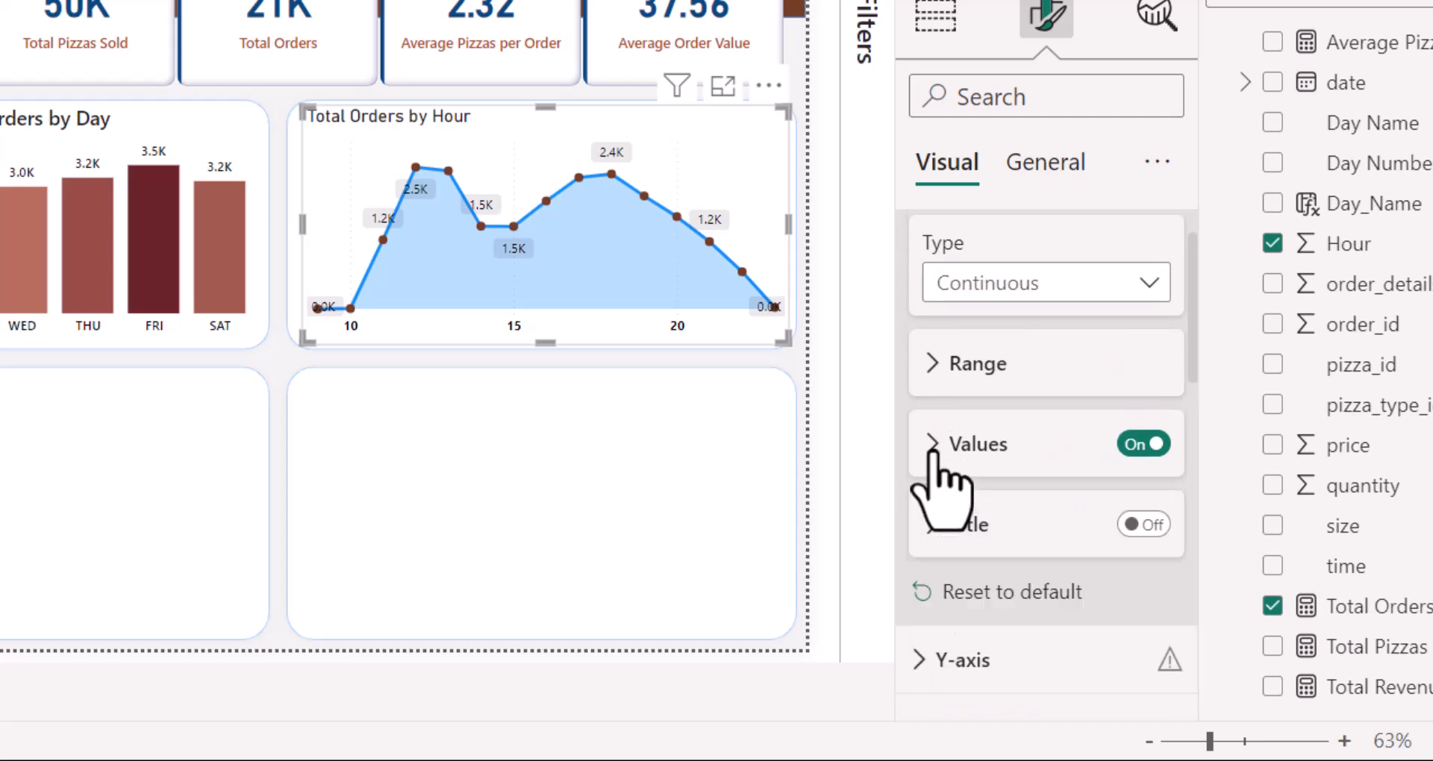
Step: Set the Total Orders by Hour chart's title font to Segoe UI Semibold, centre the title horizontally and collapse its settings
{"action": "left_click", "coordinate": [1044, 168]}
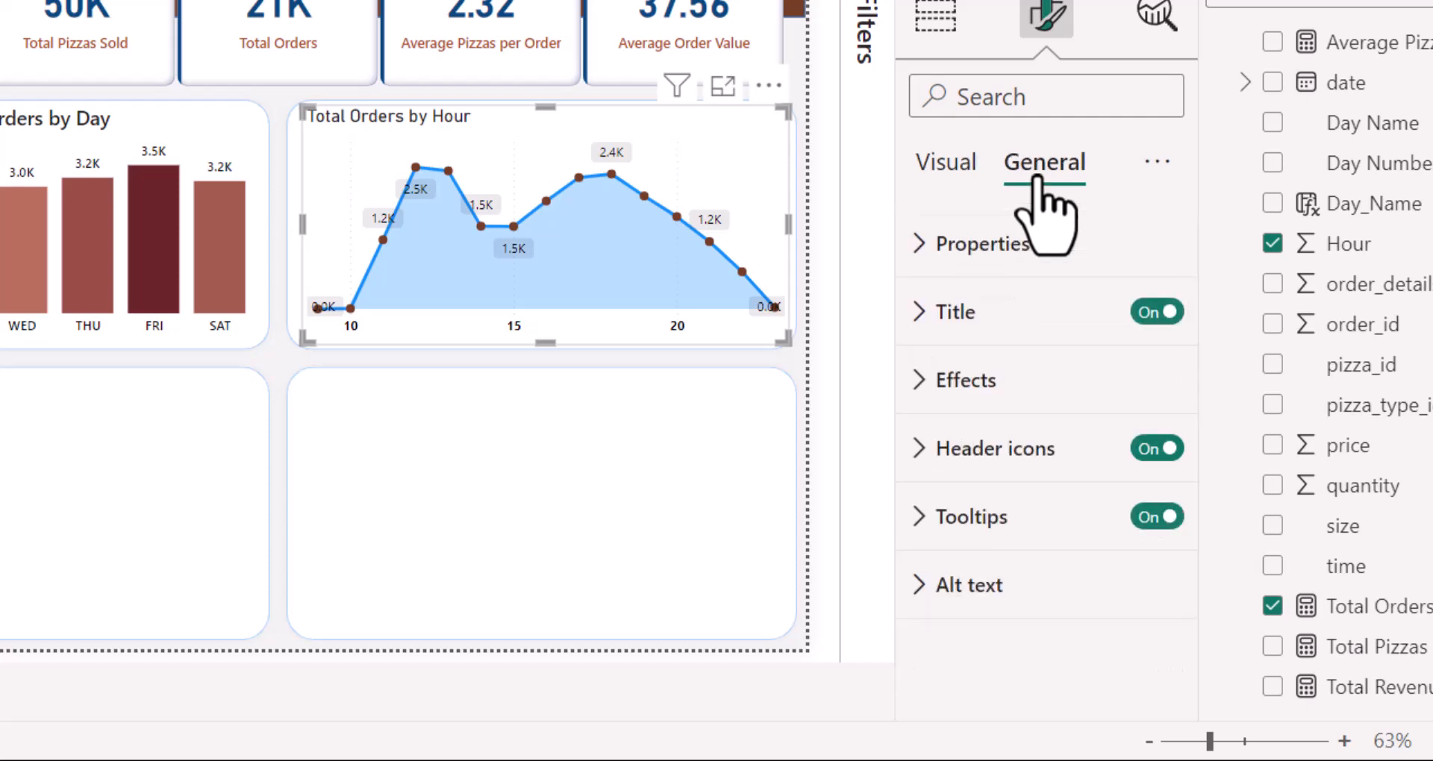
{"action": "left_click", "coordinate": [920, 314]}
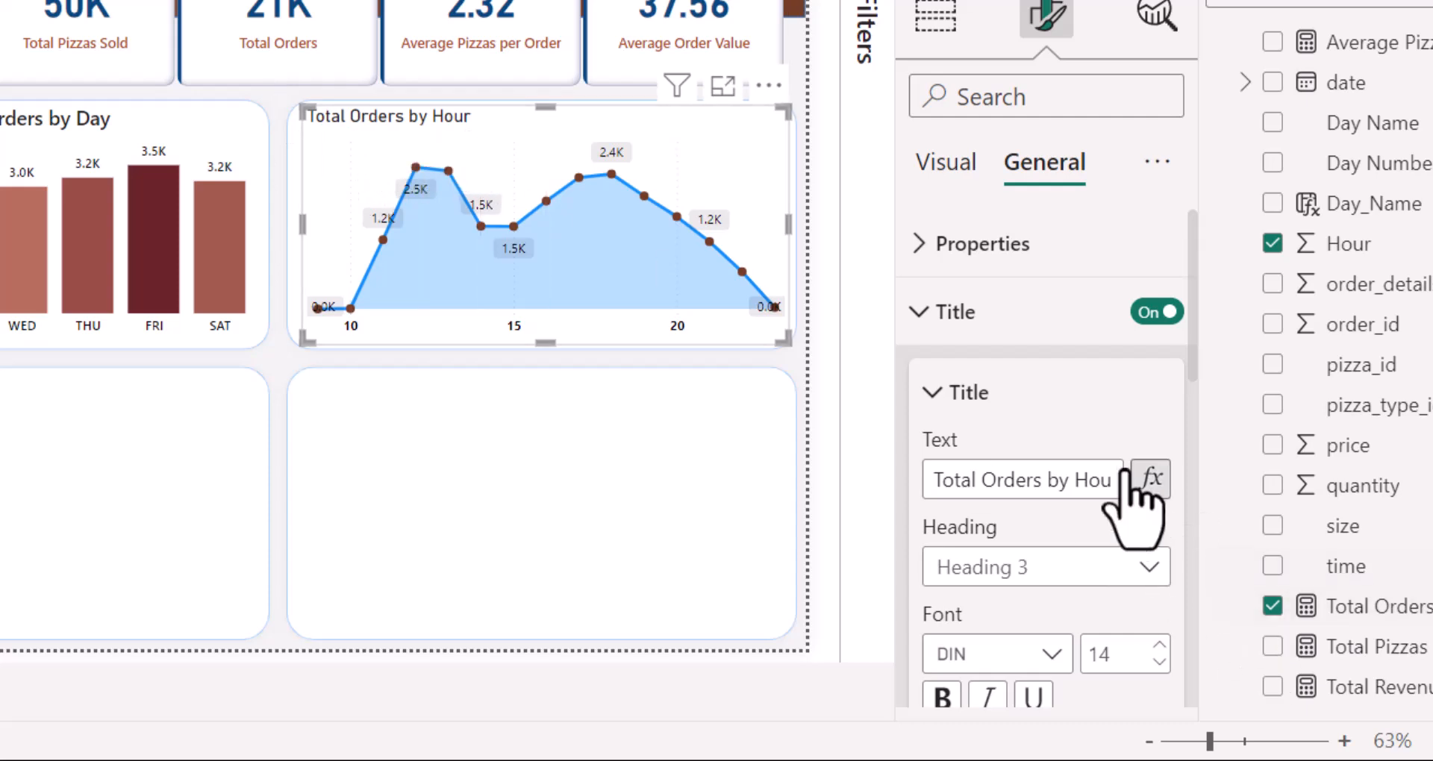
{"action": "scroll", "coordinate": [1096, 422], "scroll_direction": "down", "scroll_amount": 2}
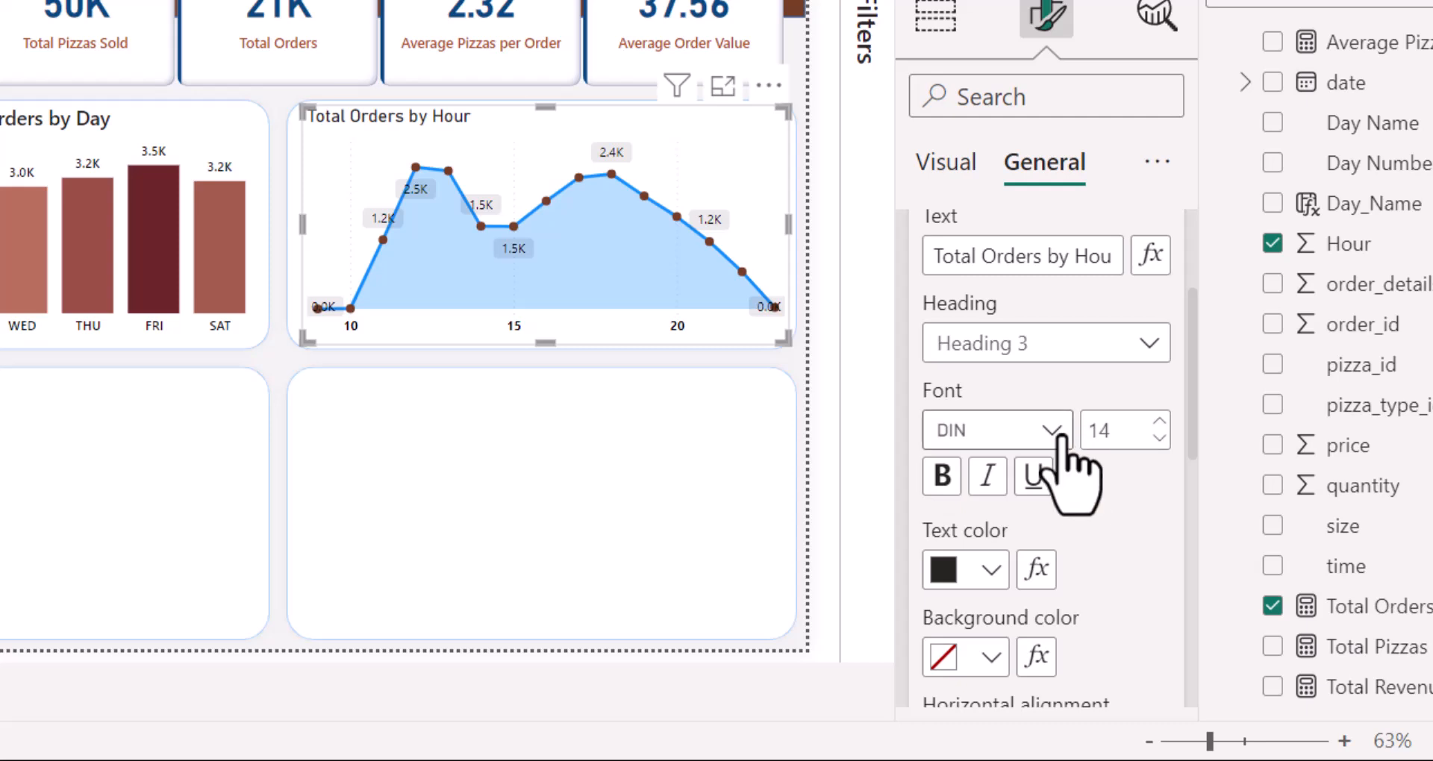
{"action": "left_click", "coordinate": [978, 439]}
{"action": "scroll", "coordinate": [1052, 210], "scroll_direction": "down", "scroll_amount": 3}
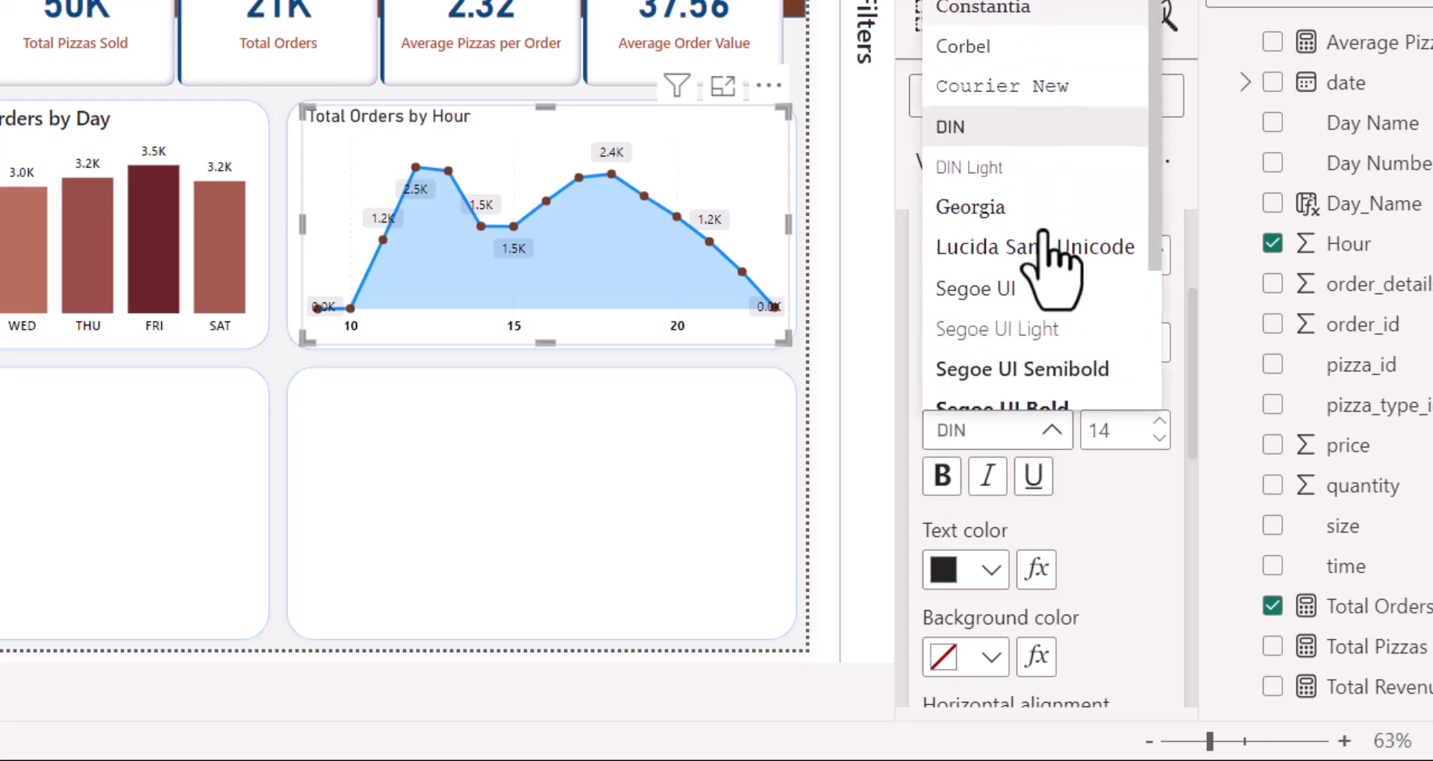
{"action": "left_click", "coordinate": [1060, 367]}
{"action": "scroll", "coordinate": [1066, 403], "scroll_direction": "down", "scroll_amount": 4}
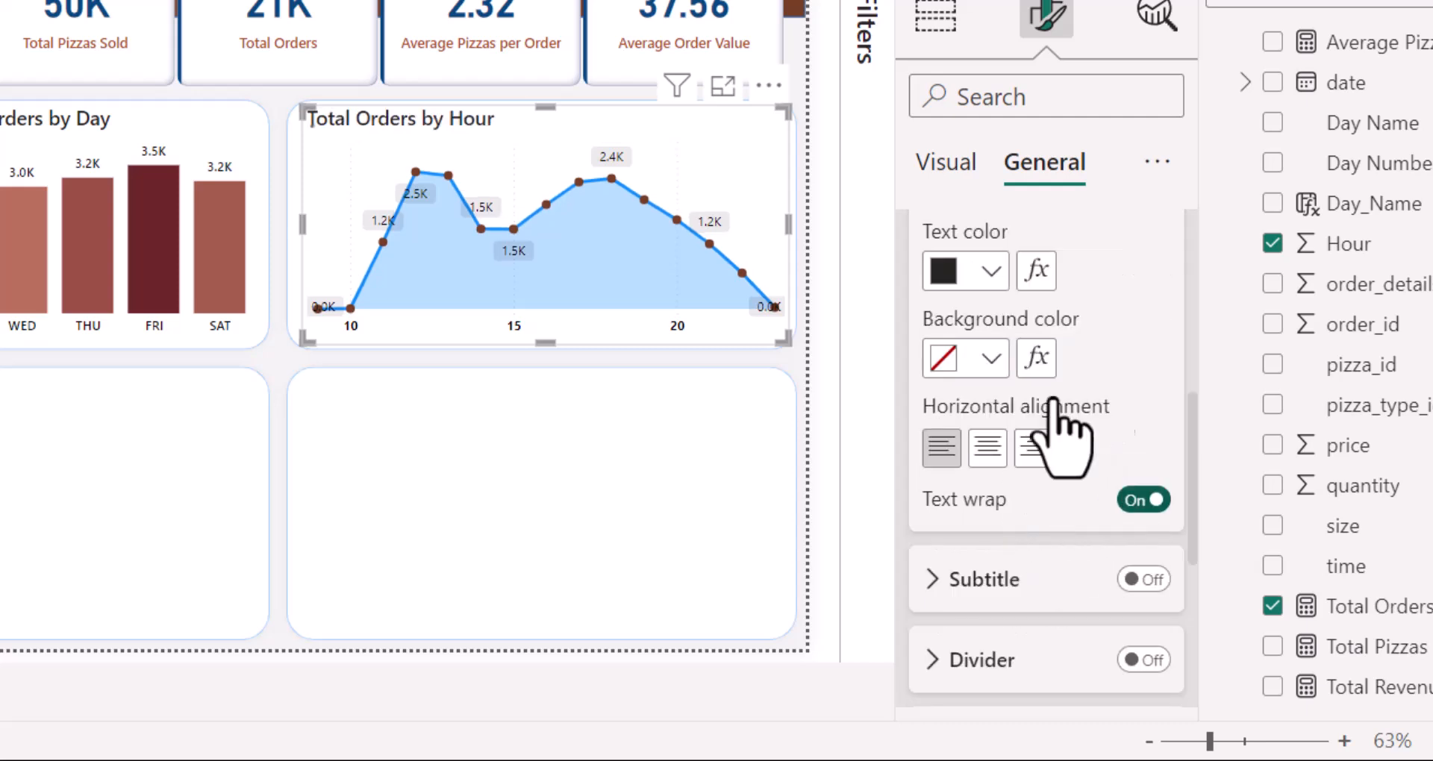
{"action": "scroll", "coordinate": [1149, 384], "scroll_direction": "up", "scroll_amount": 2}
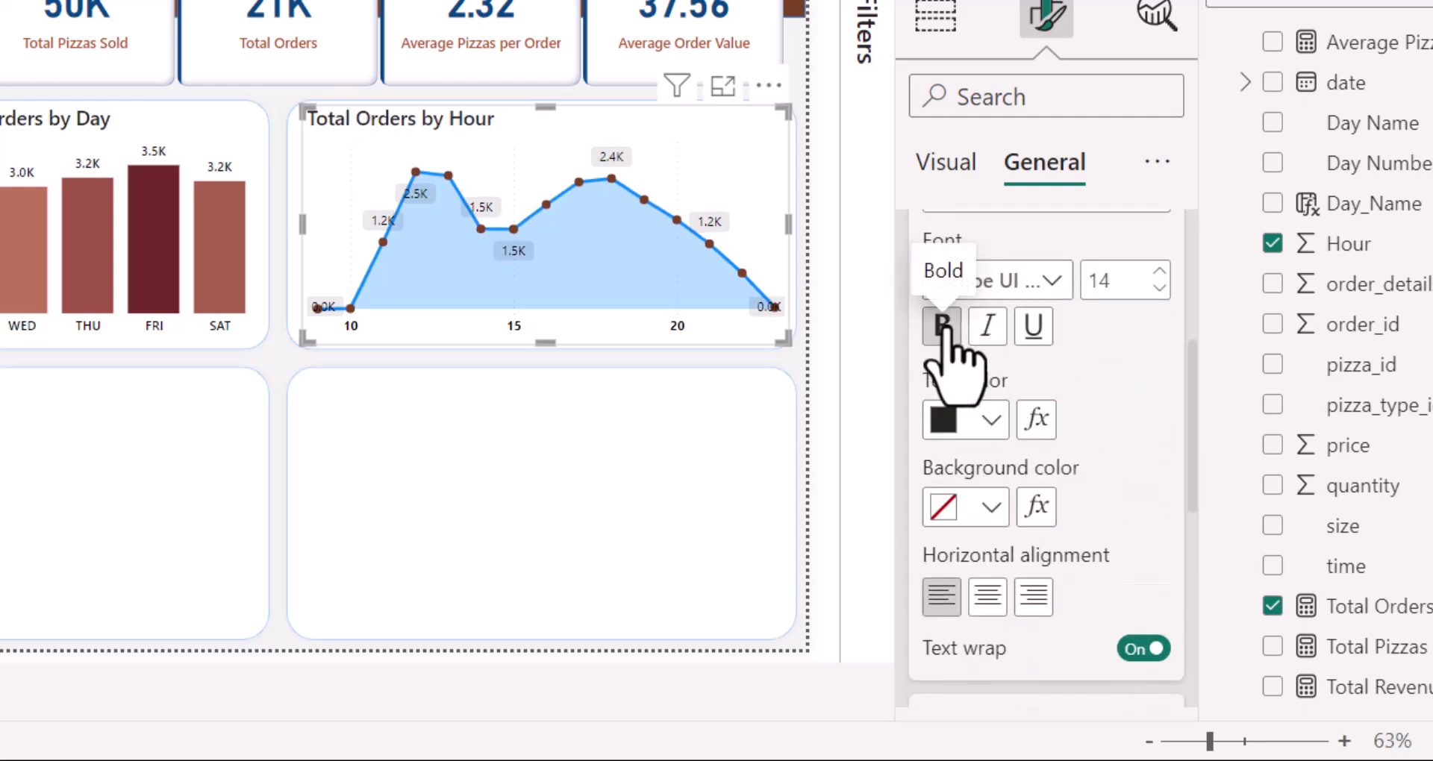
{"action": "left_click", "coordinate": [988, 599]}
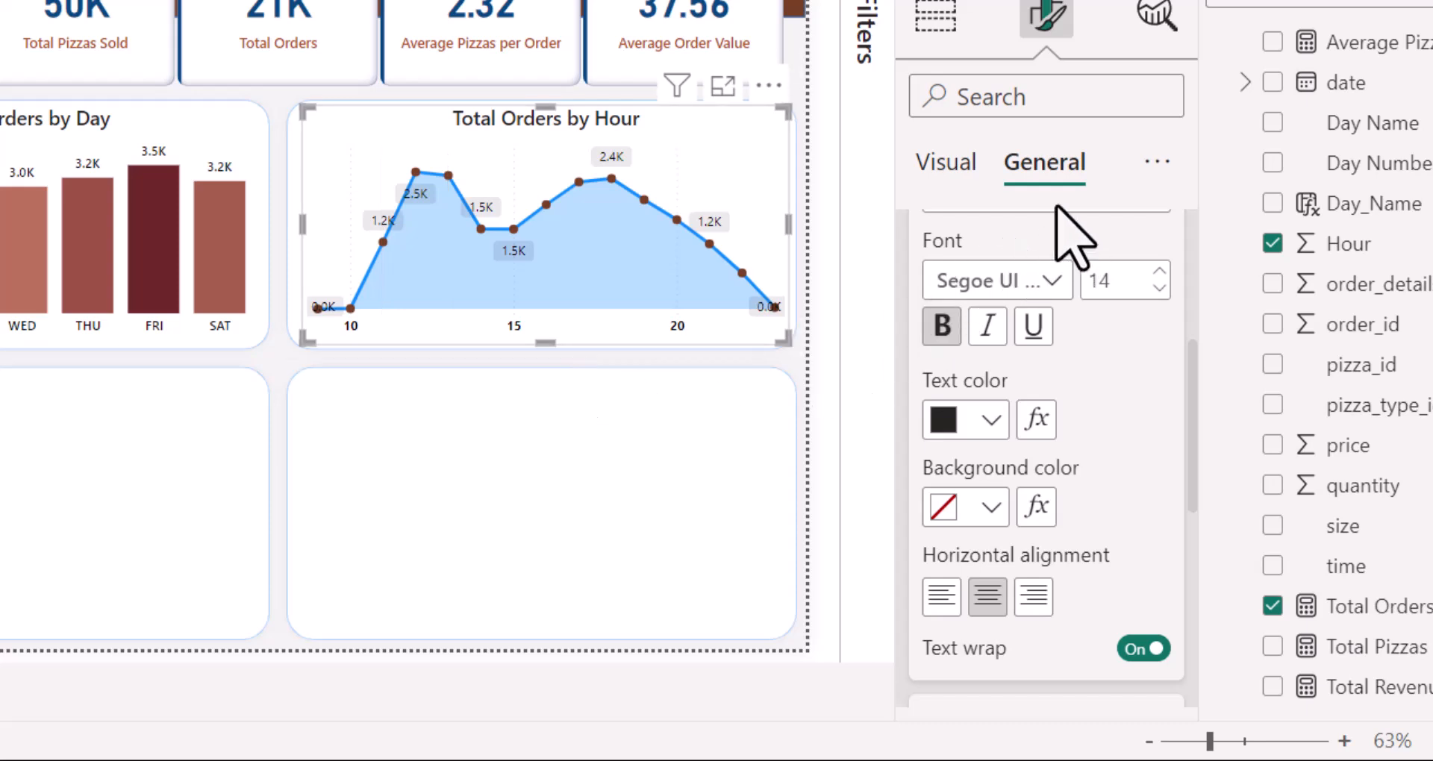
{"action": "scroll", "coordinate": [1116, 508], "scroll_direction": "up", "scroll_amount": 5}
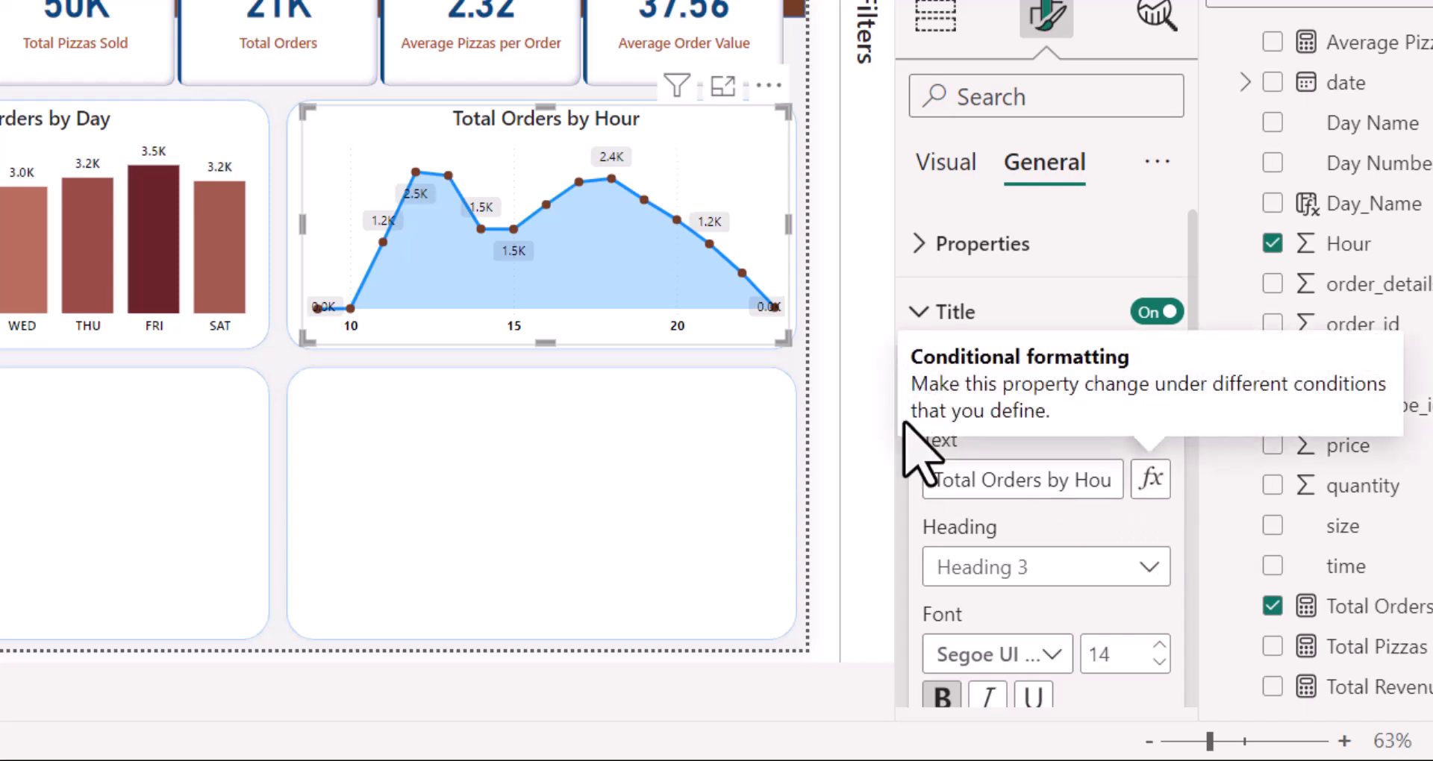
{"action": "left_click", "coordinate": [924, 327]}
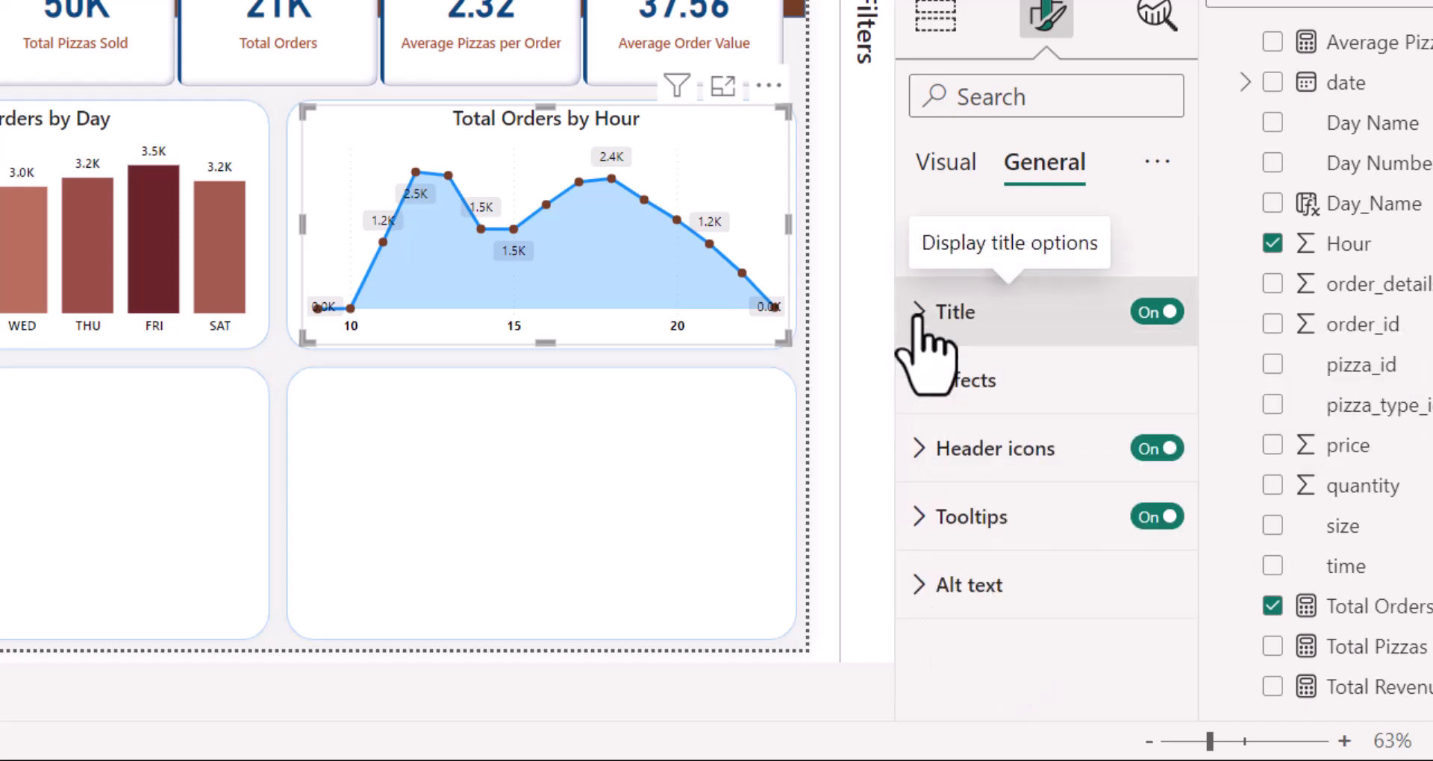
Step: Turn off the background effect of the Total Orders by Hour chart and deselect the chart
{"action": "left_click", "coordinate": [921, 377]}
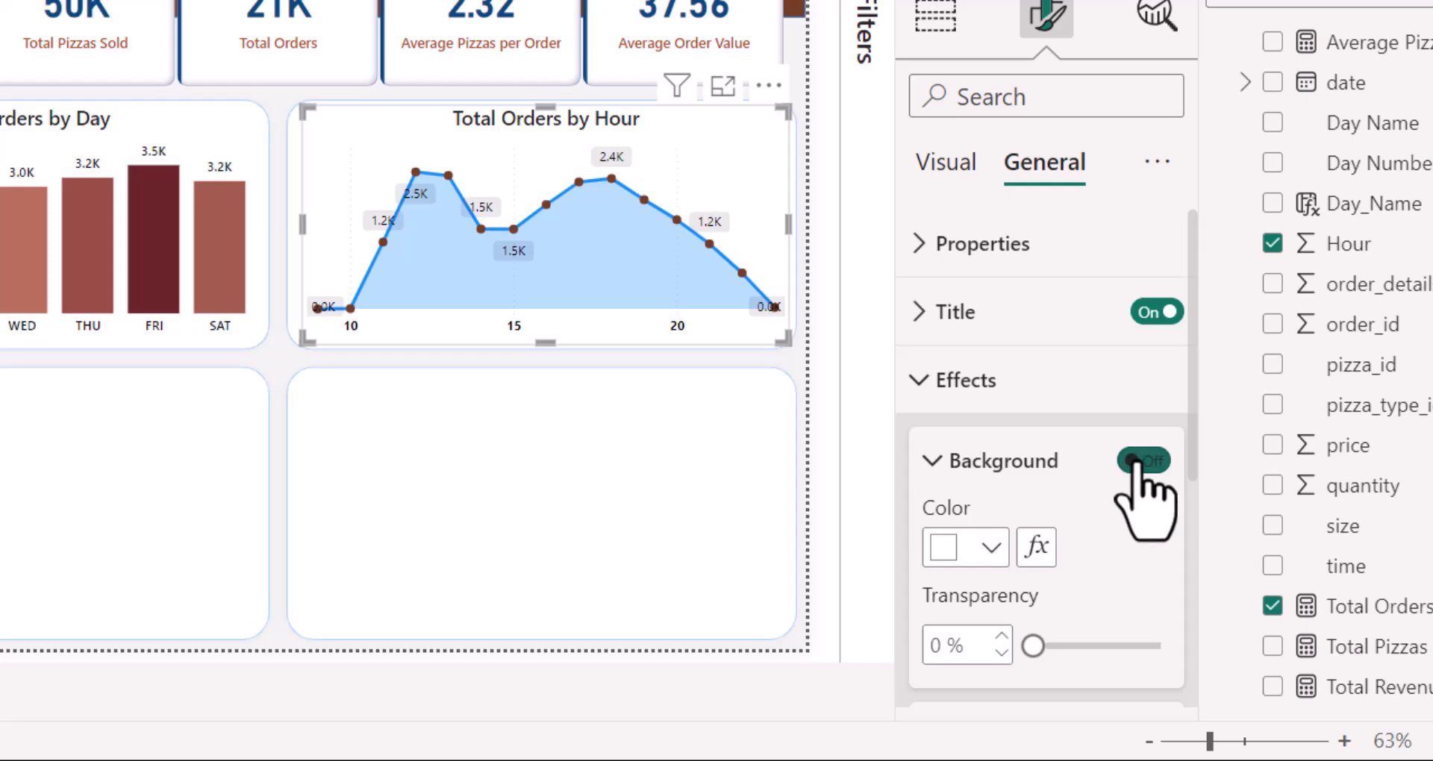
{"action": "left_click", "coordinate": [1141, 461]}
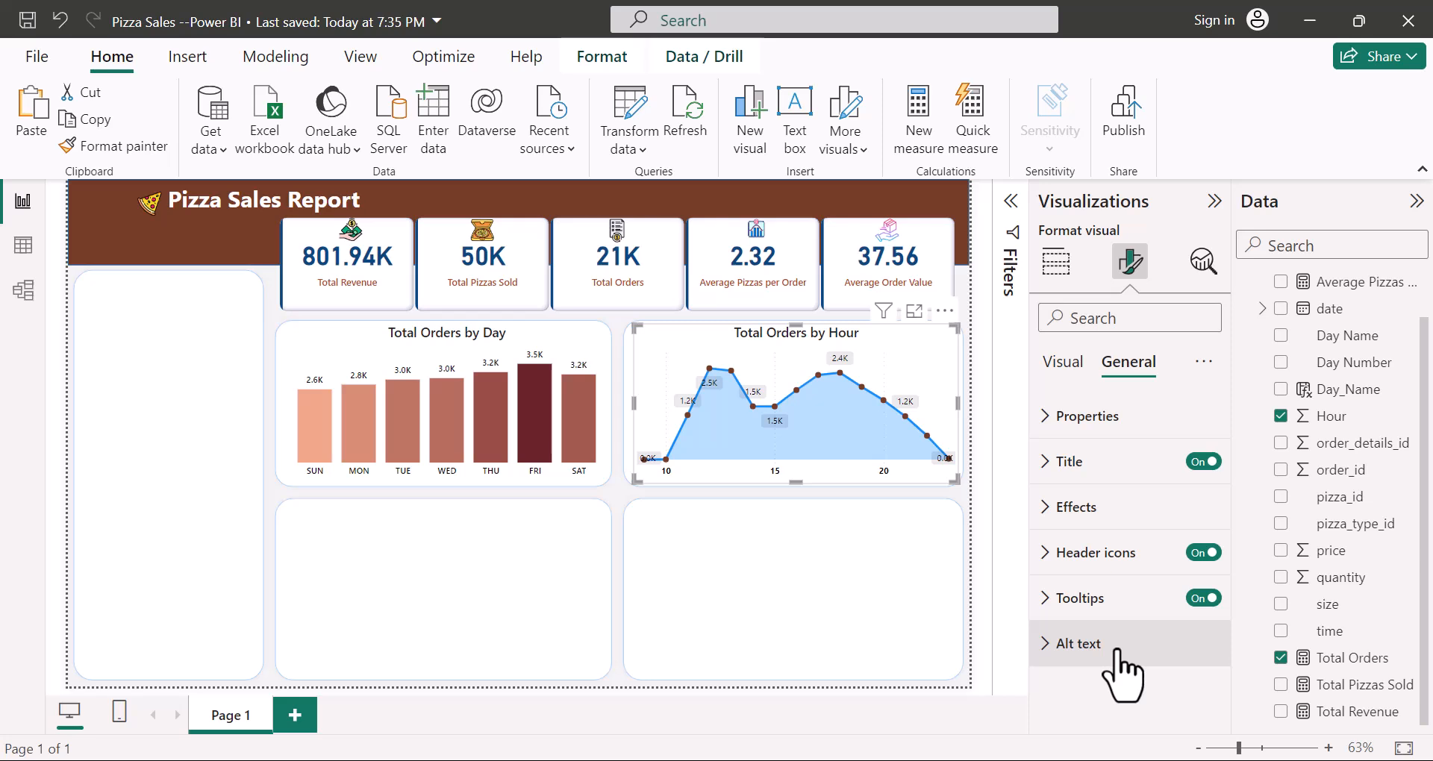
{"action": "left_click", "coordinate": [962, 680]}
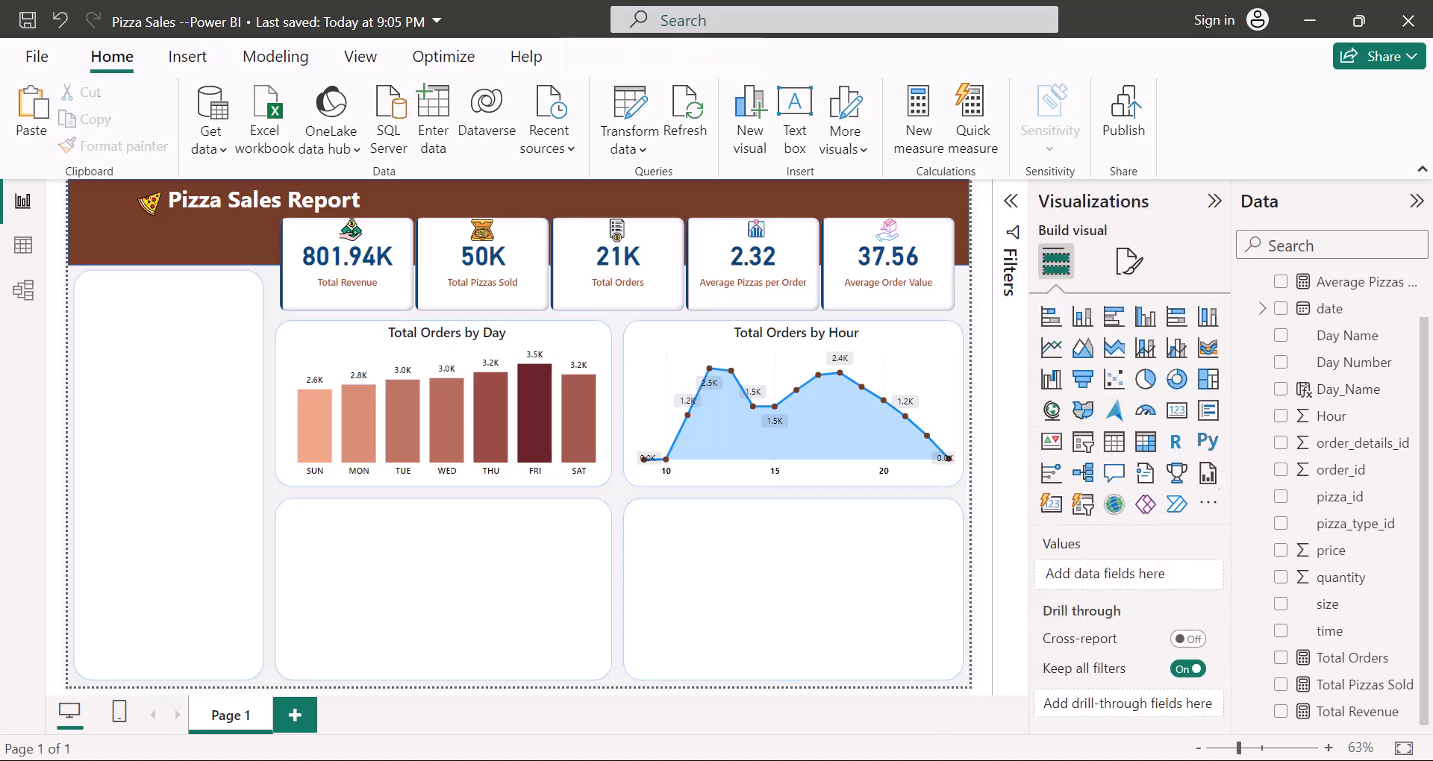
Step: Duplicate the Total Orders by Hour area chart and move the copy into the empty panel below Total Orders by Day
{"action": "mouse_move", "coordinate": [866, 760]}
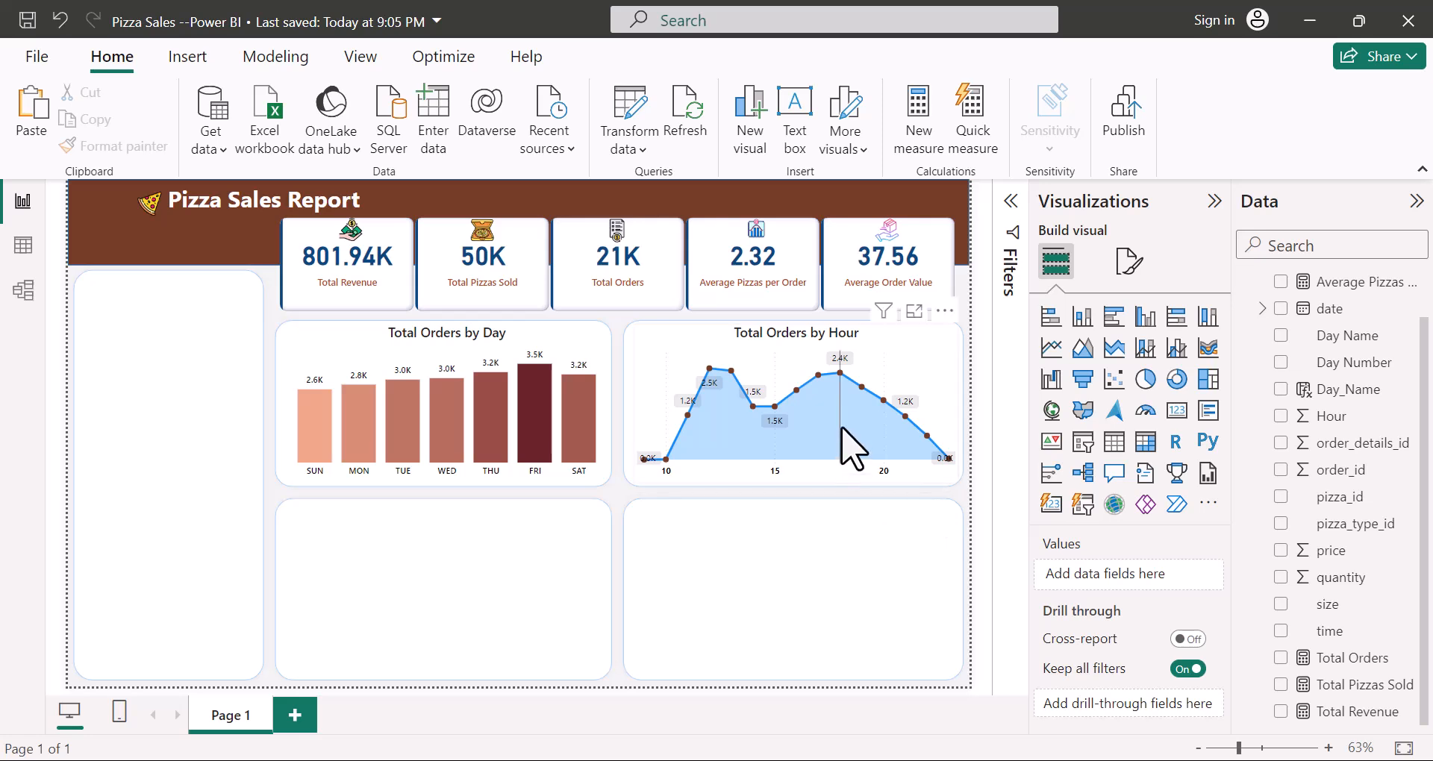
{"action": "left_click", "coordinate": [851, 448]}
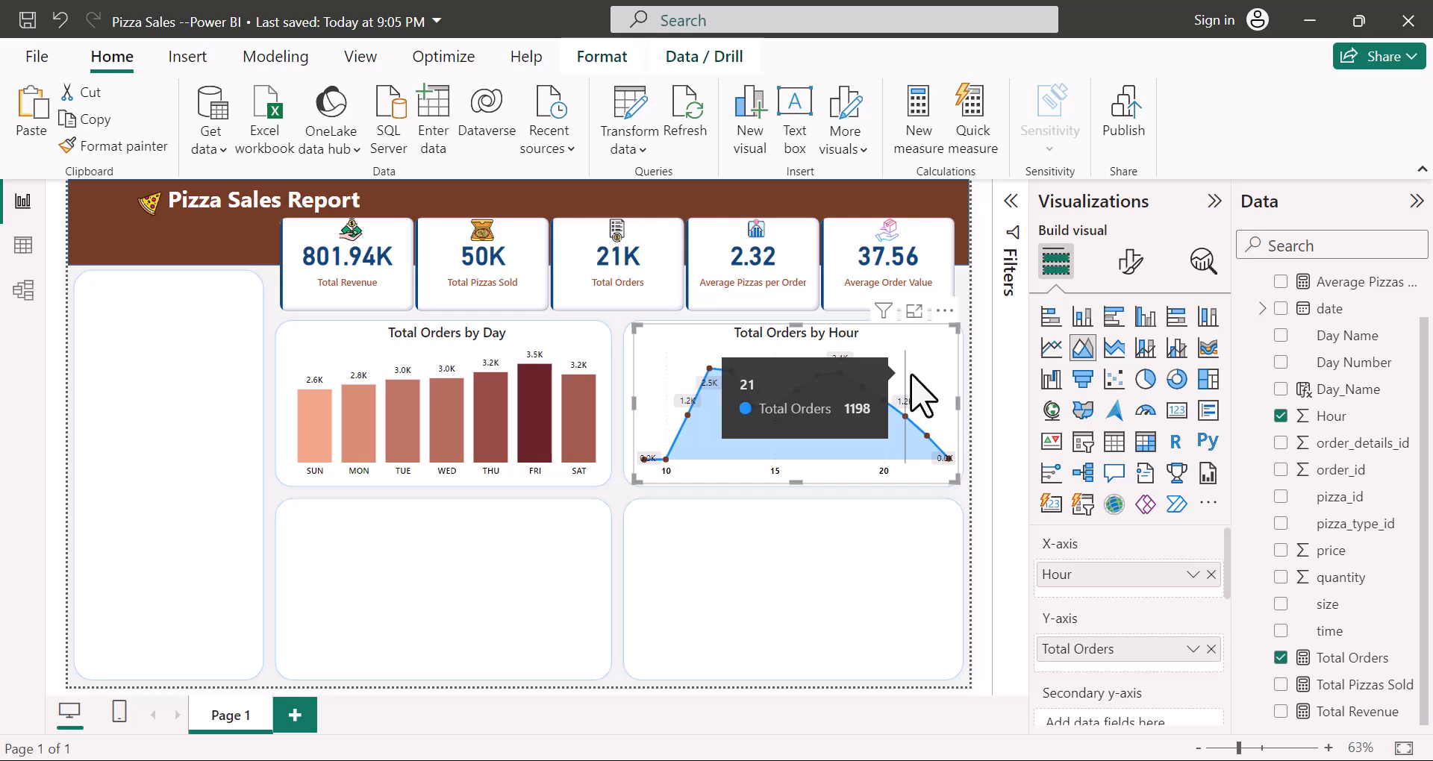
{"action": "left_click", "coordinate": [962, 684]}
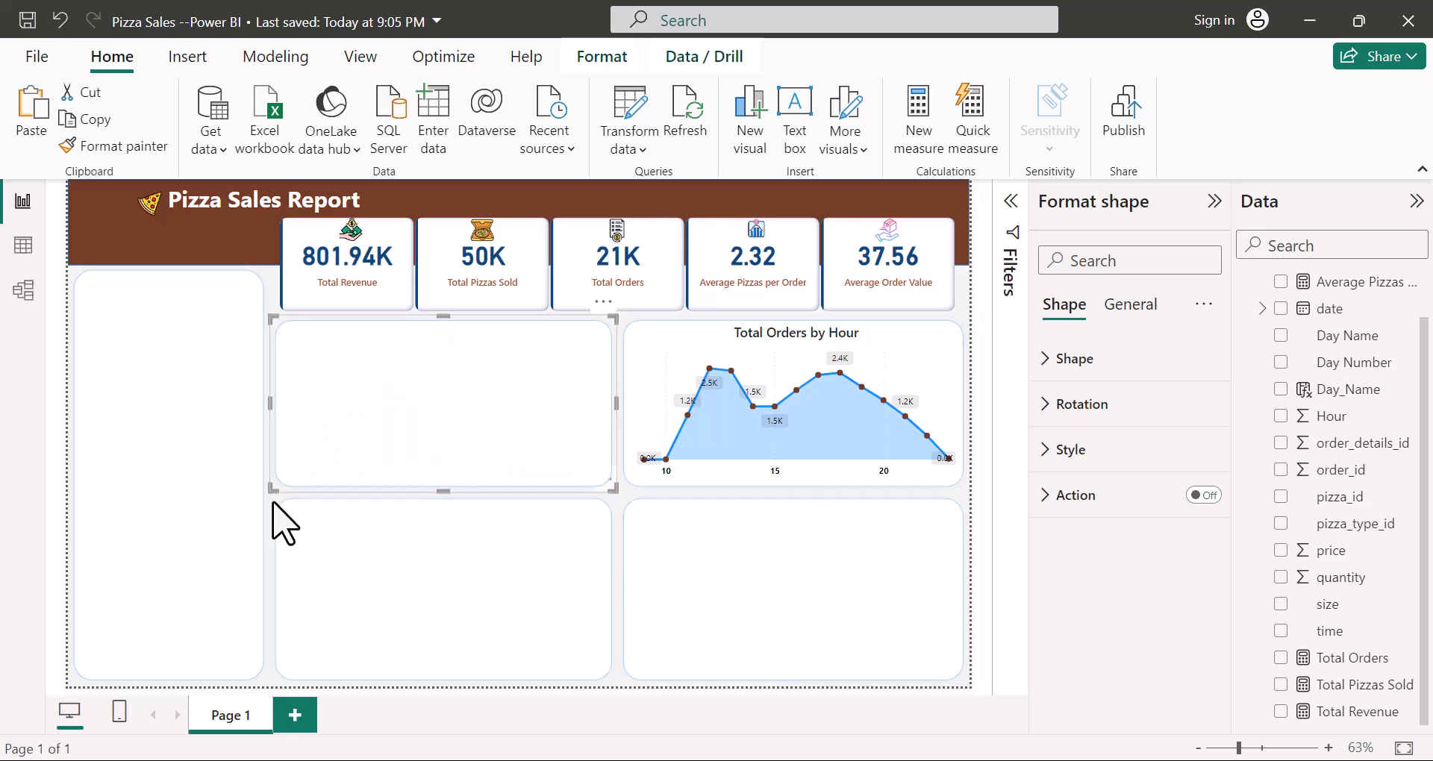
{"action": "left_click", "coordinate": [967, 709]}
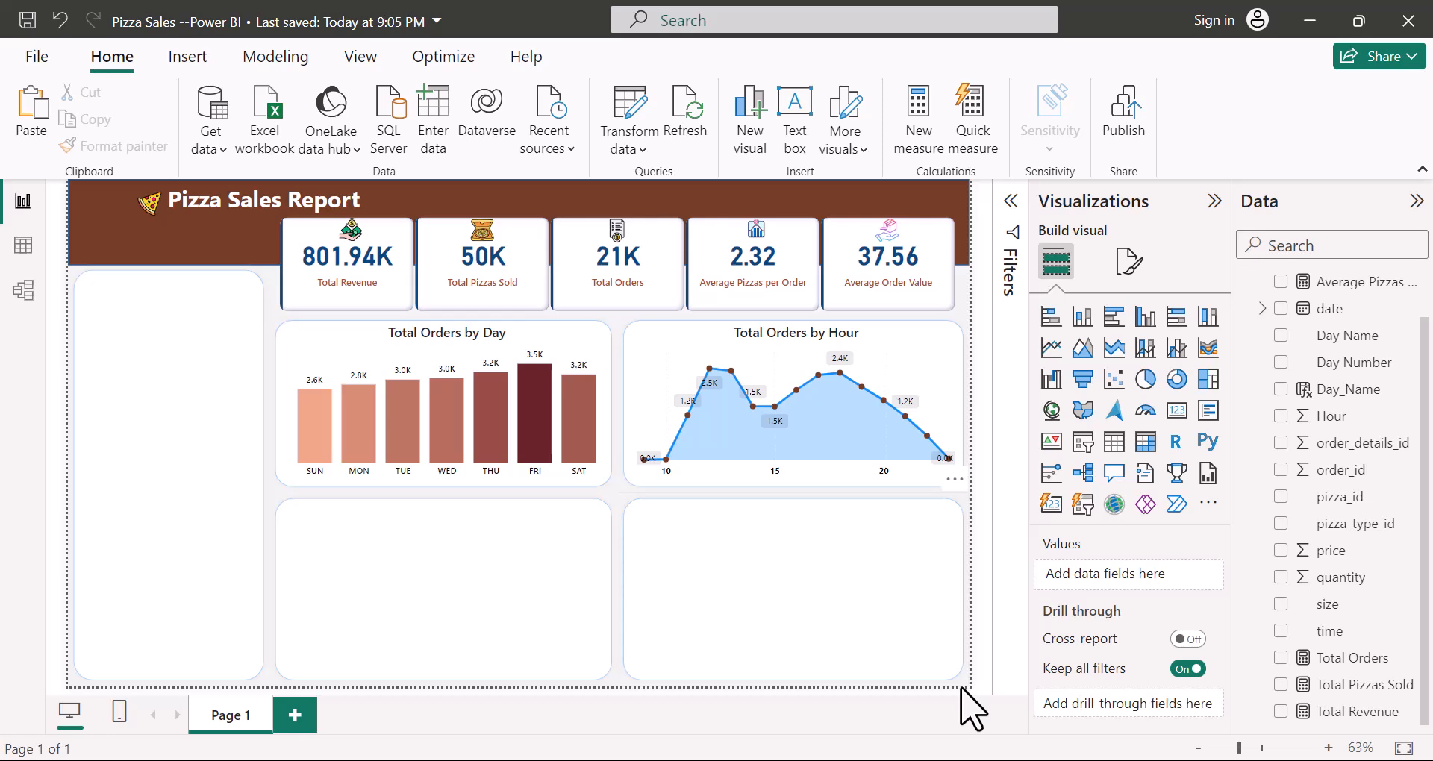
{"action": "key", "text": "ctrl+v"}
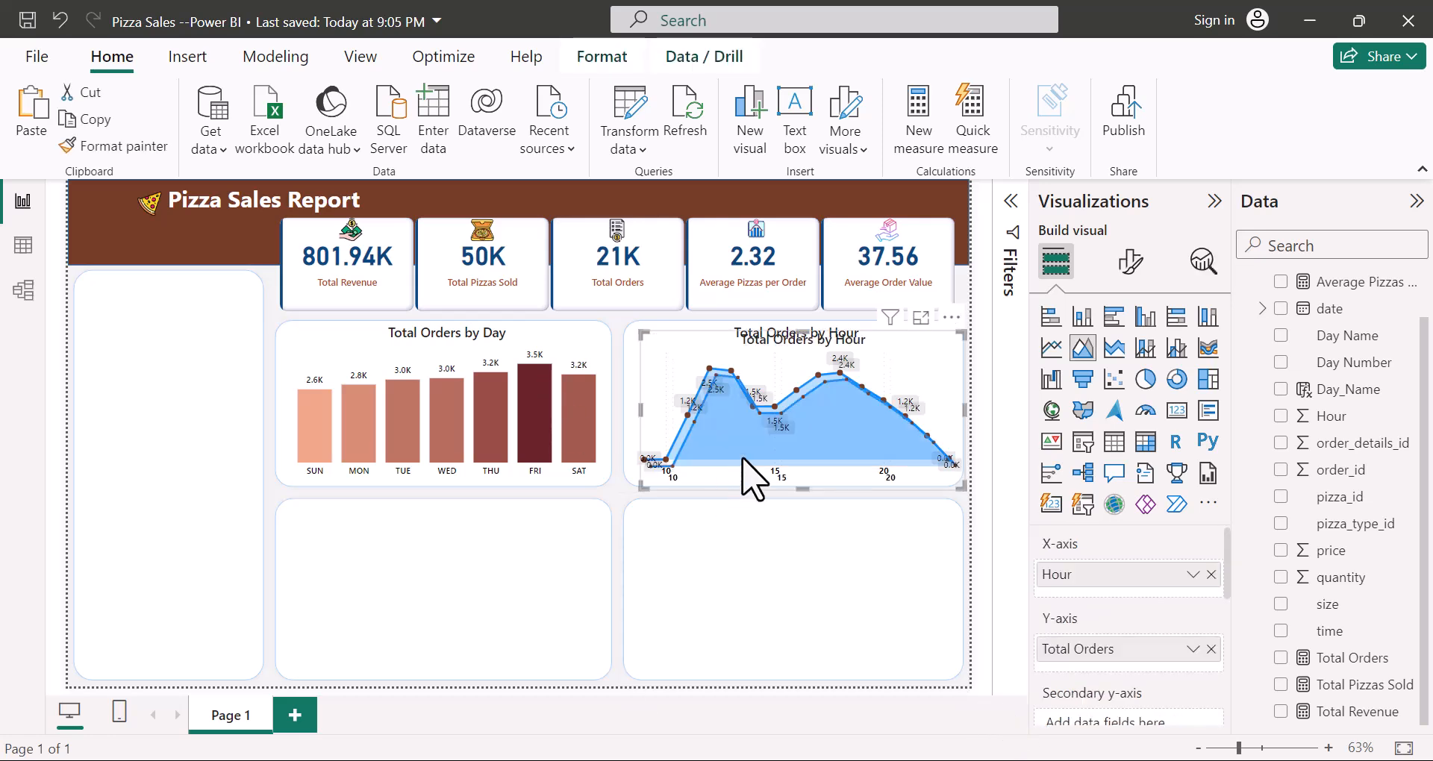
{"action": "left_click_drag", "start_coordinate": [697, 374], "coordinate": [337, 526]}
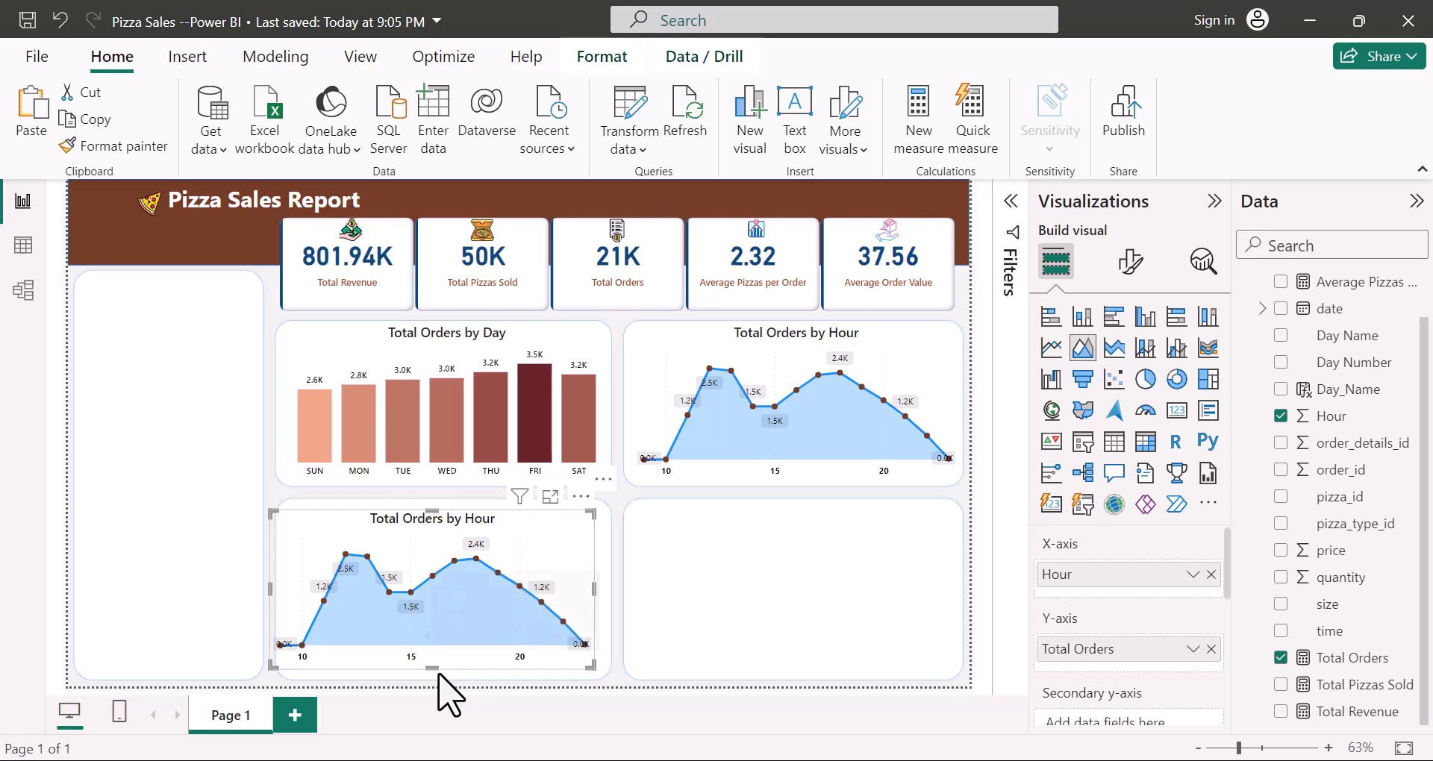
Step: Stretch the copied chart's bottom and top edges to fill its panel's height and convert it to a line chart
{"action": "left_click_drag", "start_coordinate": [426, 667], "coordinate": [432, 687]}
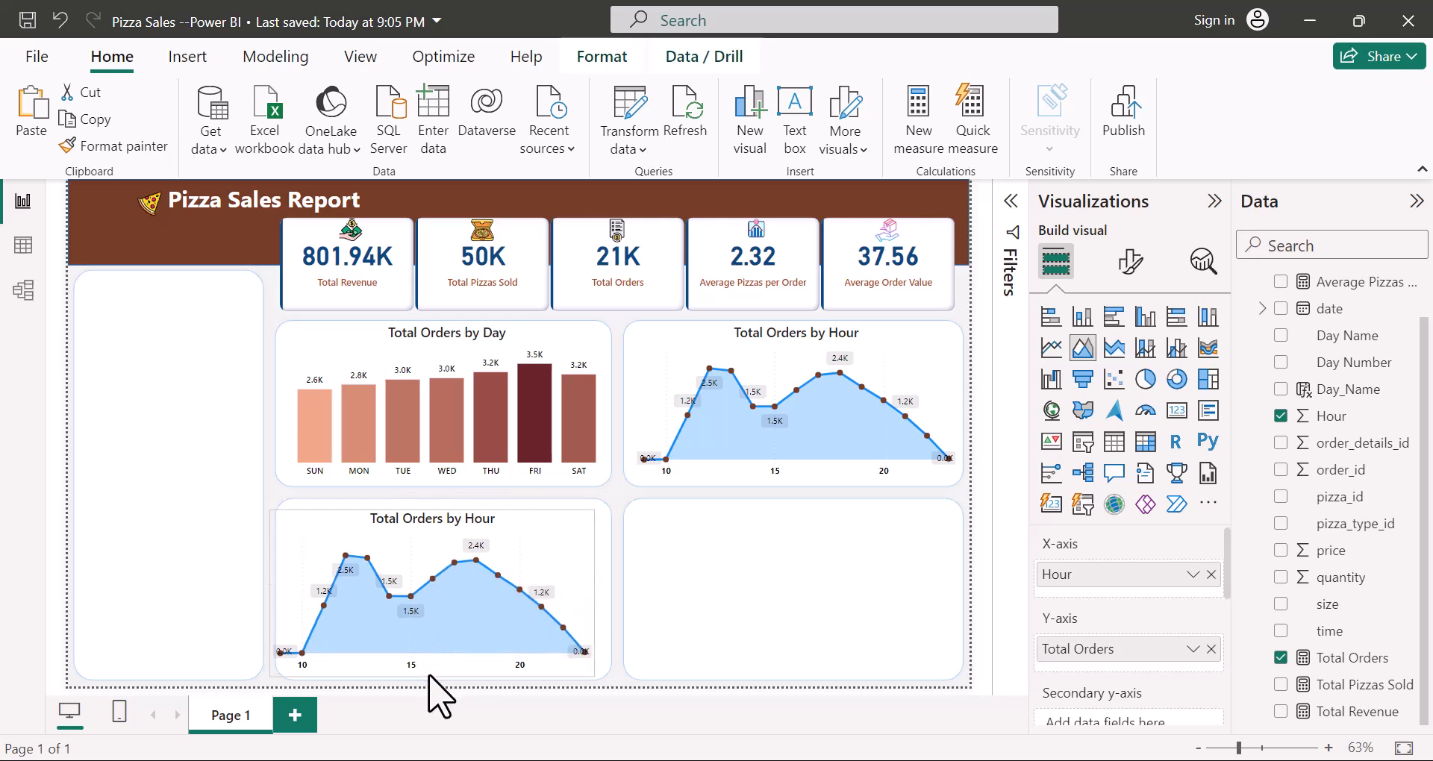
{"action": "left_click", "coordinate": [469, 541]}
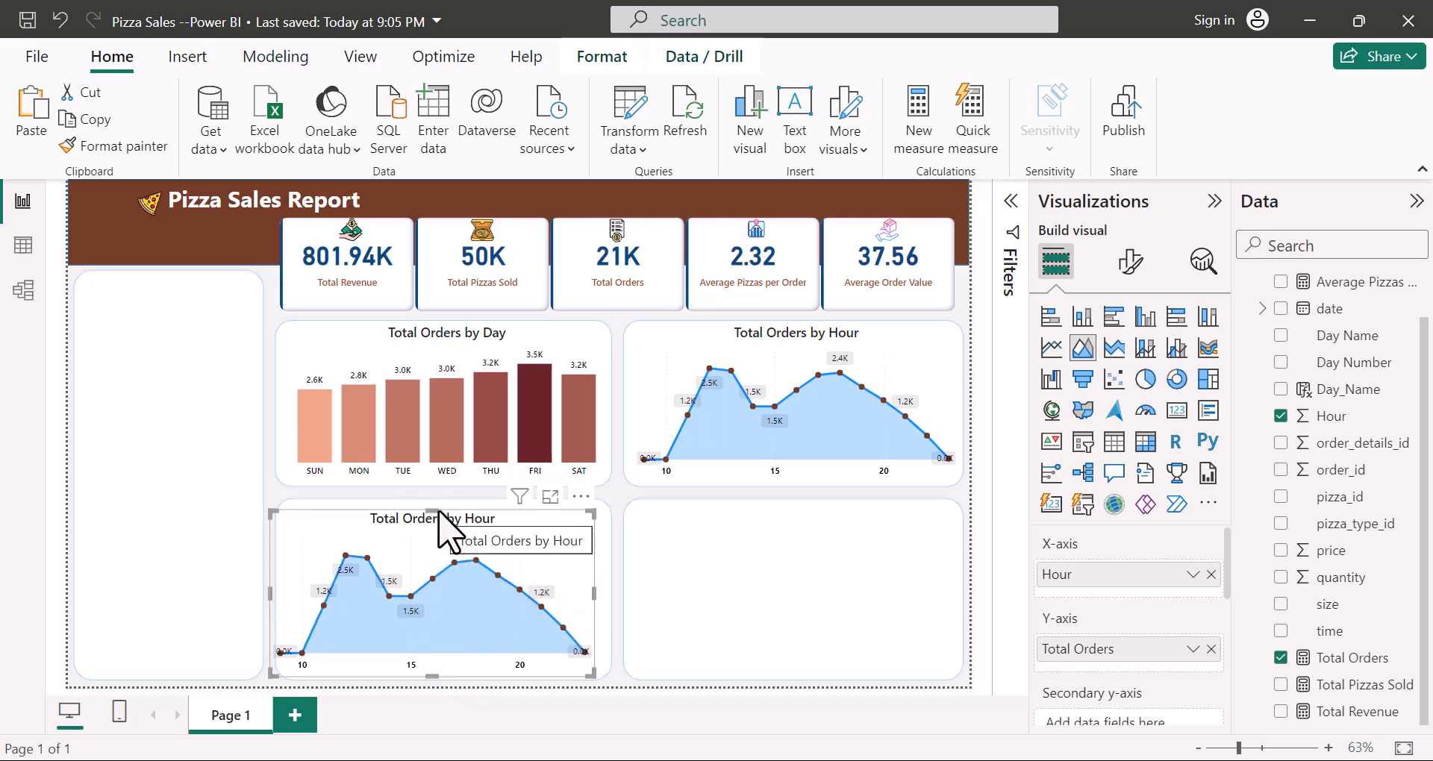
{"action": "left_click_drag", "start_coordinate": [431, 513], "coordinate": [440, 508]}
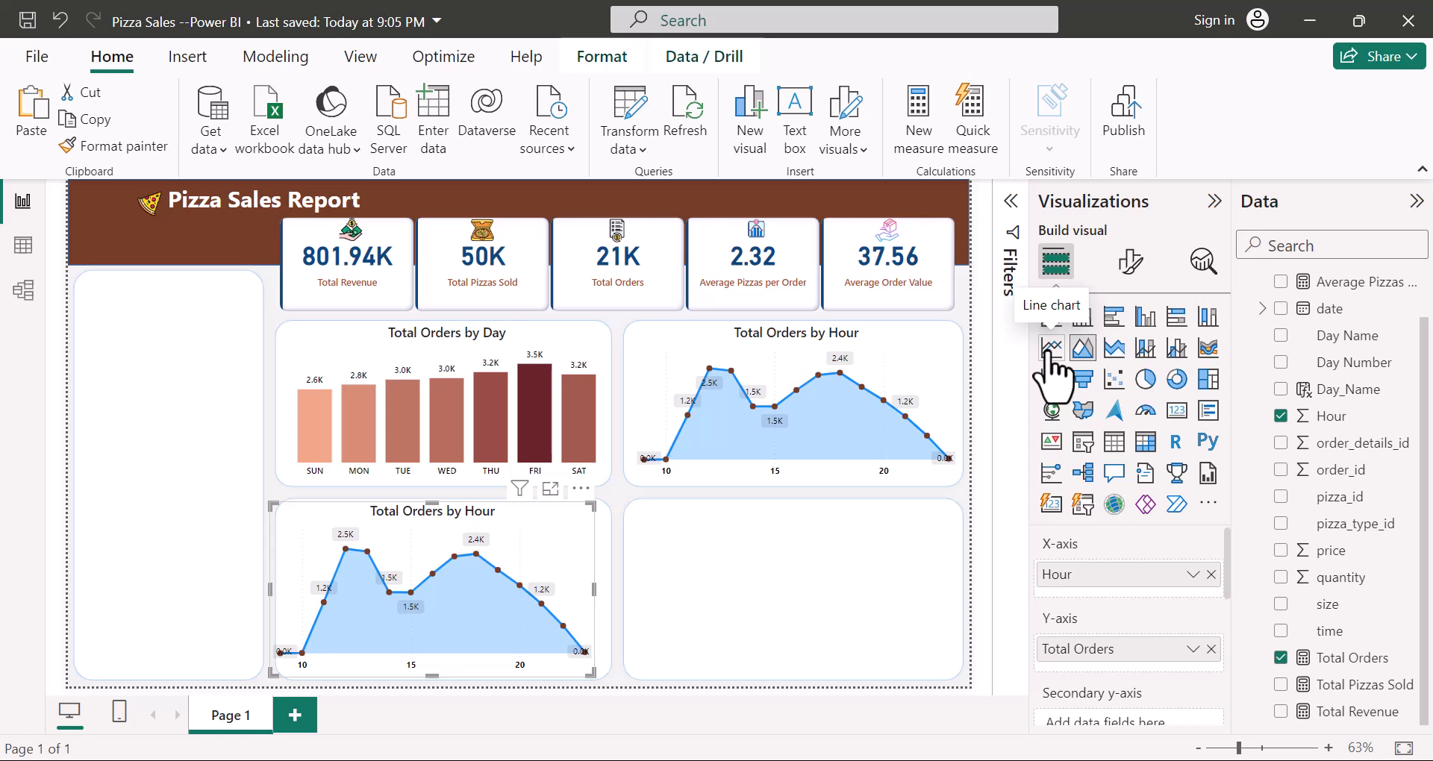
{"action": "left_click", "coordinate": [1051, 347]}
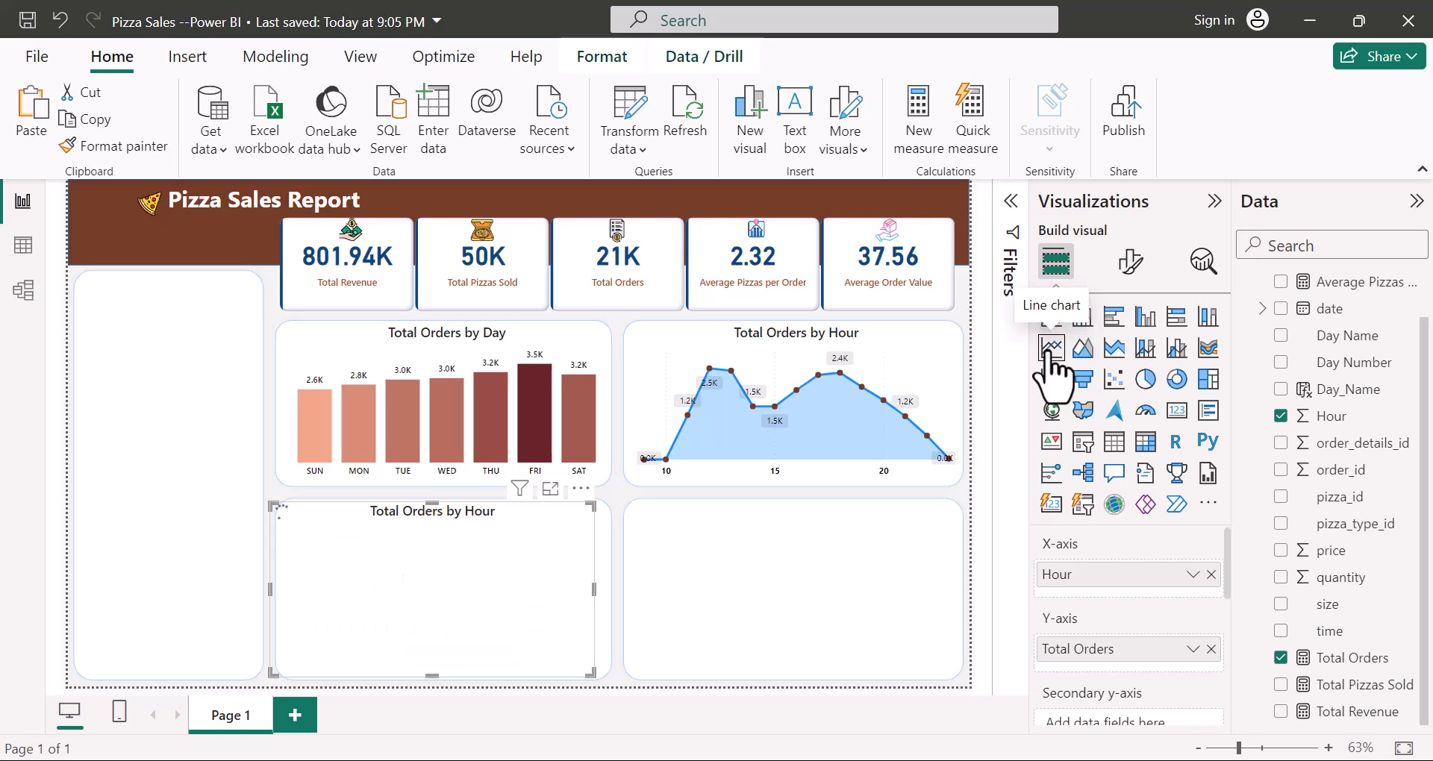
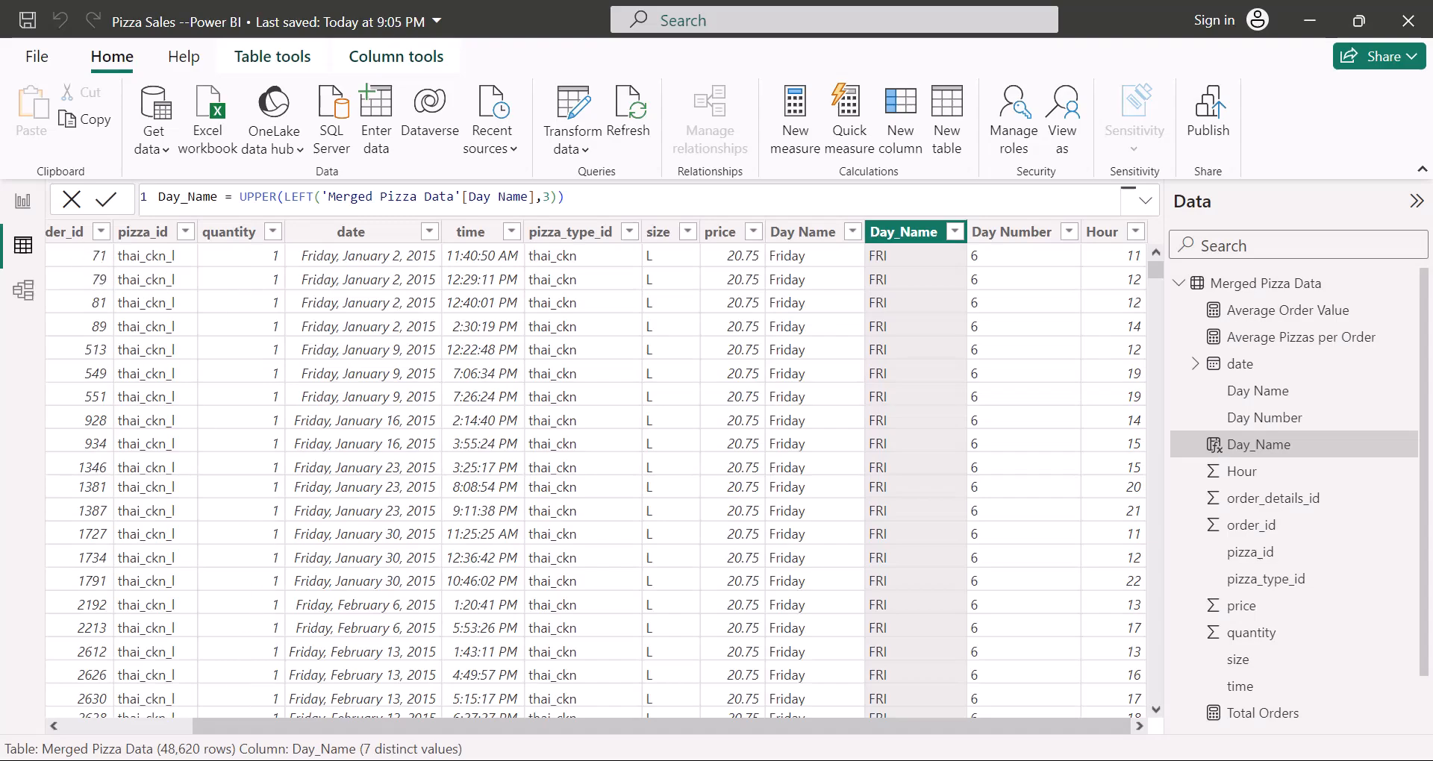
Step: Examine the columns of the Merged Pizza Data table, from the order and date fields across to Hour
{"action": "left_click_drag", "start_coordinate": [249, 725], "coordinate": [64, 726]}
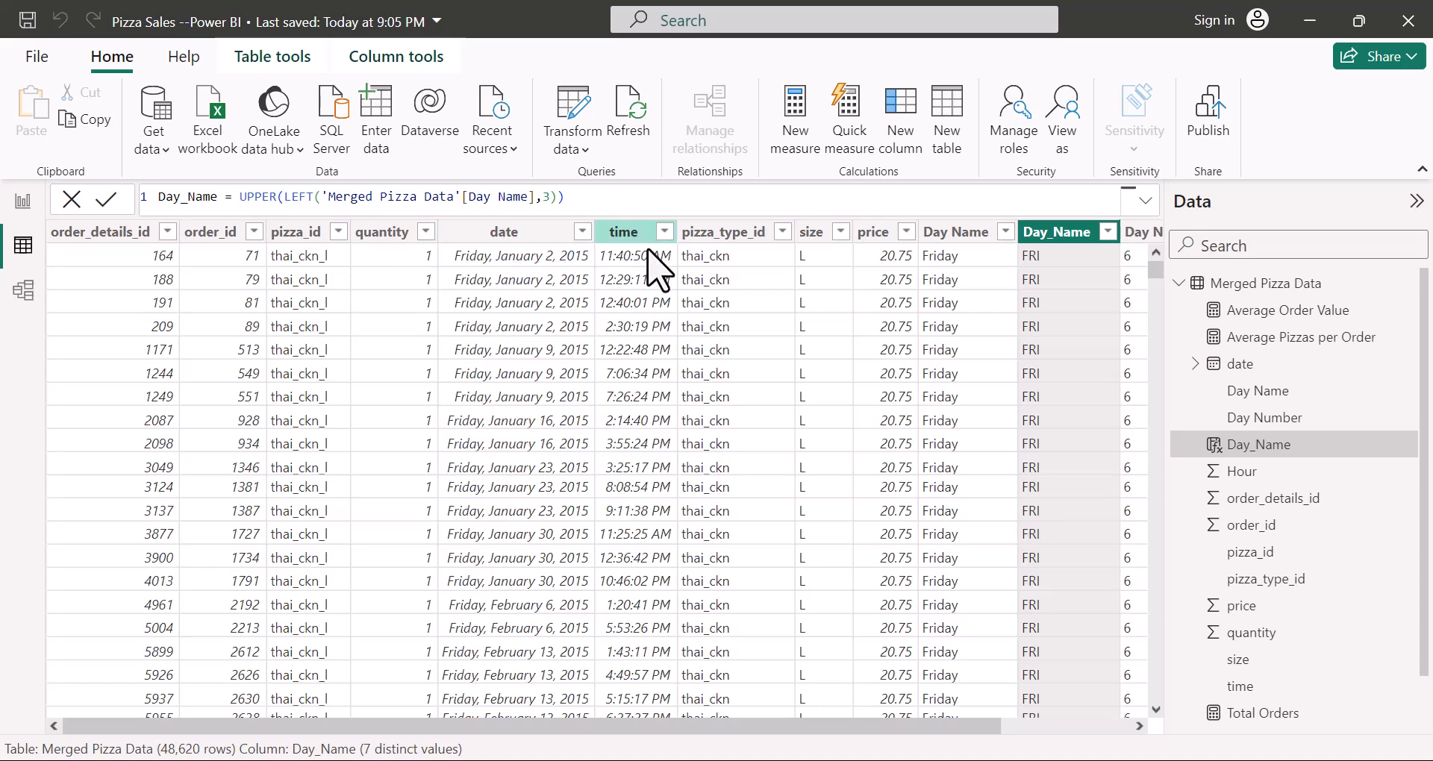
{"action": "left_click_drag", "start_coordinate": [890, 739], "coordinate": [1102, 750]}
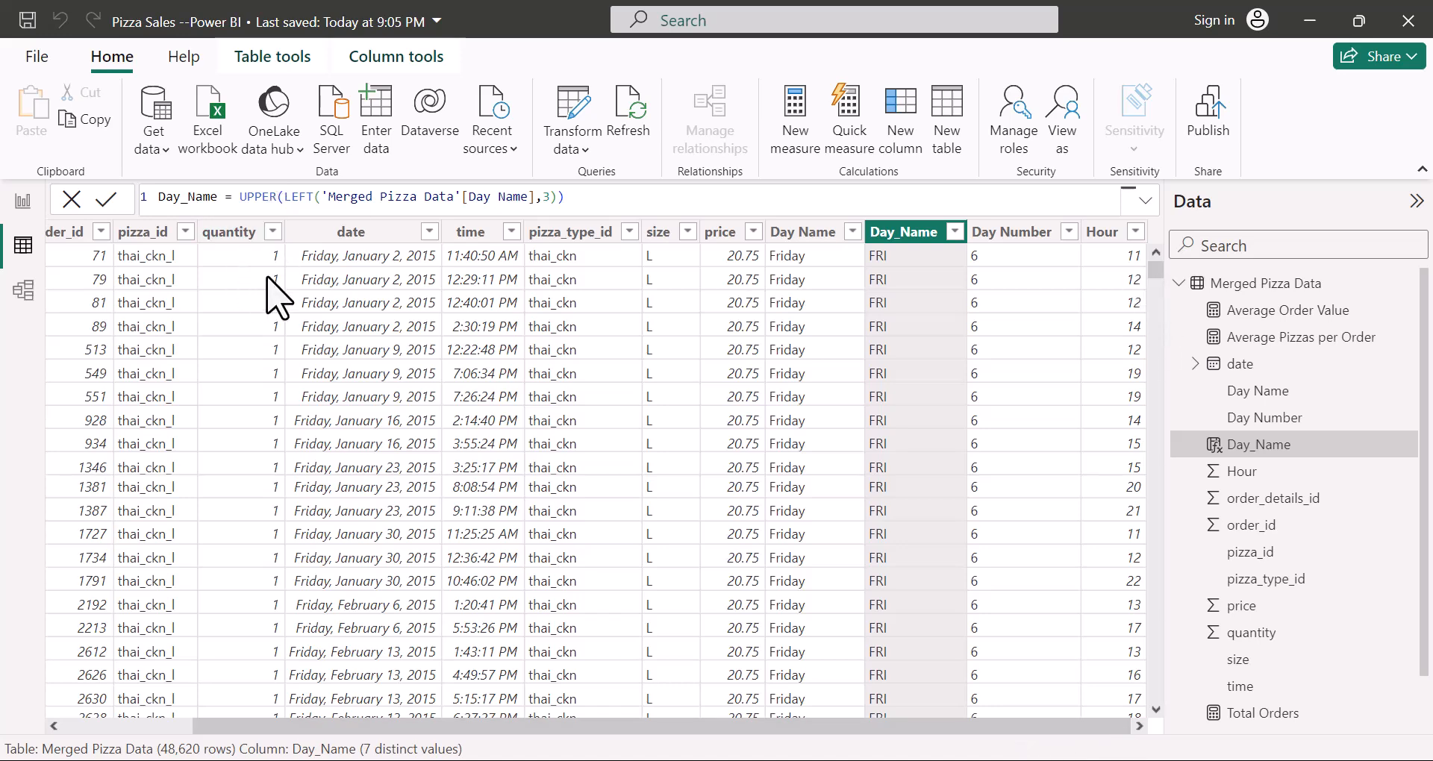
Step: Select the date column in the table view and open the Merged Pizza Data query in Power Query Editor
{"action": "left_click", "coordinate": [350, 233]}
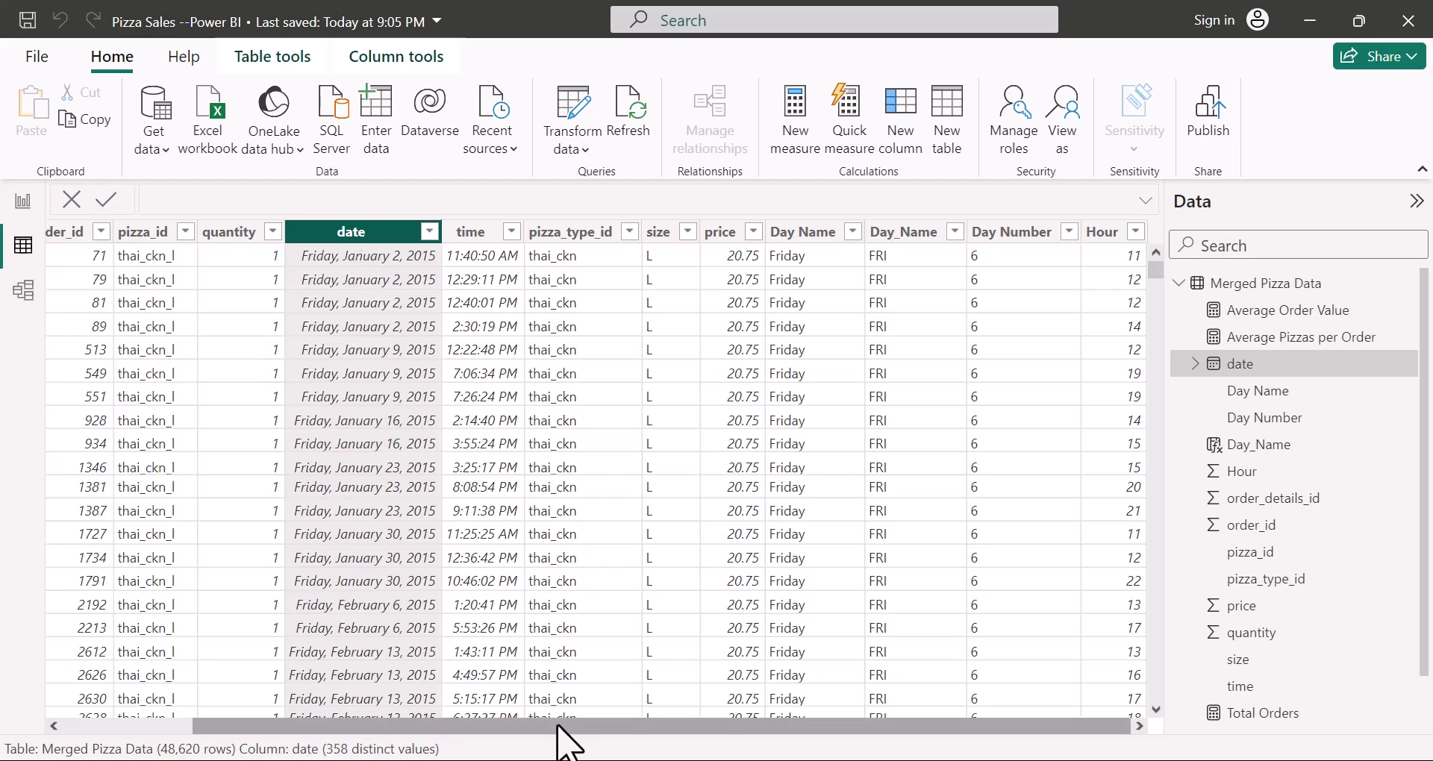
{"action": "left_click_drag", "start_coordinate": [560, 736], "coordinate": [499, 736]}
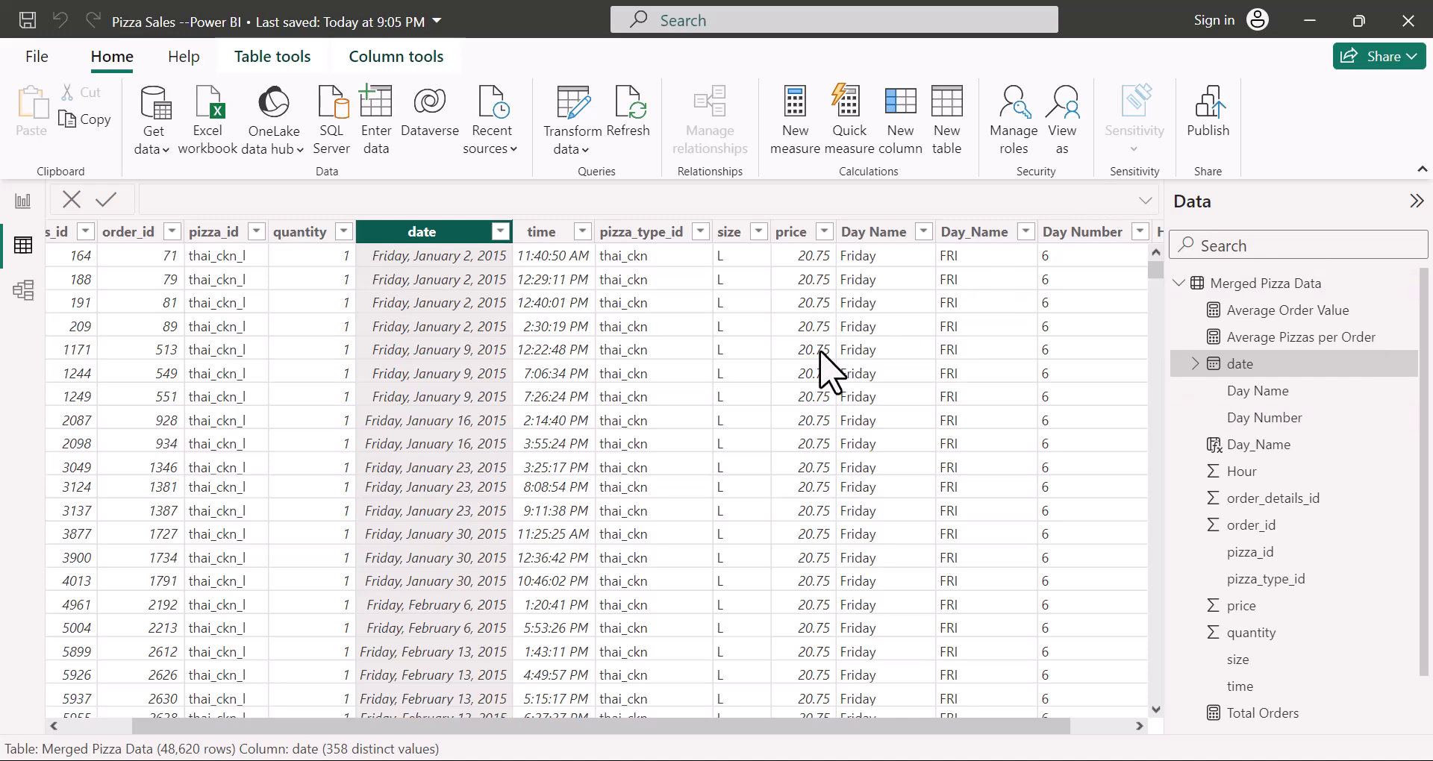
{"action": "left_click", "coordinate": [575, 104]}
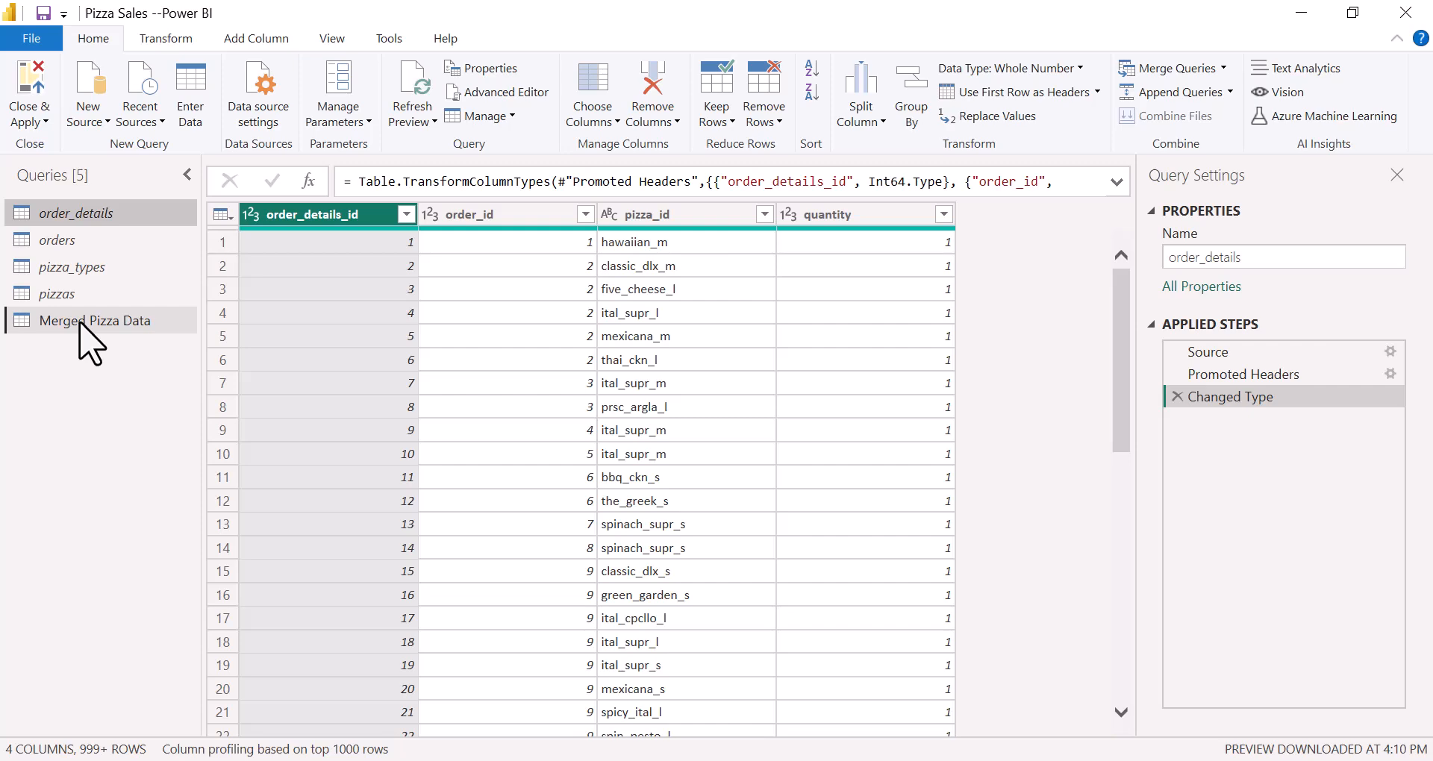
{"action": "left_click", "coordinate": [80, 325]}
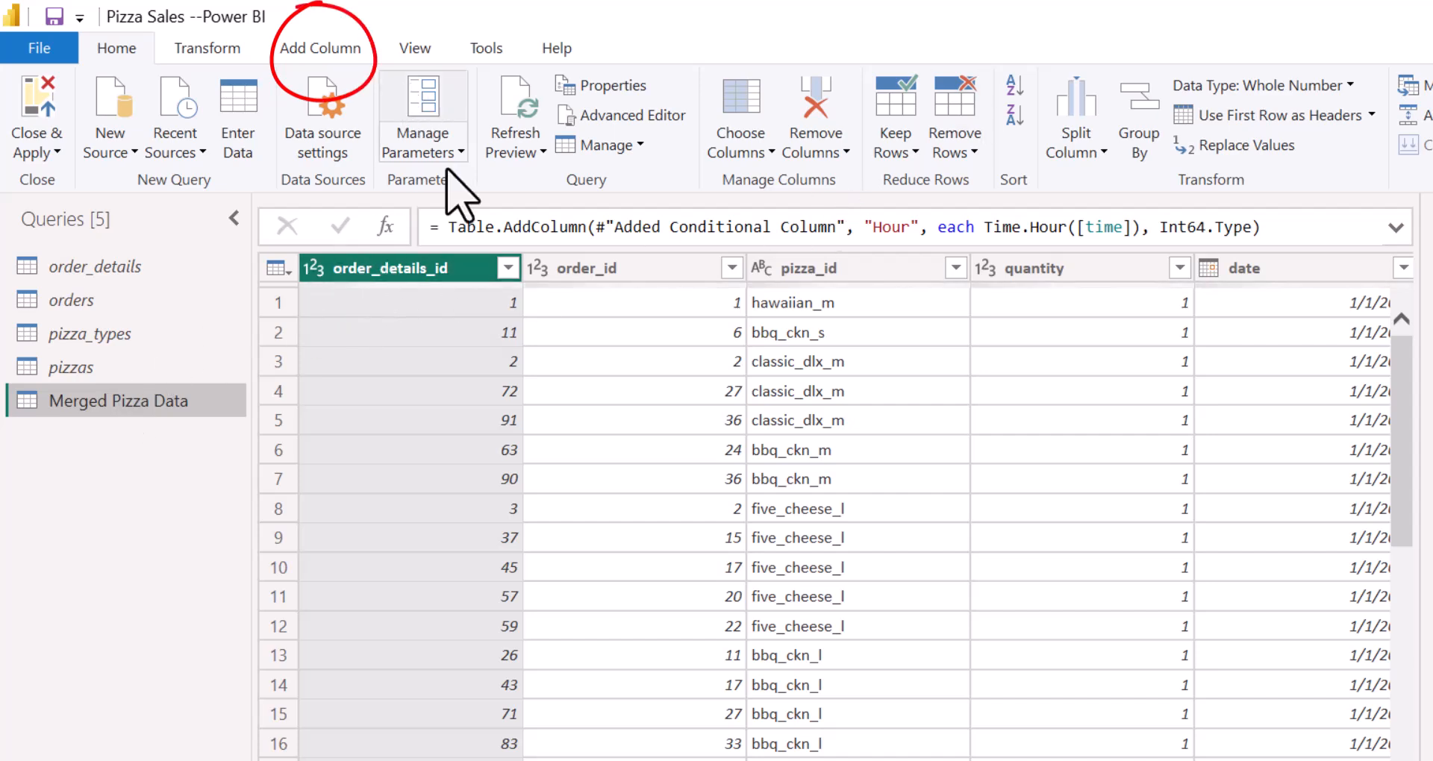
Step: Add a Month Name column to the Merged Pizza Data query, extracting the name of the month from the date column
{"action": "left_click", "coordinate": [321, 48]}
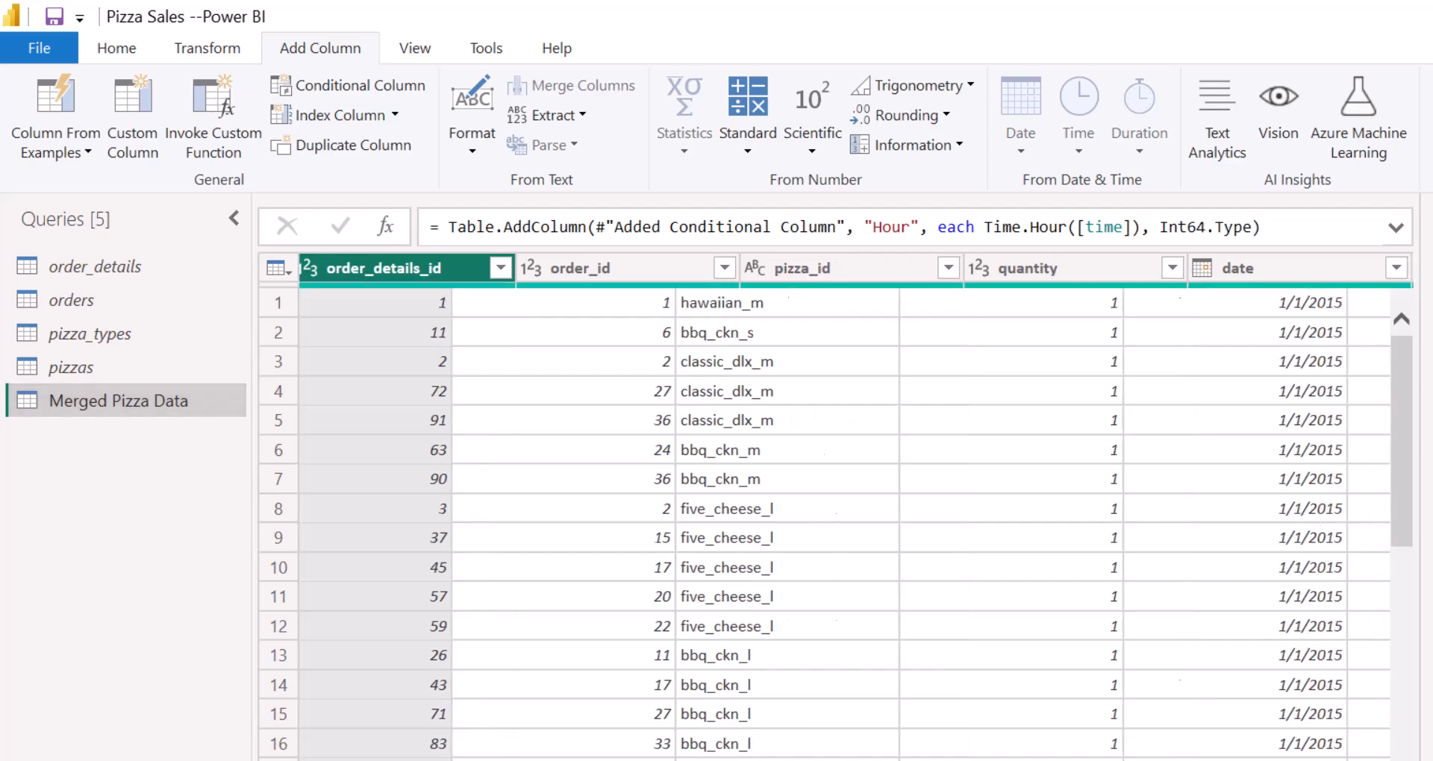
{"action": "left_click", "coordinate": [632, 270]}
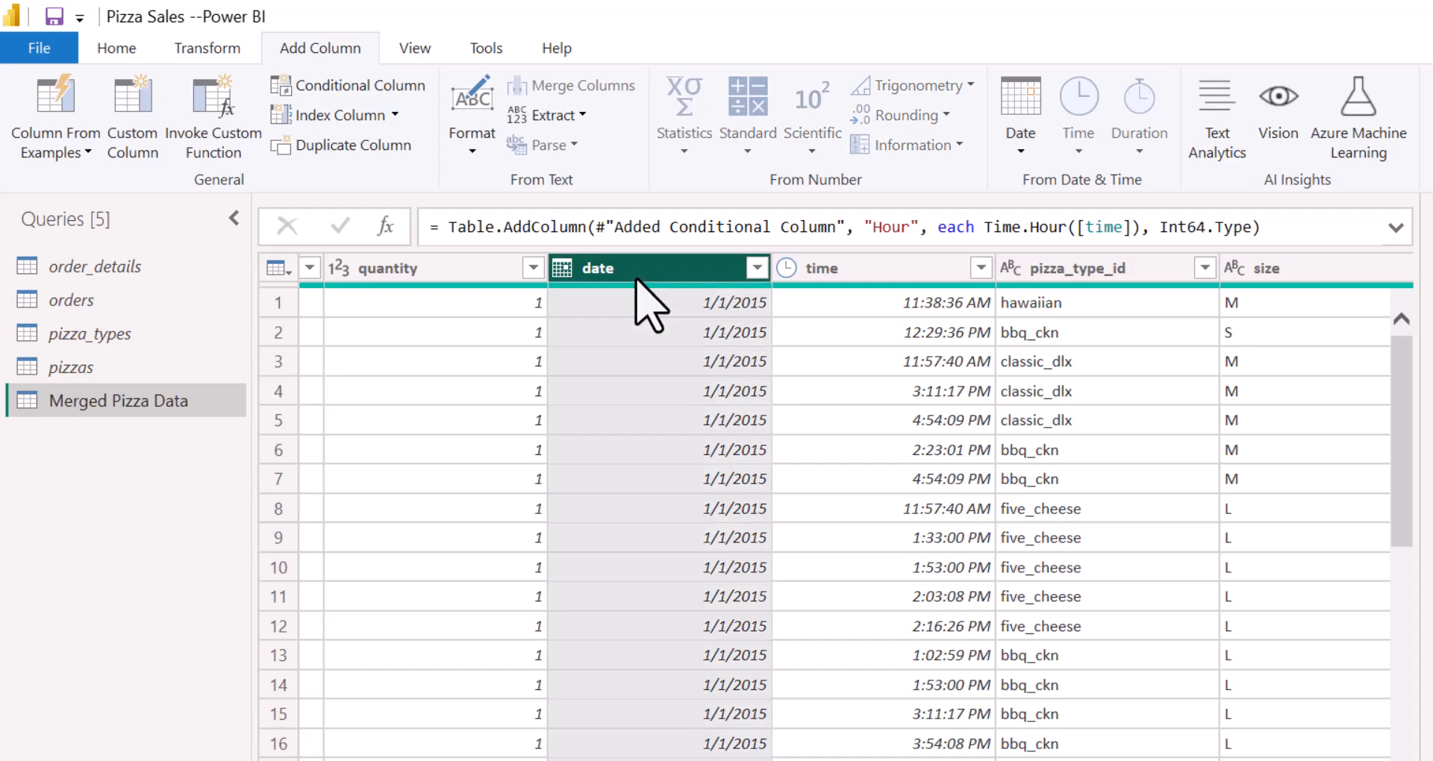
{"action": "left_click", "coordinate": [1020, 154]}
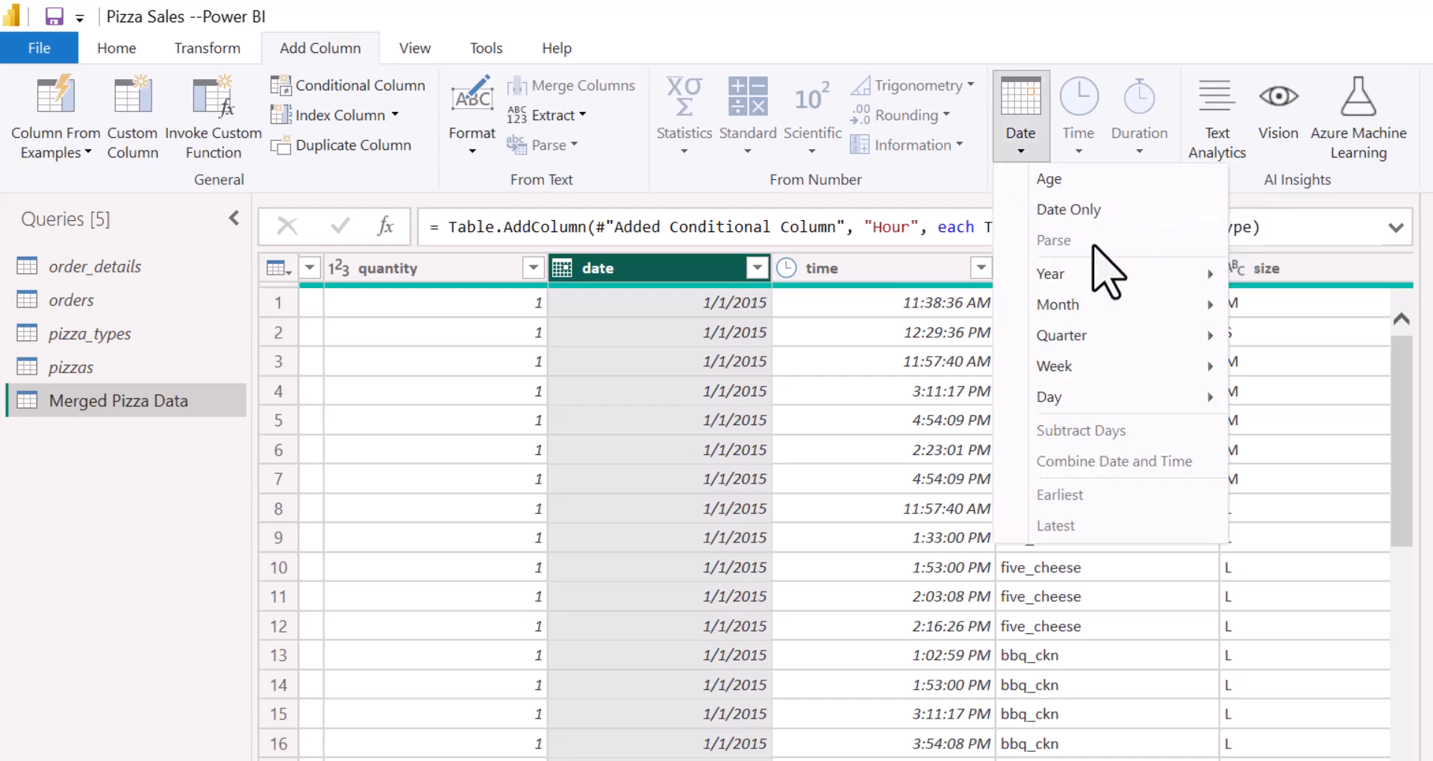
{"action": "mouse_move", "coordinate": [1059, 308]}
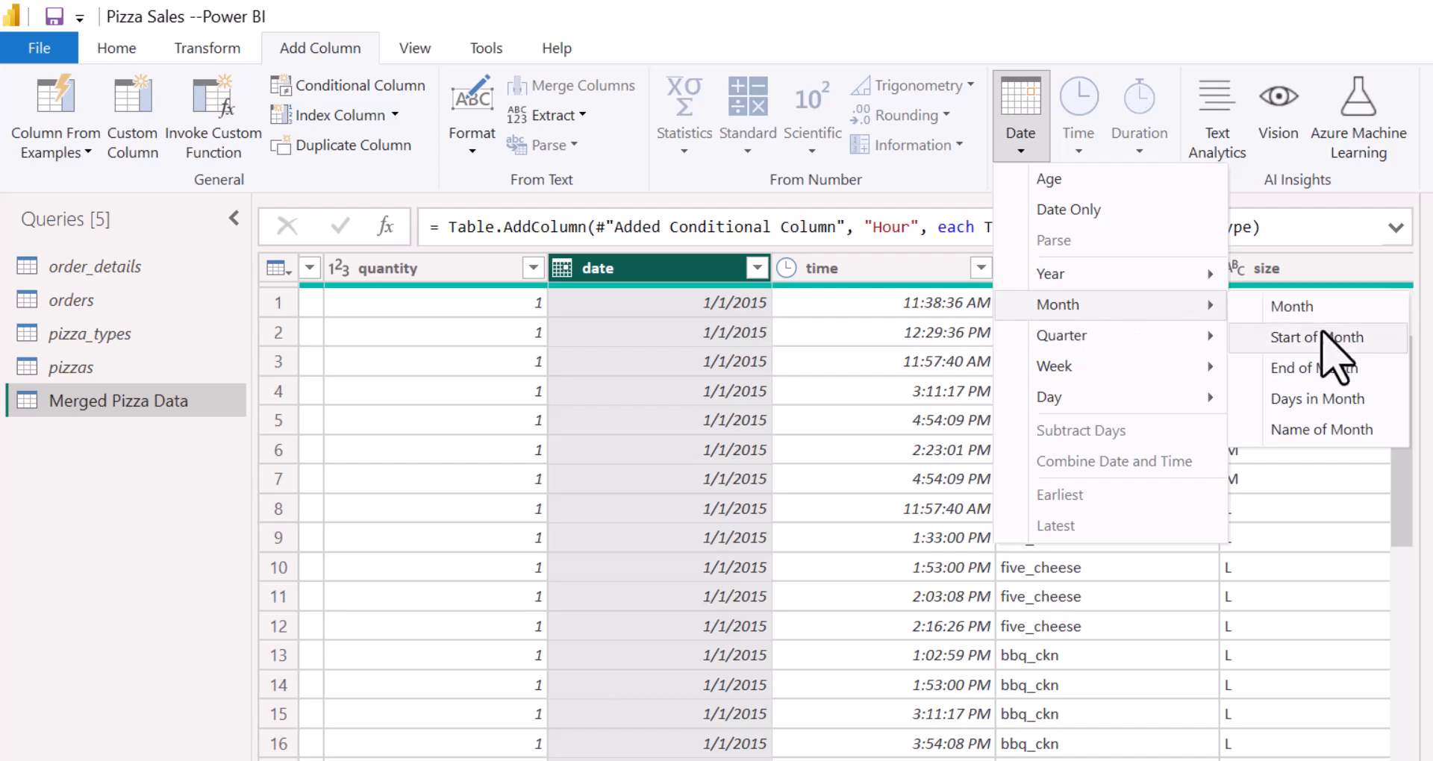
{"action": "left_click", "coordinate": [1336, 456]}
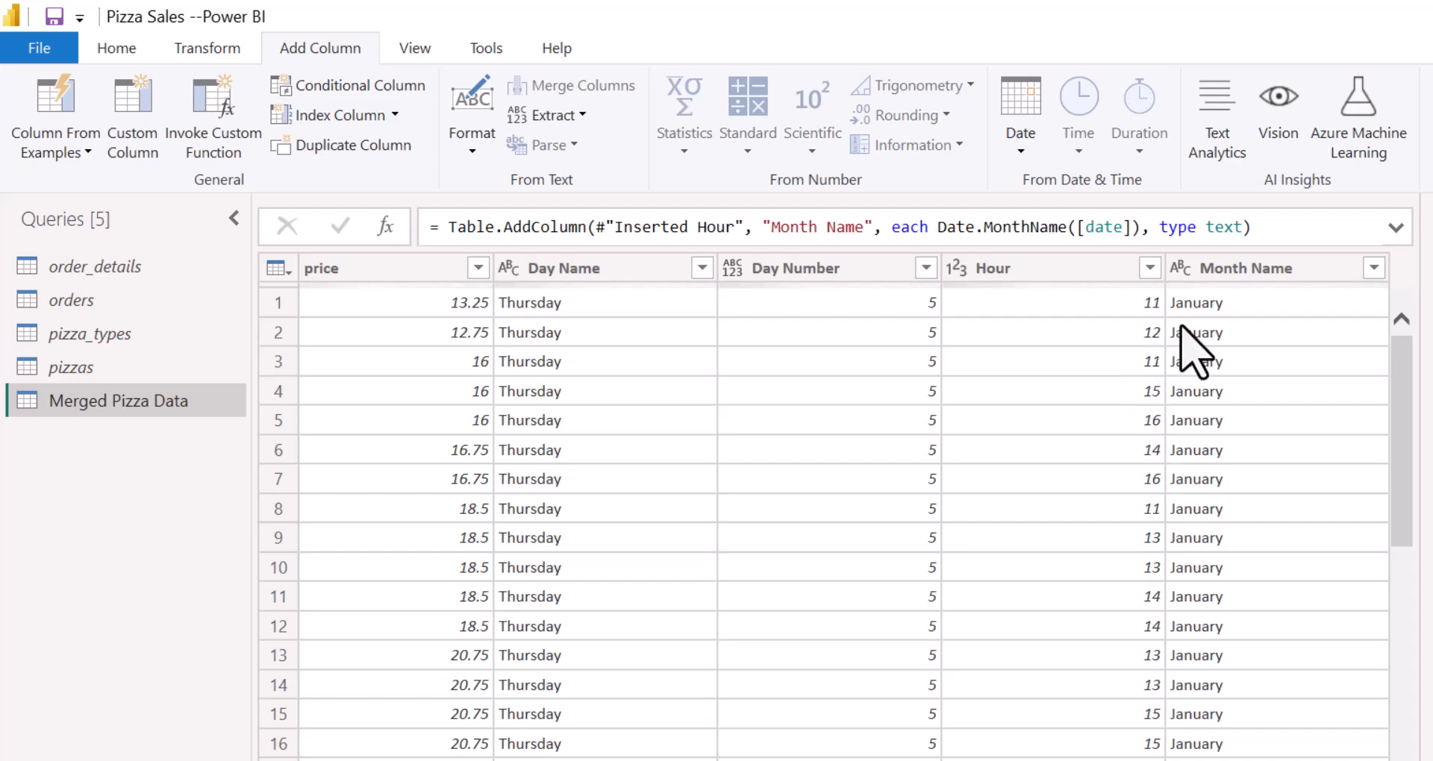
Step: Close Power Query Editor and apply the query changes to the data model
{"action": "left_click", "coordinate": [1247, 277]}
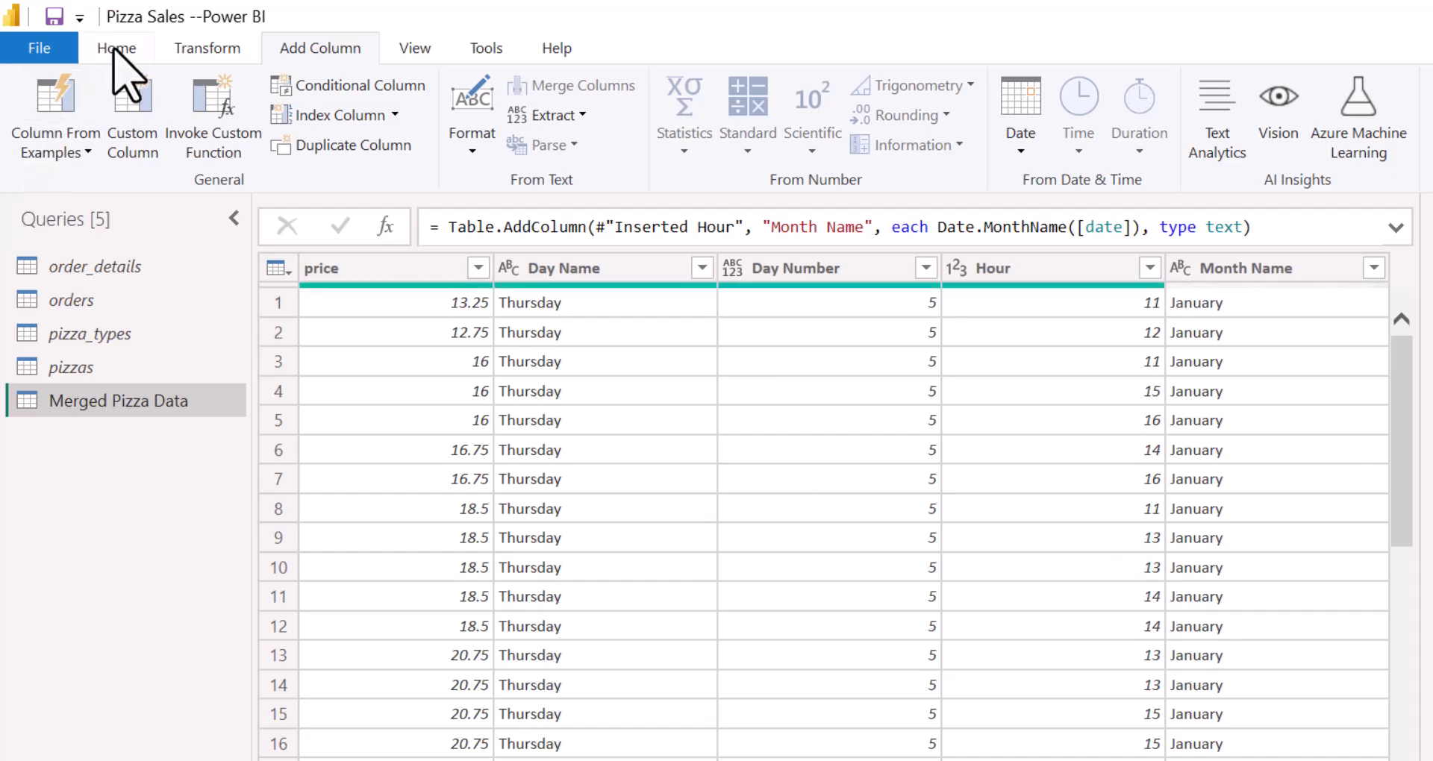
{"action": "left_click", "coordinate": [115, 49]}
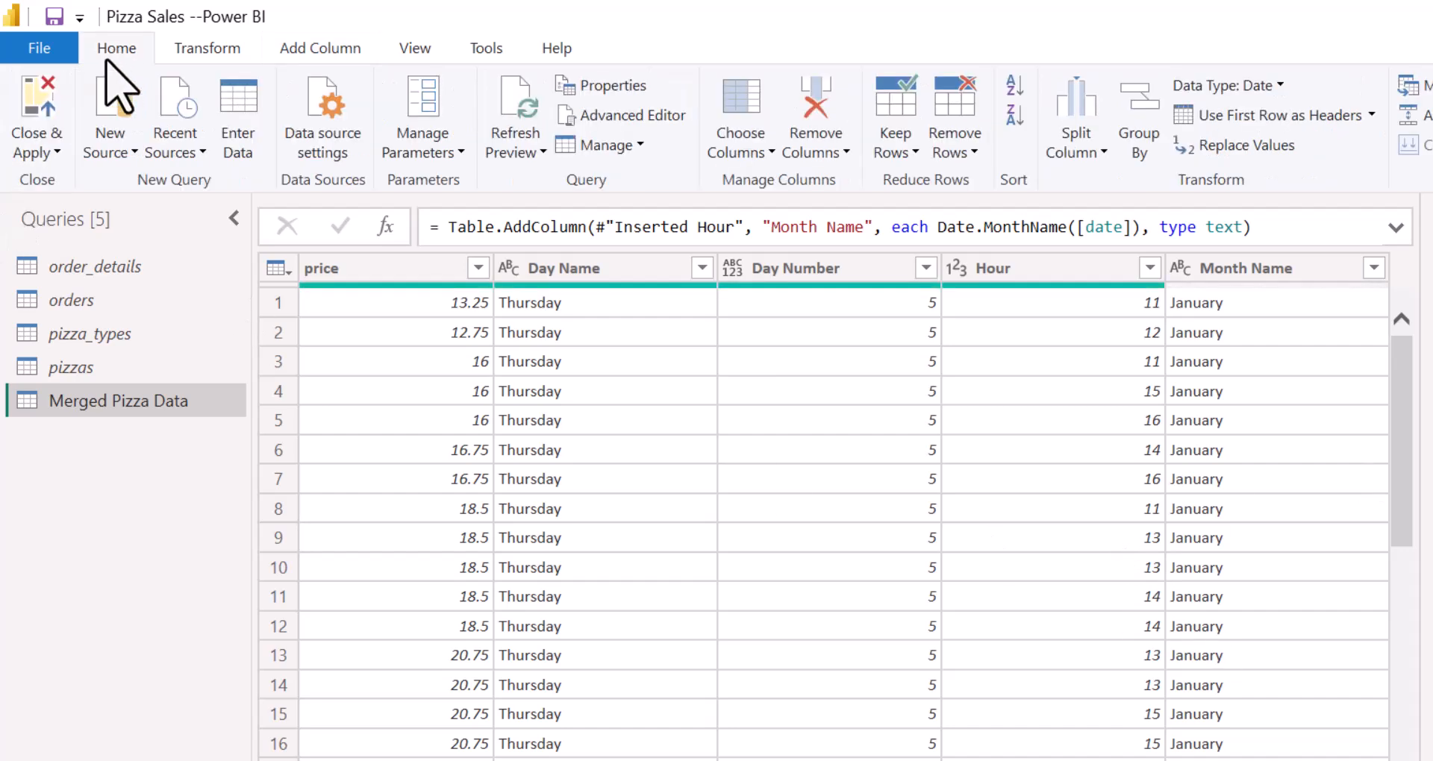
{"action": "left_click", "coordinate": [45, 127]}
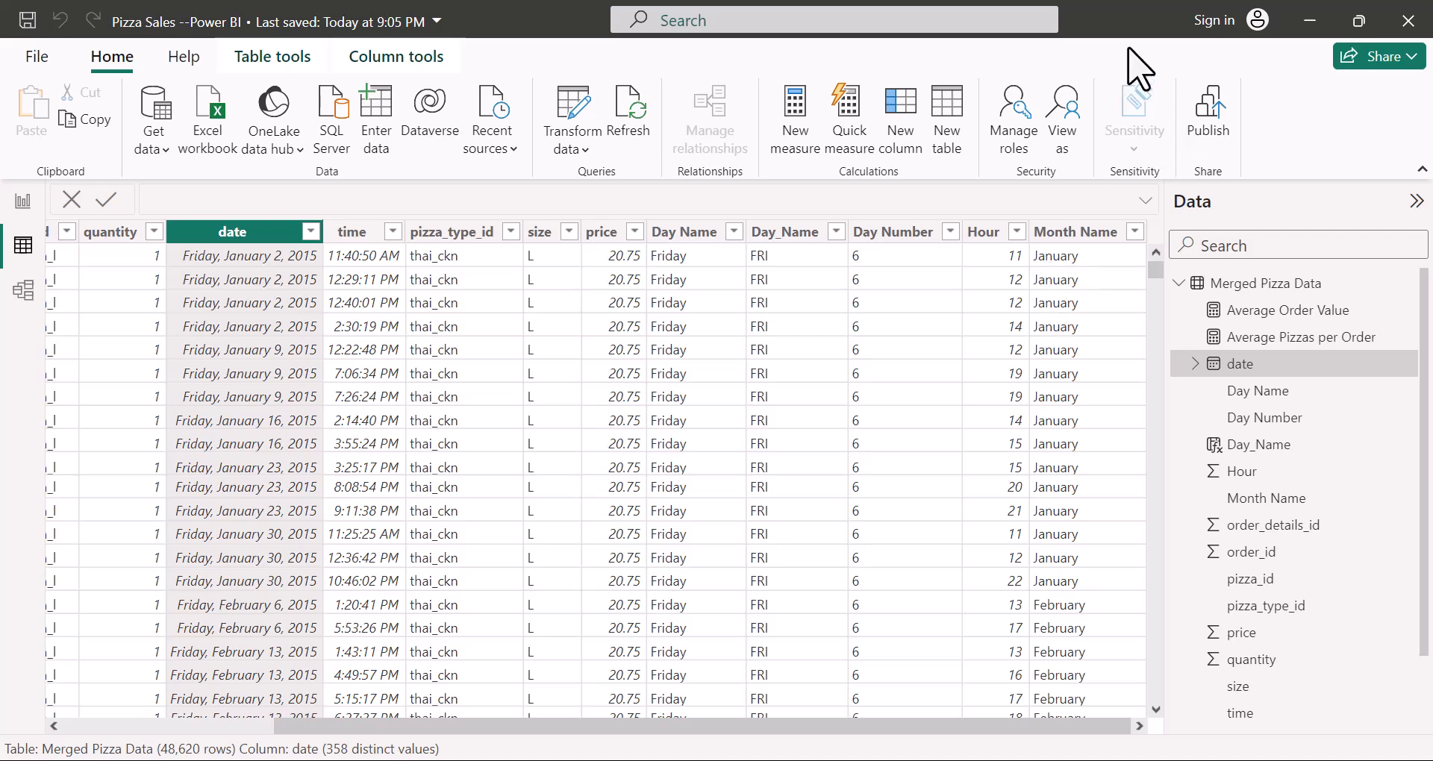
Step: Create a calculated column with the formula Month = UPPER(LEFT('Merged Pizza Data'[Month Name],3))
{"action": "left_click", "coordinate": [905, 128]}
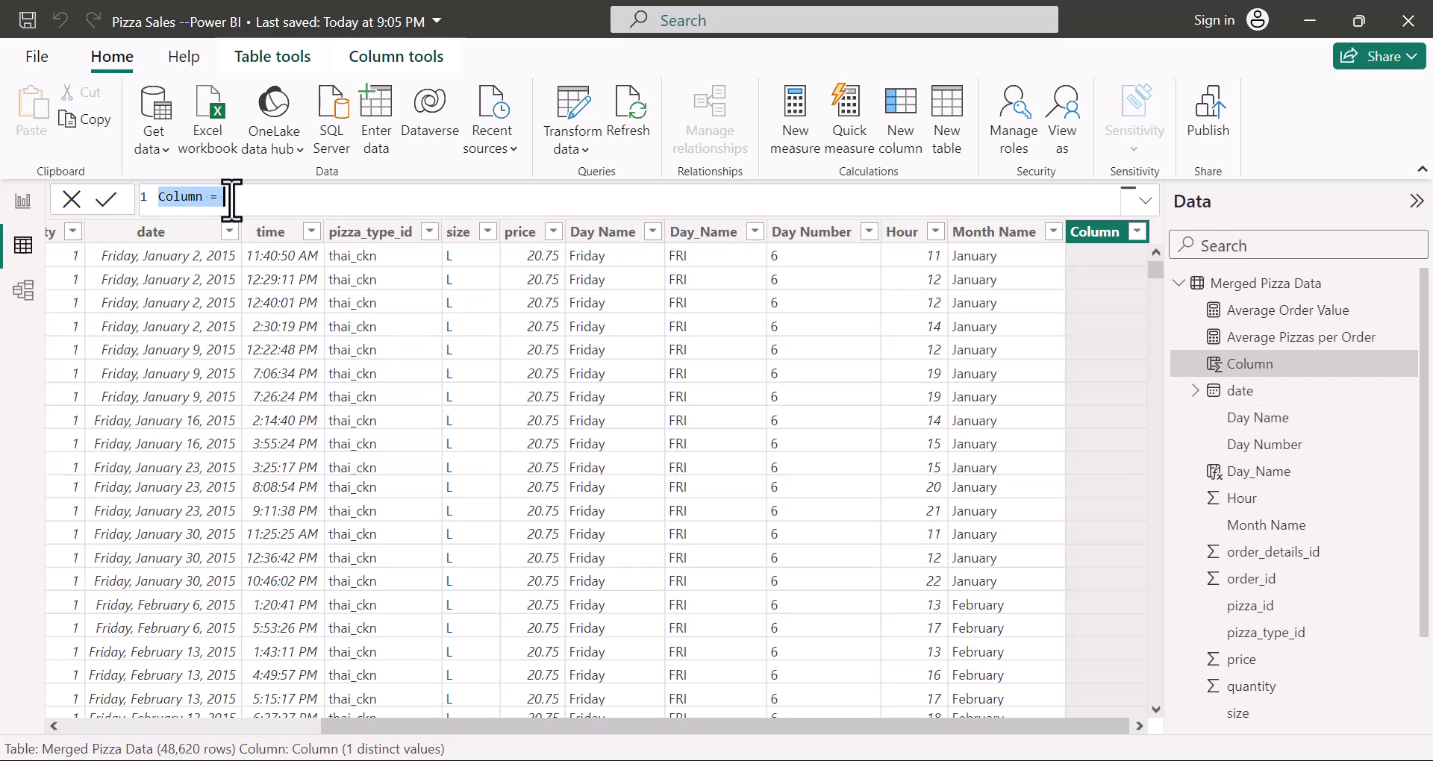
{"action": "type", "text": "Month"}
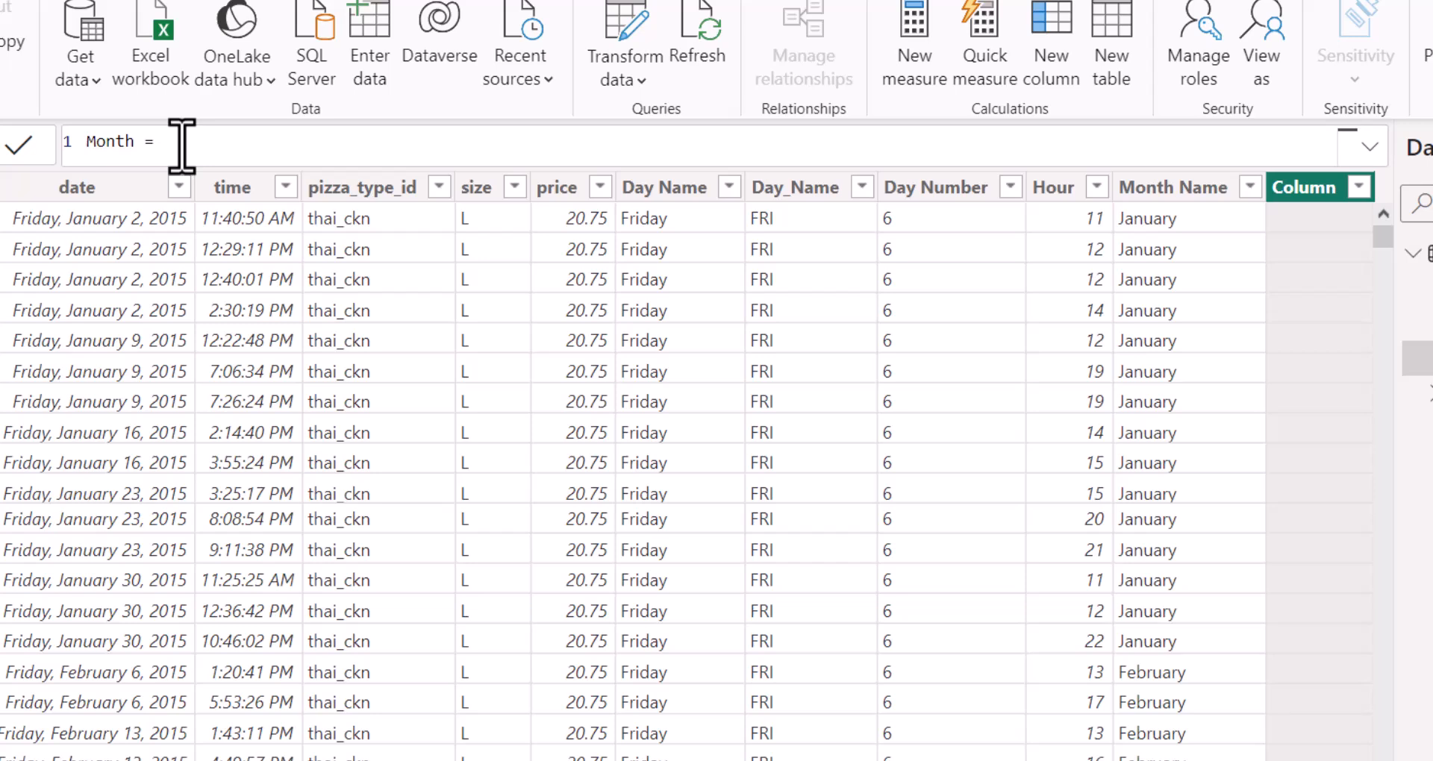
{"action": "type", "text": "= UPPER"}
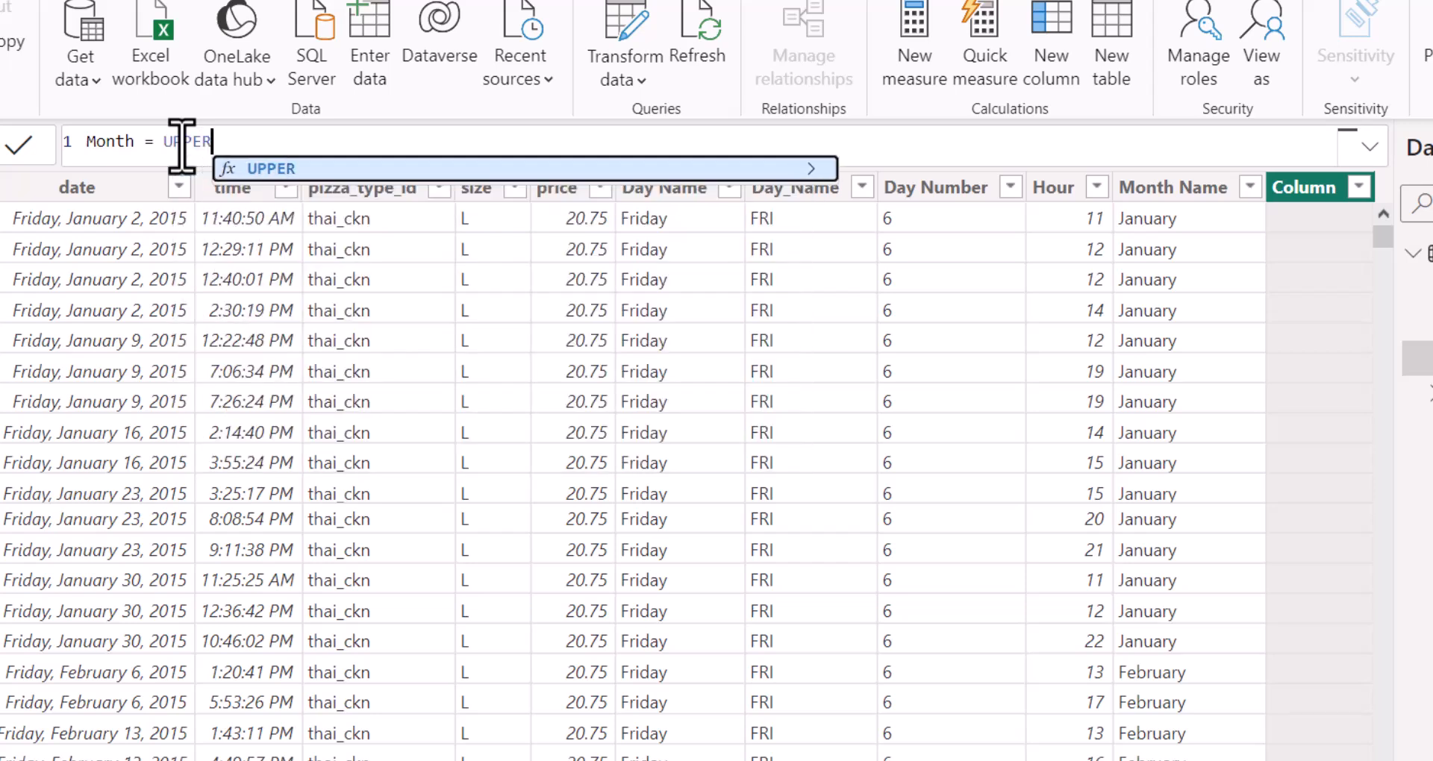
{"action": "type", "text": "("}
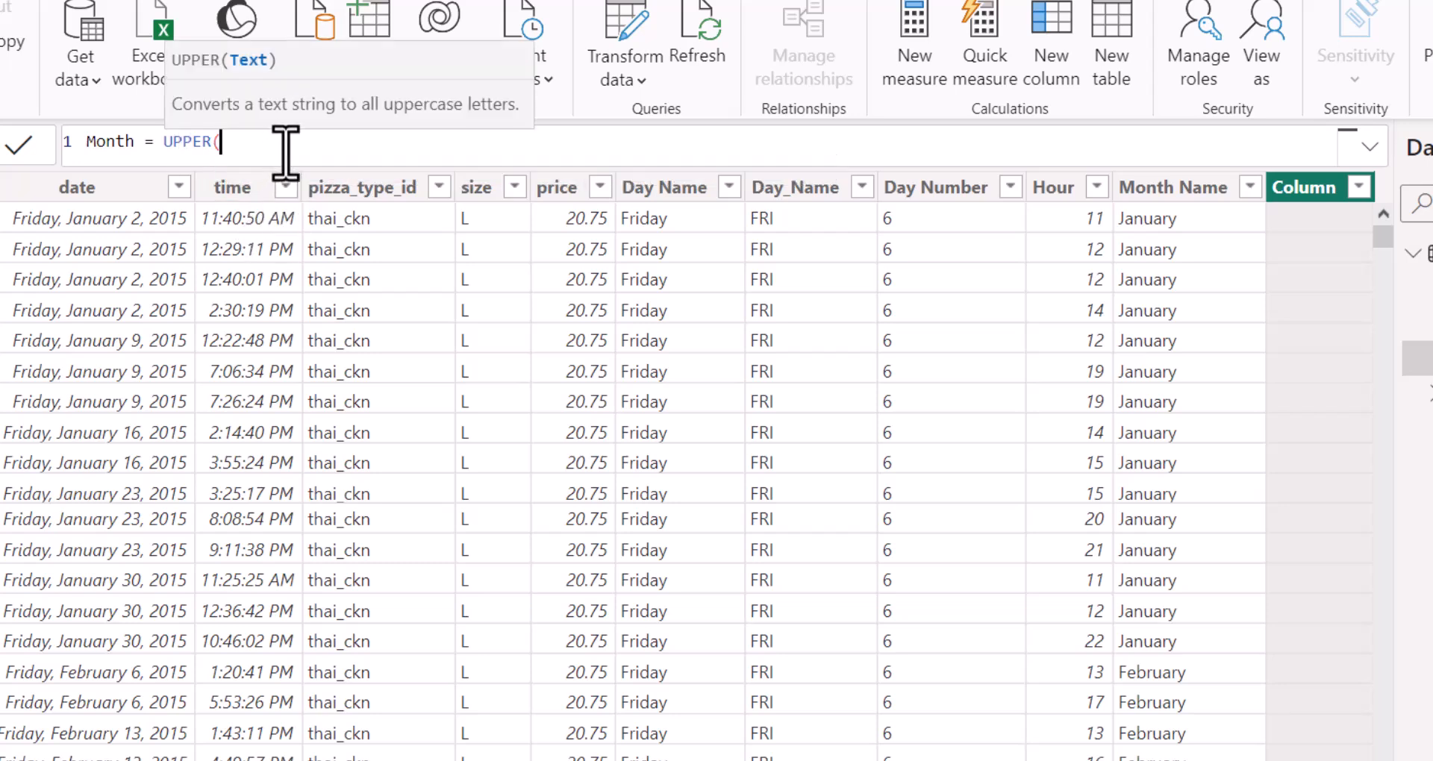
{"action": "type", "text": "LEFT"}
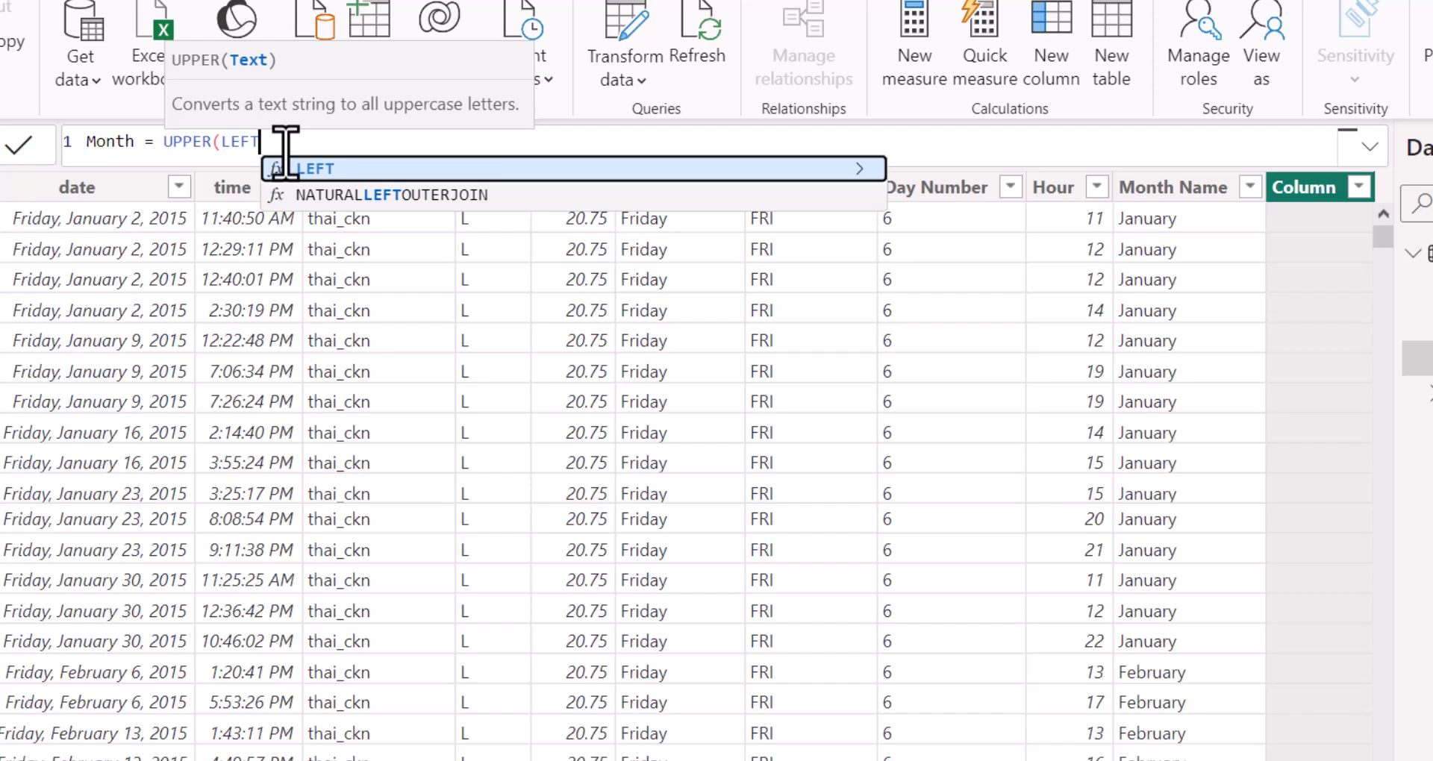
{"action": "type", "text": "("}
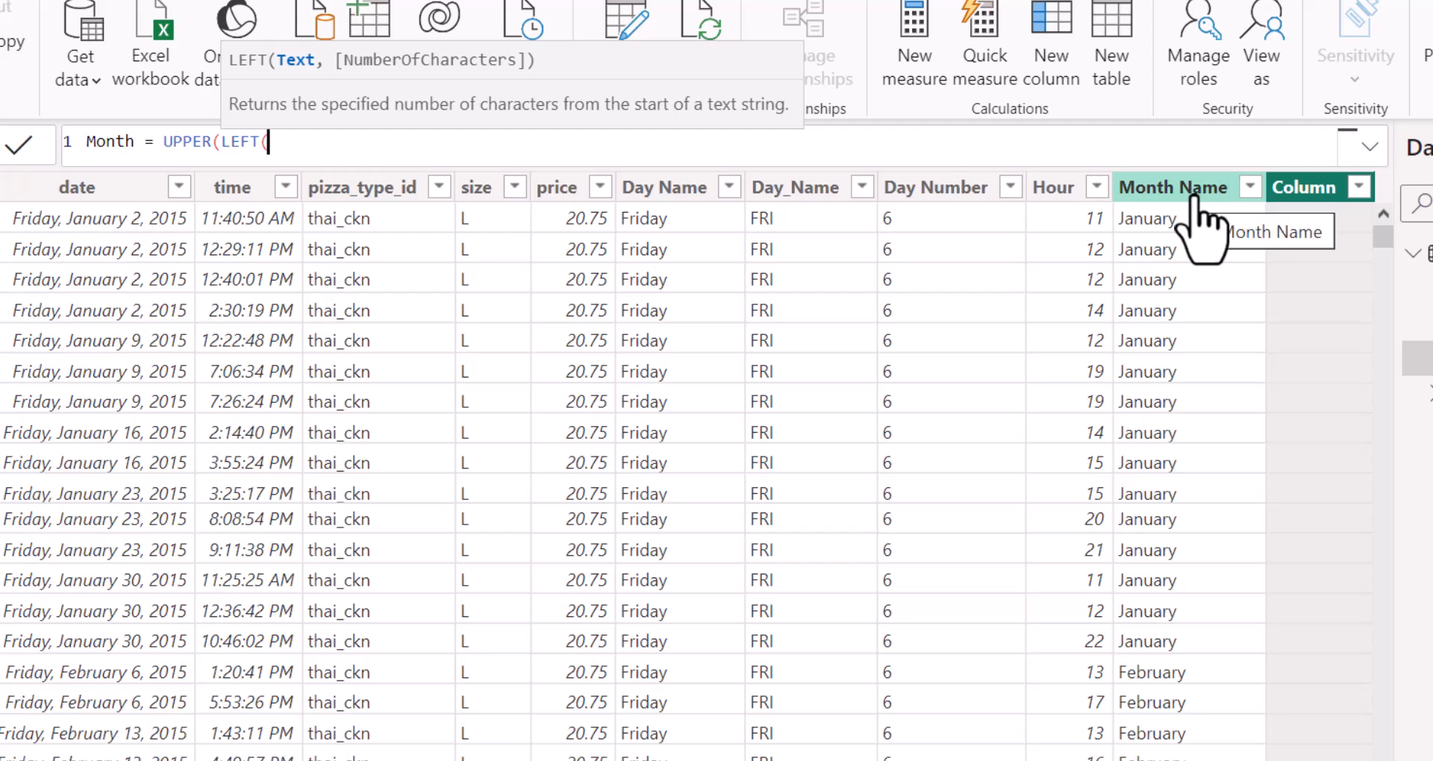
{"action": "type", "text": "MONTH"}
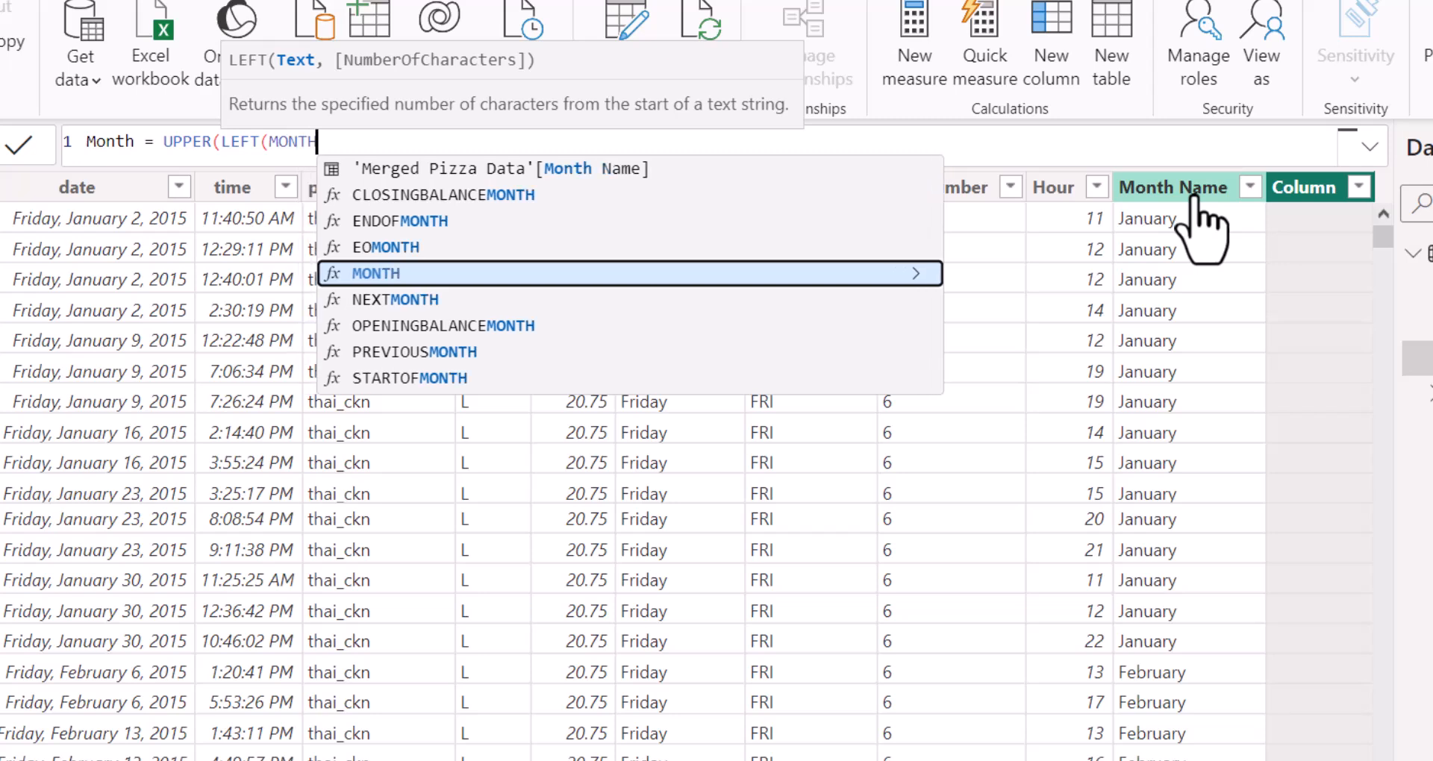
{"action": "type", "text": " N"}
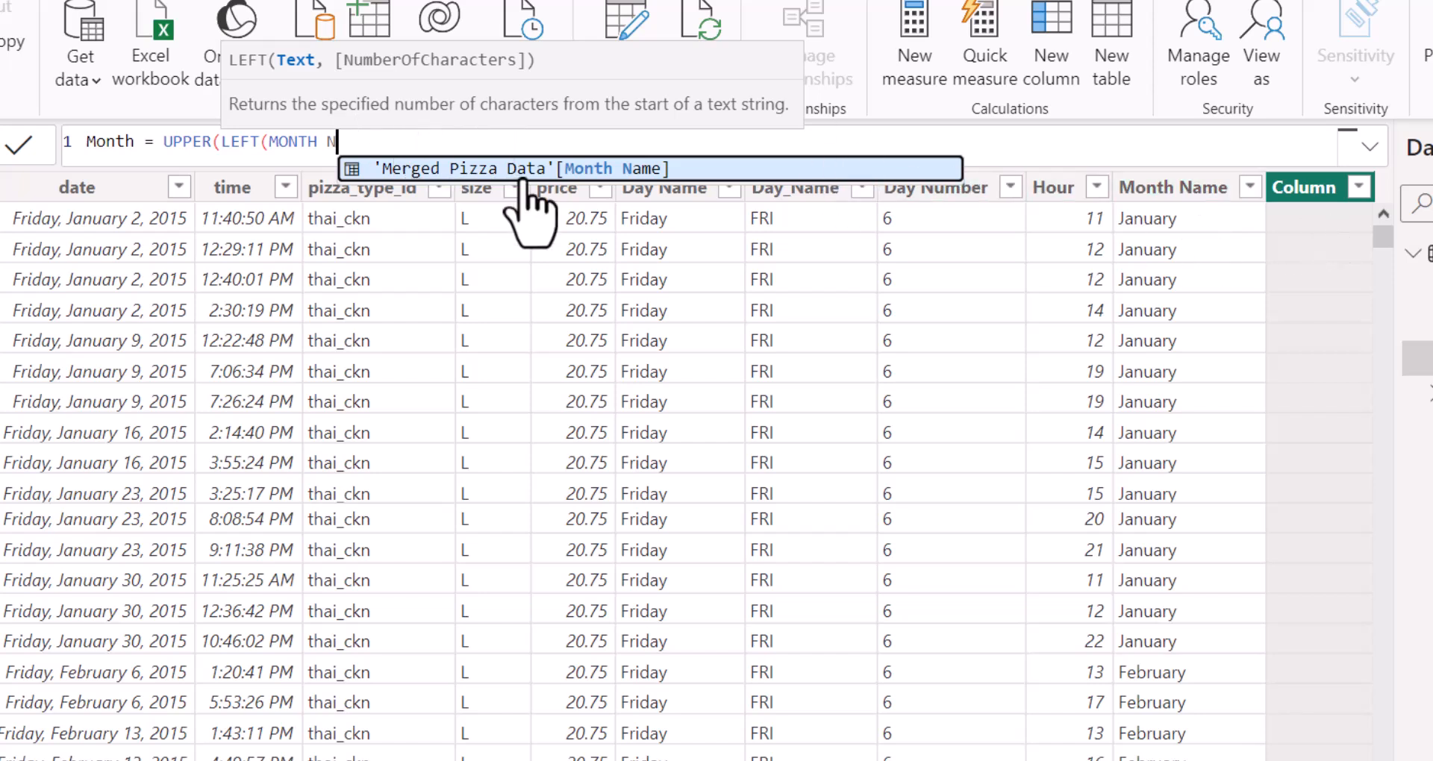
{"action": "left_click", "coordinate": [548, 169]}
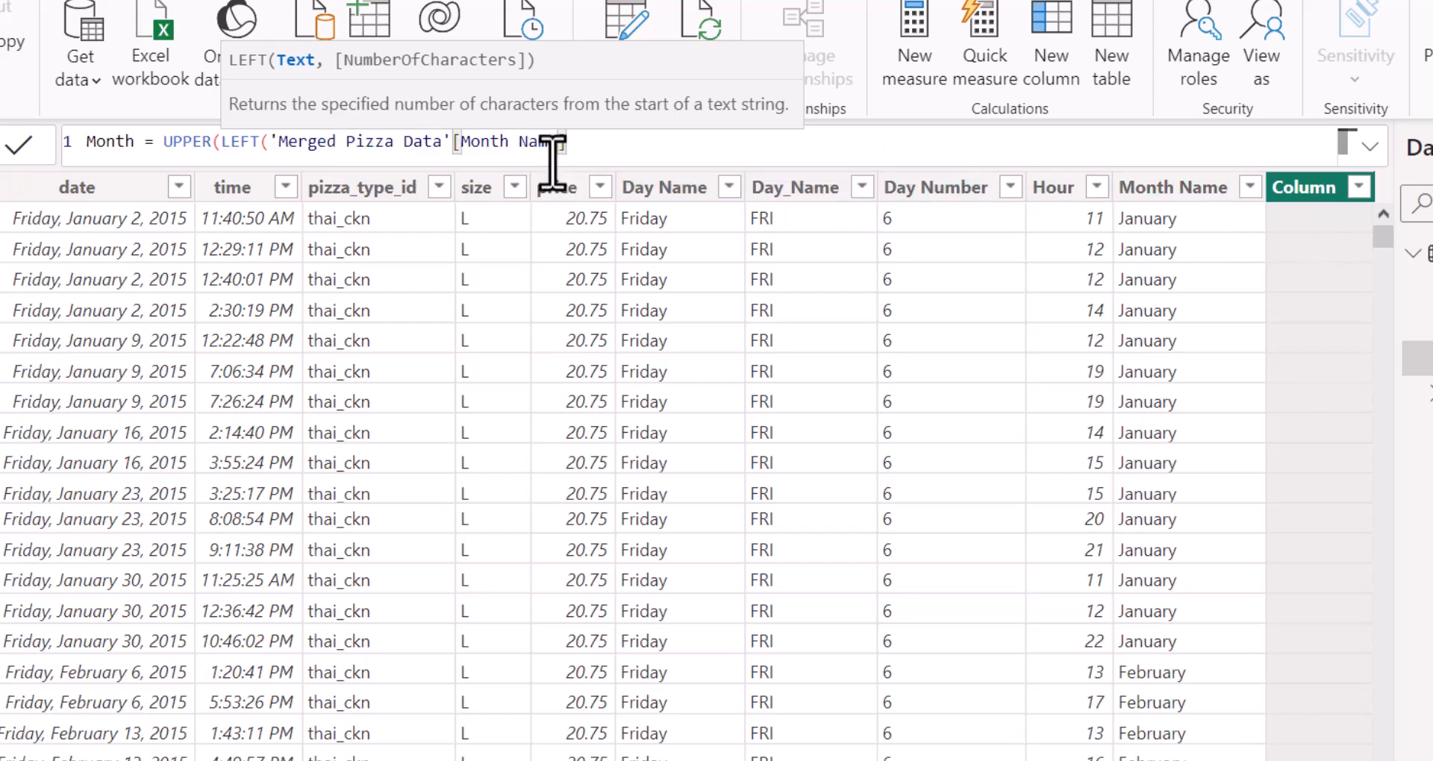
{"action": "type", "text": ","}
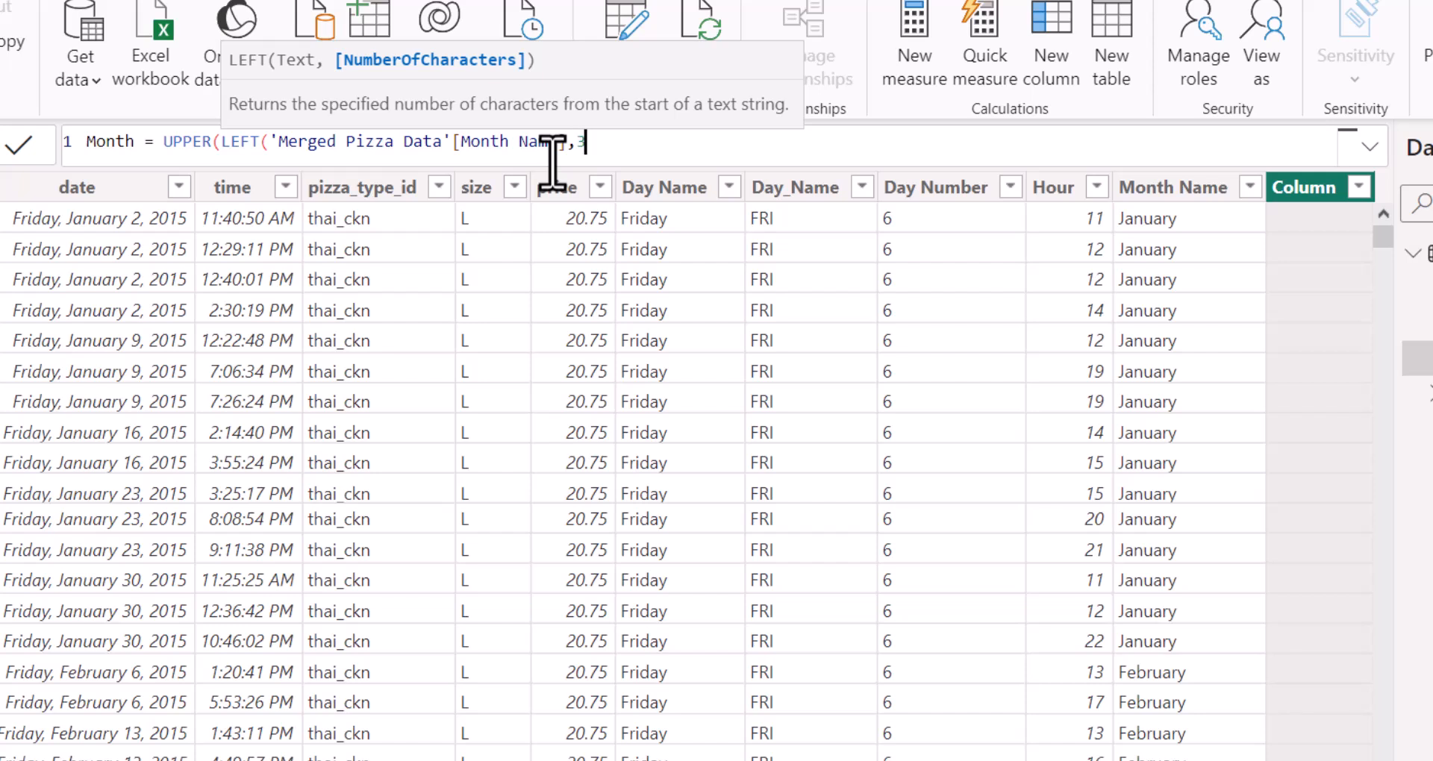
{"action": "type", "text": "3)"}
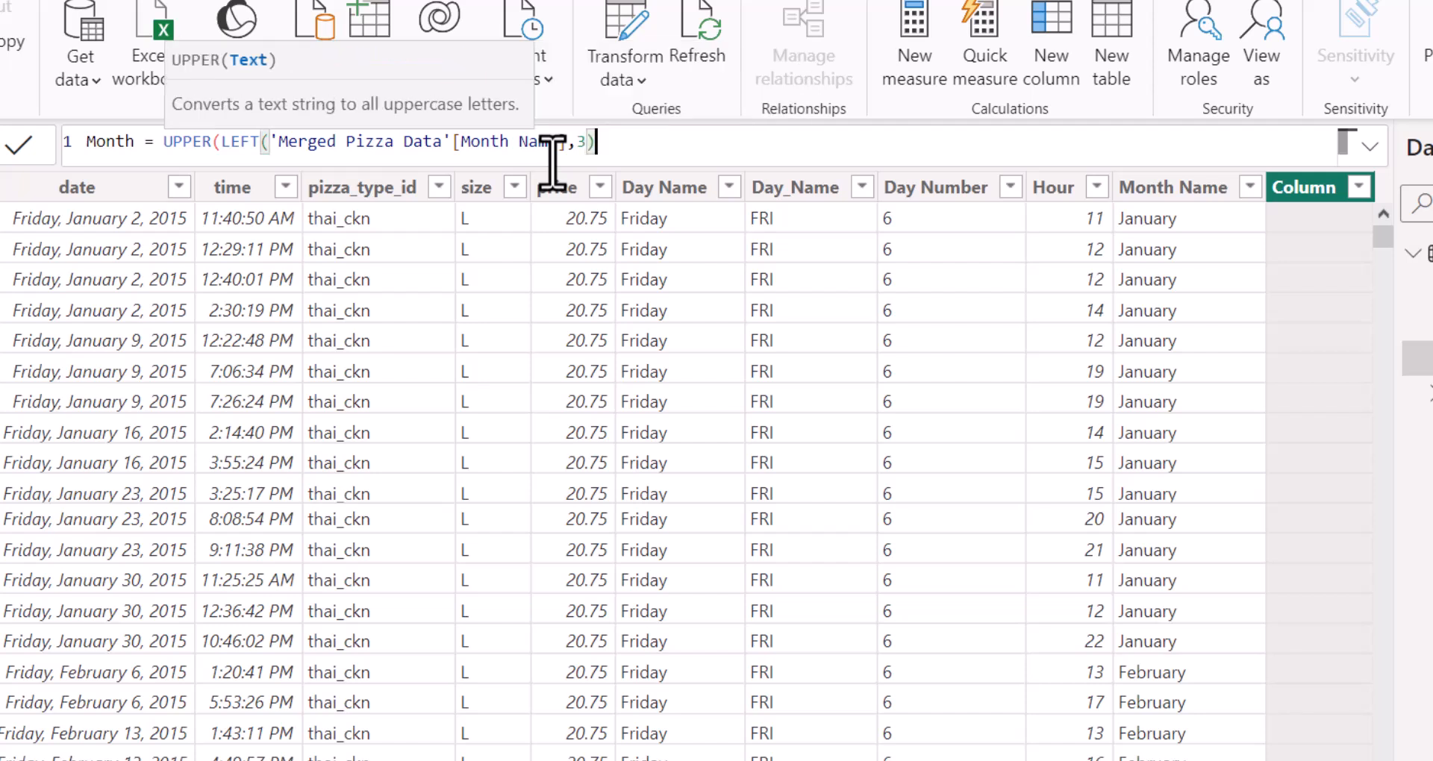
{"action": "type", "text": ")"}
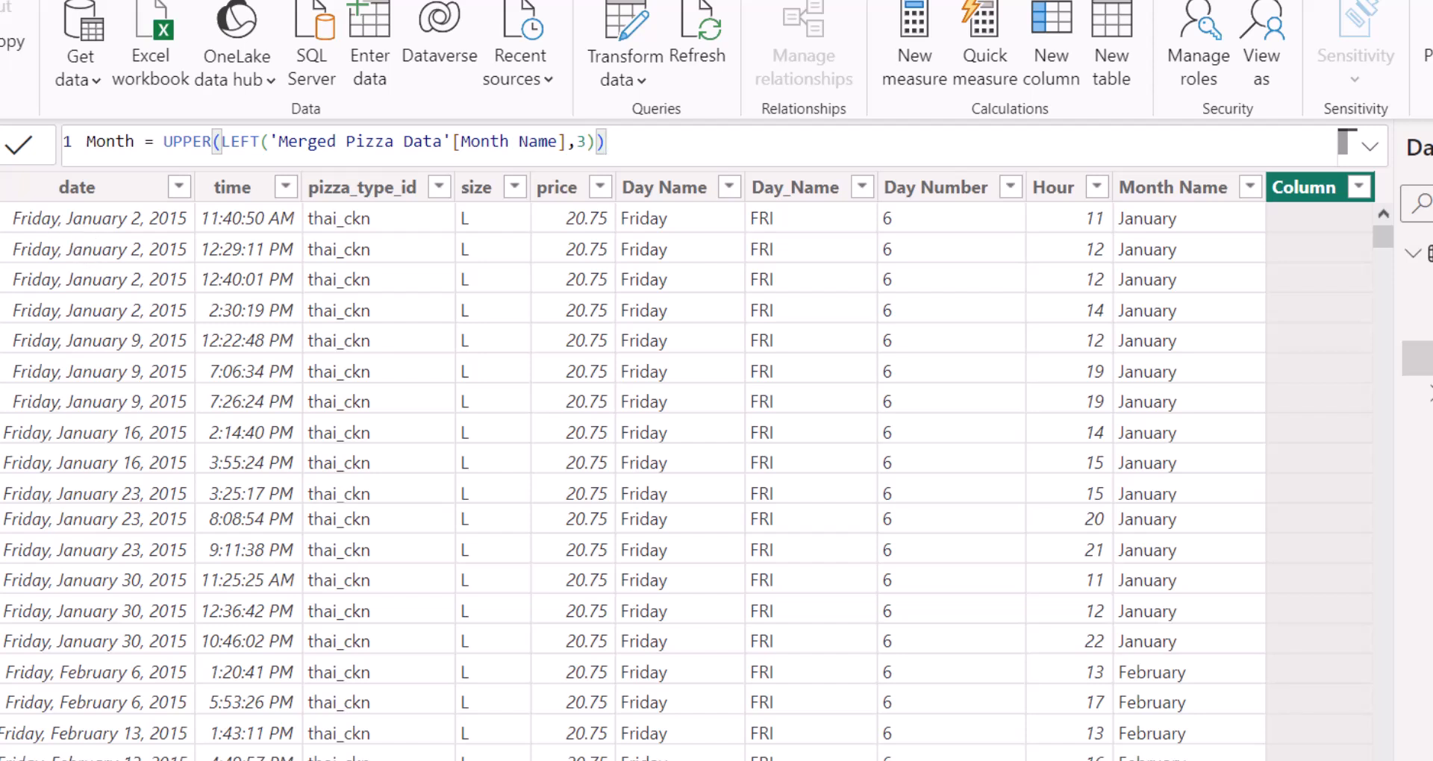
{"action": "left_click", "coordinate": [22, 145]}
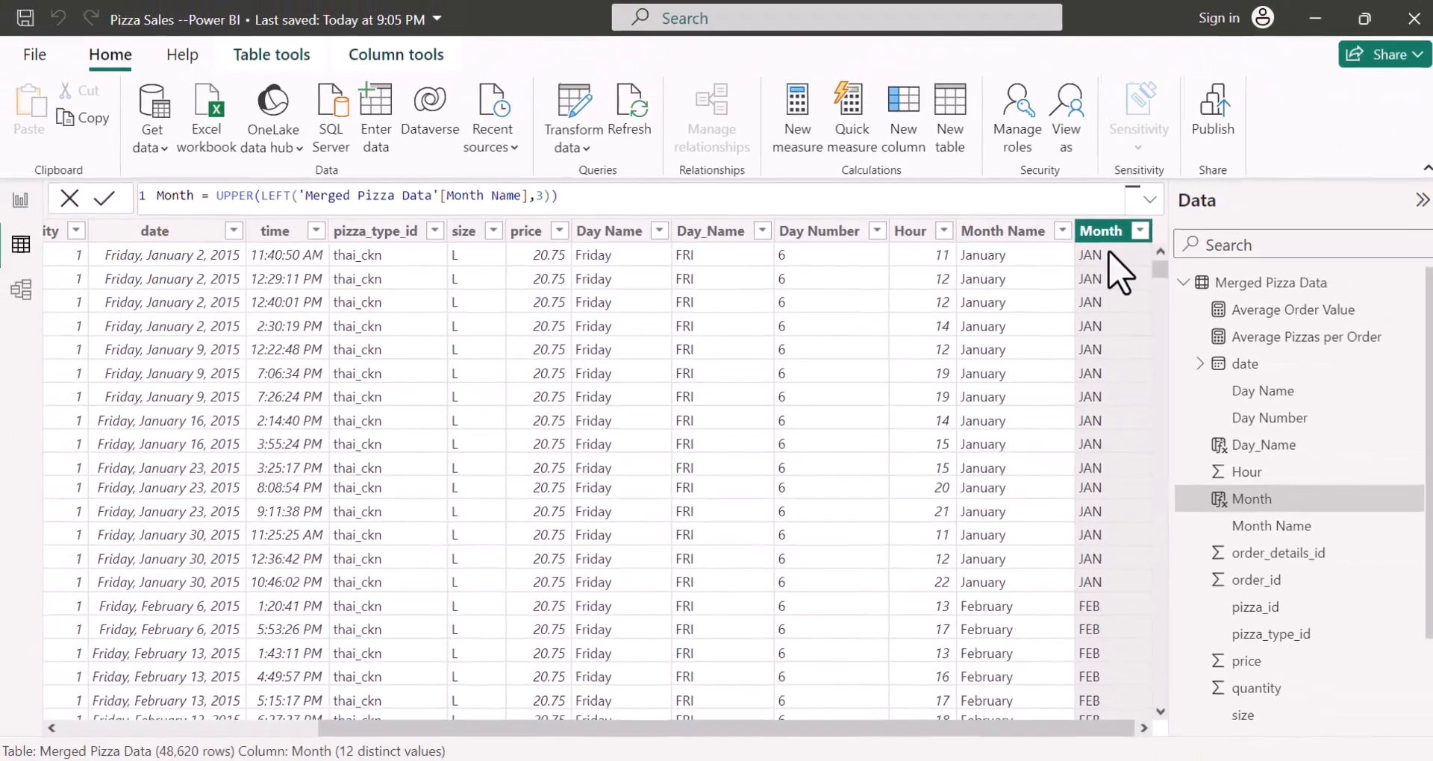
Step: Return to the report page and replace Hour with Month on the copied line chart's X-axis
{"action": "left_click", "coordinate": [28, 206]}
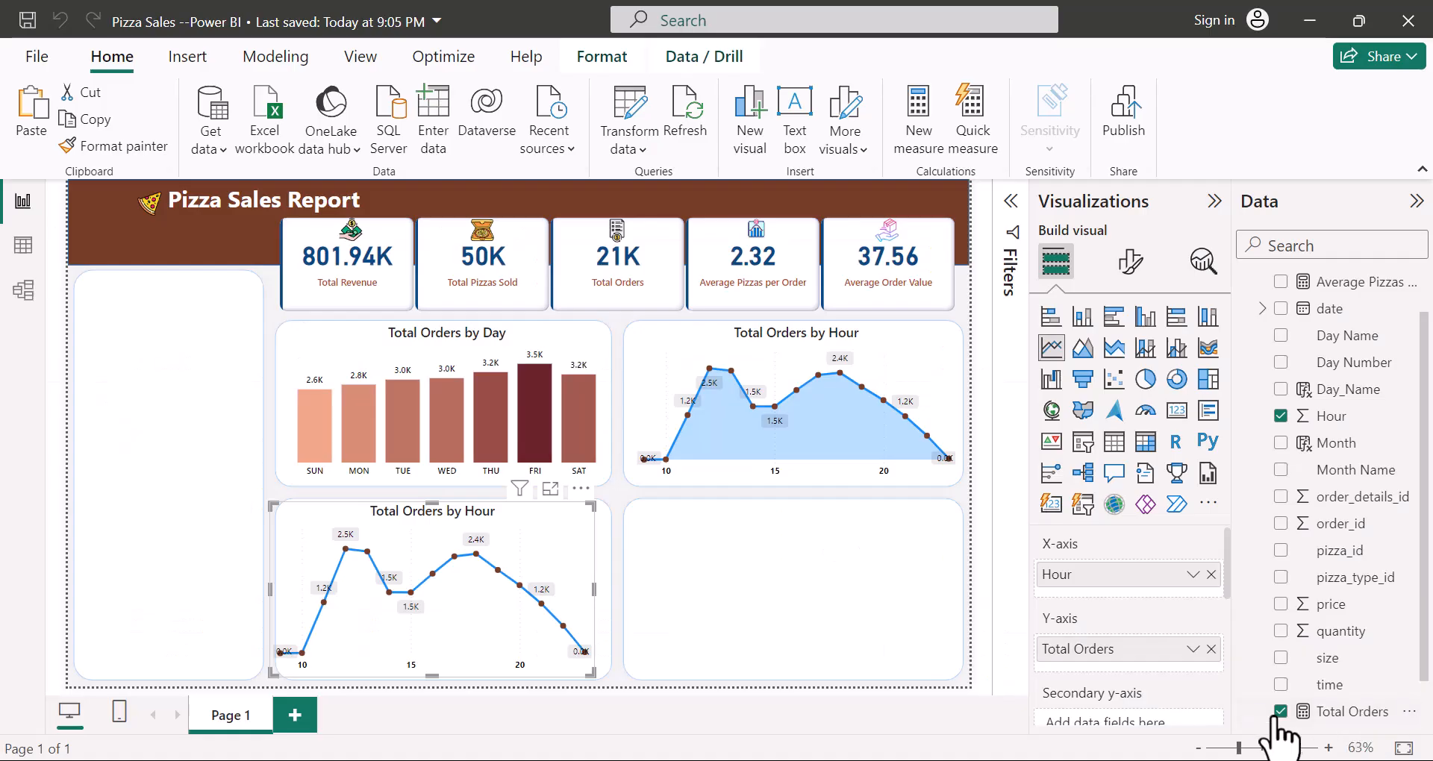
{"action": "left_click", "coordinate": [1281, 417]}
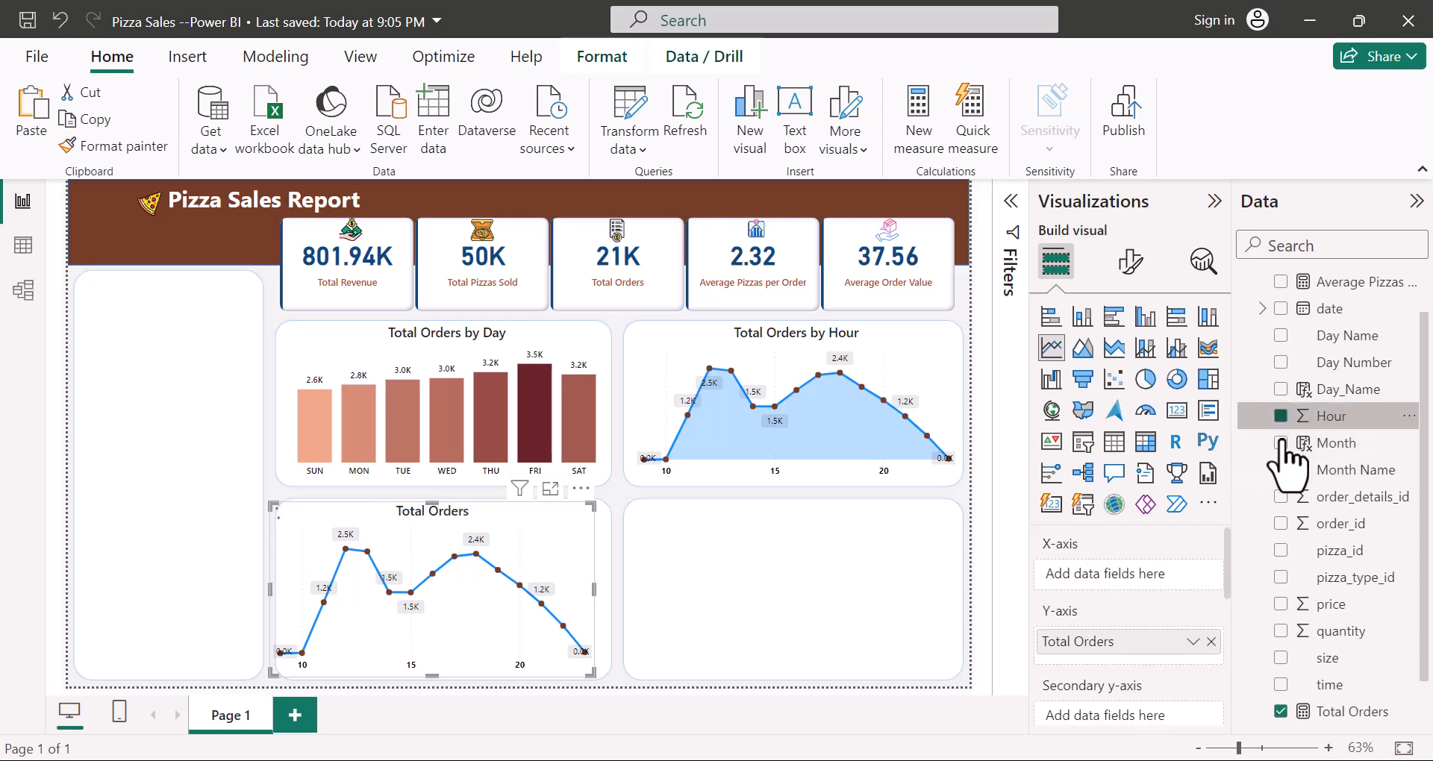
{"action": "left_click", "coordinate": [1281, 444]}
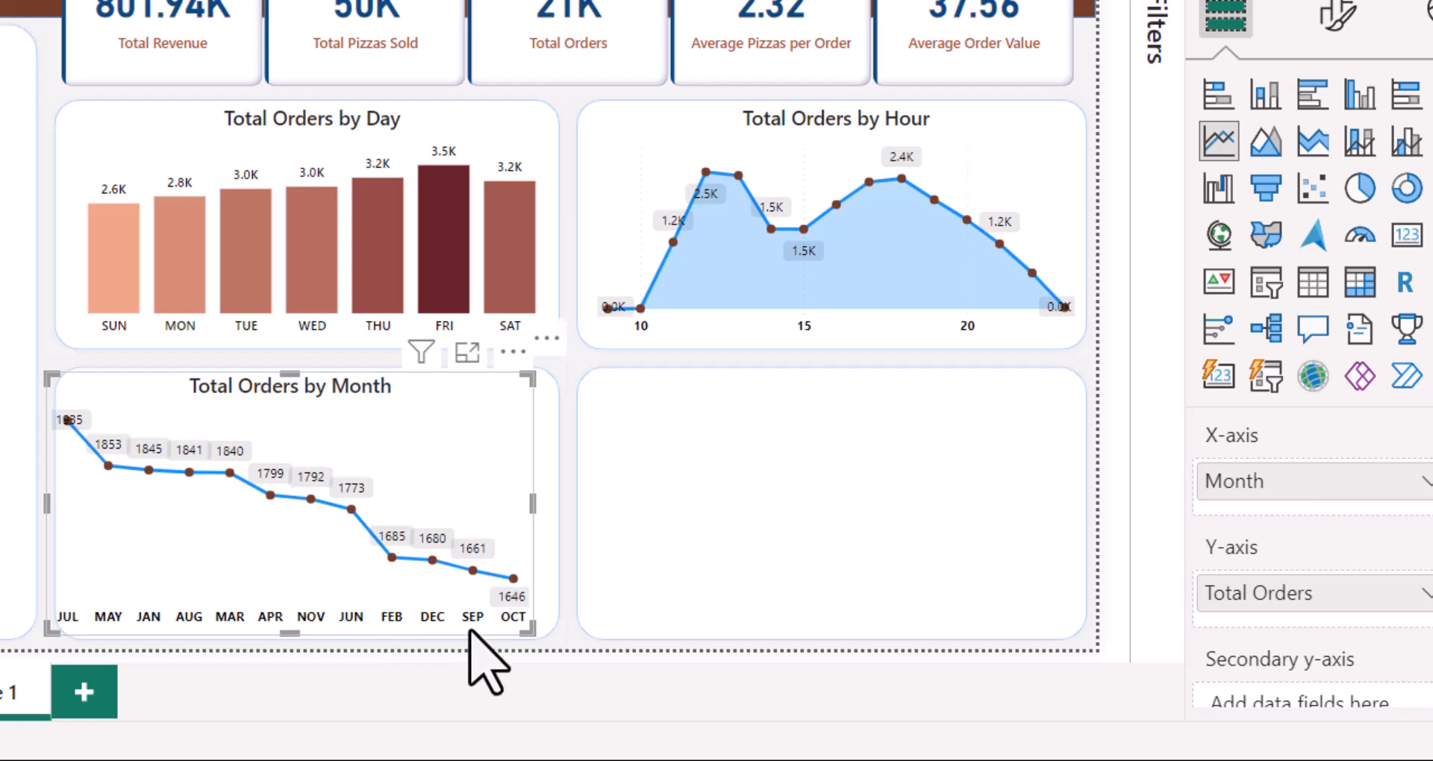
Step: Sort the Total Orders by Month line chart's axis by Month in ascending order
{"action": "left_click", "coordinate": [514, 353]}
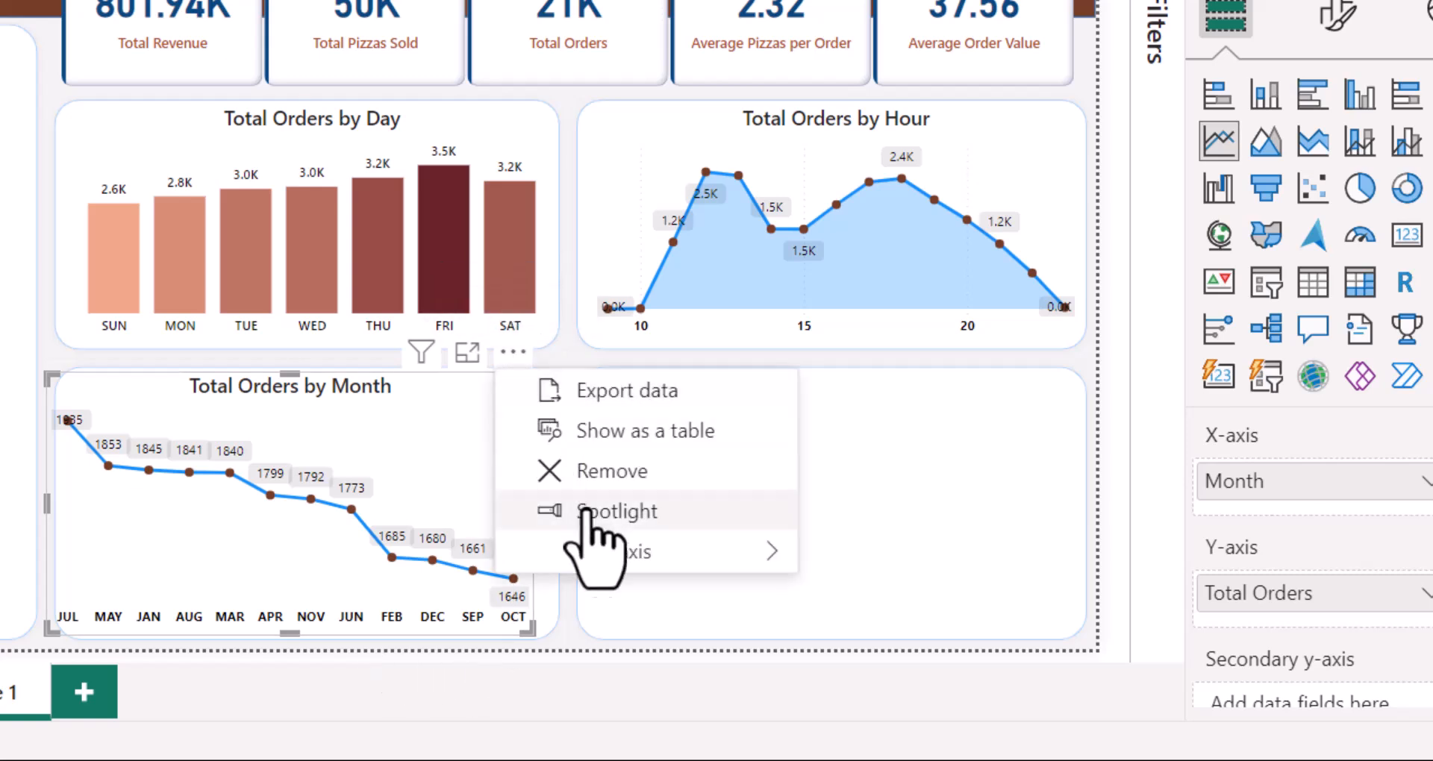
{"action": "mouse_move", "coordinate": [614, 557]}
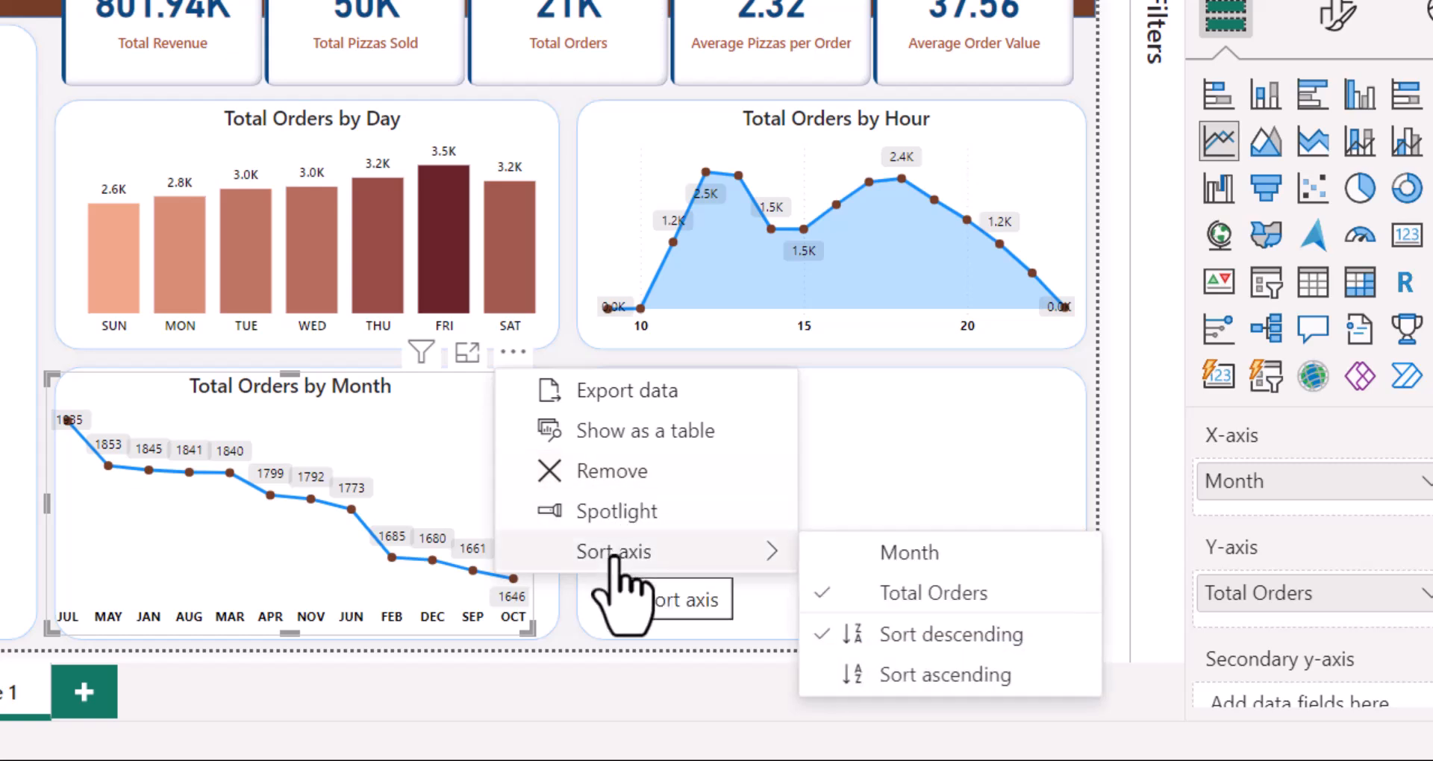
{"action": "left_click", "coordinate": [871, 558]}
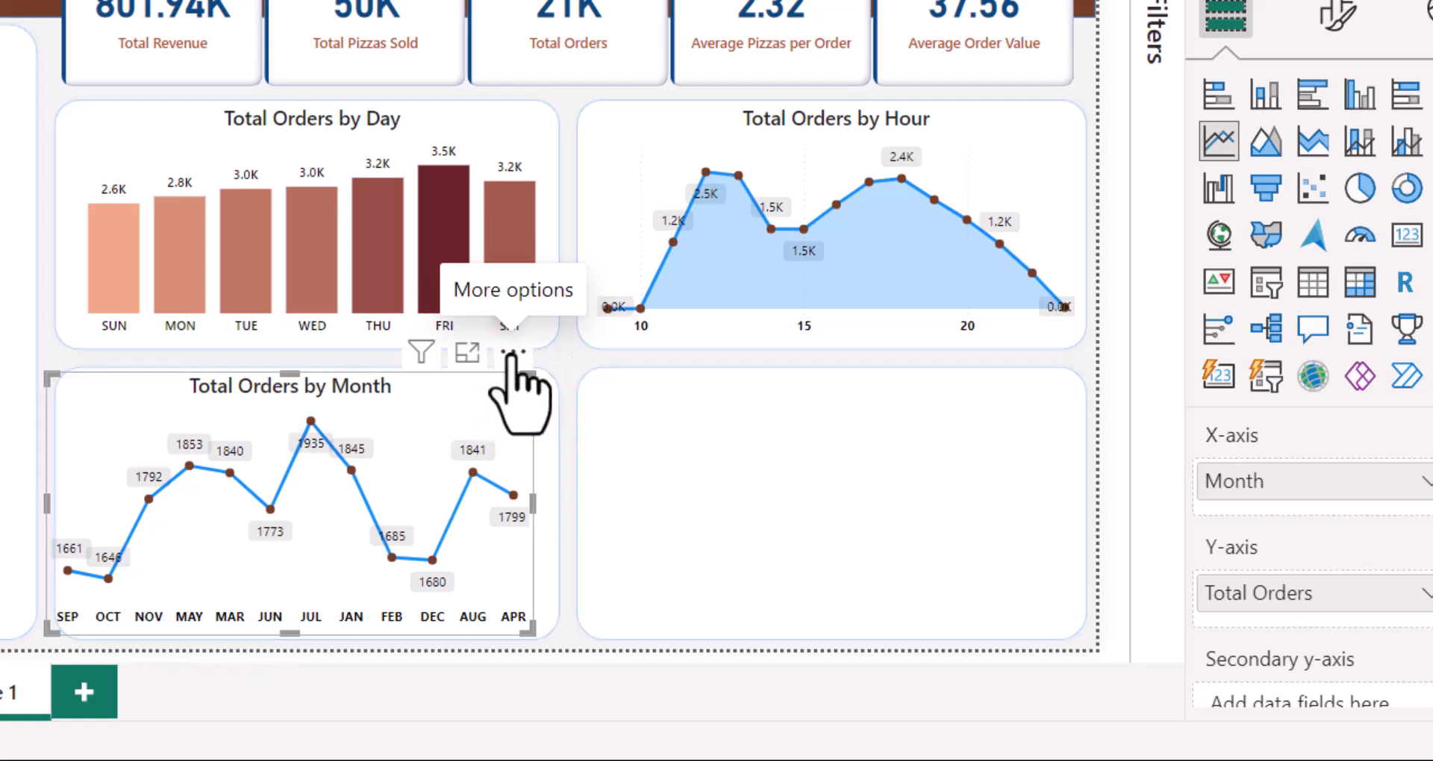
{"action": "left_click", "coordinate": [511, 354]}
{"action": "mouse_move", "coordinate": [640, 558]}
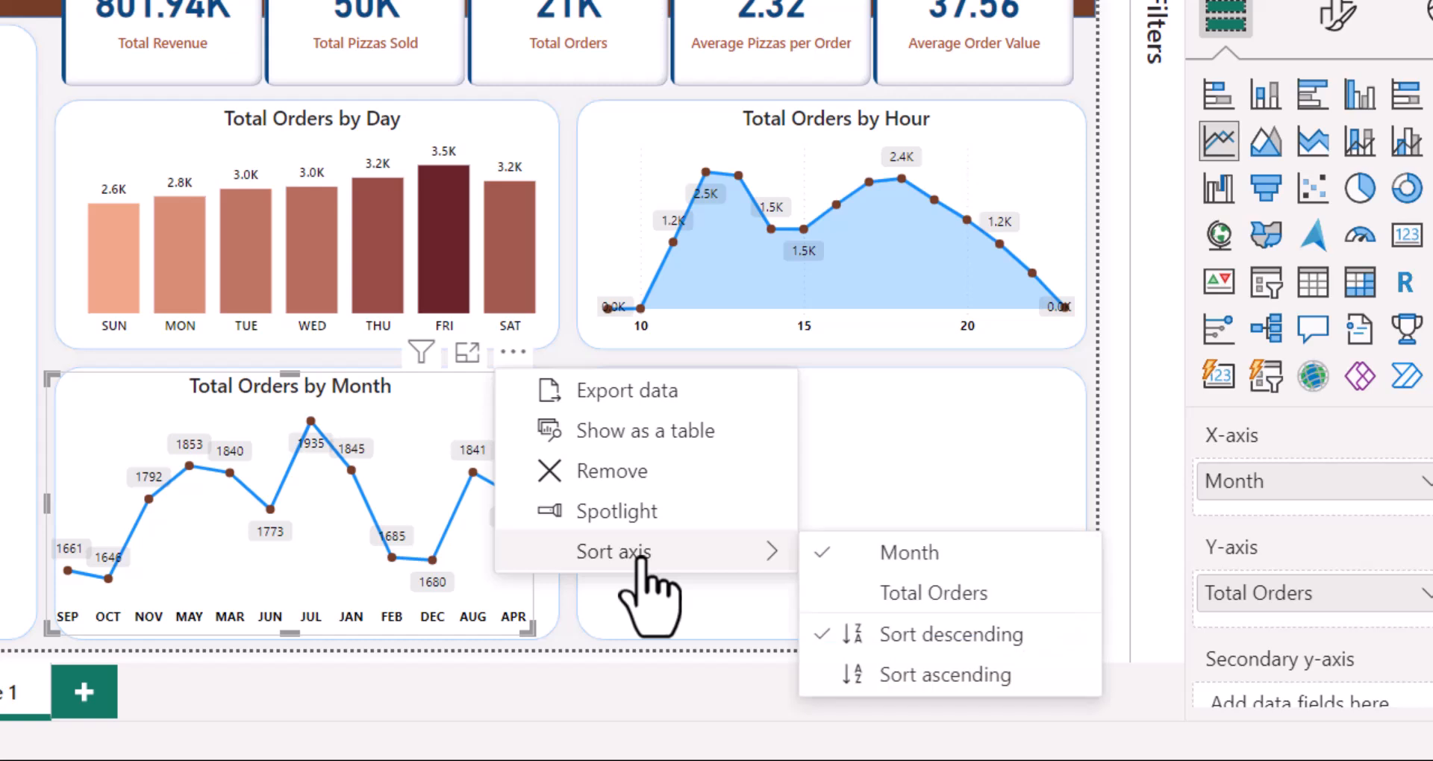
{"action": "left_click", "coordinate": [945, 675]}
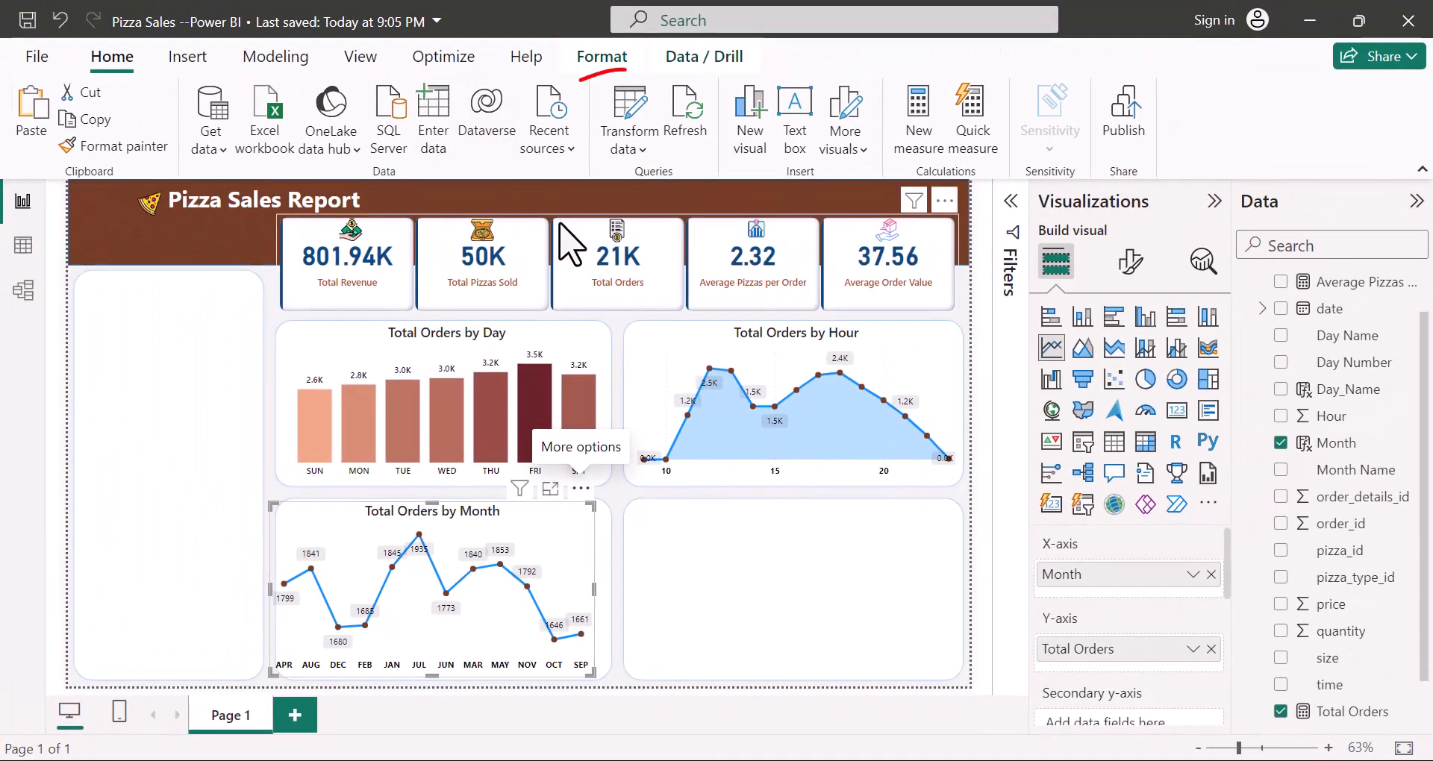
Step: Open Power Query Editor and review the Month Name column of the Merged Pizza Data query
{"action": "left_click", "coordinate": [633, 119]}
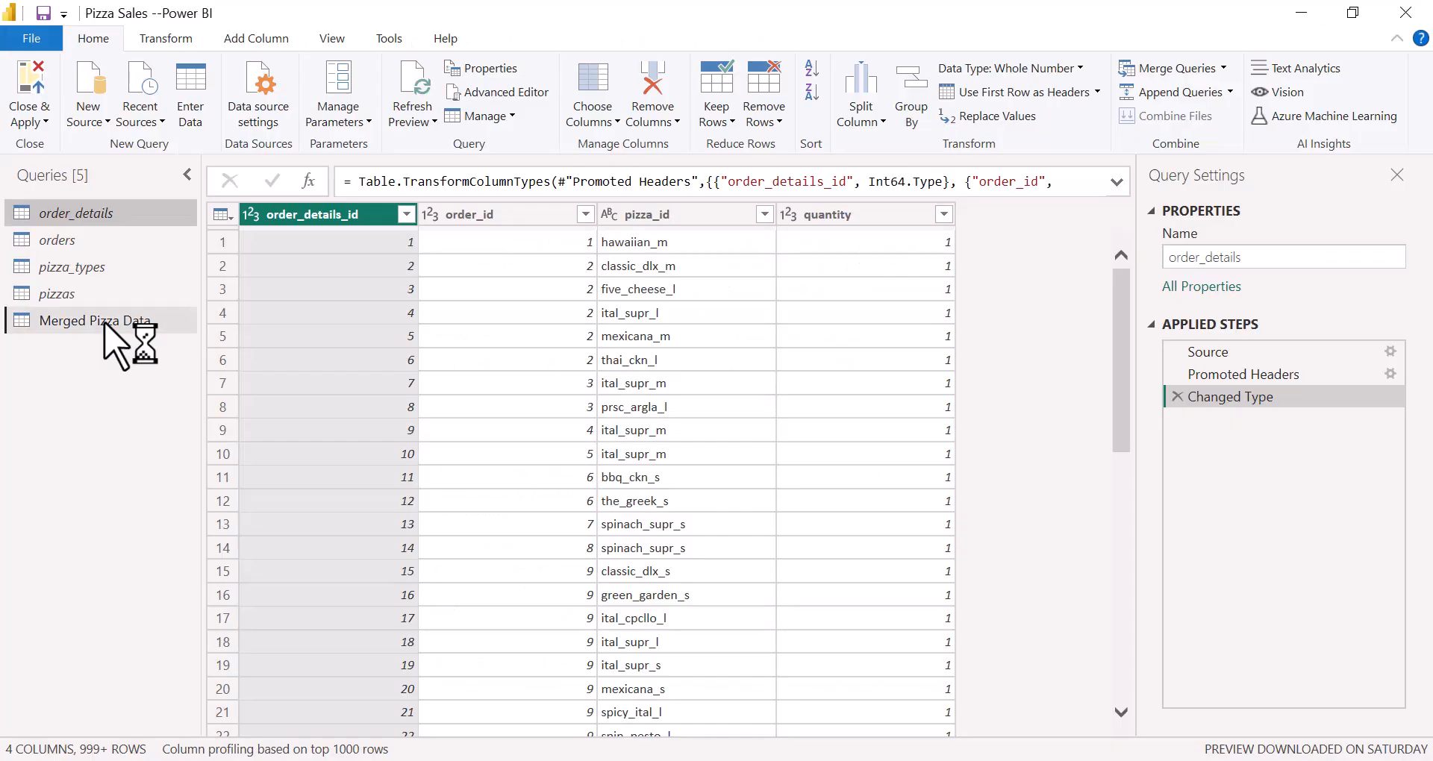
{"action": "left_click", "coordinate": [105, 321]}
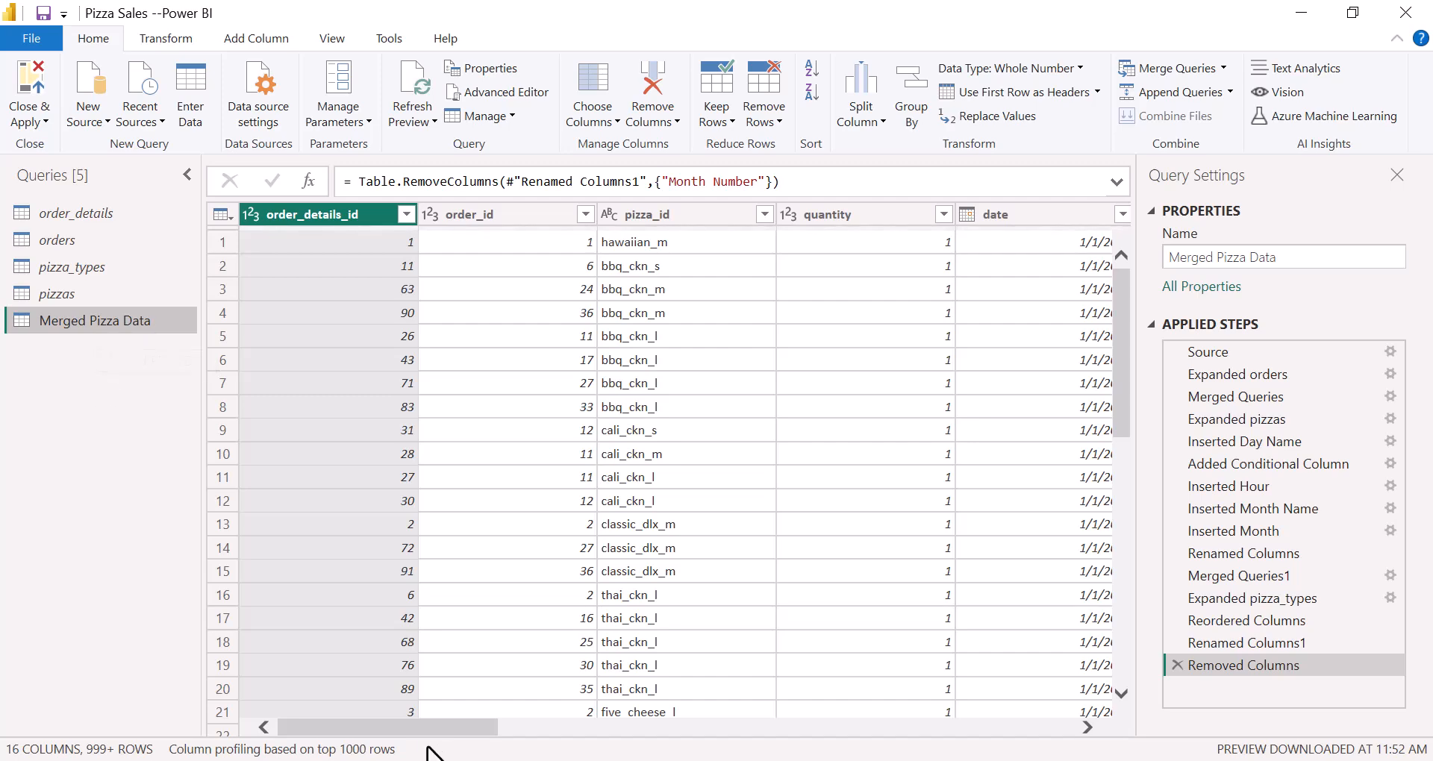
{"action": "left_click_drag", "start_coordinate": [434, 726], "coordinate": [1072, 756]}
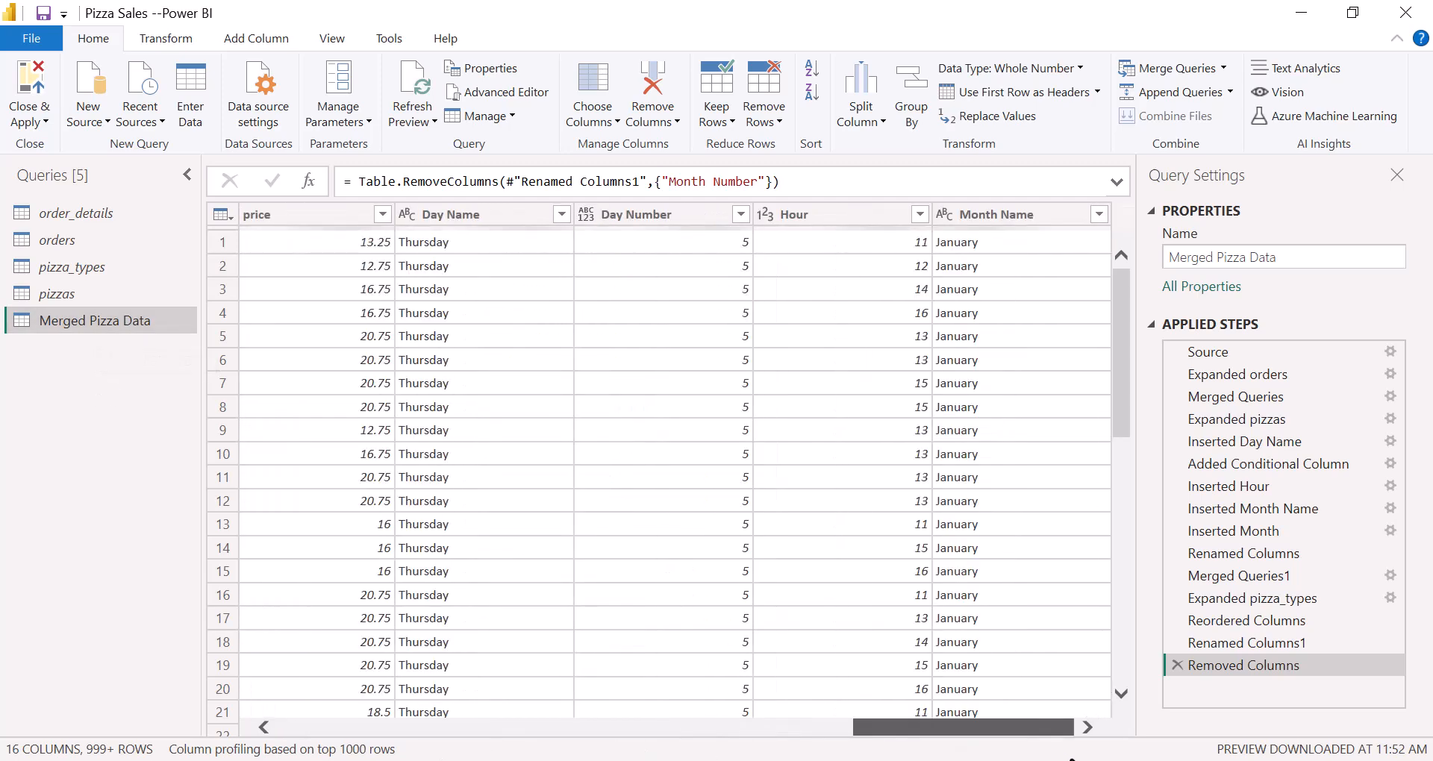
{"action": "left_click", "coordinate": [963, 224]}
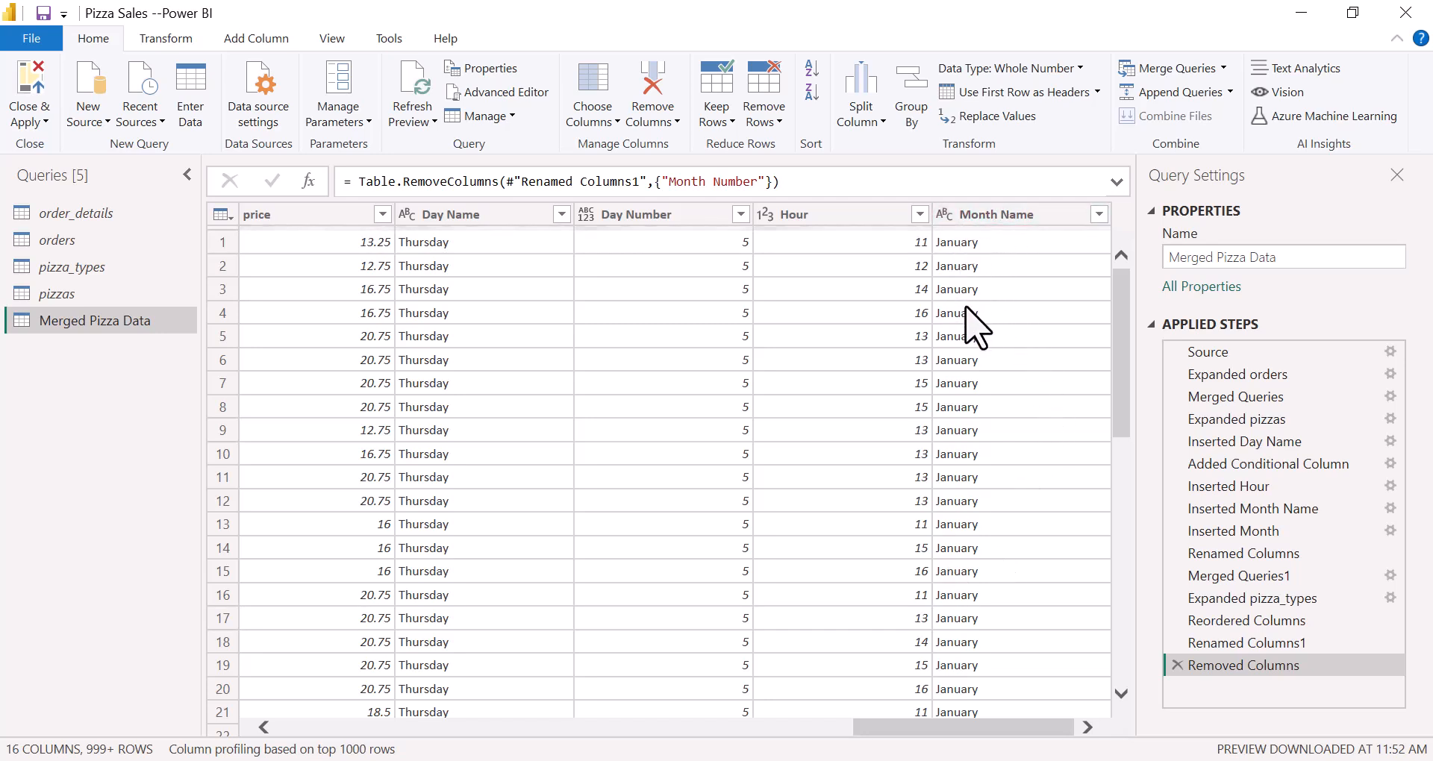
{"action": "left_click_drag", "start_coordinate": [999, 732], "coordinate": [547, 728]}
Step: Add a column with the month number extracted from the date column of Merged Pizza Data
{"action": "left_click", "coordinate": [531, 216]}
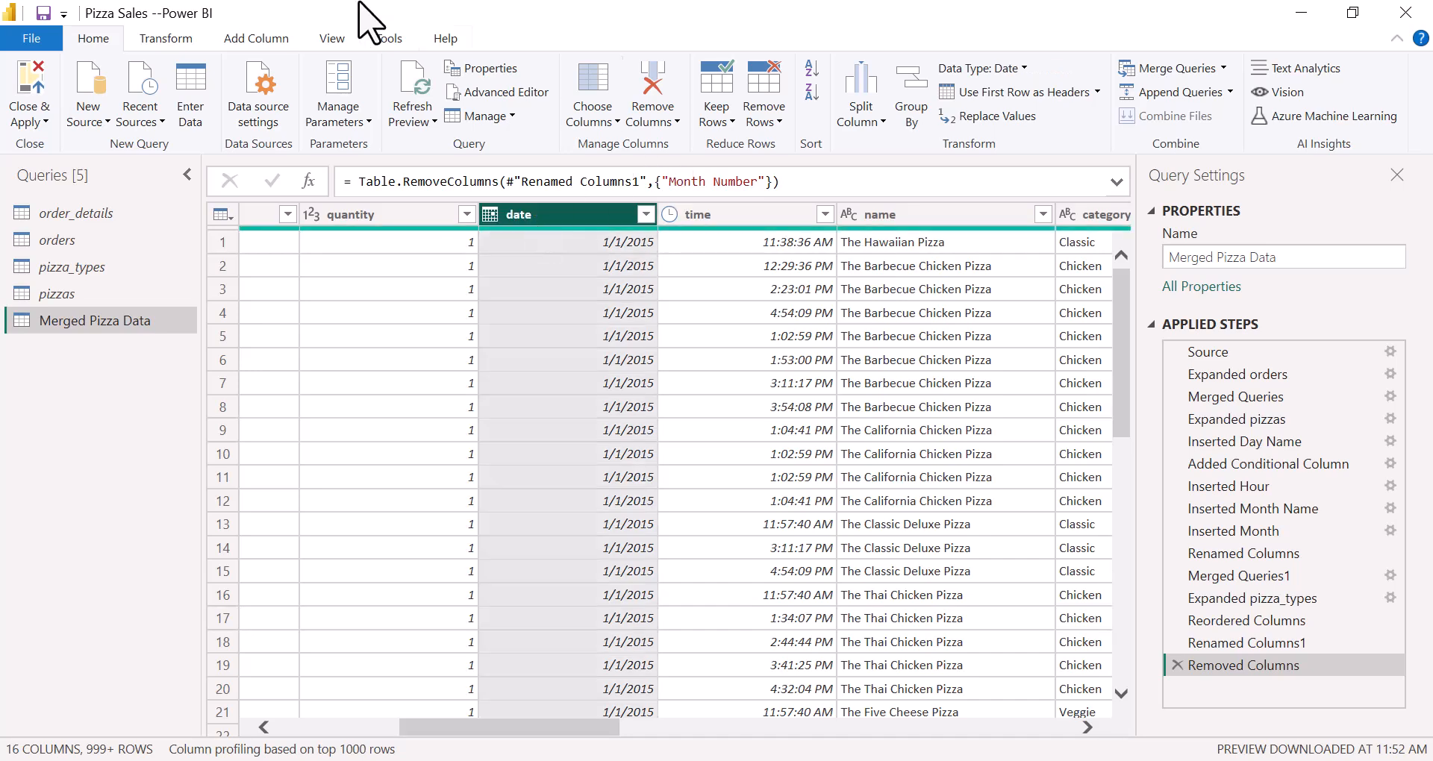
{"action": "left_click", "coordinate": [254, 41]}
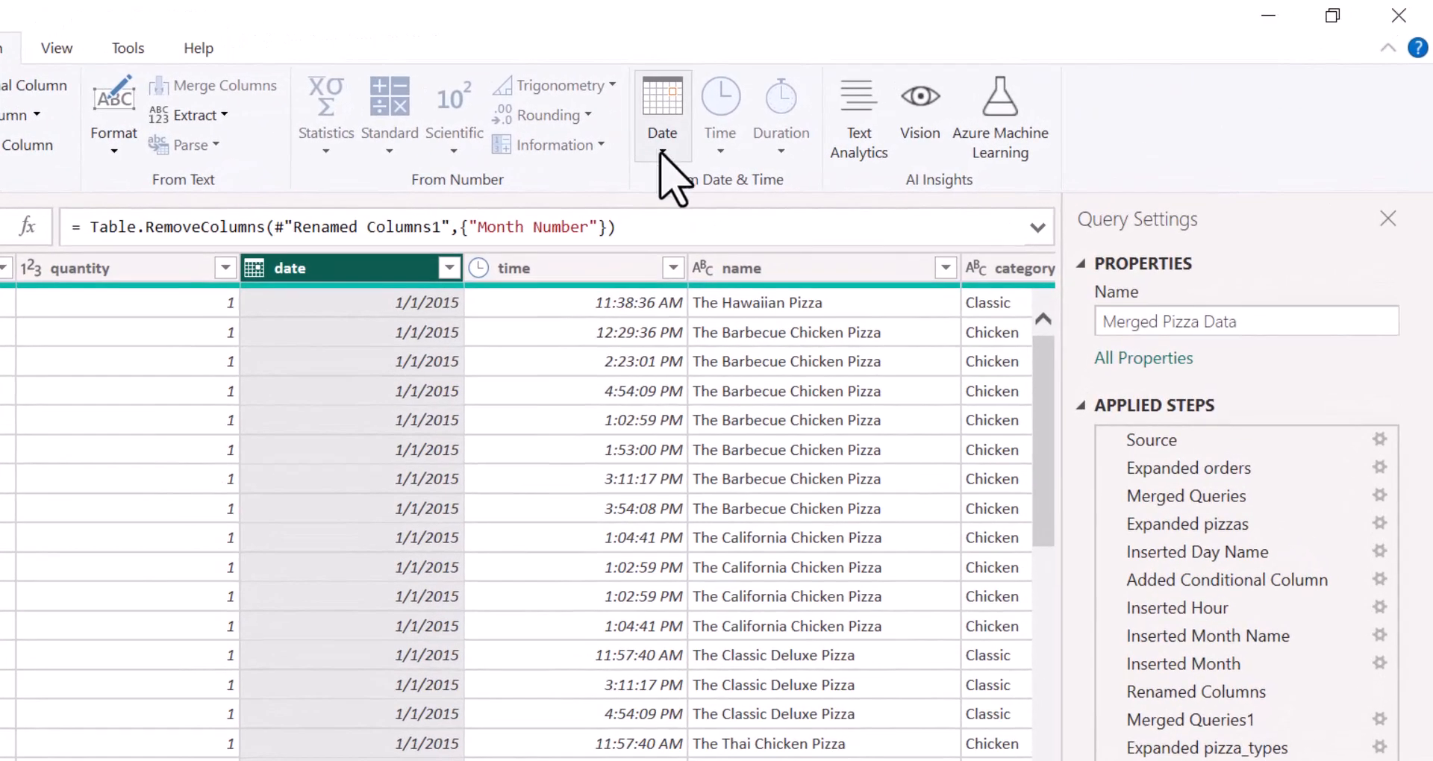
{"action": "left_click", "coordinate": [663, 153]}
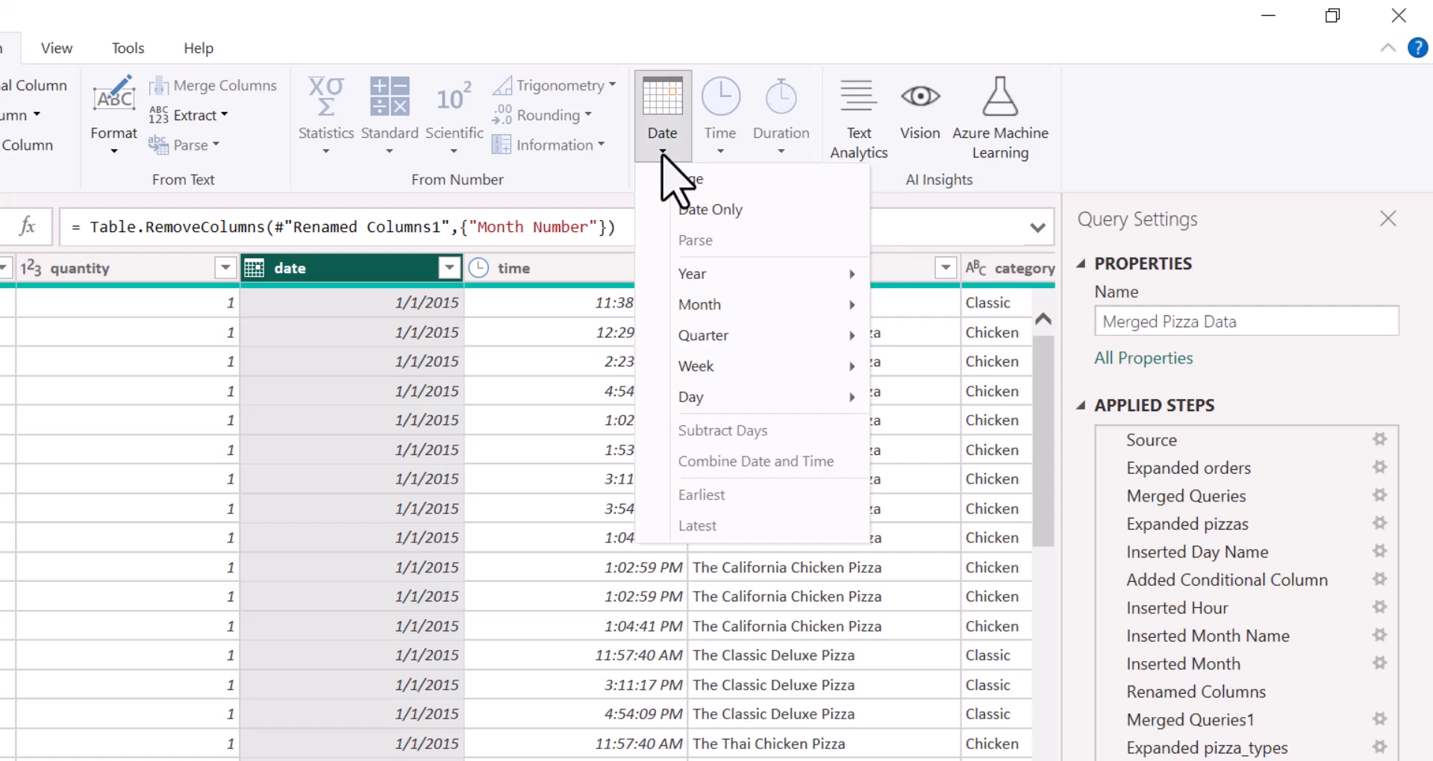
{"action": "mouse_move", "coordinate": [733, 309]}
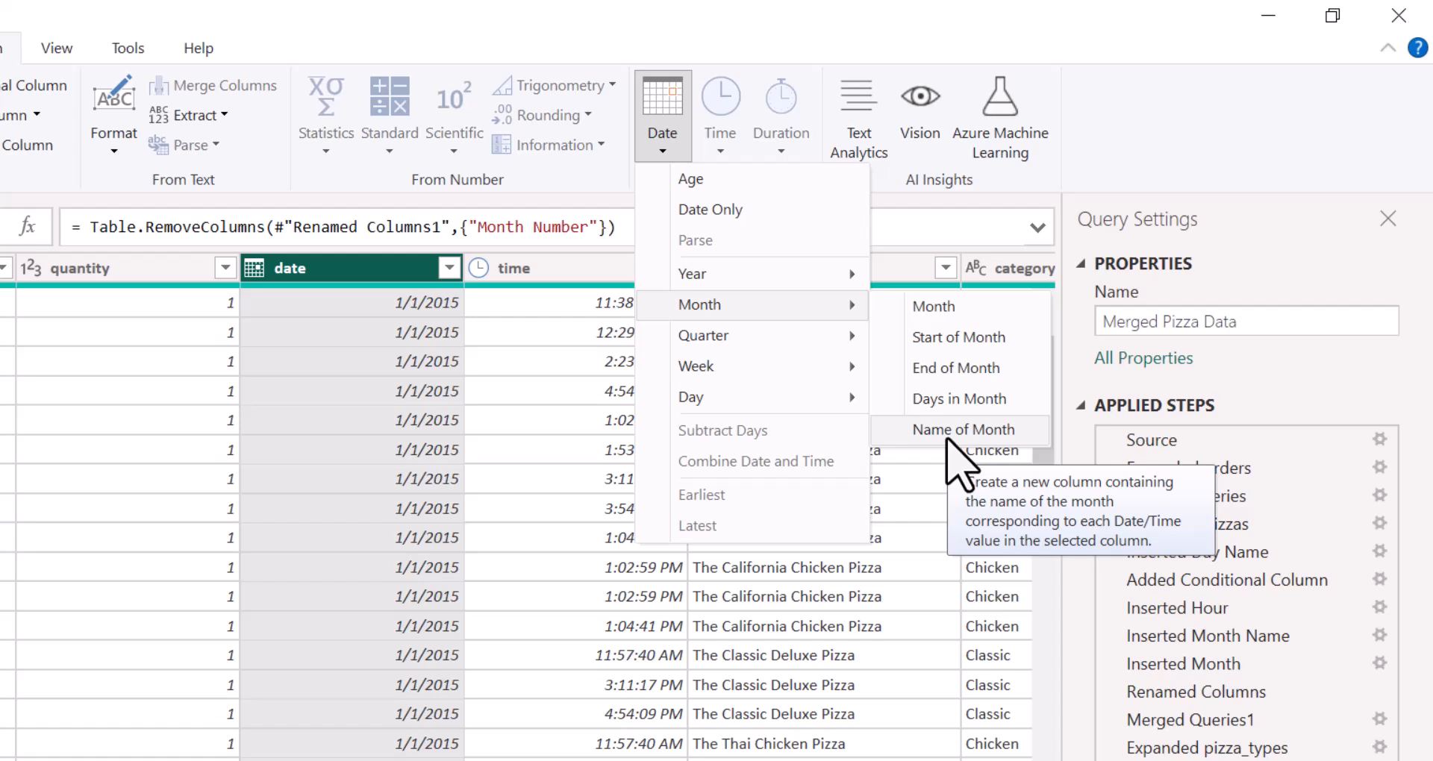
{"action": "left_click", "coordinate": [926, 307]}
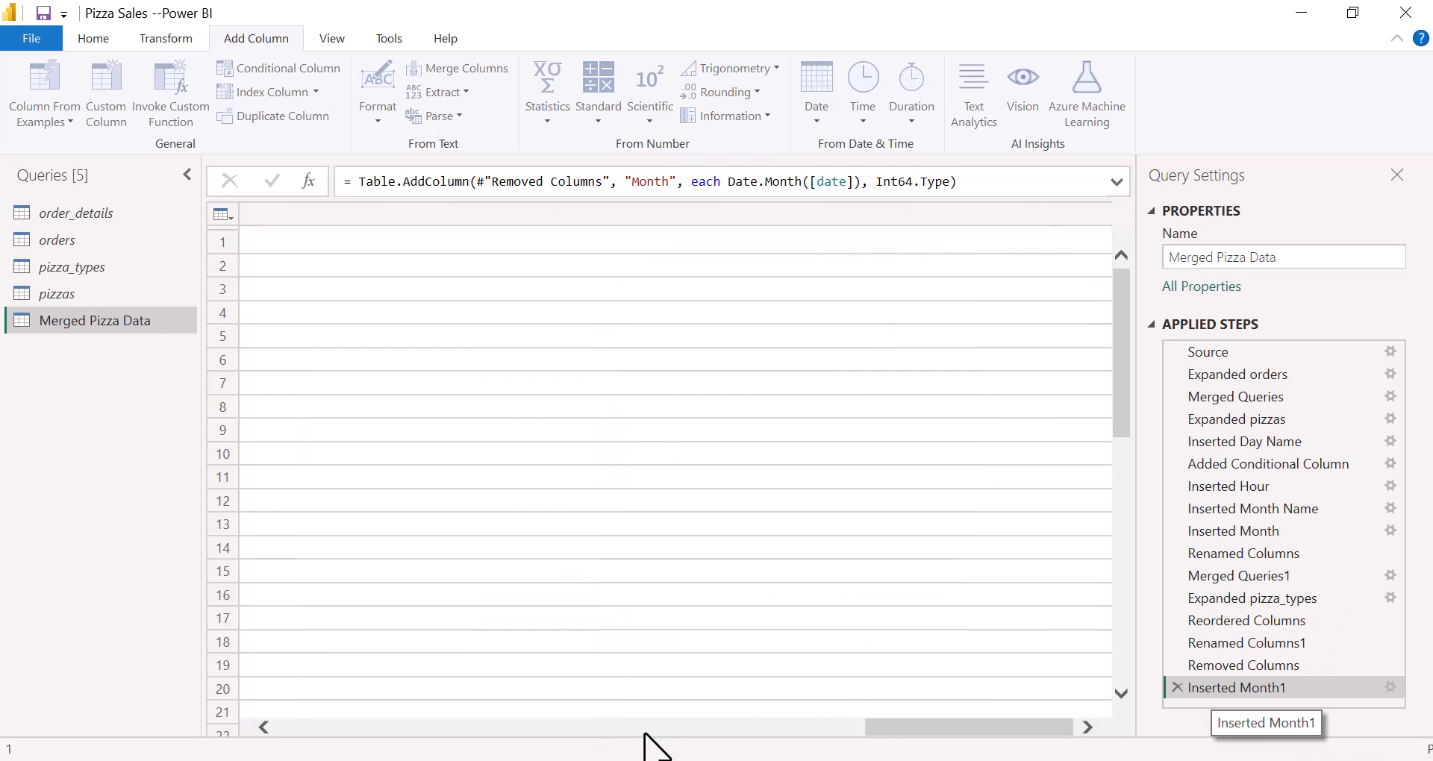
Step: Rename the new Month column to Month Number, then close Power Query Editor and apply the changes
{"action": "scroll", "coordinate": [904, 705], "scroll_direction": "left", "scroll_amount": 5}
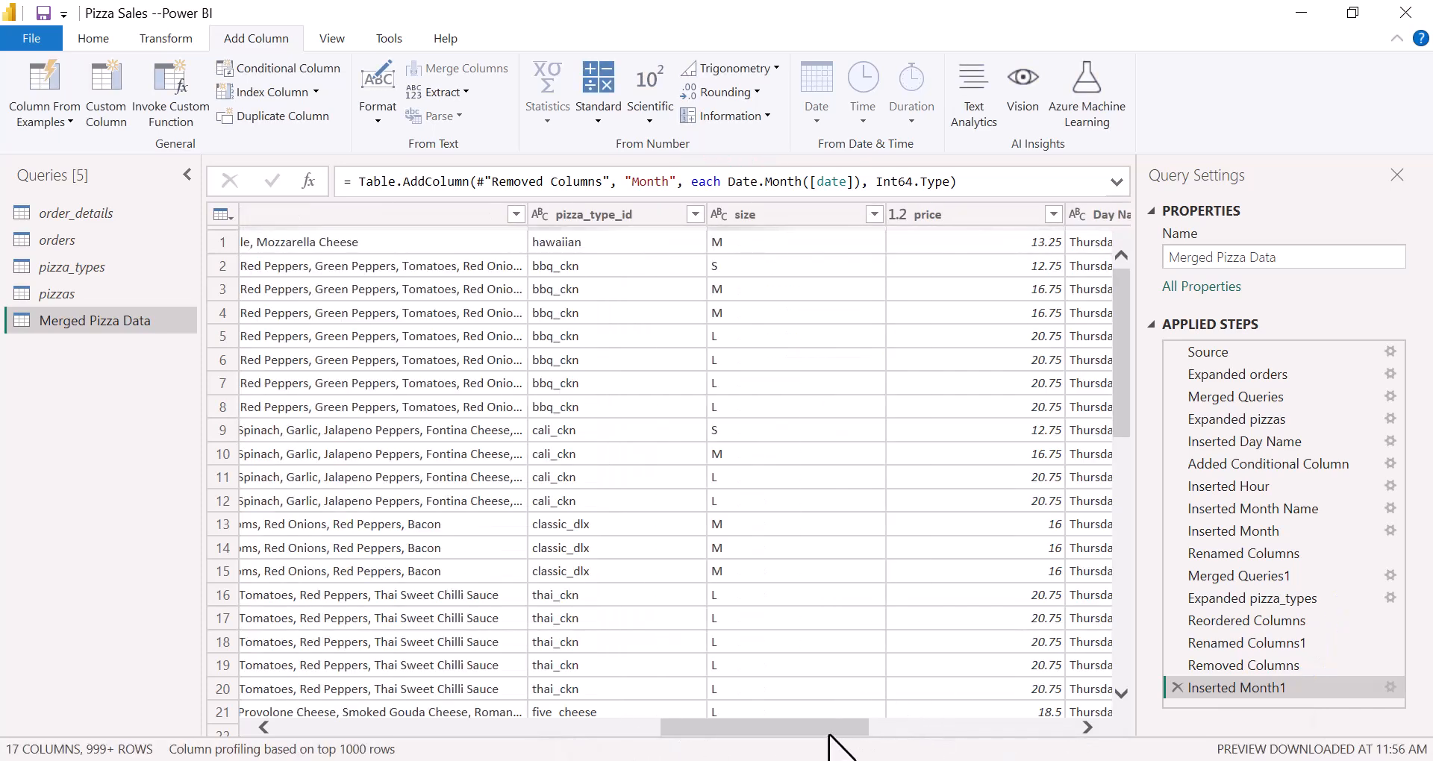
{"action": "left_click_drag", "start_coordinate": [817, 726], "coordinate": [1072, 732]}
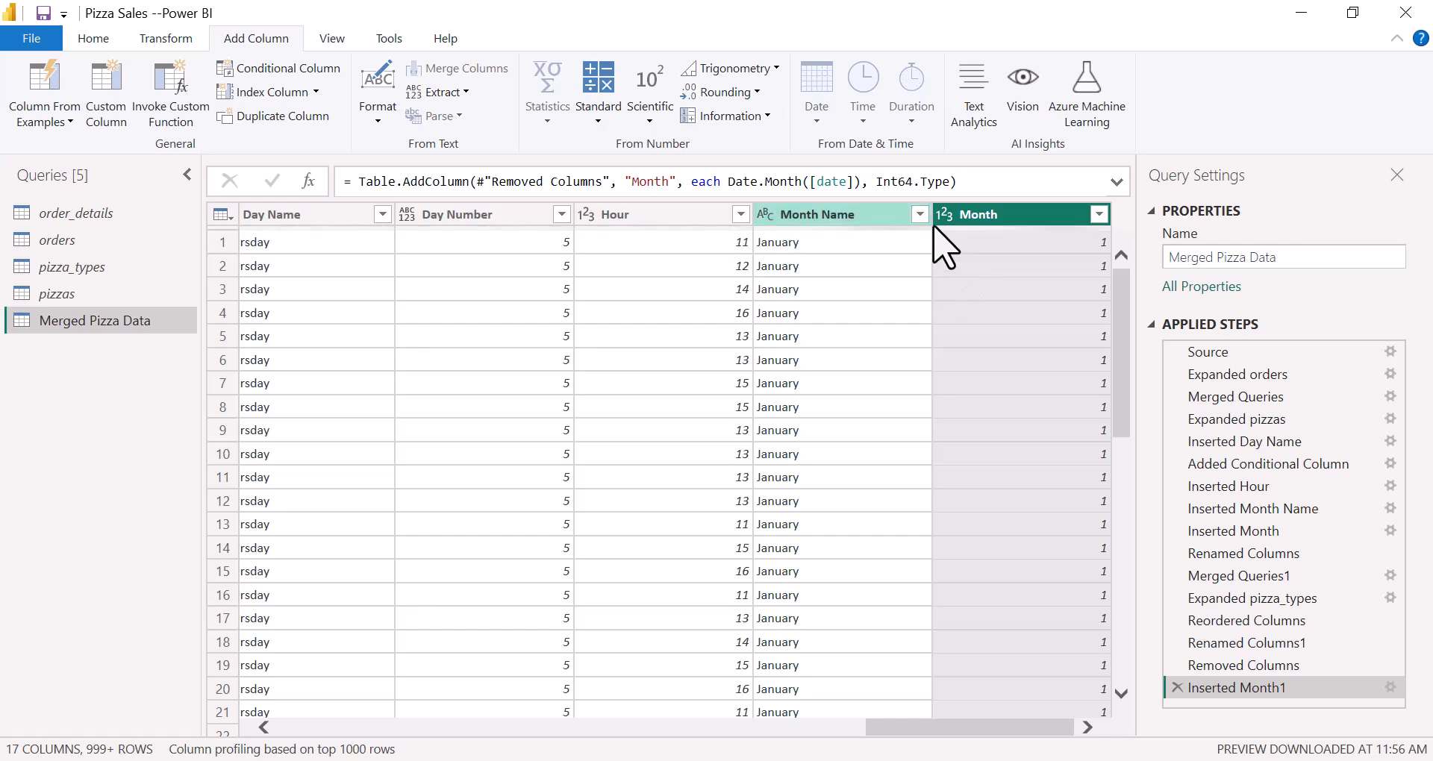
{"action": "right_click", "coordinate": [981, 217]}
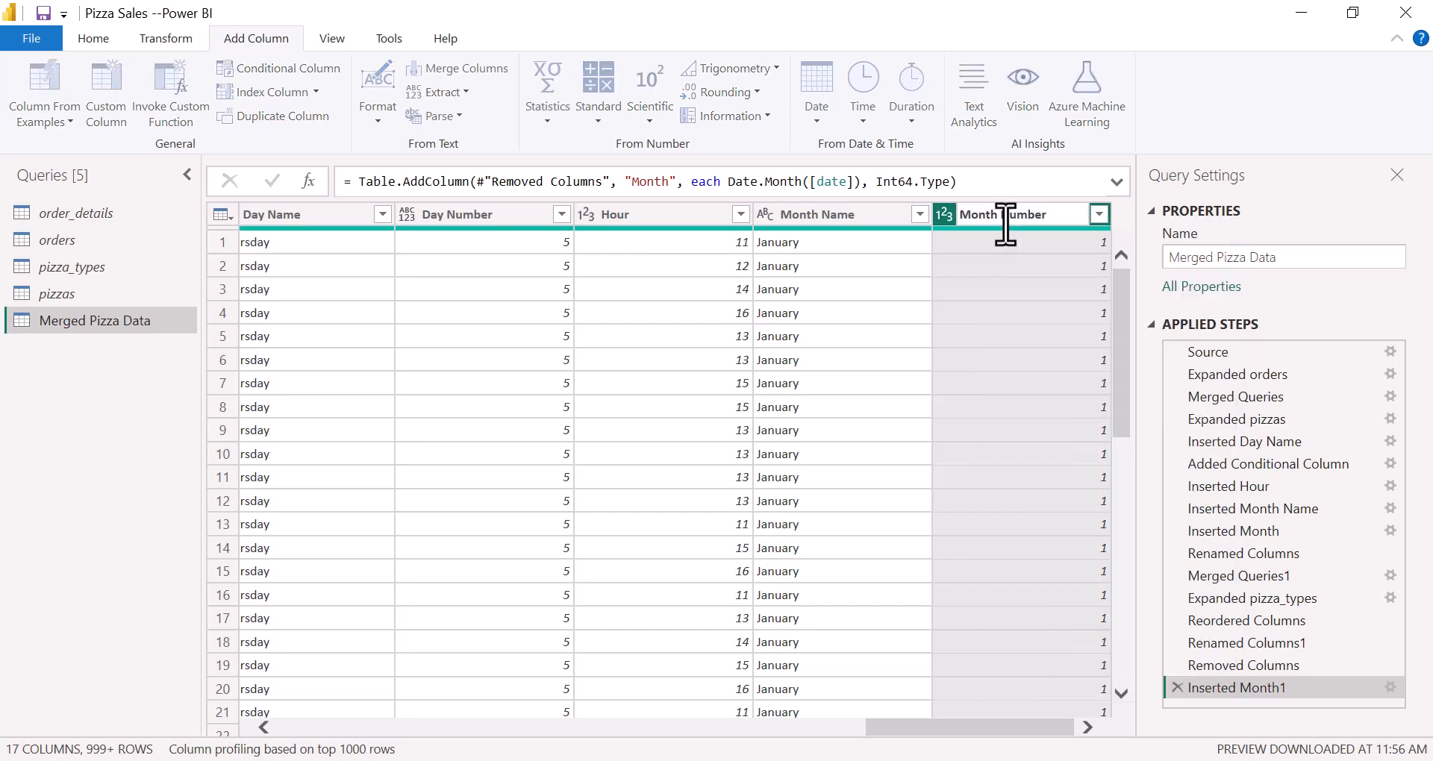
{"action": "key", "text": "Return"}
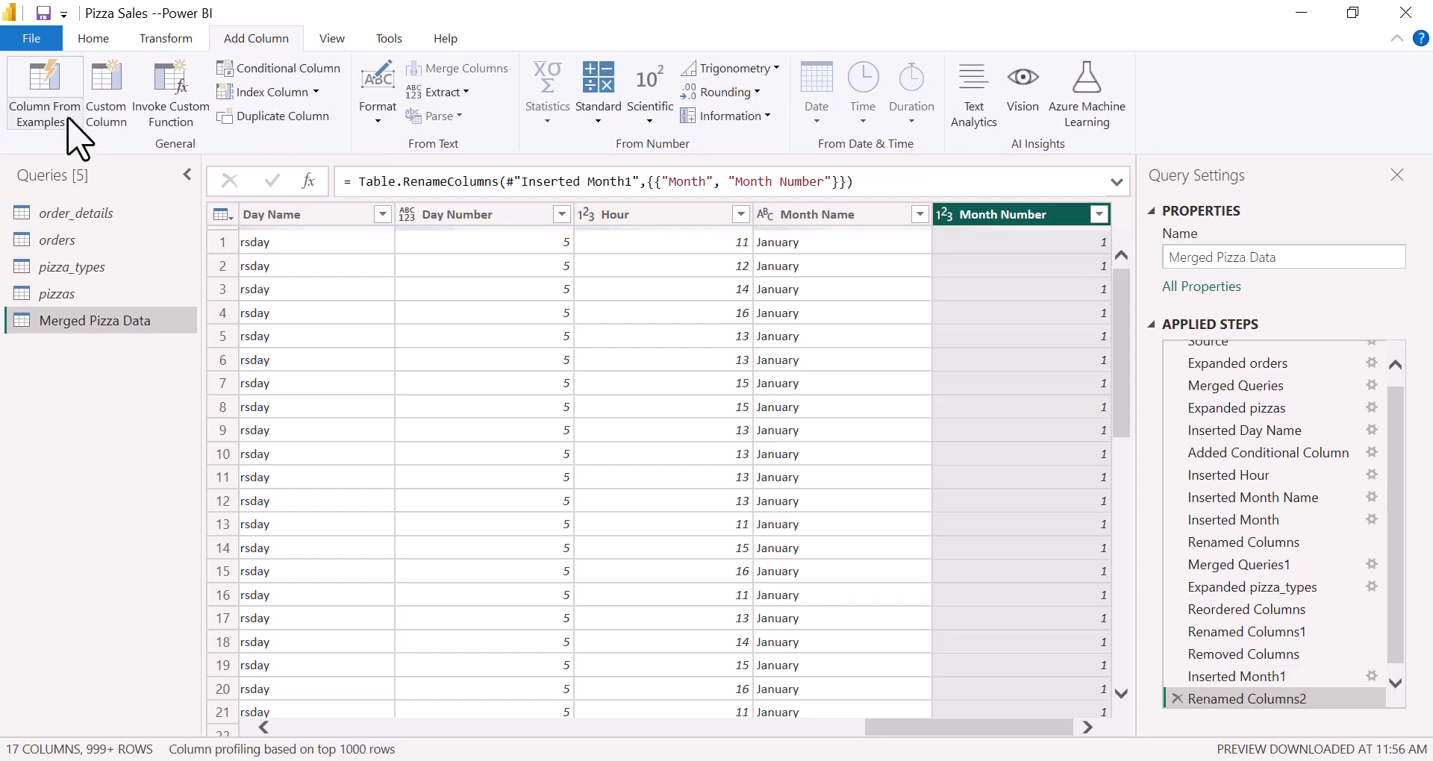
{"action": "left_click", "coordinate": [96, 40]}
{"action": "left_click", "coordinate": [23, 79]}
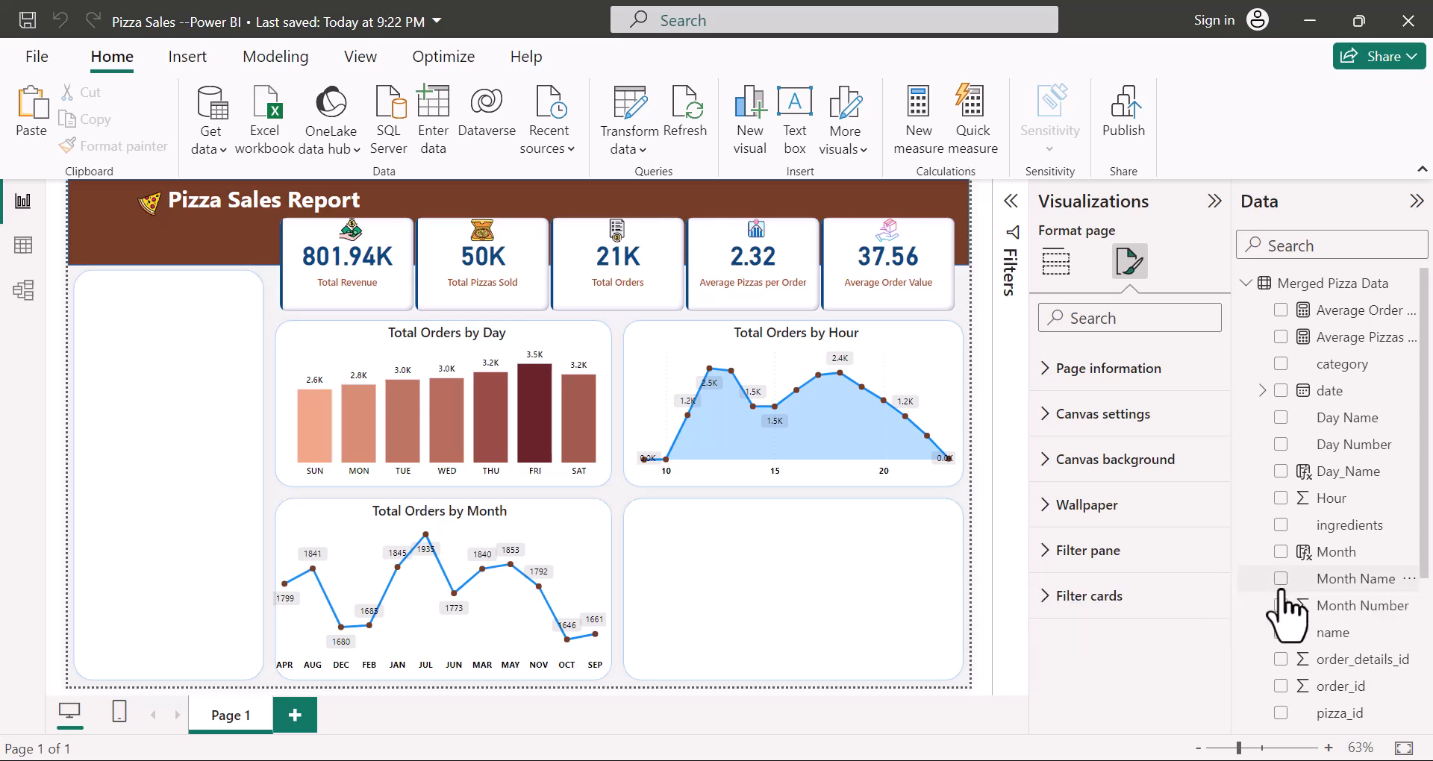
Step: Set the calculated Month column to sort by the Month Number column
{"action": "left_click", "coordinate": [1337, 554]}
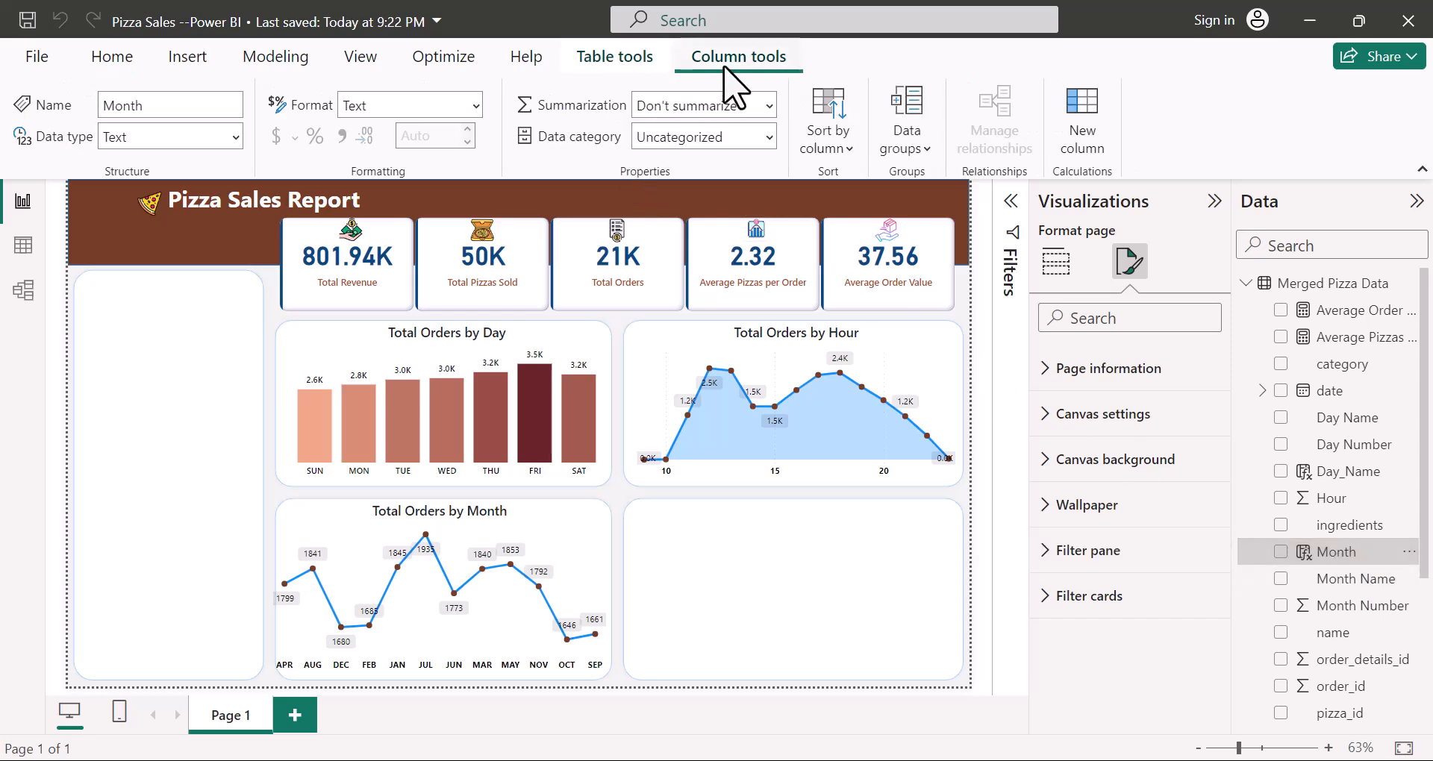
{"action": "left_click", "coordinate": [849, 149]}
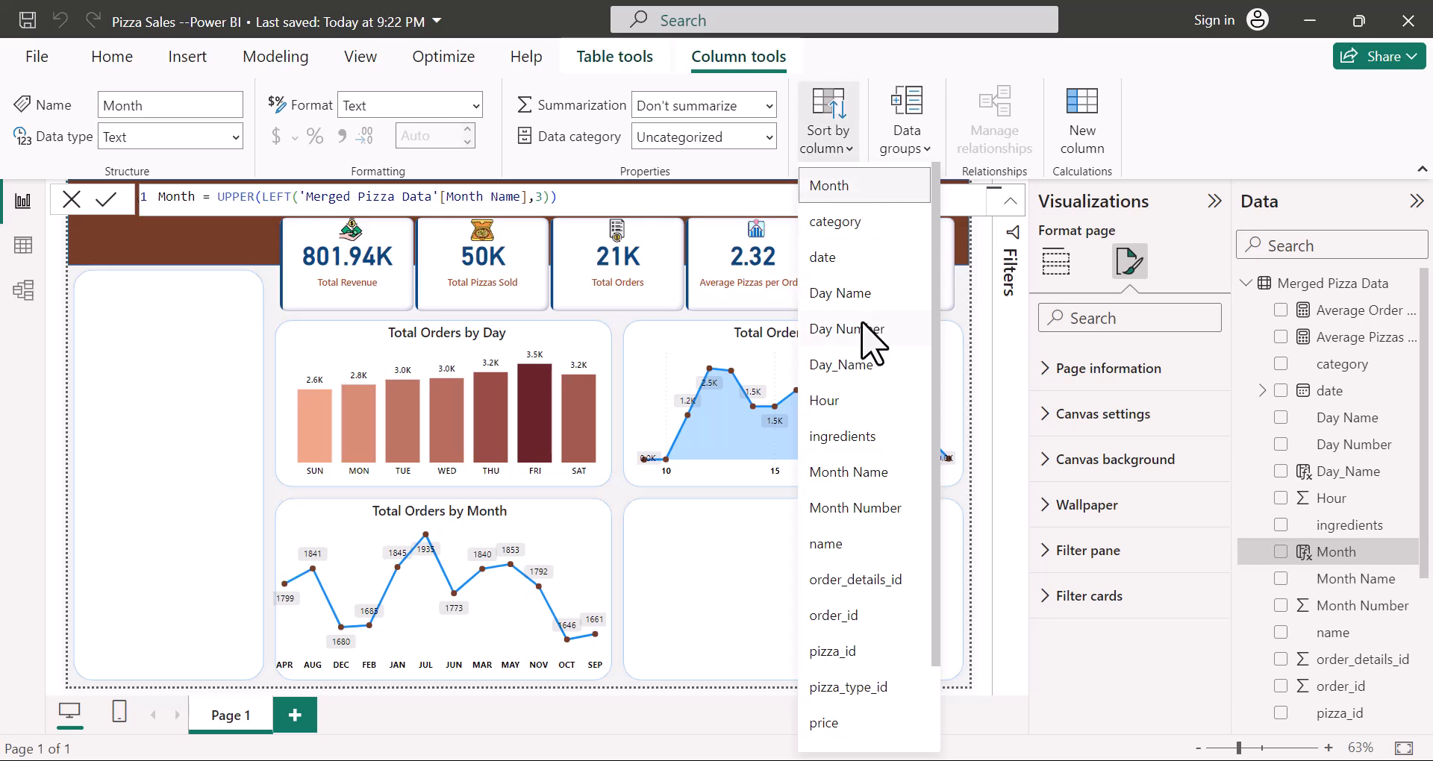
{"action": "left_click", "coordinate": [855, 510]}
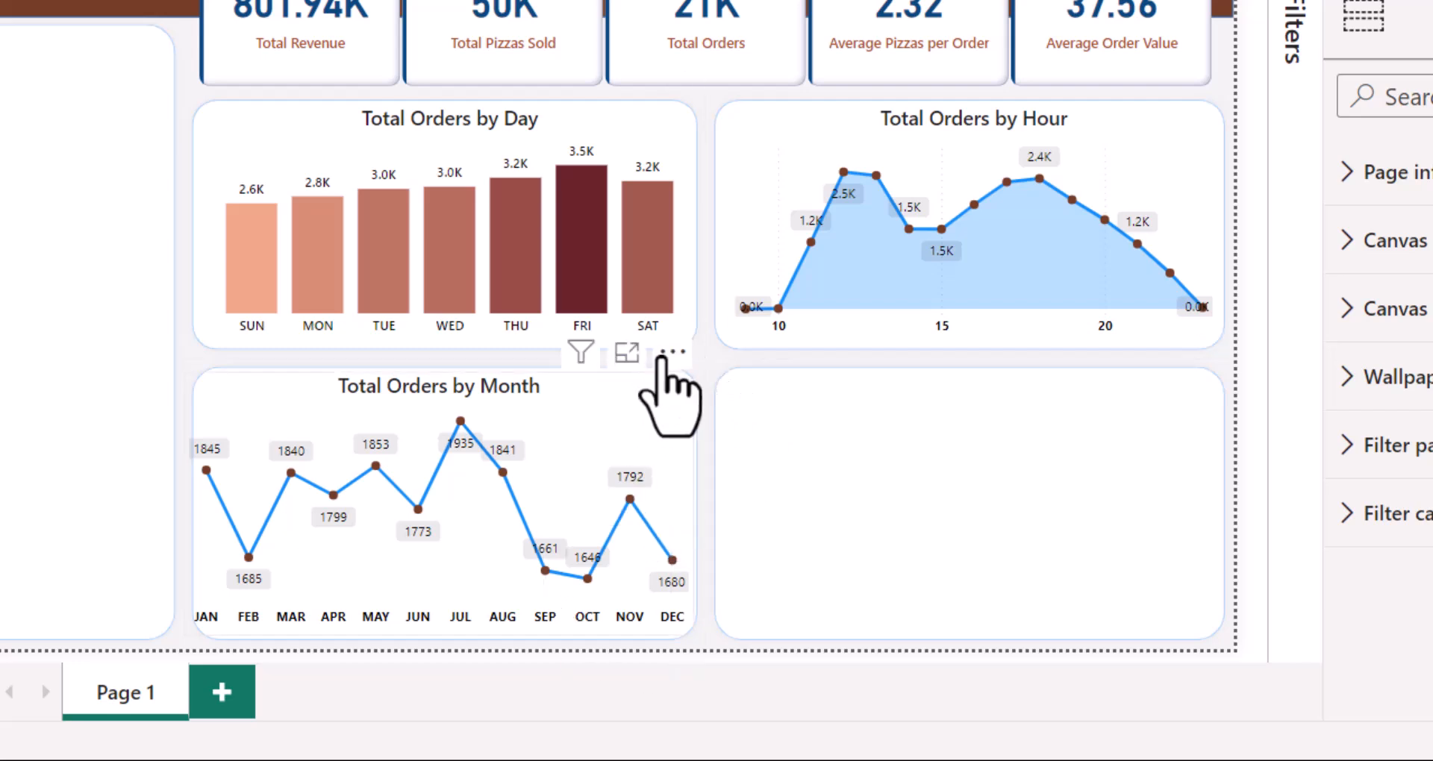
Step: Try sorting the Total Orders by Month chart's axis by Total Orders
{"action": "left_click", "coordinate": [669, 354]}
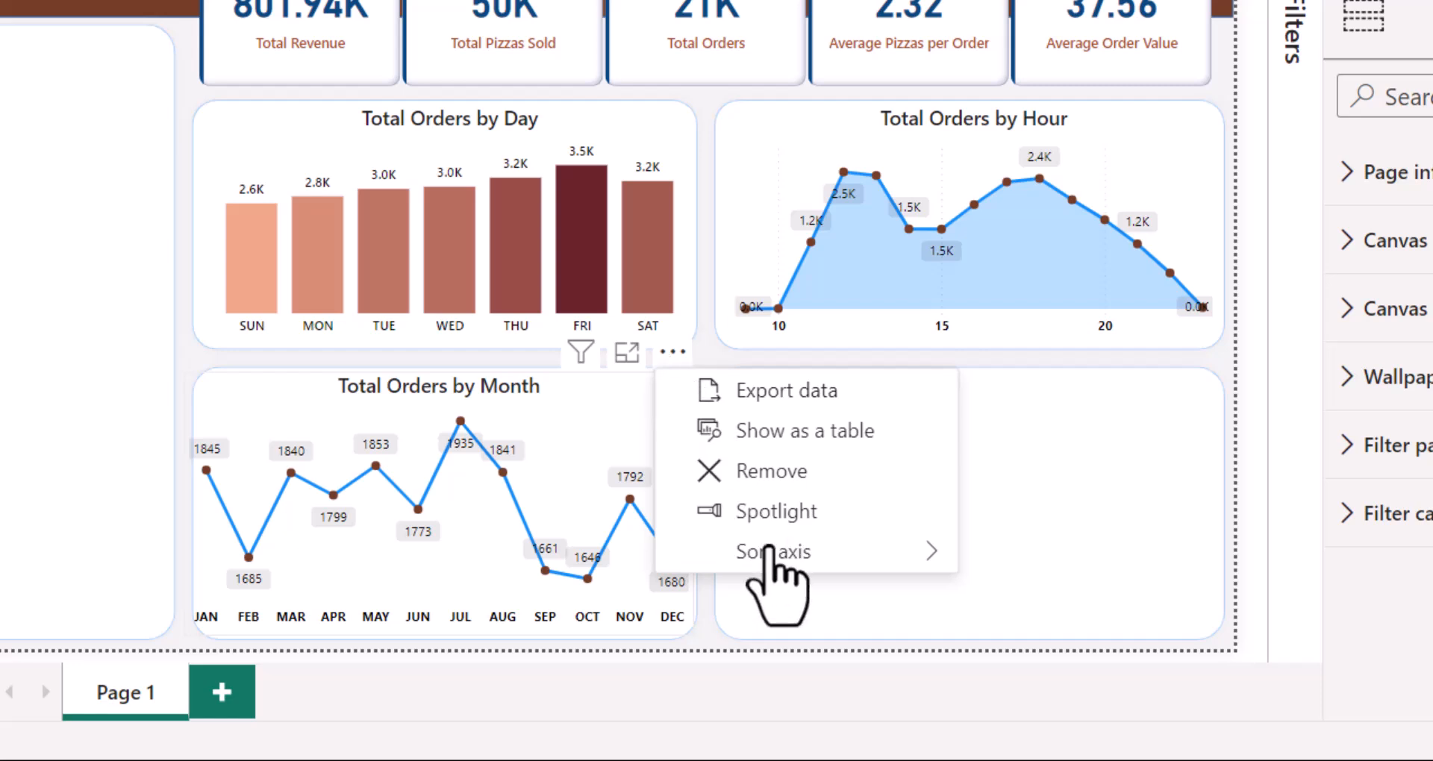
{"action": "mouse_move", "coordinate": [766, 560]}
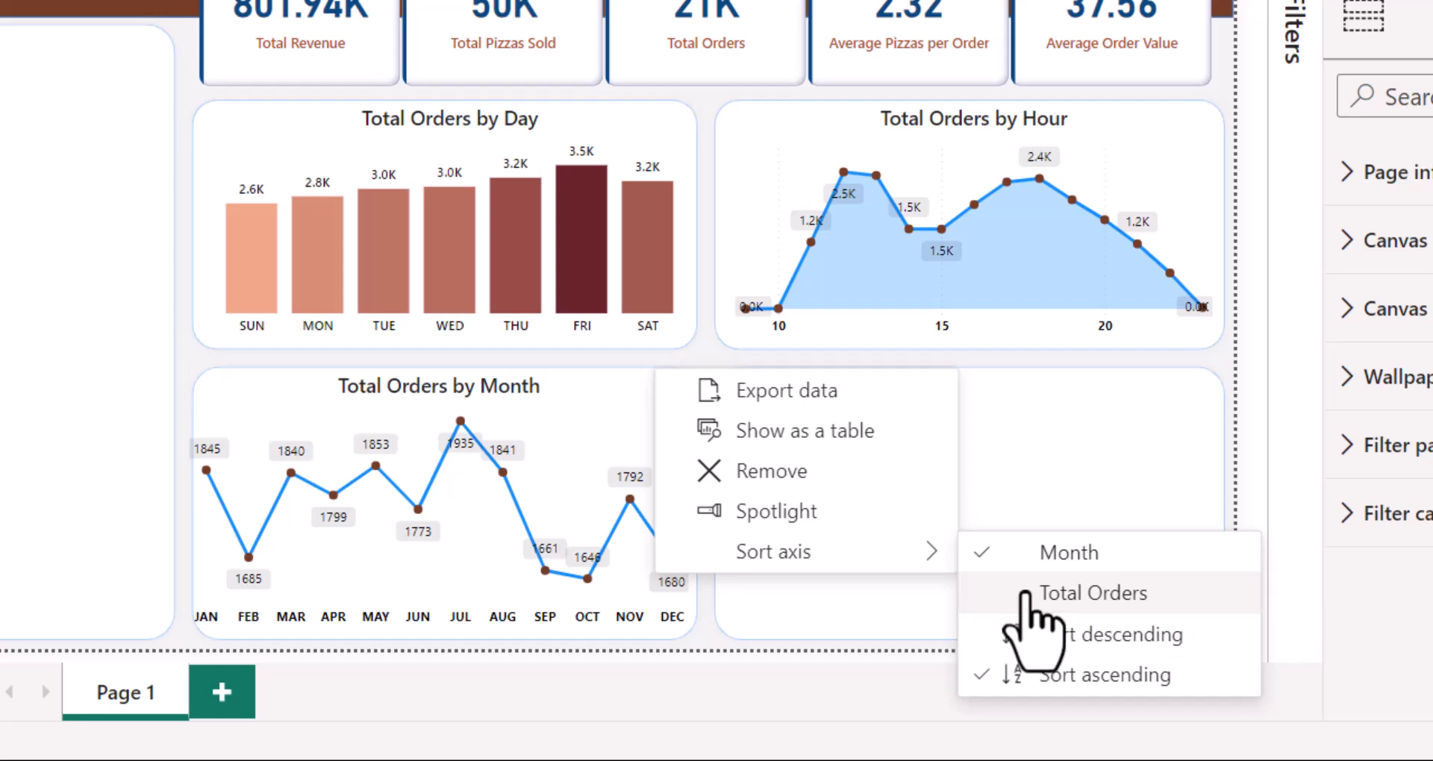
{"action": "left_click", "coordinate": [1026, 591]}
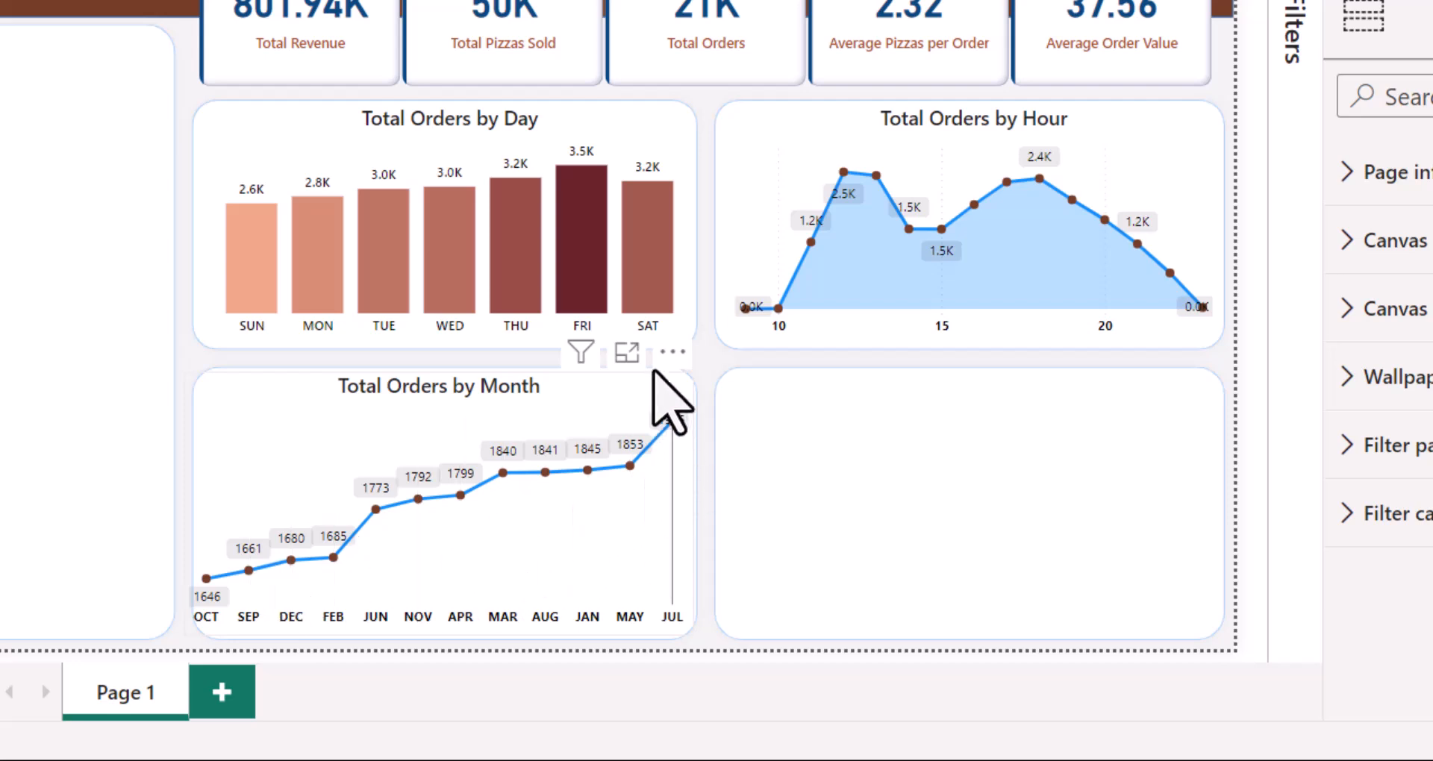
Step: Switch the Total Orders by Month chart's axis sorting back to Month and check the sort options
{"action": "left_click", "coordinate": [672, 352]}
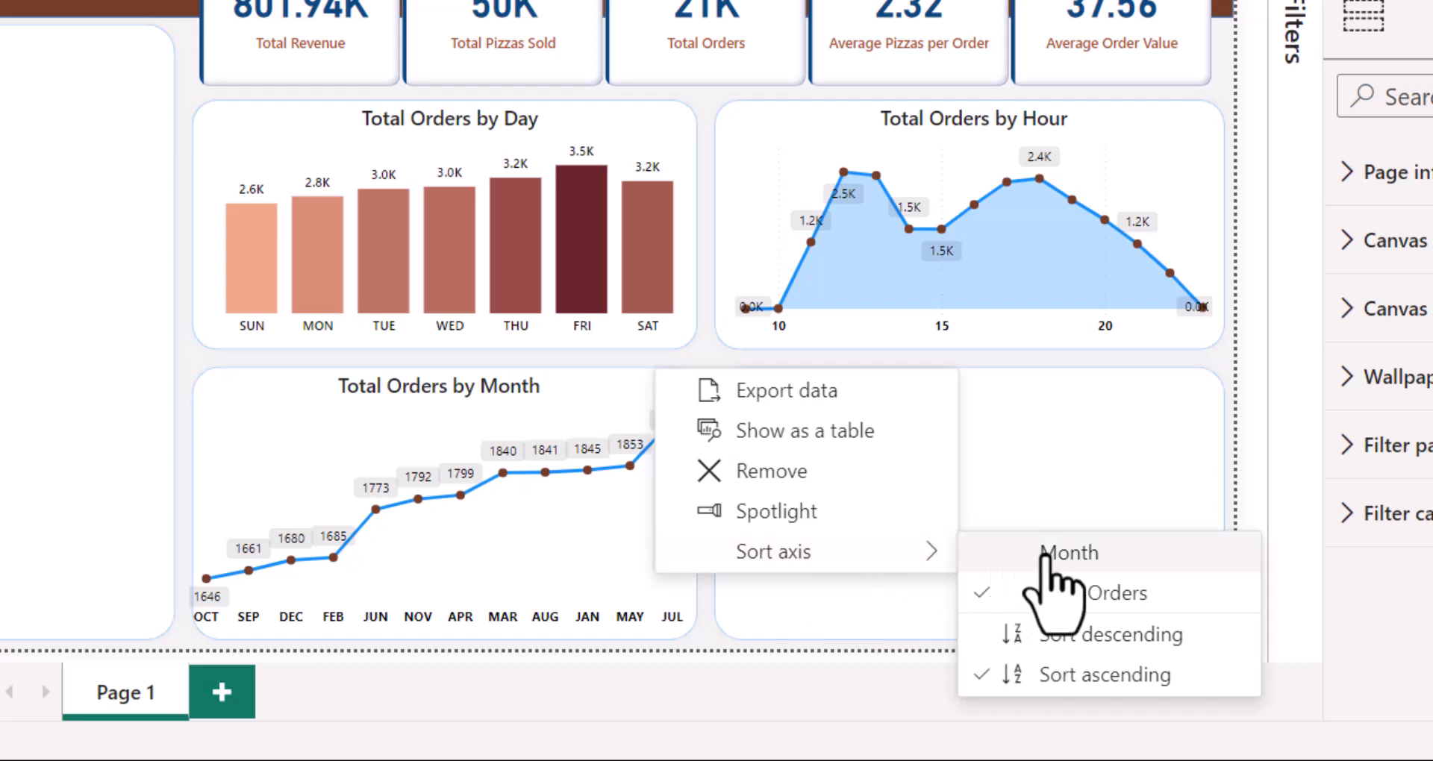
{"action": "left_click", "coordinate": [1048, 554]}
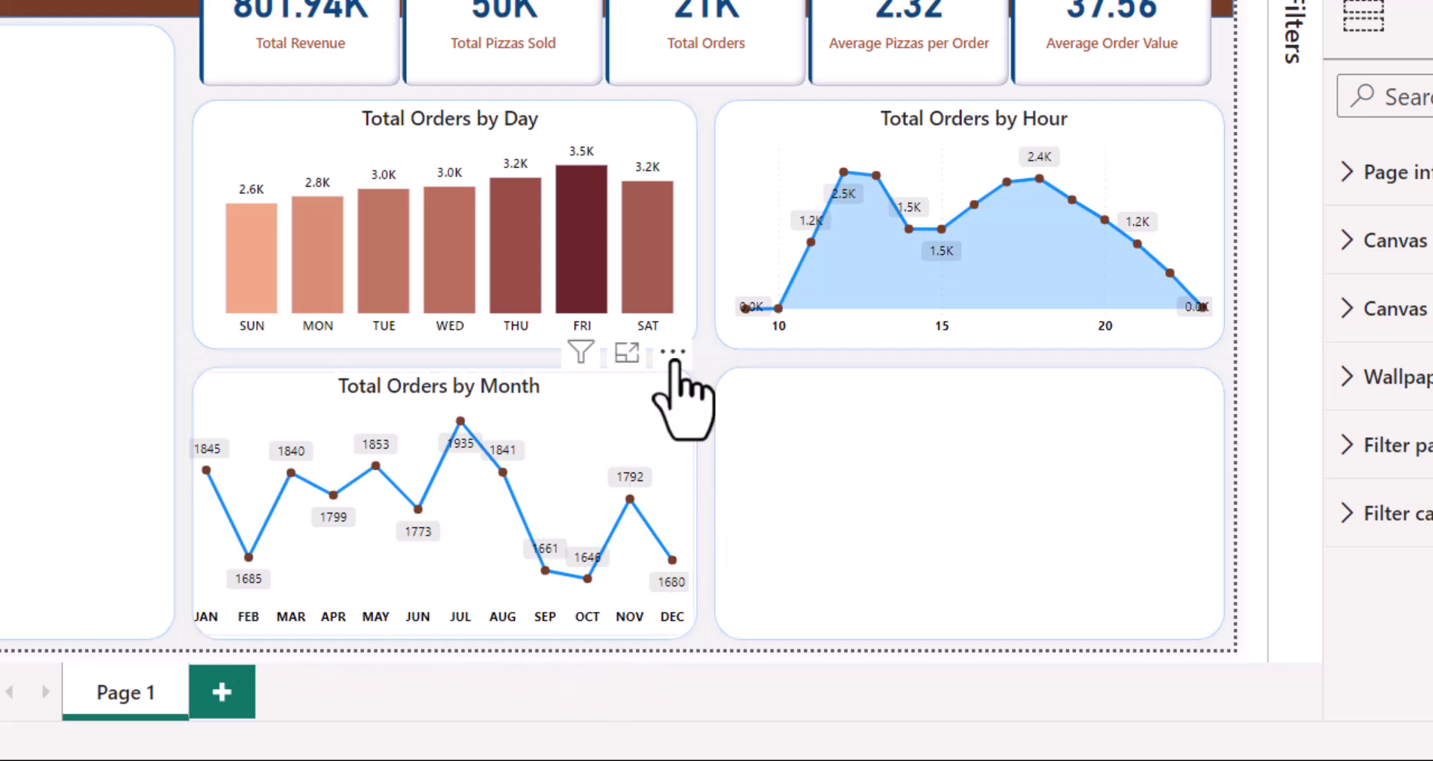
{"action": "left_click", "coordinate": [672, 353]}
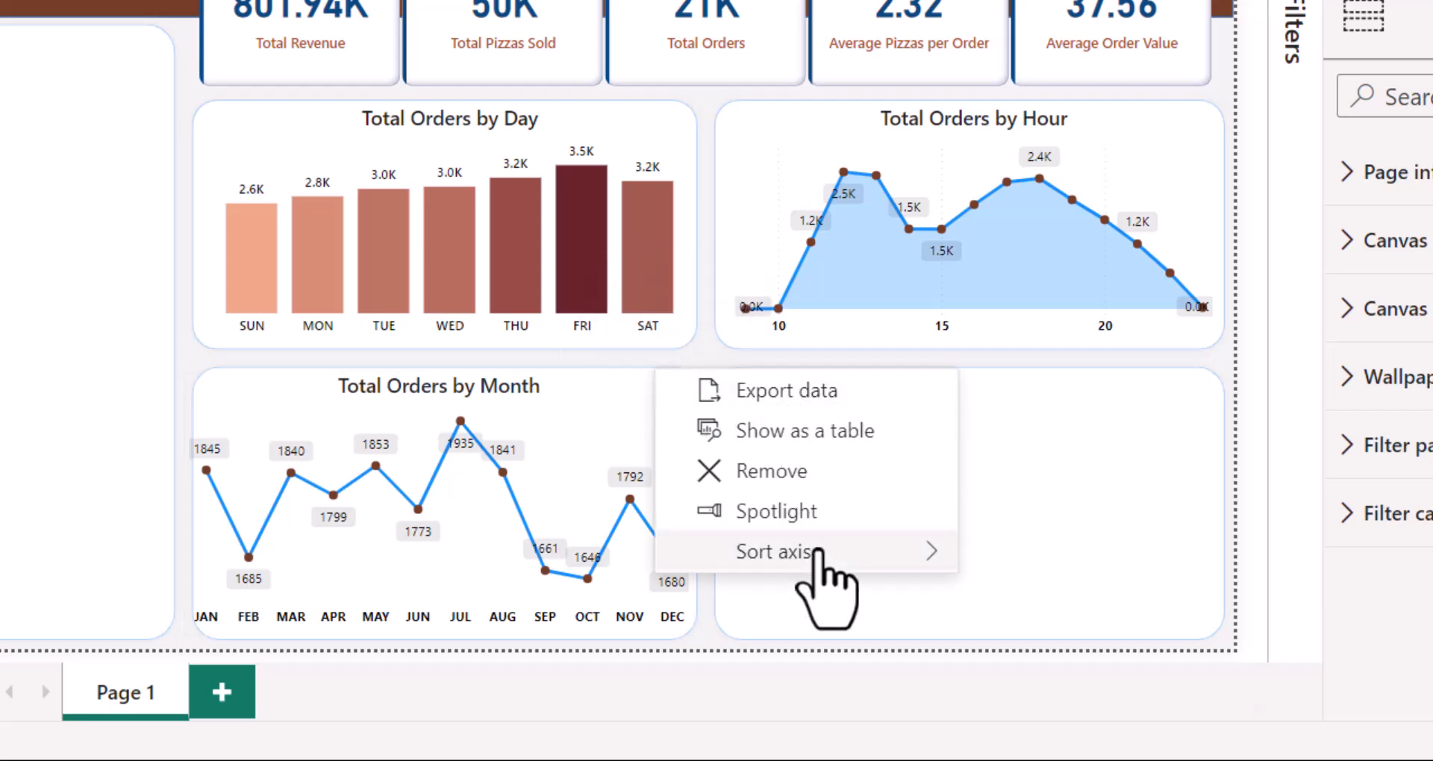
{"action": "mouse_move", "coordinate": [818, 553]}
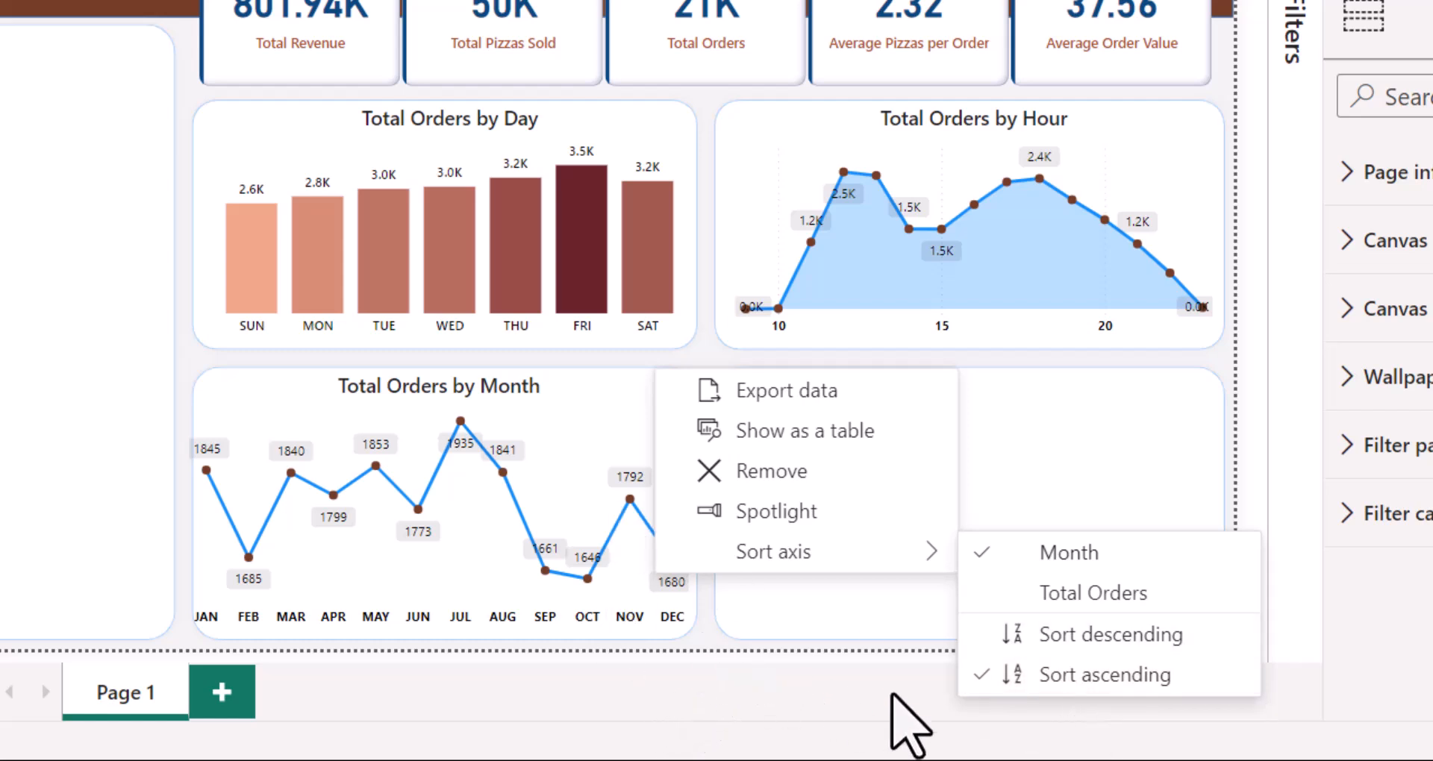
{"action": "left_click", "coordinate": [892, 694]}
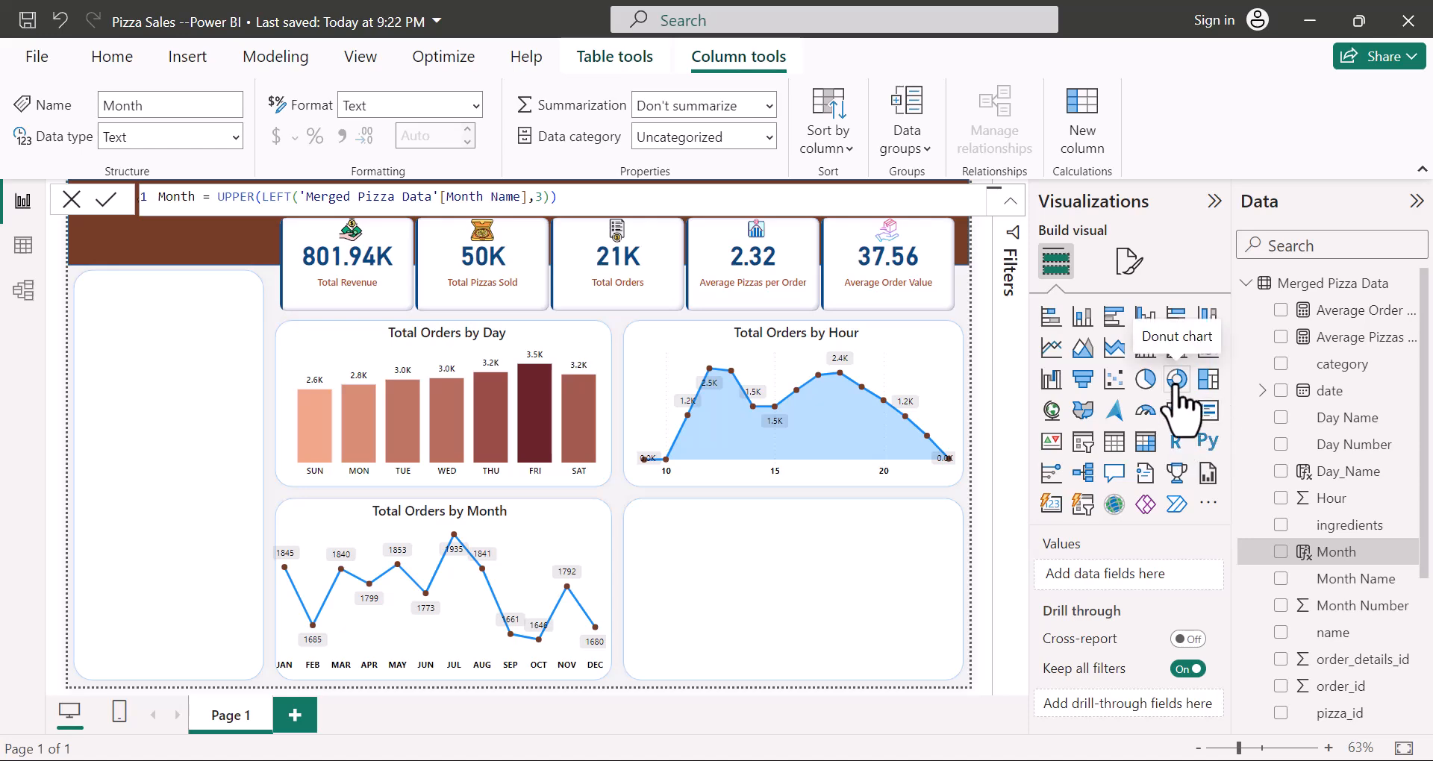
Step: Insert a donut chart and fit it into the empty card beside the Total Orders by Month chart
{"action": "left_click", "coordinate": [1177, 379]}
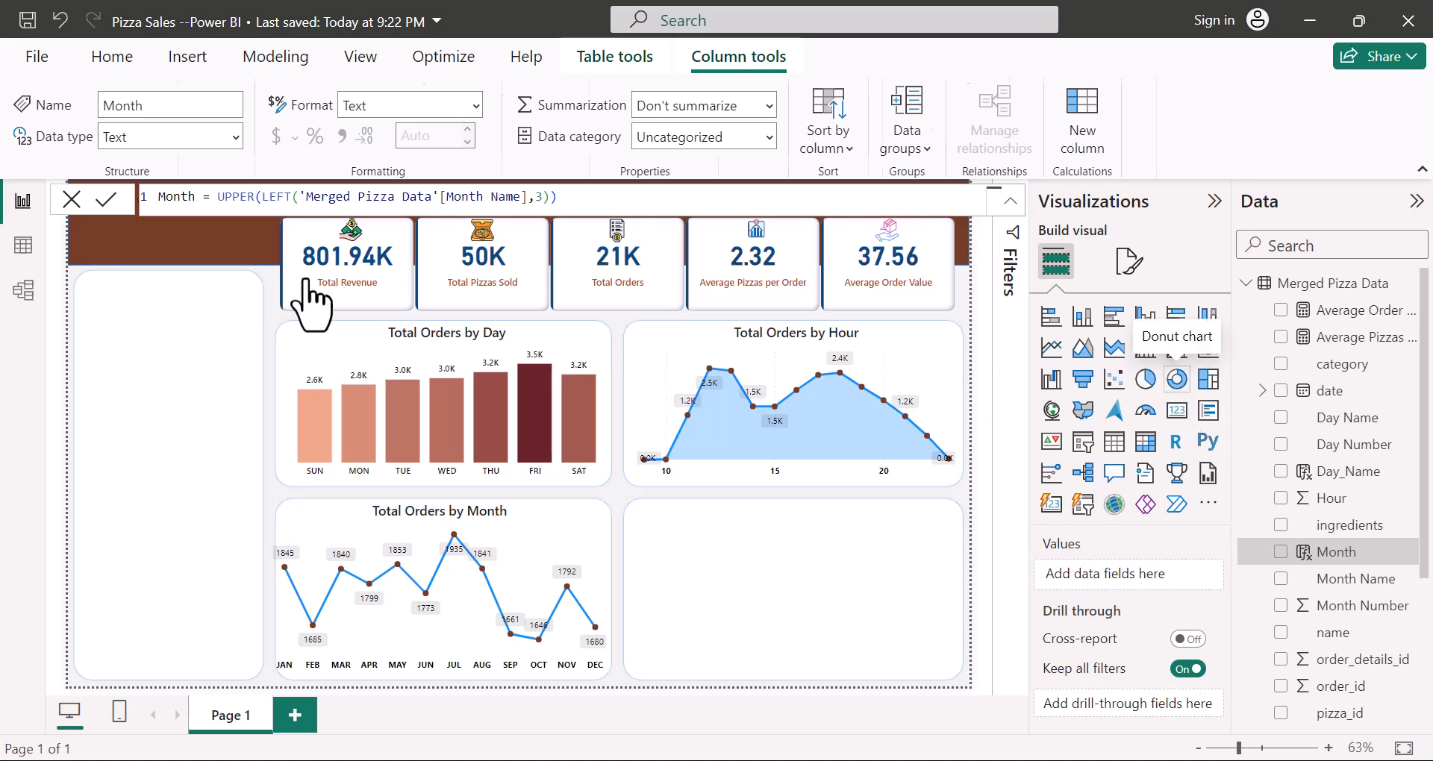
{"action": "left_click_drag", "start_coordinate": [795, 617], "coordinate": [826, 512]}
{"action": "left_click_drag", "start_coordinate": [829, 597], "coordinate": [959, 598]}
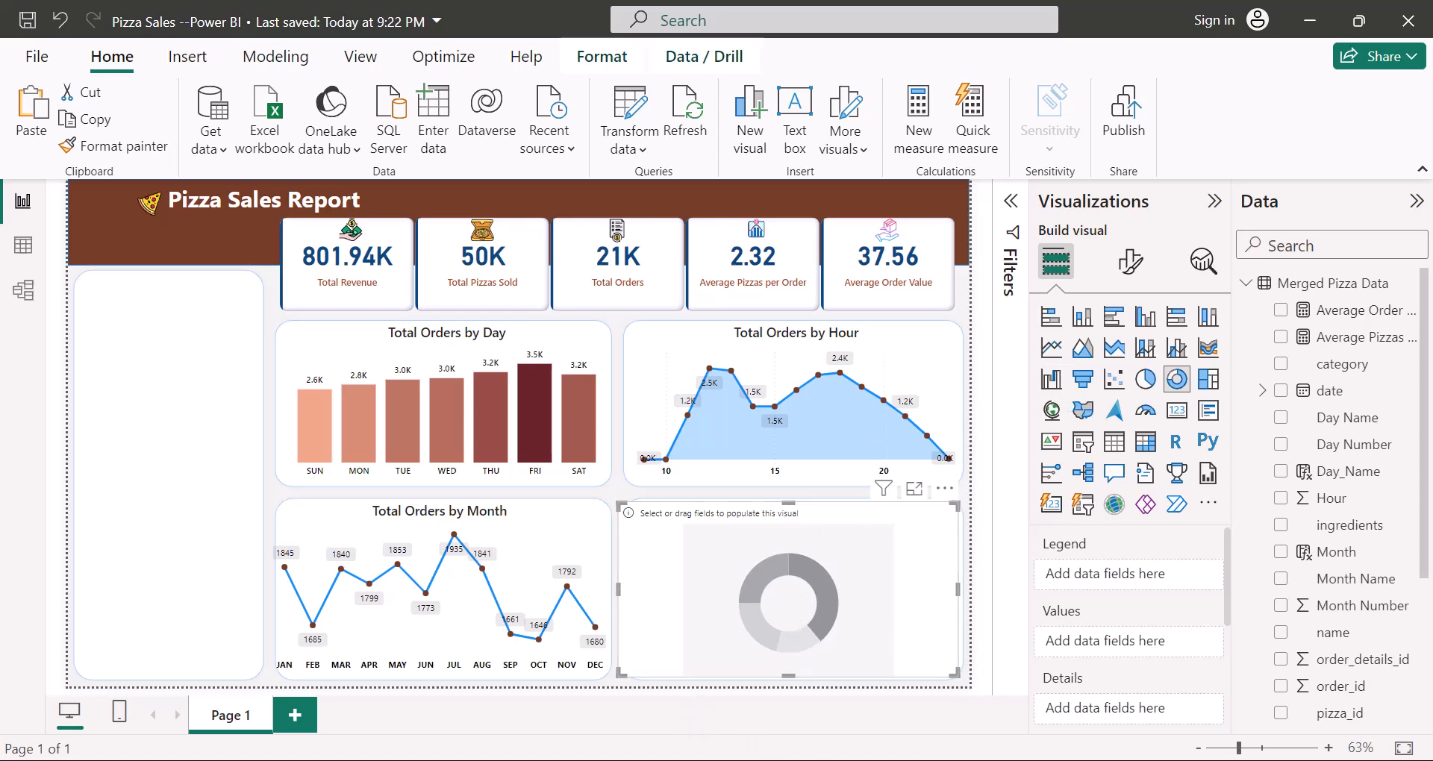
Step: Populate the donut chart with Total Revenue as its values and category as its legend
{"action": "mouse_move", "coordinate": [865, 760]}
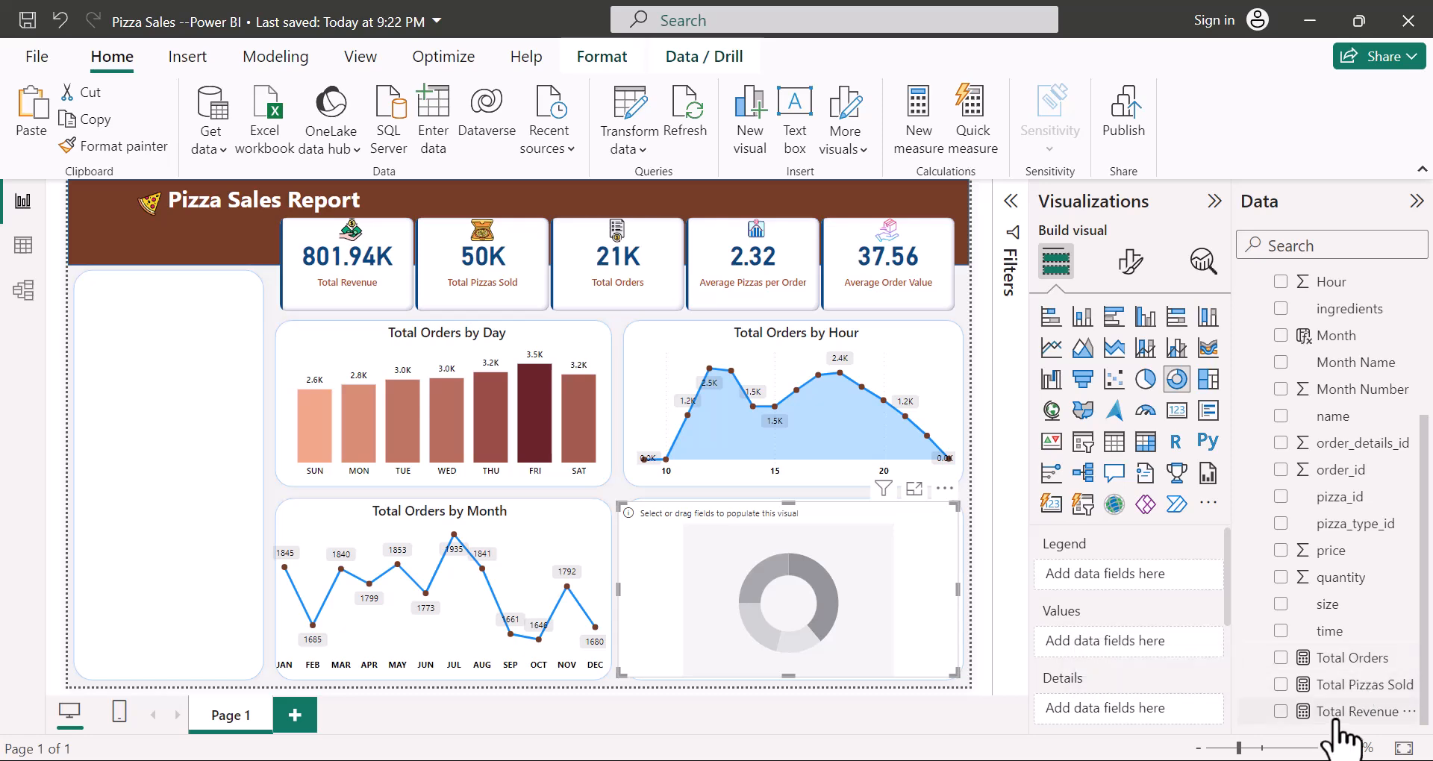
{"action": "left_click", "coordinate": [1280, 711]}
{"action": "scroll", "coordinate": [1317, 616], "scroll_direction": "up", "scroll_amount": 3}
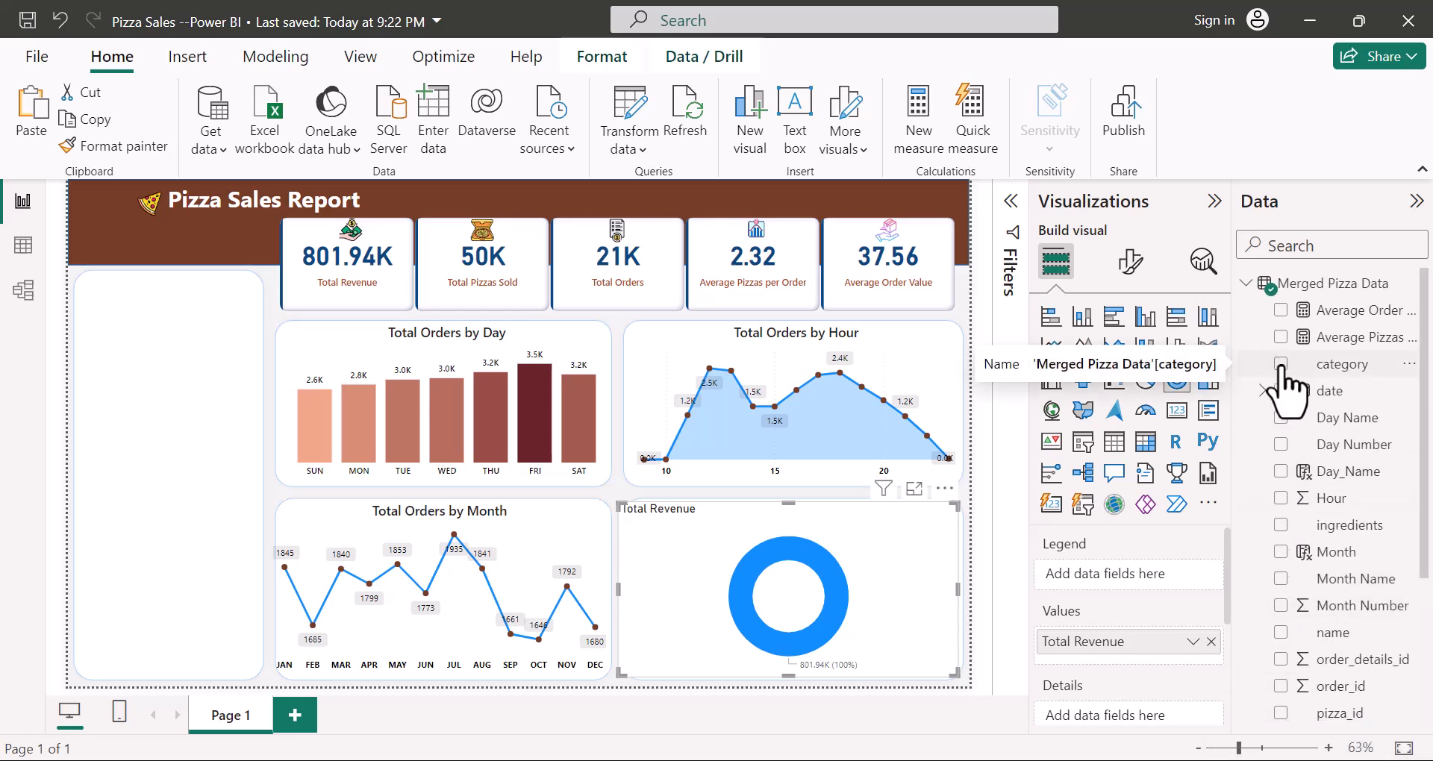
{"action": "left_click", "coordinate": [1281, 364]}
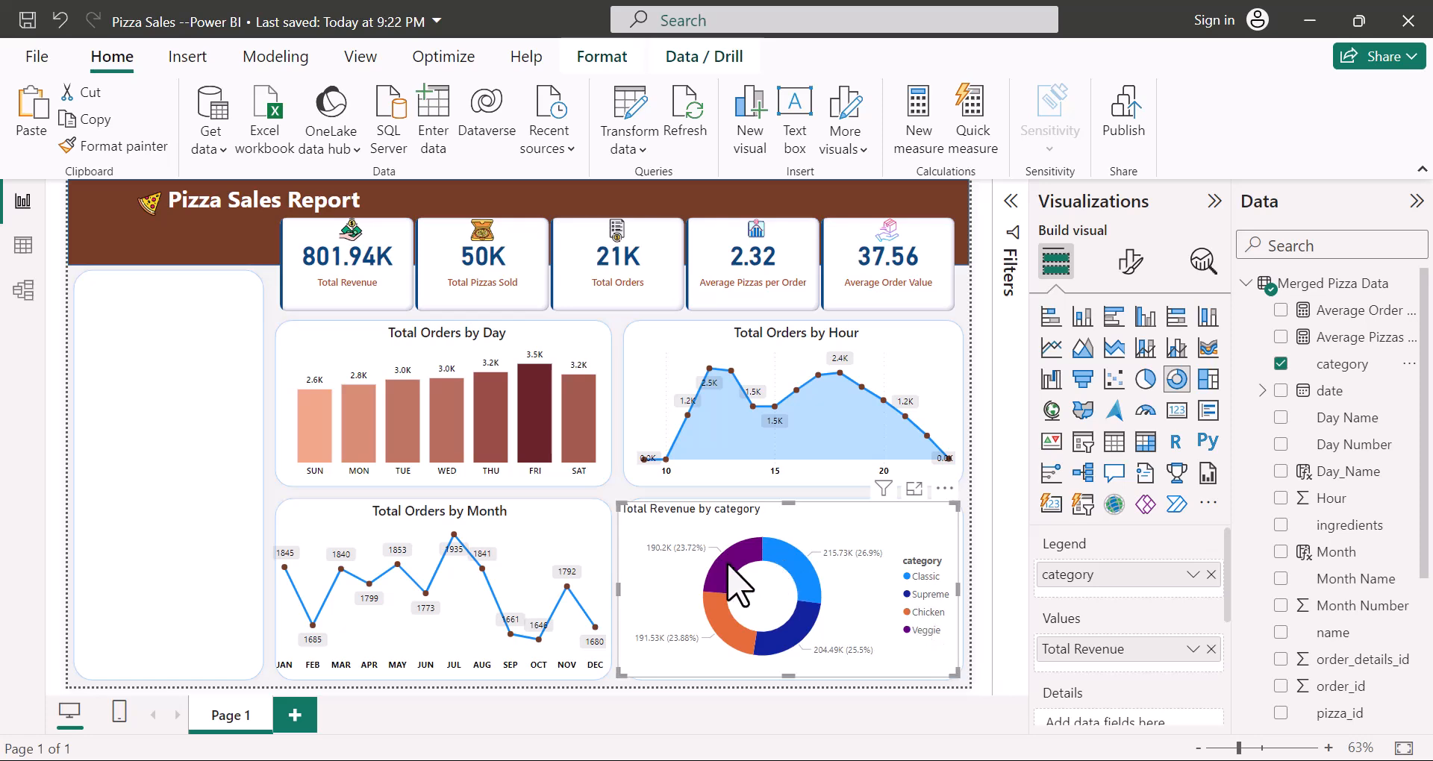
Step: Rename the donut chart's legend field to Category for this visual only
{"action": "mouse_move", "coordinate": [730, 573]}
{"action": "mouse_move", "coordinate": [866, 760]}
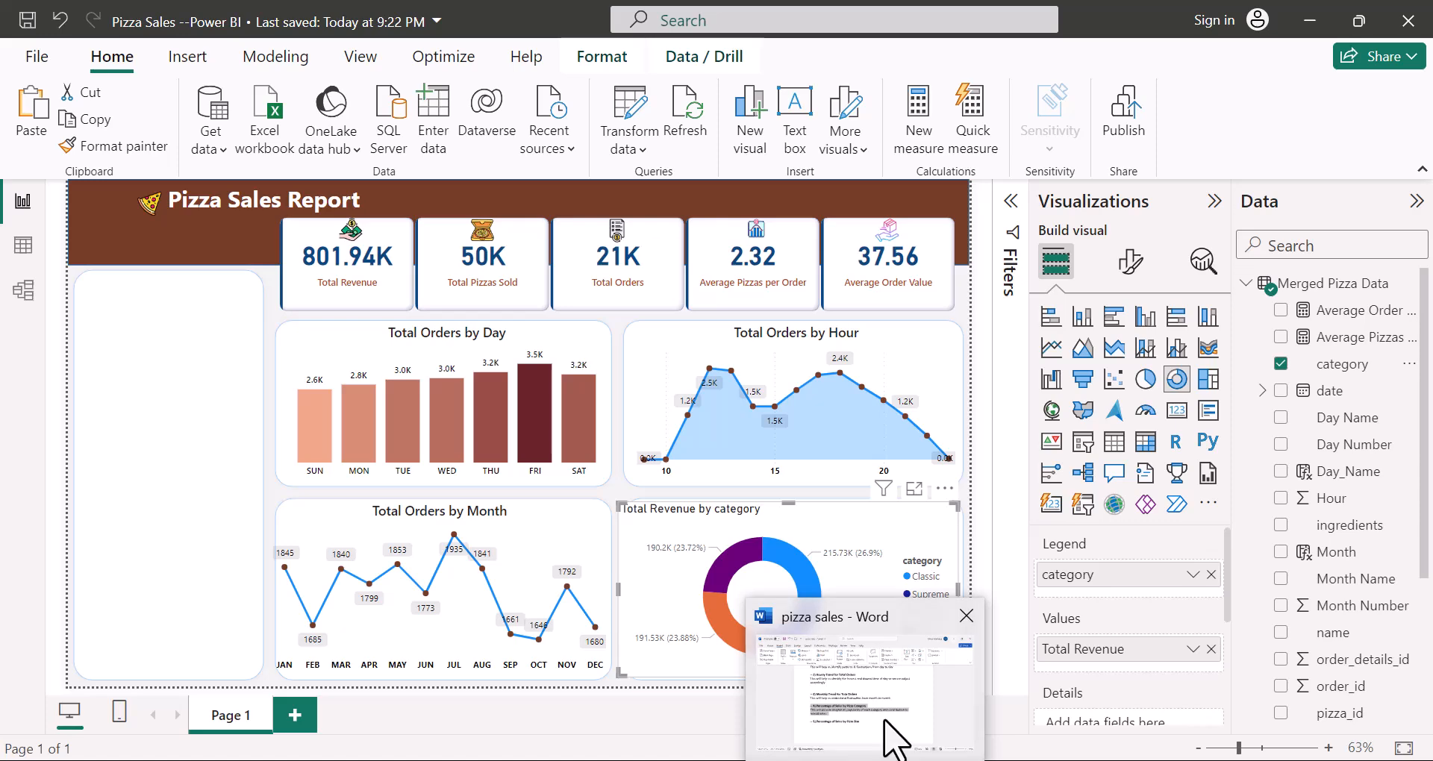
{"action": "mouse_move", "coordinate": [885, 722]}
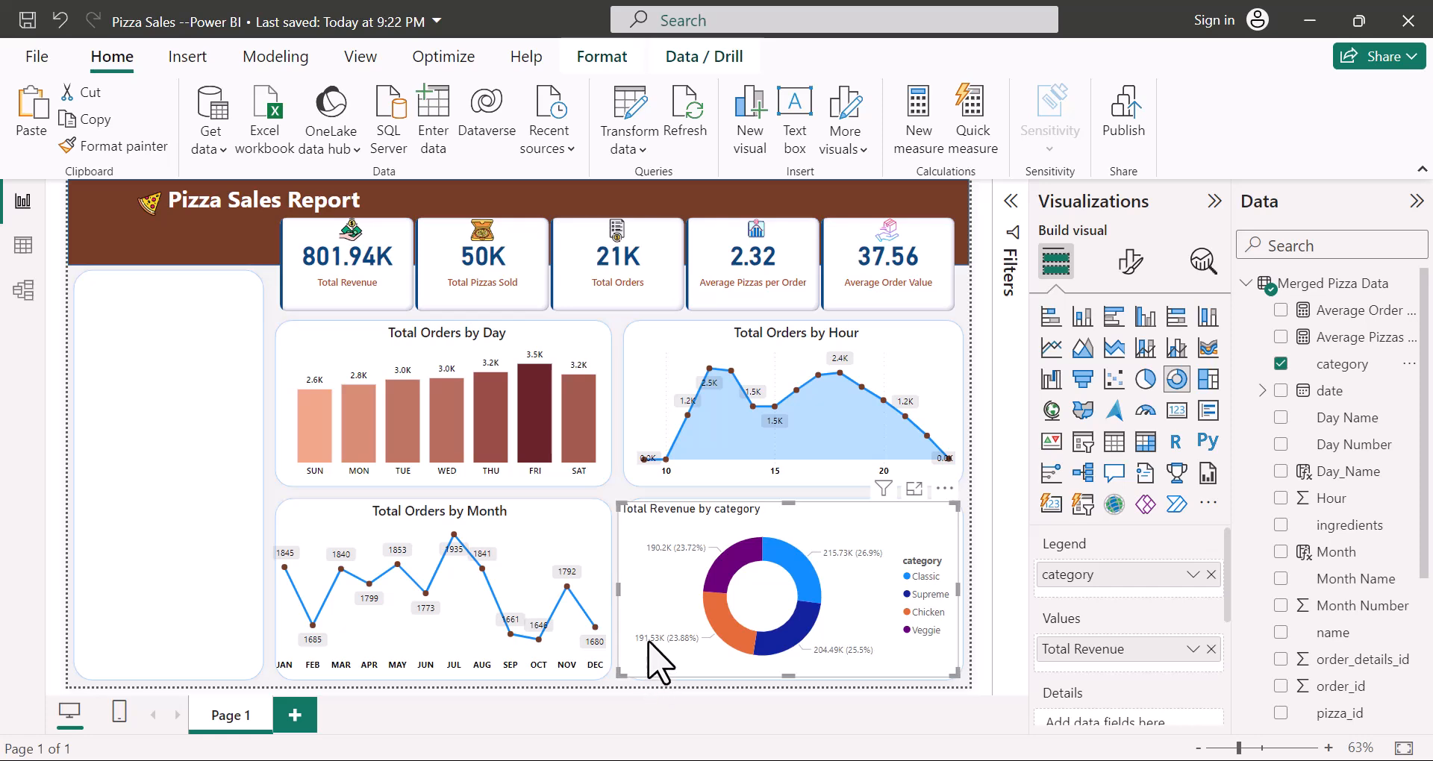
{"action": "mouse_move", "coordinate": [649, 642]}
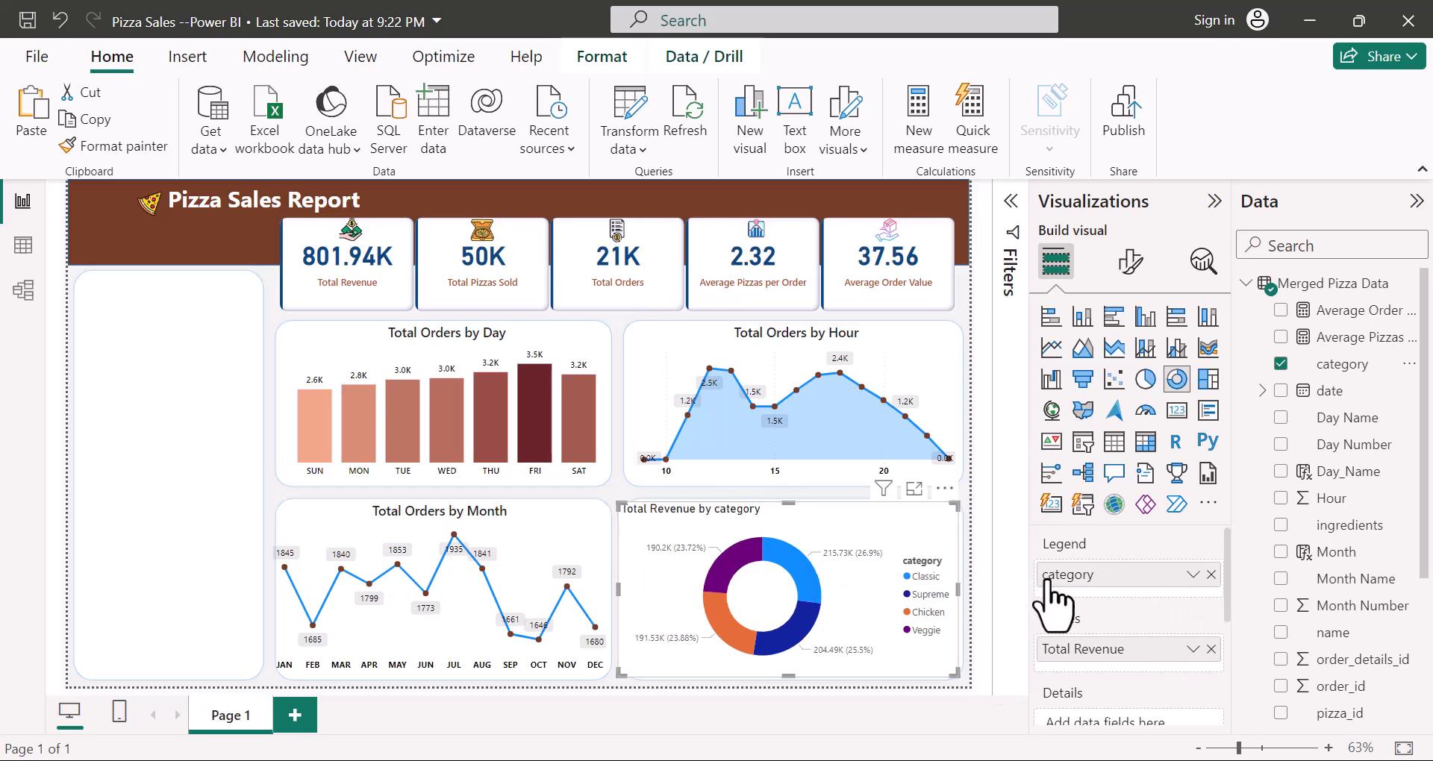
{"action": "left_click", "coordinate": [1192, 574]}
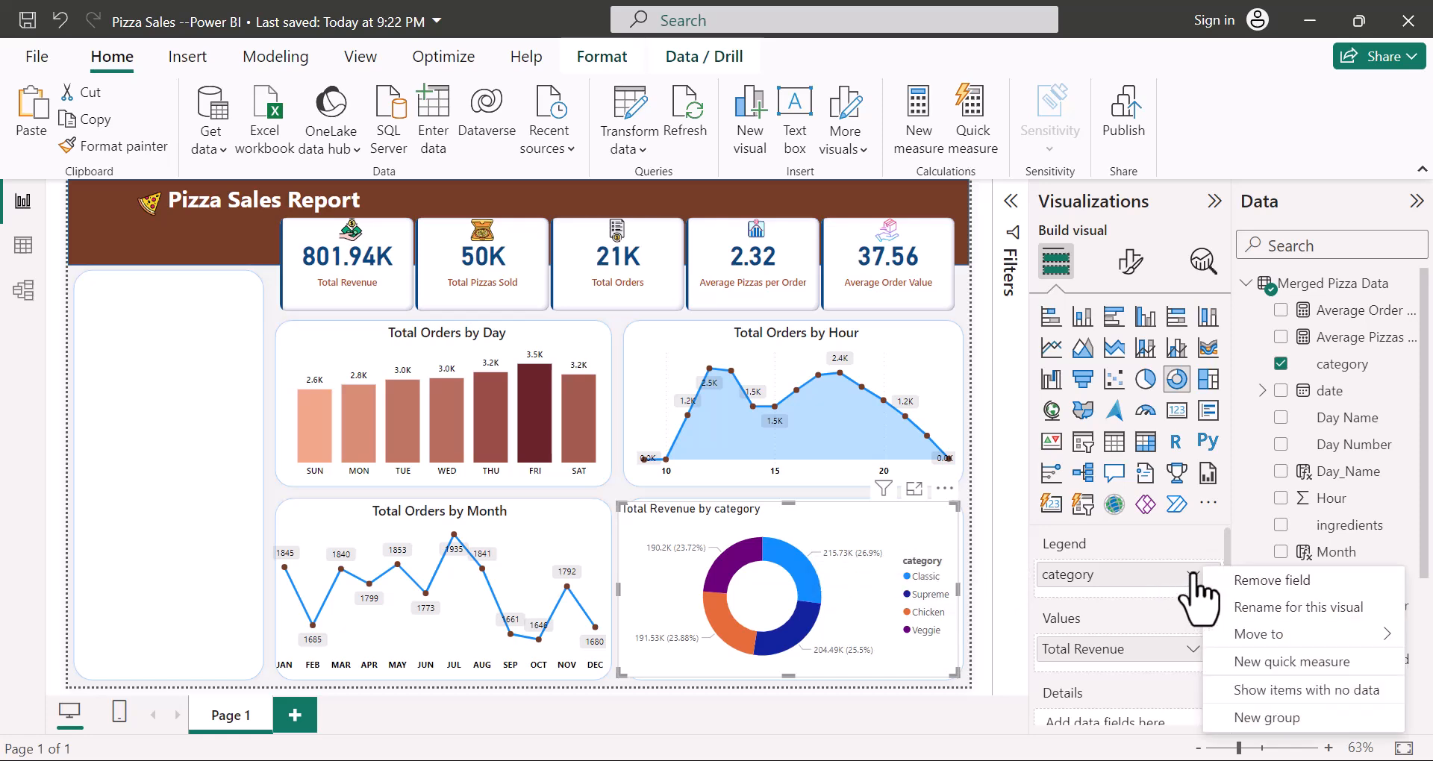
{"action": "left_click", "coordinate": [1259, 608]}
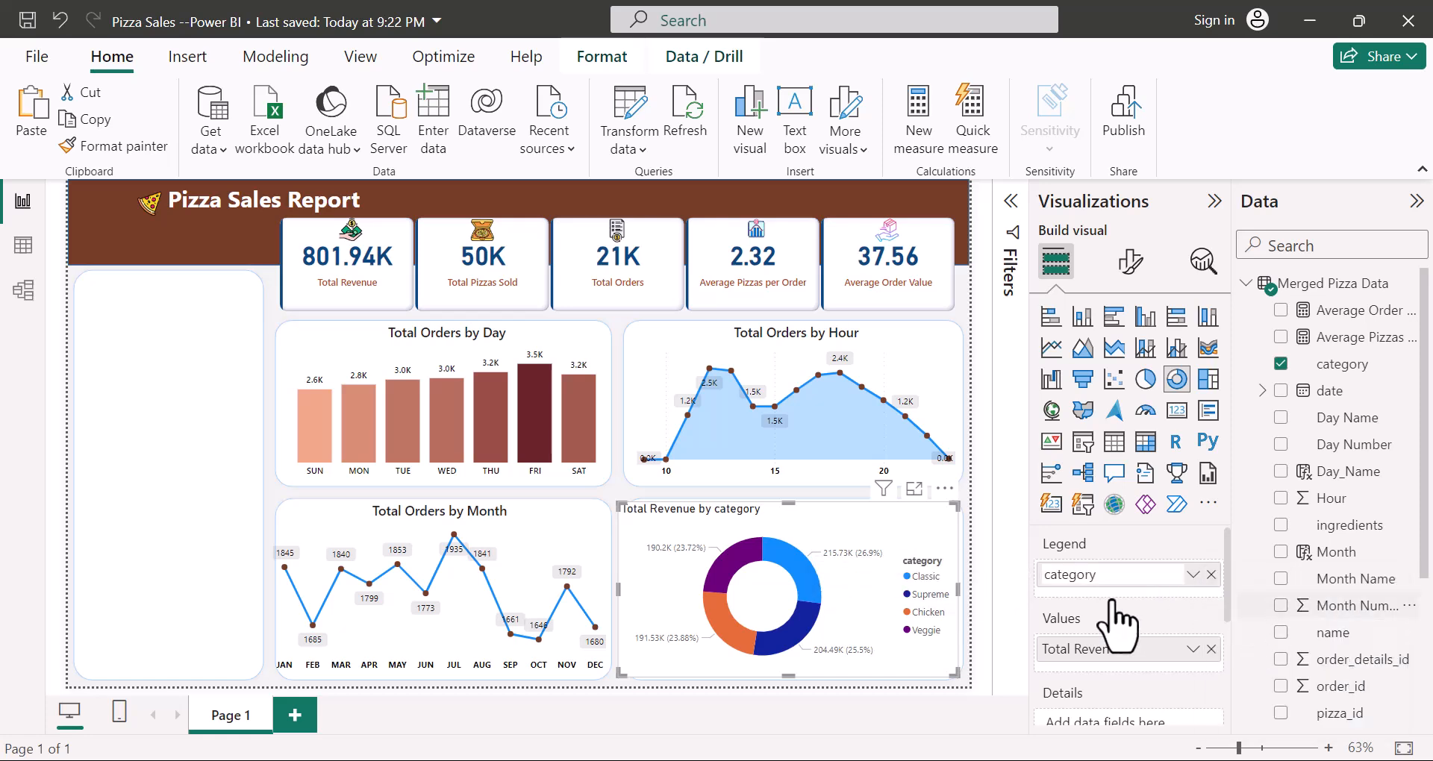
{"action": "left_click", "coordinate": [1052, 579]}
{"action": "key", "text": "BackSpace"}
{"action": "type", "text": "C"}
{"action": "key", "text": "Return"}
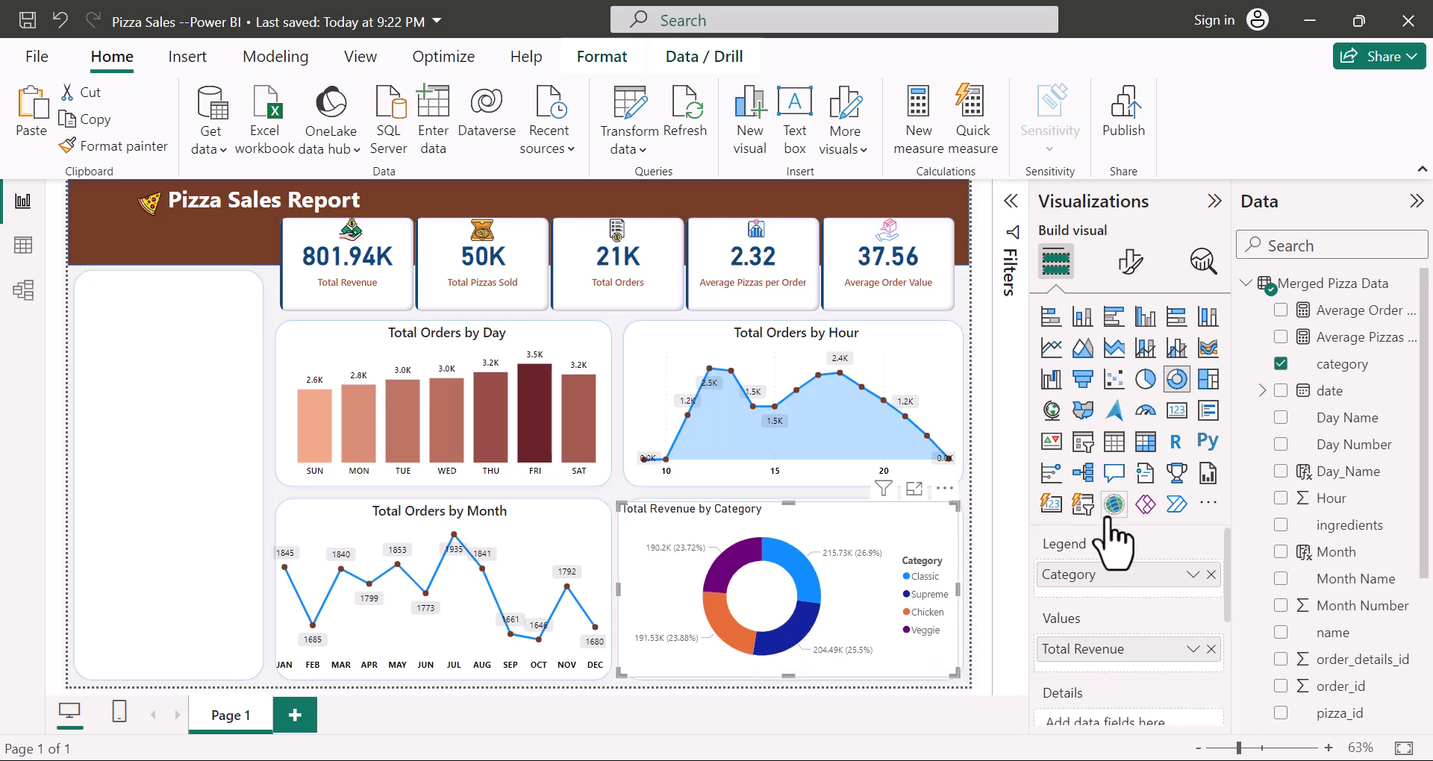
Step: Set the font of the donut chart's legend text to Segoe UI Semibold
{"action": "left_click", "coordinate": [1134, 269]}
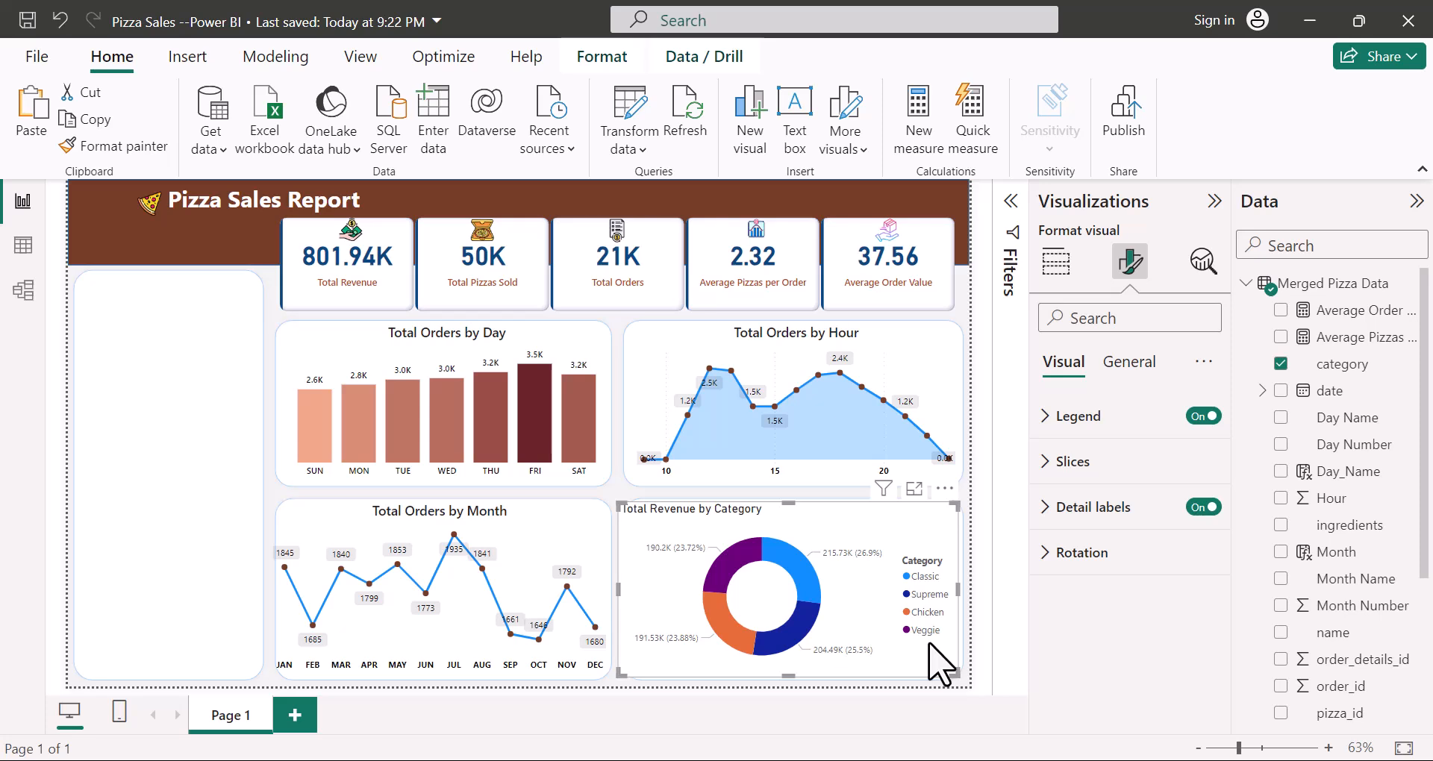
{"action": "left_click", "coordinate": [1047, 417]}
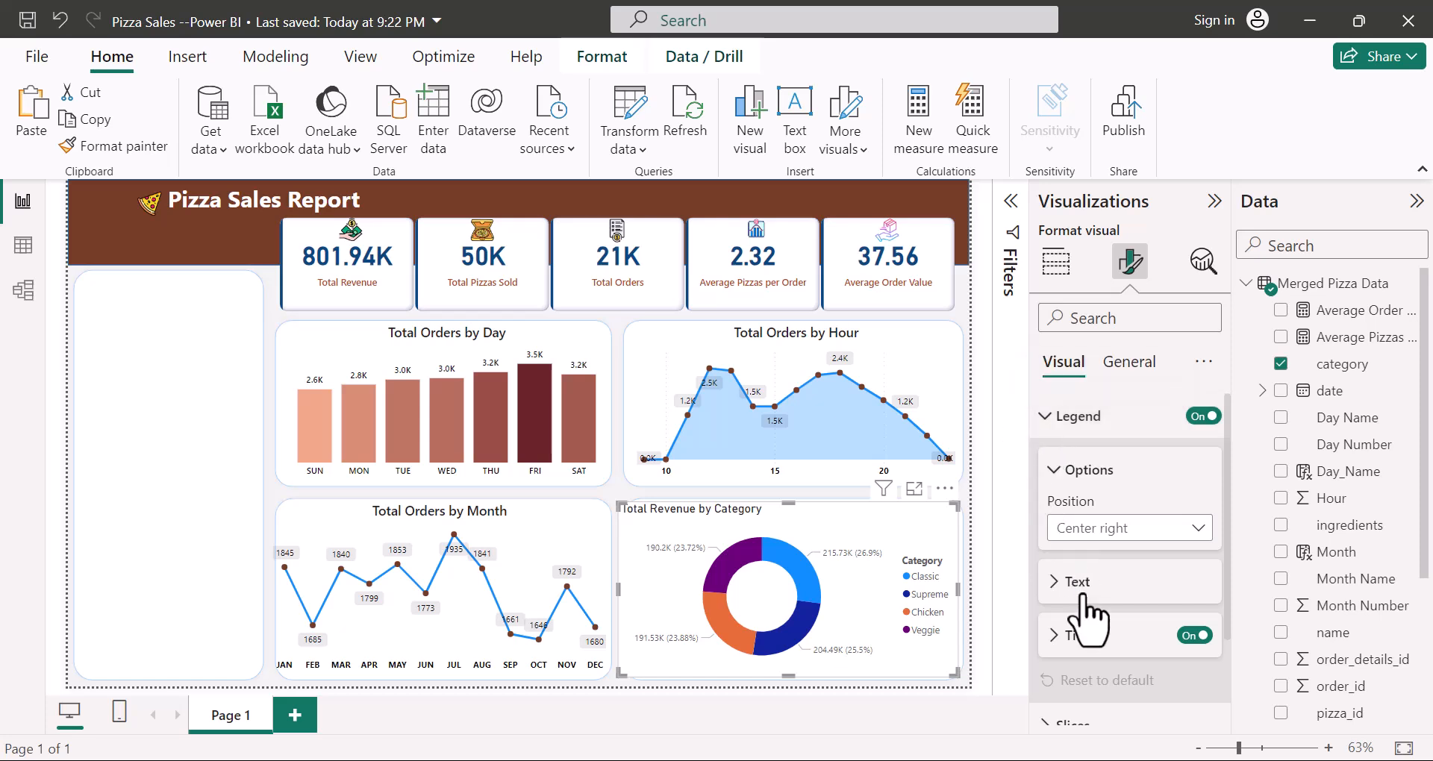
{"action": "left_click", "coordinate": [1056, 583]}
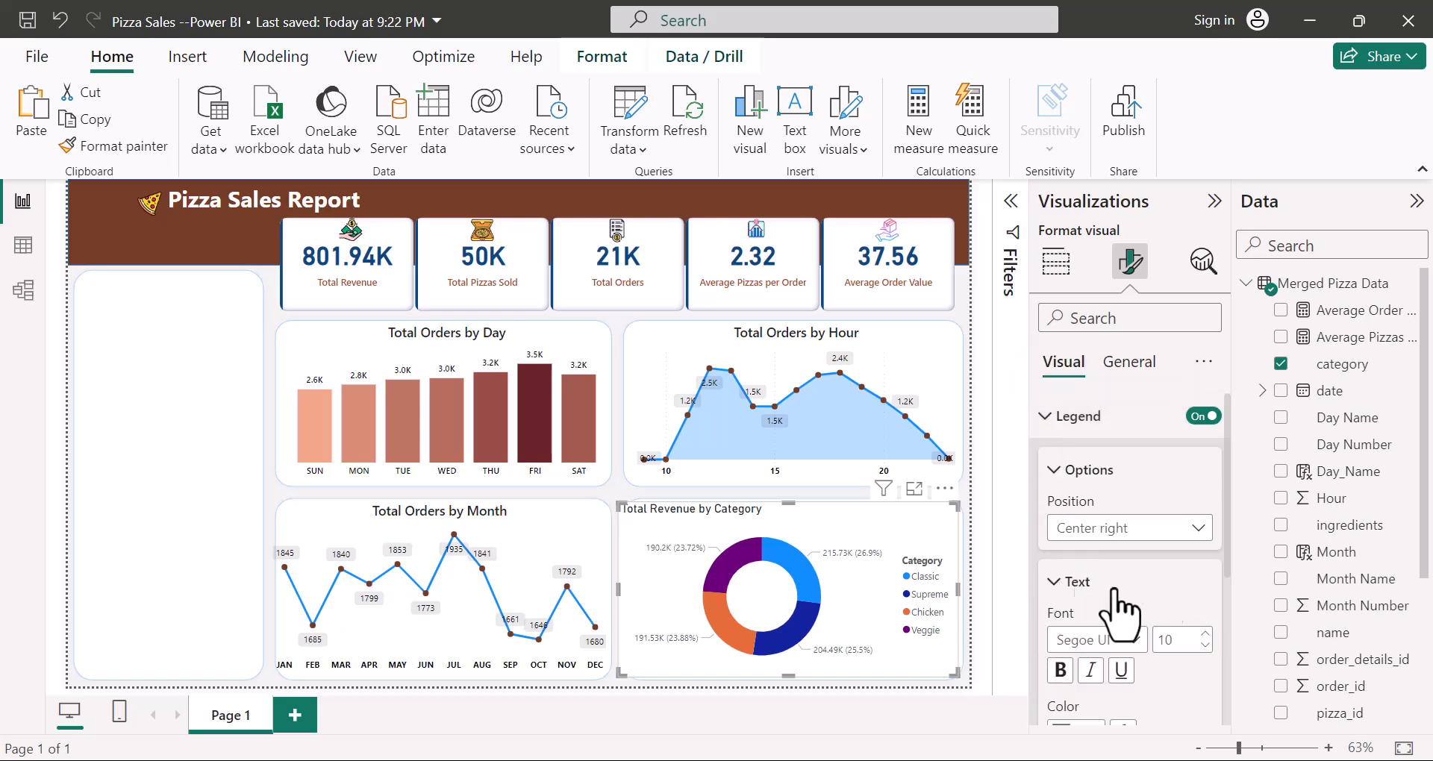
{"action": "scroll", "coordinate": [1097, 595], "scroll_direction": "down", "scroll_amount": 2}
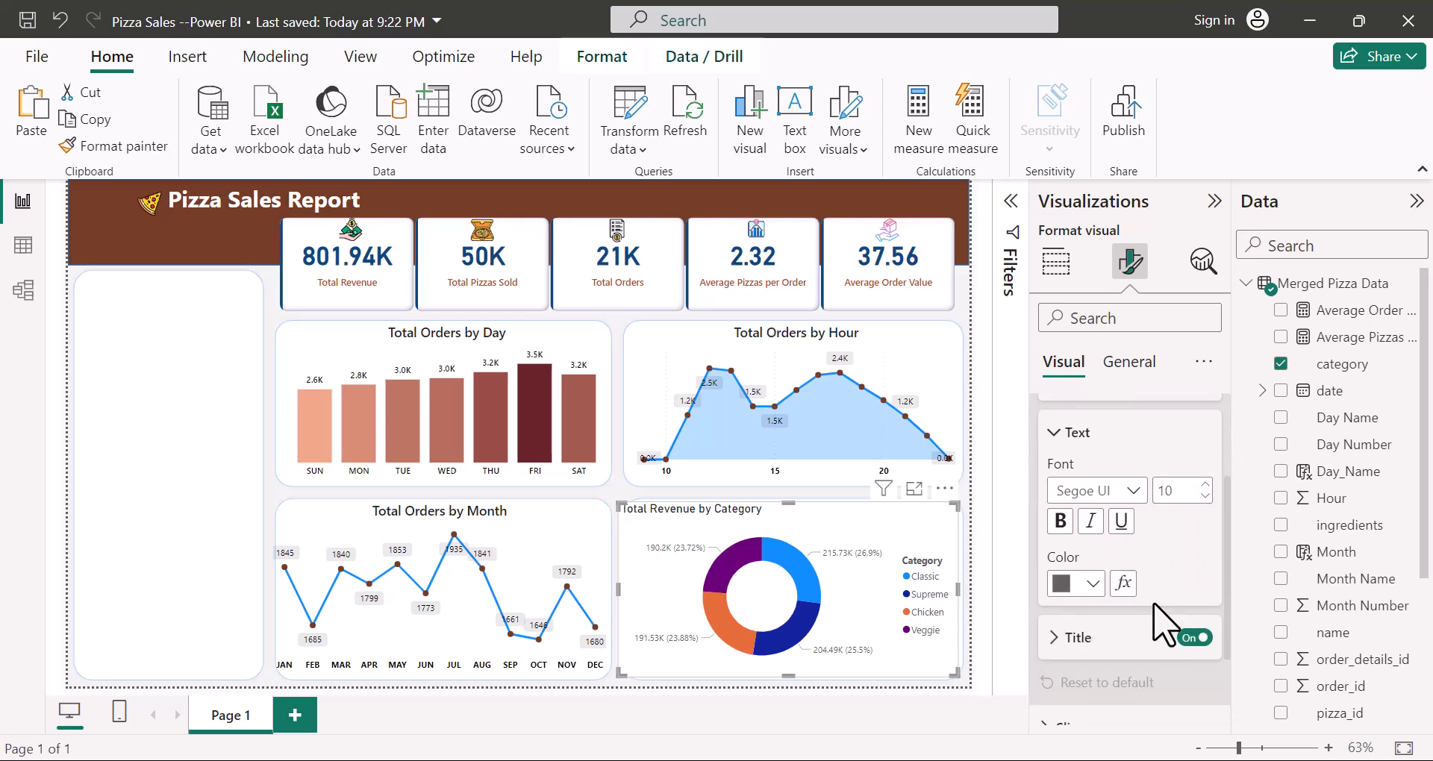
{"action": "left_click", "coordinate": [1134, 494]}
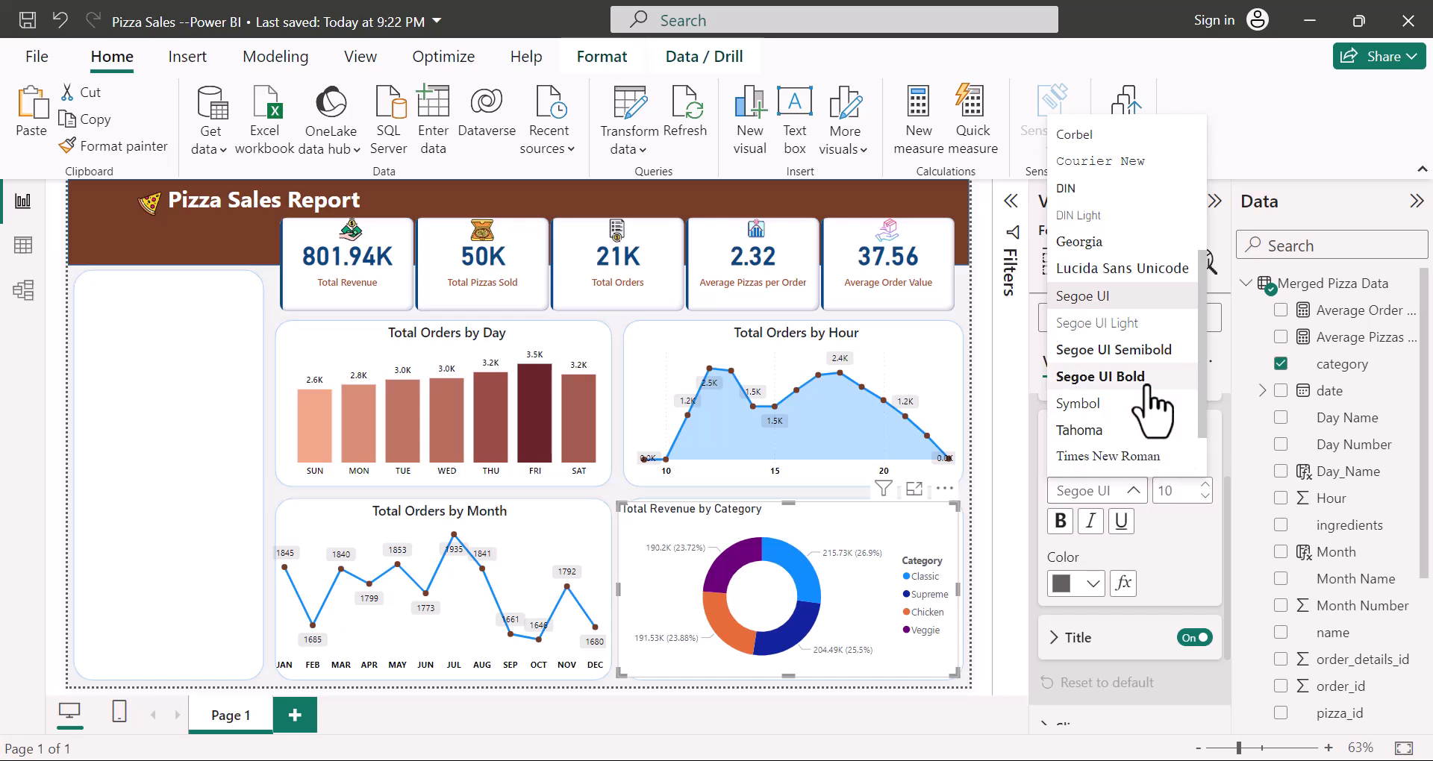
{"action": "scroll", "coordinate": [1135, 395], "scroll_direction": "down", "scroll_amount": 3}
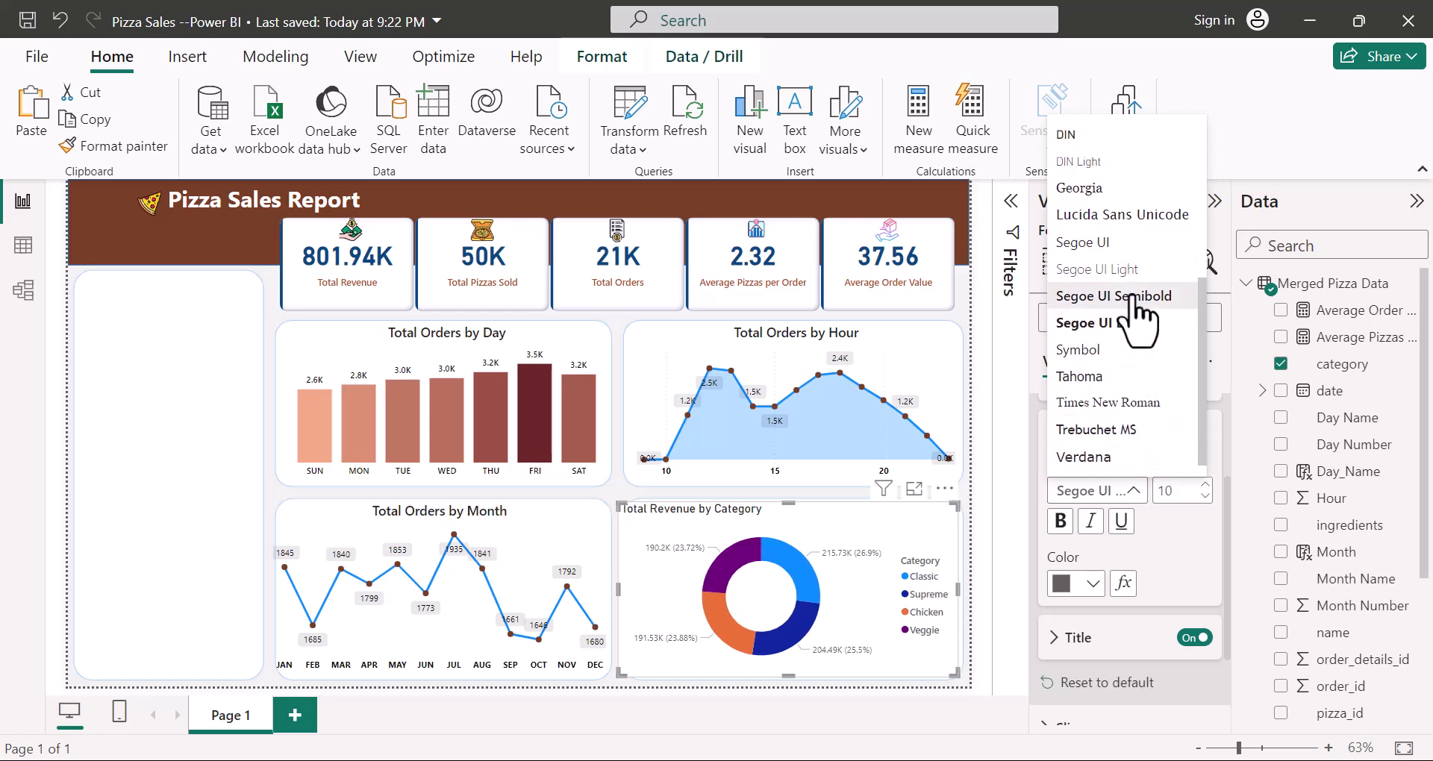
{"action": "left_click", "coordinate": [1119, 277]}
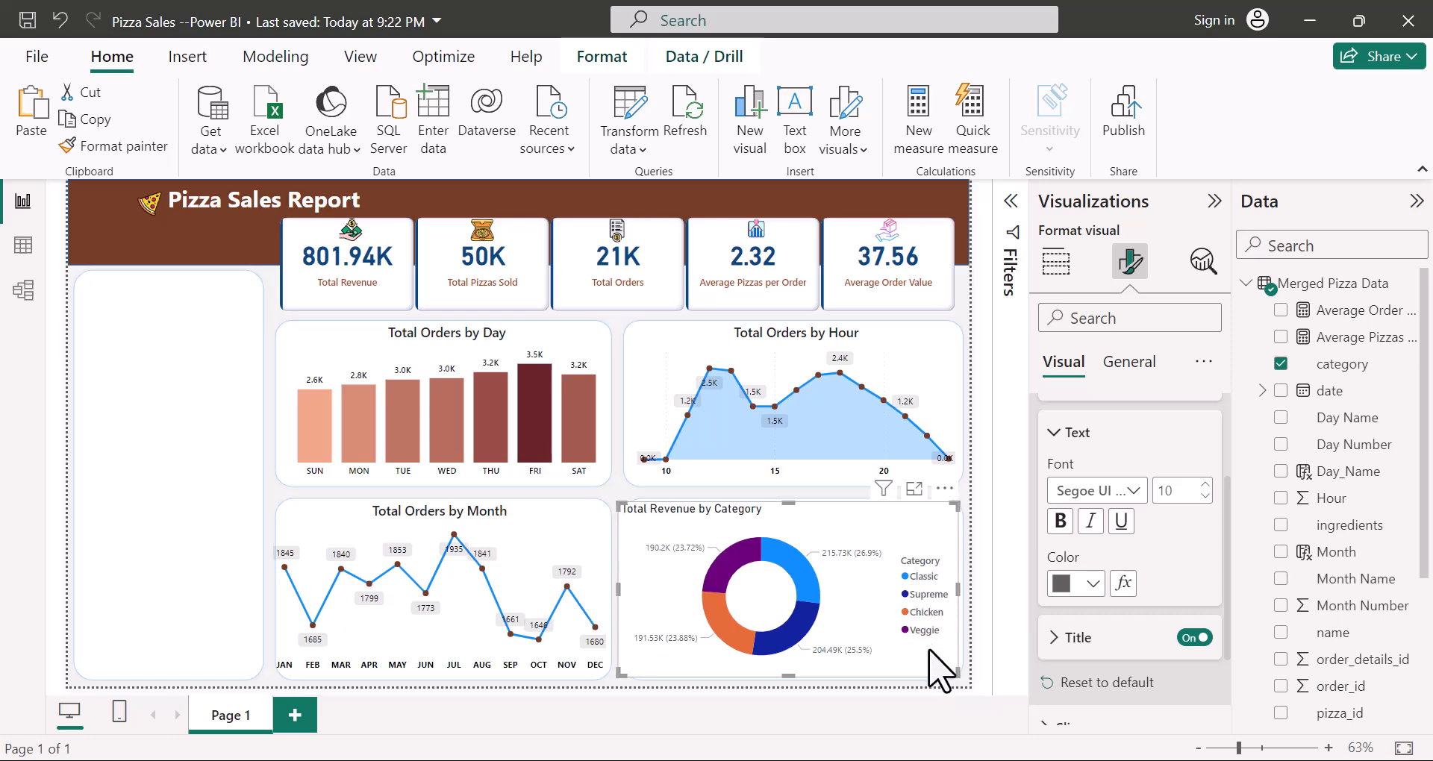
{"action": "scroll", "coordinate": [1105, 515], "scroll_direction": "up", "scroll_amount": 1}
{"action": "left_click", "coordinate": [1053, 469]}
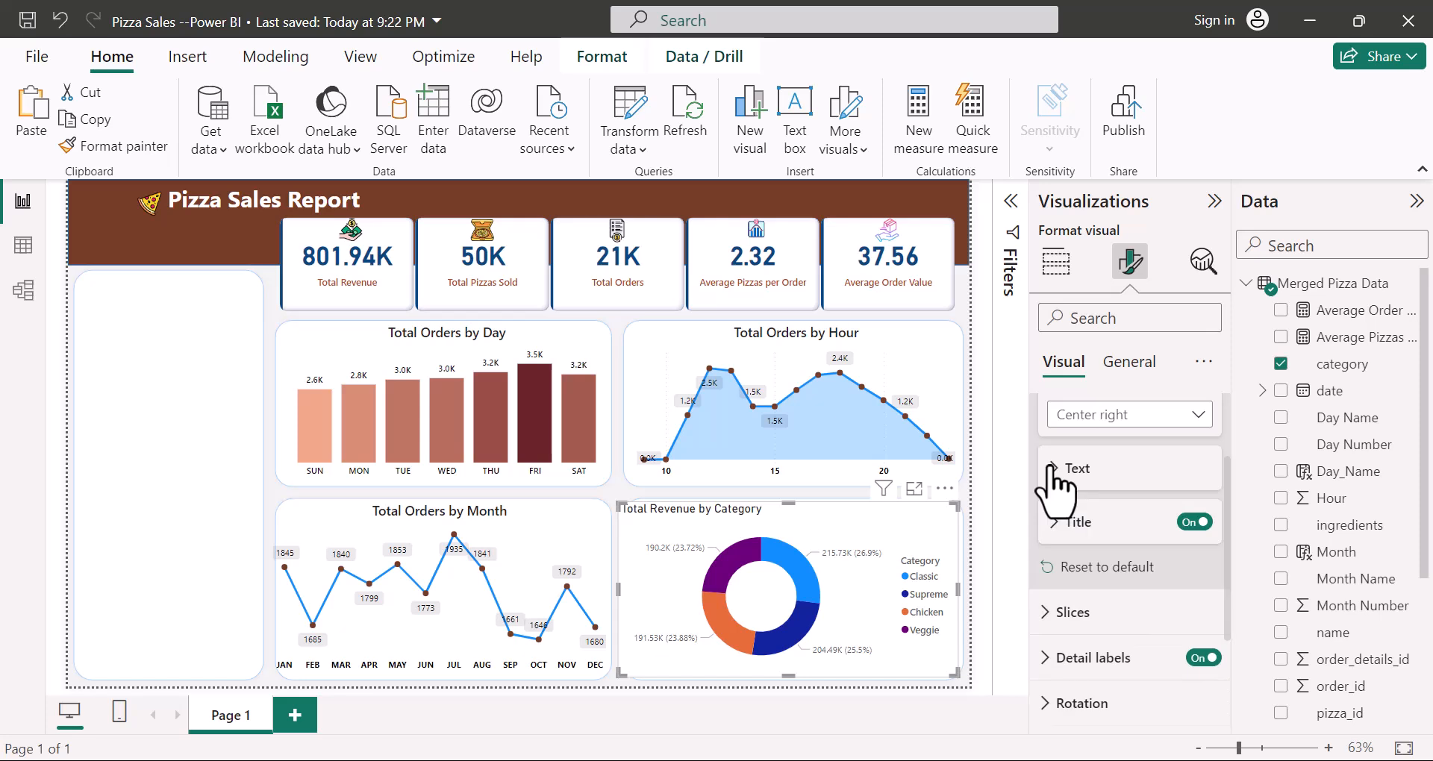
Step: Review the slice color settings for the donut chart's pizza categories
{"action": "left_click", "coordinate": [1046, 612]}
{"action": "scroll", "coordinate": [1067, 608], "scroll_direction": "down", "scroll_amount": 3}
{"action": "scroll", "coordinate": [1155, 606], "scroll_direction": "down", "scroll_amount": 1}
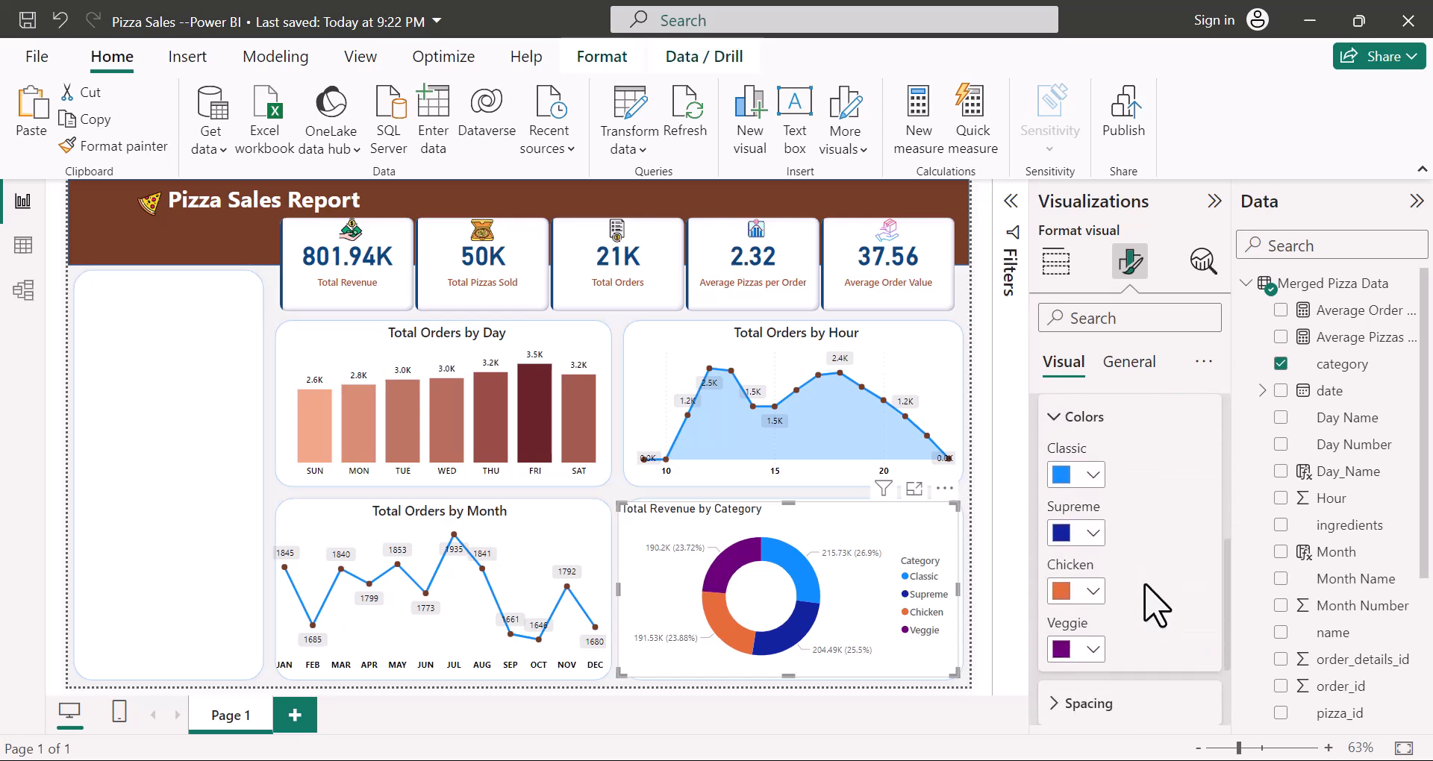
{"action": "scroll", "coordinate": [1156, 606], "scroll_direction": "up", "scroll_amount": 2}
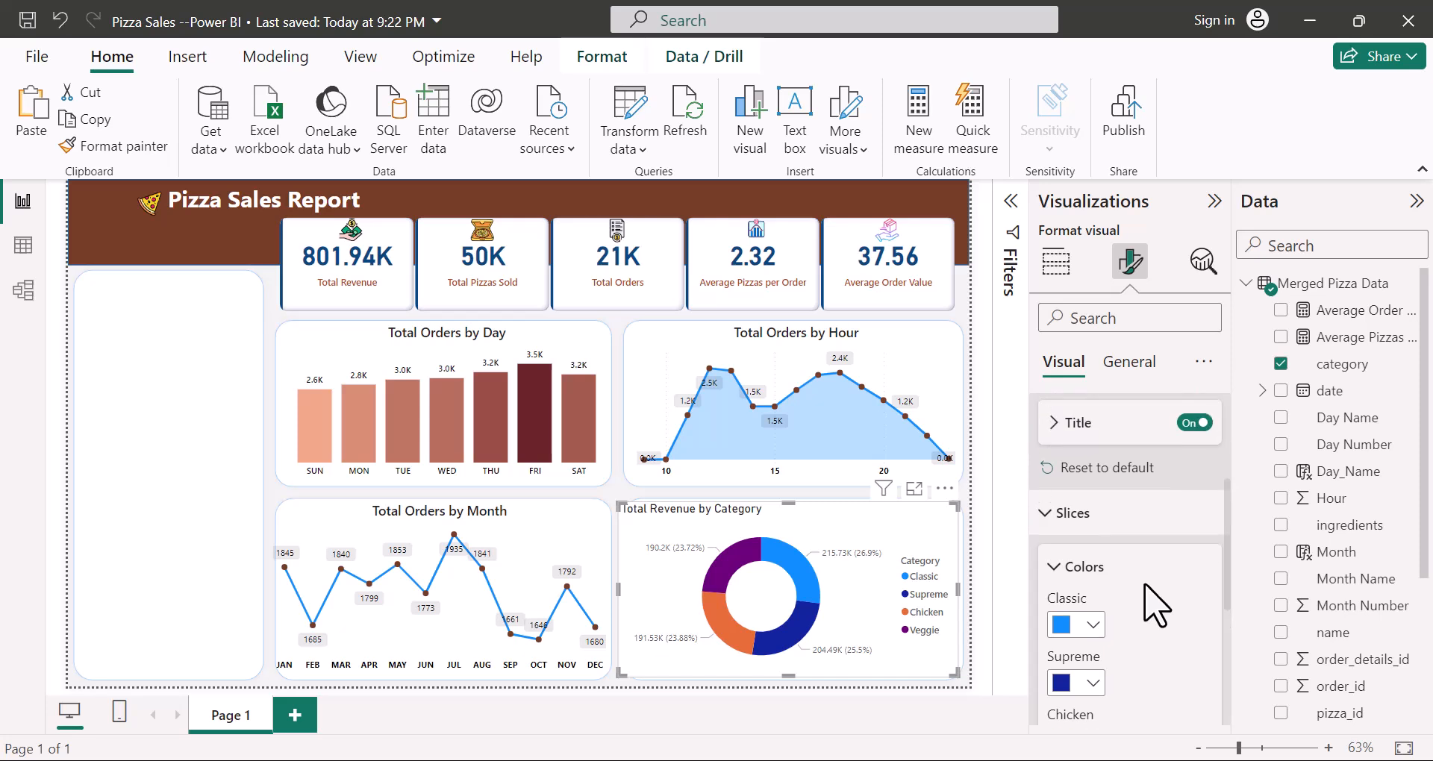
{"action": "left_click", "coordinate": [1057, 569]}
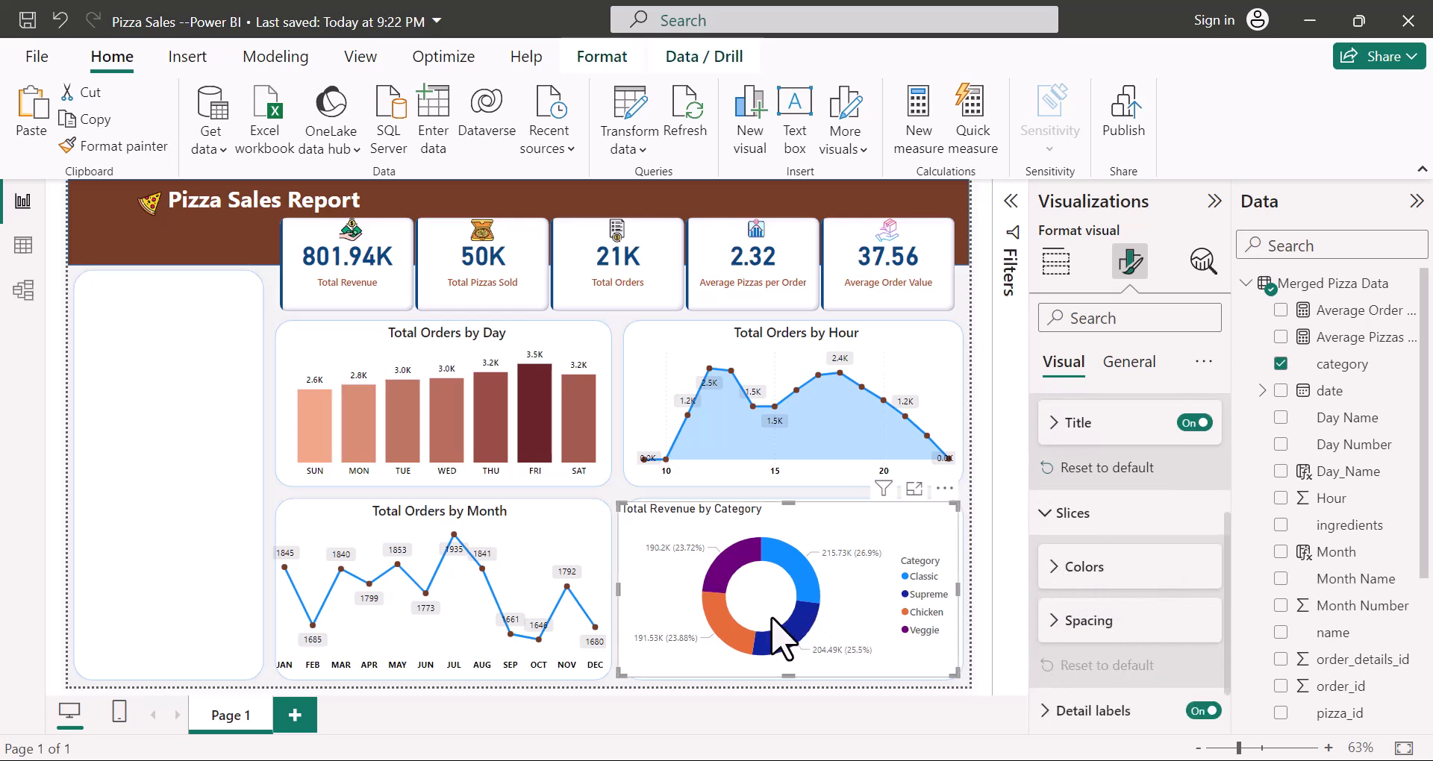
{"action": "left_click", "coordinate": [1047, 514]}
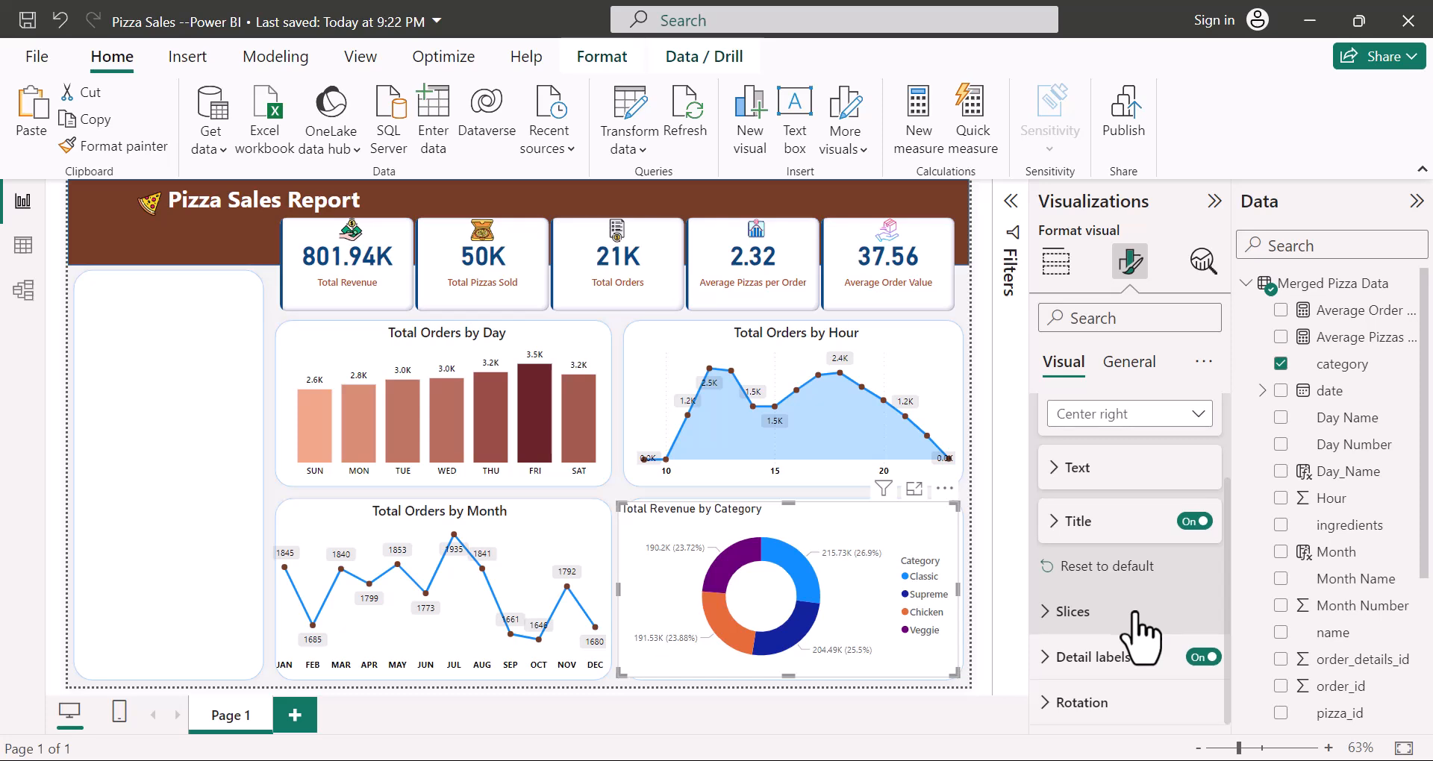
Step: Turn the donut chart's detail labels off and back on to compare the chart with and without them
{"action": "left_click", "coordinate": [1049, 661]}
{"action": "scroll", "coordinate": [1119, 605], "scroll_direction": "down", "scroll_amount": 1}
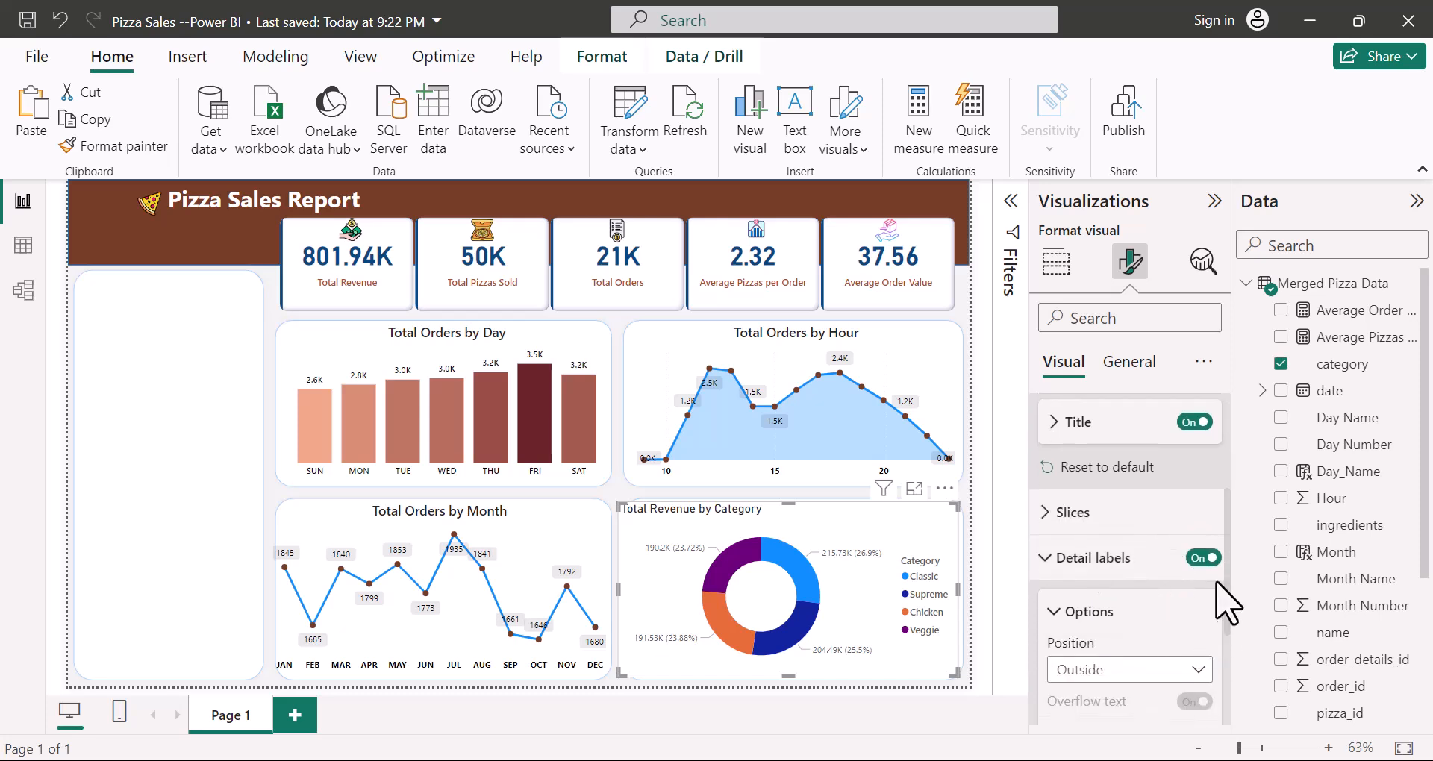
{"action": "left_click", "coordinate": [1203, 558]}
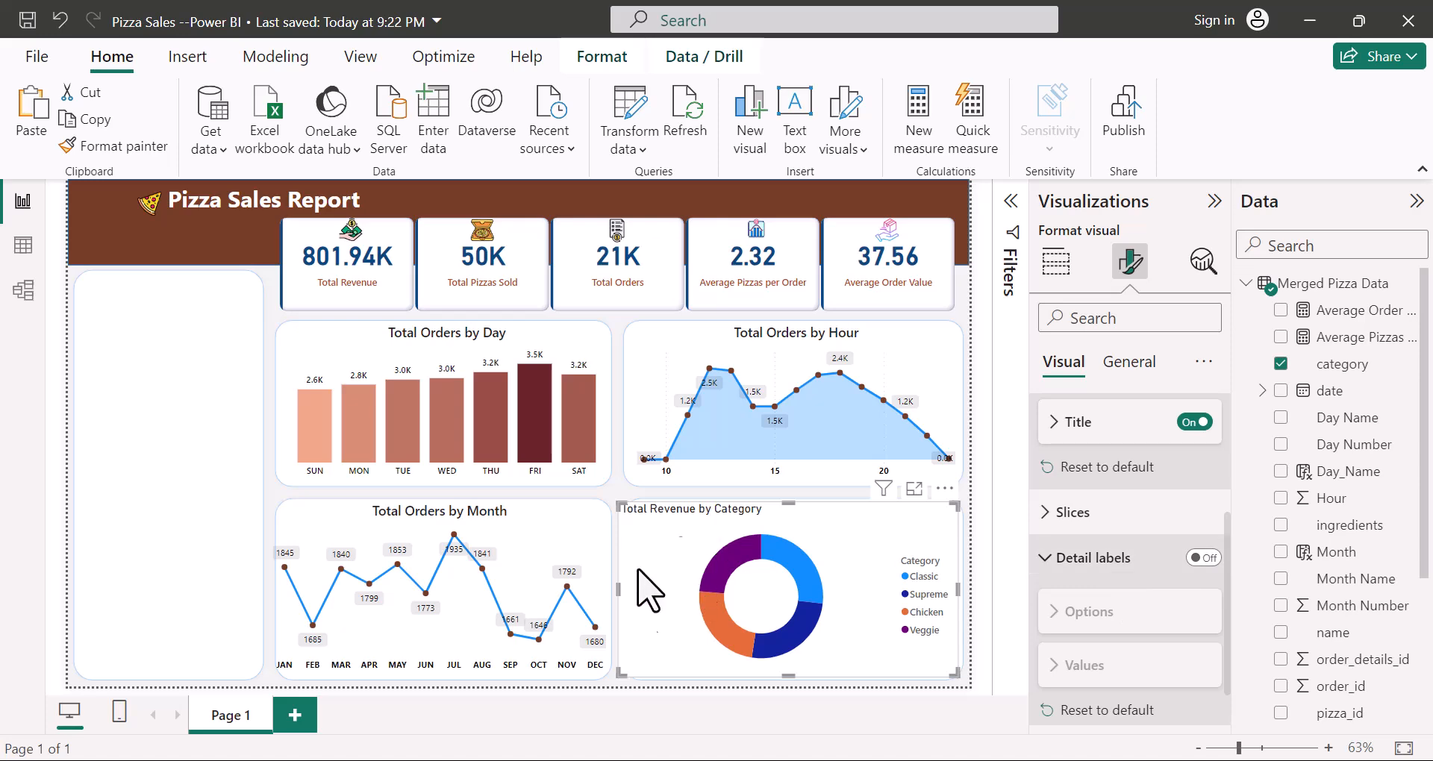
{"action": "left_click", "coordinate": [1204, 559]}
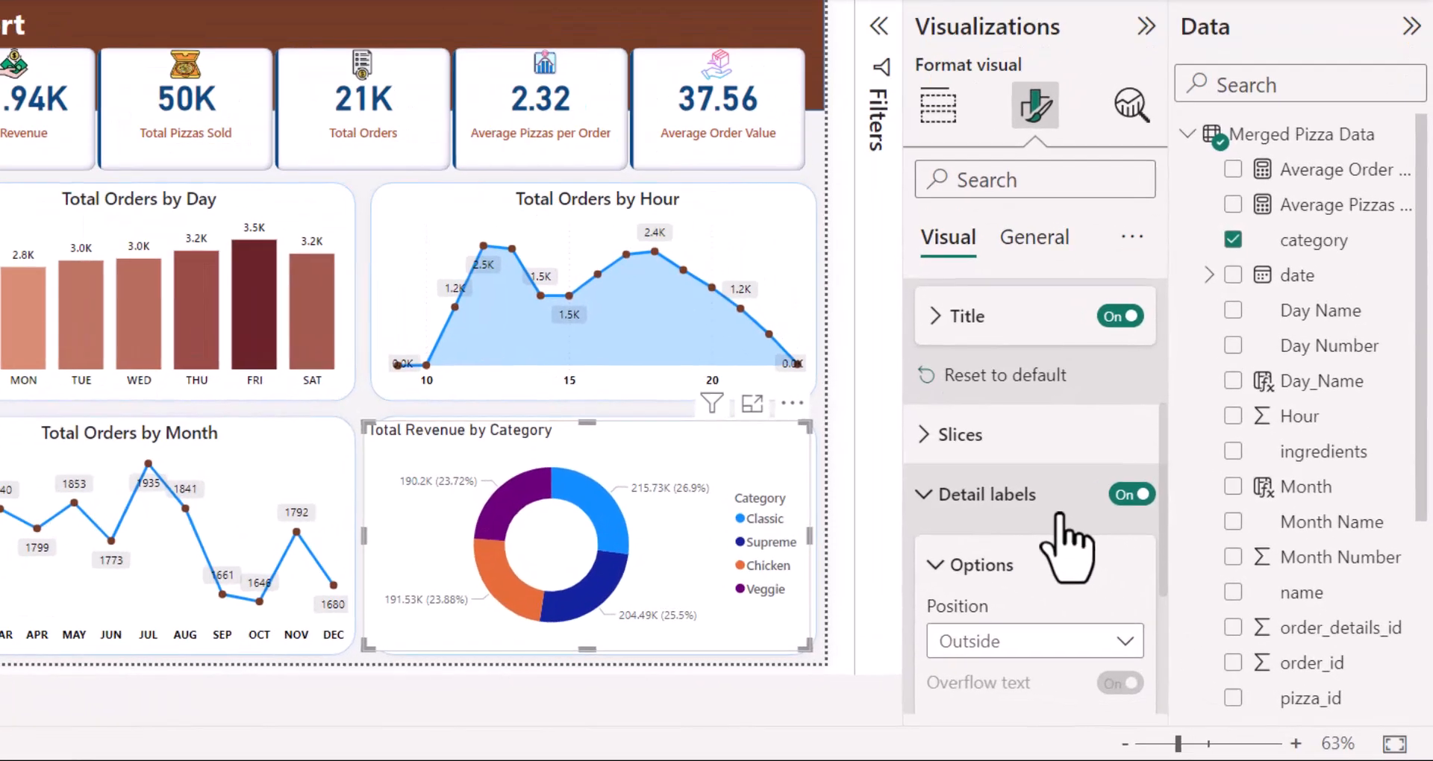
Step: Try the Inside position for the donut chart's detail labels and return them to Outside
{"action": "scroll", "coordinate": [1142, 589], "scroll_direction": "down", "scroll_amount": 3}
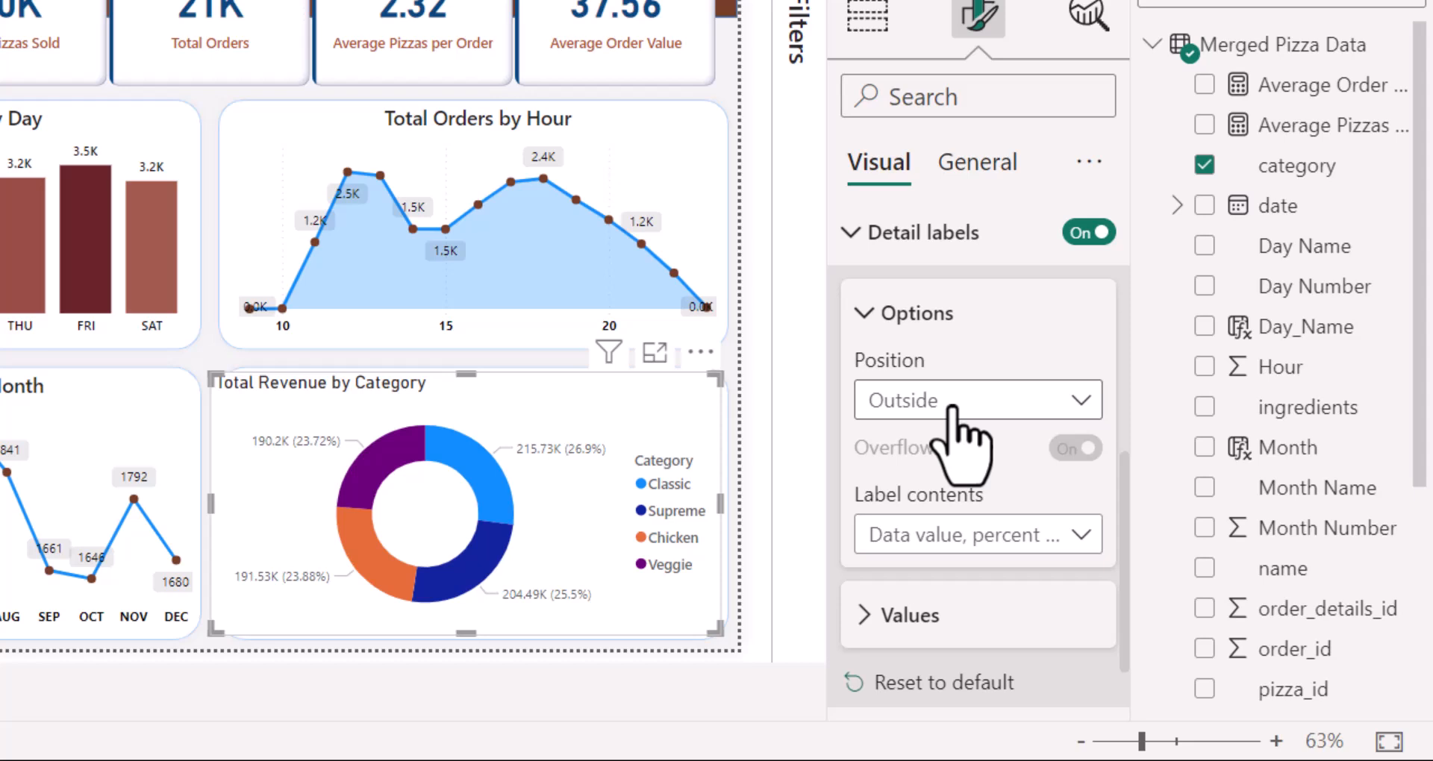
{"action": "left_click", "coordinate": [962, 440]}
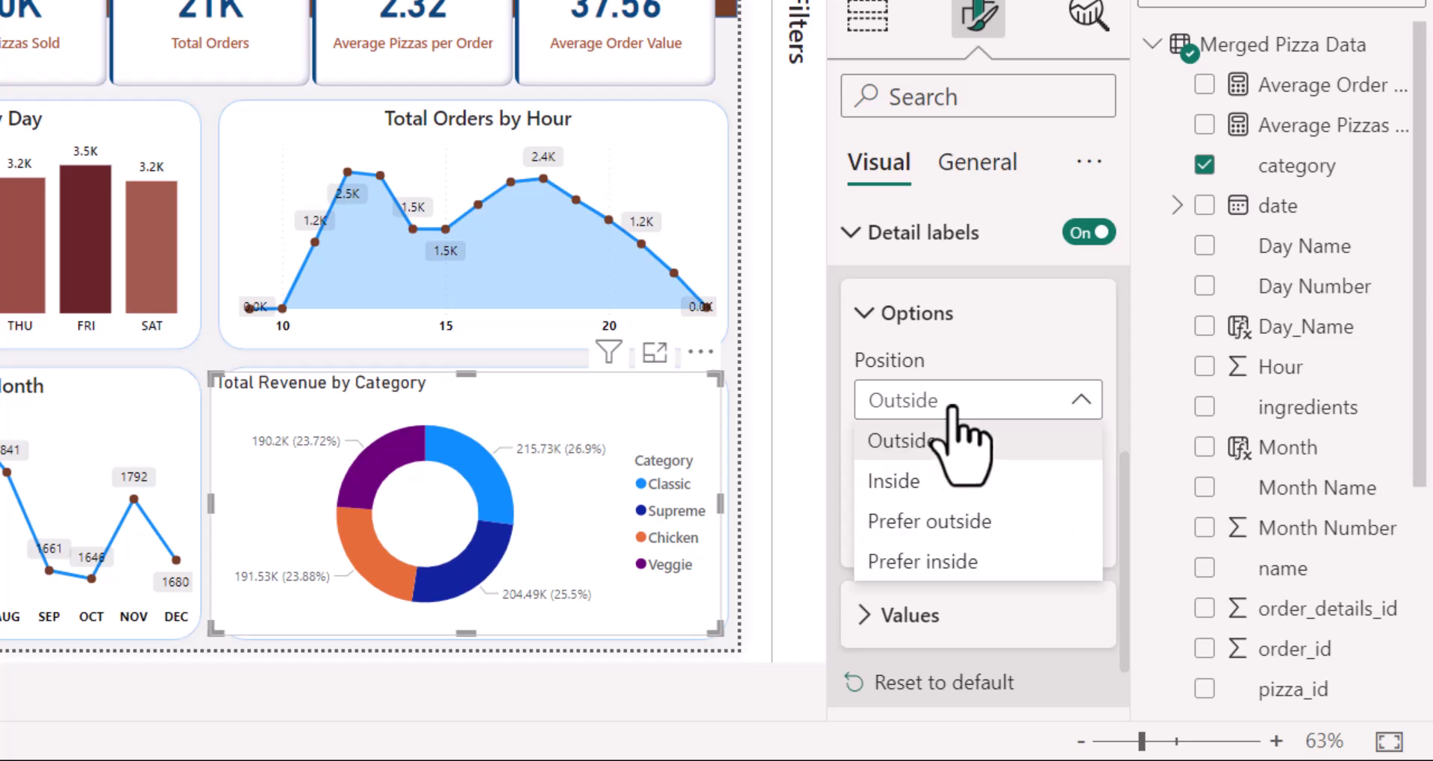
{"action": "left_click", "coordinate": [903, 484]}
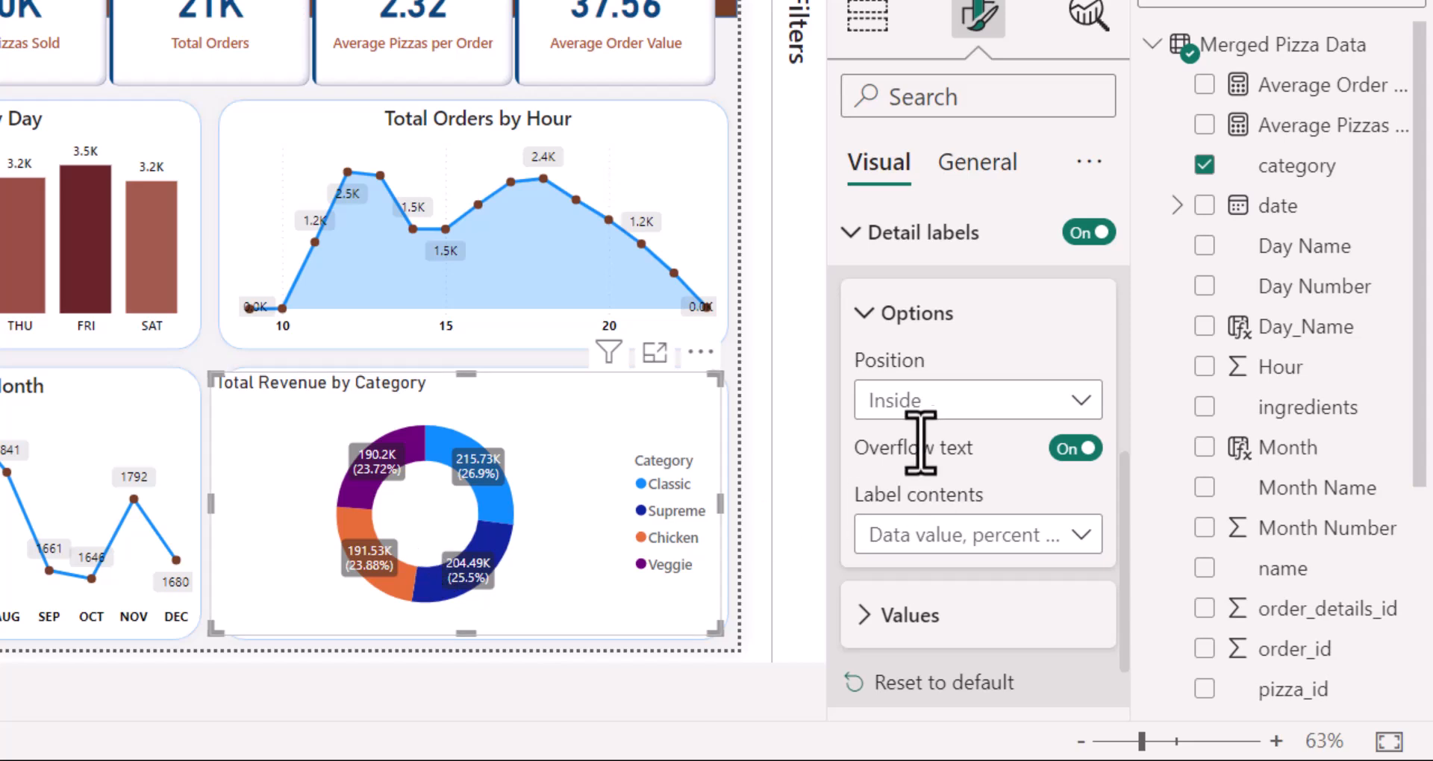
{"action": "left_click", "coordinate": [924, 400]}
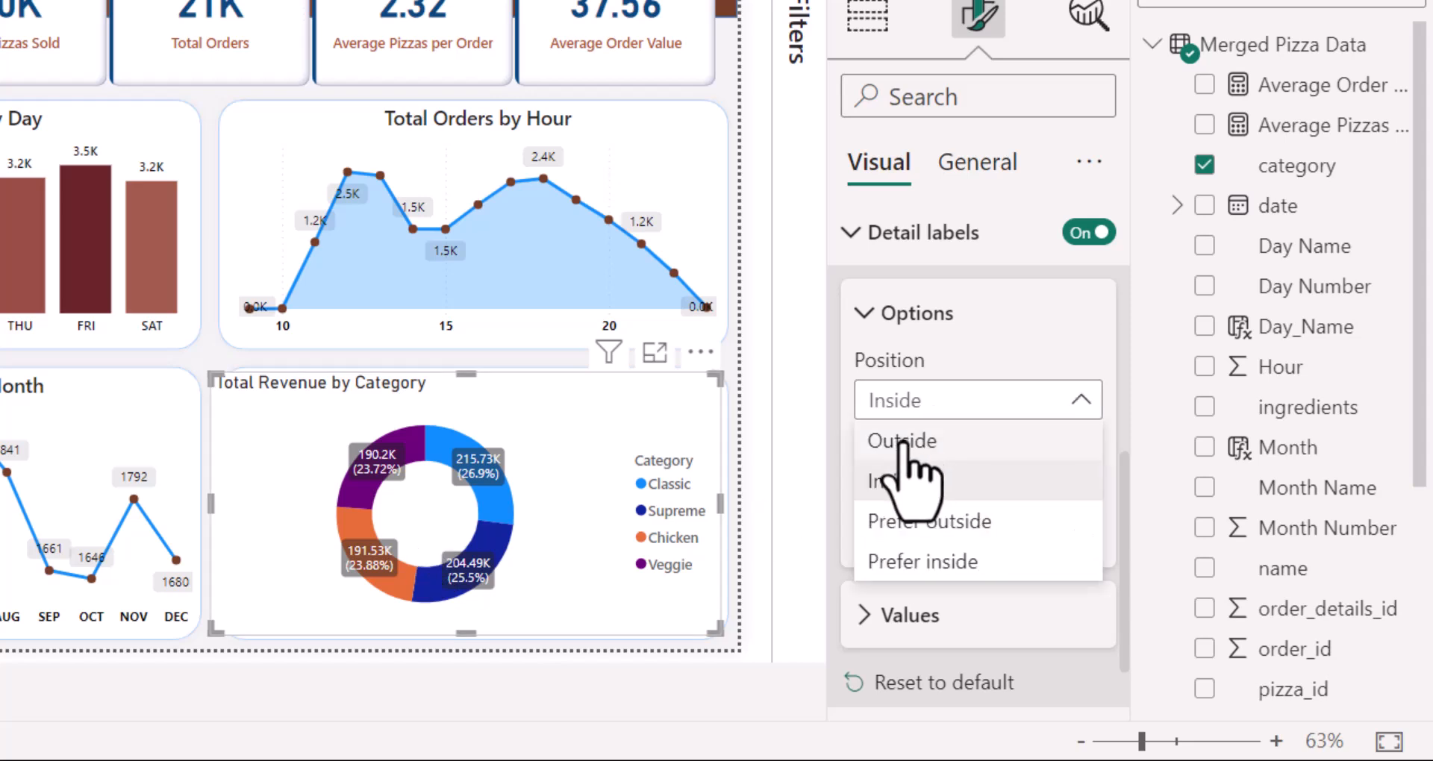
{"action": "key", "text": "Escape"}
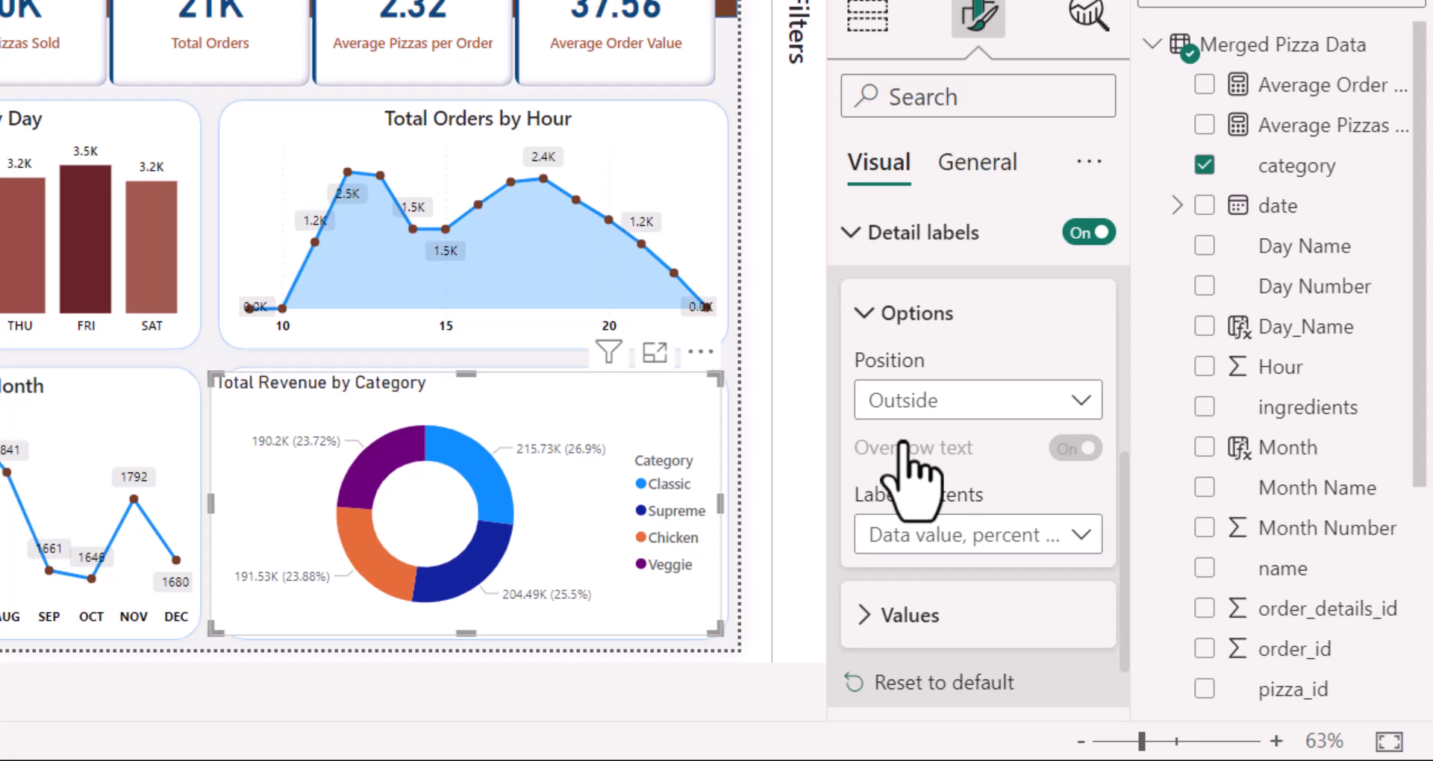
Step: Try showing only the data value in the donut chart's detail labels
{"action": "scroll", "coordinate": [926, 440], "scroll_direction": "down", "scroll_amount": 1}
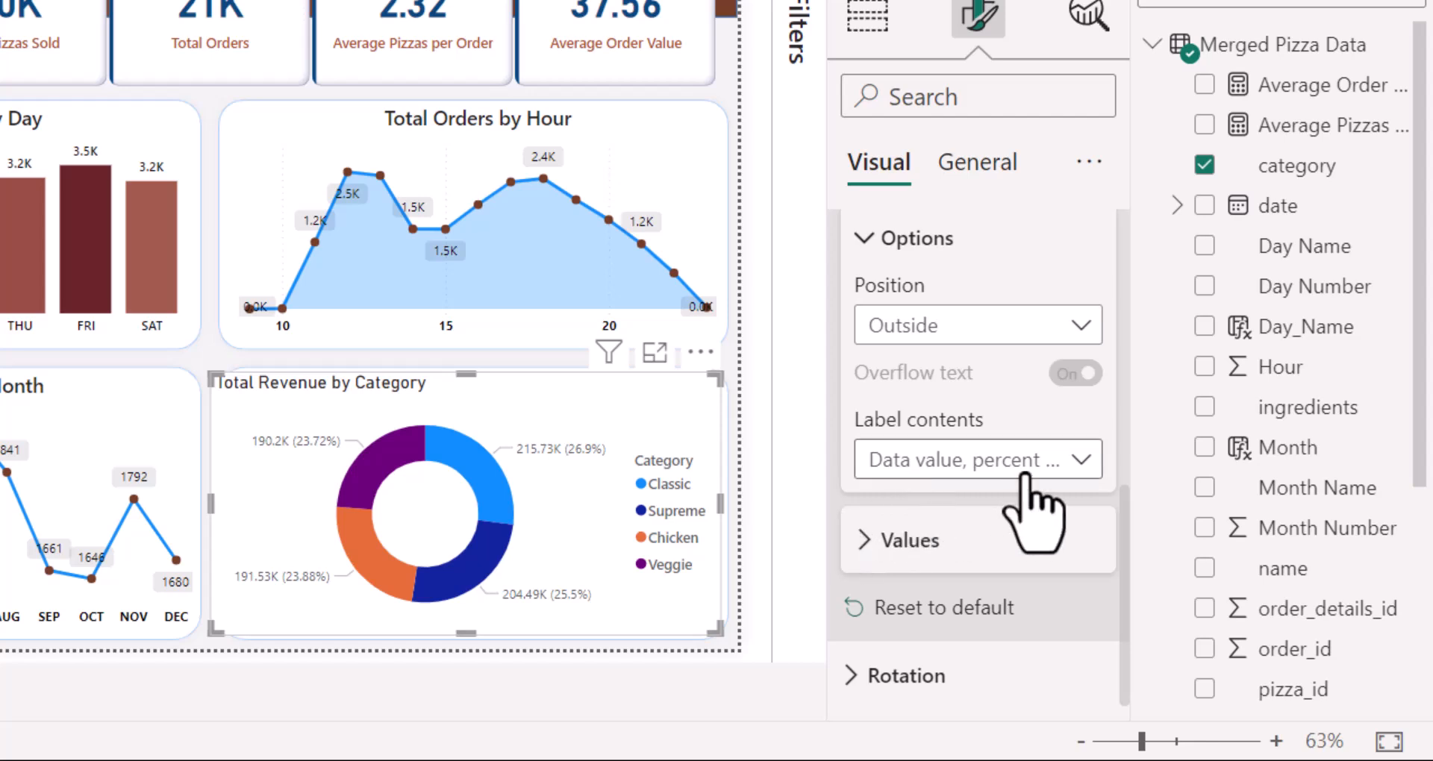
{"action": "mouse_move", "coordinate": [532, 453]}
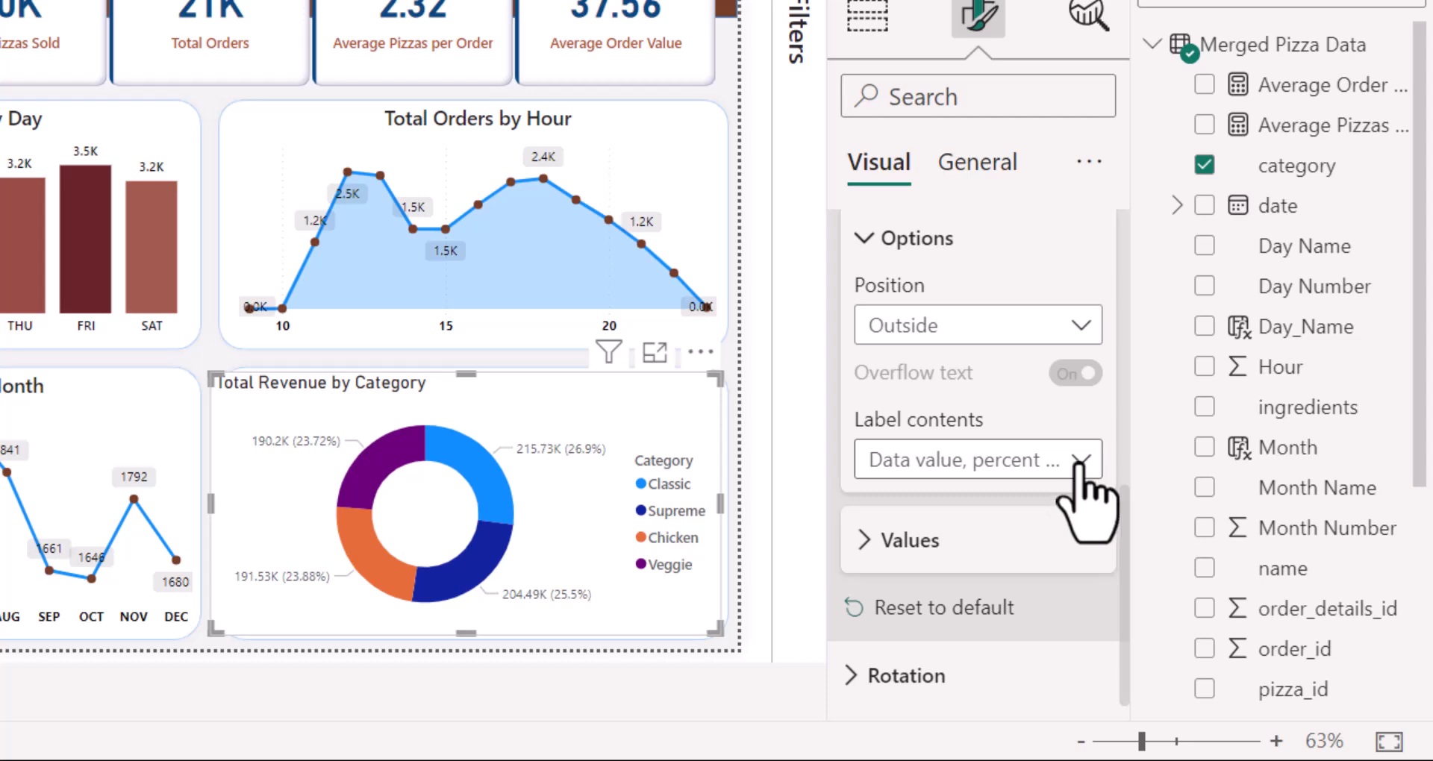
{"action": "left_click", "coordinate": [1083, 463]}
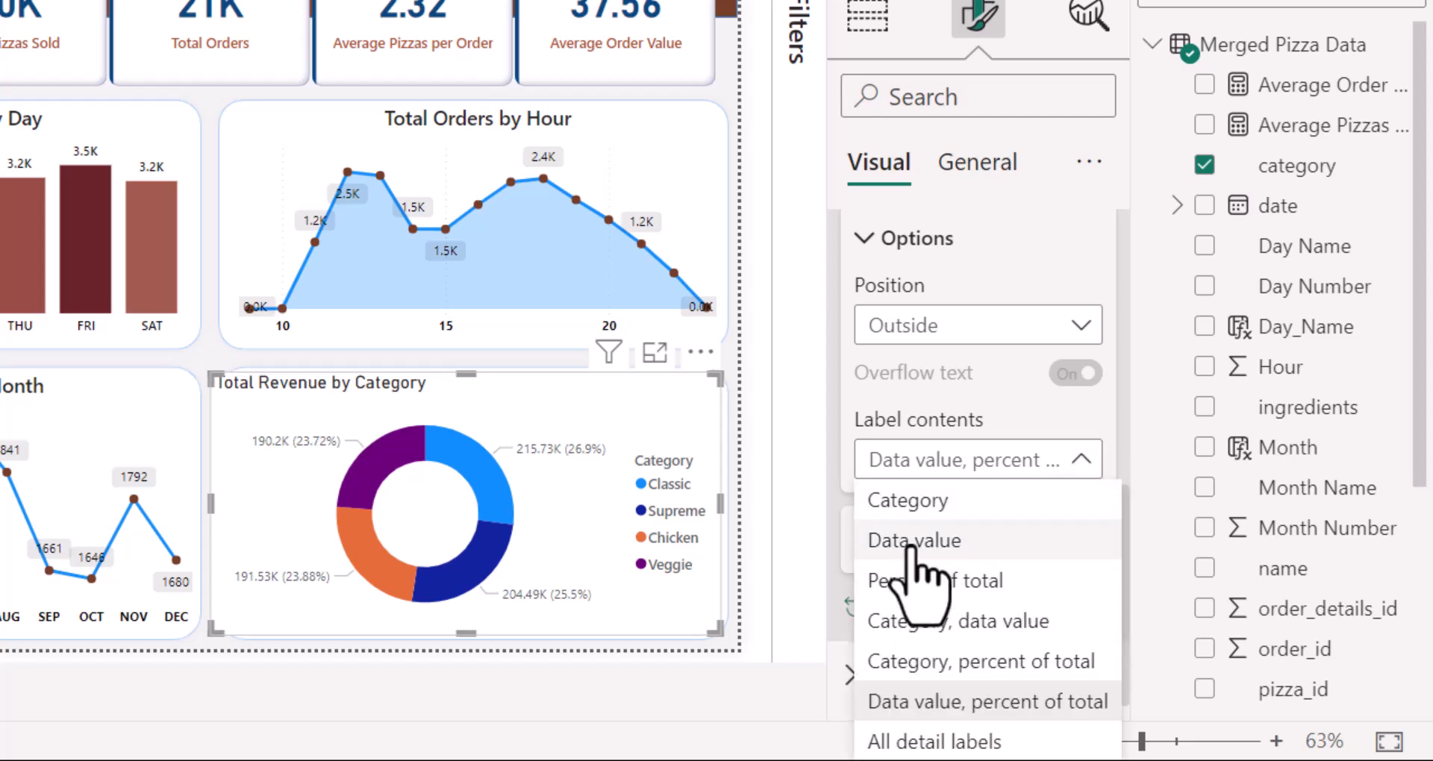
{"action": "left_click", "coordinate": [915, 552]}
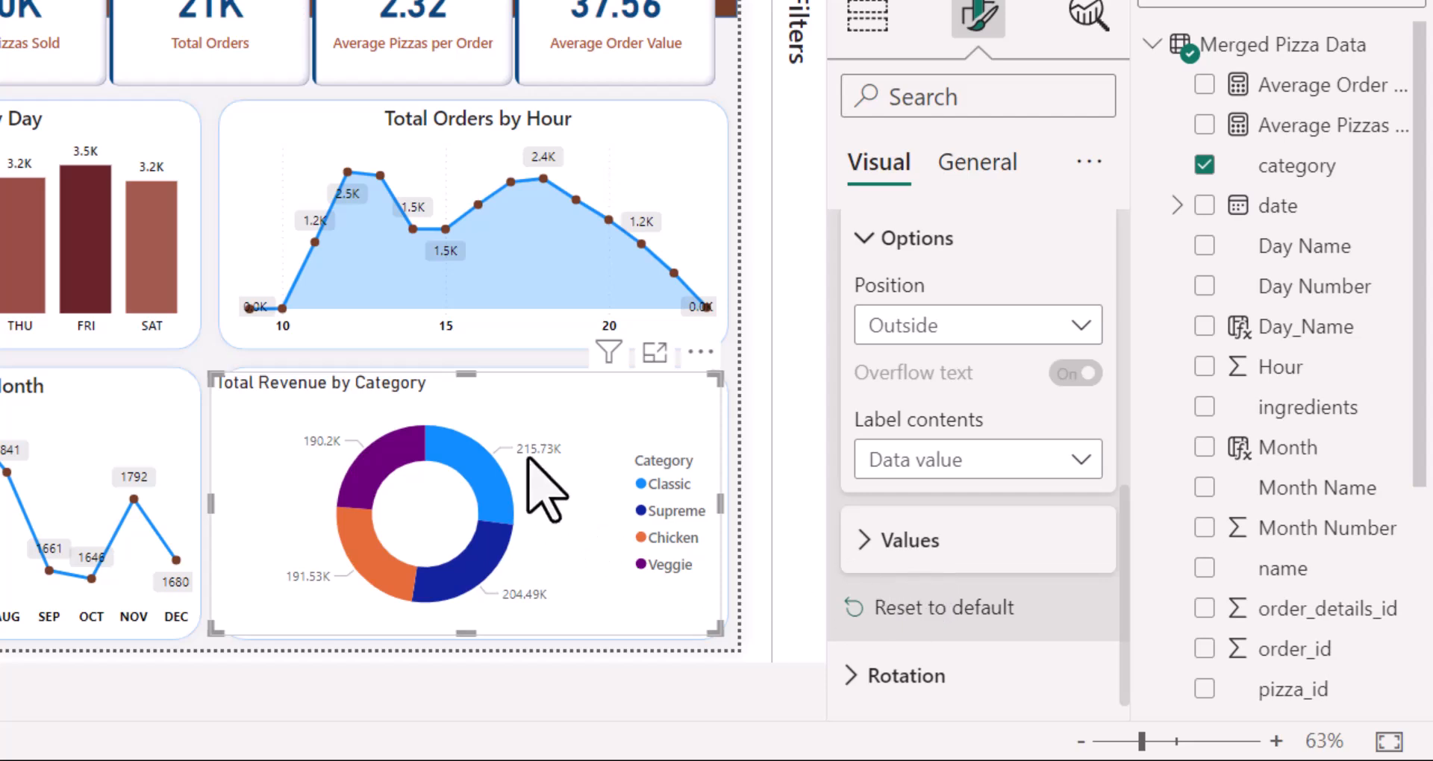
Step: Set the donut chart's detail label contents to Percent of total and check the requirement in the pizza sales Word document
{"action": "left_click", "coordinate": [977, 470]}
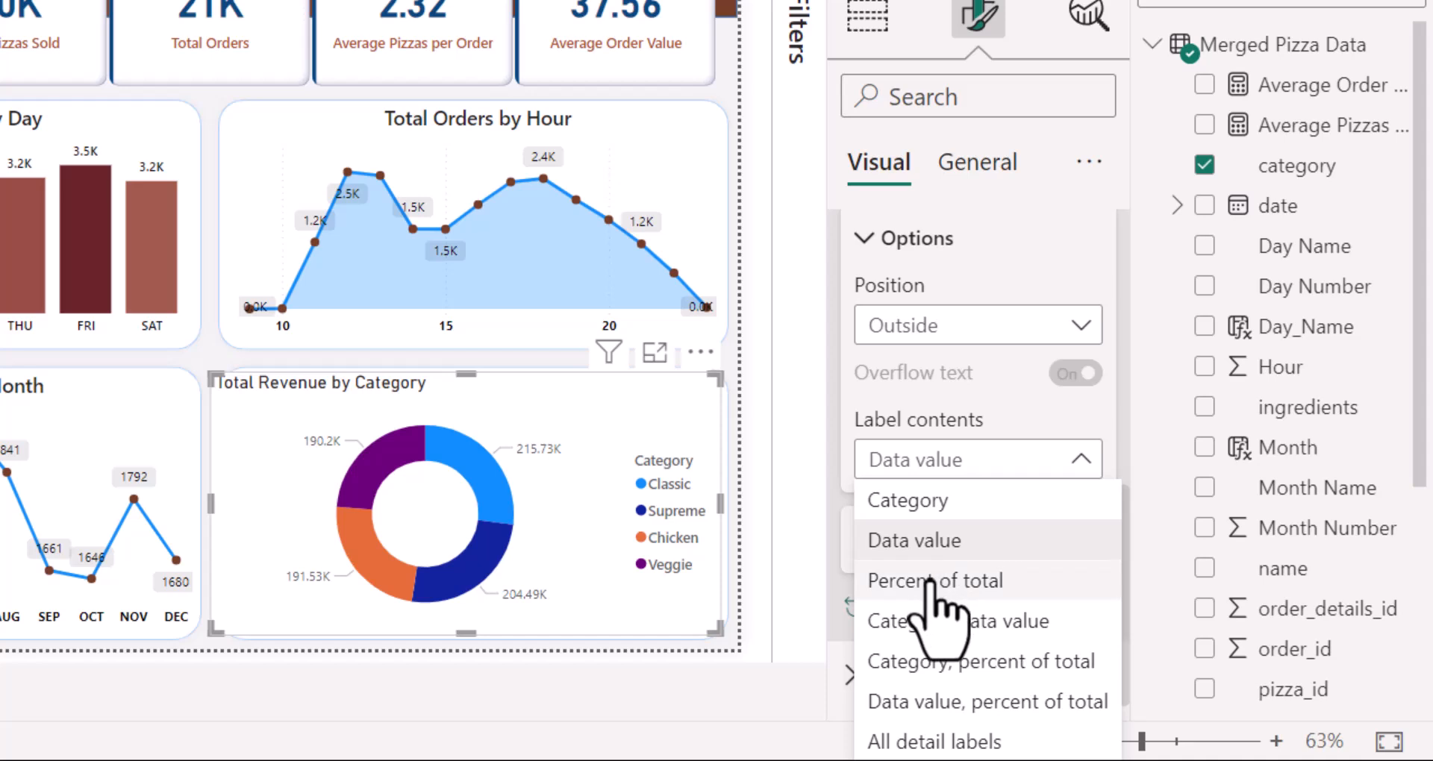
{"action": "left_click", "coordinate": [930, 582]}
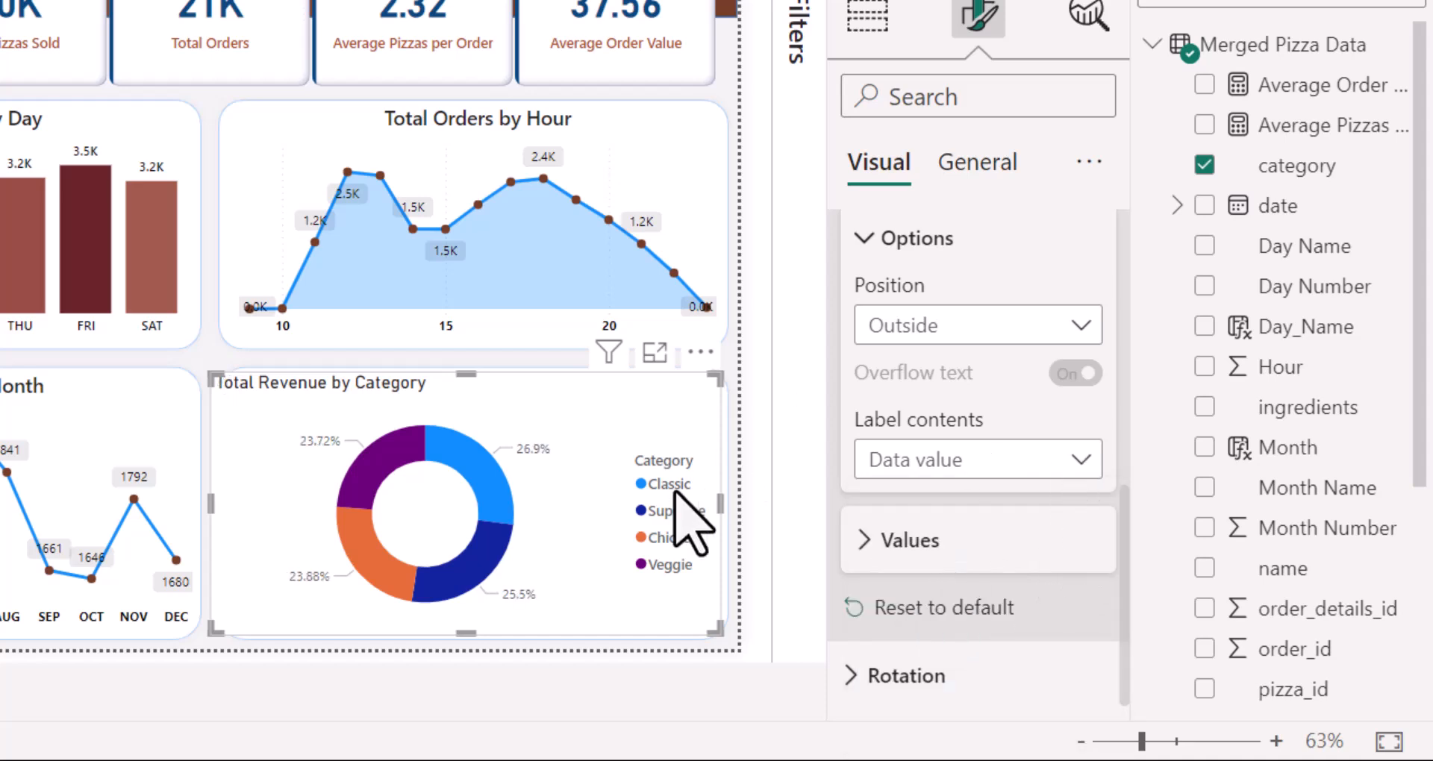
{"action": "mouse_move", "coordinate": [496, 485]}
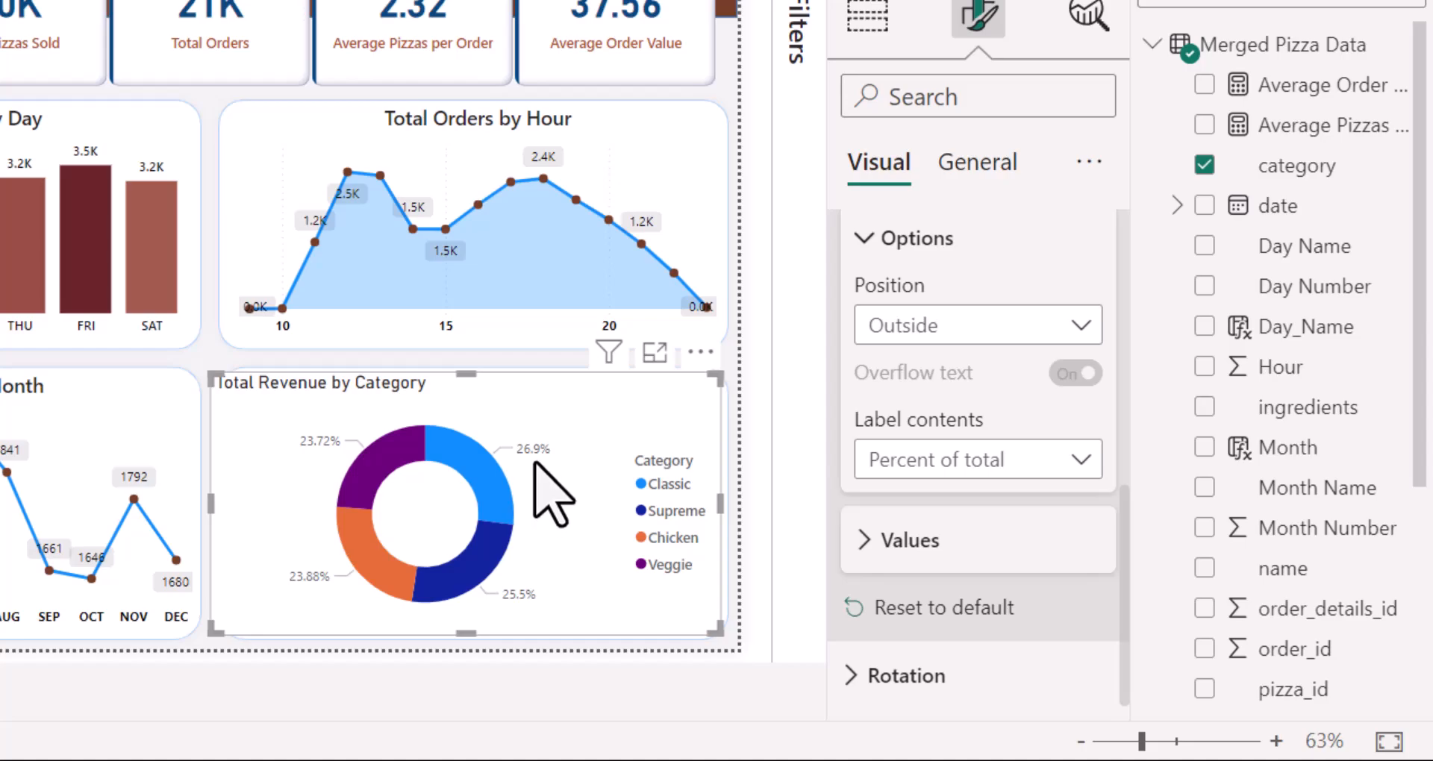
{"action": "mouse_move", "coordinate": [551, 729]}
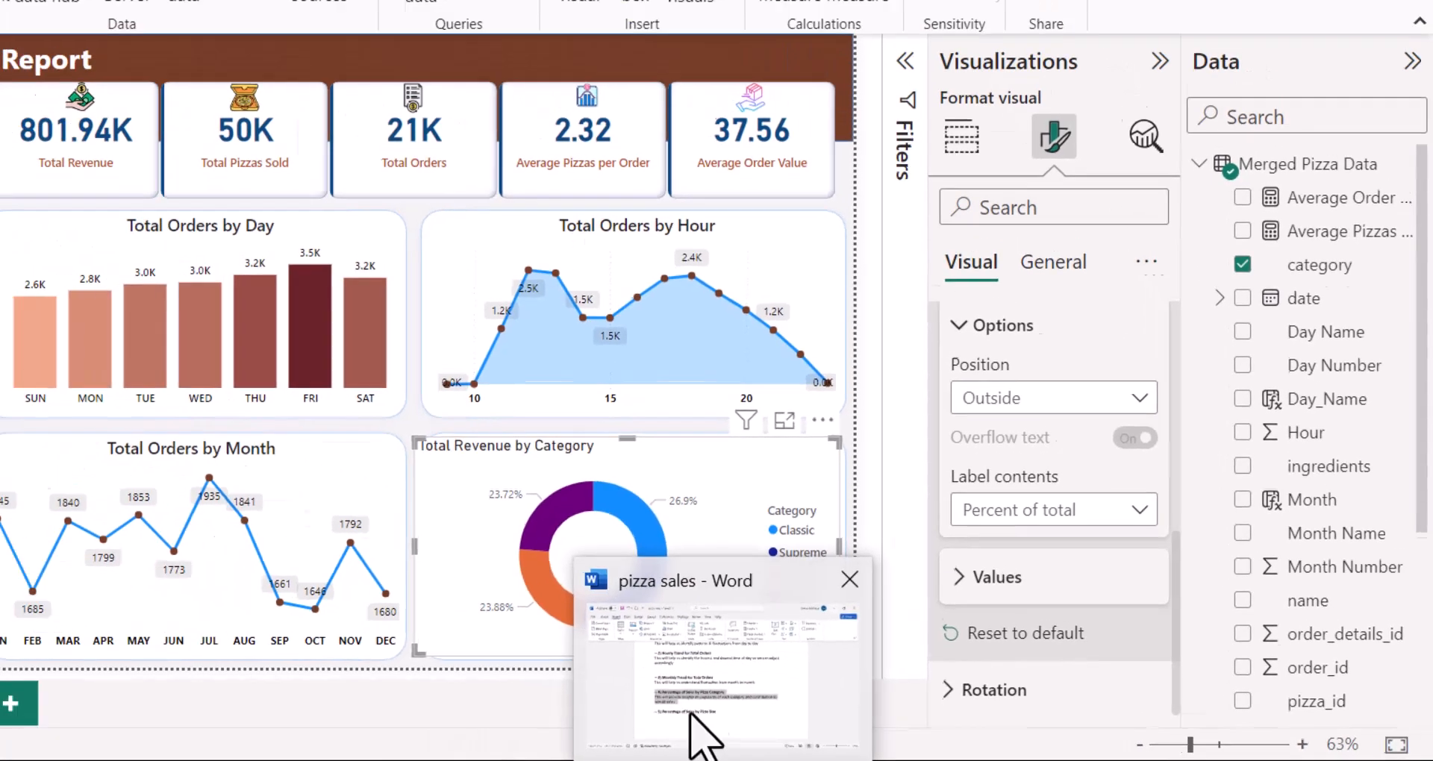
{"action": "left_click", "coordinate": [694, 735]}
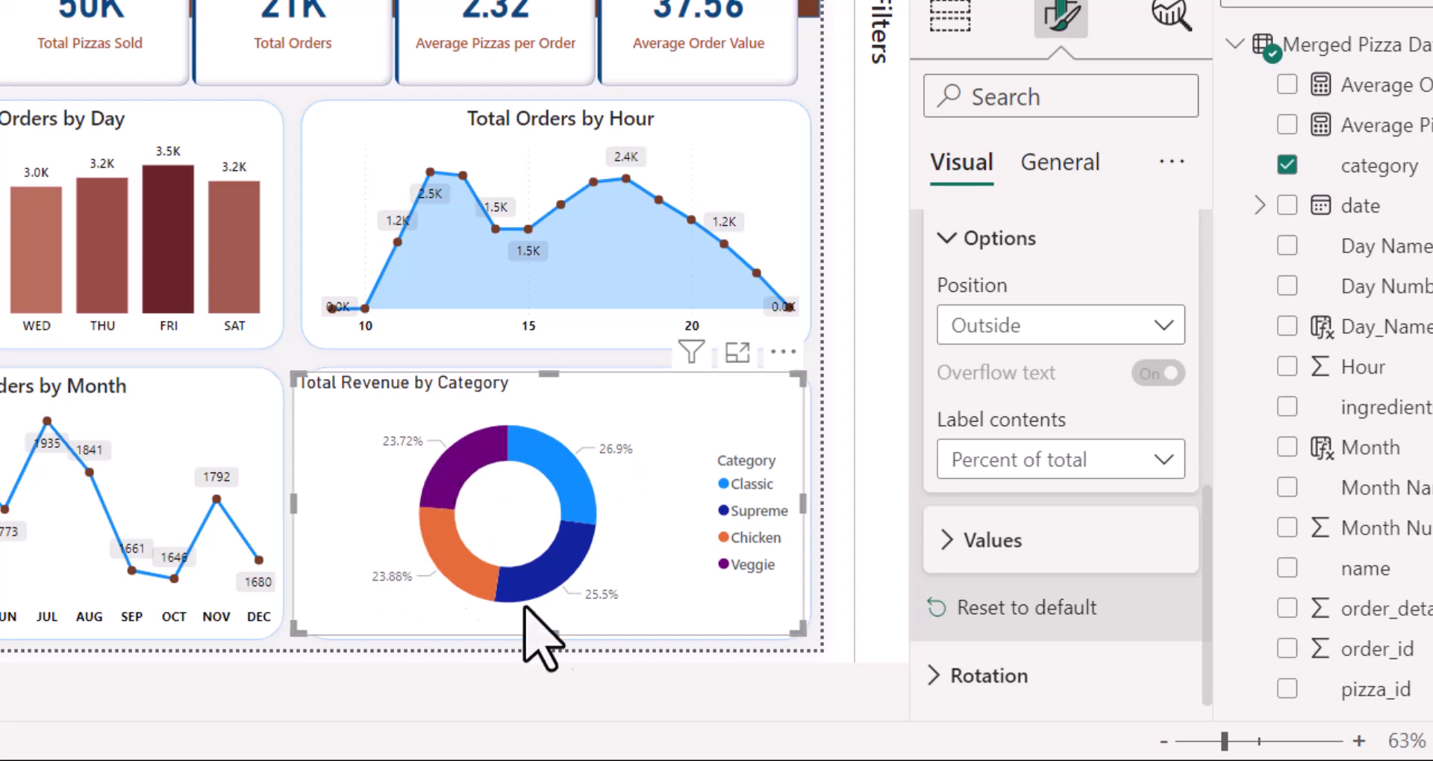
Step: Show data value and percent of total in the donut chart's detail labels, formatted in black Segoe UI Semibold at size 10
{"action": "left_click", "coordinate": [1000, 459]}
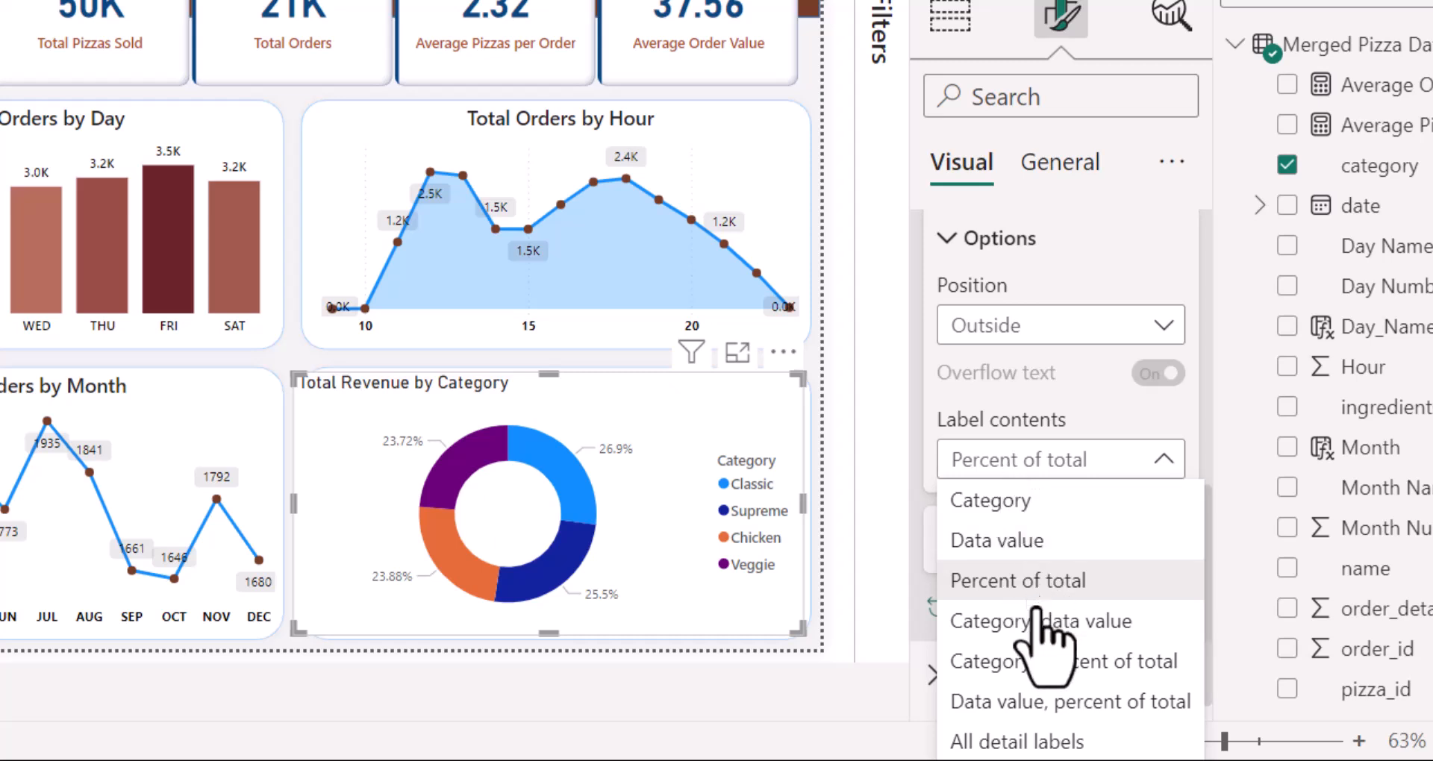
{"action": "left_click", "coordinate": [1097, 703]}
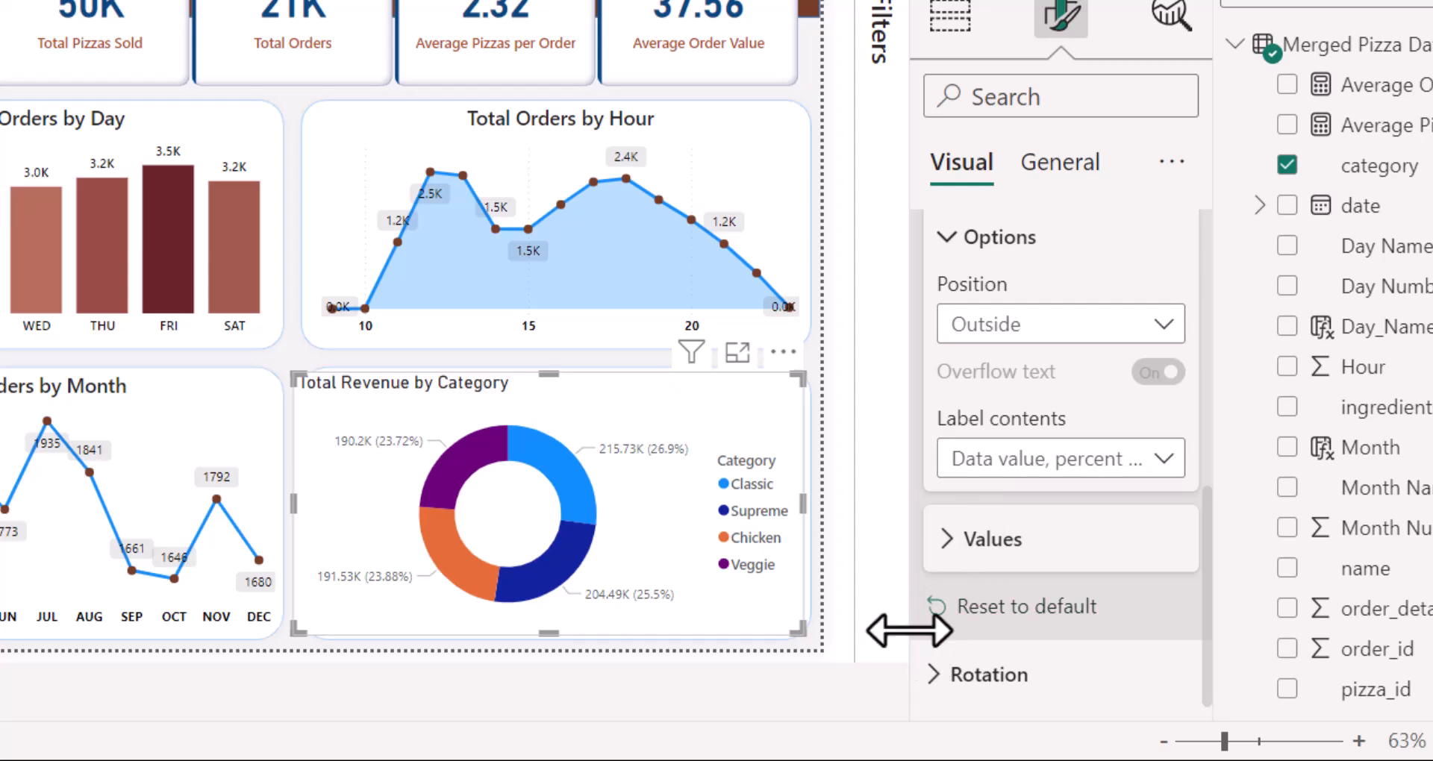
{"action": "left_click", "coordinate": [948, 545]}
{"action": "scroll", "coordinate": [1030, 559], "scroll_direction": "down", "scroll_amount": 3}
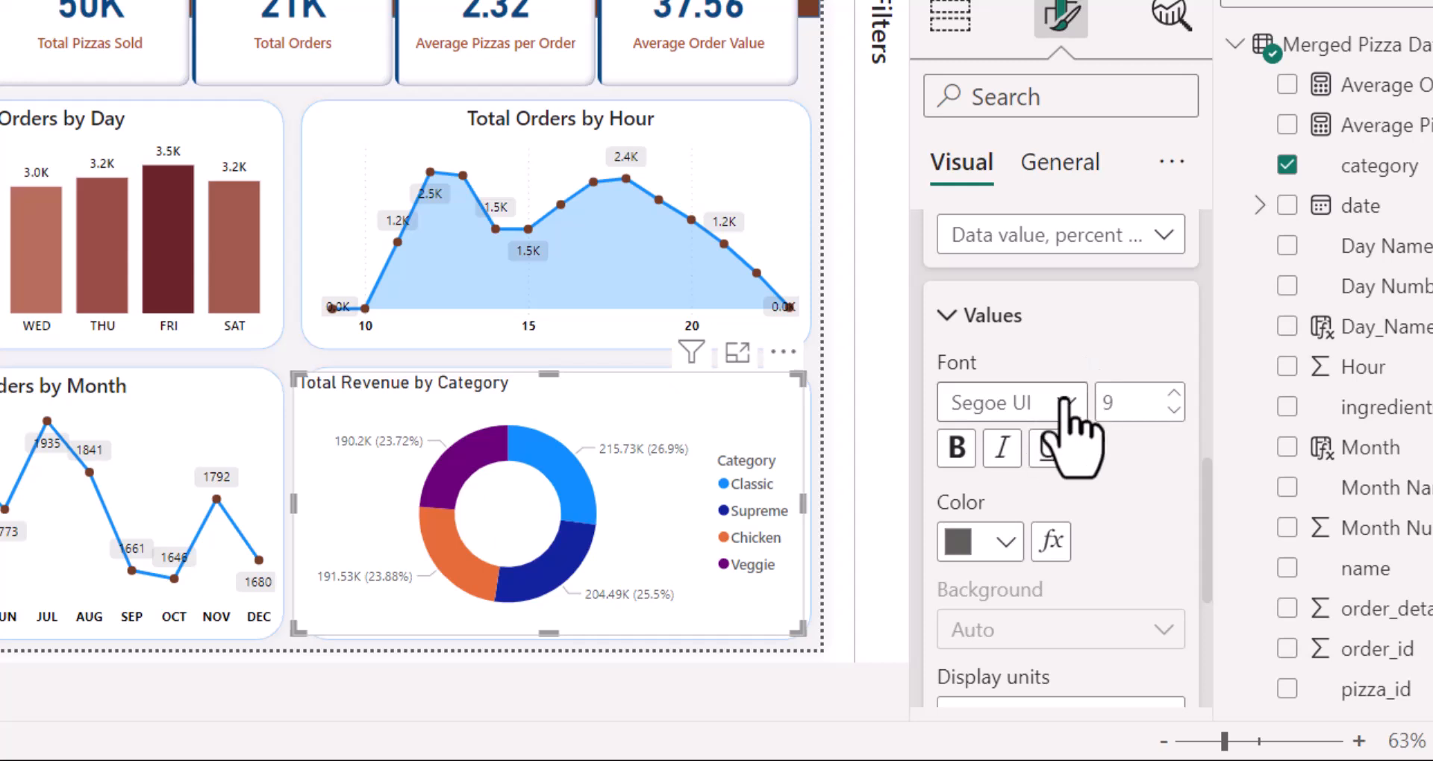
{"action": "left_click", "coordinate": [1069, 403]}
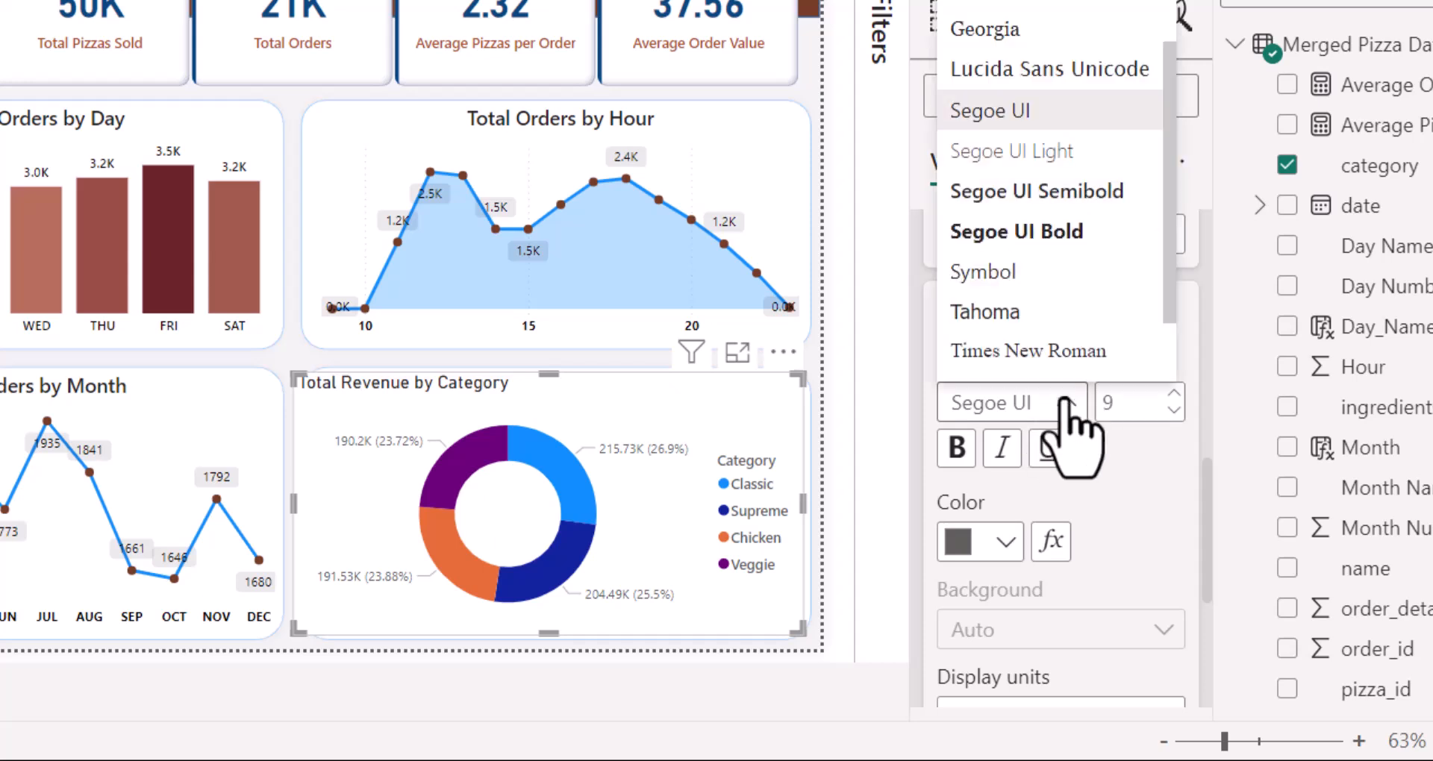
{"action": "left_click", "coordinate": [1039, 191]}
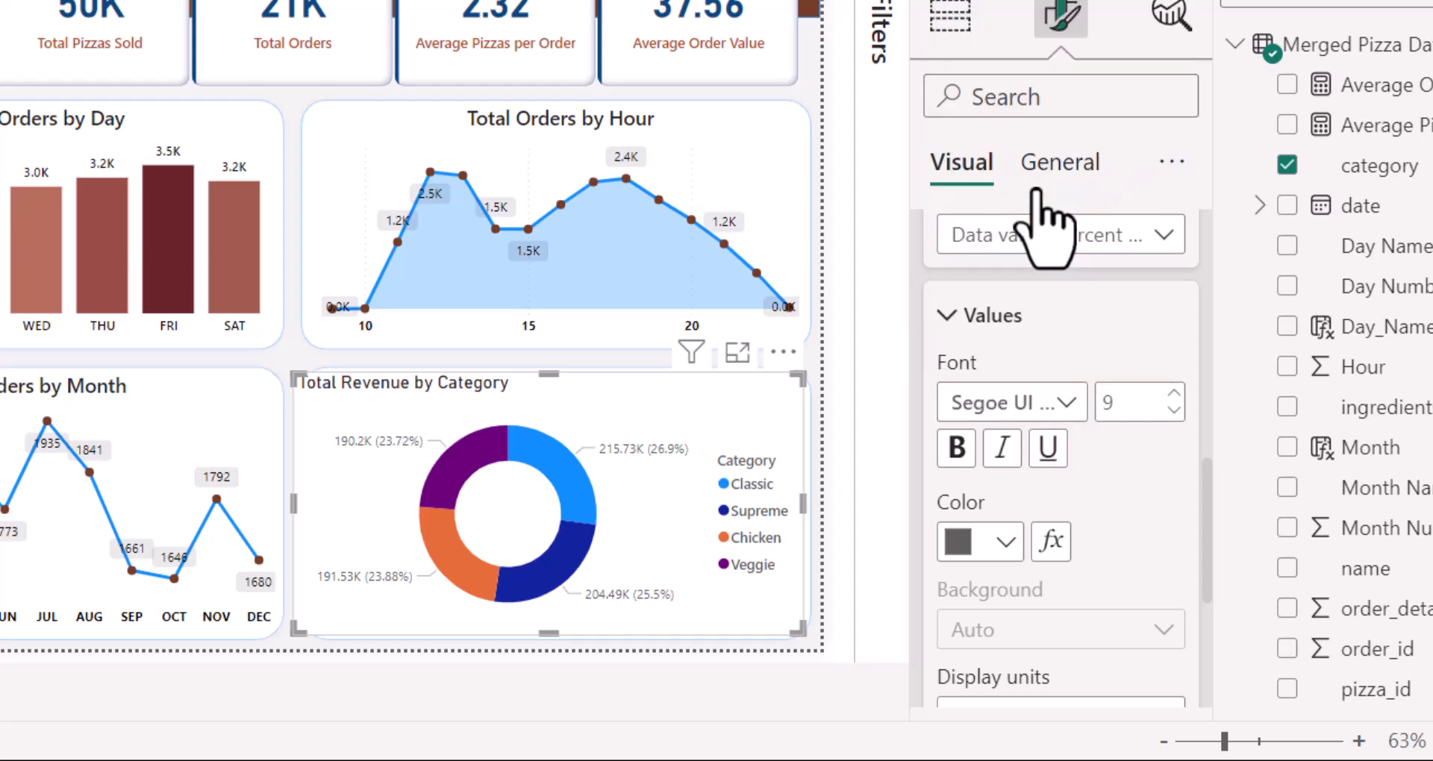
{"action": "left_click", "coordinate": [1006, 542]}
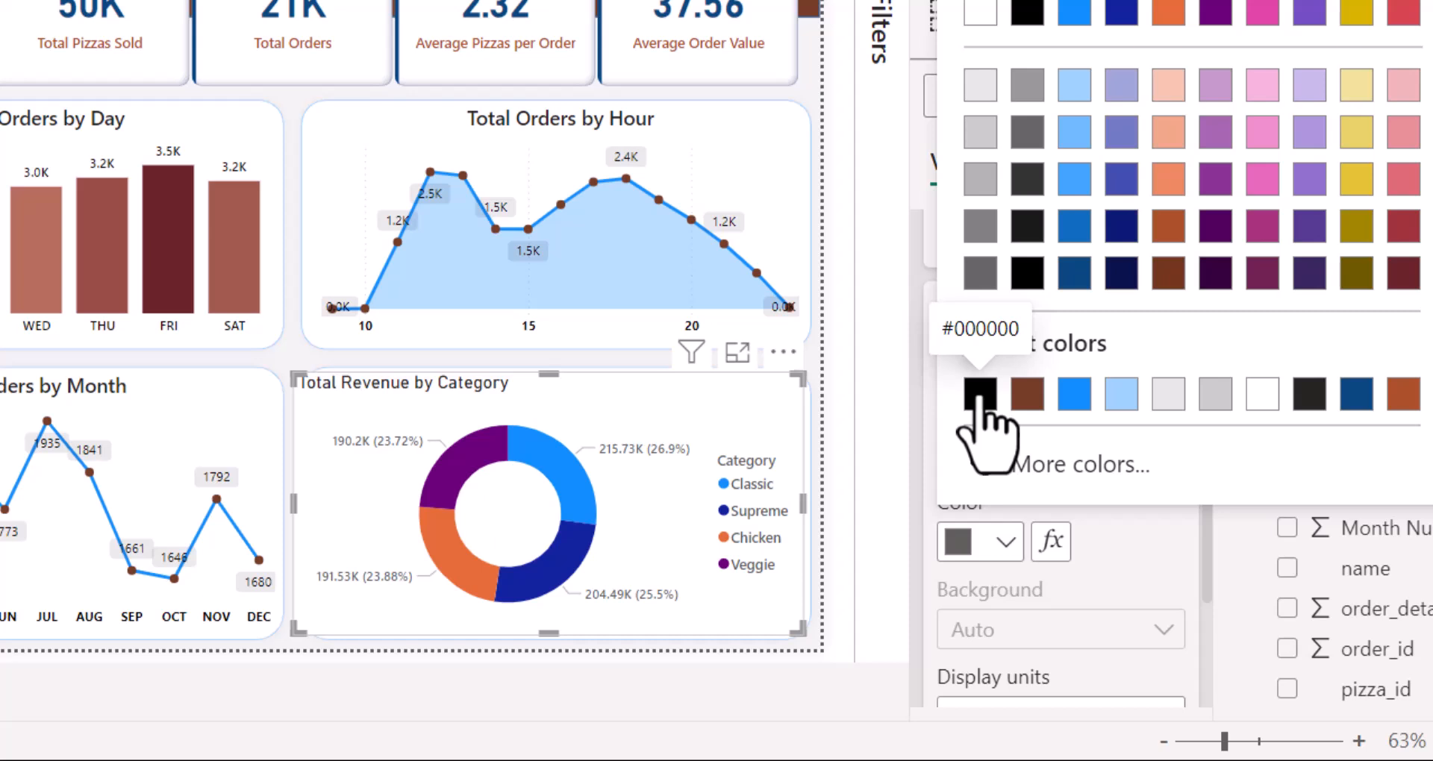
{"action": "left_click", "coordinate": [980, 393]}
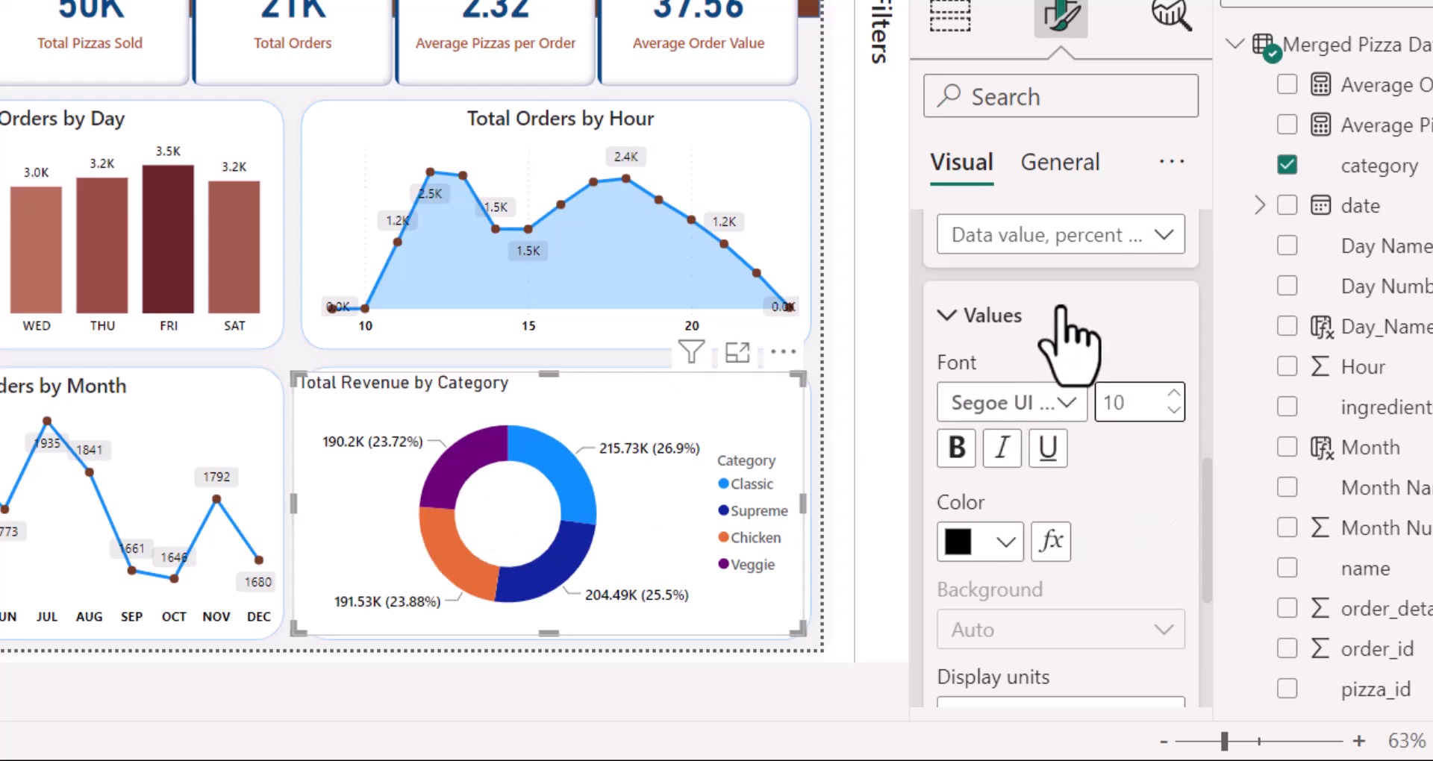
Step: Center the donut chart's title and set its font to Segoe UI Semibold
{"action": "left_click", "coordinate": [1060, 170]}
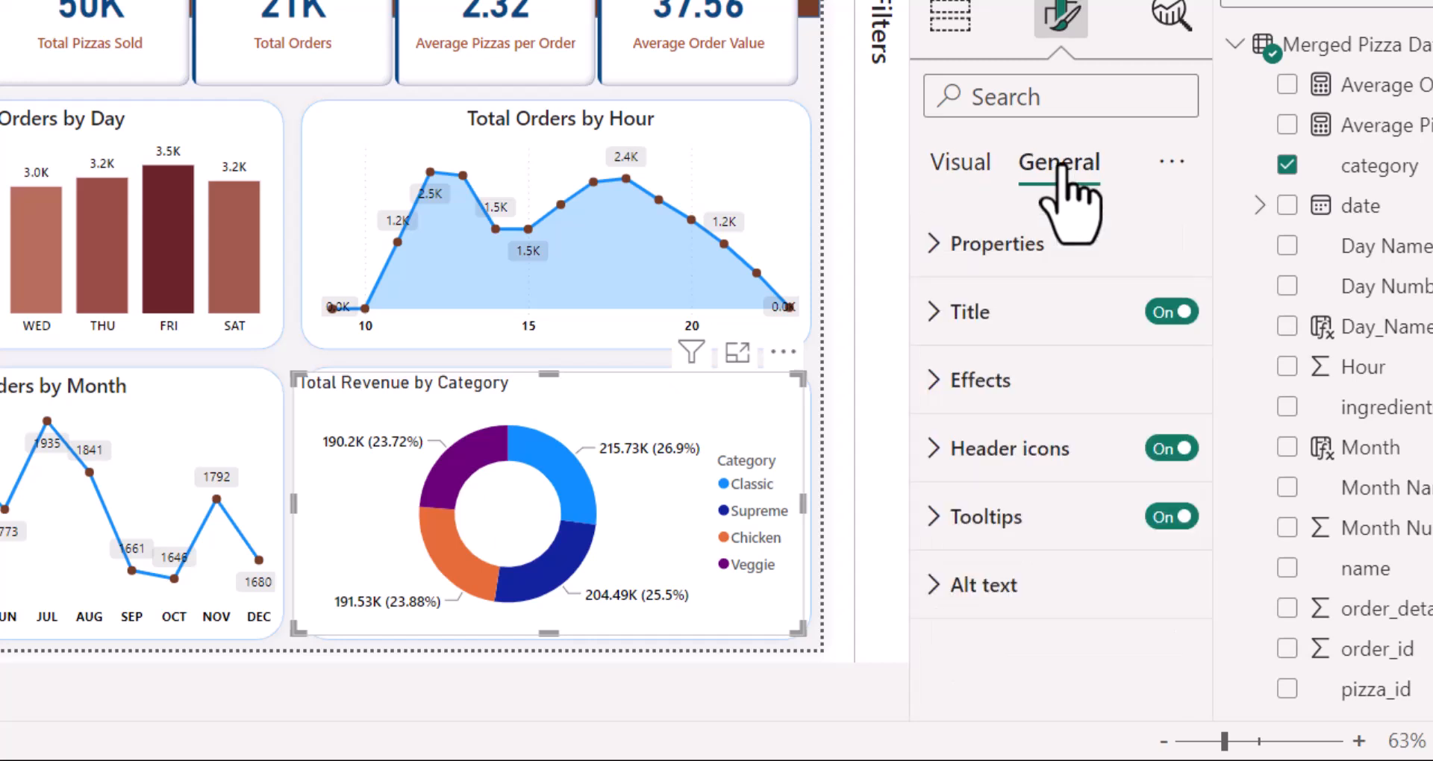
{"action": "left_click", "coordinate": [933, 310]}
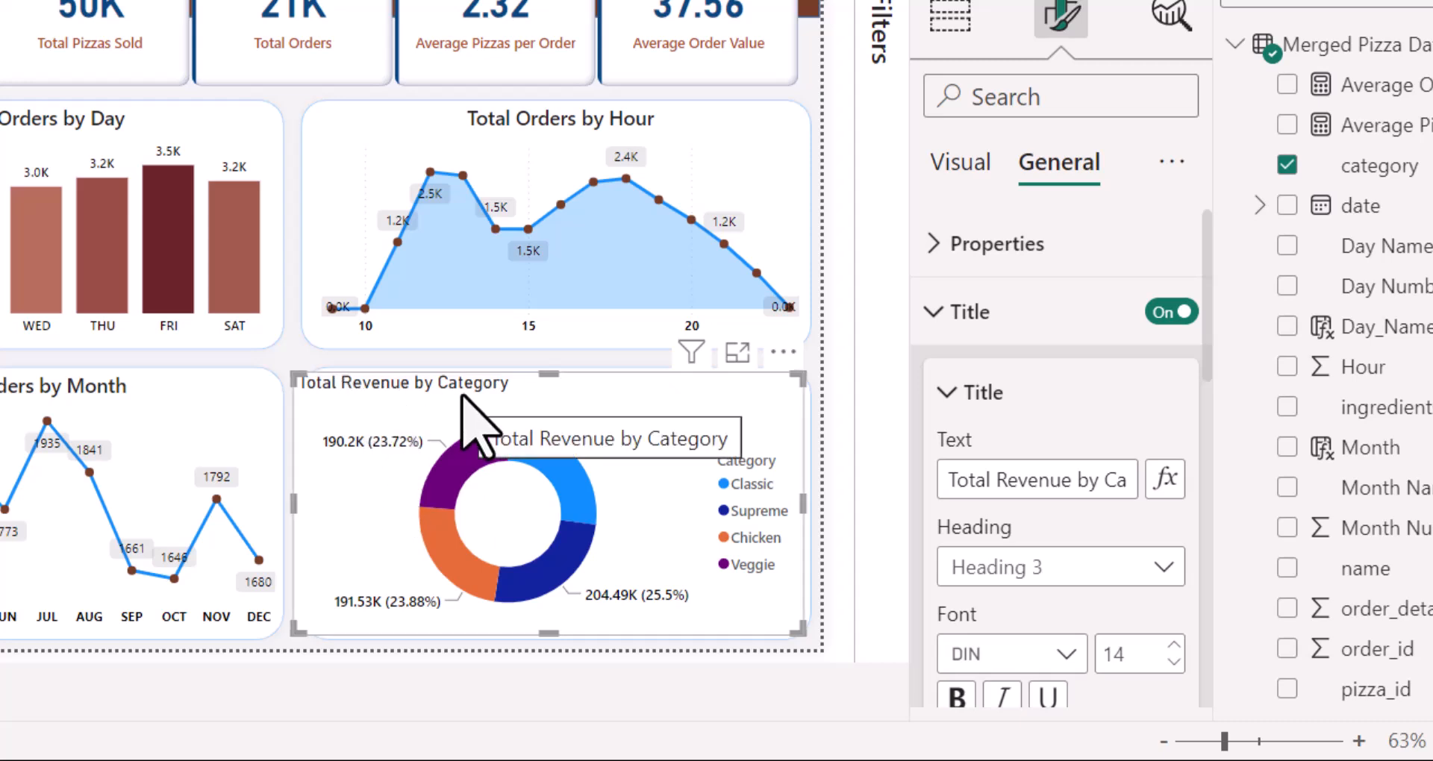
{"action": "scroll", "coordinate": [1097, 458], "scroll_direction": "down", "scroll_amount": 5}
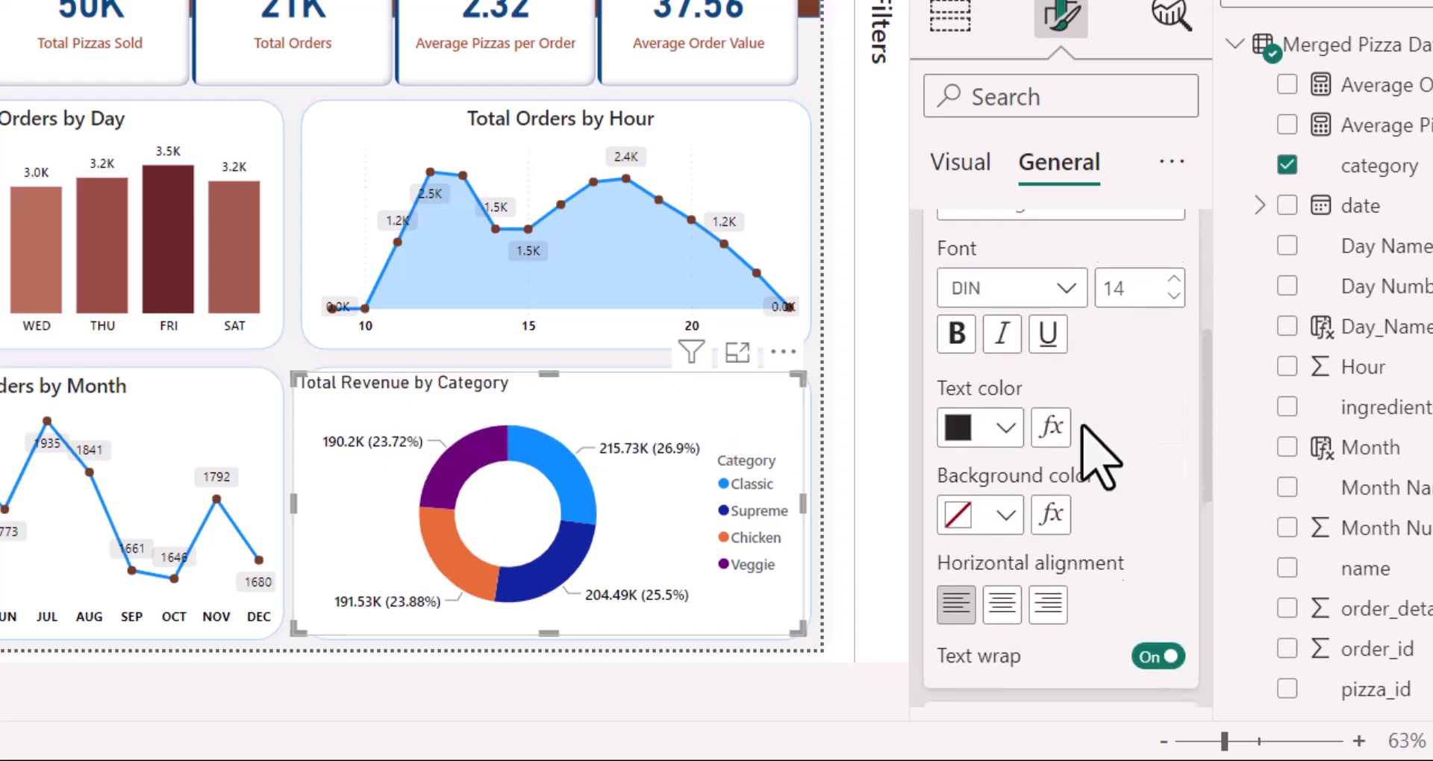
{"action": "left_click", "coordinate": [1000, 598]}
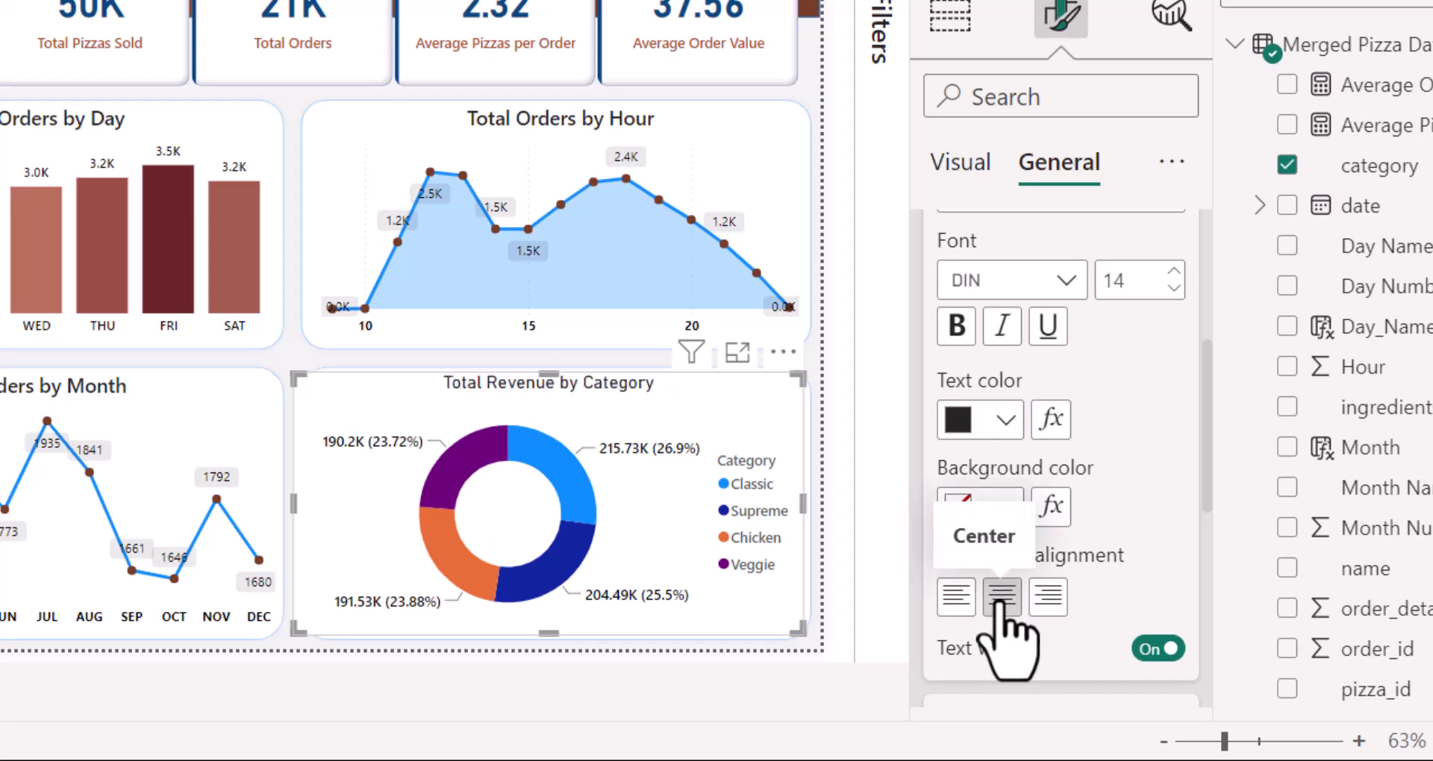
{"action": "left_click", "coordinate": [1073, 282]}
{"action": "scroll", "coordinate": [1119, 96], "scroll_direction": "down", "scroll_amount": 5}
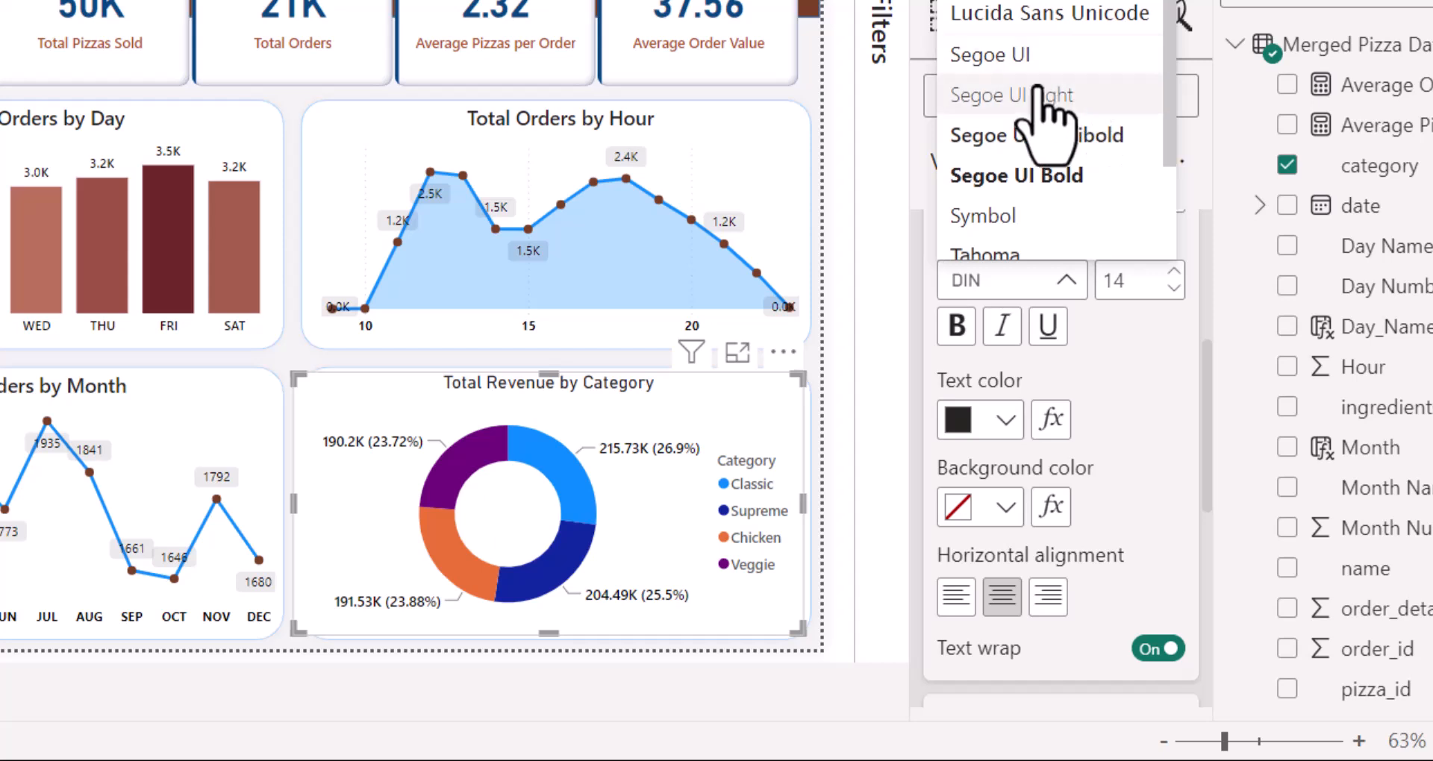
{"action": "left_click", "coordinate": [1038, 146]}
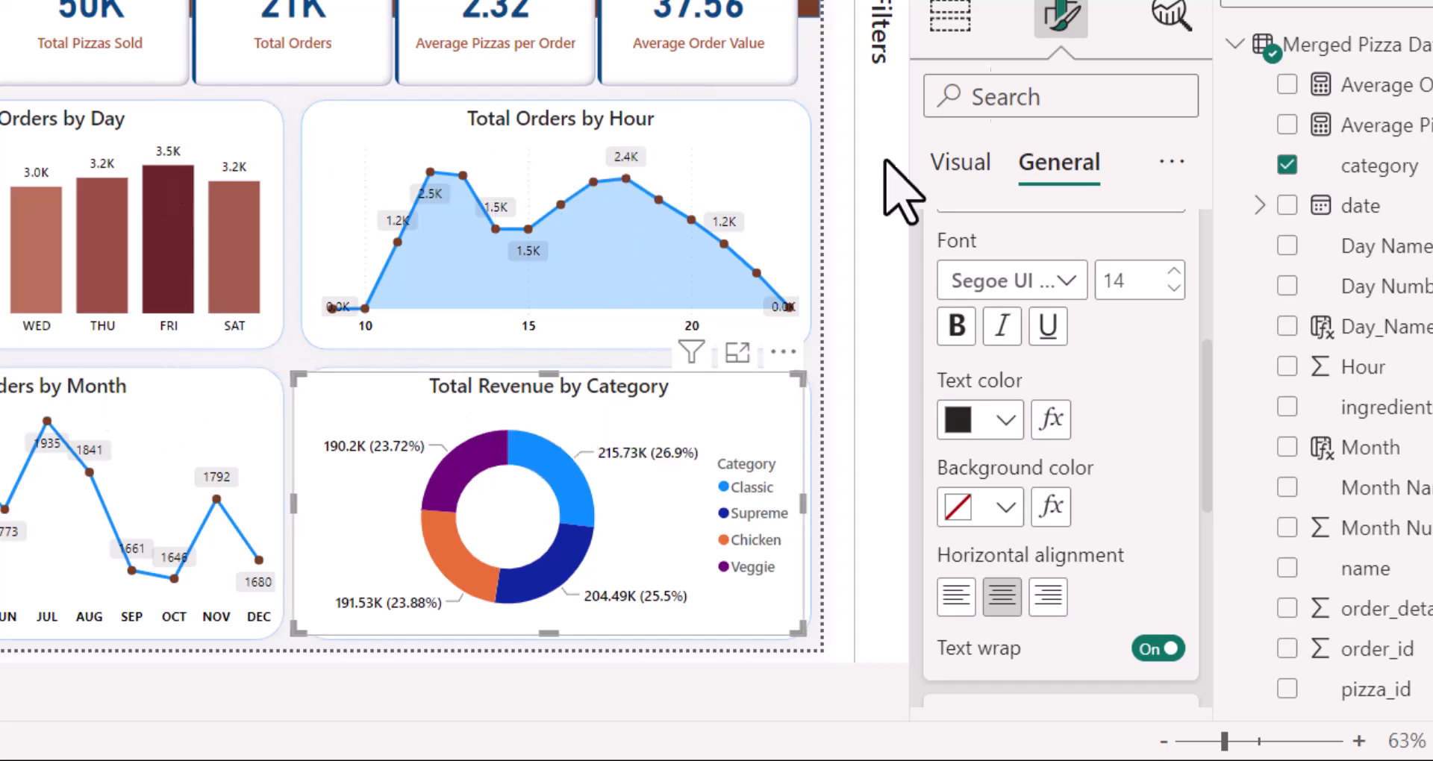
{"action": "scroll", "coordinate": [1149, 343], "scroll_direction": "up", "scroll_amount": 5}
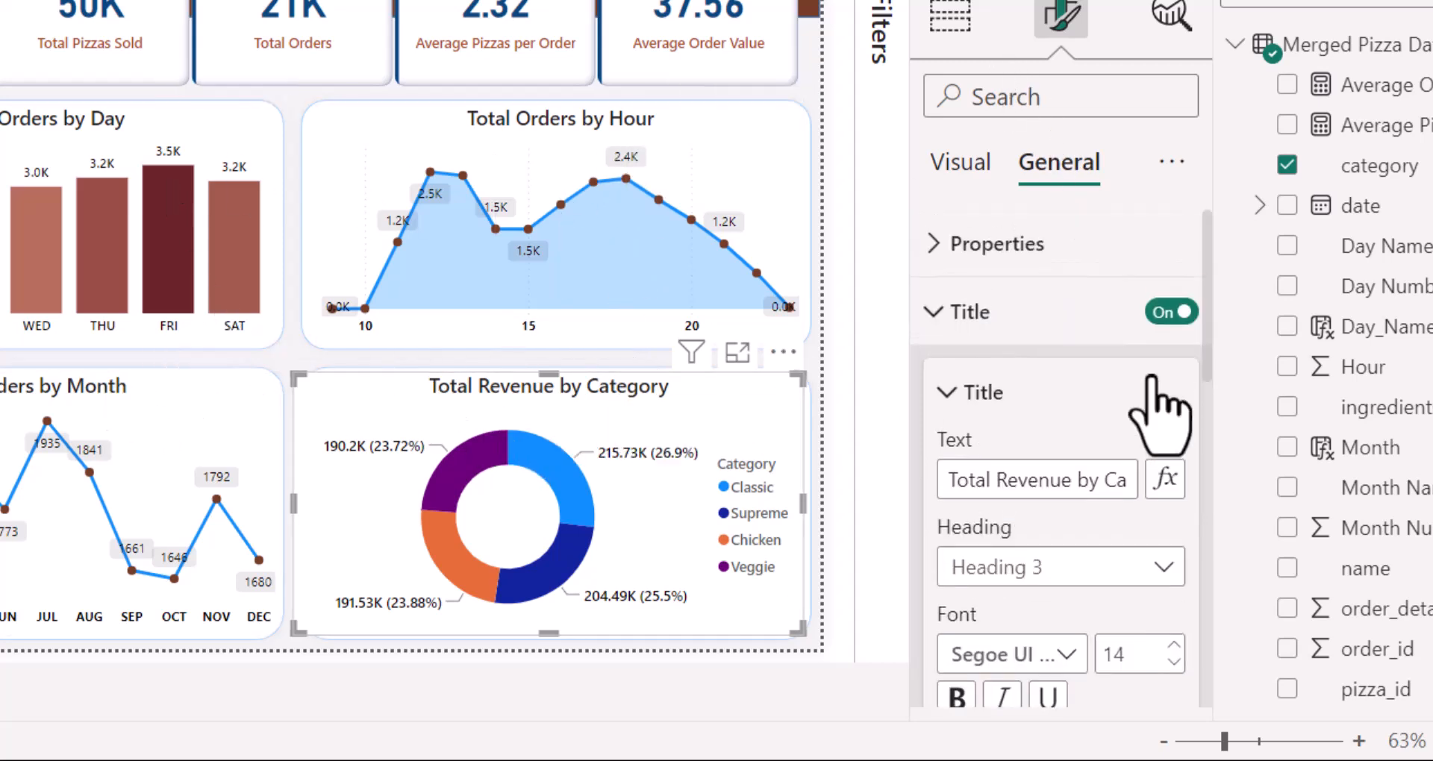
{"action": "left_click", "coordinate": [932, 313]}
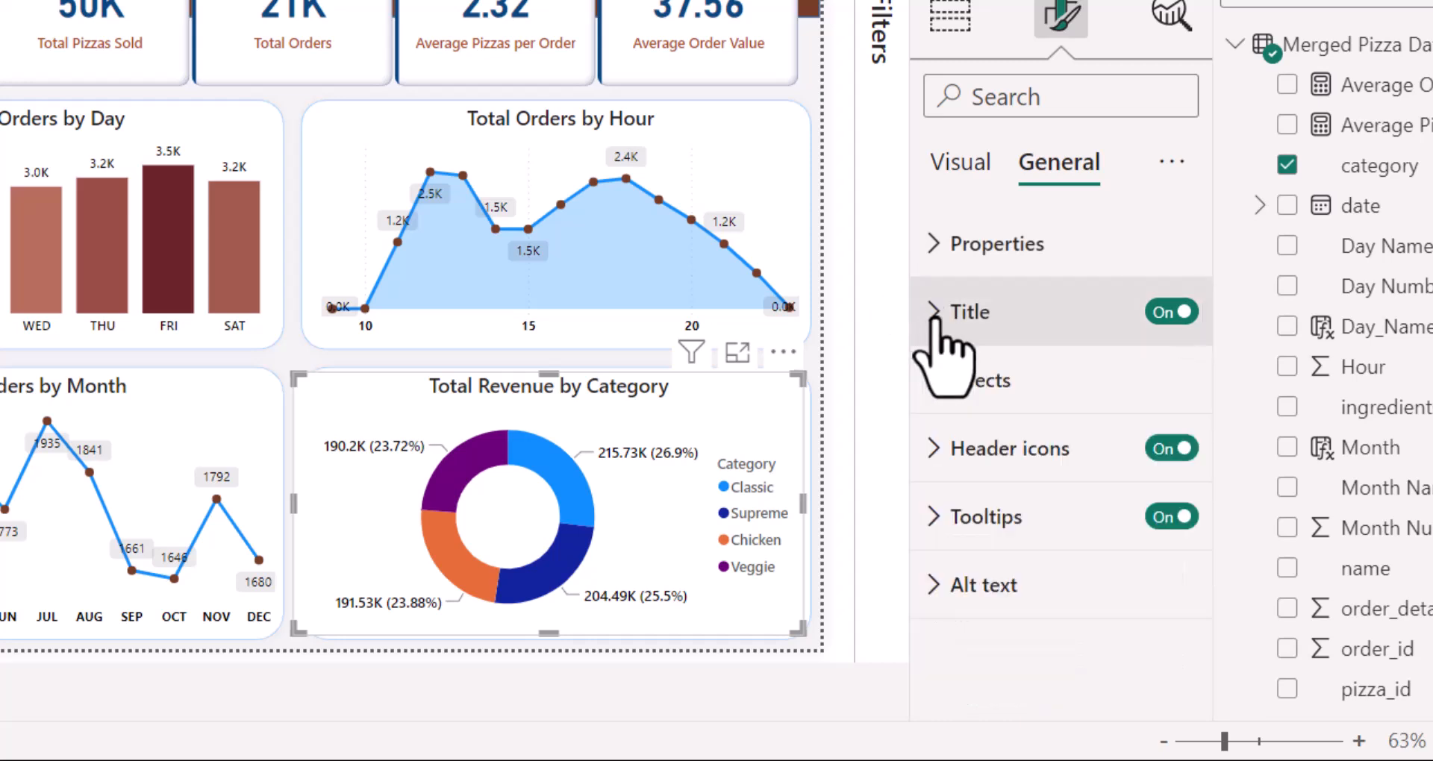
Step: Turn off the background of the Total Revenue by Category donut chart and deselect the chart
{"action": "left_click", "coordinate": [928, 382]}
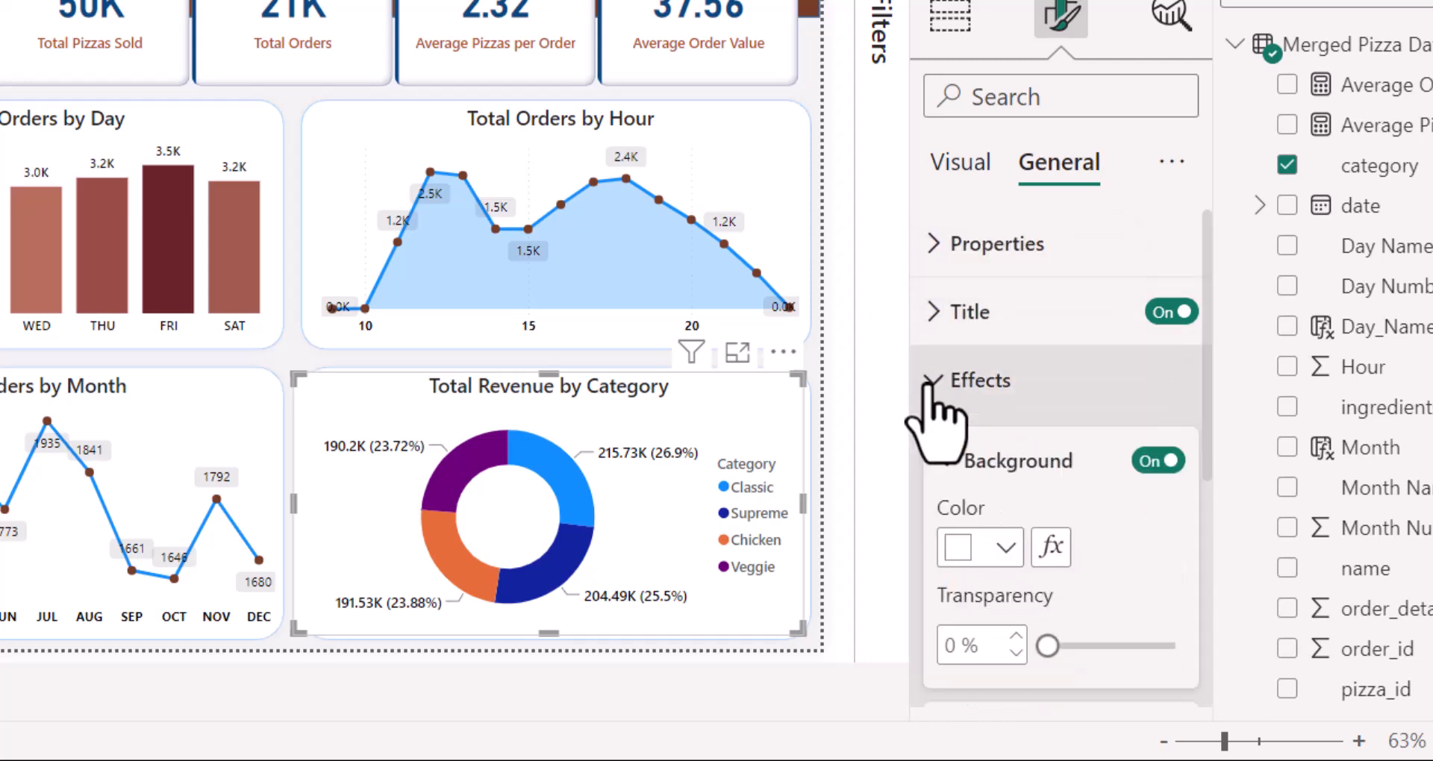
{"action": "left_click", "coordinate": [1154, 460]}
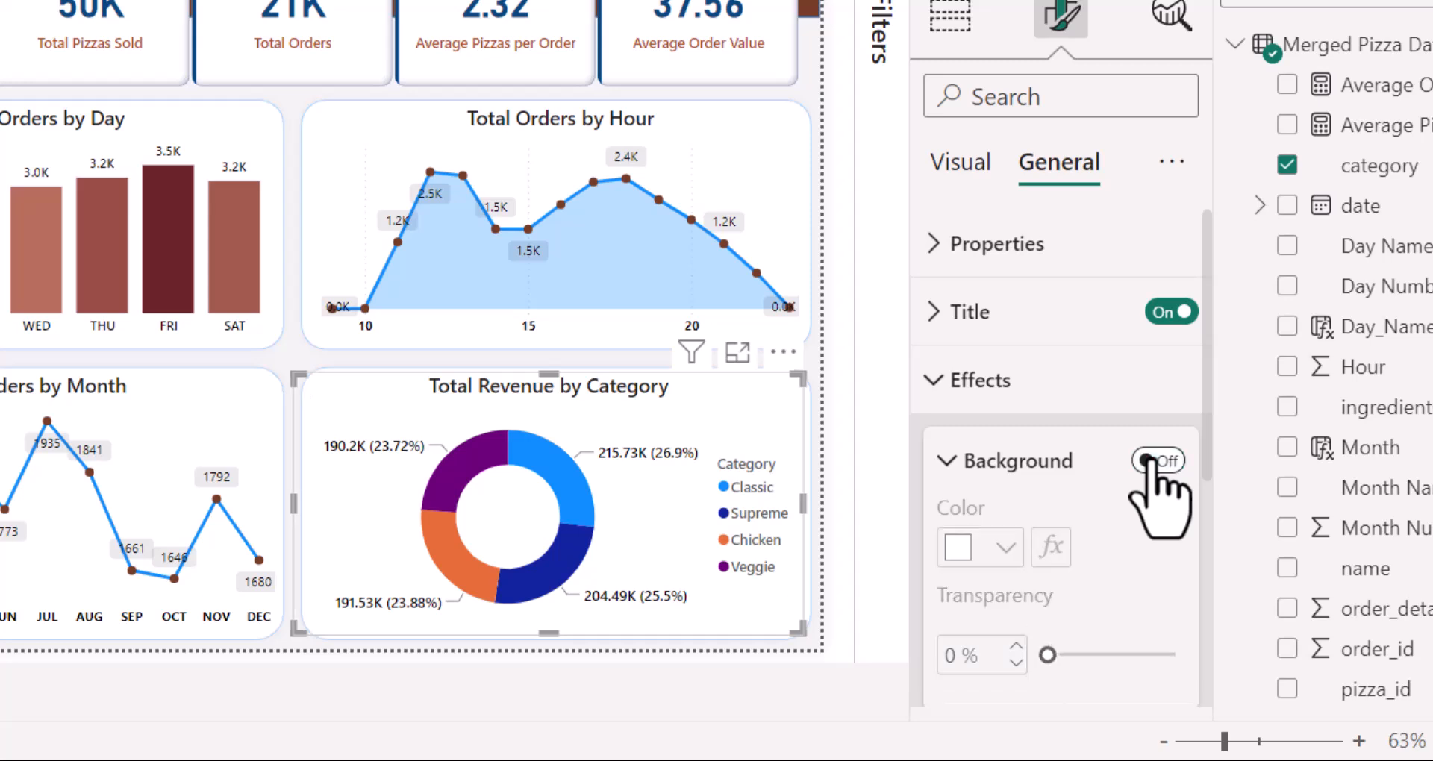
{"action": "left_click", "coordinate": [933, 382]}
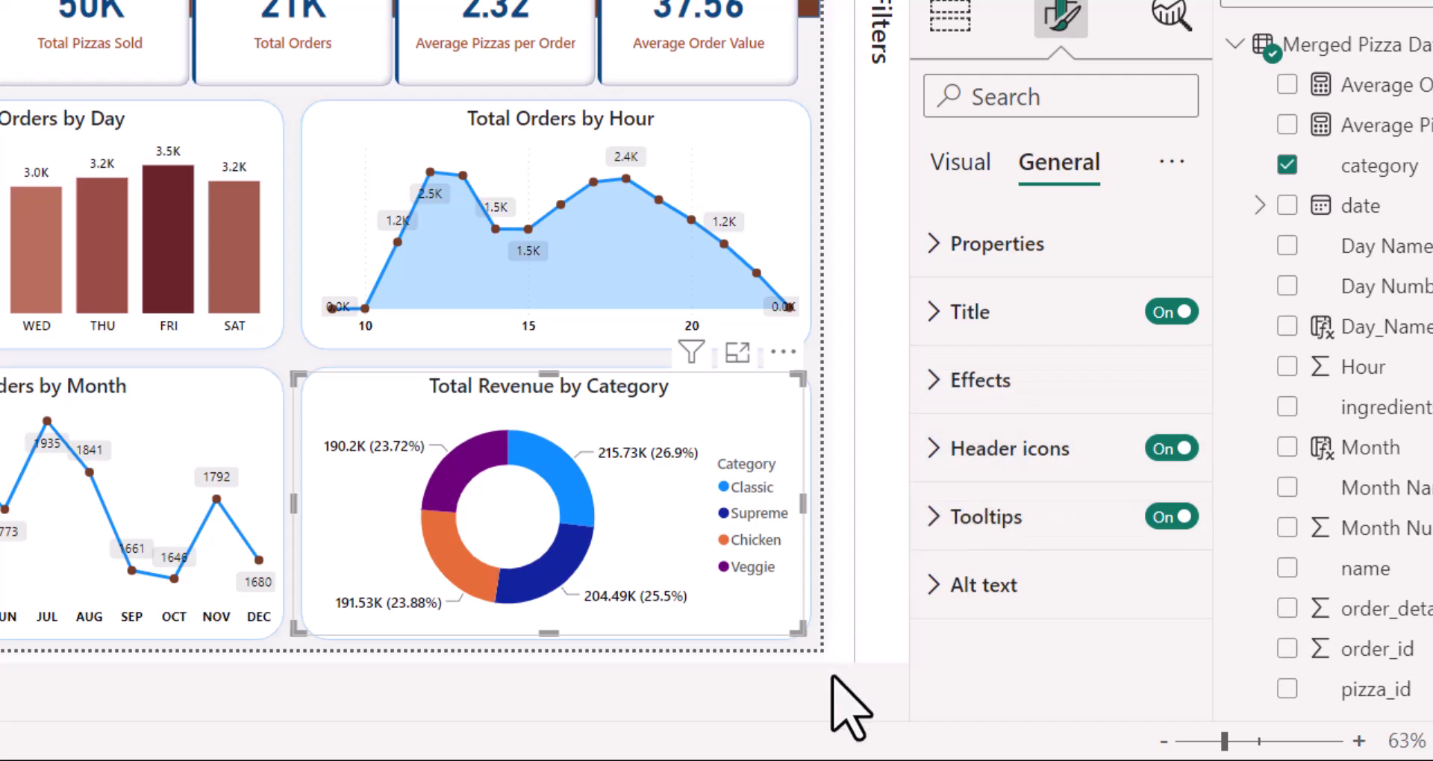
{"action": "left_click", "coordinate": [710, 691]}
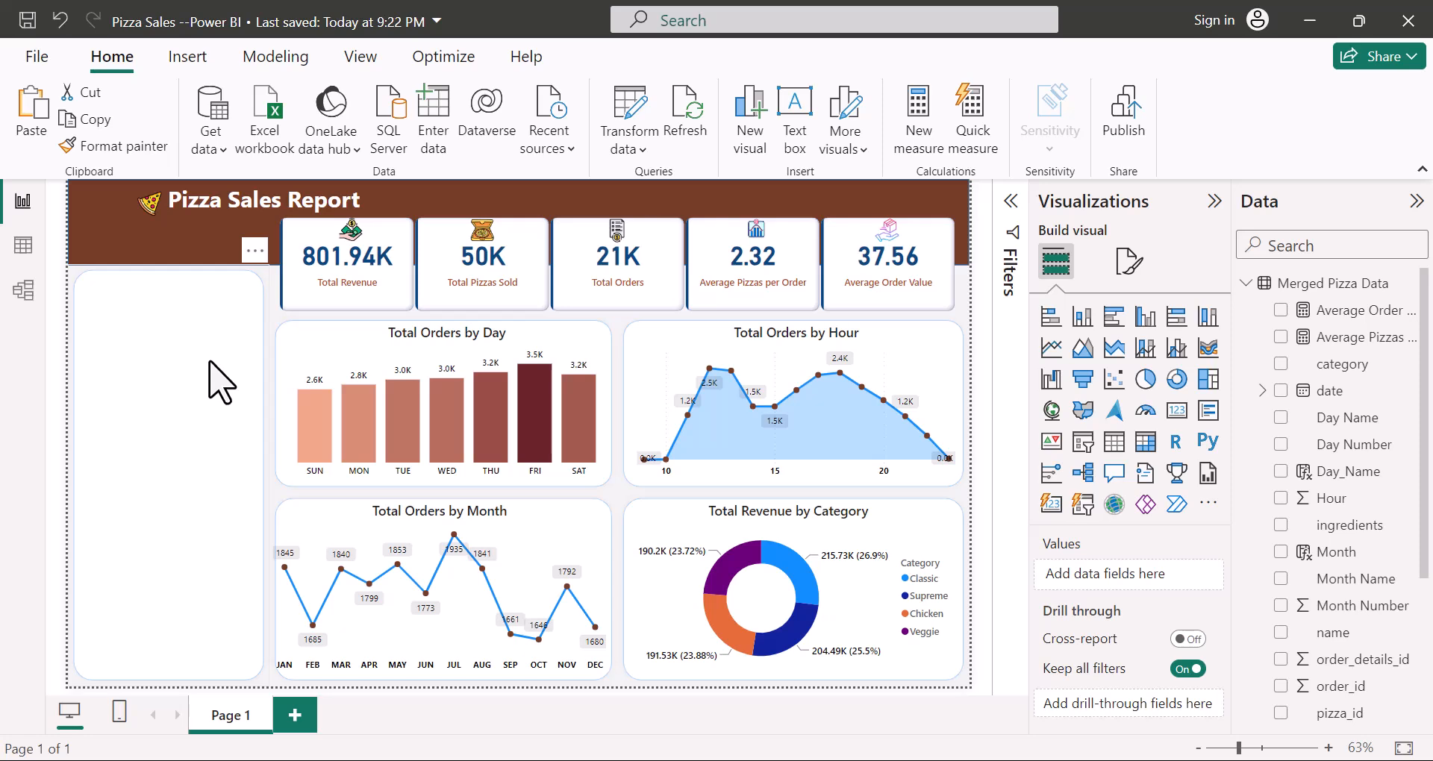
Step: Fill the tall empty rounded rectangle beside the charts with White, 10% darker
{"action": "left_click", "coordinate": [220, 381]}
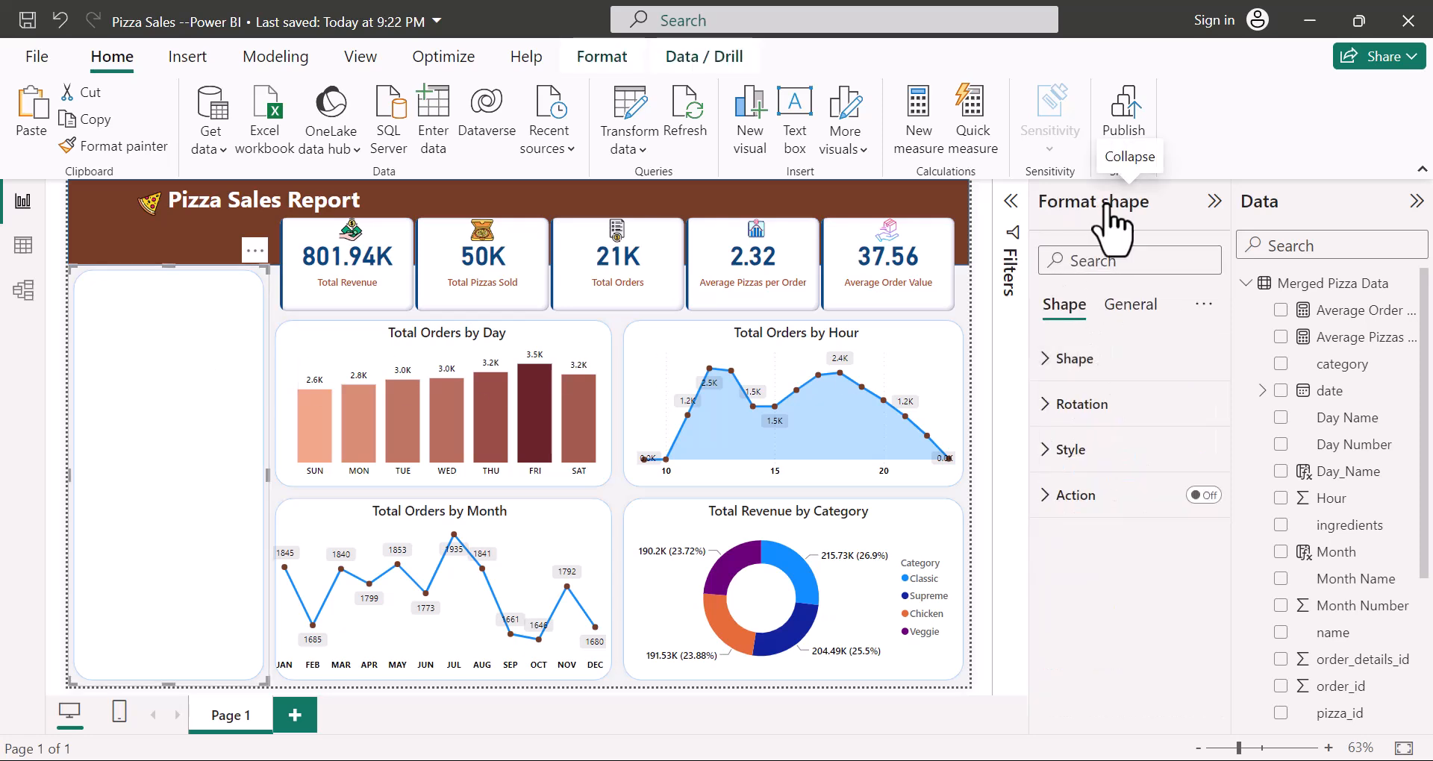
{"action": "left_click", "coordinate": [1048, 451]}
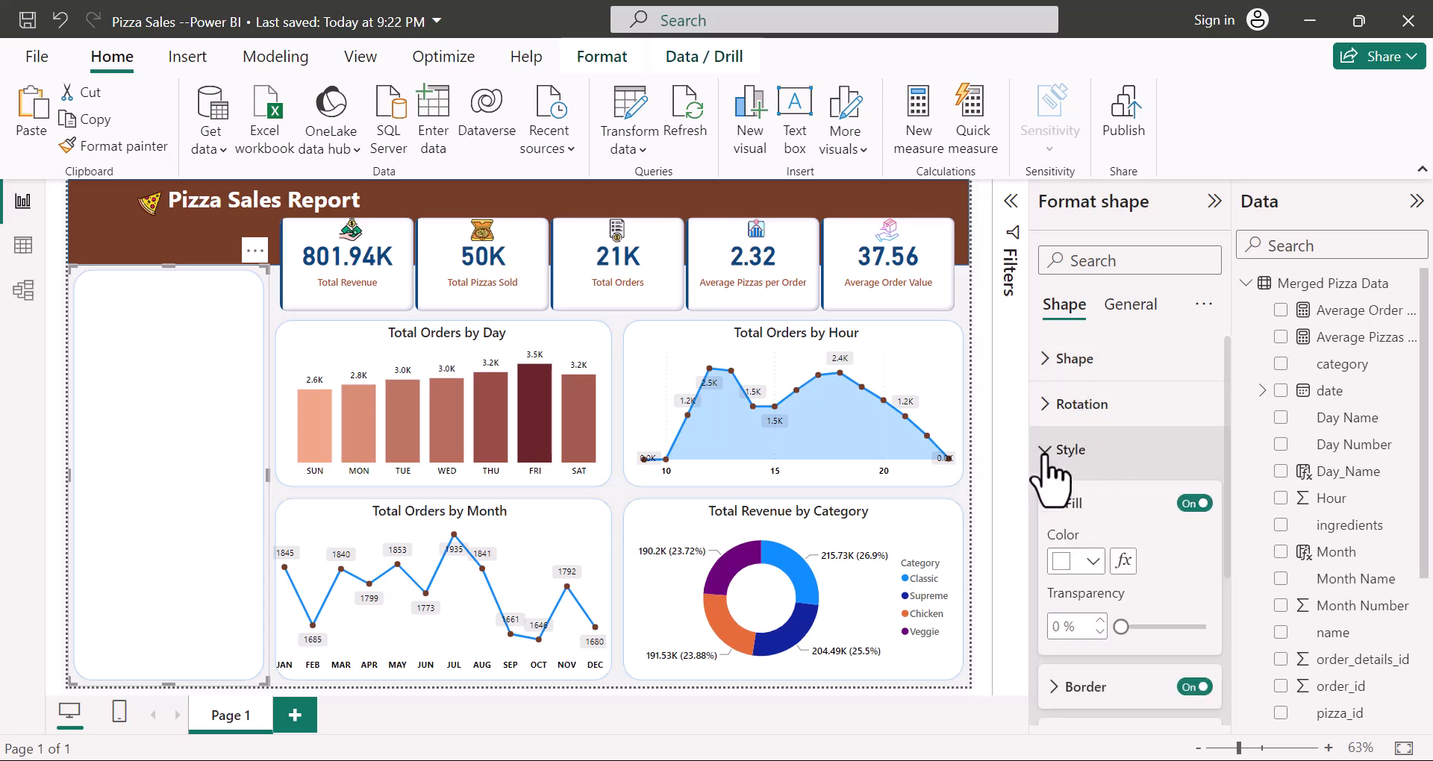
{"action": "left_click", "coordinate": [1093, 565]}
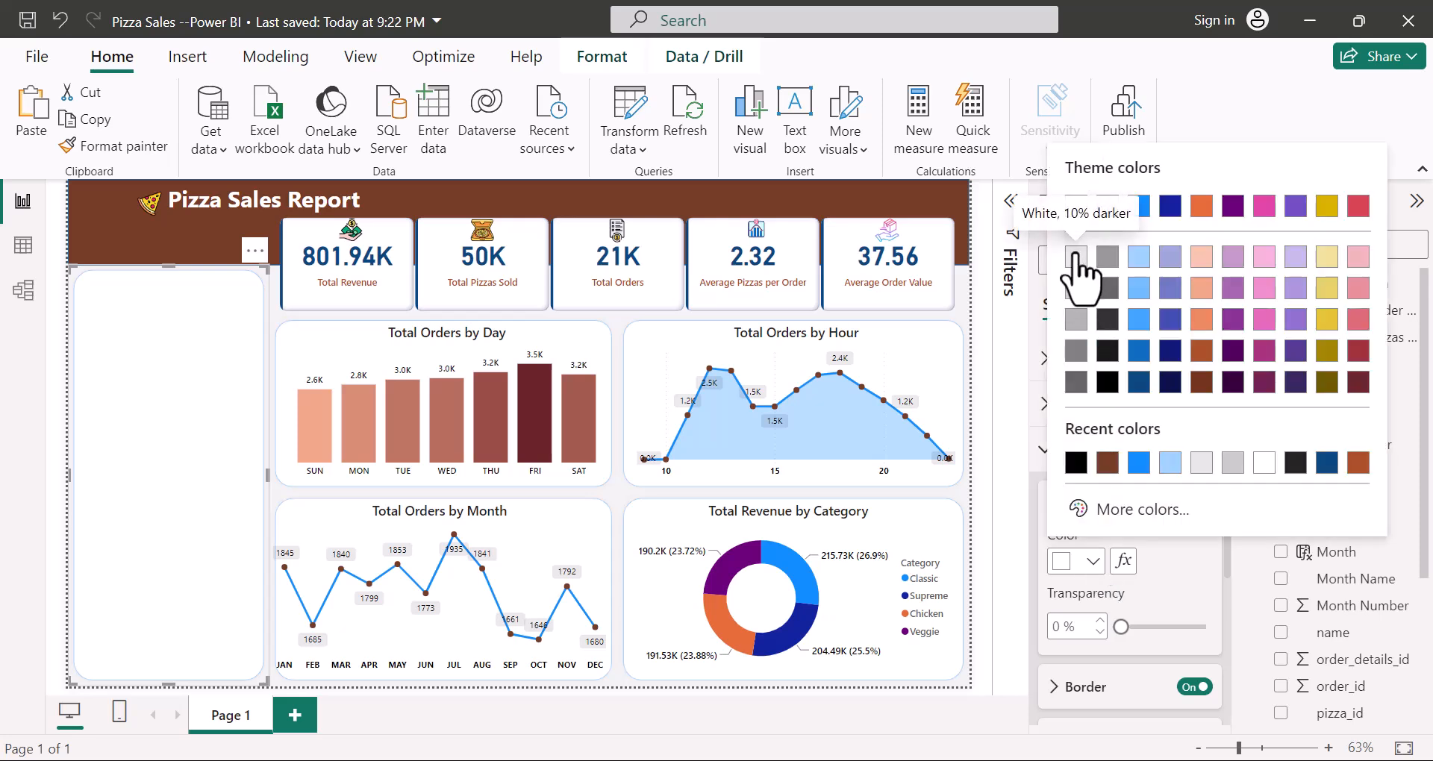
{"action": "left_click", "coordinate": [1076, 257]}
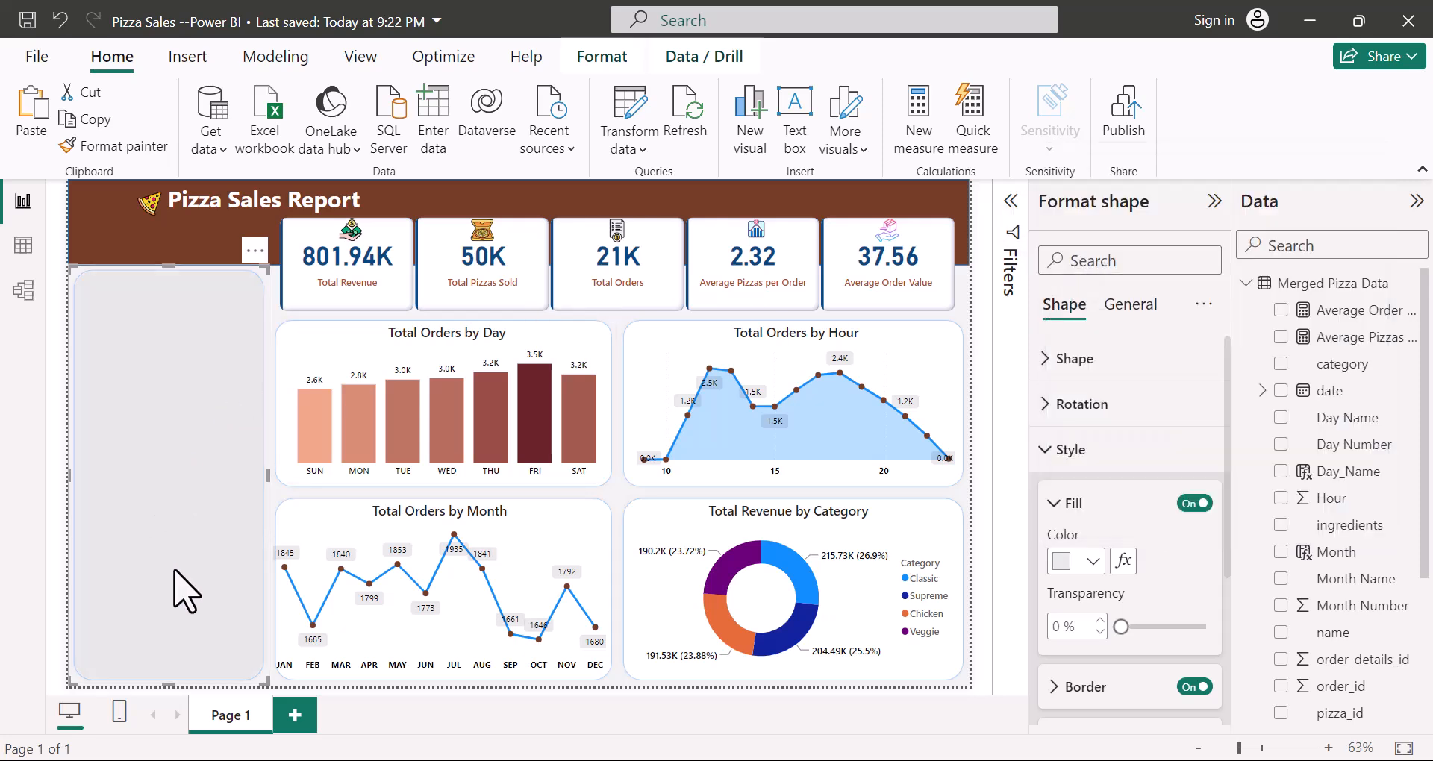
{"action": "left_click", "coordinate": [984, 685]}
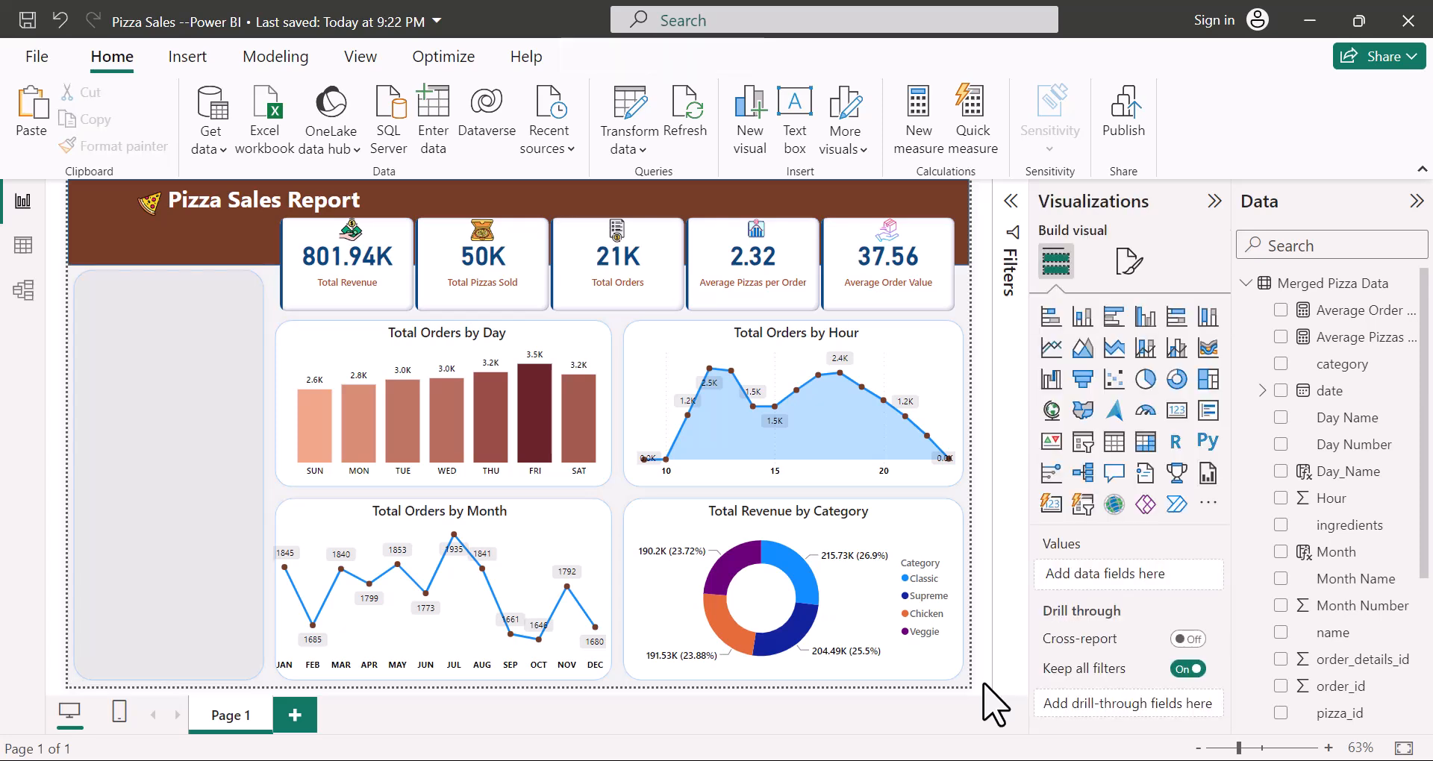
Step: Add a Slicer (new) visual for the category field, fitted to the width of the lower part of the grey side panel
{"action": "left_click", "coordinate": [1081, 500]}
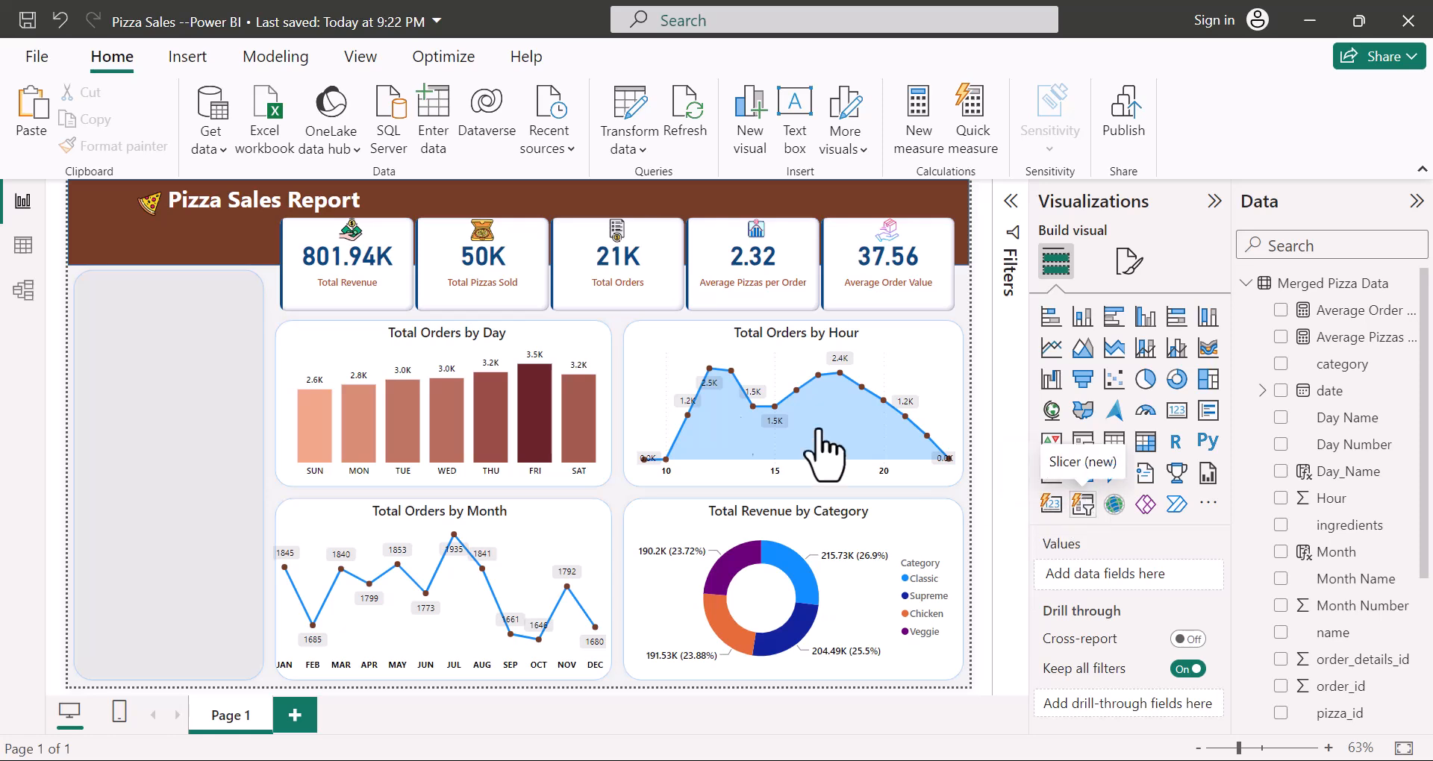
{"action": "left_click_drag", "start_coordinate": [195, 291], "coordinate": [150, 403]}
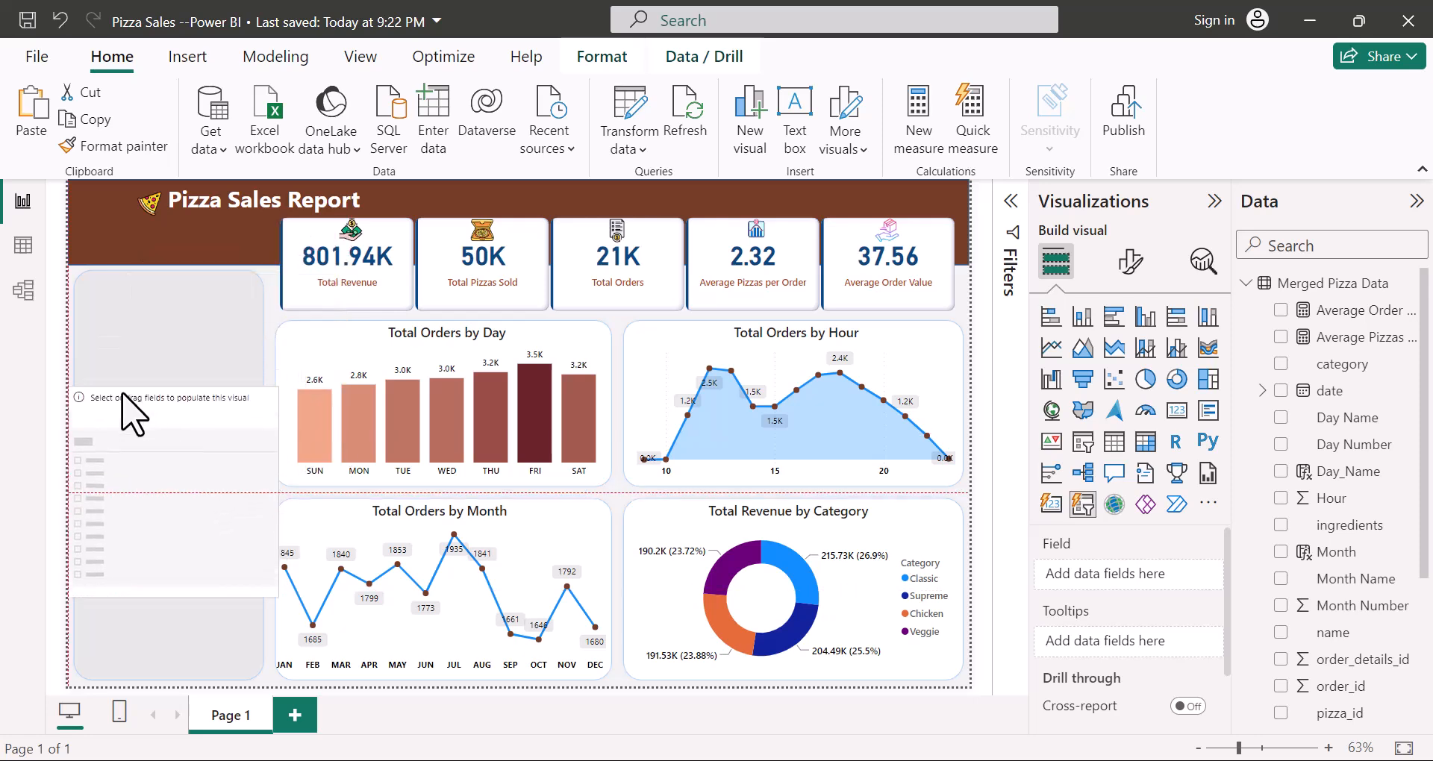
{"action": "left_click_drag", "start_coordinate": [177, 597], "coordinate": [177, 644]}
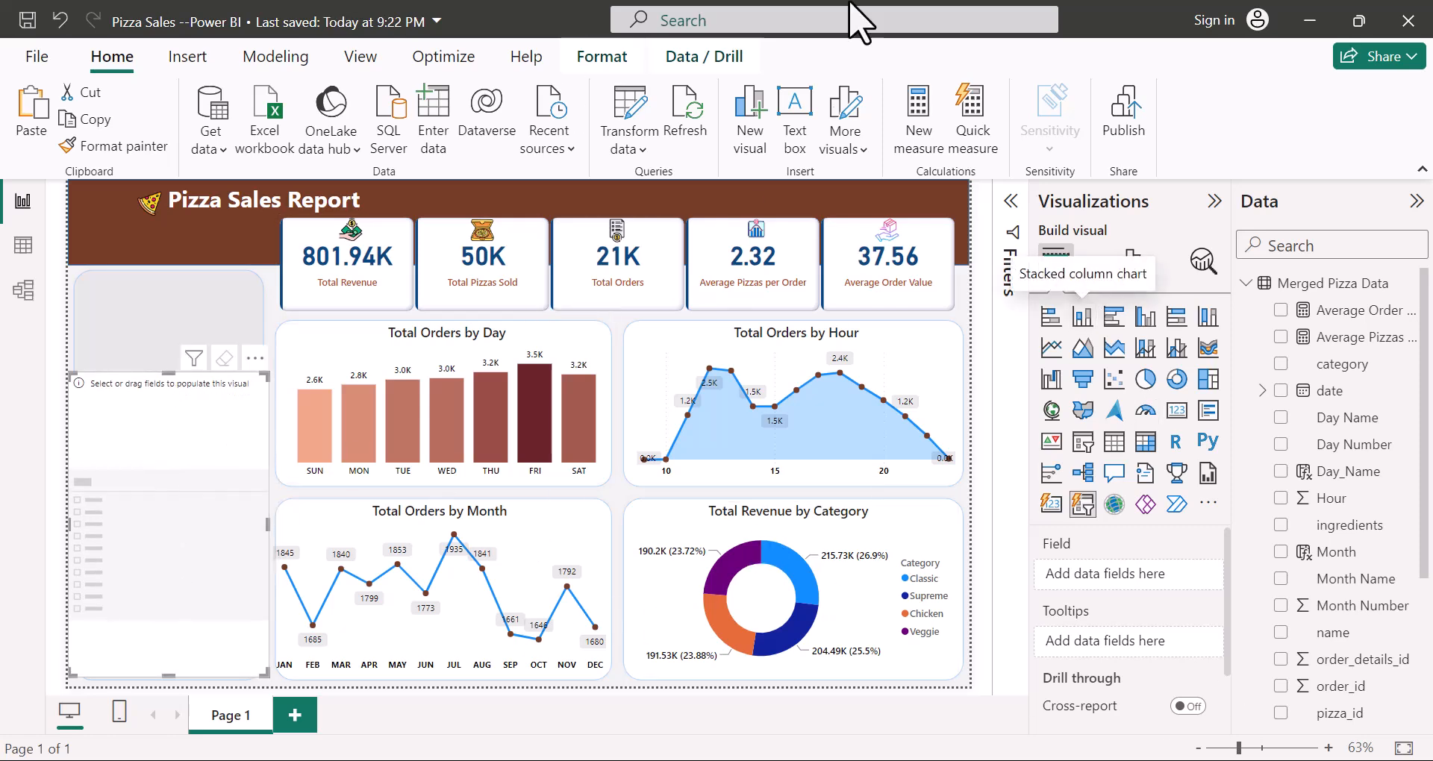
{"action": "left_click", "coordinate": [1280, 364]}
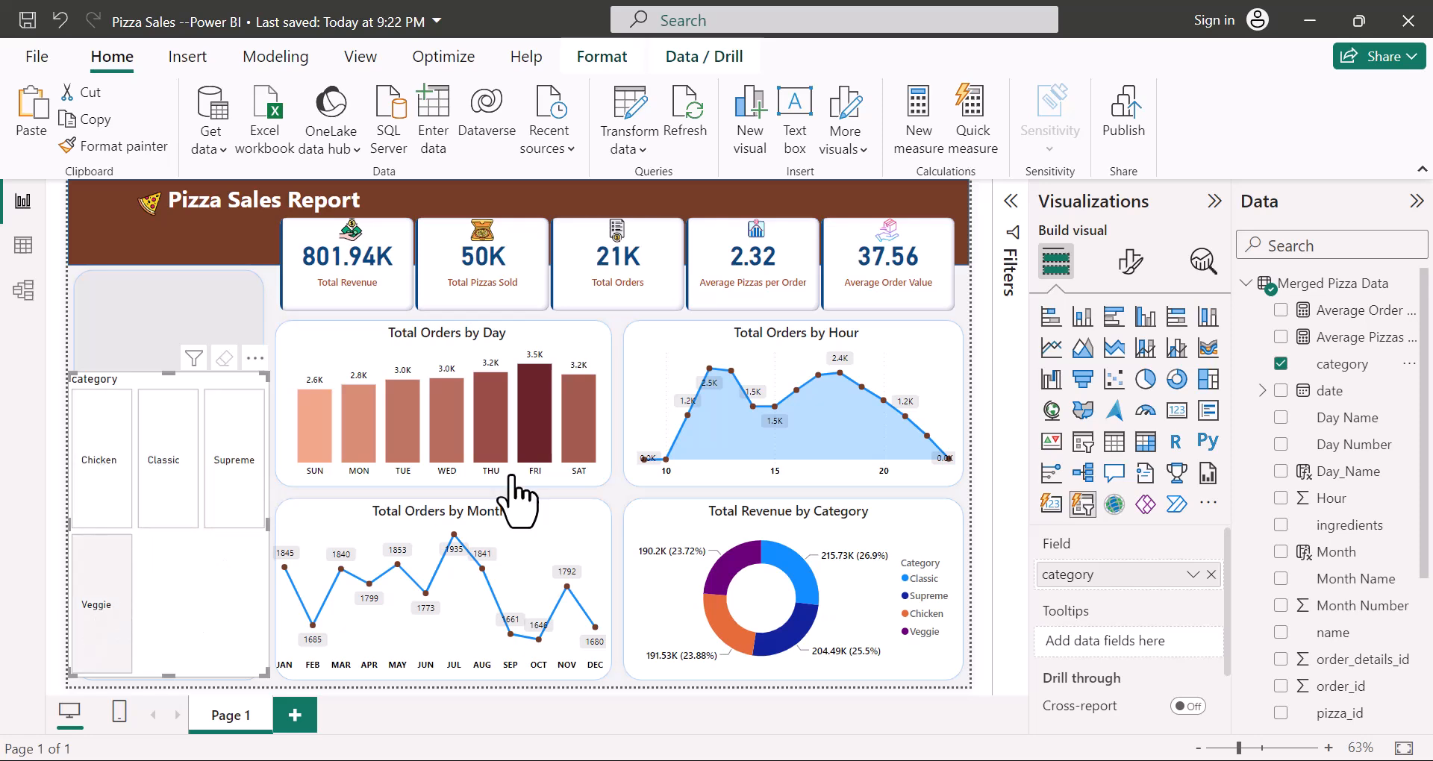
Step: Turn on Single select and the "Select all" option for the category slicer
{"action": "left_click", "coordinate": [1133, 263]}
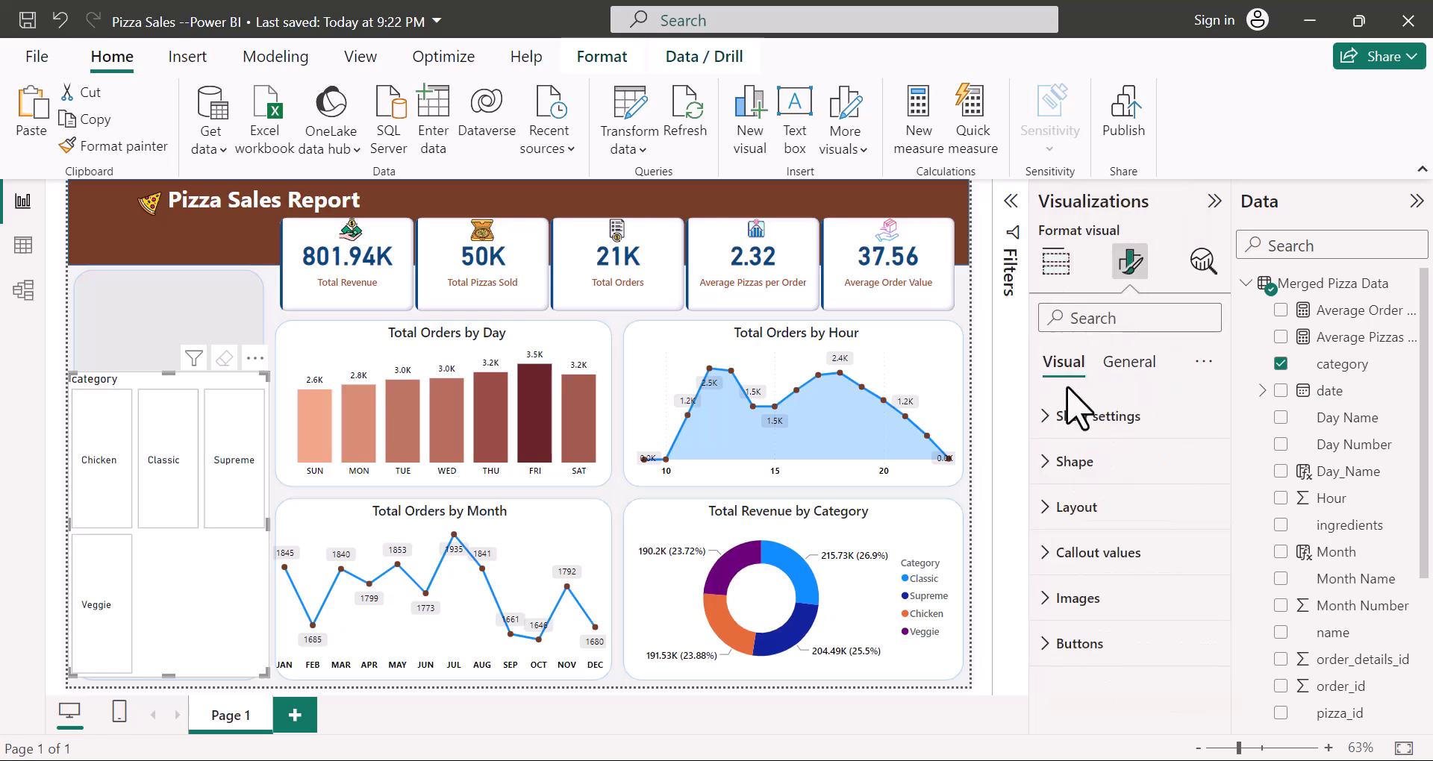
{"action": "left_click", "coordinate": [1049, 420]}
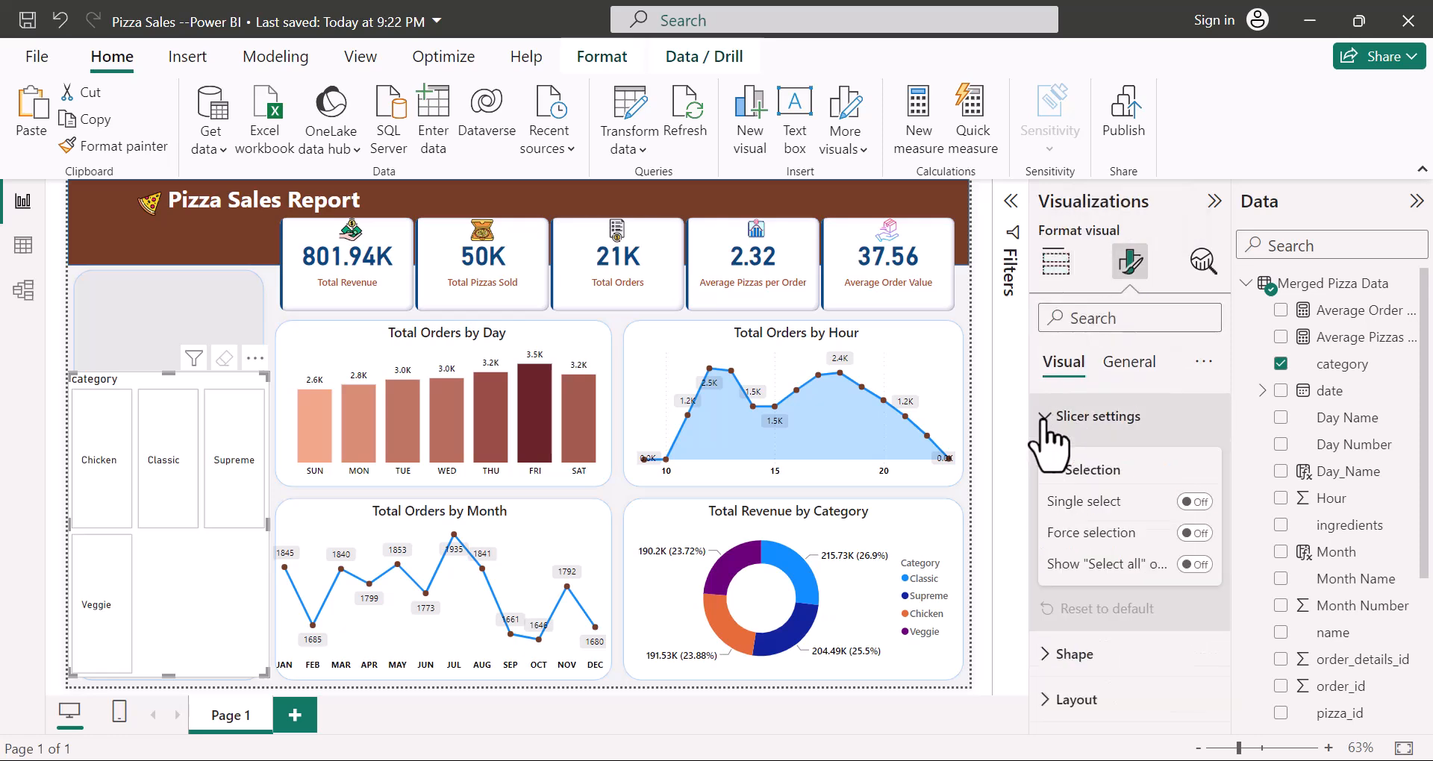
{"action": "left_click", "coordinate": [1197, 565]}
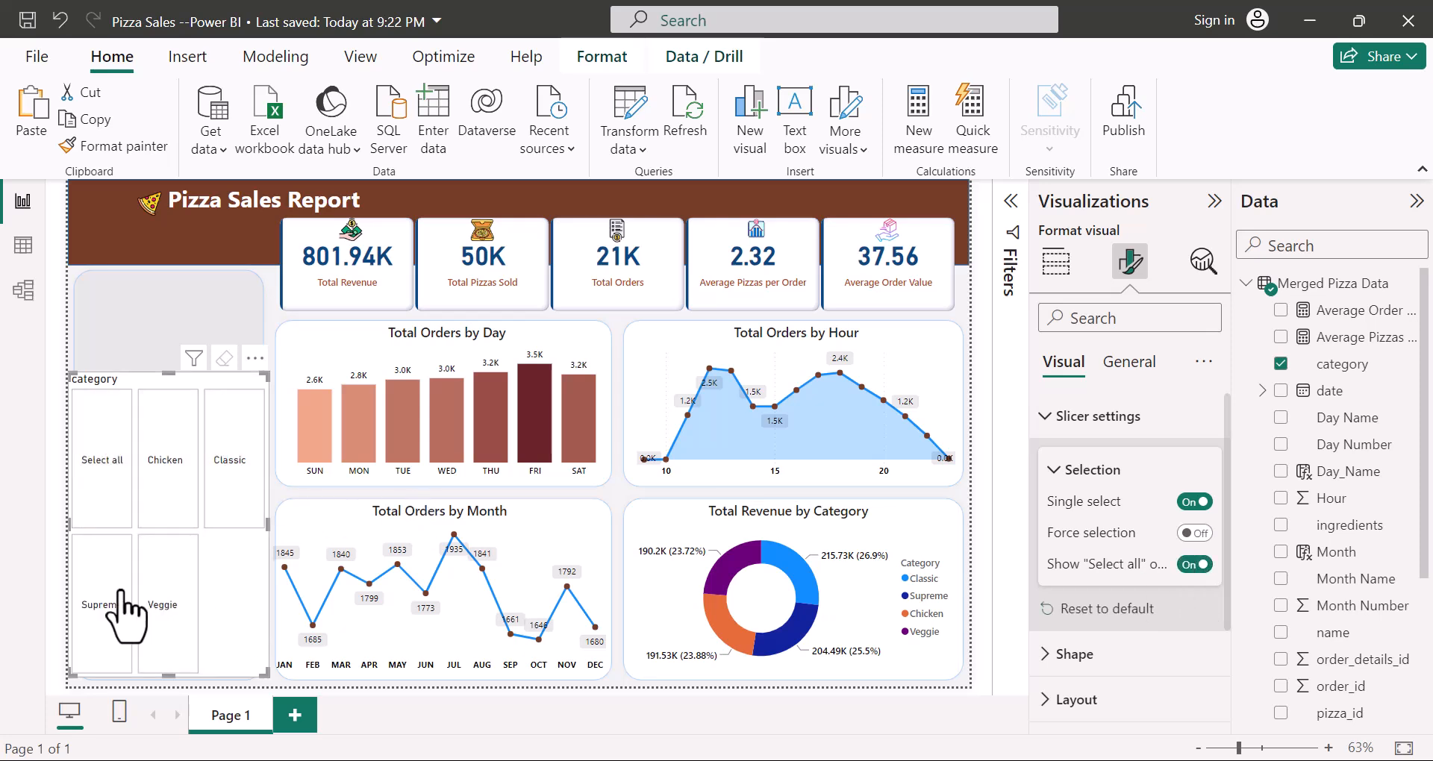
{"action": "scroll", "coordinate": [1127, 508], "scroll_direction": "down", "scroll_amount": 3}
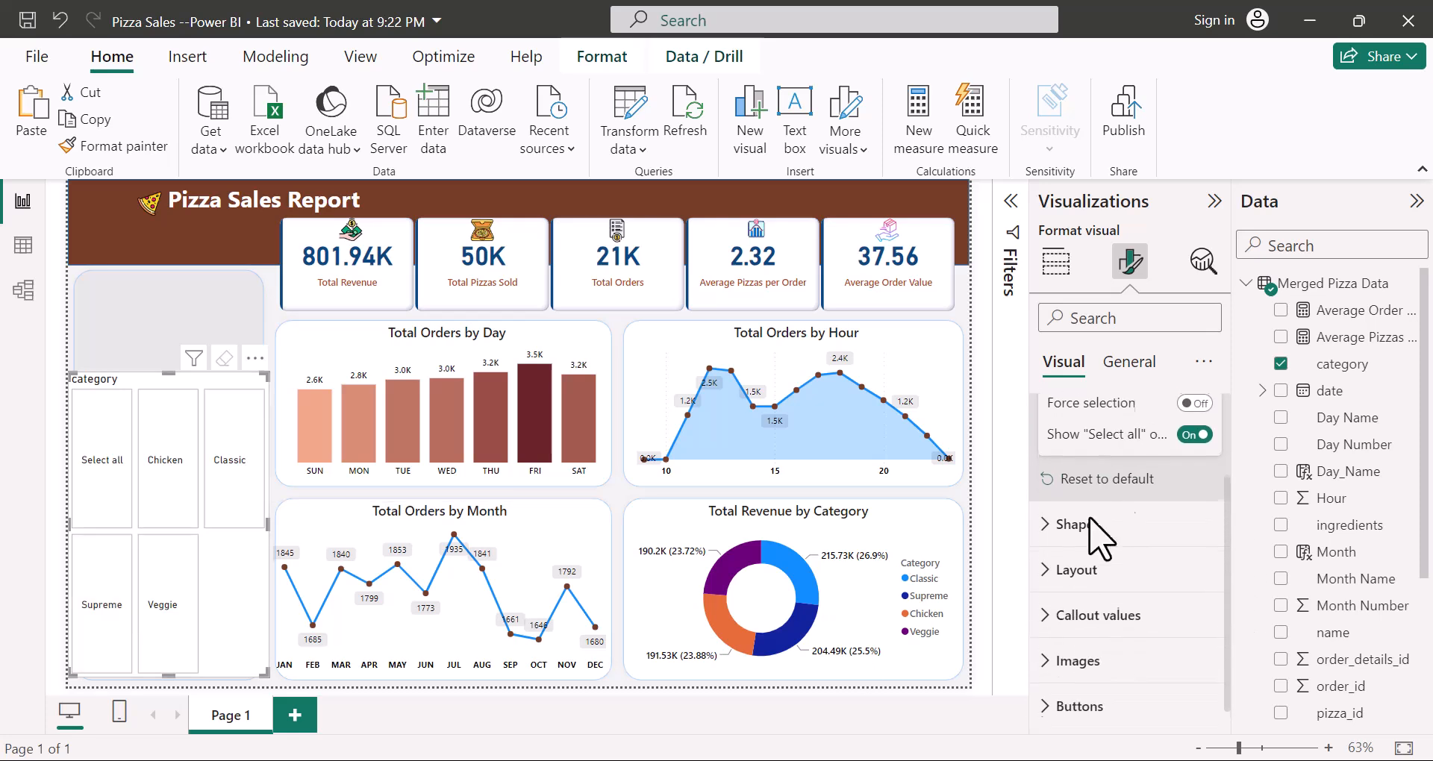
{"action": "left_click", "coordinate": [1053, 522]}
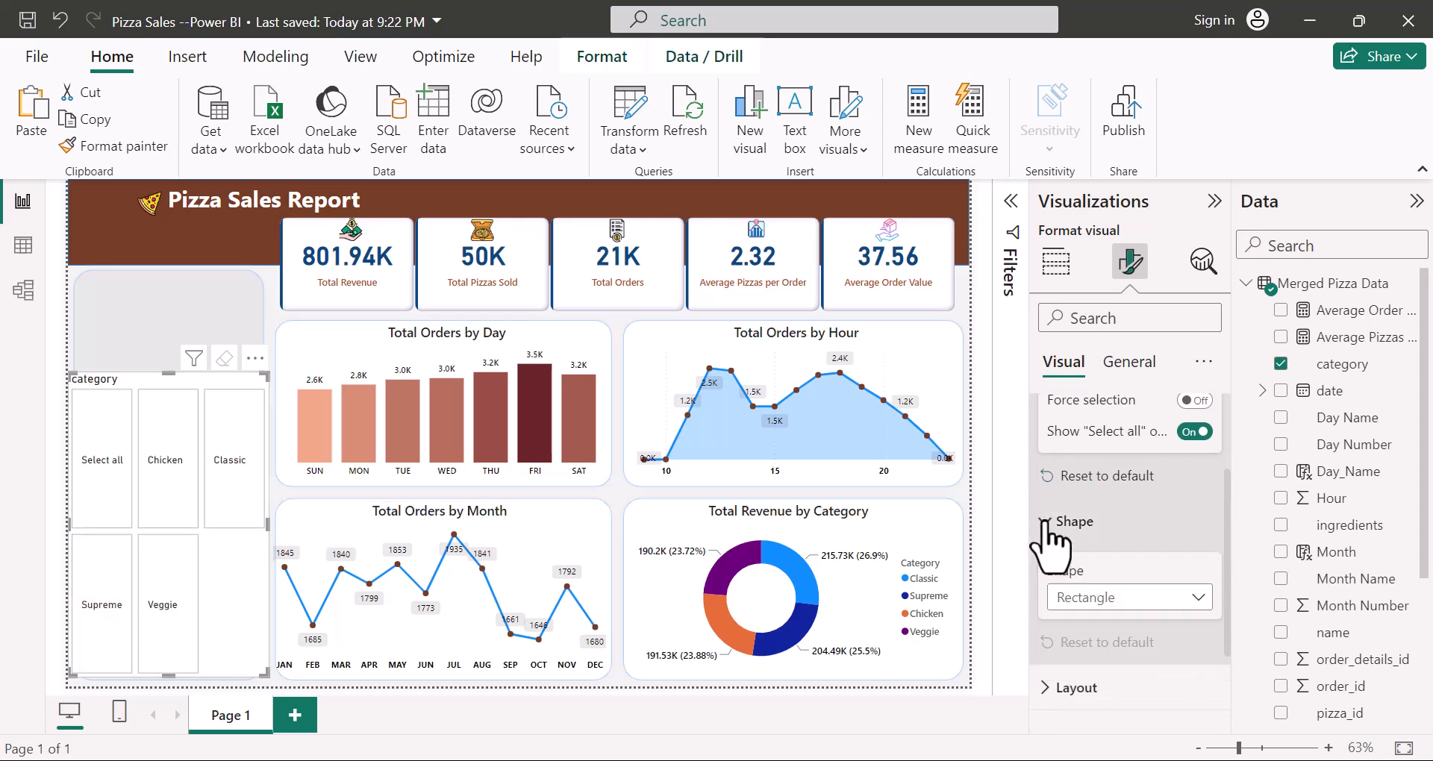
{"action": "scroll", "coordinate": [1104, 523], "scroll_direction": "down", "scroll_amount": 2}
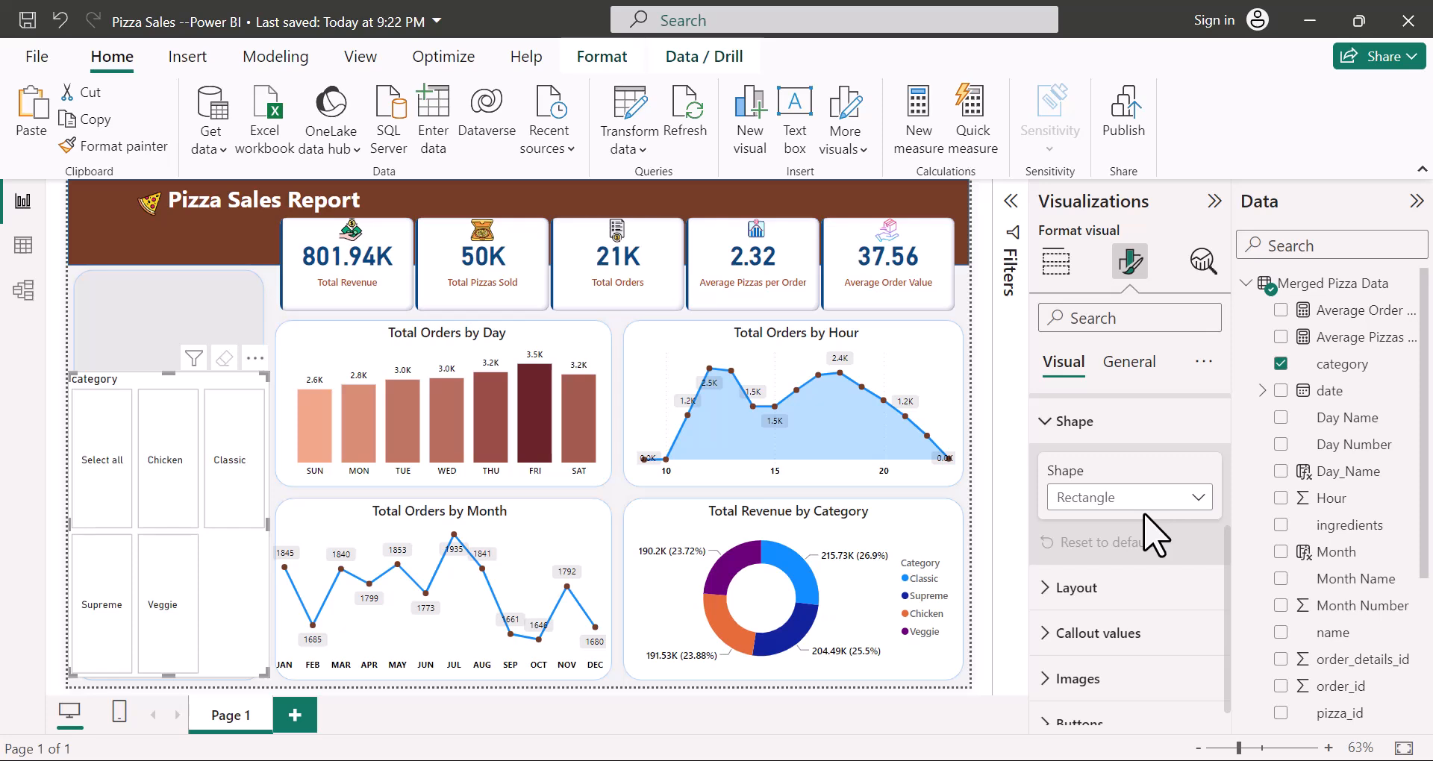
{"action": "left_click", "coordinate": [1196, 498]}
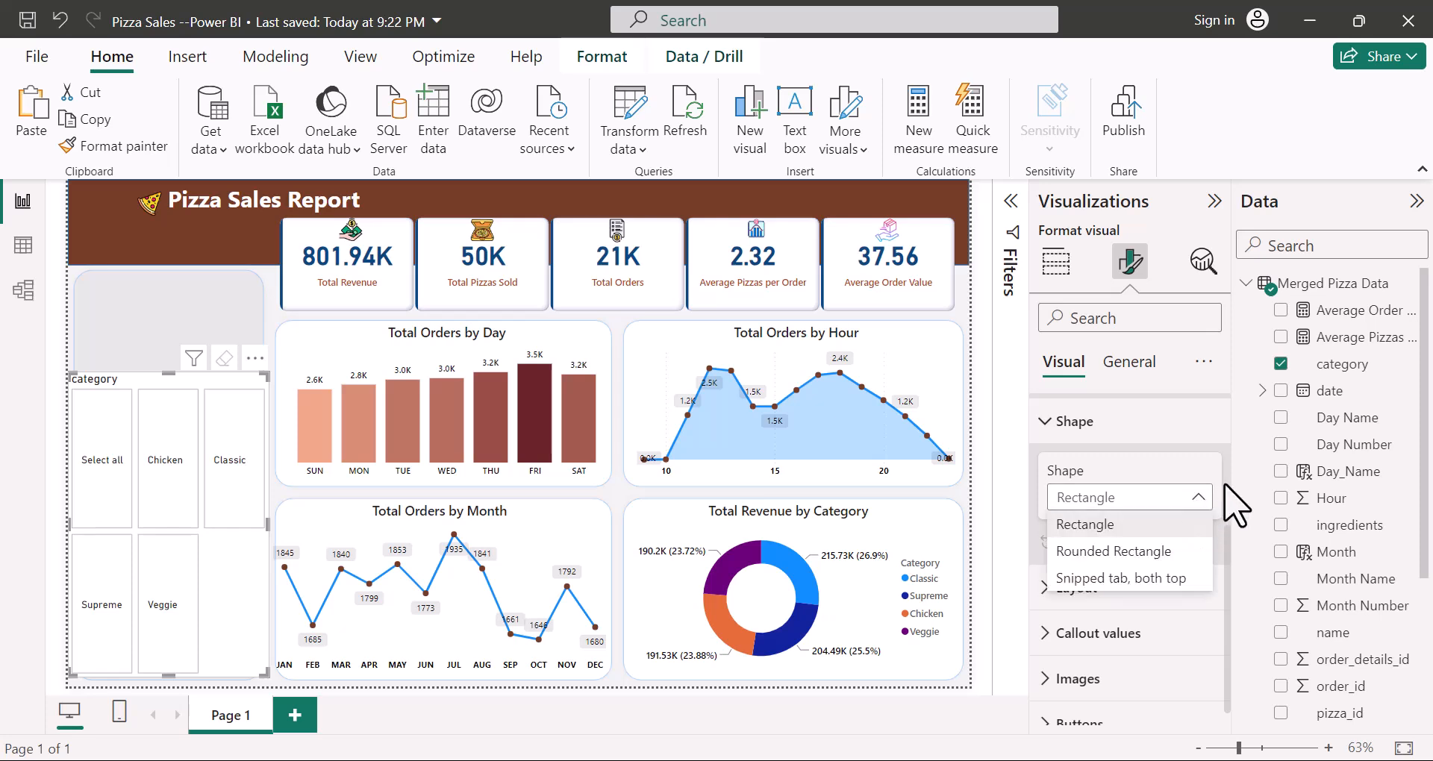
{"action": "left_click", "coordinate": [1051, 427]}
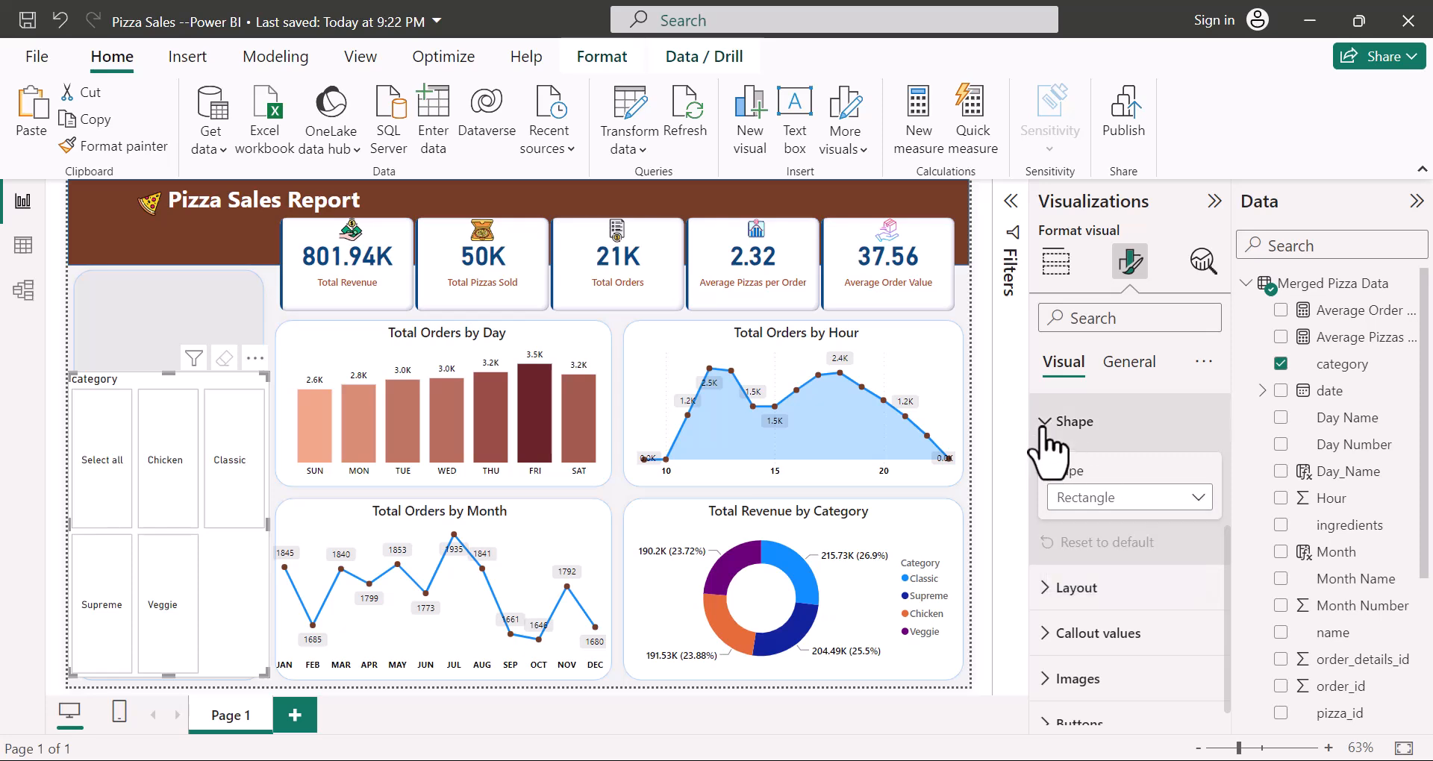
Step: Arrange the category slicer's buttons in a single column with a maximum of 5 buttons shown
{"action": "left_click", "coordinate": [1057, 558]}
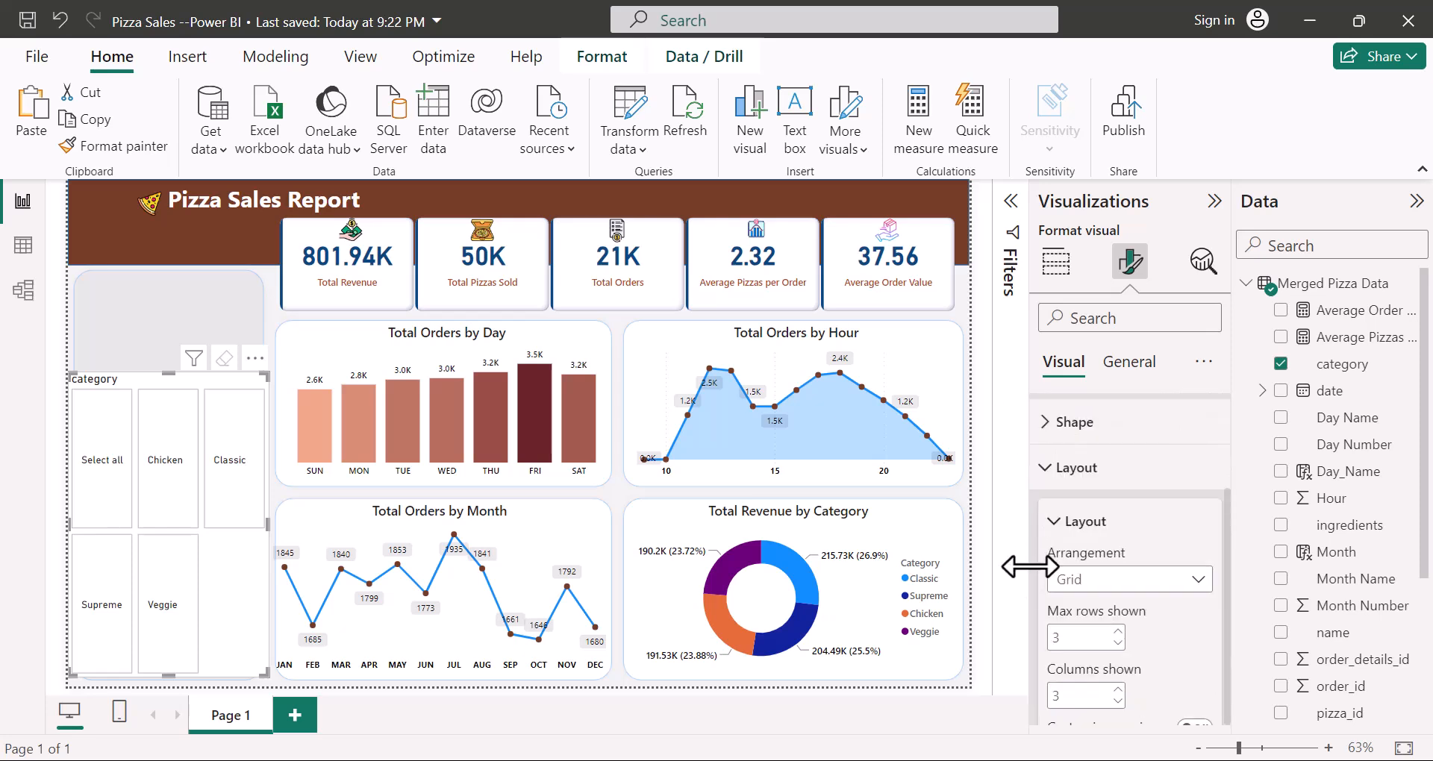
{"action": "scroll", "coordinate": [1120, 515], "scroll_direction": "down", "scroll_amount": 2}
{"action": "scroll", "coordinate": [1120, 515], "scroll_direction": "down", "scroll_amount": 1}
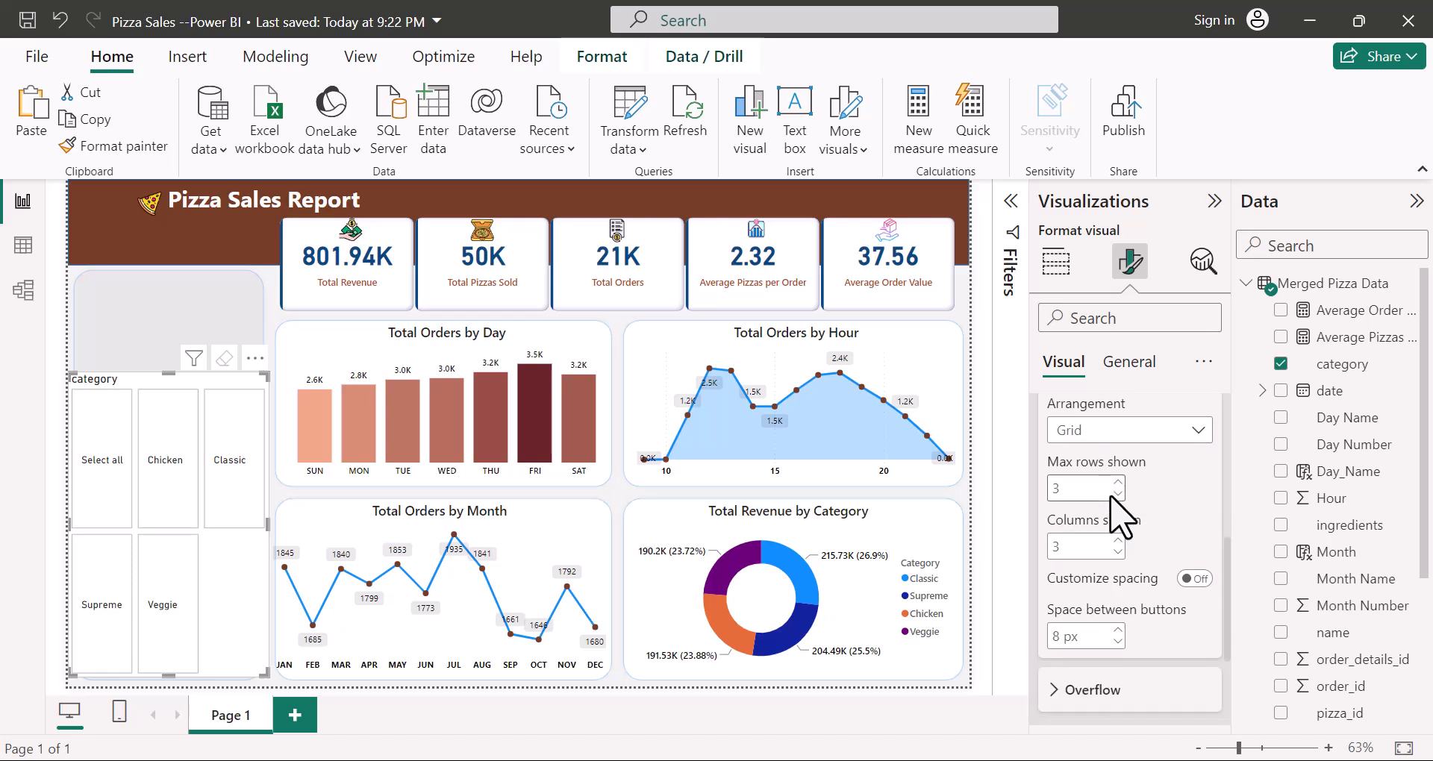
{"action": "left_click", "coordinate": [1199, 431]}
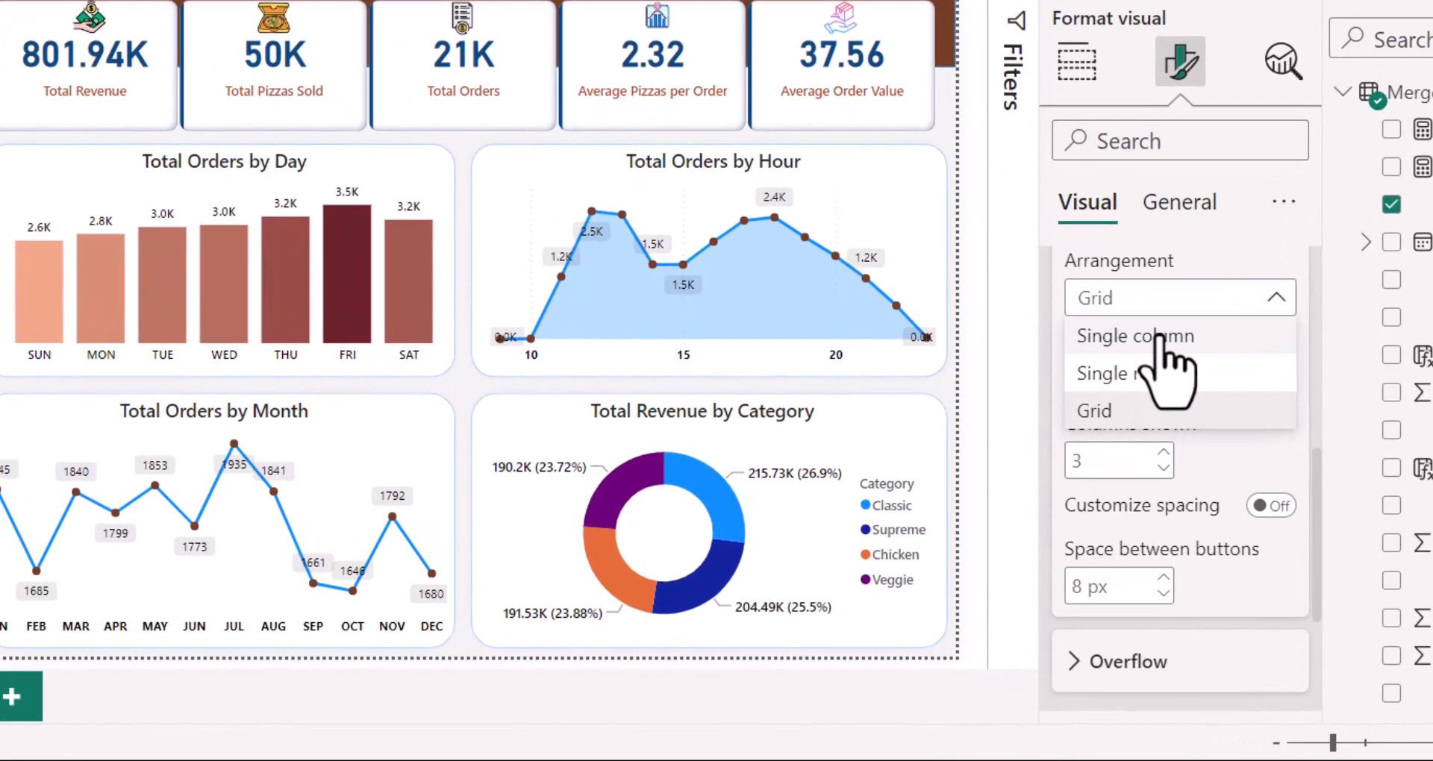
{"action": "left_click", "coordinate": [1159, 337]}
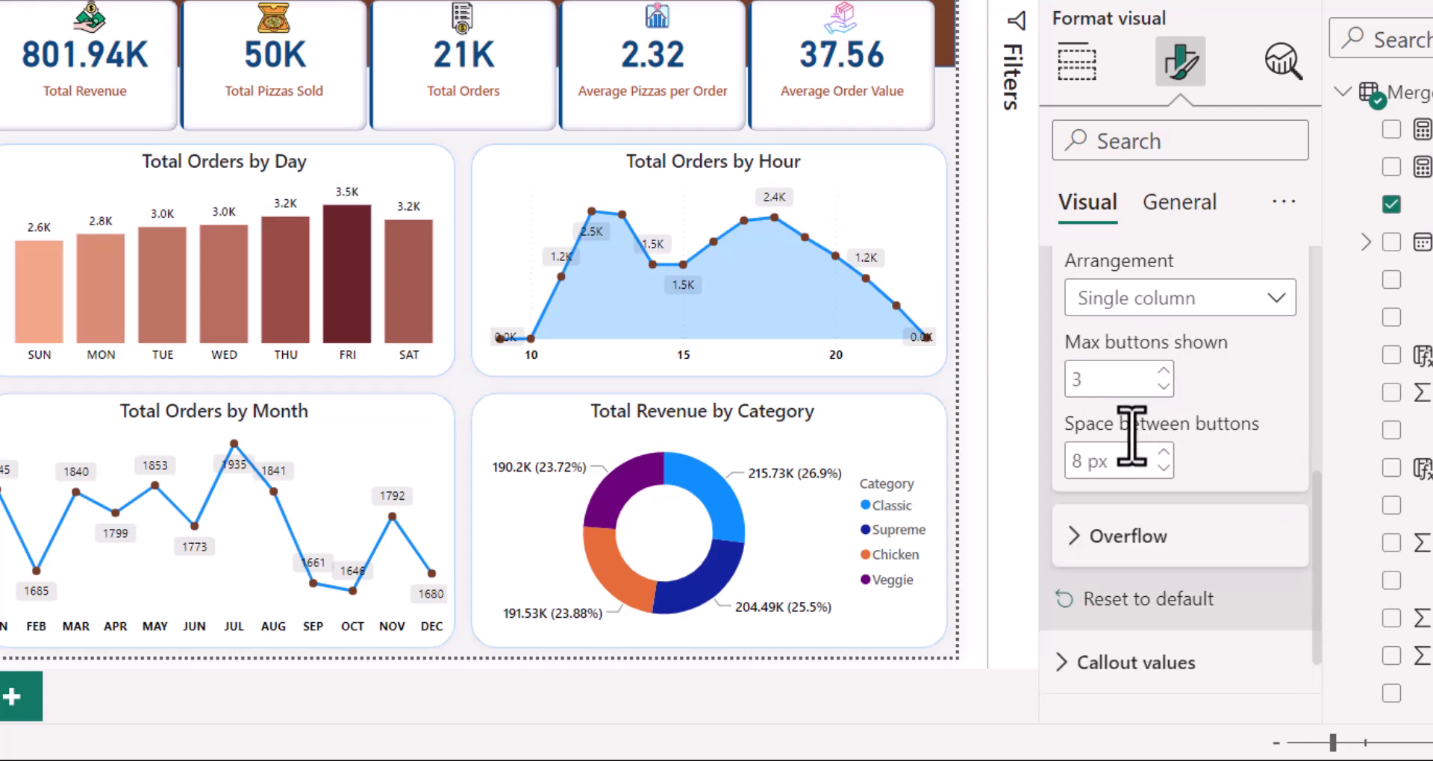
{"action": "left_click", "coordinate": [1163, 371]}
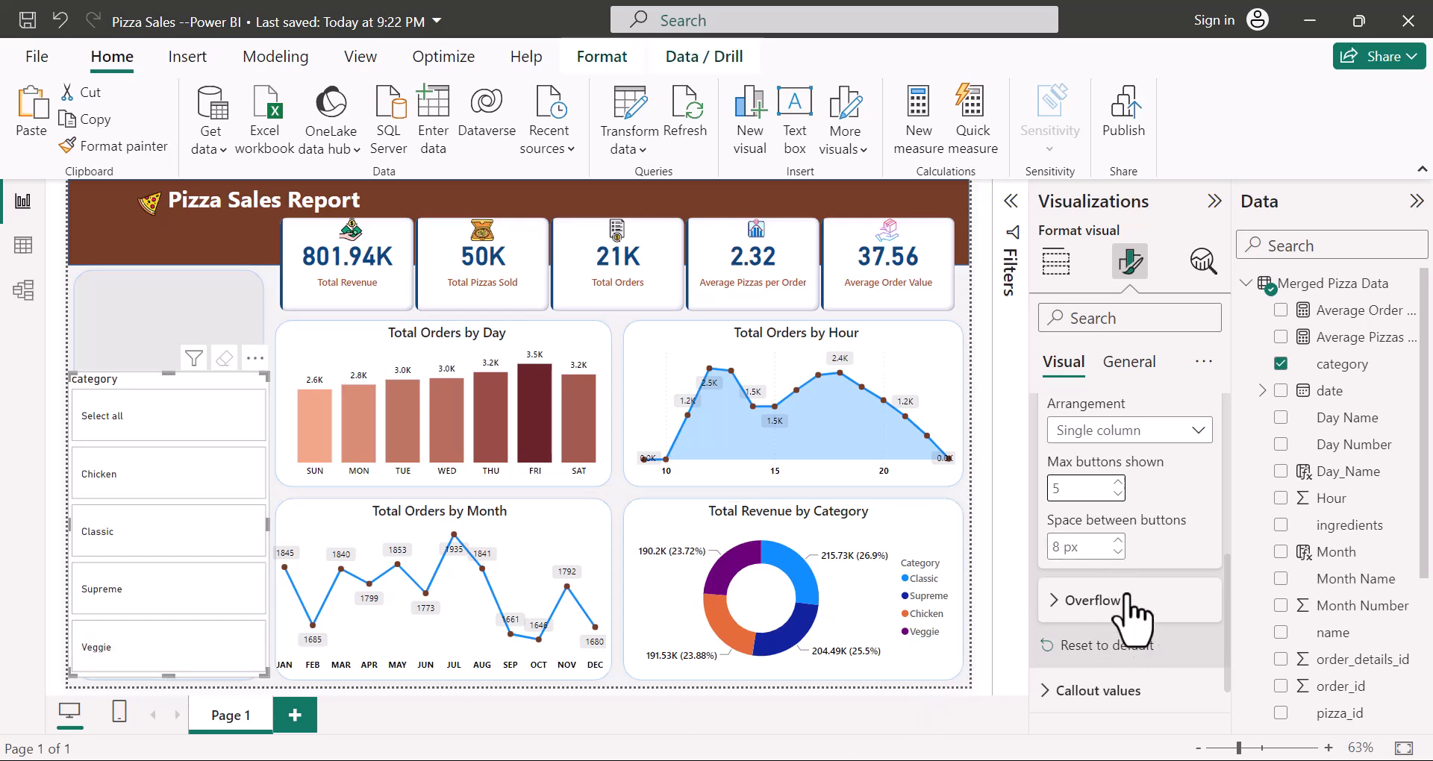
Step: Set the space between the category slicer's buttons to 4 px
{"action": "left_click", "coordinate": [1117, 553]}
{"action": "left_click", "coordinate": [1117, 553]}
{"action": "left_click", "coordinate": [1118, 553]}
{"action": "left_click", "coordinate": [1118, 553]}
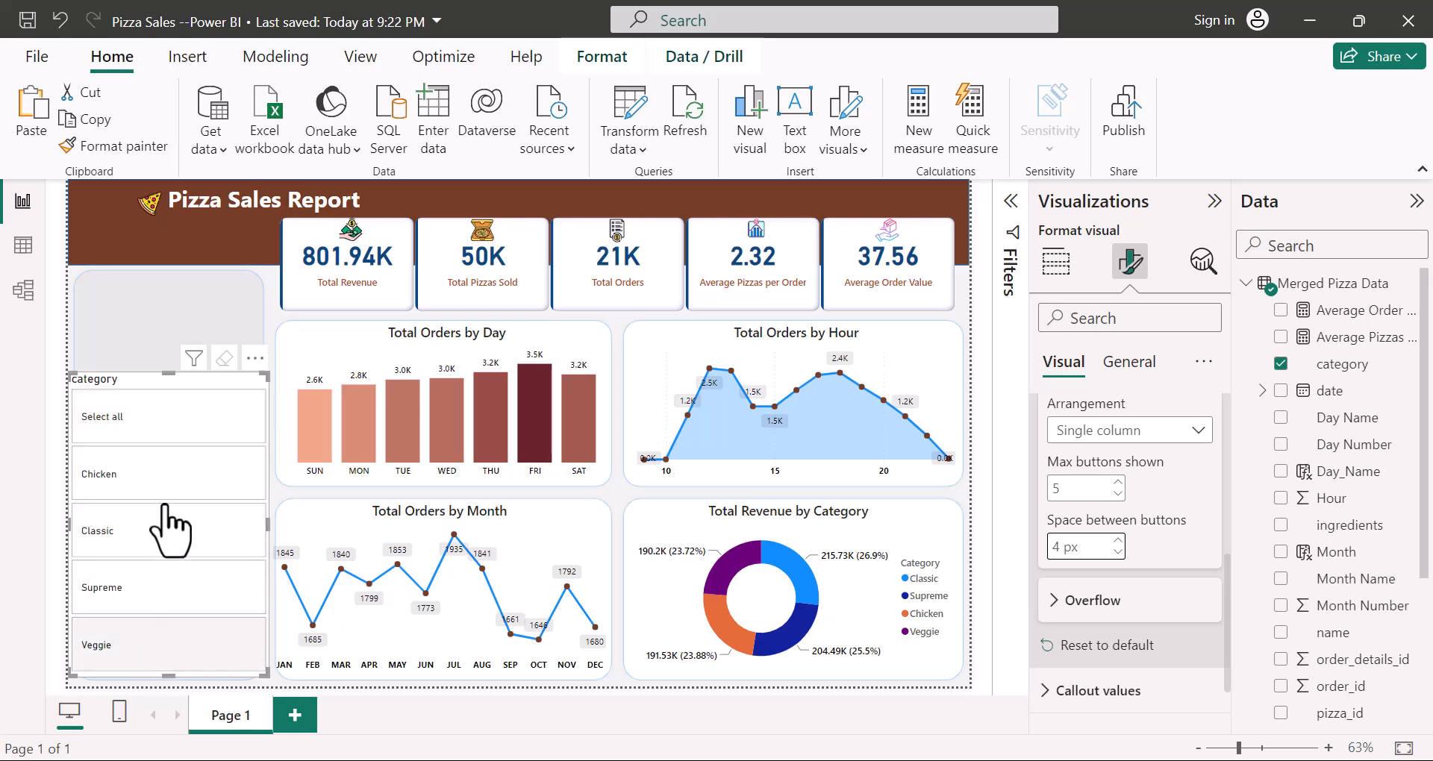
Step: Change the font of the category slicer's callout values to a bolder Segoe UI variant
{"action": "scroll", "coordinate": [1135, 610], "scroll_direction": "down", "scroll_amount": 1}
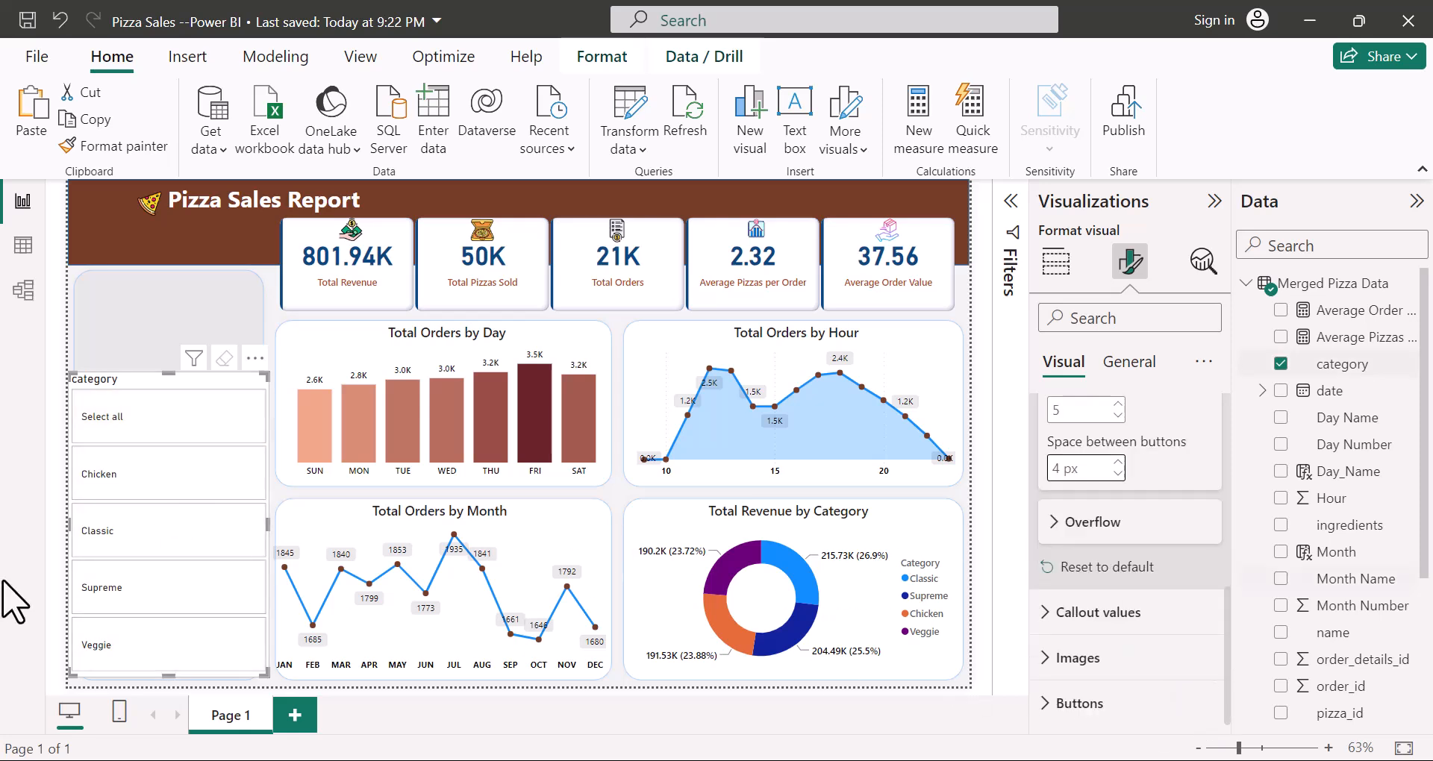
{"action": "left_click", "coordinate": [1041, 614]}
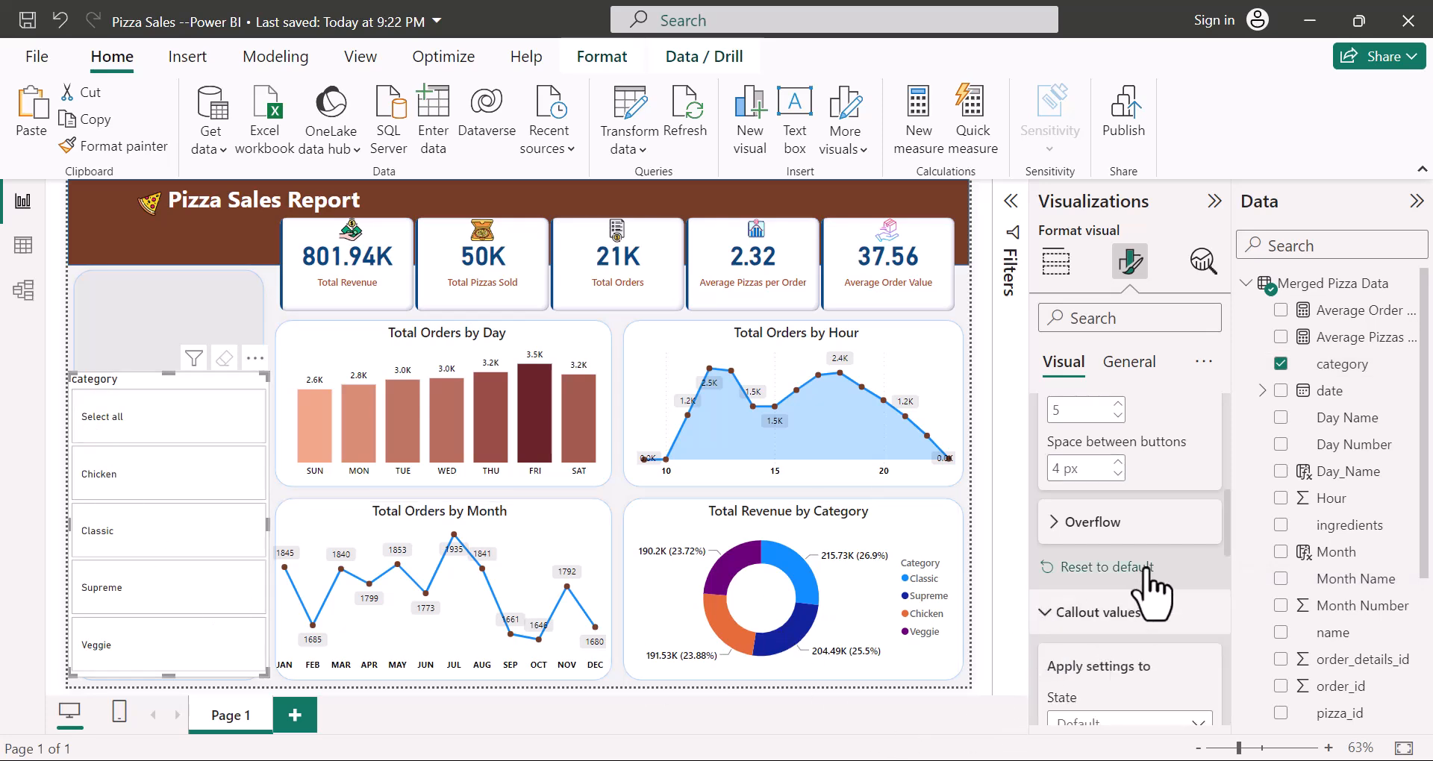
{"action": "scroll", "coordinate": [1139, 595], "scroll_direction": "down", "scroll_amount": 2}
{"action": "scroll", "coordinate": [1150, 585], "scroll_direction": "down", "scroll_amount": 2}
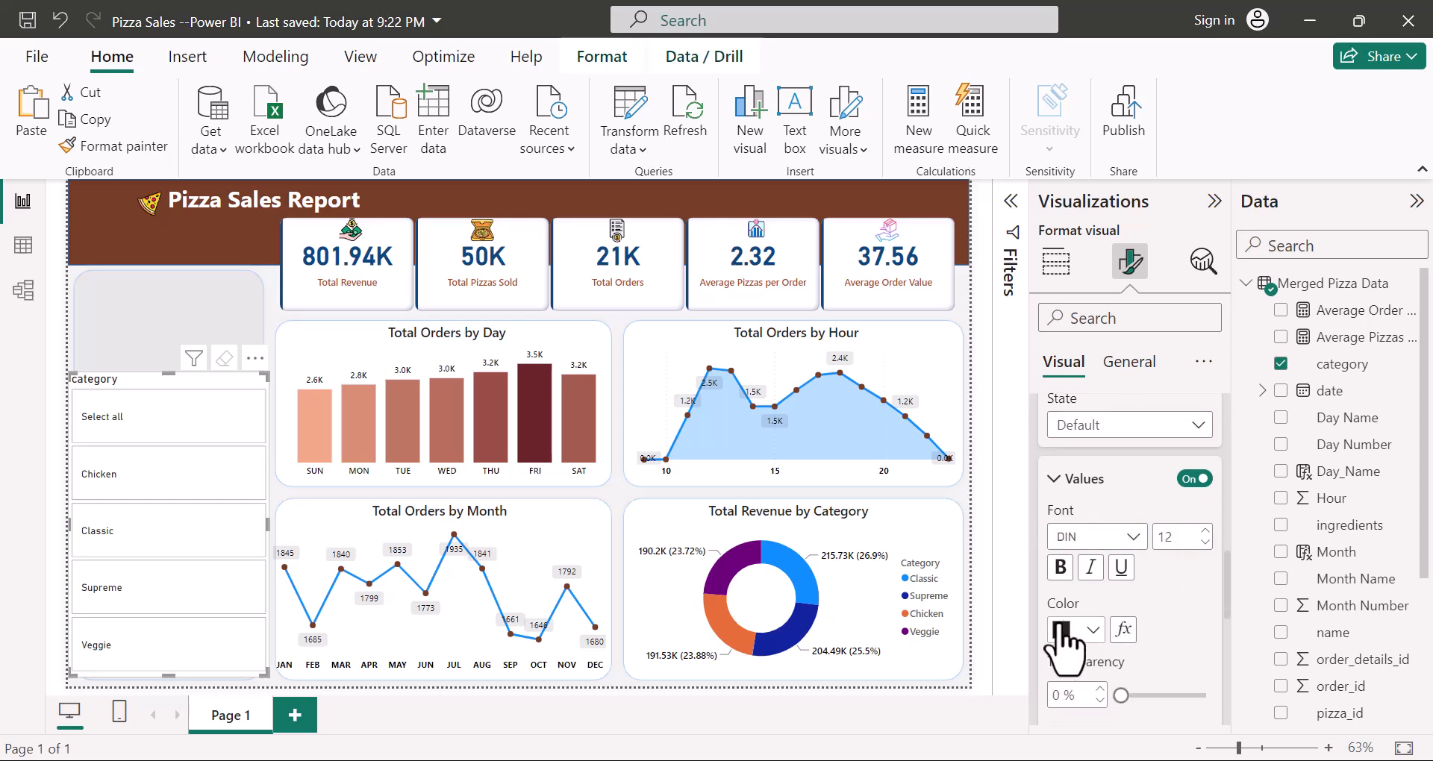
{"action": "left_click", "coordinate": [1134, 537]}
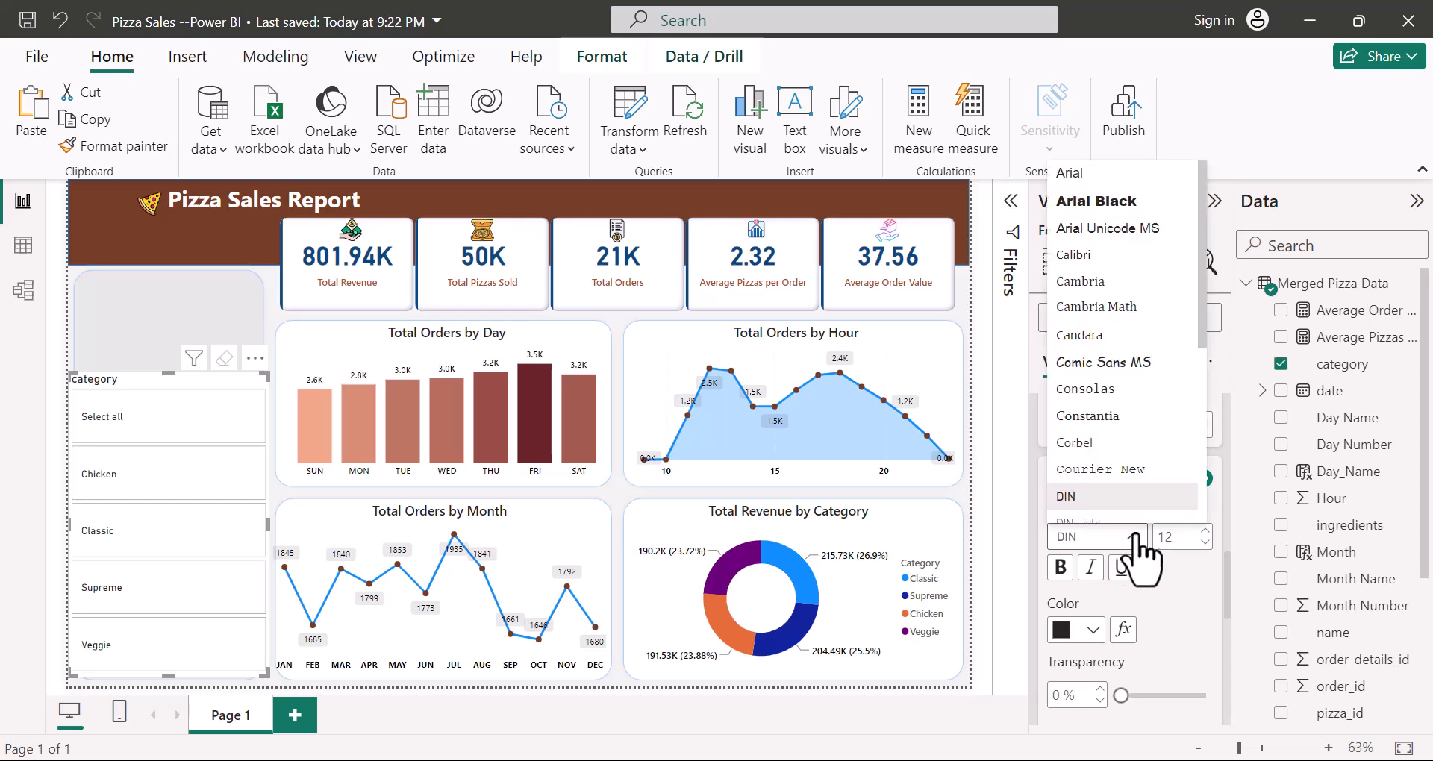
{"action": "scroll", "coordinate": [1142, 478], "scroll_direction": "down", "scroll_amount": 3}
{"action": "left_click", "coordinate": [1136, 519]}
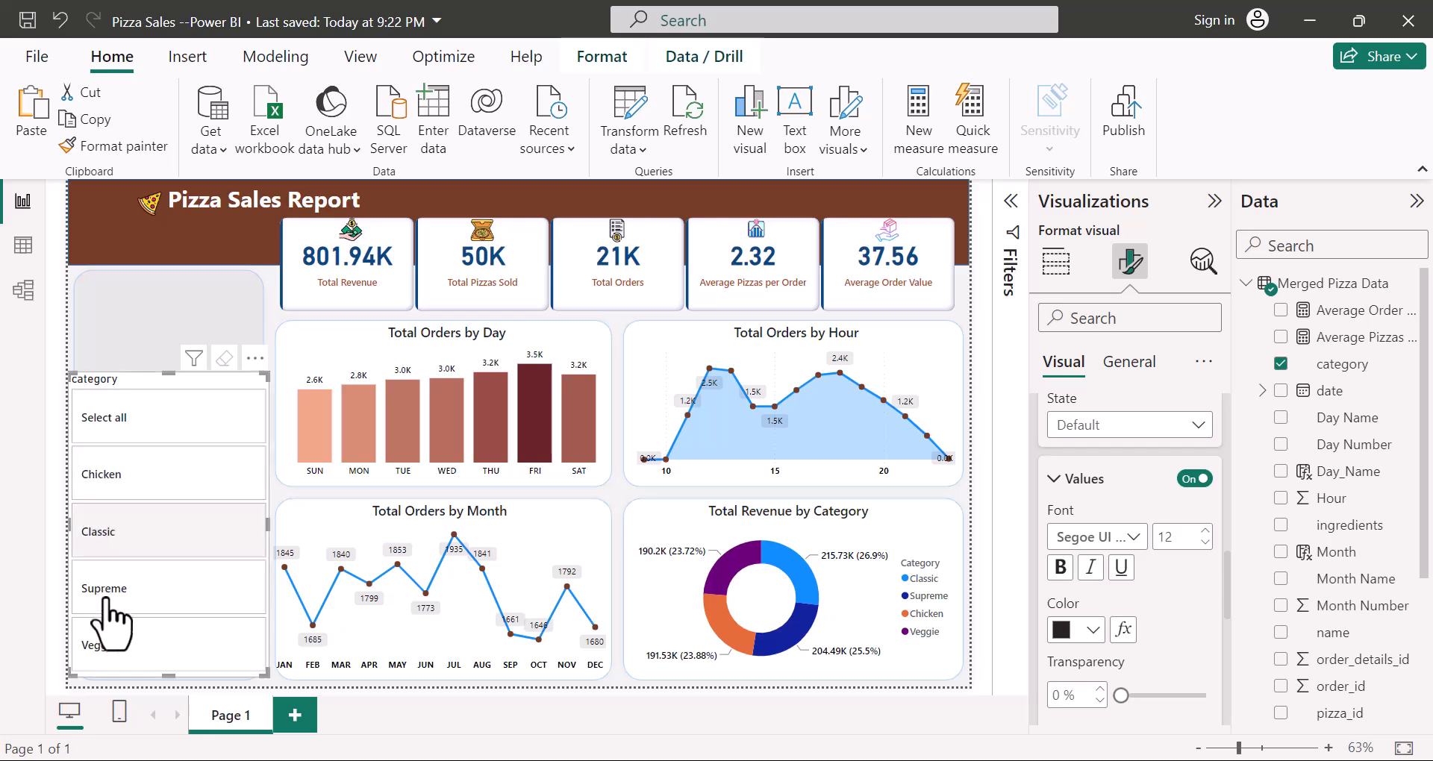
Step: Center the category slicer's callout values horizontally on their buttons
{"action": "scroll", "coordinate": [1131, 571], "scroll_direction": "down", "scroll_amount": 2}
{"action": "scroll", "coordinate": [1131, 571], "scroll_direction": "down", "scroll_amount": 1}
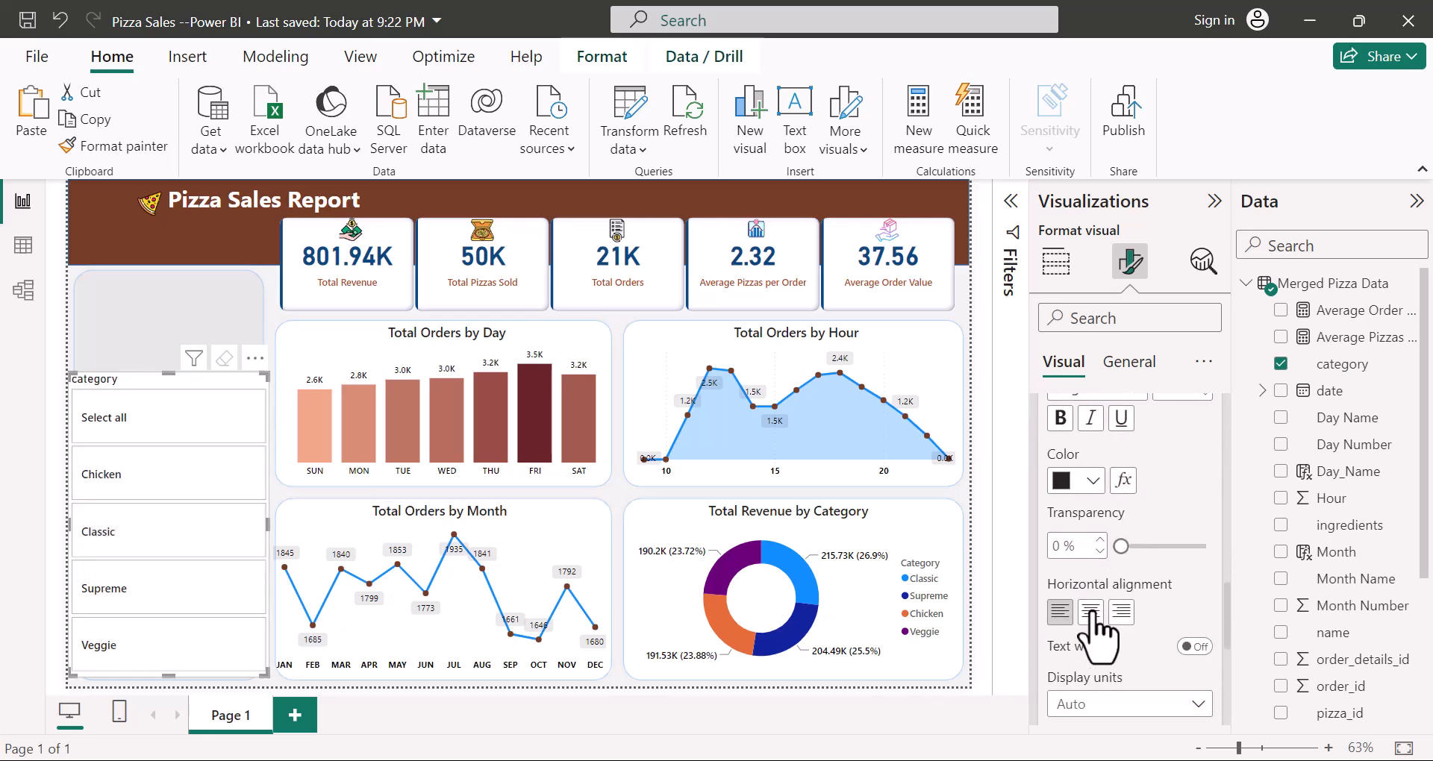
{"action": "left_click", "coordinate": [1091, 612]}
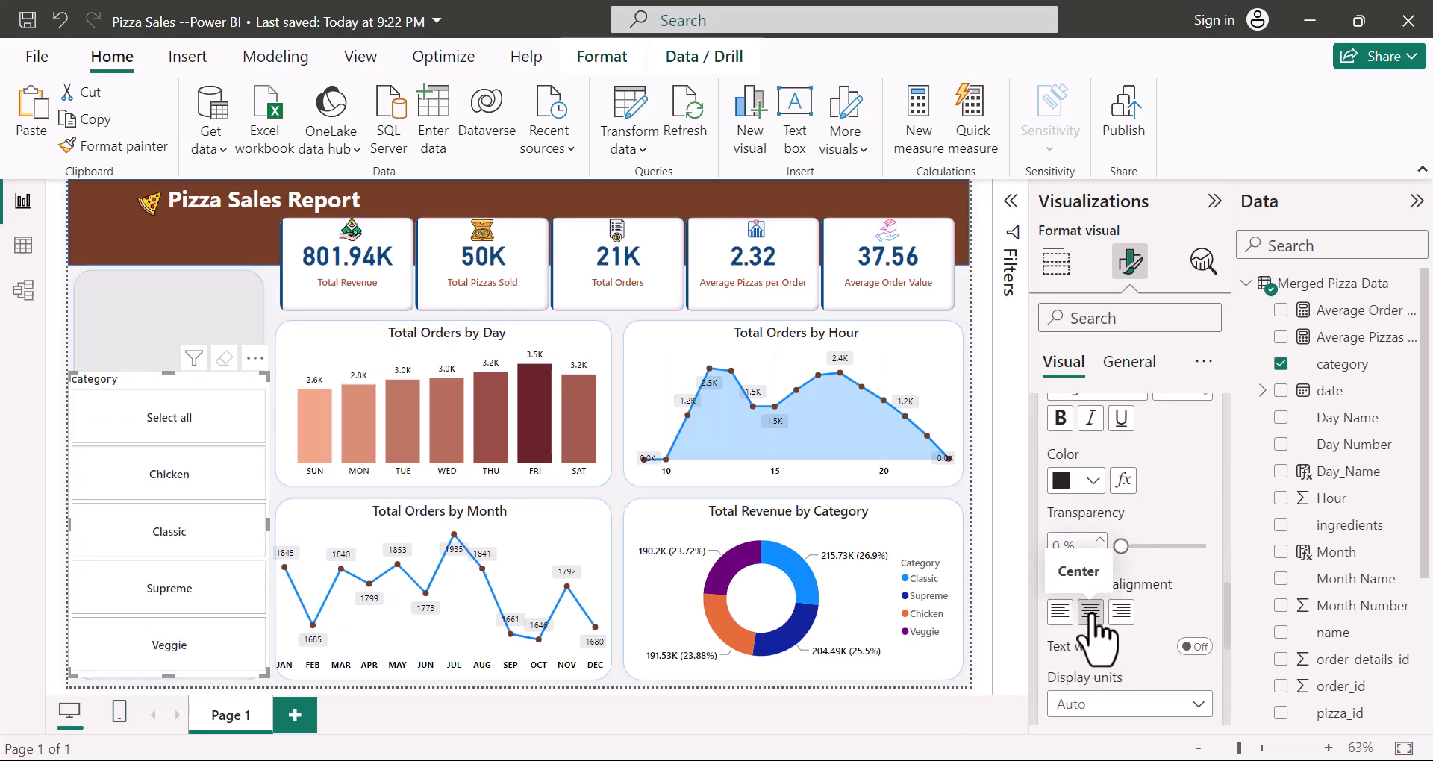
Step: Try bold formatting on the category slicer's callout values, remove it and leave the callout settings
{"action": "left_click", "coordinate": [1061, 418]}
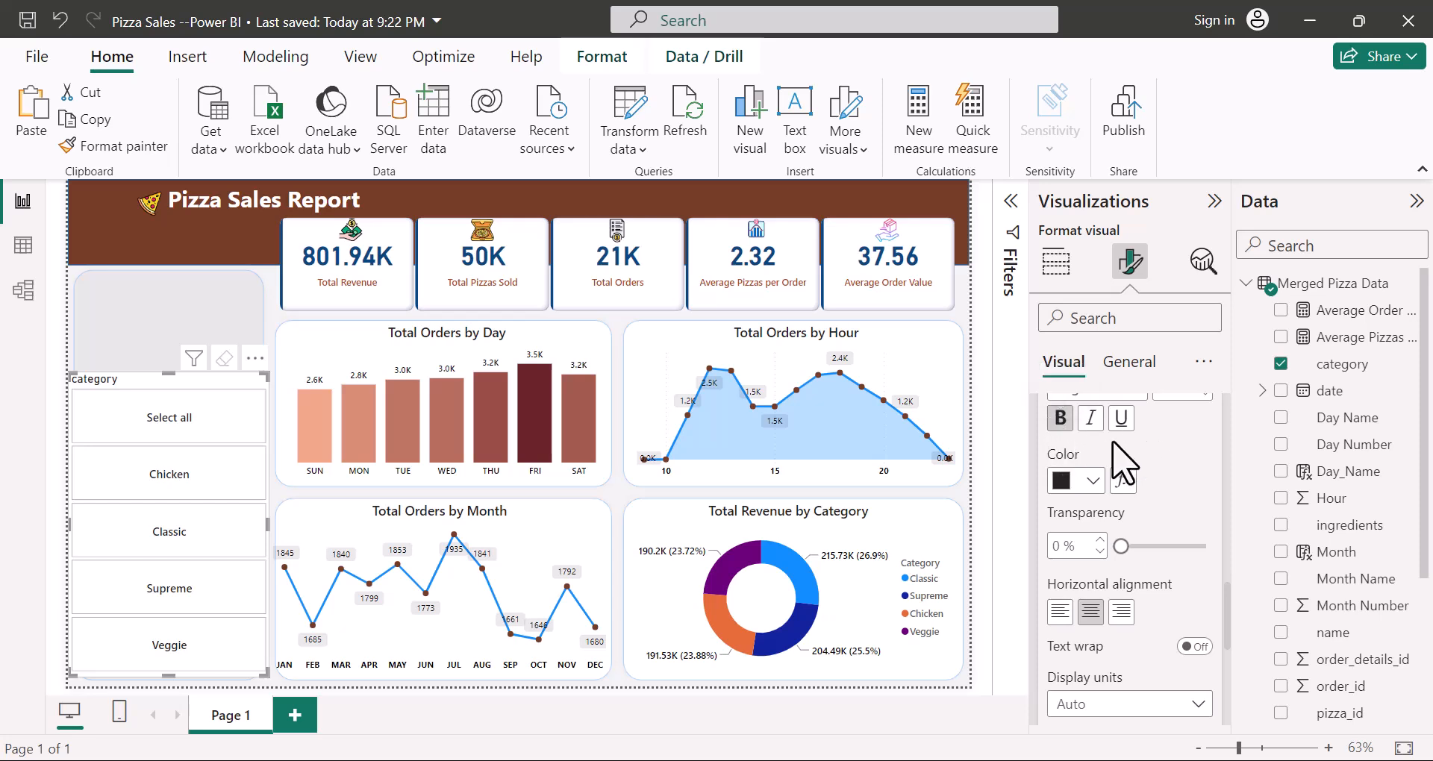
{"action": "left_click", "coordinate": [1061, 422]}
{"action": "scroll", "coordinate": [1146, 556], "scroll_direction": "up", "scroll_amount": 3}
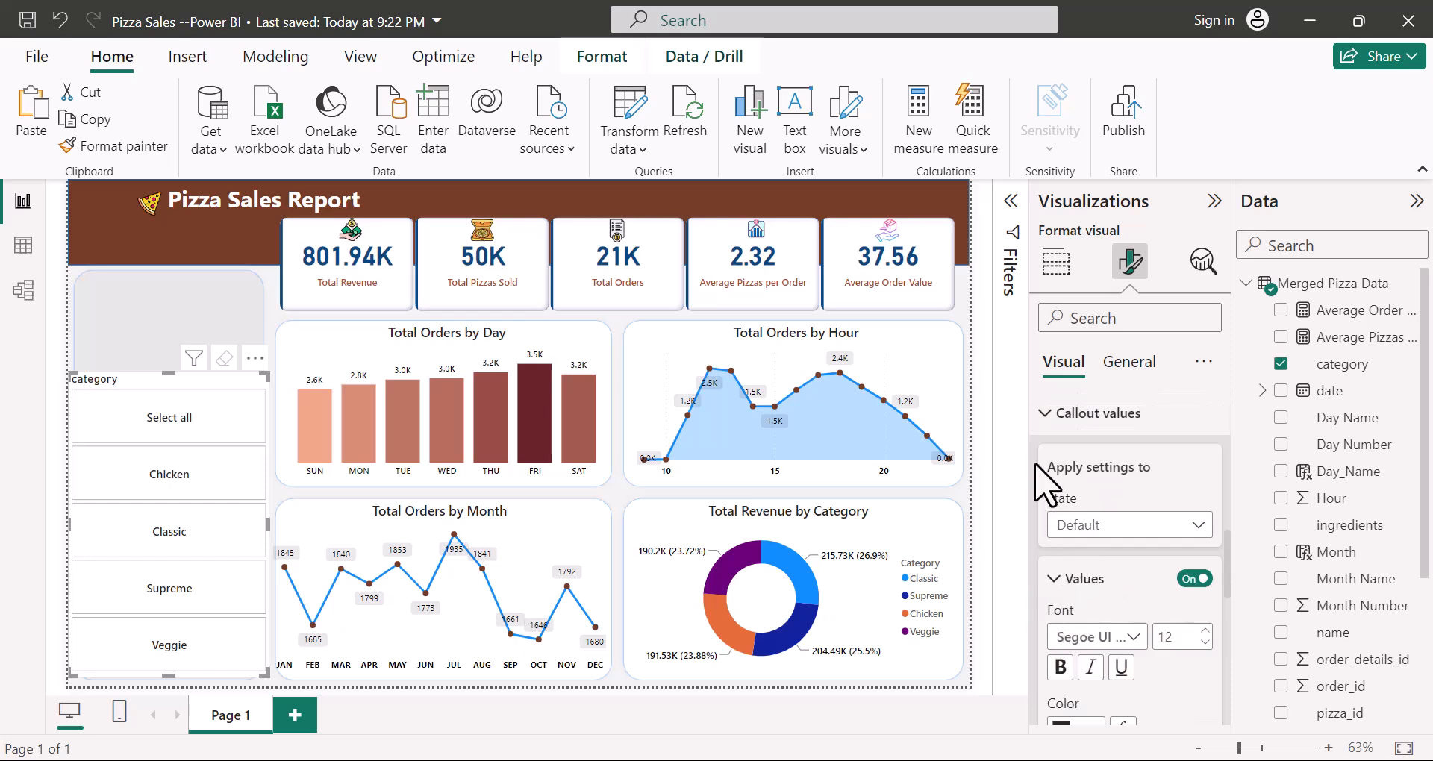
{"action": "left_click", "coordinate": [1045, 415]}
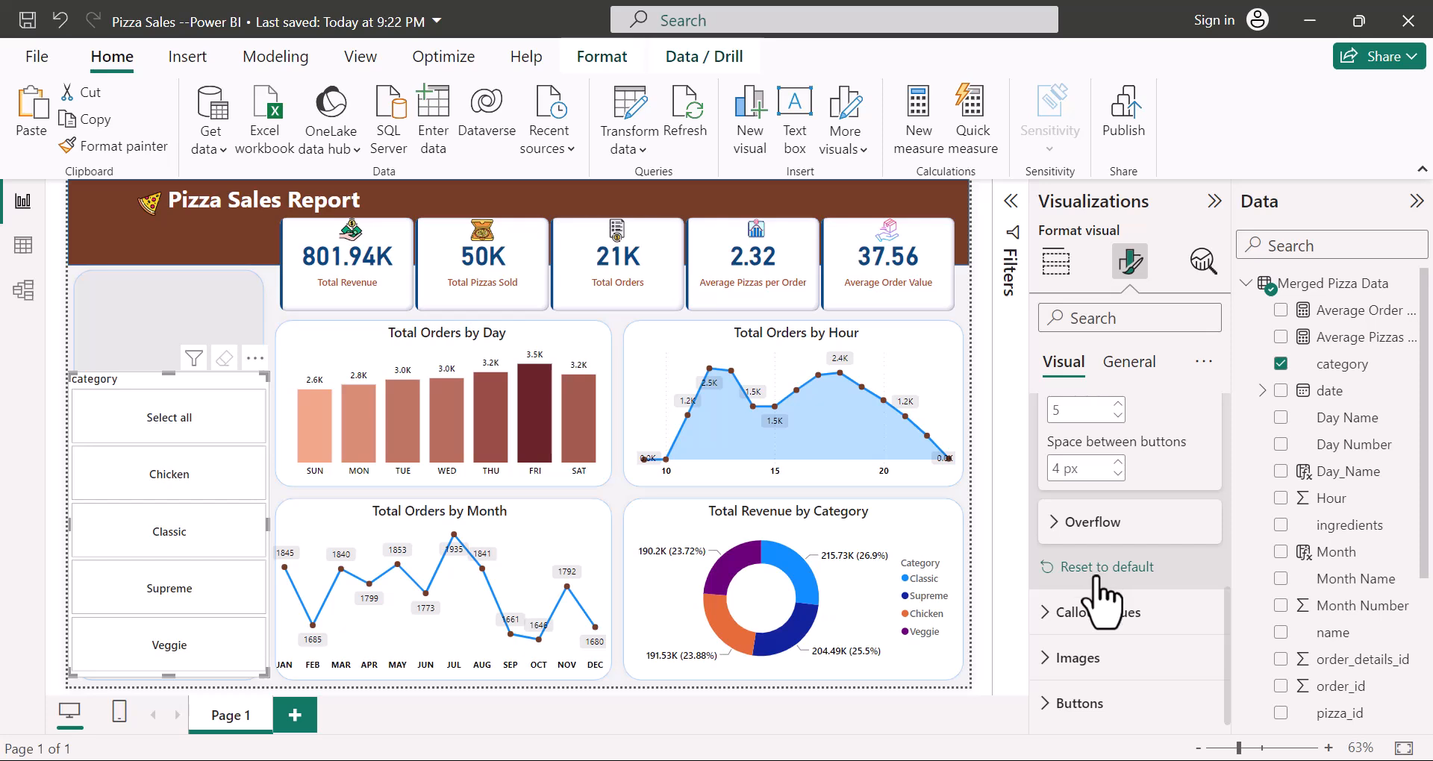
Step: Turn on the shadow for the category slicer's buttons in their default state
{"action": "left_click", "coordinate": [1047, 705]}
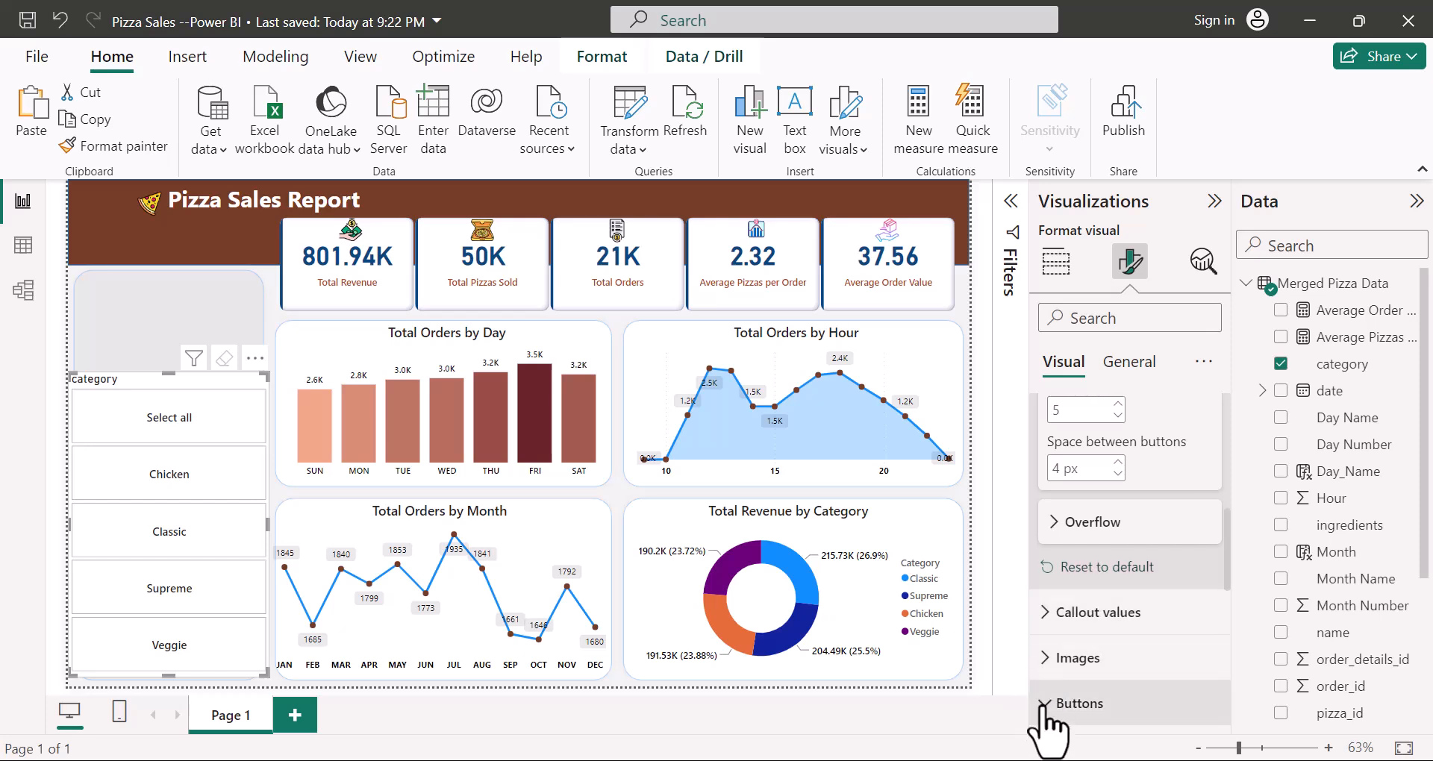
{"action": "scroll", "coordinate": [1056, 585], "scroll_direction": "down", "scroll_amount": 4}
{"action": "scroll", "coordinate": [1150, 582], "scroll_direction": "down", "scroll_amount": 2}
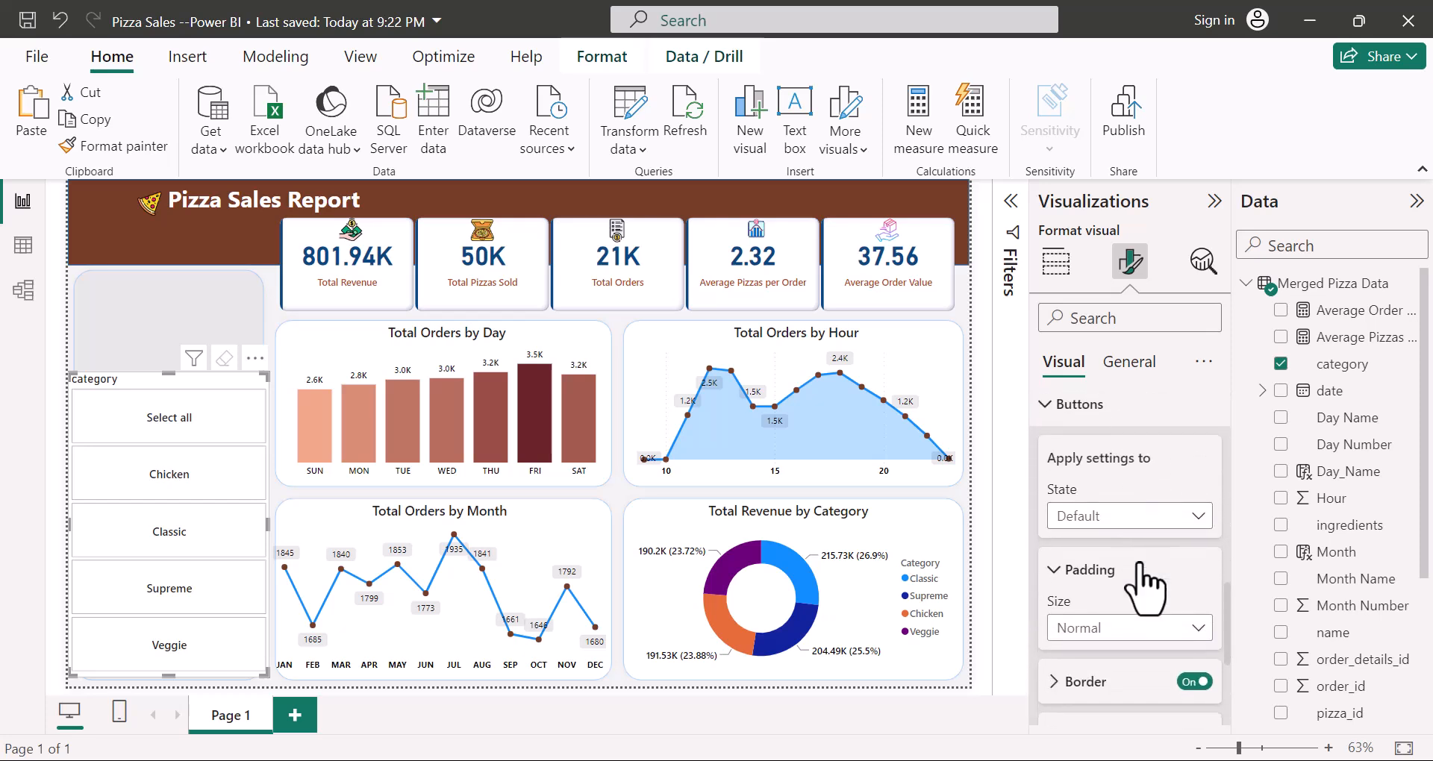
{"action": "scroll", "coordinate": [1112, 560], "scroll_direction": "up", "scroll_amount": 1}
{"action": "scroll", "coordinate": [1149, 649], "scroll_direction": "down", "scroll_amount": 3}
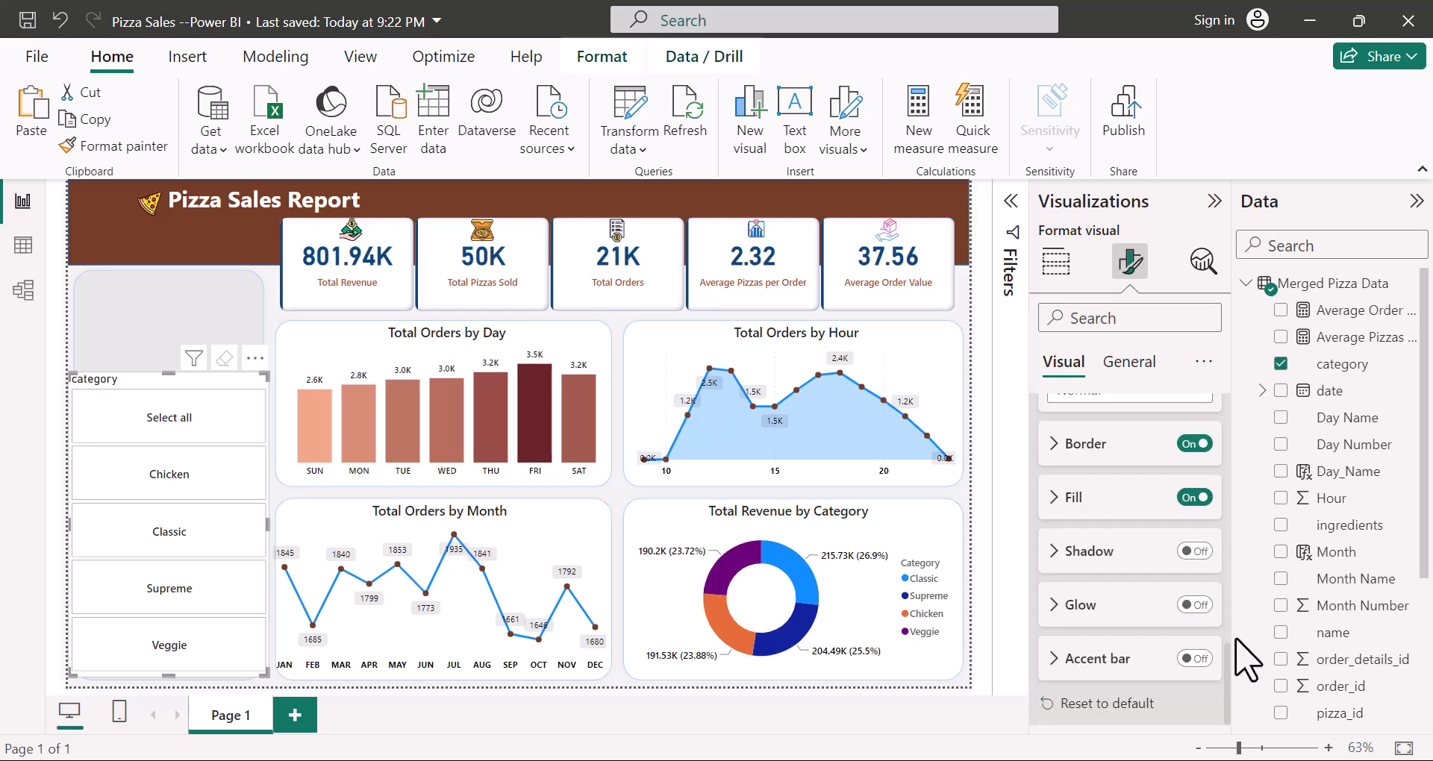
{"action": "left_click", "coordinate": [1054, 551]}
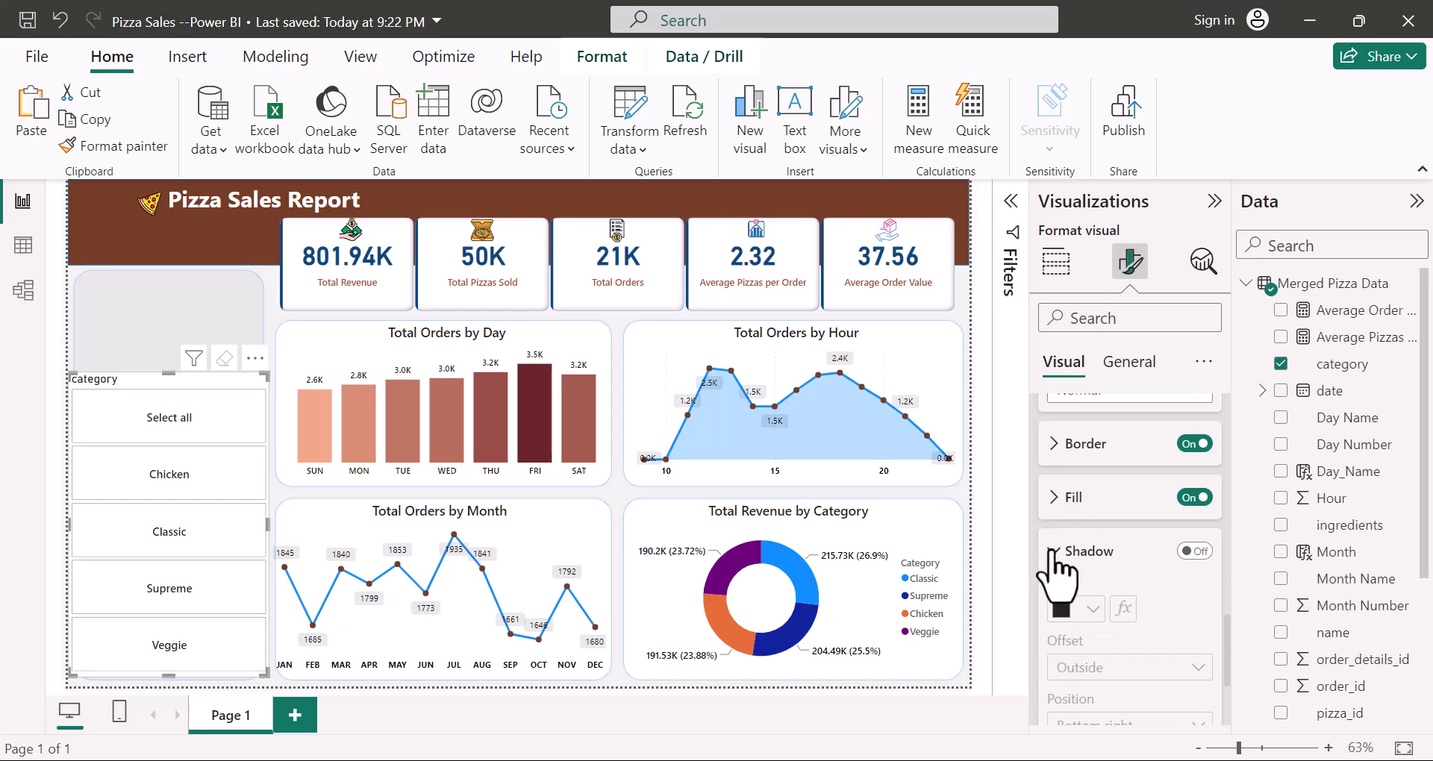
{"action": "left_click", "coordinate": [1198, 556]}
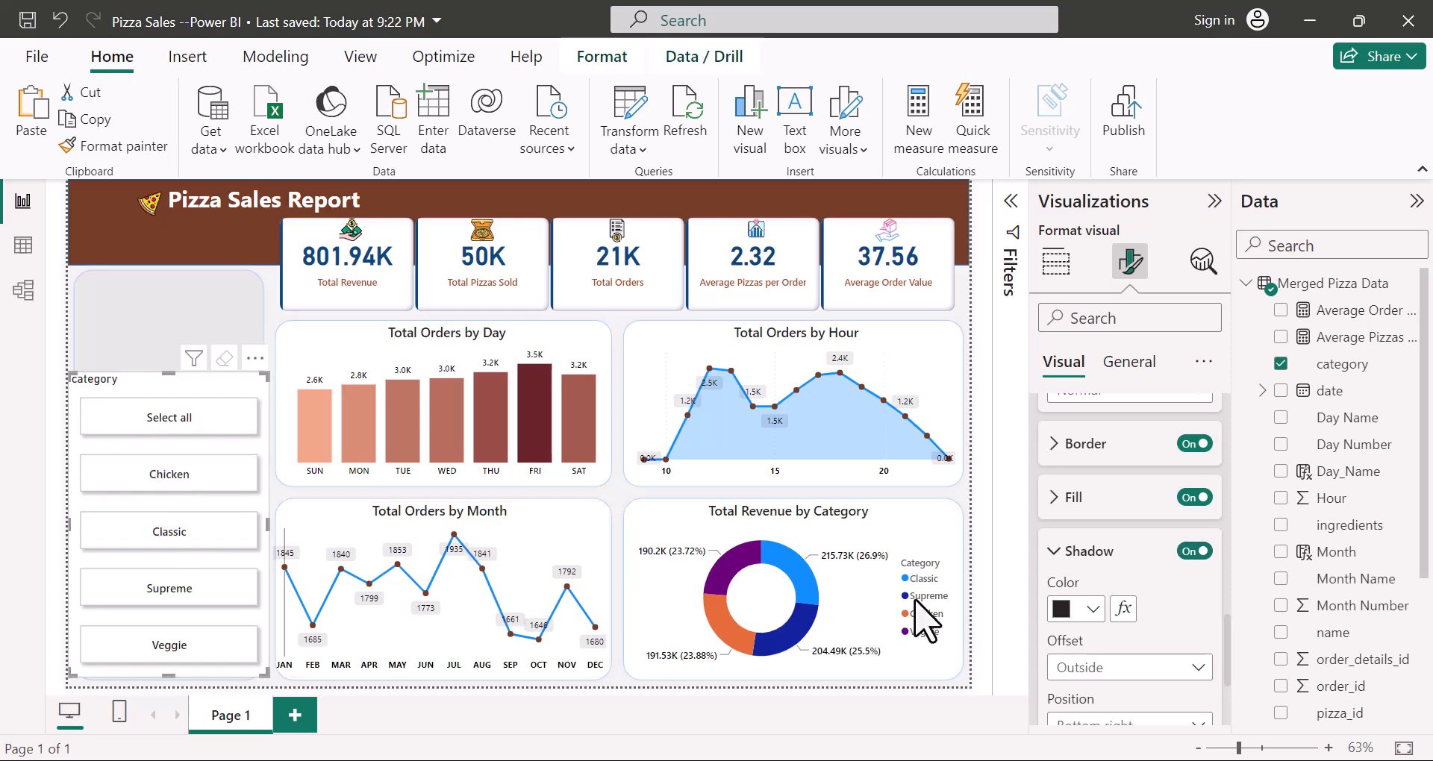
Step: Set the shadow offset of the category slicer's buttons to Inside
{"action": "scroll", "coordinate": [1117, 571], "scroll_direction": "down", "scroll_amount": 2}
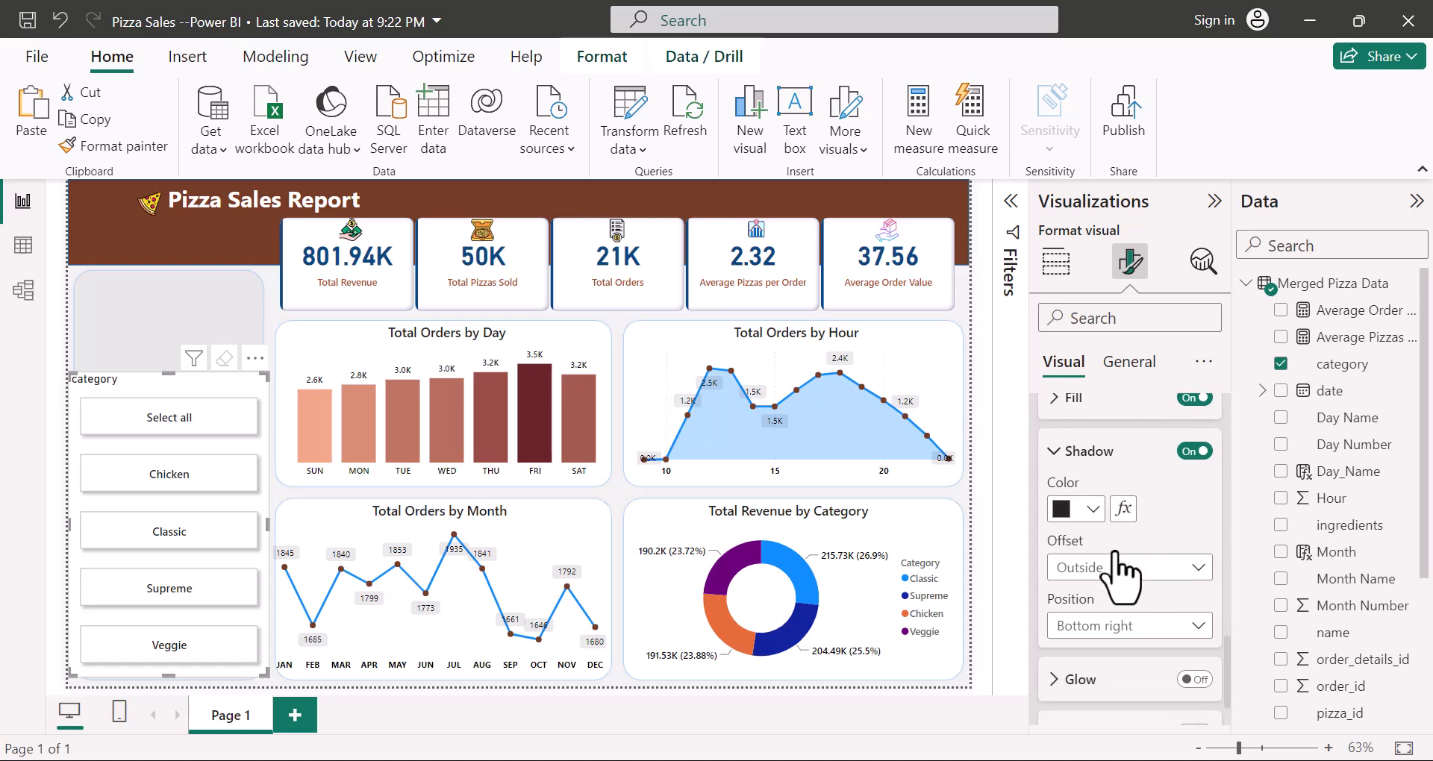
{"action": "left_click", "coordinate": [1094, 575]}
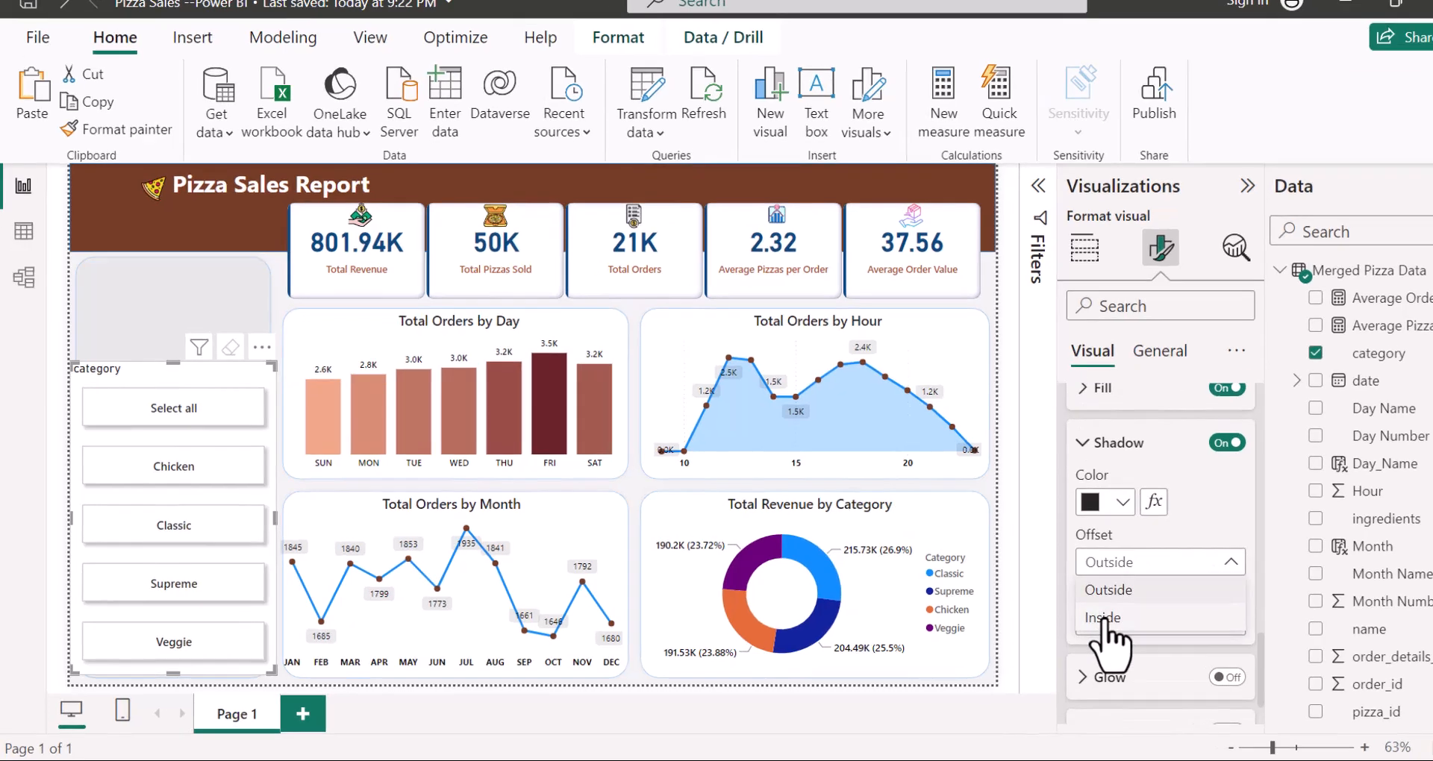
{"action": "left_click", "coordinate": [1080, 596]}
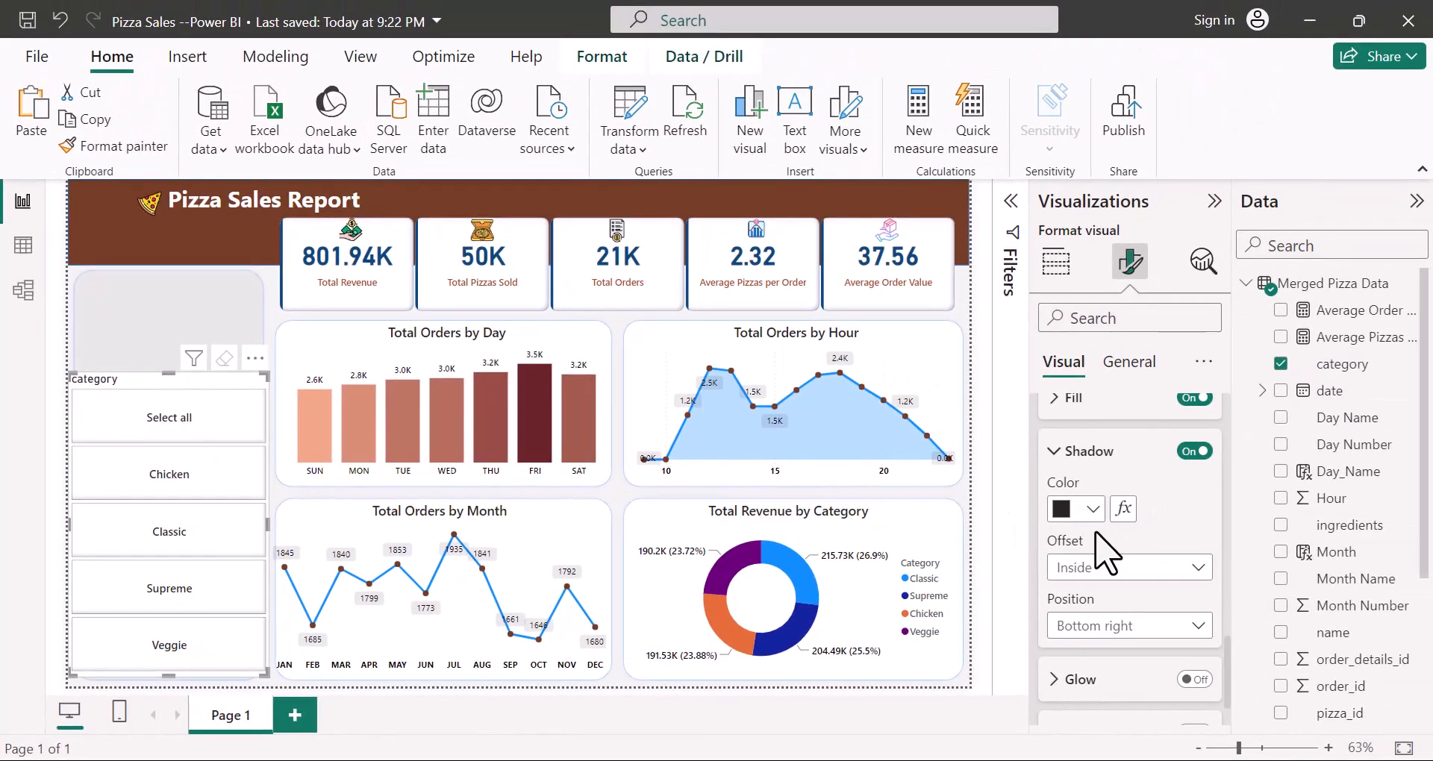
{"action": "scroll", "coordinate": [1193, 530], "scroll_direction": "down", "scroll_amount": 1}
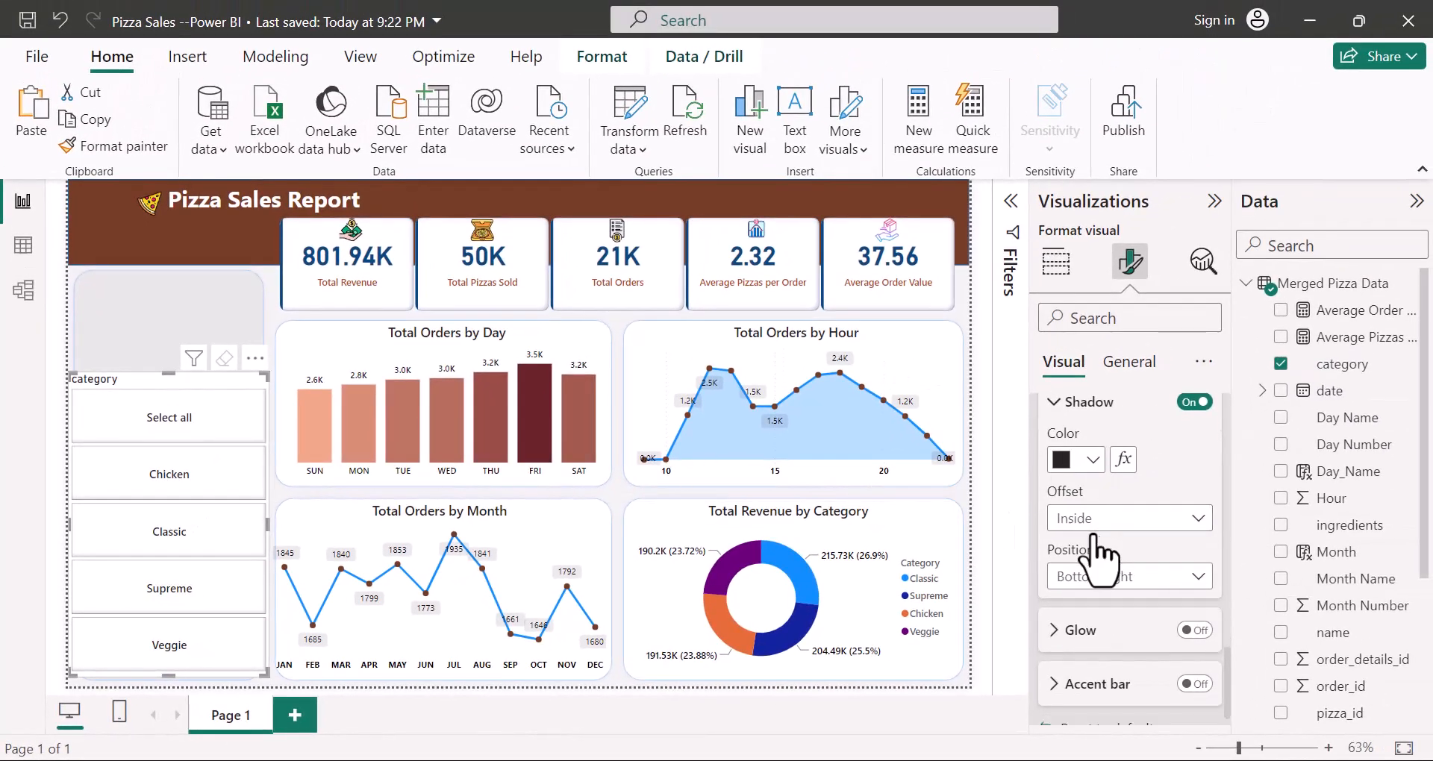
{"action": "scroll", "coordinate": [1093, 556], "scroll_direction": "up", "scroll_amount": 1}
{"action": "left_click", "coordinate": [1053, 452]}
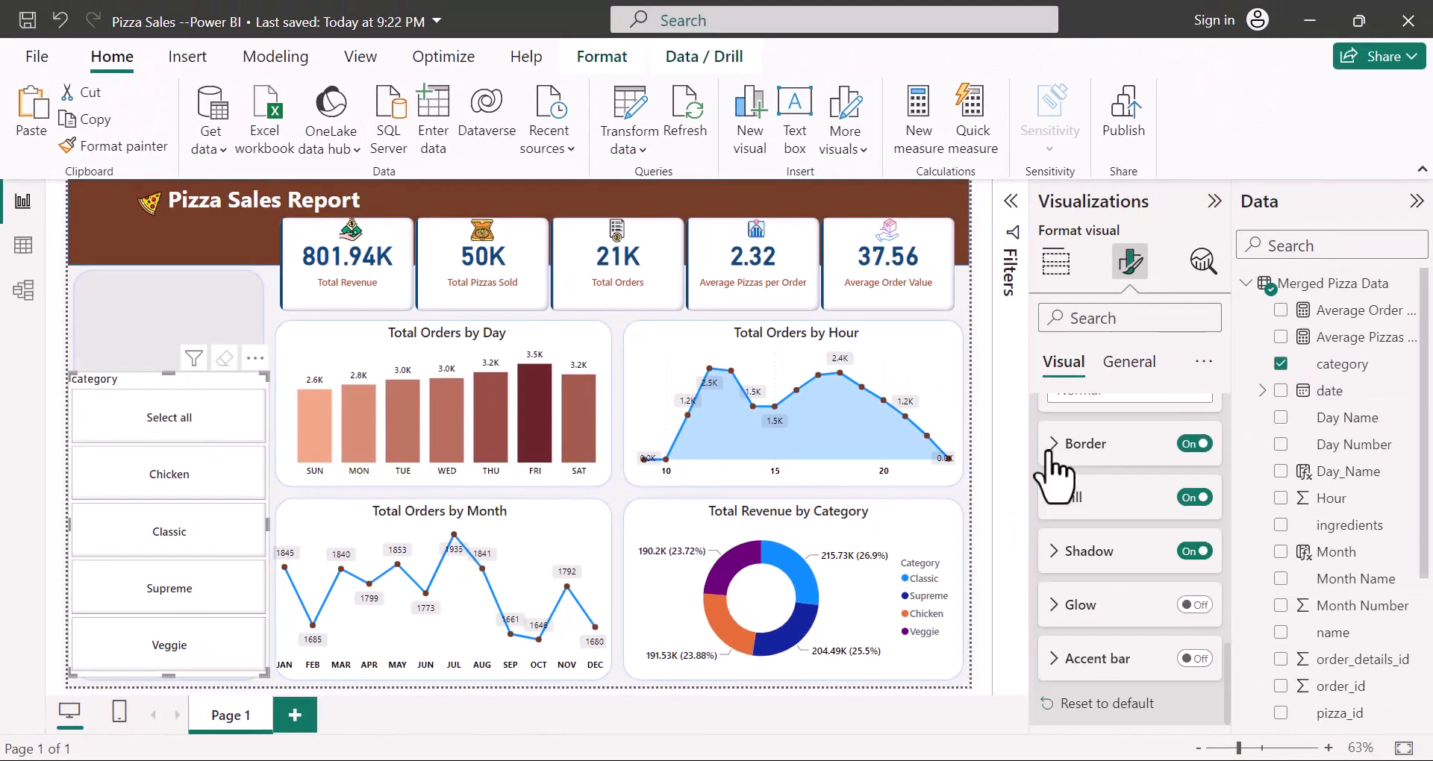
Step: Turn on the glow for the category slicer's buttons and set its offset to Inside
{"action": "left_click", "coordinate": [1054, 606]}
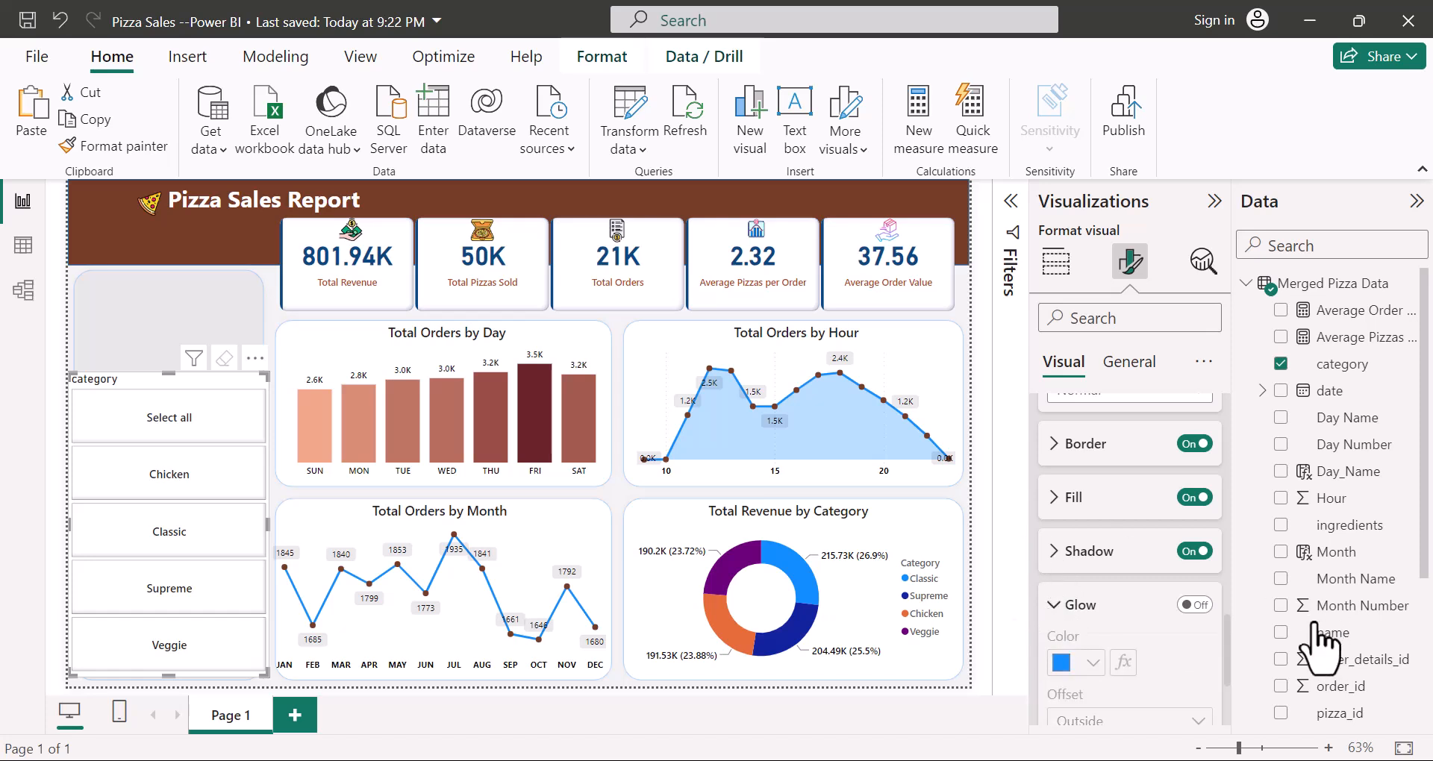
{"action": "left_click", "coordinate": [1195, 605]}
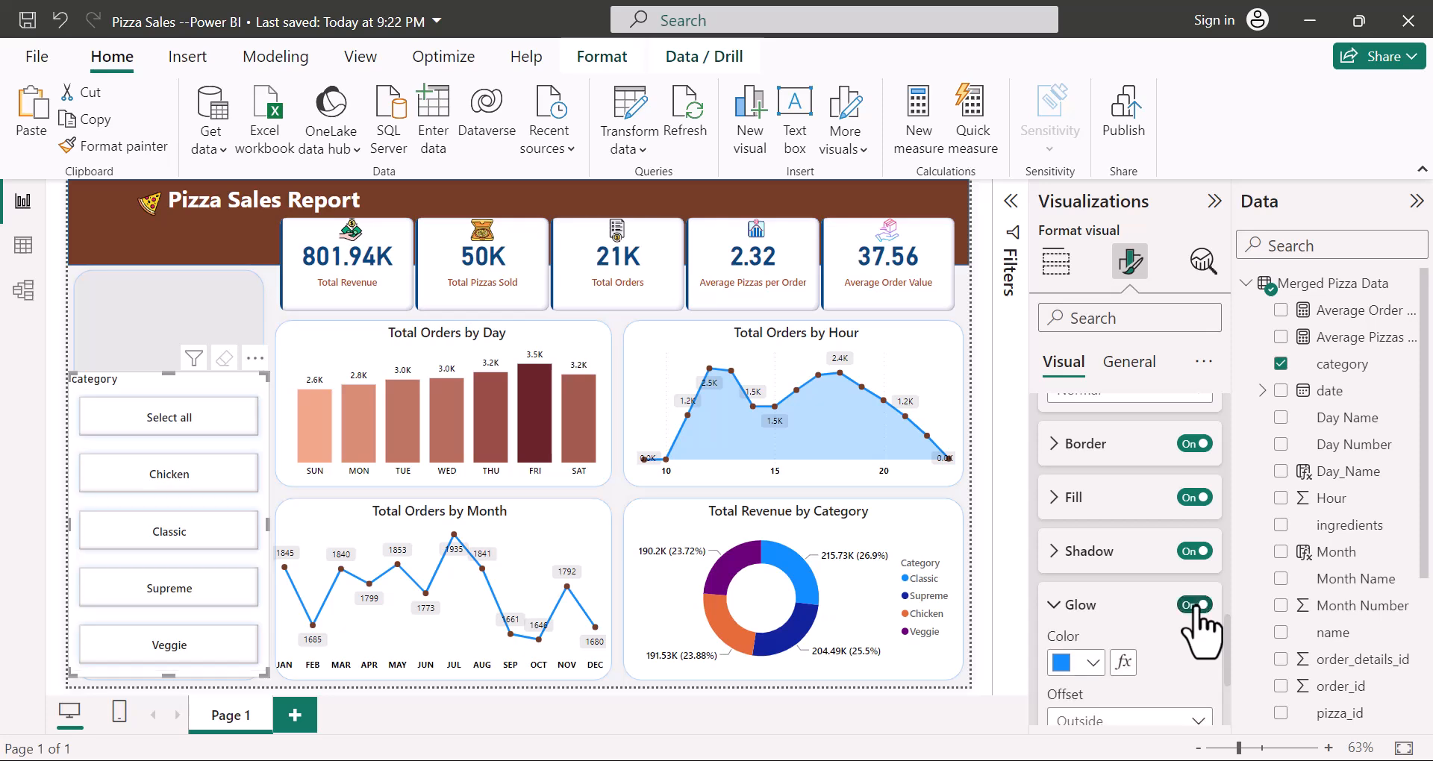
{"action": "scroll", "coordinate": [1142, 645], "scroll_direction": "down", "scroll_amount": 2}
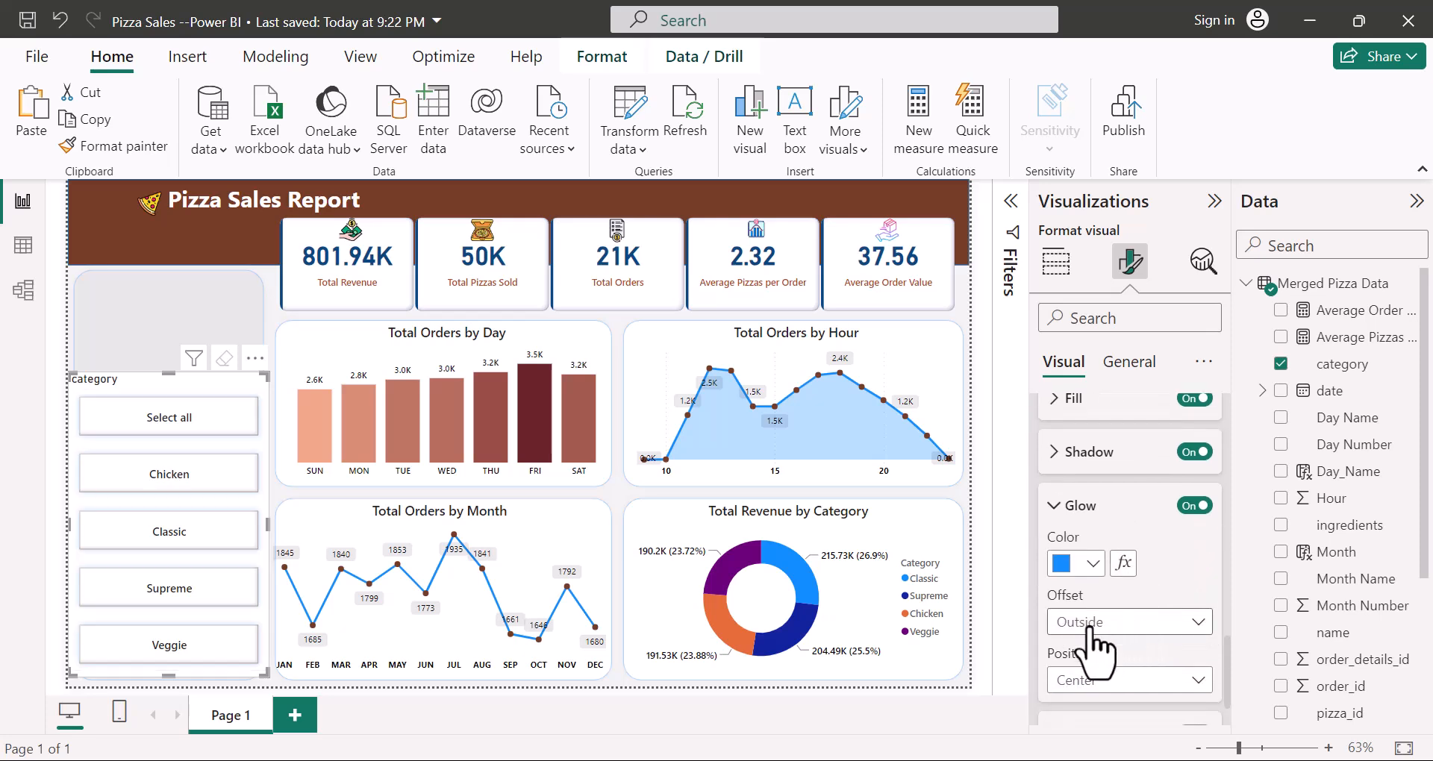
{"action": "left_click", "coordinate": [1075, 626]}
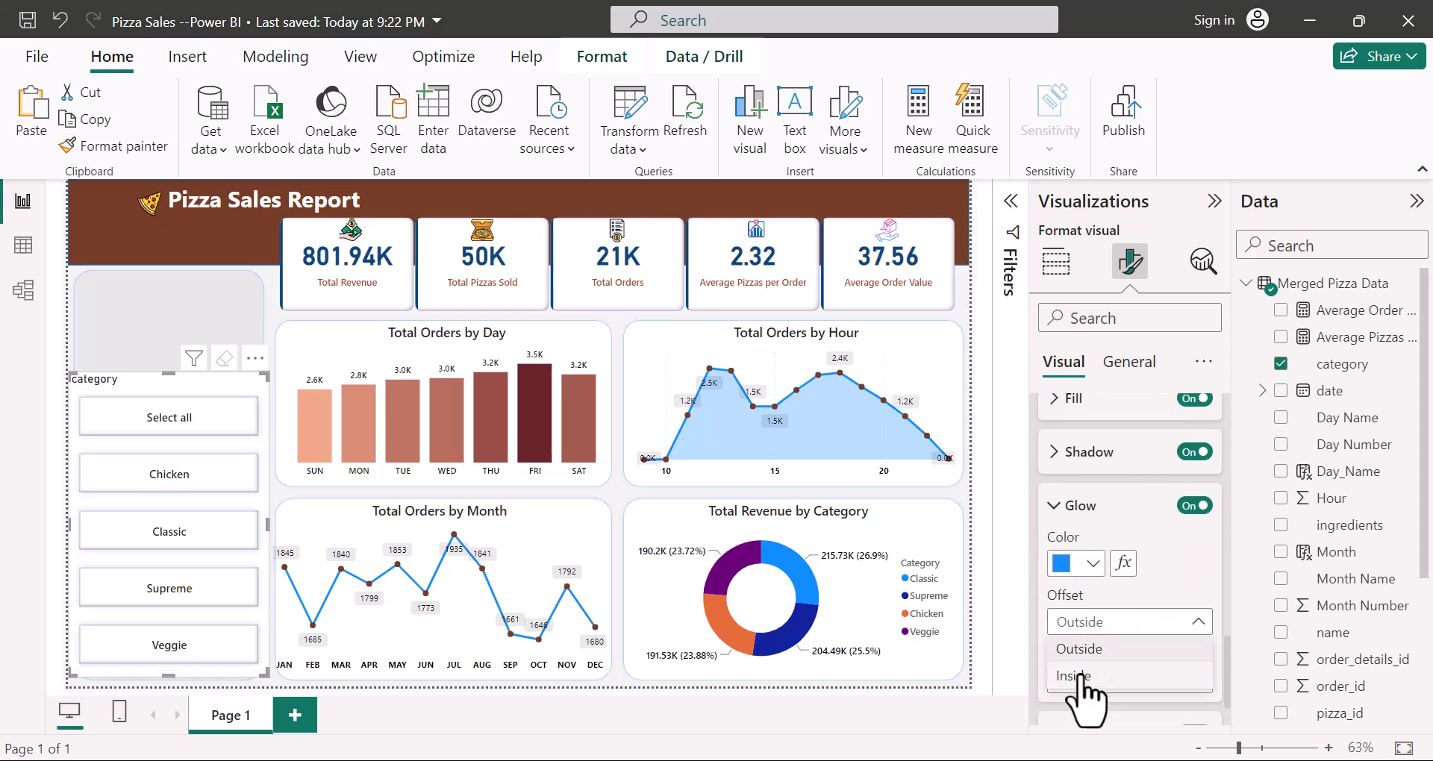
{"action": "left_click", "coordinate": [1075, 676]}
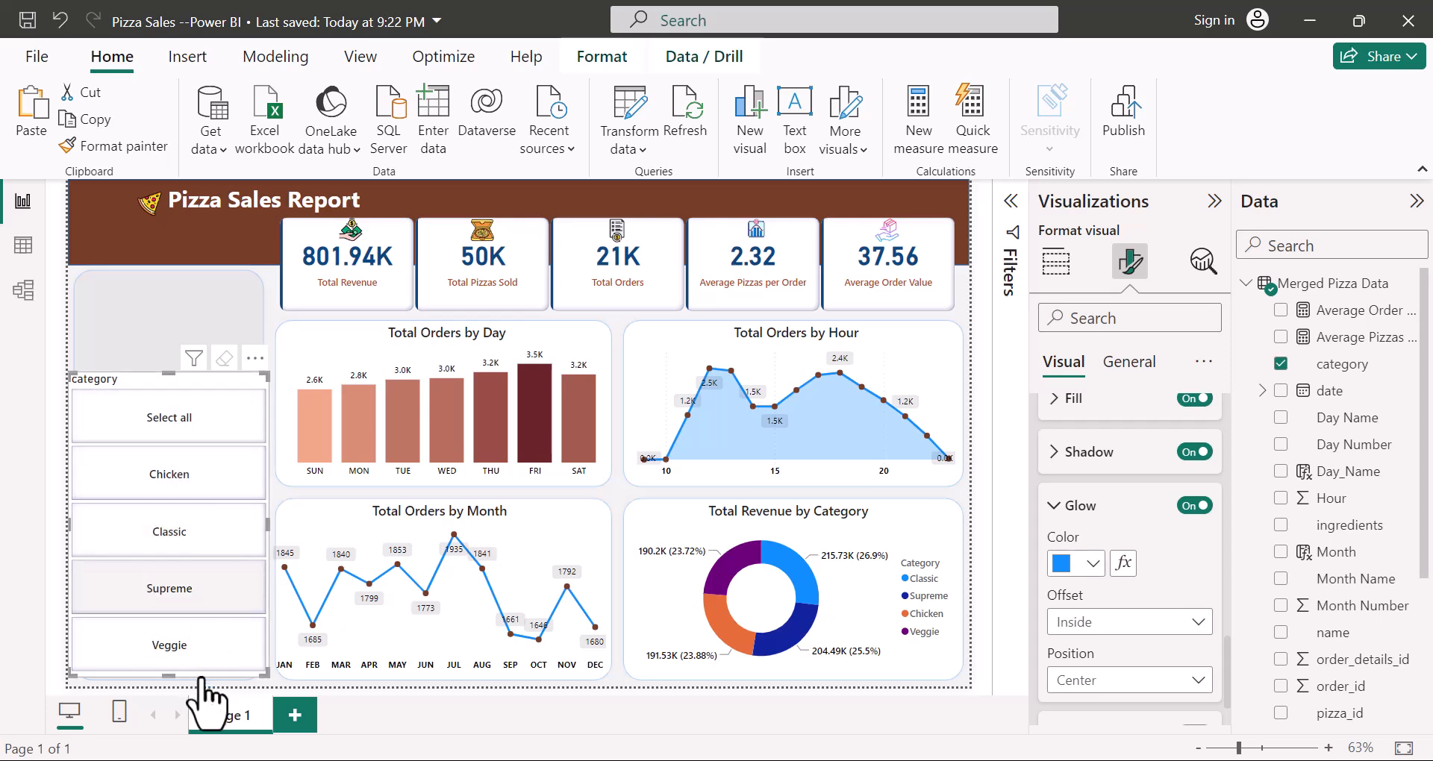
{"action": "scroll", "coordinate": [1059, 478], "scroll_direction": "down", "scroll_amount": 1}
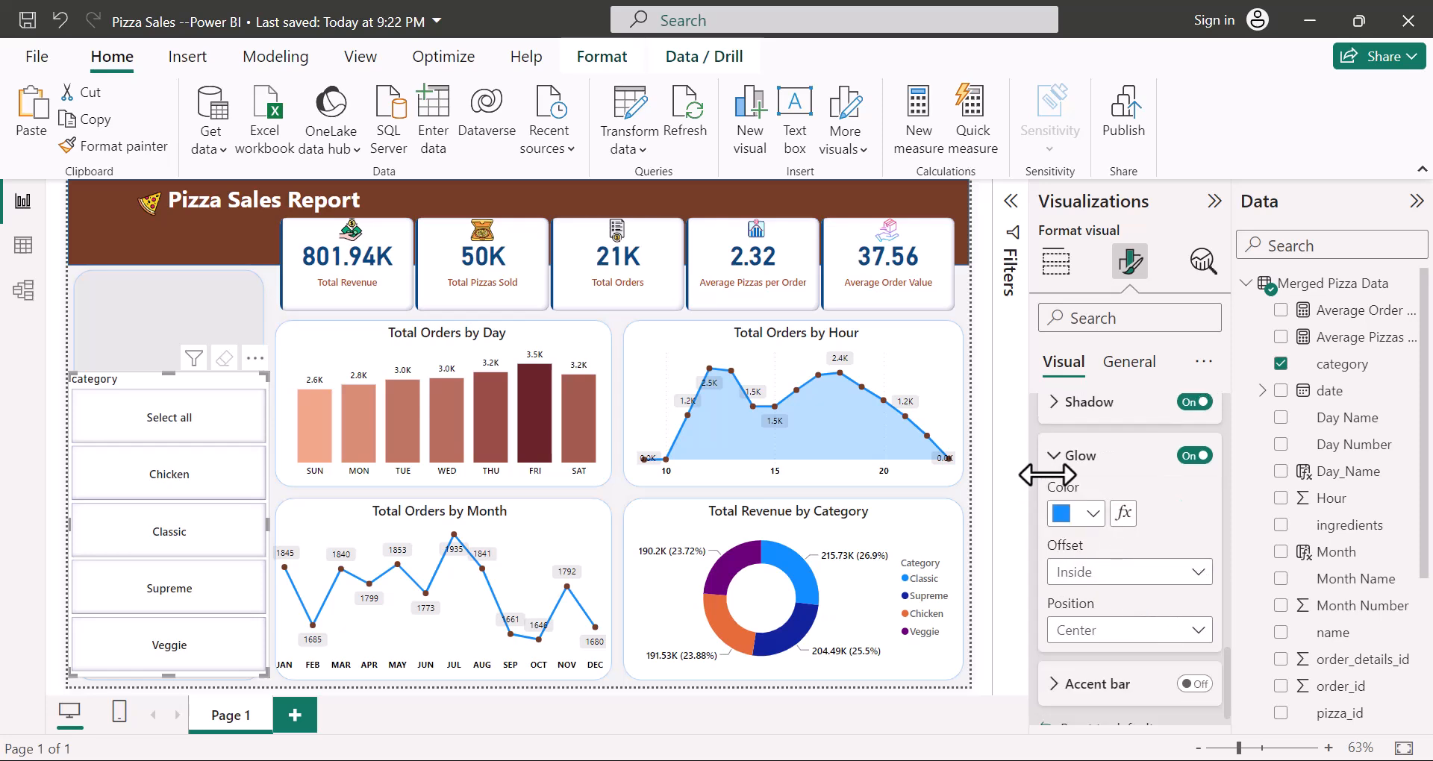
Step: Turn on the accent bar for the Category slicer's buttons and set its position to Bottom
{"action": "left_click", "coordinate": [1057, 458]}
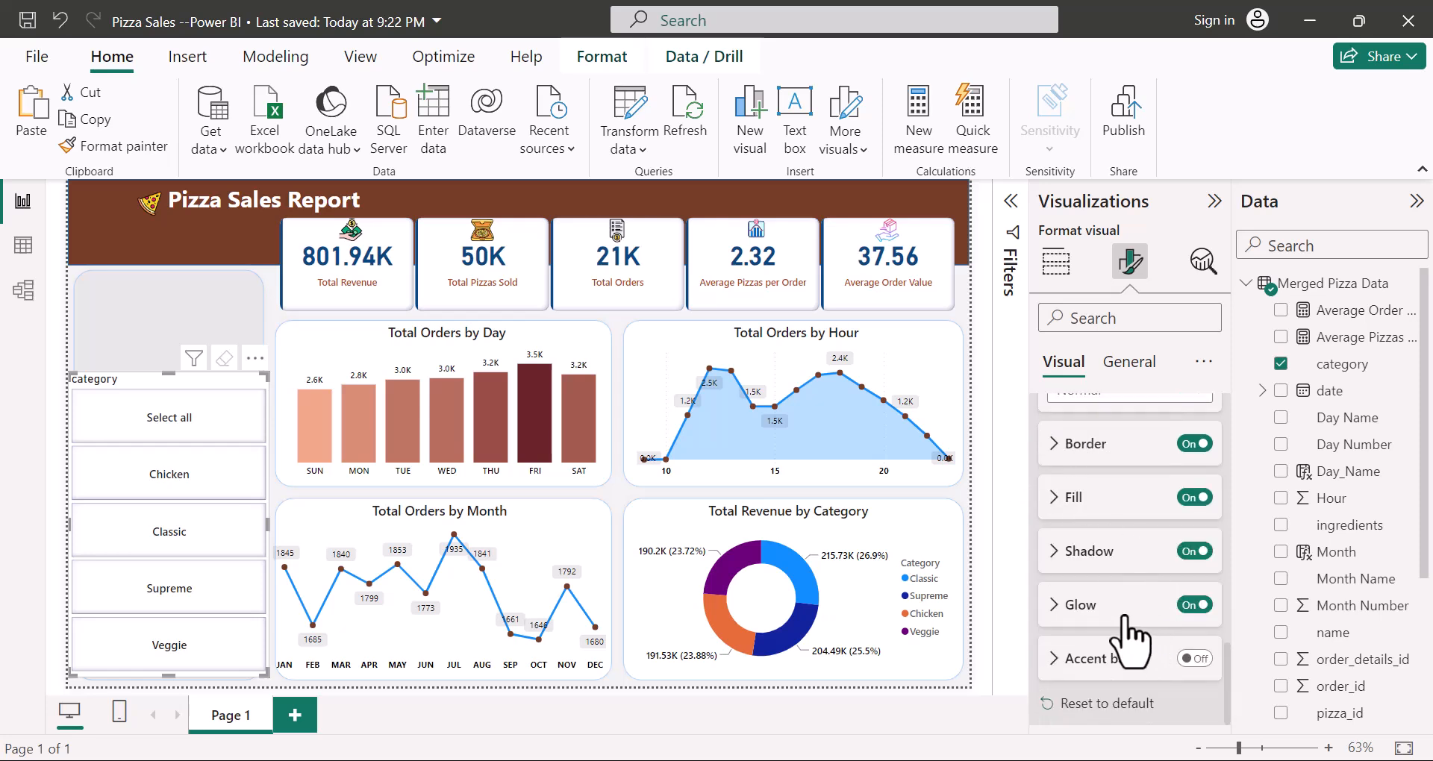
{"action": "left_click", "coordinate": [1053, 658]}
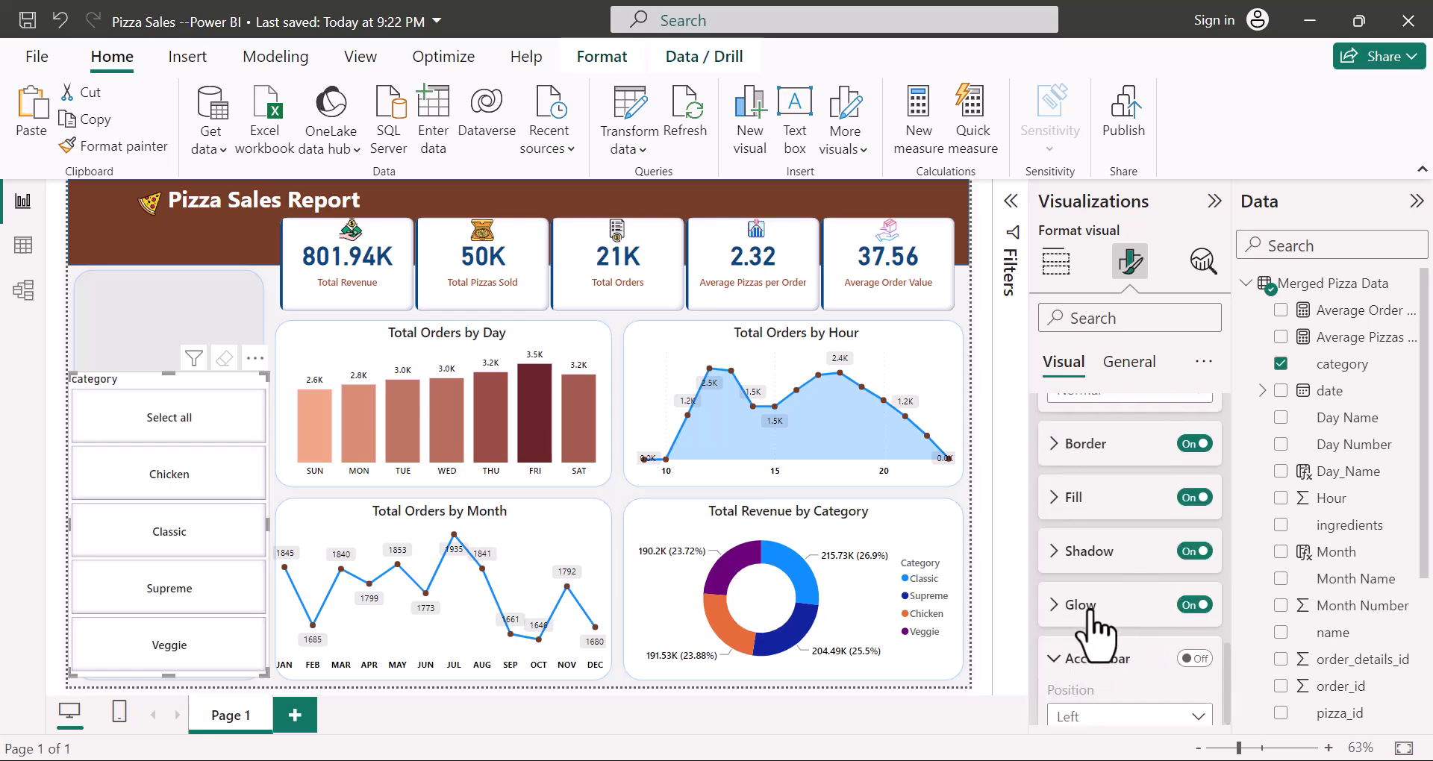
{"action": "scroll", "coordinate": [1097, 553], "scroll_direction": "down", "scroll_amount": 3}
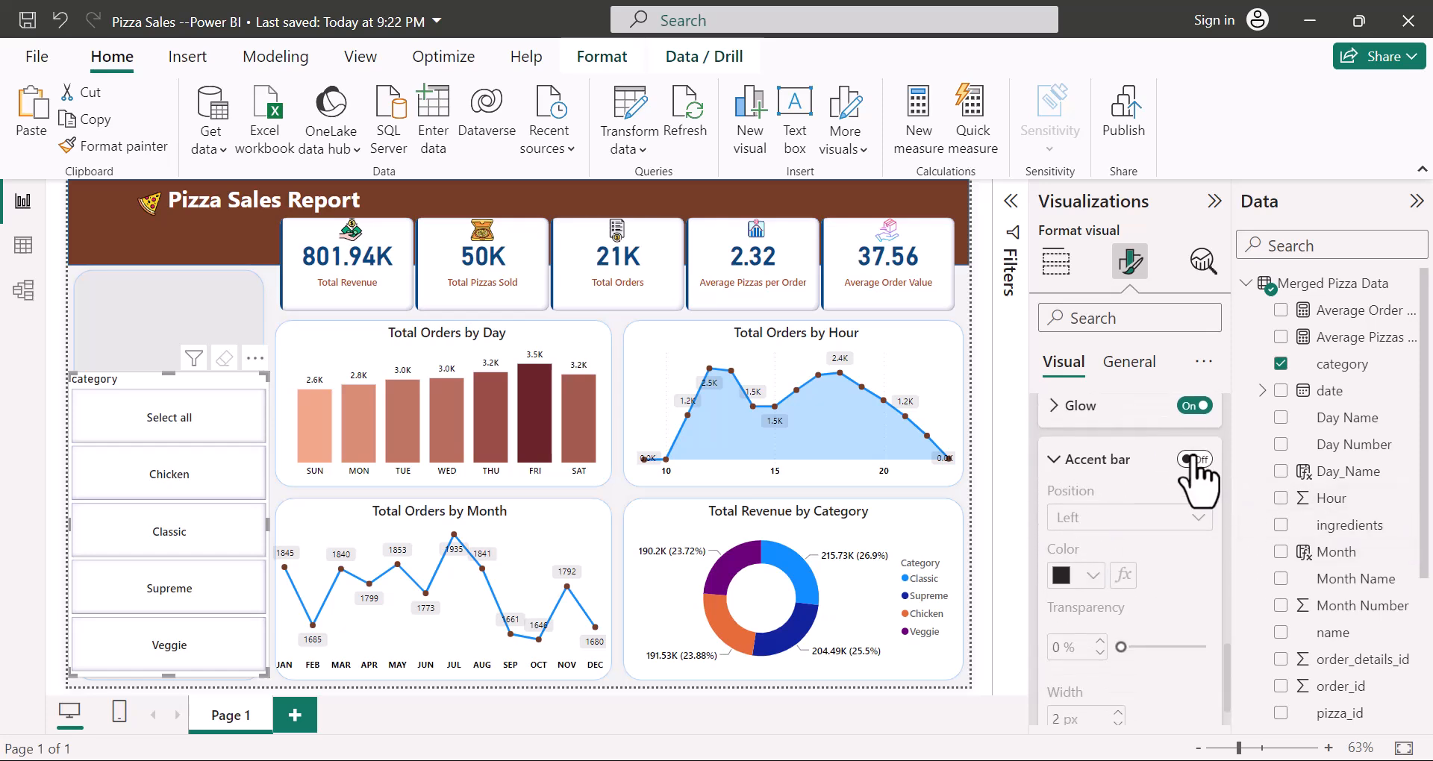
{"action": "left_click", "coordinate": [1197, 460]}
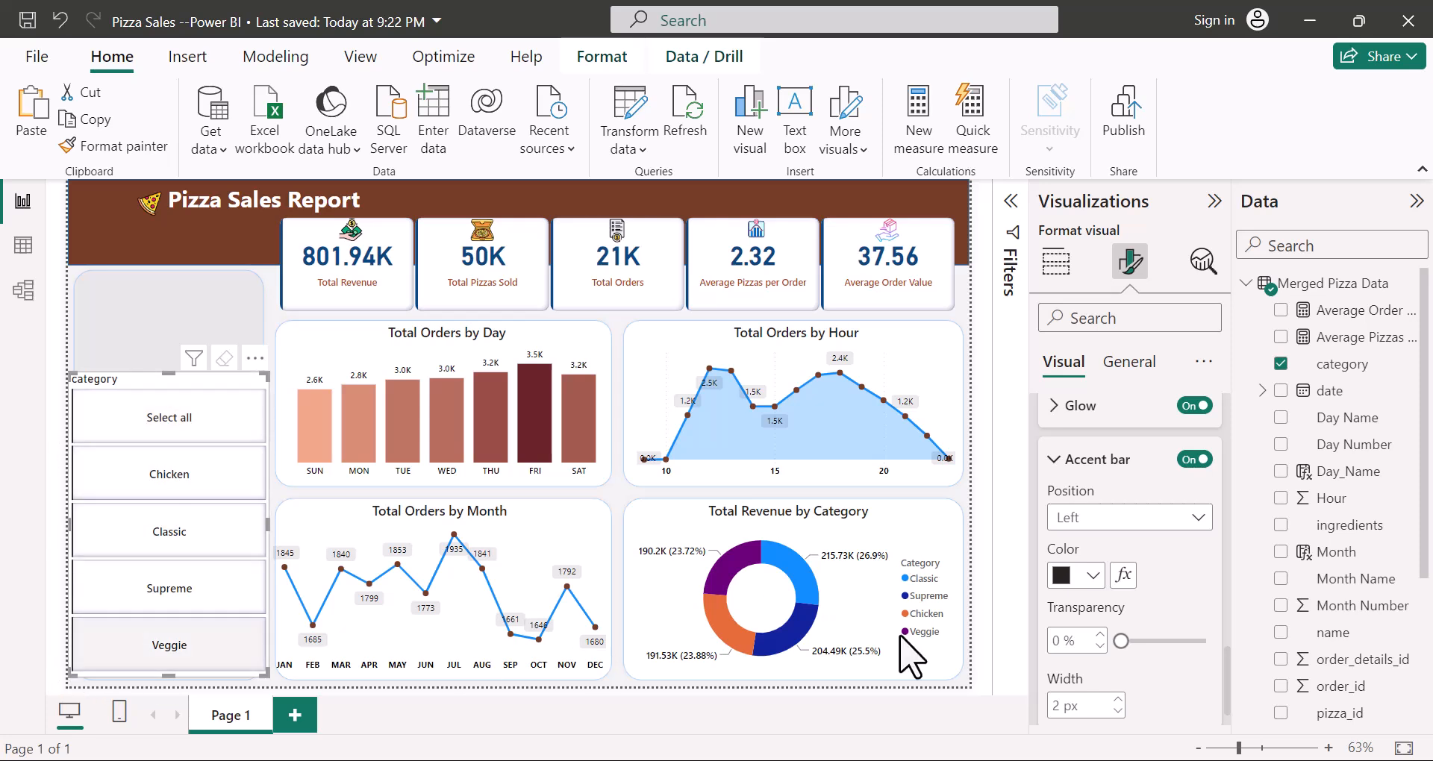
{"action": "left_click", "coordinate": [1112, 520]}
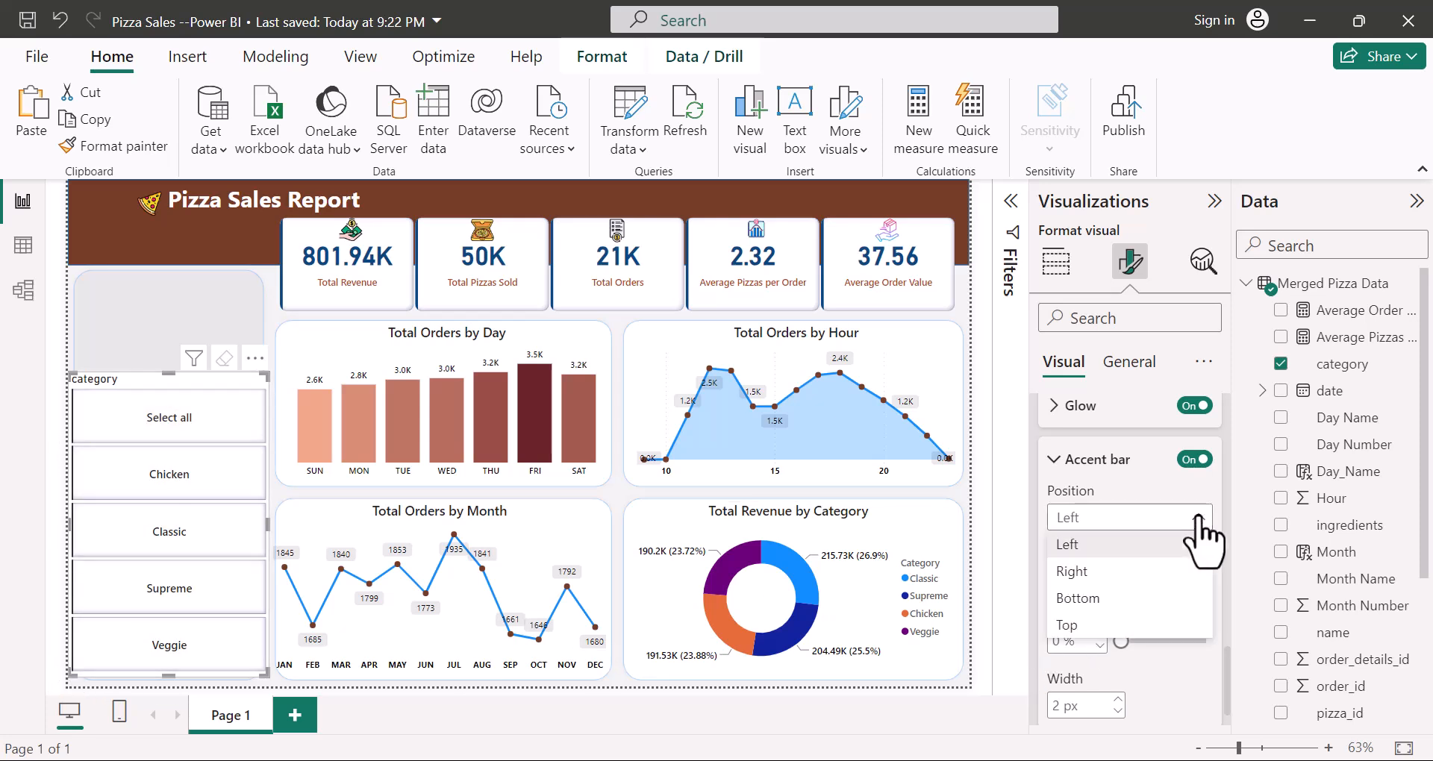
{"action": "left_click", "coordinate": [1103, 600]}
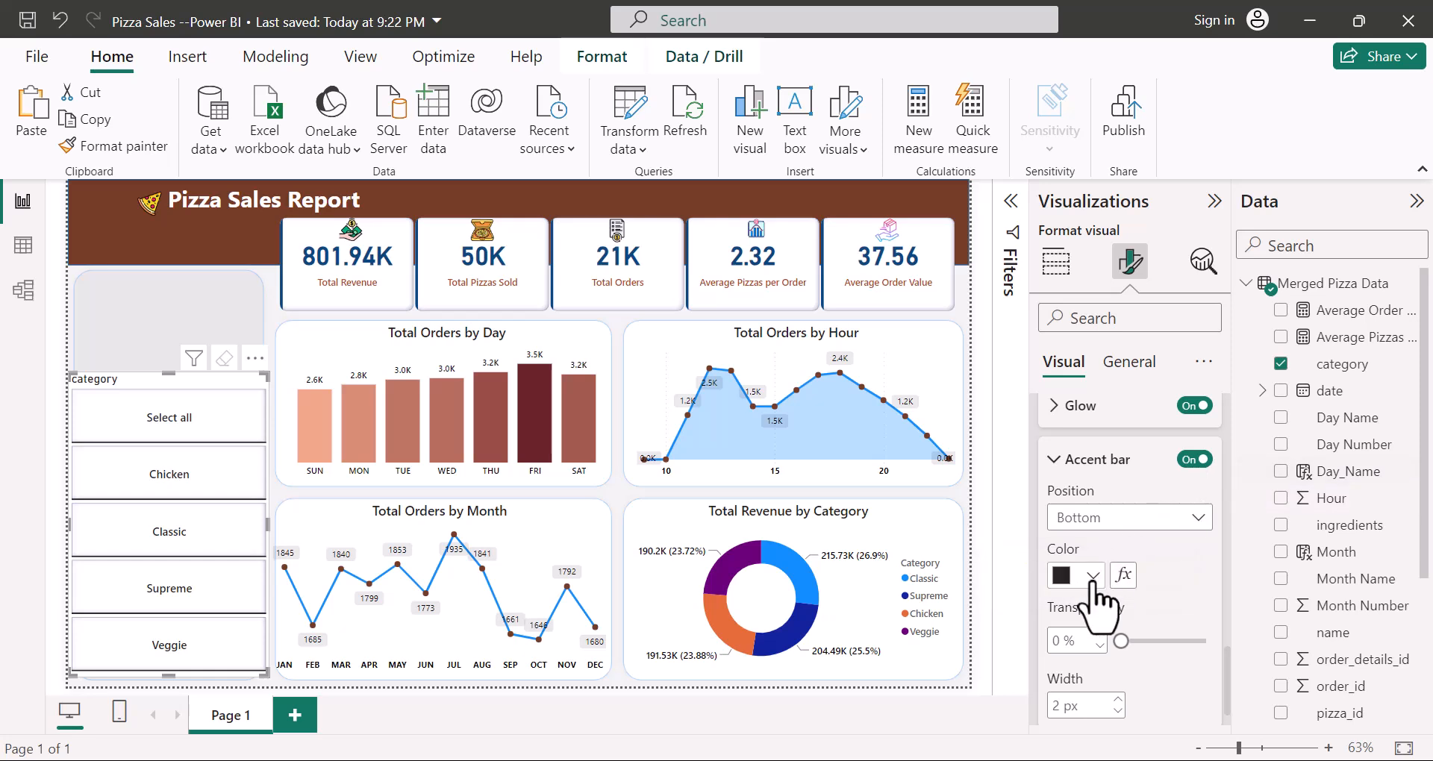
Step: Color the Category slicer's accent bar dark blue #094780 (Theme color 1, 50% darker) and set its width to 3 px
{"action": "left_click", "coordinate": [1092, 575]}
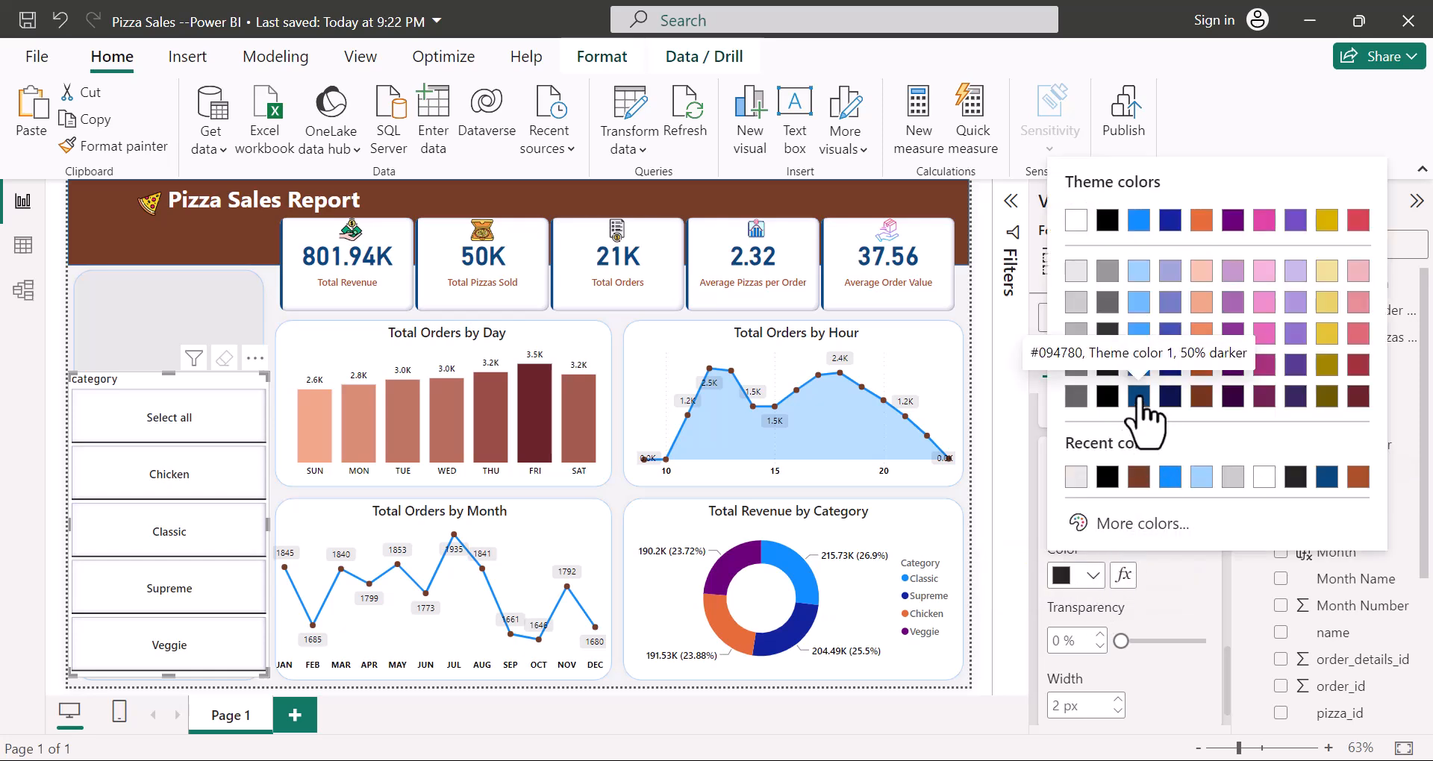
{"action": "left_click", "coordinate": [1138, 397]}
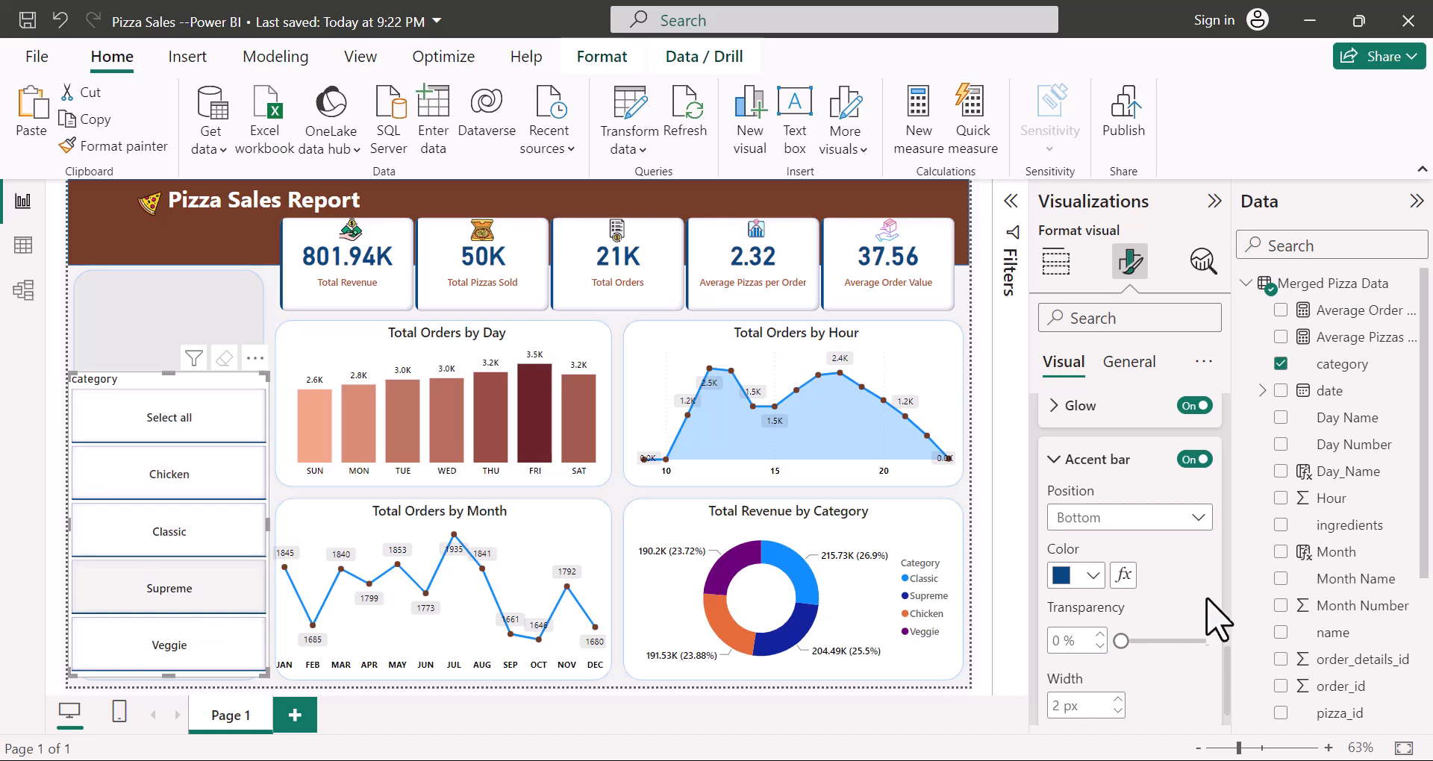
{"action": "left_click", "coordinate": [1117, 701]}
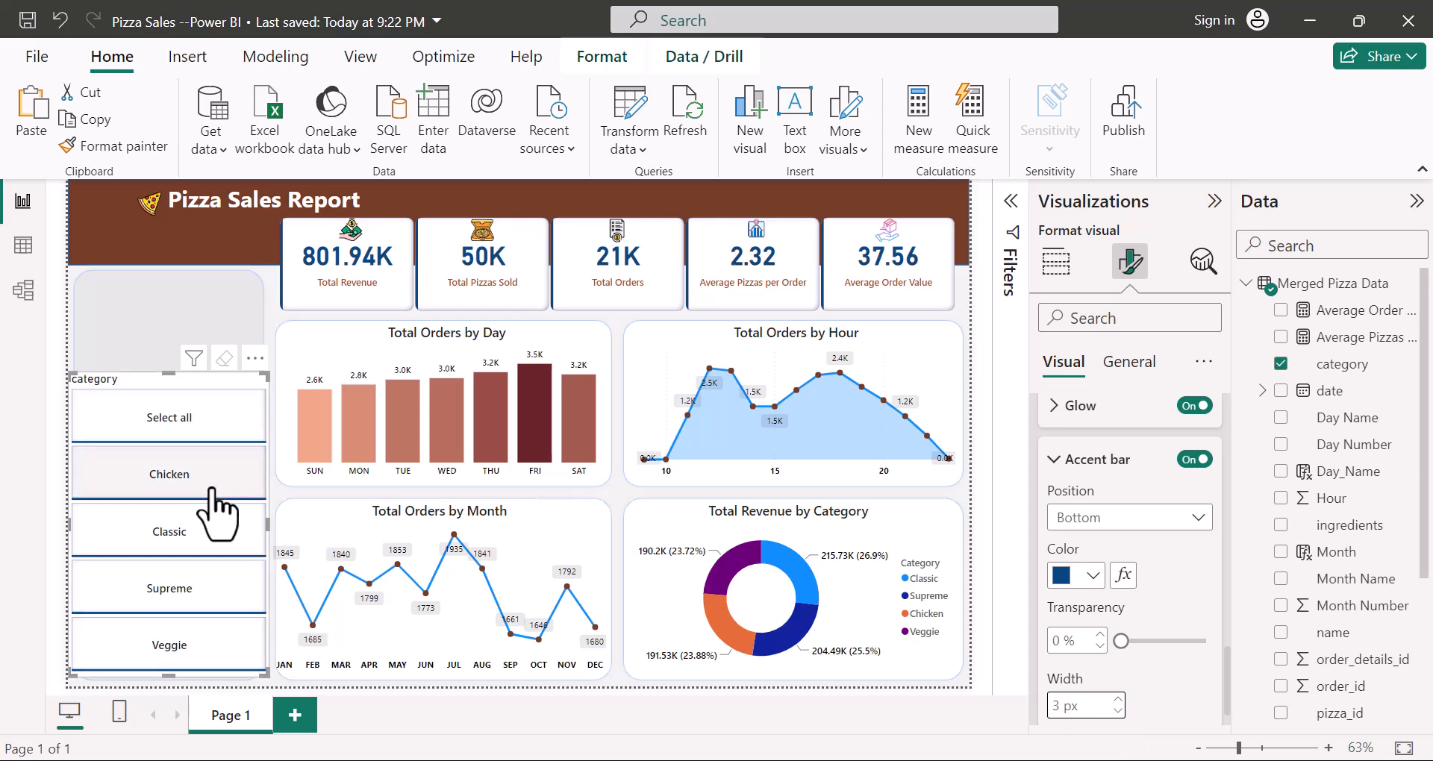
{"action": "scroll", "coordinate": [1088, 640], "scroll_direction": "up", "scroll_amount": 5}
{"action": "scroll", "coordinate": [1097, 640], "scroll_direction": "down", "scroll_amount": 5}
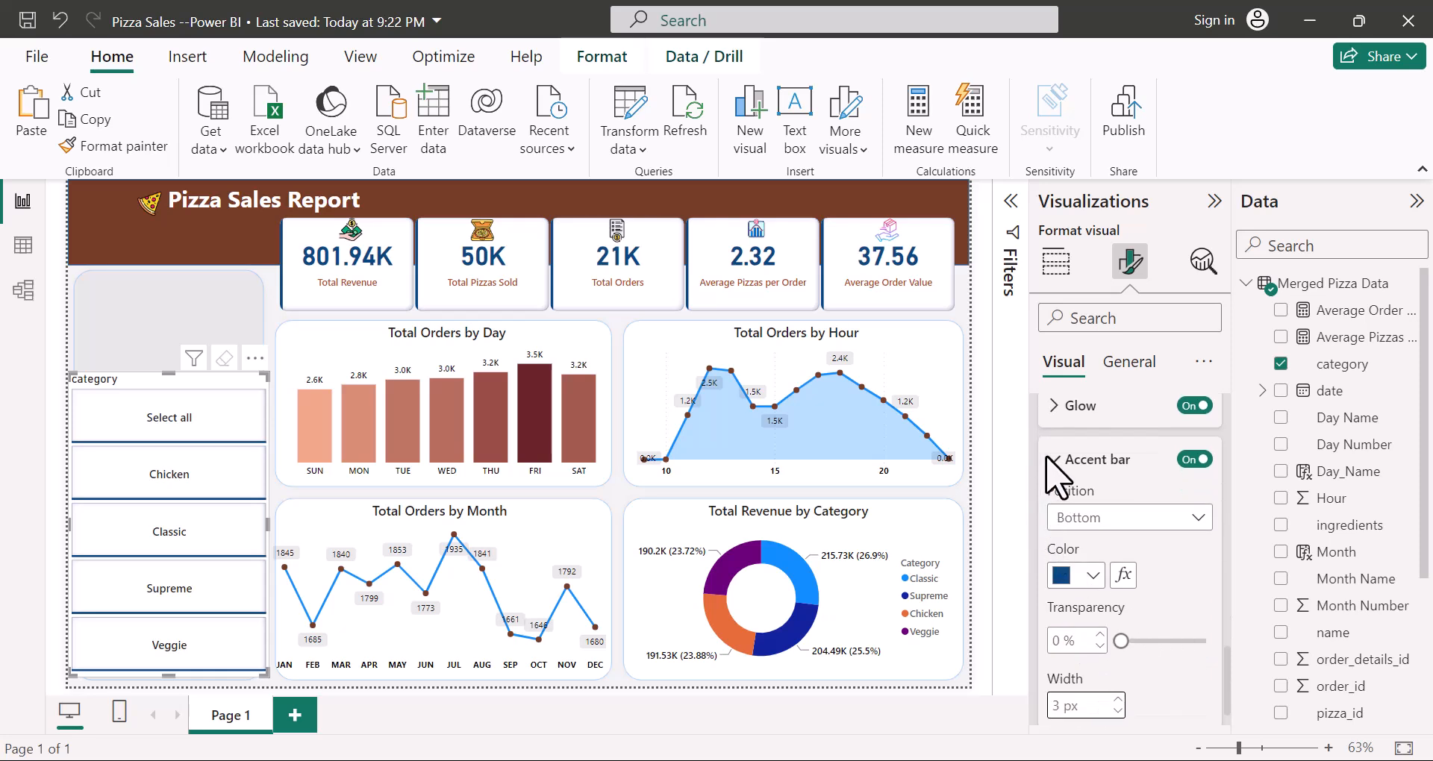
{"action": "left_click", "coordinate": [1055, 459]}
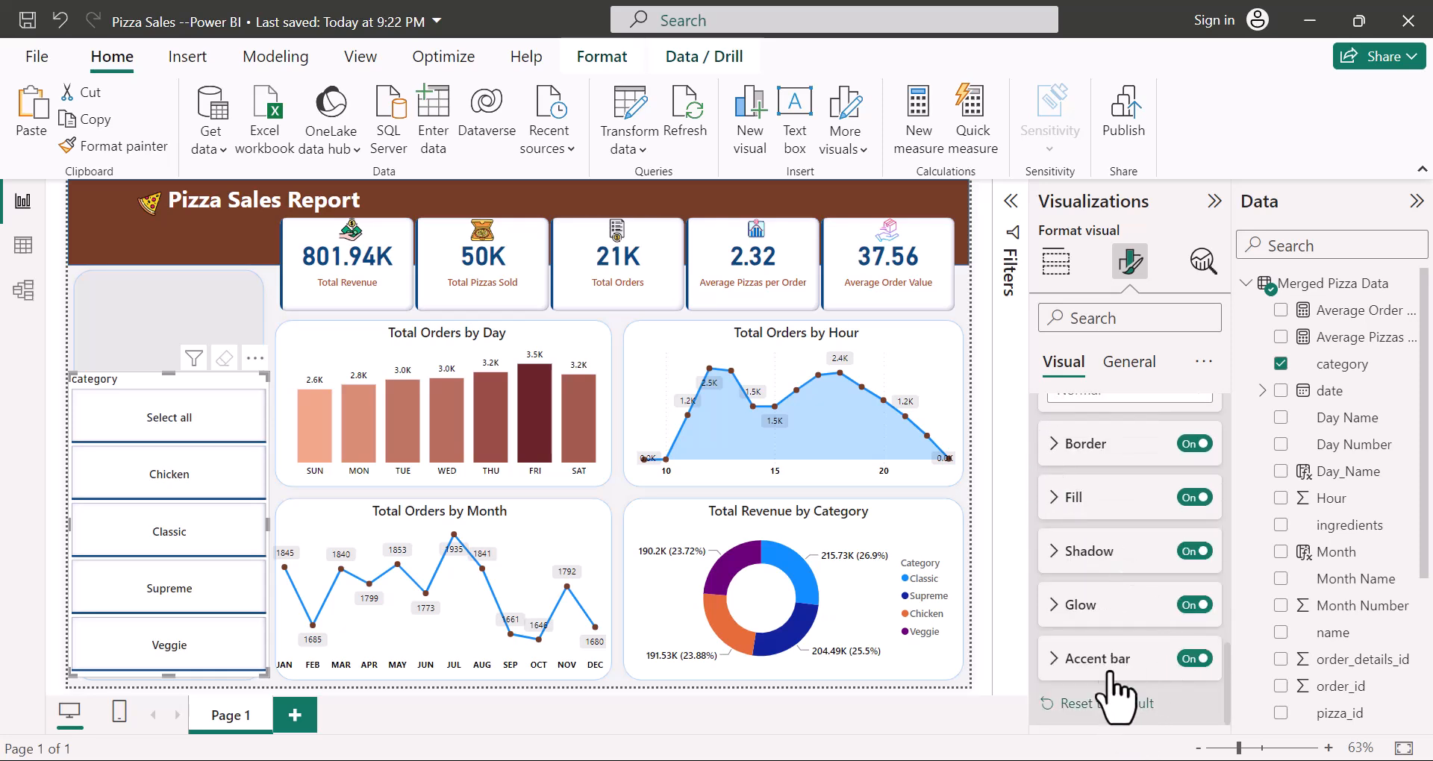
{"action": "scroll", "coordinate": [1166, 589], "scroll_direction": "up", "scroll_amount": 5}
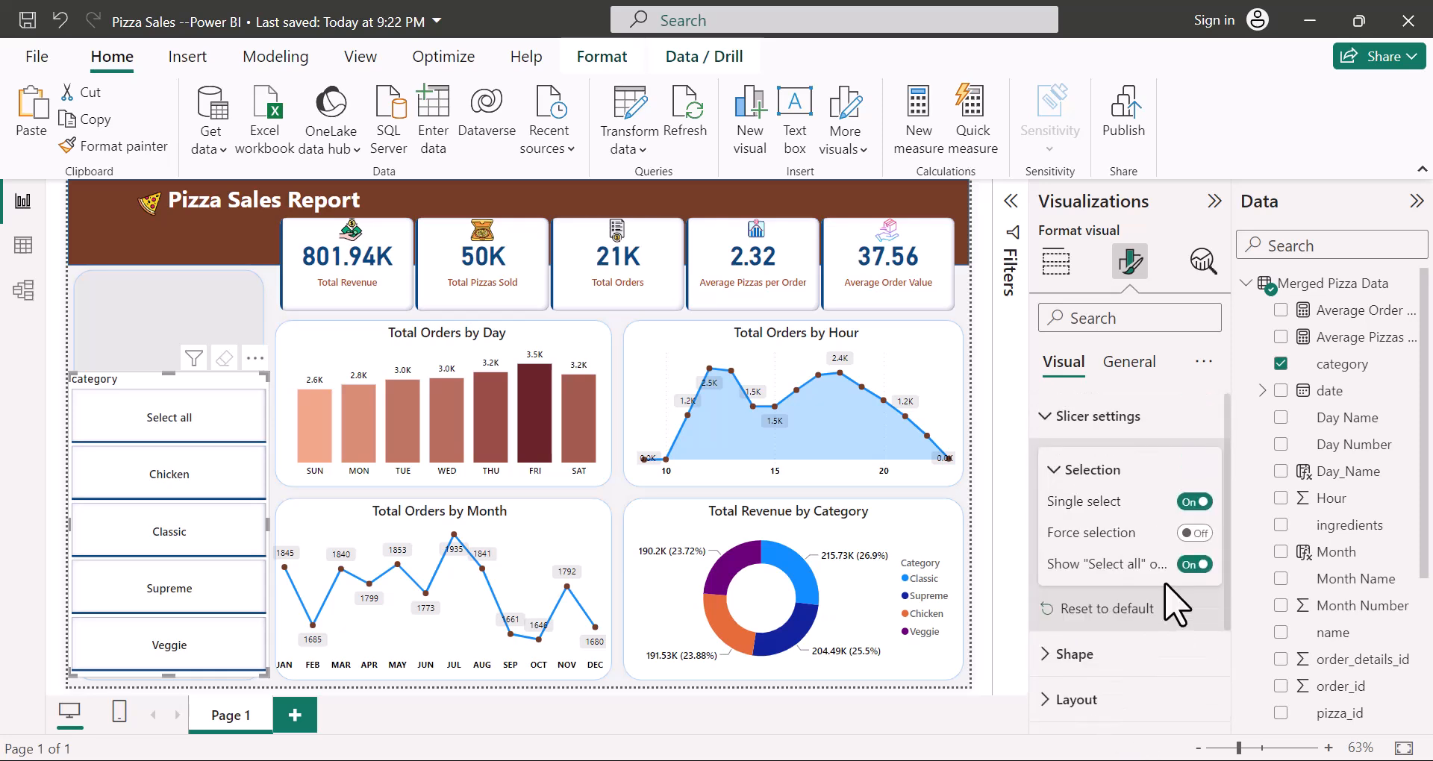
{"action": "left_click", "coordinate": [1052, 417]}
Step: Change the Category slicer's title font to a heavier Segoe UI typeface
{"action": "left_click", "coordinate": [1130, 364]}
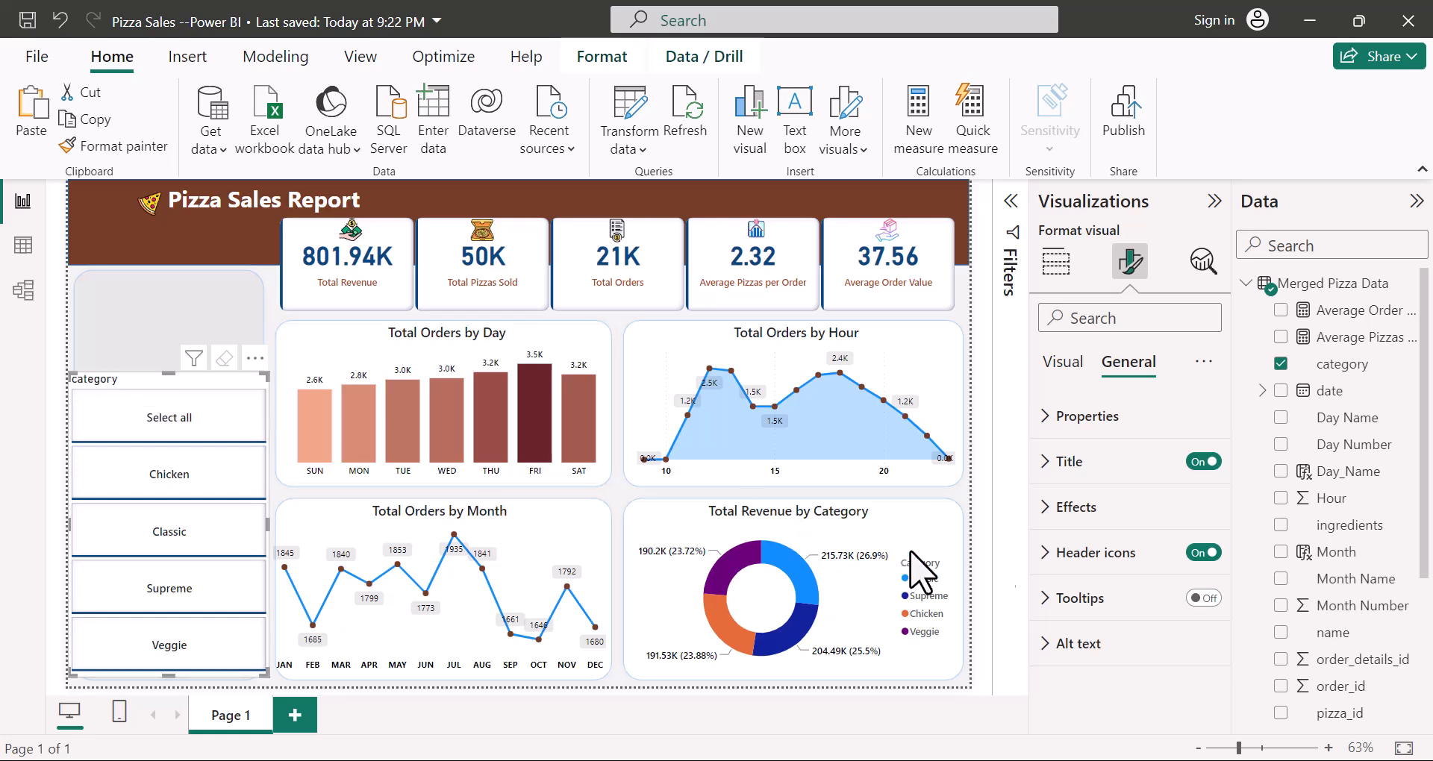
{"action": "left_click", "coordinate": [1045, 464]}
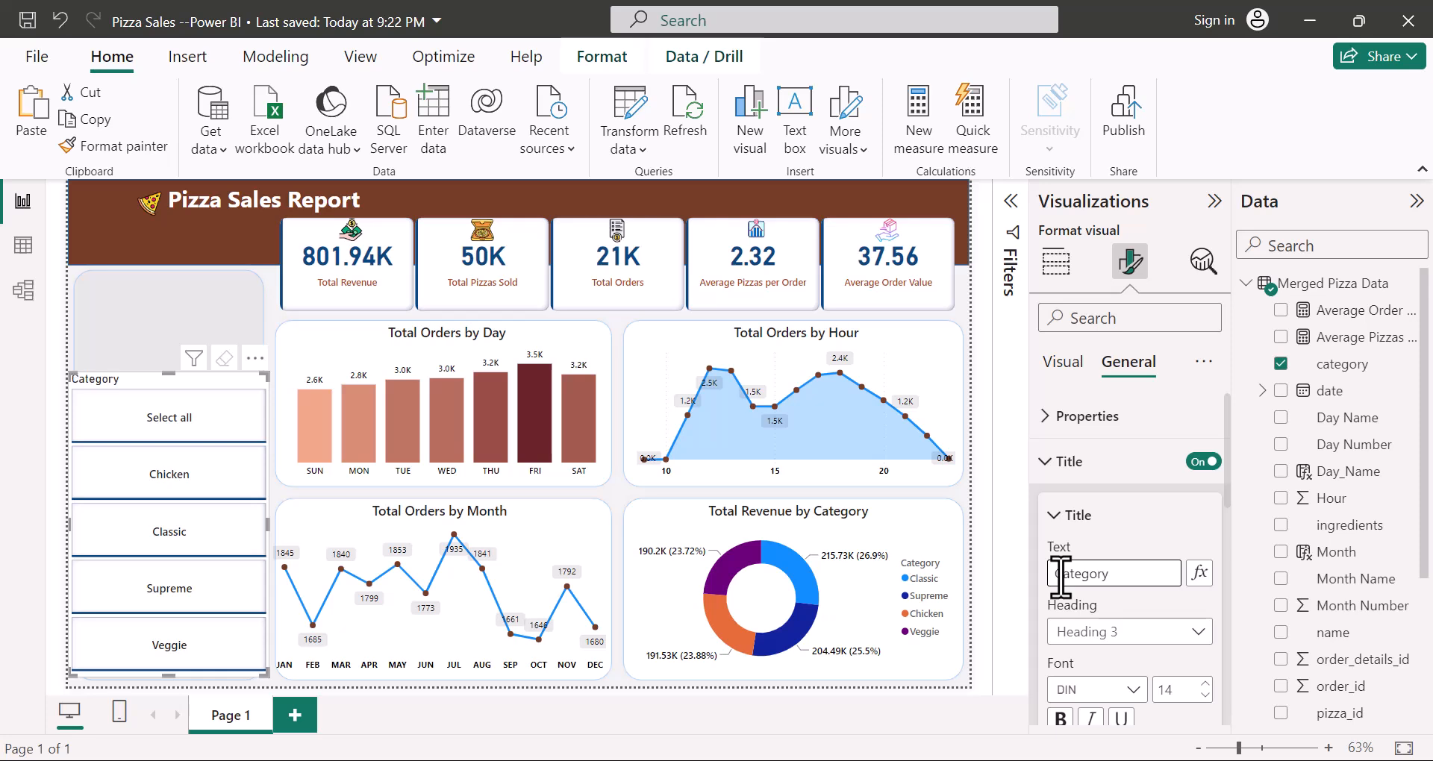
{"action": "scroll", "coordinate": [1089, 507], "scroll_direction": "down", "scroll_amount": 3}
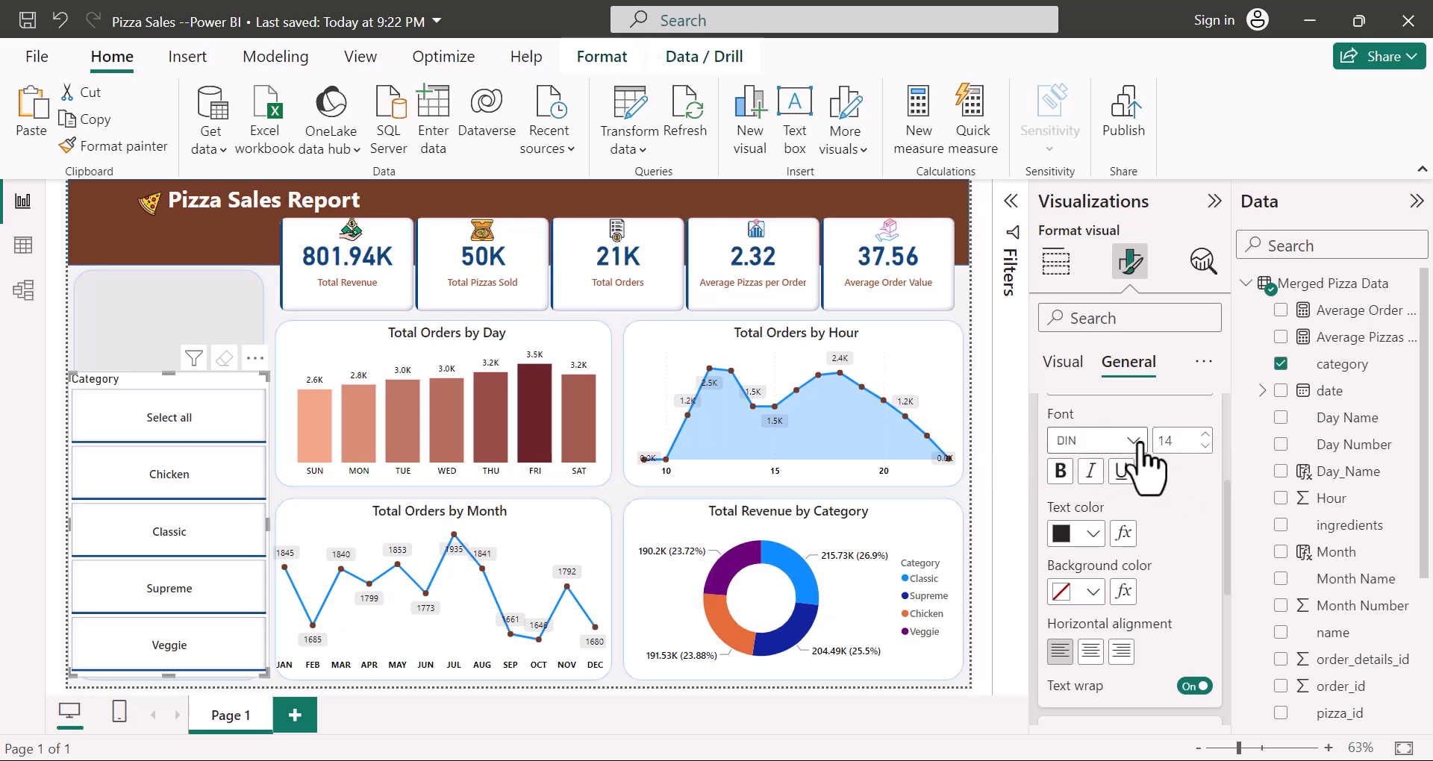
{"action": "left_click", "coordinate": [1135, 440]}
{"action": "scroll", "coordinate": [1142, 351], "scroll_direction": "down", "scroll_amount": 3}
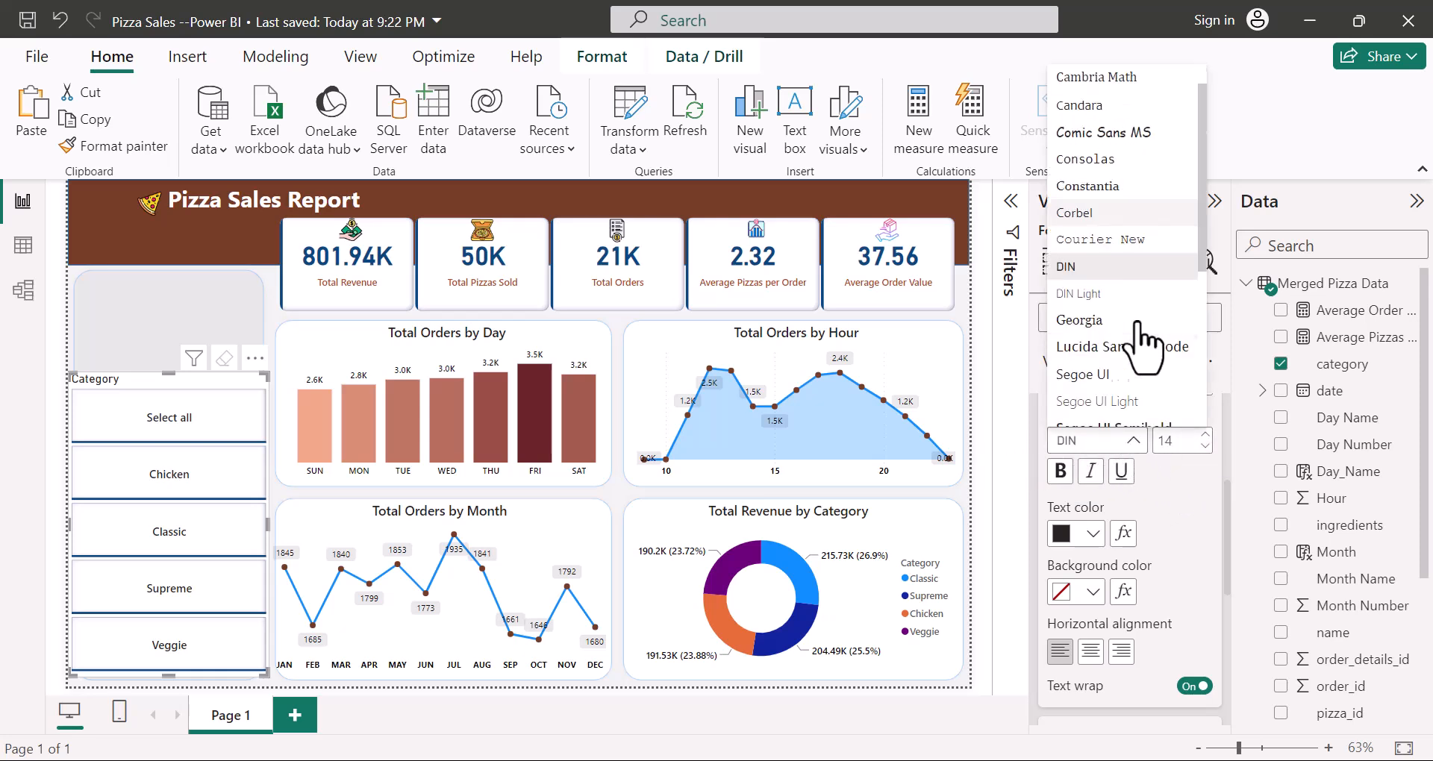
{"action": "left_click", "coordinate": [1136, 400]}
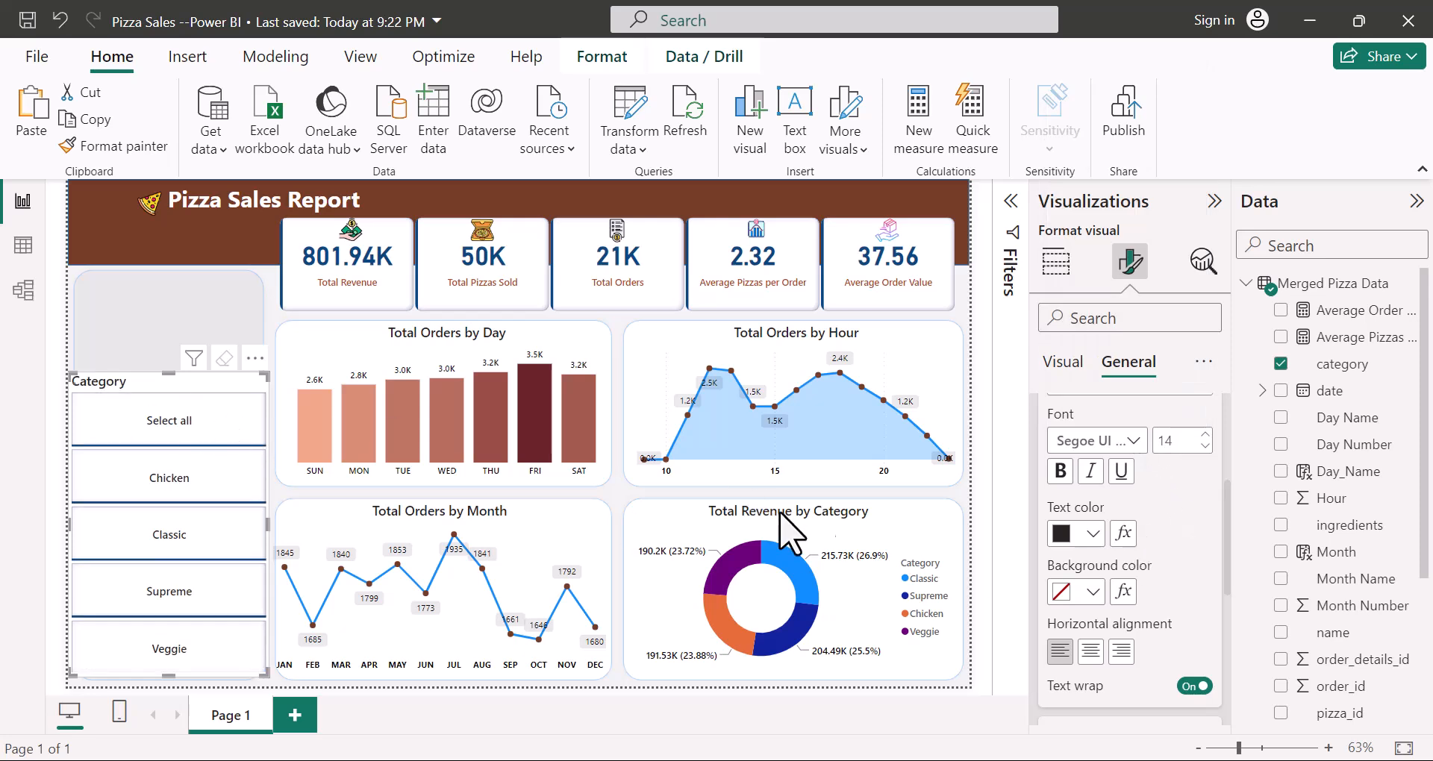
Step: Give the Category slicer's title white text on the dark blue background used for the accent bar
{"action": "left_click", "coordinate": [1093, 534]}
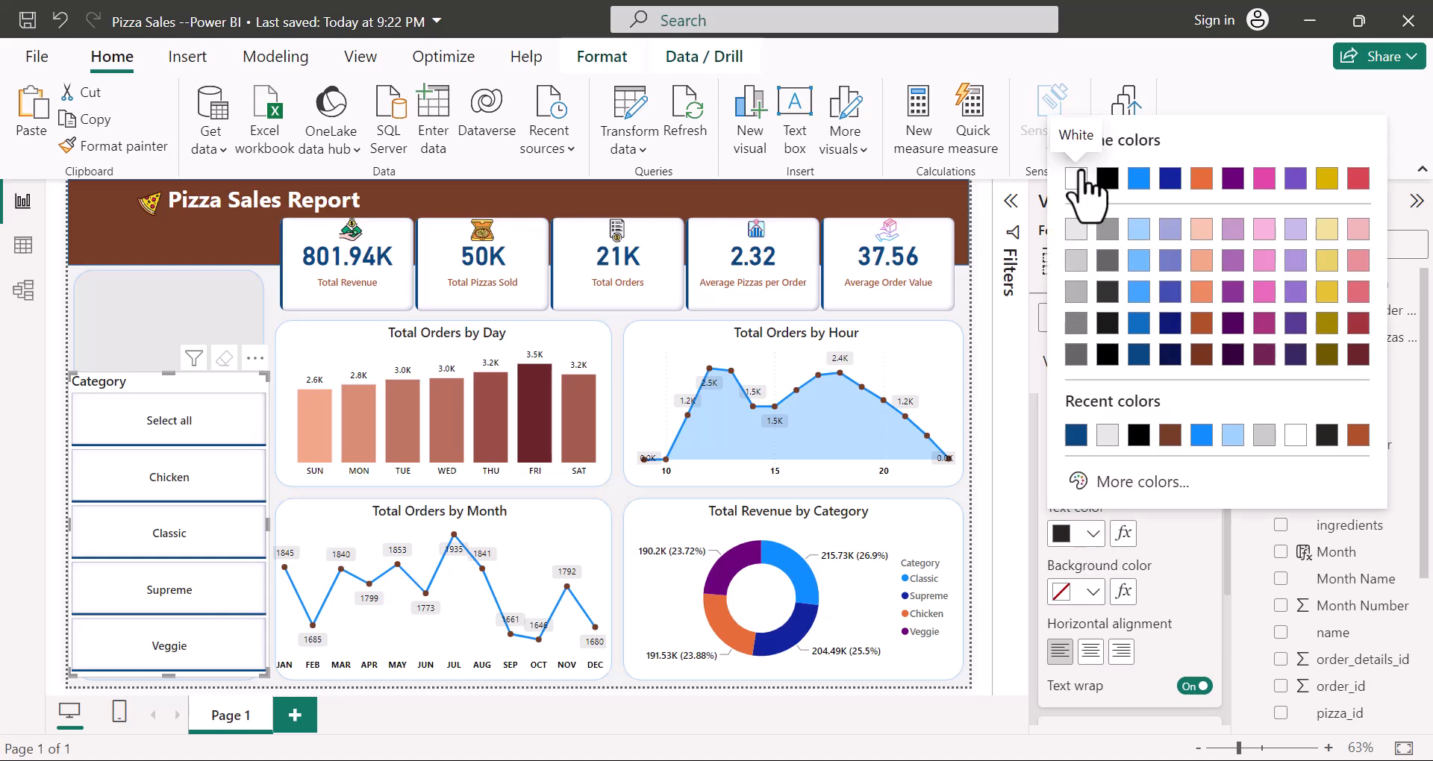
{"action": "left_click", "coordinate": [1075, 178]}
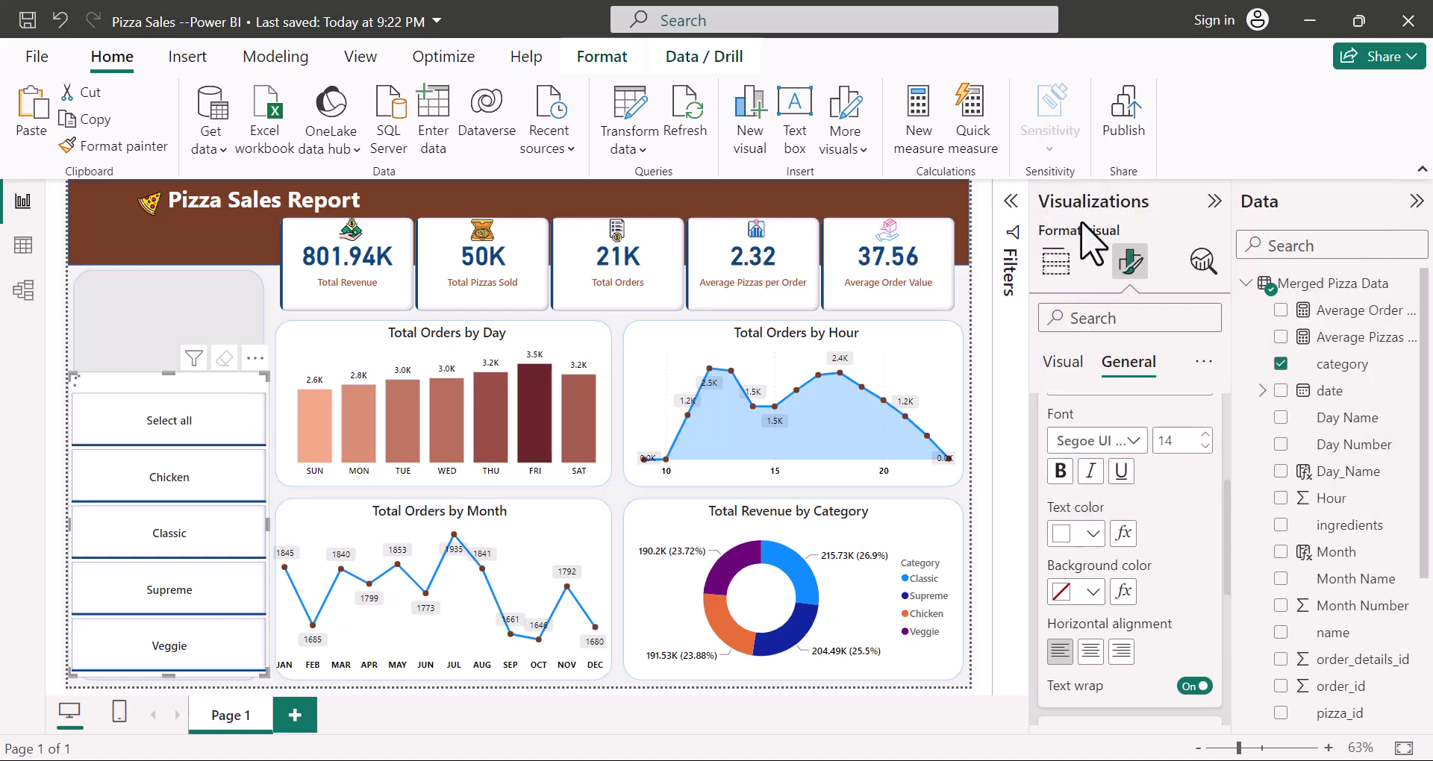
{"action": "left_click", "coordinate": [1092, 592]}
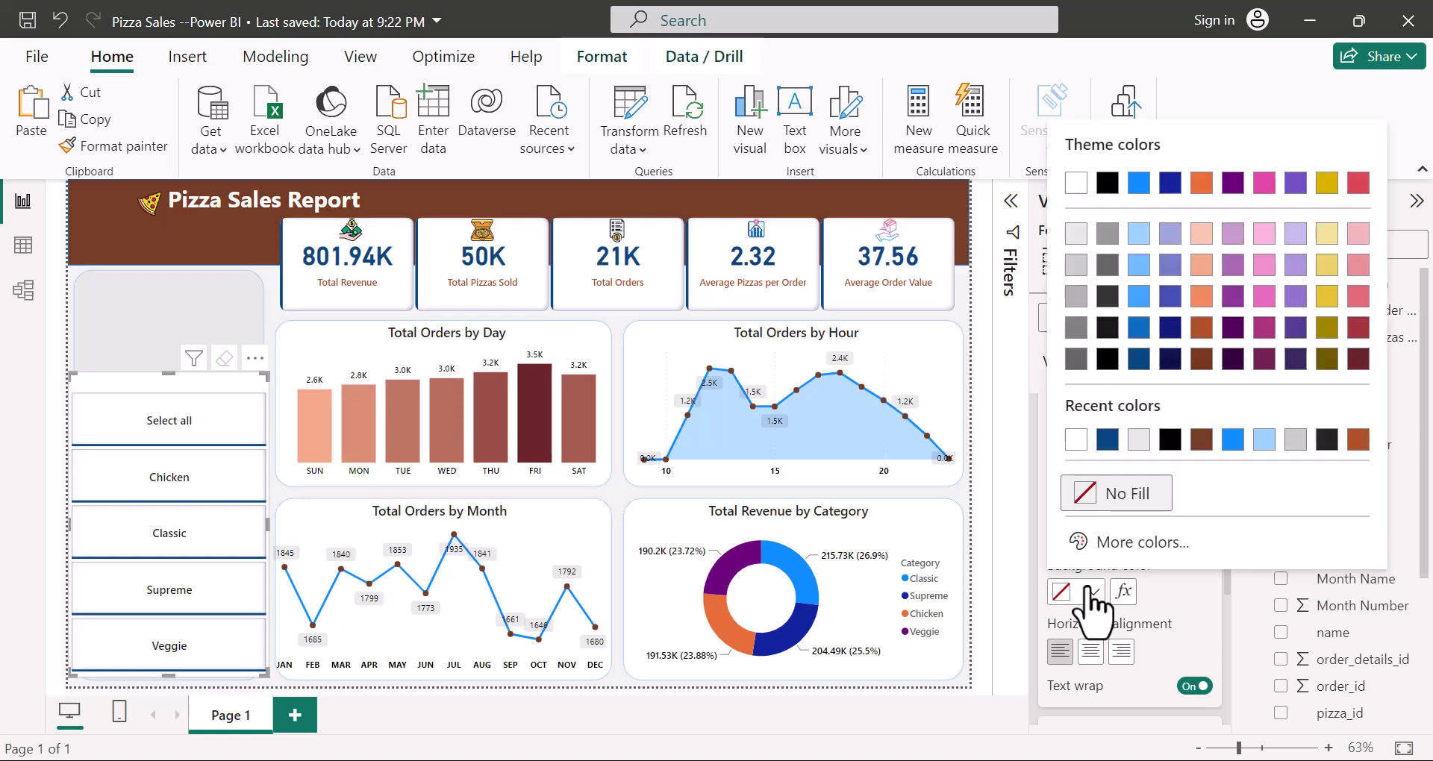
{"action": "left_click", "coordinate": [1108, 440]}
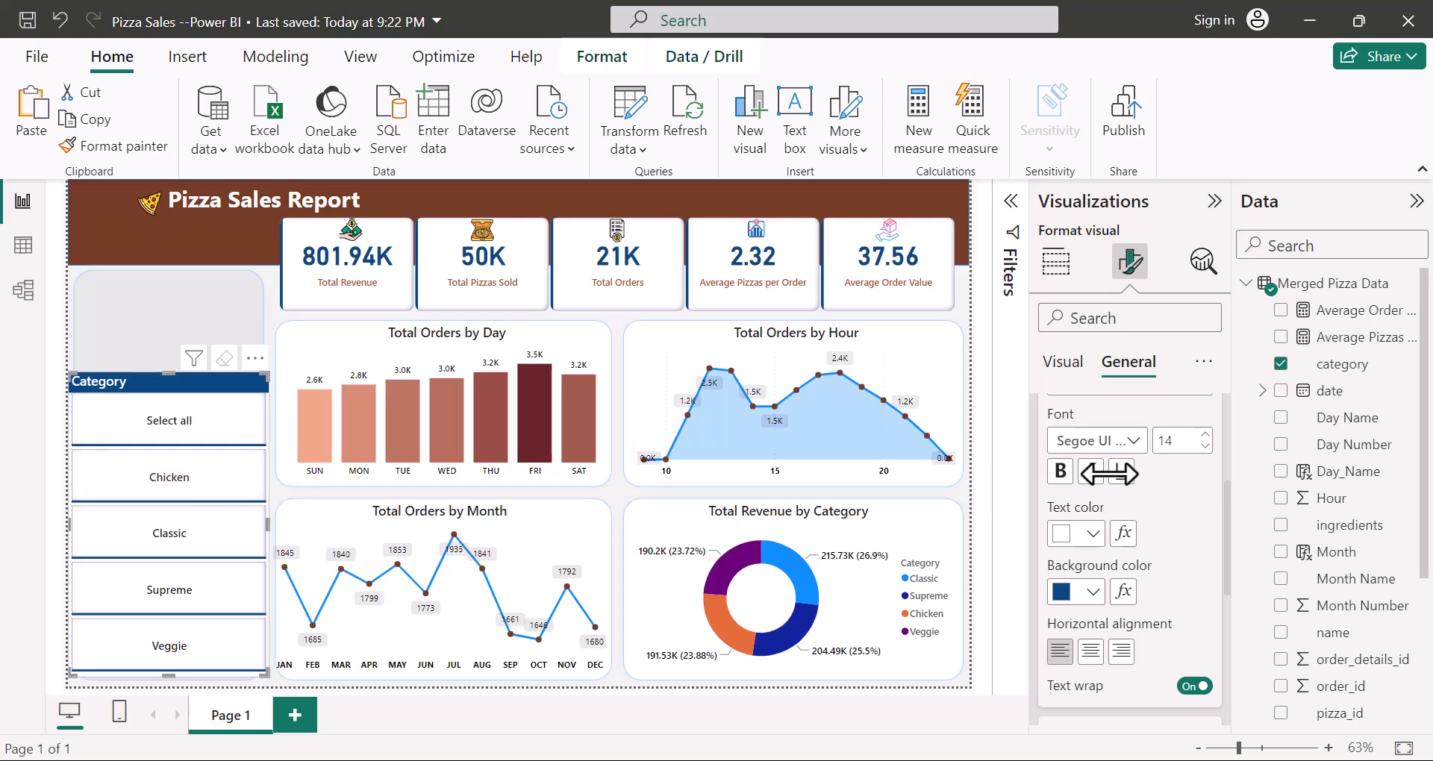
{"action": "scroll", "coordinate": [1157, 507], "scroll_direction": "up", "scroll_amount": 3}
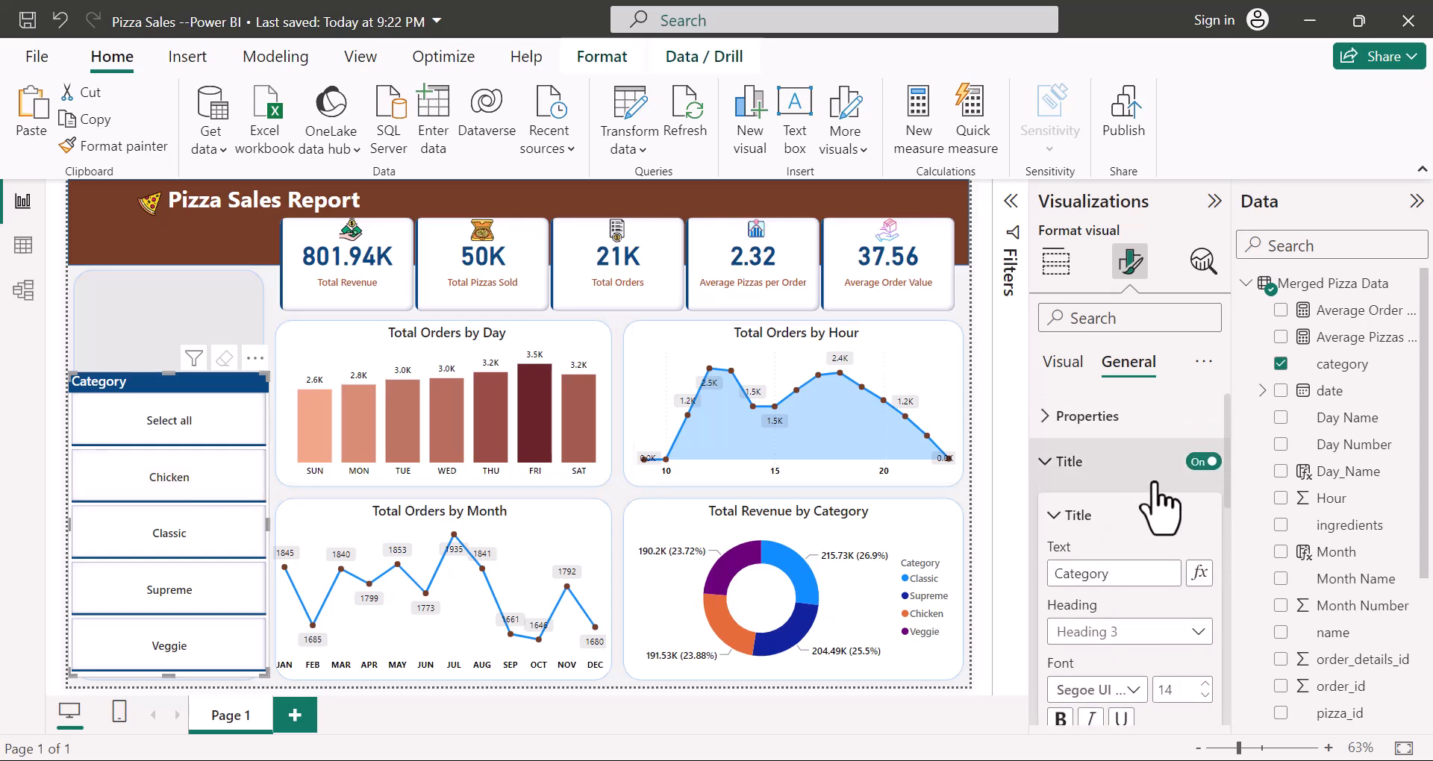
{"action": "left_click", "coordinate": [1042, 461]}
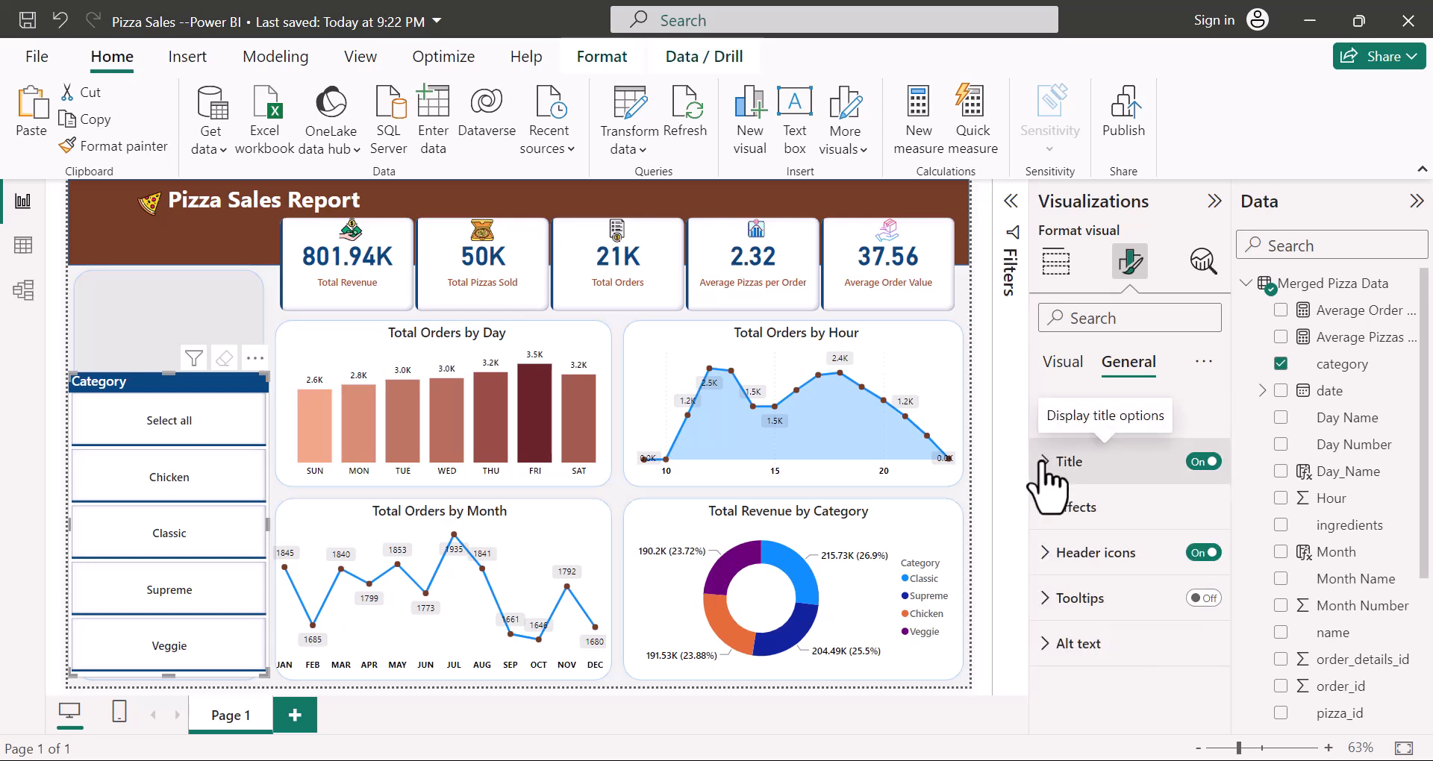
Step: Turn off the Category slicer's background effect
{"action": "left_click", "coordinate": [1045, 511]}
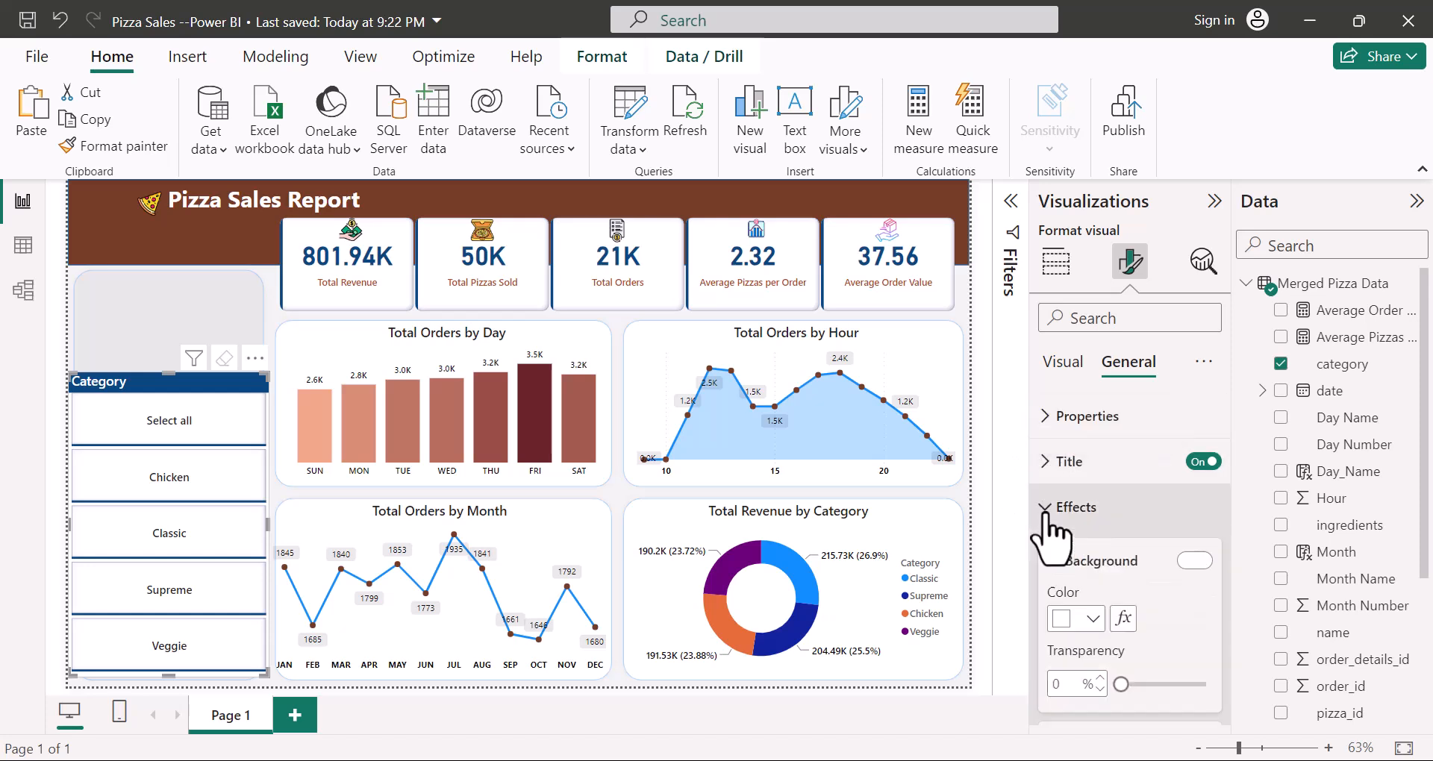
{"action": "left_click", "coordinate": [1196, 561]}
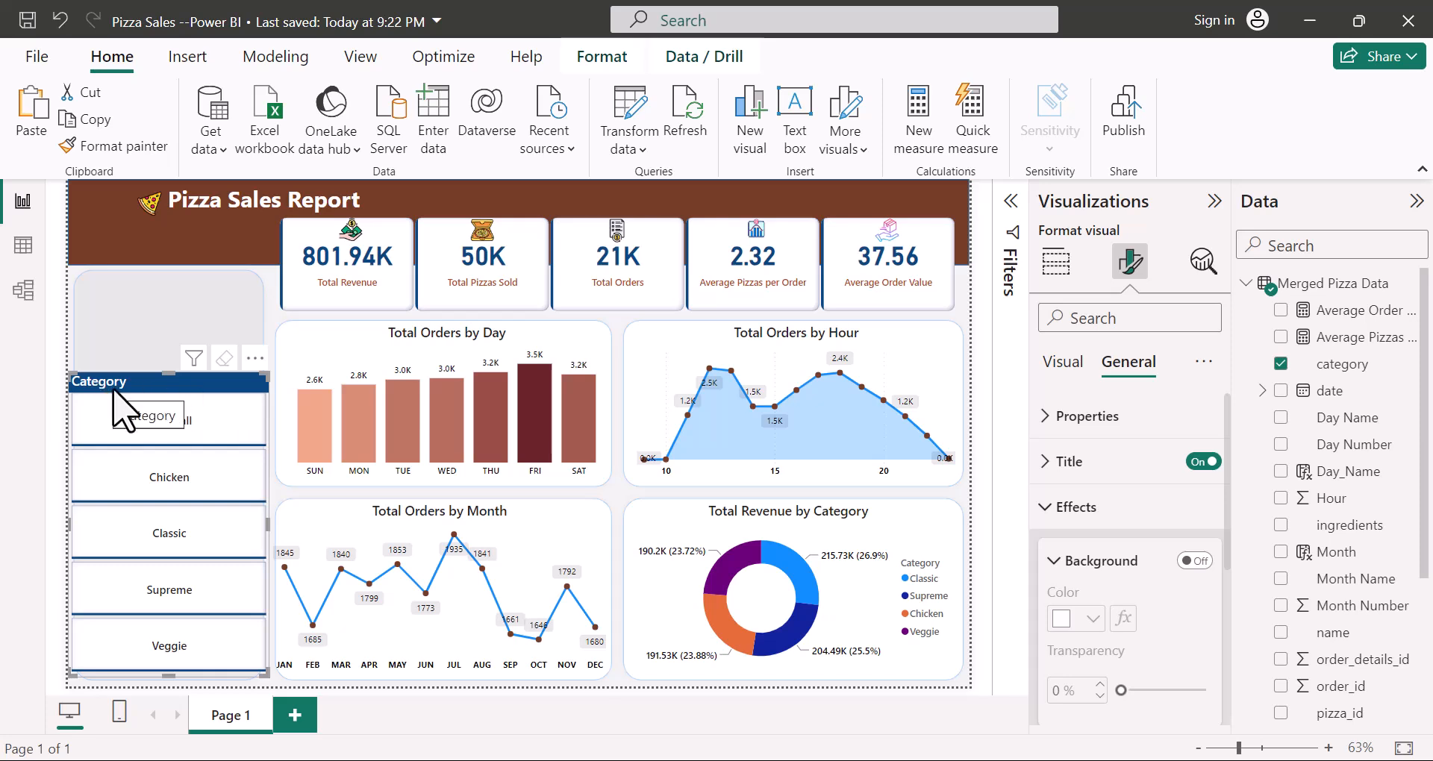
{"action": "left_click", "coordinate": [1048, 509]}
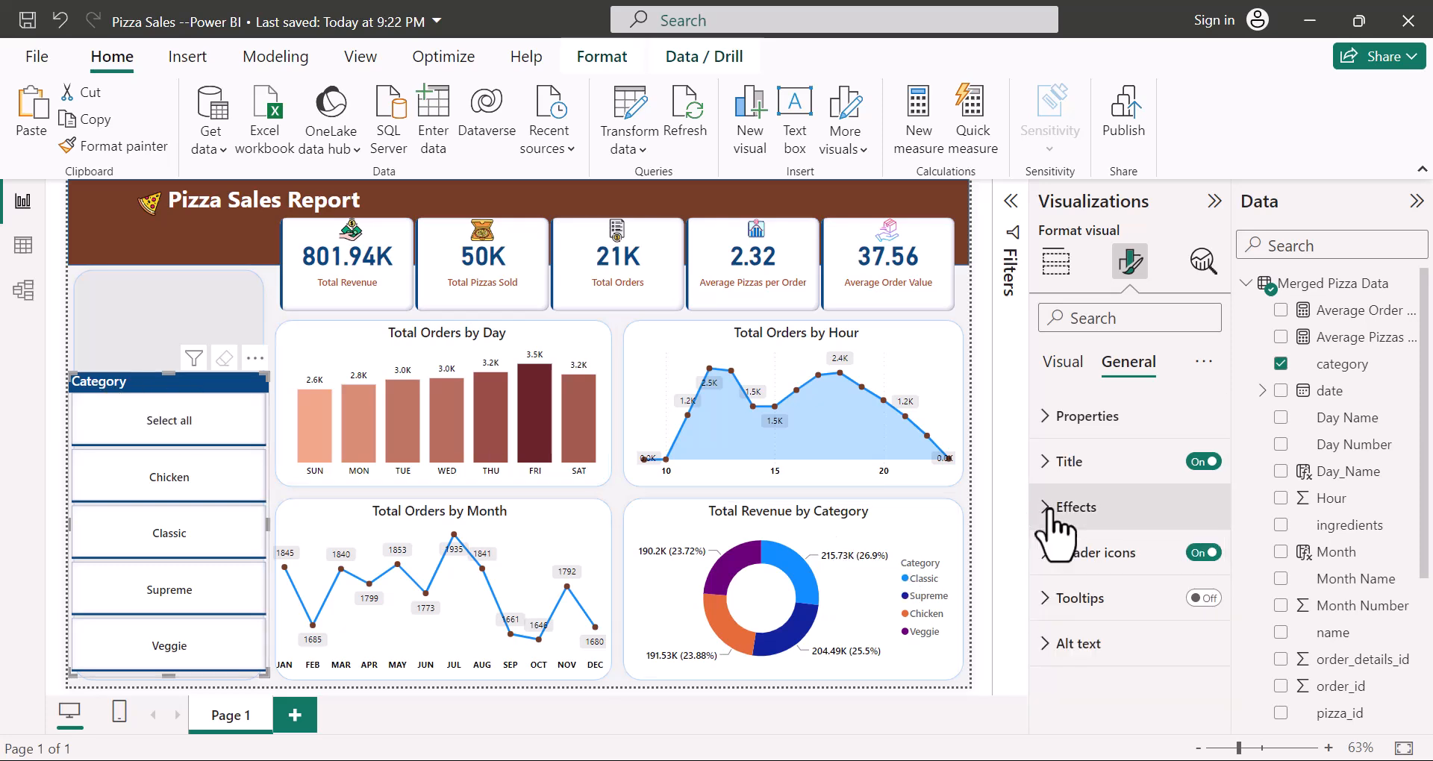
Step: Center the Category slicer's title horizontally and deselect the visual
{"action": "left_click", "coordinate": [1043, 464]}
{"action": "scroll", "coordinate": [1142, 616], "scroll_direction": "down", "scroll_amount": 5}
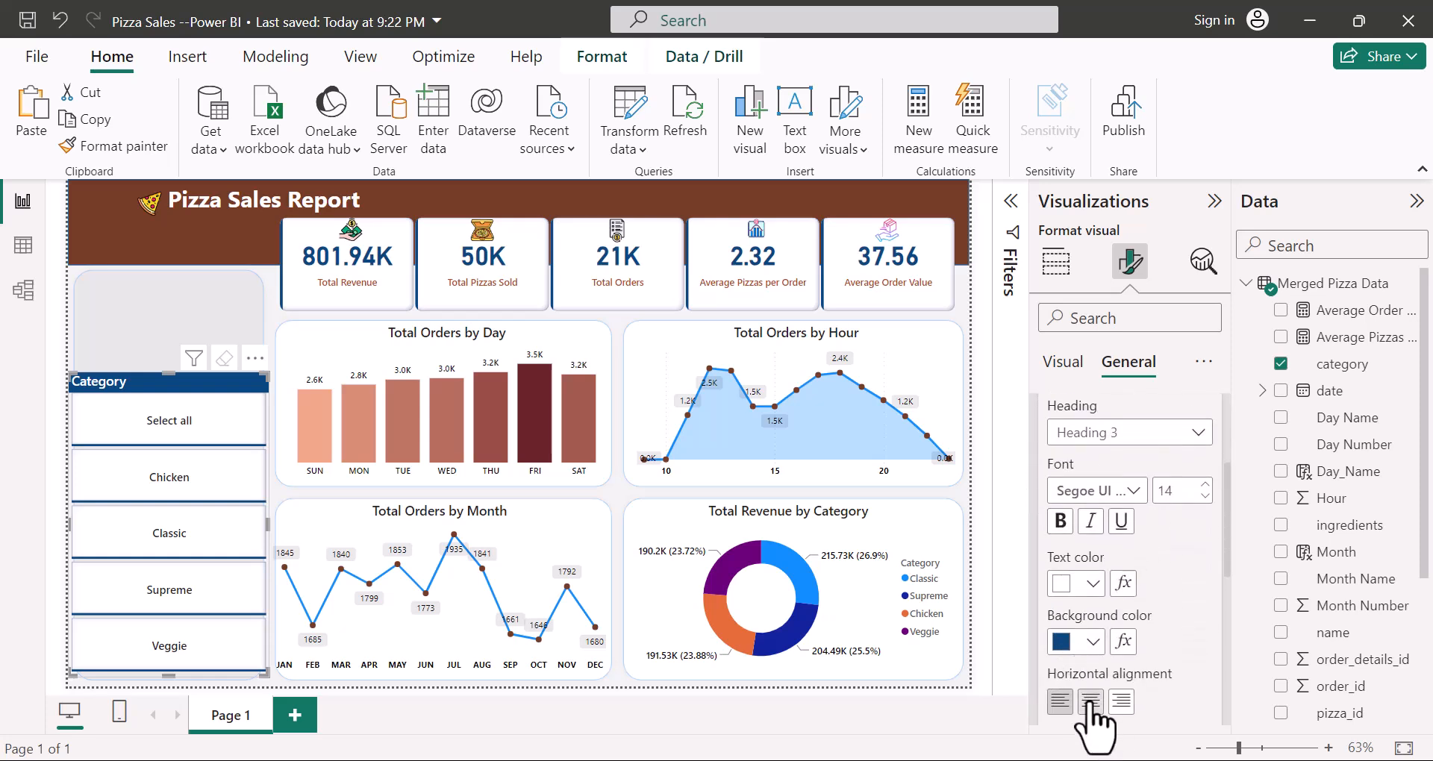
{"action": "left_click", "coordinate": [1090, 701]}
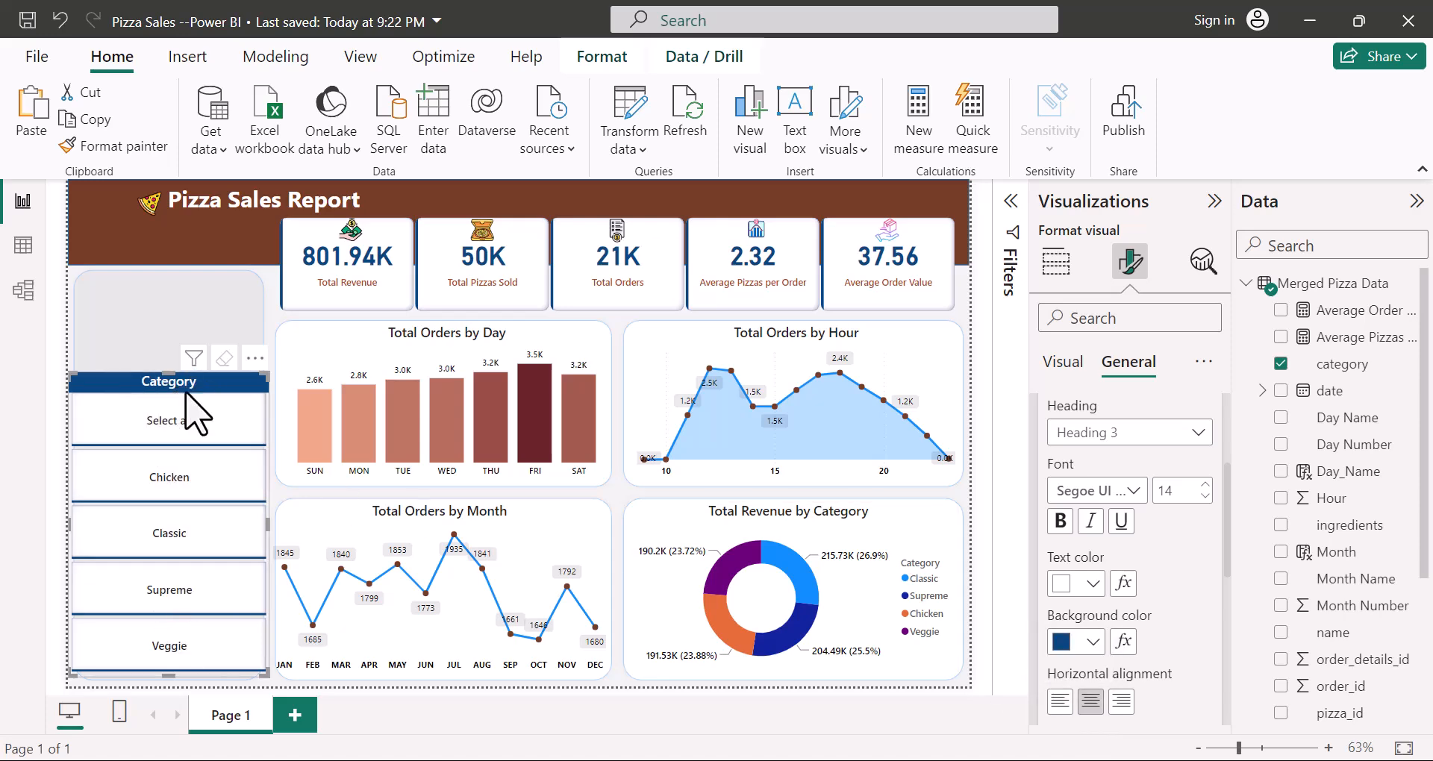
{"action": "left_click", "coordinate": [794, 36]}
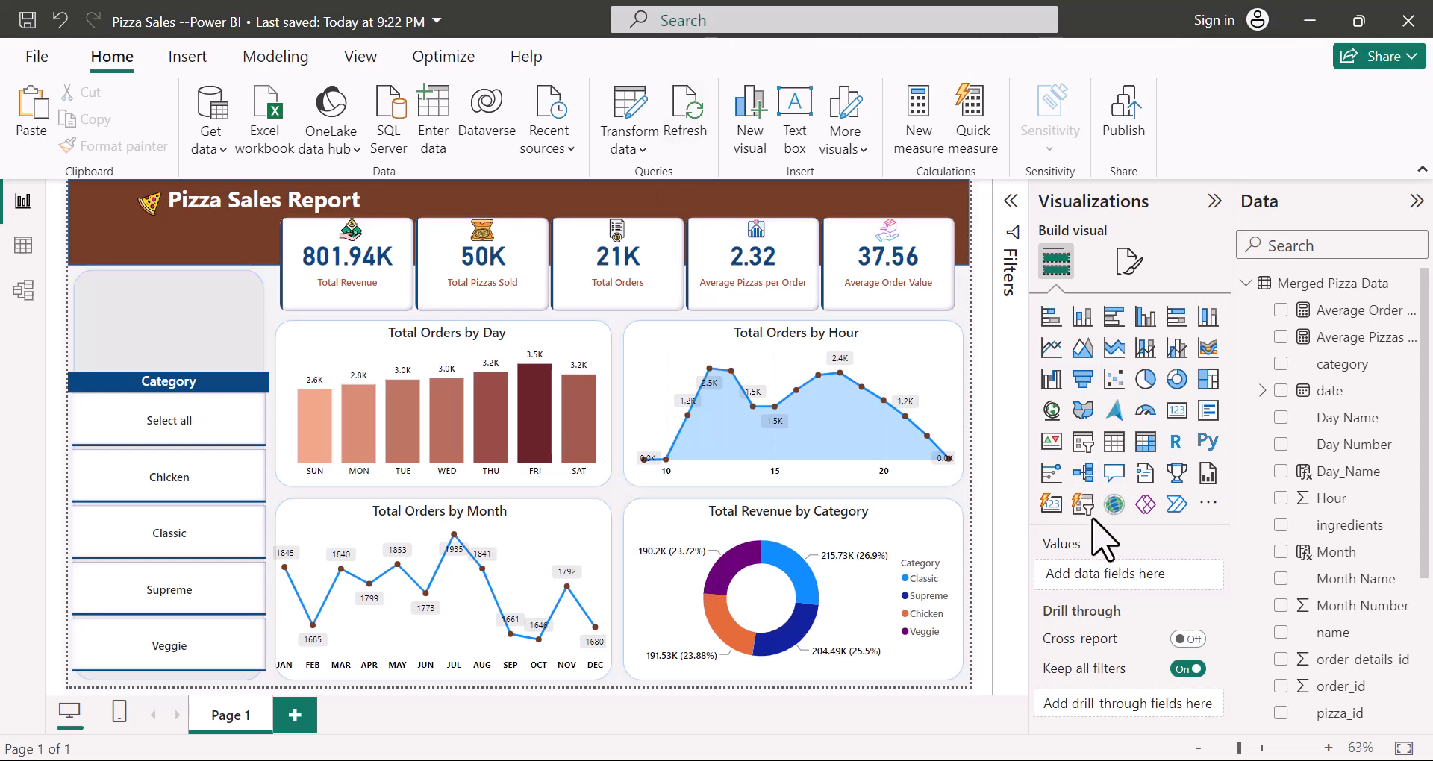
Step: Add a slicer for the date field, placed and sized to fit the empty space directly above the Category slicer
{"action": "left_click", "coordinate": [1083, 443]}
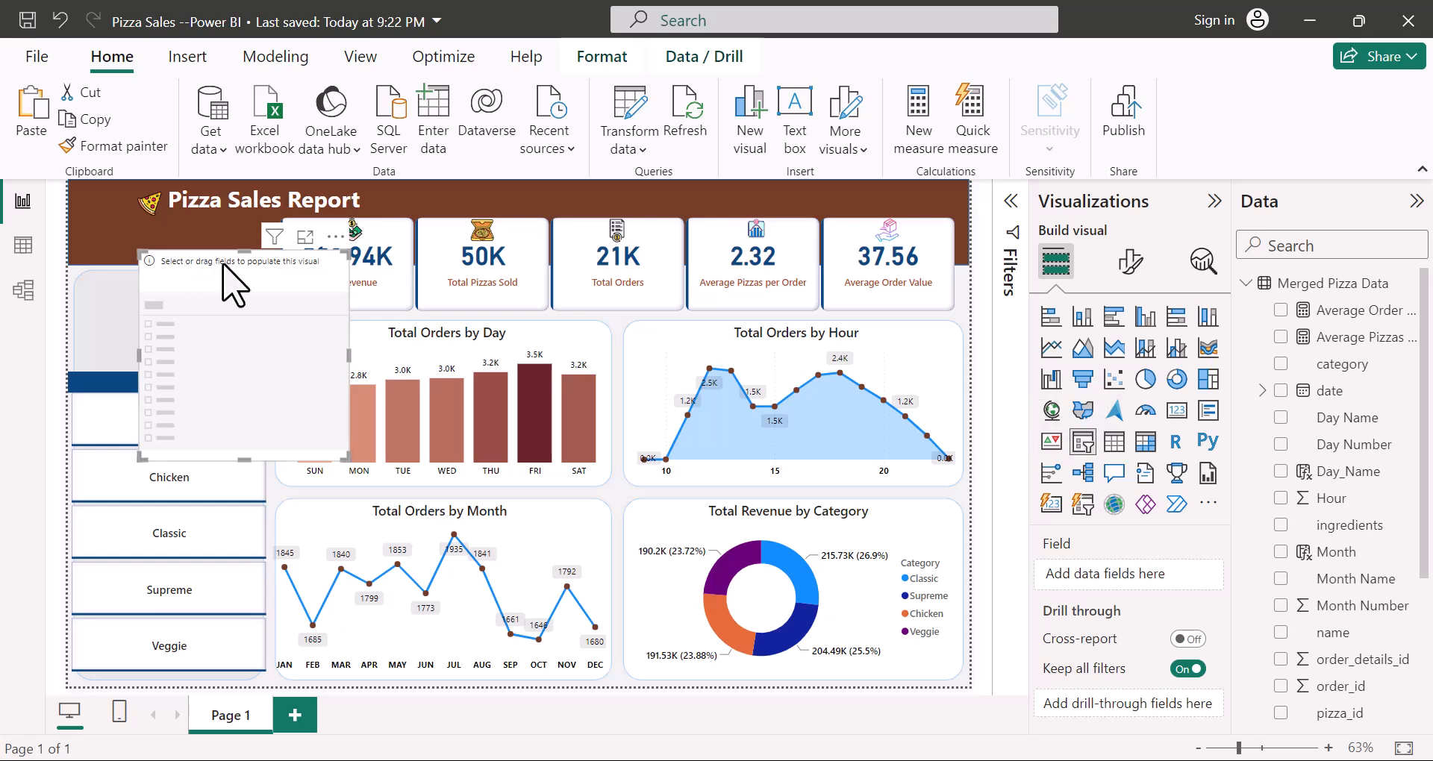
{"action": "left_click_drag", "start_coordinate": [233, 282], "coordinate": [142, 298]}
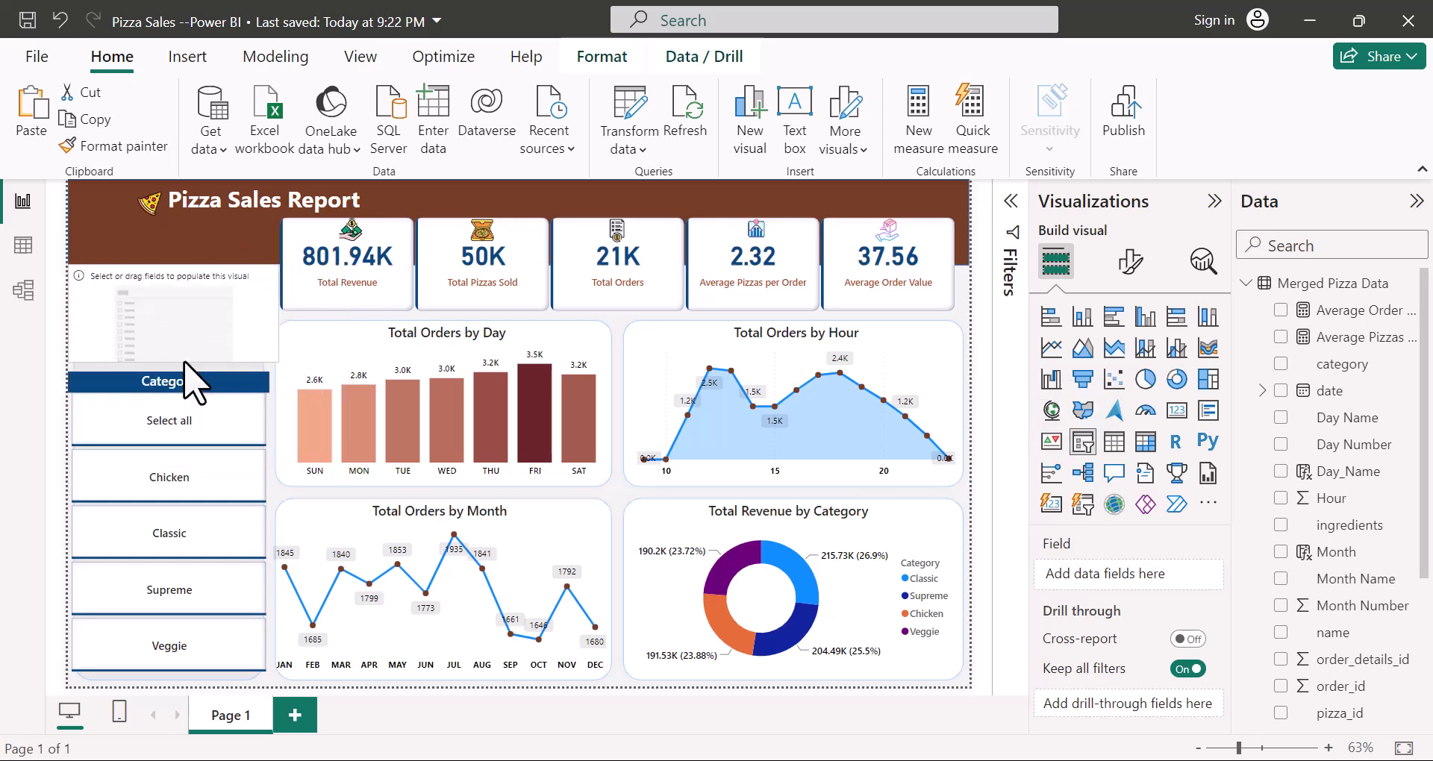
{"action": "left_click_drag", "start_coordinate": [184, 362], "coordinate": [181, 369]}
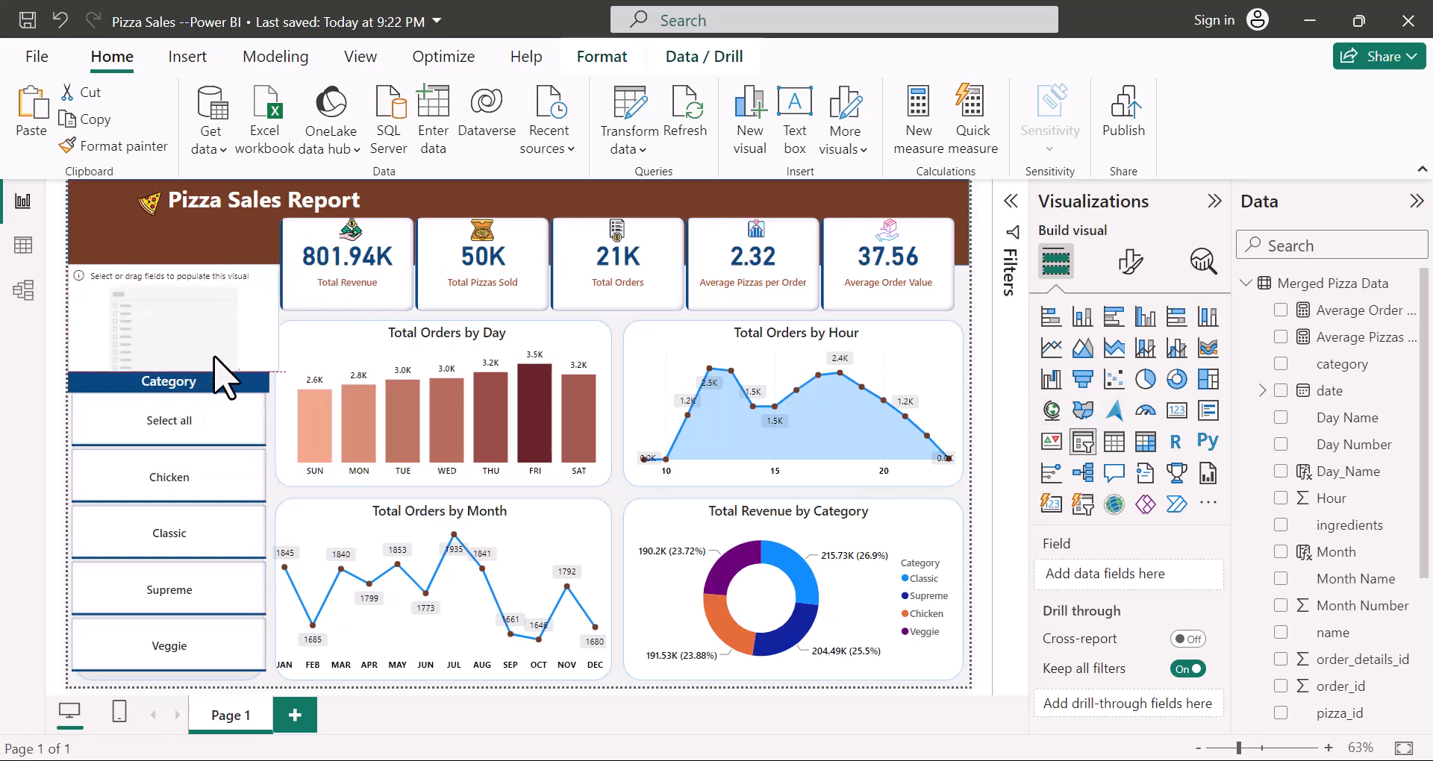
{"action": "left_click_drag", "start_coordinate": [276, 320], "coordinate": [268, 316]}
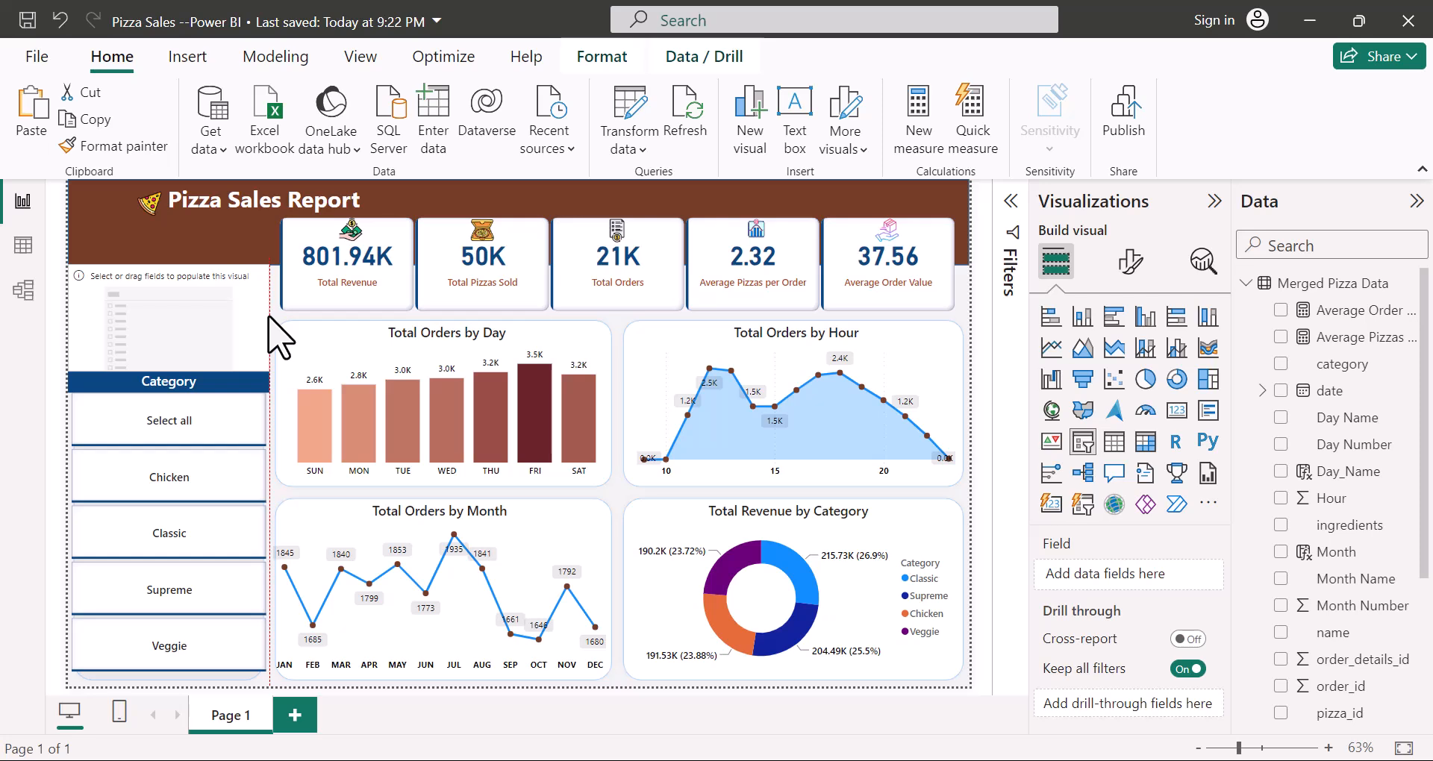
{"action": "left_click_drag", "start_coordinate": [269, 318], "coordinate": [269, 318]}
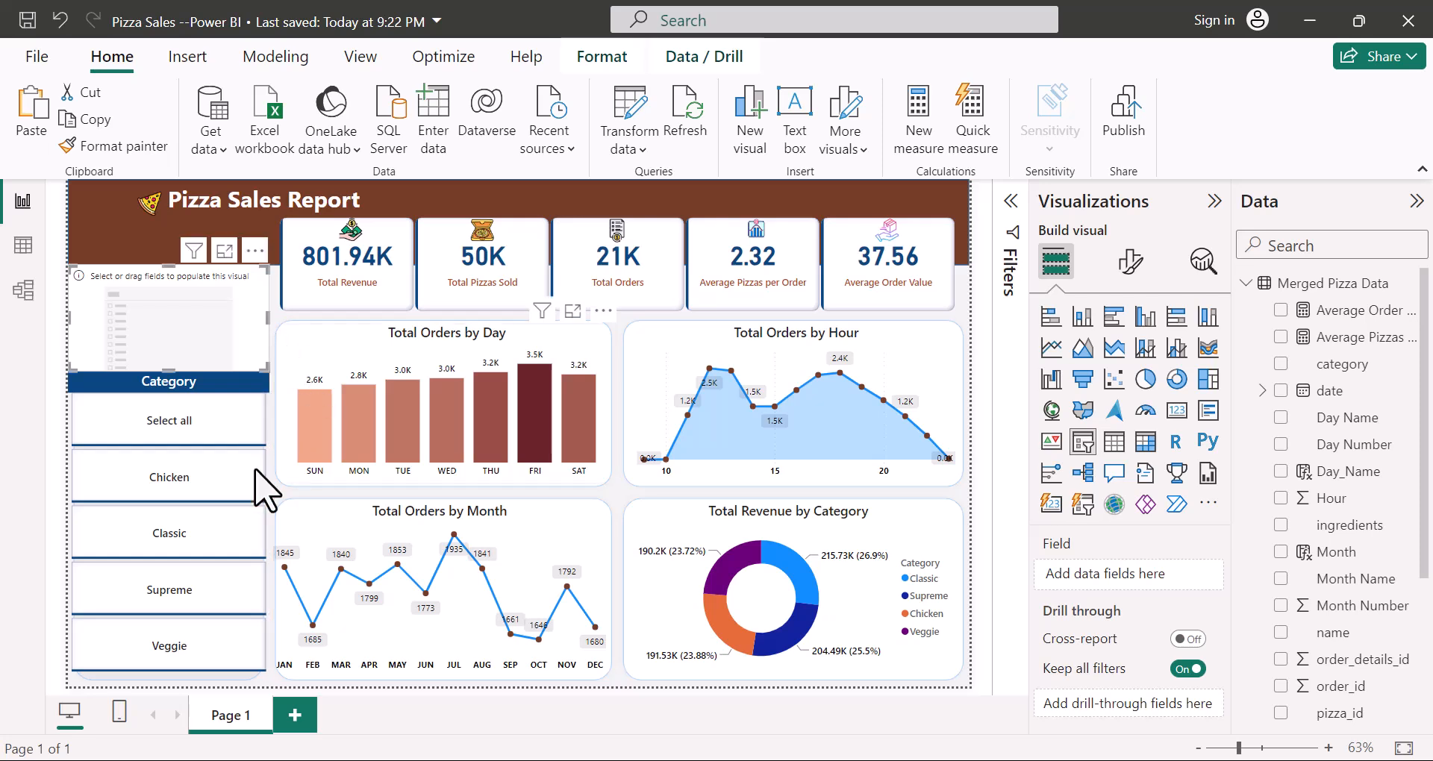
{"action": "left_click", "coordinate": [1281, 393]}
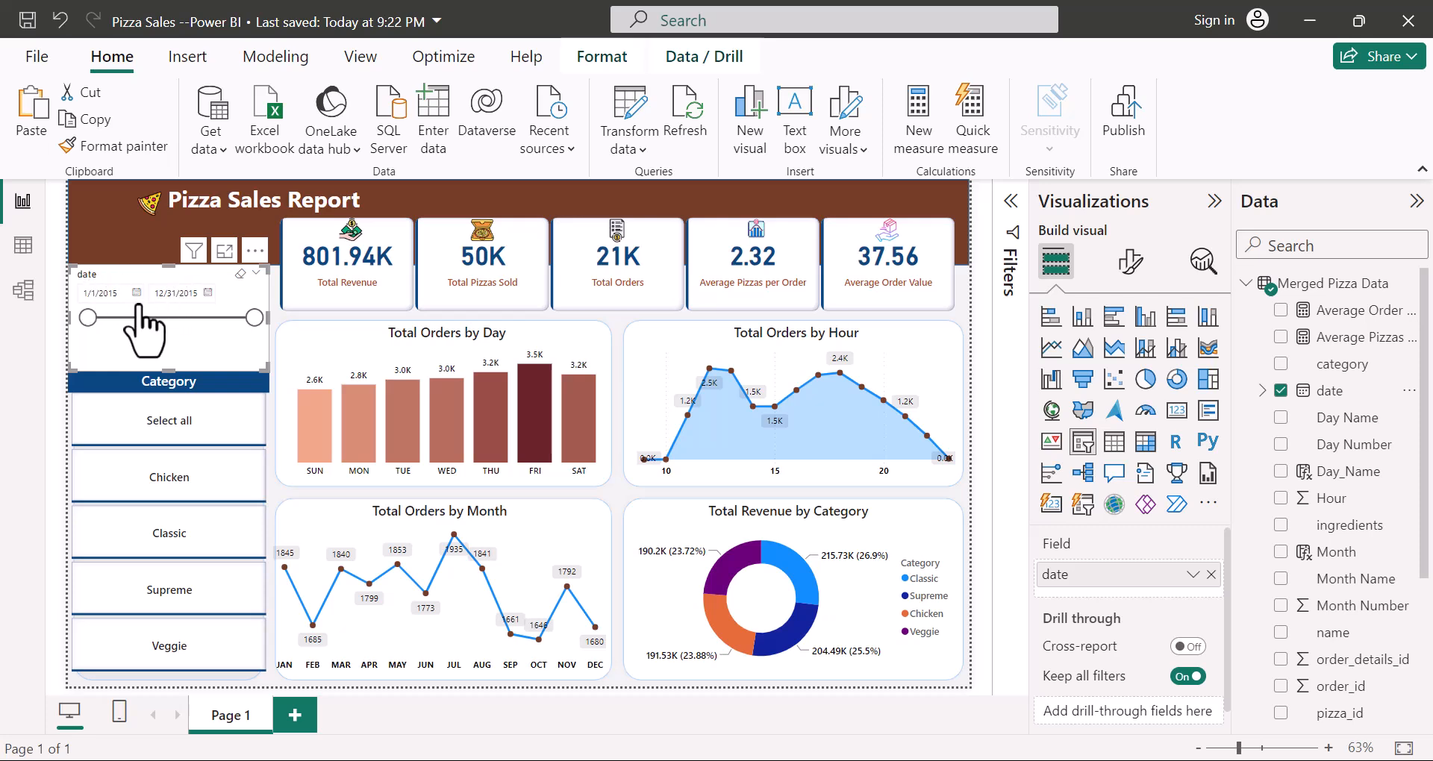
Step: Keep the date slicer's style as Between and turn off its slicer header
{"action": "left_click", "coordinate": [1131, 261]}
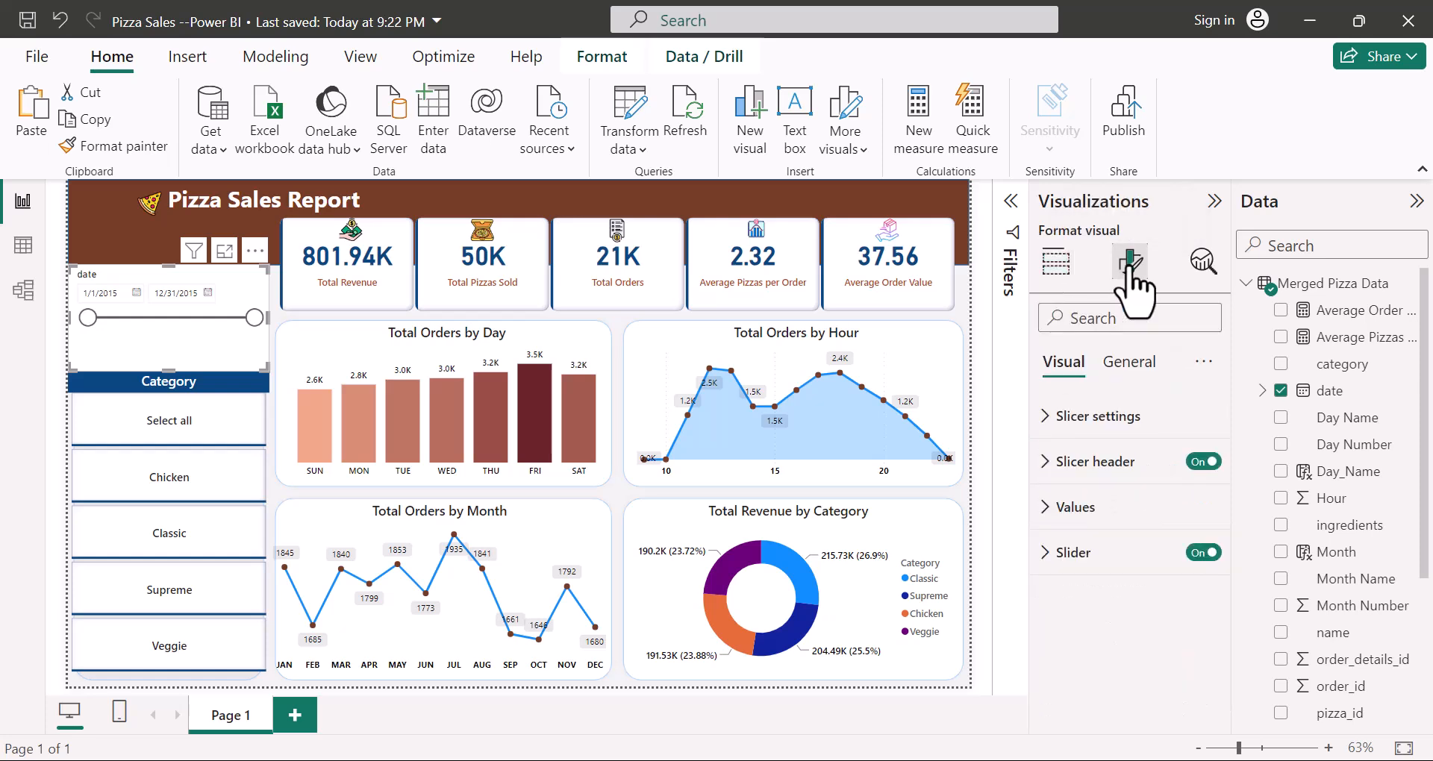
{"action": "left_click", "coordinate": [1062, 421]}
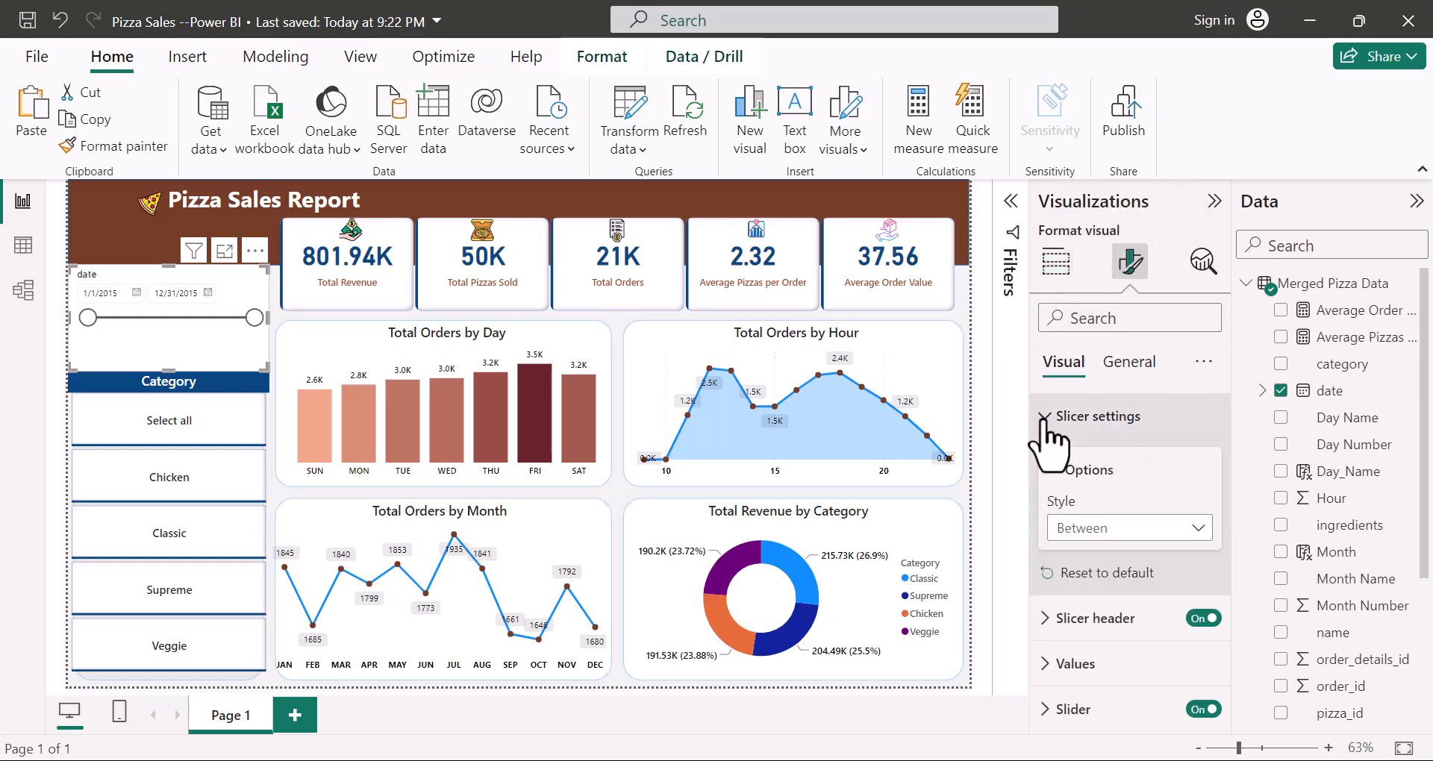
{"action": "left_click", "coordinate": [1084, 523]}
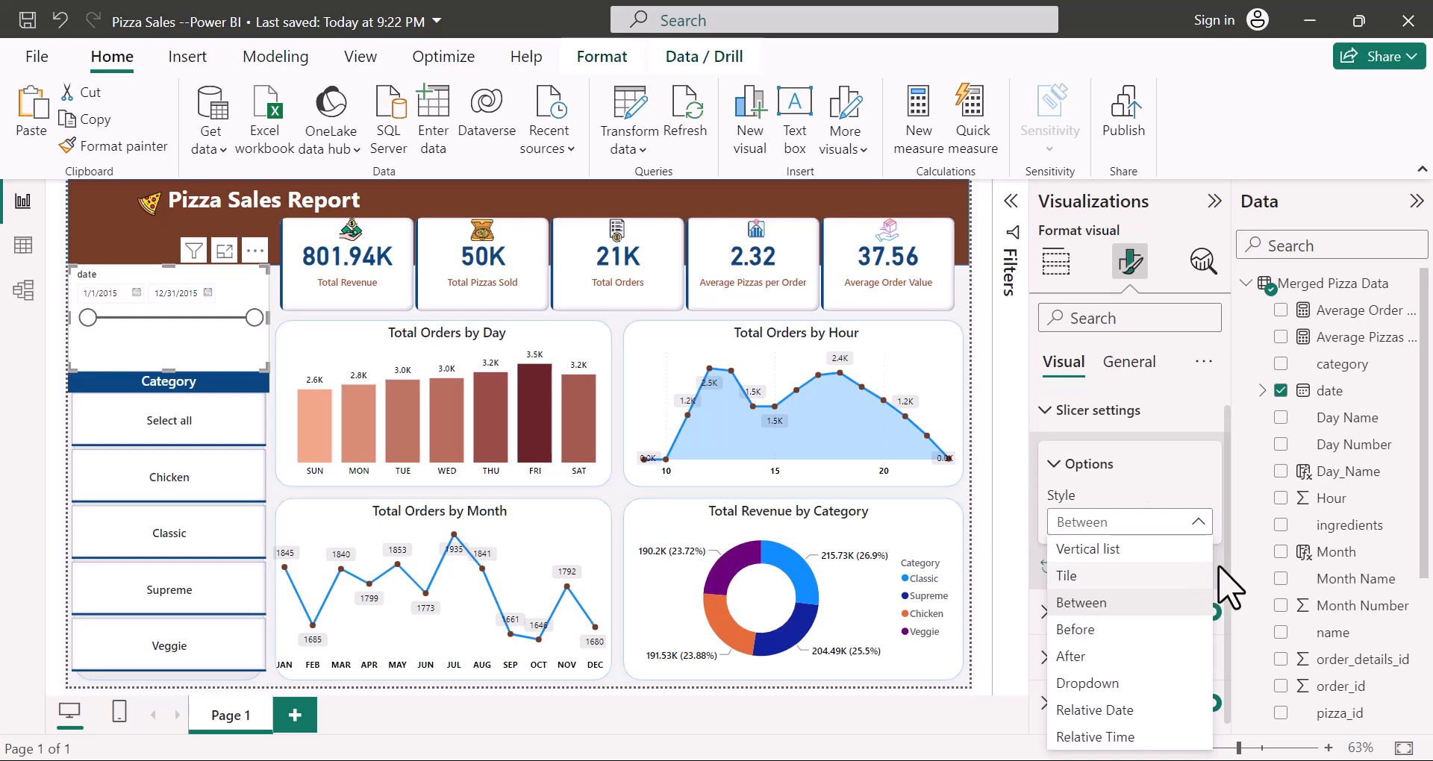
{"action": "left_click", "coordinate": [1184, 404]}
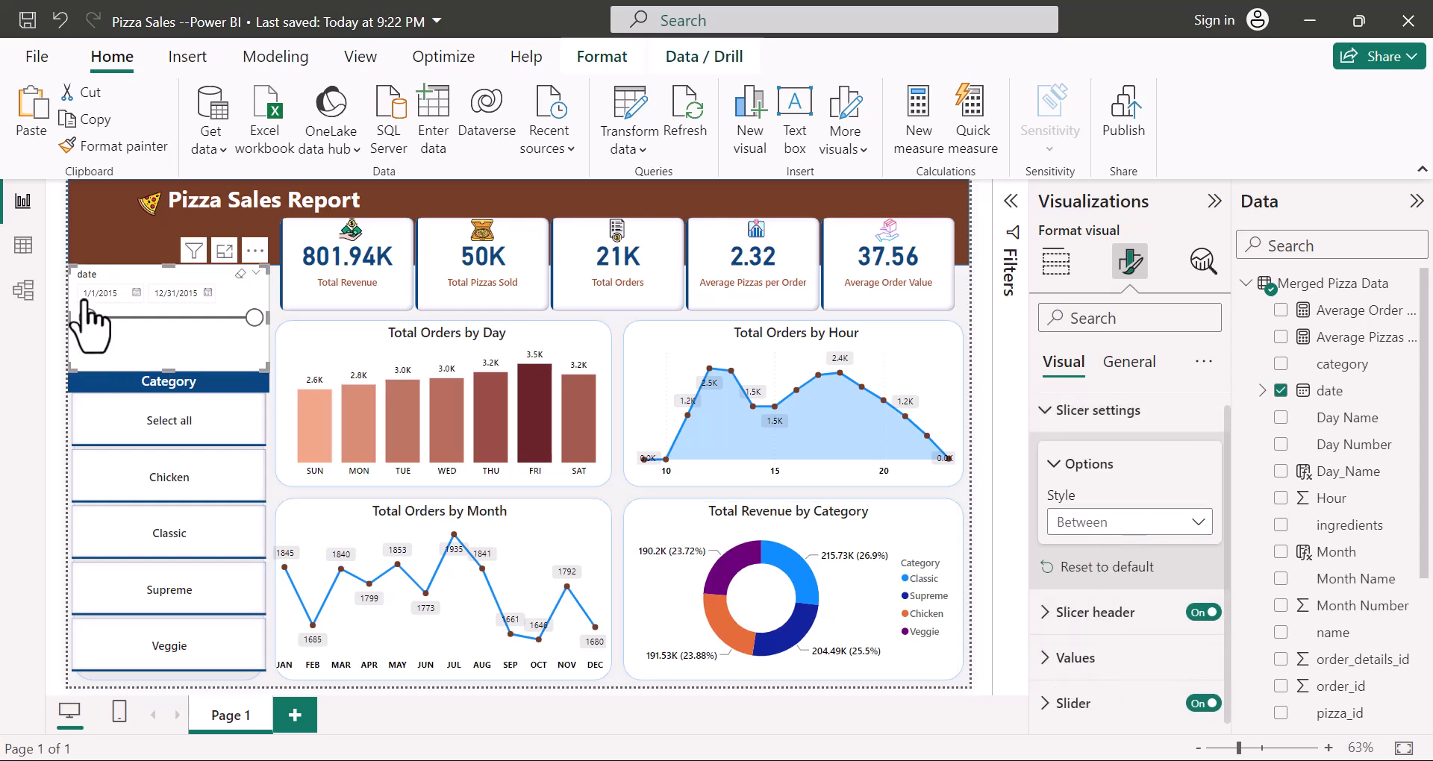
{"action": "left_click", "coordinate": [1204, 613]}
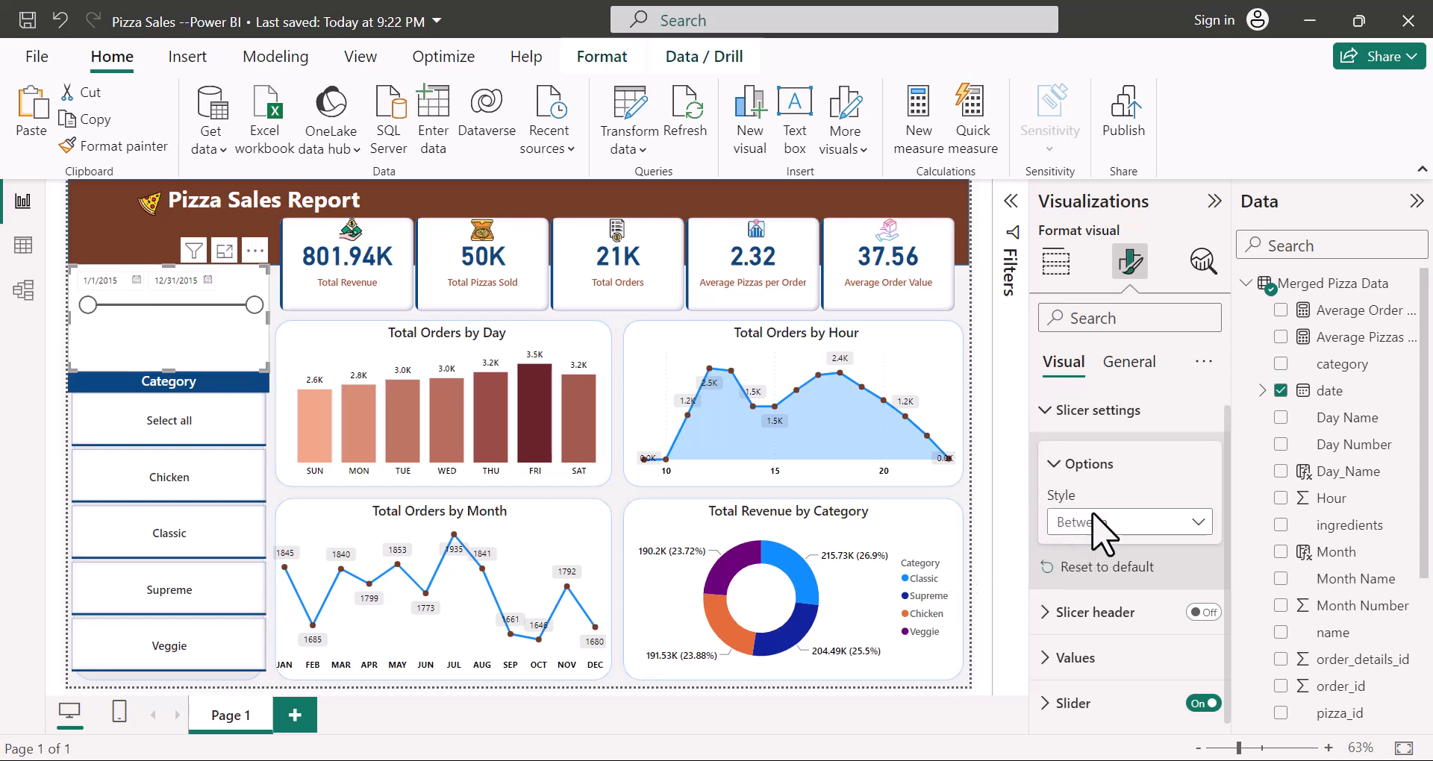
Step: Set the date slicer's values font to Segoe UI Semibold, size 13
{"action": "left_click", "coordinate": [1054, 658]}
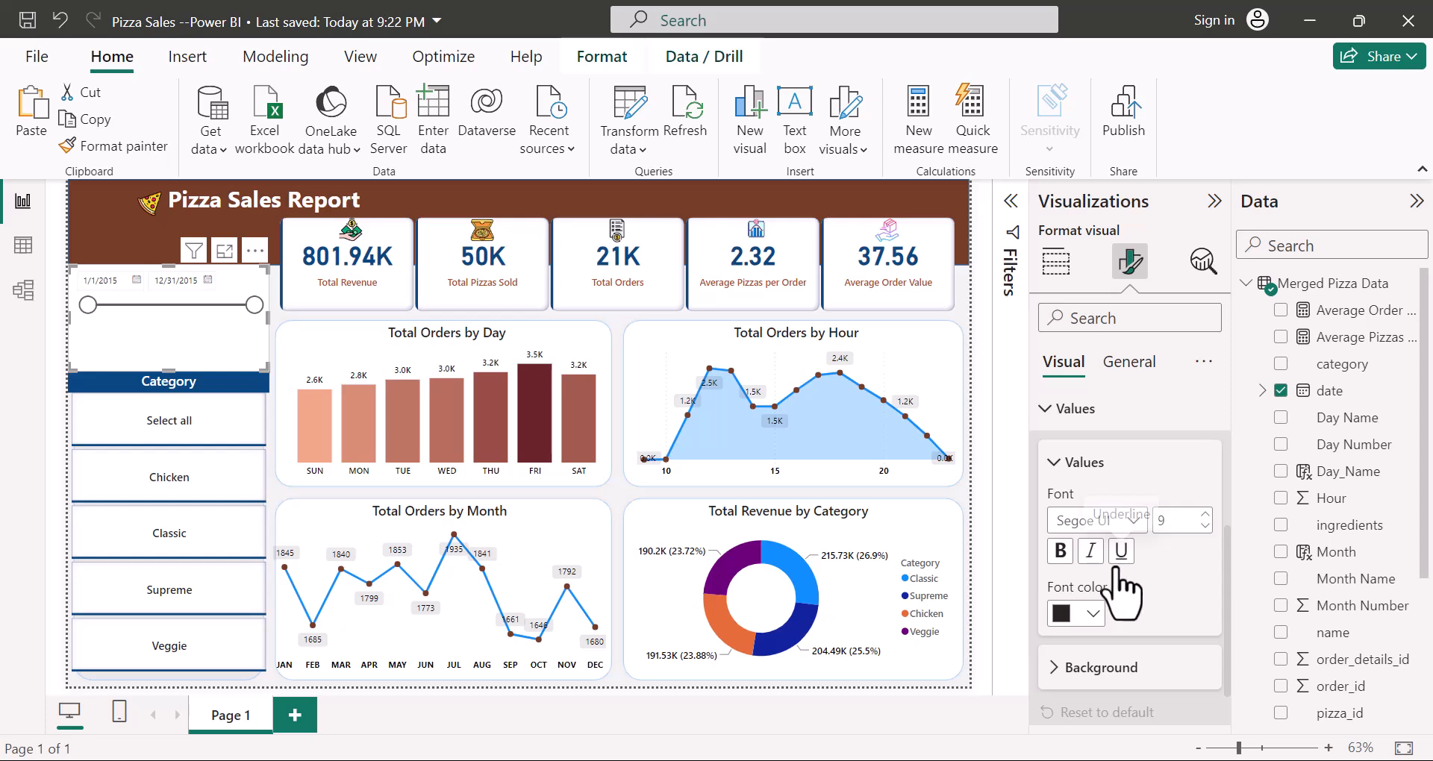
{"action": "left_click", "coordinate": [1133, 521]}
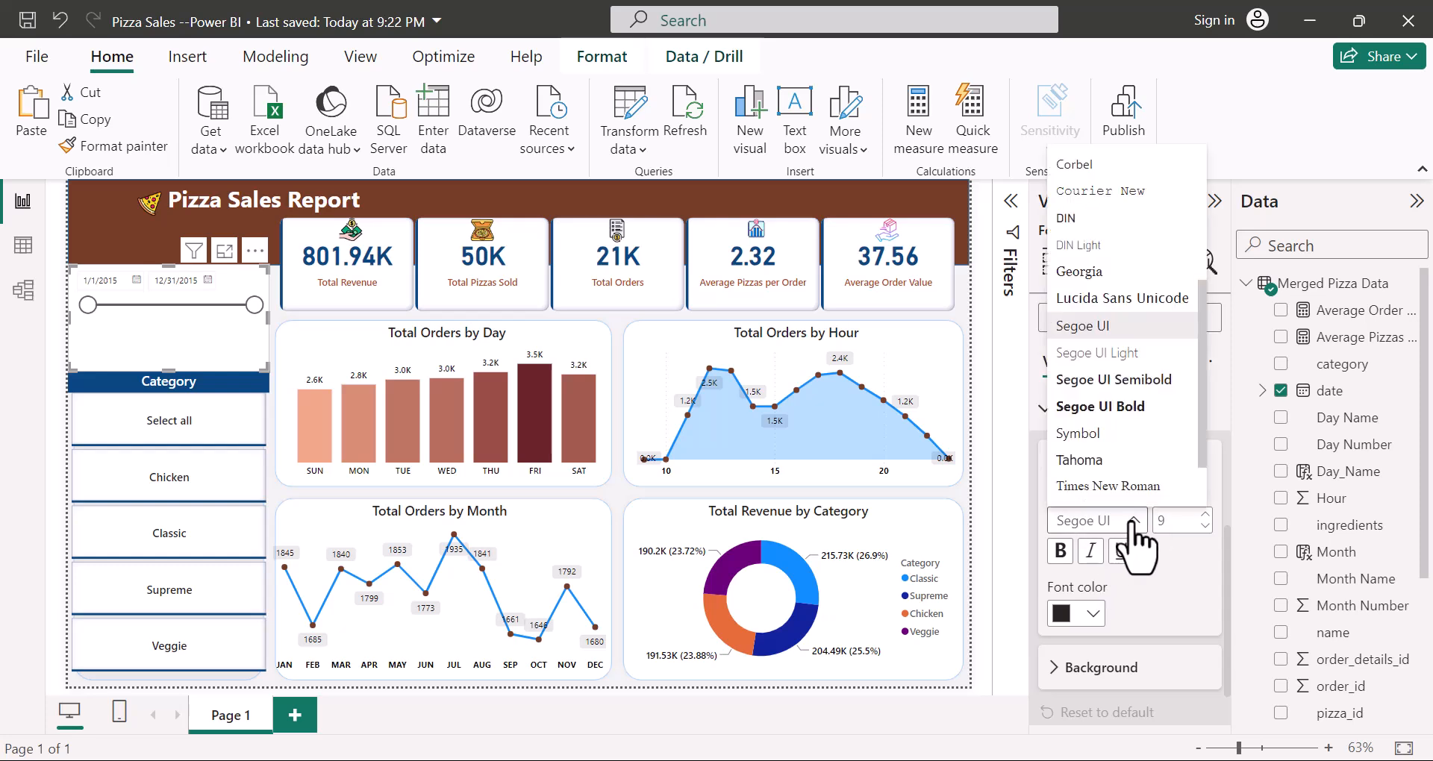
{"action": "left_click", "coordinate": [1127, 389]}
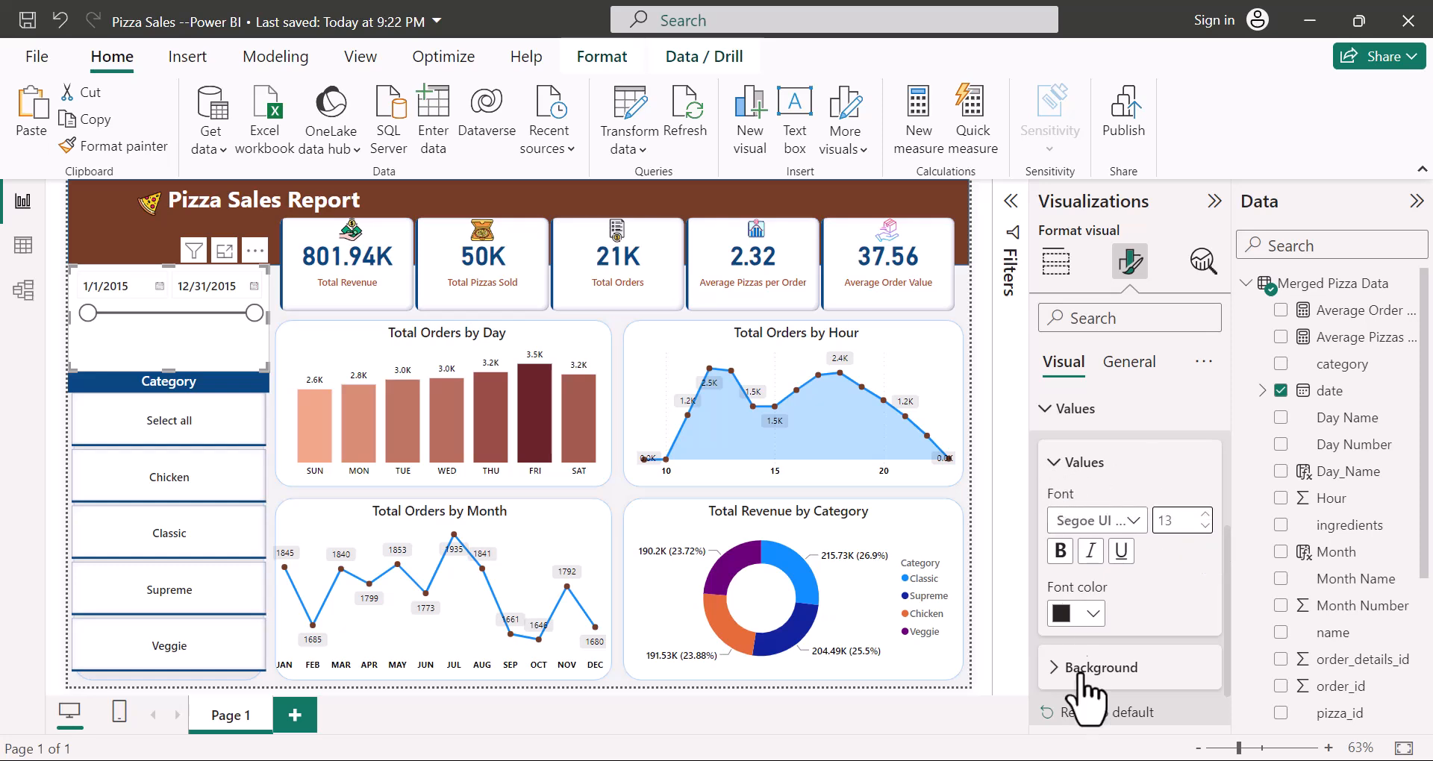
{"action": "left_click", "coordinate": [1053, 463]}
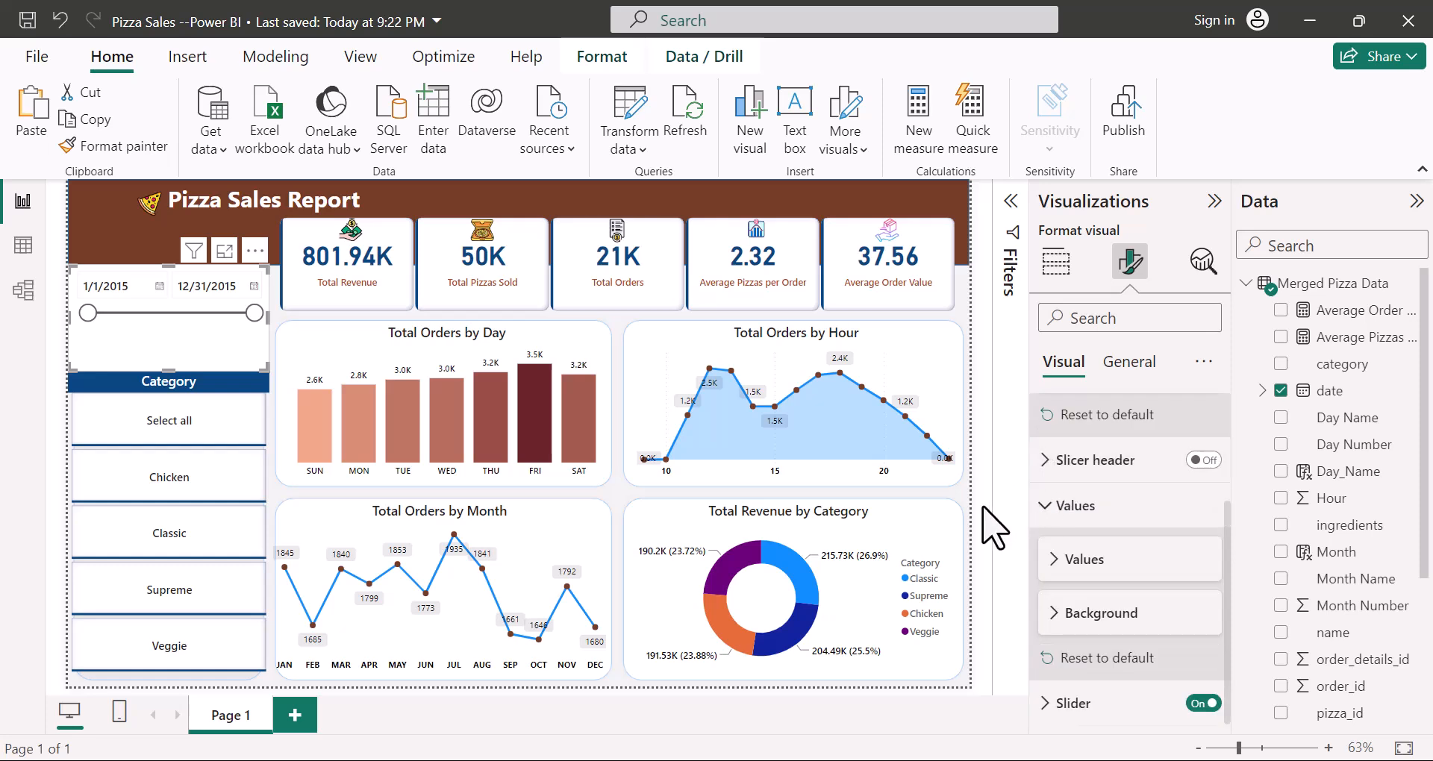
{"action": "left_click", "coordinate": [1052, 616]}
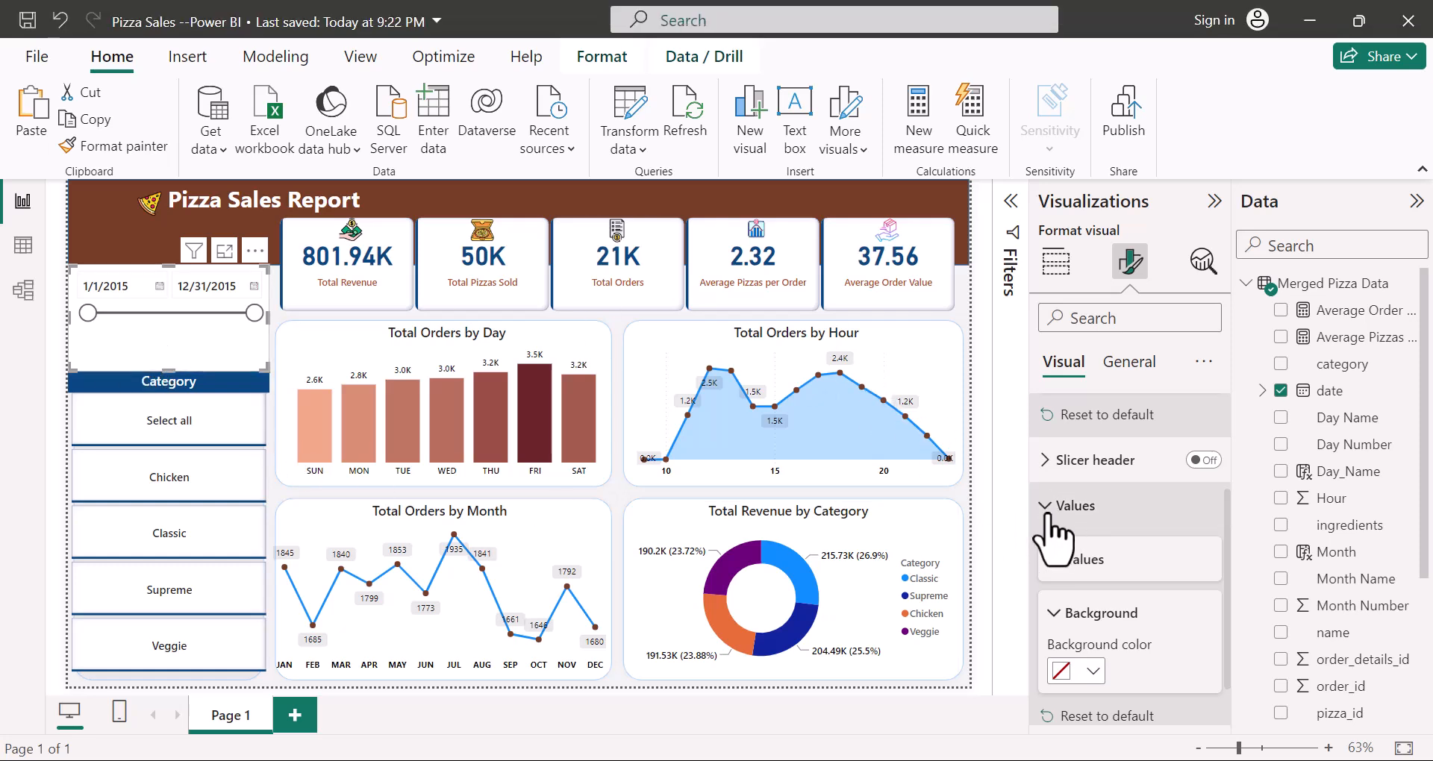
{"action": "scroll", "coordinate": [1082, 556], "scroll_direction": "down", "scroll_amount": 2}
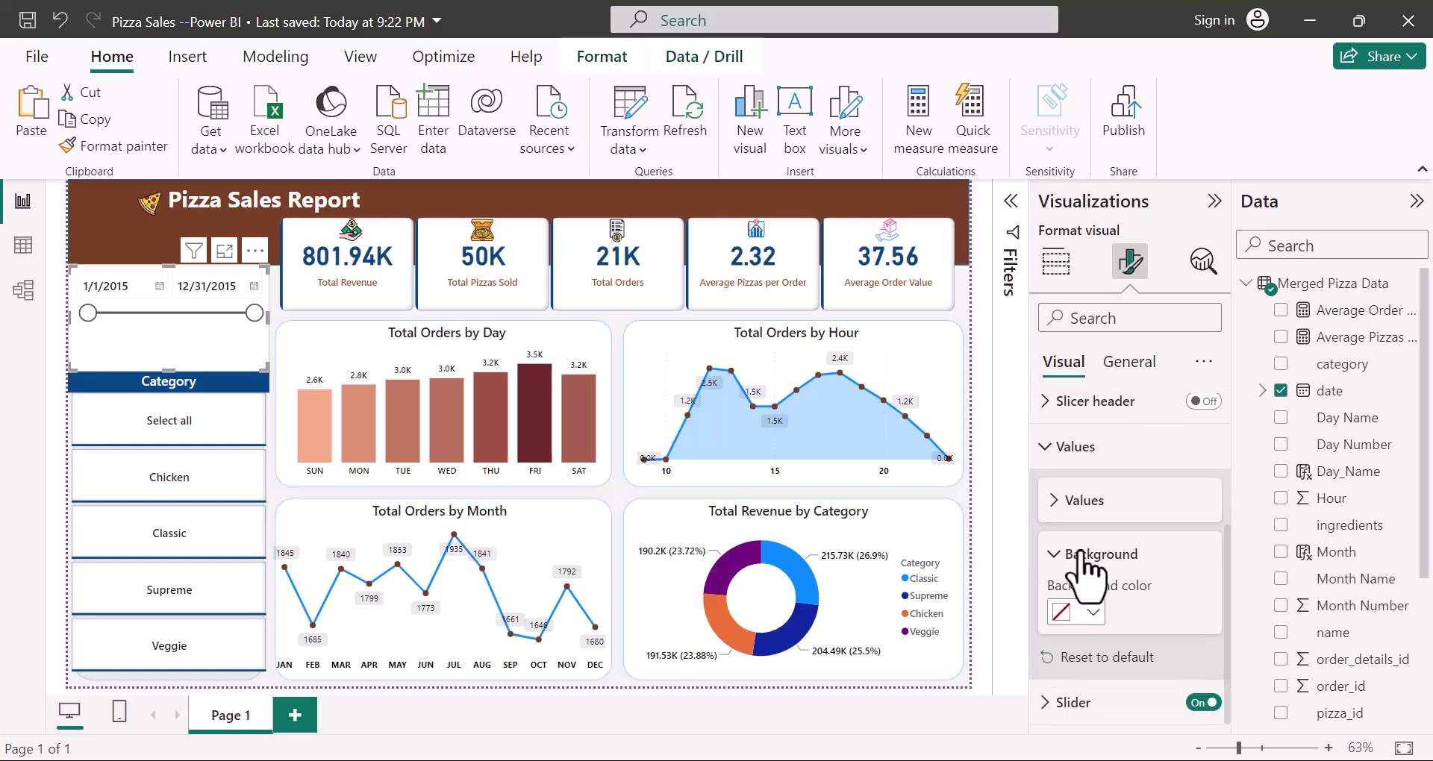
{"action": "left_click", "coordinate": [1044, 450]}
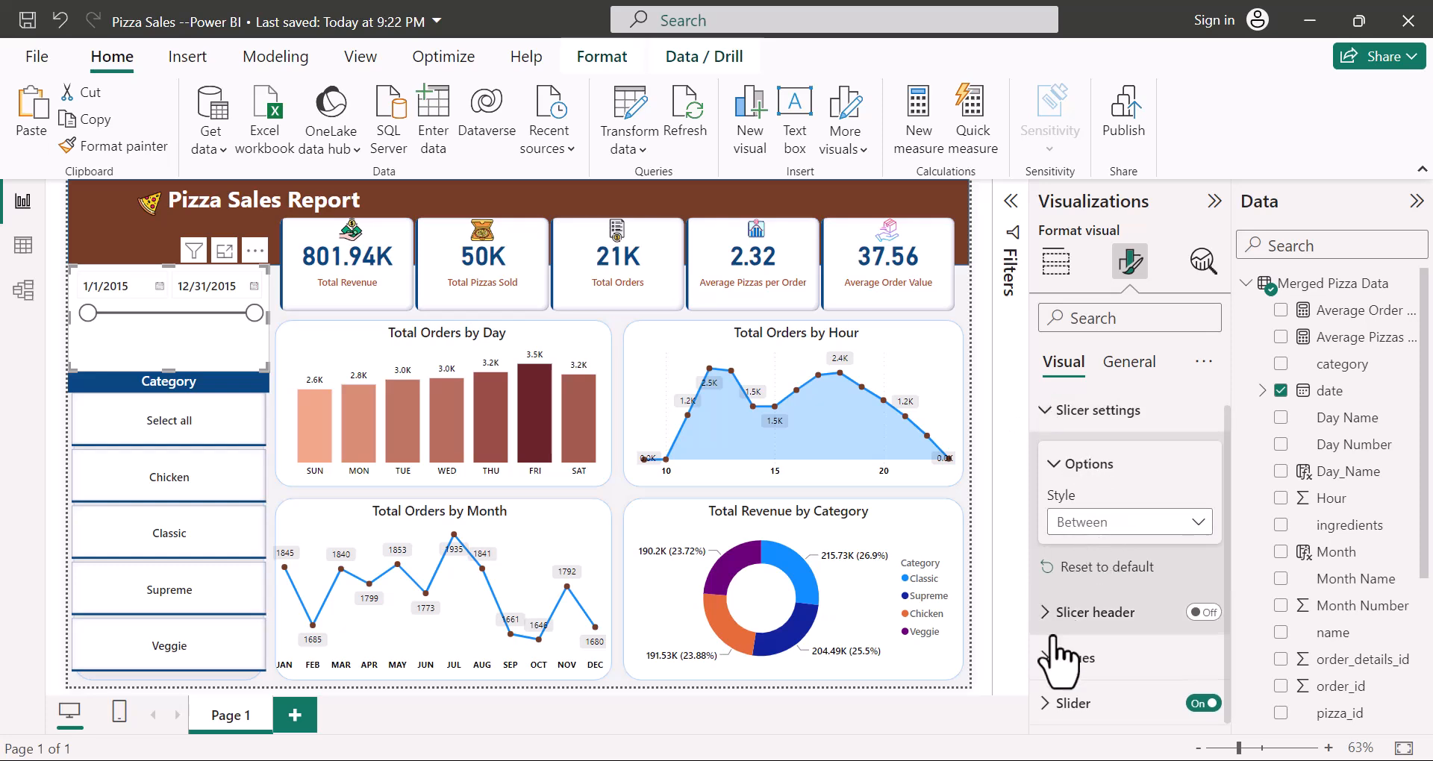
Step: Color the date slicer's slider with the recently used dark blue and collapse its settings
{"action": "left_click", "coordinate": [1049, 708]}
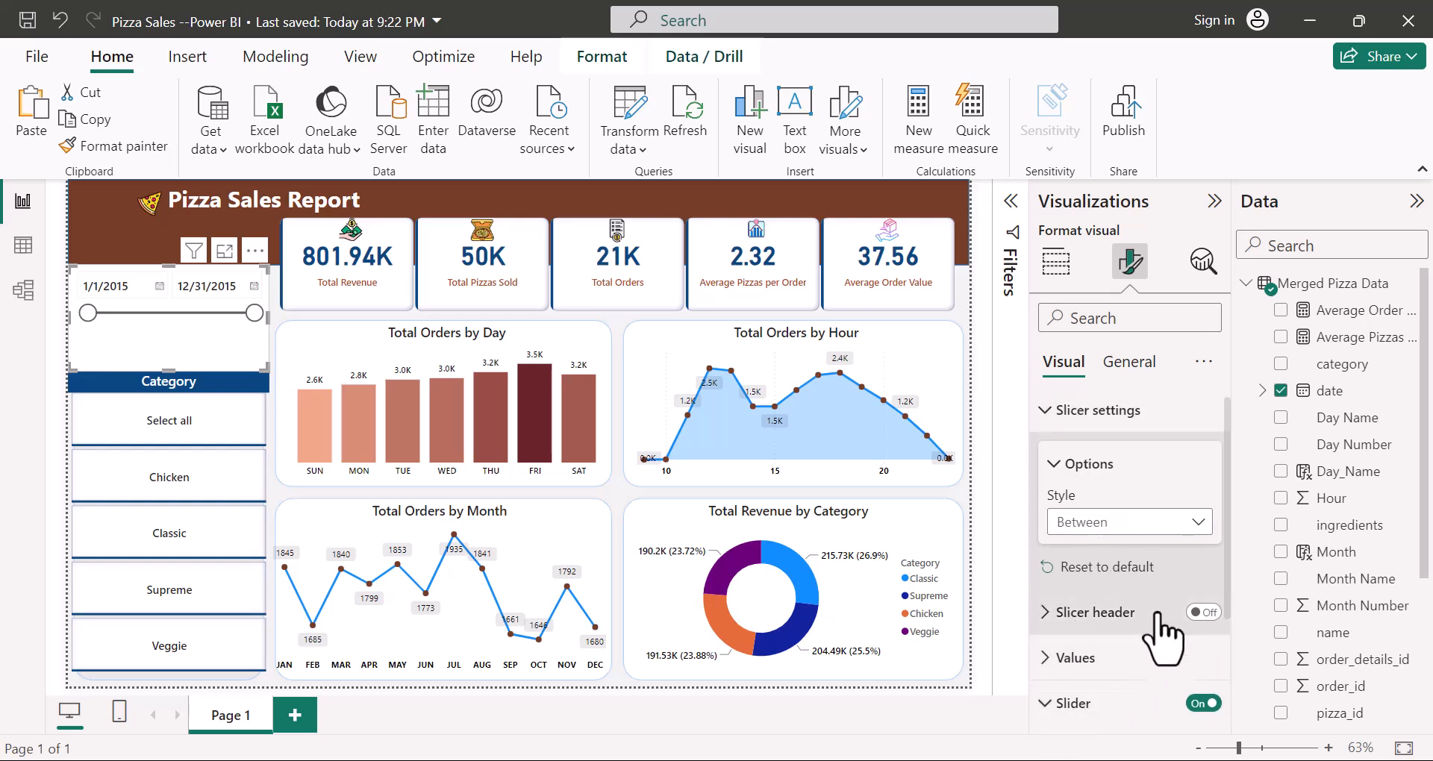
{"action": "scroll", "coordinate": [1126, 455], "scroll_direction": "down", "scroll_amount": 2}
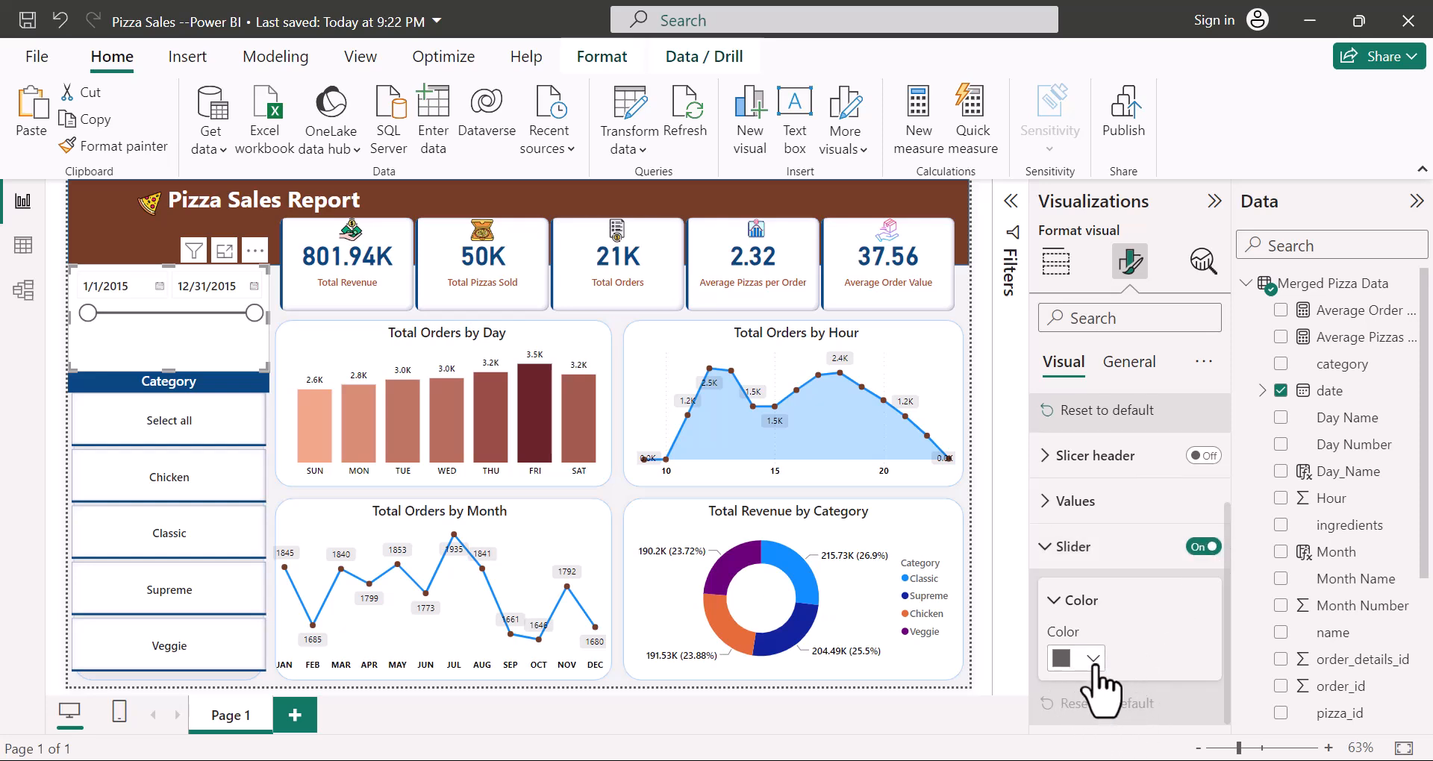
{"action": "left_click", "coordinate": [1091, 659]}
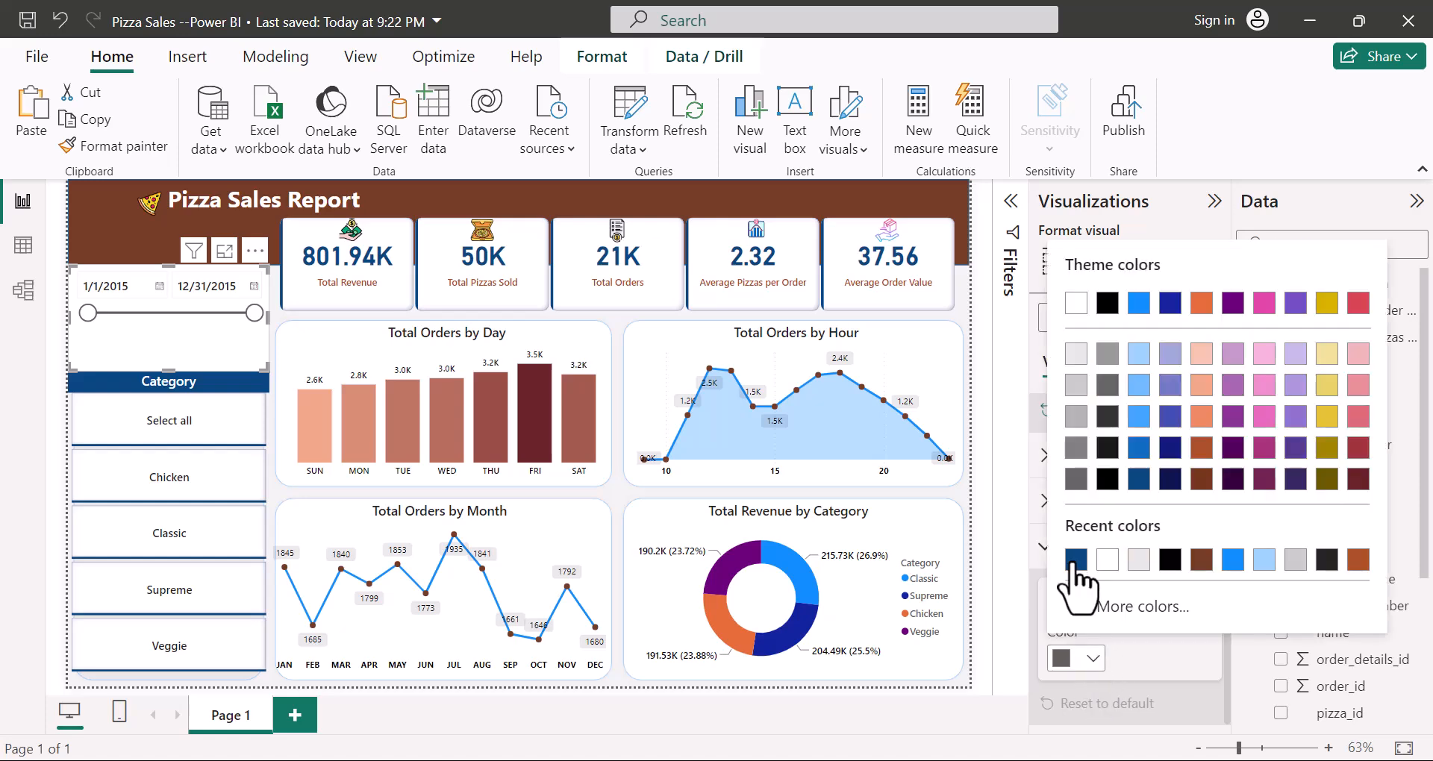
{"action": "left_click", "coordinate": [1075, 559]}
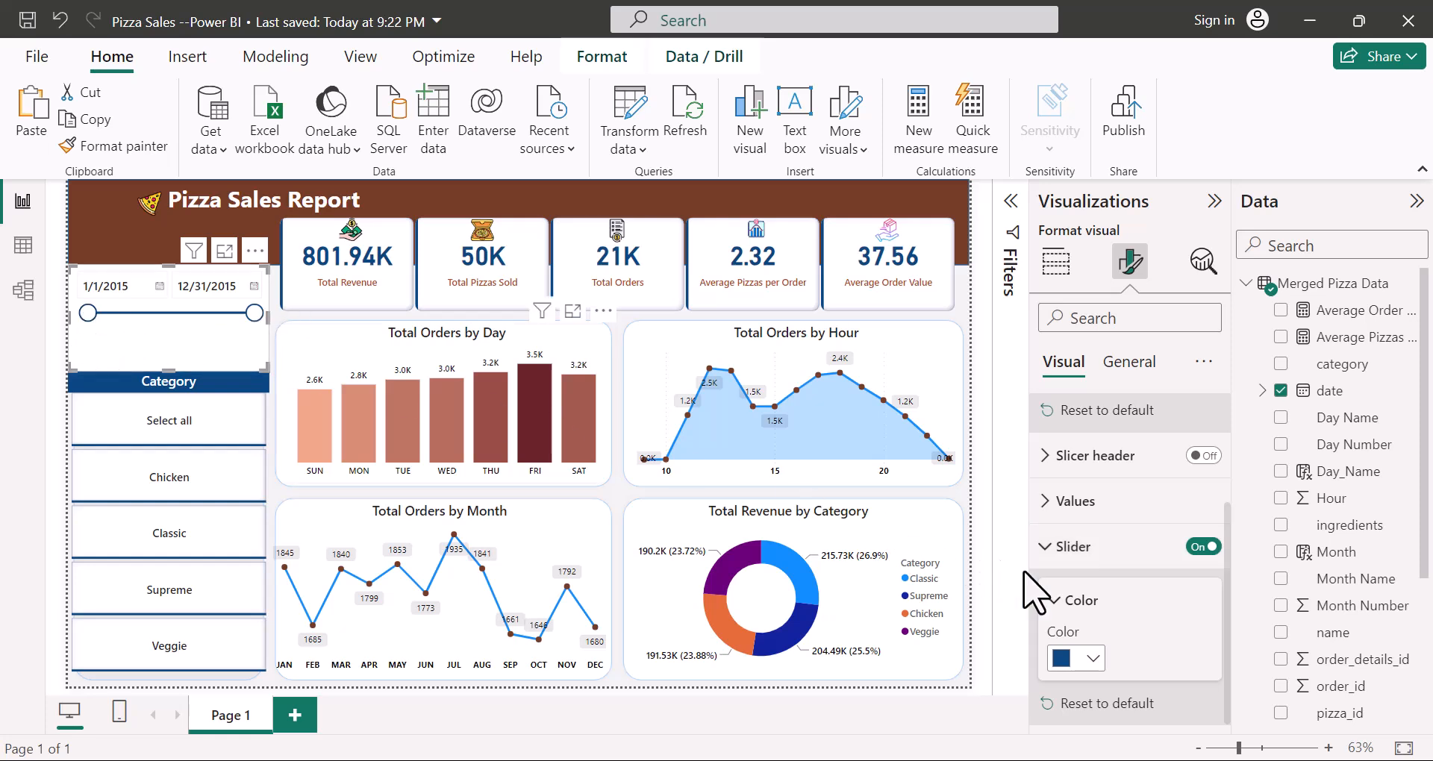
{"action": "left_click", "coordinate": [1055, 599]}
{"action": "scroll", "coordinate": [1041, 463], "scroll_direction": "up", "scroll_amount": 1}
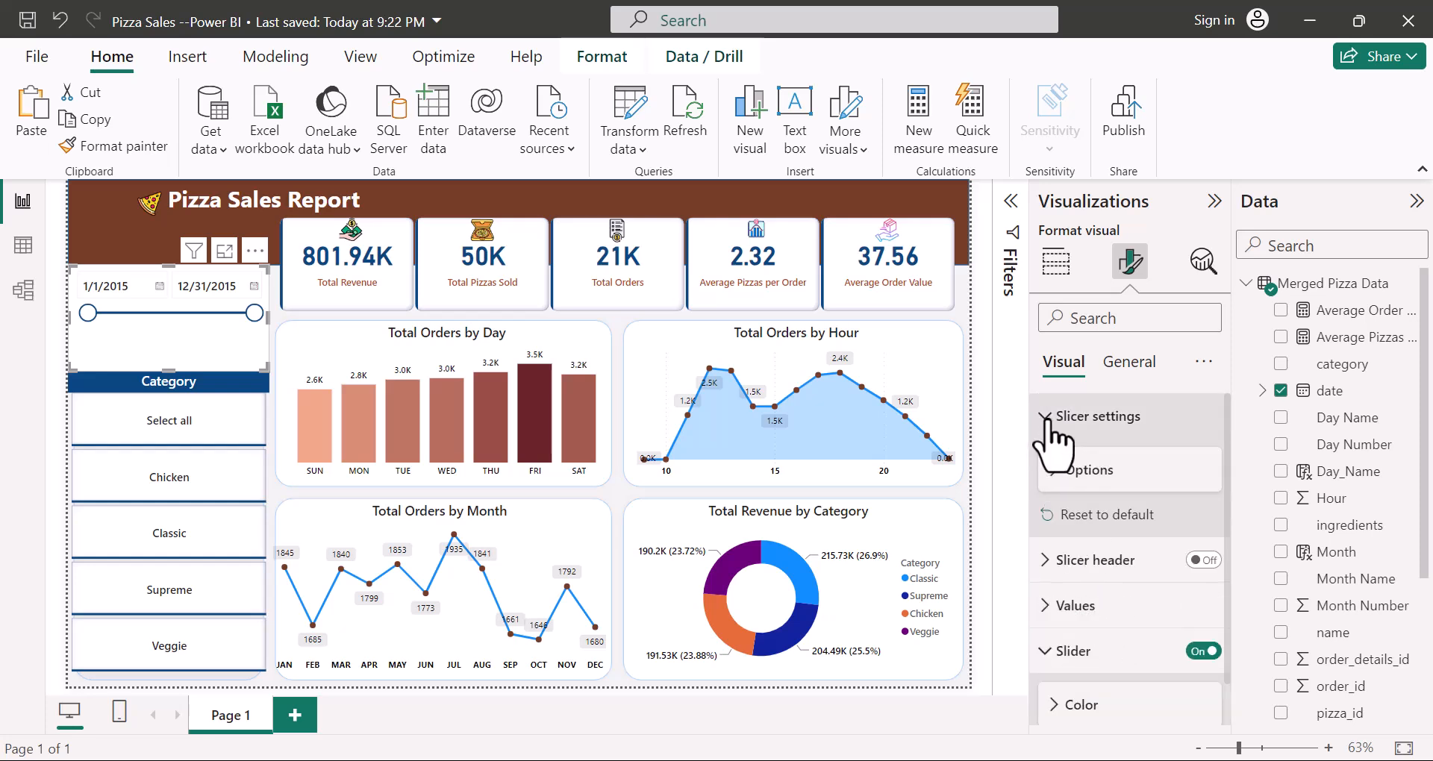
{"action": "left_click", "coordinate": [1048, 418]}
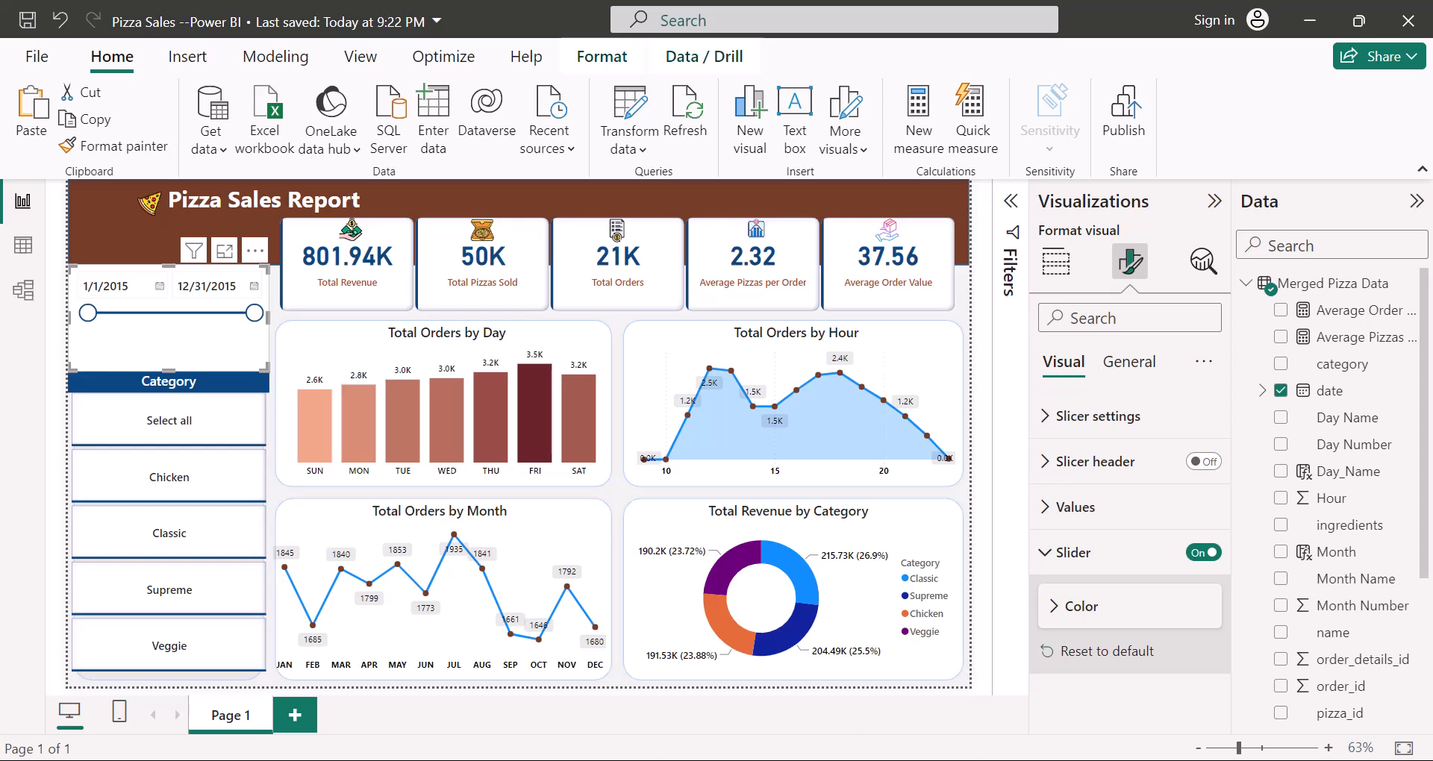
Step: Turn off the date slicer's background effect
{"action": "left_click", "coordinate": [1128, 363]}
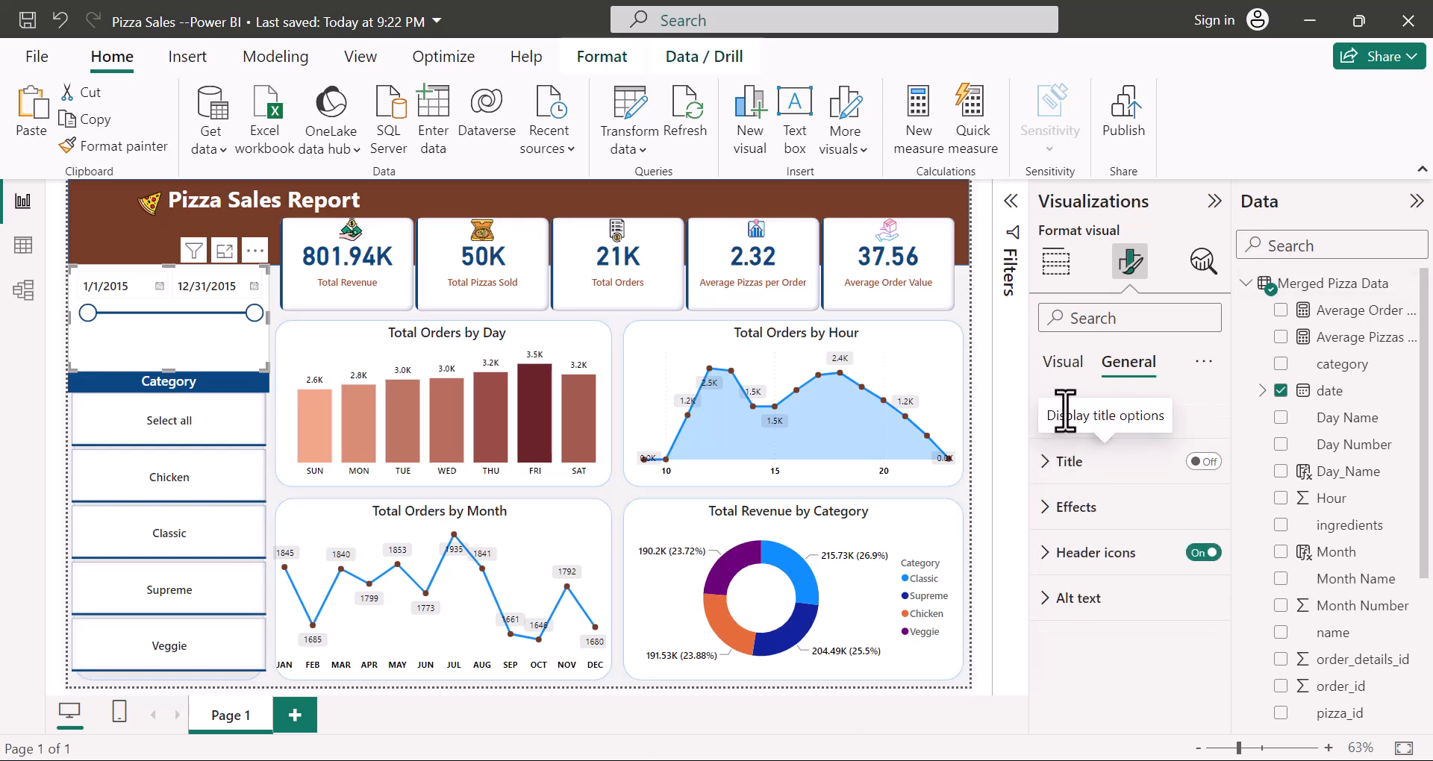
{"action": "left_click", "coordinate": [1059, 511]}
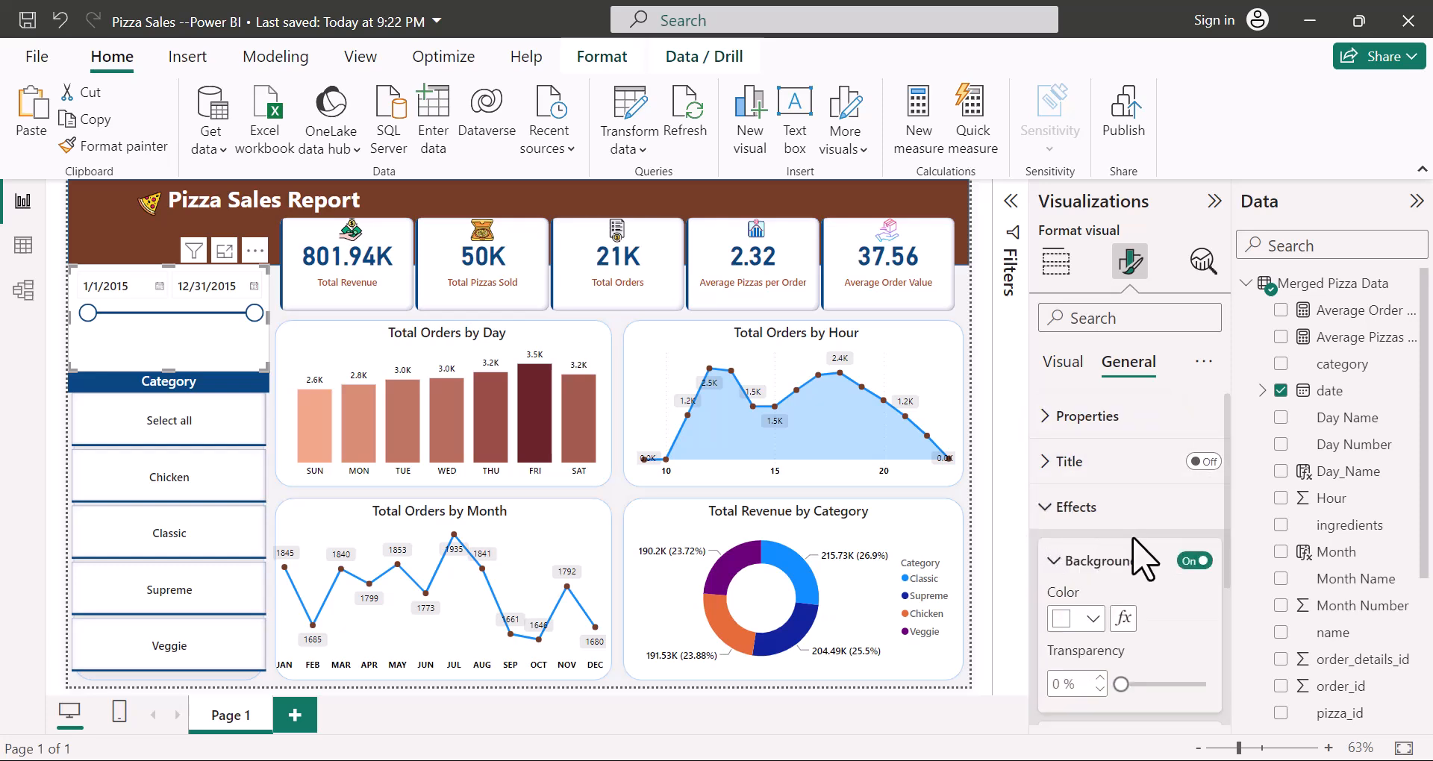
{"action": "left_click", "coordinate": [1195, 561]}
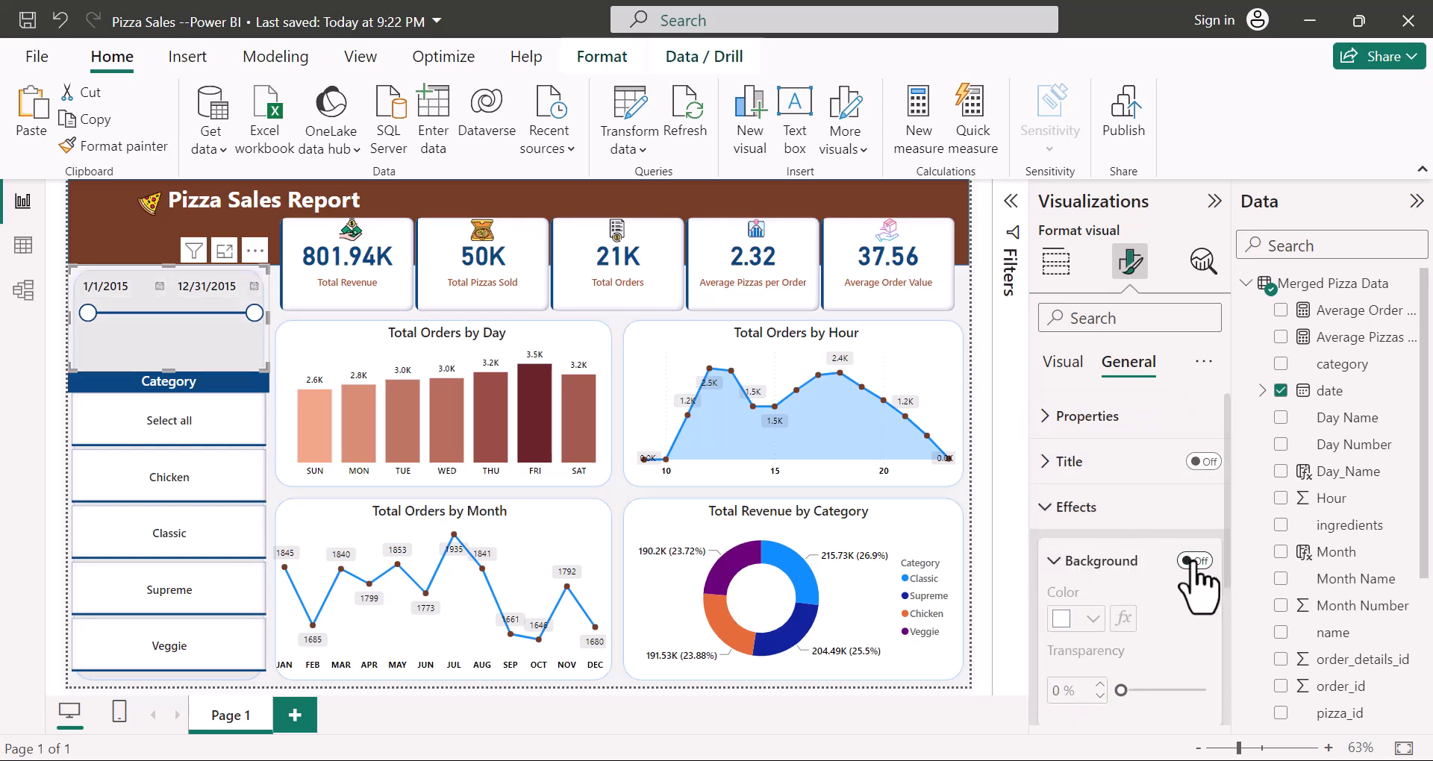
{"action": "left_click", "coordinate": [1058, 508]}
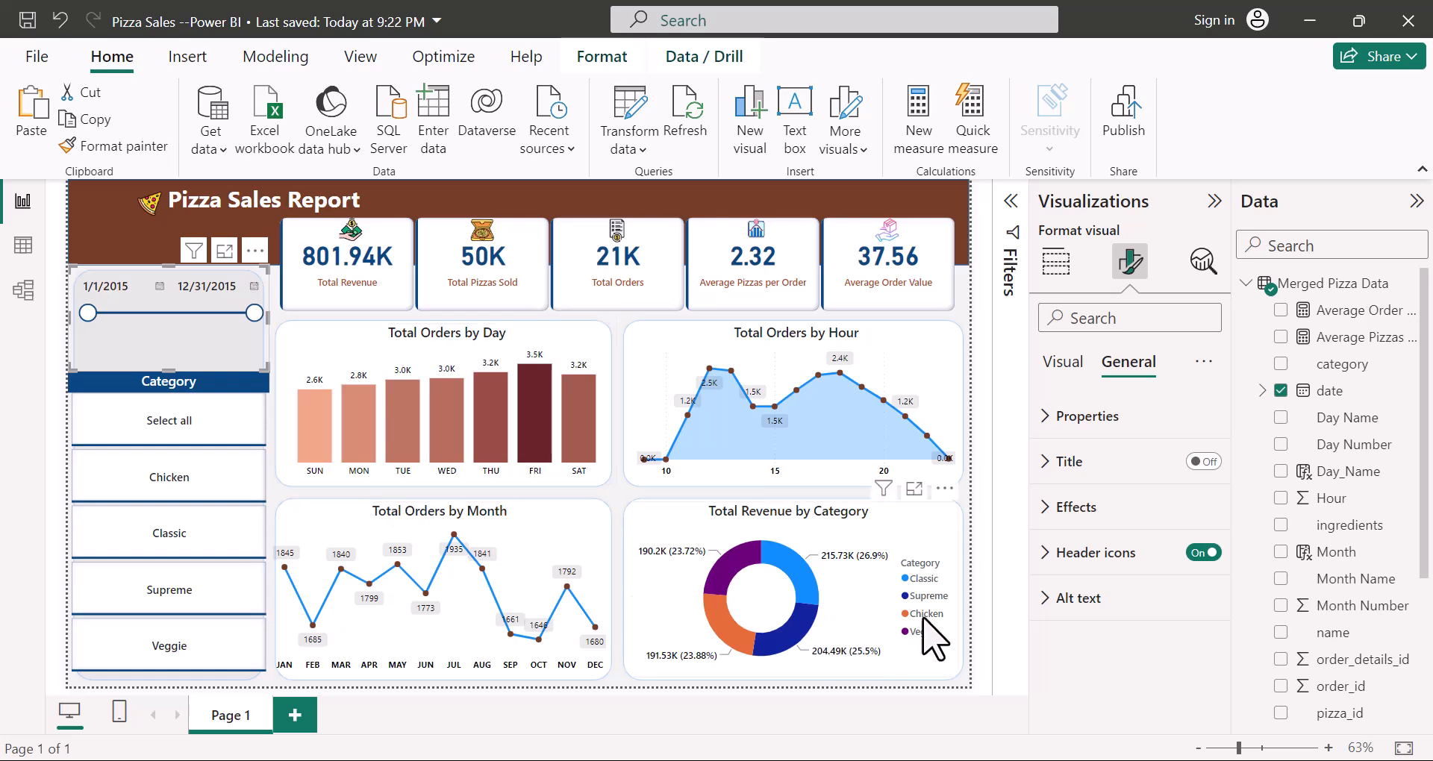
Step: Try out the slicers by moving the date range's start to 3/20/2015 and toggling the Chicken category
{"action": "left_click_drag", "start_coordinate": [89, 326], "coordinate": [118, 326]}
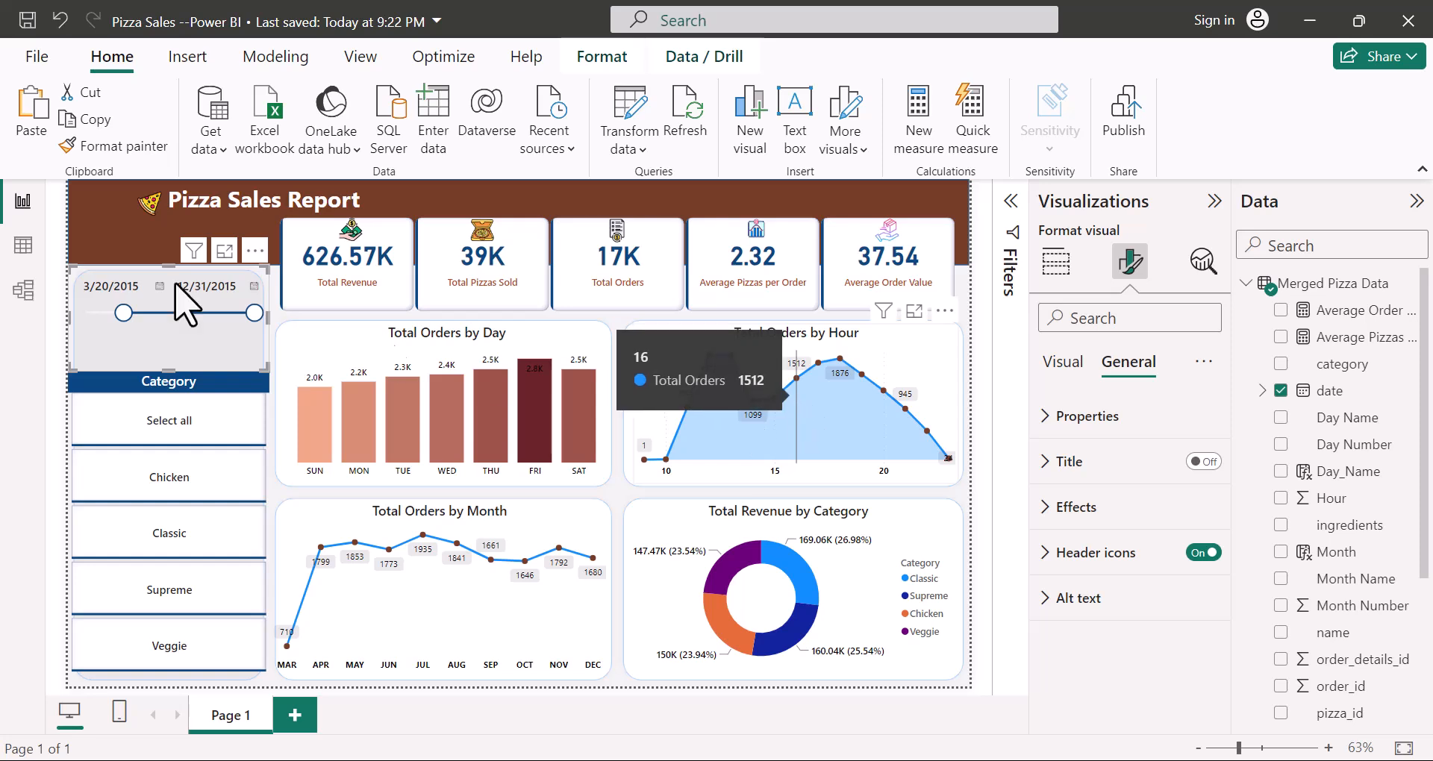
{"action": "left_click", "coordinate": [171, 484]}
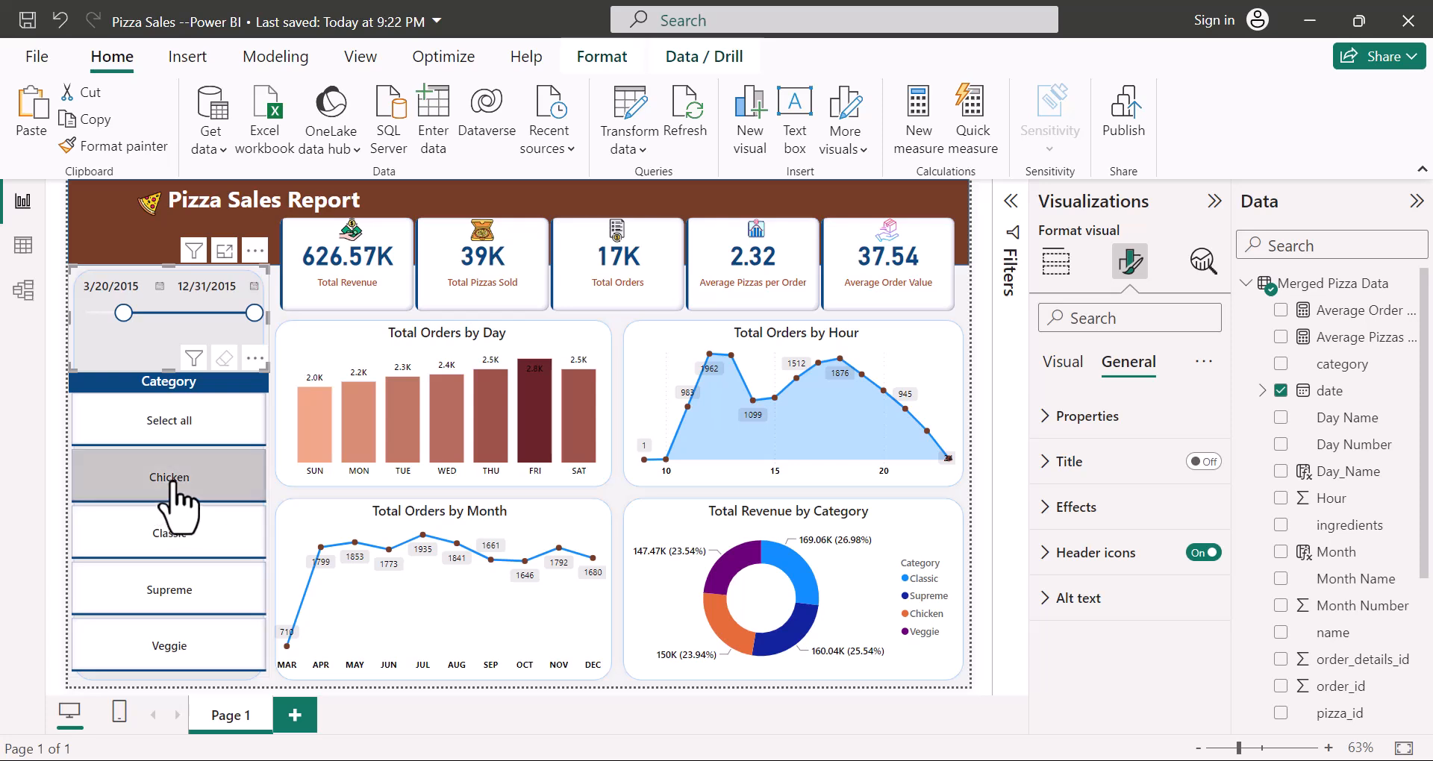
{"action": "left_click", "coordinate": [171, 481]}
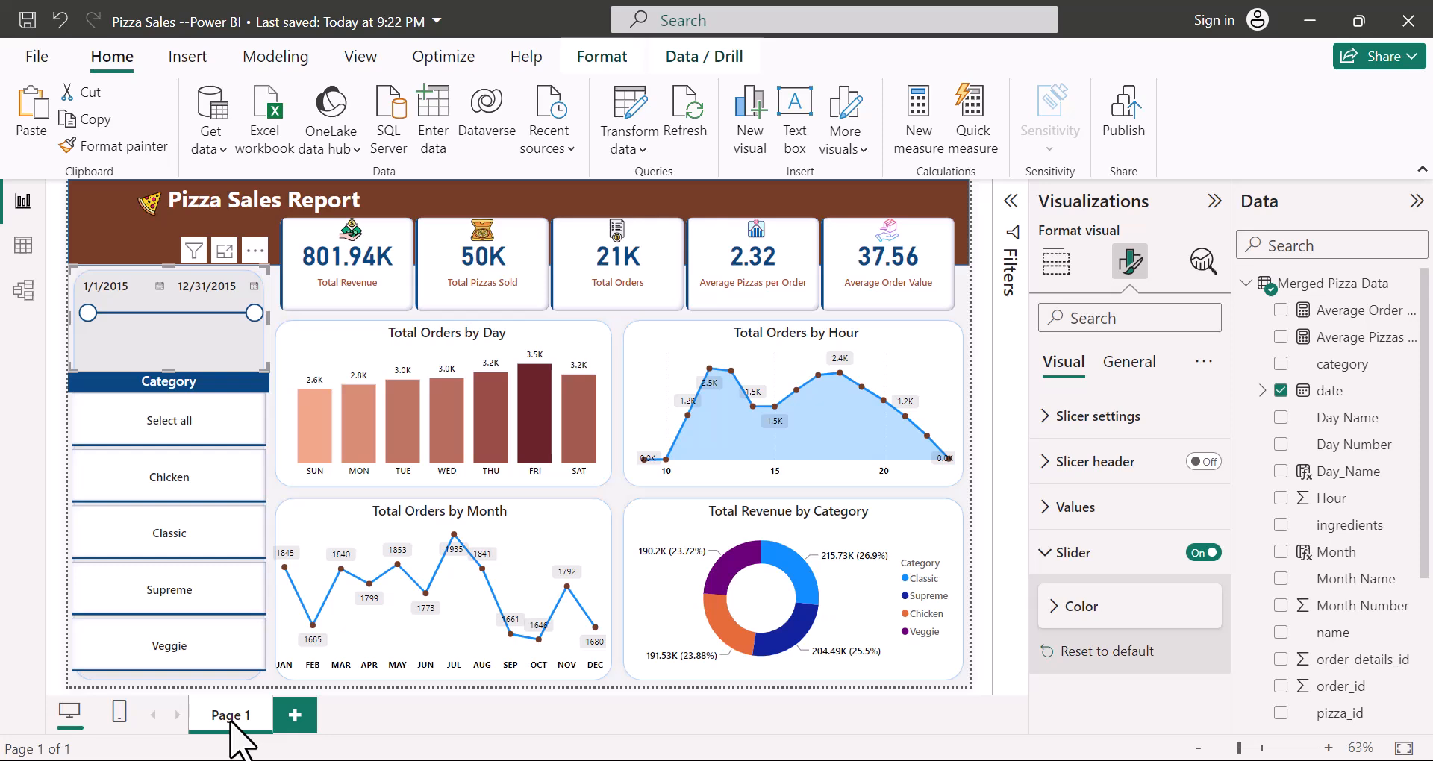
Step: Rename the report page as Home and duplicate it
{"action": "right_click", "coordinate": [232, 718]}
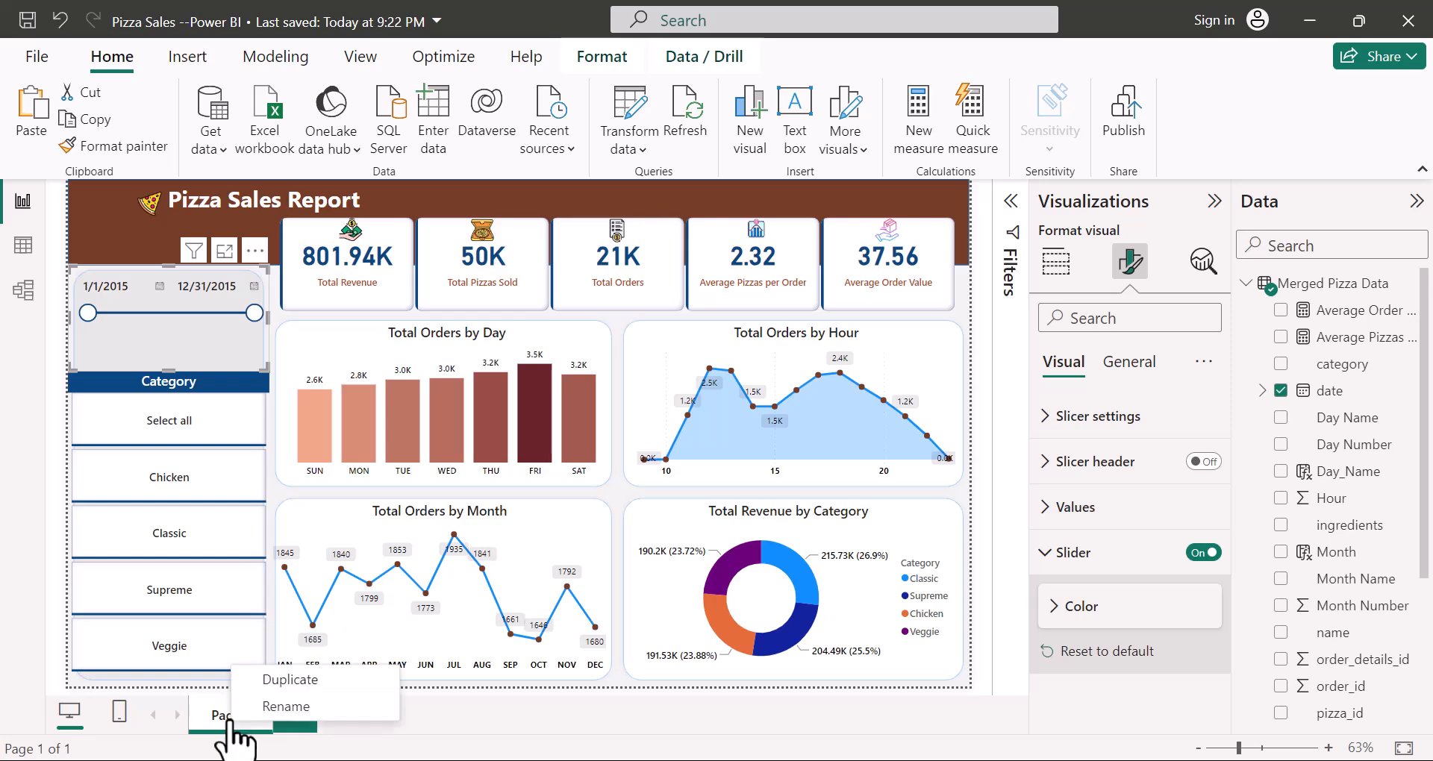
{"action": "left_click", "coordinate": [297, 706]}
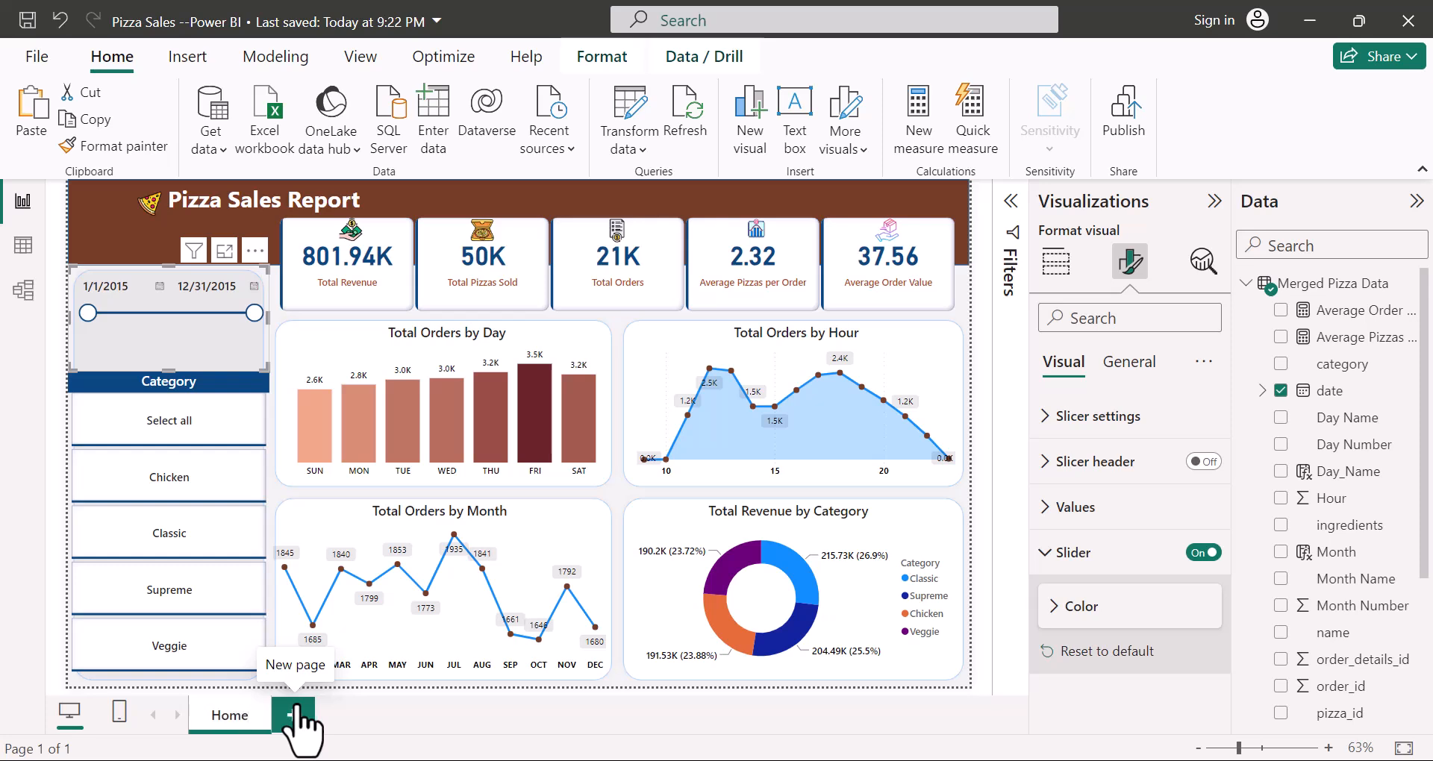
{"action": "right_click", "coordinate": [224, 718]}
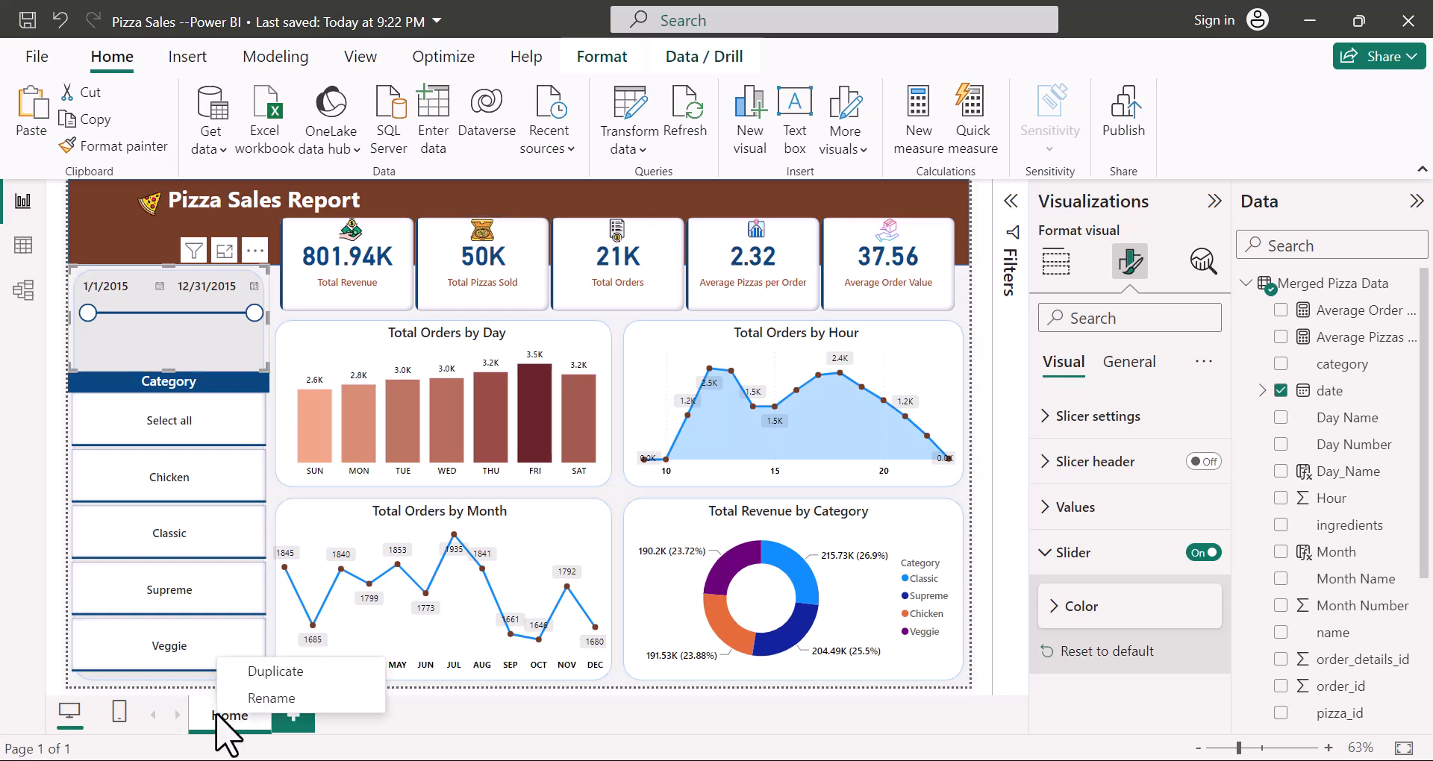
{"action": "left_click", "coordinate": [277, 672]}
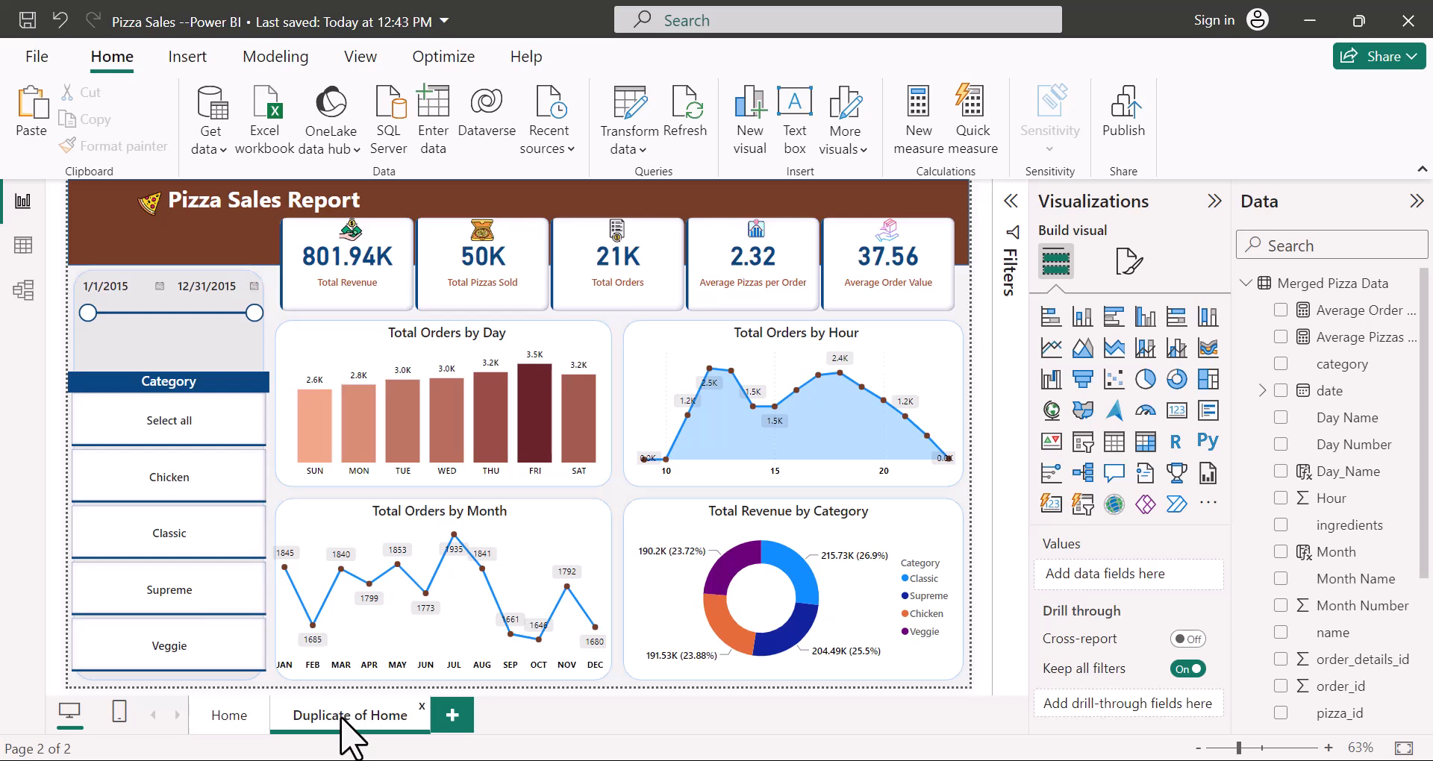
Step: Rename the duplicated report page as Page 1
{"action": "right_click", "coordinate": [342, 721]}
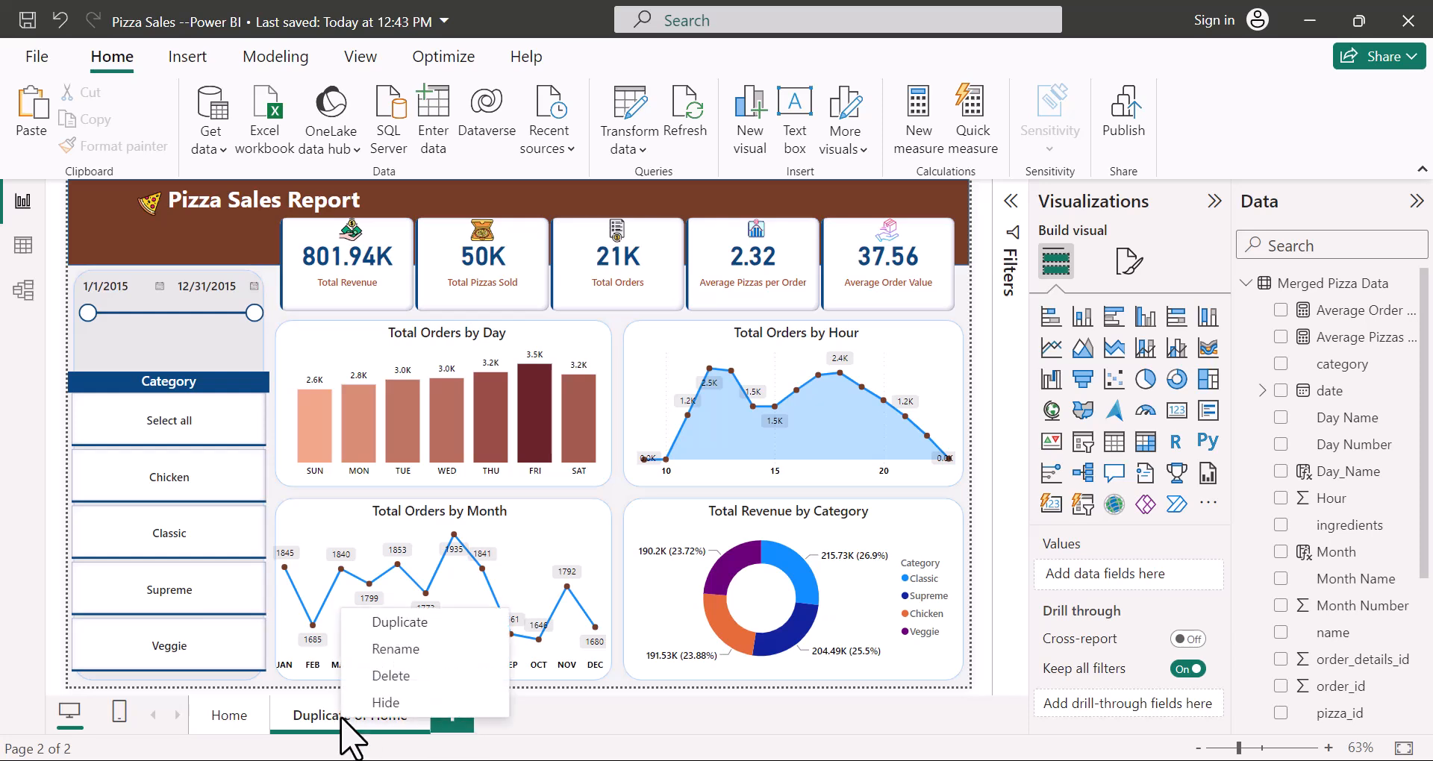
{"action": "left_click", "coordinate": [385, 649]}
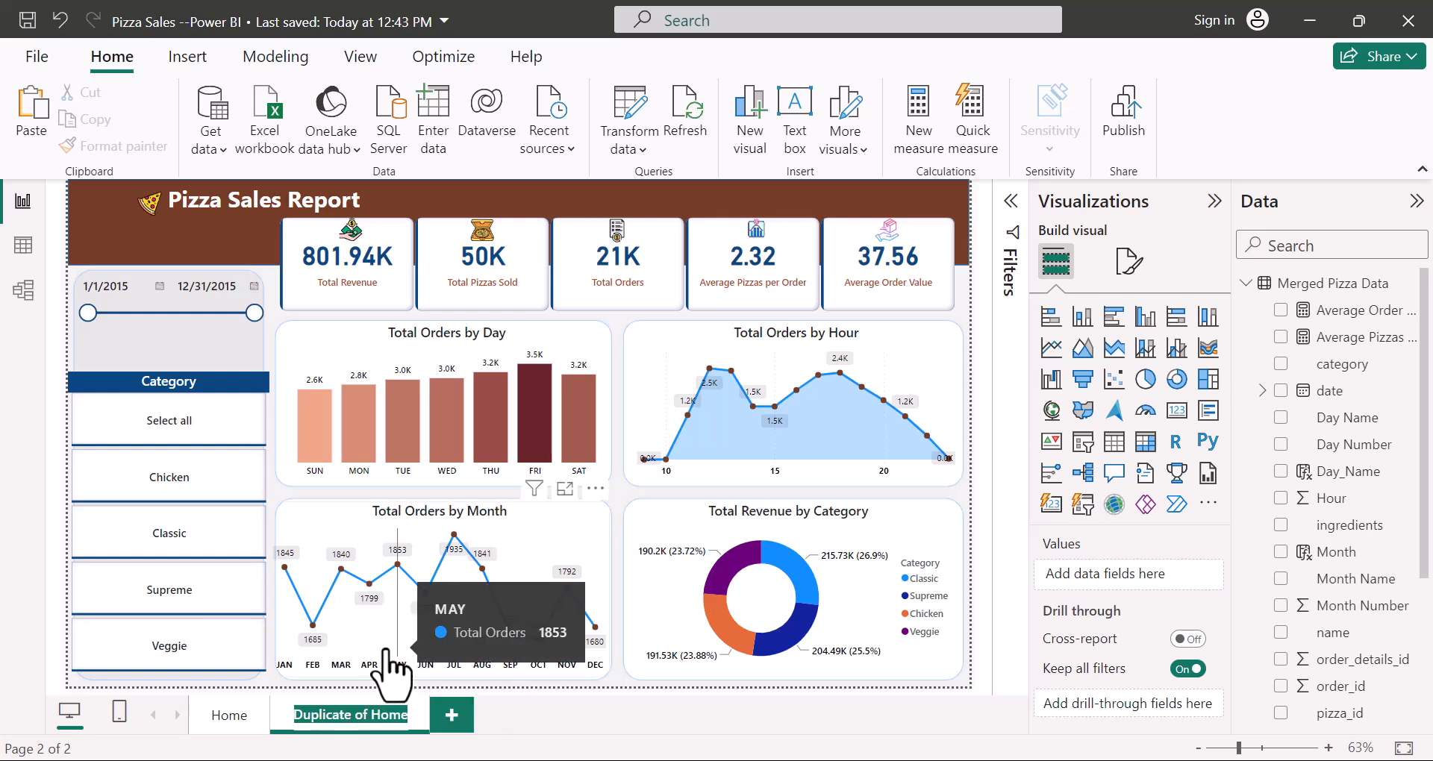
{"action": "type", "text": "Page 1"}
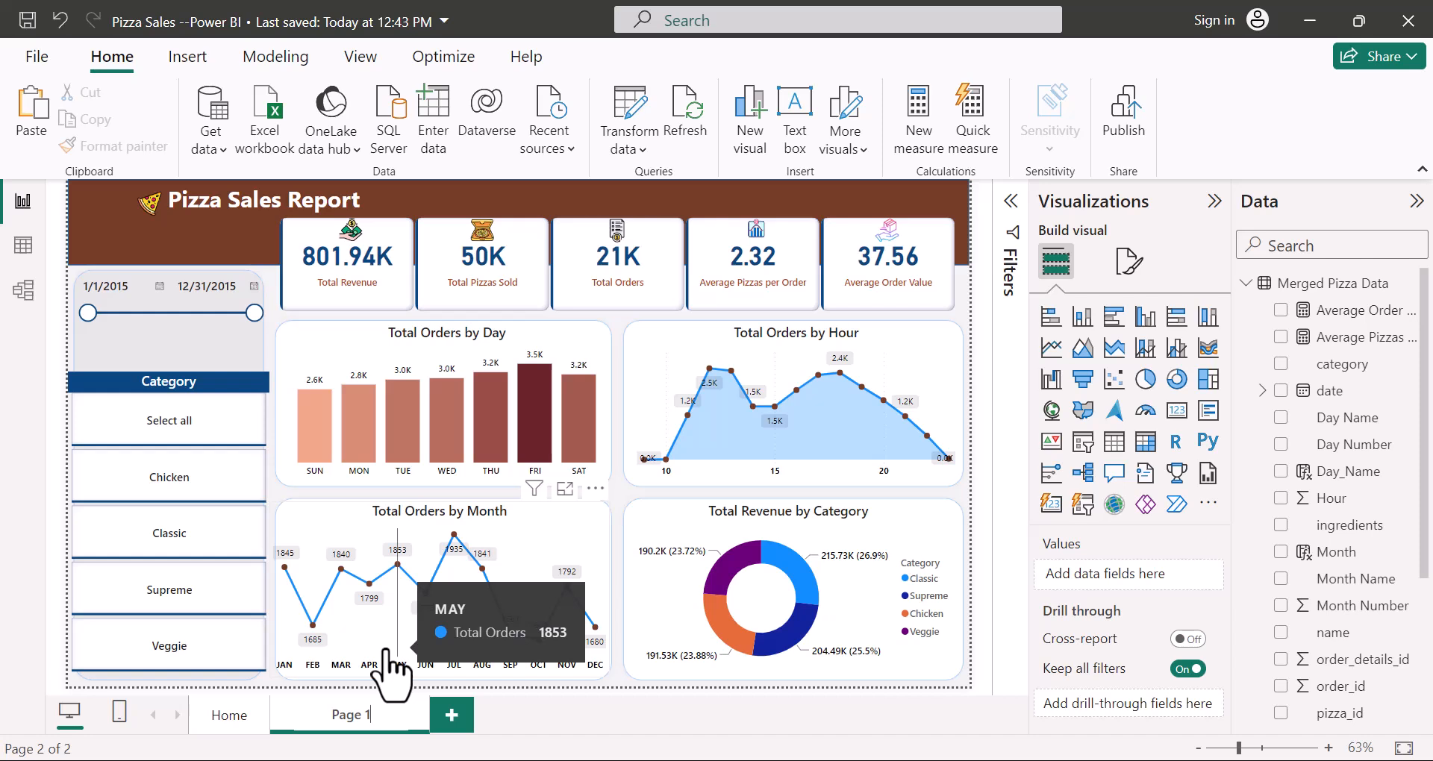
{"action": "key", "text": "Return"}
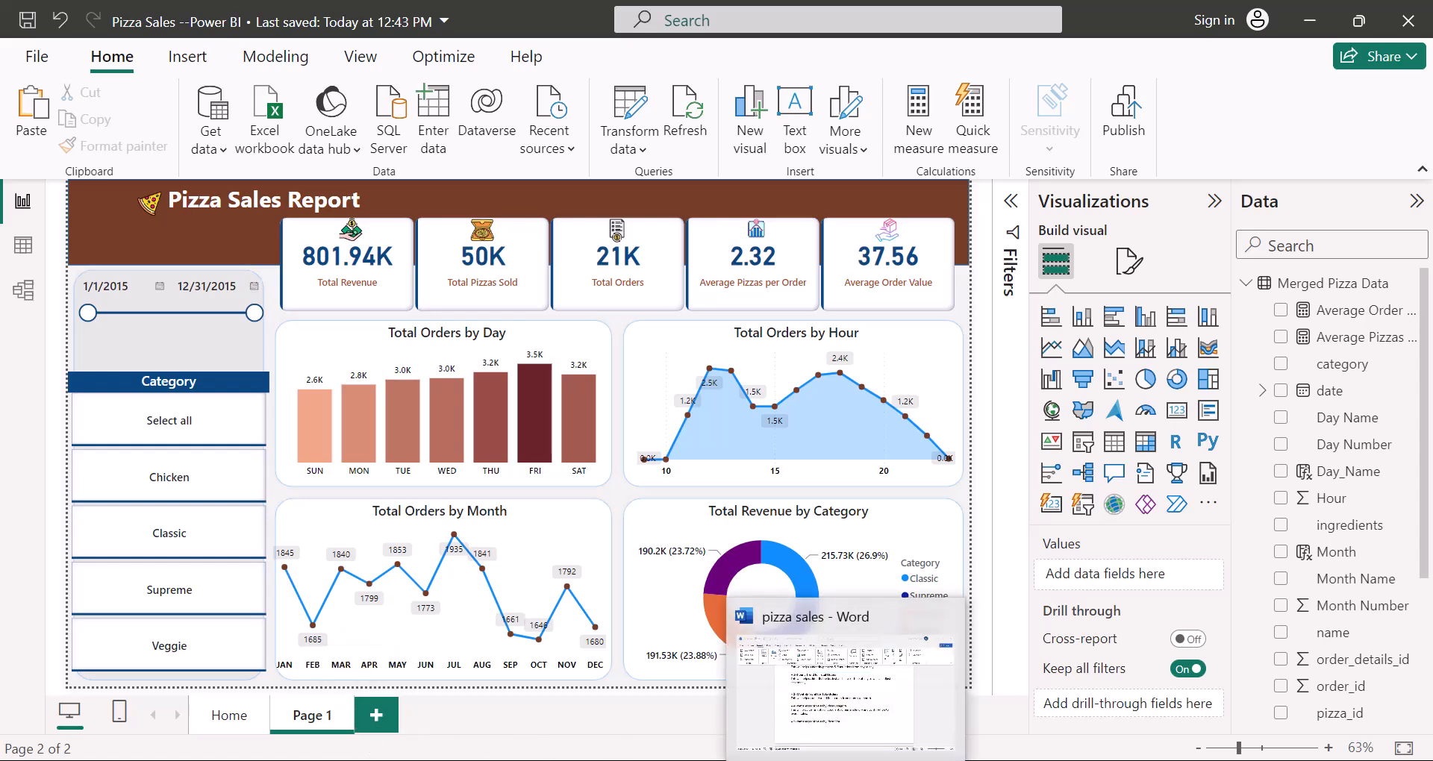
Step: Switch to the pizza sales Word document and insert two blank lines above the heading "5) Percentage of Sales by Pizza Size"
{"action": "left_click", "coordinate": [841, 710]}
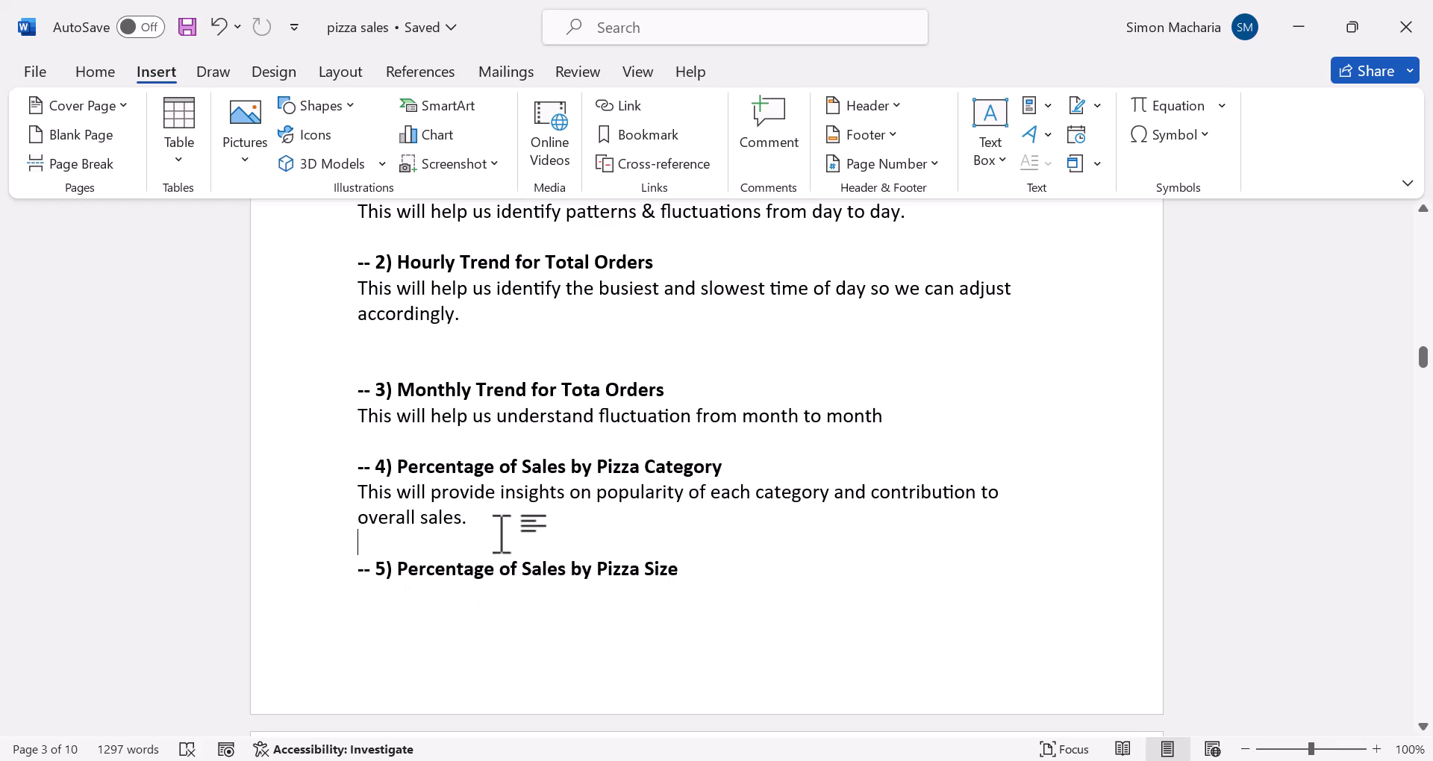
{"action": "key", "text": "Return"}
{"action": "key", "text": "Return"}
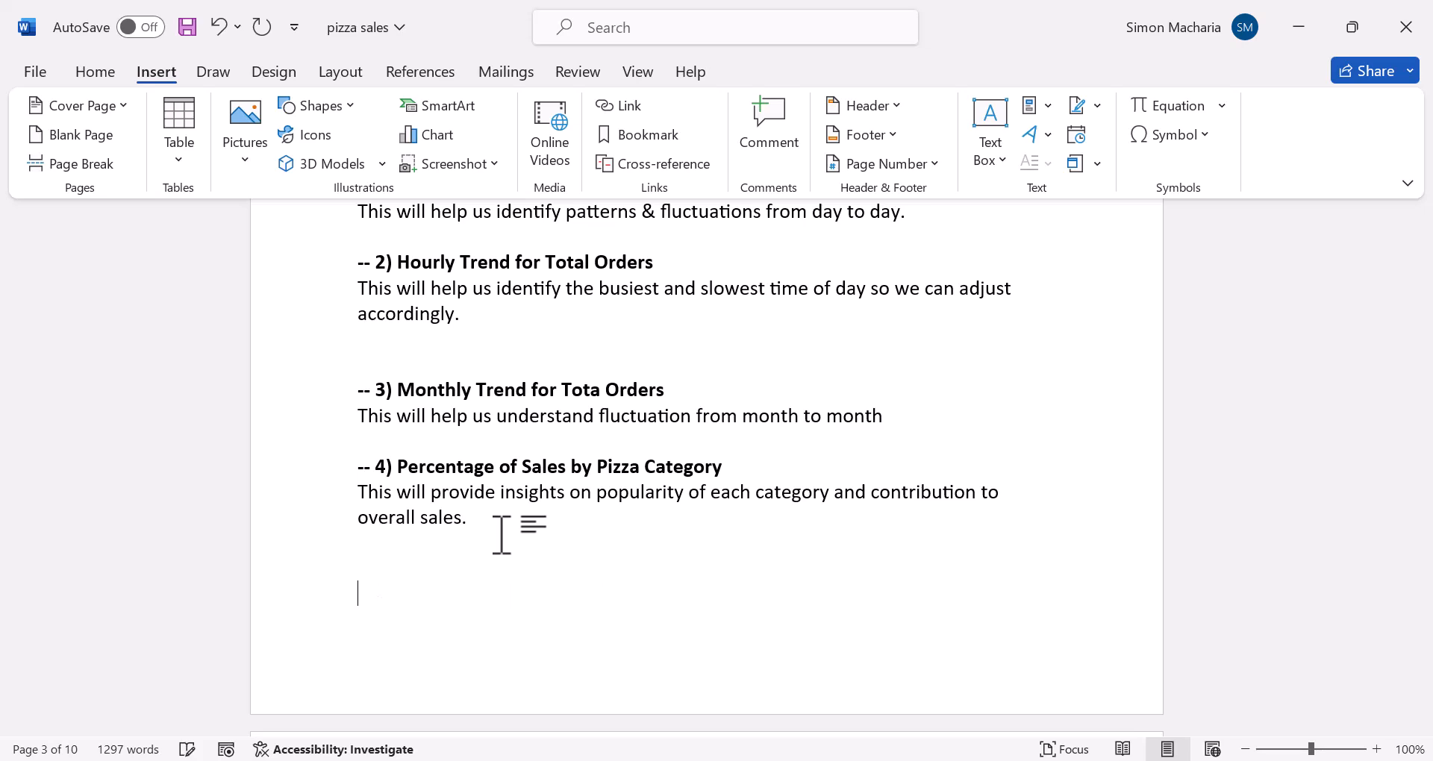
Step: Review requirement 5, Percentage of Sales by Pizza Size, in the requirements document
{"action": "scroll", "coordinate": [886, 665], "scroll_direction": "down", "scroll_amount": 6}
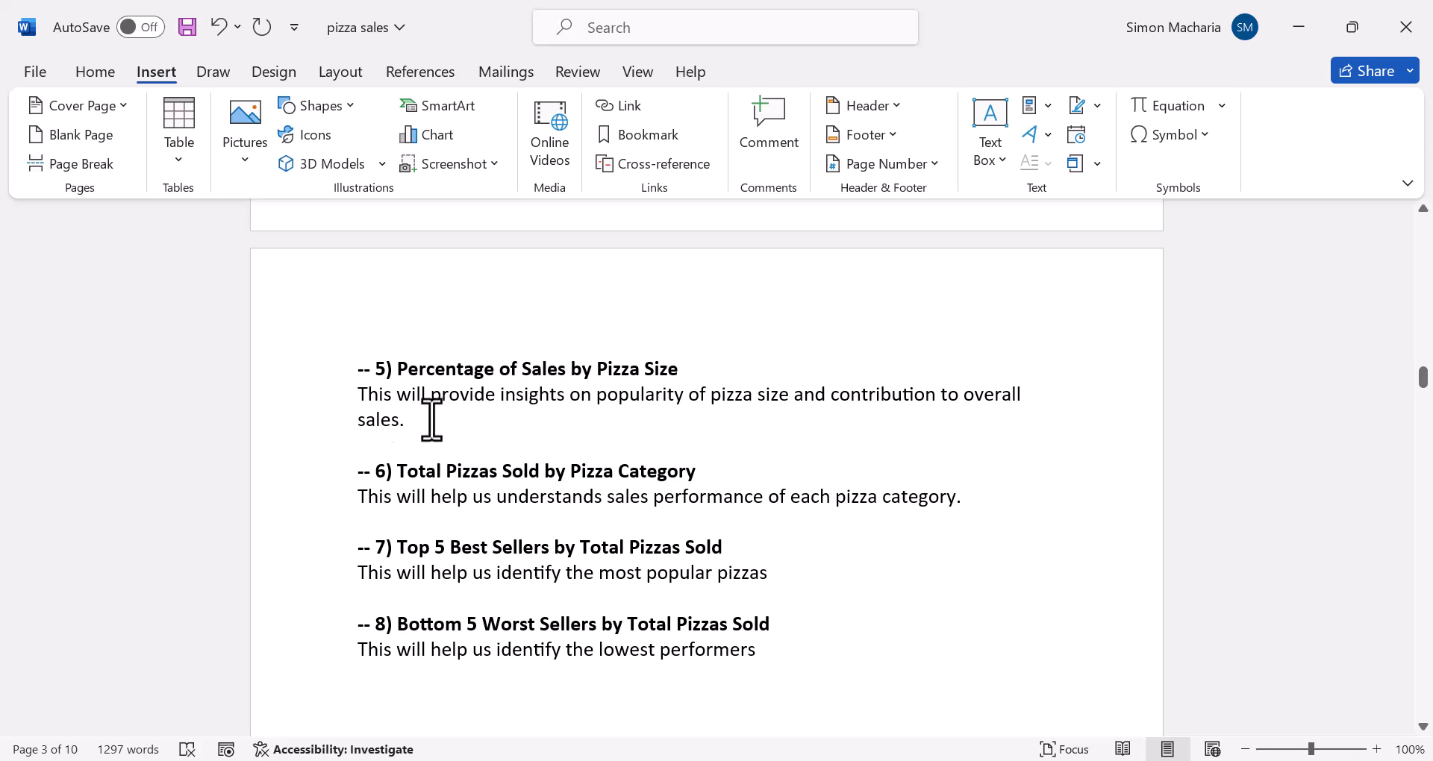
{"action": "left_click_drag", "start_coordinate": [409, 427], "coordinate": [320, 393]}
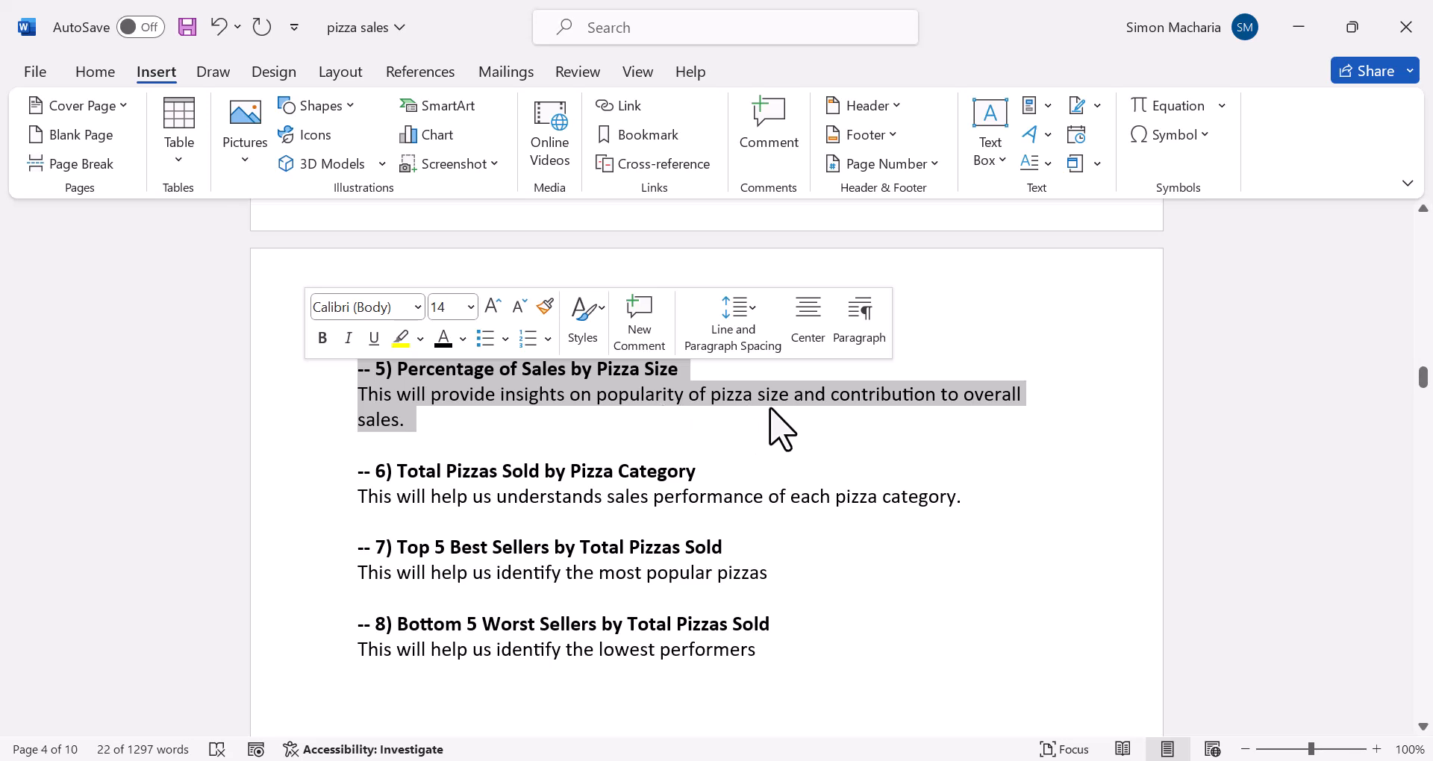
{"action": "left_click", "coordinate": [409, 422]}
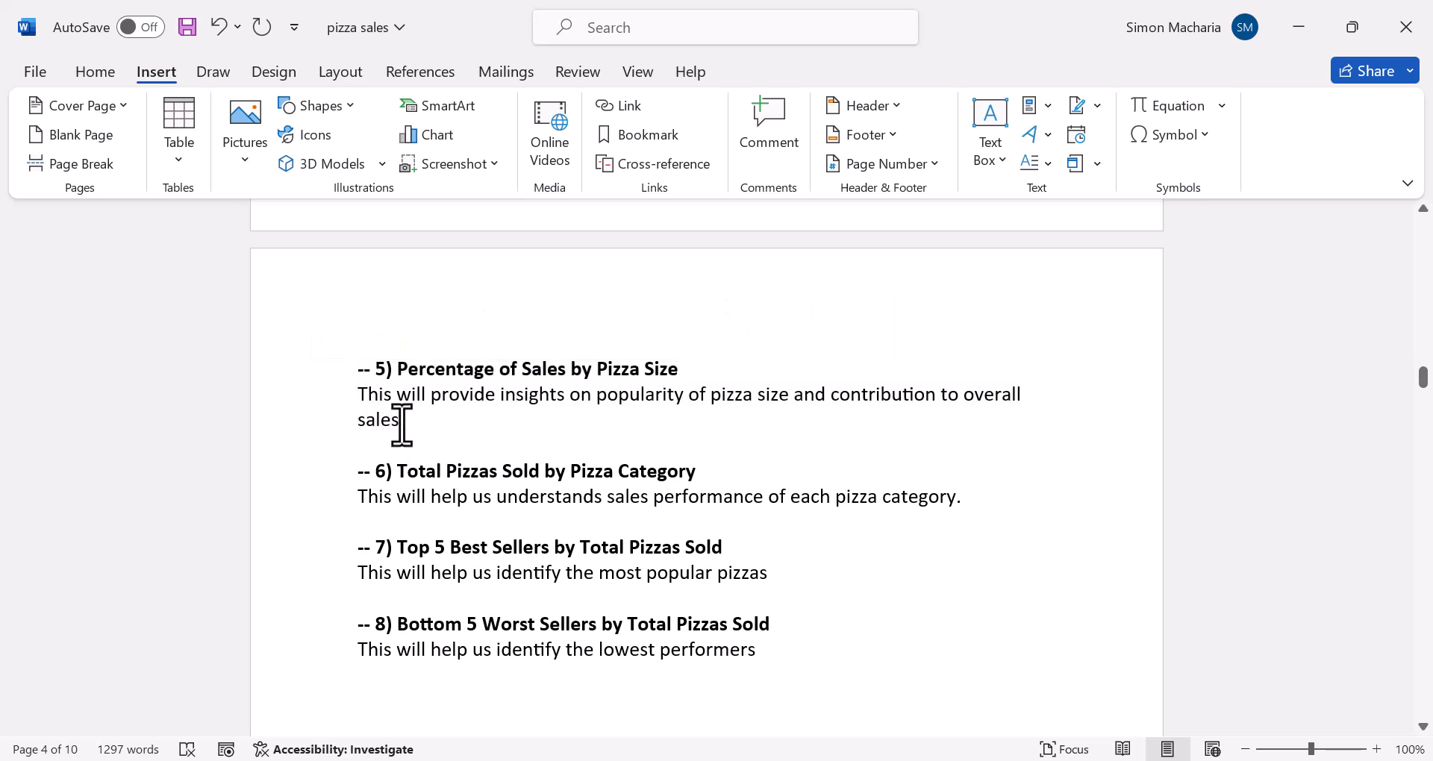
{"action": "left_click_drag", "start_coordinate": [404, 423], "coordinate": [353, 373]}
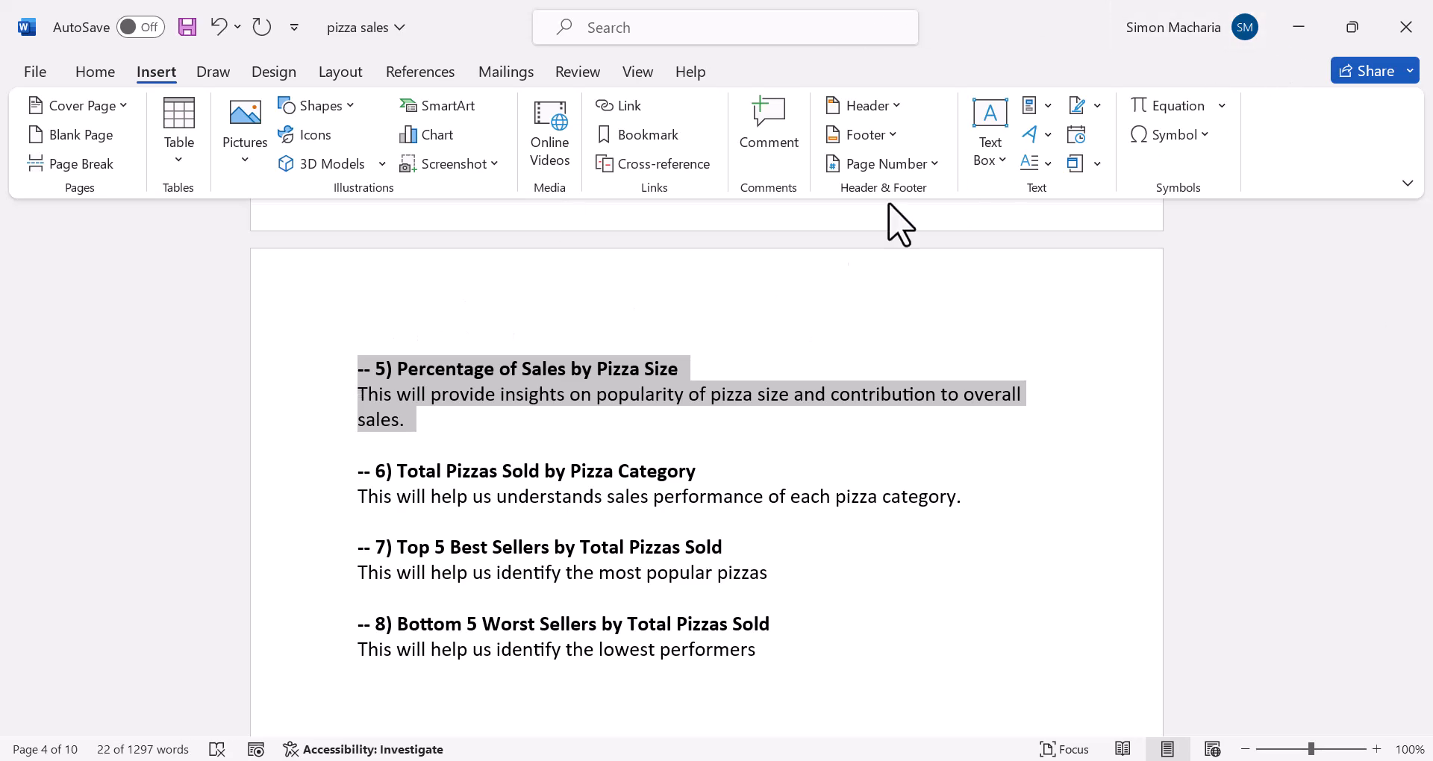
Step: Switch to the Power BI report and delete the Total Orders by Month, Day and Hour charts from Page 1
{"action": "key", "text": "alt+Tab"}
{"action": "mouse_move", "coordinate": [434, 583]}
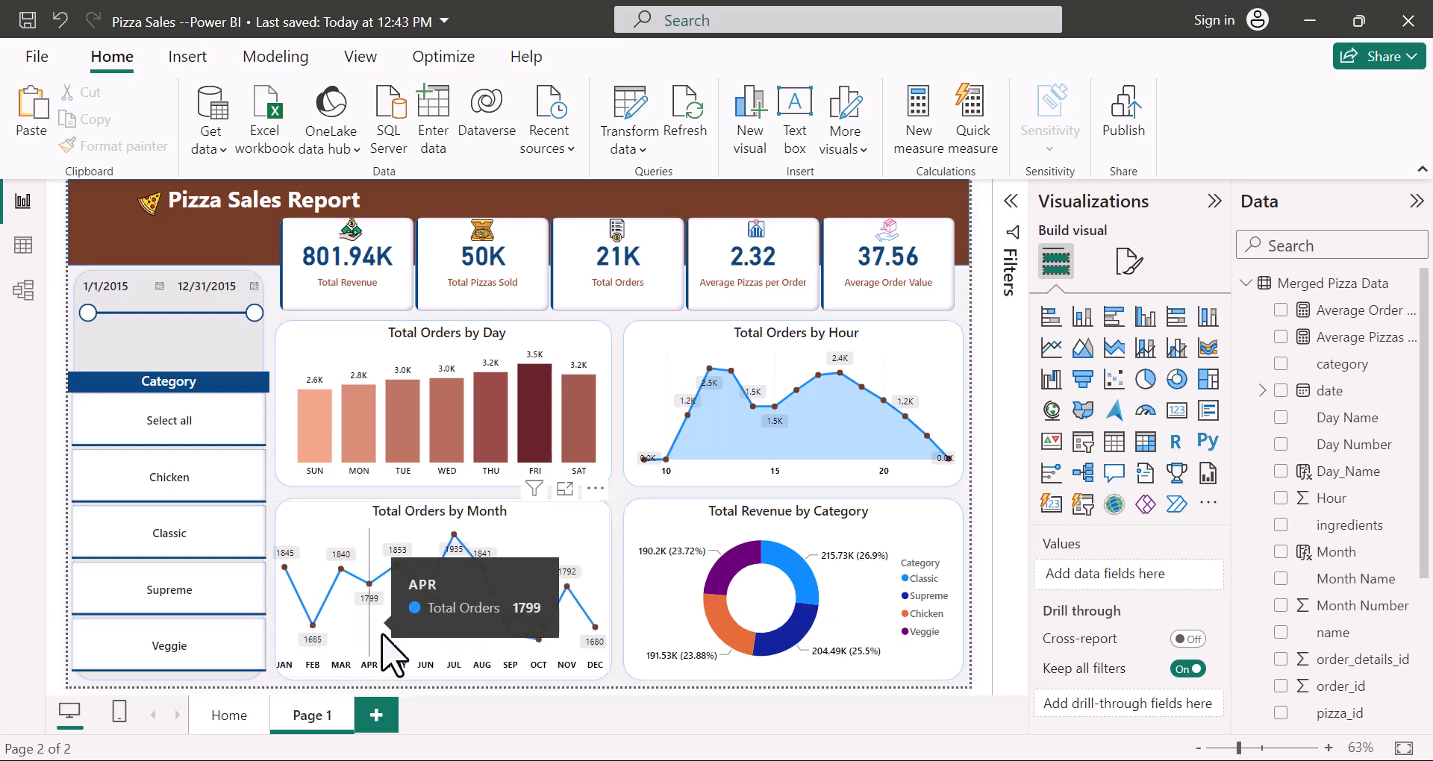
{"action": "left_click", "coordinate": [331, 533]}
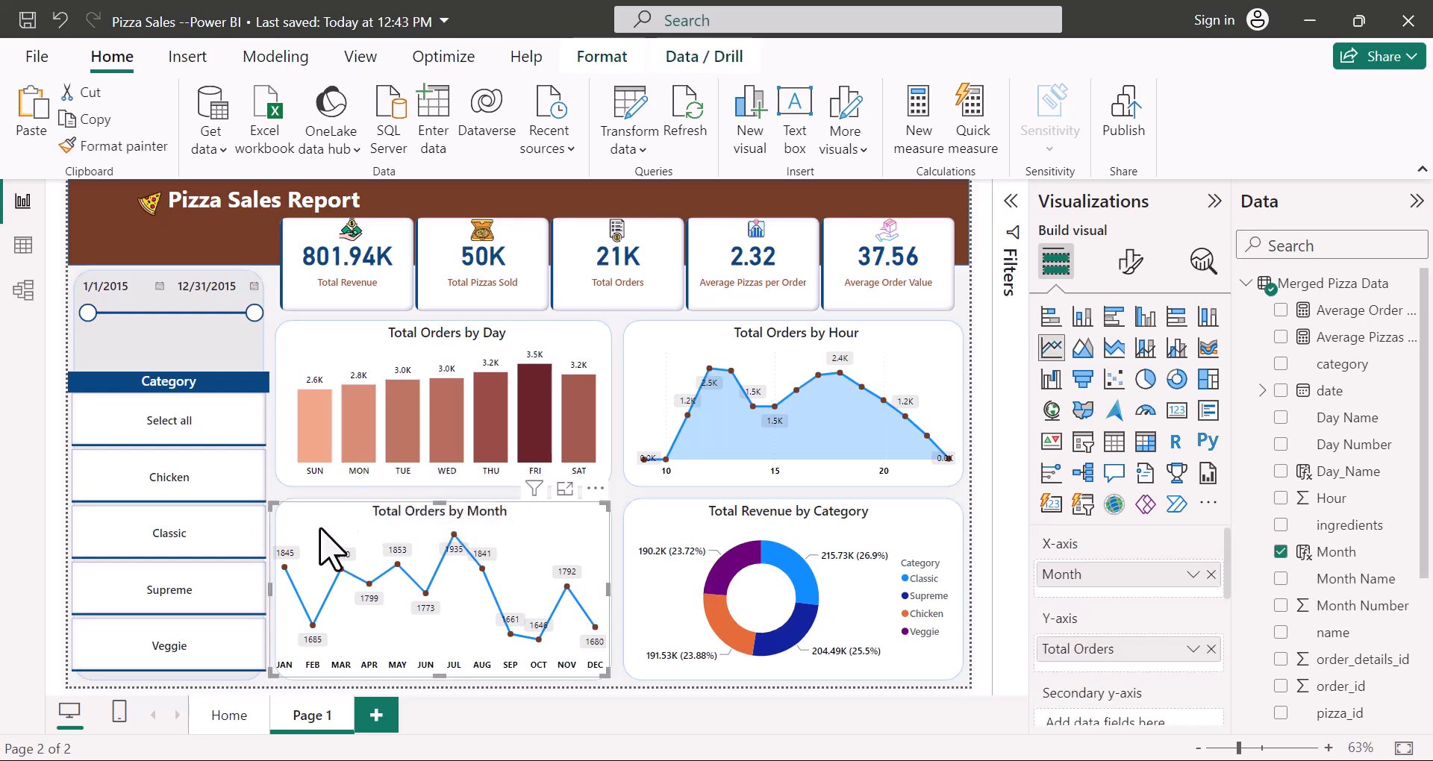
{"action": "key", "text": "Delete"}
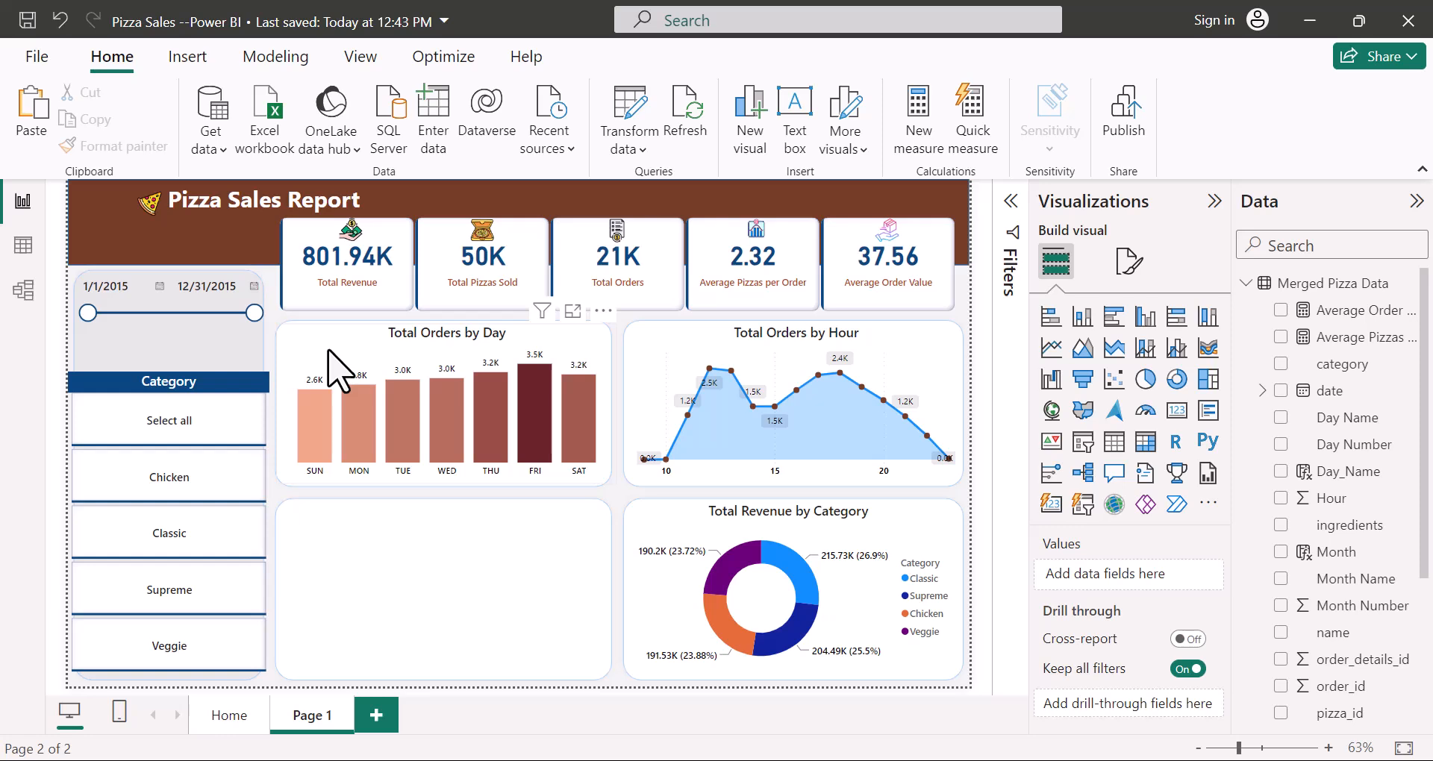
{"action": "left_click", "coordinate": [329, 351]}
{"action": "key", "text": "Delete"}
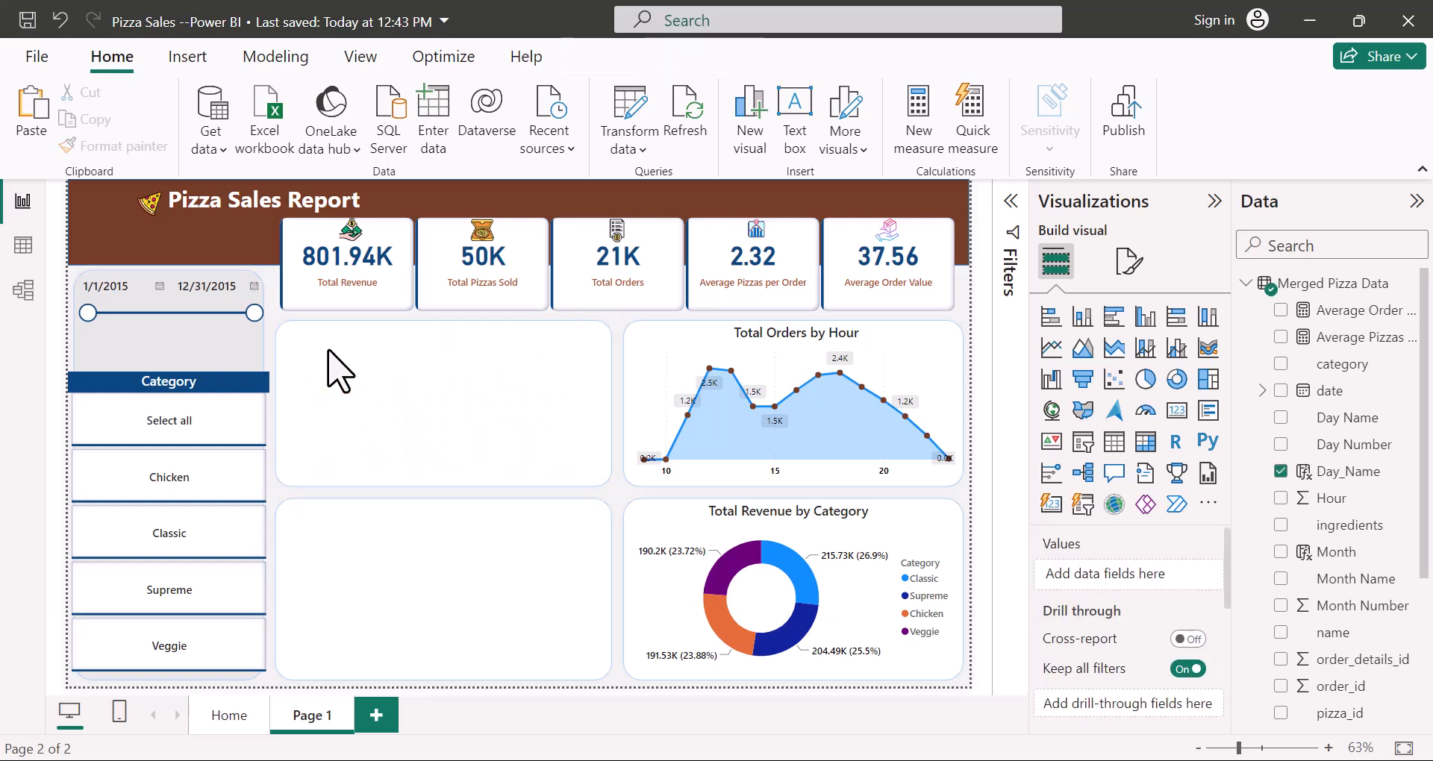
{"action": "left_click", "coordinate": [715, 361]}
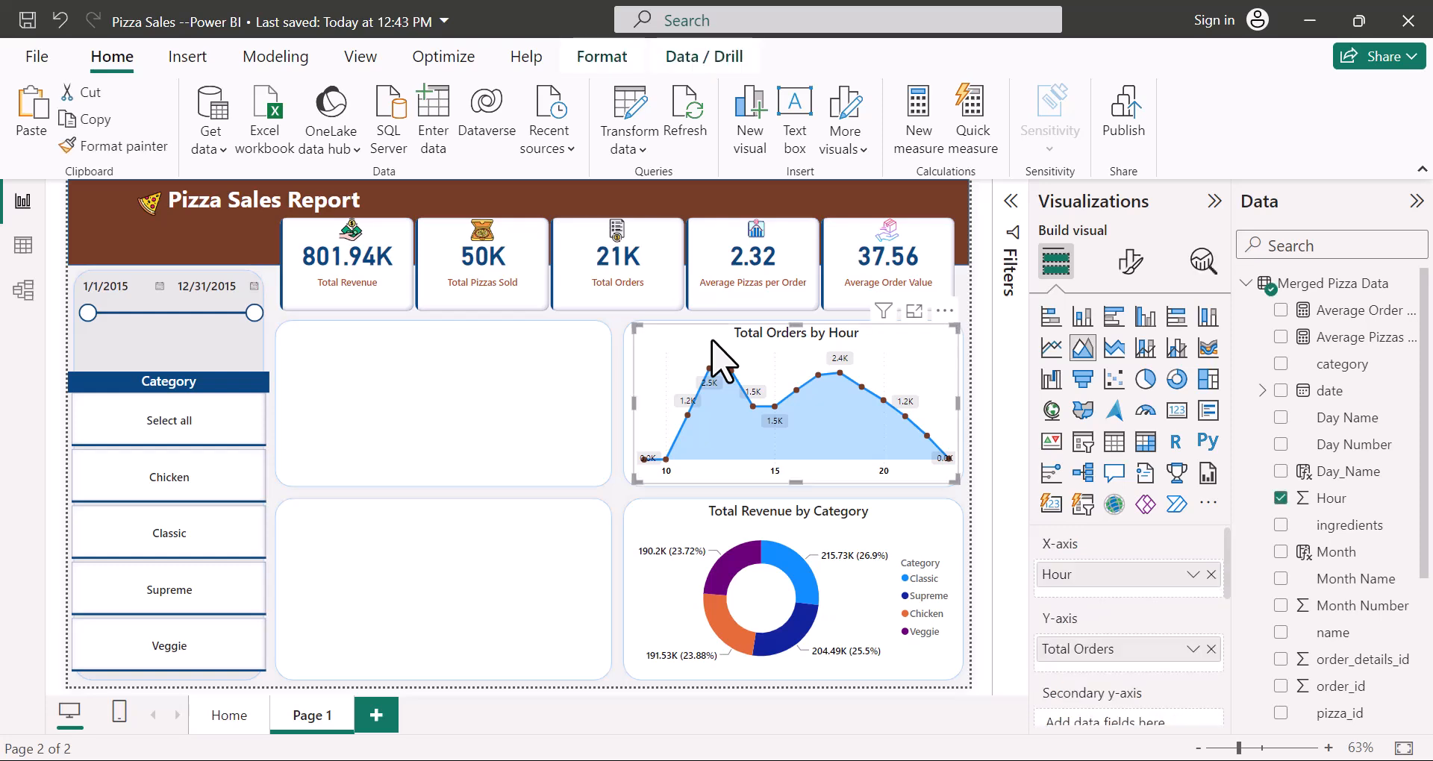
{"action": "key", "text": "Delete"}
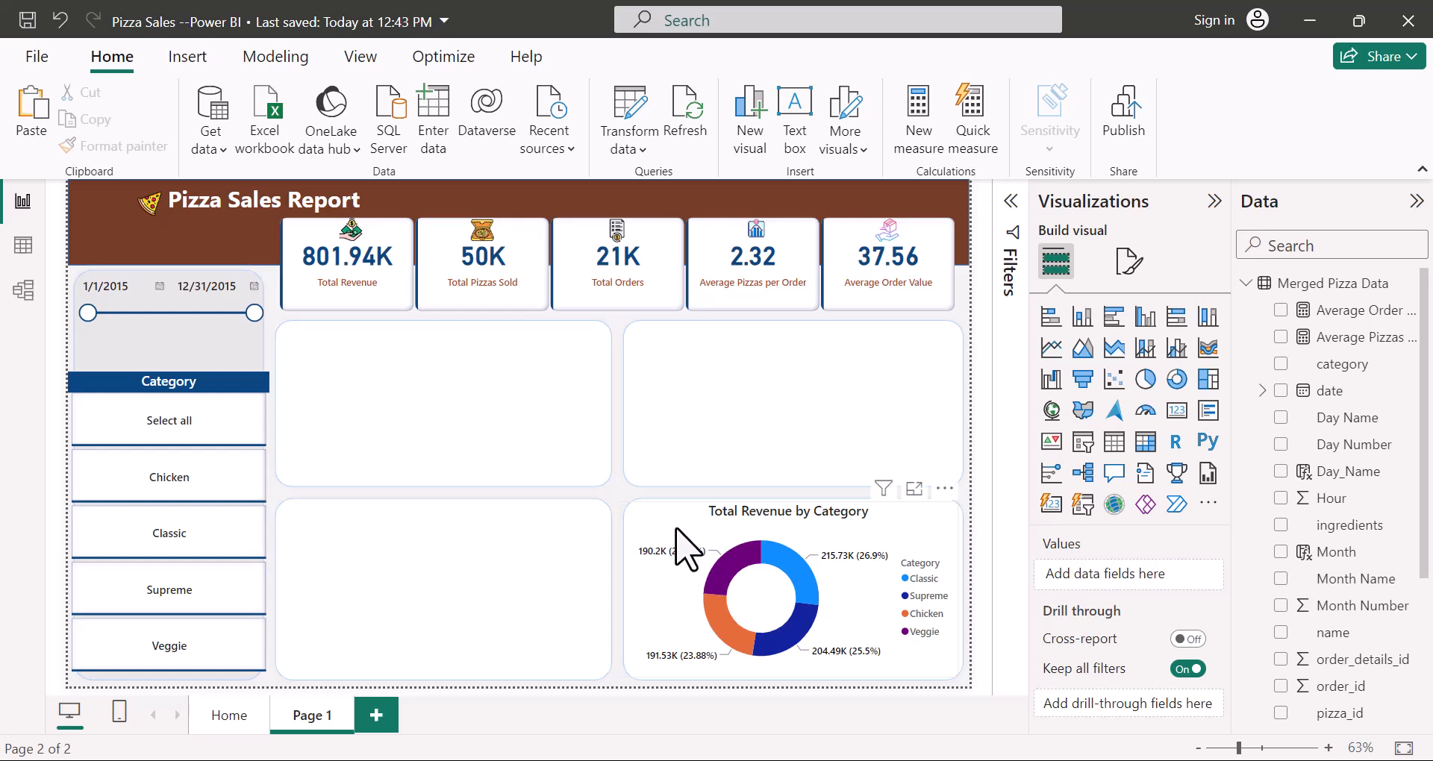
Step: Move the Total Revenue by Category donut into the empty frame beside the date slicer and convert it to a pie chart
{"action": "left_click", "coordinate": [687, 550]}
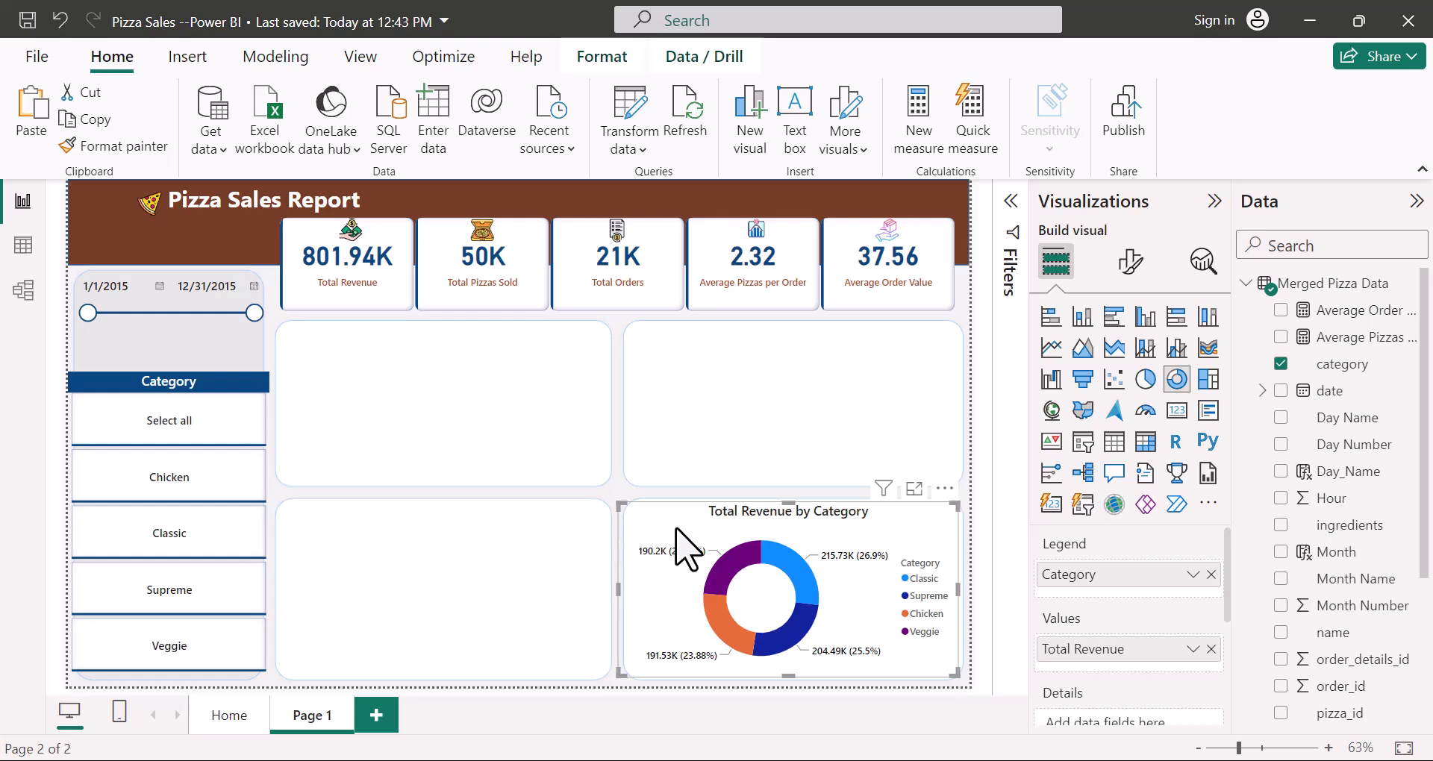
{"action": "left_click_drag", "start_coordinate": [742, 538], "coordinate": [396, 357]}
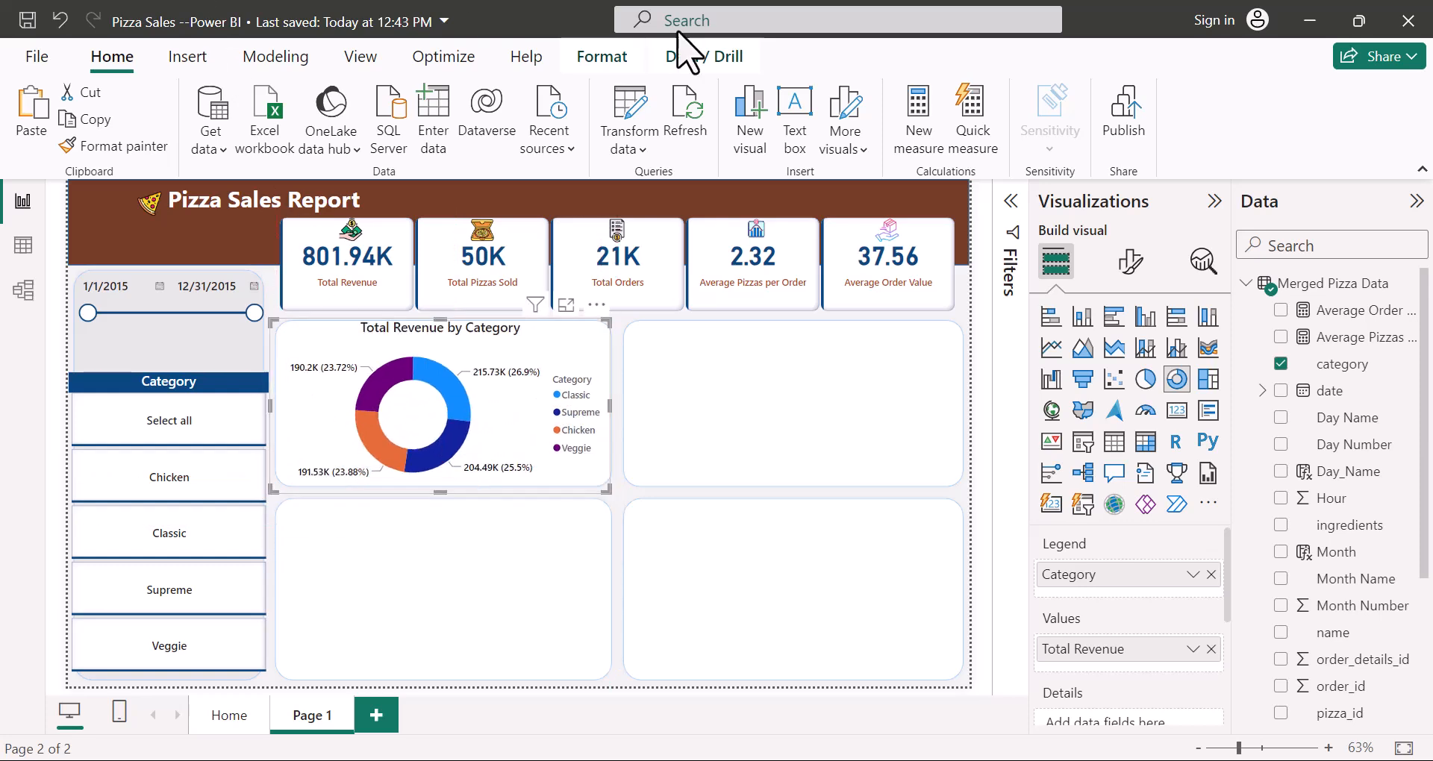
{"action": "left_click", "coordinate": [1145, 381]}
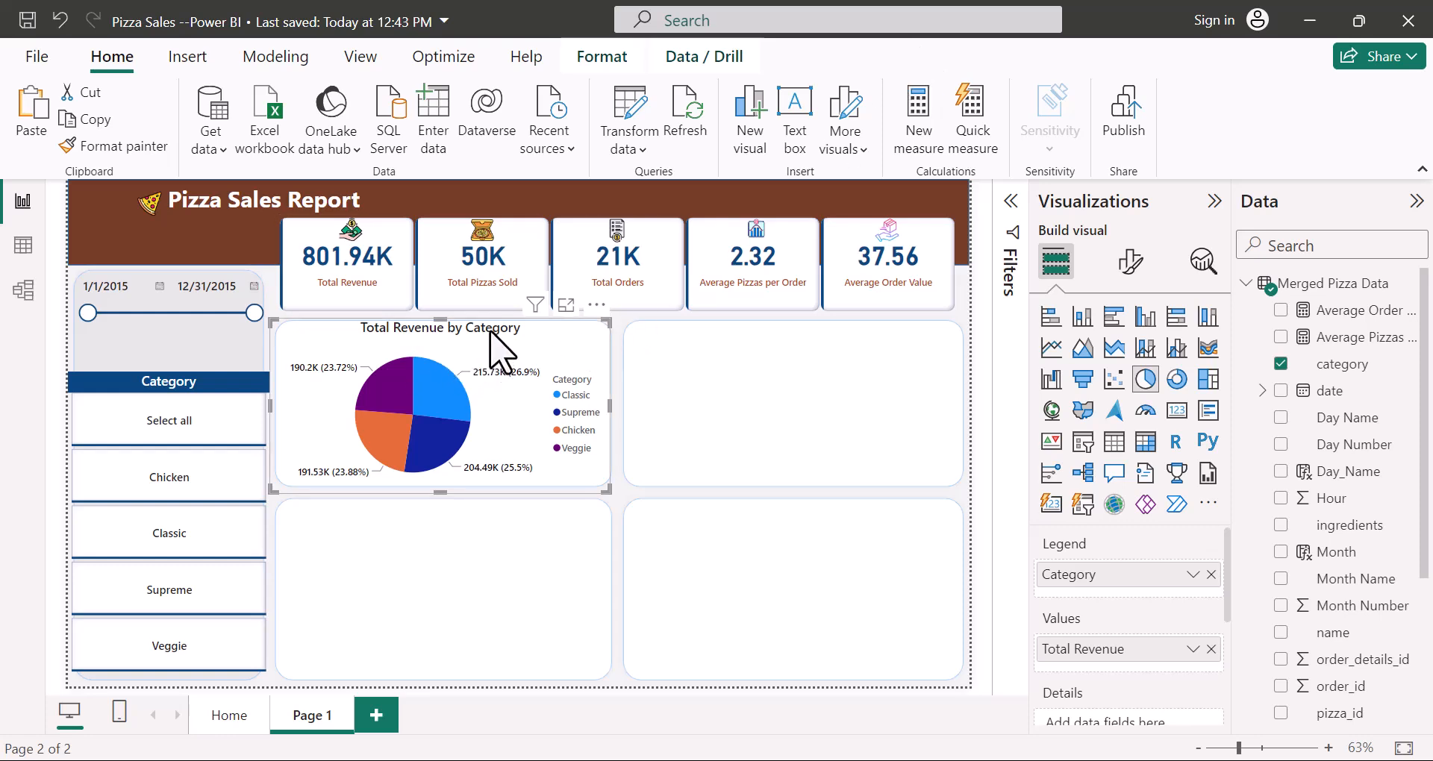
Step: Replace the pie chart's category legend with the size field, keeping Total Revenue as its values
{"action": "scroll", "coordinate": [1350, 485], "scroll_direction": "down", "scroll_amount": 3}
{"action": "scroll", "coordinate": [1343, 556], "scroll_direction": "up", "scroll_amount": 3}
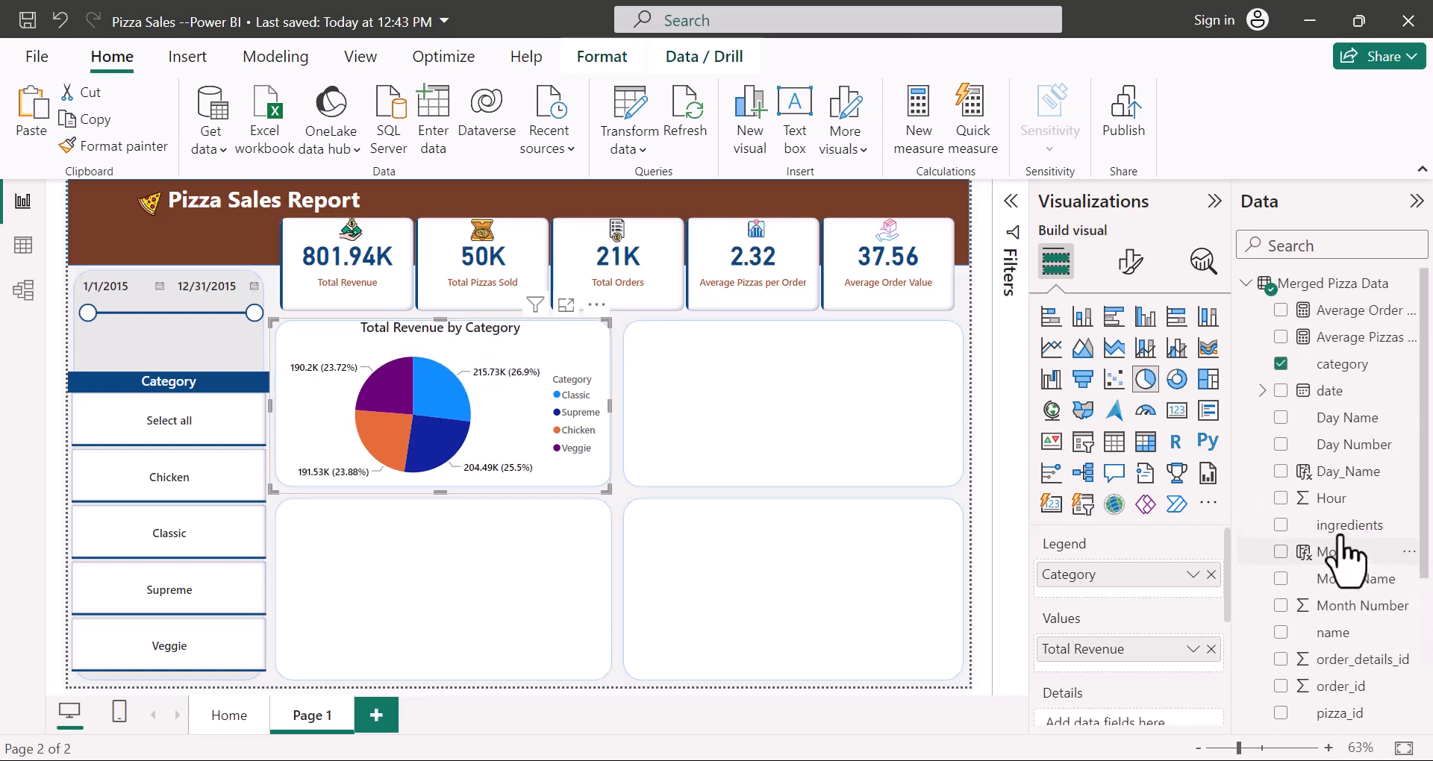
{"action": "left_click", "coordinate": [1281, 365]}
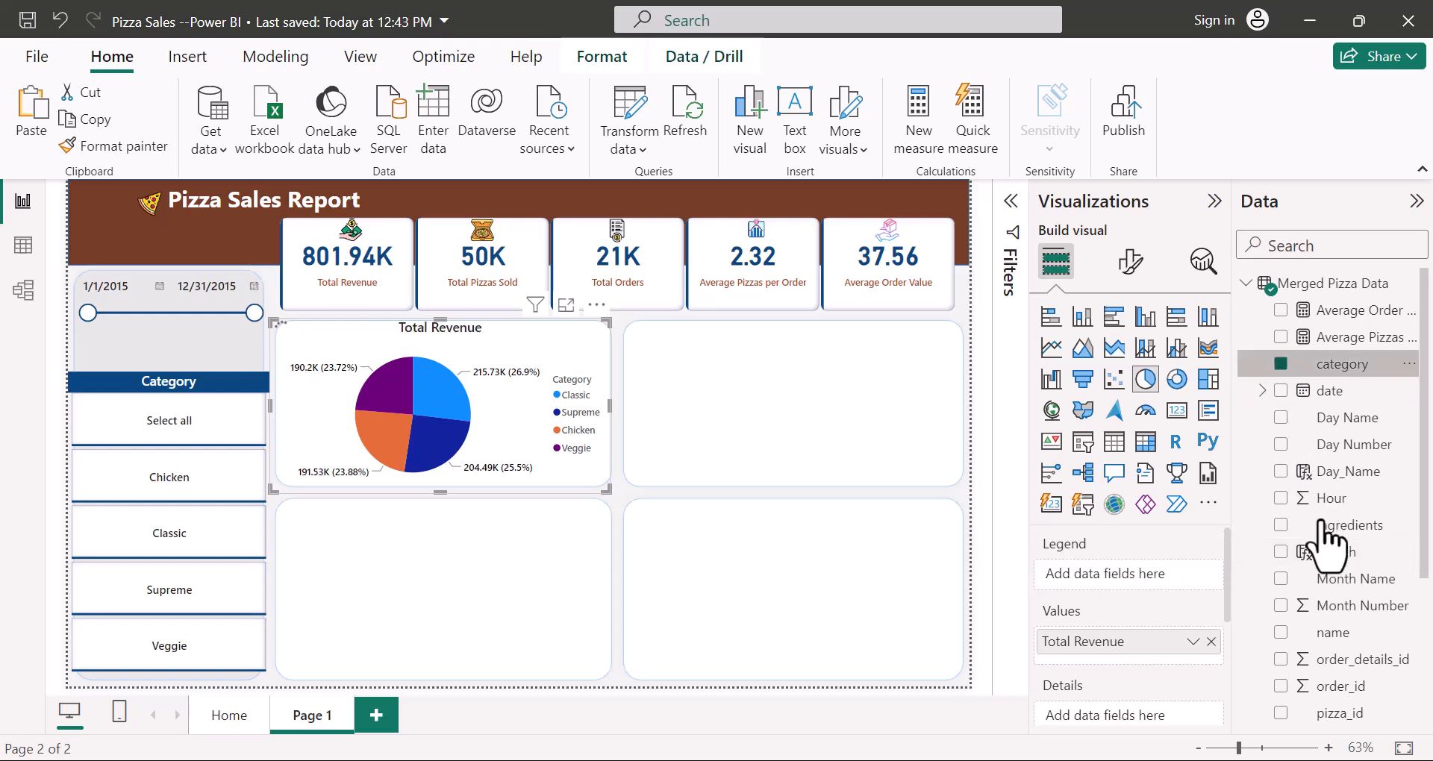
{"action": "scroll", "coordinate": [1314, 485], "scroll_direction": "down", "scroll_amount": 3}
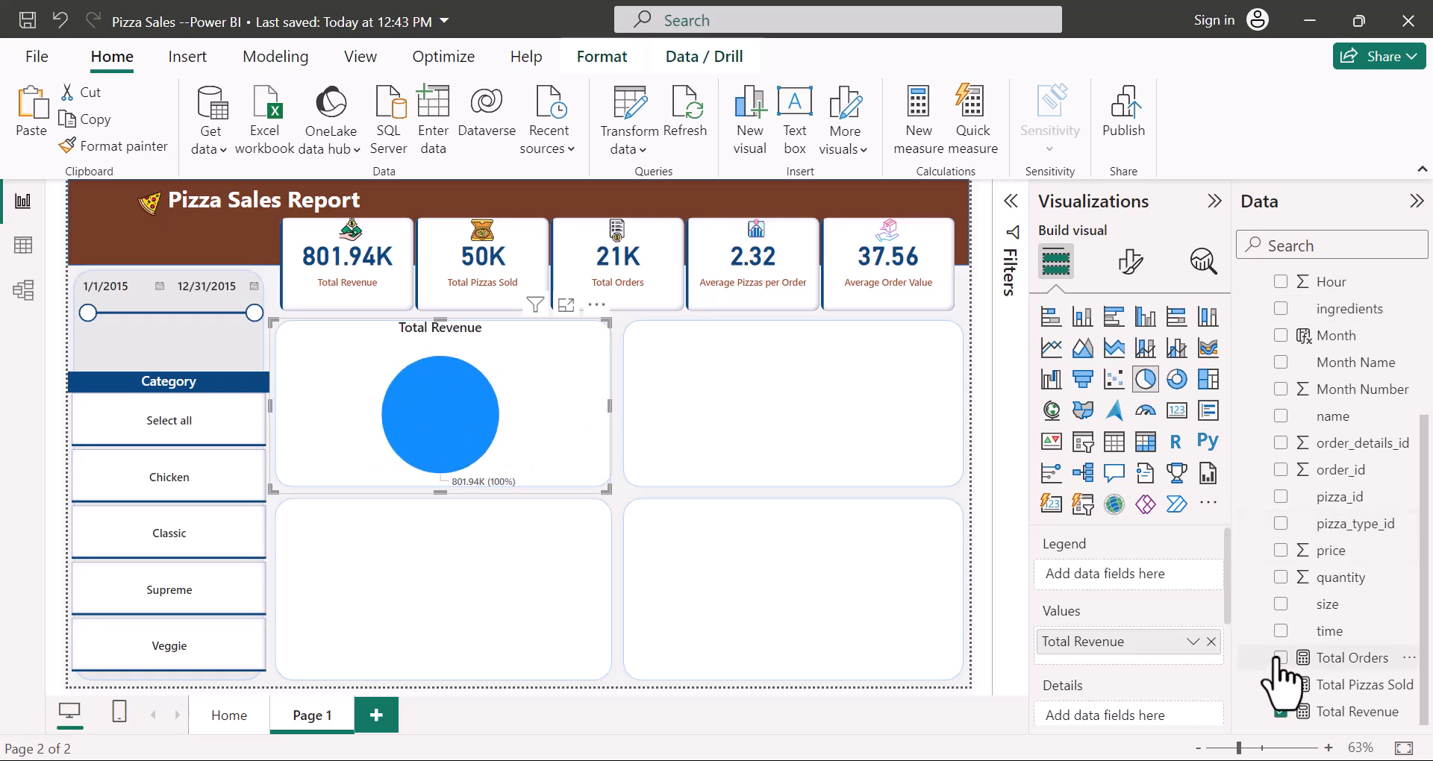
{"action": "left_click", "coordinate": [1281, 604]}
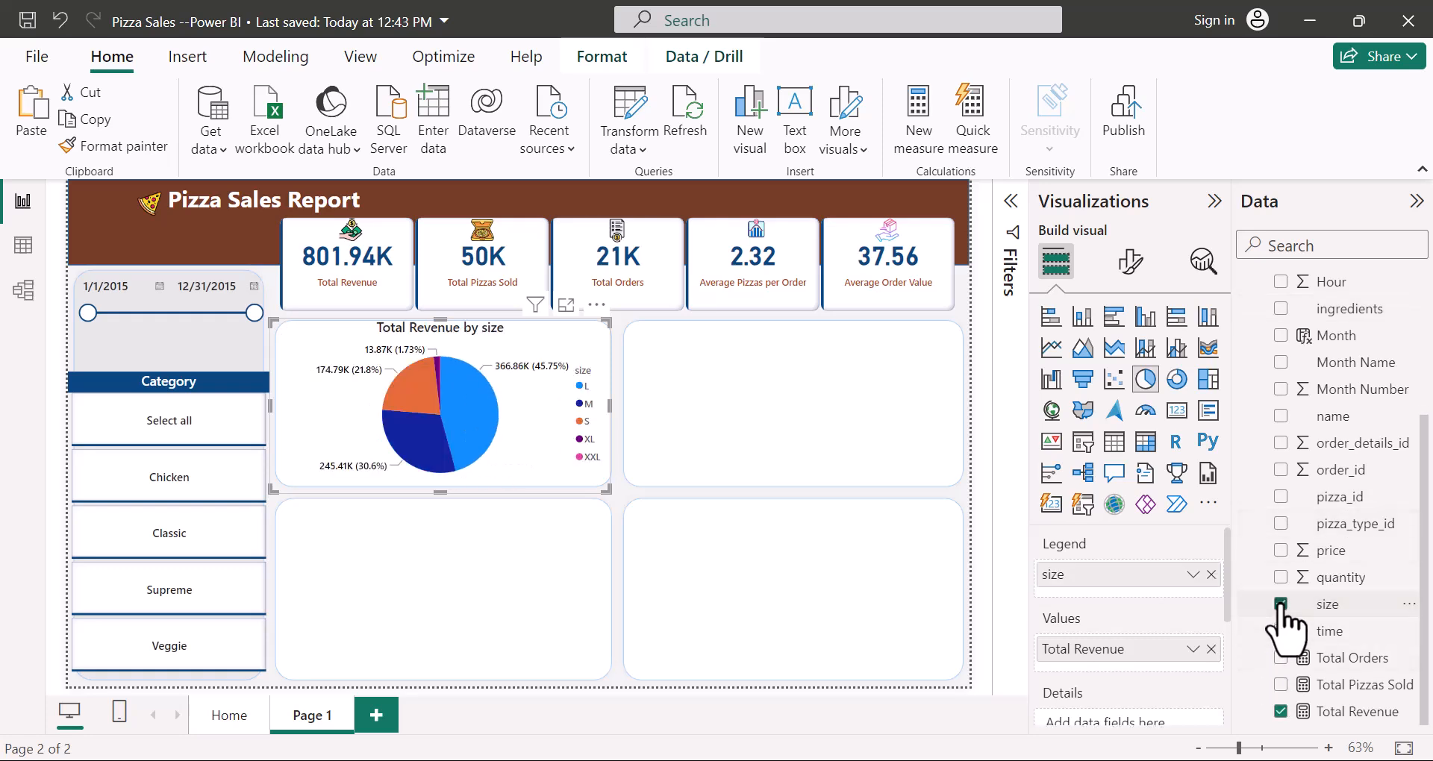
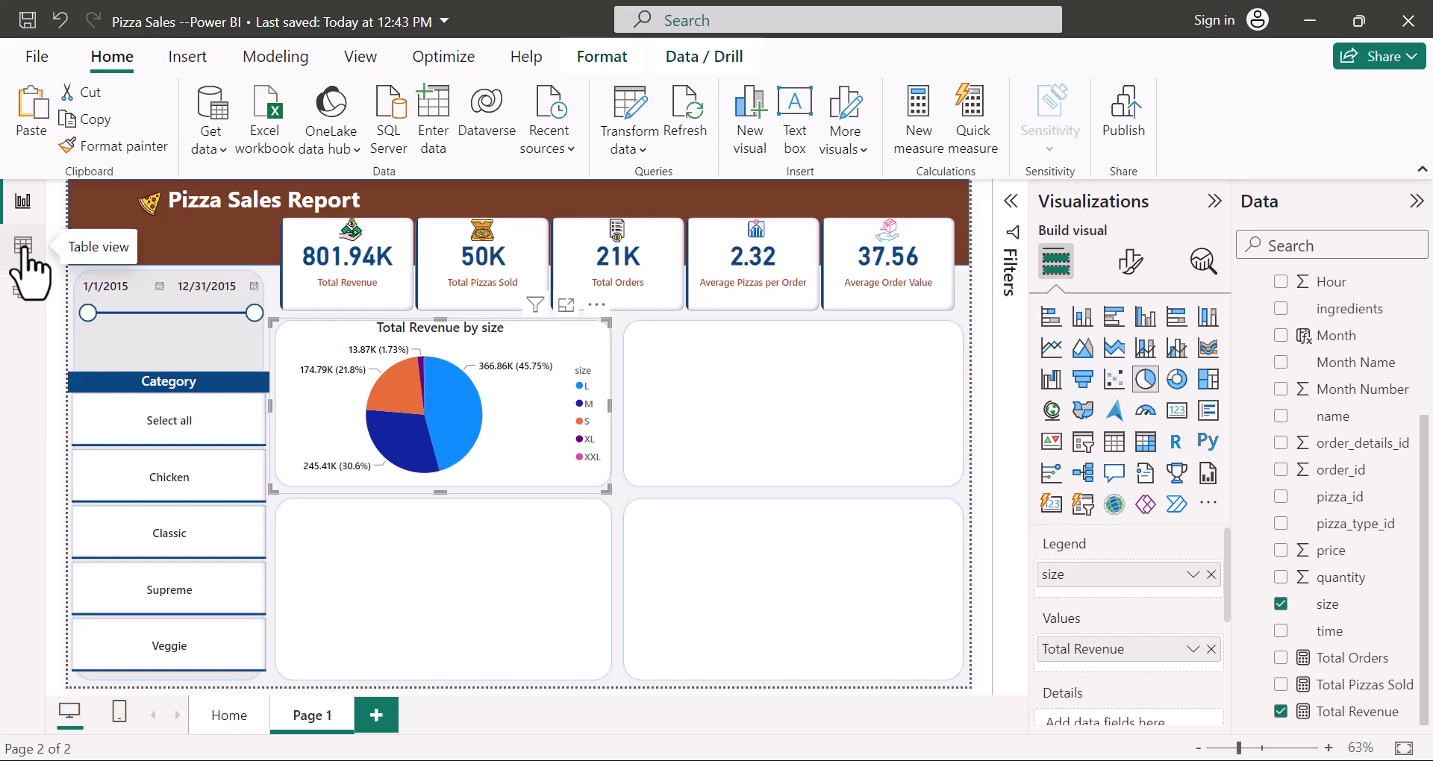
Step: Open the Merged Pizza Data query in the Power Query Editor and bring its size column into view
{"action": "left_click", "coordinate": [23, 246]}
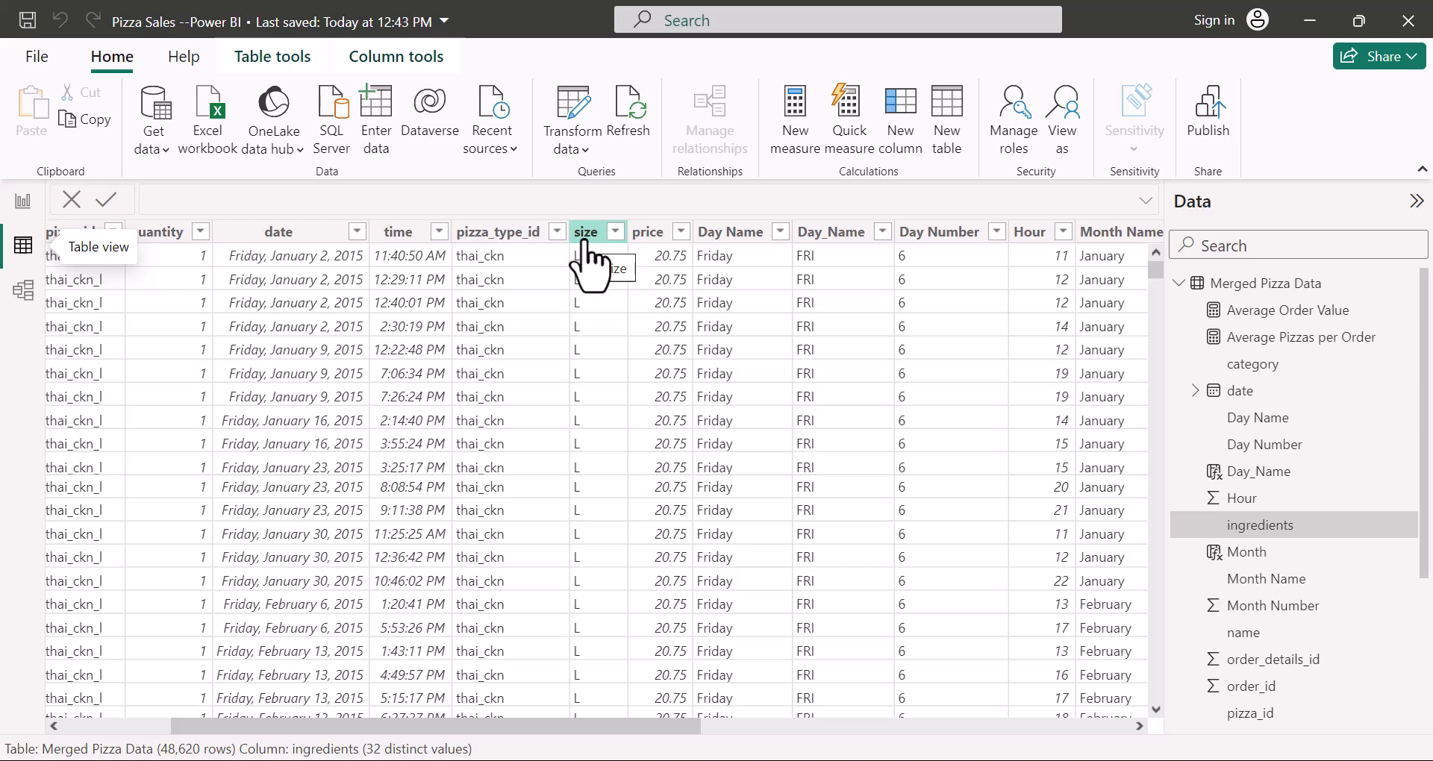
{"action": "left_click", "coordinate": [586, 149]}
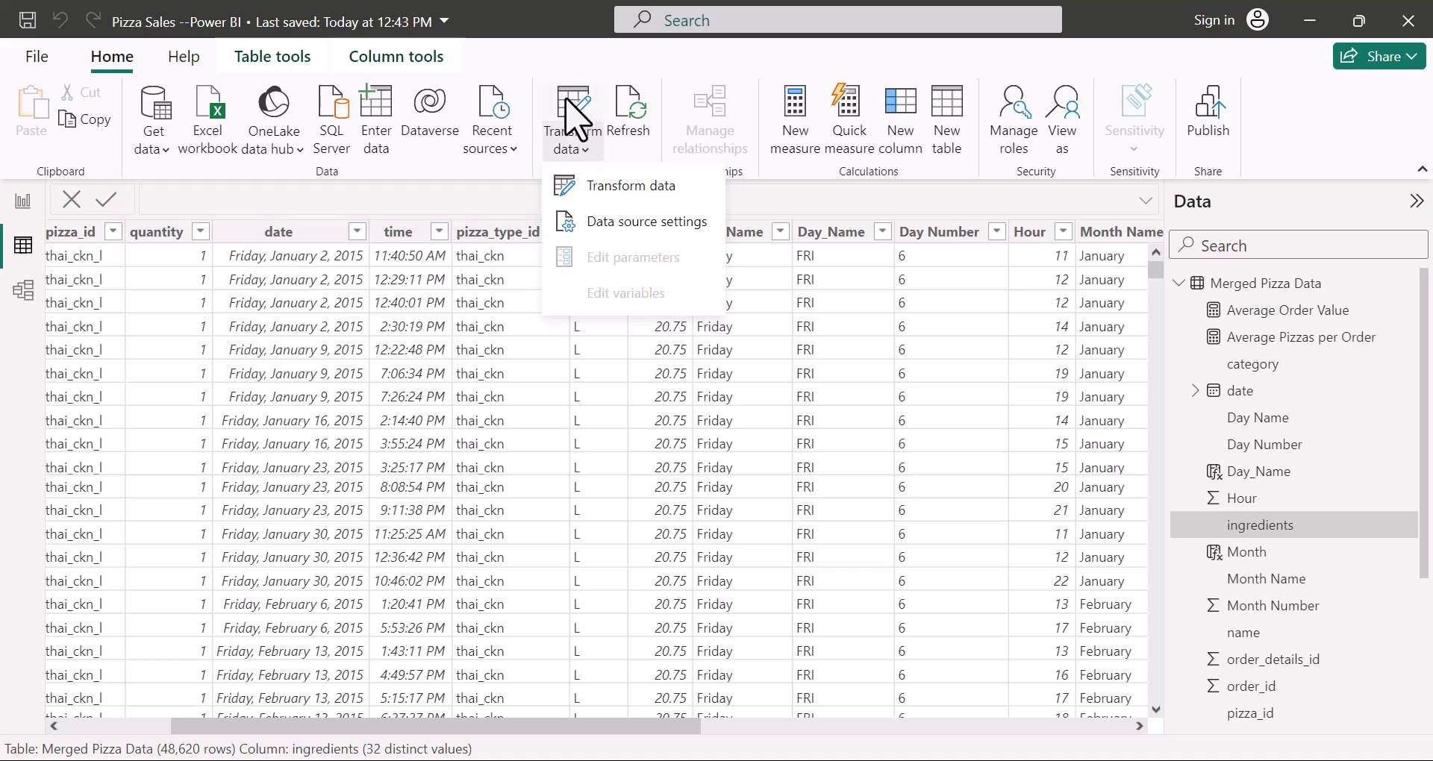
{"action": "left_click", "coordinate": [631, 188]}
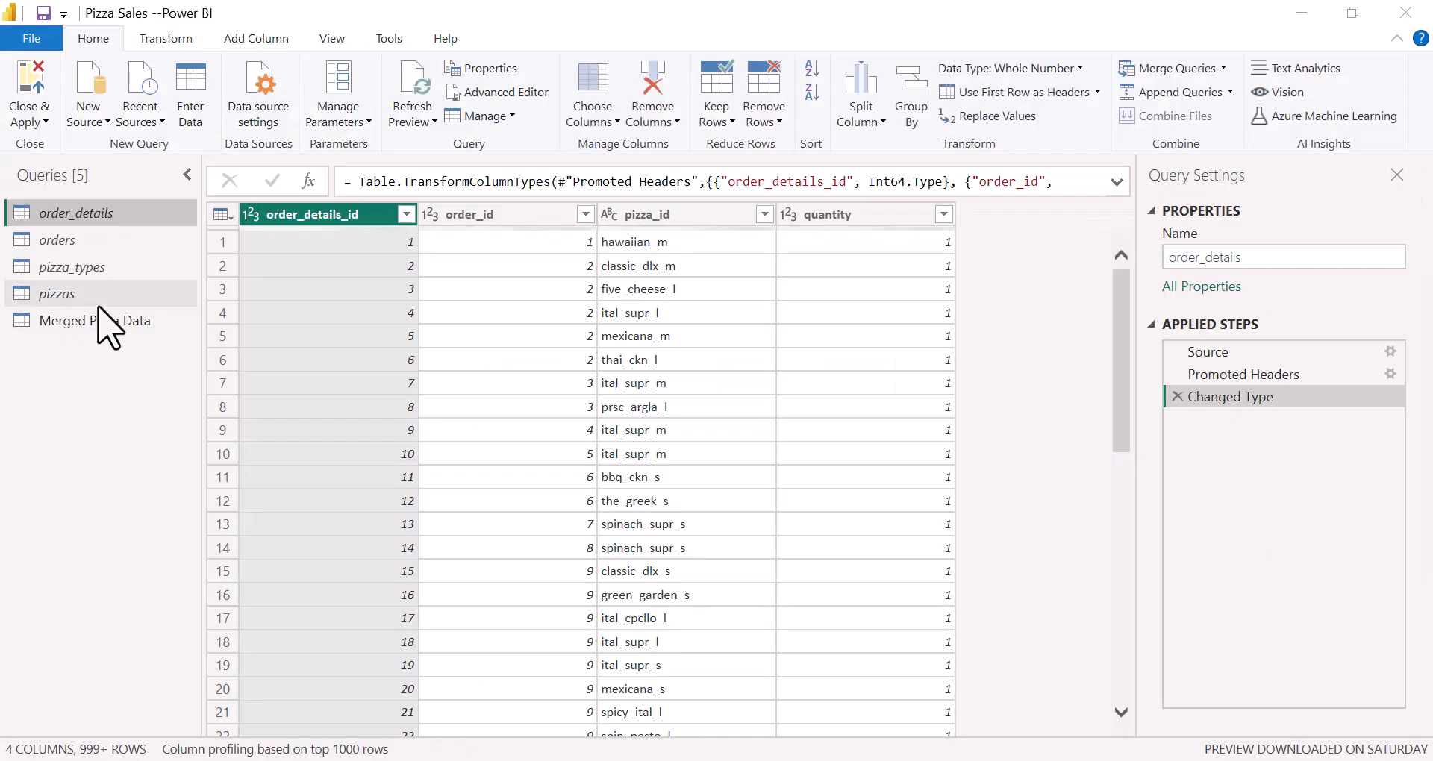
{"action": "left_click", "coordinate": [99, 319]}
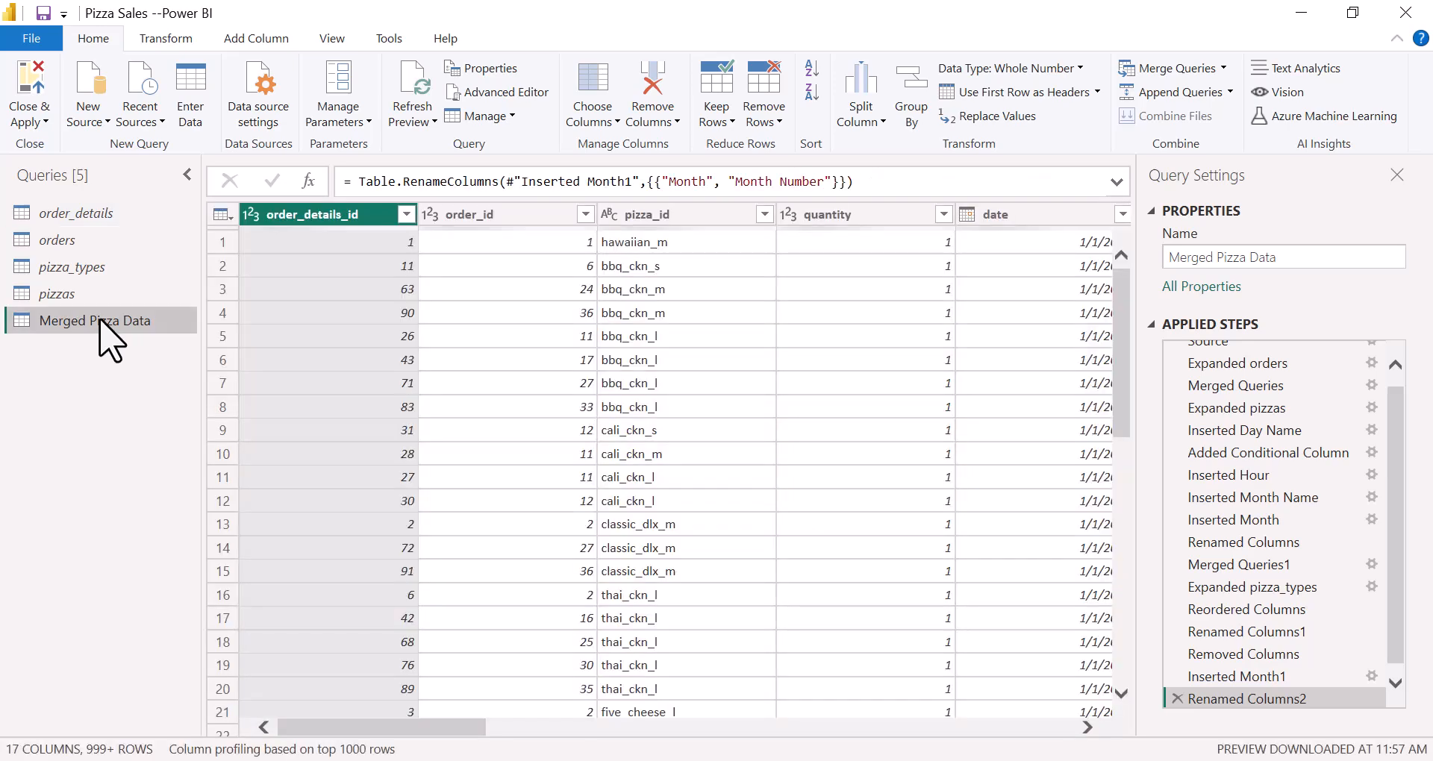
{"action": "left_click_drag", "start_coordinate": [433, 728], "coordinate": [821, 727]}
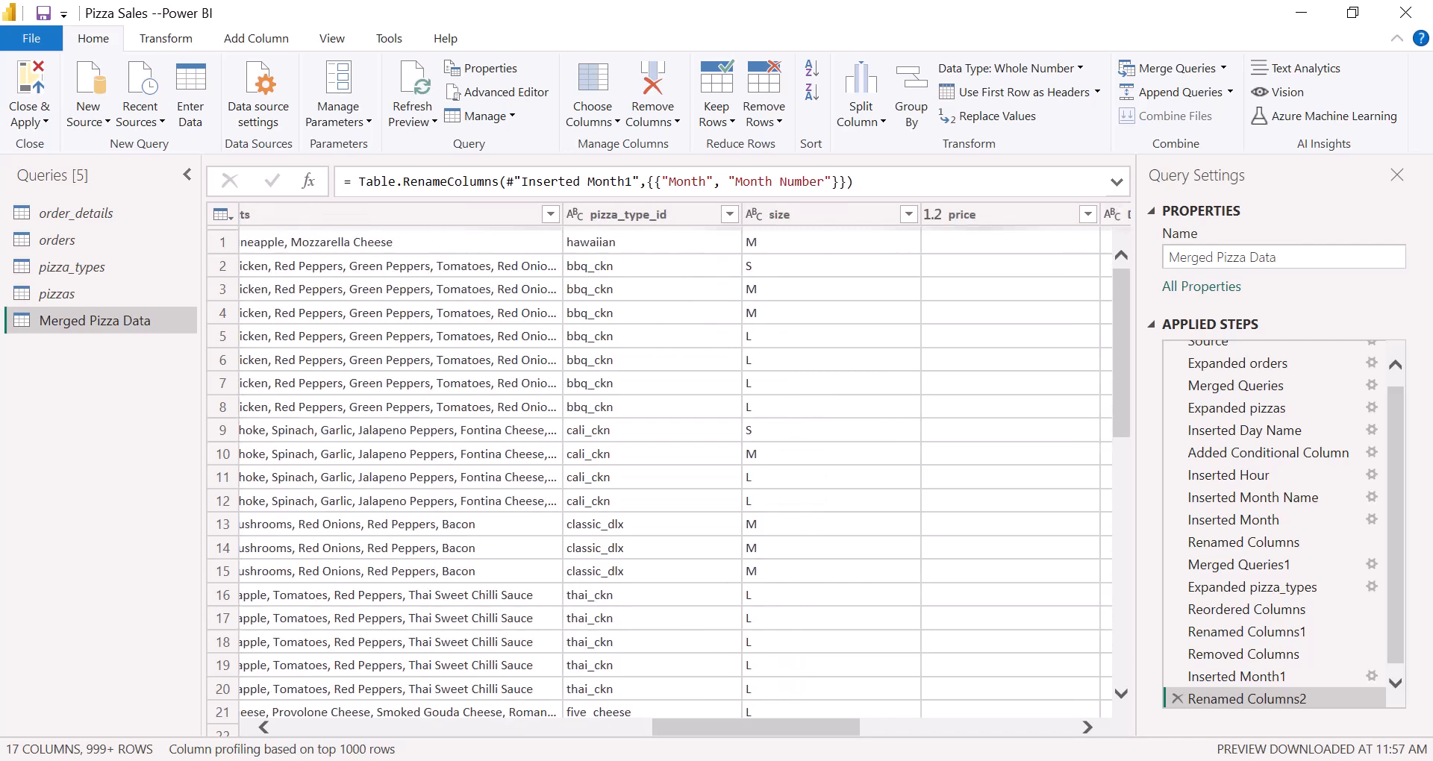
Step: Check the full list of distinct values in the size column without applying a filter
{"action": "left_click", "coordinate": [907, 215]}
{"action": "left_click", "coordinate": [908, 215]}
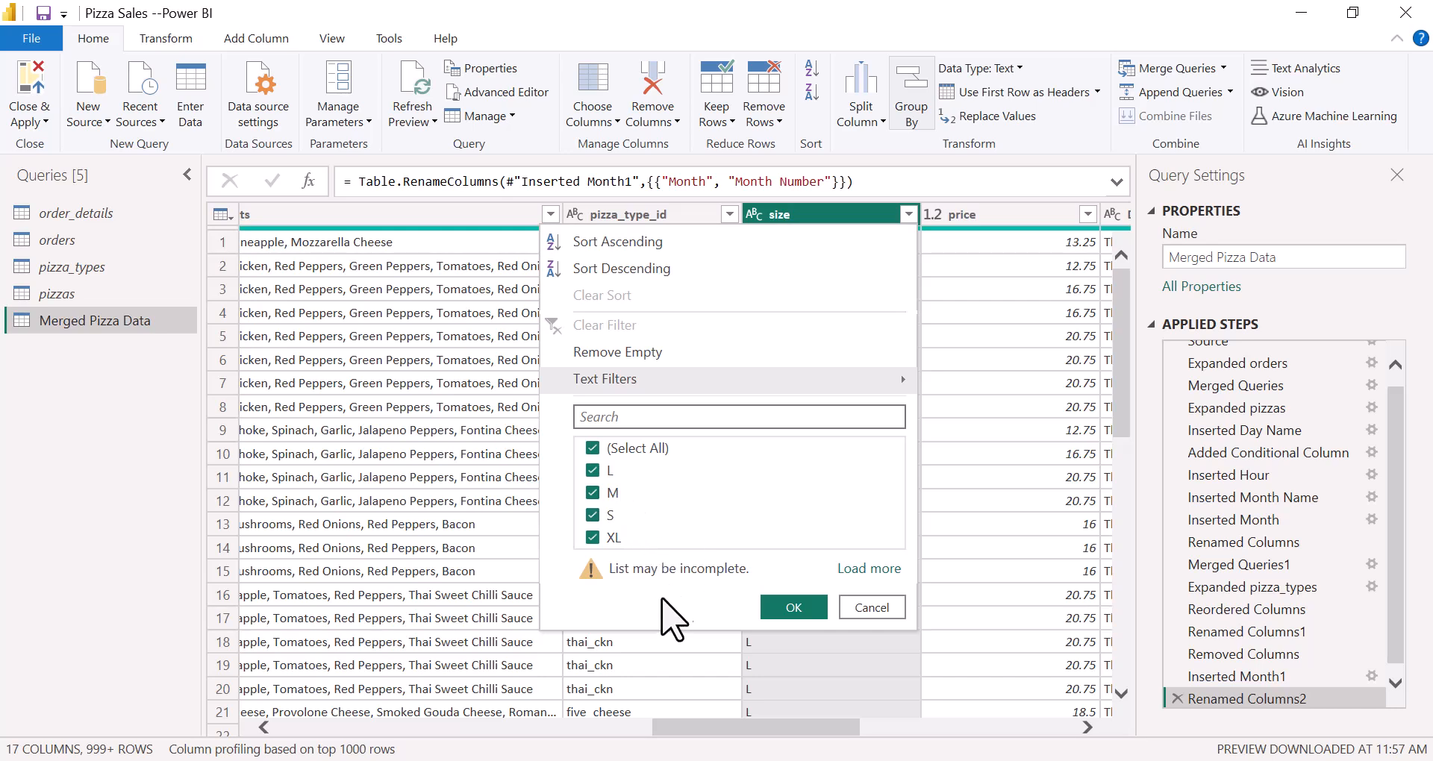
{"action": "left_click", "coordinate": [862, 578]}
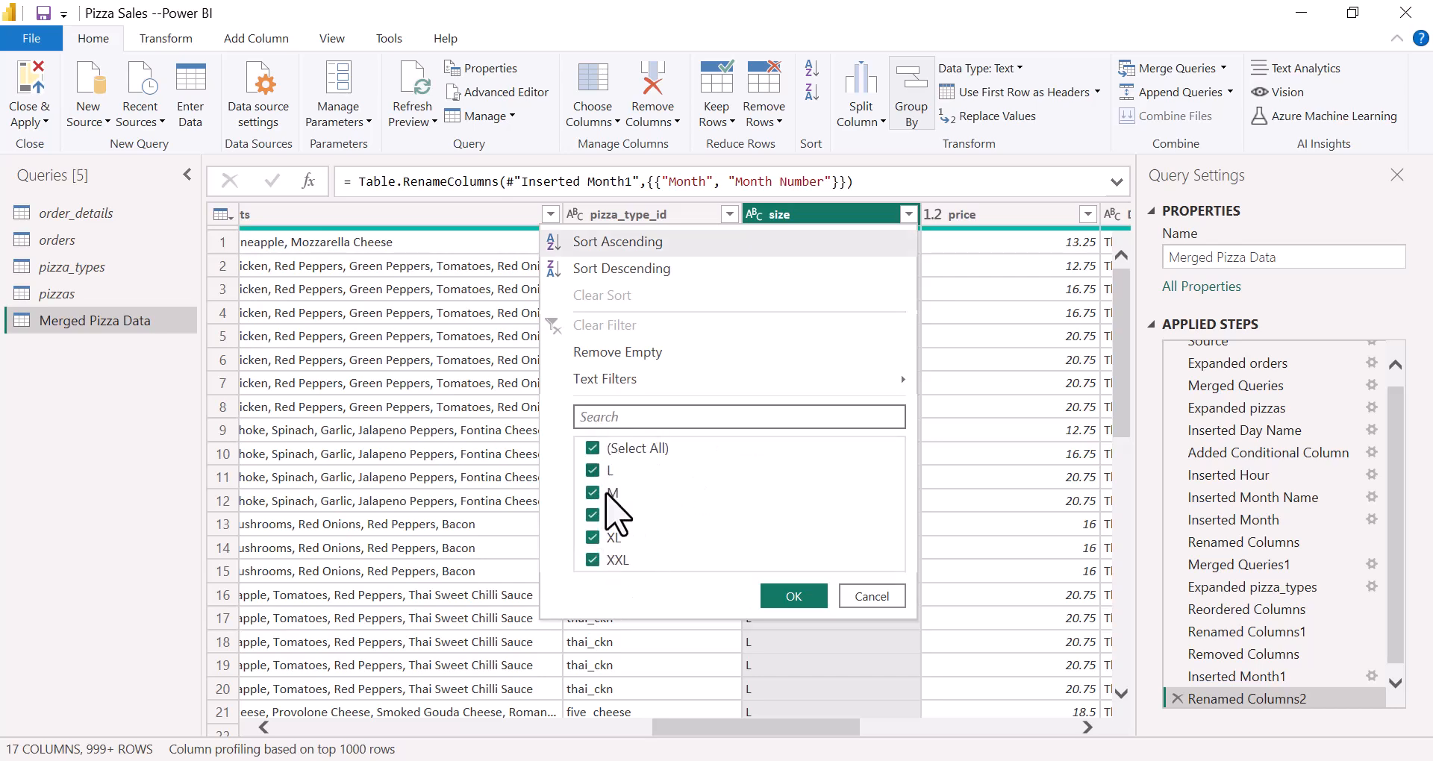
{"action": "left_click", "coordinate": [871, 602]}
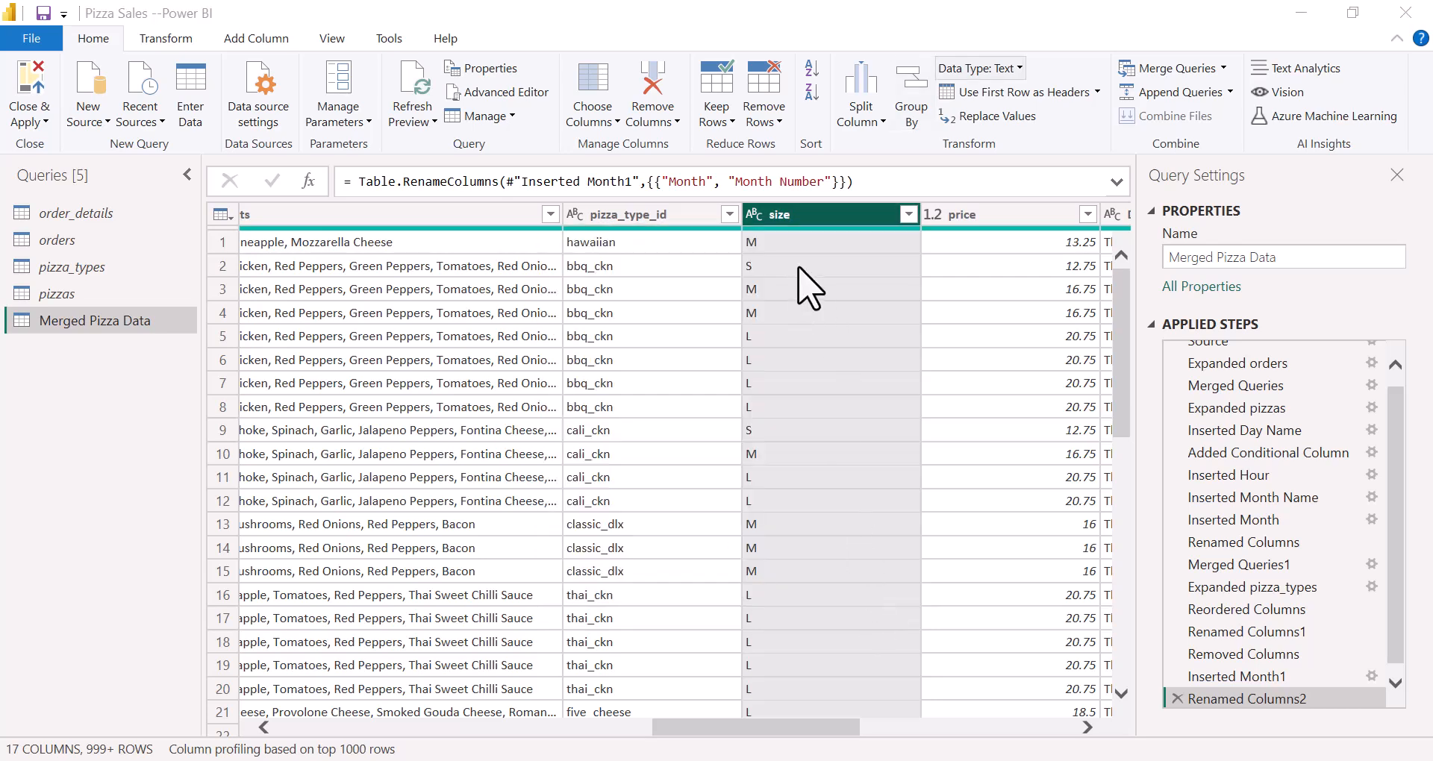
Step: Replace the value S with Small in the size column
{"action": "right_click", "coordinate": [802, 224]}
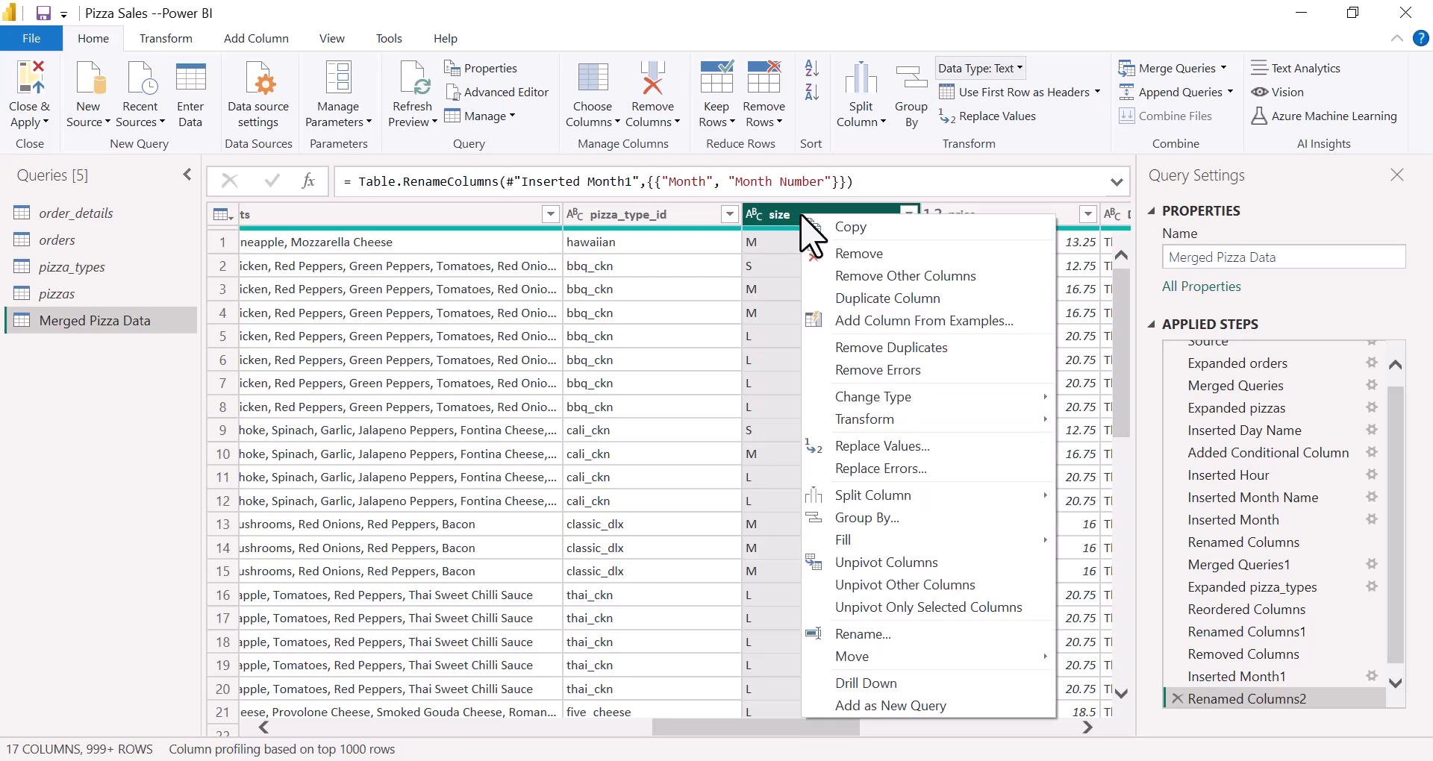
{"action": "left_click", "coordinate": [878, 448]}
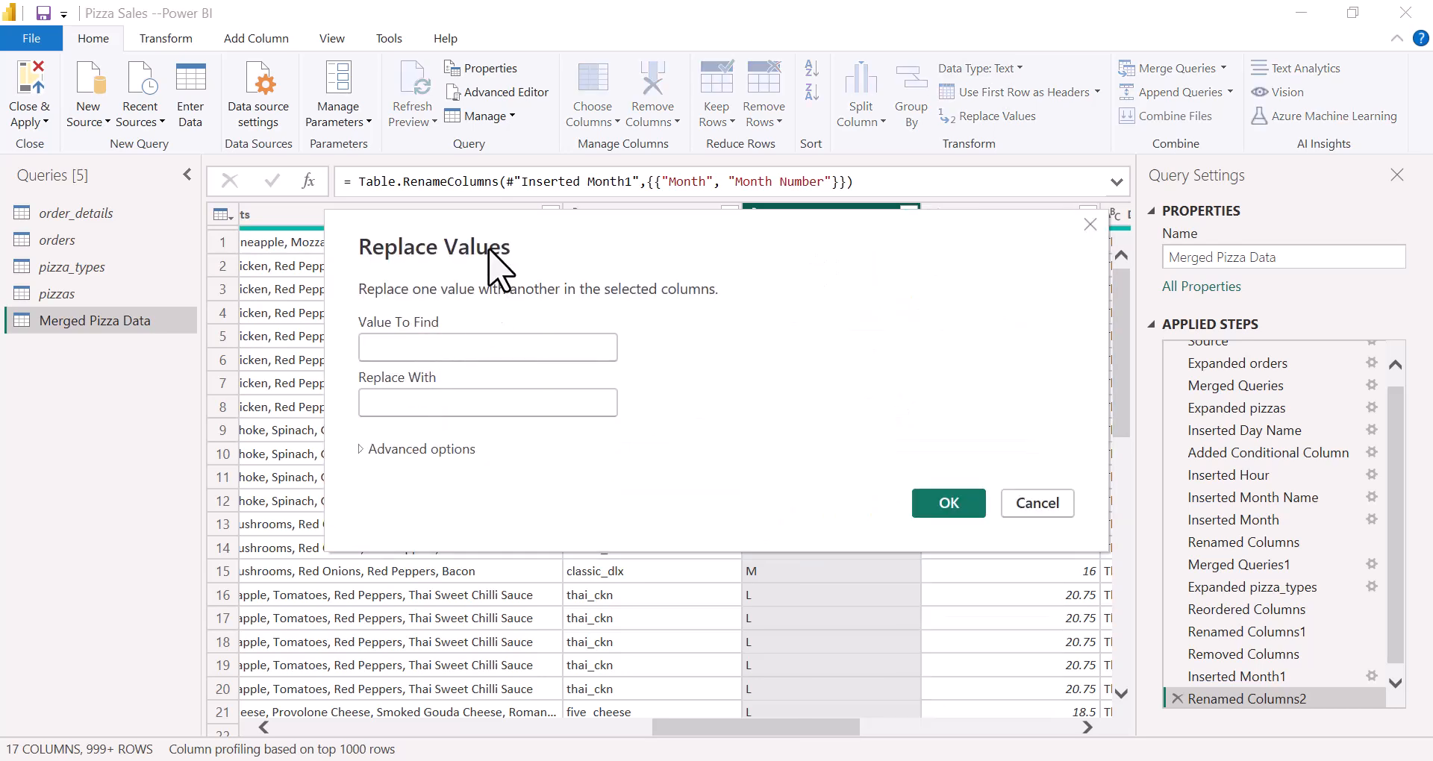
{"action": "left_click_drag", "start_coordinate": [531, 235], "coordinate": [515, 283]}
{"action": "left_click", "coordinate": [413, 389]}
{"action": "type", "text": "S"}
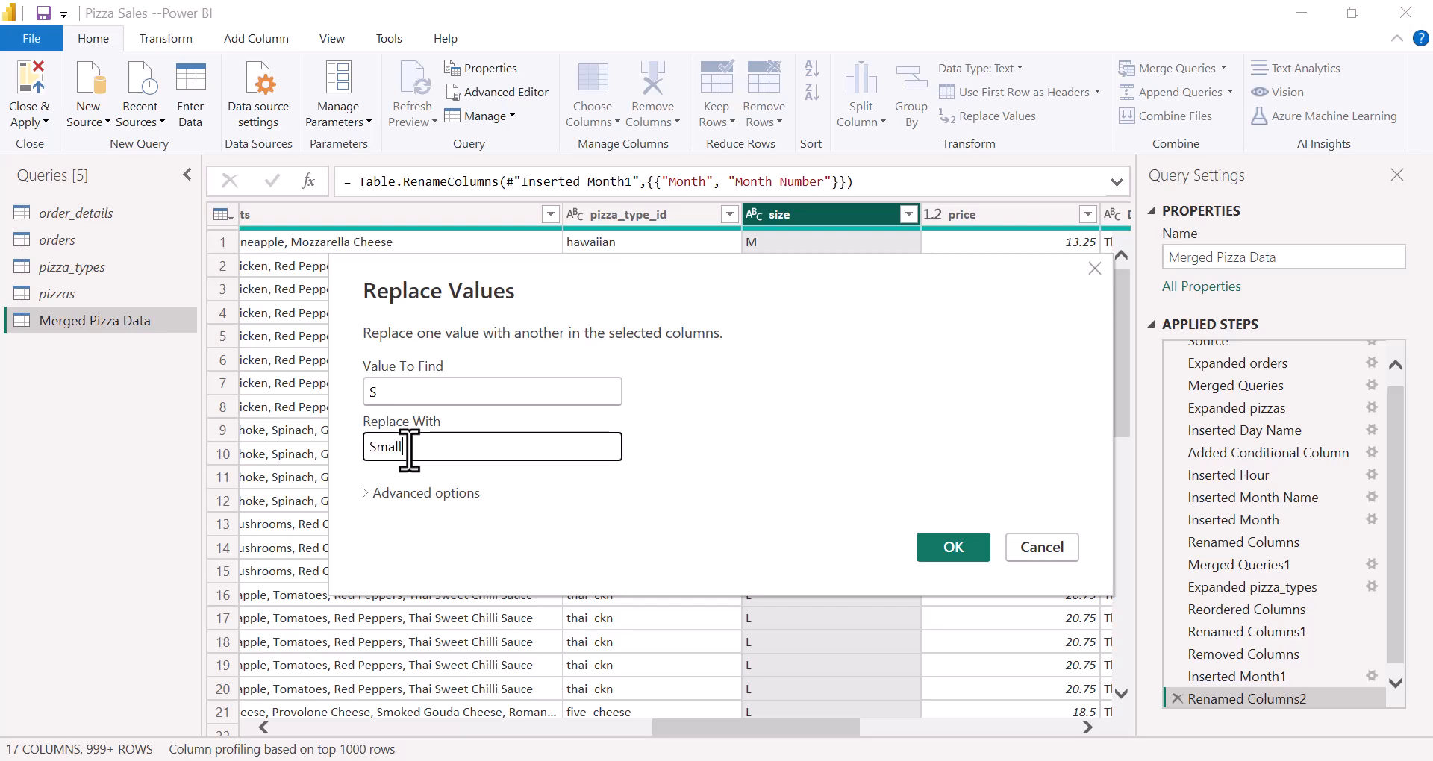
{"action": "left_click", "coordinate": [956, 549]}
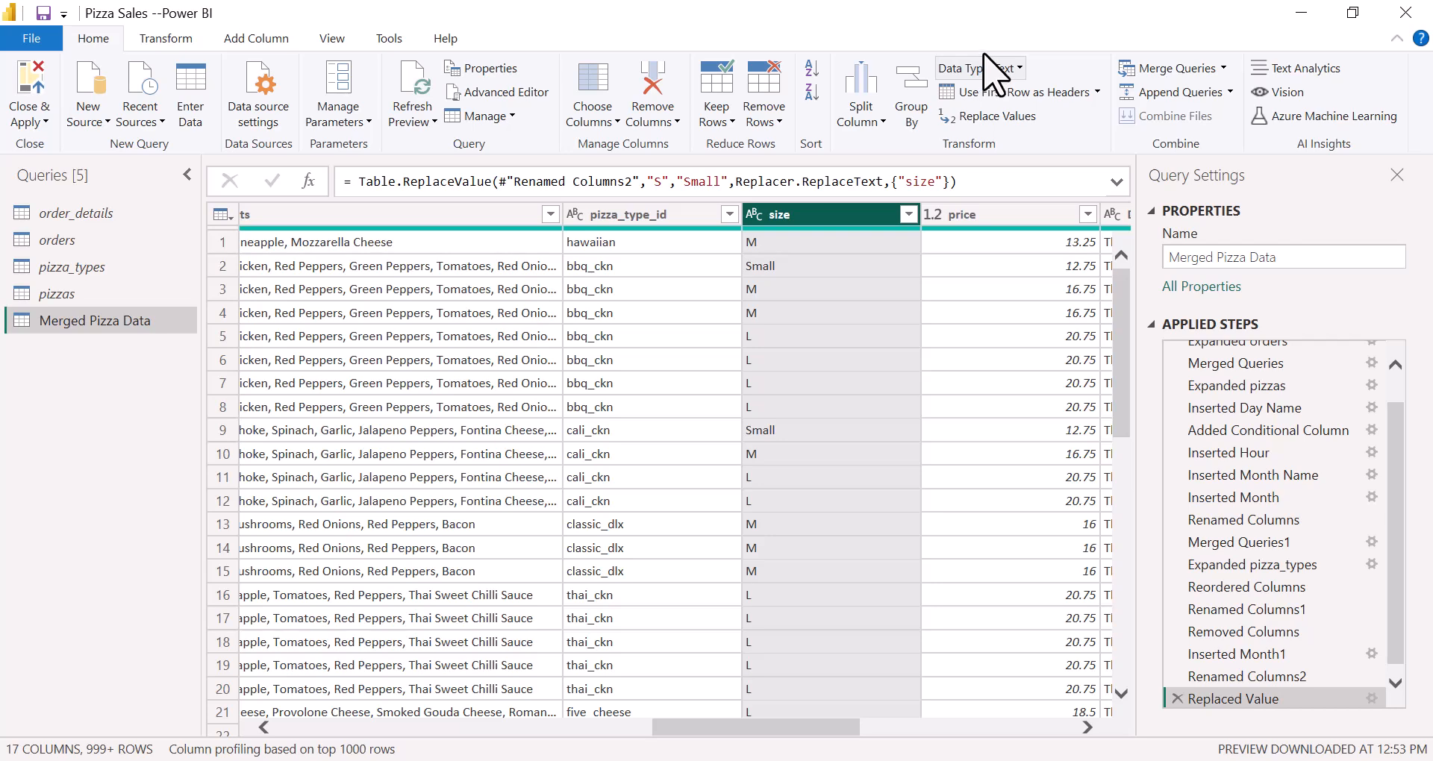
Step: Replace the value M with Medium in the size column
{"action": "right_click", "coordinate": [805, 215]}
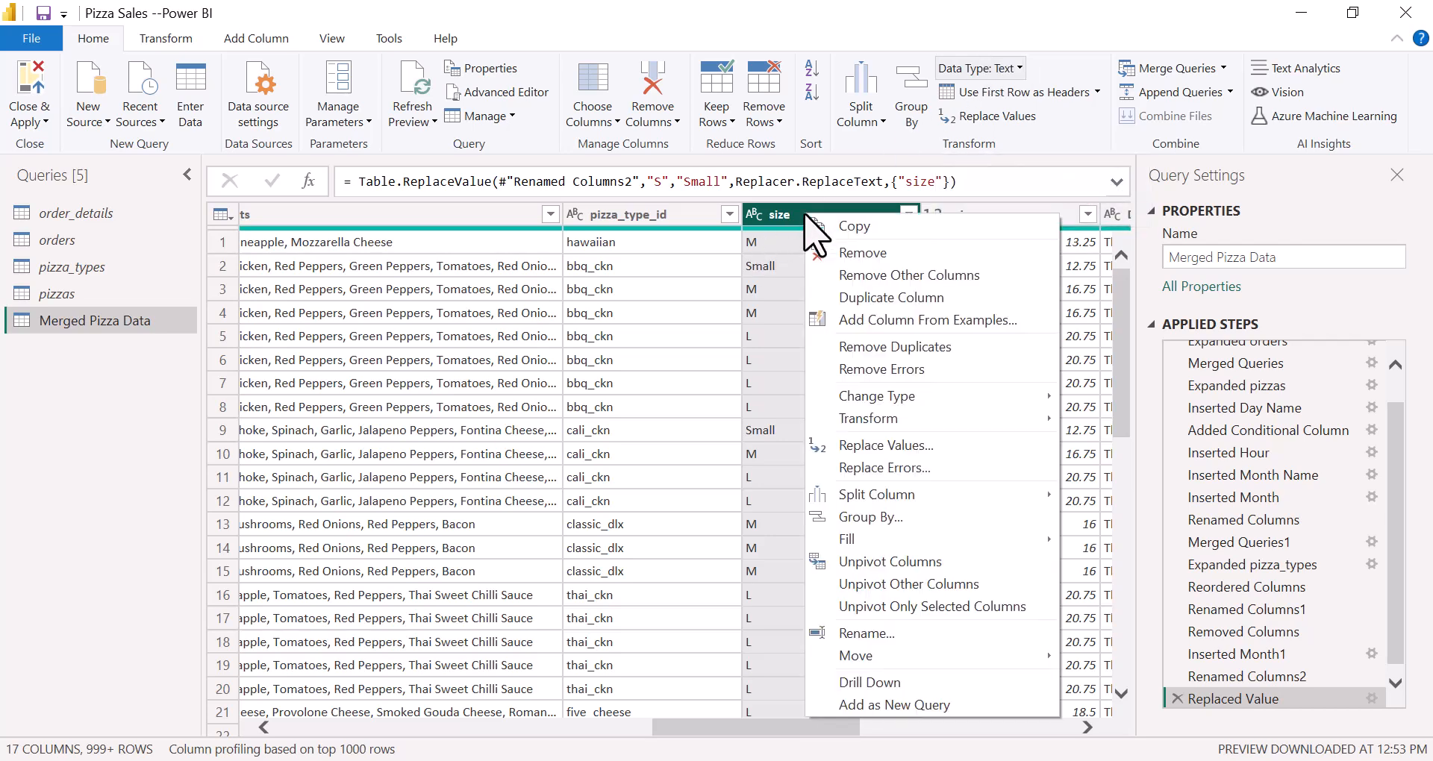
{"action": "left_click", "coordinate": [881, 448]}
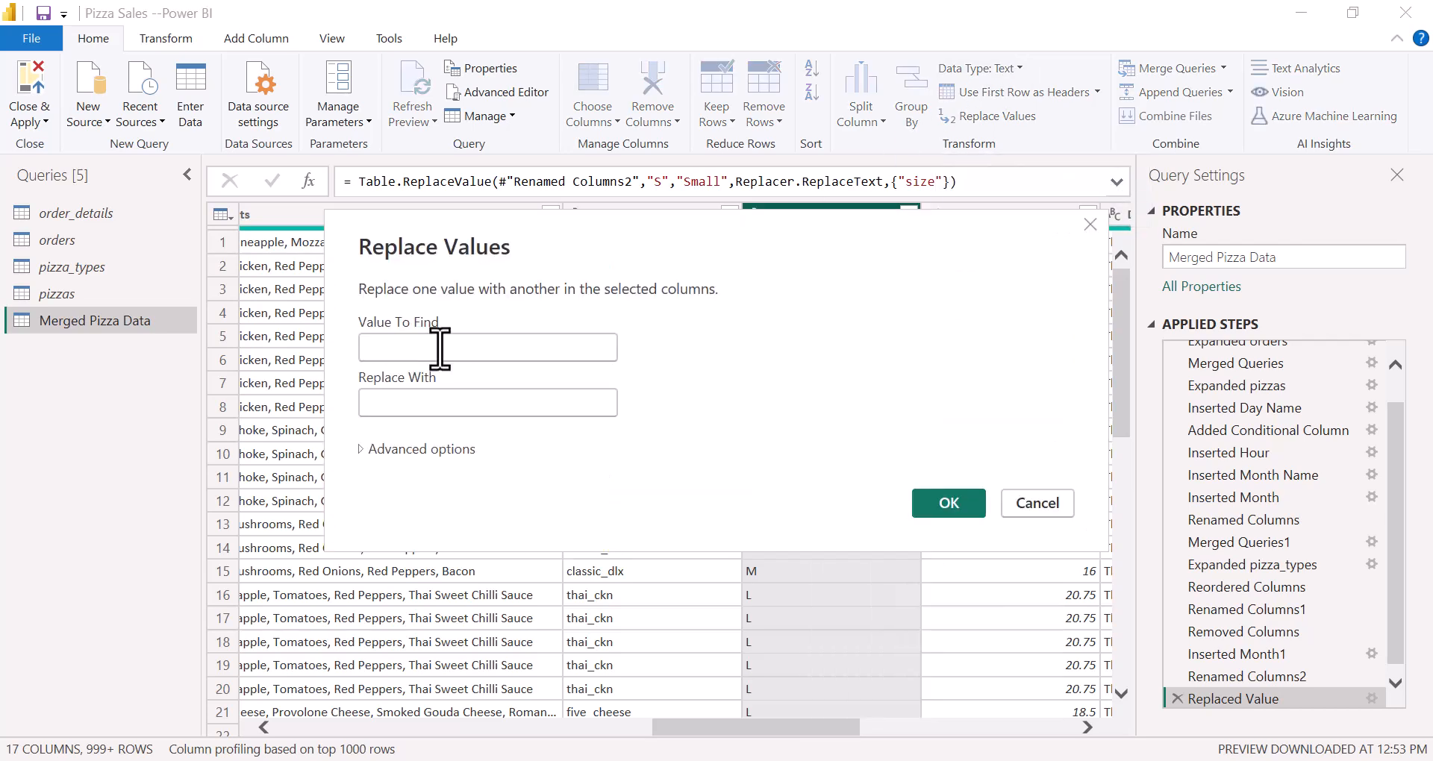
{"action": "type", "text": "M"}
{"action": "left_click", "coordinate": [426, 403]}
{"action": "type", "text": "Medium"}
{"action": "left_click", "coordinate": [948, 504]}
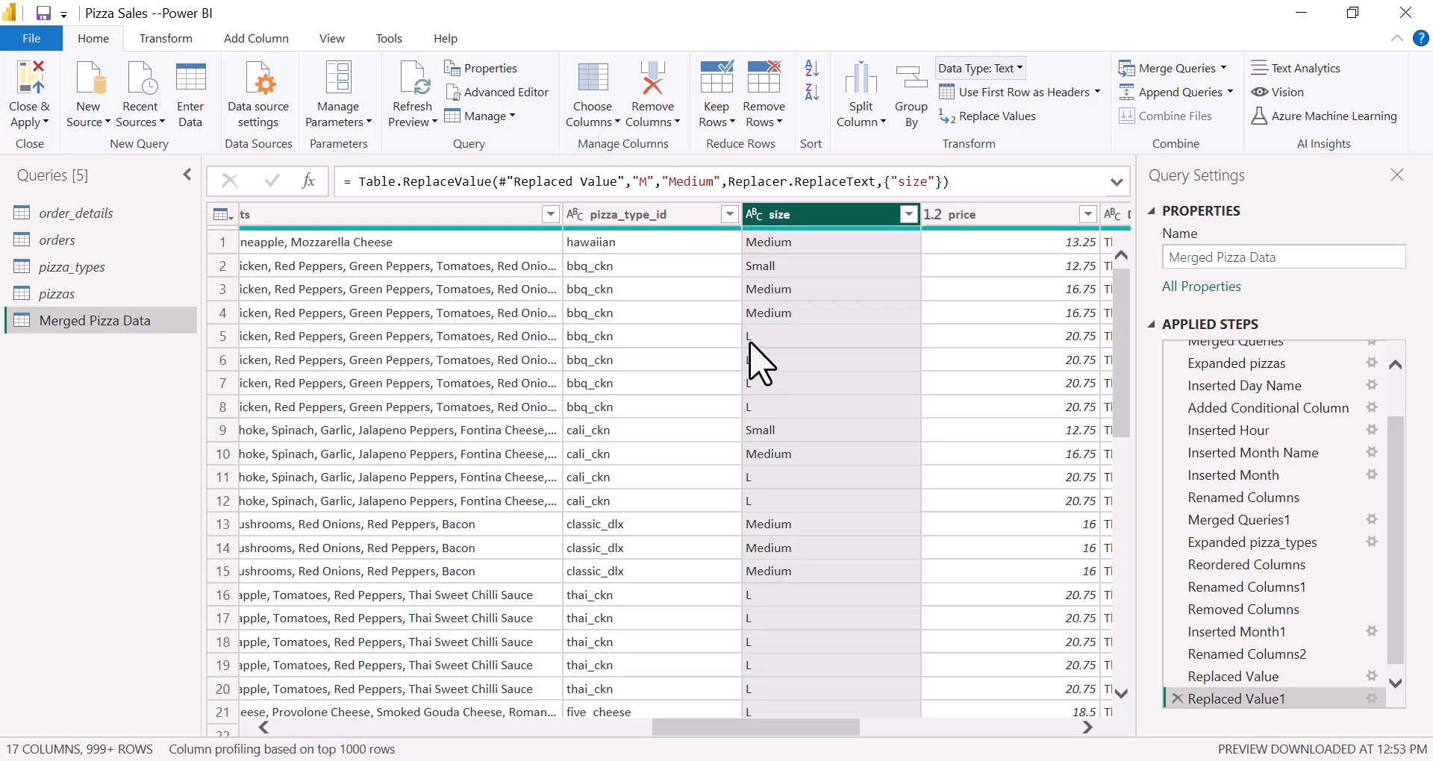
Step: Replace the value L with Large in the size column
{"action": "right_click", "coordinate": [802, 217]}
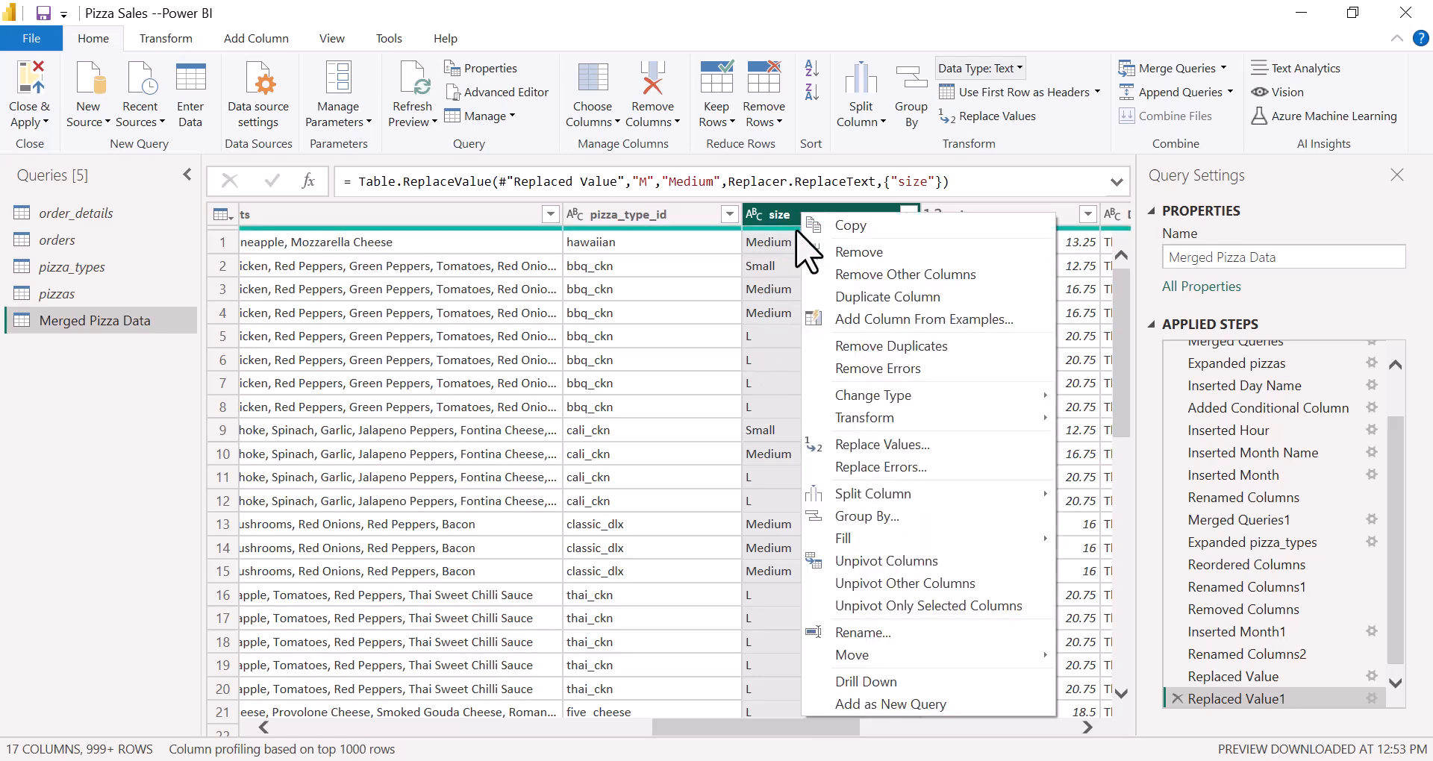
{"action": "left_click", "coordinate": [880, 446]}
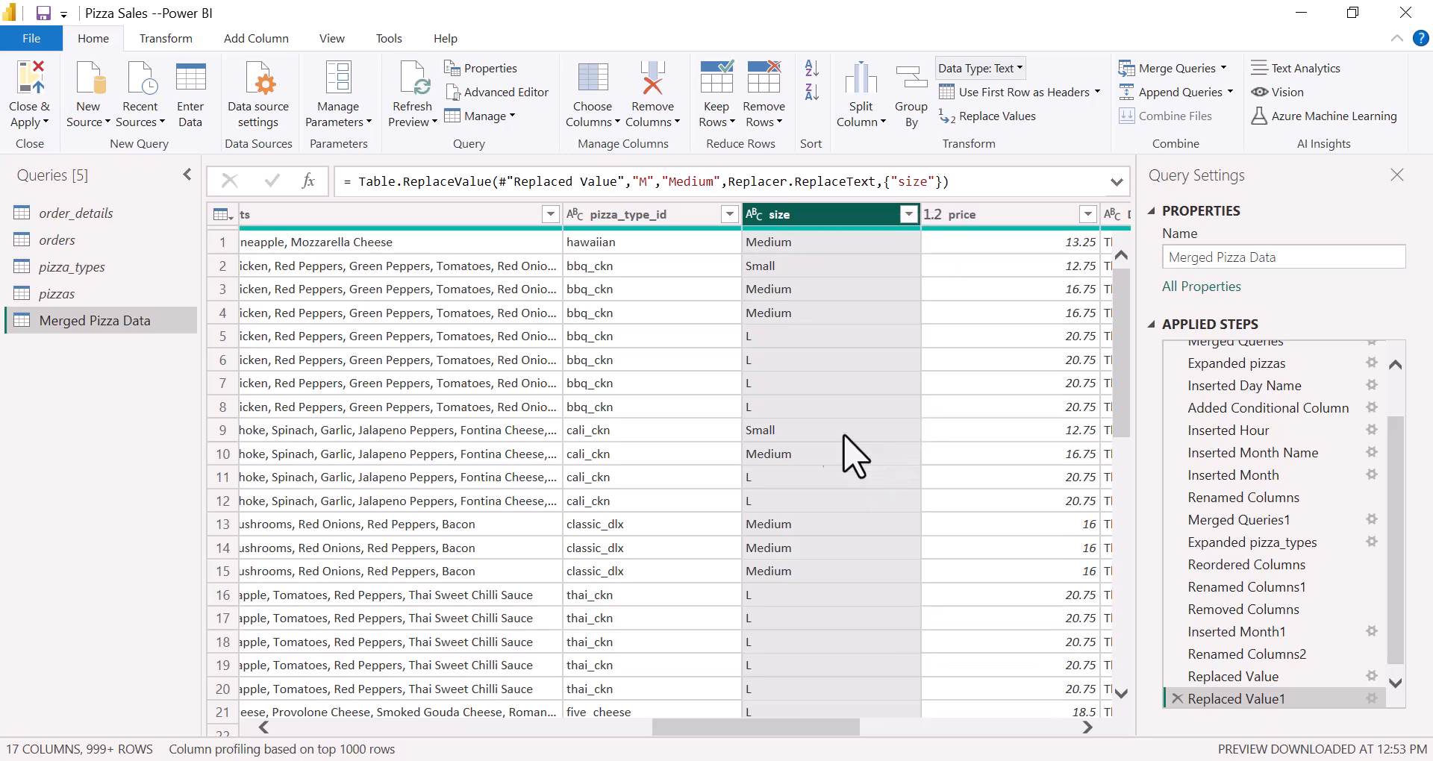
{"action": "type", "text": "L"}
{"action": "left_click", "coordinate": [459, 403]}
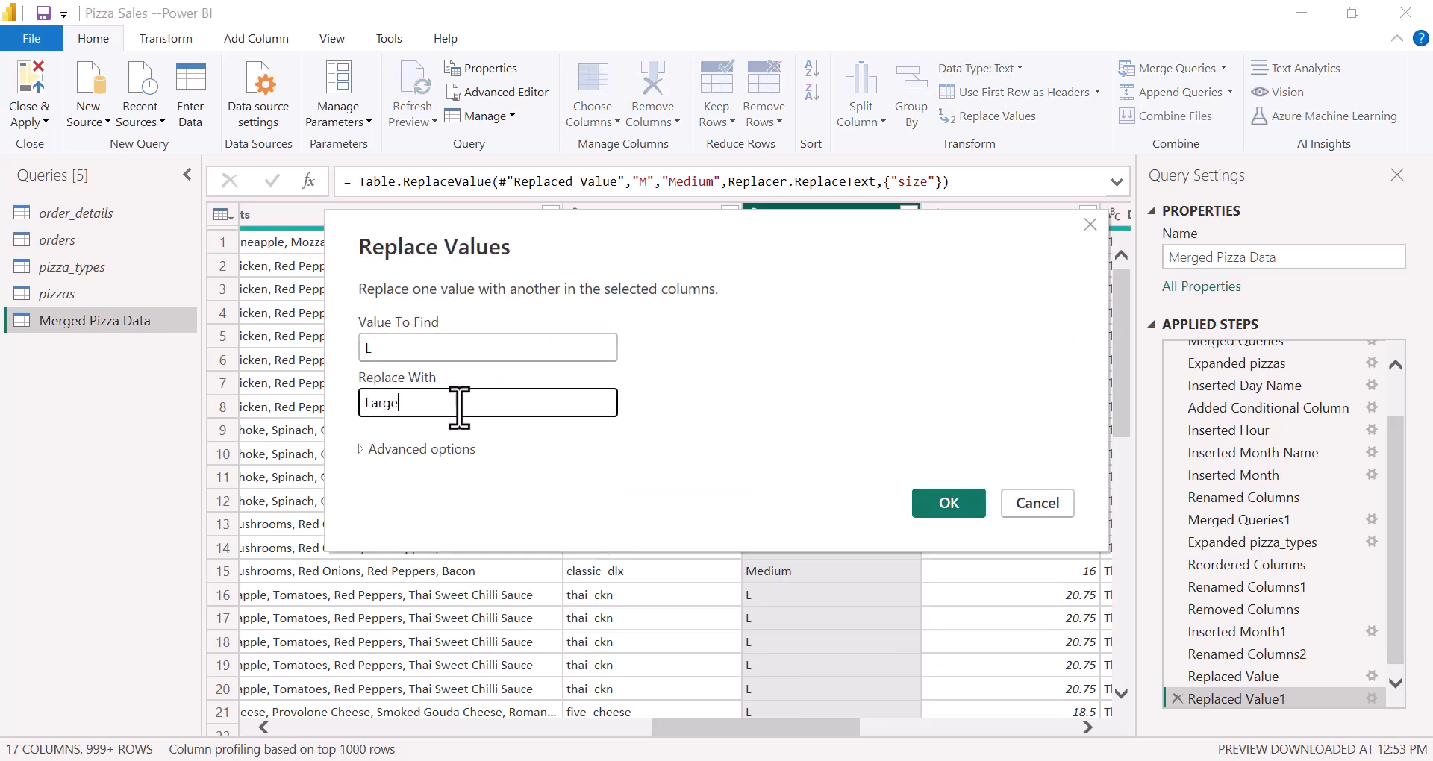
{"action": "left_click", "coordinate": [950, 504]}
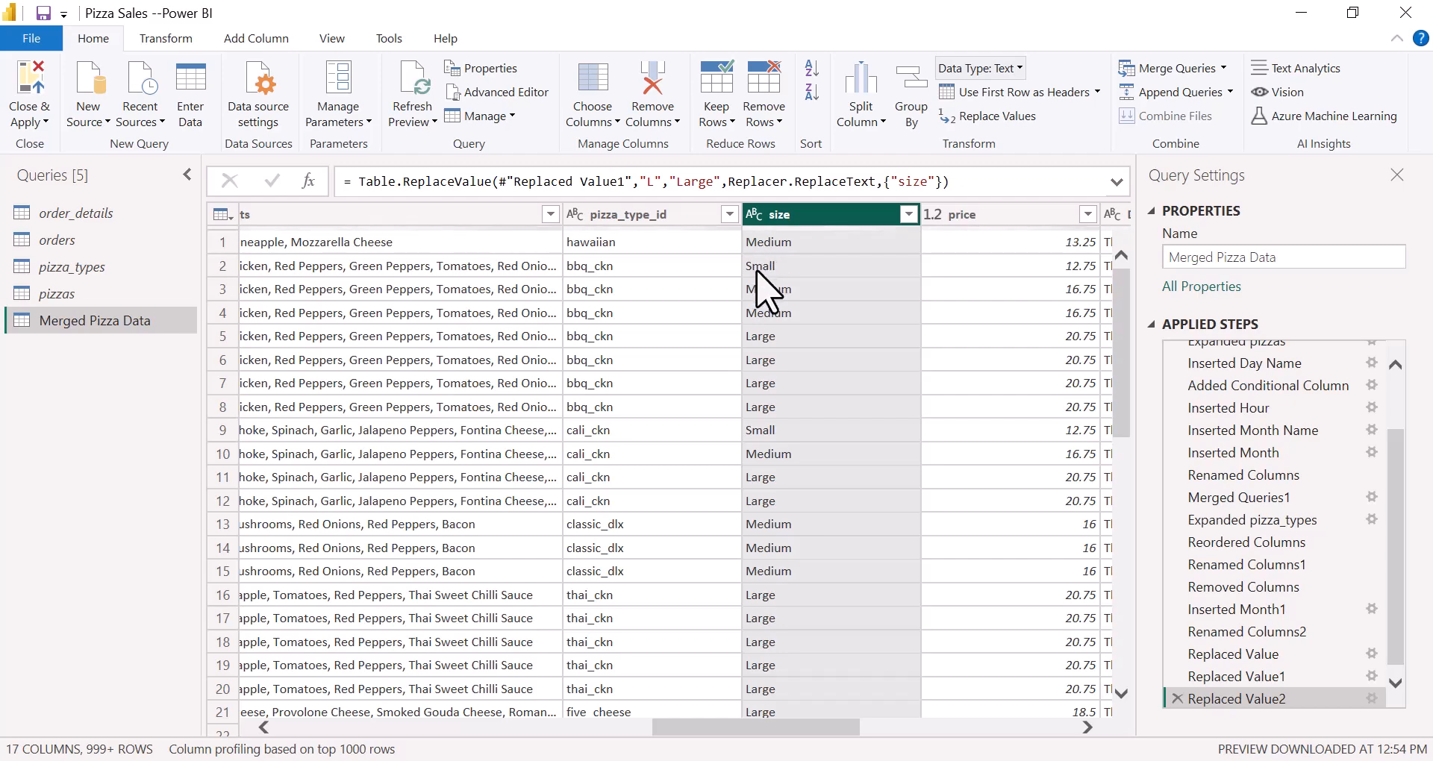
Step: Check the replaced entries down the size column and its list of distinct values without applying a filter
{"action": "scroll", "coordinate": [825, 480], "scroll_direction": "down", "scroll_amount": 20}
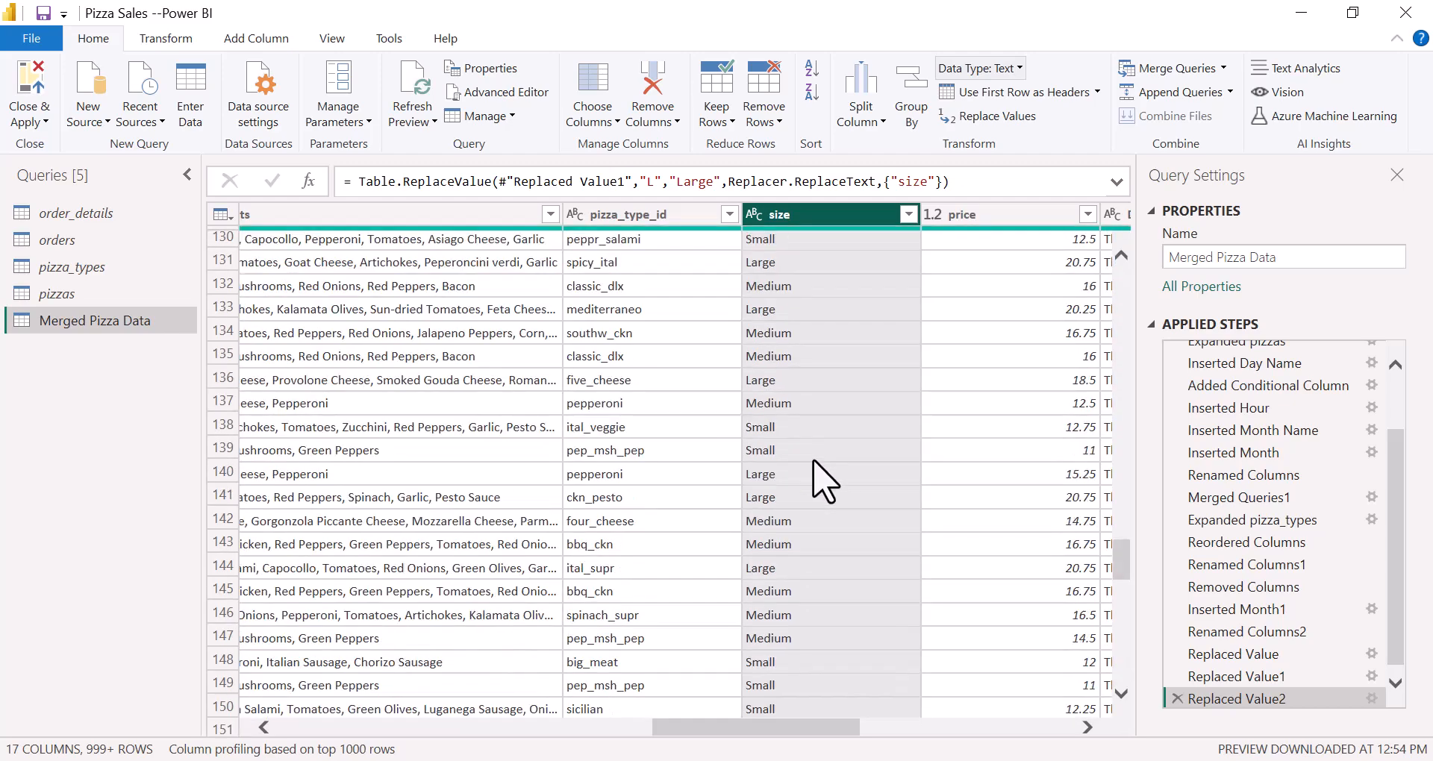
{"action": "scroll", "coordinate": [826, 480], "scroll_direction": "down", "scroll_amount": 10}
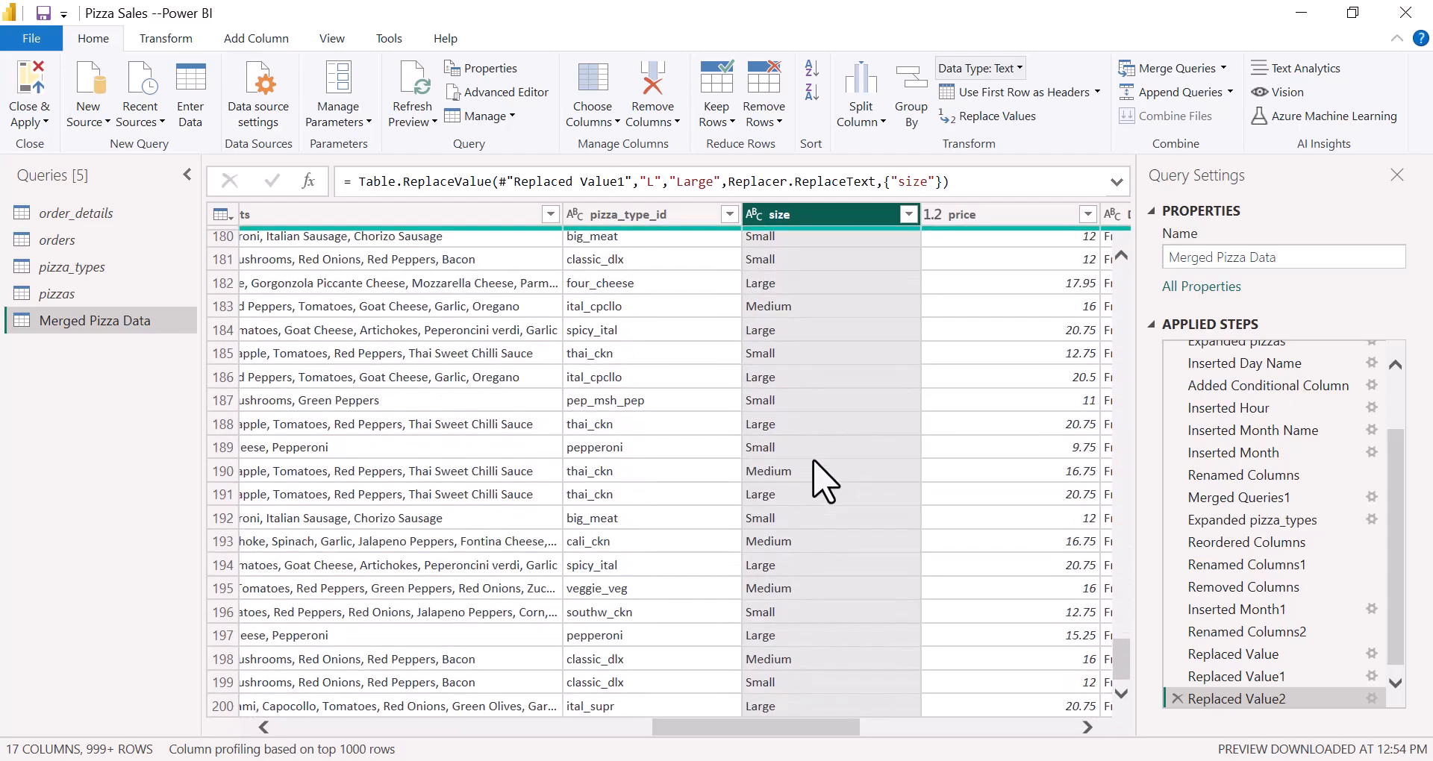
{"action": "scroll", "coordinate": [938, 308], "scroll_direction": "down", "scroll_amount": 20}
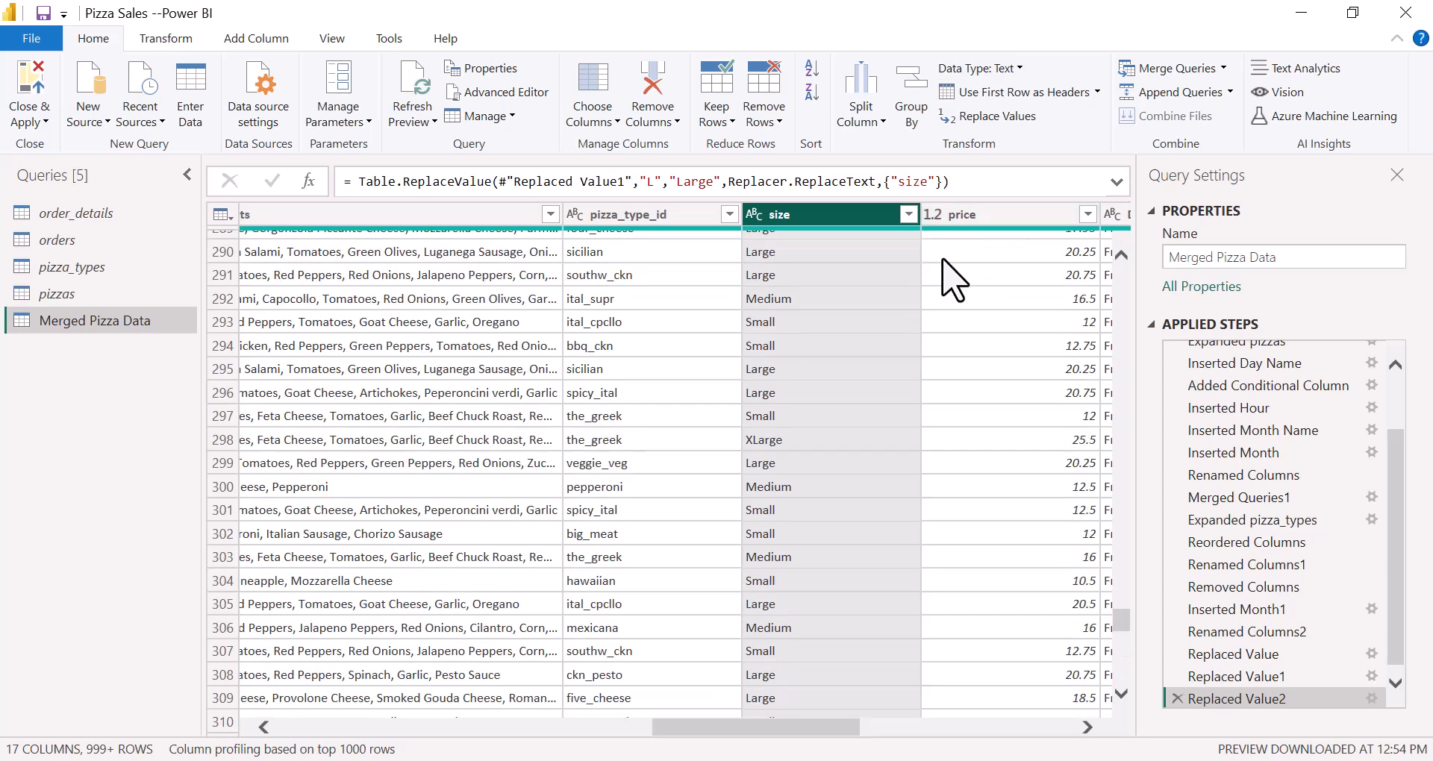
{"action": "left_click", "coordinate": [908, 215]}
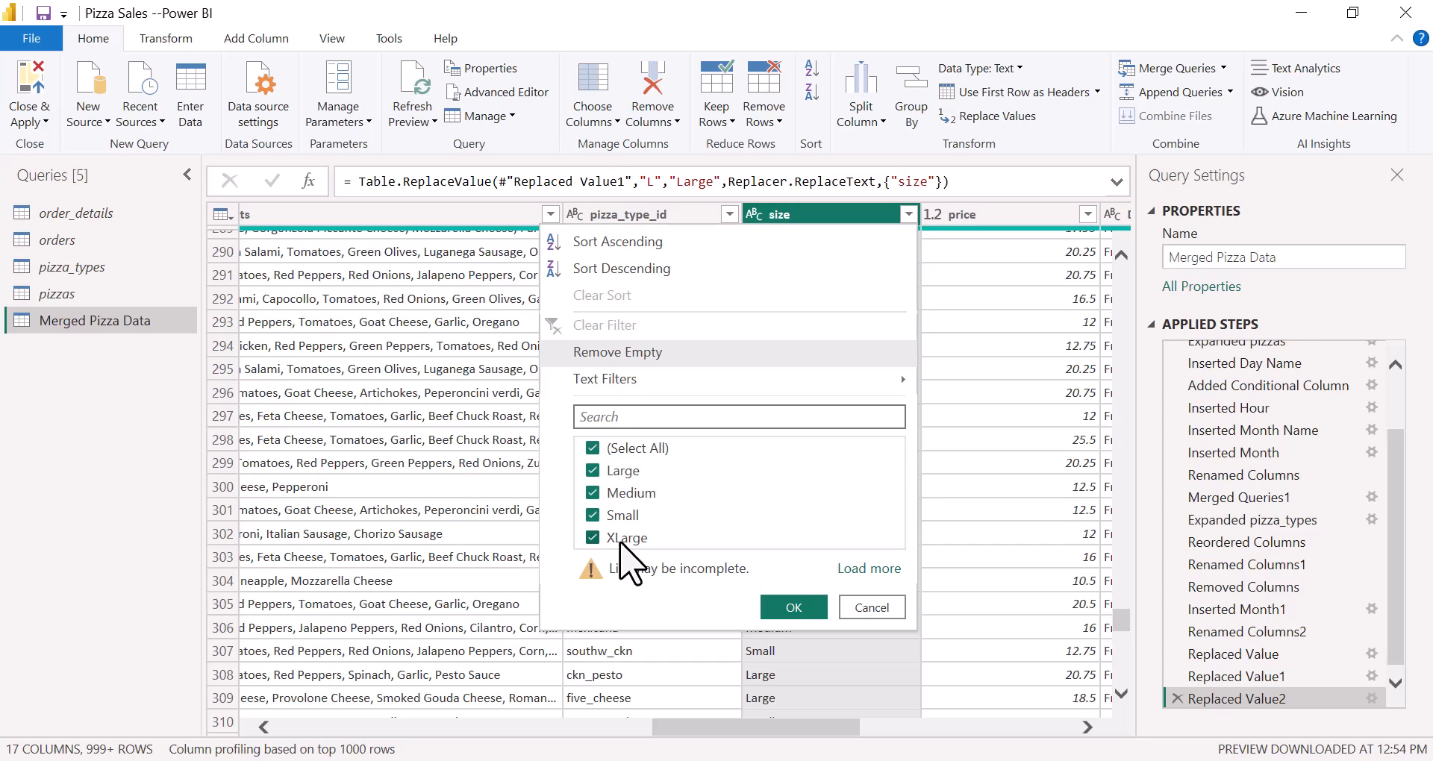
{"action": "left_click", "coordinate": [872, 607]}
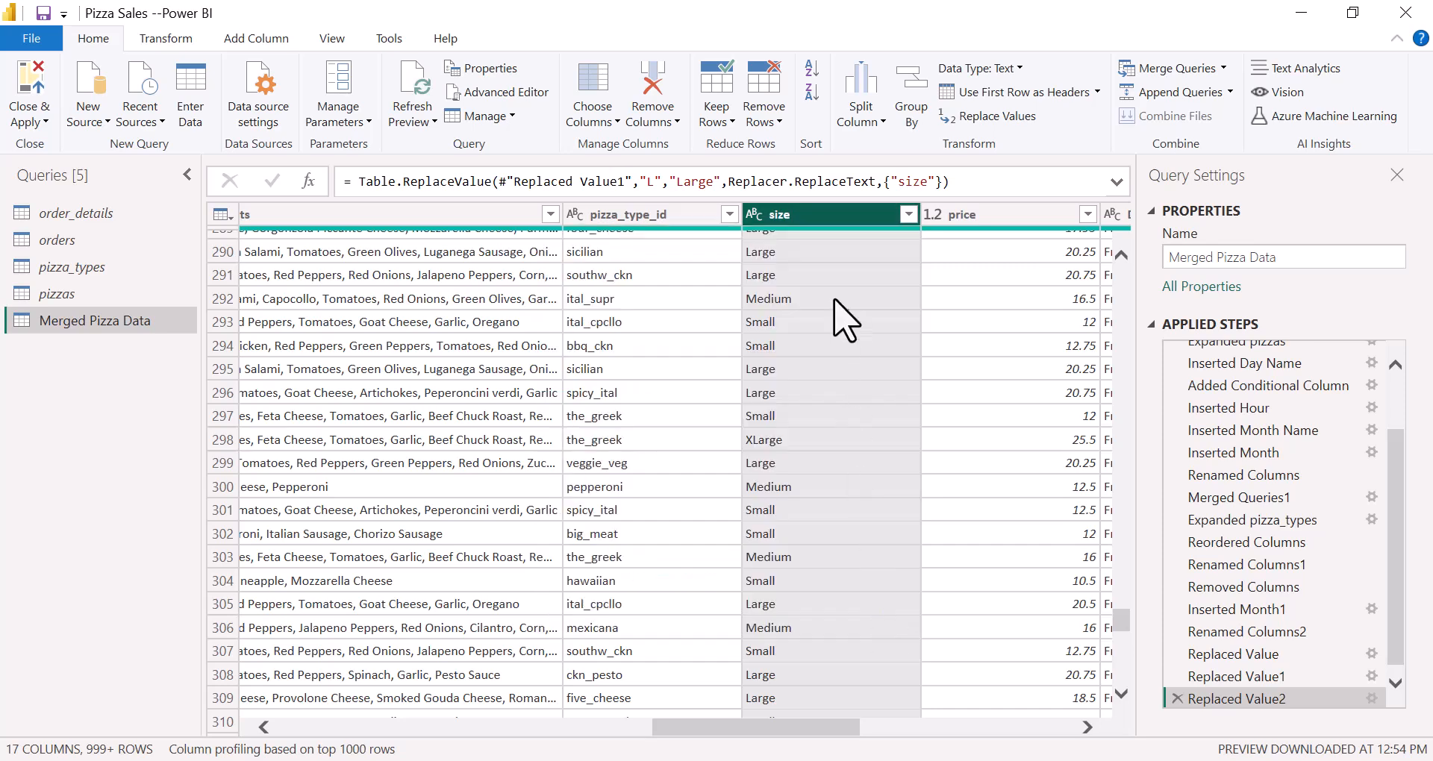
Step: Replace the value XLarge with X-Large in the size column
{"action": "right_click", "coordinate": [808, 217]}
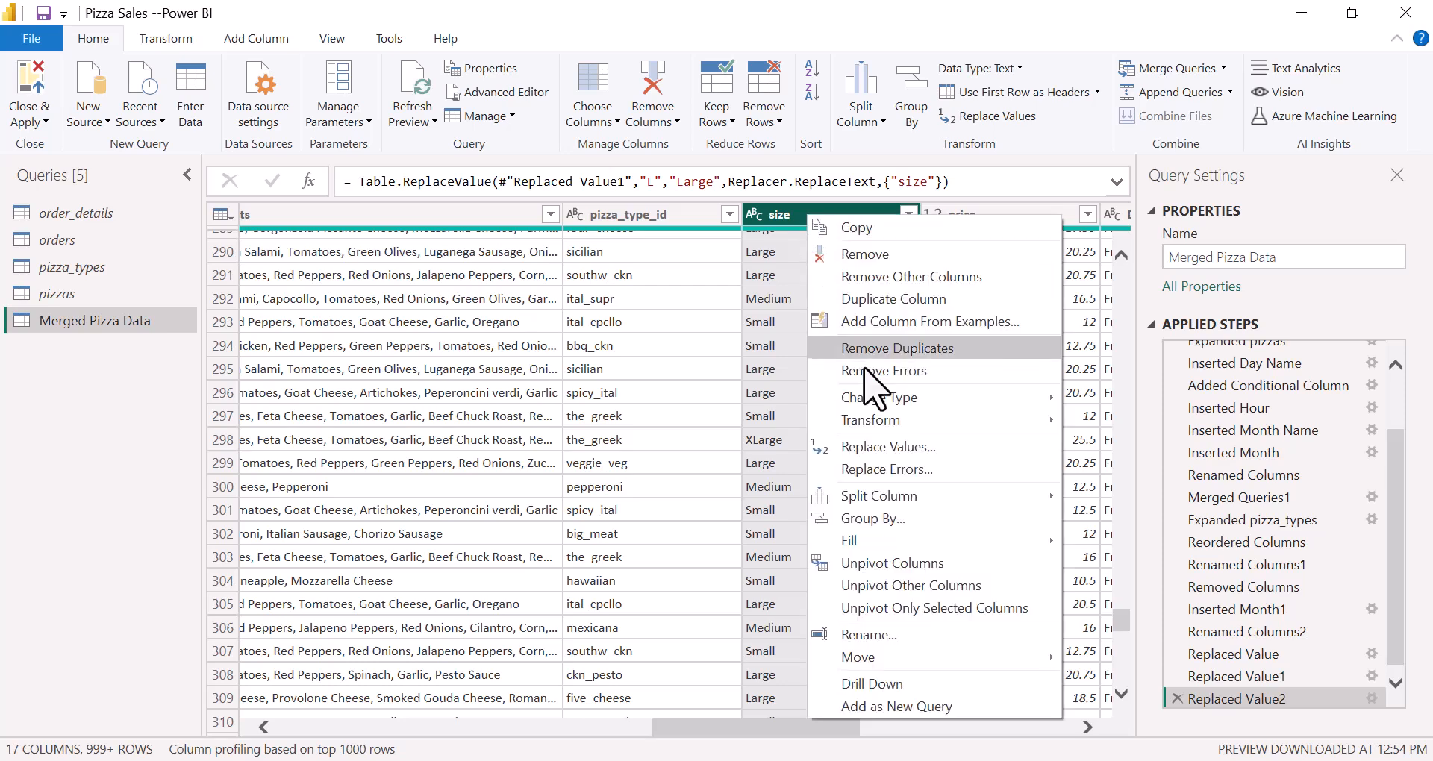
{"action": "left_click", "coordinate": [867, 449]}
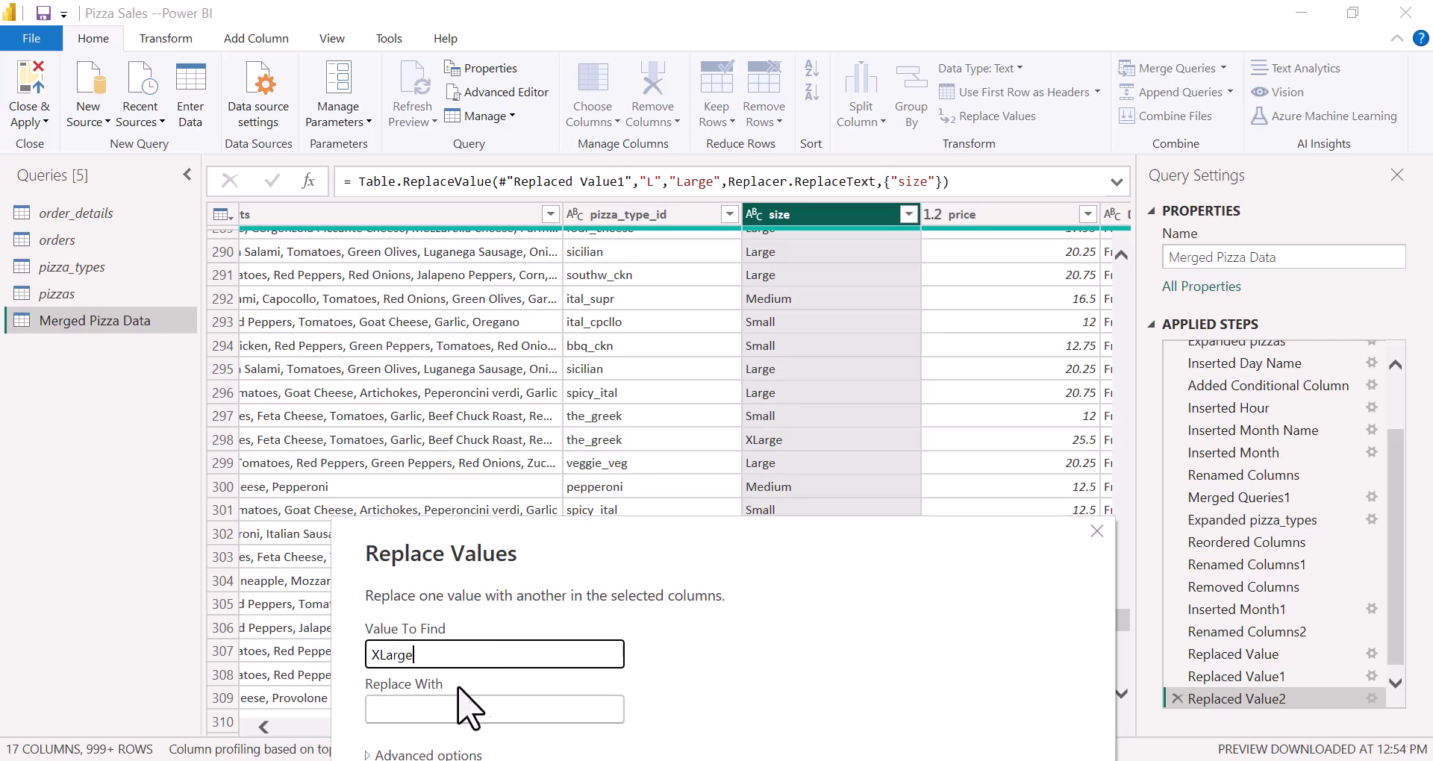
{"action": "left_click", "coordinate": [438, 713]}
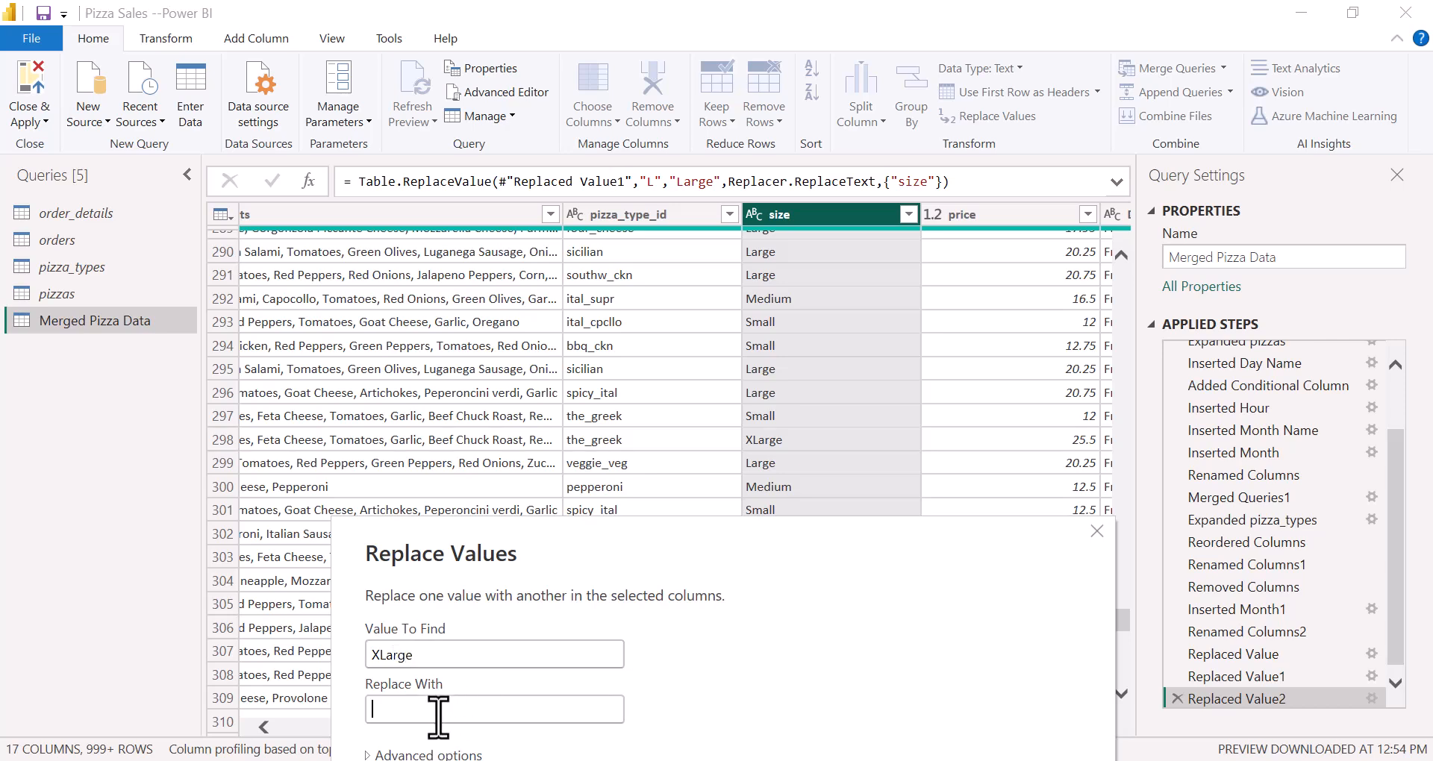
{"action": "type", "text": "X-Large"}
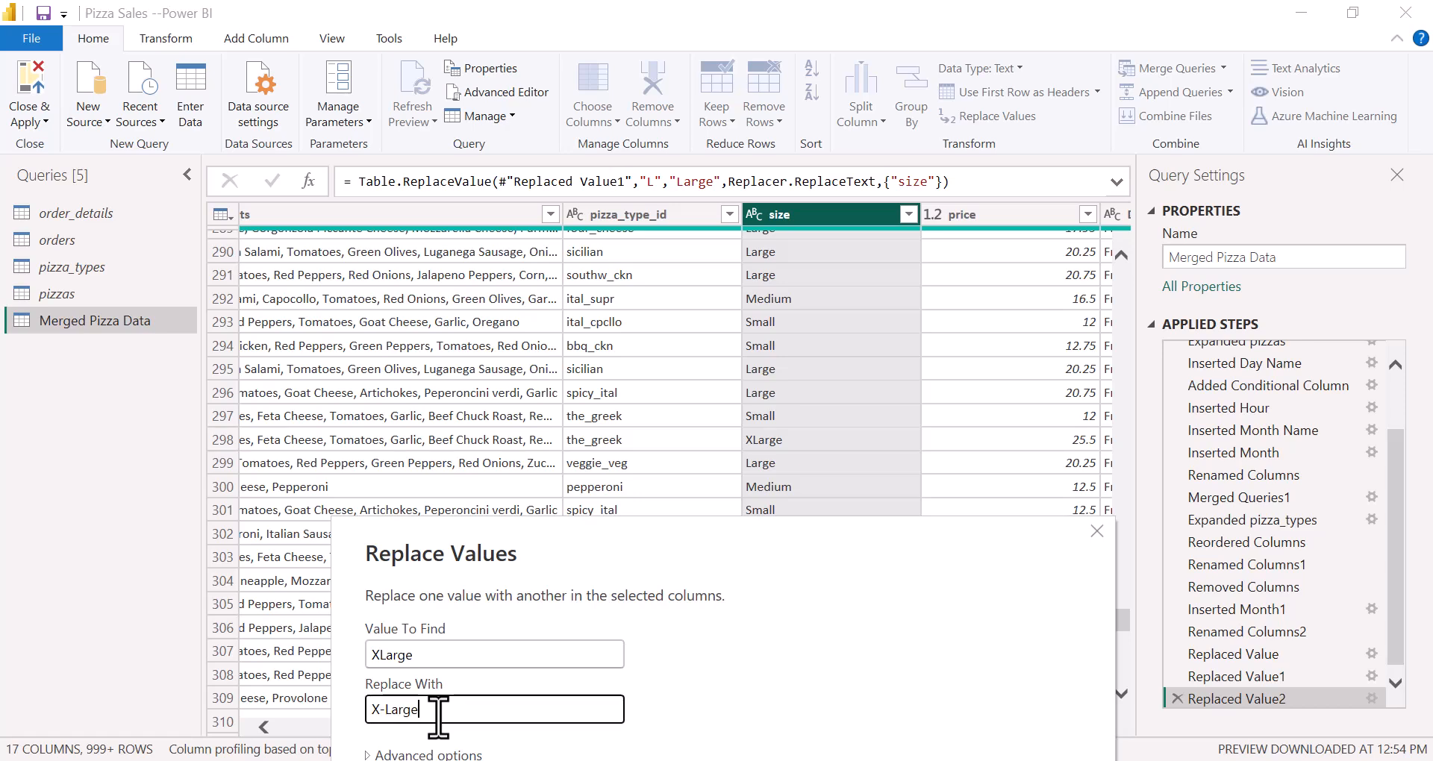
{"action": "left_click_drag", "start_coordinate": [725, 544], "coordinate": [691, 374]}
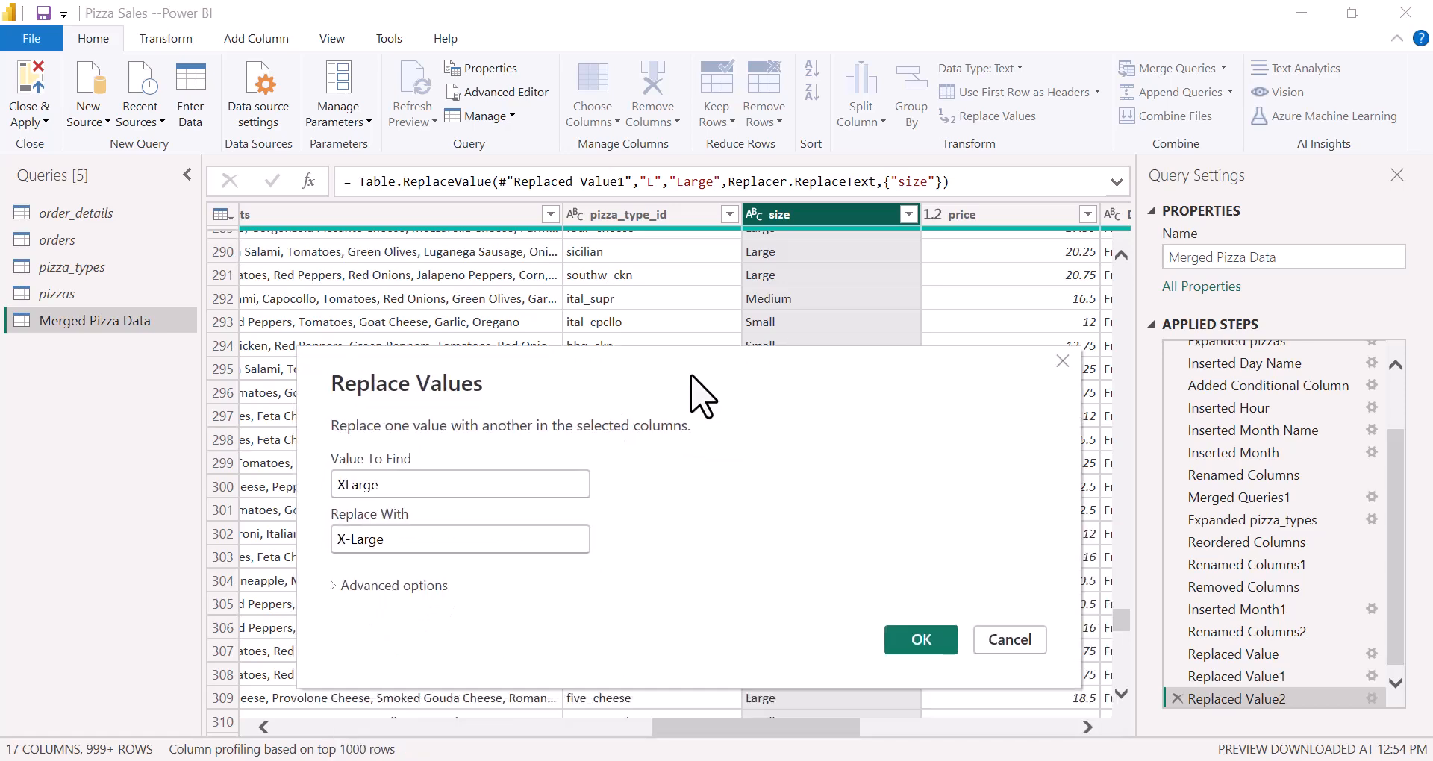
{"action": "left_click", "coordinate": [921, 640]}
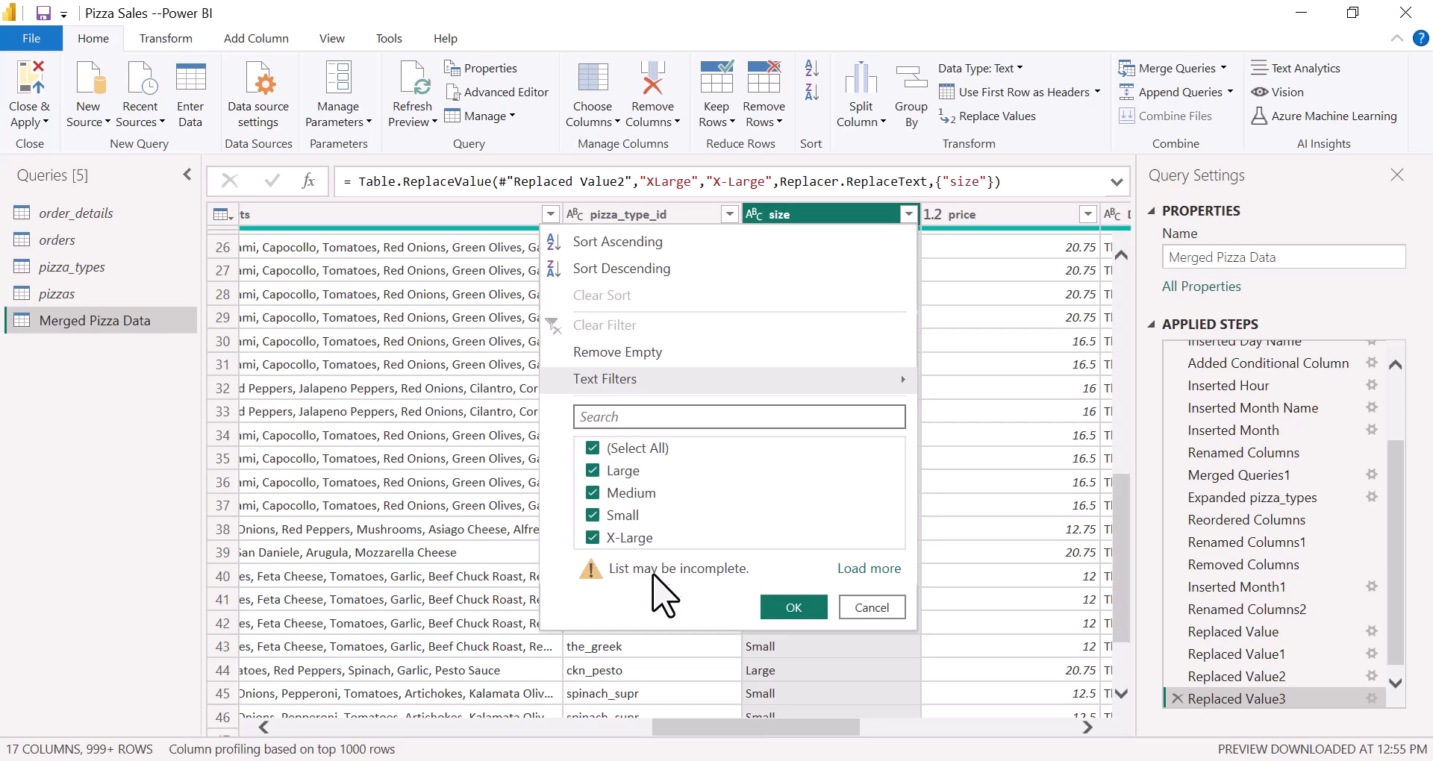
Step: Load the full list of size values with all of them kept selected, and apply the query changes to the report
{"action": "left_click", "coordinate": [869, 571]}
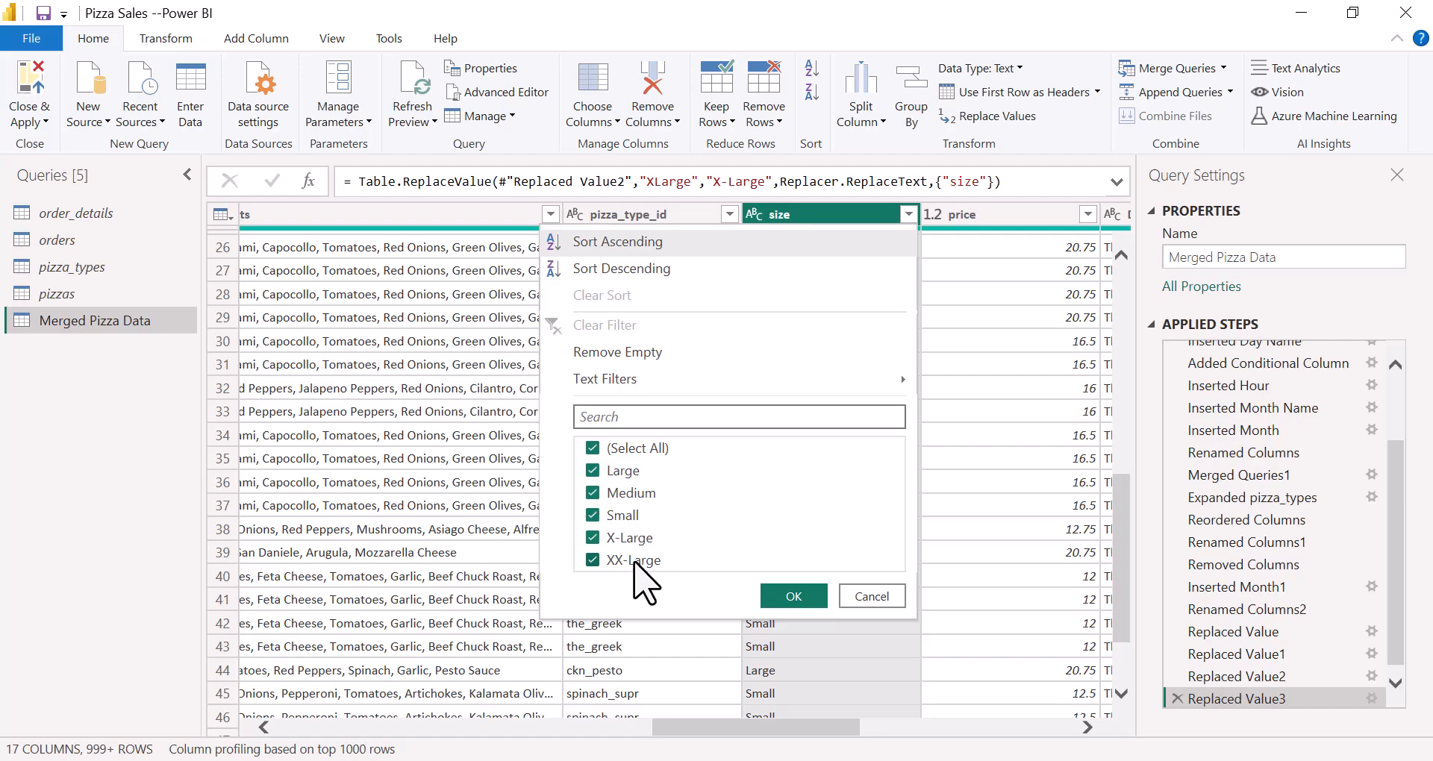
{"action": "left_click", "coordinate": [793, 597]}
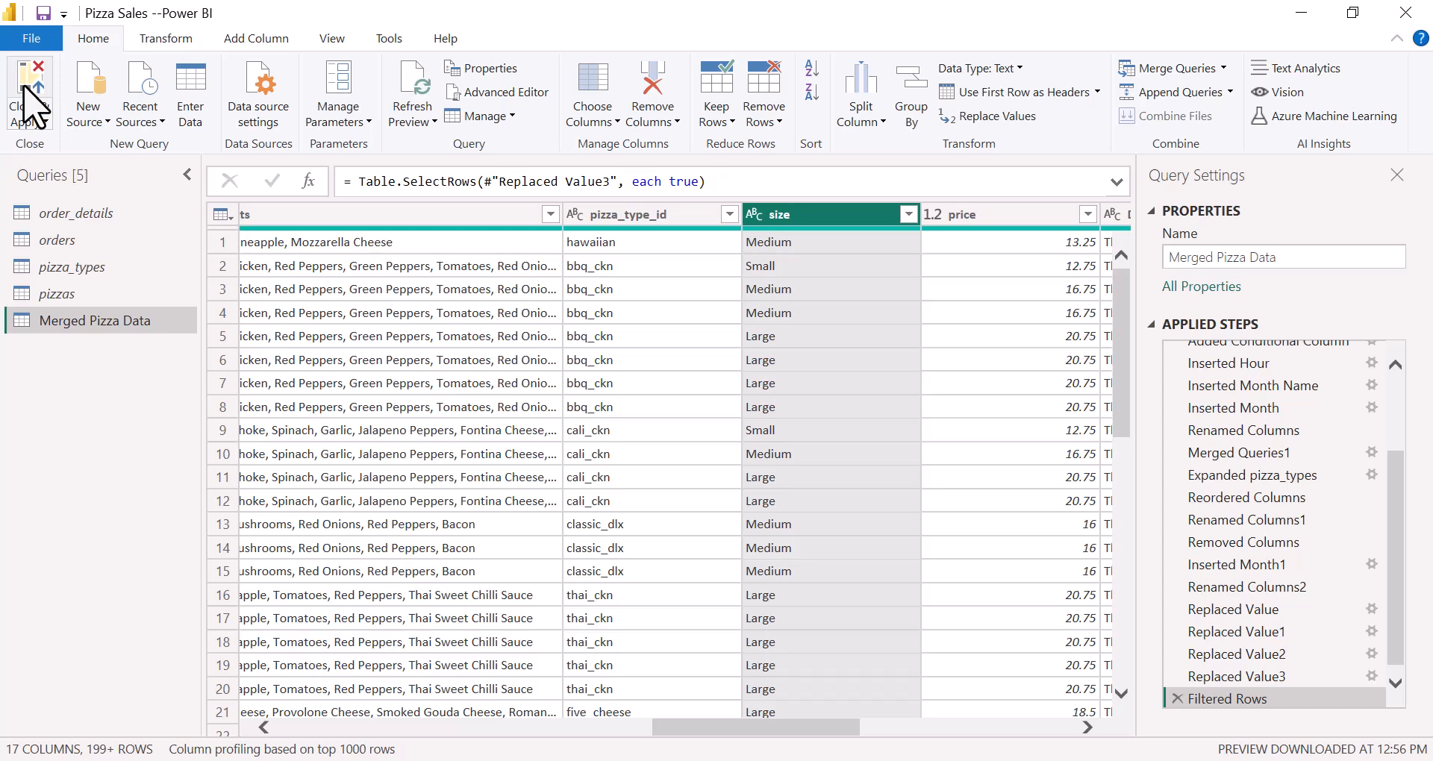
{"action": "left_click", "coordinate": [27, 95]}
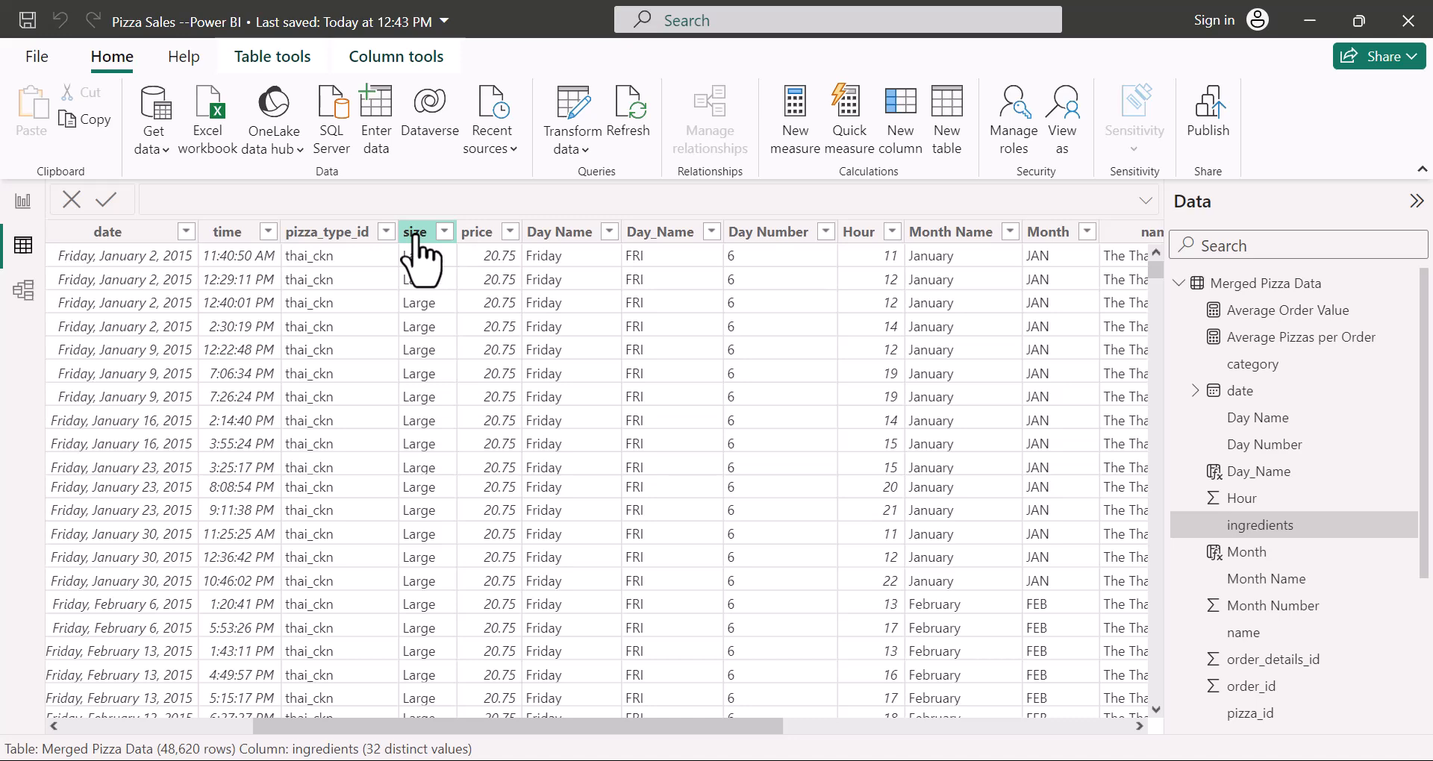
{"action": "left_click", "coordinate": [415, 232]}
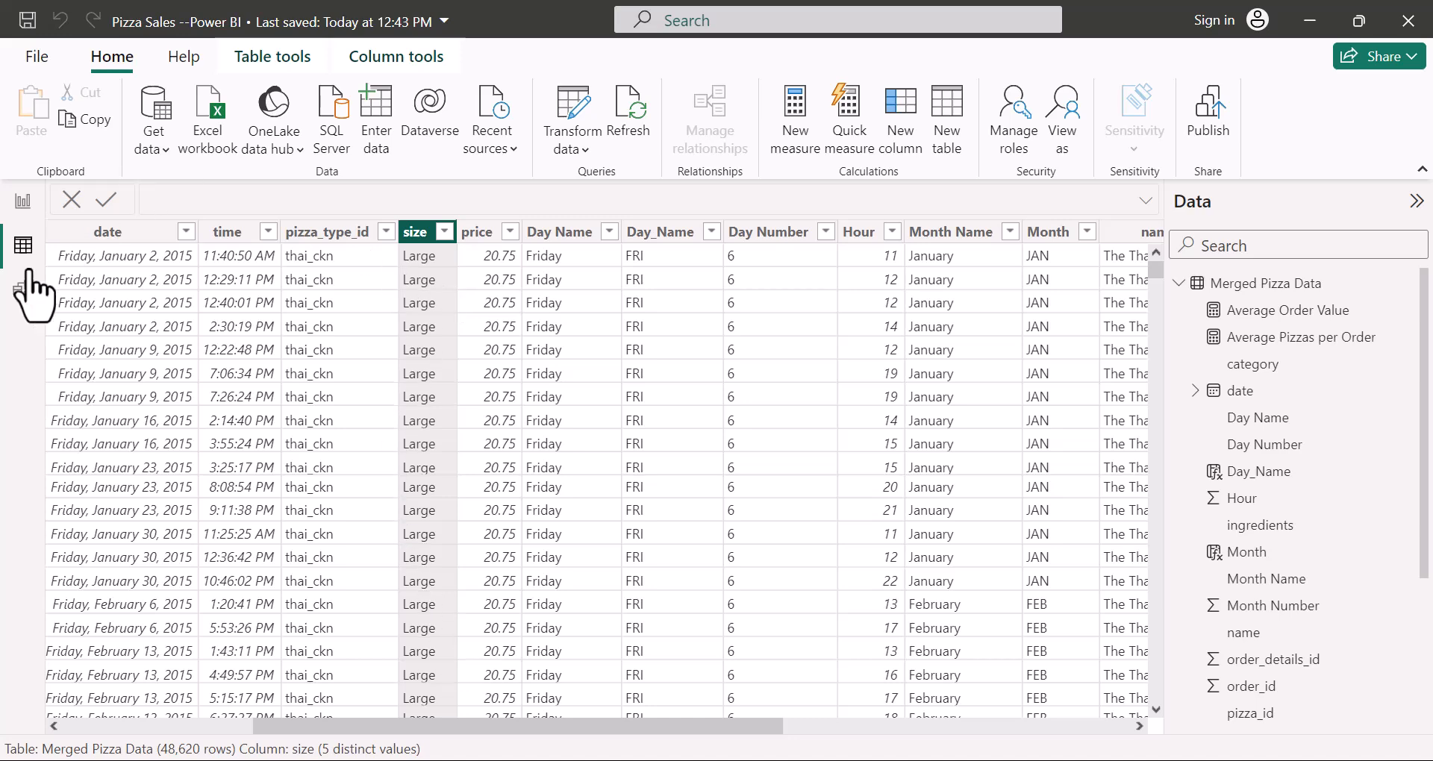
{"action": "left_click", "coordinate": [22, 201]}
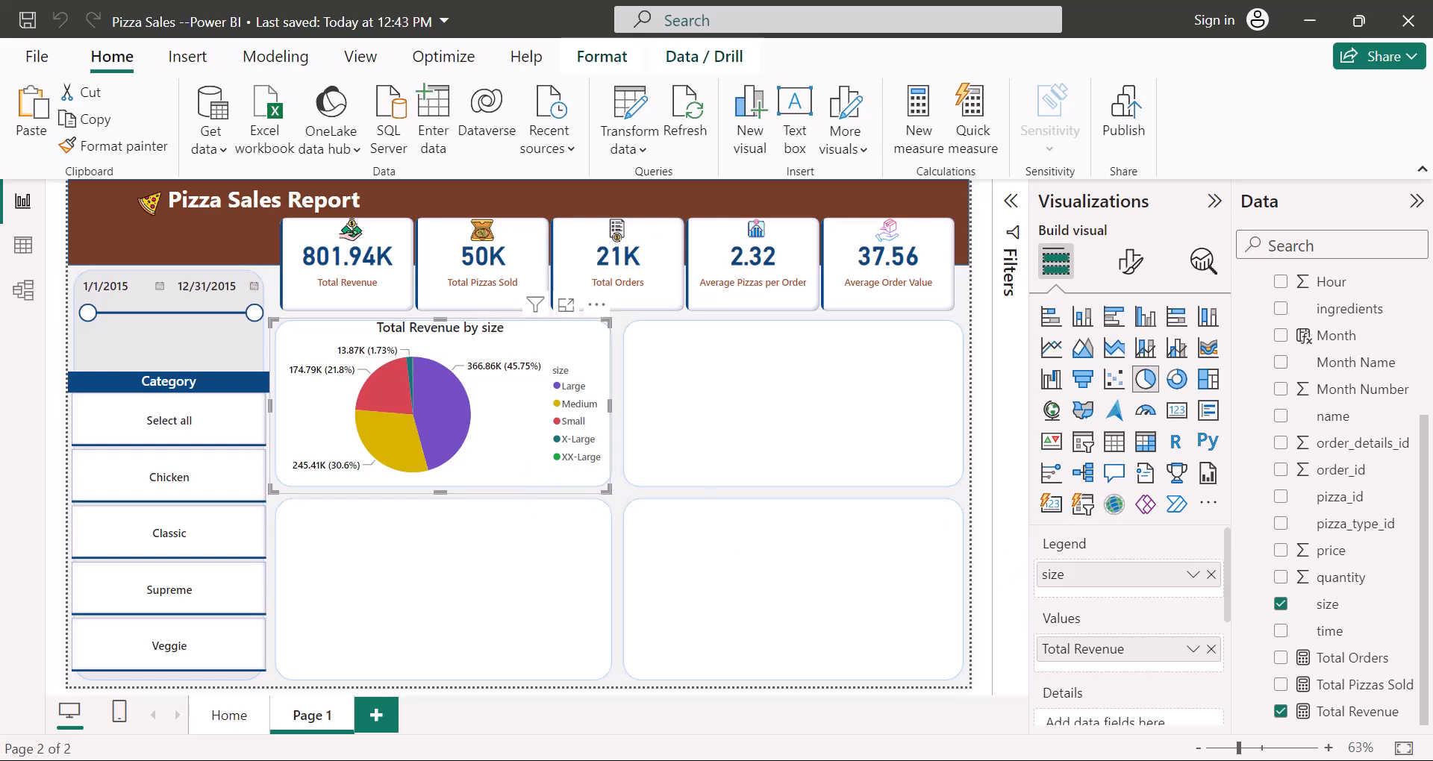
Step: Switch to the pizza sales Word document to review the Percentage of Sales by Pizza Size requirement, and return to Power BI
{"action": "mouse_move", "coordinate": [865, 760]}
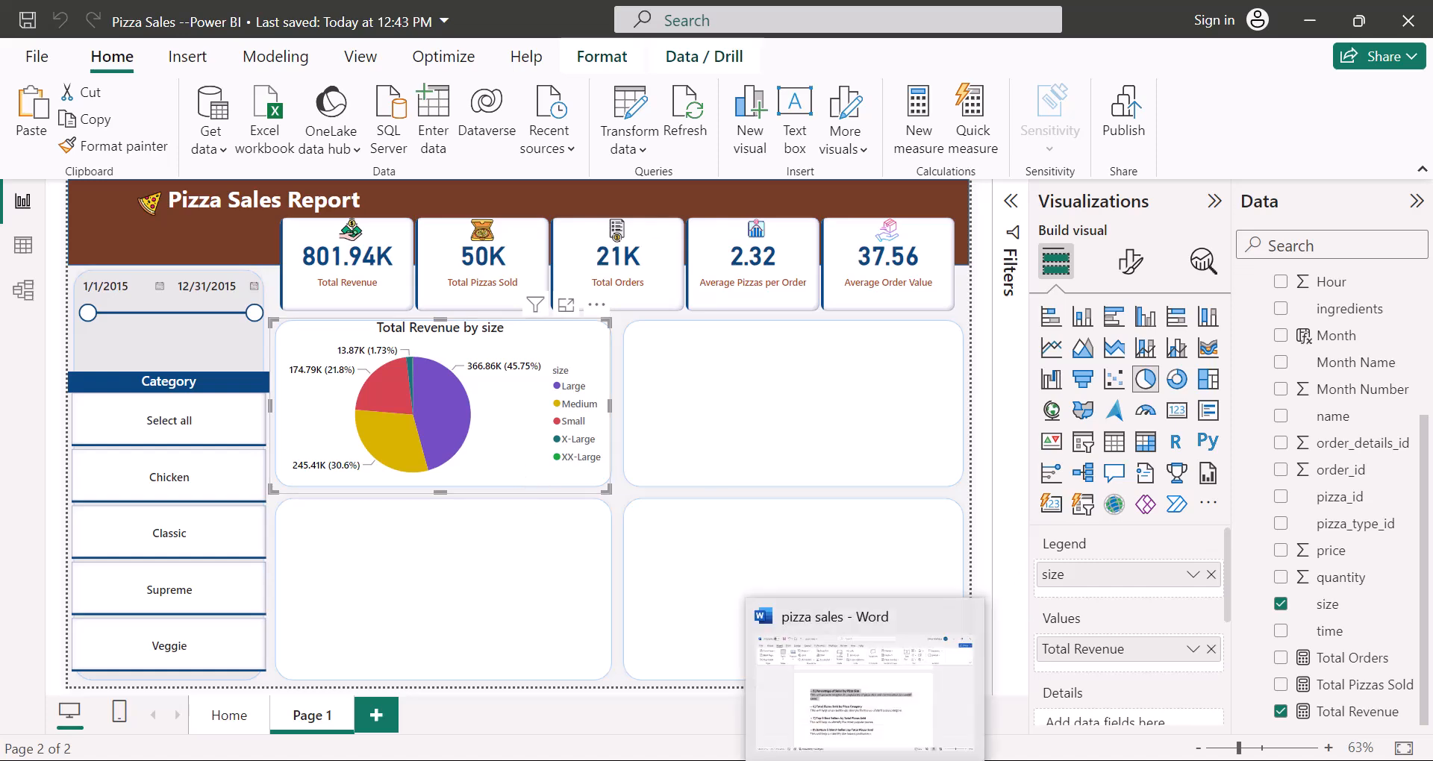
{"action": "left_click", "coordinate": [882, 715]}
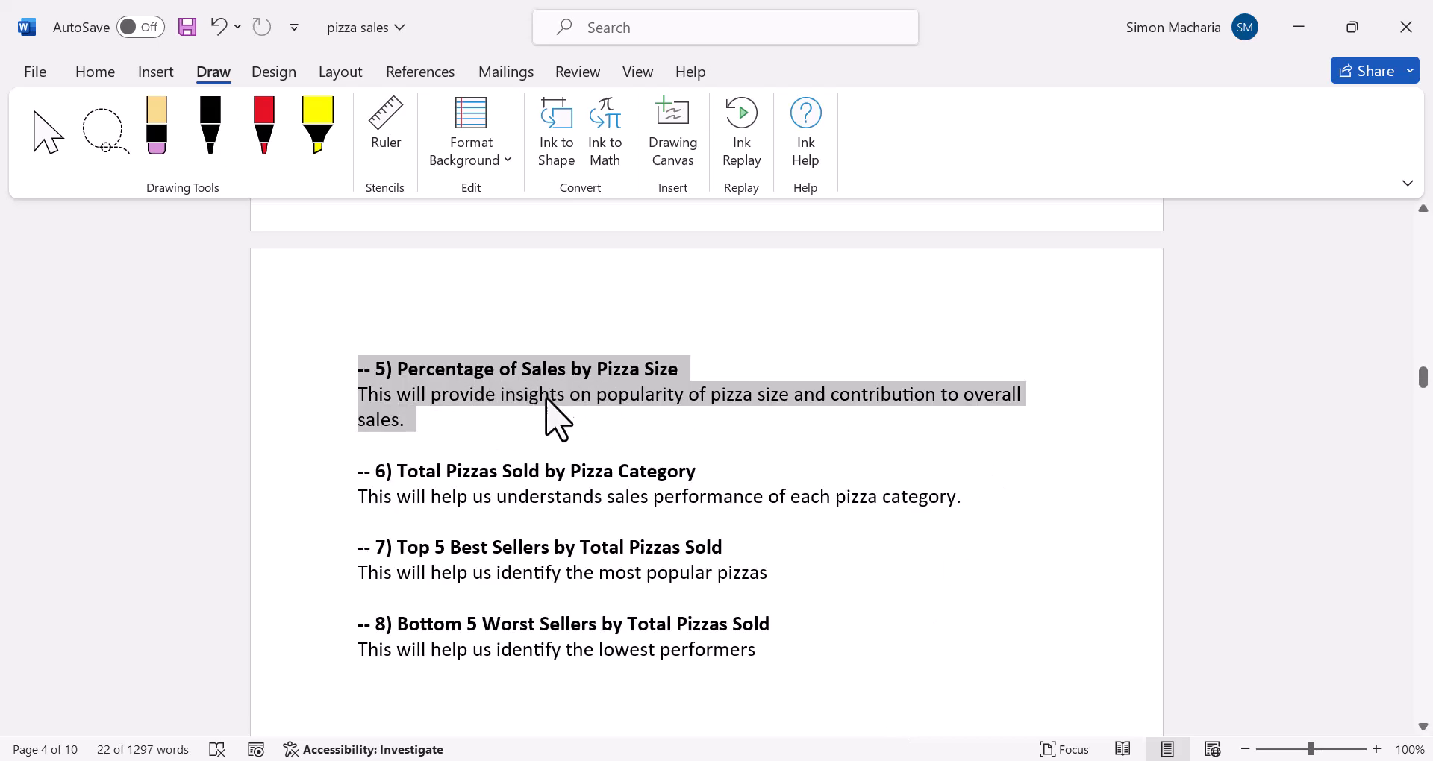
{"action": "key", "text": "alt+Tab"}
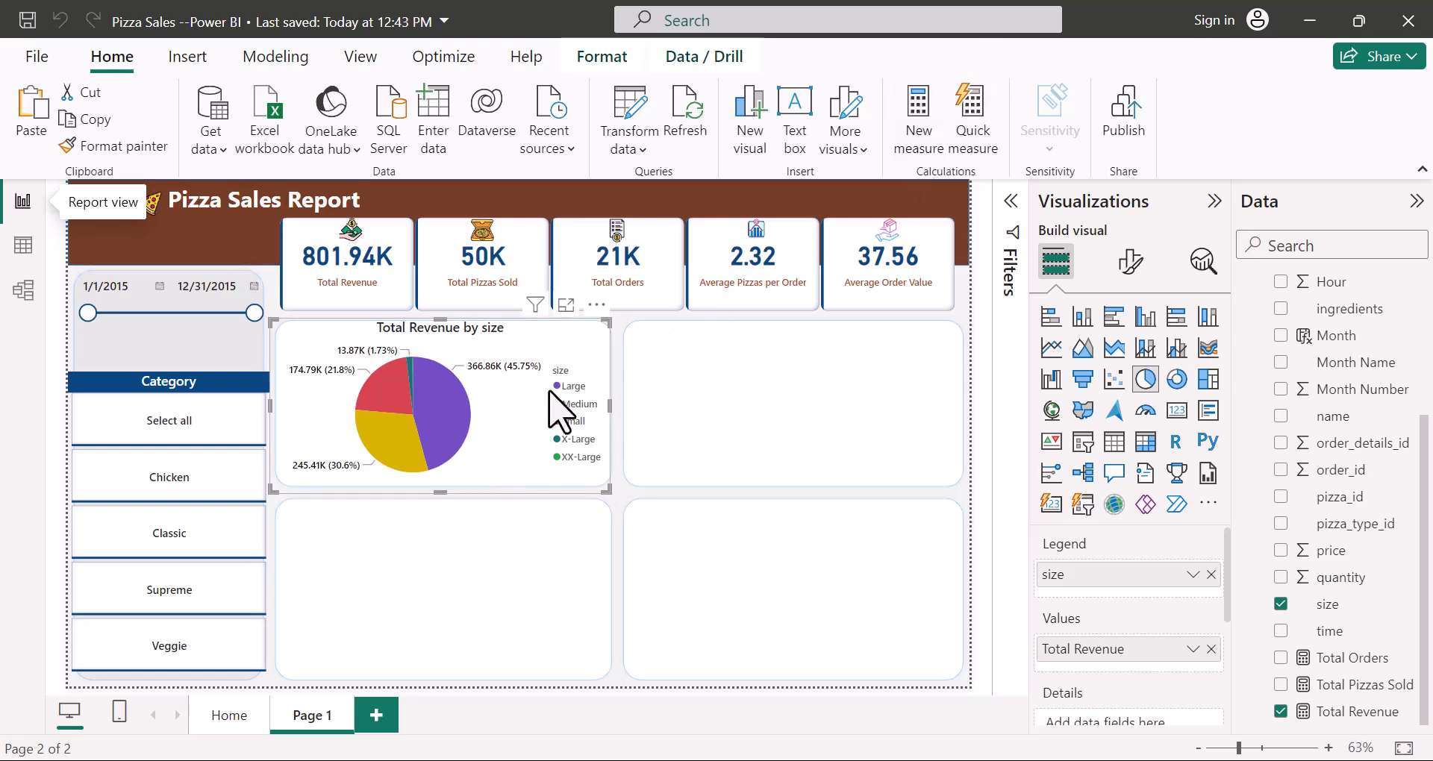
Step: Rename the pie chart's legend field from size to Size for this visual only
{"action": "left_click", "coordinate": [1129, 262]}
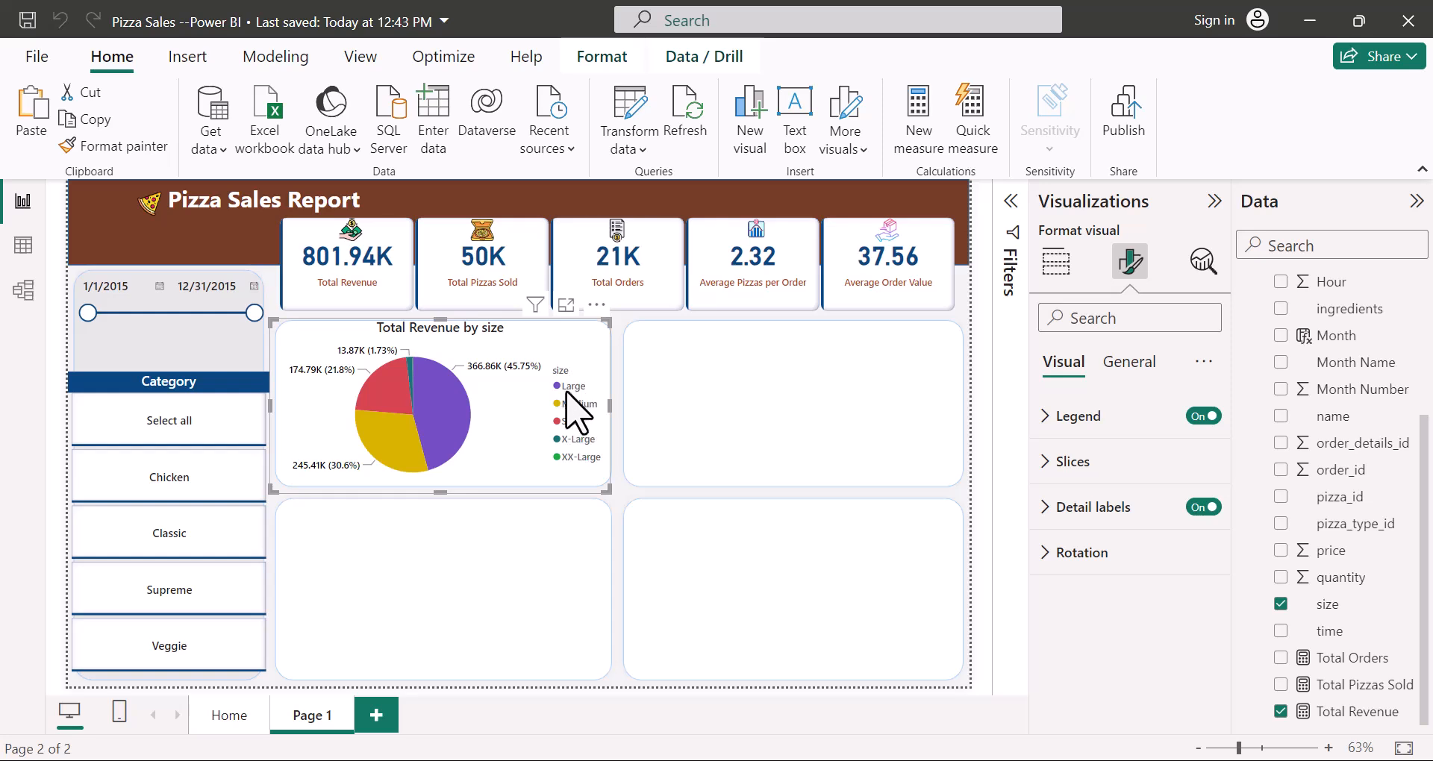
{"action": "left_click", "coordinate": [1055, 262]}
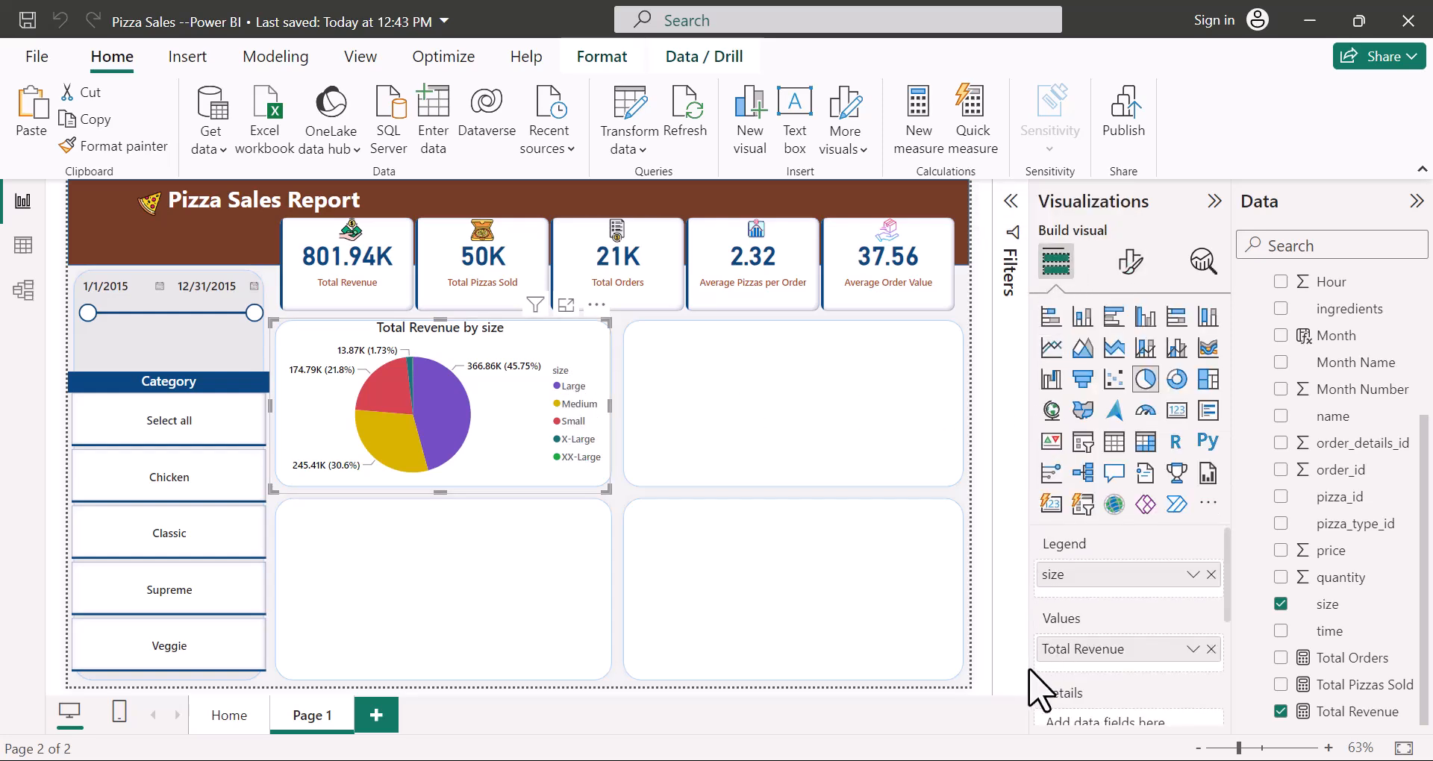
{"action": "left_click", "coordinate": [1194, 575]}
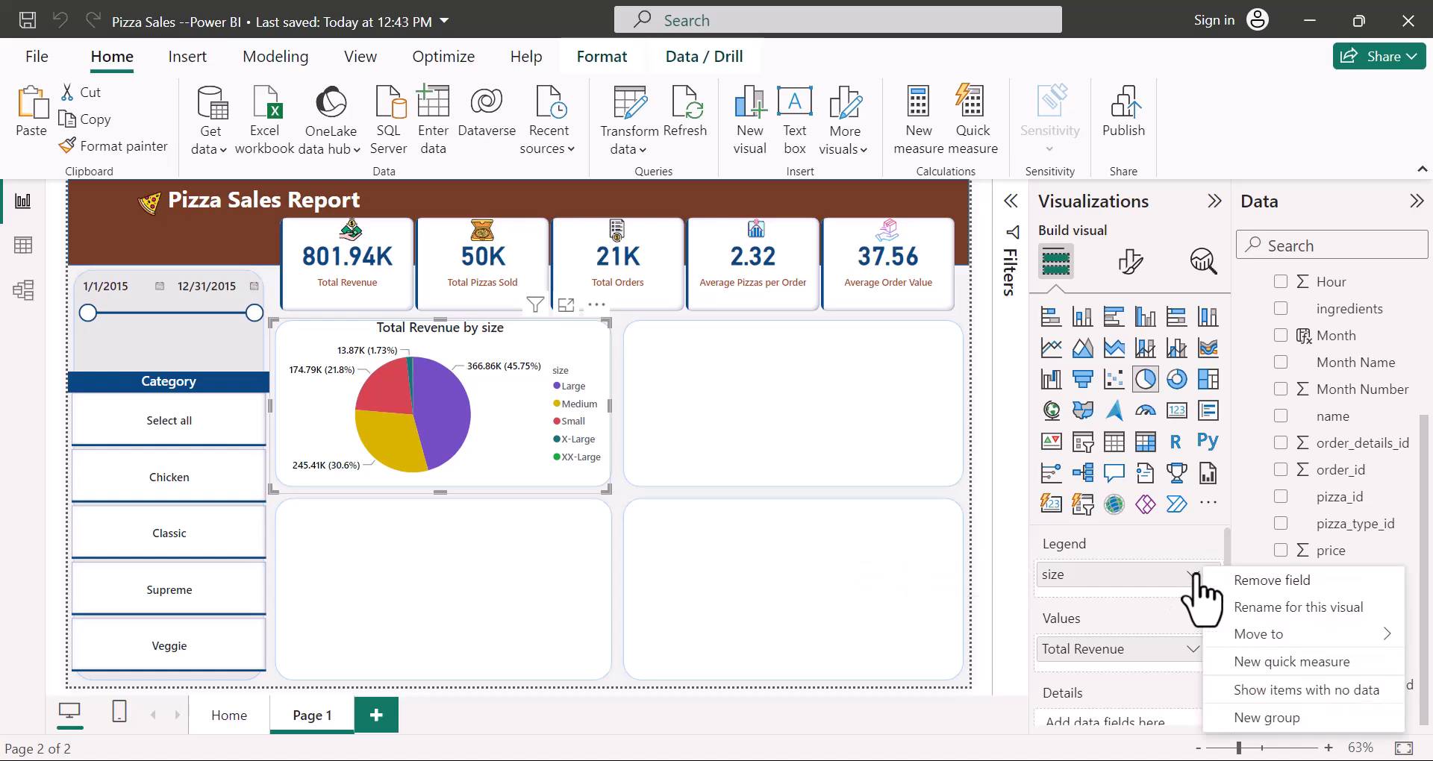
{"action": "left_click", "coordinate": [1252, 608]}
{"action": "left_click", "coordinate": [1051, 578]}
{"action": "key", "text": "BackSpace"}
{"action": "type", "text": "S"}
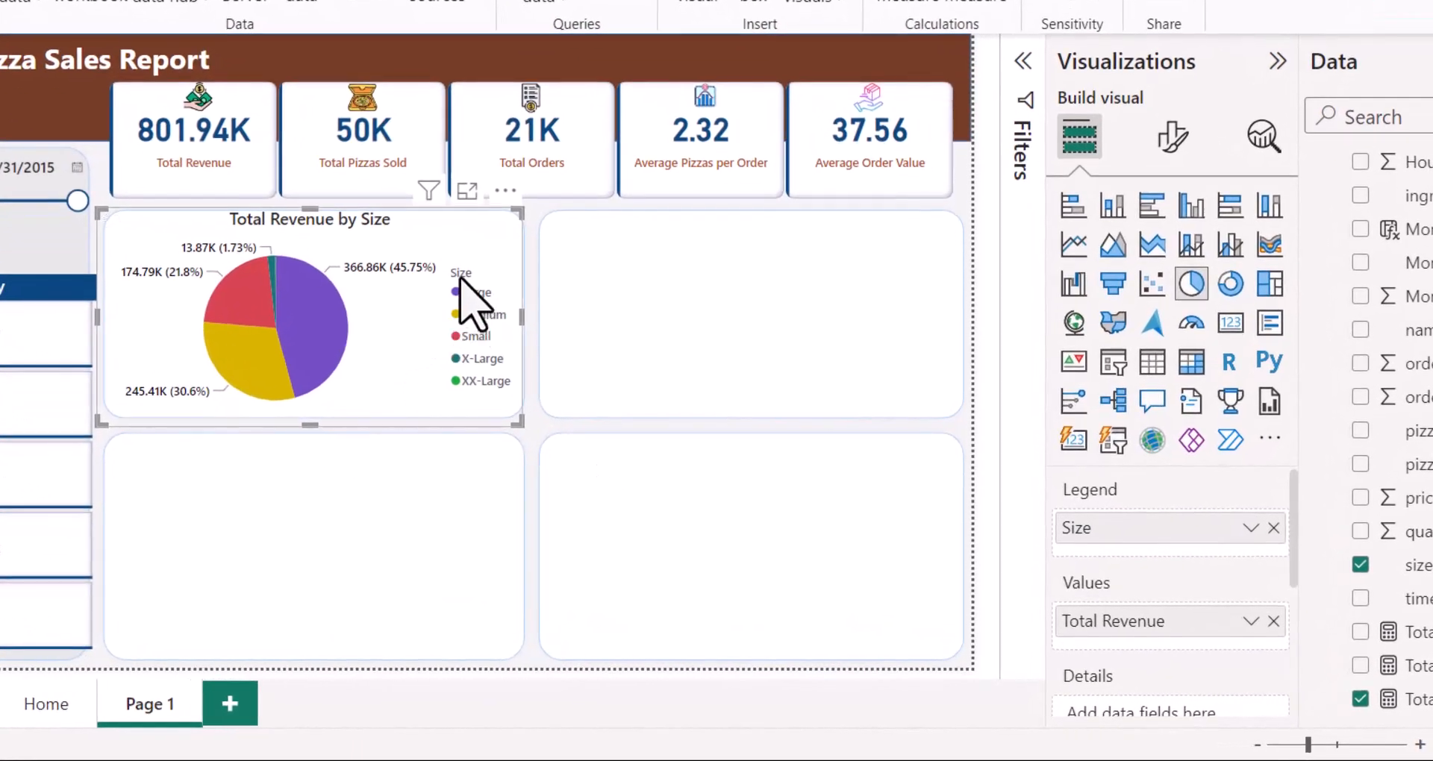
Step: Examine the position and text formatting options of the pie chart's legend
{"action": "left_click", "coordinate": [1173, 138]}
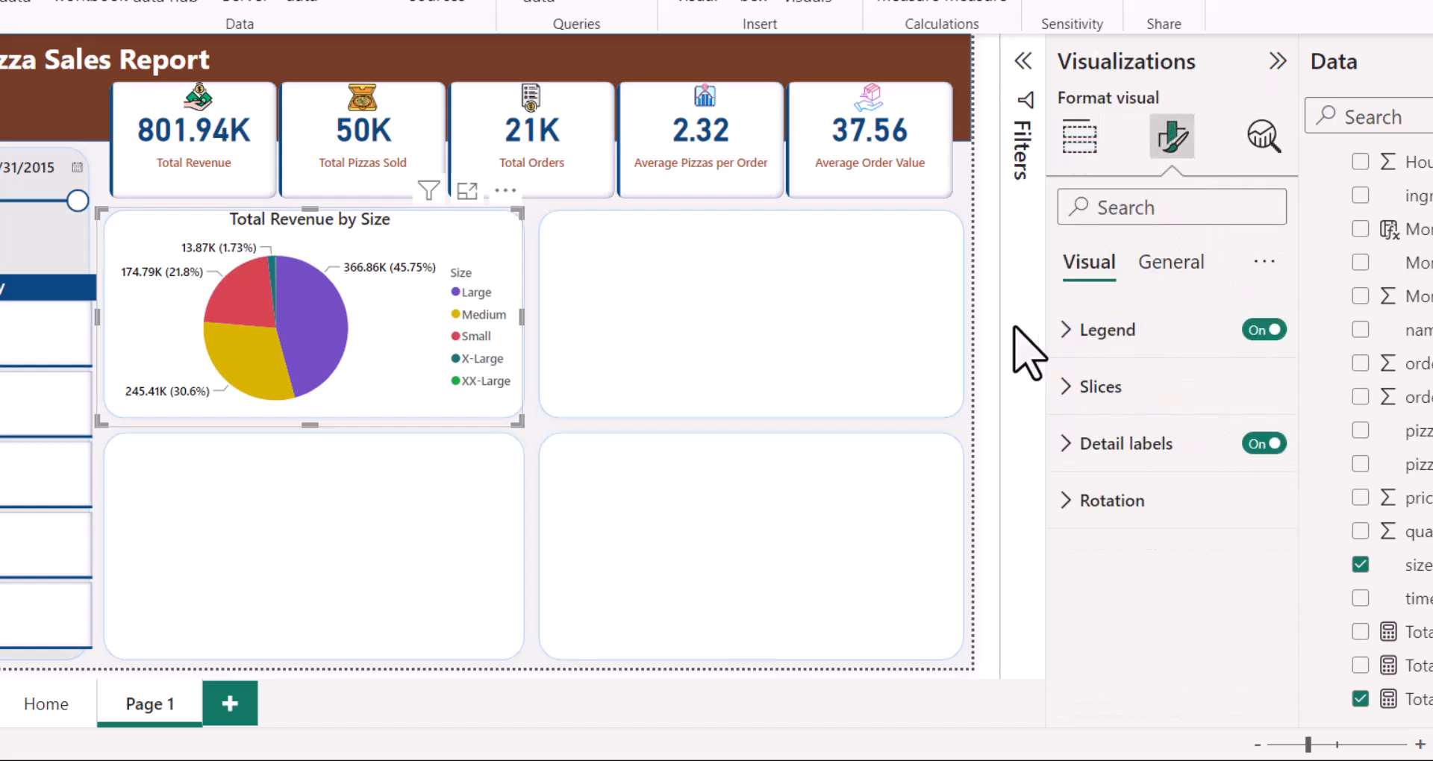
{"action": "left_click", "coordinate": [1067, 331]}
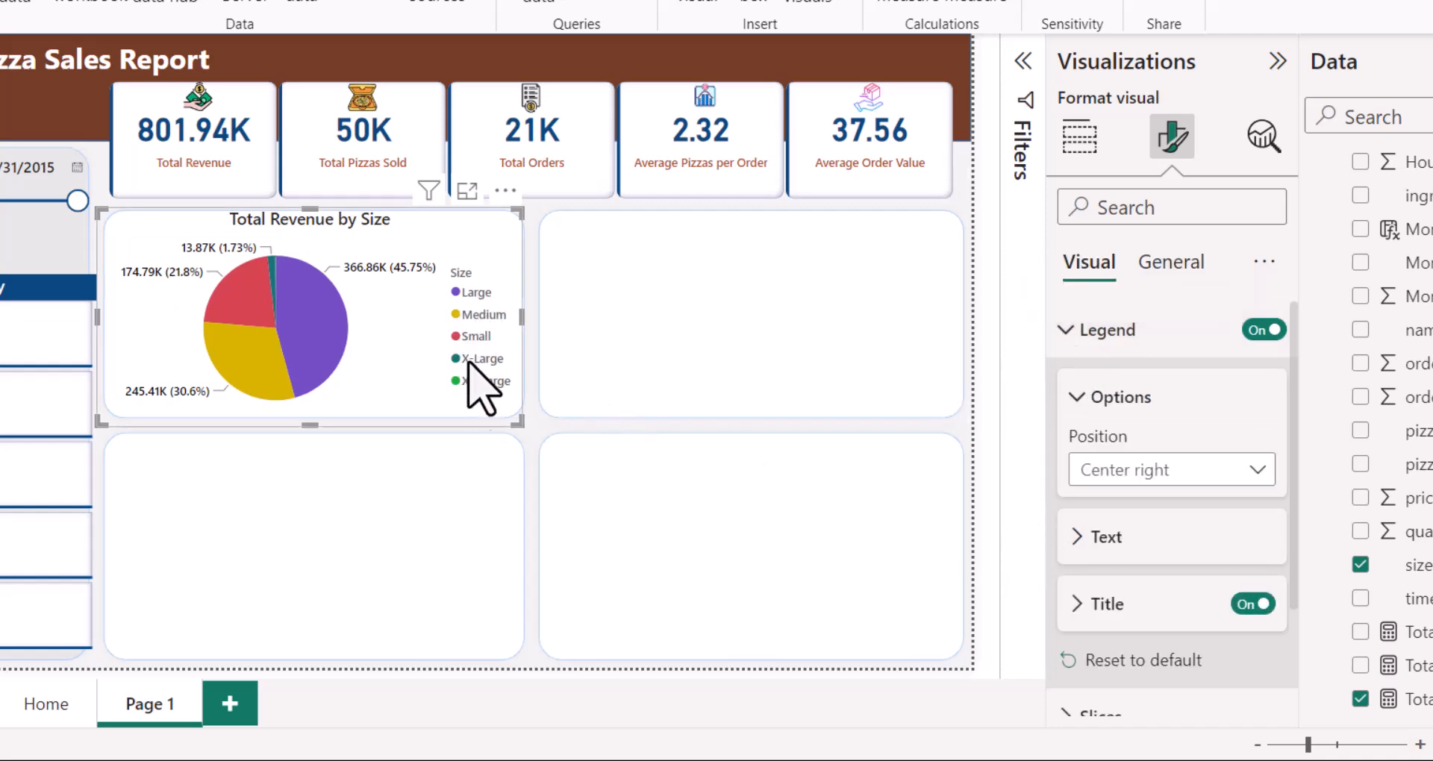
{"action": "left_click", "coordinate": [1097, 537]}
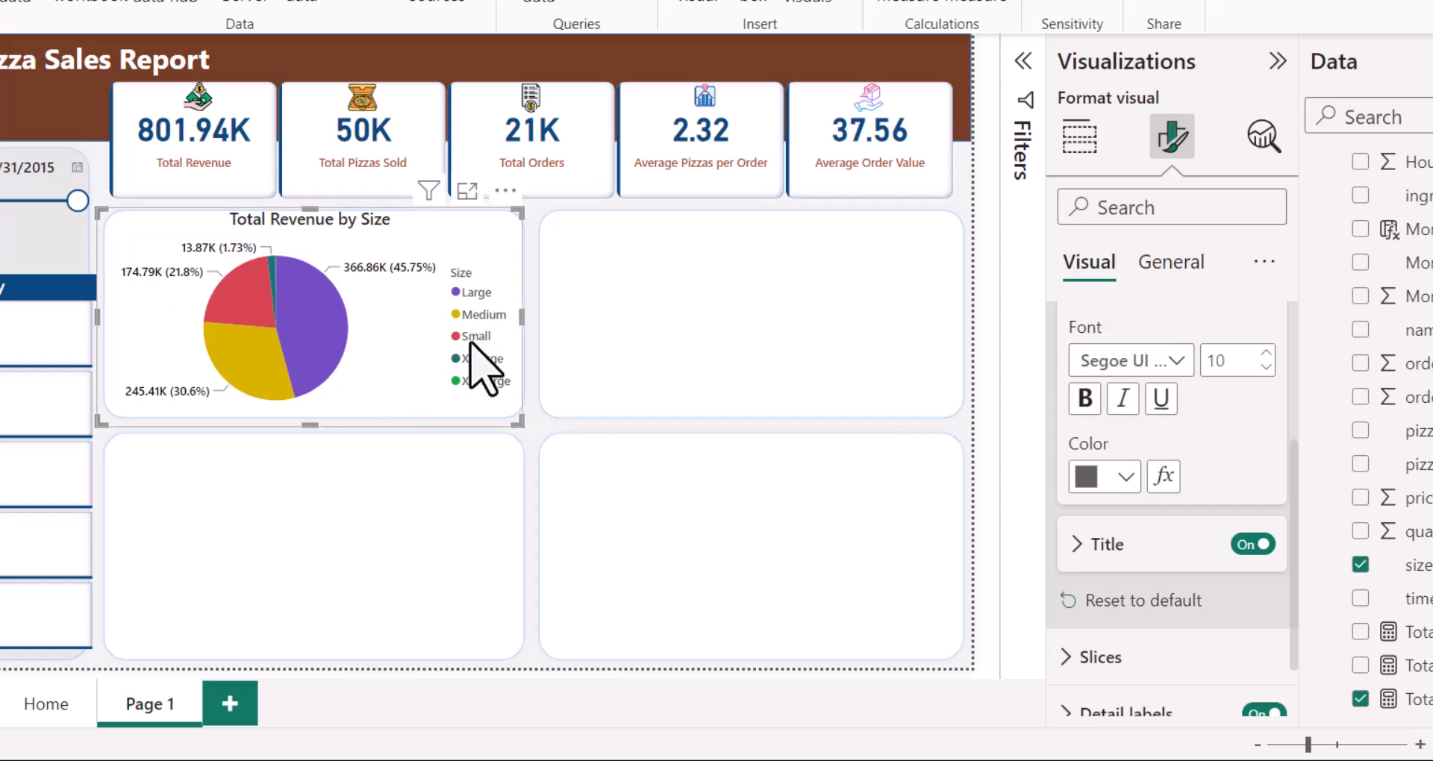
{"action": "scroll", "coordinate": [1046, 464], "scroll_direction": "up", "scroll_amount": 2}
{"action": "left_click", "coordinate": [1080, 417]}
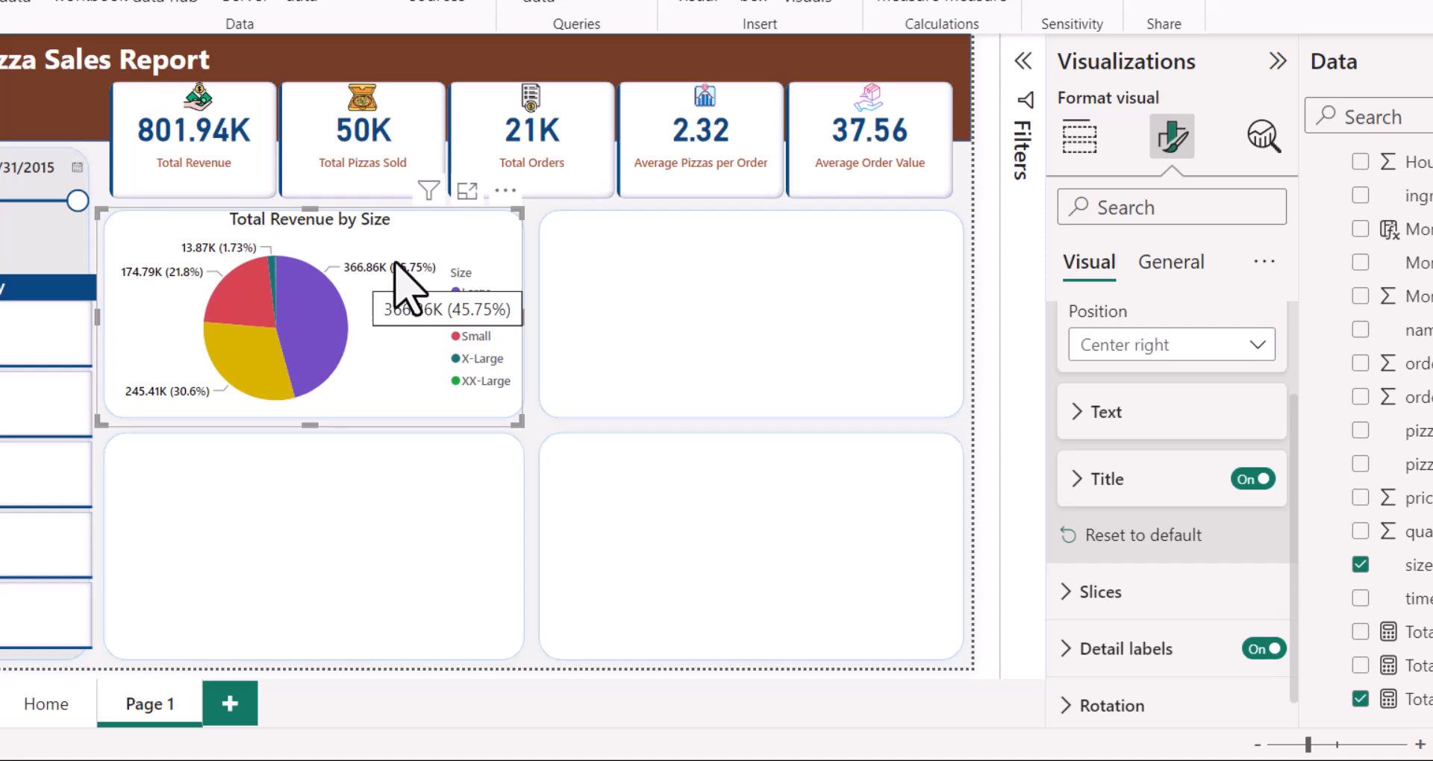
{"action": "scroll", "coordinate": [1172, 485], "scroll_direction": "up", "scroll_amount": 2}
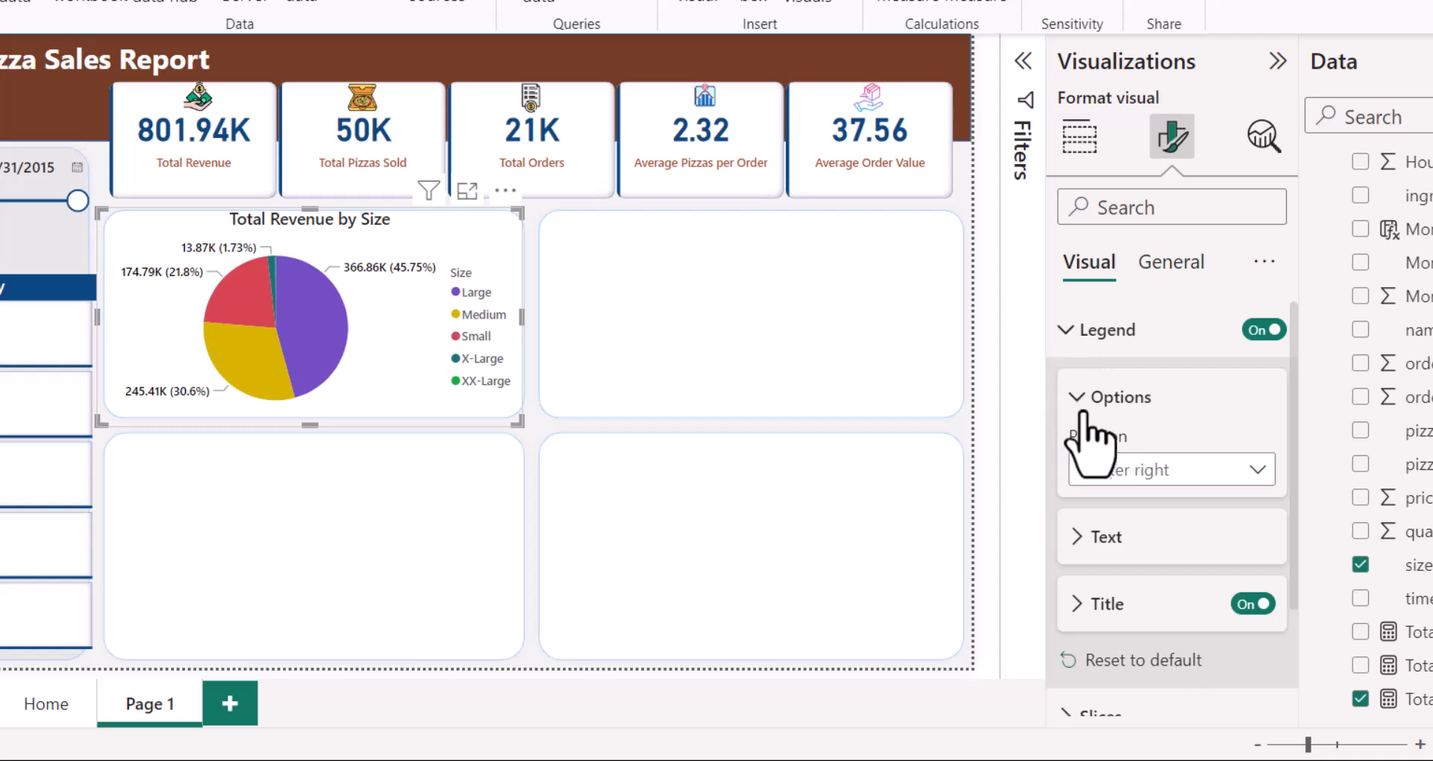
{"action": "left_click", "coordinate": [1067, 333]}
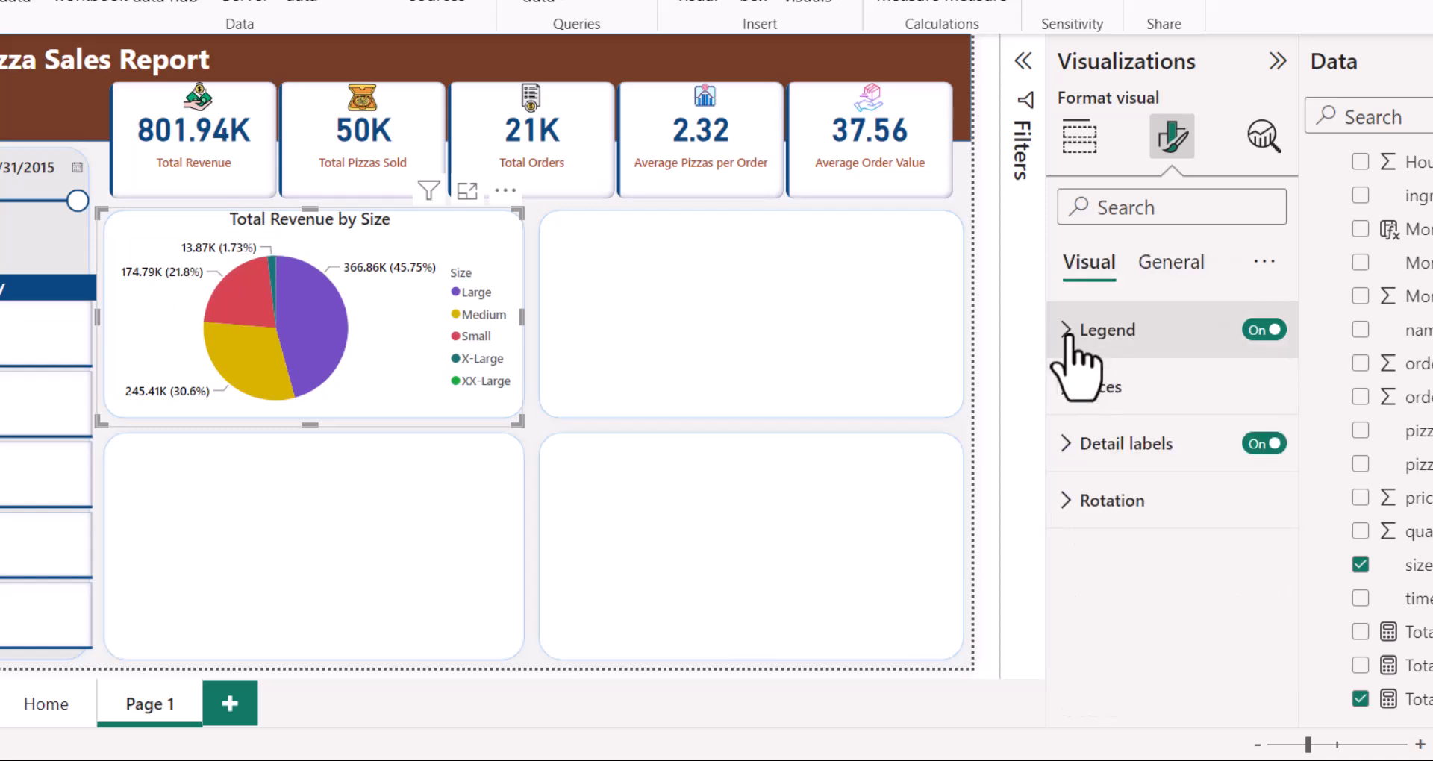
Step: Try Percent of total as the pie chart's detail label contents and restore Data value, percent of total
{"action": "left_click", "coordinate": [1066, 443]}
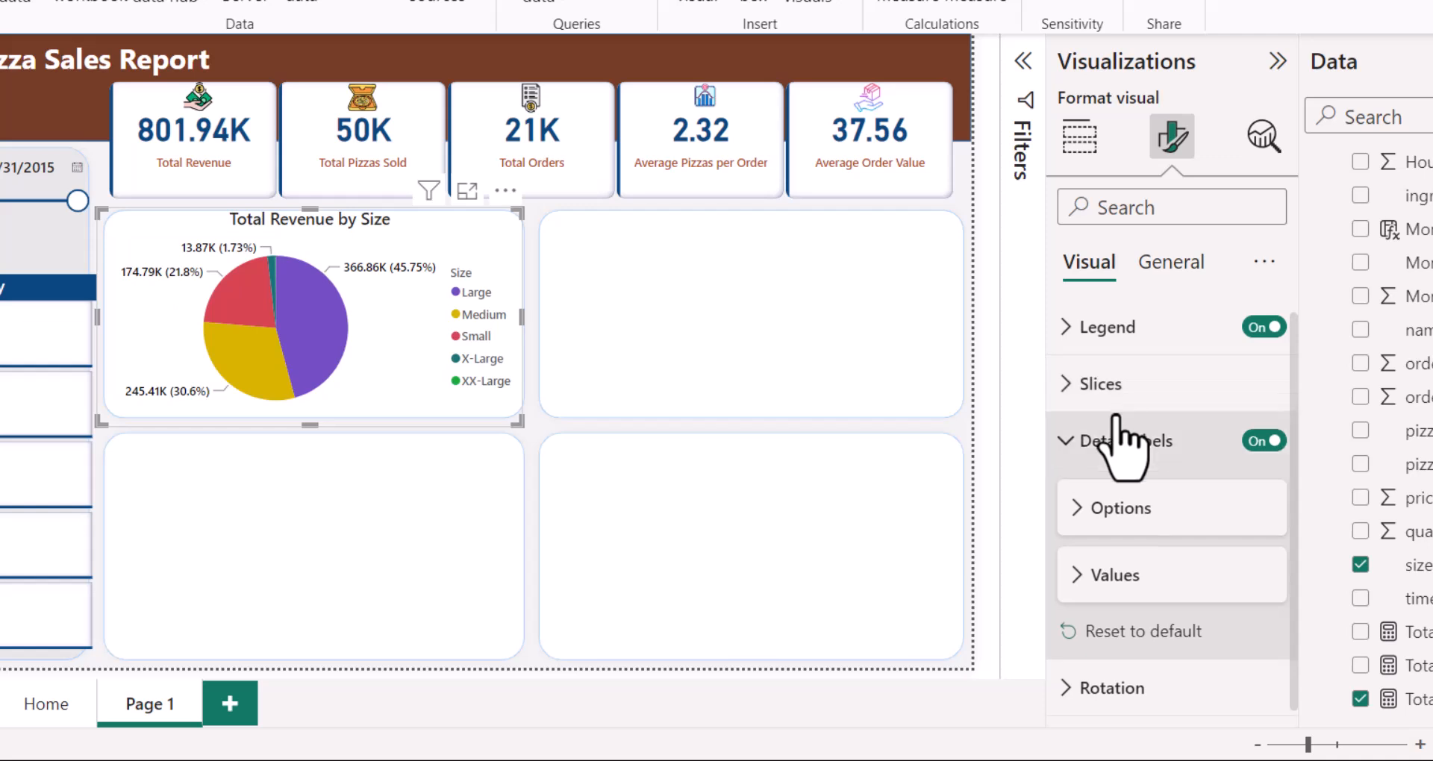
{"action": "left_click", "coordinate": [1108, 573]}
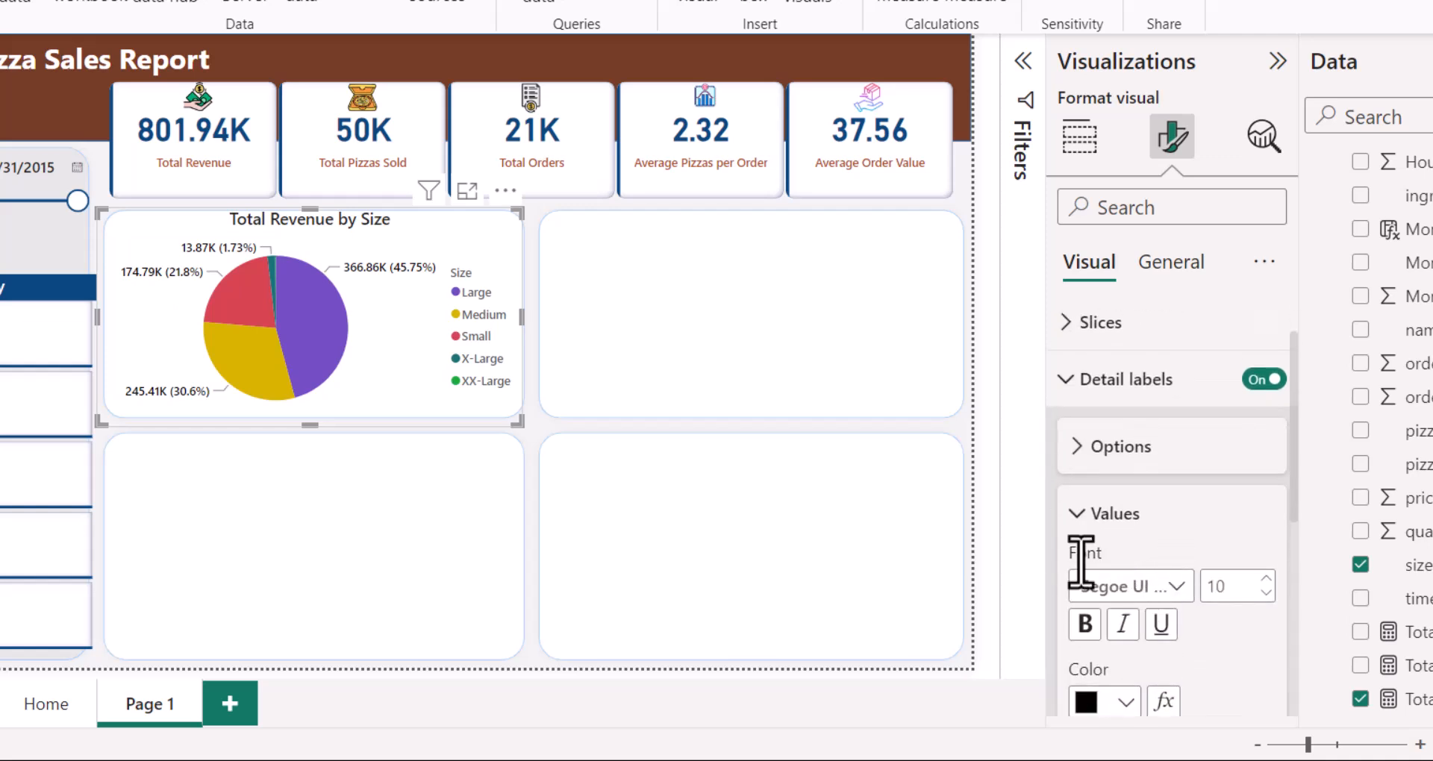
{"action": "left_click", "coordinate": [1082, 516]}
{"action": "left_click", "coordinate": [1080, 515]}
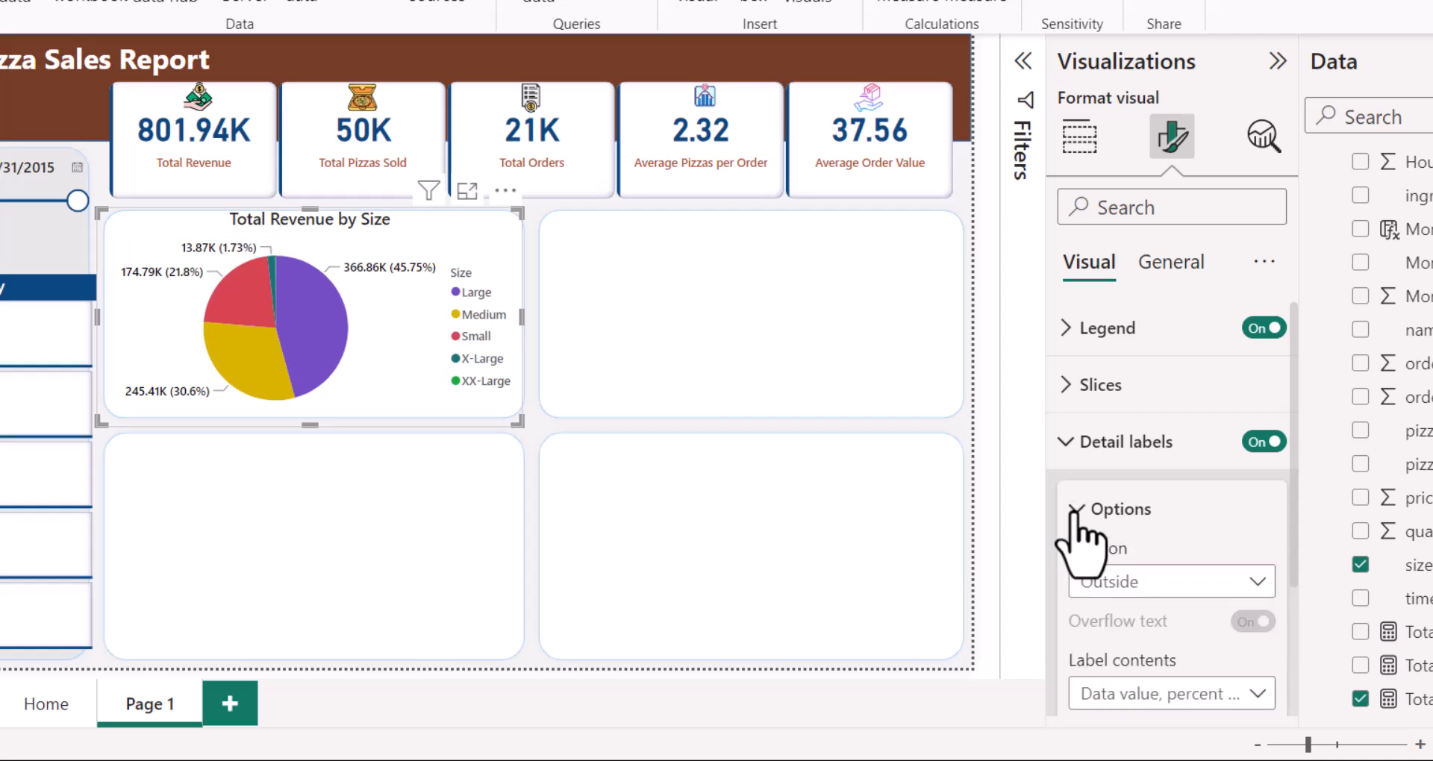
{"action": "scroll", "coordinate": [1075, 538], "scroll_direction": "down", "scroll_amount": 3}
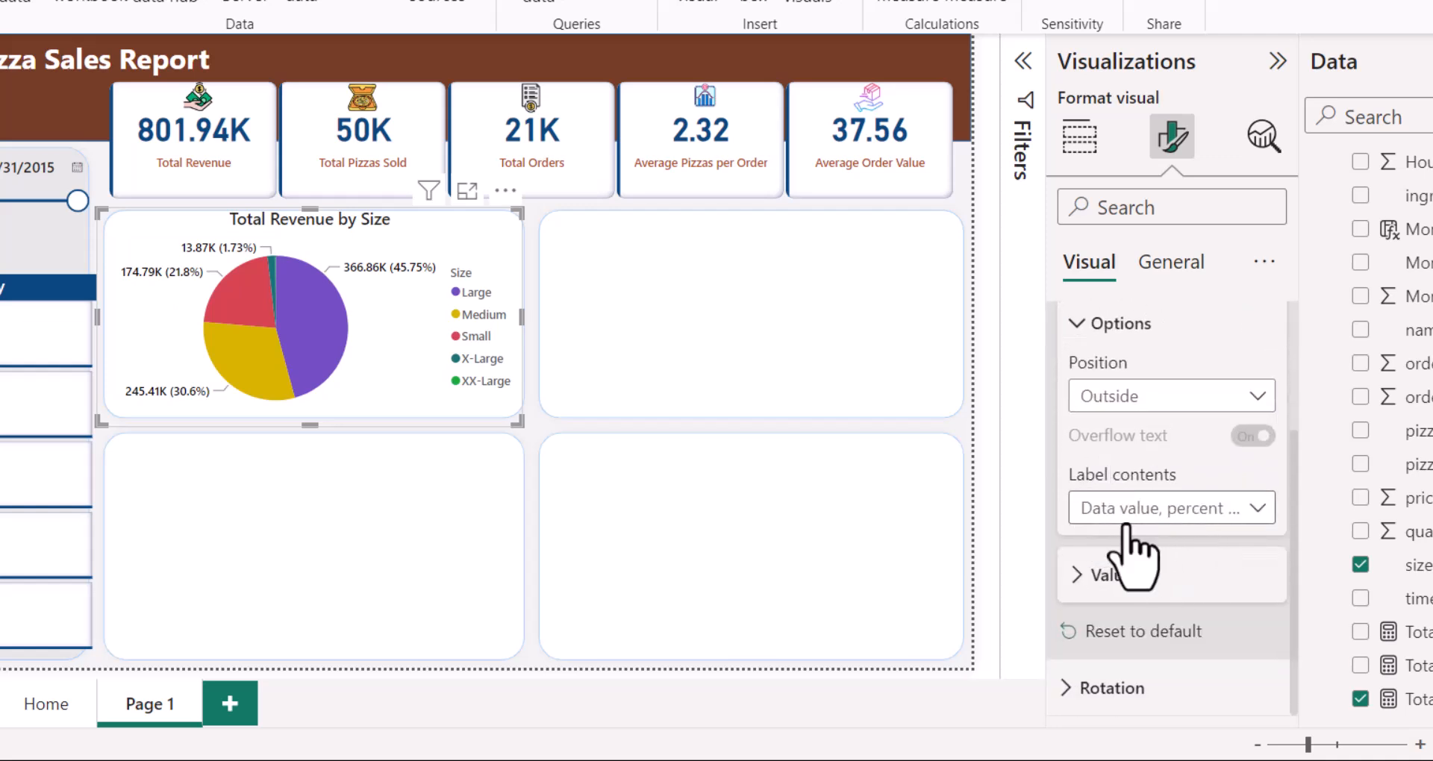
{"action": "left_click", "coordinate": [1213, 516]}
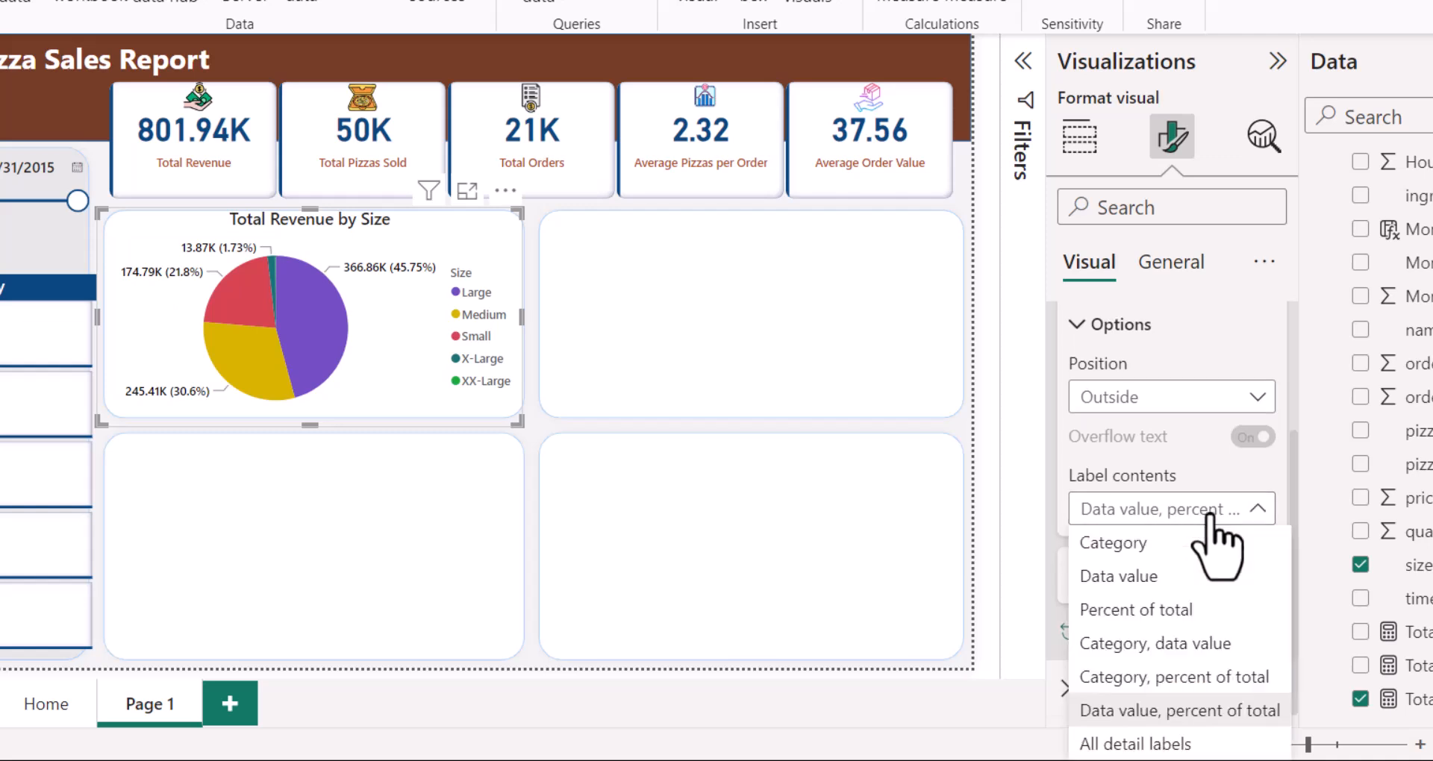
{"action": "left_click", "coordinate": [1152, 611]}
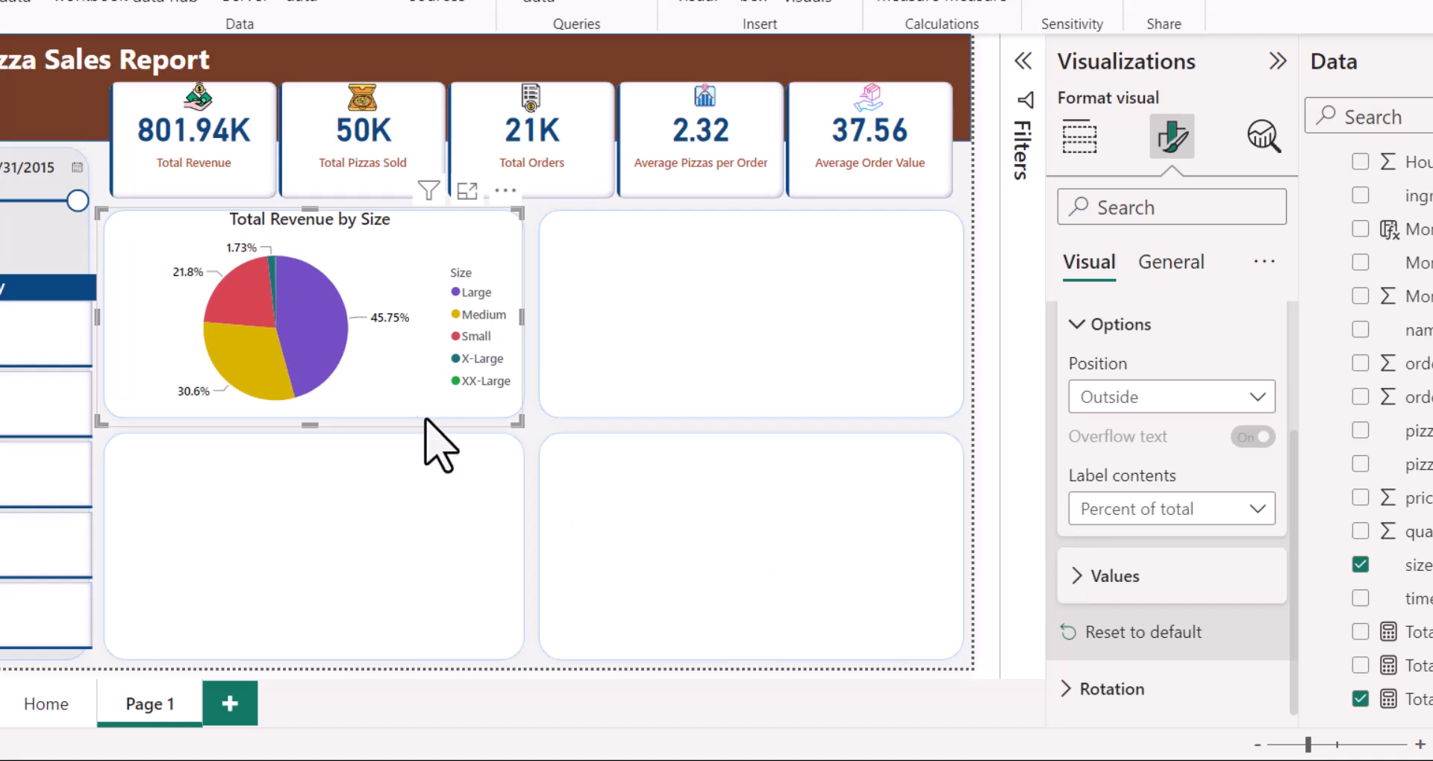
{"action": "left_click", "coordinate": [1139, 509]}
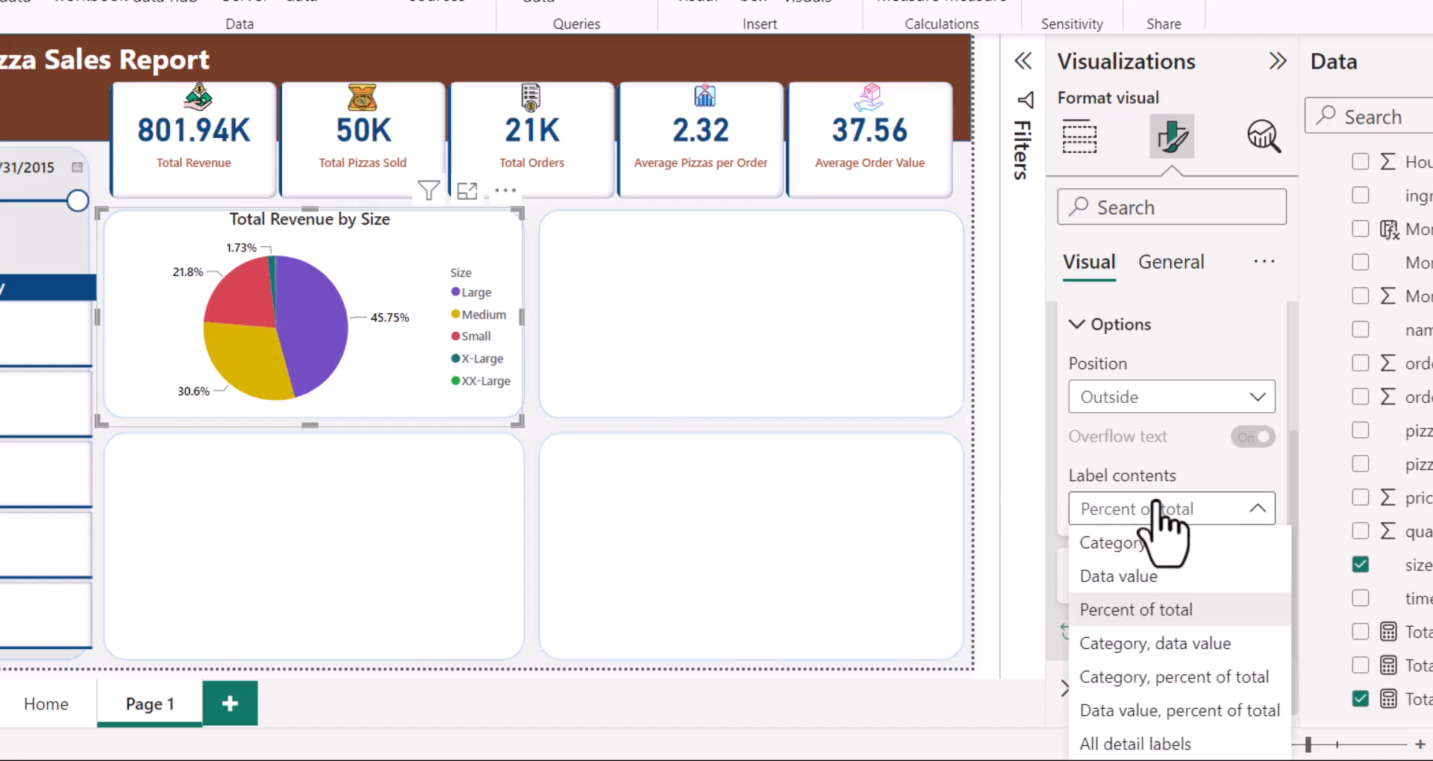
{"action": "left_click", "coordinate": [1175, 713]}
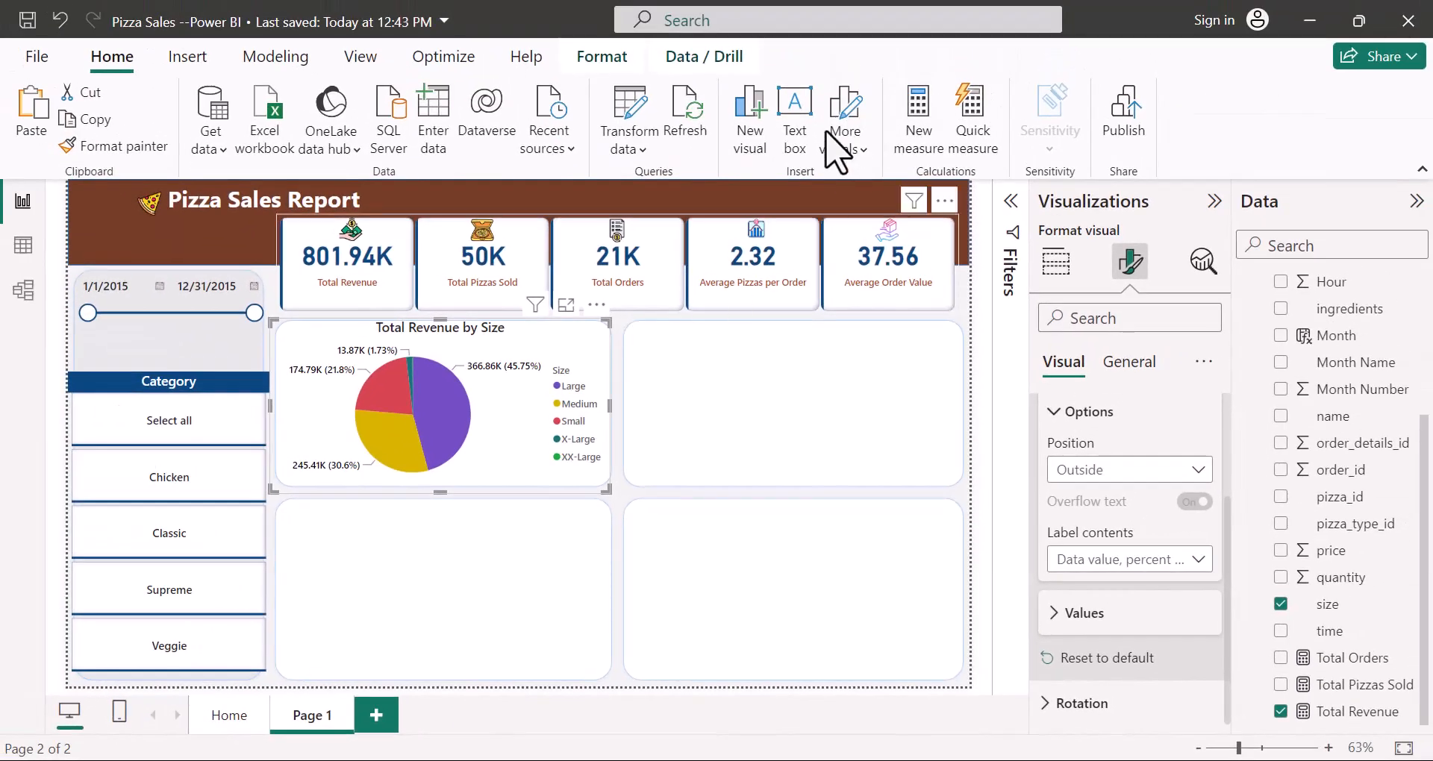
Step: Switch to the pizza sales Word document to review the Total Pizzas Sold by Pizza Category requirement, and return to Power BI
{"action": "key", "text": "alt+Tab"}
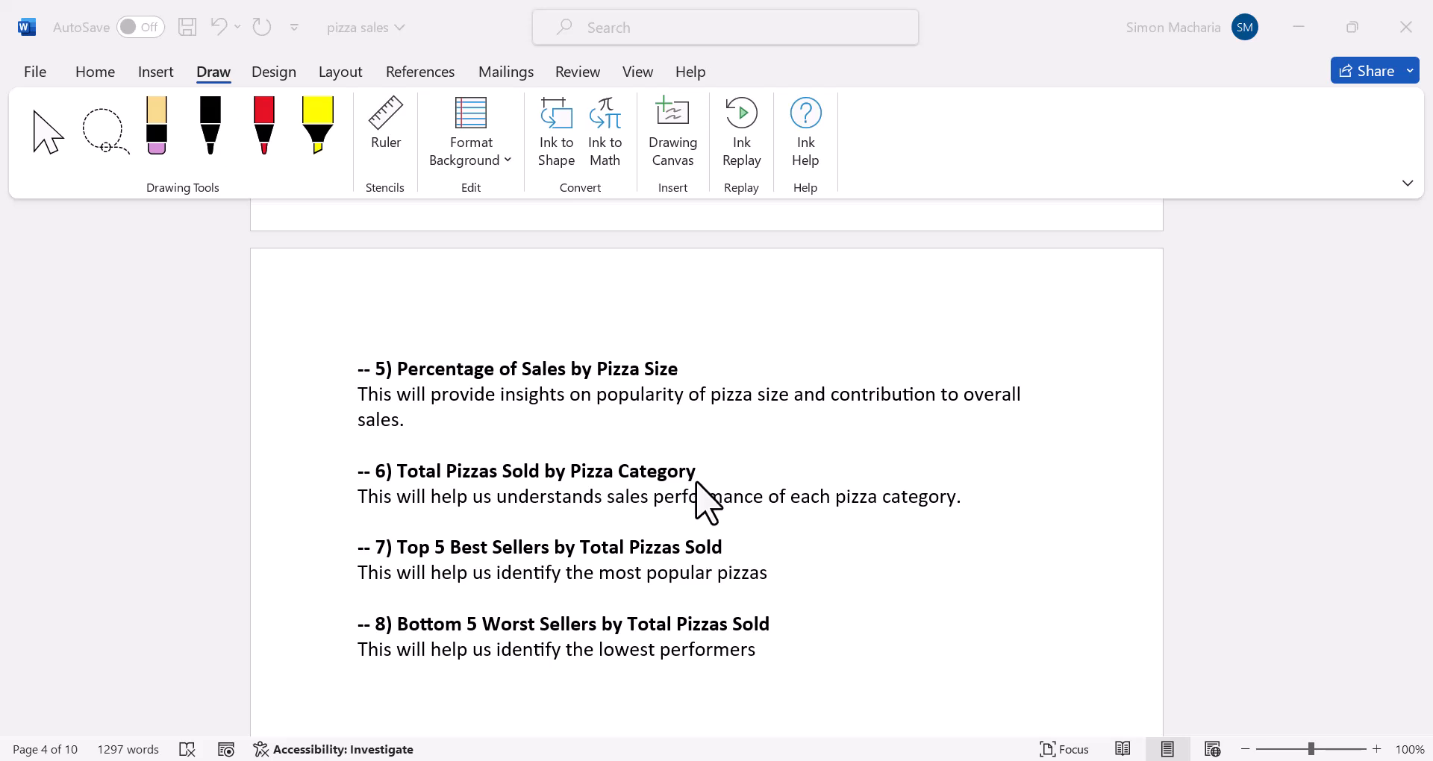
{"action": "left_click_drag", "start_coordinate": [700, 475], "coordinate": [407, 474]}
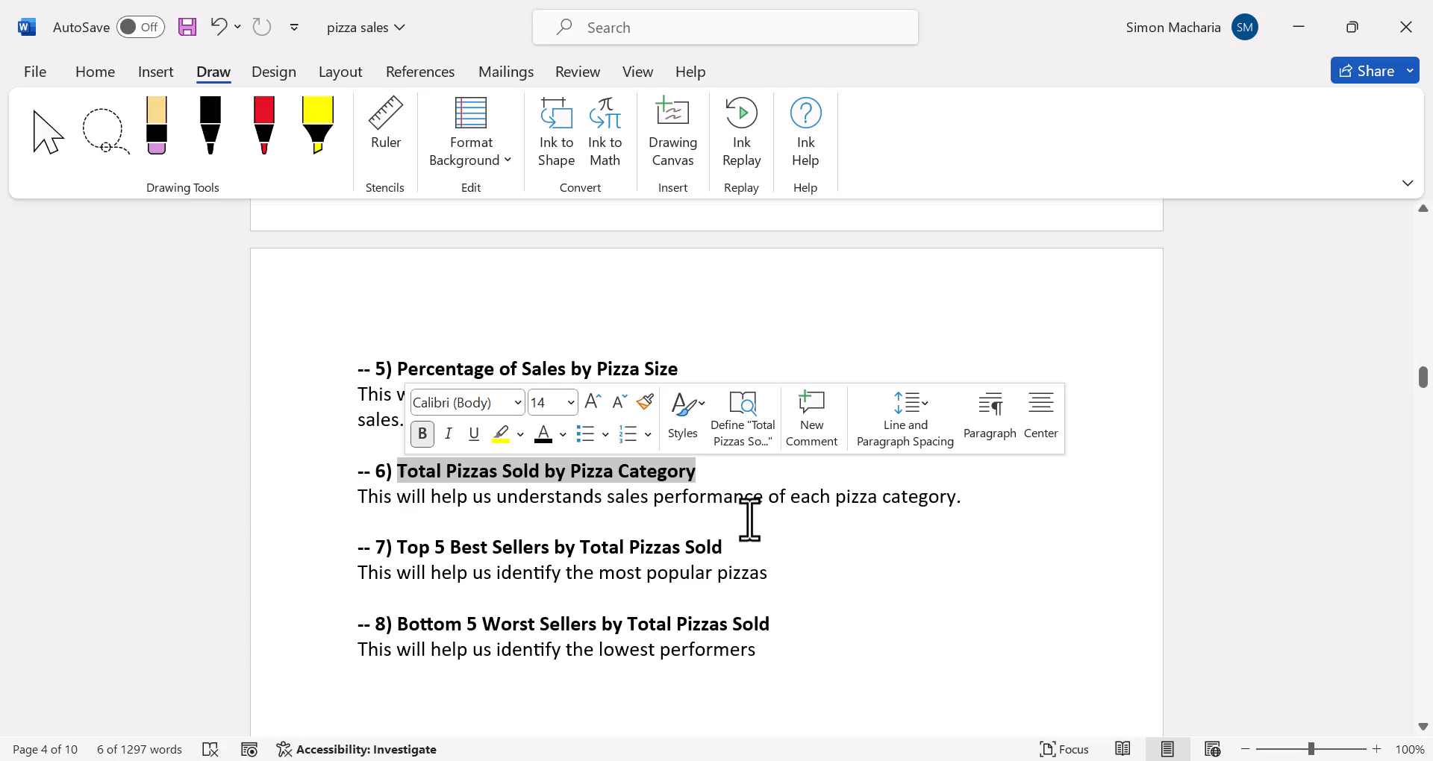
{"action": "left_click", "coordinate": [1299, 27]}
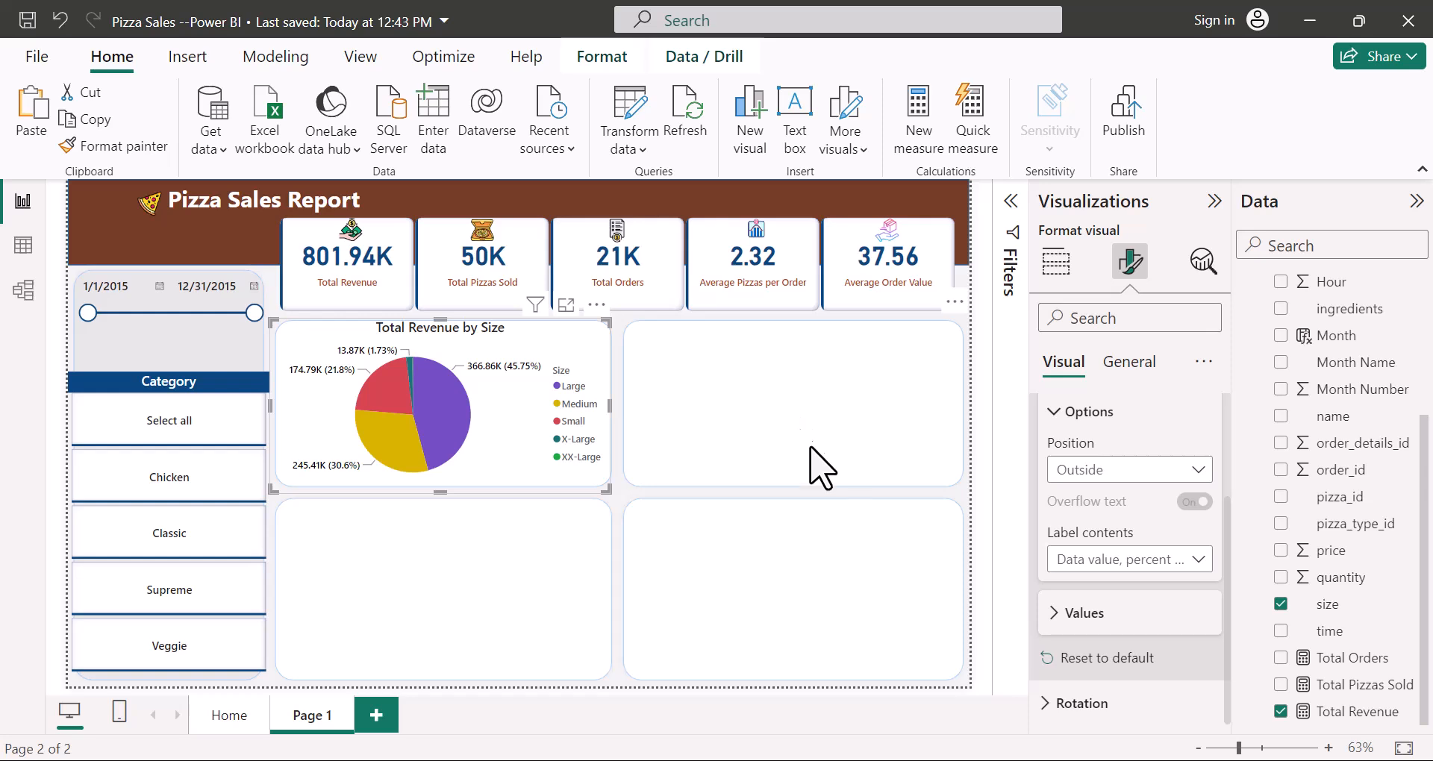
Step: Add a funnel chart to the page and fit it into the empty container beside the pie chart
{"action": "left_click", "coordinate": [982, 677]}
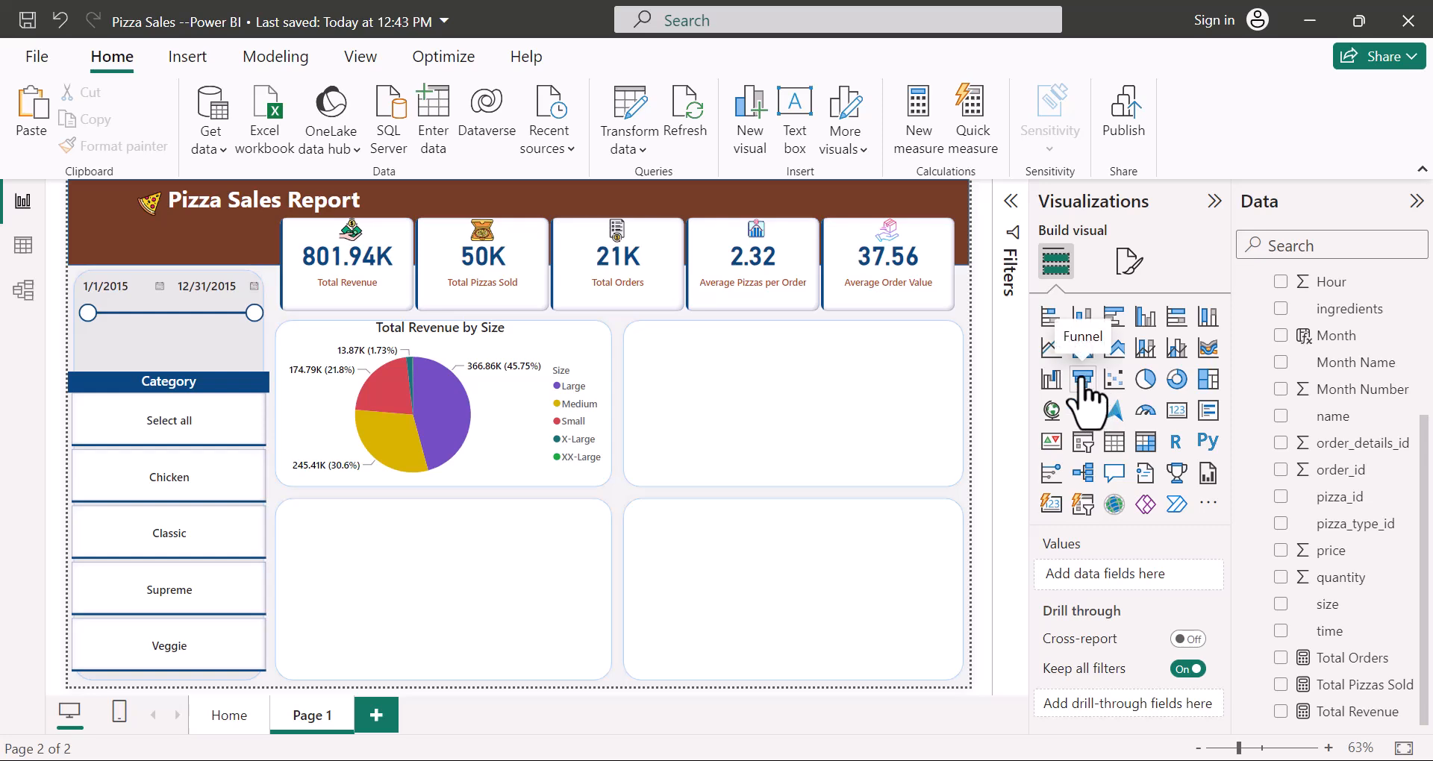
{"action": "left_click", "coordinate": [1083, 381]}
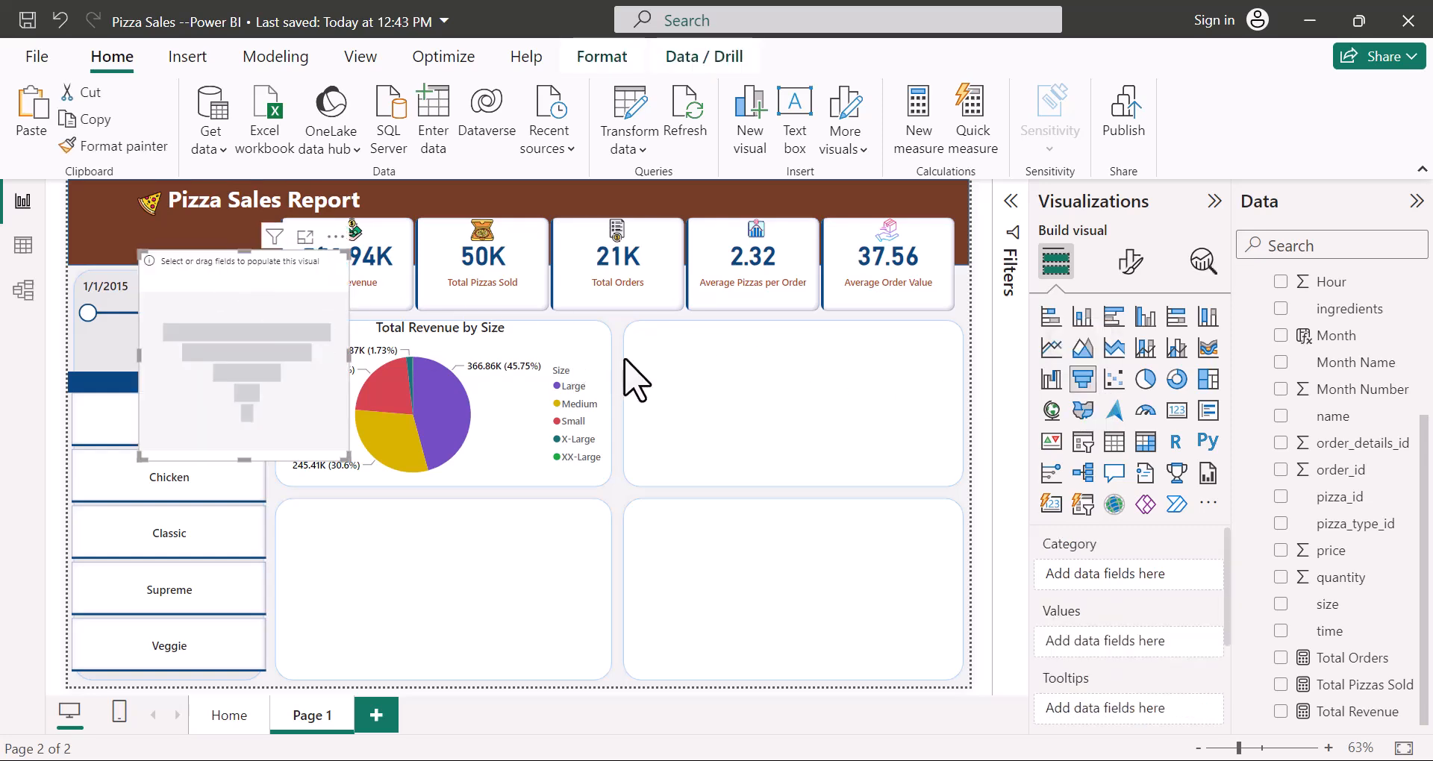
{"action": "left_click_drag", "start_coordinate": [740, 373], "coordinate": [626, 409]}
{"action": "left_click_drag", "start_coordinate": [898, 433], "coordinate": [937, 437]}
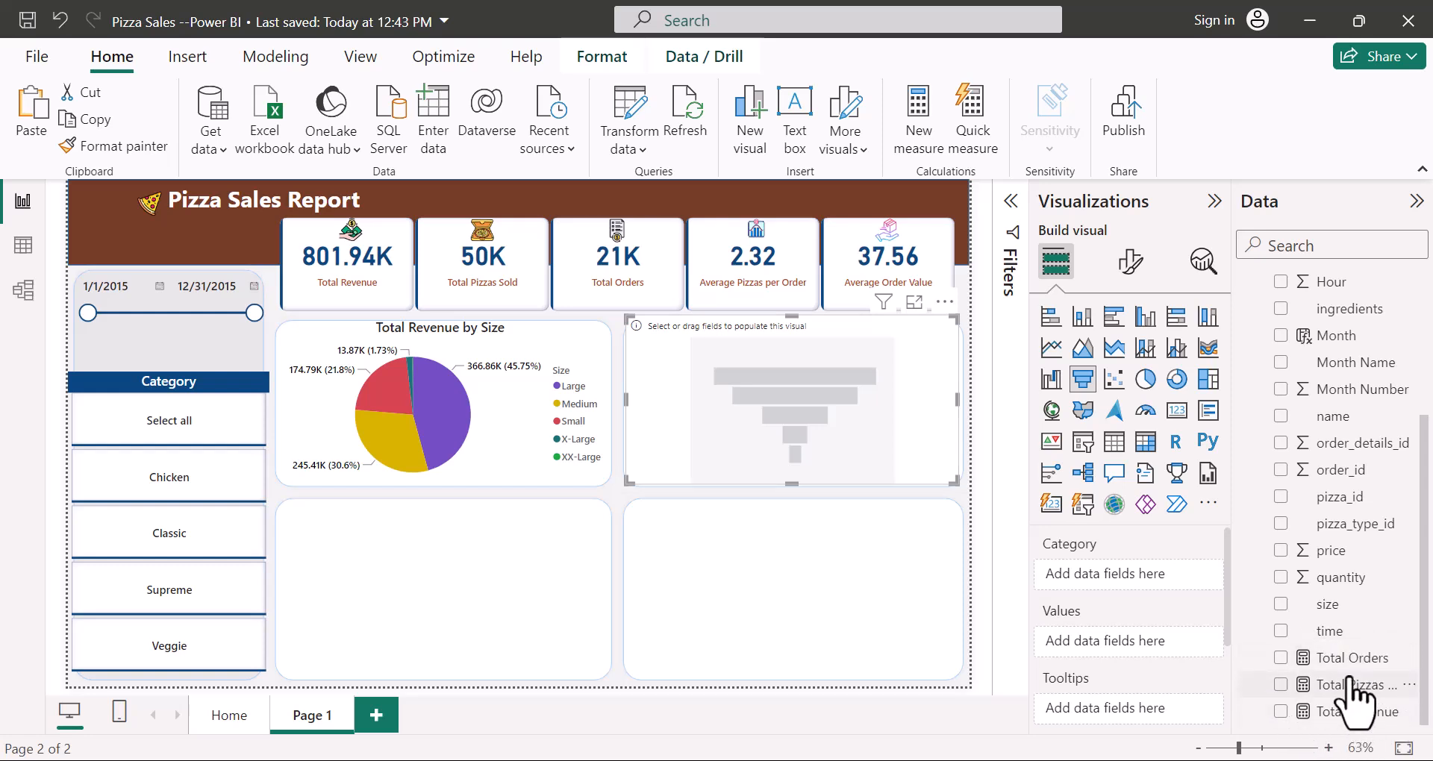
Step: Populate the funnel chart with Total Pizzas Sold as its values and category as its category field
{"action": "left_click", "coordinate": [1279, 686]}
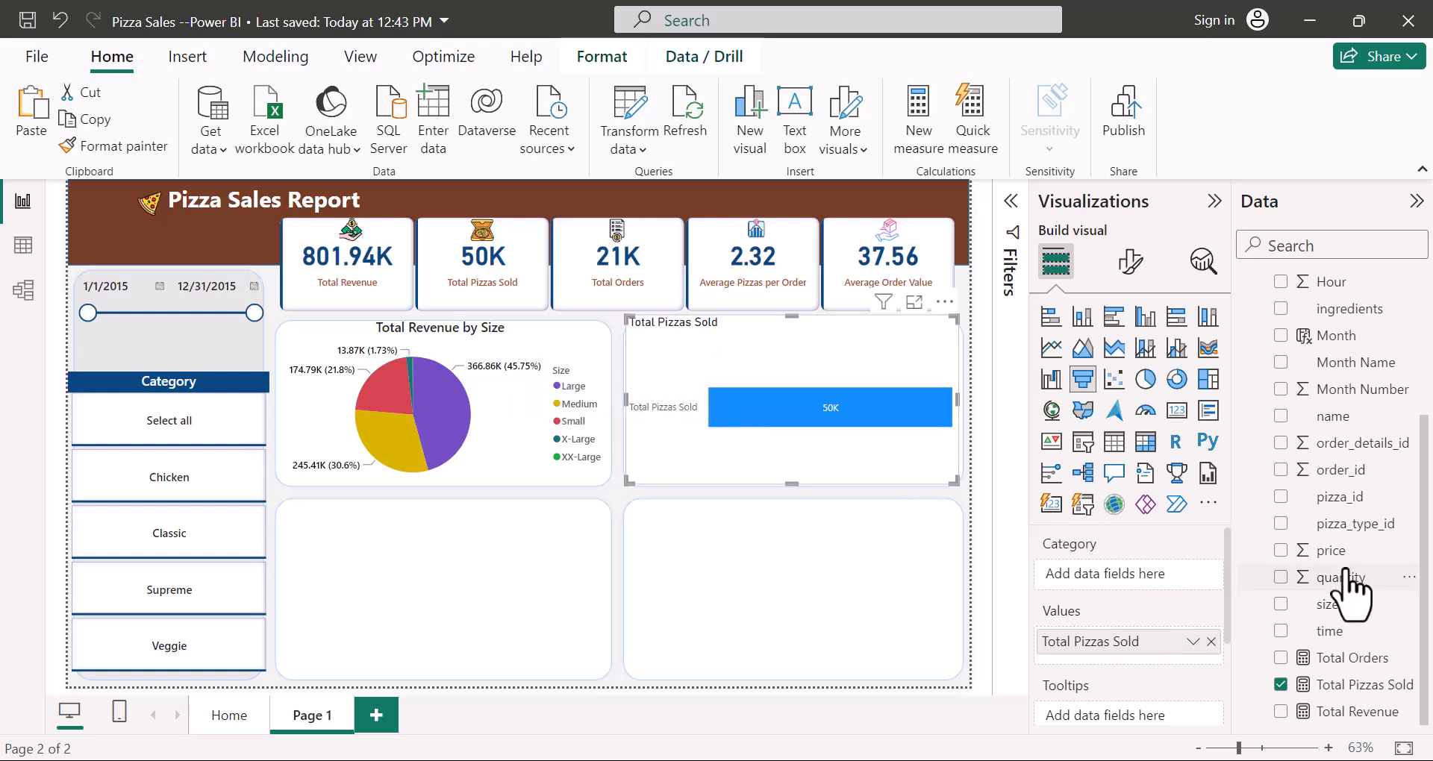
{"action": "scroll", "coordinate": [1354, 585], "scroll_direction": "up", "scroll_amount": 3}
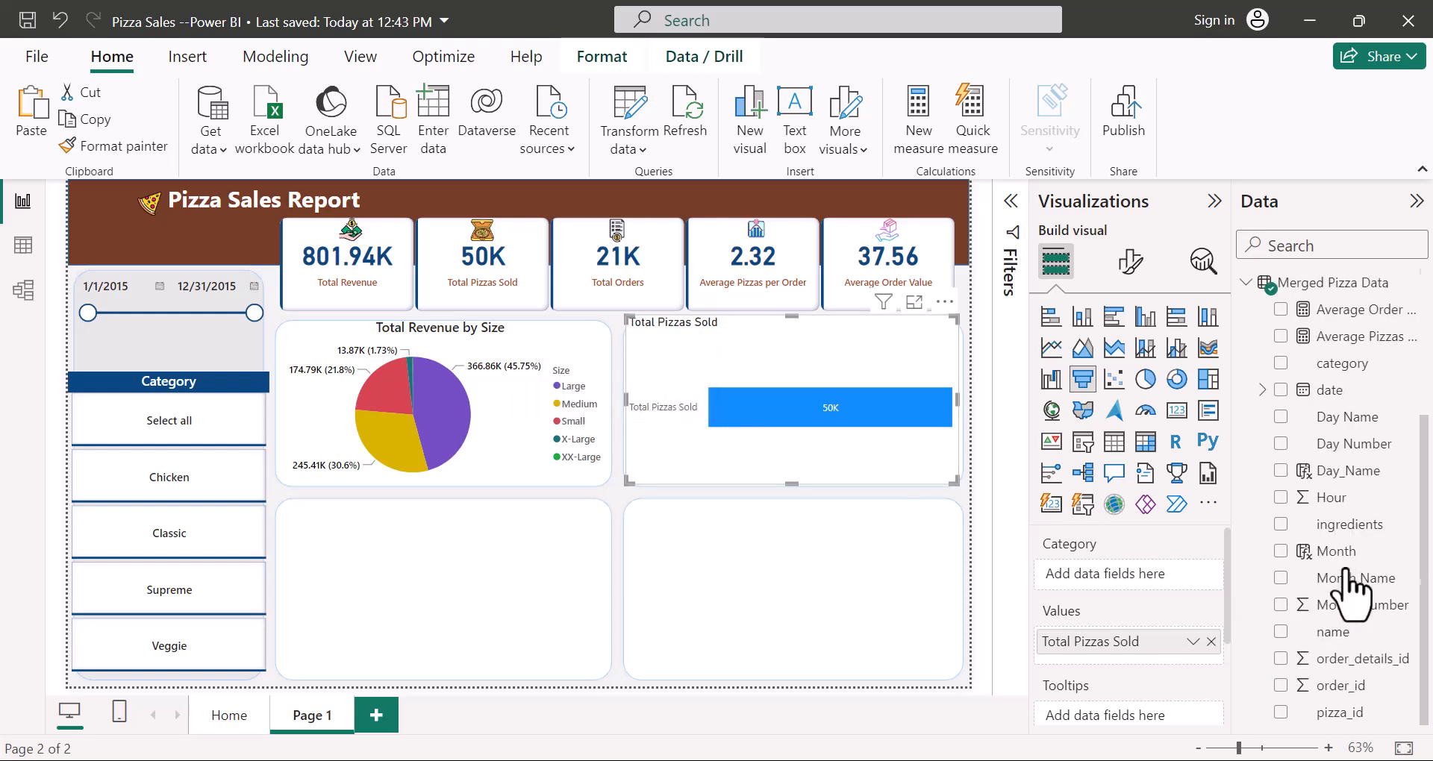
{"action": "left_click", "coordinate": [1281, 363]}
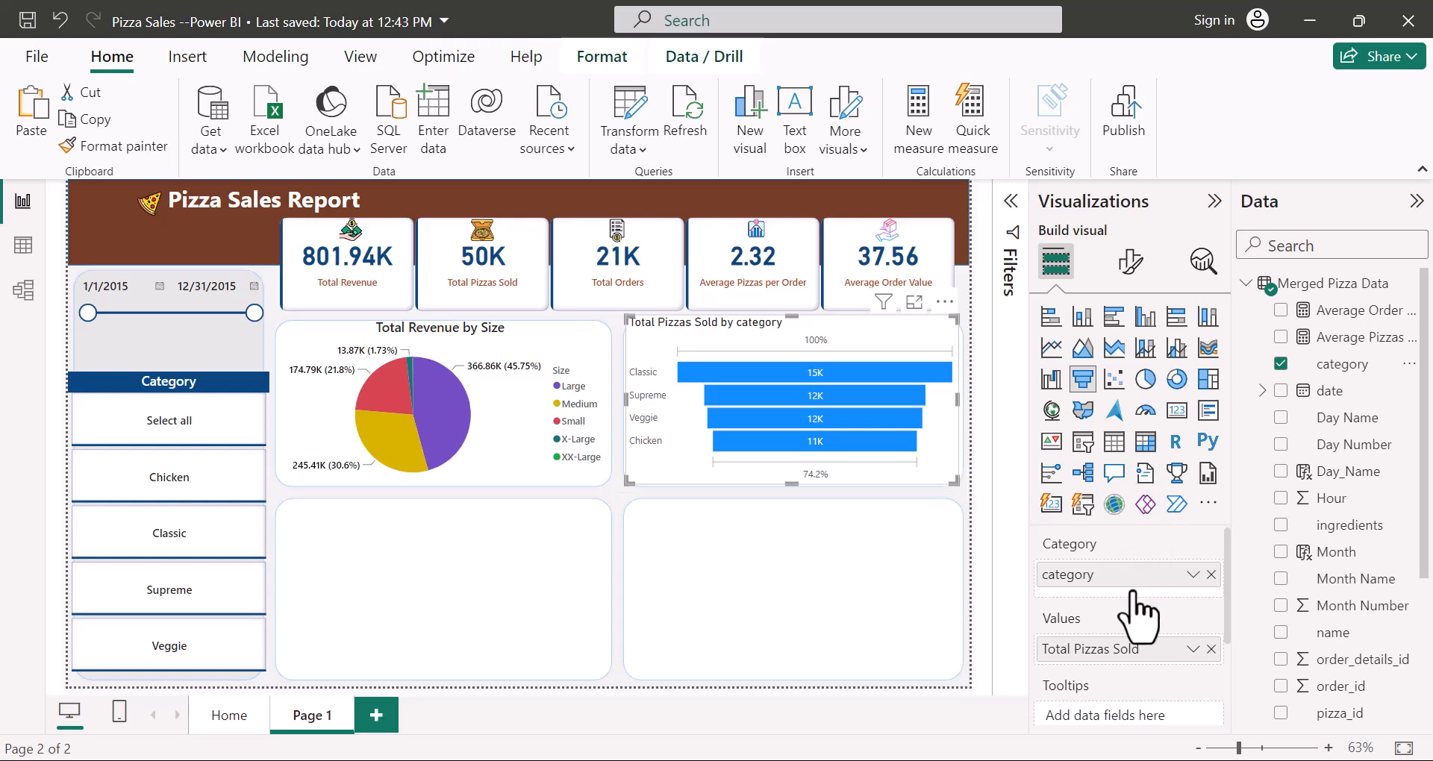
Step: Open conditional formatting for the funnel chart's default bar color, keeping a gradient based on Total Pizzas Sold
{"action": "left_click", "coordinate": [1130, 263]}
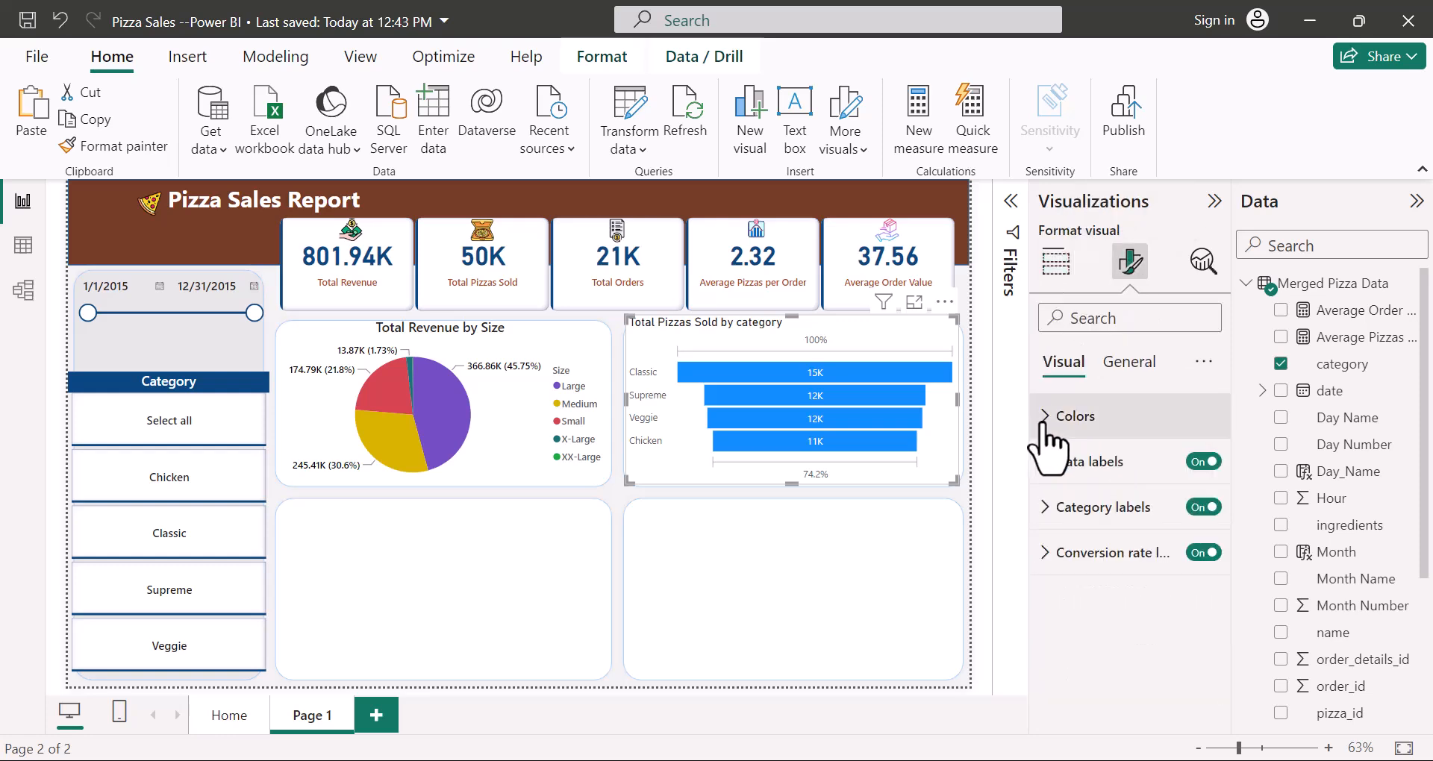
{"action": "left_click", "coordinate": [1043, 418]}
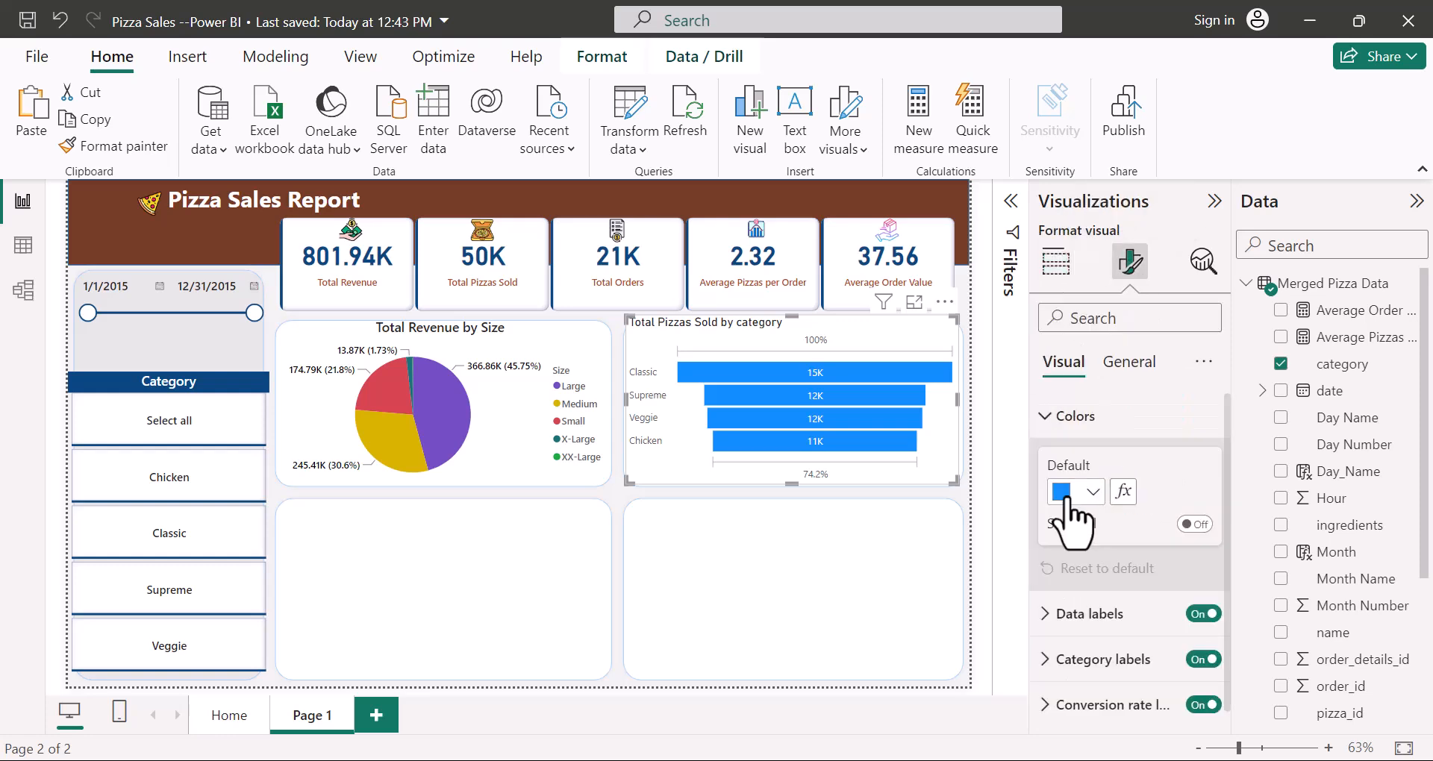
{"action": "left_click", "coordinate": [1092, 493]}
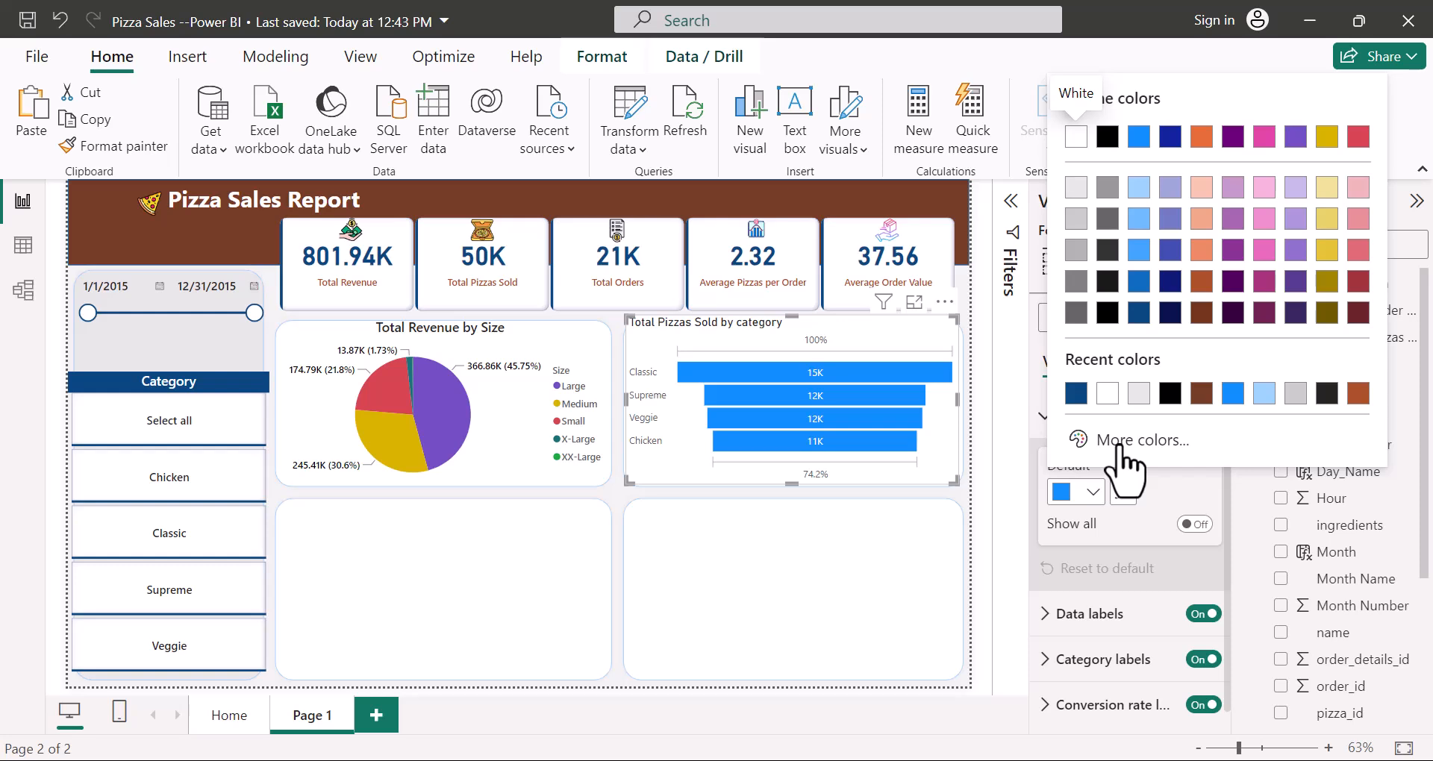
{"action": "left_click", "coordinate": [1119, 442]}
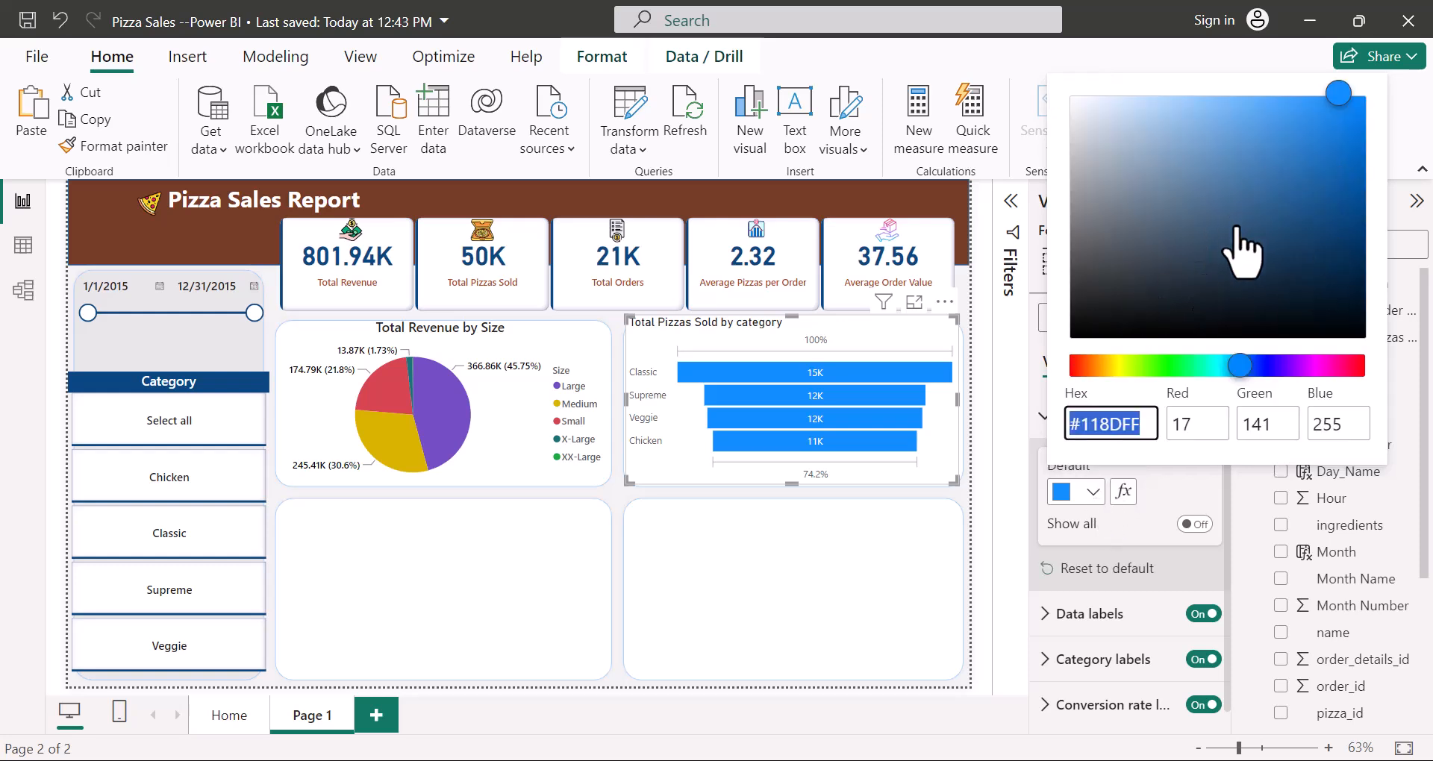
{"action": "left_click", "coordinate": [1190, 487]}
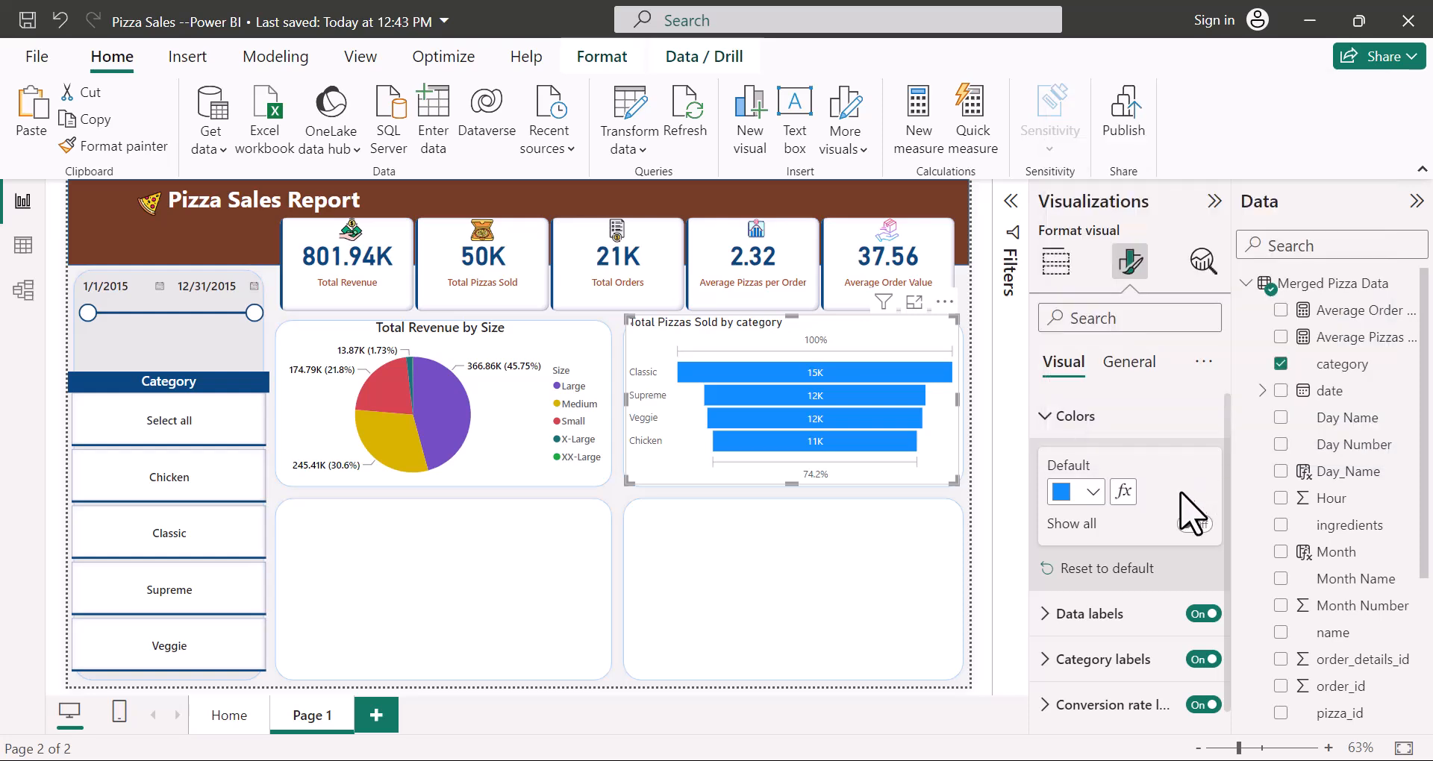
{"action": "left_click", "coordinate": [1123, 494]}
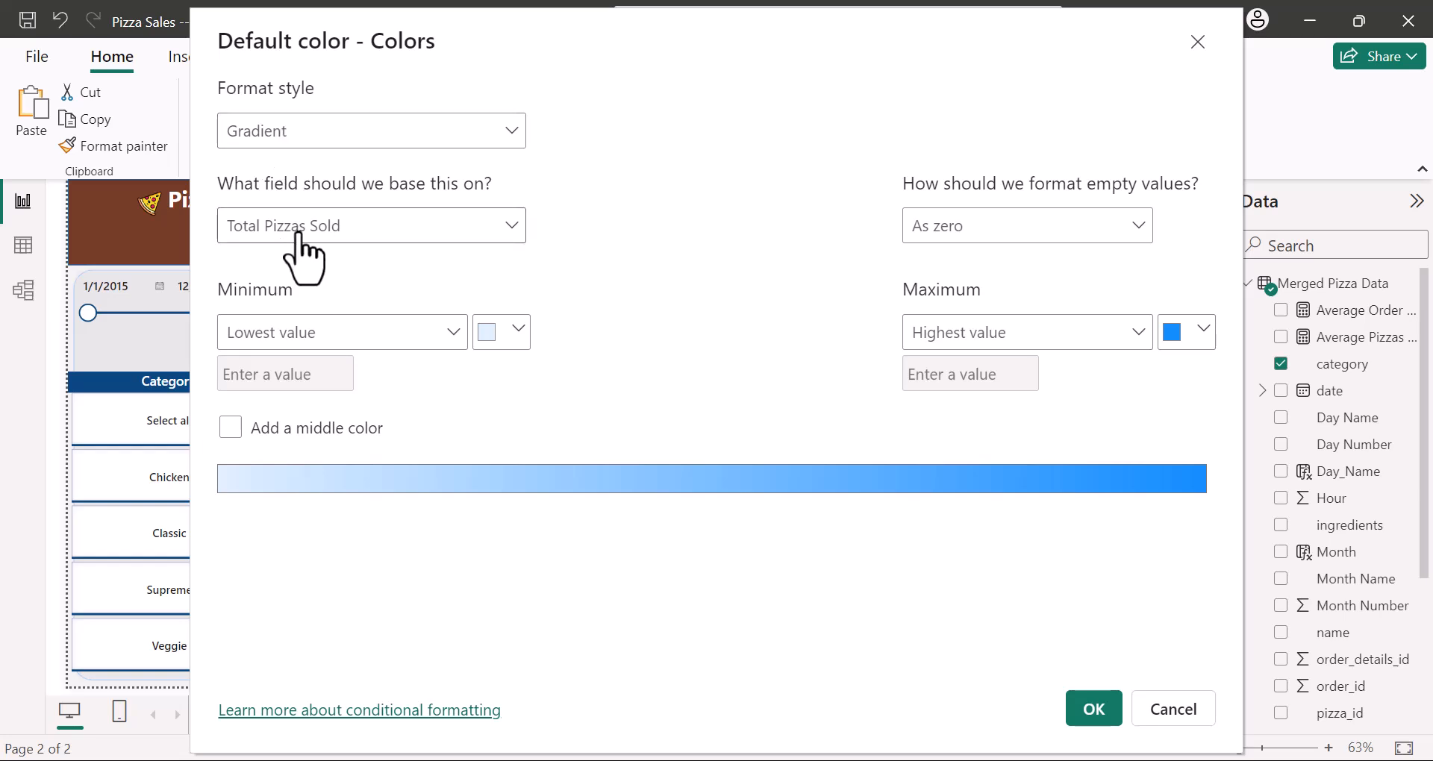
{"action": "left_click", "coordinate": [512, 228]}
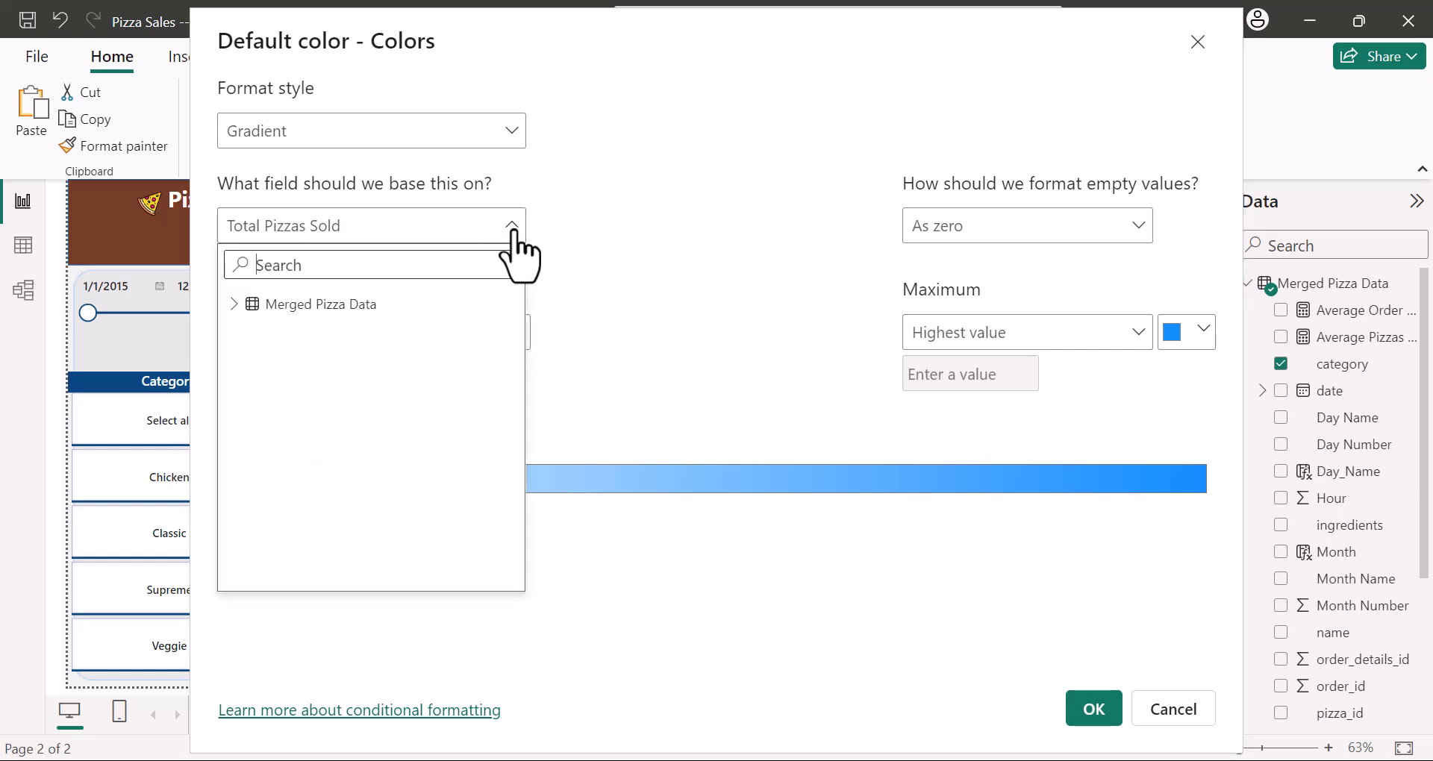
{"action": "left_click", "coordinate": [233, 304]}
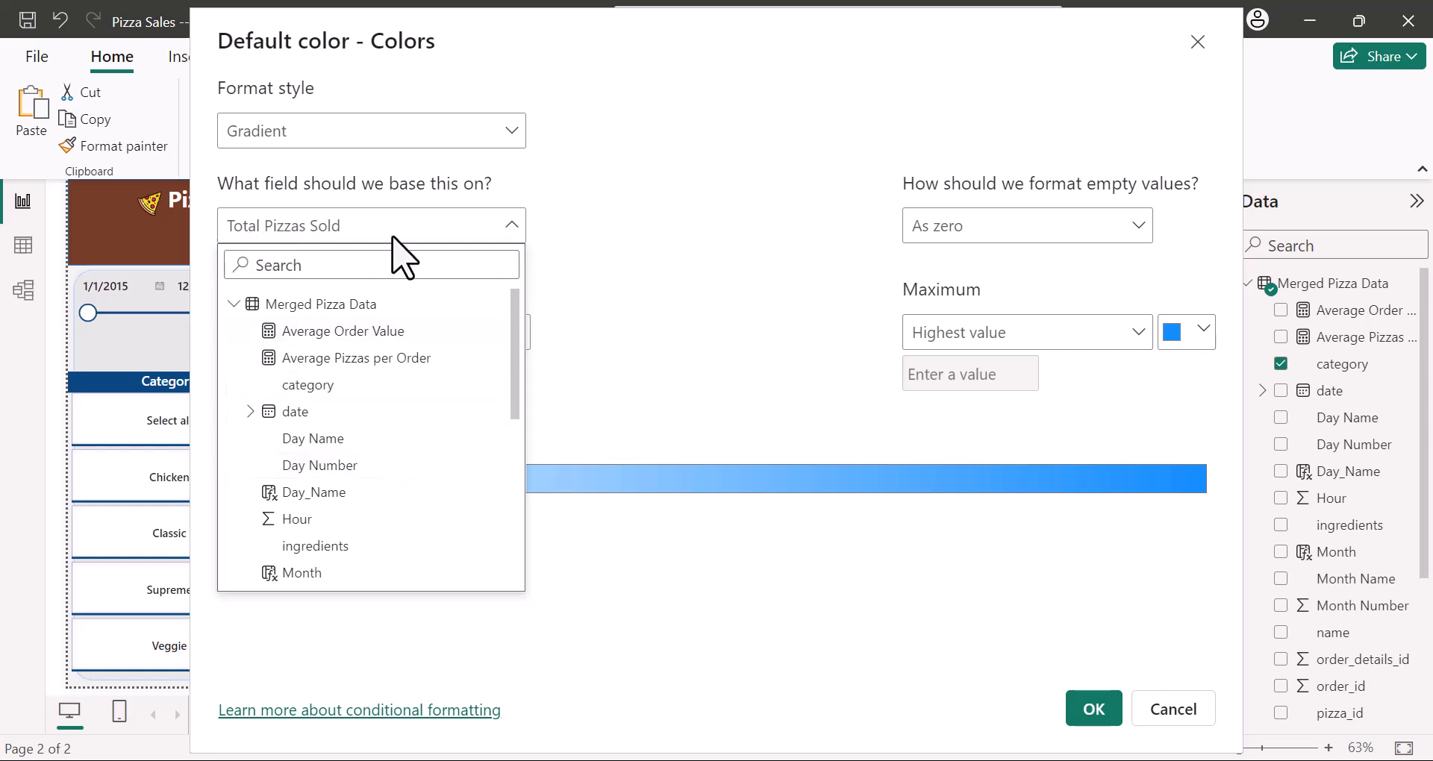
{"action": "left_click", "coordinate": [559, 230]}
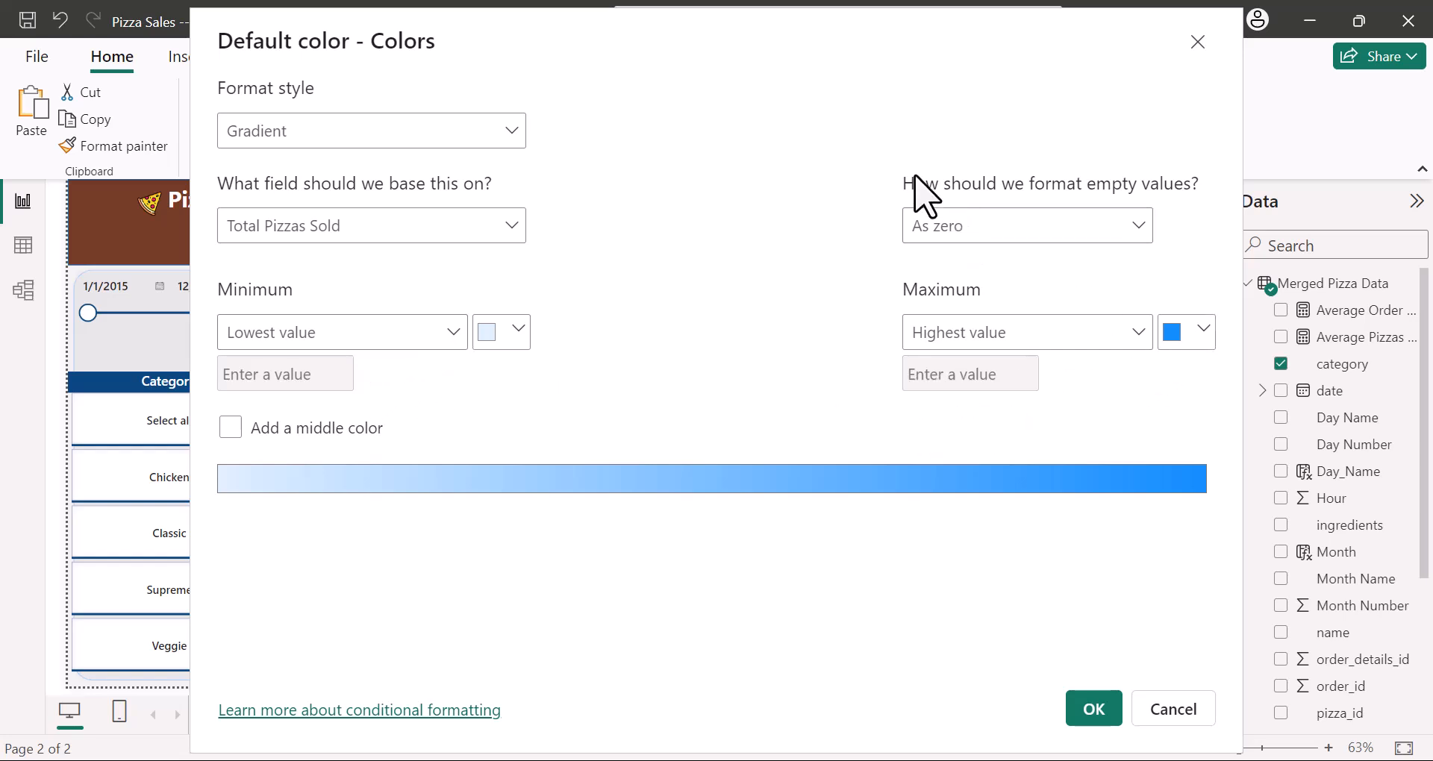
Step: Add a middle color to the gradient, set the lowest value to blue and the highest to dark purple, and apply it
{"action": "left_click", "coordinate": [230, 429]}
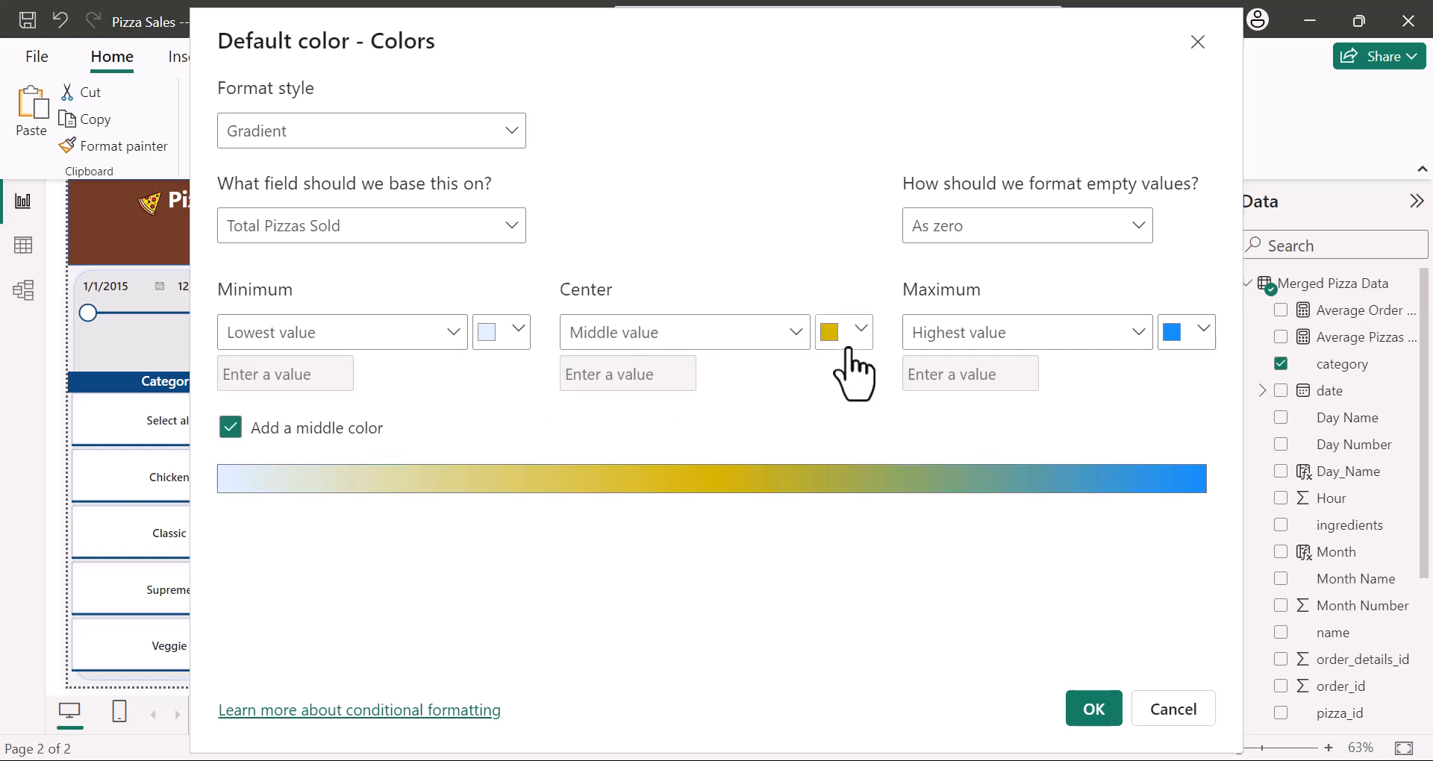
{"action": "left_click", "coordinate": [515, 357]}
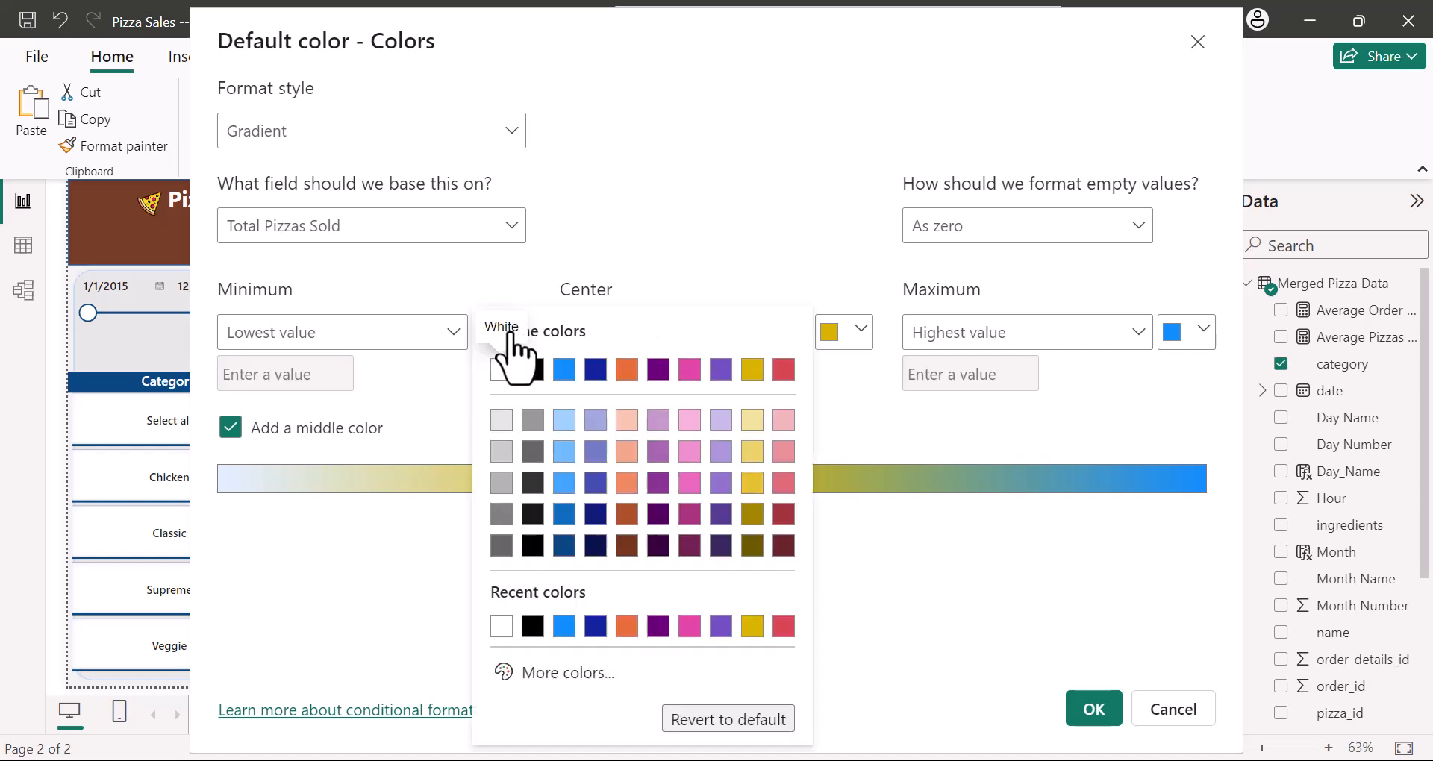
{"action": "left_click", "coordinate": [564, 627]}
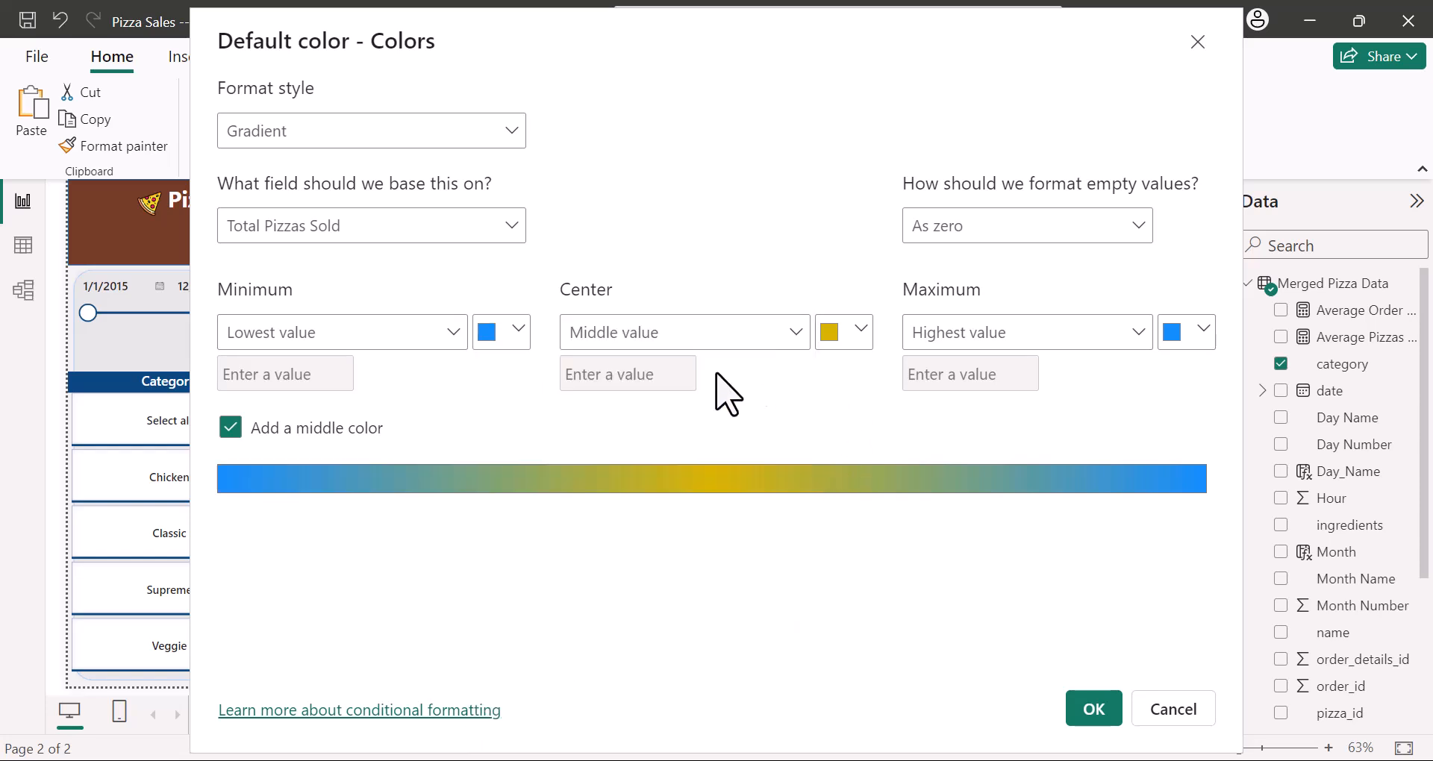
{"action": "left_click", "coordinate": [1202, 332]}
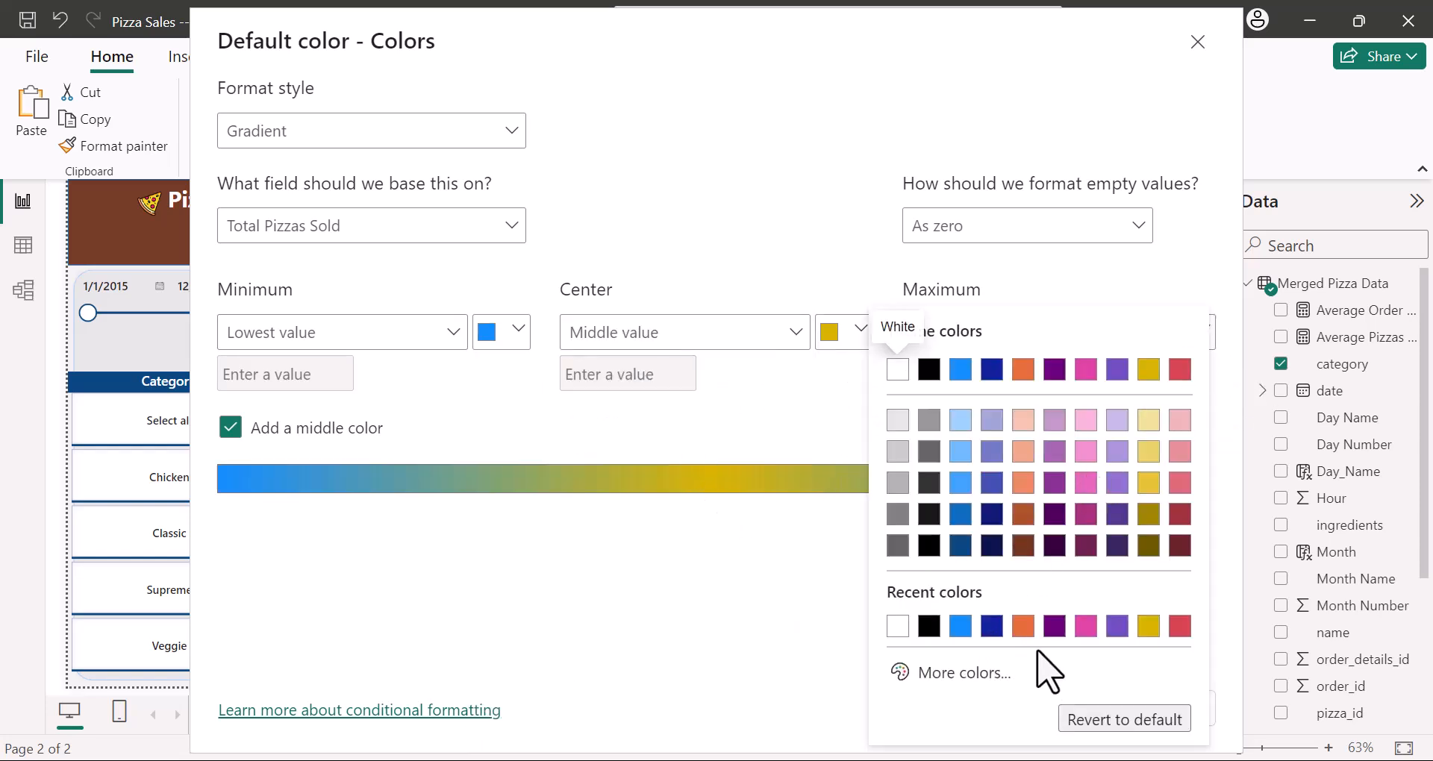
{"action": "left_click", "coordinate": [1054, 626]}
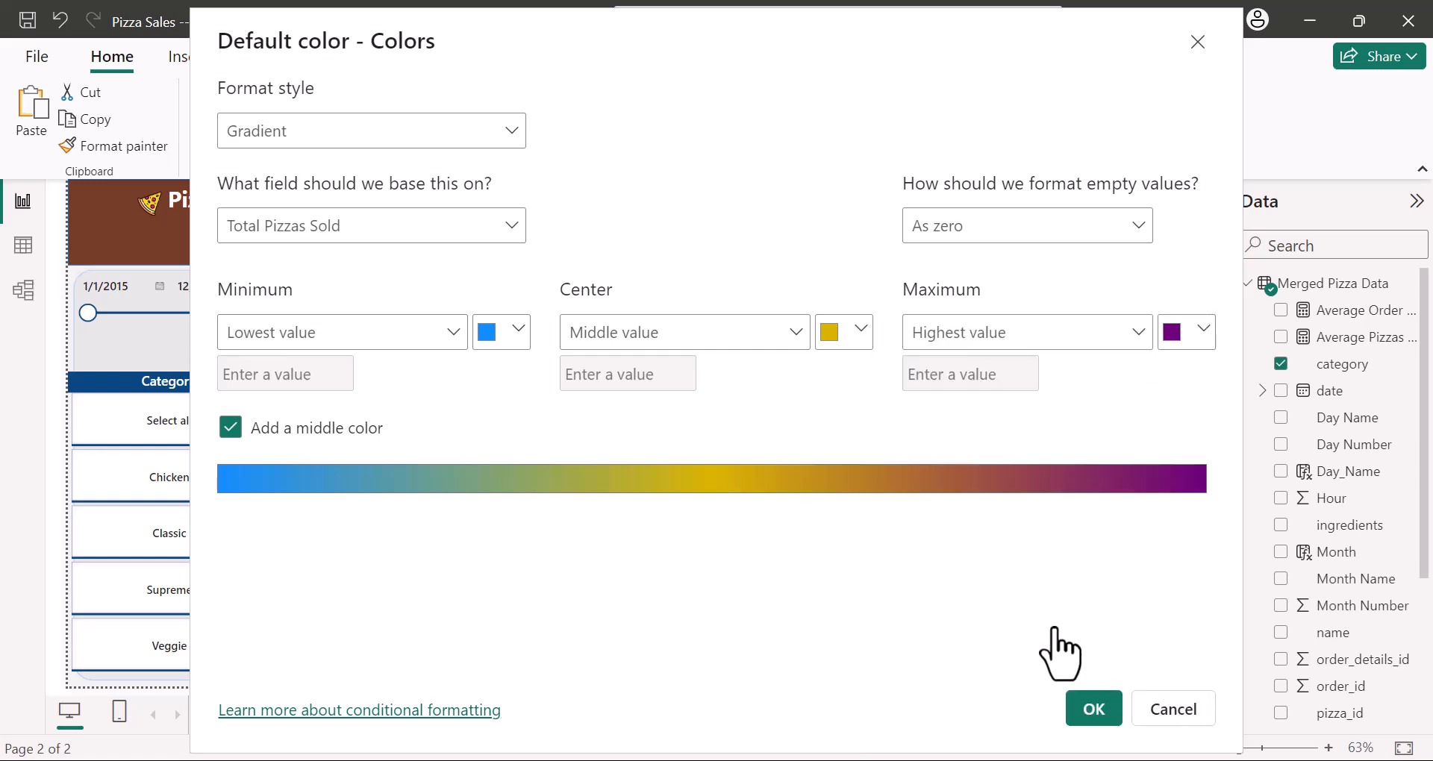
{"action": "left_click", "coordinate": [1090, 709]}
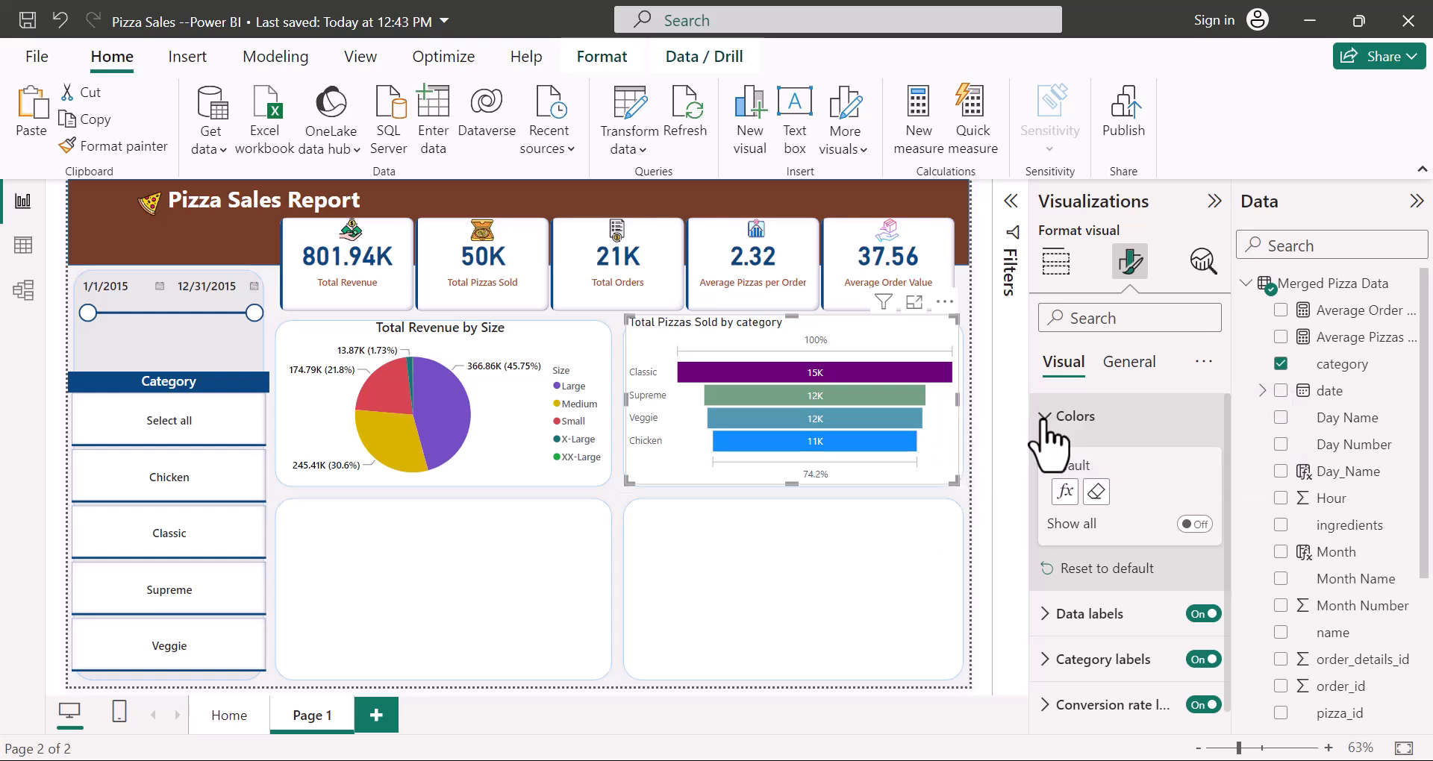
Step: Try hiding the funnel chart's data labels and turn them back on
{"action": "left_click", "coordinate": [1044, 422]}
{"action": "left_click", "coordinate": [1045, 467]}
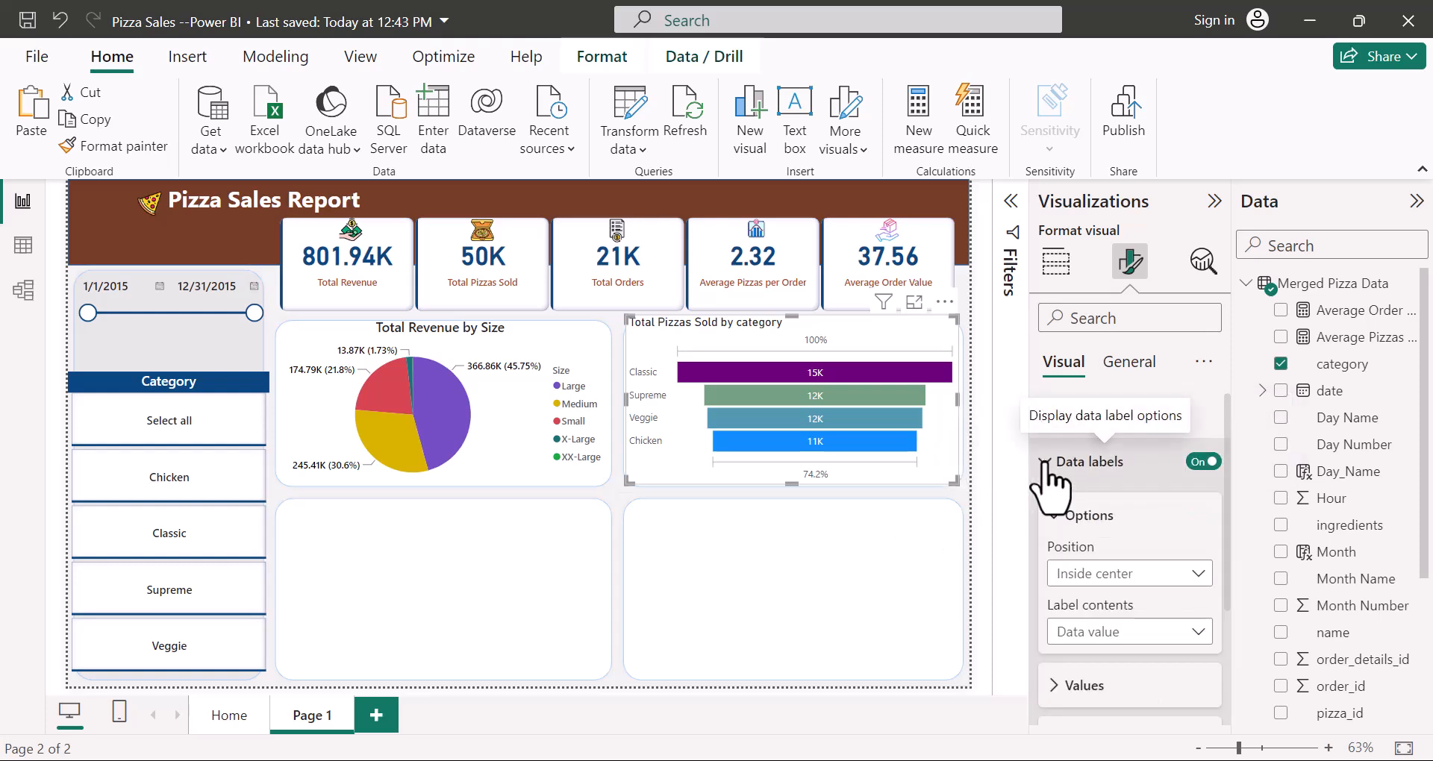
{"action": "left_click", "coordinate": [1203, 462]}
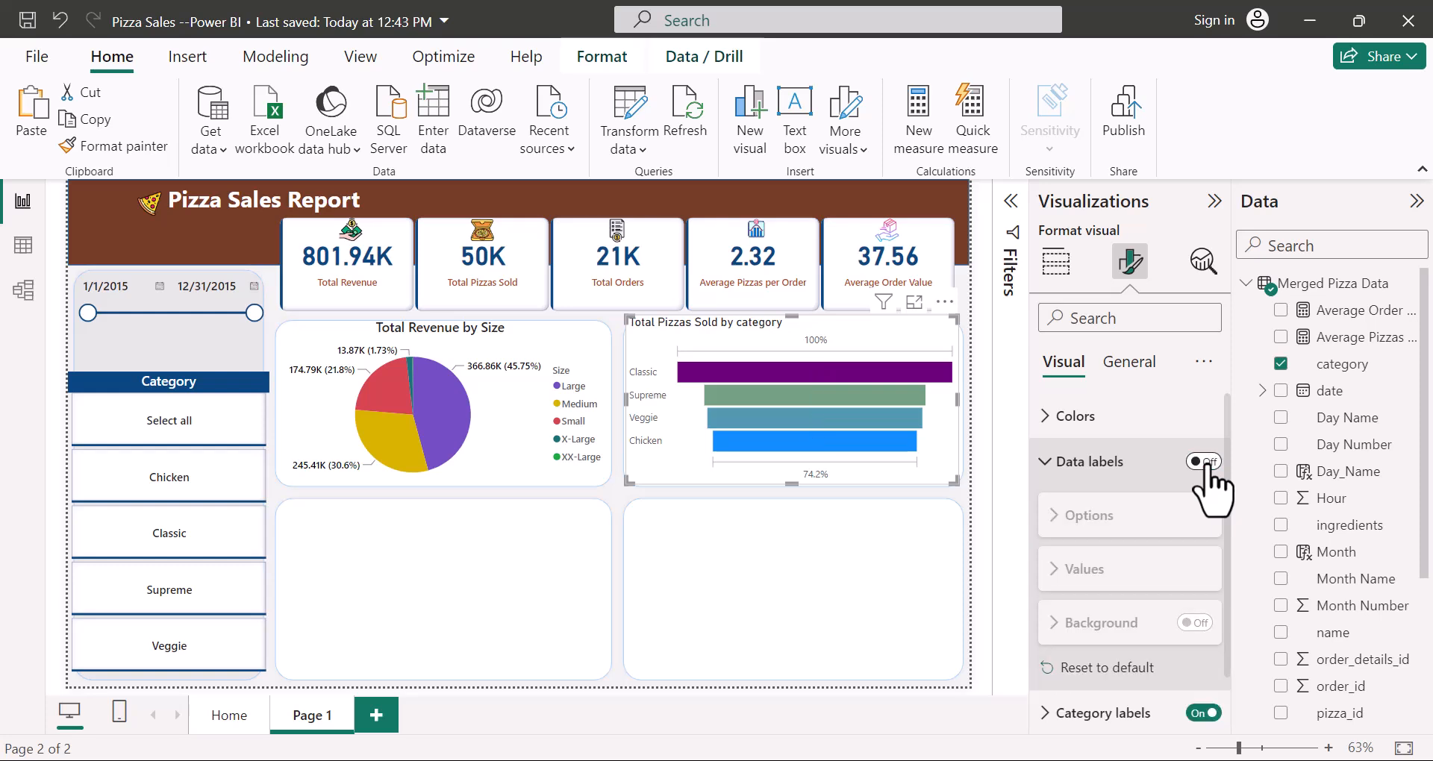
{"action": "left_click", "coordinate": [1203, 462]}
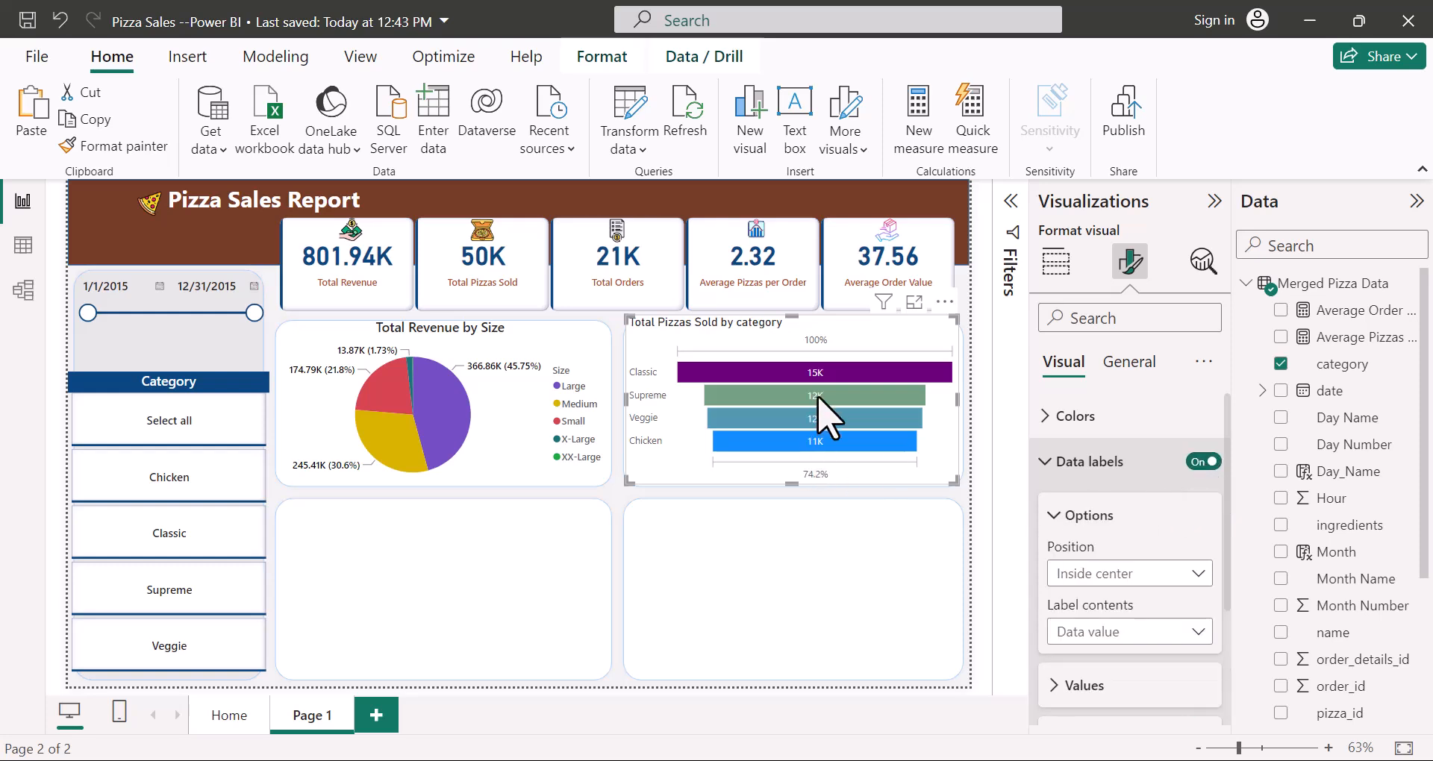
Step: Set the funnel chart's data label values to a heavier Segoe UI font at size 12
{"action": "scroll", "coordinate": [1054, 539], "scroll_direction": "down", "scroll_amount": 2}
{"action": "left_click", "coordinate": [1054, 537]}
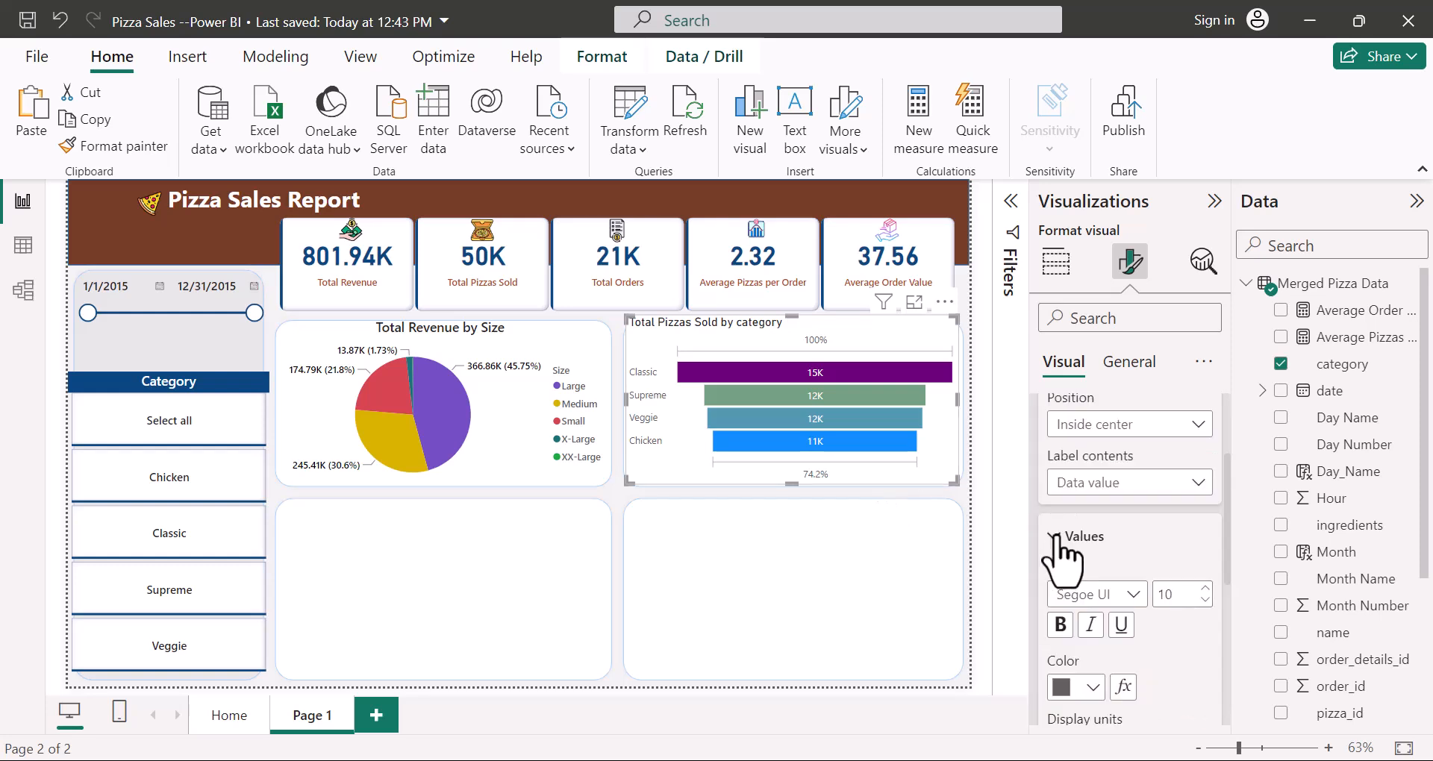
{"action": "scroll", "coordinate": [1190, 560], "scroll_direction": "down", "scroll_amount": 1}
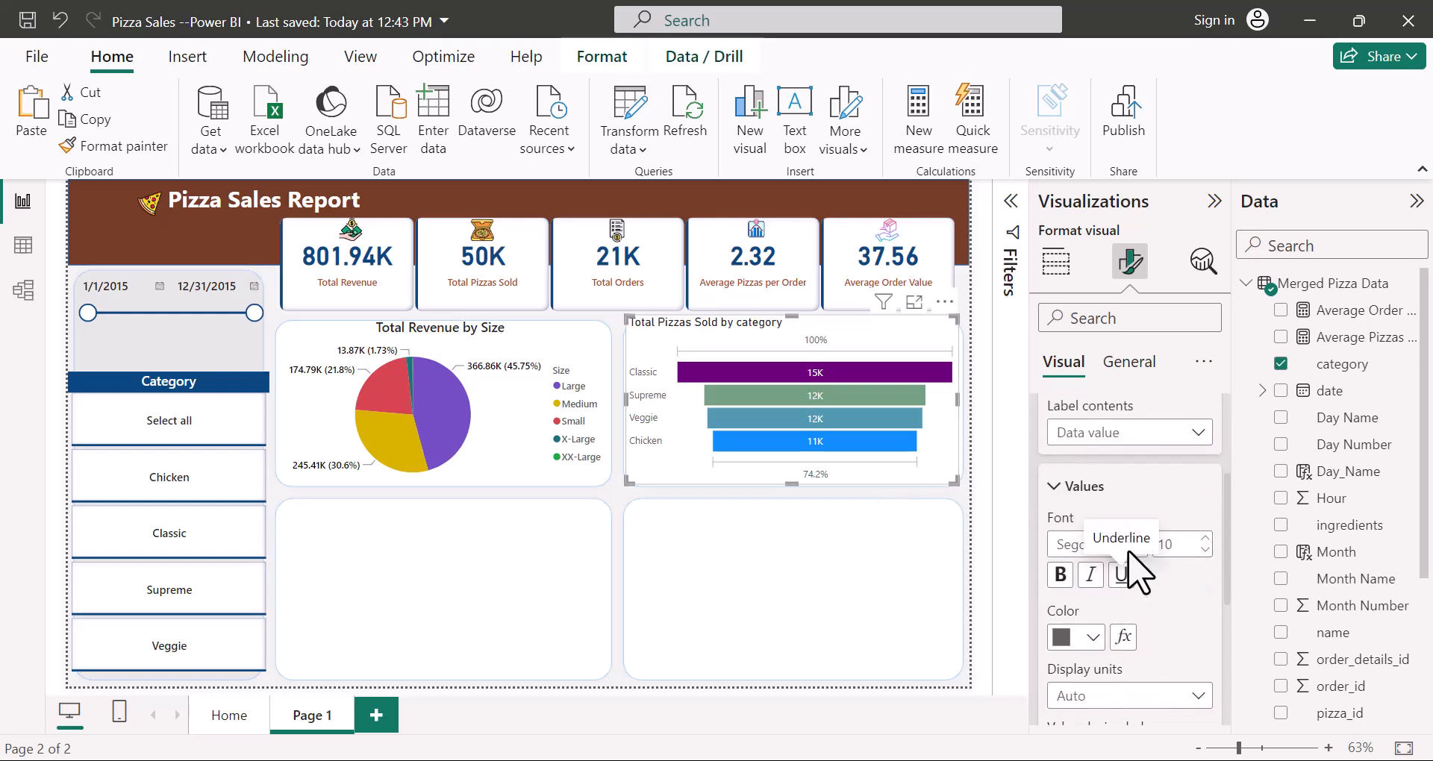
{"action": "left_click", "coordinate": [1134, 544]}
{"action": "left_click", "coordinate": [1205, 538]}
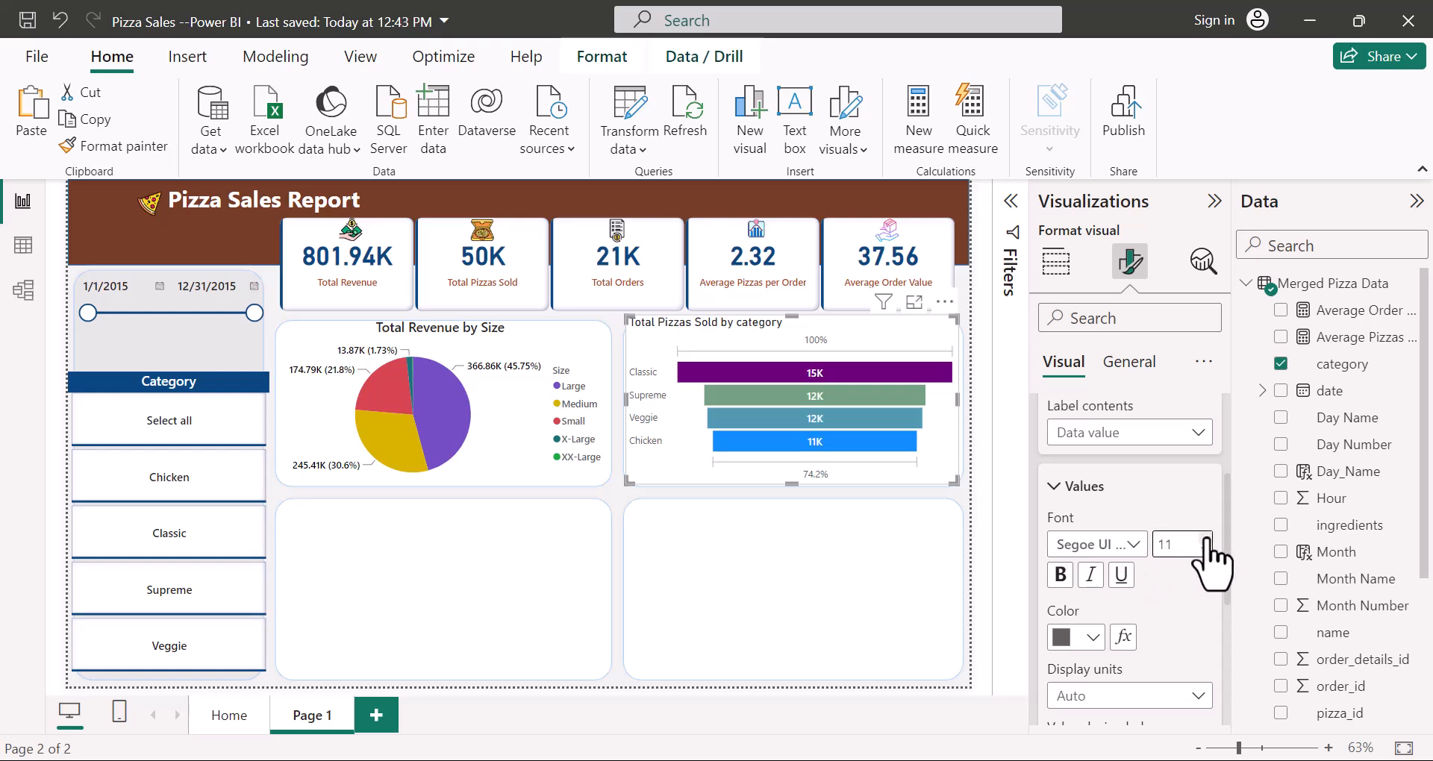
{"action": "left_click", "coordinate": [1205, 538]}
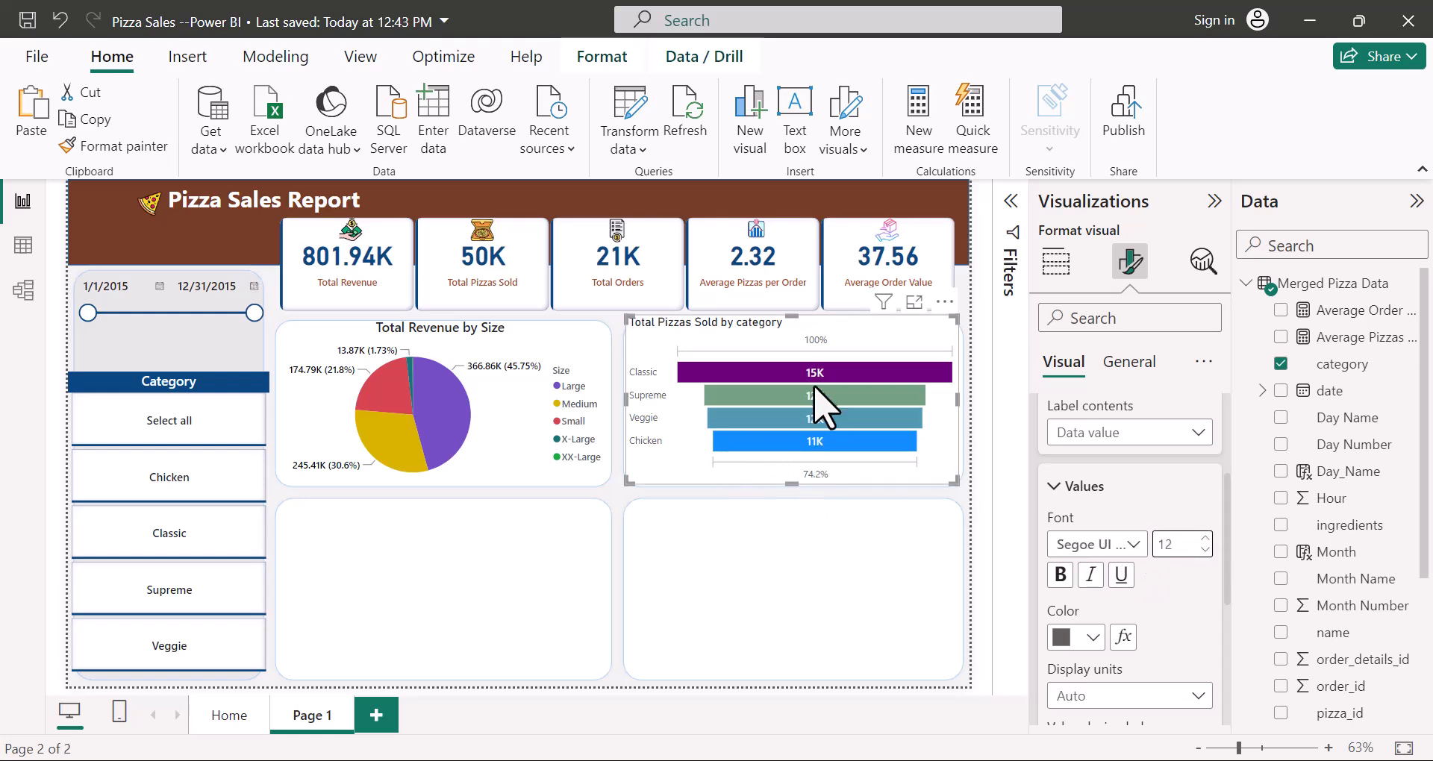
Step: Try None as the display units for the funnel chart's data labels, compare the bars' values, and undo the change
{"action": "scroll", "coordinate": [1127, 538], "scroll_direction": "down", "scroll_amount": 3}
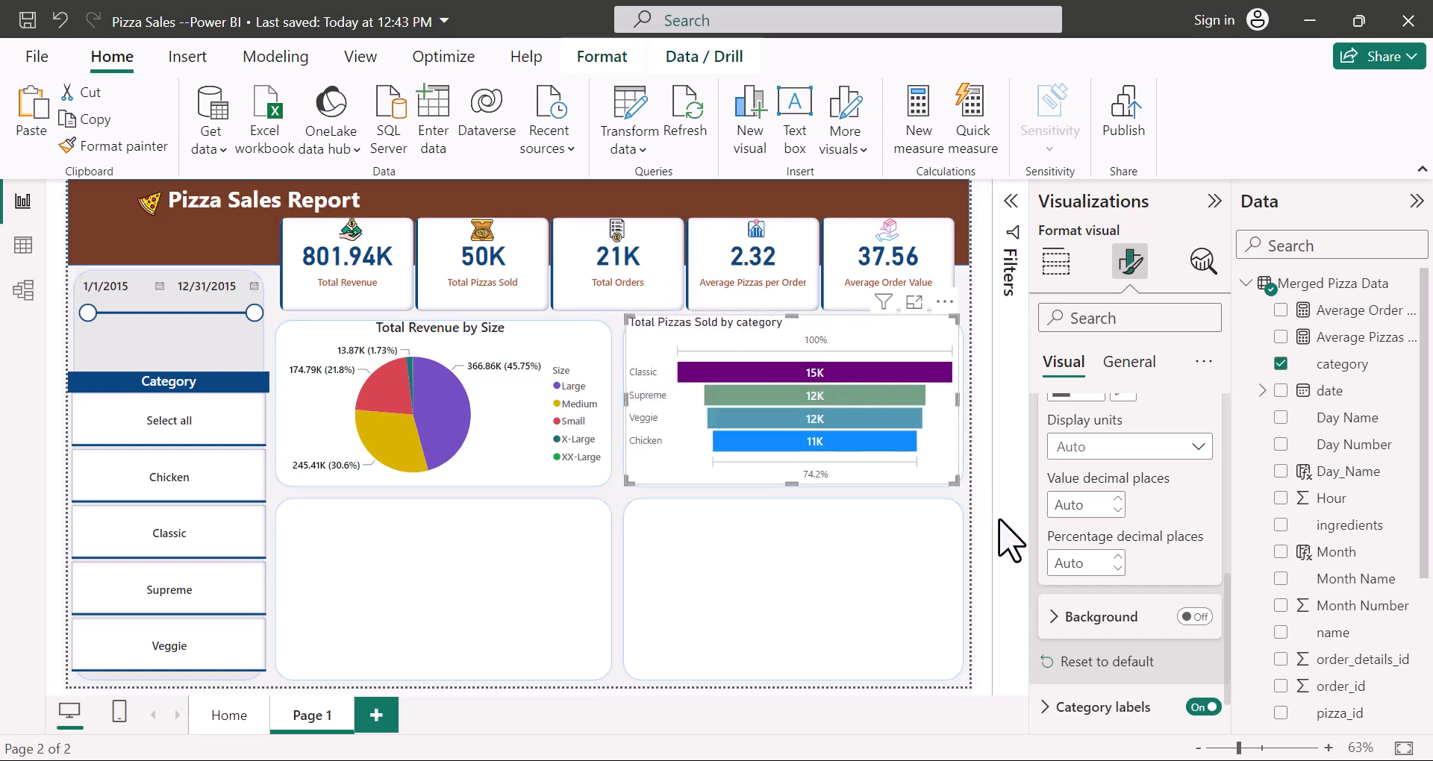
{"action": "mouse_move", "coordinate": [821, 435]}
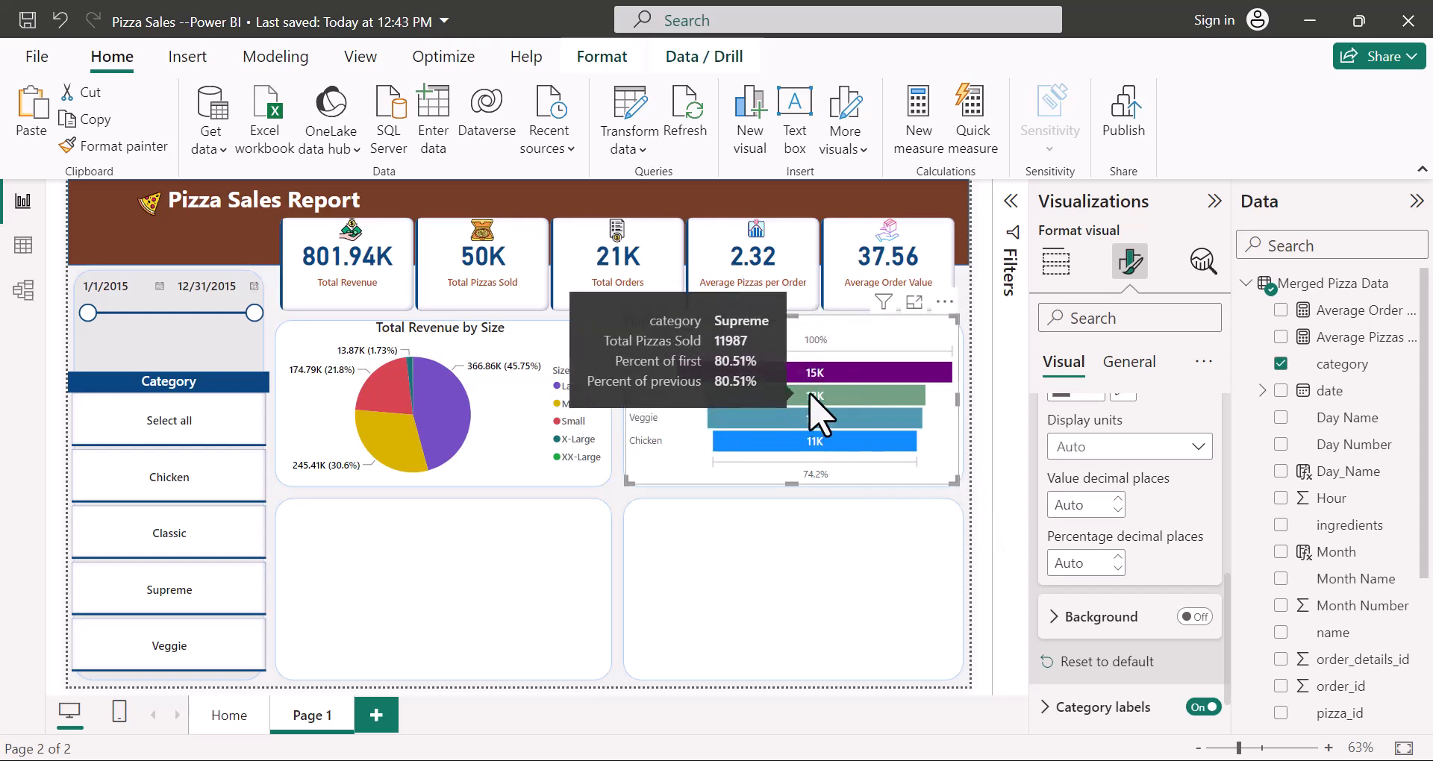
{"action": "scroll", "coordinate": [1055, 550], "scroll_direction": "up", "scroll_amount": 2}
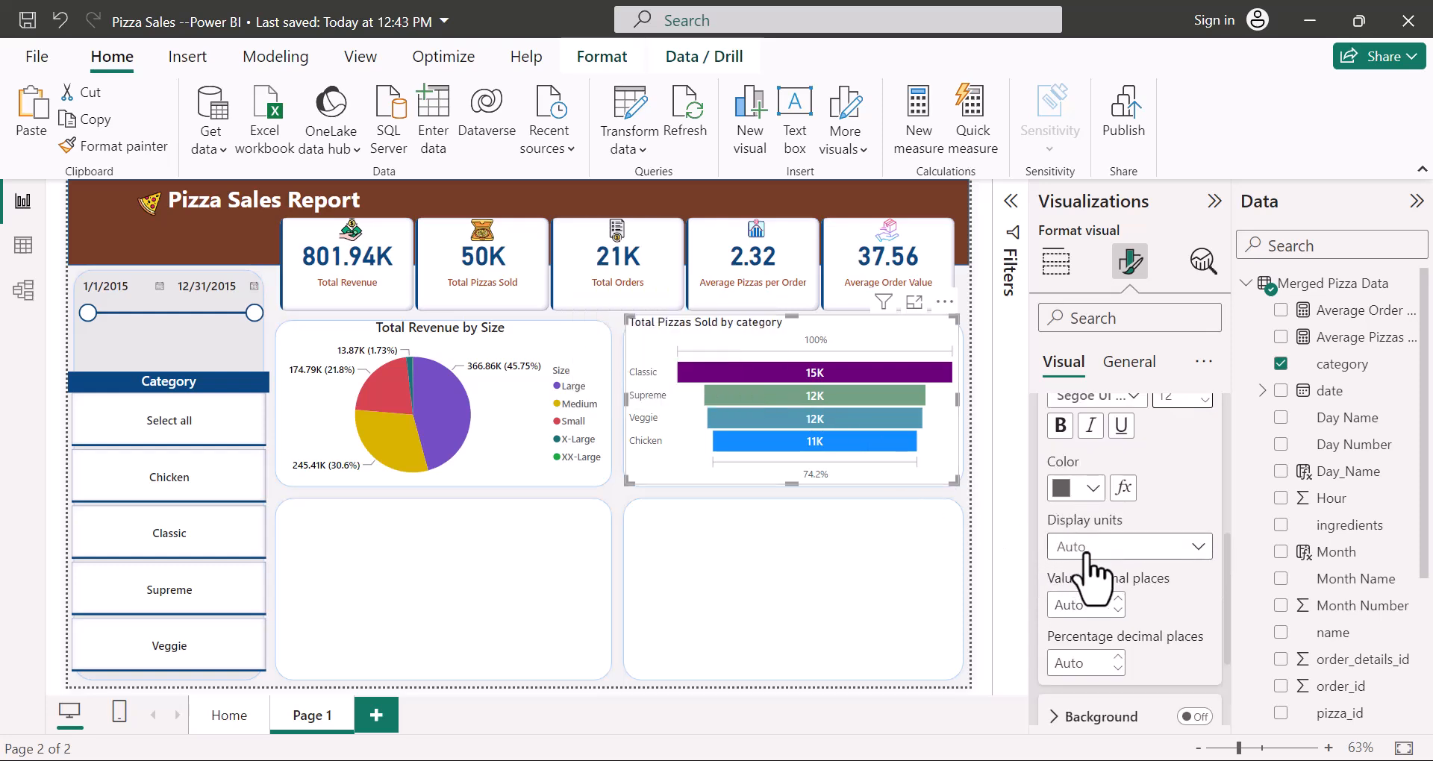
{"action": "left_click", "coordinate": [1199, 547]}
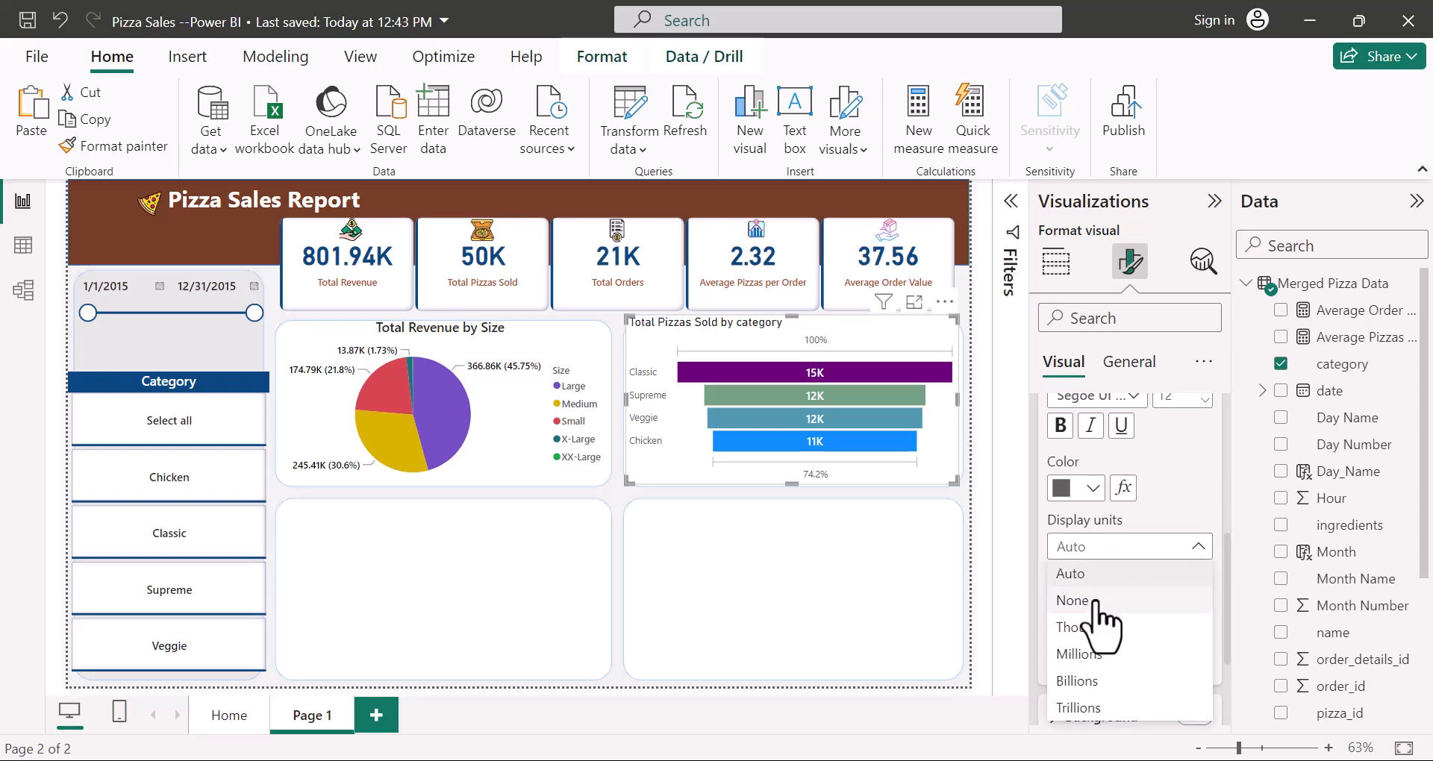
{"action": "left_click", "coordinate": [1074, 600]}
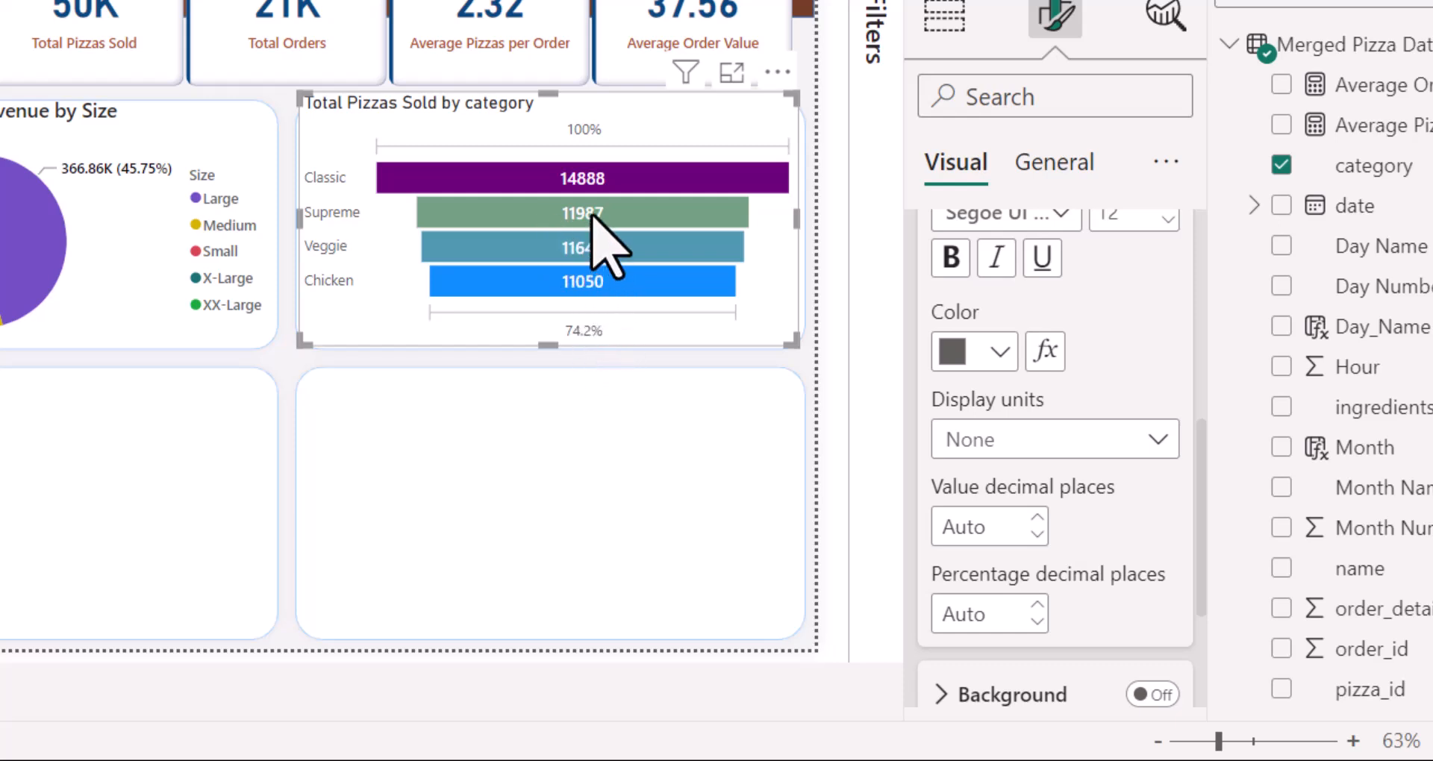
{"action": "mouse_move", "coordinate": [590, 255]}
{"action": "mouse_move", "coordinate": [589, 287]}
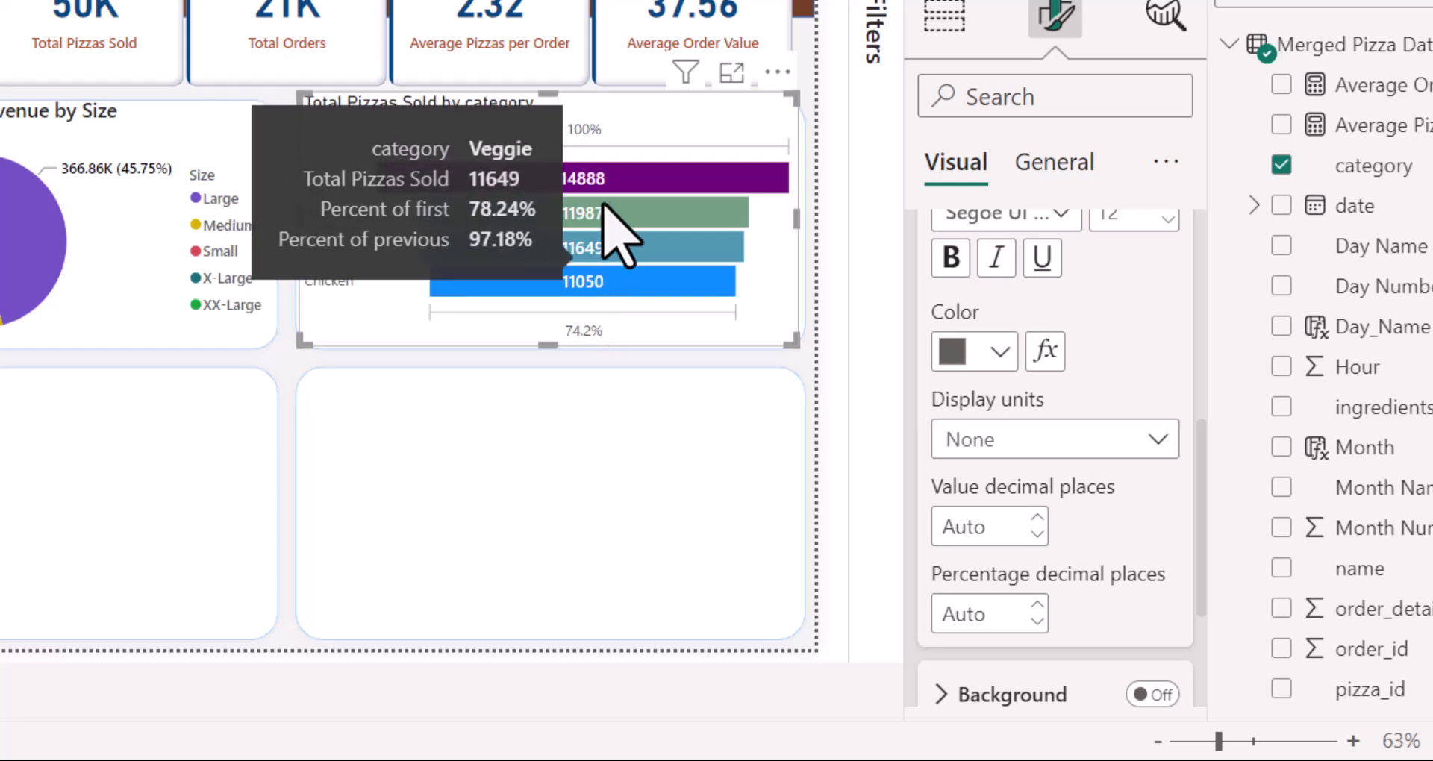
{"action": "key", "text": "ctrl+z"}
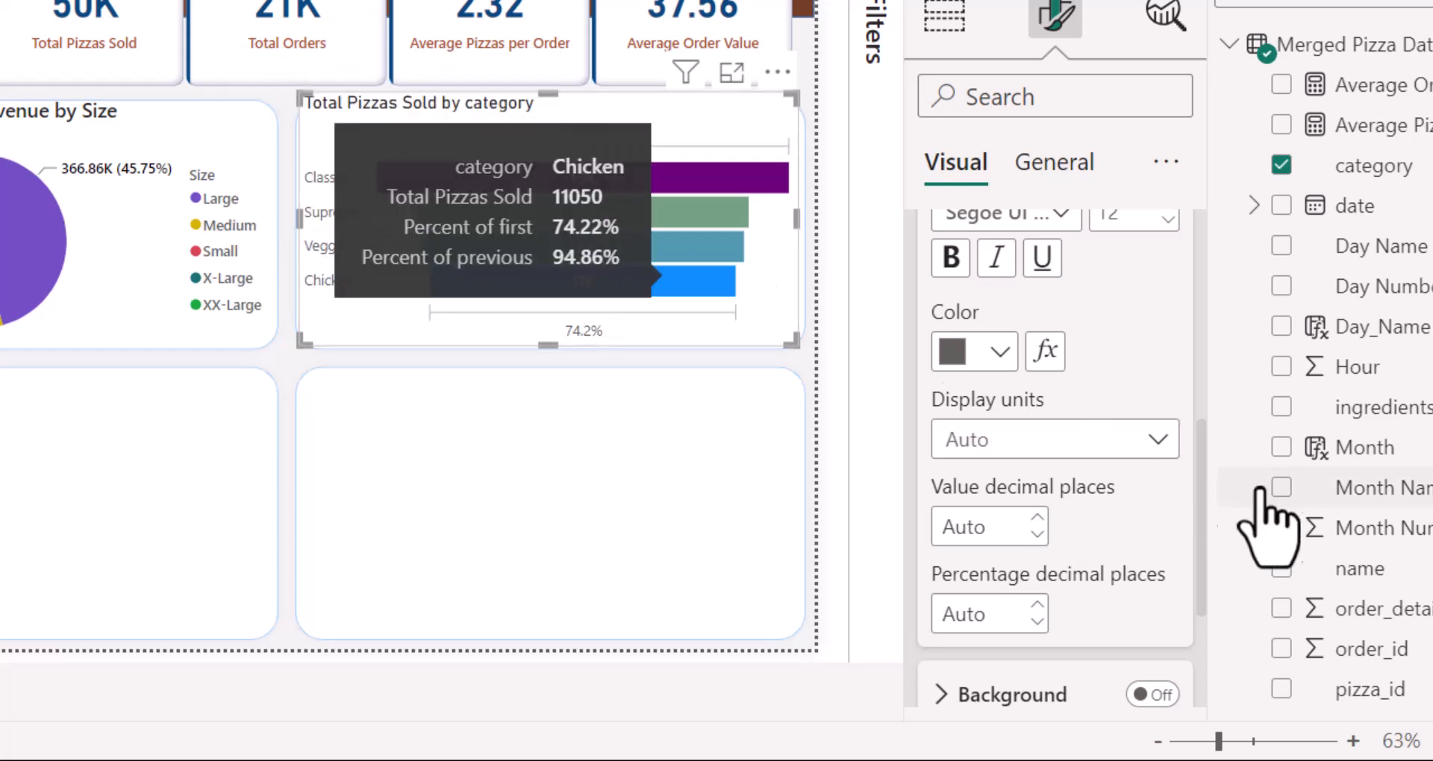
Step: Set the display units of the funnel chart's data labels to None and collapse the value settings
{"action": "left_click", "coordinate": [1161, 441]}
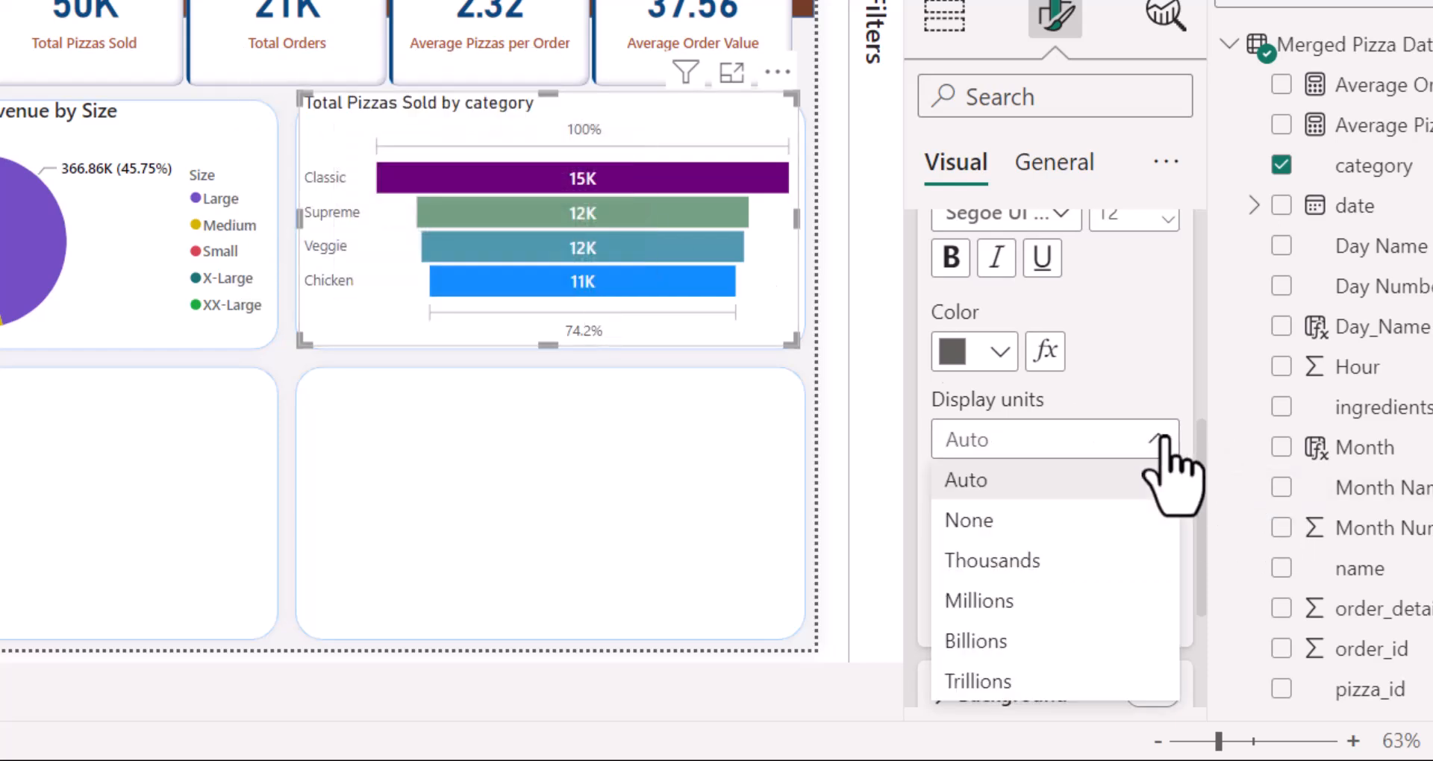
{"action": "left_click", "coordinate": [969, 521]}
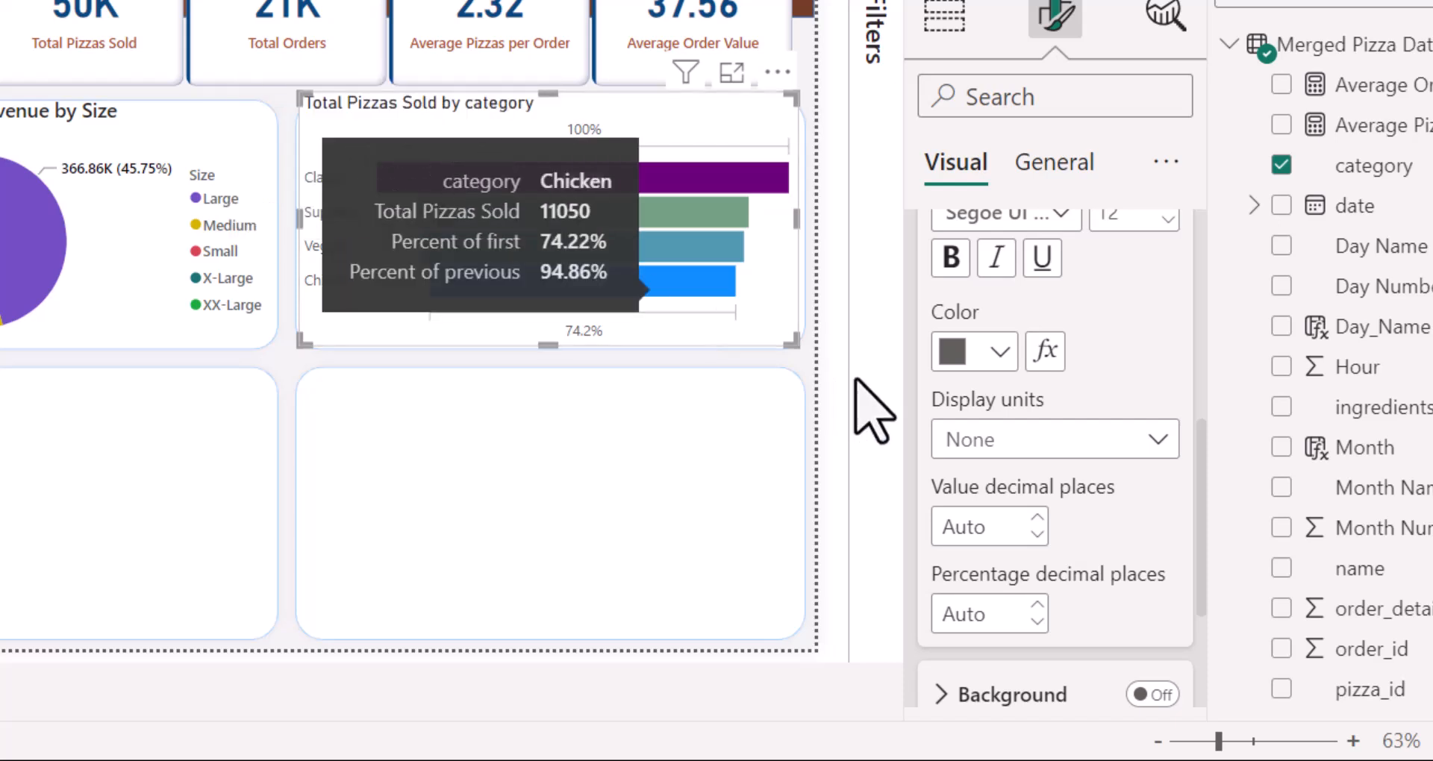
{"action": "scroll", "coordinate": [948, 365], "scroll_direction": "up", "scroll_amount": 3}
{"action": "left_click", "coordinate": [946, 347]}
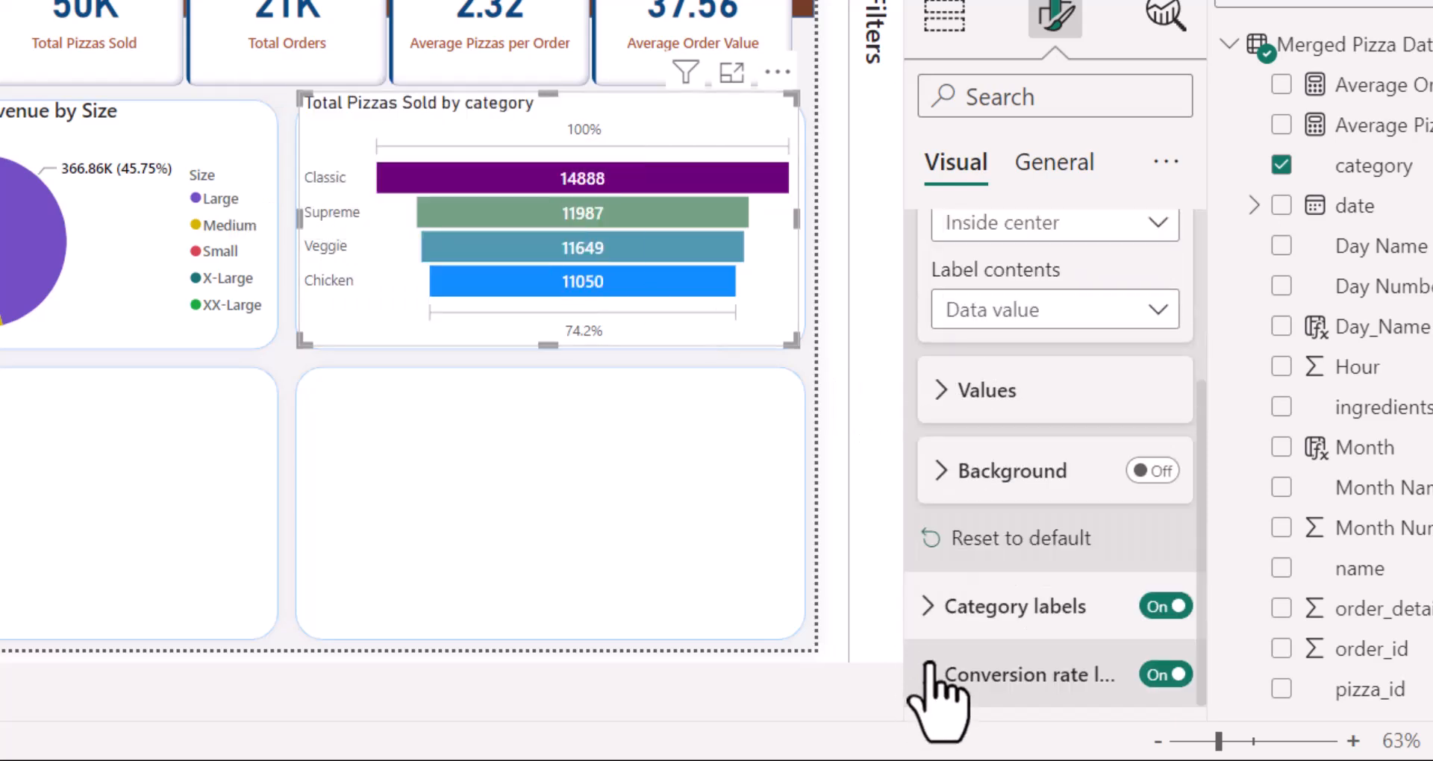
Step: Keep the funnel chart's category labels on and format them in a heavier Segoe UI font, size 12, black
{"action": "left_click", "coordinate": [1166, 606]}
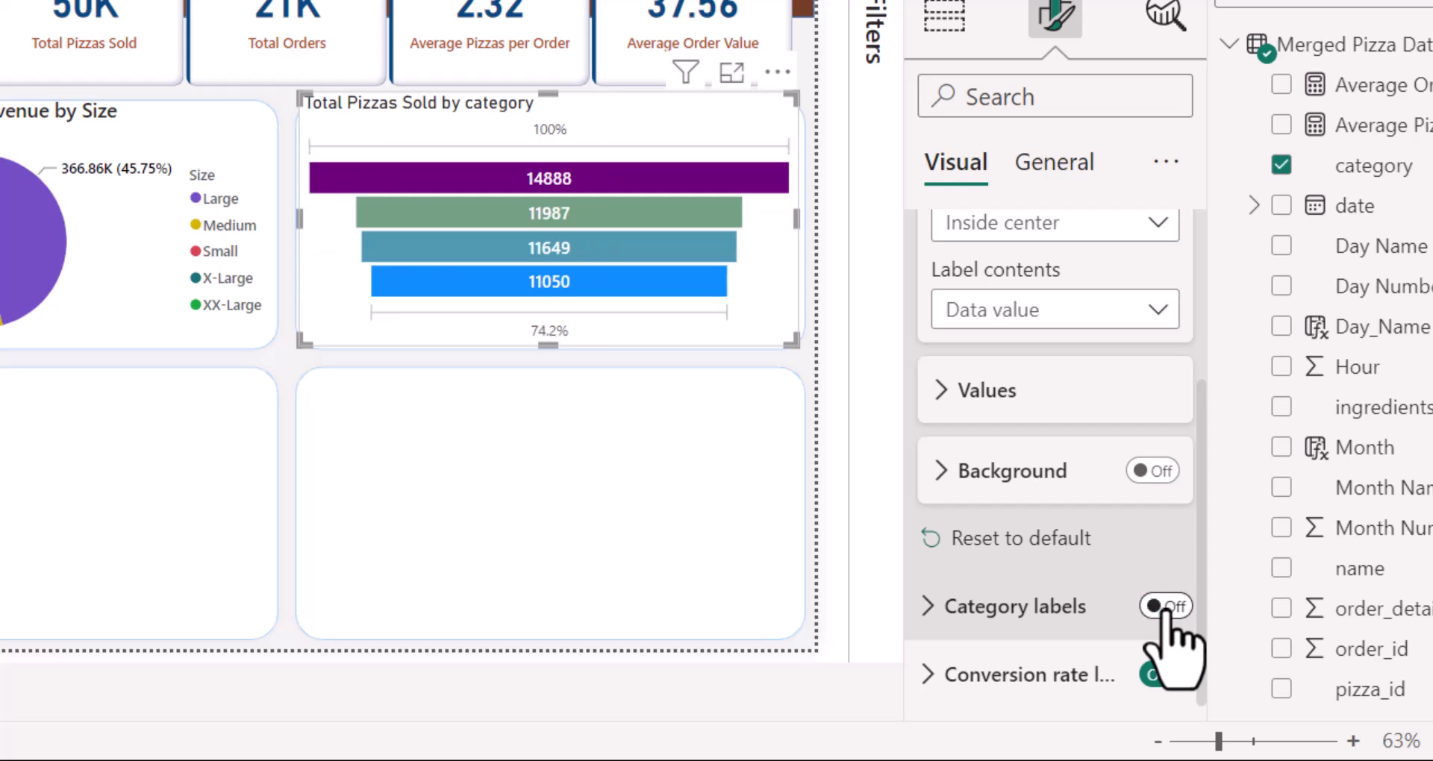
{"action": "left_click", "coordinate": [1166, 607]}
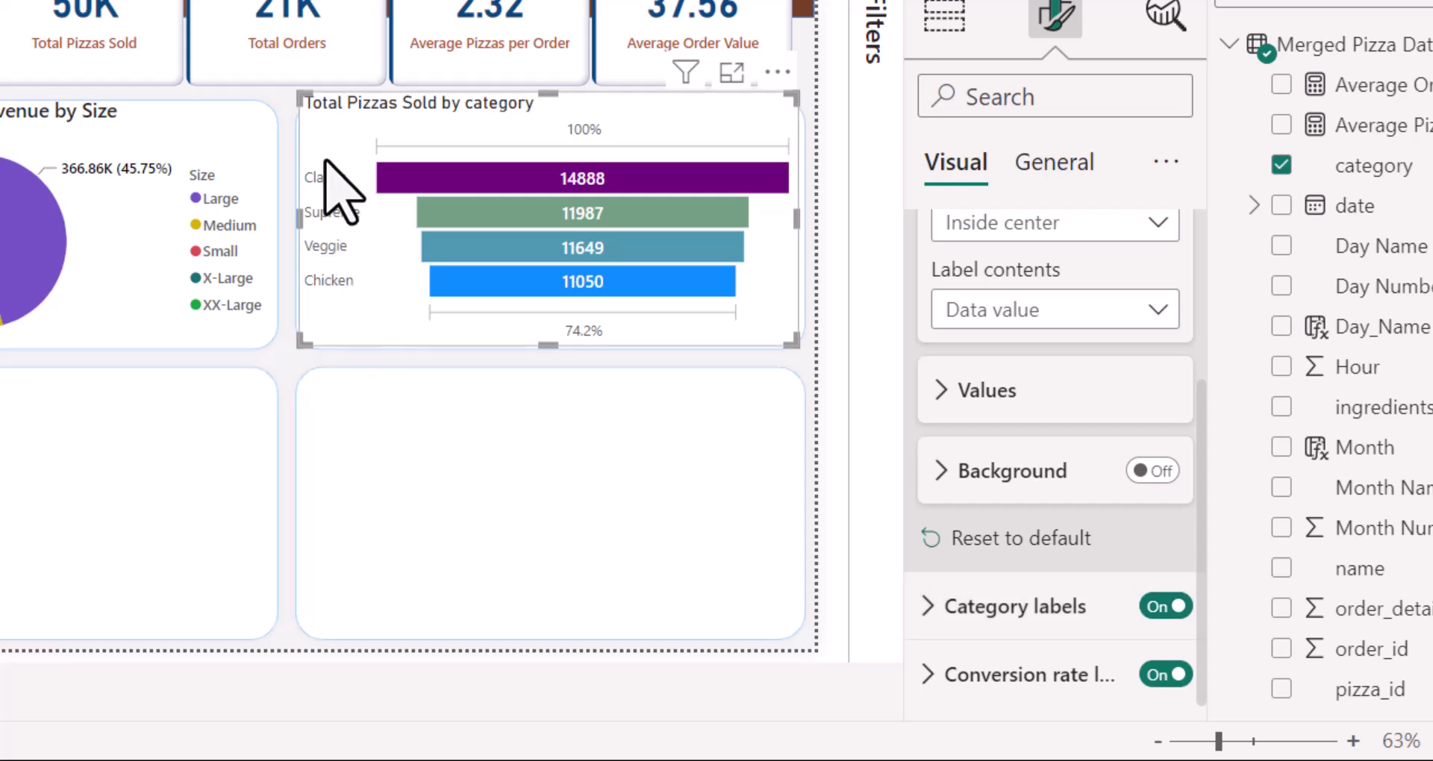
{"action": "left_click", "coordinate": [924, 607]}
{"action": "scroll", "coordinate": [971, 522], "scroll_direction": "down", "scroll_amount": 5}
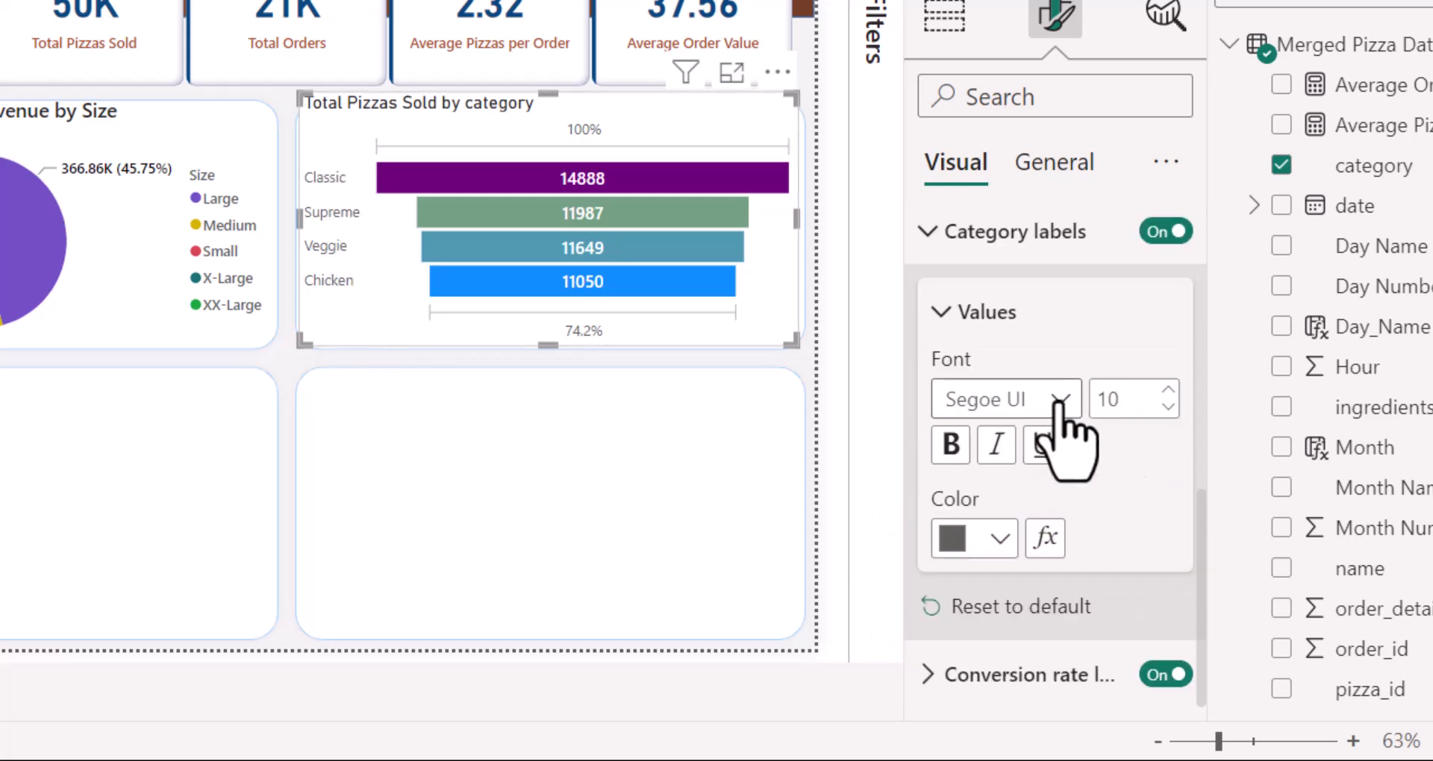
{"action": "left_click", "coordinate": [1059, 403]}
{"action": "left_click", "coordinate": [1045, 190]}
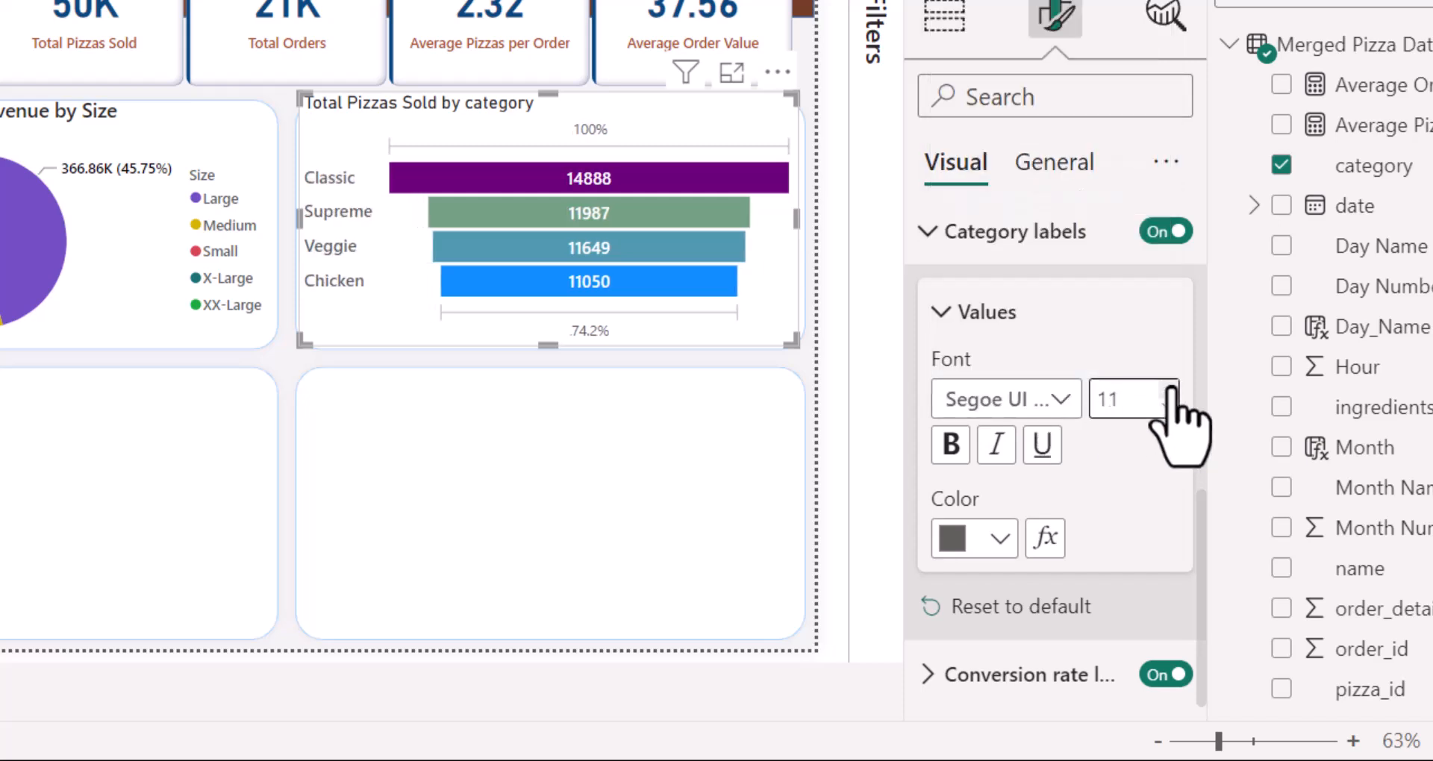
{"action": "left_click", "coordinate": [1000, 539]}
{"action": "left_click", "coordinate": [1166, 389]}
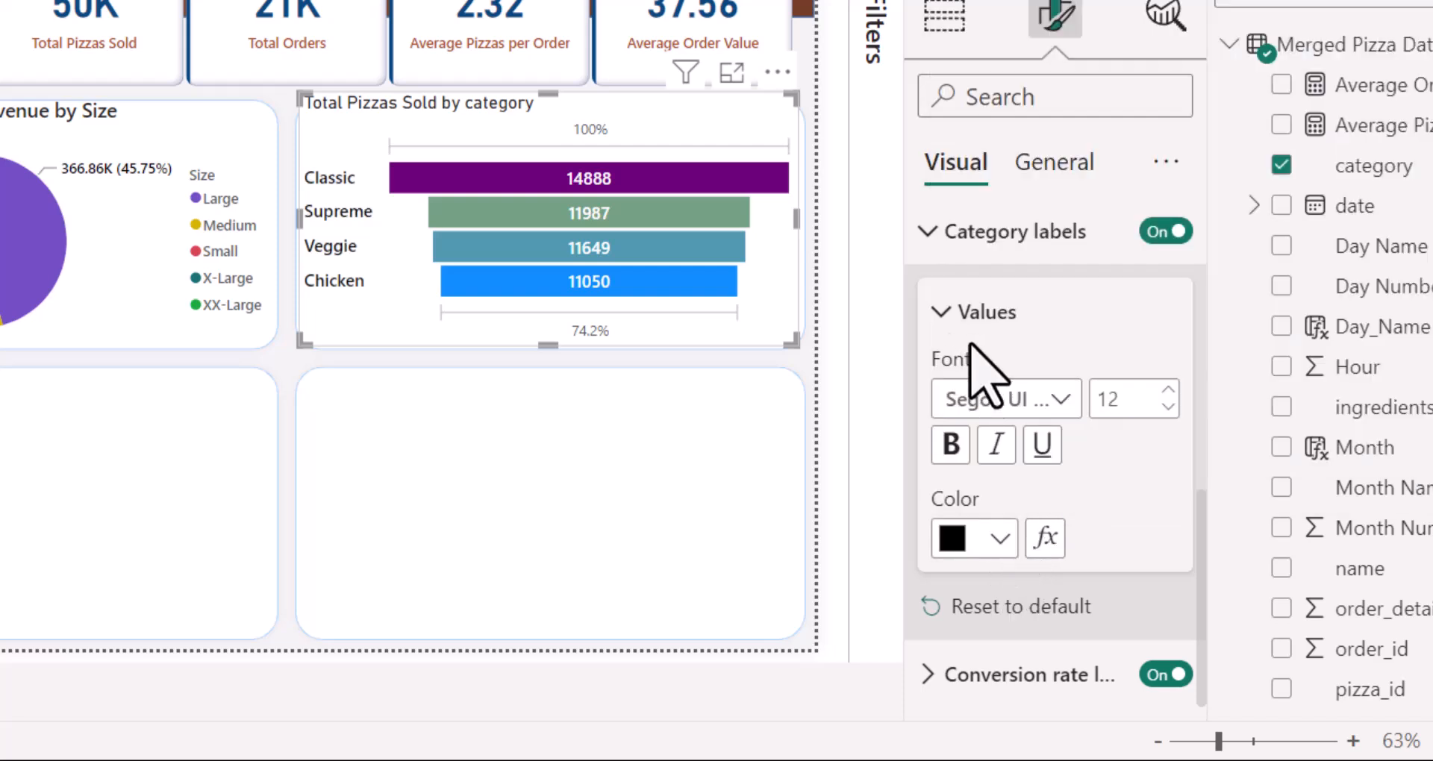
{"action": "left_click", "coordinate": [941, 312]}
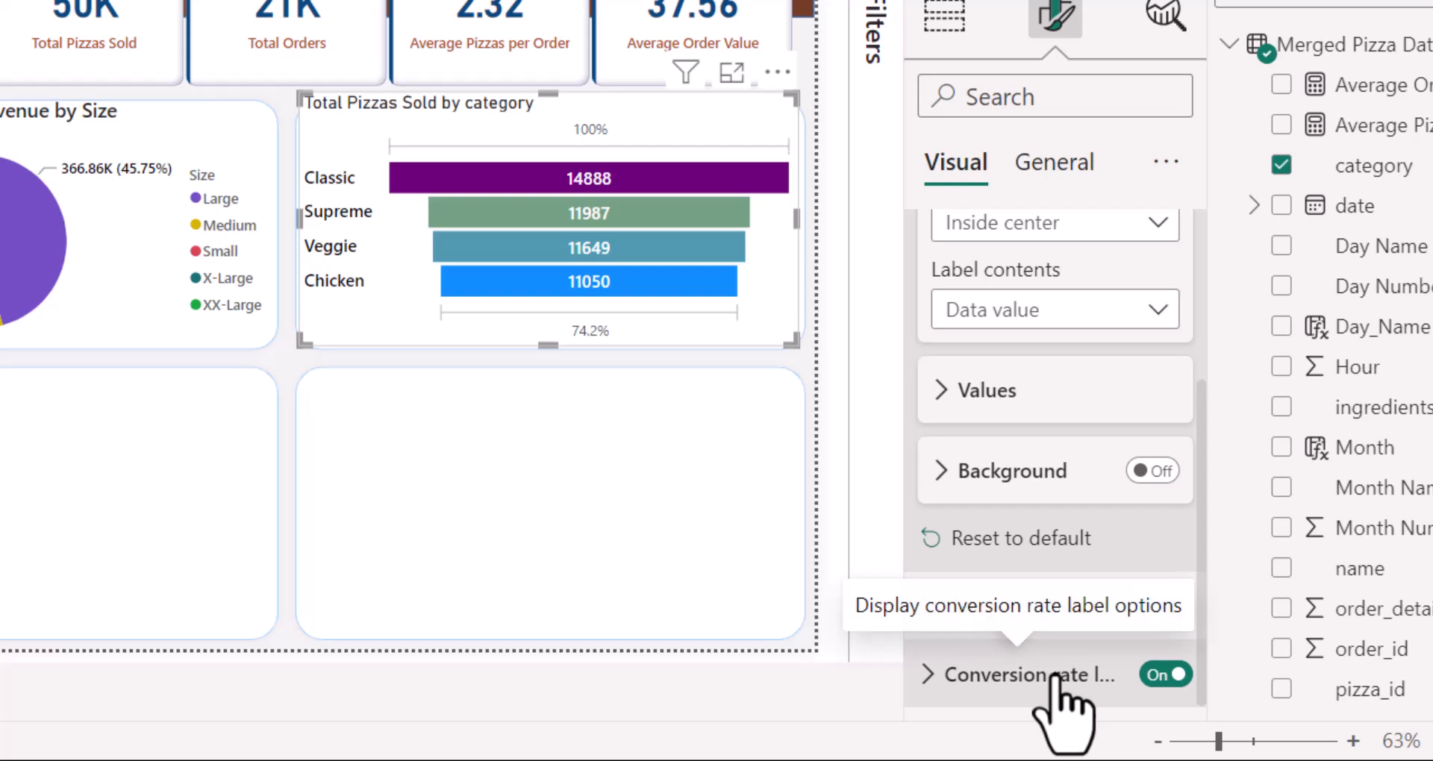
Step: Turn off the funnel chart's conversion rate labels
{"action": "left_click", "coordinate": [1165, 676]}
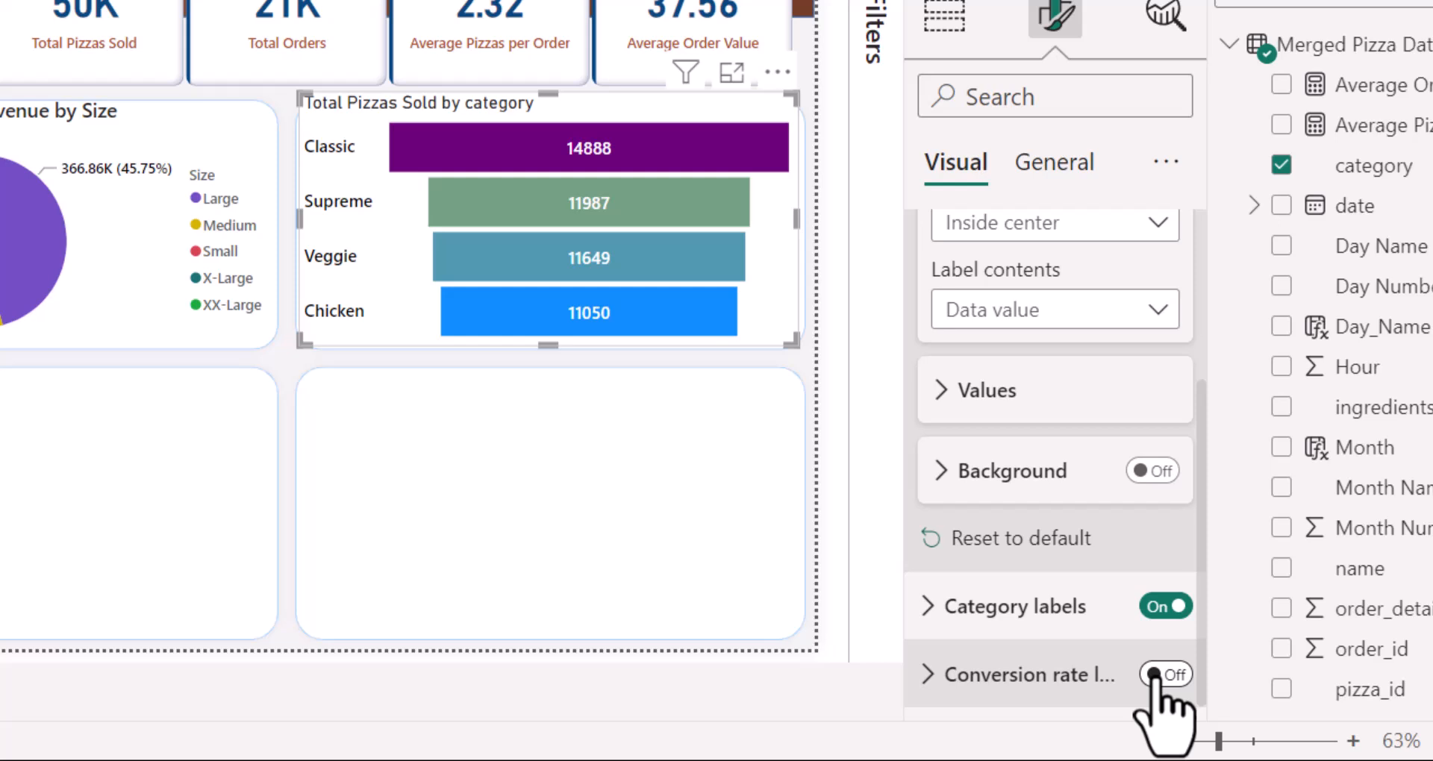
{"action": "left_click", "coordinate": [1155, 675]}
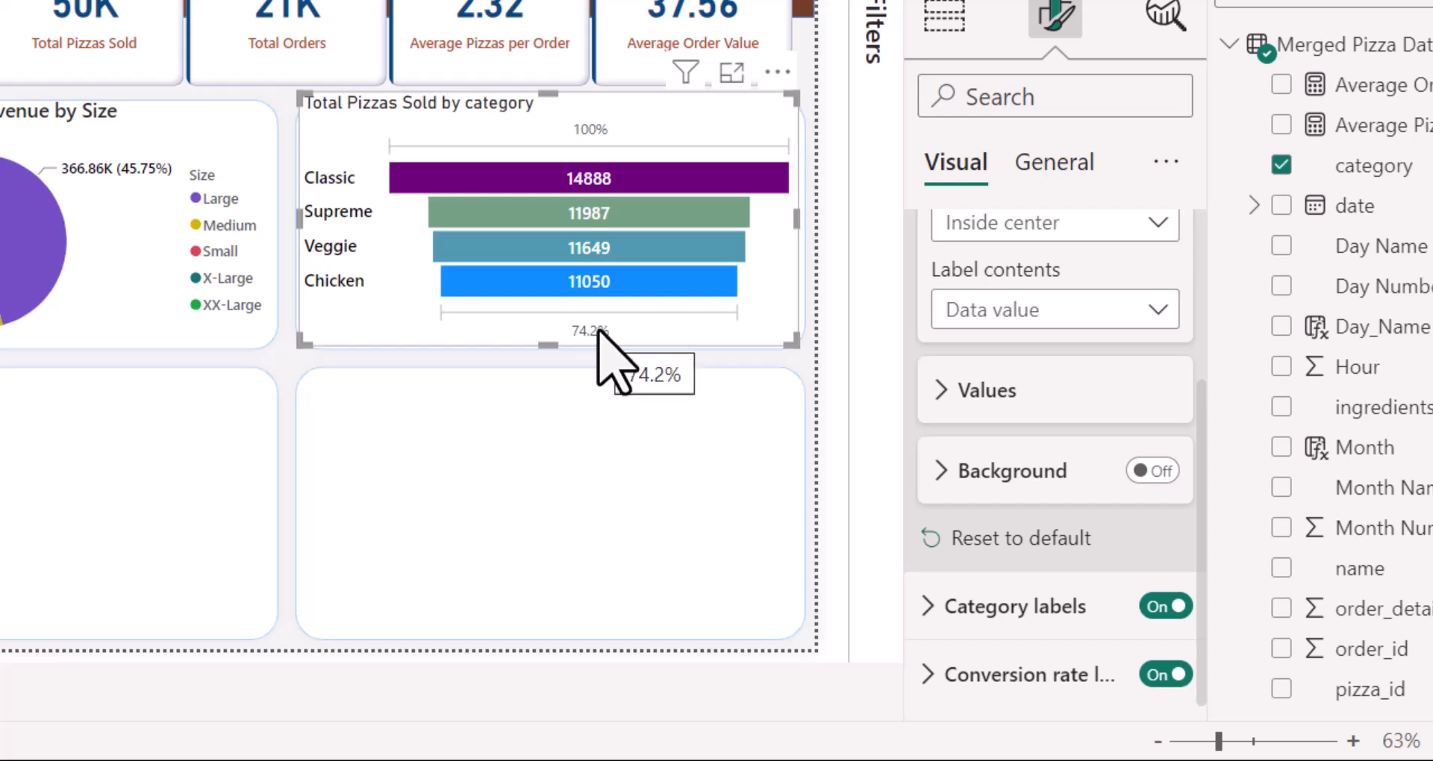
{"action": "left_click", "coordinate": [1167, 681]}
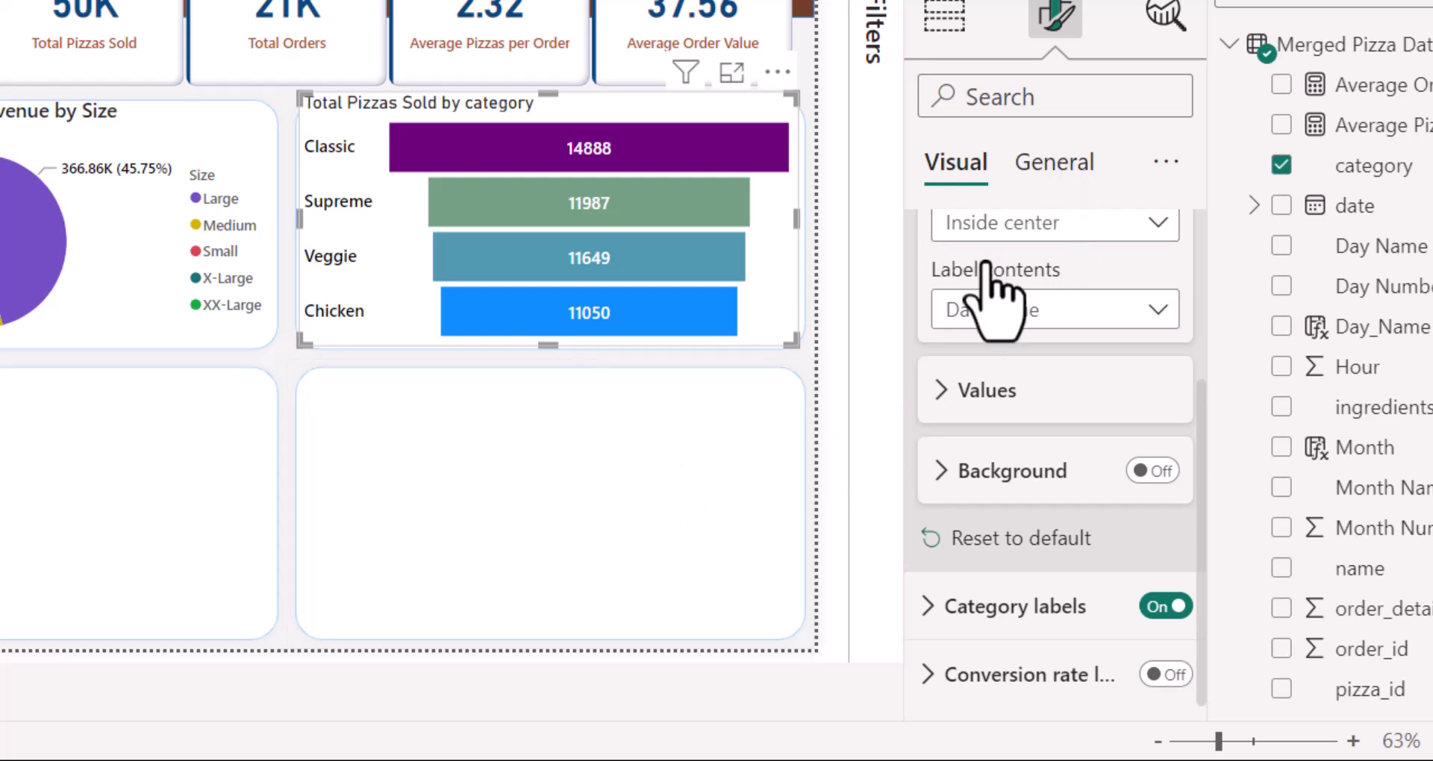
Step: Retitle the funnel chart "Total Pizzas Sold by Category", using the Segoe UI Semibold font and center alignment
{"action": "left_click", "coordinate": [1054, 162]}
{"action": "left_click", "coordinate": [963, 312]}
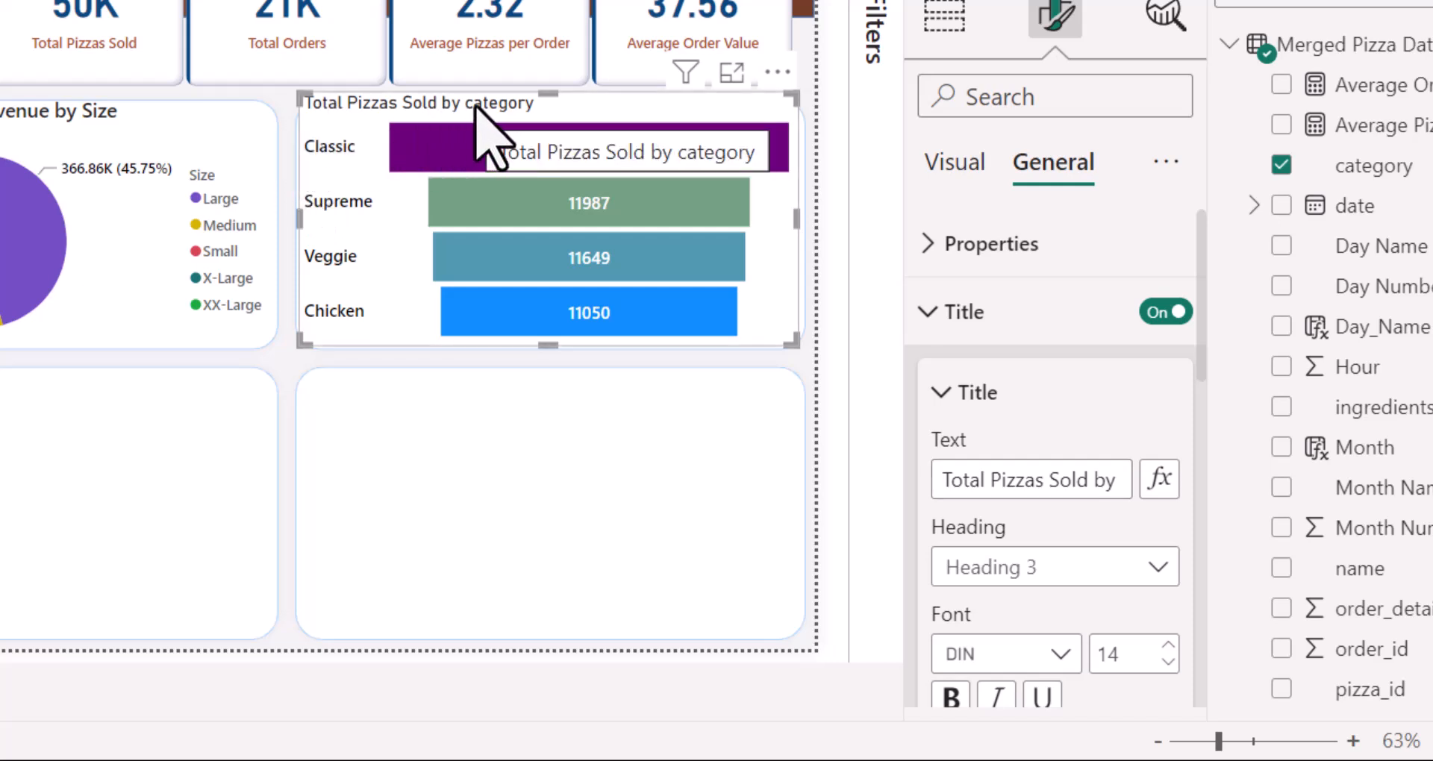
{"action": "scroll", "coordinate": [1030, 463], "scroll_direction": "down", "scroll_amount": 3}
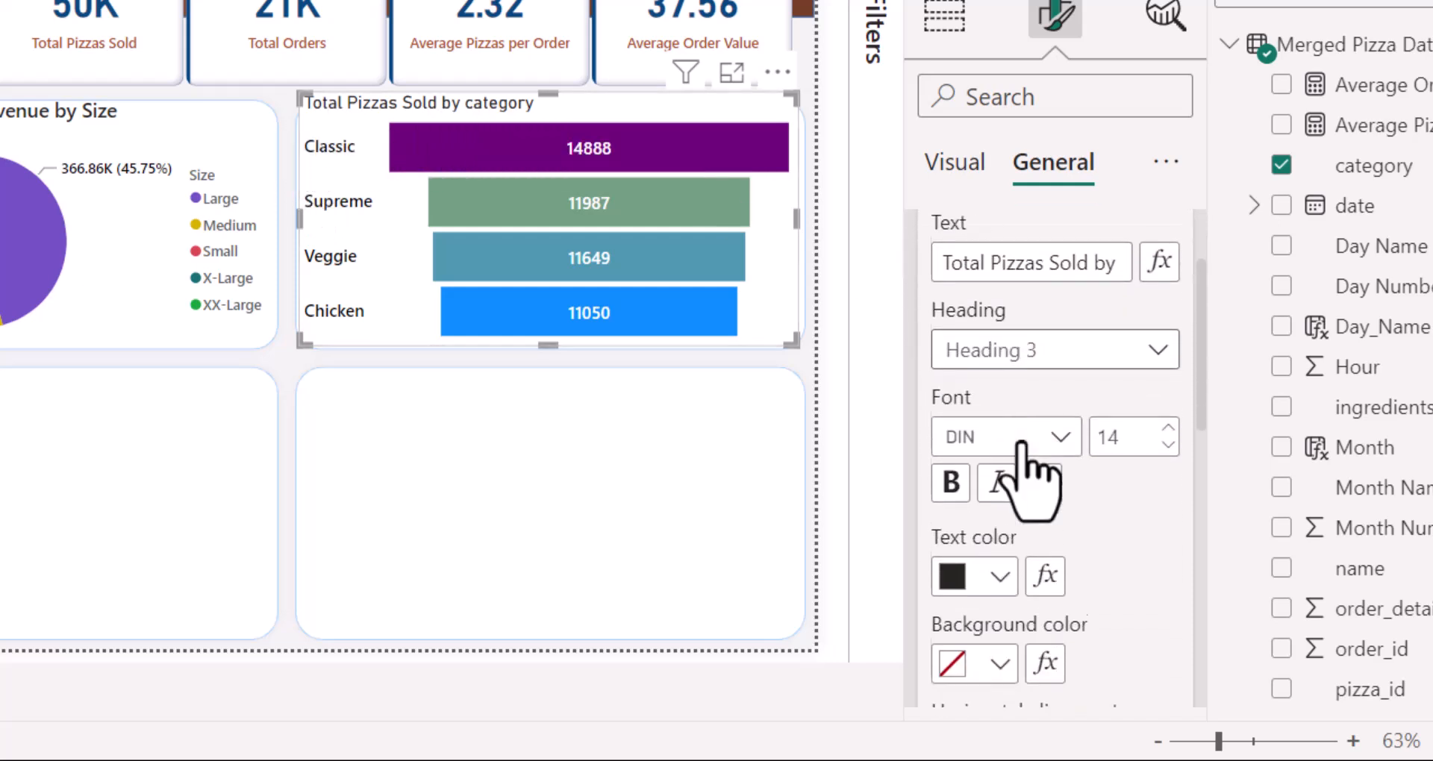
{"action": "left_click", "coordinate": [987, 431]}
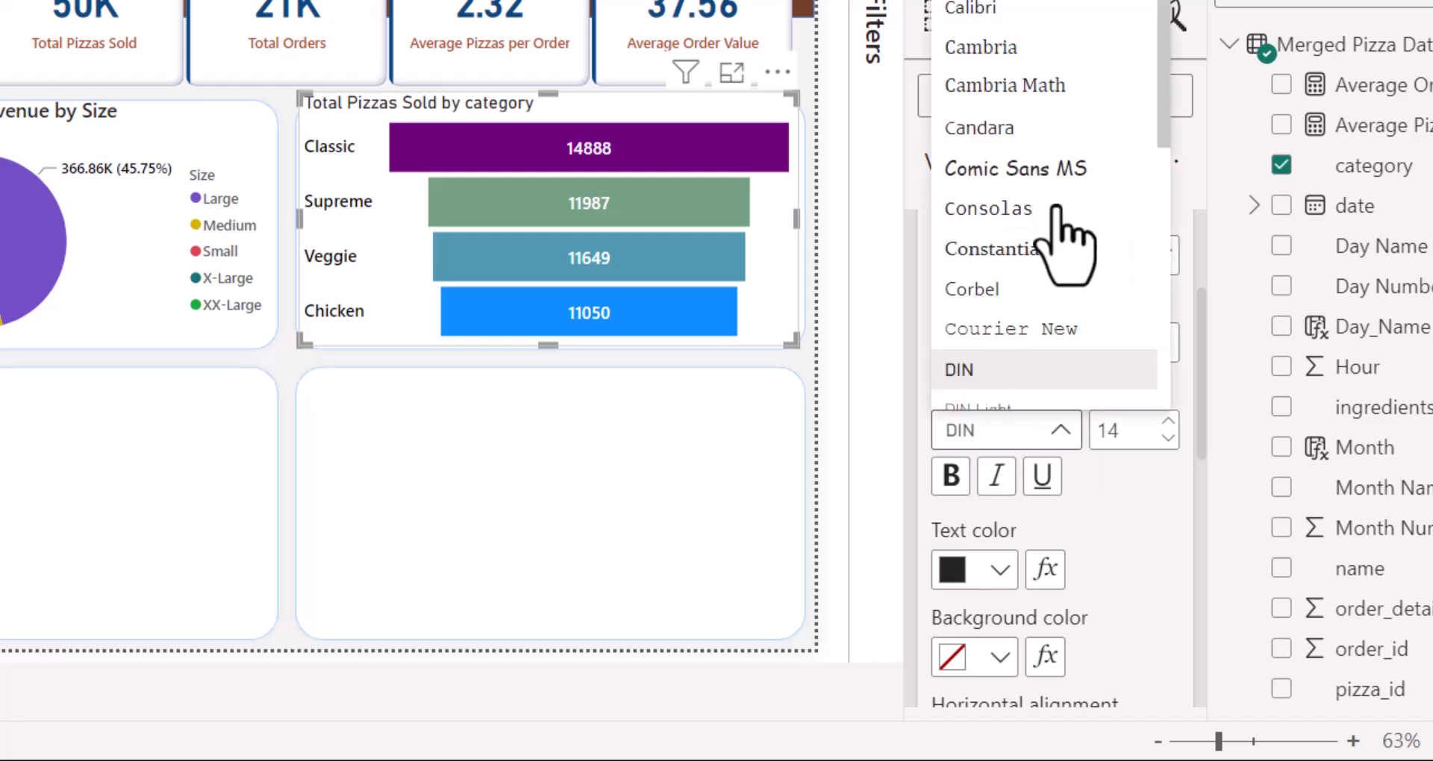
{"action": "scroll", "coordinate": [1034, 282], "scroll_direction": "down", "scroll_amount": 3}
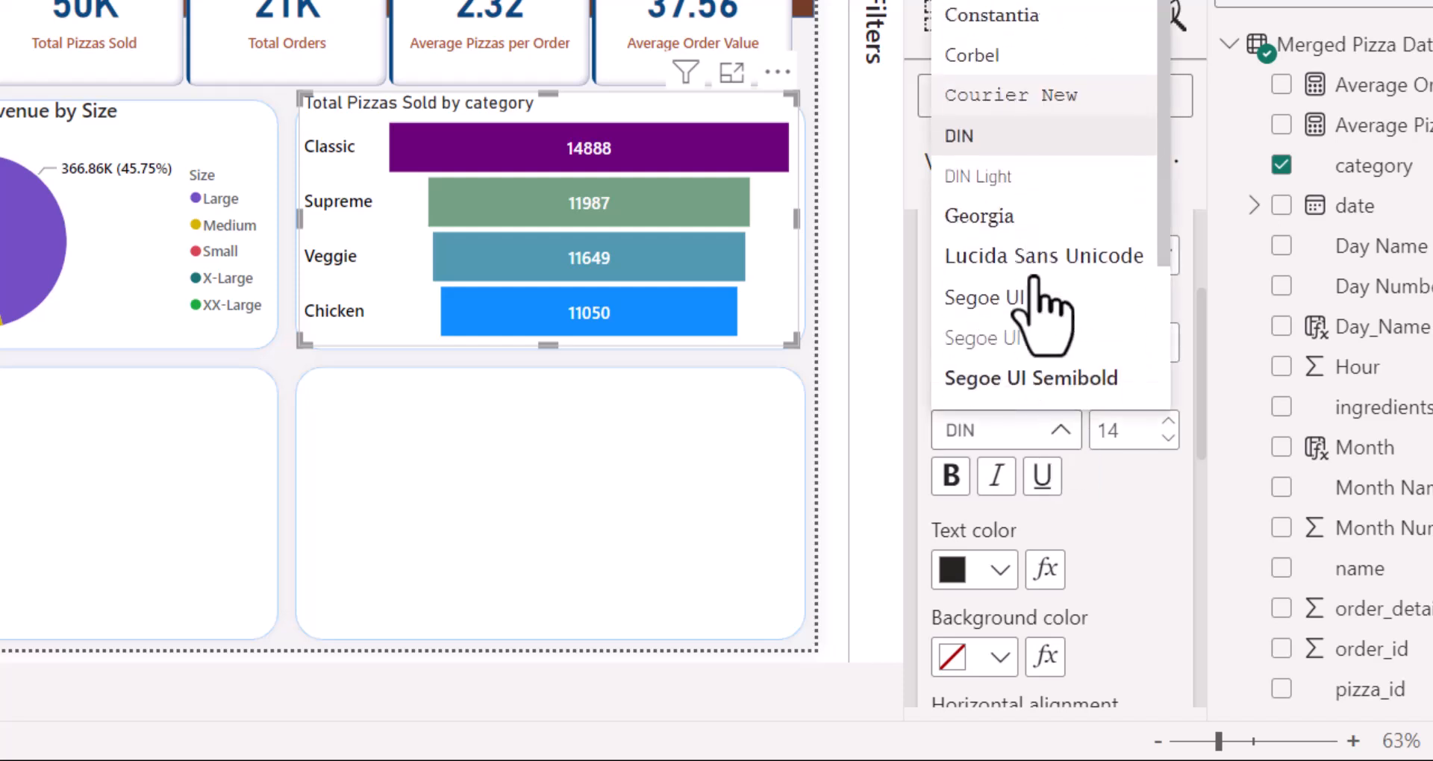
{"action": "left_click", "coordinate": [1049, 367]}
{"action": "scroll", "coordinate": [1026, 538], "scroll_direction": "down", "scroll_amount": 2}
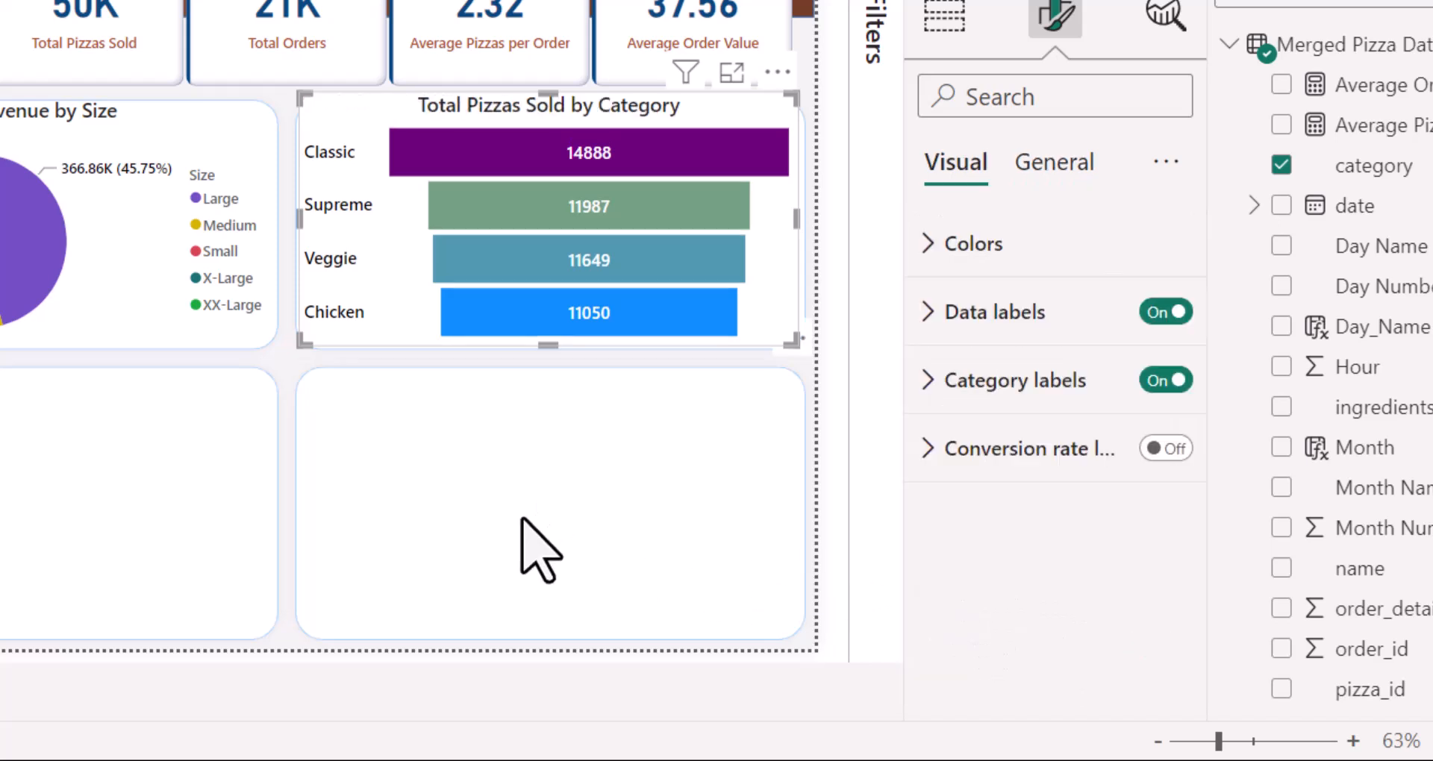
Step: Review the label contents options for the funnel chart's data labels, leaving Data value selected
{"action": "mouse_move", "coordinate": [446, 156]}
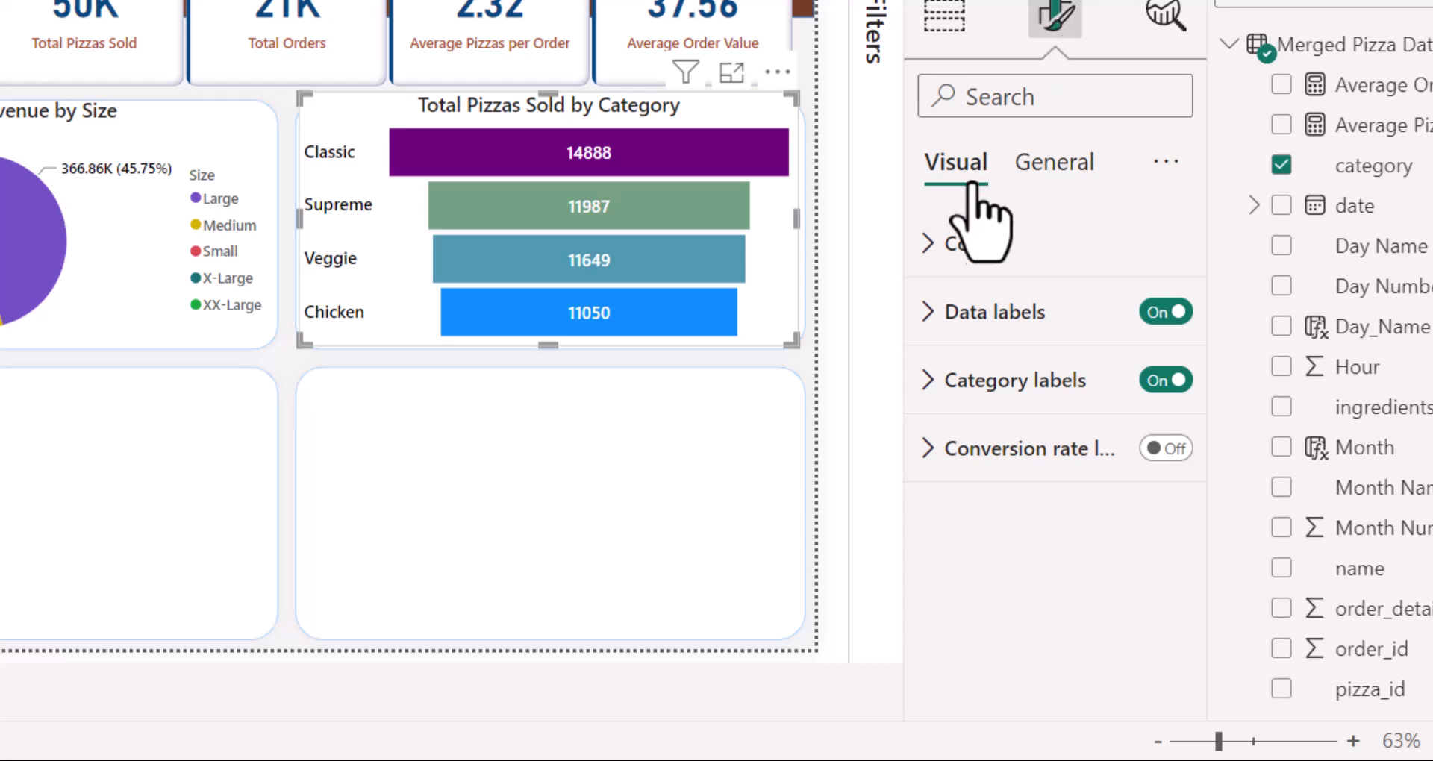
{"action": "left_click", "coordinate": [926, 314]}
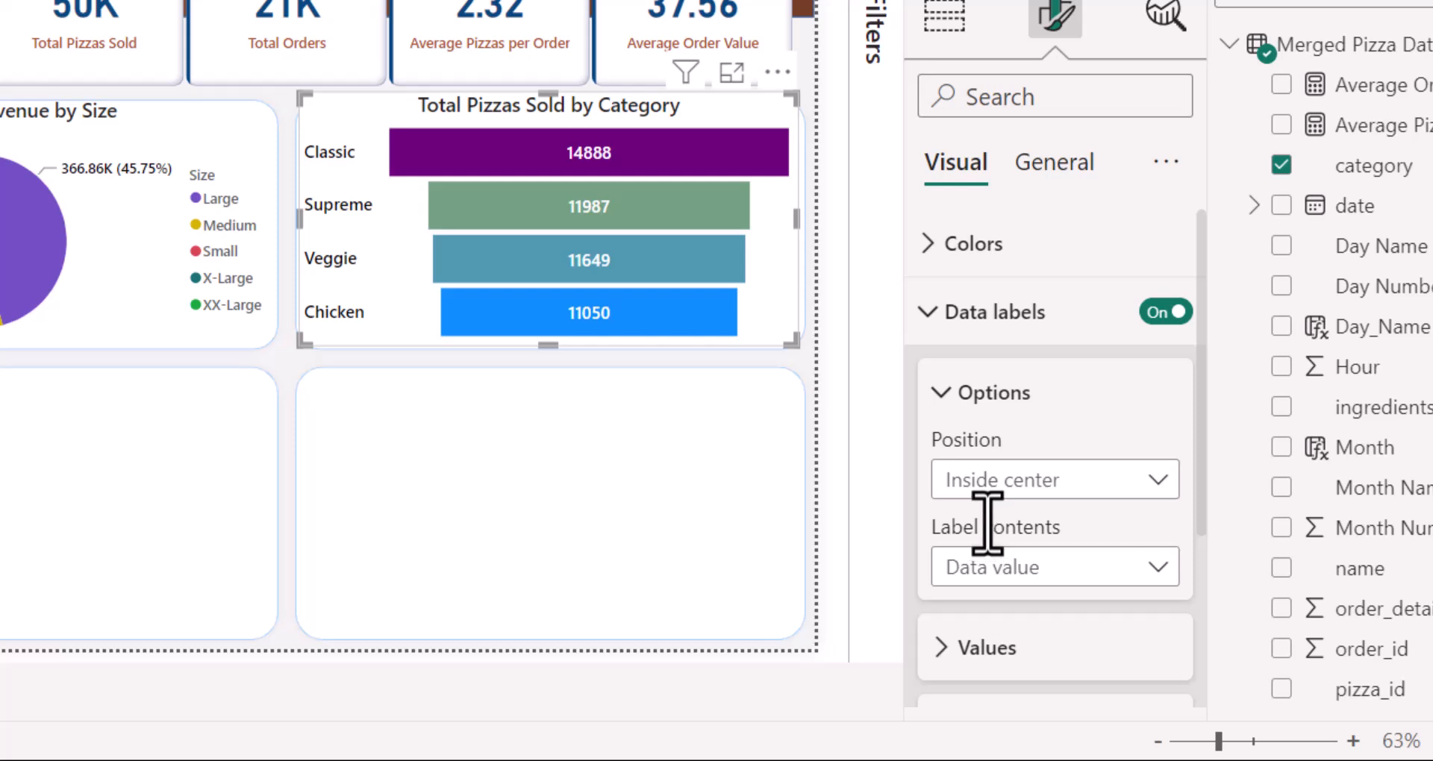
{"action": "scroll", "coordinate": [1048, 526], "scroll_direction": "down", "scroll_amount": 1}
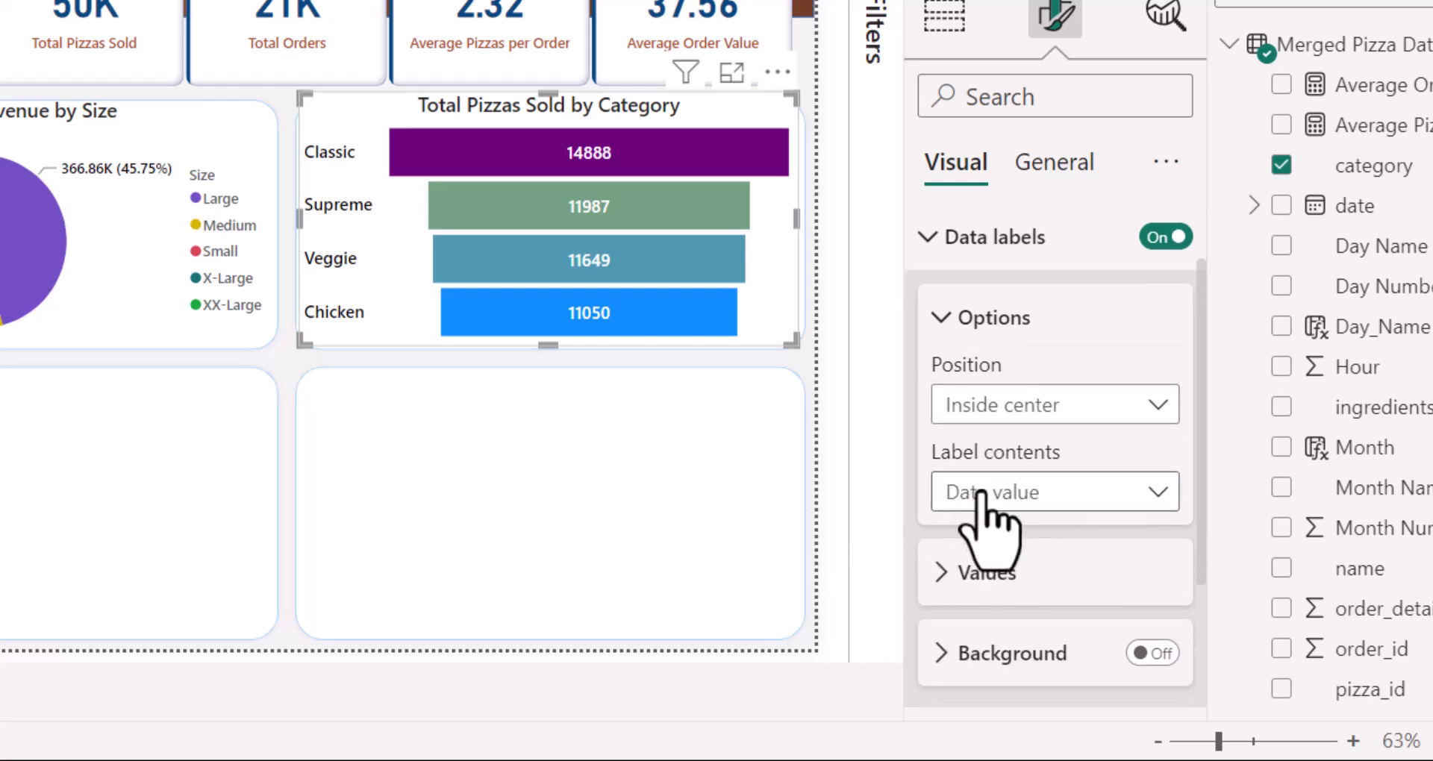
{"action": "left_click", "coordinate": [1157, 493]}
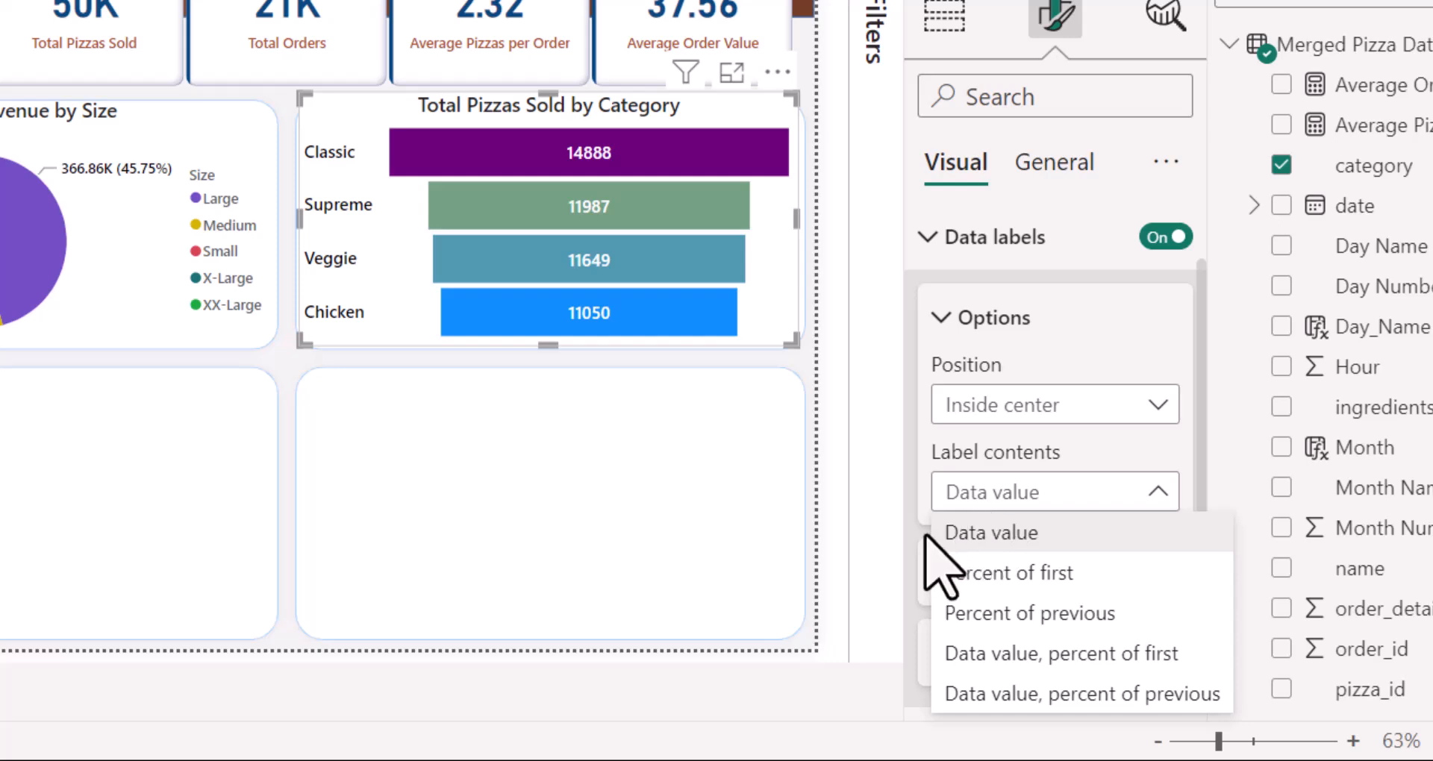
{"action": "left_click", "coordinate": [893, 510]}
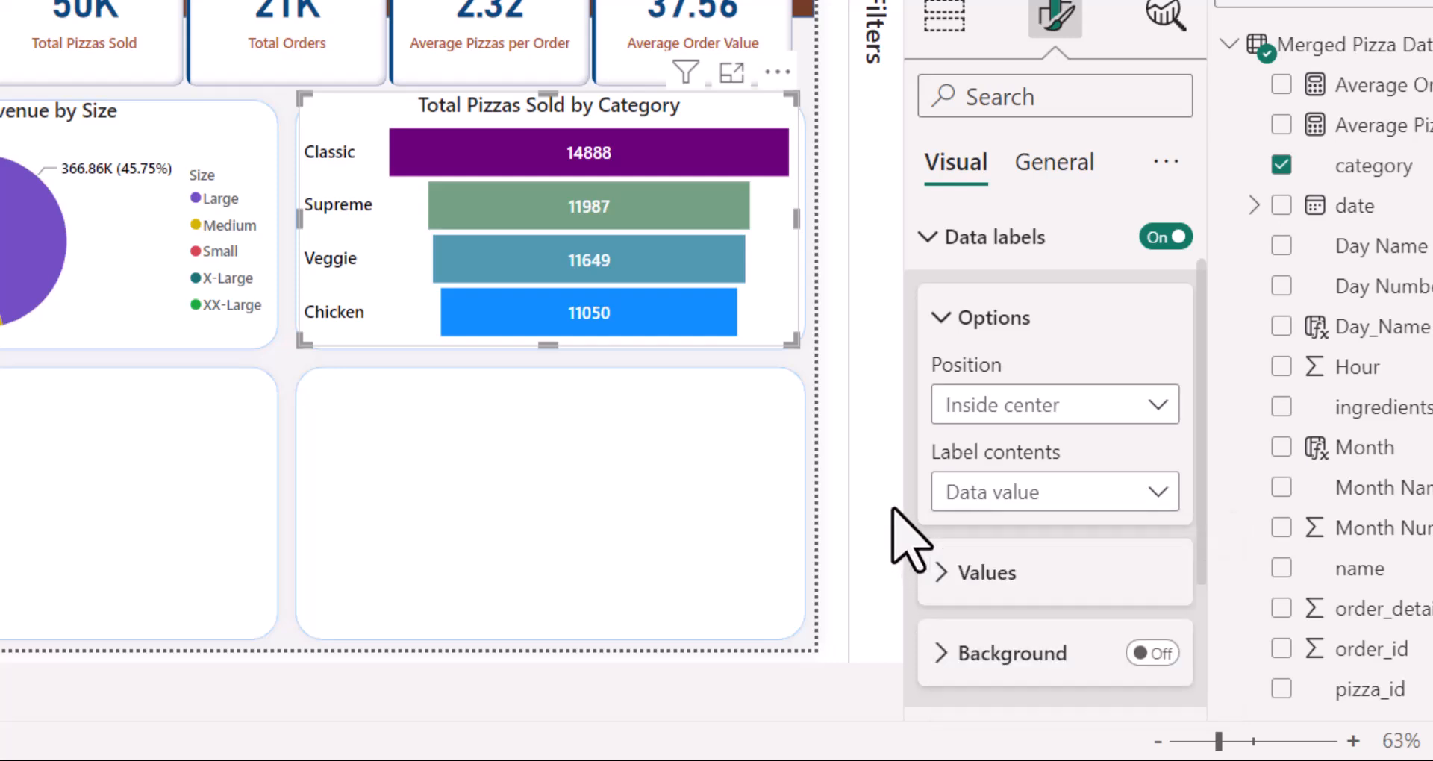
Step: Deselect the funnel chart and switch to the Word requirements document to check the next requirement
{"action": "left_click", "coordinate": [832, 610]}
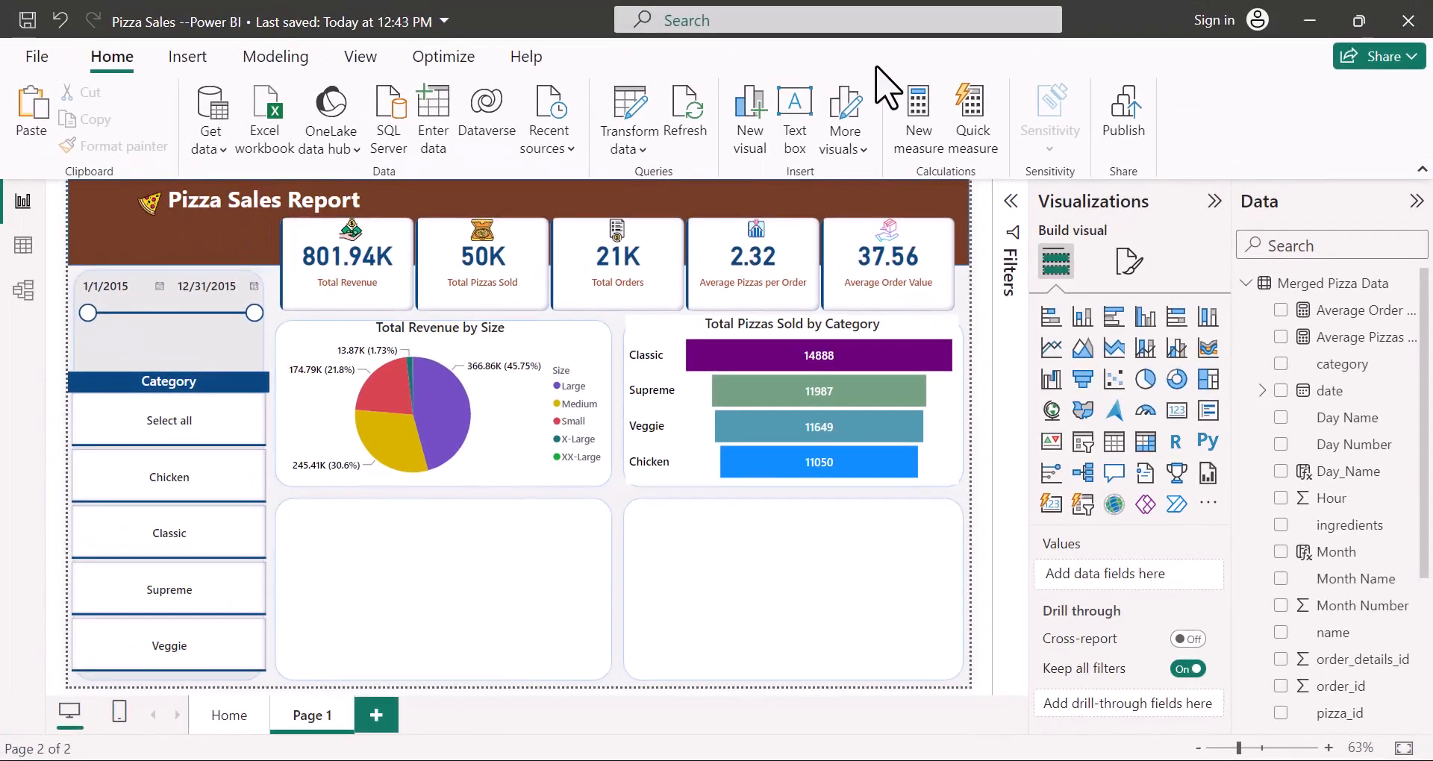
{"action": "key", "text": "alt+Tab"}
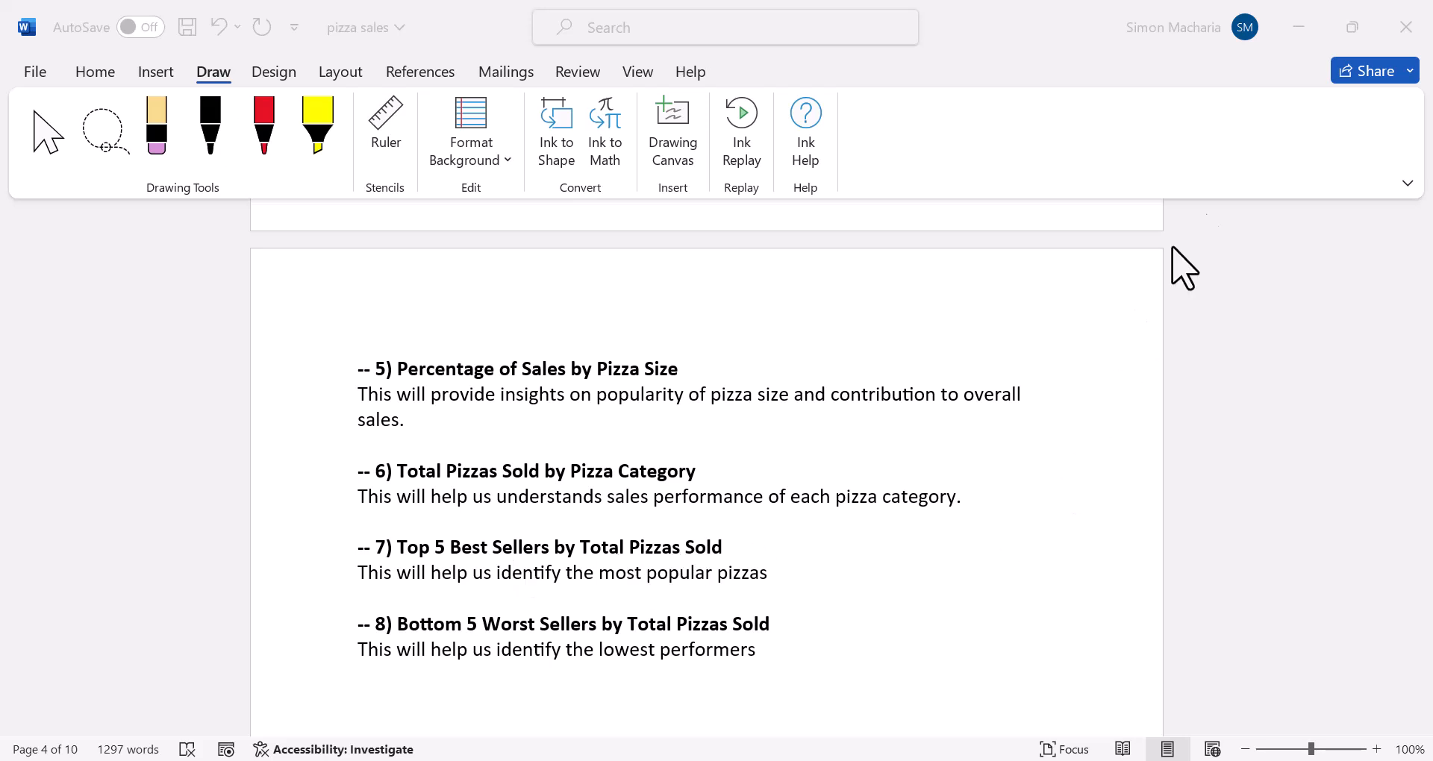
Step: Return to the Power BI report and duplicate the category funnel chart, placing the copy in the empty frame below the pie chart
{"action": "left_click", "coordinate": [1298, 27]}
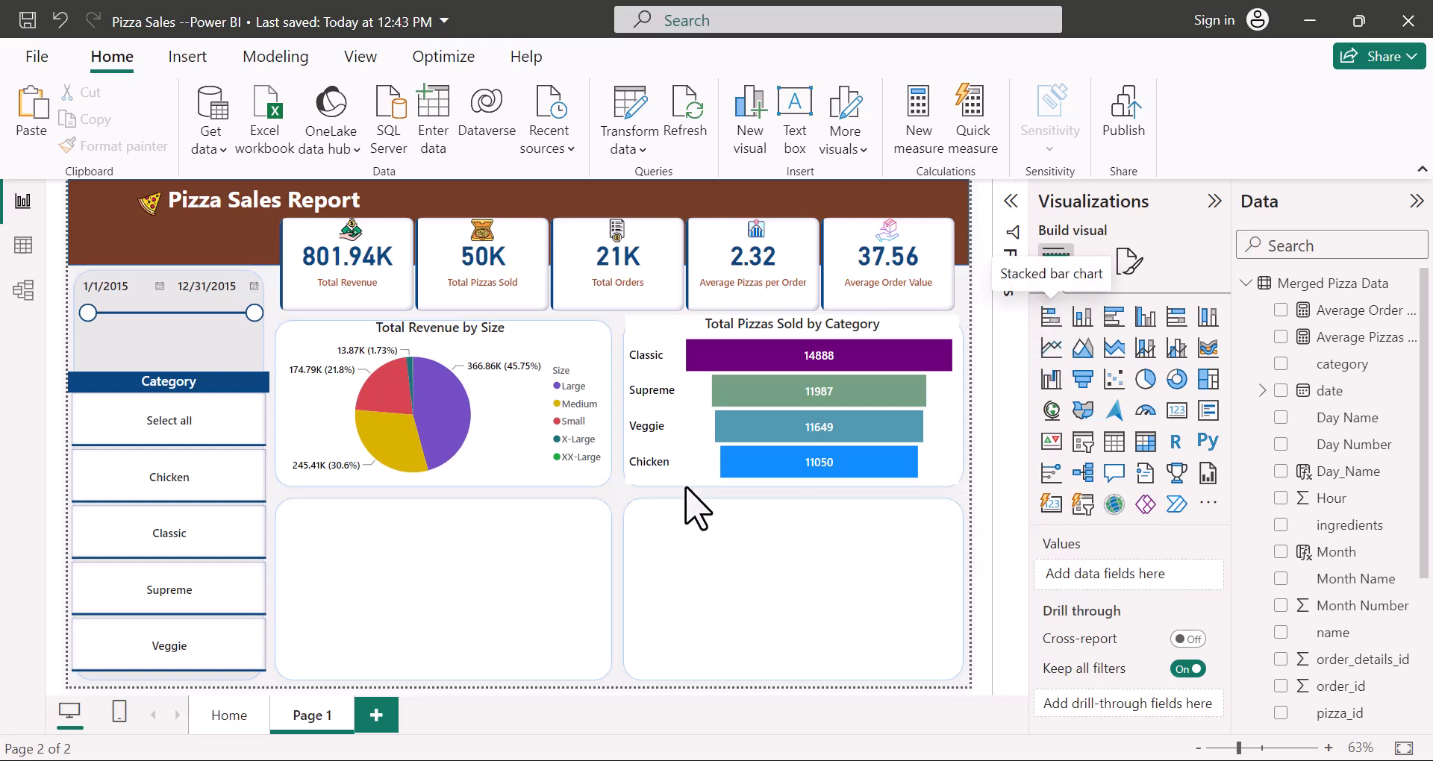
{"action": "left_click", "coordinate": [667, 470]}
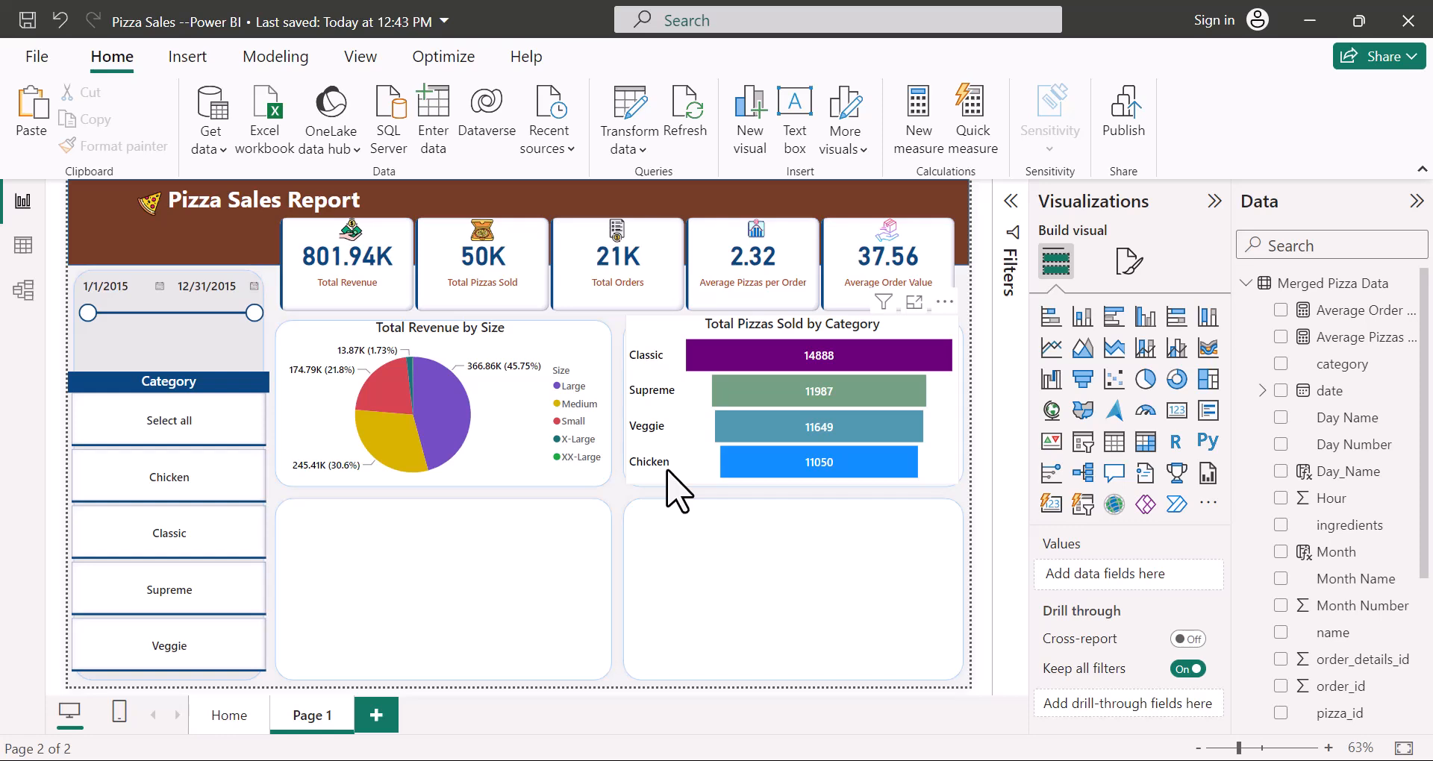
{"action": "left_click", "coordinate": [668, 471]}
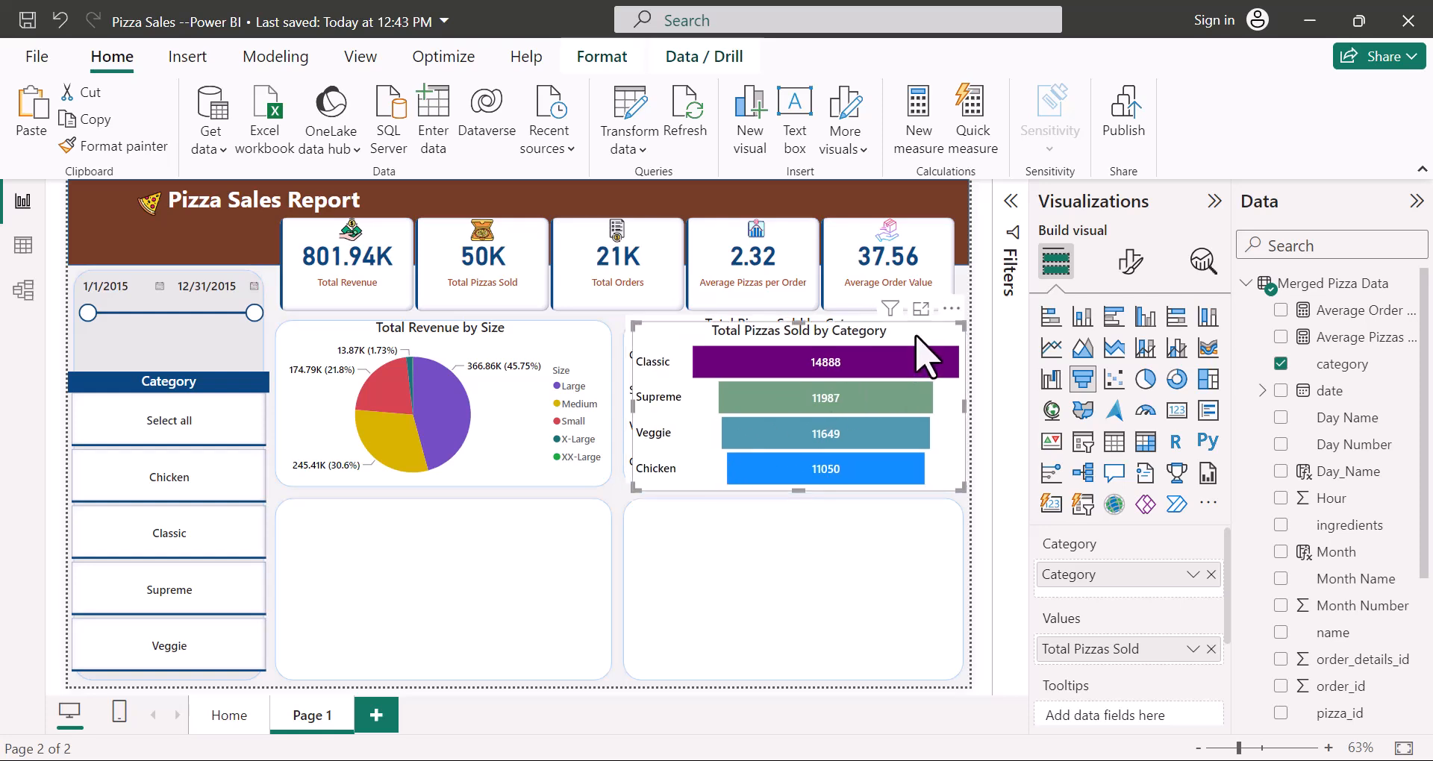
{"action": "left_click_drag", "start_coordinate": [915, 355], "coordinate": [564, 514]}
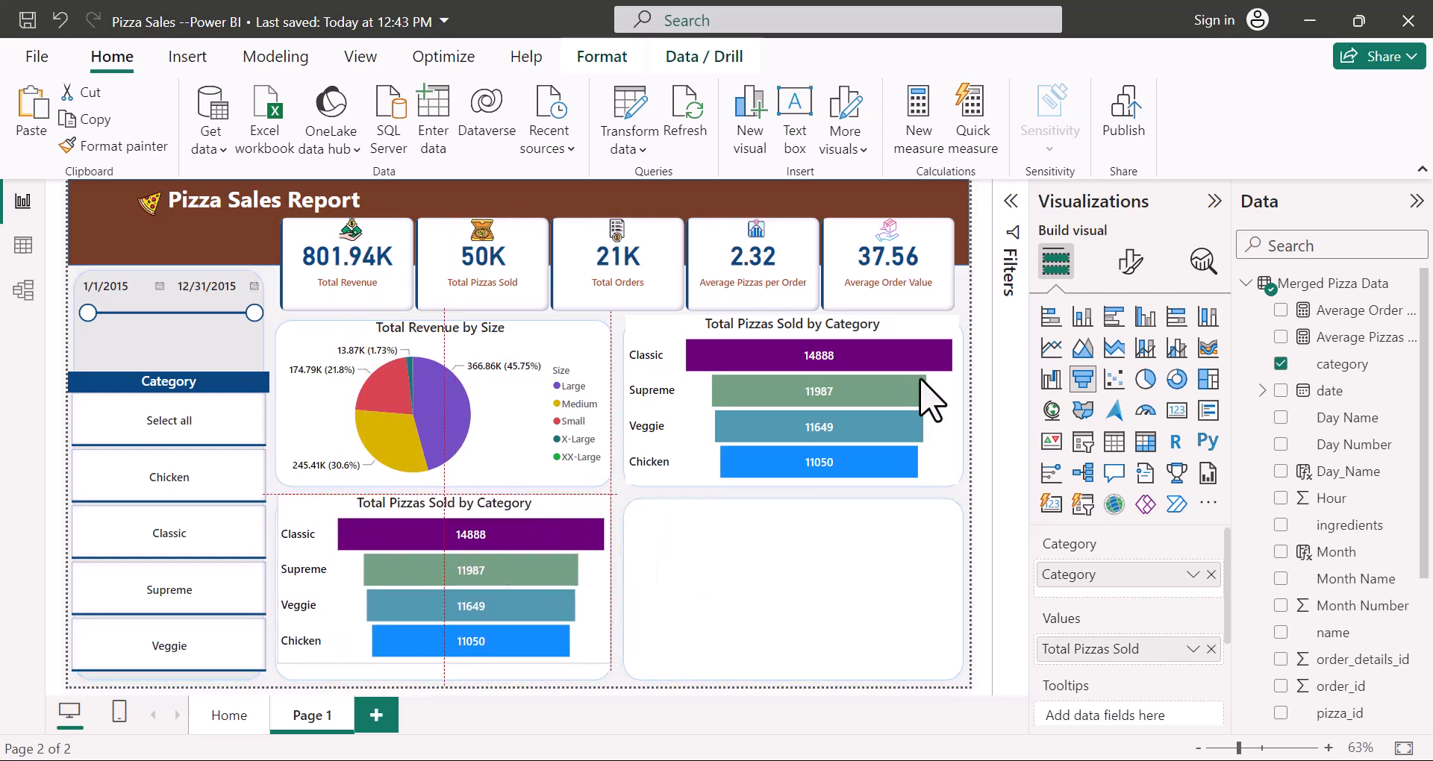
Step: Convert the copied funnel to a stacked bar chart and replace category with name on its Y-axis
{"action": "left_click", "coordinate": [1051, 319]}
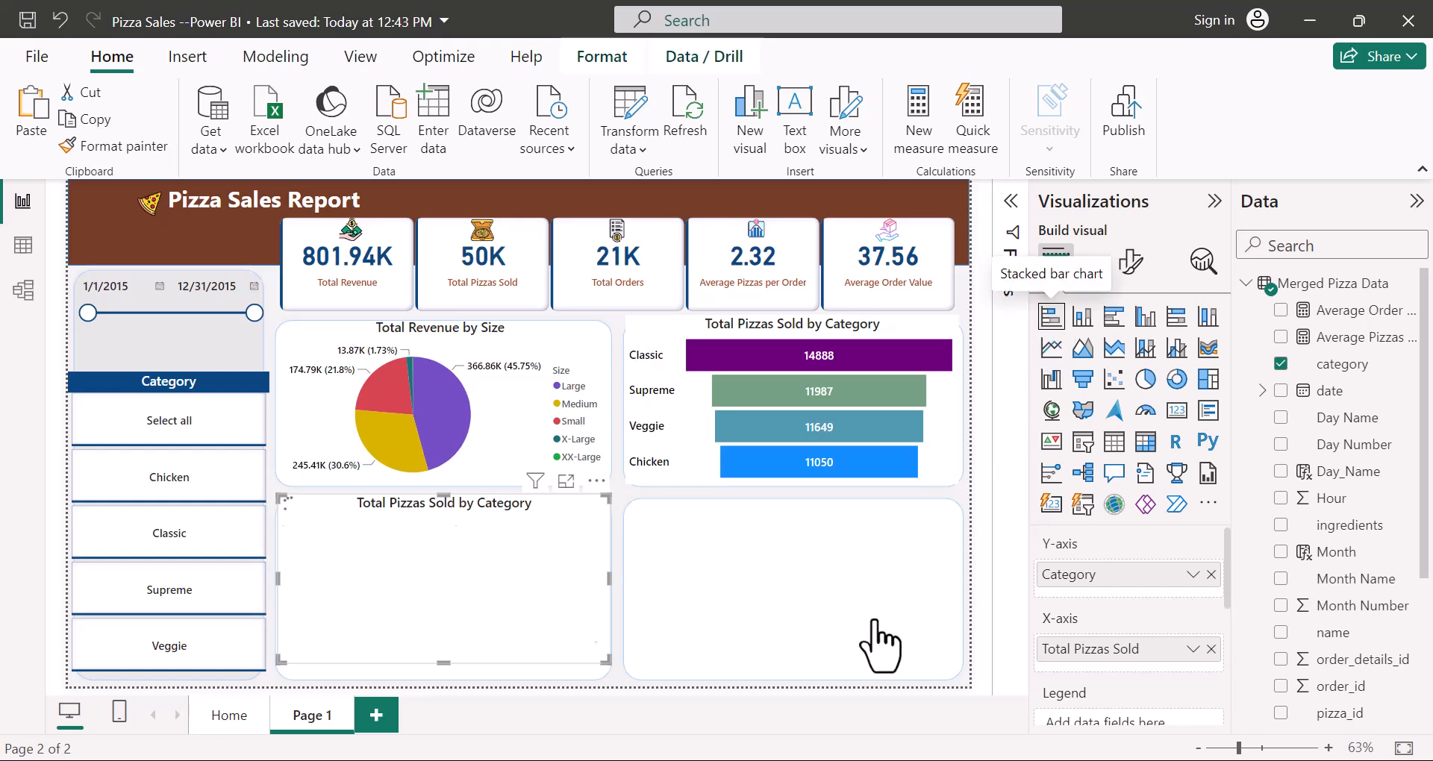
{"action": "left_click", "coordinate": [1281, 364]}
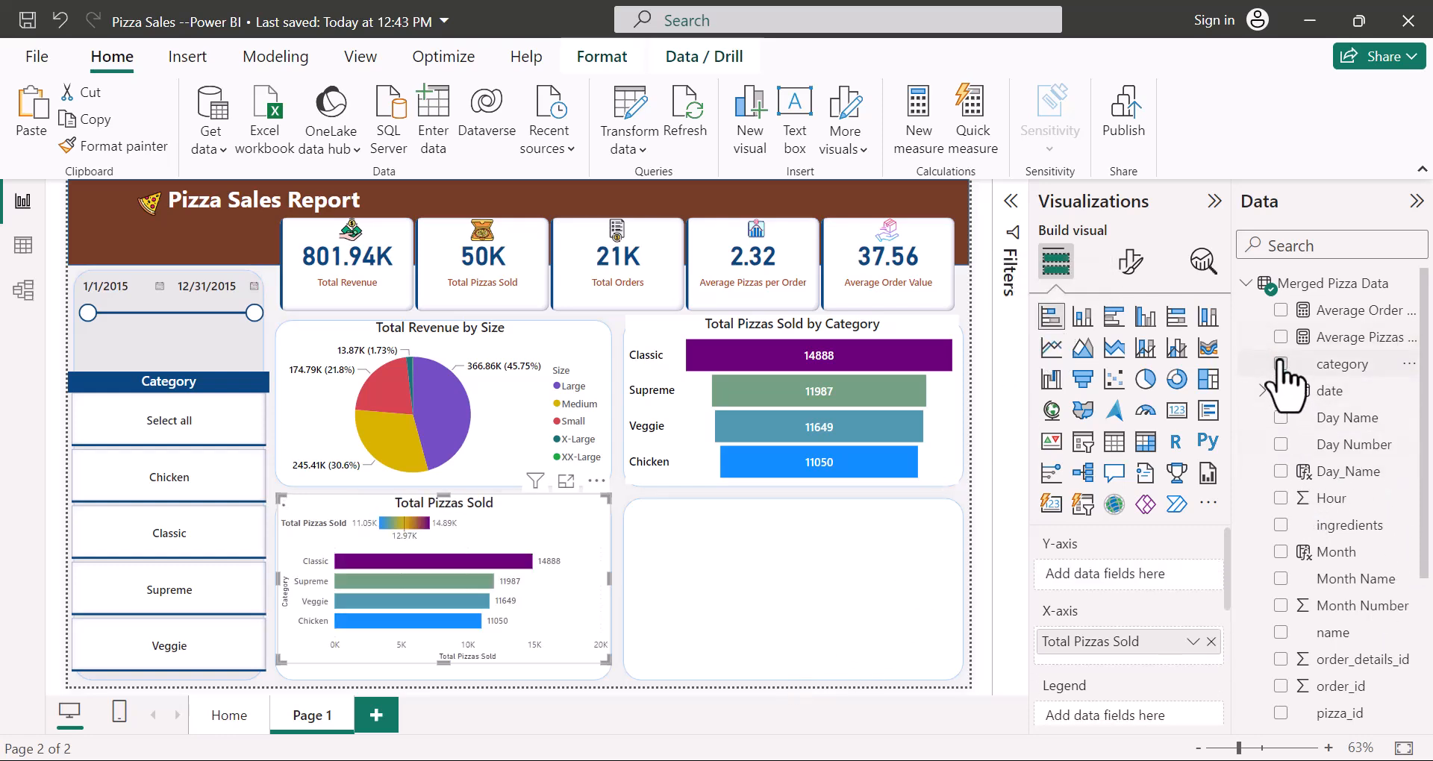
{"action": "scroll", "coordinate": [1405, 590], "scroll_direction": "down", "scroll_amount": 3}
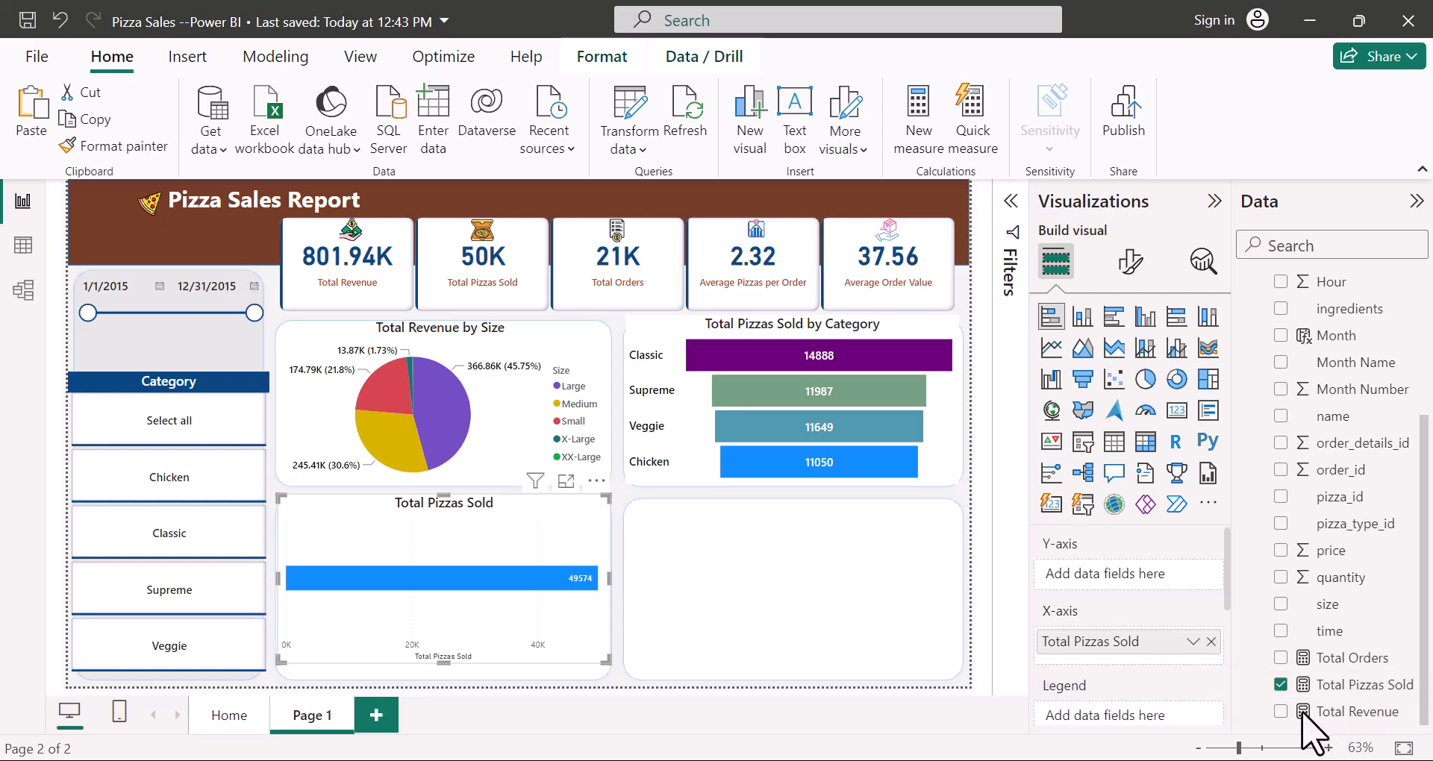
{"action": "left_click", "coordinate": [1281, 416]}
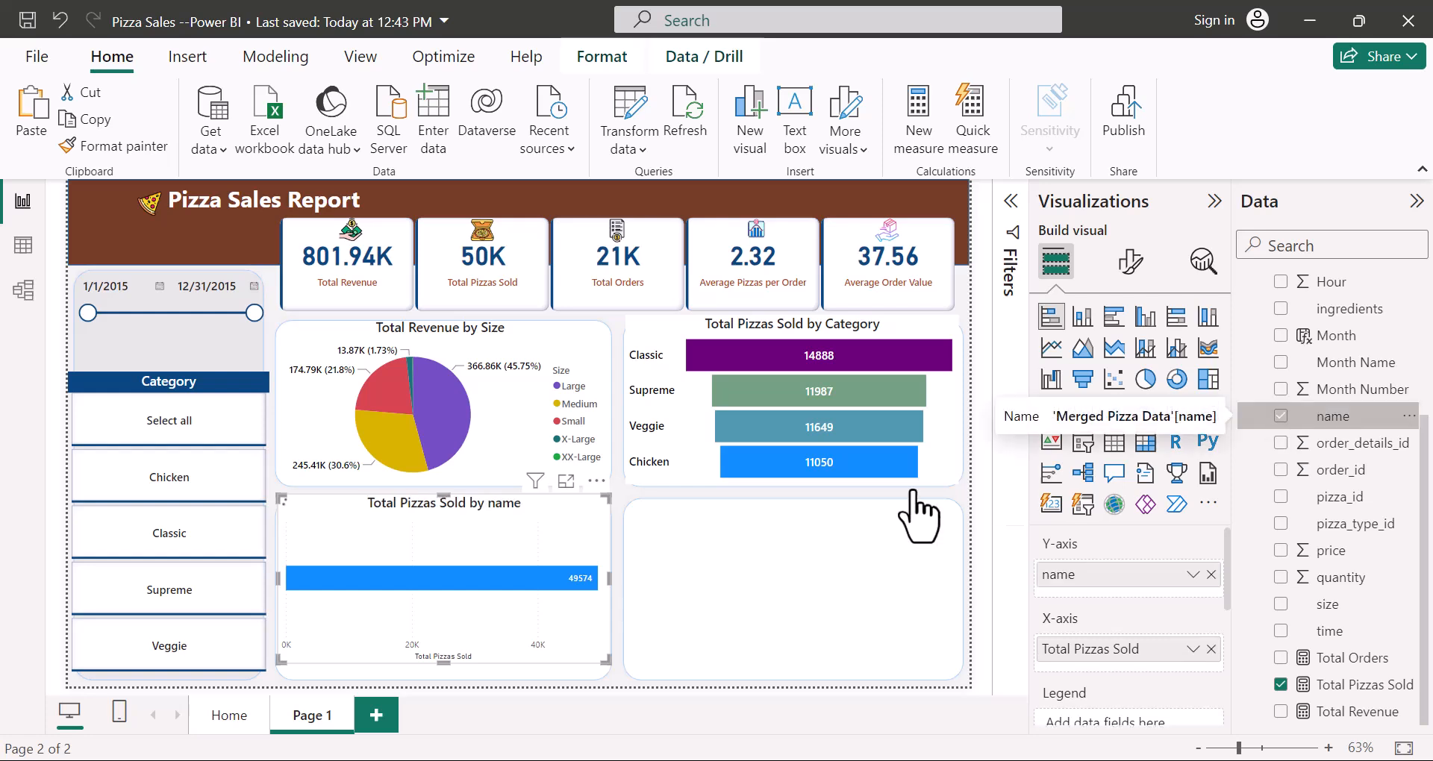
Step: Look through the bars of the pizza name chart and turn off its legend
{"action": "scroll", "coordinate": [448, 606], "scroll_direction": "down", "scroll_amount": 10}
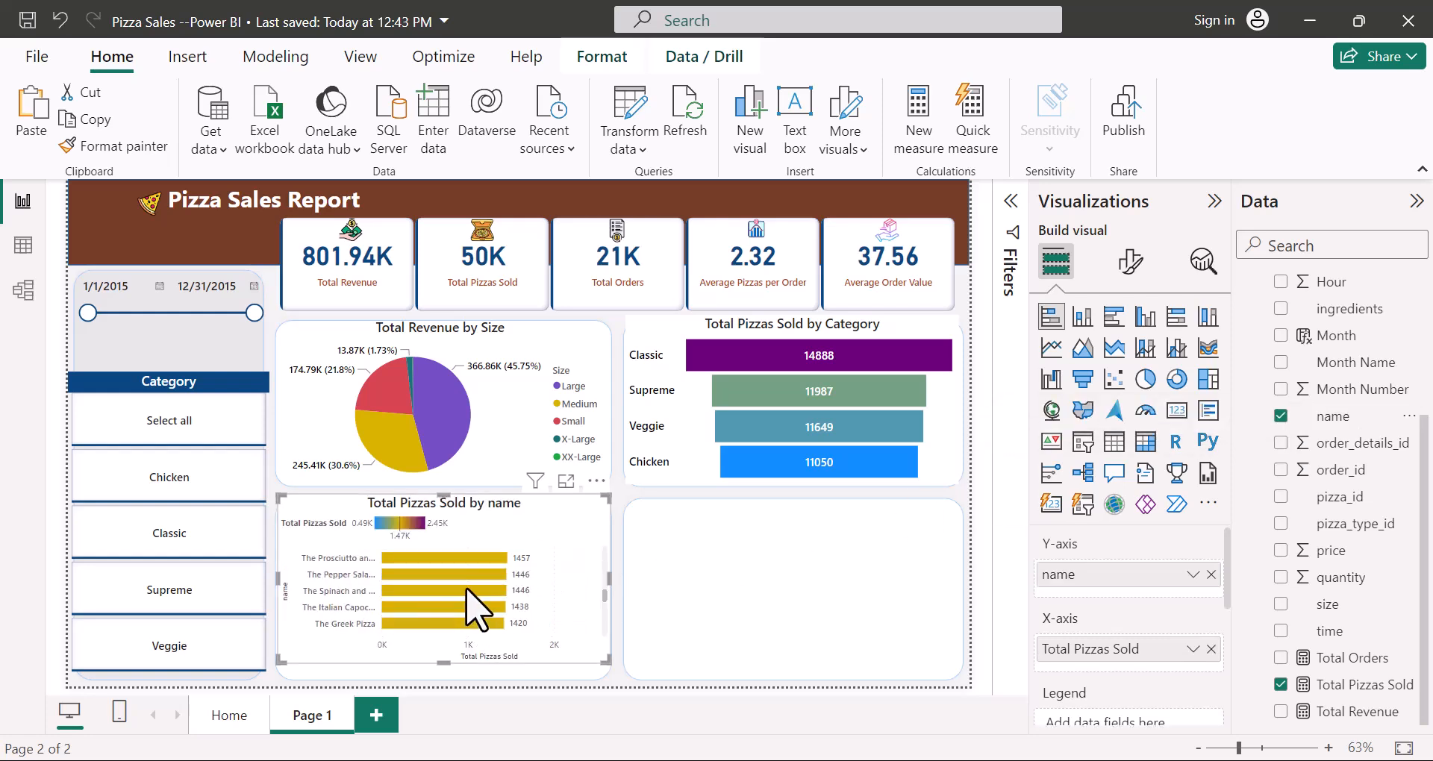
{"action": "scroll", "coordinate": [468, 591], "scroll_direction": "up", "scroll_amount": 10}
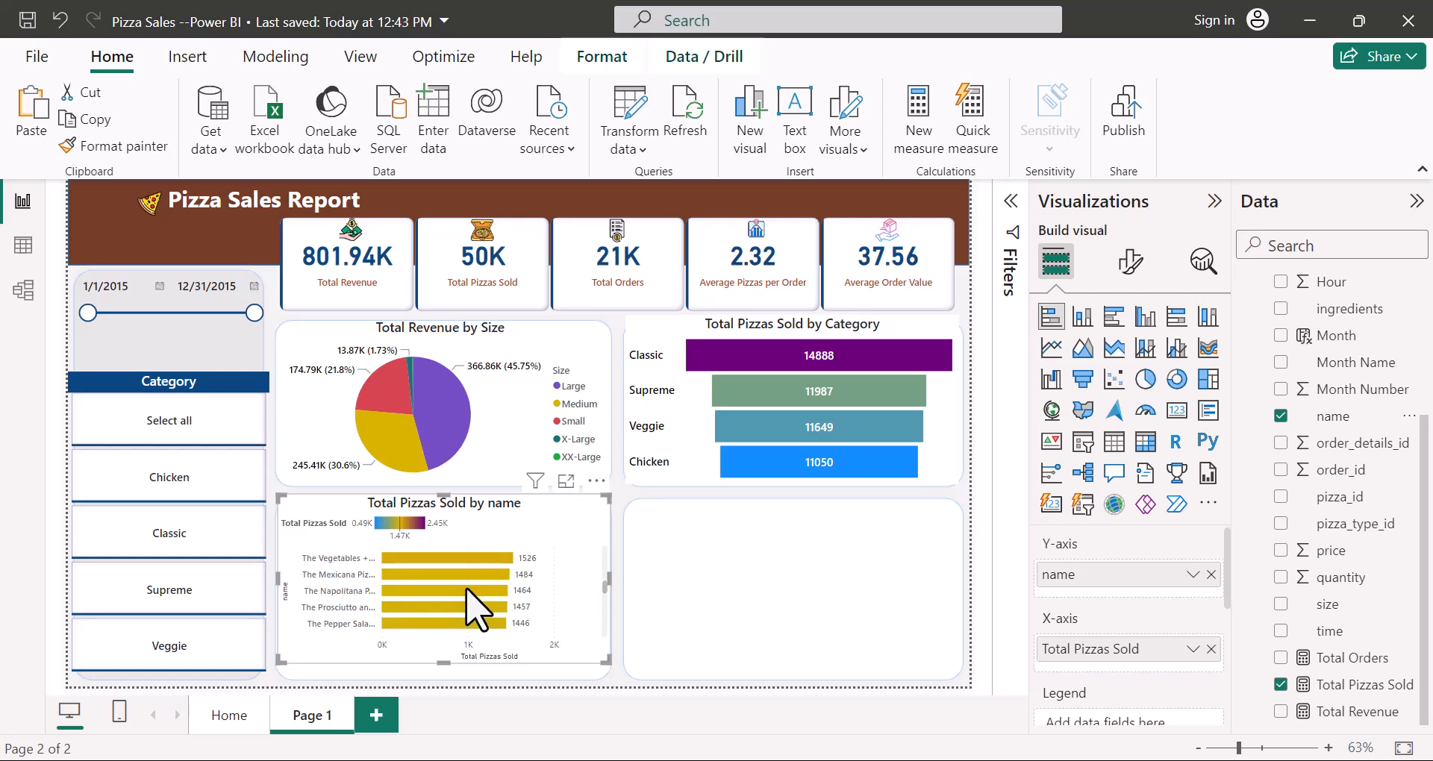
{"action": "scroll", "coordinate": [467, 590], "scroll_direction": "down", "scroll_amount": 5}
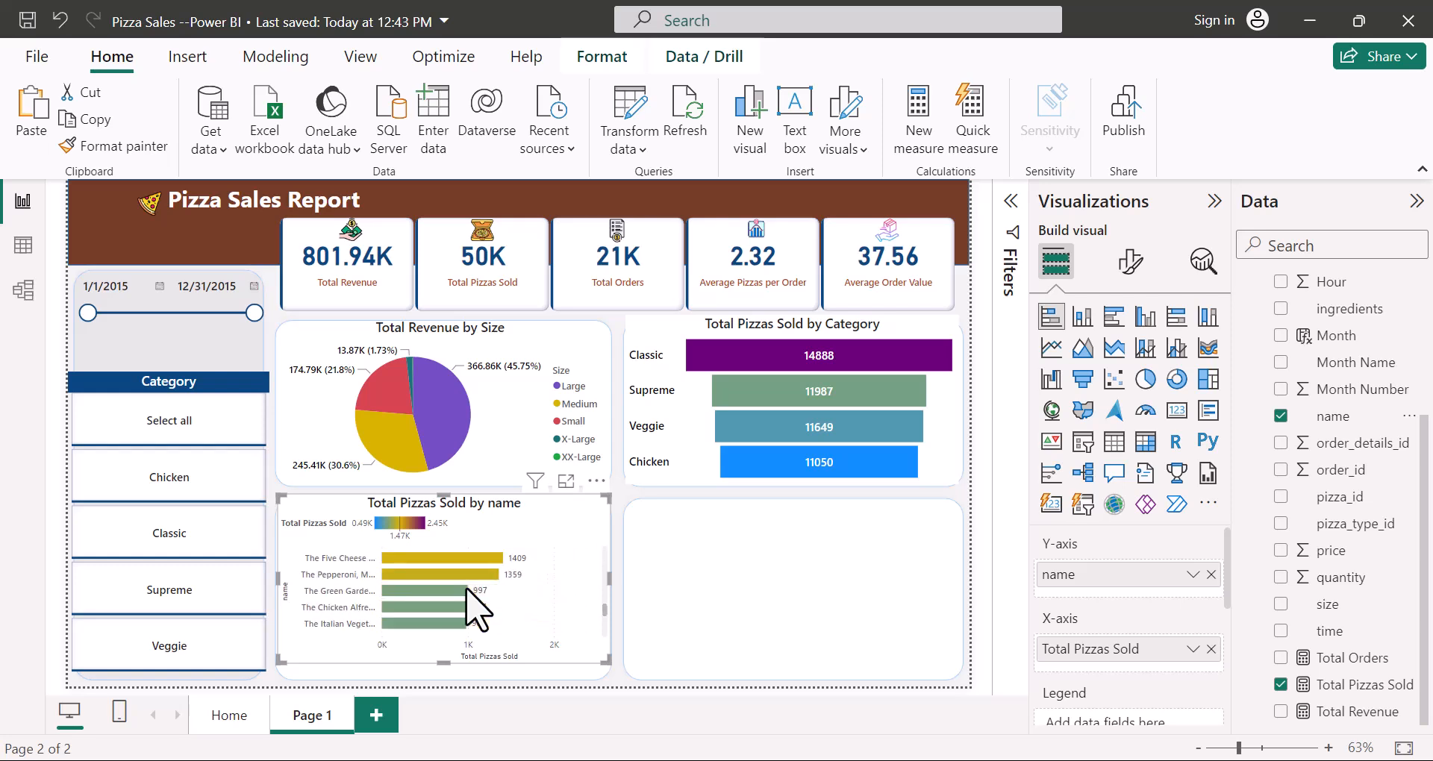
{"action": "scroll", "coordinate": [469, 609], "scroll_direction": "up", "scroll_amount": 5}
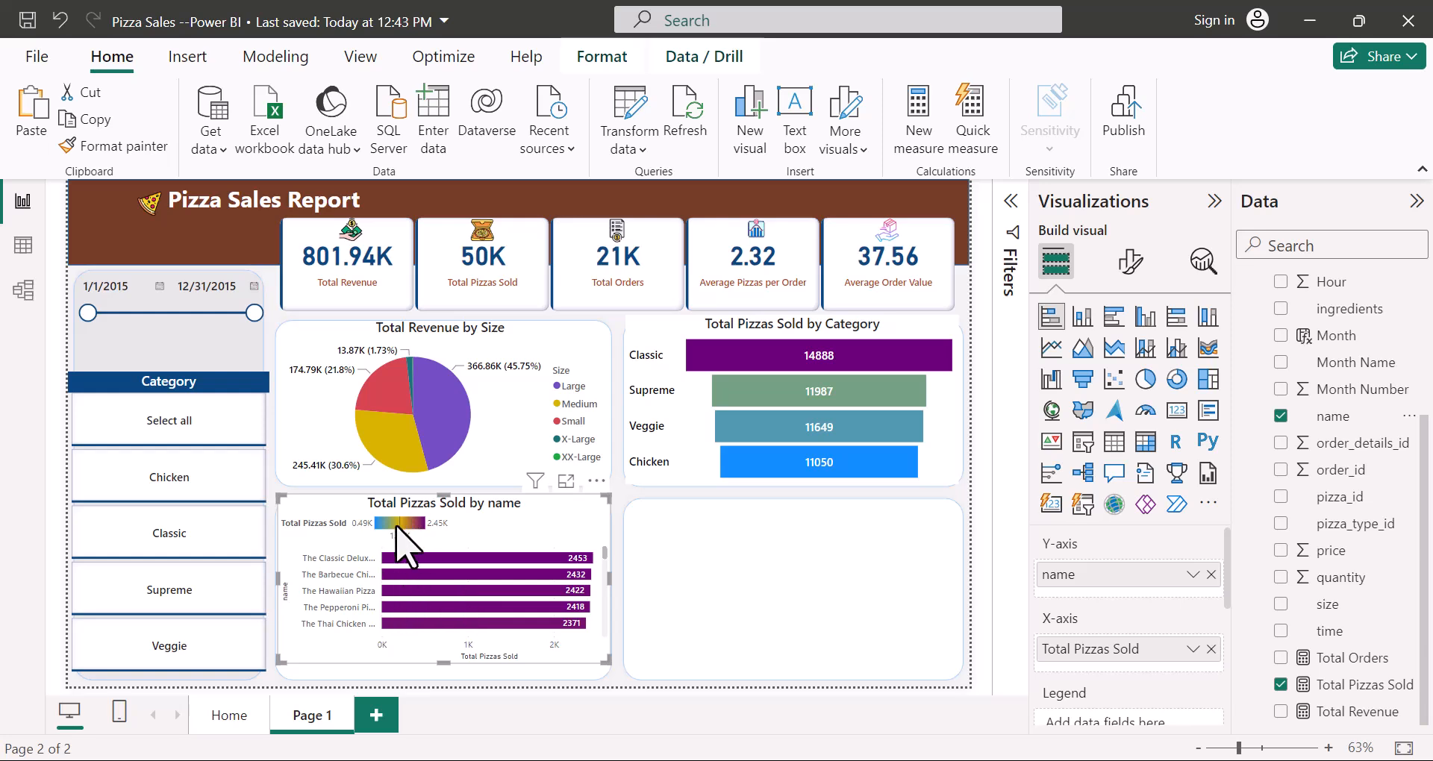
{"action": "left_click", "coordinate": [1130, 261]}
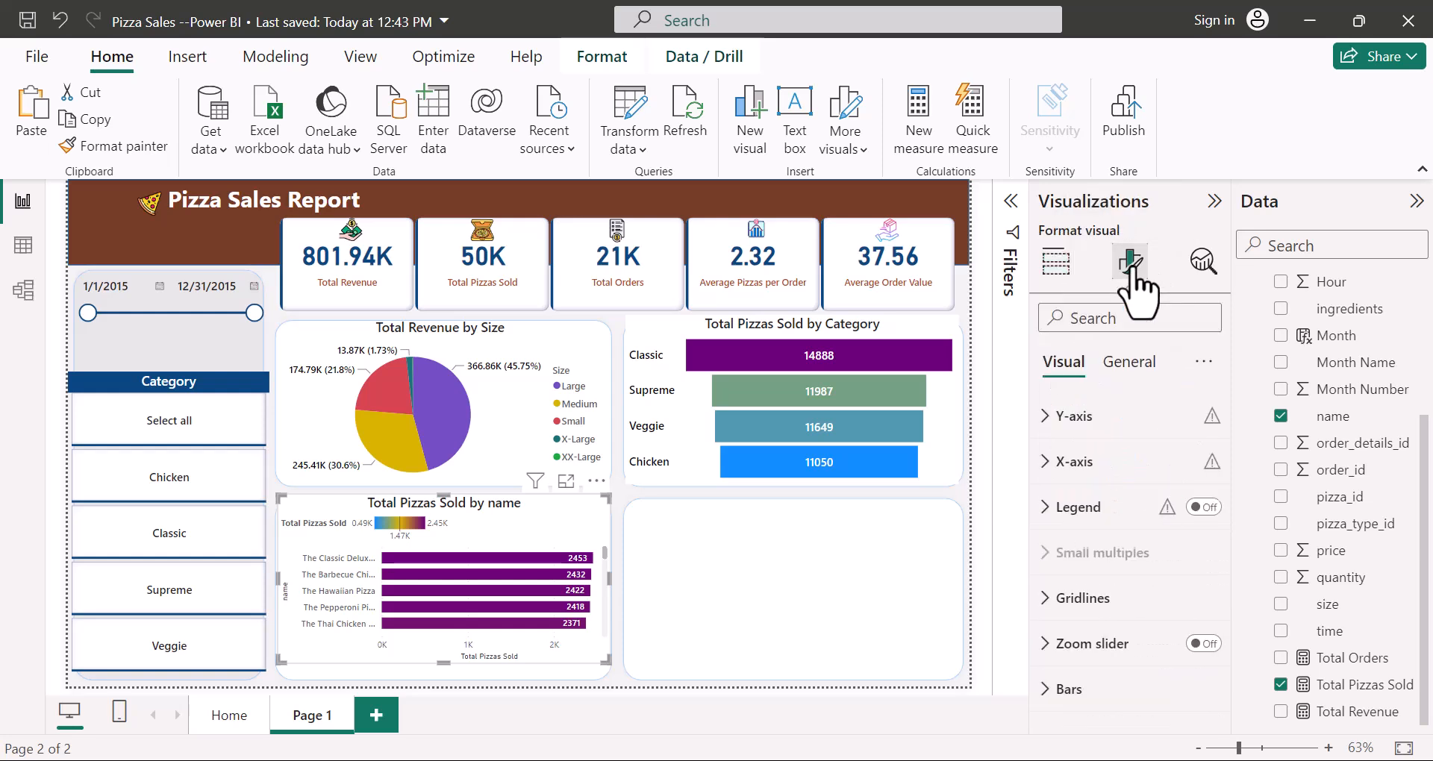
{"action": "left_click", "coordinate": [1204, 509]}
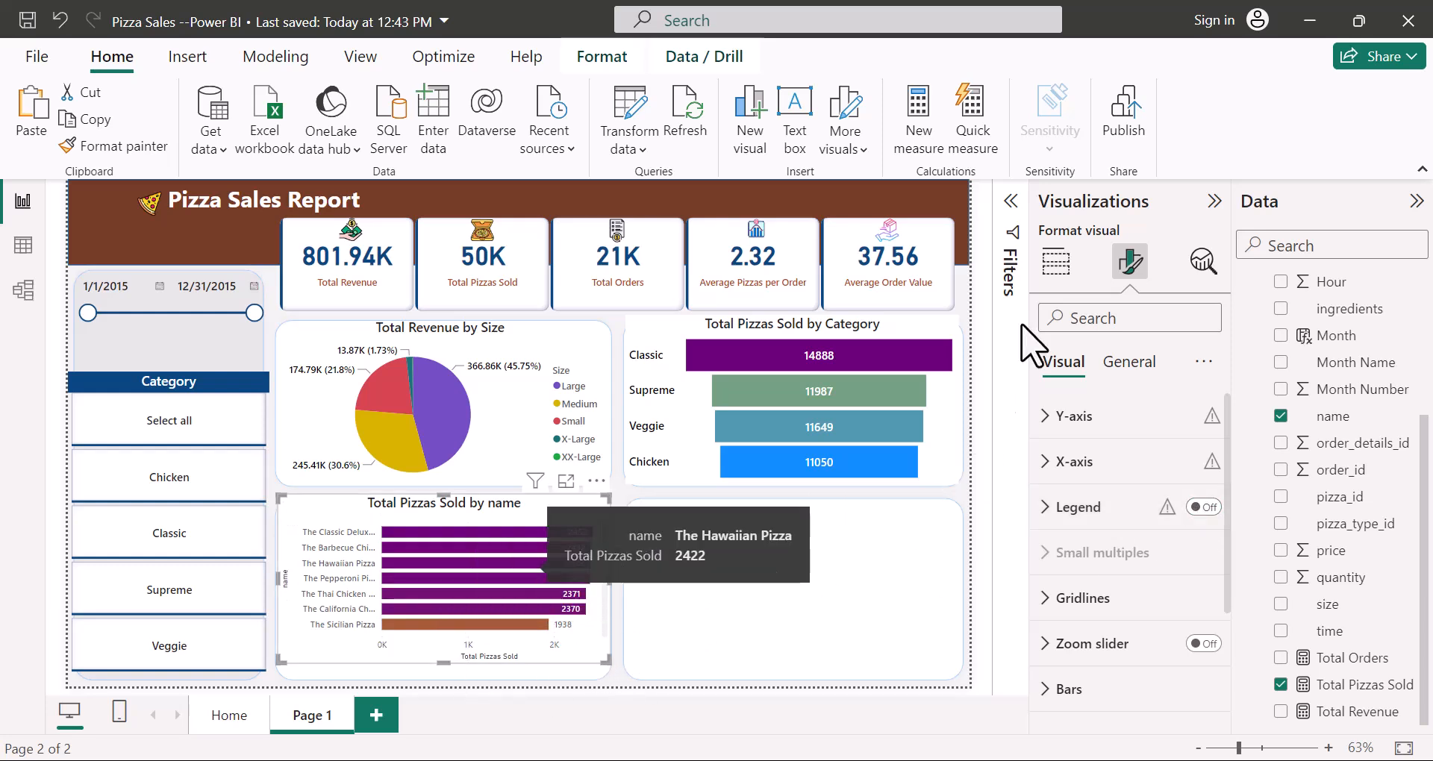
Step: Filter the bar chart's name field with Top N, showing the top 5 by Total Pizzas Sold
{"action": "left_click", "coordinate": [1015, 217]}
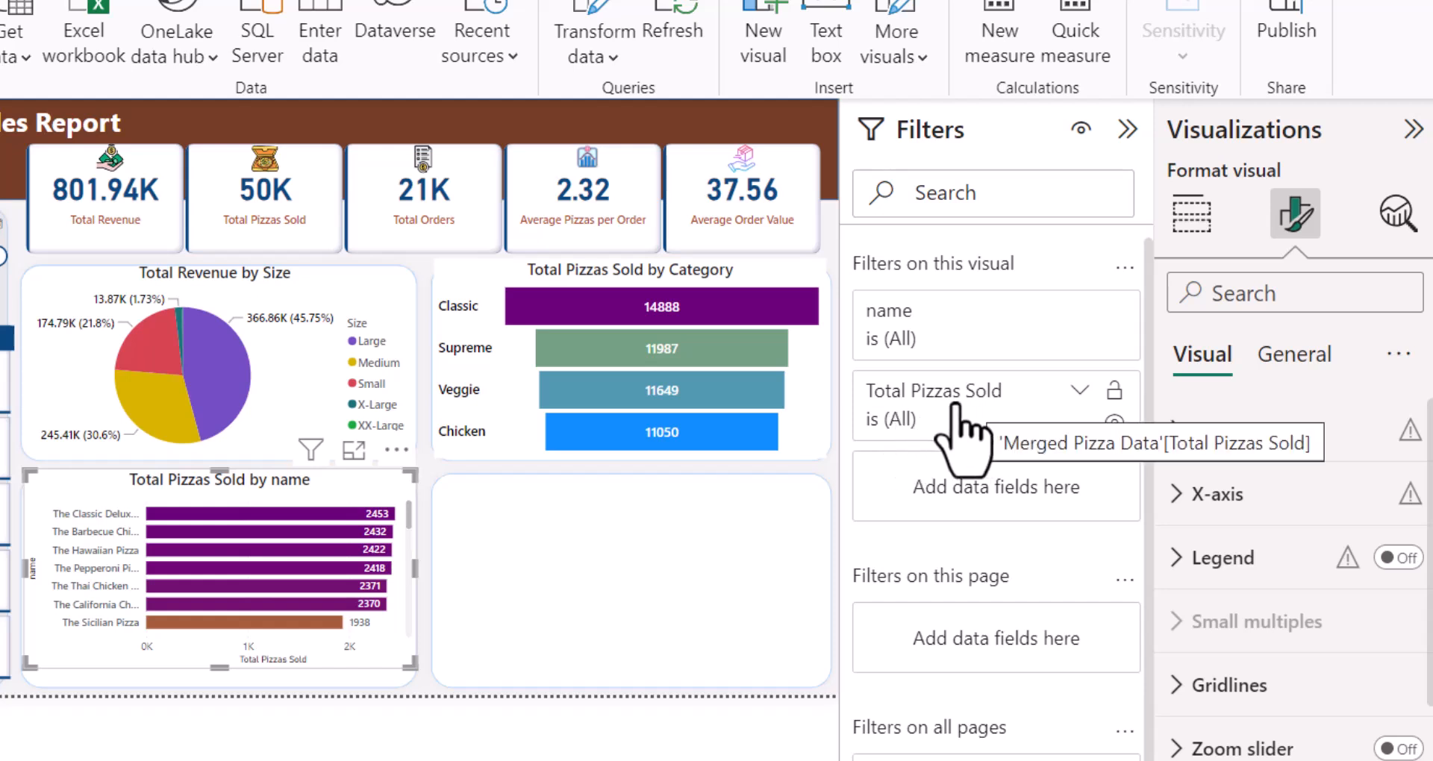
{"action": "left_click", "coordinate": [1080, 308]}
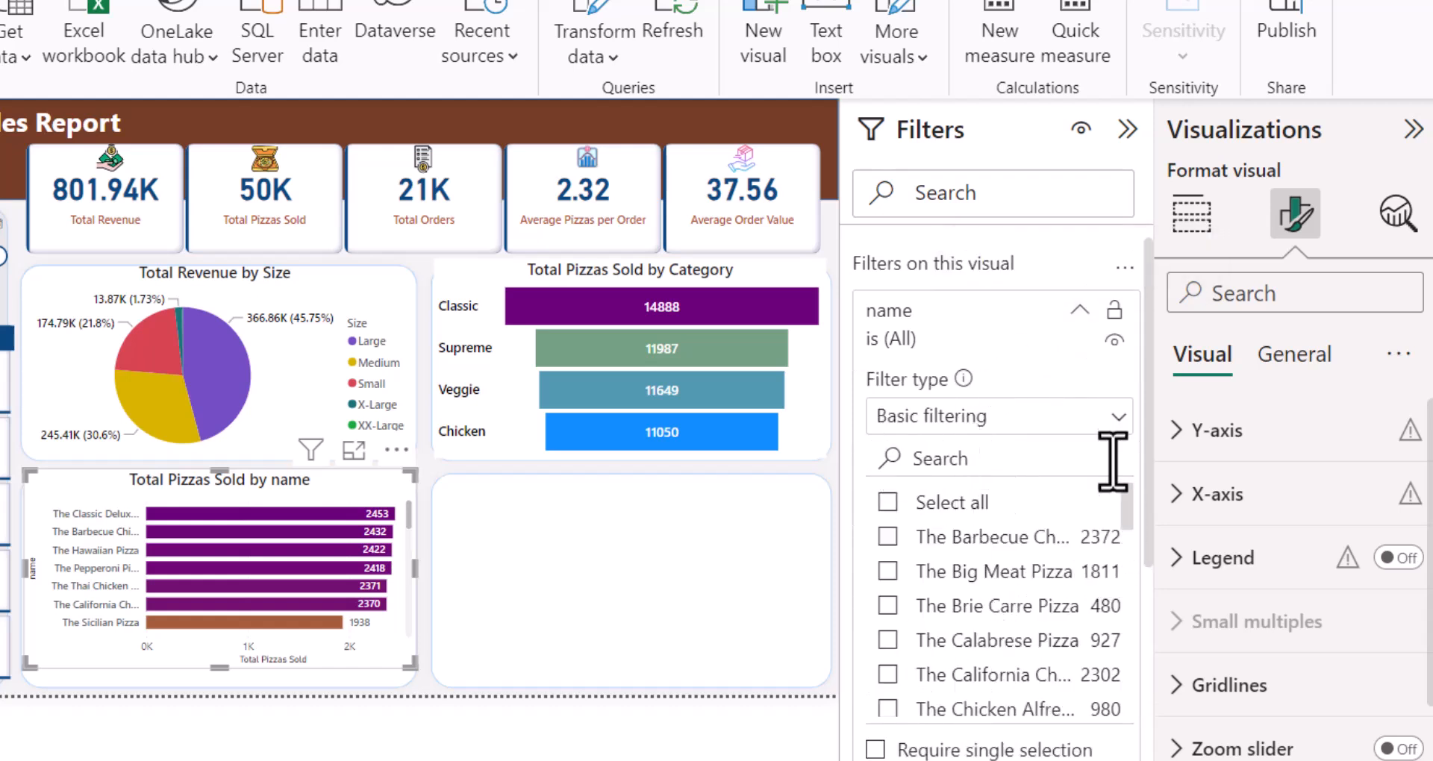
{"action": "left_click", "coordinate": [1122, 417]}
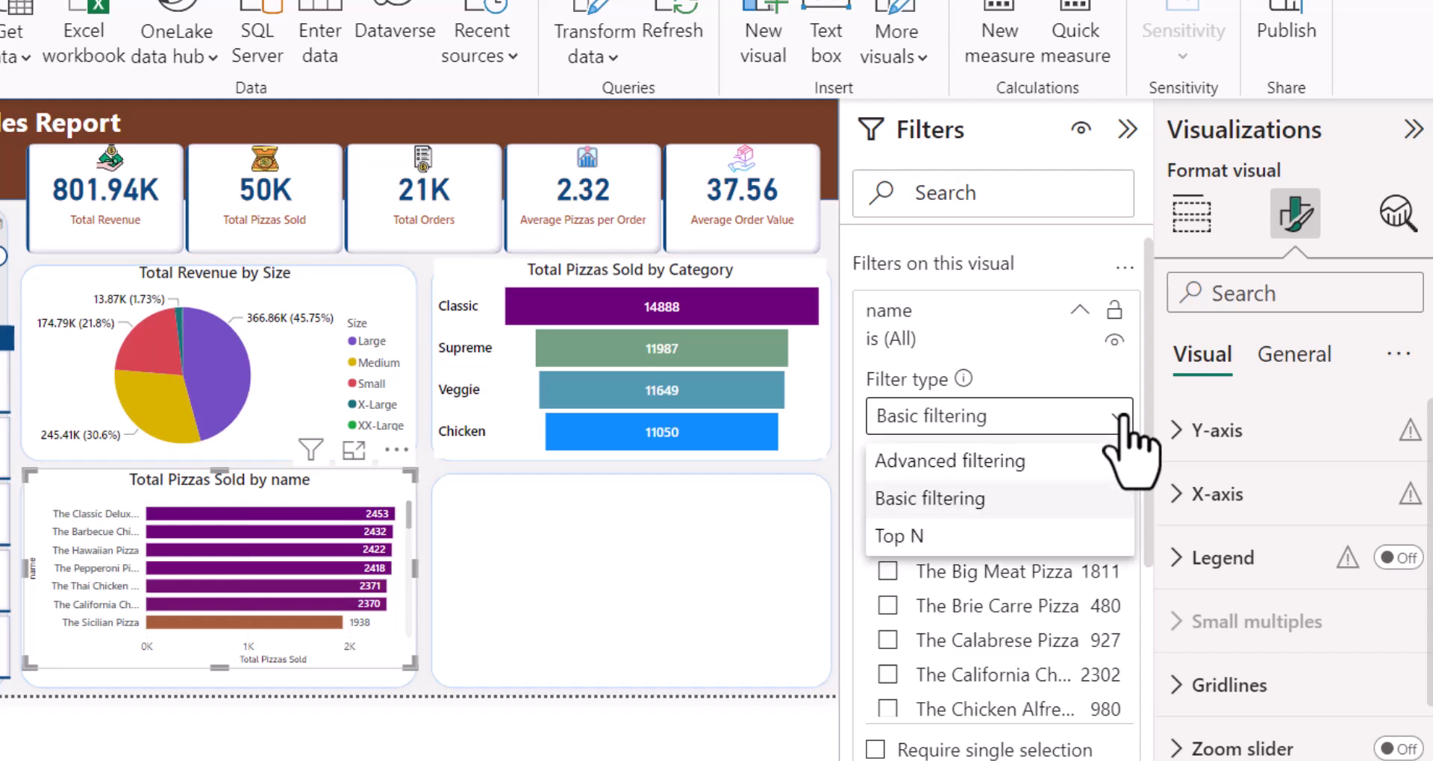
{"action": "left_click", "coordinate": [905, 536]}
{"action": "left_click", "coordinate": [1031, 498]}
{"action": "type", "text": "5"}
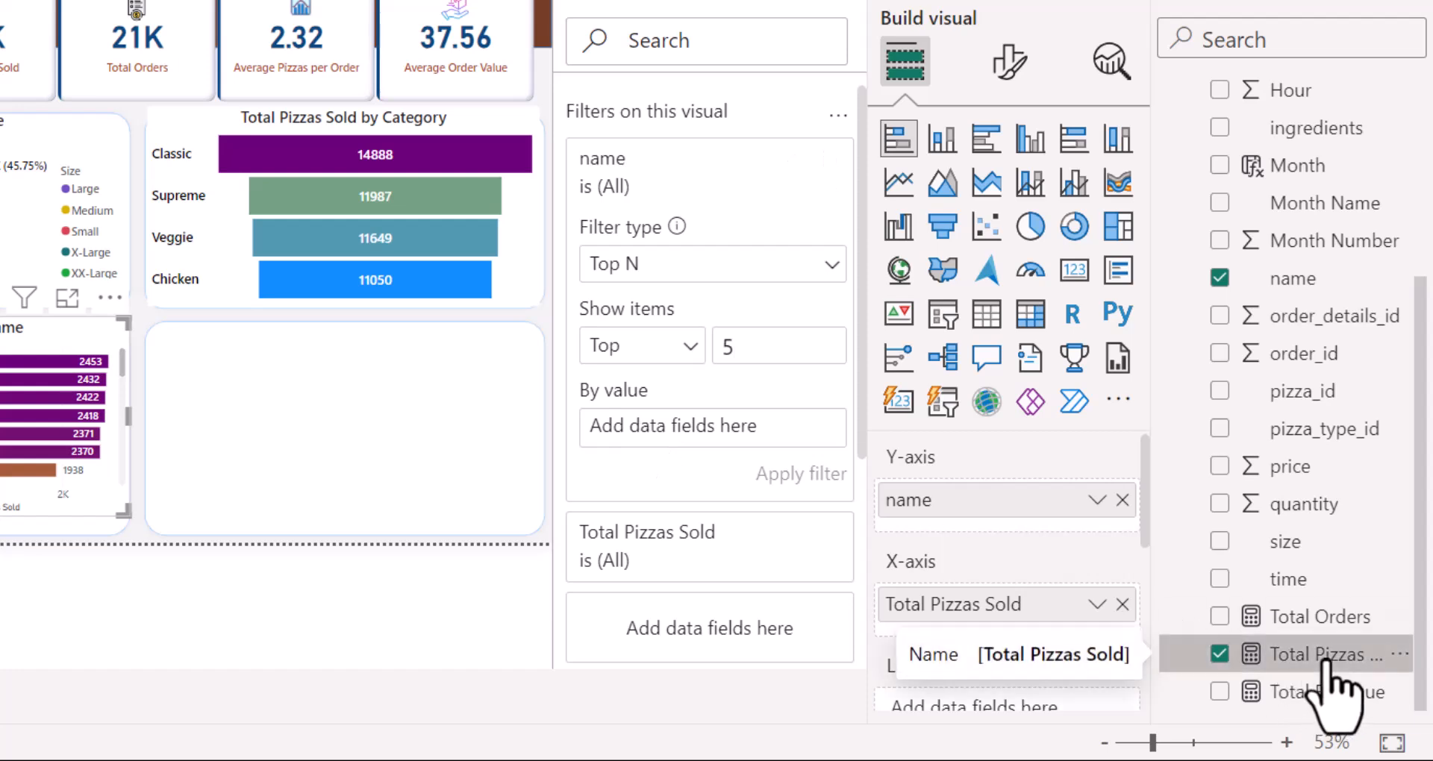
{"action": "left_click_drag", "start_coordinate": [1189, 643], "coordinate": [692, 429]}
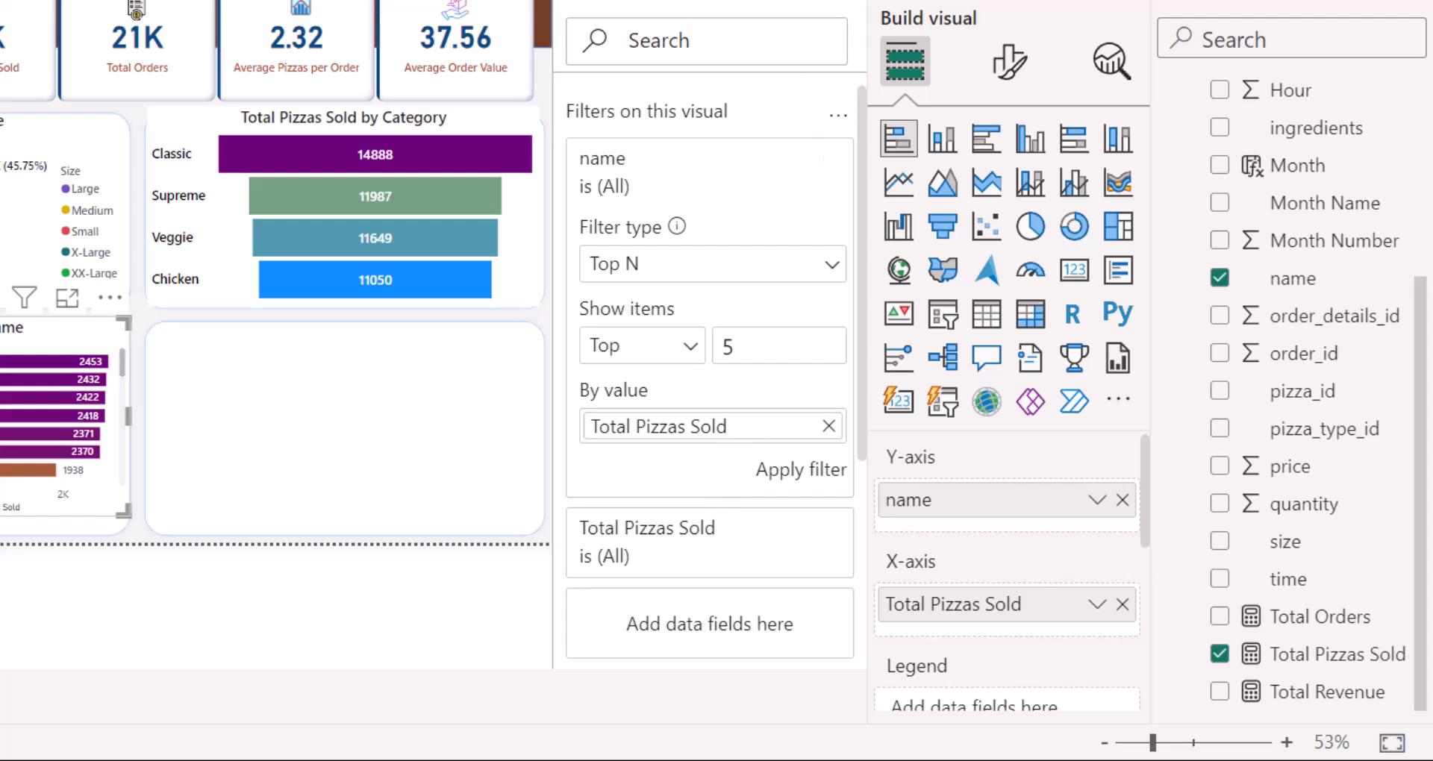
{"action": "left_click", "coordinate": [802, 471]}
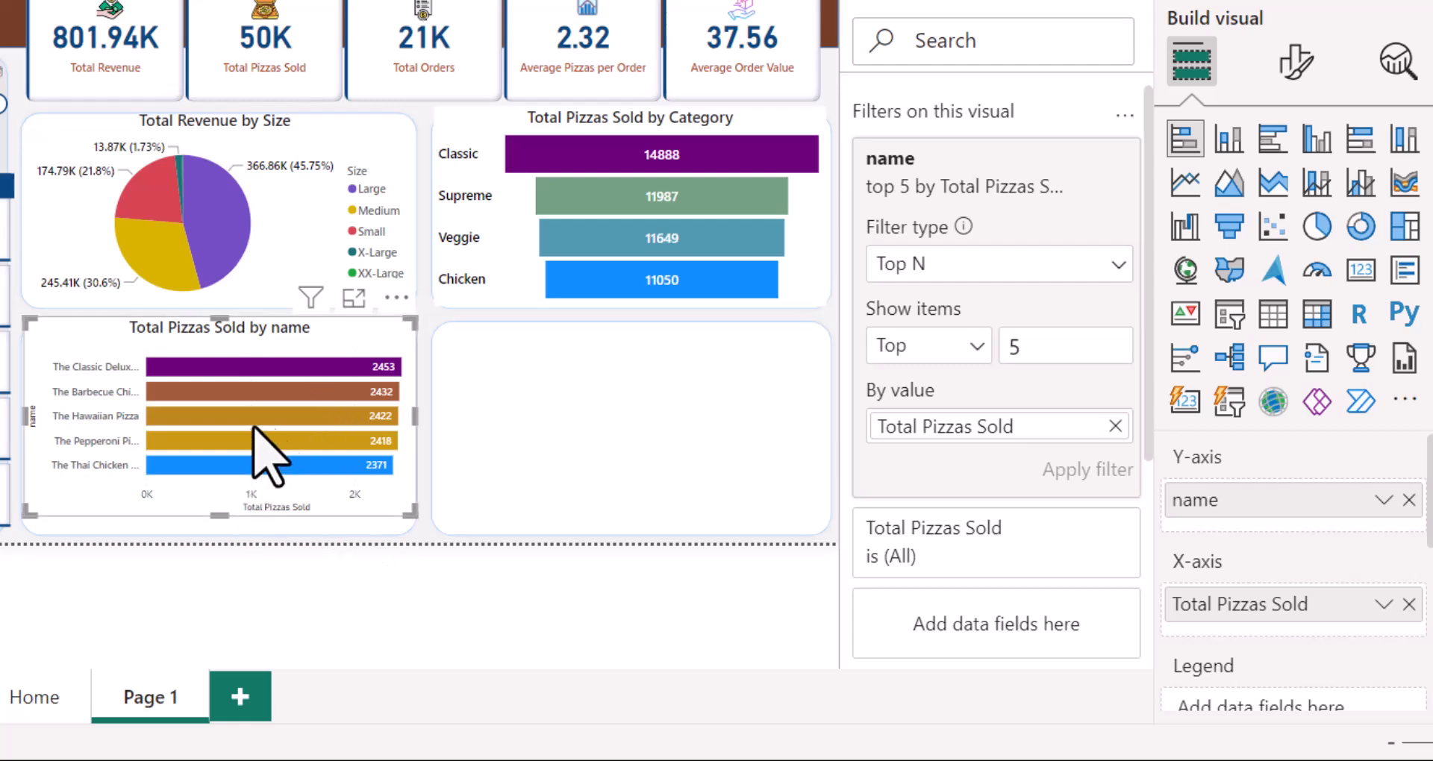
{"action": "mouse_move", "coordinate": [283, 416]}
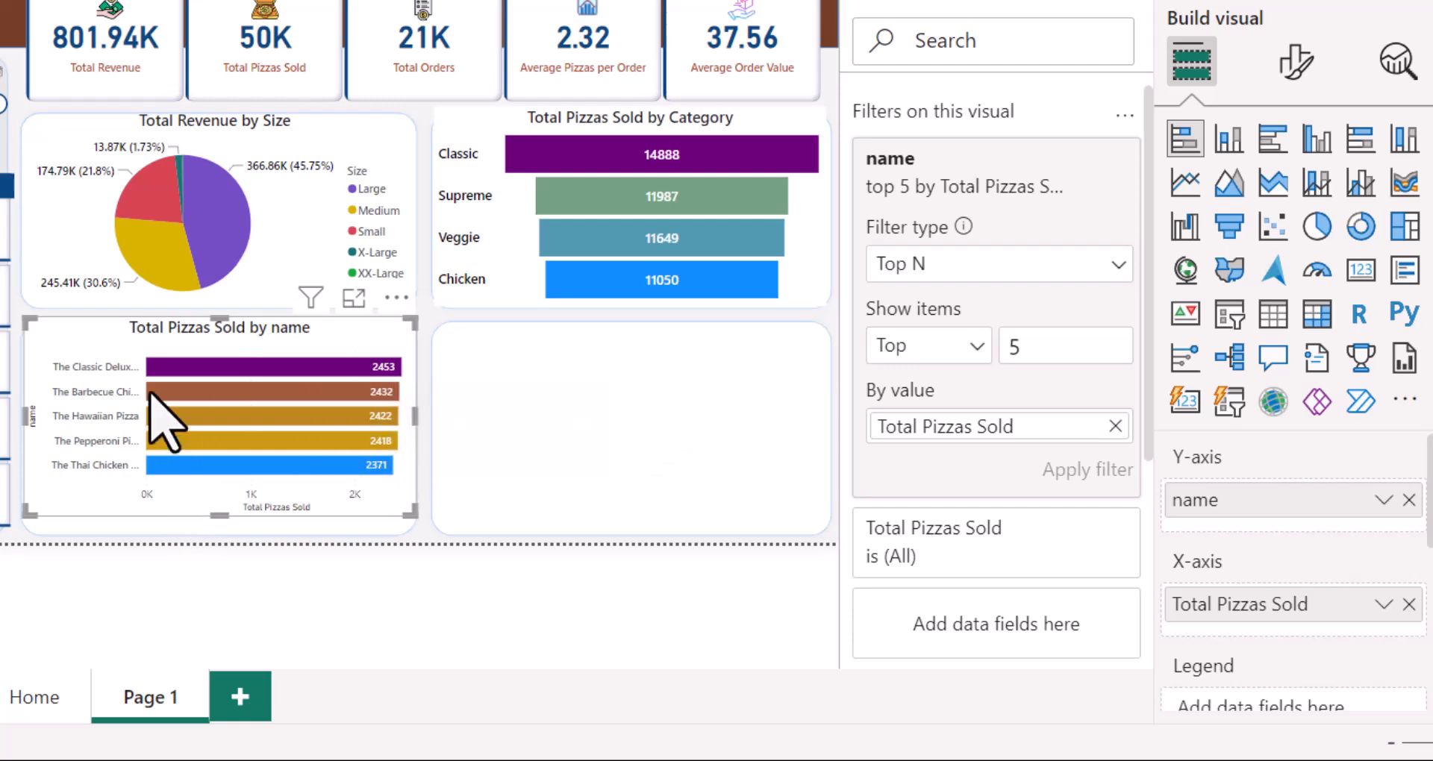
{"action": "mouse_move", "coordinate": [158, 367]}
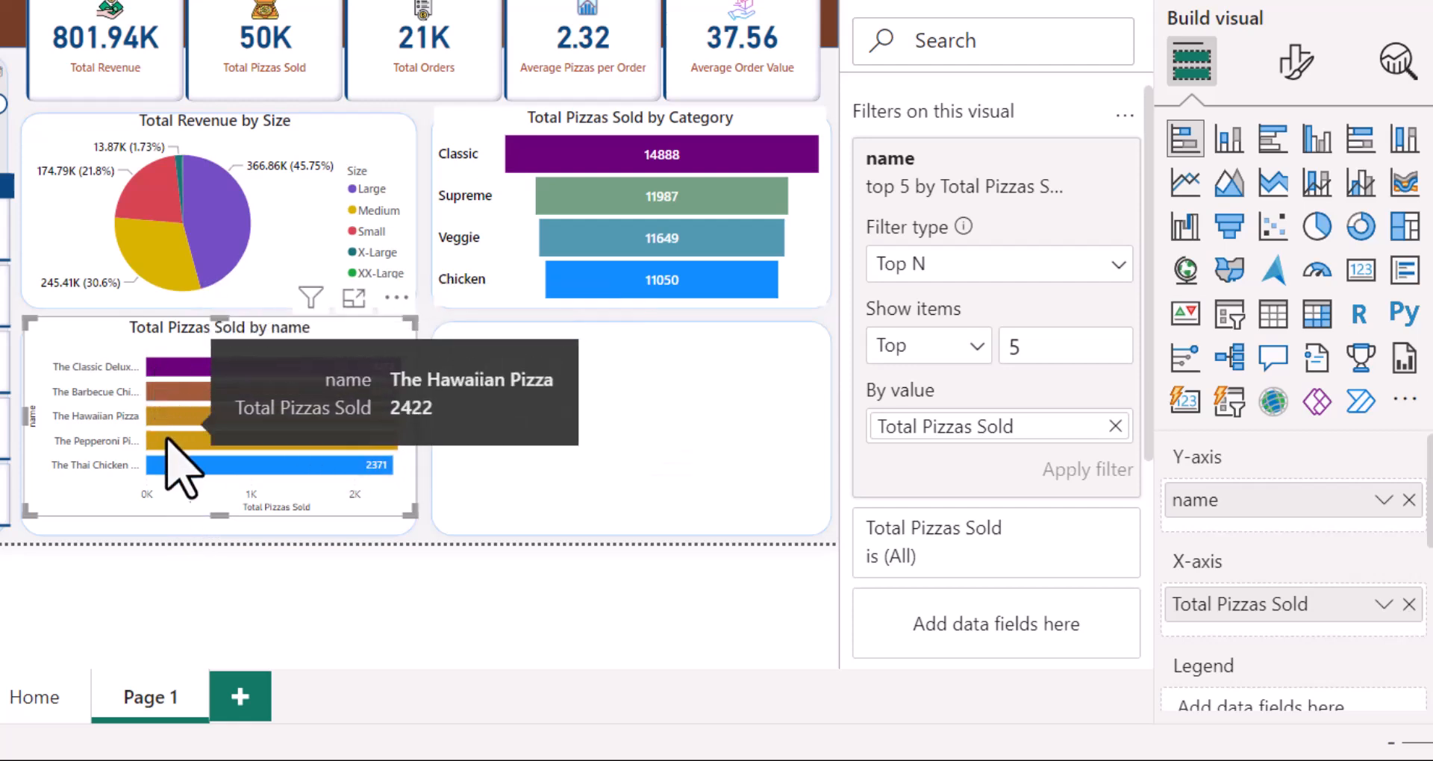
{"action": "mouse_move", "coordinate": [177, 465]}
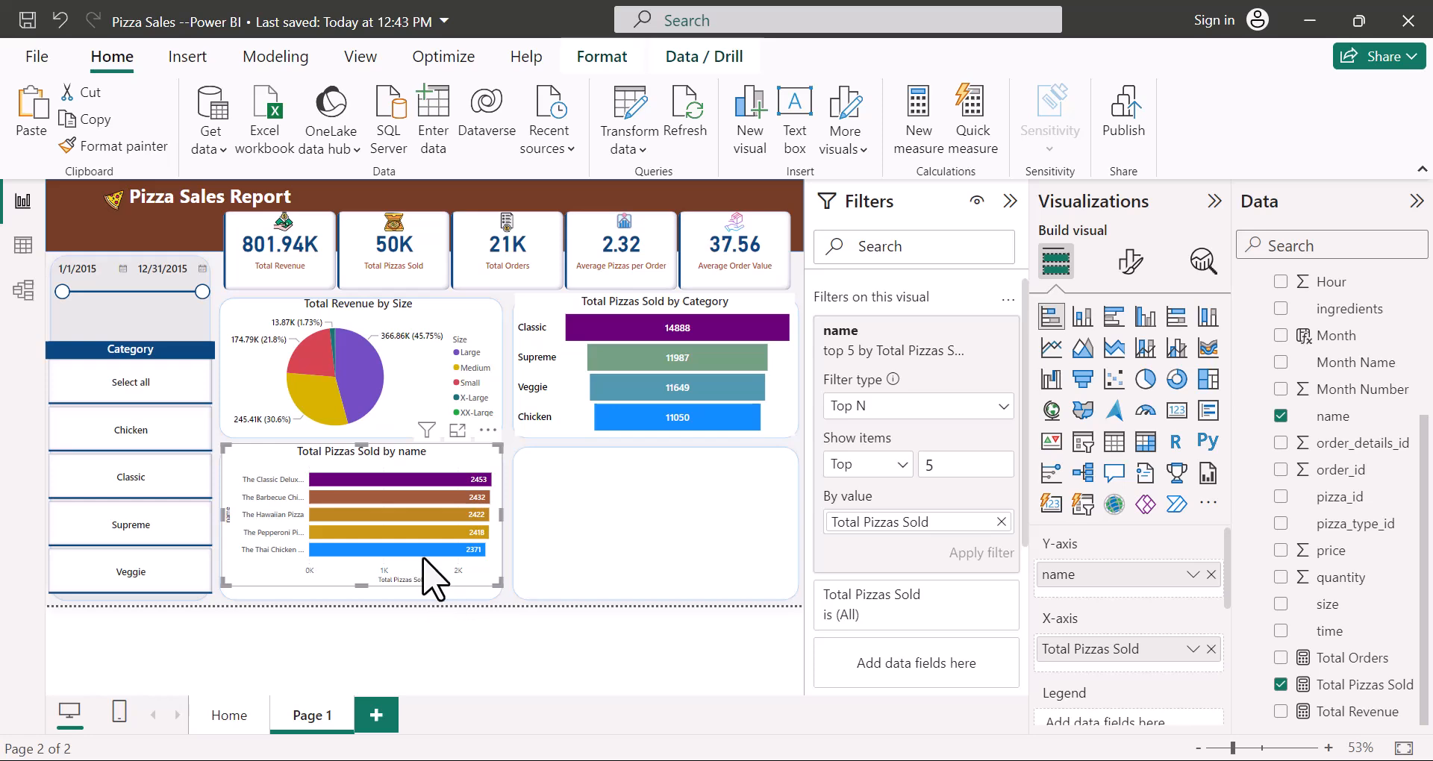
Step: Check the font choices for the bar chart's Y-axis values and turn off the Y-axis title
{"action": "left_click", "coordinate": [1131, 262]}
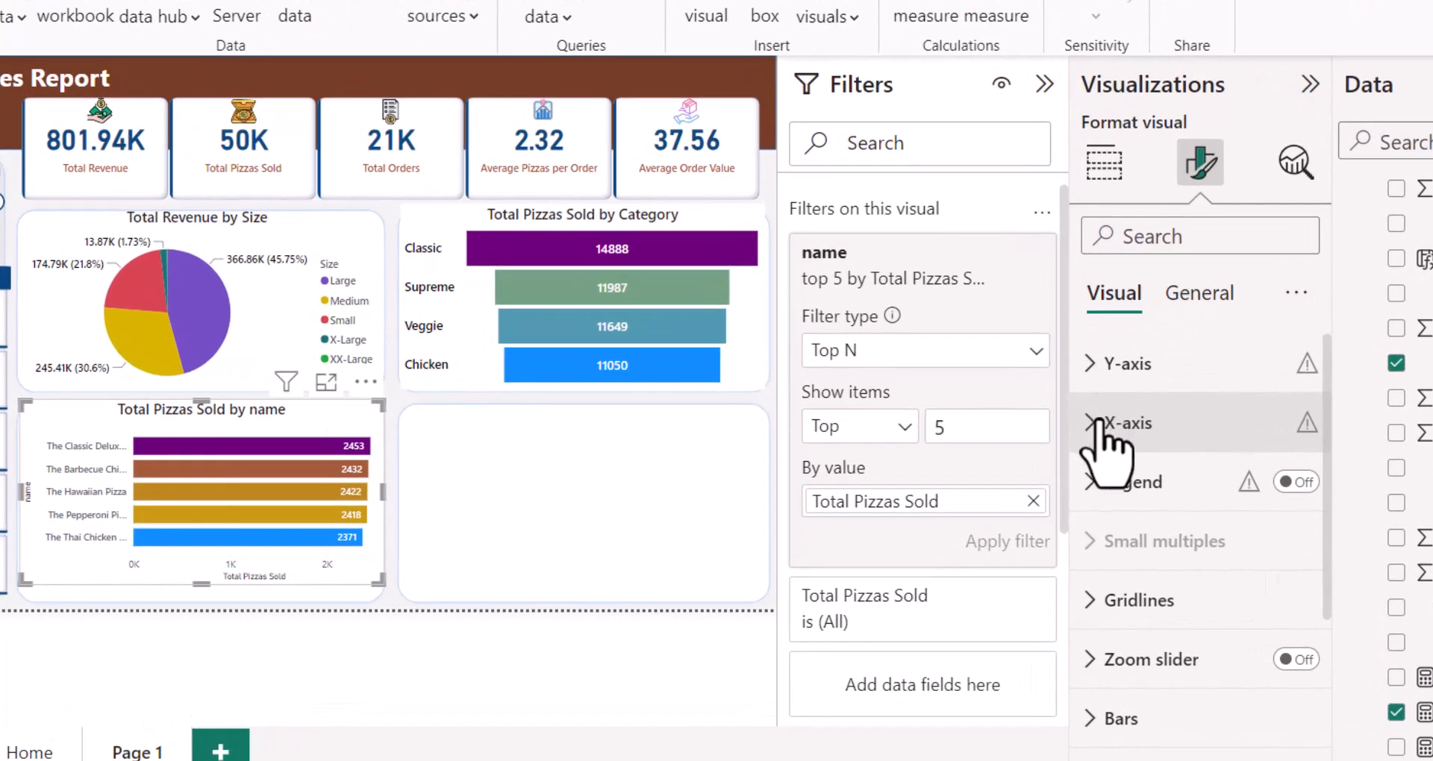
{"action": "left_click", "coordinate": [1090, 374]}
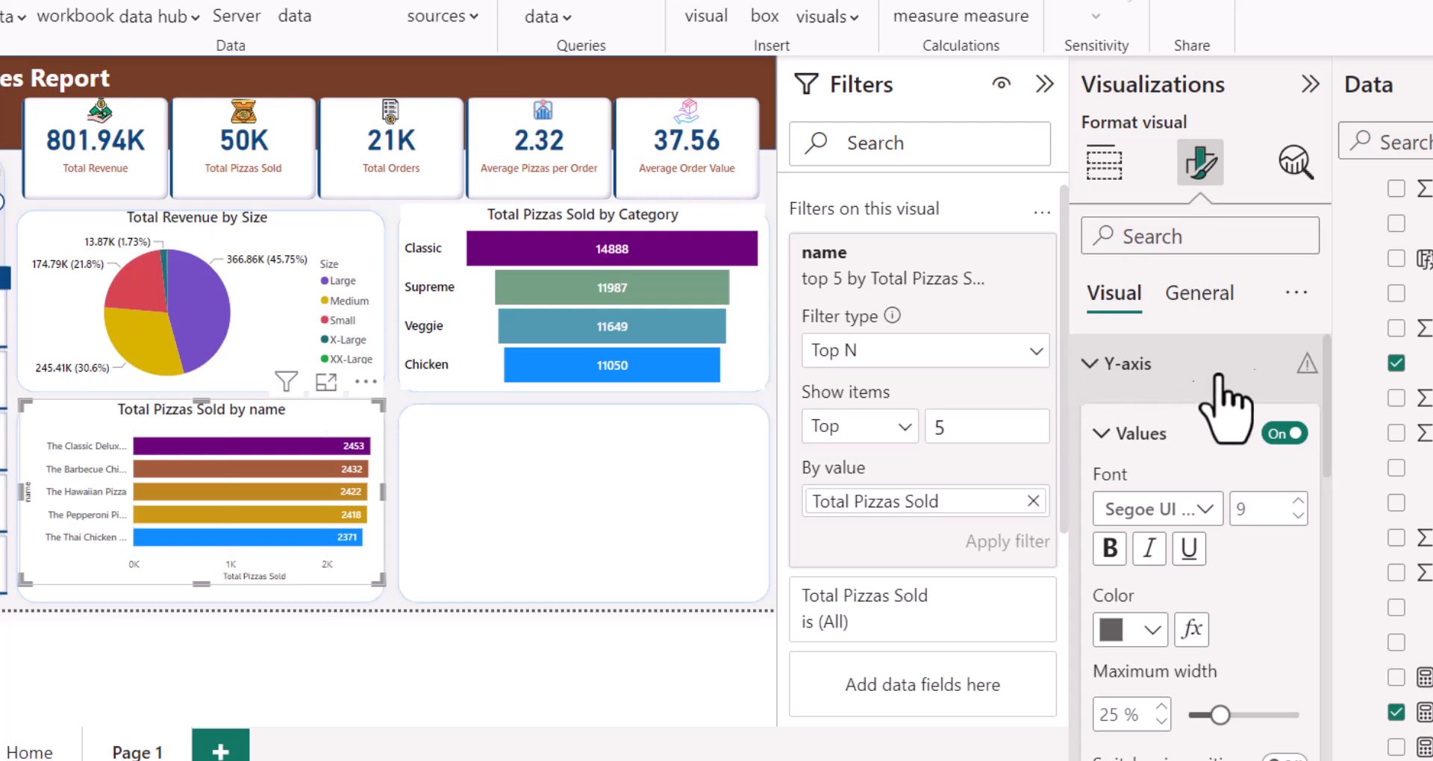
{"action": "mouse_move", "coordinate": [1308, 371]}
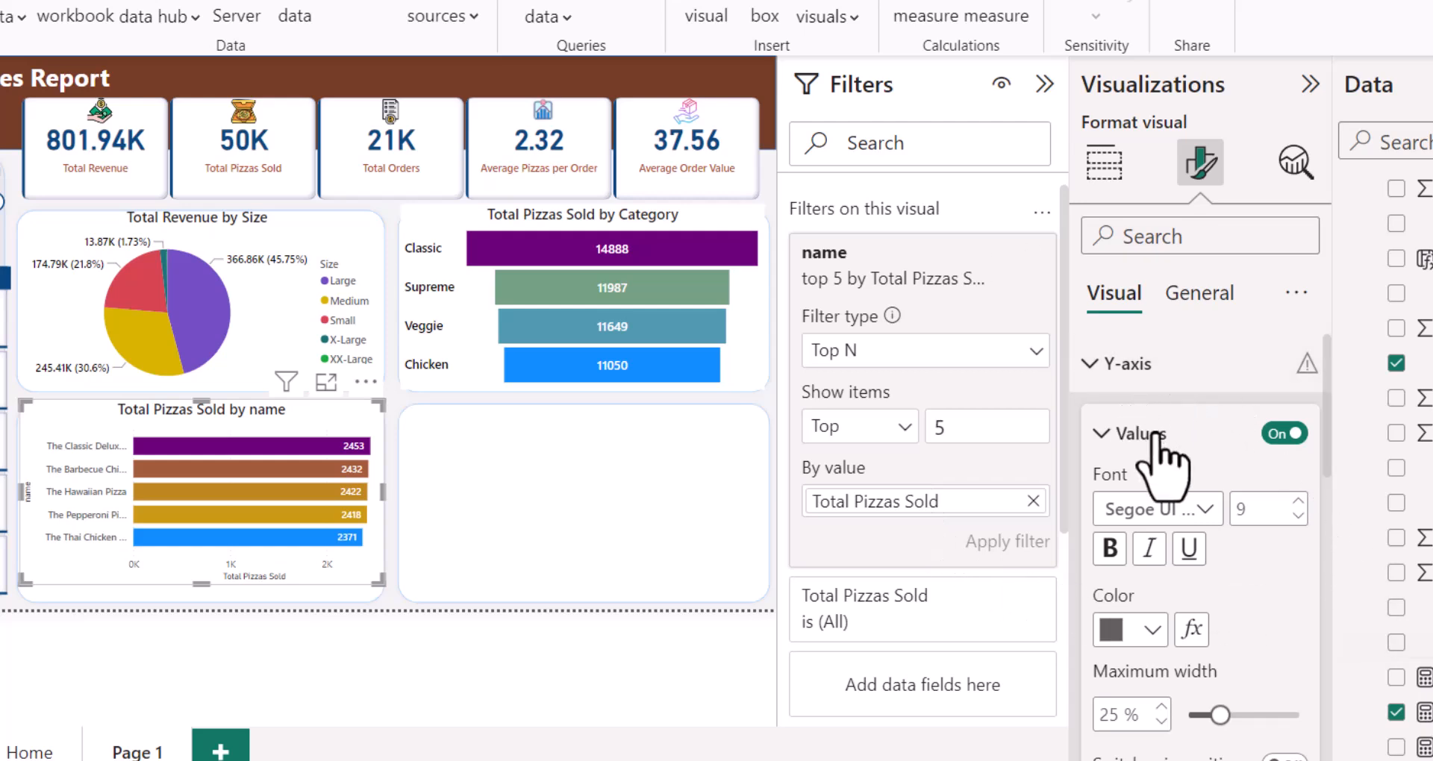
{"action": "scroll", "coordinate": [1163, 459], "scroll_direction": "down", "scroll_amount": 1}
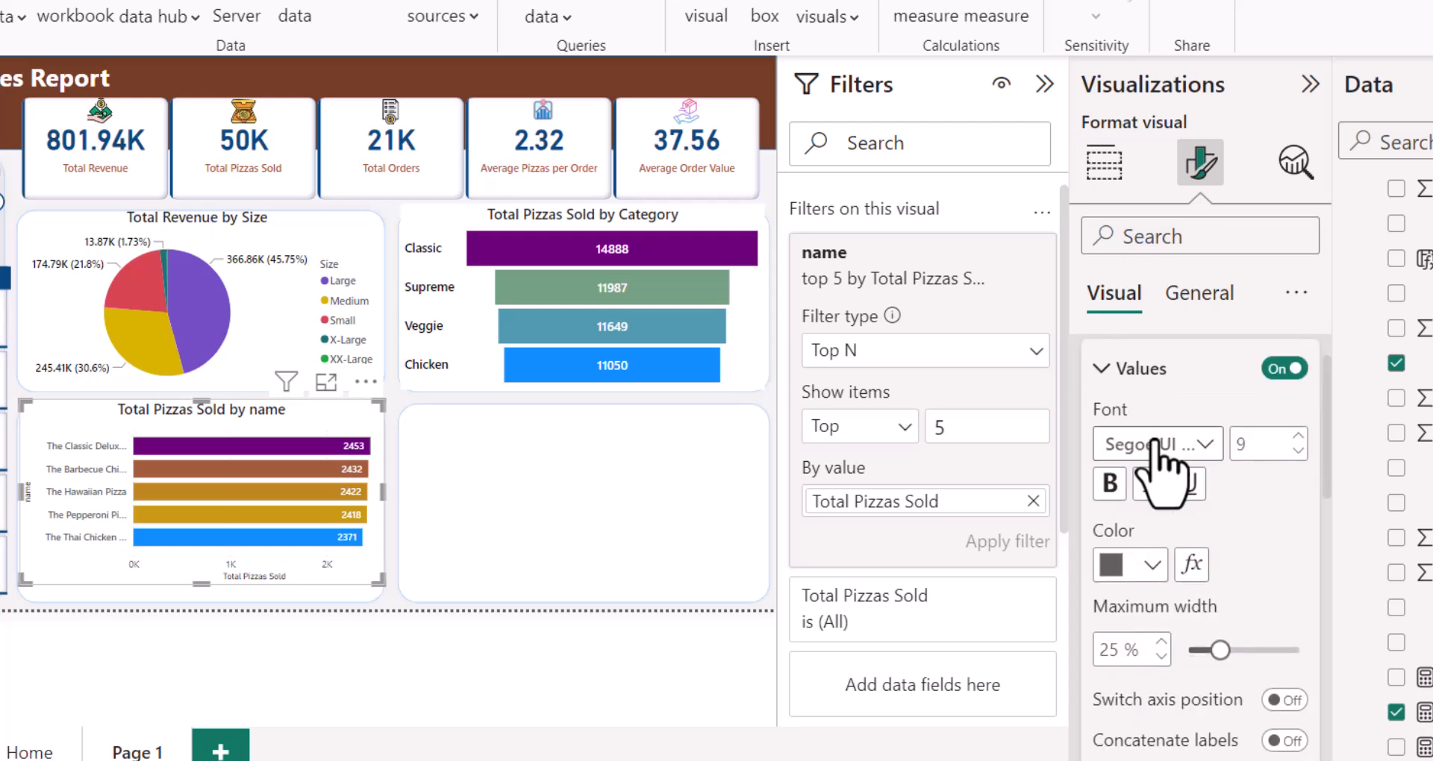
{"action": "left_click", "coordinate": [1203, 446]}
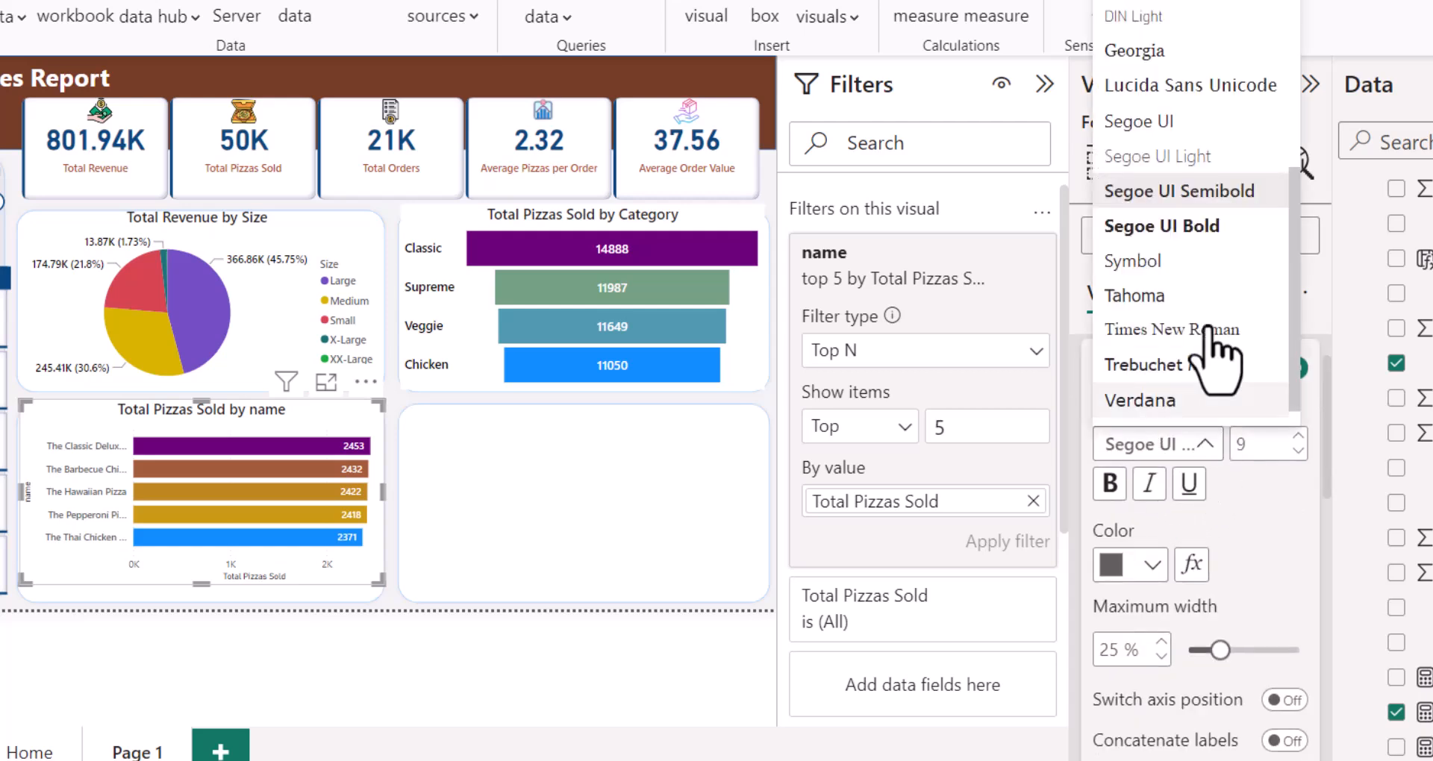
{"action": "left_click", "coordinate": [1187, 165]}
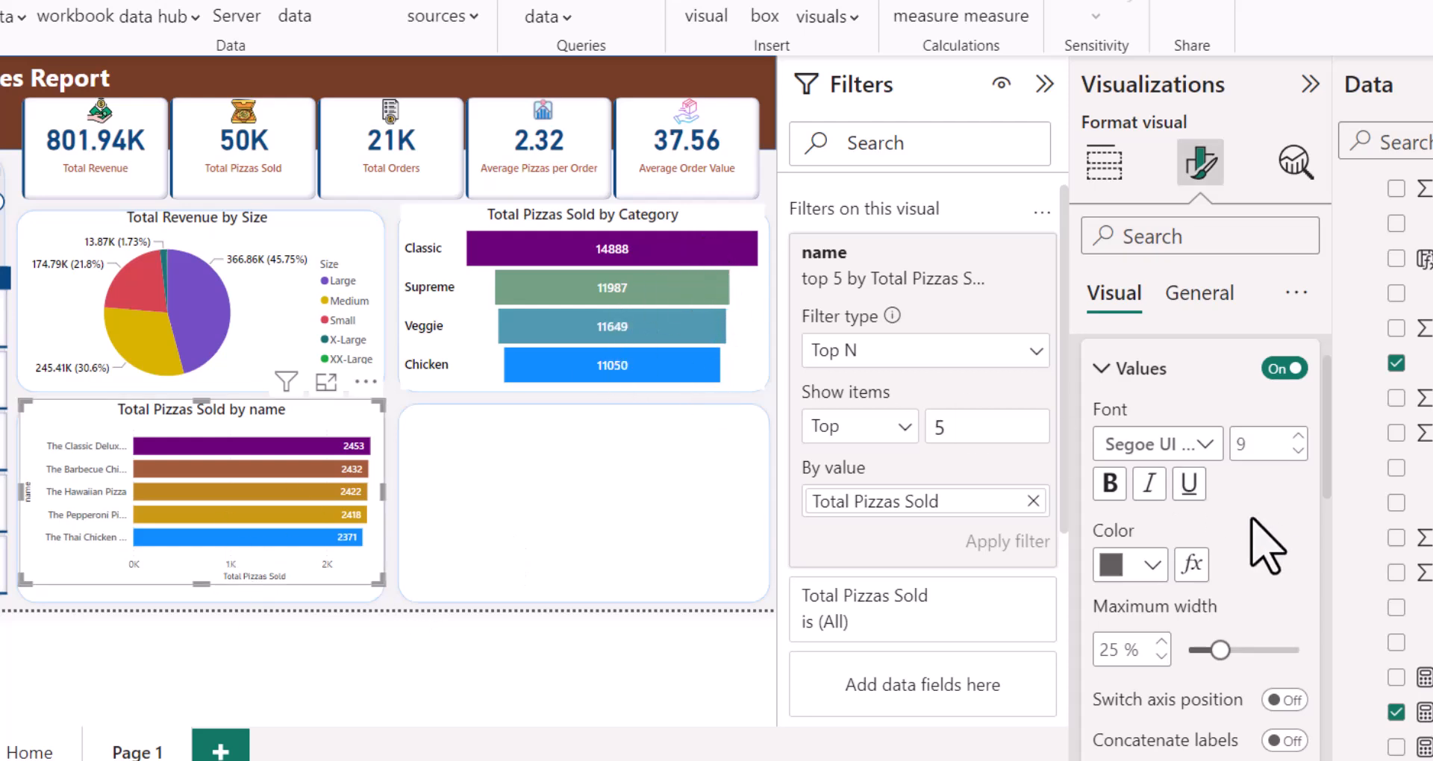
{"action": "scroll", "coordinate": [1267, 545], "scroll_direction": "down", "scroll_amount": 3}
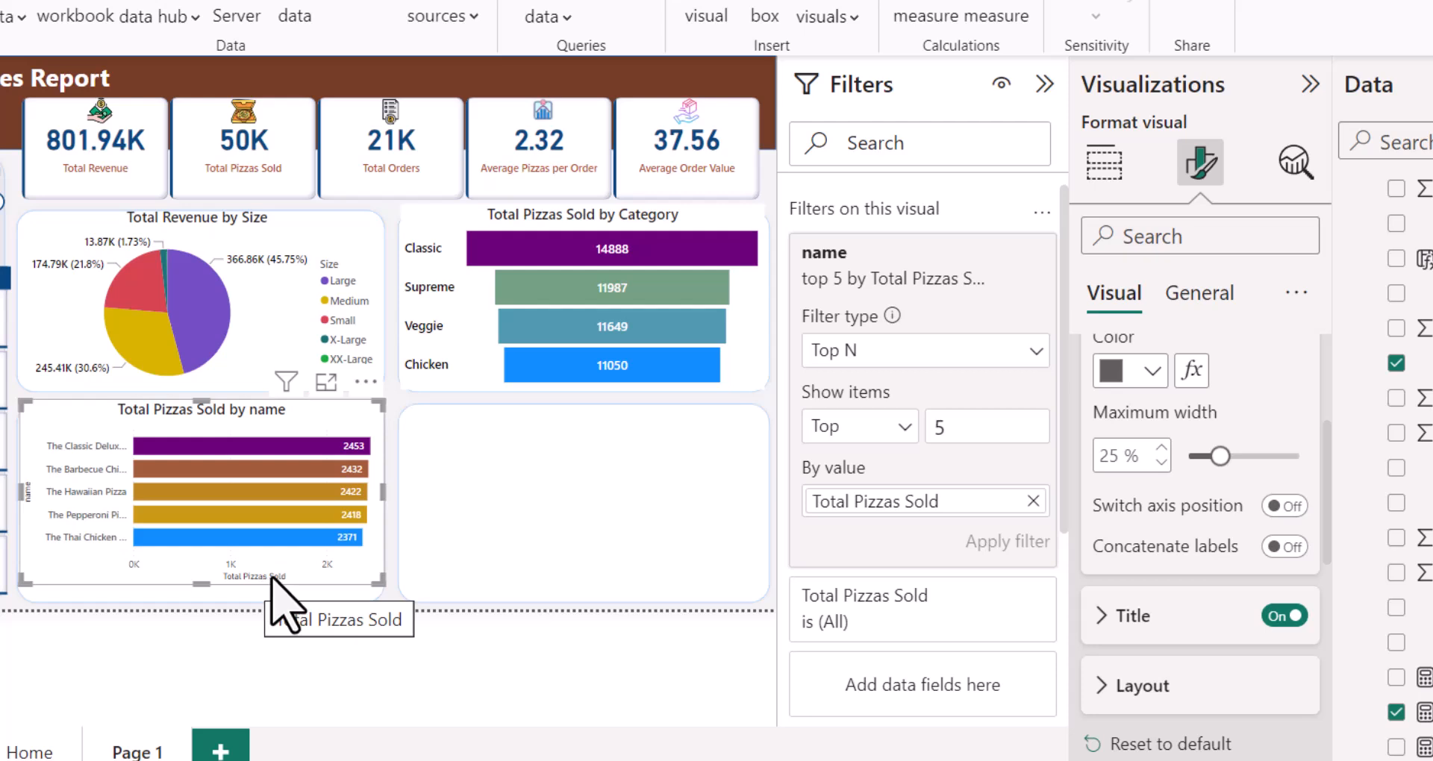
{"action": "left_click", "coordinate": [1284, 615]}
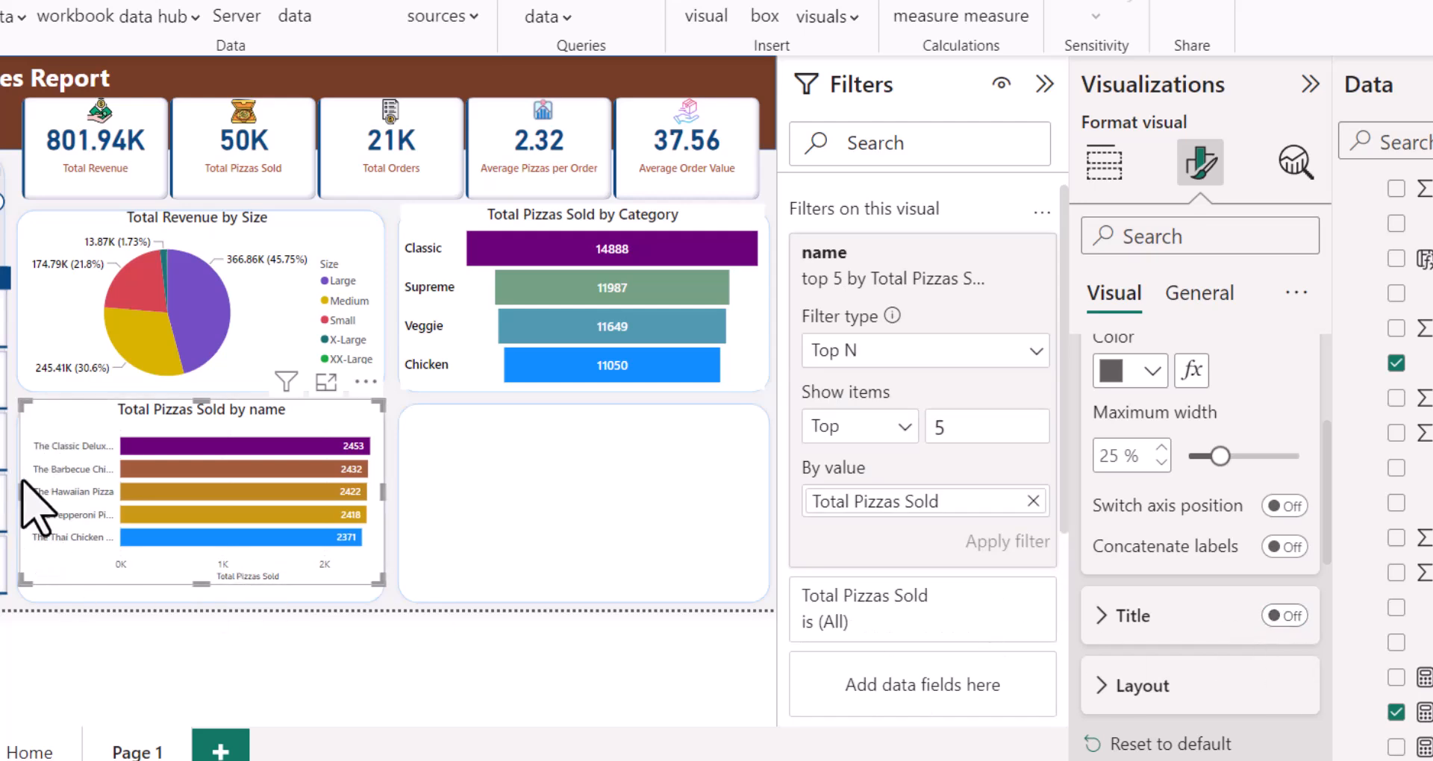
Step: Turn off the X-axis title of the pizza name bar chart
{"action": "scroll", "coordinate": [1153, 457], "scroll_direction": "up", "scroll_amount": 3}
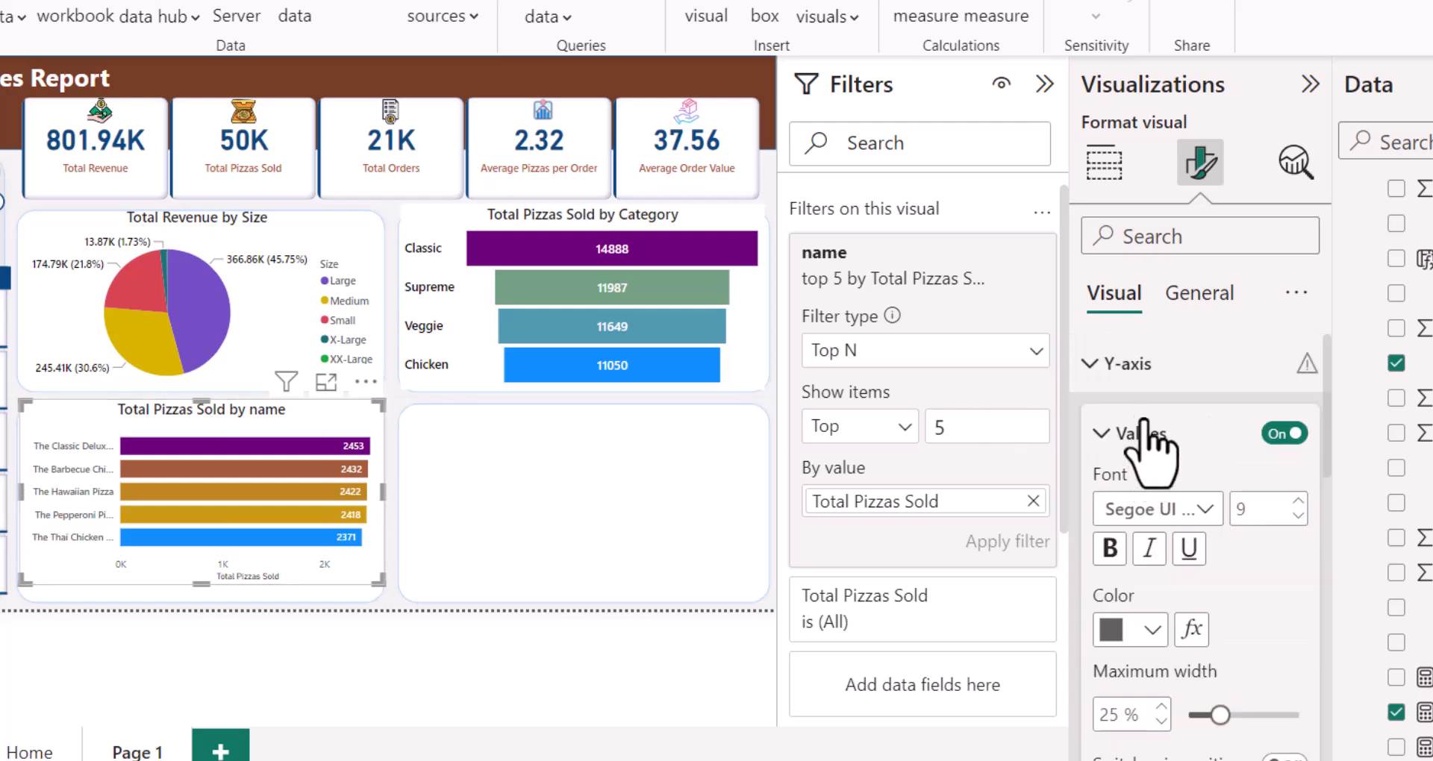
{"action": "left_click", "coordinate": [1091, 364]}
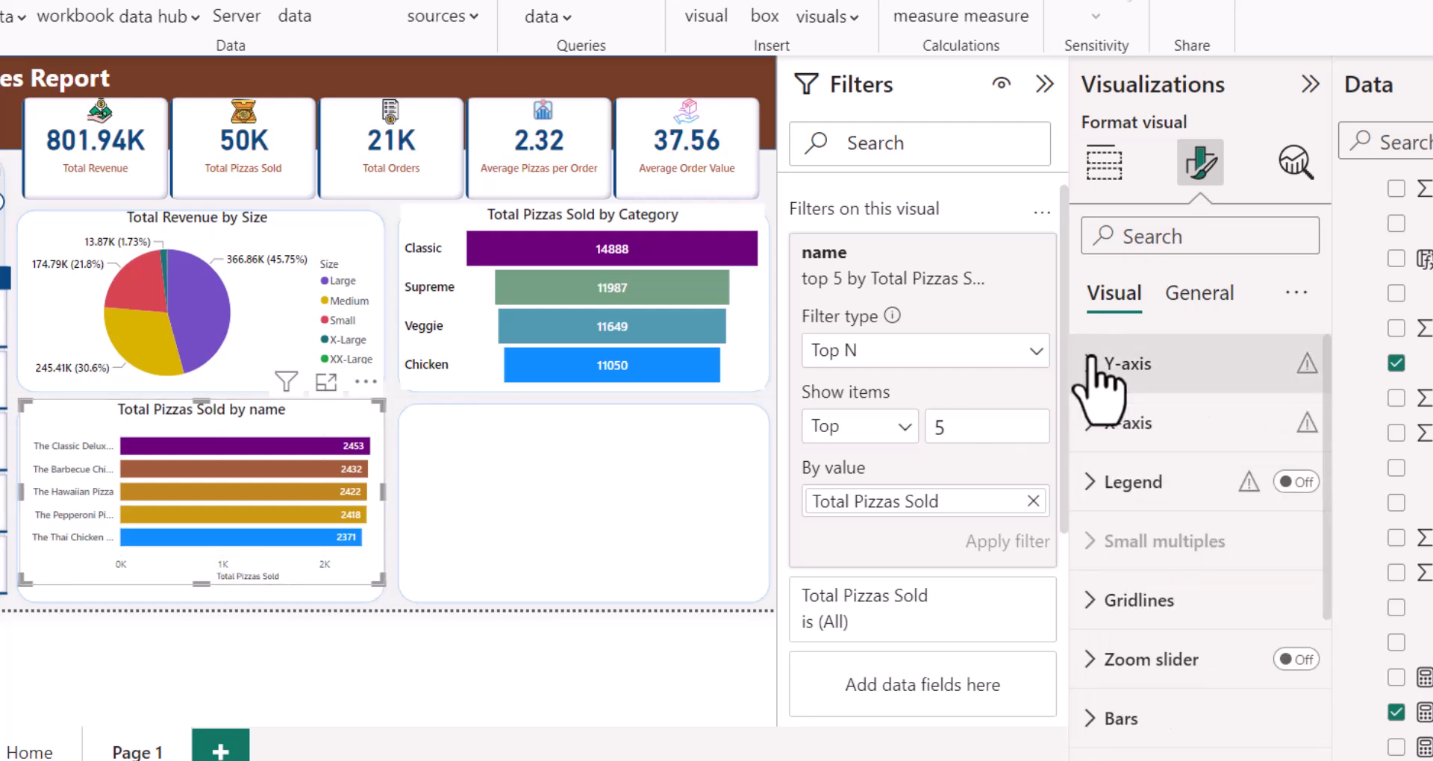
{"action": "left_click", "coordinate": [1092, 423]}
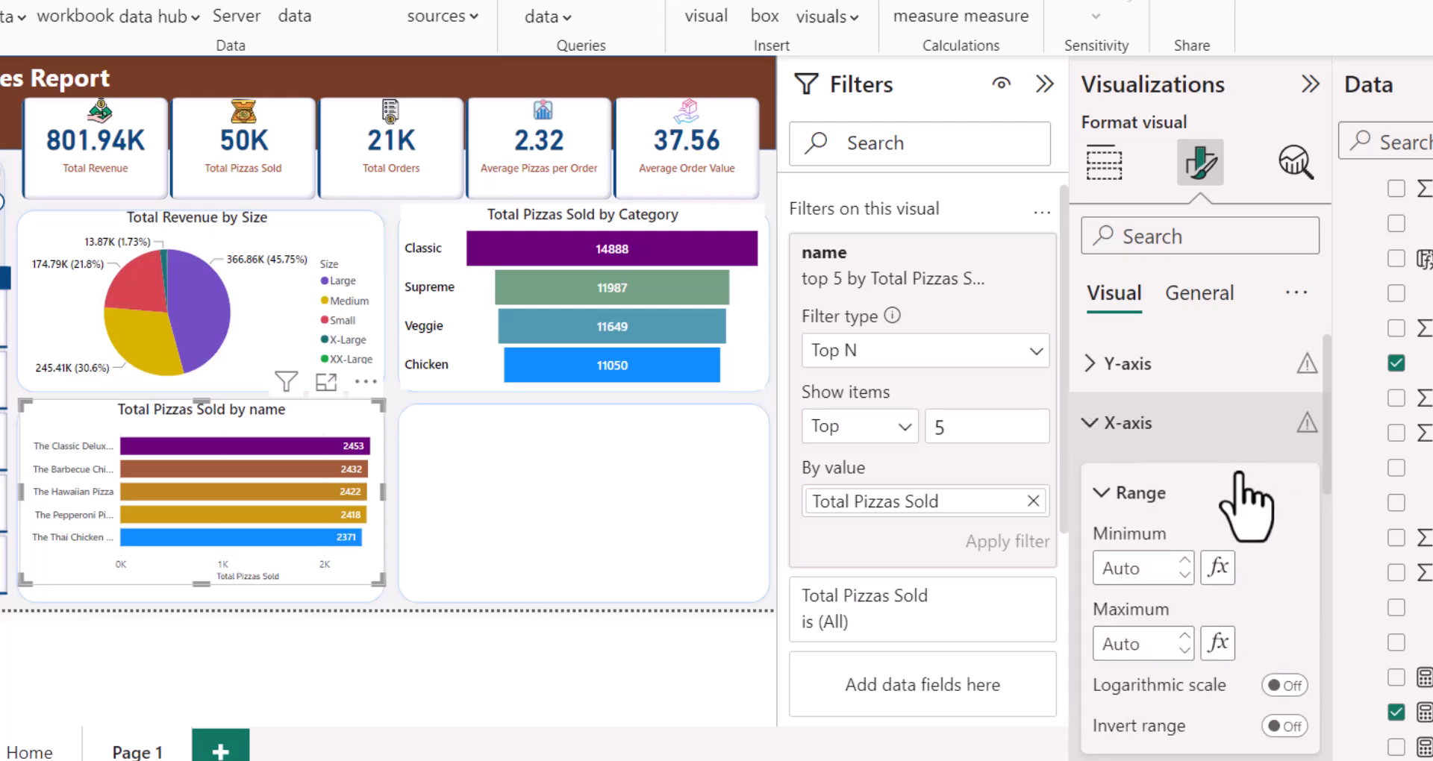
{"action": "scroll", "coordinate": [1243, 508], "scroll_direction": "down", "scroll_amount": 3}
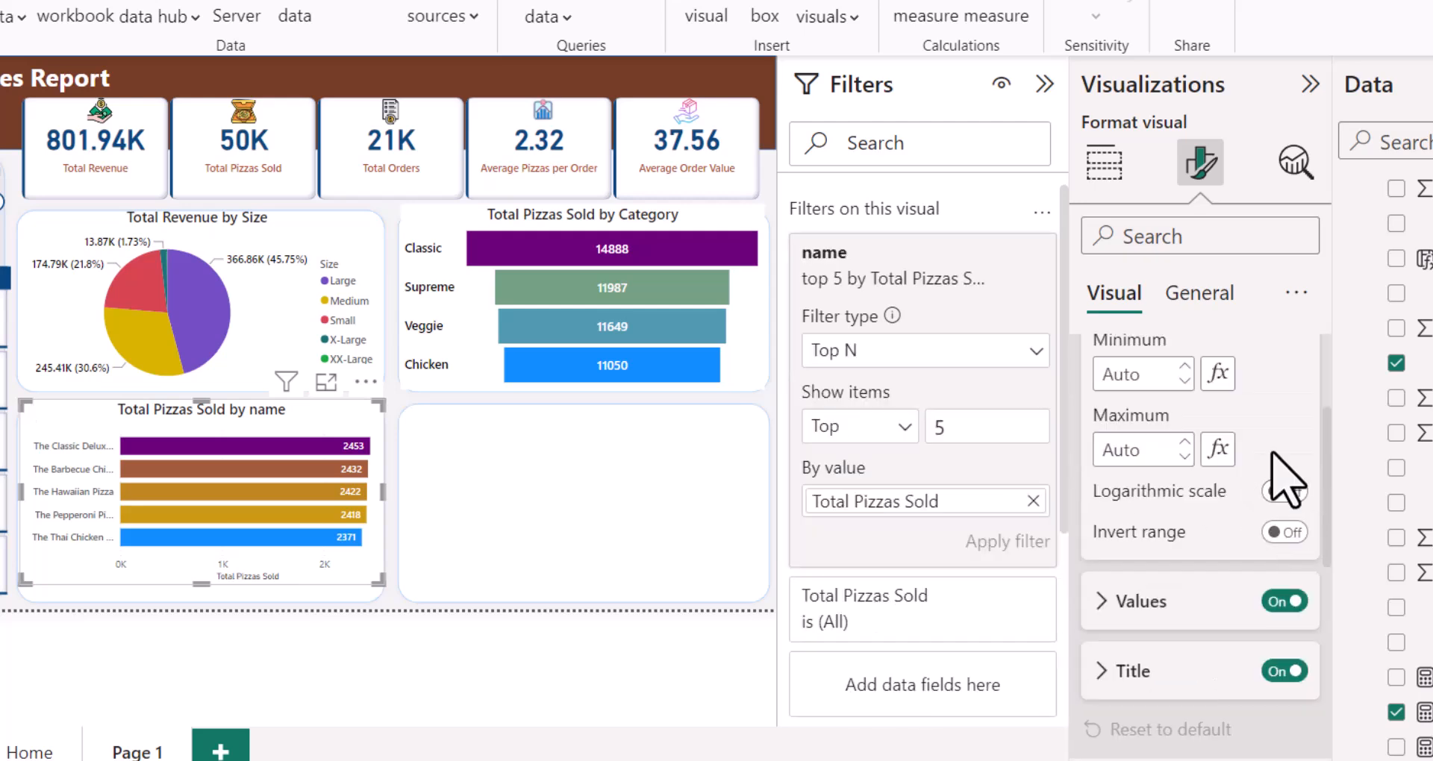
{"action": "scroll", "coordinate": [1272, 454], "scroll_direction": "up", "scroll_amount": 3}
{"action": "scroll", "coordinate": [1272, 454], "scroll_direction": "down", "scroll_amount": 4}
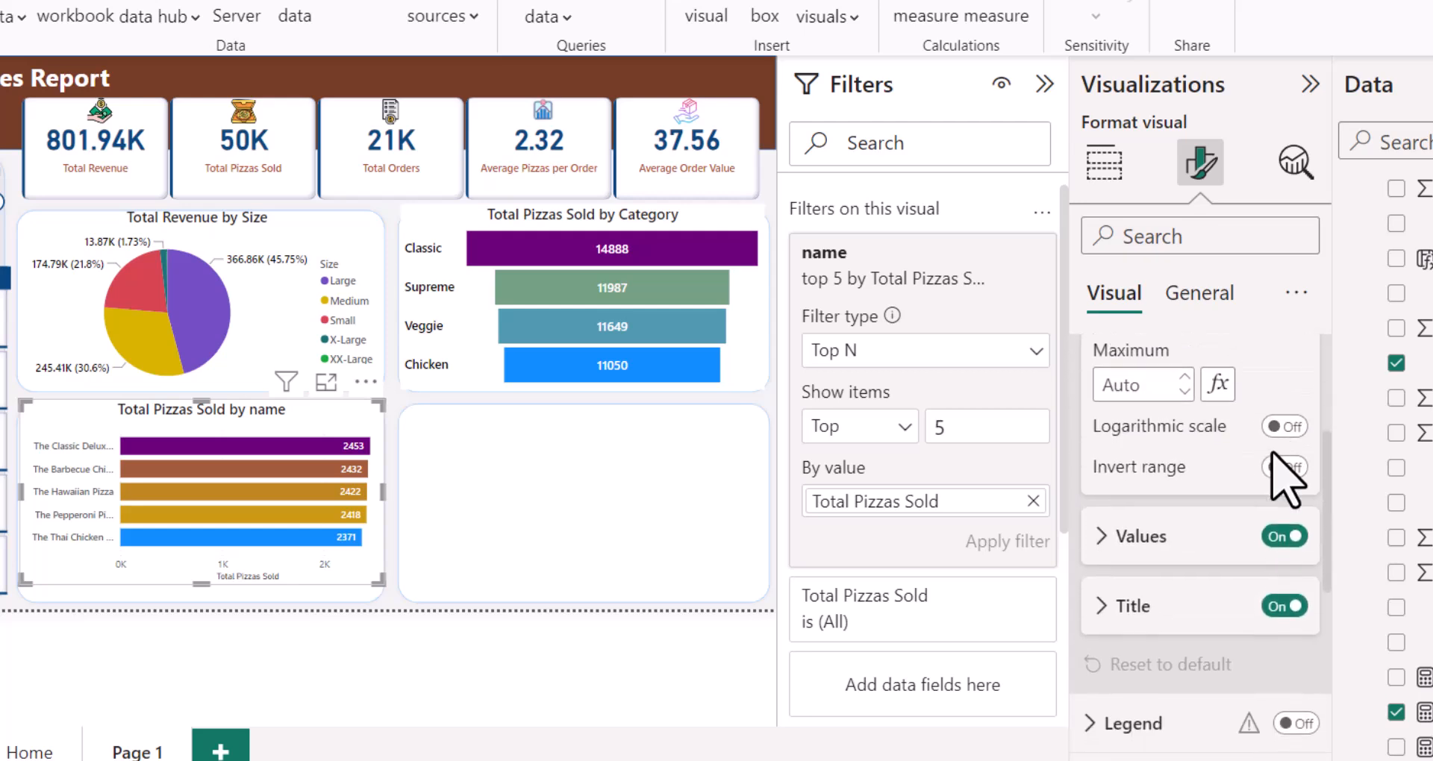
{"action": "left_click", "coordinate": [1285, 606]}
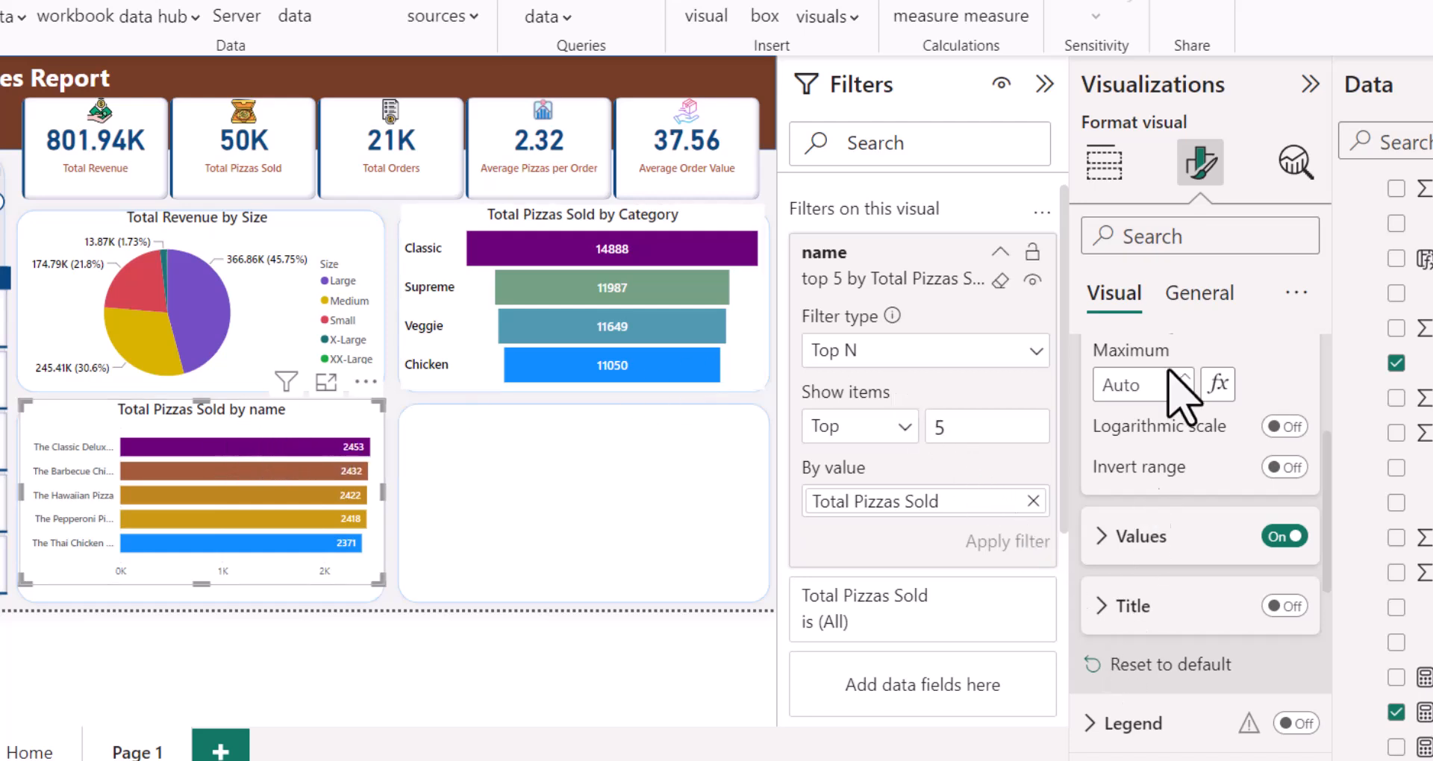
Step: Capitalize the last word of the bar chart's title so it reads Total Pizzas Sold by Name
{"action": "left_click", "coordinate": [1200, 293]}
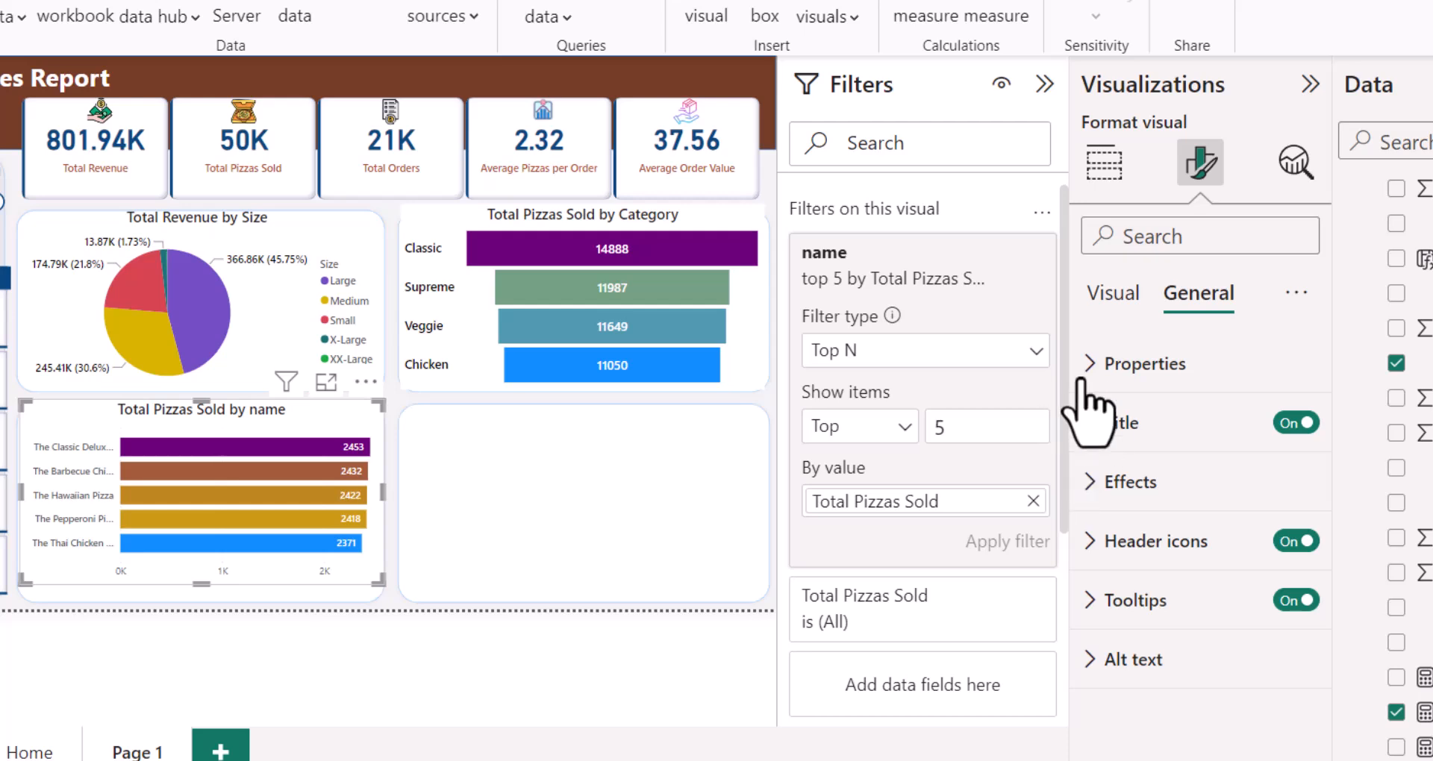
{"action": "left_click", "coordinate": [1087, 422]}
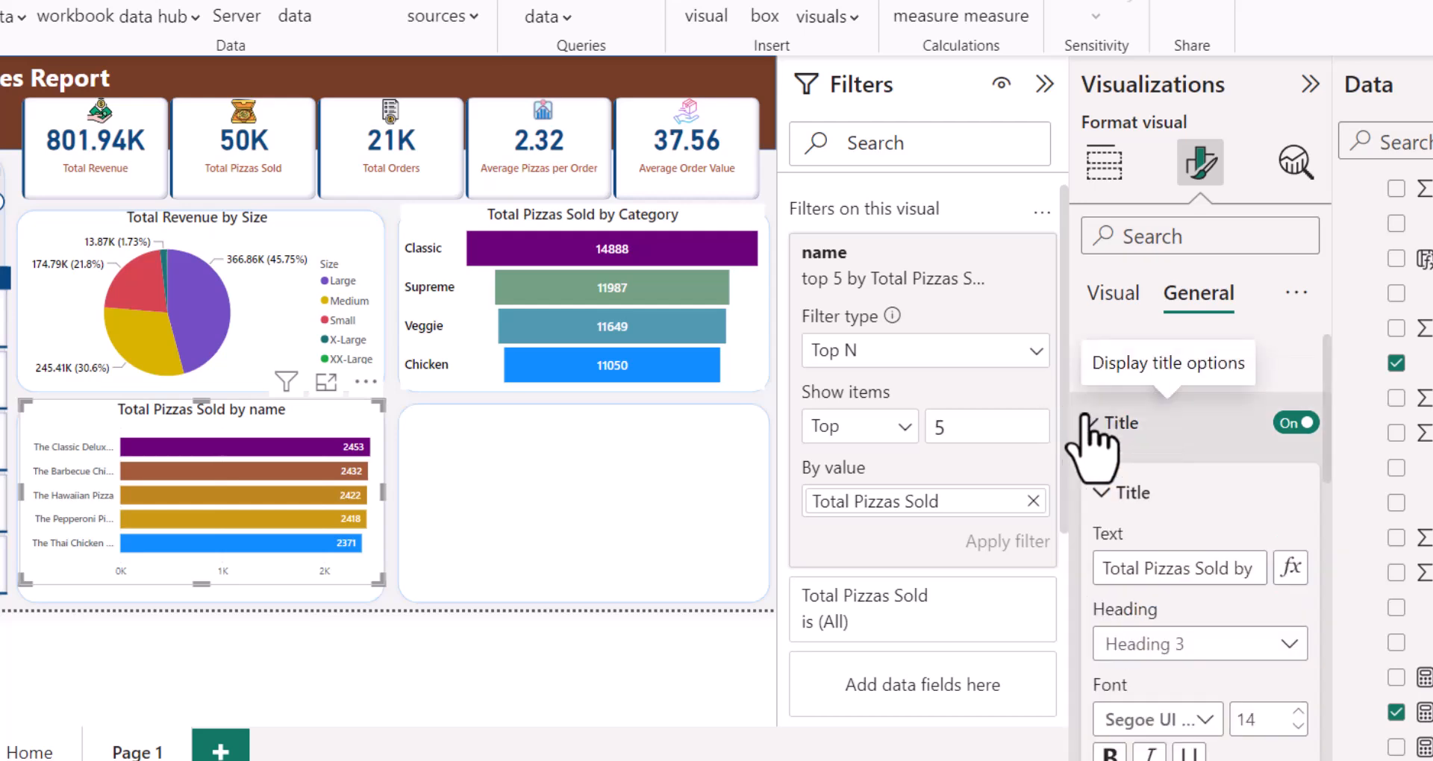
{"action": "left_click", "coordinate": [1250, 567]}
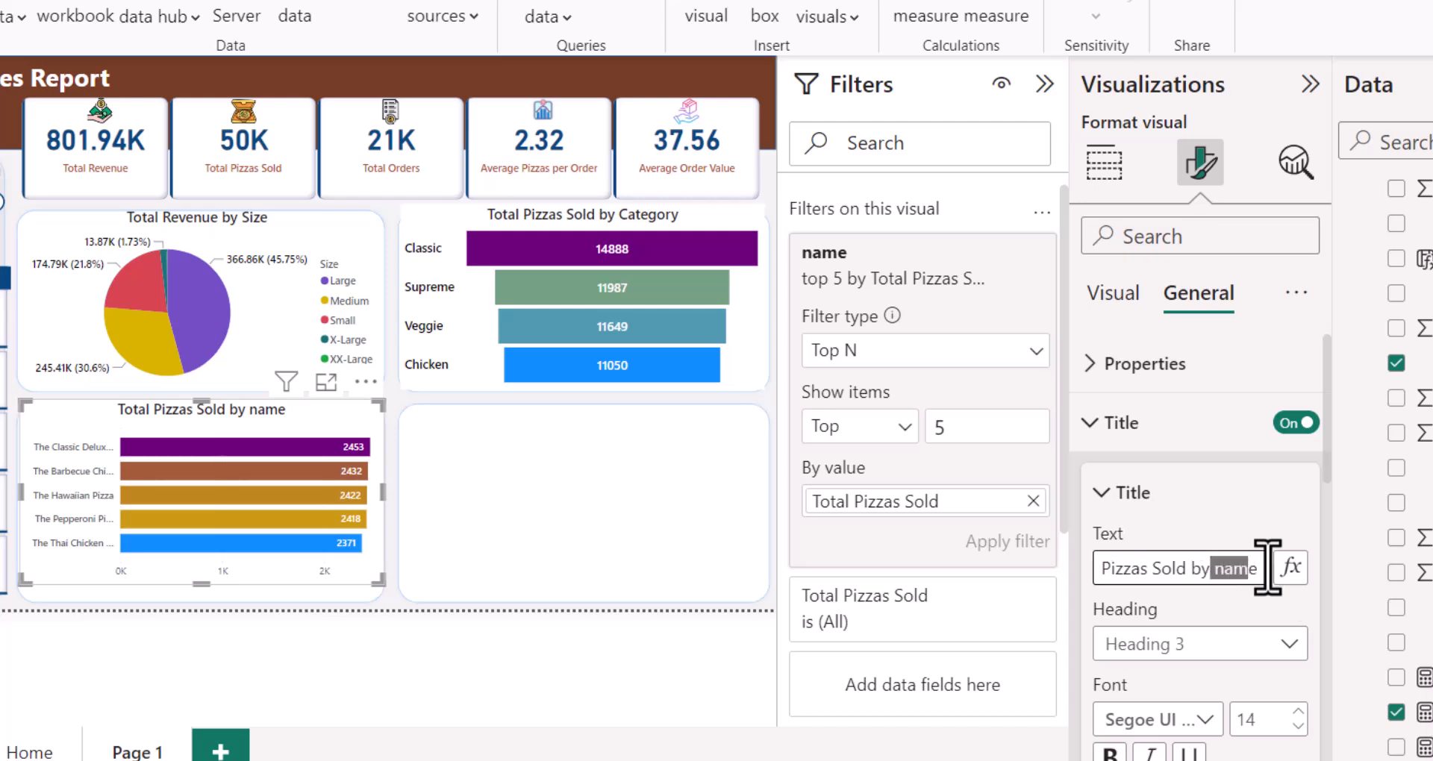
{"action": "left_click", "coordinate": [1225, 569]}
{"action": "key", "text": "BackSpace"}
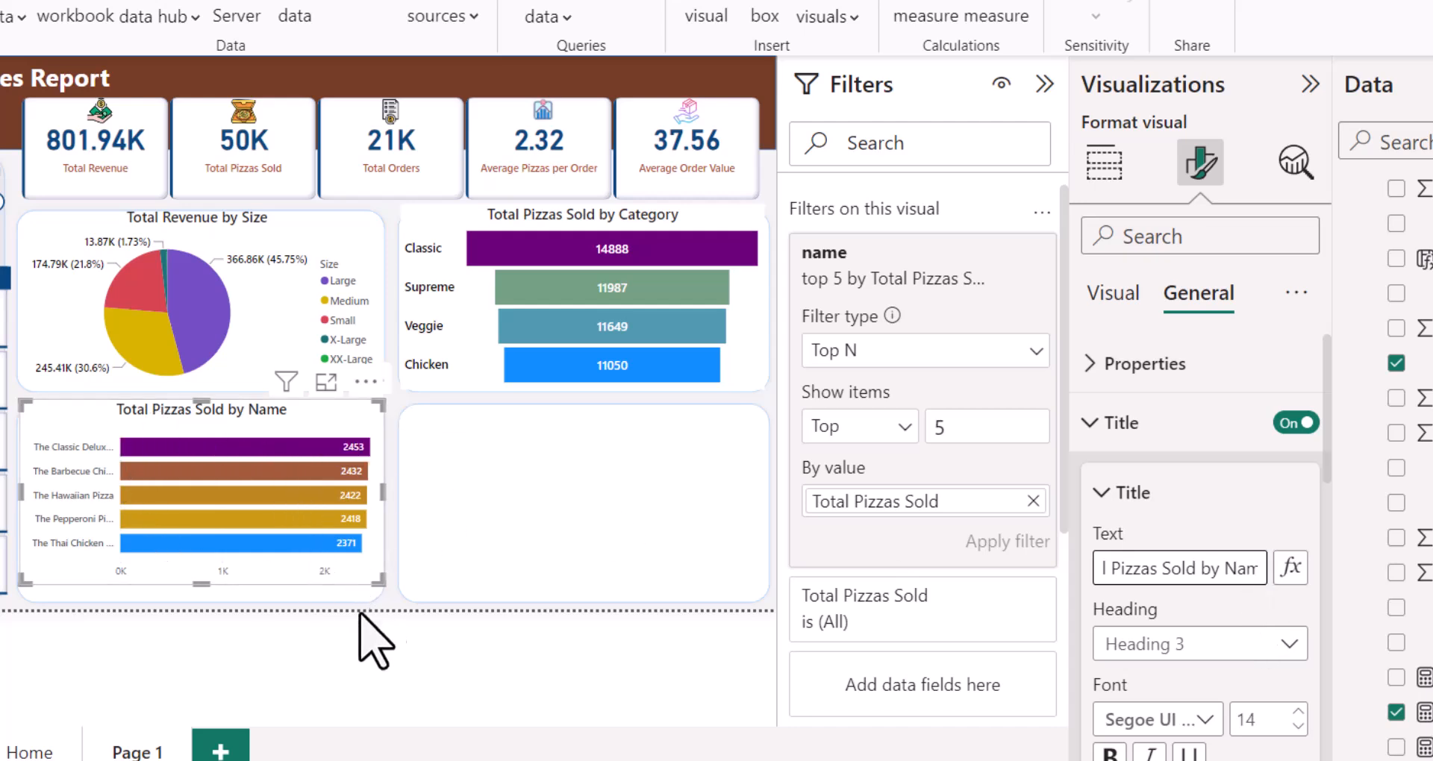
{"action": "left_click", "coordinate": [1133, 493]}
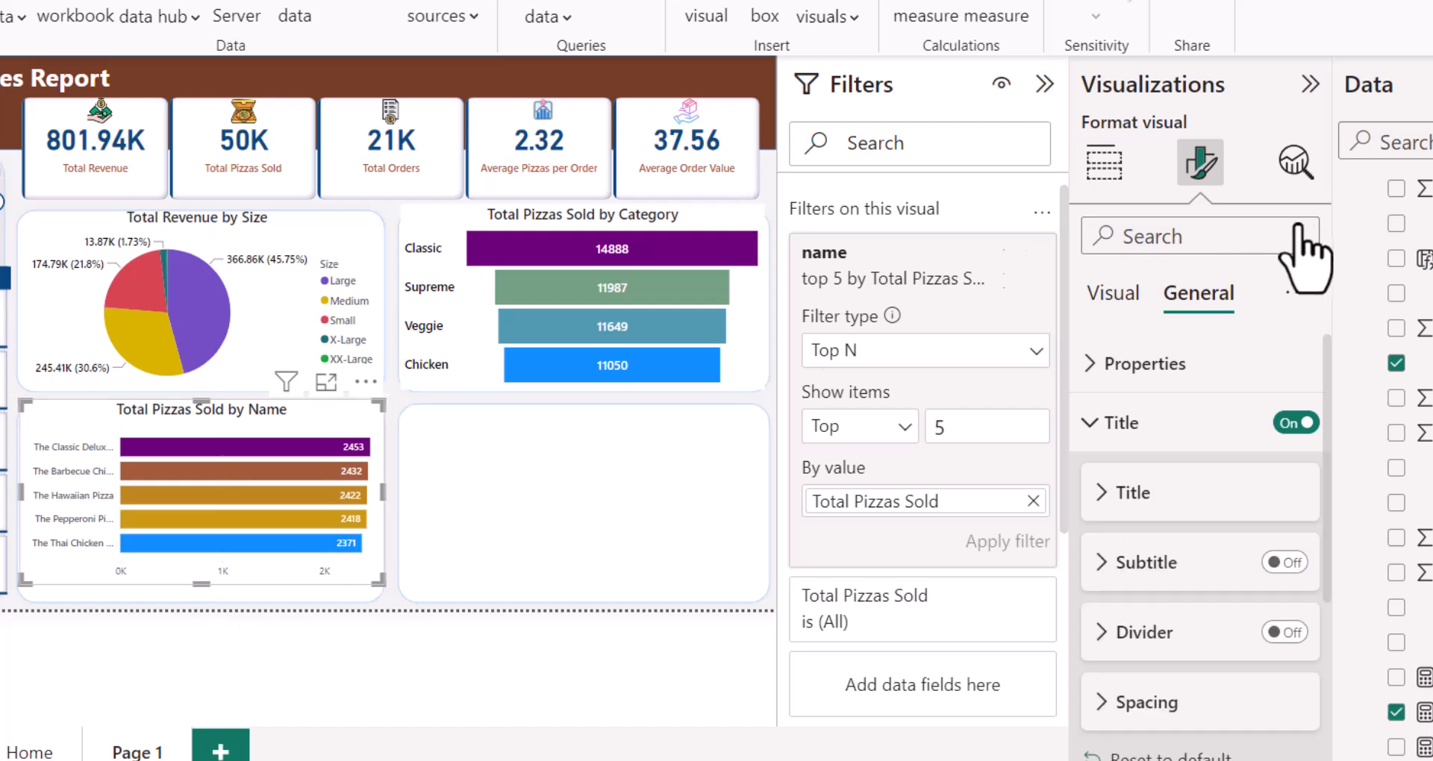
Step: Turn off the X-axis values of the pizza name bar chart
{"action": "left_click", "coordinate": [1115, 295]}
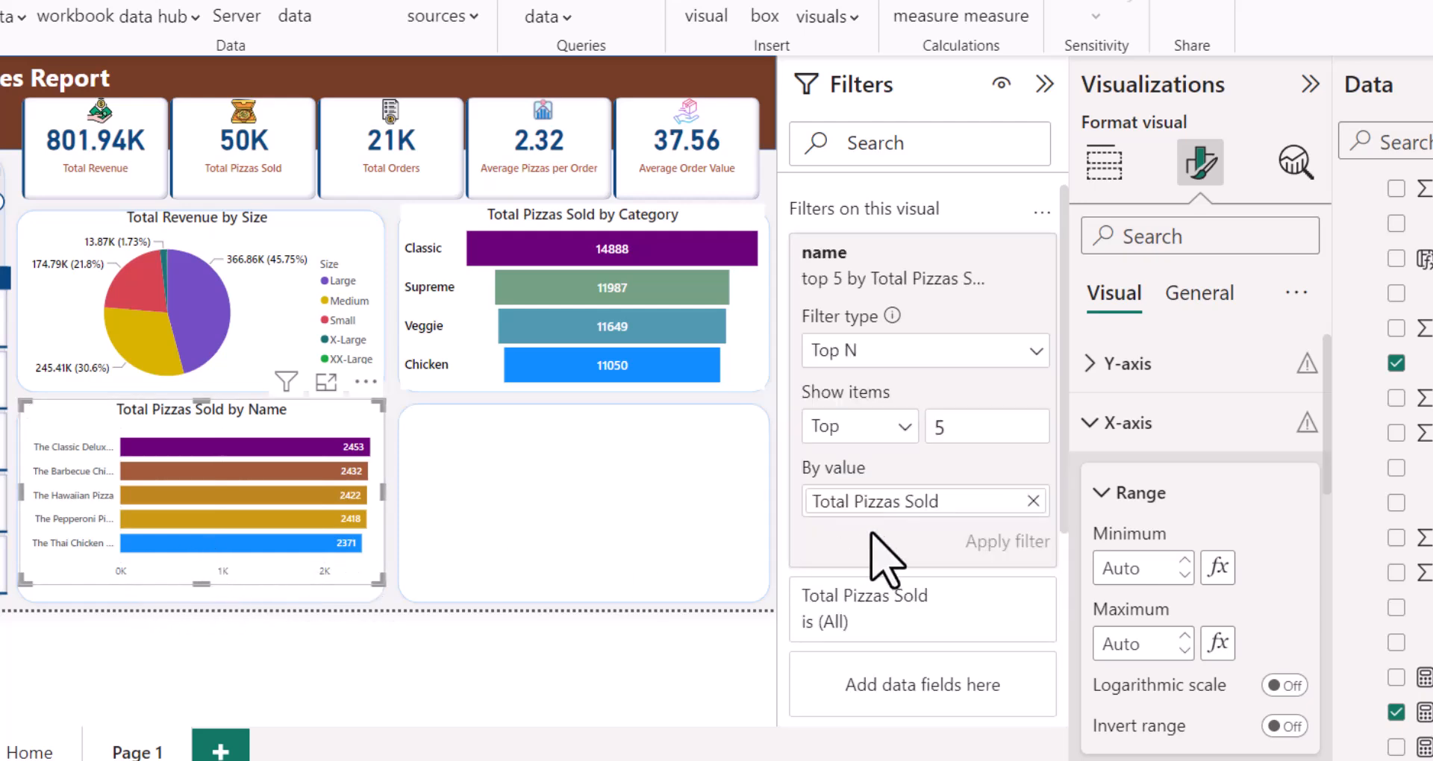
{"action": "scroll", "coordinate": [1205, 531], "scroll_direction": "down", "scroll_amount": 5}
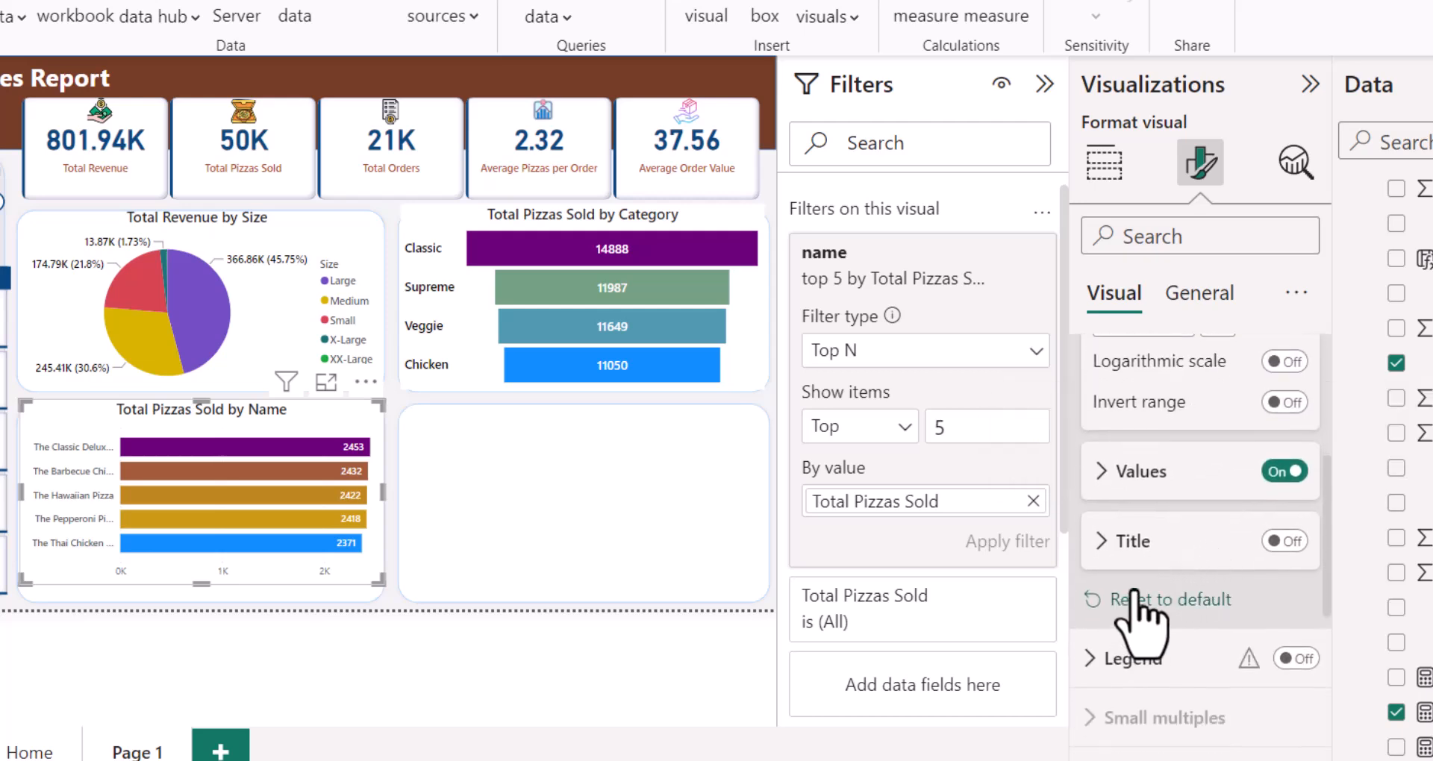
{"action": "left_click", "coordinate": [1281, 472]}
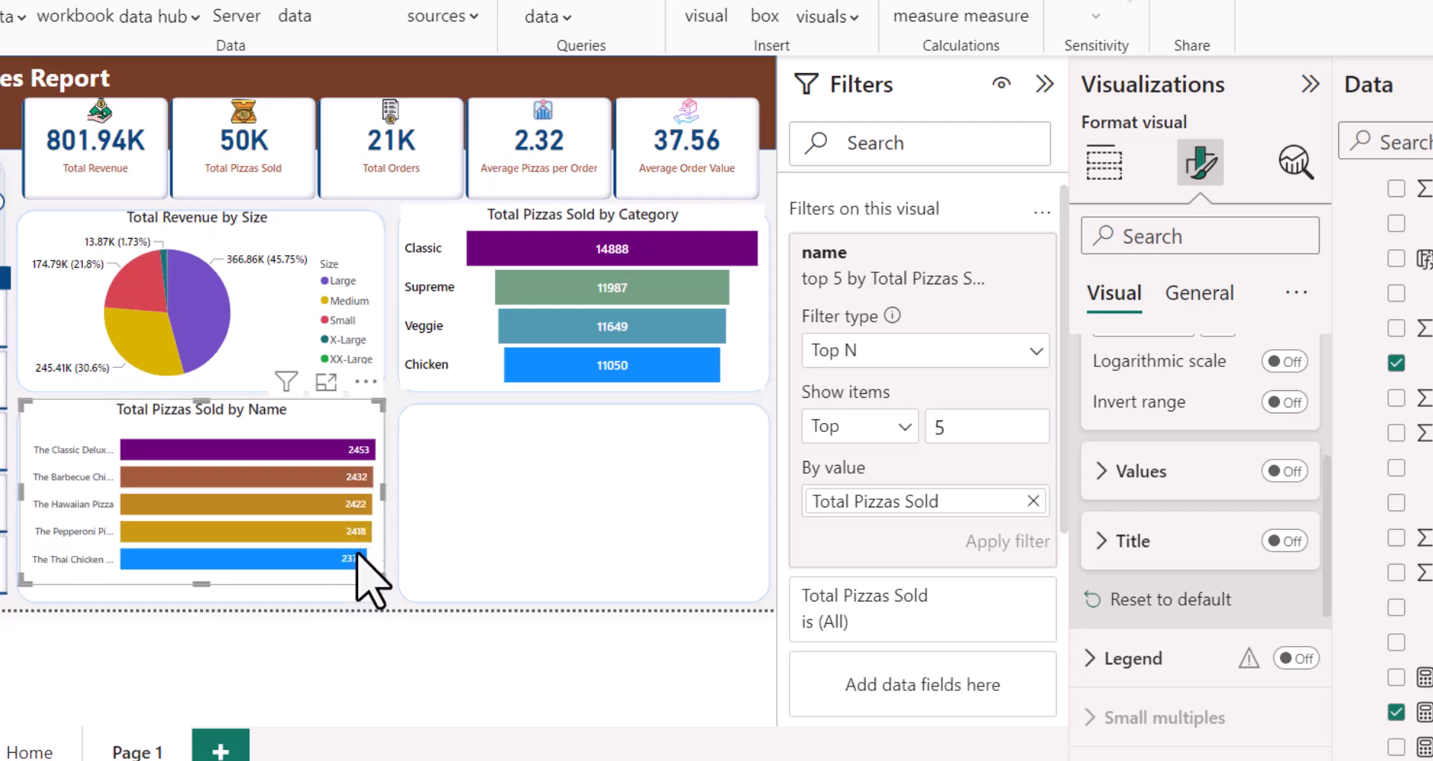
{"action": "mouse_move", "coordinate": [333, 541]}
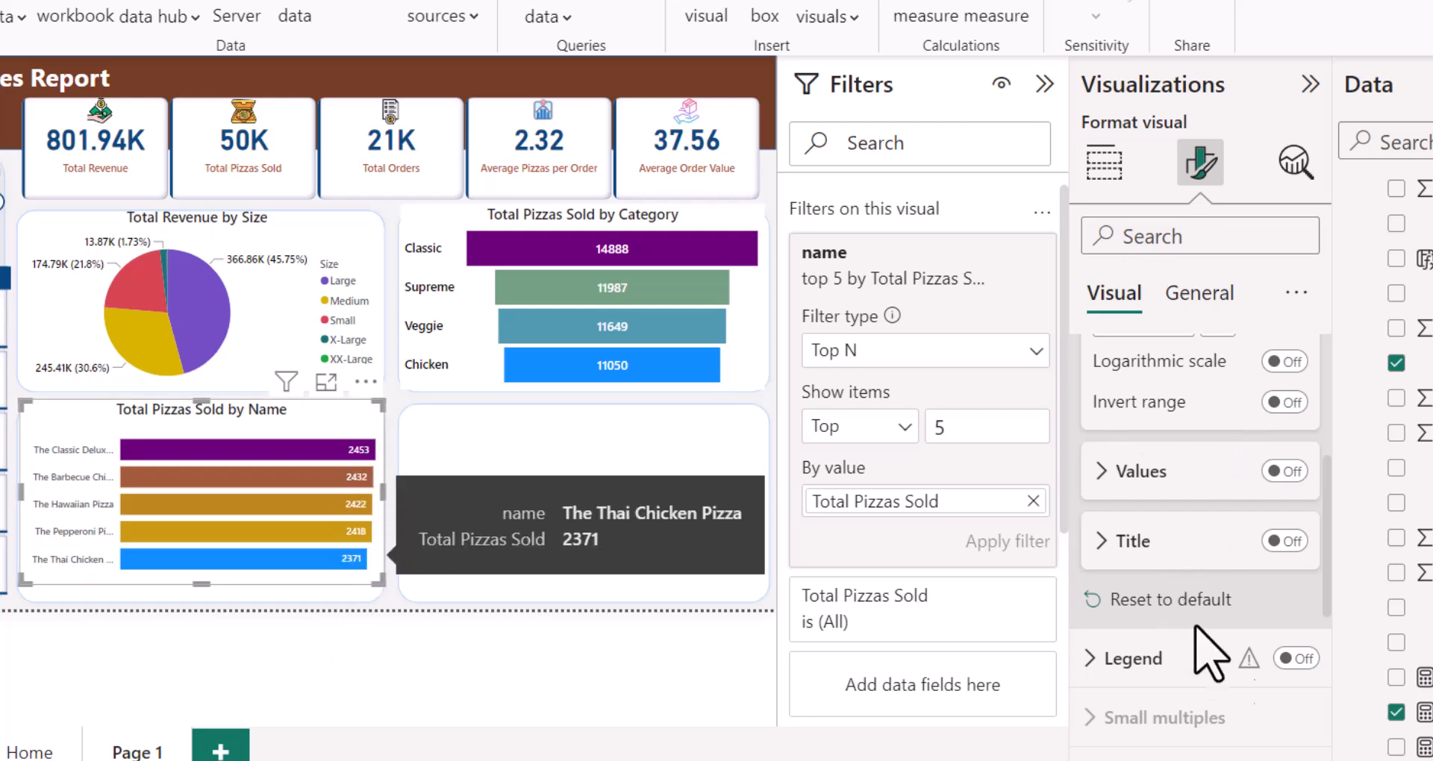
Step: Check the font and size settings of the bar chart's data label values
{"action": "scroll", "coordinate": [1235, 582], "scroll_direction": "down", "scroll_amount": 3}
{"action": "scroll", "coordinate": [1235, 582], "scroll_direction": "down", "scroll_amount": 3}
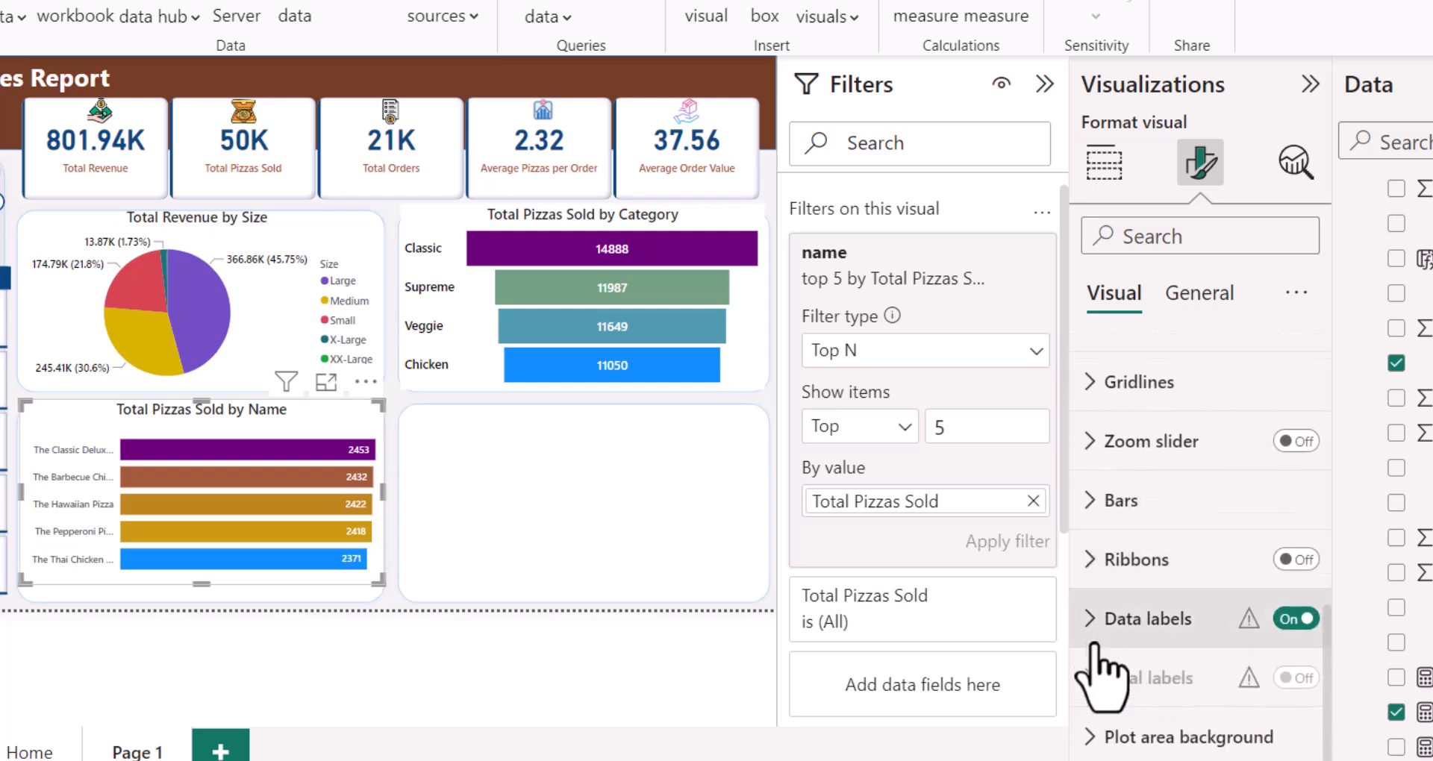
{"action": "left_click", "coordinate": [1090, 620]}
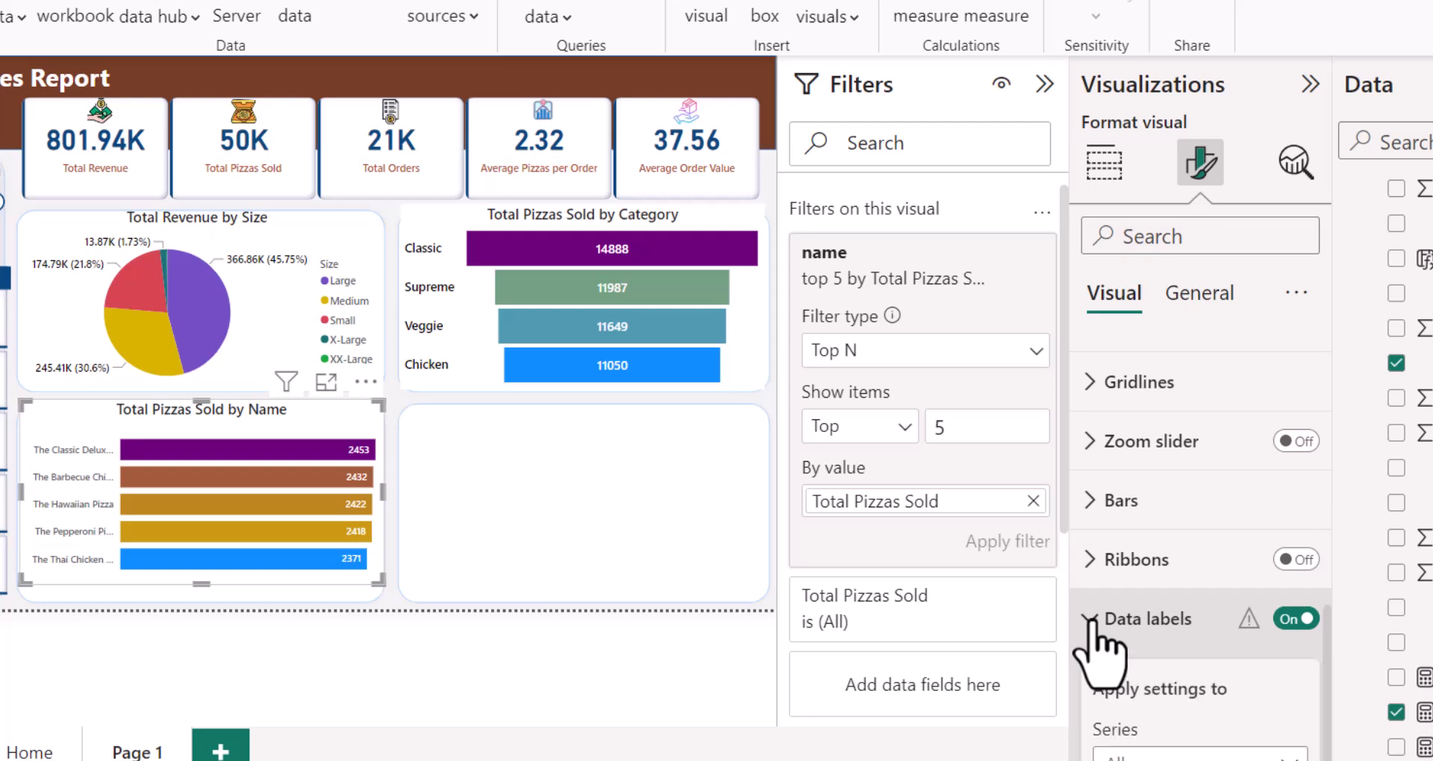
{"action": "scroll", "coordinate": [1146, 627], "scroll_direction": "down", "scroll_amount": 3}
{"action": "scroll", "coordinate": [1150, 609], "scroll_direction": "down", "scroll_amount": 5}
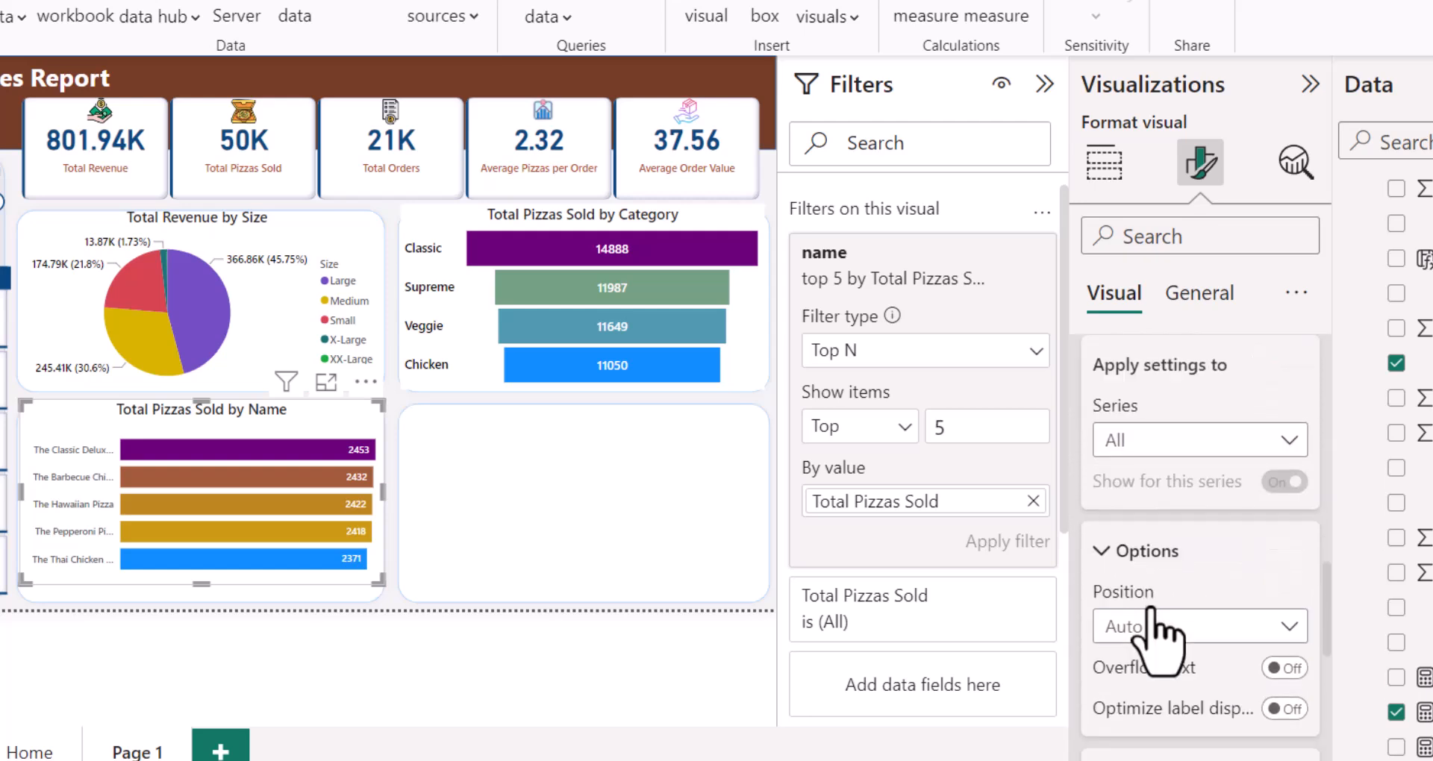
{"action": "scroll", "coordinate": [1161, 634], "scroll_direction": "down", "scroll_amount": 3}
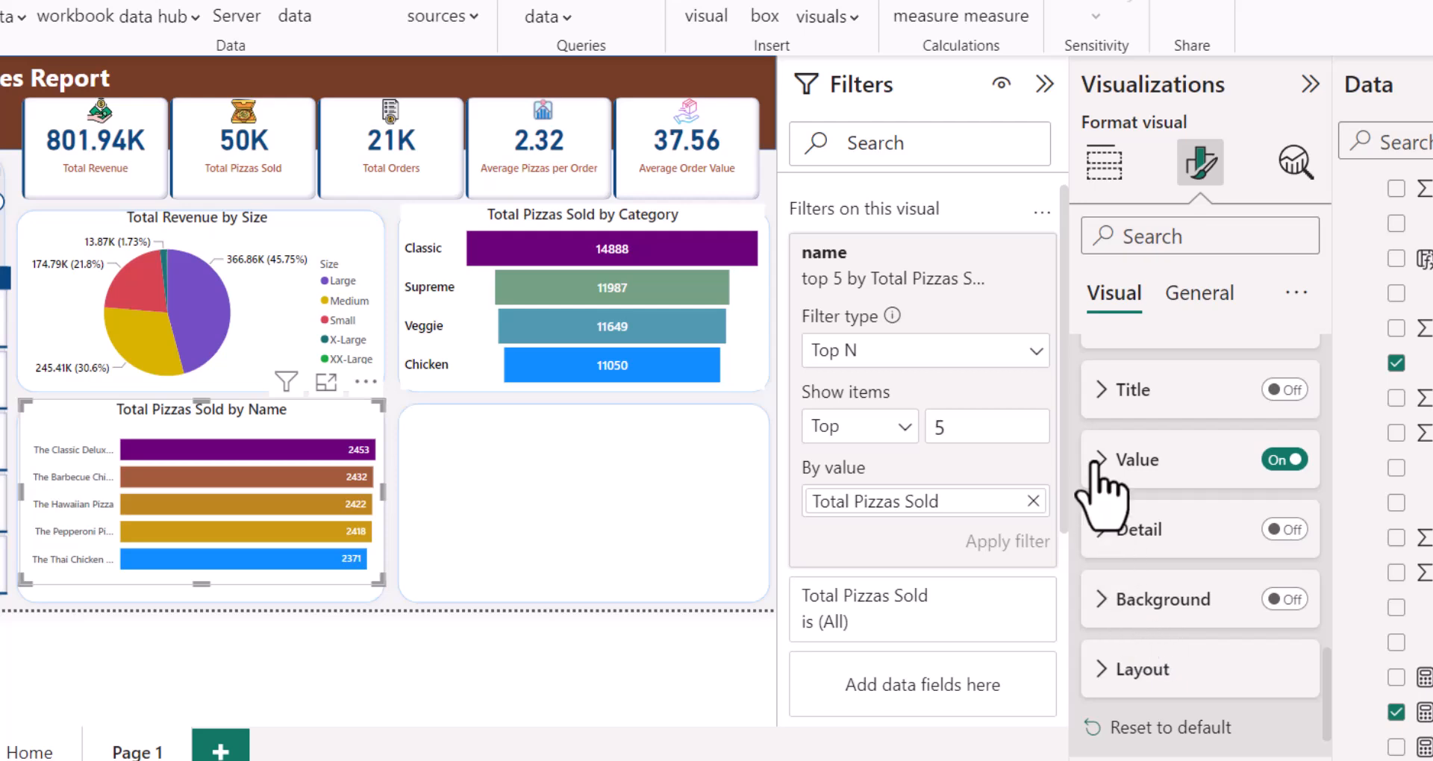
{"action": "left_click", "coordinate": [1093, 460]}
{"action": "scroll", "coordinate": [1254, 634], "scroll_direction": "down", "scroll_amount": 2}
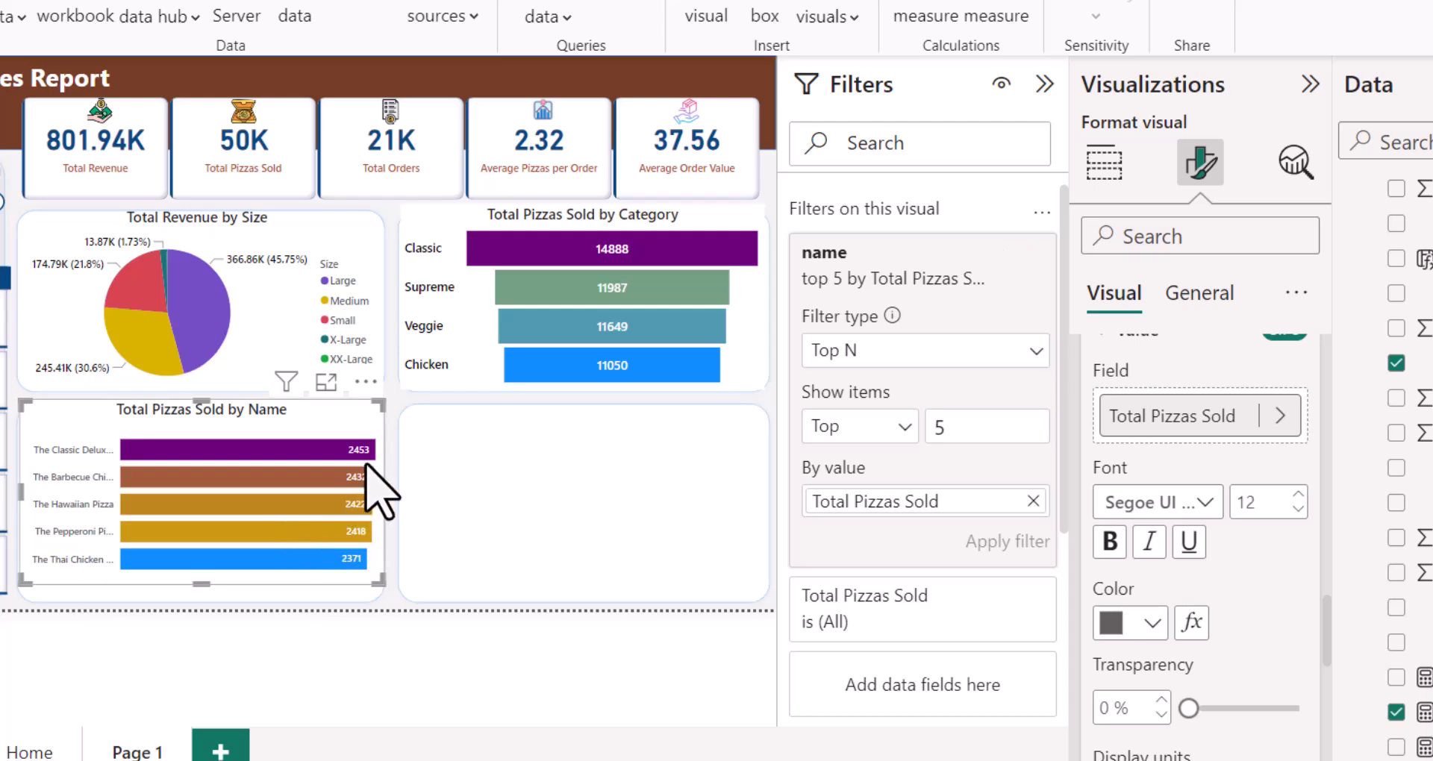
{"action": "left_click", "coordinate": [1298, 510]}
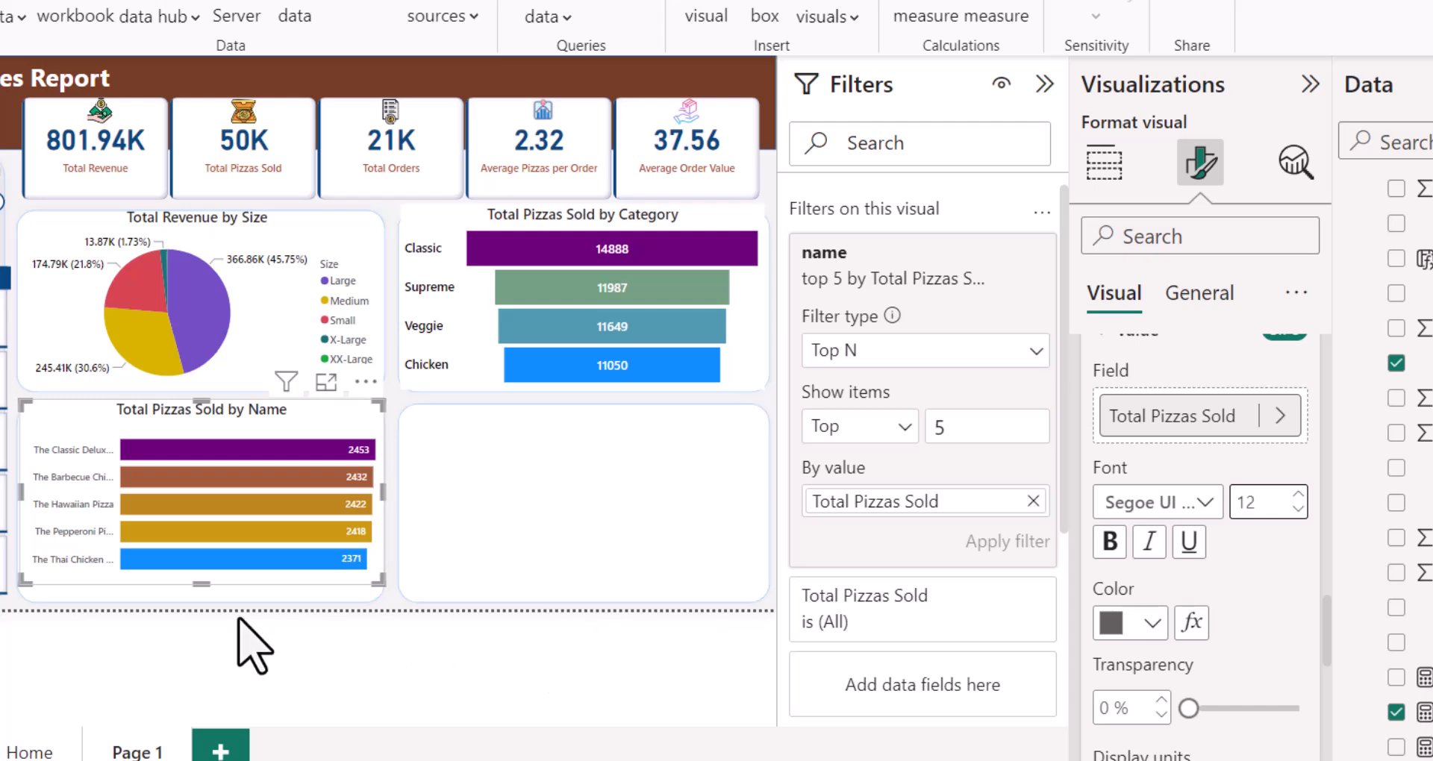
Step: Extend the bar chart down to the lower edge of its frame and change its title to Top 5 Pizzas Sold
{"action": "left_click_drag", "start_coordinate": [200, 585], "coordinate": [203, 597]}
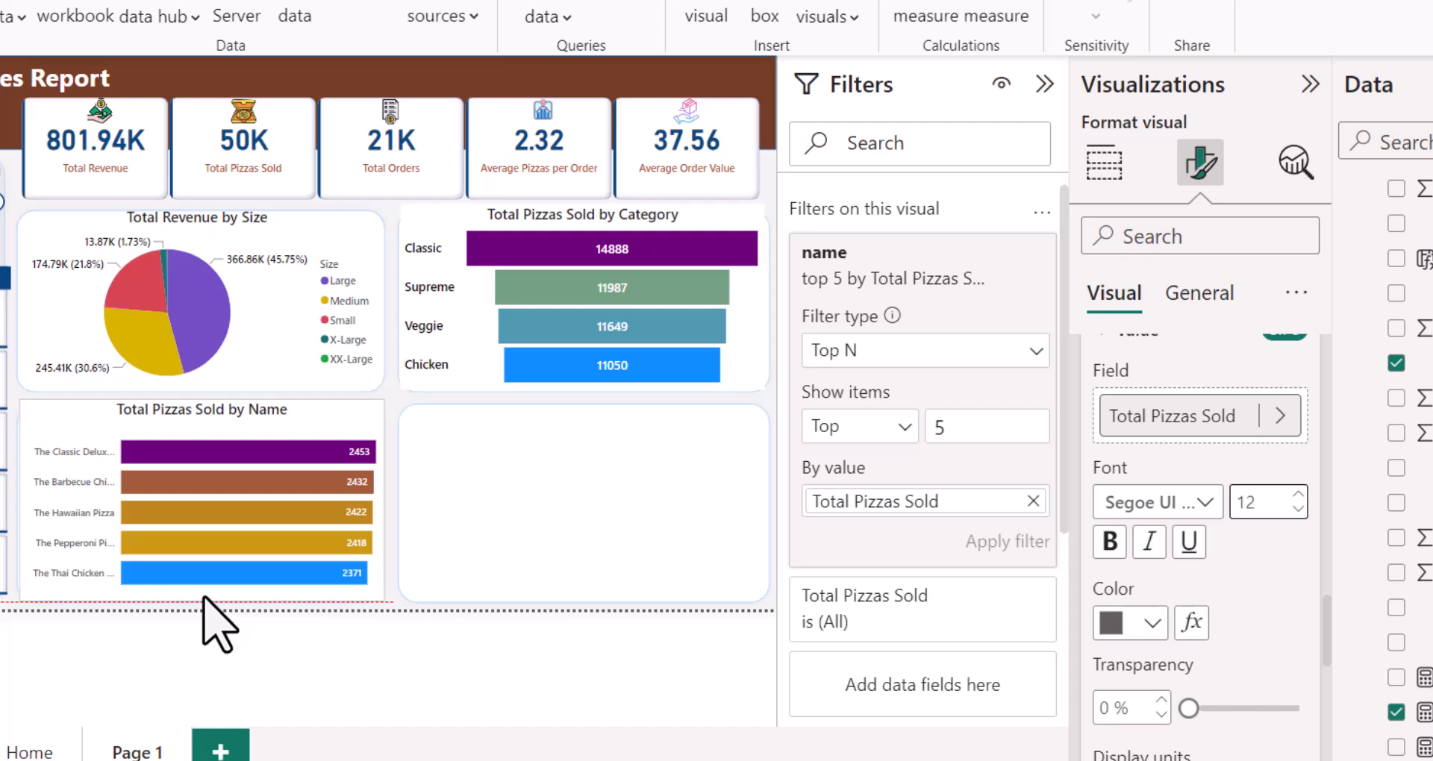
{"action": "left_click_drag", "start_coordinate": [203, 597], "coordinate": [203, 600]}
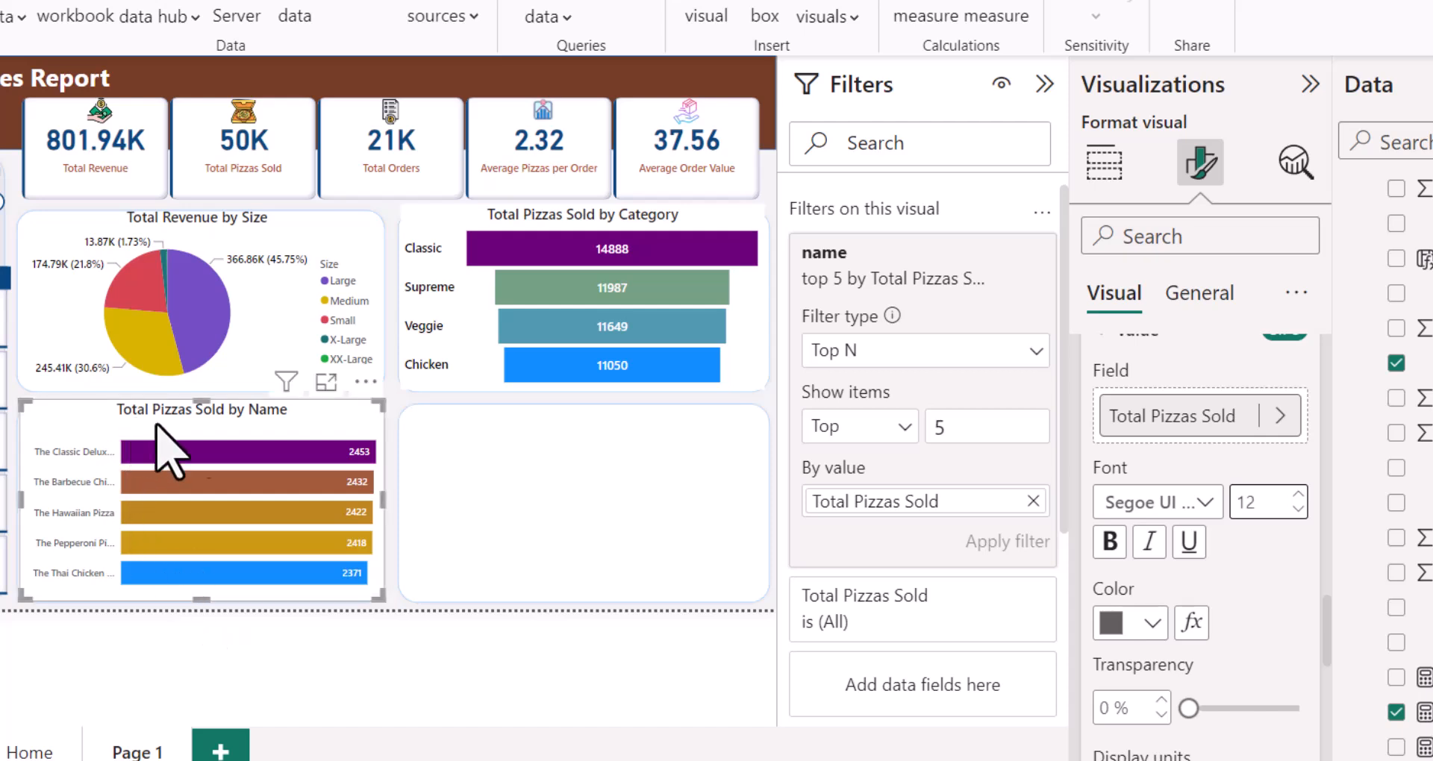
{"action": "left_click", "coordinate": [1198, 302]}
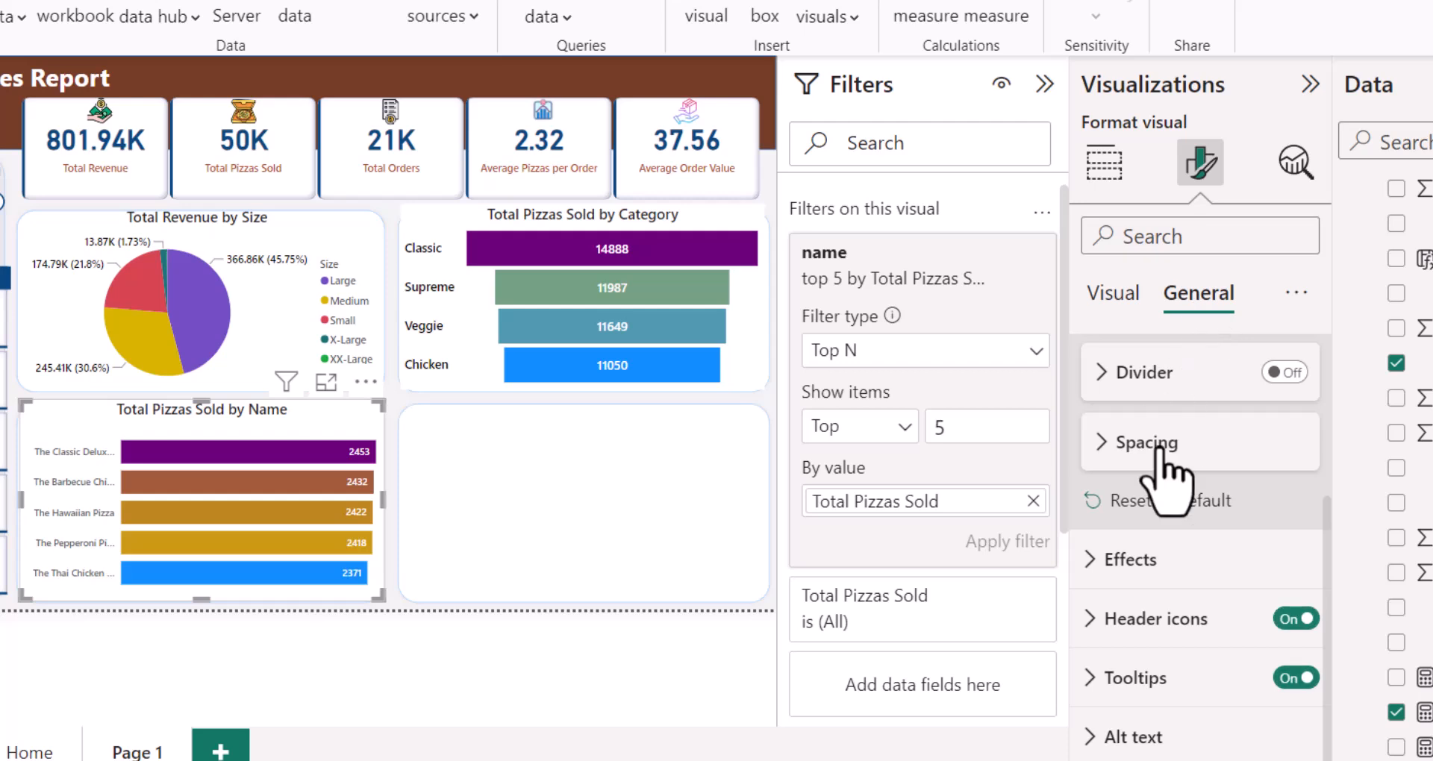
{"action": "scroll", "coordinate": [1228, 552], "scroll_direction": "up", "scroll_amount": 4}
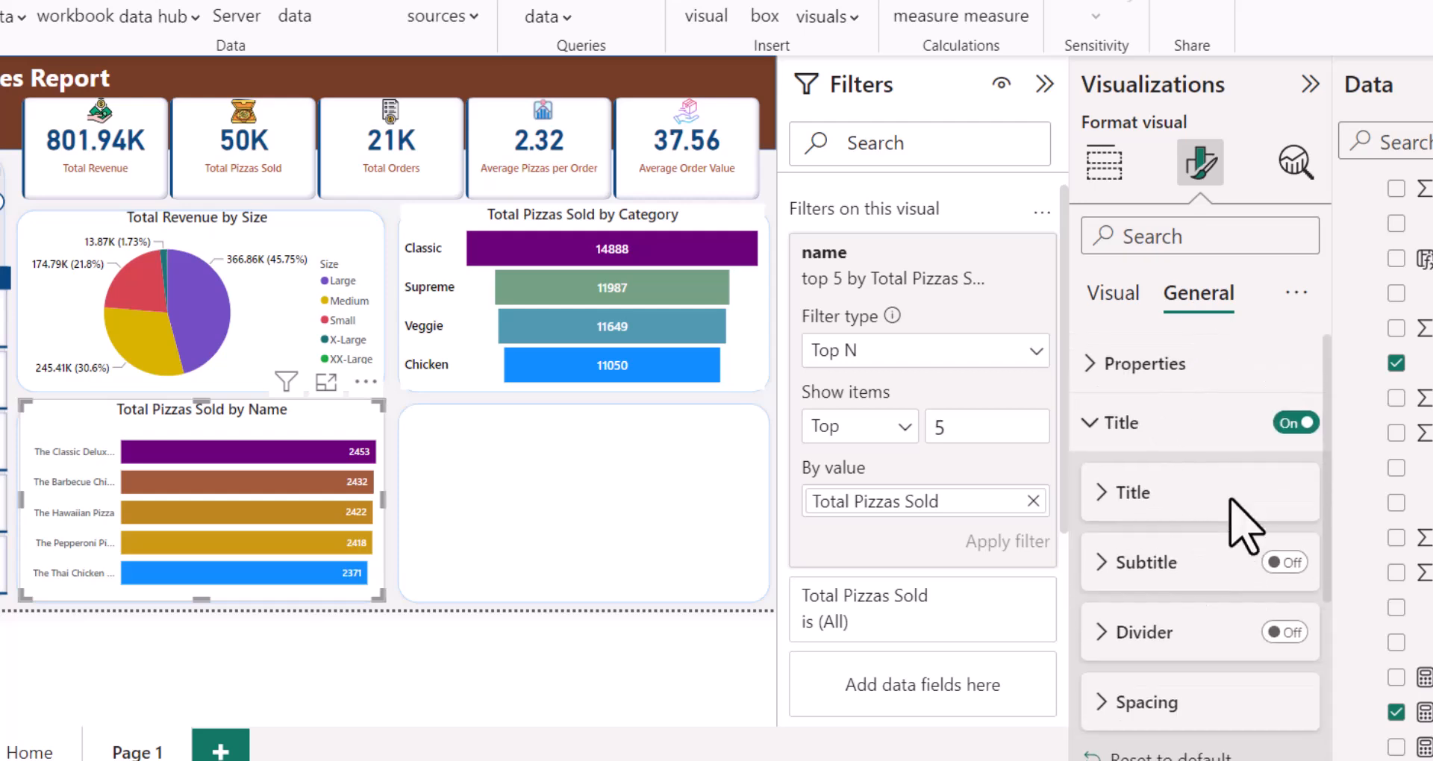
{"action": "left_click", "coordinate": [1096, 423]}
{"action": "left_click", "coordinate": [1104, 419]}
{"action": "left_click", "coordinate": [1111, 491]}
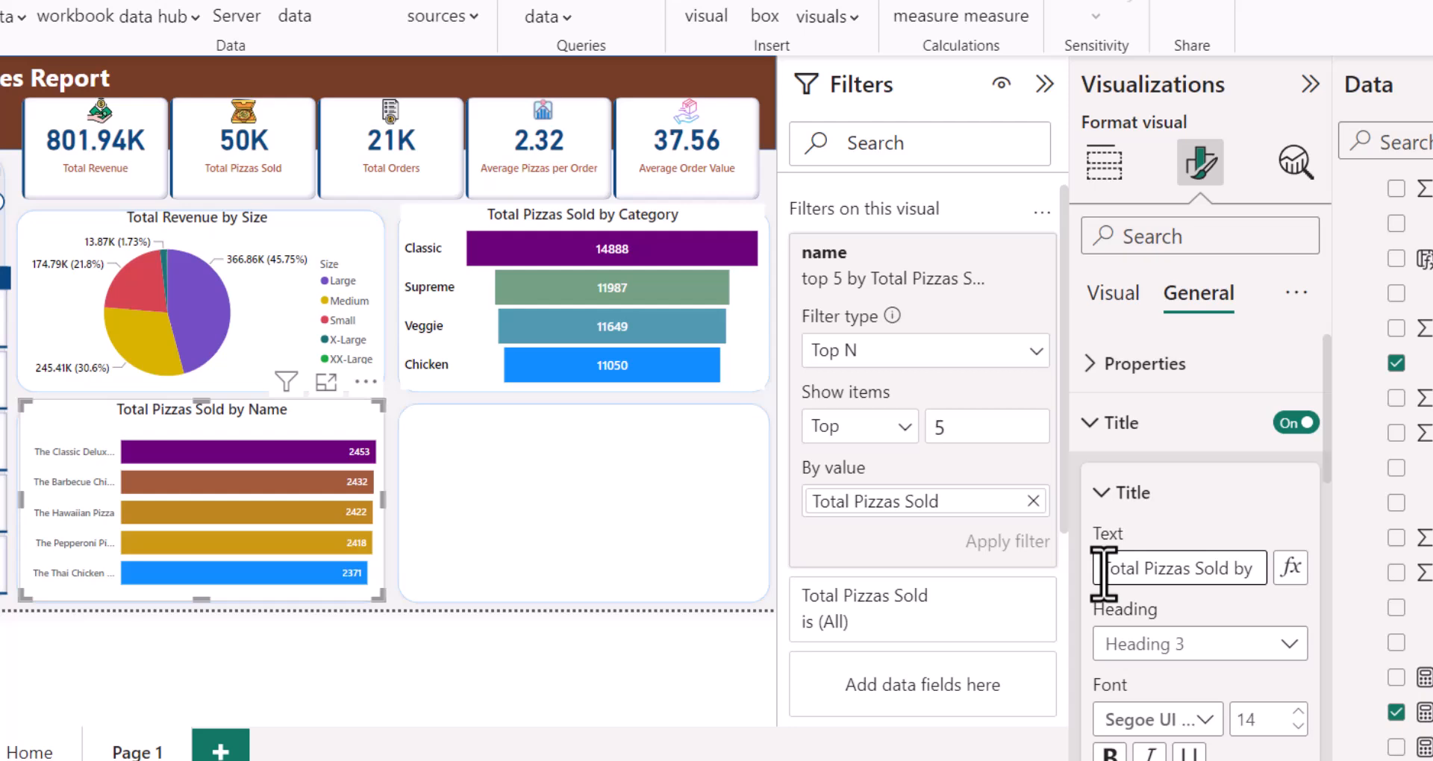
{"action": "left_click", "coordinate": [1103, 568]}
{"action": "type", "text": "Top 5"}
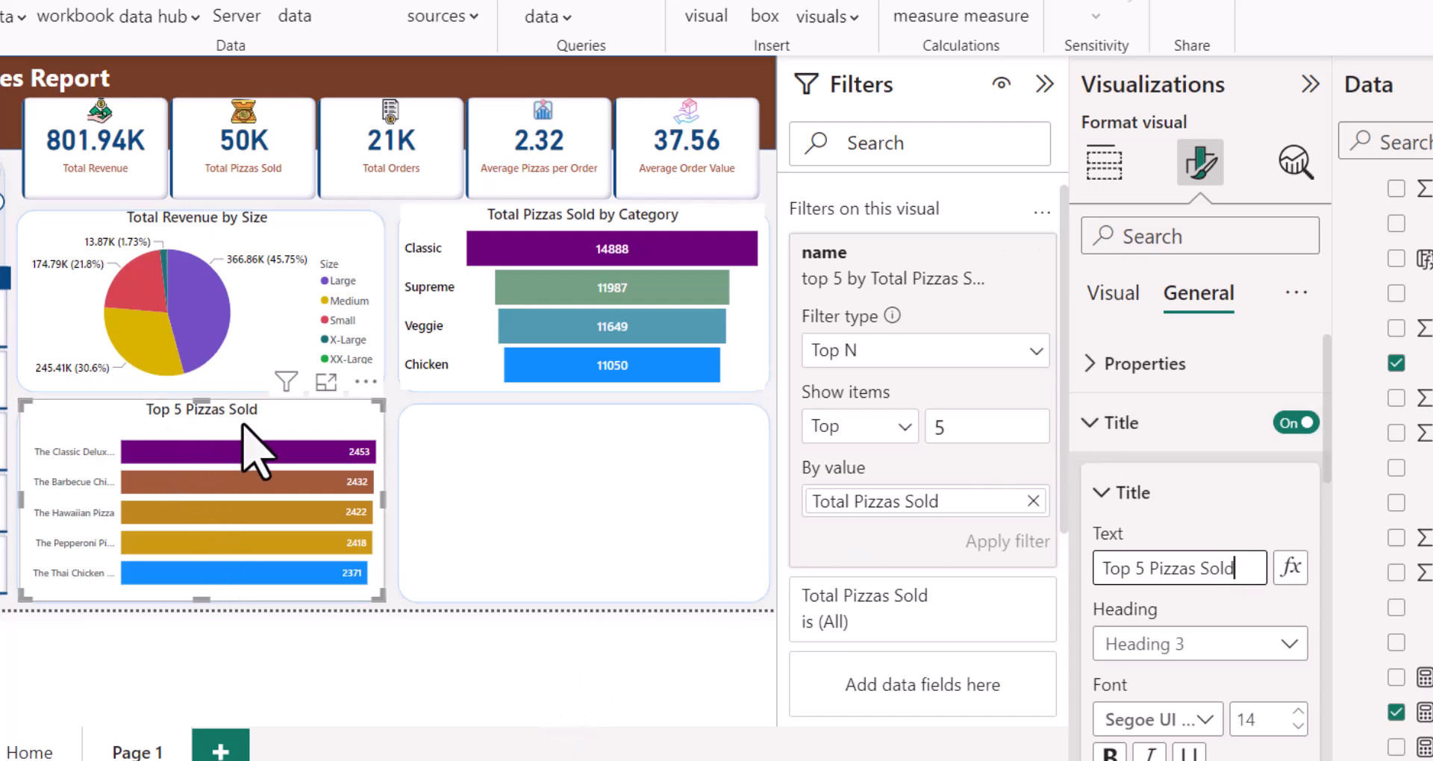
{"action": "left_click", "coordinate": [758, 620]}
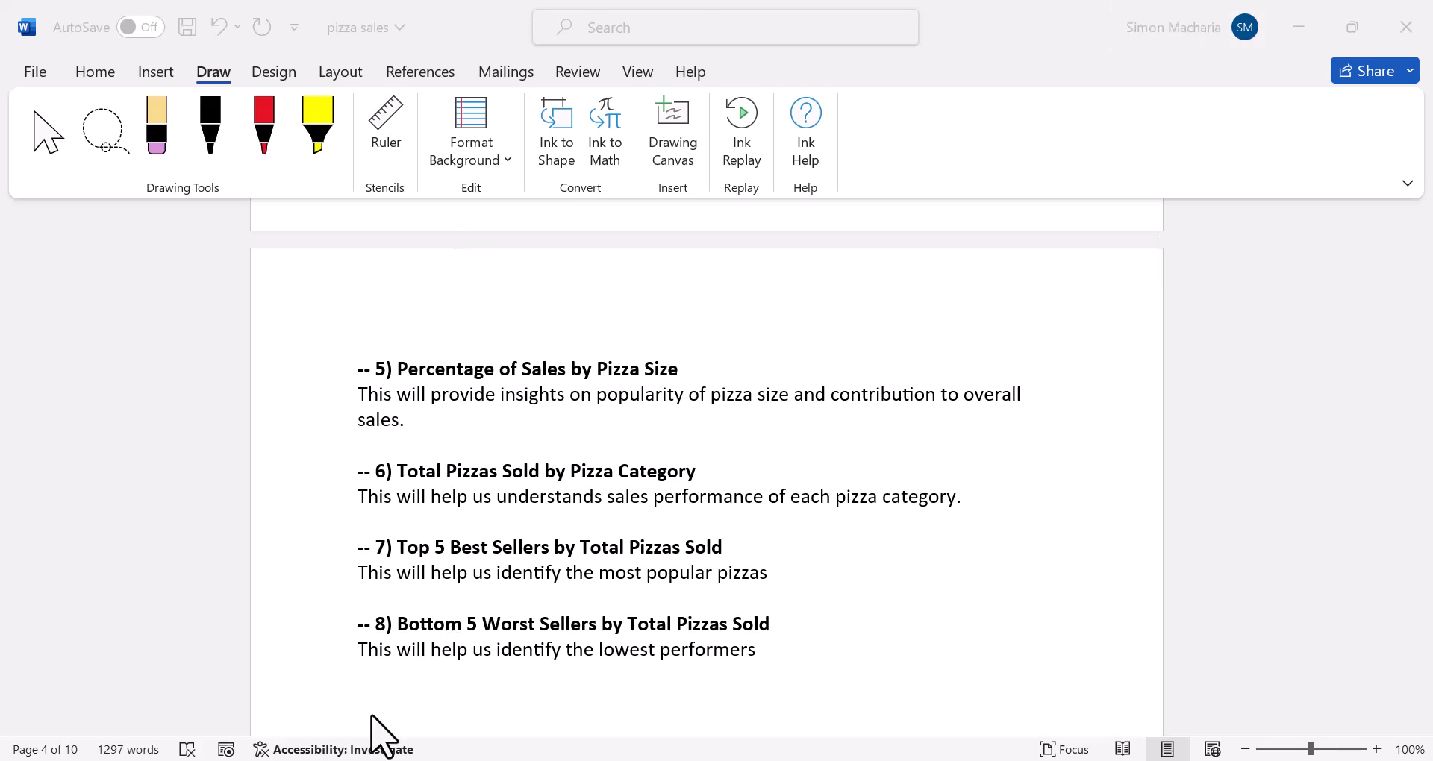
Step: Read requirement 8 on the bottom 5 worst sellers in the Word document, then return to the Power BI report
{"action": "left_click", "coordinate": [505, 646]}
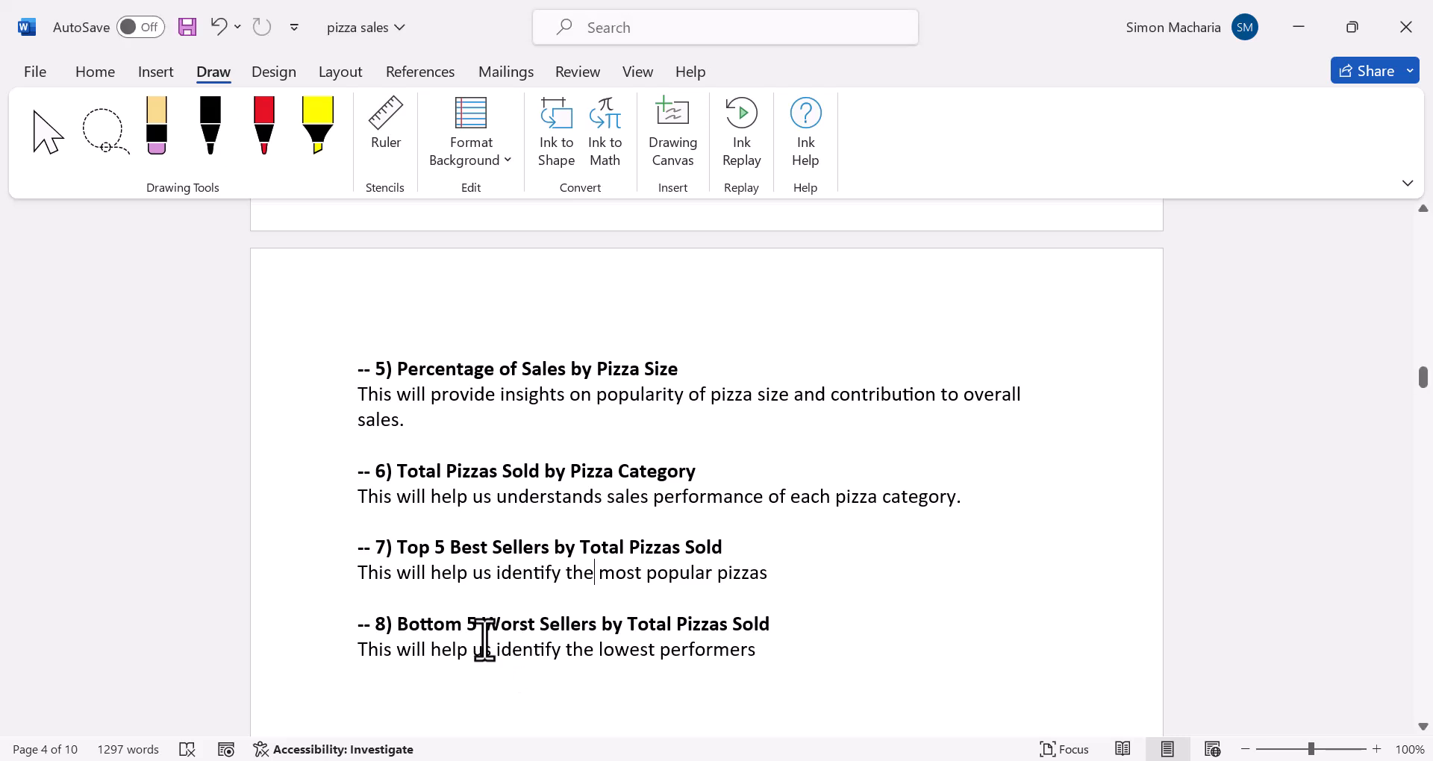
{"action": "left_click_drag", "start_coordinate": [738, 631], "coordinate": [737, 631]}
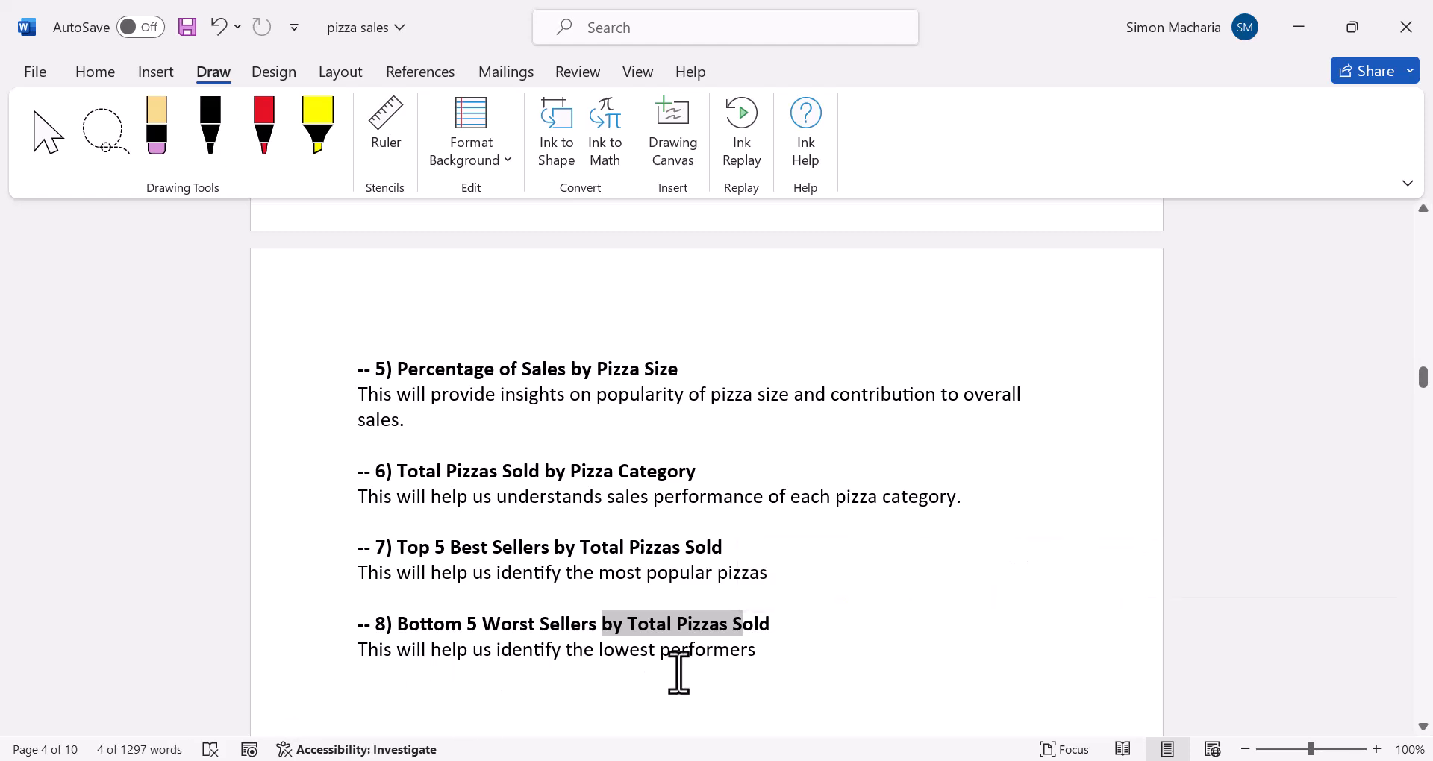
{"action": "left_click", "coordinate": [1297, 30]}
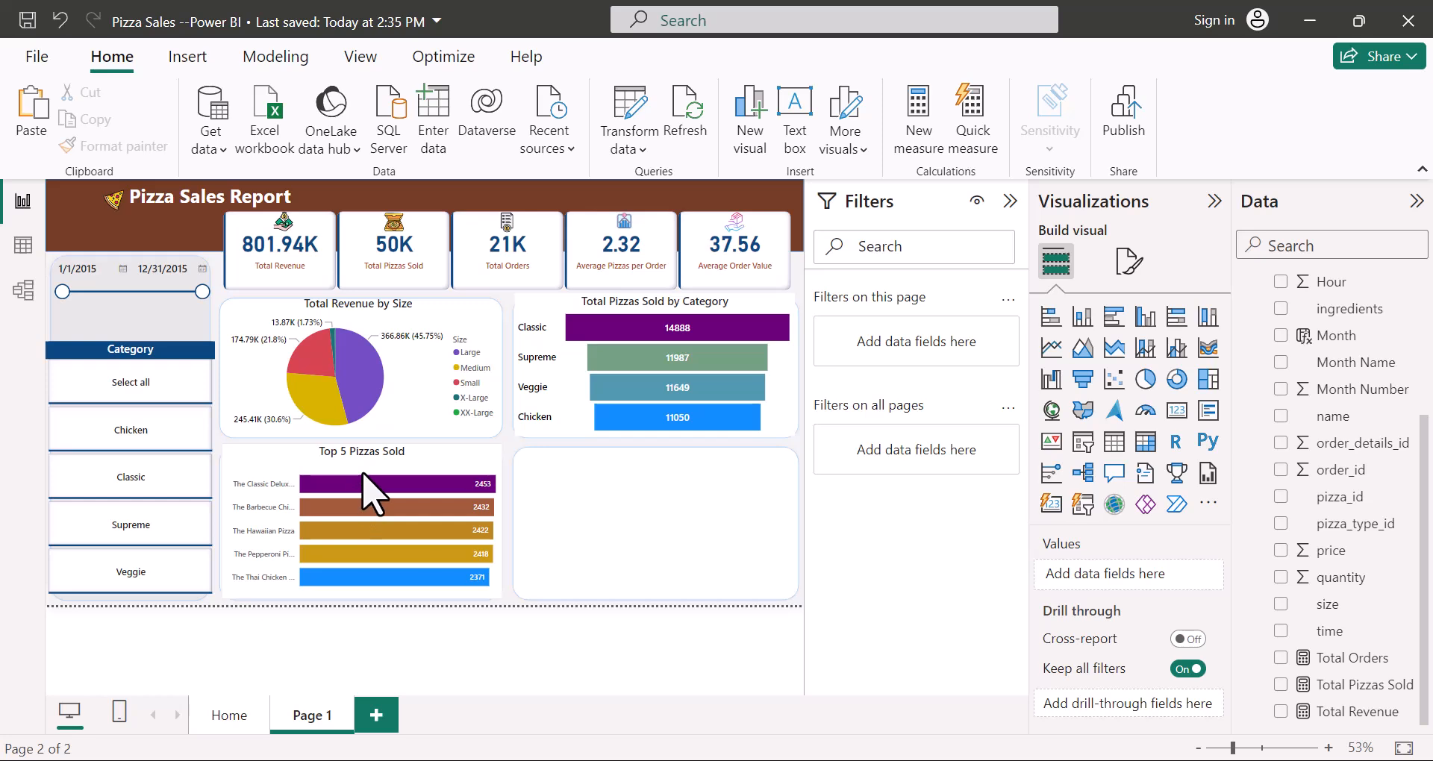
Step: Duplicate the Top 5 Pizzas Sold bar chart and place the copy in the empty frame below the category funnel
{"action": "left_click", "coordinate": [453, 480]}
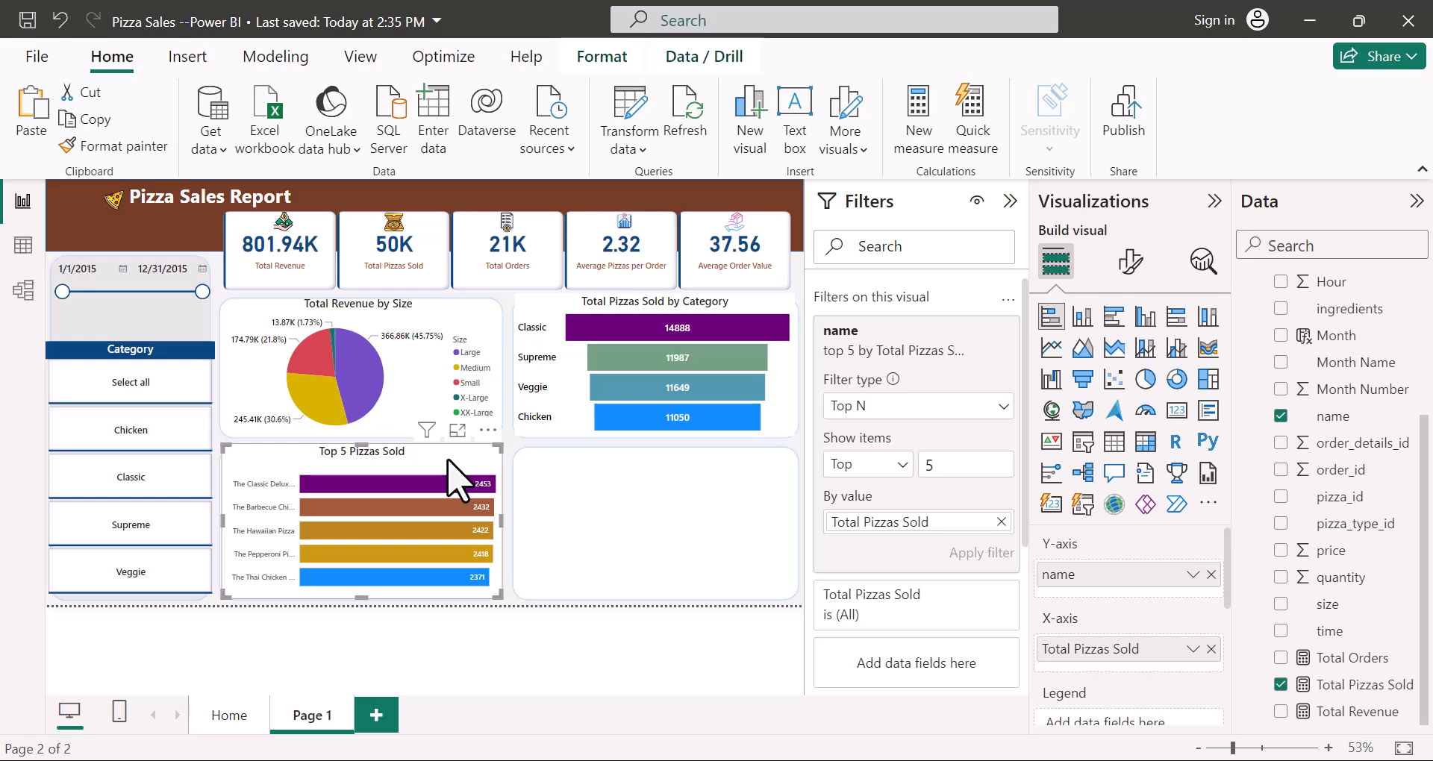
{"action": "key", "text": "ctrl+v"}
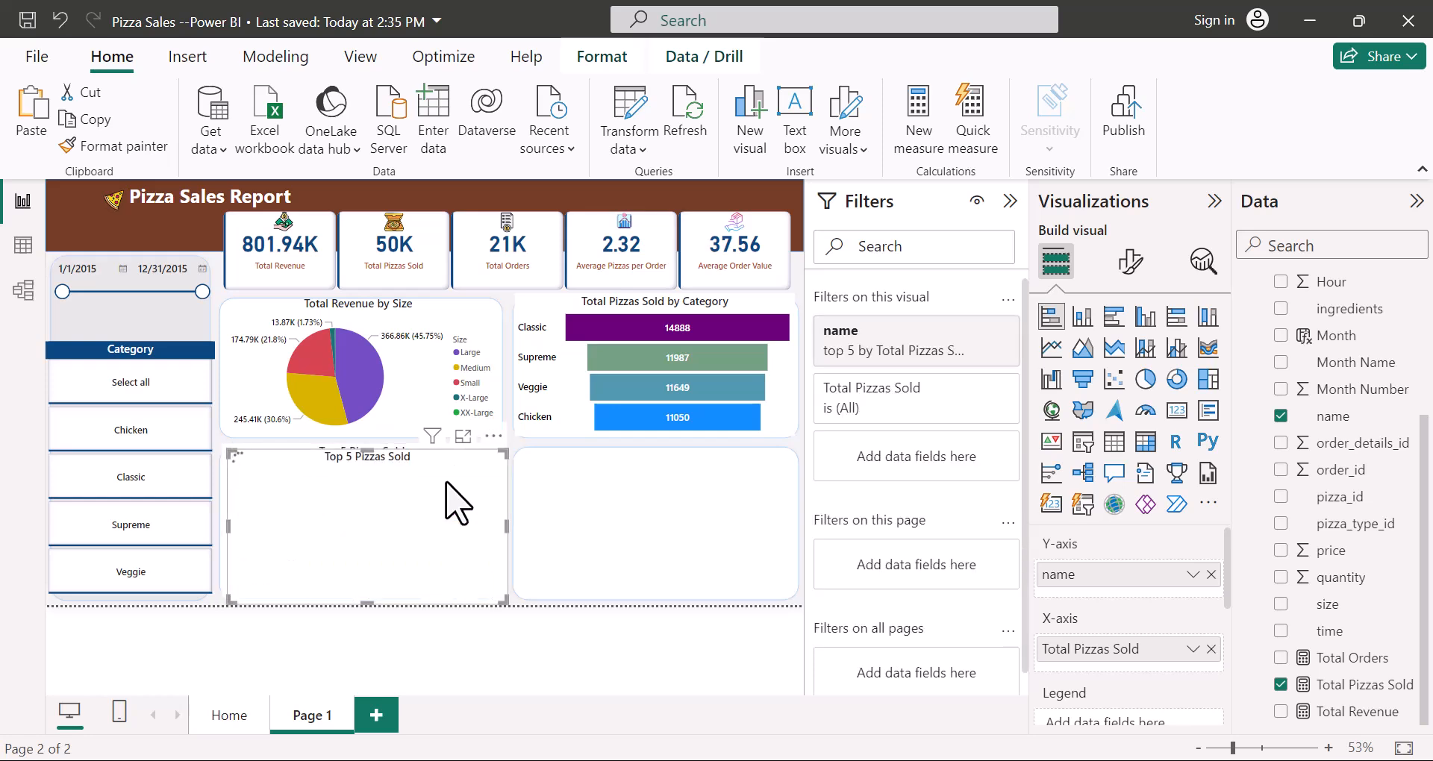
{"action": "left_click_drag", "start_coordinate": [435, 462], "coordinate": [725, 508]}
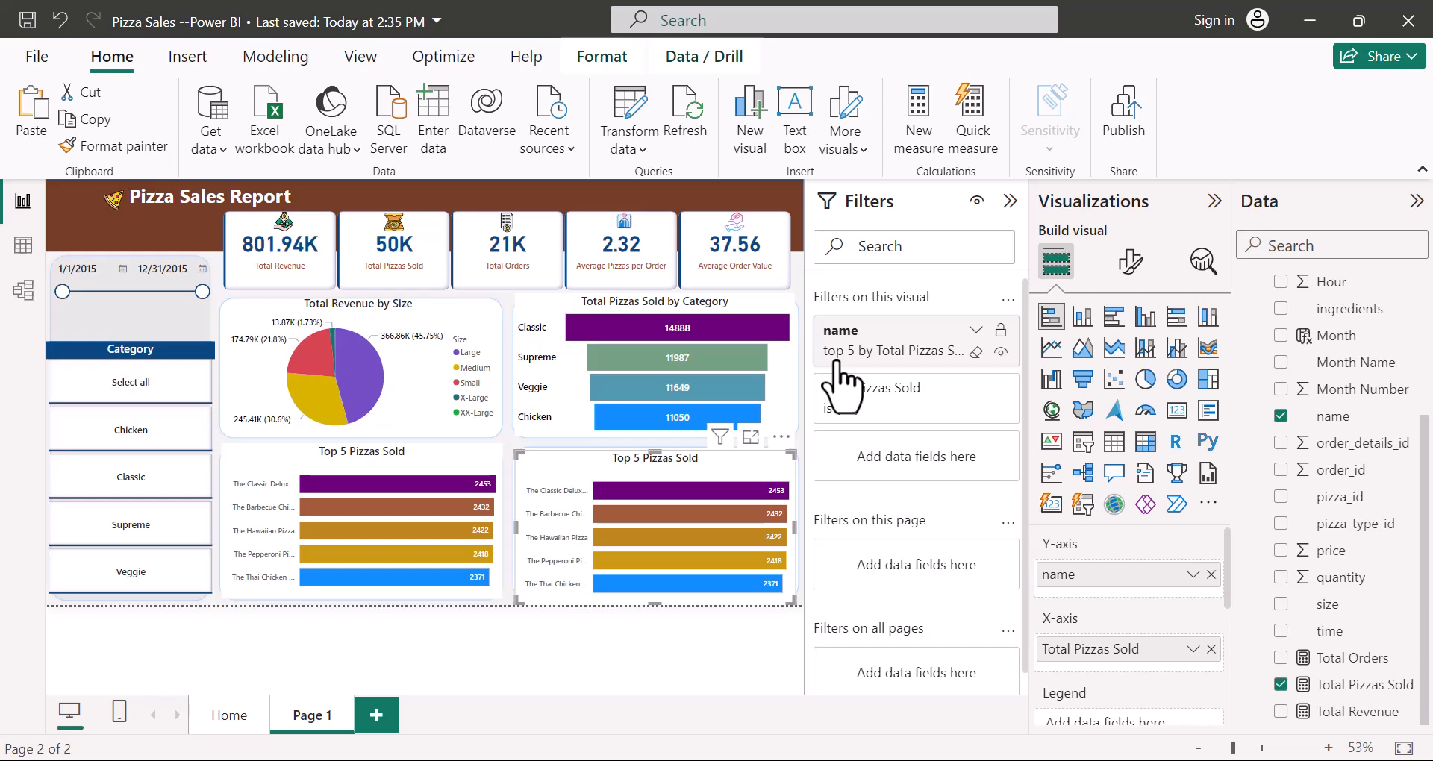
Step: Change the duplicated bar chart's name filter to show the bottom 5 by Total Pizzas Sold, and collapse the Filters pane
{"action": "left_click", "coordinate": [976, 331]}
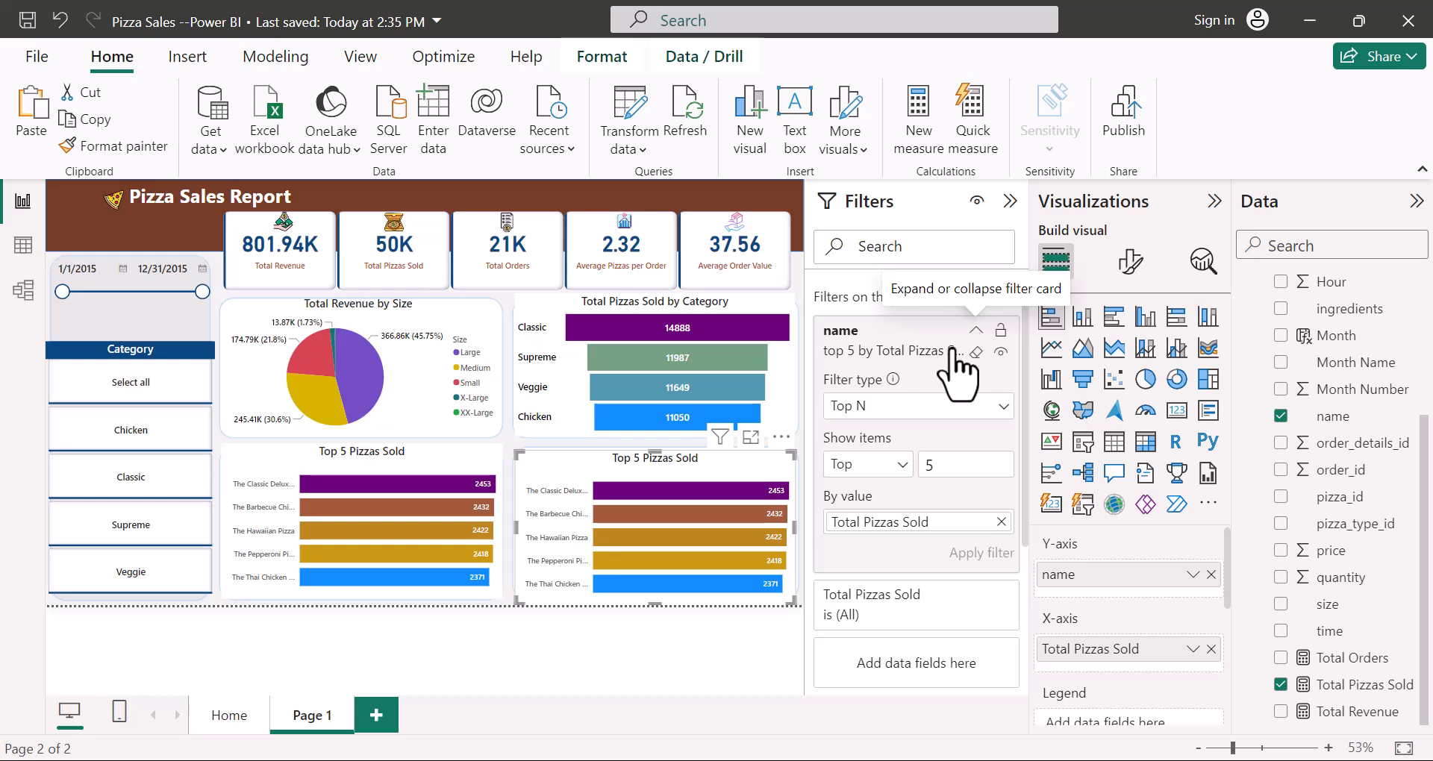
{"action": "left_click", "coordinate": [901, 465]}
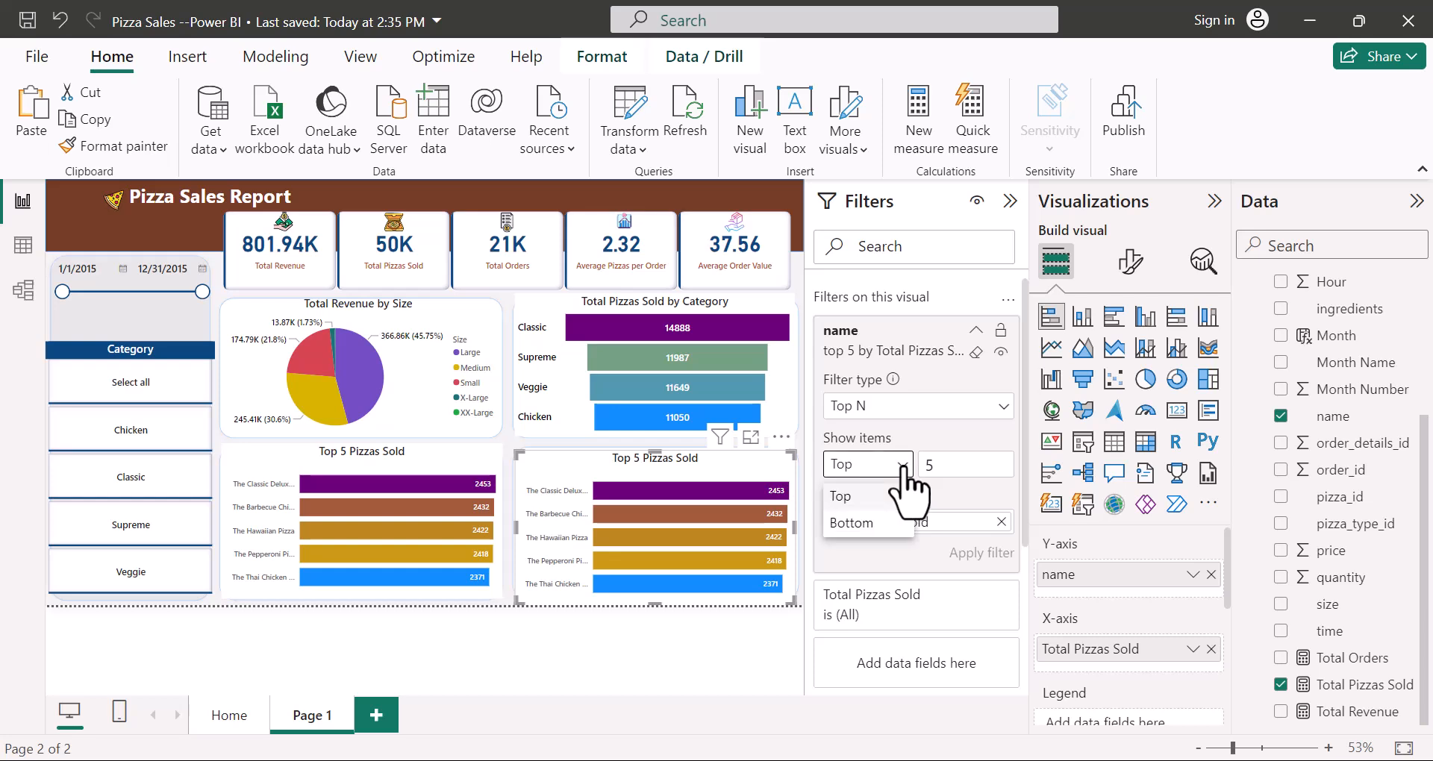
{"action": "left_click", "coordinate": [846, 524]}
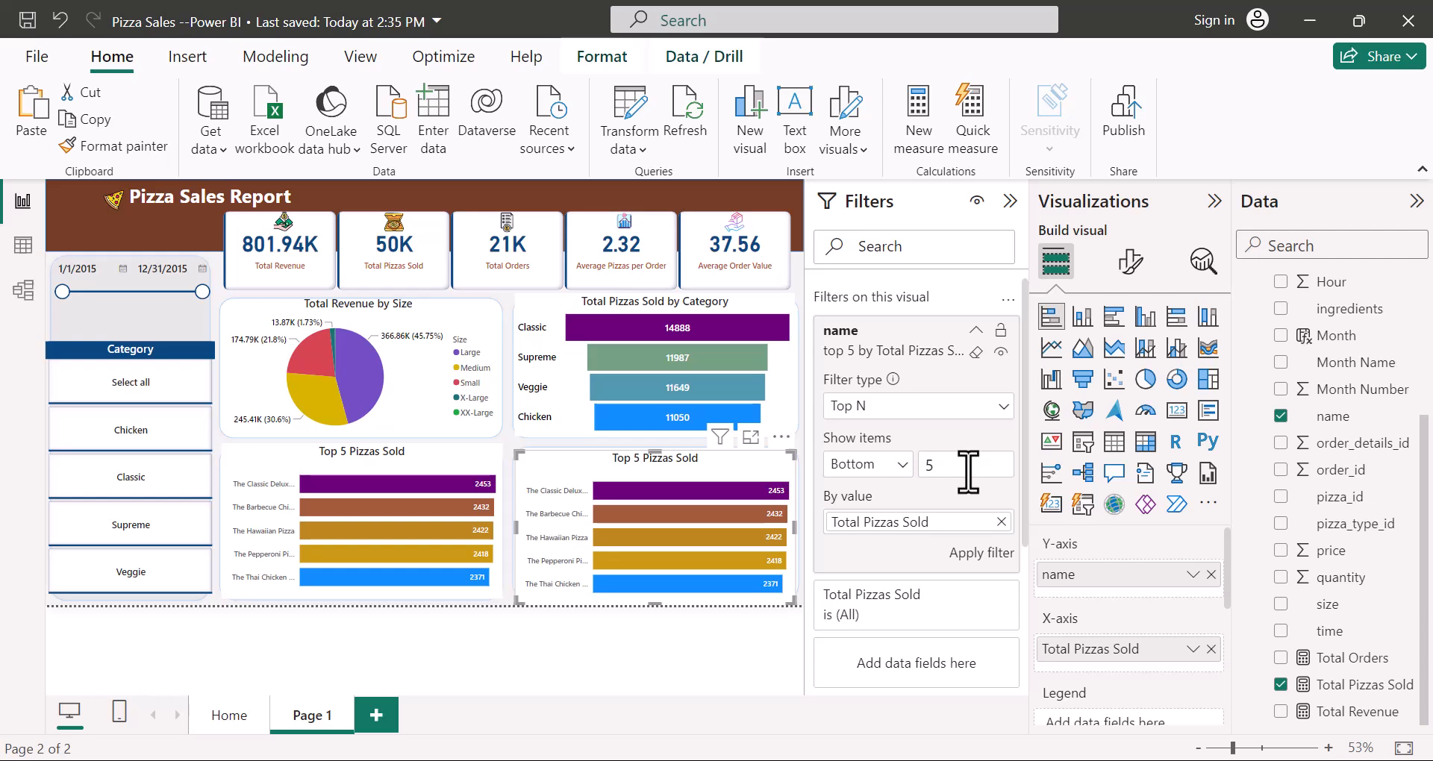
{"action": "key", "text": "Return"}
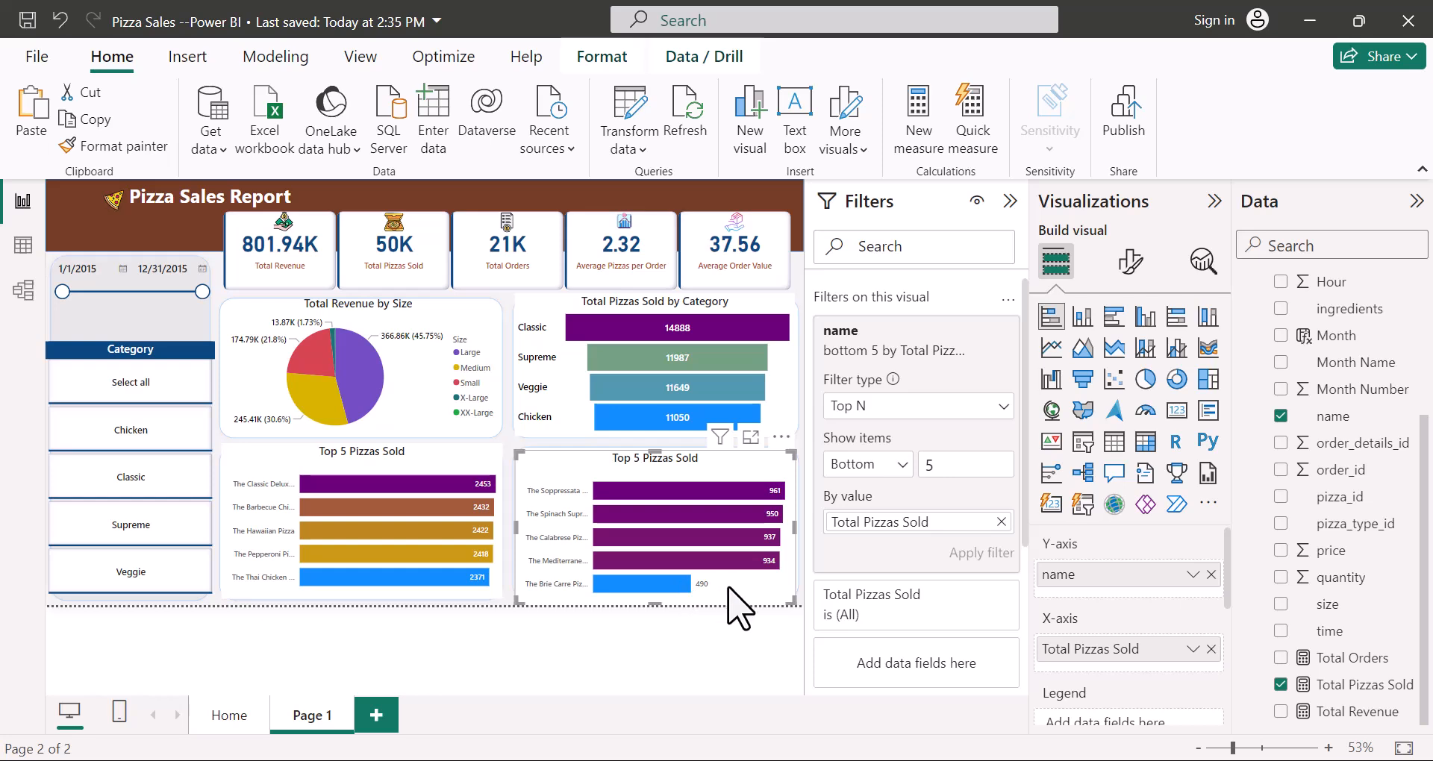
{"action": "mouse_move", "coordinate": [618, 590]}
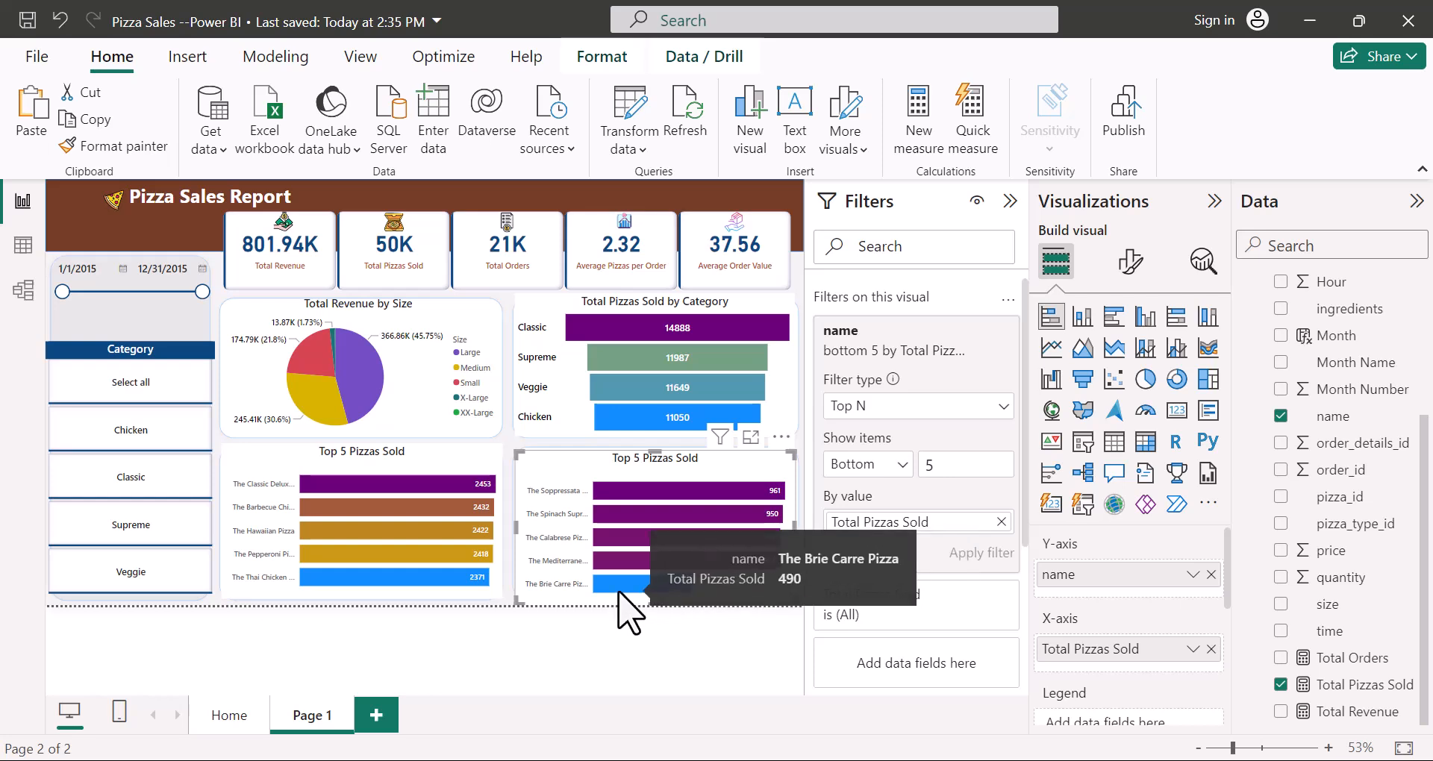
{"action": "mouse_move", "coordinate": [601, 567]}
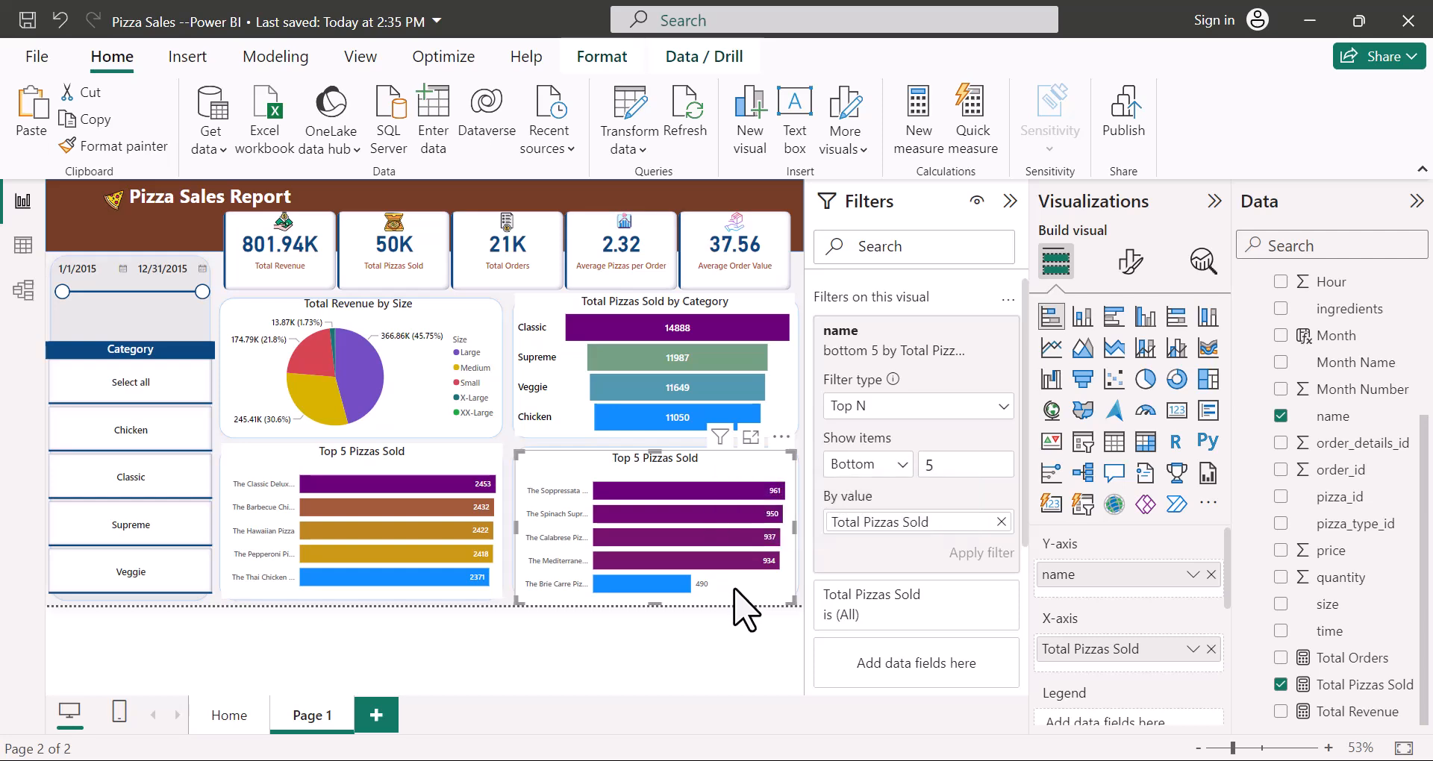
{"action": "left_click", "coordinate": [1010, 200]}
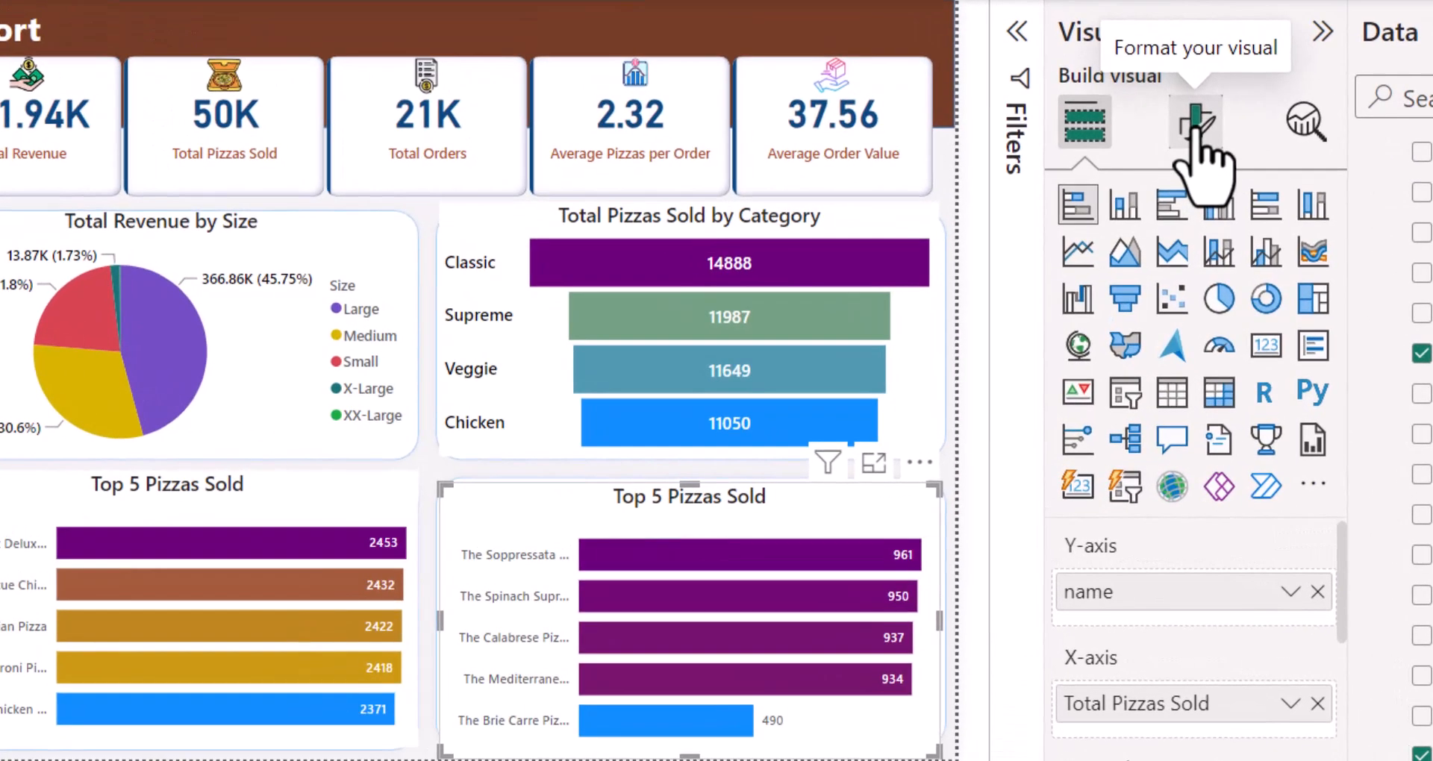
Step: Change the duplicated bar chart's title to Bottom 5 Pizzas Sold
{"action": "left_click", "coordinate": [1197, 127]}
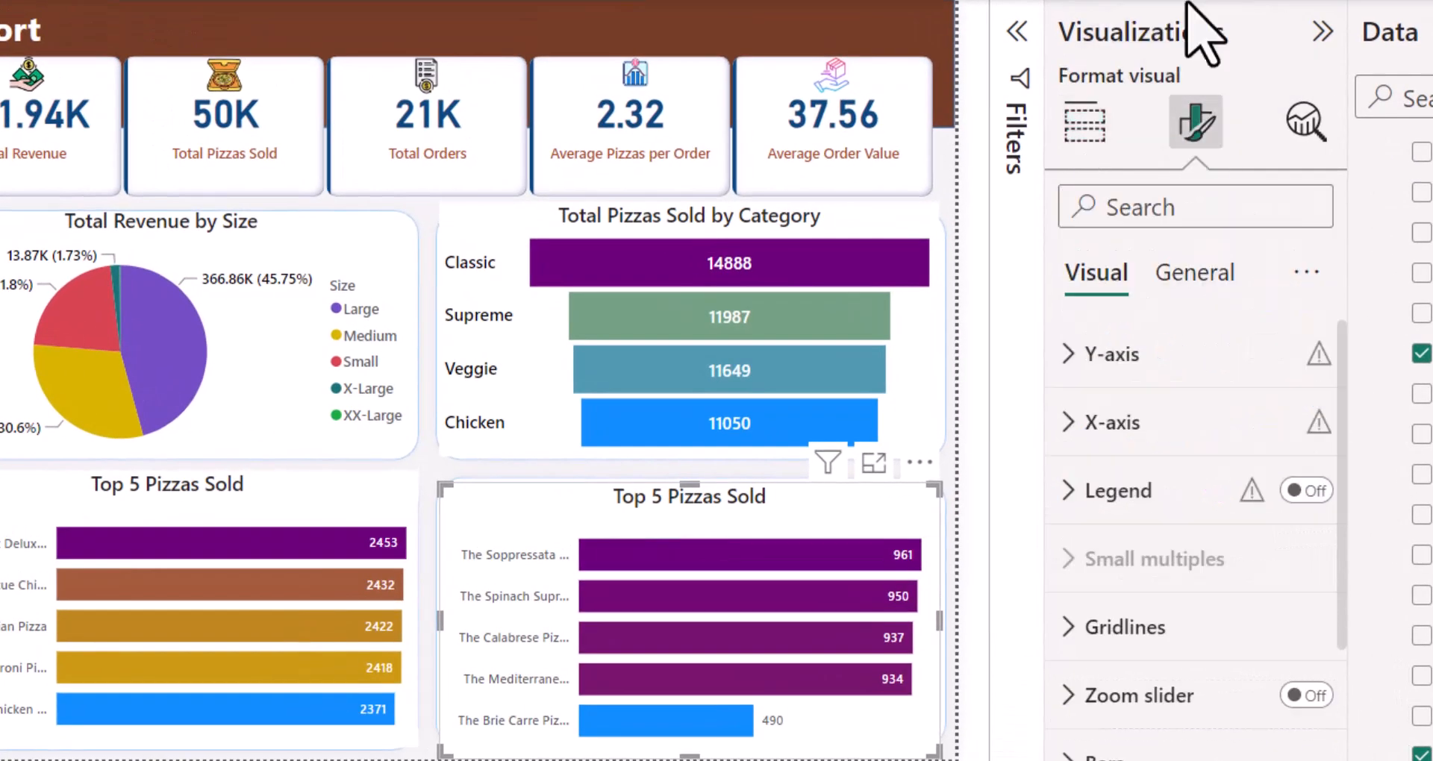
{"action": "left_click", "coordinate": [1198, 287]}
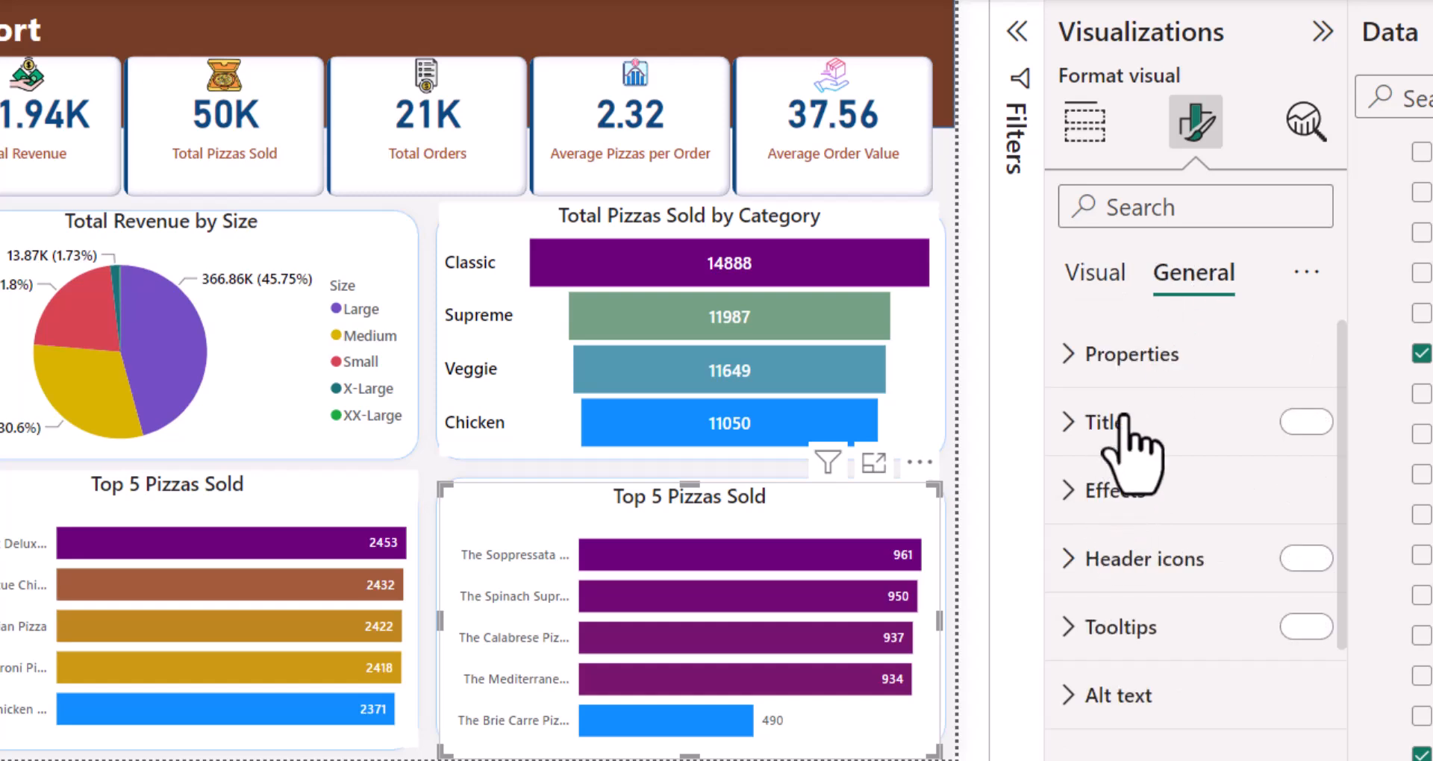
{"action": "left_click", "coordinate": [1075, 427]}
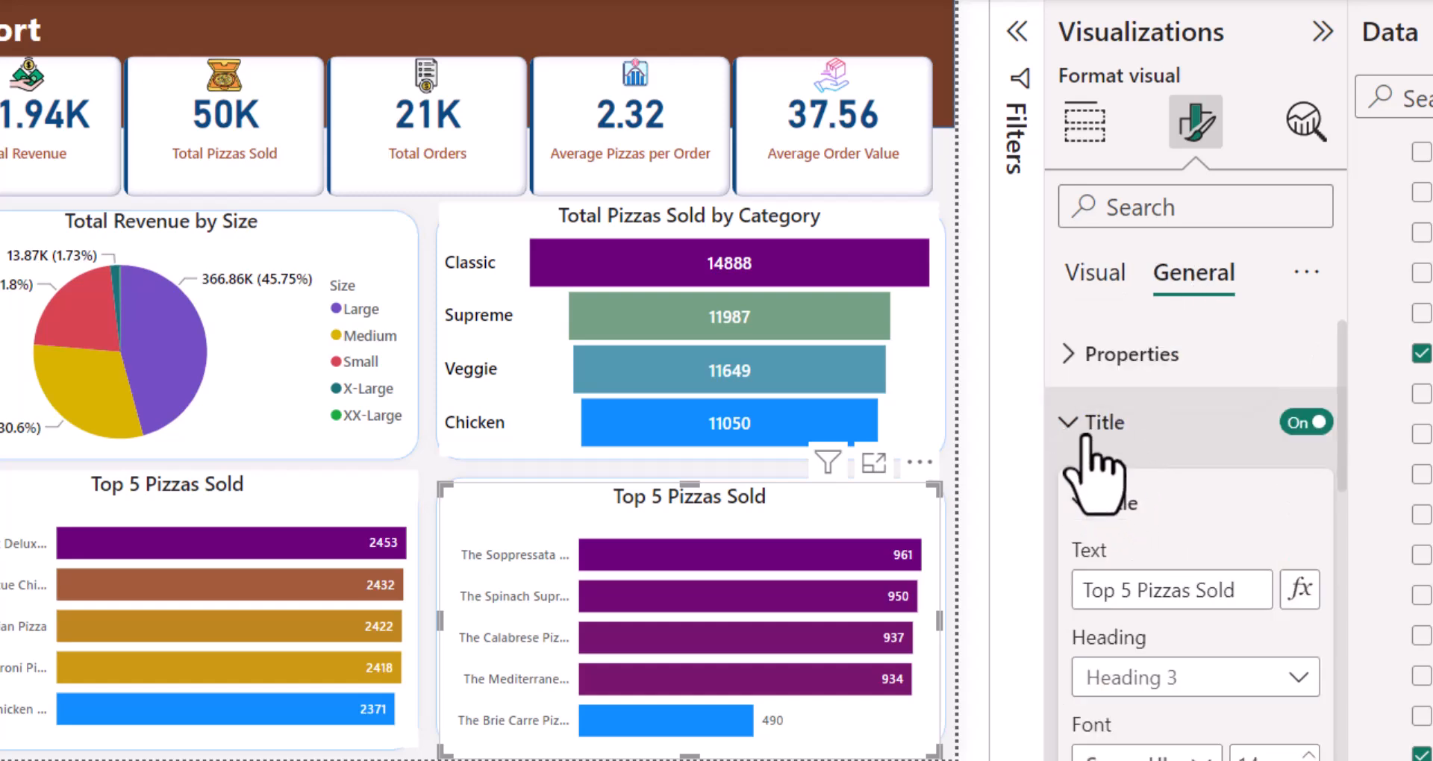
{"action": "double_click", "coordinate": [1100, 590]}
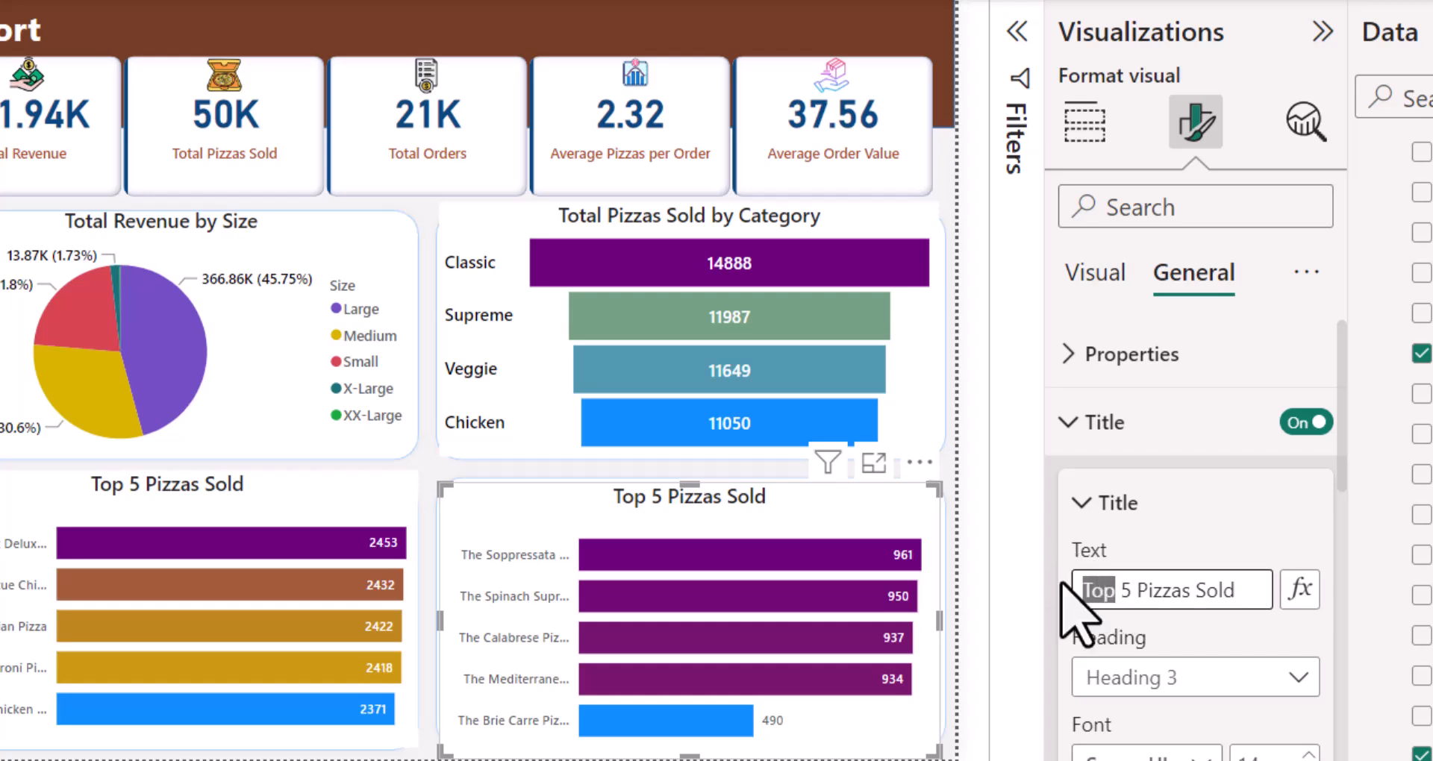
{"action": "type", "text": "Bottom"}
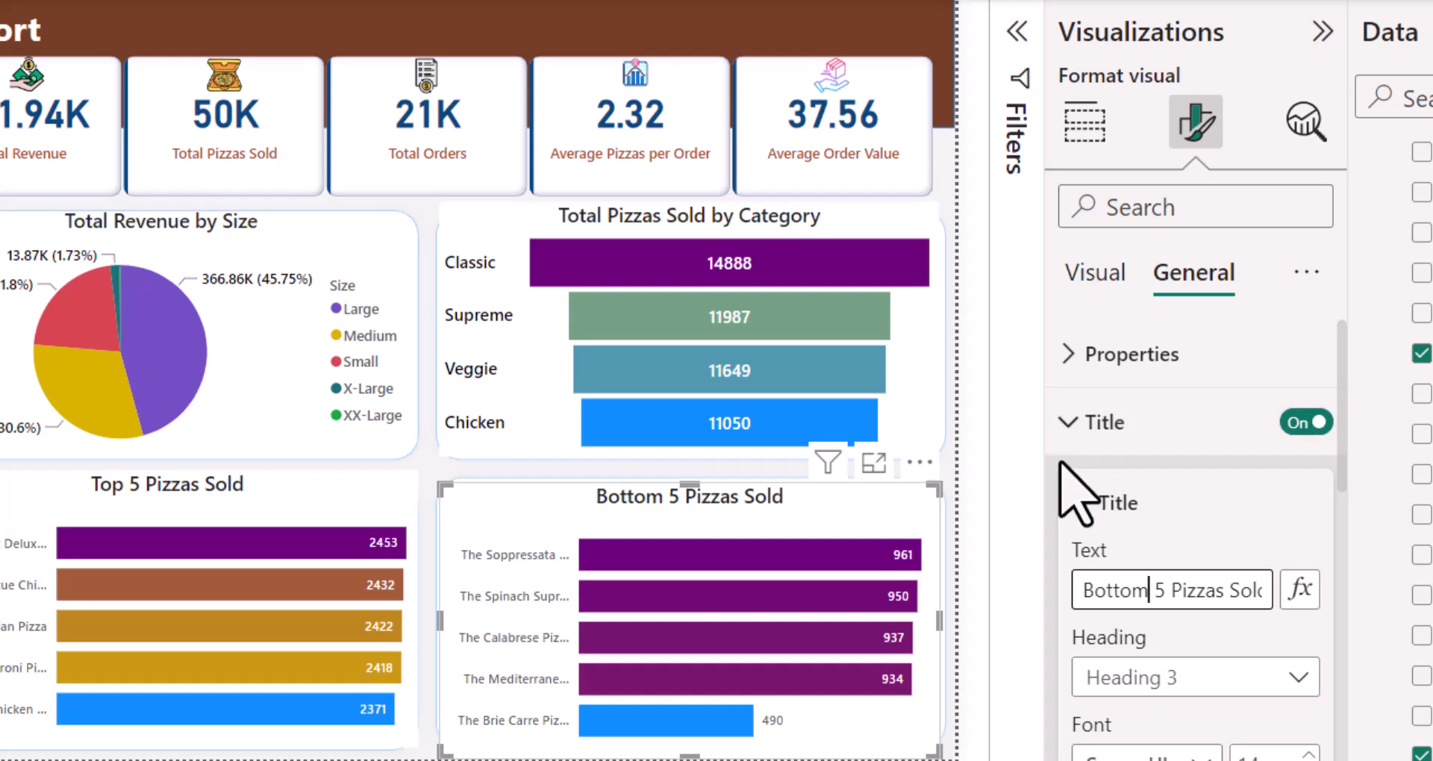
{"action": "left_click", "coordinate": [1070, 440]}
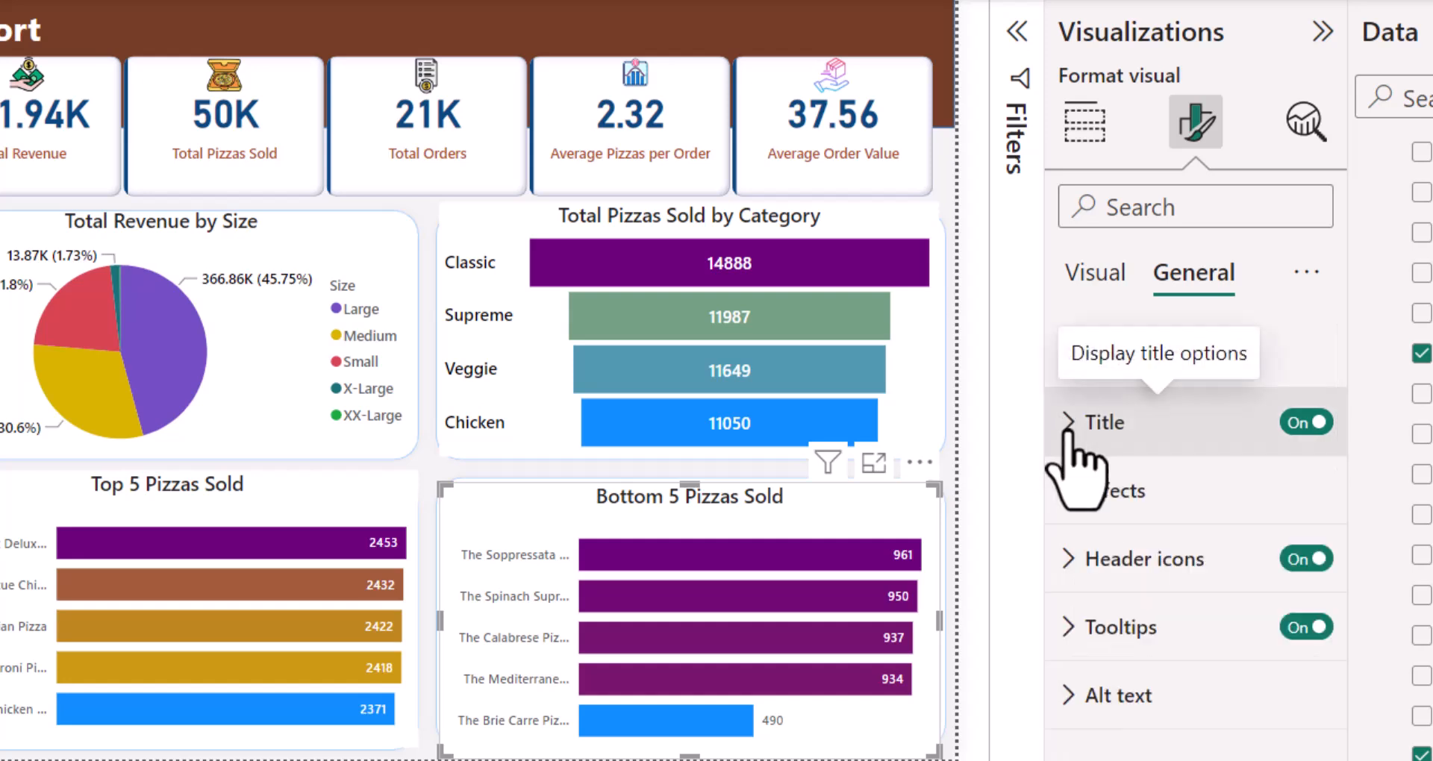
Step: Set the bottom 5 chart's bar color gradient to yellow #D9B300 for the lowest value and dark blue for the middle value
{"action": "left_click", "coordinate": [1095, 280]}
{"action": "scroll", "coordinate": [1105, 433], "scroll_direction": "down", "scroll_amount": 3}
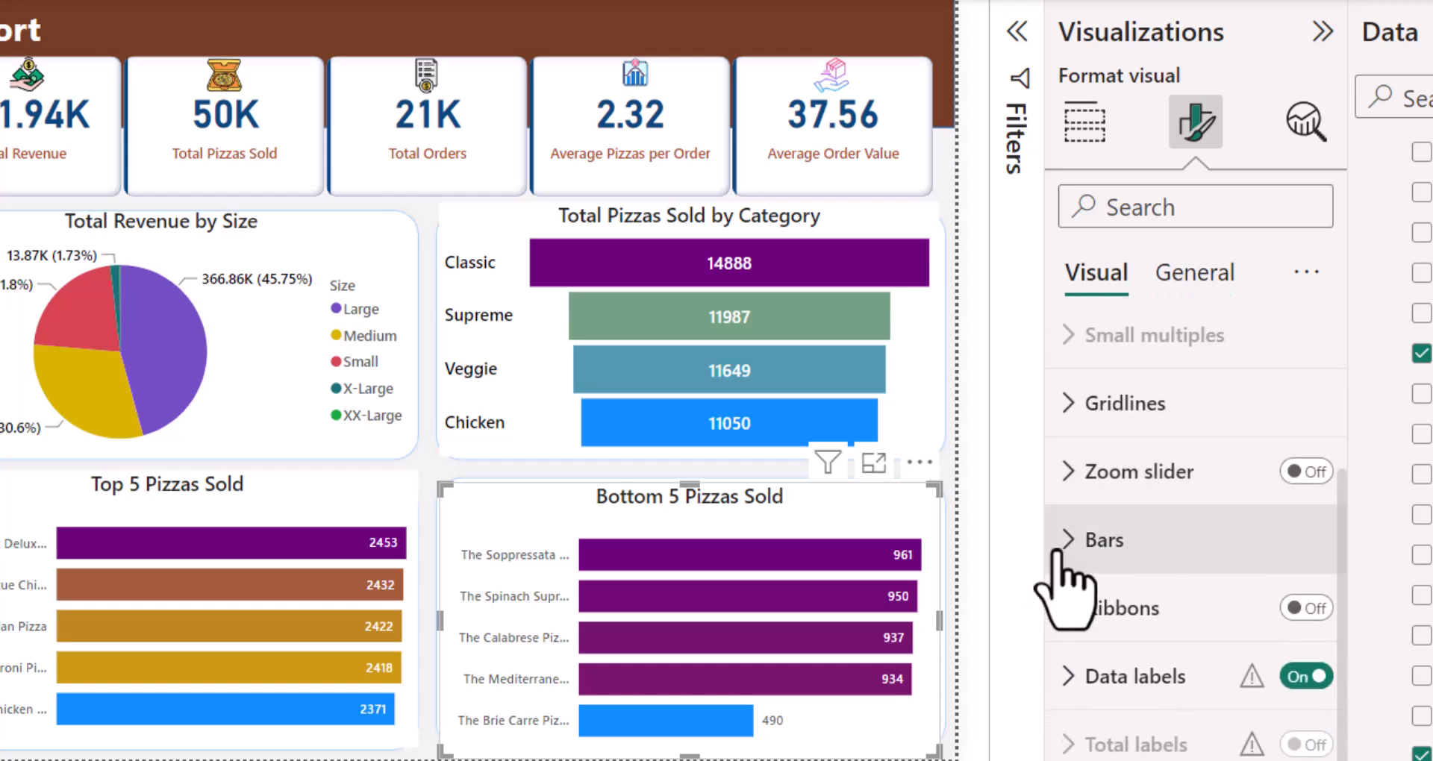
{"action": "left_click", "coordinate": [1054, 559]}
{"action": "scroll", "coordinate": [1205, 619], "scroll_direction": "down", "scroll_amount": 4}
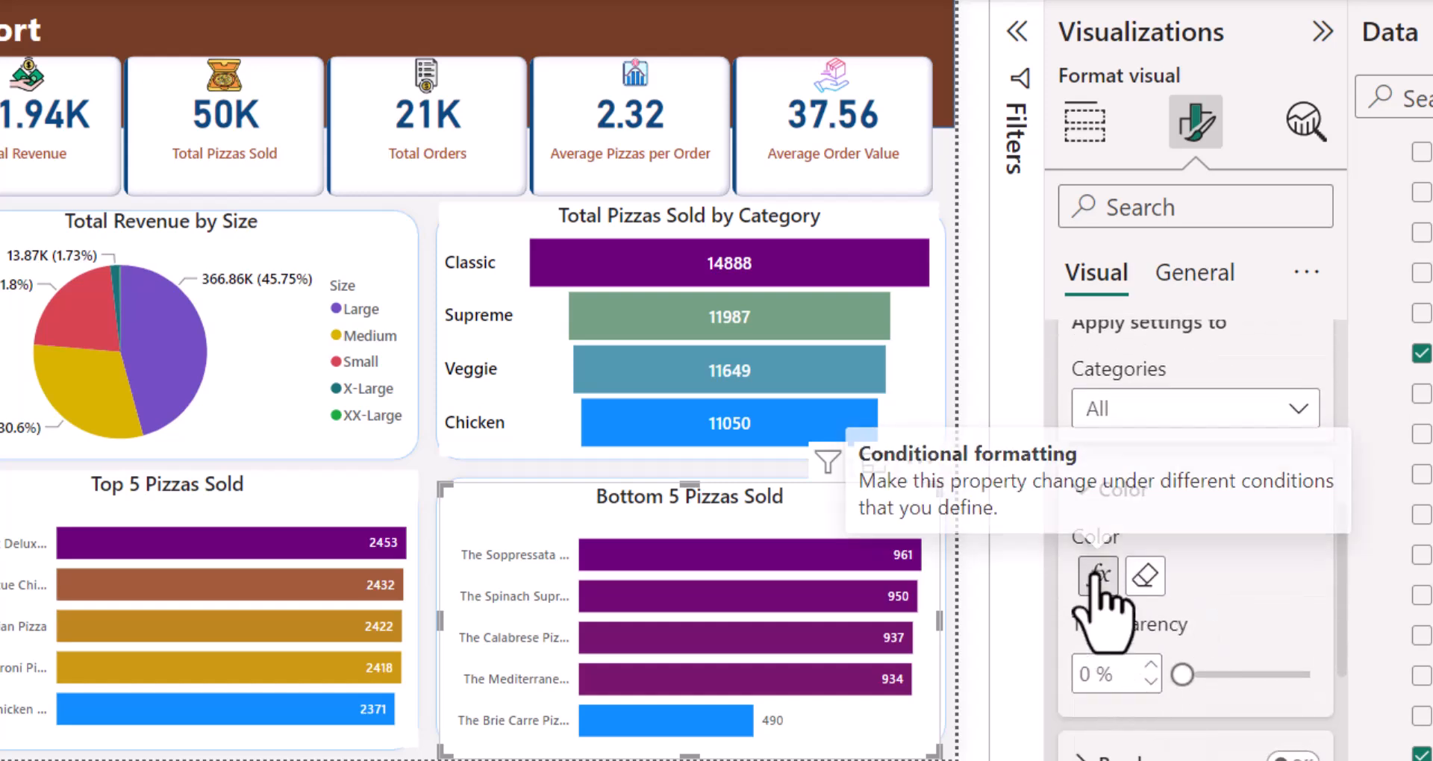
{"action": "left_click", "coordinate": [1097, 575]}
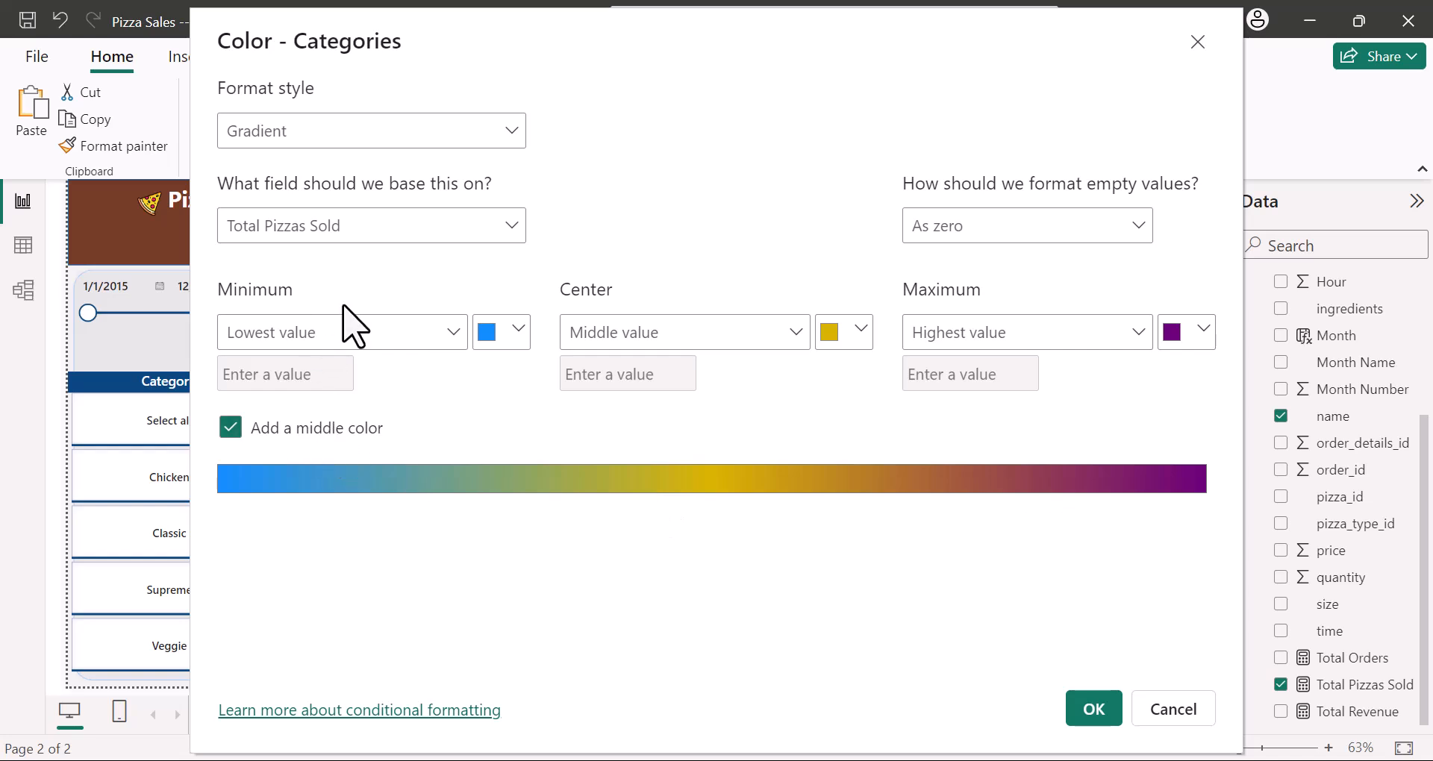
{"action": "left_click", "coordinate": [512, 331]}
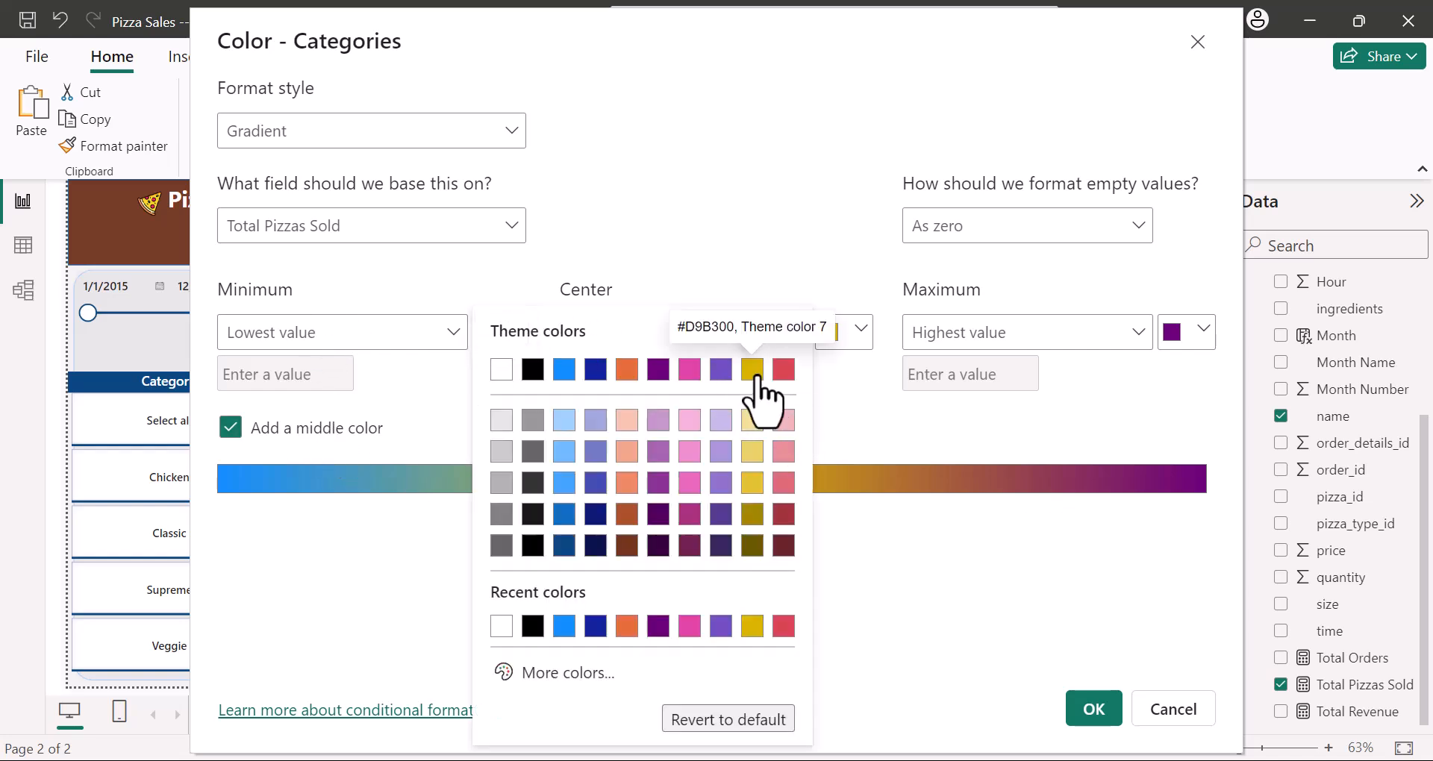
{"action": "left_click", "coordinate": [755, 374]}
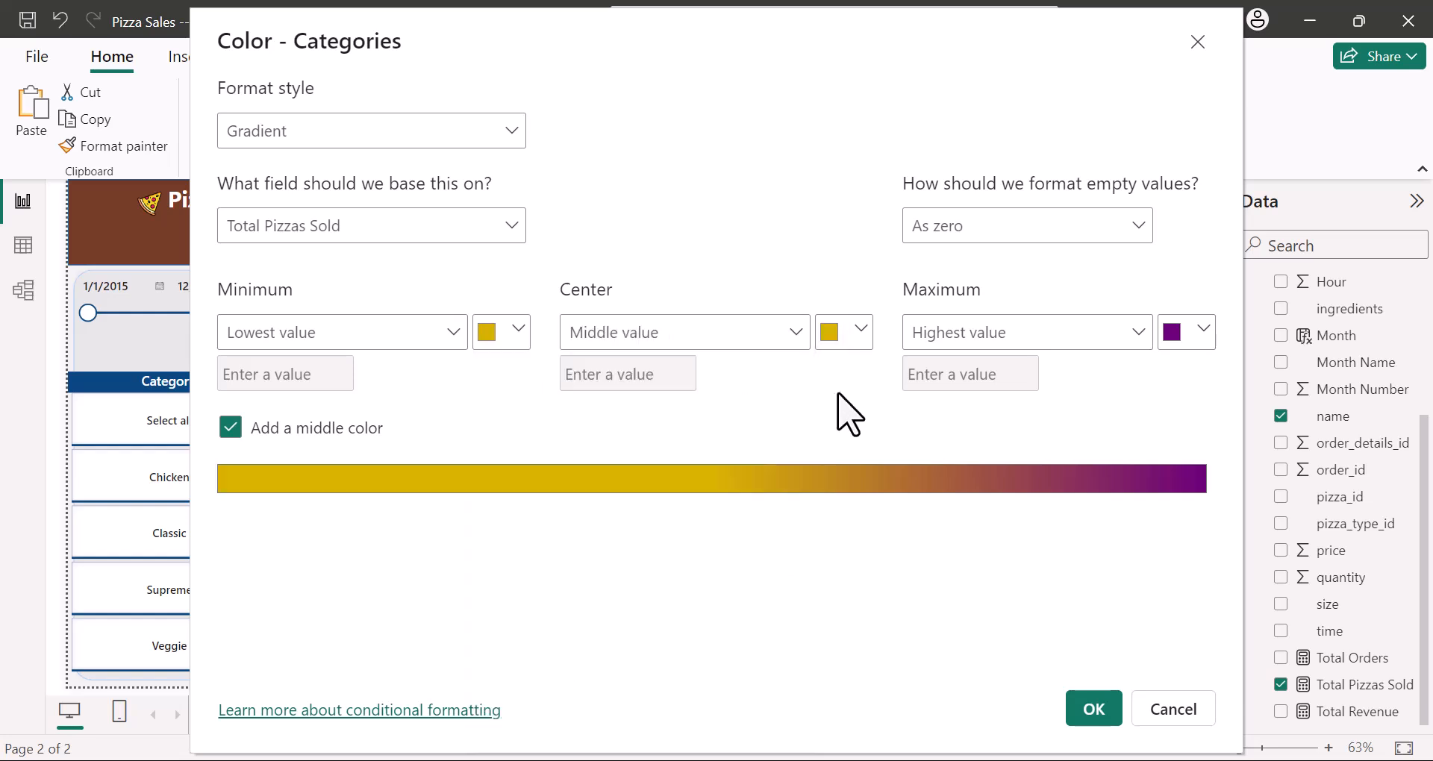
{"action": "left_click", "coordinate": [860, 334]}
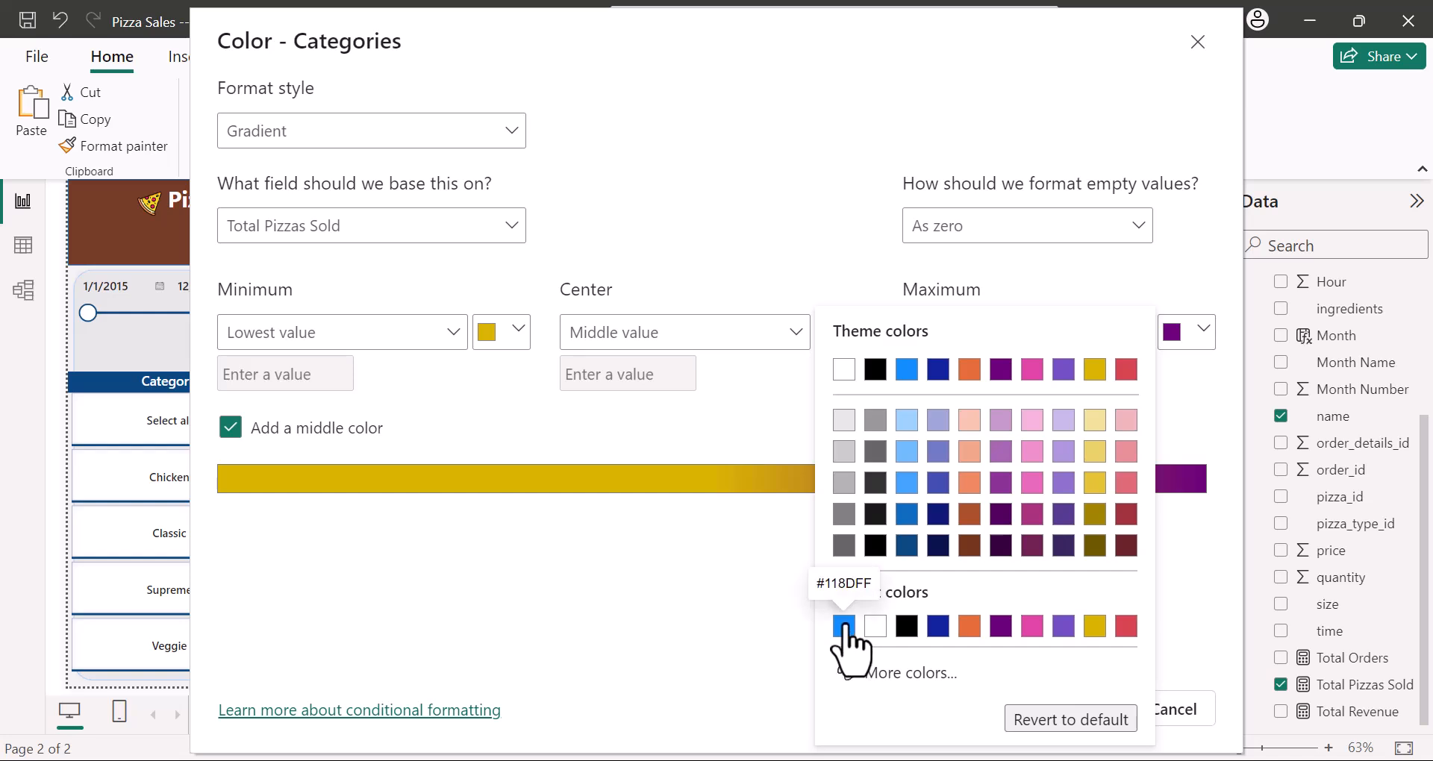
{"action": "left_click", "coordinate": [938, 627]}
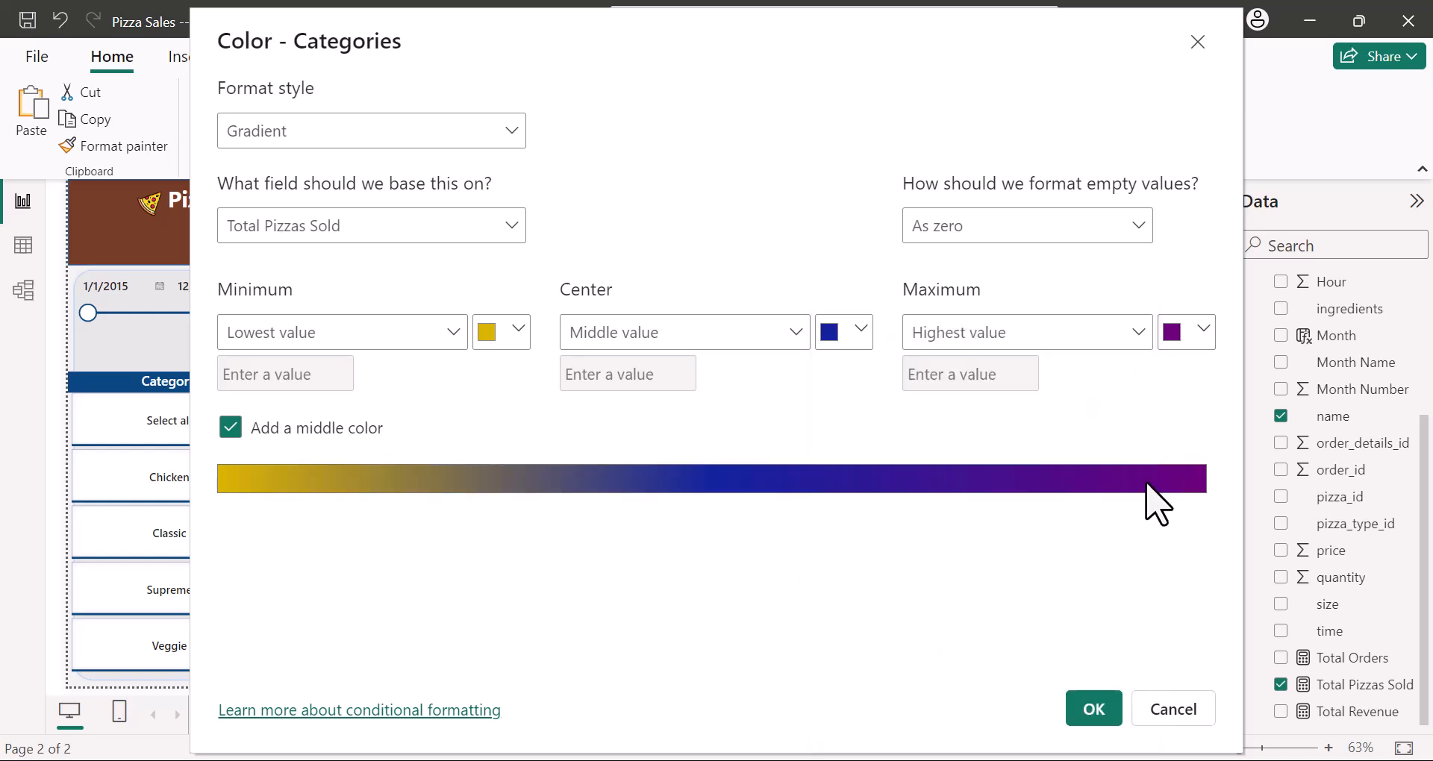
{"action": "left_click", "coordinate": [1094, 709]}
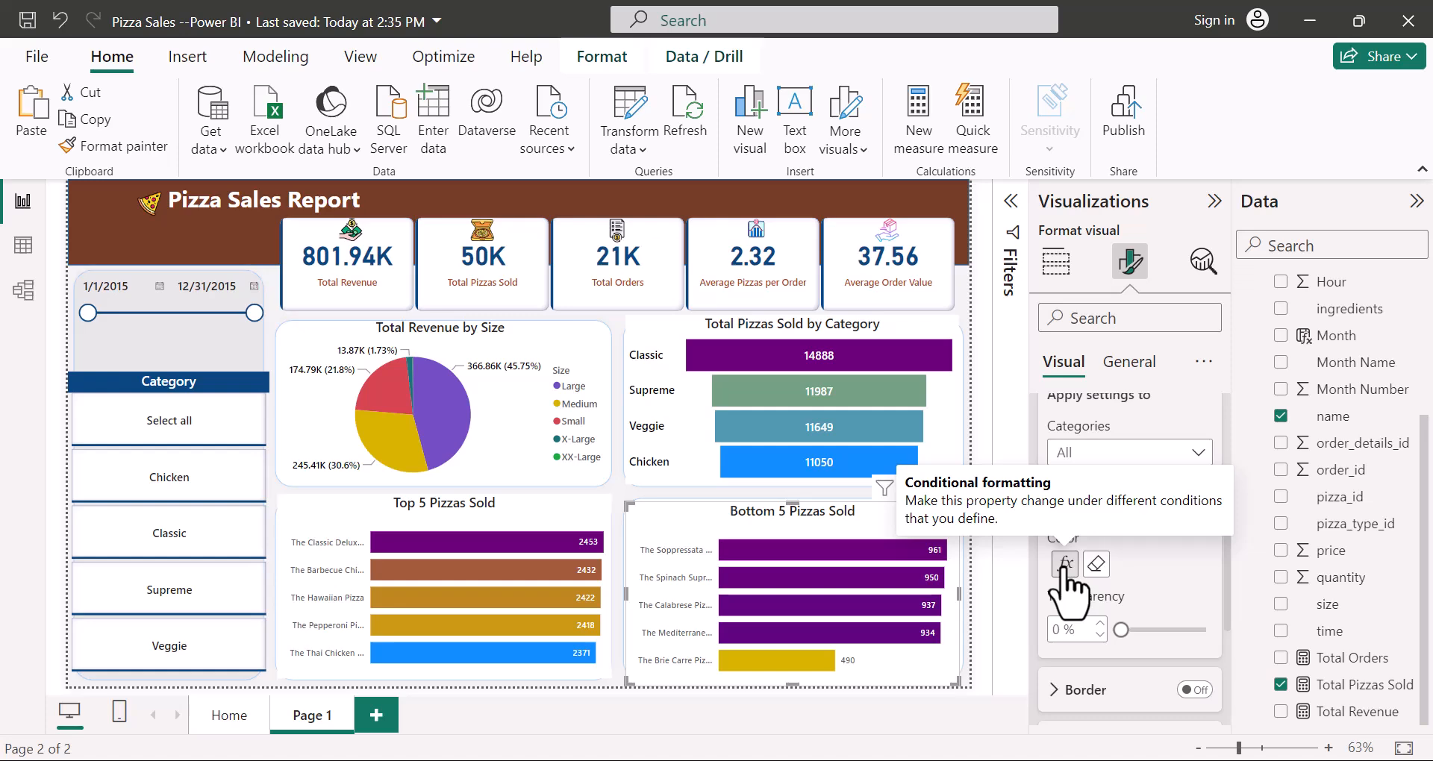
Step: Set the highest-value color of the bottom 5 chart's bar gradient to green #1C740A
{"action": "left_click", "coordinate": [1064, 566]}
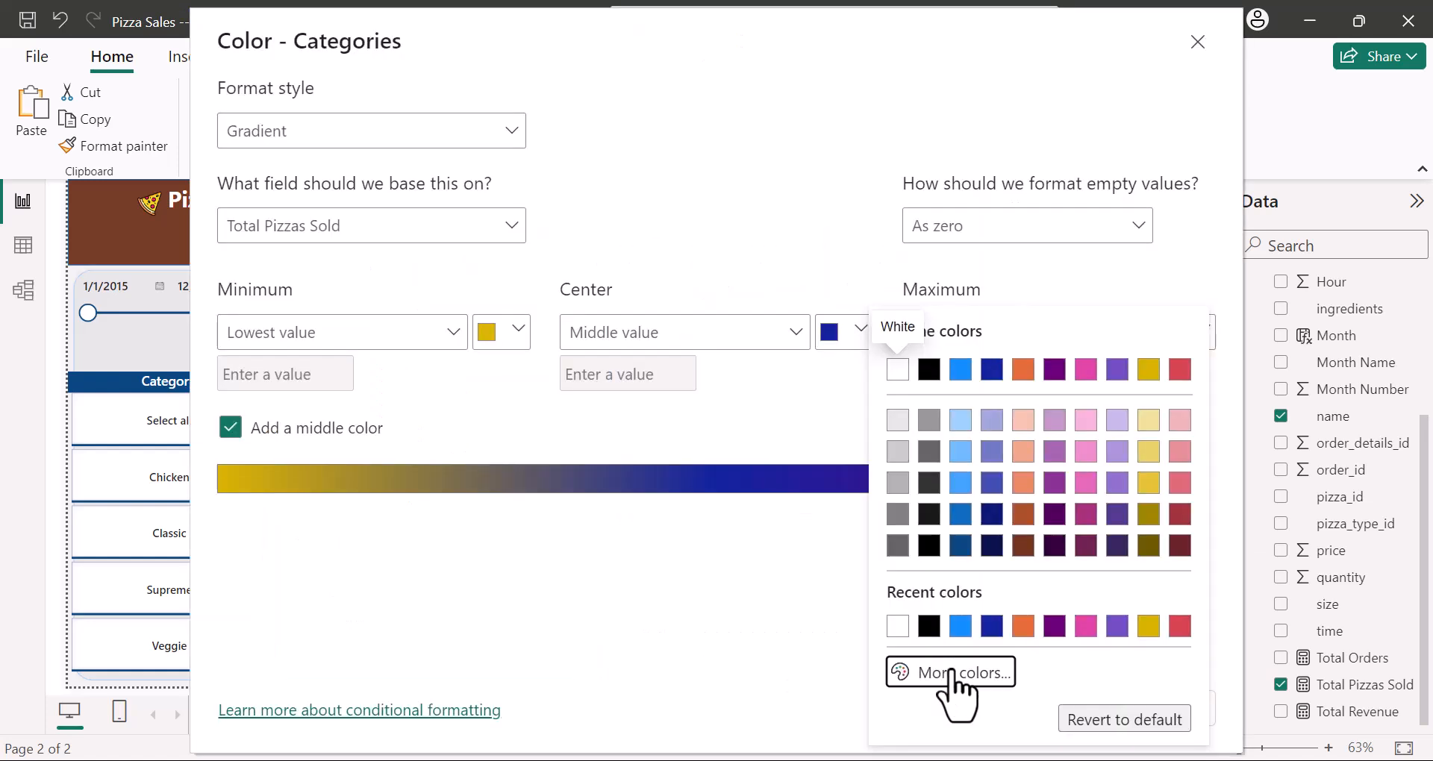
{"action": "left_click", "coordinate": [951, 672]}
{"action": "type", "text": "#1C740A"}
{"action": "left_click", "coordinate": [814, 587]}
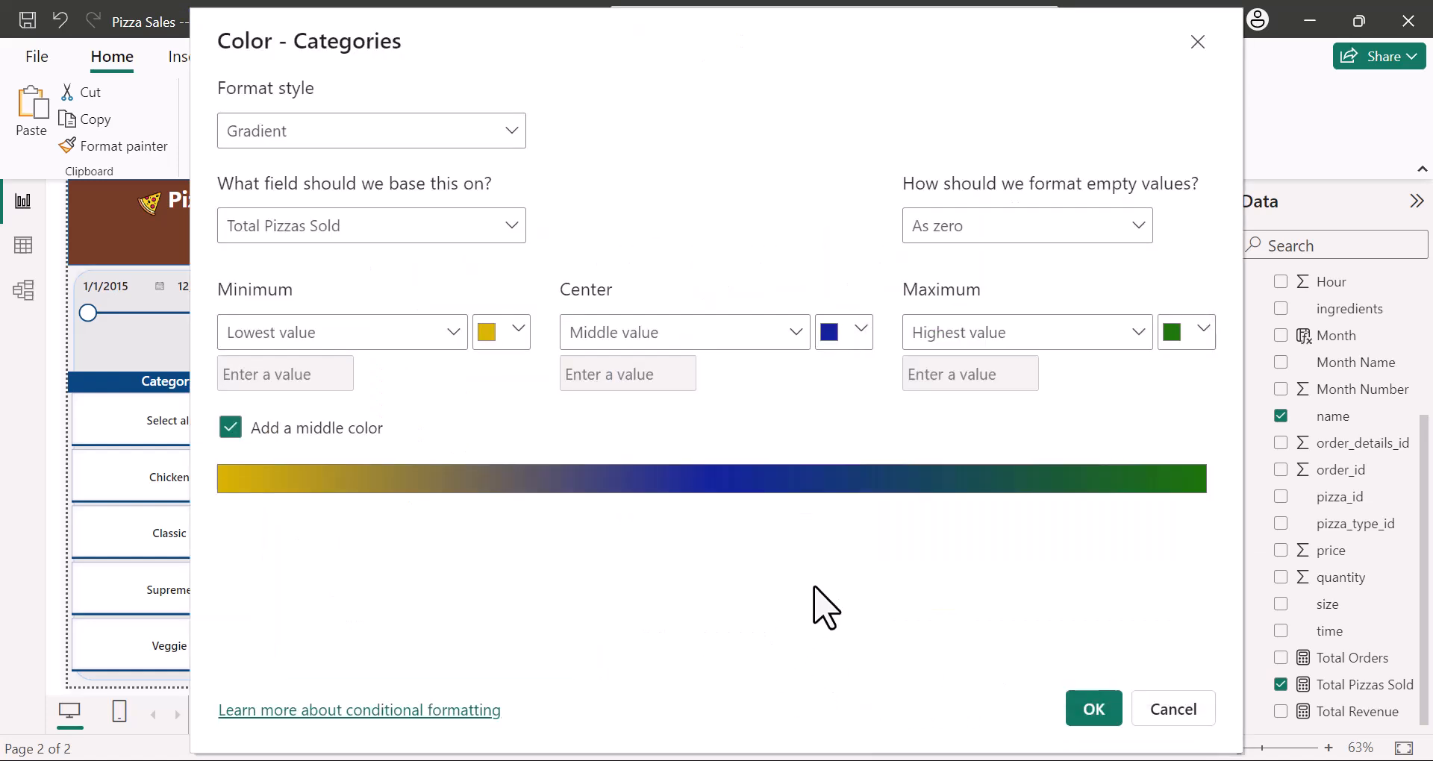
{"action": "left_click", "coordinate": [1094, 709]}
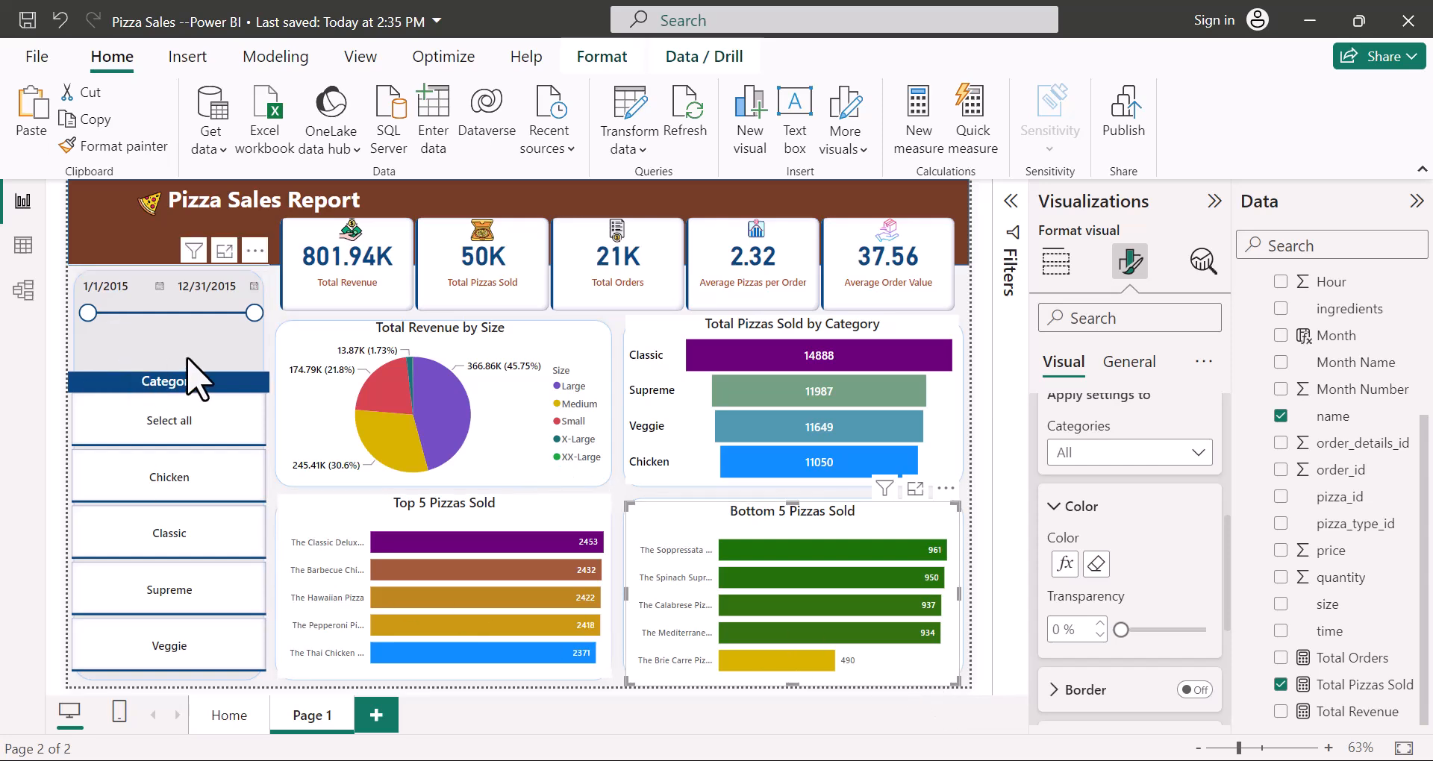
Step: Test the slicers by filtering the page to Chicken and then Classic, and narrow the date range to 3/6/2015–10/9/2015
{"action": "left_click", "coordinate": [170, 493]}
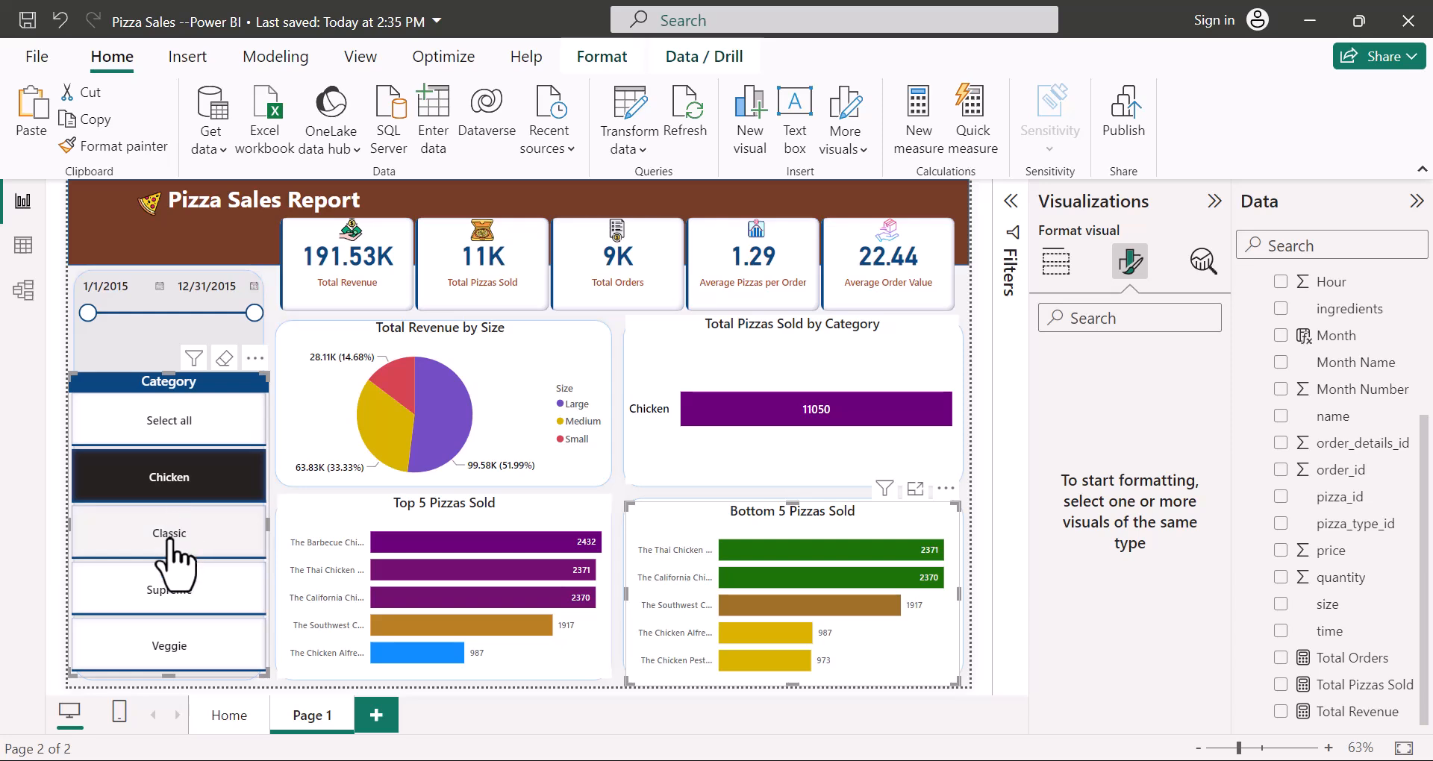
{"action": "left_click", "coordinate": [181, 538]}
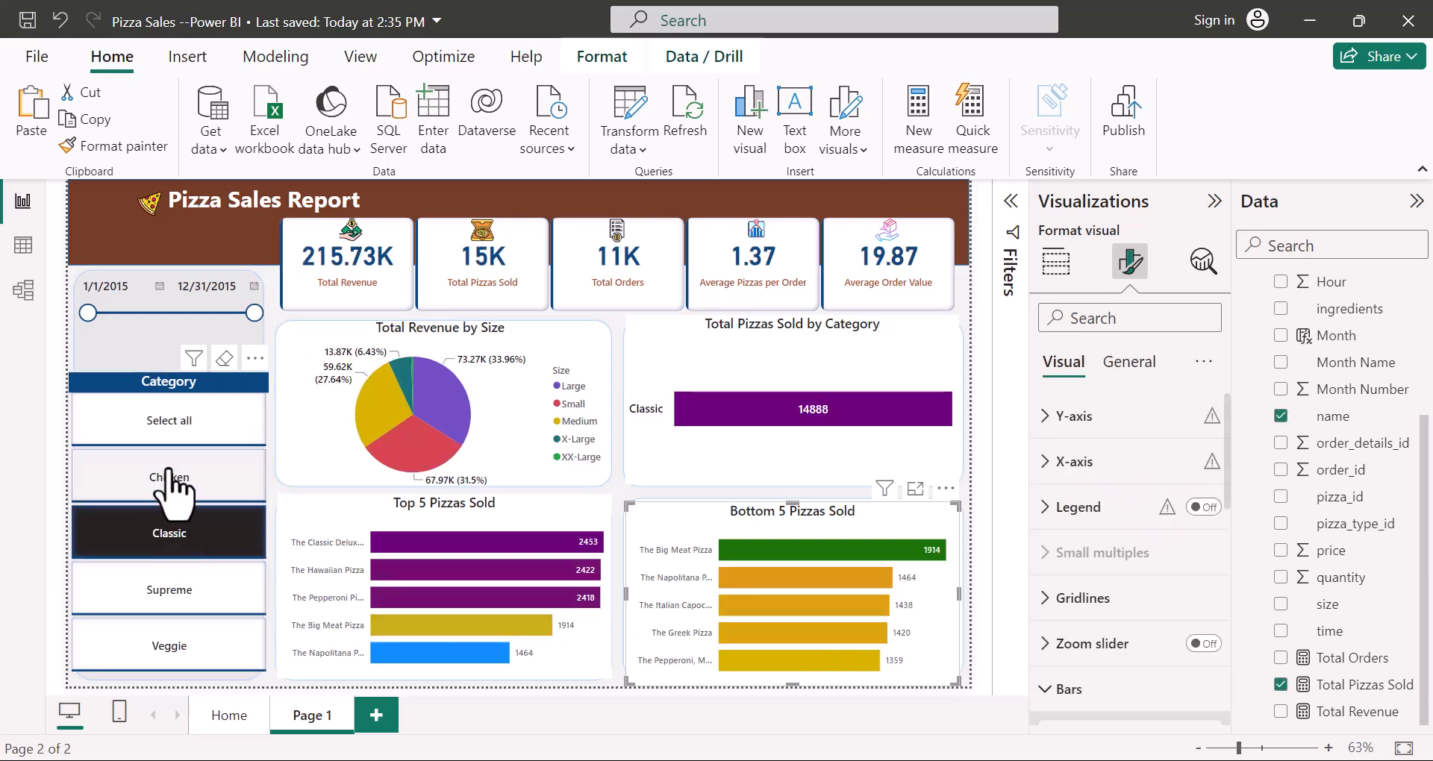
{"action": "left_click_drag", "start_coordinate": [253, 312], "coordinate": [217, 313]}
{"action": "left_click", "coordinate": [81, 323]}
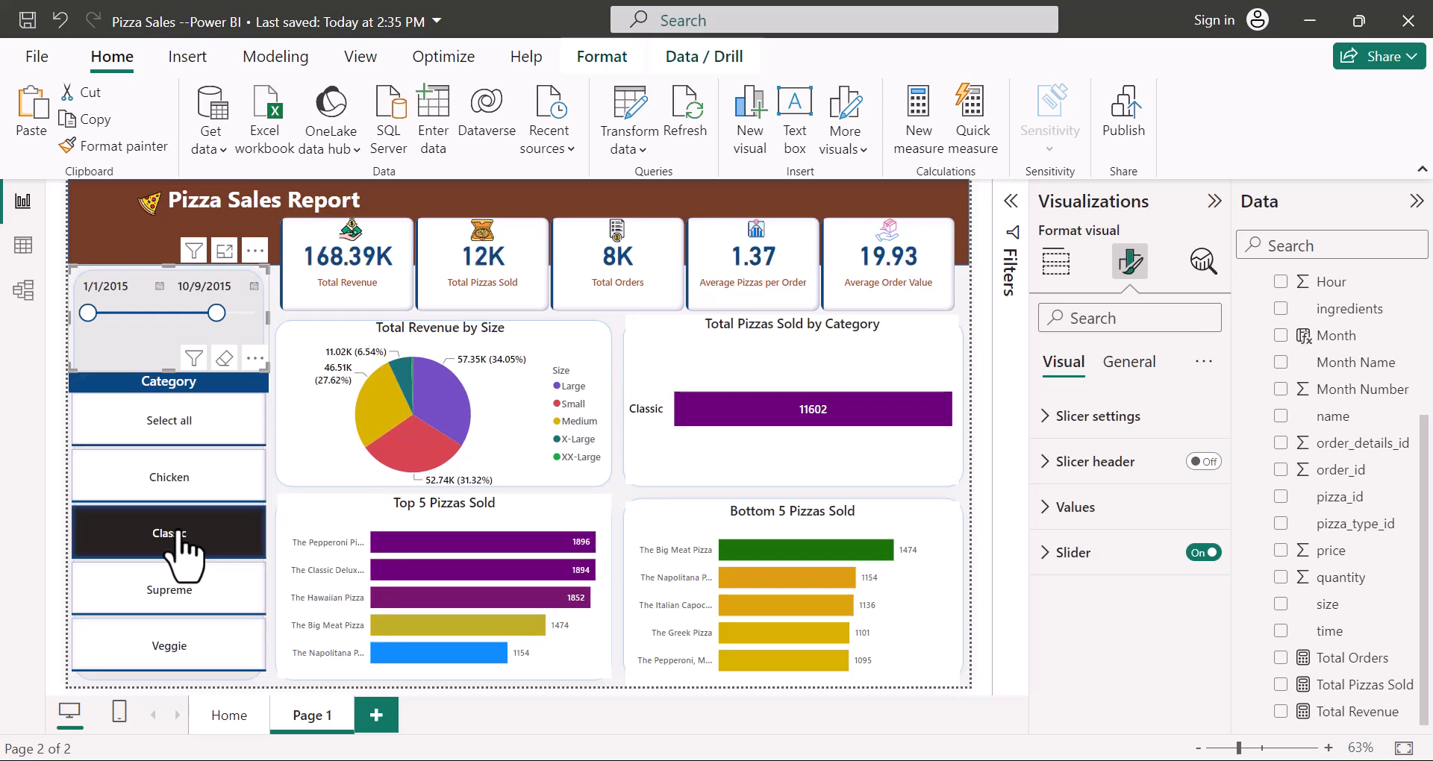
{"action": "left_click_drag", "start_coordinate": [89, 313], "coordinate": [95, 313]}
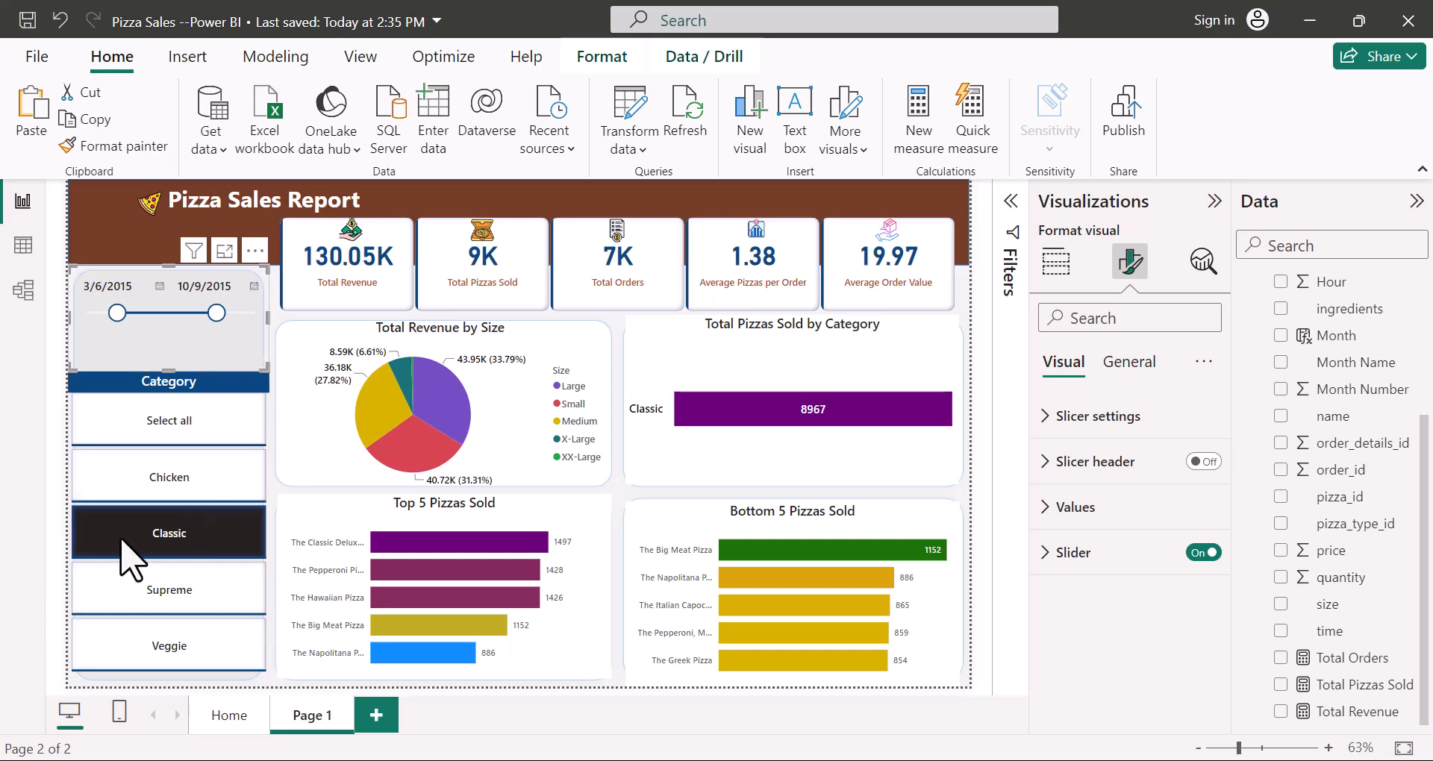
Step: Clear the Classic selection in the Category slicer and switch to the report's Home page
{"action": "left_click", "coordinate": [114, 557]}
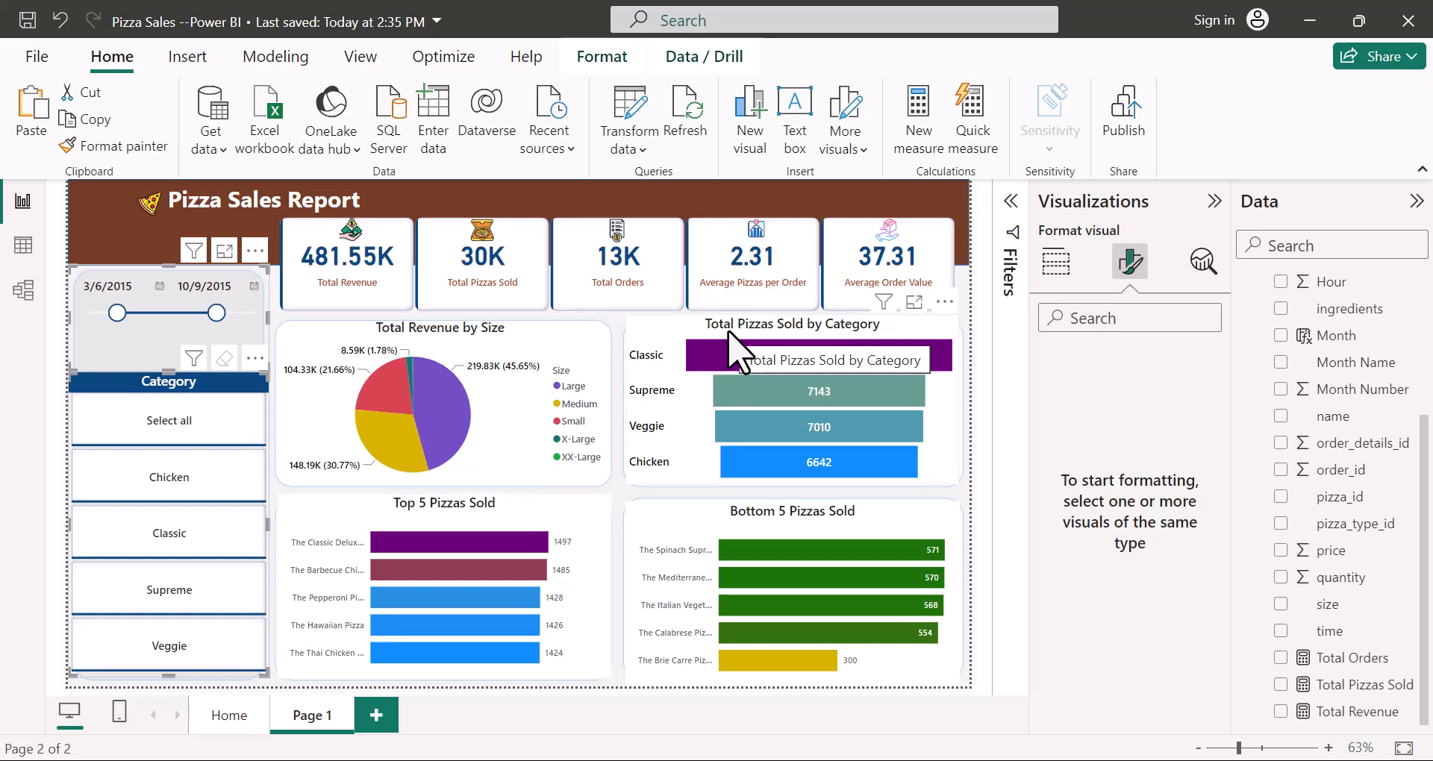
{"action": "mouse_move", "coordinate": [793, 446]}
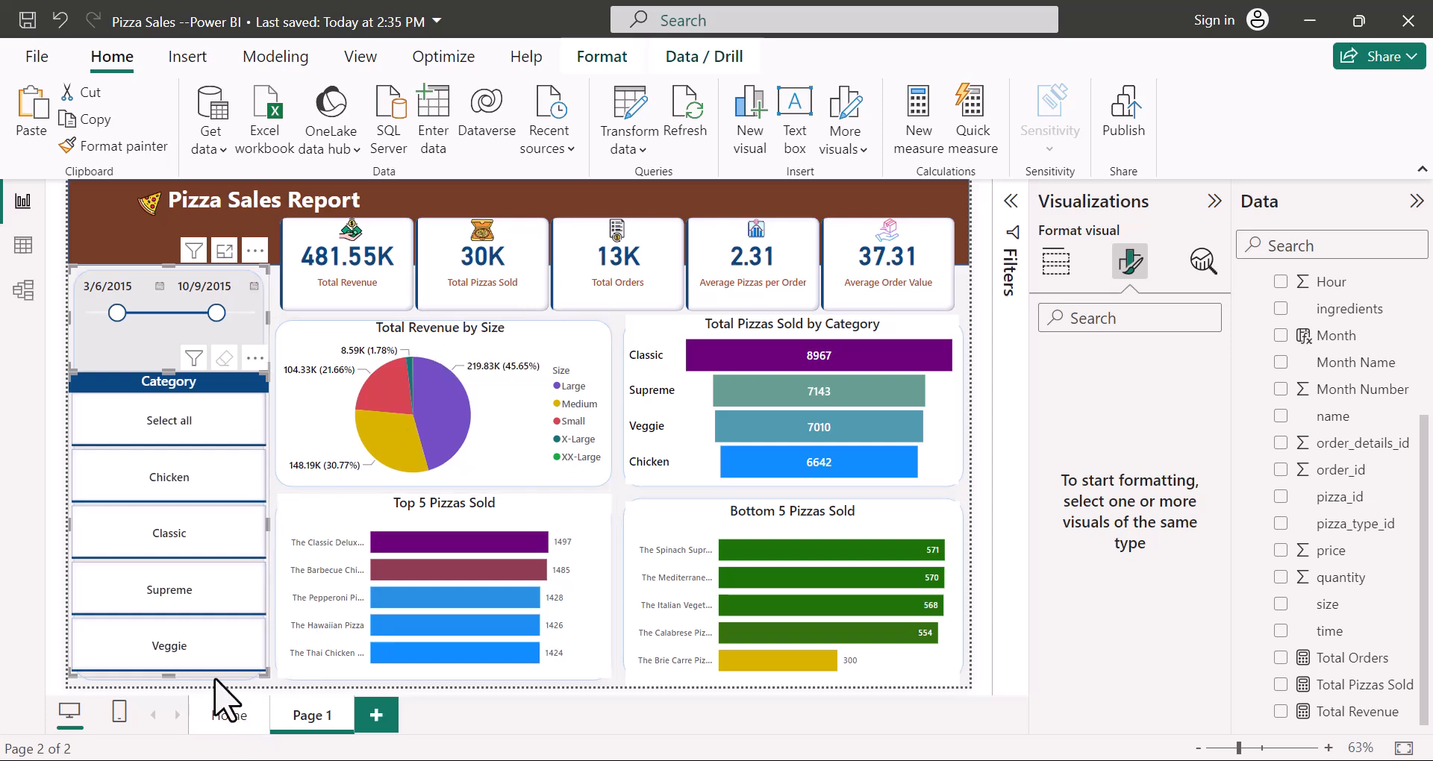
{"action": "left_click", "coordinate": [228, 728]}
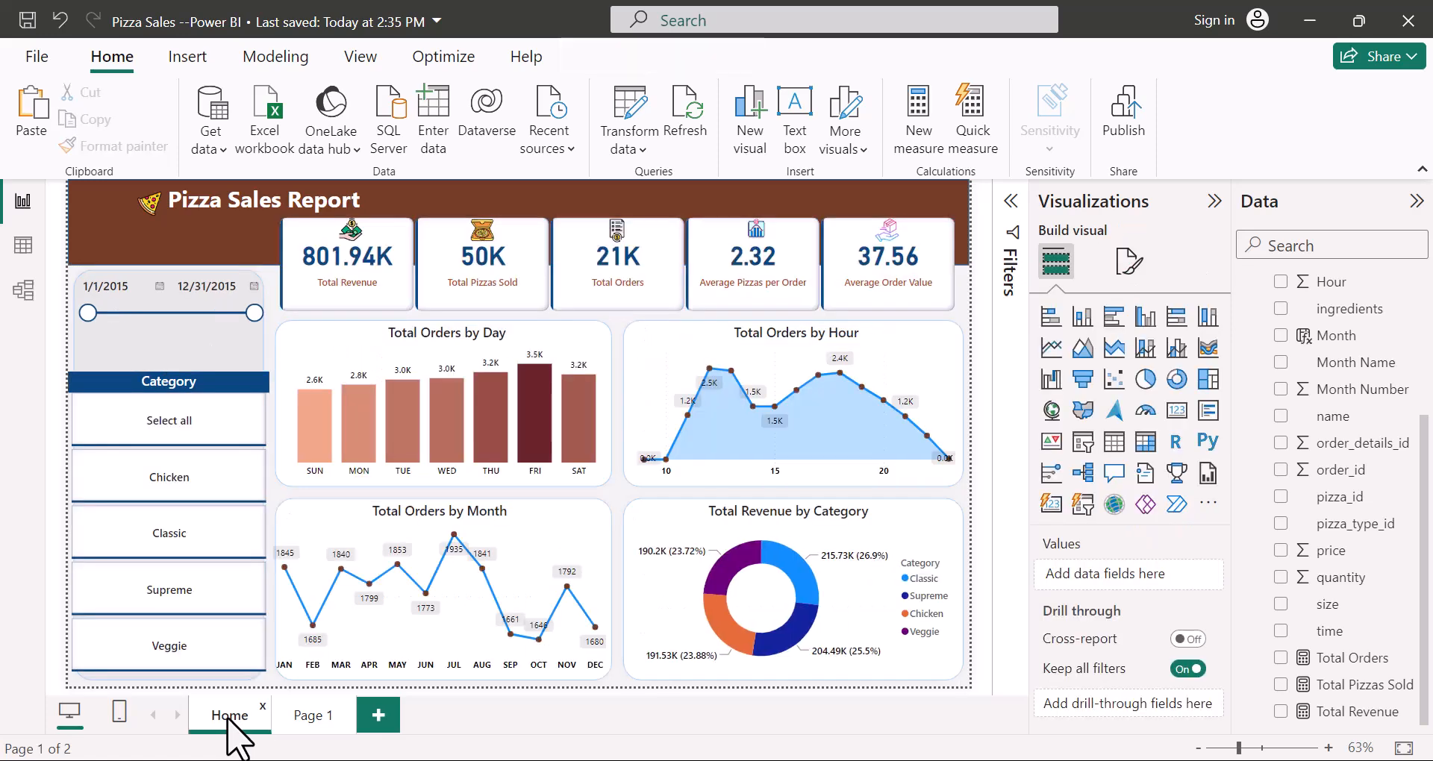